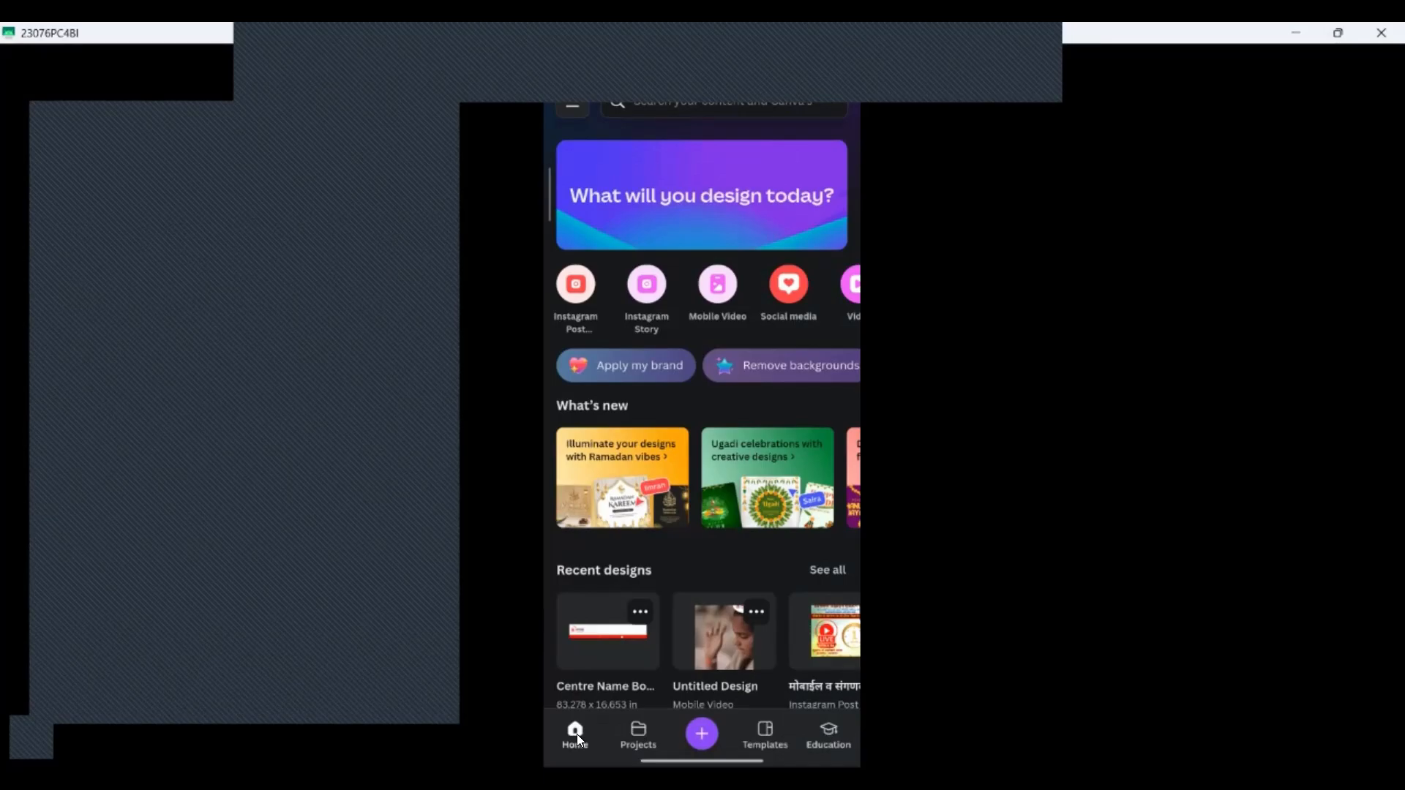
Open the options for creating a design in the mobile app and look through the tools offered in the blank design's editor.
left_click(705, 729)
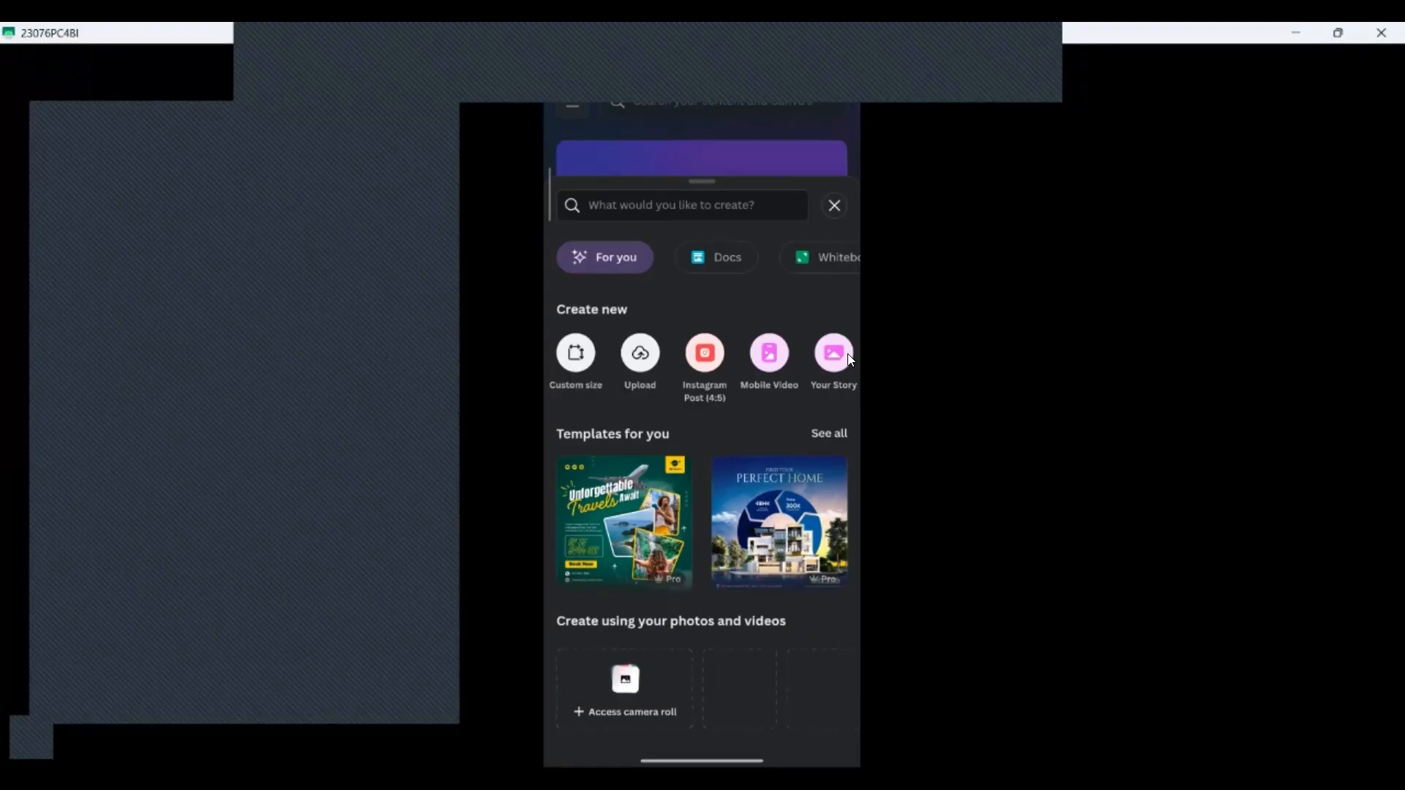
key("Escape")
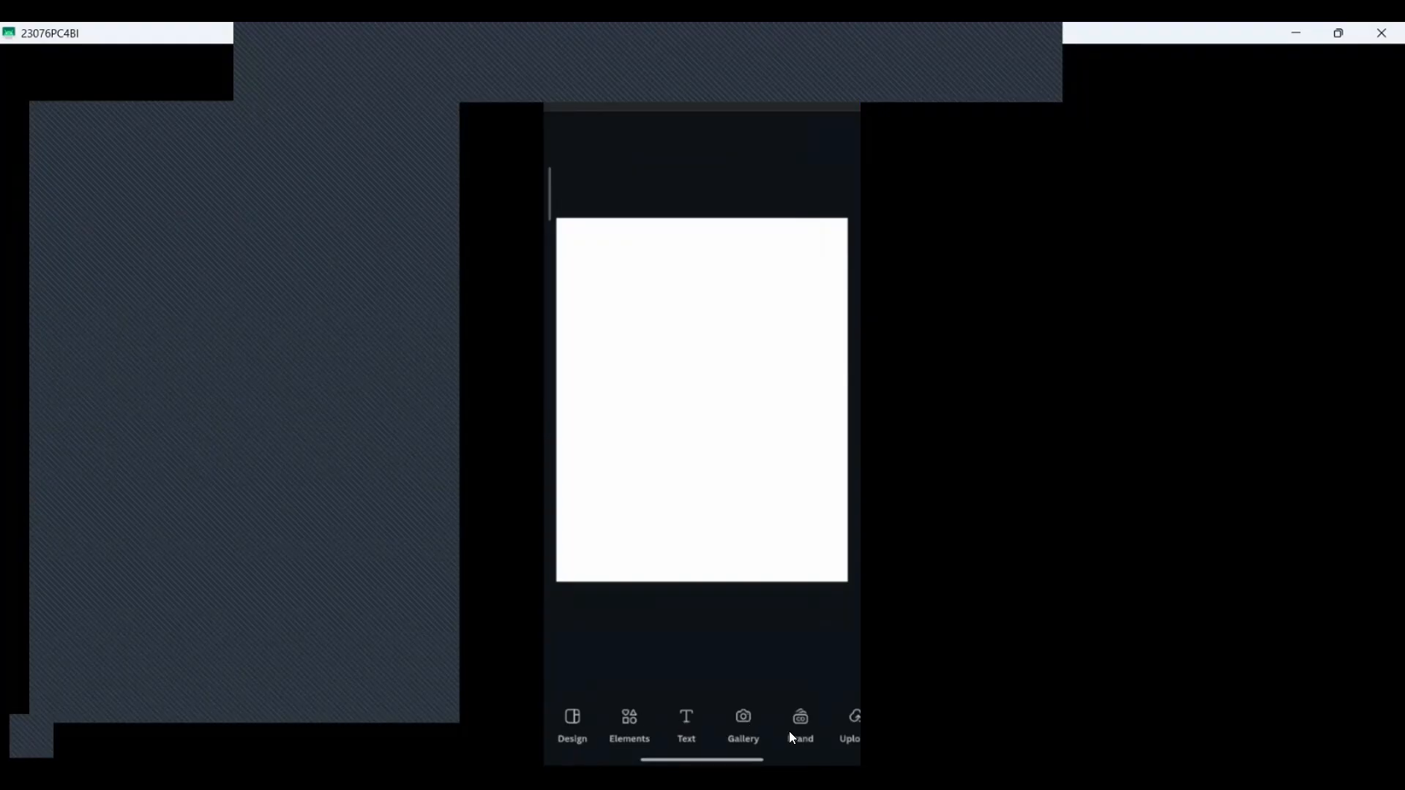
scroll(789, 732, "right", 5)
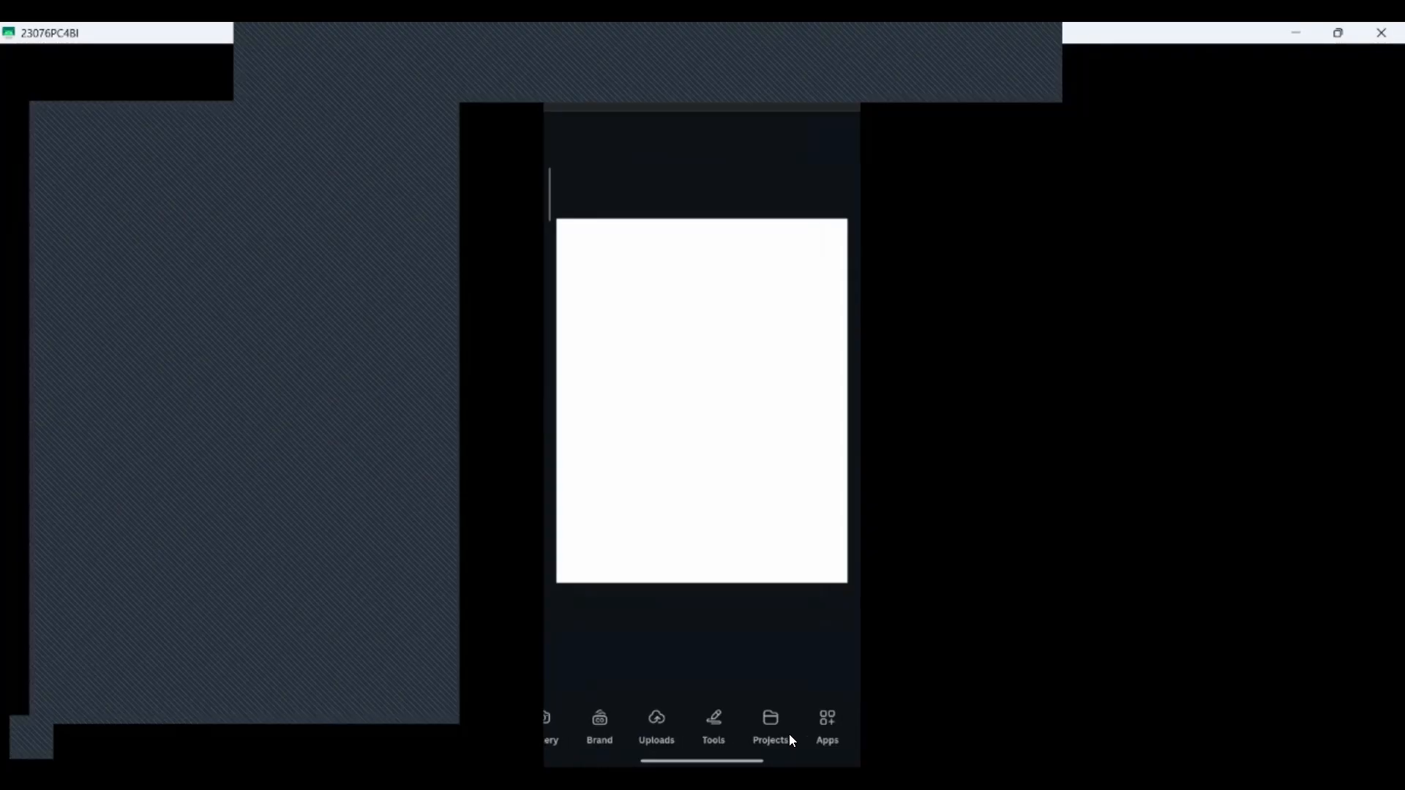
scroll(789, 732, "right", 2)
scroll(789, 732, "right", 4)
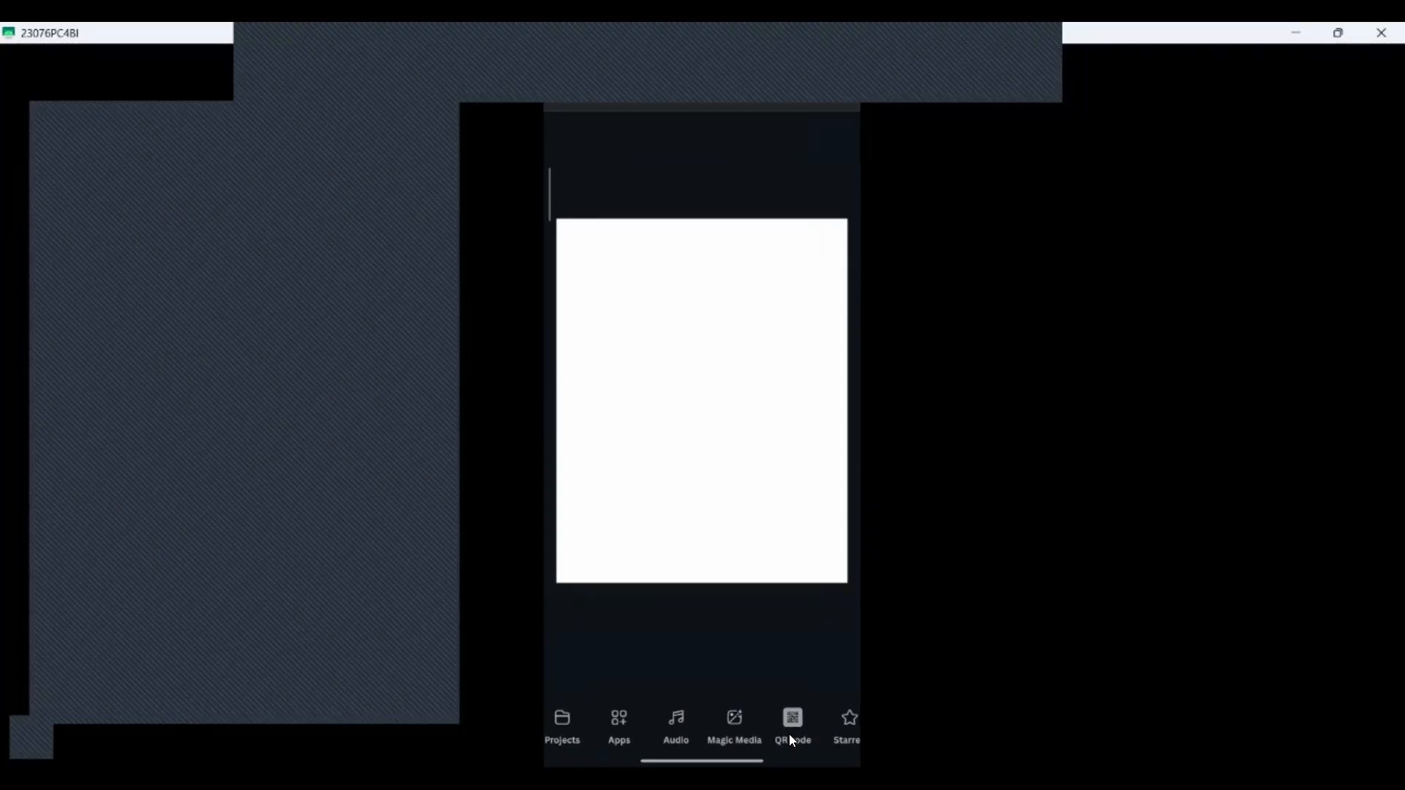
scroll(790, 741, "right", 3)
scroll(790, 735, "right", 5)
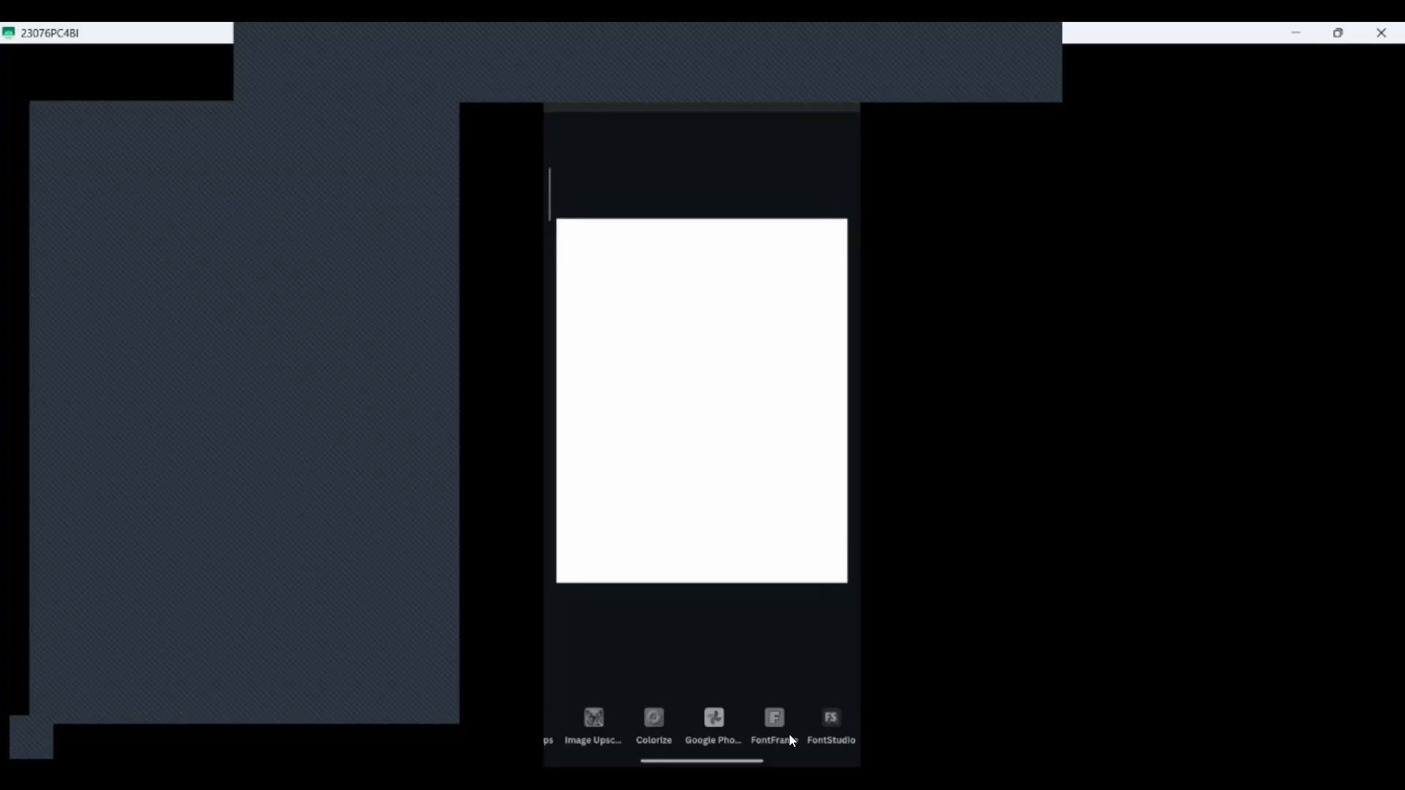
scroll(789, 735, "left", 5)
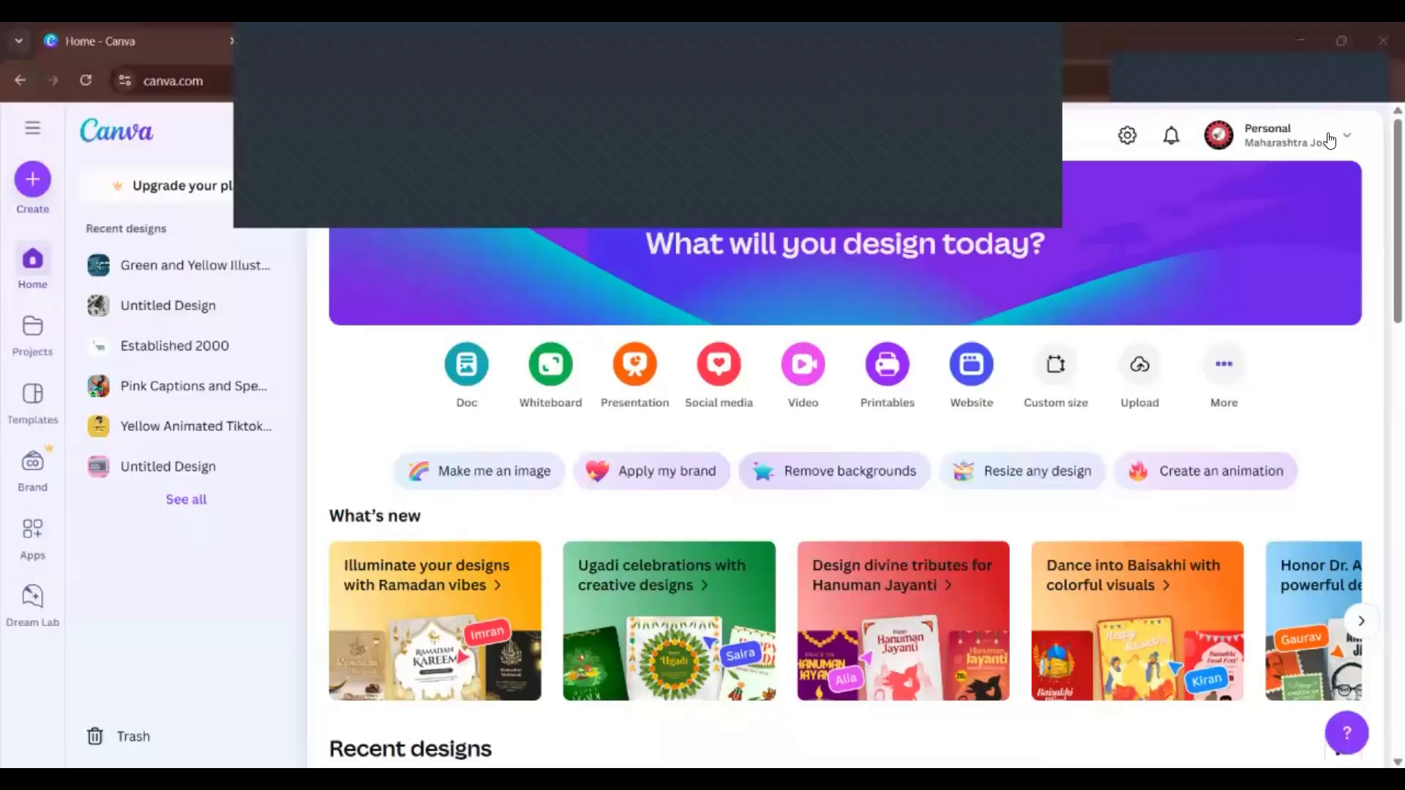
Switch to Canva in the browser and review the options offered in the account menu.
left_click(1330, 140)
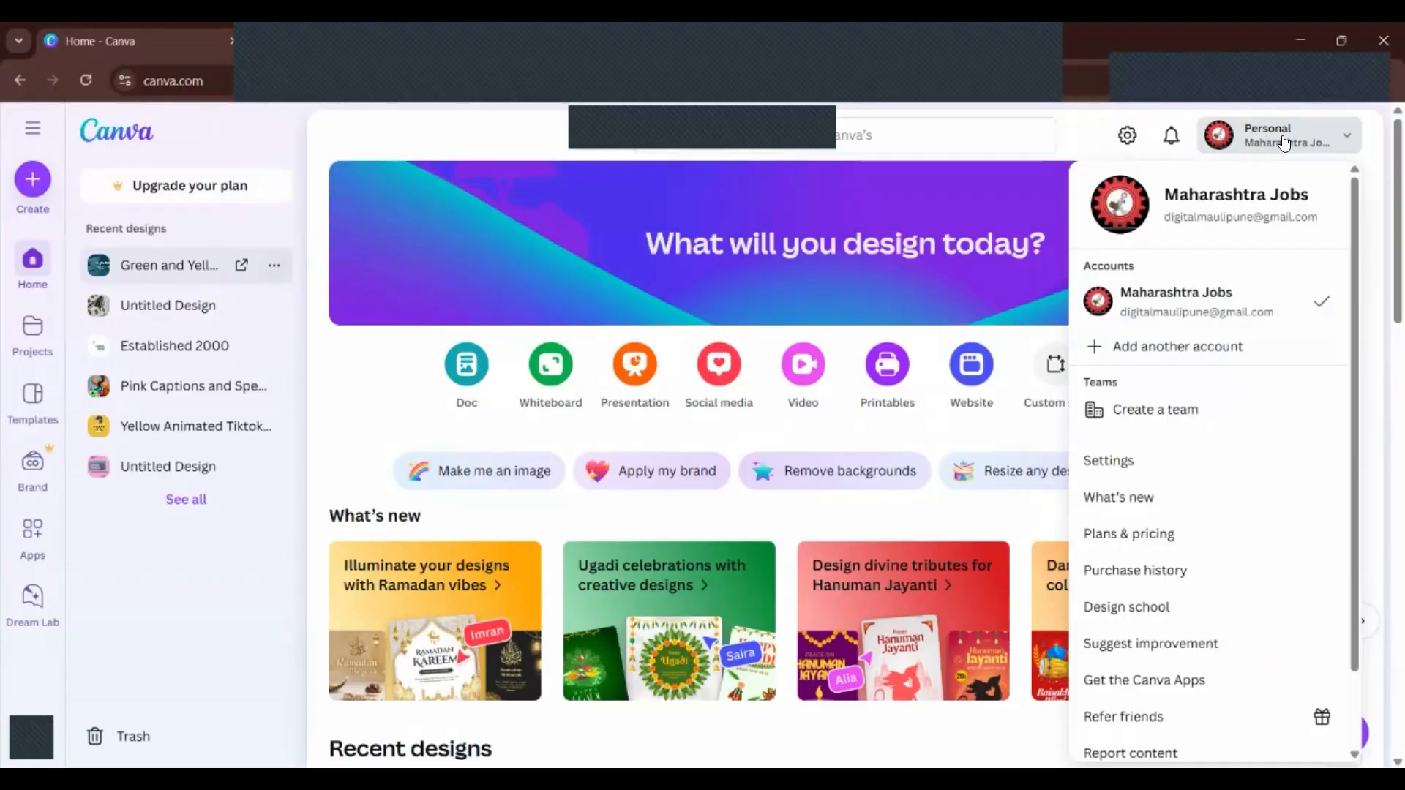
scroll(1163, 542, "down", 2)
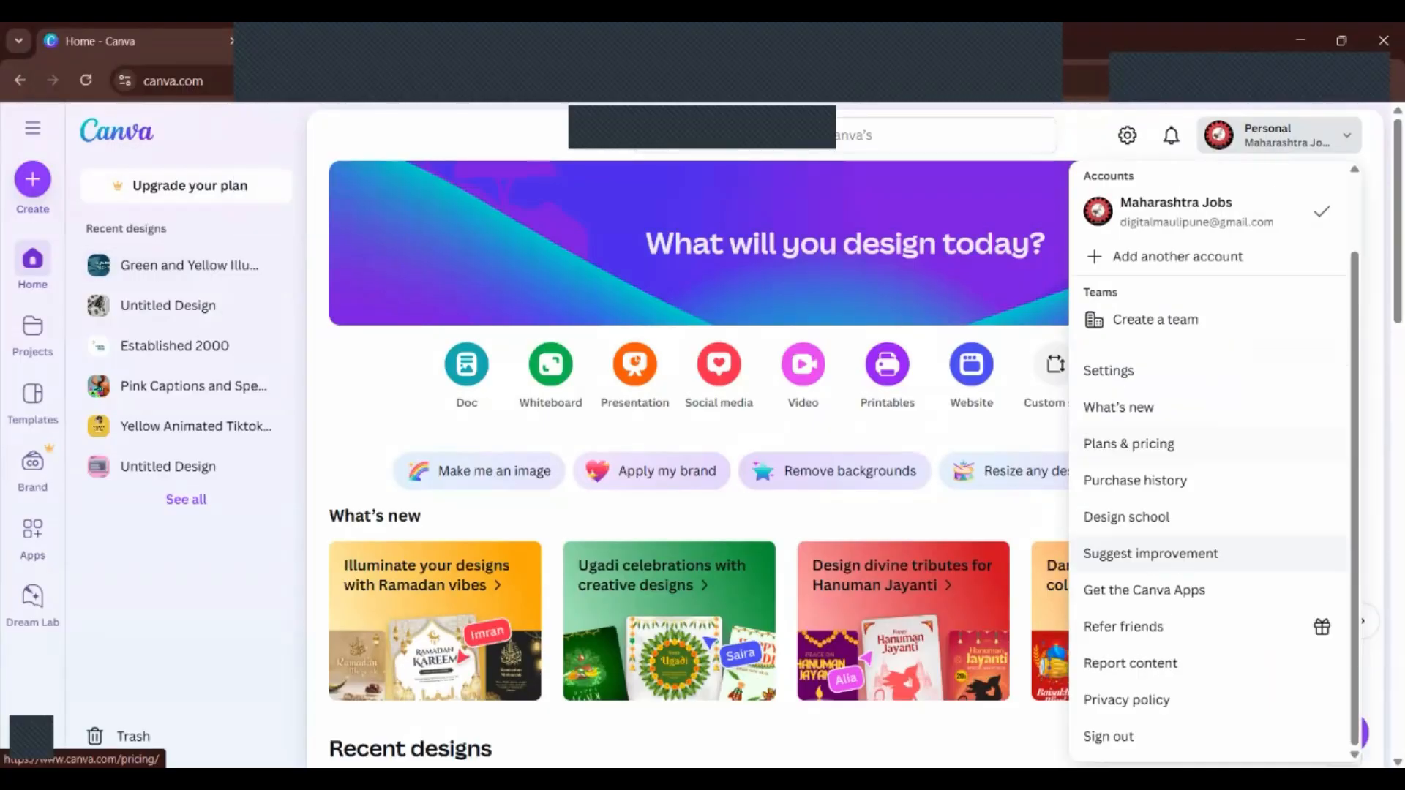
scroll(1120, 732, "down", 1)
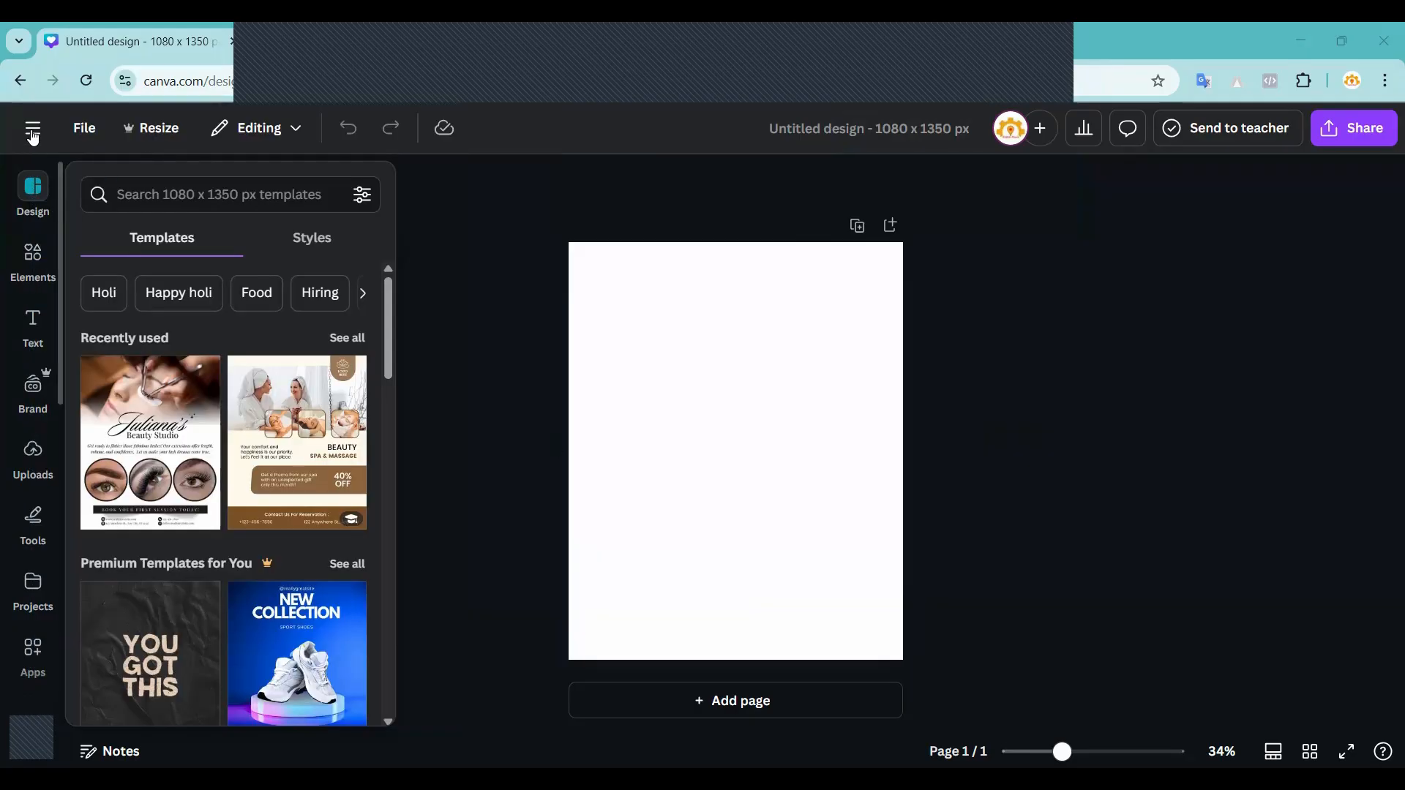
Return to the home page and create a blank Instagram Post (4:5) design at 1080 × 1350 px.
left_click(32, 130)
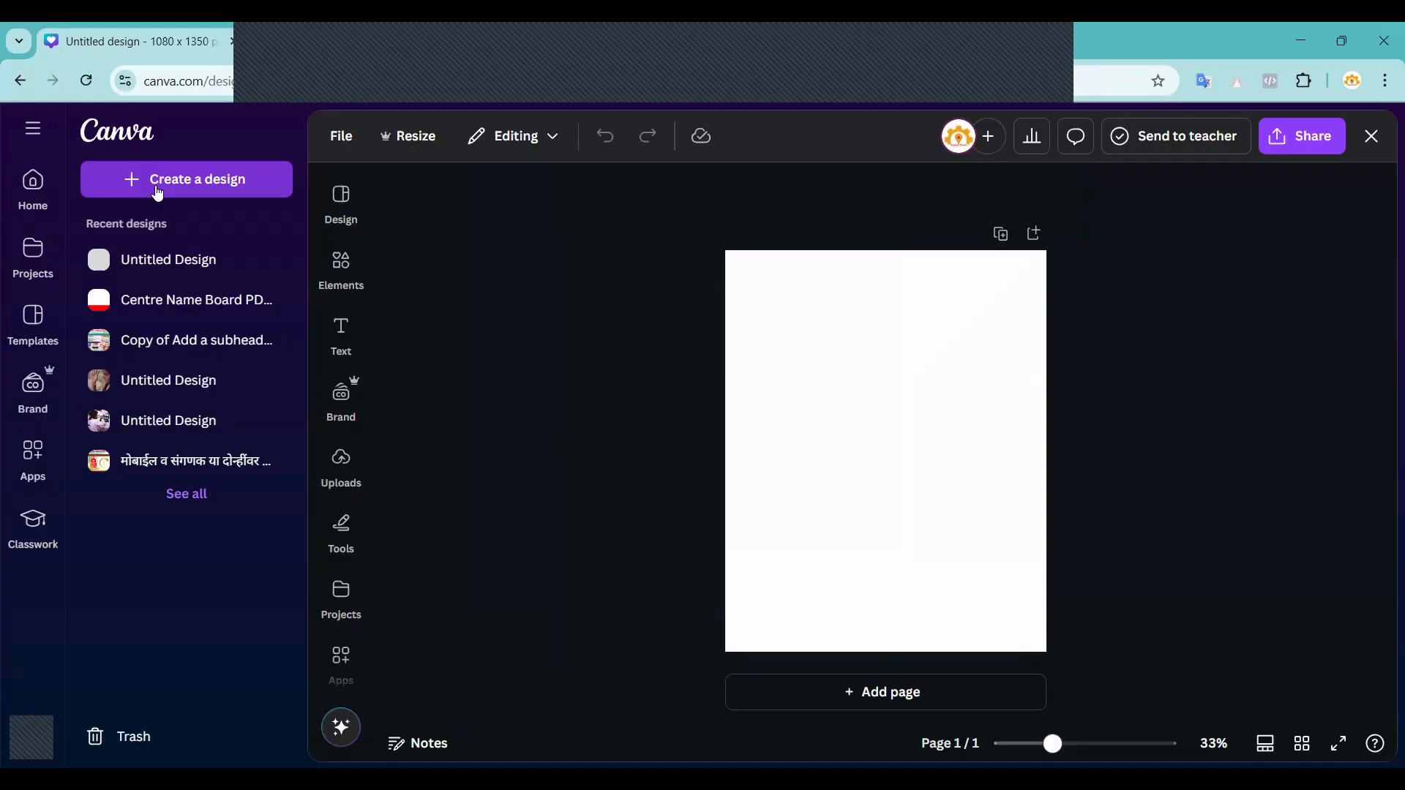
left_click(45, 190)
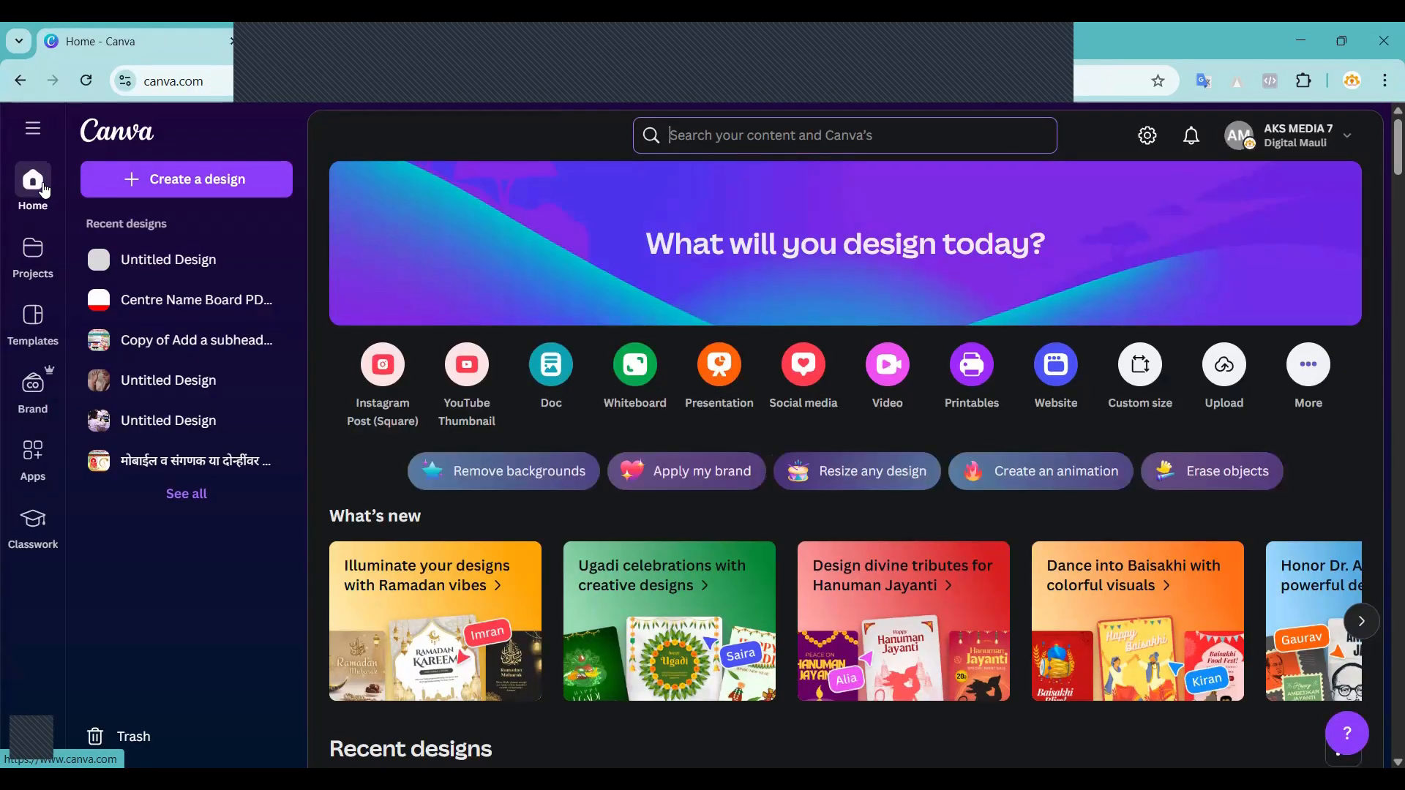
left_click(162, 191)
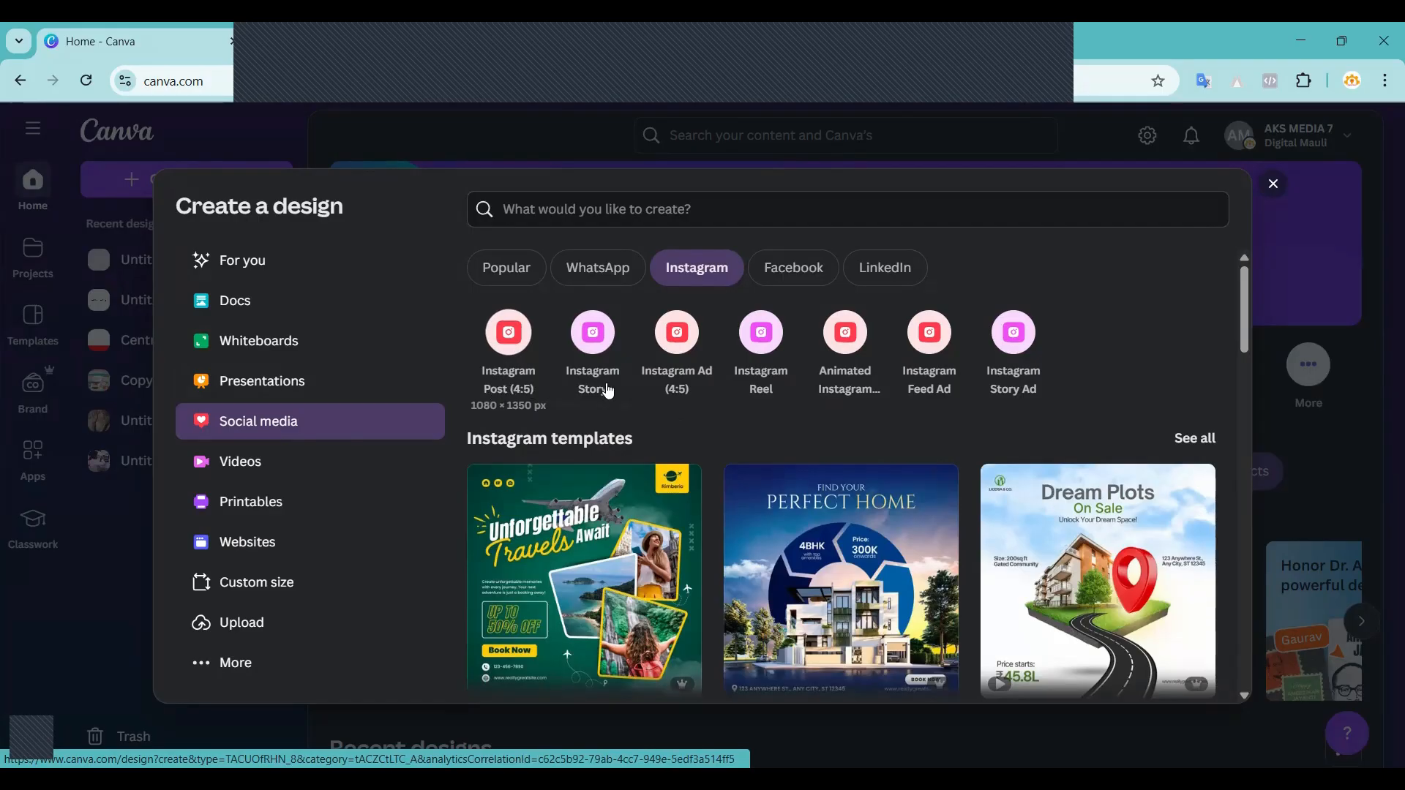
left_click(512, 345)
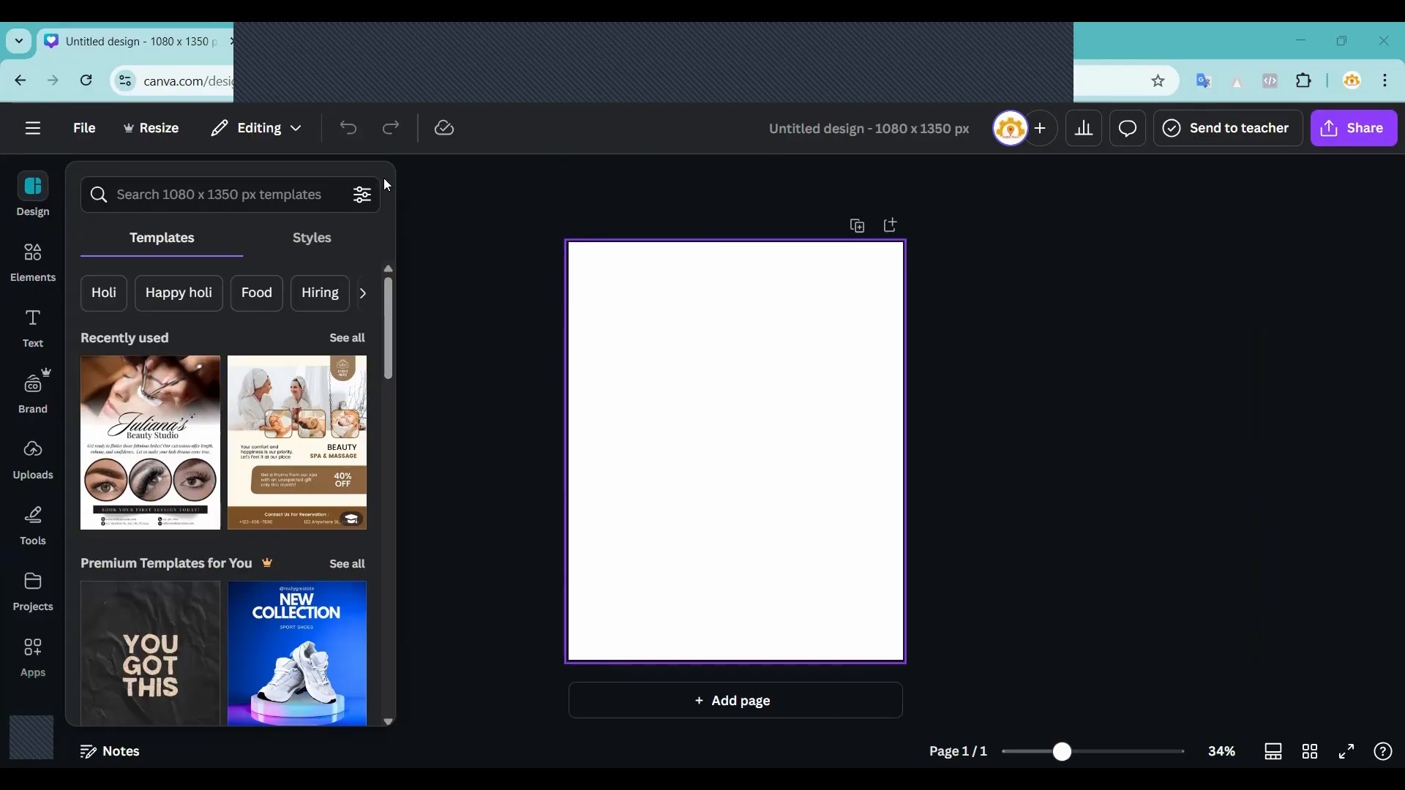
Look over the editor's side panels, including the design templates and the projects.
left_click(808, 347)
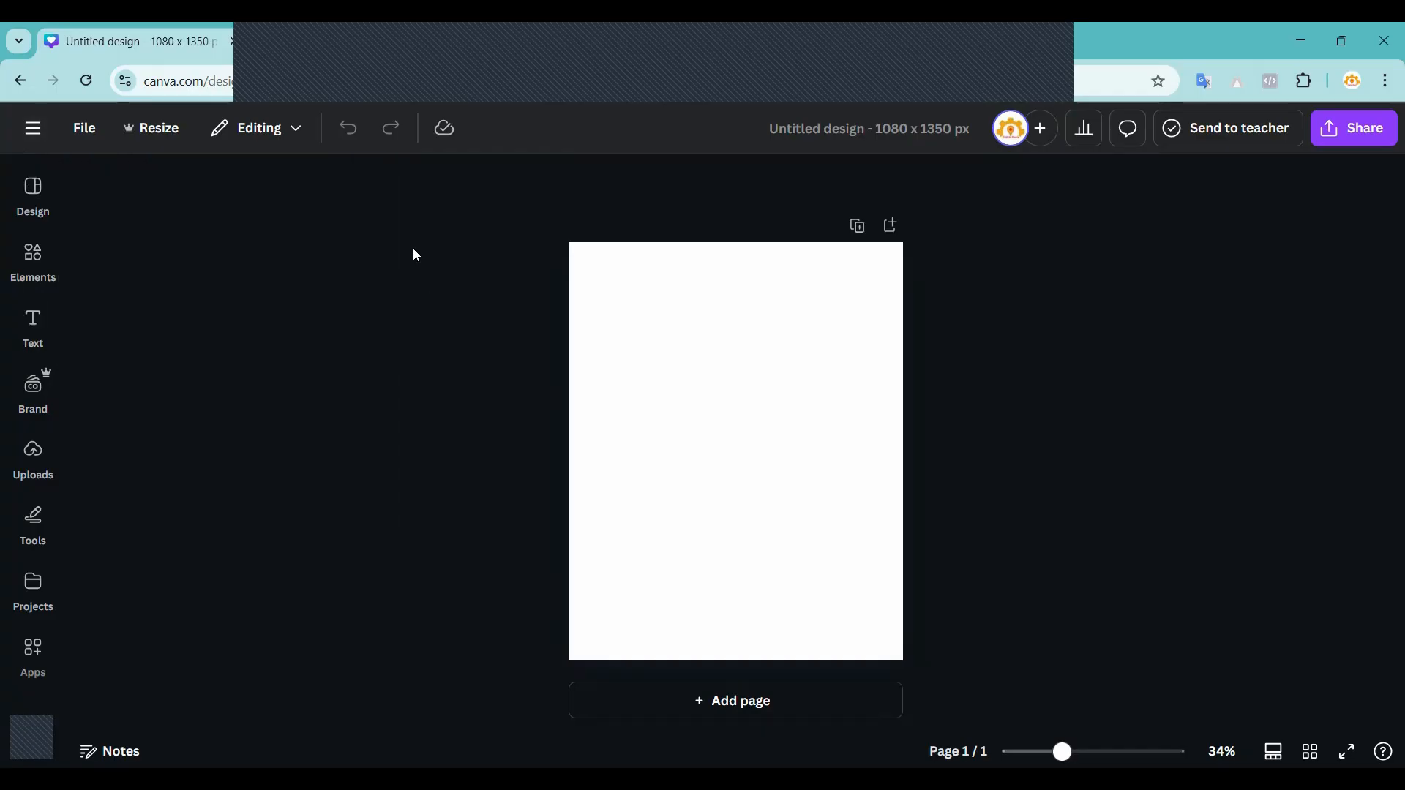
mouse_move(38, 193)
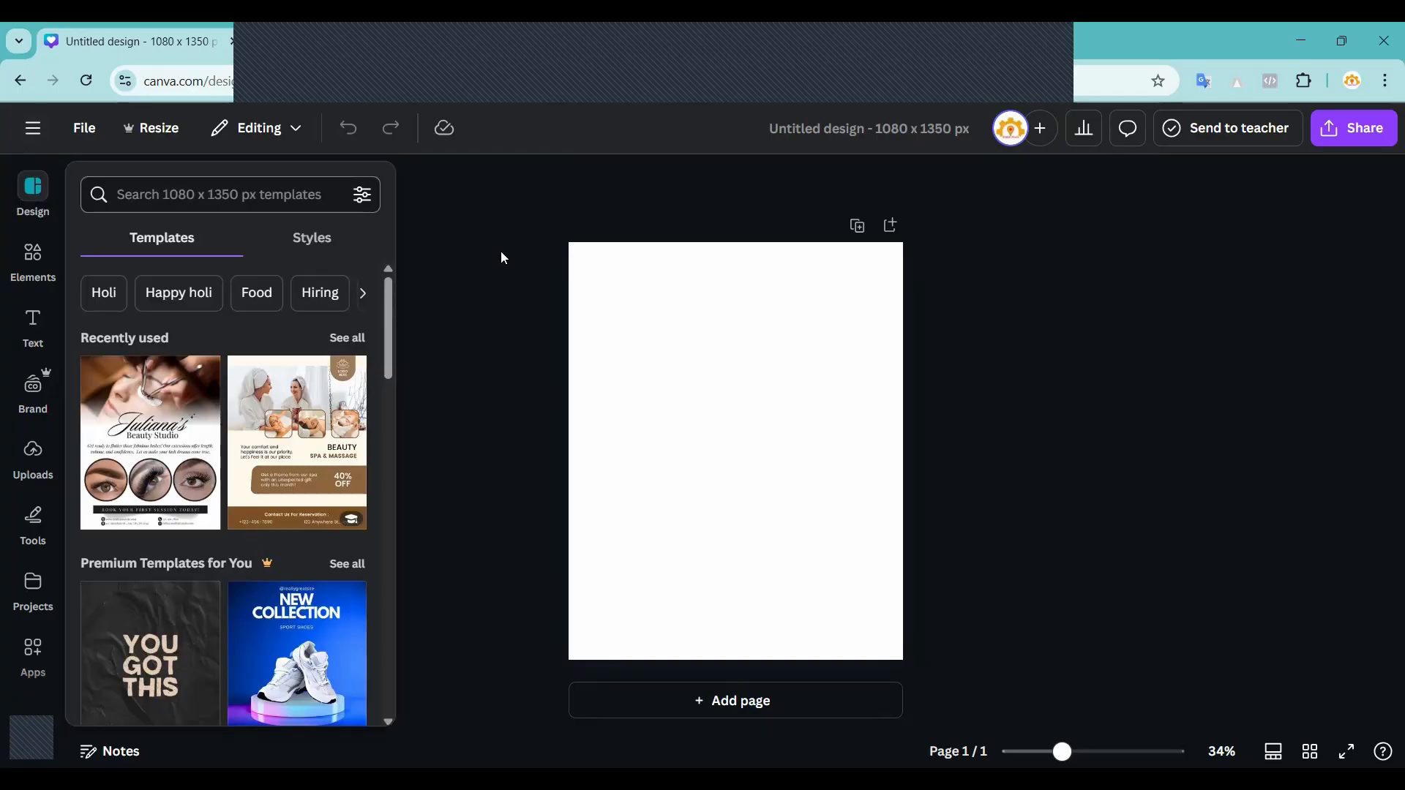
mouse_move(26, 252)
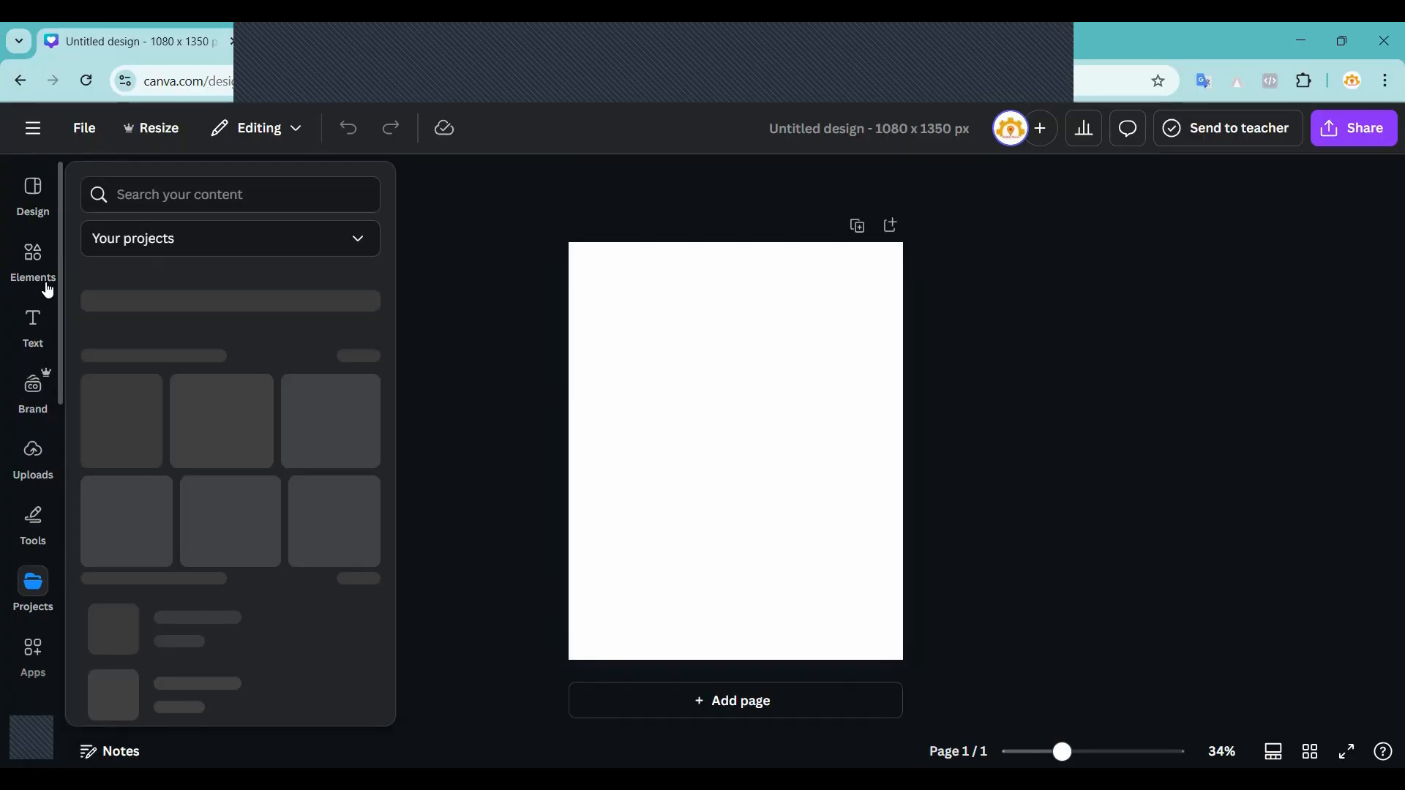
mouse_move(32, 641)
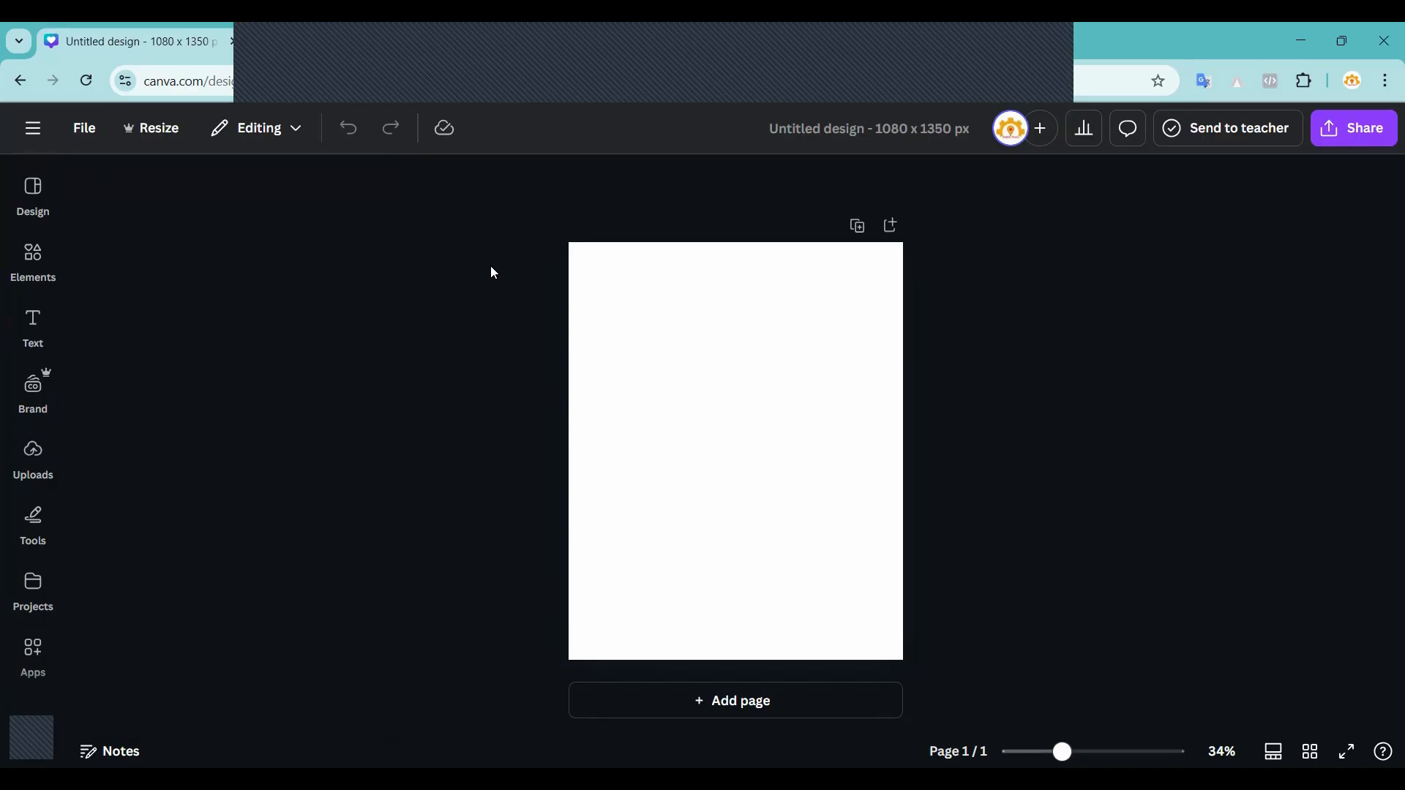
Search the elements library for "food".
left_click(41, 263)
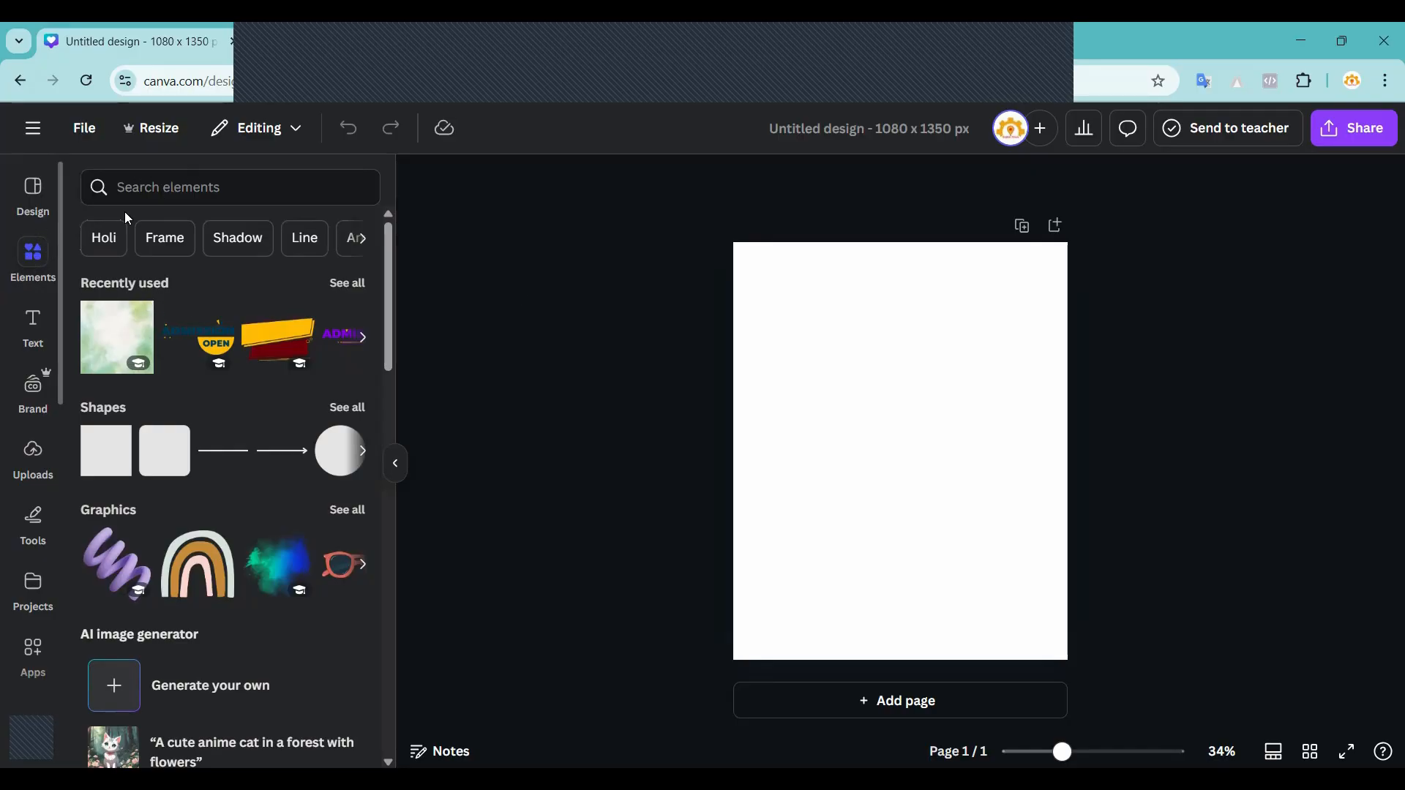
left_click(176, 199)
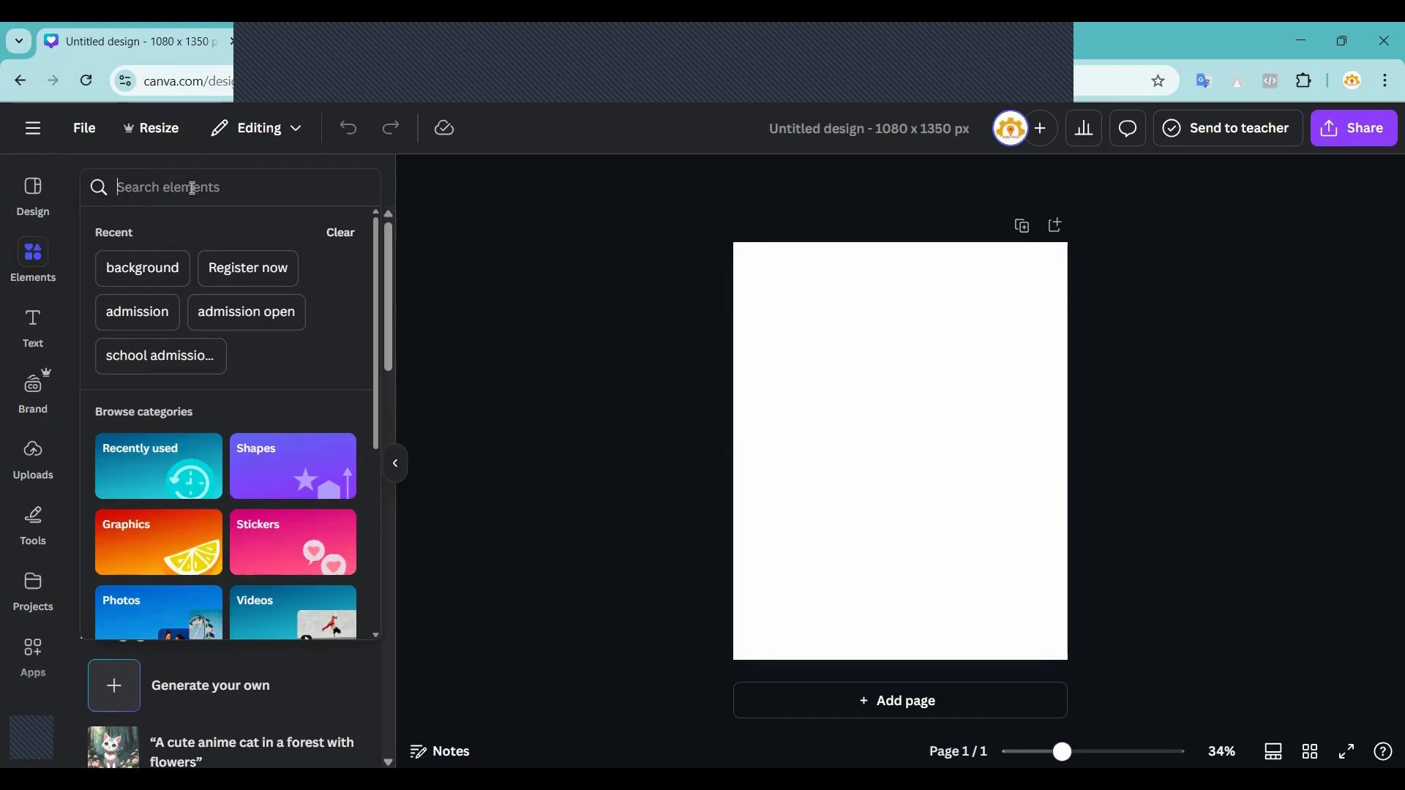
type("food")
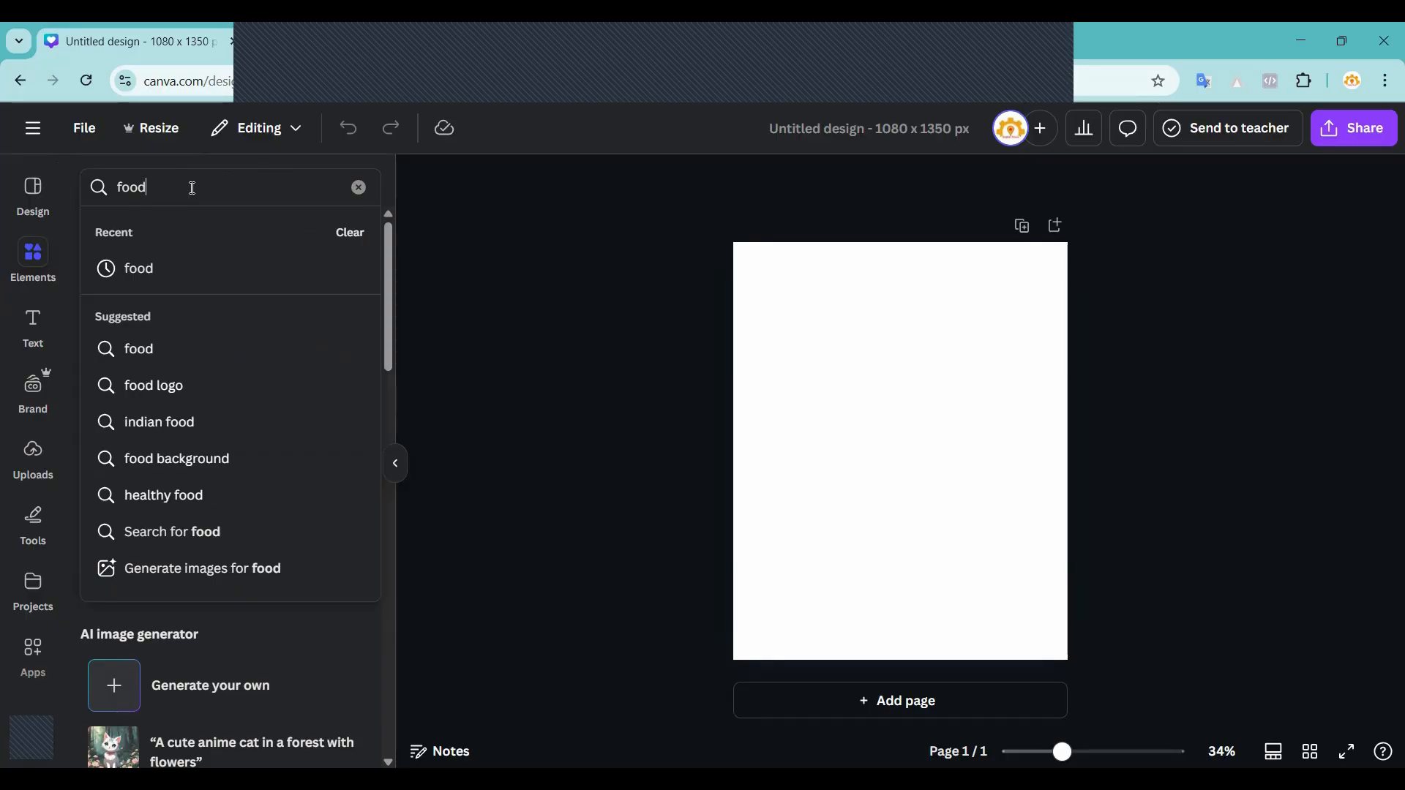
key("Return")
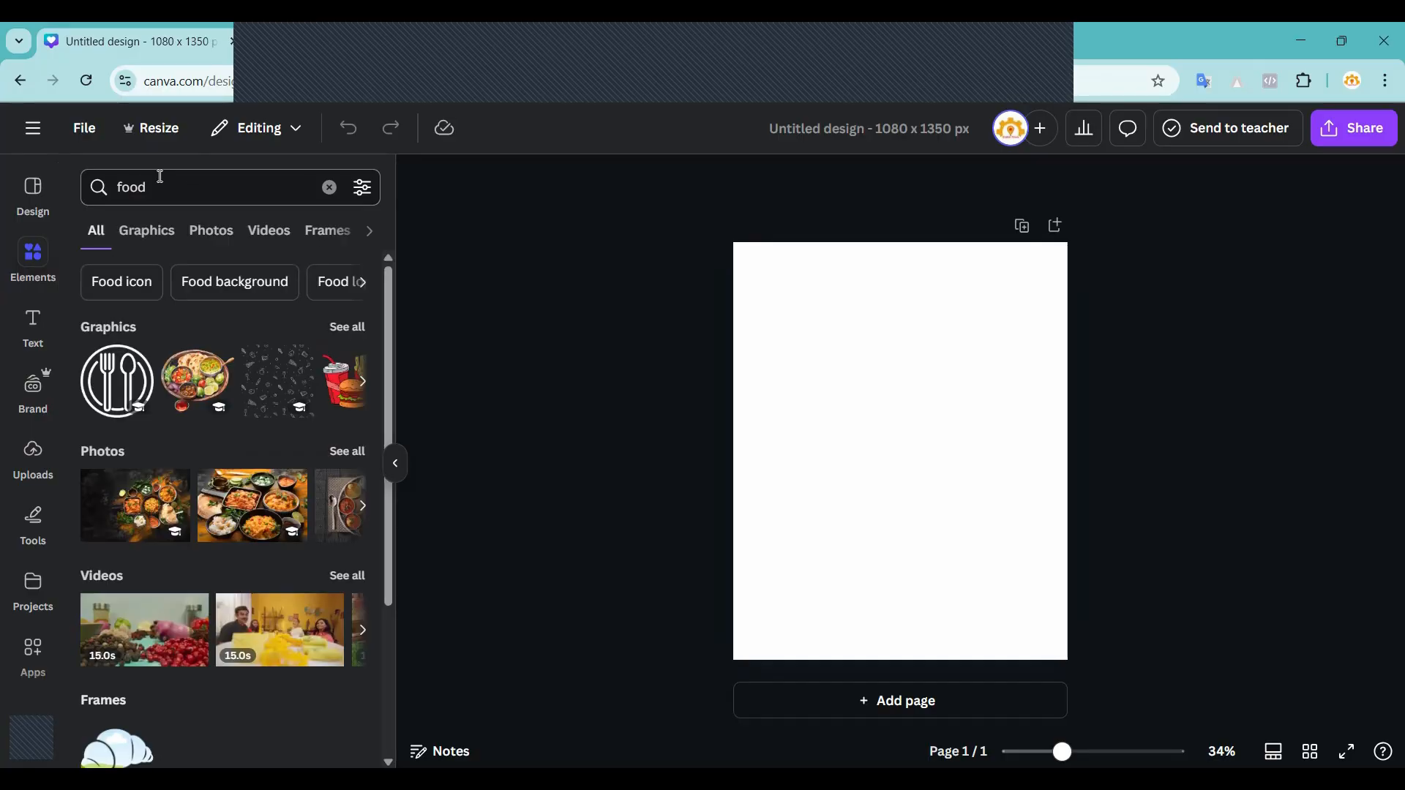
Show all graphics for the food search and browse through them.
left_click(347, 326)
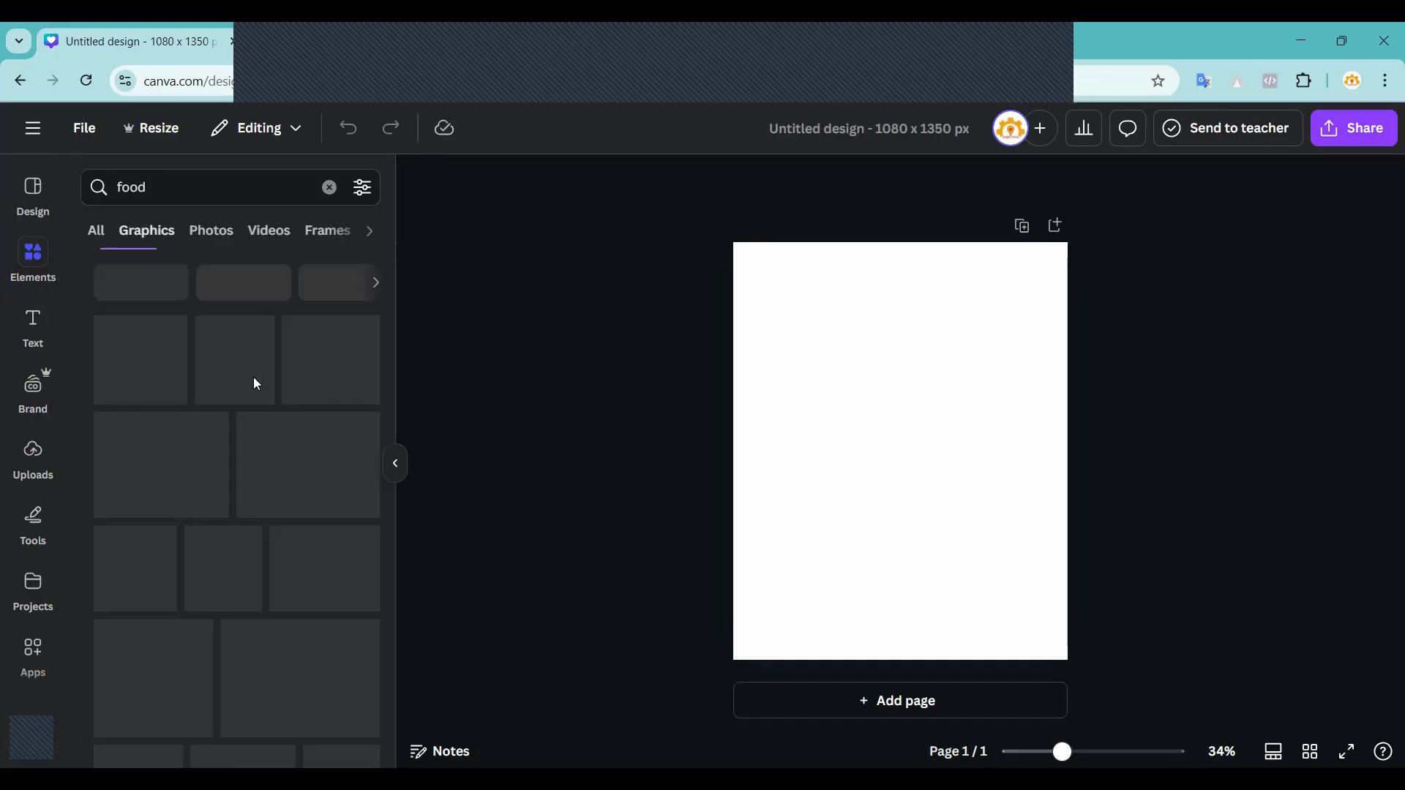
scroll(241, 461, "down", 3)
scroll(242, 461, "down", 10)
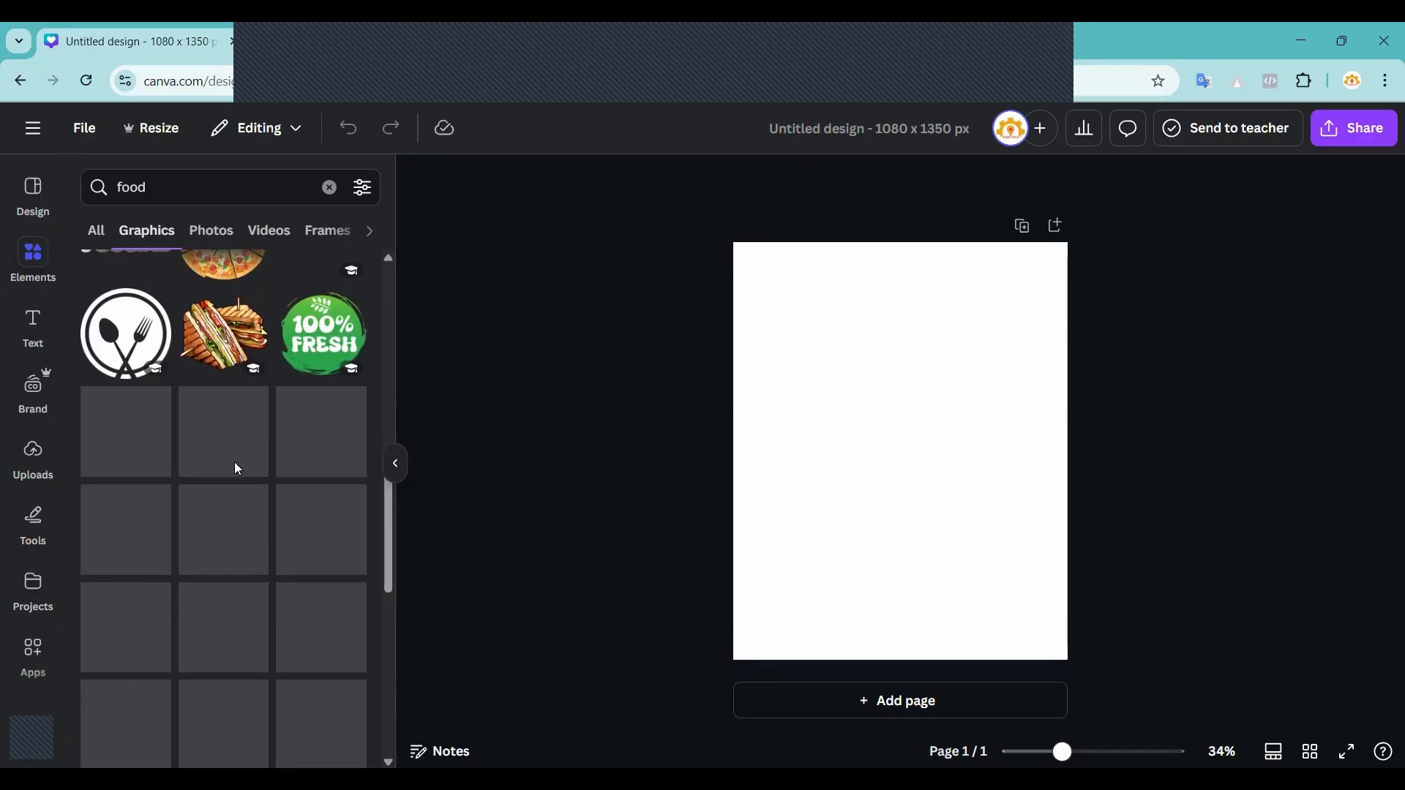
scroll(236, 469, "down", 12)
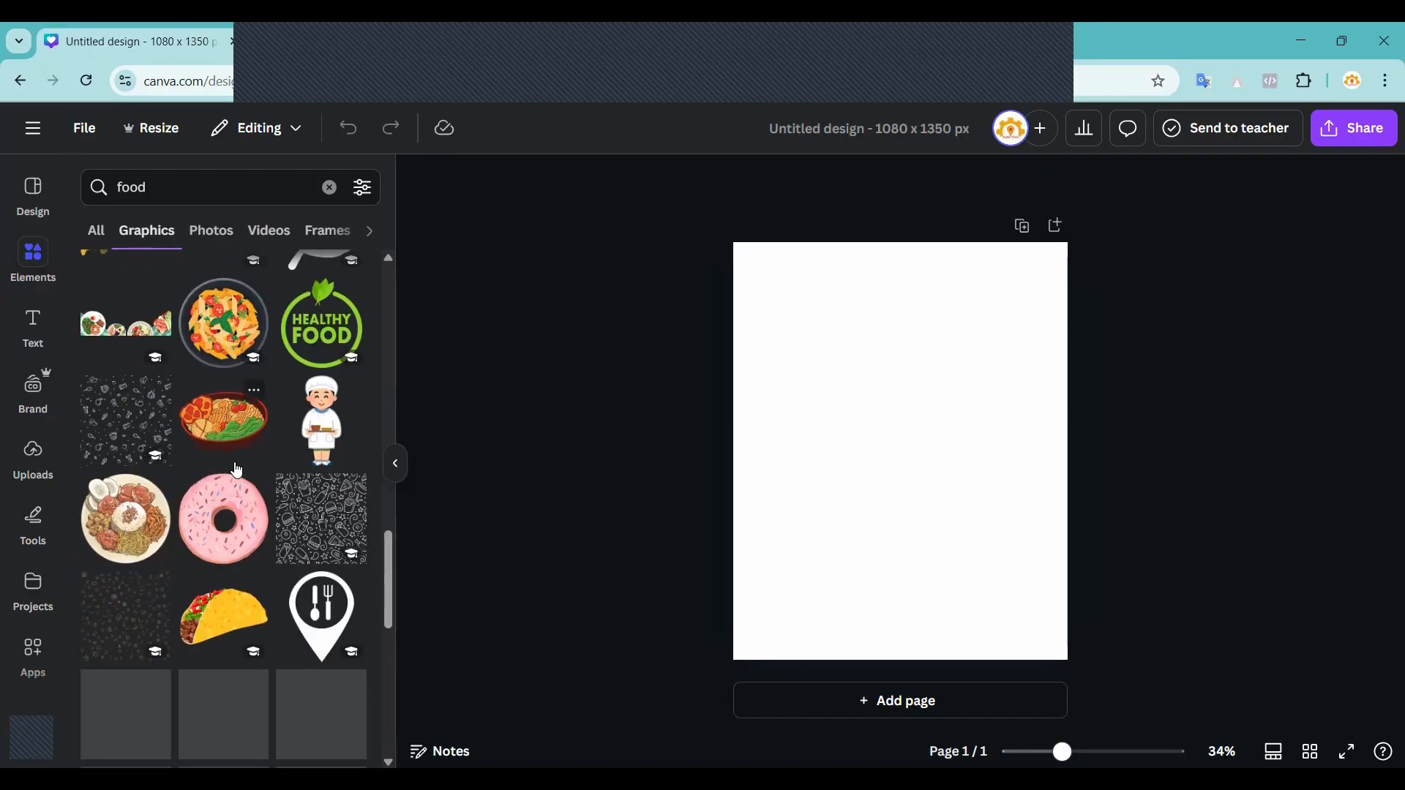
scroll(242, 483, "down", 6)
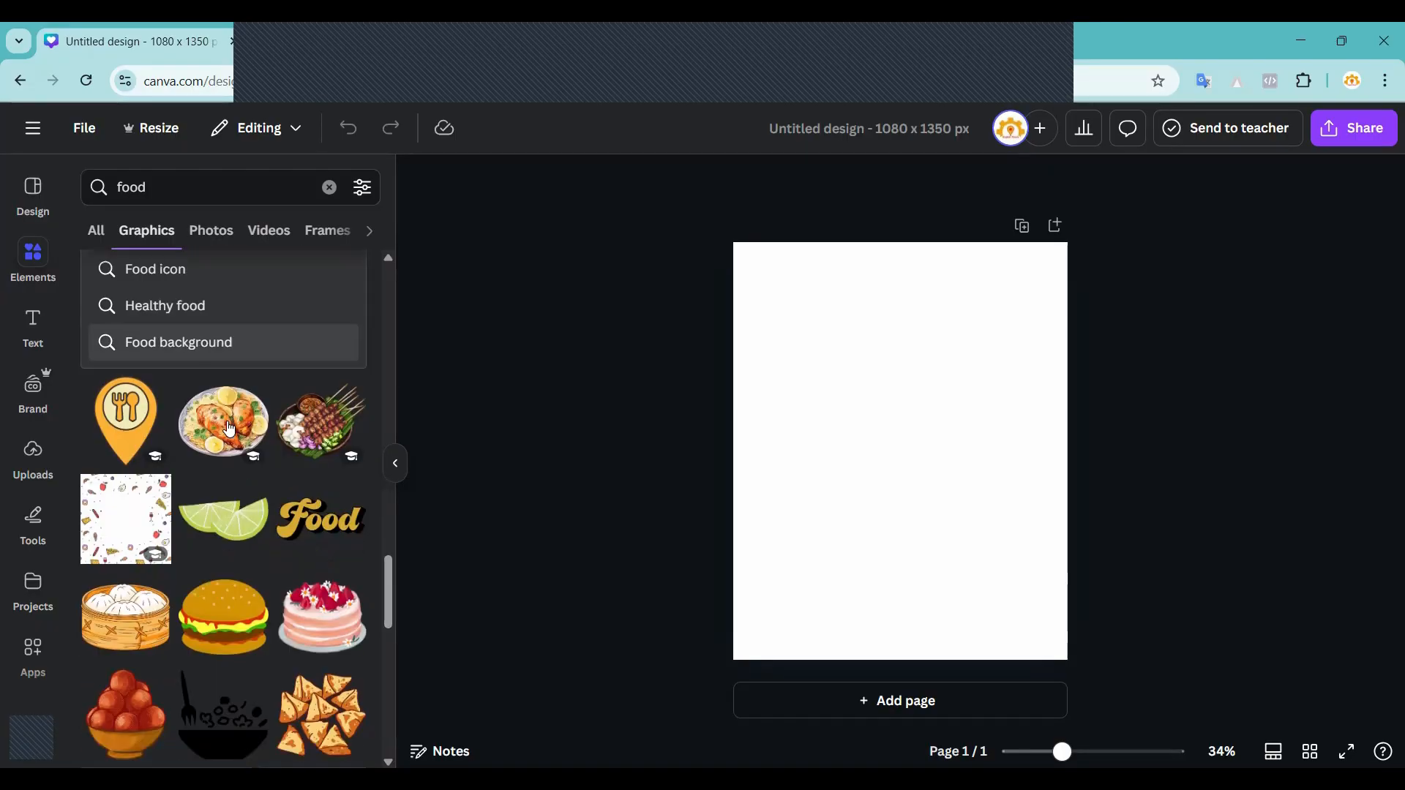
scroll(234, 513, "down", 8)
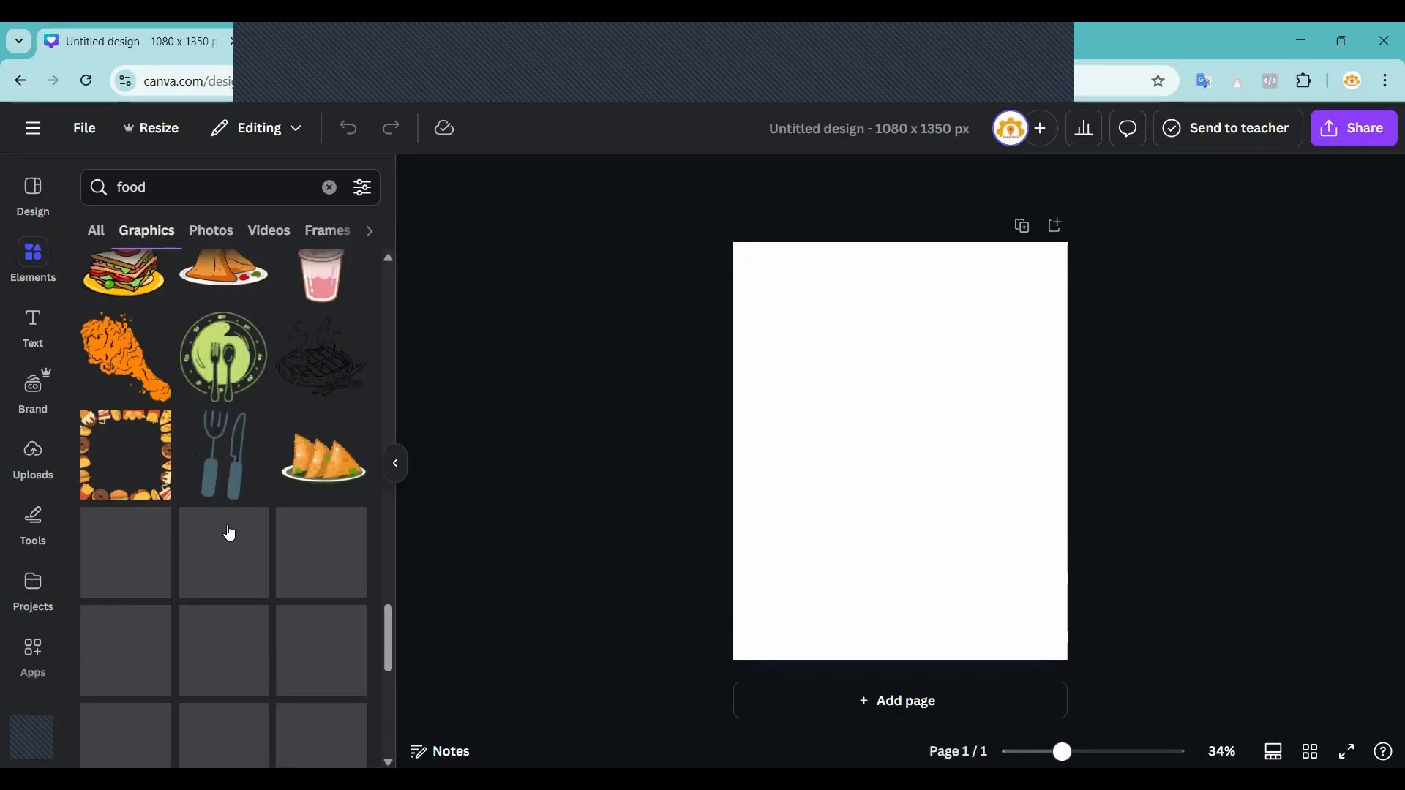
Switch the food search to photos and browse through the pictures offered.
left_click(215, 233)
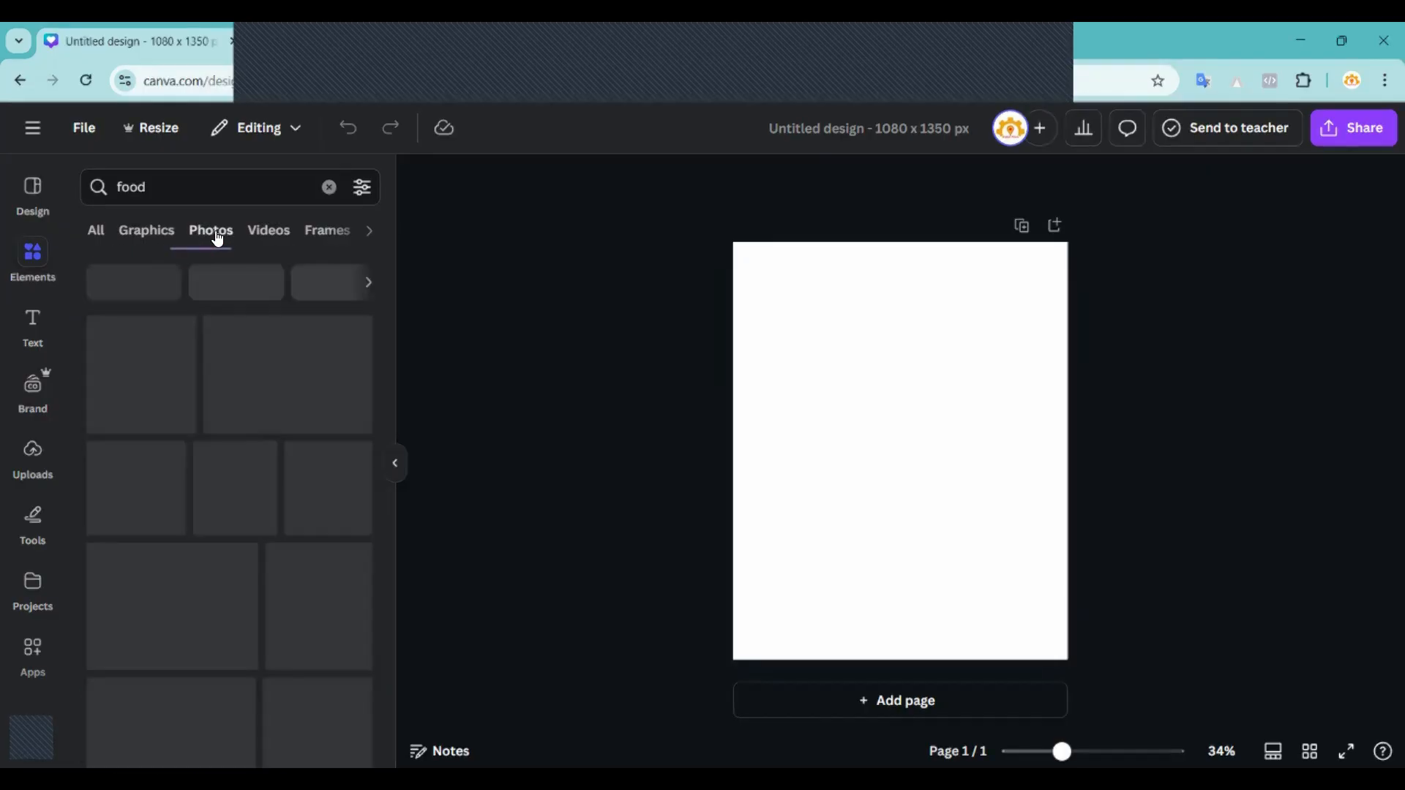
scroll(230, 449, "down", 10)
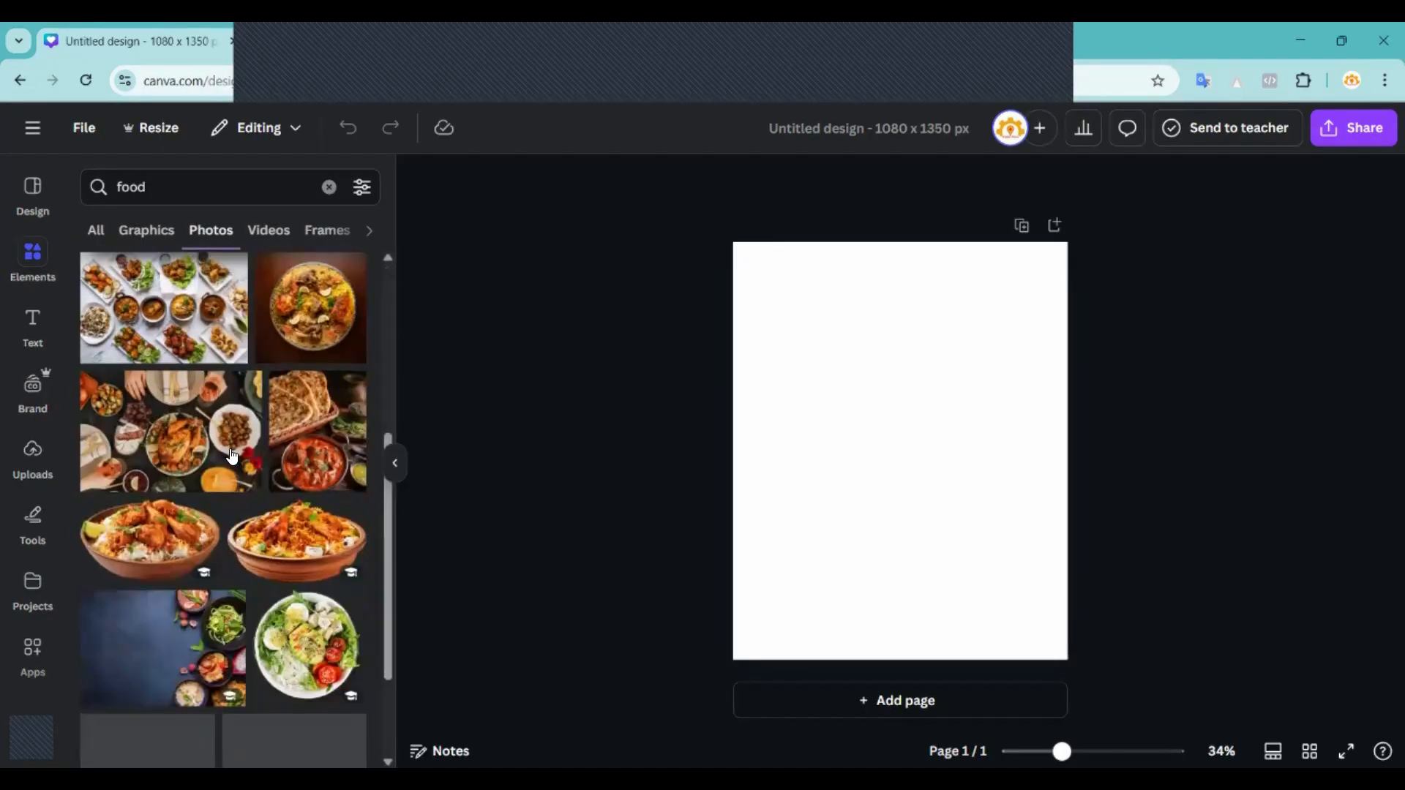
scroll(230, 449, "down", 3)
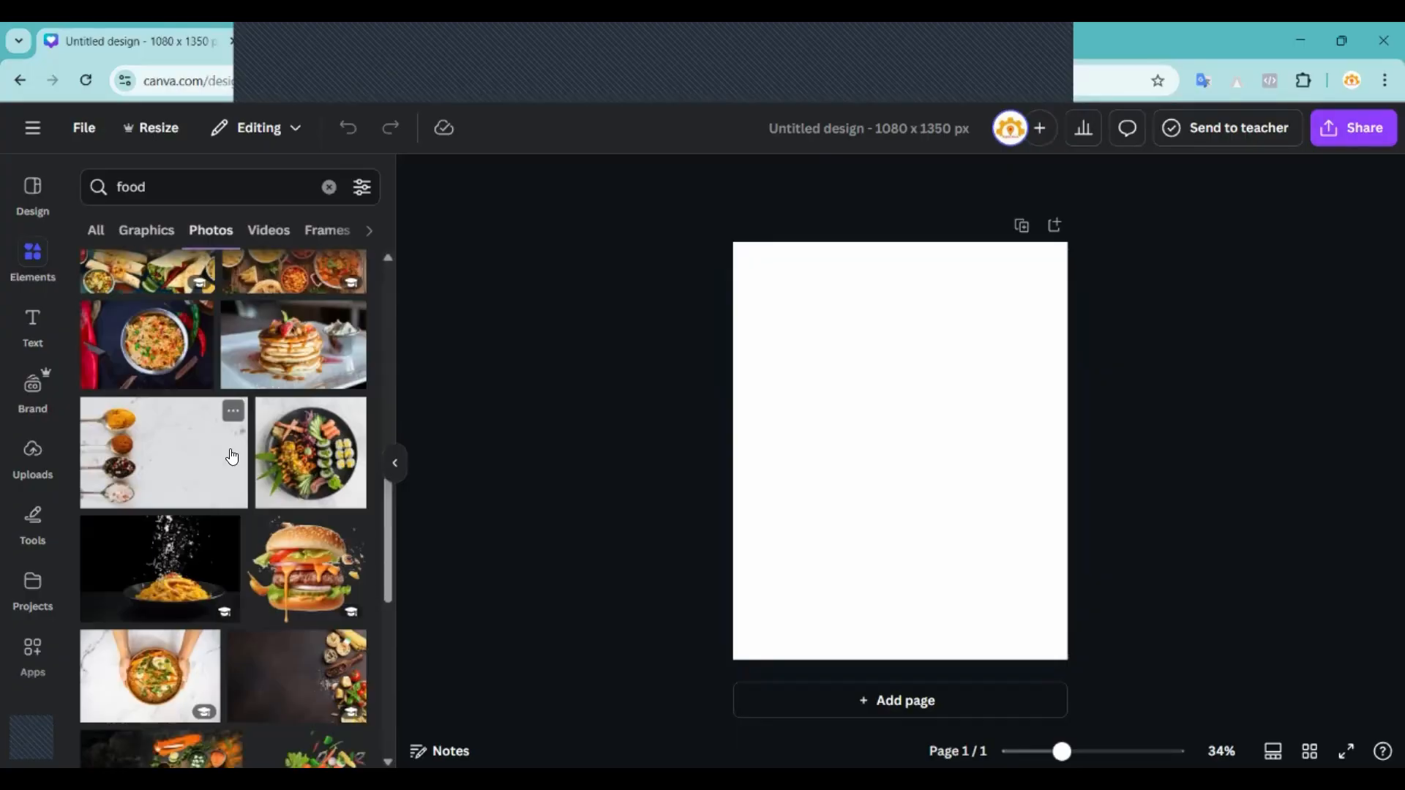
scroll(231, 457, "down", 10)
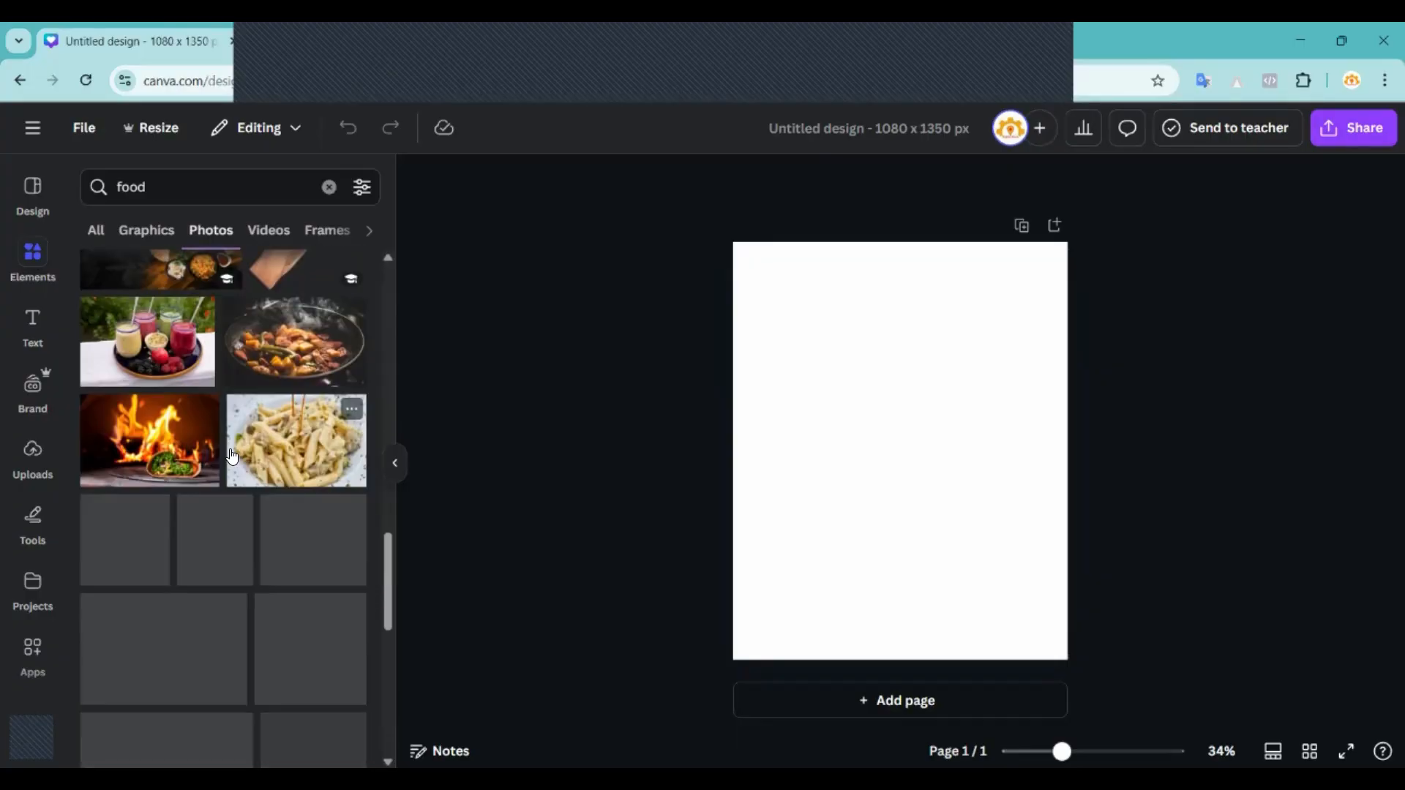
scroll(228, 456, "down", 5)
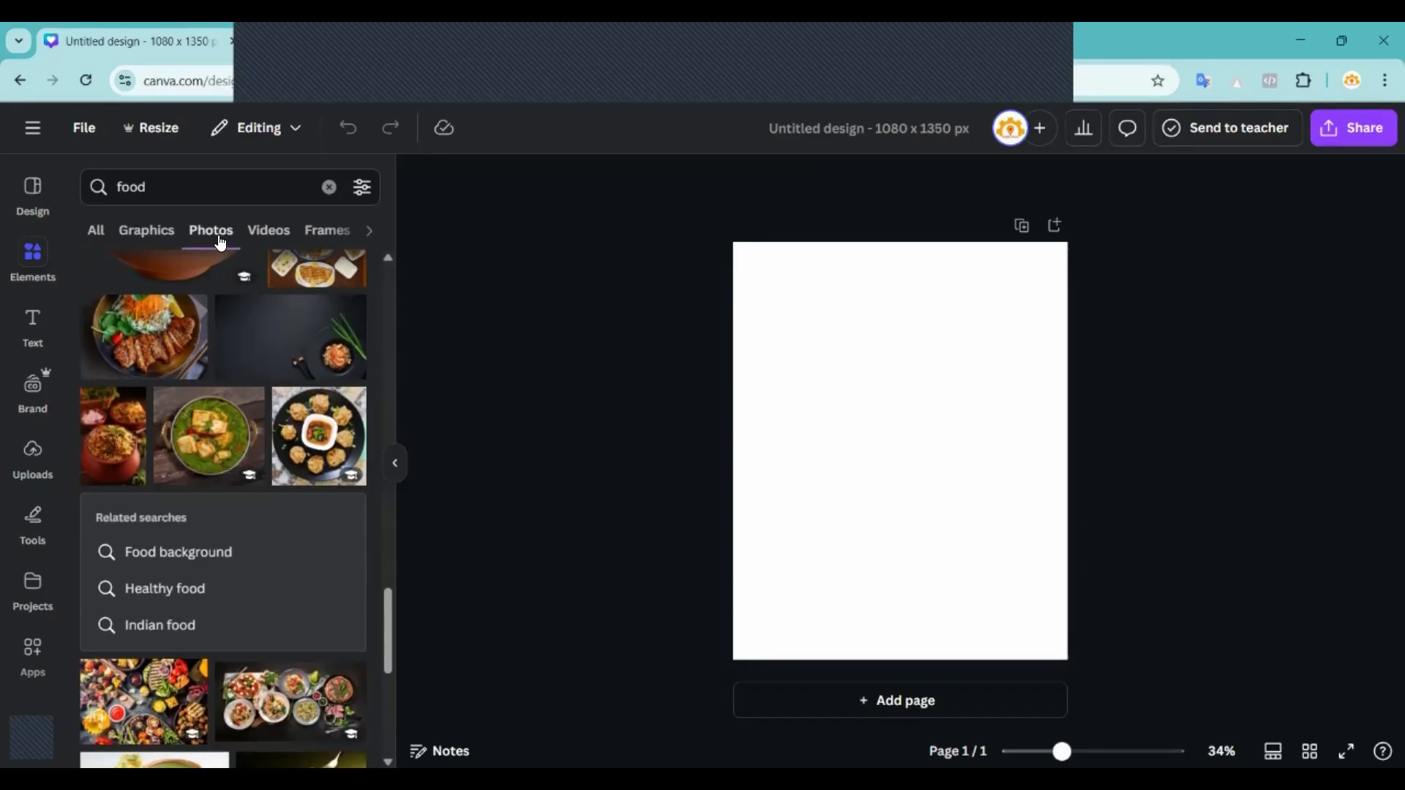
Browse the videos for the food search and show its frames.
left_click(267, 231)
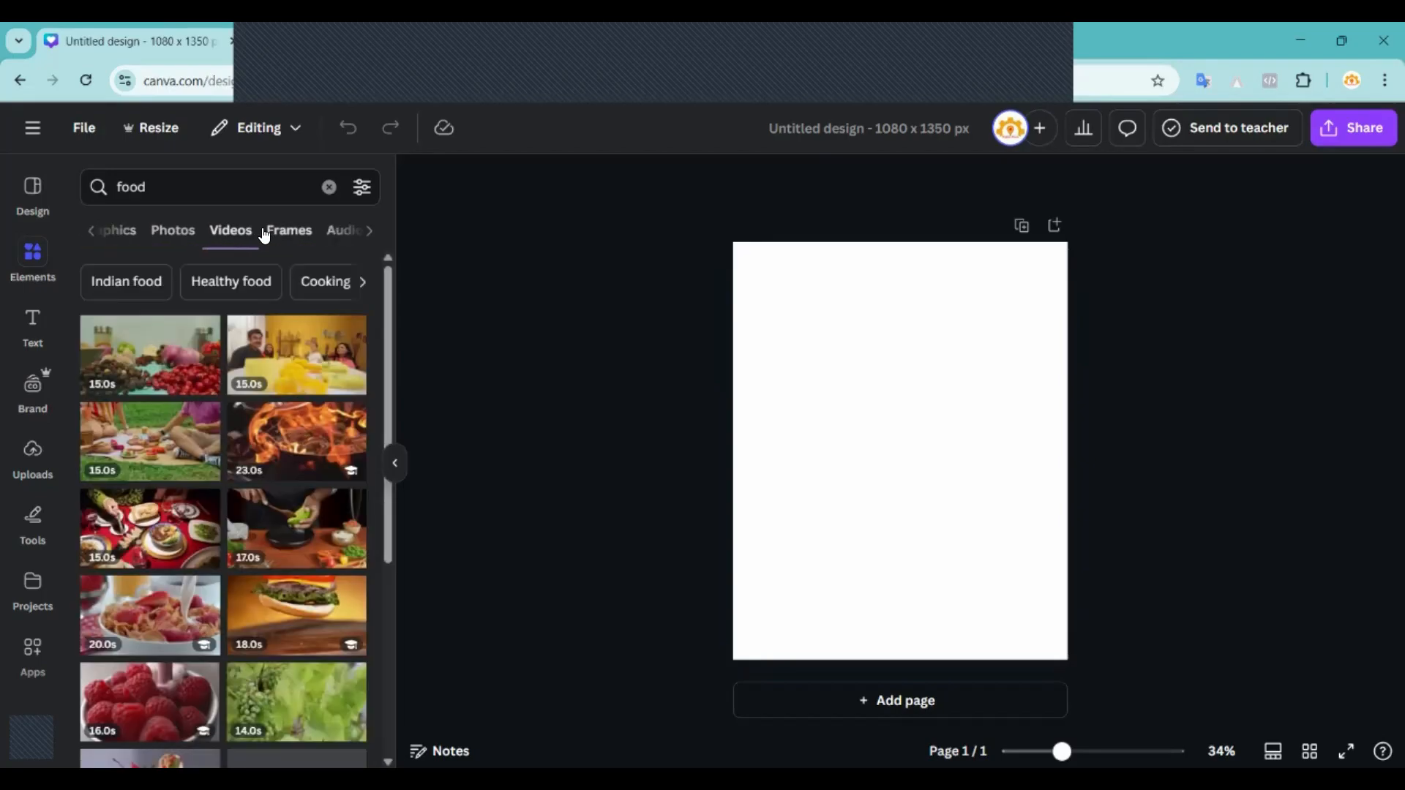
scroll(218, 525, "down", 10)
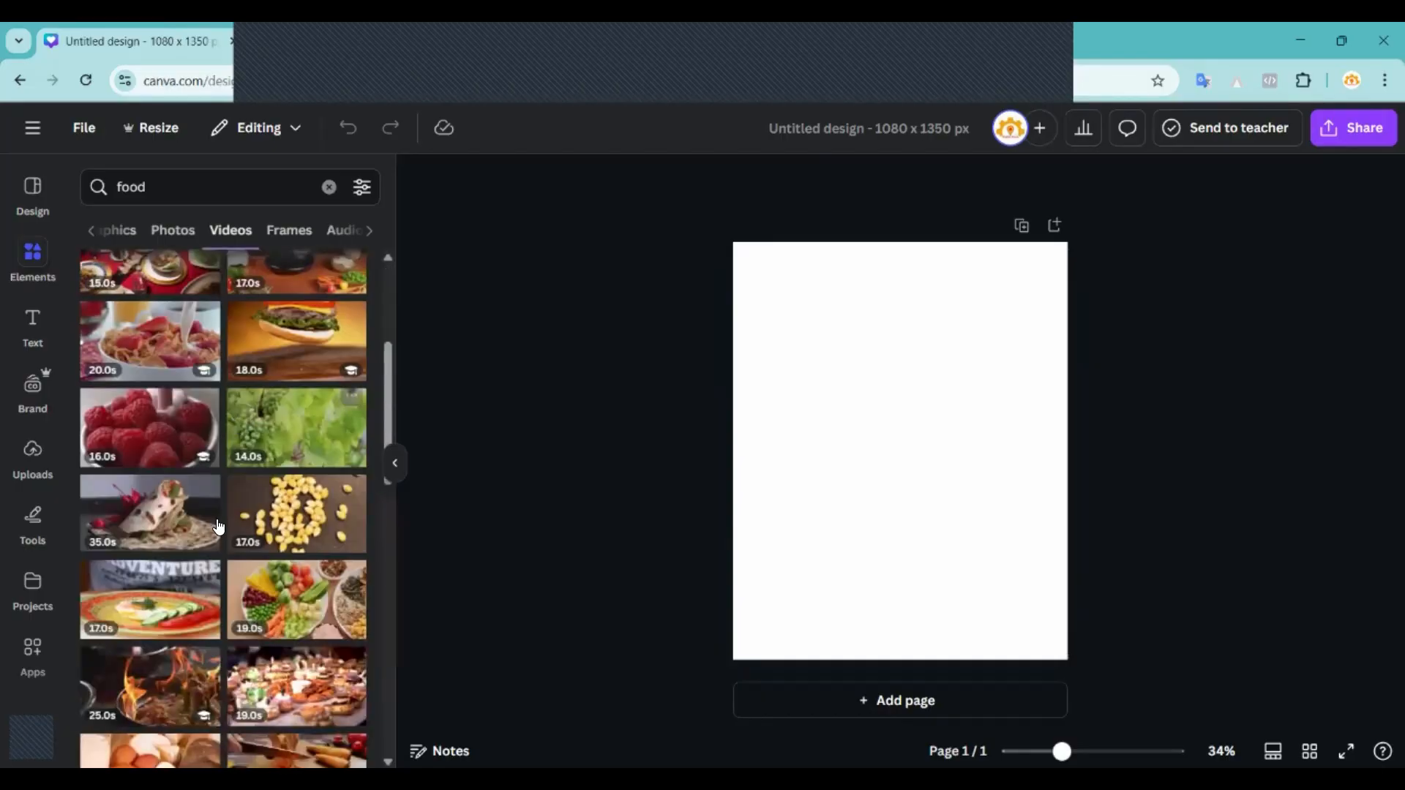
scroll(217, 525, "down", 1)
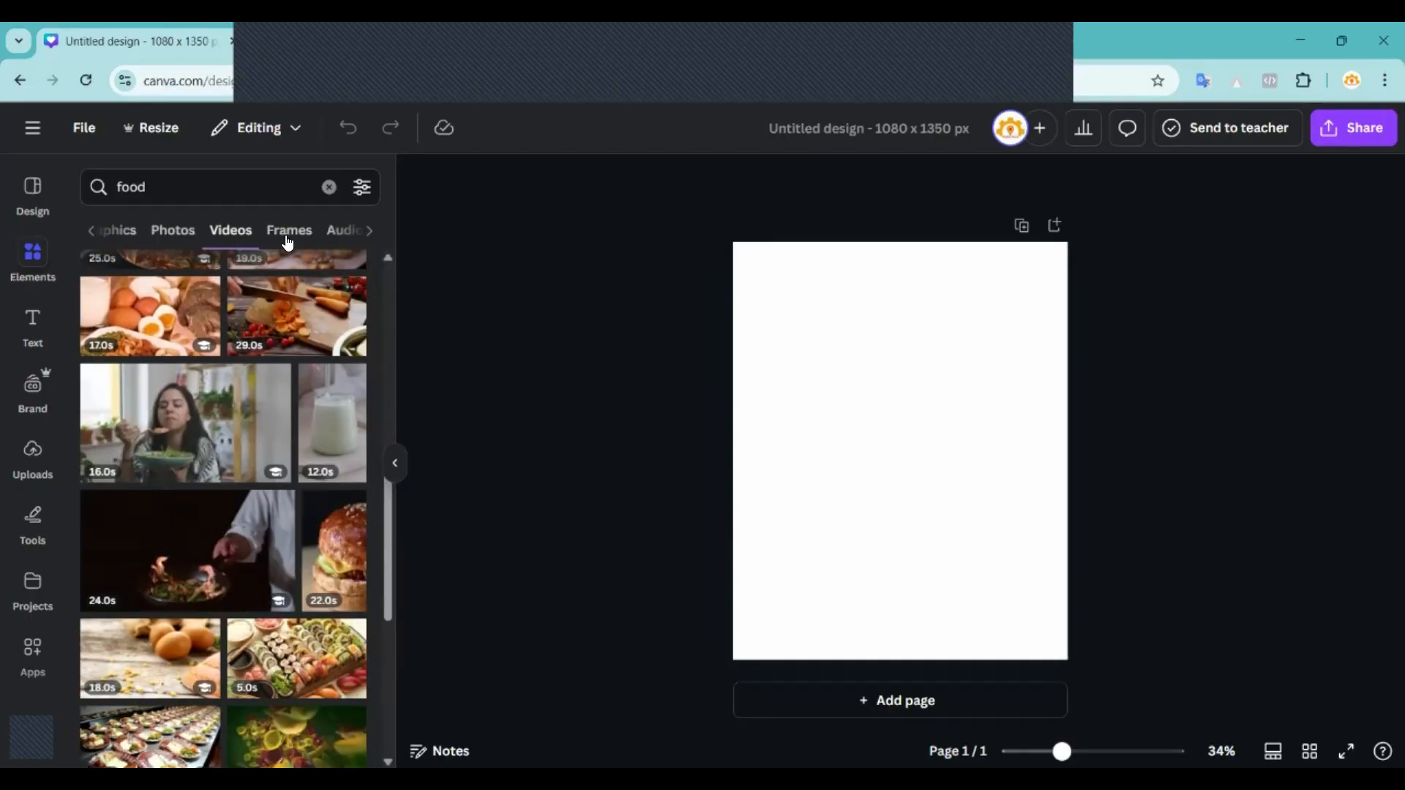
left_click(283, 236)
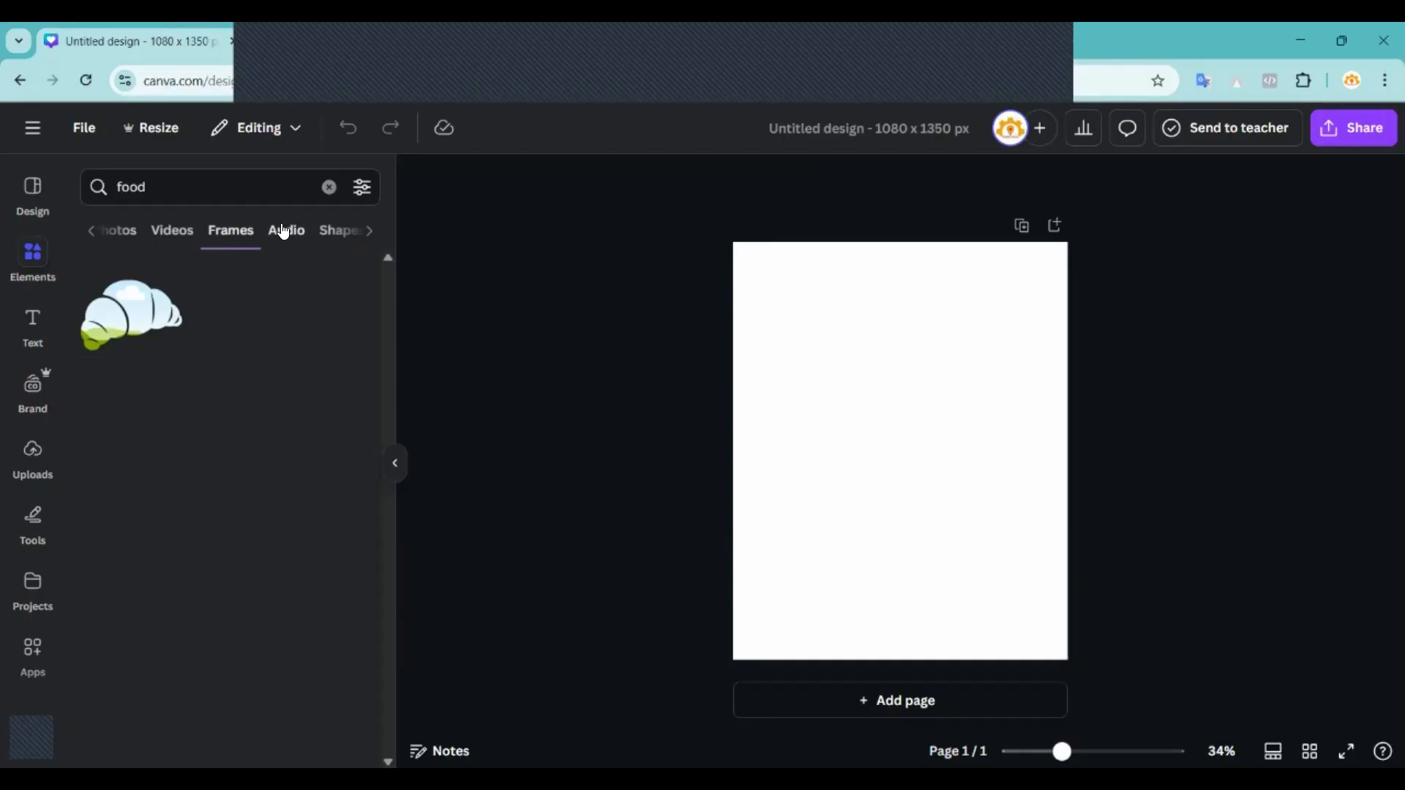
Check the audio and shapes offered for the food search, and return to browsing its graphics.
left_click(284, 233)
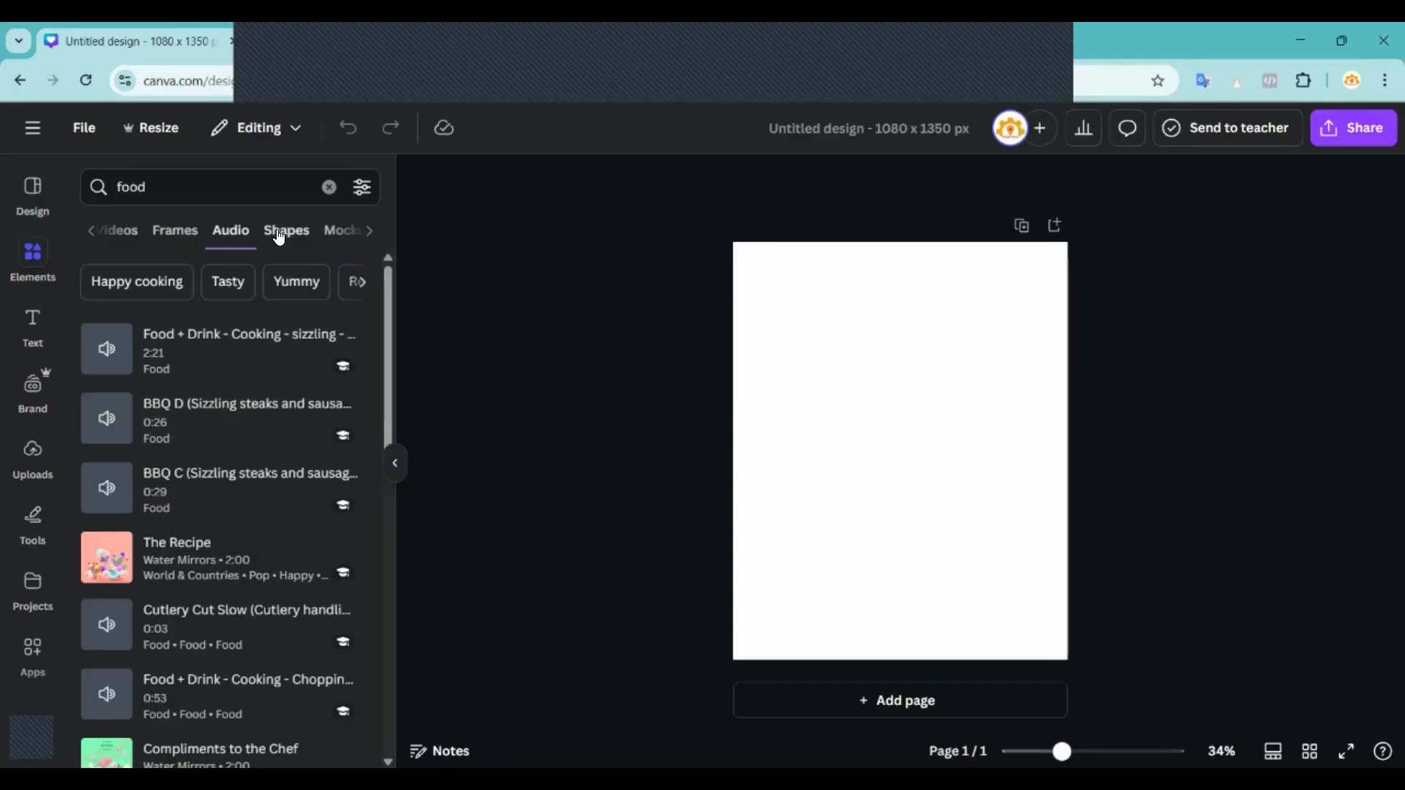
left_click(285, 236)
left_click(91, 231)
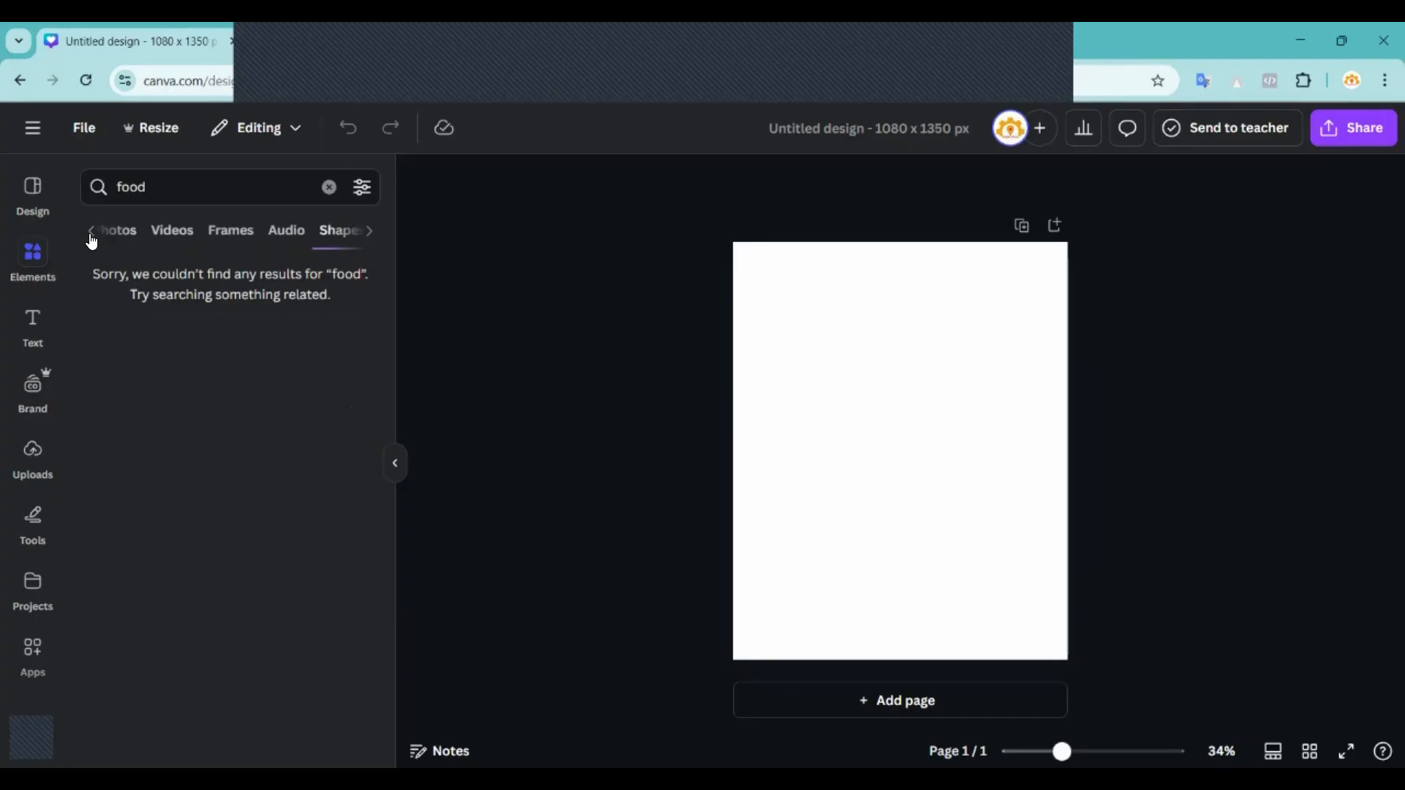
left_click(89, 233)
left_click(147, 242)
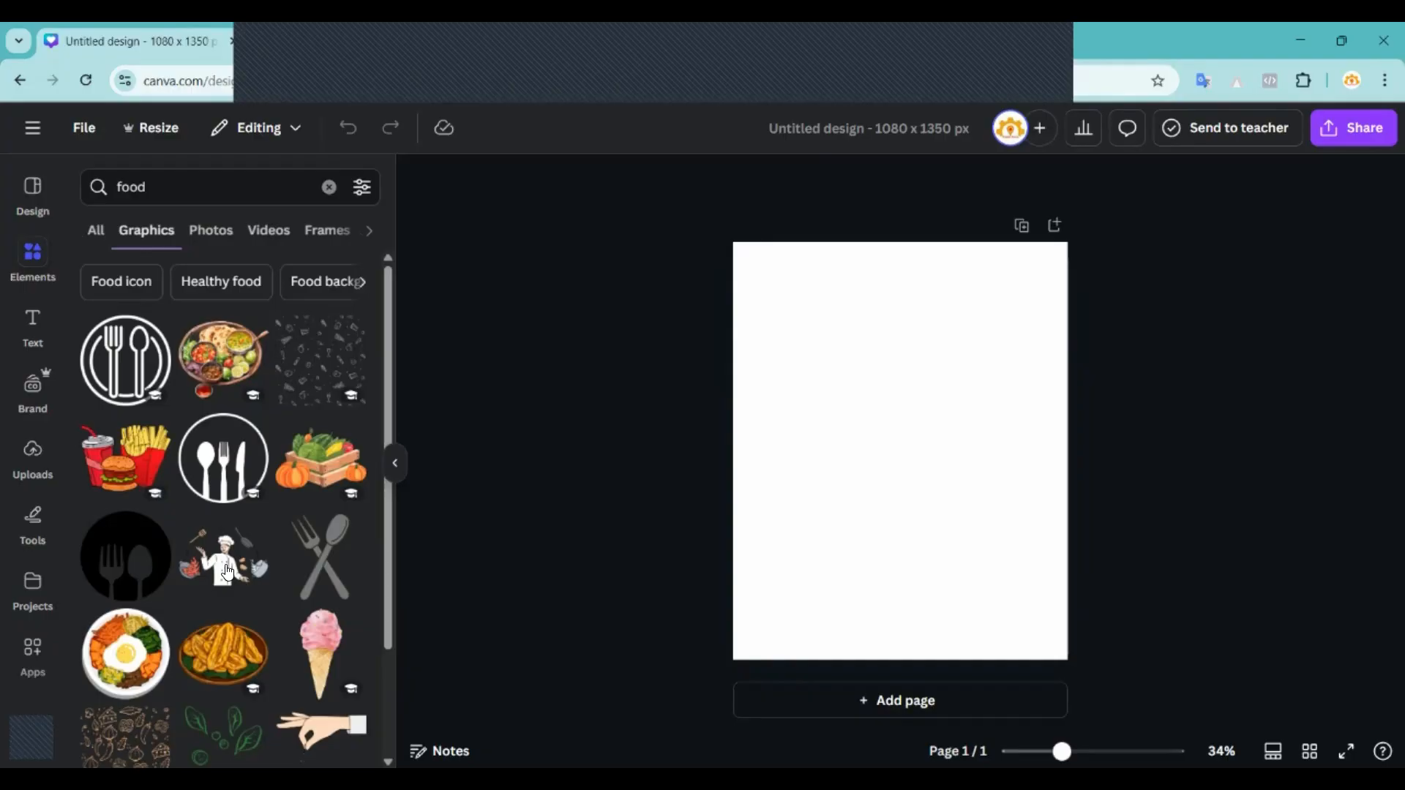
scroll(277, 515, "down", 5)
scroll(238, 486, "up", 10)
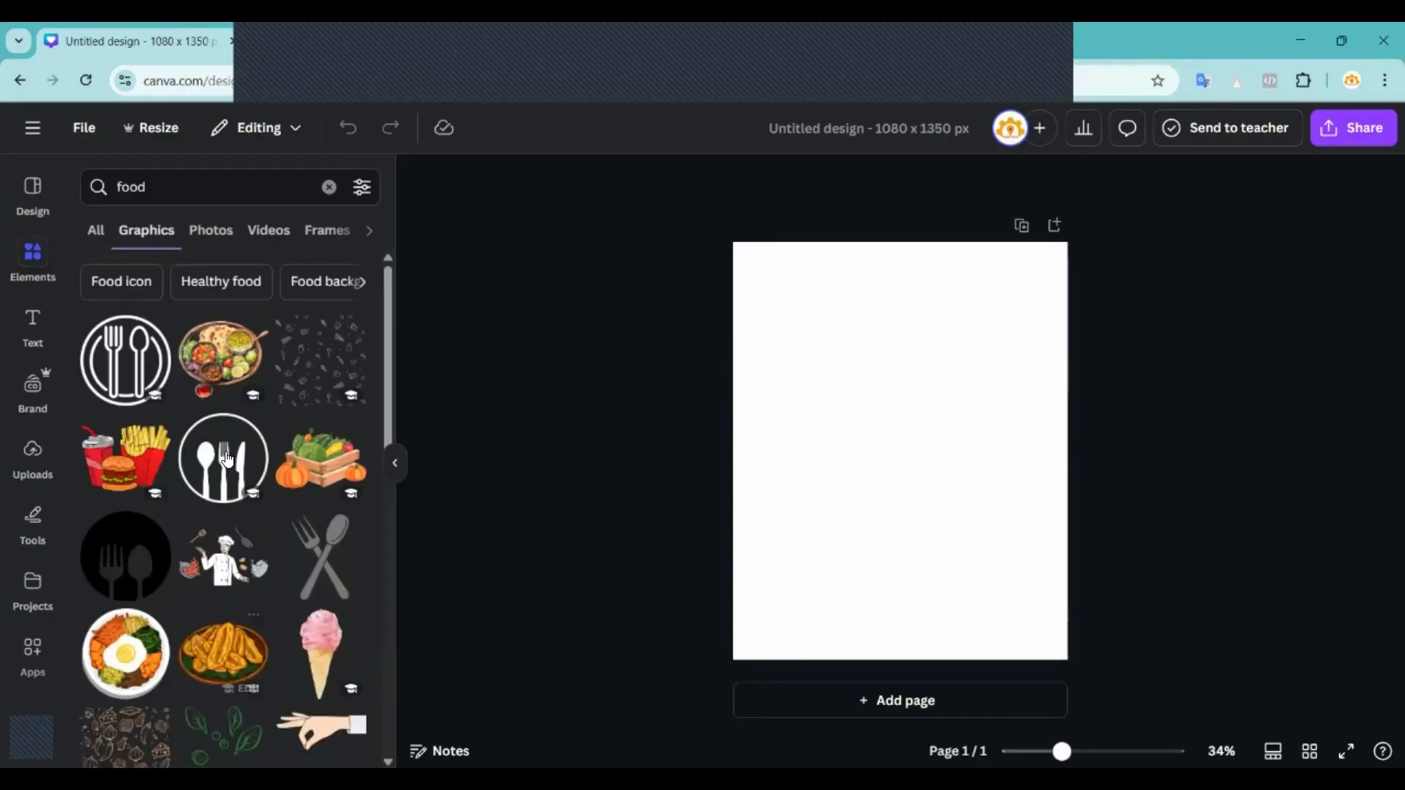
Search the elements library for "pizza" and browse the graphics offered.
left_click(166, 188)
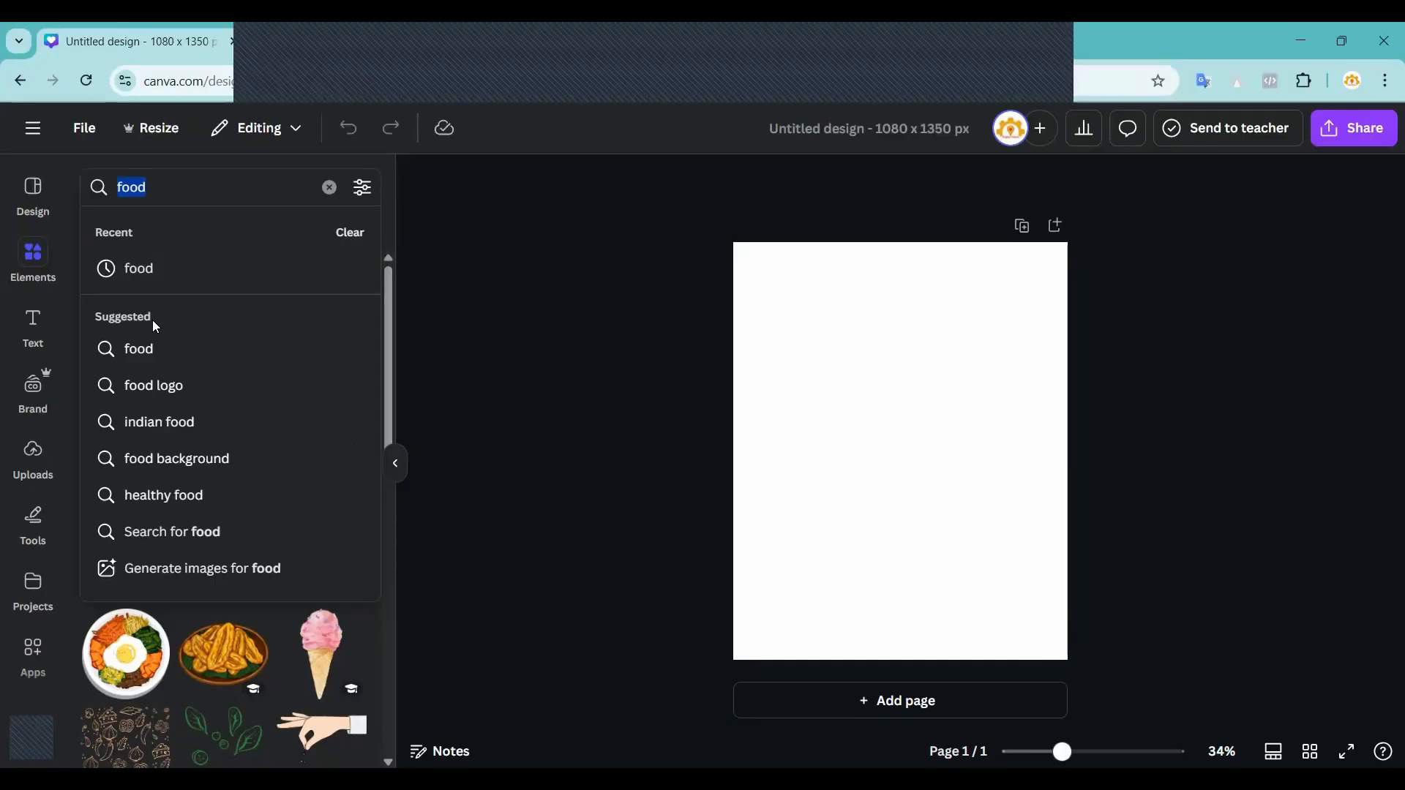
type("pizz")
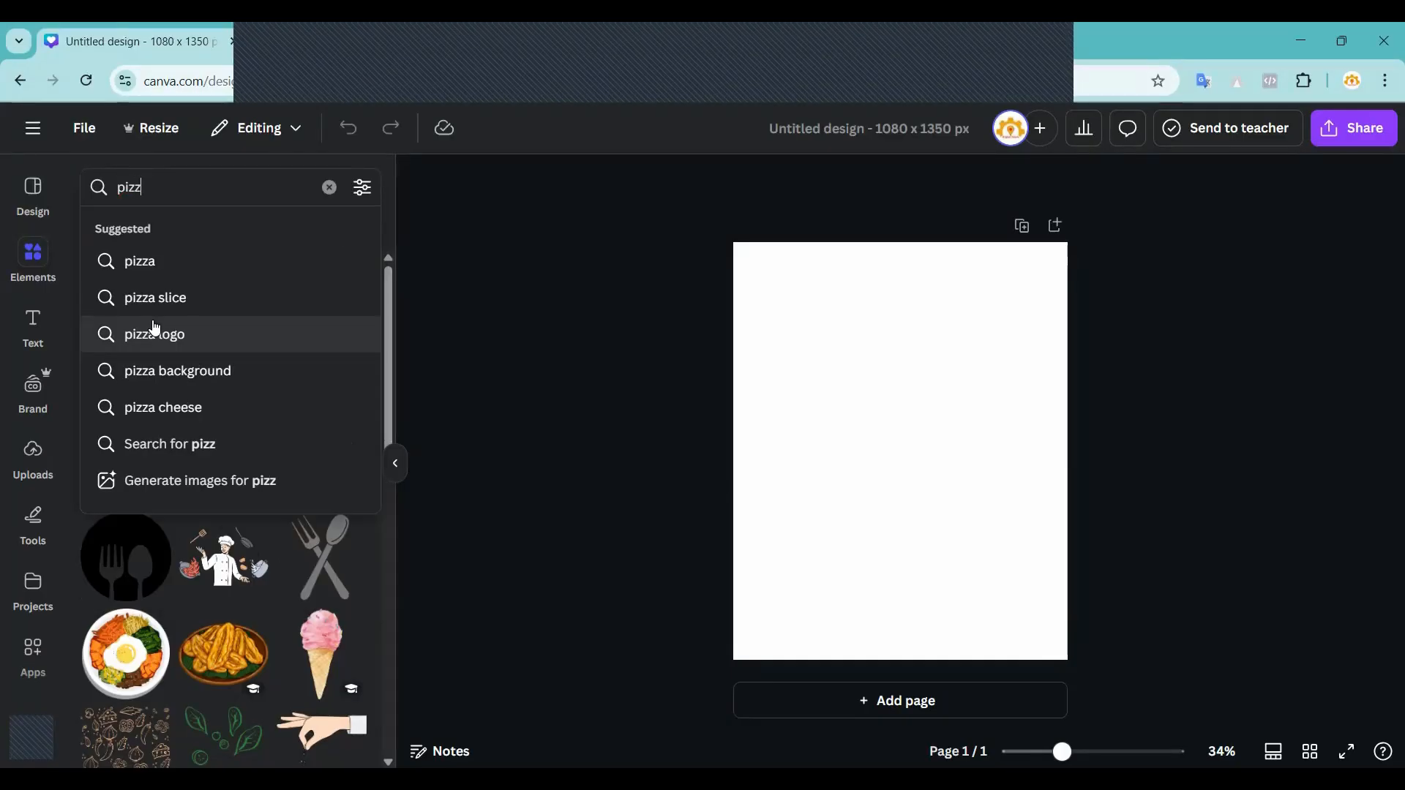
type("a")
key("Return")
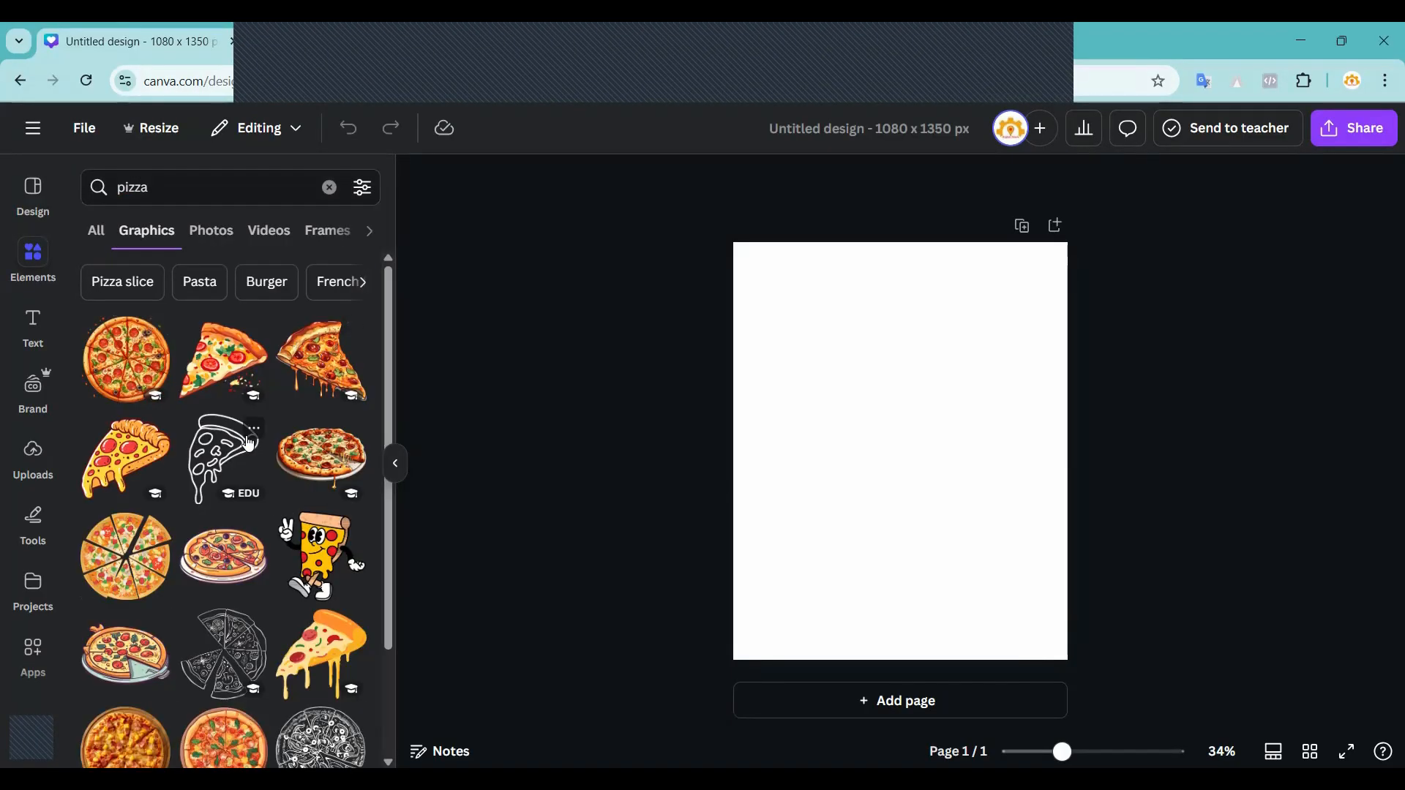
scroll(248, 444, "down", 10)
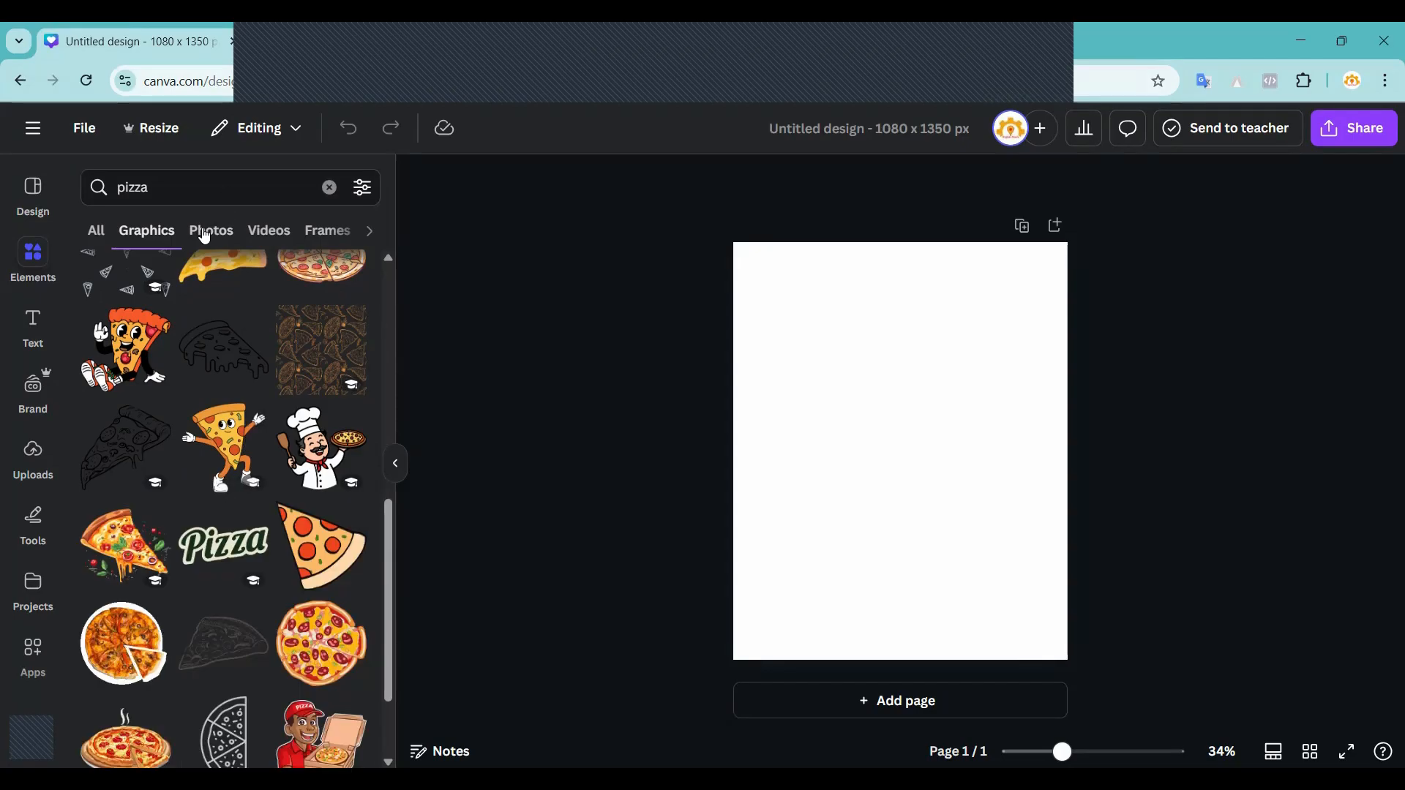
Add the photo of the pizza on a long-handled wooden board from the pizza photos to the page.
left_click(211, 230)
scroll(270, 440, "down", 2)
scroll(271, 439, "down", 5)
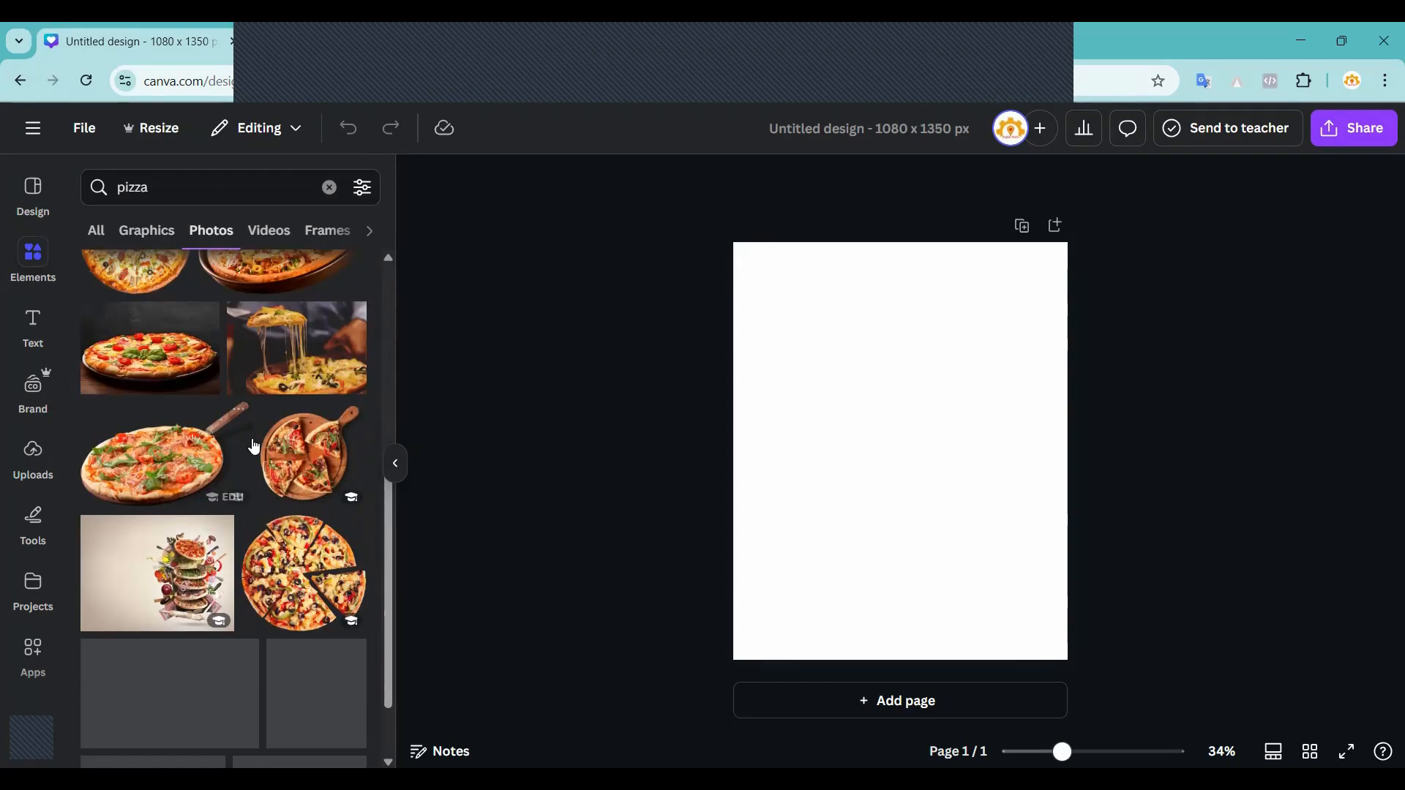
left_click(176, 474)
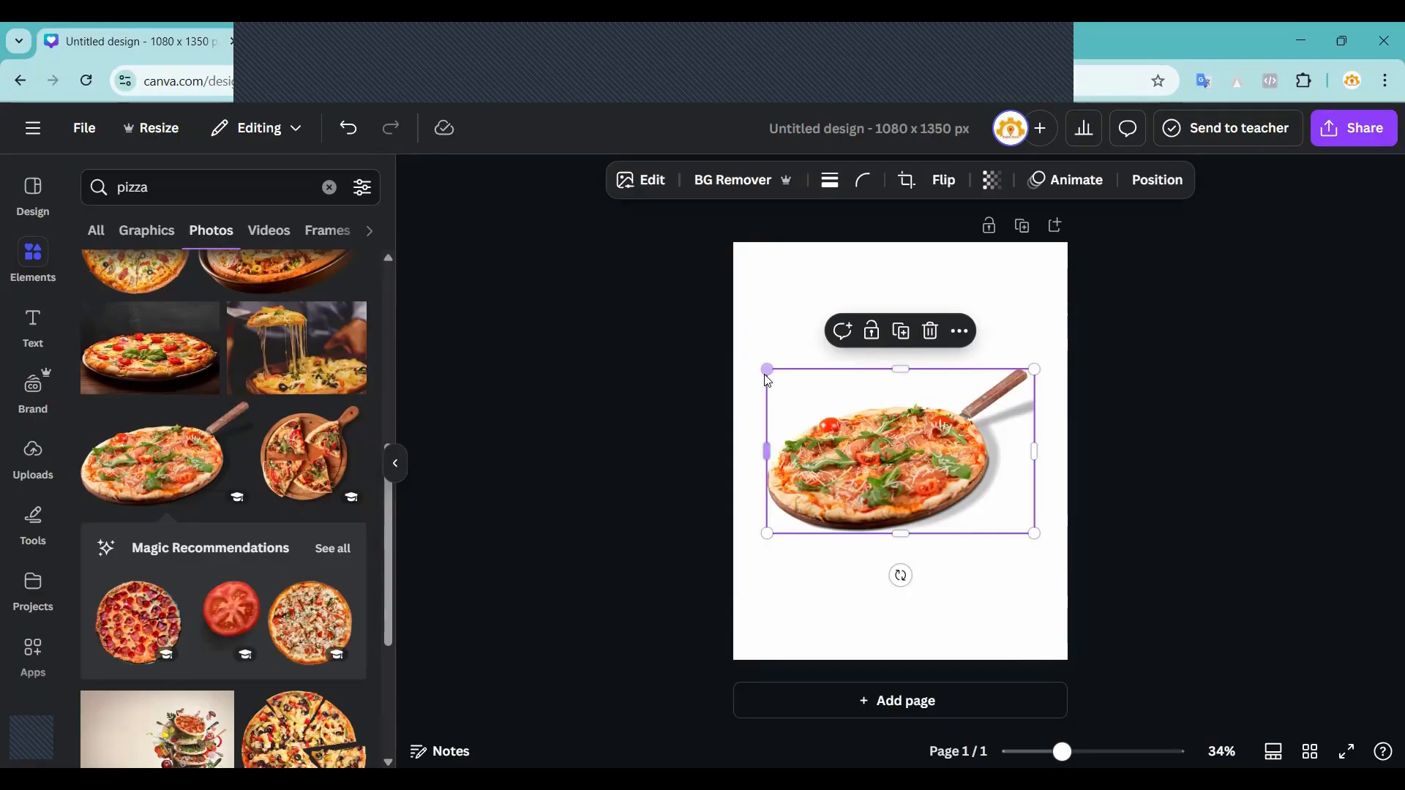
Enlarge the pizza photo to about the page's width and move it completely off the page.
left_click_drag(767, 369, 733, 349)
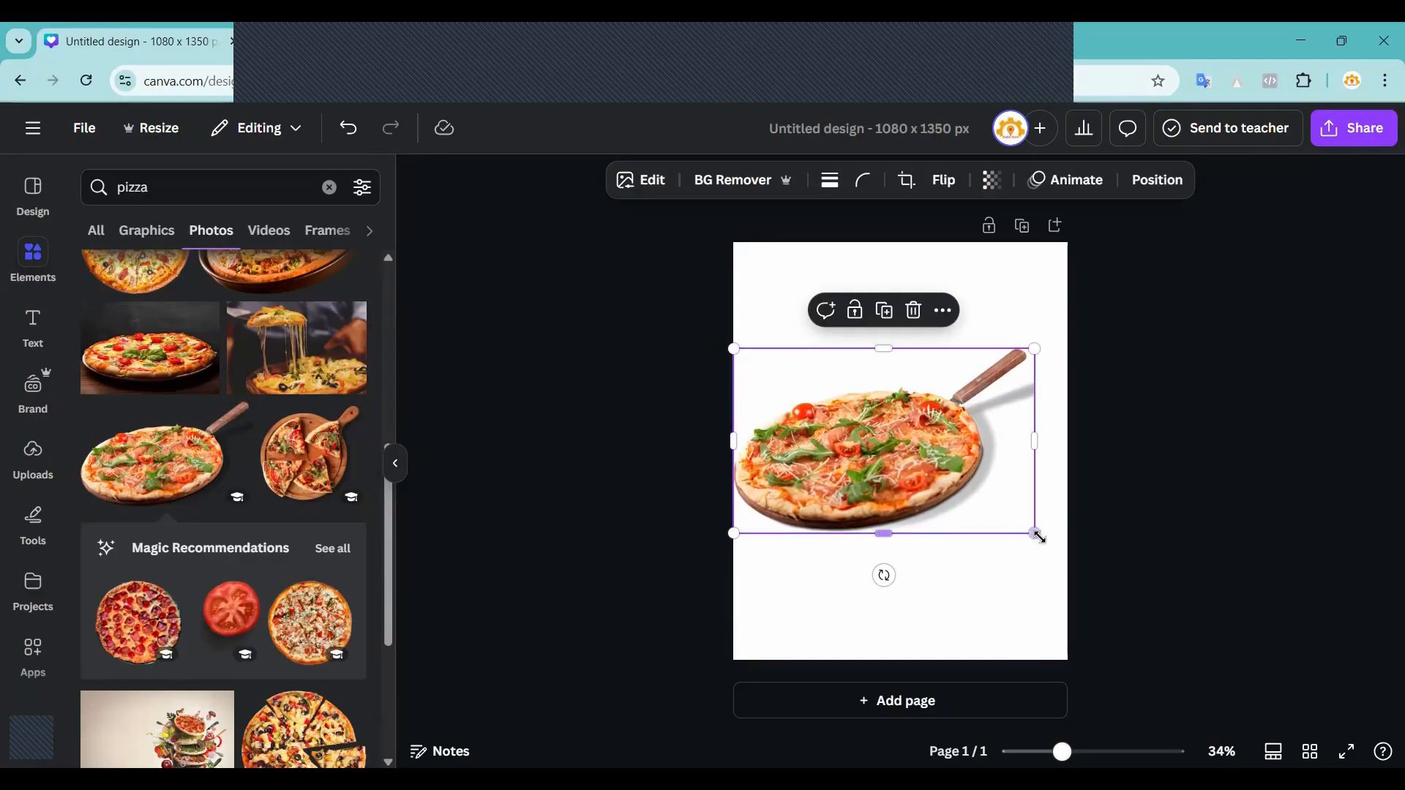
left_click(1083, 561)
left_click(947, 485)
left_click_drag(1034, 534, 1092, 568)
left_click_drag(914, 490, 1220, 441)
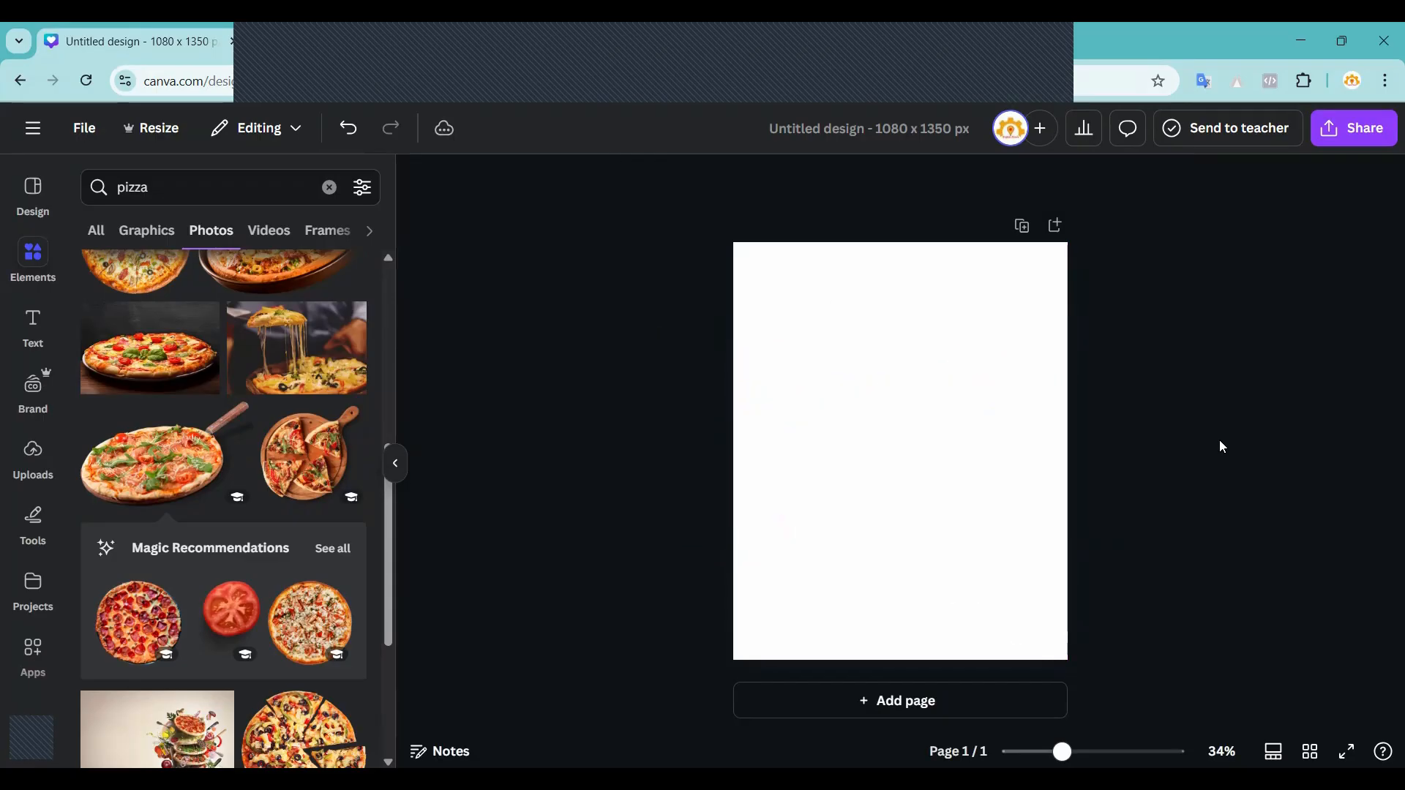
Add the dripping pizza slice graphic at nearly the page's width, and move it completely off the page.
left_click(150, 241)
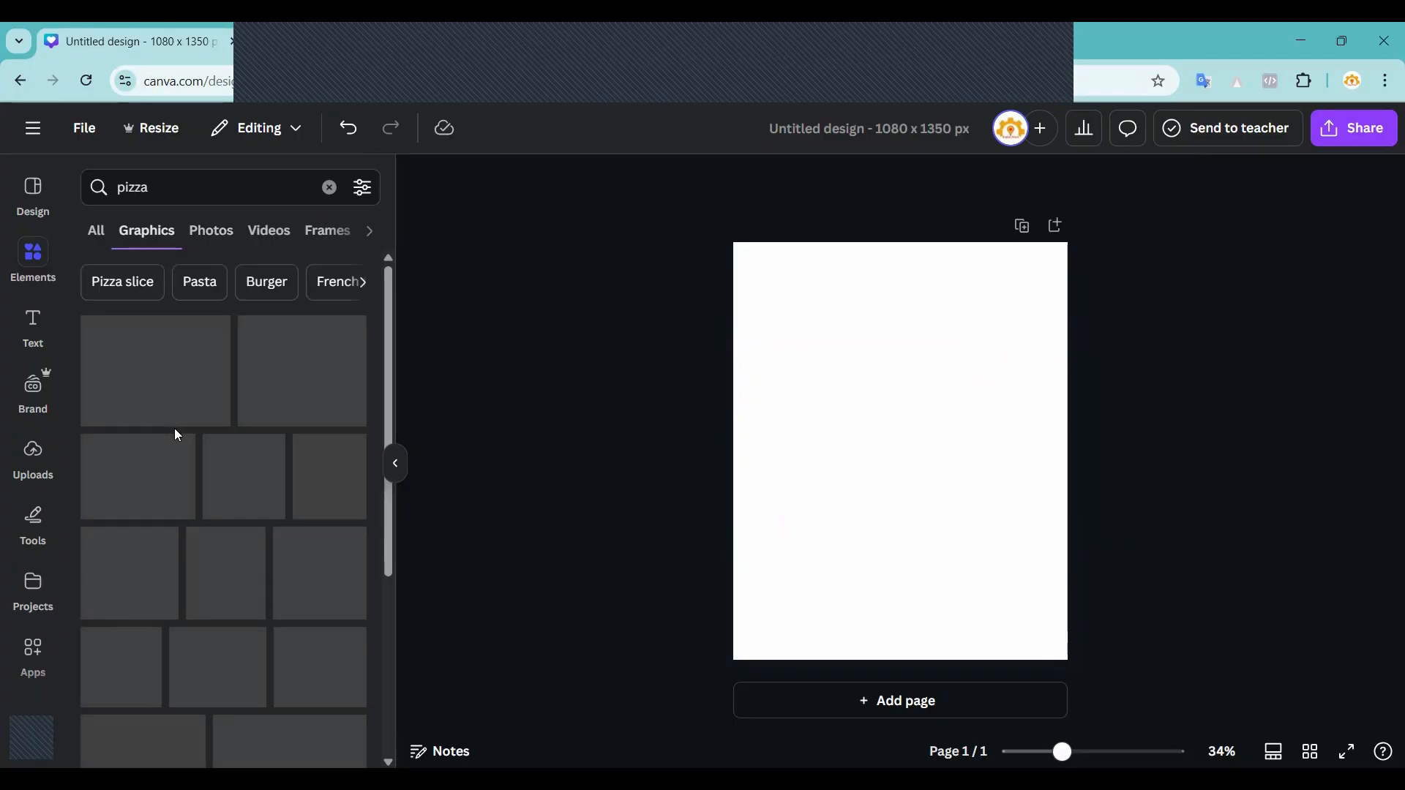
left_click(316, 362)
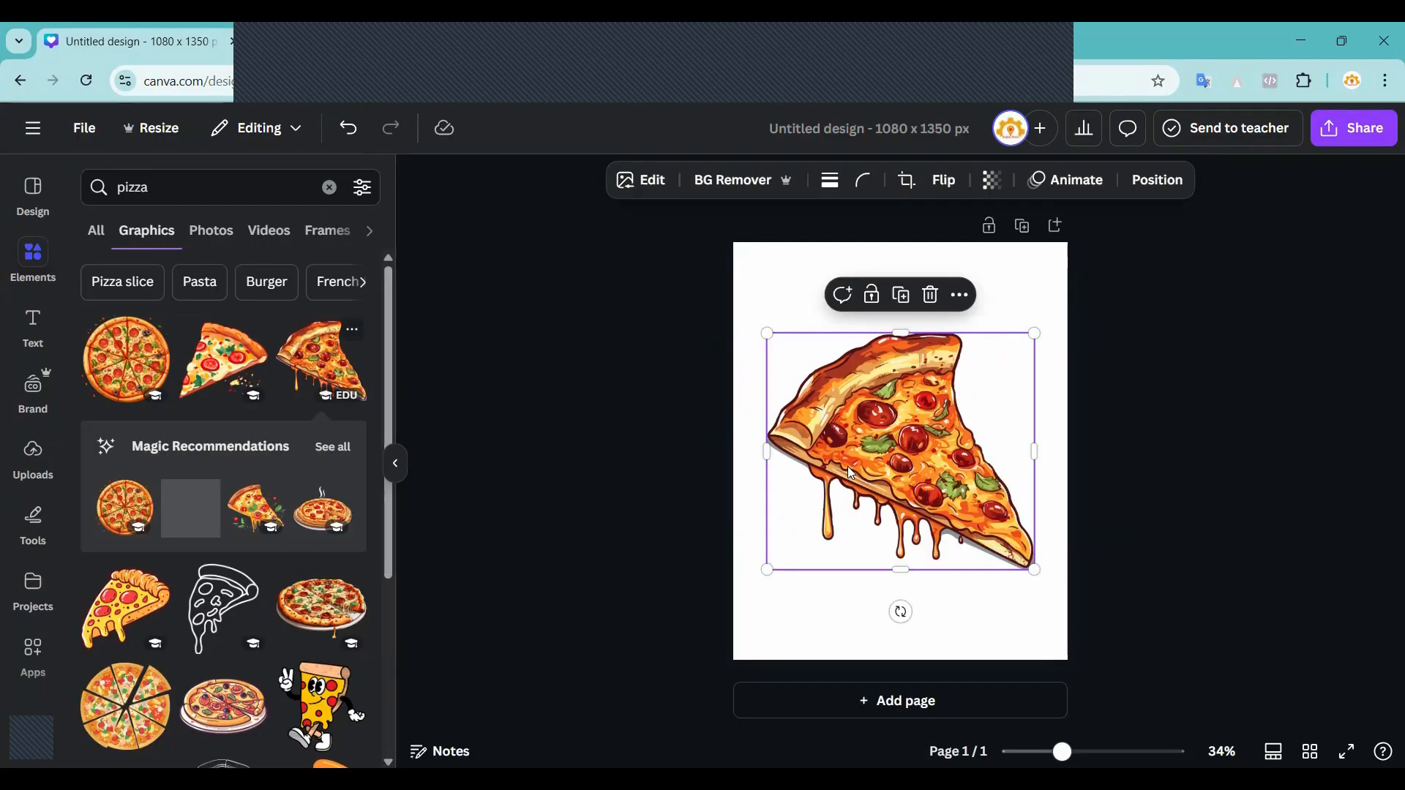
left_click_drag(766, 332, 732, 303)
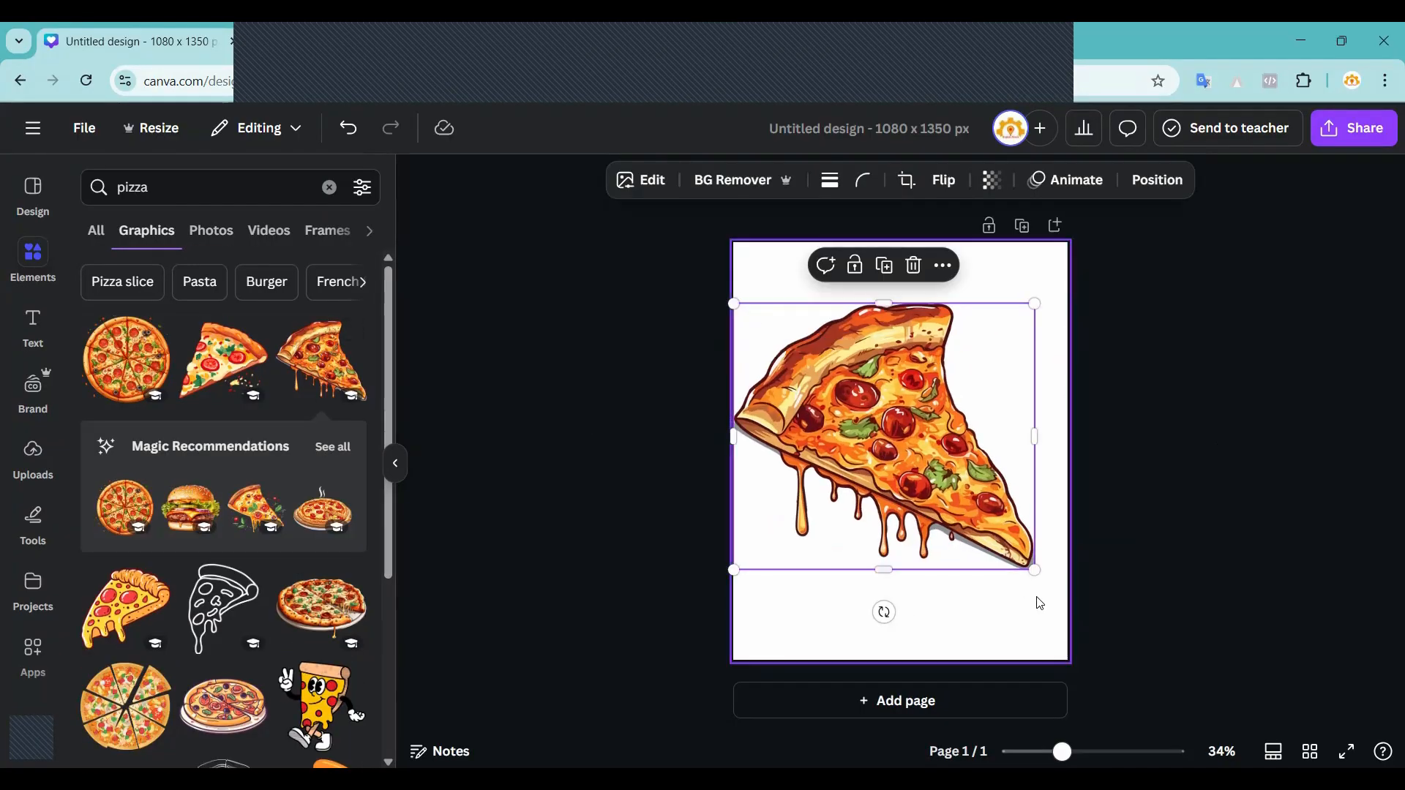
left_click_drag(1035, 571, 1057, 590)
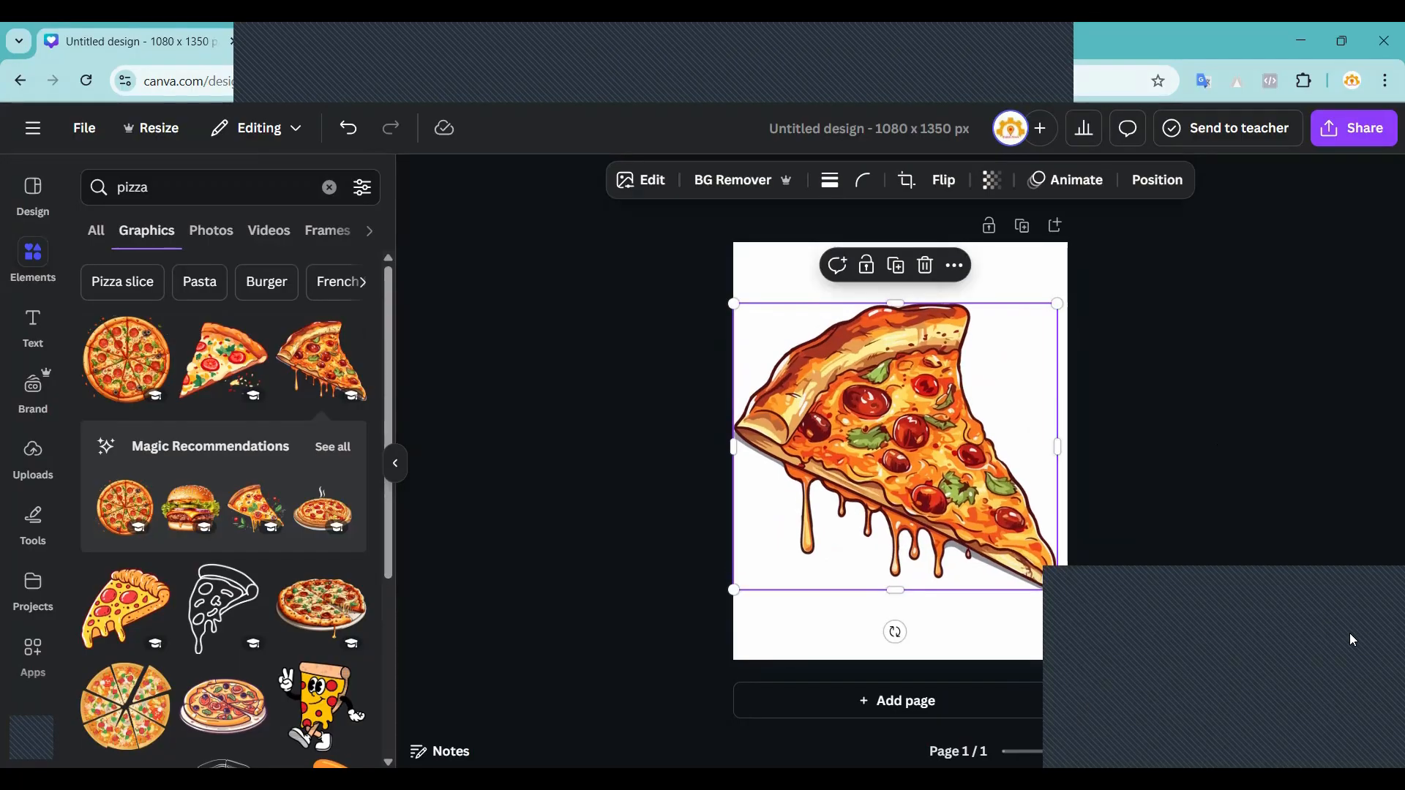
left_click_drag(1107, 751, 1054, 751)
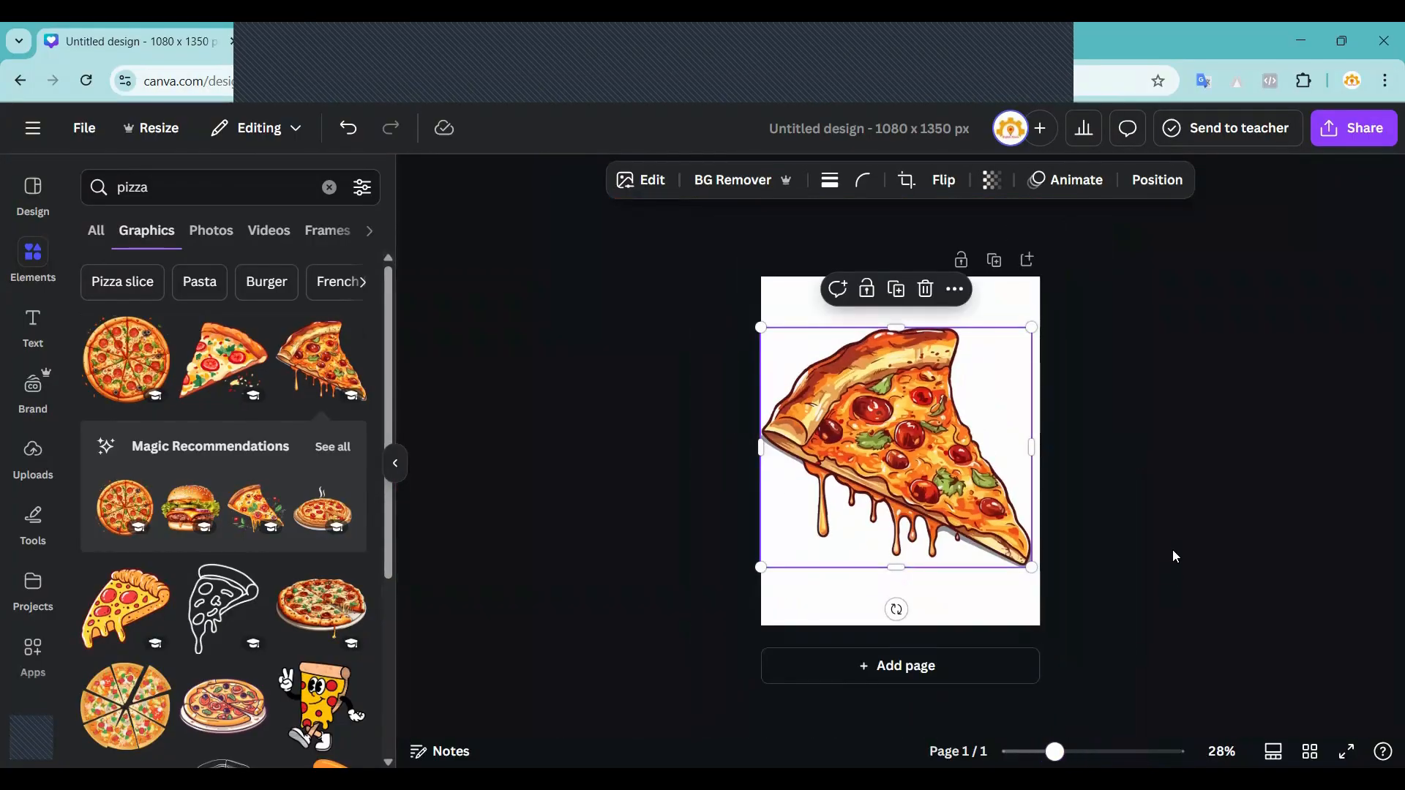
left_click_drag(962, 480, 1136, 424)
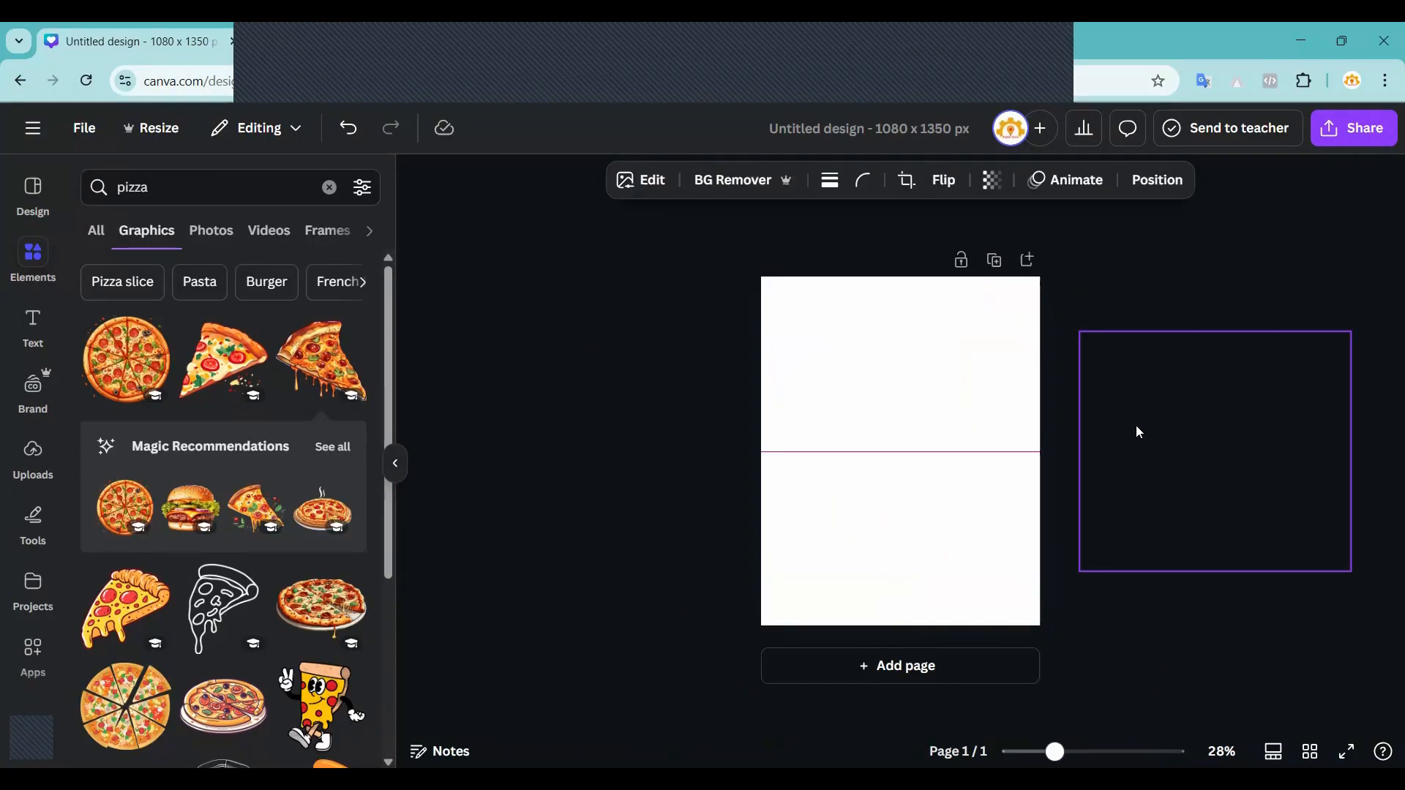
Clear the pizza search and search the elements library for "student".
left_click(71, 249)
left_click(329, 188)
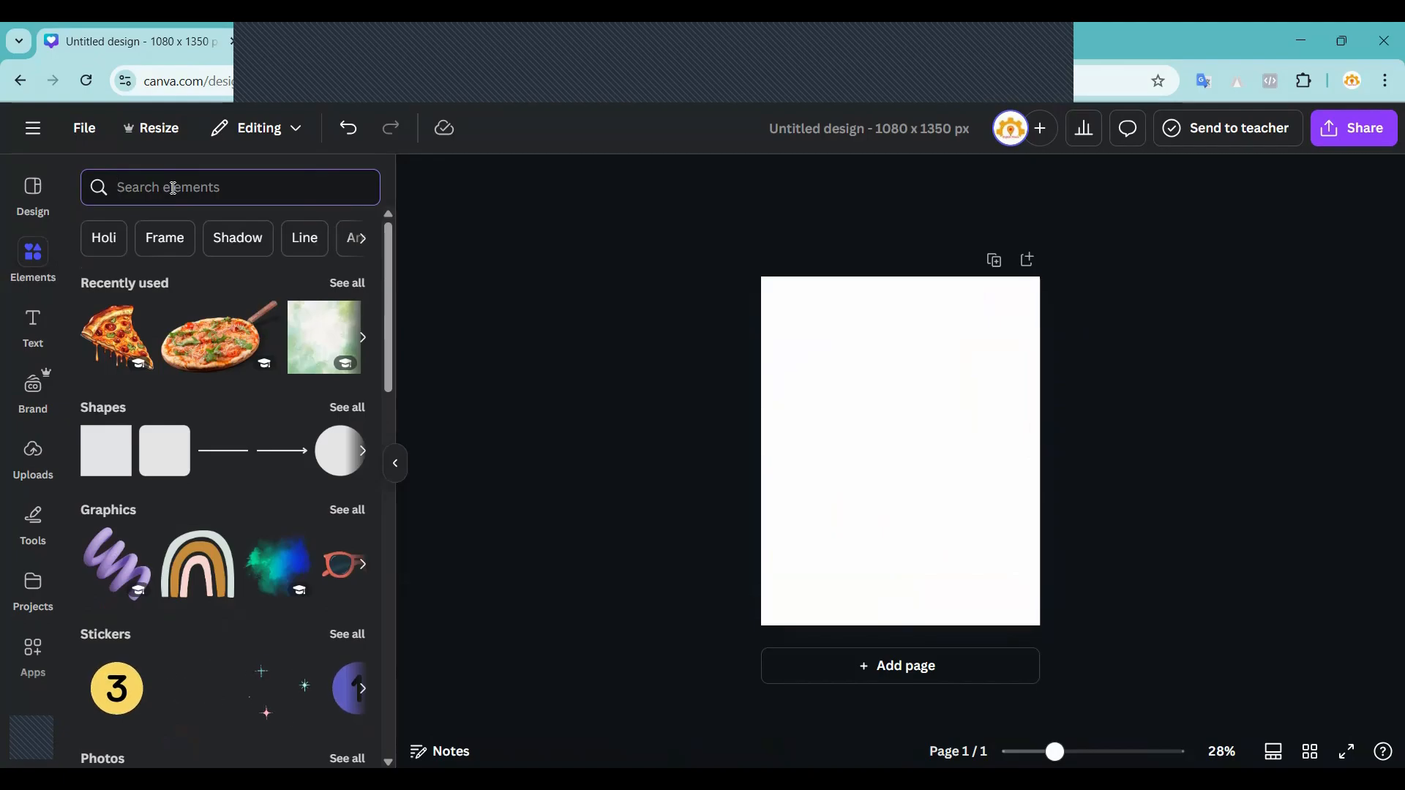
type("stu")
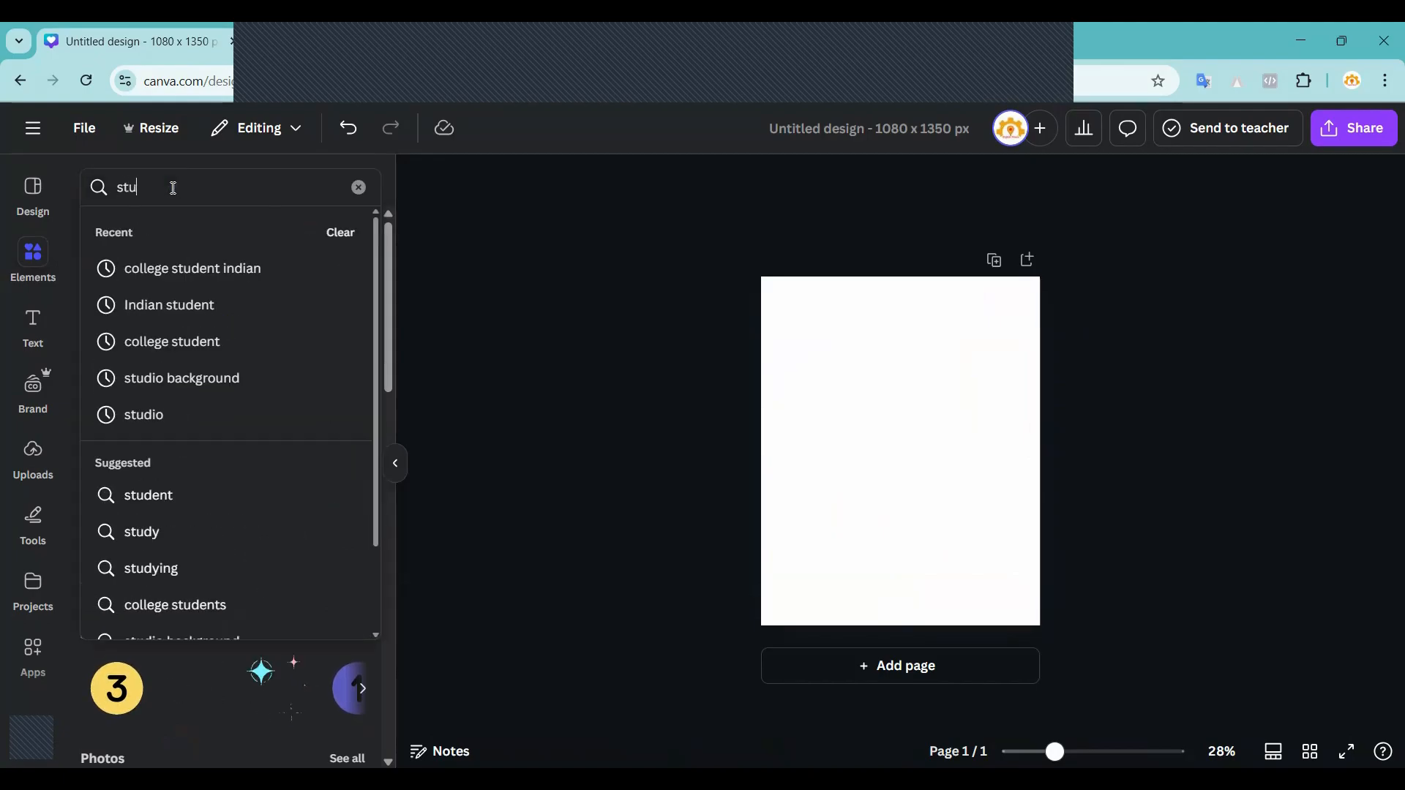
key("BackSpace")
key("BackSpace")
key("BackSpace")
type("st")
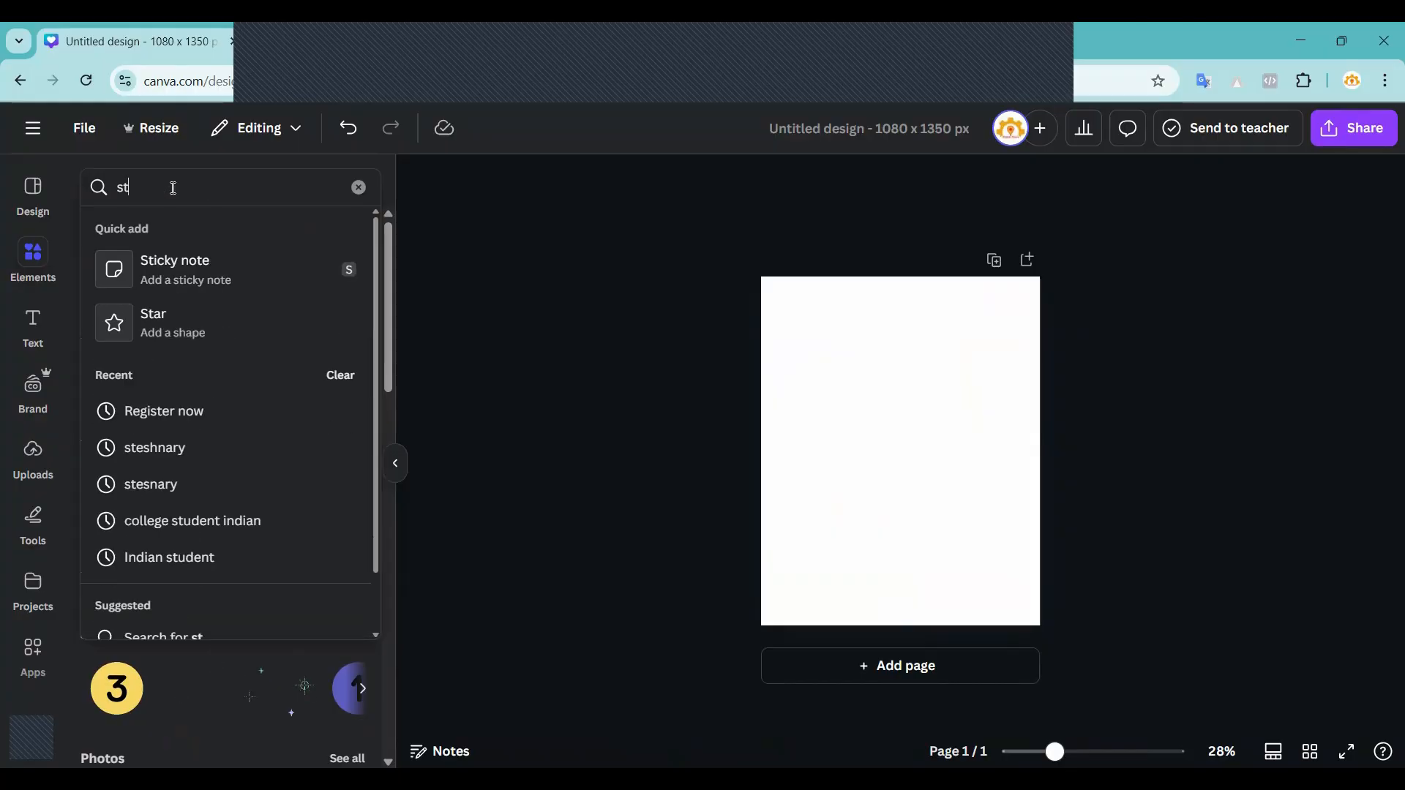
type("udent")
key("Return")
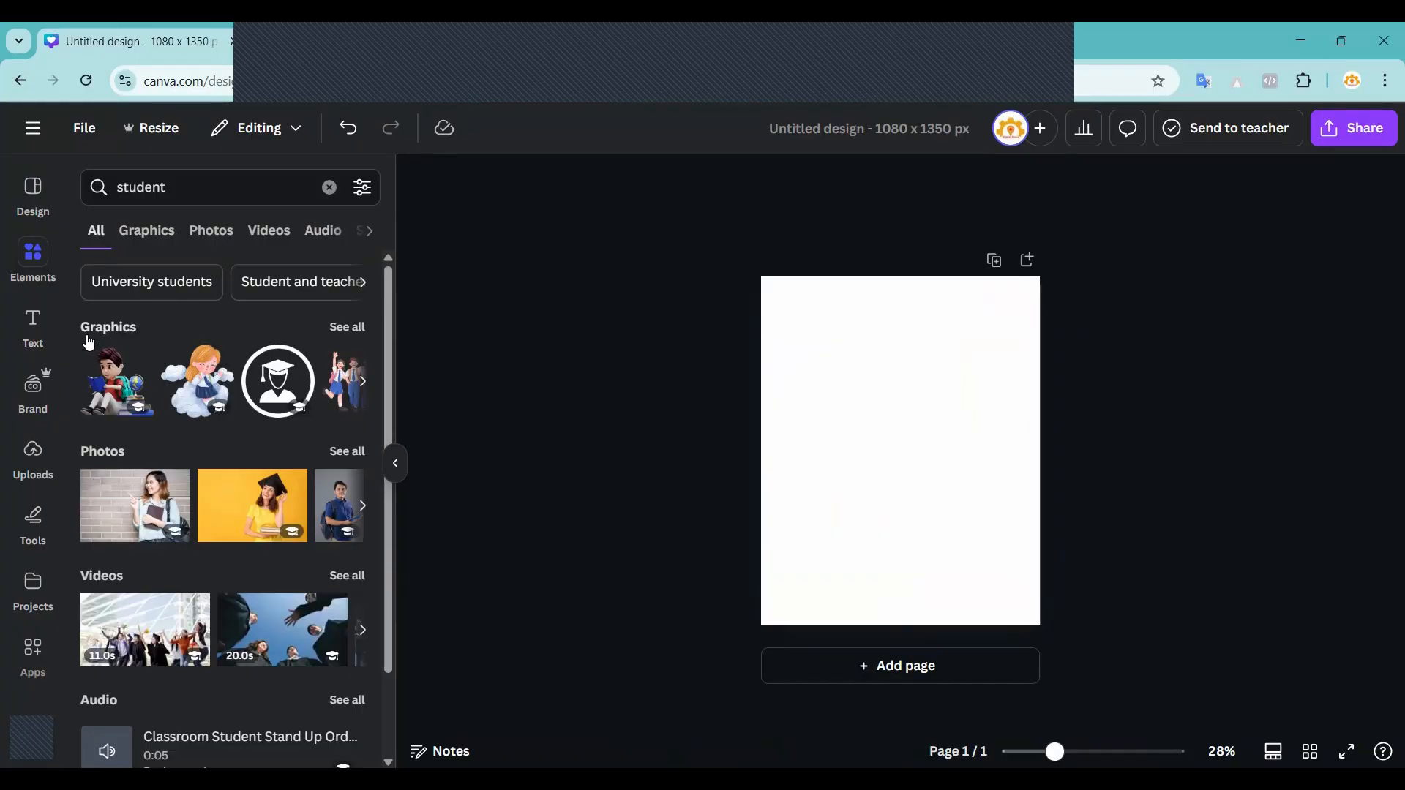
Add the graphic of the ponytailed schoolgirl writing in a book from the full list of student graphics.
left_click(346, 325)
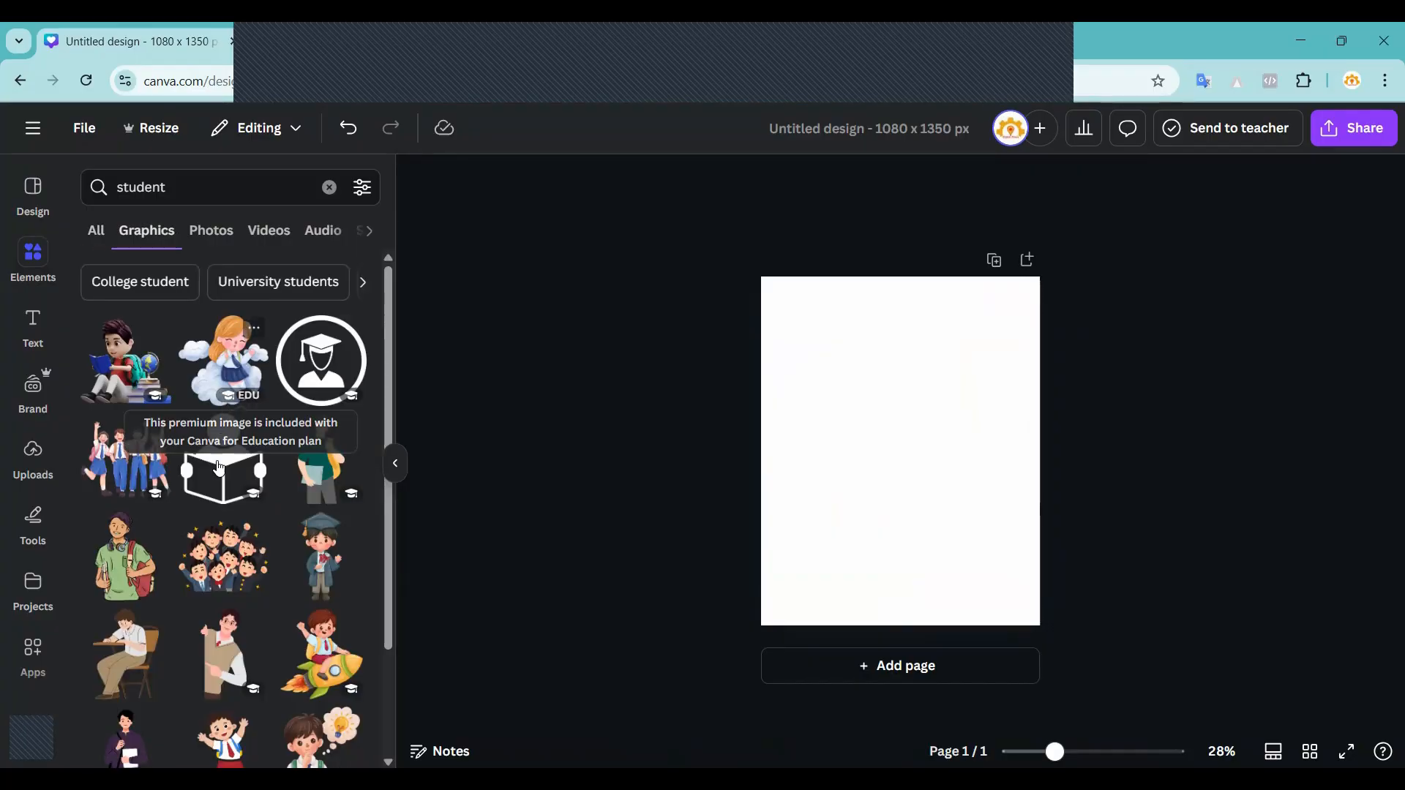
scroll(220, 414, "down", 4)
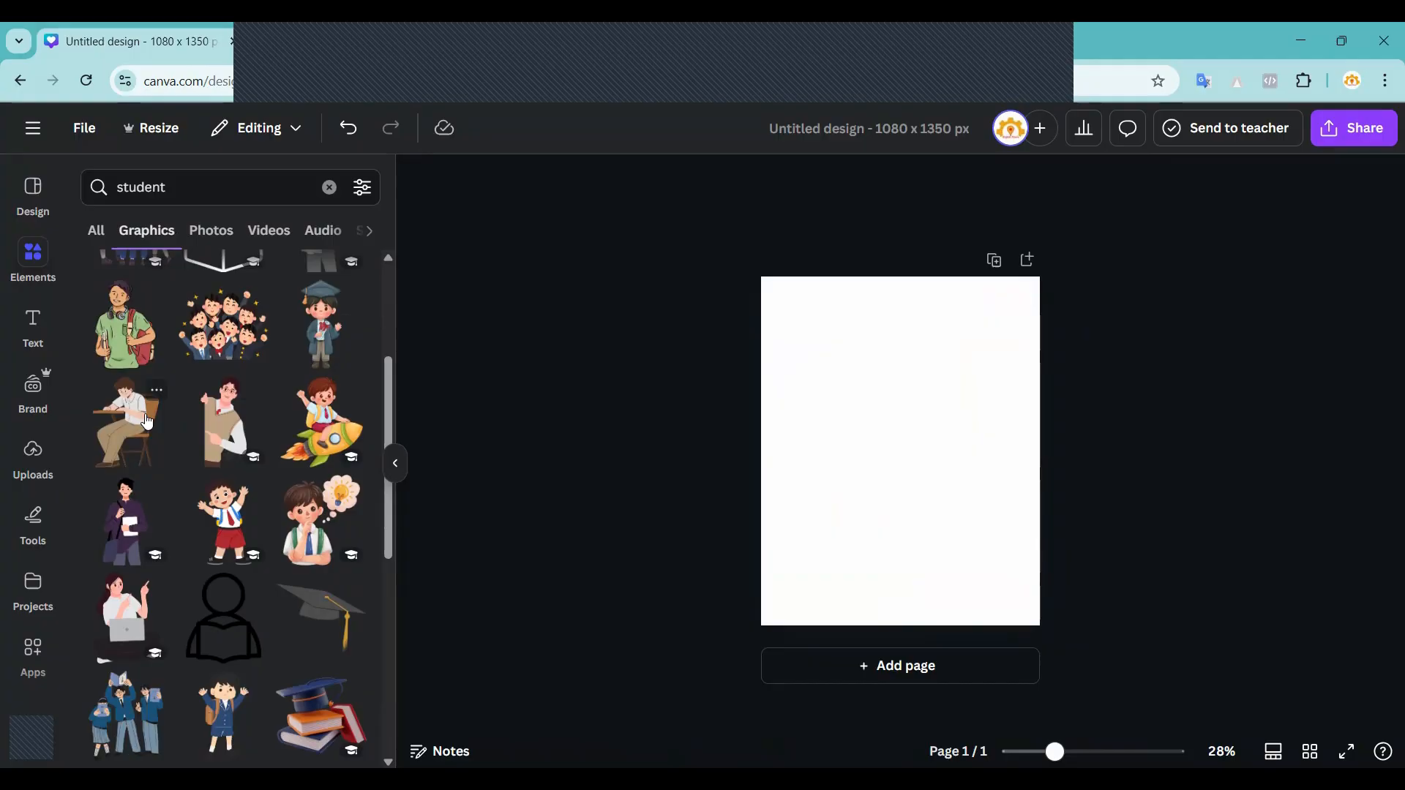
scroll(216, 415, "down", 10)
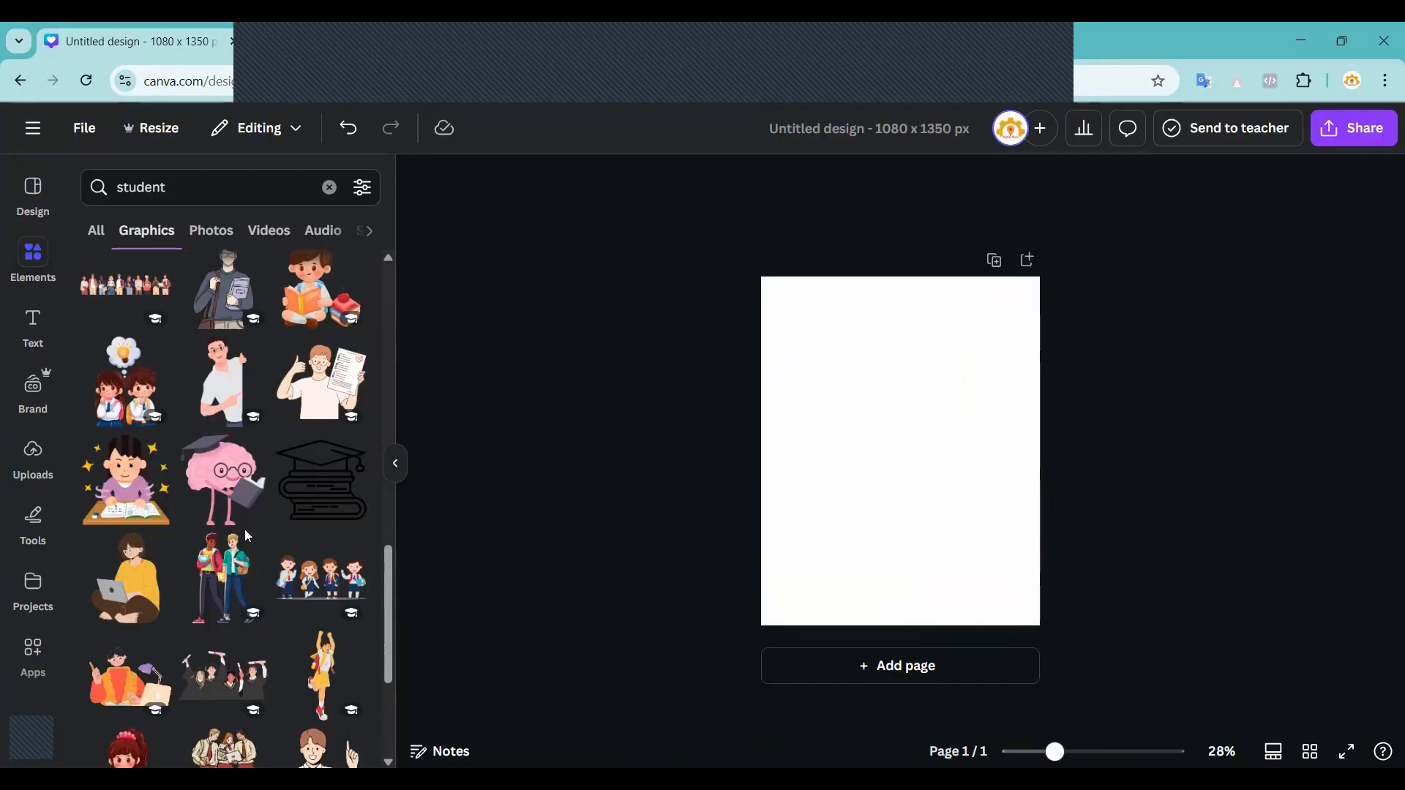
scroll(245, 529, "down", 6)
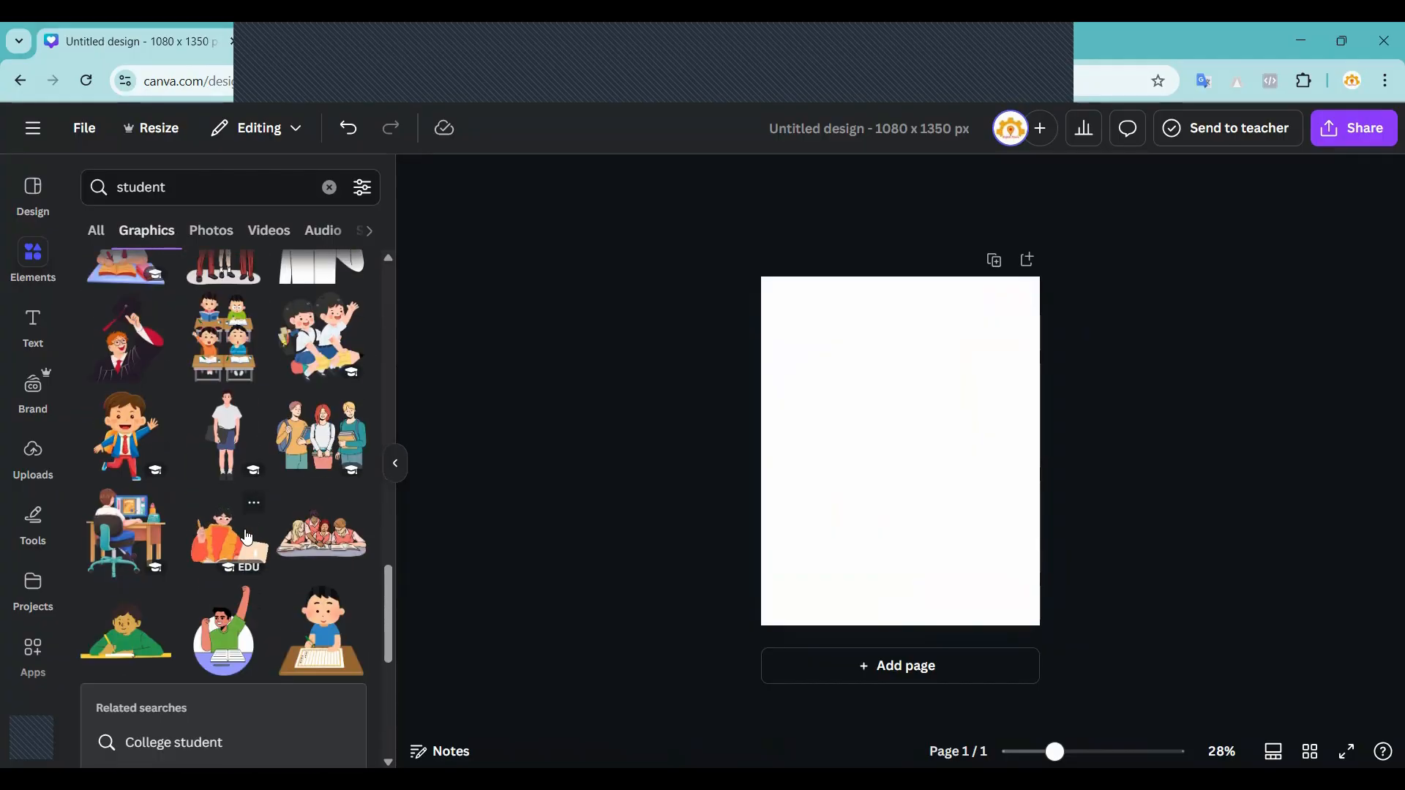
scroll(183, 498, "up", 2)
left_click(124, 434)
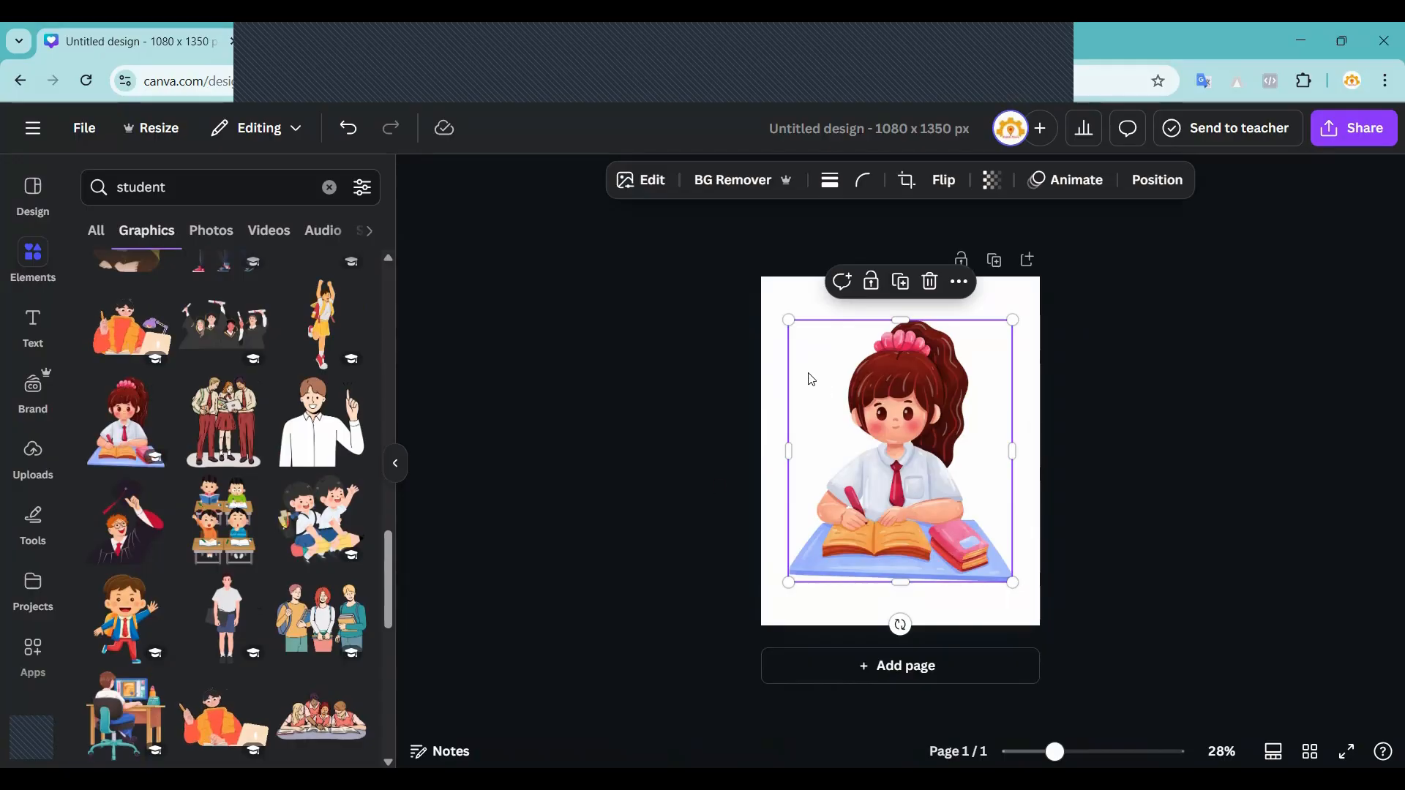
Enlarge the schoolgirl graphic slightly towards the page's upper-left corner and move it off the page.
left_click_drag(789, 319, 767, 295)
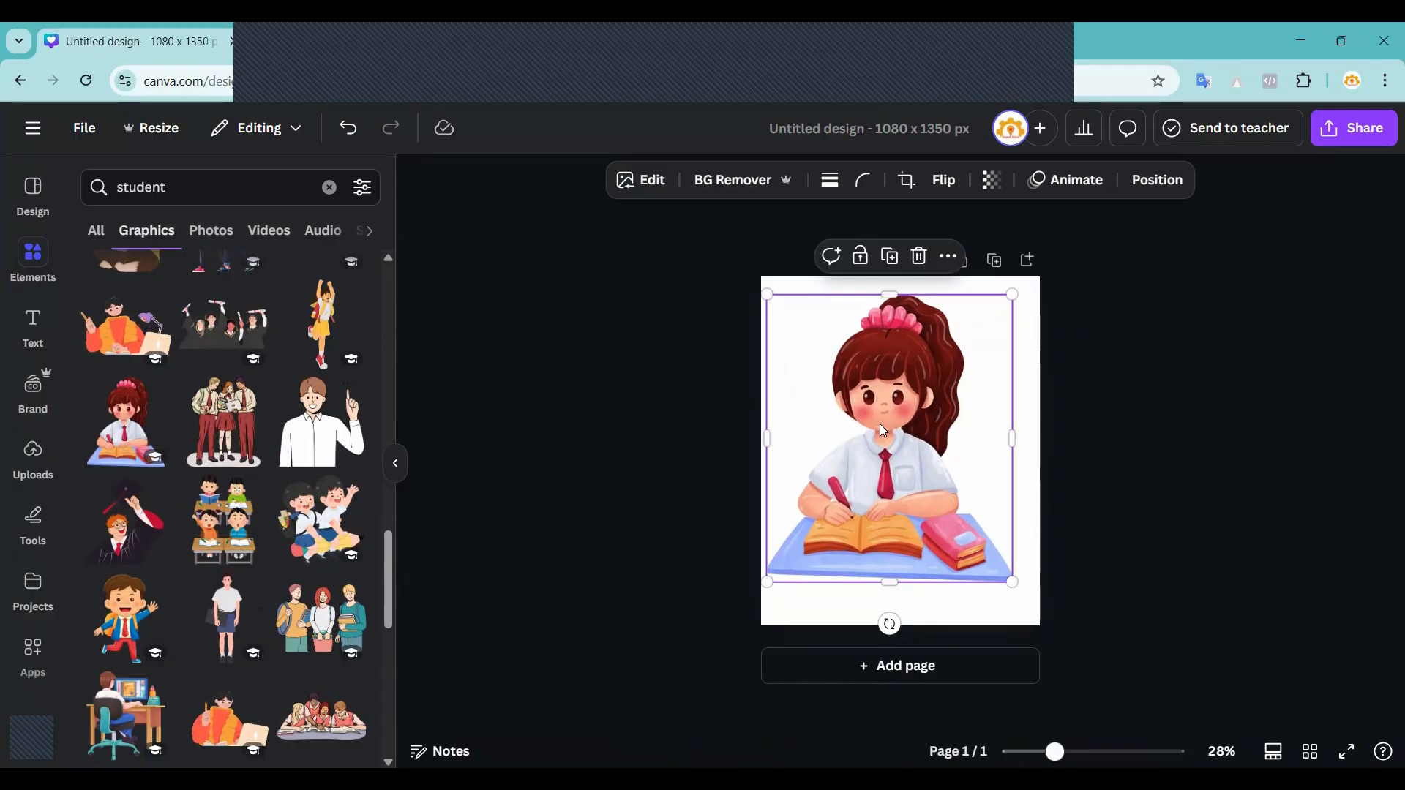
left_click_drag(878, 428, 1198, 424)
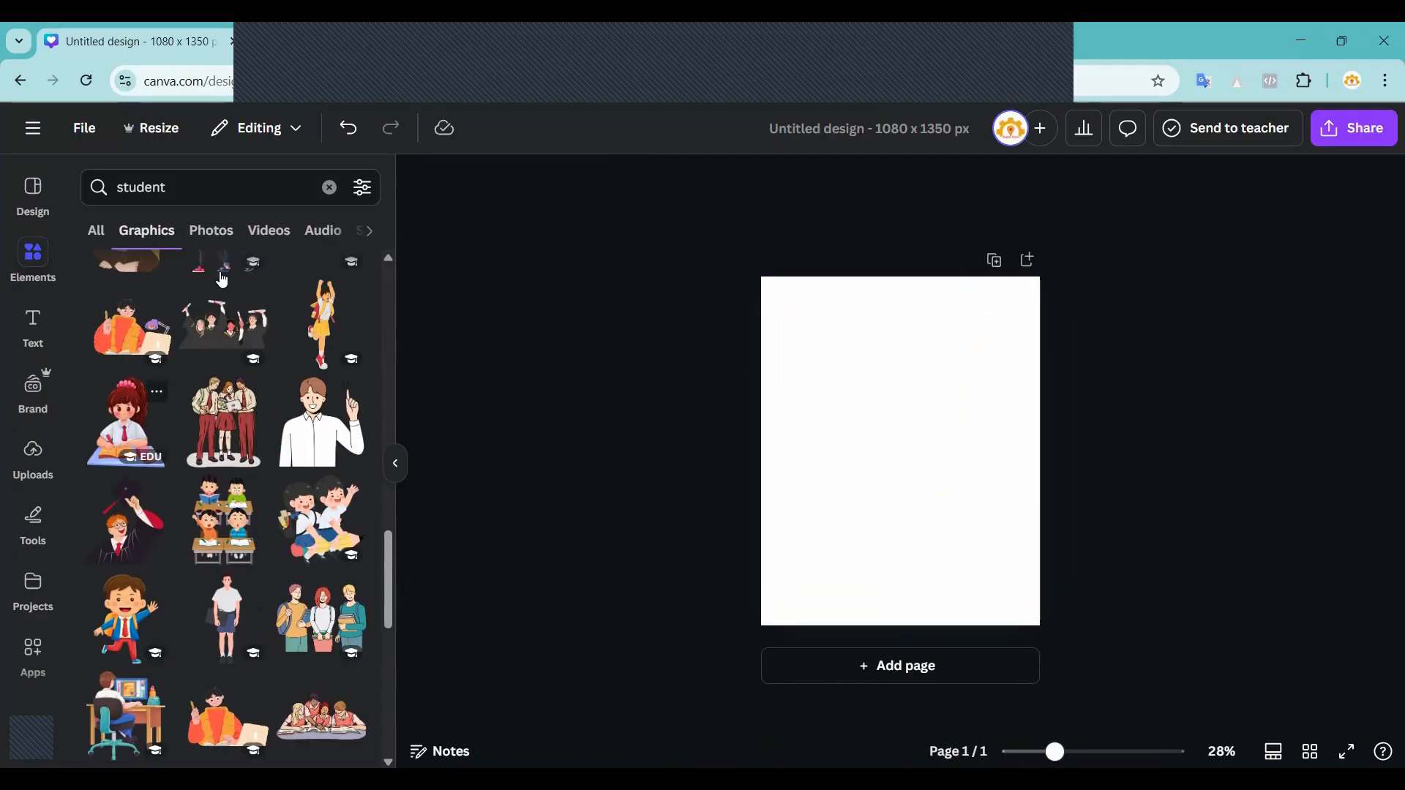
Switch the student search to photos and browse through the pictures offered.
left_click(207, 233)
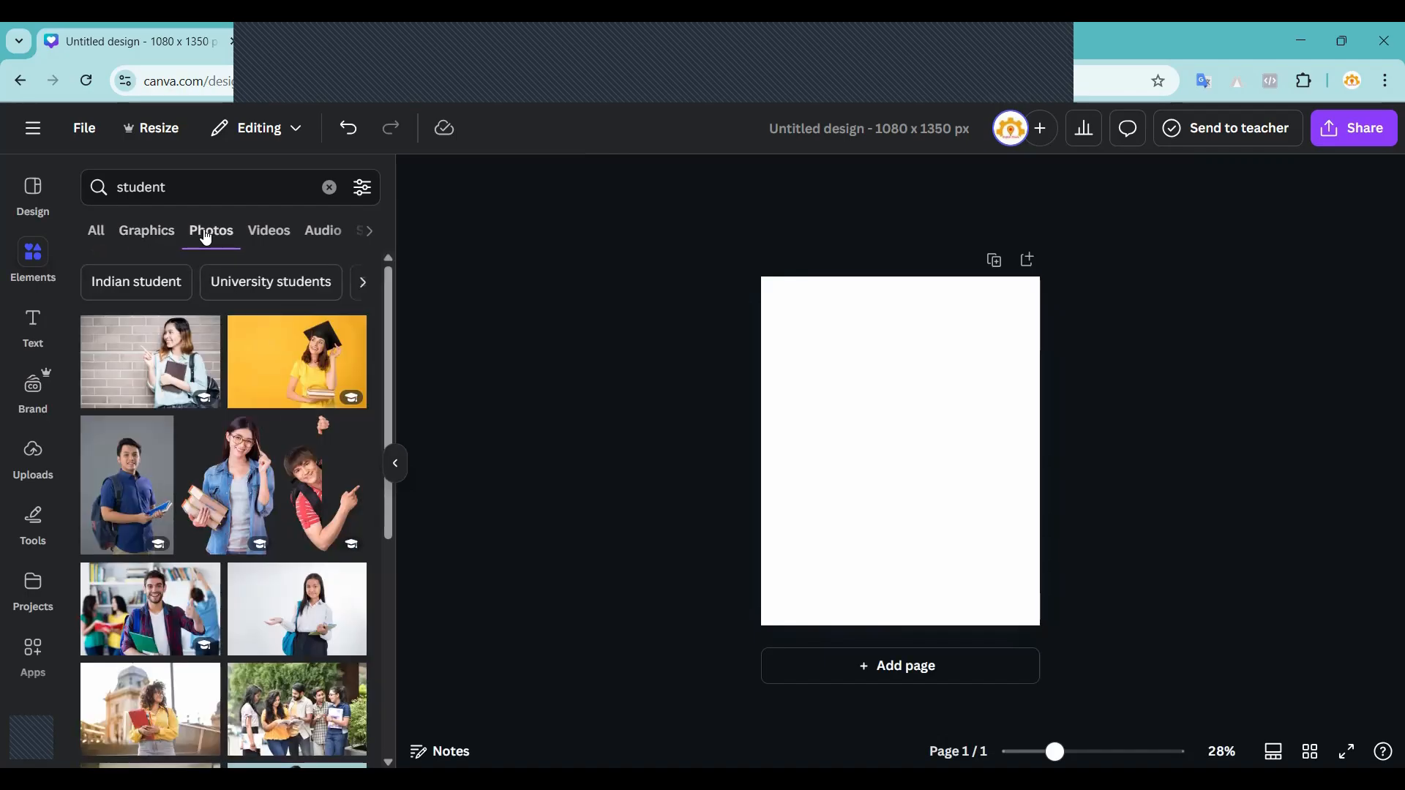
scroll(199, 475, "down", 10)
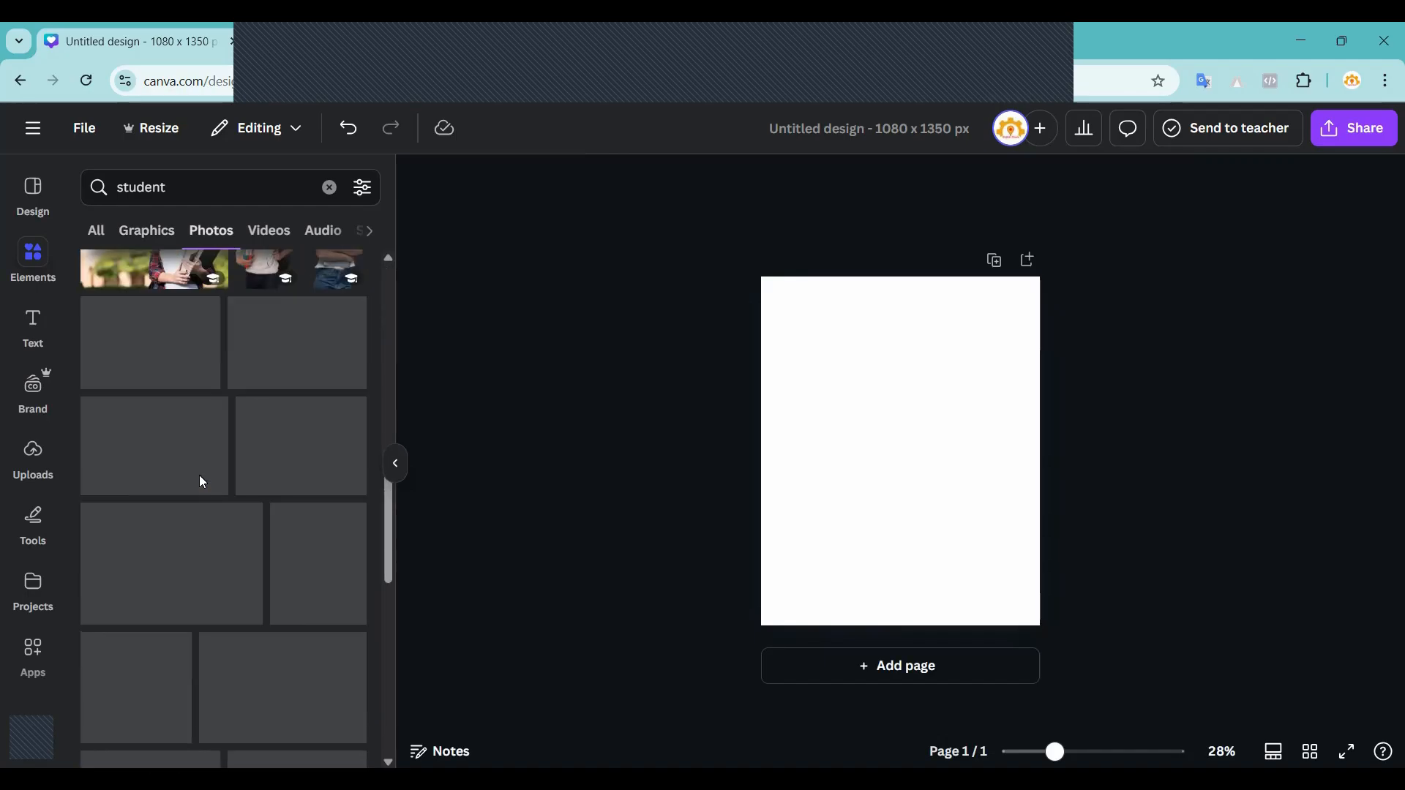
scroll(202, 481, "down", 5)
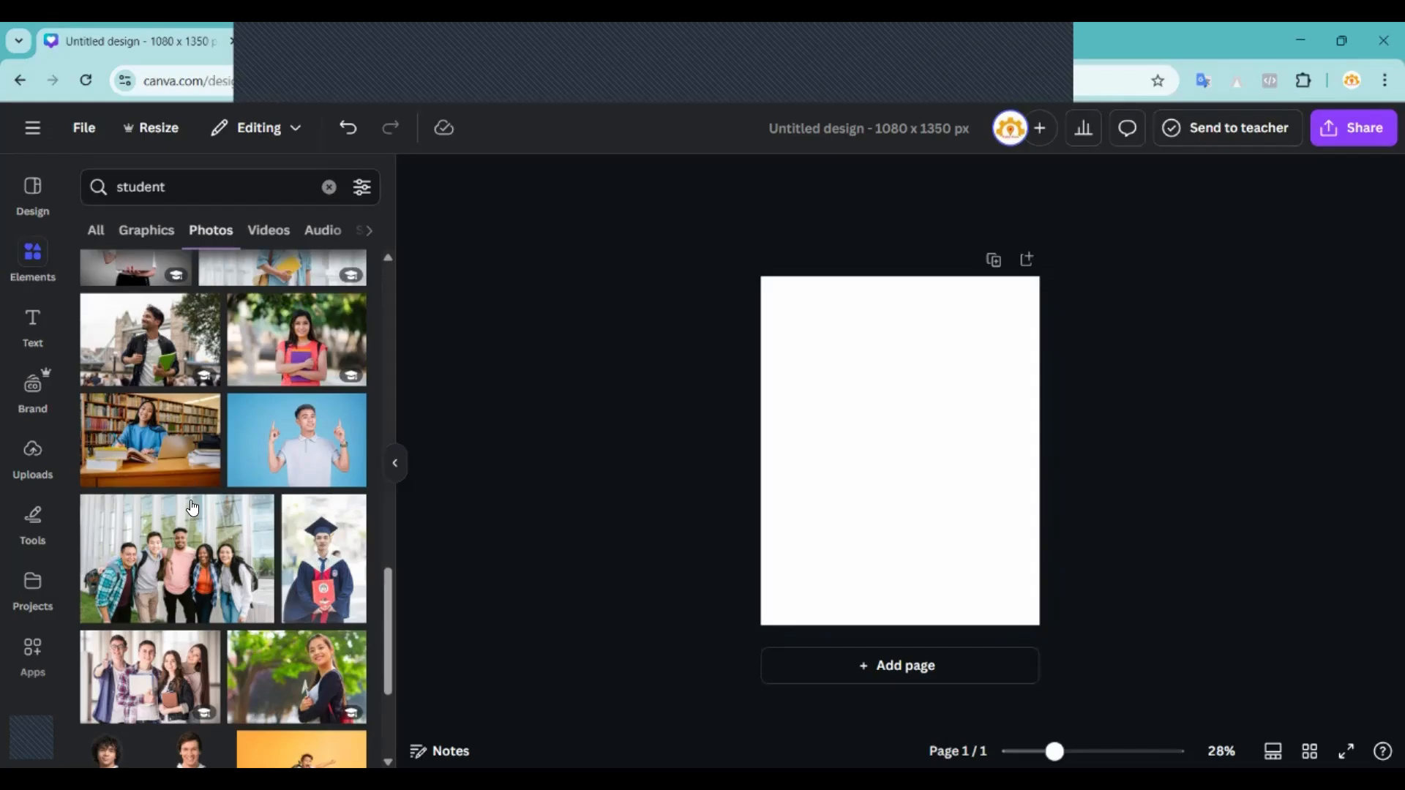
scroll(198, 483, "up", 10)
scroll(196, 485, "up", 1)
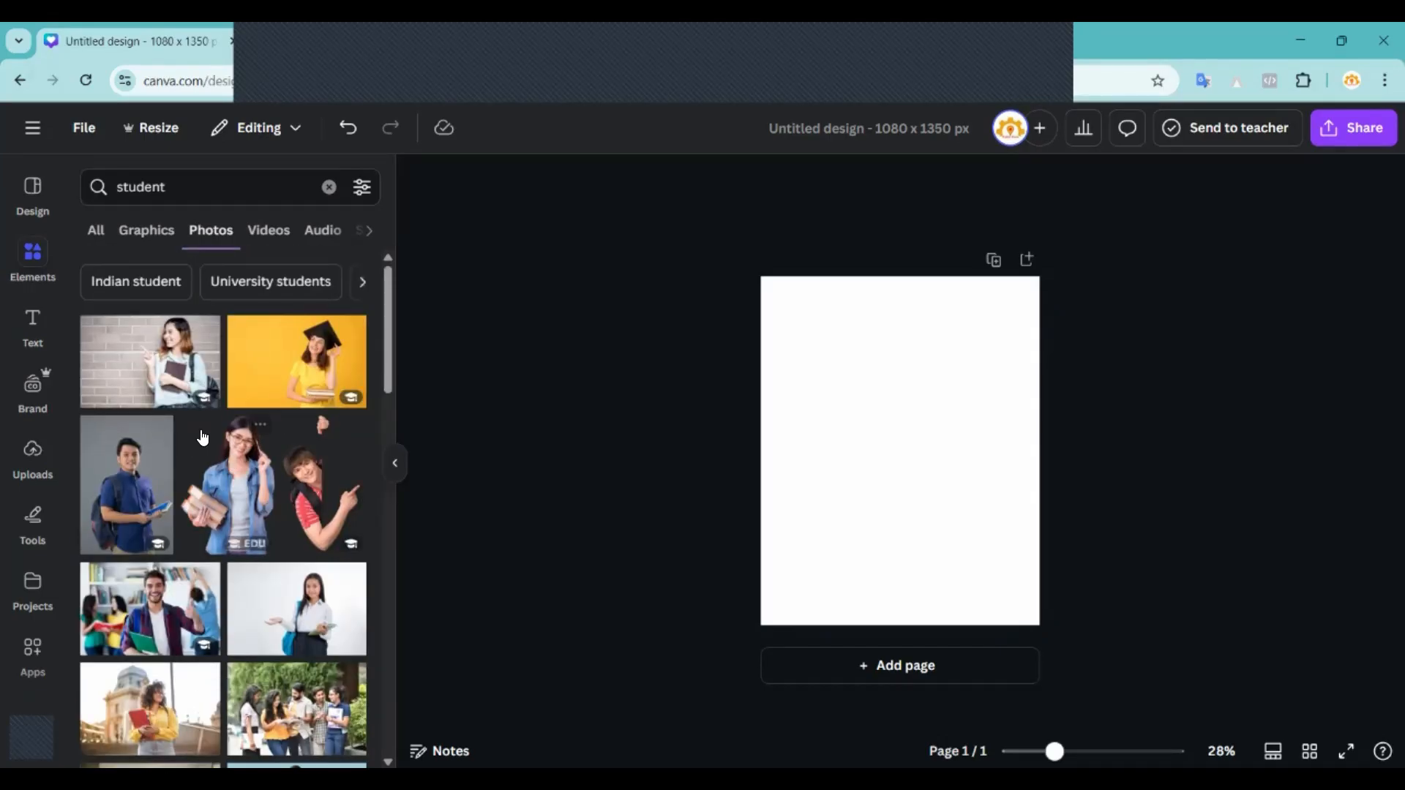
scroll(241, 453, "down", 2)
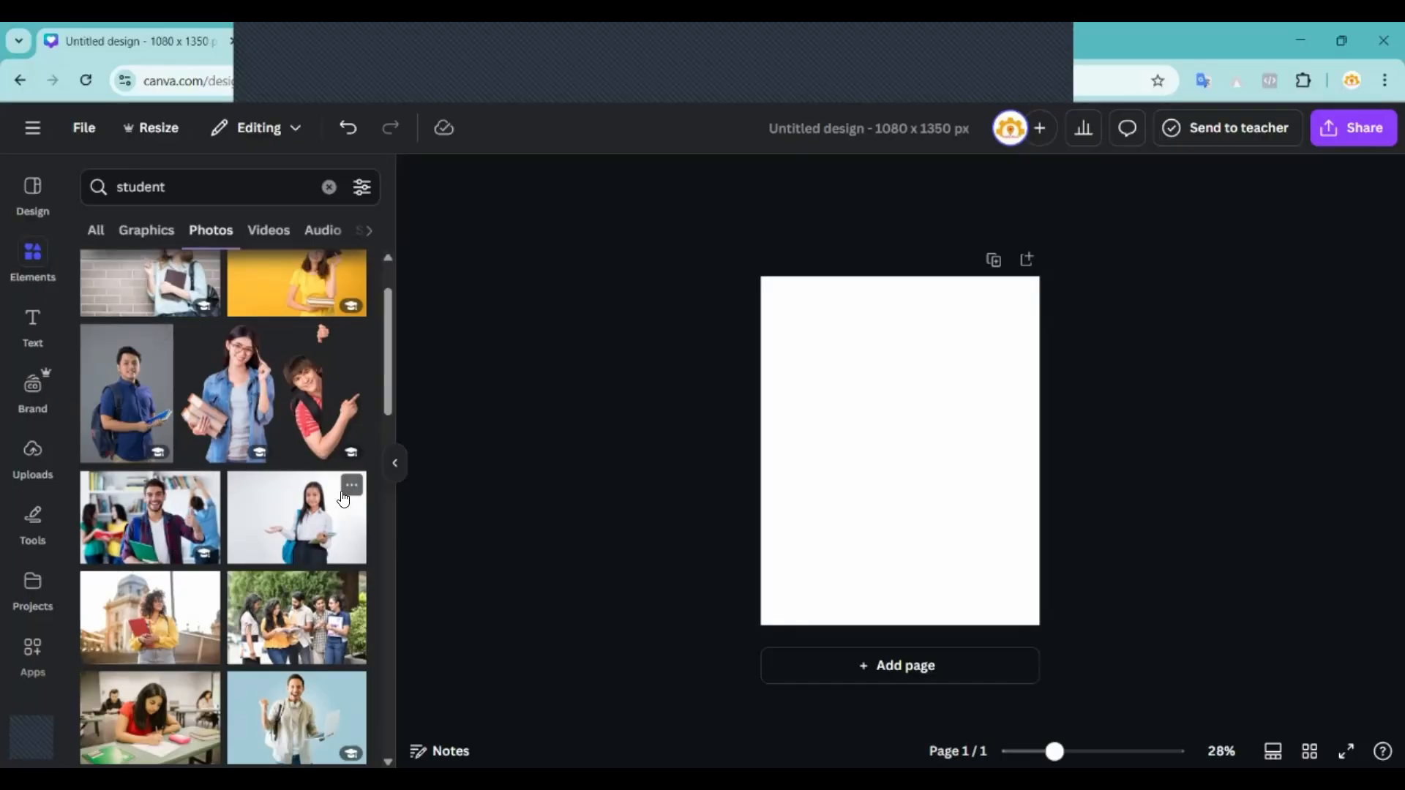
scroll(263, 400, "down", 4)
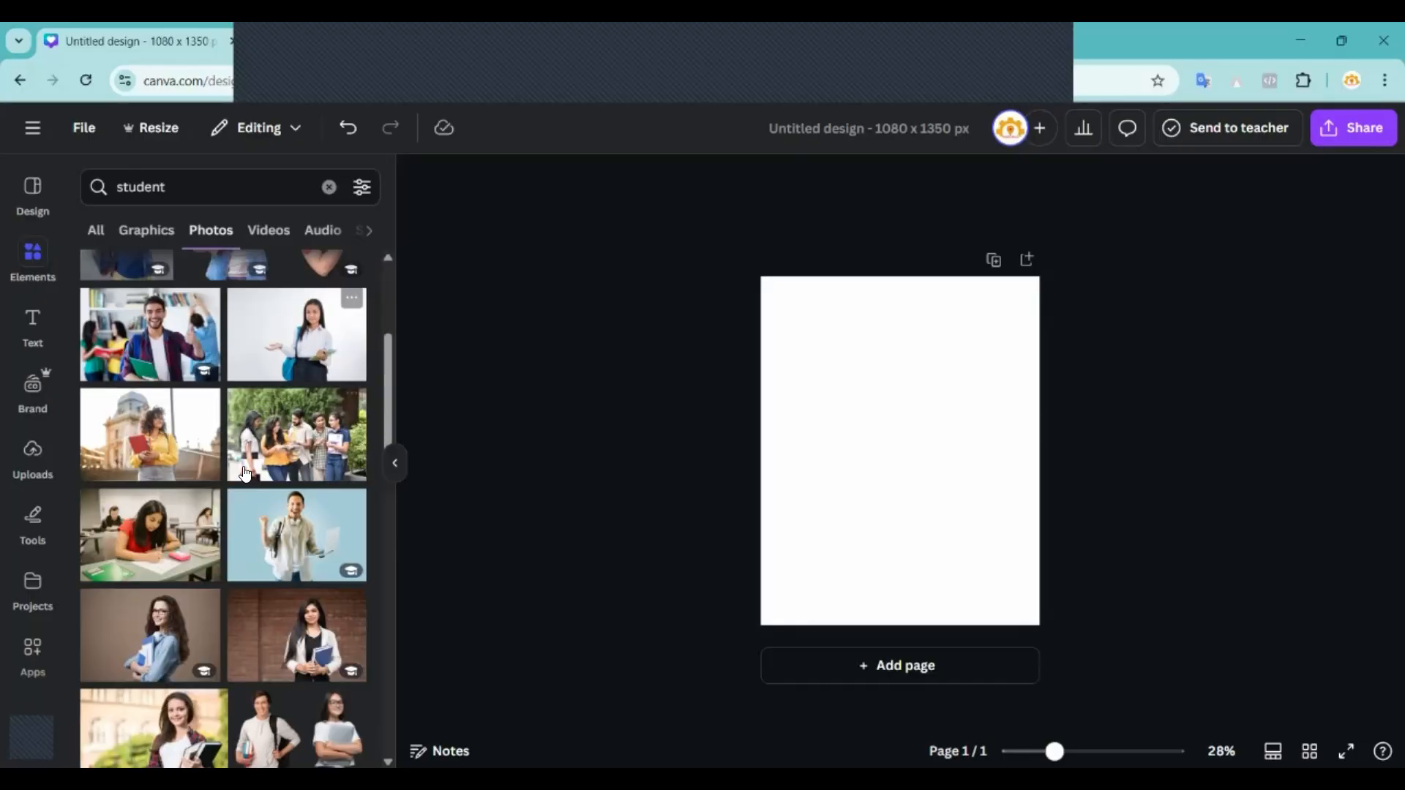
Find the student photo of a schoolboy leaping in front of a yellow backdrop and add it to the page.
scroll(223, 501, "down", 5)
scroll(223, 501, "down", 4)
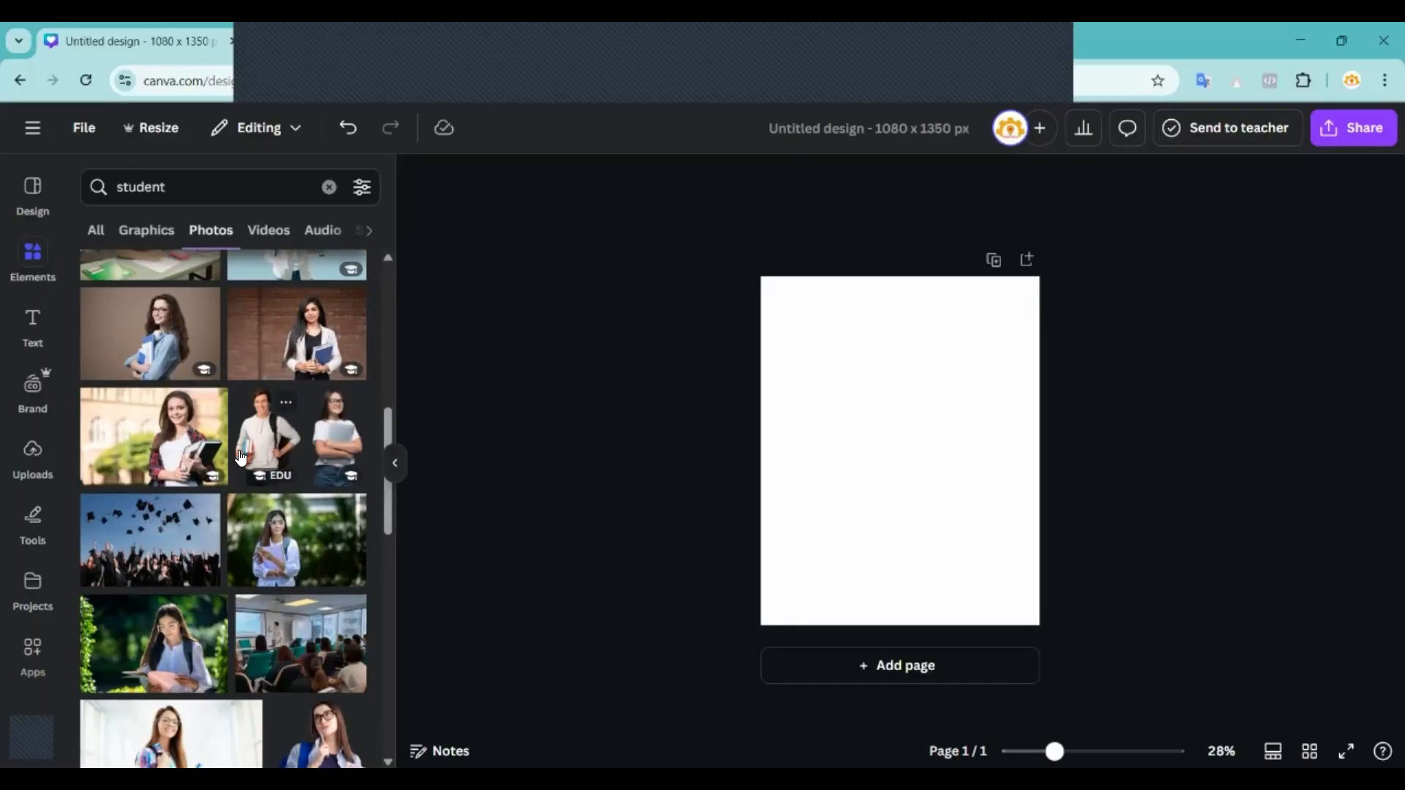
scroll(252, 530, "down", 4)
scroll(252, 530, "down", 2)
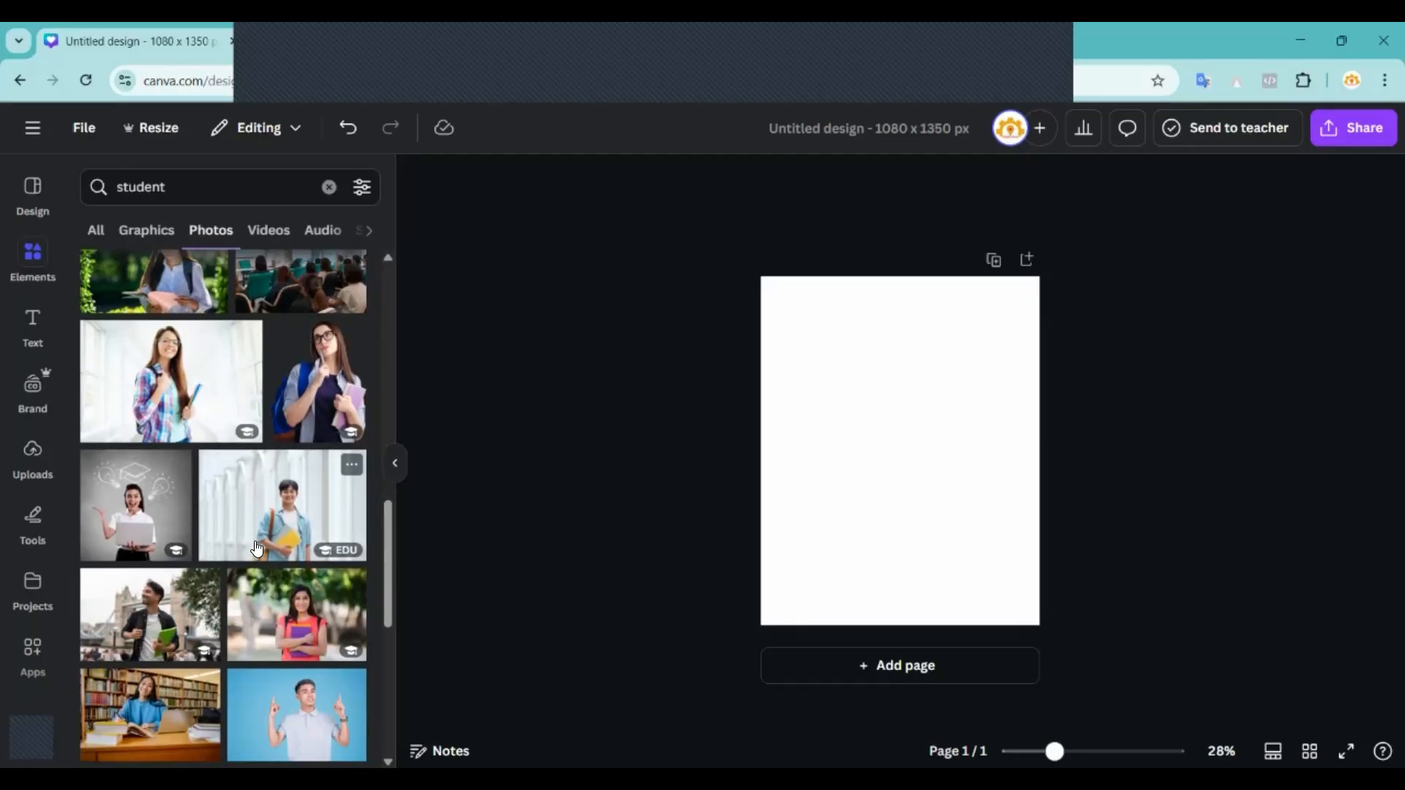
scroll(155, 561, "down", 2)
scroll(176, 561, "down", 2)
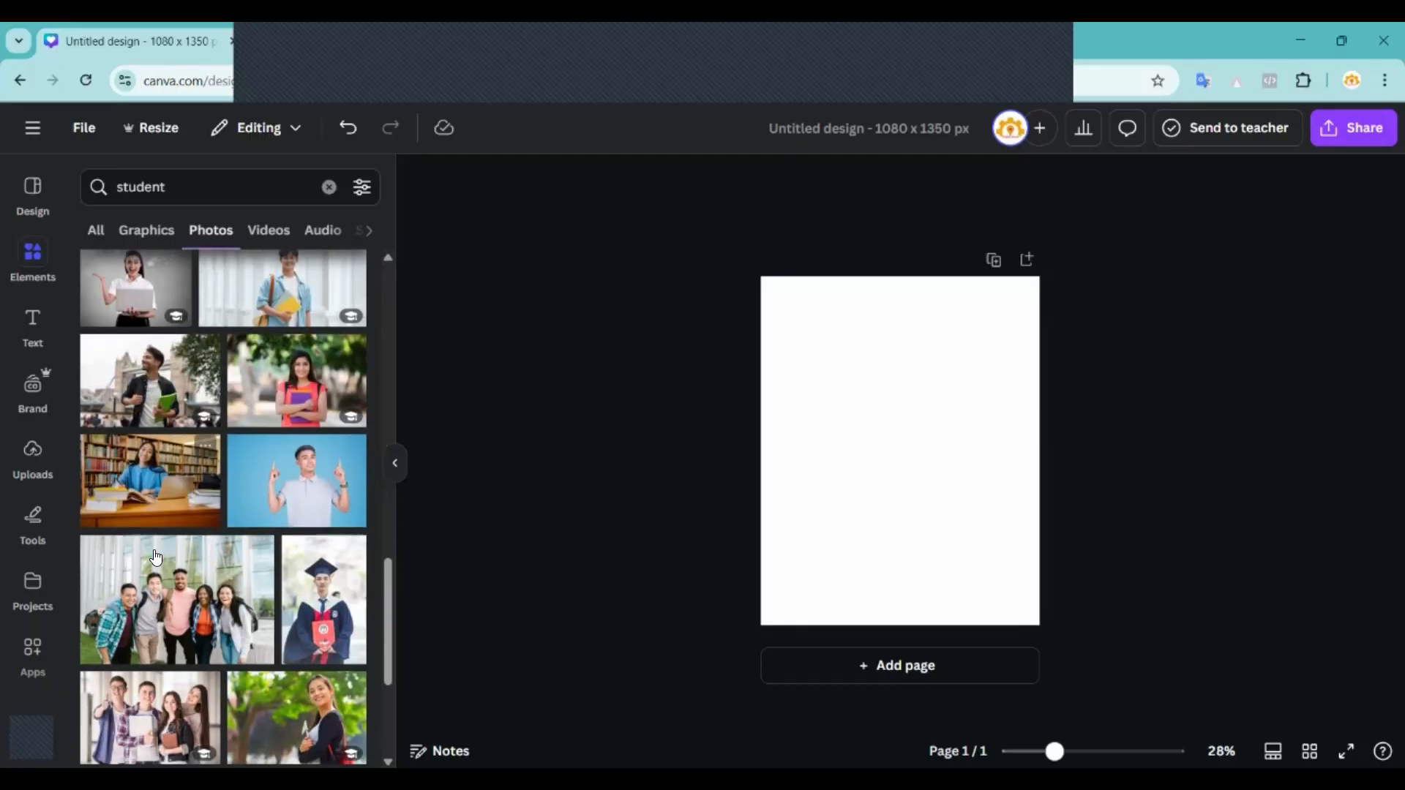
scroll(209, 538, "down", 2)
scroll(208, 532, "down", 6)
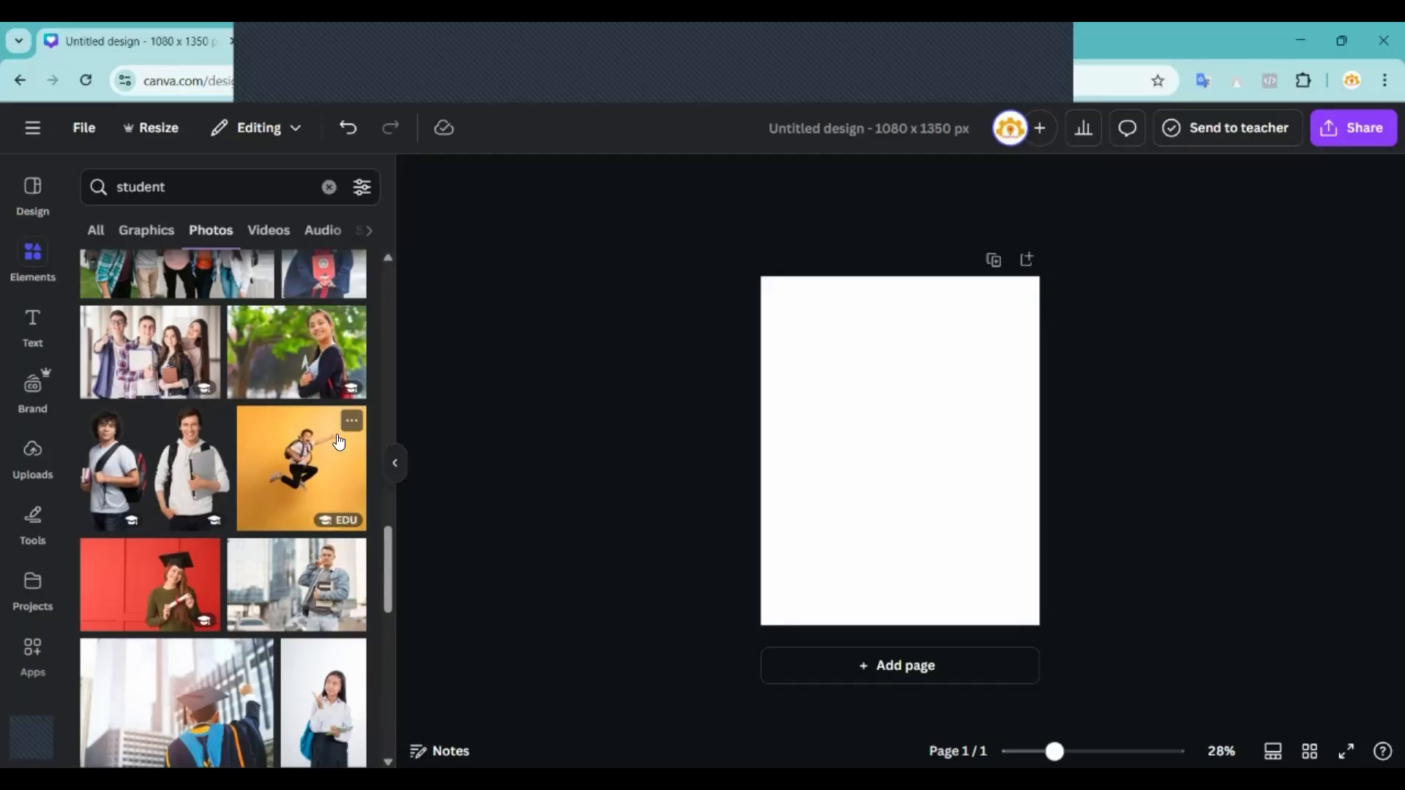
left_click(303, 458)
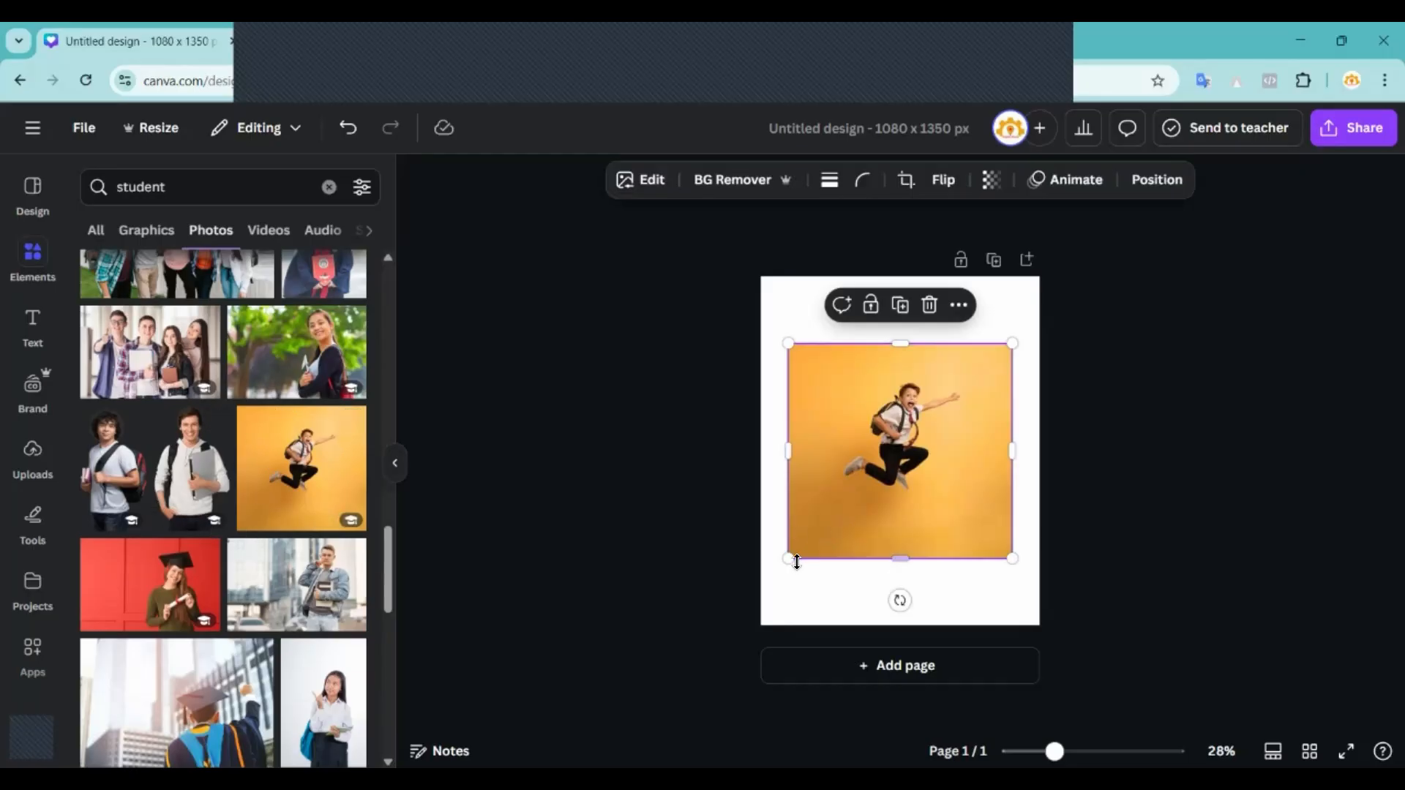
Enlarge the leaping schoolboy photo and centre it so that its yellow backdrop covers the whole page.
left_click_drag(789, 558, 659, 726)
left_click_drag(895, 490, 975, 426)
left_click(1193, 462)
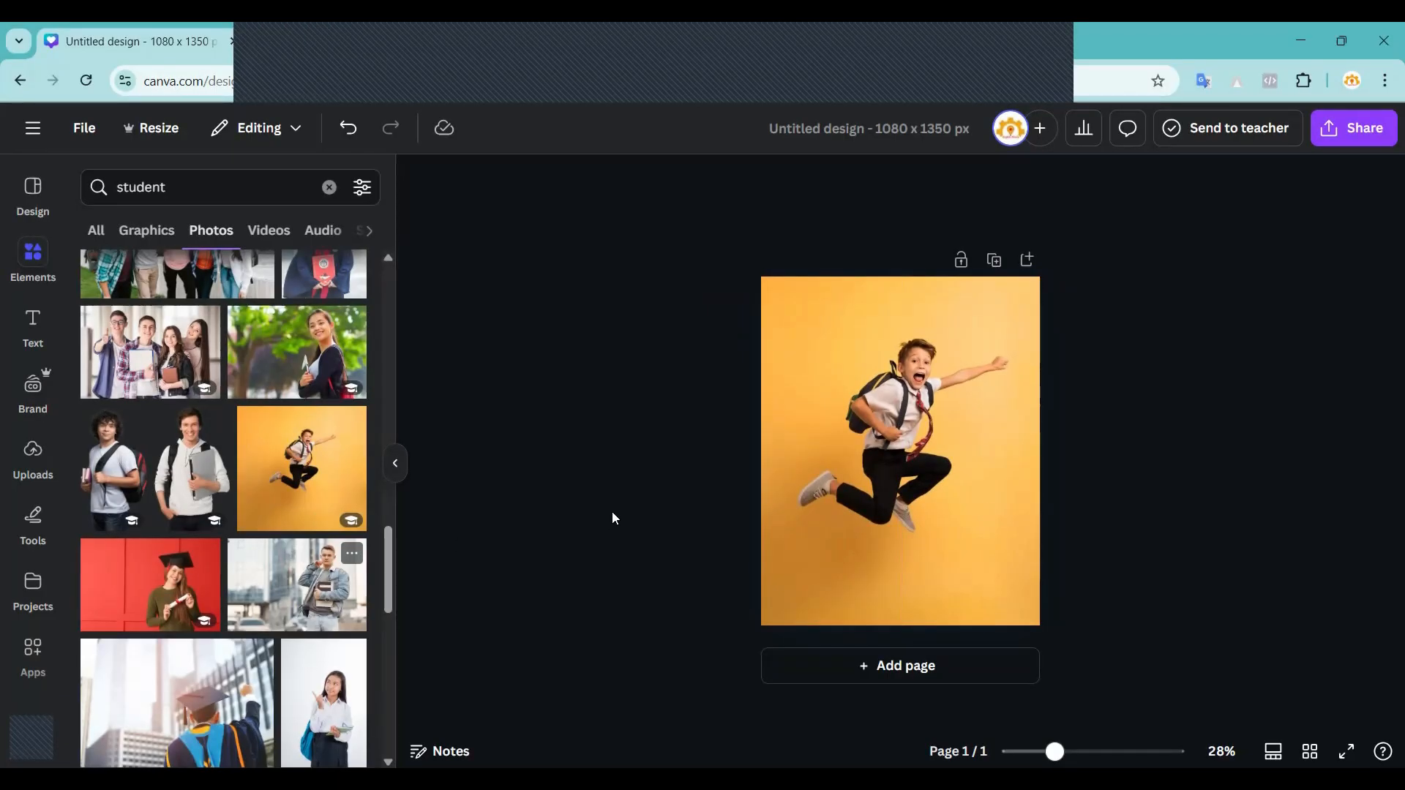
Remove the yellow background from the leaping schoolboy photo with BG Remover.
left_click(957, 429)
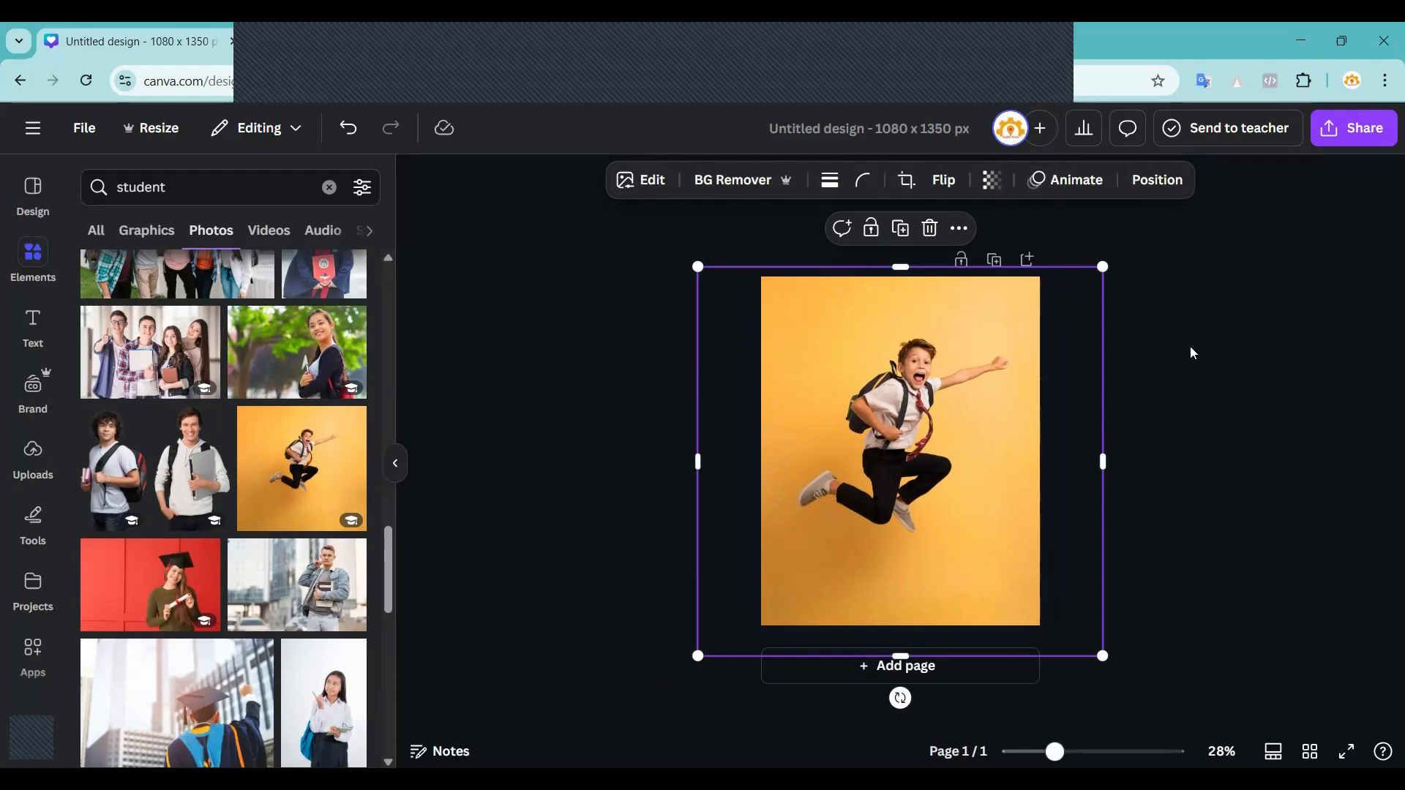
key("Escape")
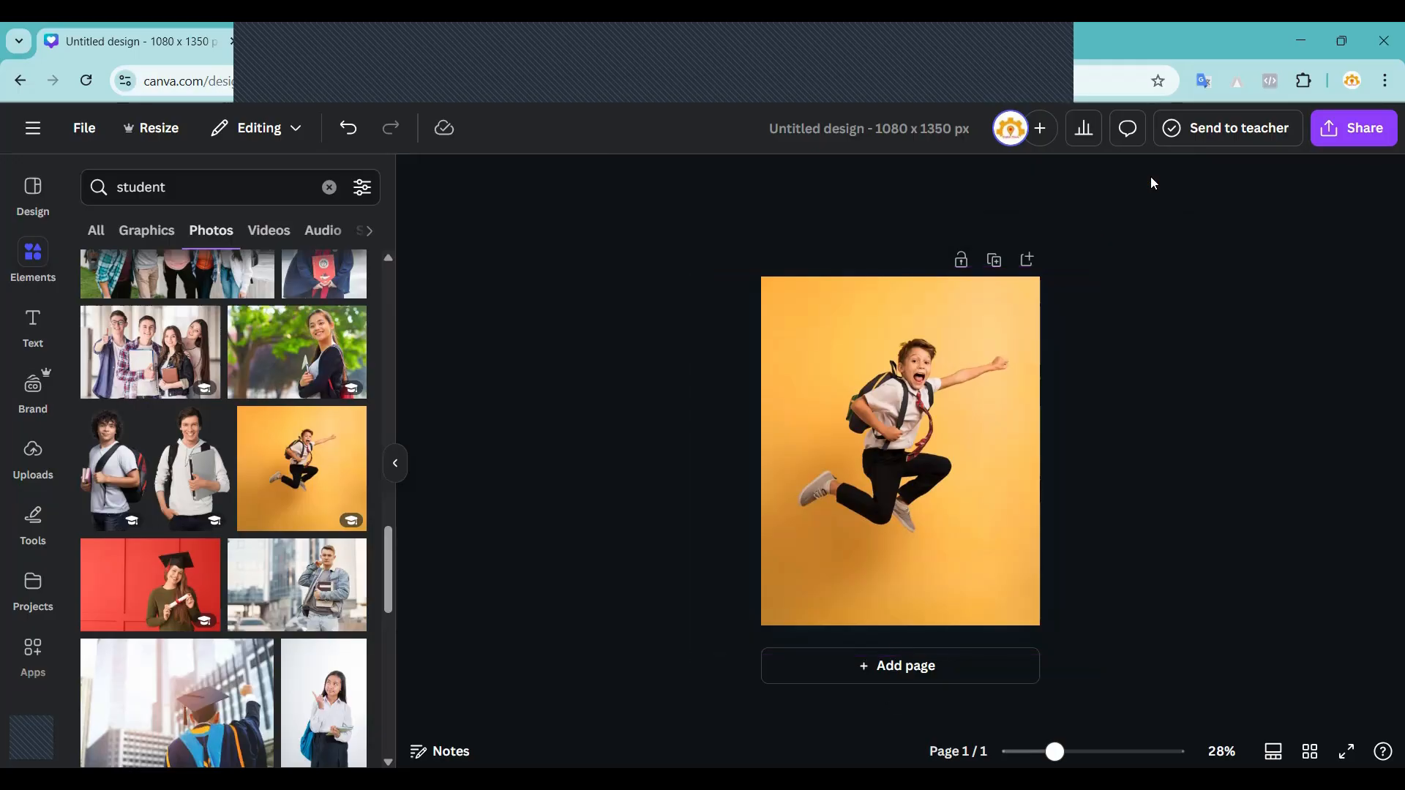
left_click(1076, 280)
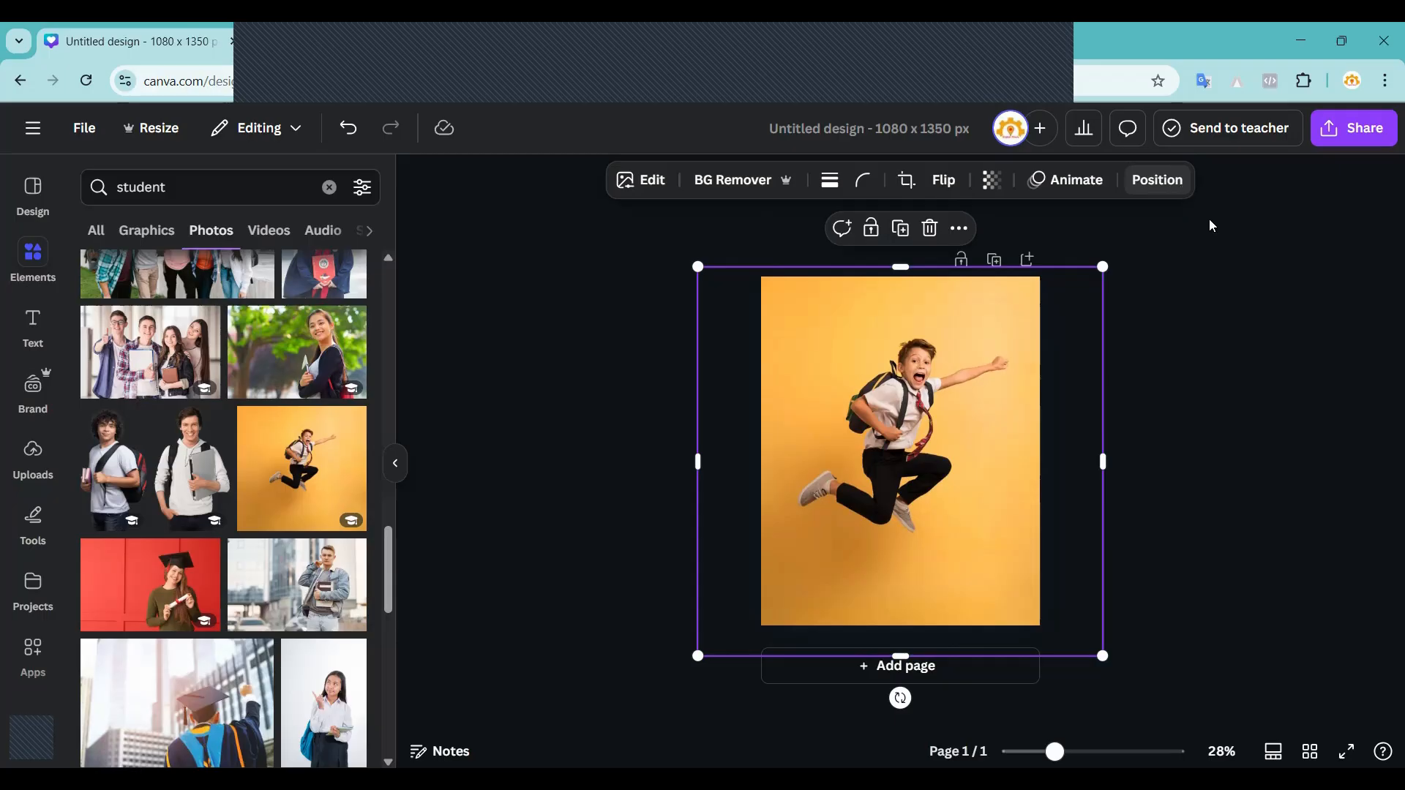
left_click(1215, 341)
left_click(918, 419)
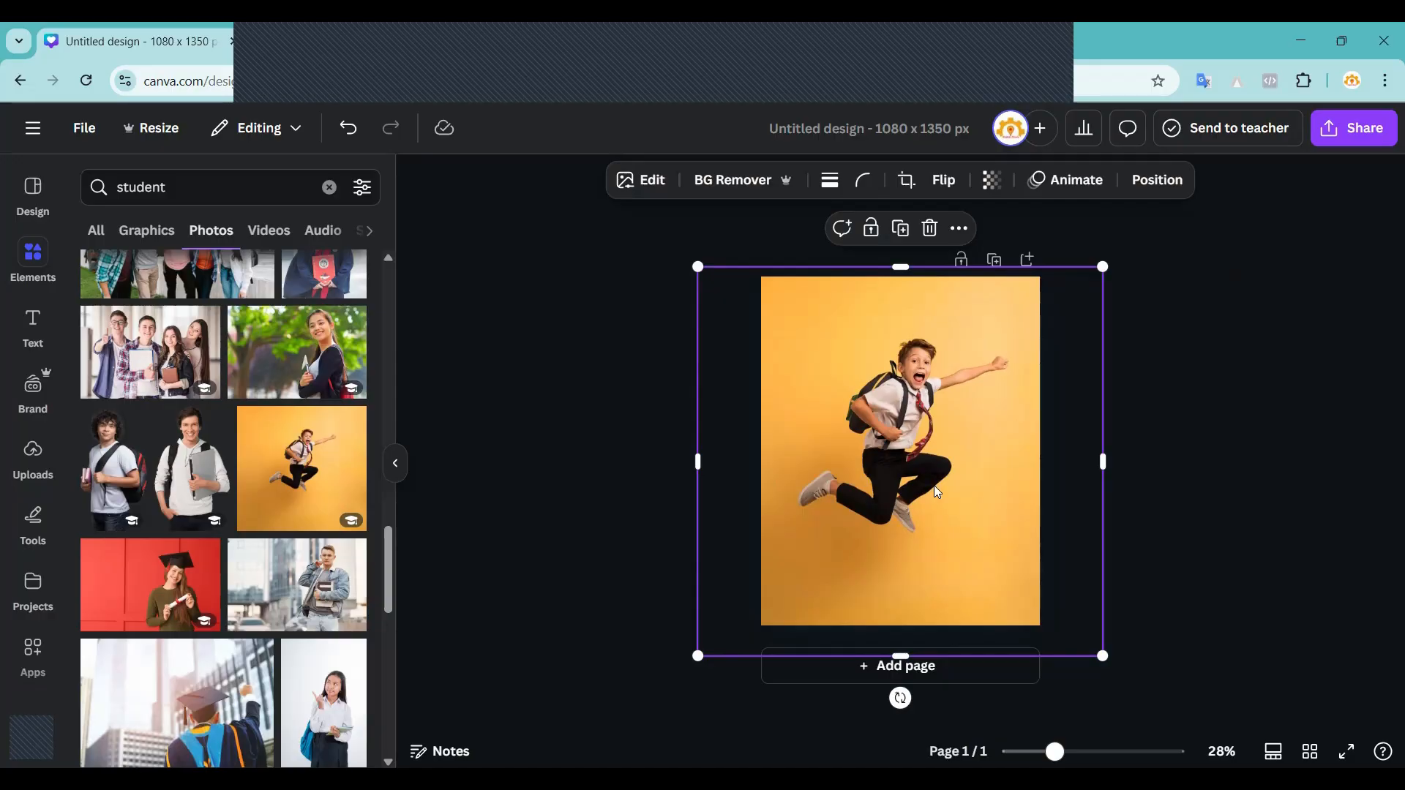
left_click(742, 183)
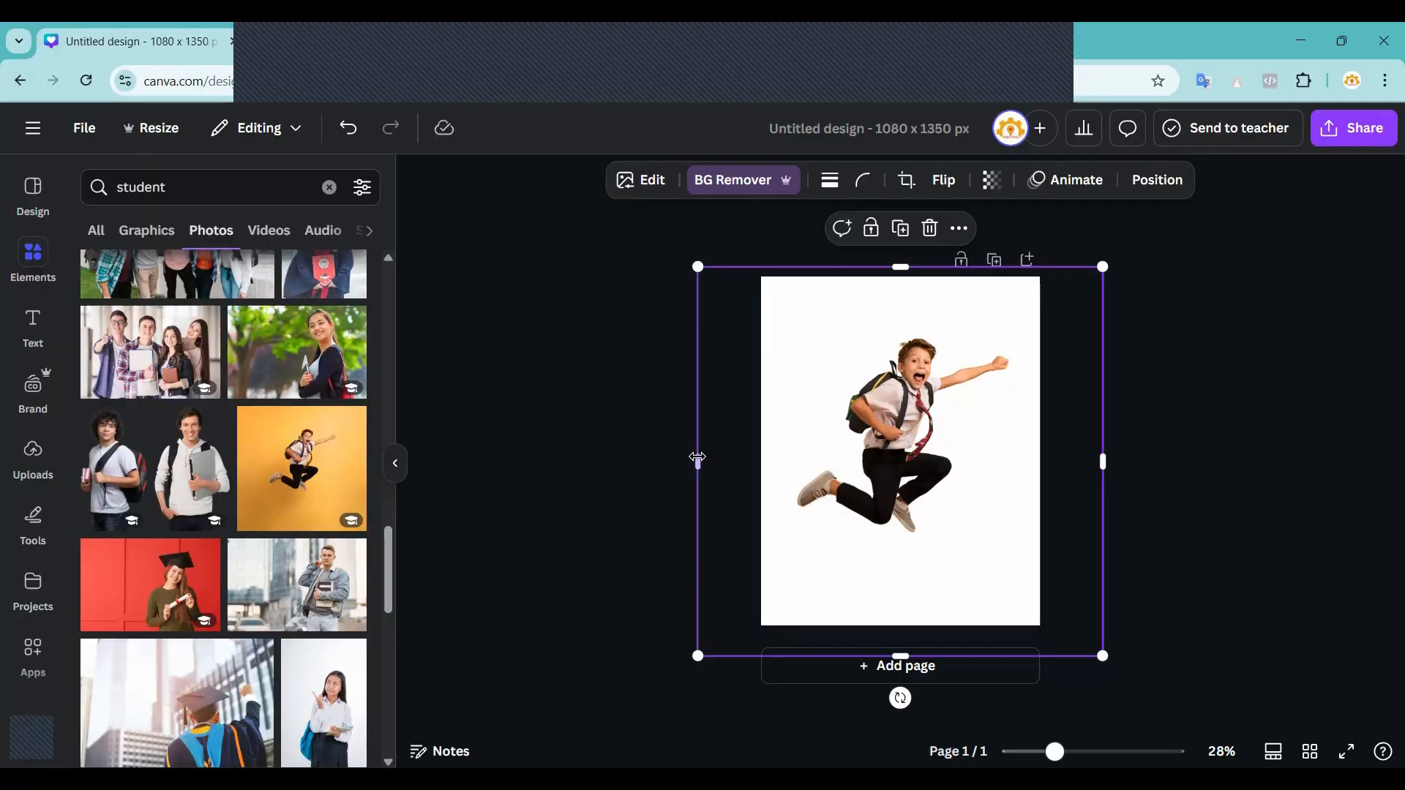
Crop all four sides of the photo's frame closely around the schoolboy cut-out.
left_click_drag(697, 458, 785, 460)
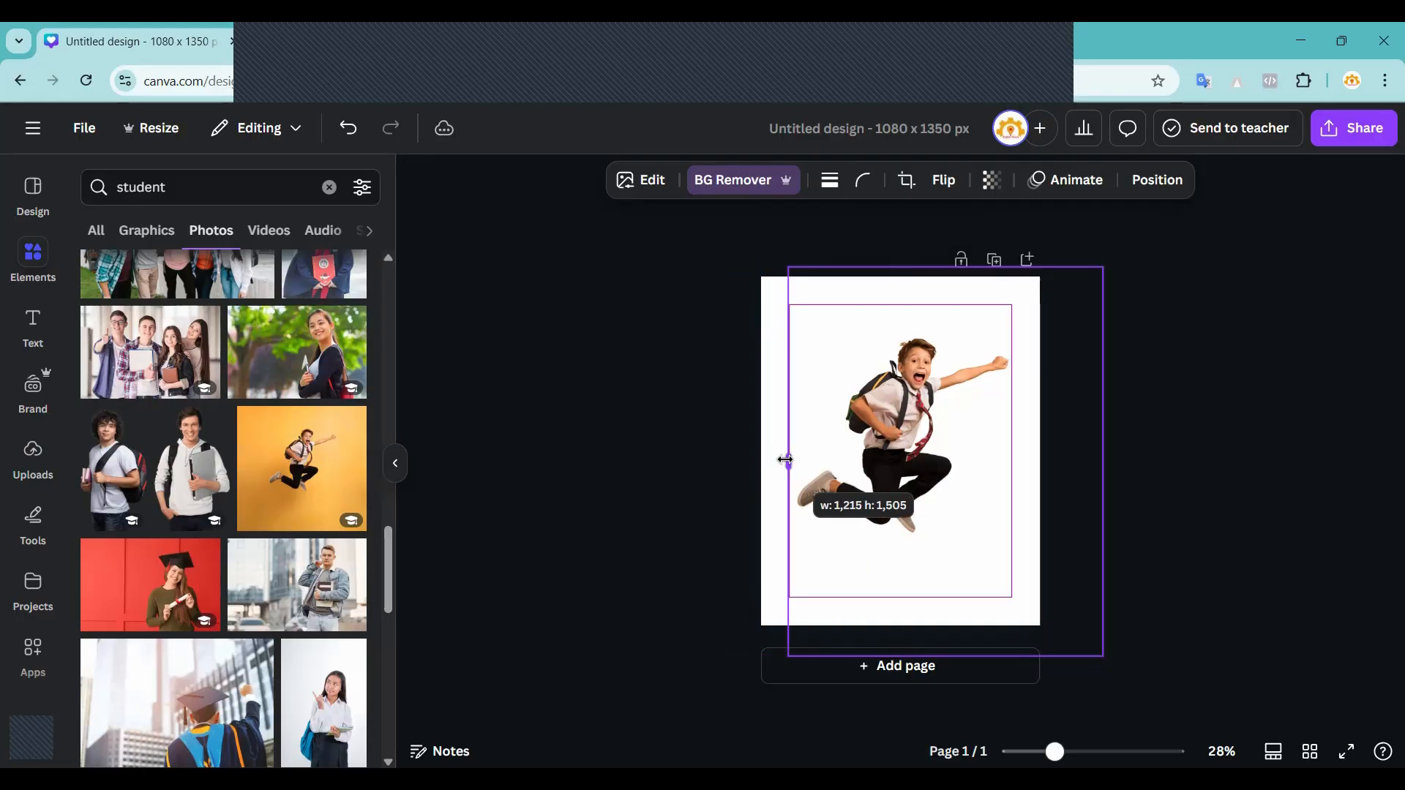
left_click_drag(947, 267, 947, 334)
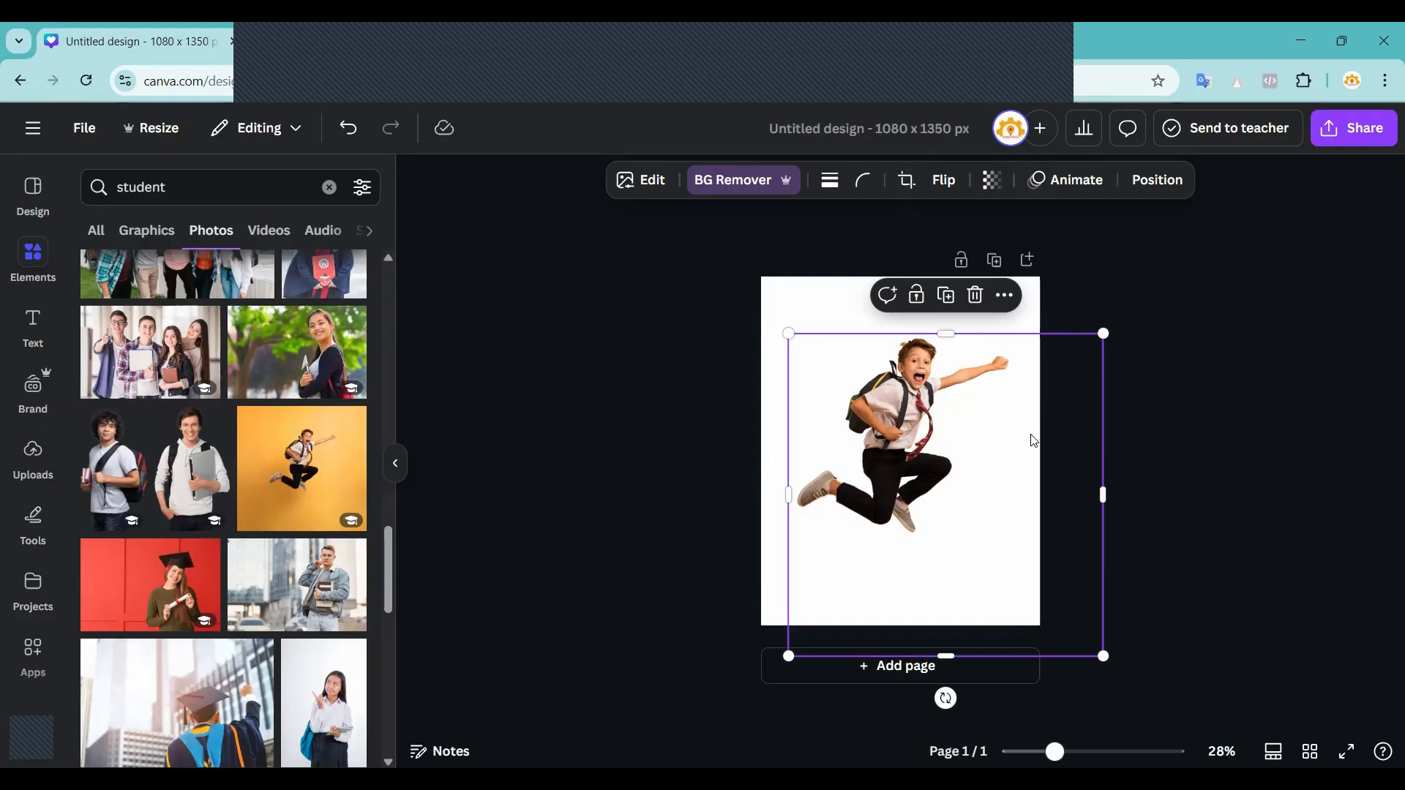
left_click_drag(1103, 495, 1012, 492)
left_click_drag(901, 657, 910, 523)
left_click(1232, 441)
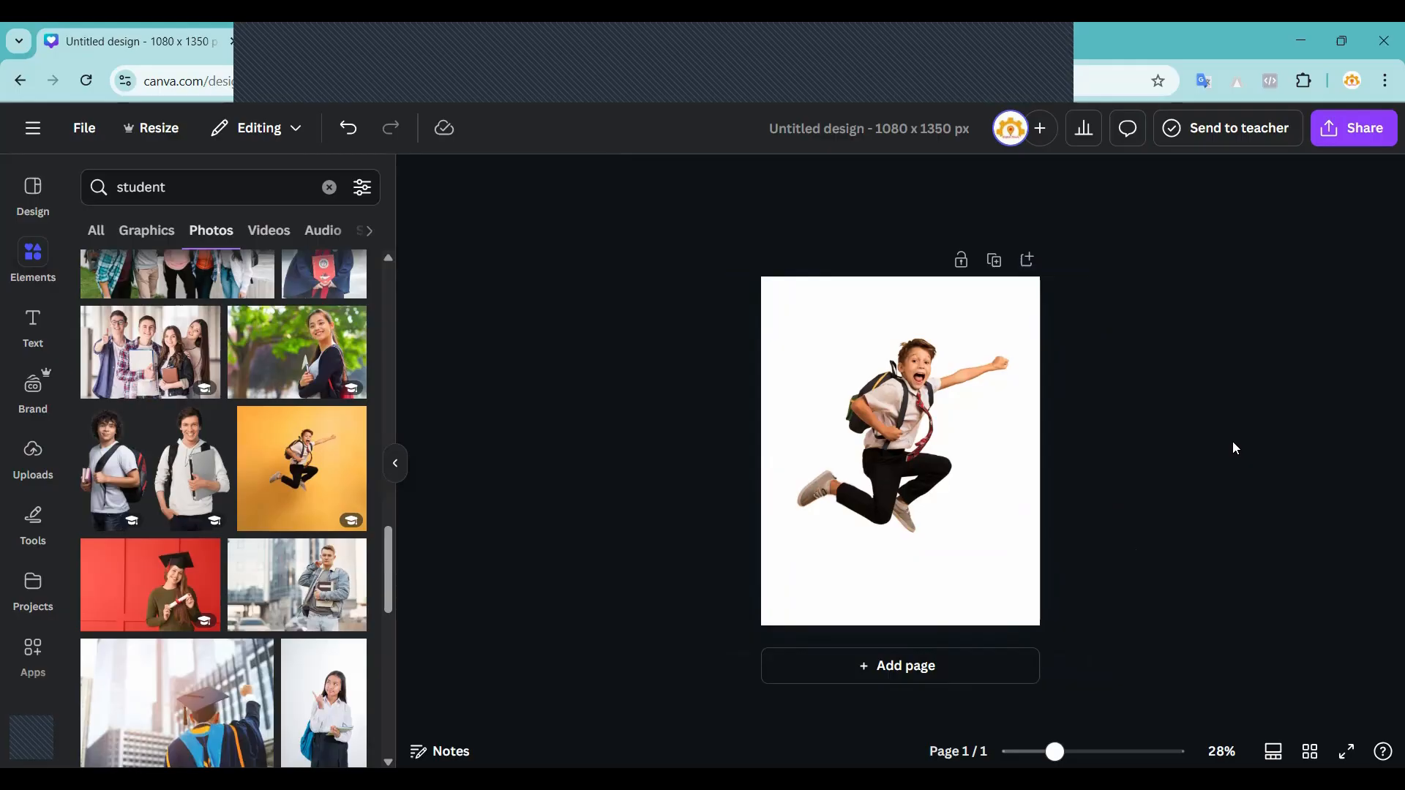
Move the schoolboy cut-out around the page and leave it slightly lower and further left than before.
left_click(924, 433)
left_click_drag(1055, 752, 1089, 738)
left_click(1248, 516)
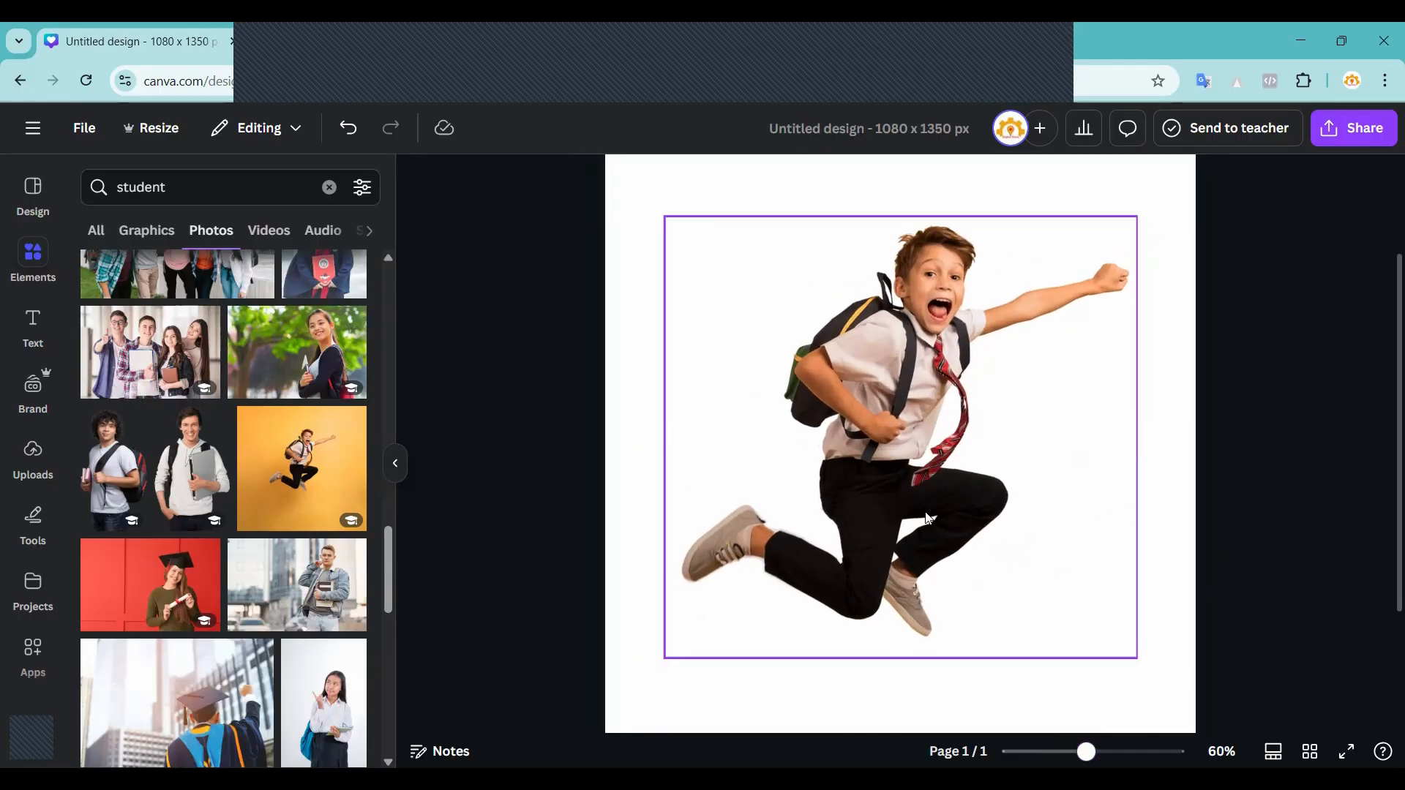
left_click_drag(894, 480, 827, 536)
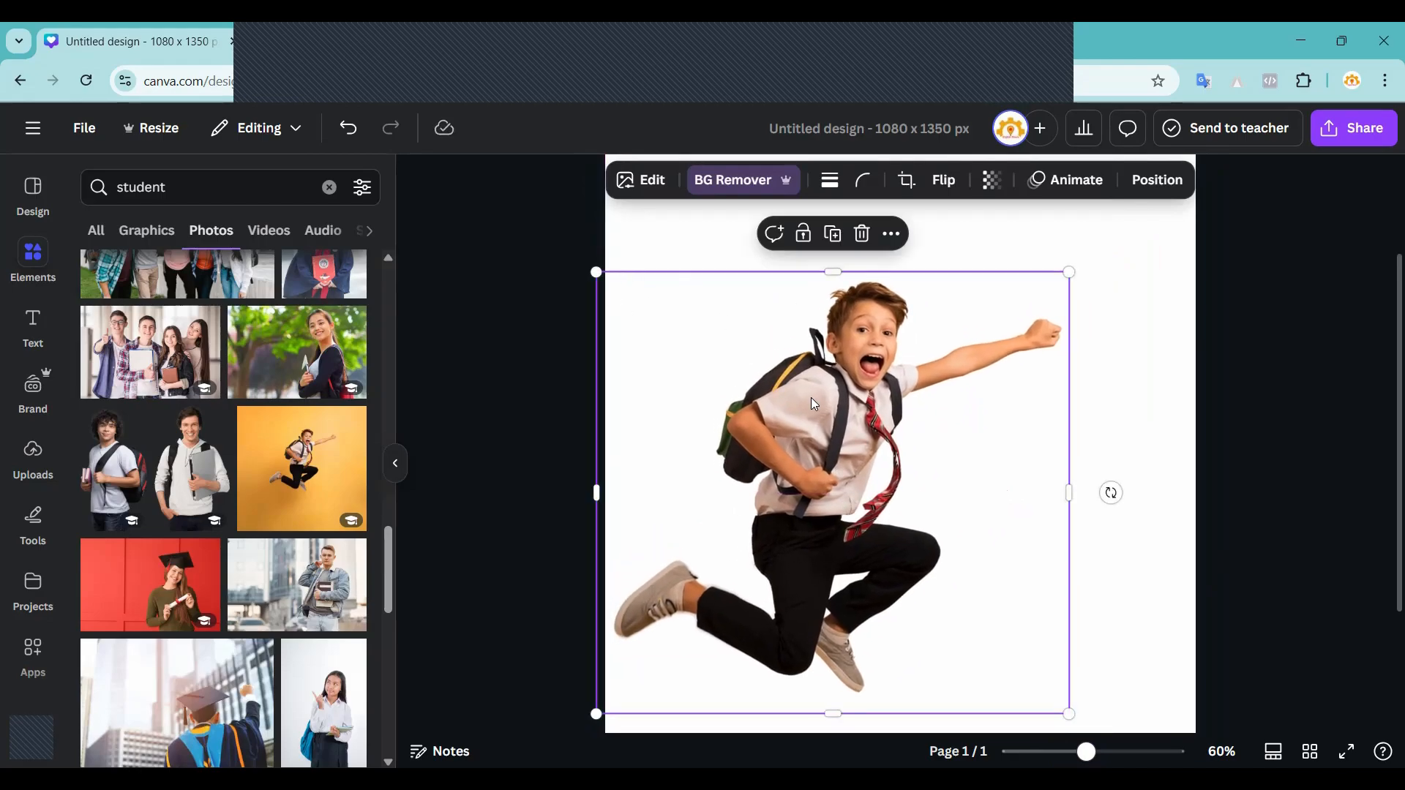
left_click_drag(637, 380, 694, 379)
left_click(578, 358)
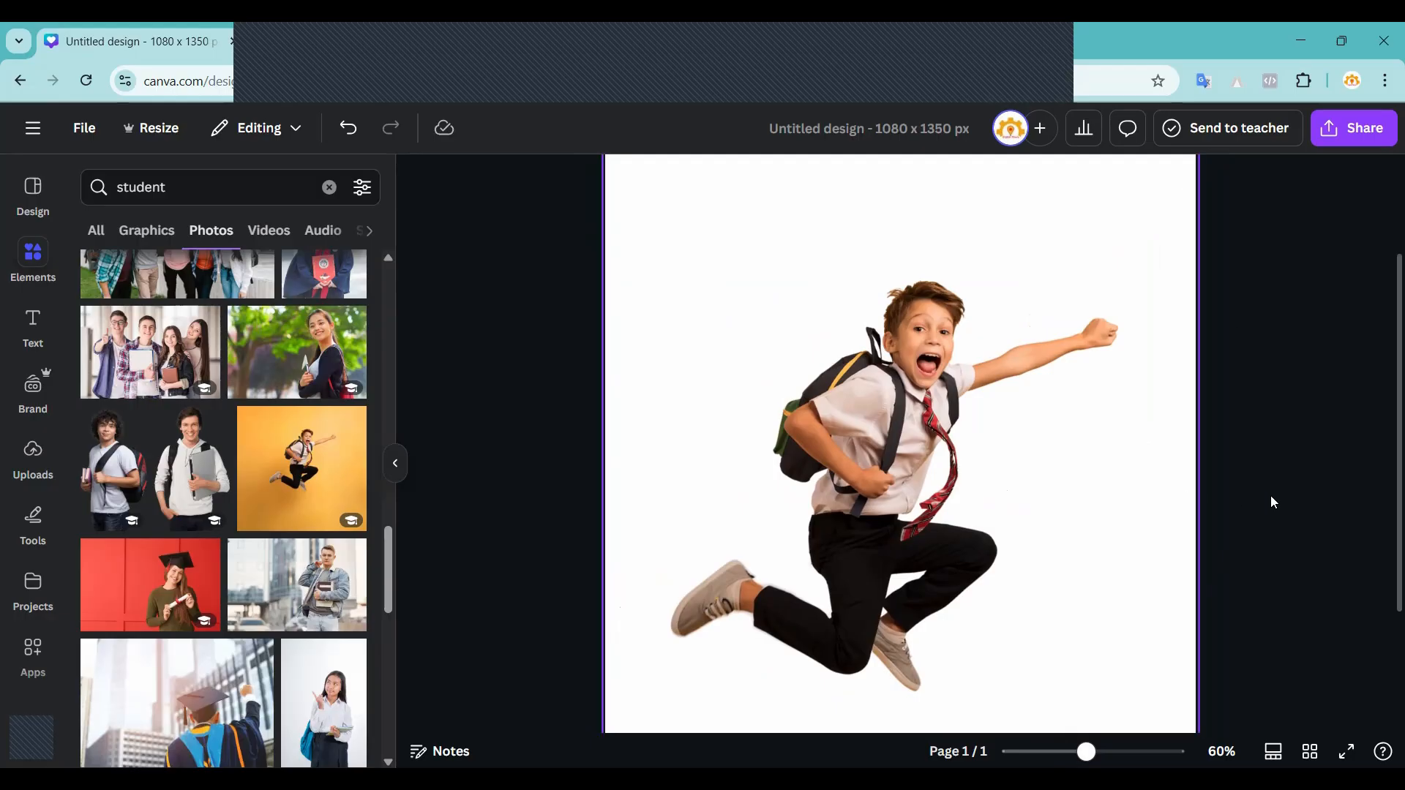
left_click(902, 439)
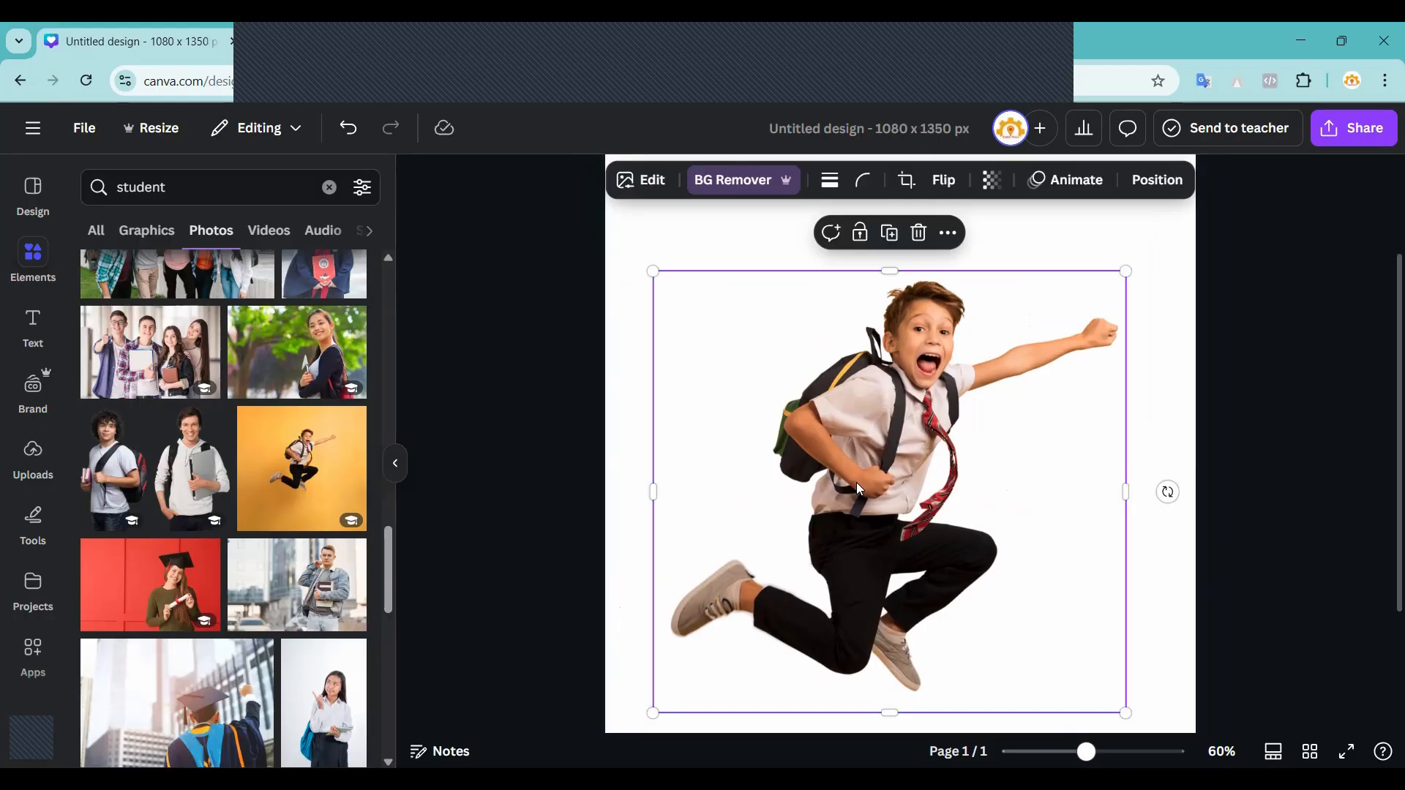
left_click_drag(856, 482, 853, 448)
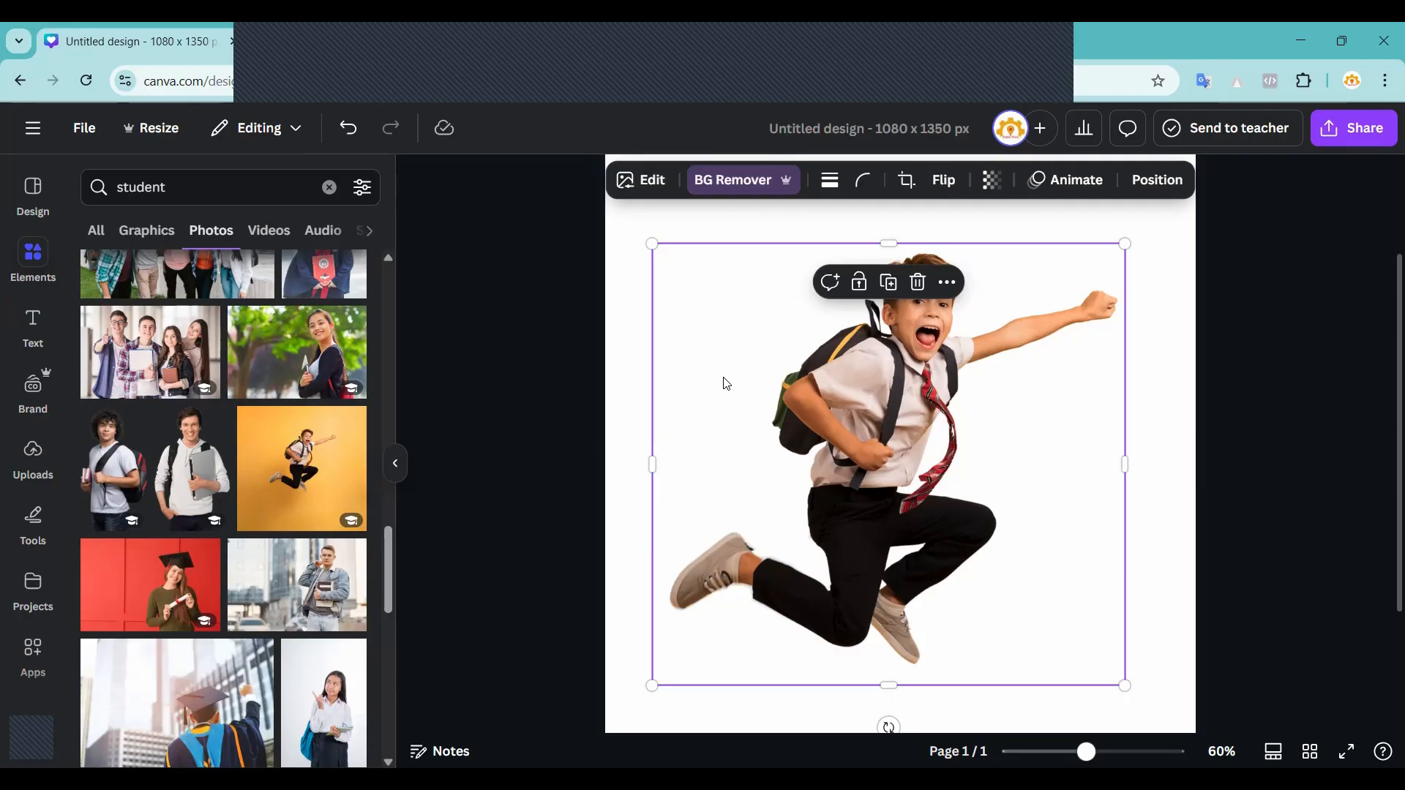
left_click(518, 307)
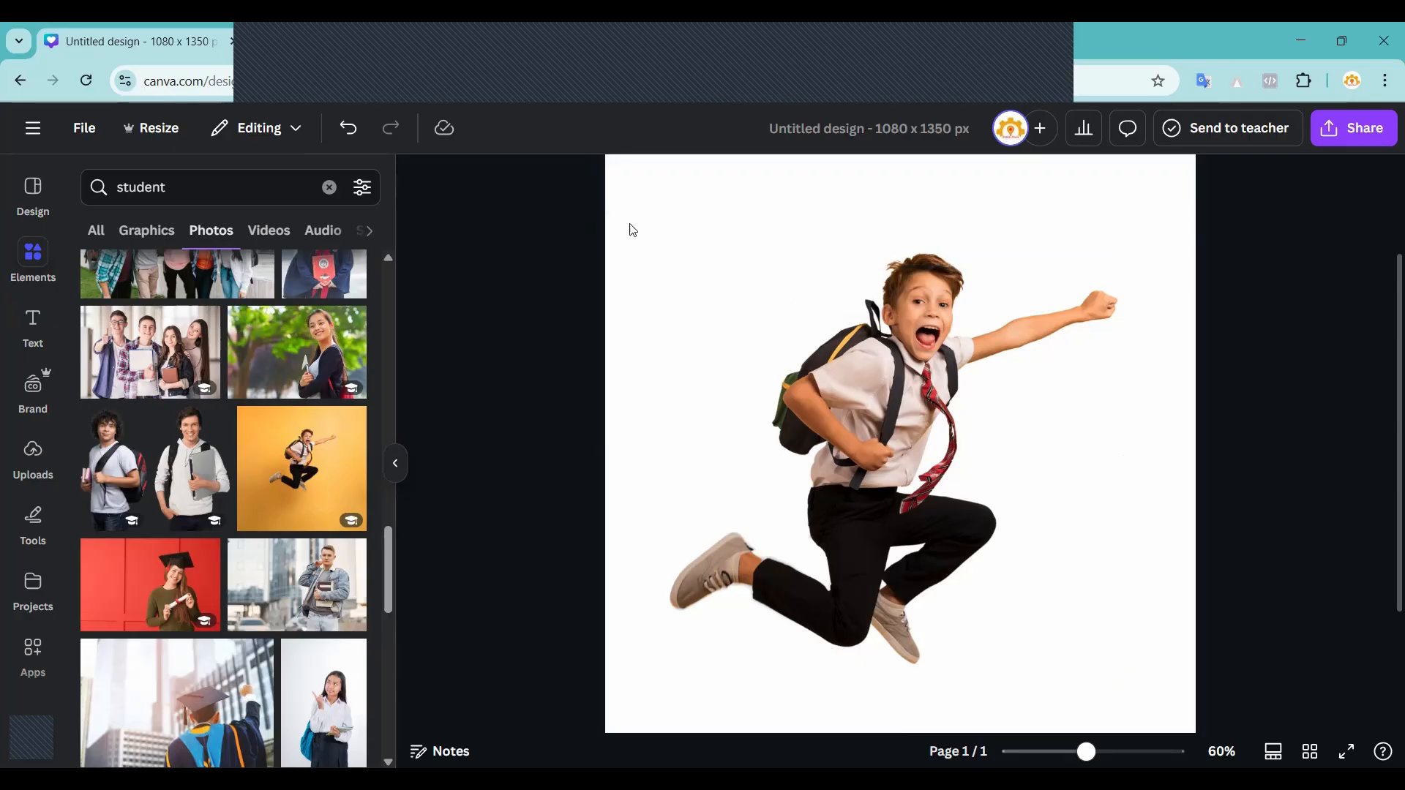
Examine the document, photo, solid and gradient colours offered for the page background.
scroll(1165, 499, "down", 5, "ctrl")
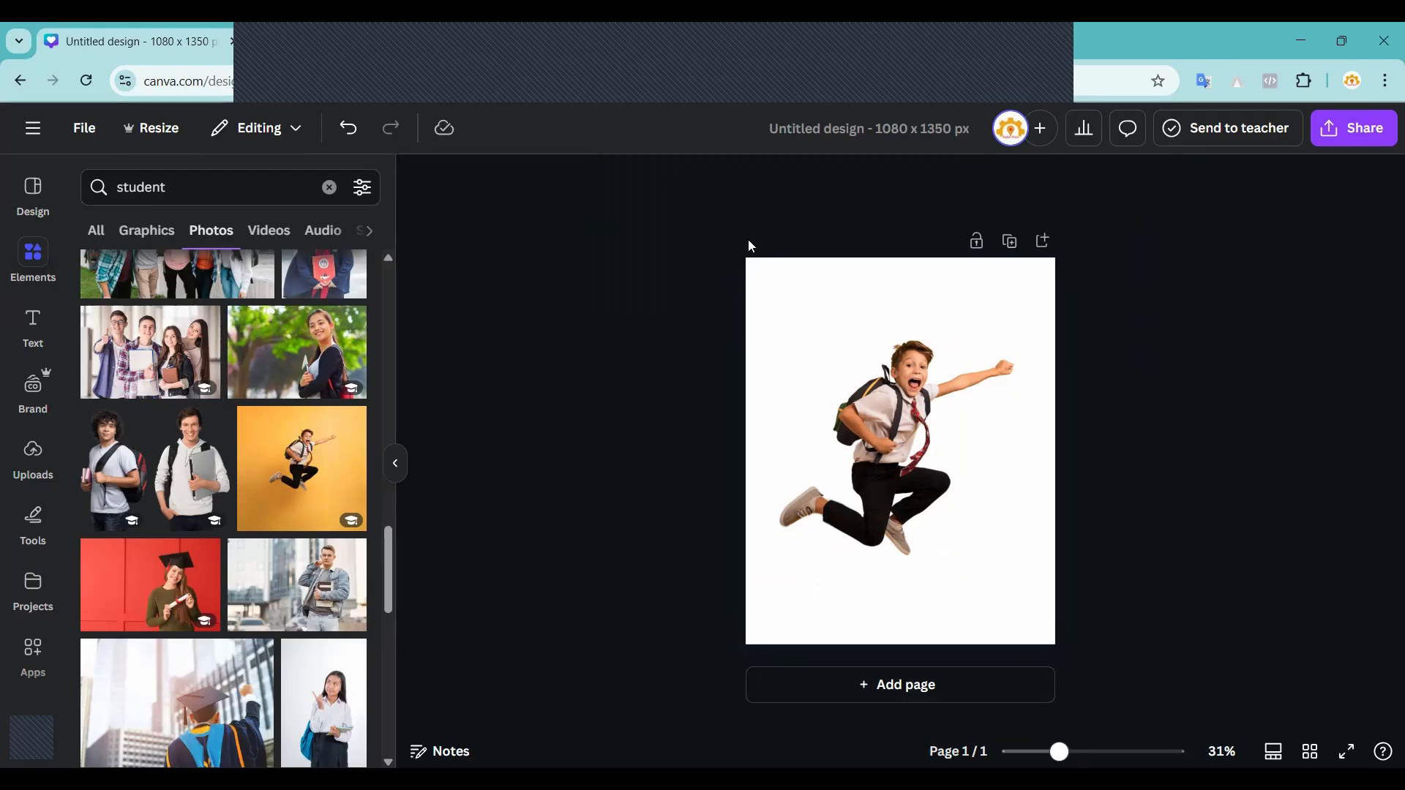
left_click(773, 283)
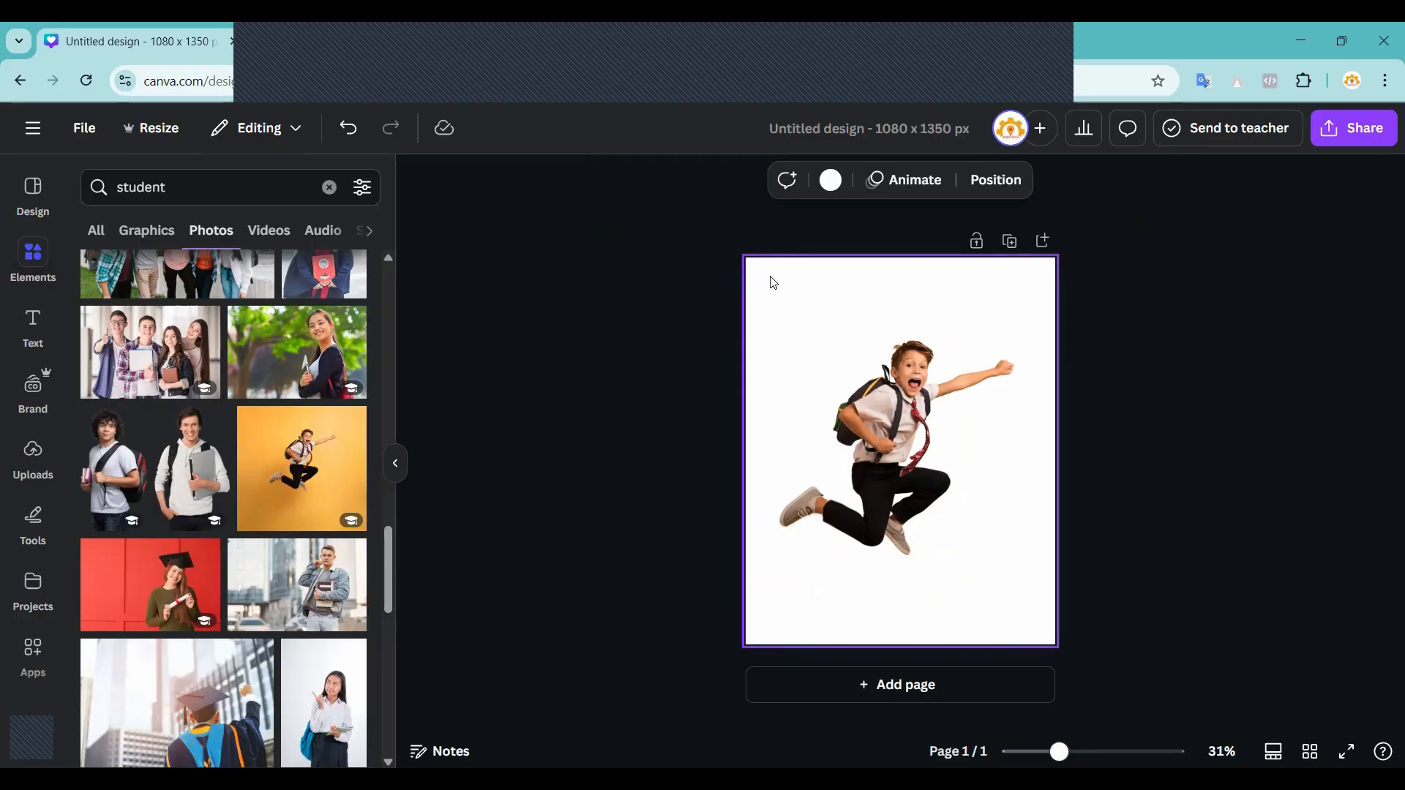
key("Escape")
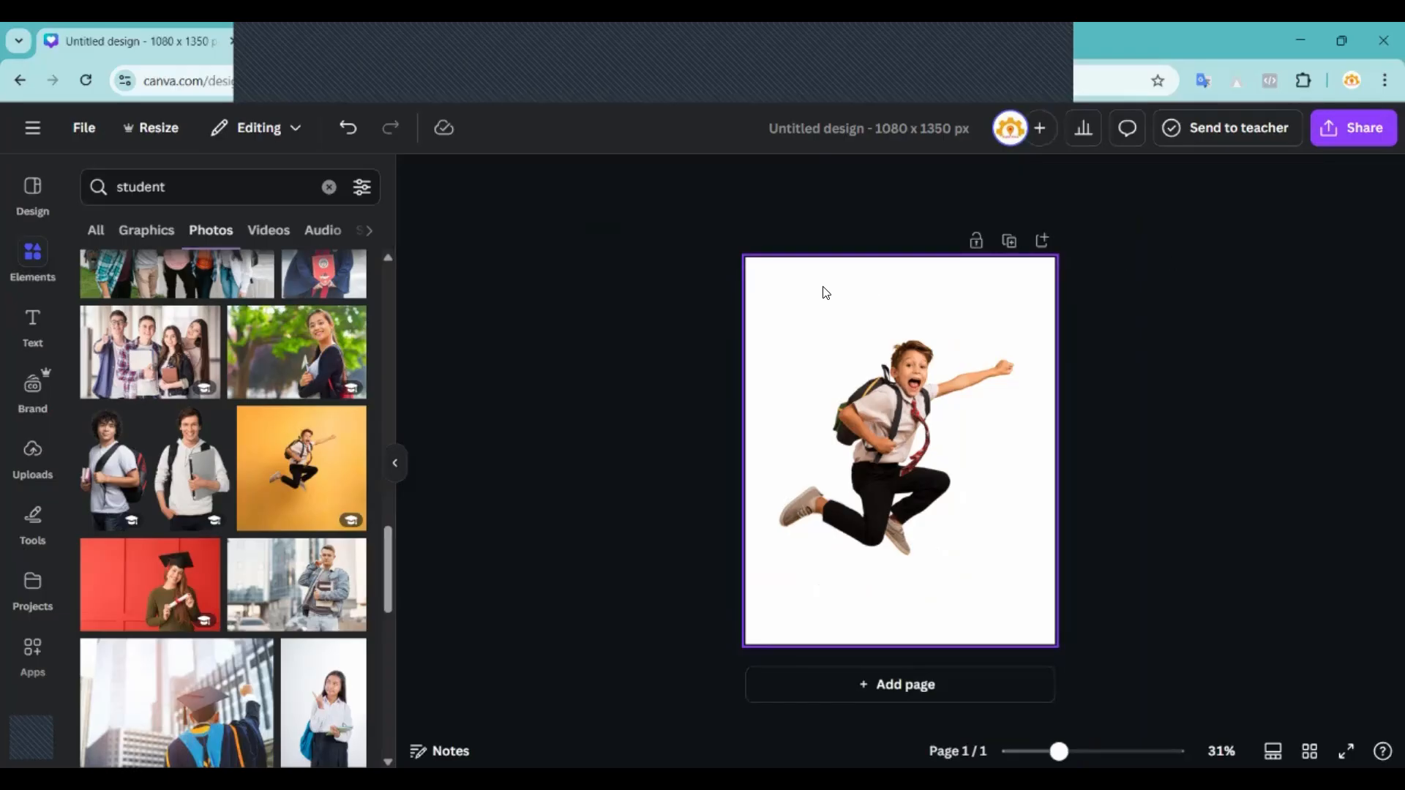
left_click(800, 283)
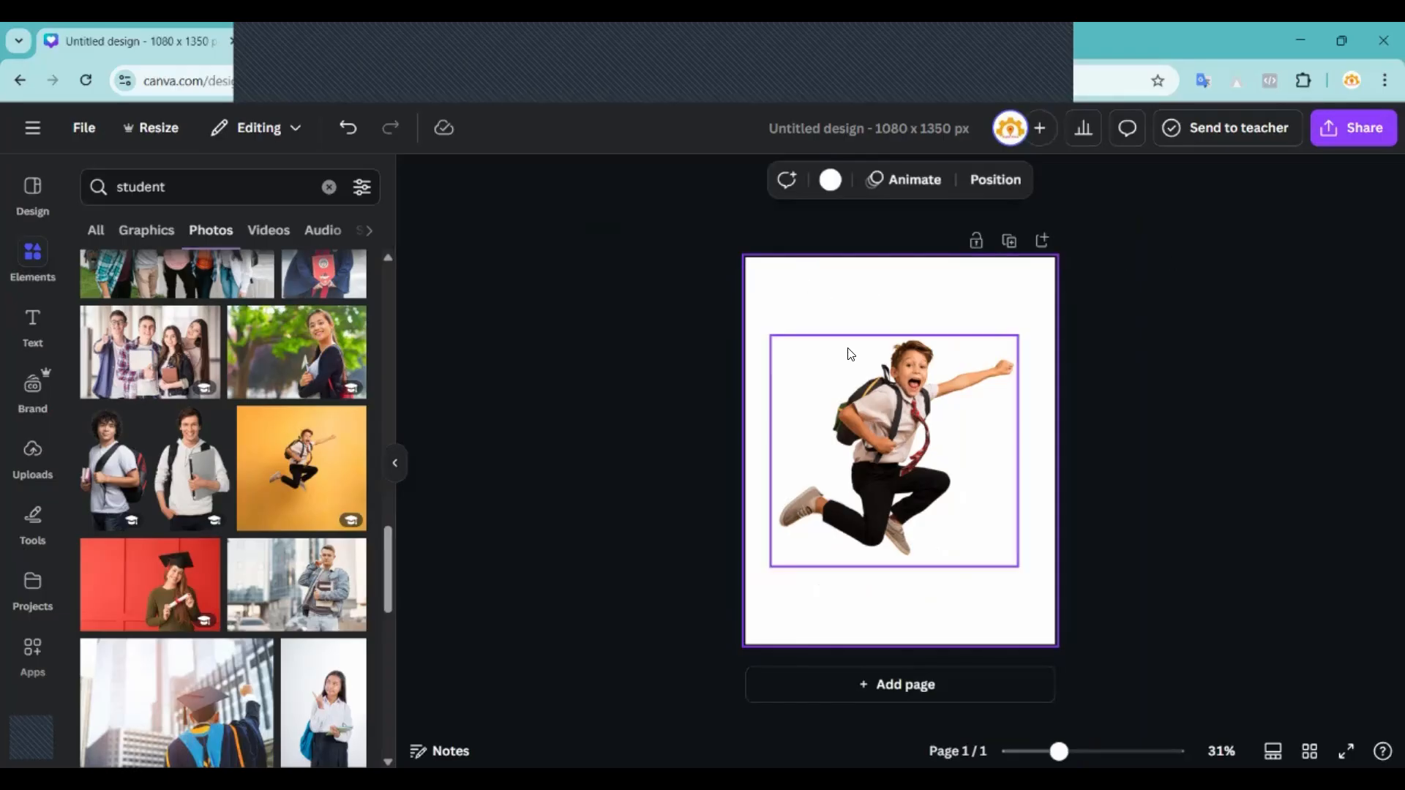
key("Escape")
left_click(781, 276)
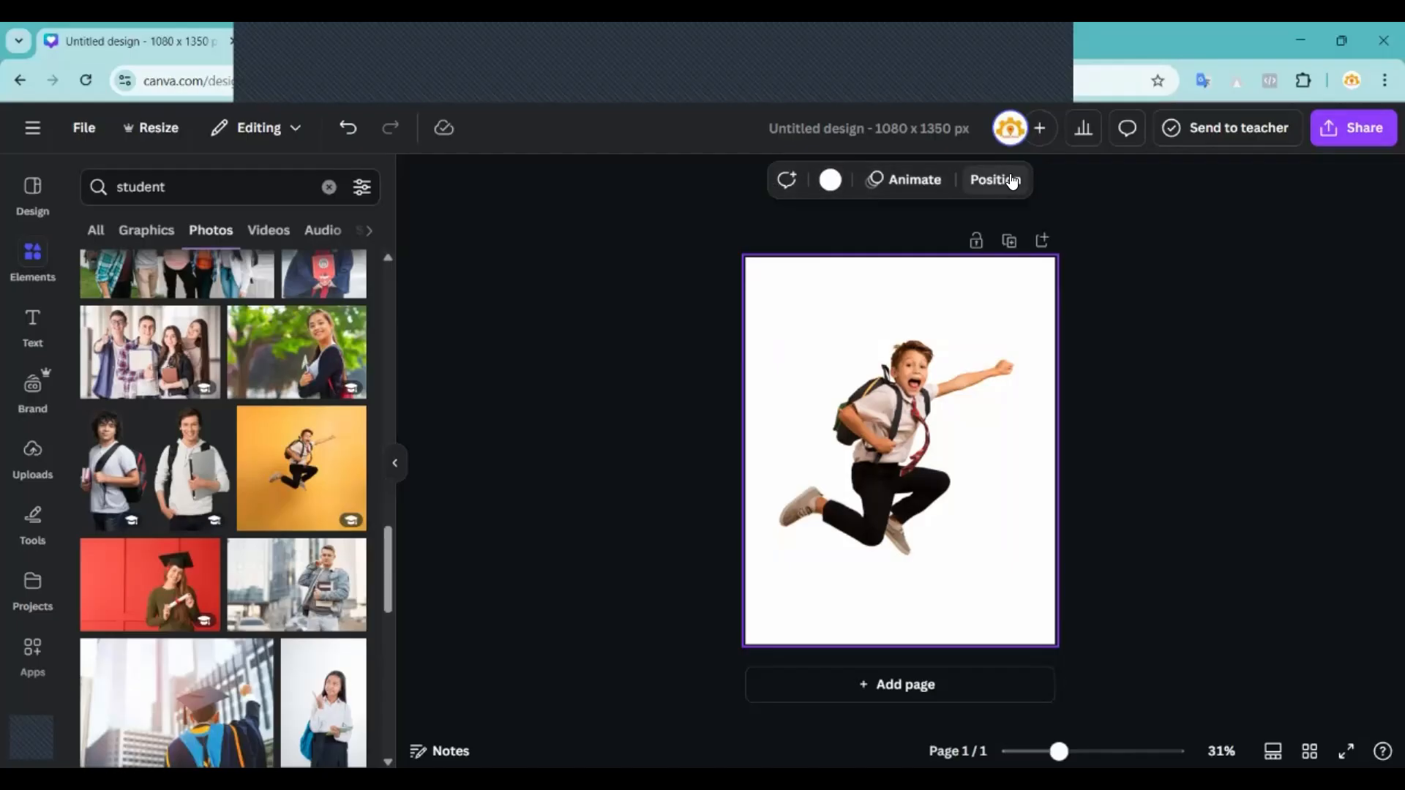
left_click(831, 183)
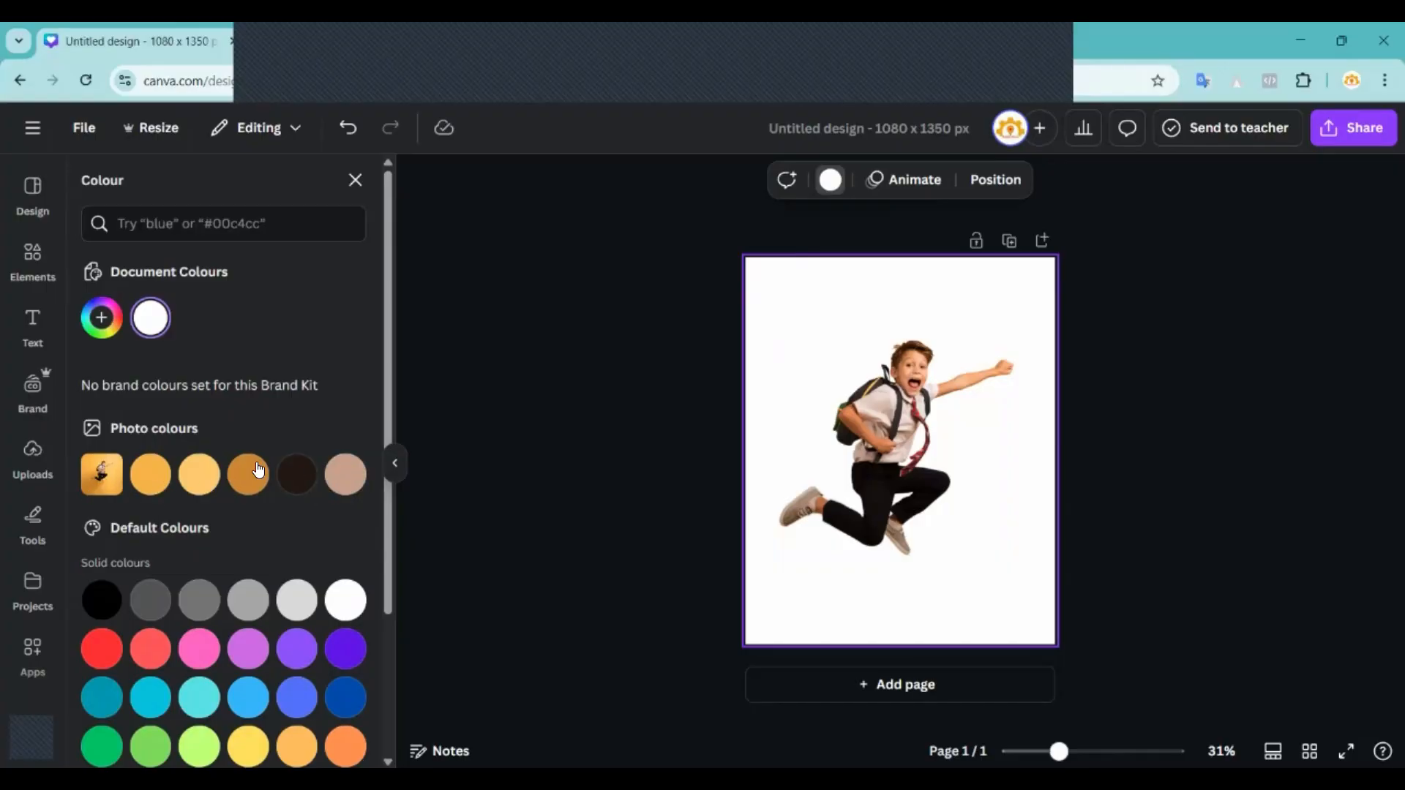
scroll(249, 476, "down", 3)
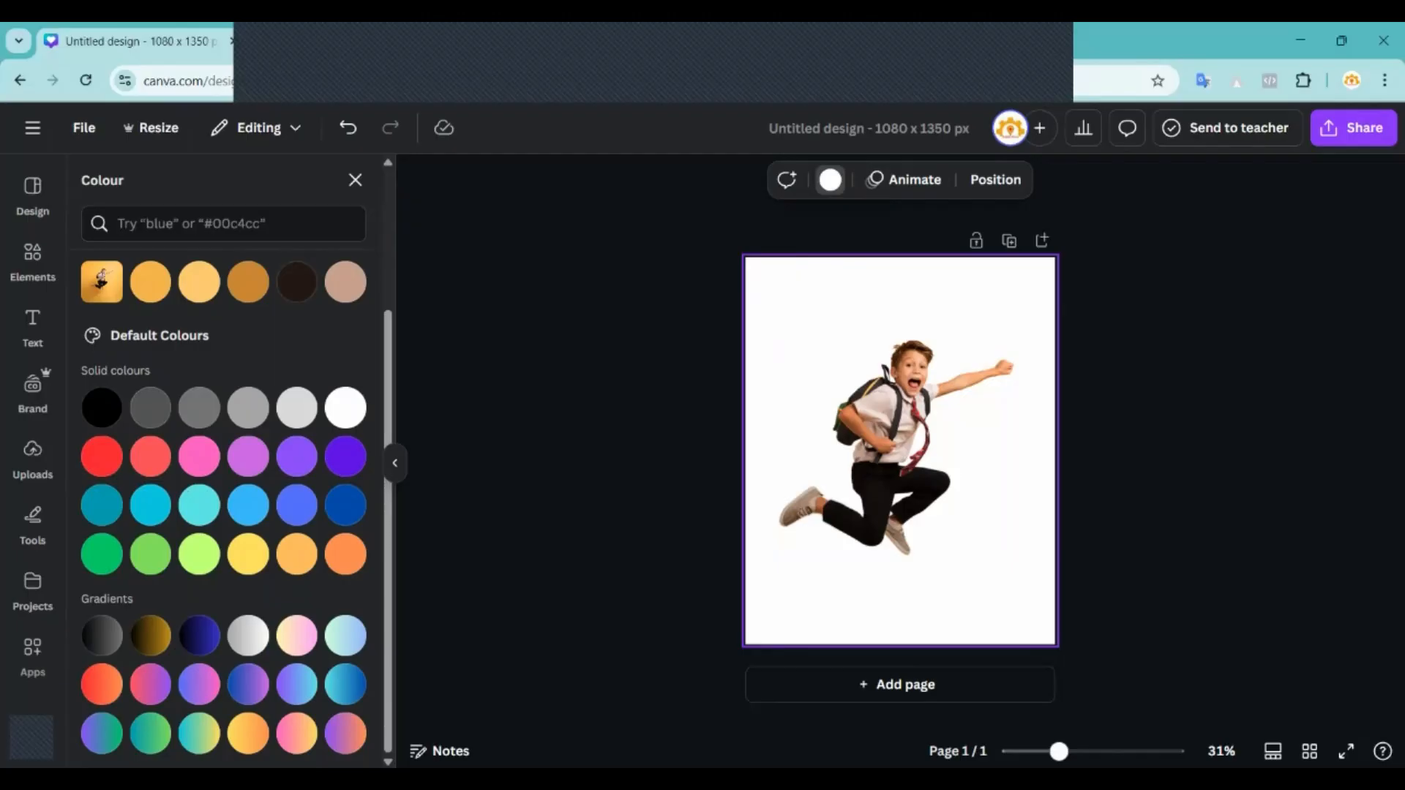
scroll(220, 633, "up", 3)
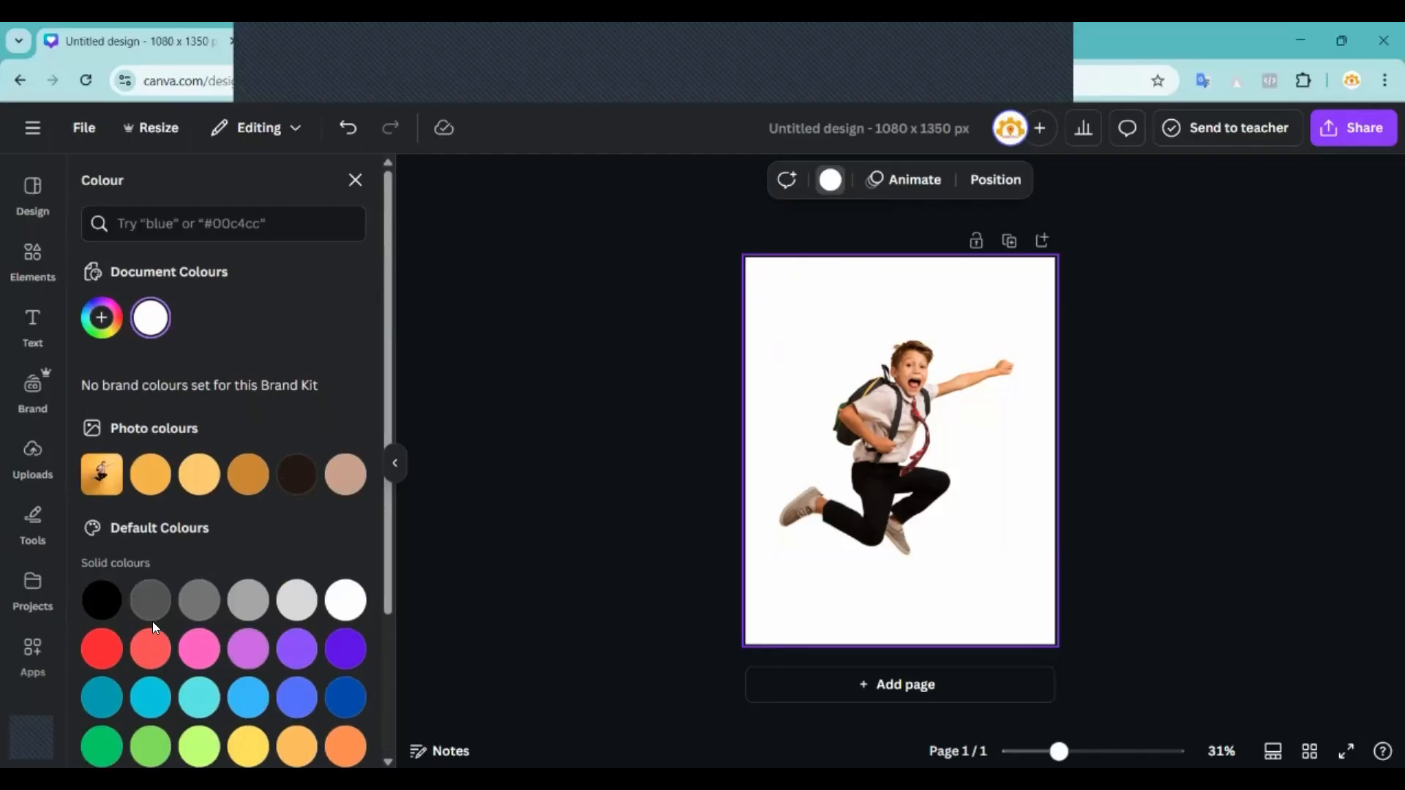
Give the page background a custom solid colour, trying brown #A37528 first and settling on green #06A71B.
left_click(98, 321)
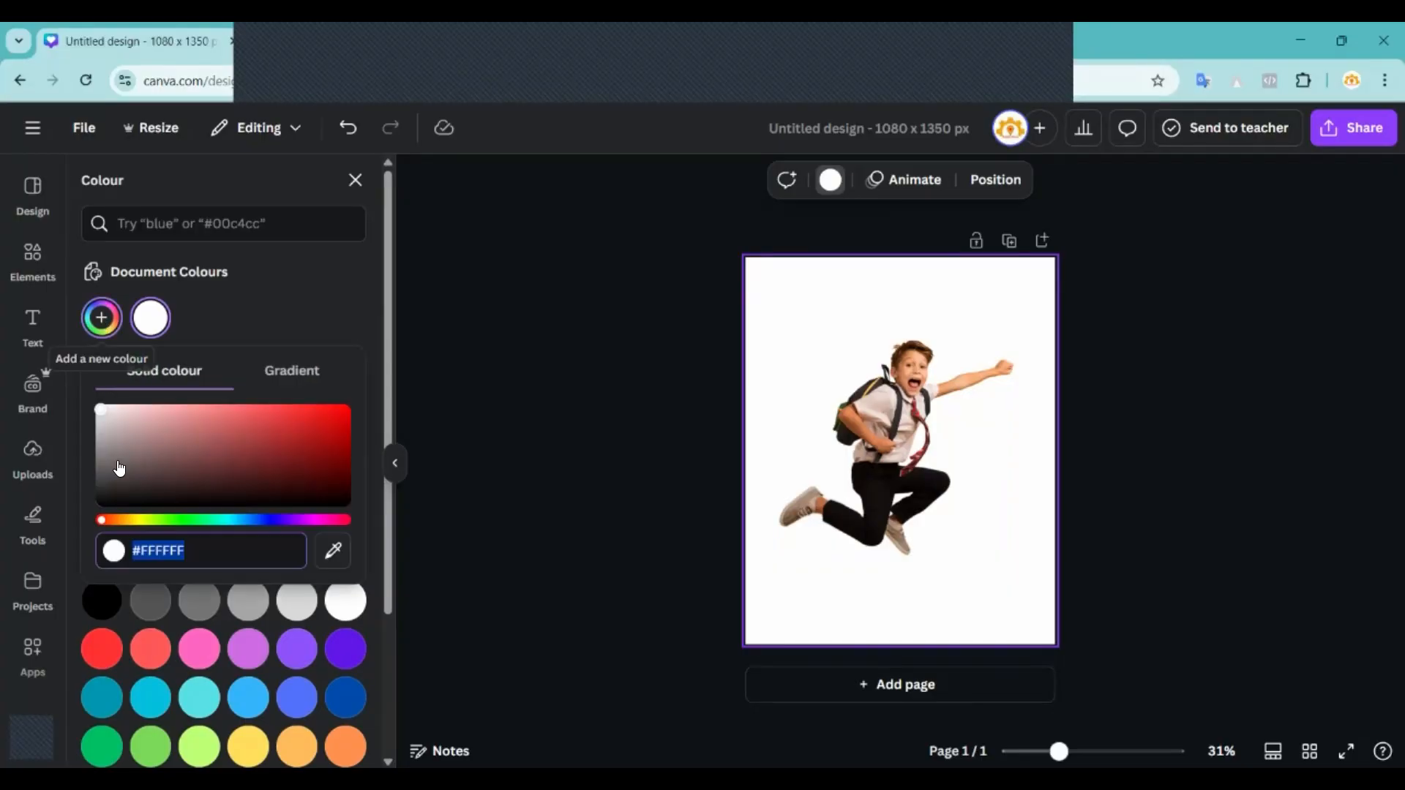
mouse_move(99, 522)
left_mouse_down()
mouse_move(339, 522)
mouse_move(126, 522)
left_mouse_up()
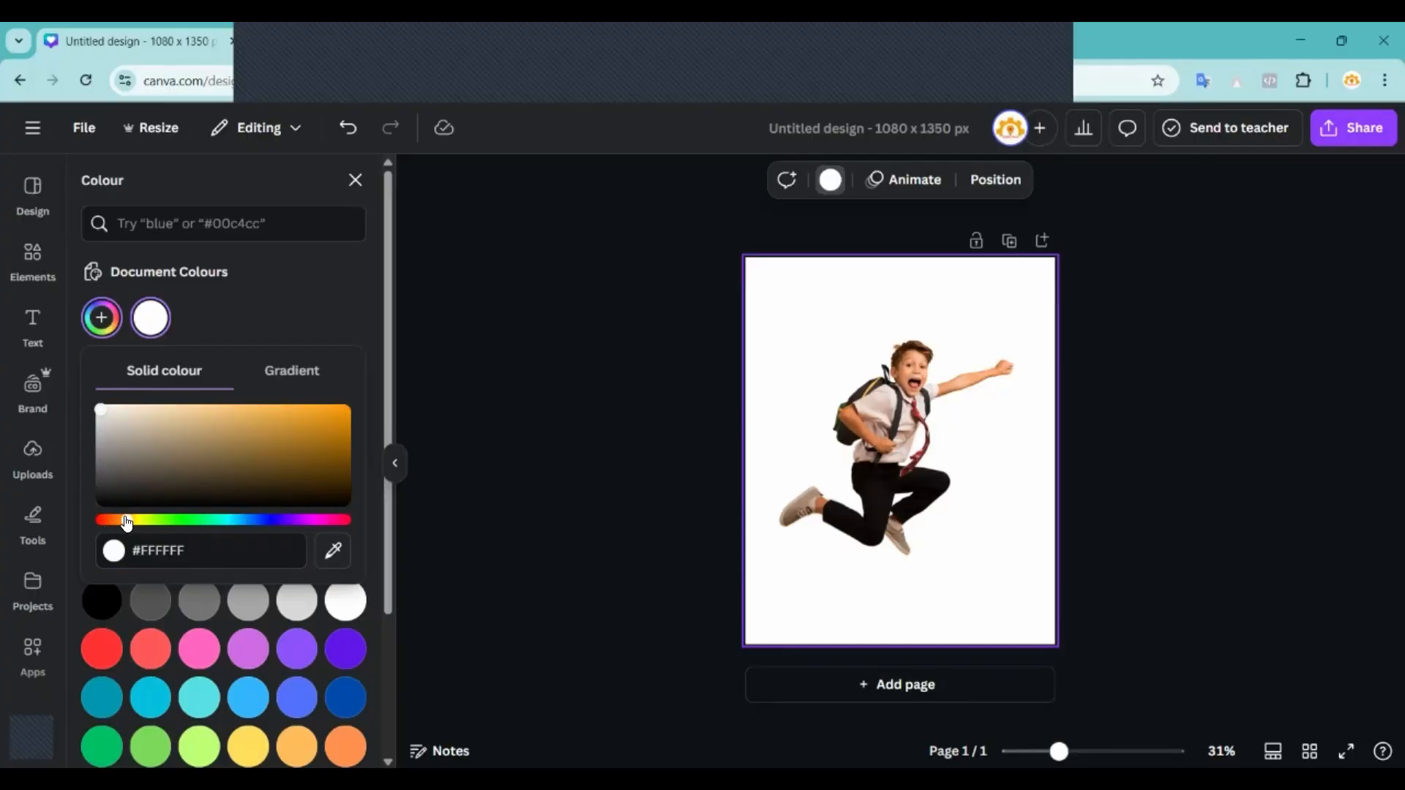
left_click_drag(349, 407, 288, 442)
left_click(144, 520)
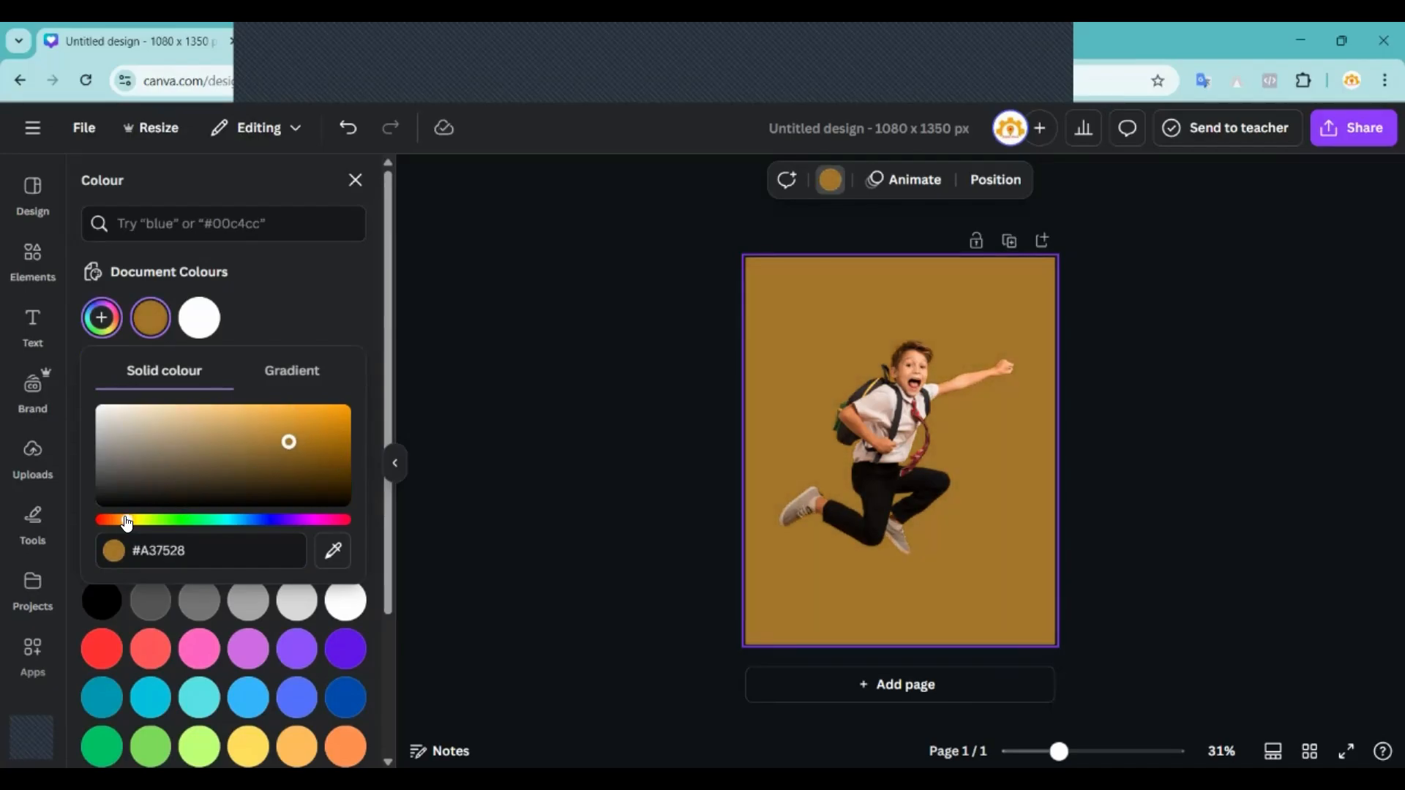
left_click_drag(154, 522, 163, 520)
left_click_drag(281, 445, 340, 440)
left_click_drag(163, 521, 188, 521)
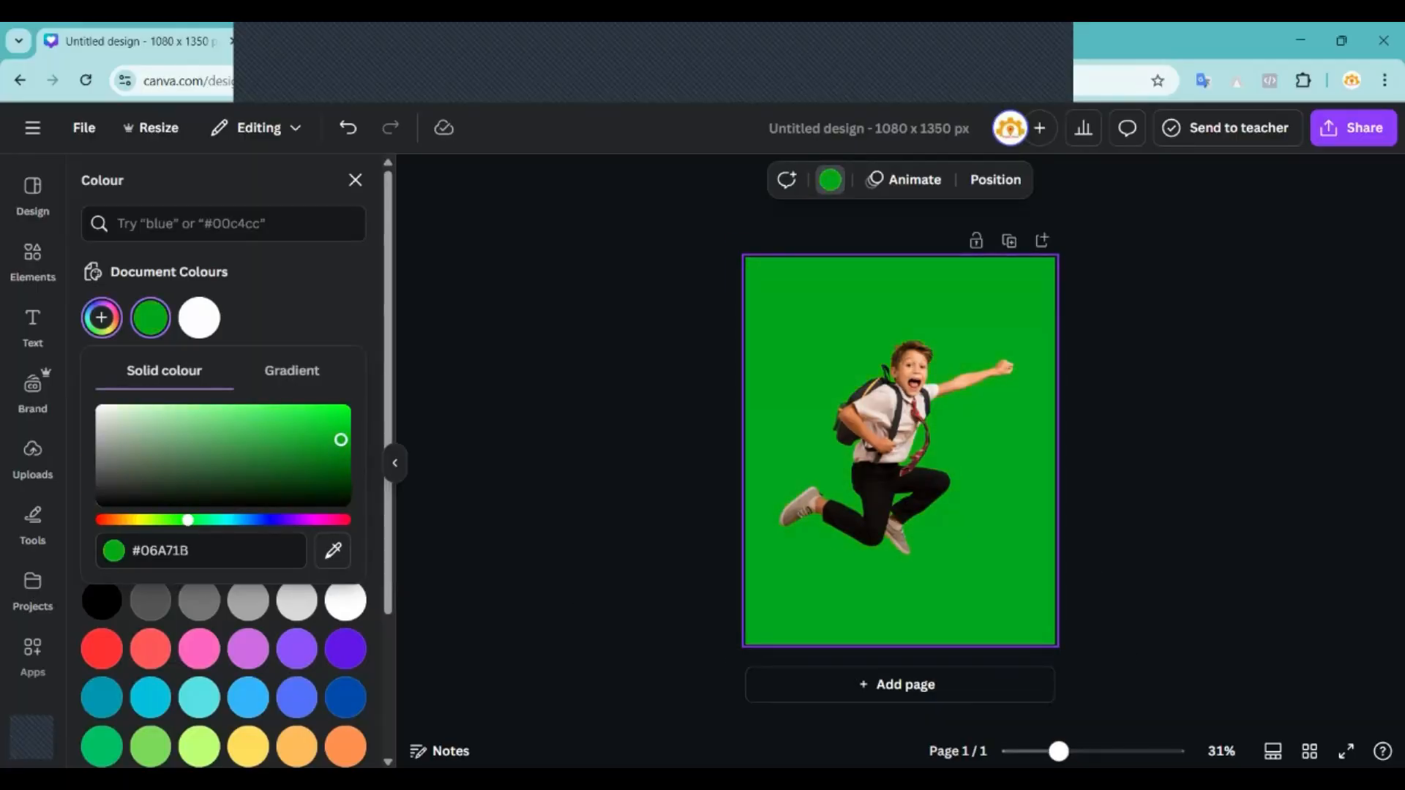
Inspect the schoolboy cut-out's edges up close and reposition it lower and further left on the green page.
left_click_drag(1059, 752, 1142, 710)
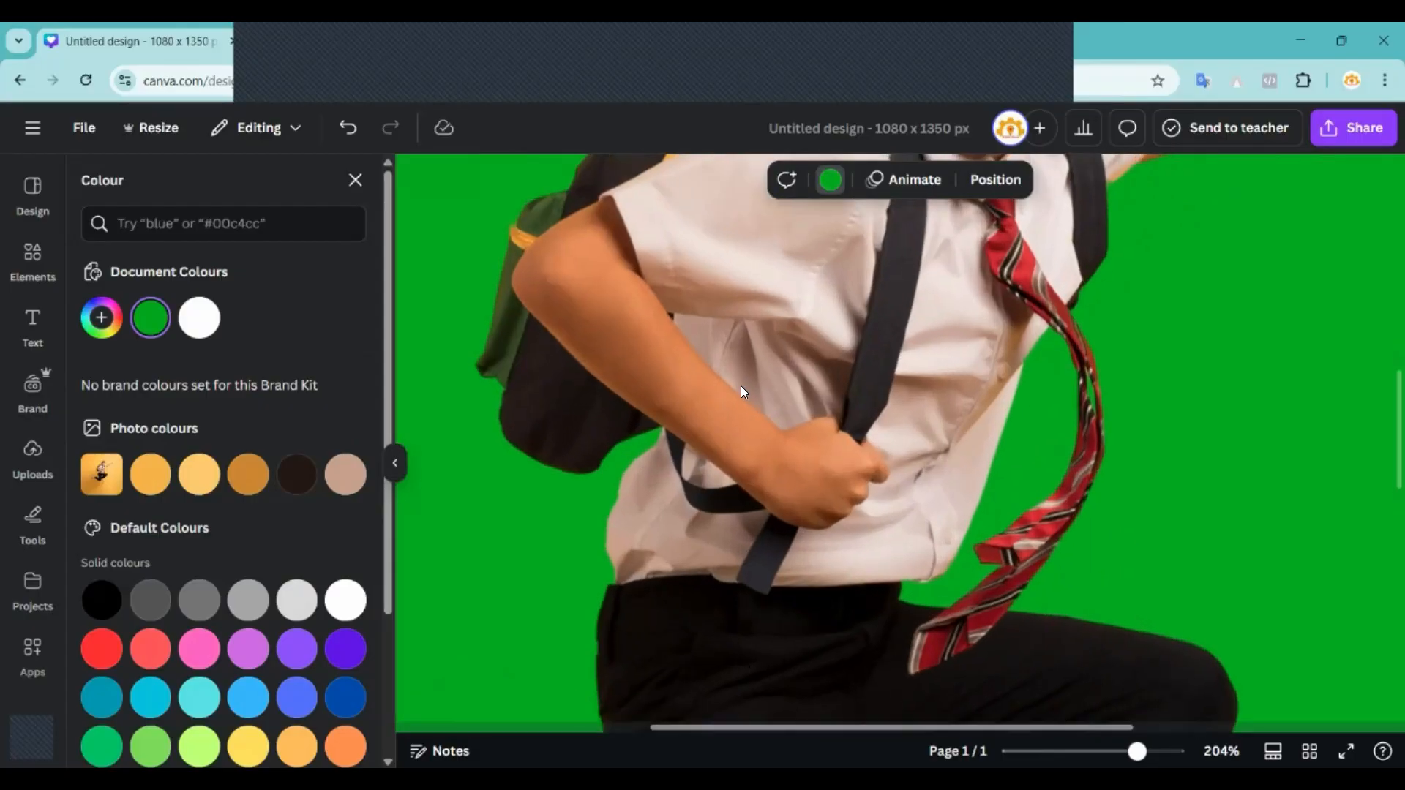
left_click(741, 391)
scroll(732, 439, "down", 6)
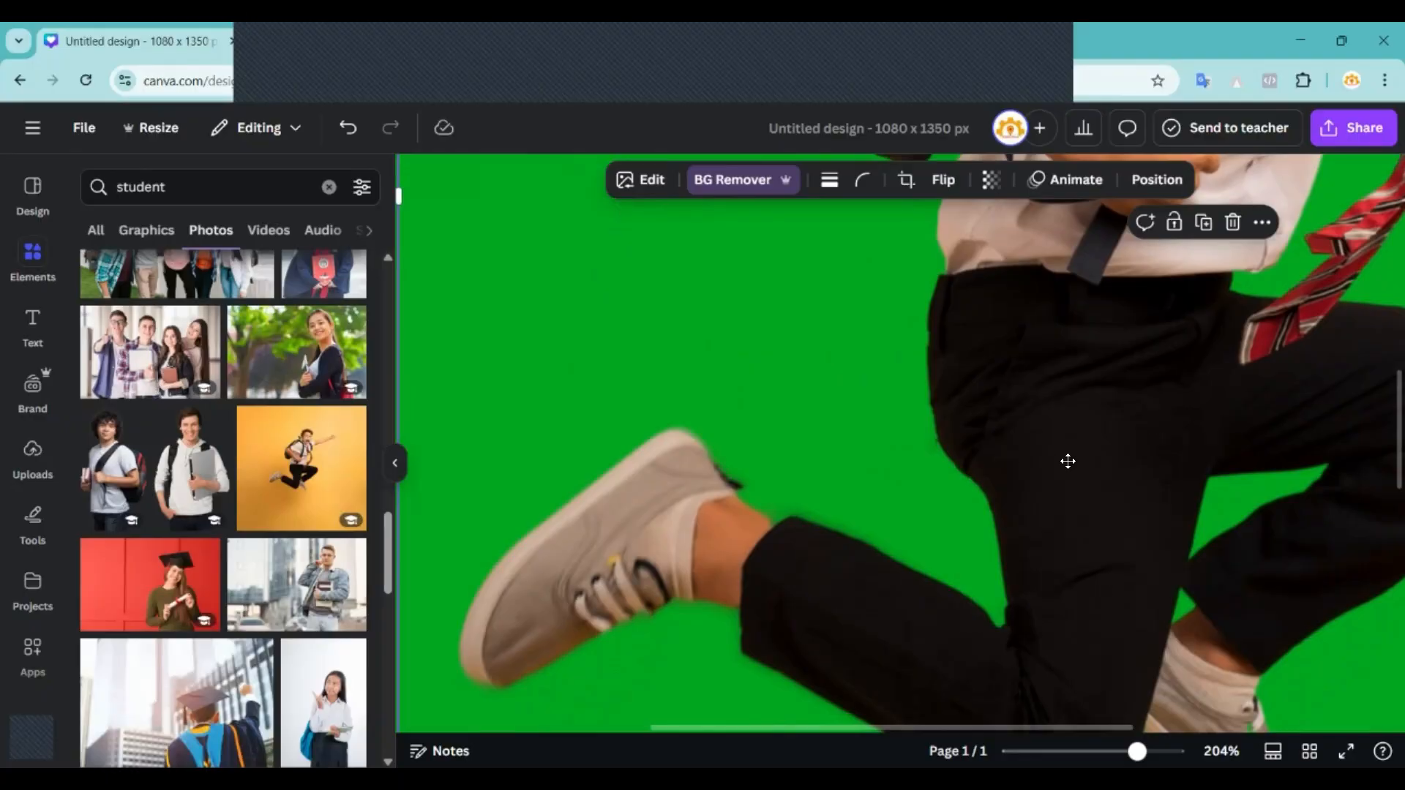
left_click_drag(1063, 457, 964, 493)
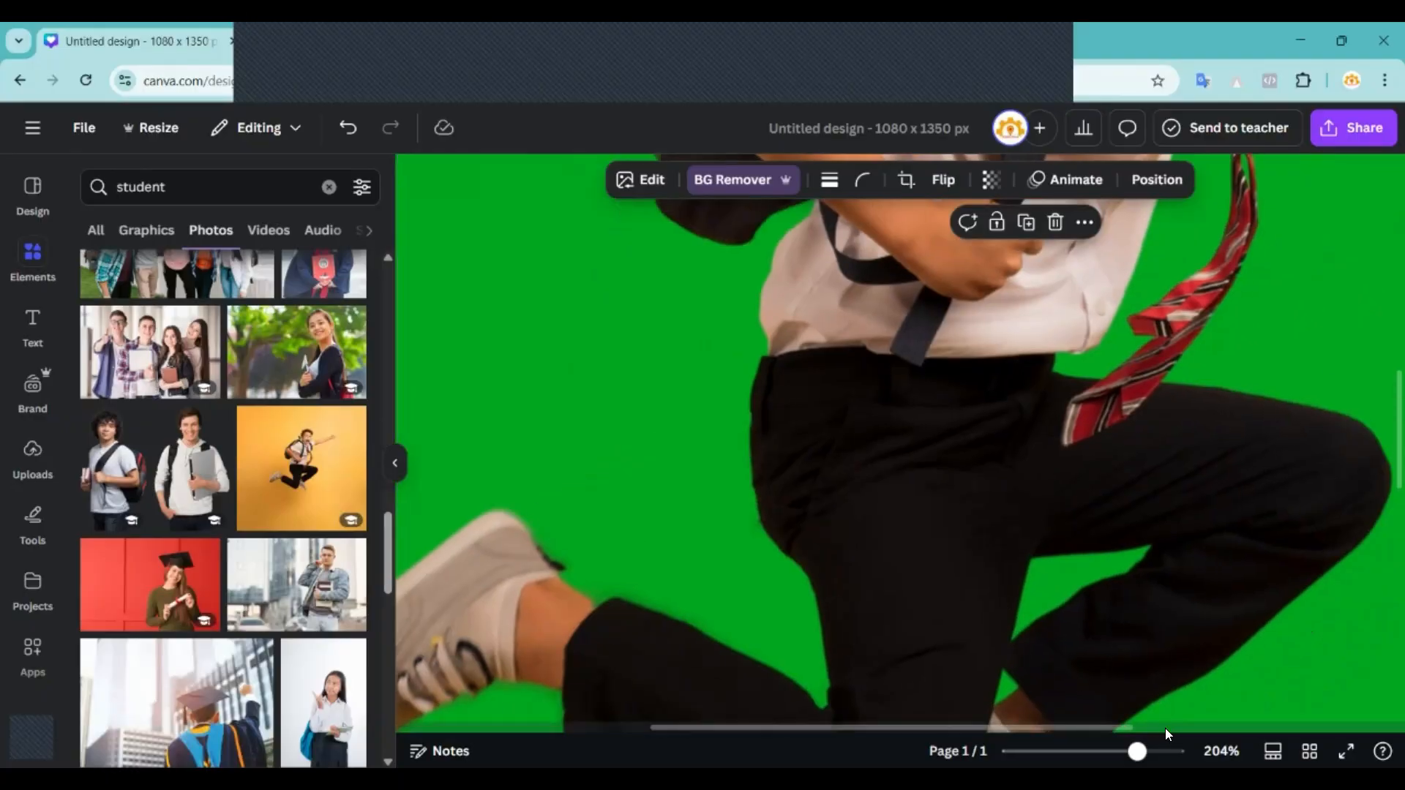
scroll(1219, 469, "down", 5)
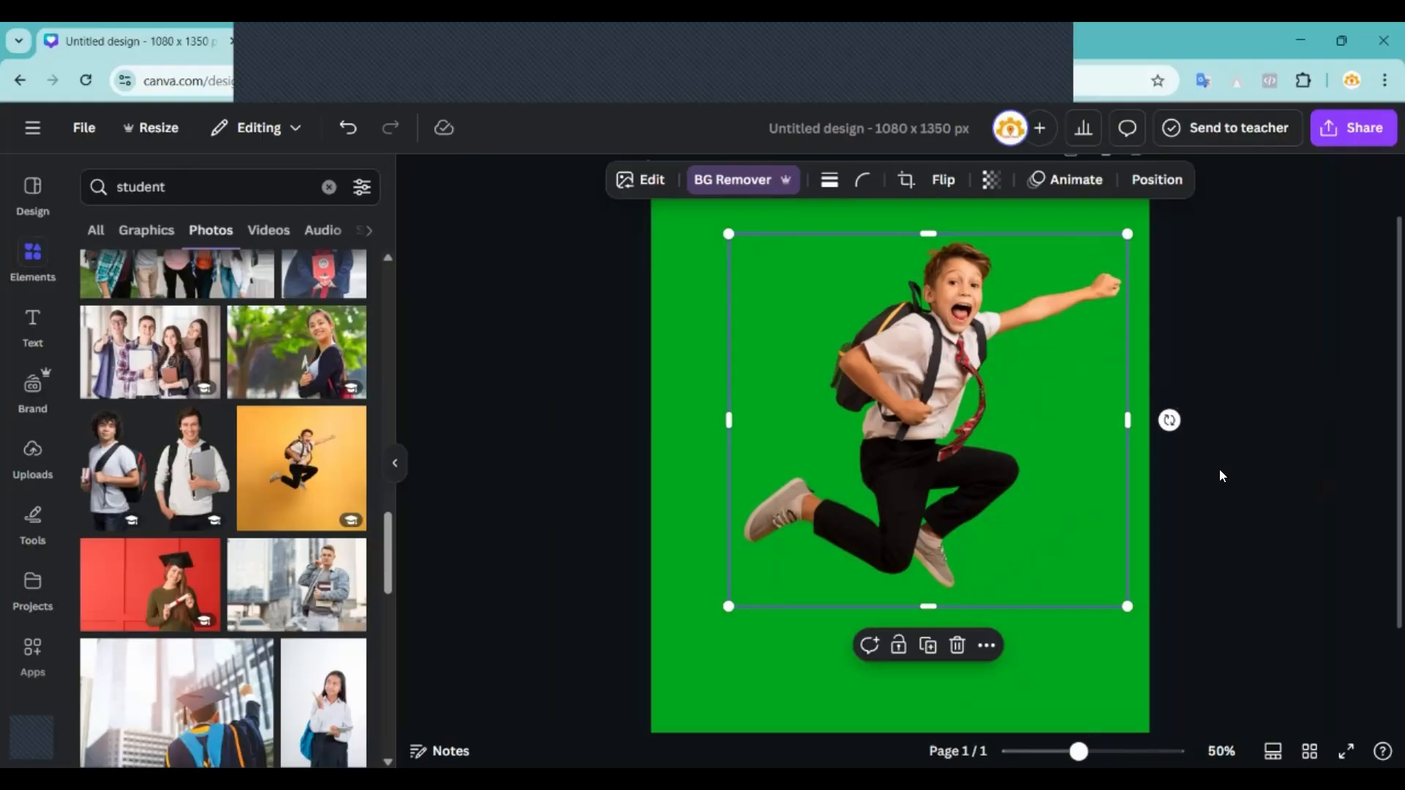
left_click_drag(919, 420, 836, 458)
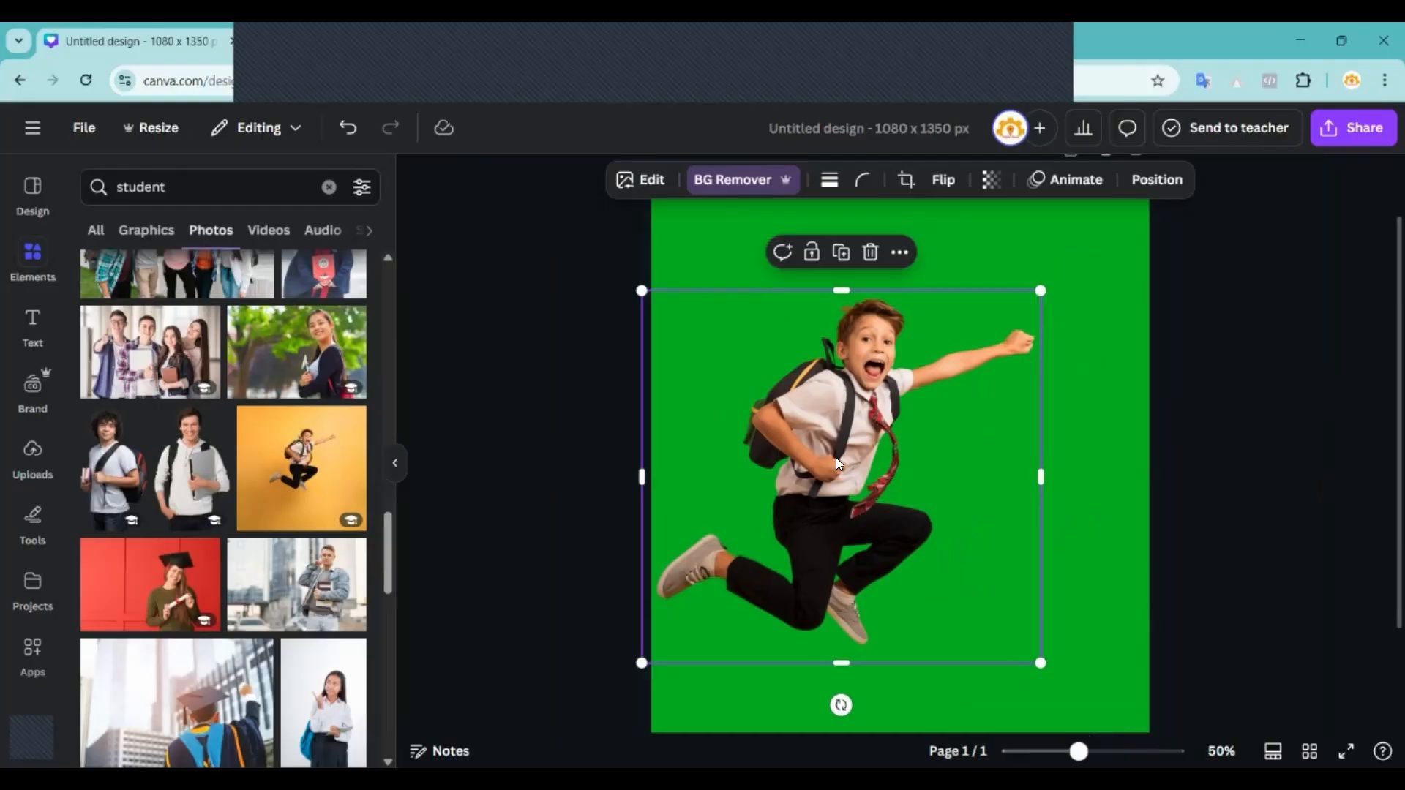
left_click(1197, 376)
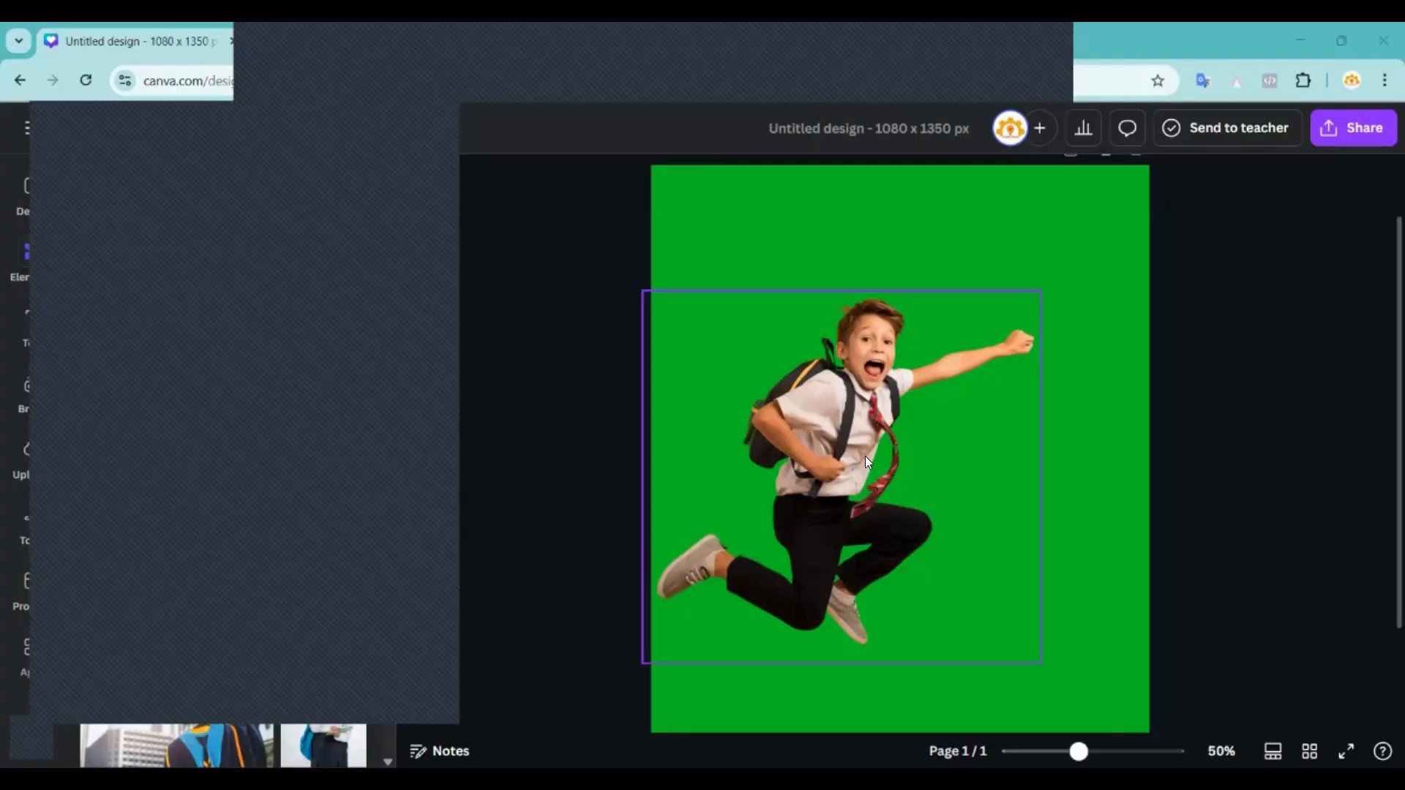
Enlarge the schoolboy cut-out to nearly the page's width and shift it slightly right and down.
left_click(1043, 287)
left_click_drag(1046, 286, 1108, 231)
left_click(1238, 296)
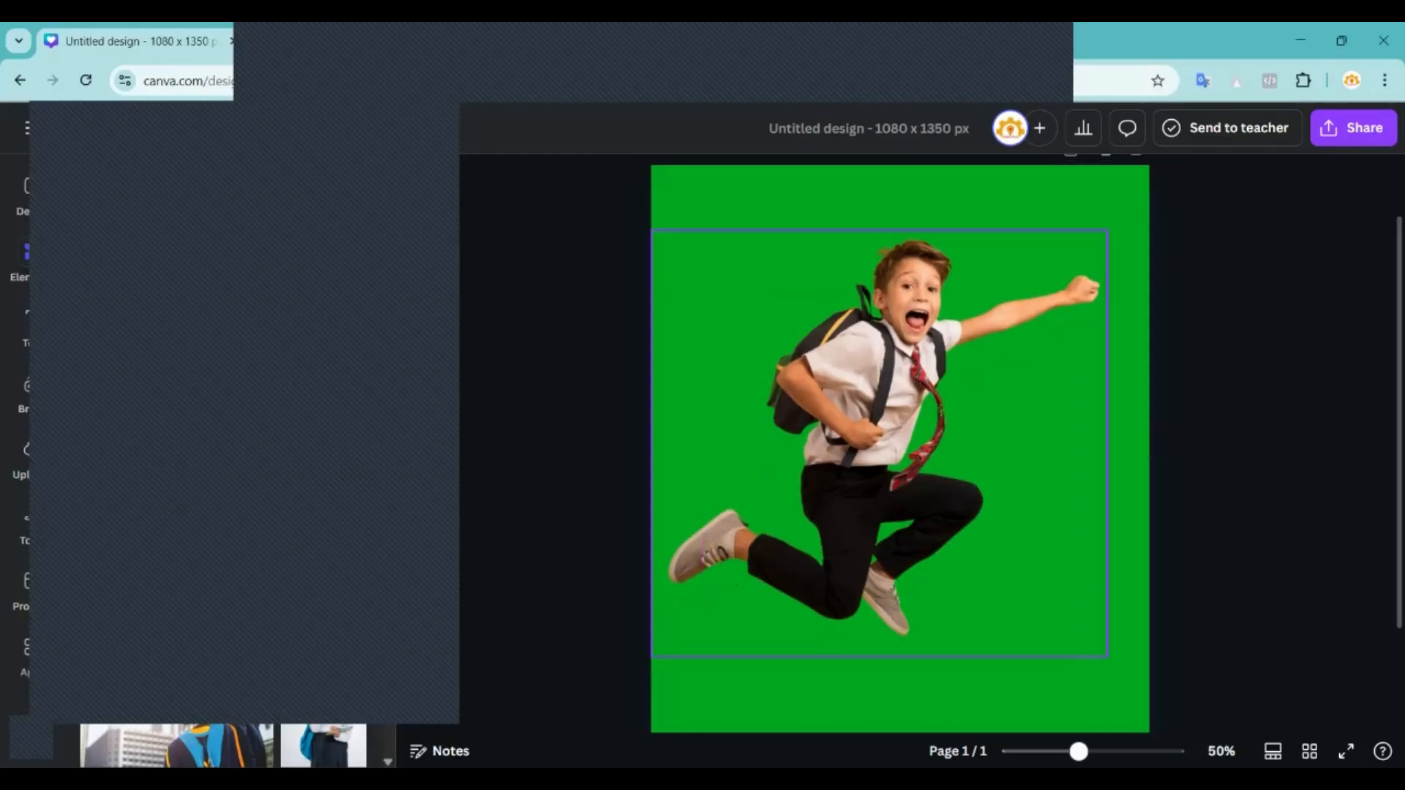
left_click_drag(1079, 752, 1053, 752)
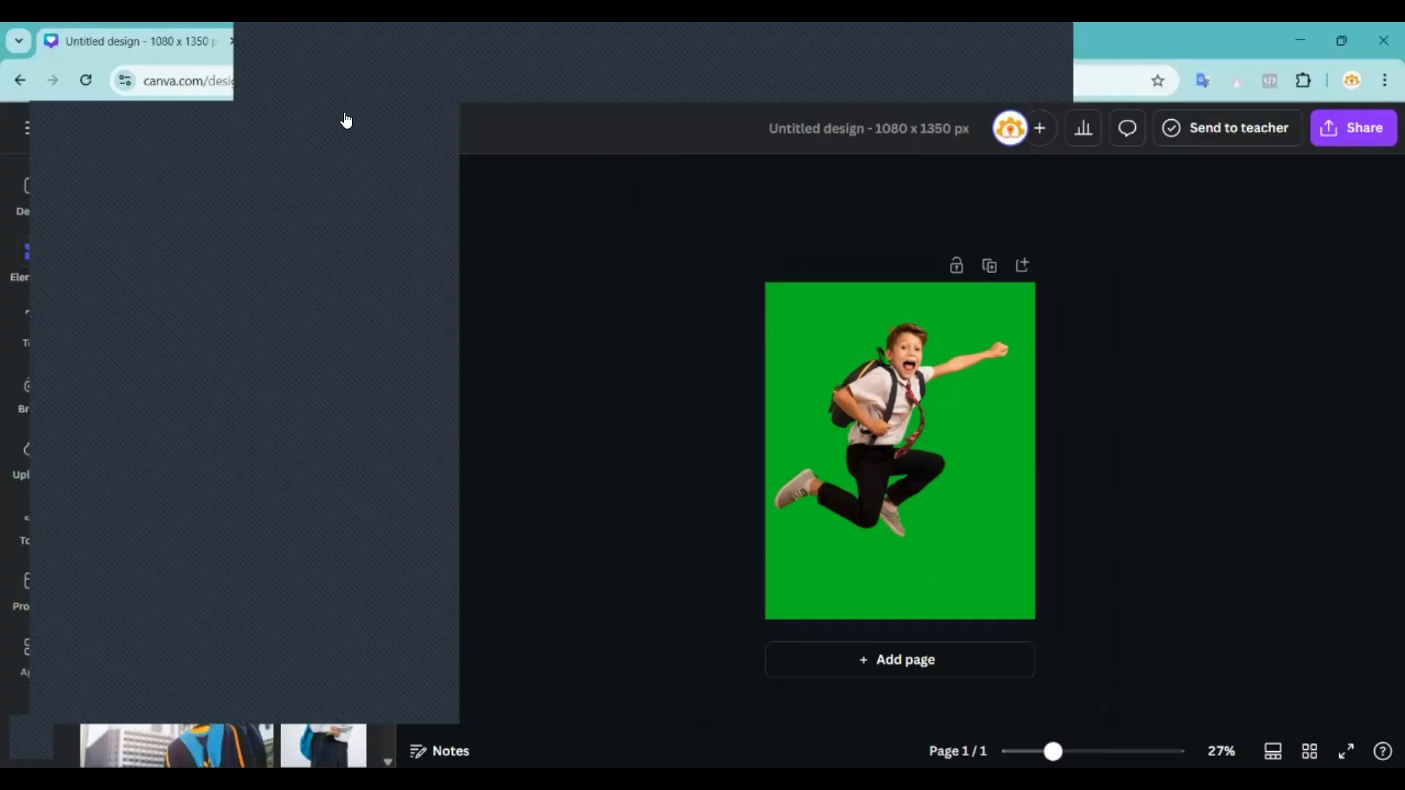
left_click(885, 428)
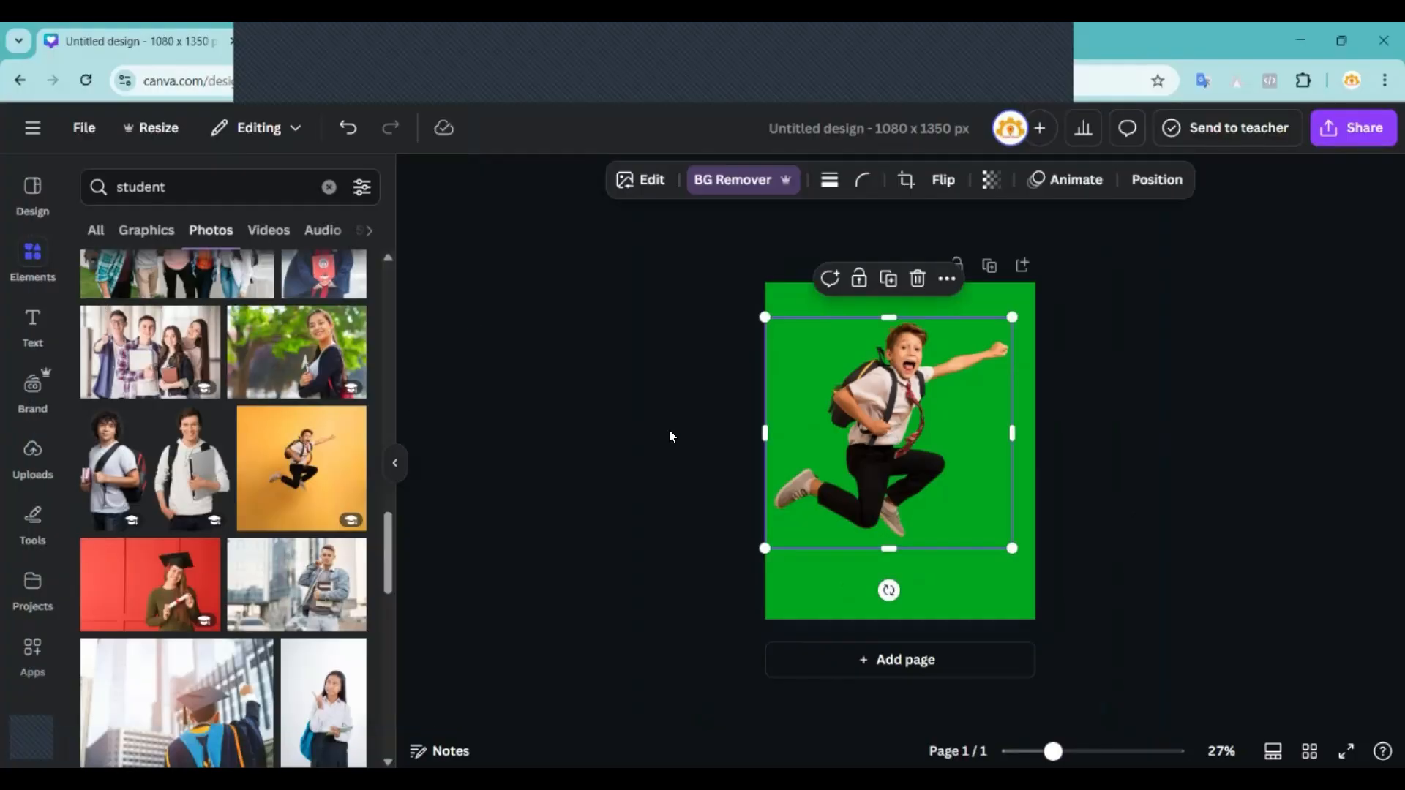
left_click_drag(856, 414, 868, 421)
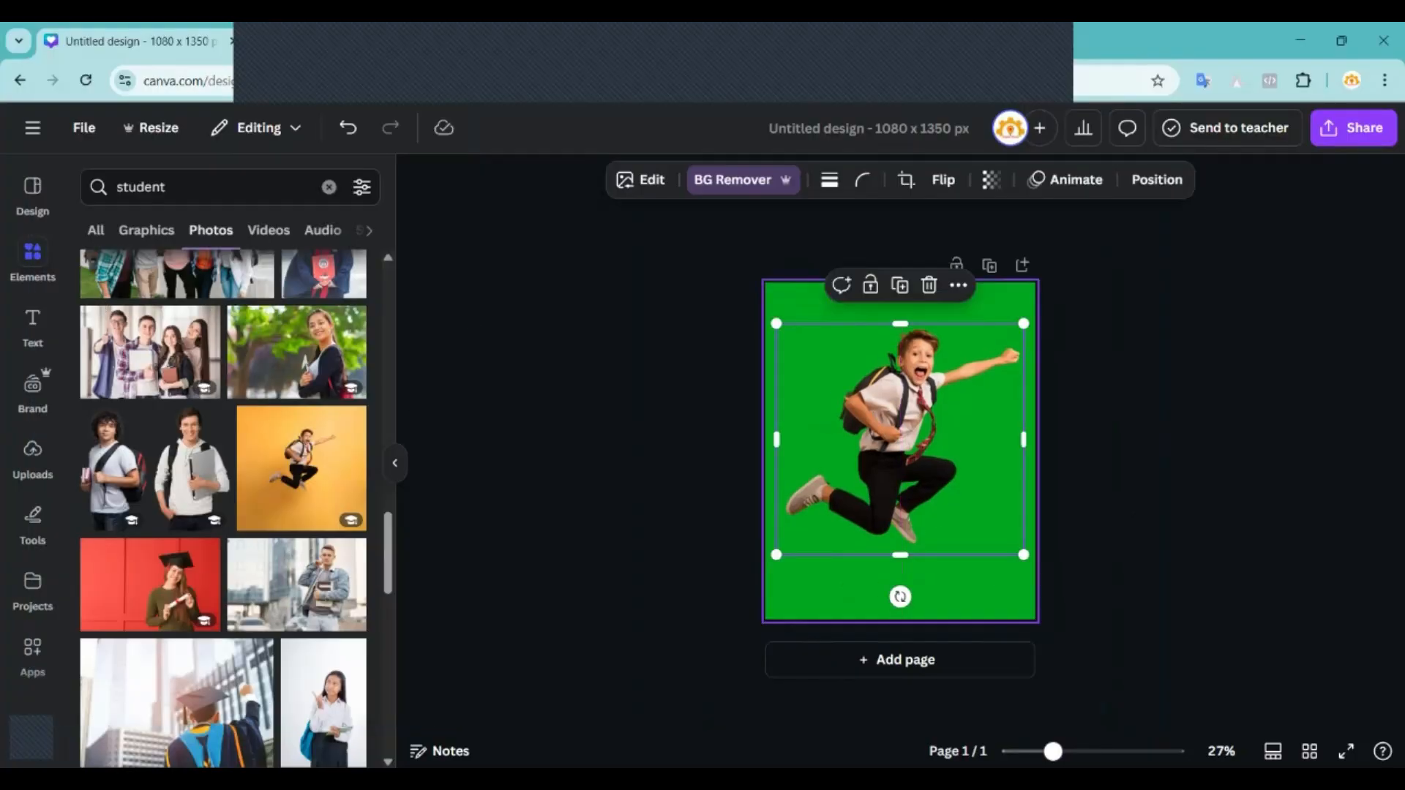
scroll(894, 445, "up", 5)
scroll(895, 445, "down", 1)
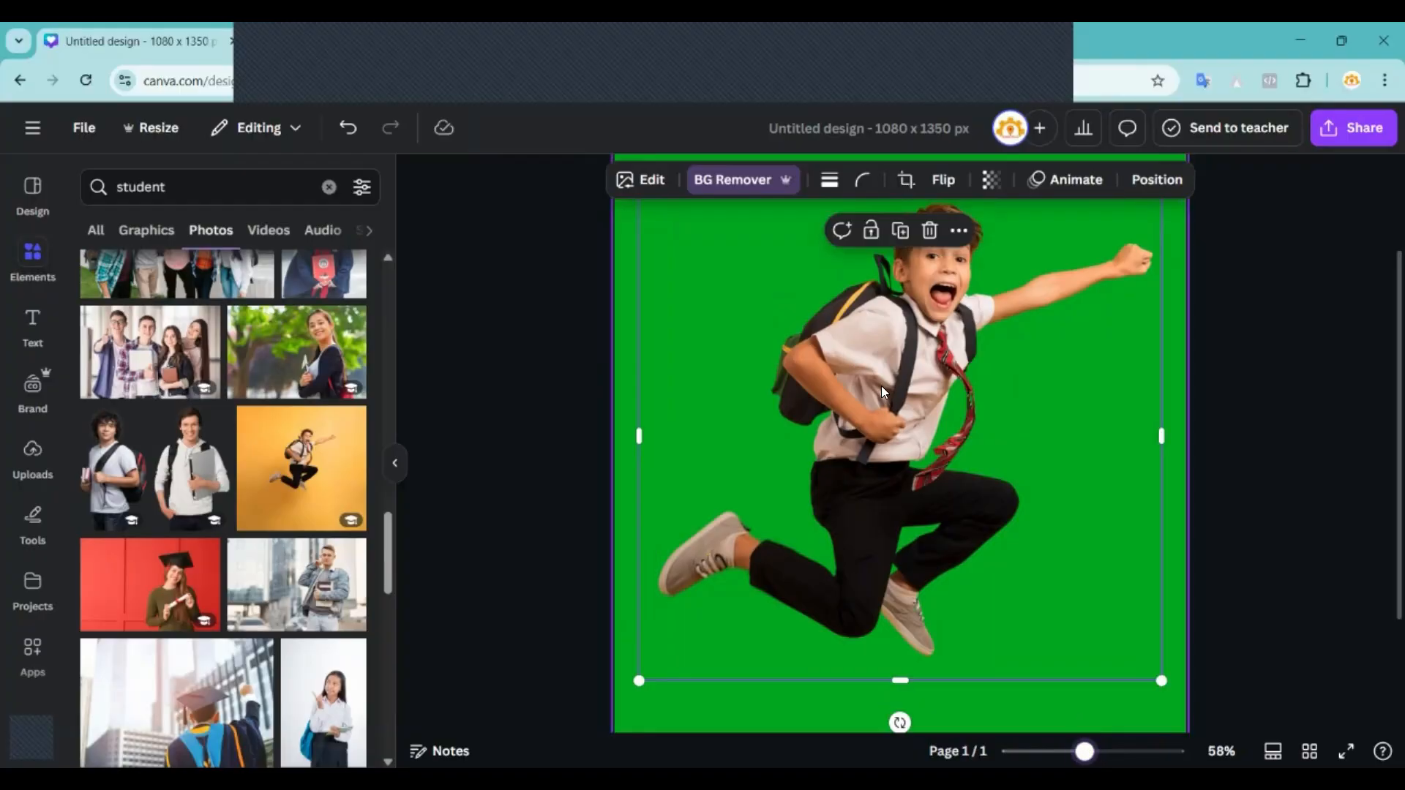
Delete the schoolboy cut-out and add the photo of five students standing arm in arm outside a glass building.
left_click_drag(881, 385, 1364, 385)
key("Delete")
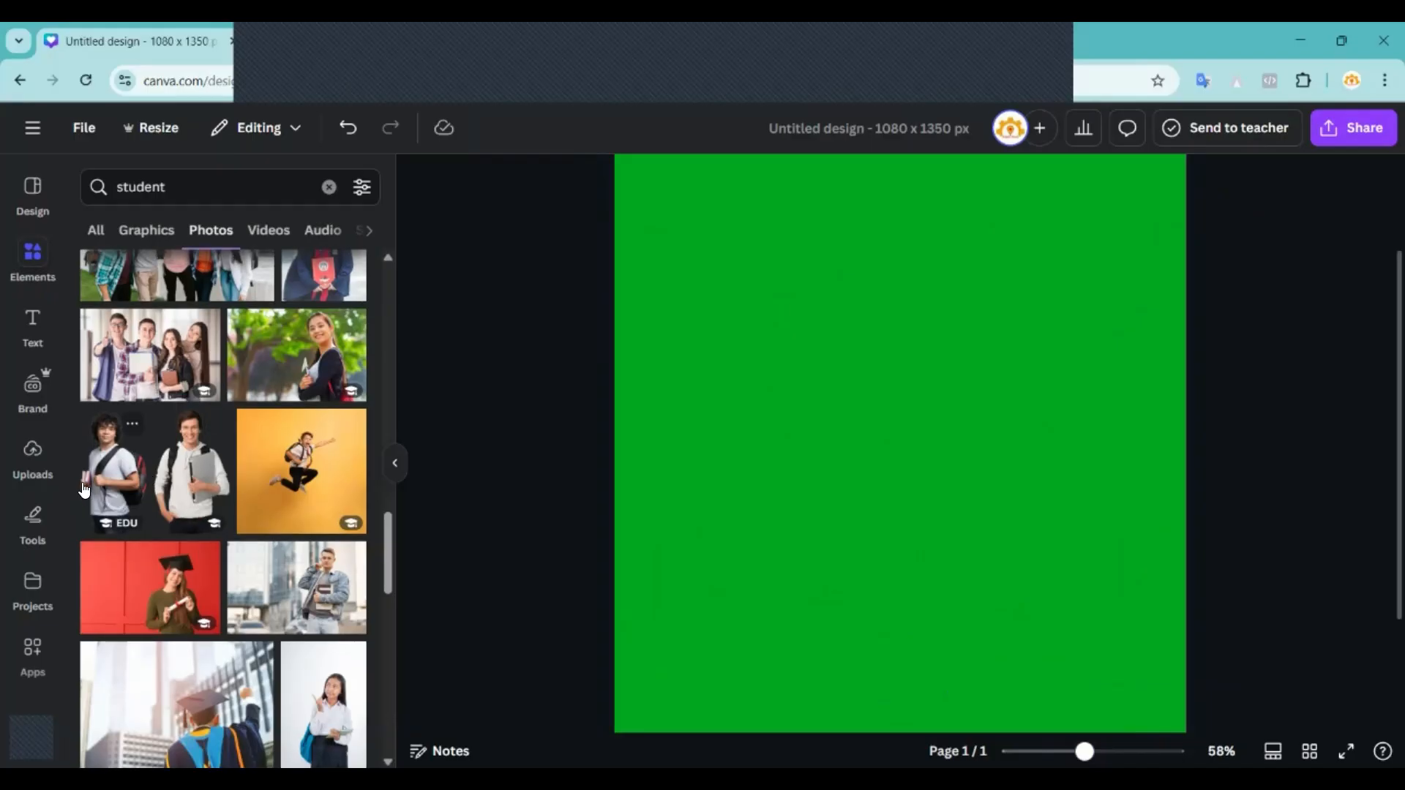
scroll(162, 414, "up", 1)
scroll(168, 410, "down", 5)
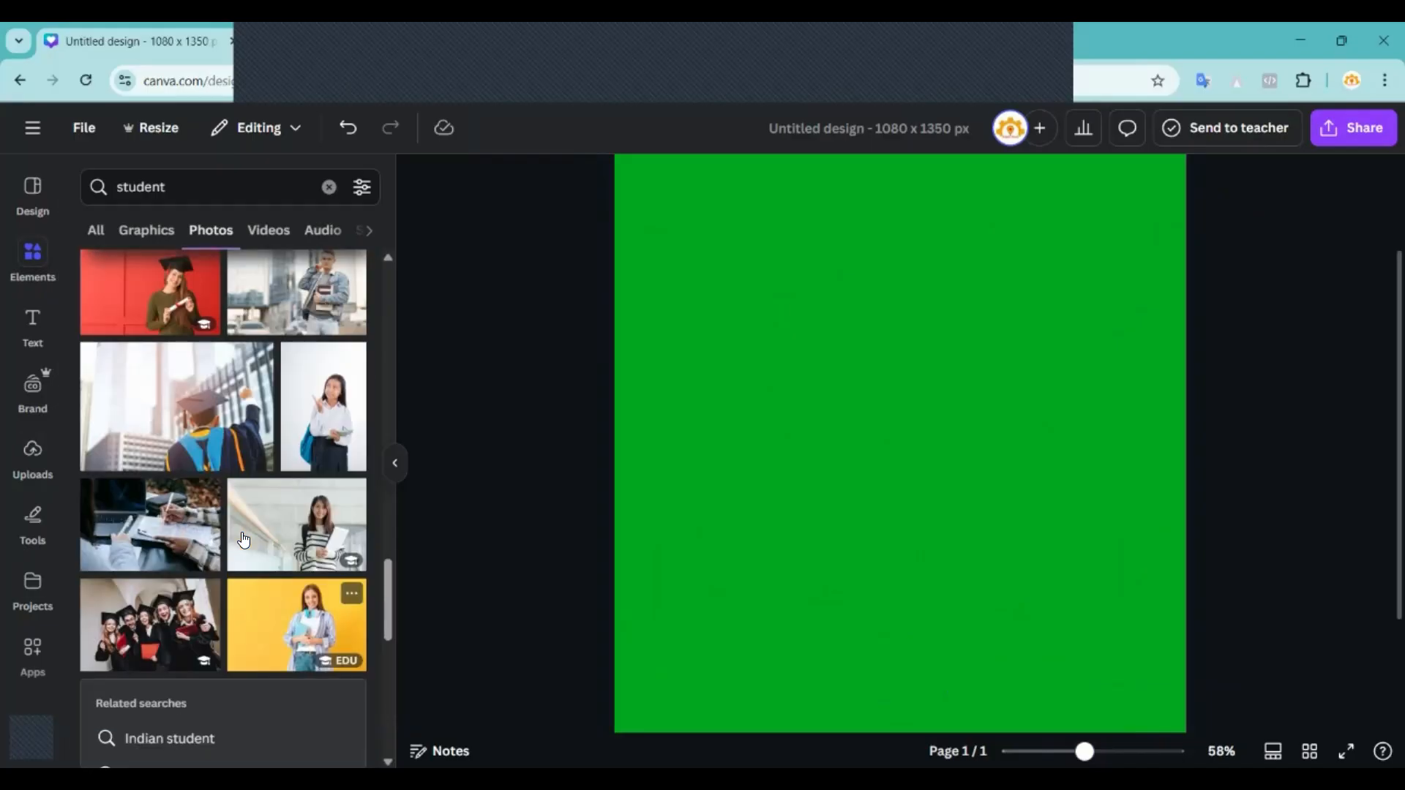
scroll(174, 402, "up", 5)
left_click(177, 316)
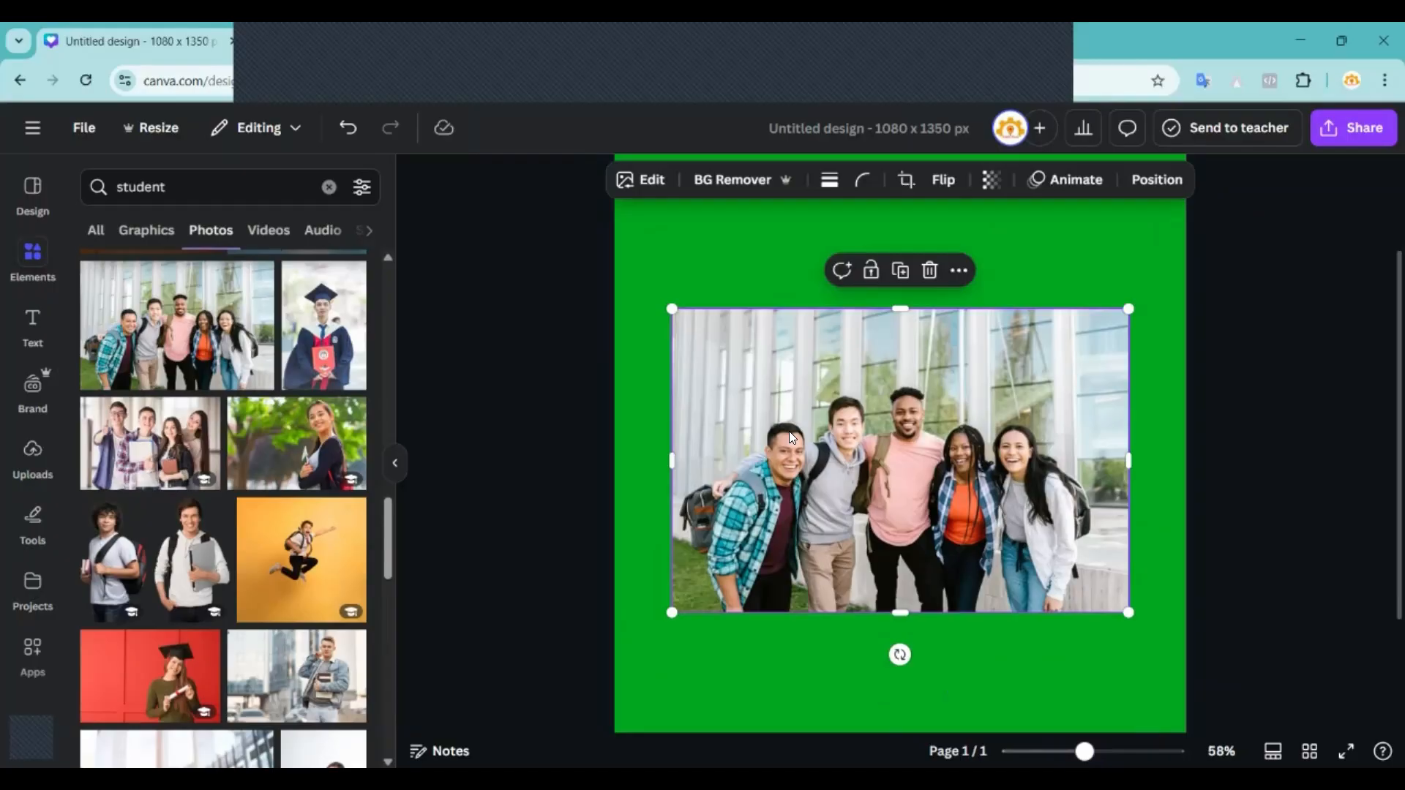
Align the group photo with the page's left edge and enlarge it to the full page width.
left_click_drag(816, 448, 765, 405)
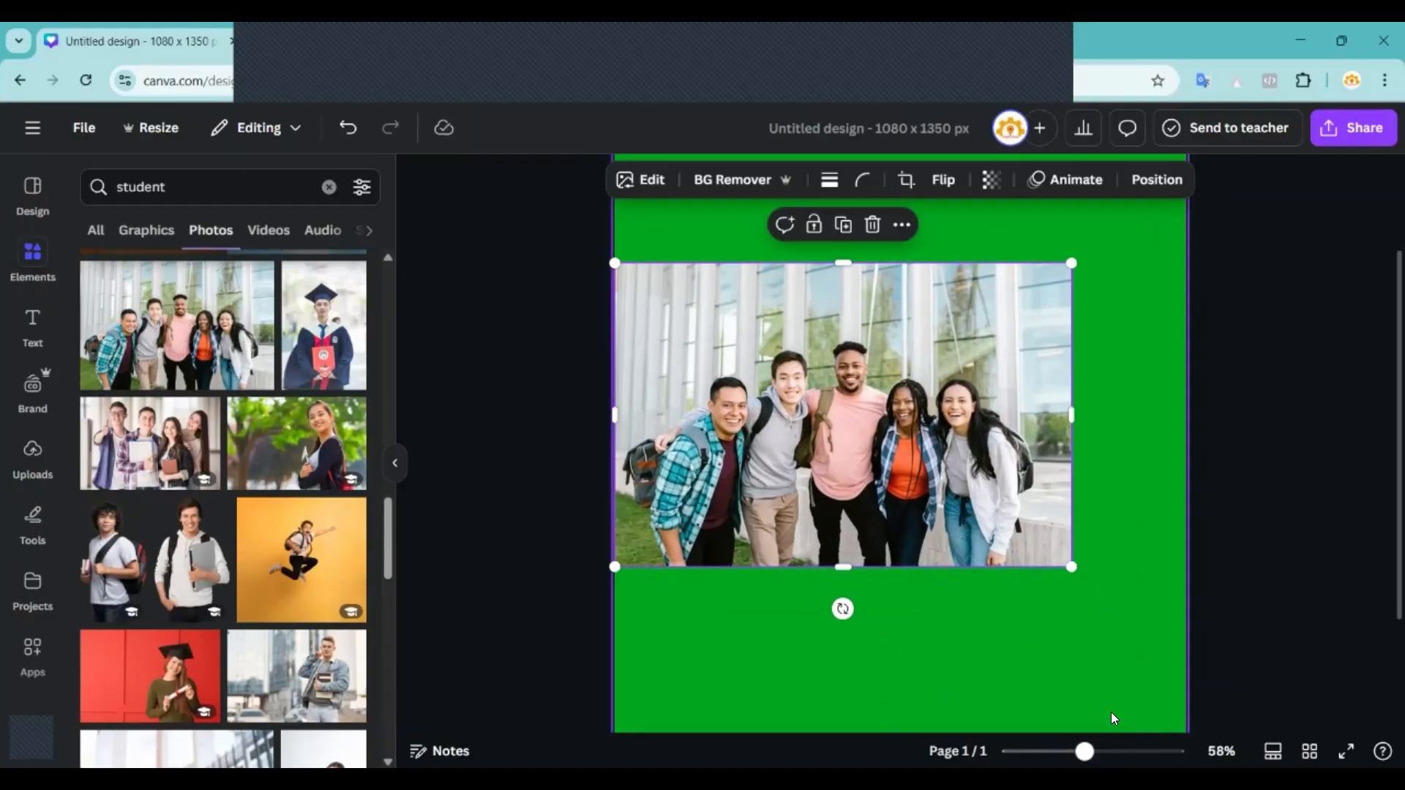
left_click_drag(1084, 752, 1103, 752)
left_click_drag(1175, 641, 1360, 731)
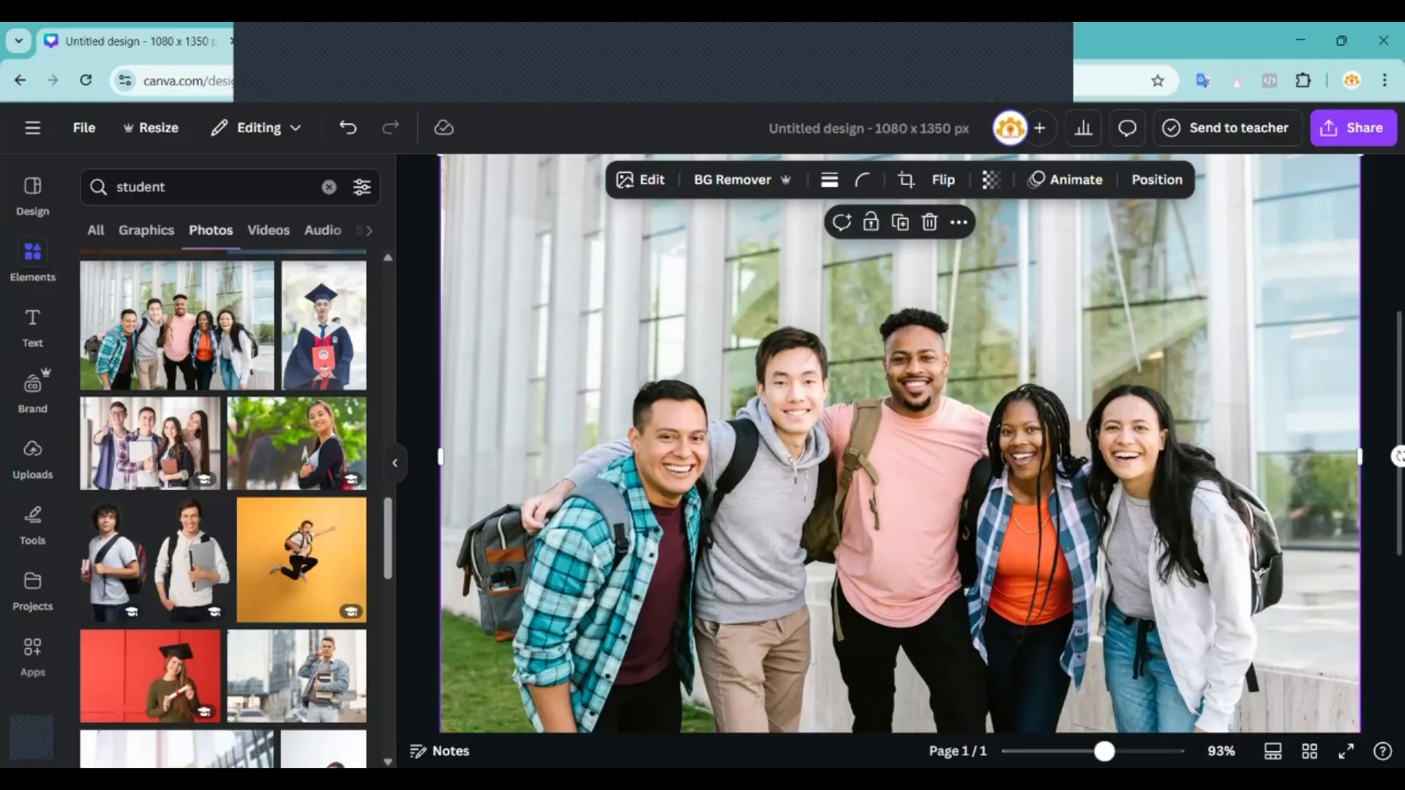
left_click_drag(1104, 752, 1085, 752)
key("Escape")
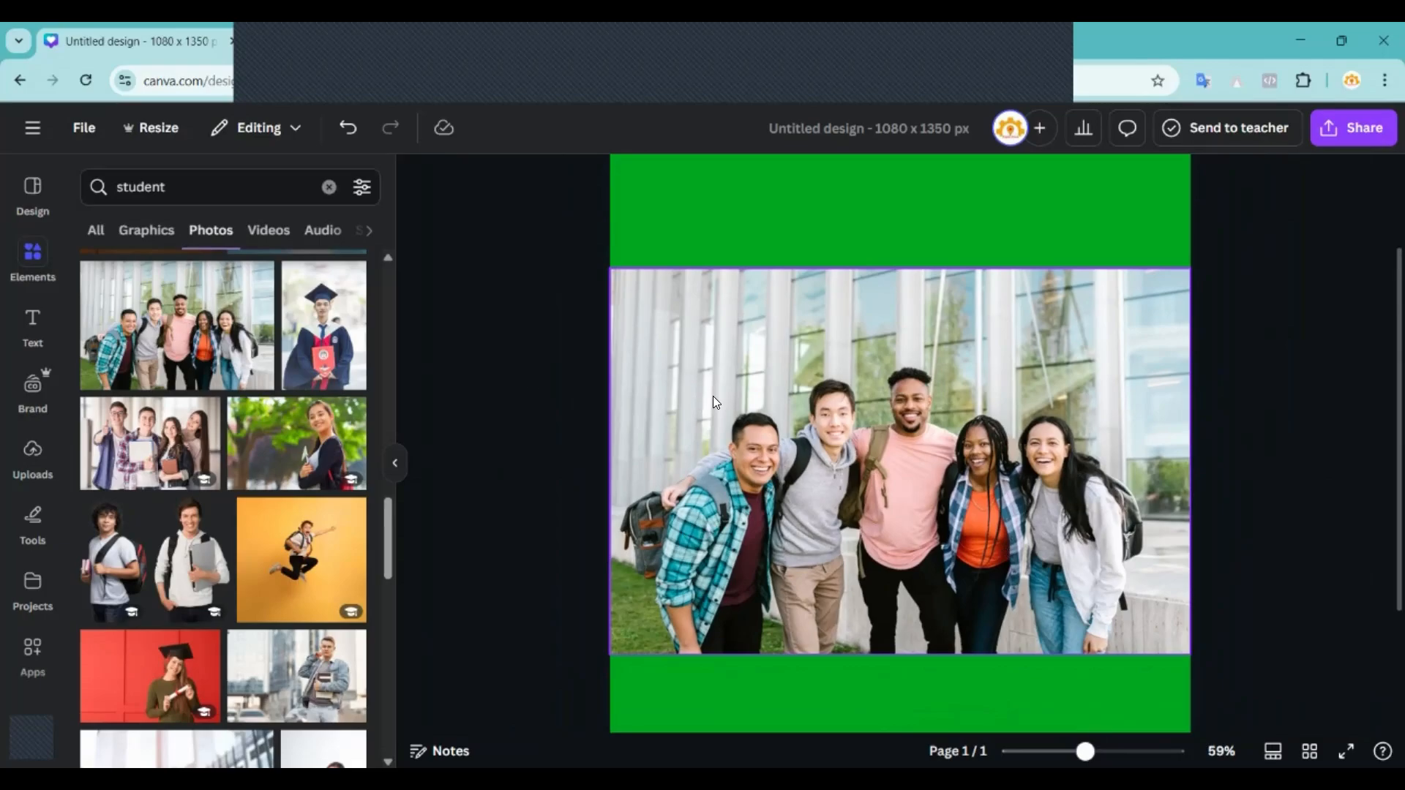
Remove the group photo's background and move the cut-out down to the page's bottom edge.
left_click(693, 280)
left_click(723, 179)
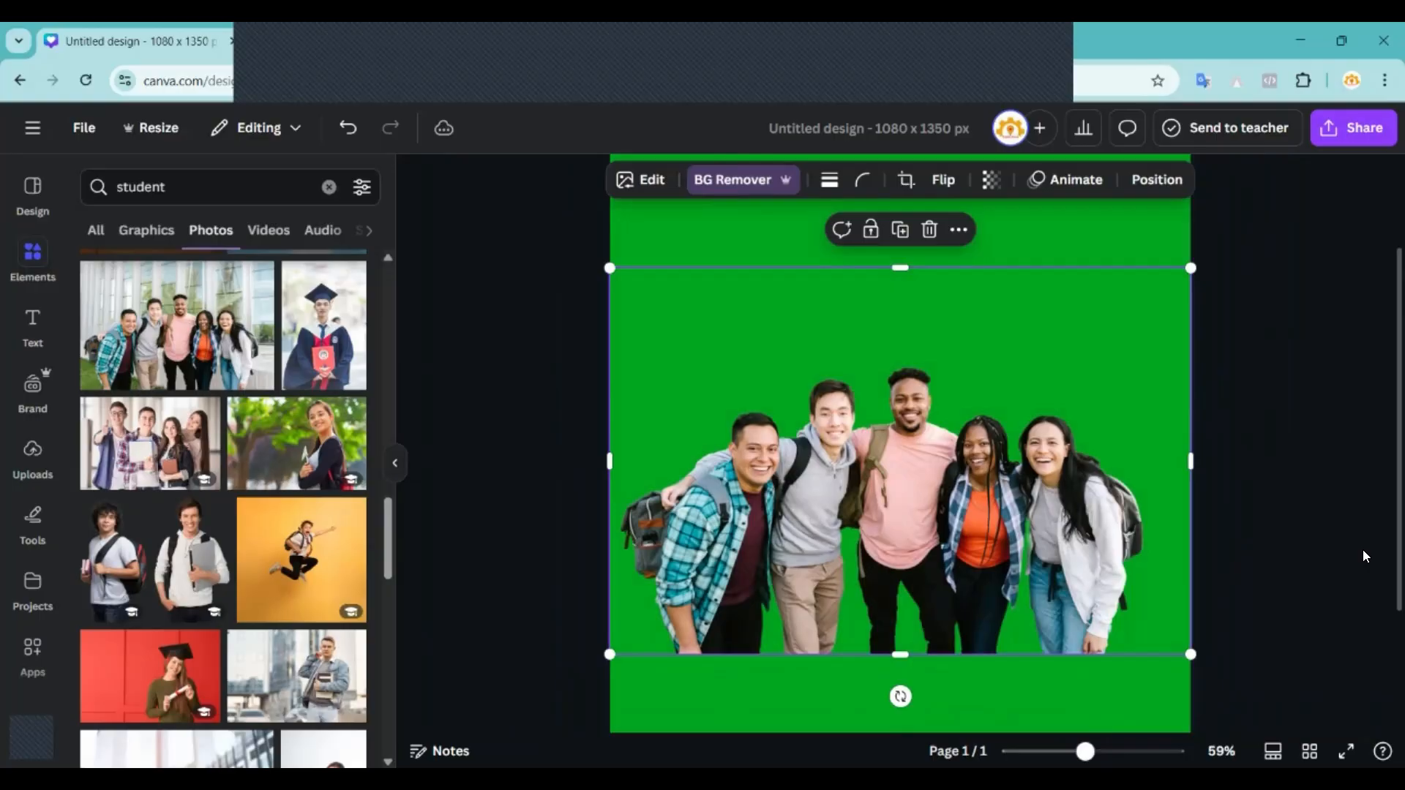
scroll(1285, 534, "down", 3)
left_click_drag(983, 410, 961, 550)
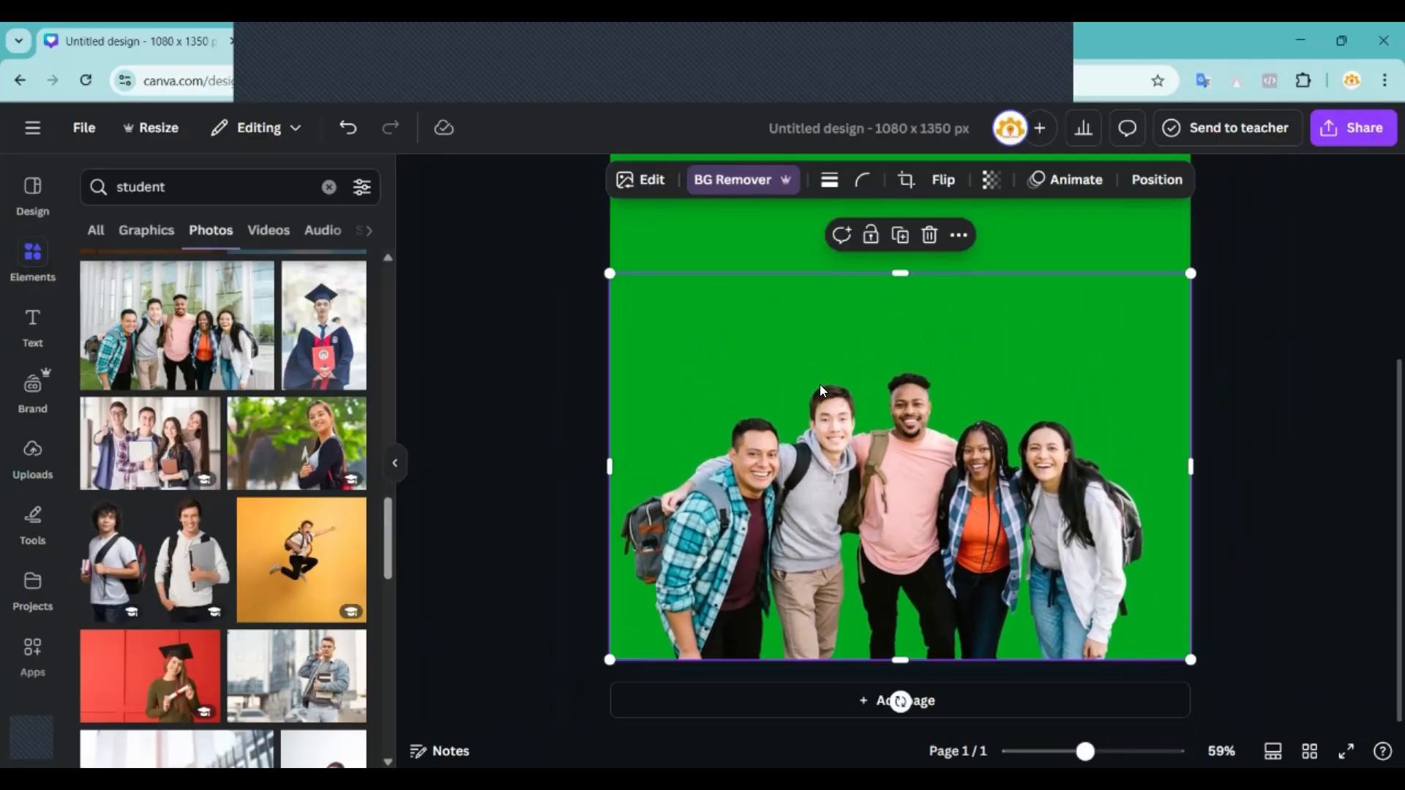
Crop the top and both sides of the group photo's frame closely around the five students.
left_click_drag(898, 273, 899, 365)
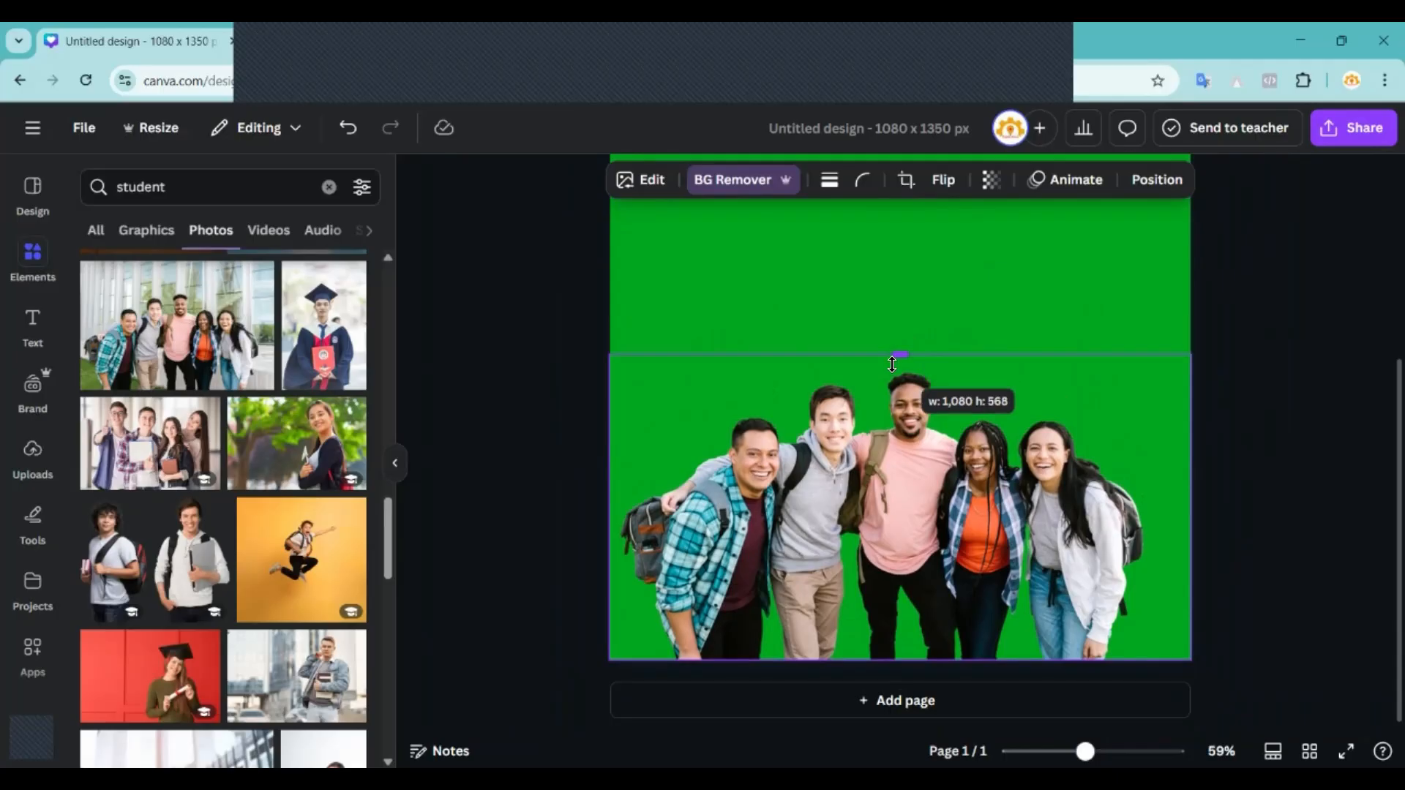
left_click_drag(1191, 516, 1150, 515)
left_click_drag(620, 515, 629, 516)
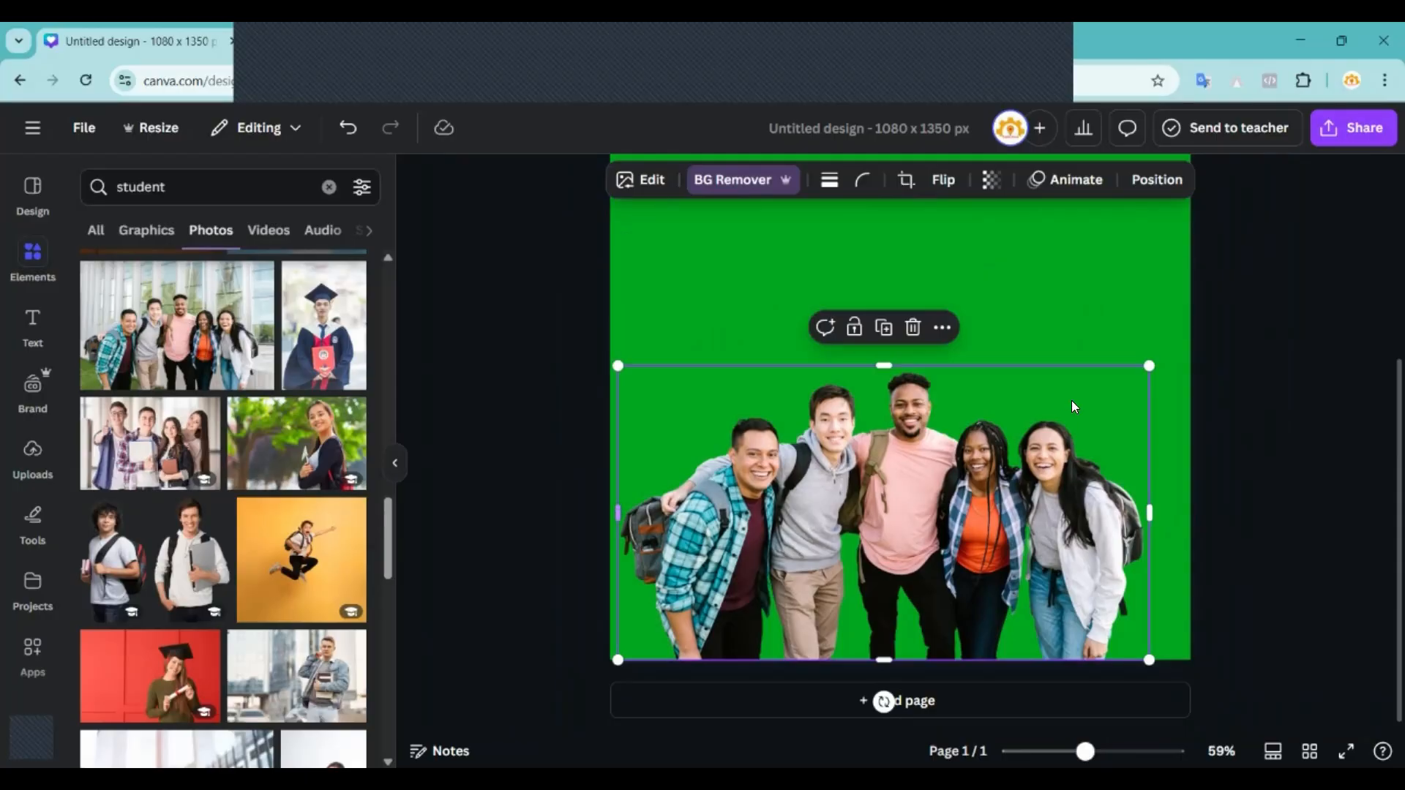
Enlarge the cropped group cut-out so it spans the full page width along the bottom edge.
left_click_drag(1150, 365, 1191, 343)
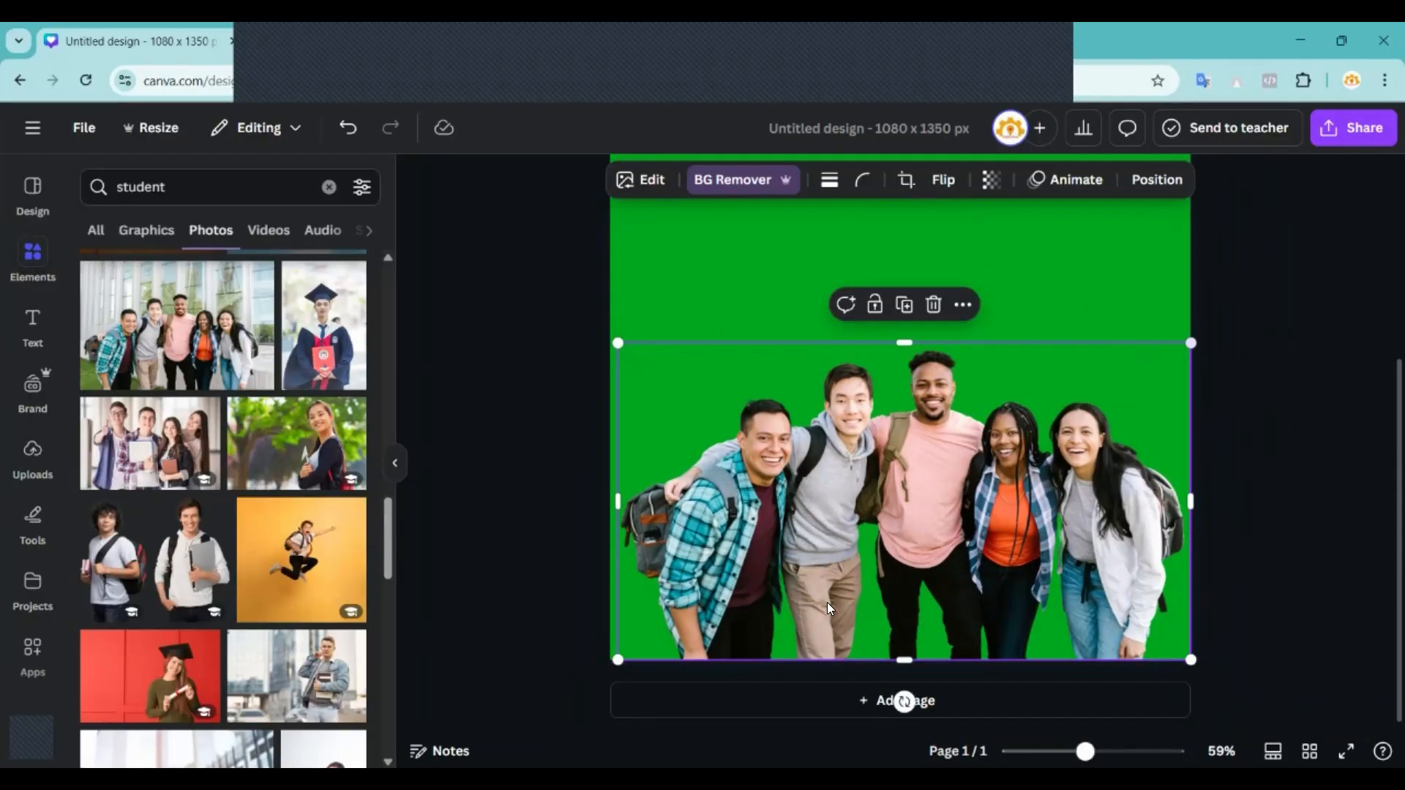
left_click_drag(618, 660, 610, 665)
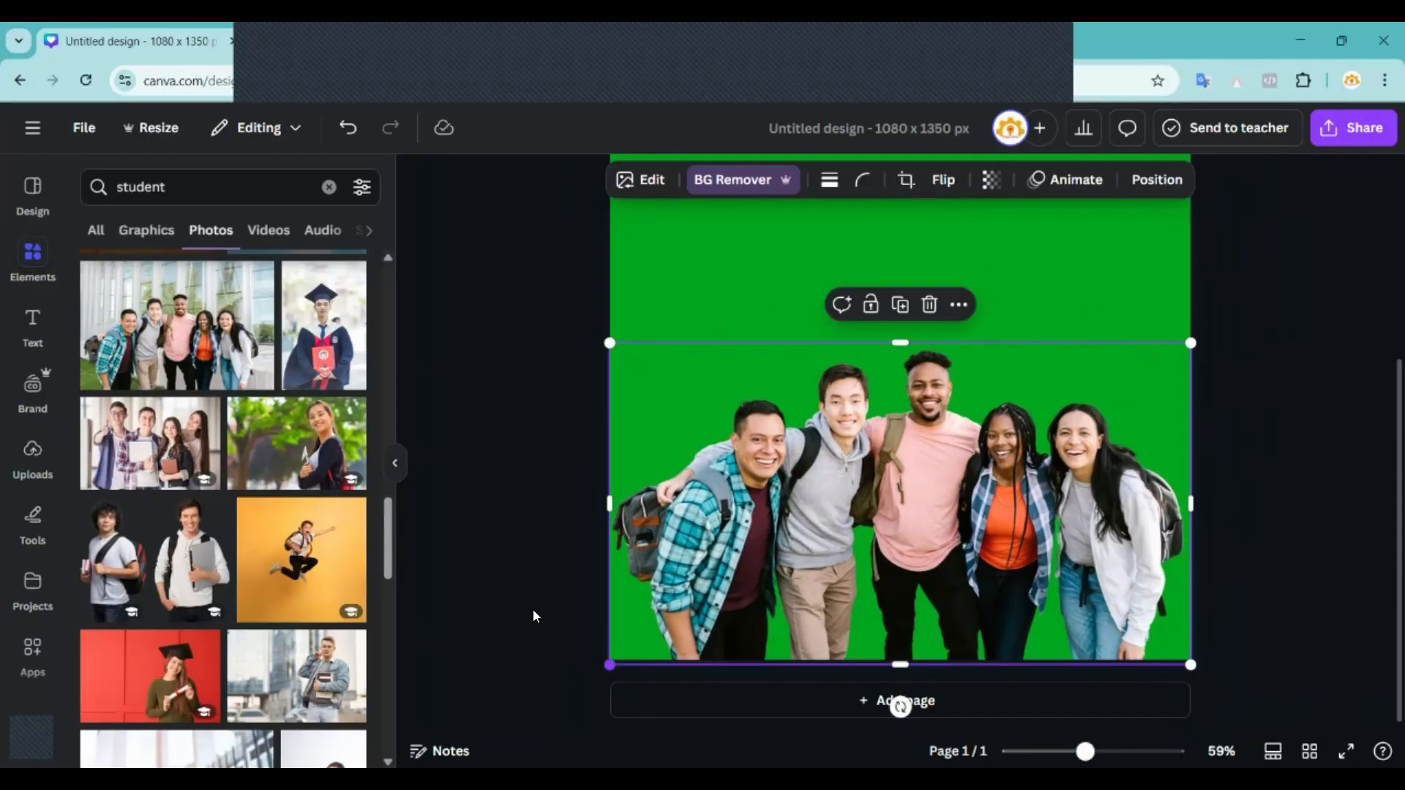
left_click(533, 612)
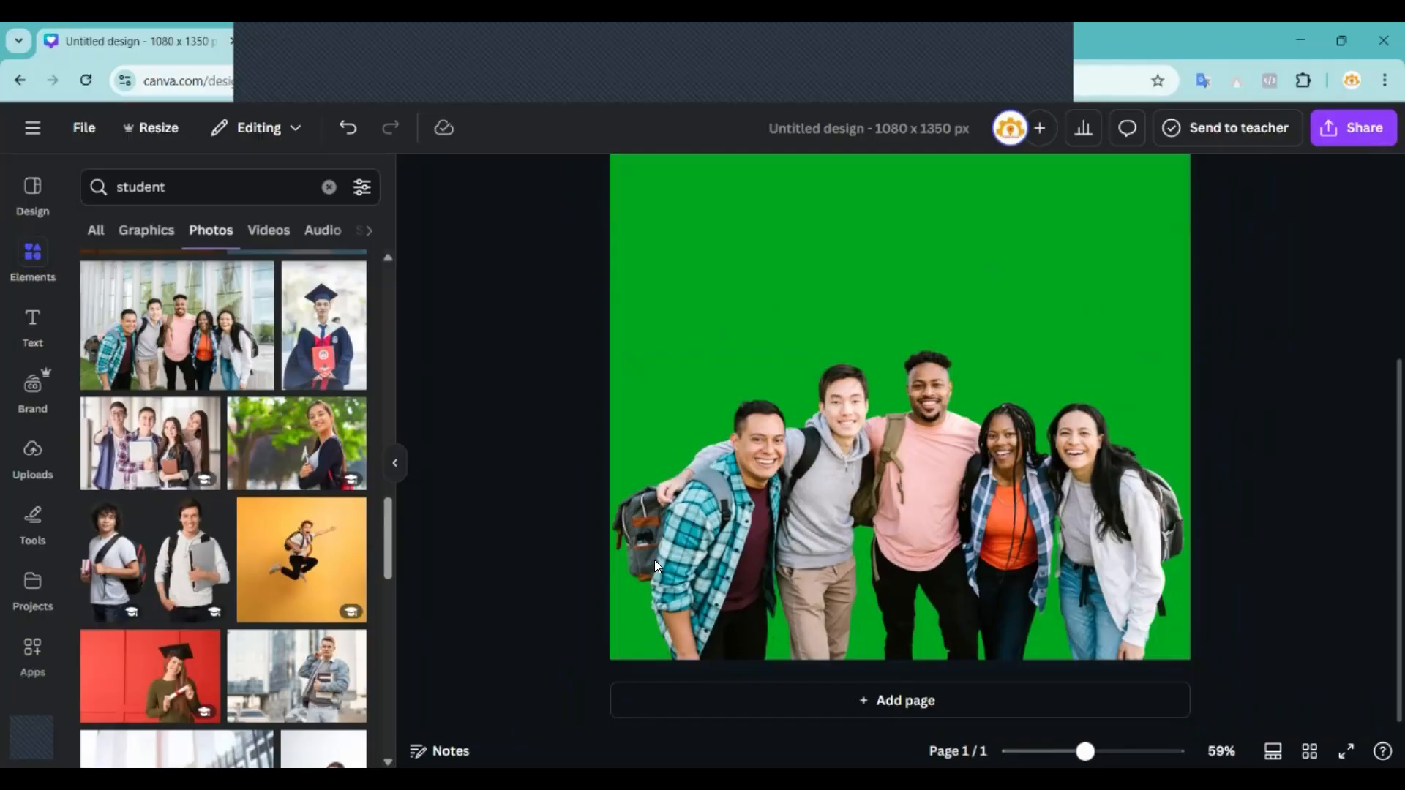
Delete the page's green background colour.
left_click(1047, 332)
scroll(1247, 400, "up", 1)
key("Delete")
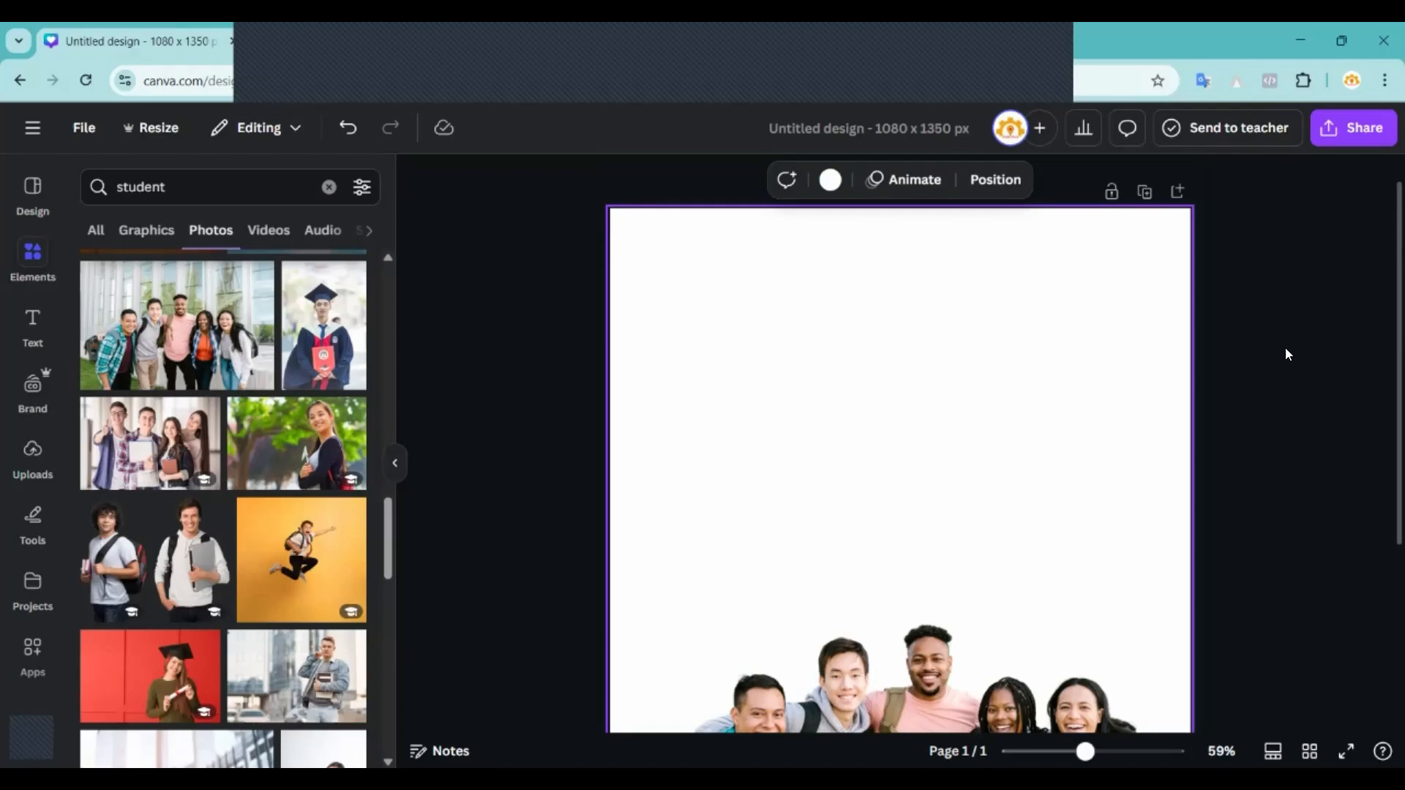
Clear the student search and search the element library for "nature".
left_click(329, 186)
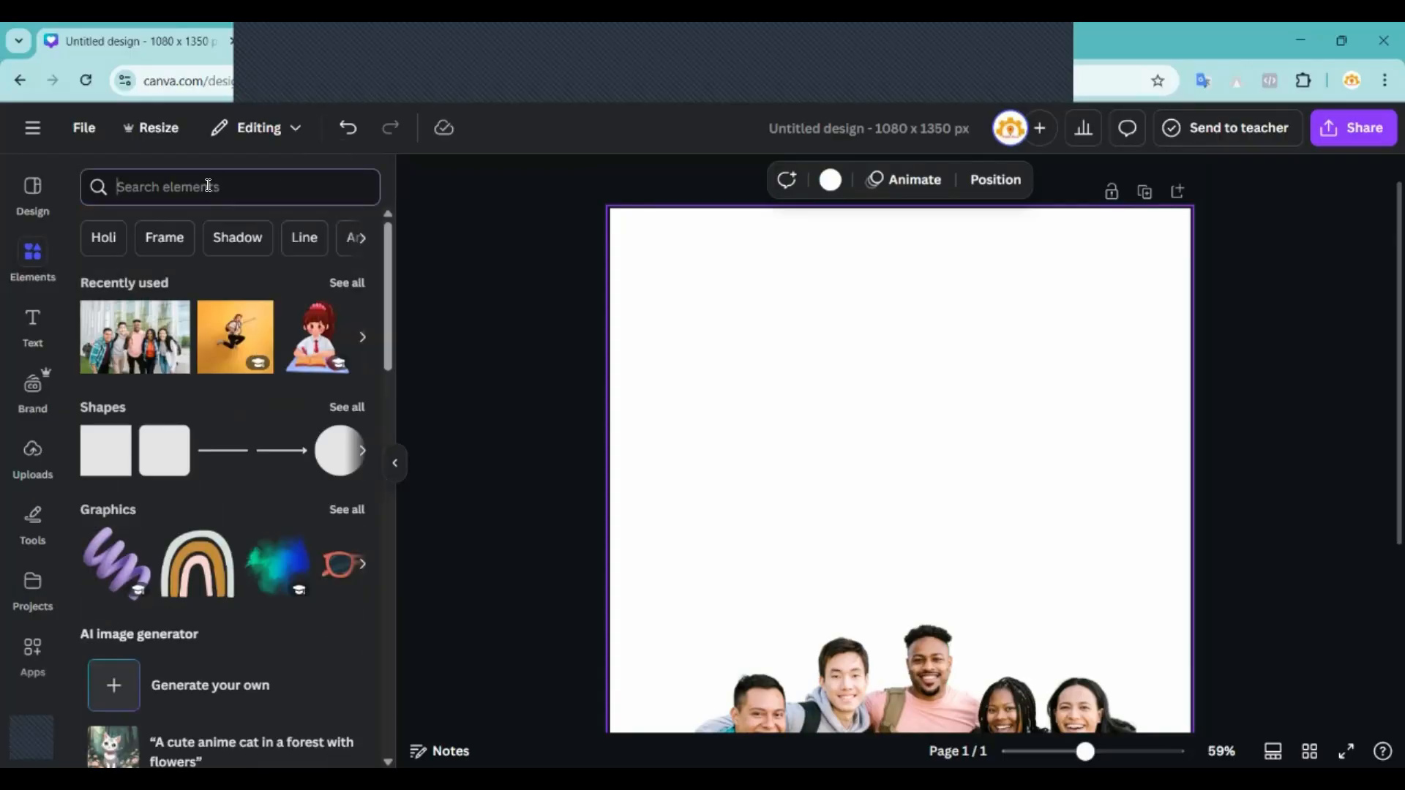
type("natu")
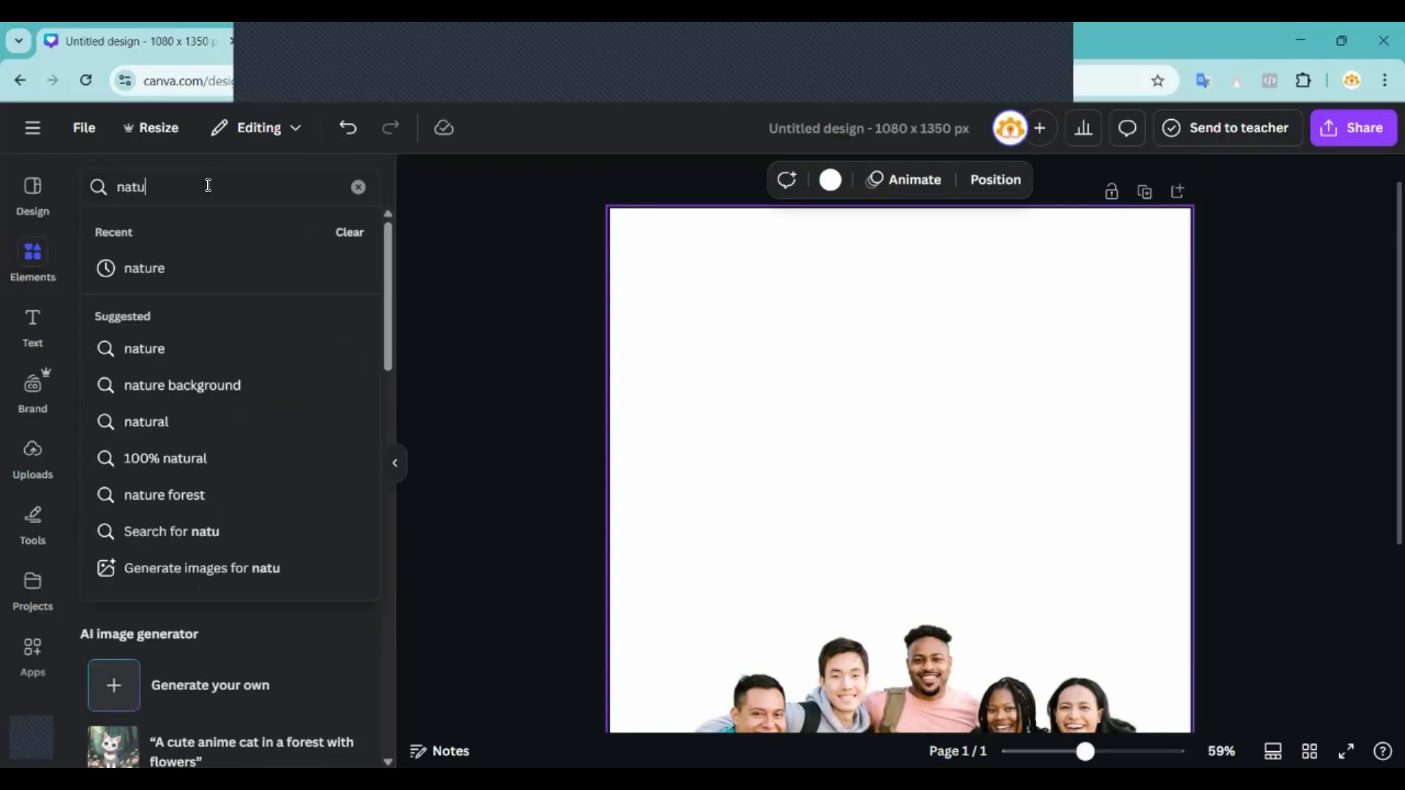
left_click(129, 277)
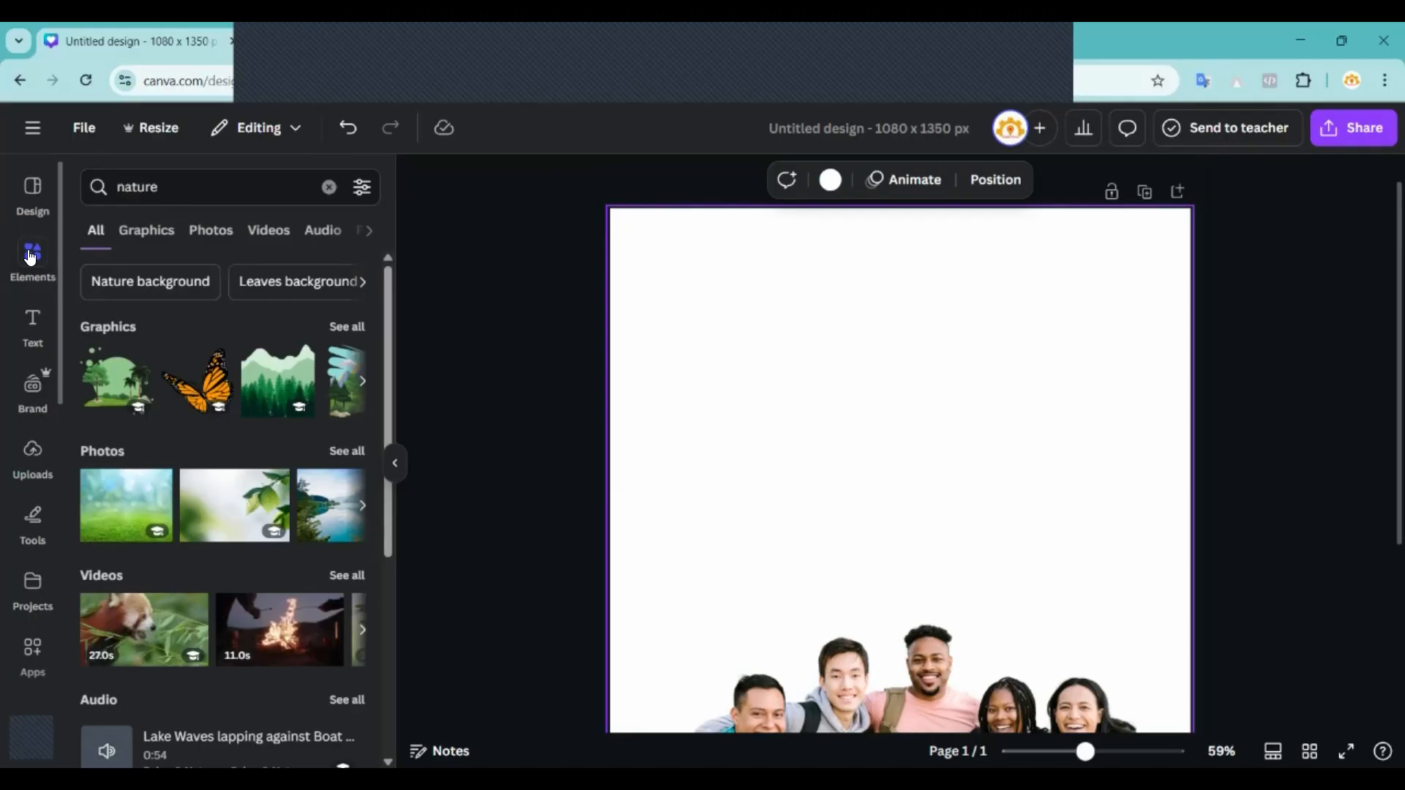
left_click(177, 185)
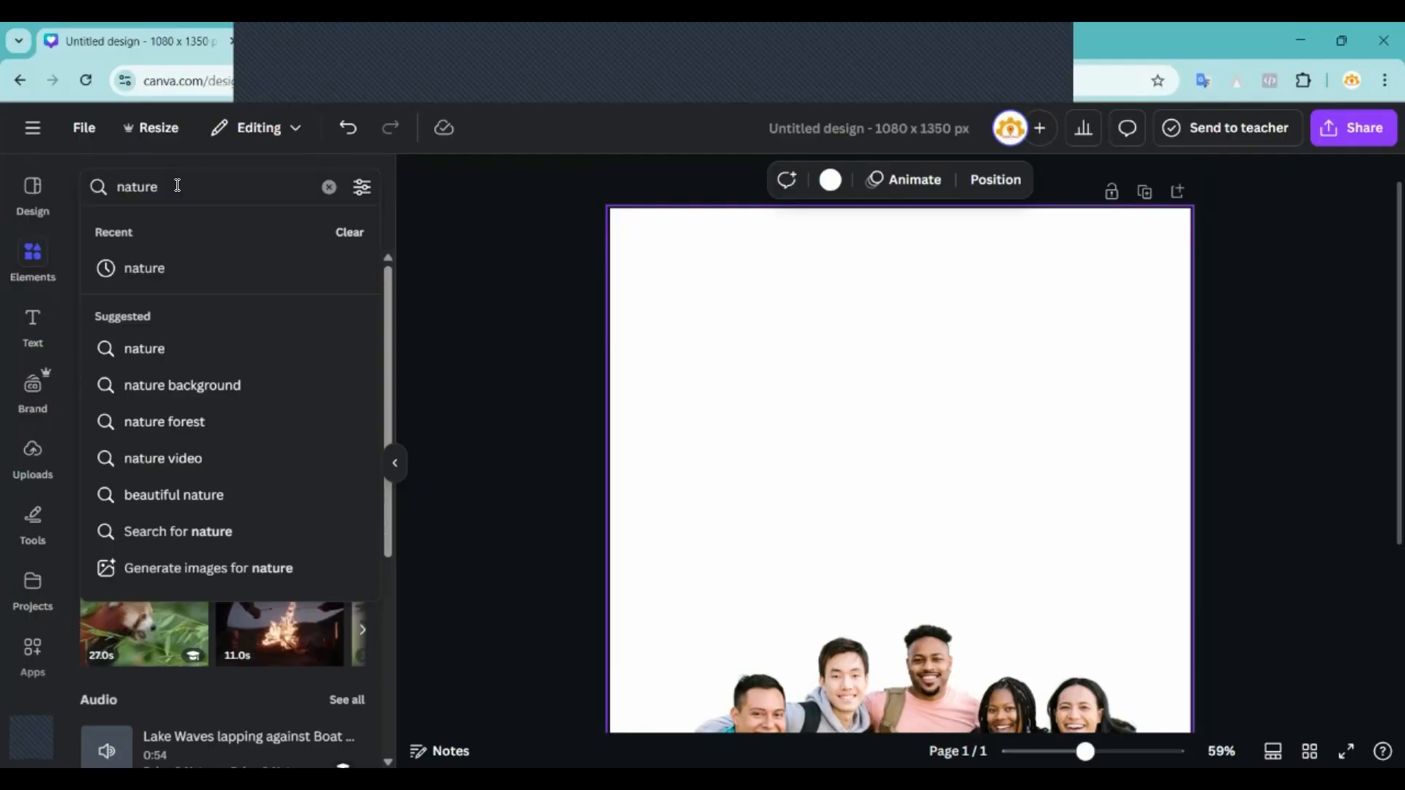
key("Return")
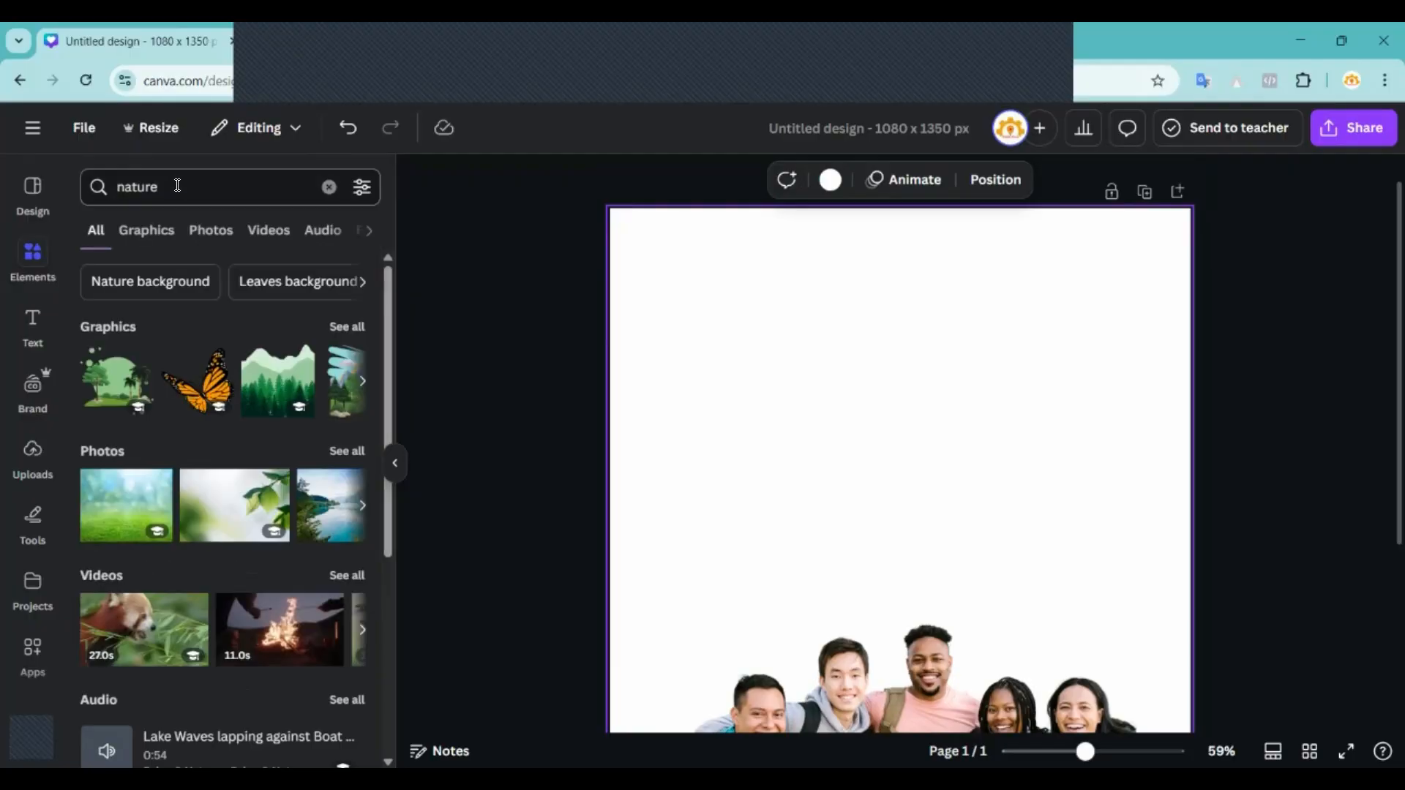
Look through the nature graphics and the nature photos for a picture suitable as the page background.
left_click(144, 241)
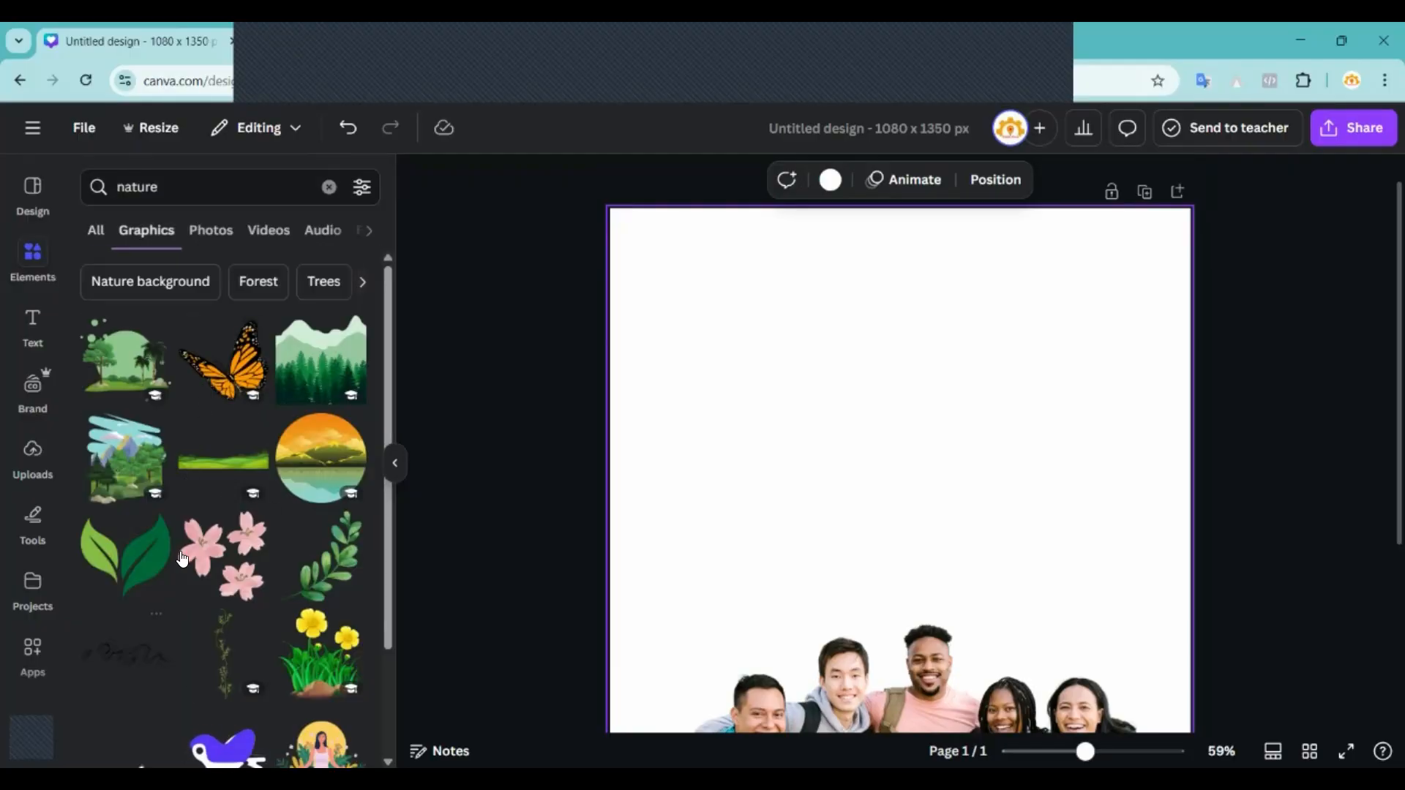
scroll(169, 564, "down", 2)
scroll(169, 564, "up", 2)
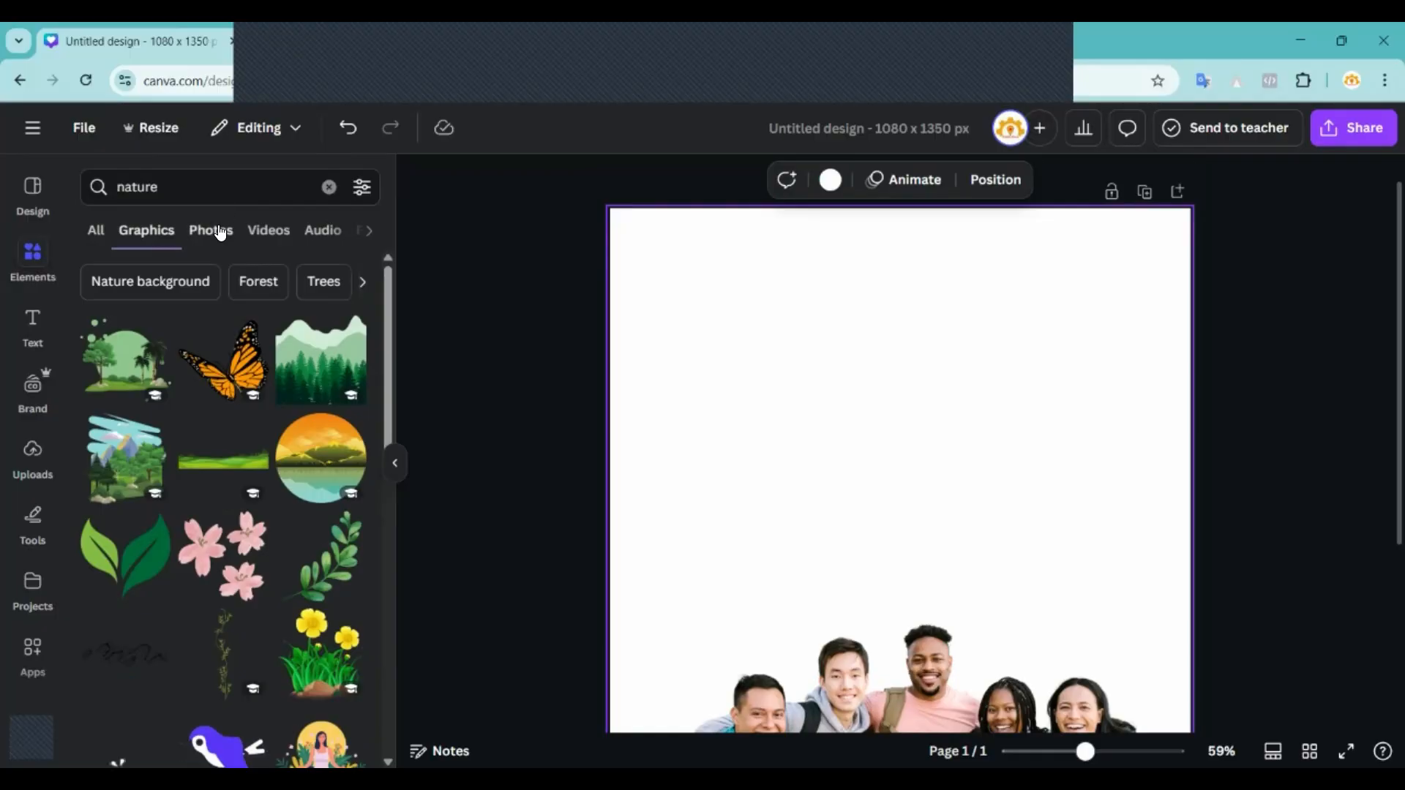
left_click(220, 233)
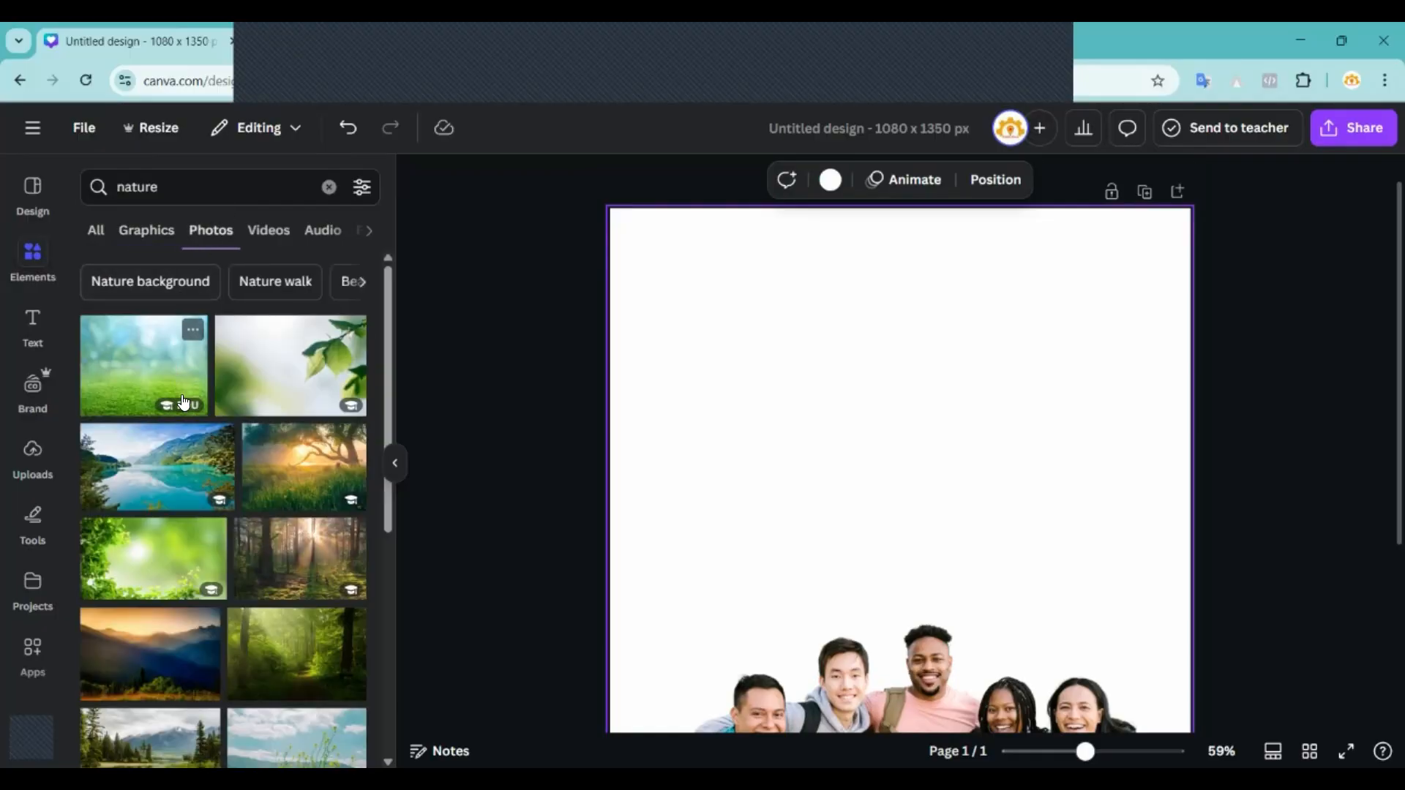
scroll(195, 432, "down", 5)
scroll(219, 439, "up", 4)
scroll(227, 439, "down", 3)
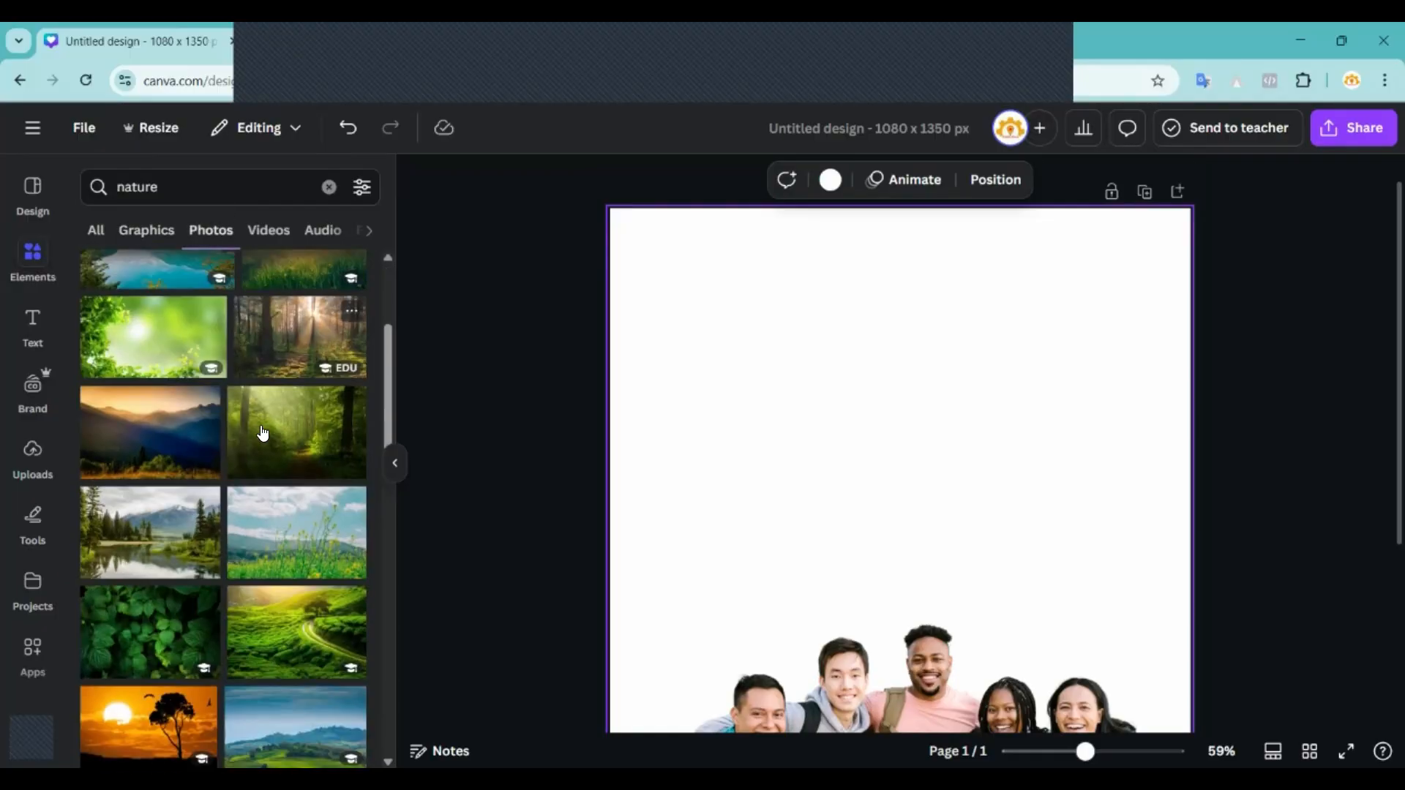
scroll(262, 432, "up", 4)
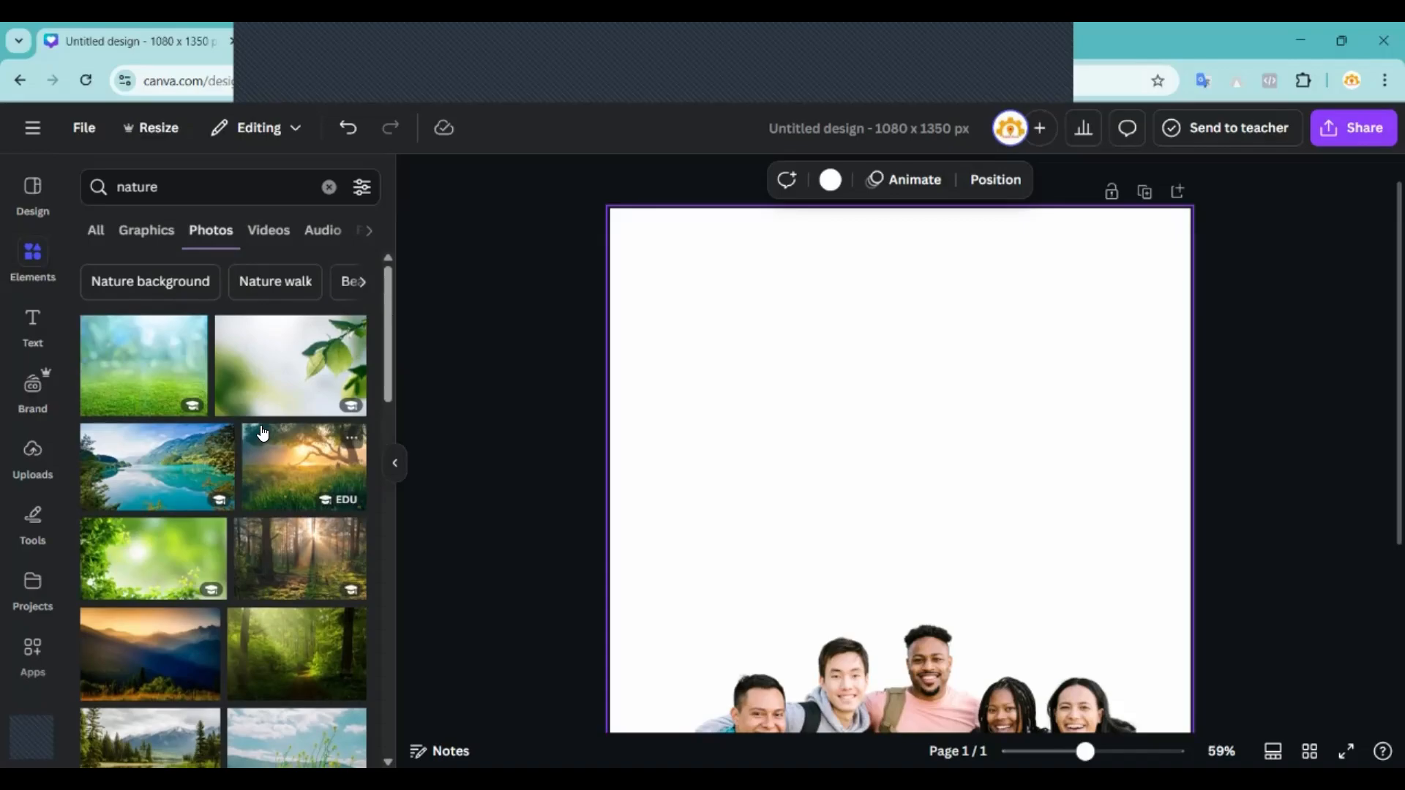
Add the mountain lake photo from the nature photo results to the page and take it off again.
scroll(262, 434, "down", 8)
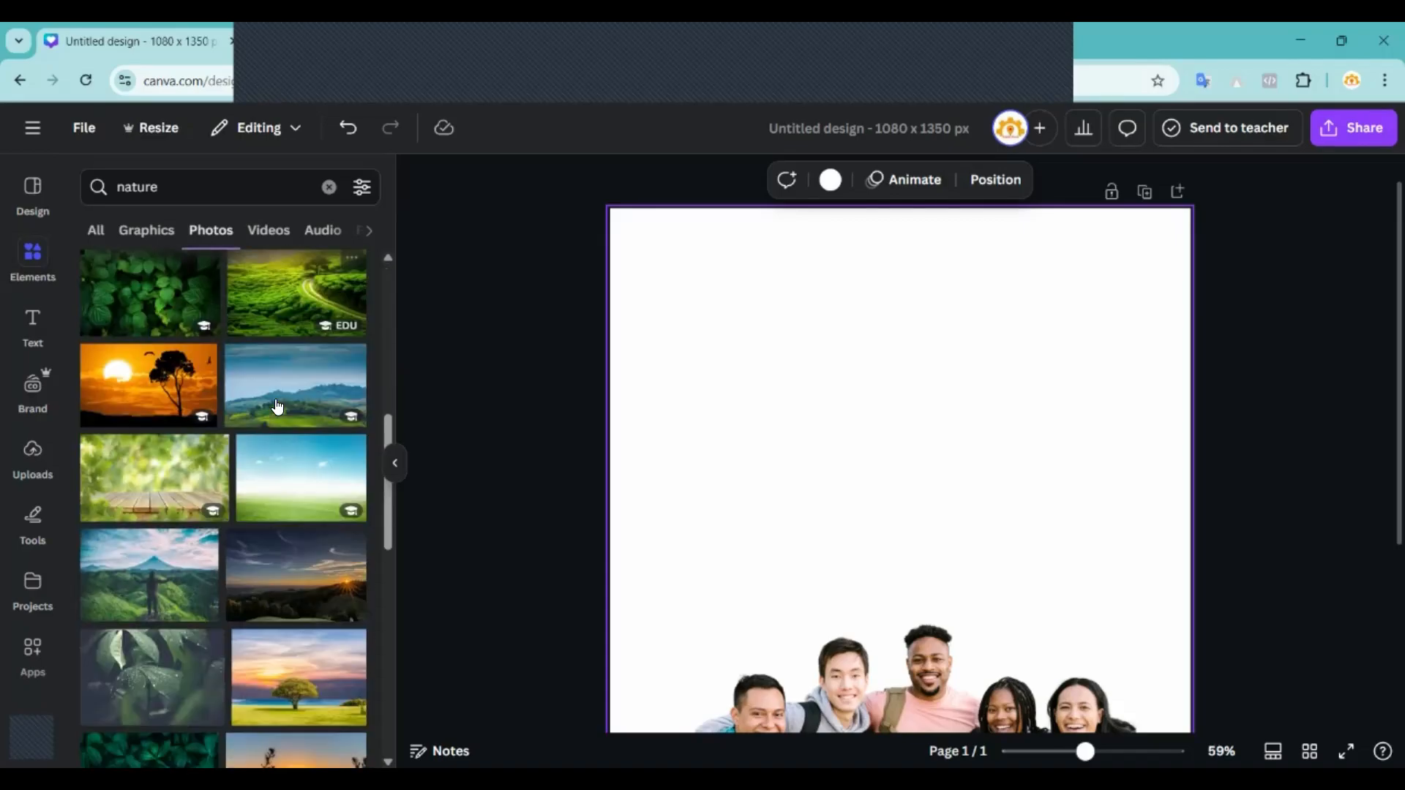
scroll(277, 406, "down", 1)
scroll(220, 475, "up", 1)
scroll(168, 571, "down", 2)
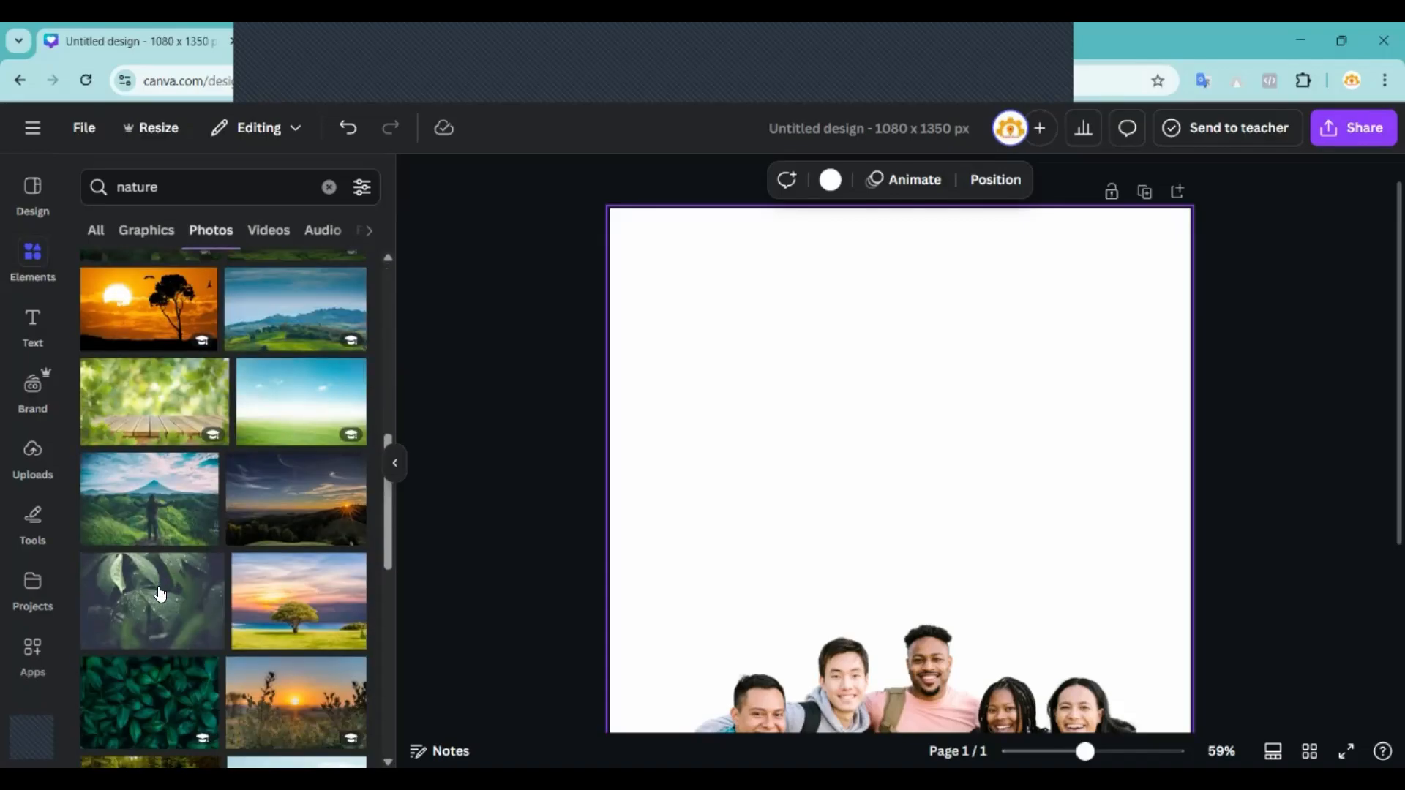
scroll(191, 513, "up", 5)
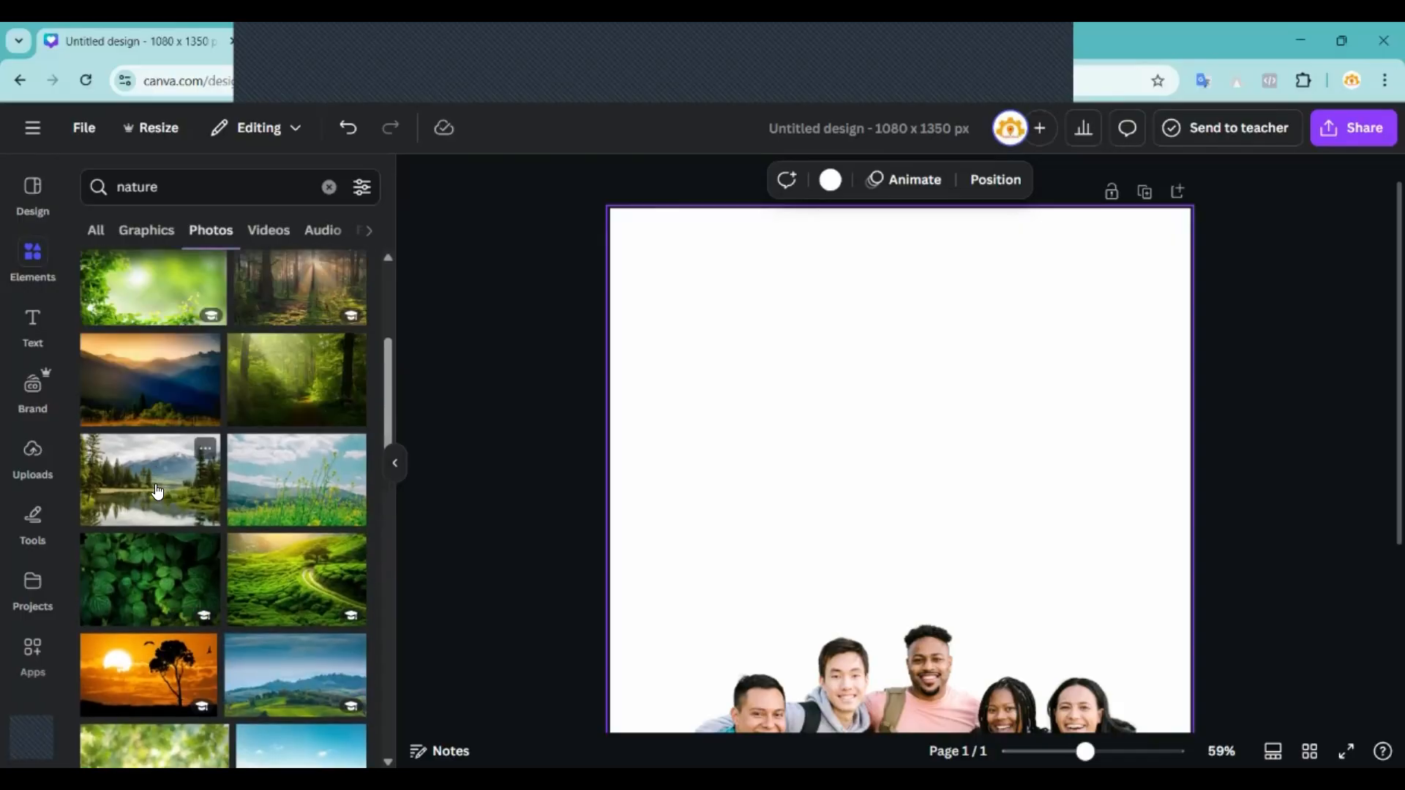
left_click(157, 492)
scroll(1274, 481, "down", 3)
scroll(1098, 454, "up", 2)
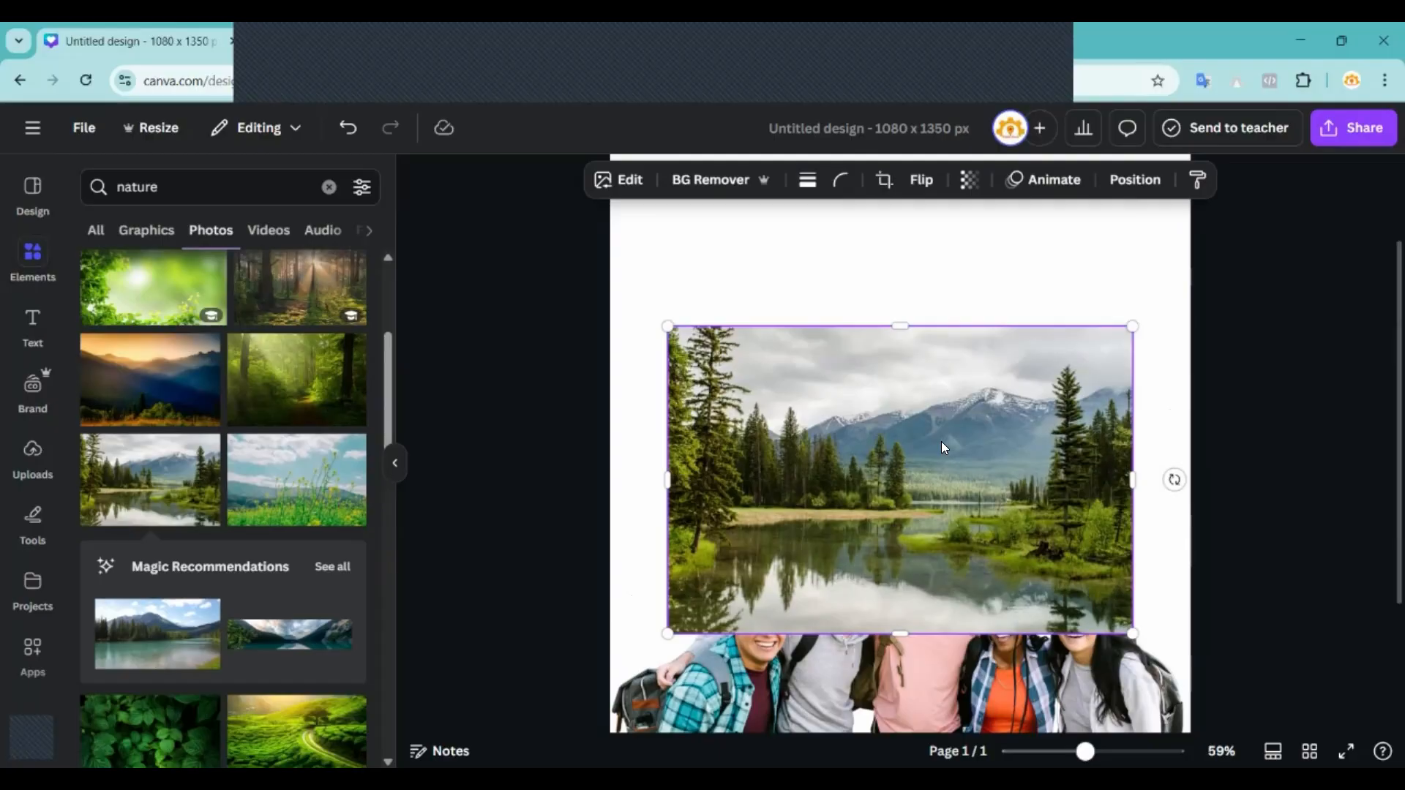
left_click_drag(941, 441, 1218, 392)
left_click(534, 362)
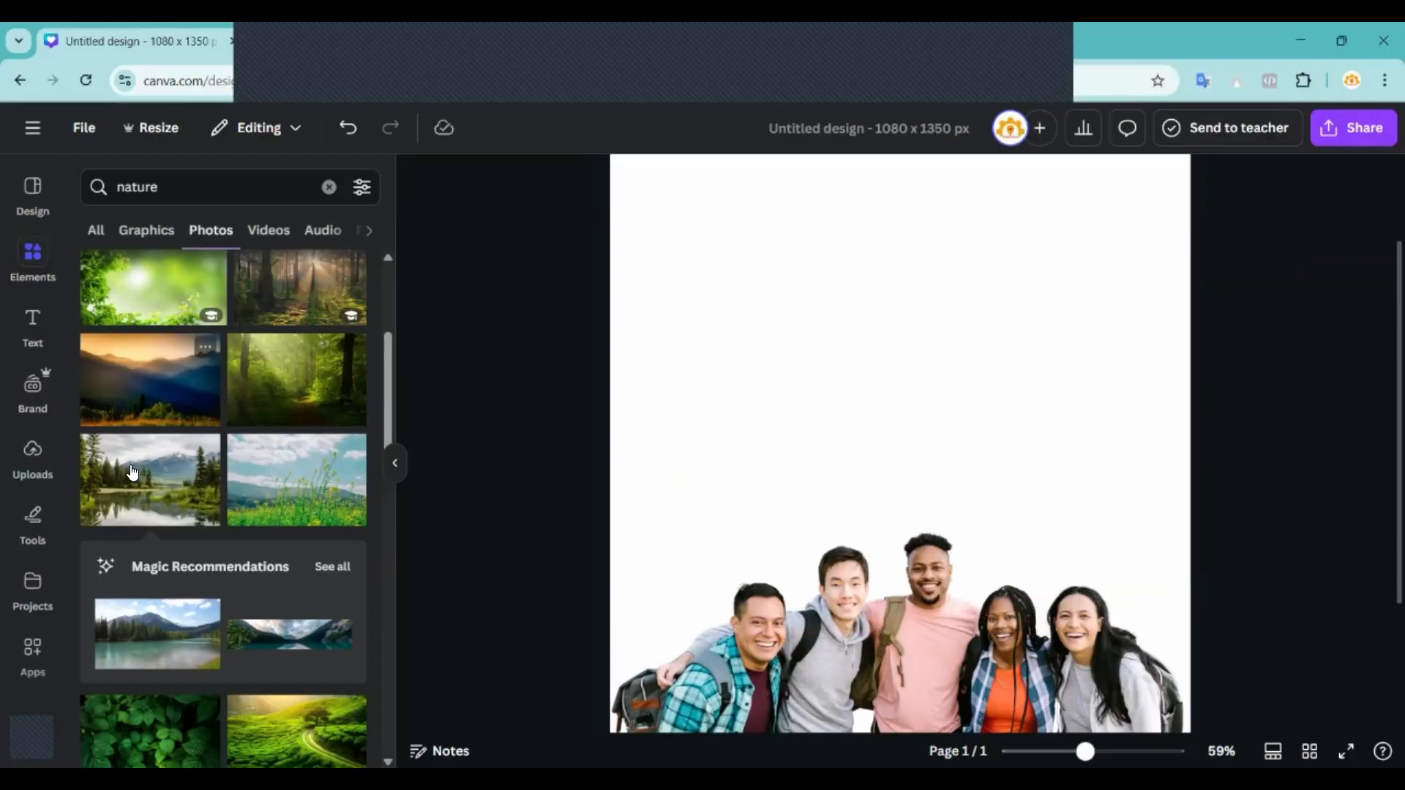
Try the mountain lake photo as a full-page picture, shift it sideways, and undo its placement.
left_click_drag(133, 472, 846, 465)
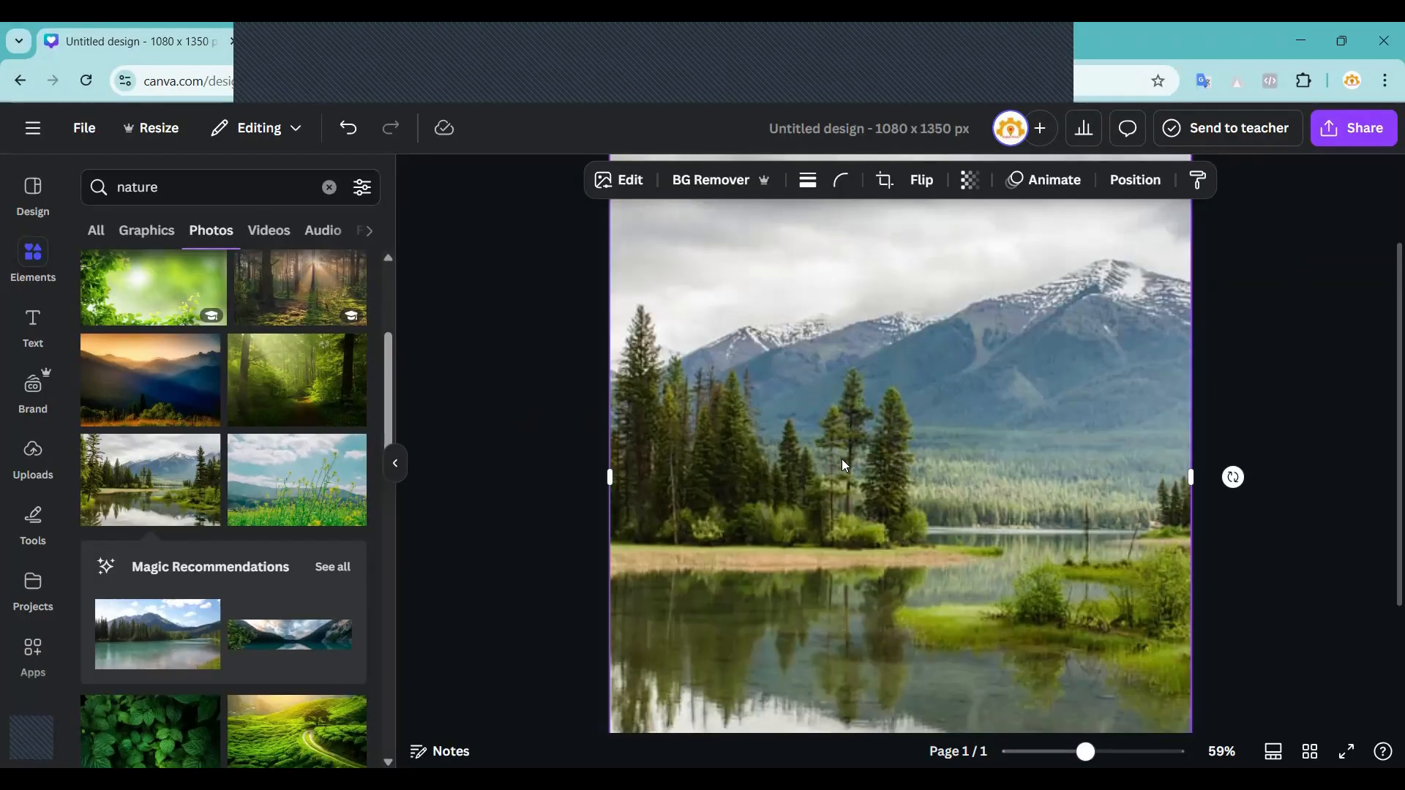
scroll(842, 459, "down", 2)
scroll(842, 458, "up", 4)
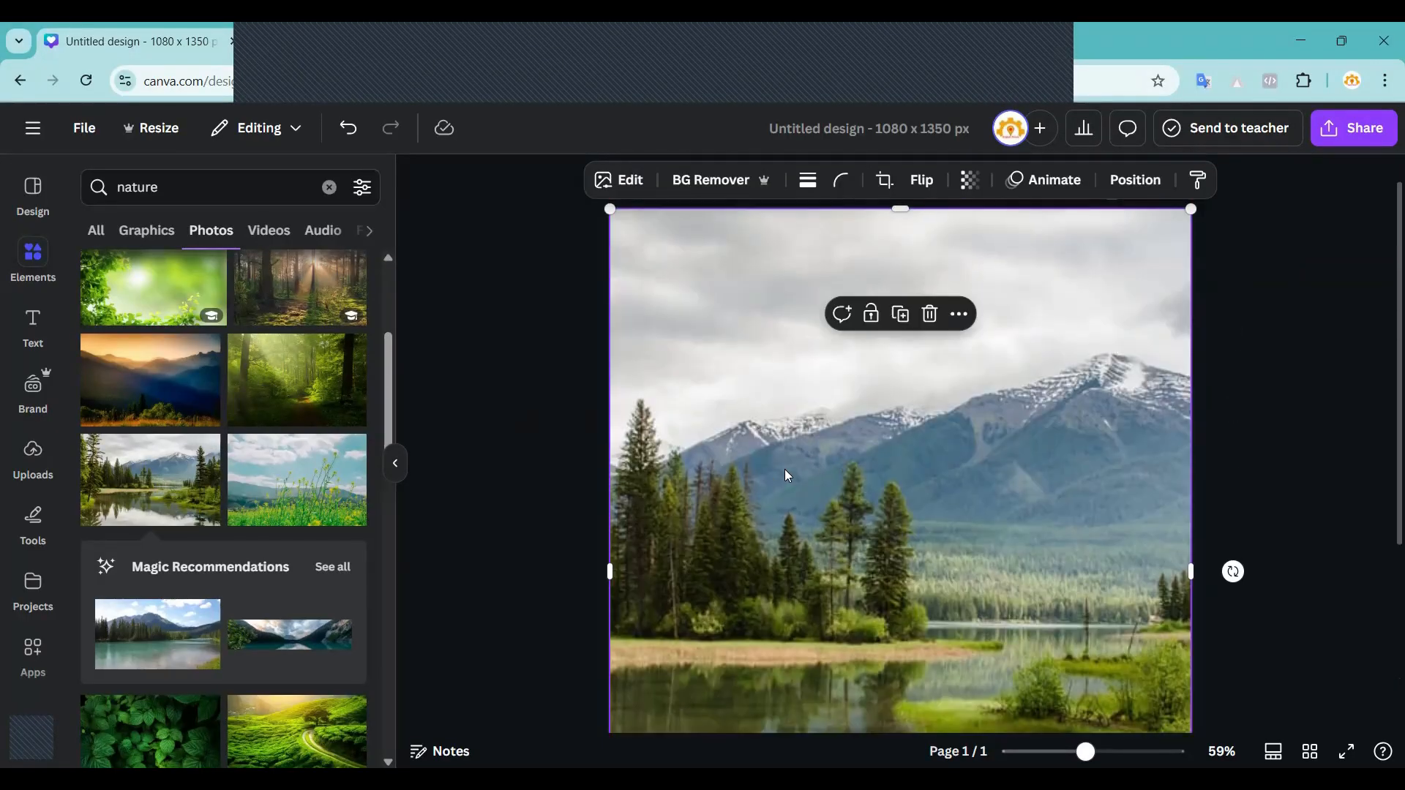
key("shift+Left")
key("shift+Left")
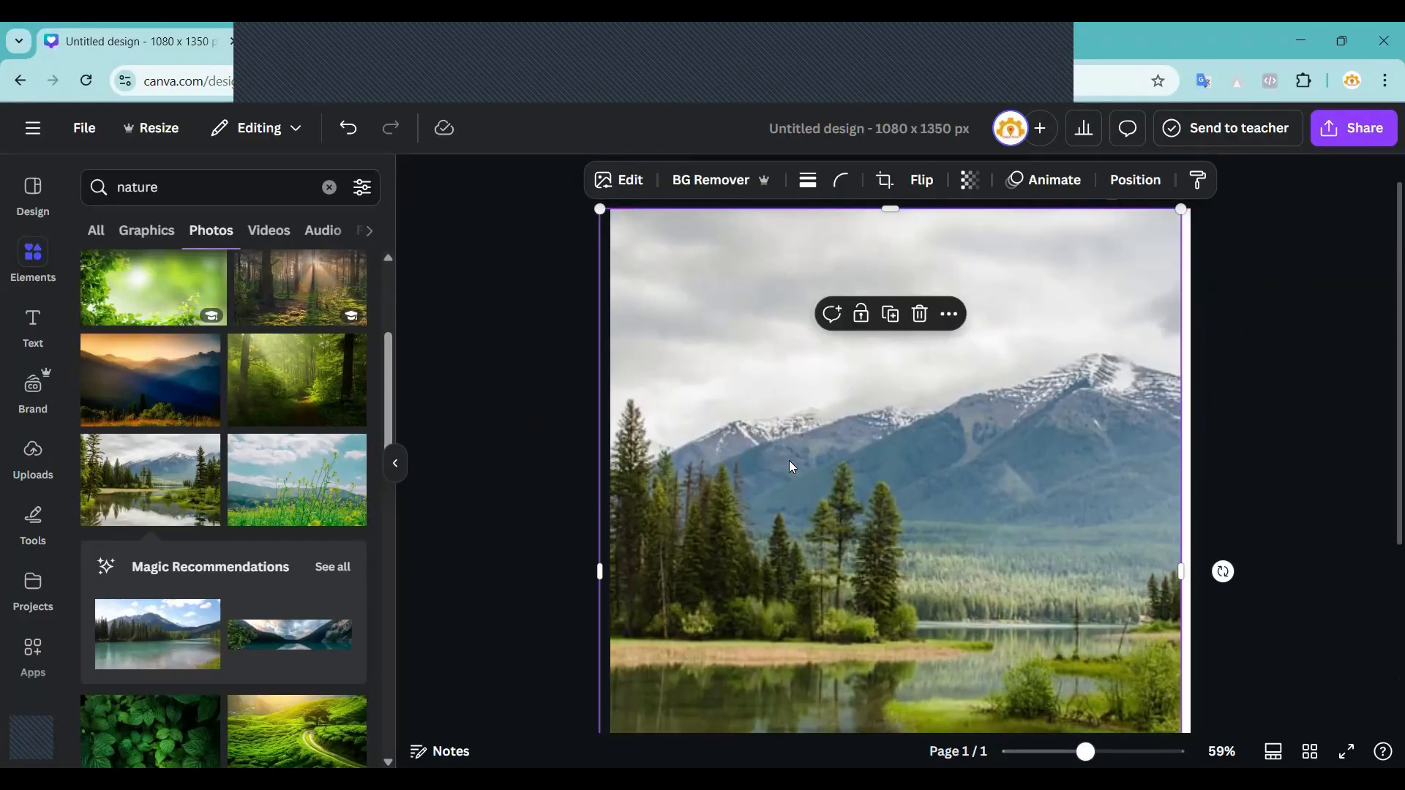
key("ctrl+z")
Add the green leaves photo to the page and enlarge it until it covers the whole page.
scroll(146, 378, "up", 1)
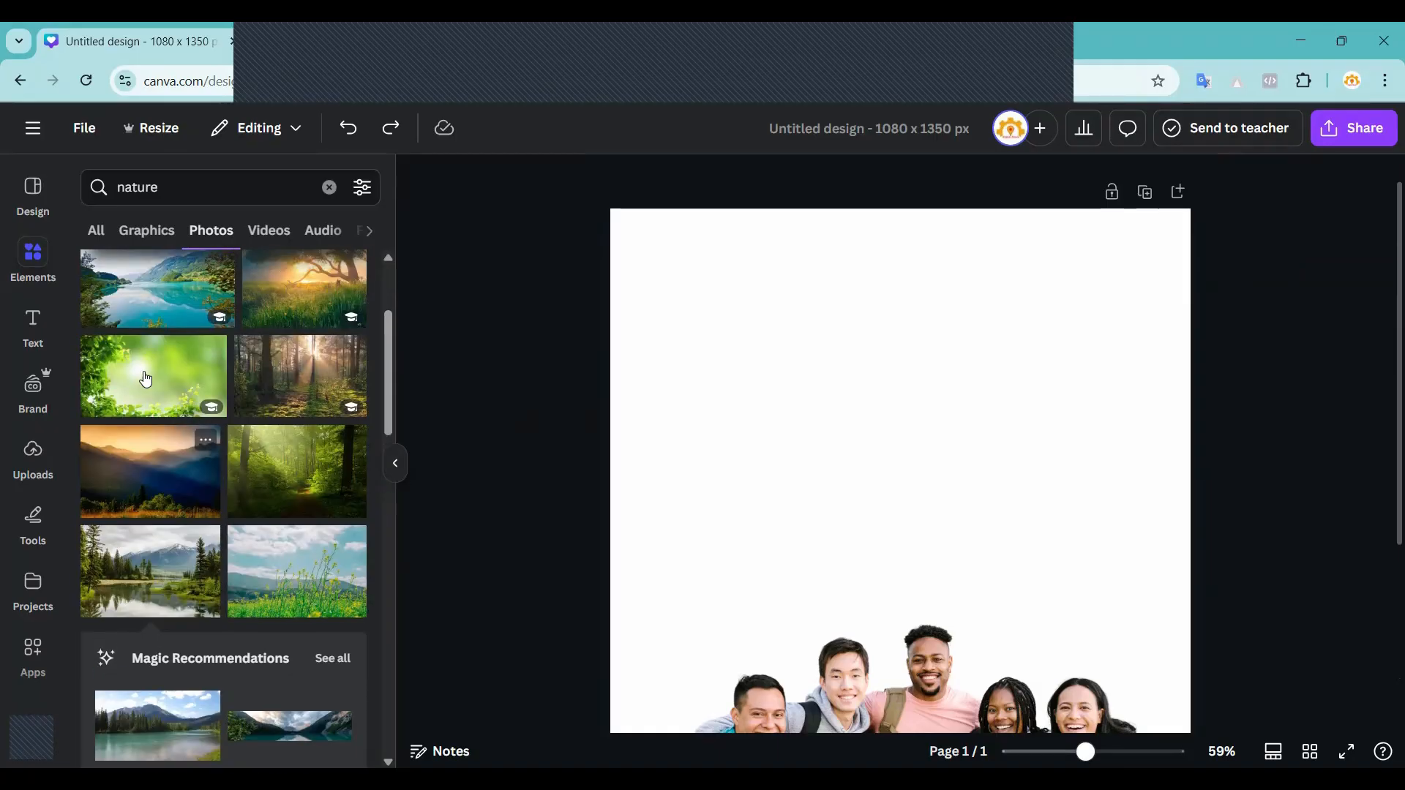
left_click(156, 375)
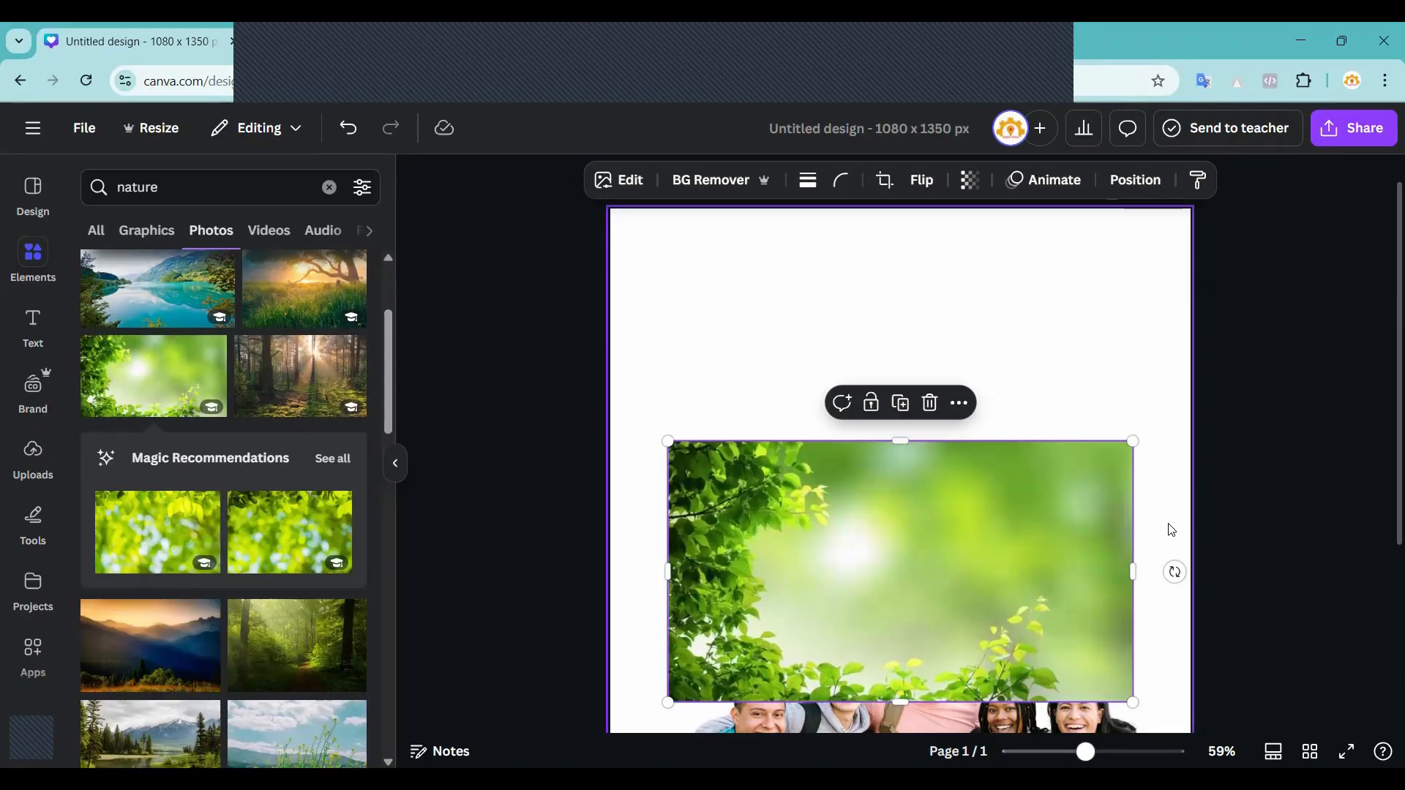
scroll(1072, 485, "down", 3)
scroll(871, 465, "down", 5)
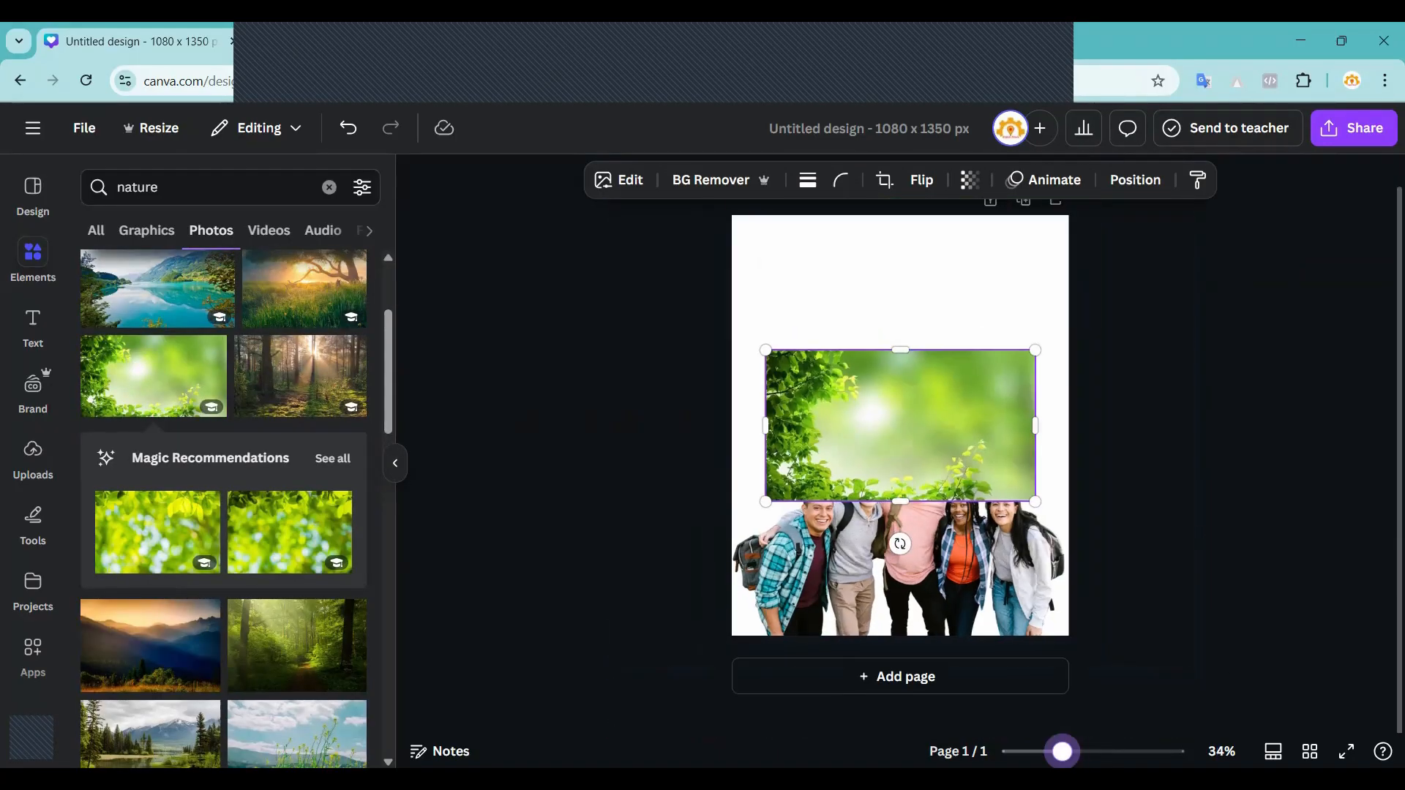
left_click_drag(875, 467, 843, 330)
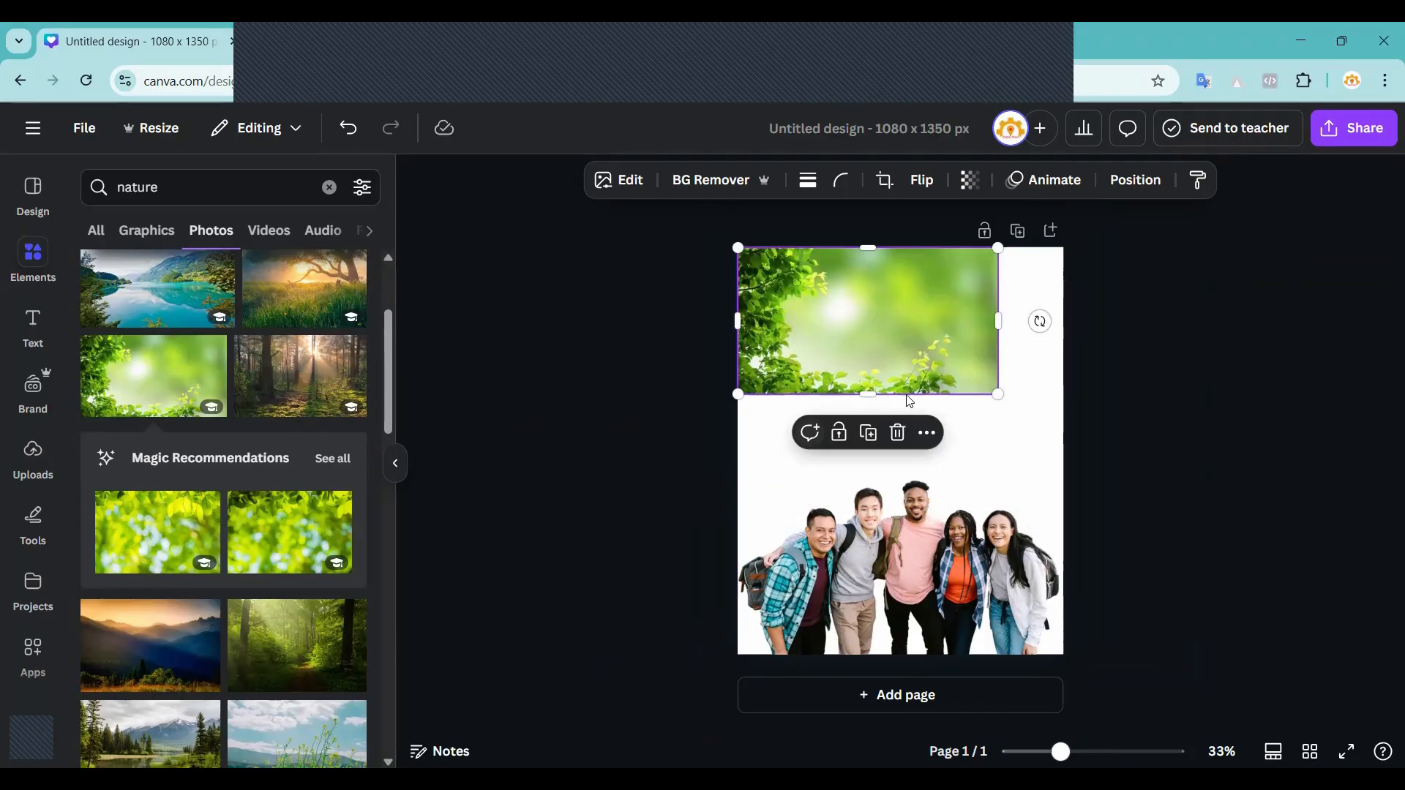
left_click_drag(998, 394, 1393, 730)
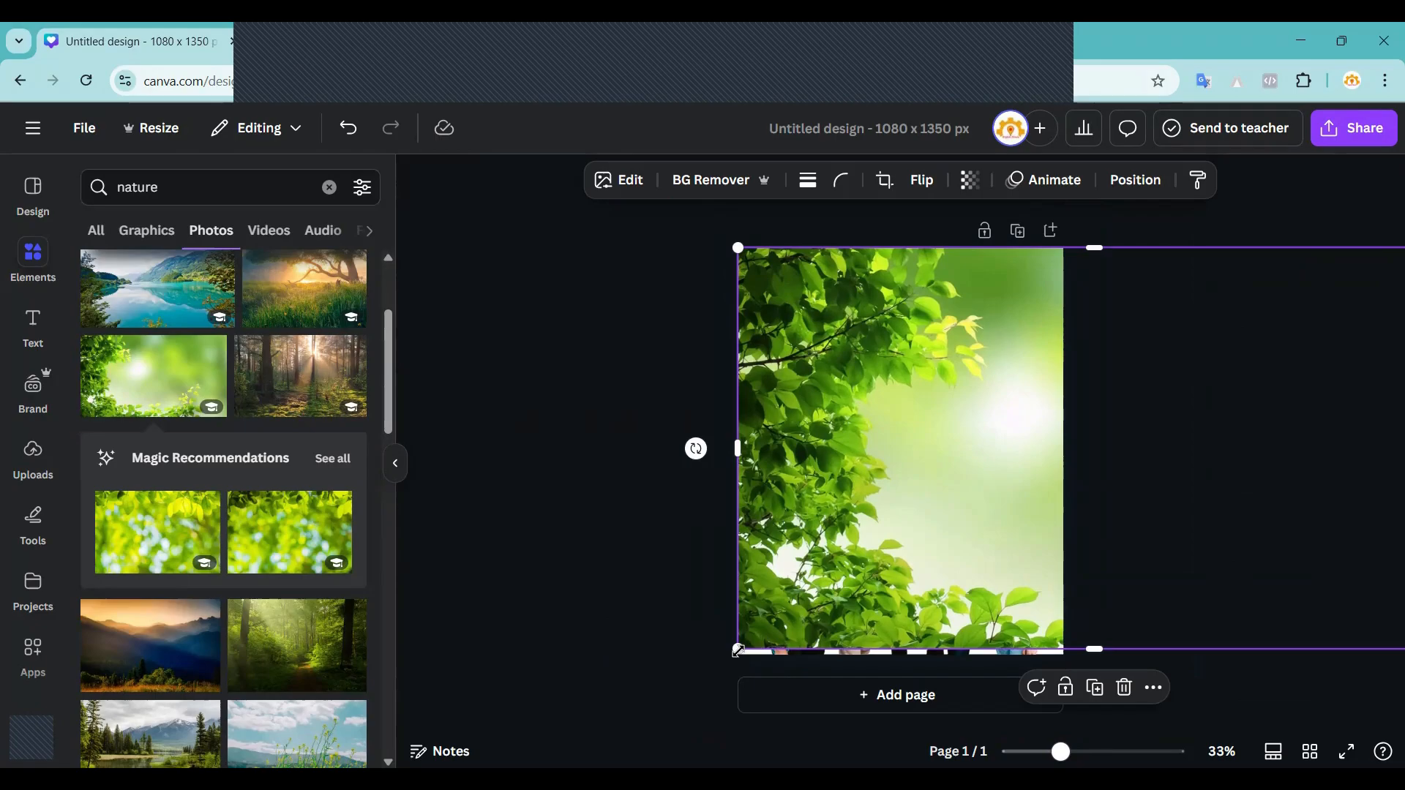
left_click_drag(736, 653, 668, 683)
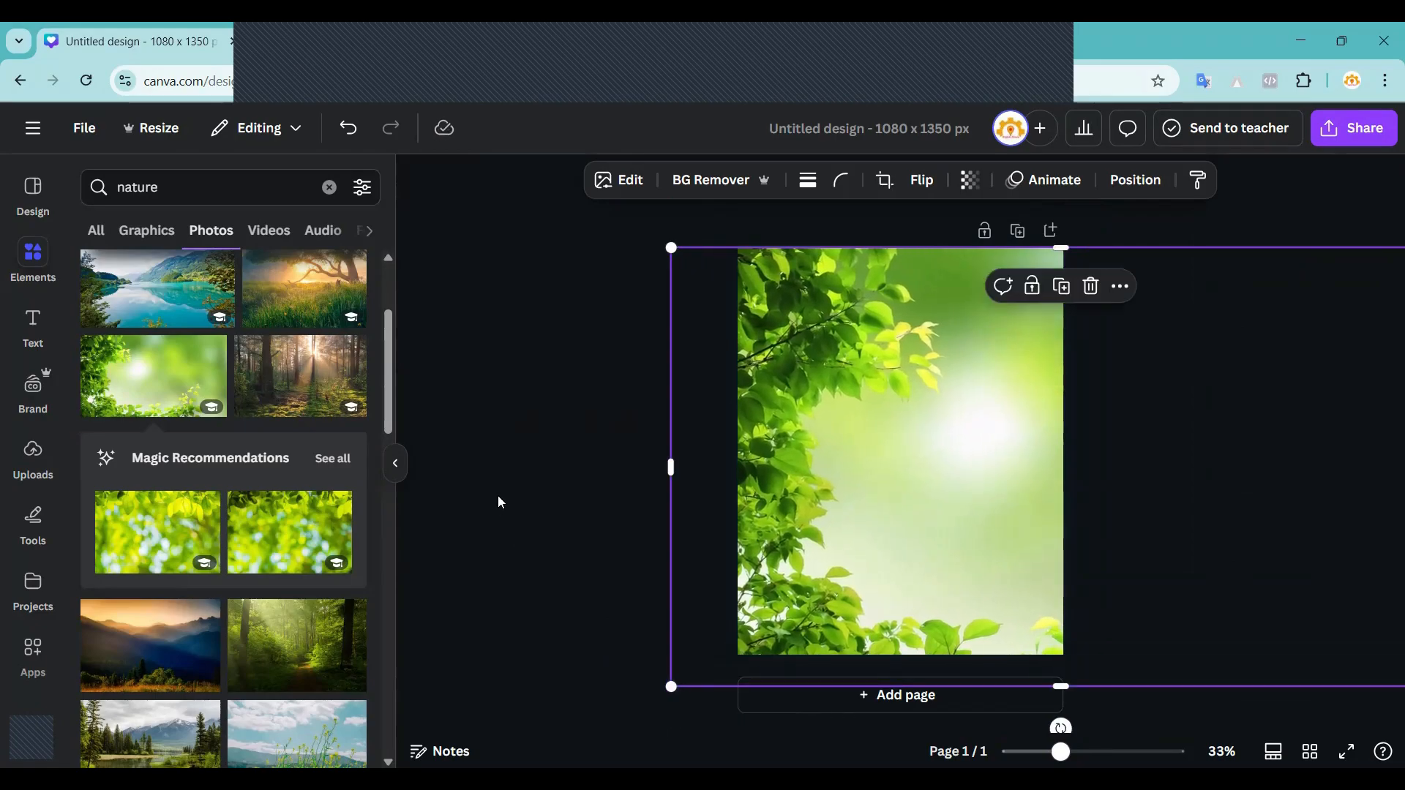
left_click(550, 487)
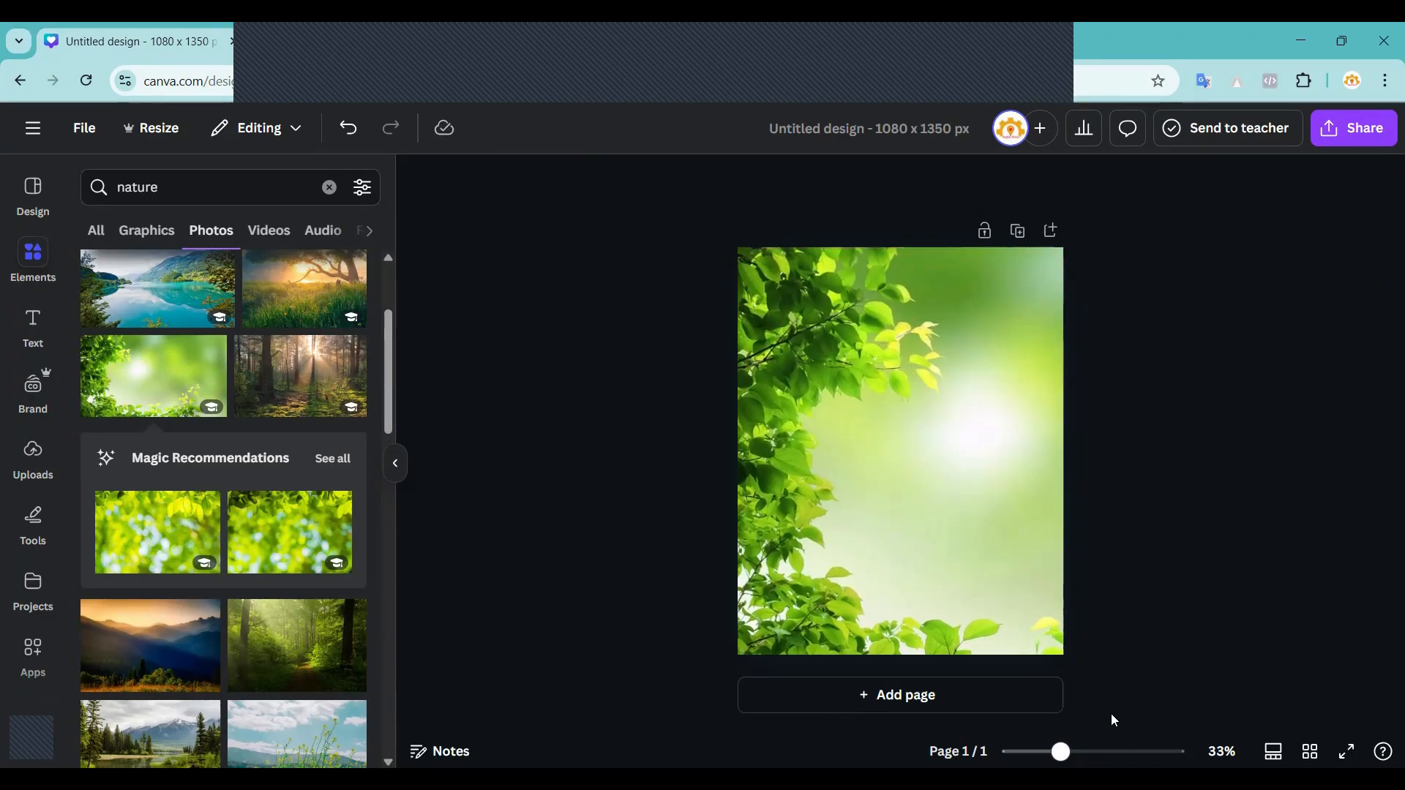
Move the group cut-out above the green leaves photo in the layer order.
left_click_drag(1061, 752, 1073, 752)
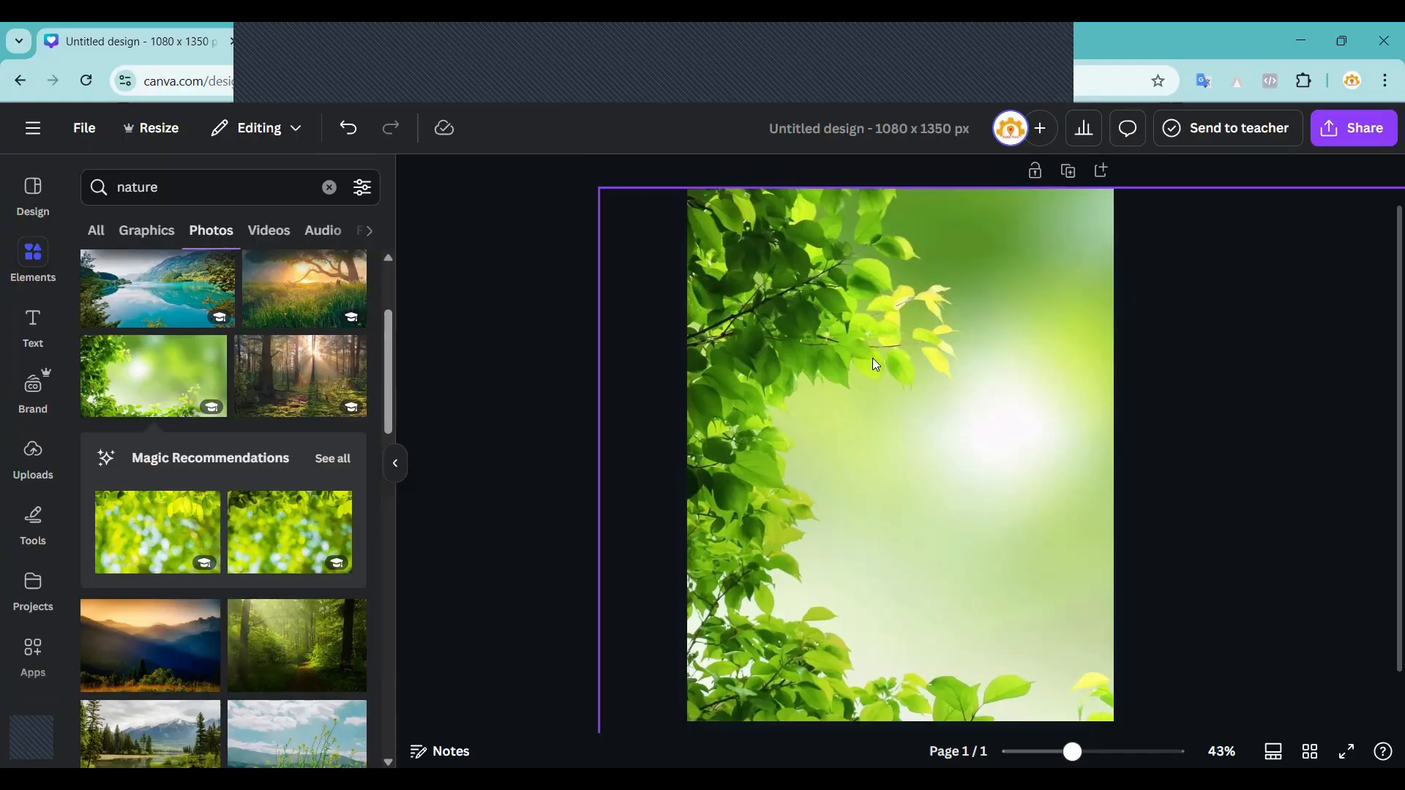
left_click(911, 362)
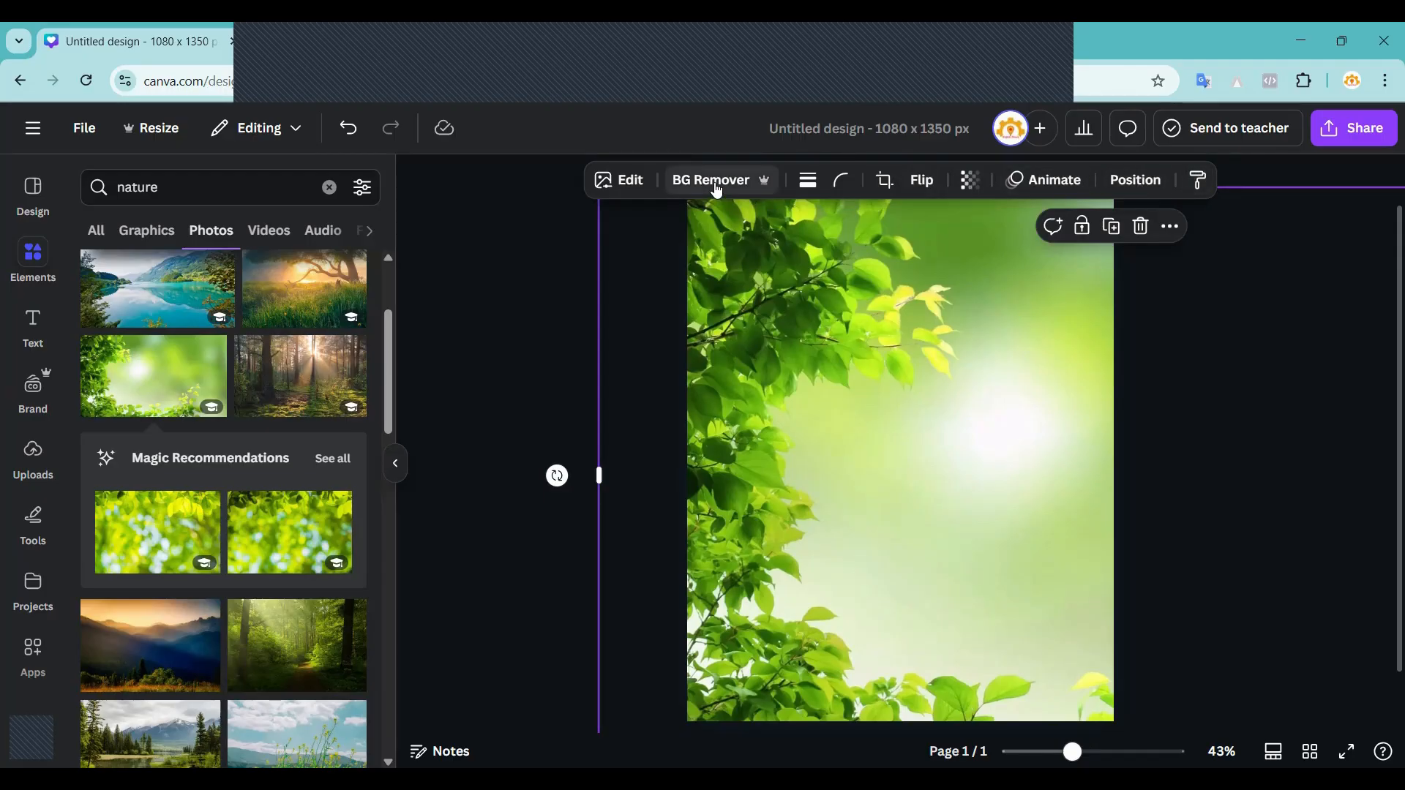
left_click(1135, 181)
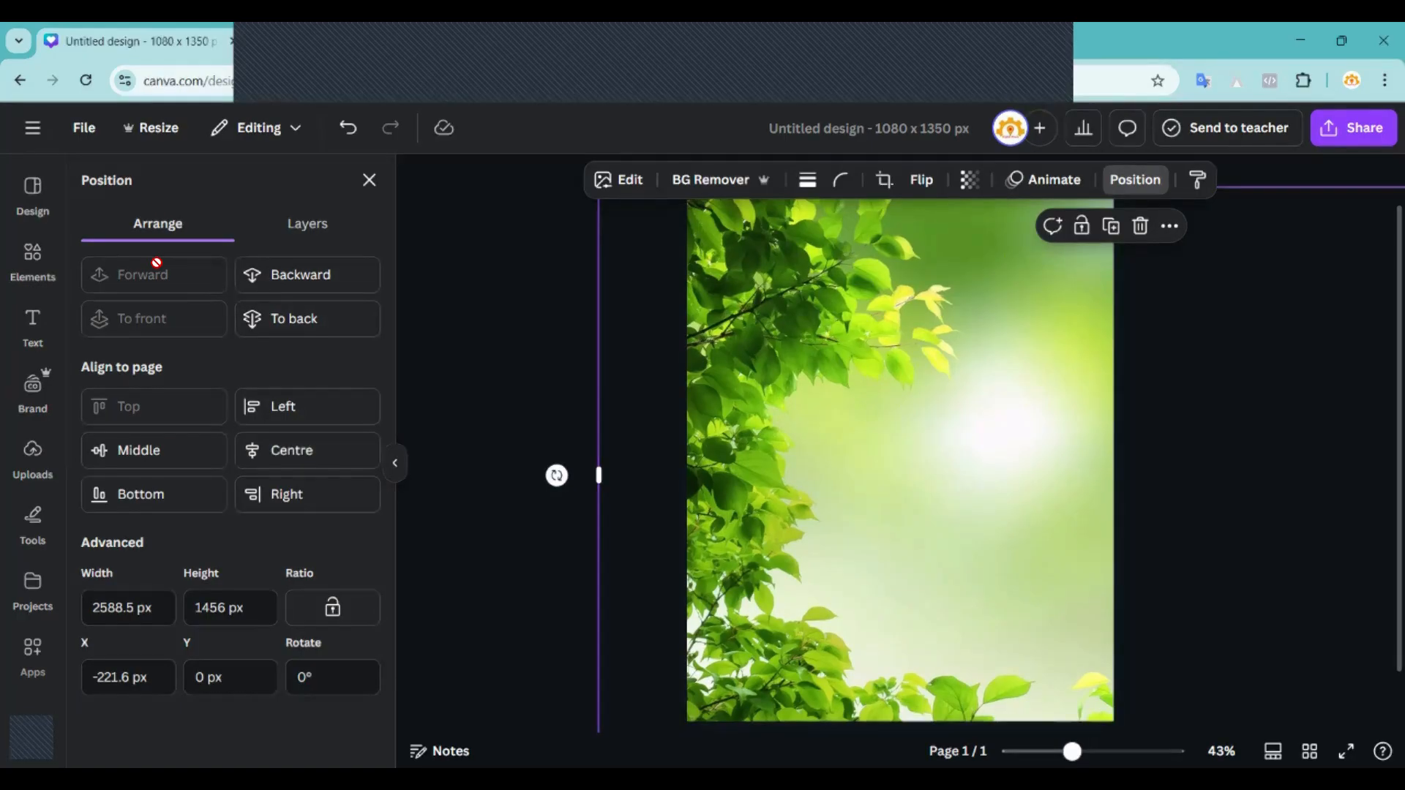
left_click(304, 227)
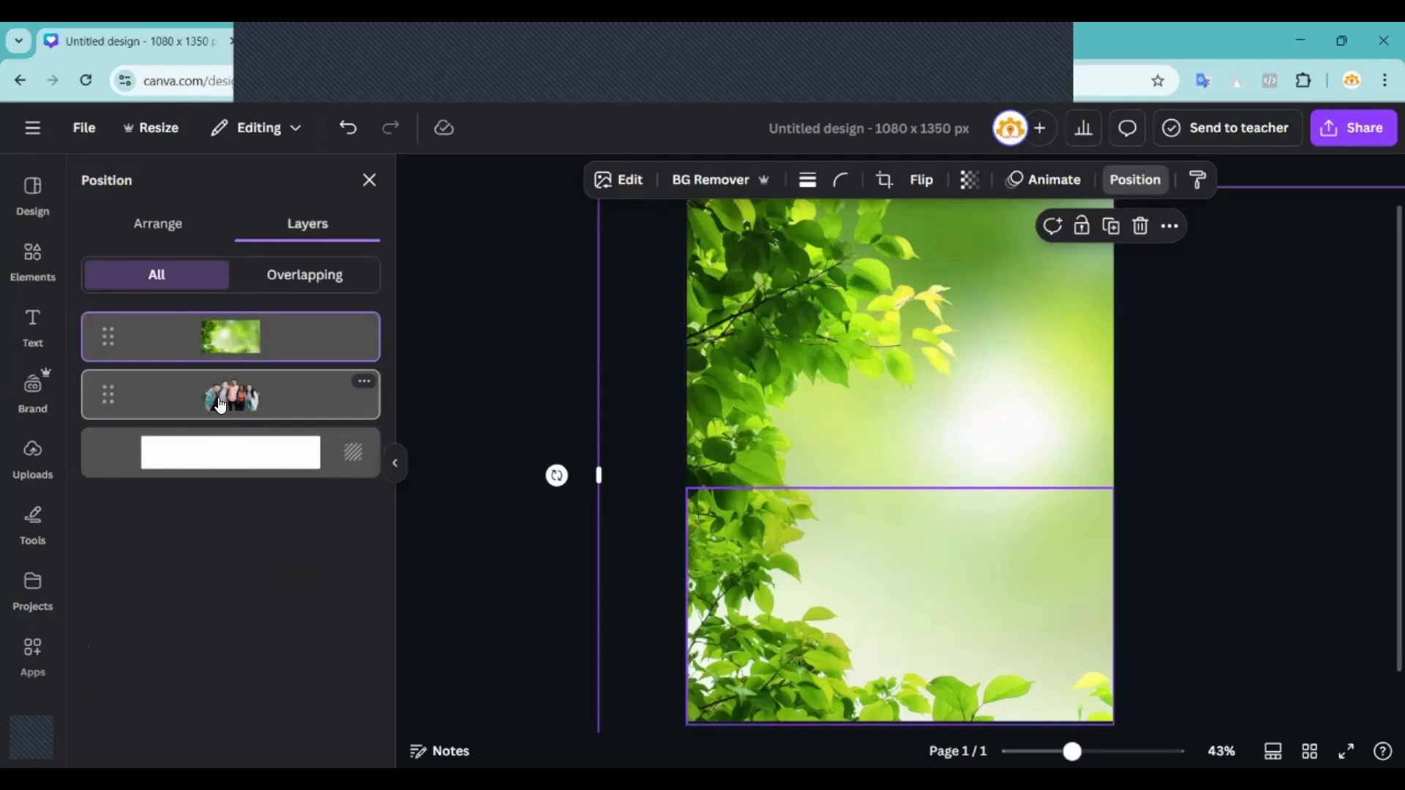
left_click_drag(219, 405, 223, 337)
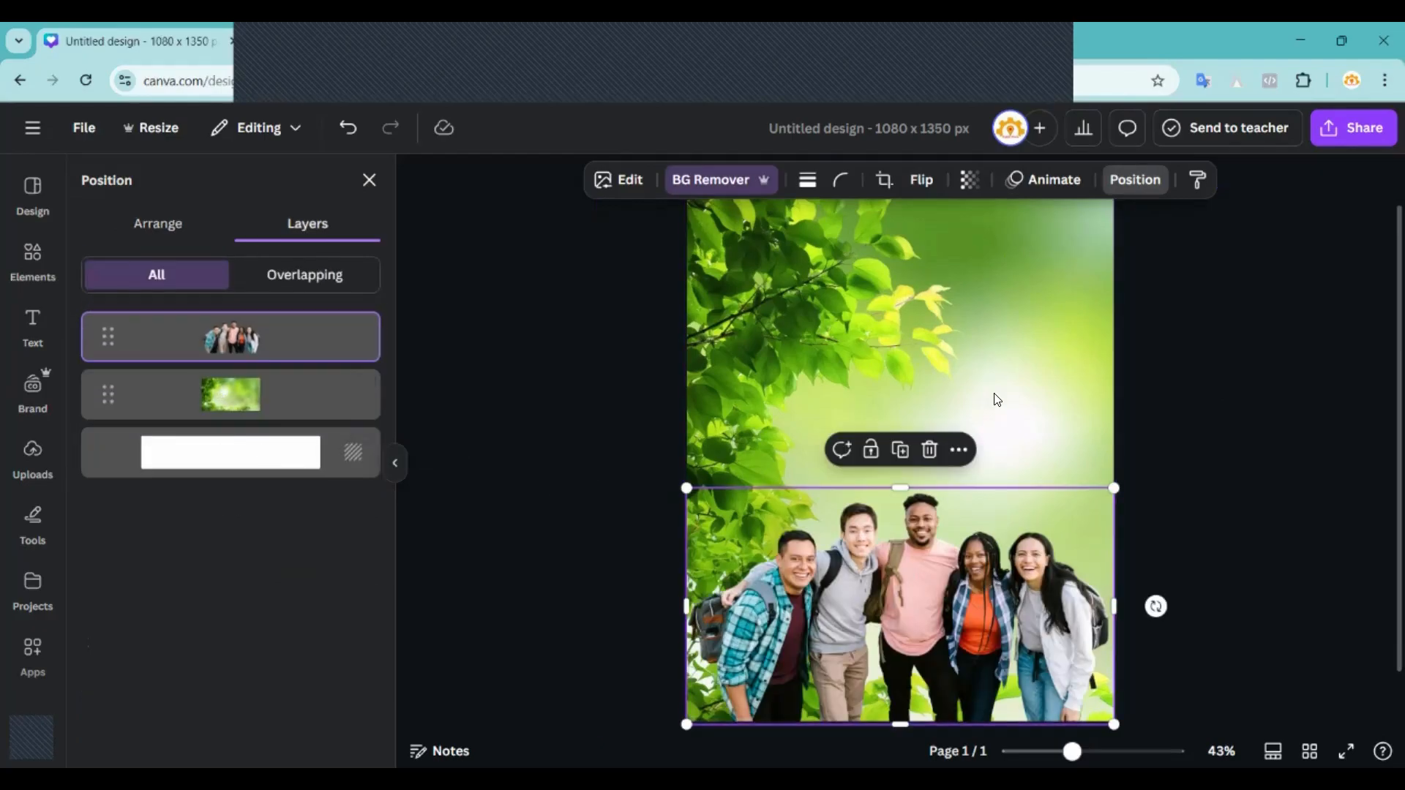
Move the green leaves layer above the group cut-out and restore the cut-out as the uppermost layer.
left_click_drag(221, 392, 222, 333)
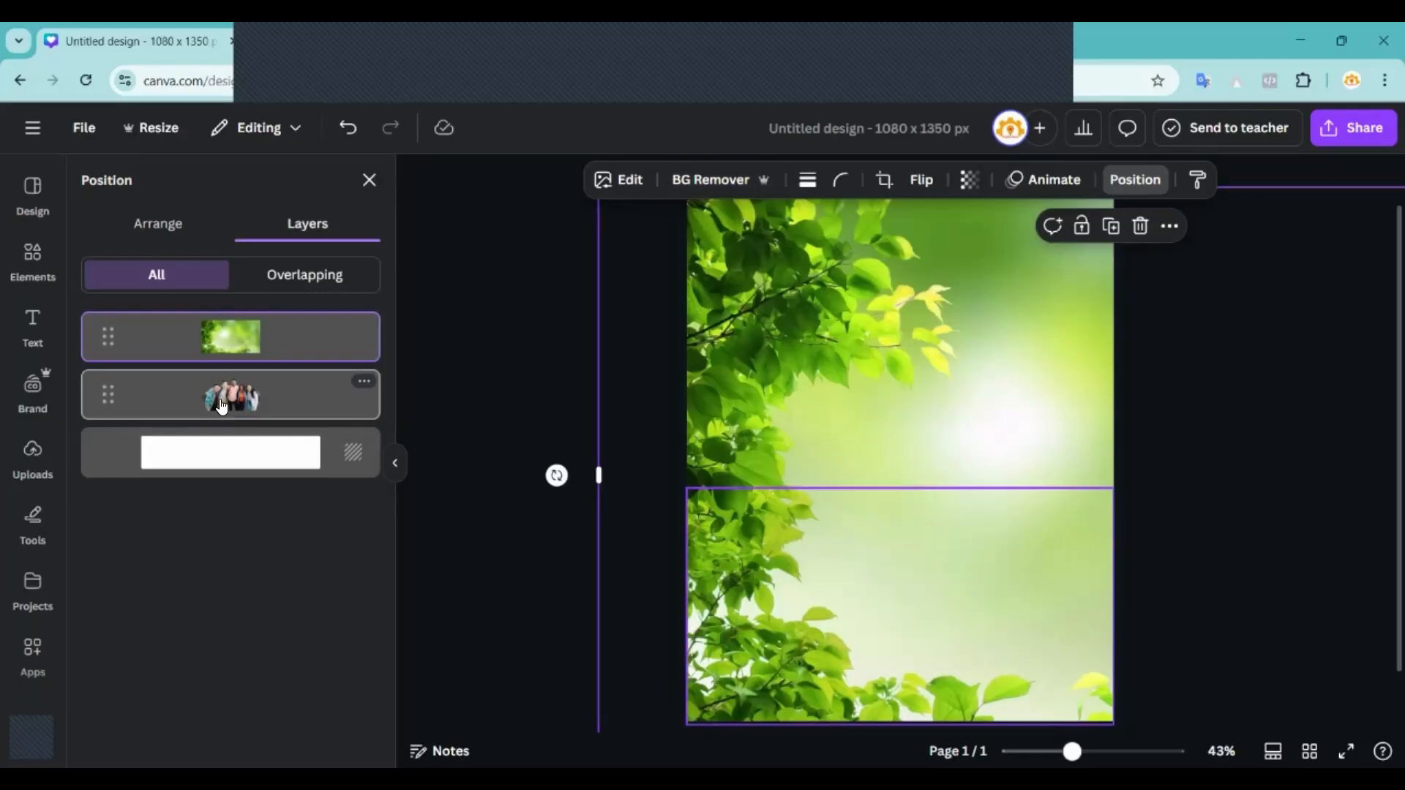
left_click_drag(222, 406, 224, 328)
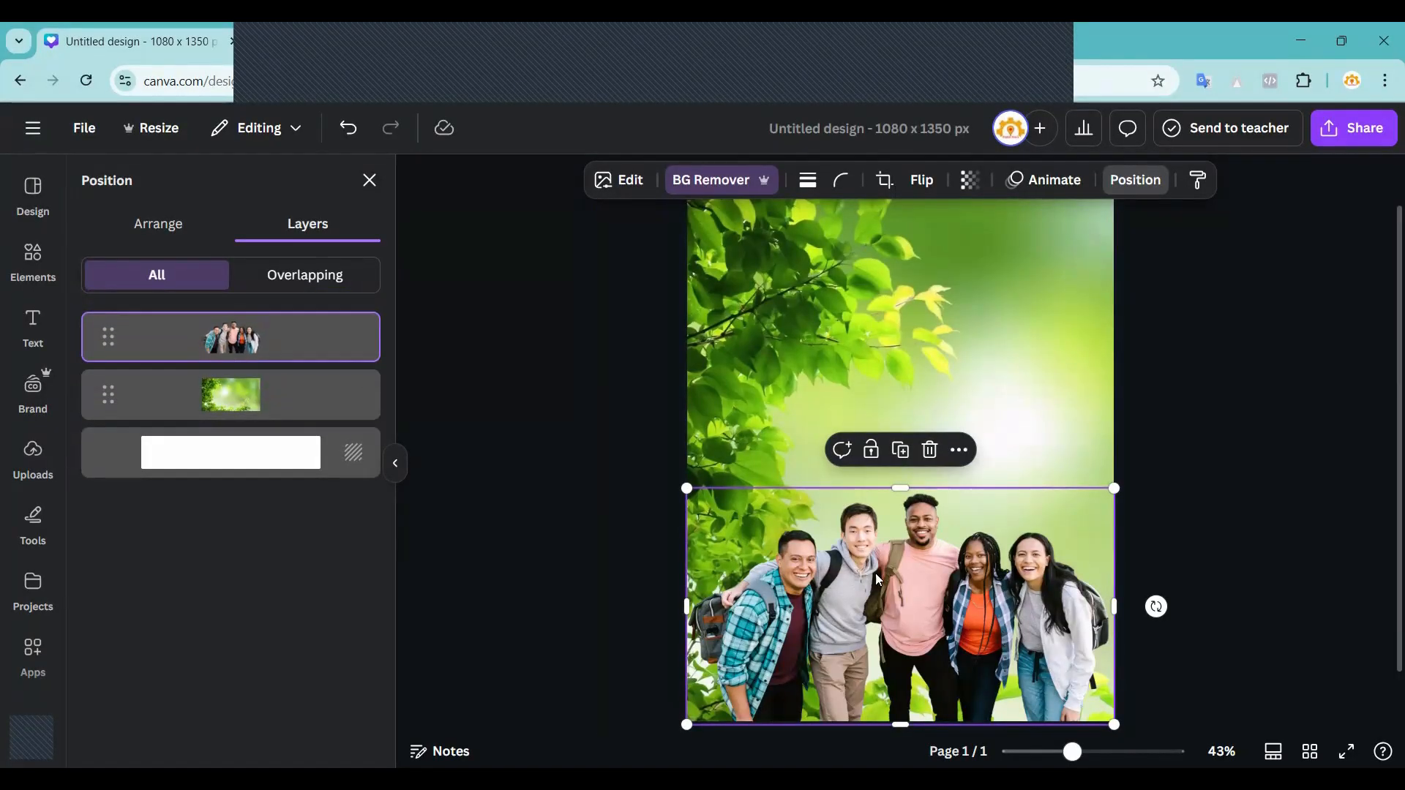
left_click(1322, 508)
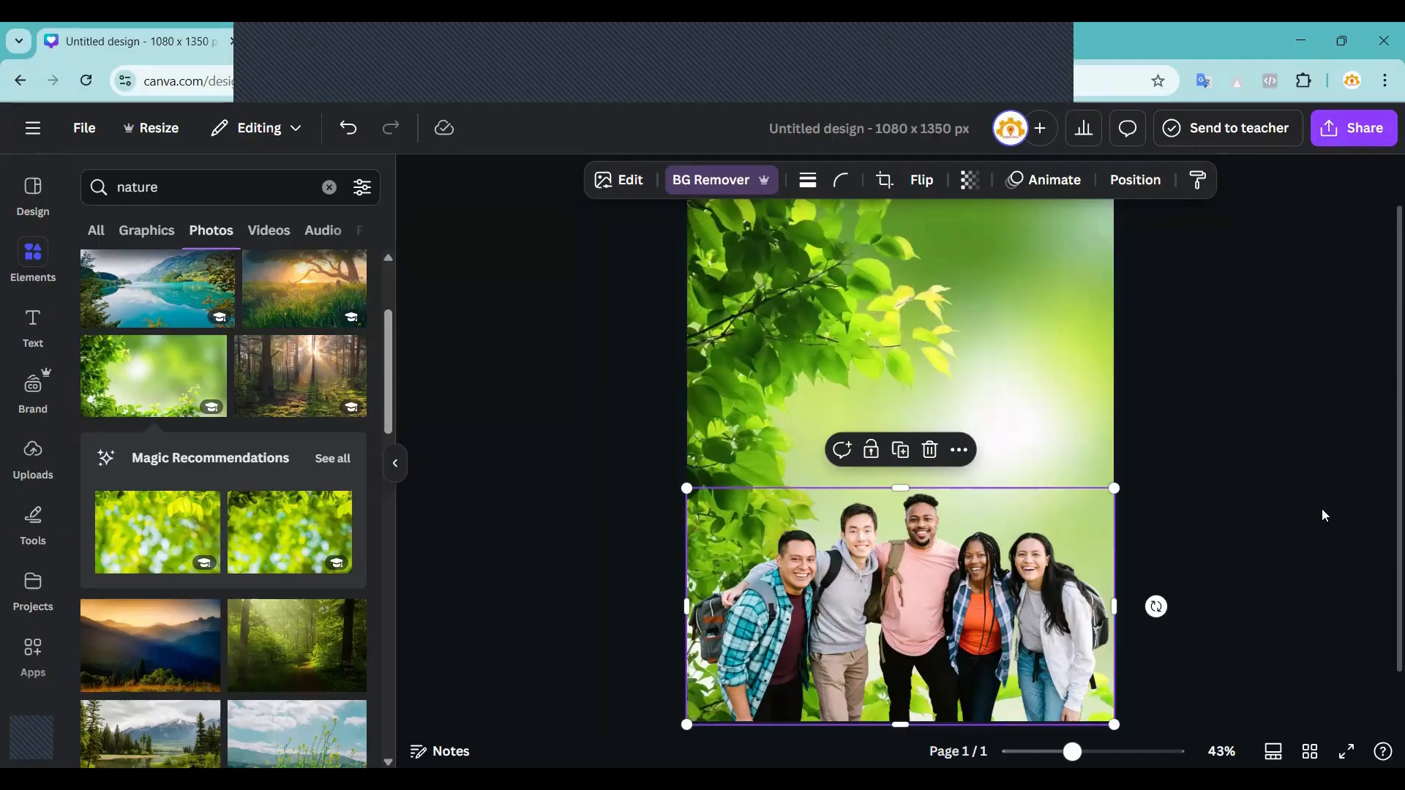
Send the group cut-out one level backward behind the leaves photo and bring it forward again.
left_click(812, 602)
left_click(1136, 179)
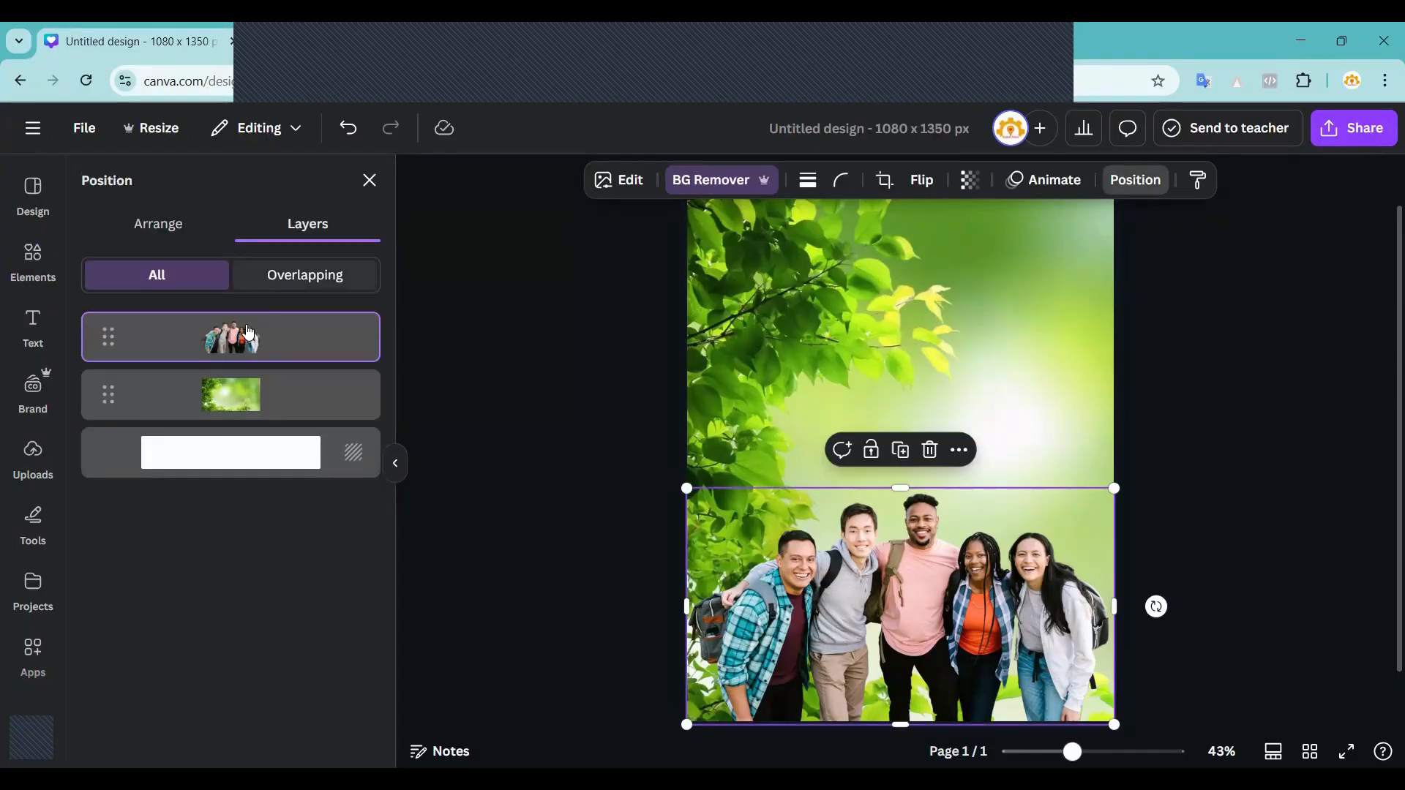
left_click(156, 225)
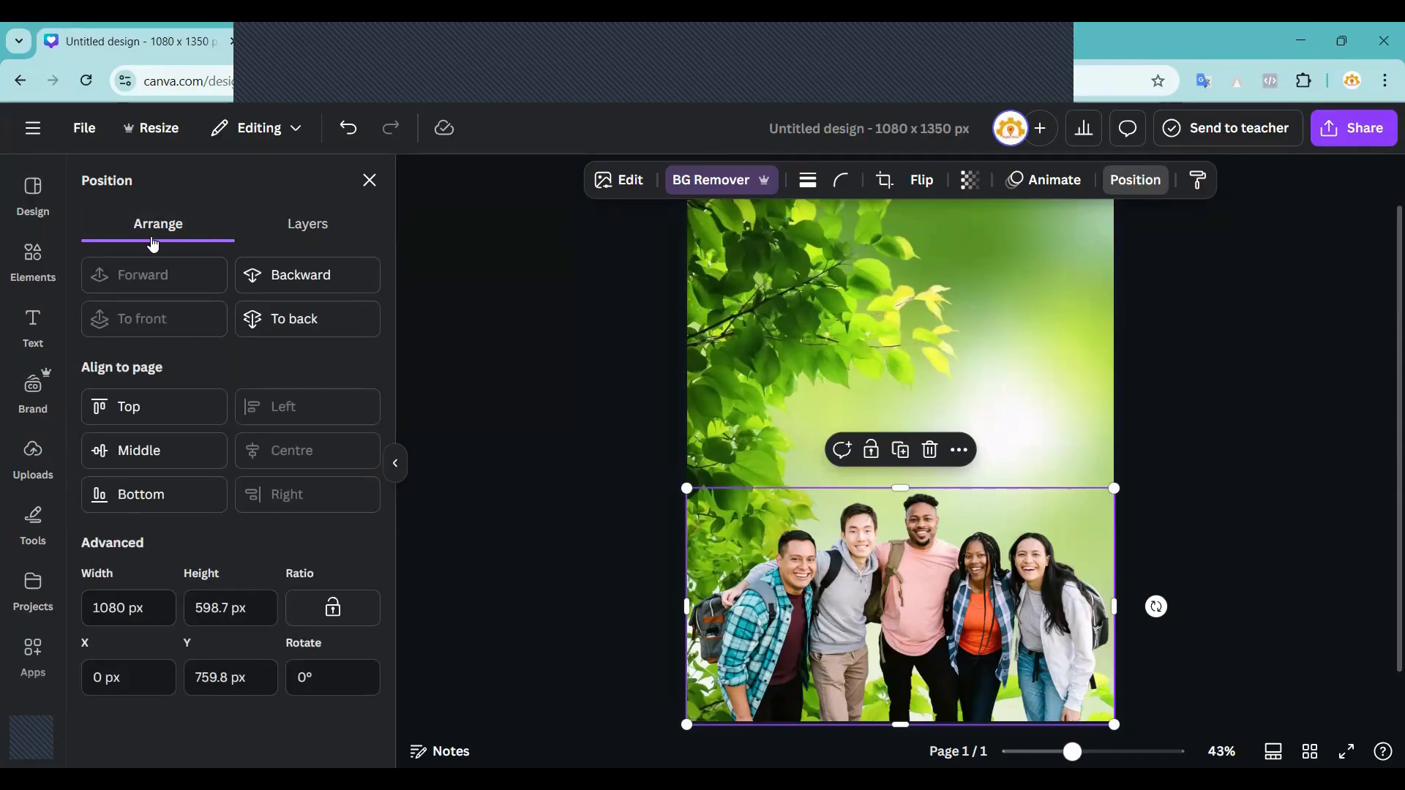
left_click(318, 285)
left_click(306, 274)
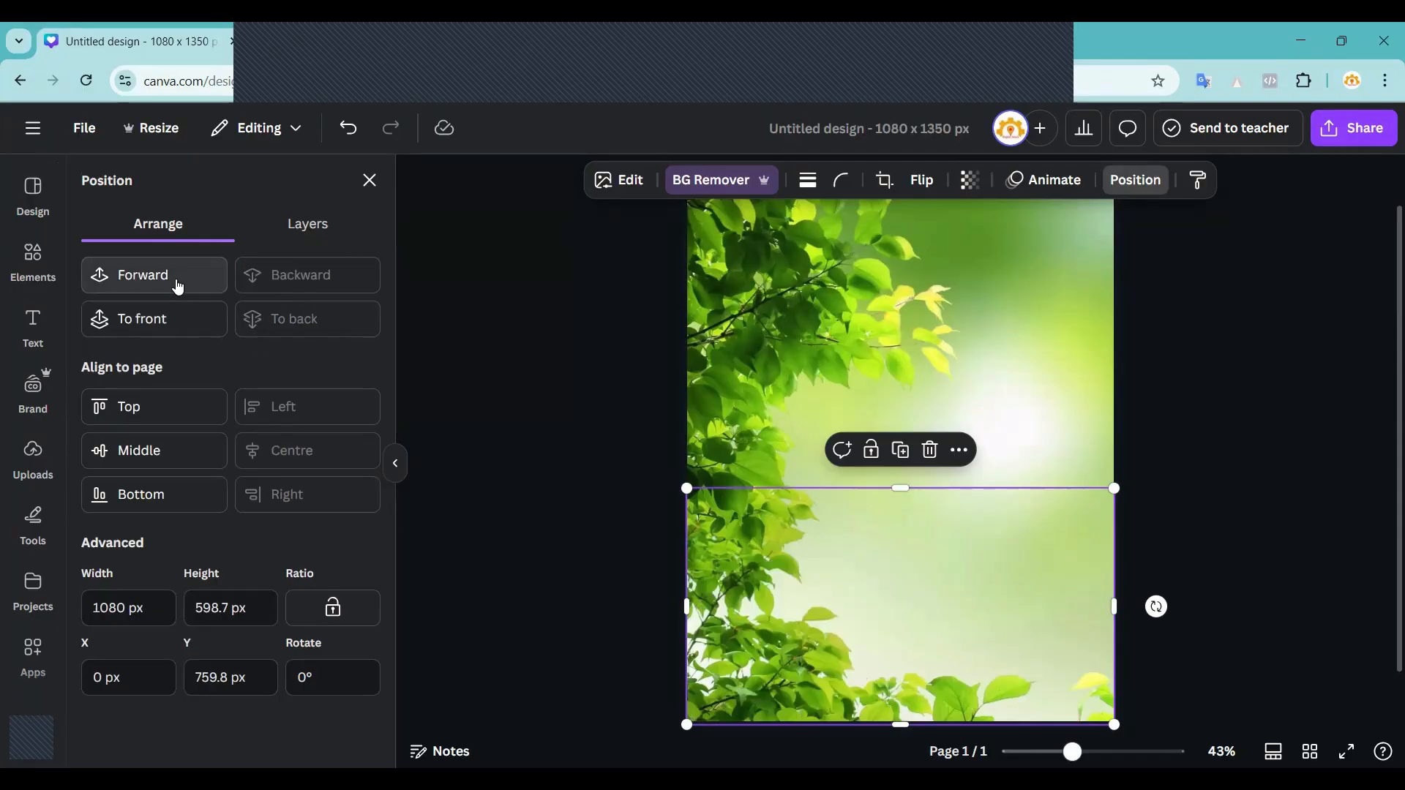
left_click(174, 279)
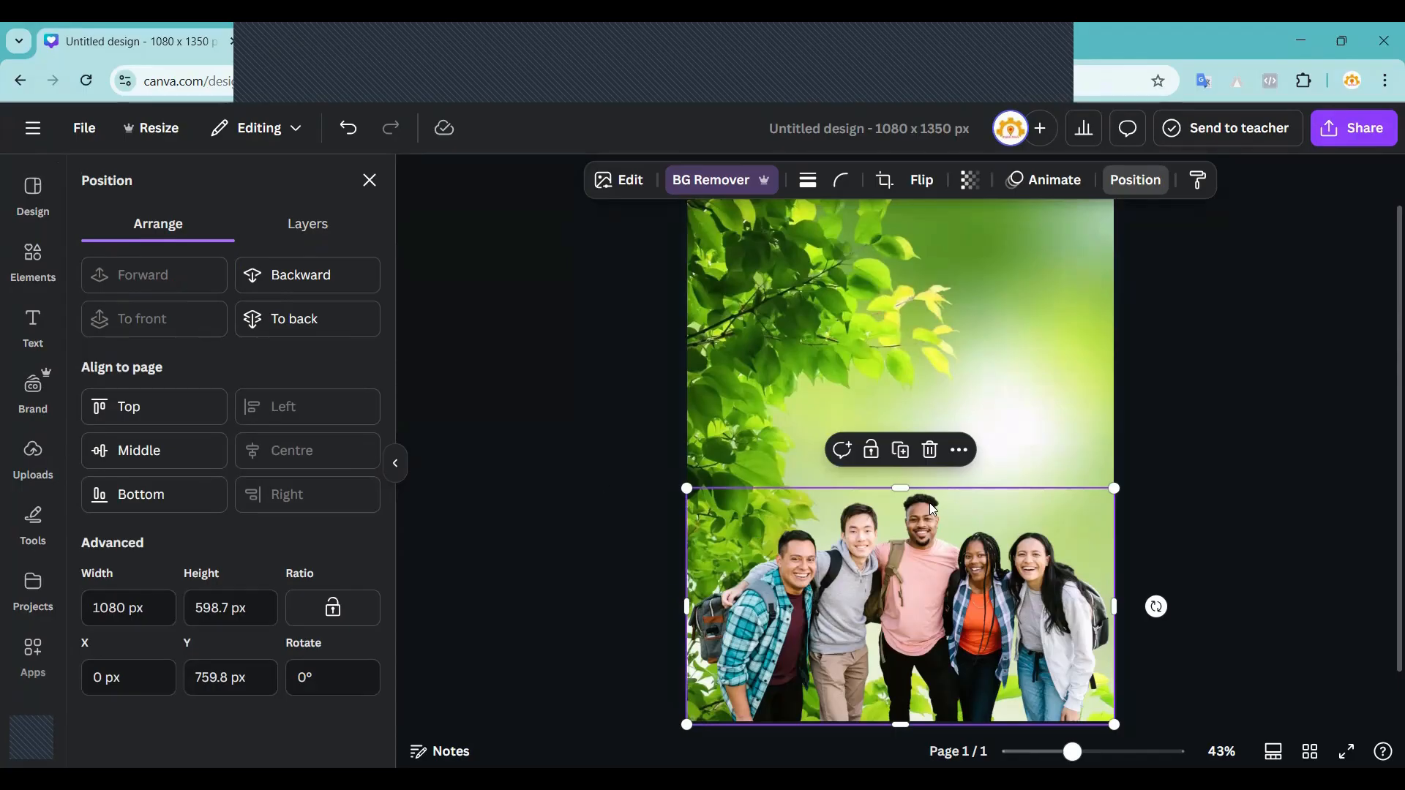
left_click(568, 560)
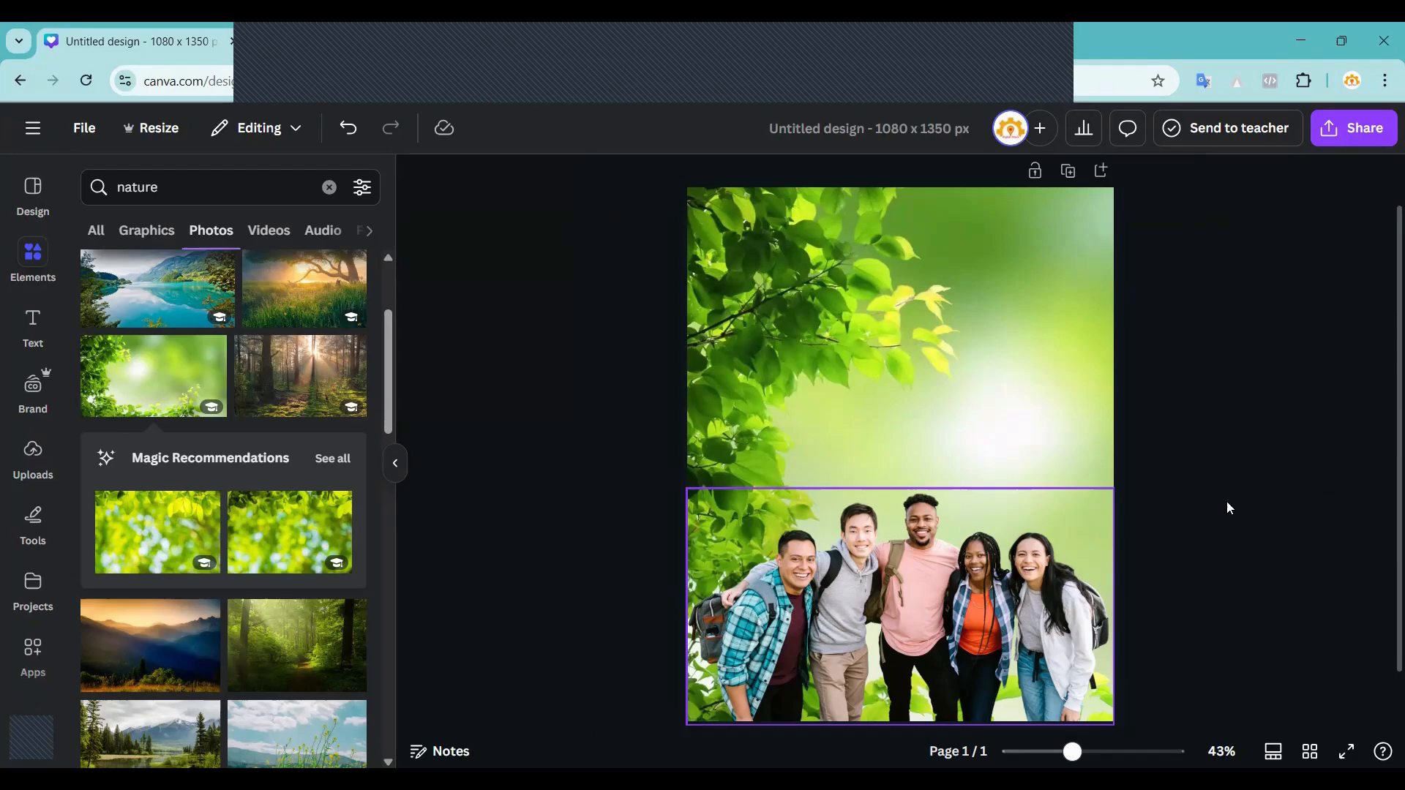
Delete the green leaves photo from behind the group cut-out.
left_click(916, 574)
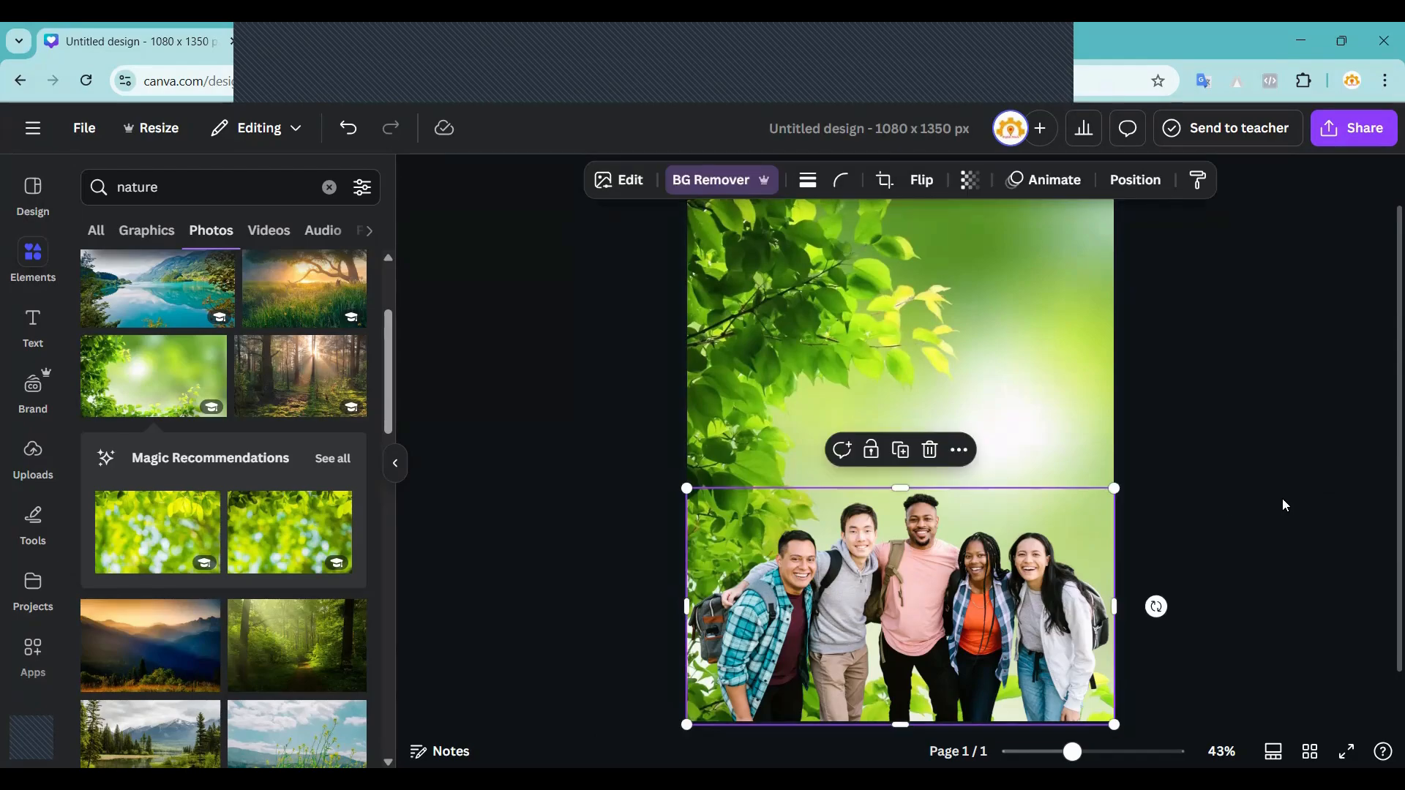
left_click(1259, 460)
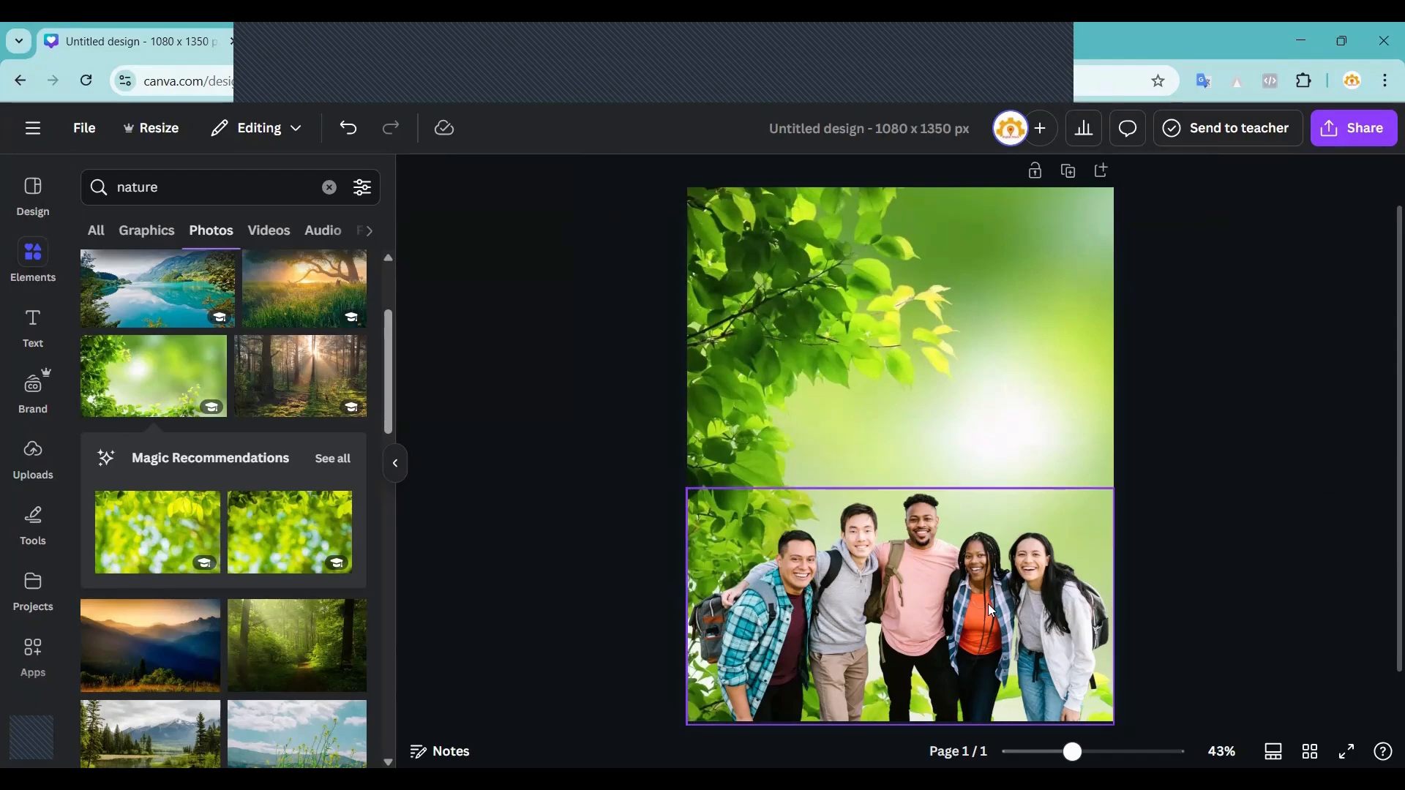
left_click_drag(920, 358, 502, 361)
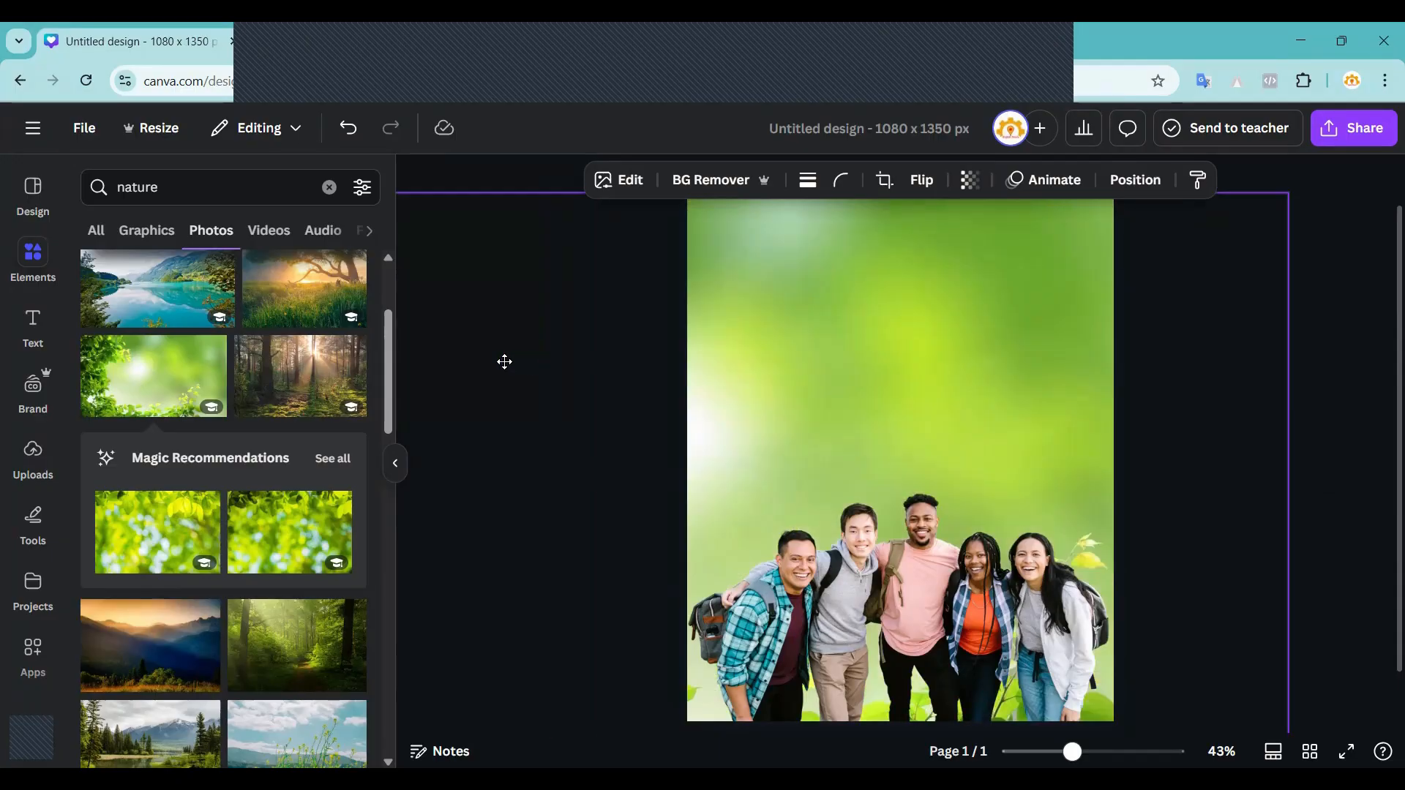
key("Delete")
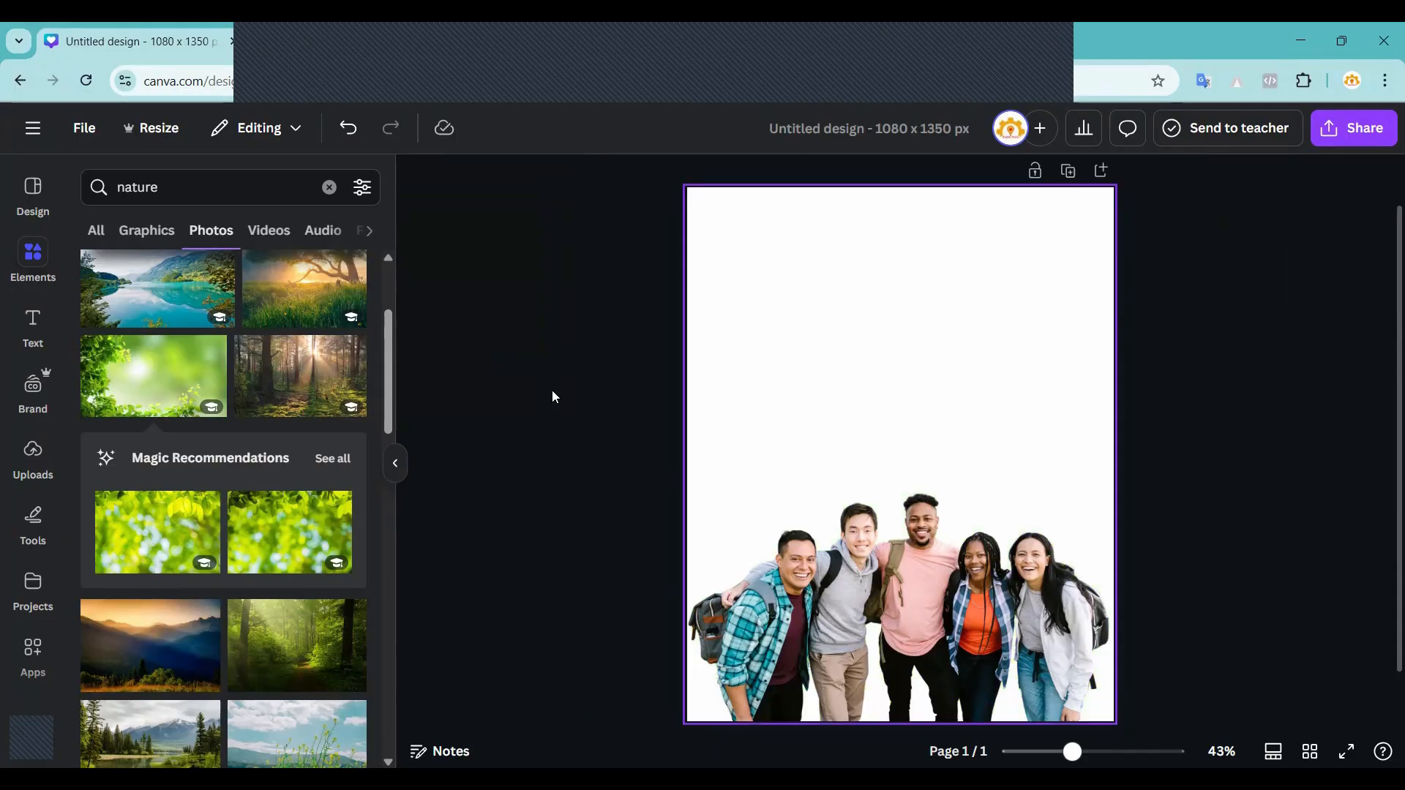
Rerun the nature search and browse its photos for a picture to place behind the group cut-out.
left_click(163, 191)
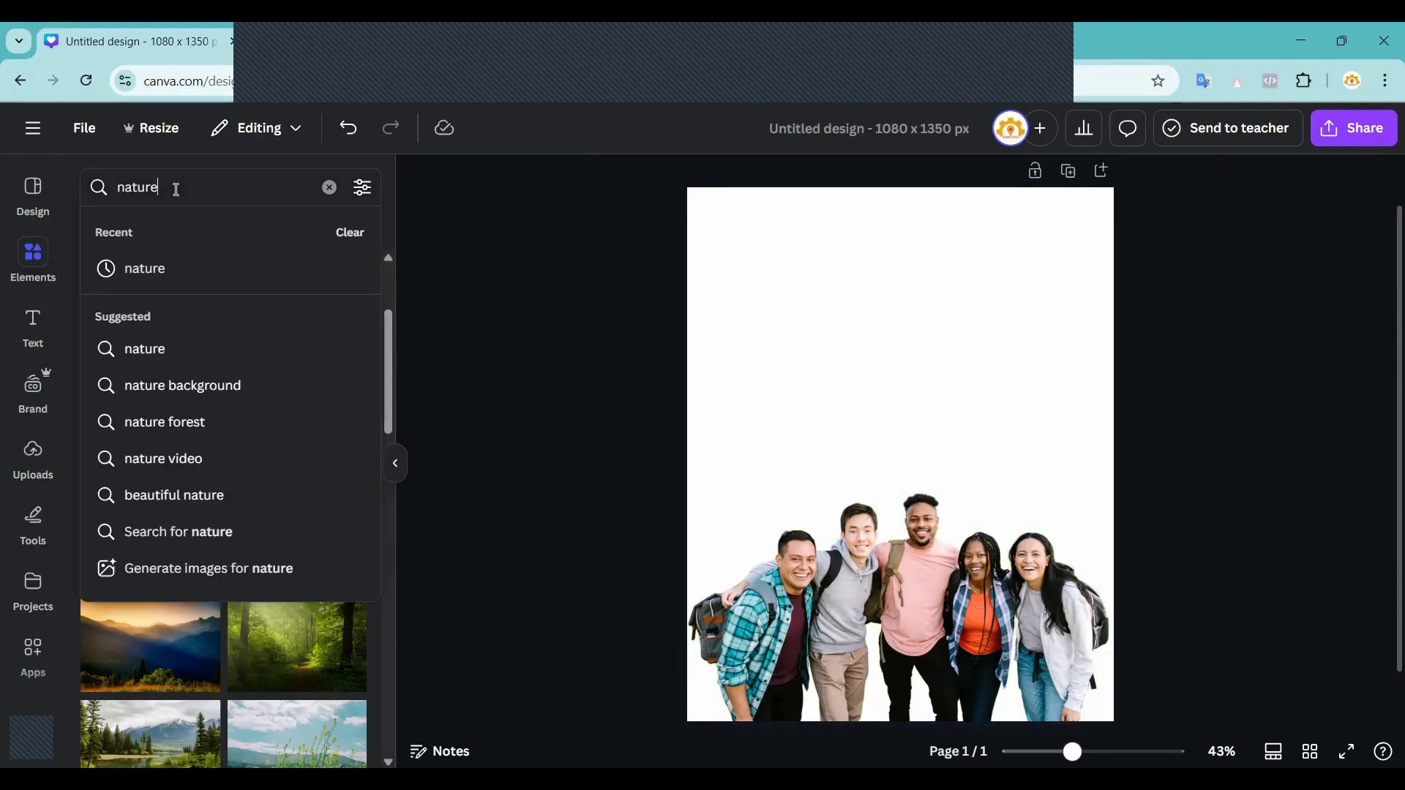
left_click(131, 267)
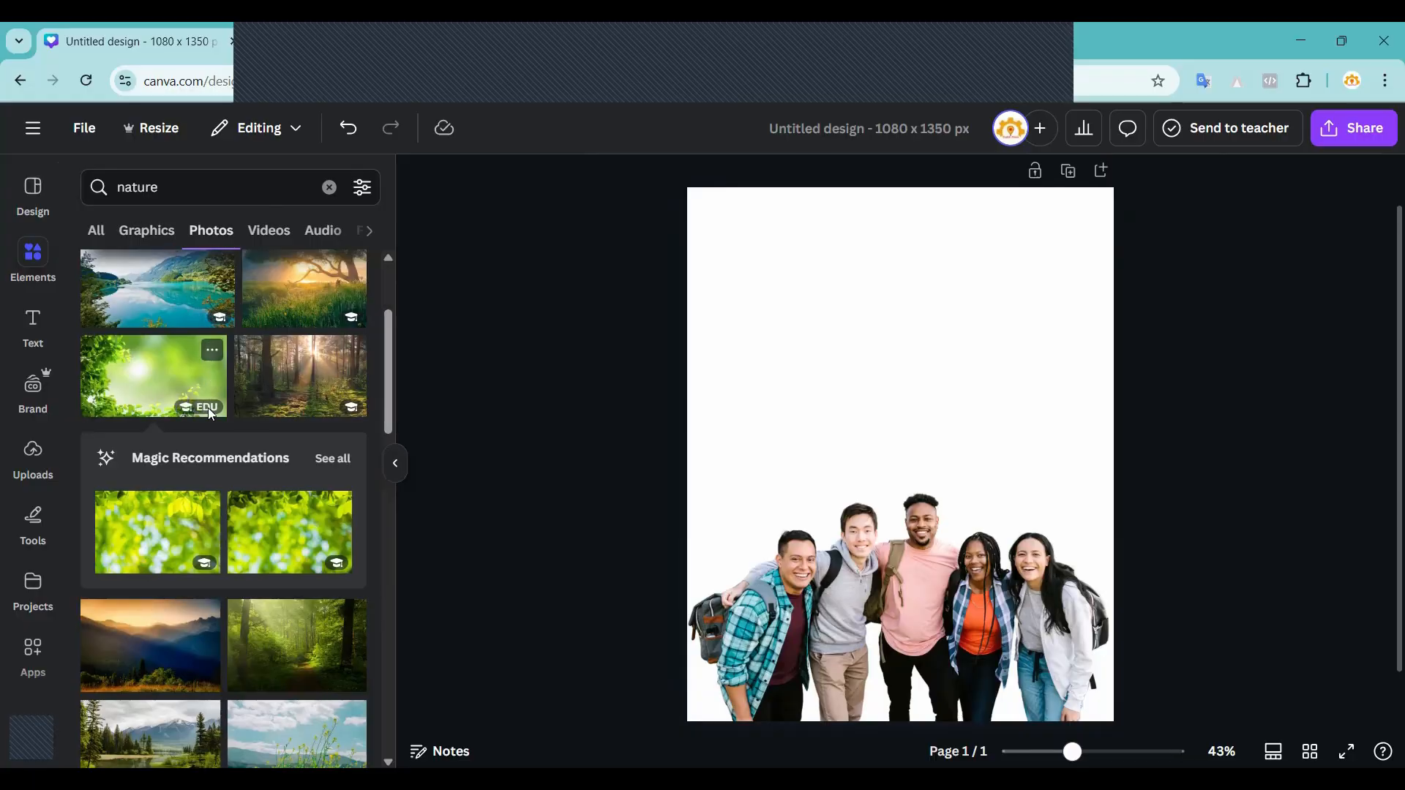
scroll(198, 461, "down", 3)
scroll(198, 463, "down", 10)
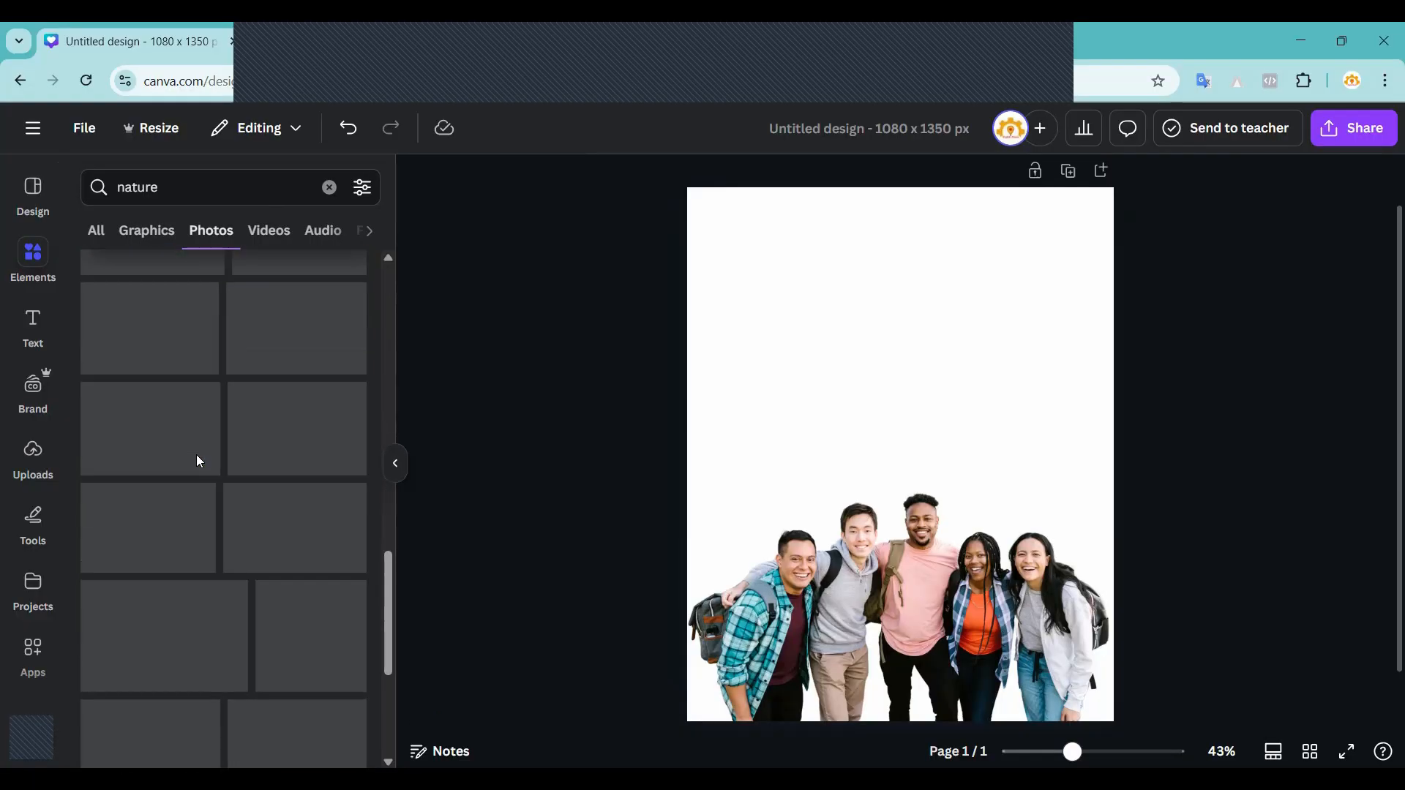
scroll(197, 461, "down", 6)
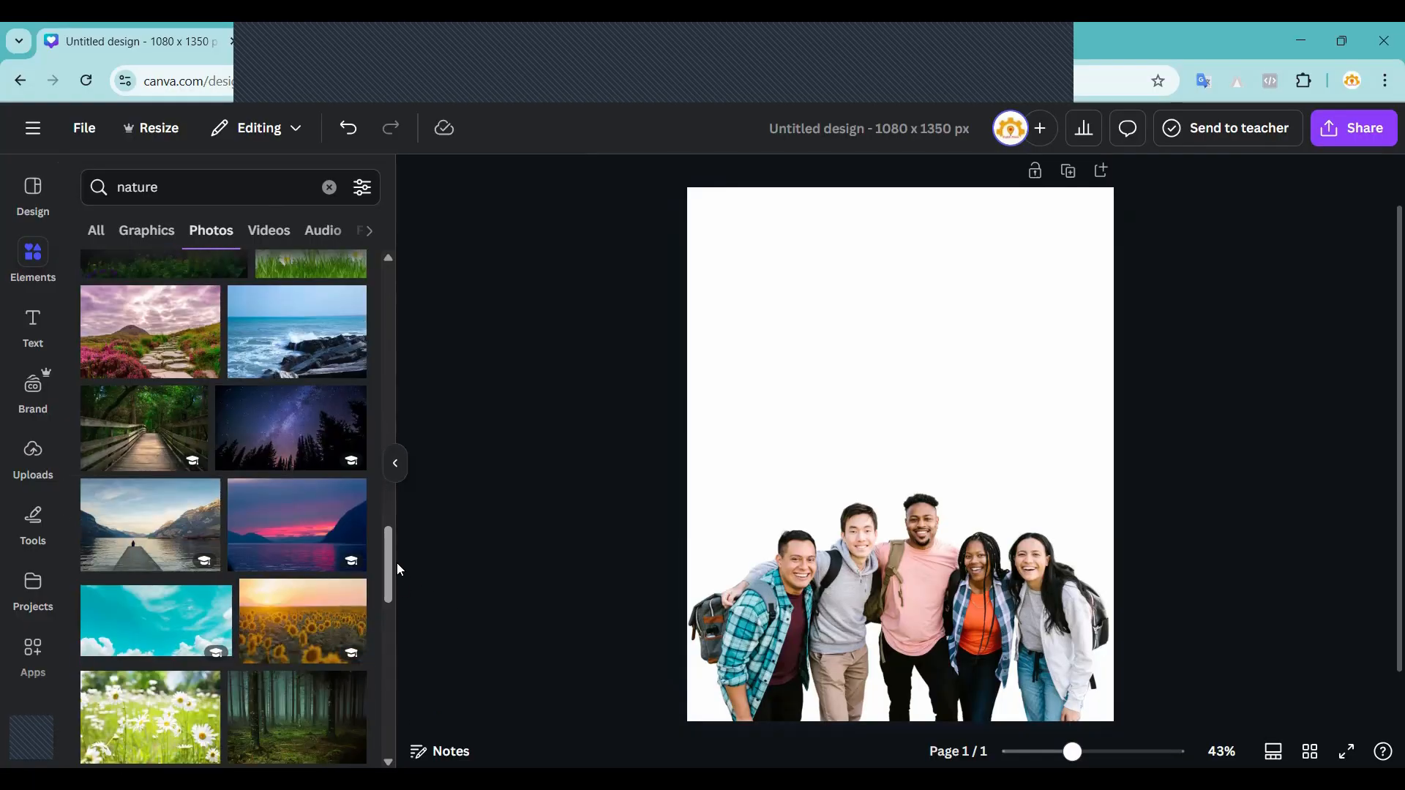
Search the photo library for "nature background".
left_click(199, 184)
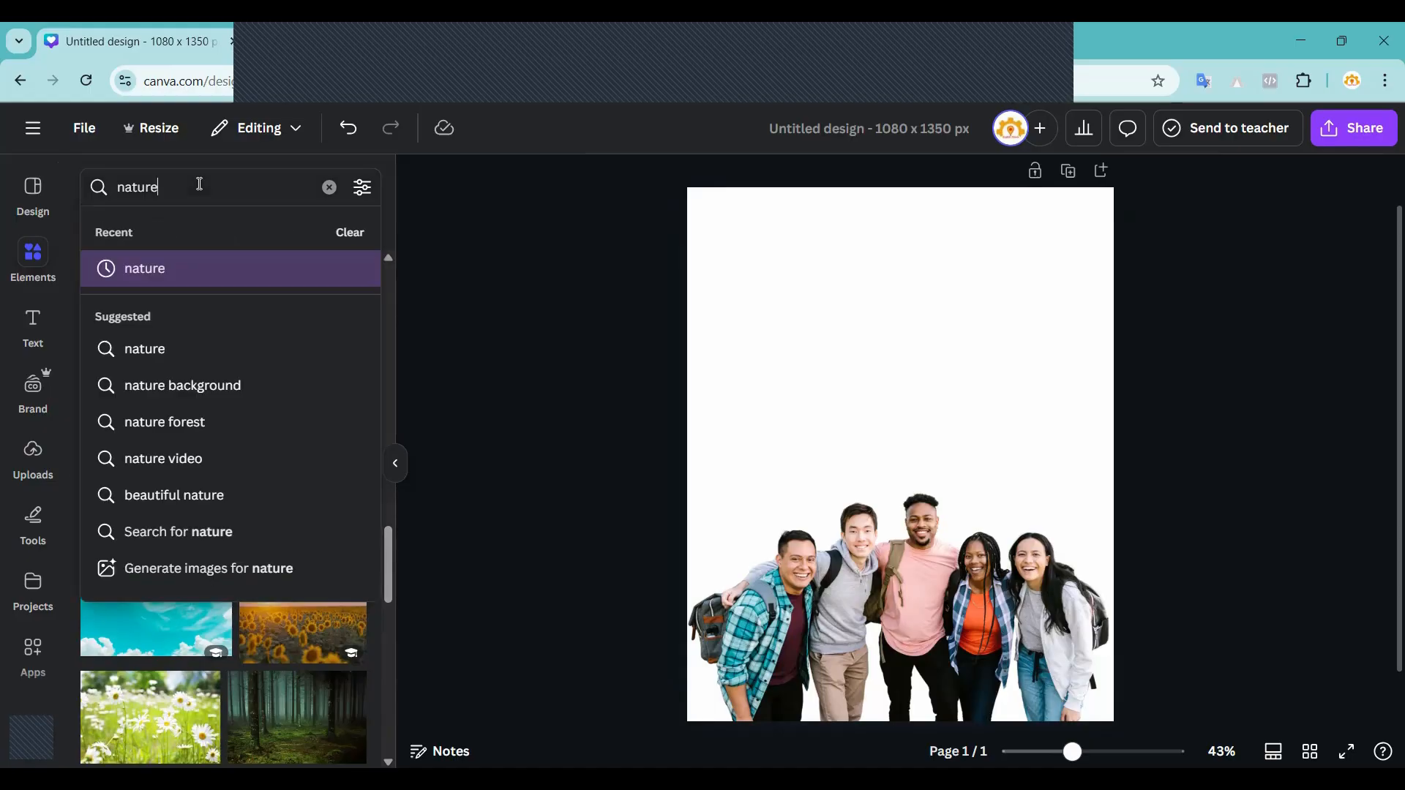
type("po")
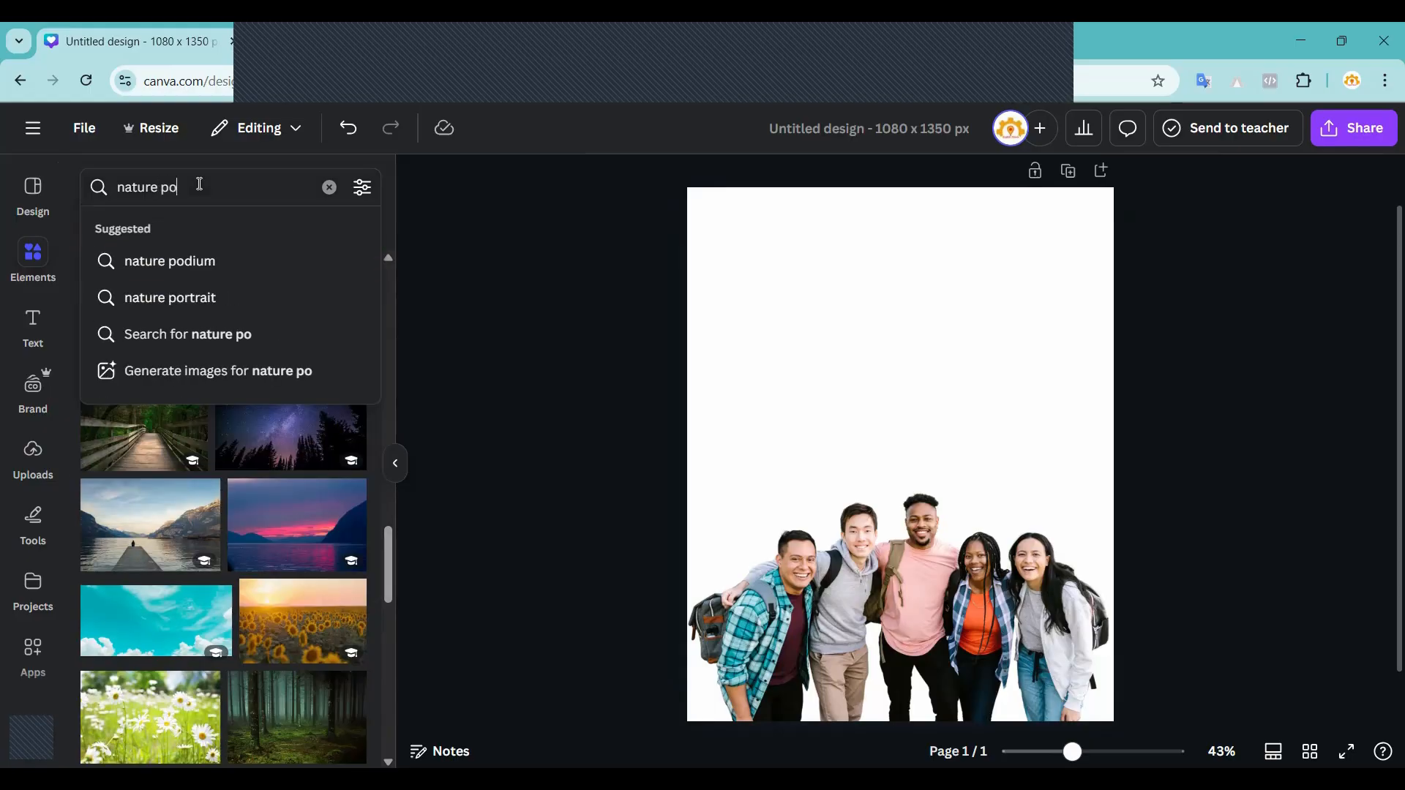
type("rt")
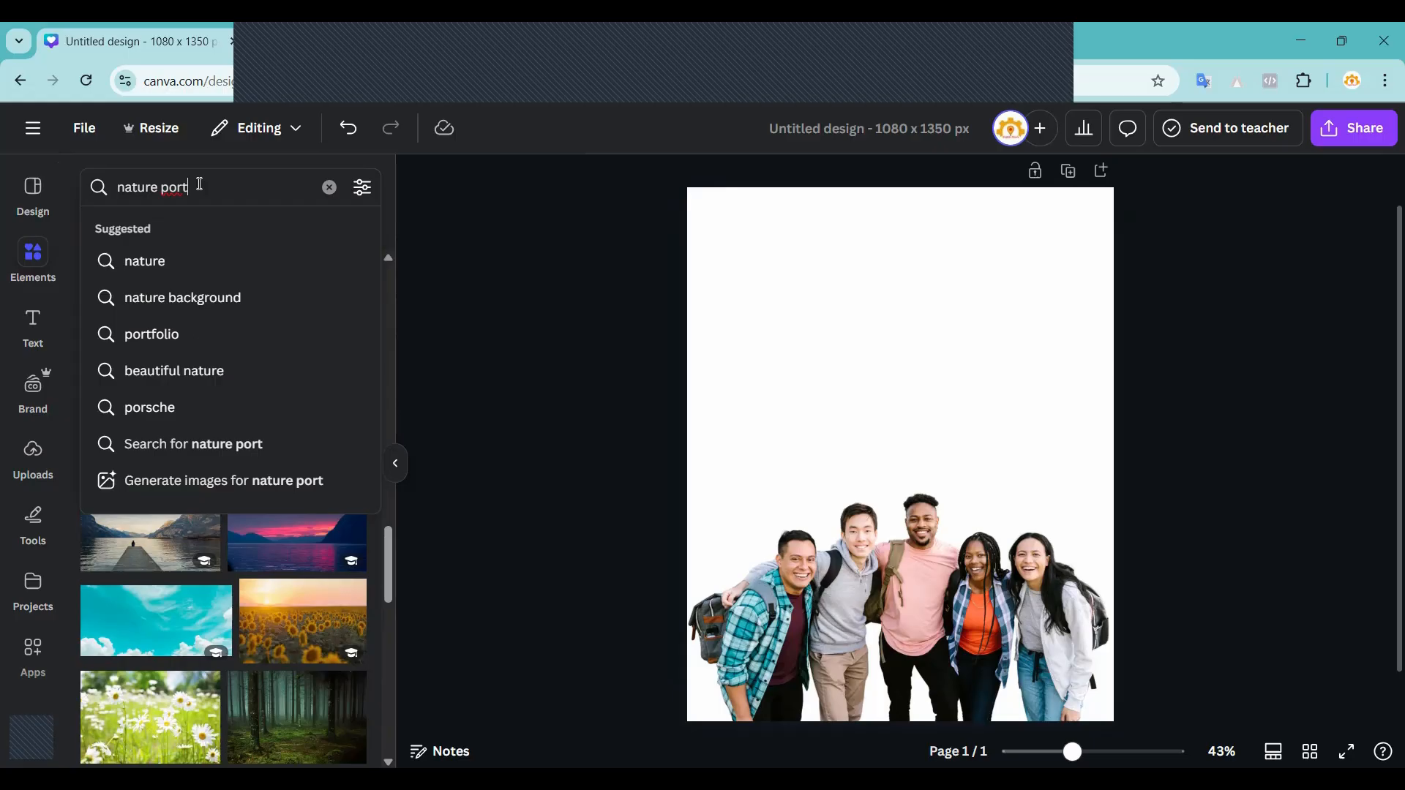
type("rat")
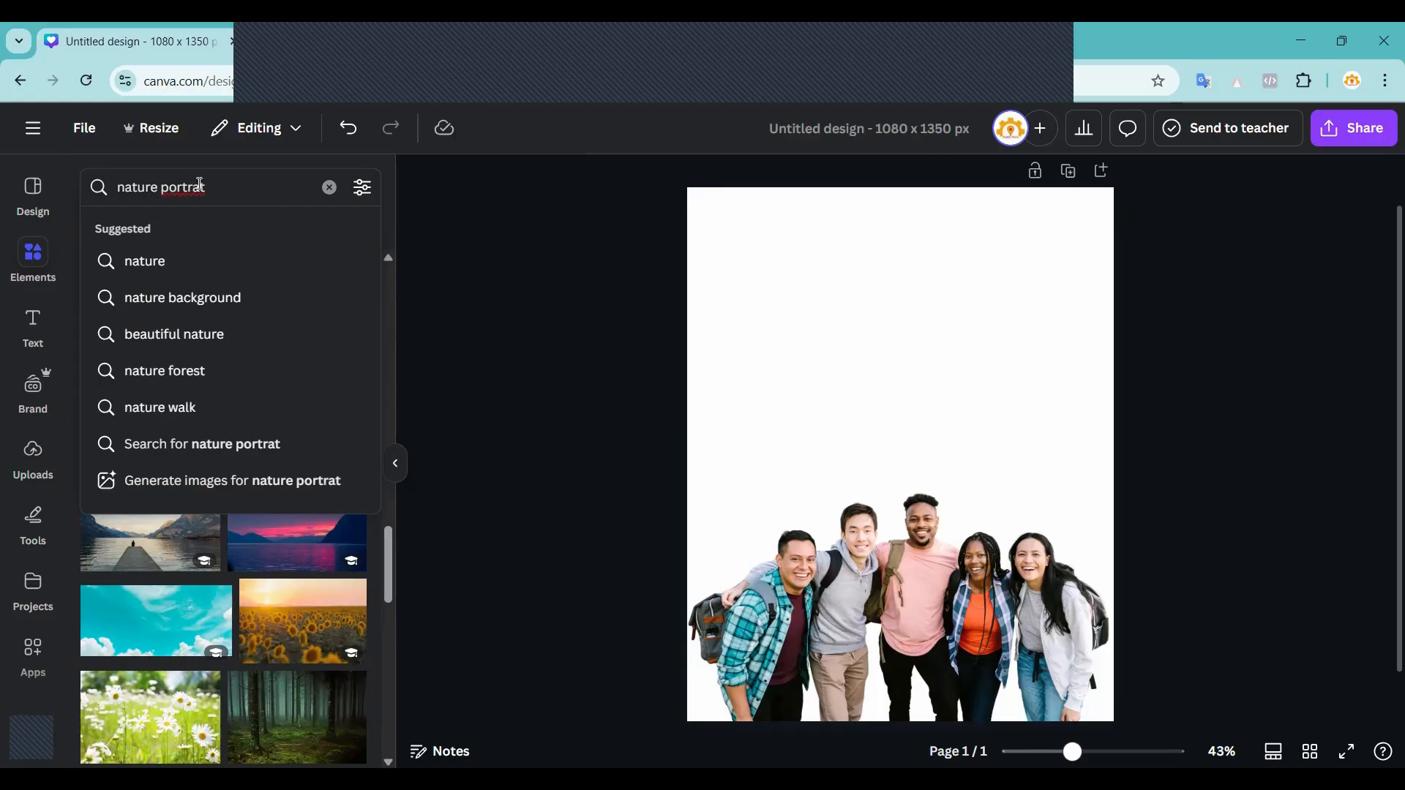
key("Down")
key("Down")
key("Down")
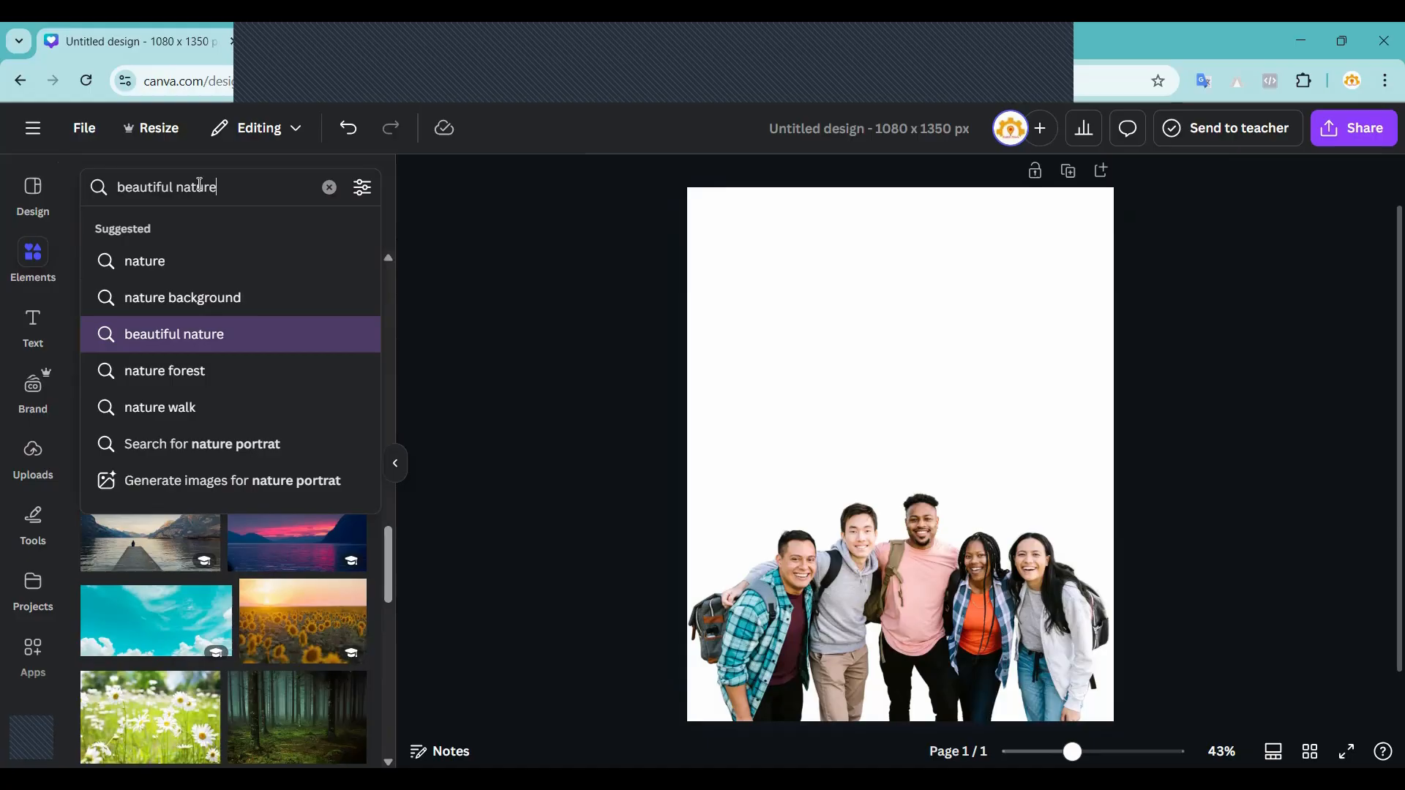
key("Up")
key("Return")
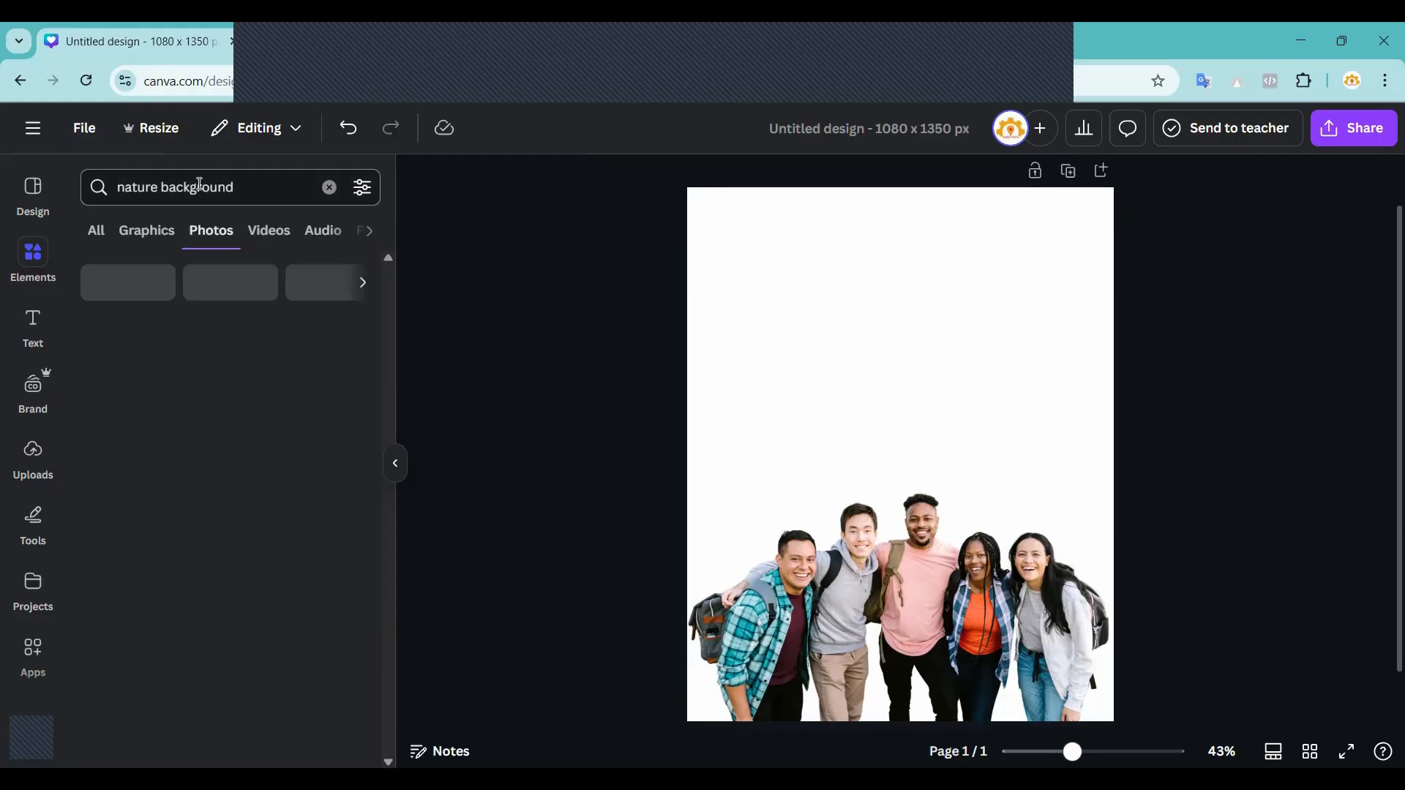
Try the photo of a seedling in soil on the page and remove it.
scroll(183, 535, "down", 4)
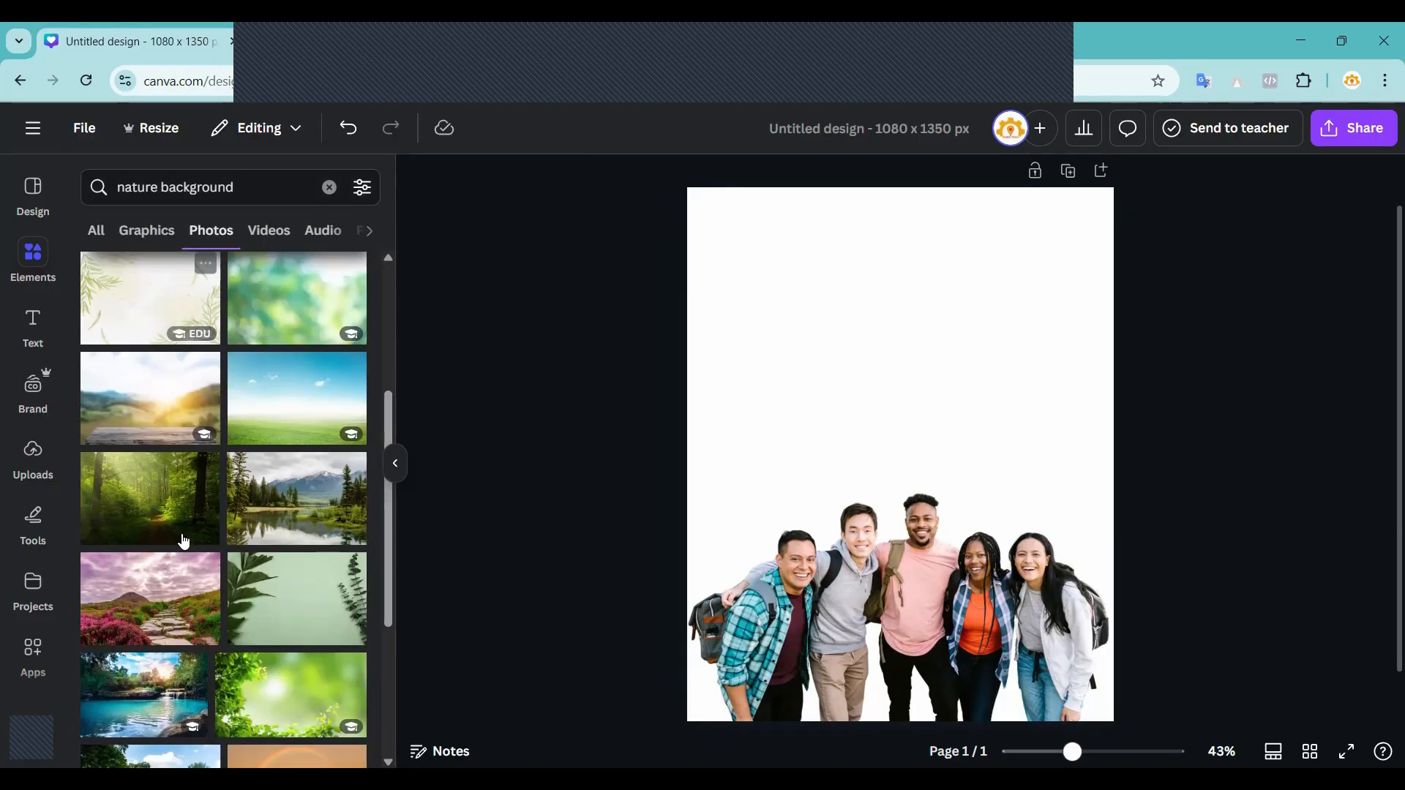
scroll(182, 534, "down", 3)
scroll(181, 534, "down", 2)
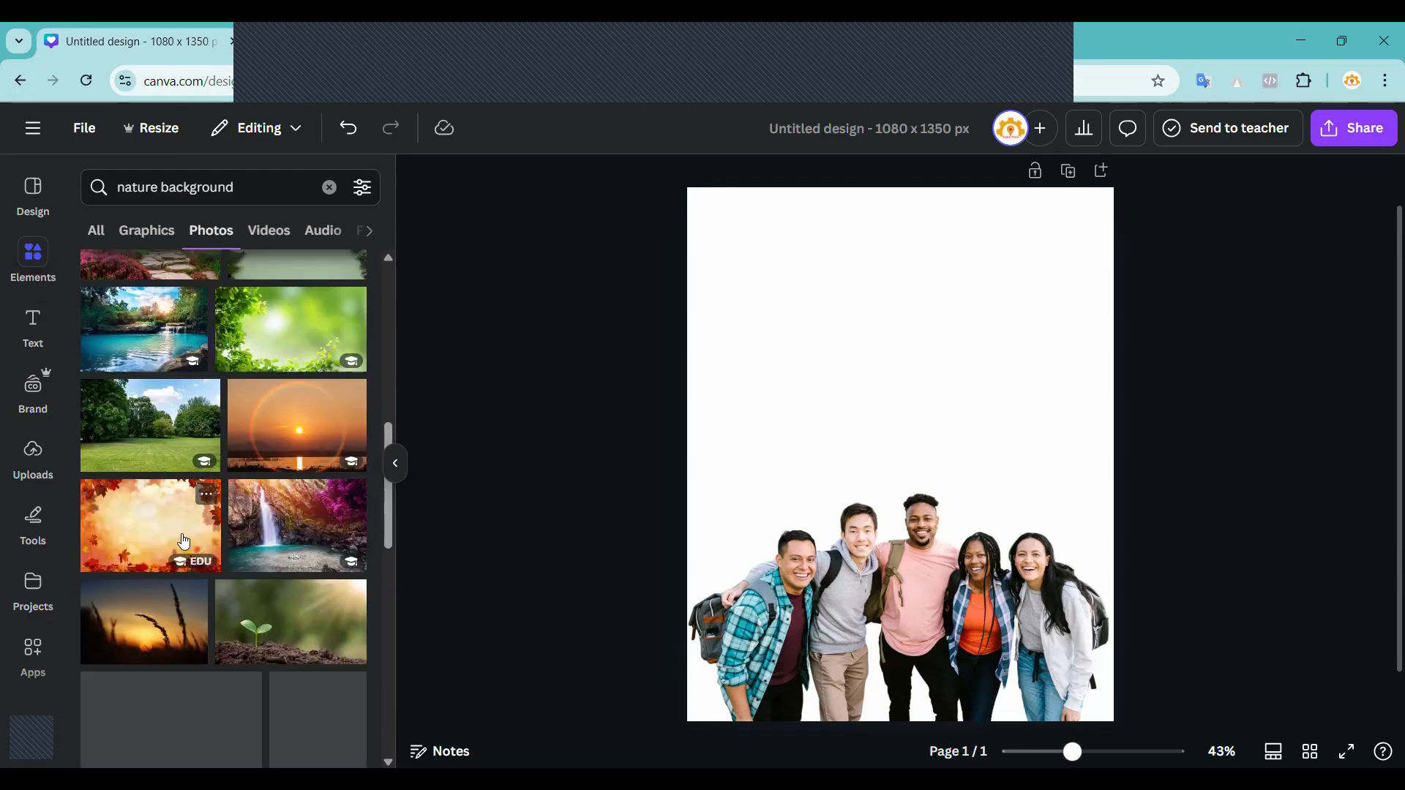
scroll(293, 524, "down", 1)
left_click(293, 524)
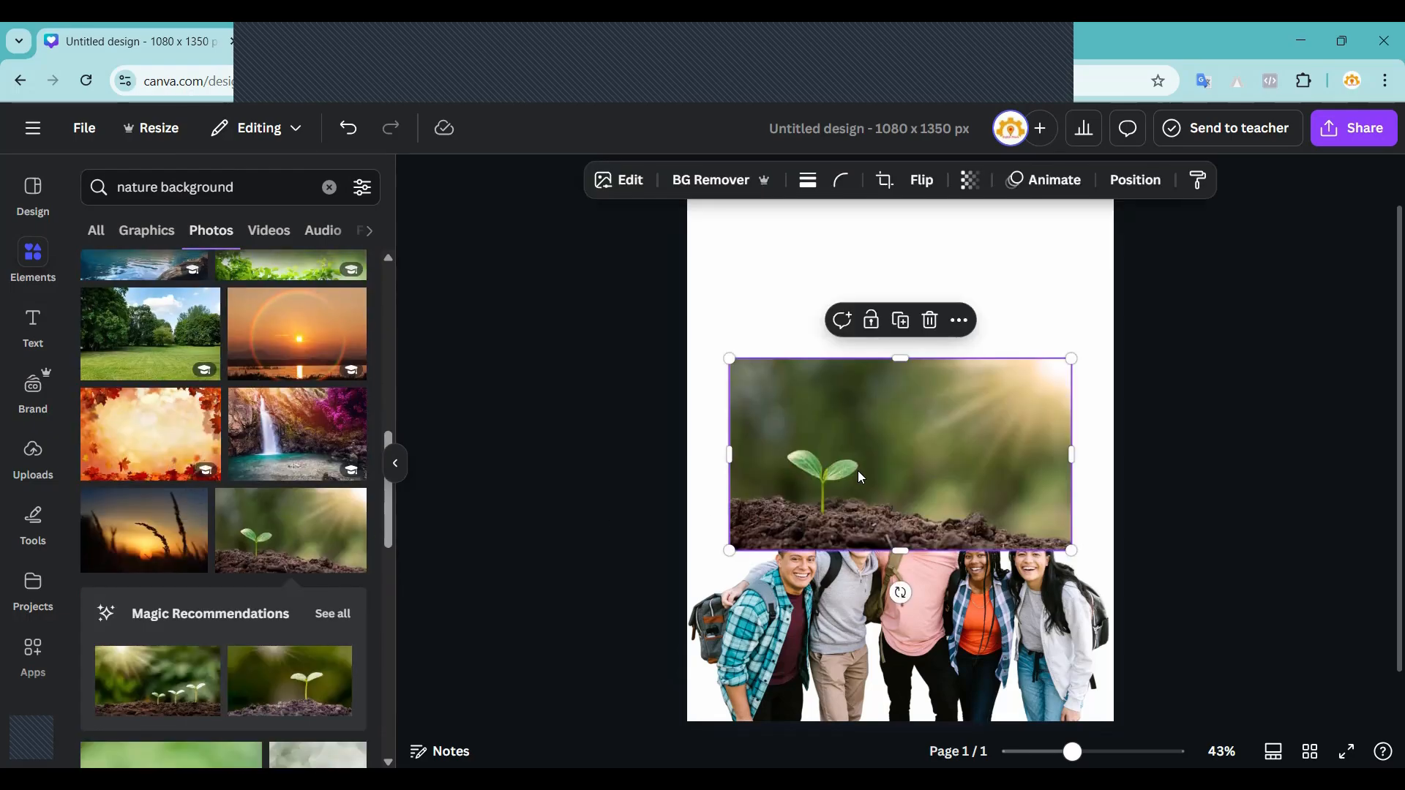
left_click_drag(677, 432, 373, 424)
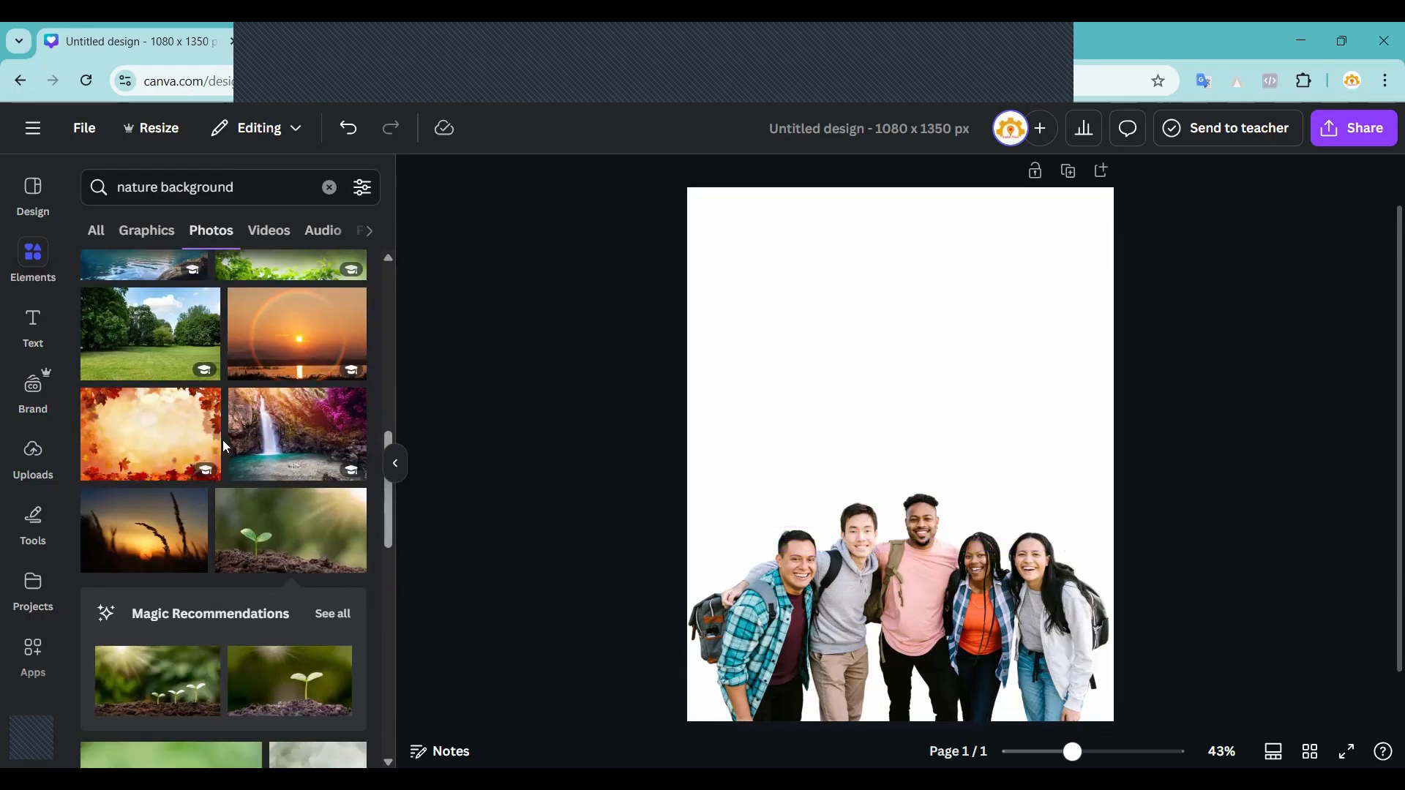
Add the park photo with the green lawn and trees and make it fill the whole page.
left_click(155, 333)
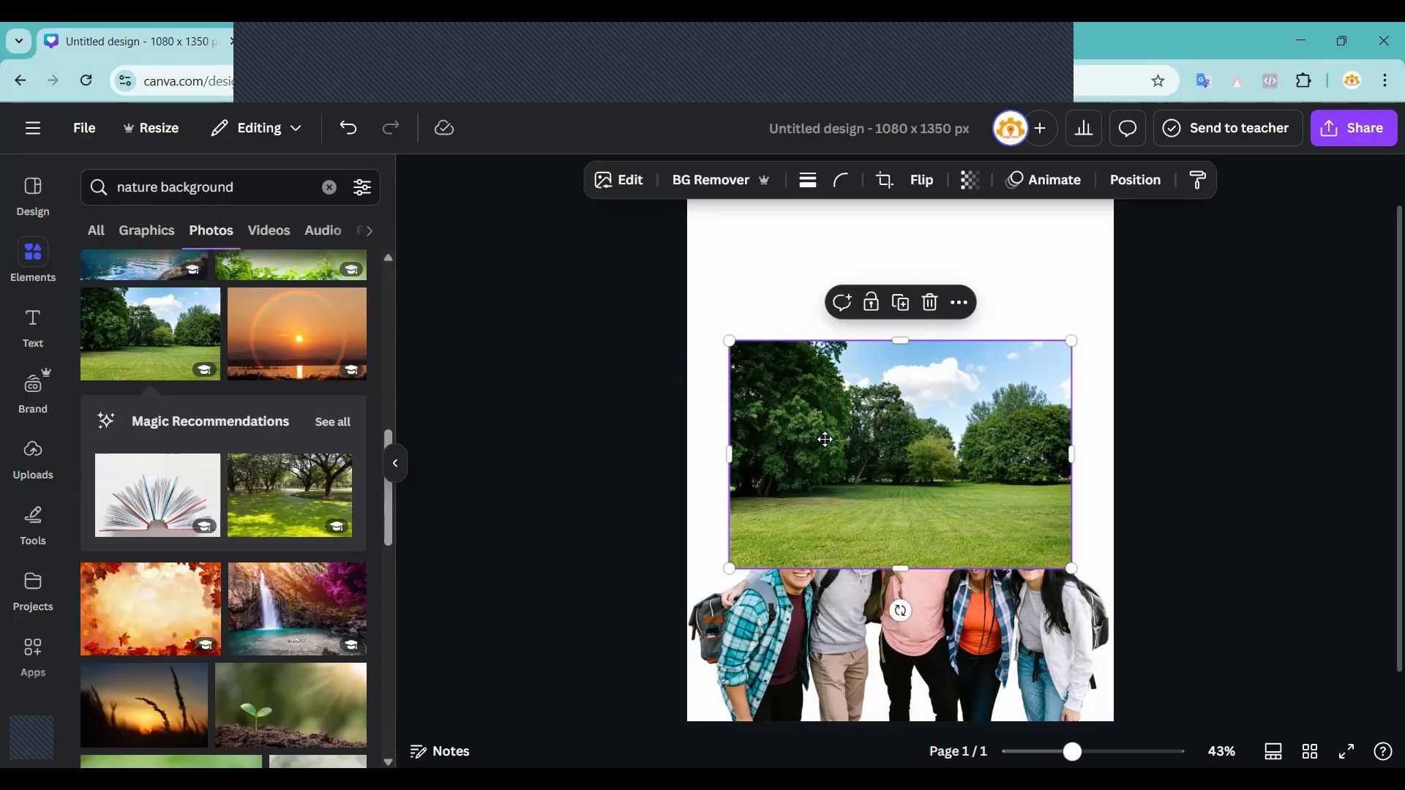
left_click_drag(827, 441, 363, 402)
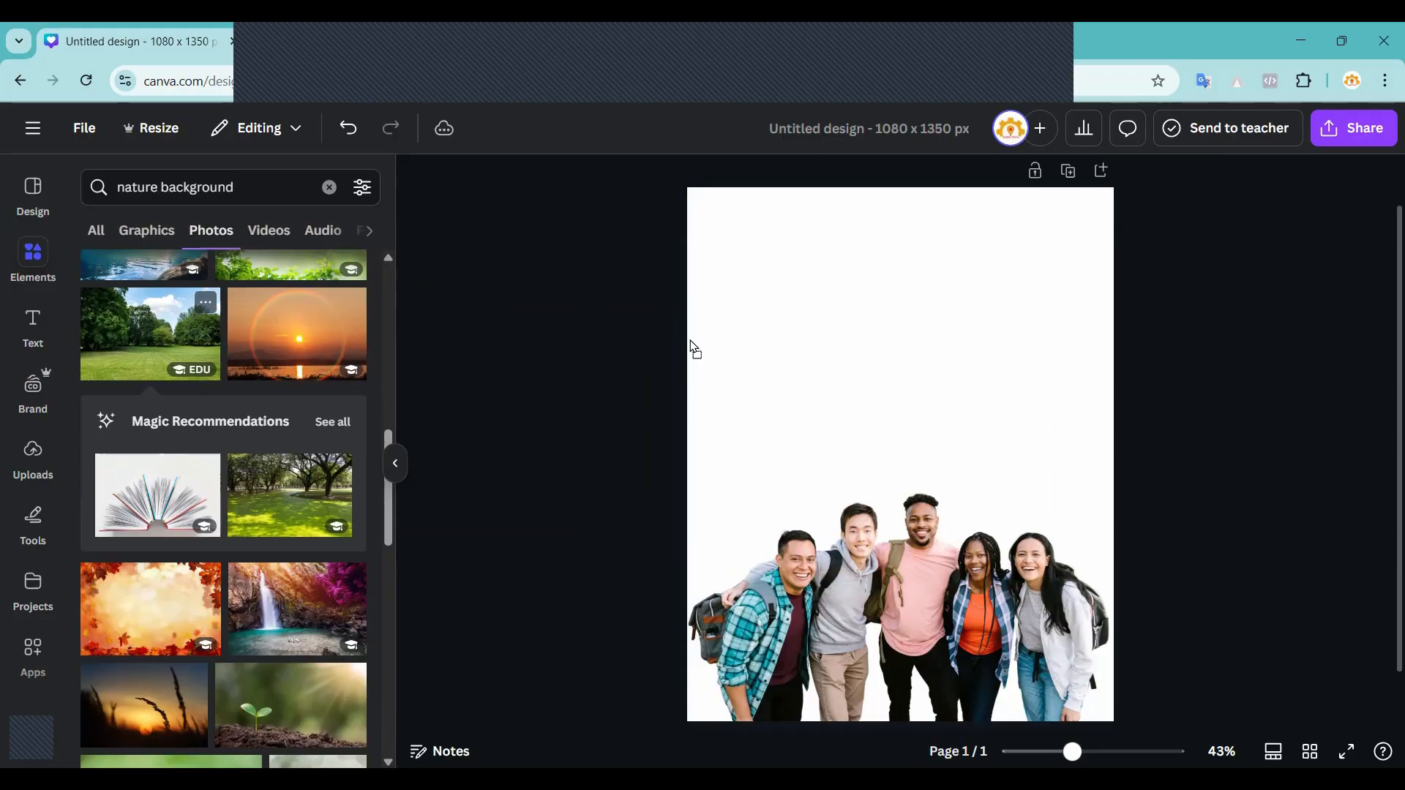
left_click_drag(1256, 489, 1133, 472)
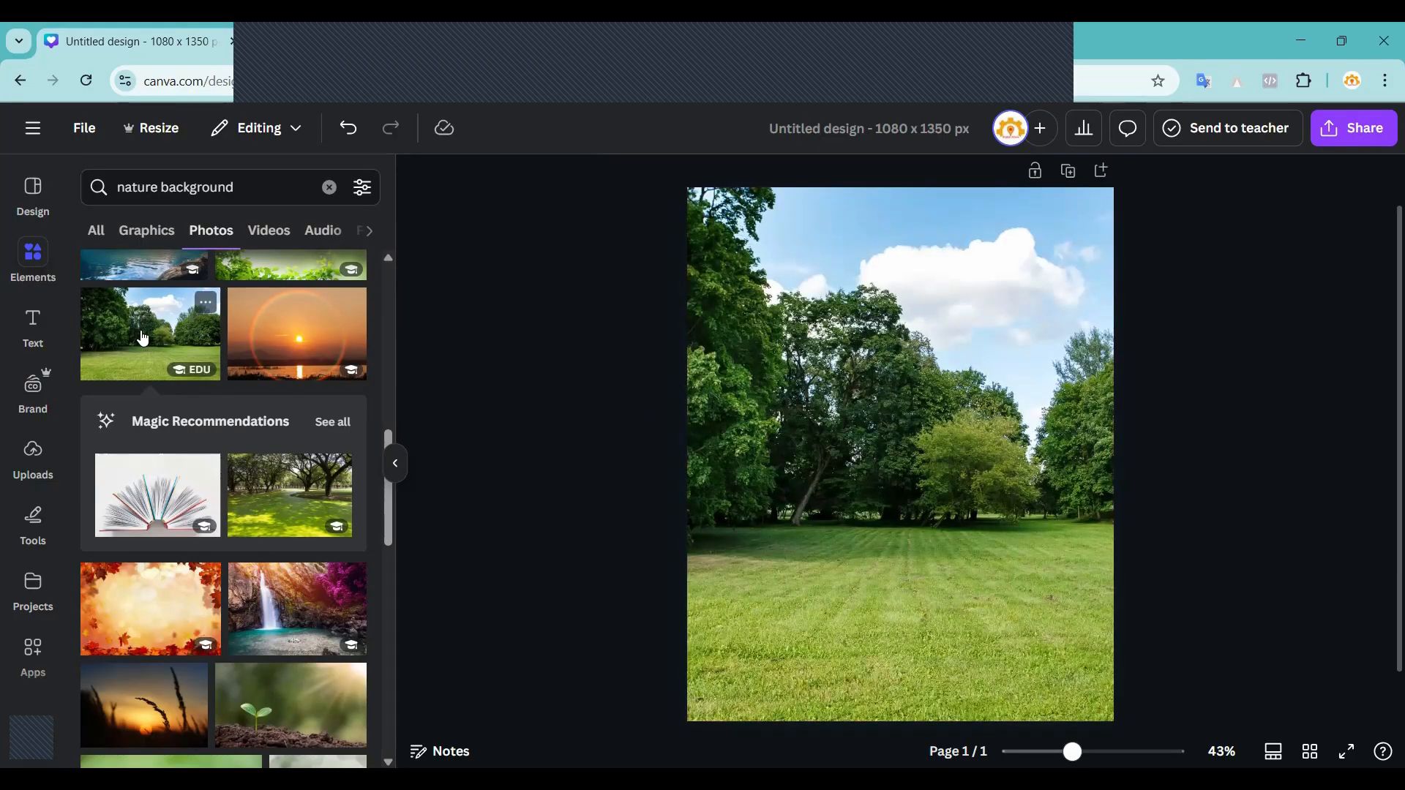
Send the park photo backward so that it sits behind the group cut-out.
left_click(876, 418)
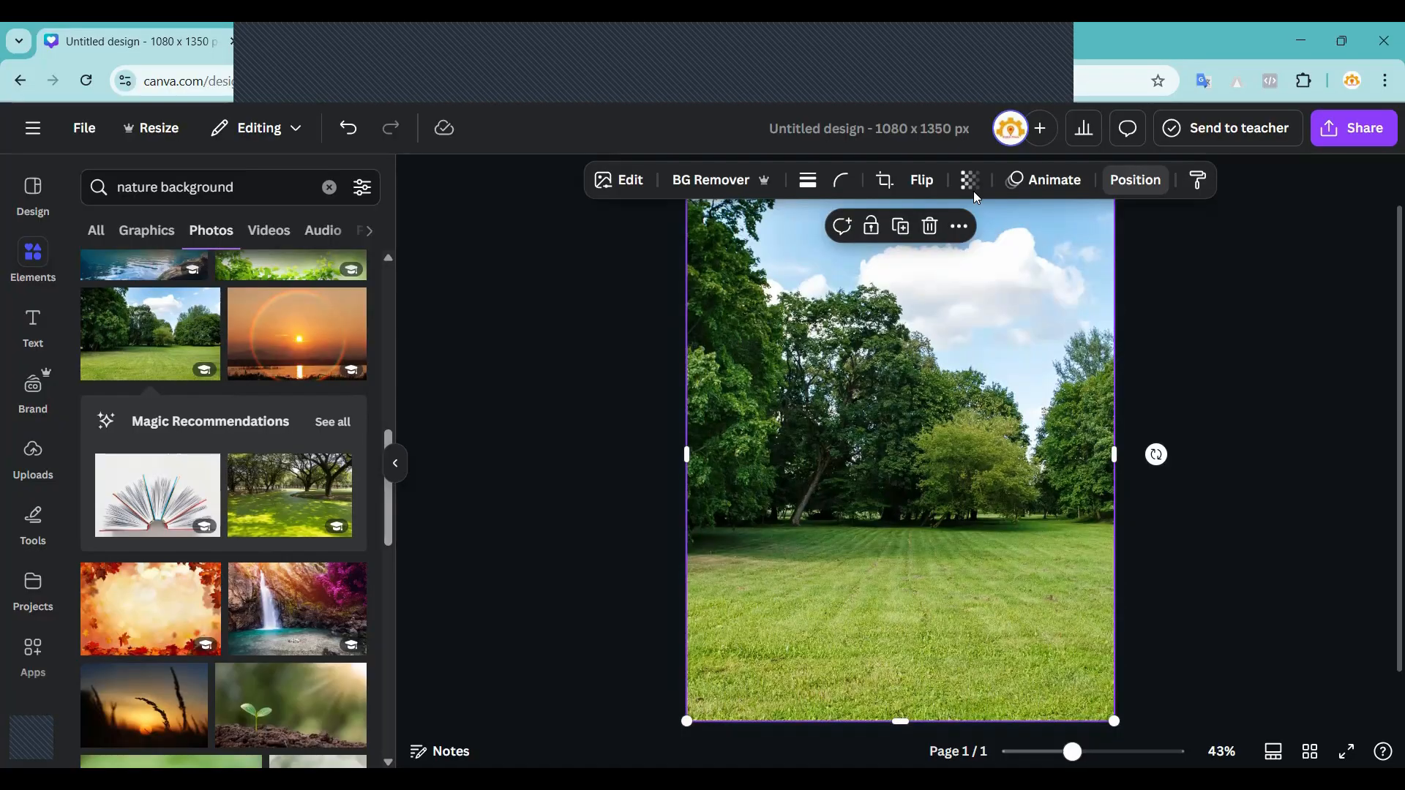
left_click(1136, 179)
left_click(278, 275)
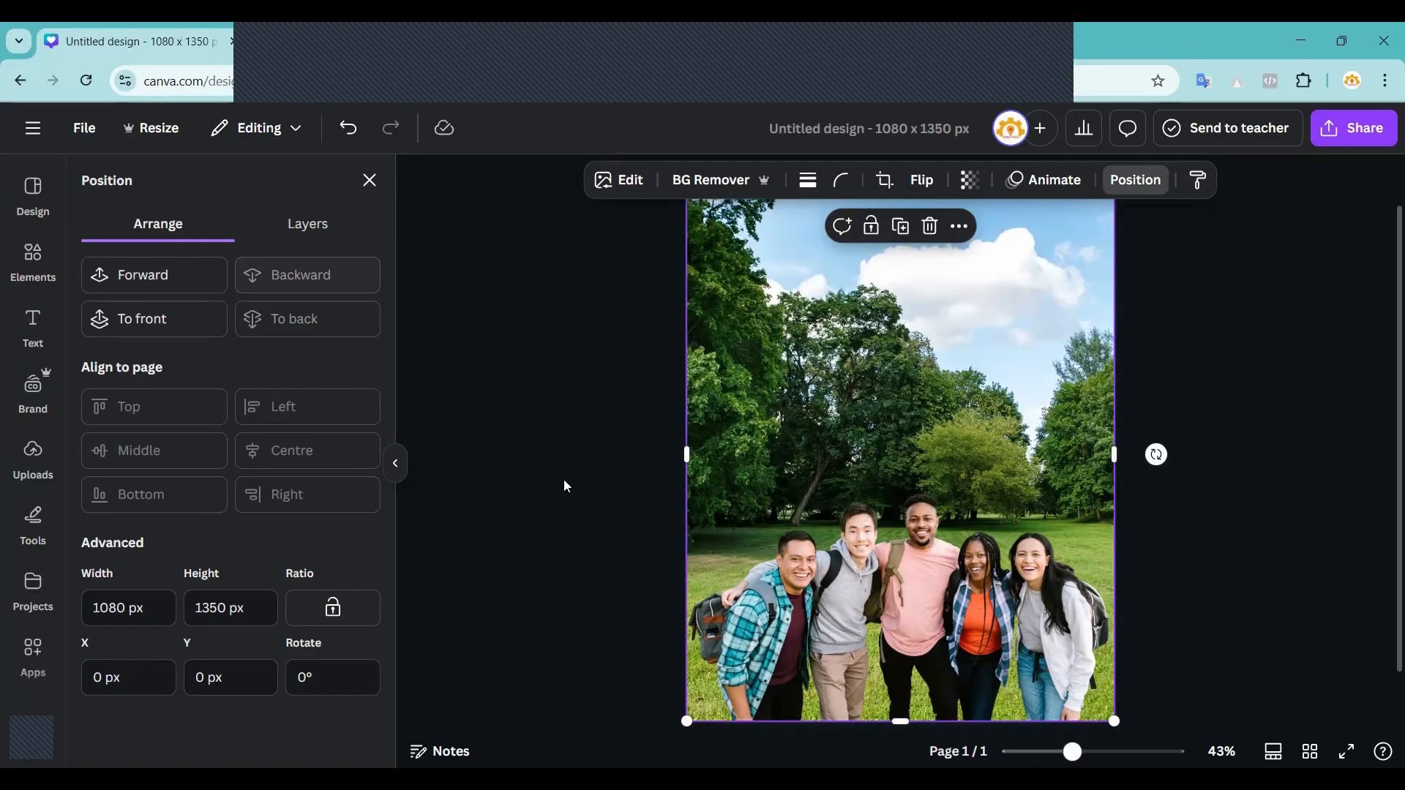
key("Escape")
left_click(1308, 583)
Enlarge and reposition the group cut-out beyond the page edges, and delete it from the design.
left_click(940, 591)
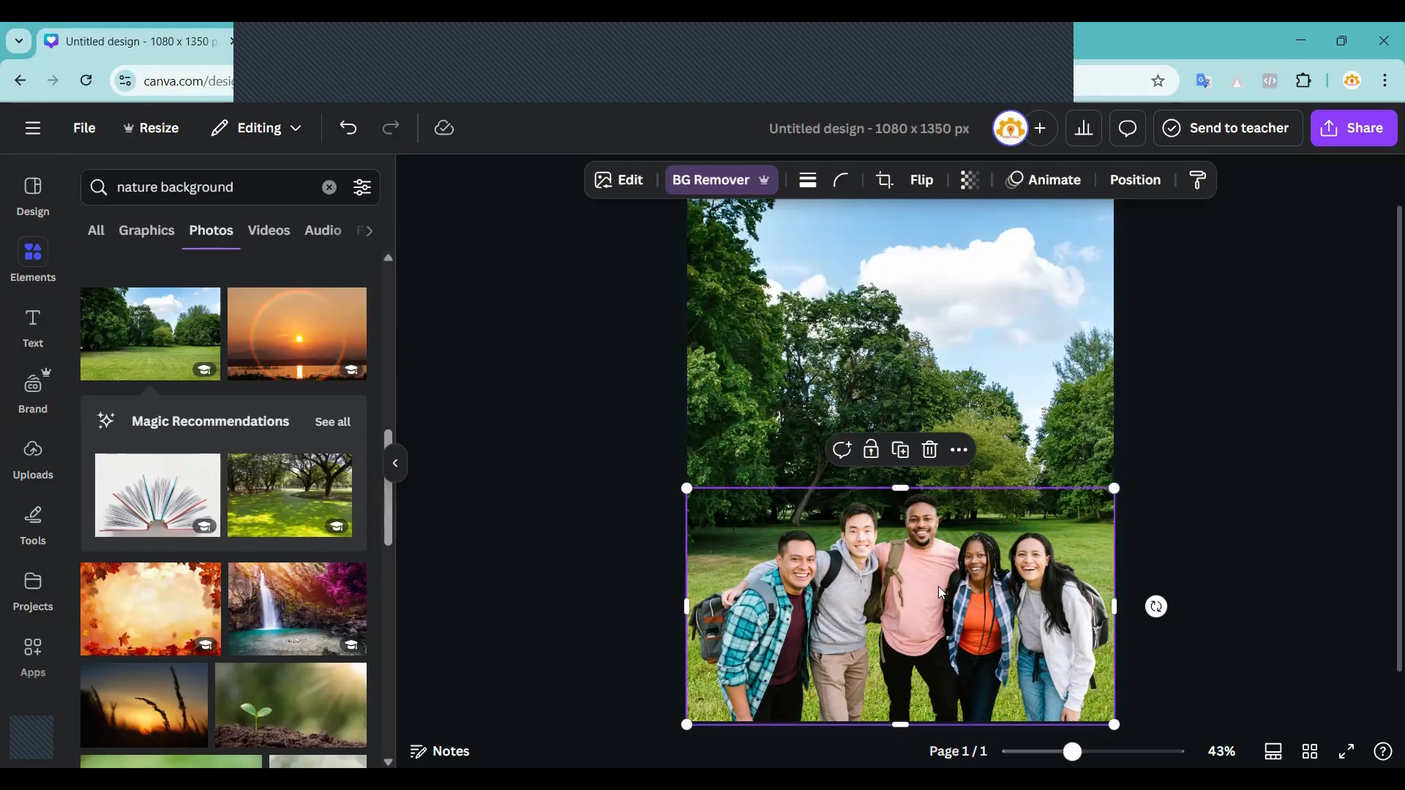
left_click_drag(687, 489, 504, 152)
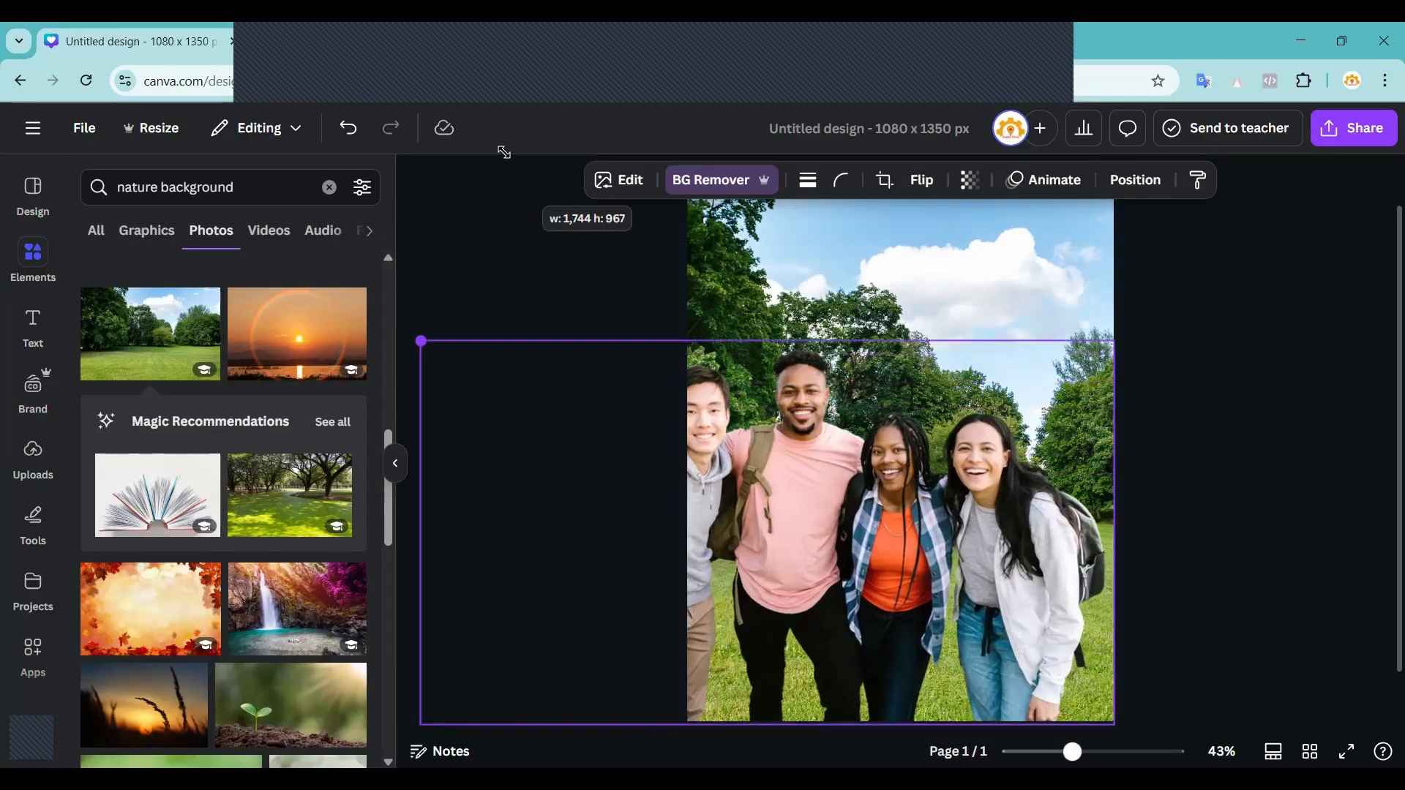
left_click_drag(917, 485, 1046, 485)
left_click_drag(532, 322, 443, 243)
left_click_drag(923, 485, 916, 499)
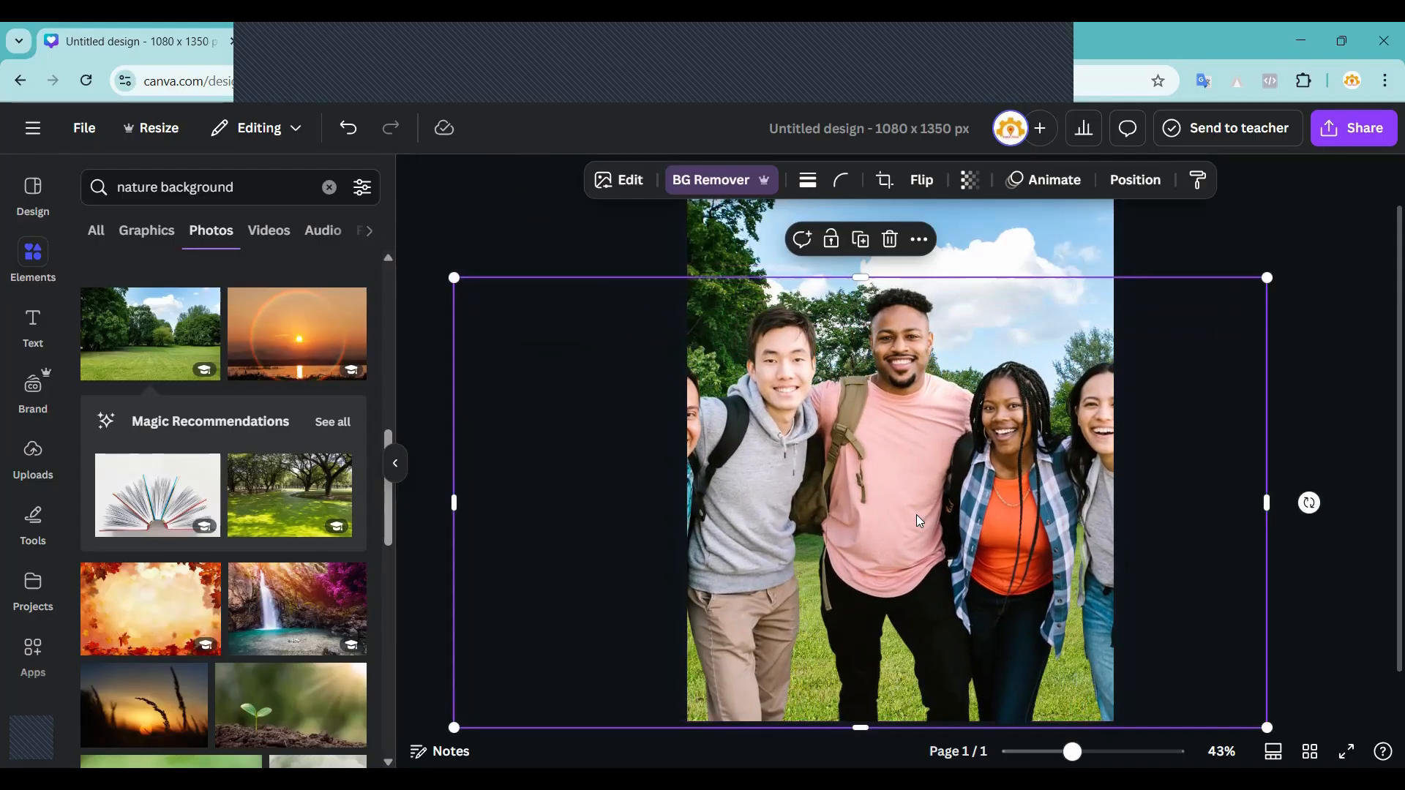
key("Delete")
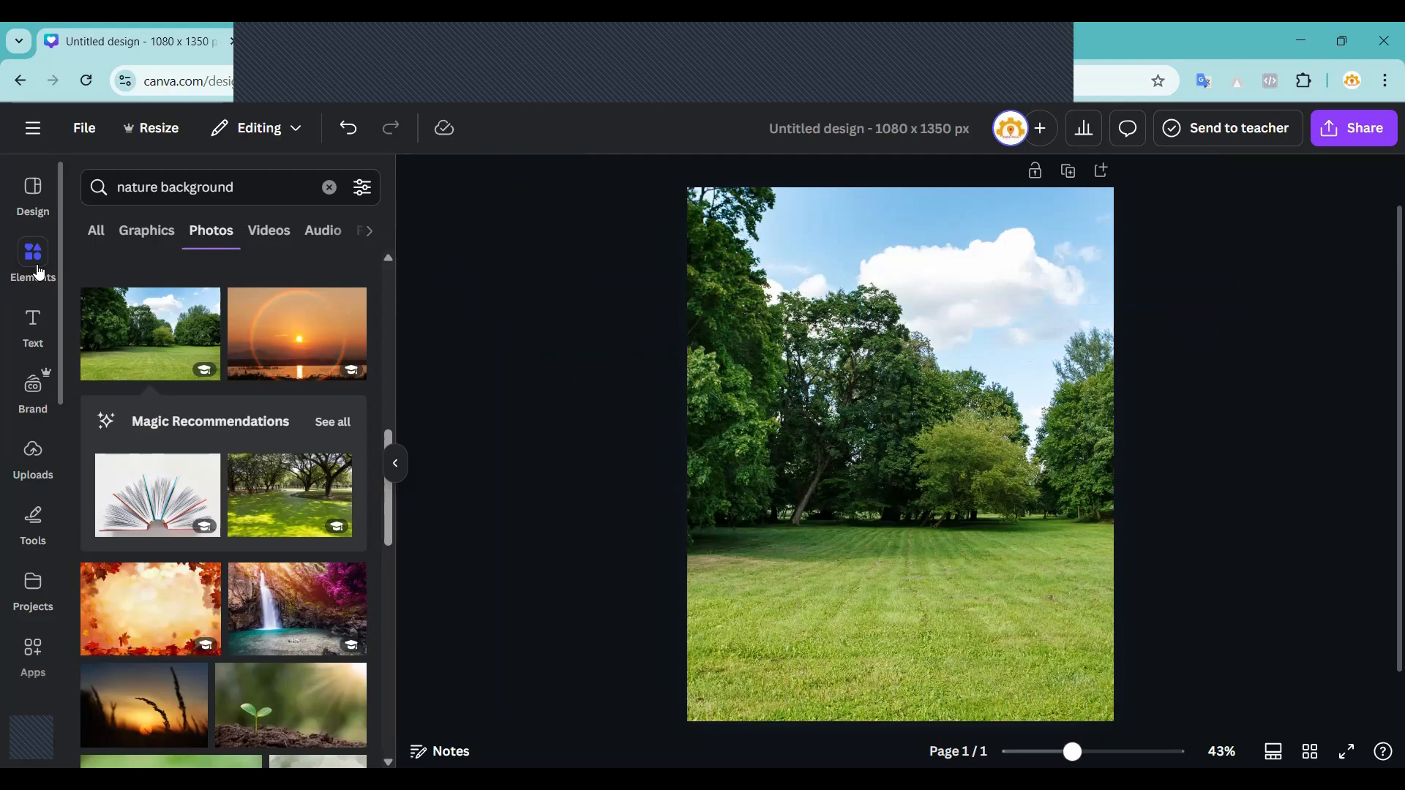
Replace the element search with "student" and limit the results to photos.
left_click(329, 187)
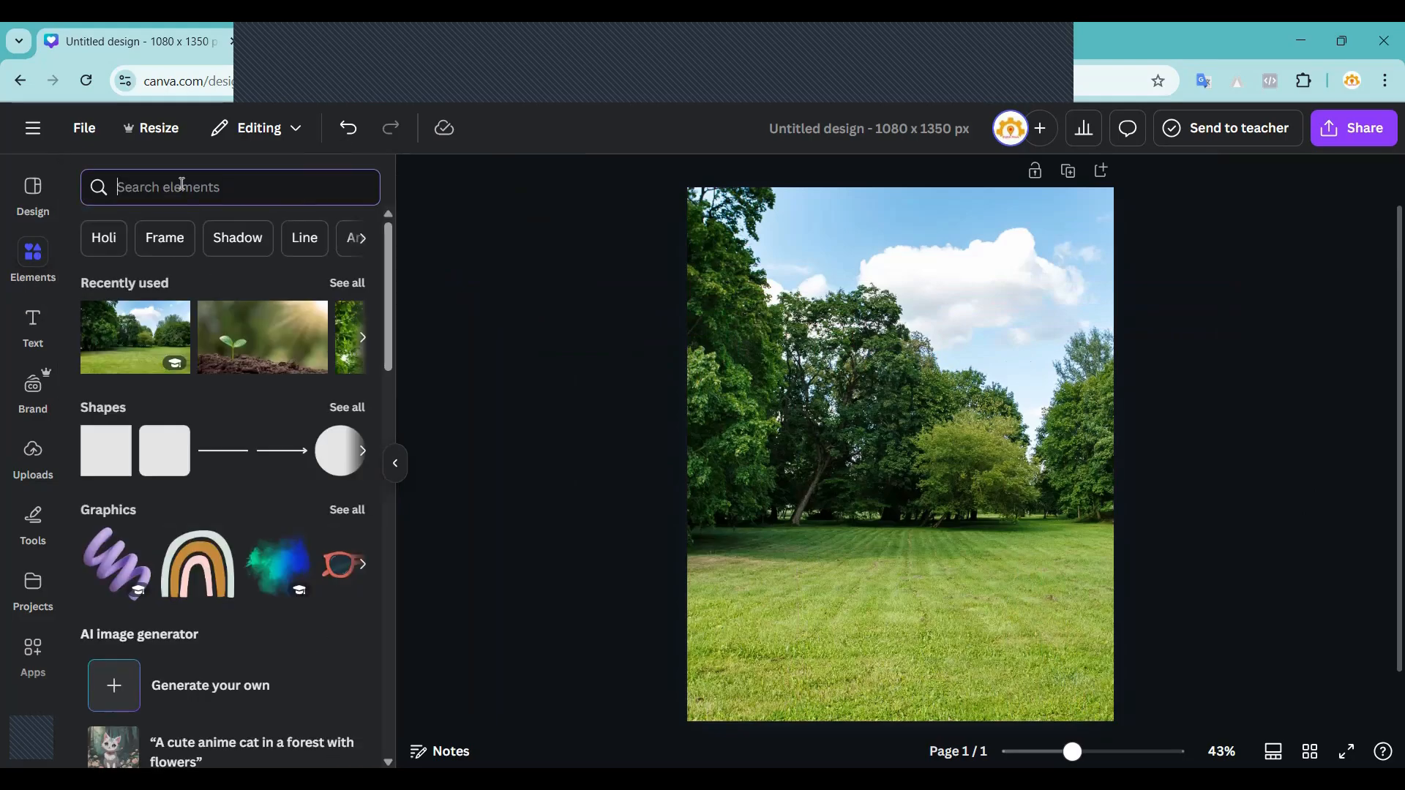
type("su")
key("BackSpace")
key("BackSpace")
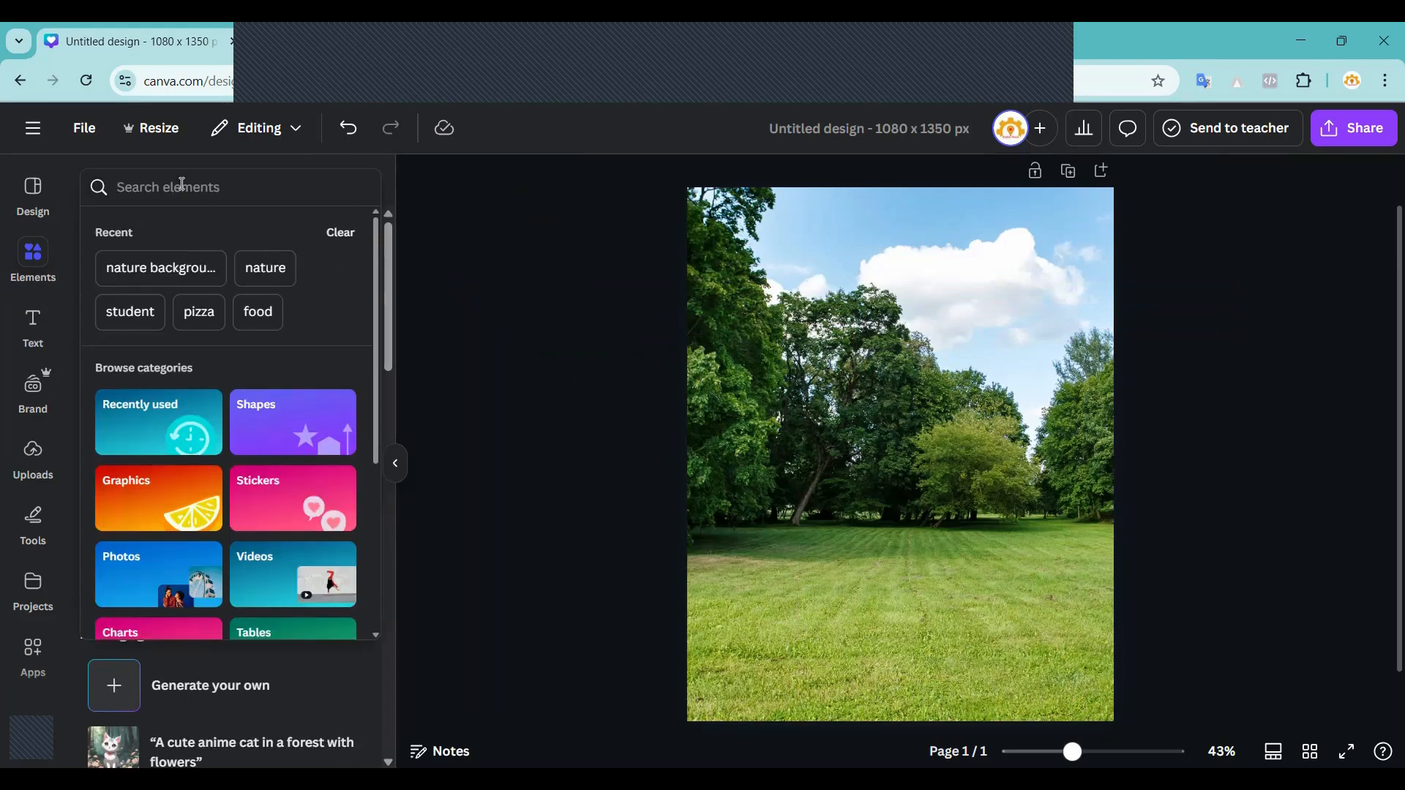
type("stud")
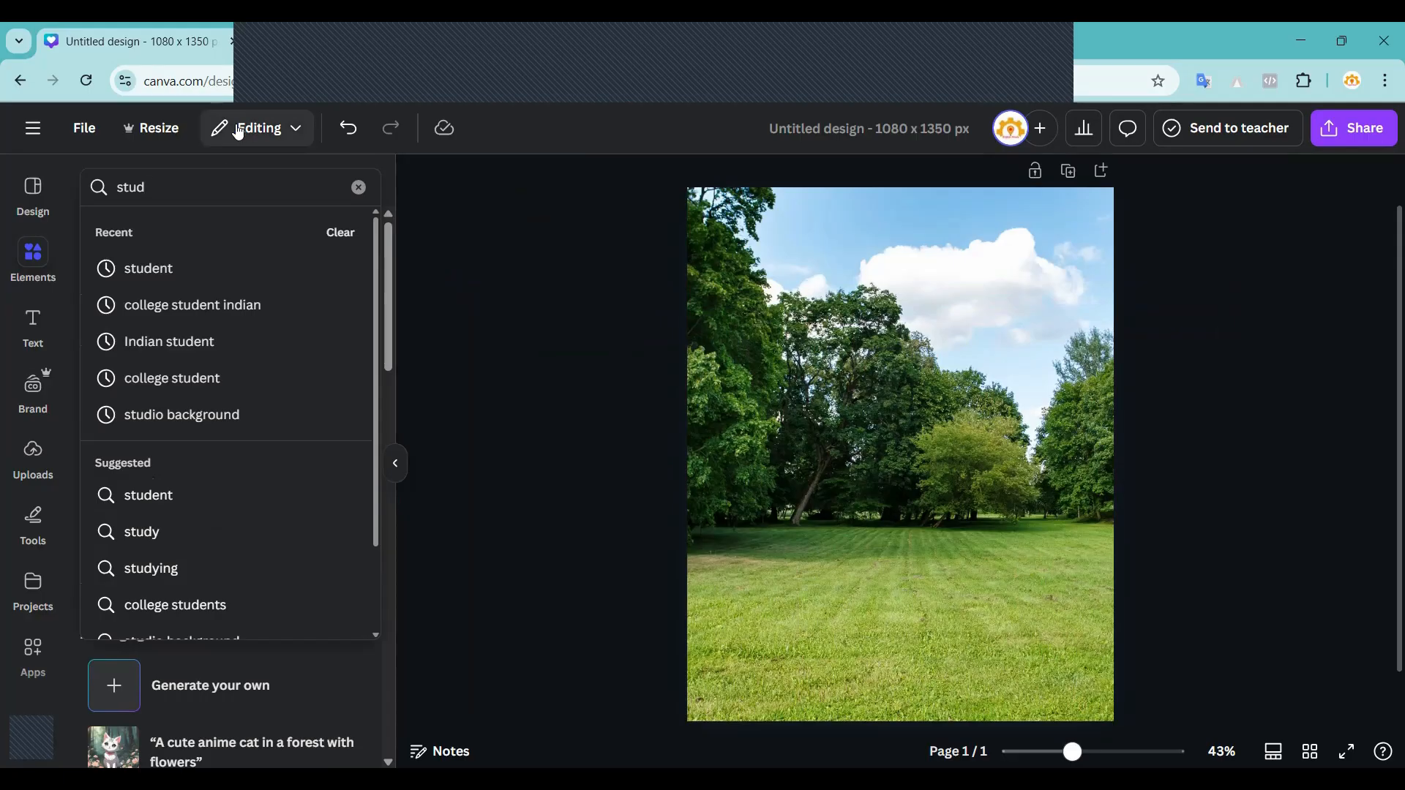
left_click(164, 269)
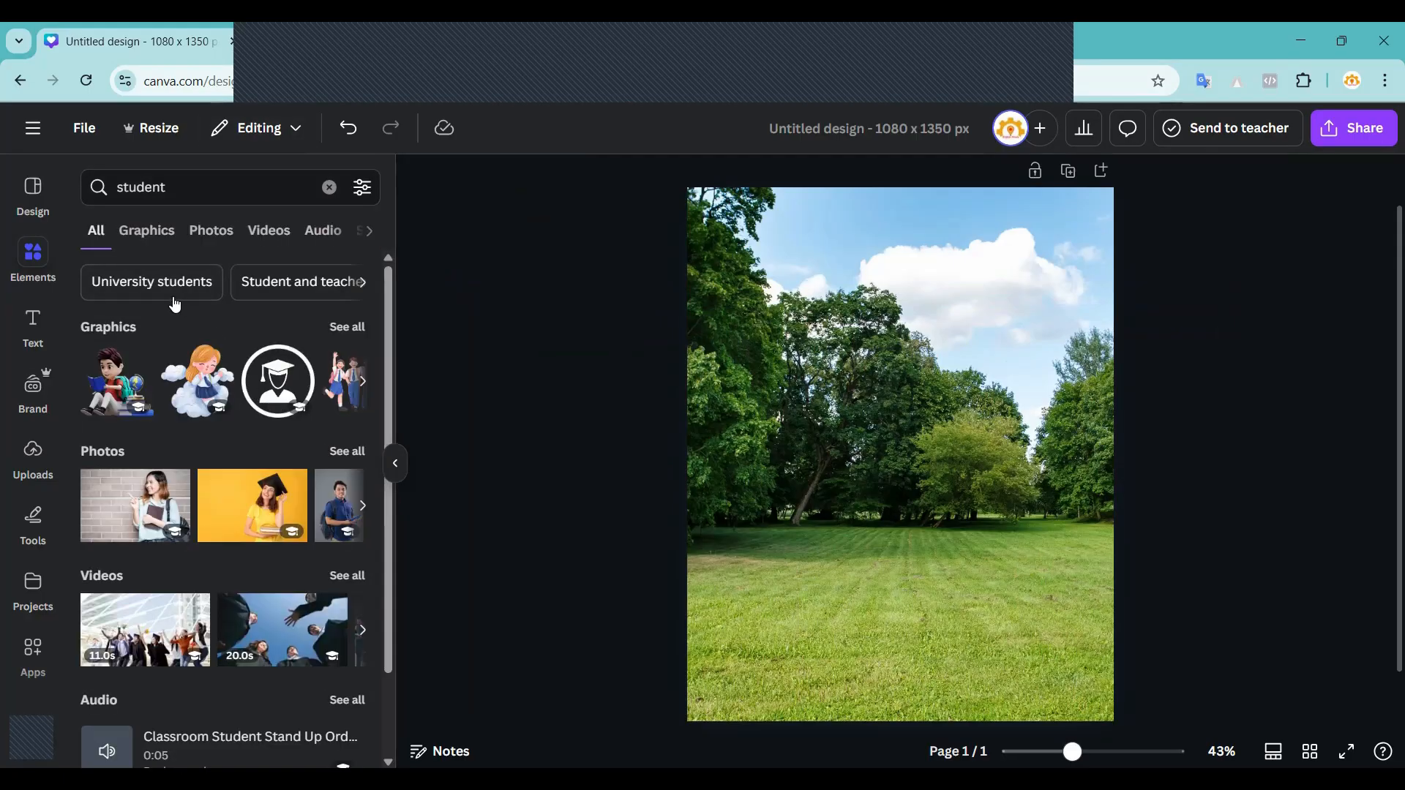
left_click(146, 231)
left_click(212, 233)
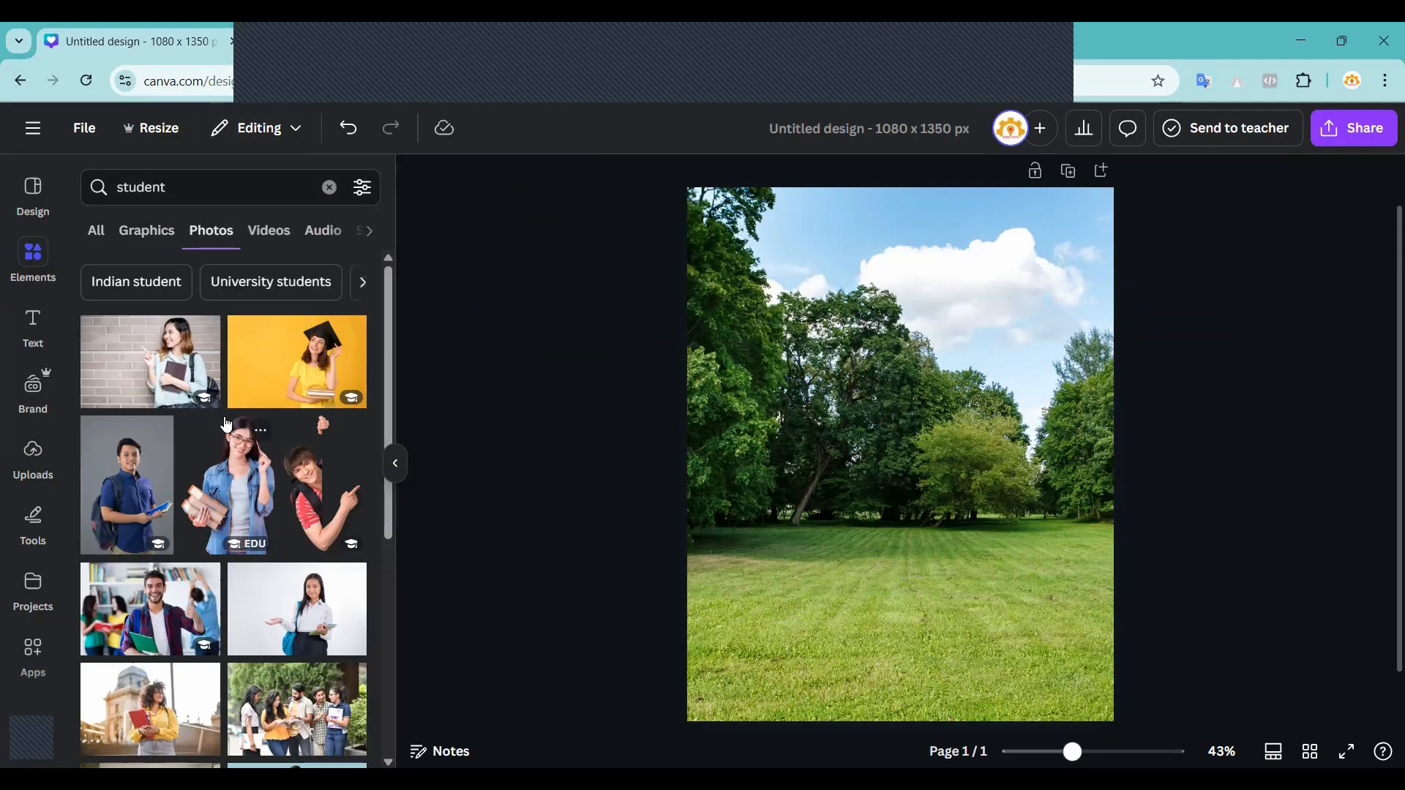
Add the cut-out of the student with glasses and books, rest it on the page's lower edge and enlarge it slightly.
left_click(229, 483)
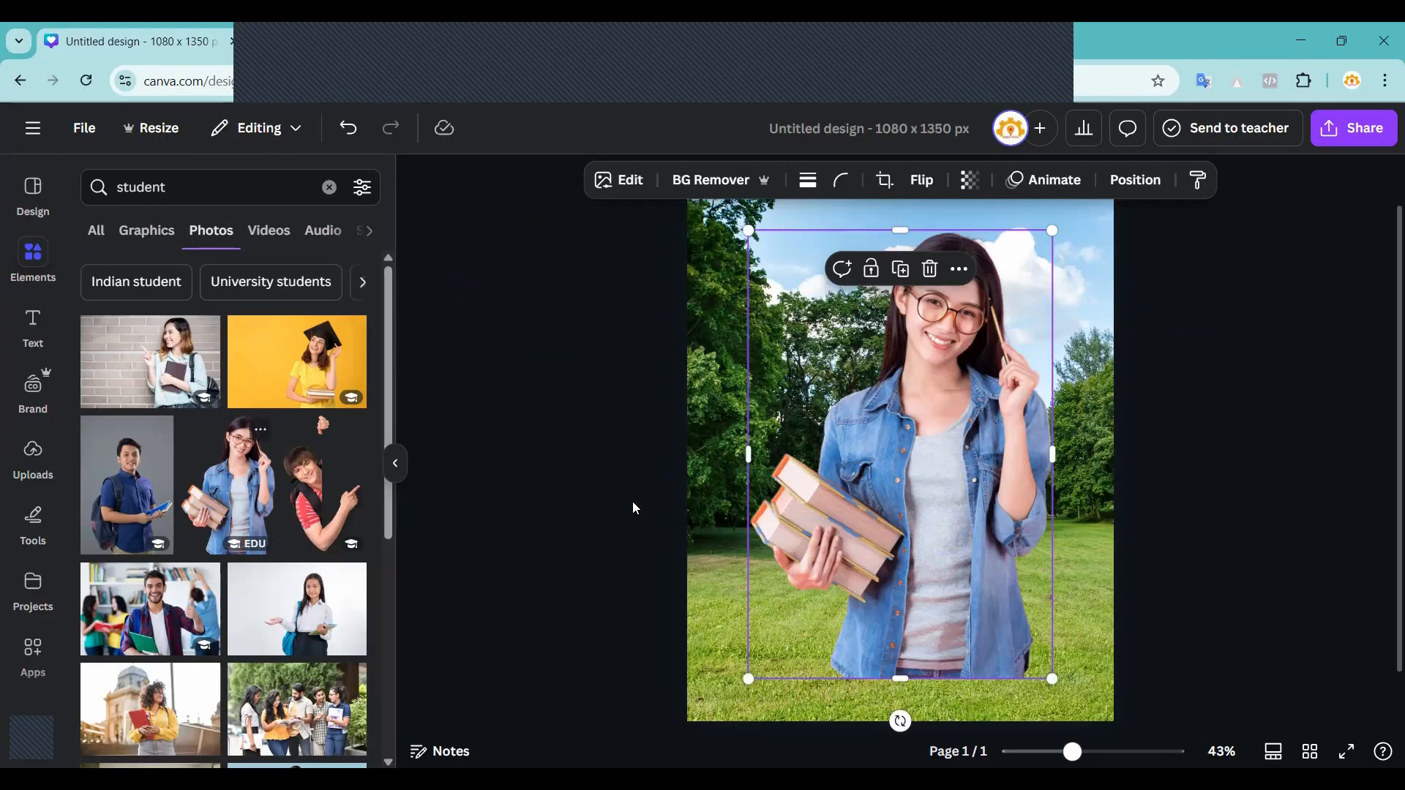
left_click_drag(898, 492, 883, 521)
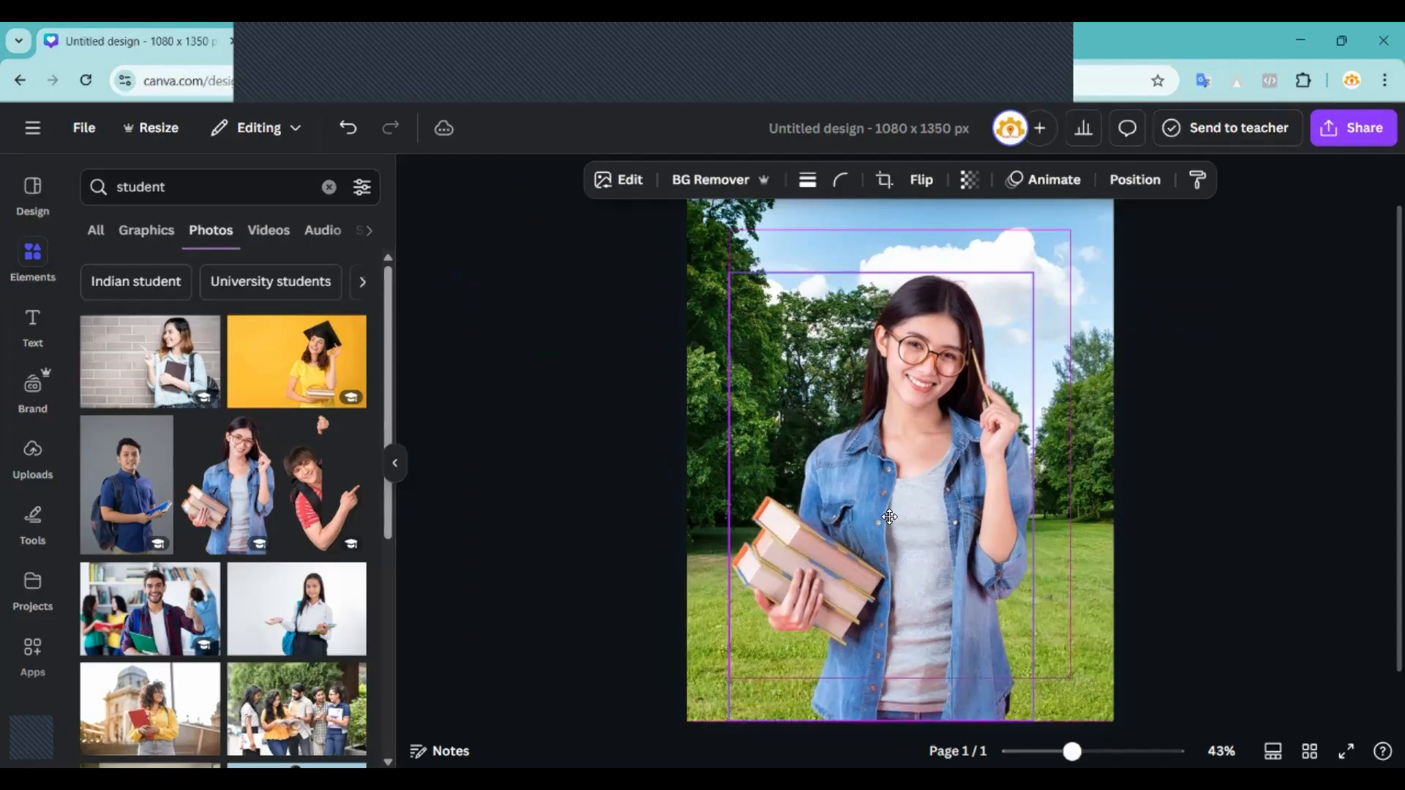
left_click(590, 448)
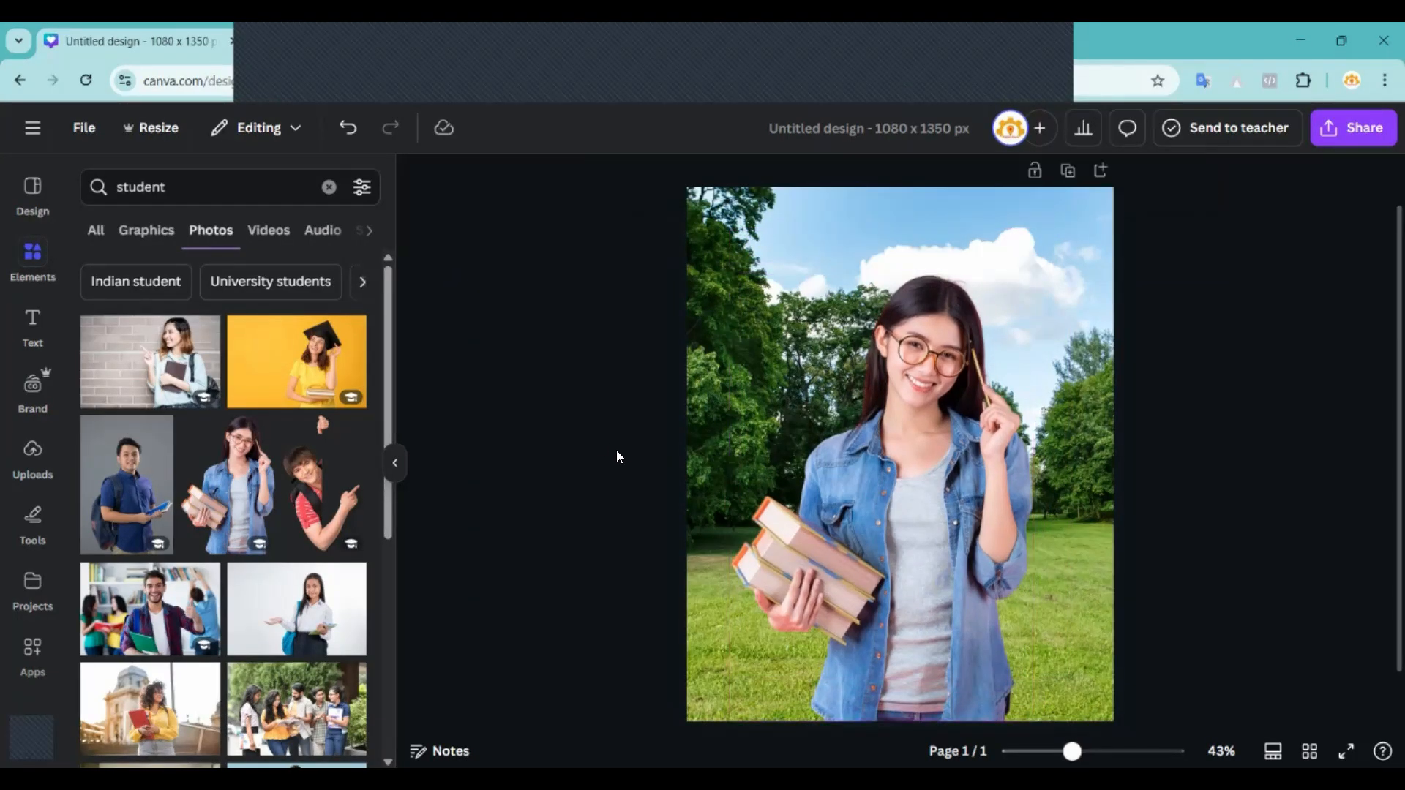
left_click(906, 468)
left_click_drag(727, 270, 702, 240)
left_click(1325, 406)
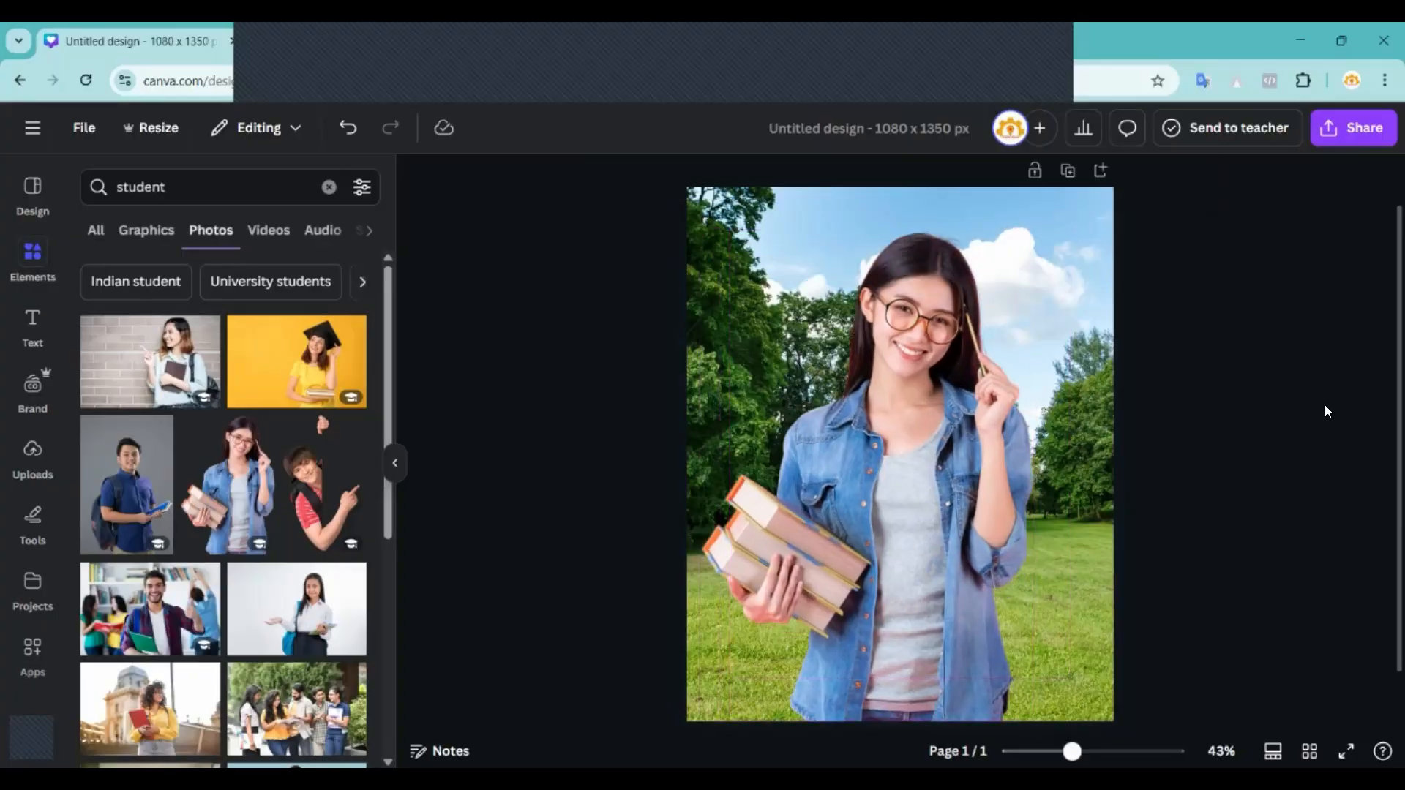
Open the image editing options for the student cut-out and look through the full filter collection, from Natural to Mono.
left_click(870, 489)
left_click(1187, 477)
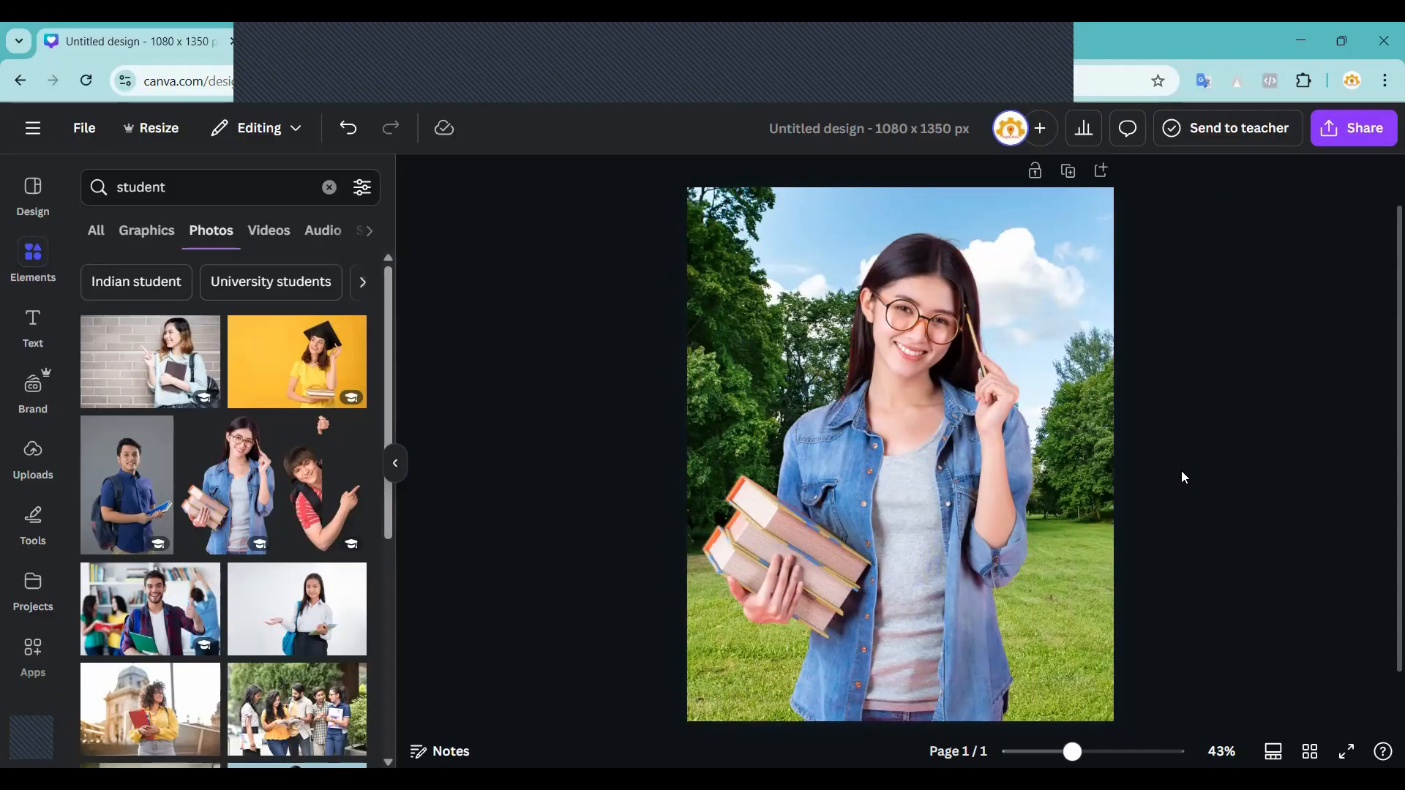
left_click(916, 424)
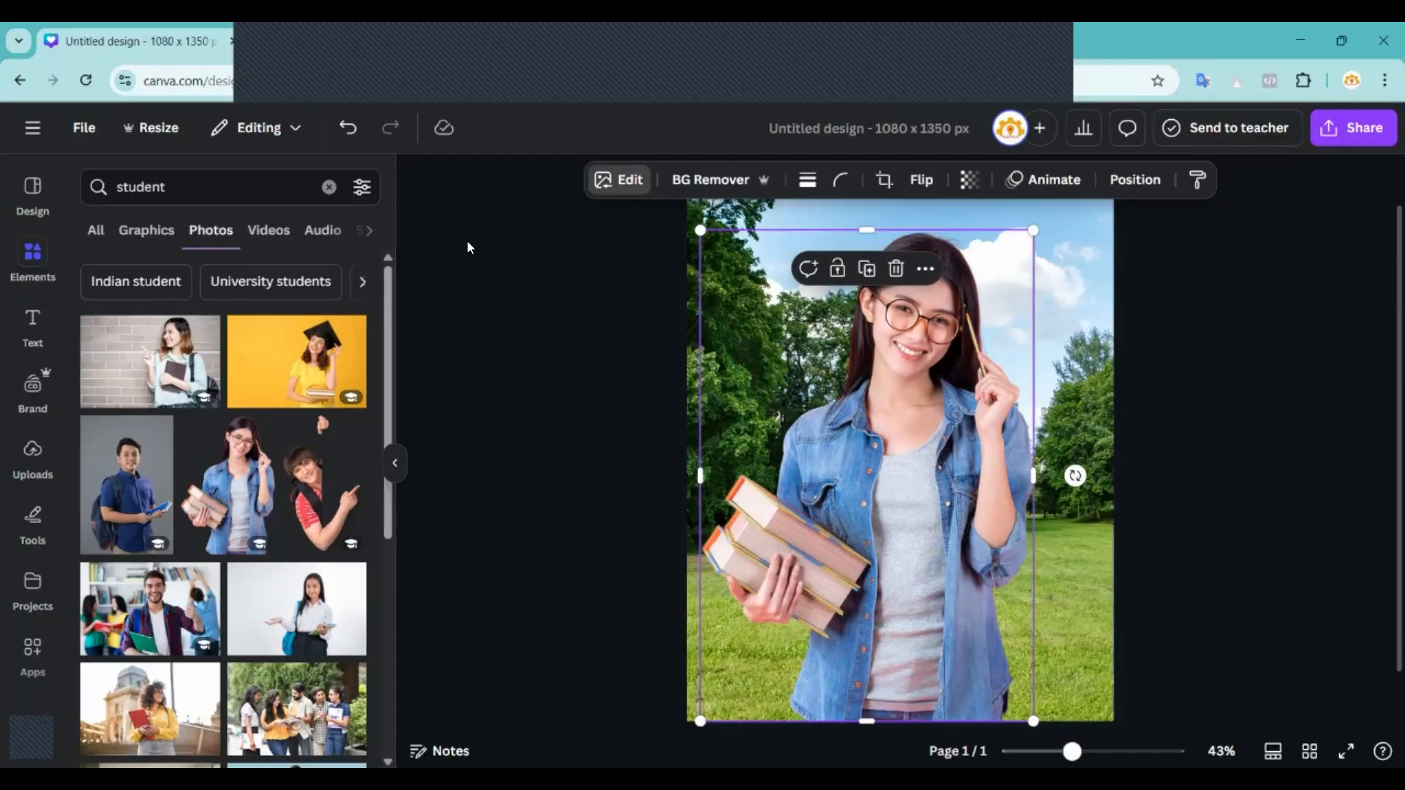
scroll(260, 495, "down", 3)
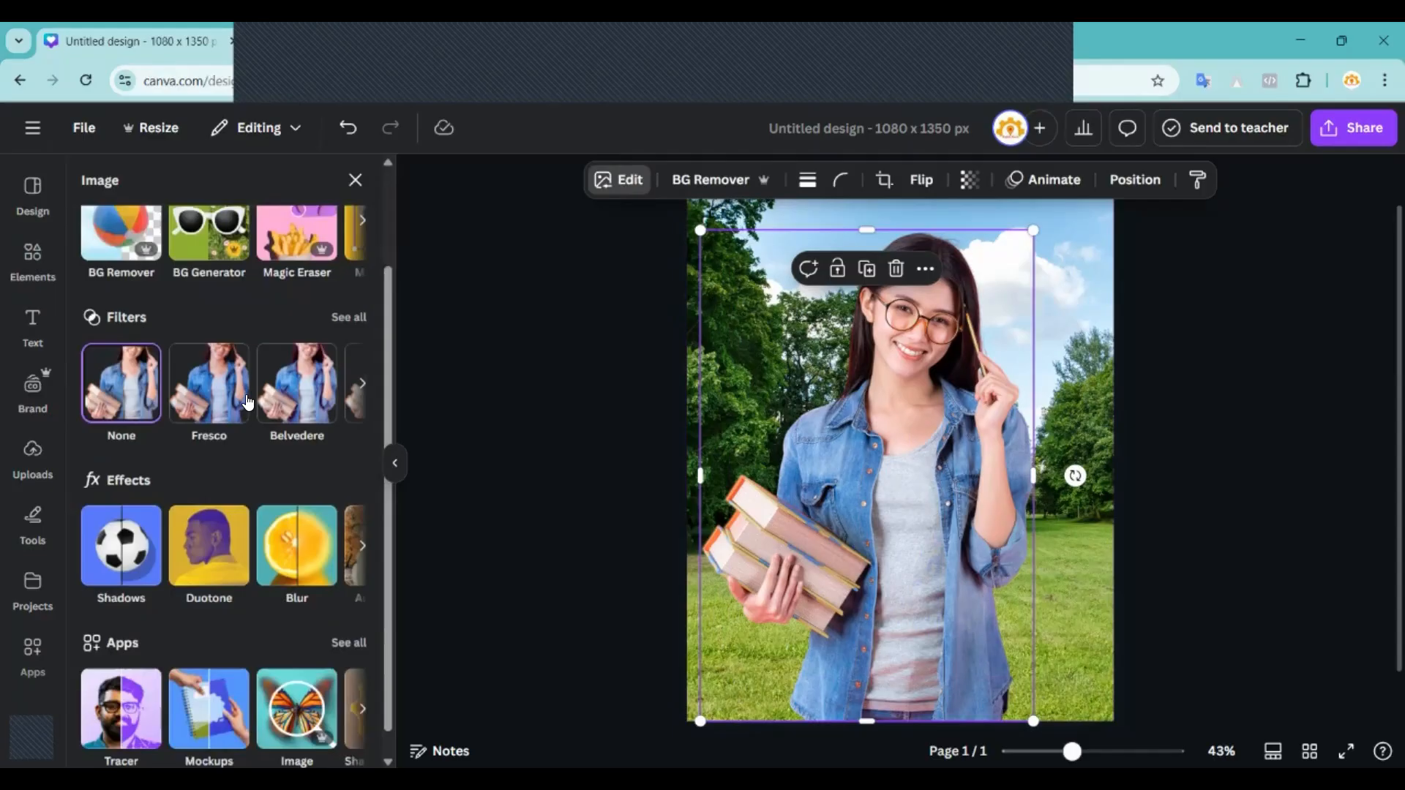
scroll(235, 512, "up", 3)
scroll(226, 524, "down", 2)
scroll(226, 524, "up", 2)
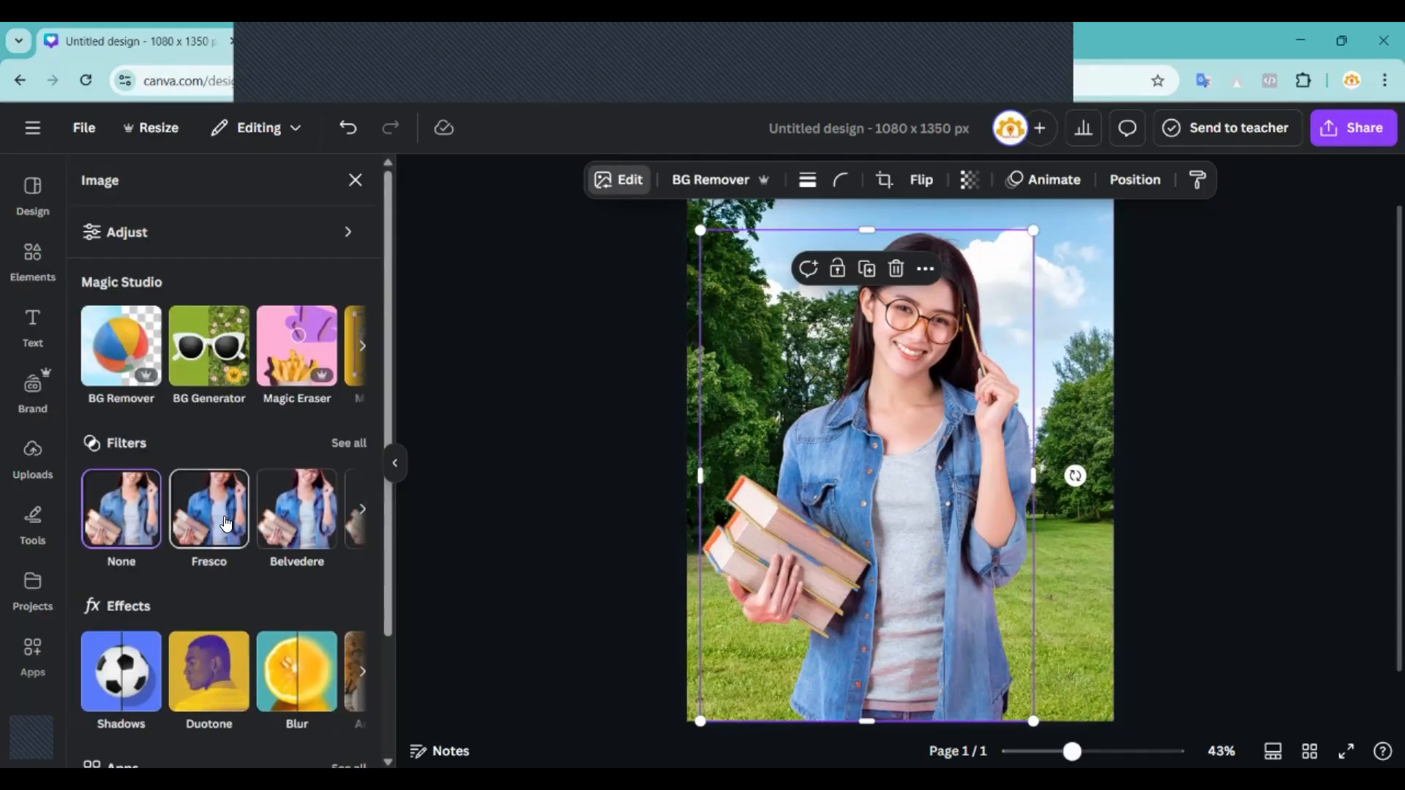
scroll(162, 621, "down", 3)
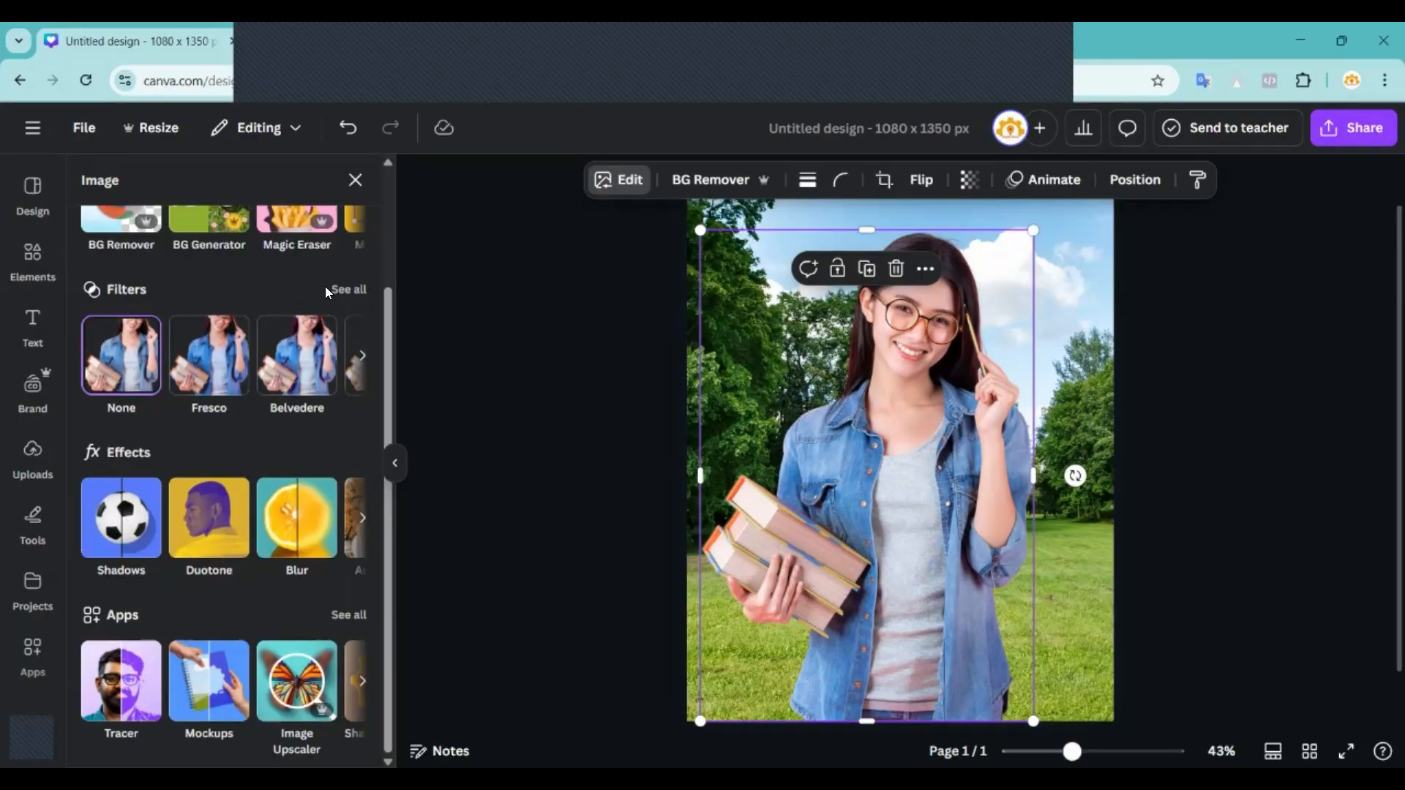
left_click(347, 290)
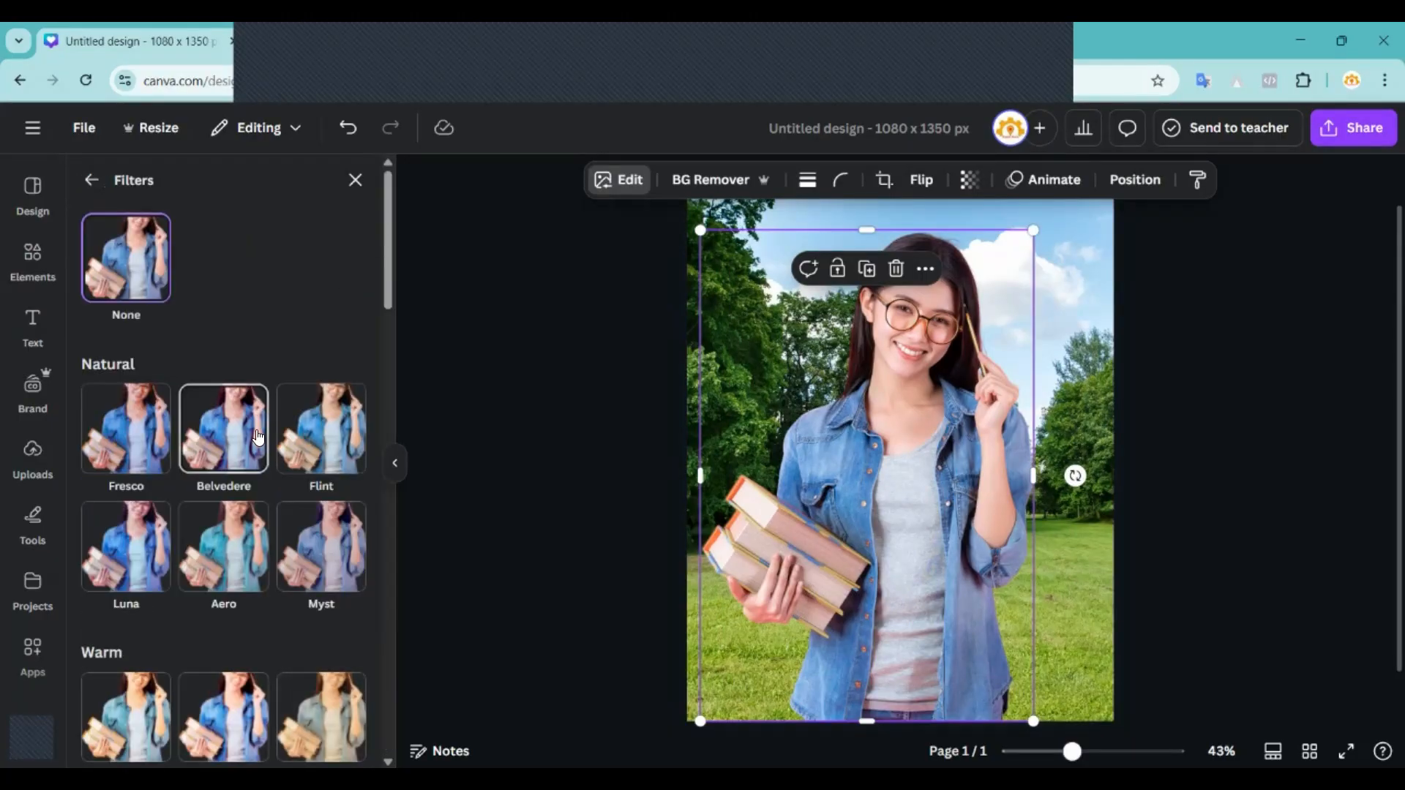
scroll(256, 470, "down", 15)
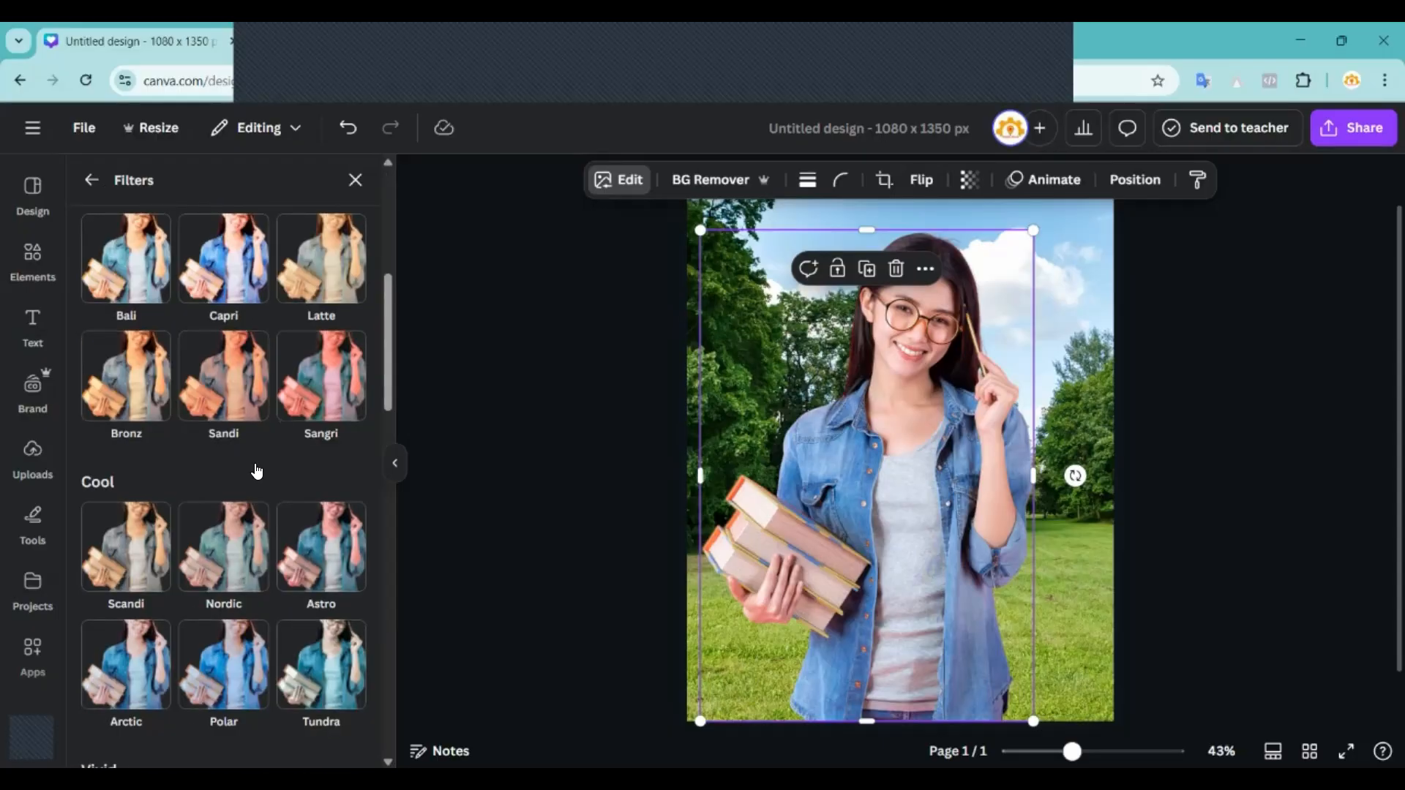
scroll(257, 470, "down", 7)
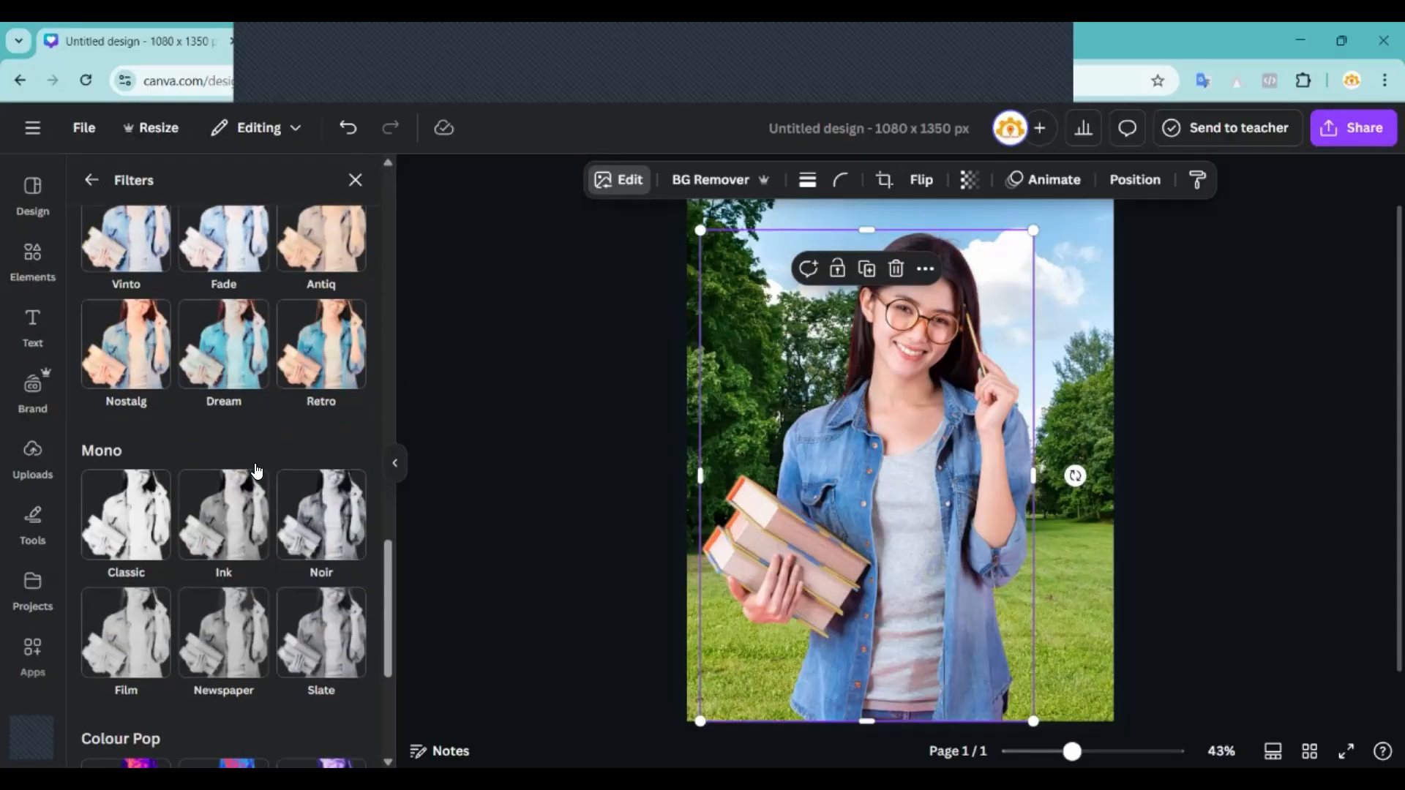
scroll(255, 464, "up", 5)
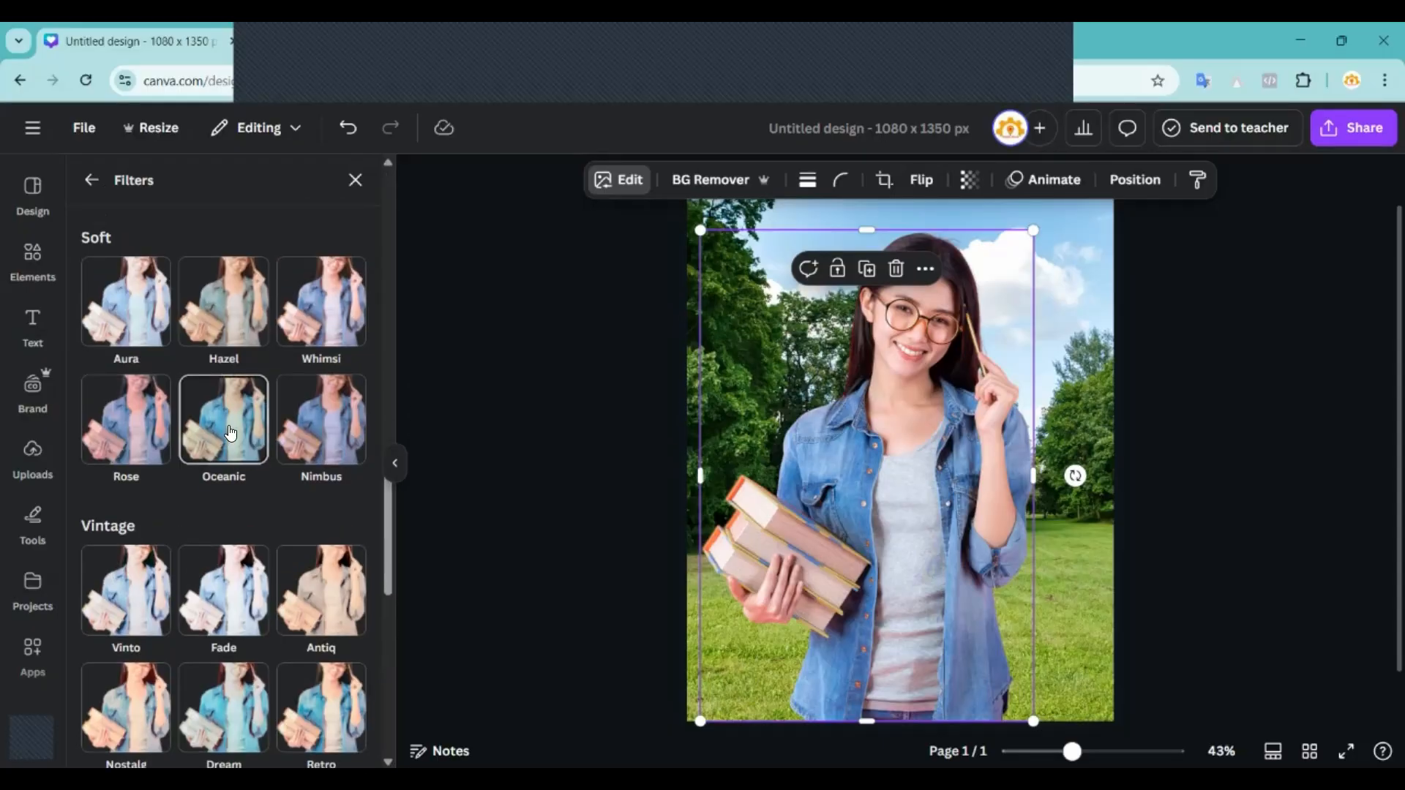
Try the Oceanic and Hazel filters on the student cut-out, and lower the filter intensity from its maximum.
left_click(235, 424)
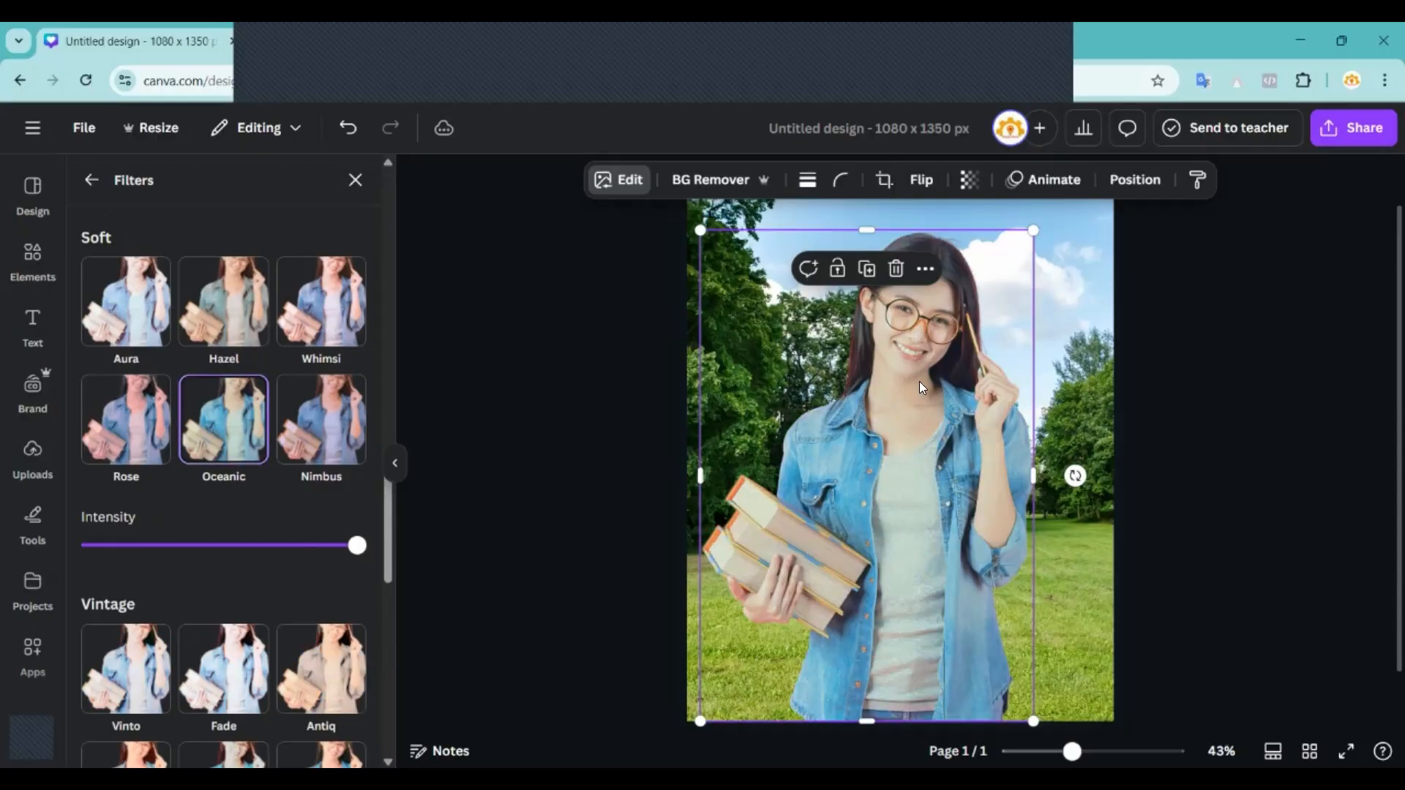
left_click(240, 331)
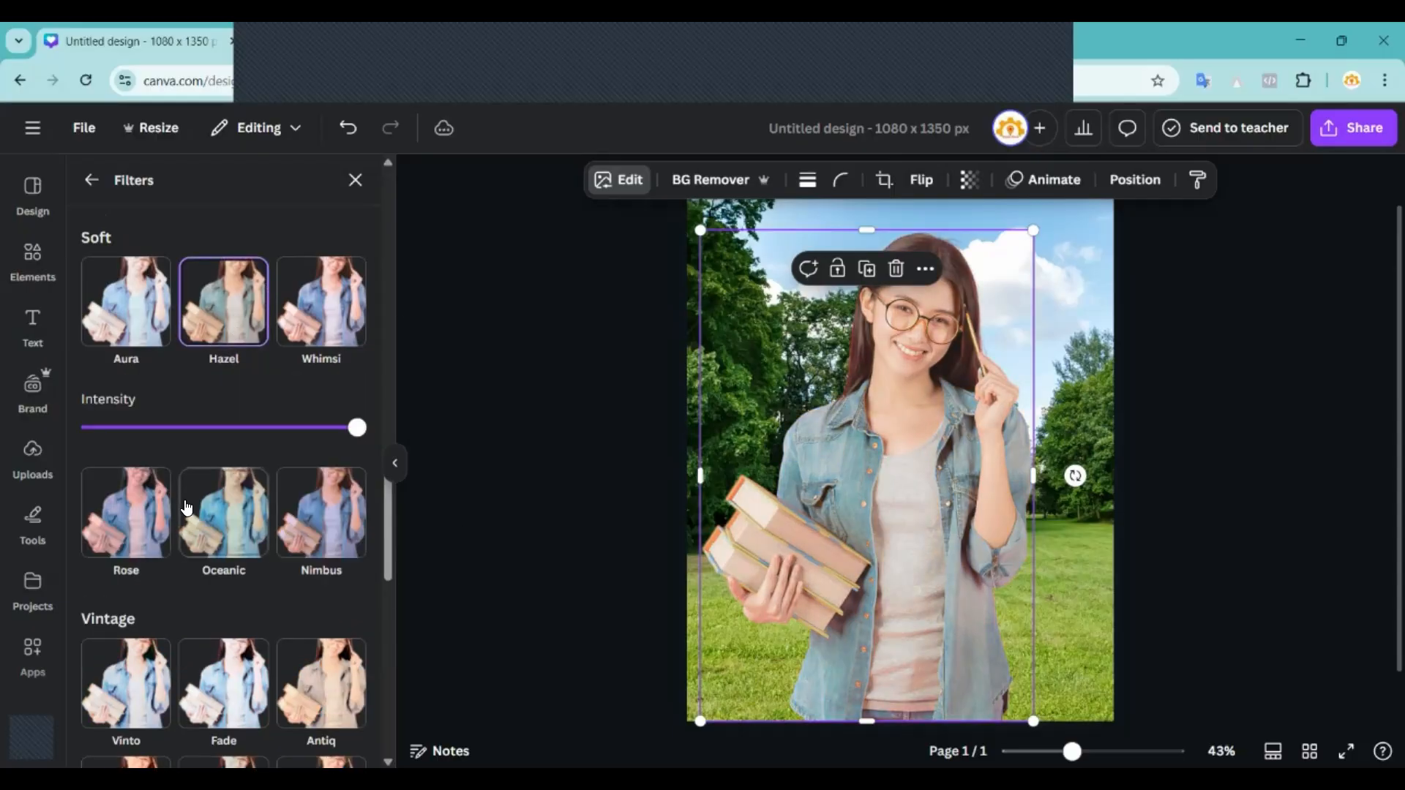
scroll(320, 673, "up", 3)
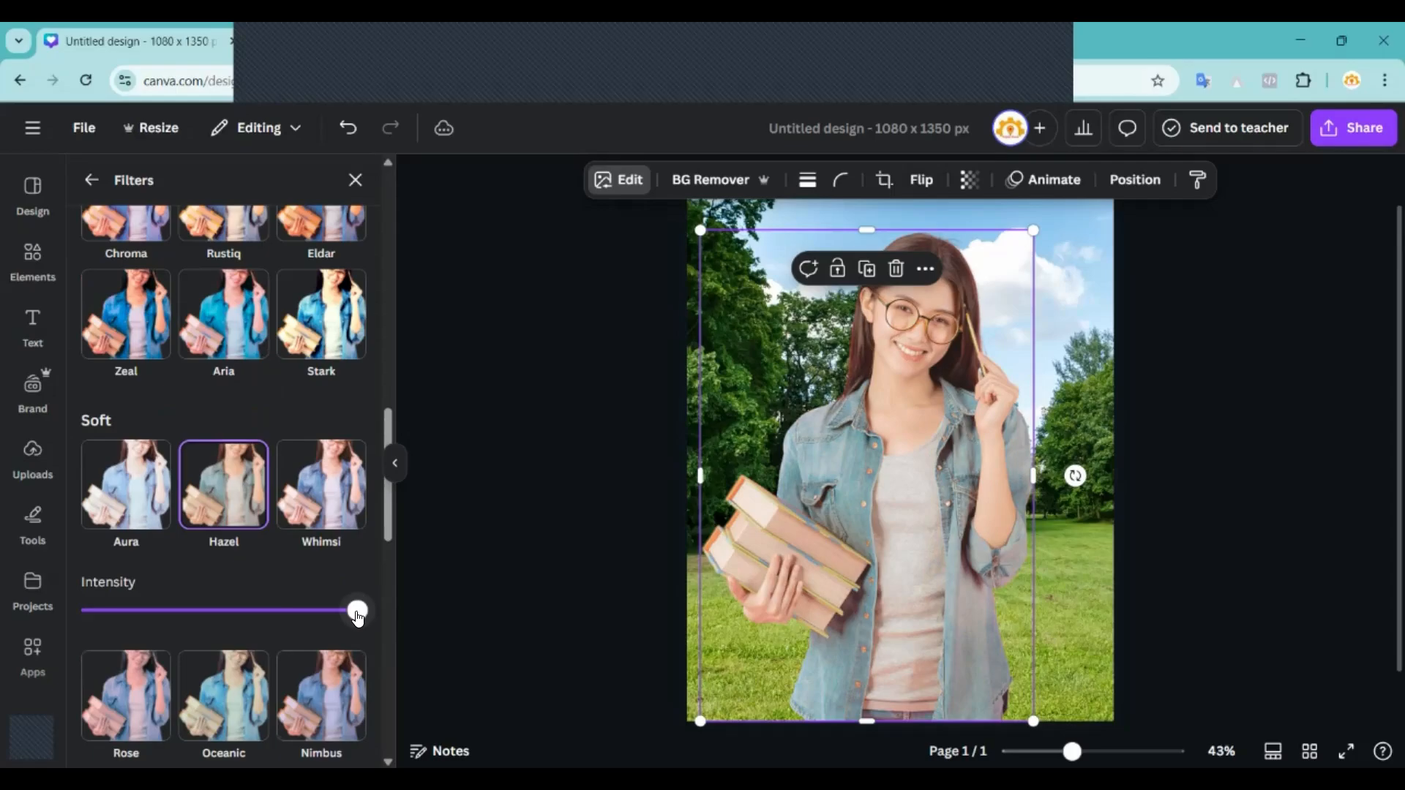
left_click_drag(357, 615, 311, 634)
scroll(288, 617, "up", 5)
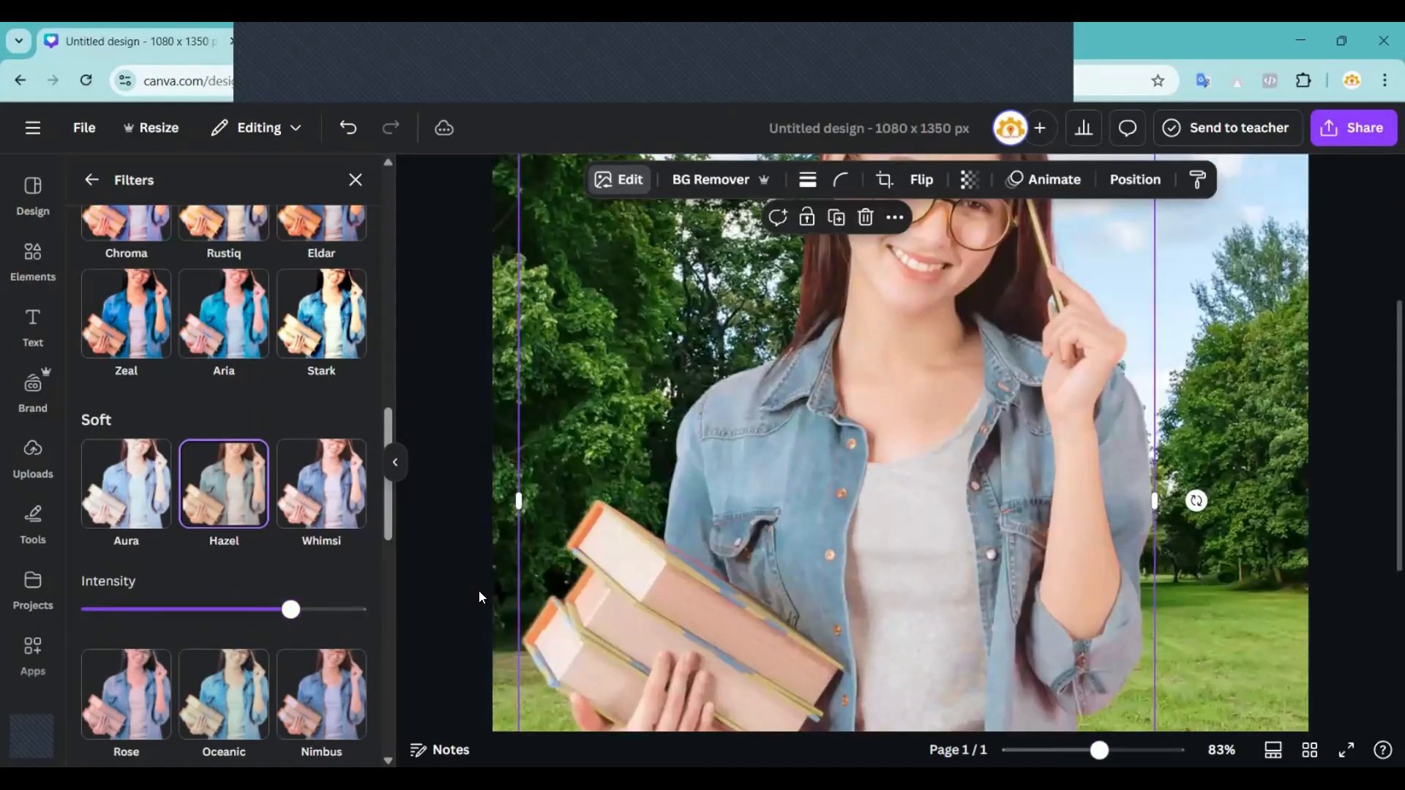
left_click_drag(287, 617, 241, 621)
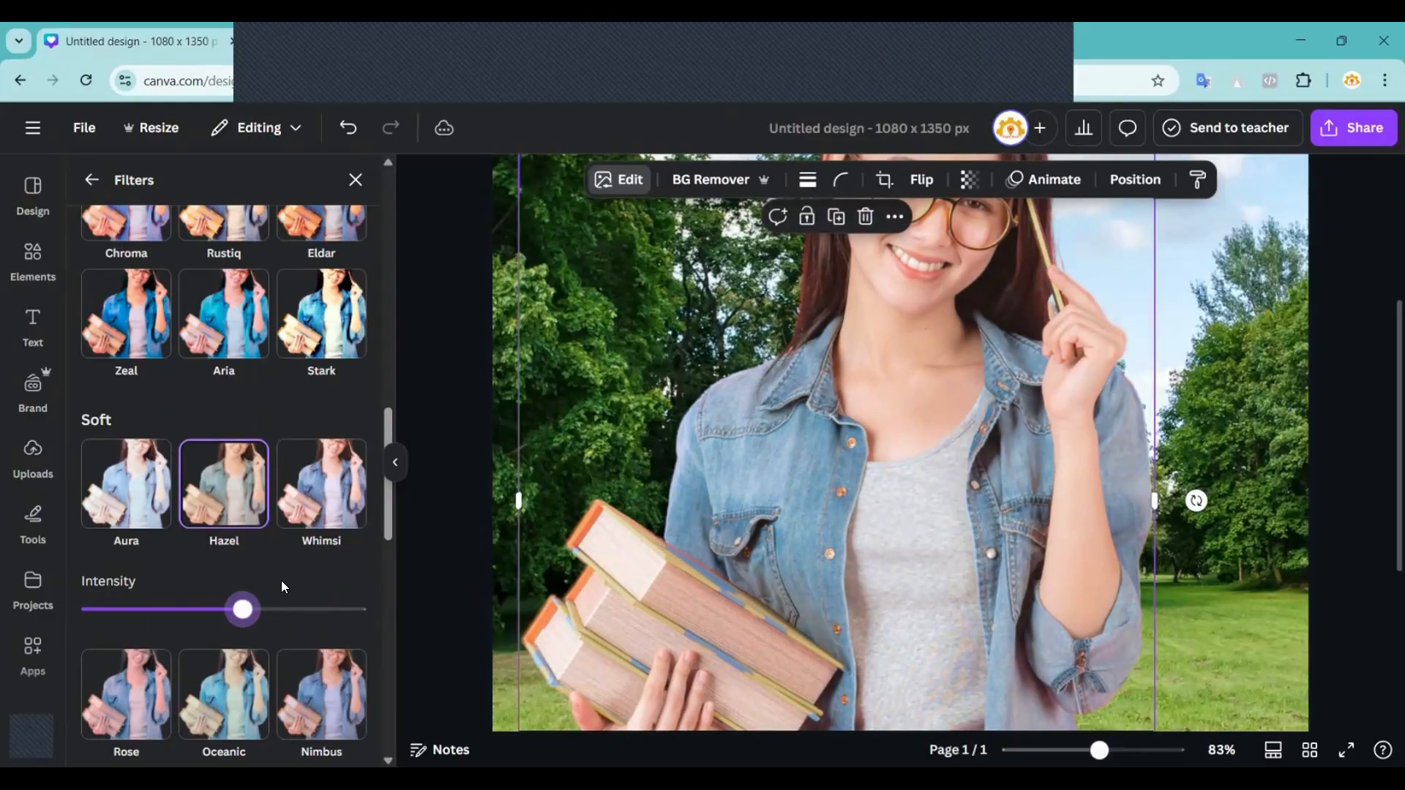
Try the Rustiq, Polar, Sandi and Bali filters in turn on the student cut-out.
scroll(293, 454, "up", 3)
left_click(251, 381)
scroll(242, 440, "up", 3)
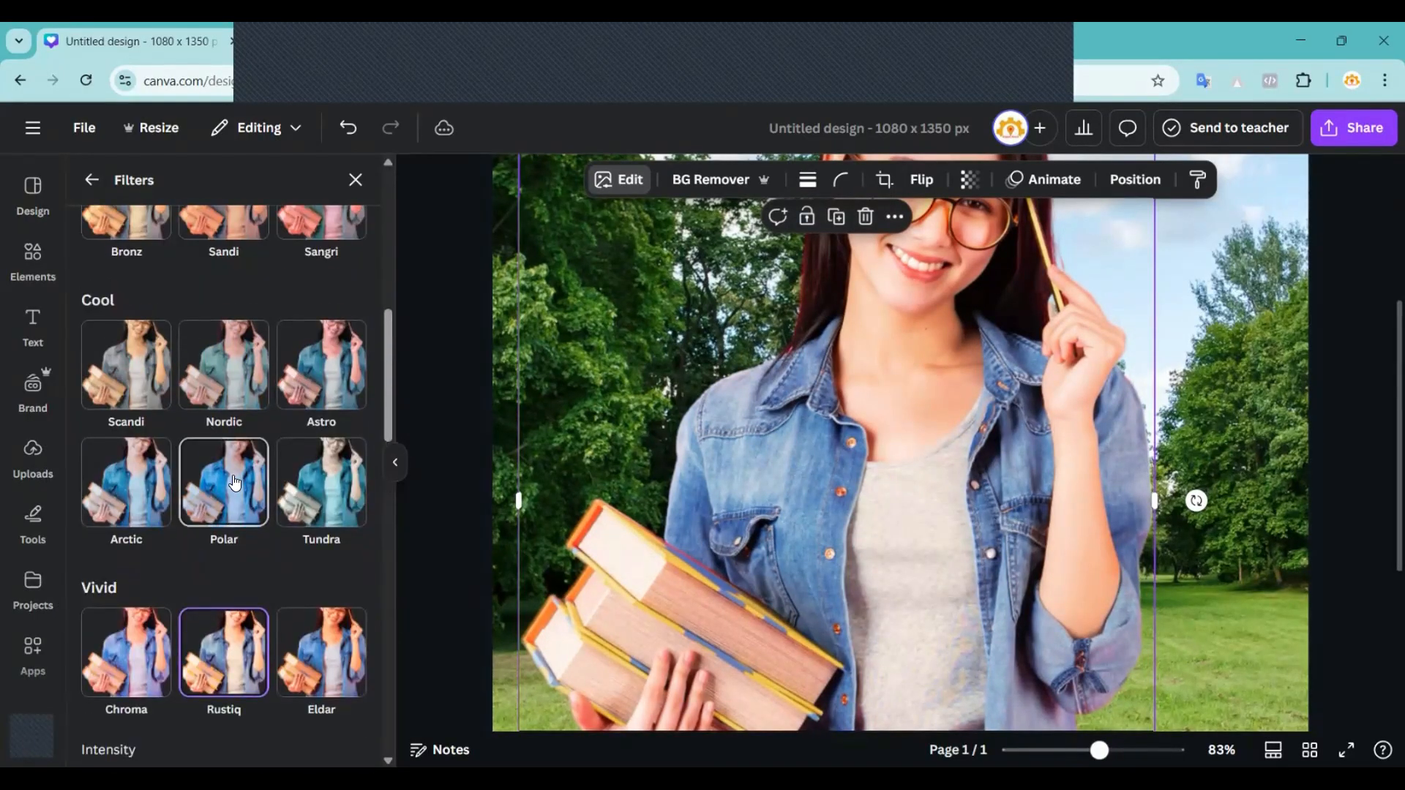
left_click(234, 476)
scroll(227, 366, "up", 2)
left_click(226, 322)
scroll(219, 337, "up", 1)
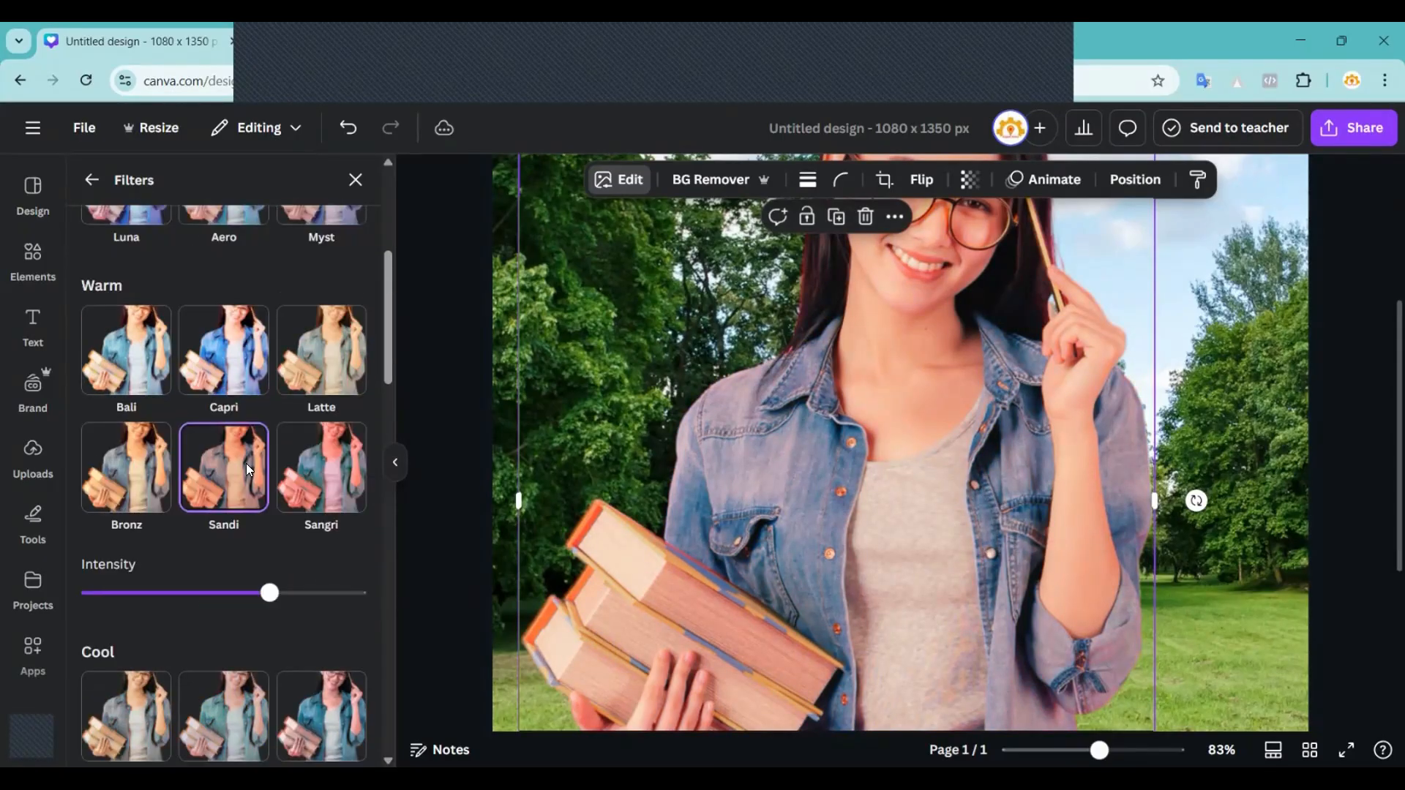
left_click(219, 344)
scroll(117, 351, "up", 3)
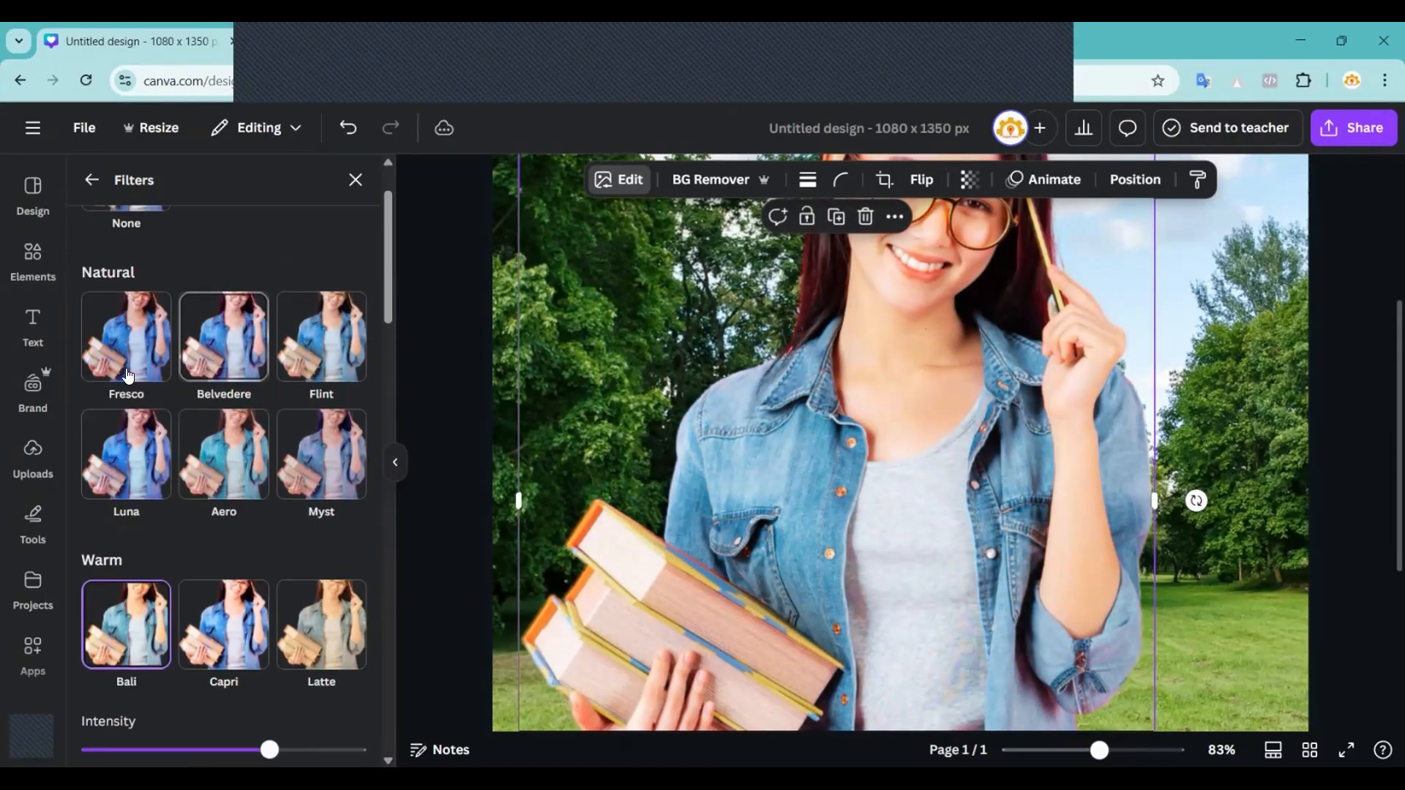
Apply the Fresco filter to the student cut-out, leave the filter collection and deselect the image.
left_click(126, 351)
scroll(231, 423, "up", 1)
left_click(92, 179)
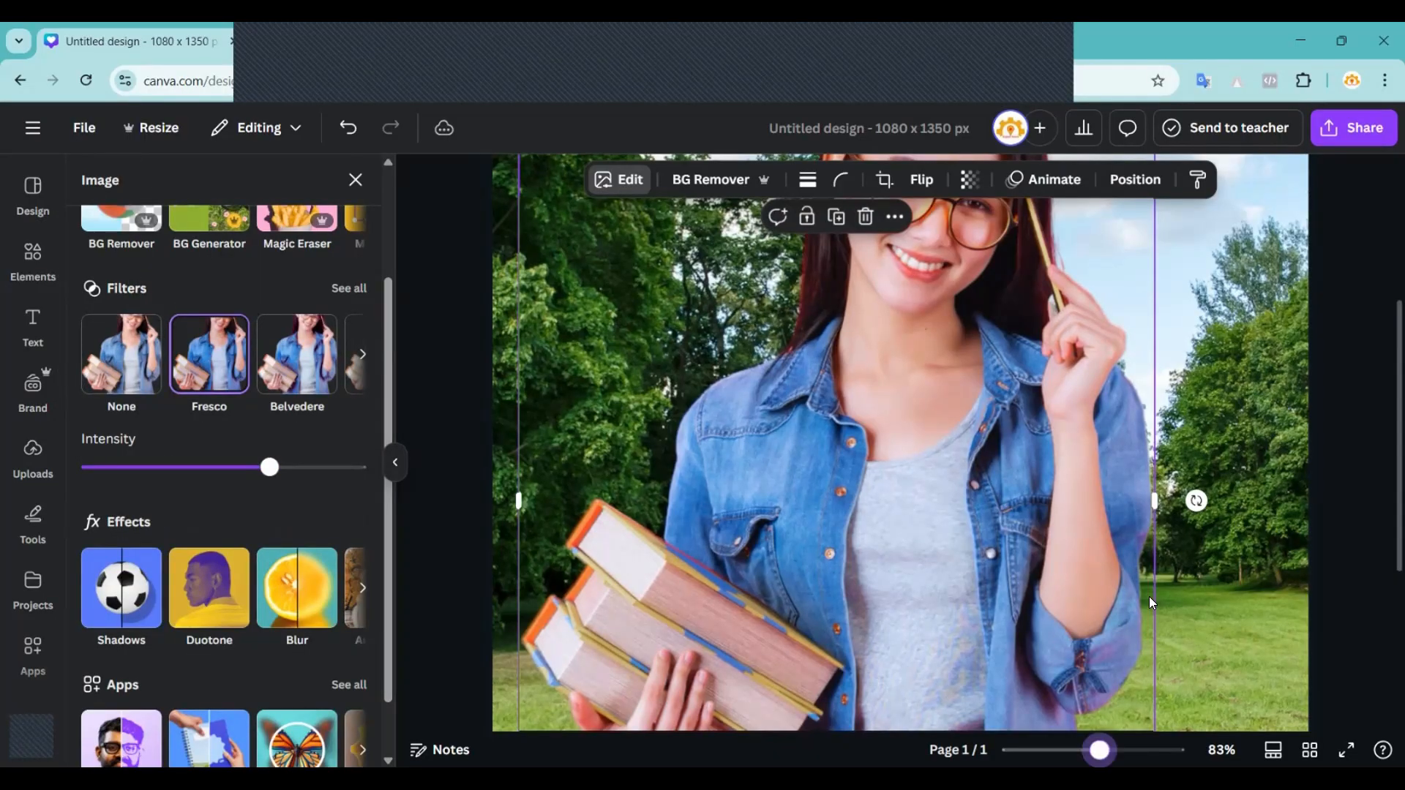
scroll(1166, 508, "down", 5)
left_click(1153, 454)
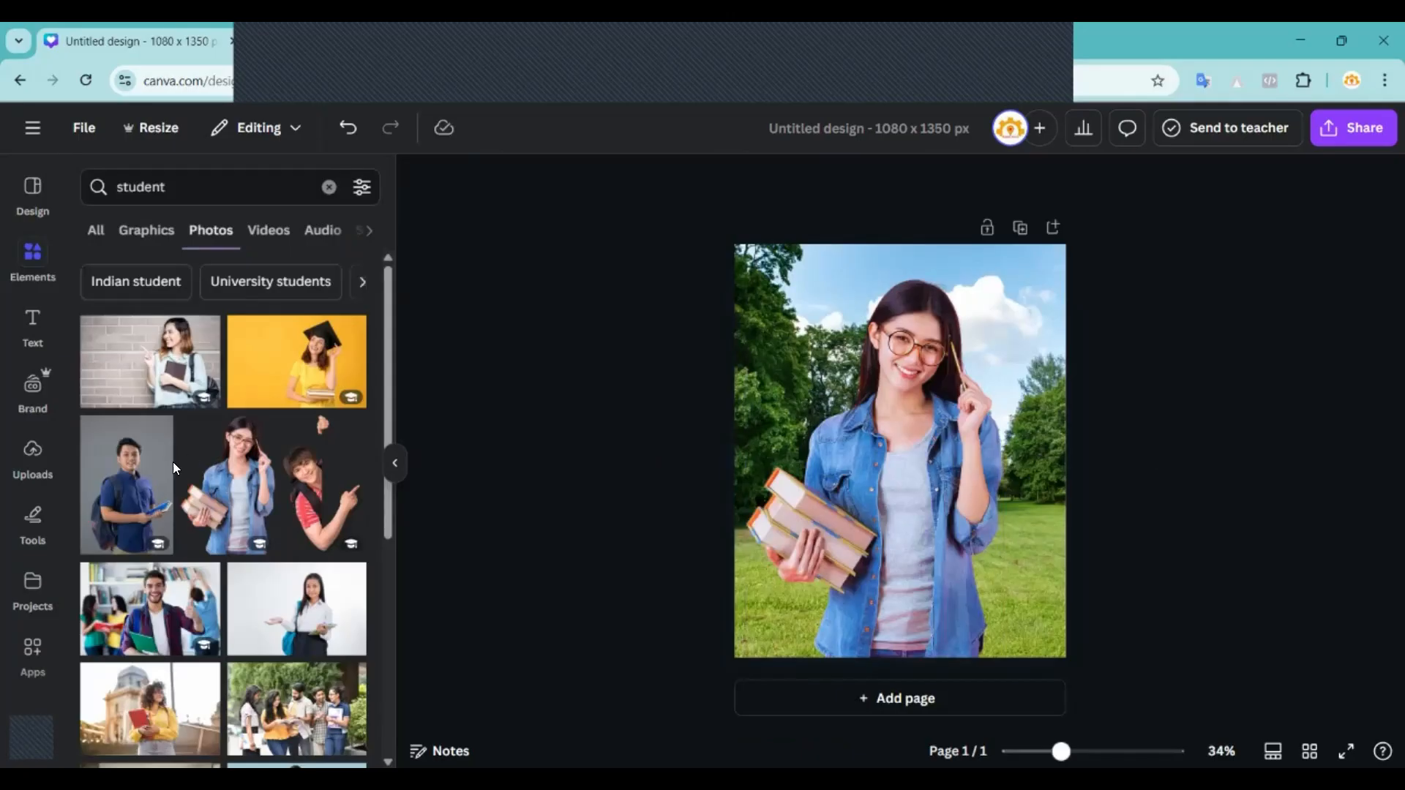
left_click(901, 374)
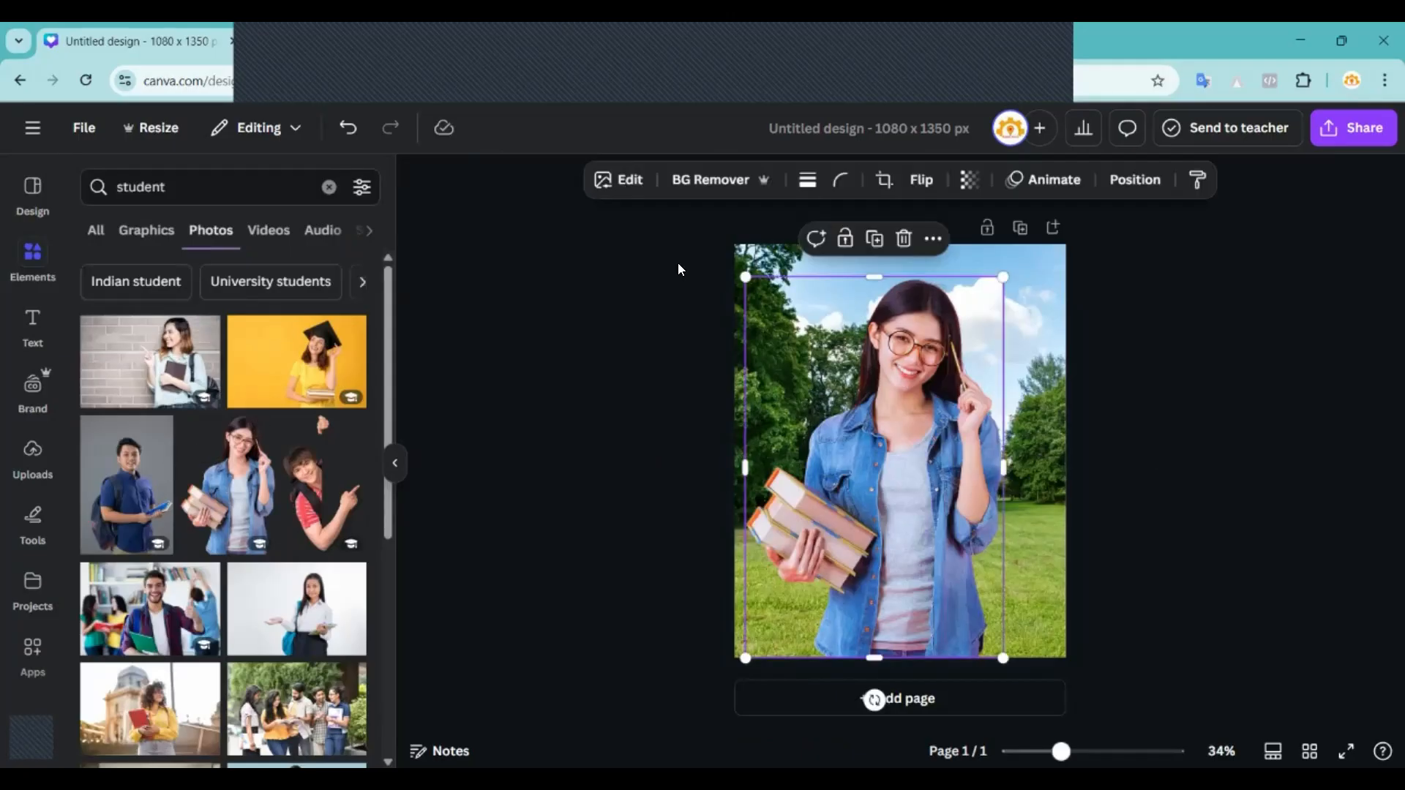
left_click(619, 180)
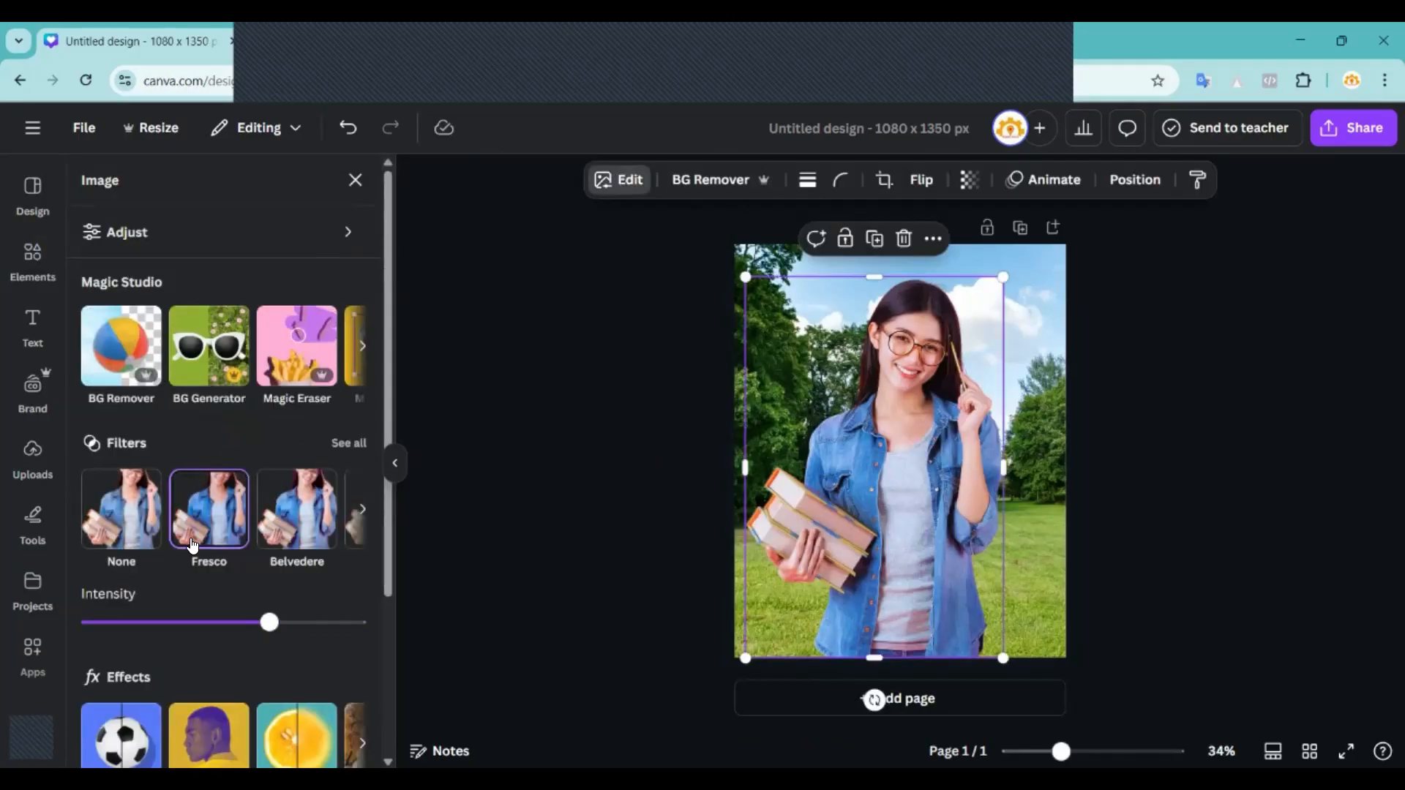
scroll(192, 544, "down", 3)
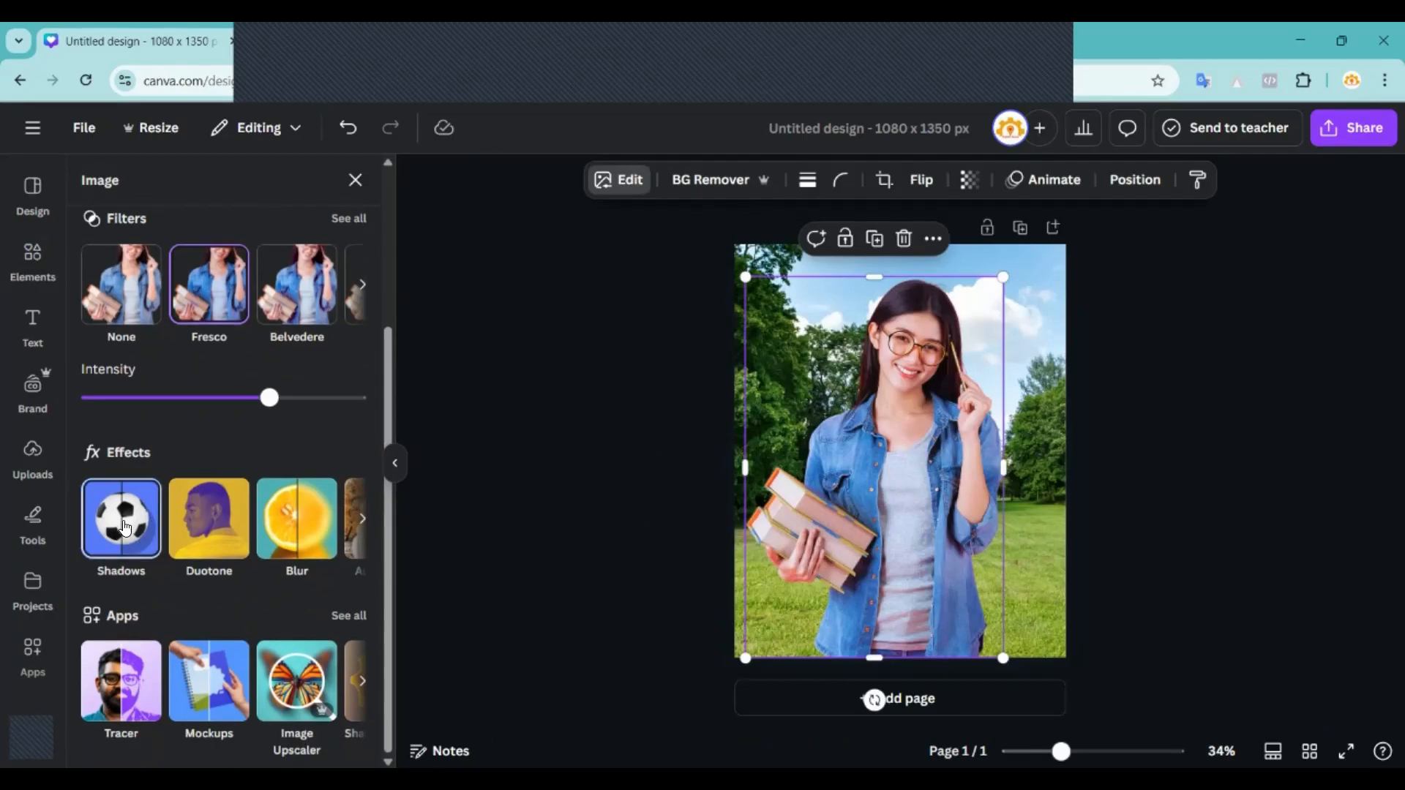
left_click(121, 528)
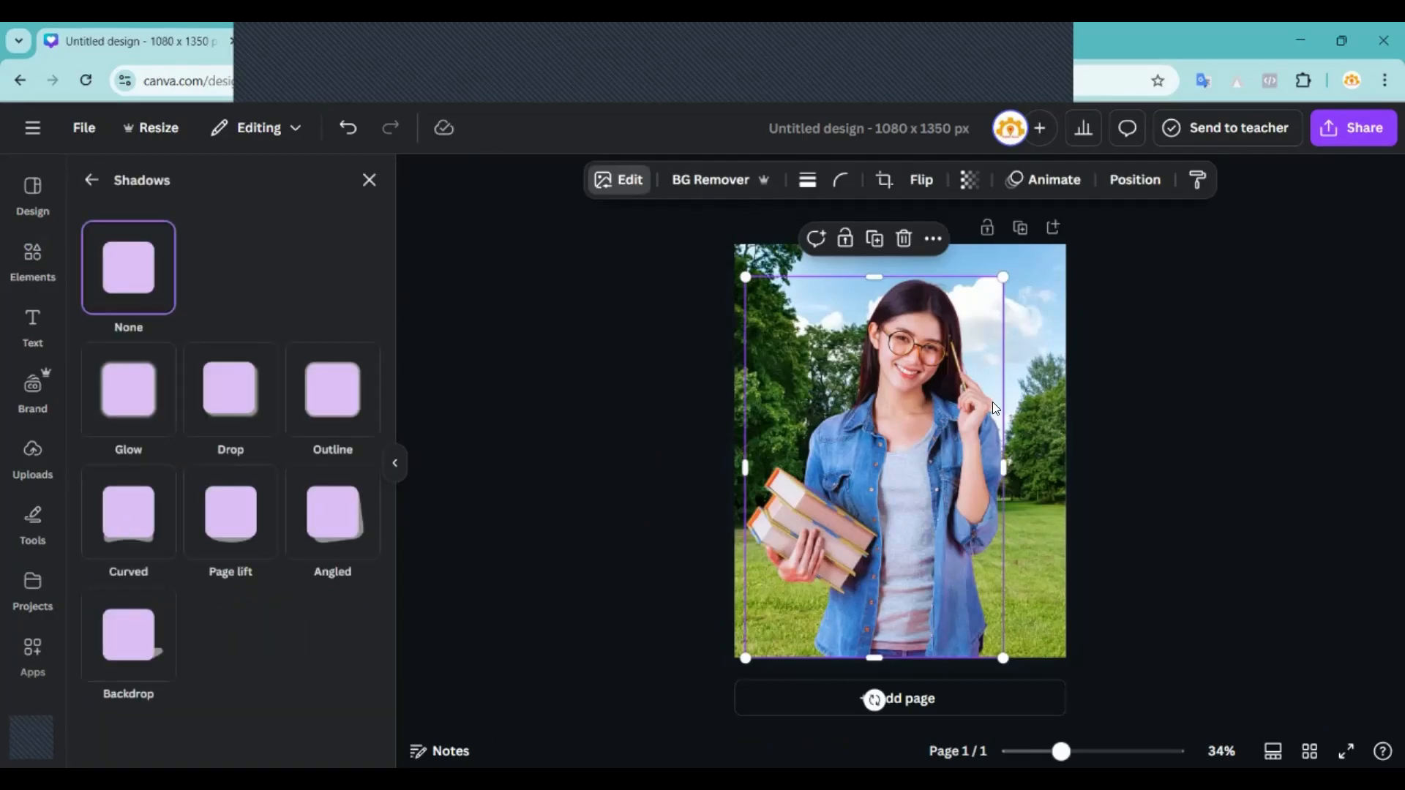
scroll(900, 508, "up", 3)
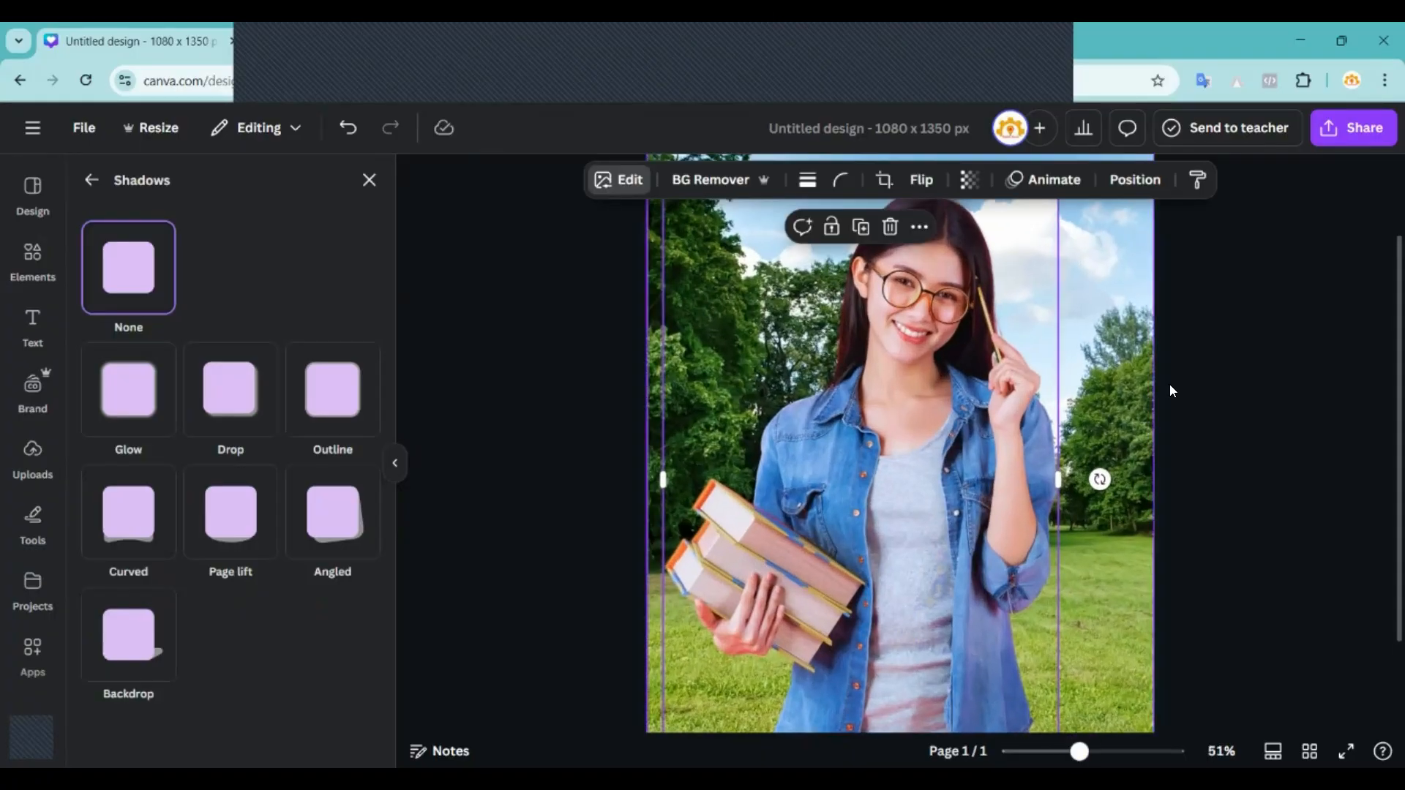
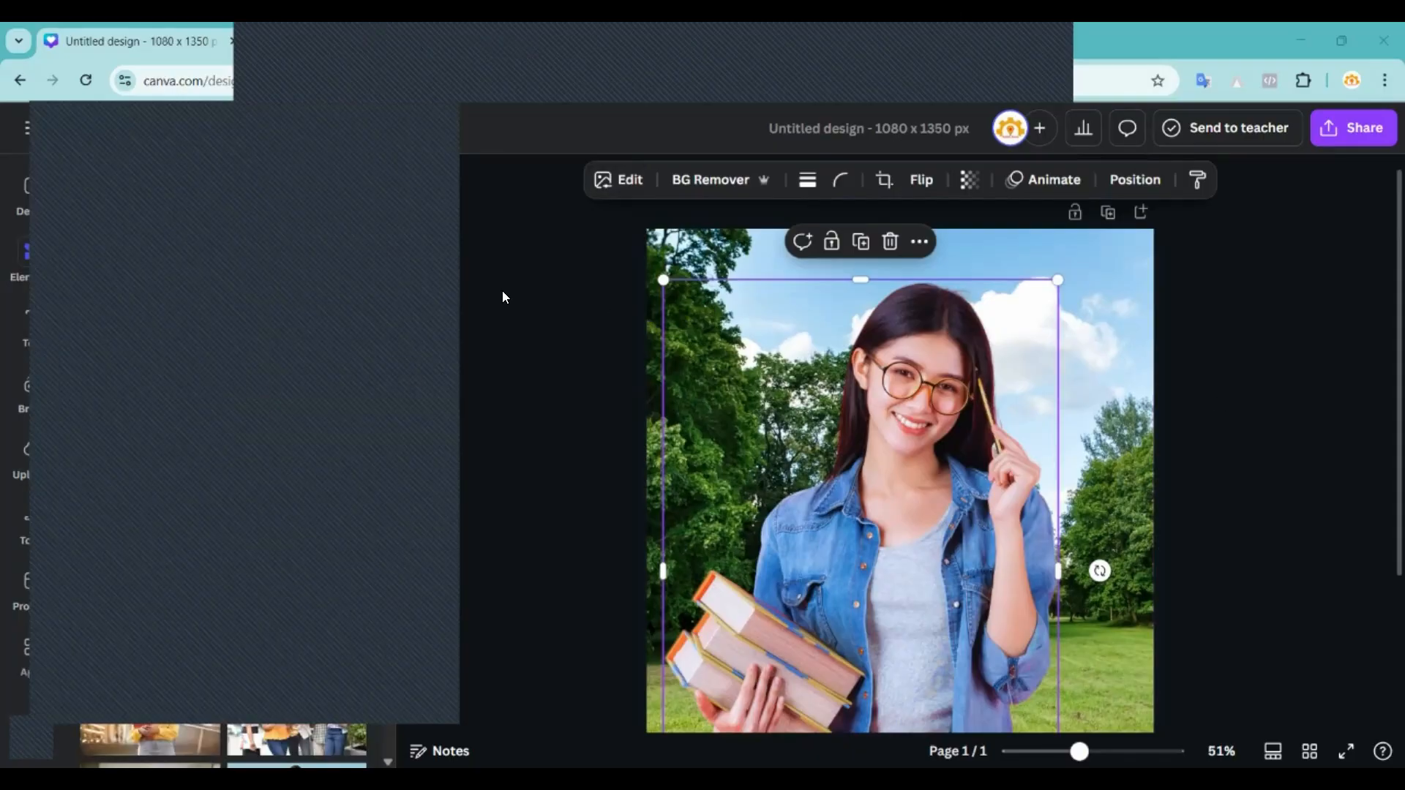
key("Escape")
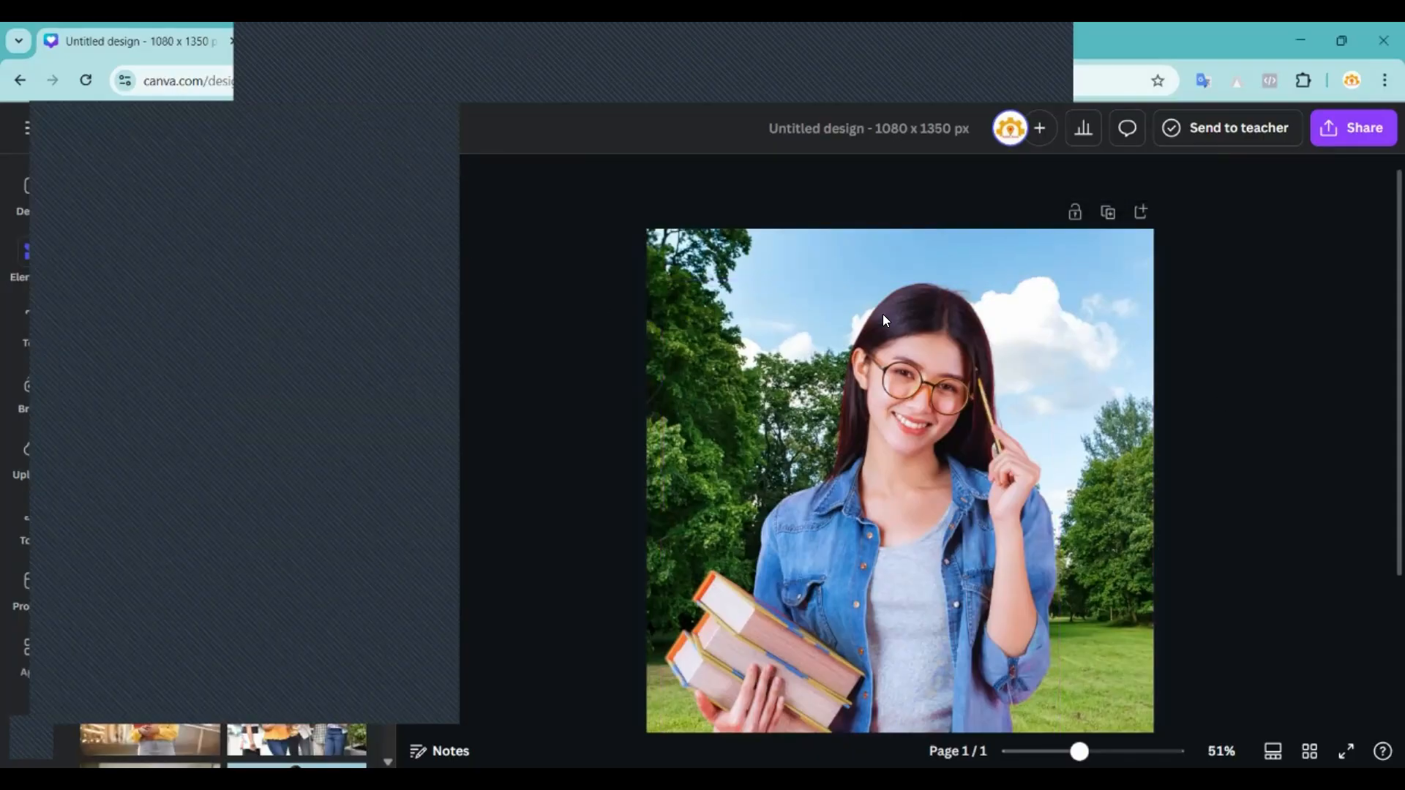
Reopen the student cut-out's image editing options and look through the Magic Studio tools, filters and effects.
left_click(967, 418)
left_click(608, 179)
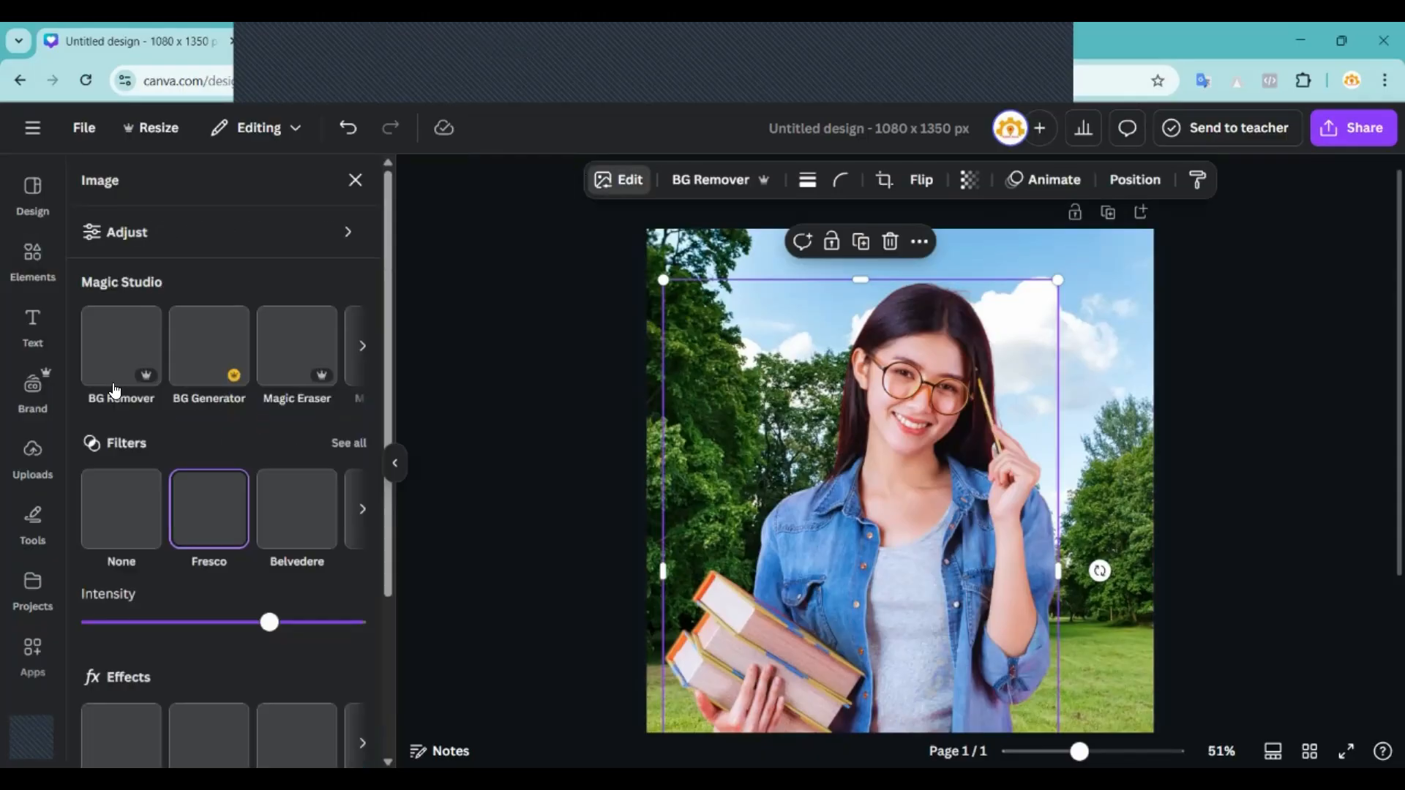
scroll(186, 581, "down", 3)
scroll(124, 285, "up", 3)
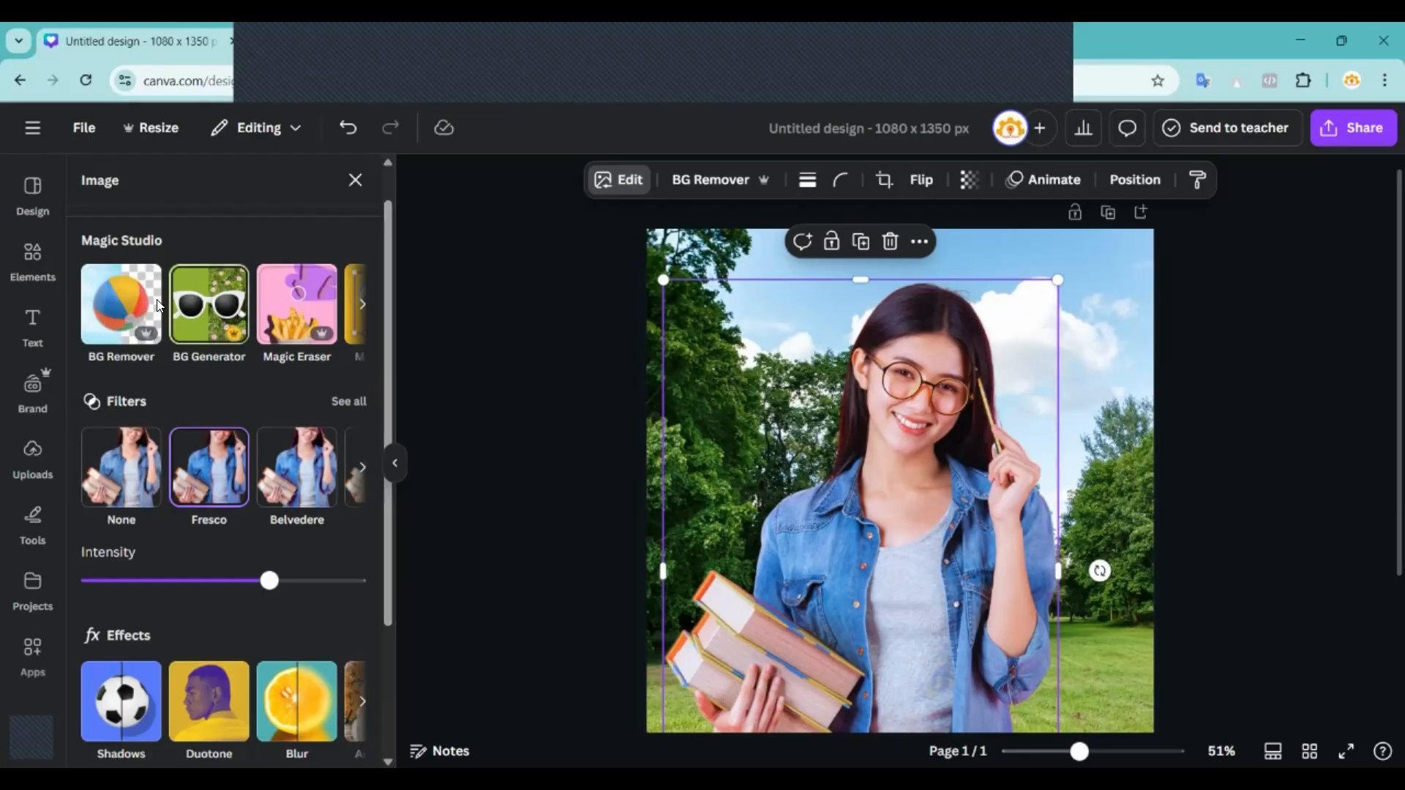
left_click(363, 305)
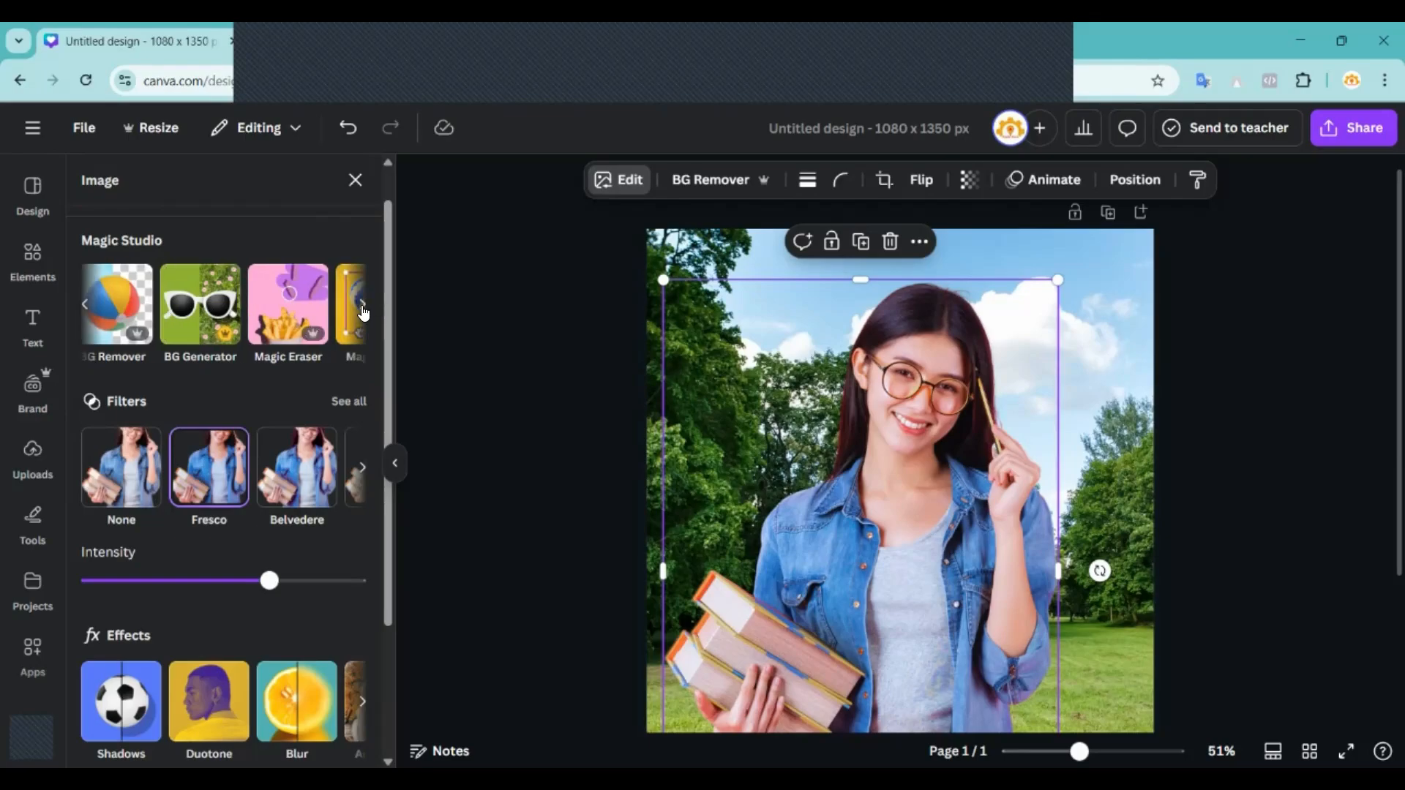
left_click(86, 311)
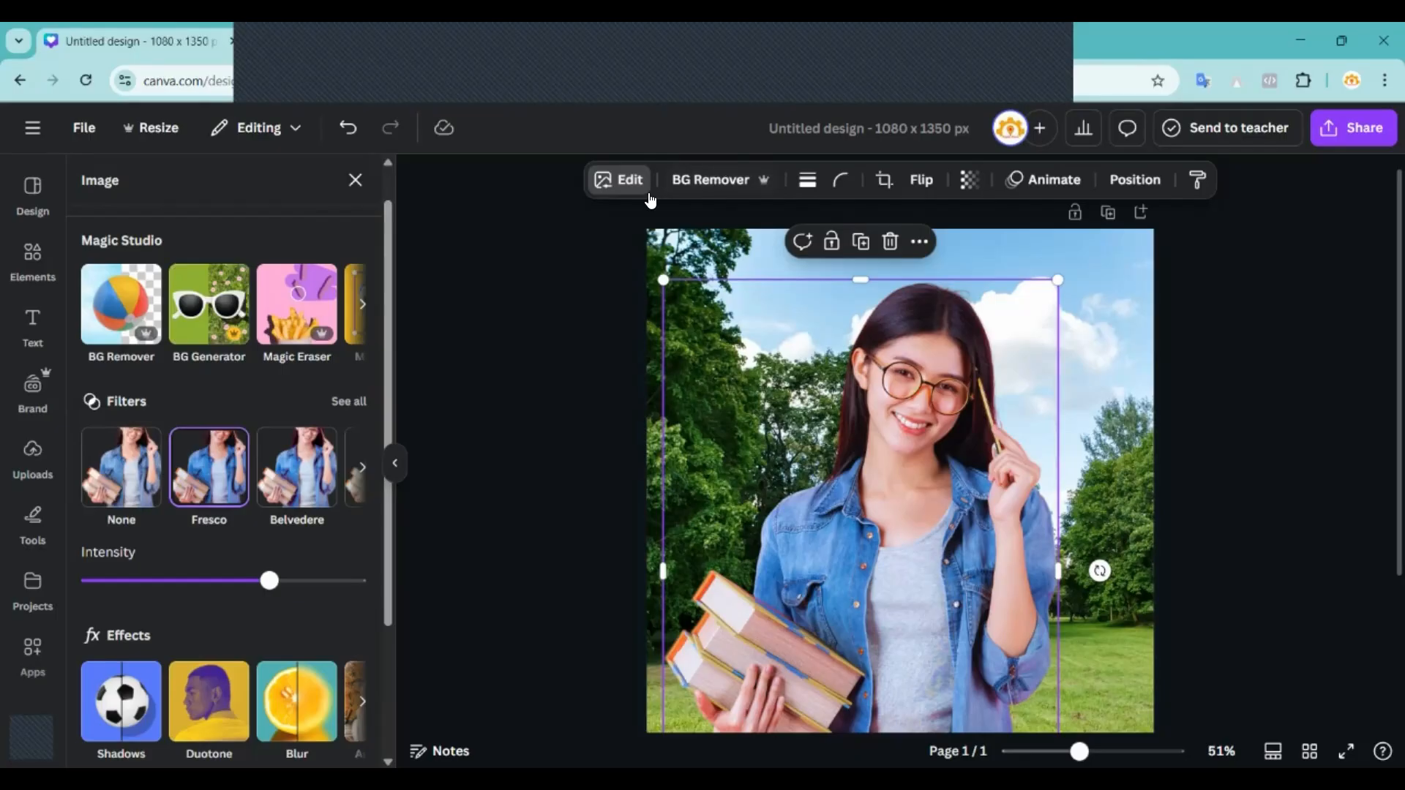
scroll(261, 382, "down", 3)
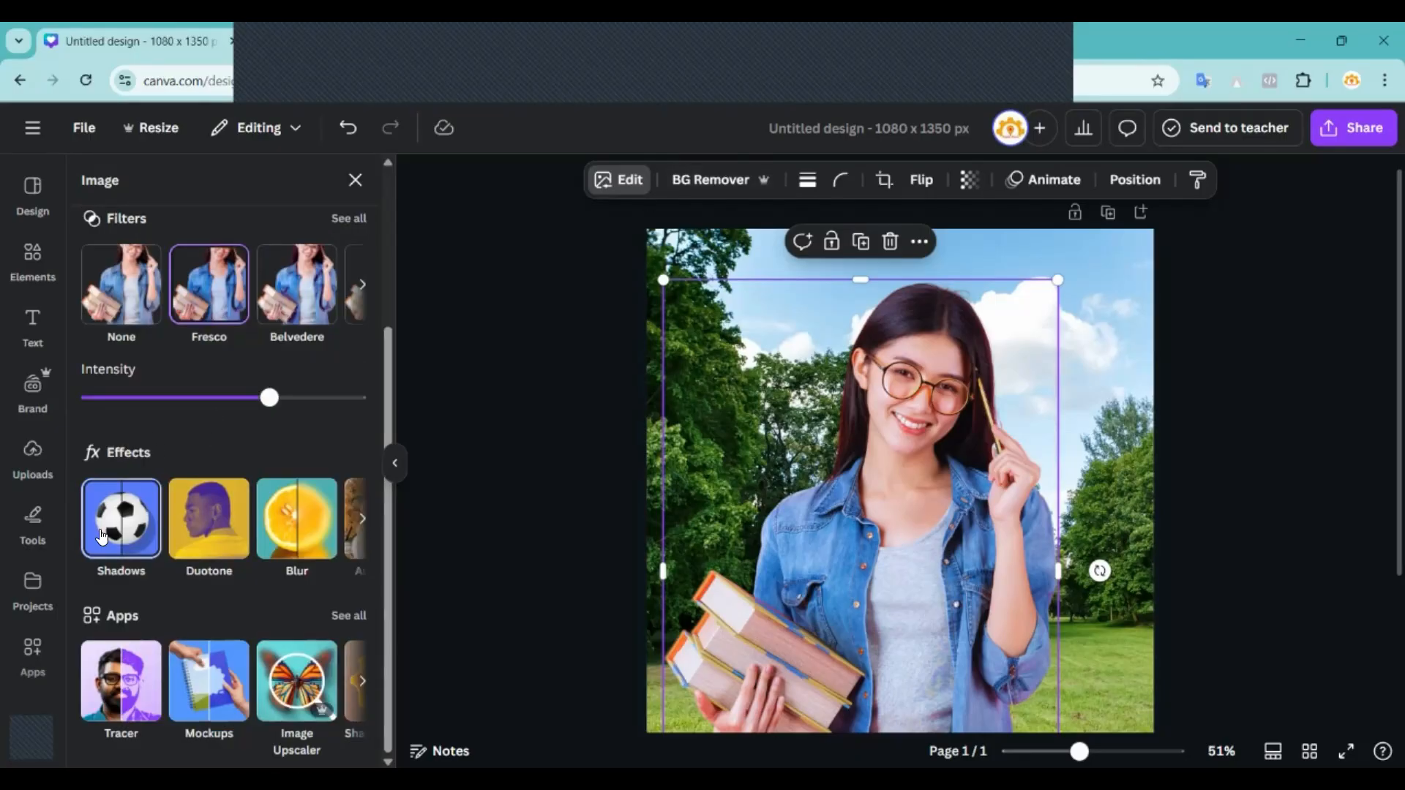
Give the student cut-out a Glow shadow with size 61 and blur amount 72.
left_click(134, 517)
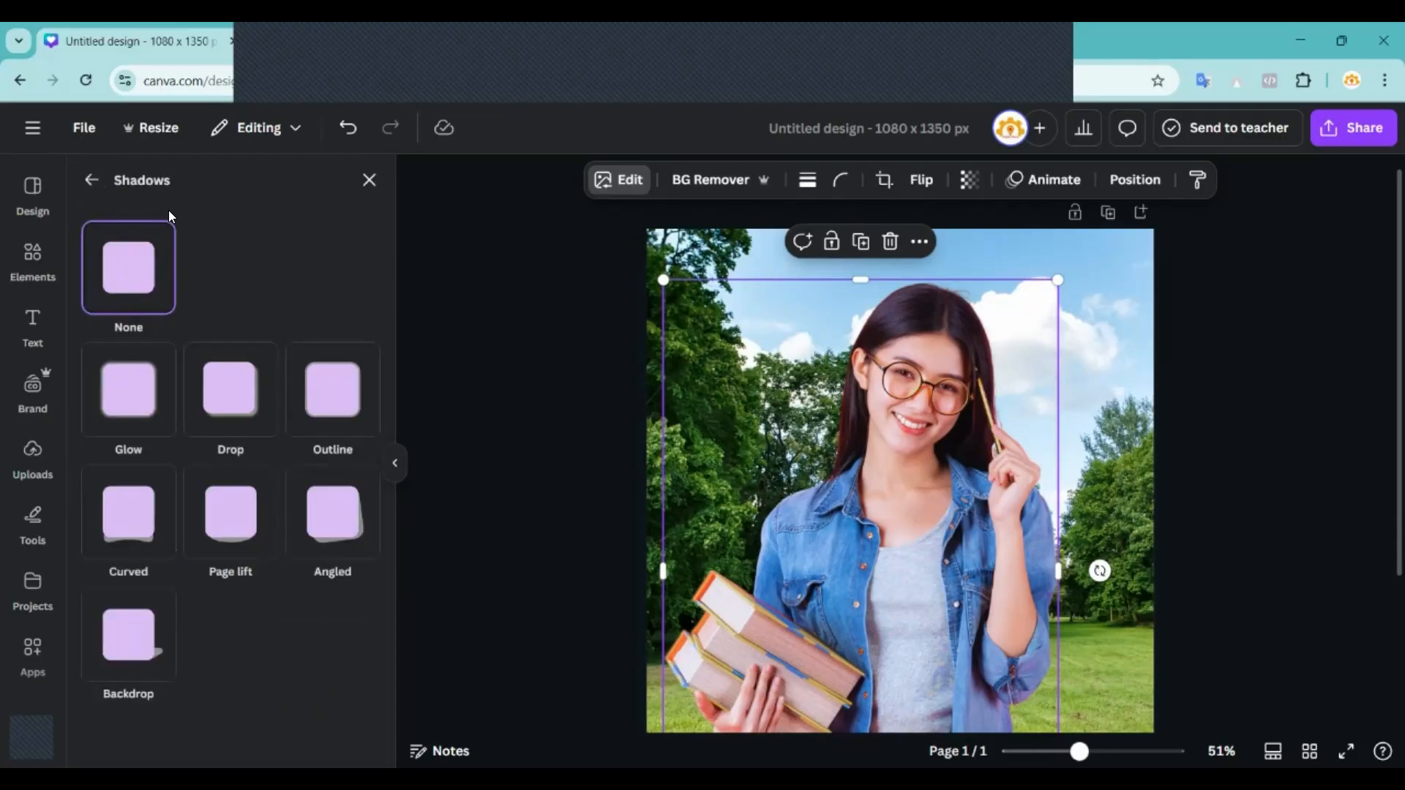
left_click(125, 413)
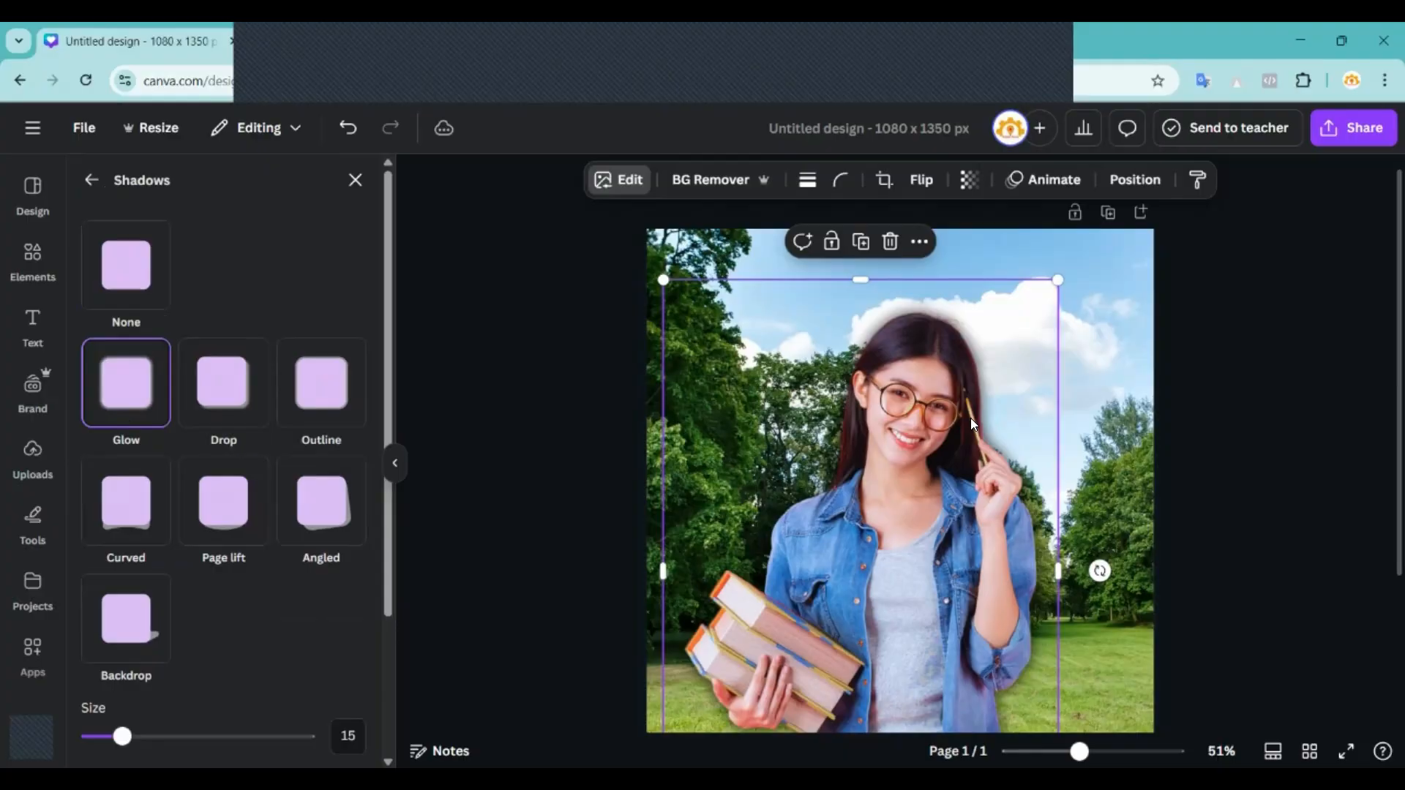
left_click(118, 262)
left_click(135, 401)
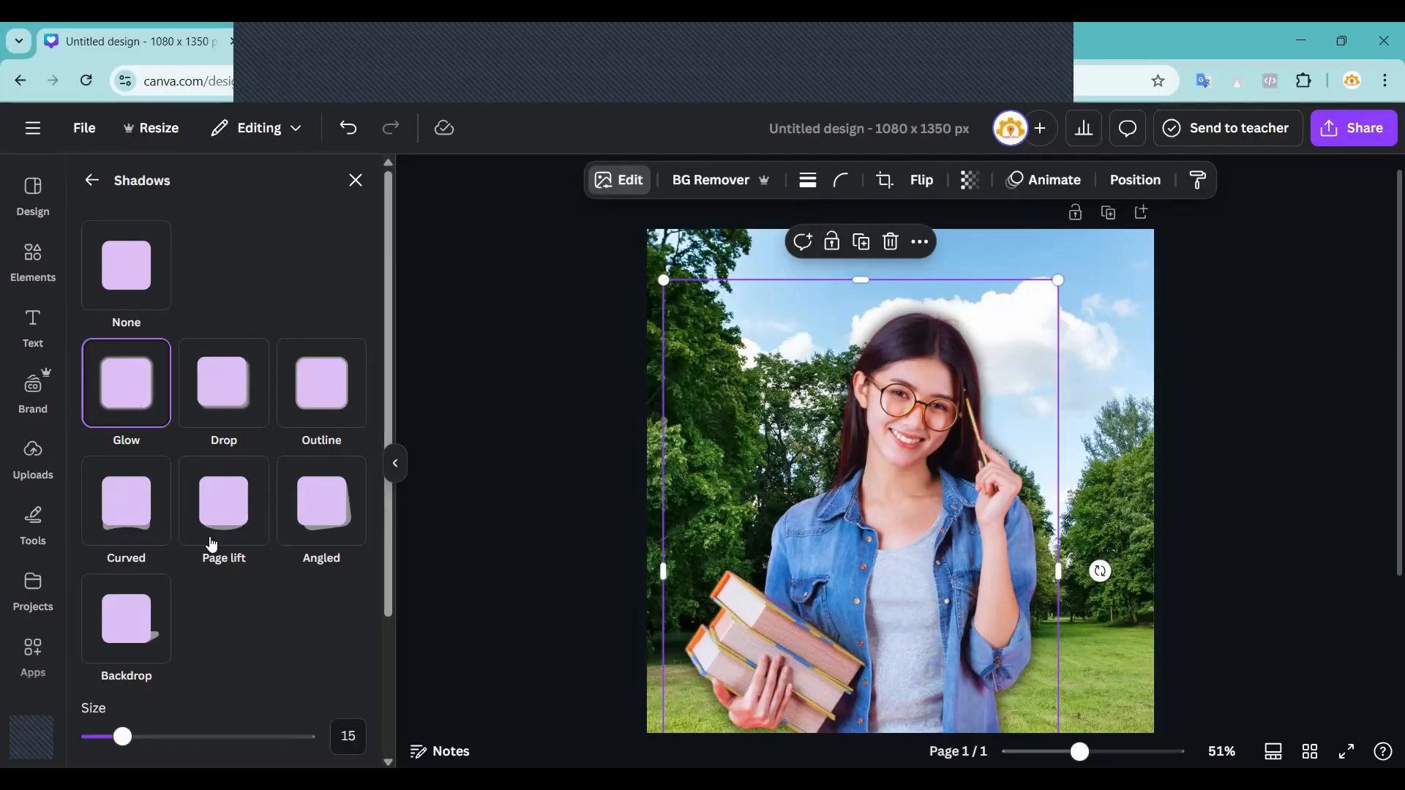
scroll(209, 542, "down", 3)
left_click_drag(122, 554, 216, 556)
left_click_drag(156, 622, 247, 620)
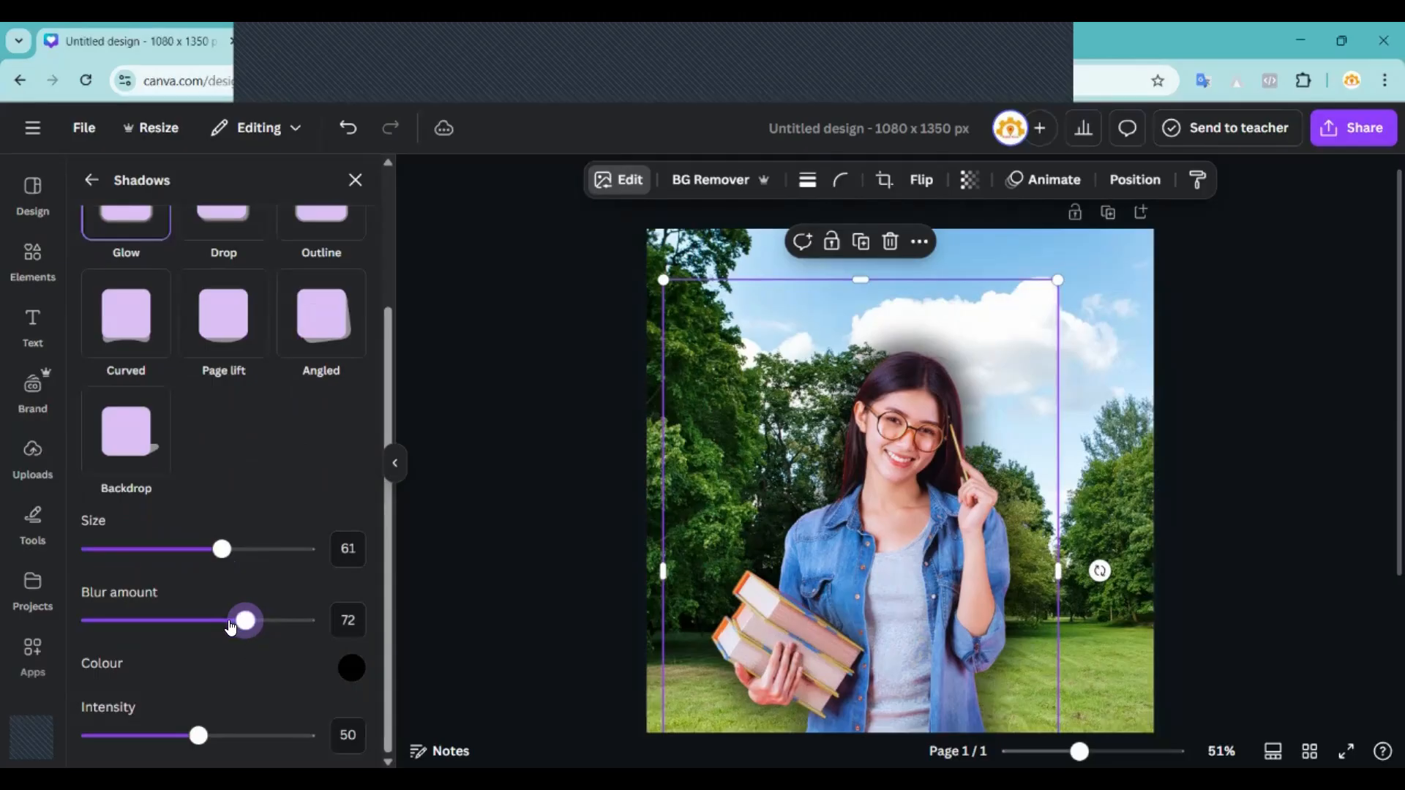
Set the student cut-out's Glow shadow to a blur amount of 60 and an intensity of 69.
left_click_drag(231, 627, 231, 627)
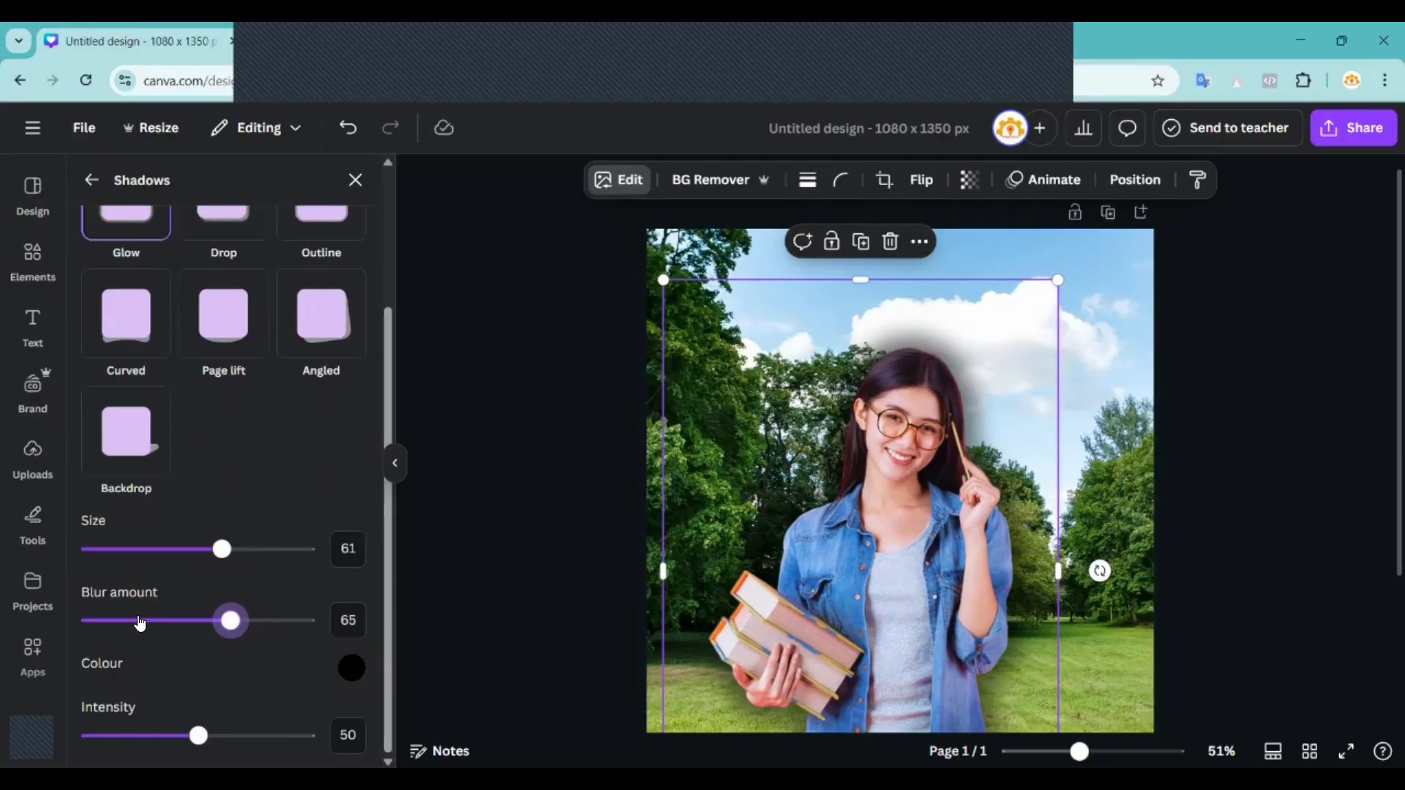
mouse_move(231, 621)
left_mouse_down()
mouse_move(63, 634)
mouse_move(295, 621)
mouse_move(87, 622)
mouse_move(220, 621)
left_mouse_up()
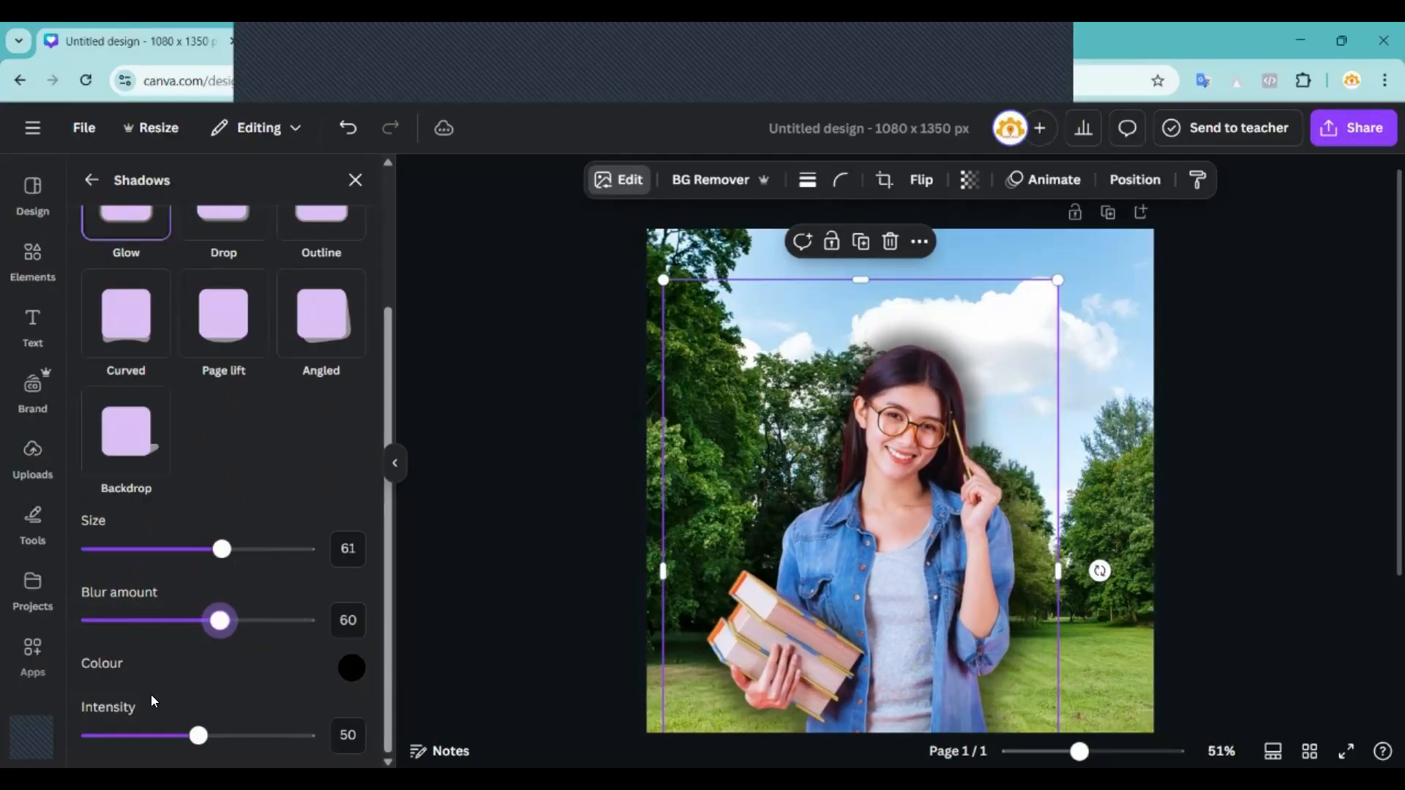
left_click_drag(197, 735, 156, 724)
left_click_drag(112, 721, 239, 735)
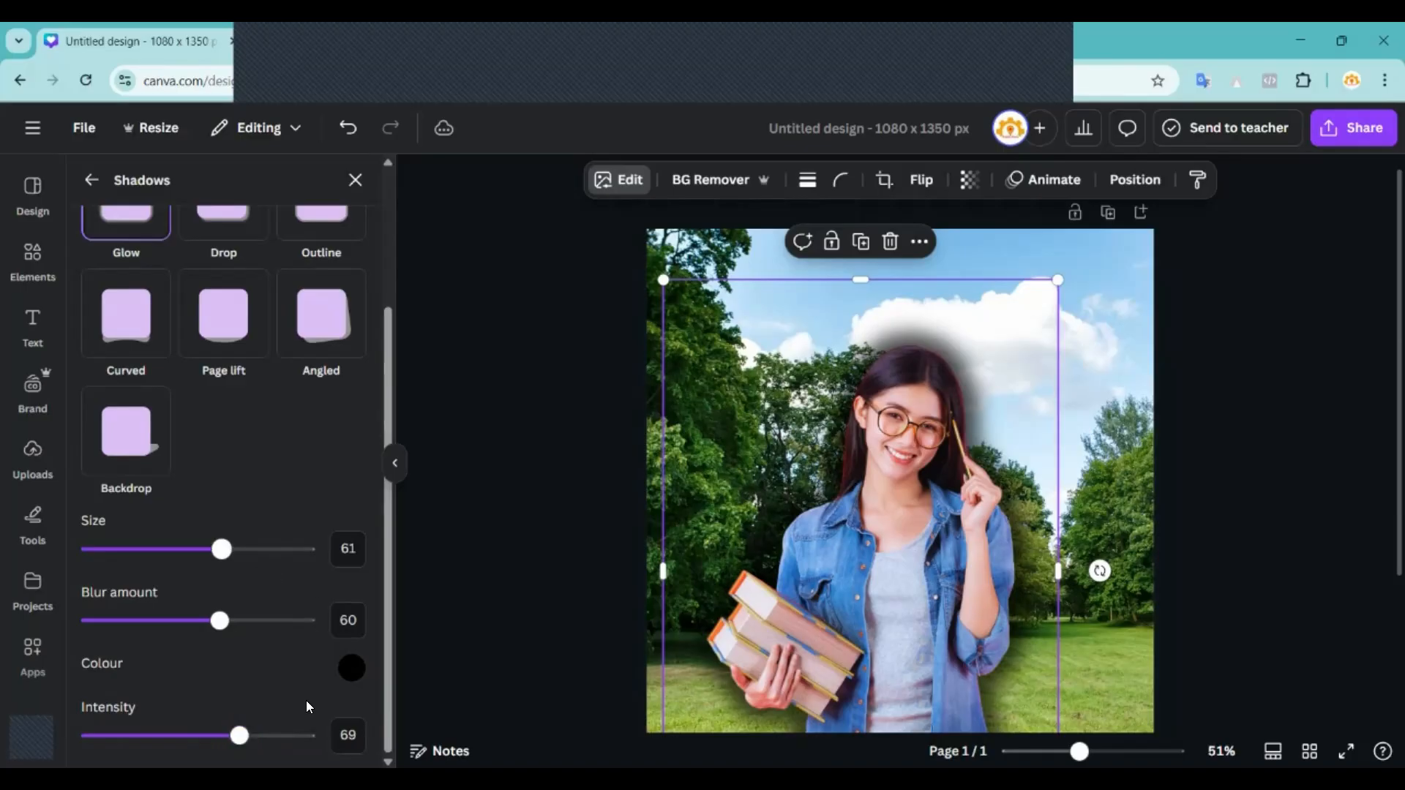
Replace the student cut-out's glow with an Outline shadow of size 12 and close the shadow settings.
scroll(272, 560, "up", 3)
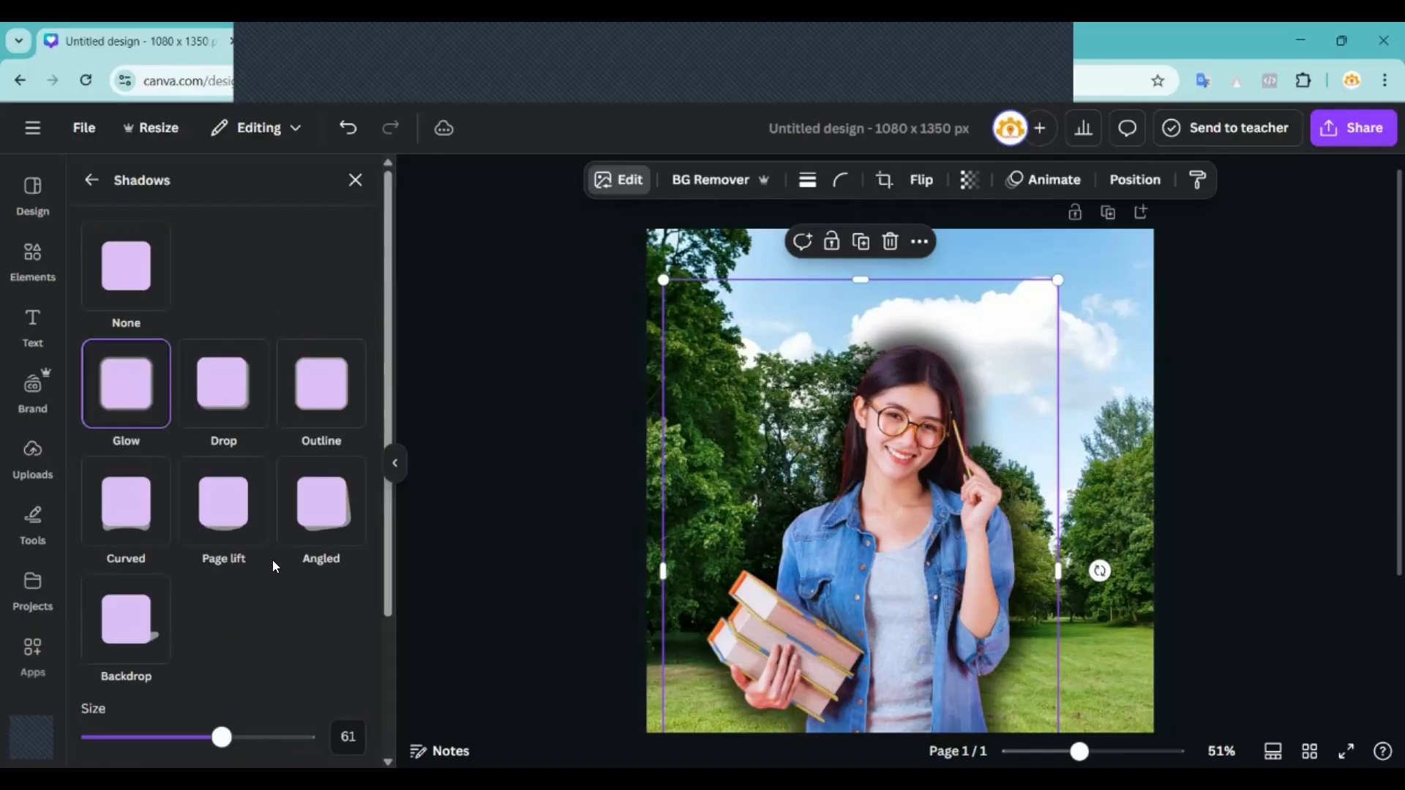
left_click(221, 374)
left_click(324, 385)
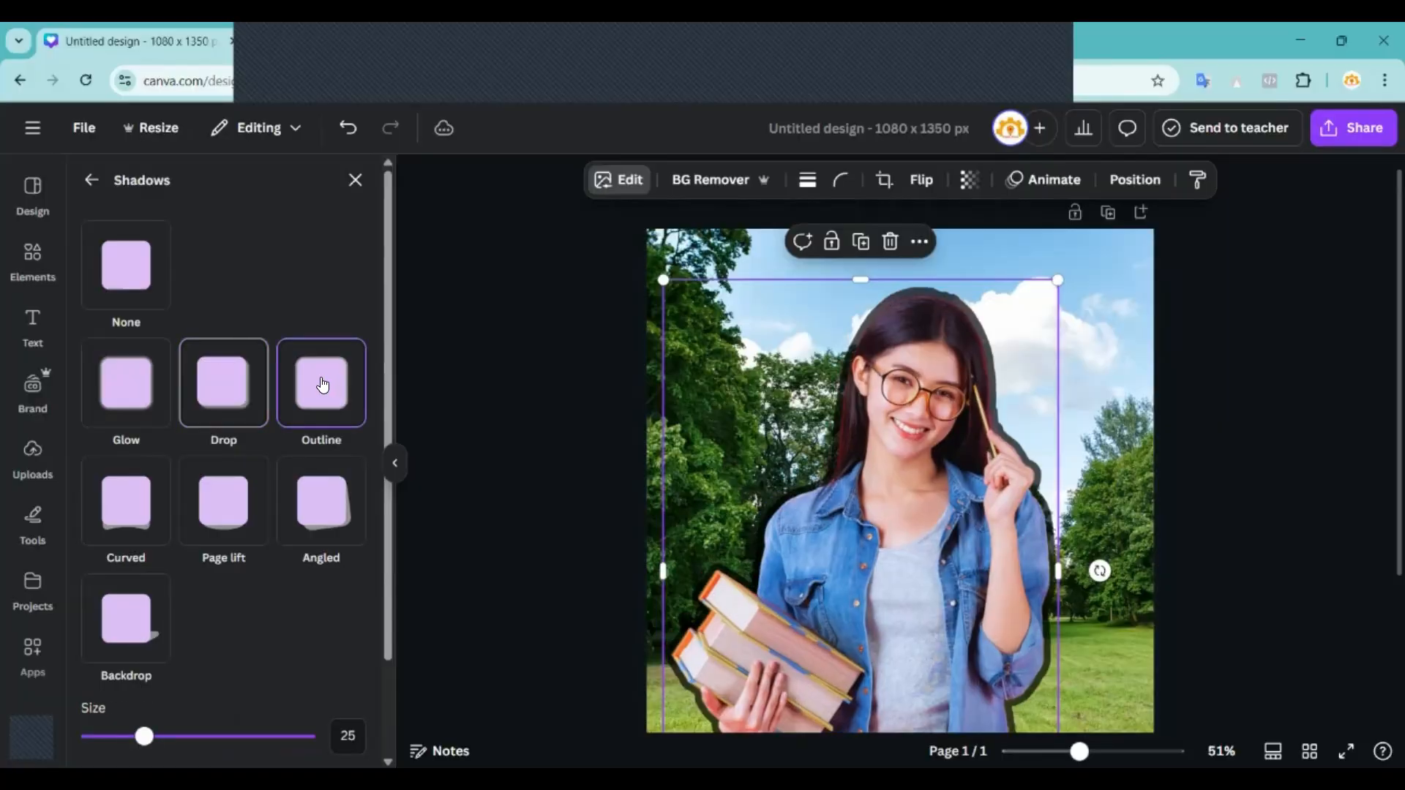
scroll(230, 596, "down", 2)
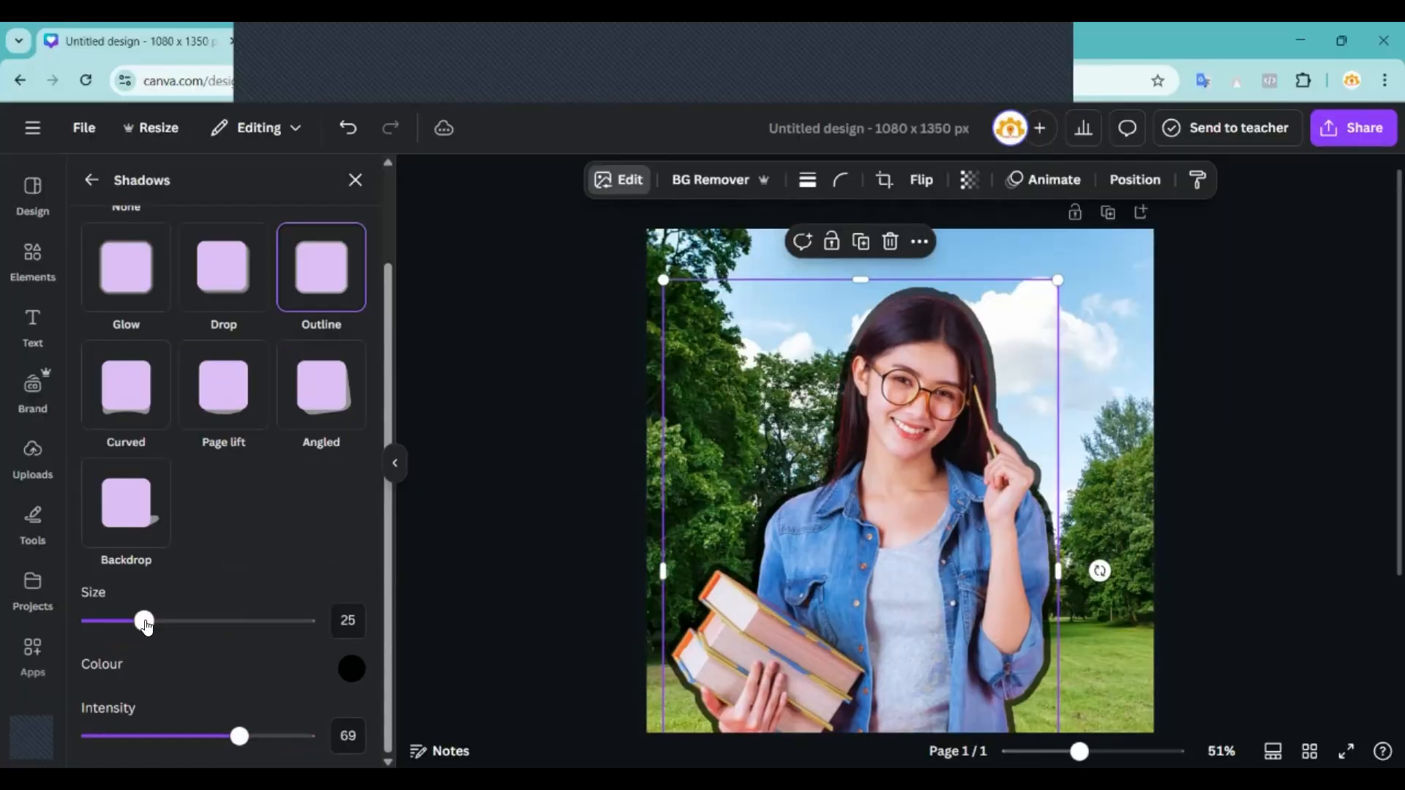
left_click_drag(145, 624, 116, 622)
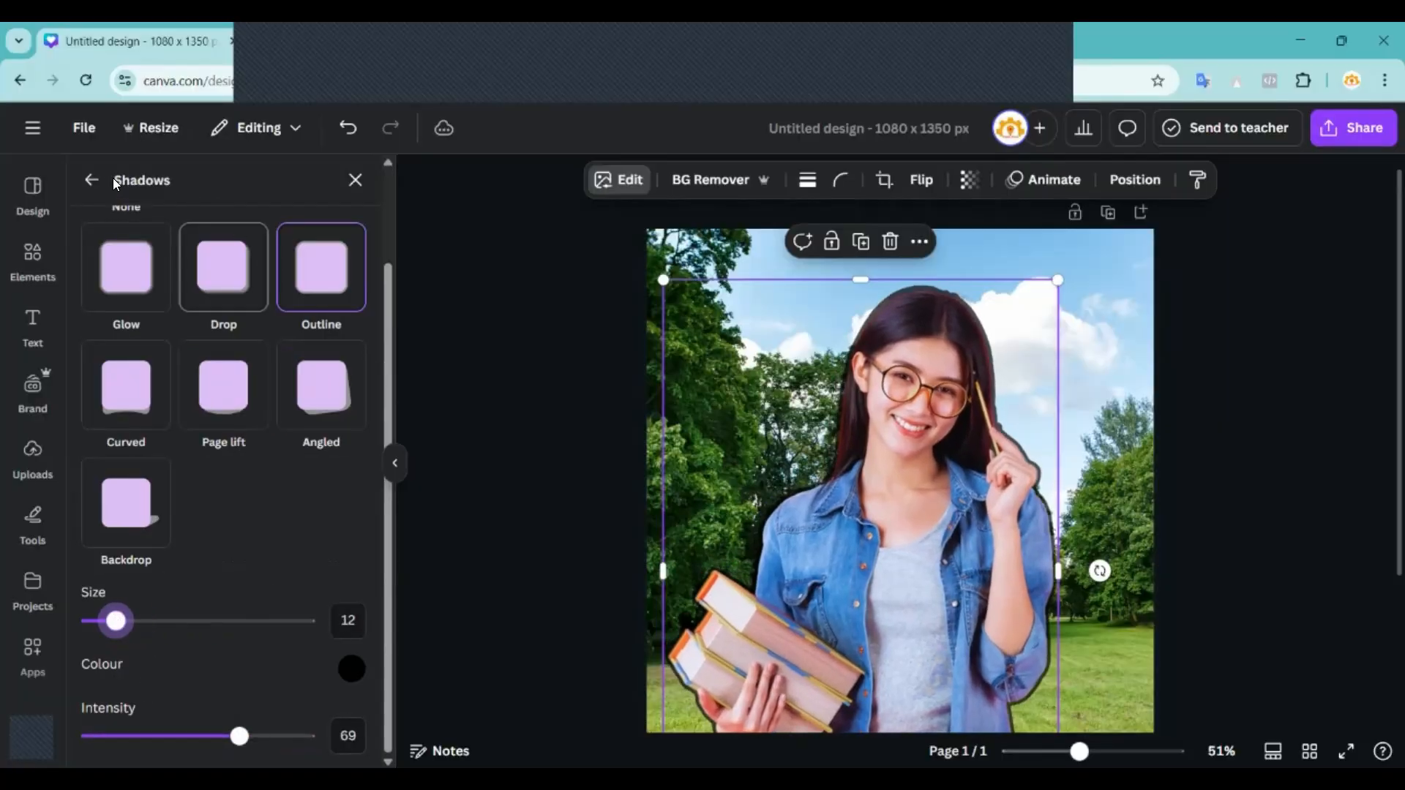
left_click(355, 180)
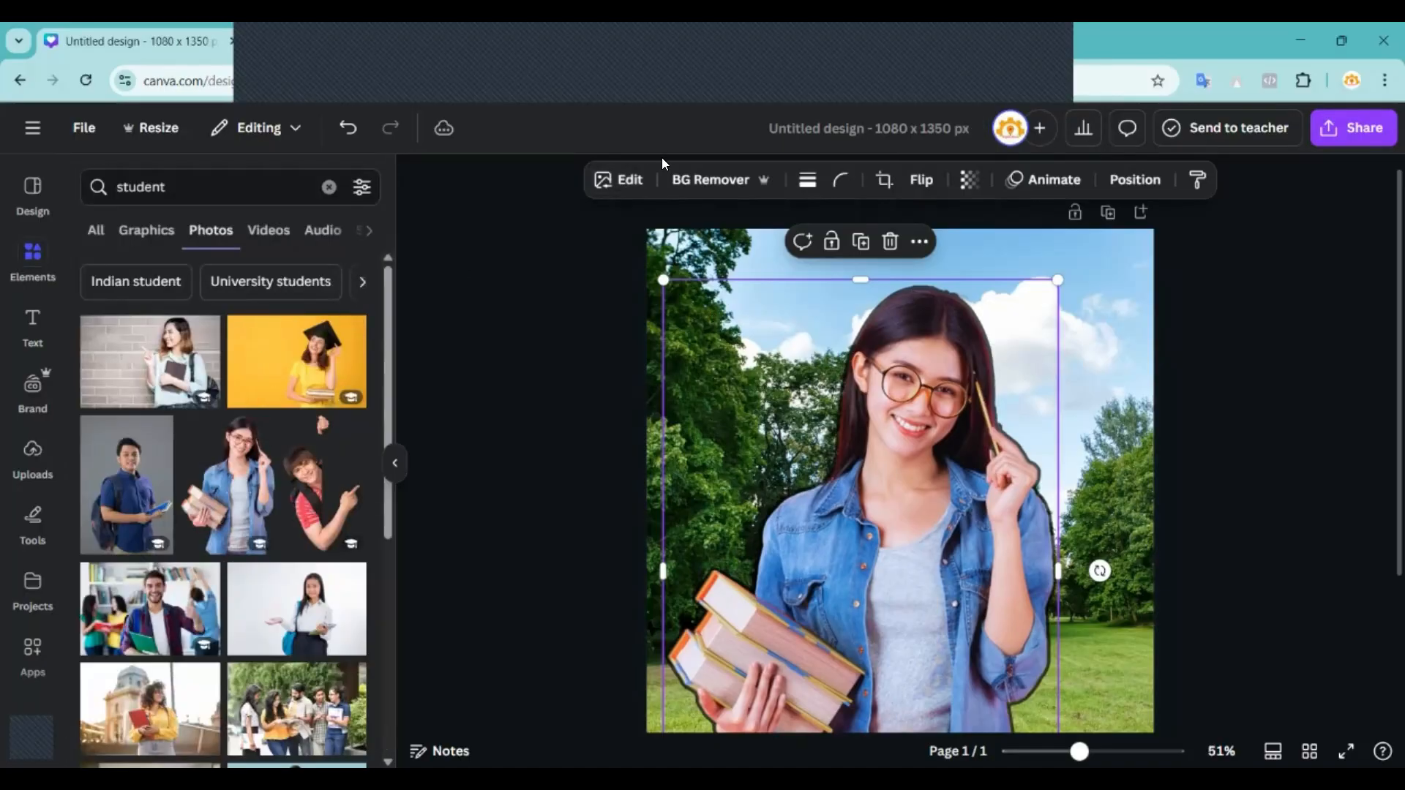
Reopen the student cut-out's shadow settings and set the outline colour to bright green, #00FF5E.
left_click(615, 179)
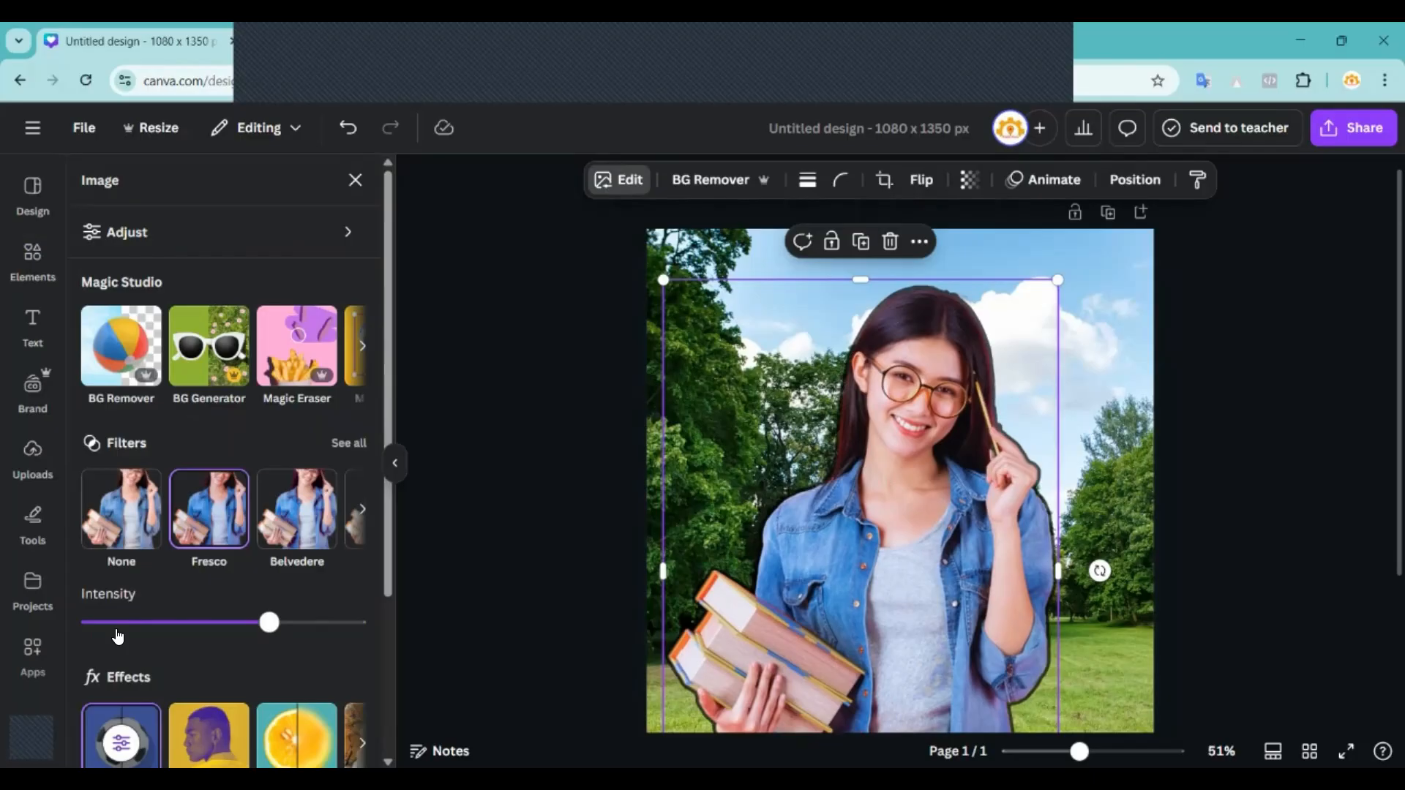
scroll(154, 595, "down", 3)
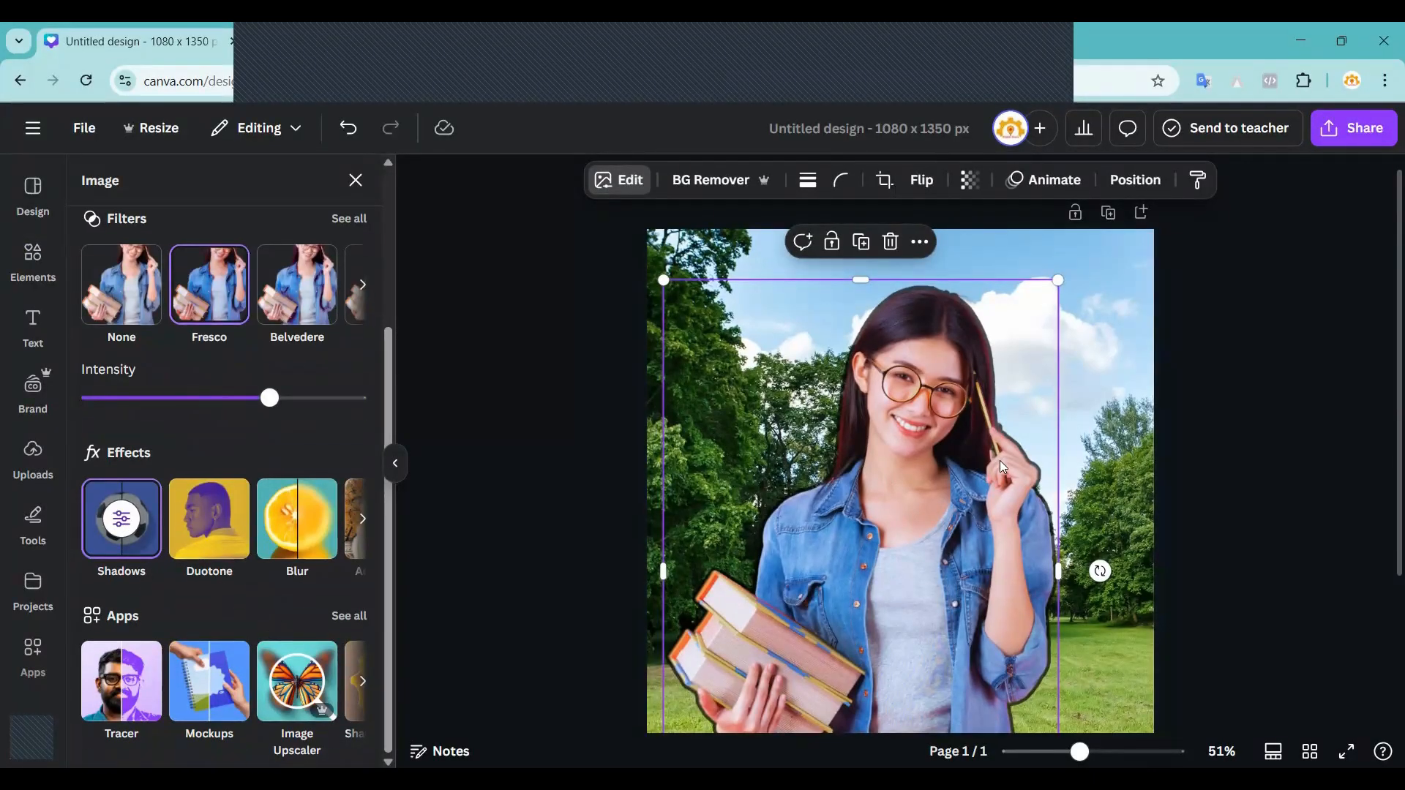
left_click(122, 533)
scroll(220, 579, "down", 2)
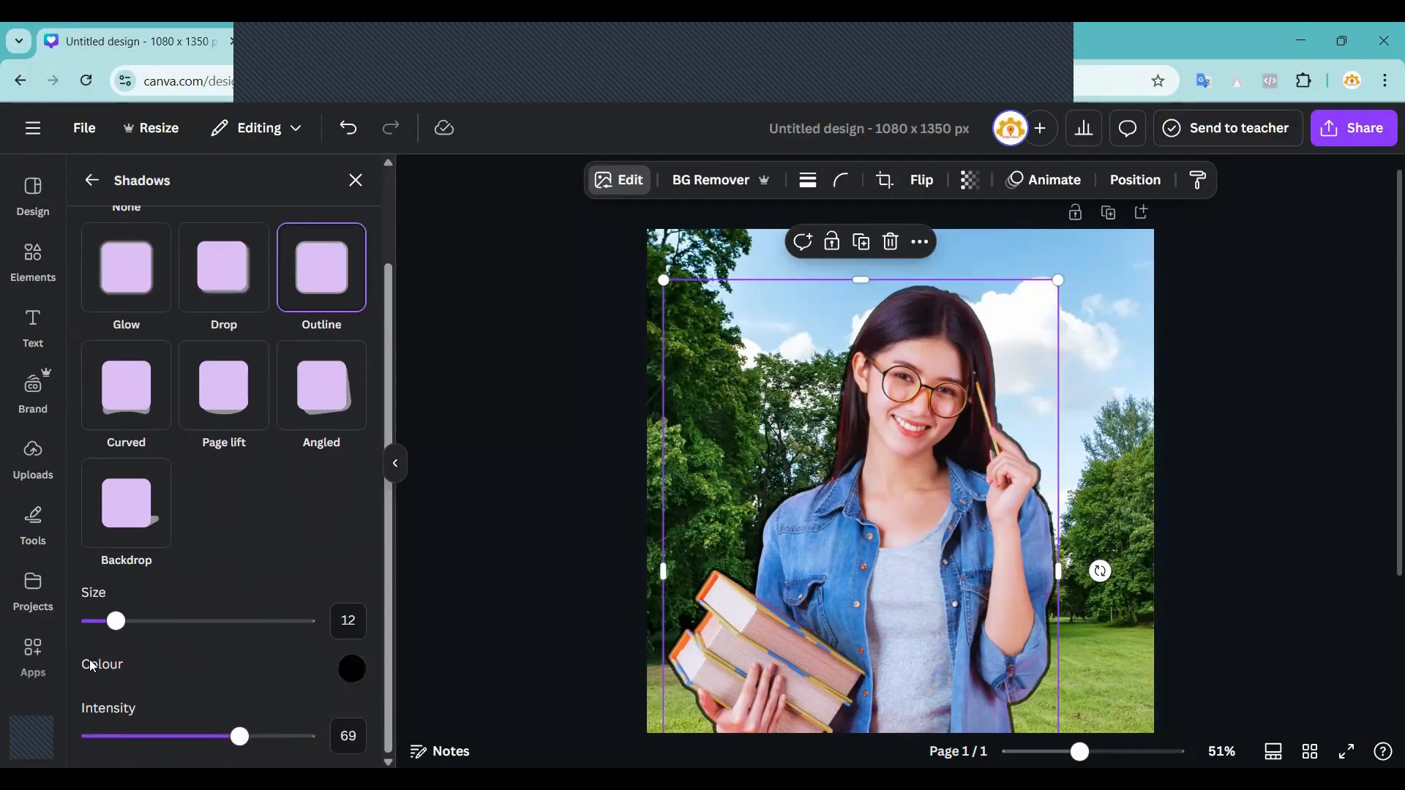
left_click(351, 670)
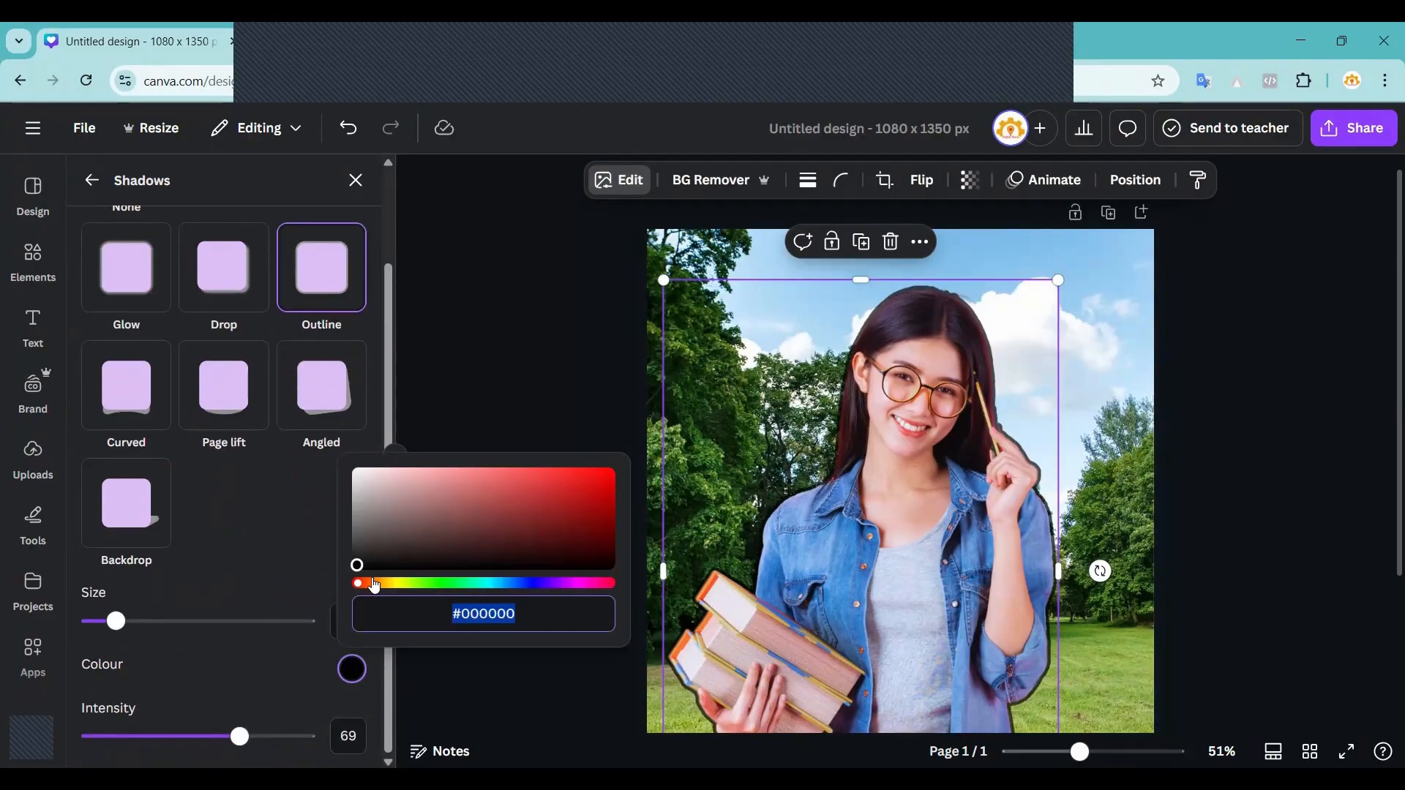
left_click_drag(359, 584, 455, 585)
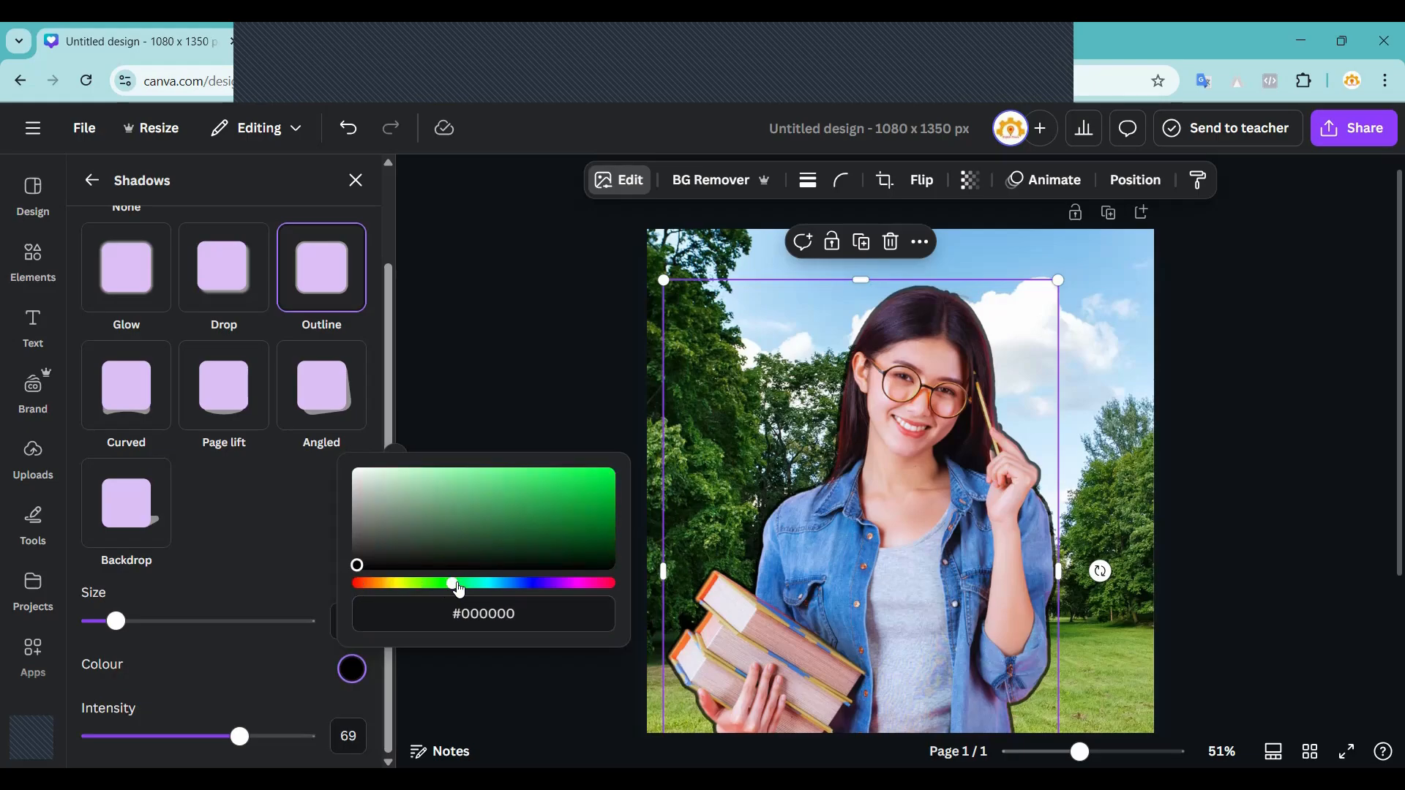
left_click_drag(498, 534, 610, 472)
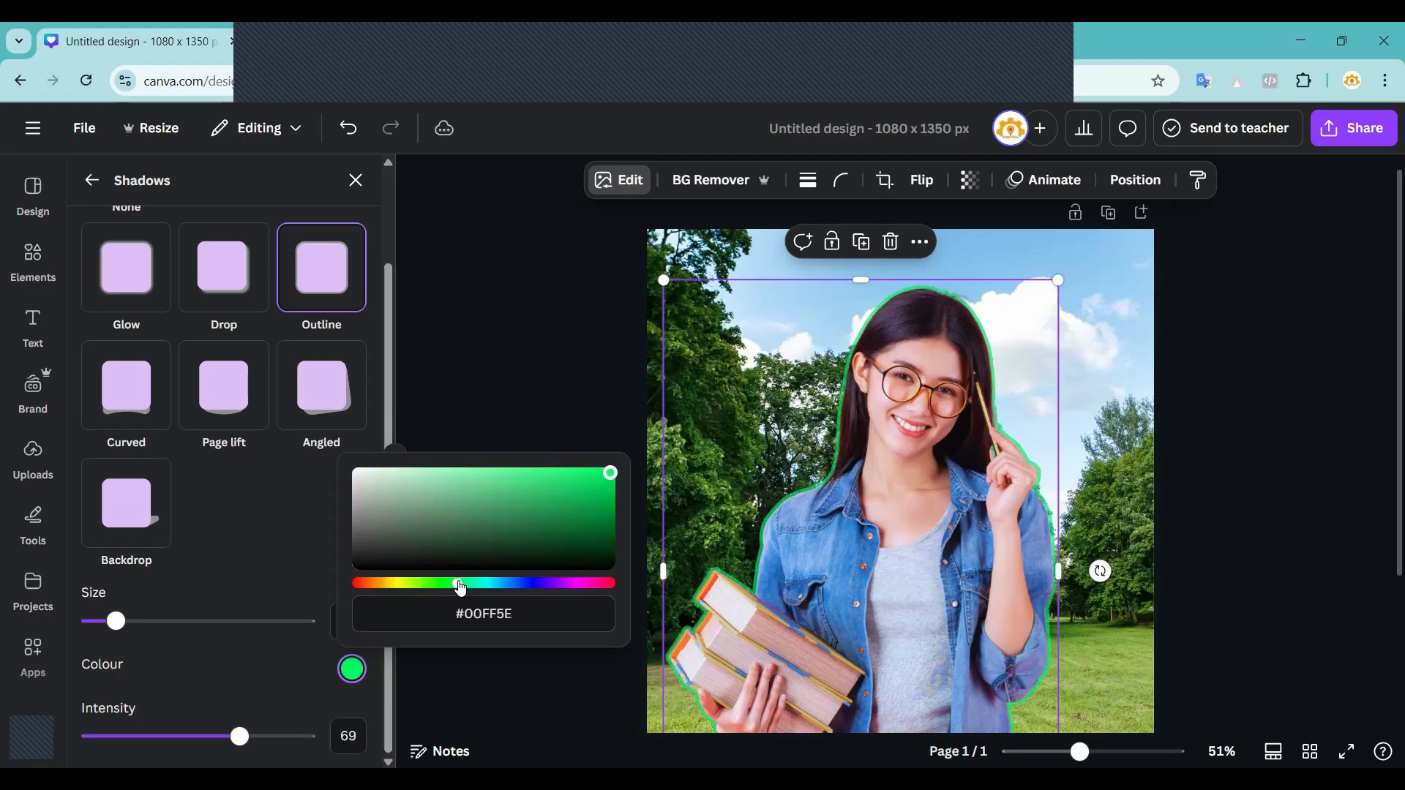
Try white (#FFFFFF) and red (#FF0202) as the colour of the student cut-out's outline.
left_click_drag(460, 586, 376, 584)
left_click_drag(570, 545, 339, 472)
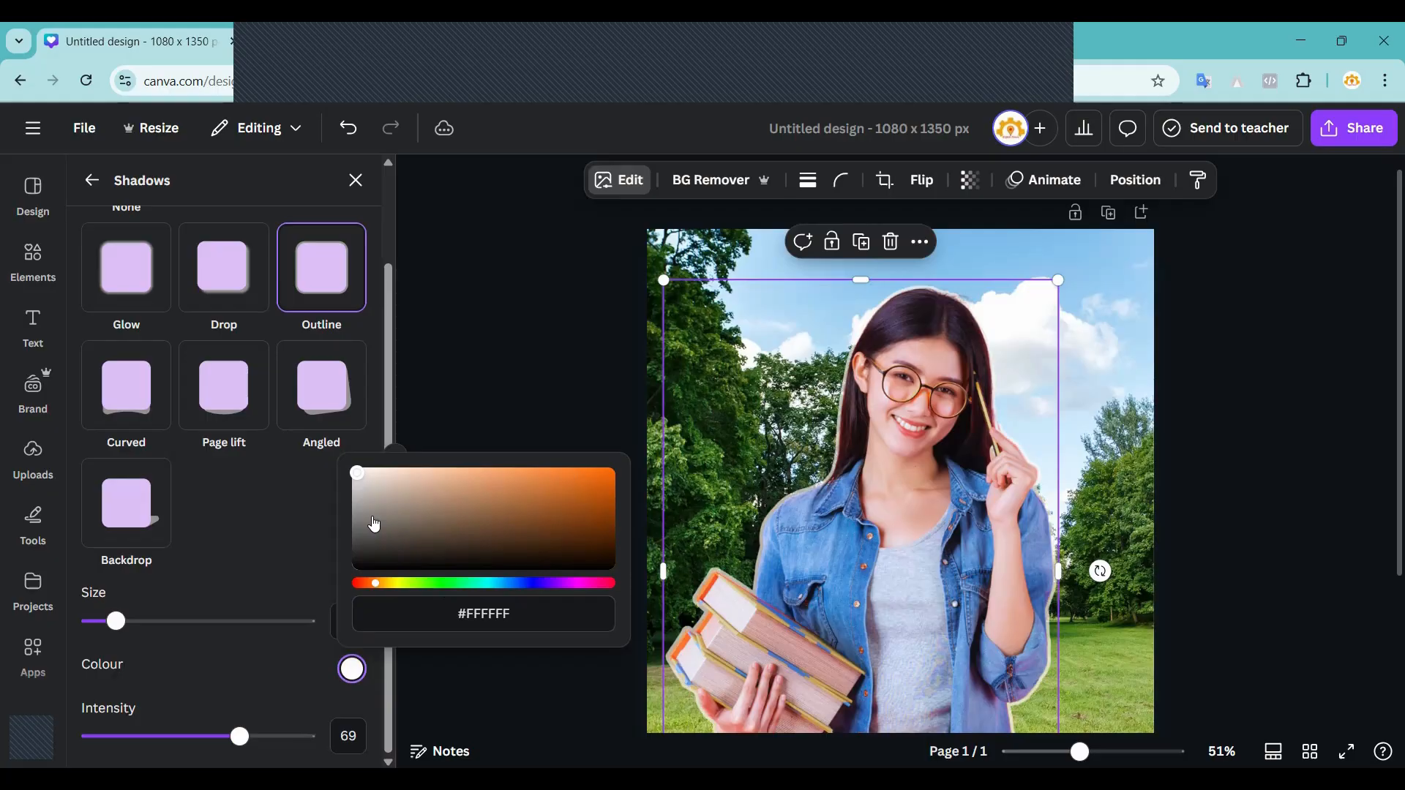
left_click_drag(375, 585, 610, 584)
left_click(603, 476)
left_click_drag(603, 477, 611, 473)
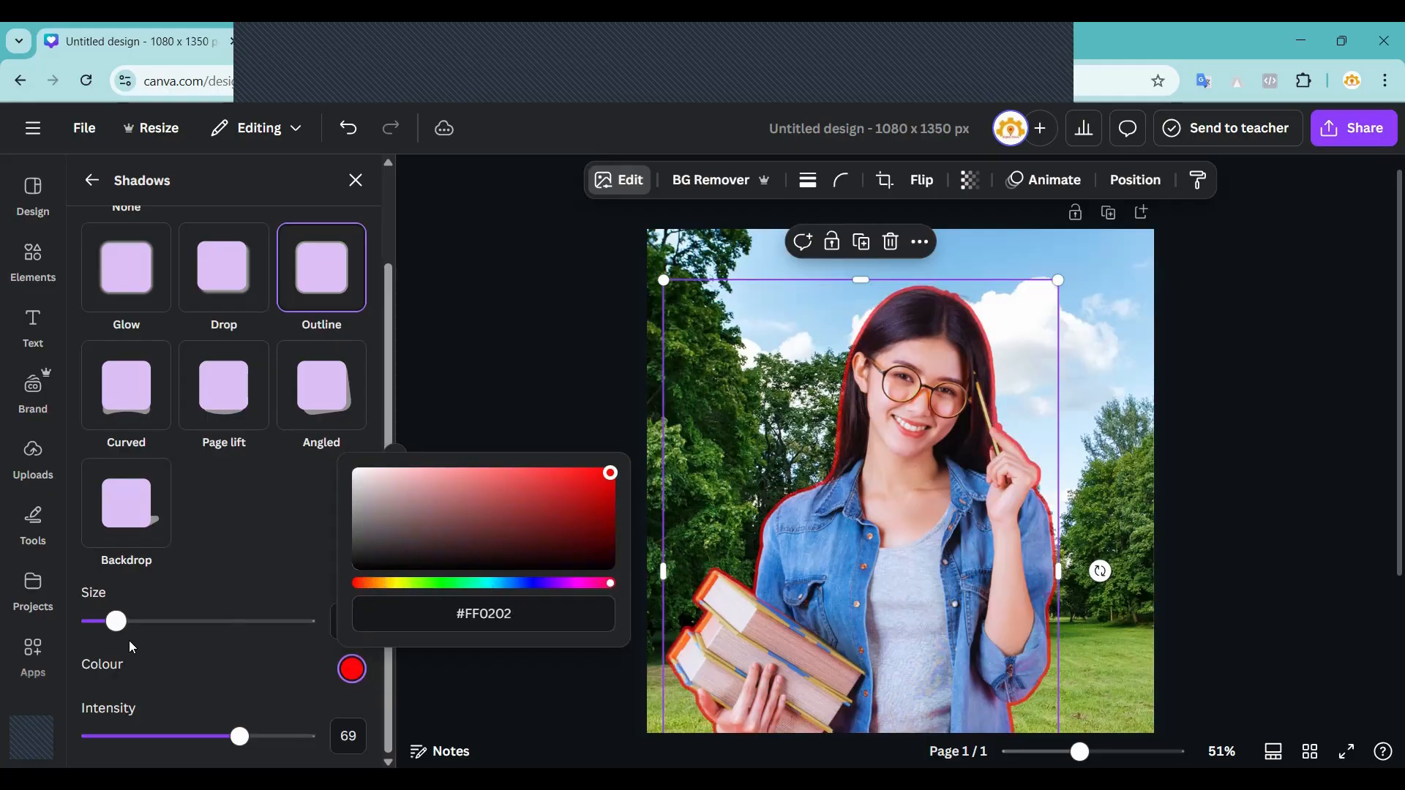
Give the outline size 30, intensity 100 and the colour white (#FFFFFF), and close the shadow settings.
left_click_drag(115, 621, 156, 622)
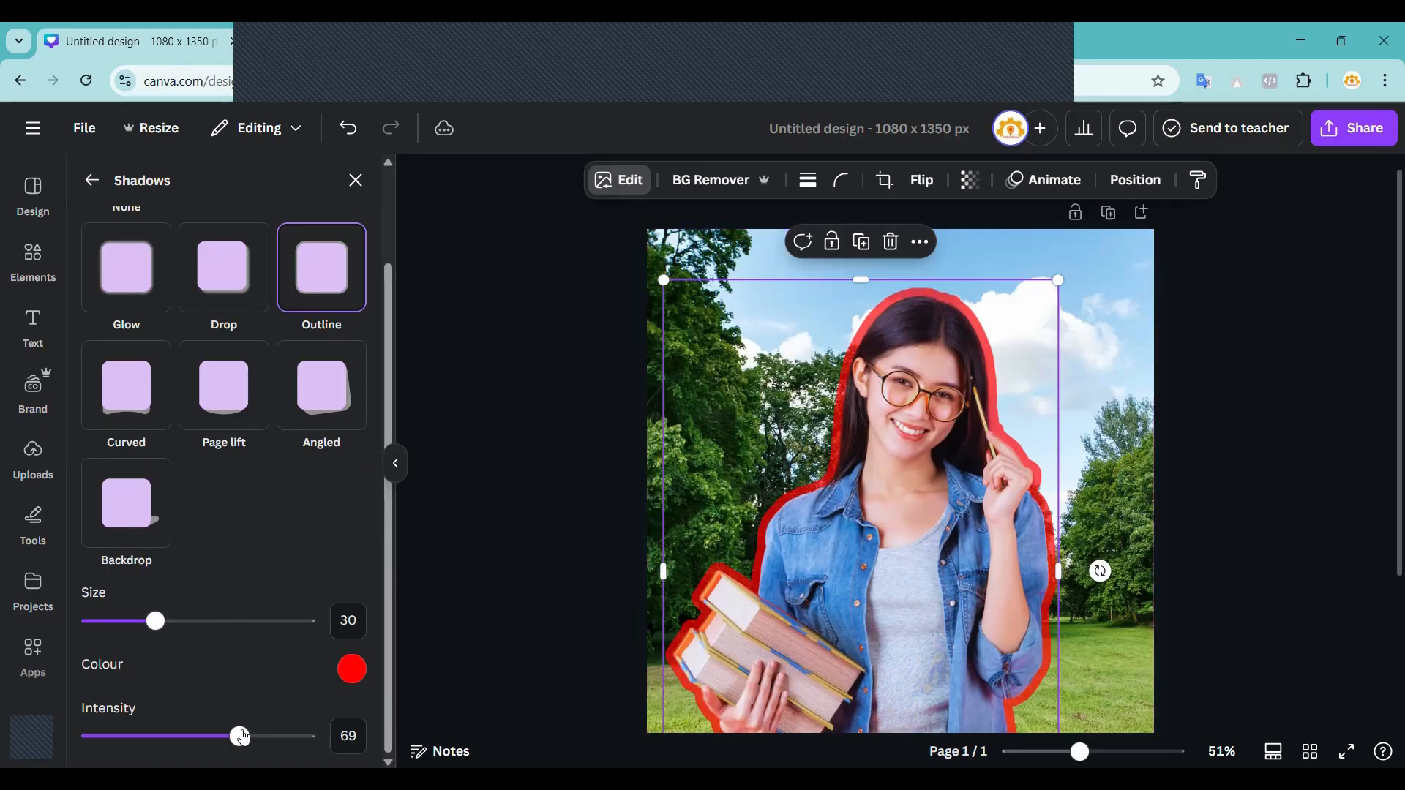
left_click_drag(242, 736, 307, 735)
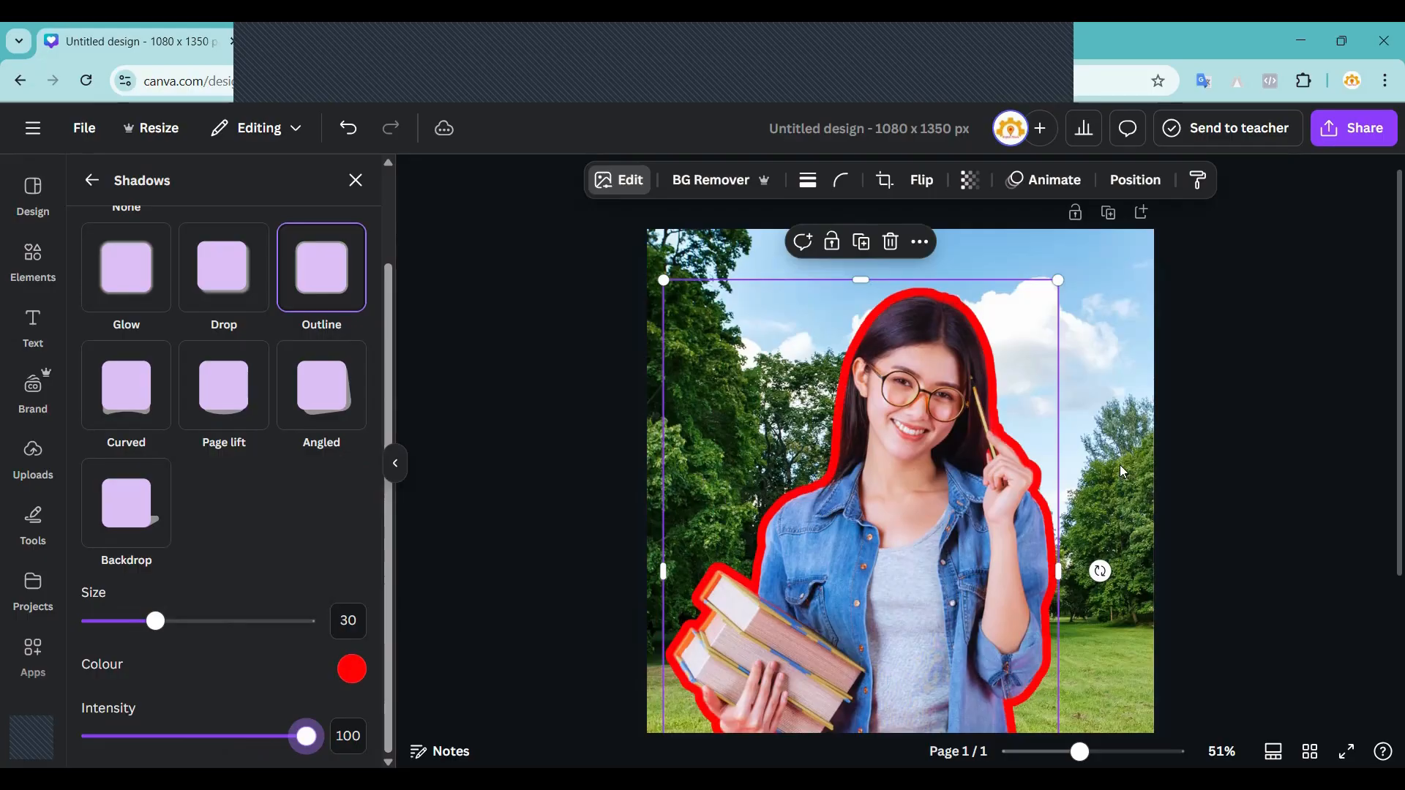
left_click(351, 668)
left_click_drag(364, 546, 348, 459)
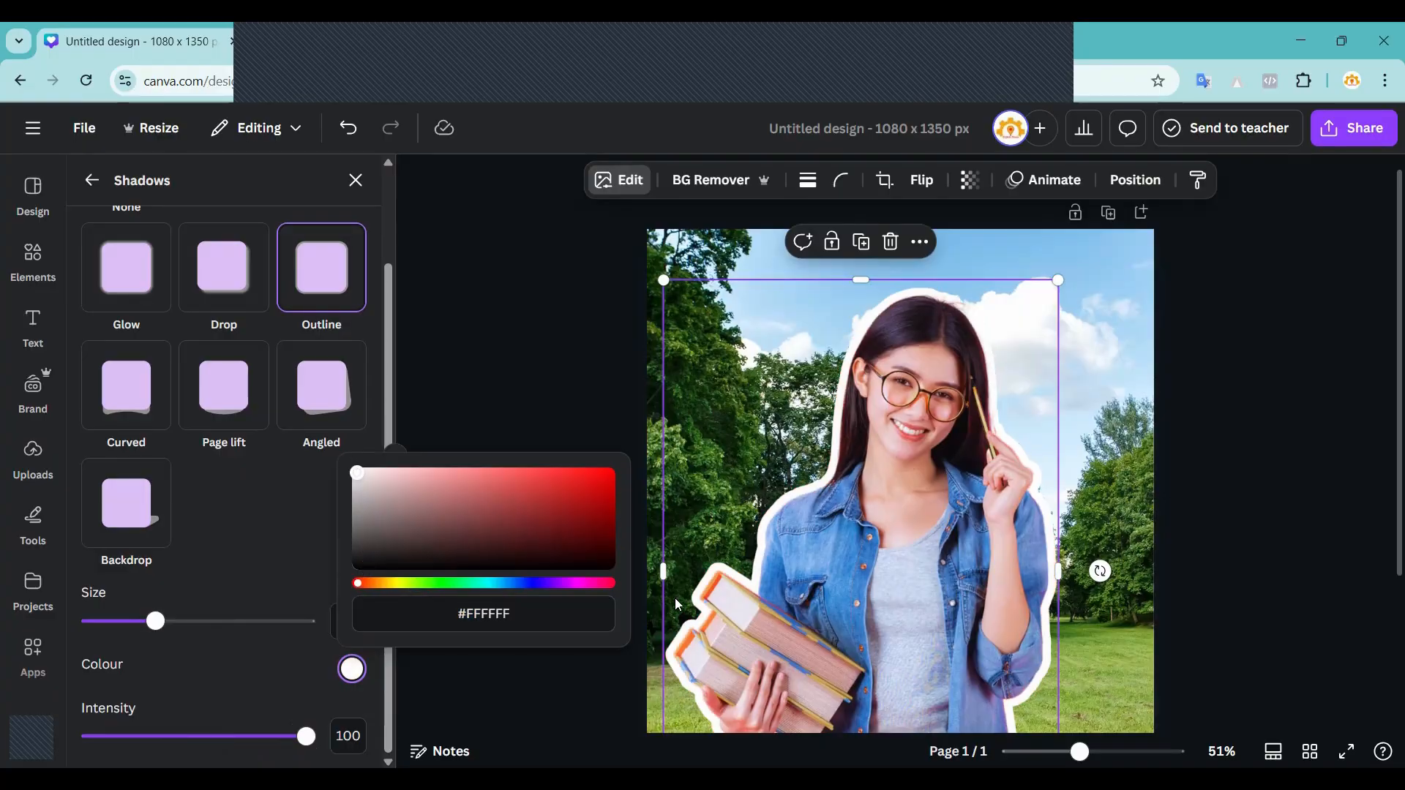
left_click(1269, 348)
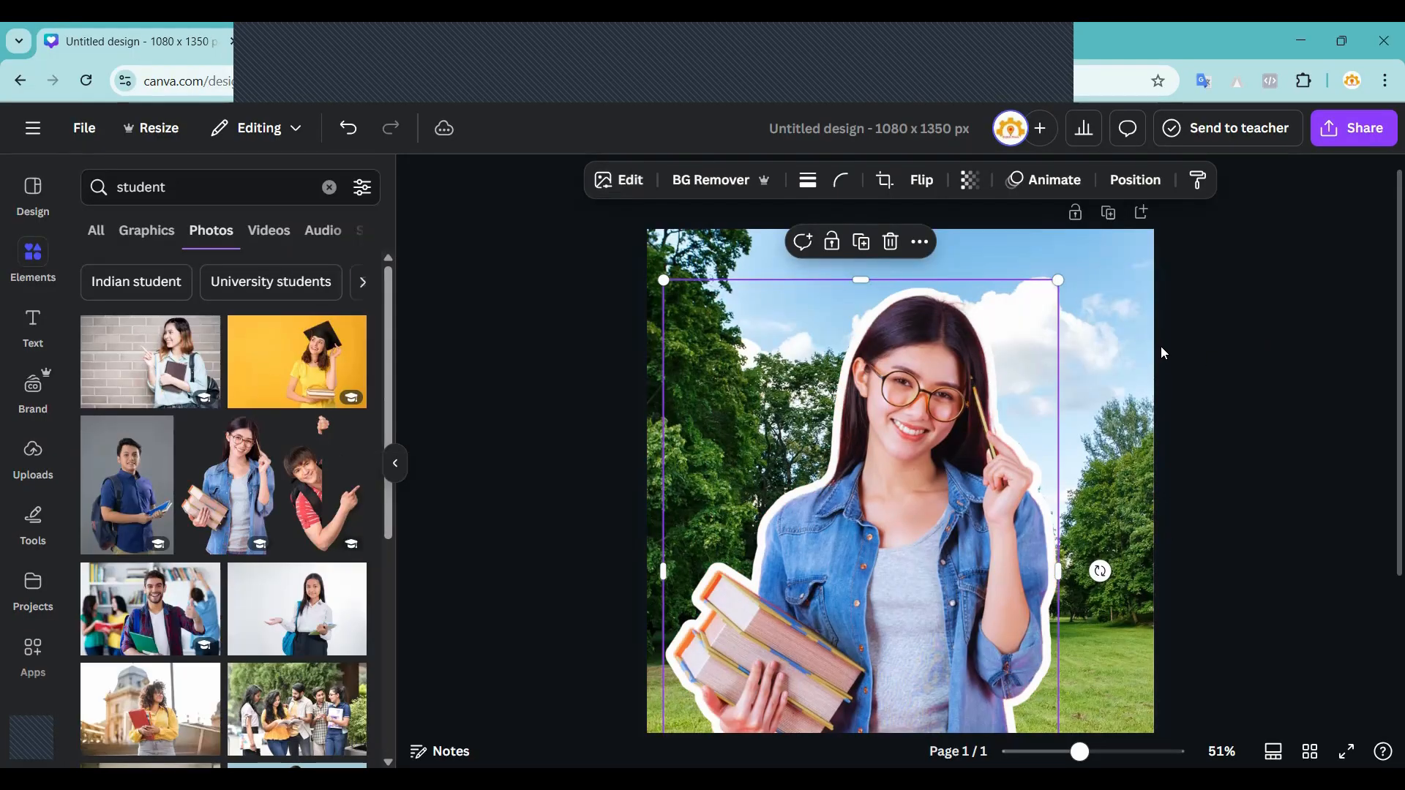
Delete the park background photo and fill the page background with the dark maroon photo colour.
left_click(1084, 299)
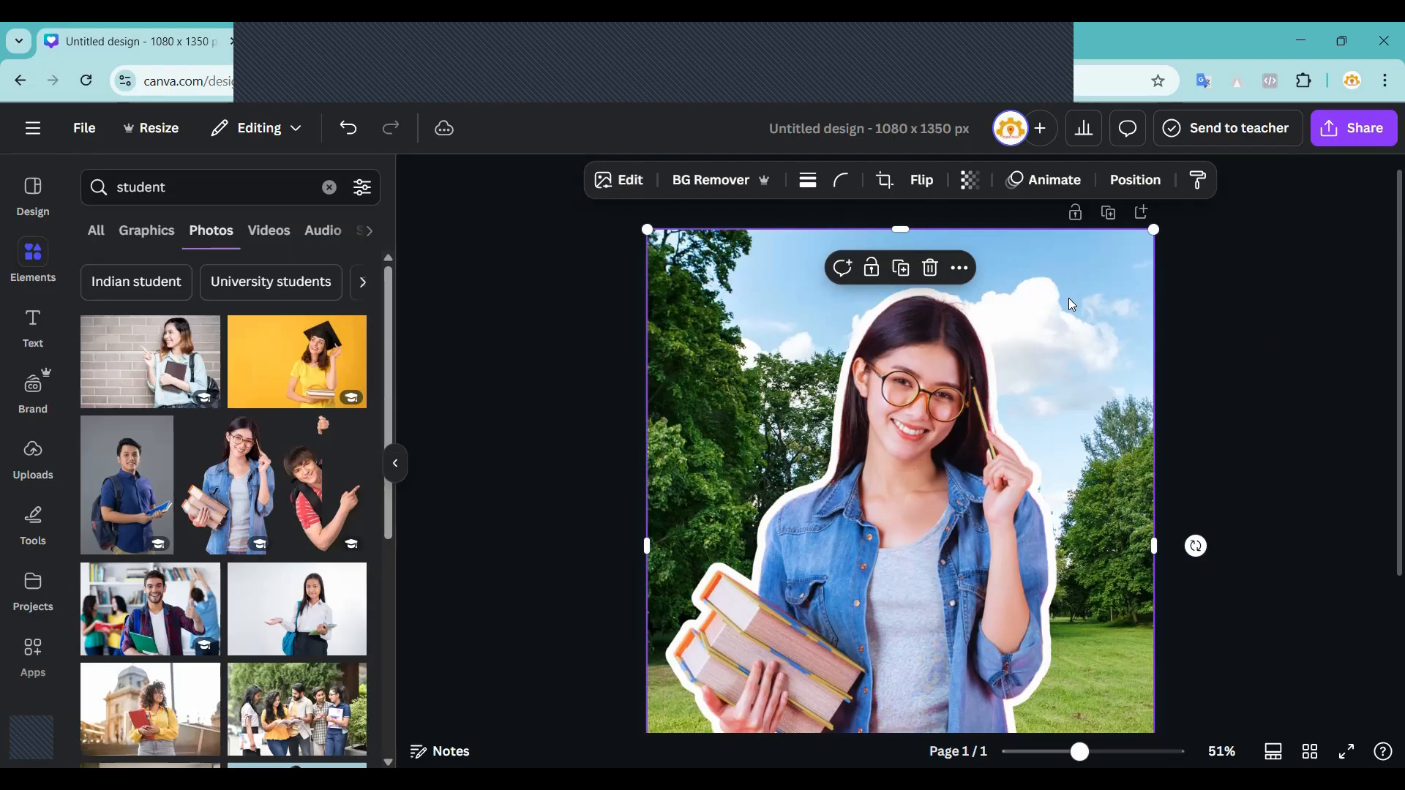
key("Delete")
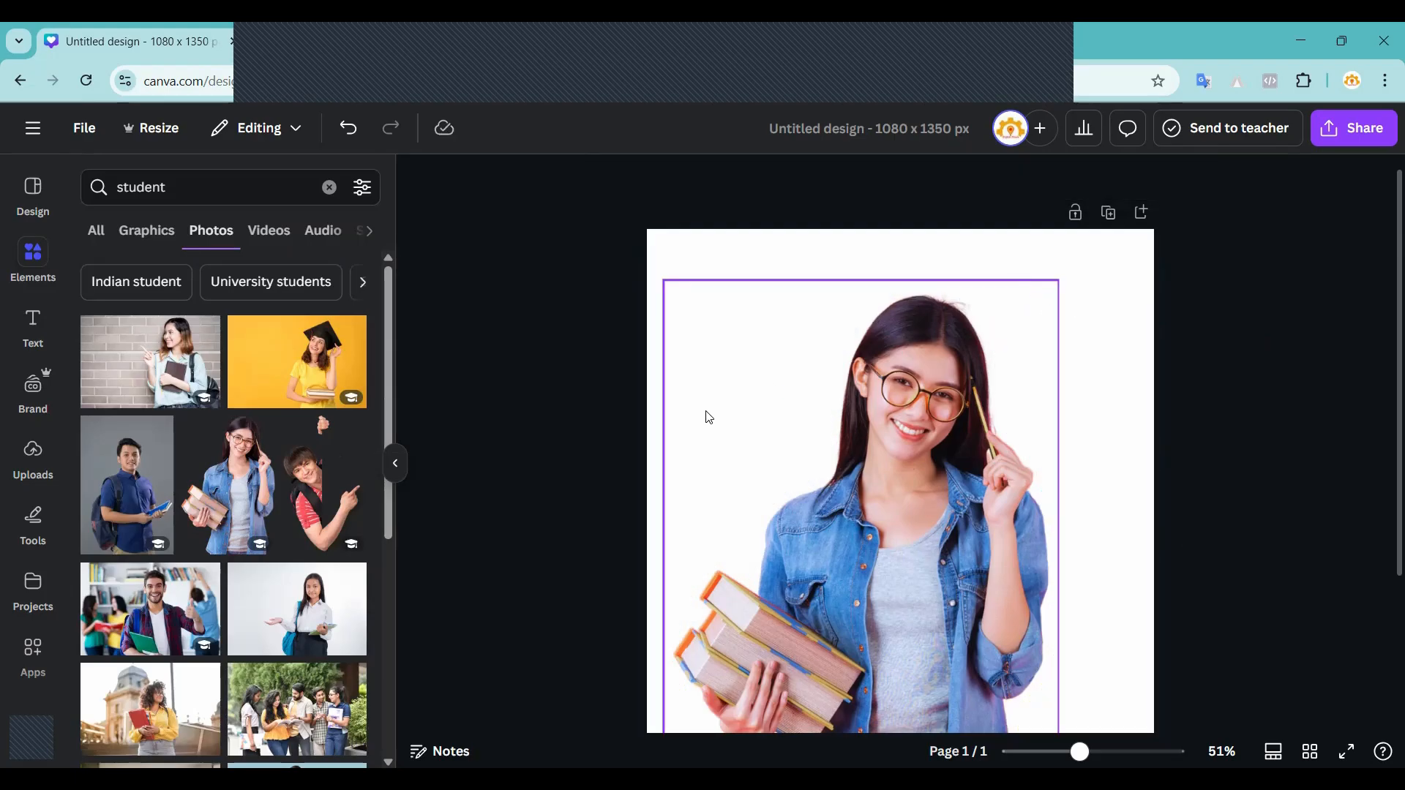
left_click(707, 259)
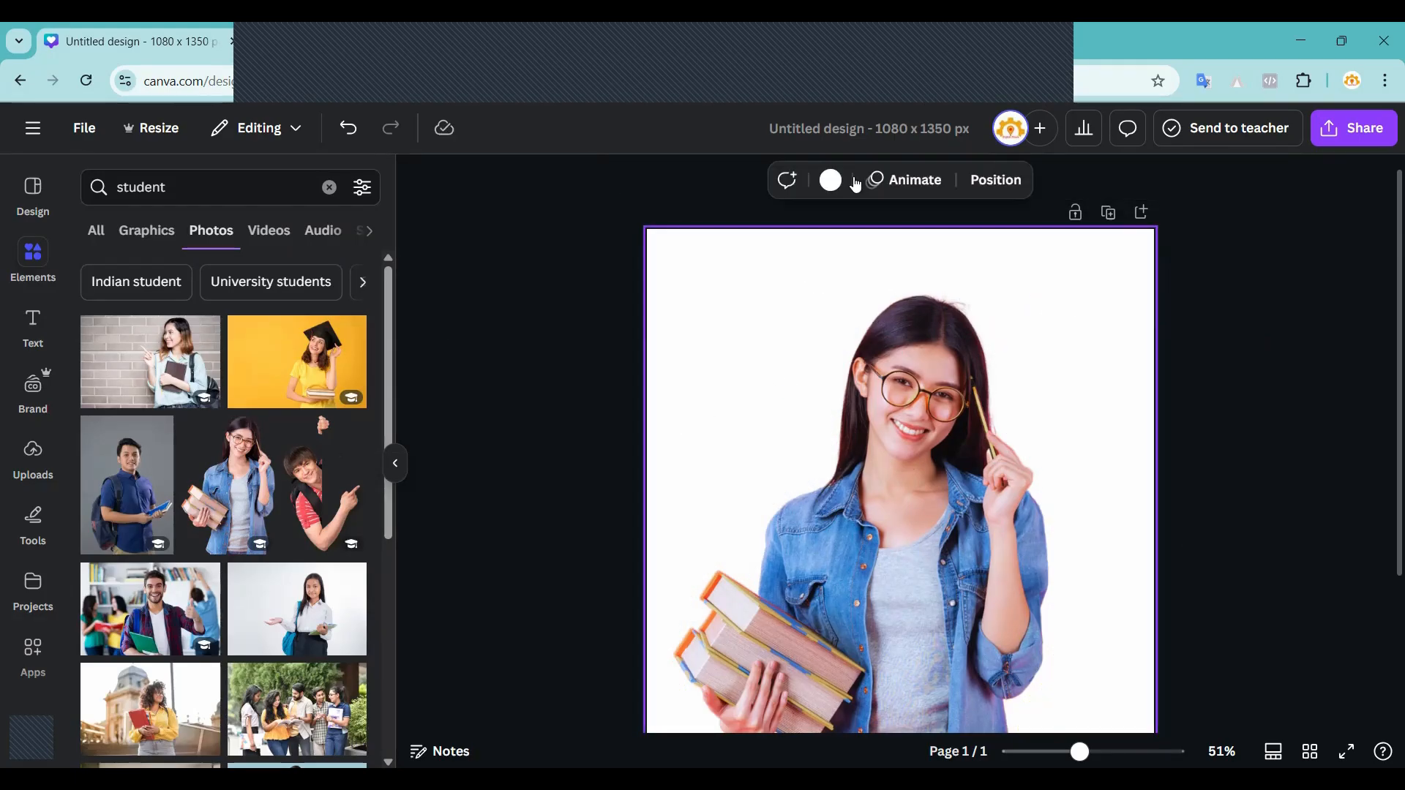
left_click(831, 180)
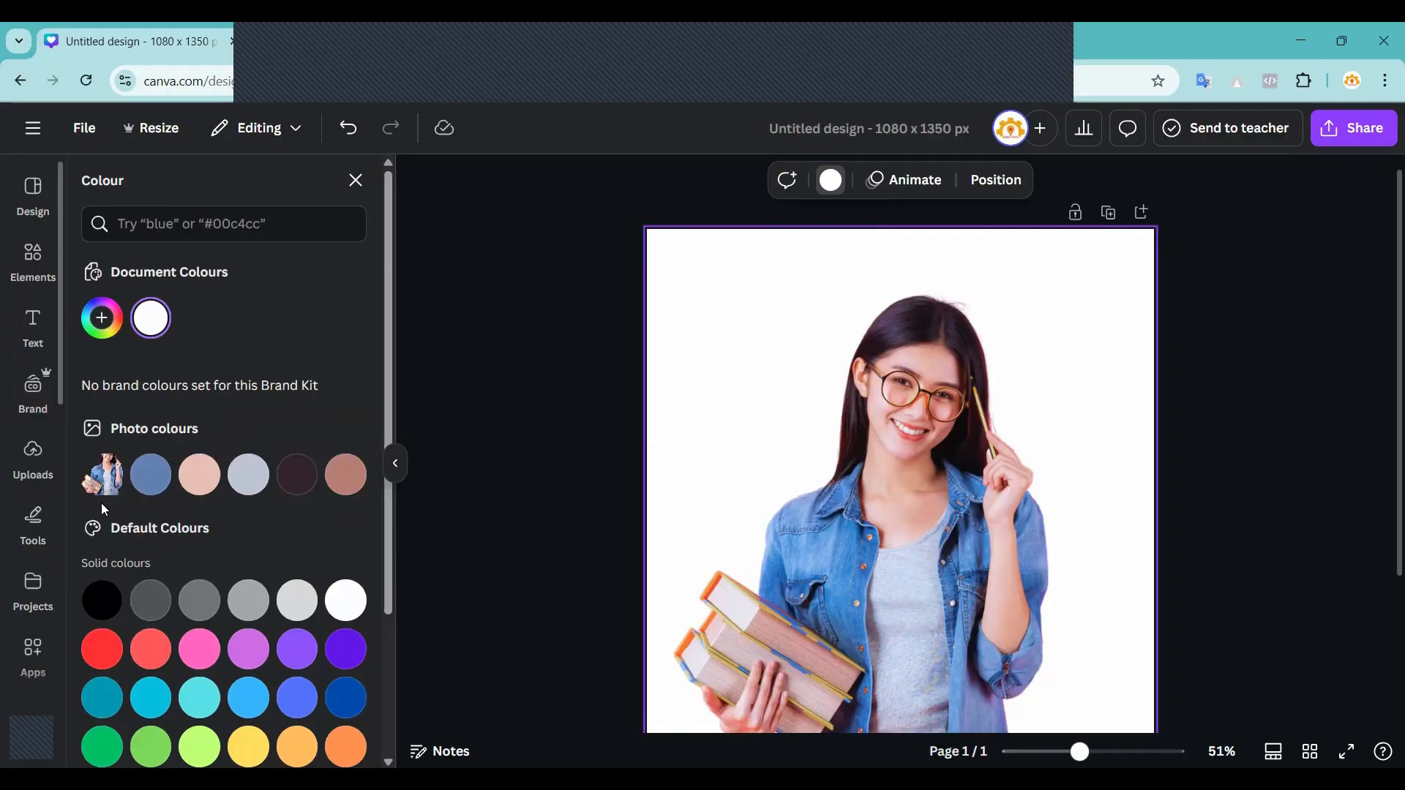
left_click(291, 480)
key("Escape")
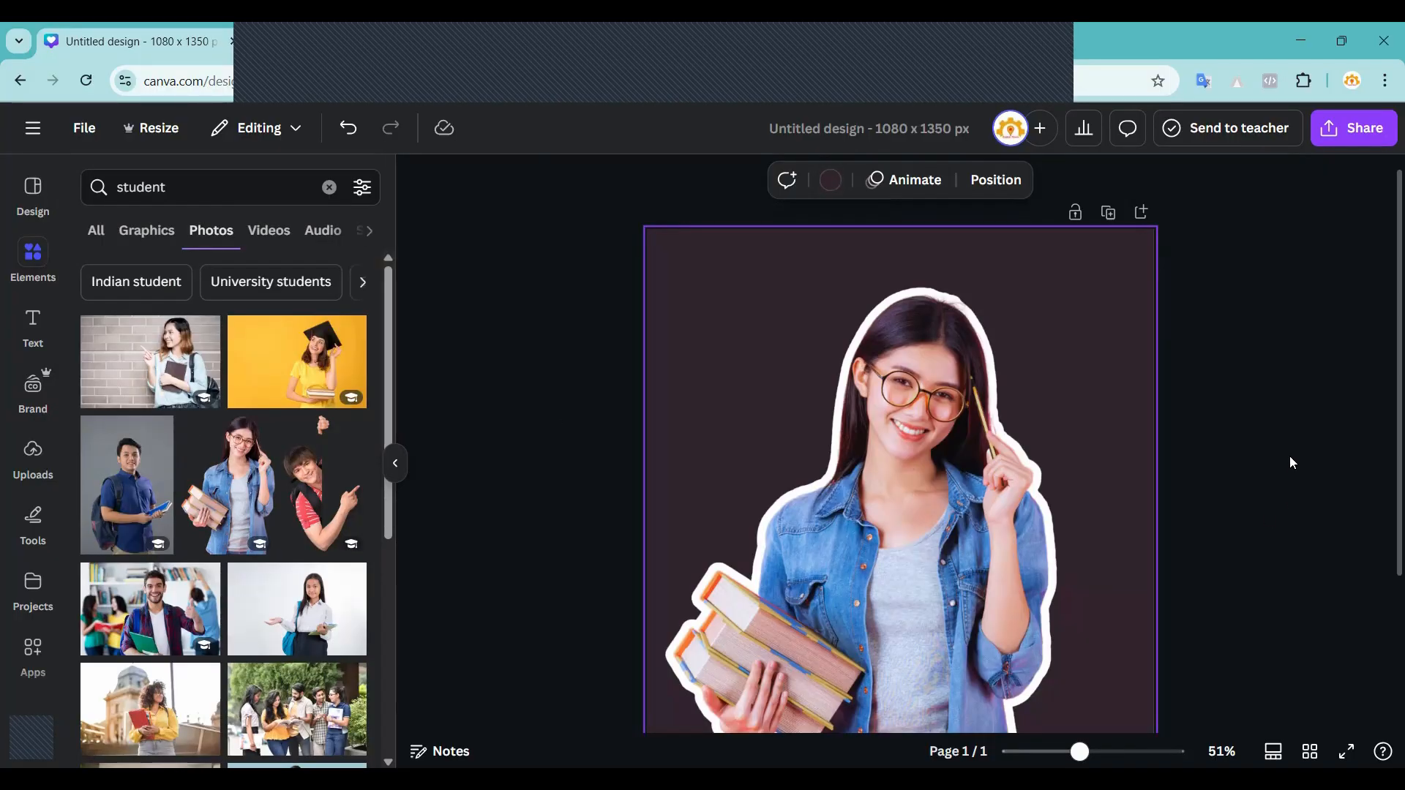
left_click(1290, 455)
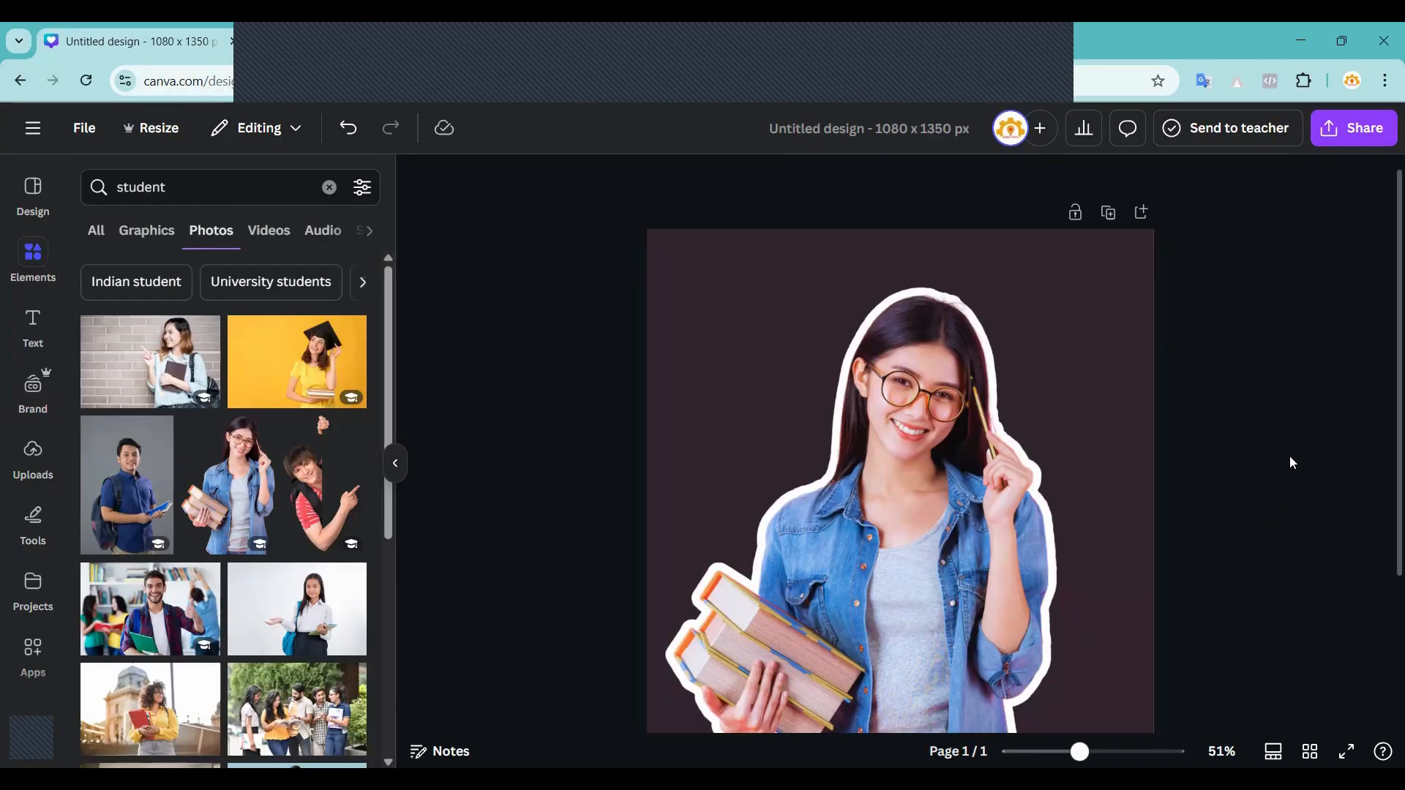
Reopen the student cut-out's shadow settings and switch the shadow to Glow with size 45.
left_click(934, 508)
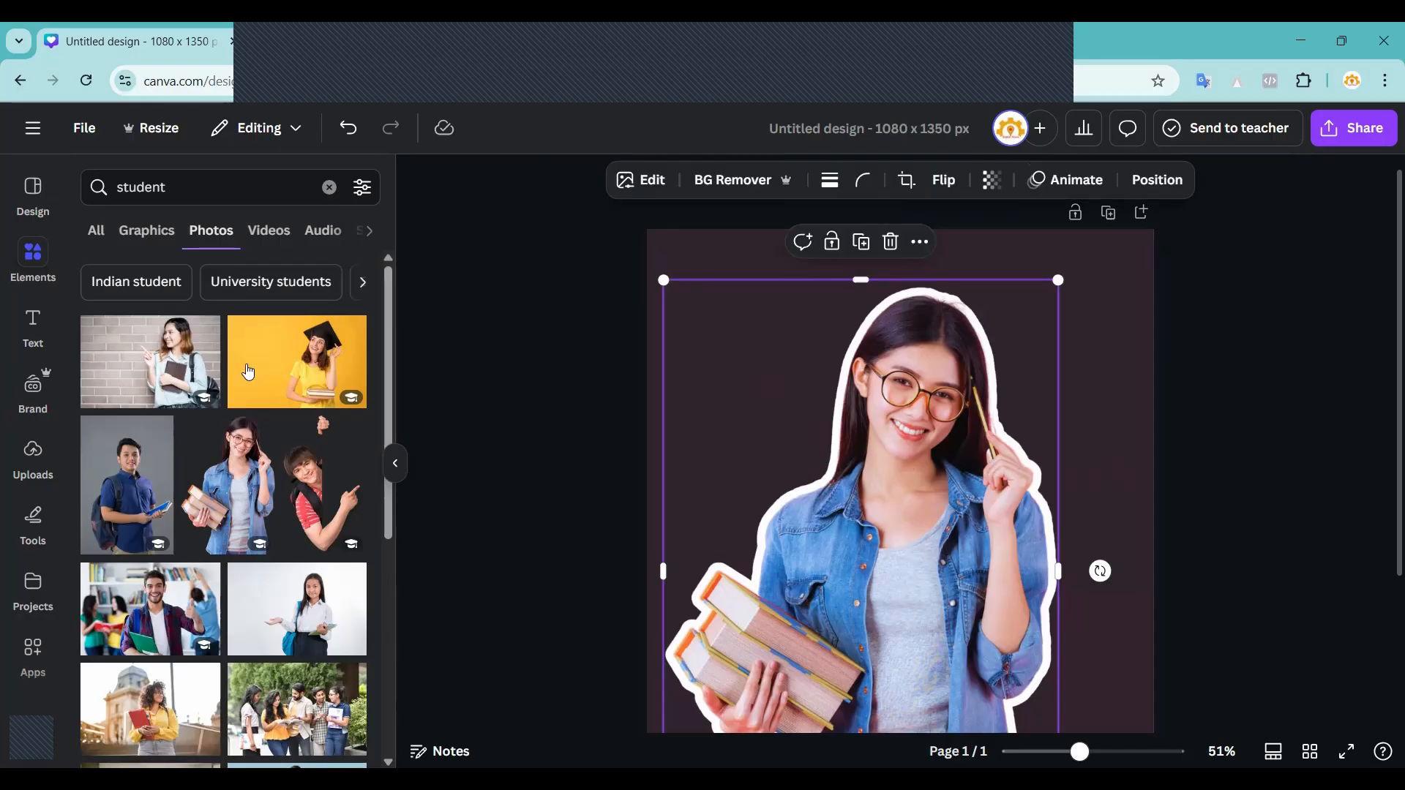
left_click(649, 185)
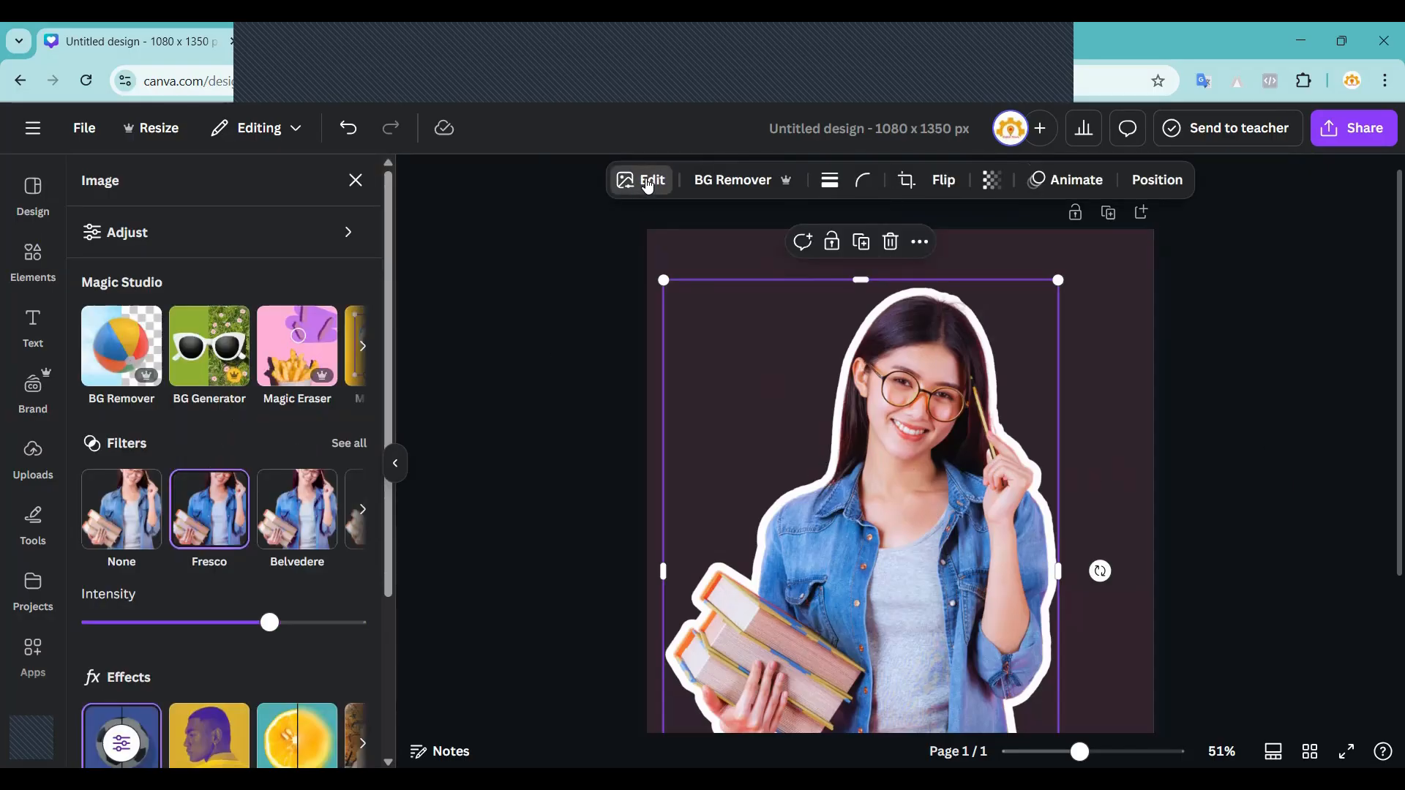
scroll(150, 545, "down", 3)
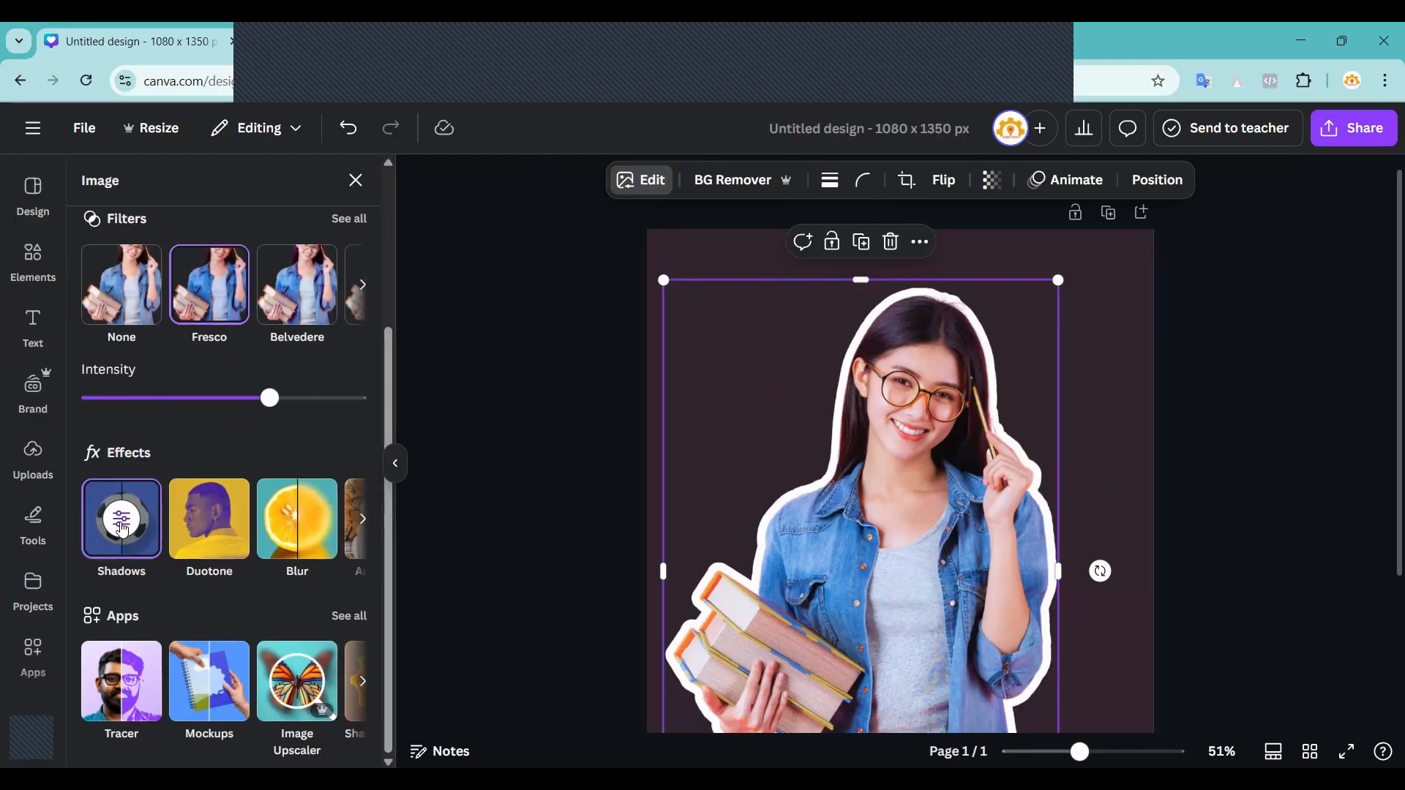
left_click(122, 528)
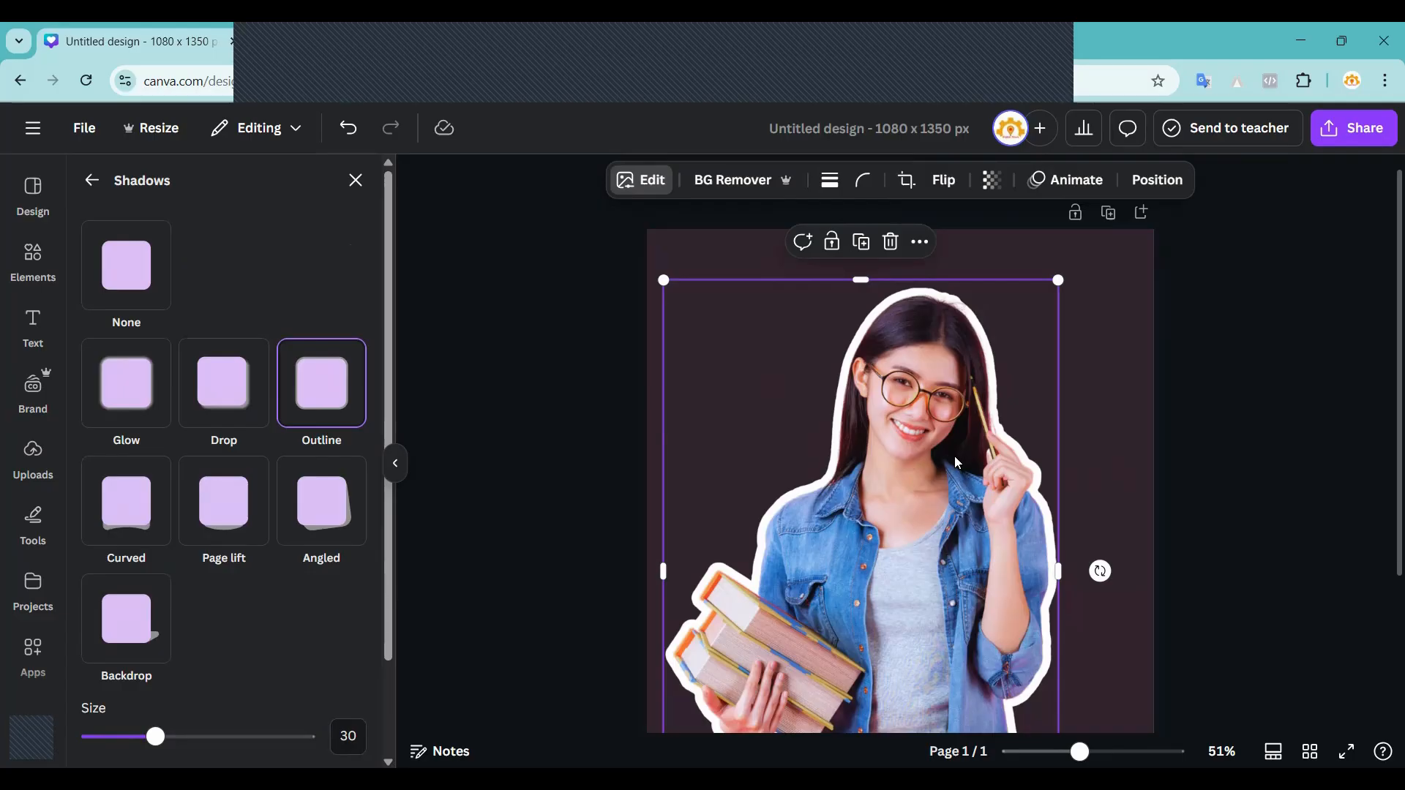
left_click(117, 395)
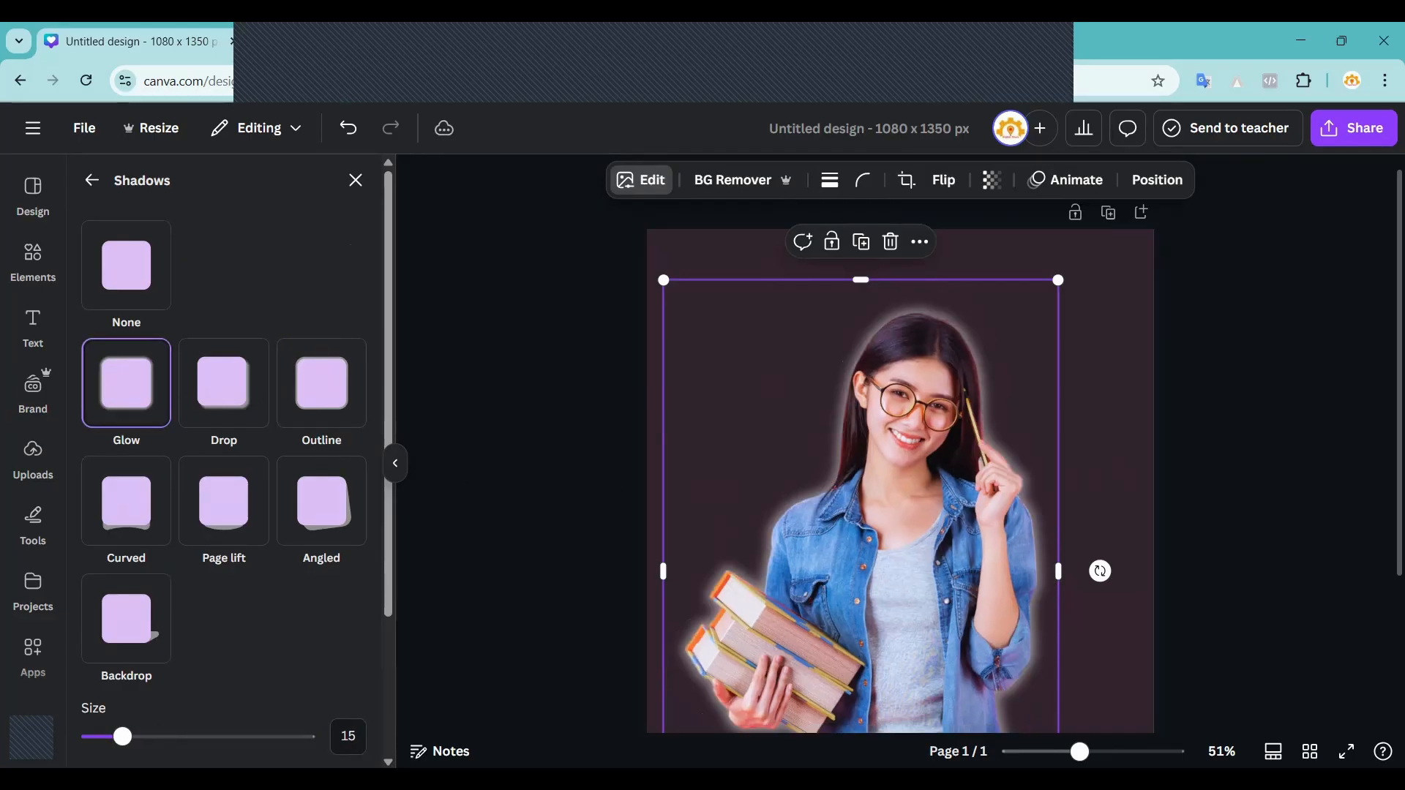
left_click_drag(122, 736, 190, 733)
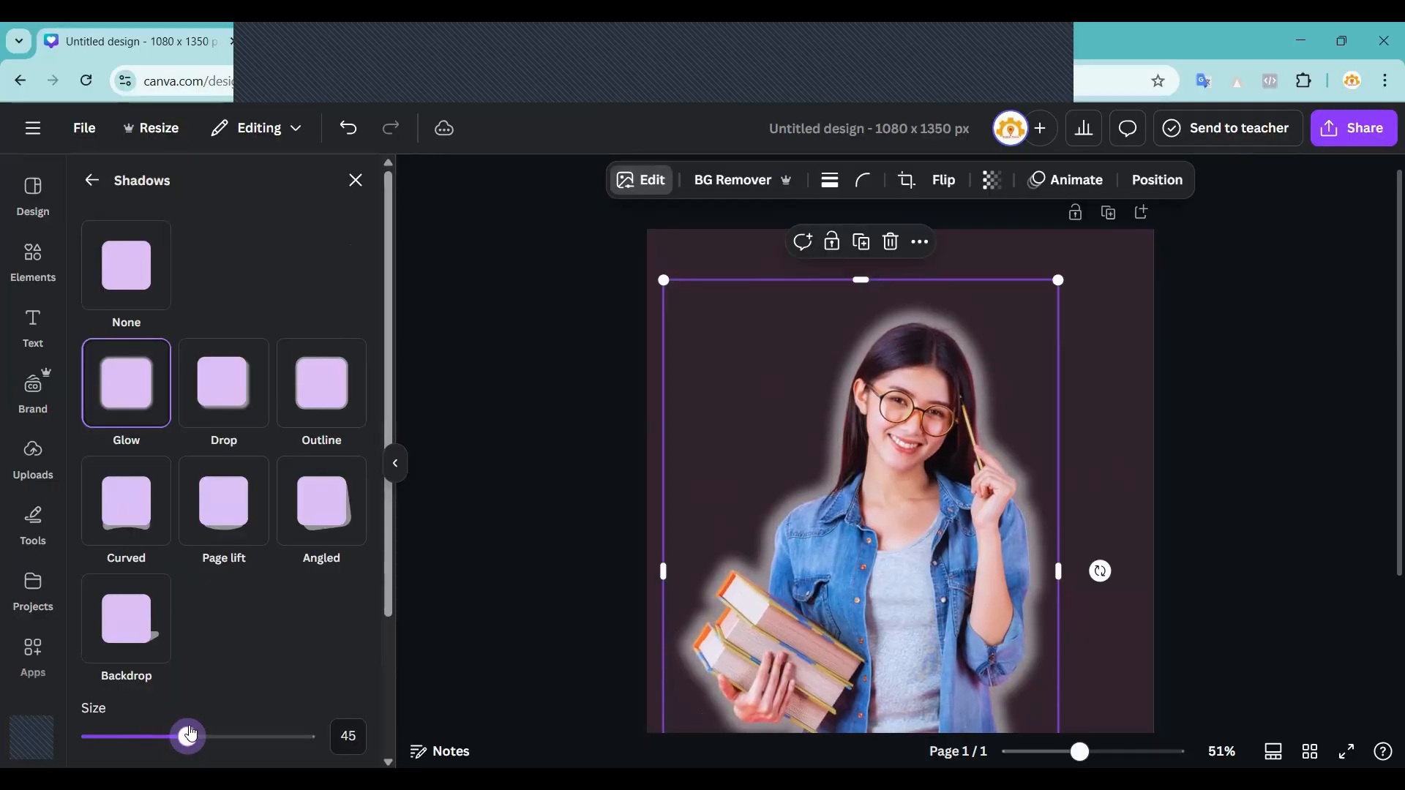
Increase the blur of the student cut-out's glow and try #B75151 and #87B751 as its colour.
scroll(562, 565, "down", 3)
scroll(109, 630, "down", 3)
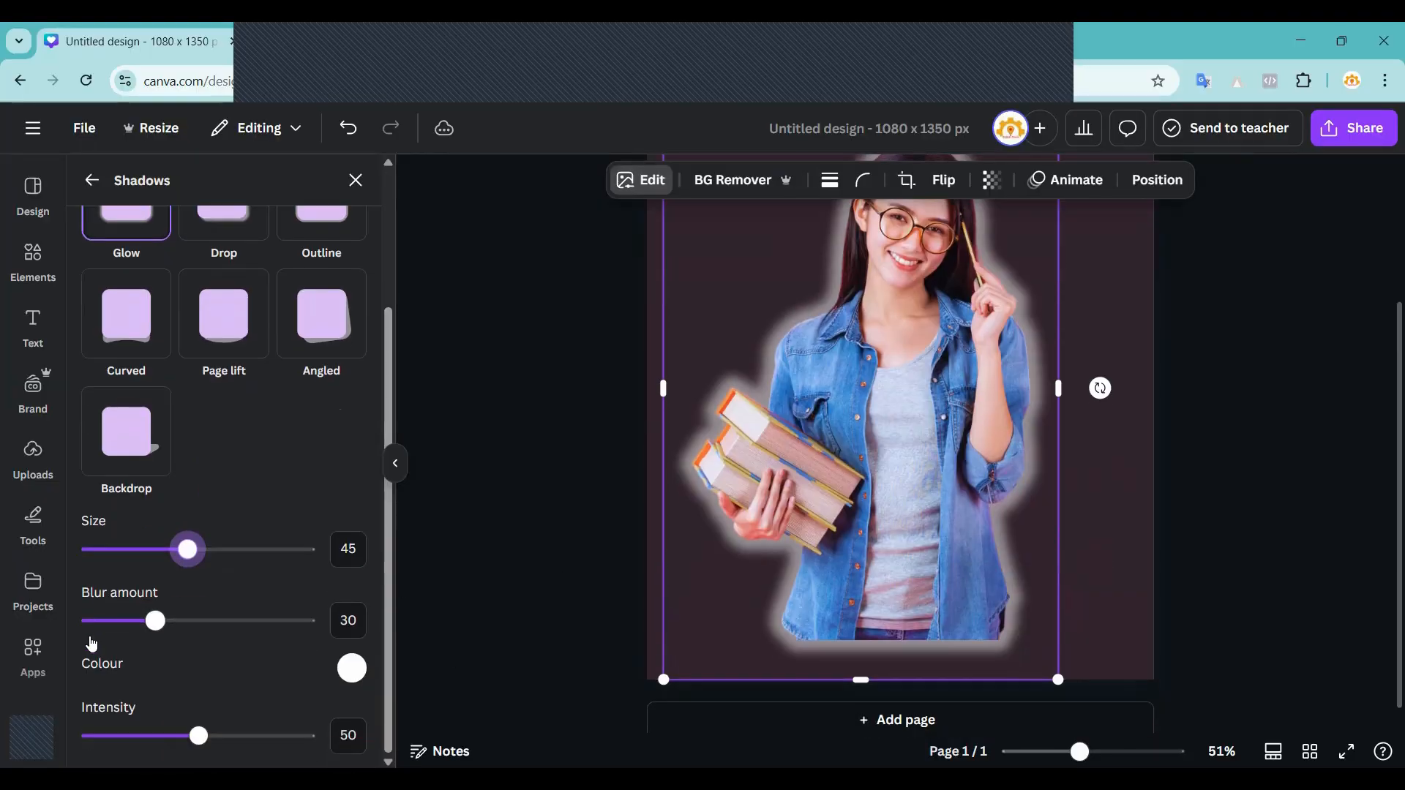
mouse_move(159, 628)
left_mouse_down()
mouse_move(119, 624)
mouse_move(183, 622)
left_mouse_up()
left_click(357, 674)
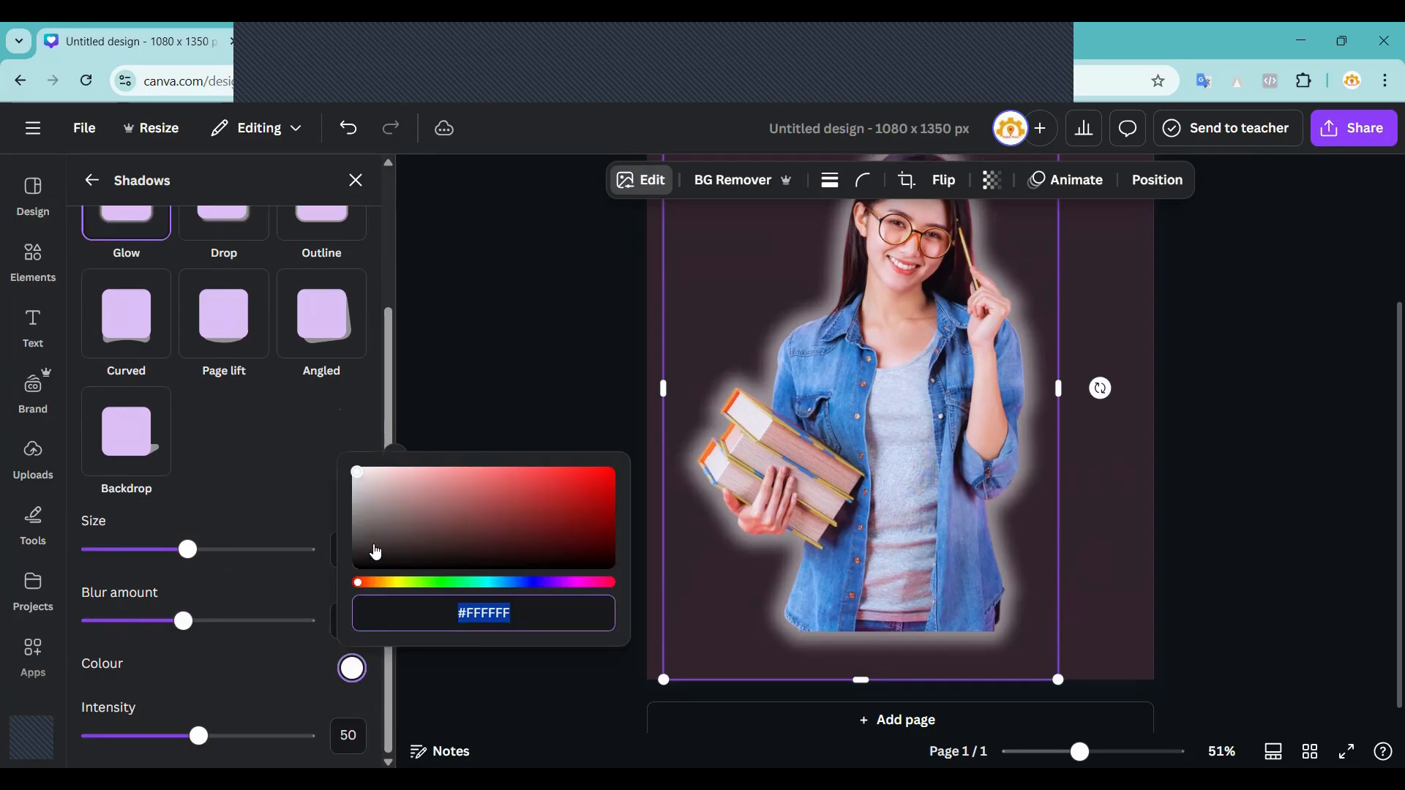
mouse_move(373, 552)
left_mouse_down()
mouse_move(490, 499)
mouse_move(608, 471)
mouse_move(498, 497)
left_mouse_up()
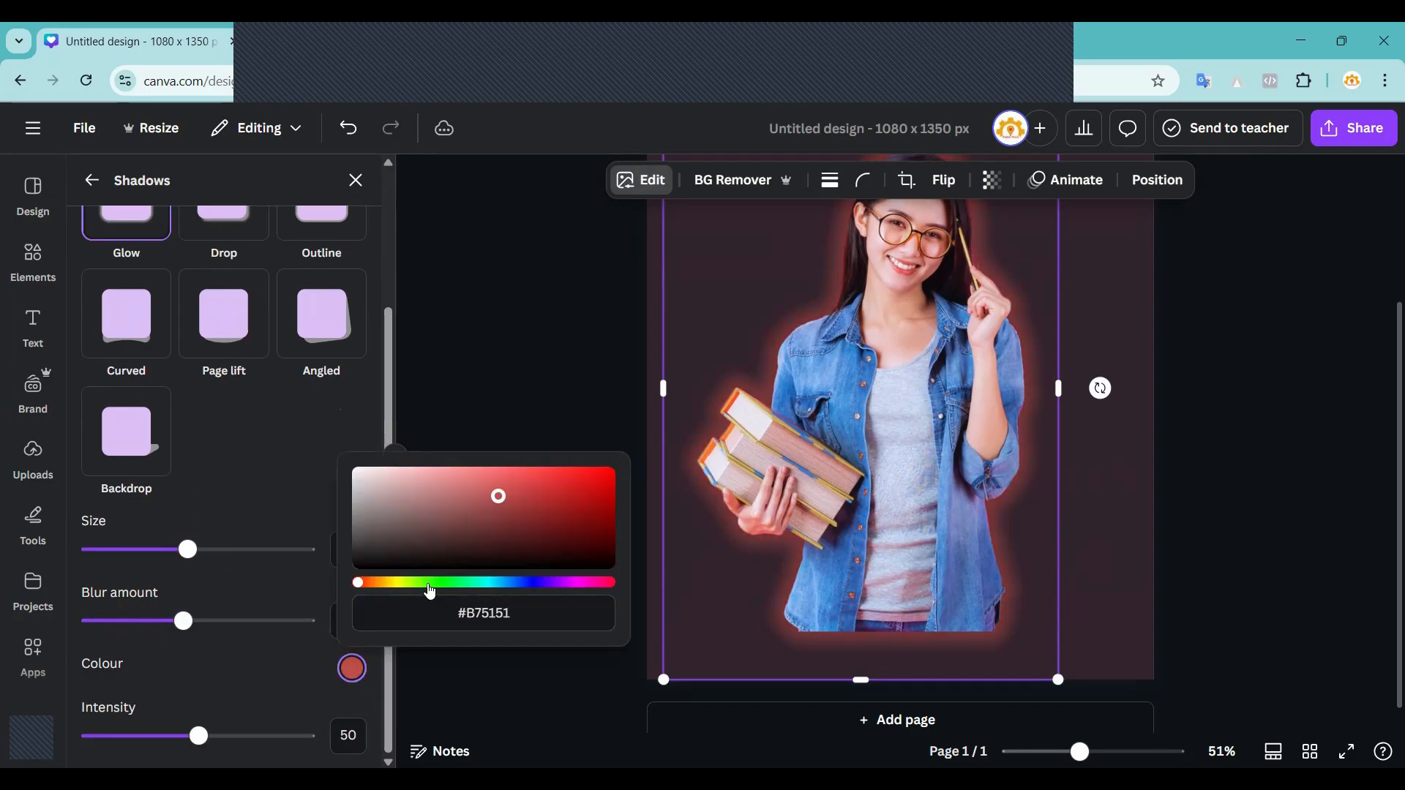
mouse_move(431, 583)
left_mouse_down()
mouse_move(399, 585)
mouse_move(420, 590)
left_mouse_up()
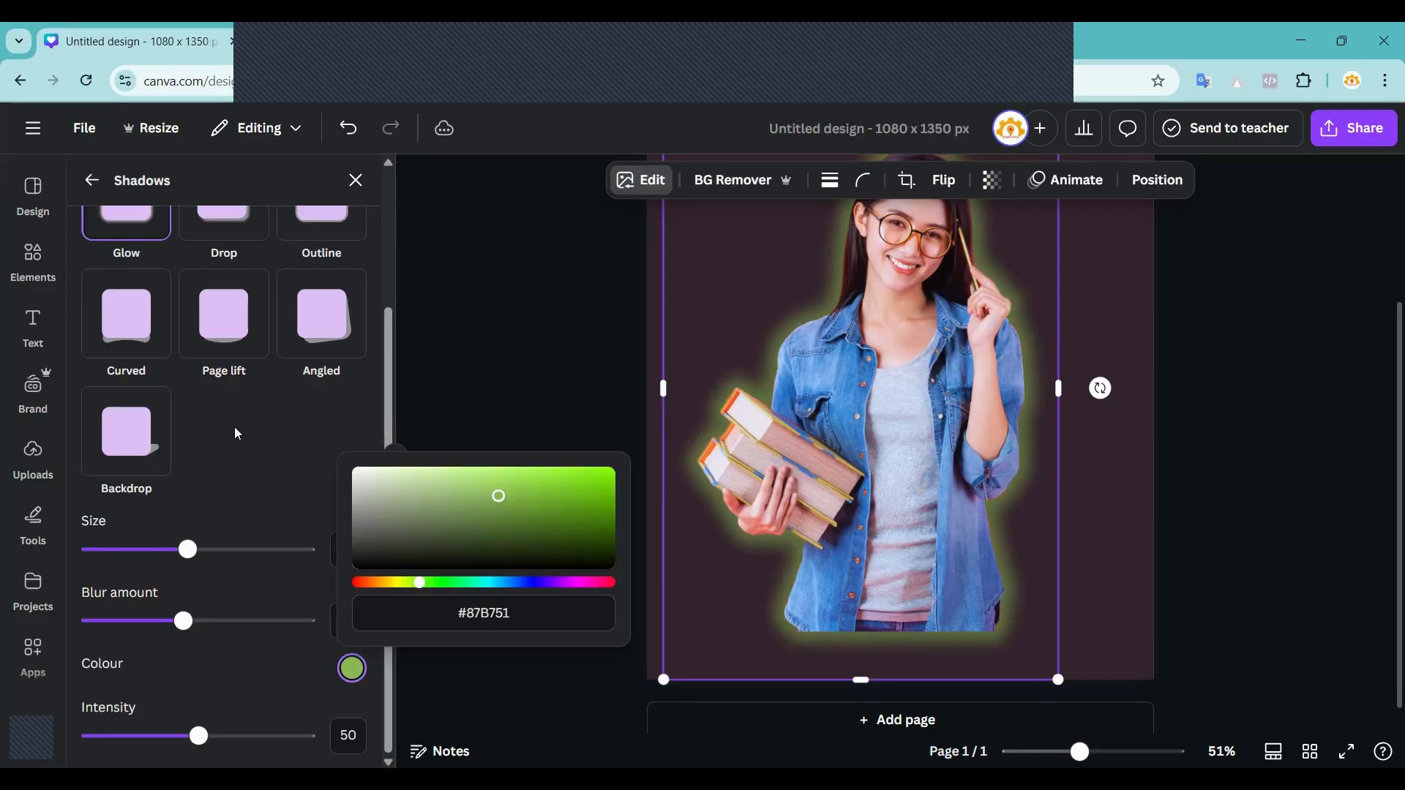
Try the Page lift, Angled, Curved, Outline, Drop and Glow shadow styles on the student cut-out.
left_click(224, 322)
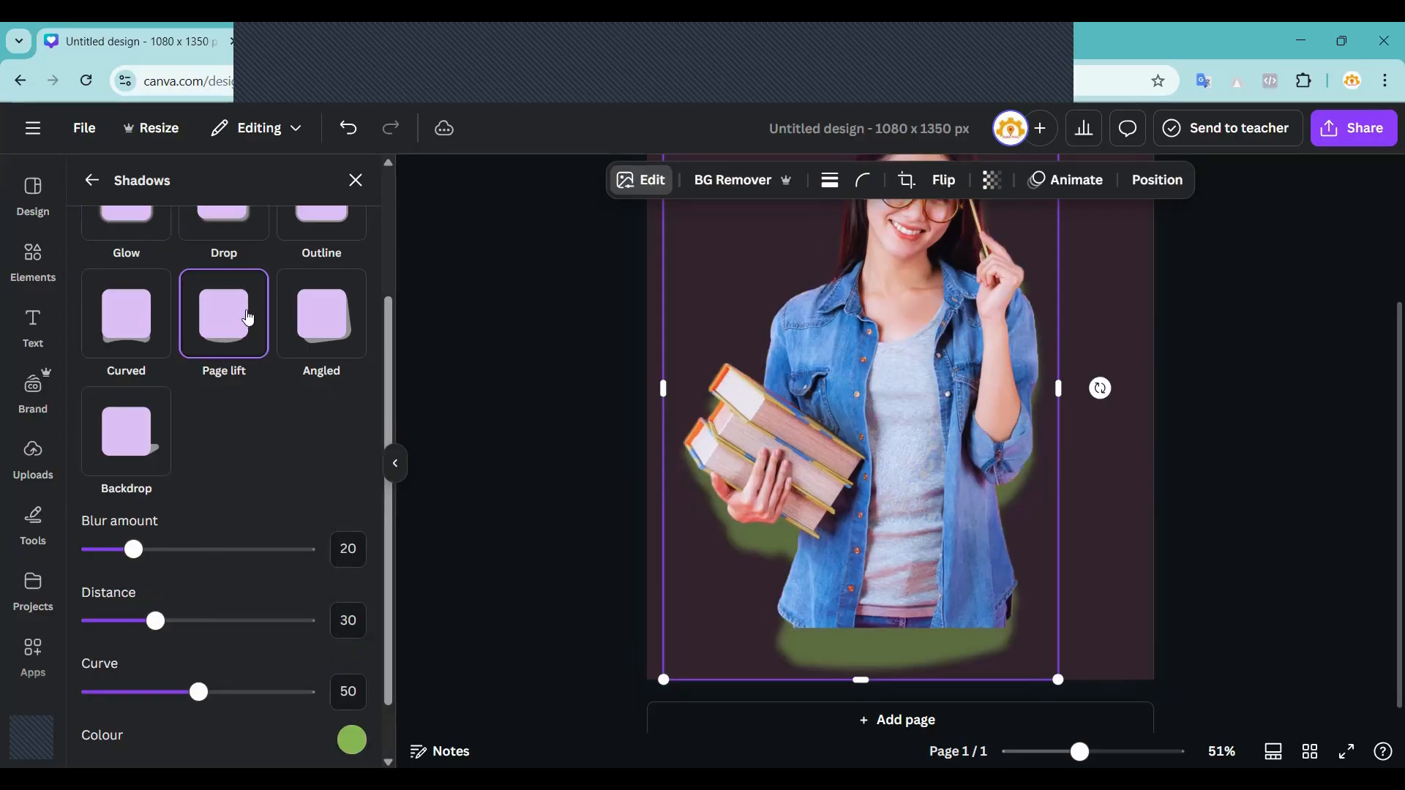
left_click(327, 311)
left_click(131, 324)
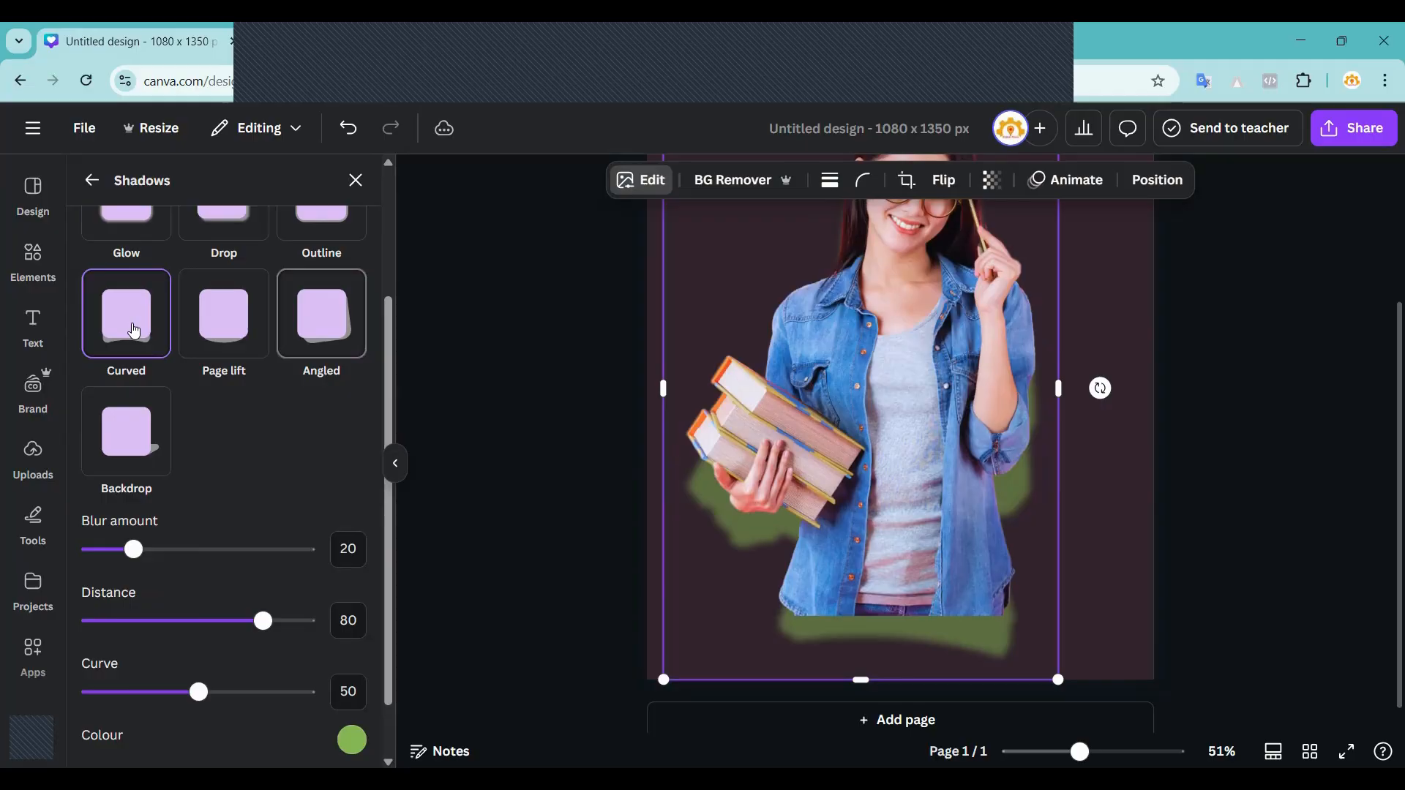
scroll(278, 403, "up", 3)
left_click(336, 376)
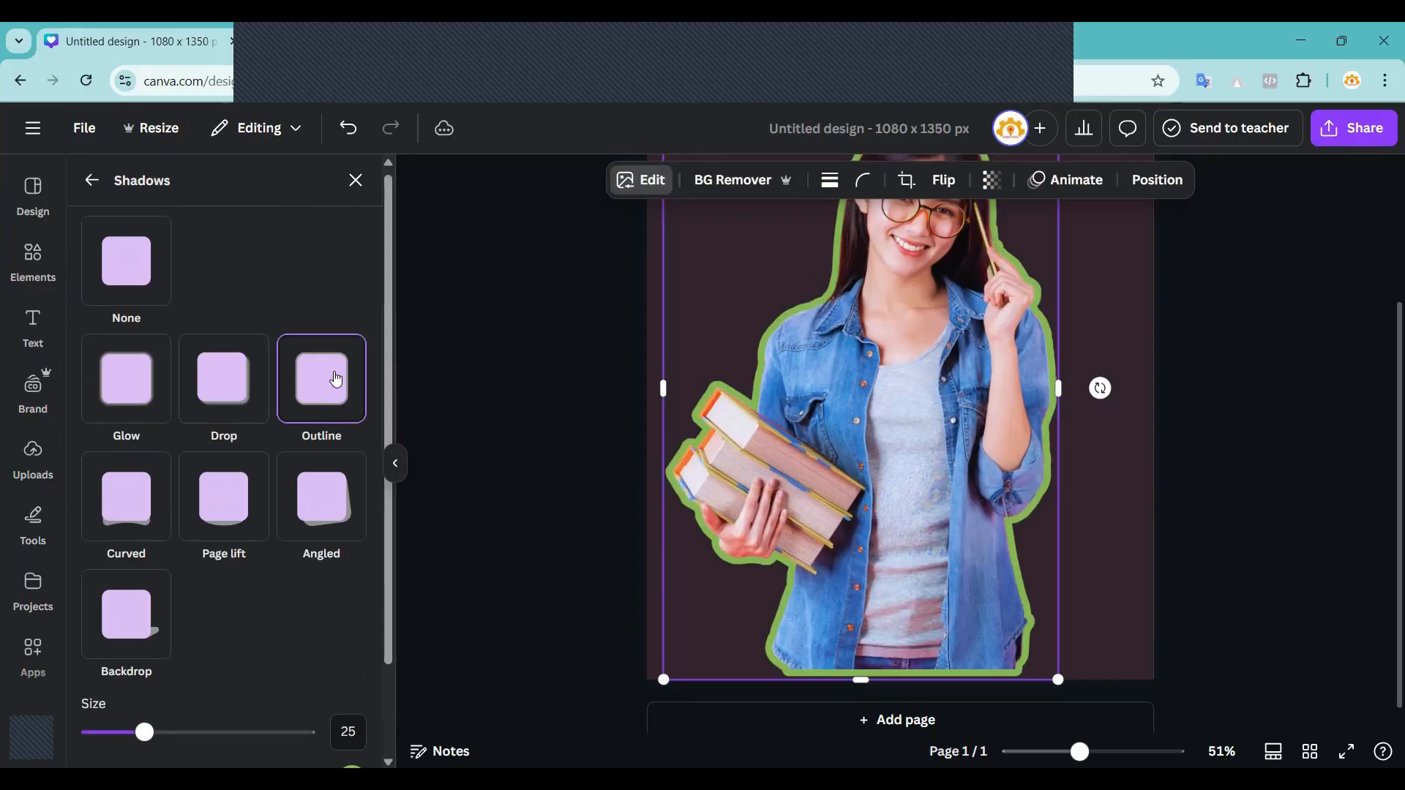
left_click(223, 378)
left_click(126, 379)
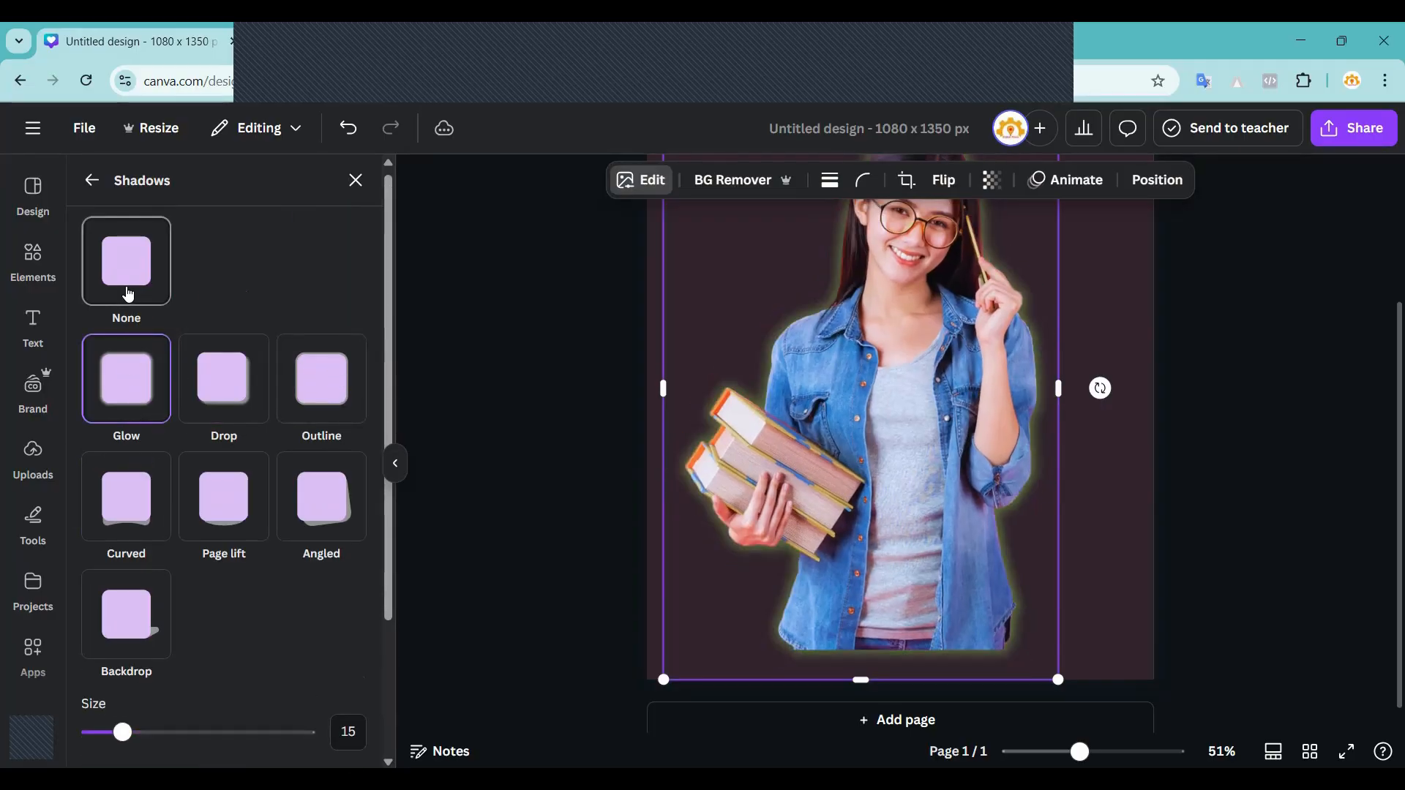
Set the student cut-out's shadow to None and close the shadow settings.
left_click(138, 264)
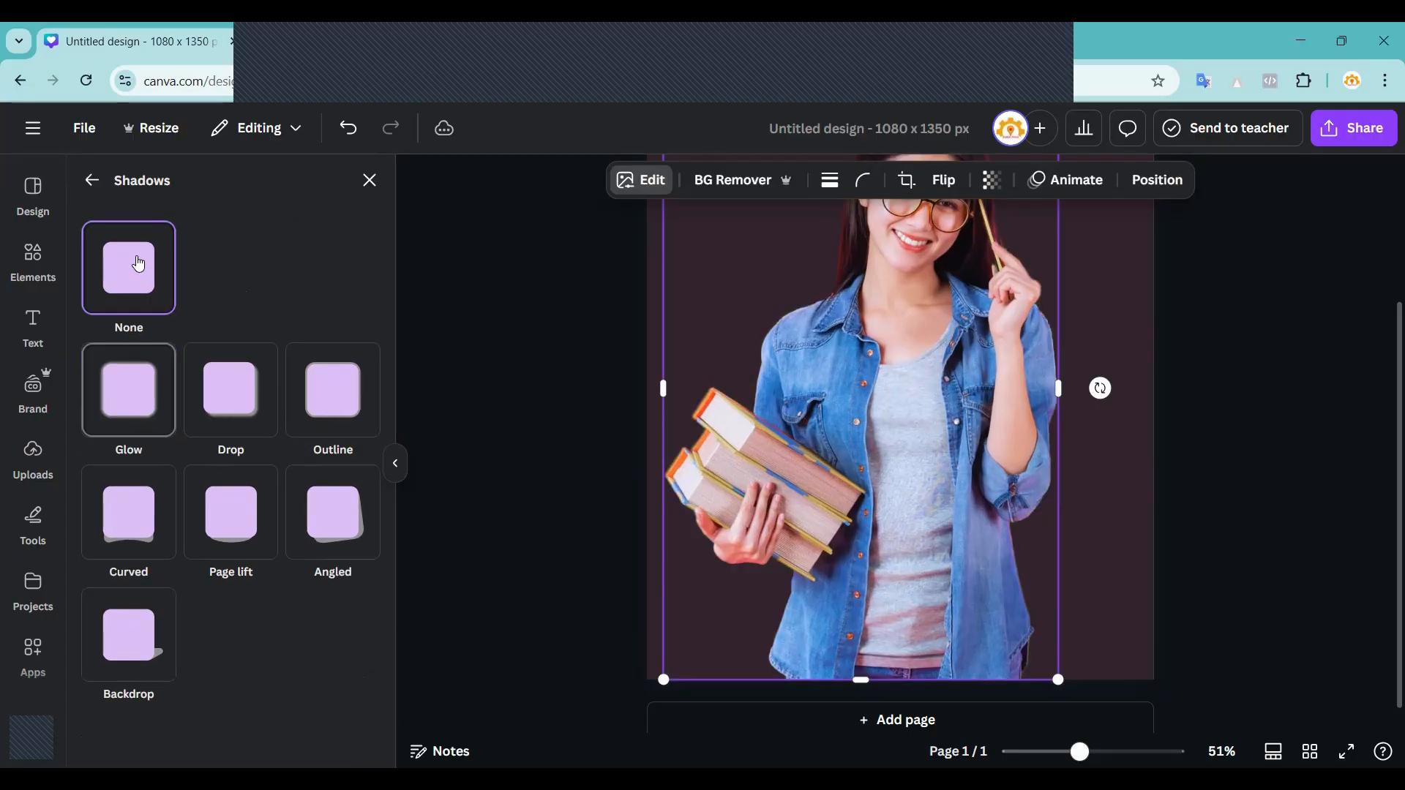
key("Escape")
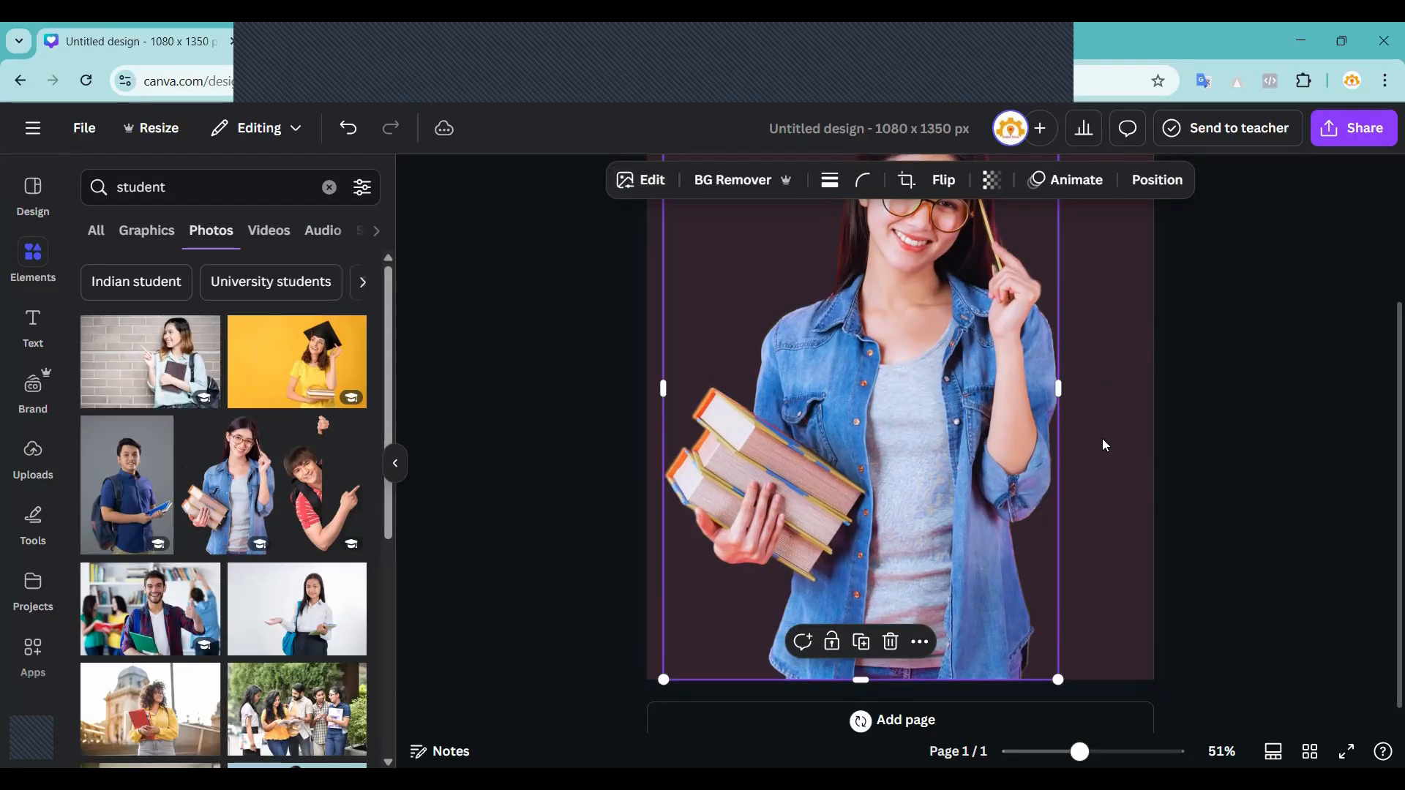
scroll(1187, 471, "up", 3)
scroll(1188, 477, "up", 1)
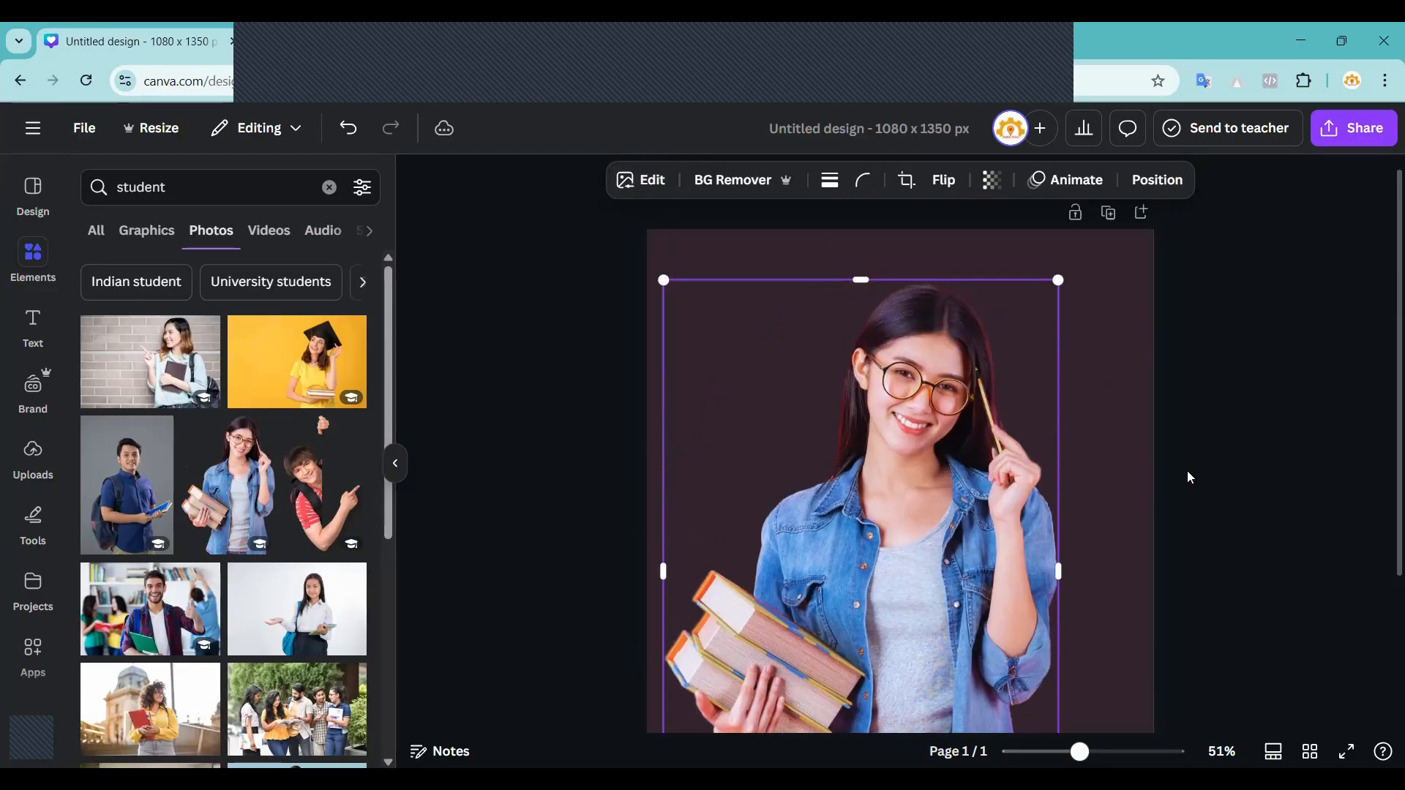
Try the Auto Focus effect on the student cut-out with blur intensity 56, and leave the image editing options.
left_click(634, 189)
scroll(167, 442, "down", 3)
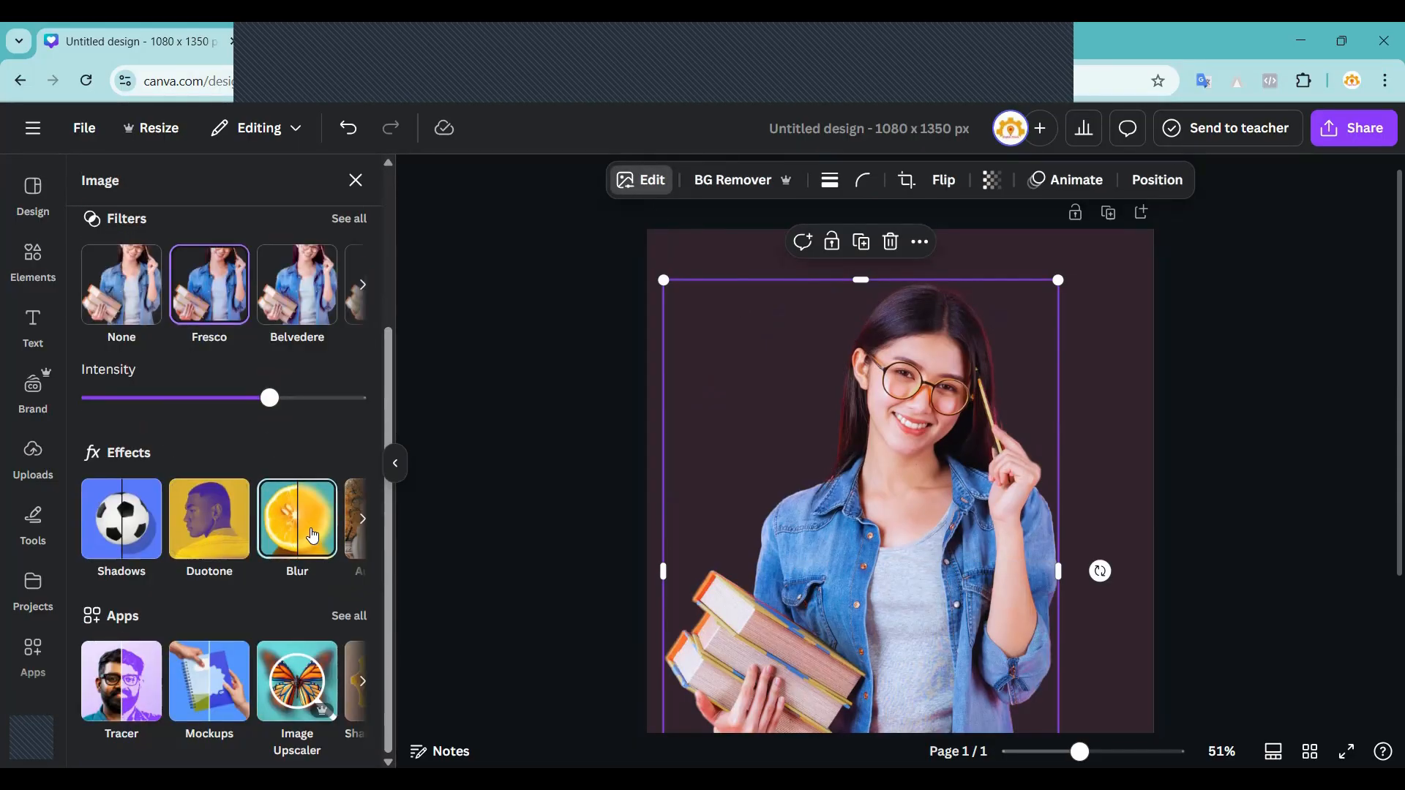
left_click(362, 520)
left_click(364, 522)
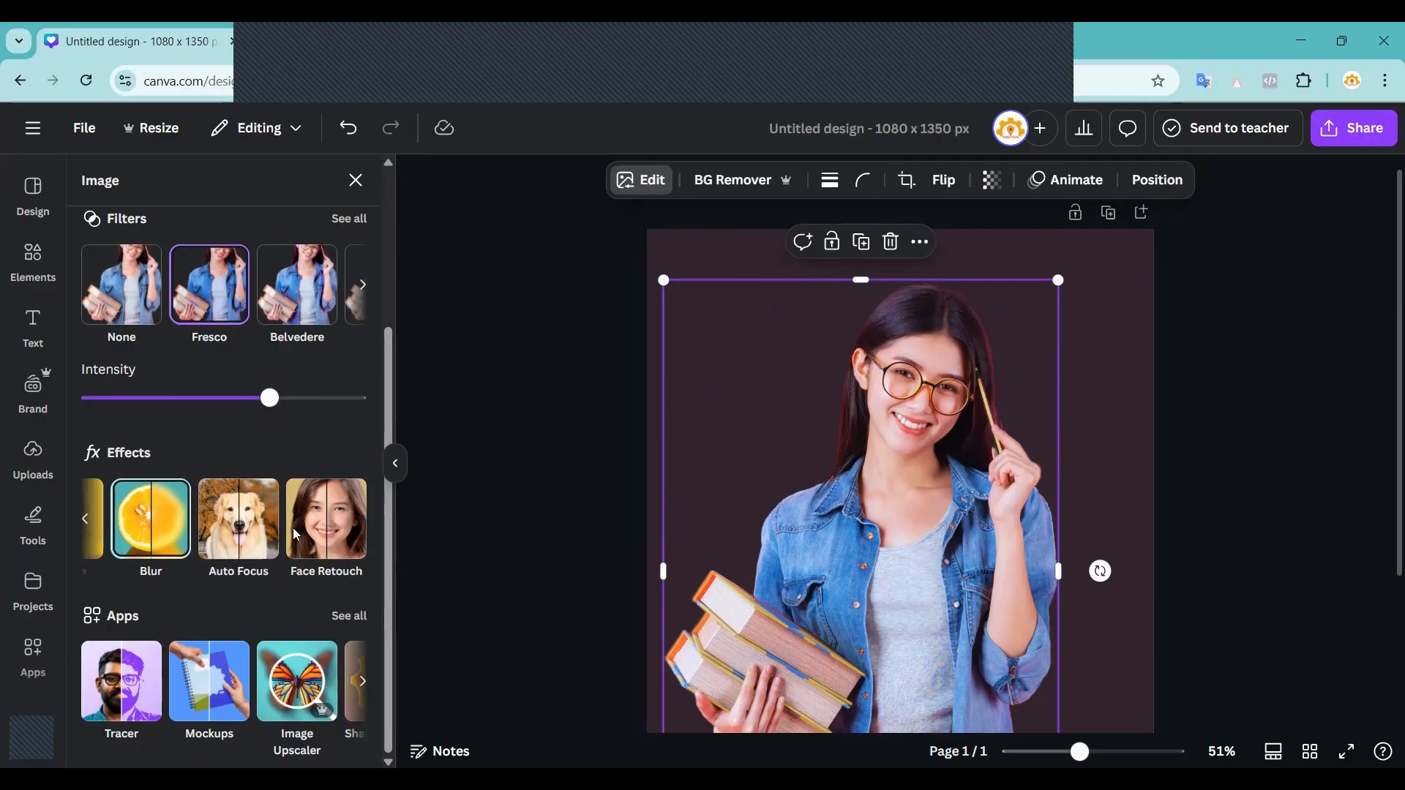
left_click(242, 521)
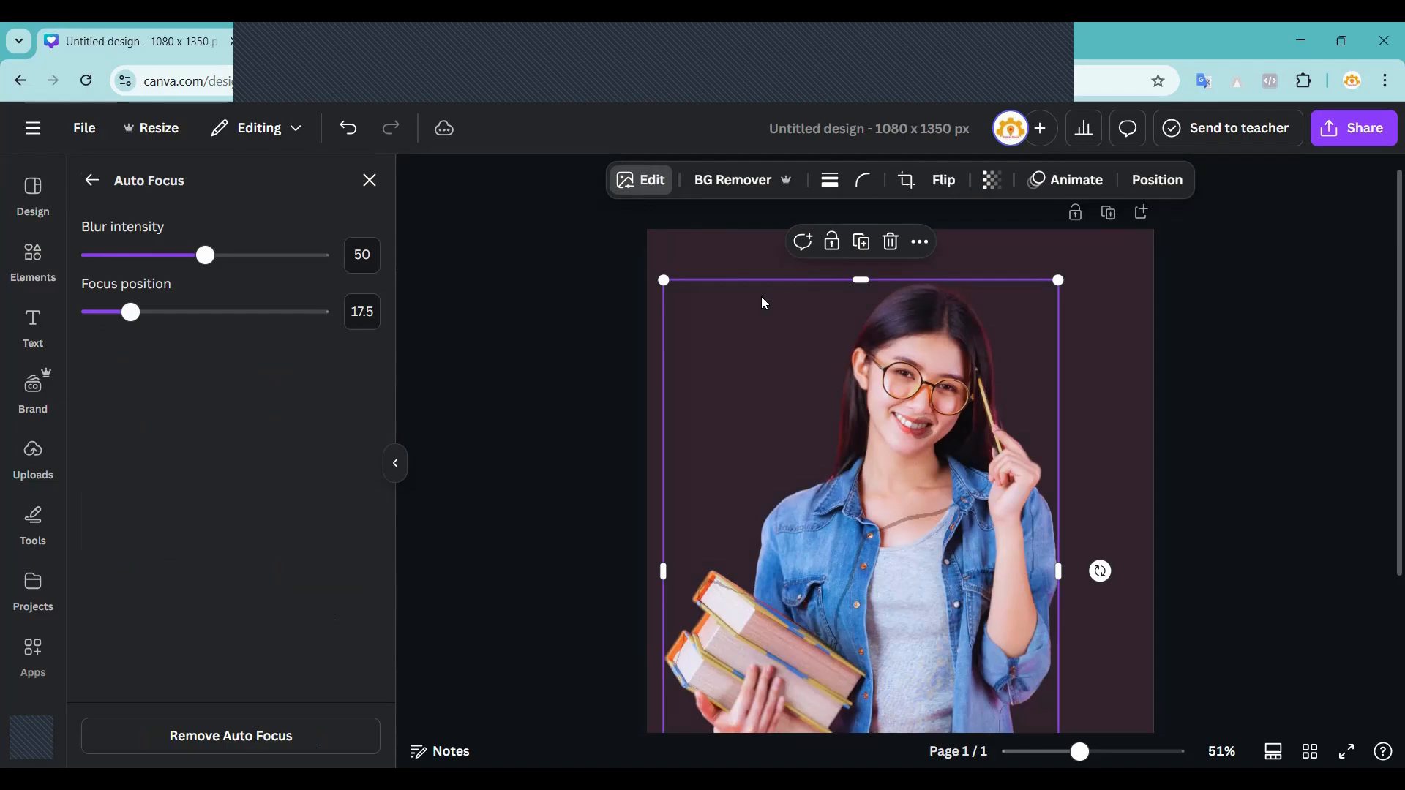
left_click_drag(204, 255, 221, 262)
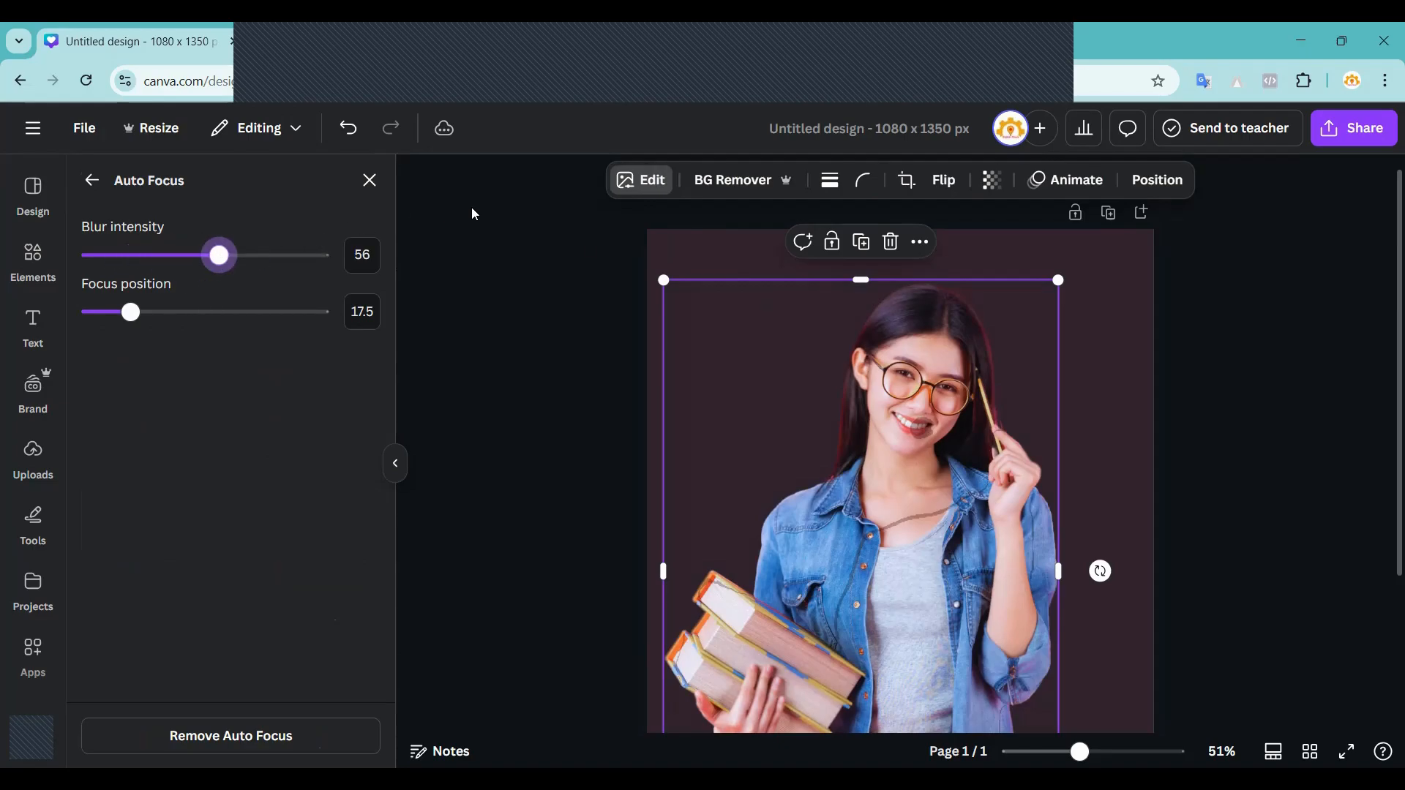
left_click(92, 176)
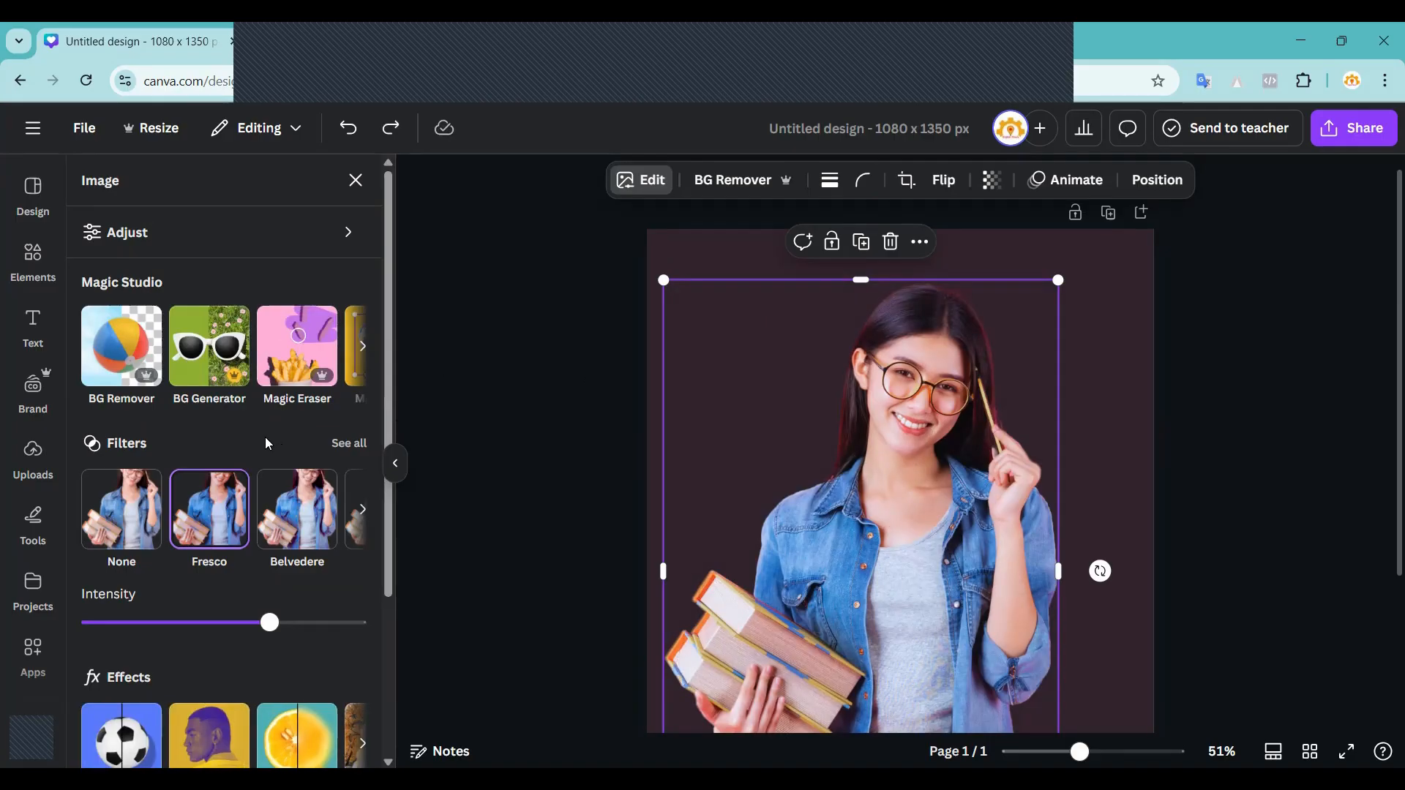
scroll(205, 523, "down", 3)
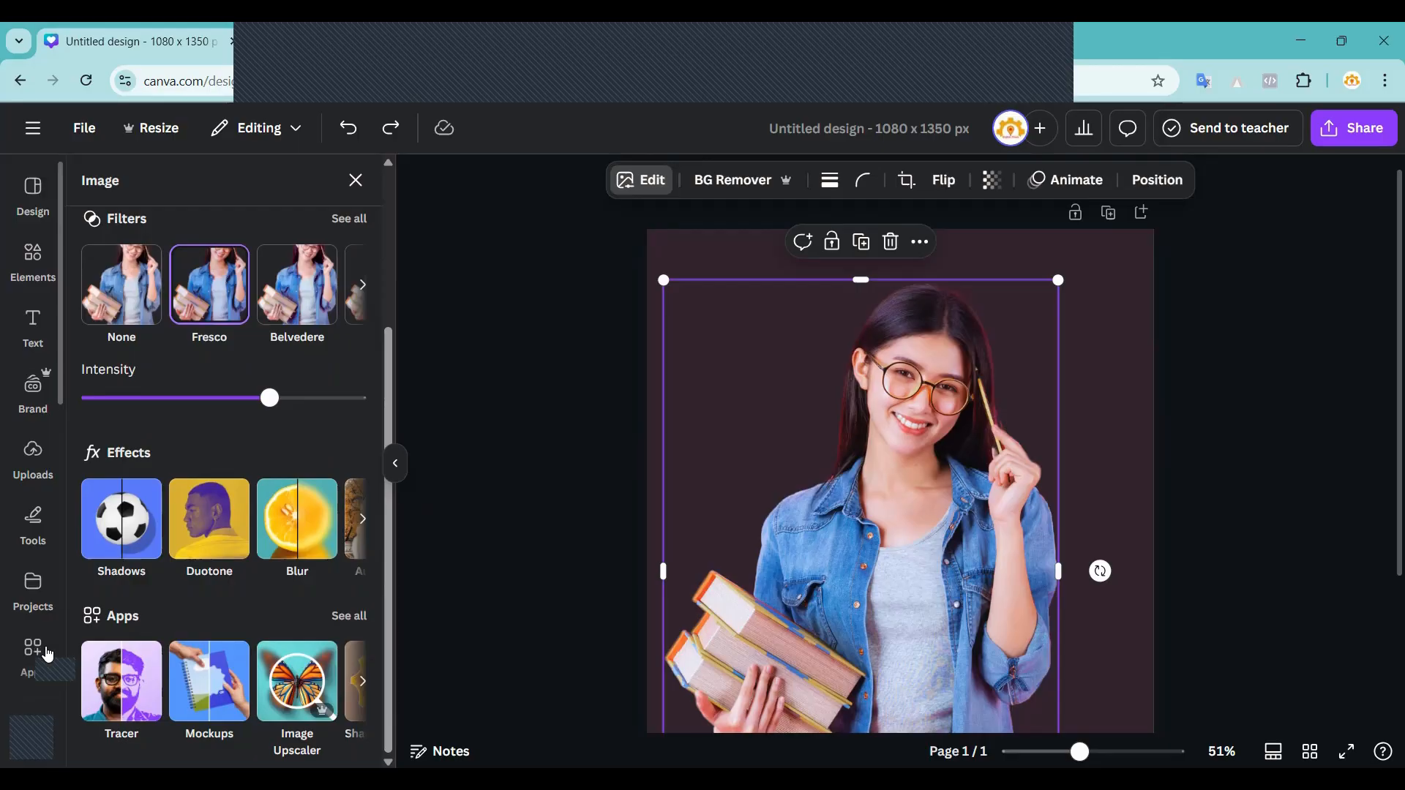
key("Escape")
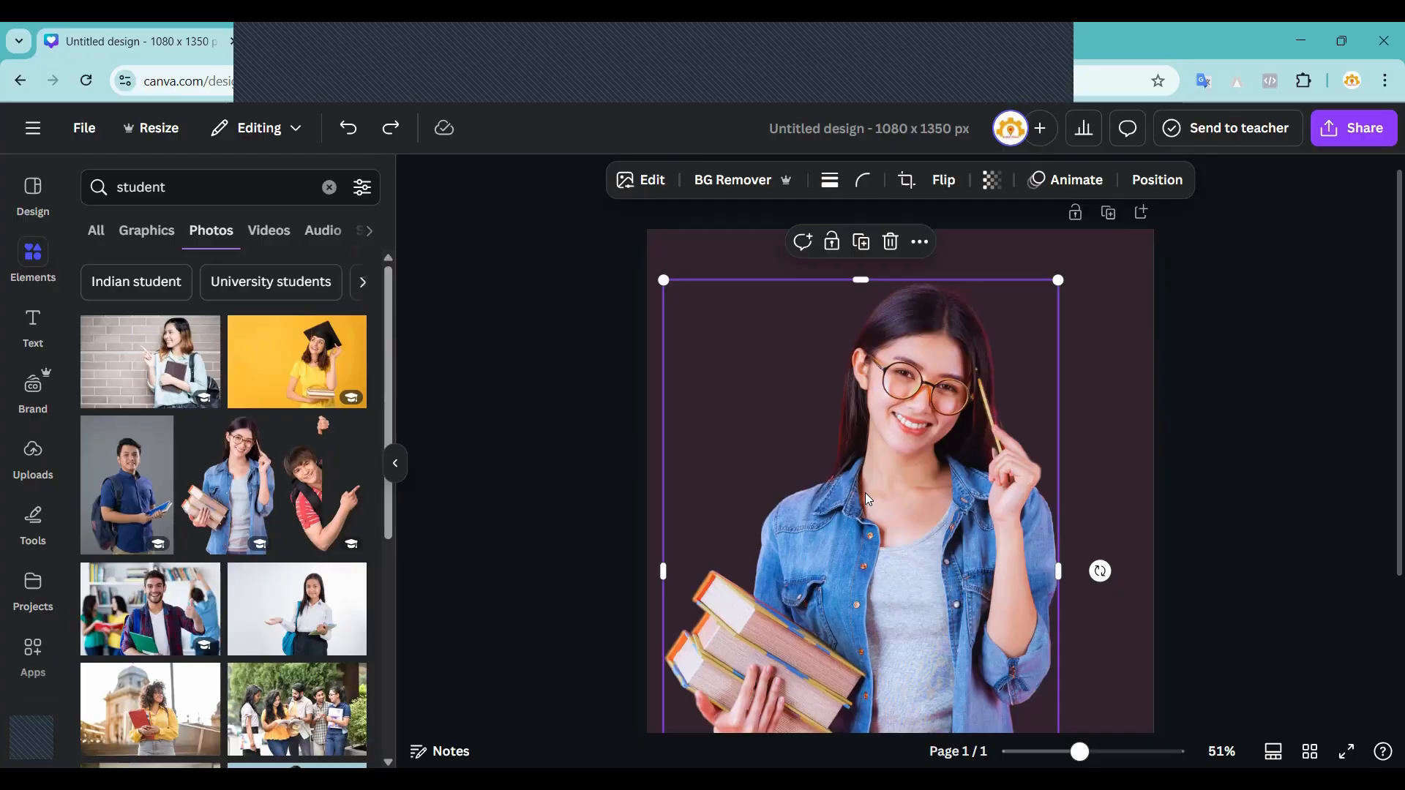
Add a solid border of weight 4 around the student cut-out and look at the border colour choices.
left_click(838, 187)
left_click(778, 236)
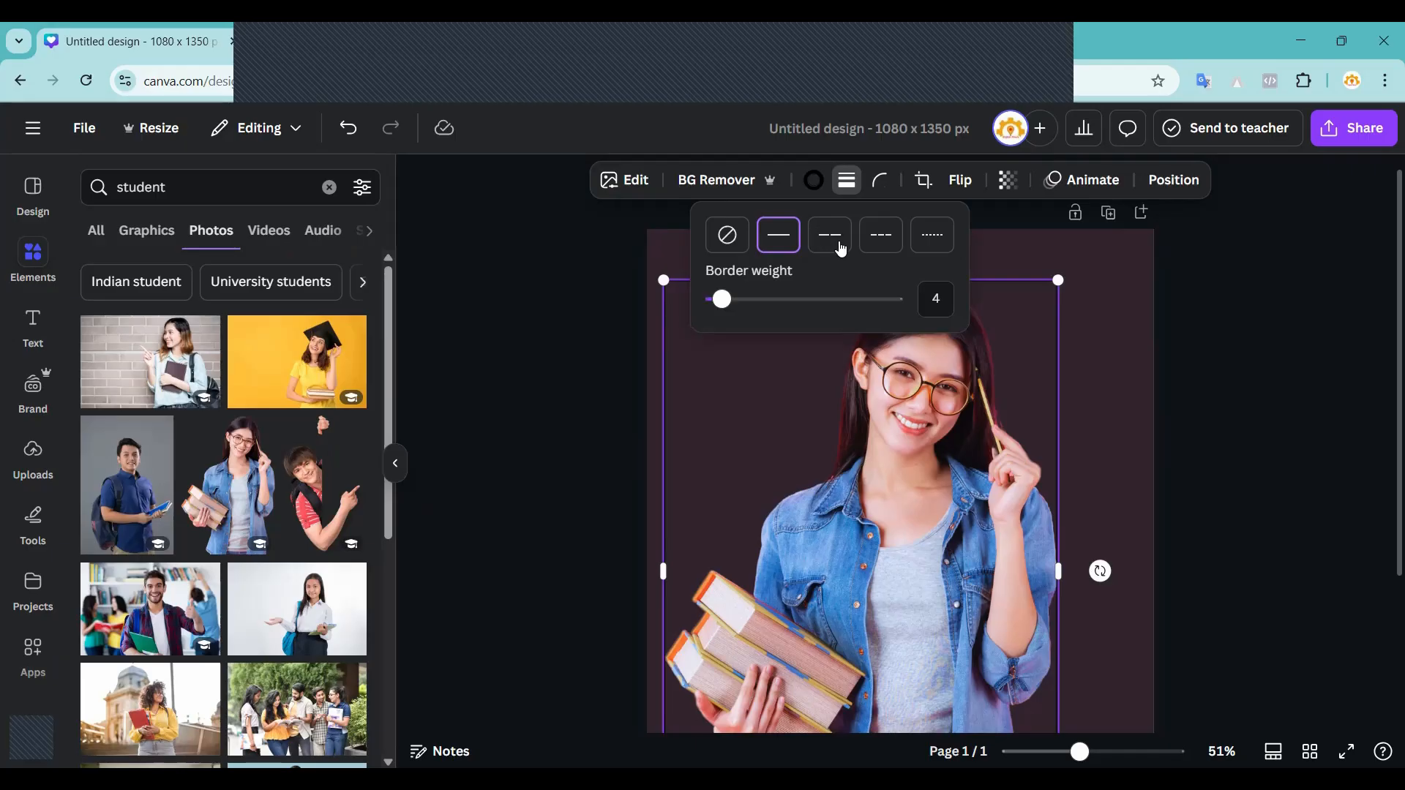
left_click(813, 183)
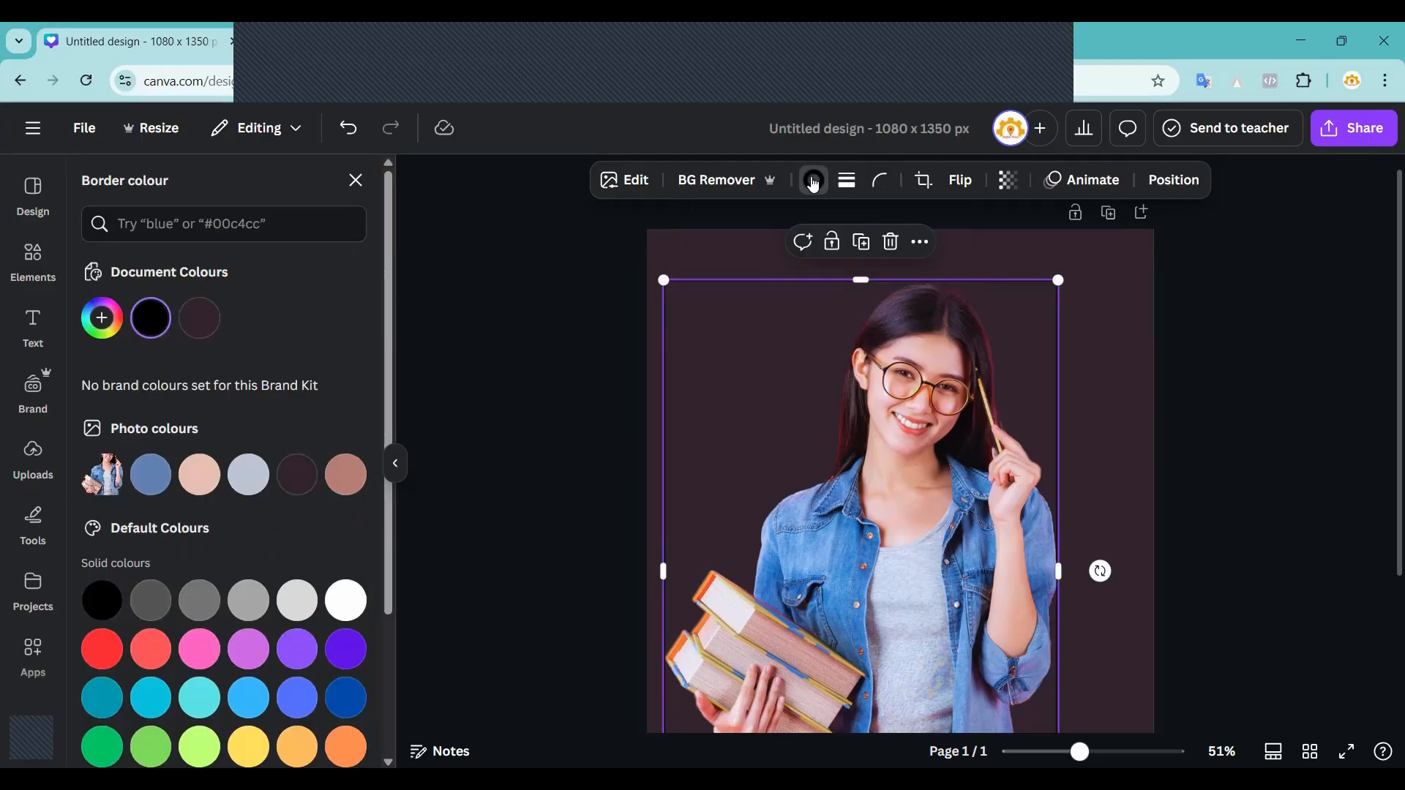
left_click(813, 183)
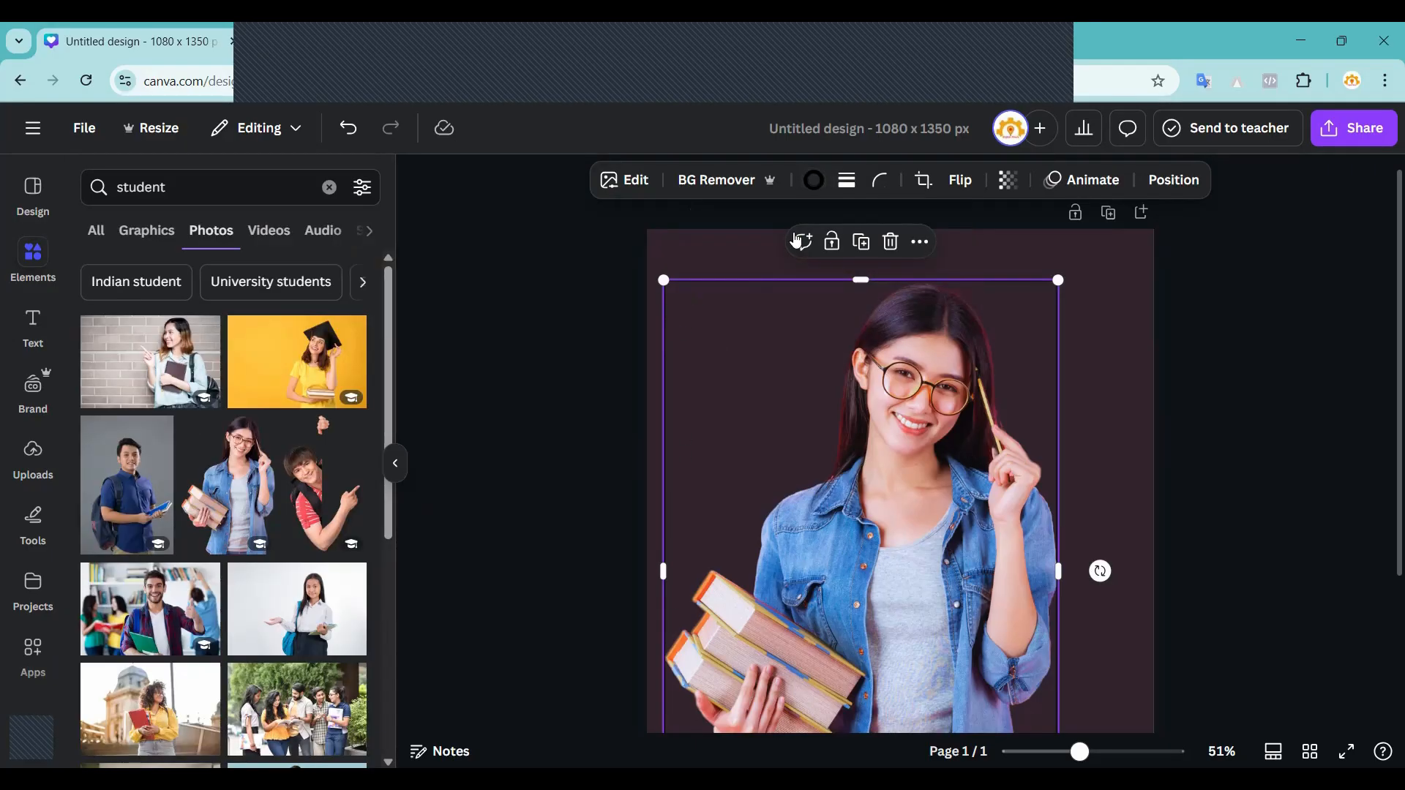
Fill the page background with the light peach photo colour and centre the student cut-out horizontally on the page.
left_click(715, 250)
left_click(834, 180)
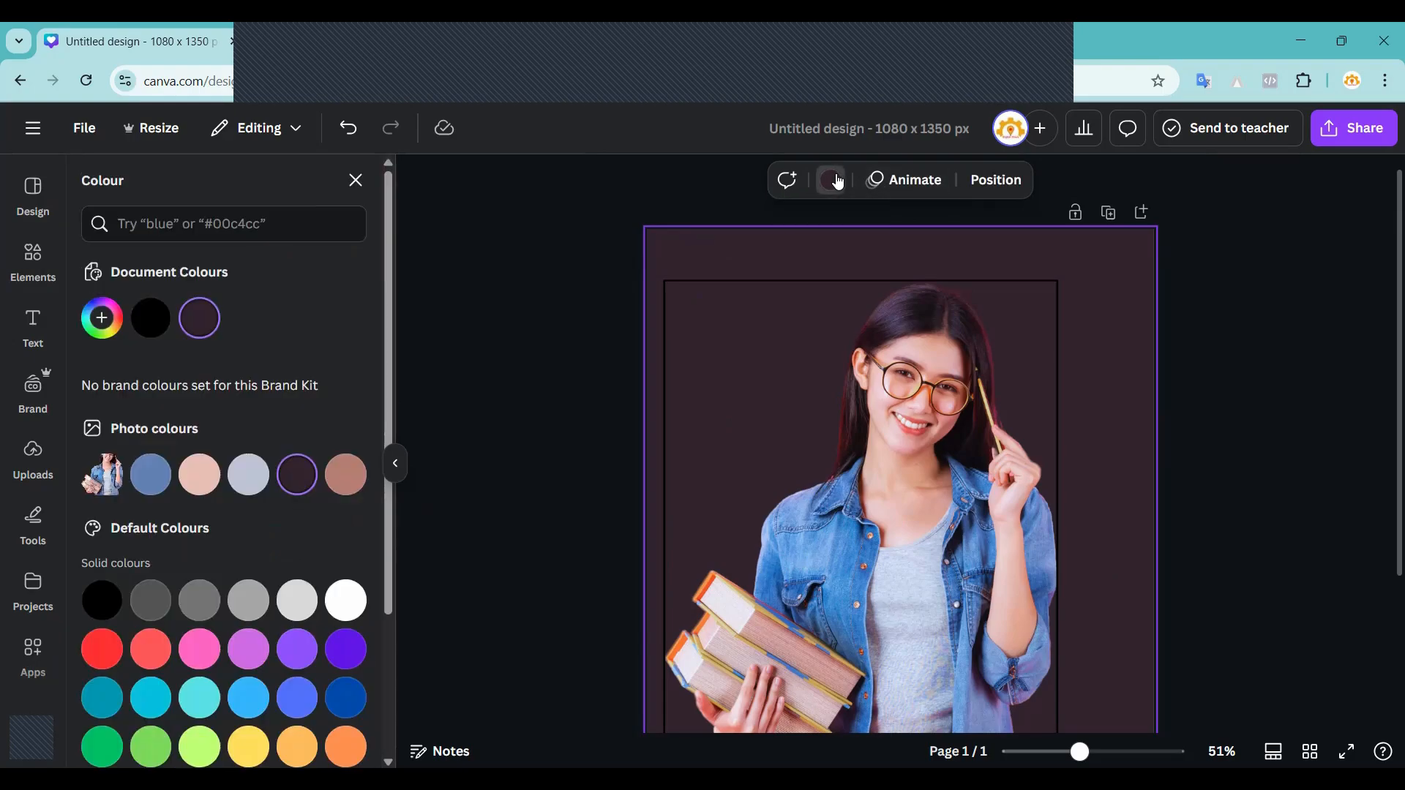
left_click(199, 474)
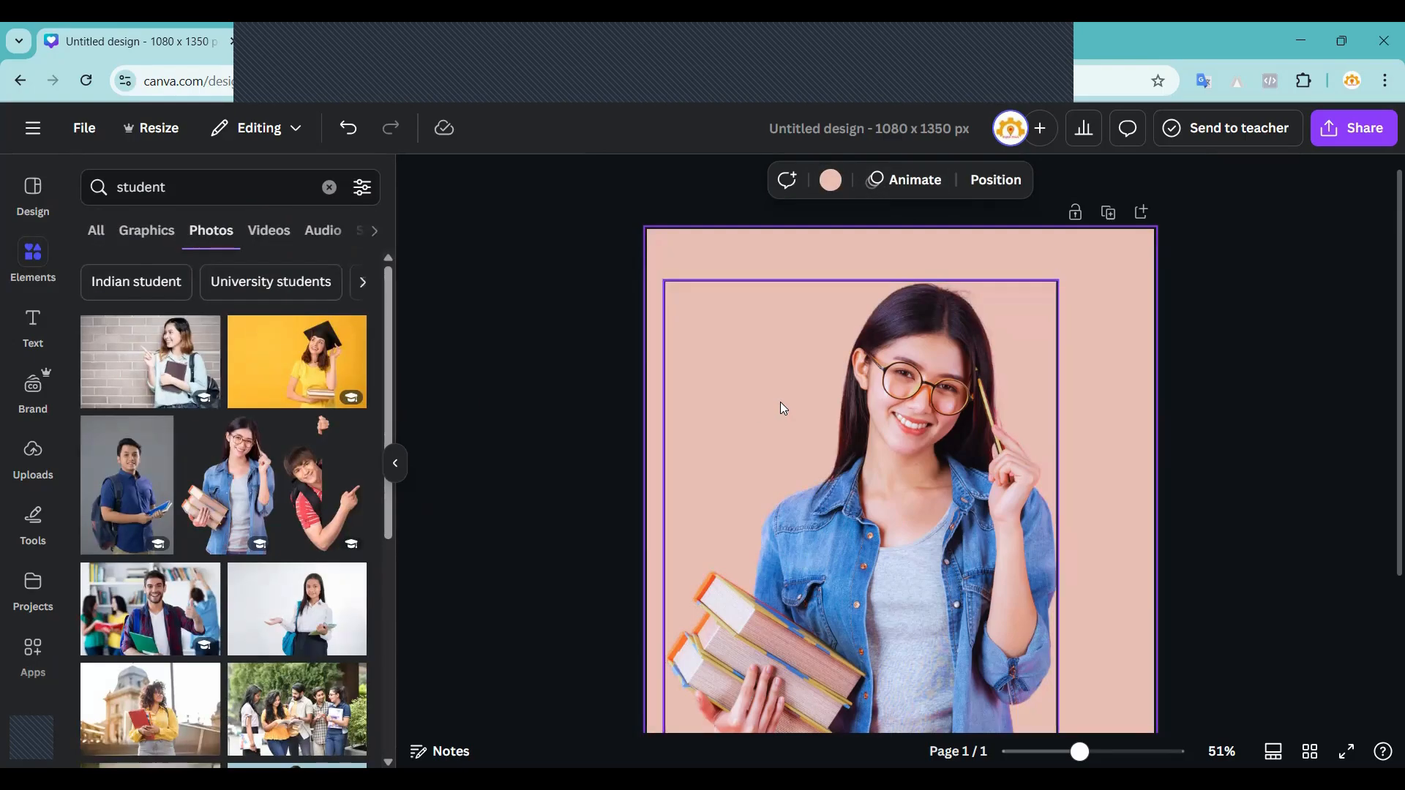
left_click(783, 409)
left_click_drag(822, 431, 862, 411)
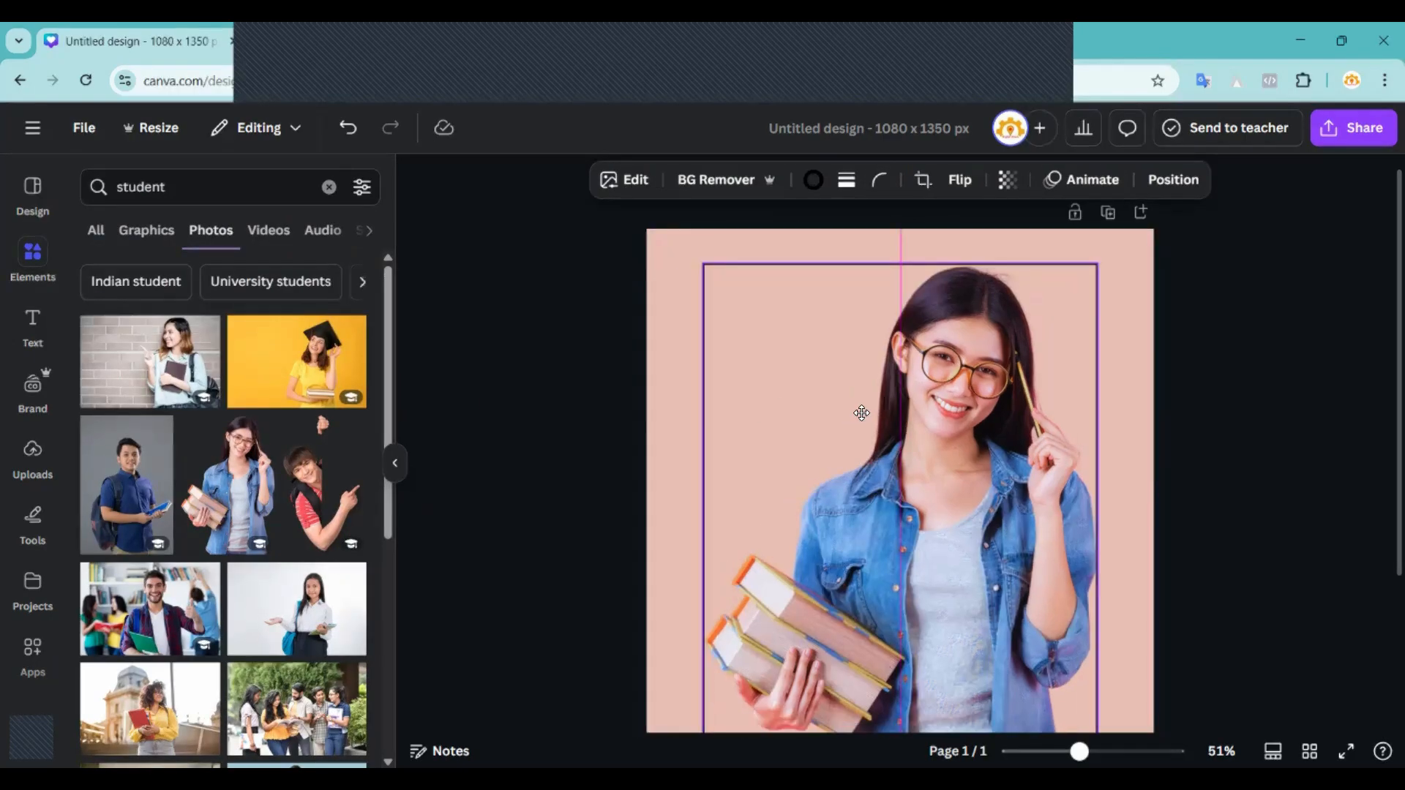
Change the cut-out's border to the long-dash style and nudge the cut-out slightly up and to the left.
left_click(848, 177)
left_click(846, 234)
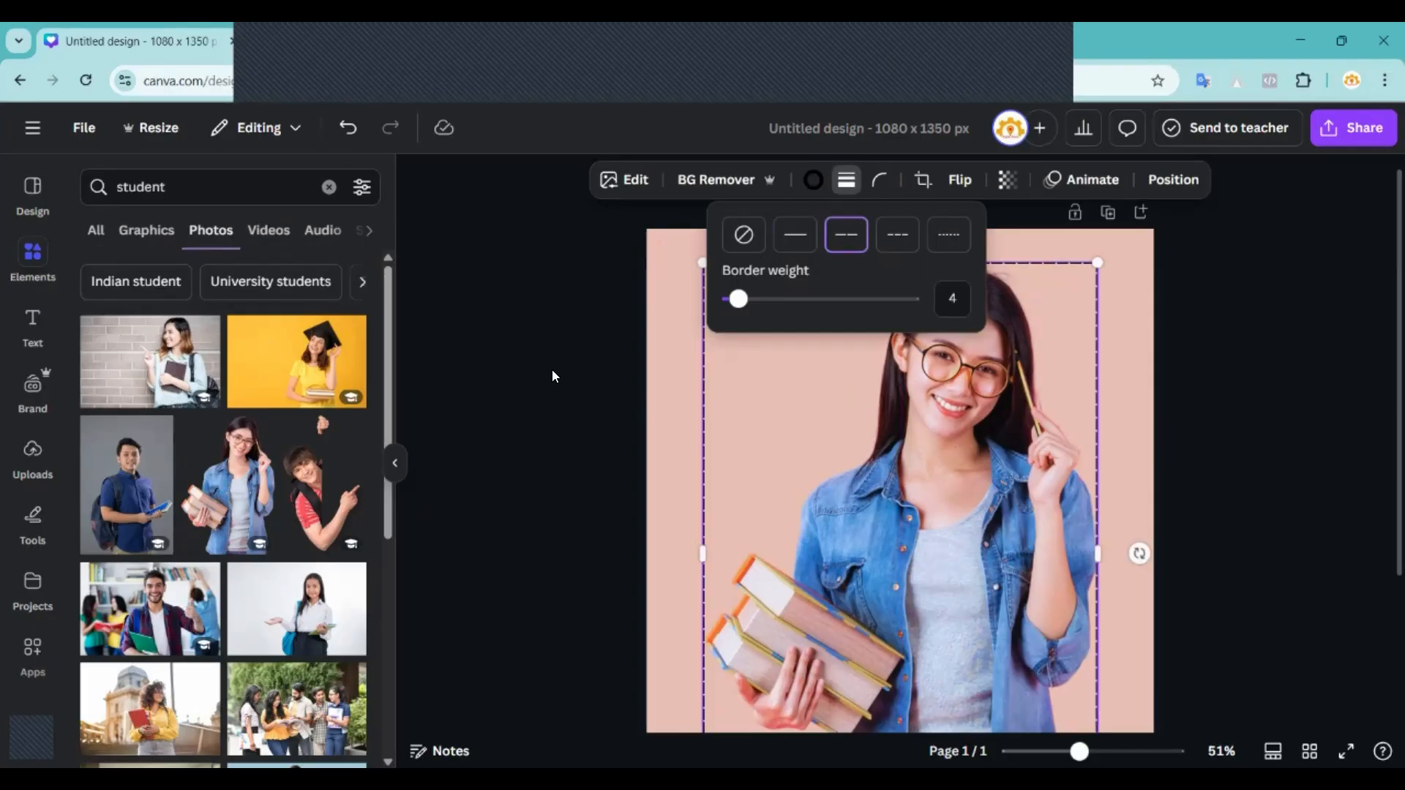
key("Escape")
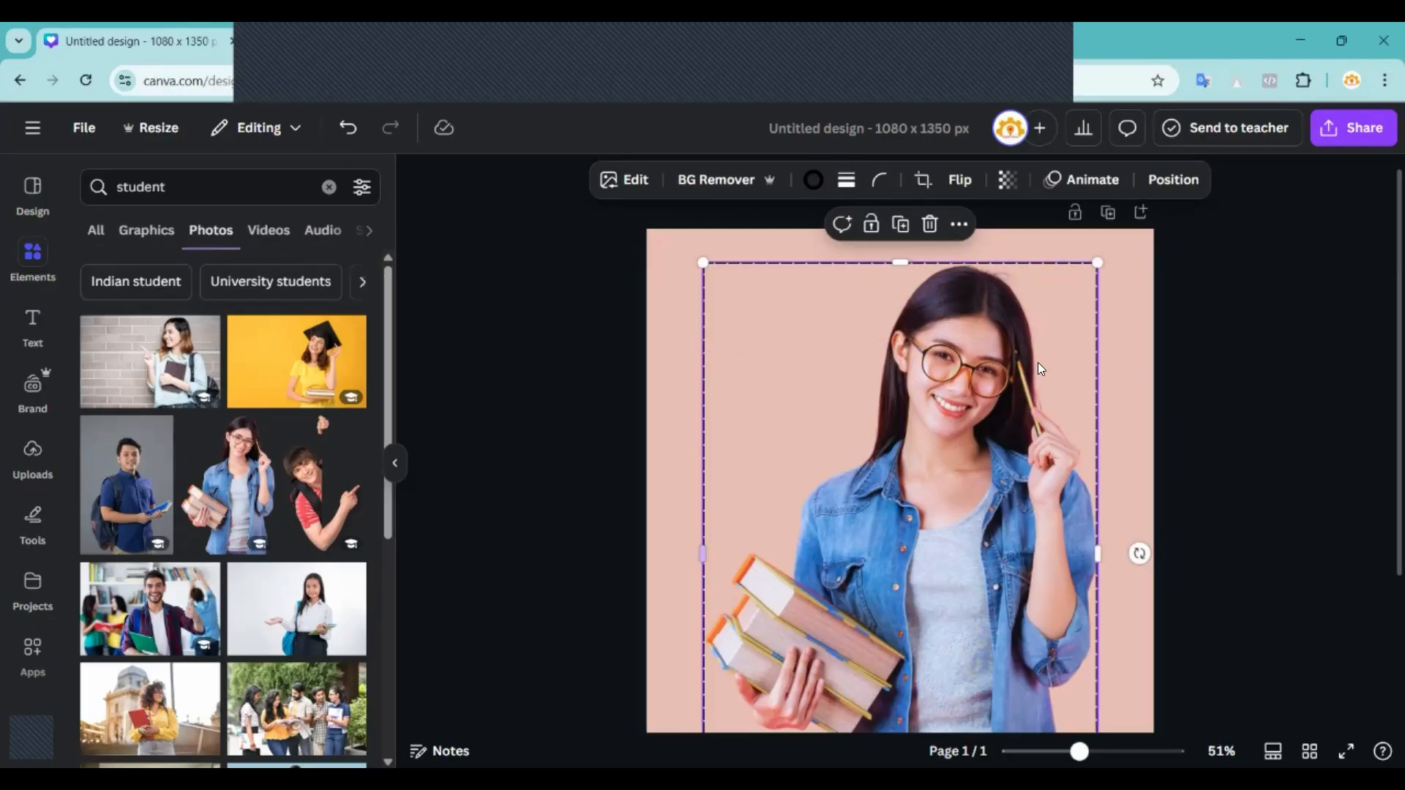
left_click_drag(957, 492, 945, 471)
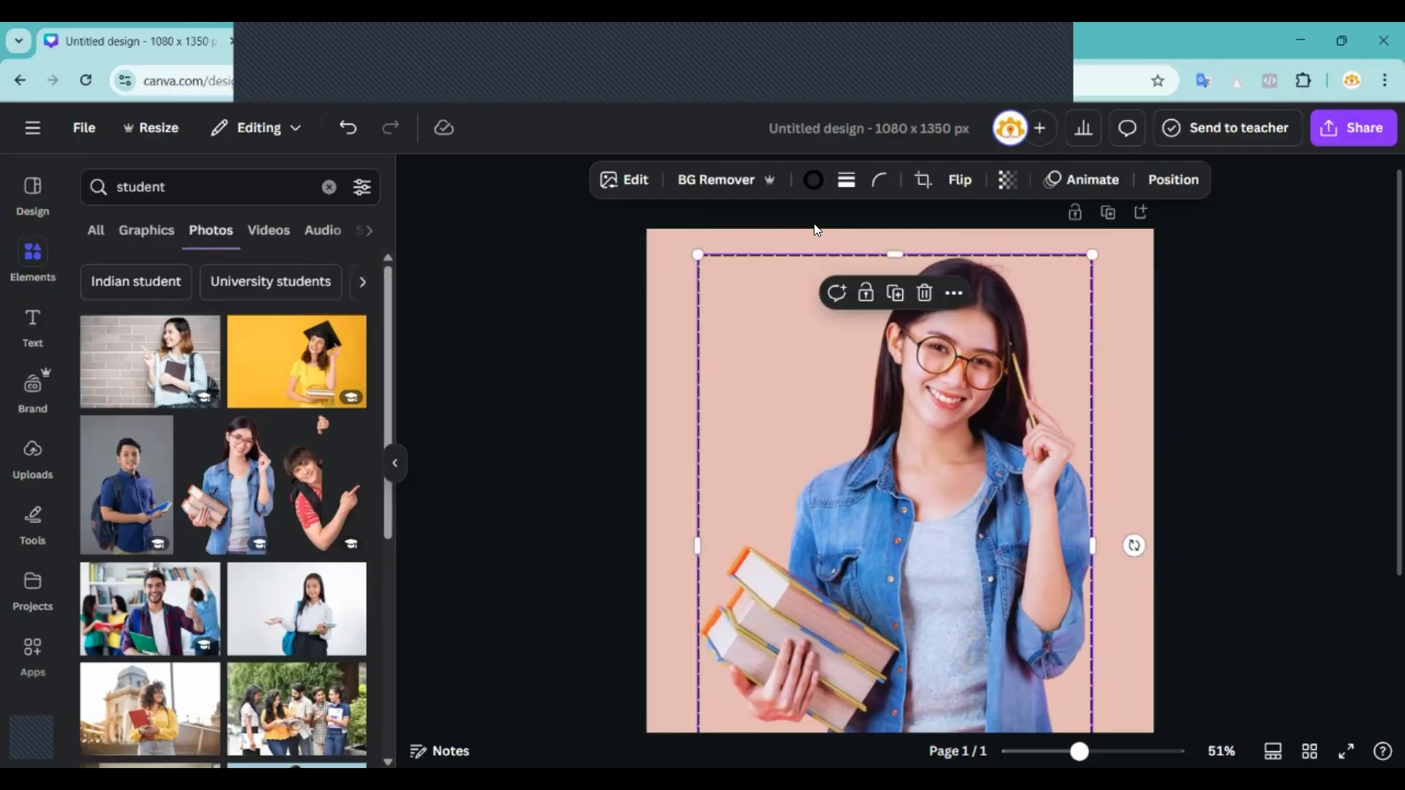
Remove the dashed border from the student cut-out.
left_click(848, 183)
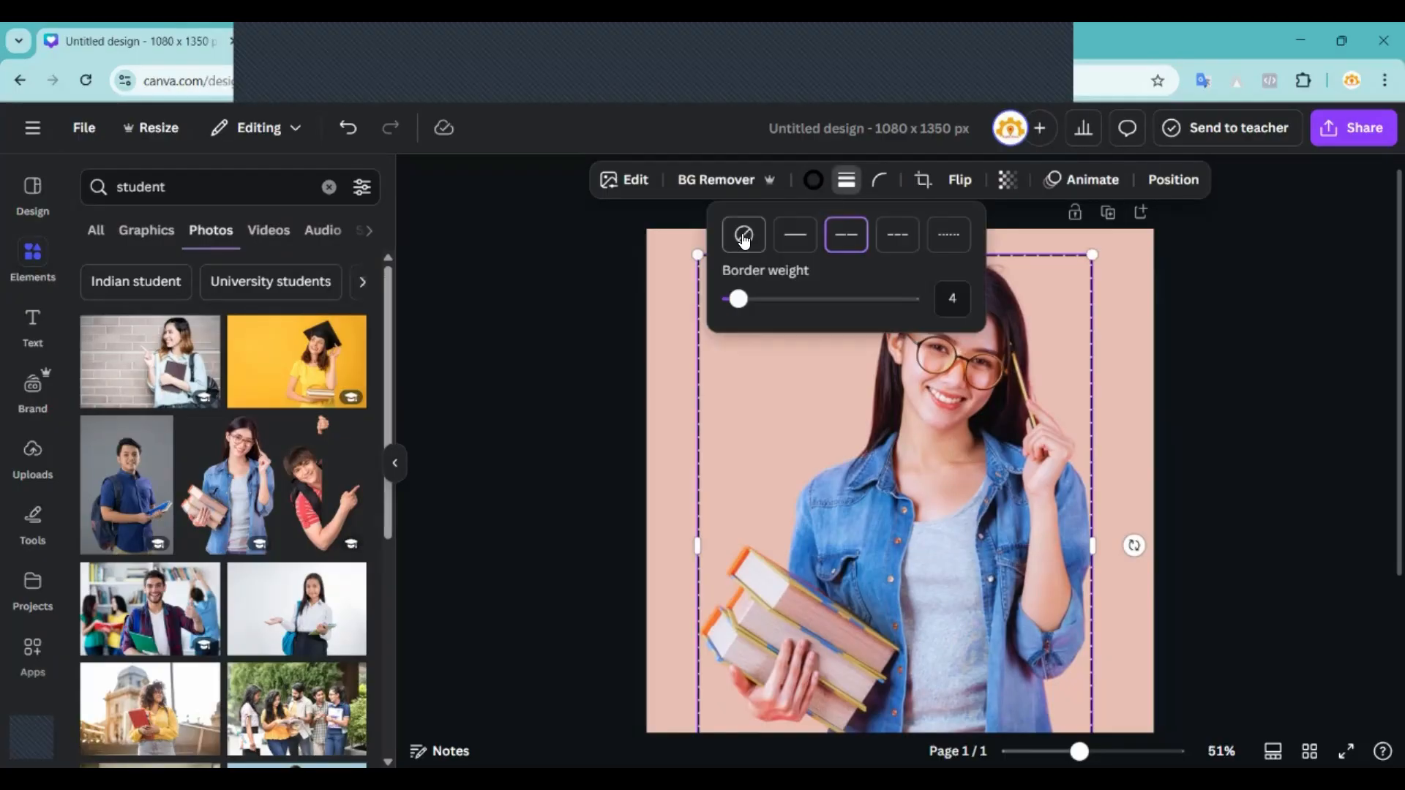
left_click(743, 236)
key("Escape")
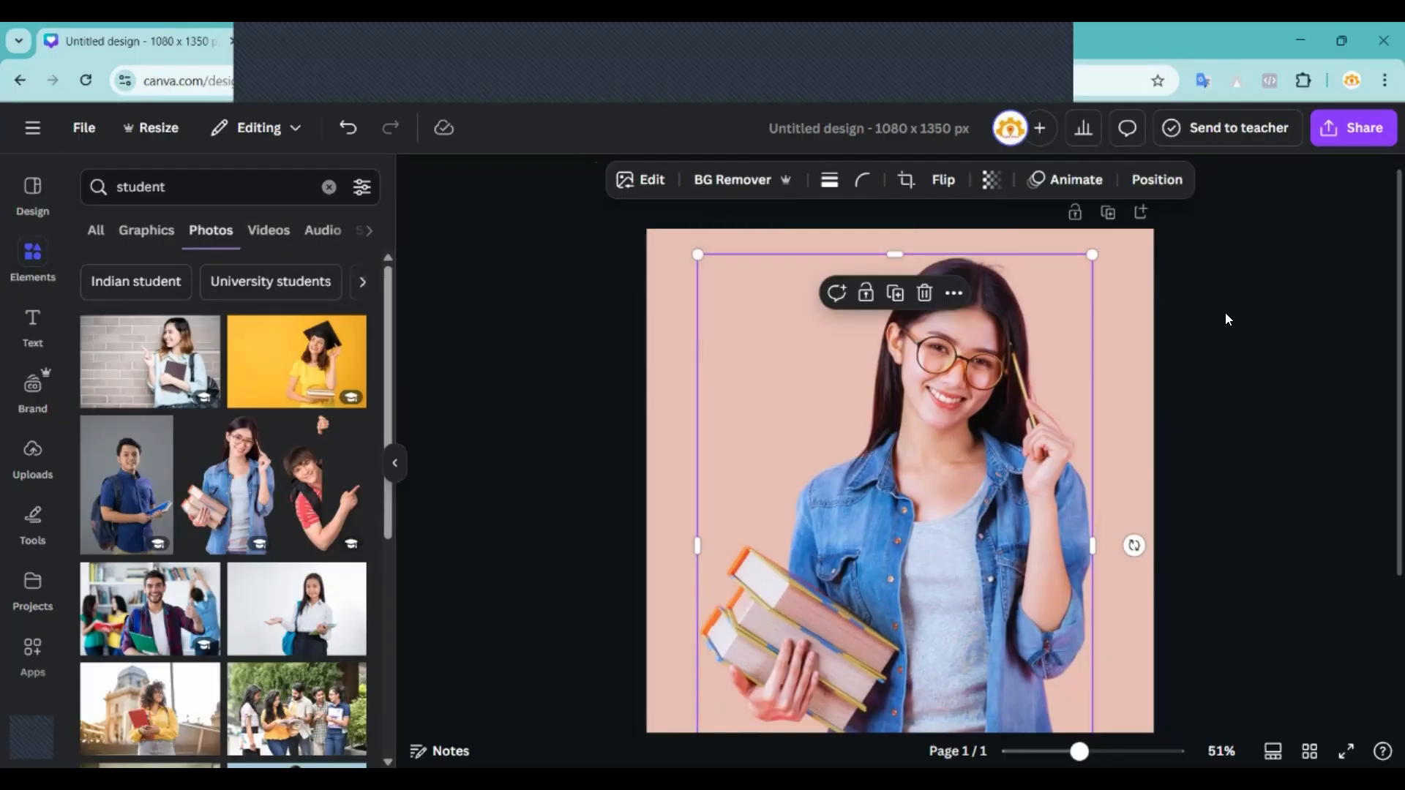
Try the corner rounding setting on the student cut-out and deselect the image.
left_click(861, 183)
mouse_move(768, 254)
left_mouse_down()
mouse_move(863, 255)
mouse_move(746, 252)
left_mouse_up()
left_click(860, 181)
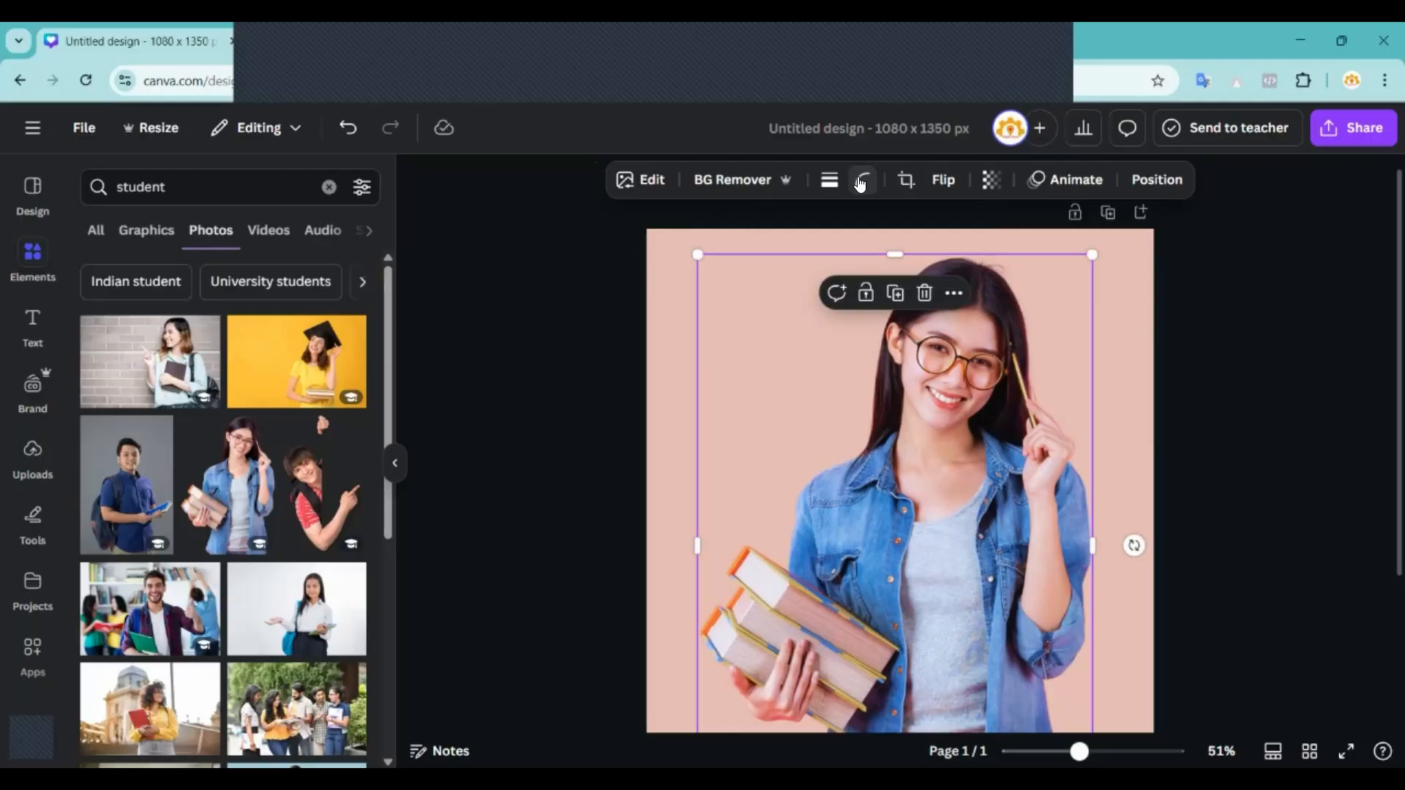
left_click(1216, 310)
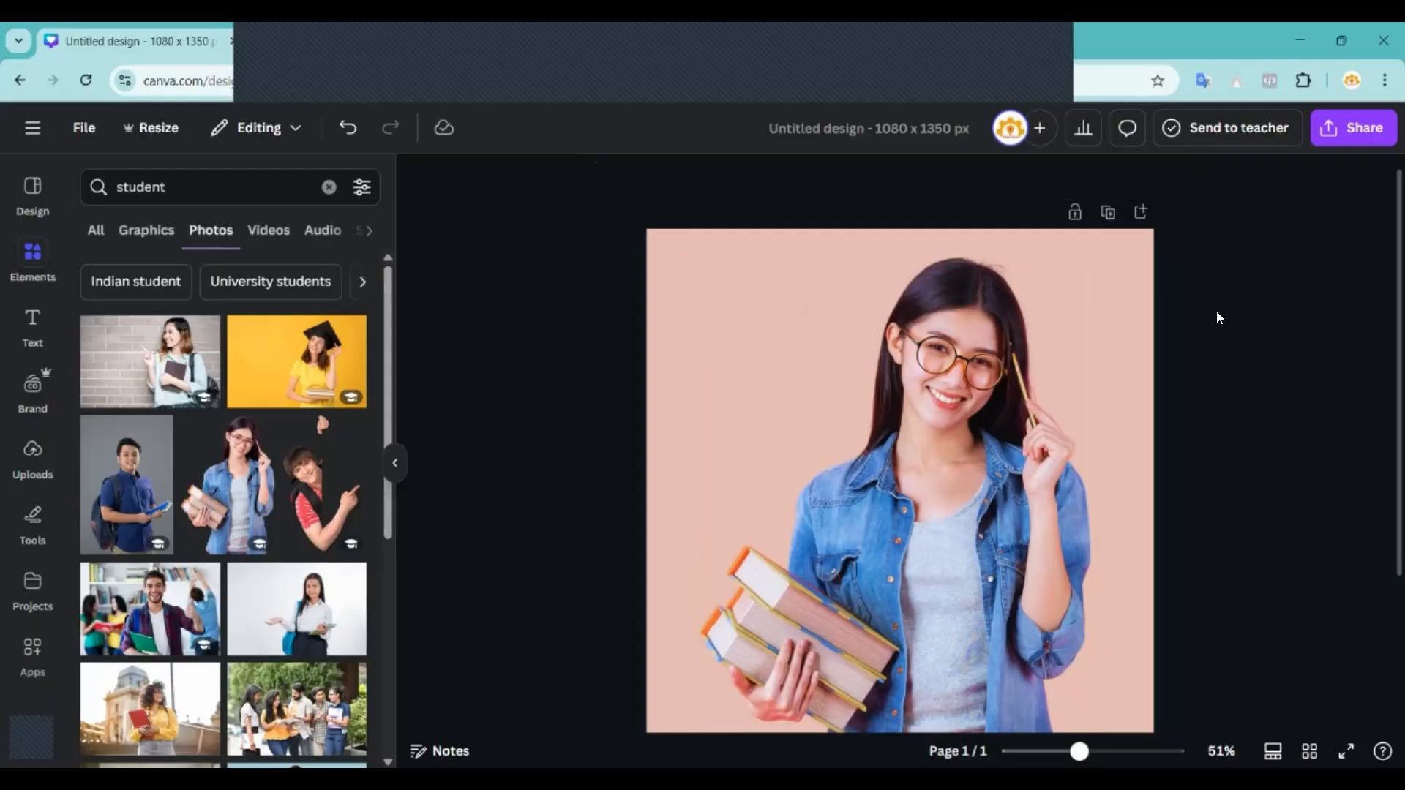
Extend the student cut-out slightly upward and crop it freeform inward from its upper-left corner.
left_click(930, 423)
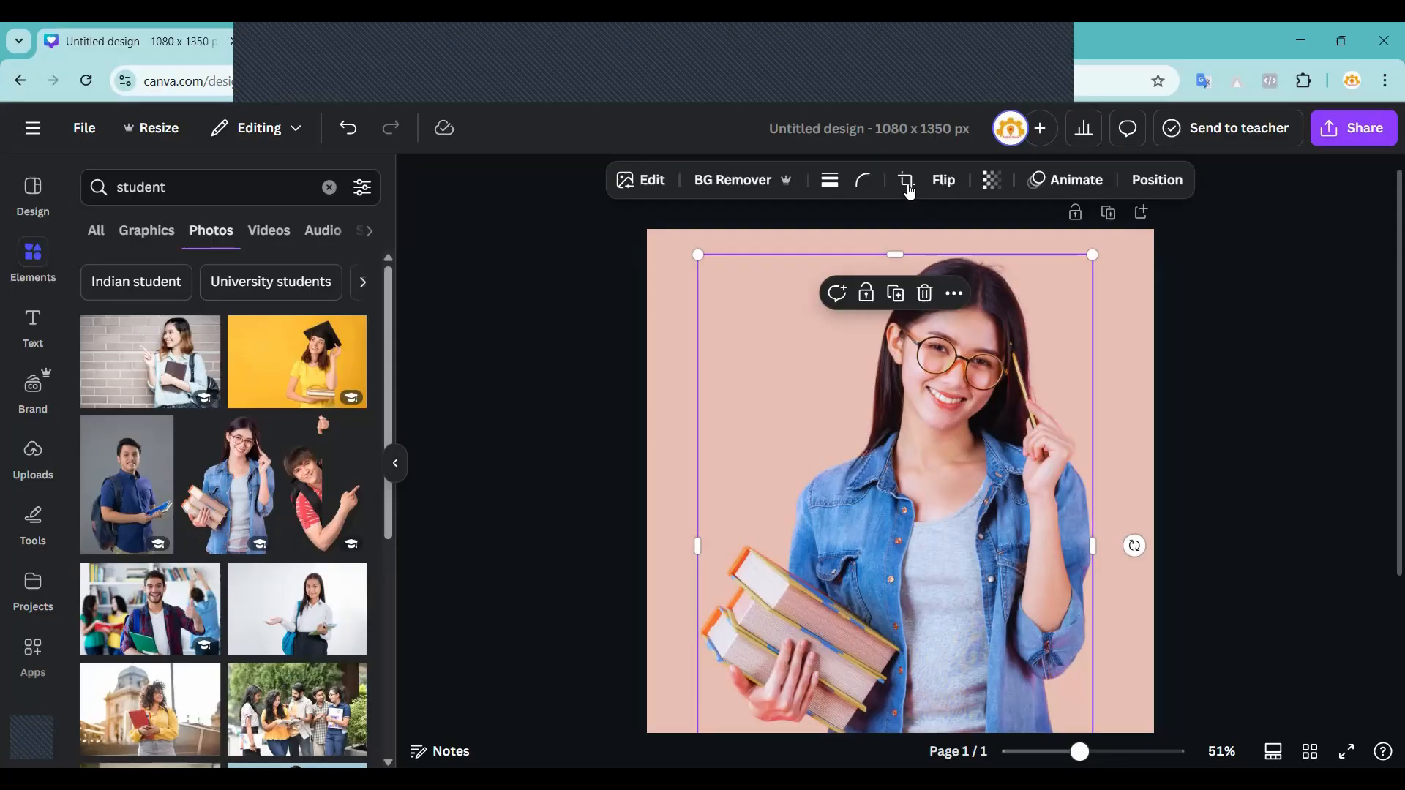
mouse_move(895, 254)
left_mouse_down()
mouse_move(894, 311)
mouse_move(894, 247)
left_mouse_up()
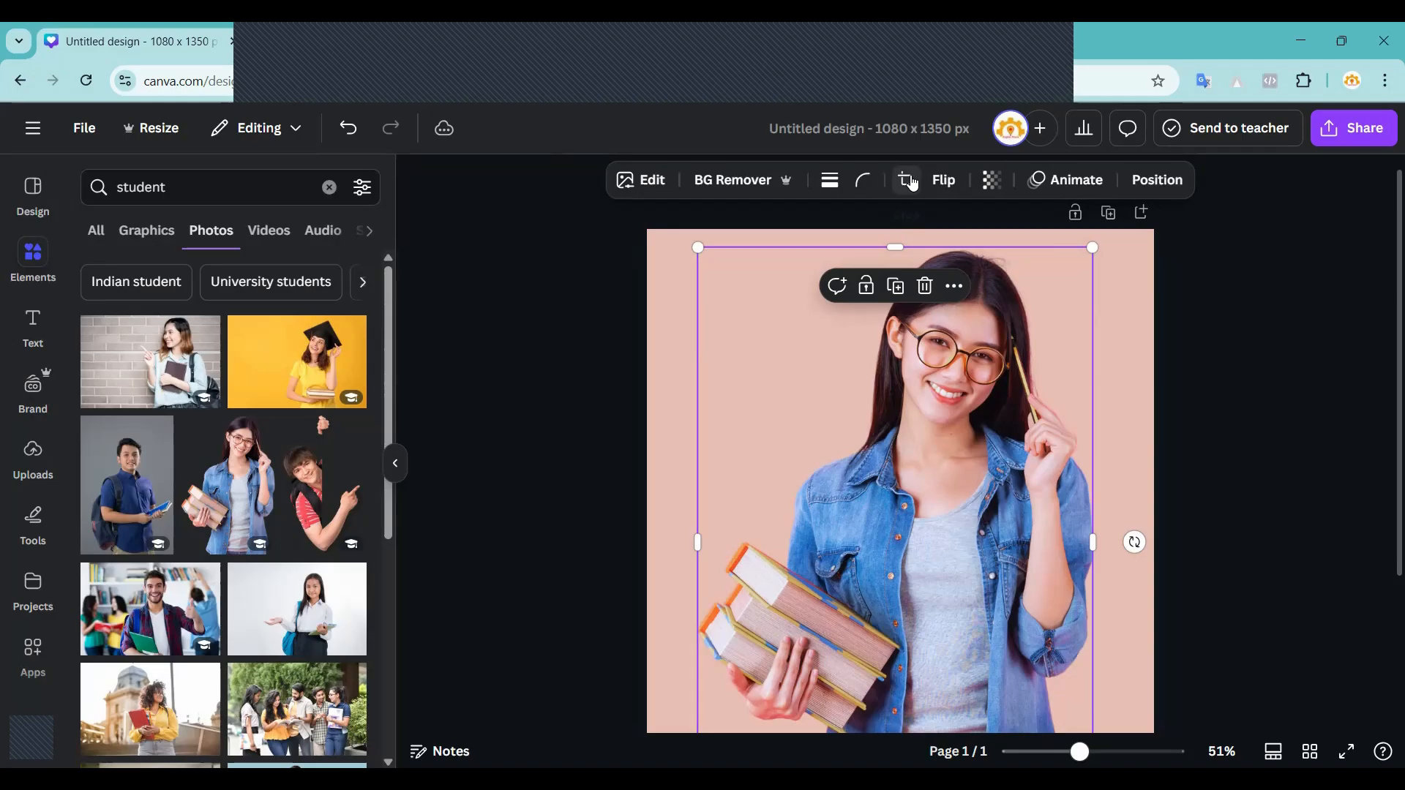
left_click(907, 180)
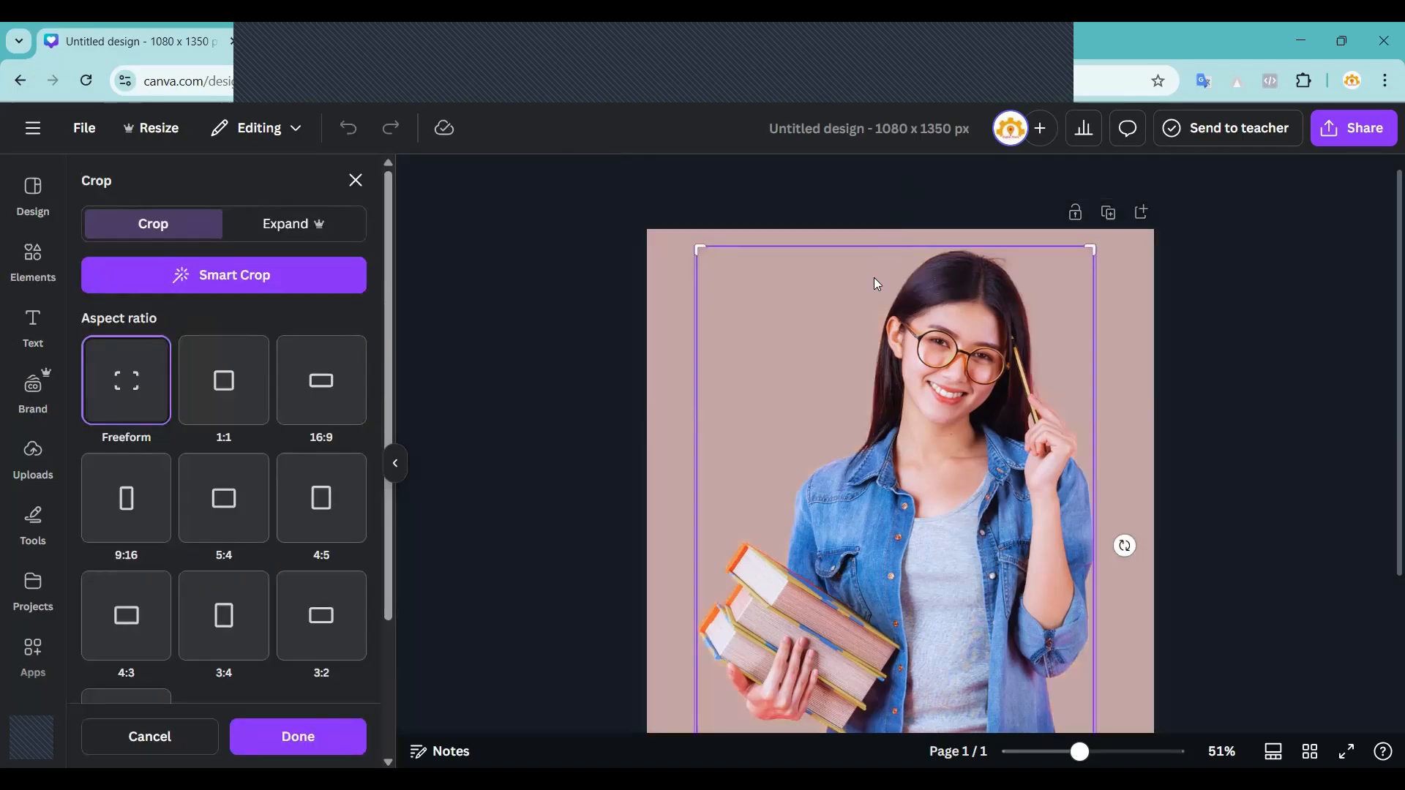
left_click_drag(700, 250, 776, 304)
left_click(606, 322)
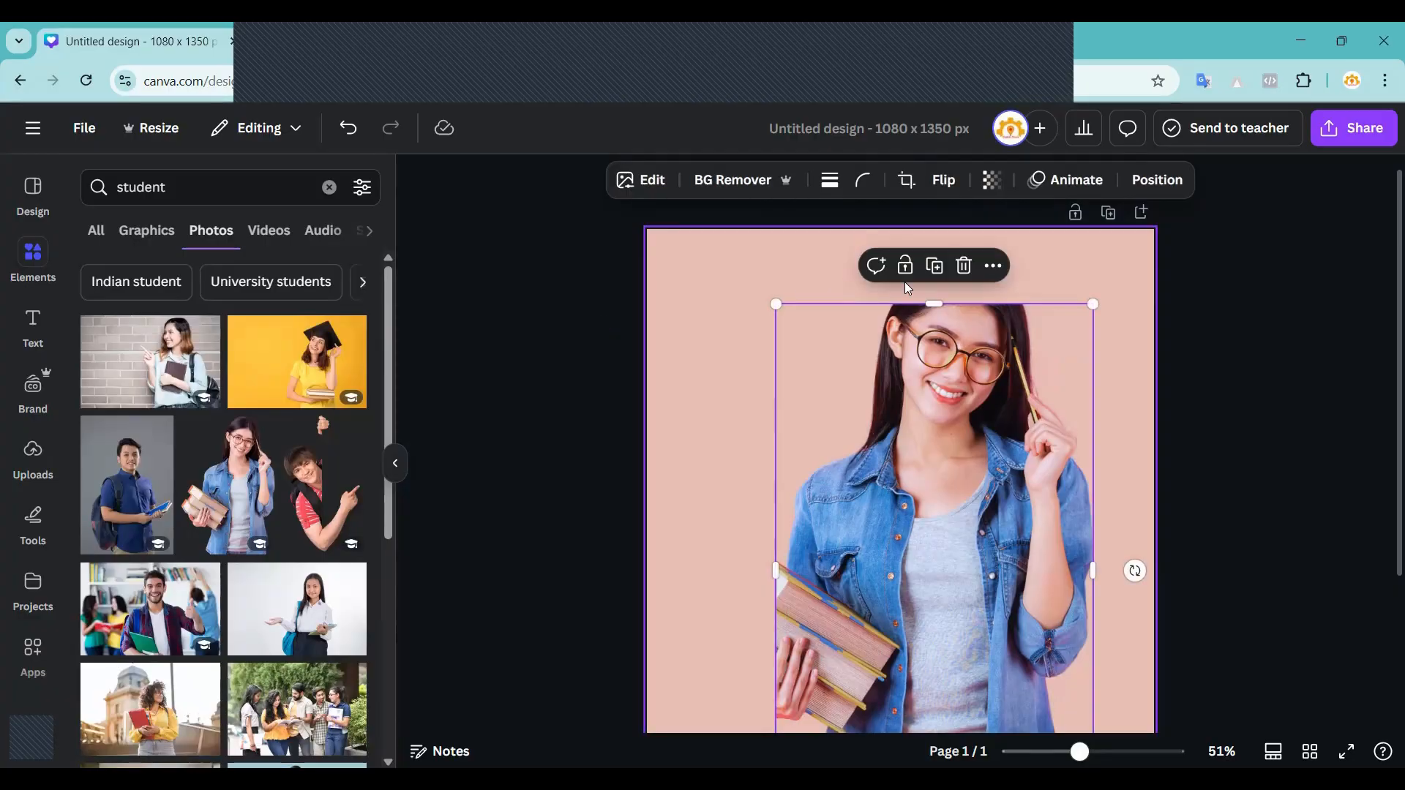
Extend the student cut-out's top and left edges outward to restore the cropped hair and books.
left_click_drag(933, 275, 931, 239)
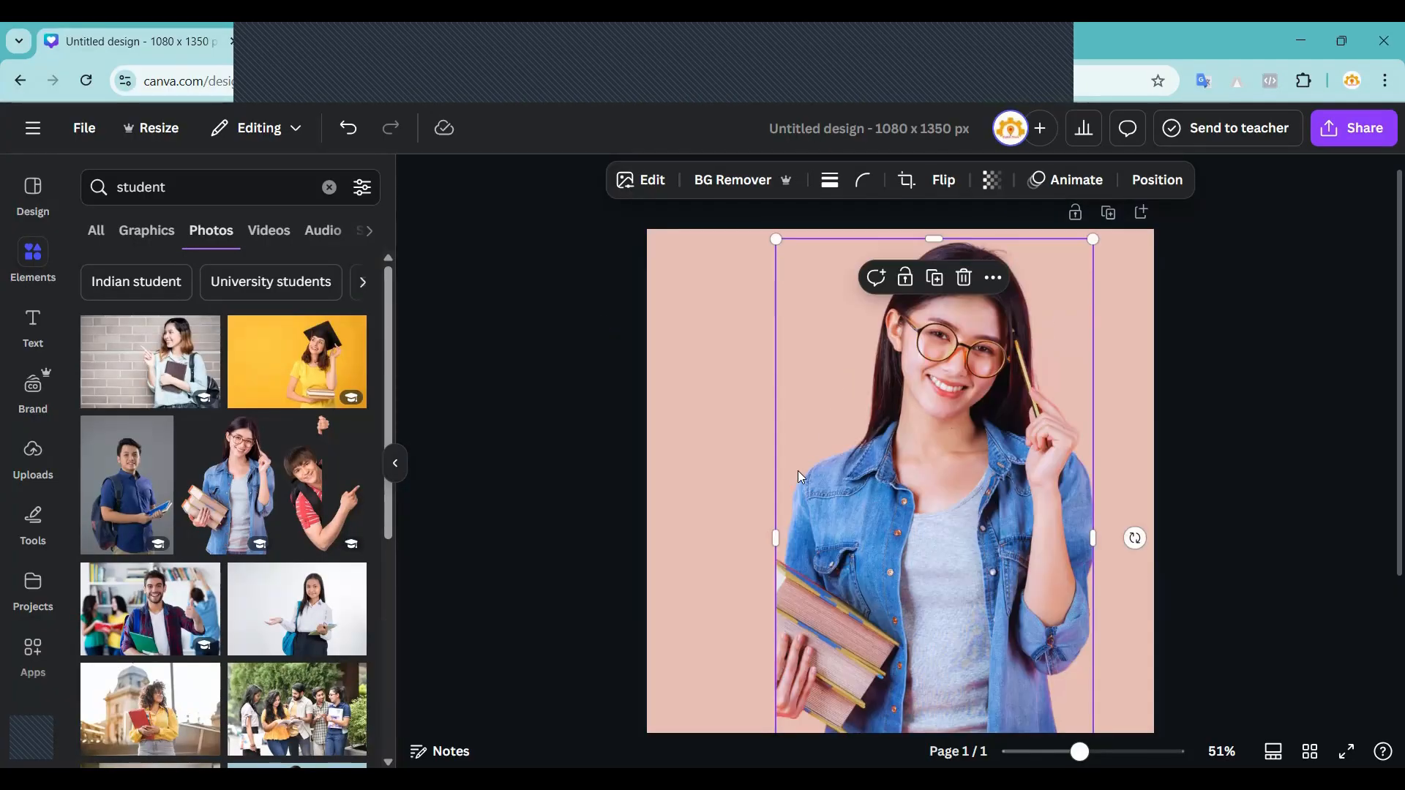
left_click_drag(774, 540, 687, 539)
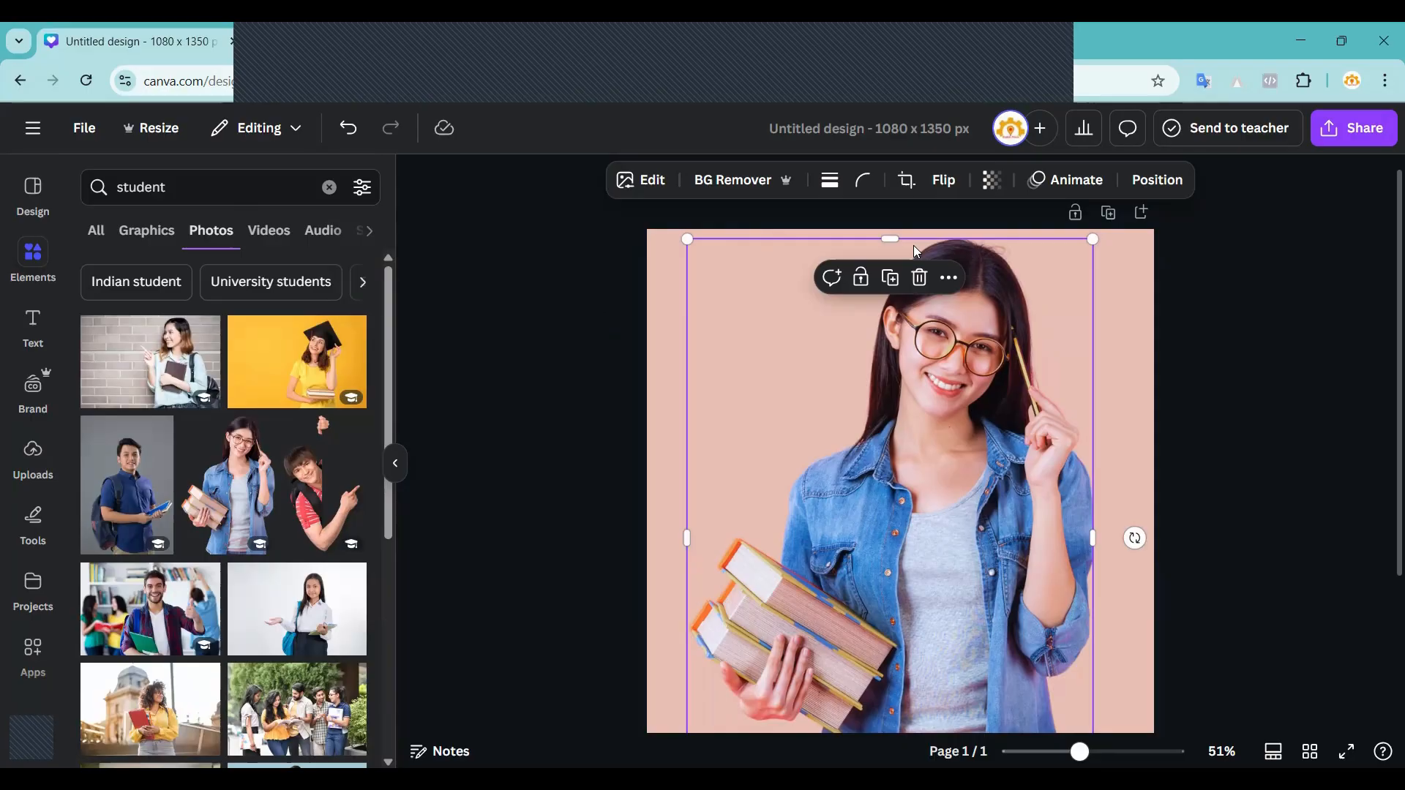
Try flipping the student cut-out vertically and horizontally, returning it to its original orientation after each flip.
left_click(943, 183)
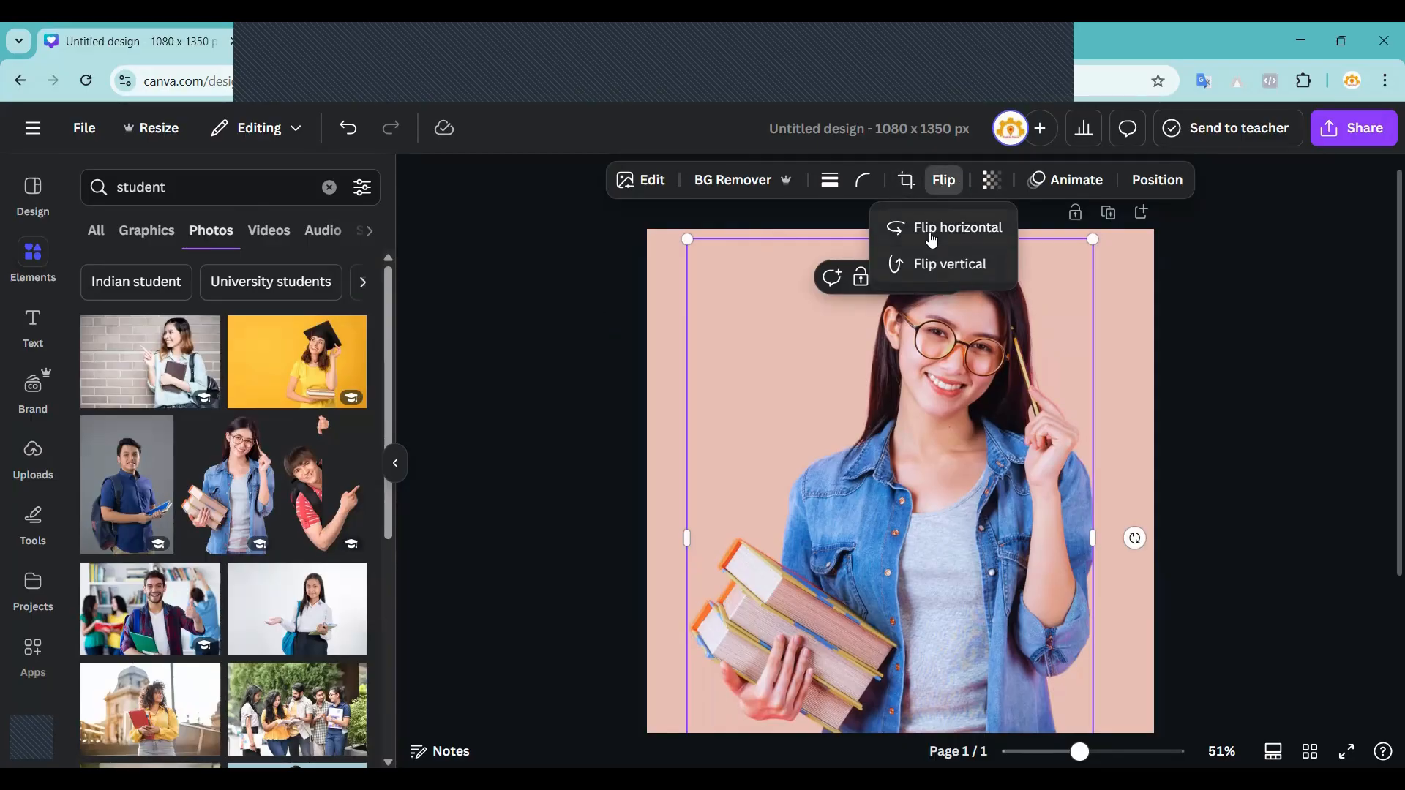
left_click(933, 229)
left_click(951, 231)
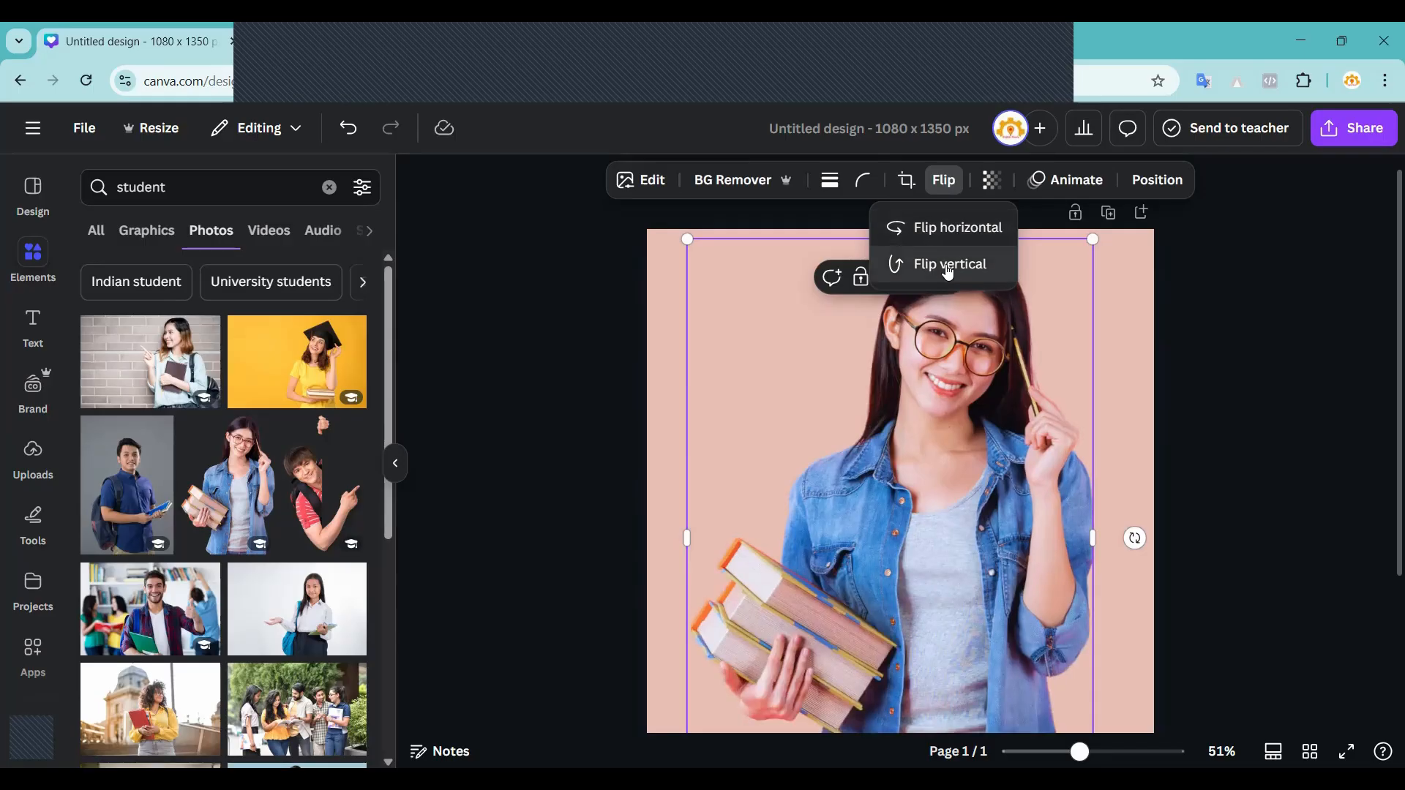
left_click(947, 267)
left_click(948, 267)
left_click(948, 267)
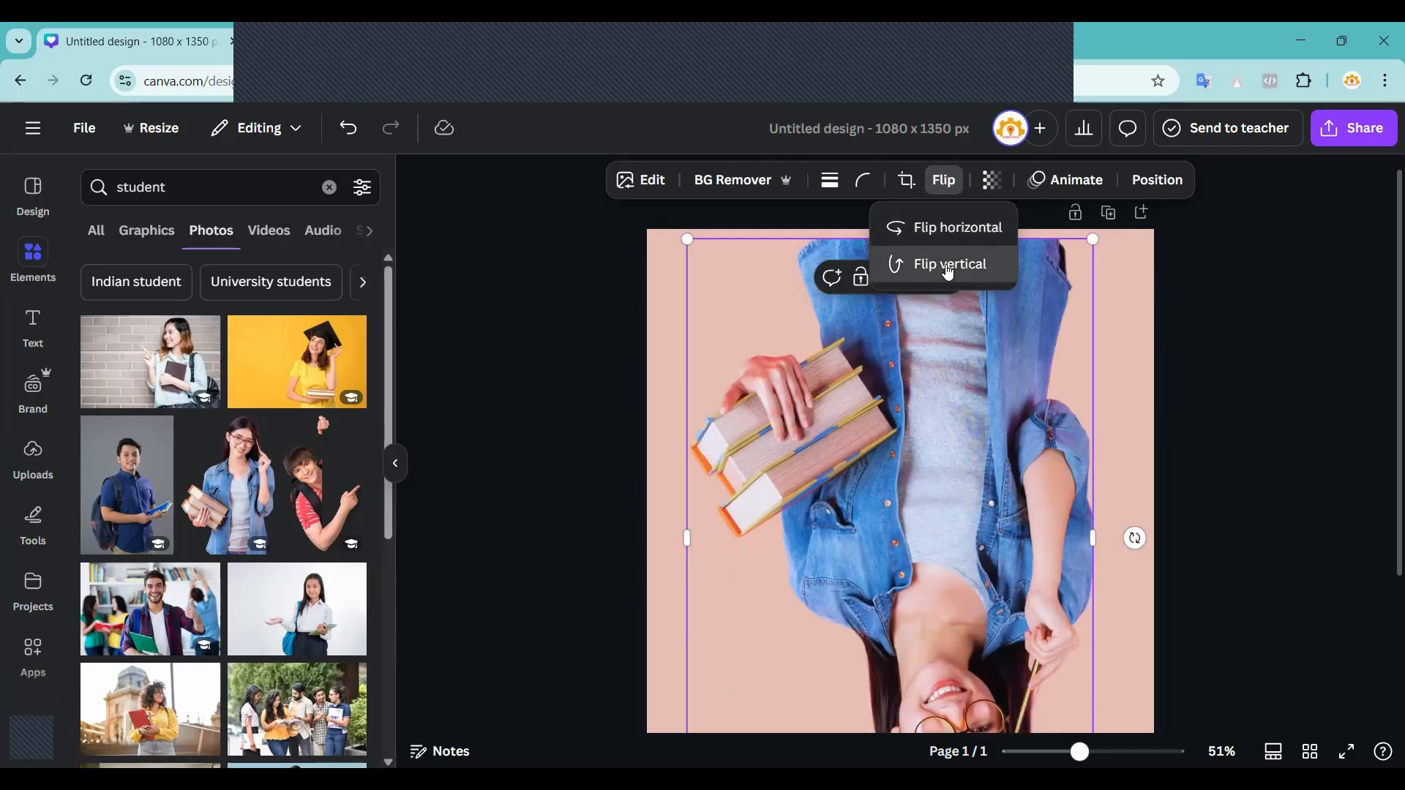
left_click(948, 267)
left_click(942, 232)
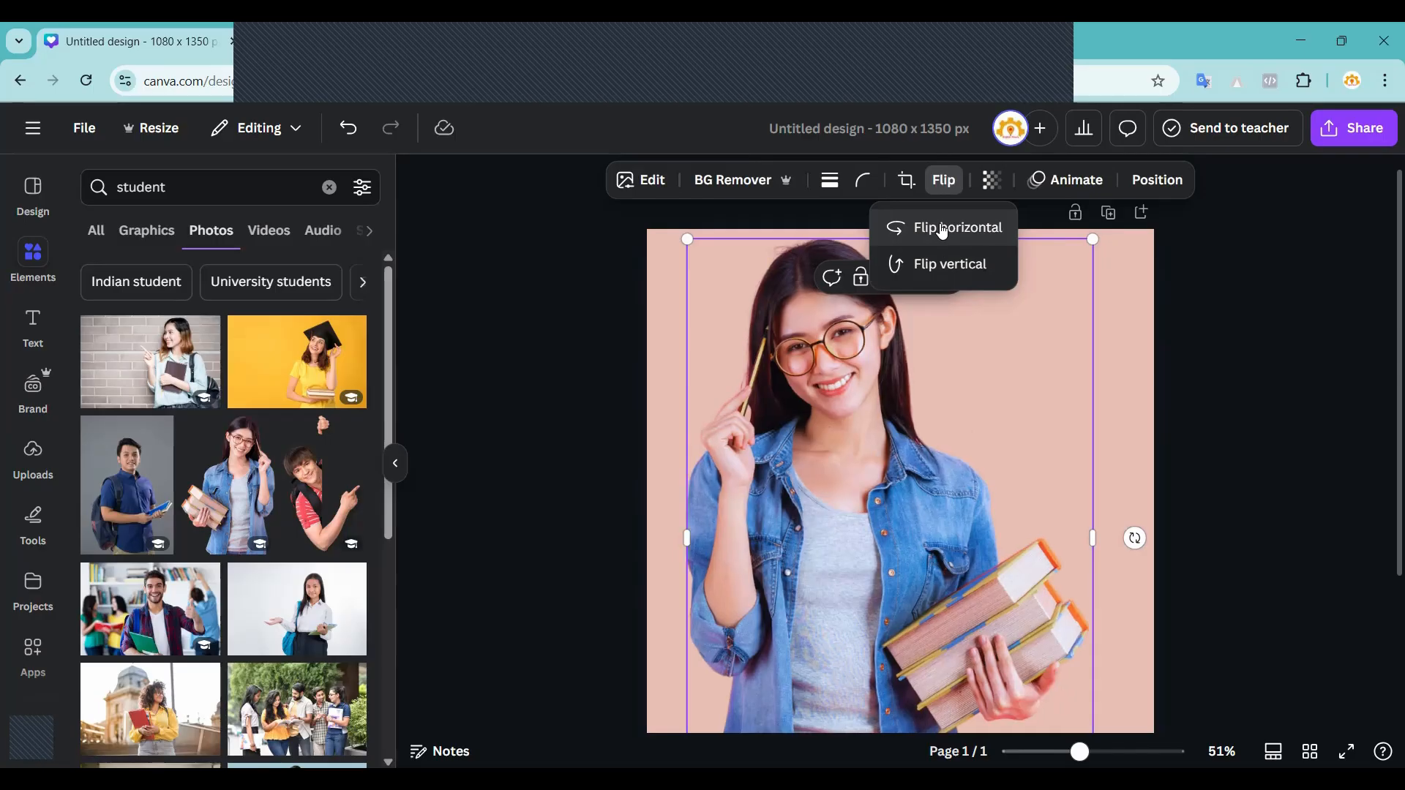
left_click(942, 231)
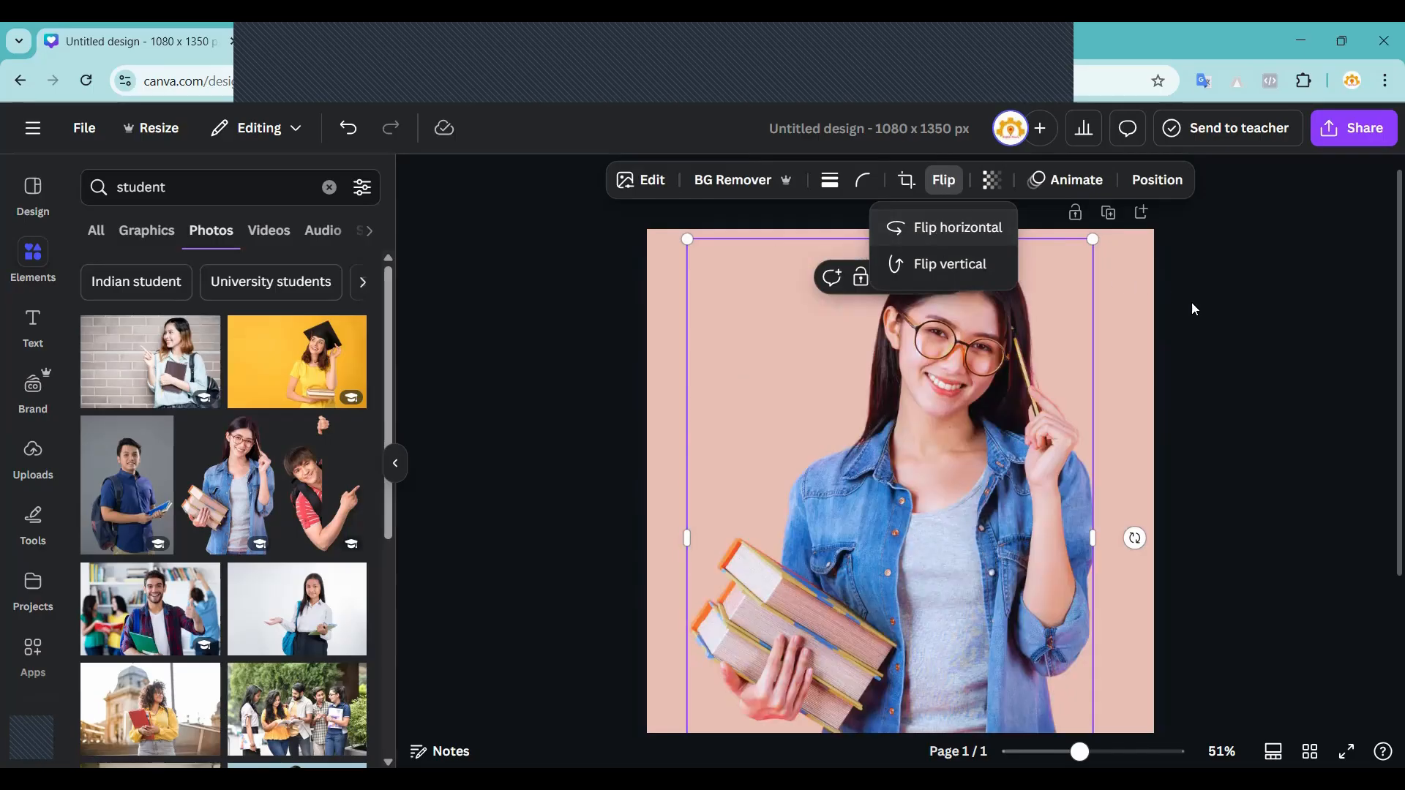
Duplicate the student cut-out and arrange the two copies side by side, with the duplicate overlapping the original from the left.
left_click_drag(967, 402, 966, 429)
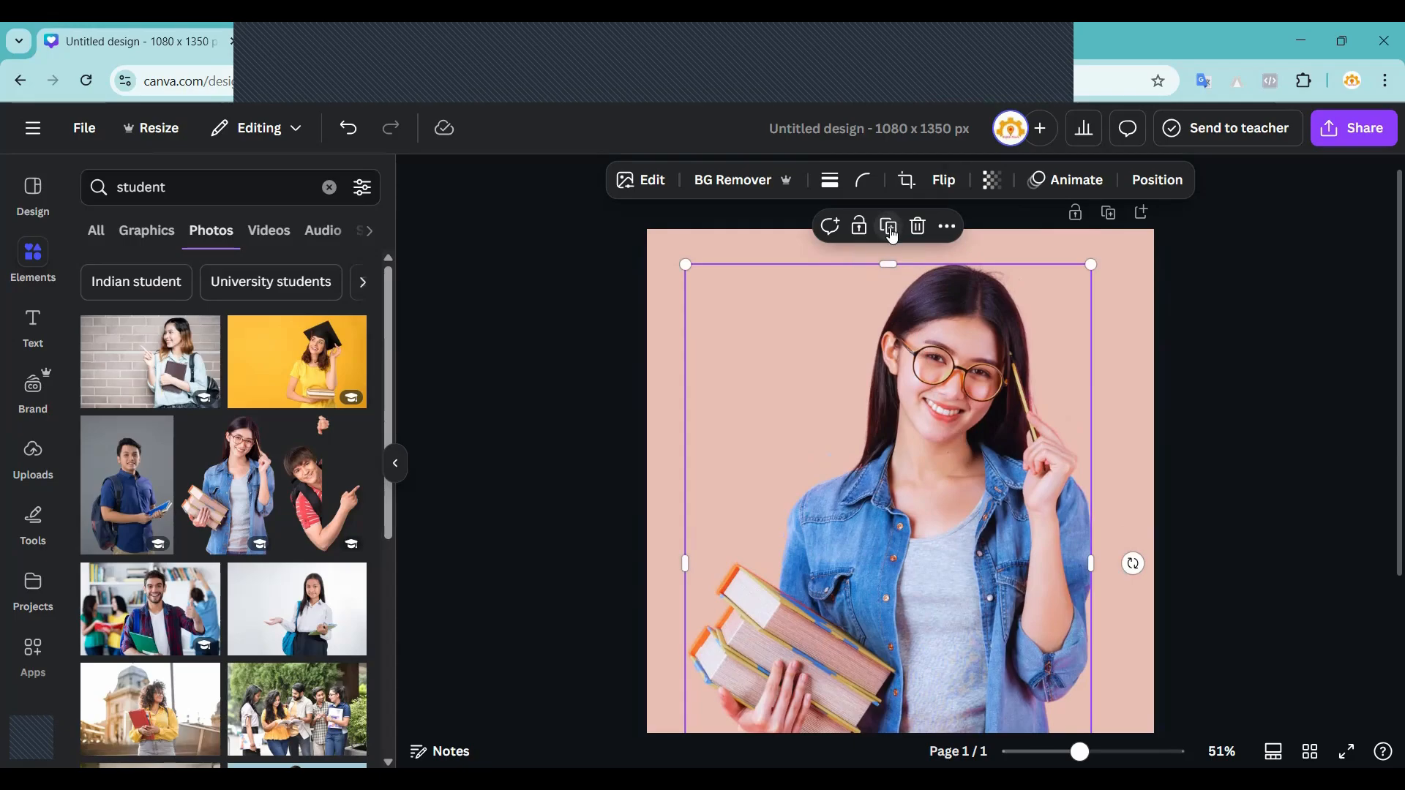
left_click(891, 233)
left_click_drag(953, 403, 799, 406)
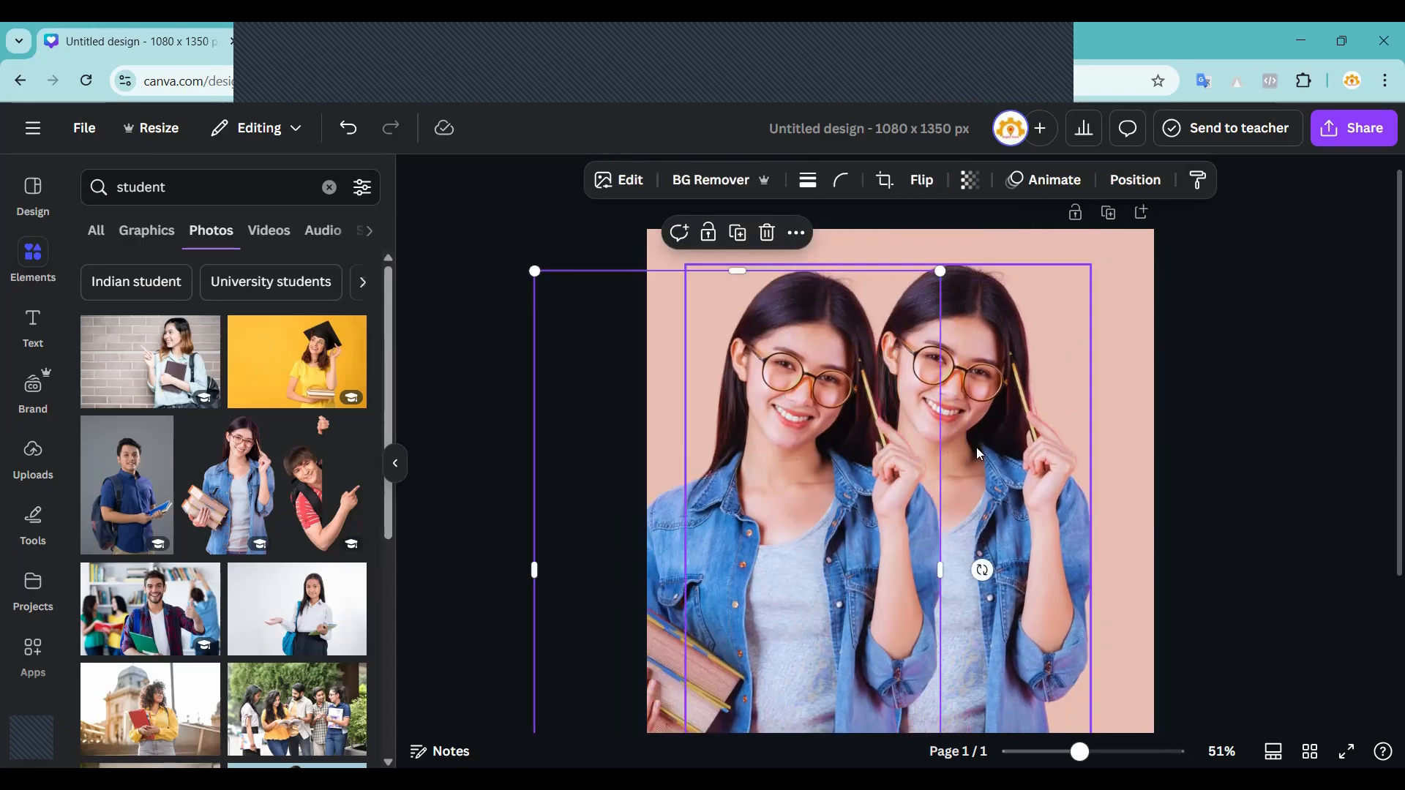
left_click_drag(1012, 440, 678, 569)
left_click(1038, 522)
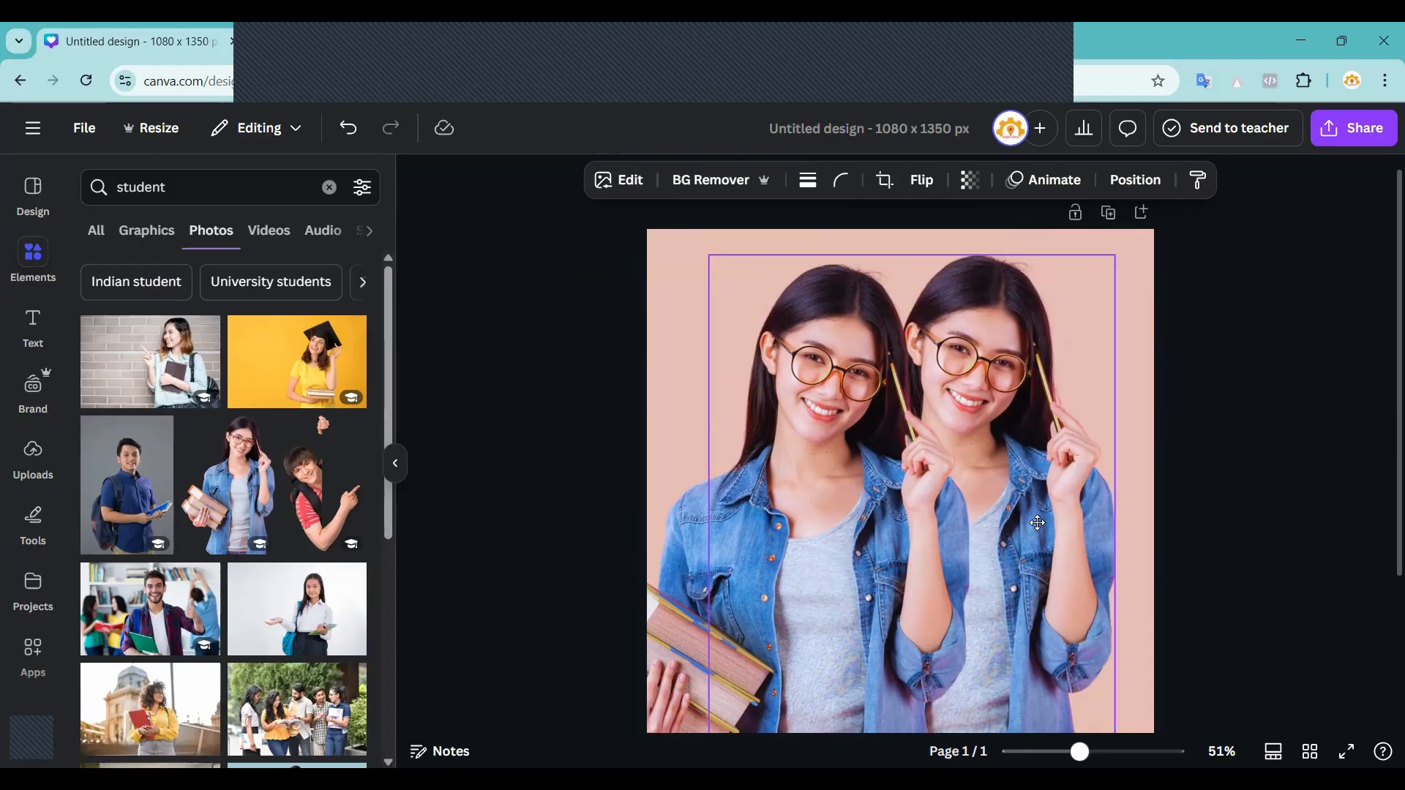
left_click_drag(1038, 523, 1026, 522)
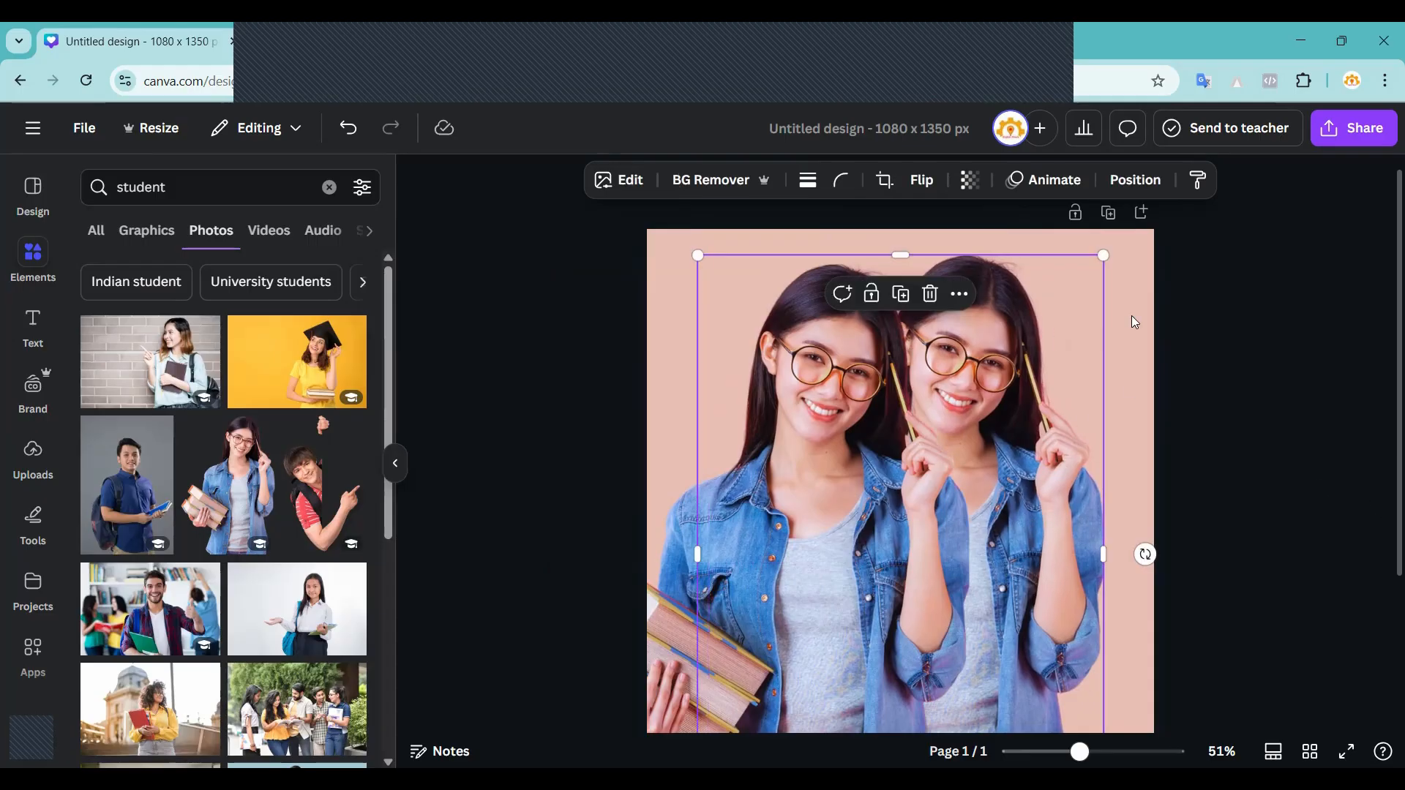
Set the transparency of the rear student cut-out to 34 and deselect it.
left_click(969, 181)
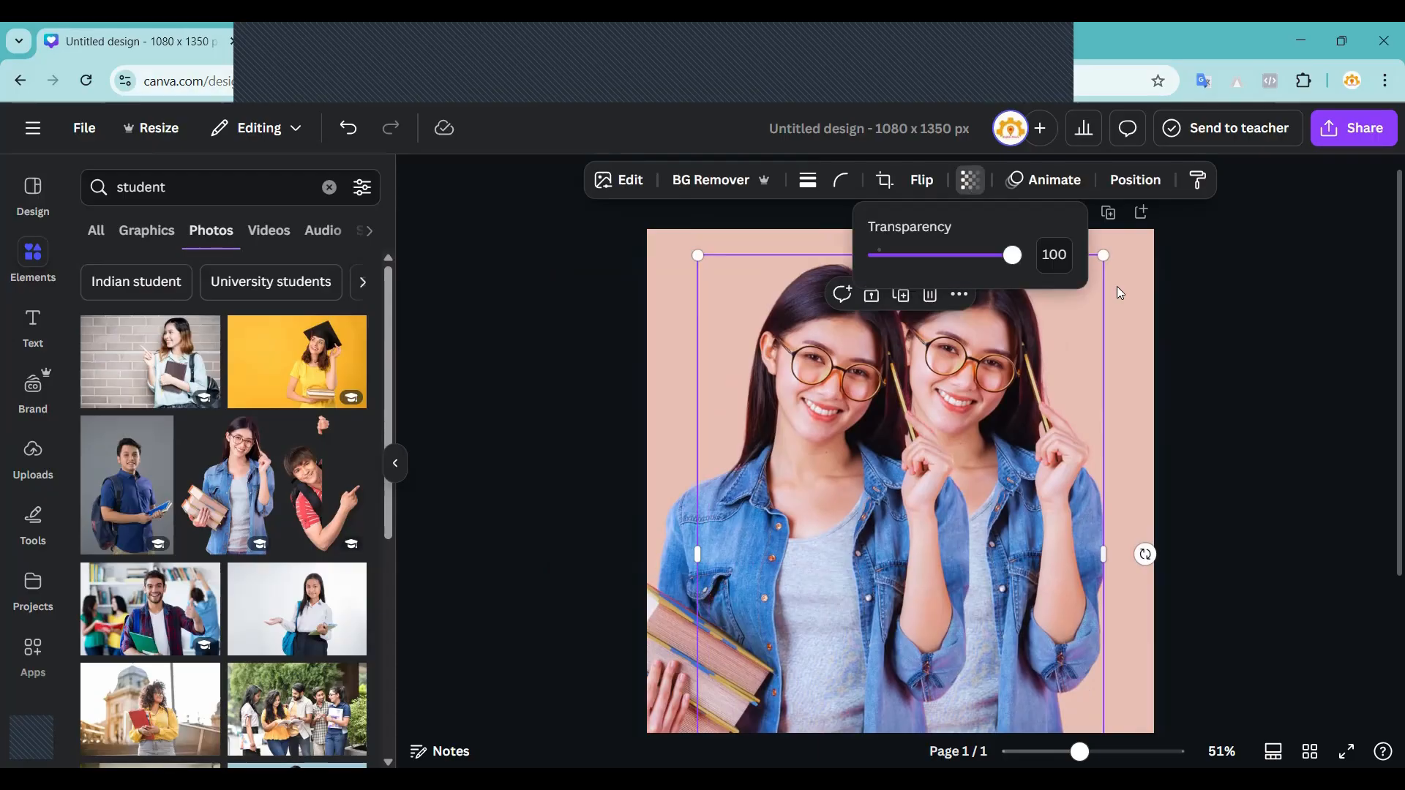
left_click(967, 183)
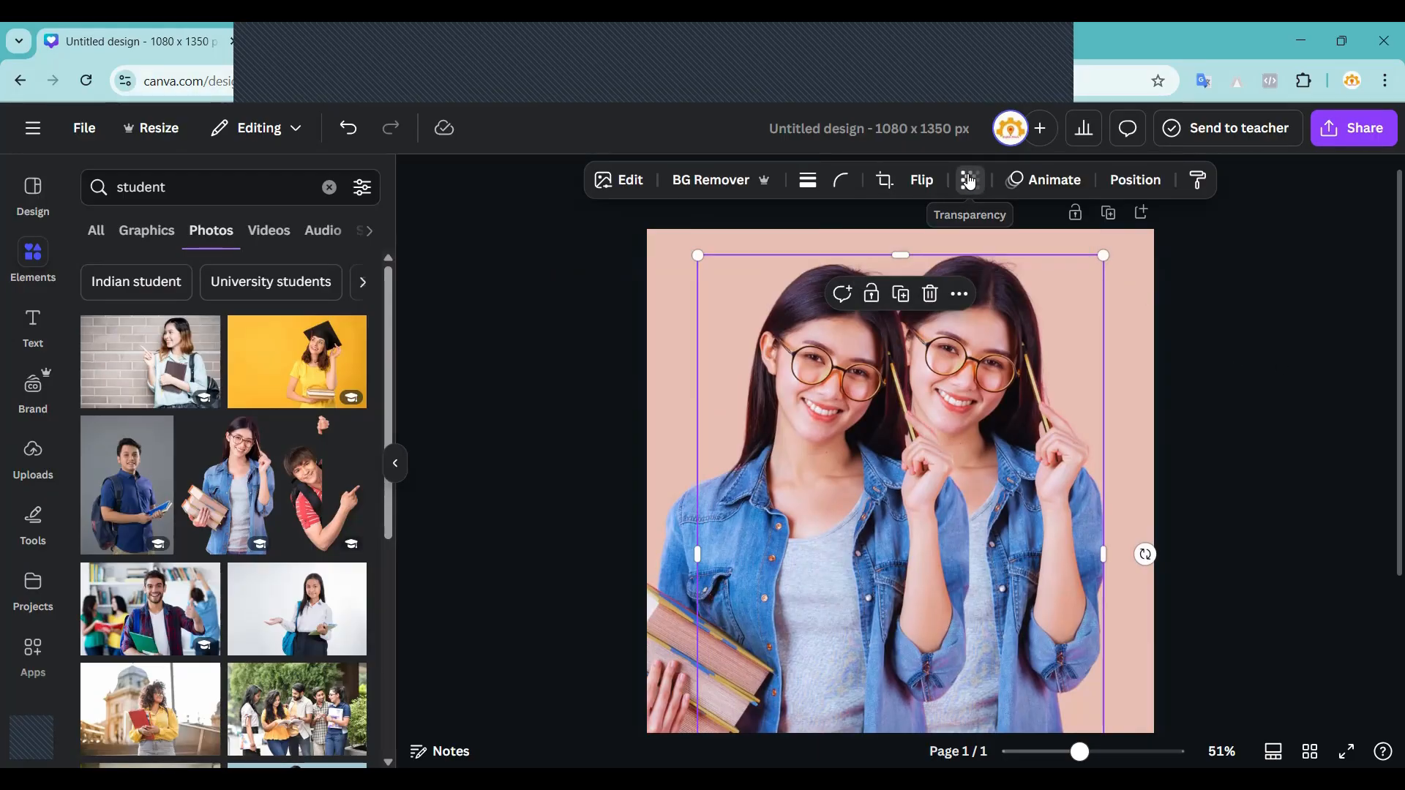
left_click(967, 183)
left_click_drag(1014, 262, 923, 273)
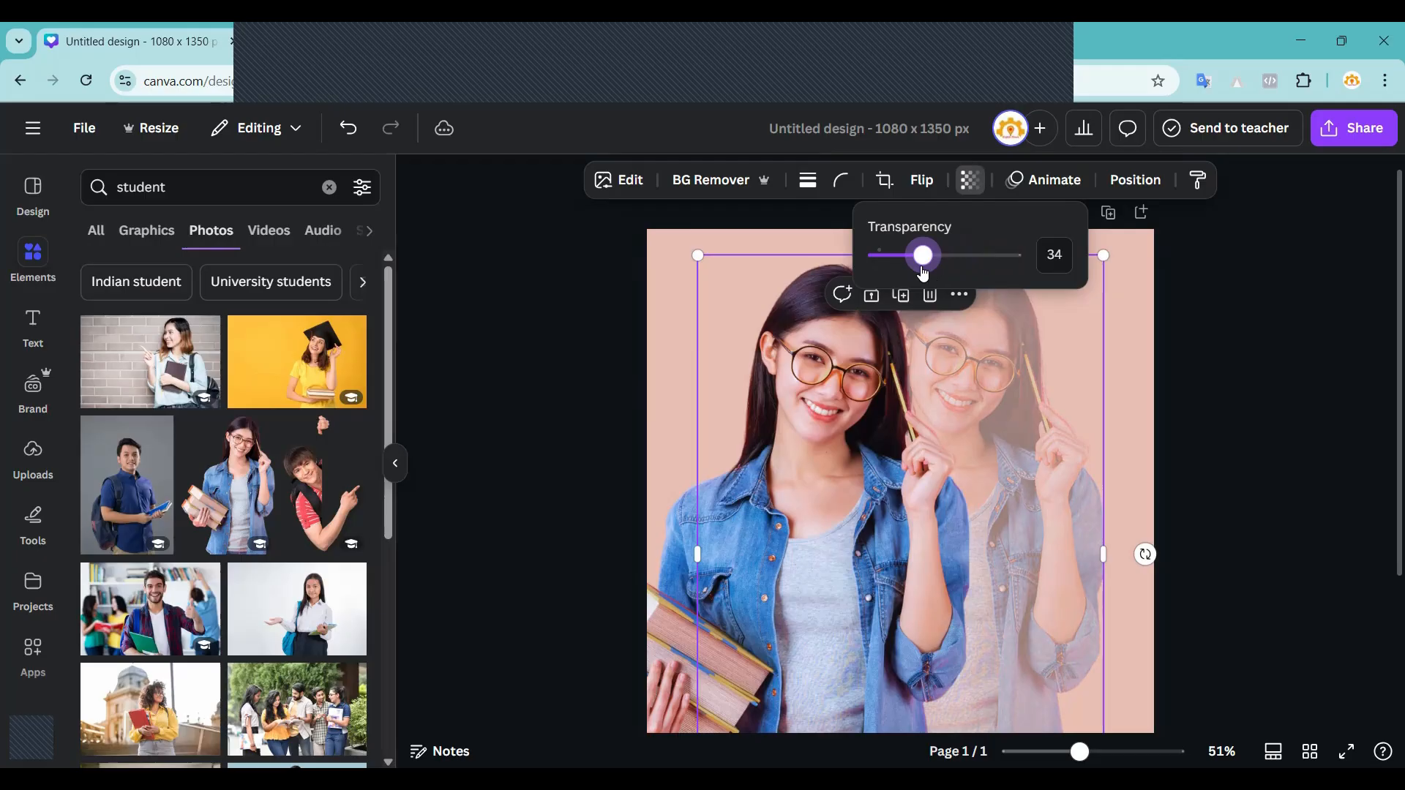
left_click(1236, 364)
left_click(1240, 363)
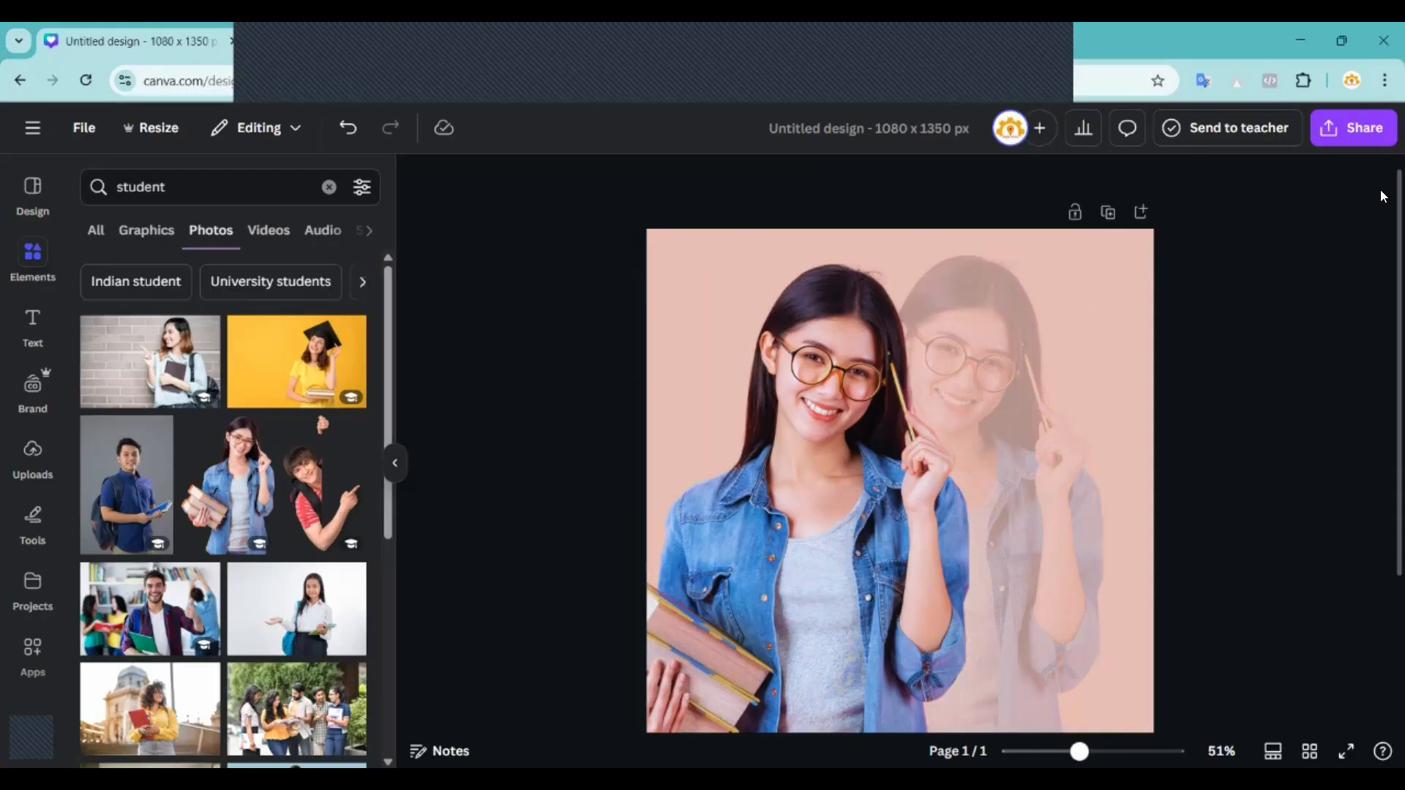
Preview the photo animation styles on the front student cut-out, from the add-on effects back to the featured ones.
left_click(759, 423)
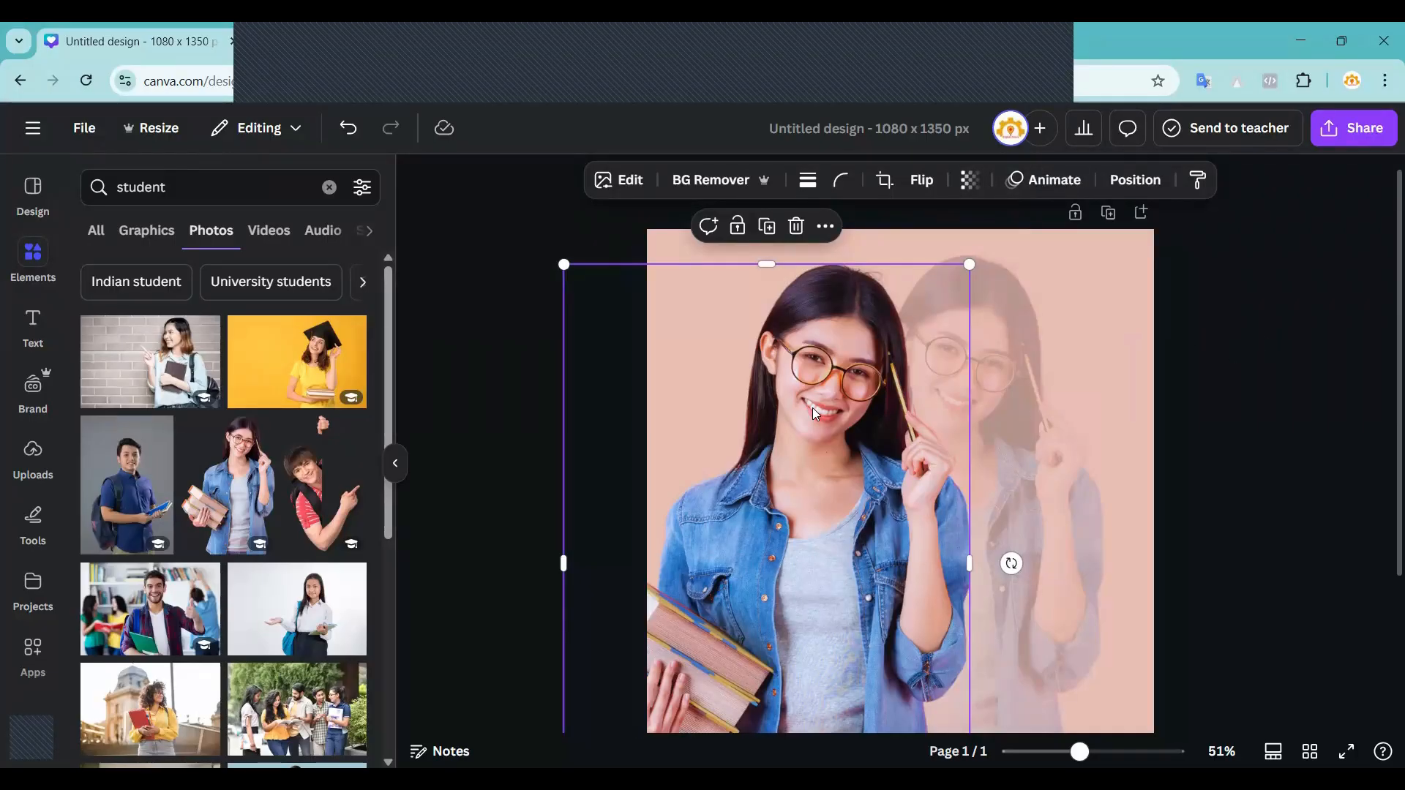
left_click(1036, 183)
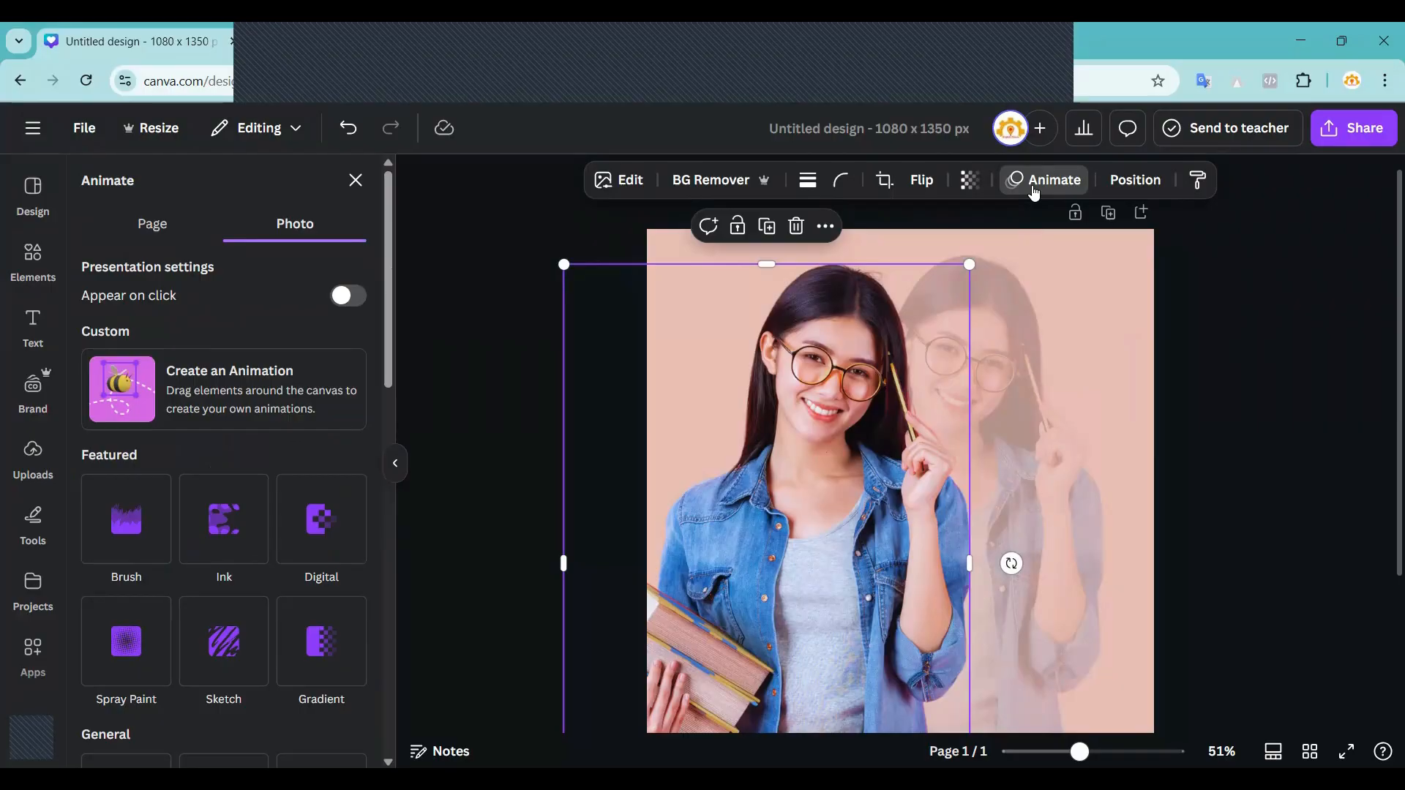
scroll(226, 411, "down", 10)
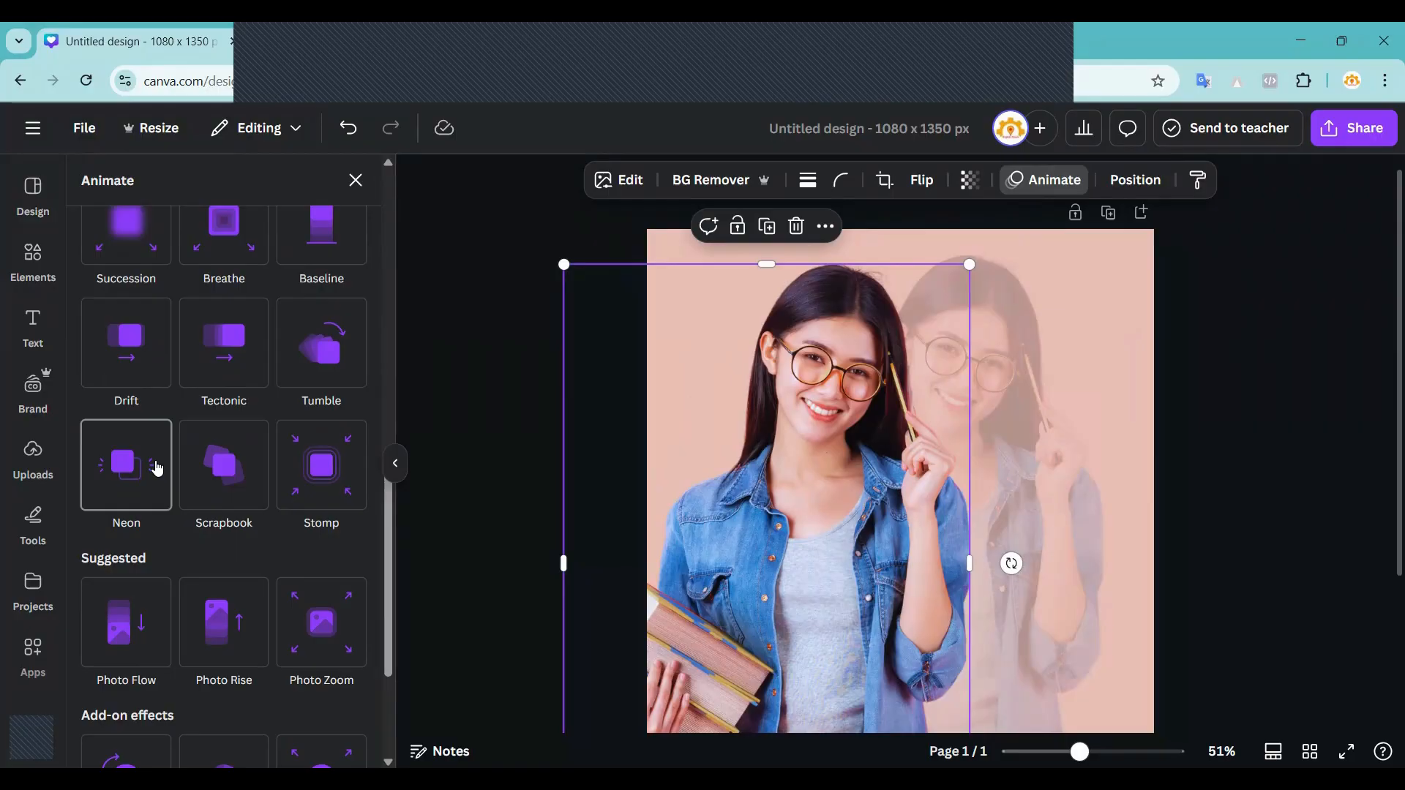
scroll(194, 607, "down", 3)
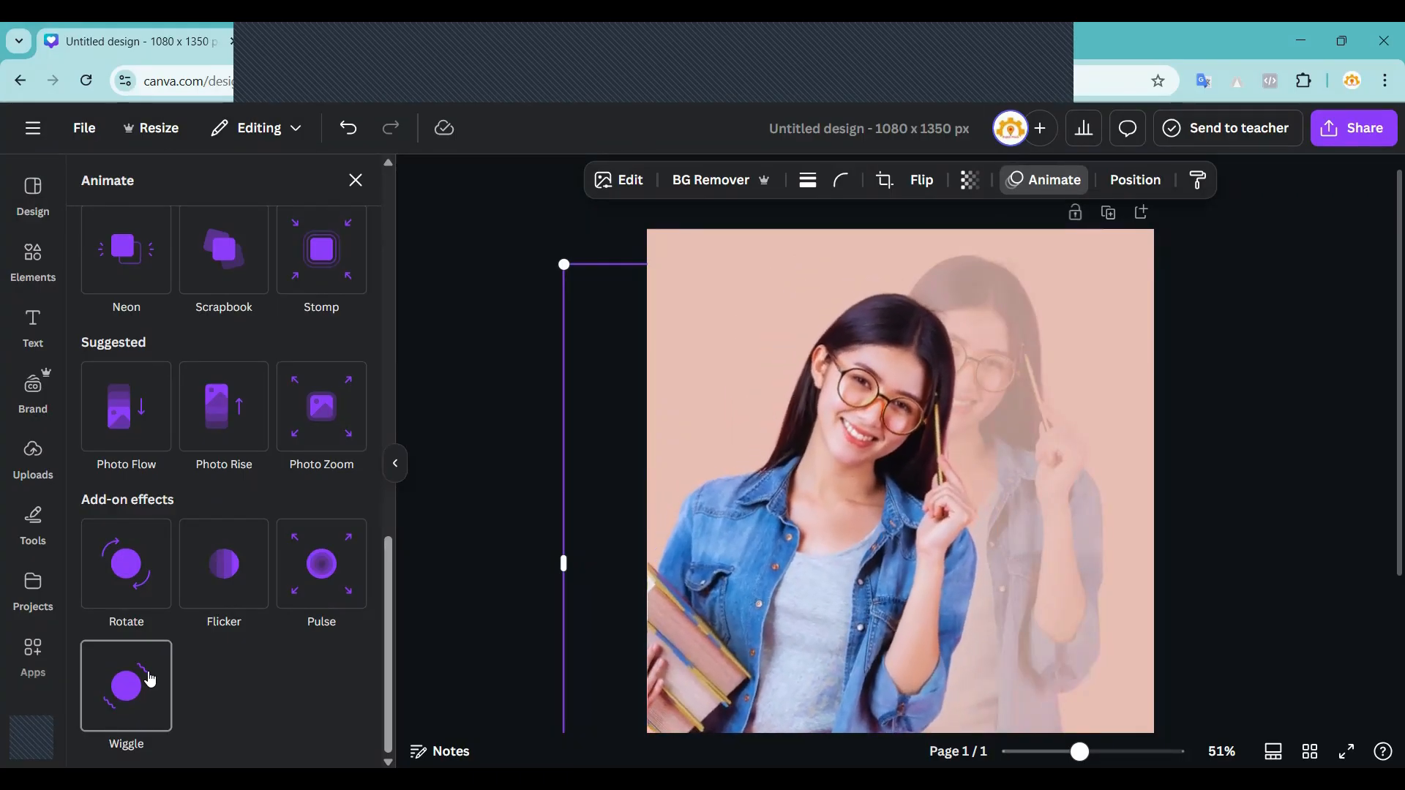
left_click(150, 680)
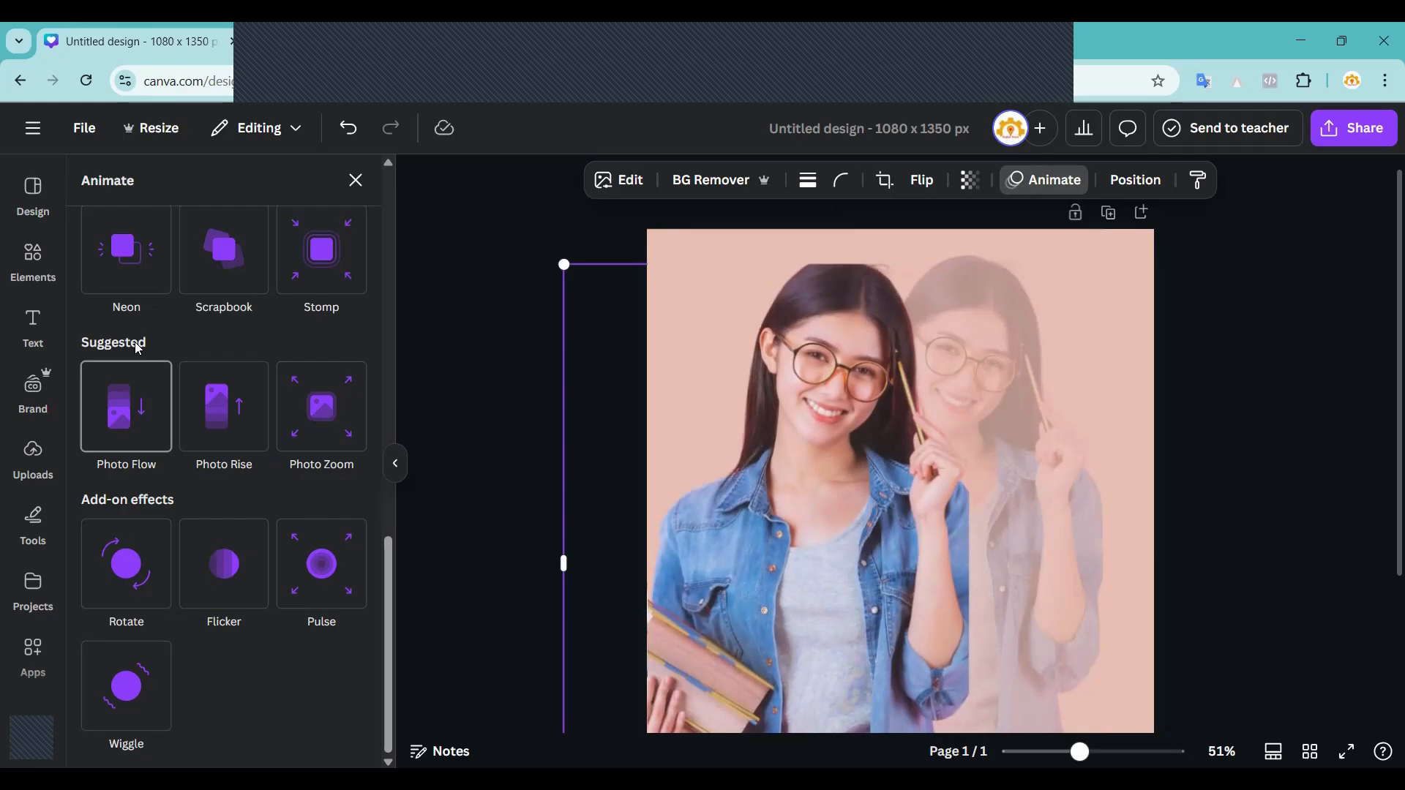
scroll(212, 396, "up", 1)
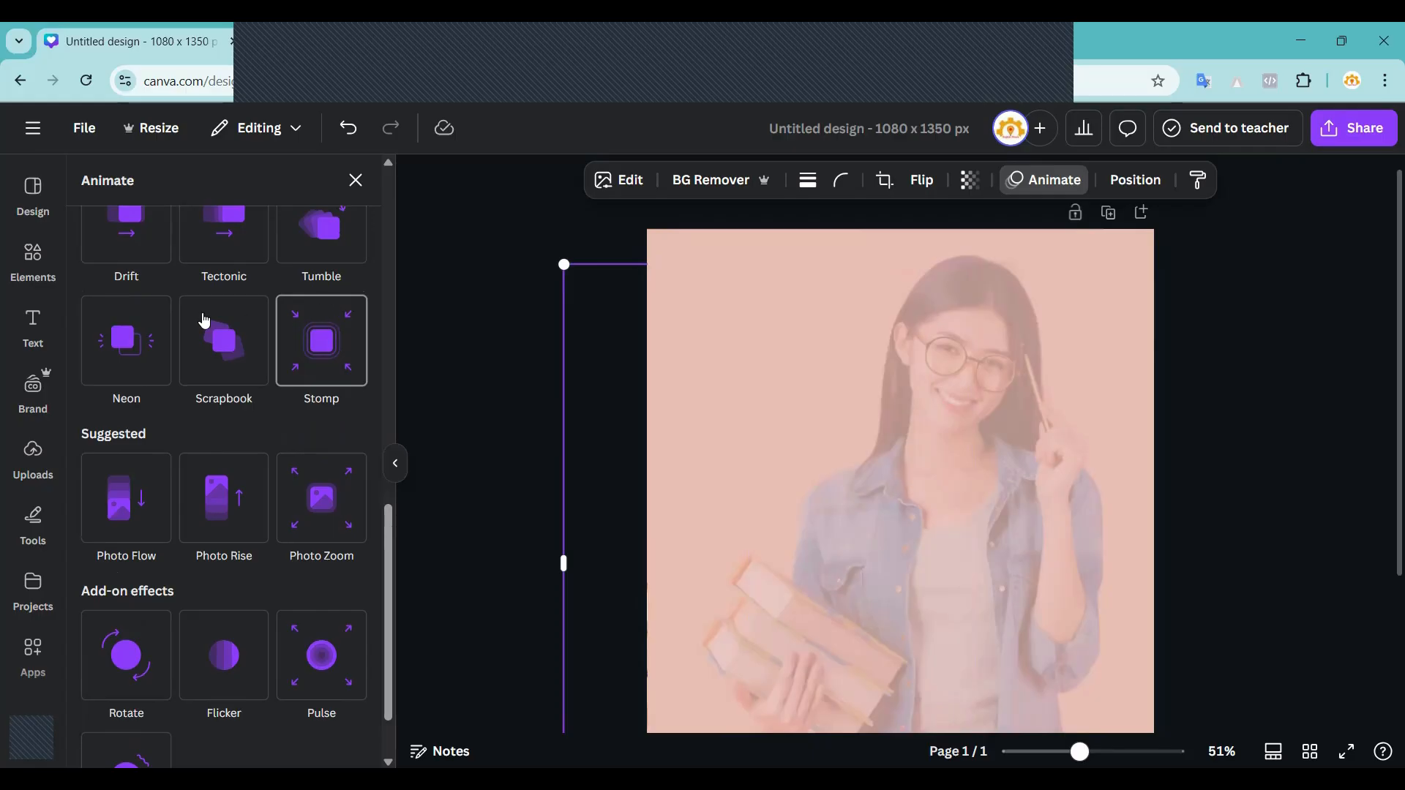
scroll(183, 322, "up", 2)
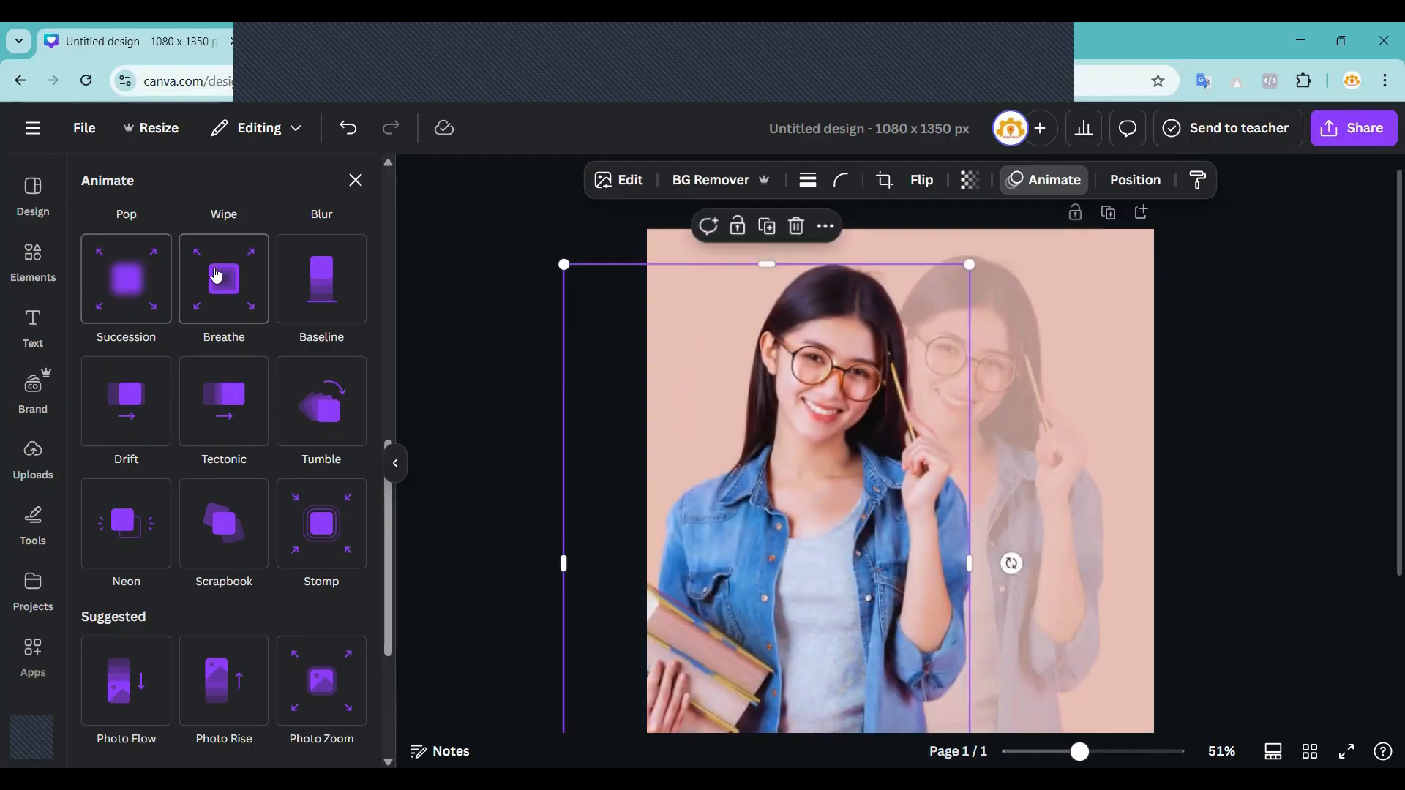
scroll(224, 322, "up", 1)
scroll(223, 322, "up", 3)
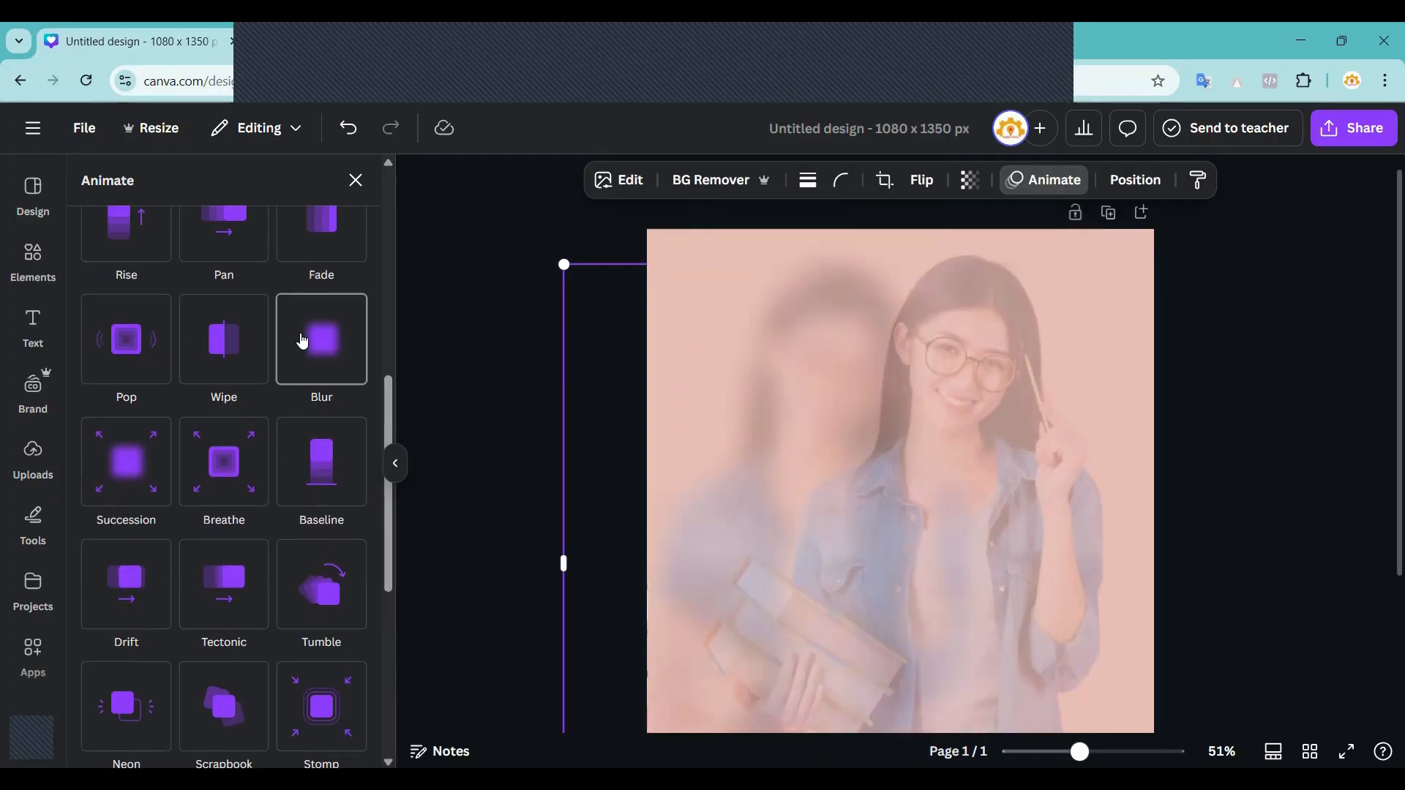
scroll(305, 336, "up", 2)
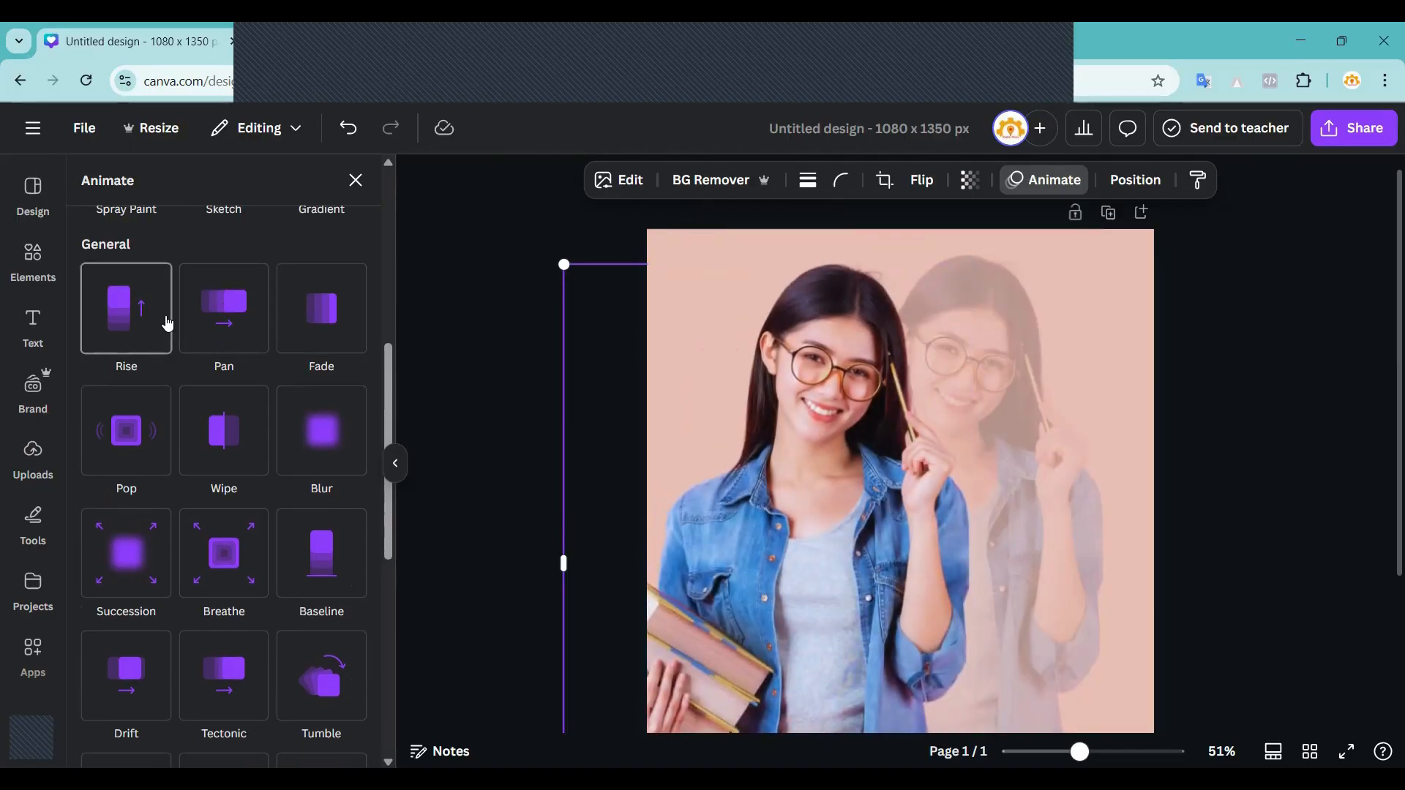
scroll(158, 314, "up", 4)
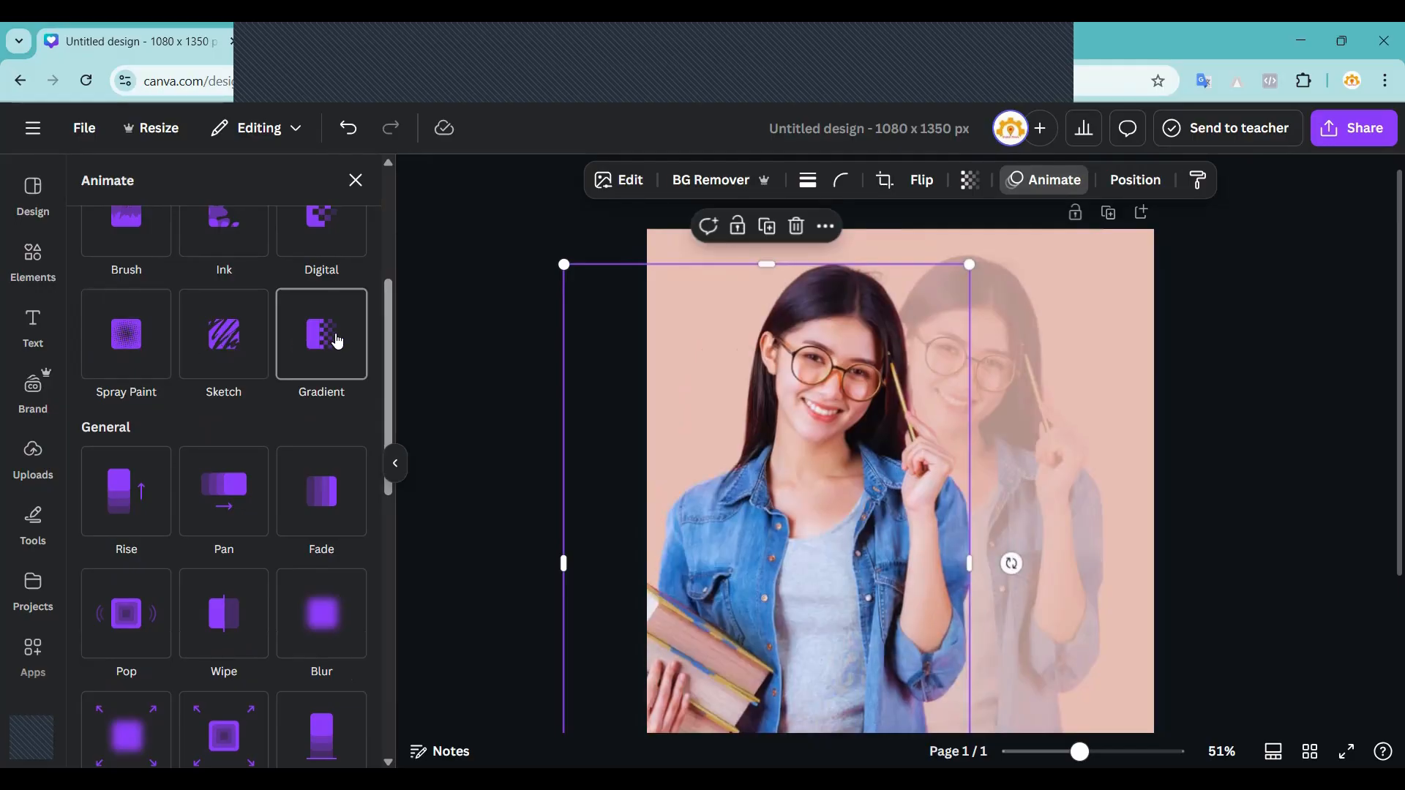
scroll(329, 333, "up", 2)
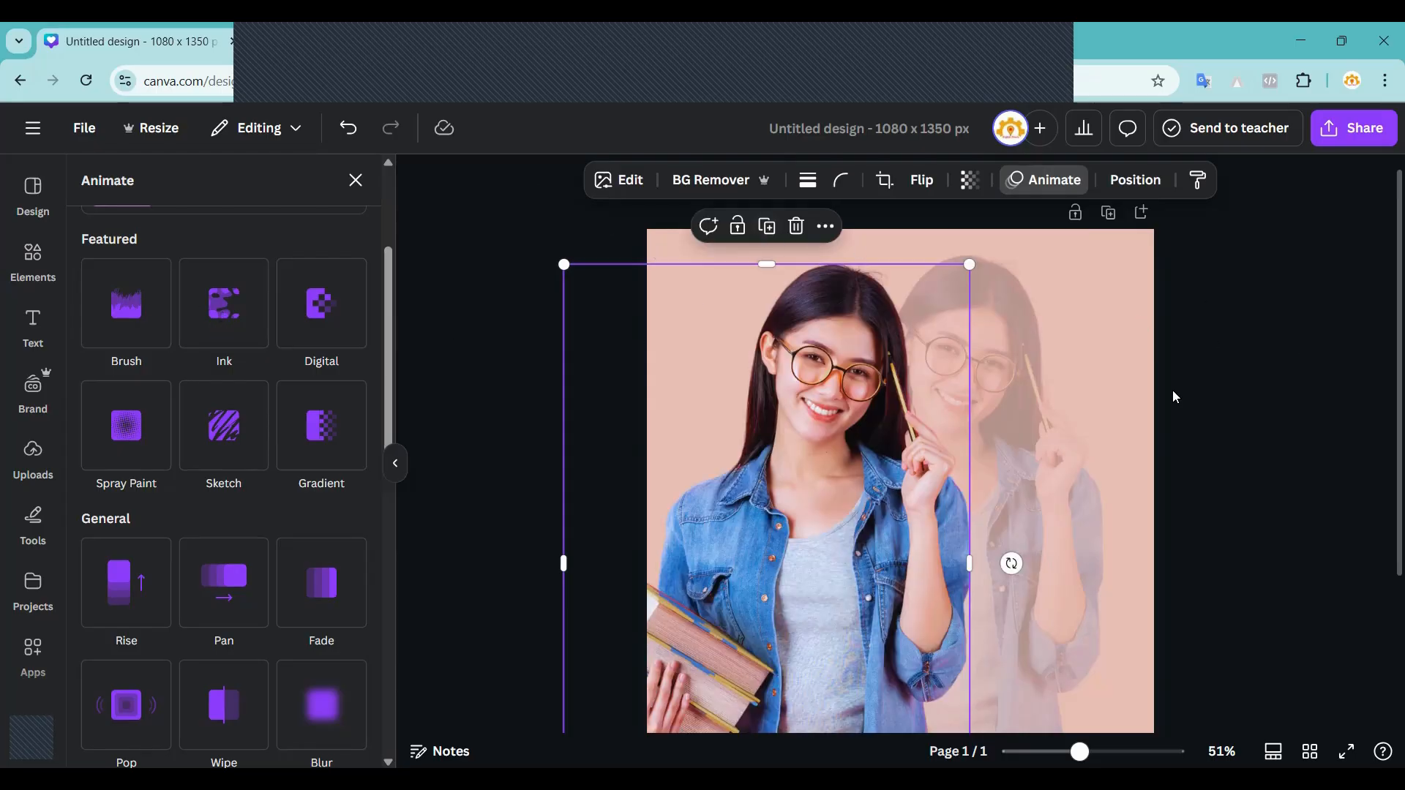
Nudge the opaque student cut-out slightly right and try reordering the layers, ending with the faded copy on top.
left_click(1135, 180)
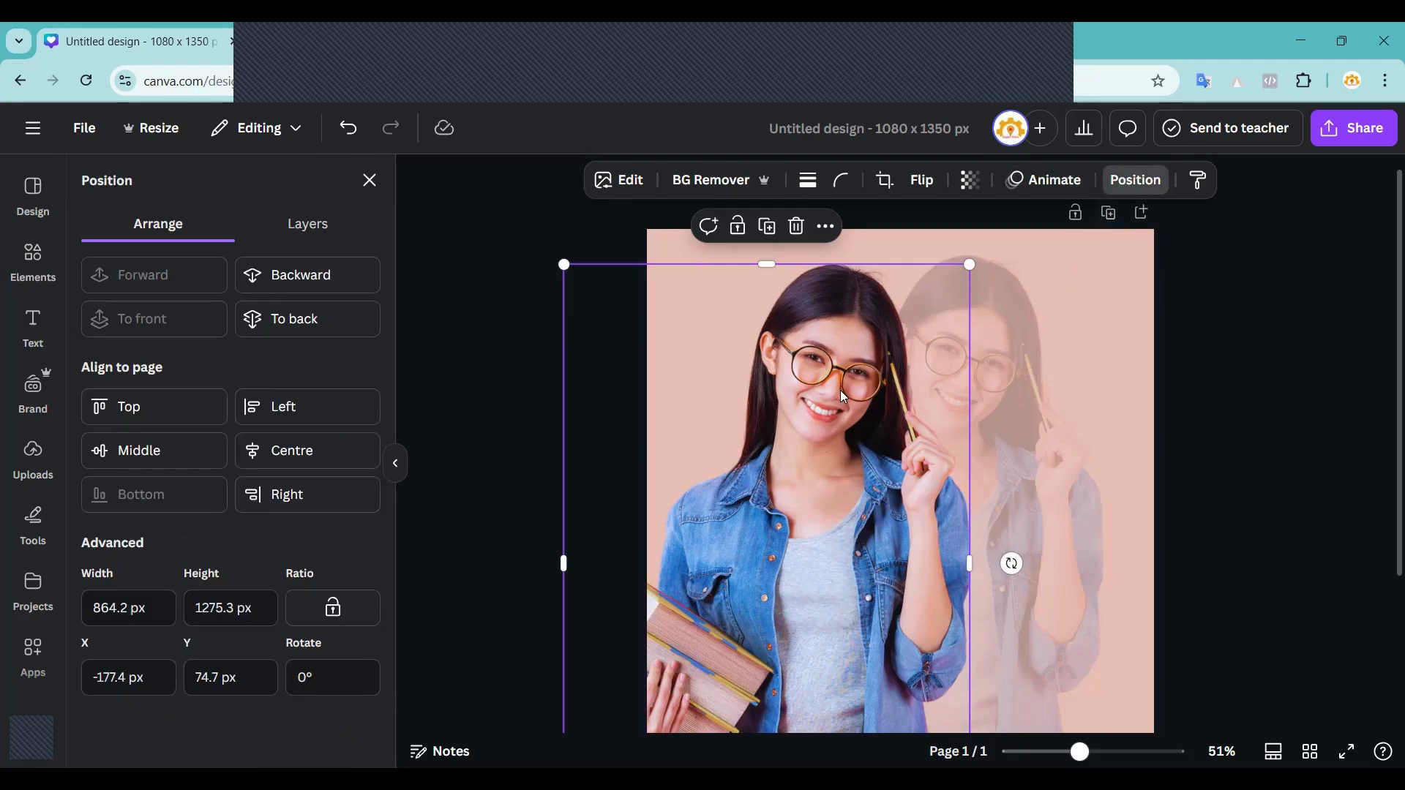
left_click_drag(840, 389, 856, 389)
left_click(301, 225)
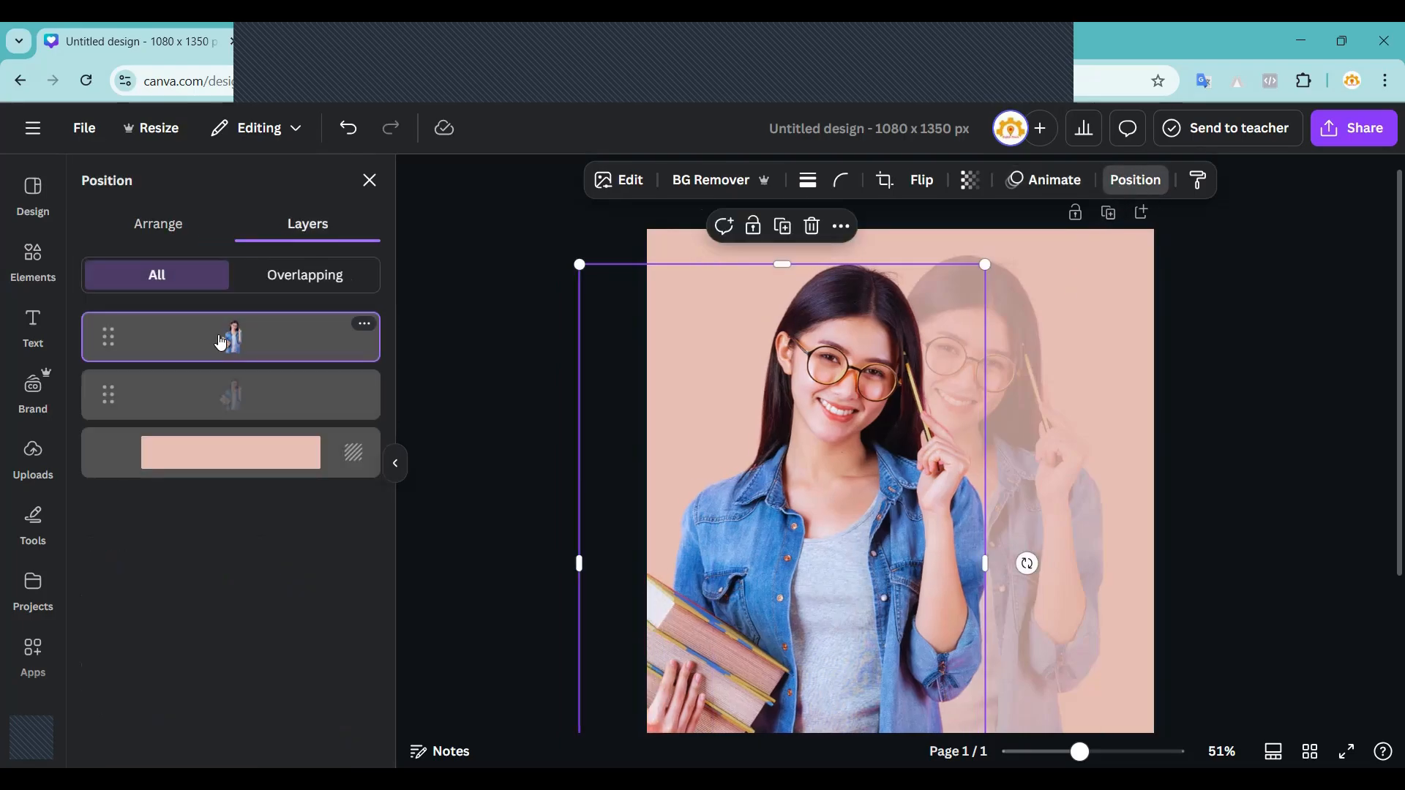
left_click_drag(226, 394, 226, 333)
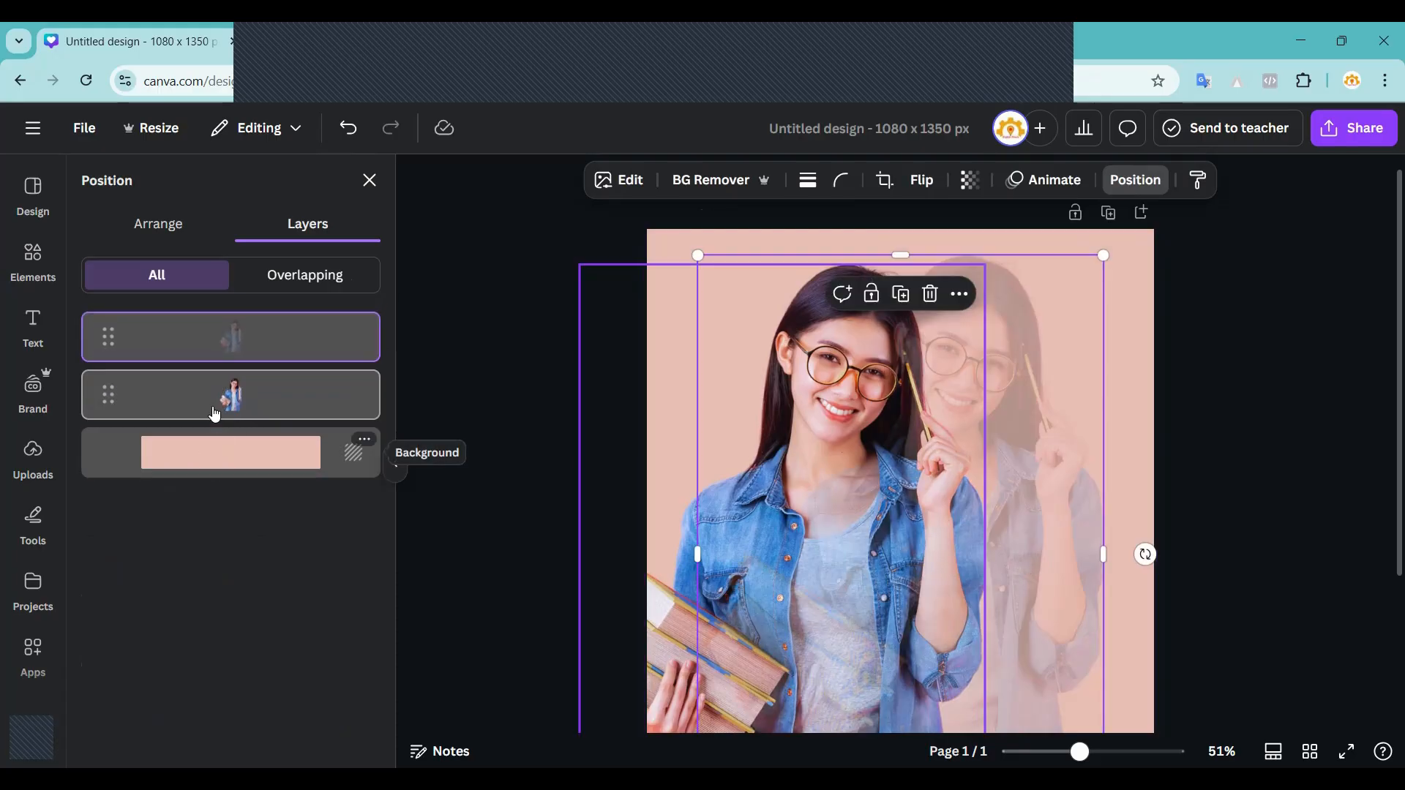
left_click_drag(220, 398, 233, 335)
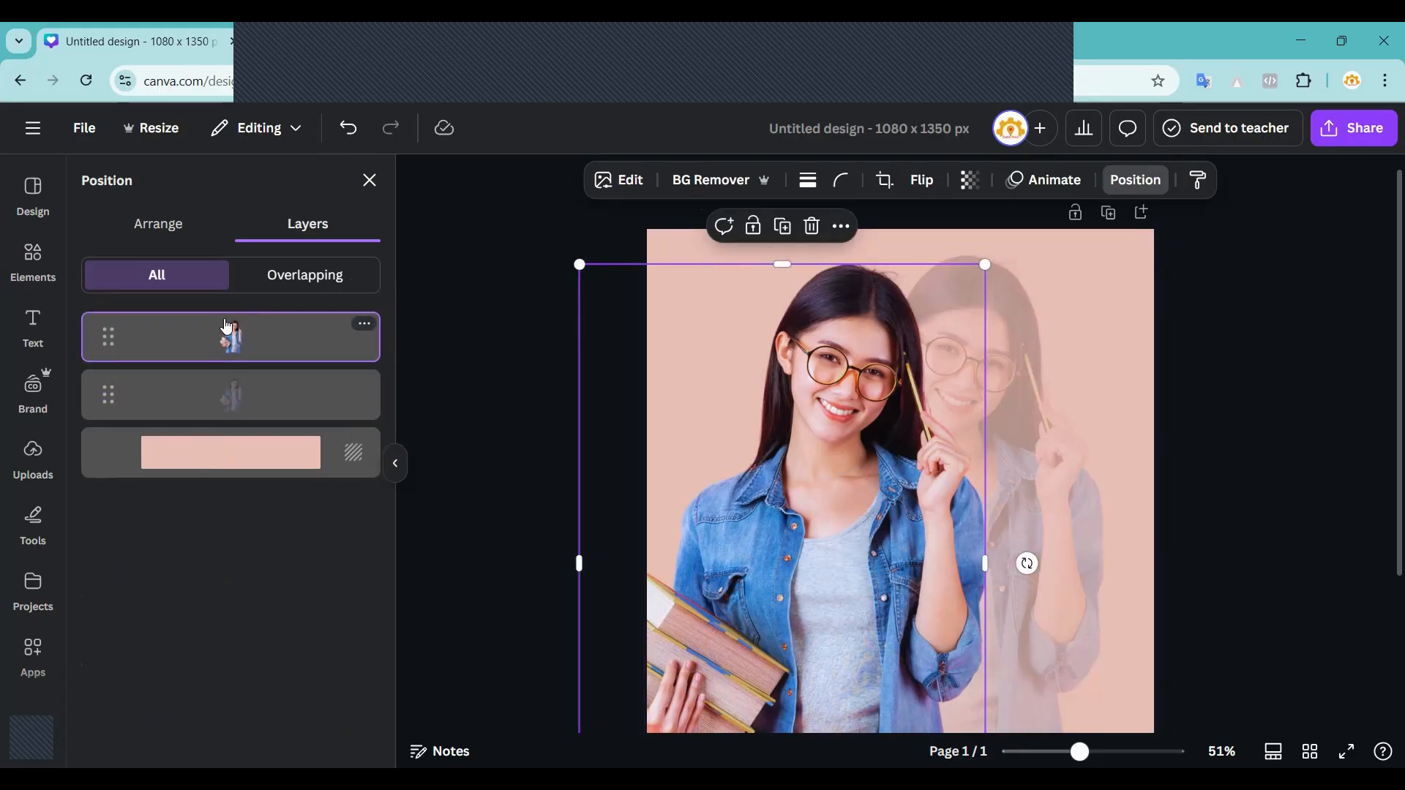
left_click_drag(236, 352, 231, 399)
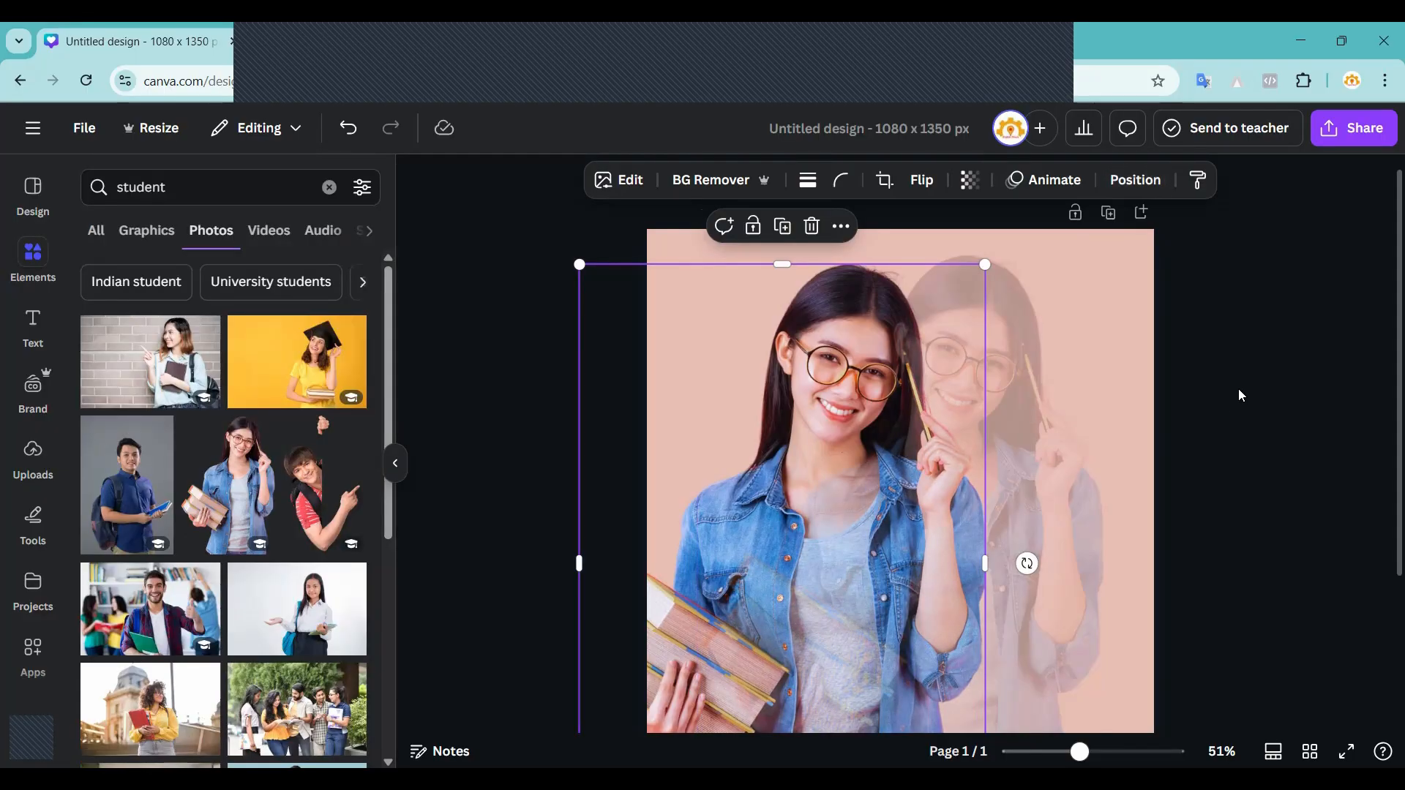
left_click(1239, 390)
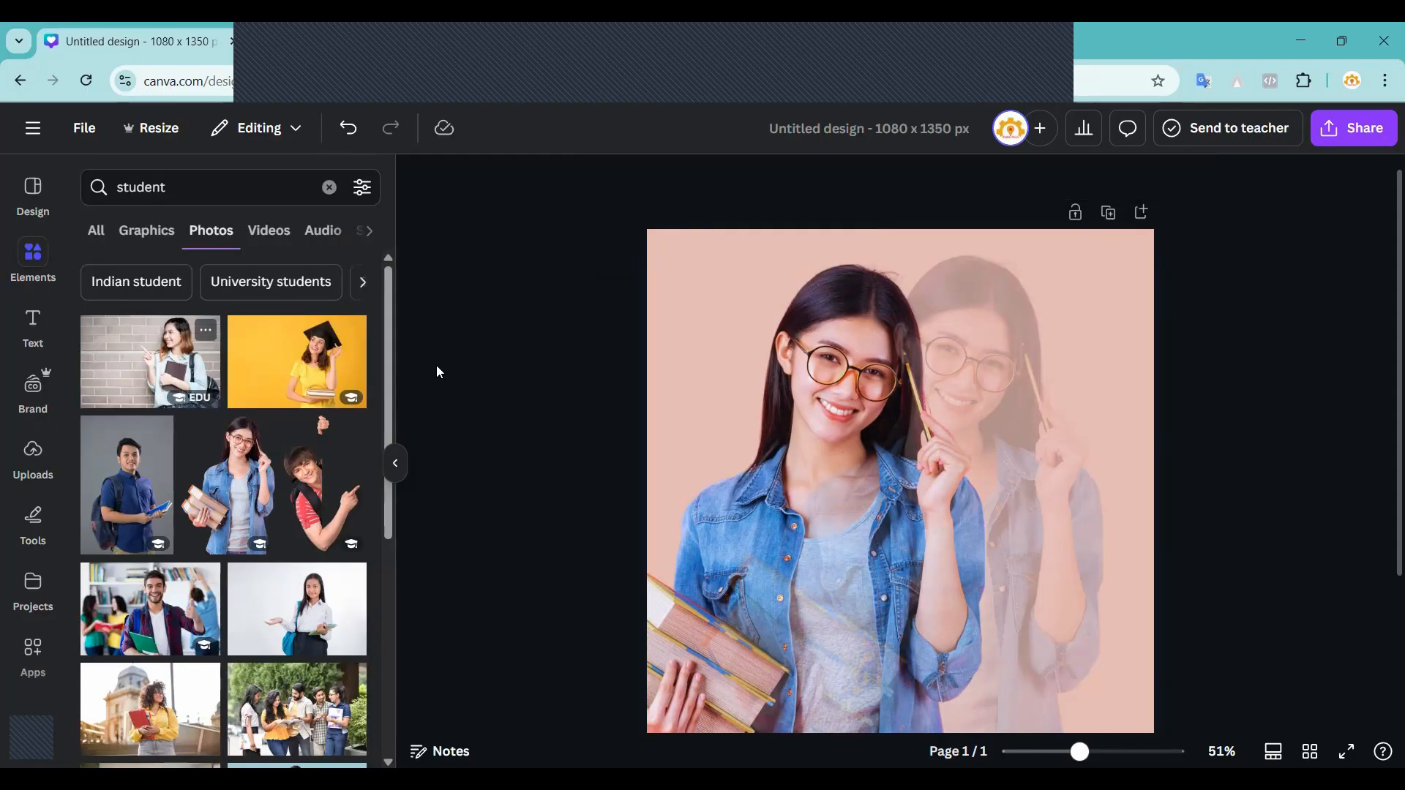
Move the opaque student cut-out's layer above the faded copy.
left_click(950, 341)
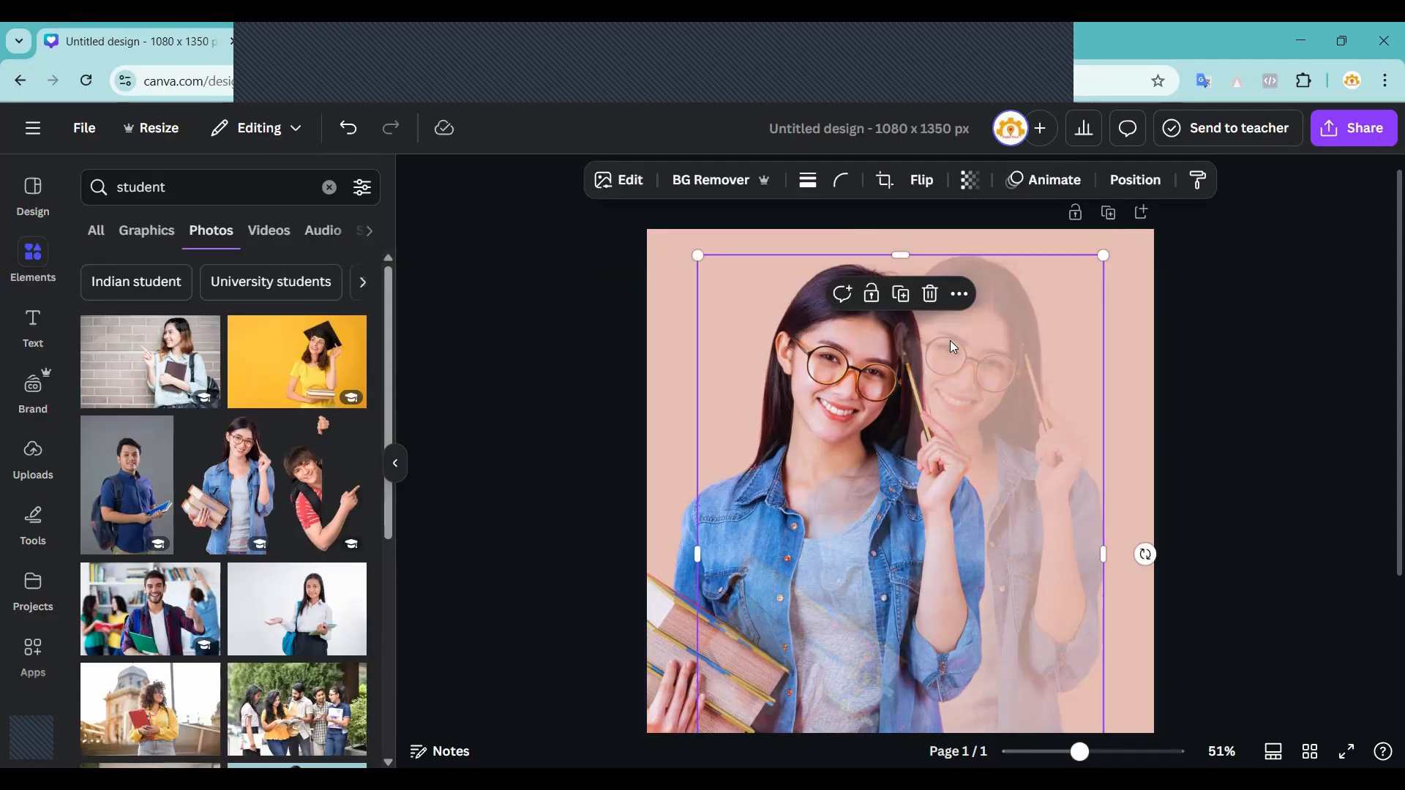
left_click(1146, 180)
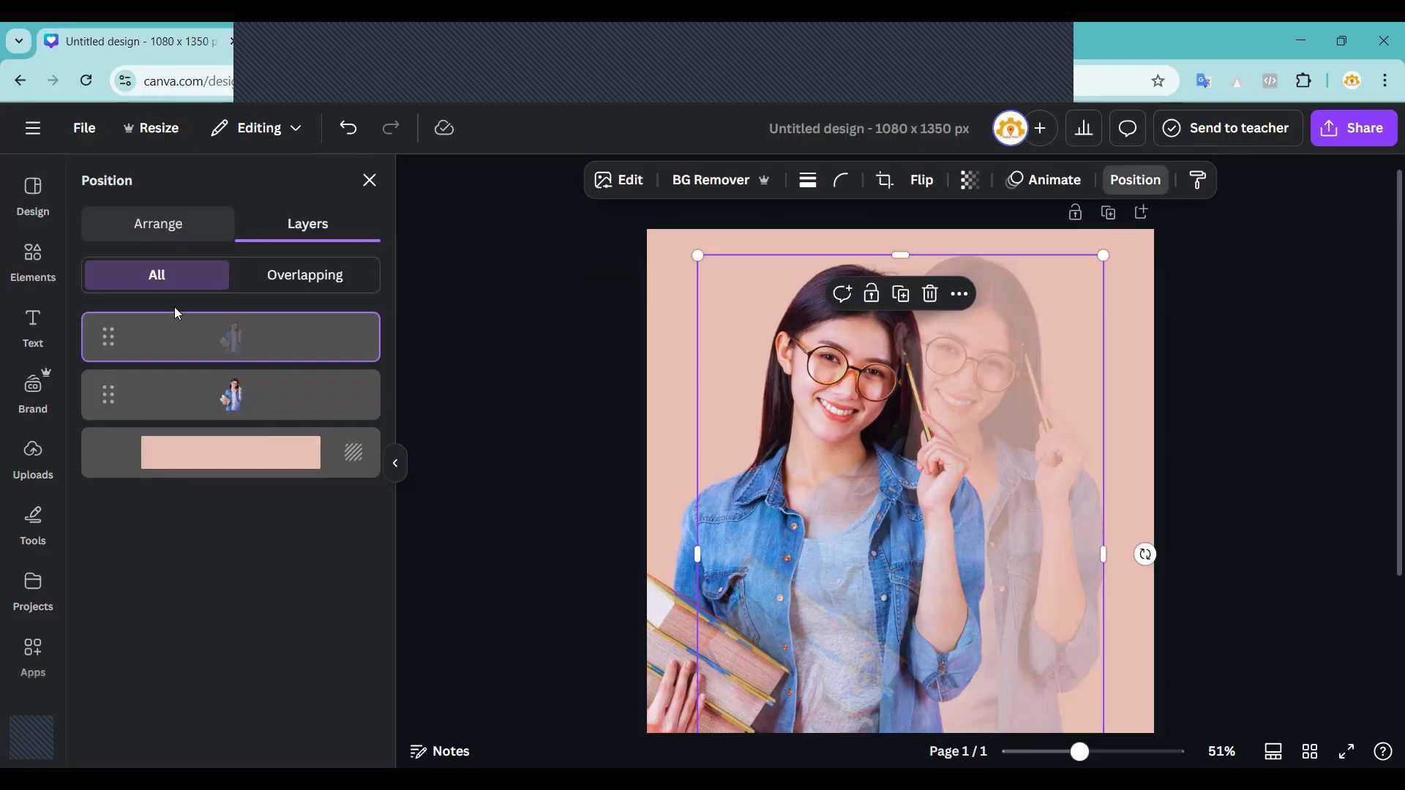
left_click_drag(194, 398, 205, 333)
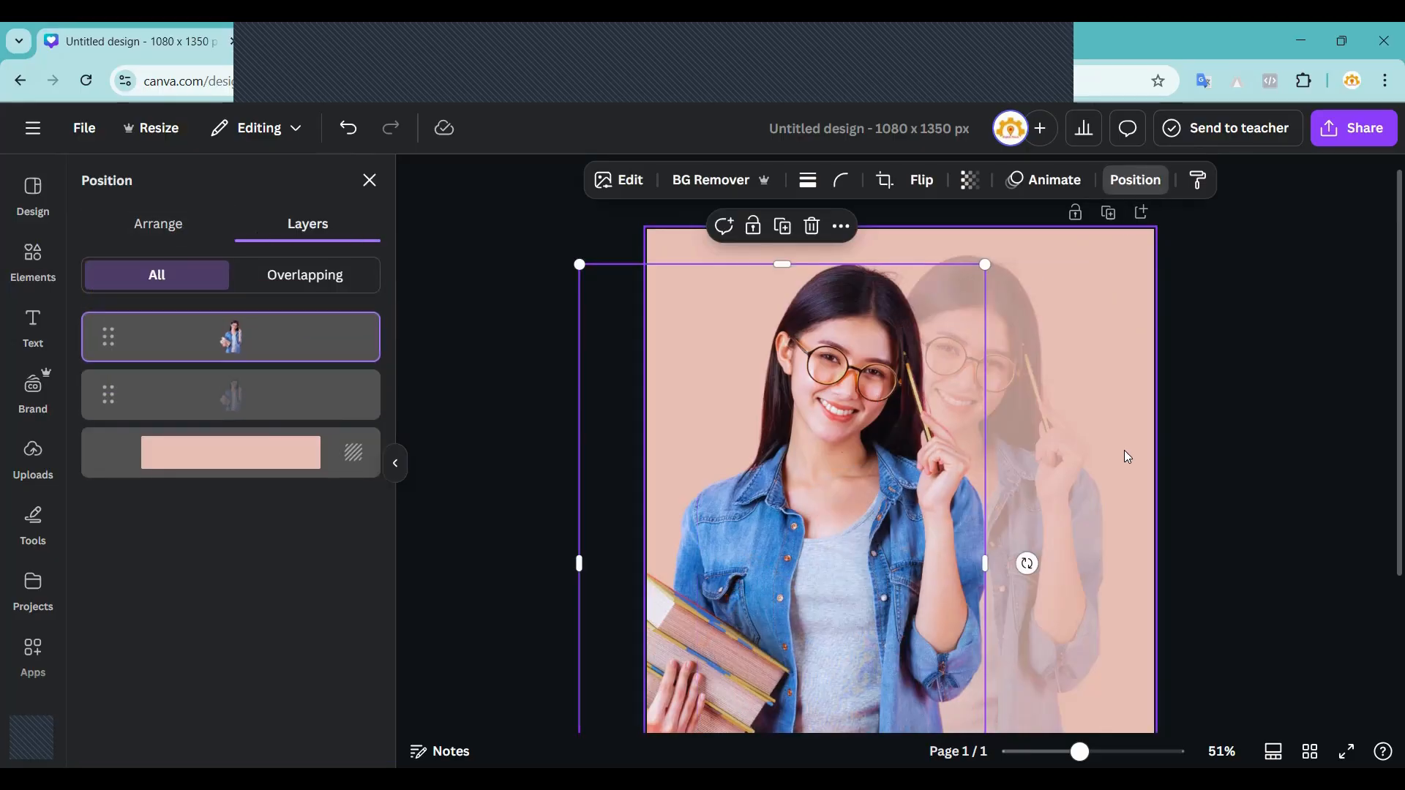
Move the opaque student cut-out slightly up and to the left on the page.
left_click(1243, 393)
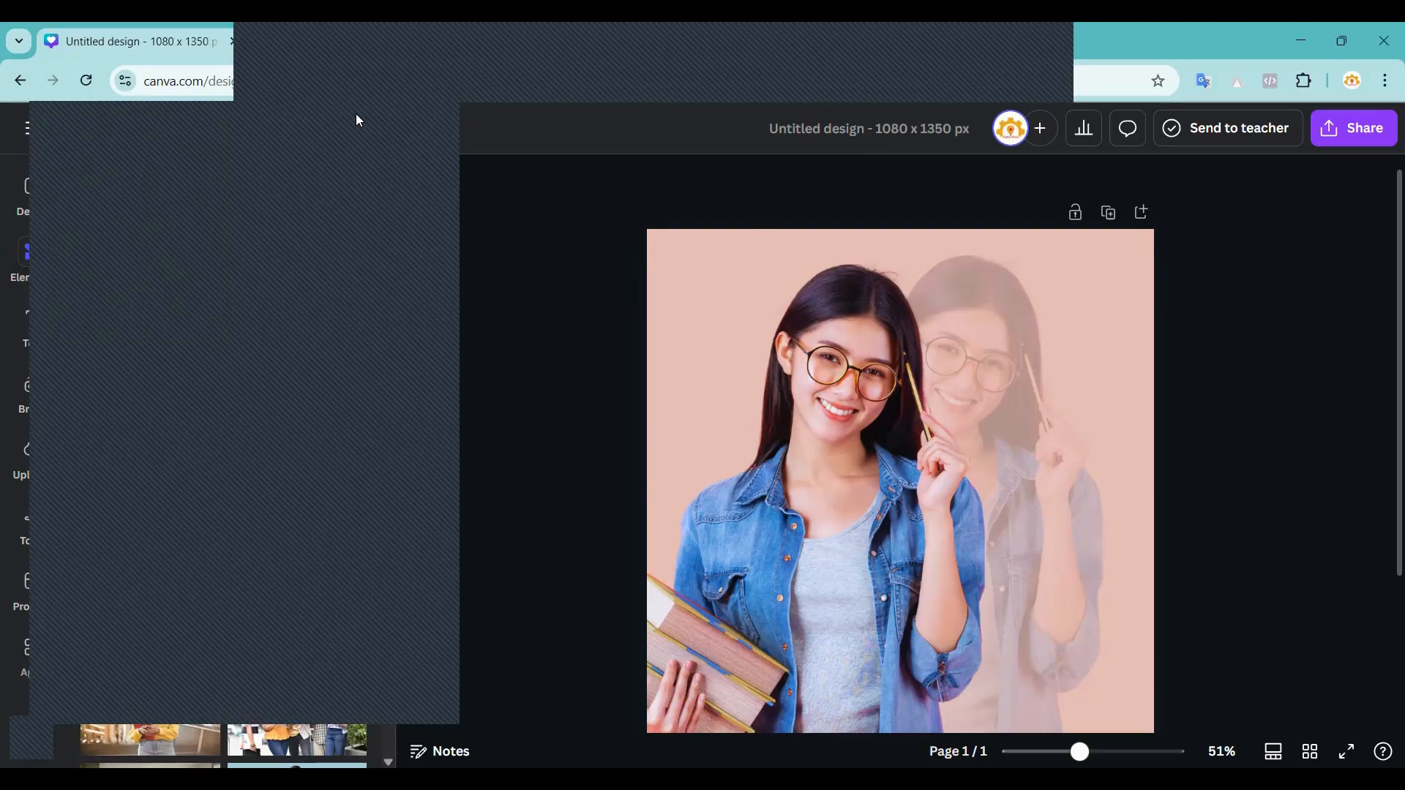
left_click(1099, 407)
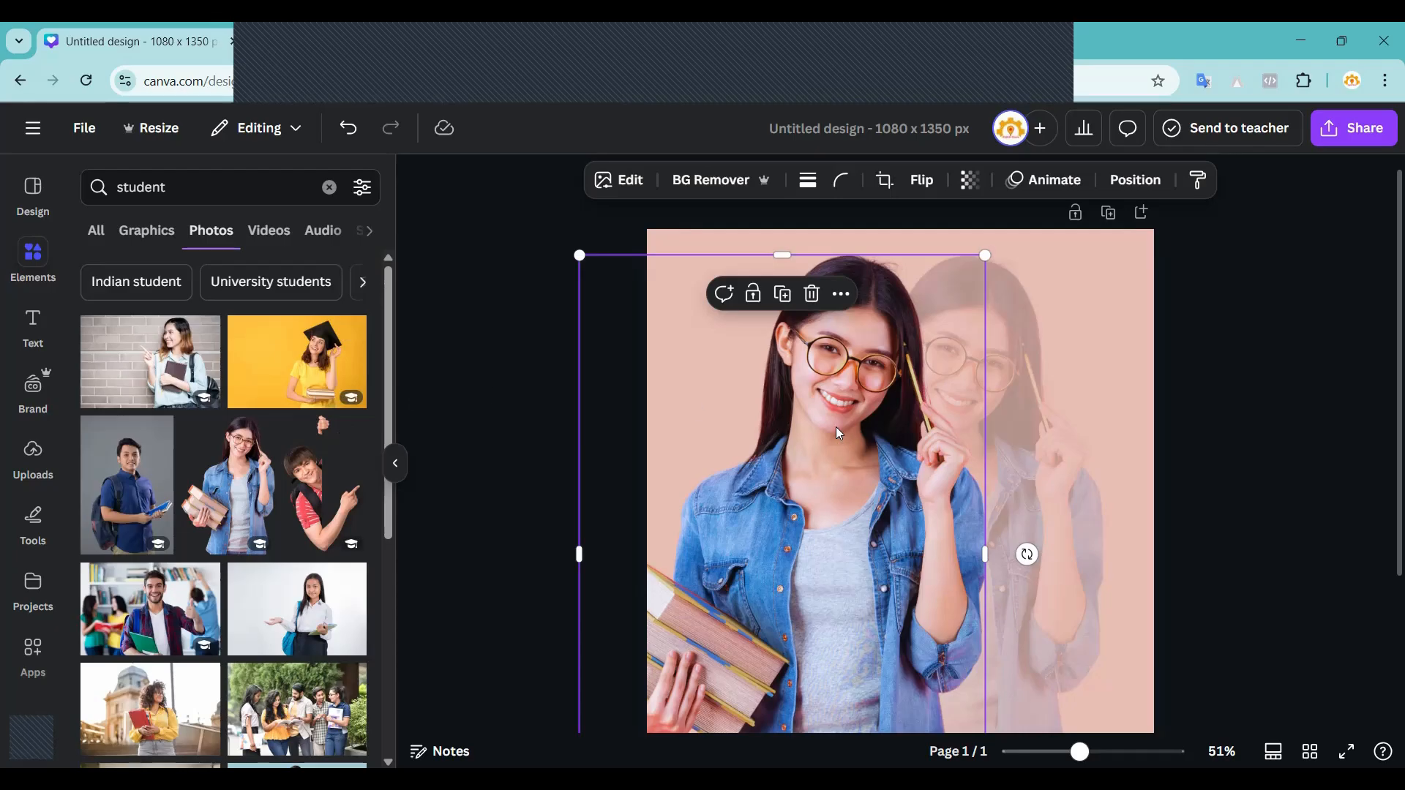
left_click_drag(836, 427, 806, 415)
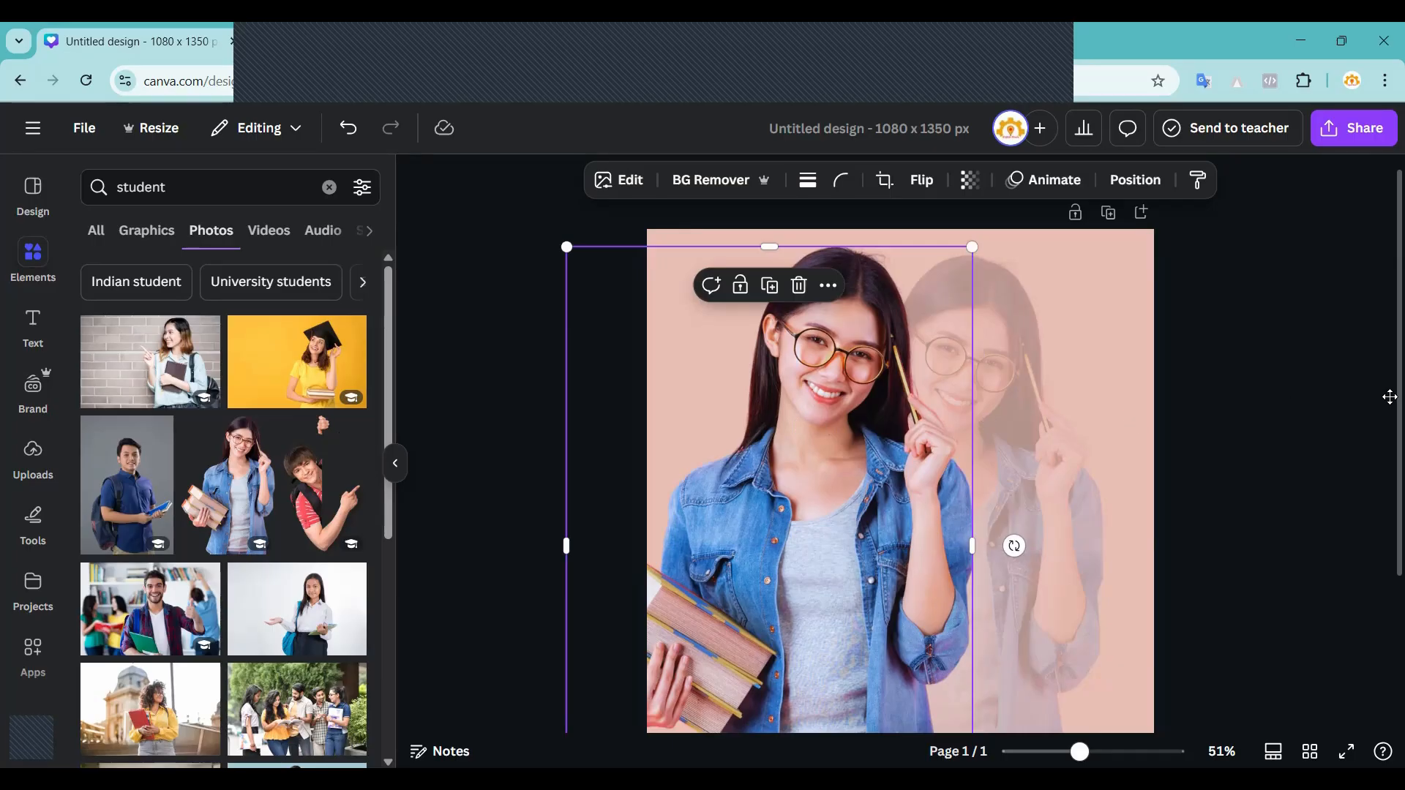
Delete both student cut-outs from the page and undo the deletions.
key("Delete")
left_click(926, 479)
left_click_drag(926, 480, 1393, 436)
left_click(1209, 475)
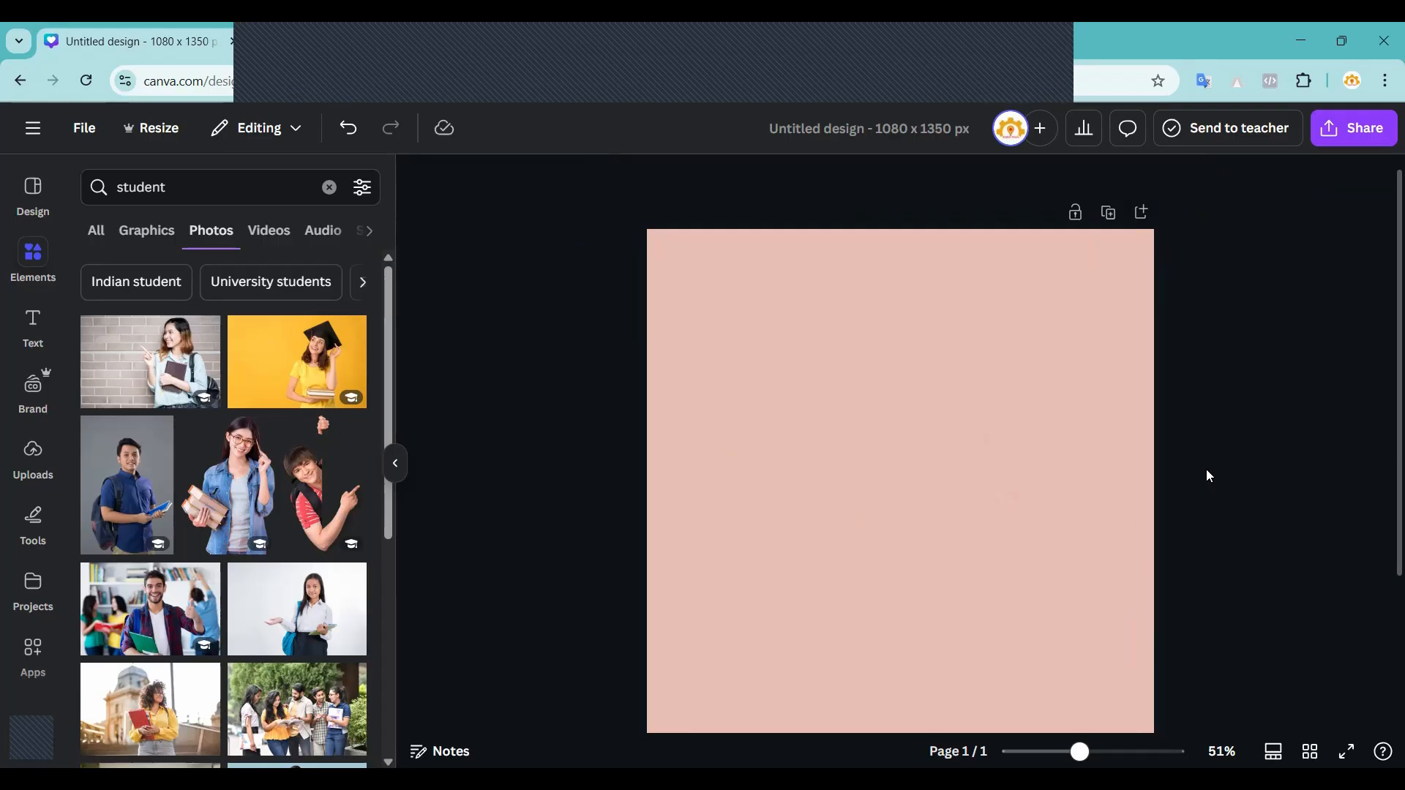
key("ctrl+z")
key("ctrl+z")
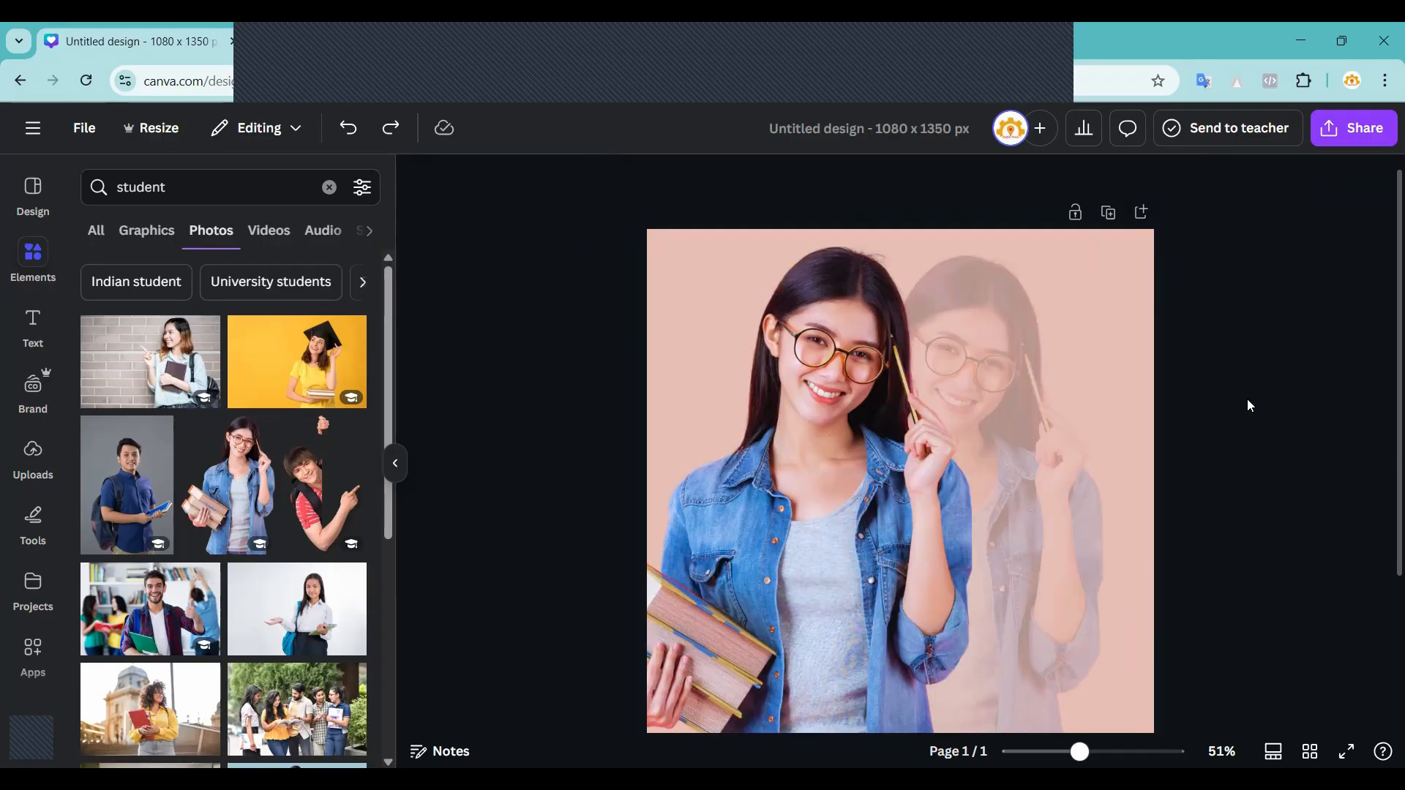
Lower both student cut-outs until they reach the page's bottom edge, and show the whole page at 34% zoom.
scroll(1230, 455, "down", 2)
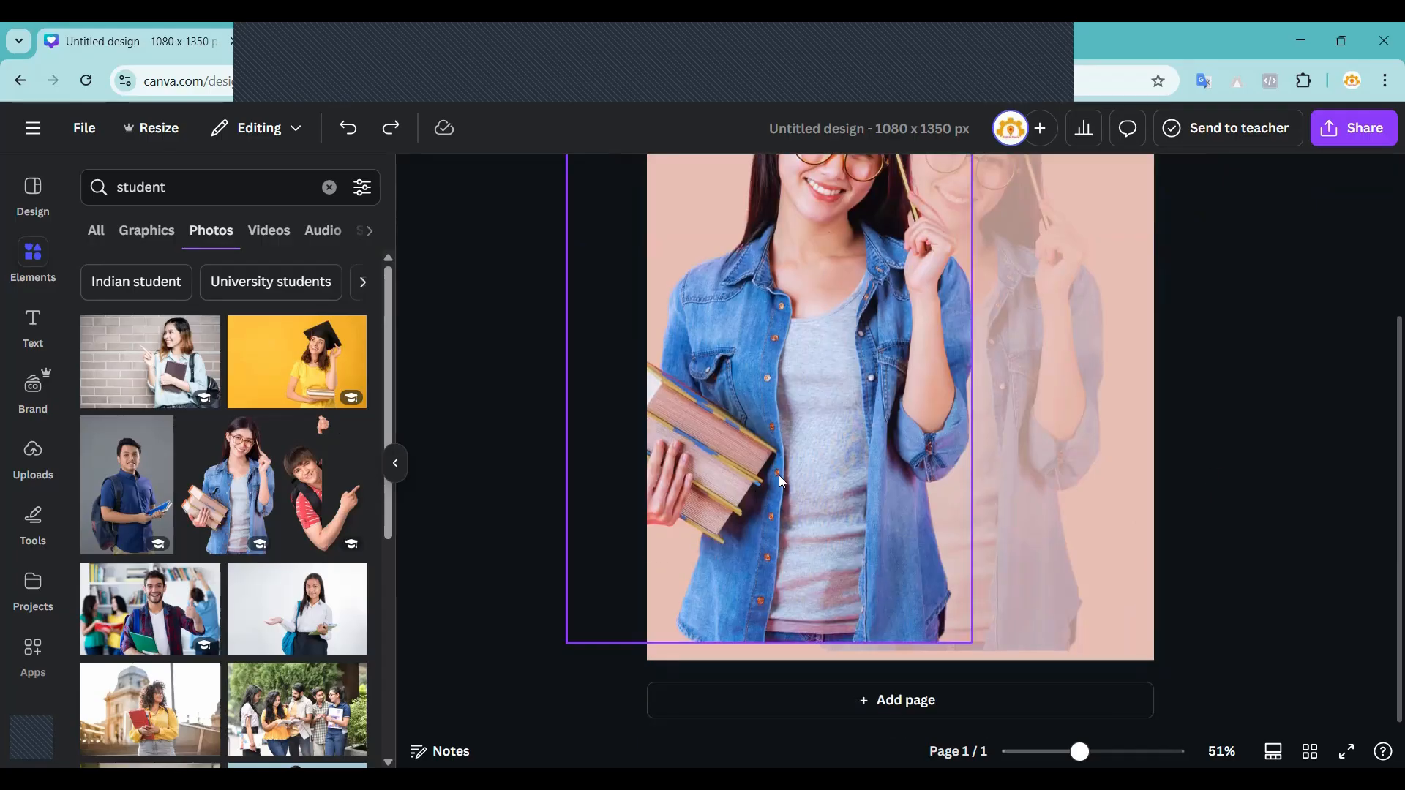
left_click_drag(782, 482, 1013, 494)
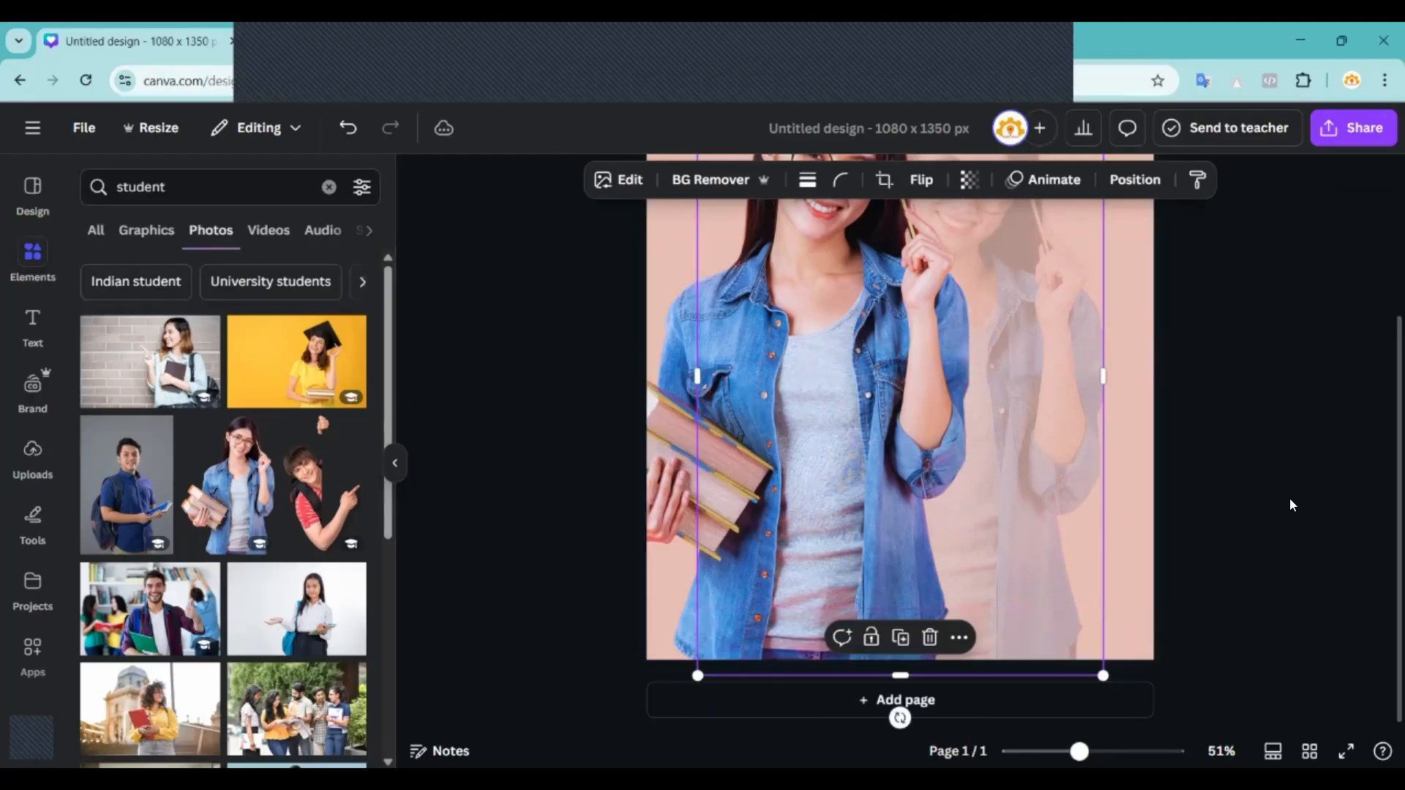
left_click(1274, 492)
scroll(1272, 490, "up", 2)
scroll(1272, 491, "down", 2)
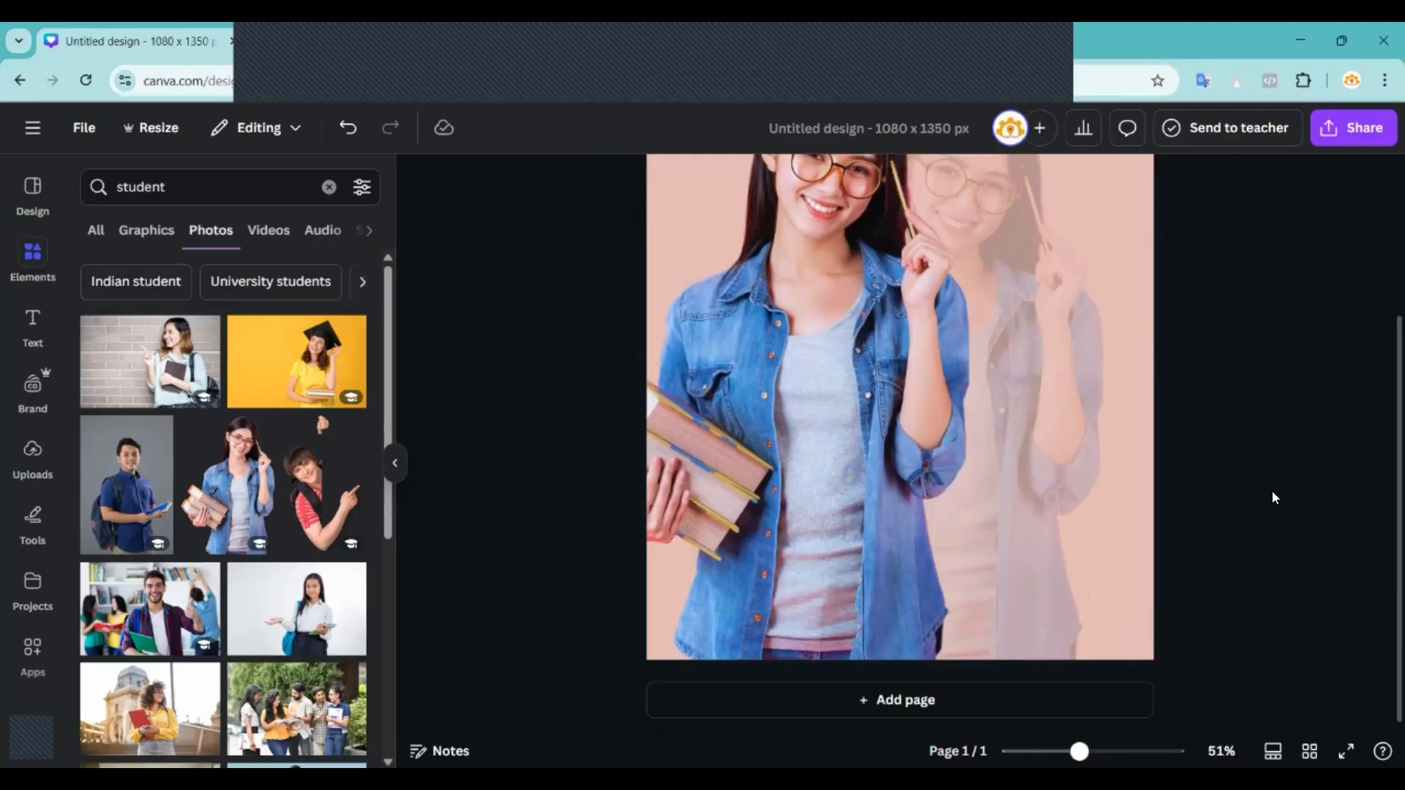
scroll(1272, 490, "up", 1)
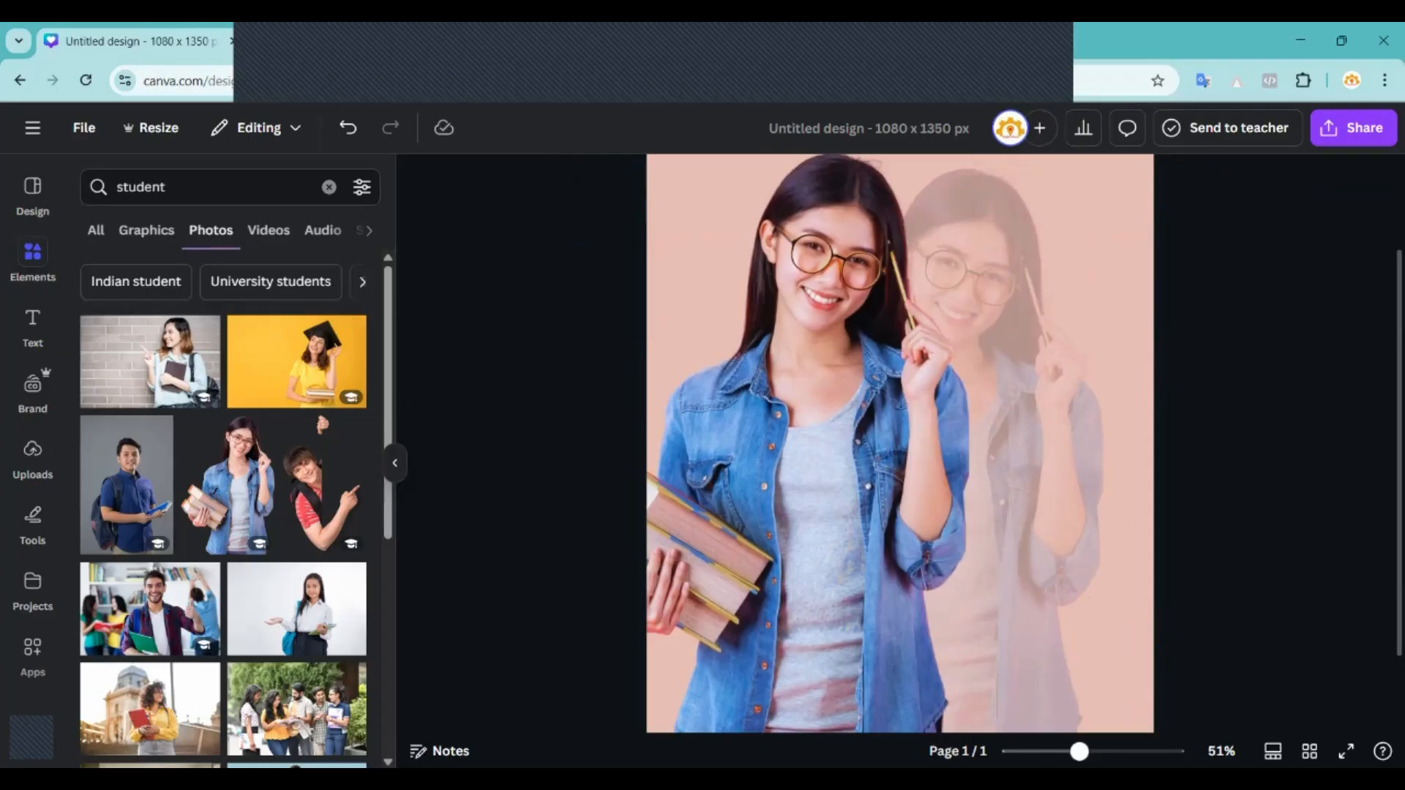
scroll(1163, 571, "down", 3)
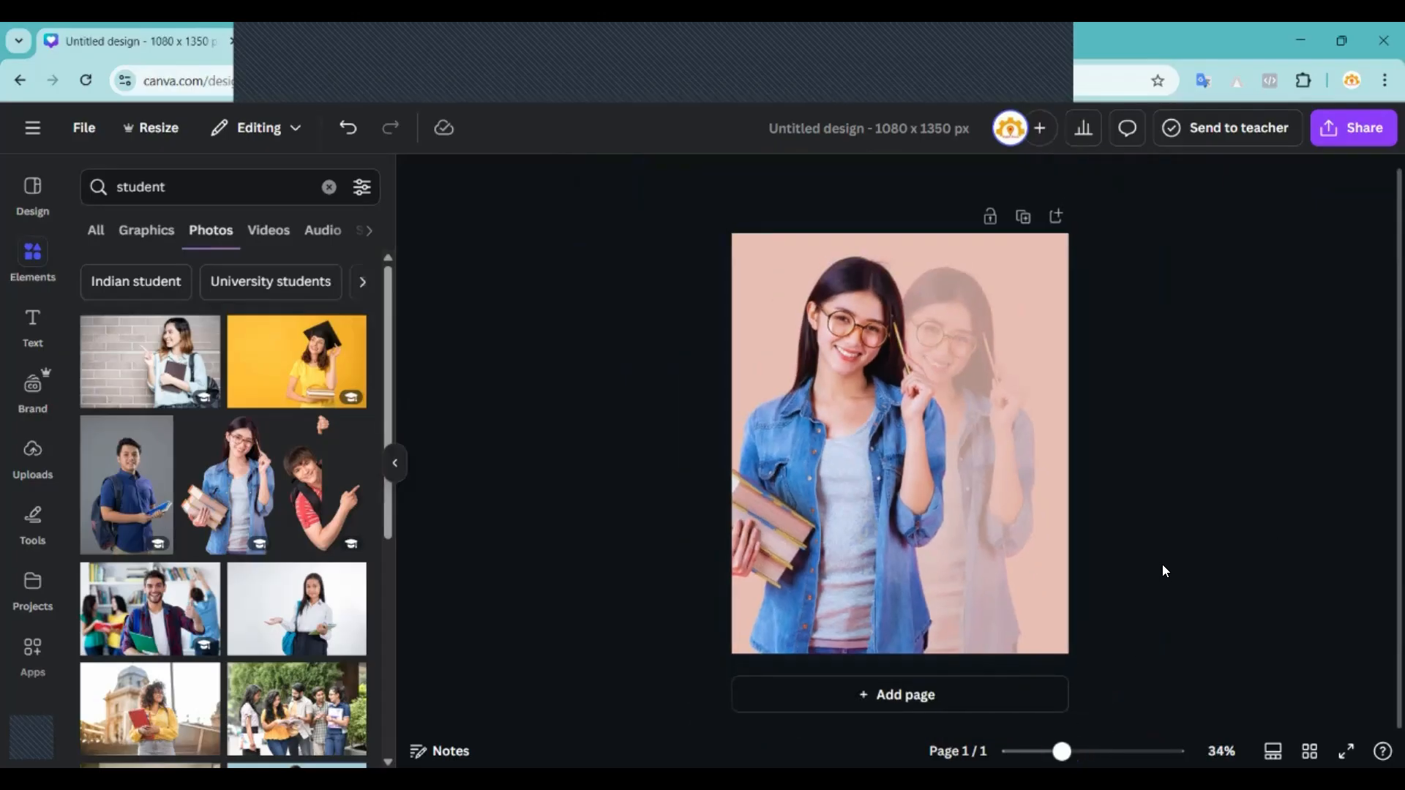
Replace the student photo search with an elements search for "shepes" and show all graphics results.
left_click(328, 187)
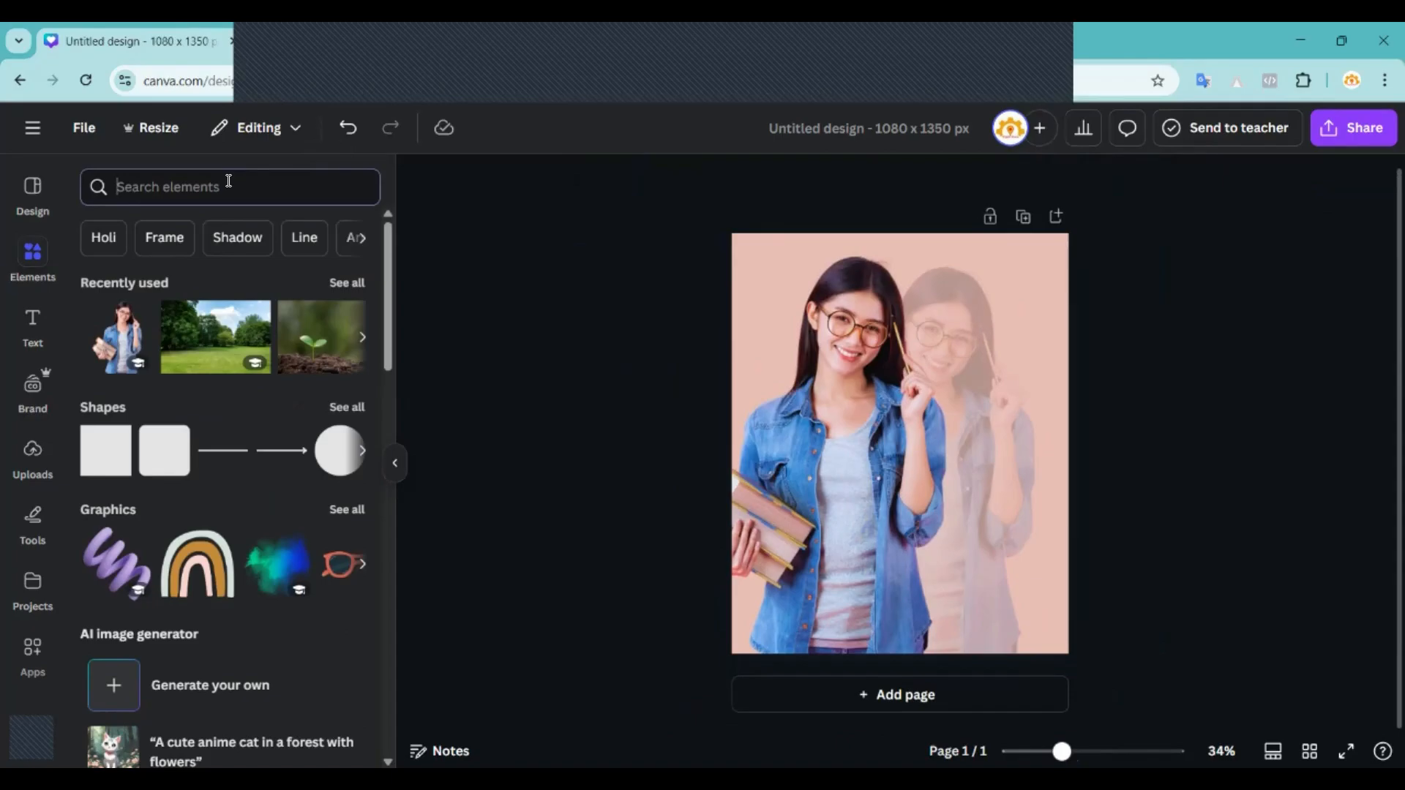
type("shel")
key("BackSpace")
type("p")
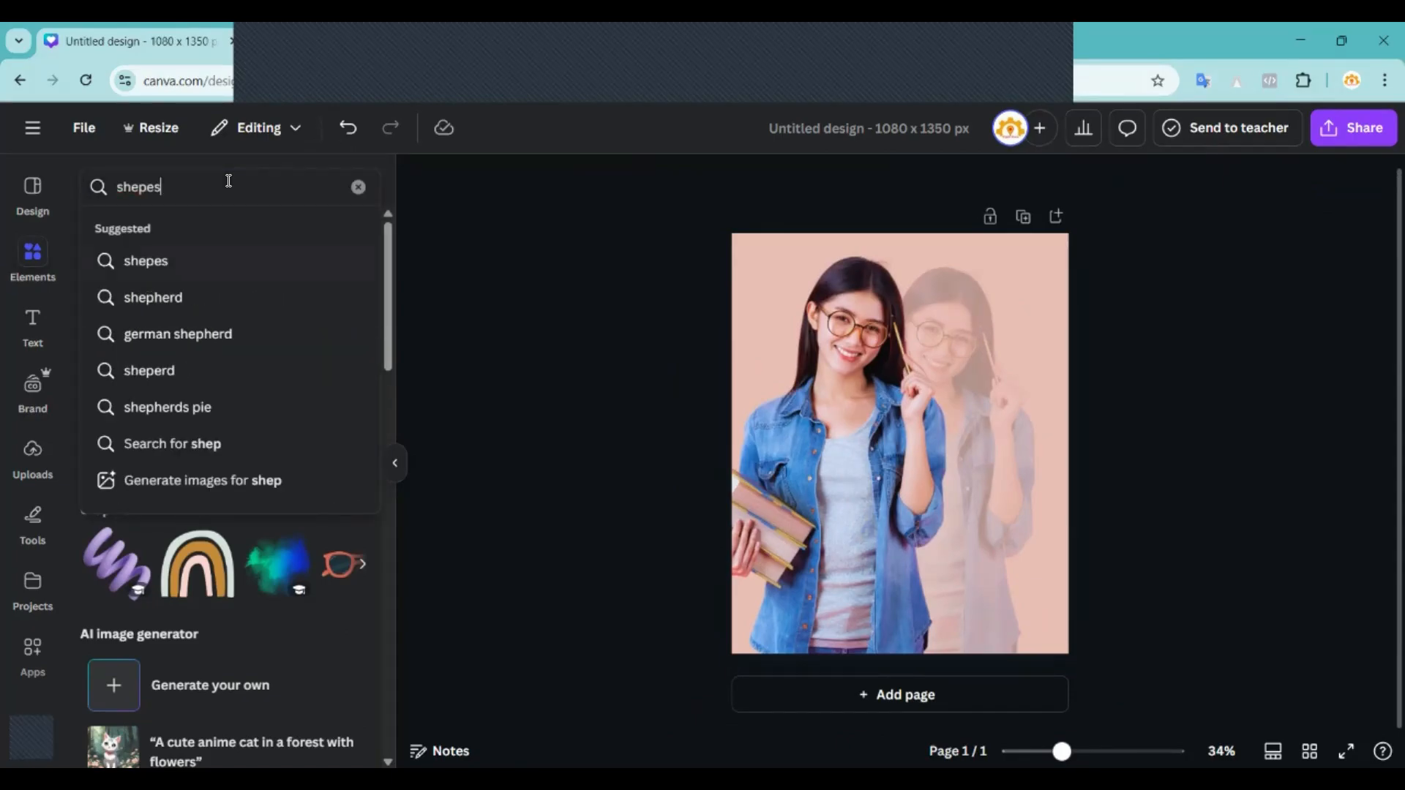
type("es")
left_click(184, 260)
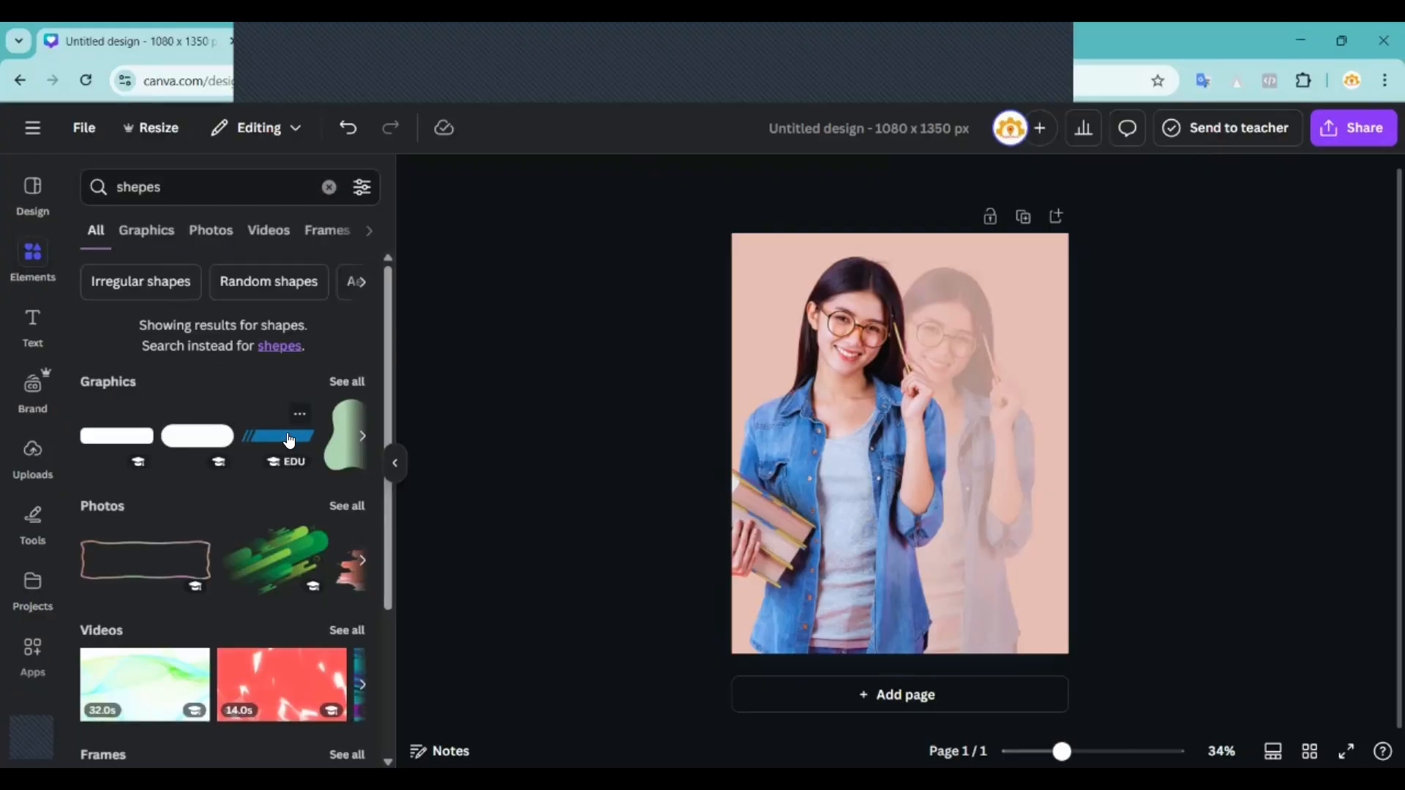
left_click(350, 381)
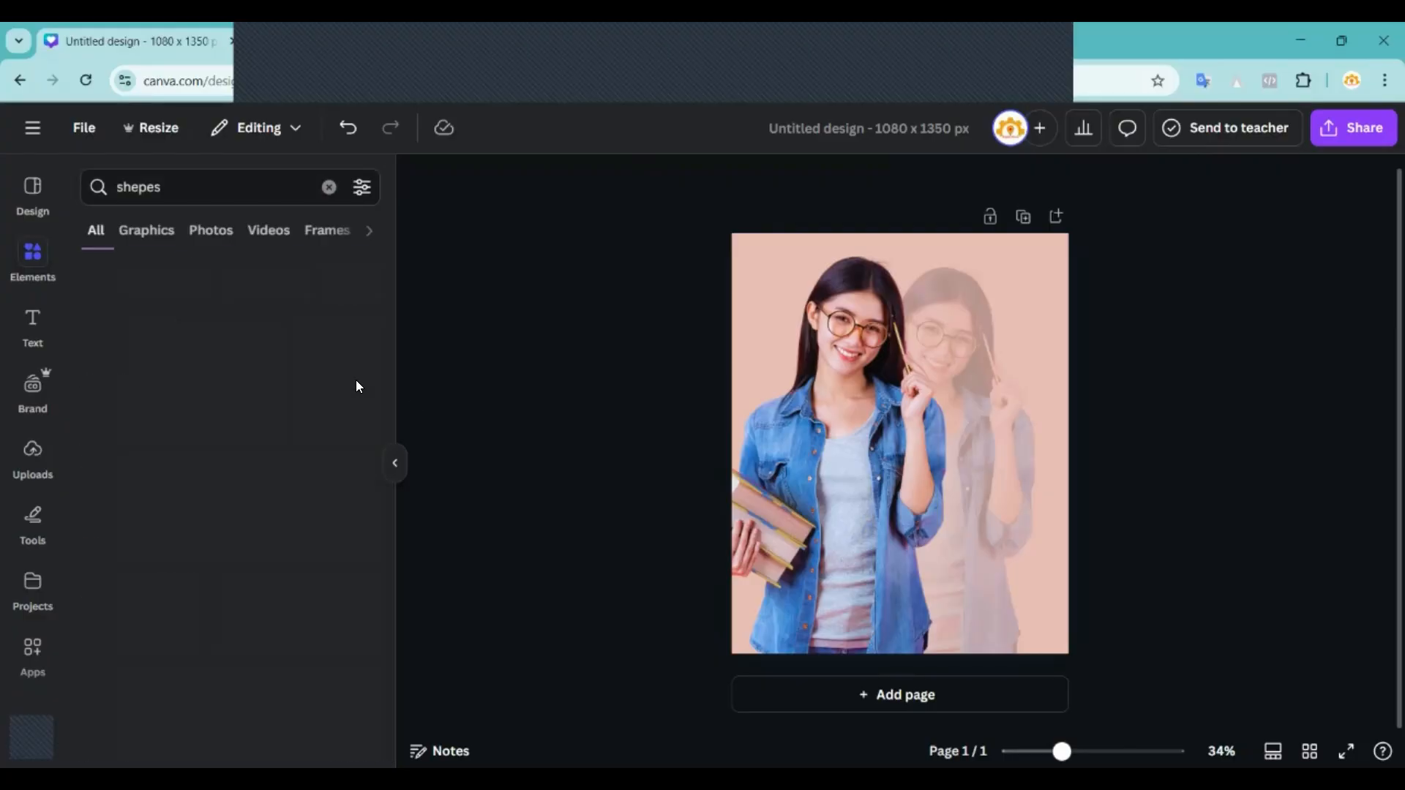
Add the light grey wave graphic, enlarge it to about 1,186 by 557, and place it across the page's bottom.
scroll(197, 498, "down", 10)
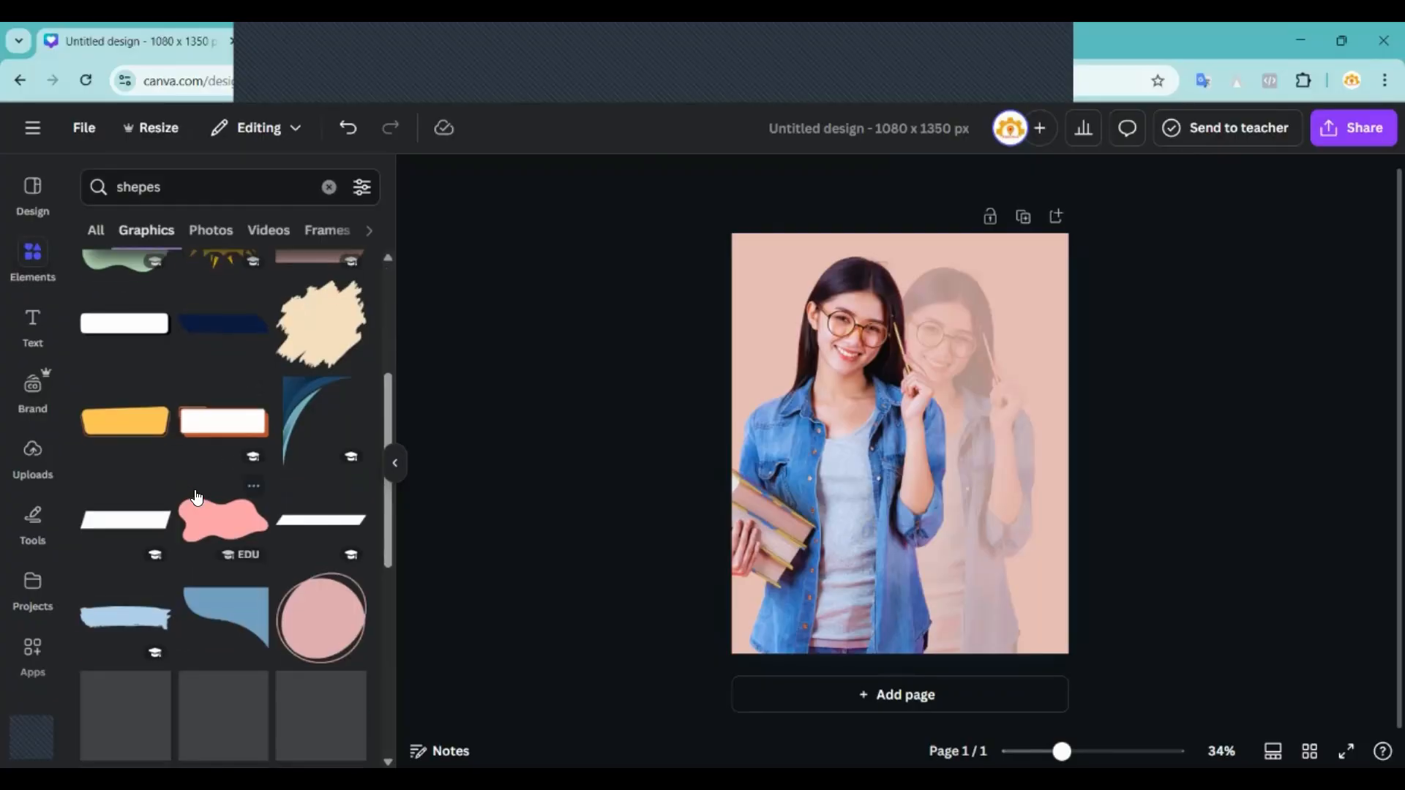
scroll(197, 498, "down", 3)
scroll(197, 497, "up", 1)
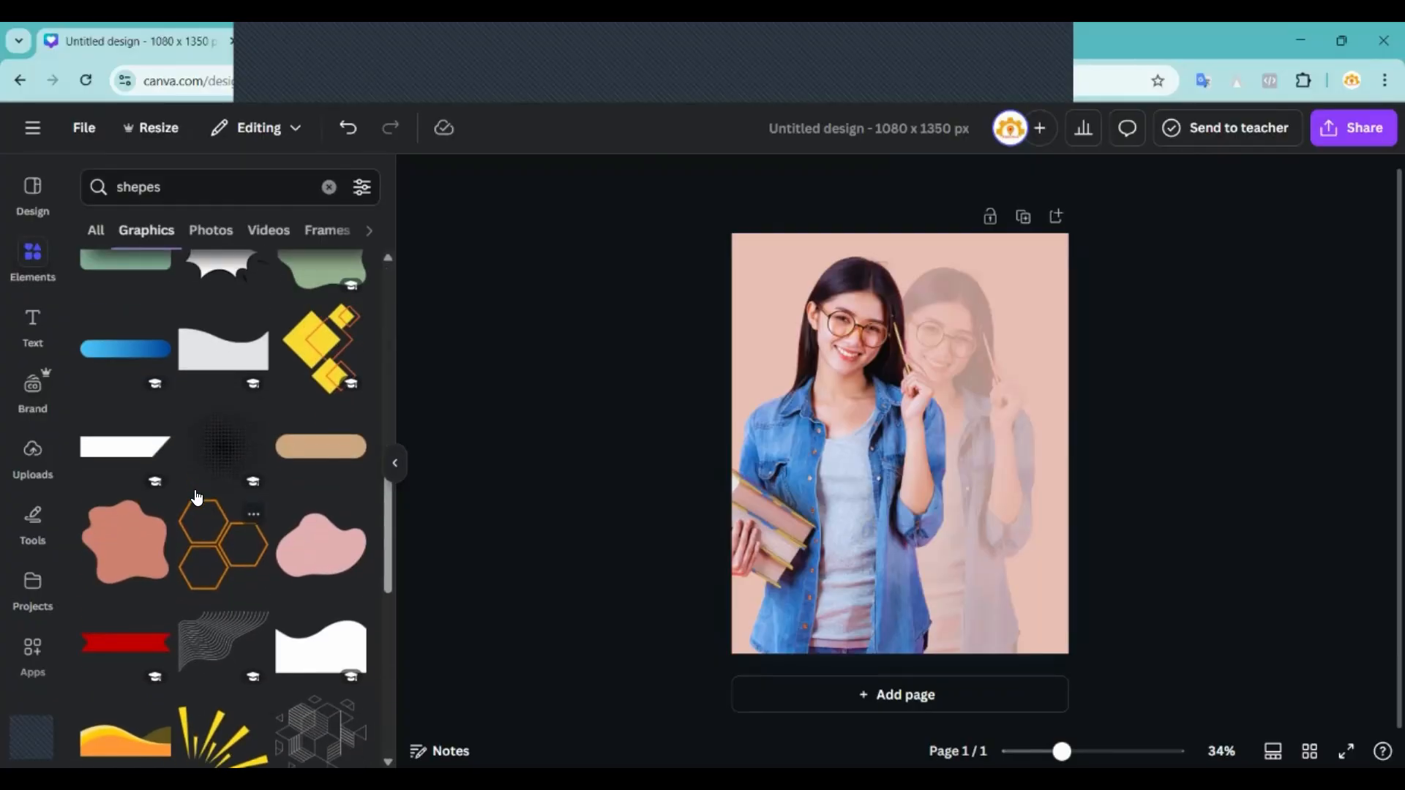
left_click(219, 357)
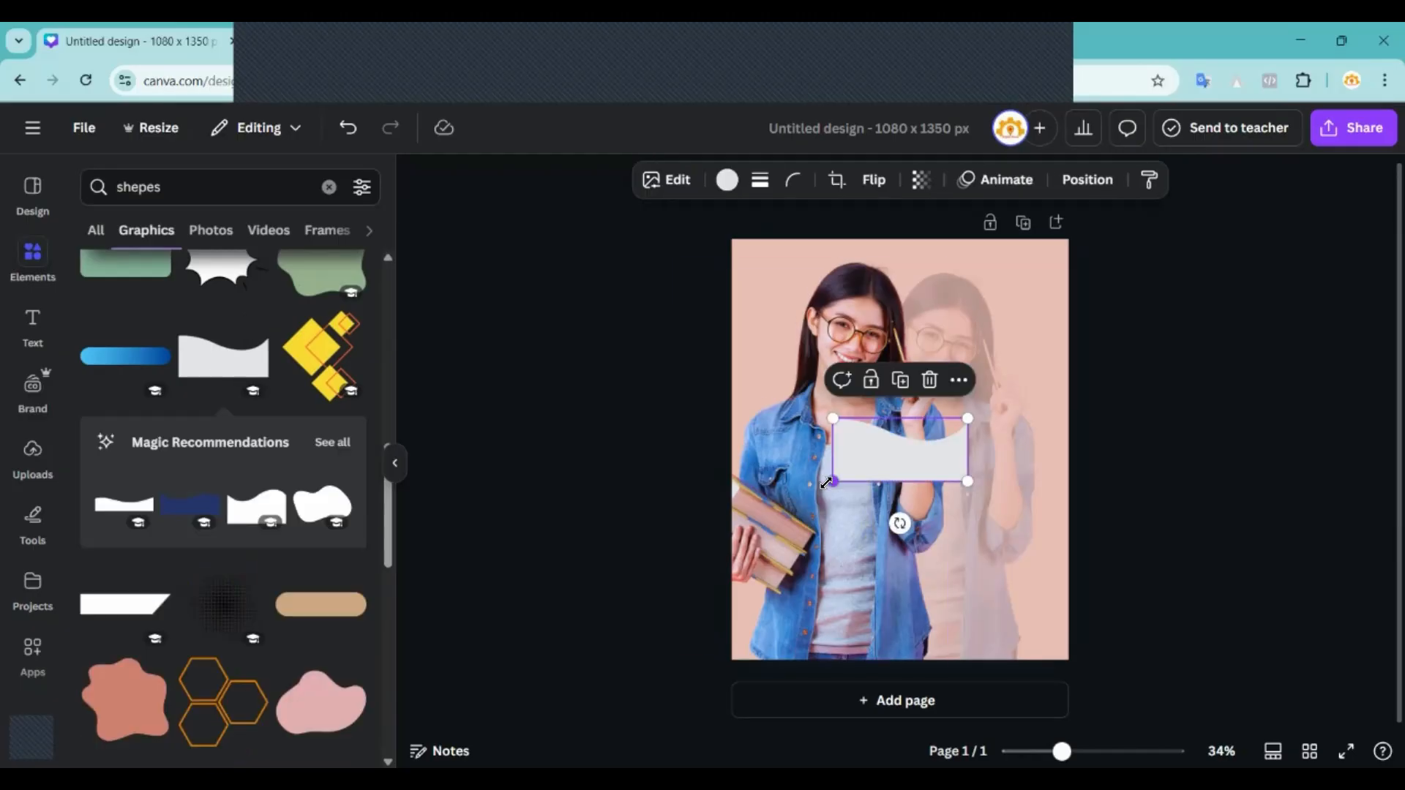
left_click_drag(833, 481, 851, 640)
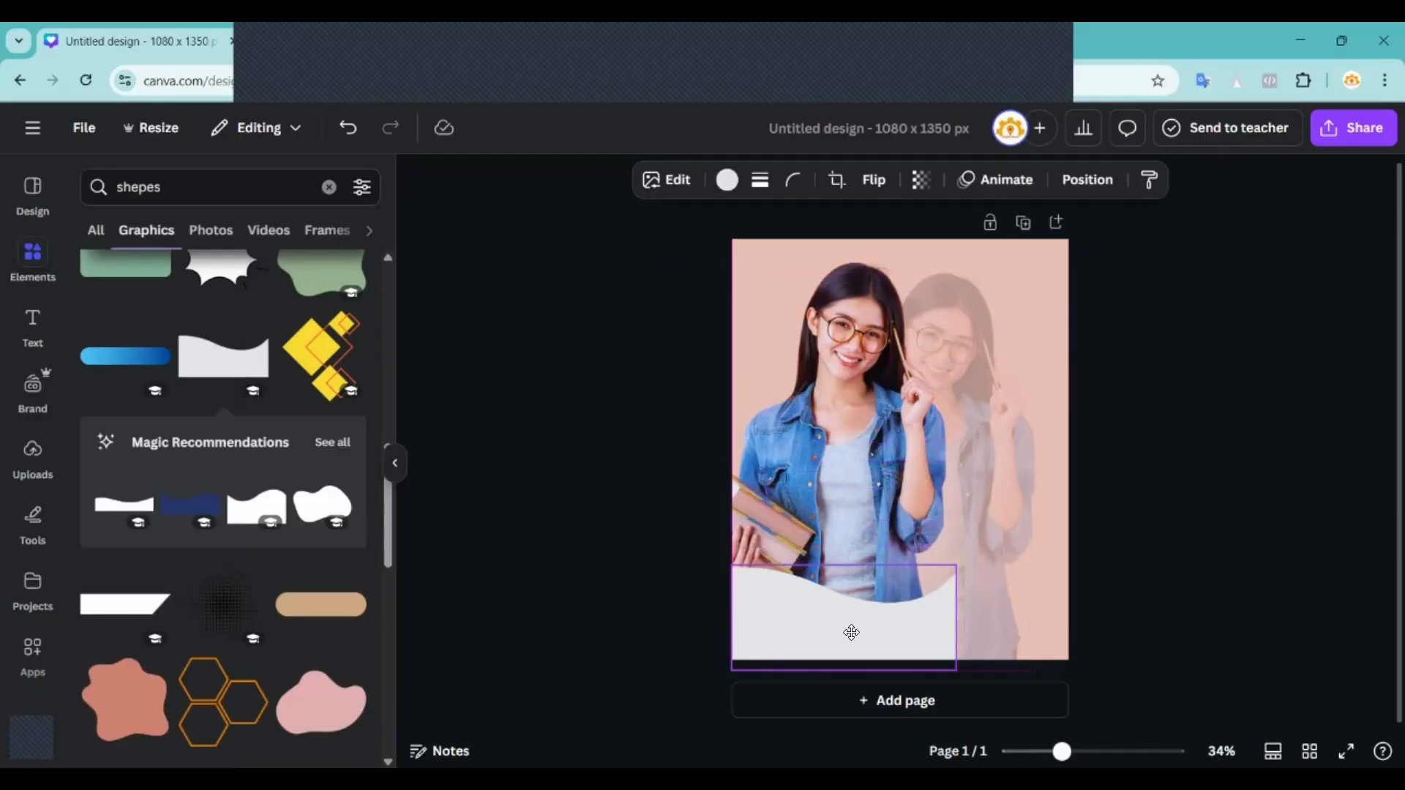
left_click_drag(954, 562, 1098, 499)
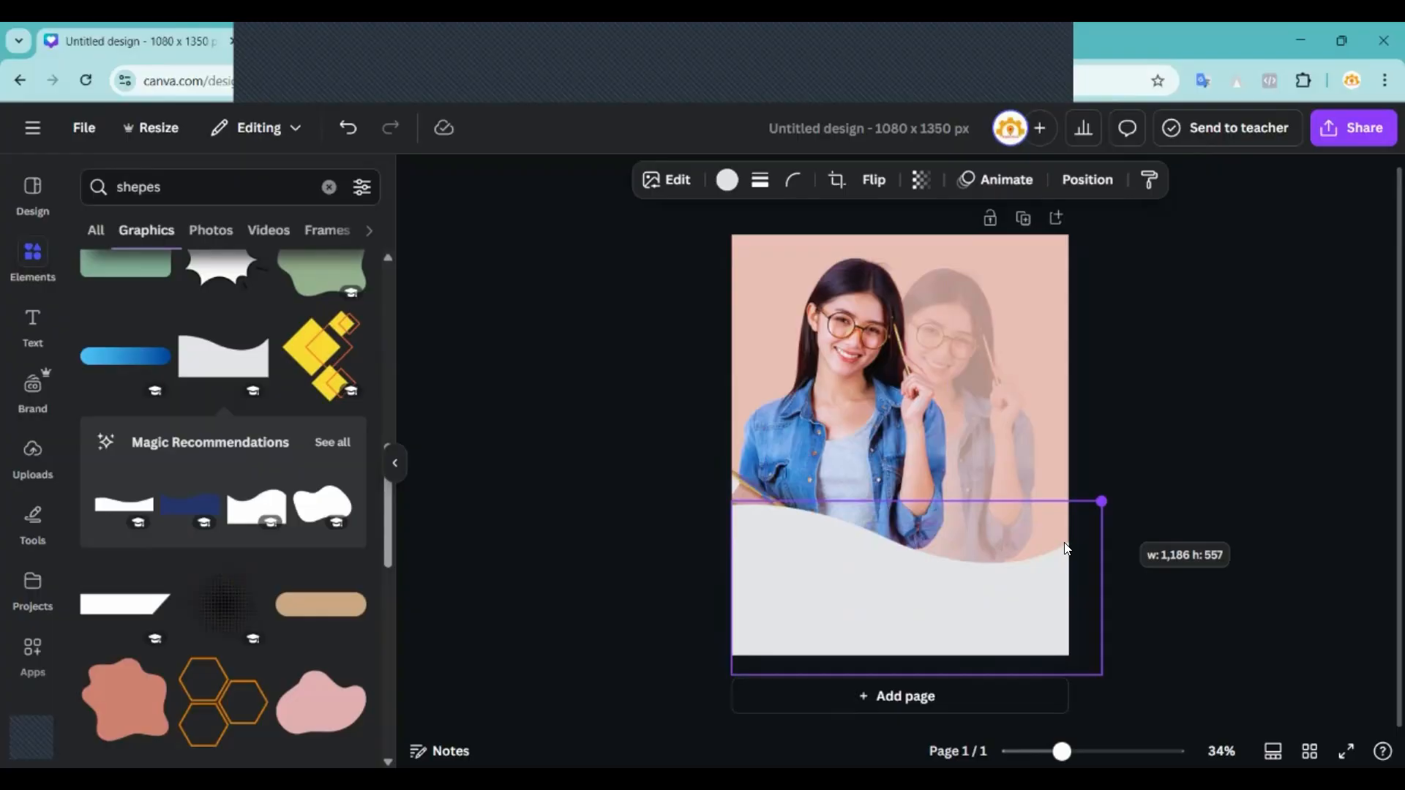
mouse_move(909, 590)
left_mouse_down()
mouse_move(909, 632)
mouse_move(905, 608)
left_mouse_up()
left_click(1185, 545)
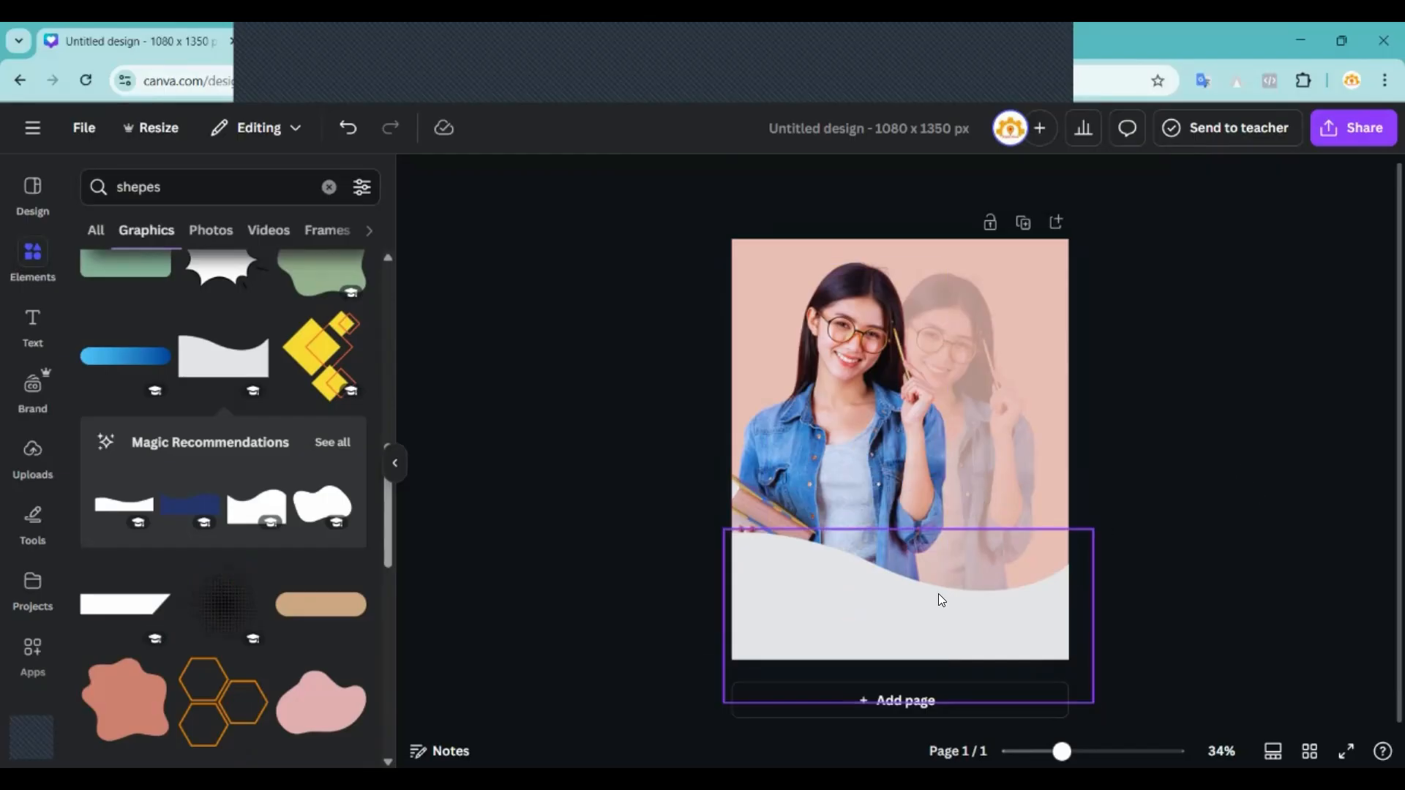
Try several default solid colours on the wave graphic, including light blue and turquoise, ending with dark blue.
left_click(867, 593)
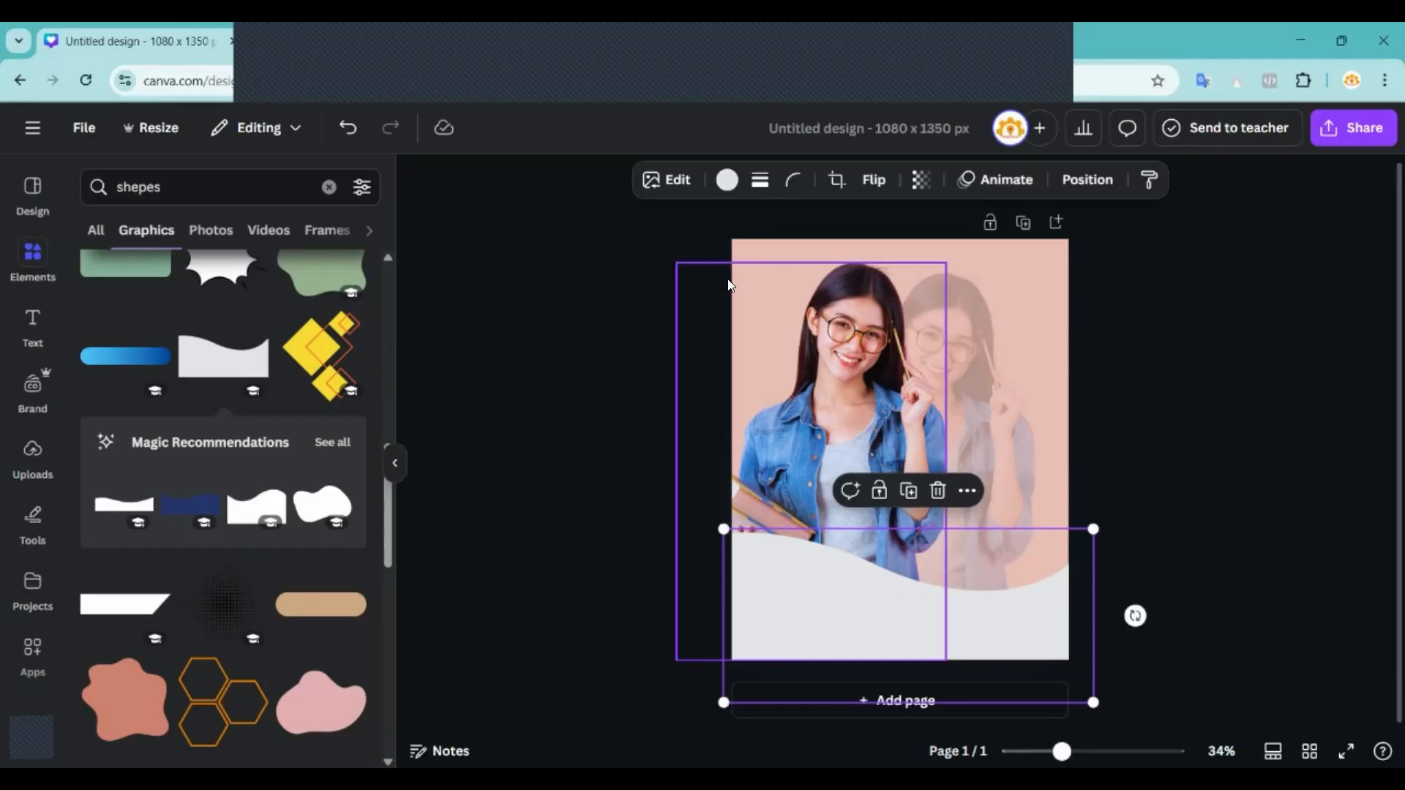
left_click(728, 181)
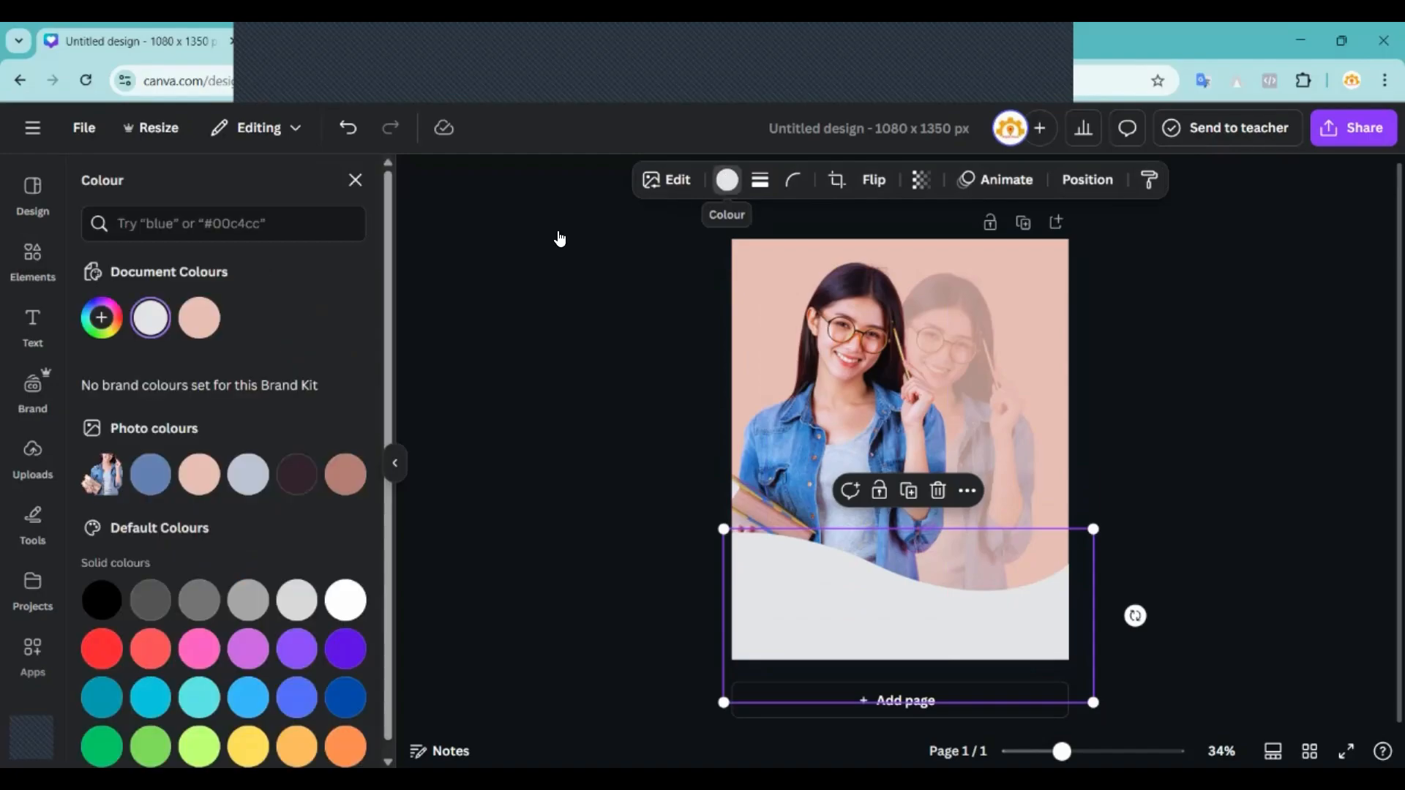
left_click(108, 647)
scroll(222, 643, "down", 1)
left_click(298, 692)
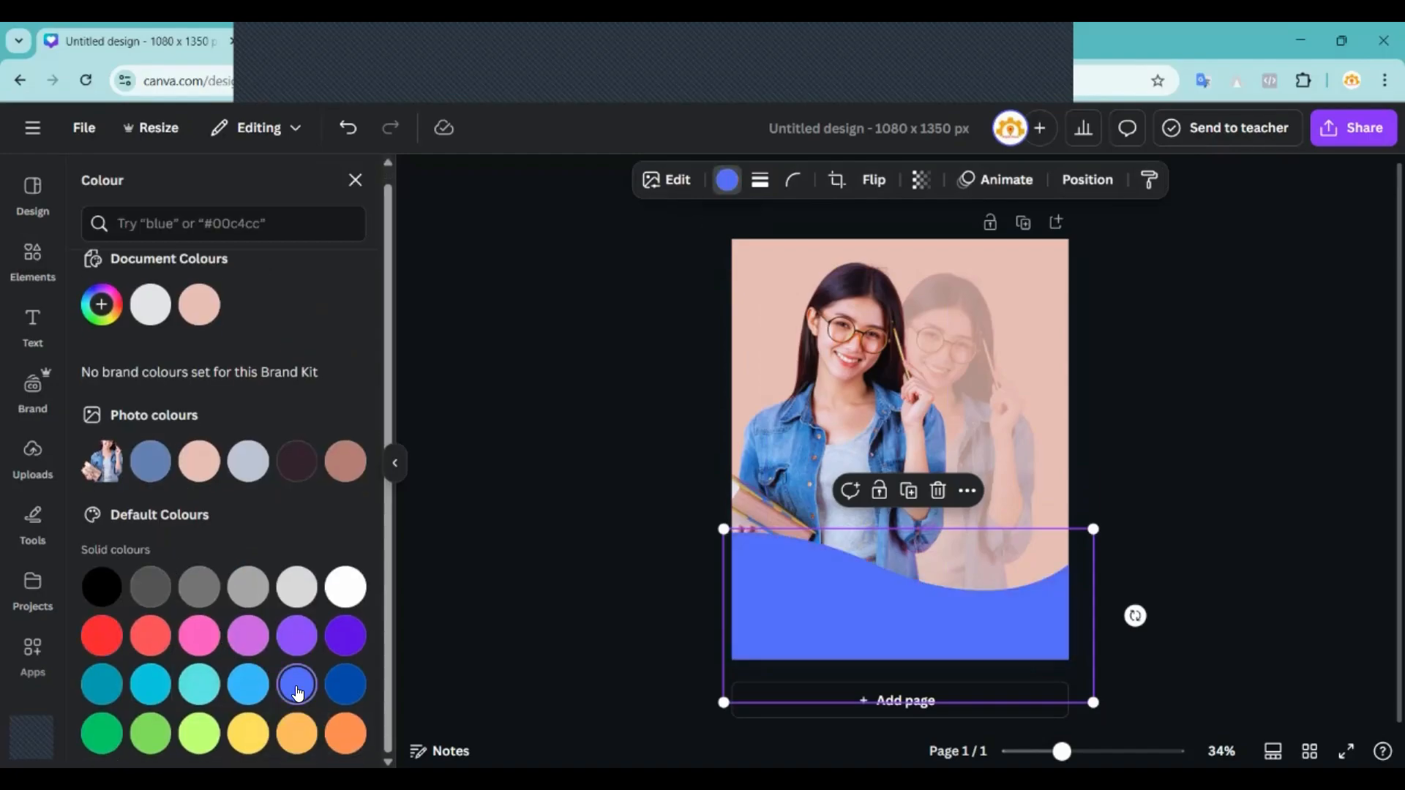
left_click(199, 684)
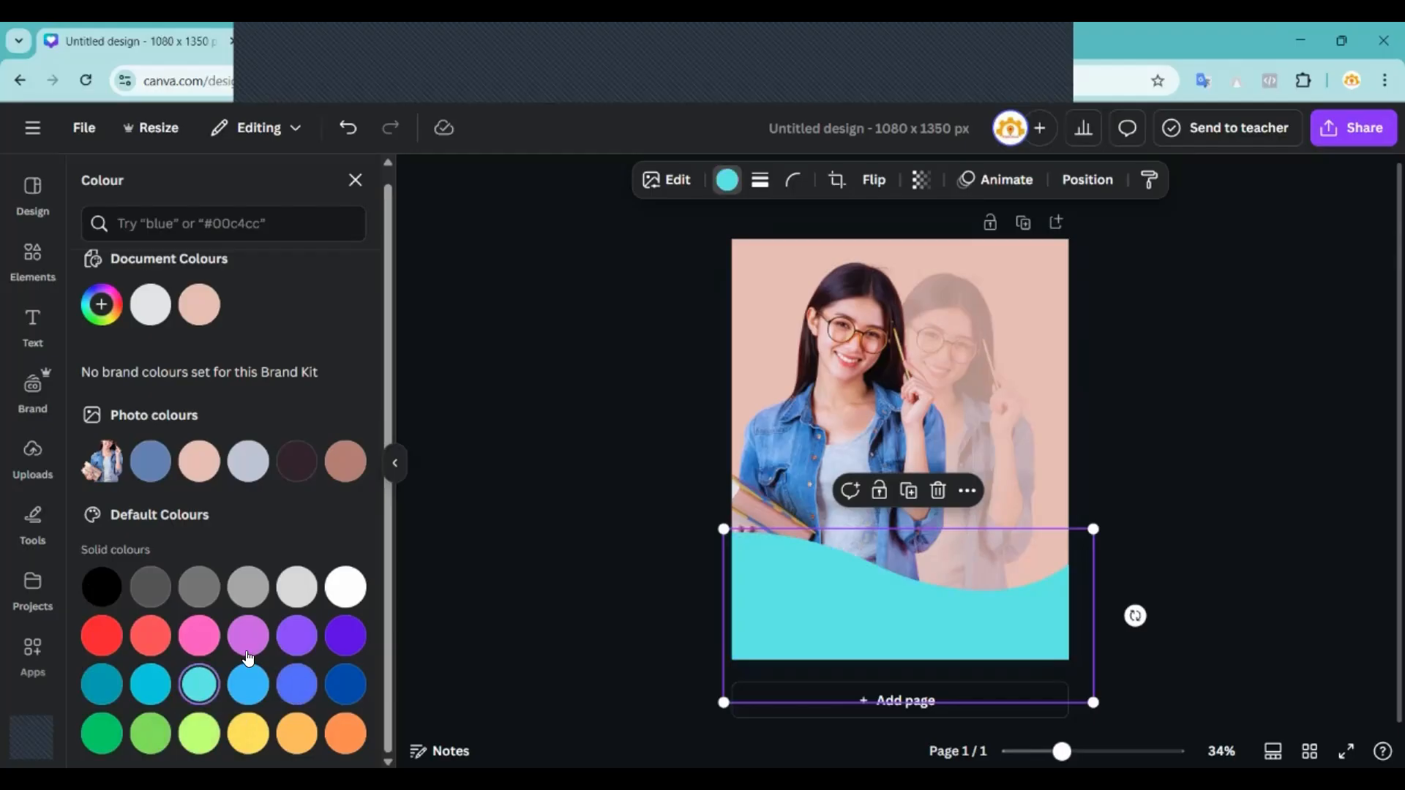
left_click(297, 688)
left_click(345, 688)
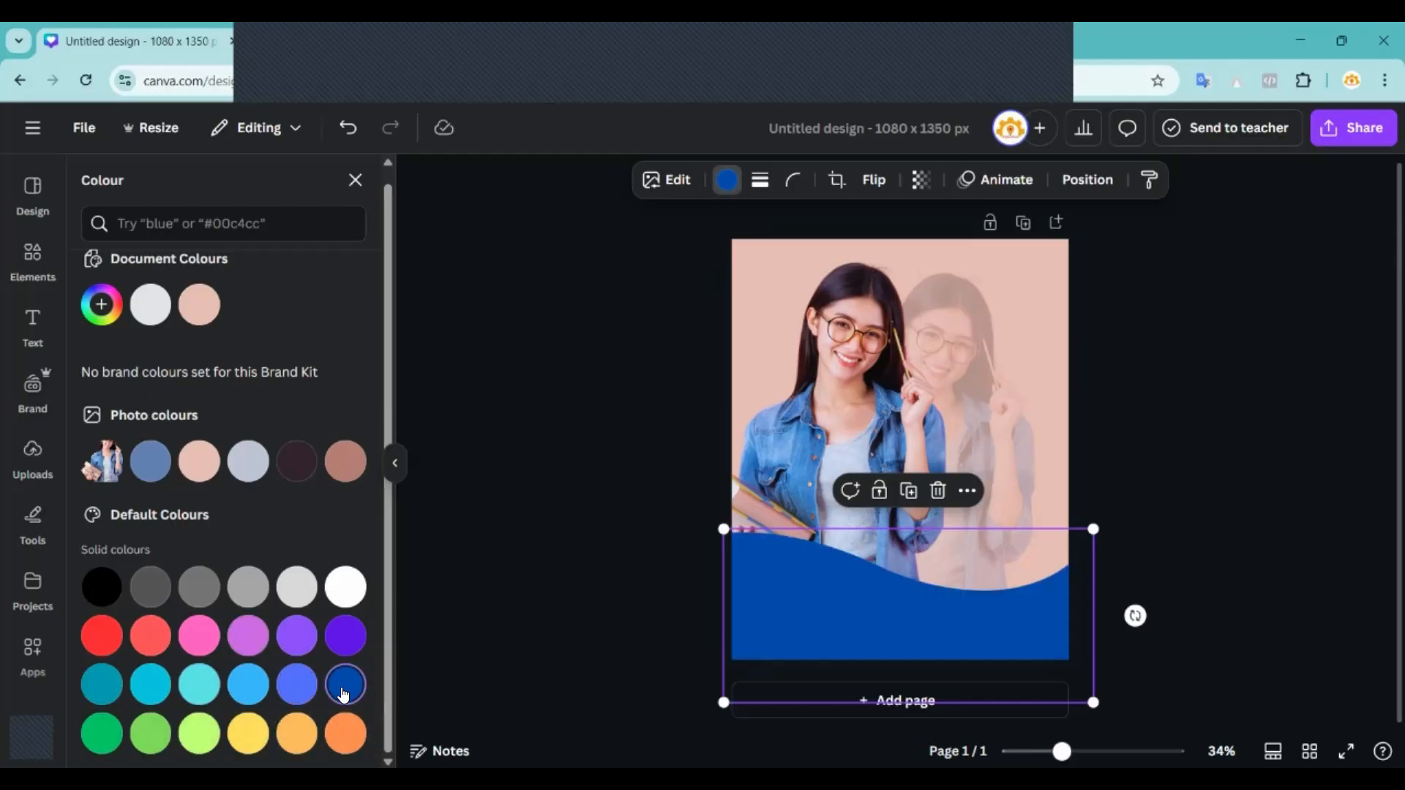
left_click(502, 538)
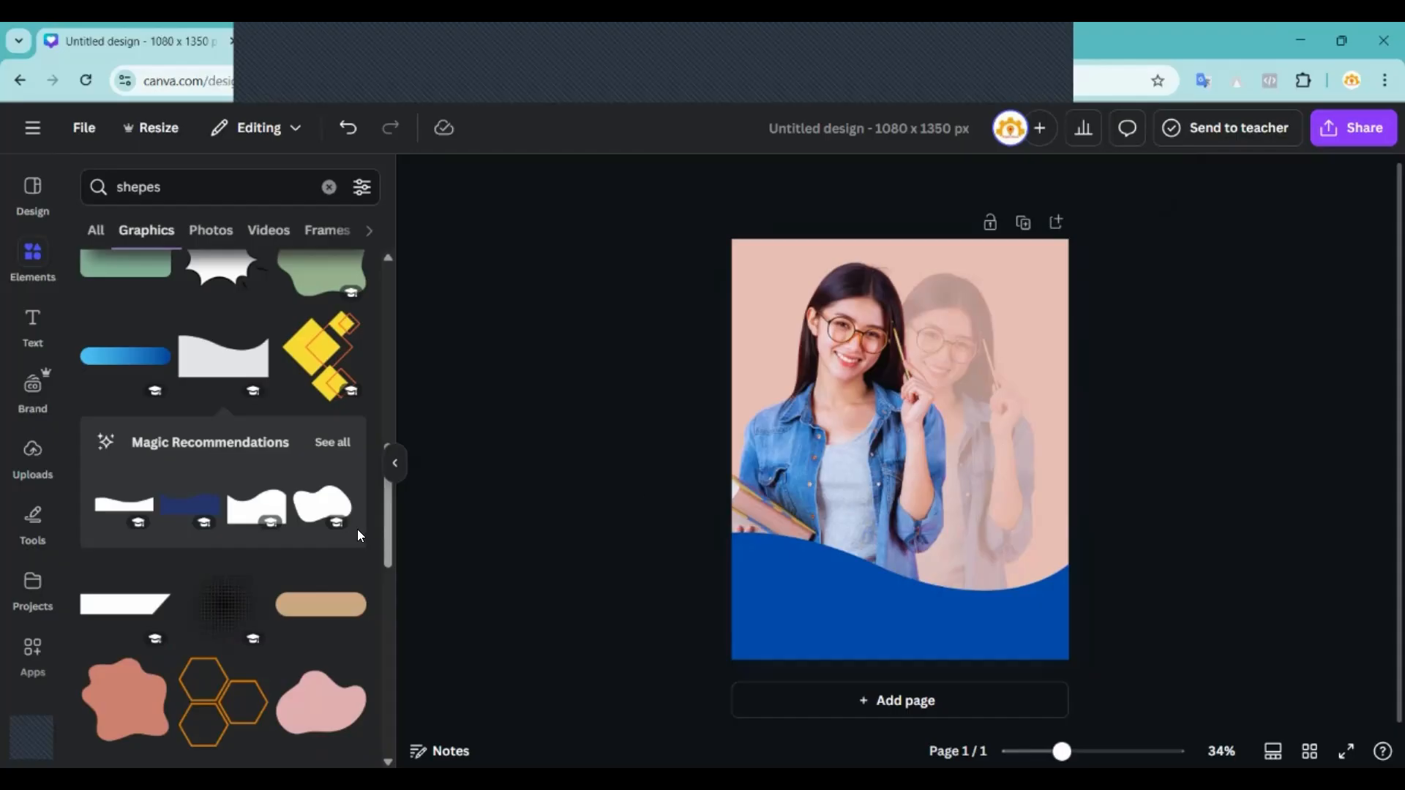
Open the full list of Magic Recommendations for the wave graphic and remove the blue wave from the page.
mouse_move(342, 518)
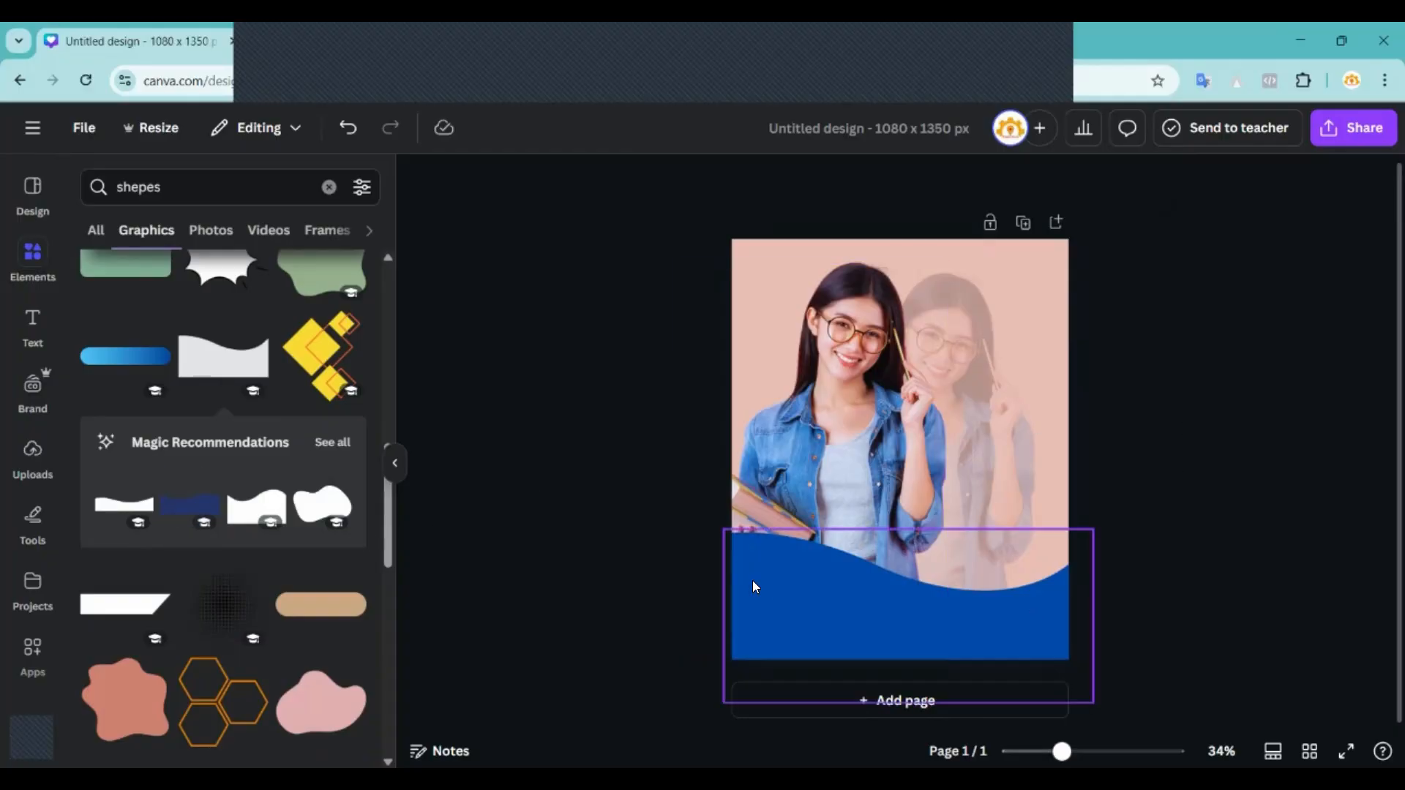
left_click(819, 601)
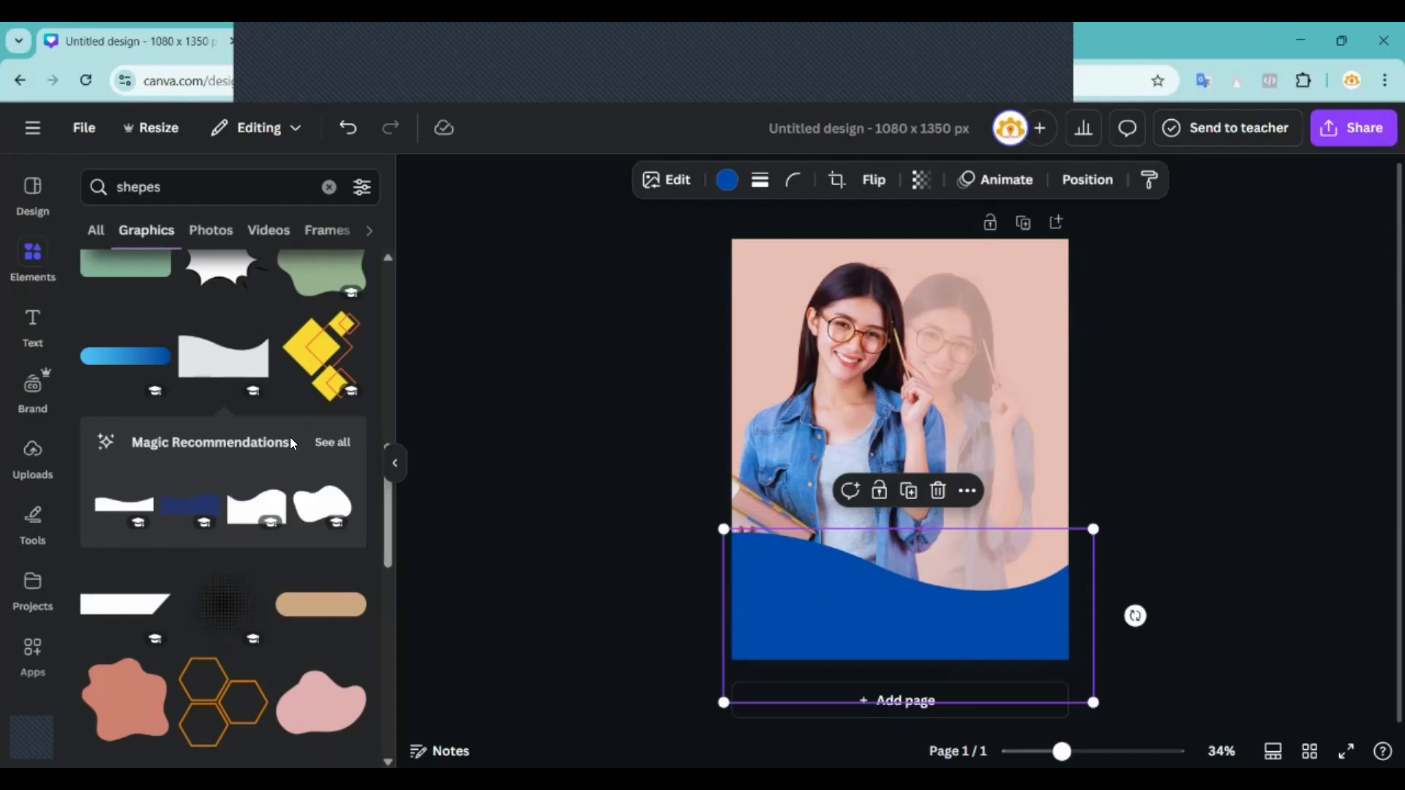
left_click(333, 445)
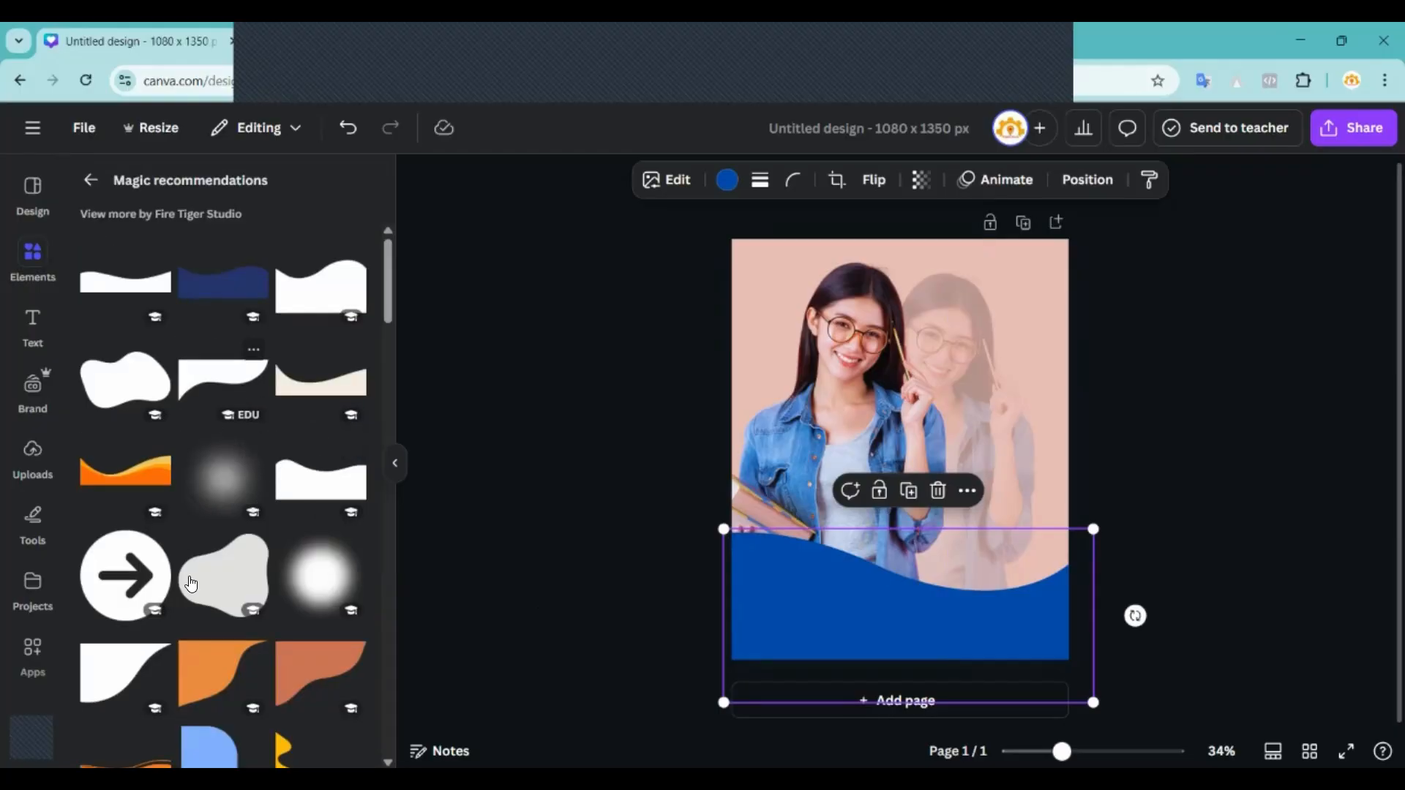
scroll(191, 586, "down", 1)
scroll(192, 593, "down", 15)
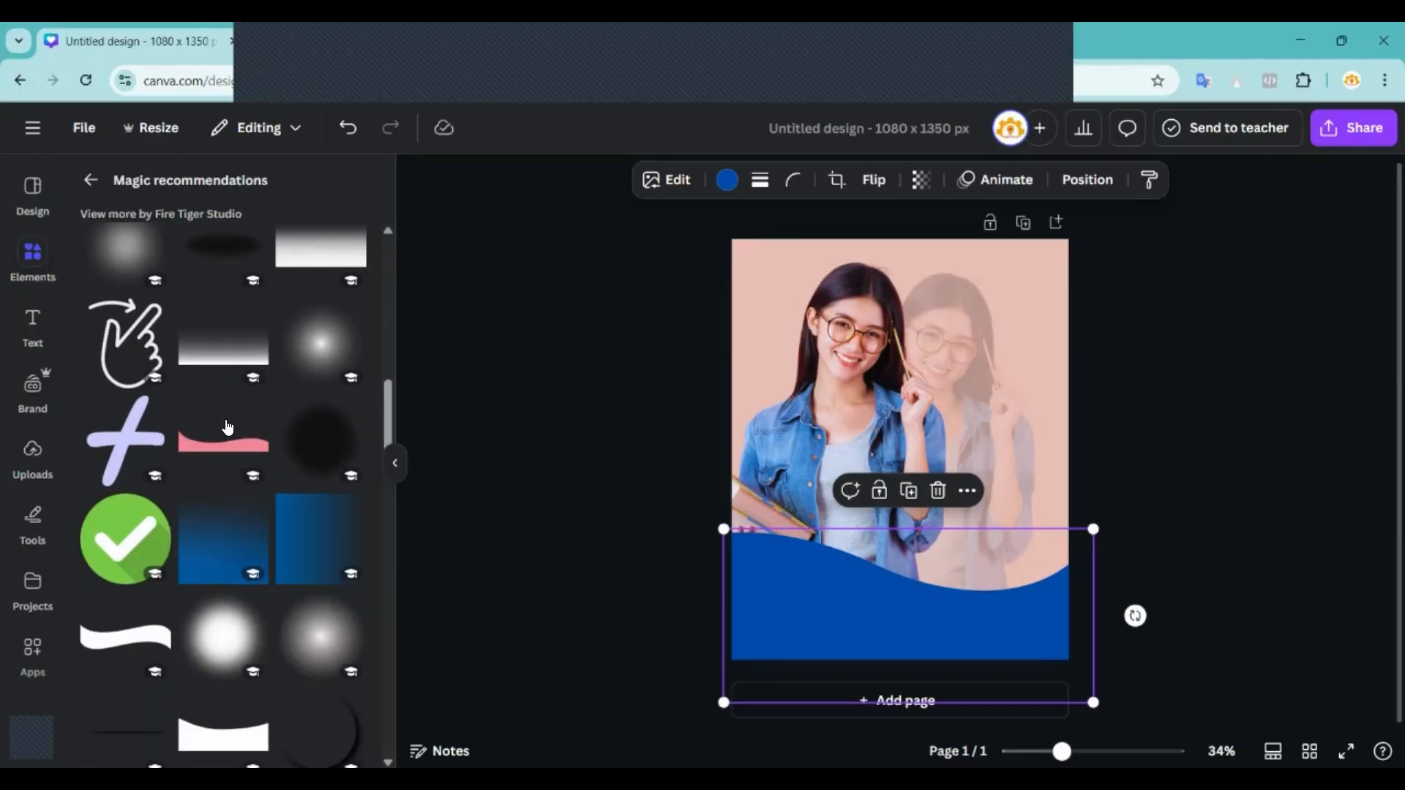
scroll(227, 428, "down", 3)
left_click_drag(800, 580, 1280, 526)
Examine the recommended wave shapes through to the end of the list and return to its start.
scroll(225, 522, "down", 5)
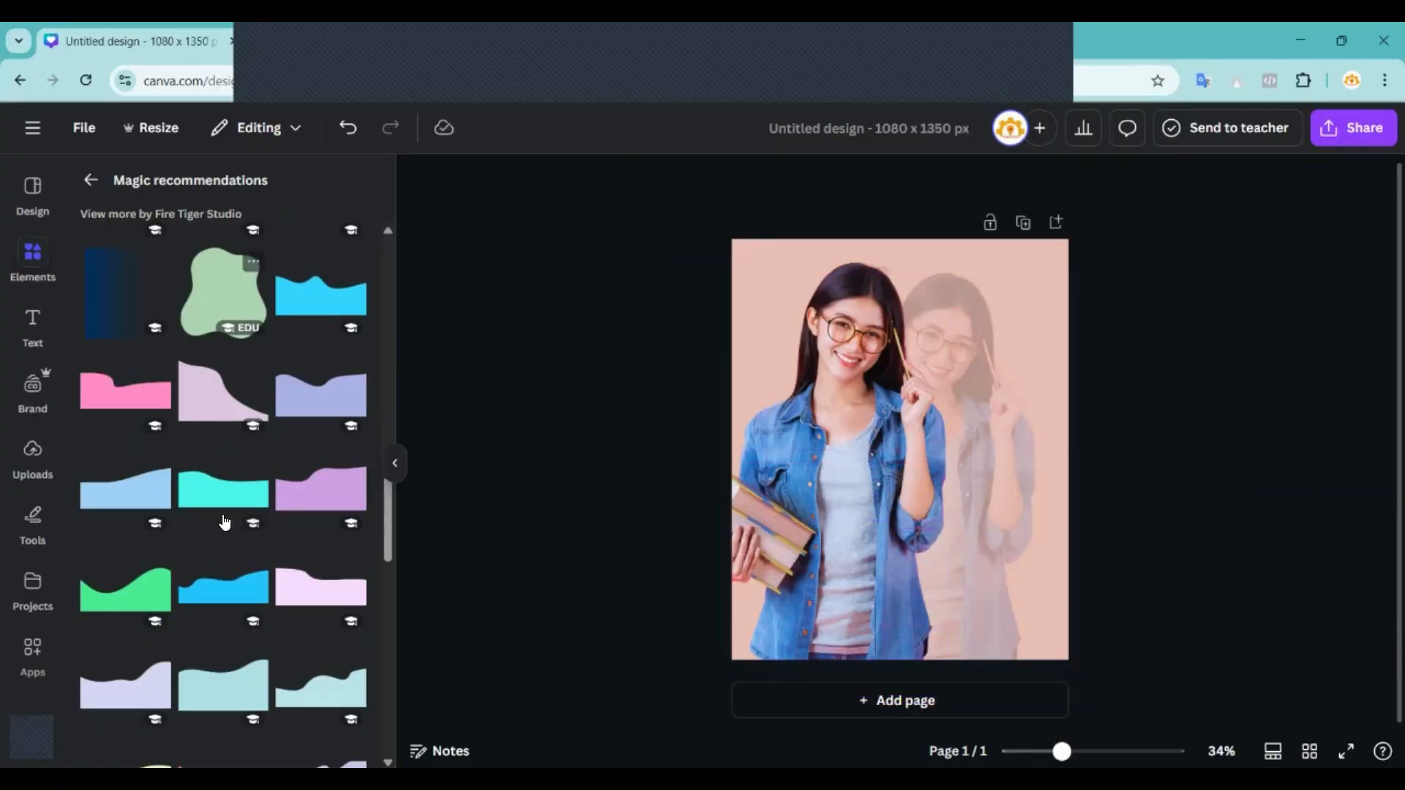
scroll(225, 522, "down", 6)
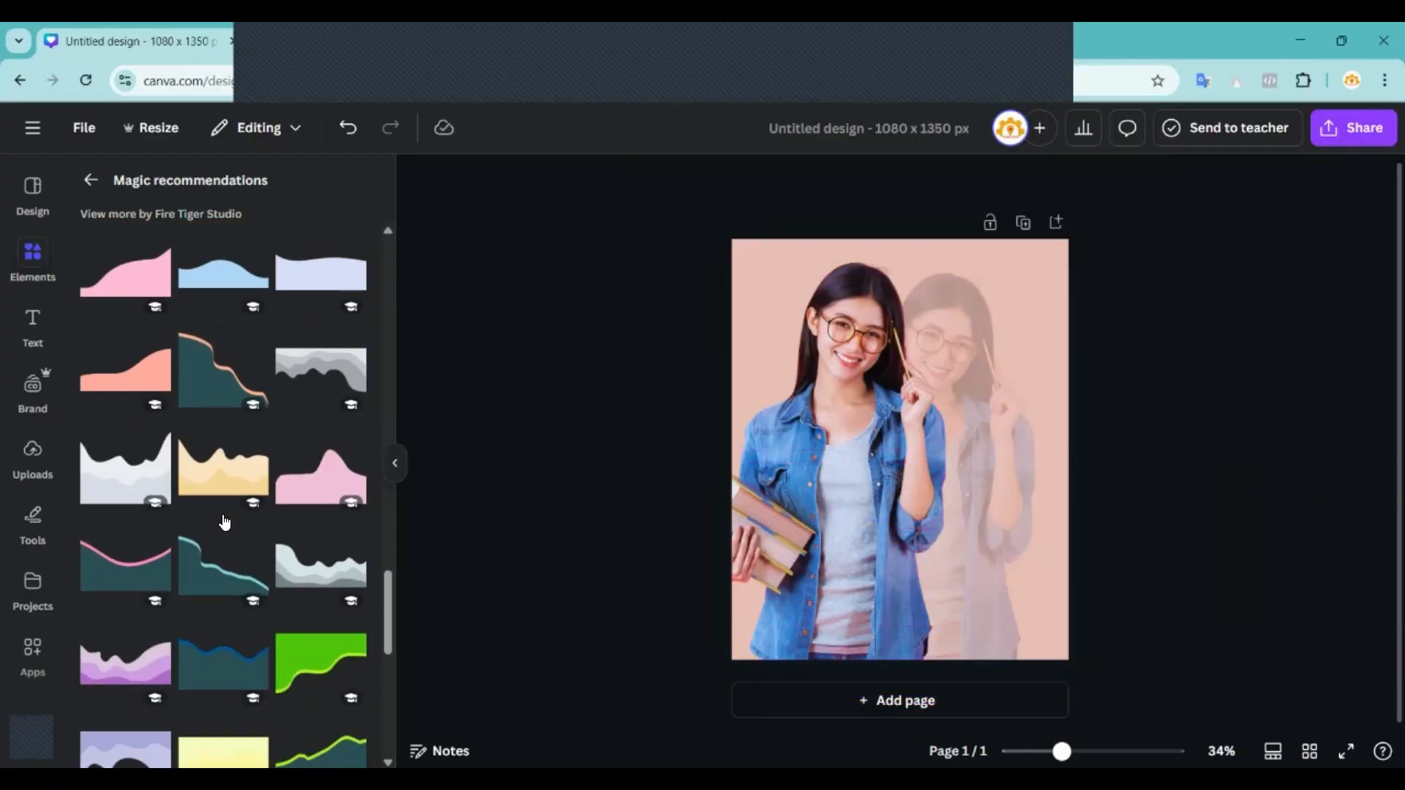
scroll(225, 522, "down", 6)
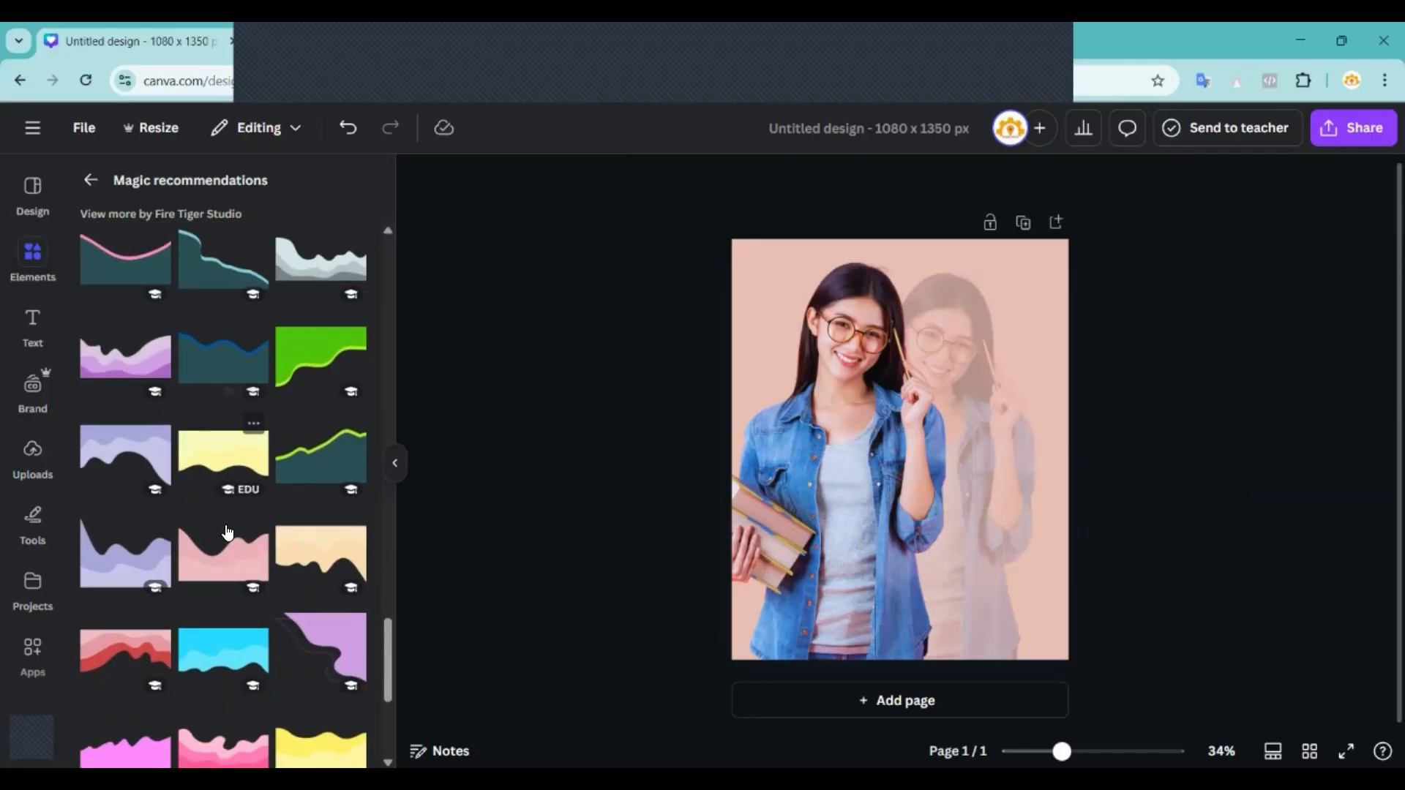
scroll(227, 532, "down", 1)
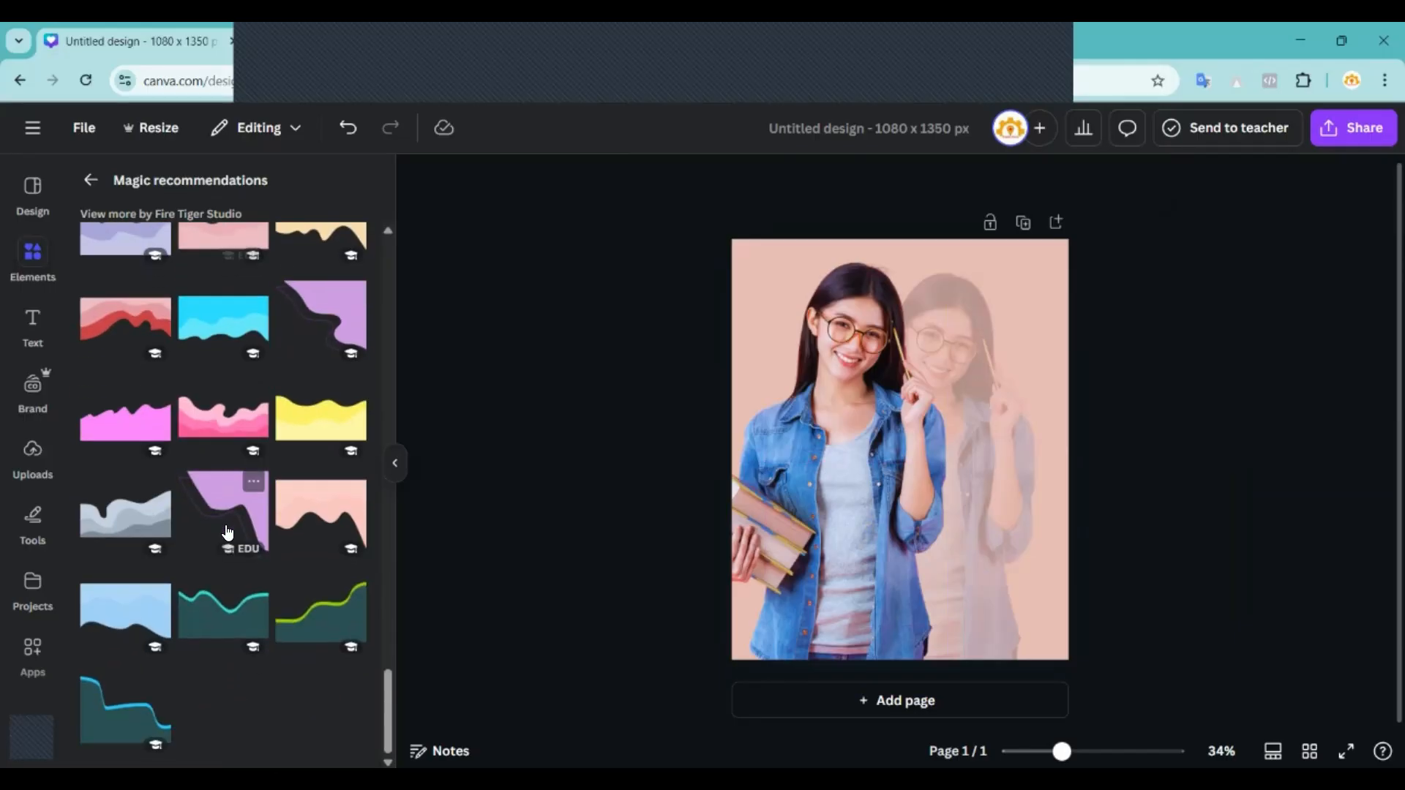
scroll(228, 532, "up", 15)
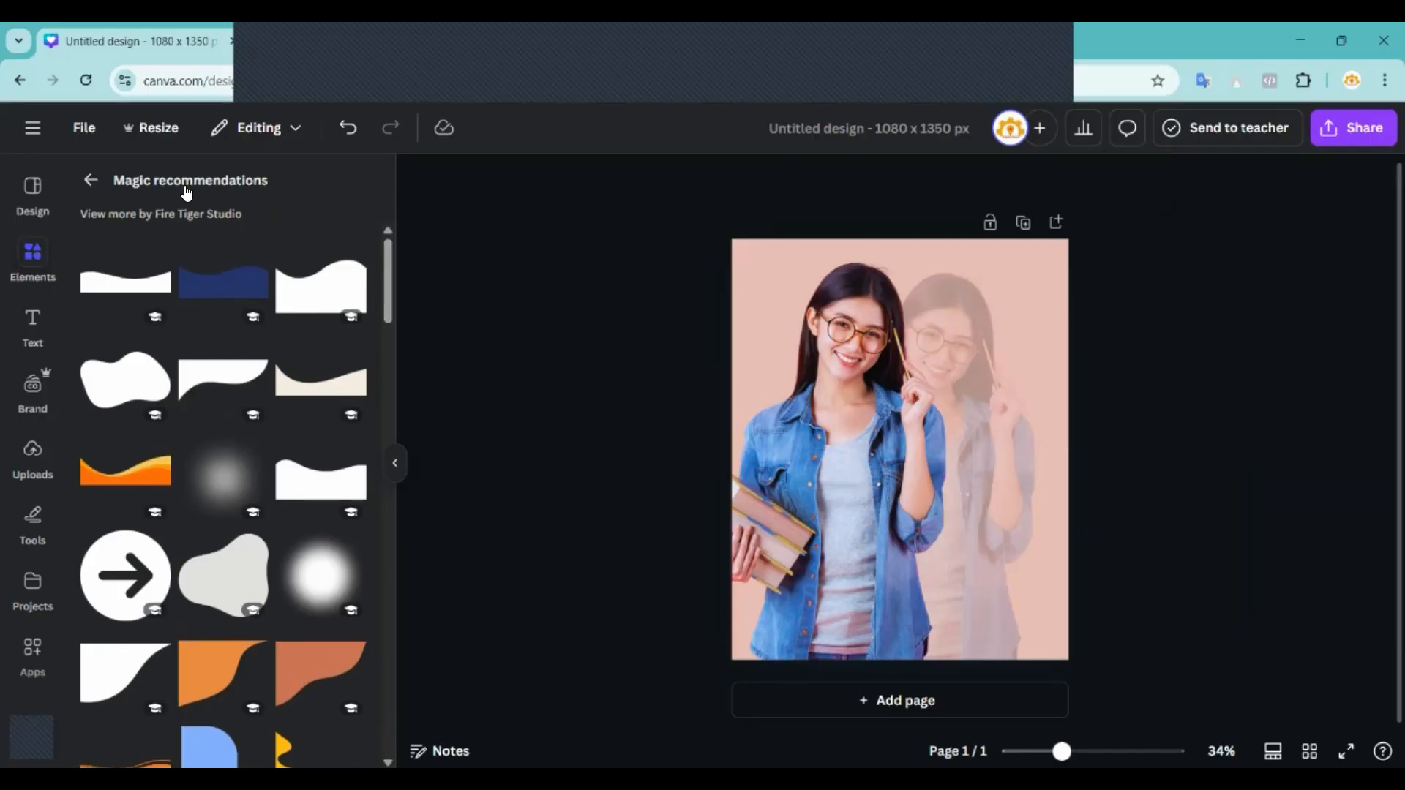
Try the yellow wavy corner shape from the recommendations, enlarged across the page's lower part, and remove it from the page.
scroll(319, 412, "down", 3)
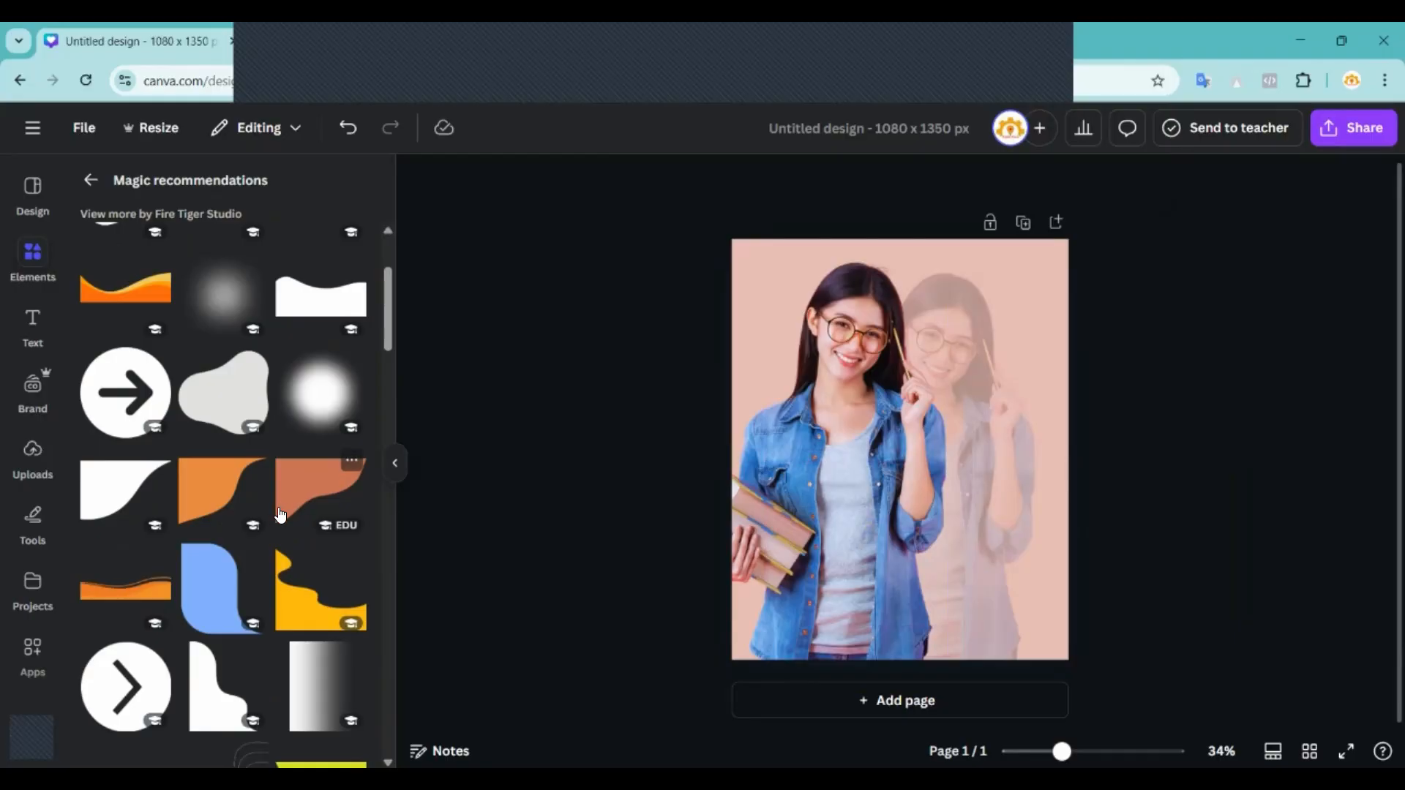
scroll(242, 504, "down", 1)
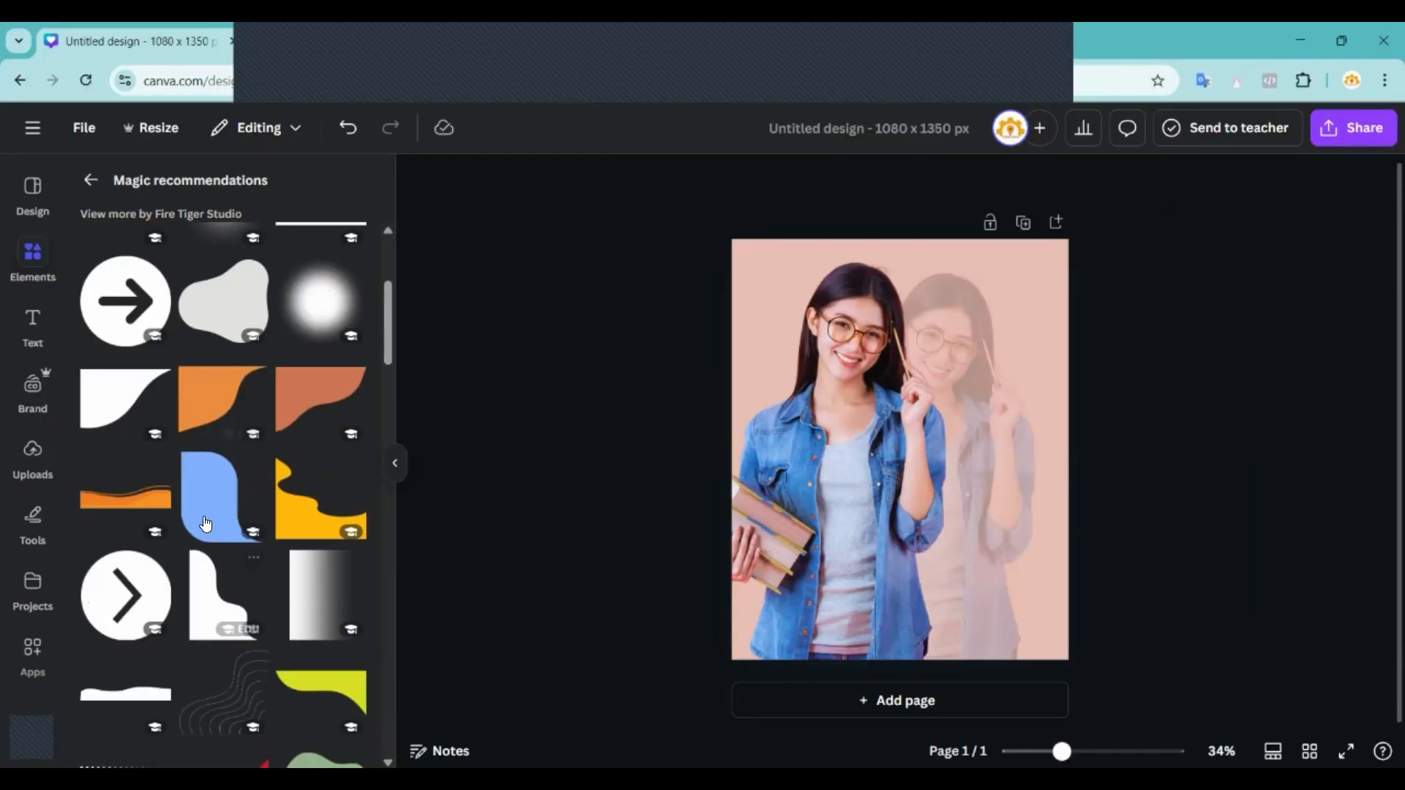
left_click(296, 512)
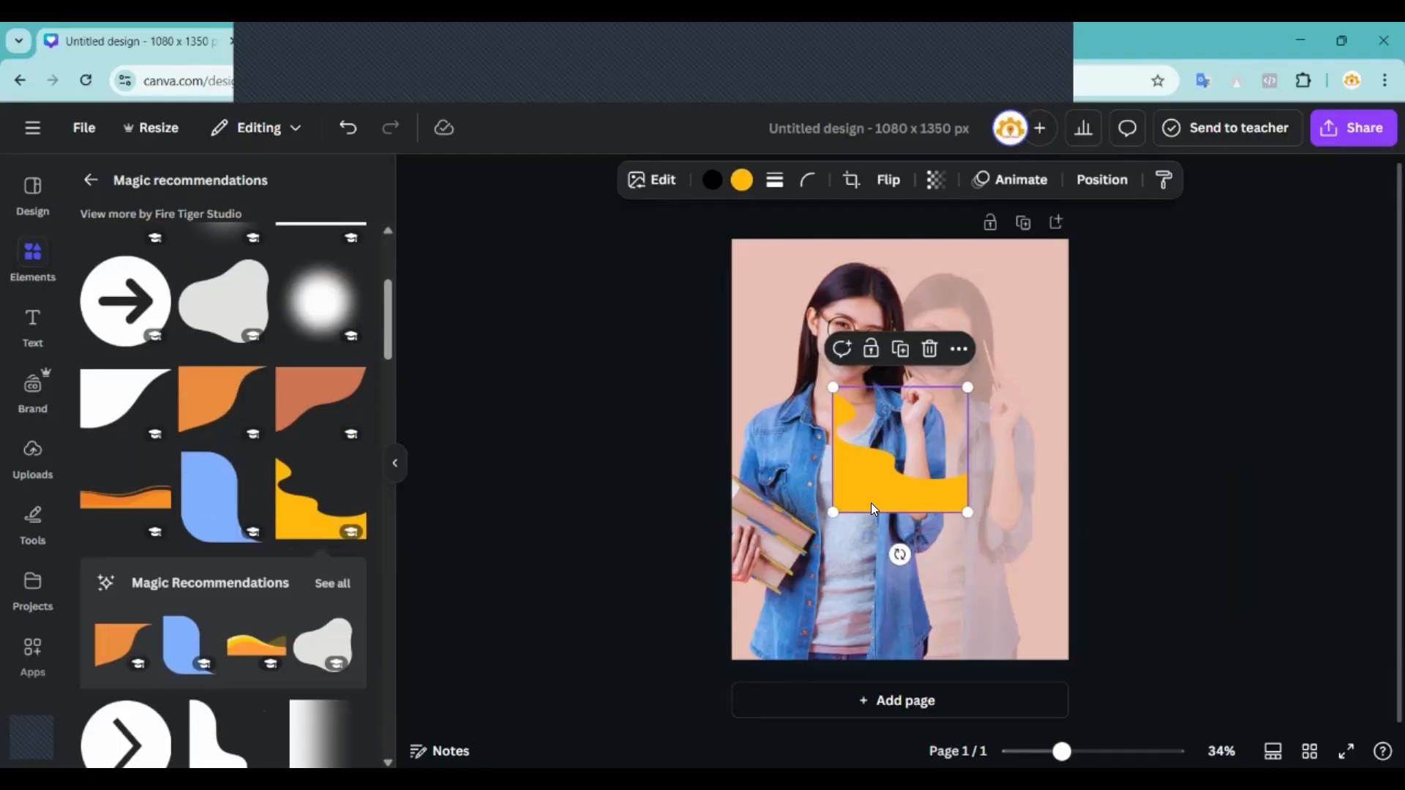
left_click_drag(871, 502, 754, 639)
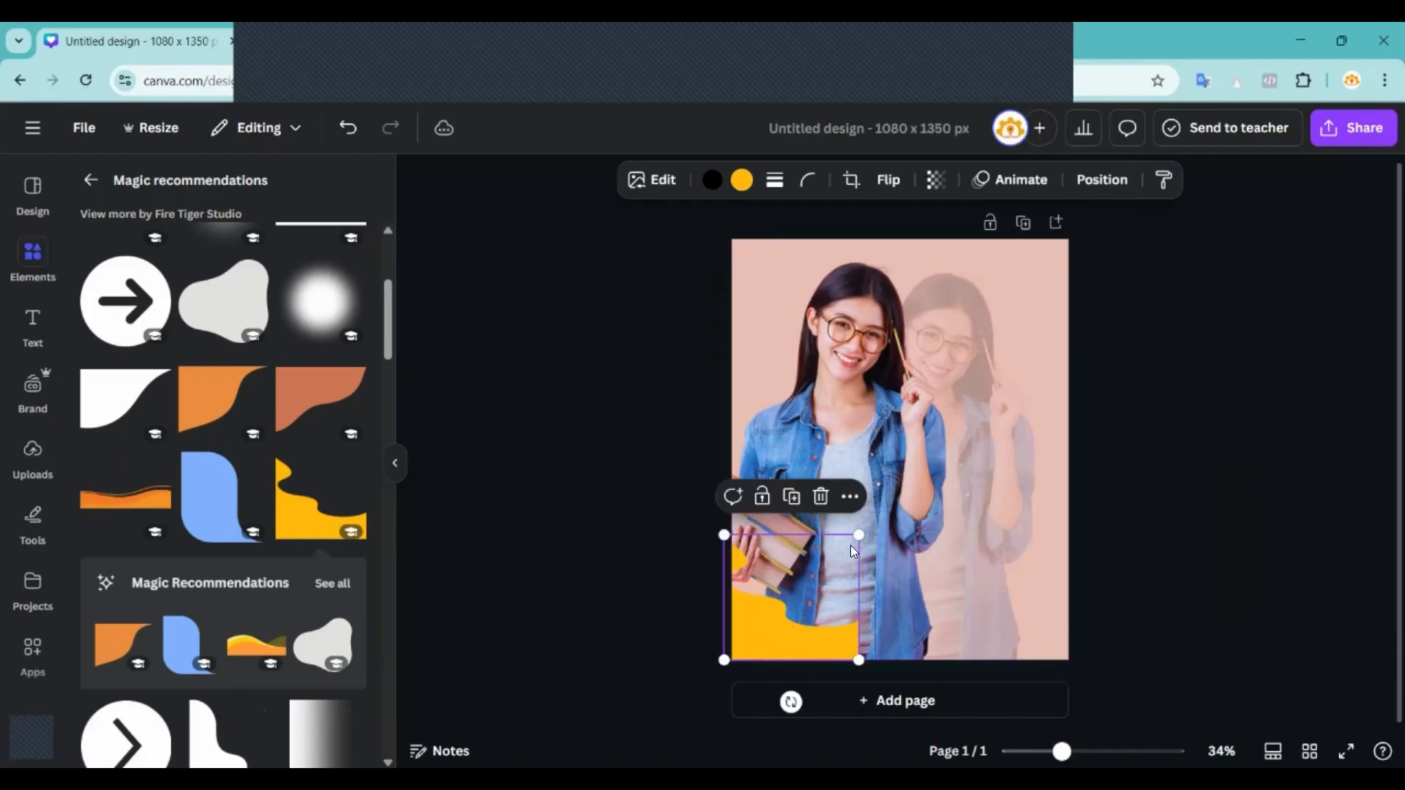
left_click_drag(868, 538, 1153, 417)
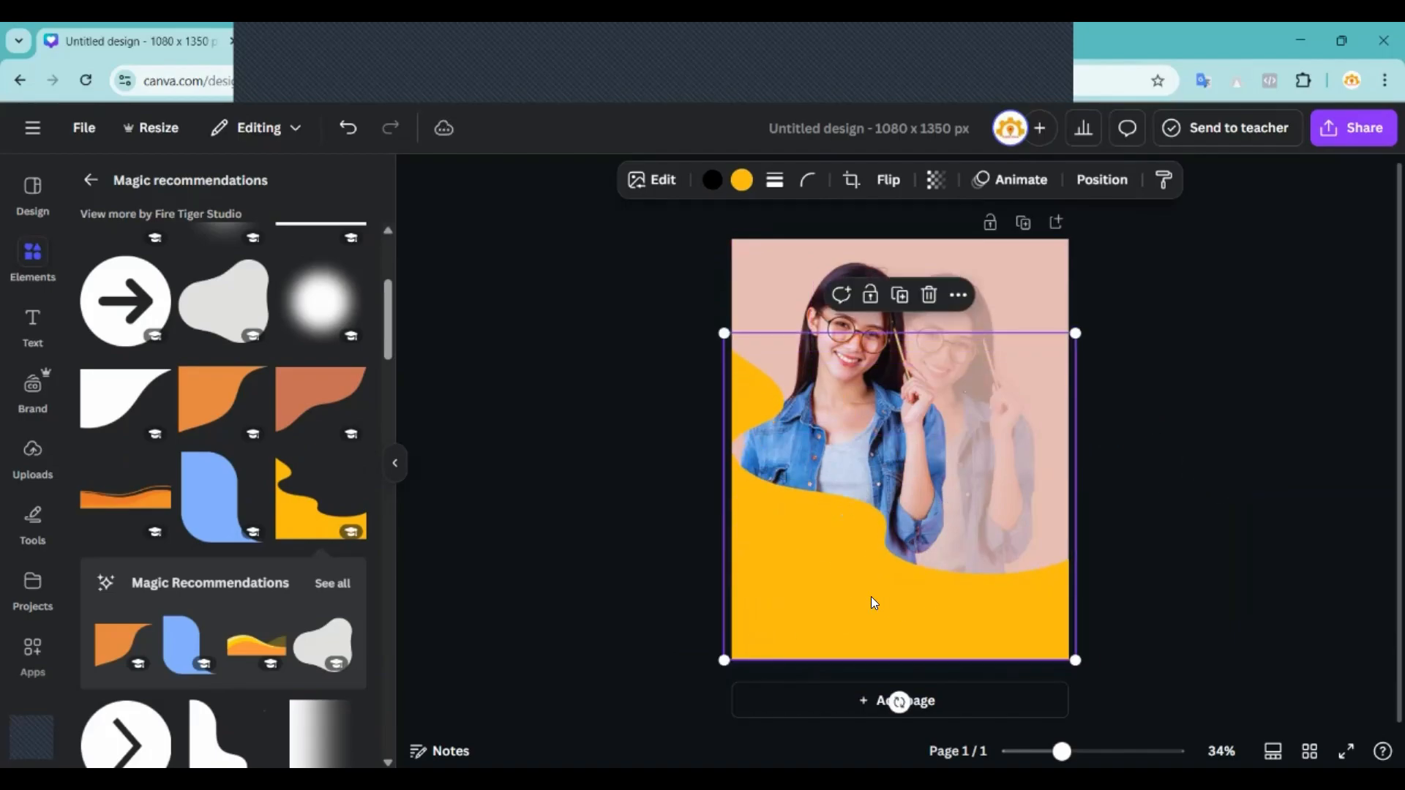
left_click_drag(872, 602, 855, 707)
left_click_drag(852, 608, 1211, 476)
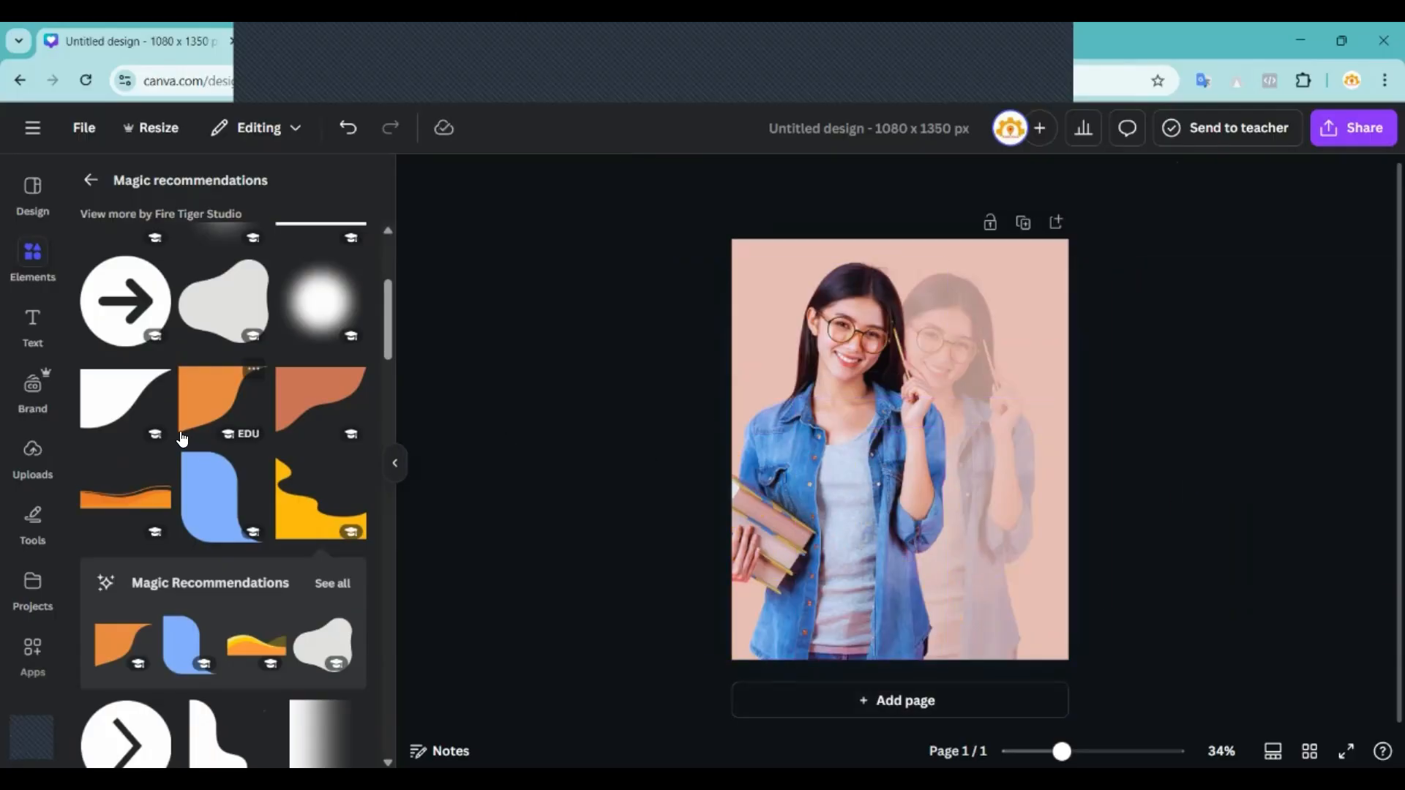
Look further through the Magic Recommendations for other wave and blob shapes.
scroll(167, 498, "down", 2)
scroll(290, 463, "down", 1)
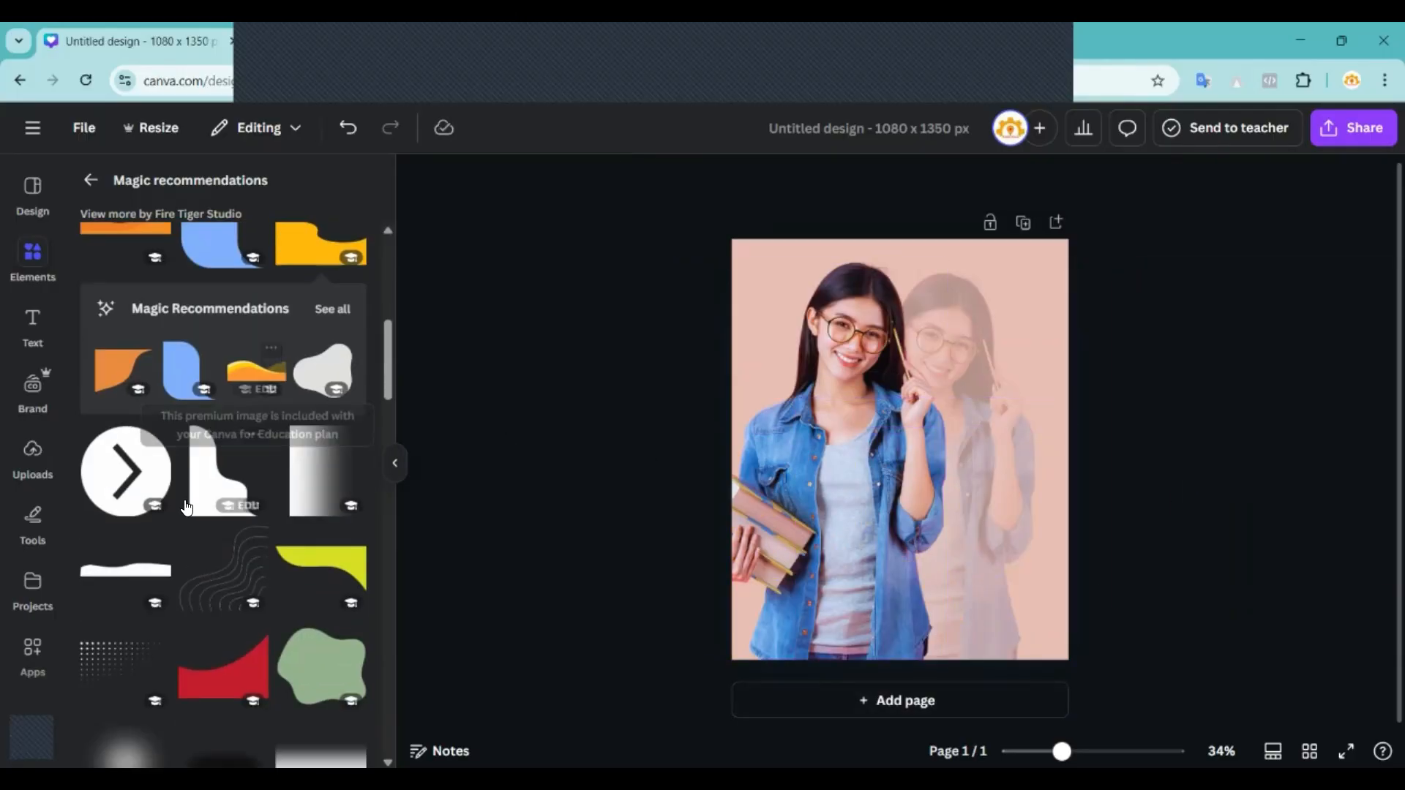
Leave the recommendations, search the element graphics for "shepe" and look through the results for a suitable shape.
scroll(219, 402, "up", 5)
left_click(92, 181)
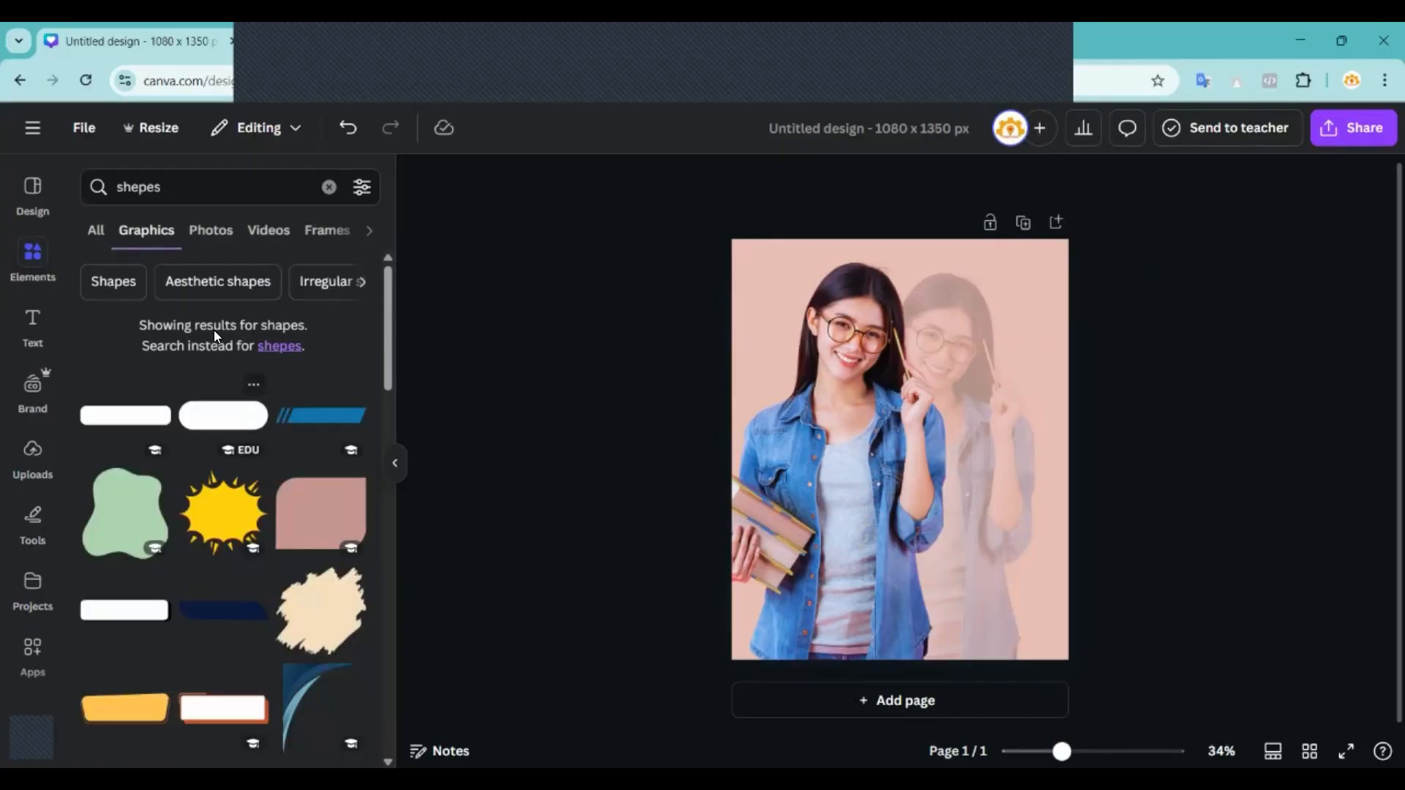
left_click(192, 189)
key("BackSpace")
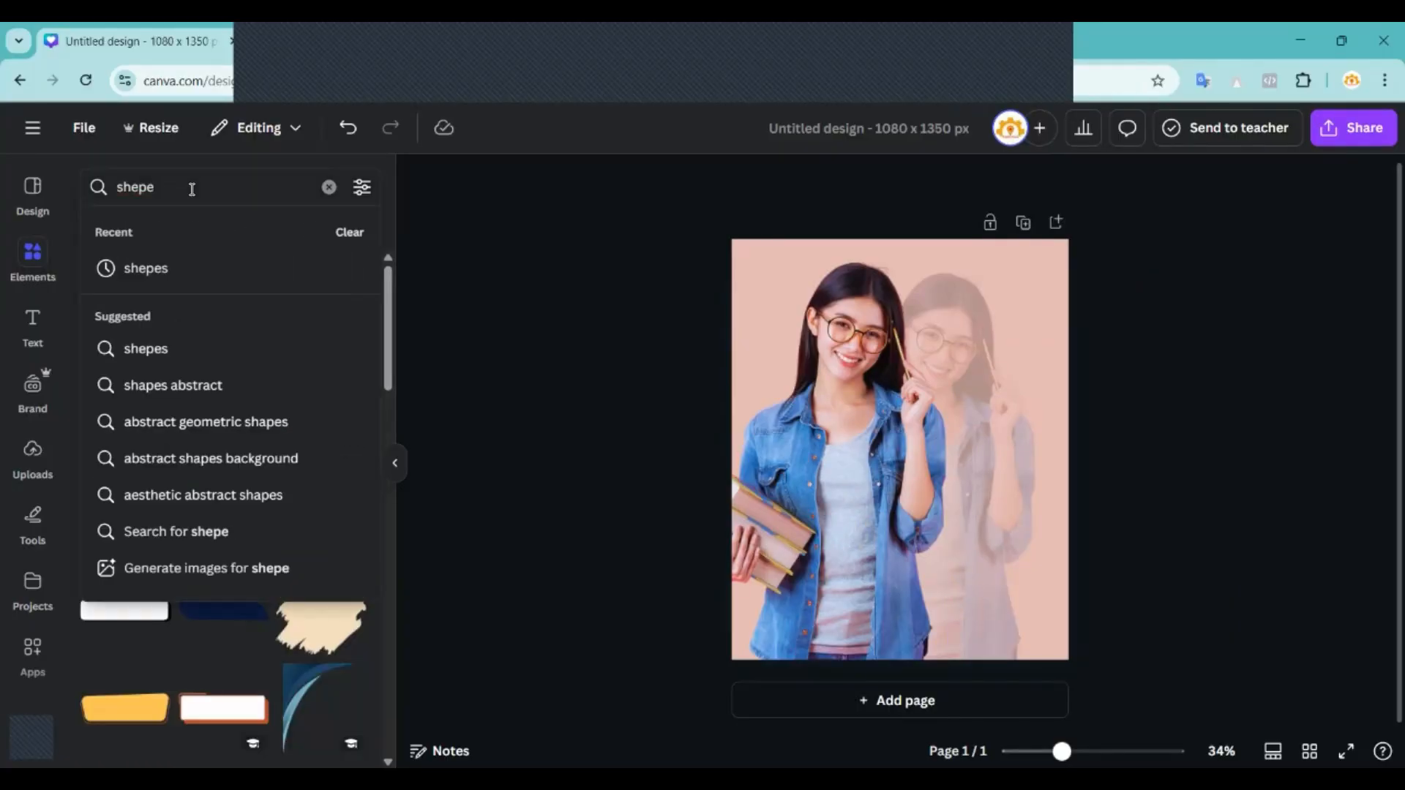
key("Return")
scroll(188, 461, "down", 6)
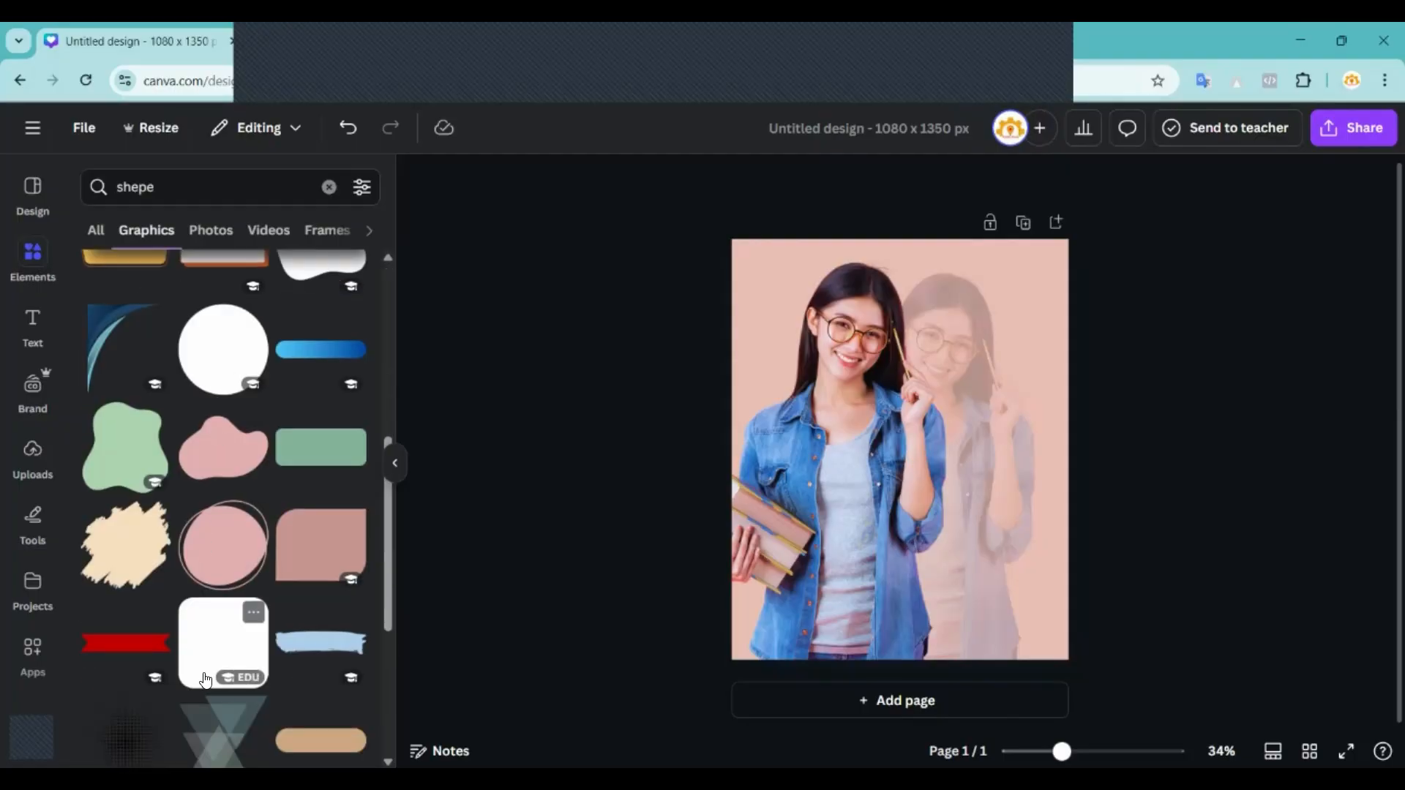
scroll(219, 545, "down", 2)
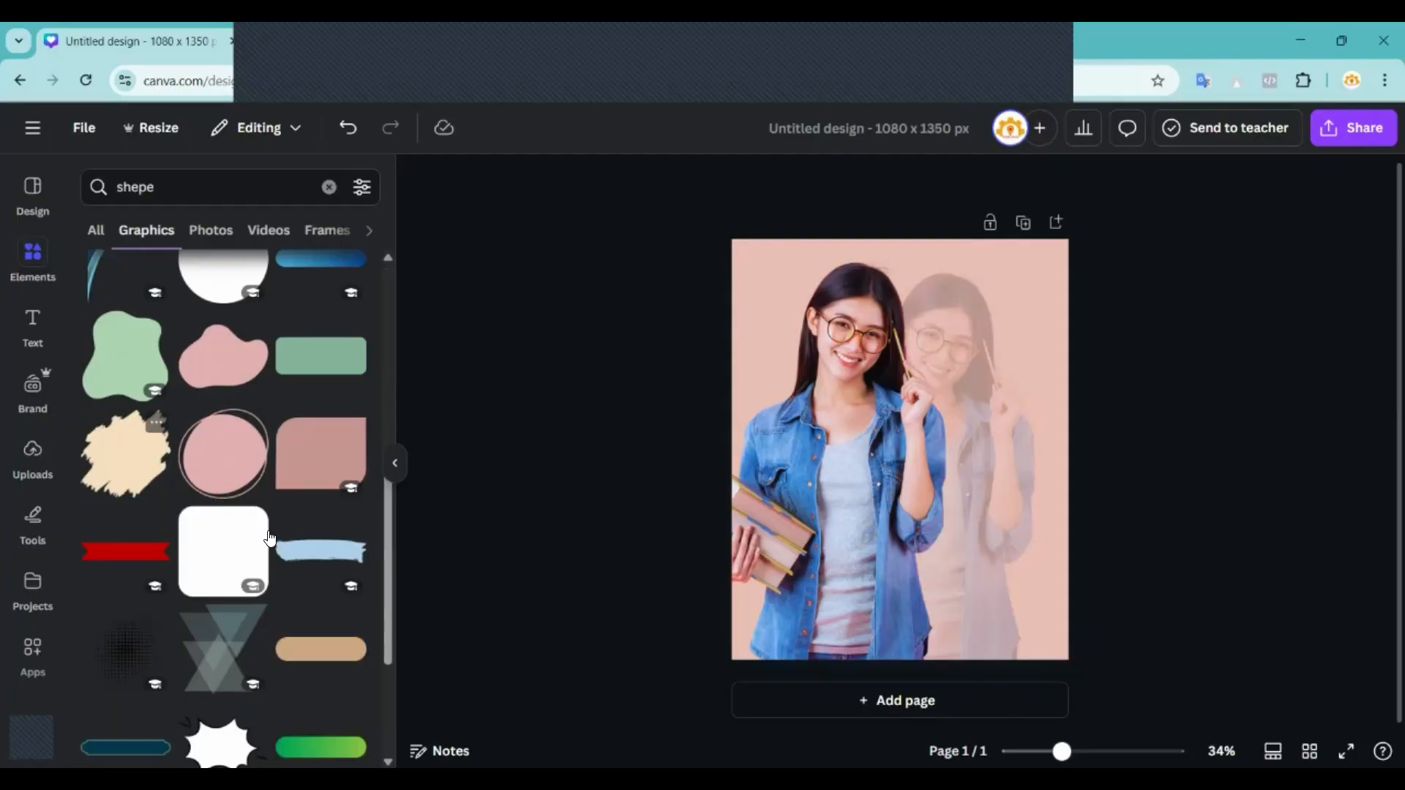
scroll(269, 530, "down", 3)
scroll(269, 530, "up", 10)
Search the elements for "line" and examine the matching shapes, graphics, photos and other result categories.
left_click(328, 188)
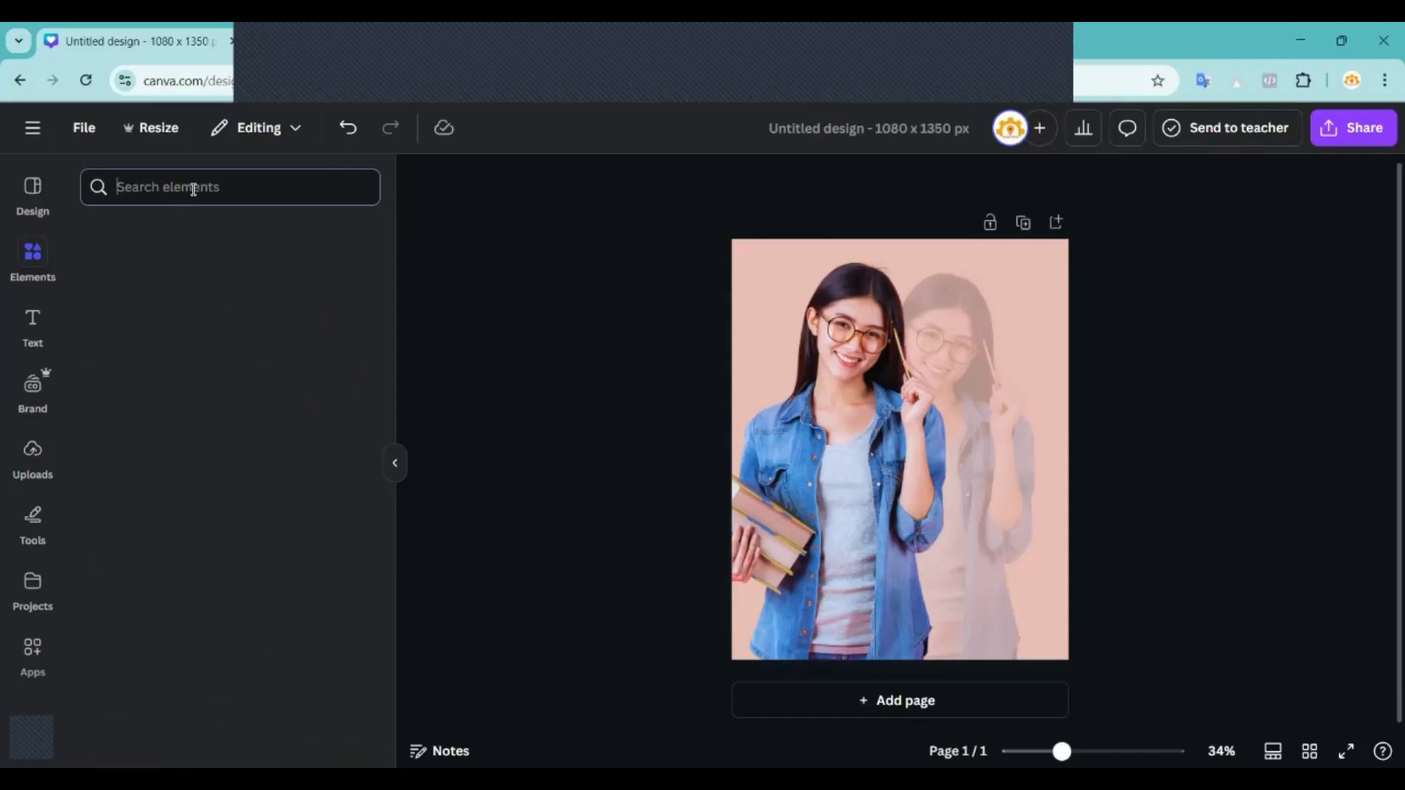
type("line")
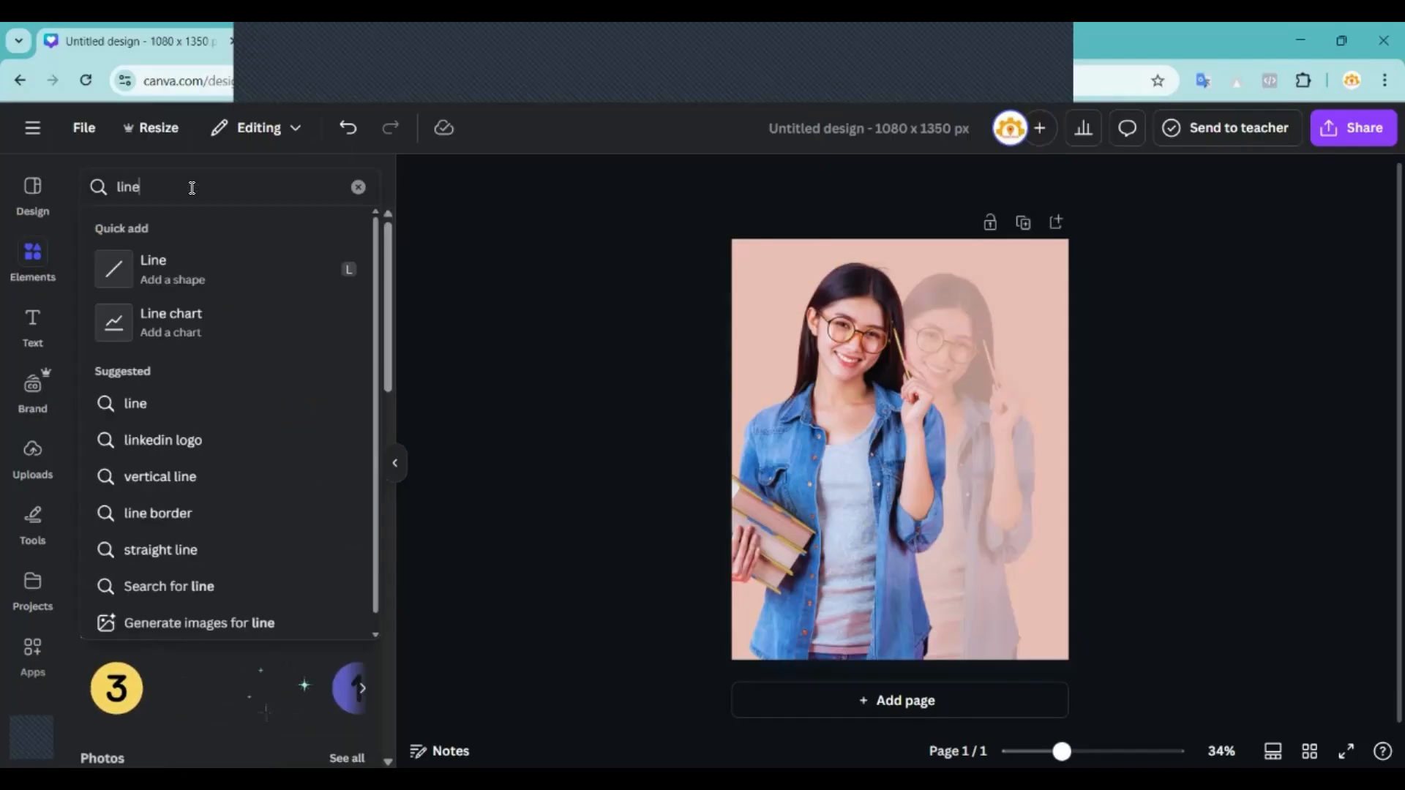
key("Return")
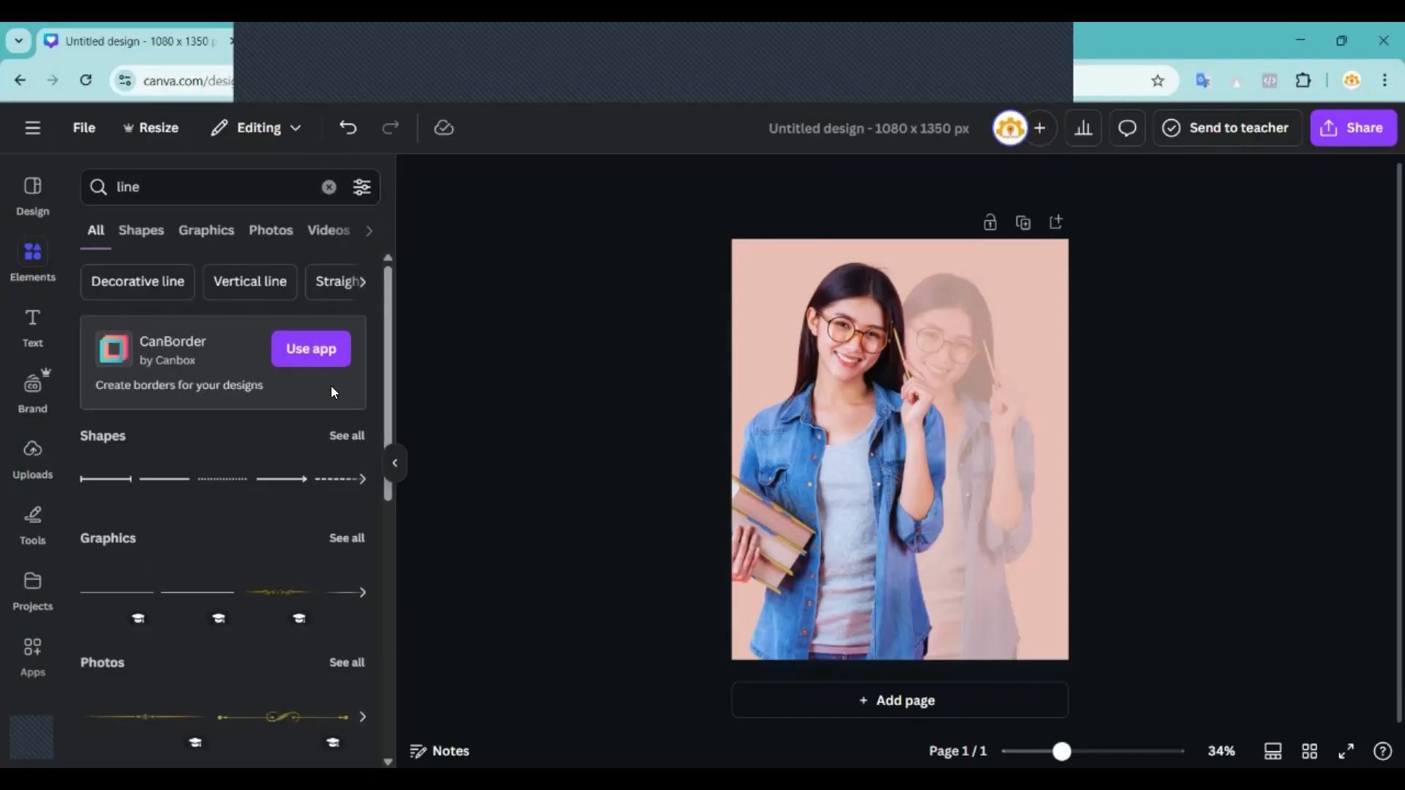
left_click(347, 435)
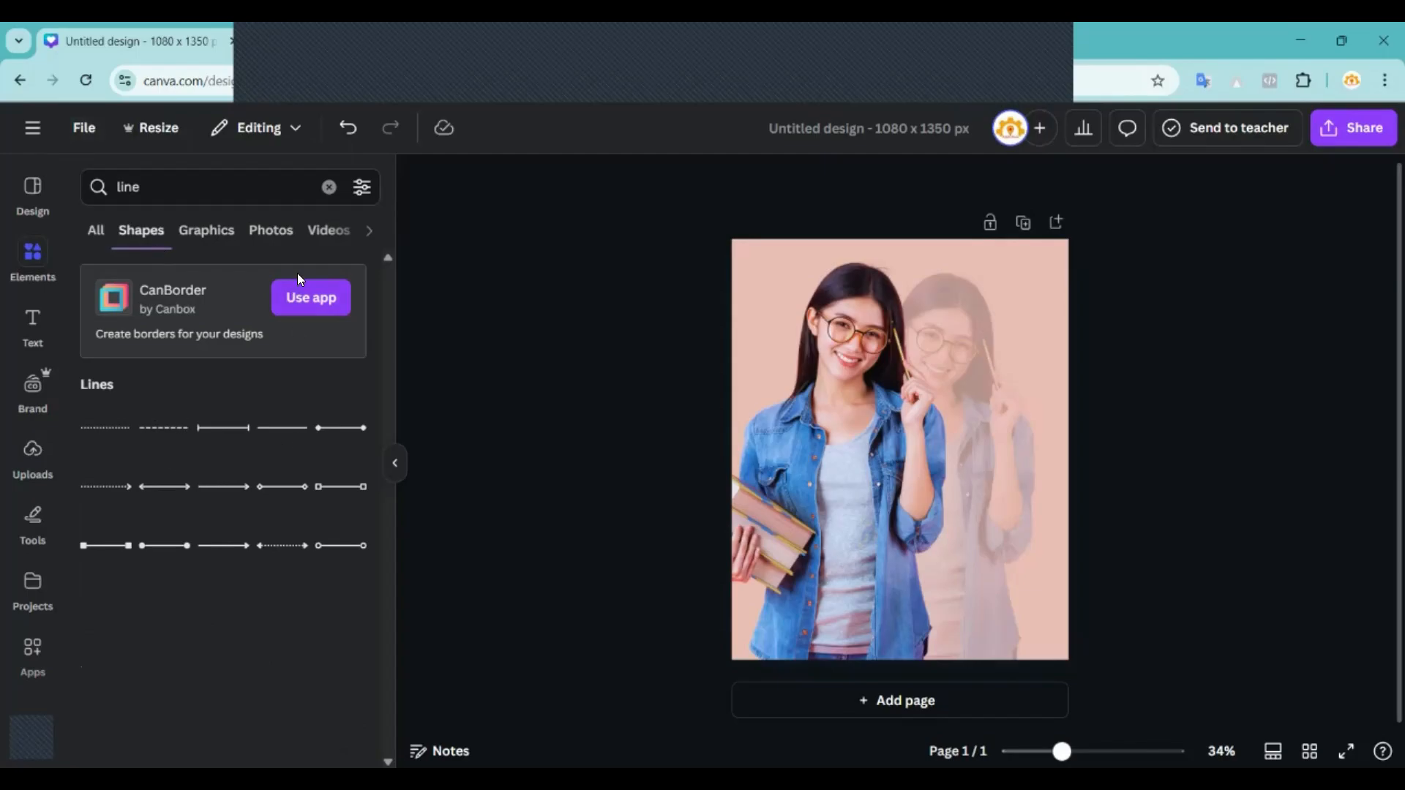
left_click(329, 187)
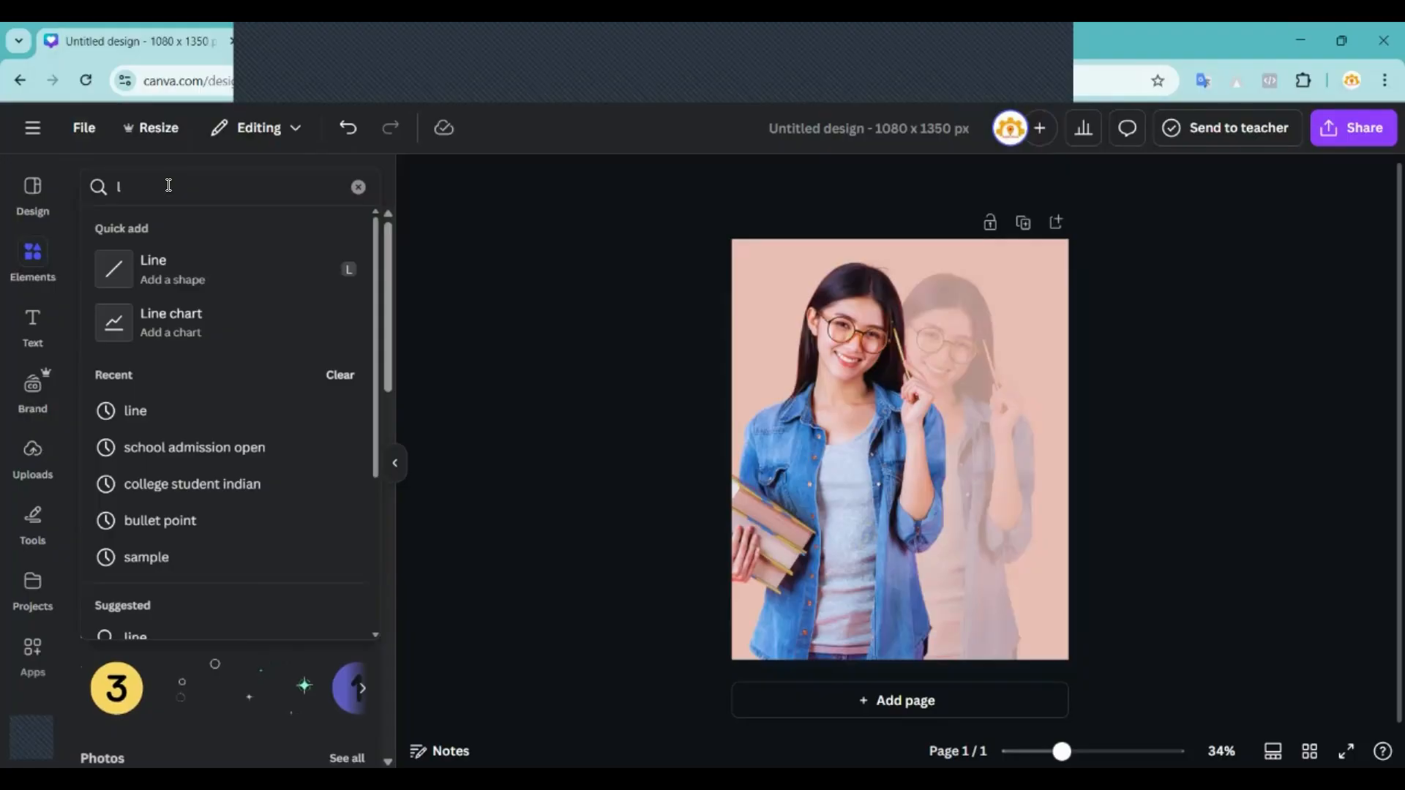
left_click(136, 411)
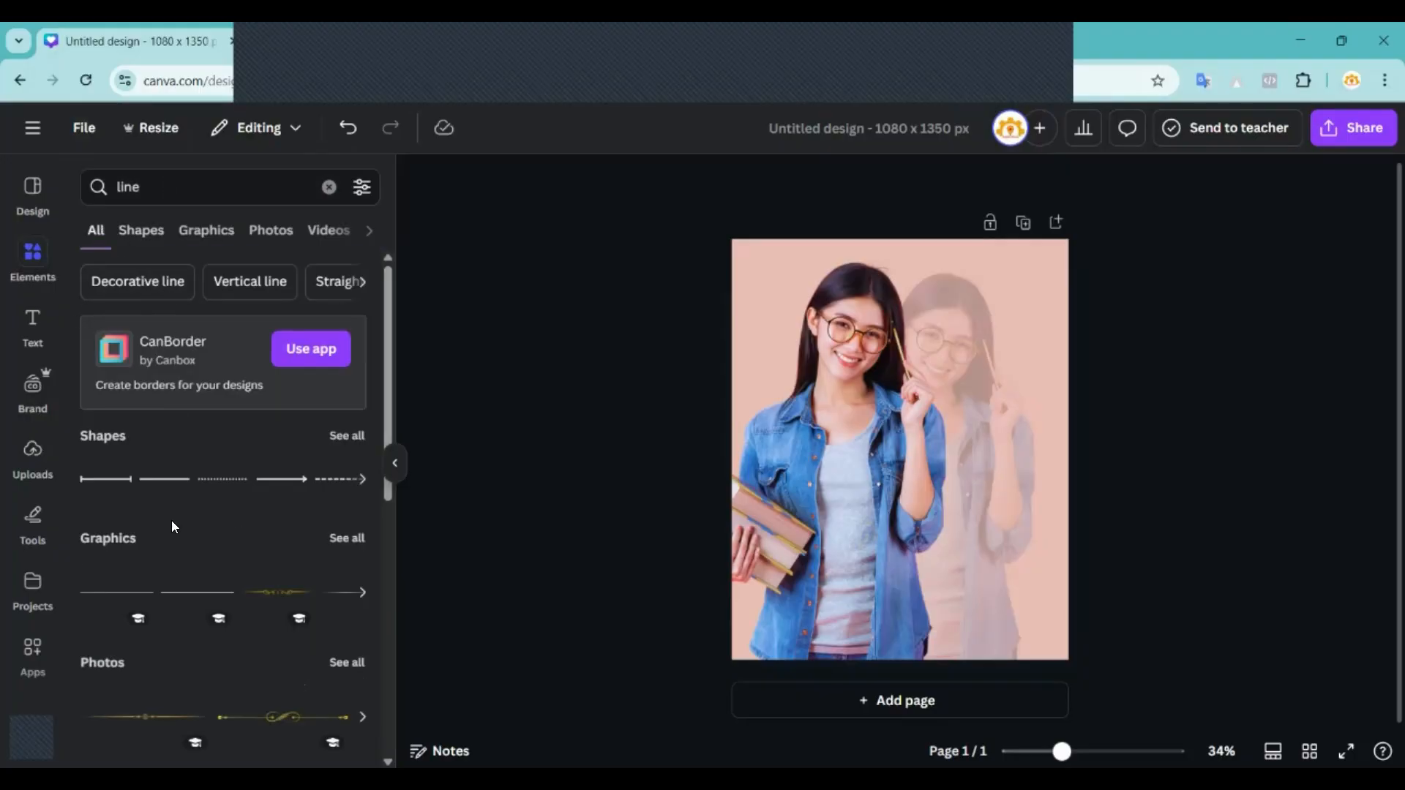
scroll(147, 454, "down", 1)
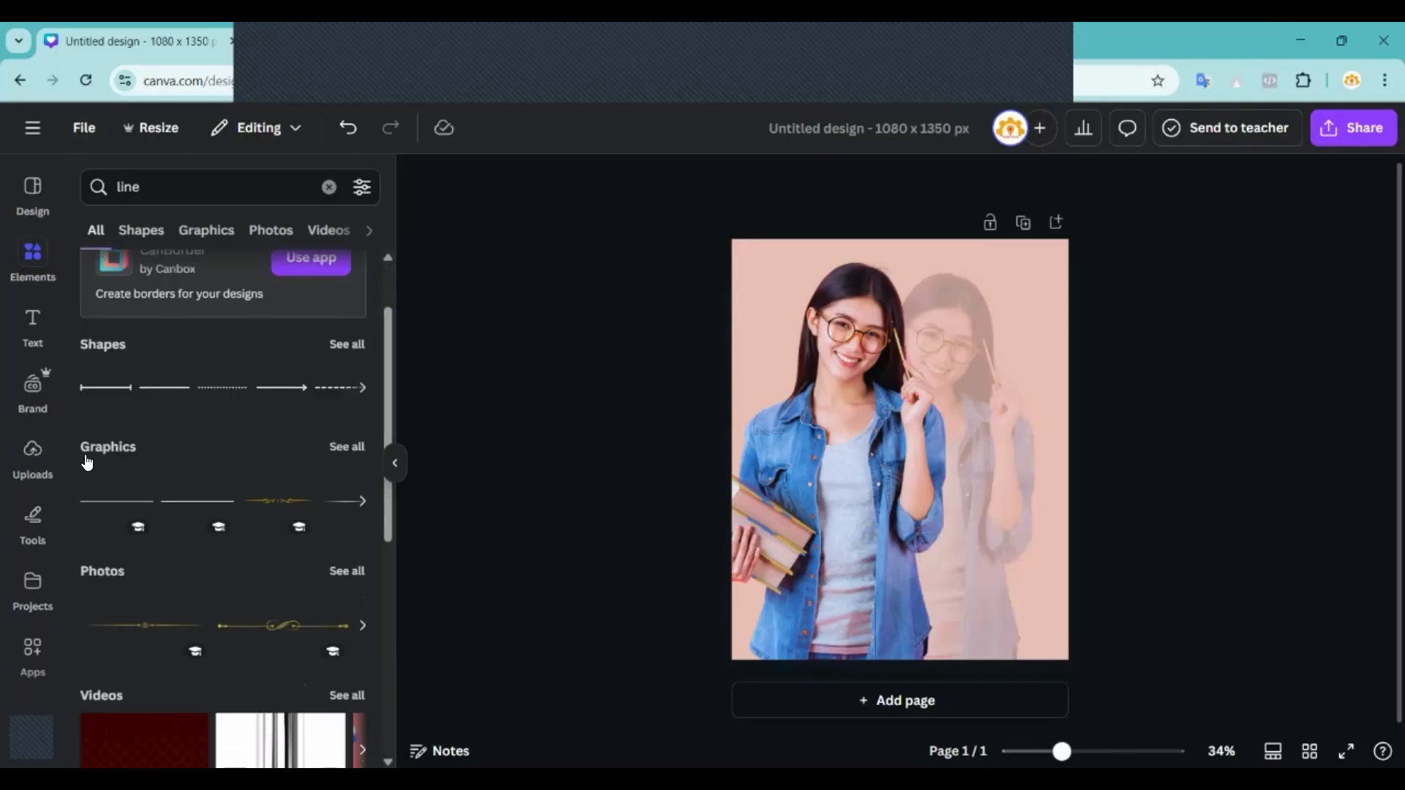
scroll(168, 472, "down", 1)
scroll(138, 491, "down", 3)
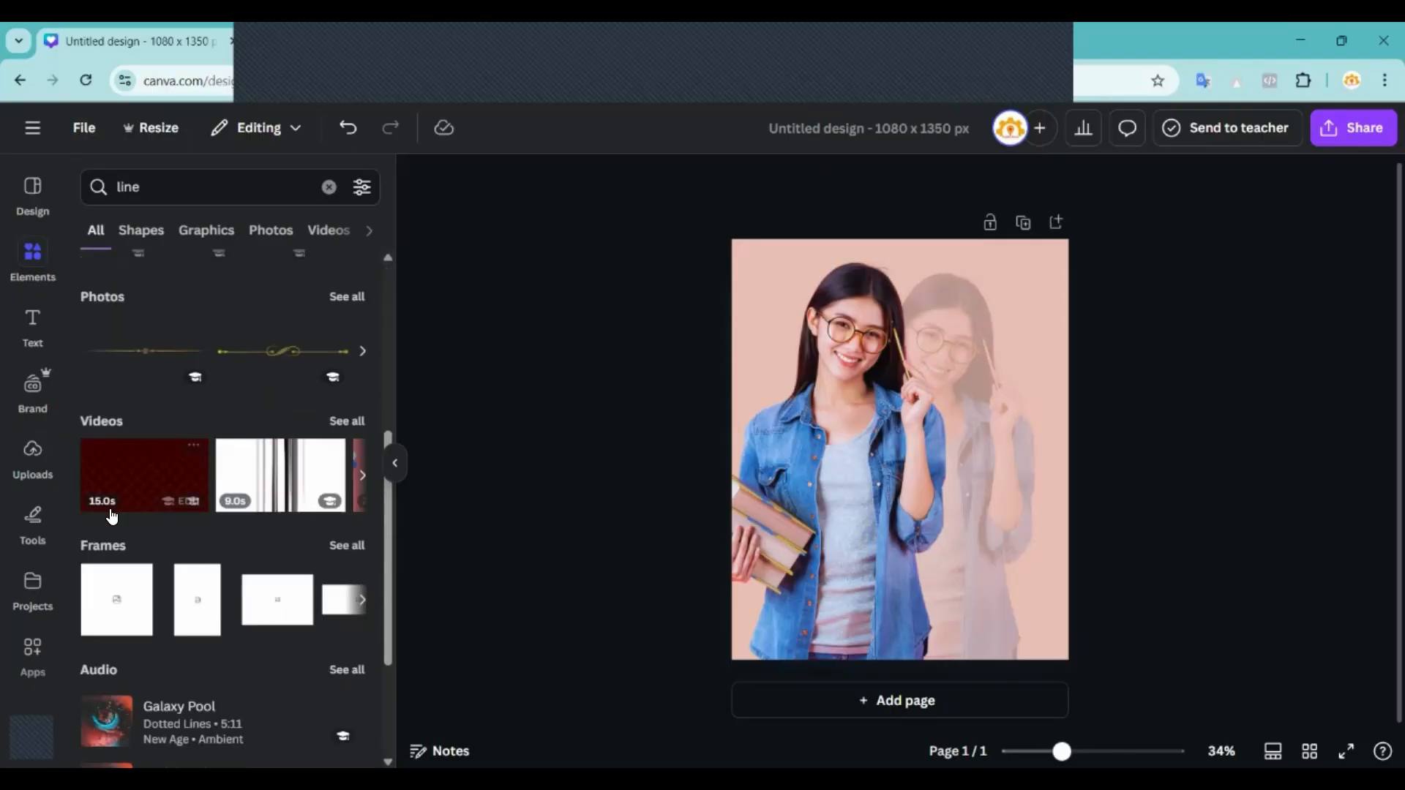
scroll(178, 428, "down", 3)
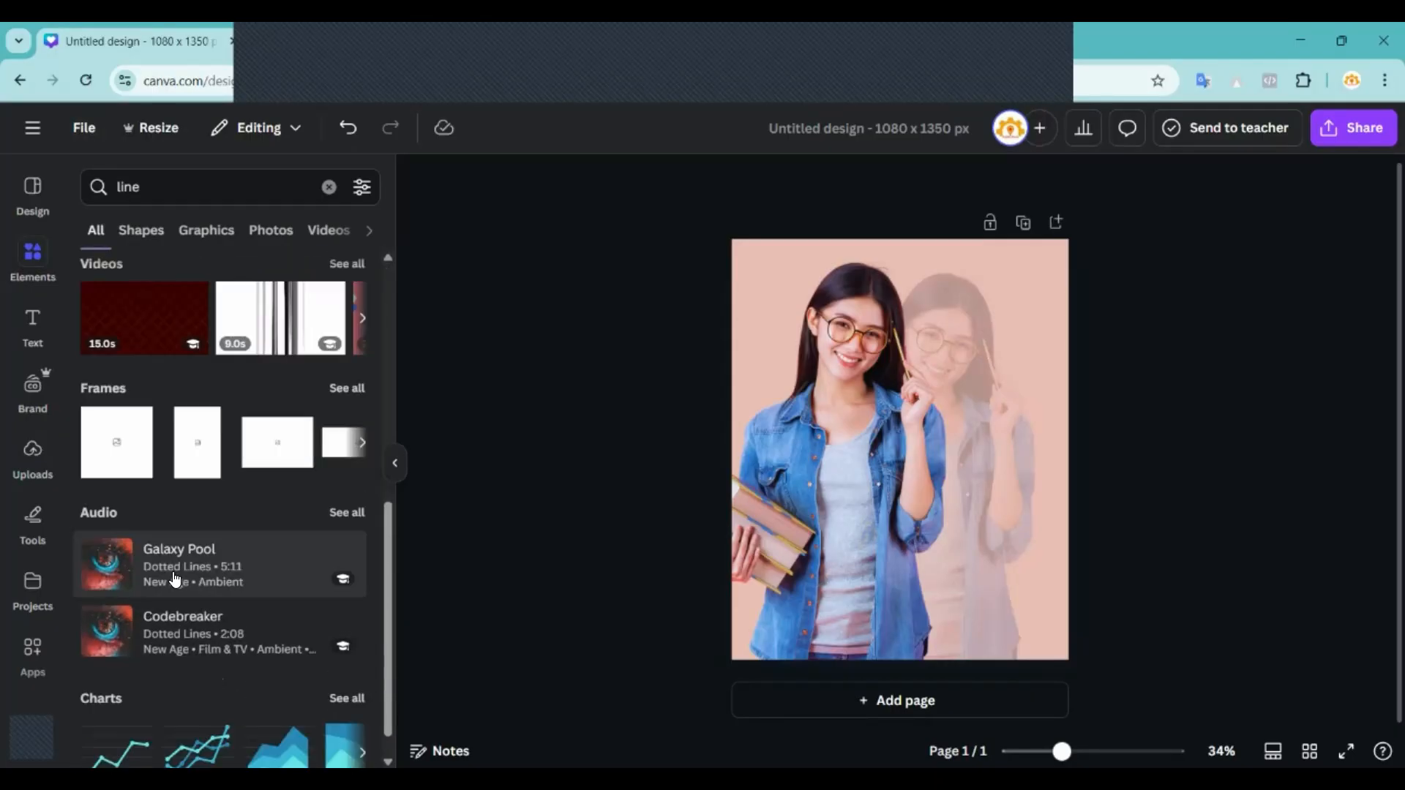
scroll(177, 578, "up", 8)
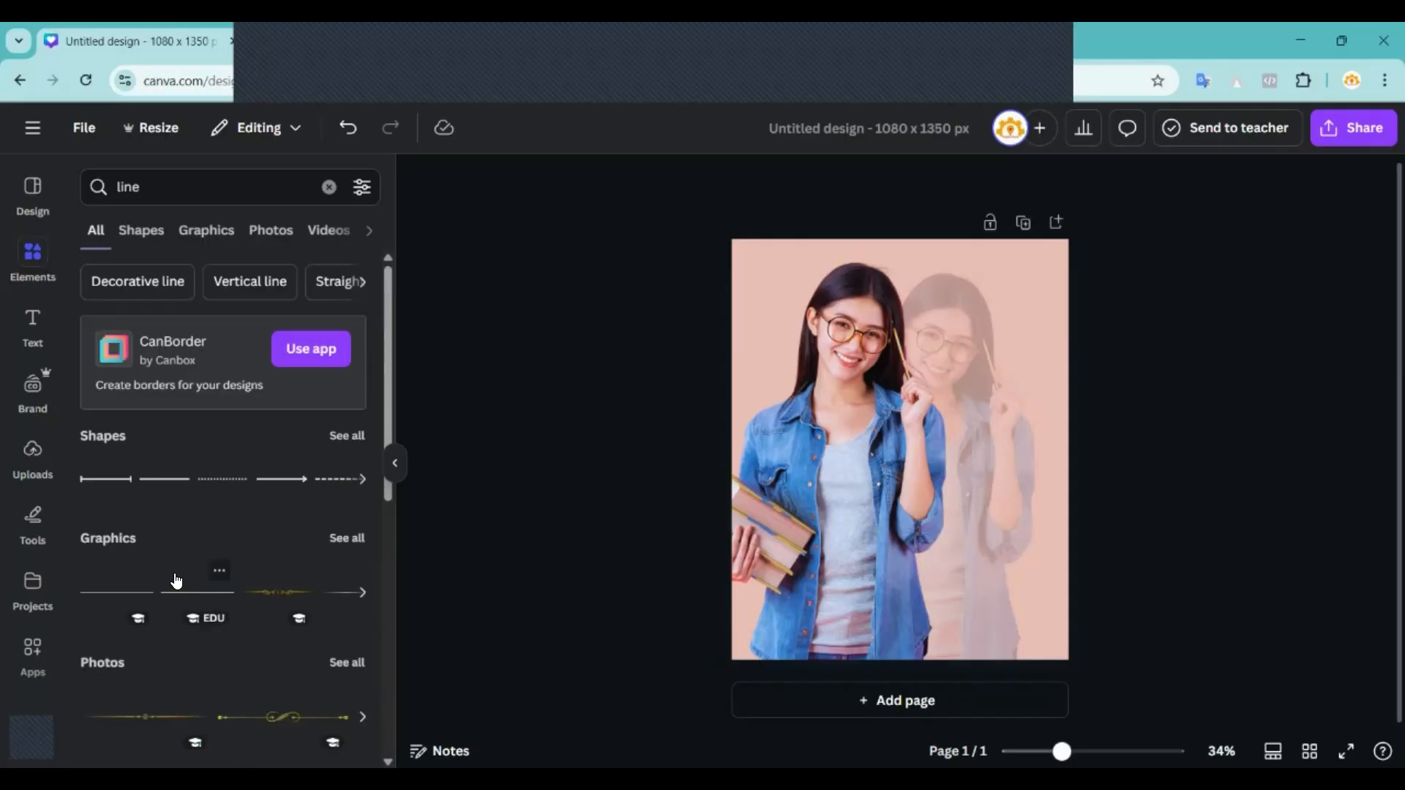
Open all photo results for "line" and place the gold divider with the central swirl on the page.
scroll(216, 568, "down", 3)
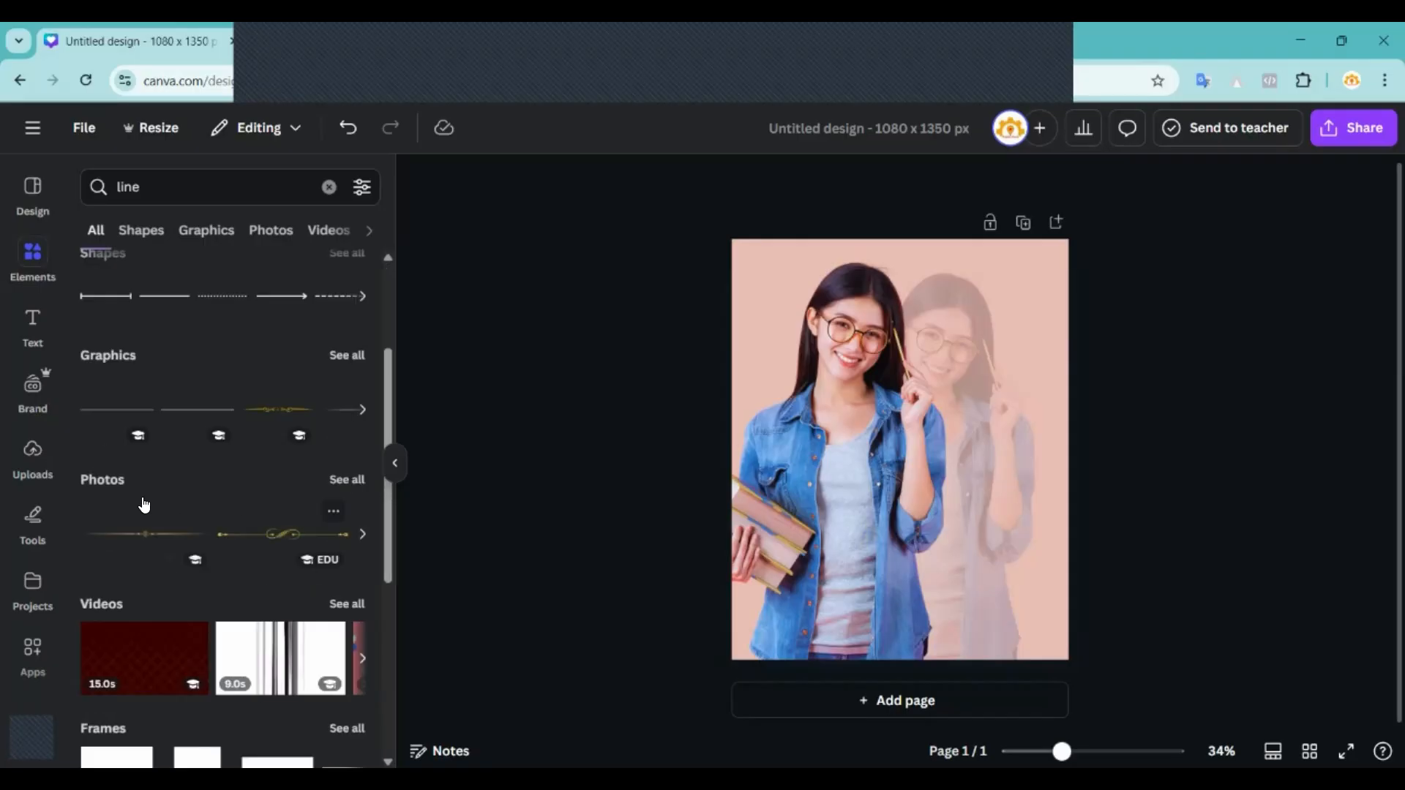
left_click(362, 480)
scroll(268, 527, "down", 3)
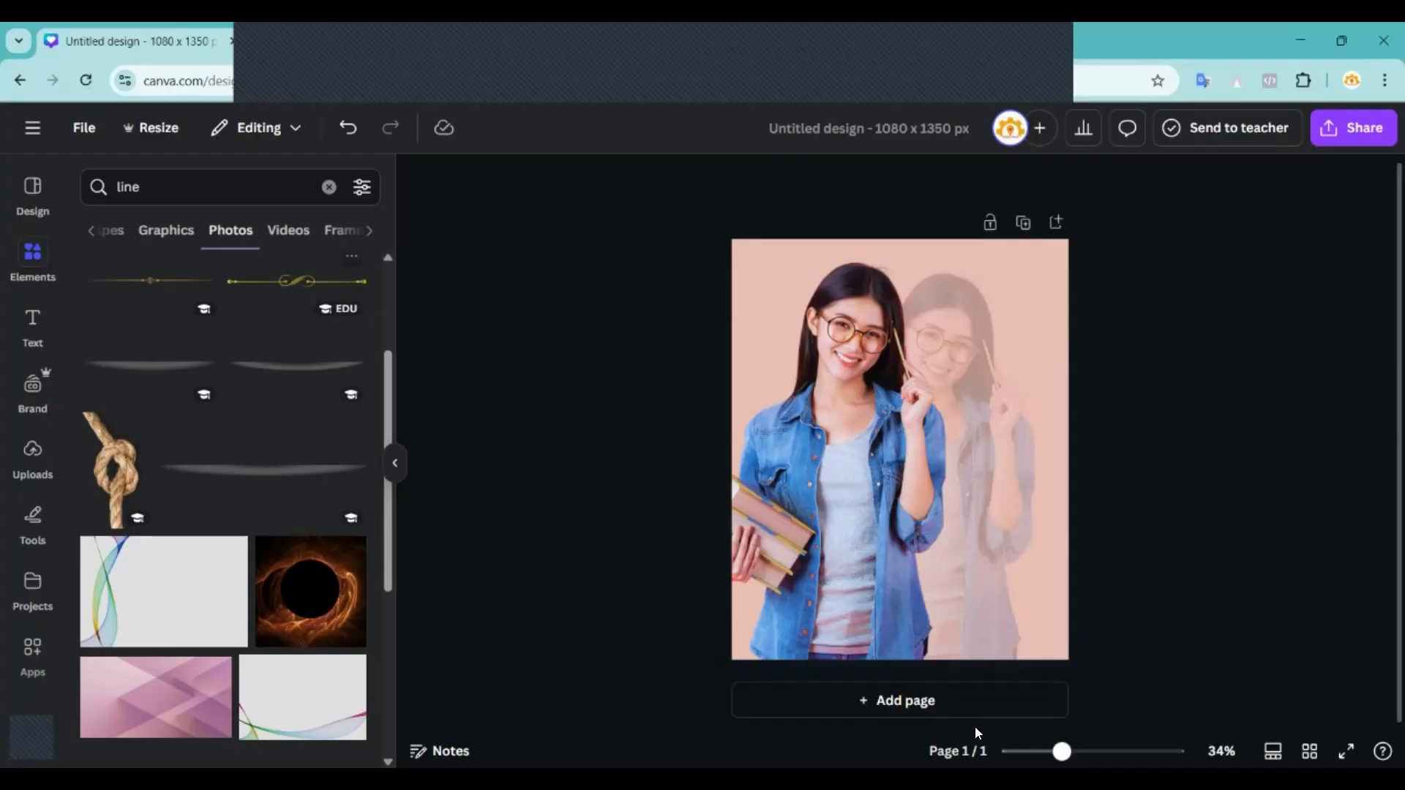
scroll(797, 476, "up", 6)
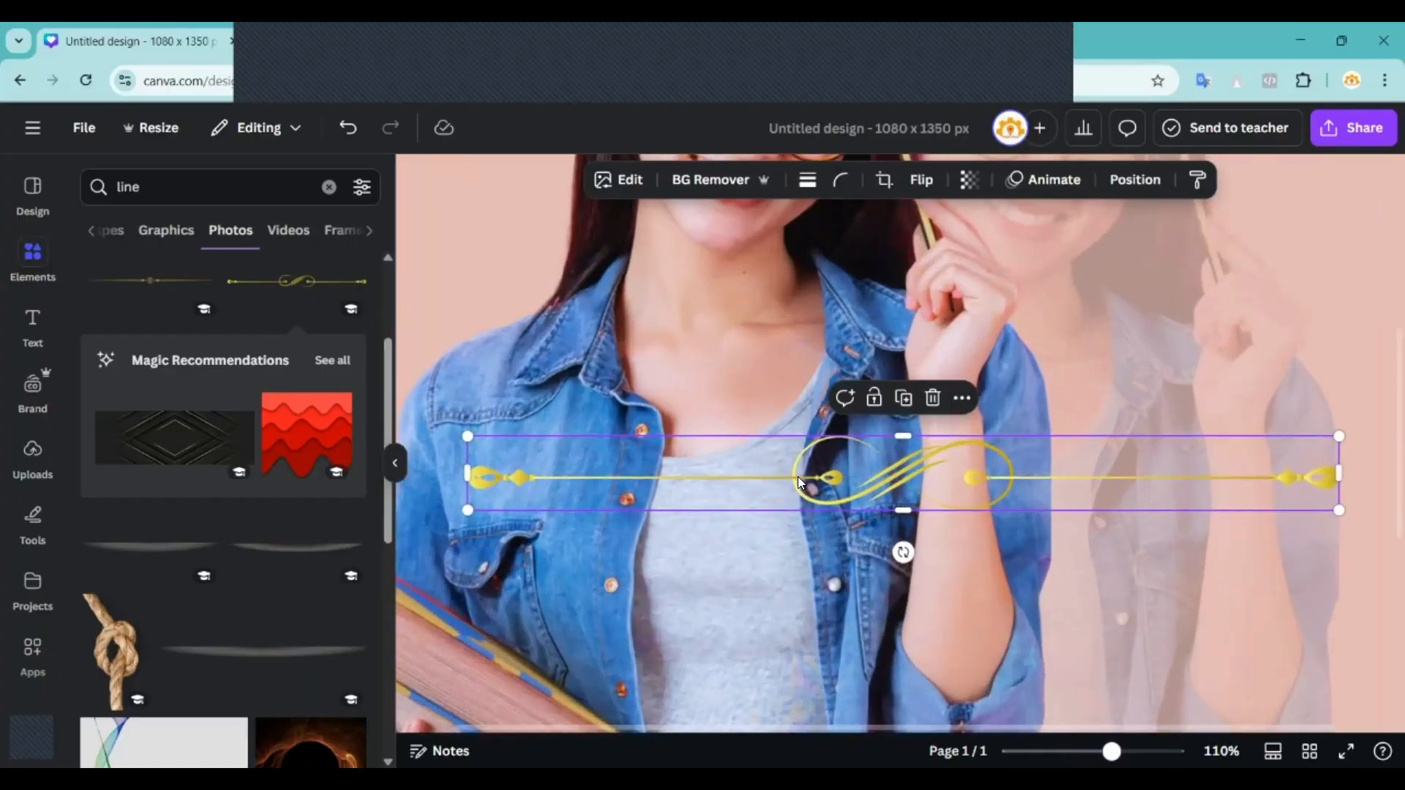
Move the gold swirl divider up across the shoulders, shrink it, and take it off the page.
left_click_drag(802, 437, 768, 277)
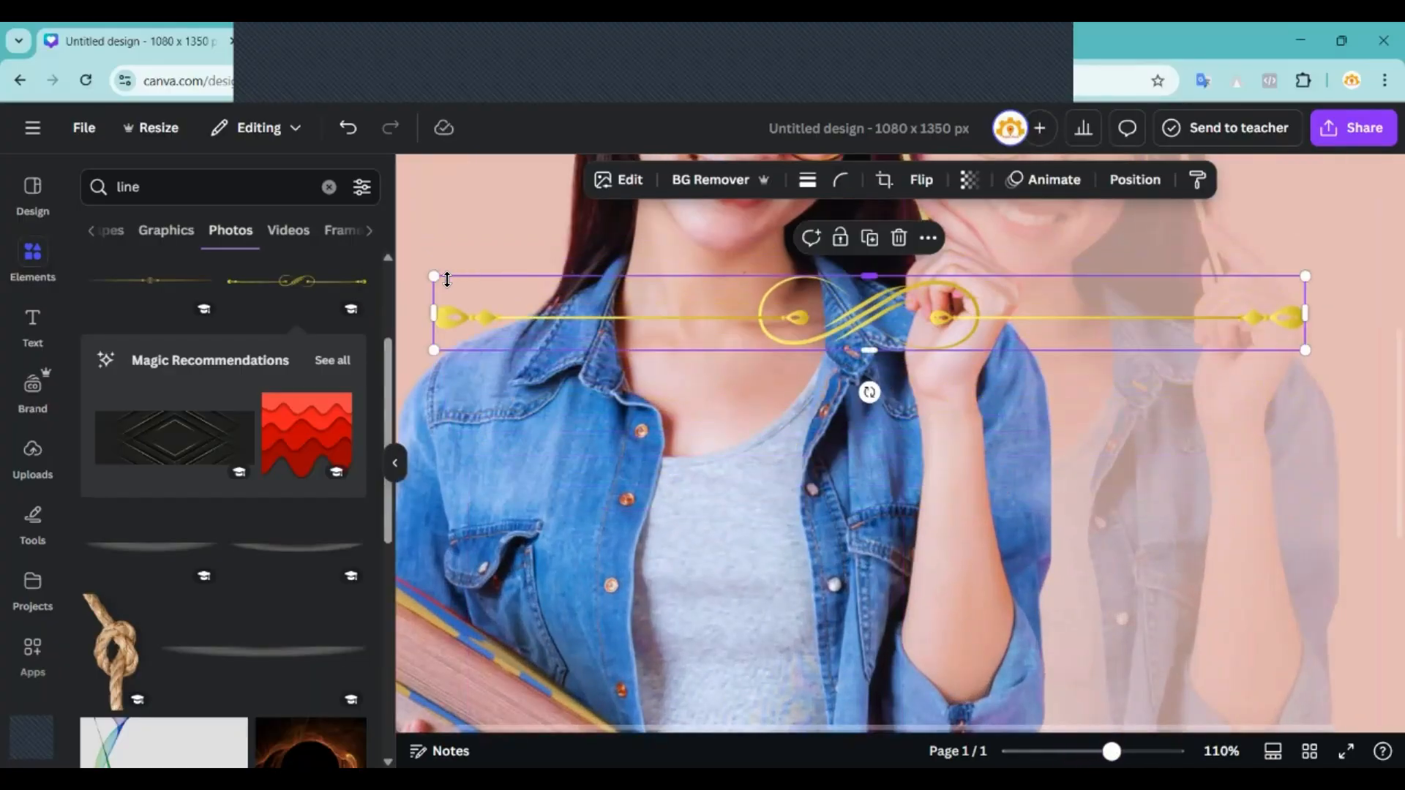
left_click_drag(434, 277, 697, 293)
scroll(965, 292, "down", 3)
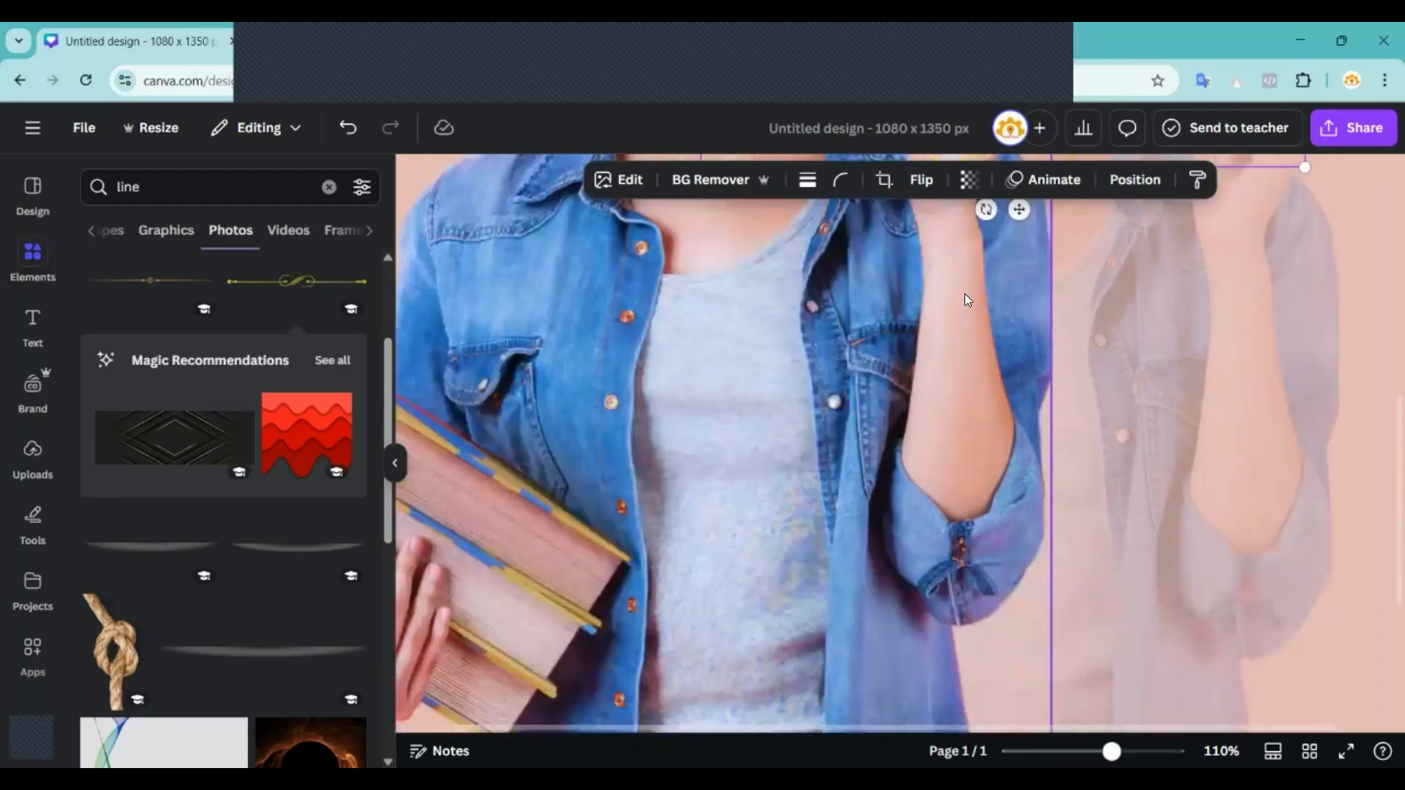
scroll(964, 292, "up", 2)
scroll(955, 256, "up", 1)
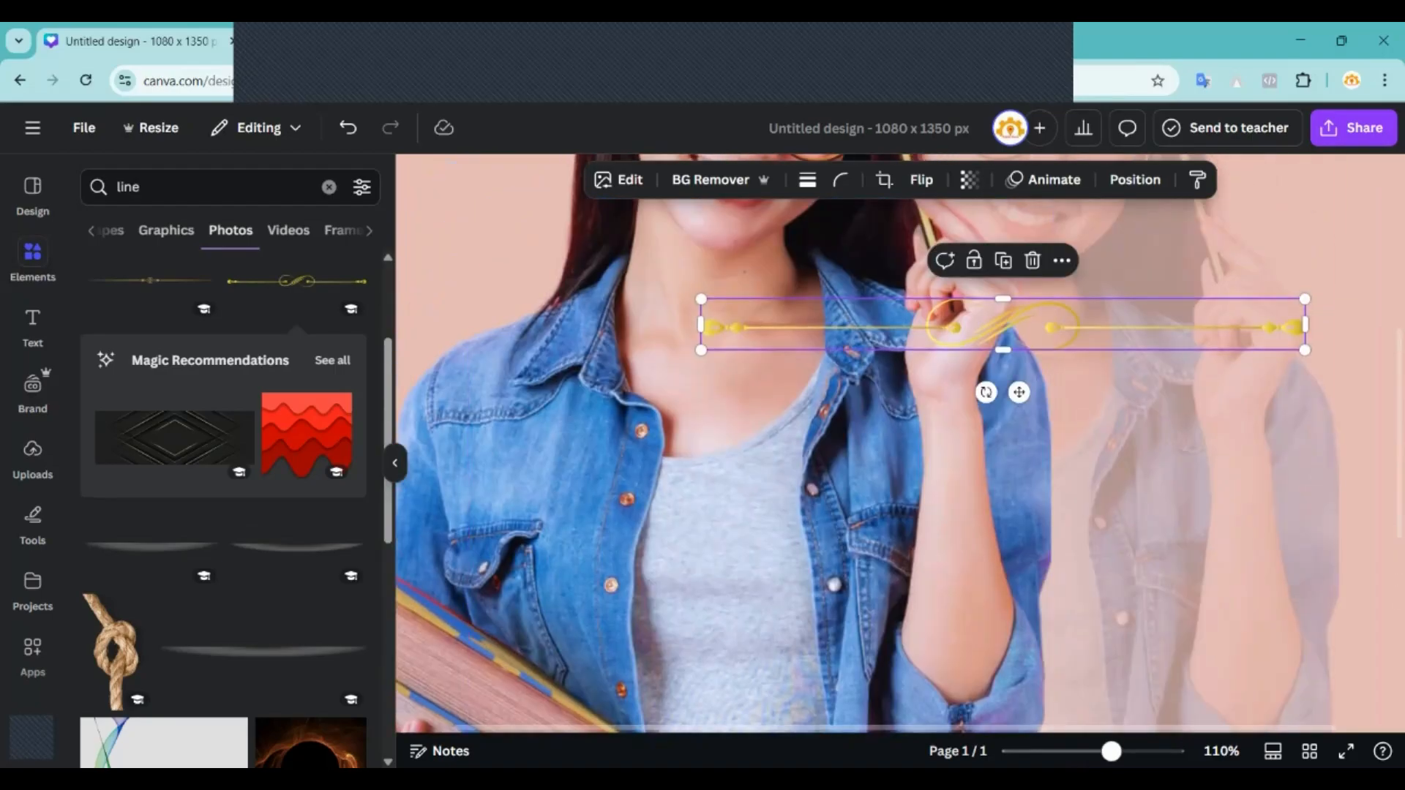
scroll(905, 410, "down", 3)
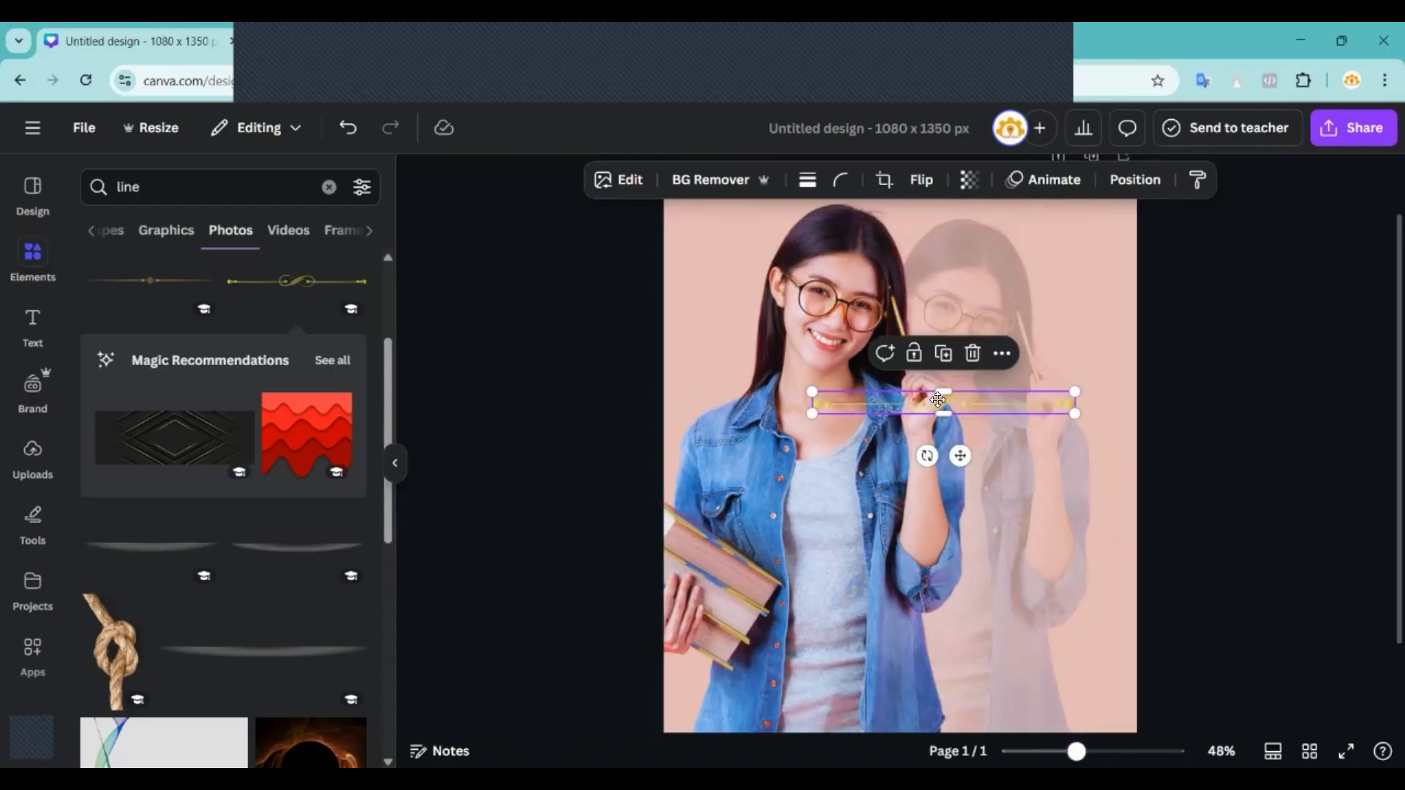
left_click_drag(938, 400, 1281, 391)
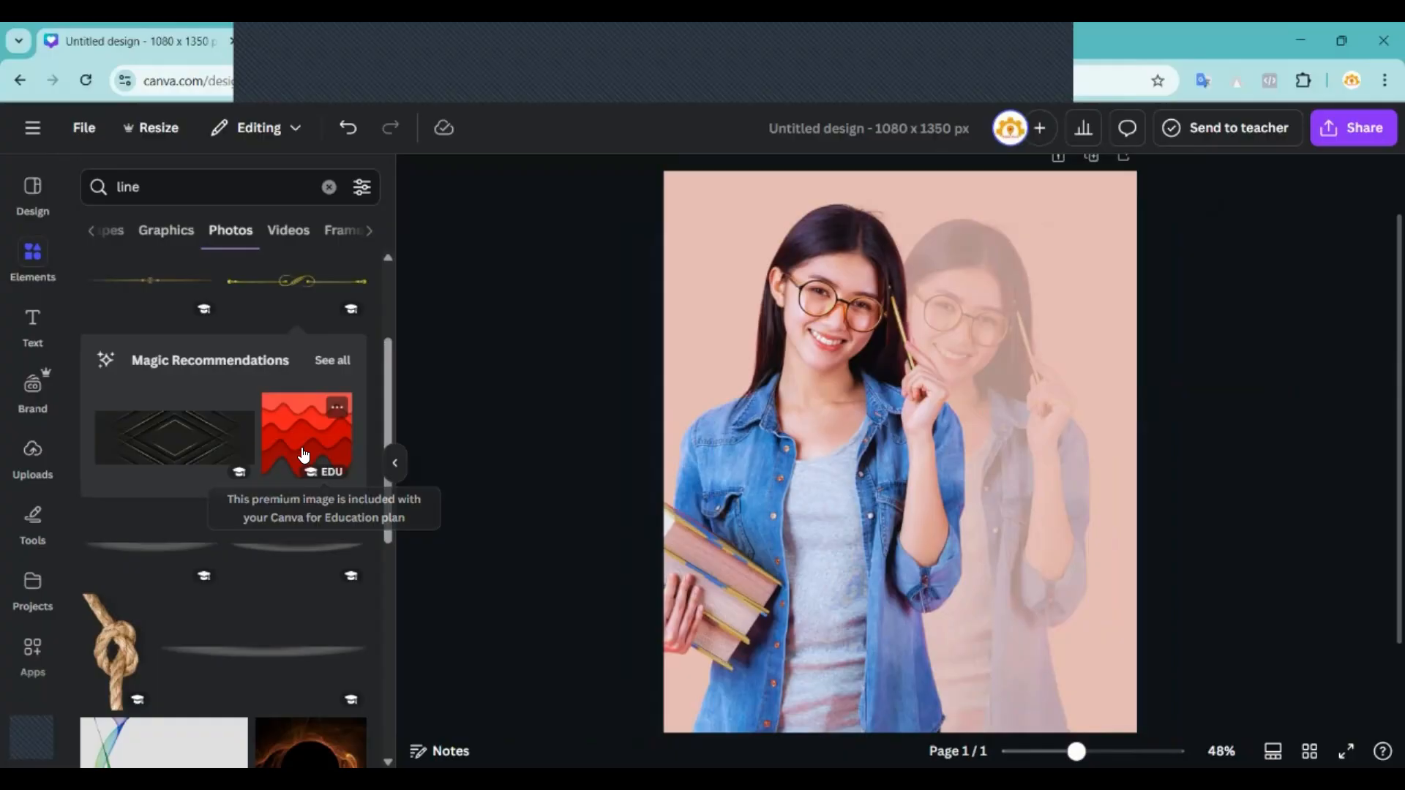
Look through more line photos, clear that search and add a plain straight Line shape to the page.
scroll(193, 529, "down", 5)
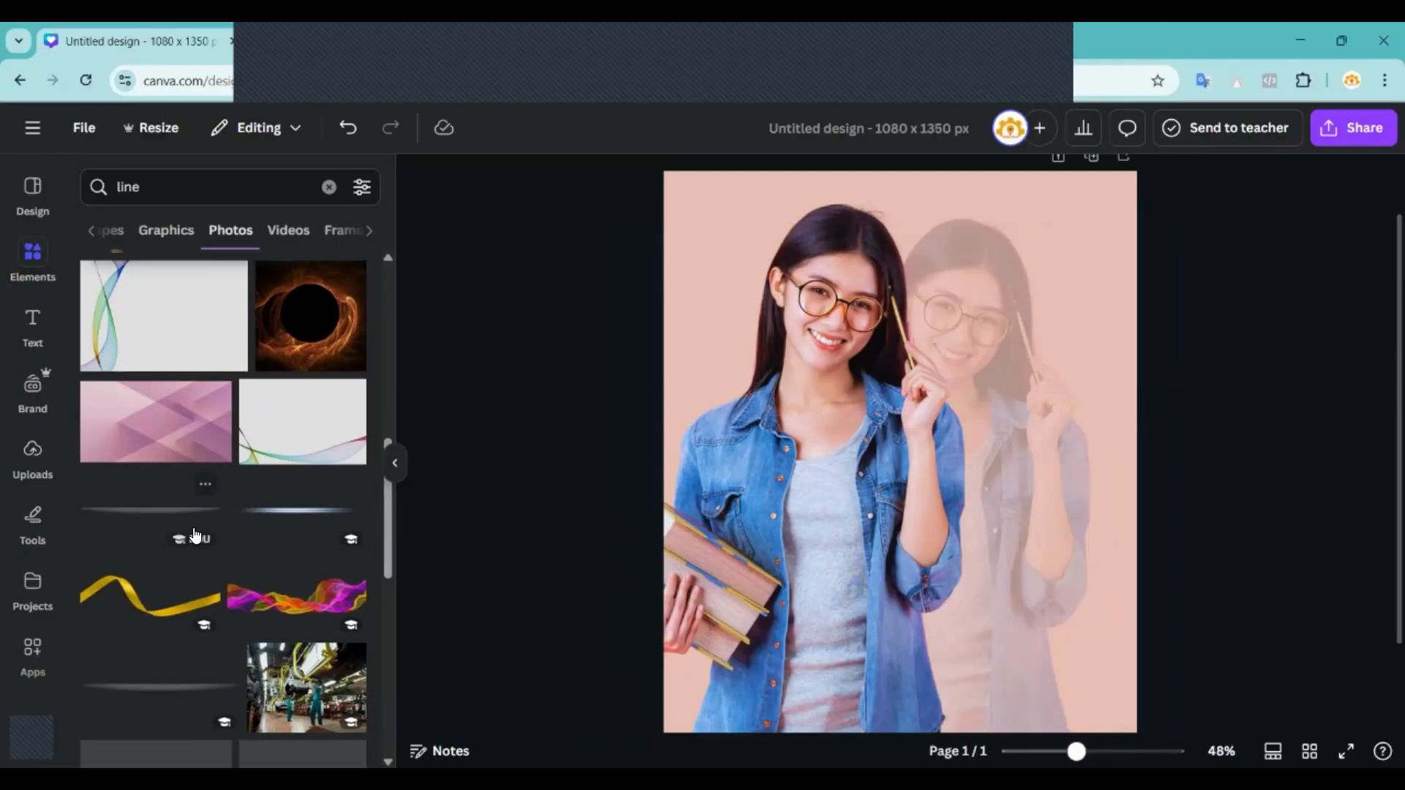
scroll(195, 536, "up", 1)
scroll(195, 534, "down", 5)
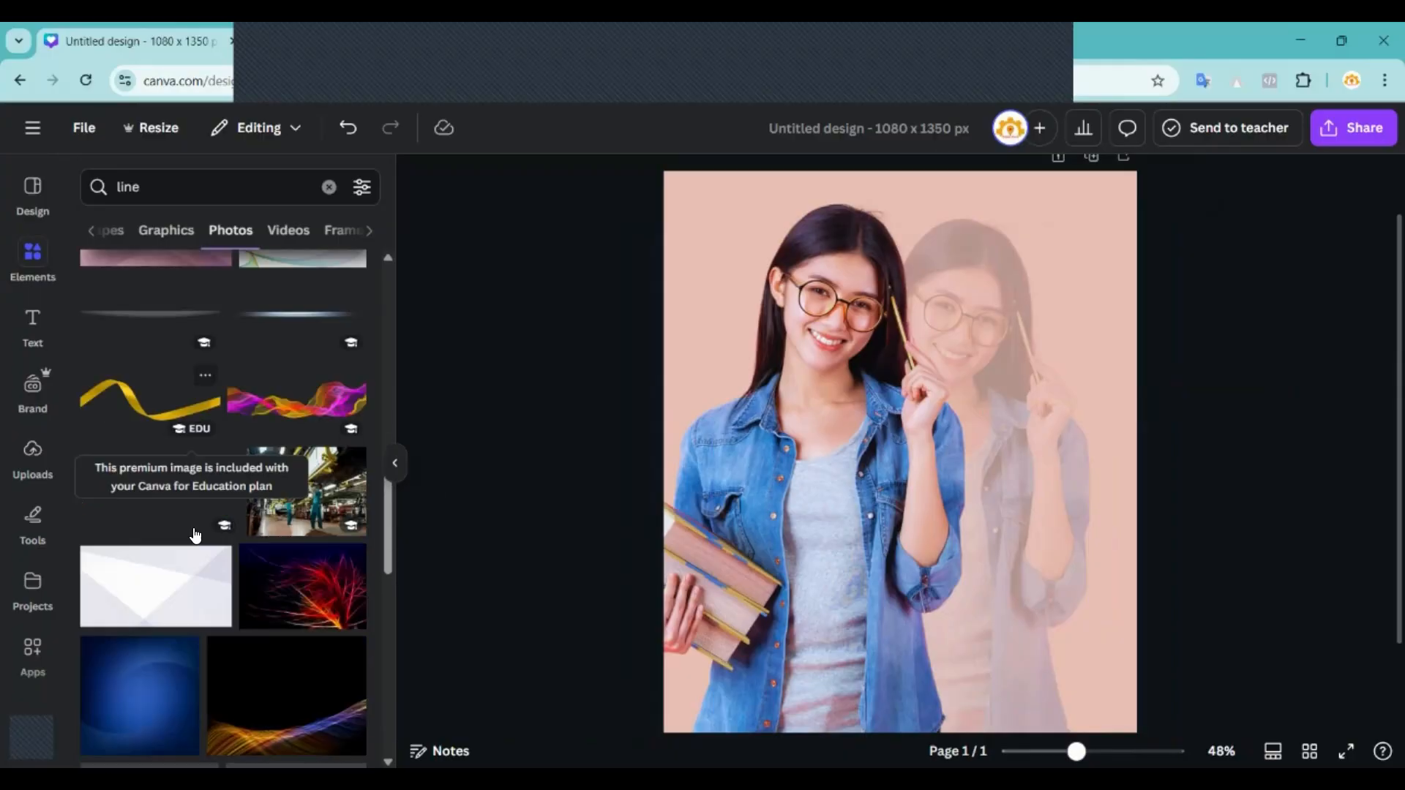
scroll(193, 528, "up", 10)
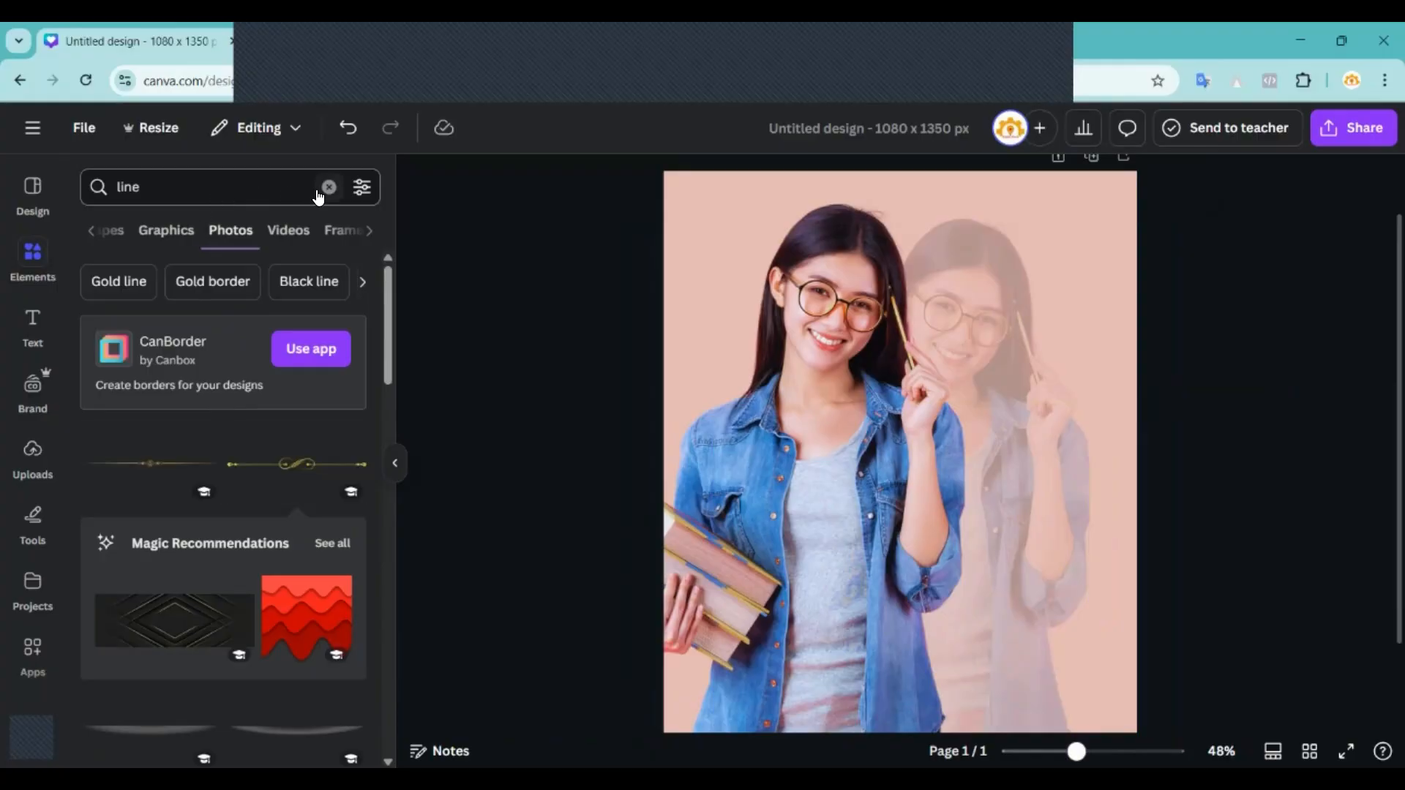
left_click(225, 191)
left_click(146, 271)
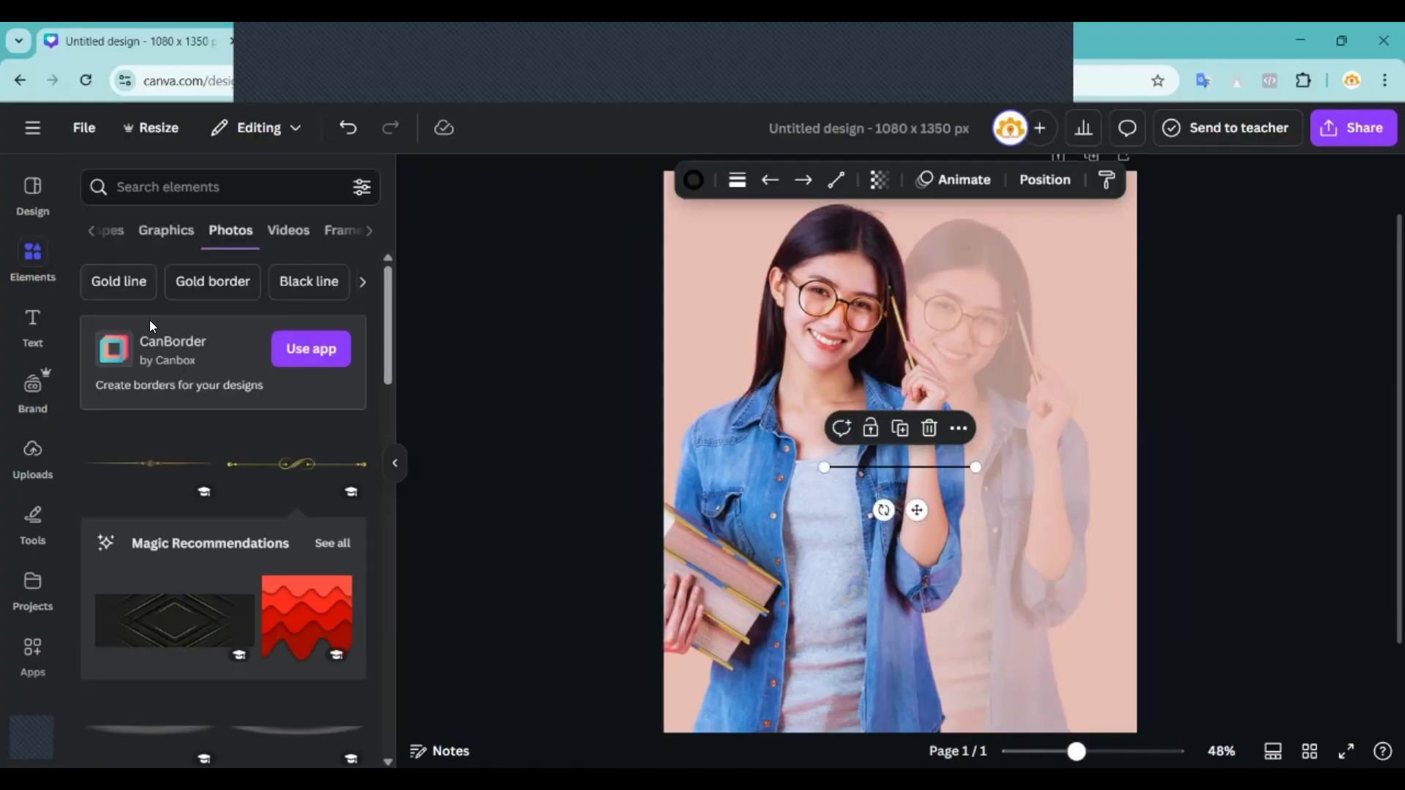
Browse the video results for "line" and insert the 10-second clip of red and gold lines swirling around a glowing centre.
left_click(110, 231)
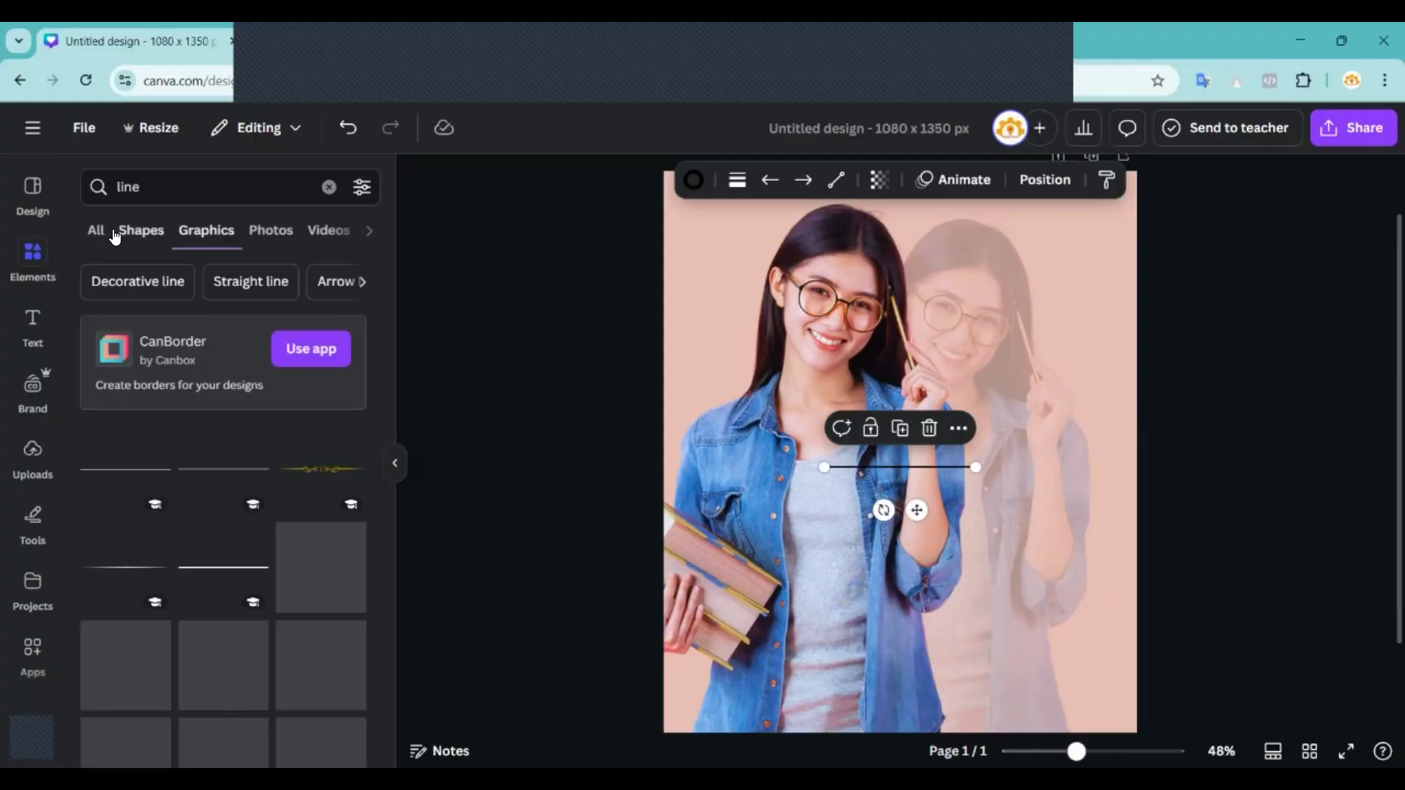
scroll(204, 495, "down", 5)
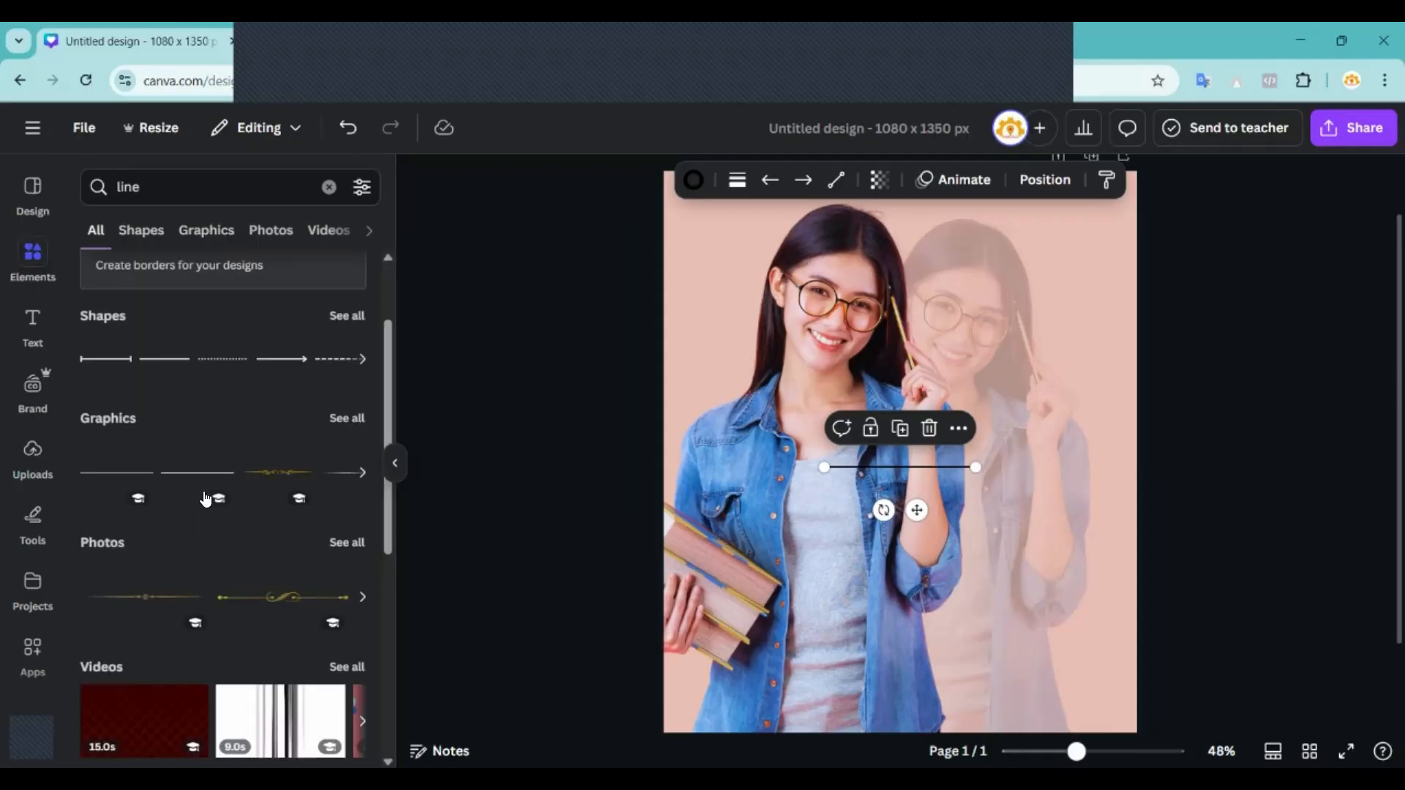
left_click(347, 420)
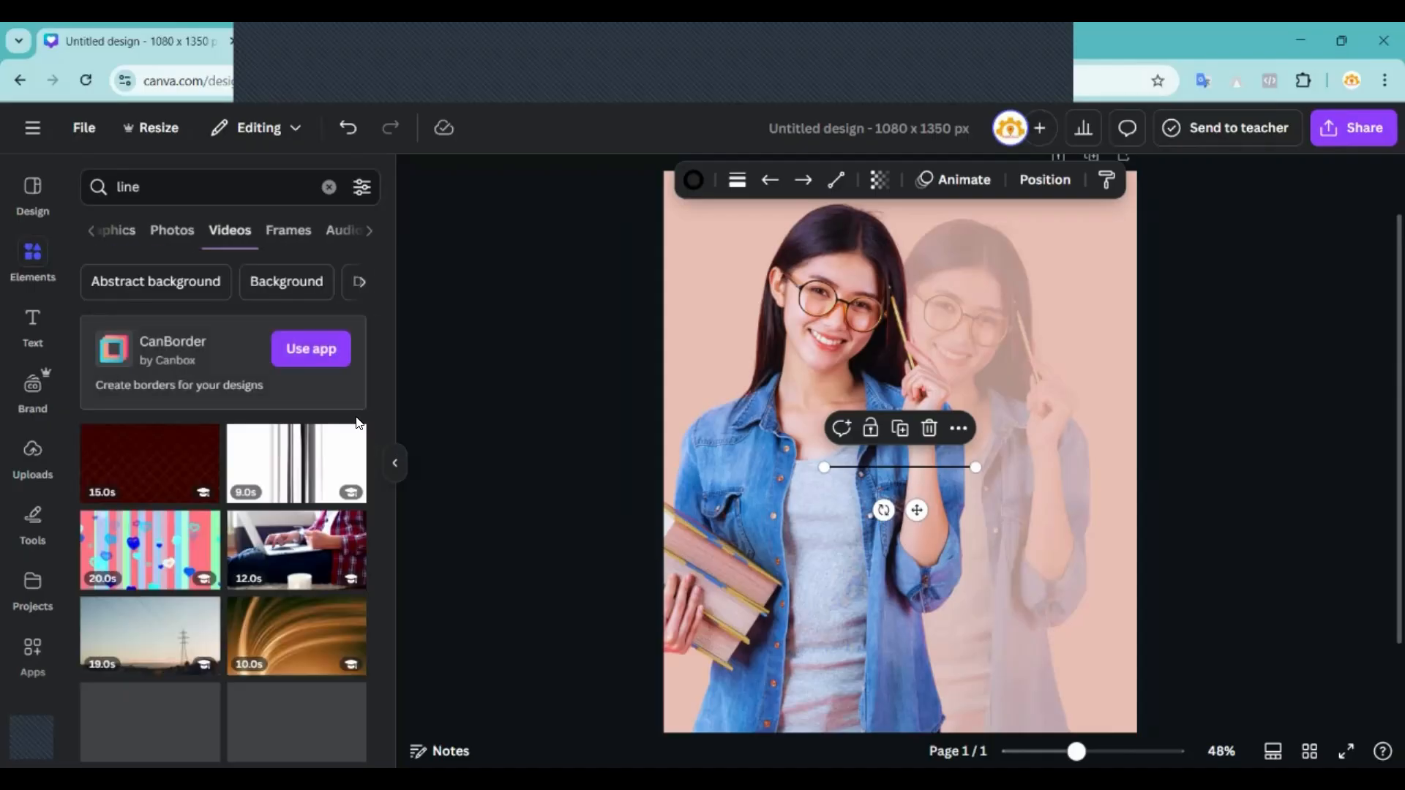
scroll(221, 542, "down", 3)
left_click(143, 630)
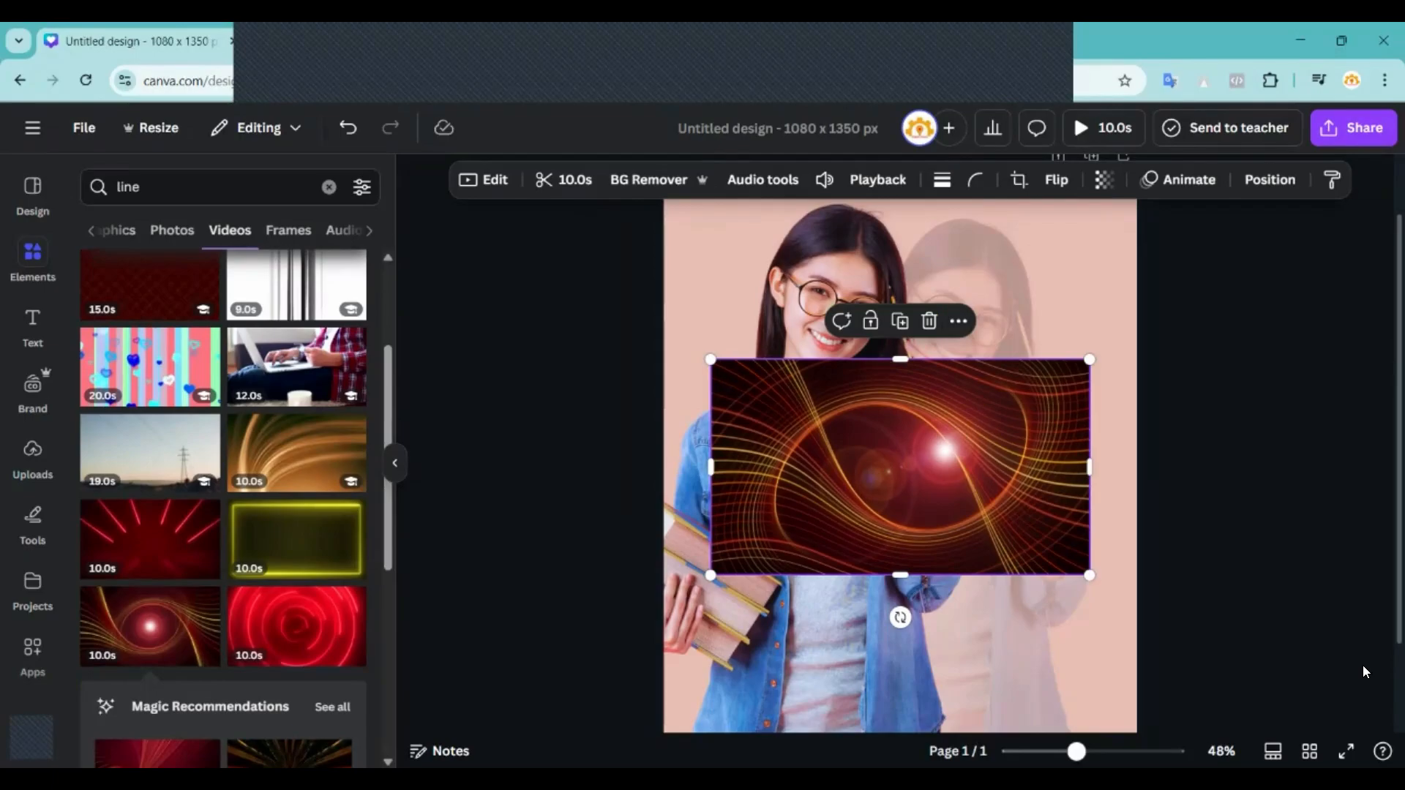
Move the swirling-lines video up and enlarge it to the full page width, about 1080 × 616 px.
mouse_move(865, 462)
left_click_drag(846, 455, 811, 389)
left_click_drag(1042, 499, 1144, 543)
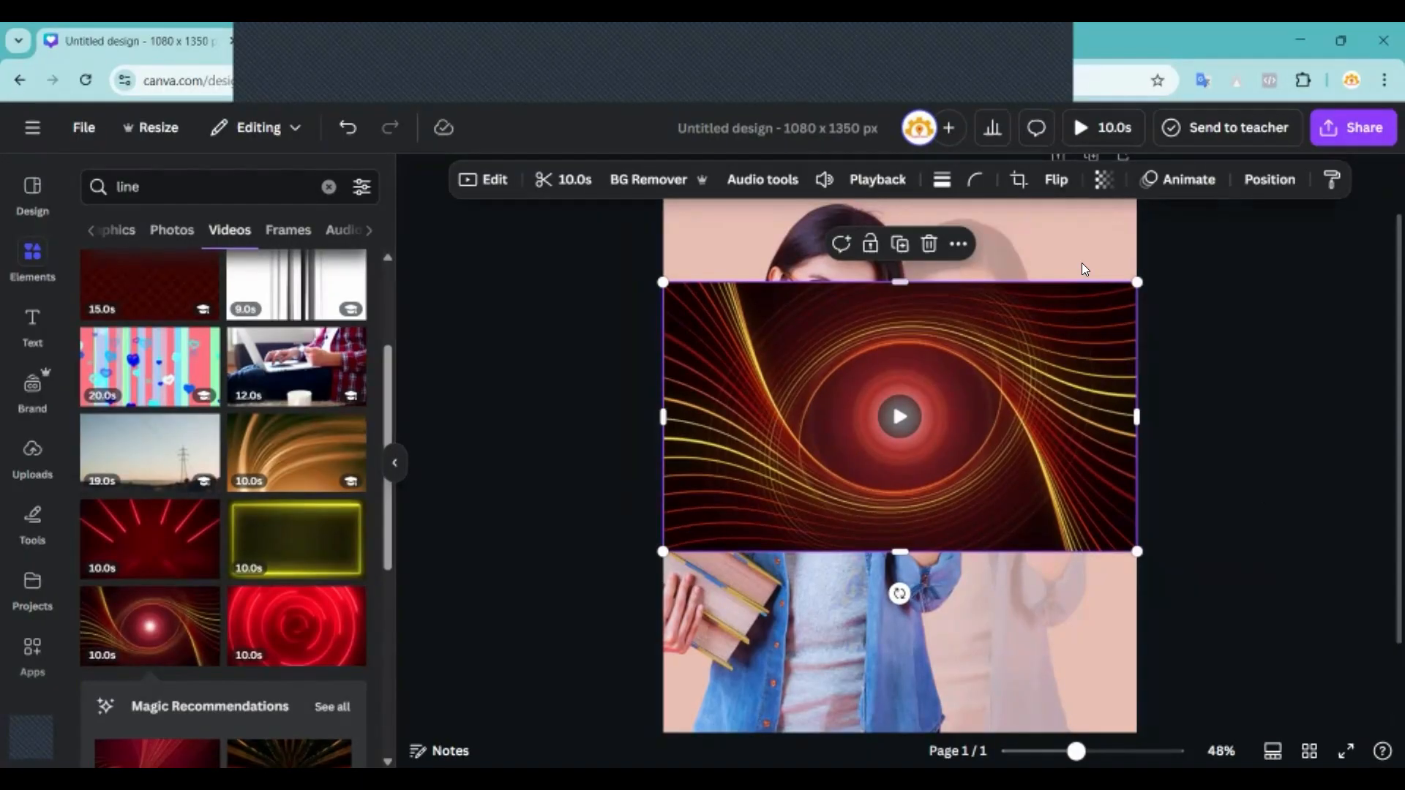
Send the swirling-lines video backward behind the straight line and the main student cutout, and preview the page's playback.
left_click(1256, 183)
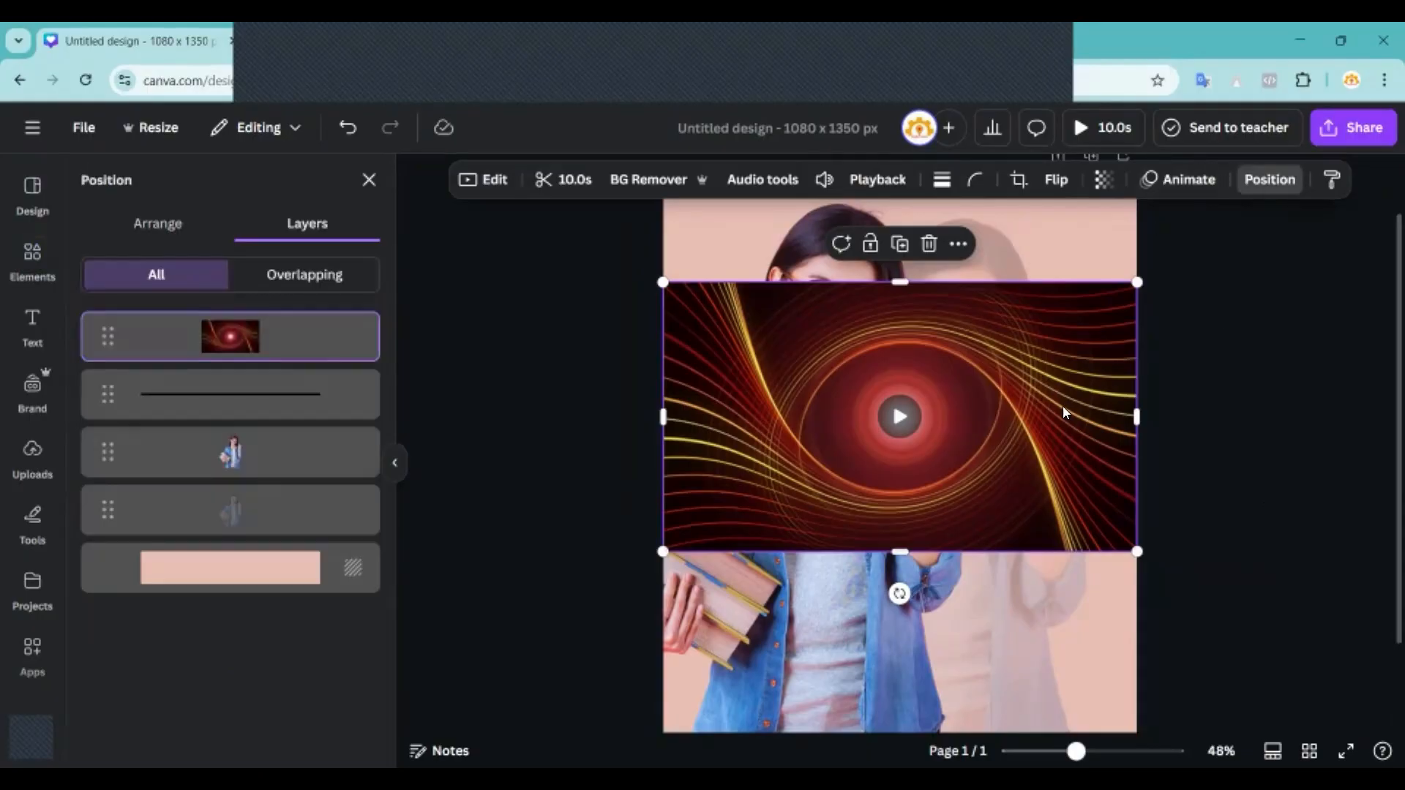
left_click(1231, 370)
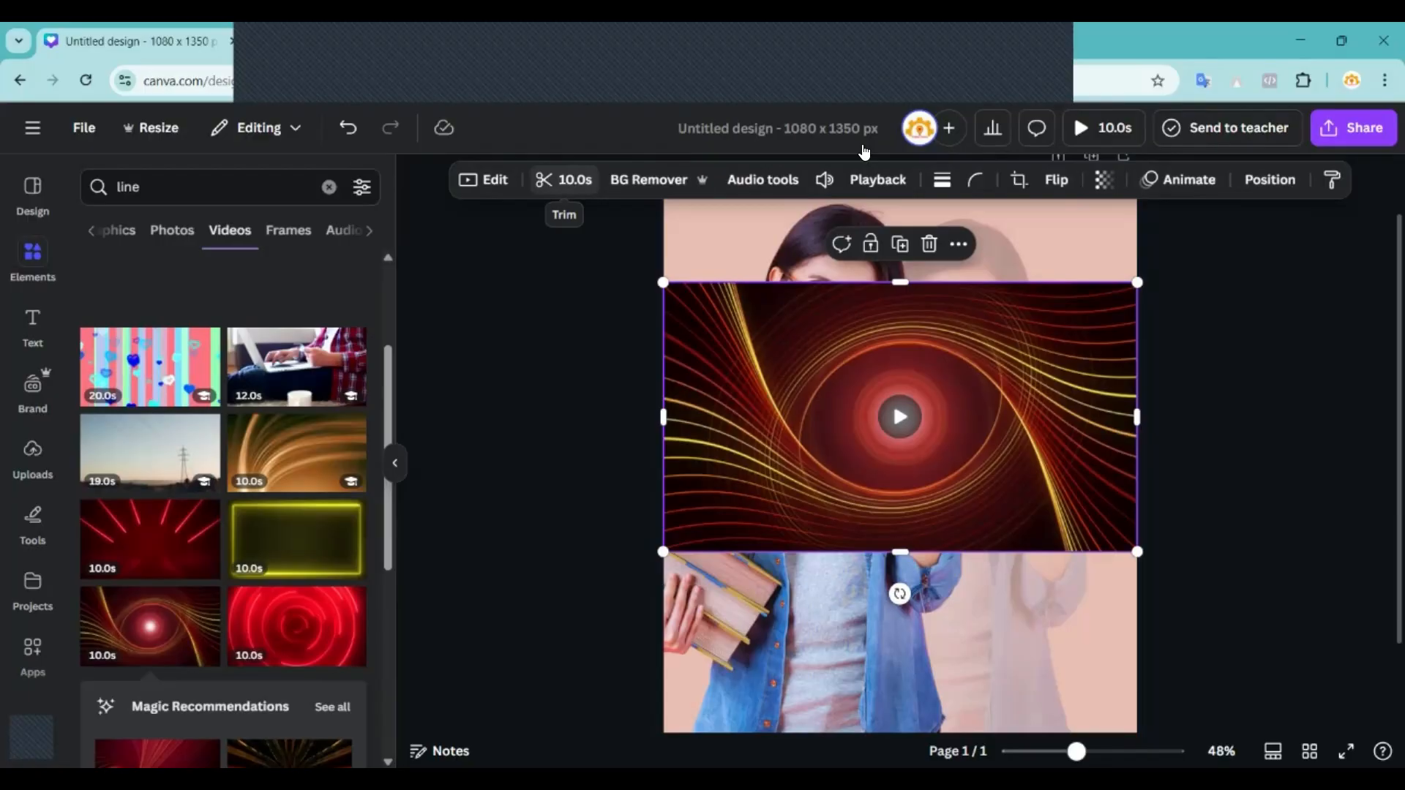
left_click(1272, 180)
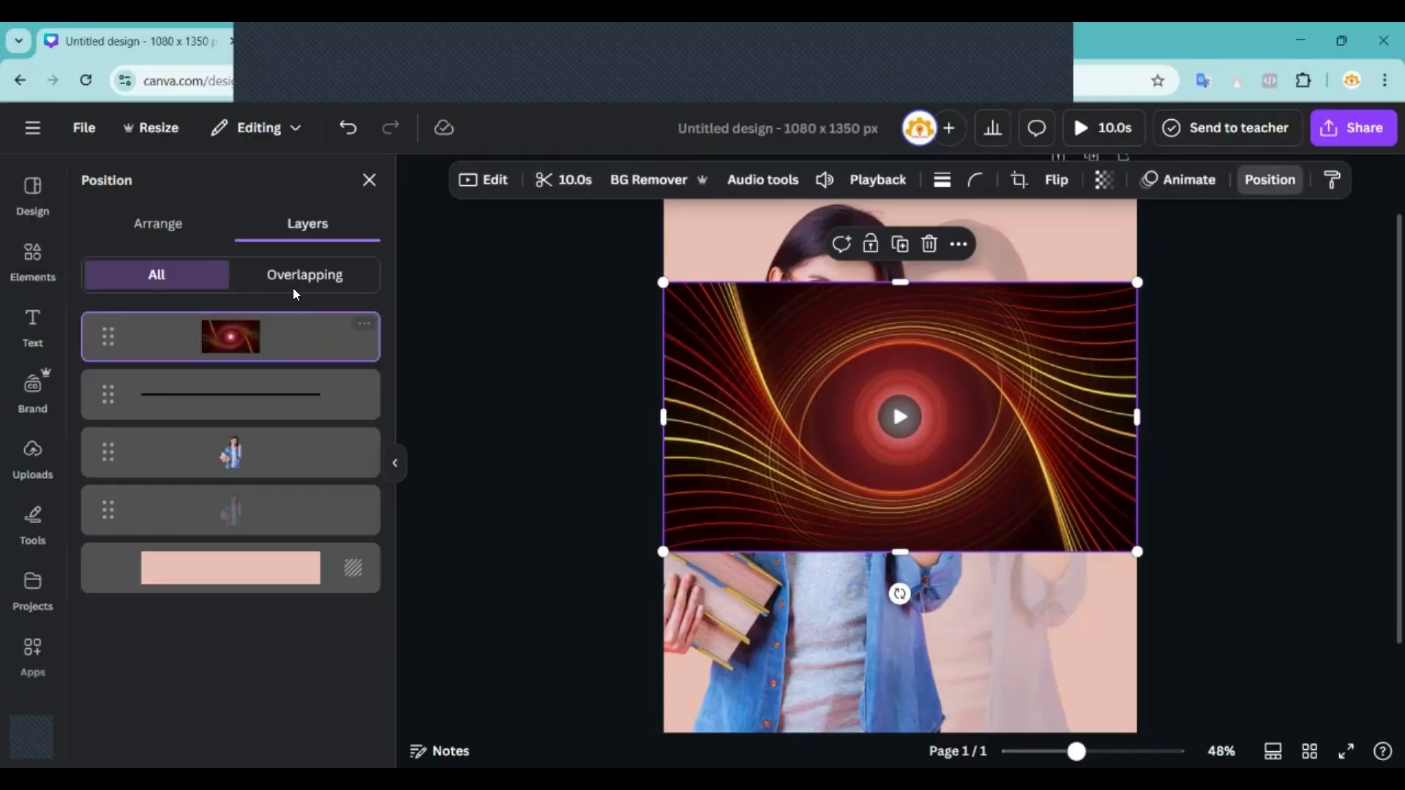
left_click(156, 224)
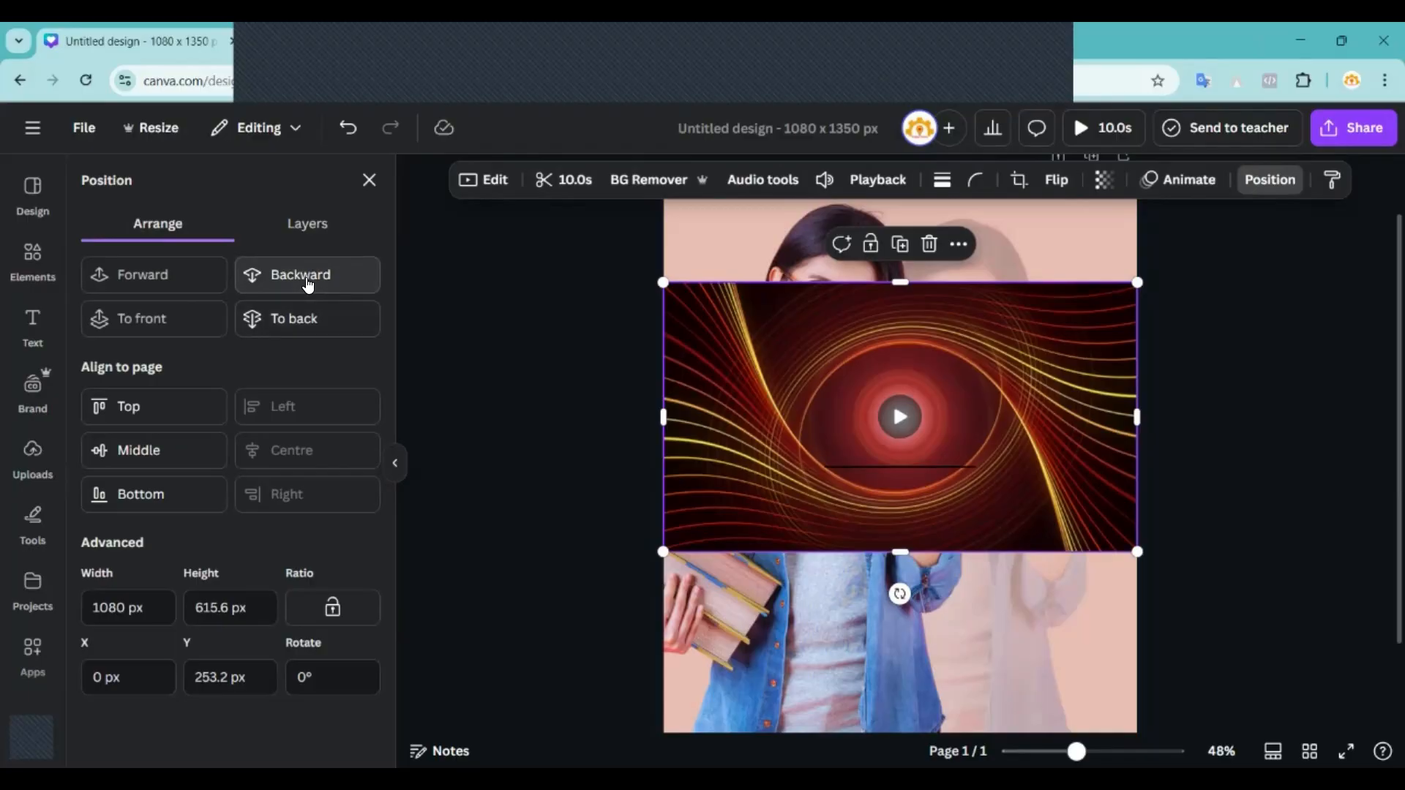
left_click(297, 276)
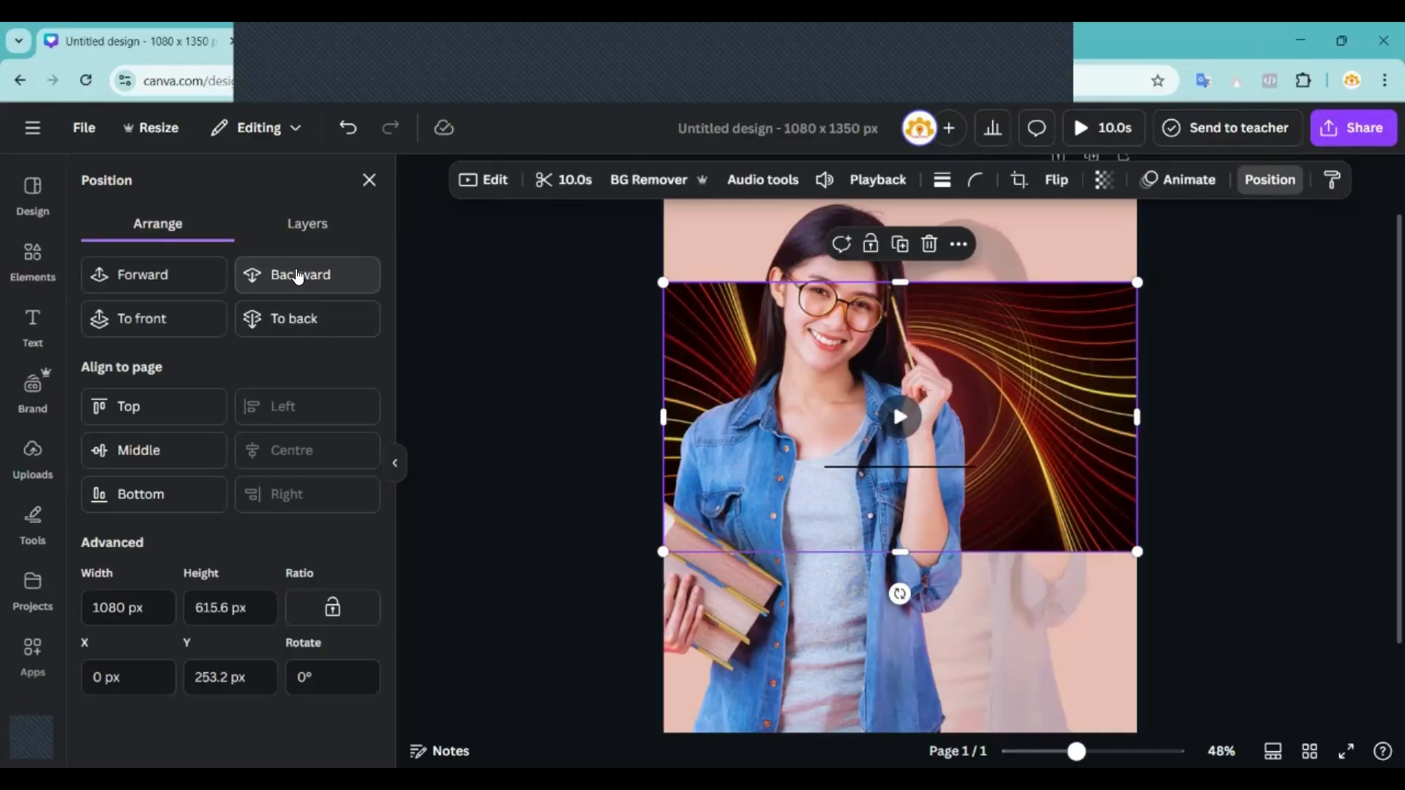
left_click(1234, 367)
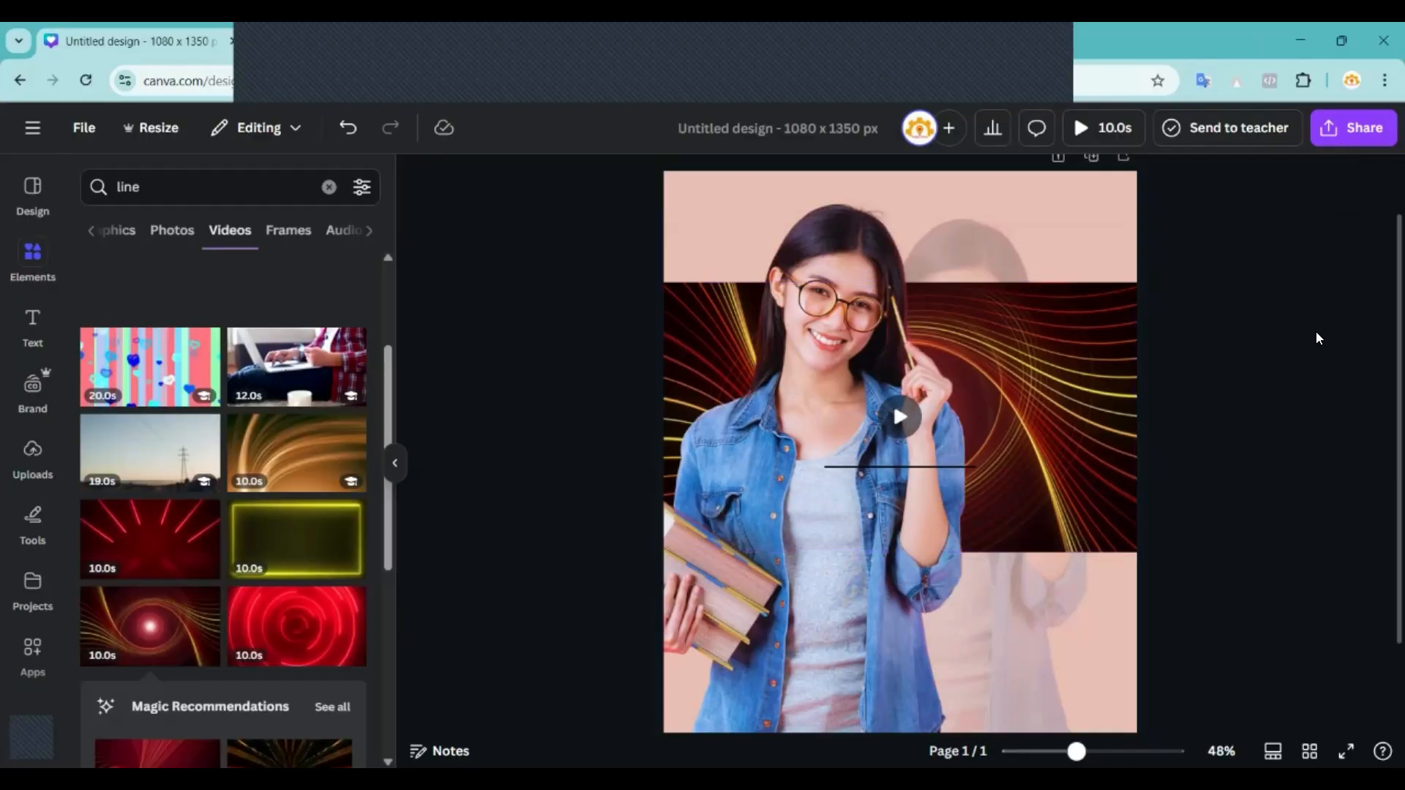
left_click(1081, 128)
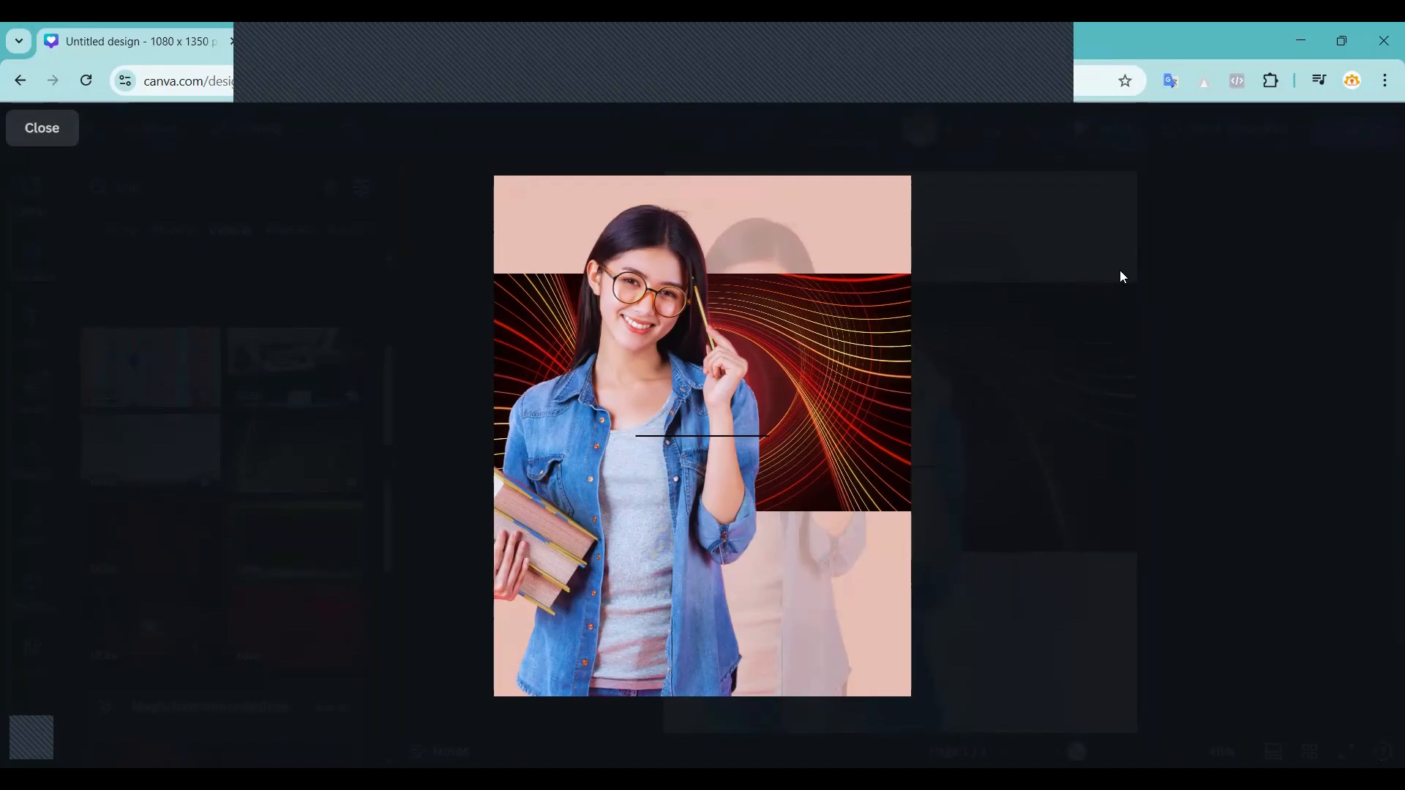
left_click(64, 136)
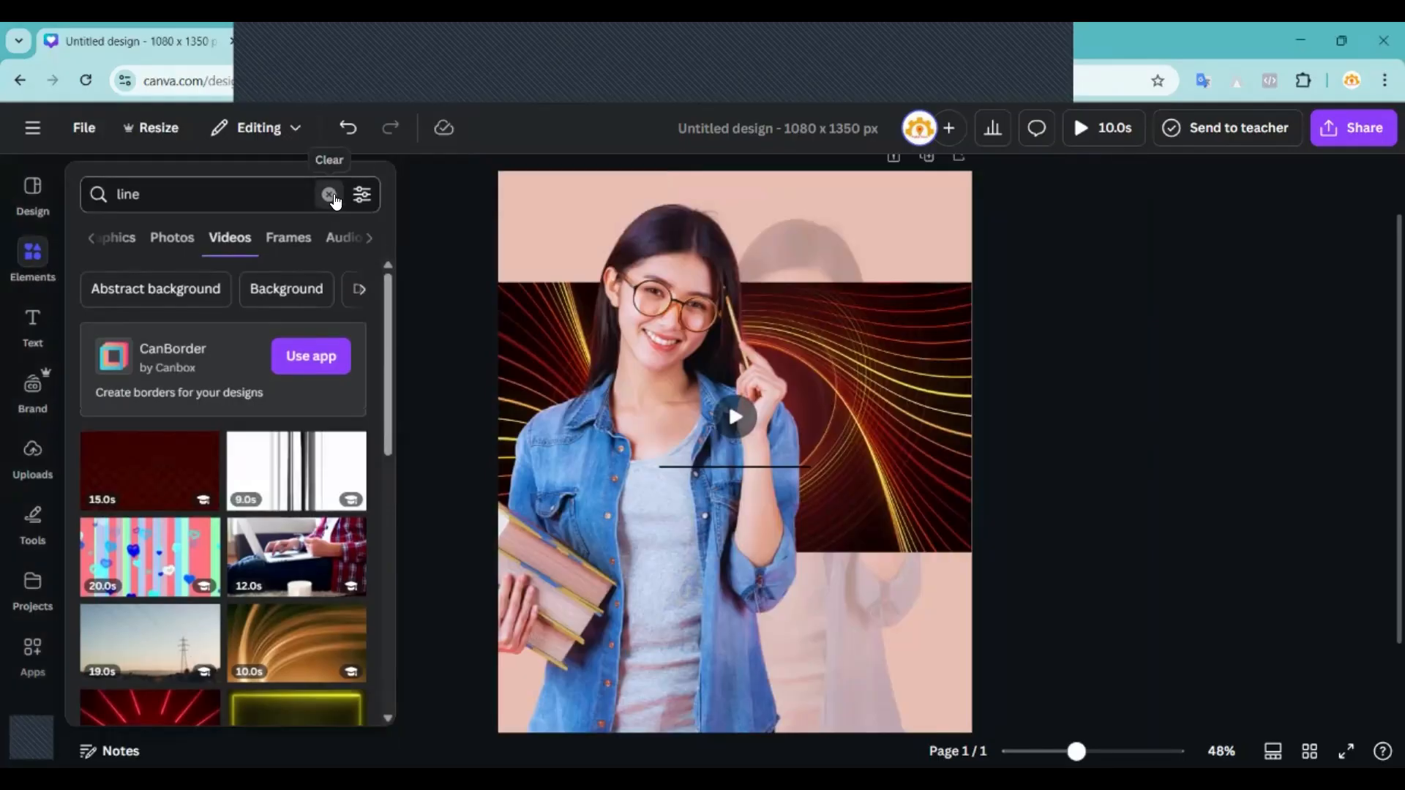
Search the elements for "youtube", look through the graphics and insert the red Subscribe Channel banner with the bell.
left_click(327, 193)
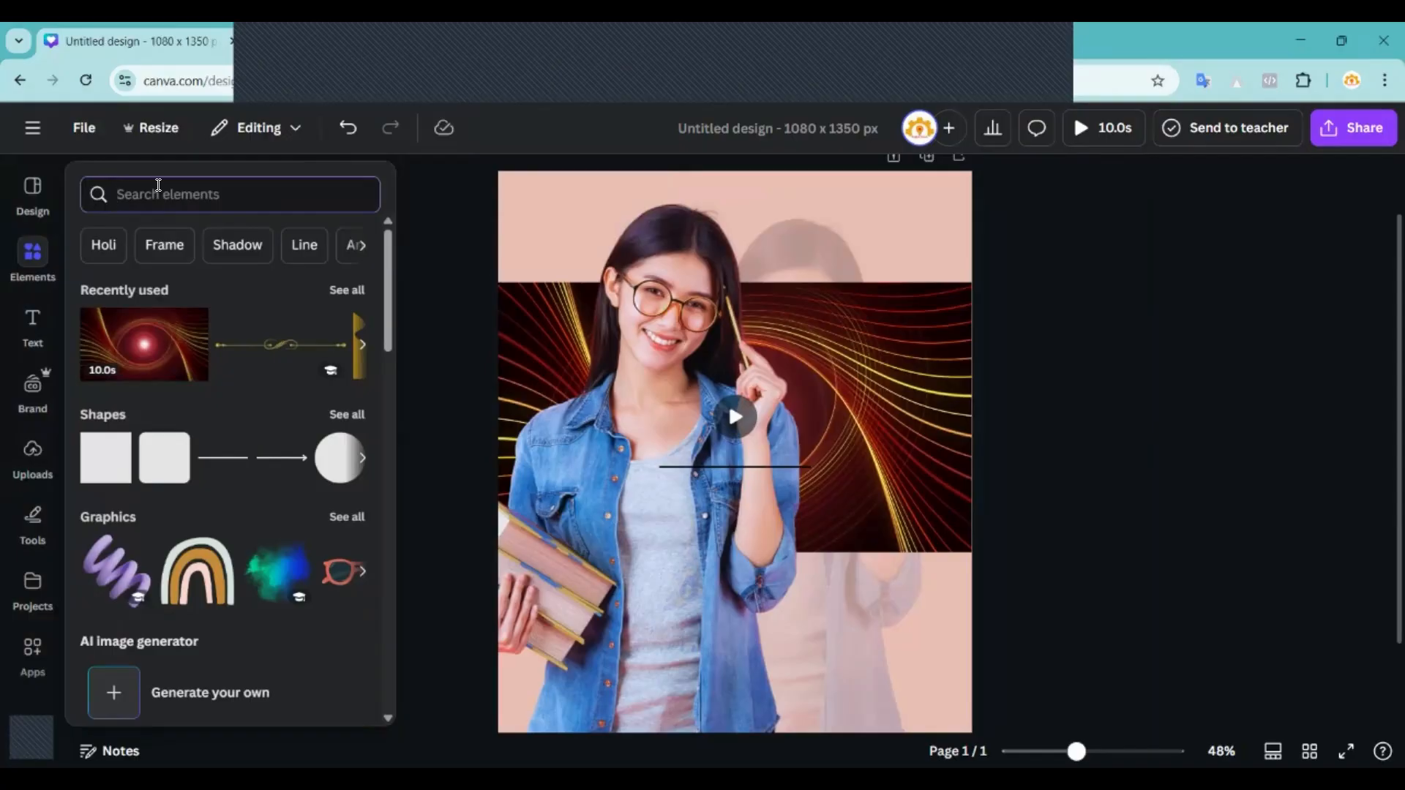
type("you")
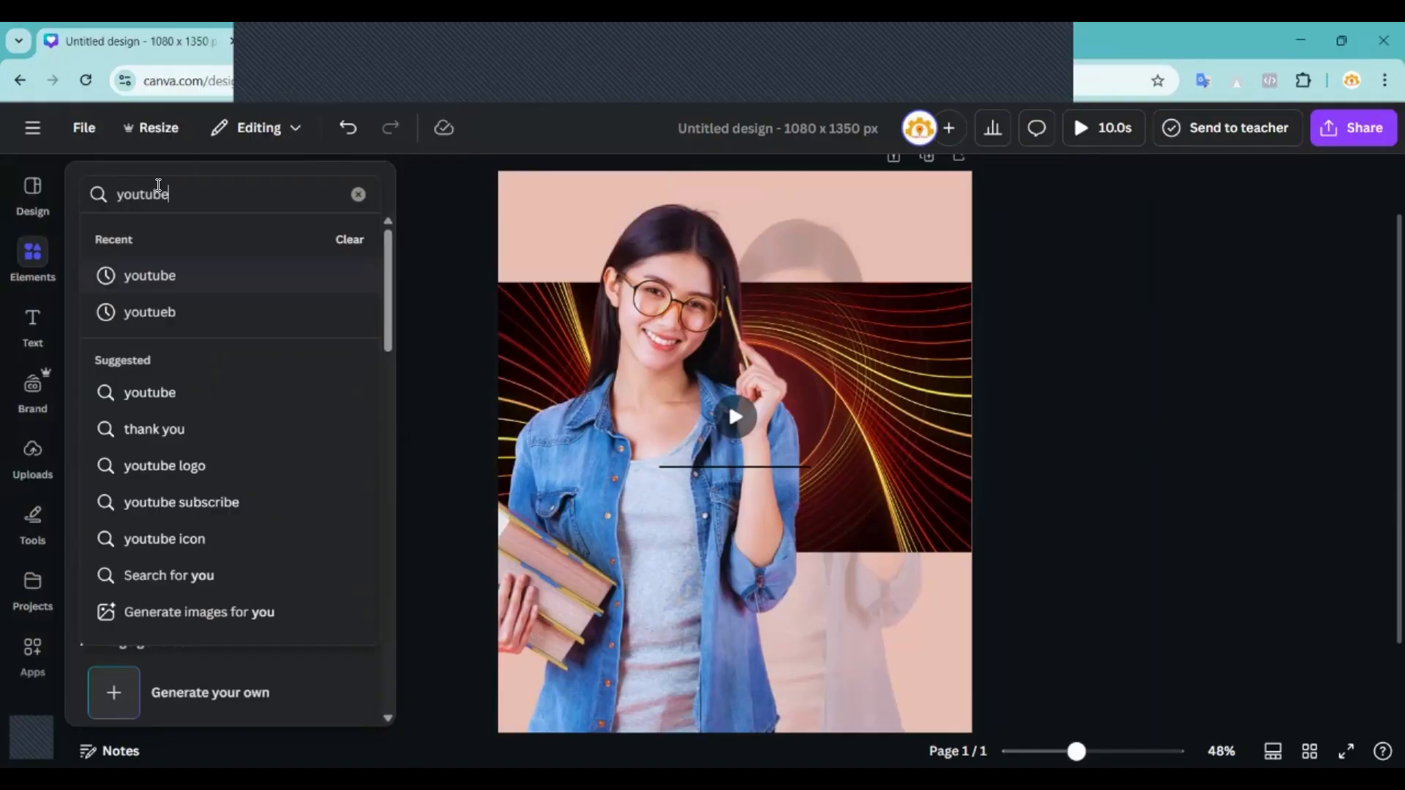
type("tube")
left_click(194, 284)
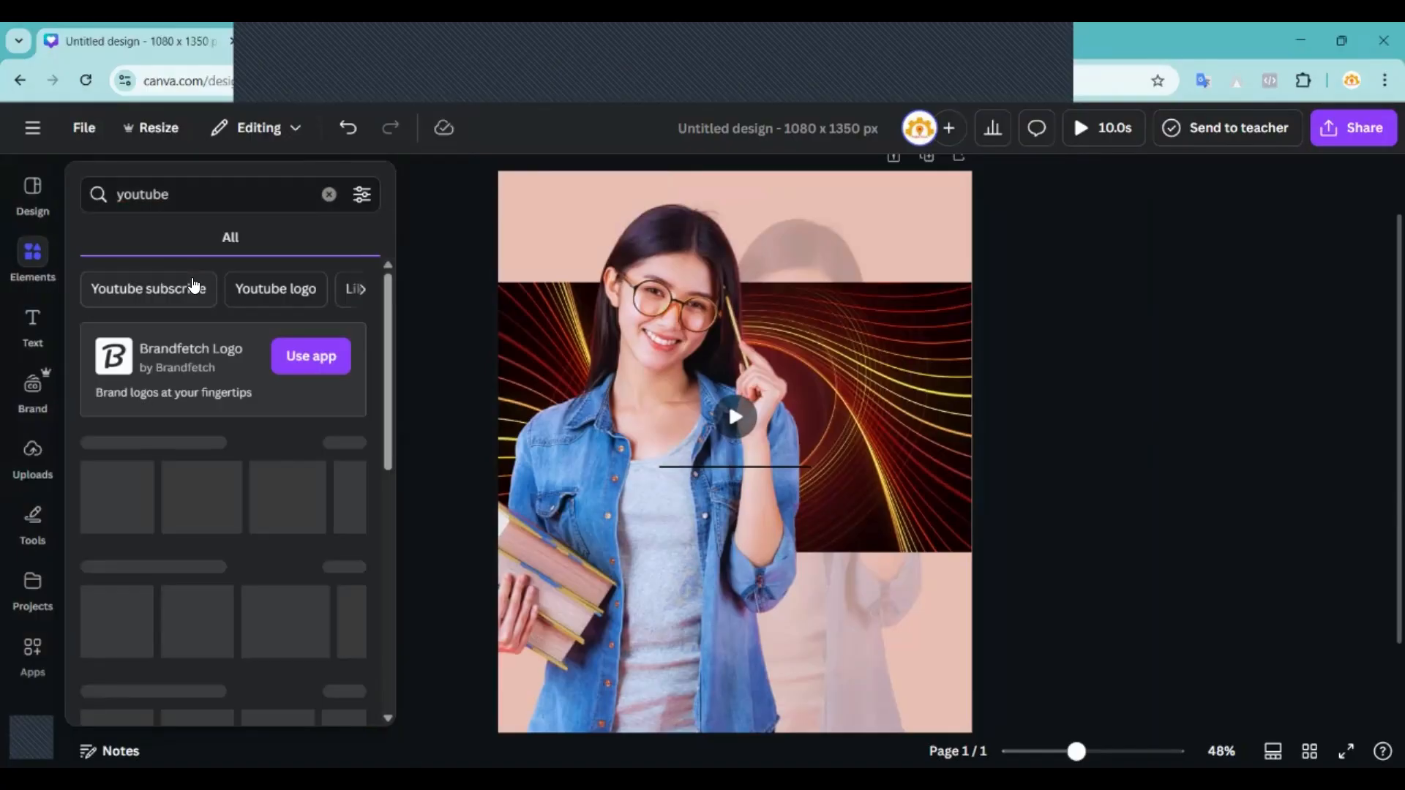
scroll(190, 476, "down", 3)
scroll(306, 417, "up", 2)
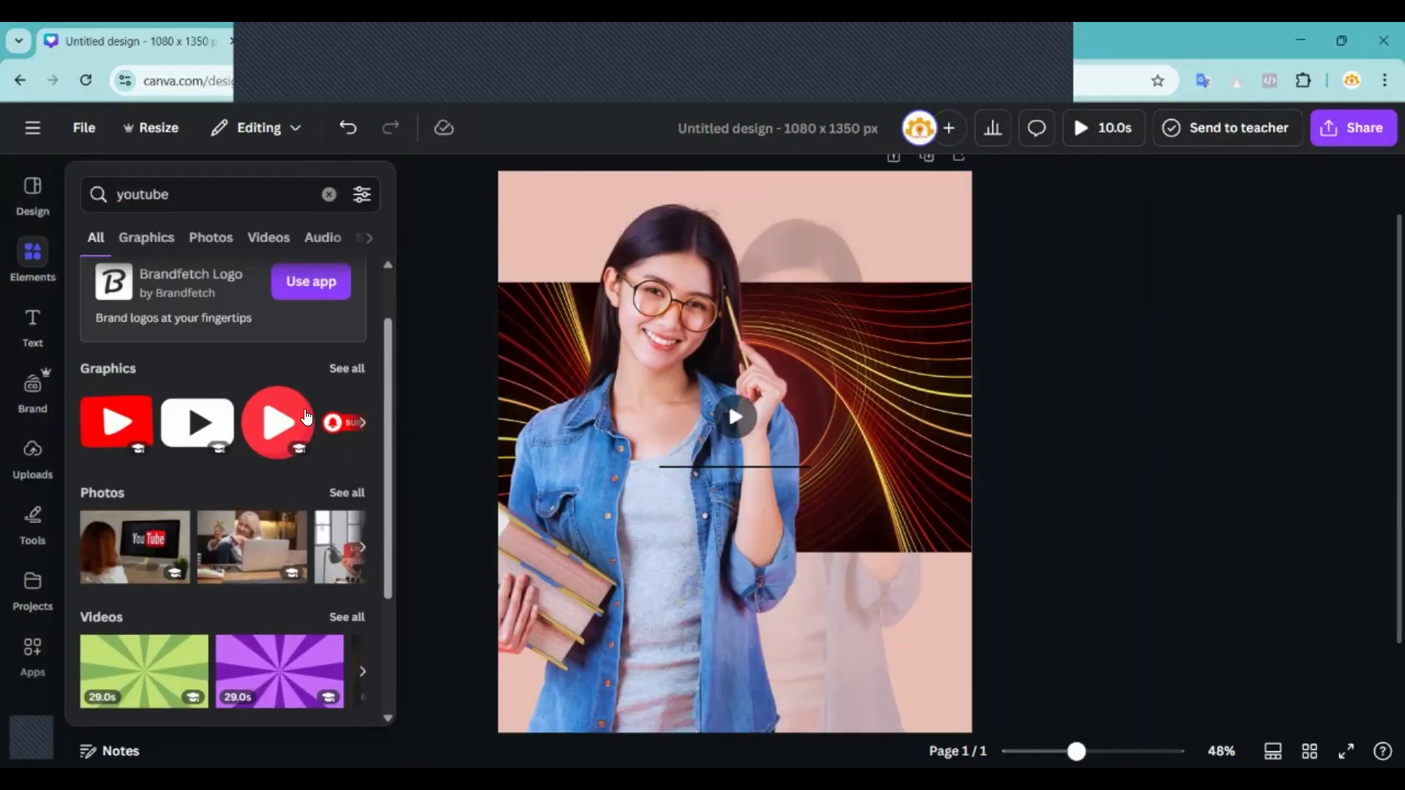
left_click(348, 368)
scroll(210, 479, "down", 3)
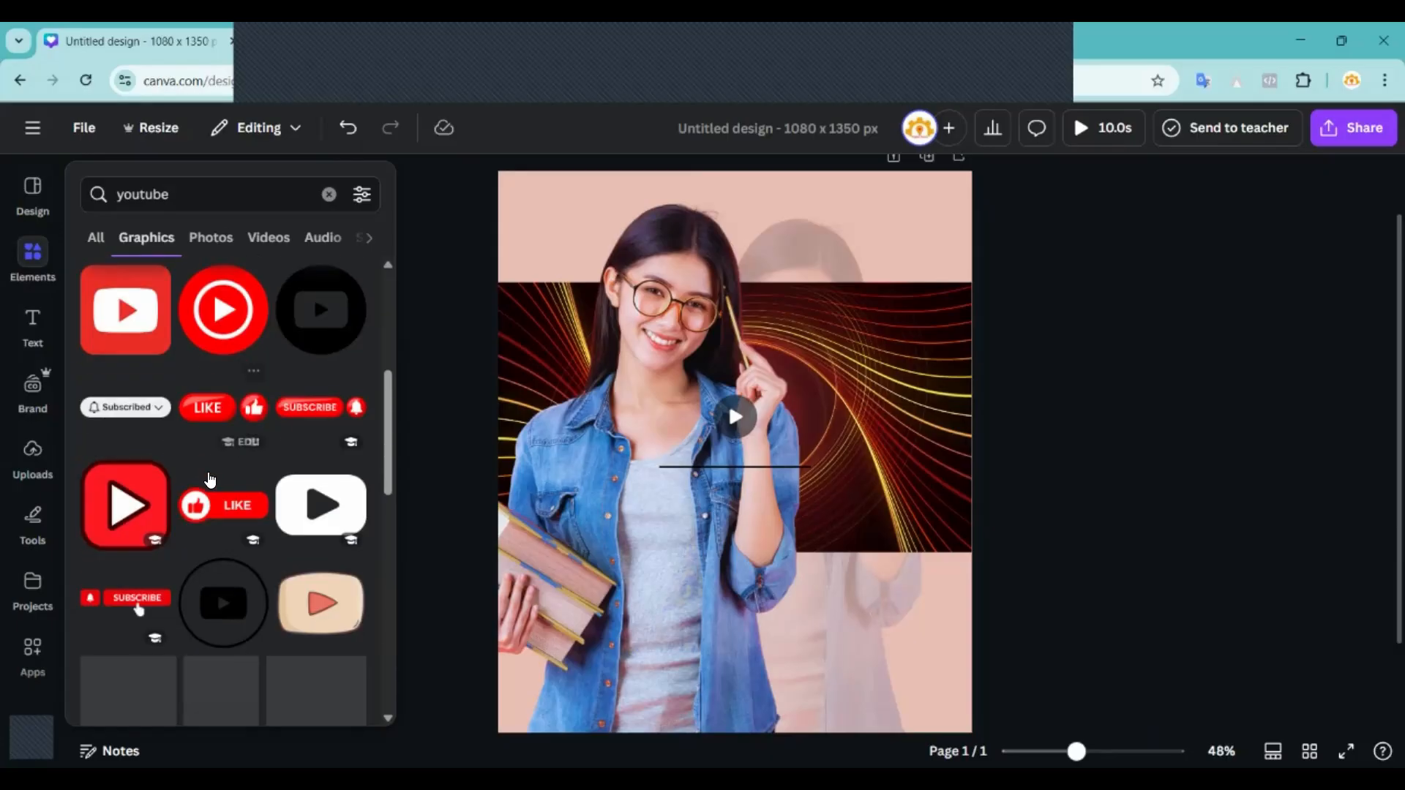
scroll(213, 512, "down", 5)
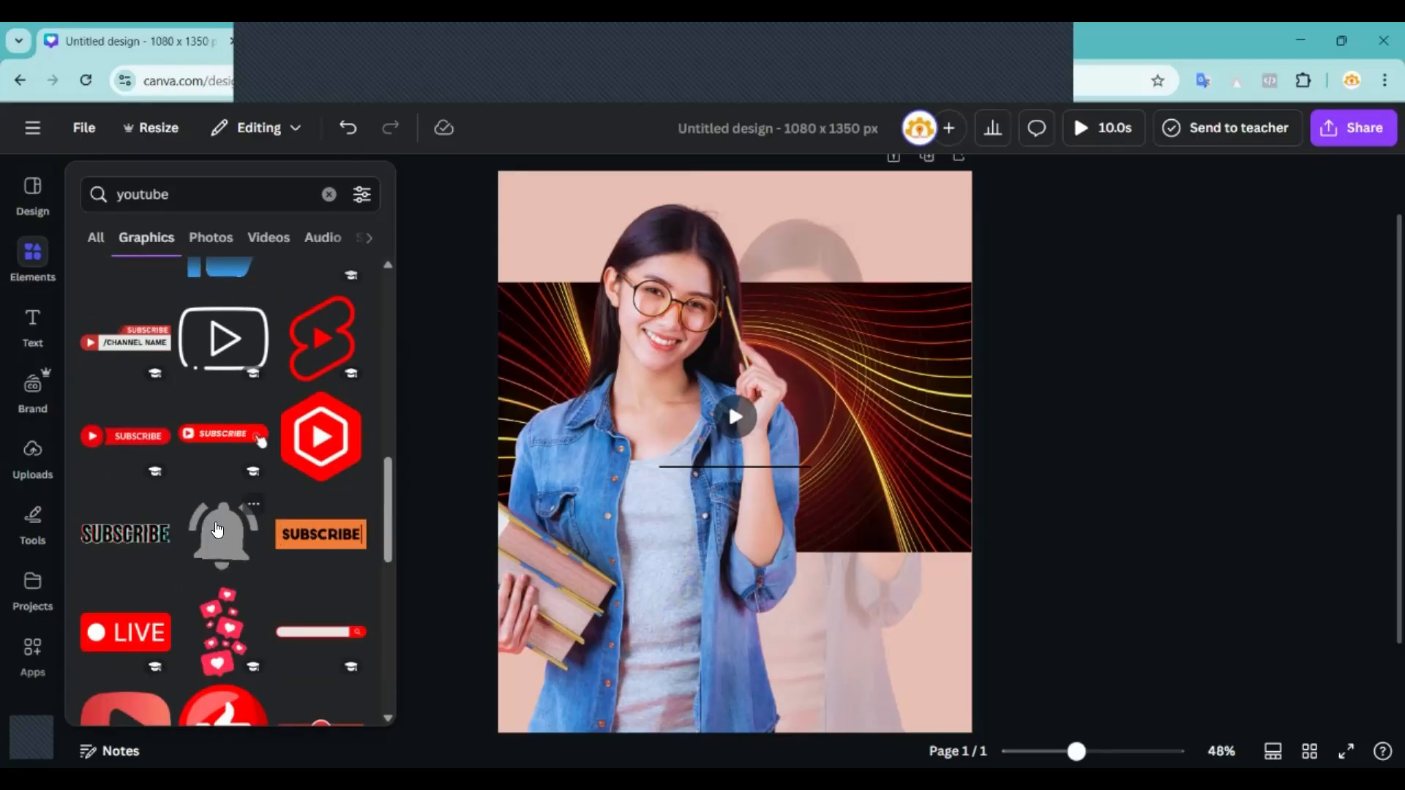
scroll(217, 512, "down", 5)
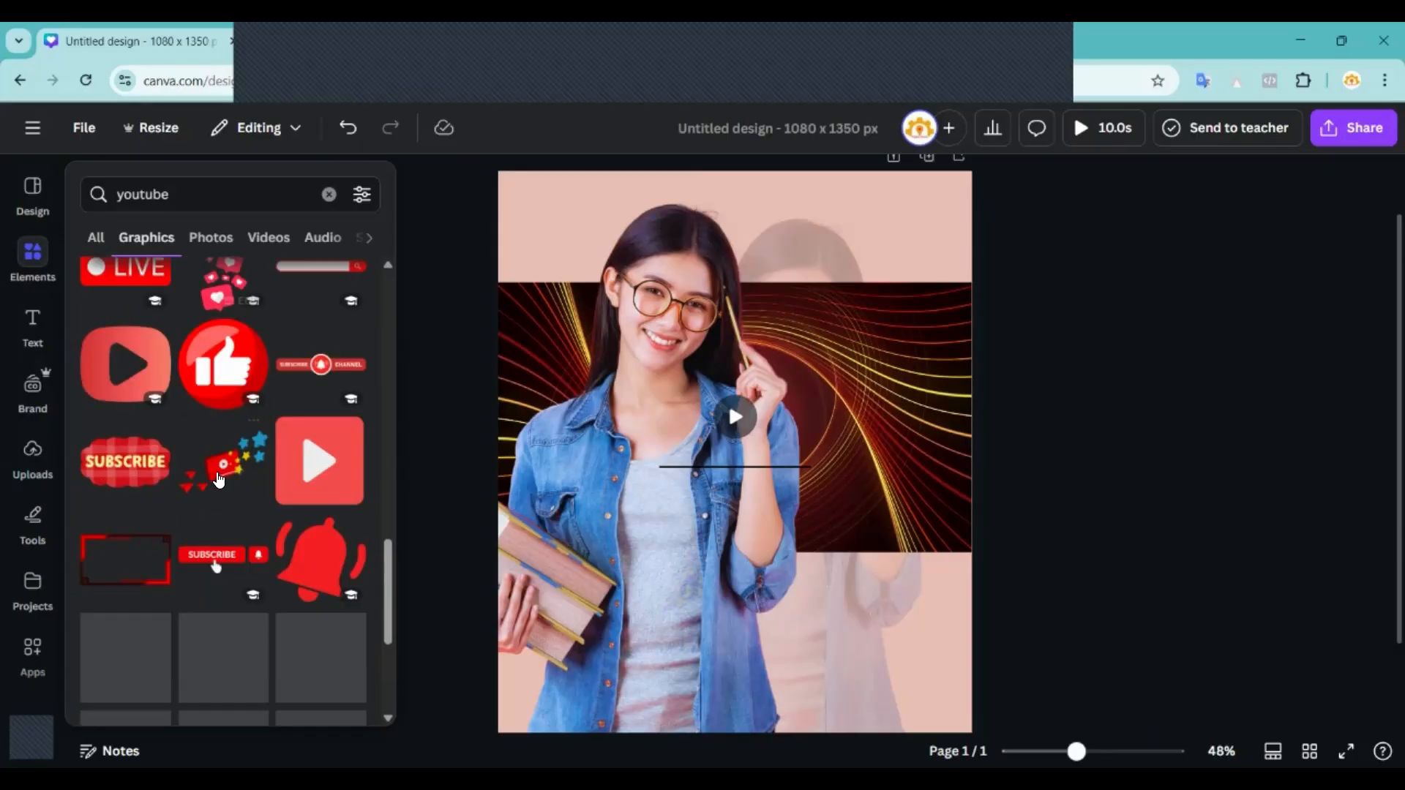
left_click(320, 364)
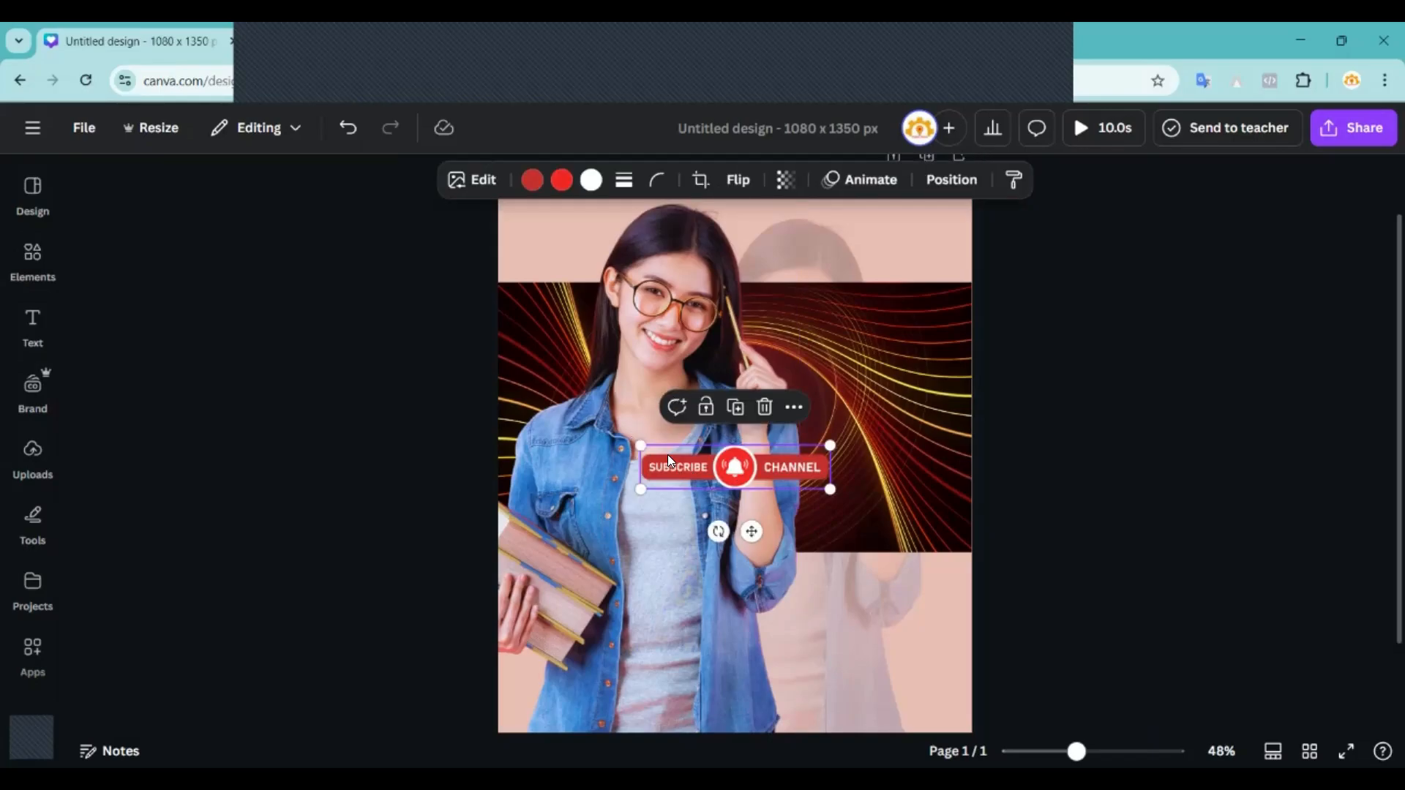
Resize the Subscribe Channel banner to a little under half the page width and place it in the page's top-right corner.
left_click_drag(639, 444, 513, 413)
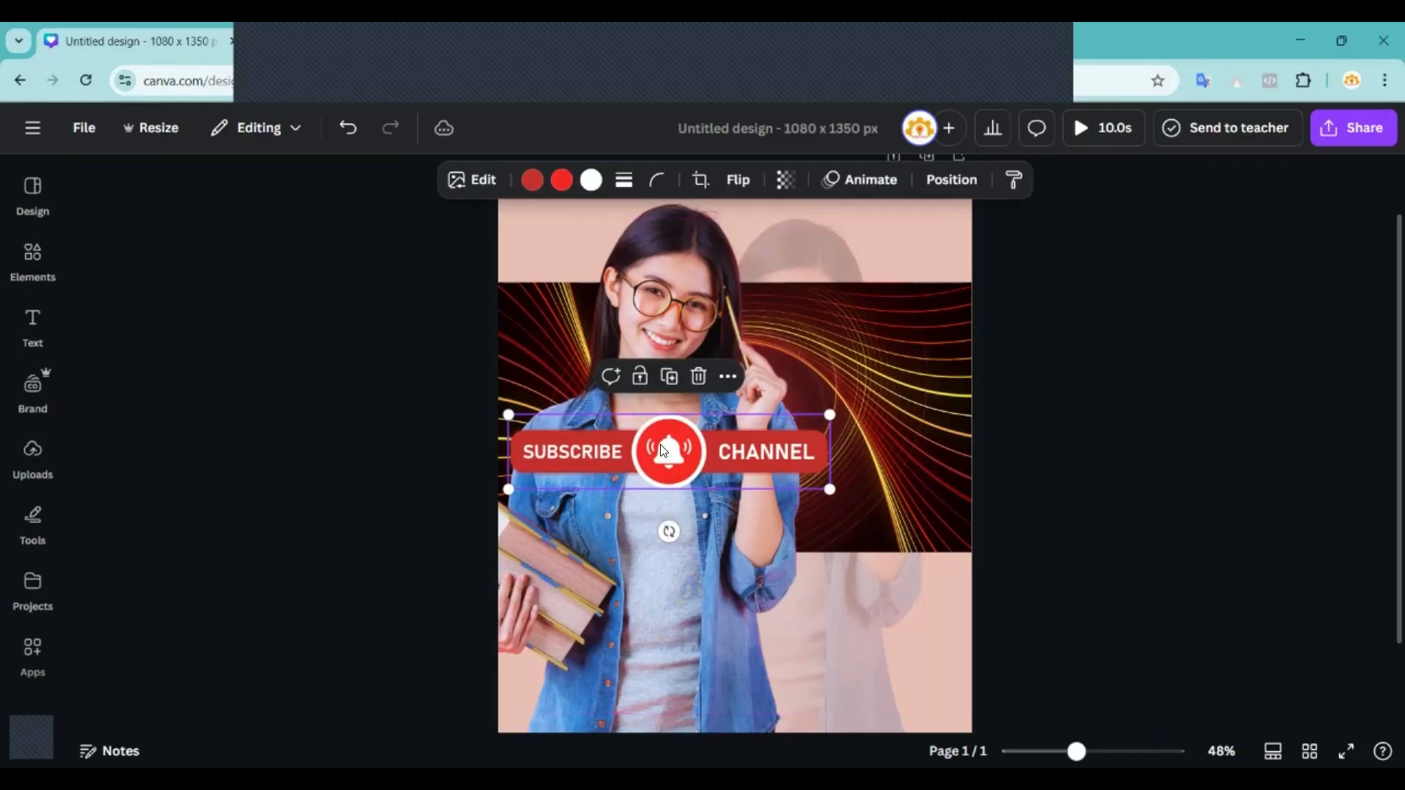
left_click_drag(672, 446, 739, 530)
scroll(742, 489, "up", 1)
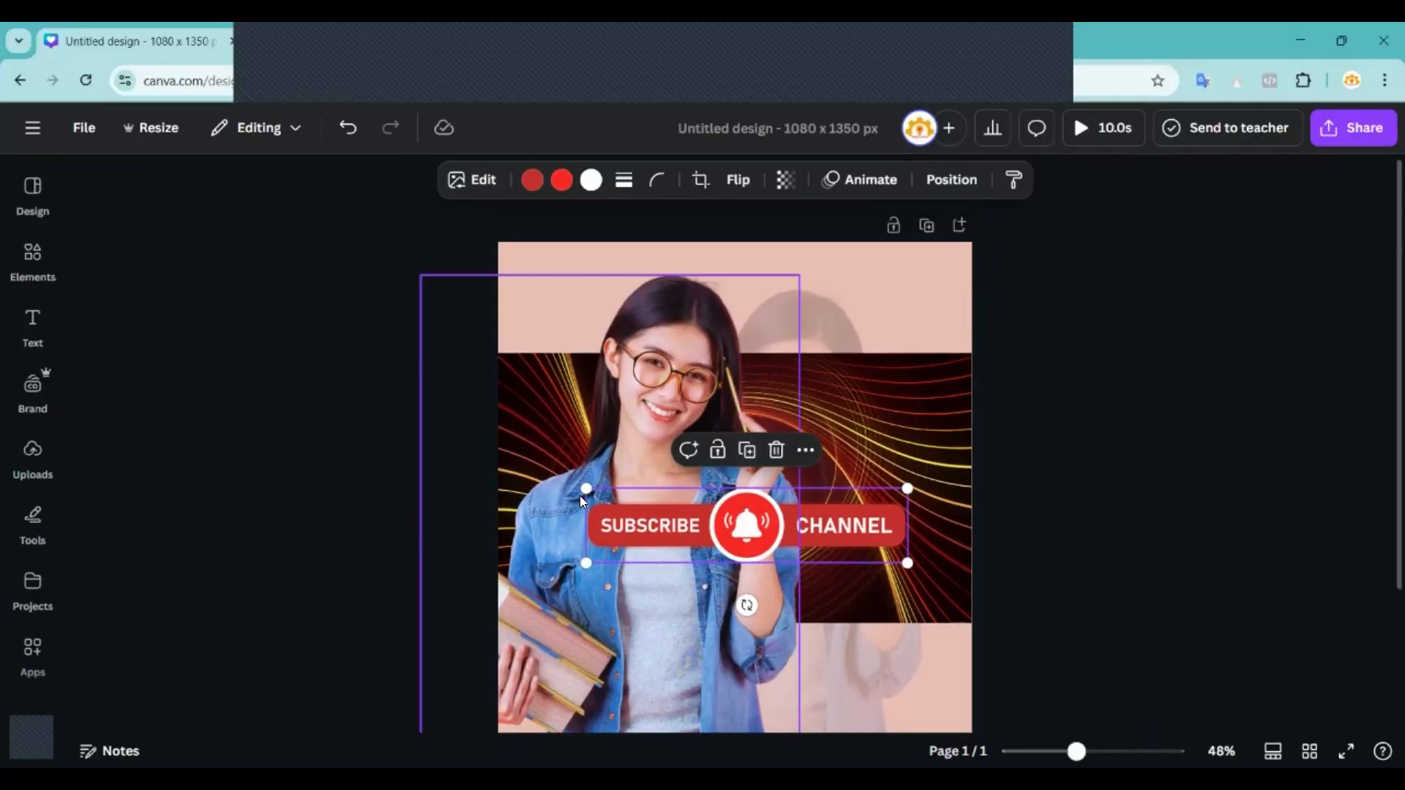
left_click_drag(580, 495, 690, 513)
left_click_drag(779, 529, 839, 270)
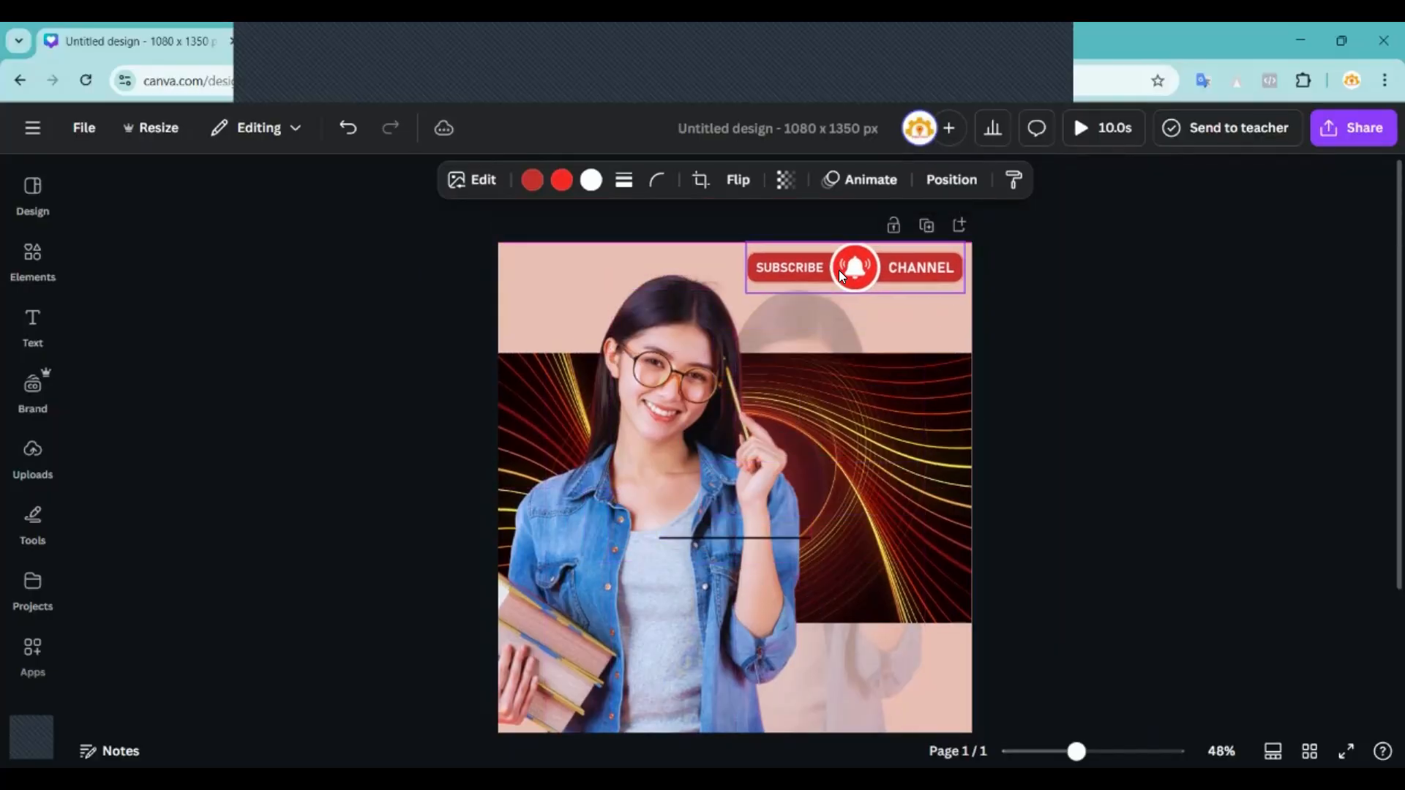
left_click(1099, 331)
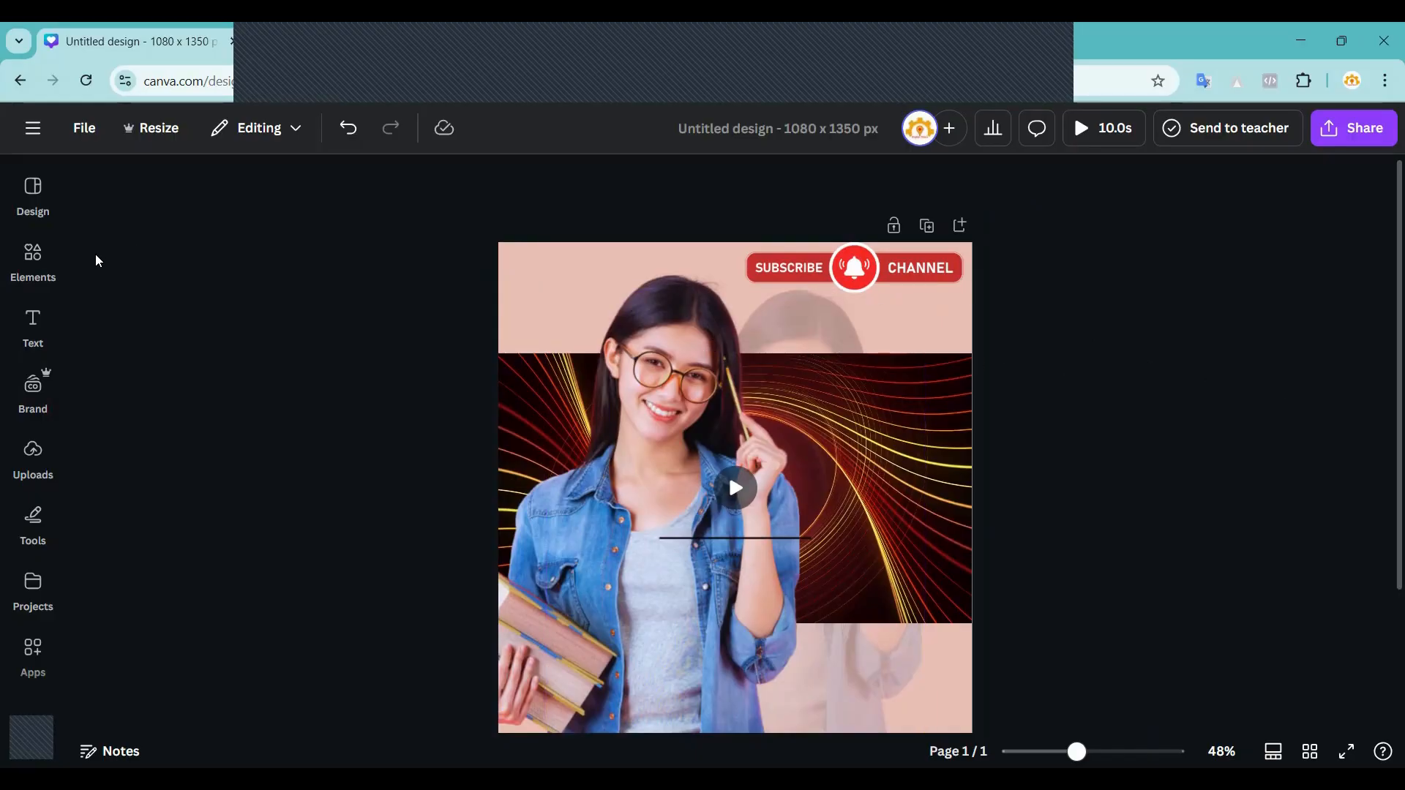
Reopen the elements library and replace the "youtube" search with a graphics search for "label".
left_click(53, 257)
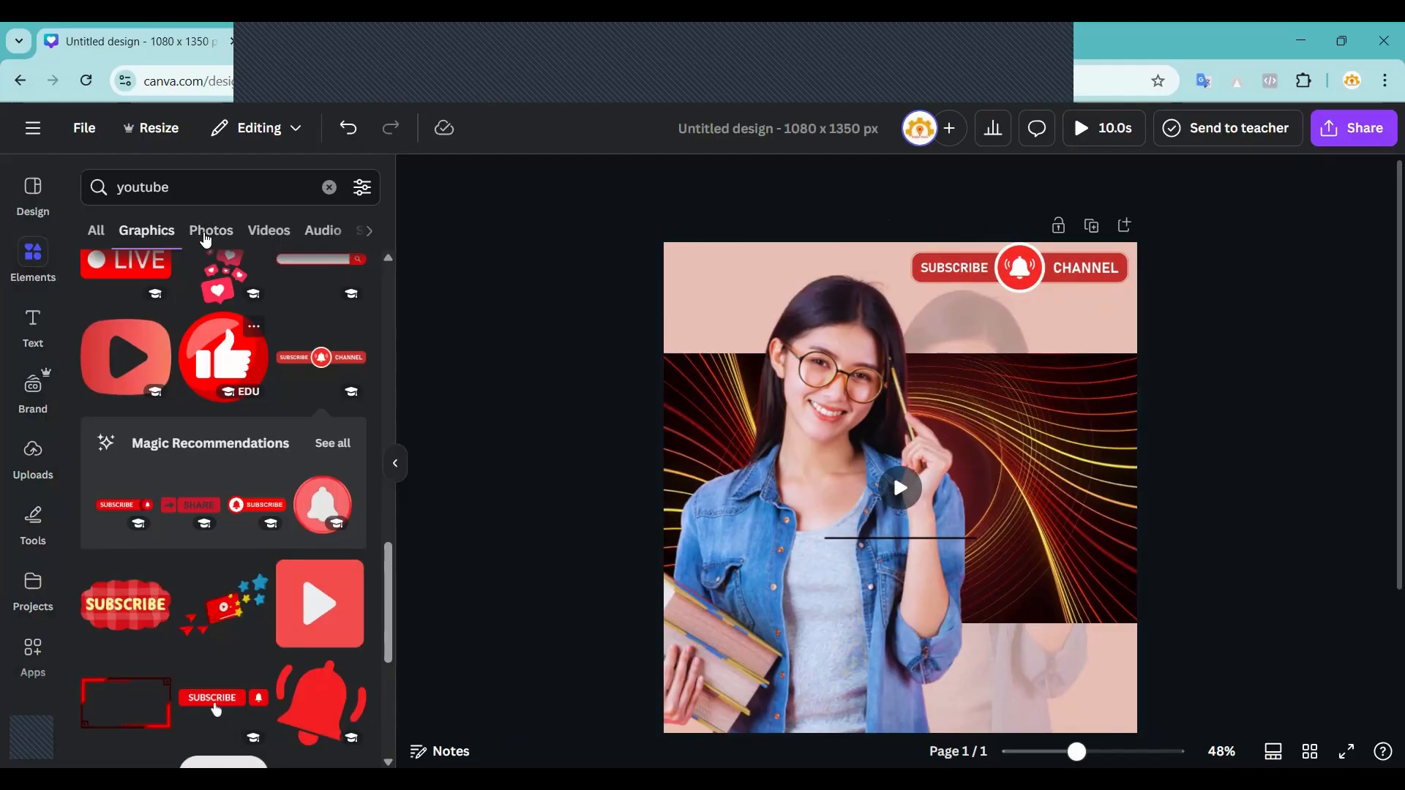
left_click(179, 189)
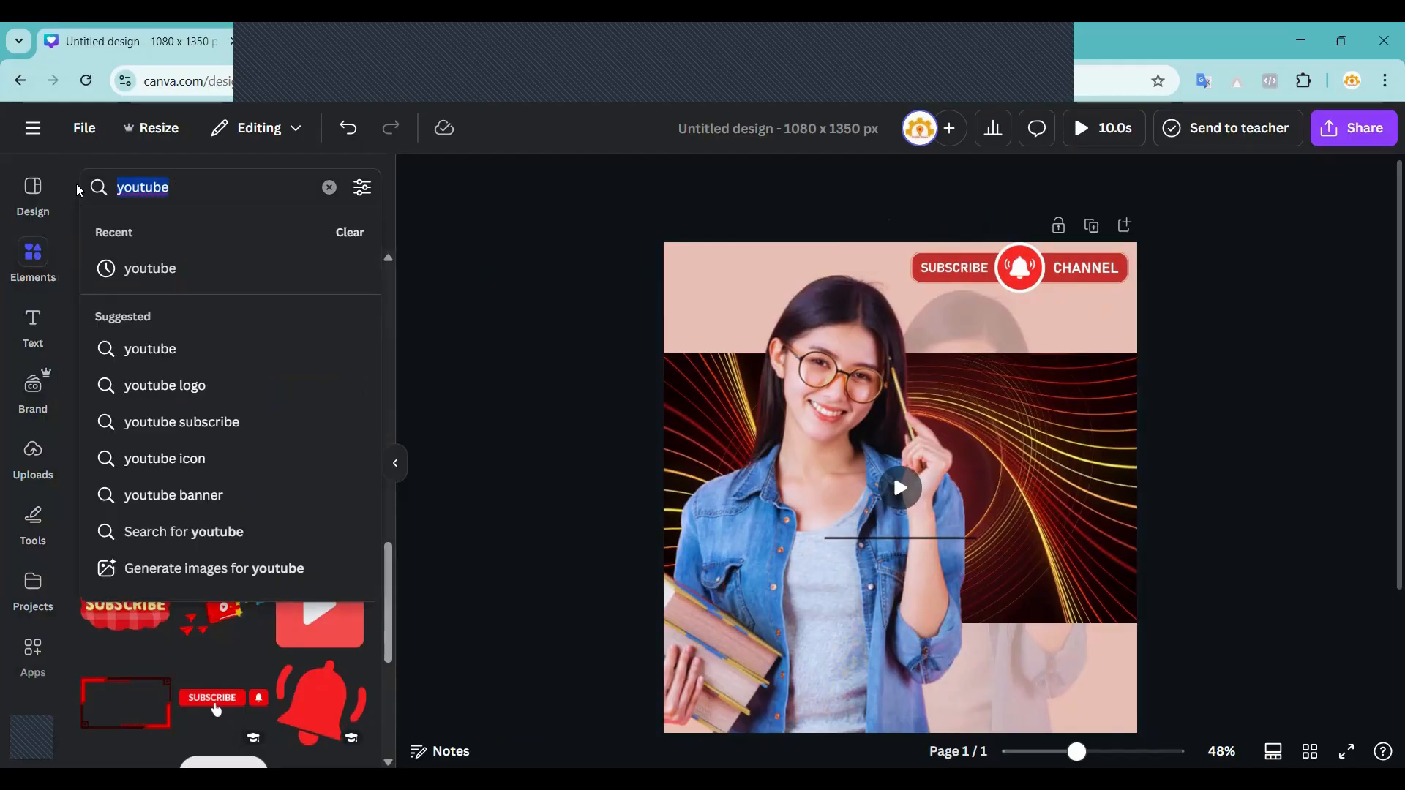
type("3D")
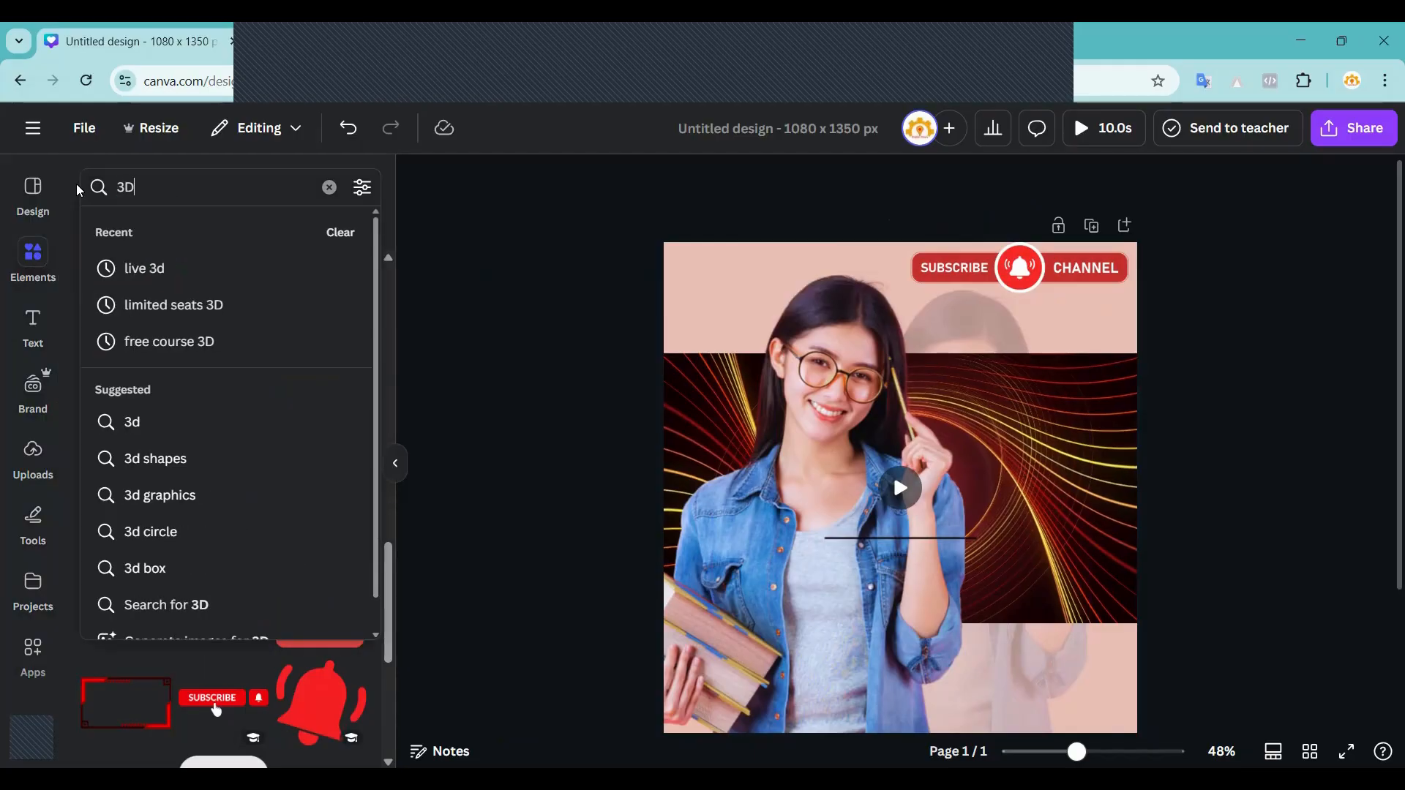
type(" shap")
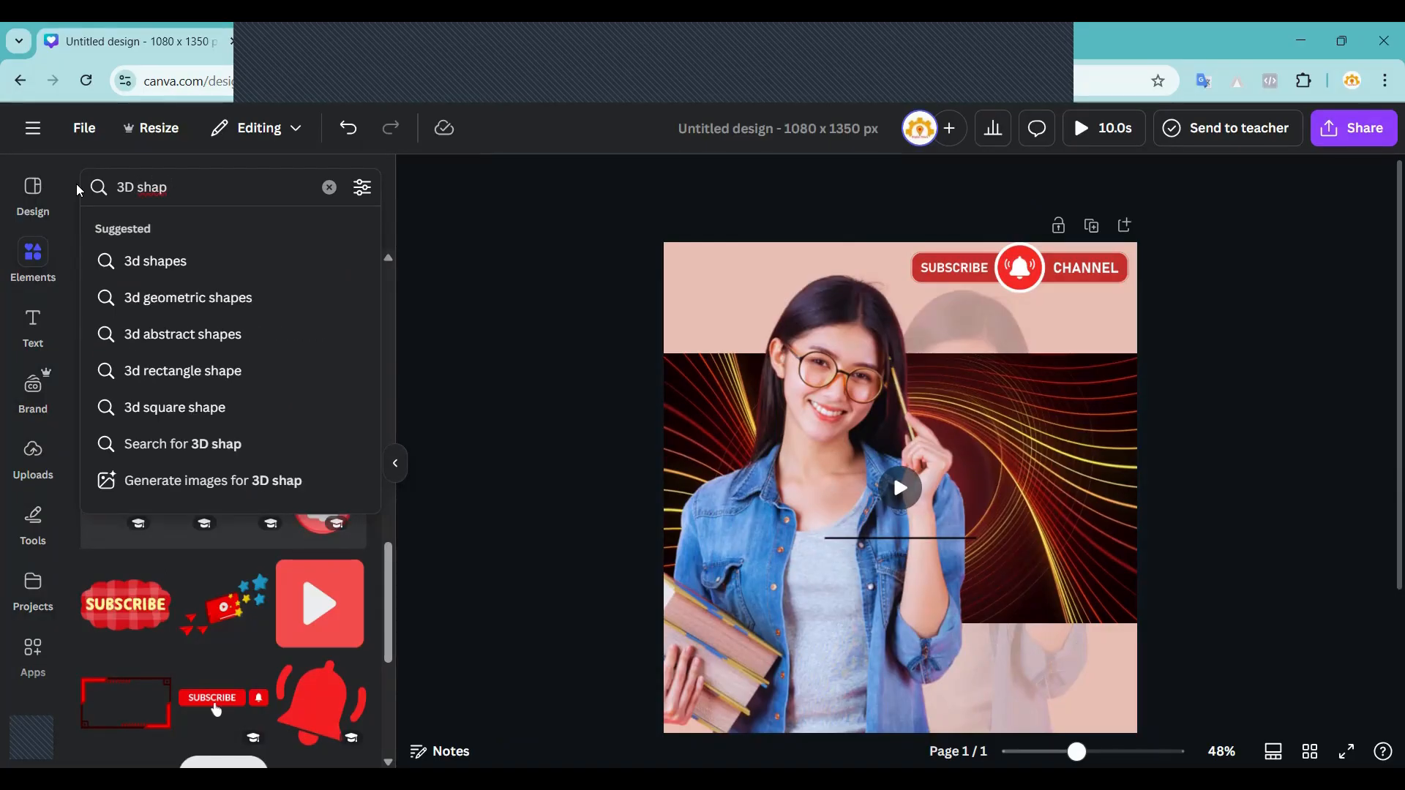
key("BackSpace")
key("BackSpace")
key("BackSpace")
key("BackSpace")
key("BackSpace")
type("le")
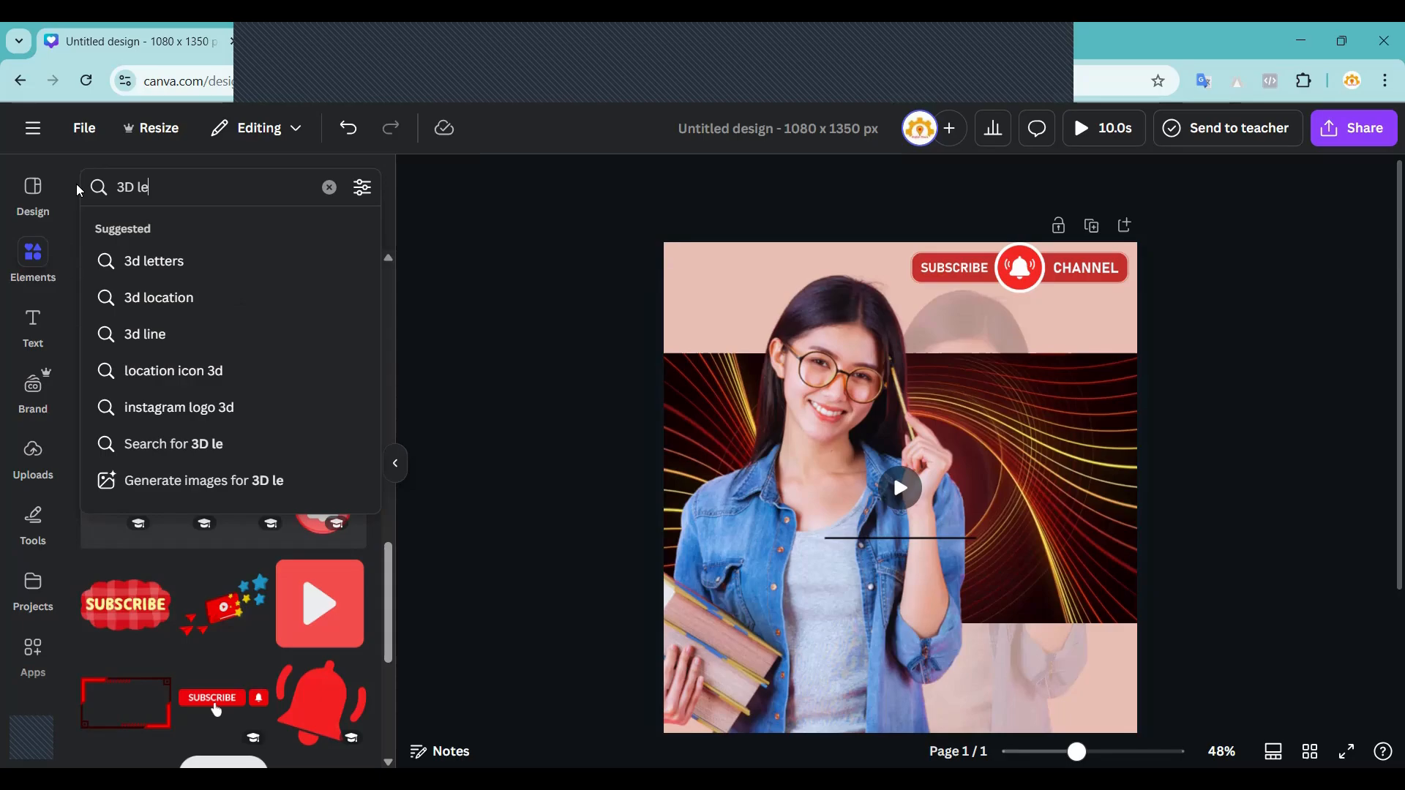
type("b")
key("BackSpace")
key("BackSpace")
key("BackSpace")
key("BackSpace")
key("BackSpace")
key("BackSpace")
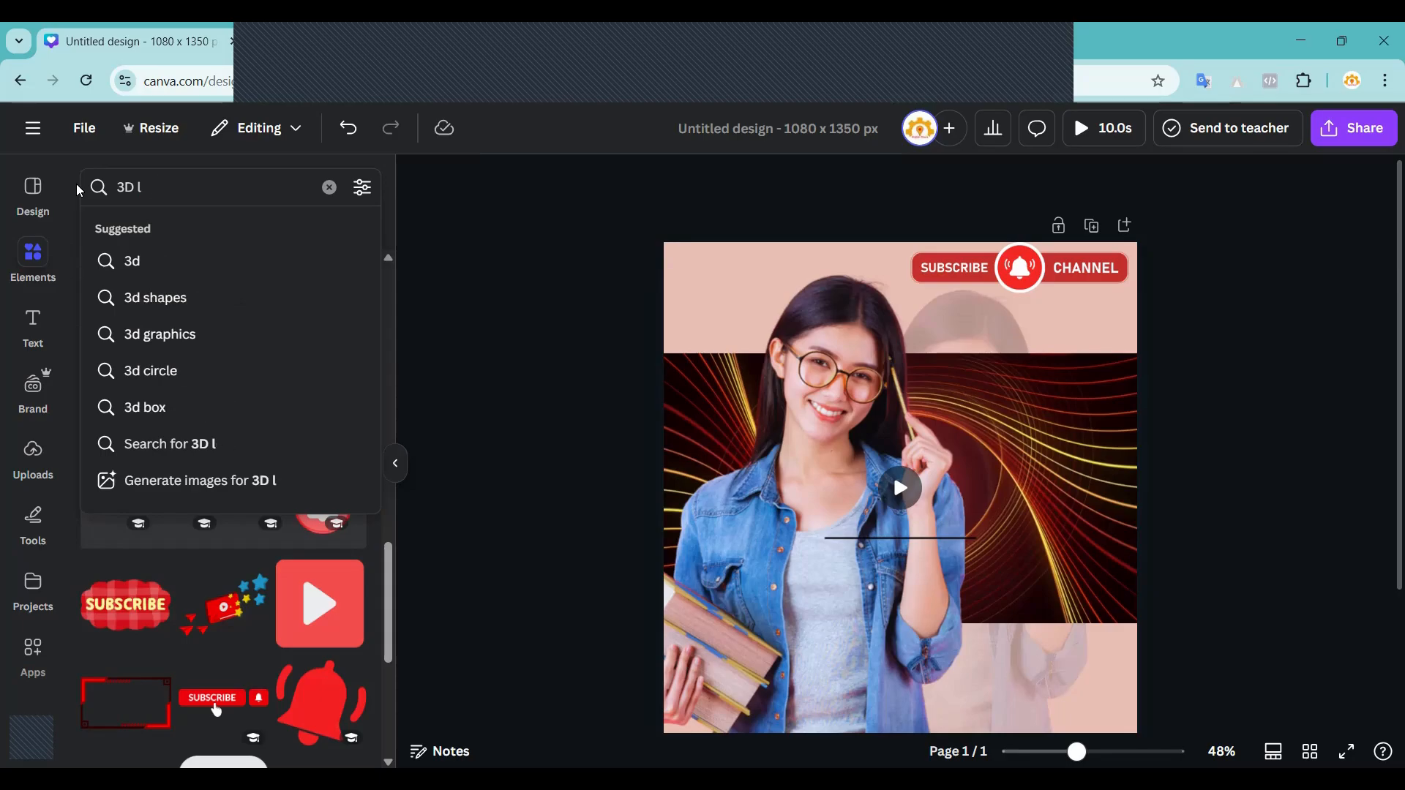
type("lab")
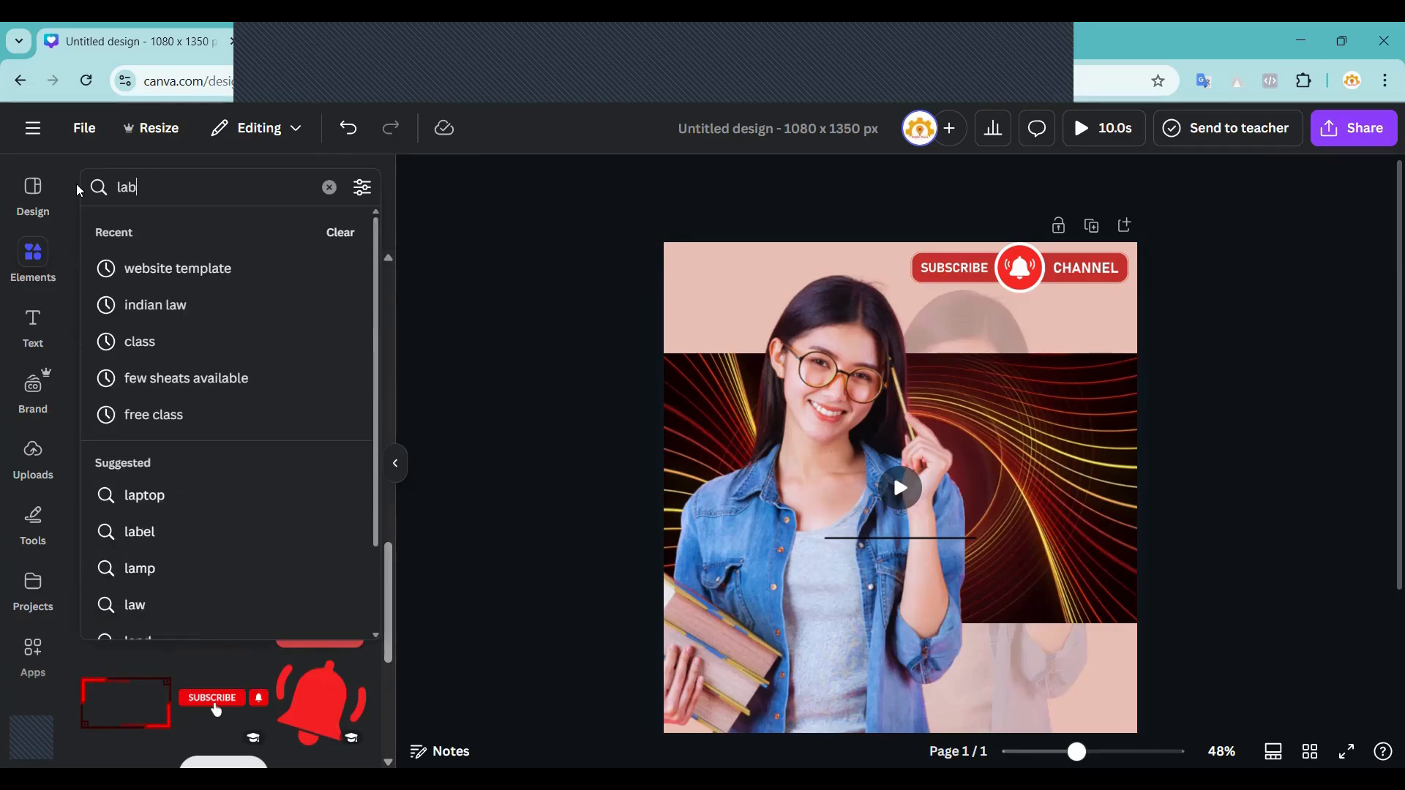
key("Down")
key("Down")
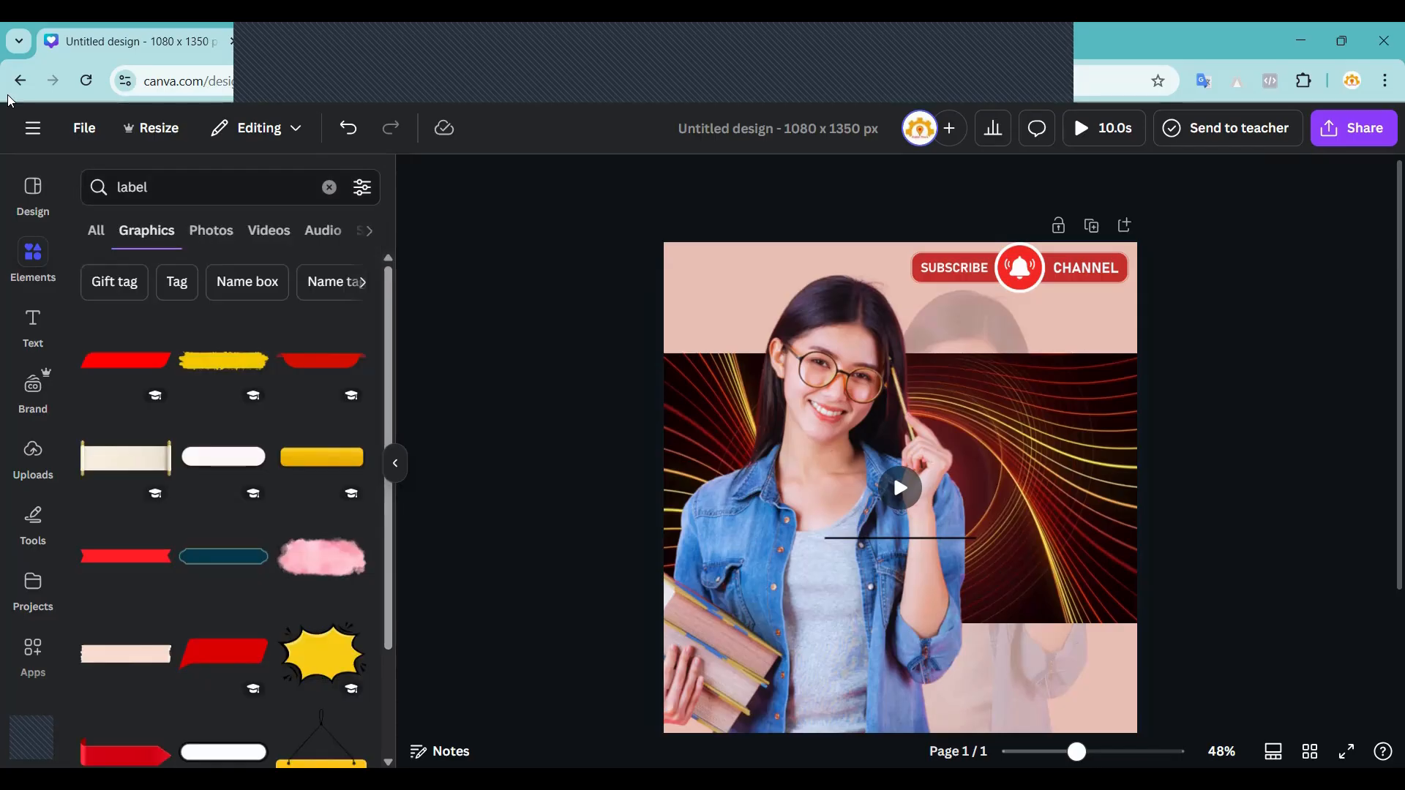
Refine the graphics search to "label 3d" and insert the white hanging pennant banner with gold rod ends.
left_click(176, 189)
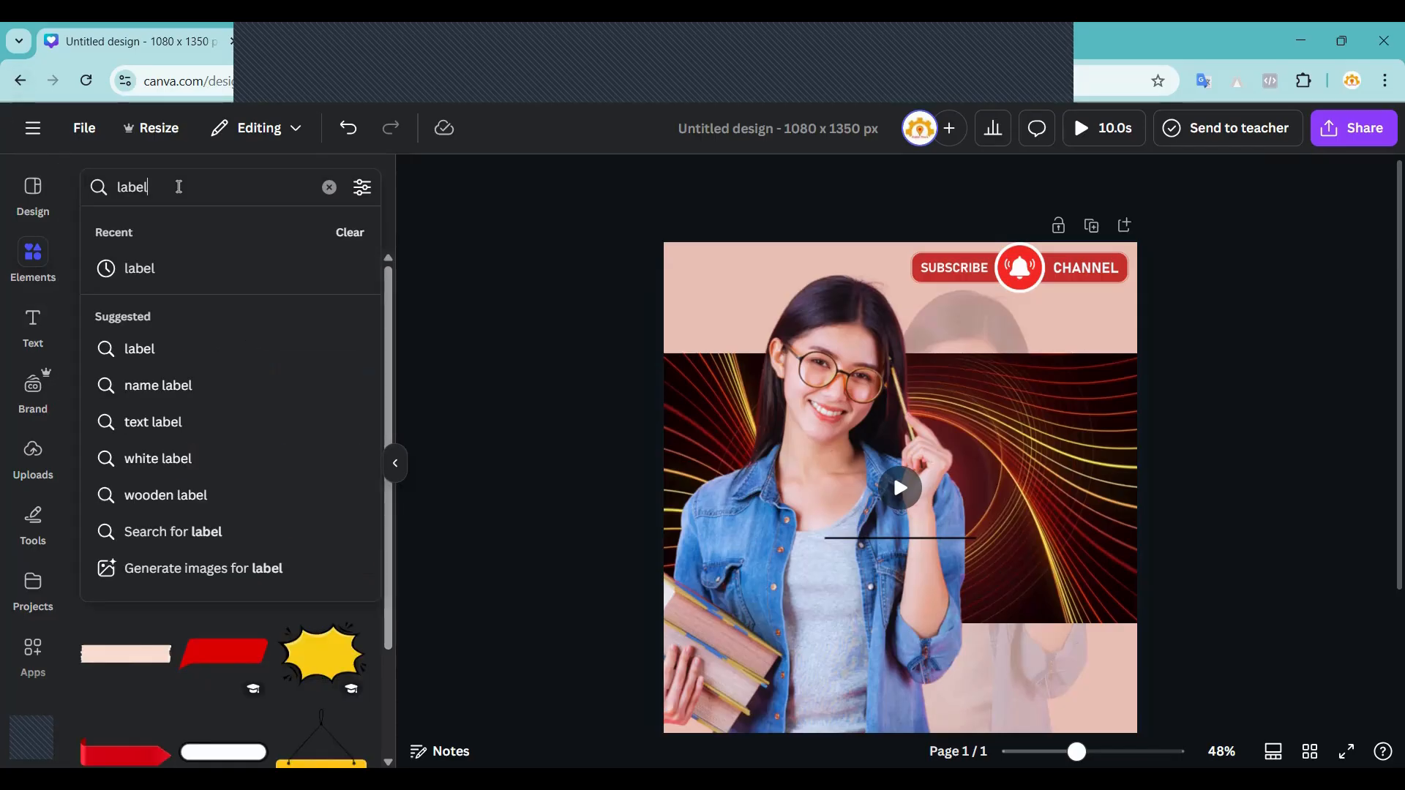
type("d")
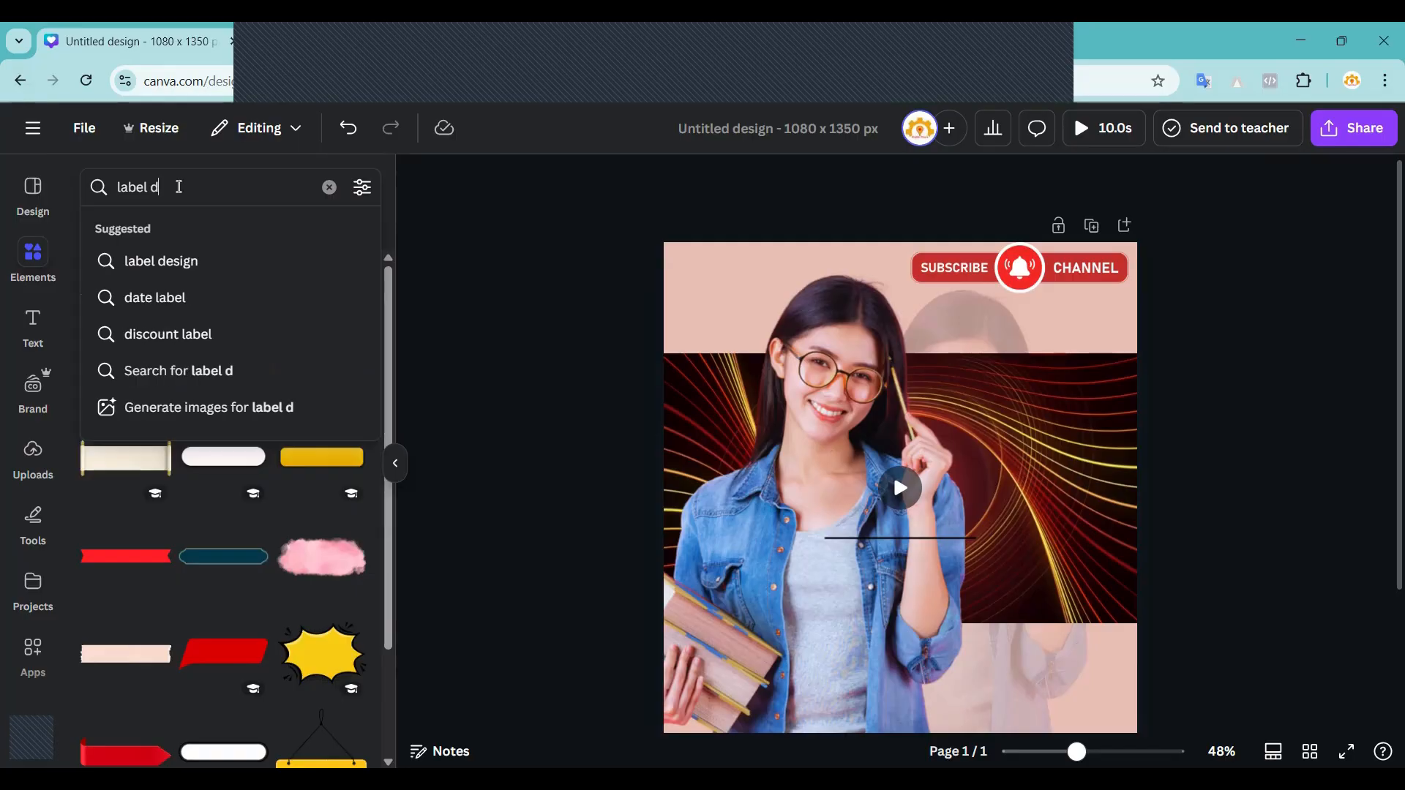
key("BackSpace")
type("3d")
key("Return")
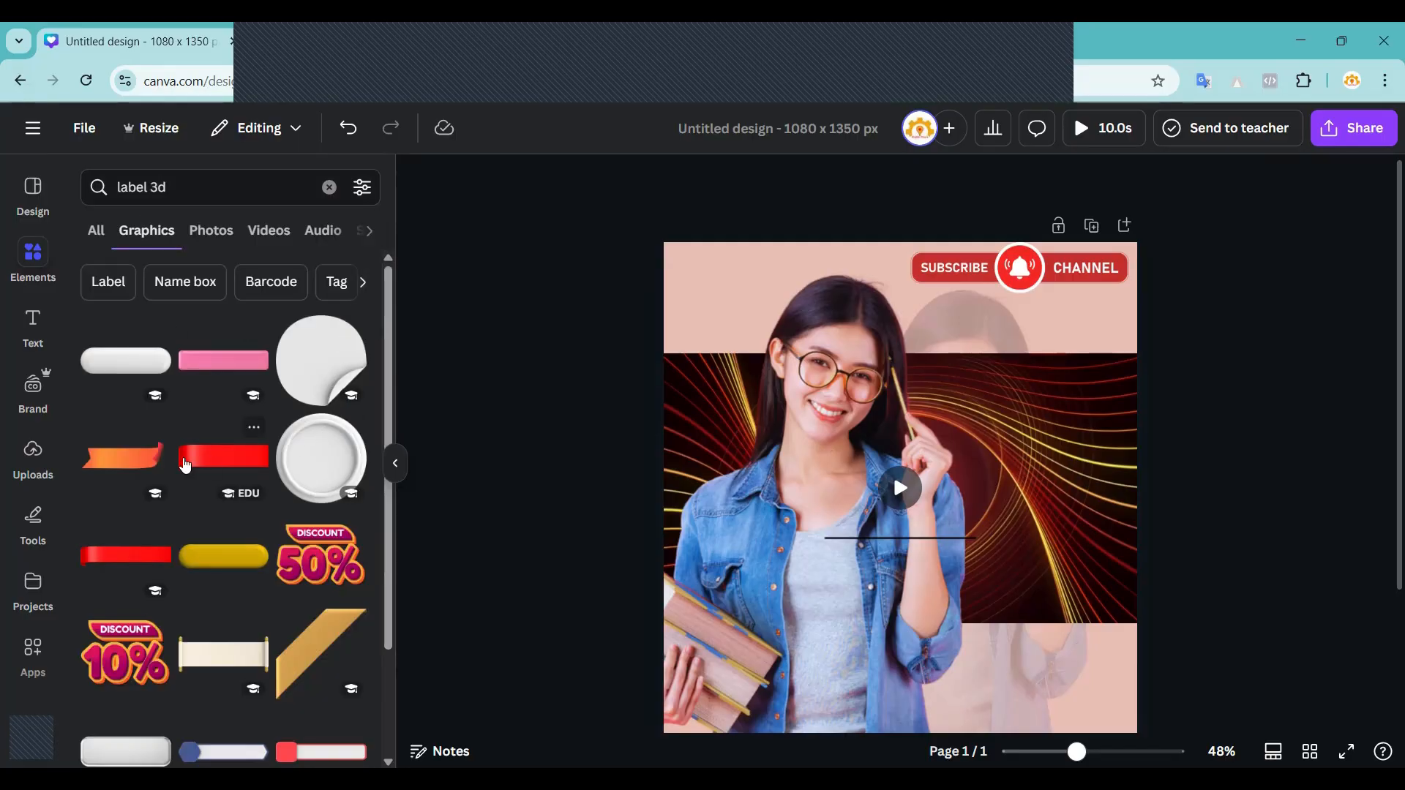
scroll(135, 502, "down", 3)
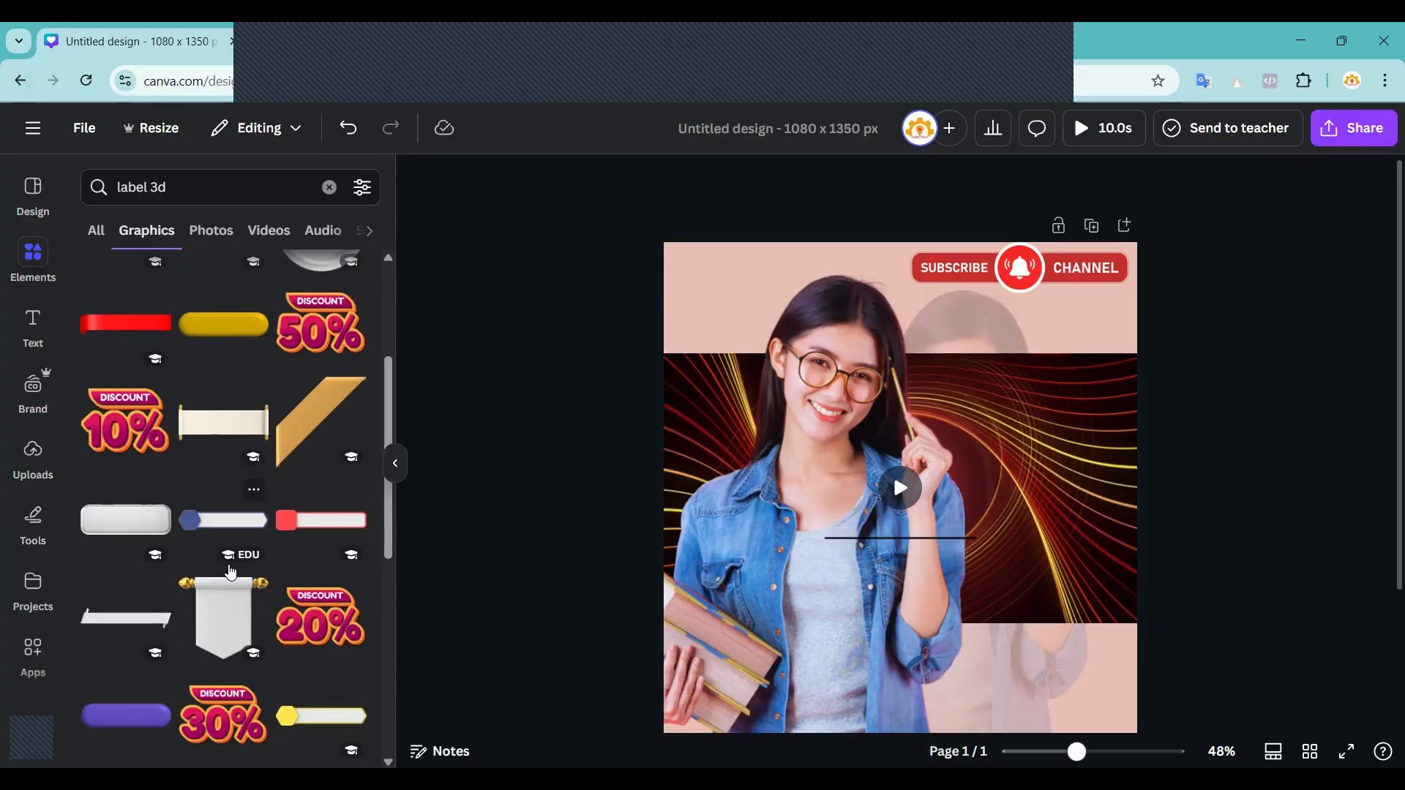
scroll(230, 571, "down", 3)
left_click(224, 436)
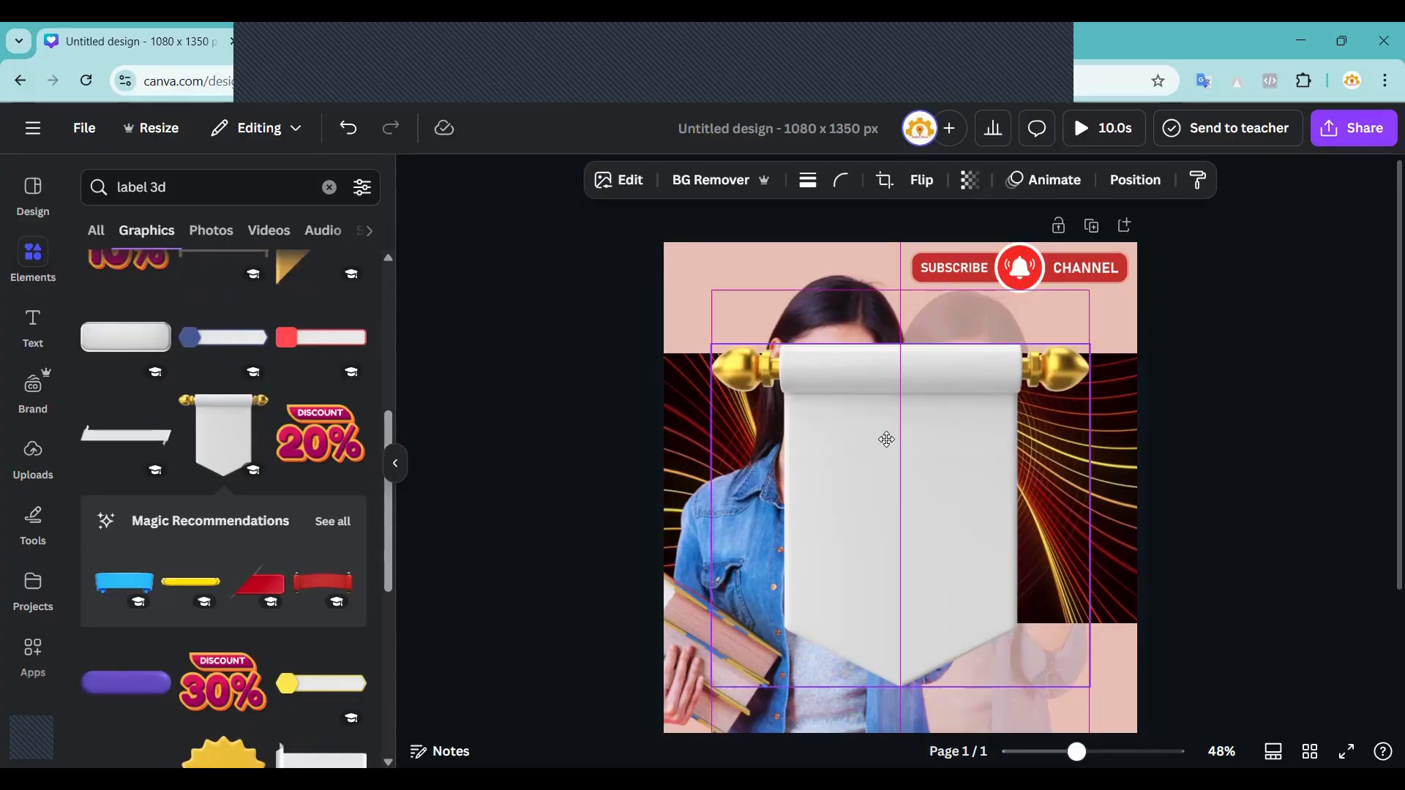
Enlarge the white hanging banner slightly and move it up over the student, just below the Subscribe Channel banner.
left_click_drag(886, 439, 881, 413)
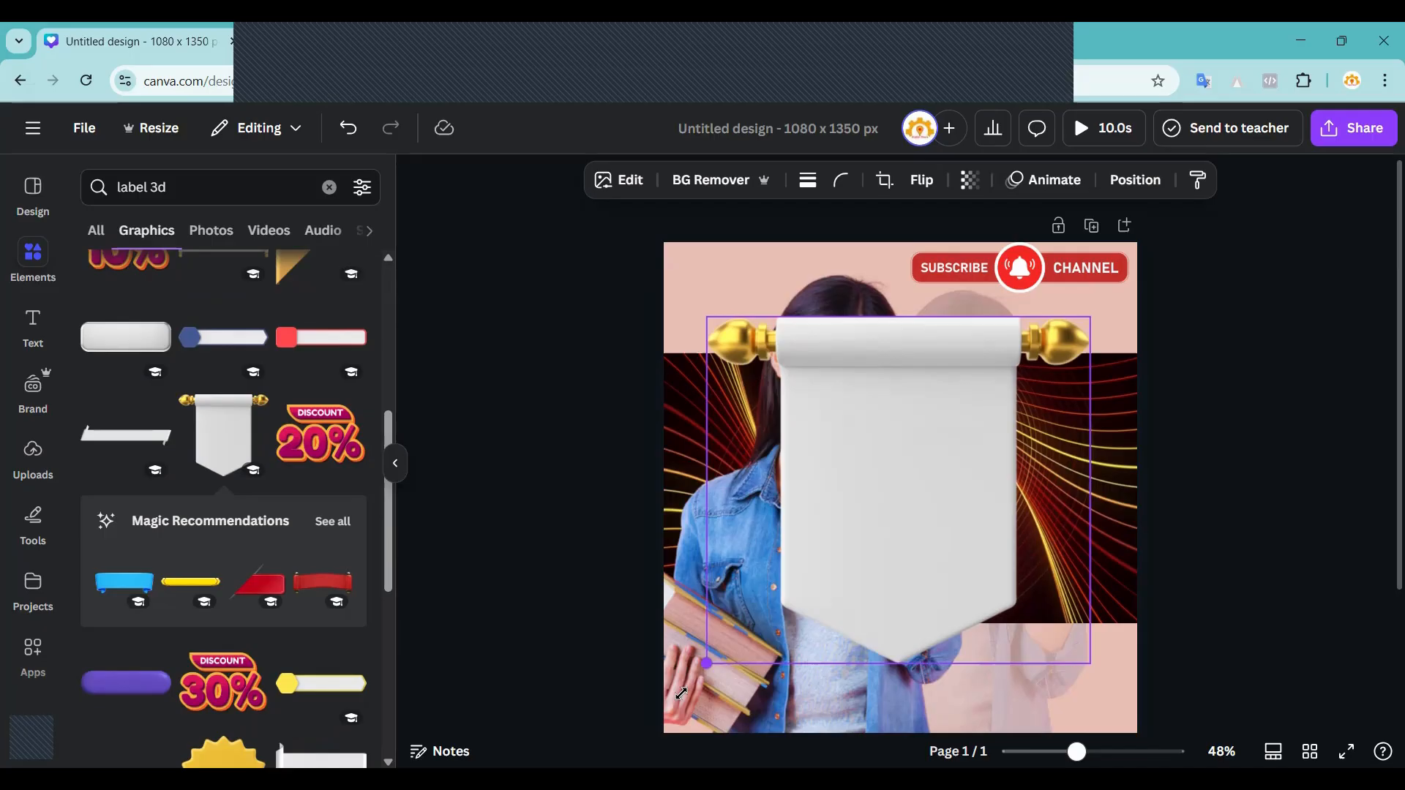
left_click_drag(681, 693, 656, 714)
left_click_drag(892, 510, 896, 473)
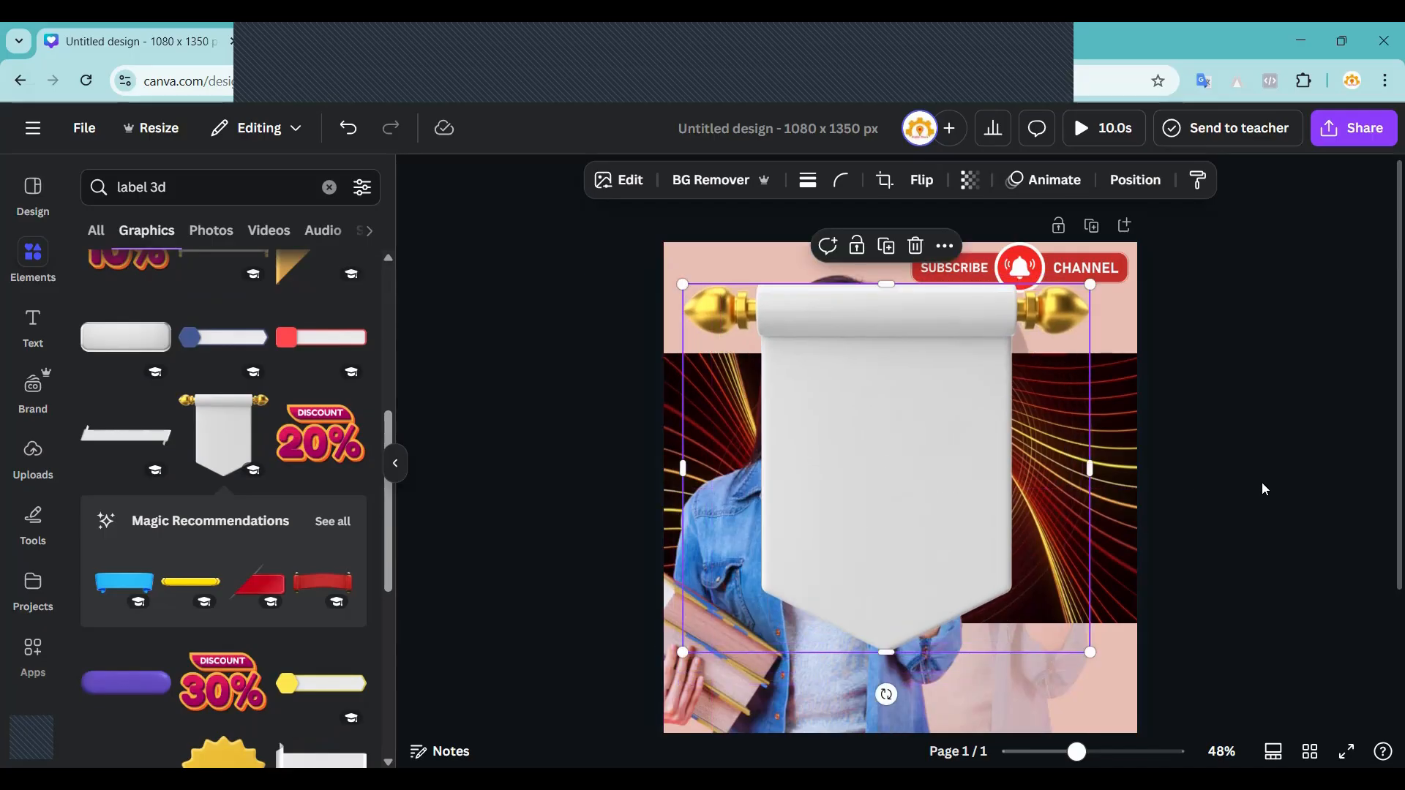
Enlarge the white hanging banner to reach the page's right side and delete it from the page.
scroll(1262, 489, "down", 2)
left_click_drag(1088, 477, 1142, 525)
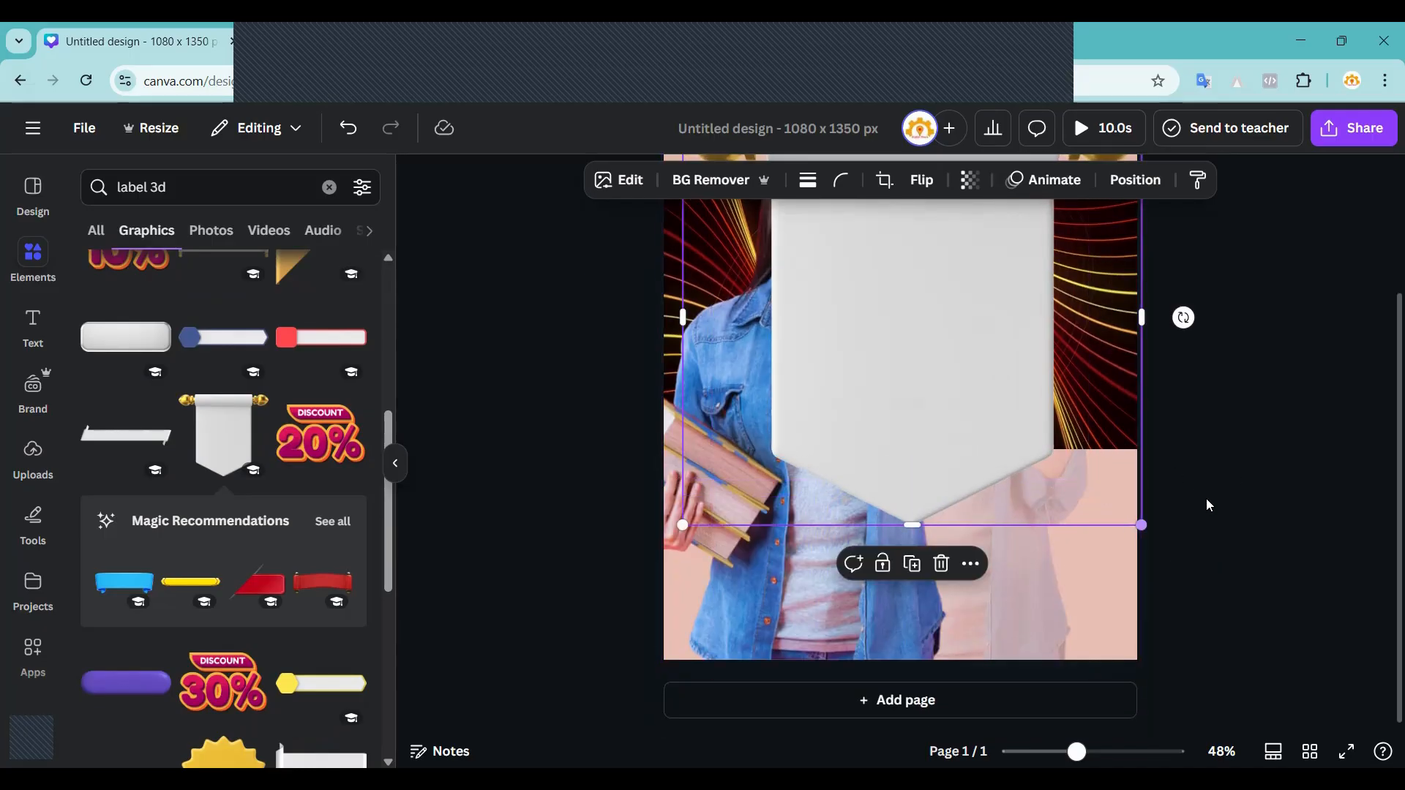
scroll(1208, 506, "up", 2)
key("Delete")
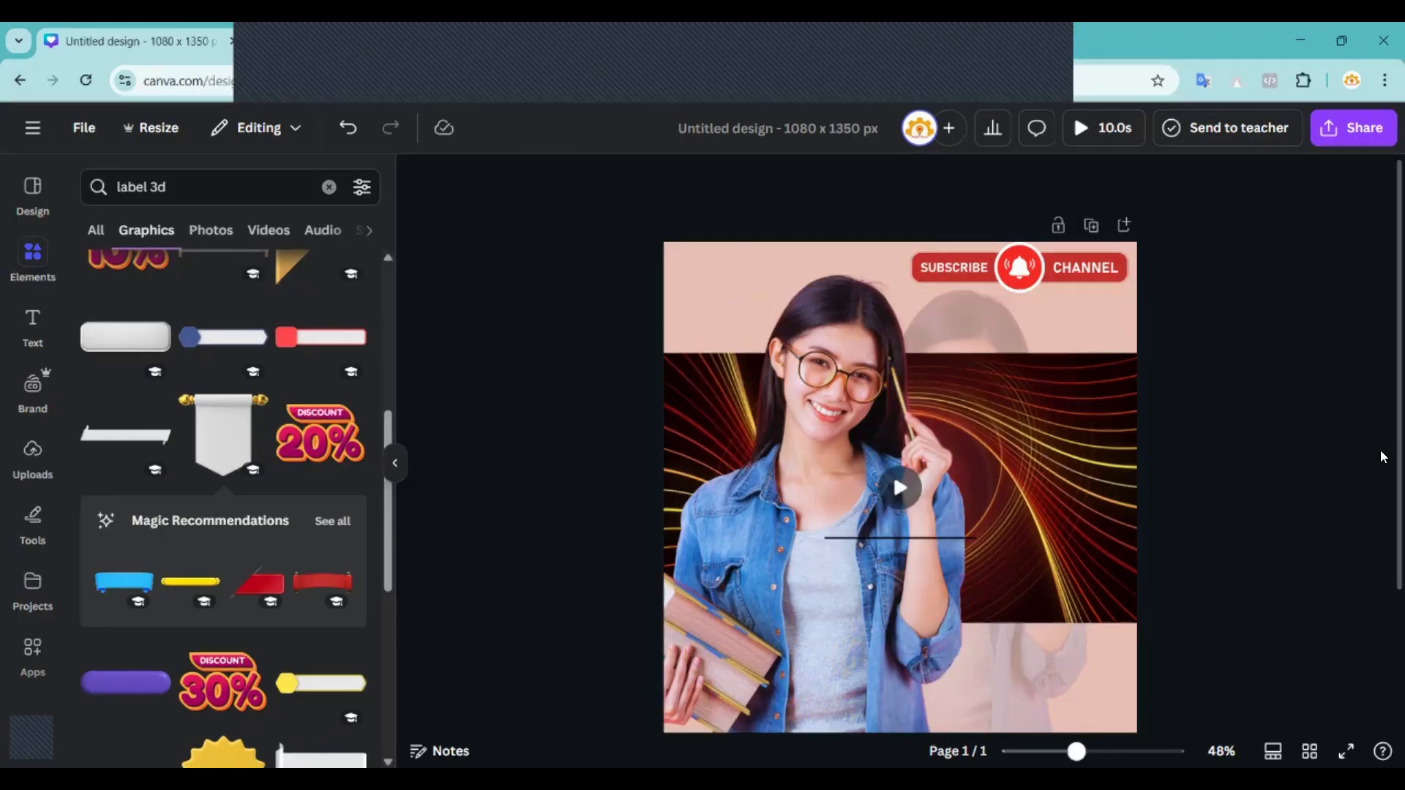
Replace the "label 3d" search with "maharashtra" and show all matching graphics.
left_click(329, 189)
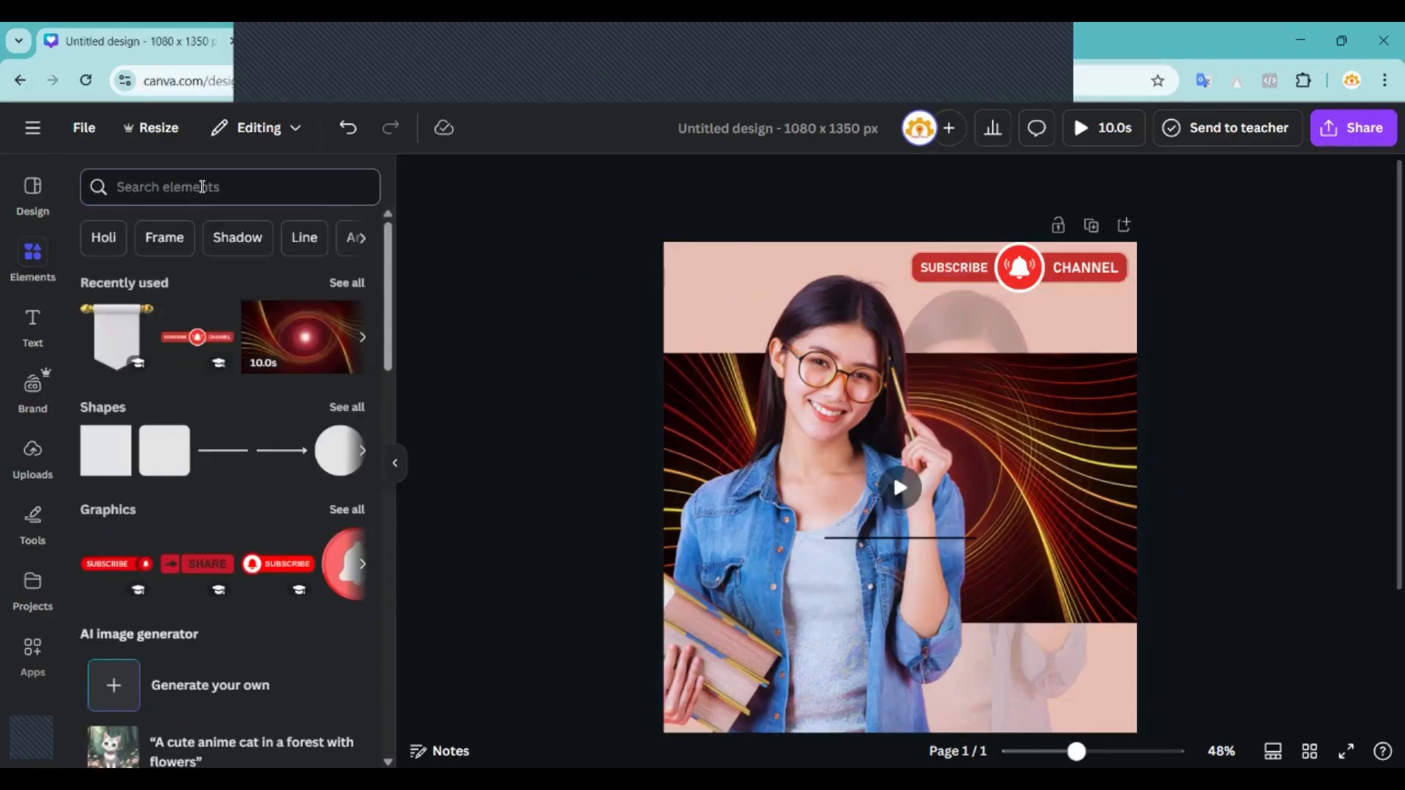
type("maharashtra")
key("Return")
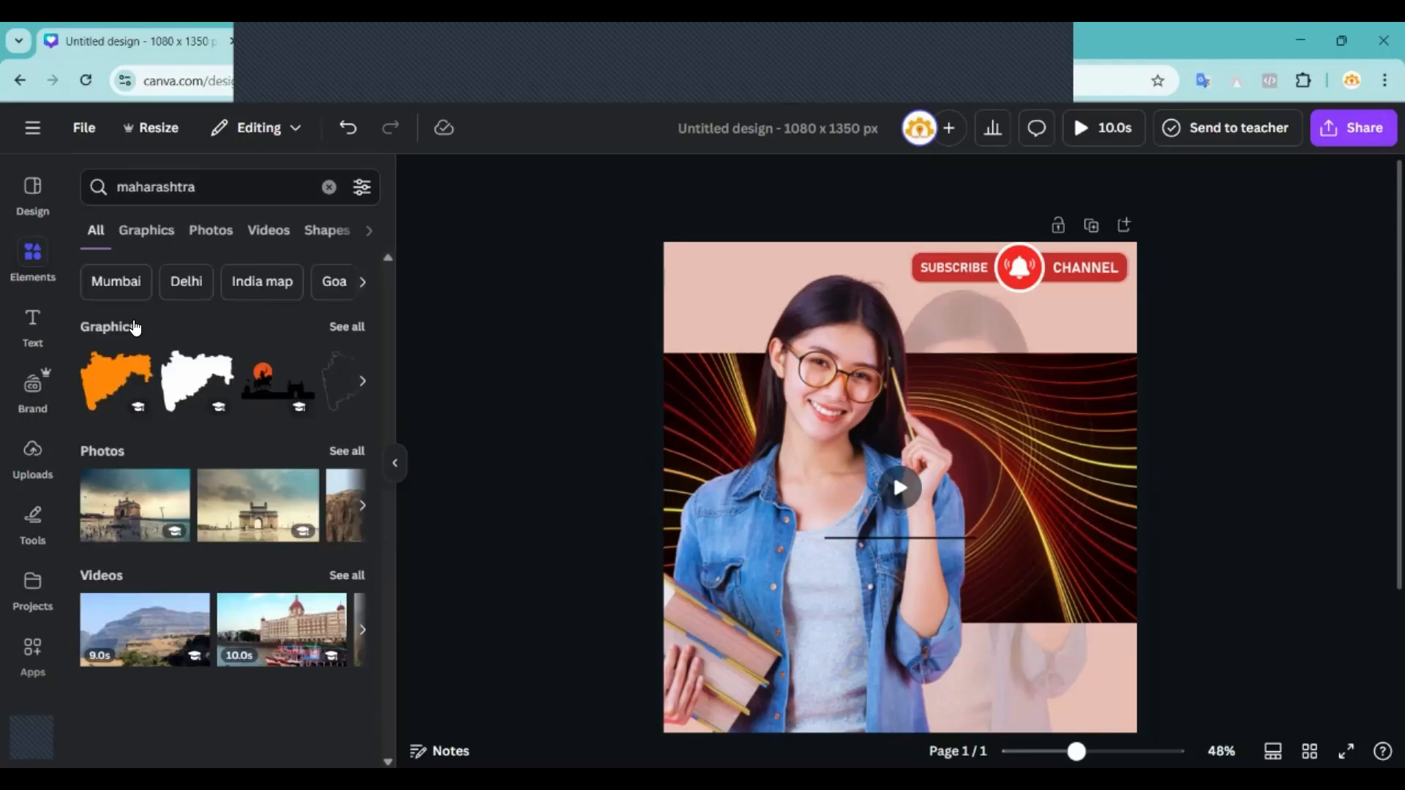
left_click(342, 330)
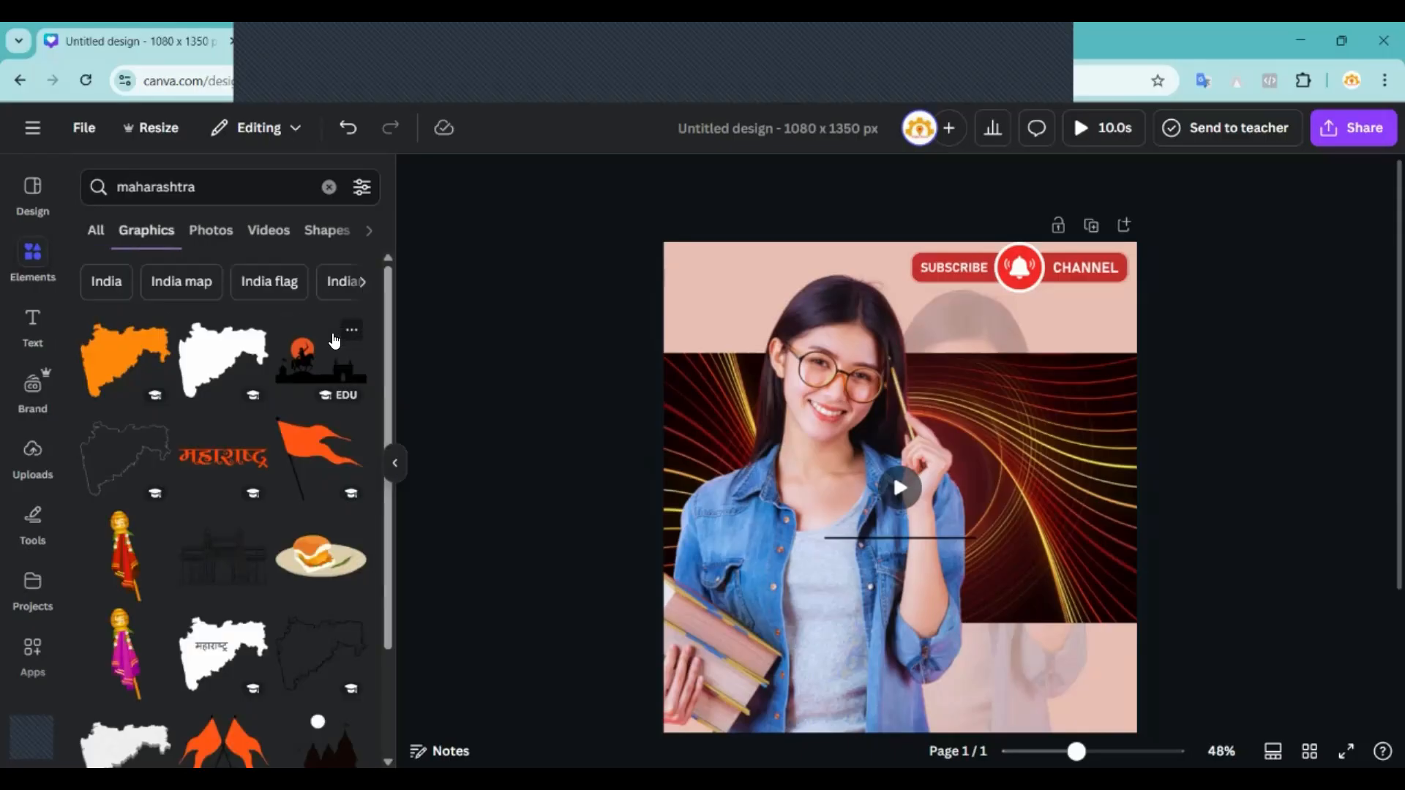
Look through the "maharashtra" graphics for maps, flags, calligraphy and cultural illustrations suitable for a poster.
scroll(262, 503, "down", 1)
scroll(262, 503, "down", 3)
scroll(182, 402, "up", 3)
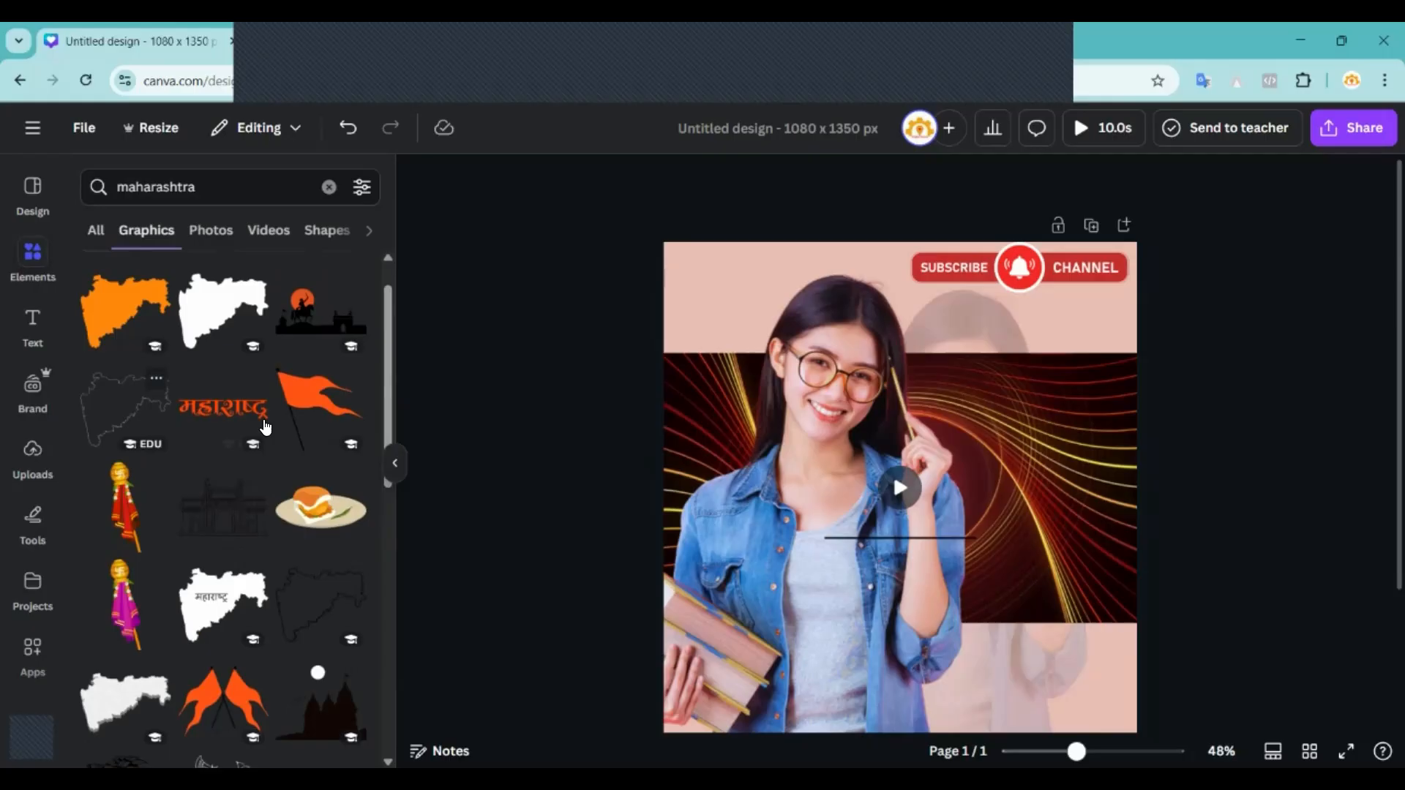
scroll(314, 395, "down", 3)
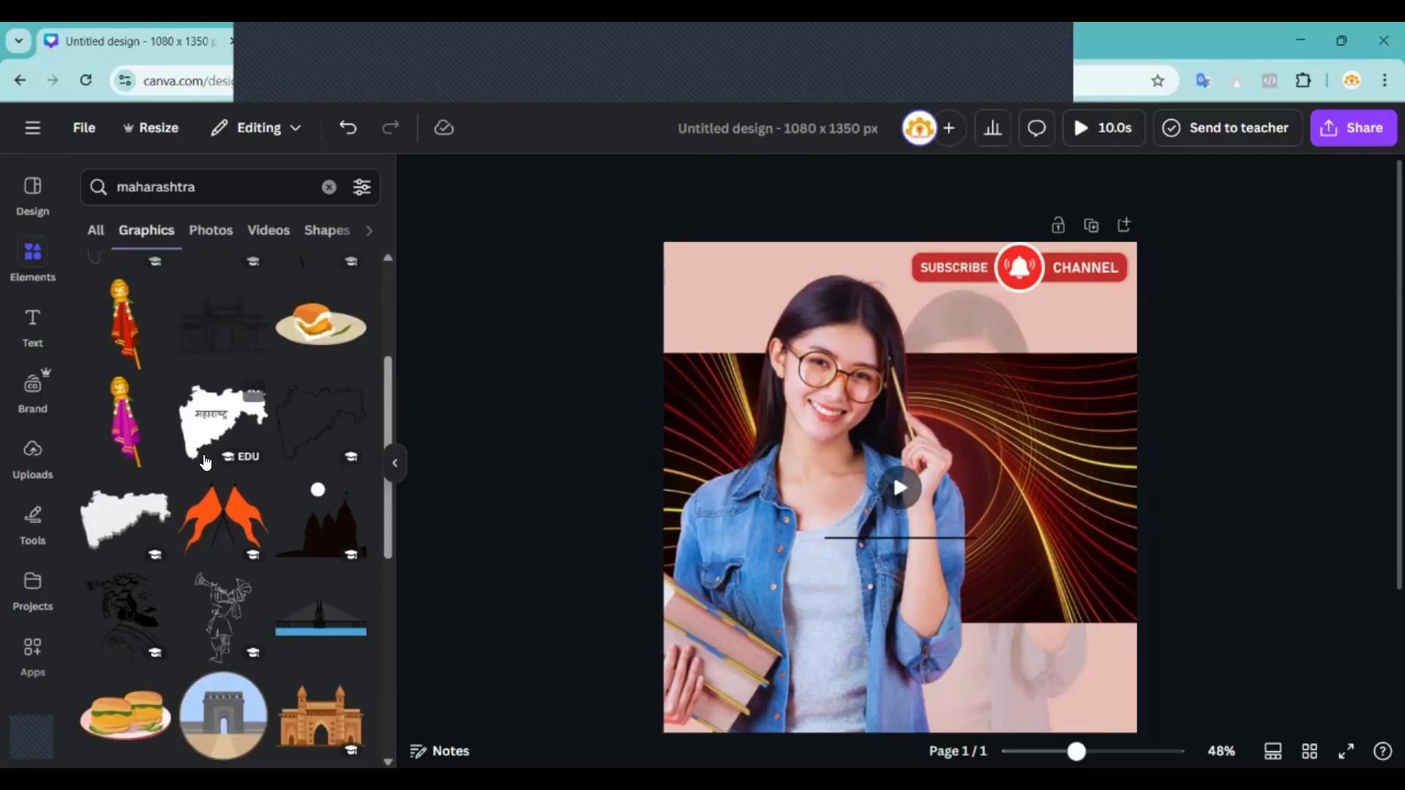
scroll(208, 487, "down", 10)
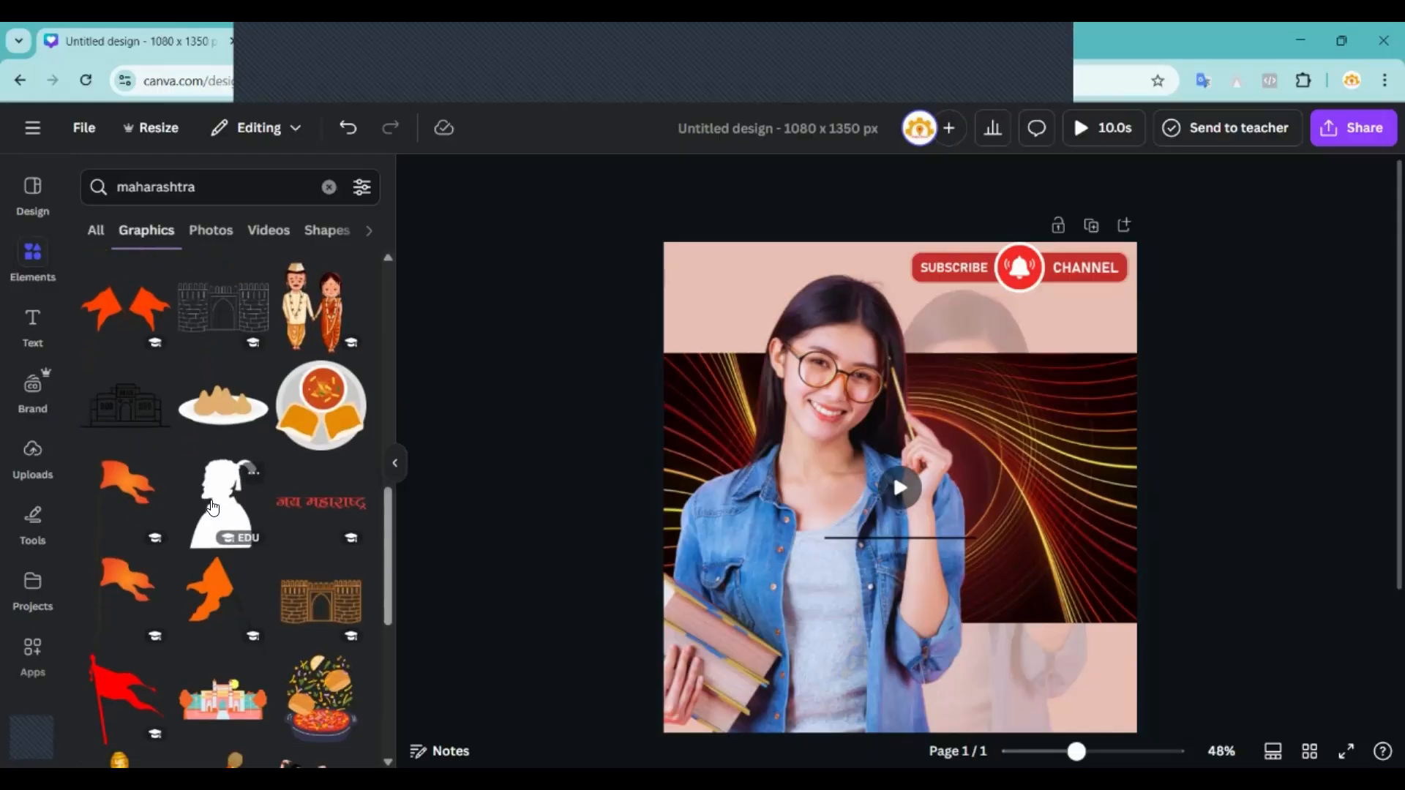
scroll(212, 505, "down", 5)
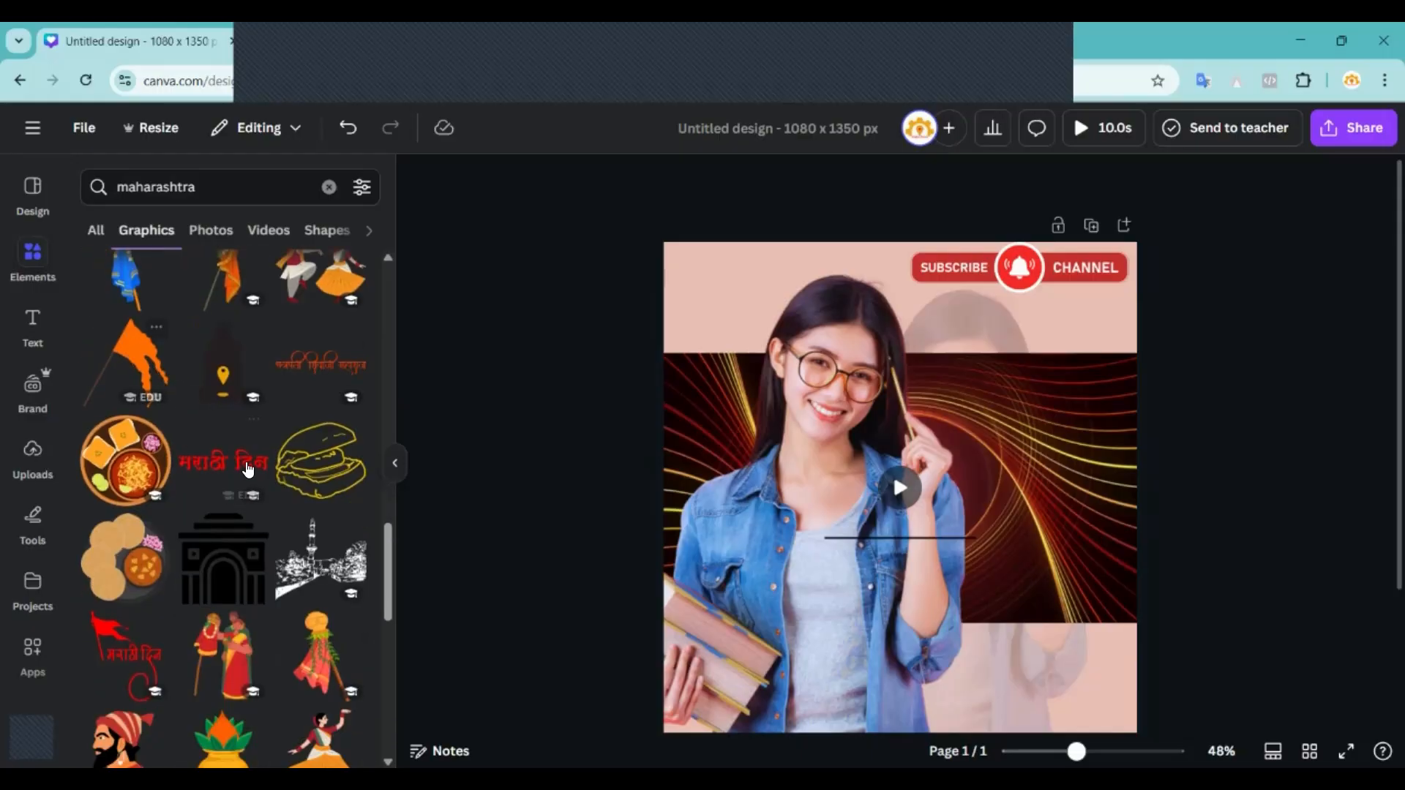
scroll(334, 466, "down", 2)
scroll(334, 466, "down", 6)
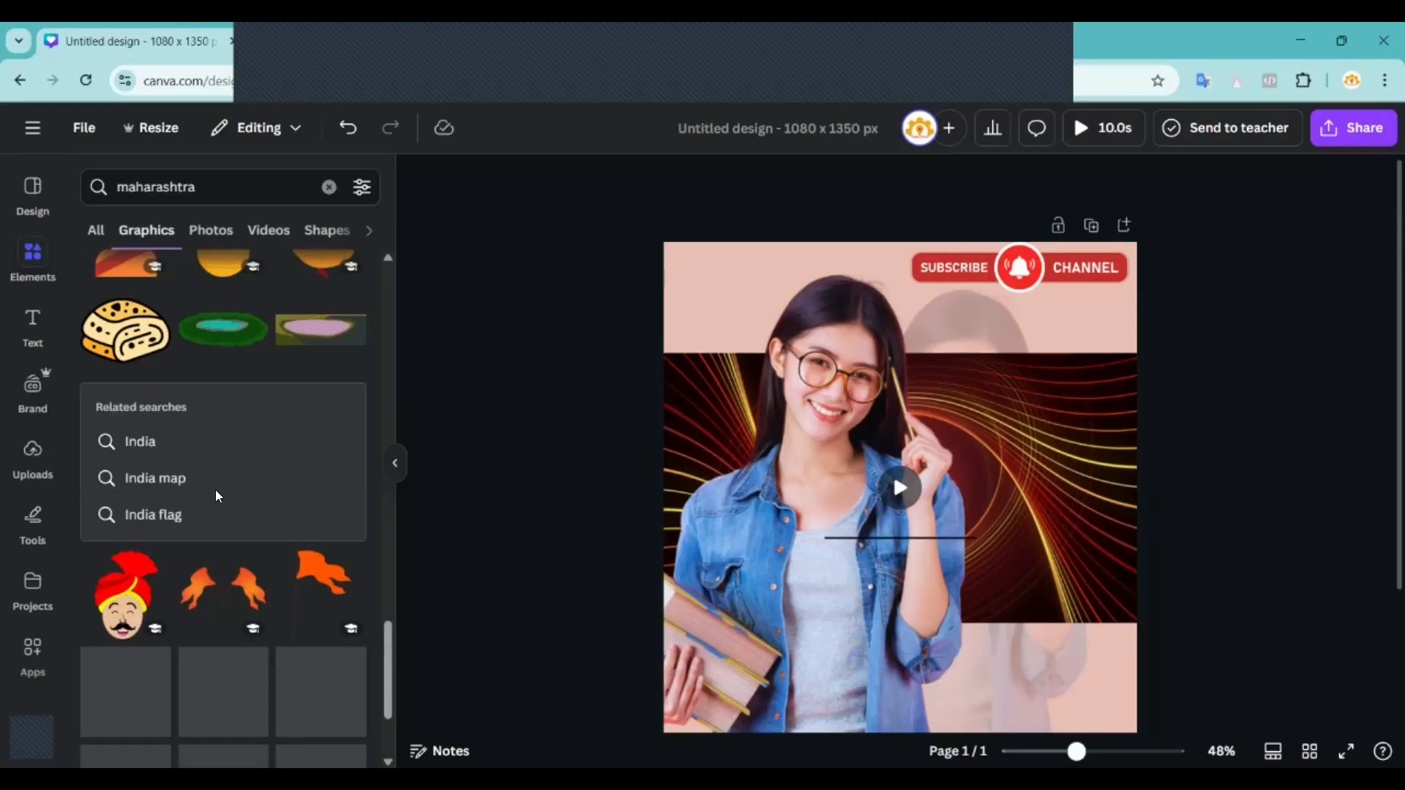
scroll(215, 490, "up", 3)
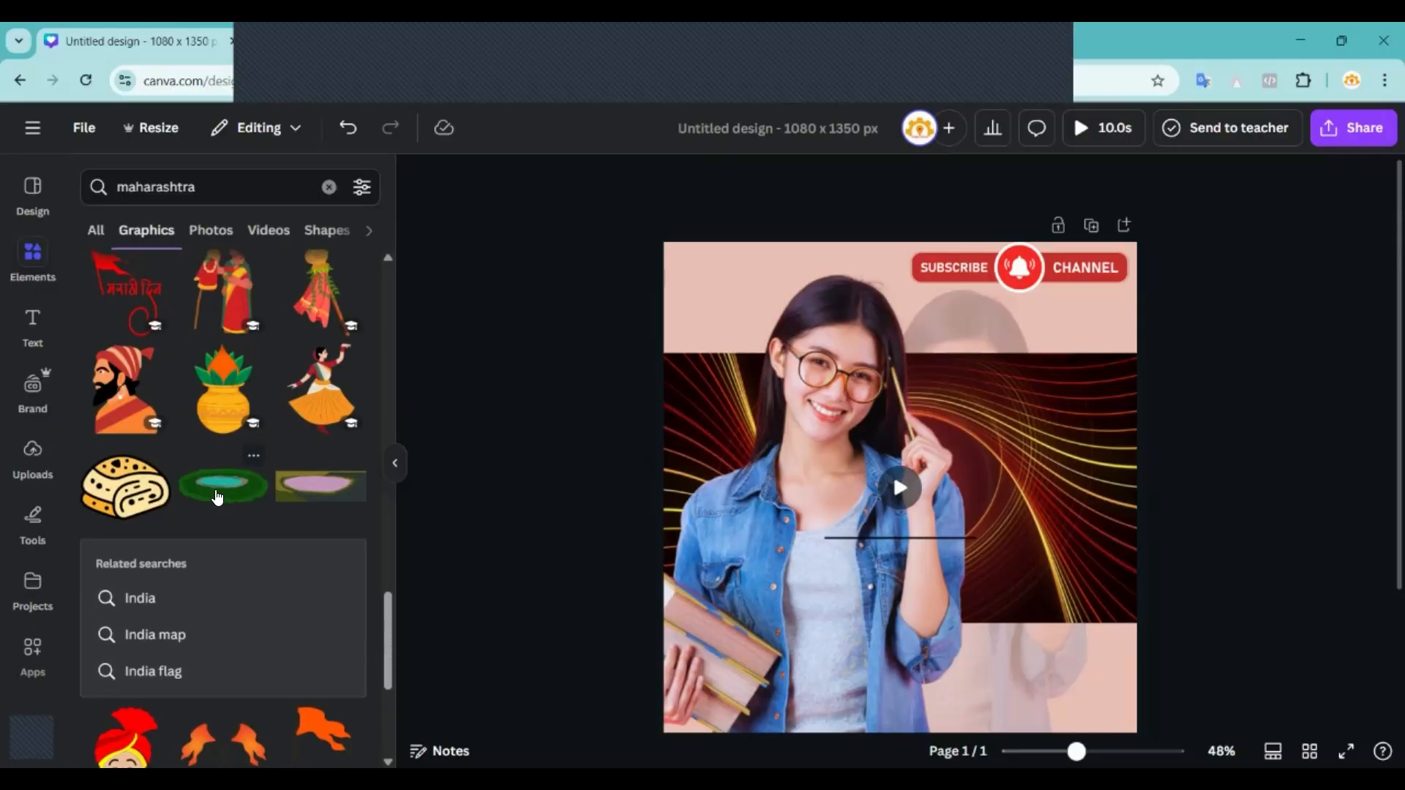
scroll(235, 468, "down", 7)
scroll(257, 445, "up", 6)
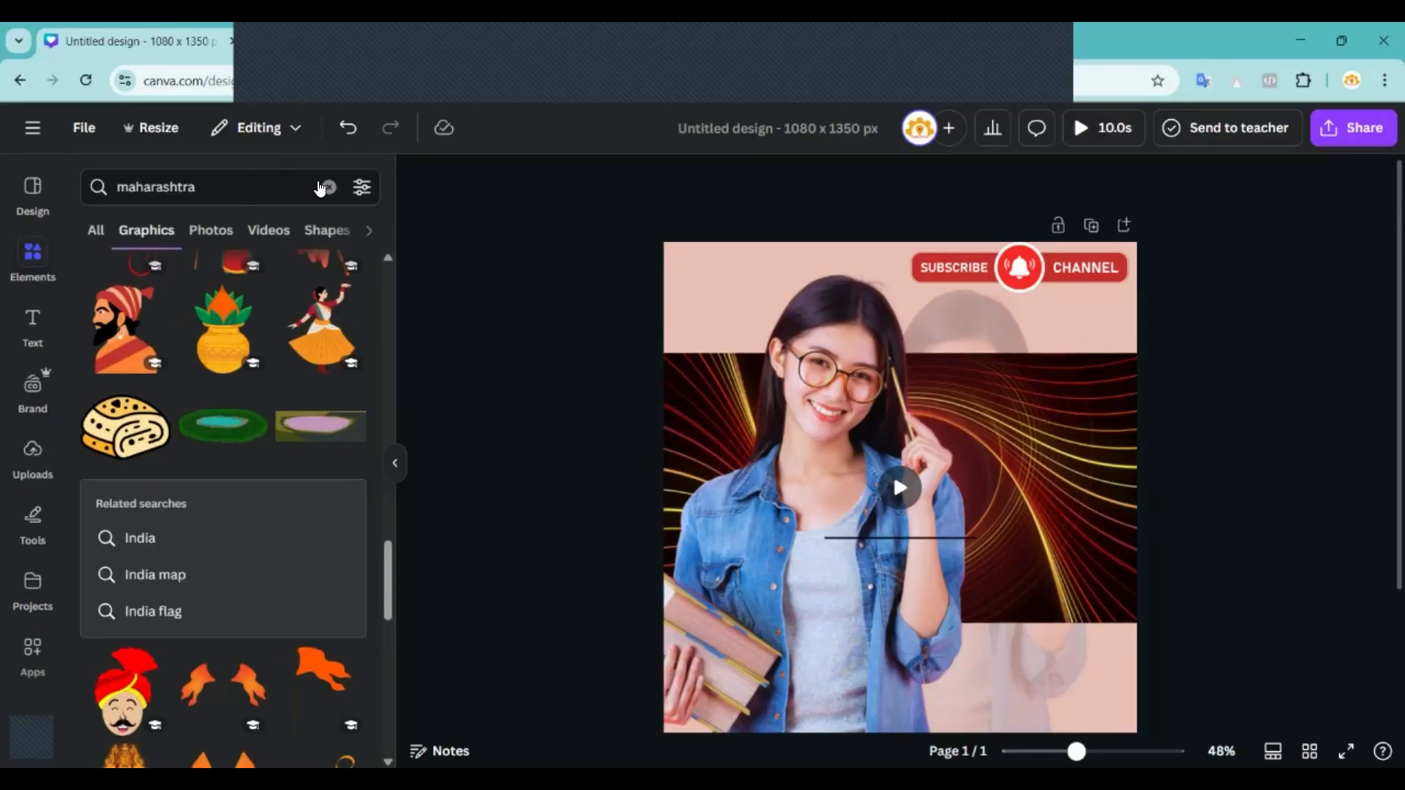
Replace the elements search with "indian wedding" and show all matching graphics.
left_click(328, 187)
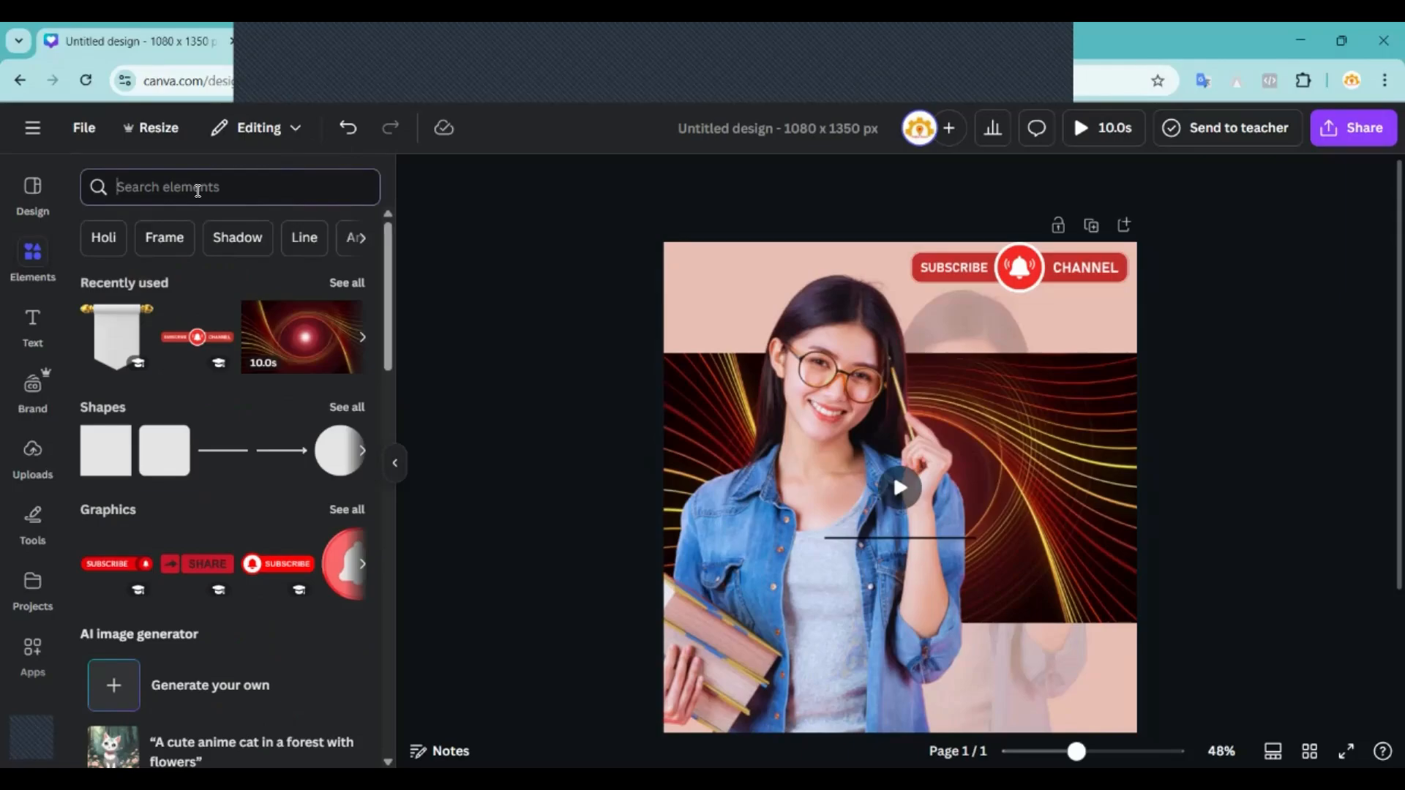
left_click(197, 191)
type("indian m")
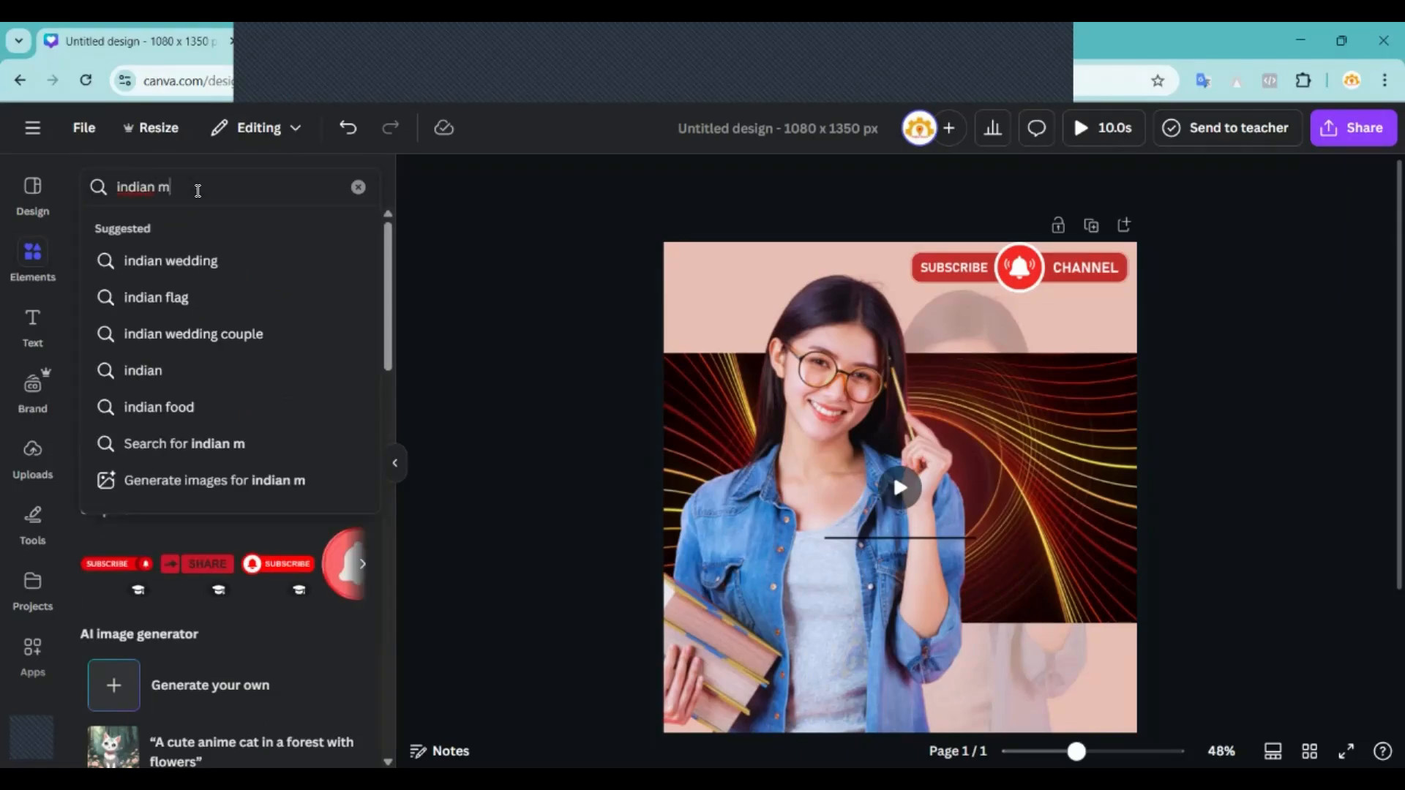
key("BackSpace")
type("wedding")
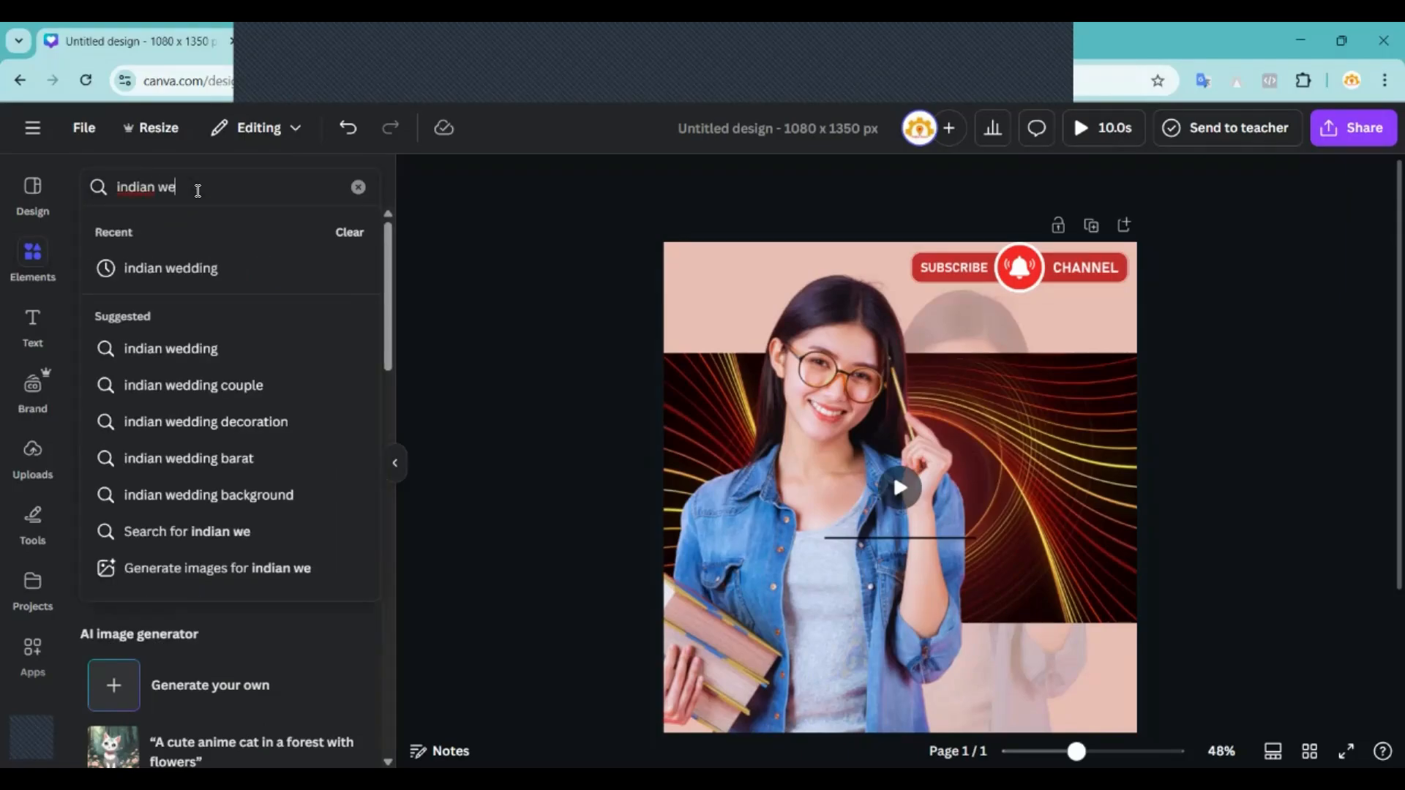
key("Return")
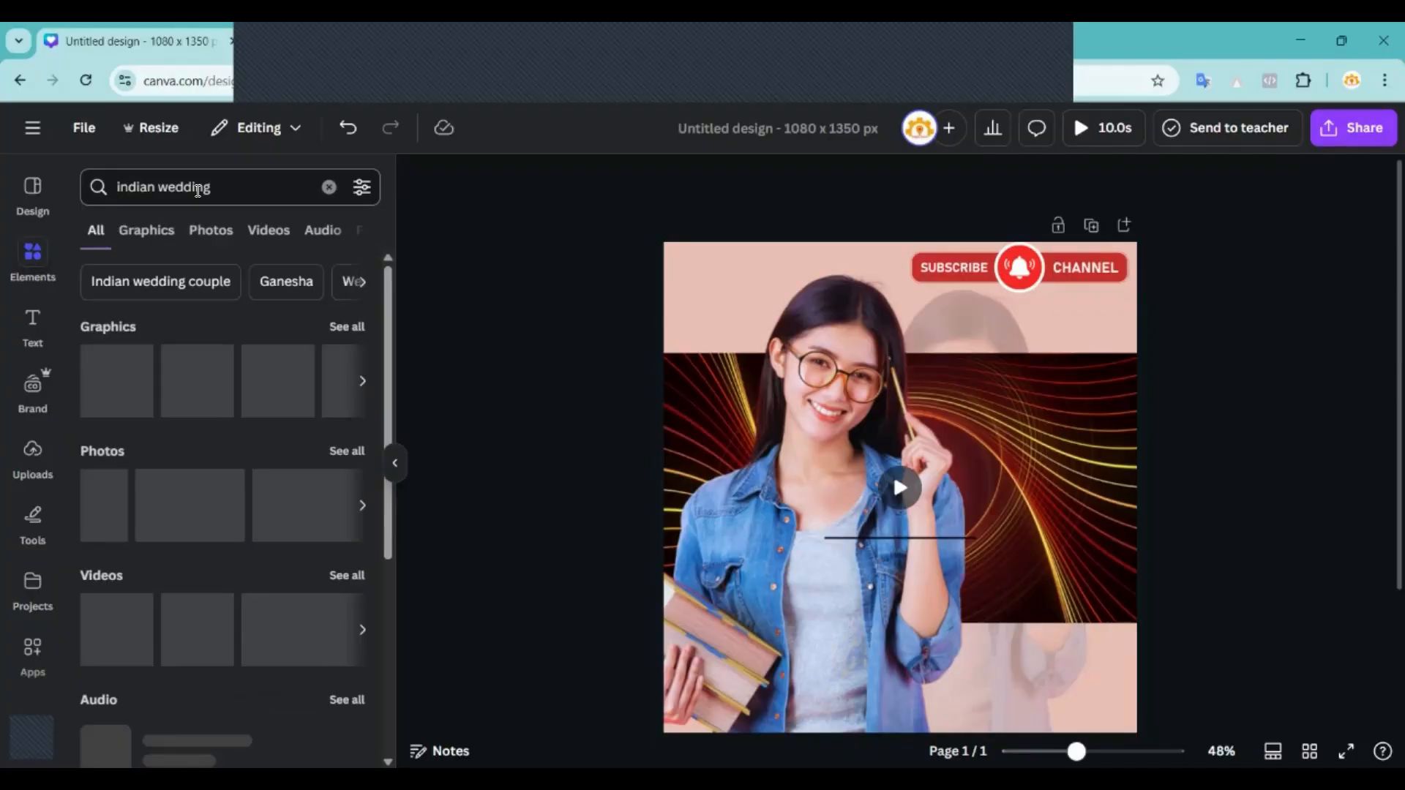
left_click(351, 326)
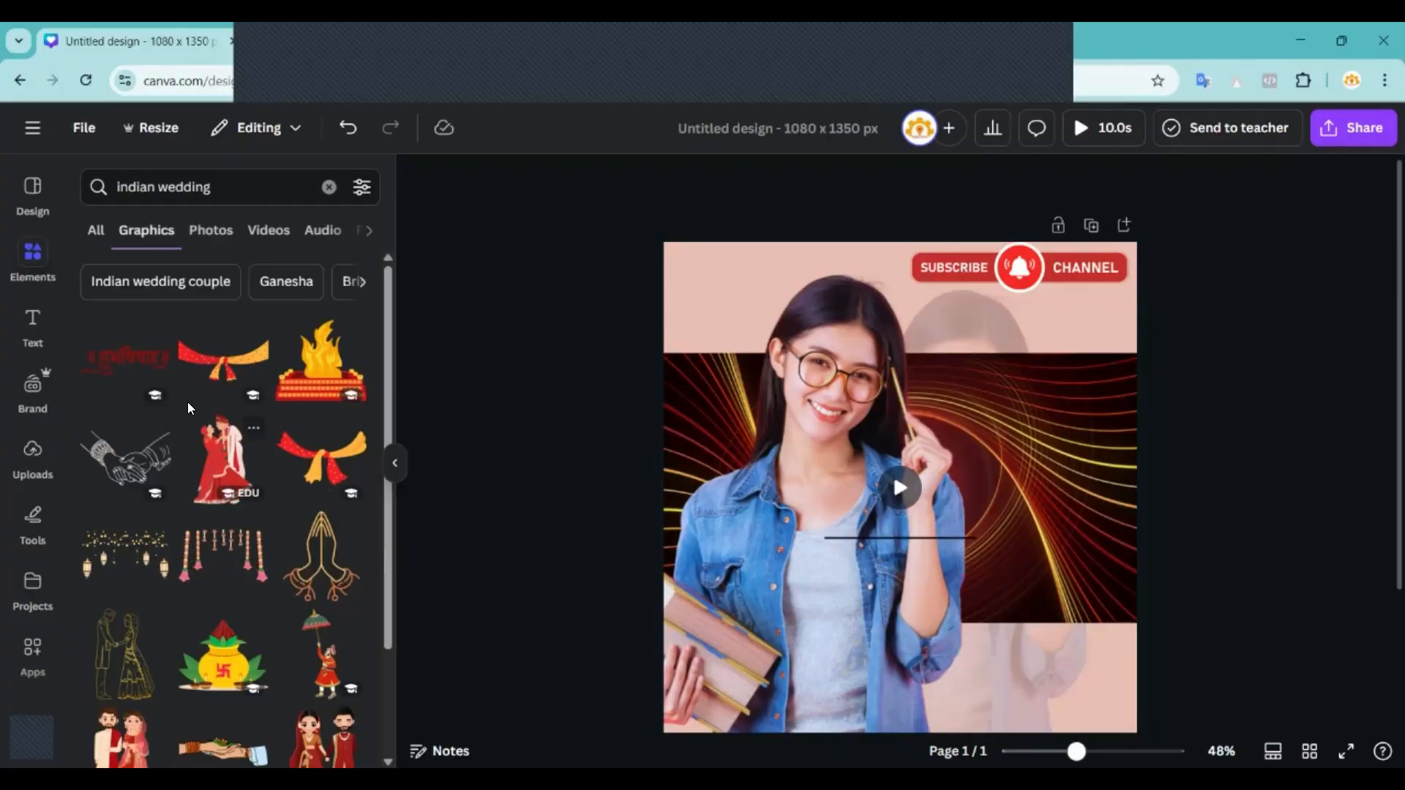
Try the maroon शुभविवाह calligraphy near the page's bottom-right corner in a lighter document red, and remove it from the page.
left_click(126, 359)
left_click_drag(836, 531, 762, 602)
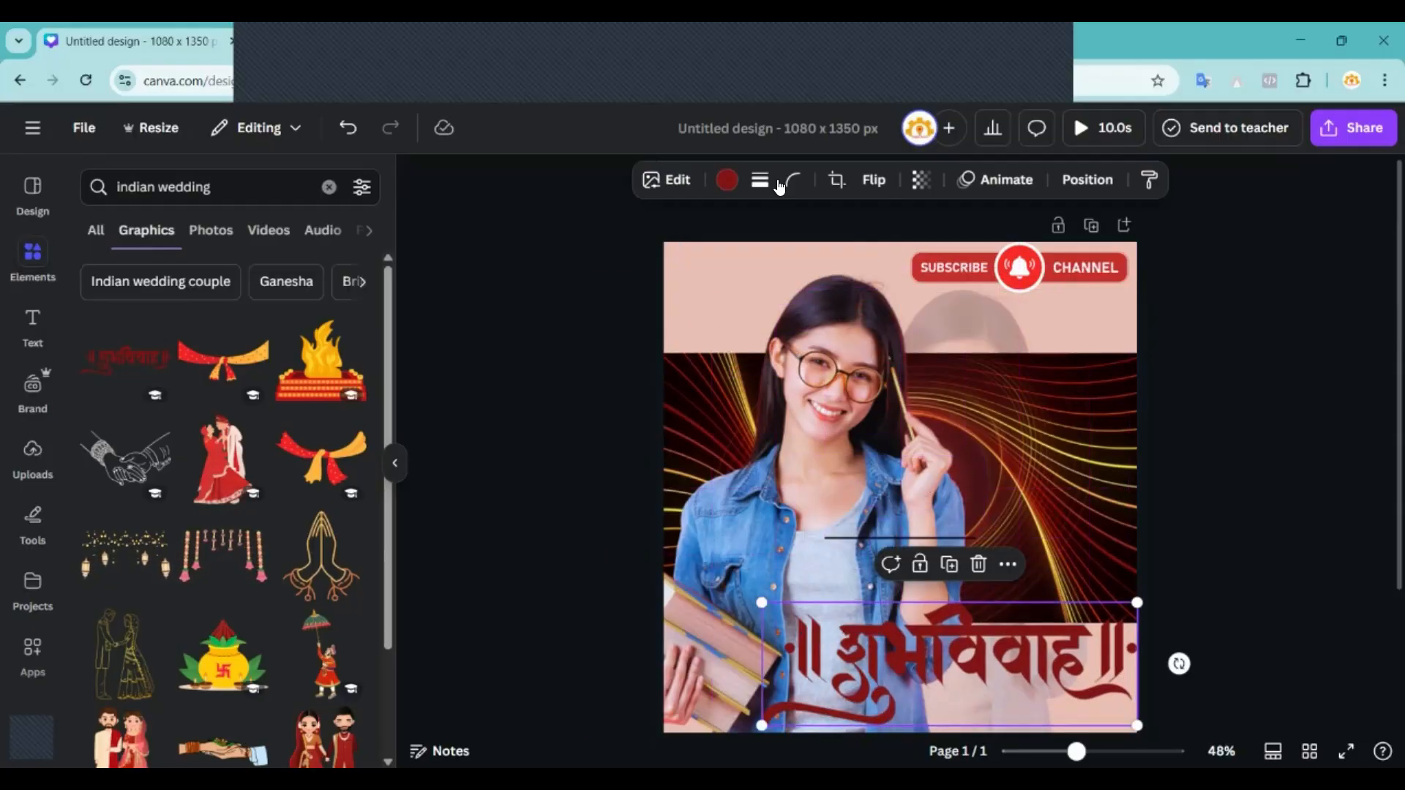
left_click(727, 180)
left_click(101, 317)
left_click(105, 362)
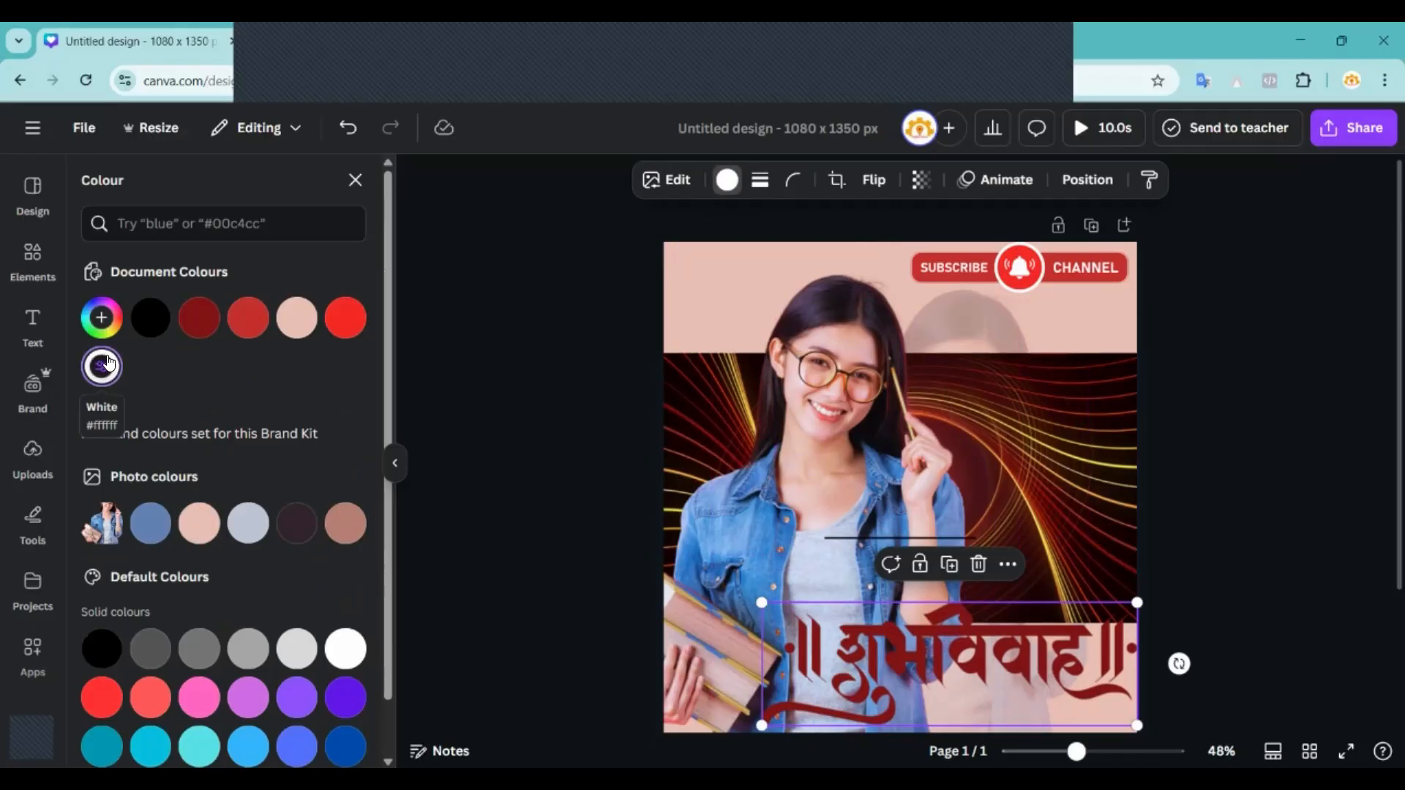
left_click(247, 317)
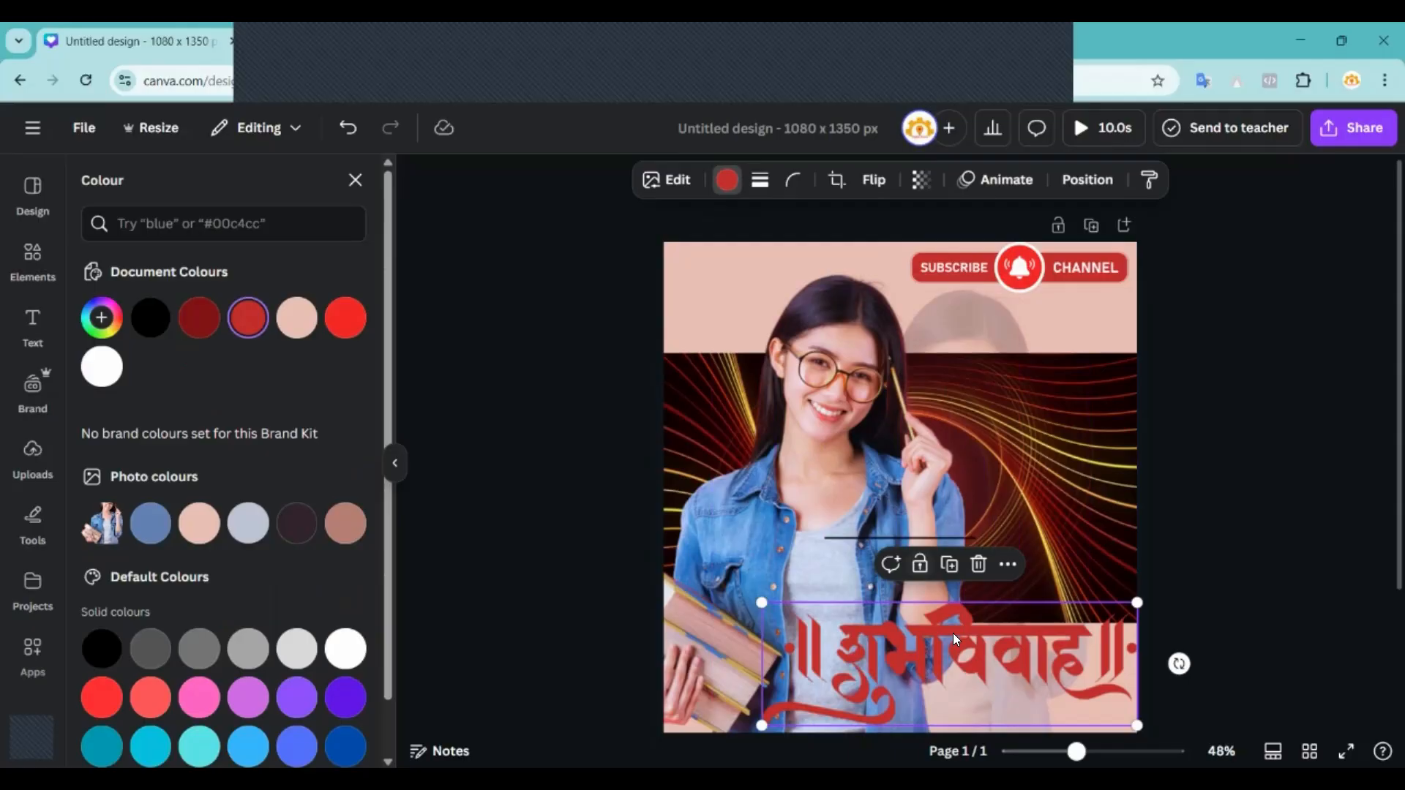
left_click_drag(922, 647, 1361, 533)
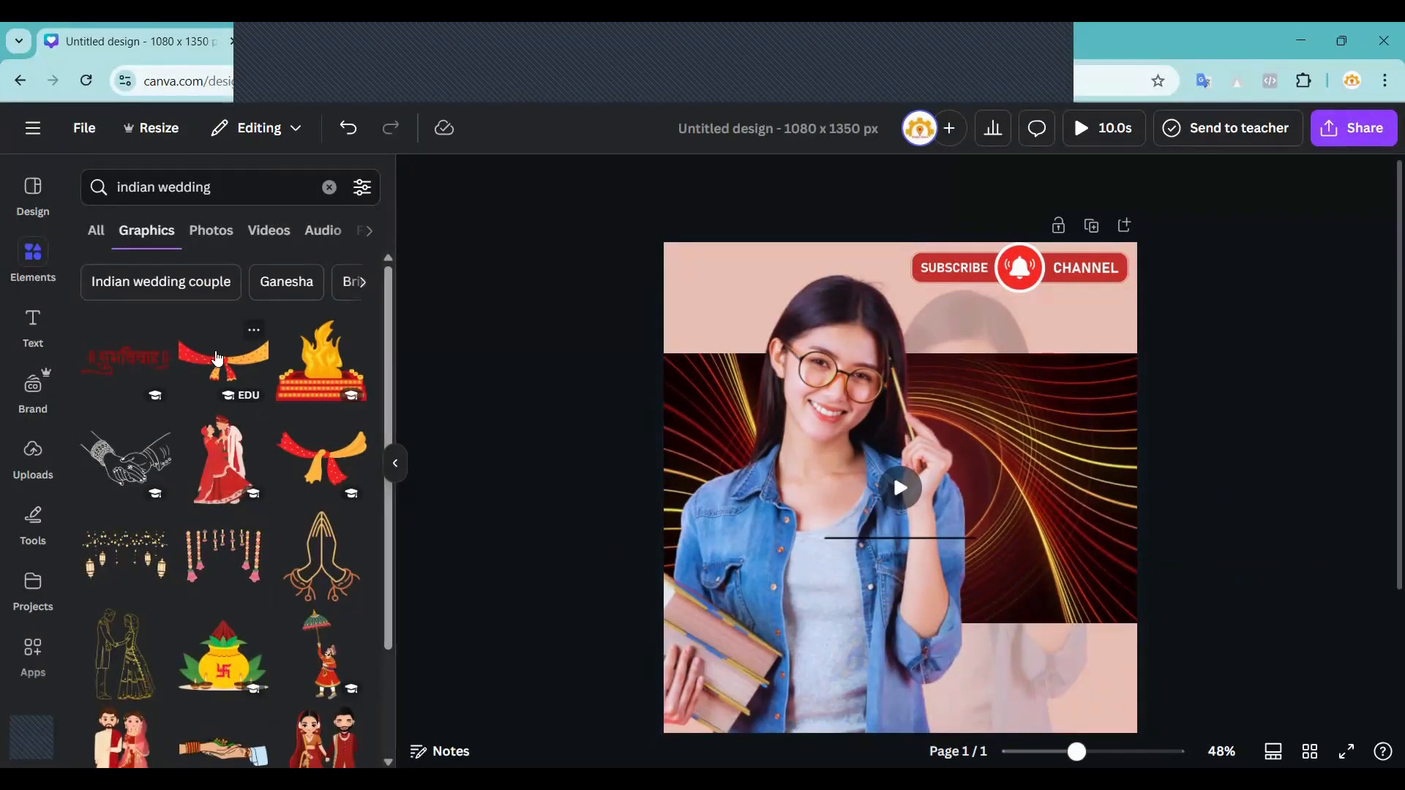
Insert the knotted red-and-yellow dotted cloth graphic and enlarge it to span the full page width across the student.
left_click(322, 461)
left_click_drag(751, 512, 742, 505)
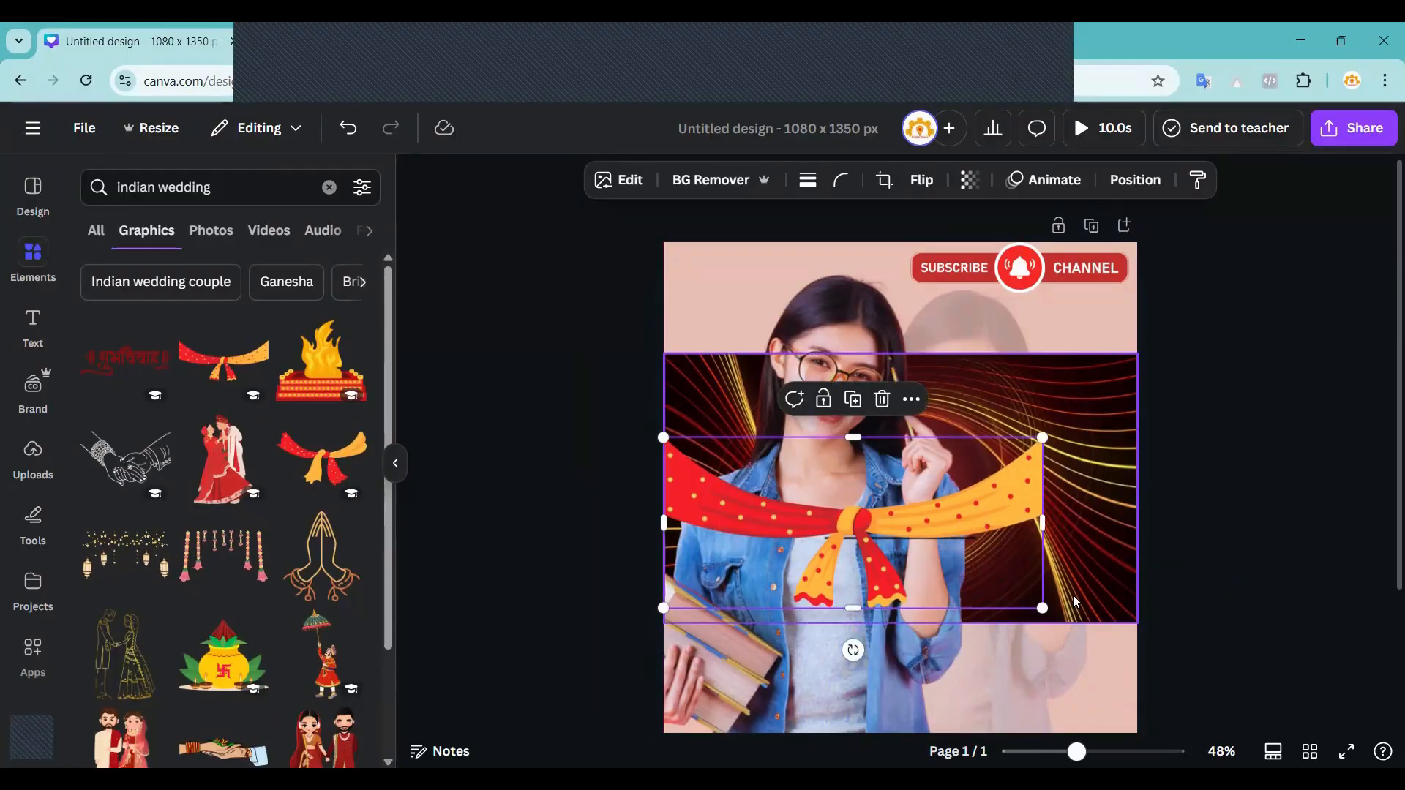
left_click_drag(1043, 608, 1137, 651)
left_click(1309, 557)
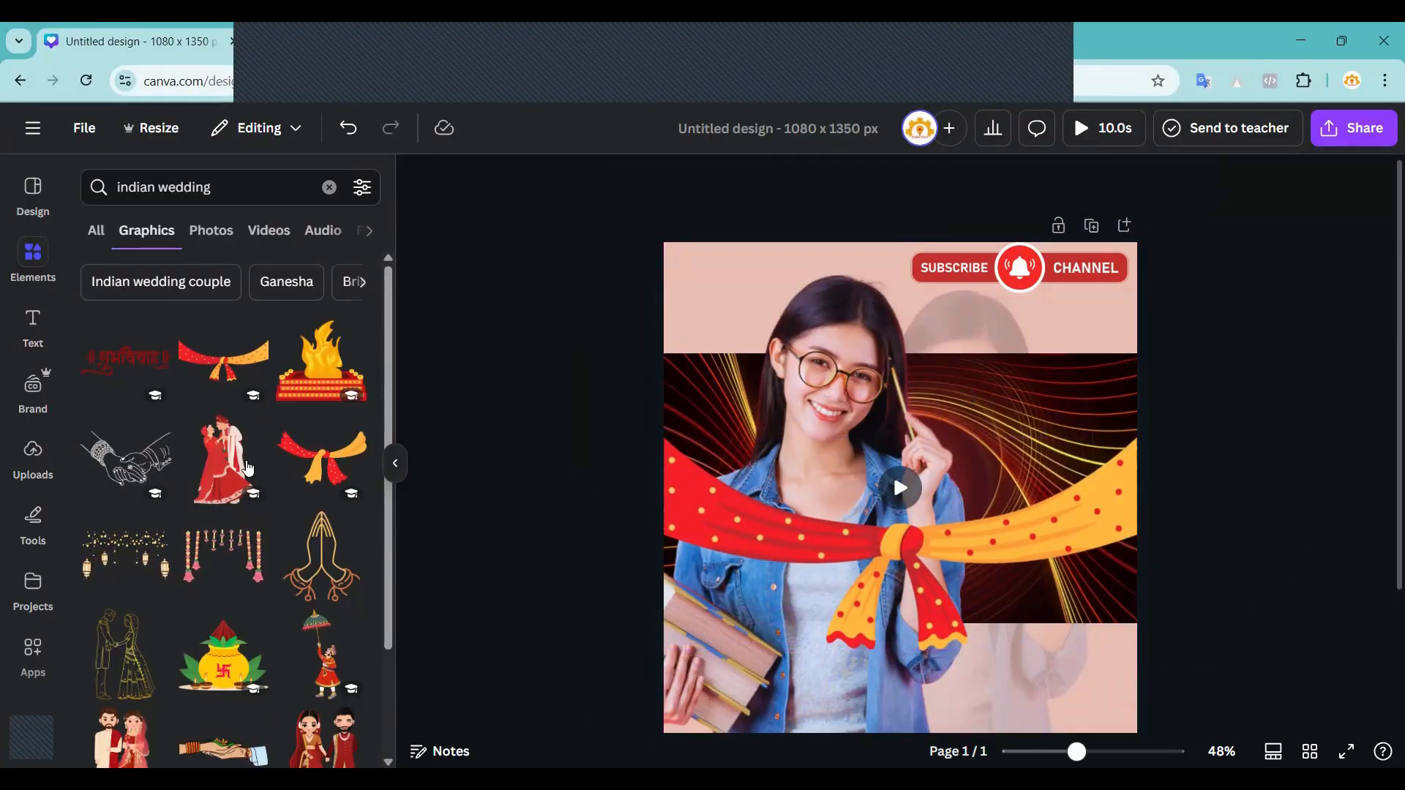
Insert the yellow kalash pot graphic with diyas, shrink it to under half the page width and place it in the page's bottom-right corner.
scroll(207, 549, "down", 2)
left_click(208, 549)
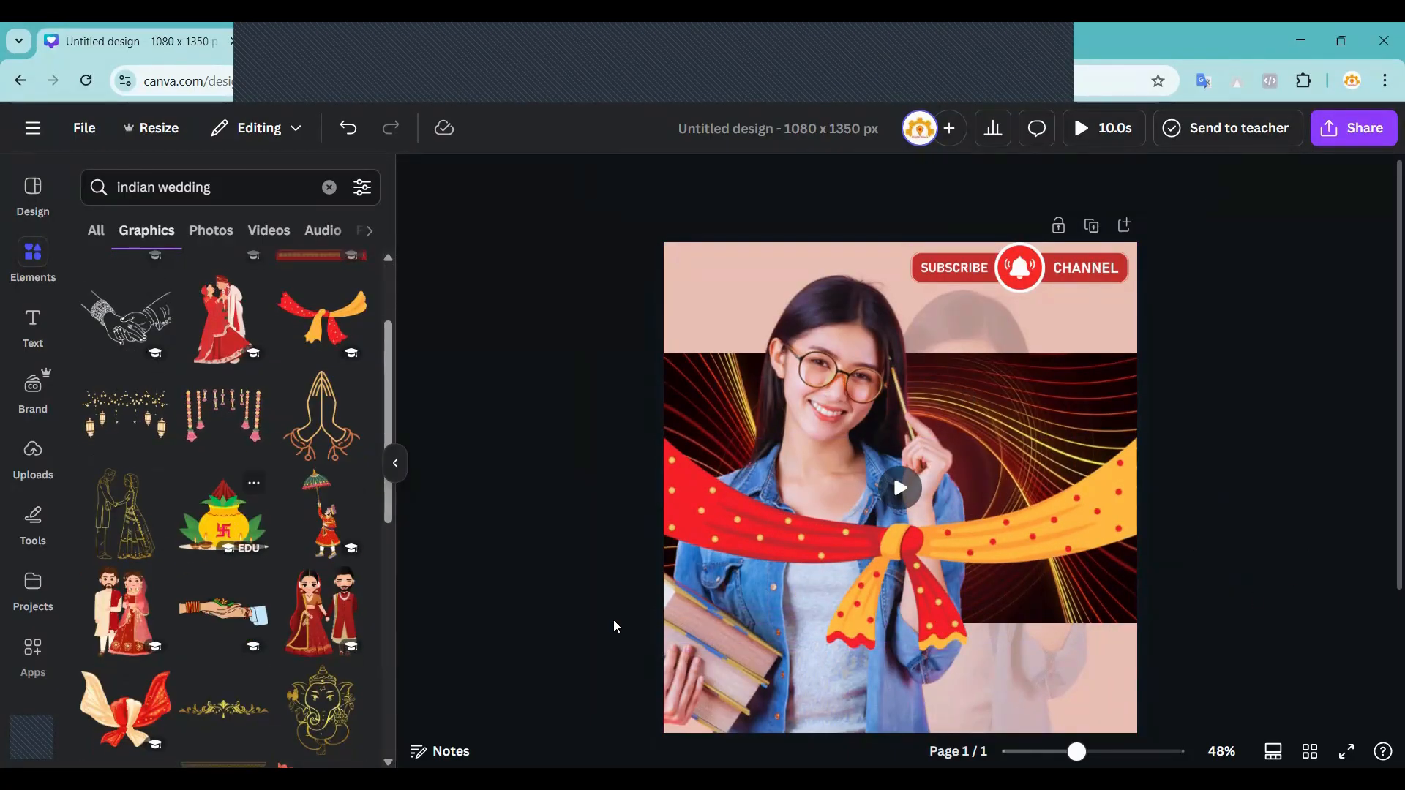
left_click_drag(714, 384, 952, 520)
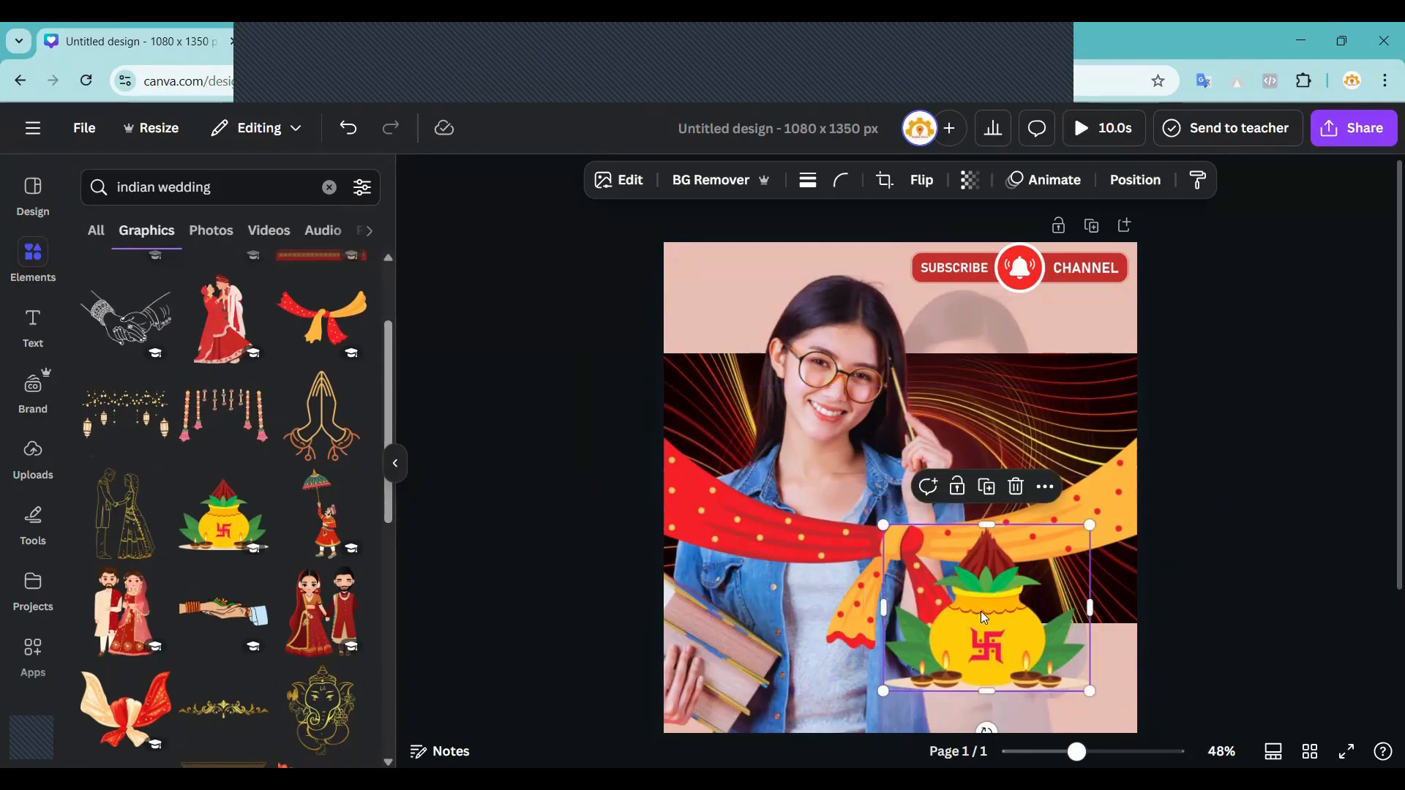
left_click_drag(981, 611, 1026, 674)
left_click(1228, 578)
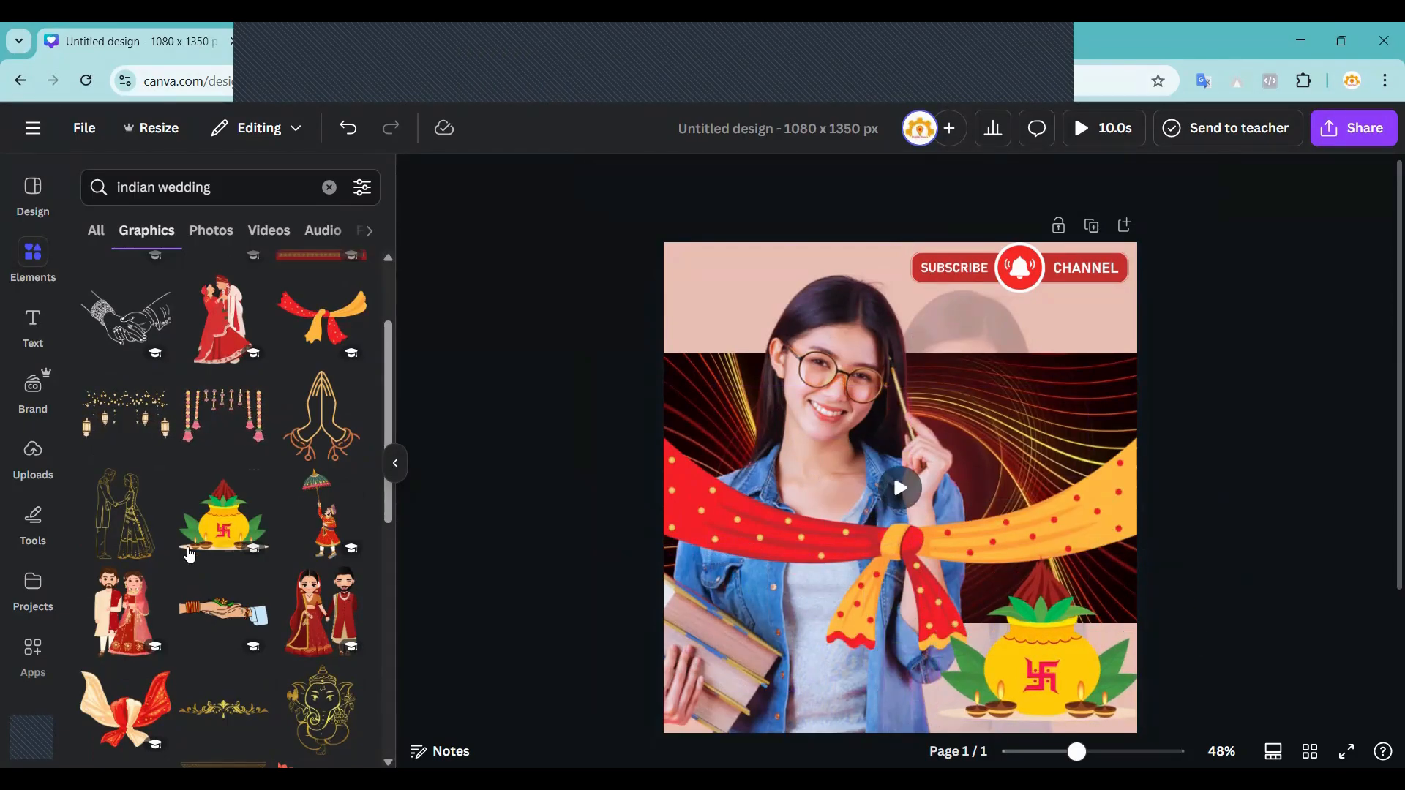
Insert the marigold garland frame, align it with the page's top-left corner and enlarge it to the full page width.
scroll(195, 423, "down", 6)
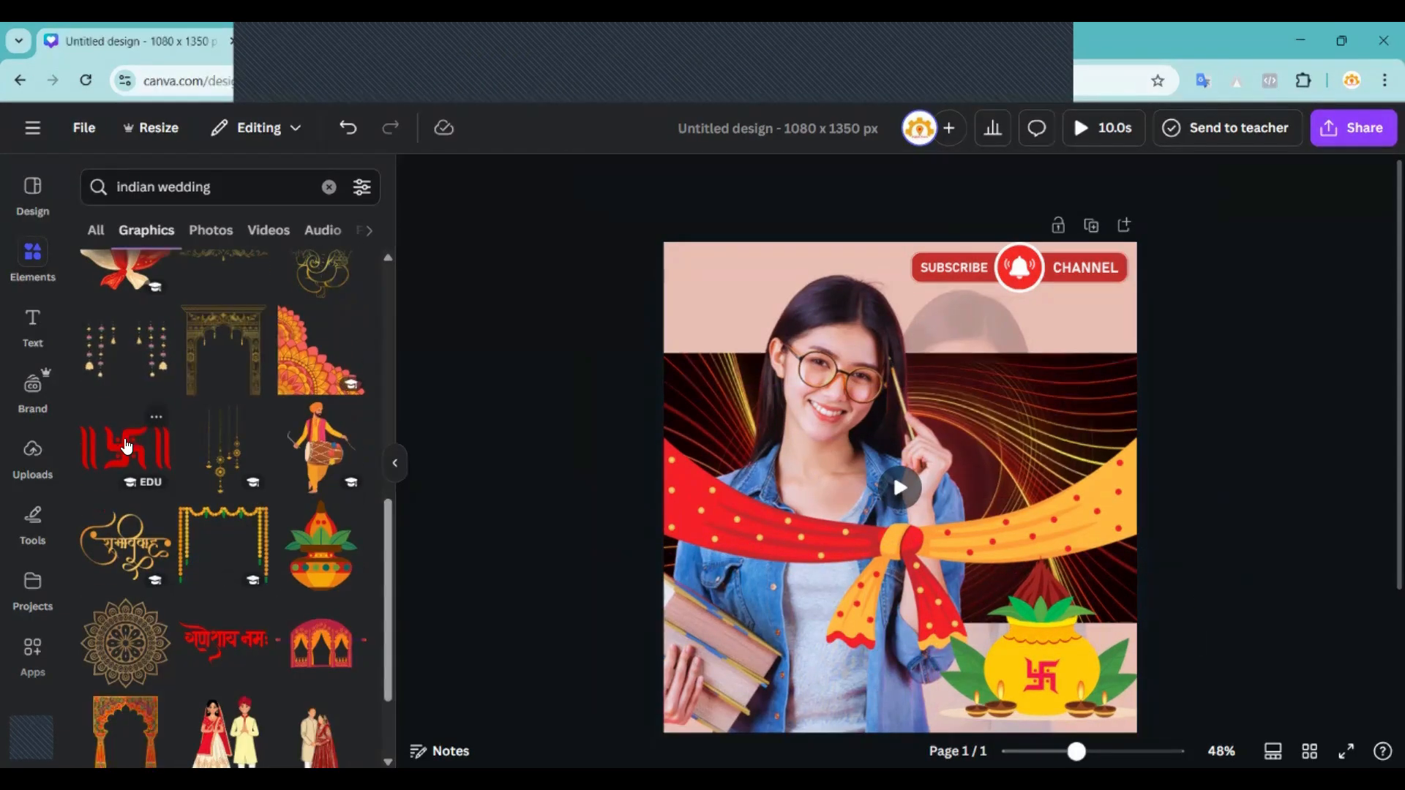
left_click(223, 556)
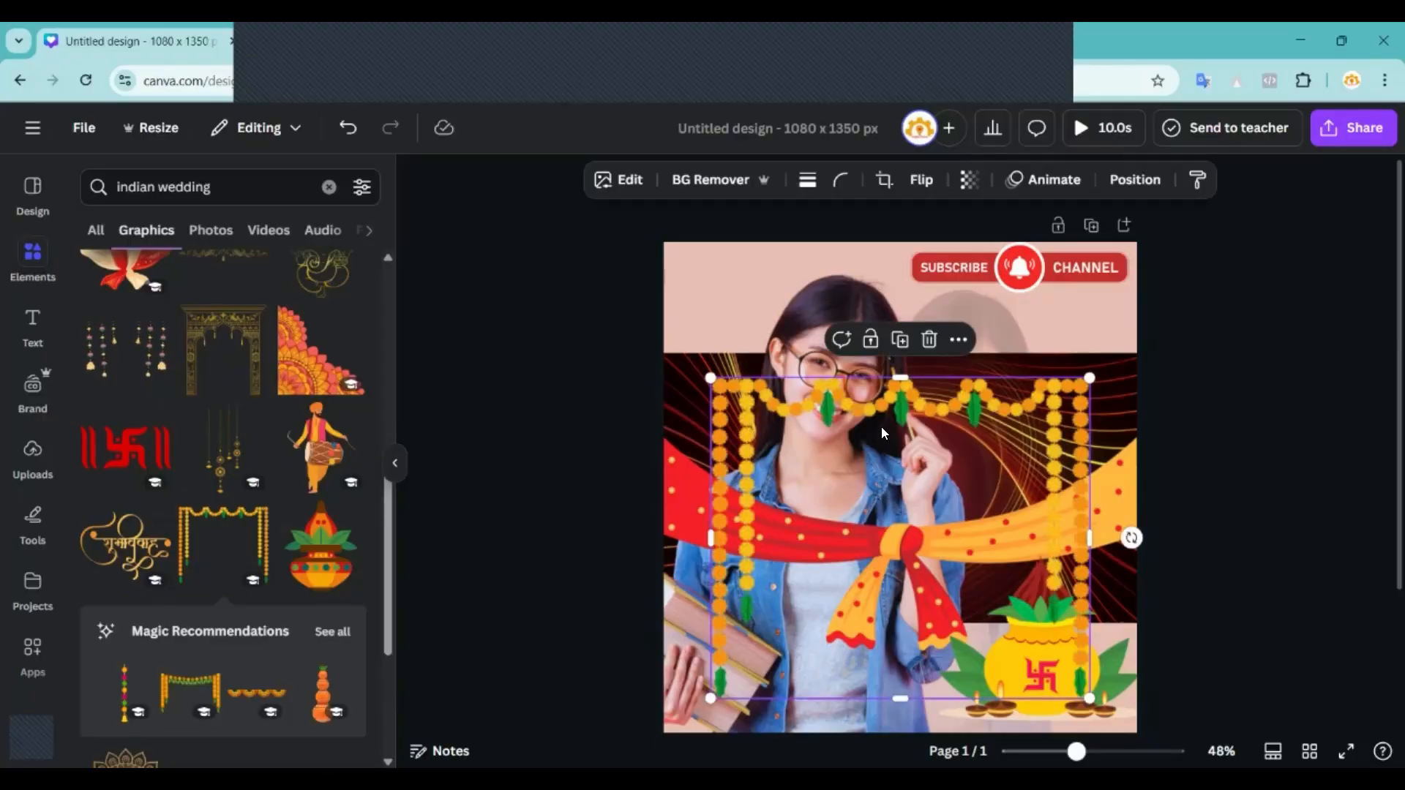
left_click_drag(846, 373, 798, 238)
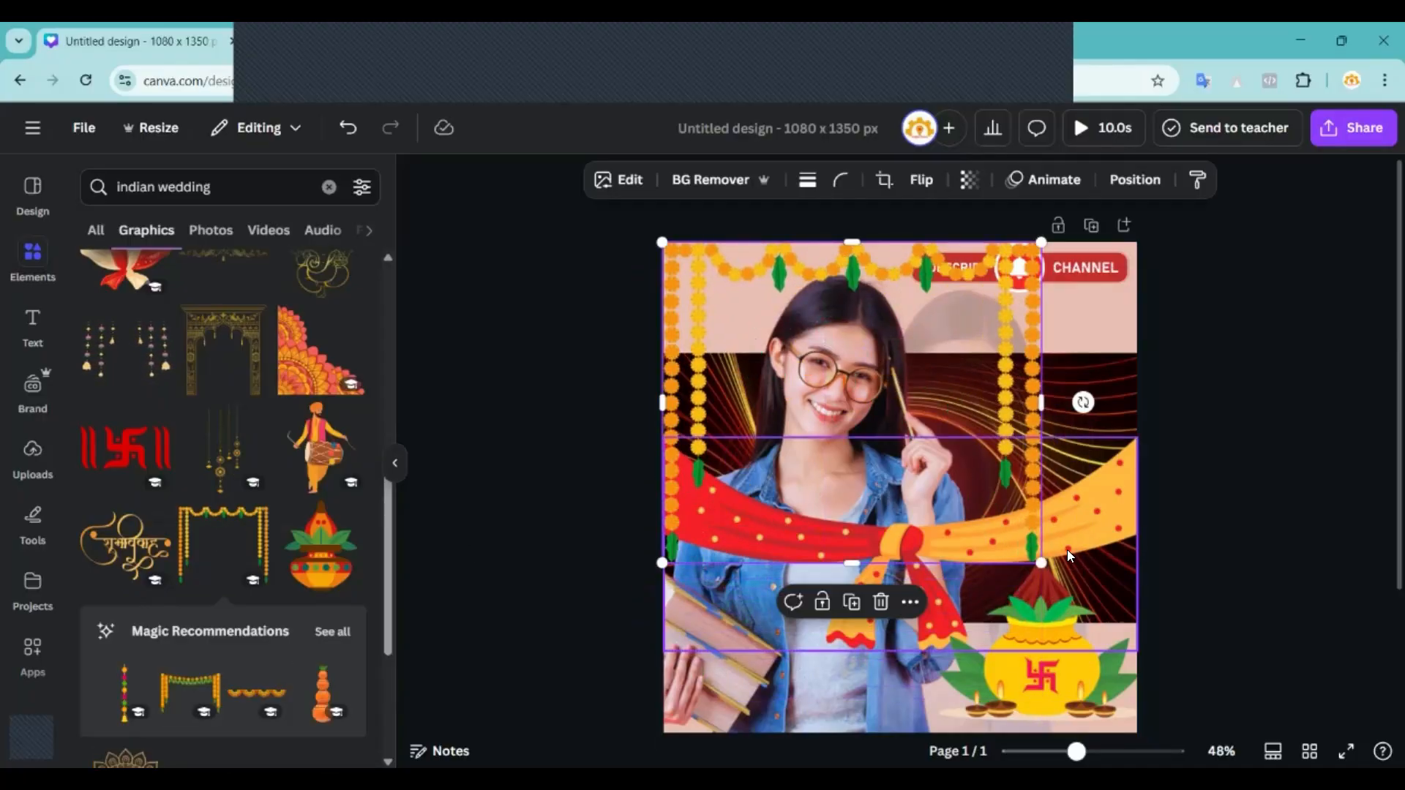
left_click_drag(1042, 562, 1136, 648)
left_click(1238, 591)
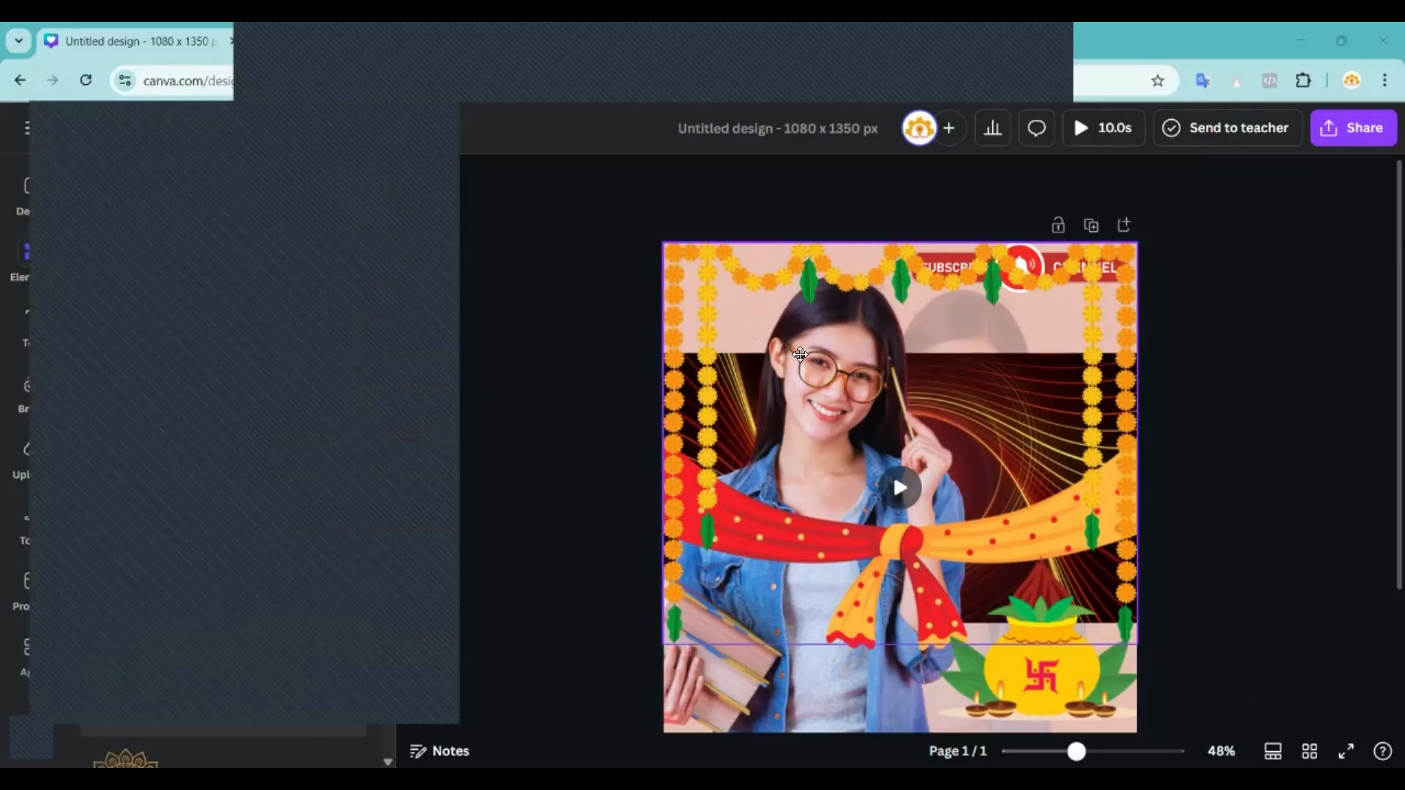
left_click(681, 335)
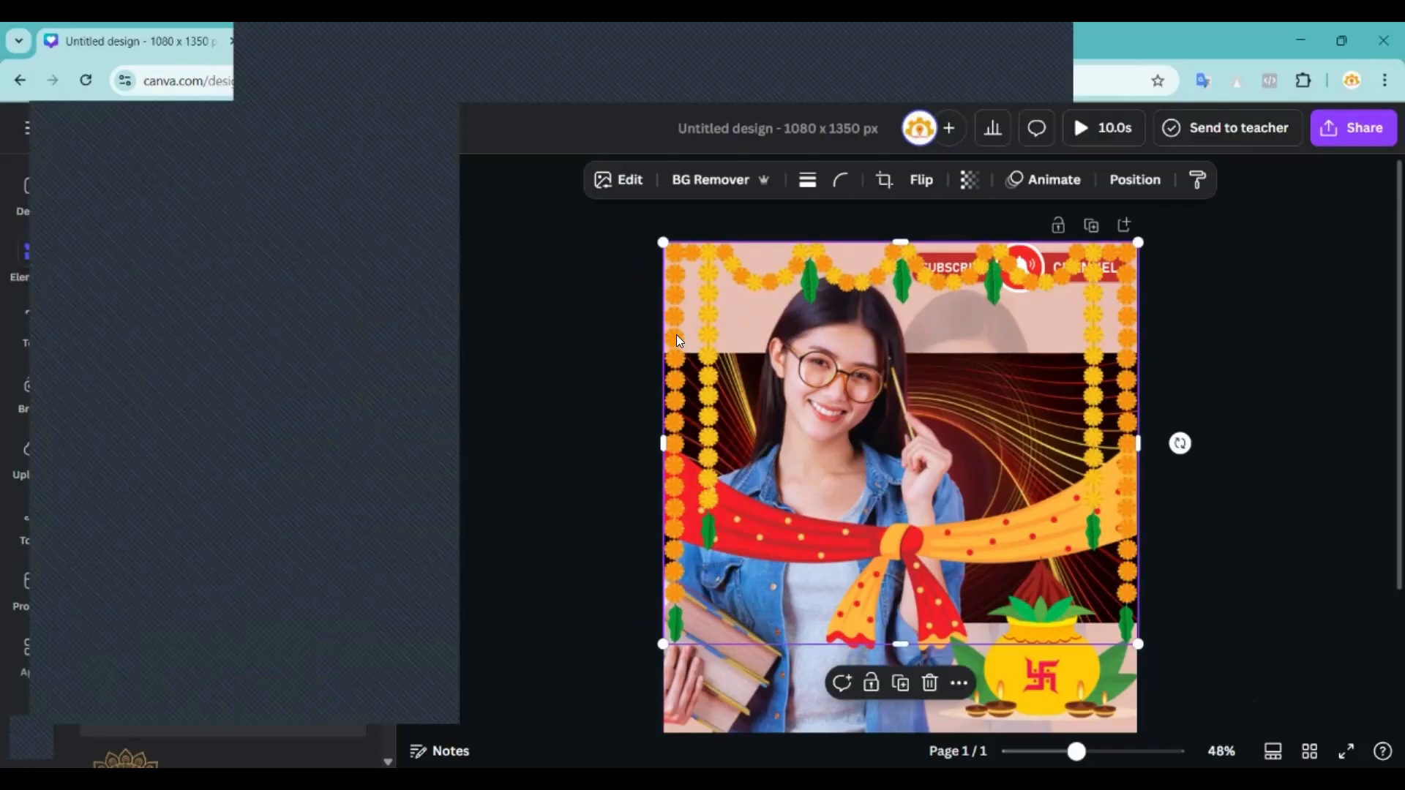
left_click(1261, 430)
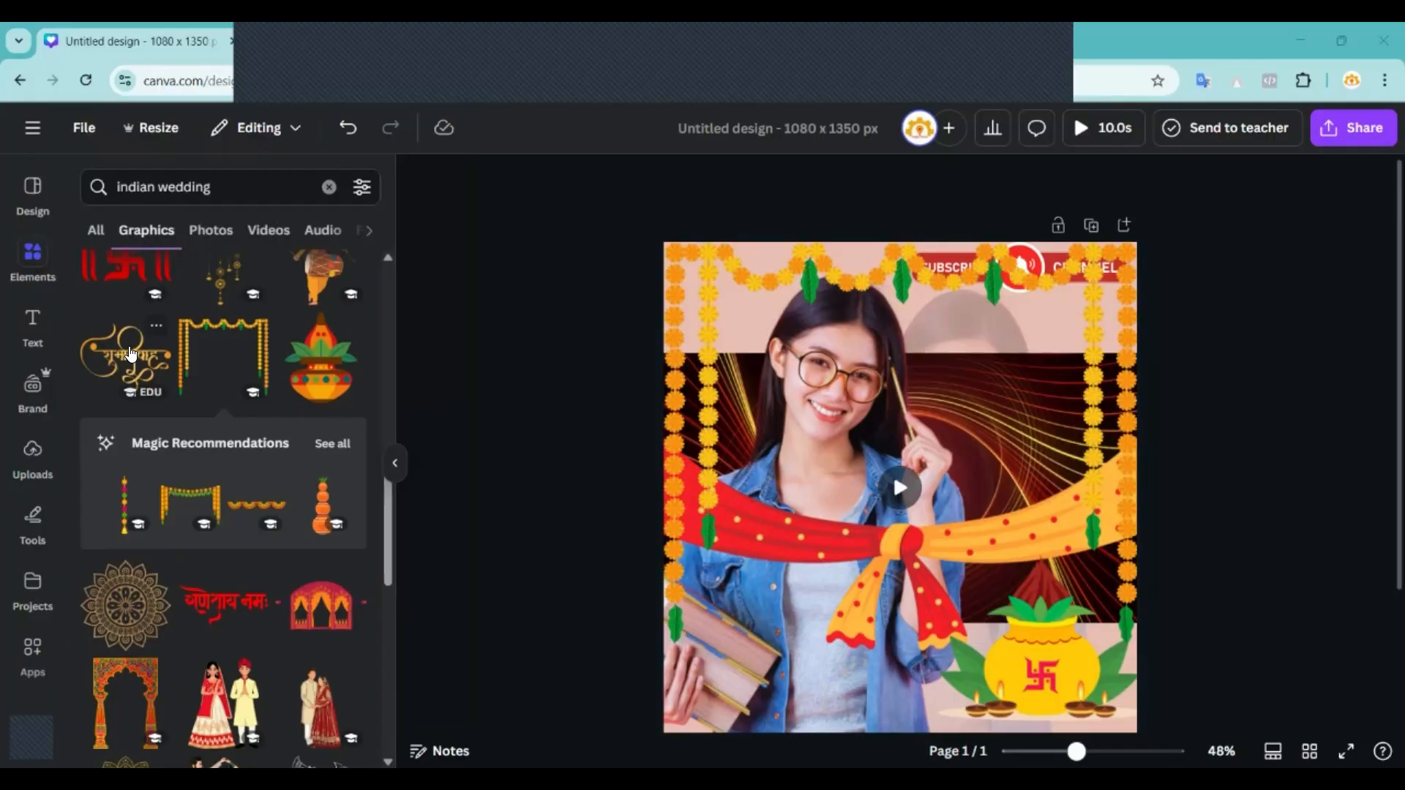
Place the golden शुभविवाह calligraphy beside the student's head over the Subscribe Channel banner, and undo the recently added decorations.
left_click_drag(130, 354, 952, 328)
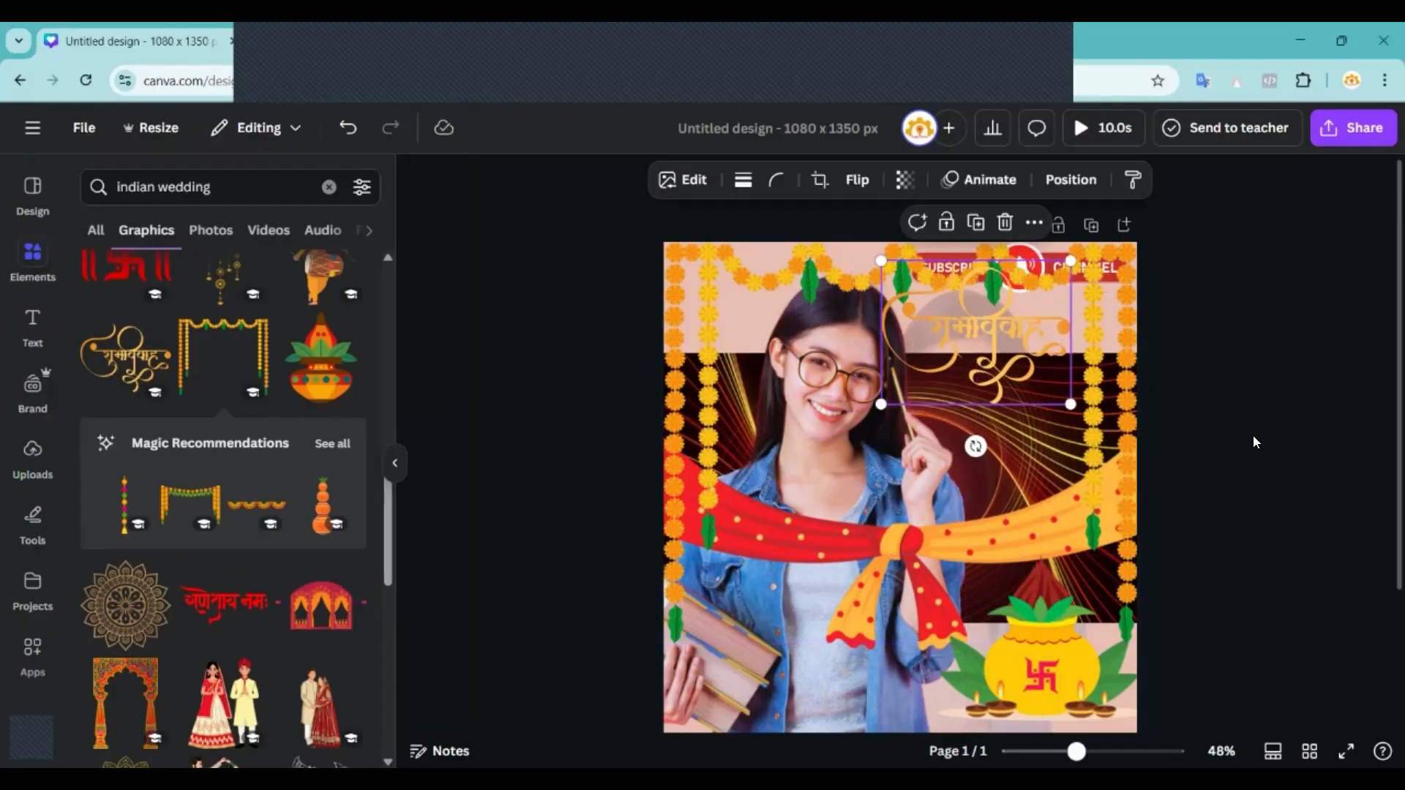
key("ctrl+z")
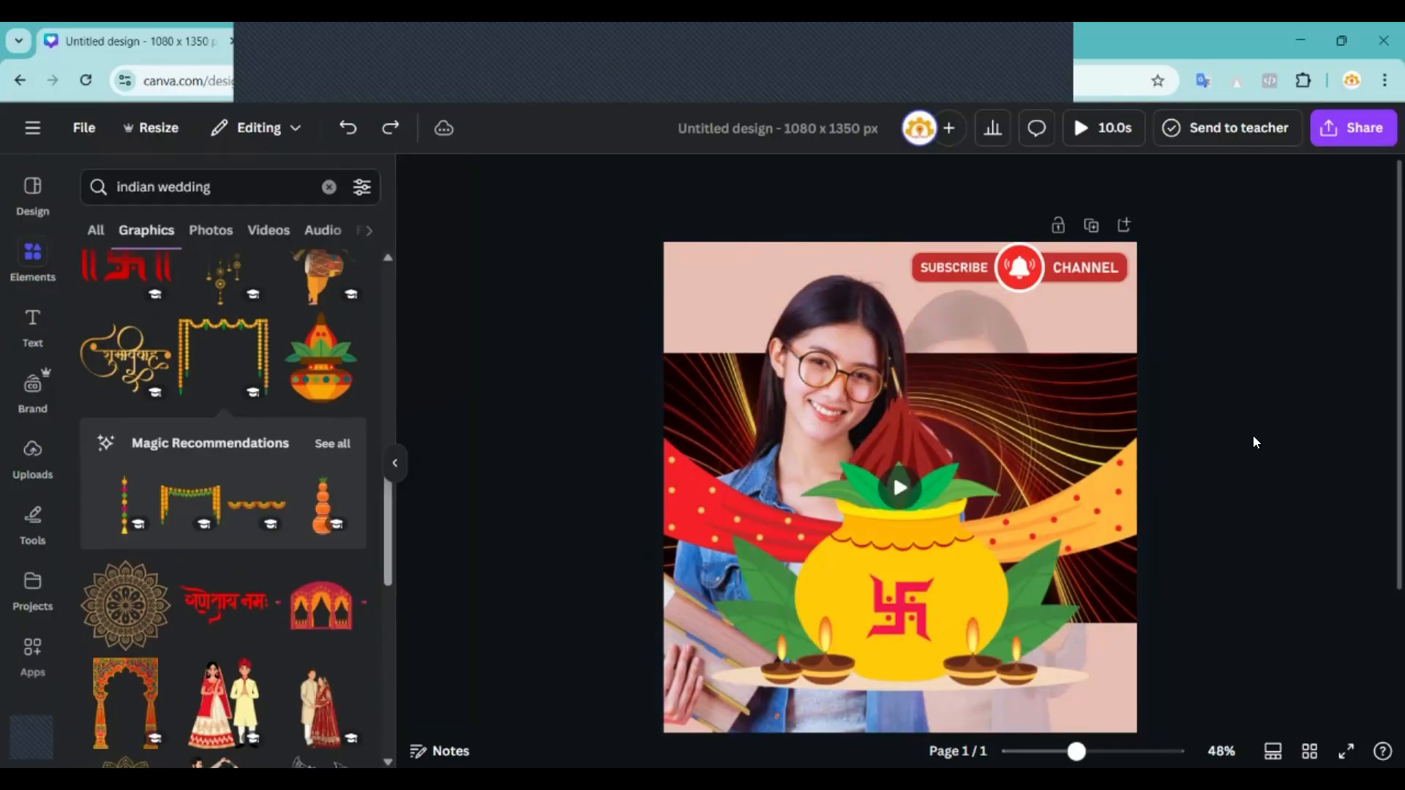
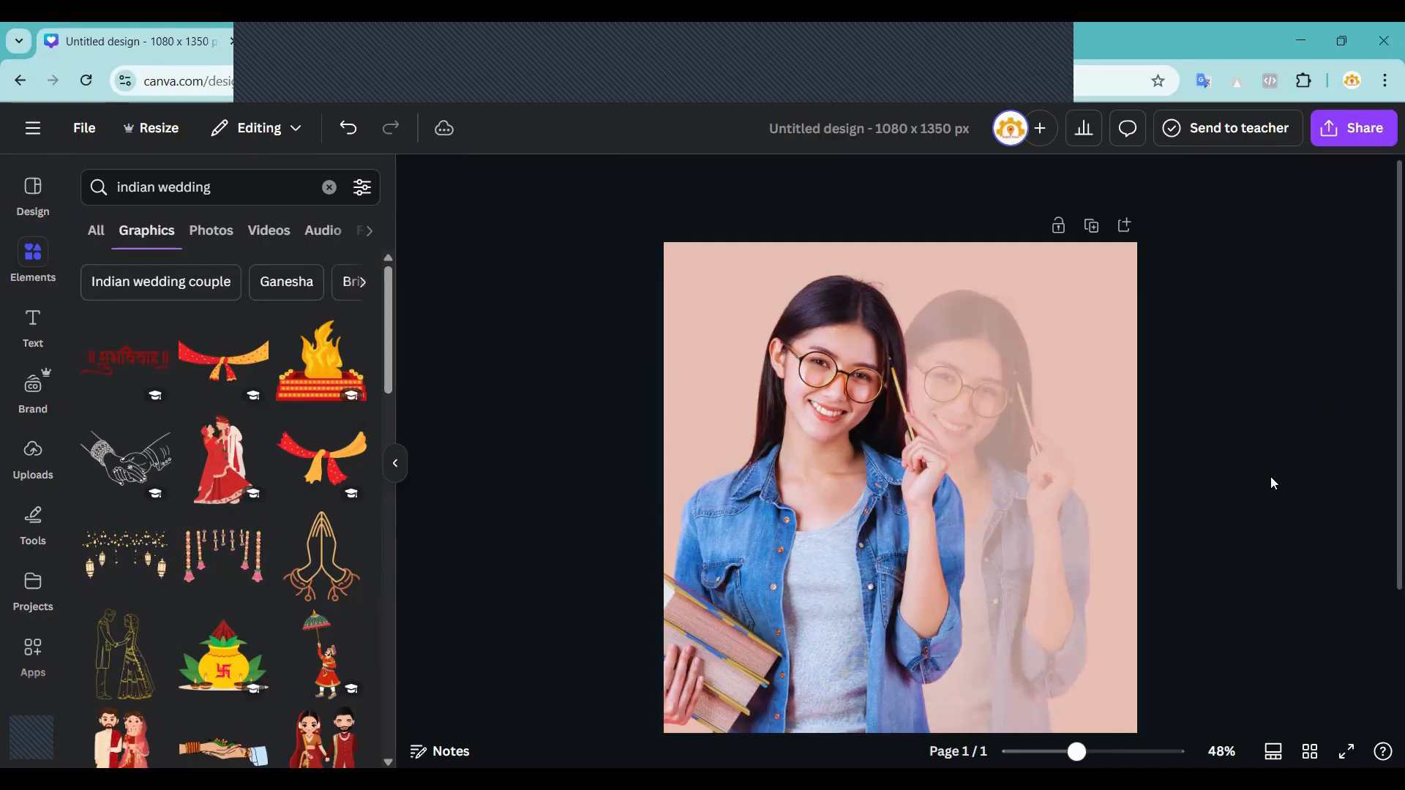
Search the graphics for "box", try the plain white square in the page's bottom-left corner and discard it.
scroll(1197, 535, "down", 2)
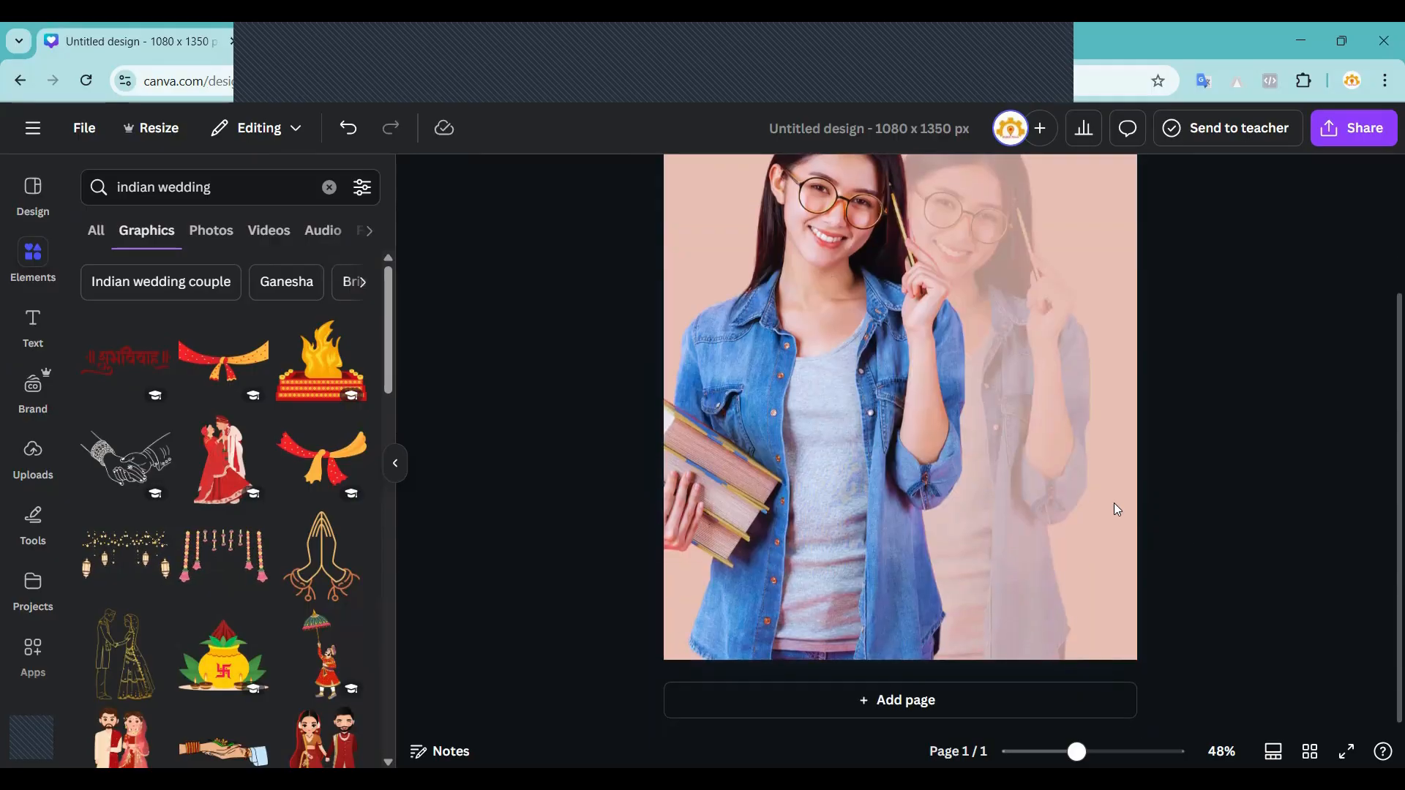
left_click(235, 188)
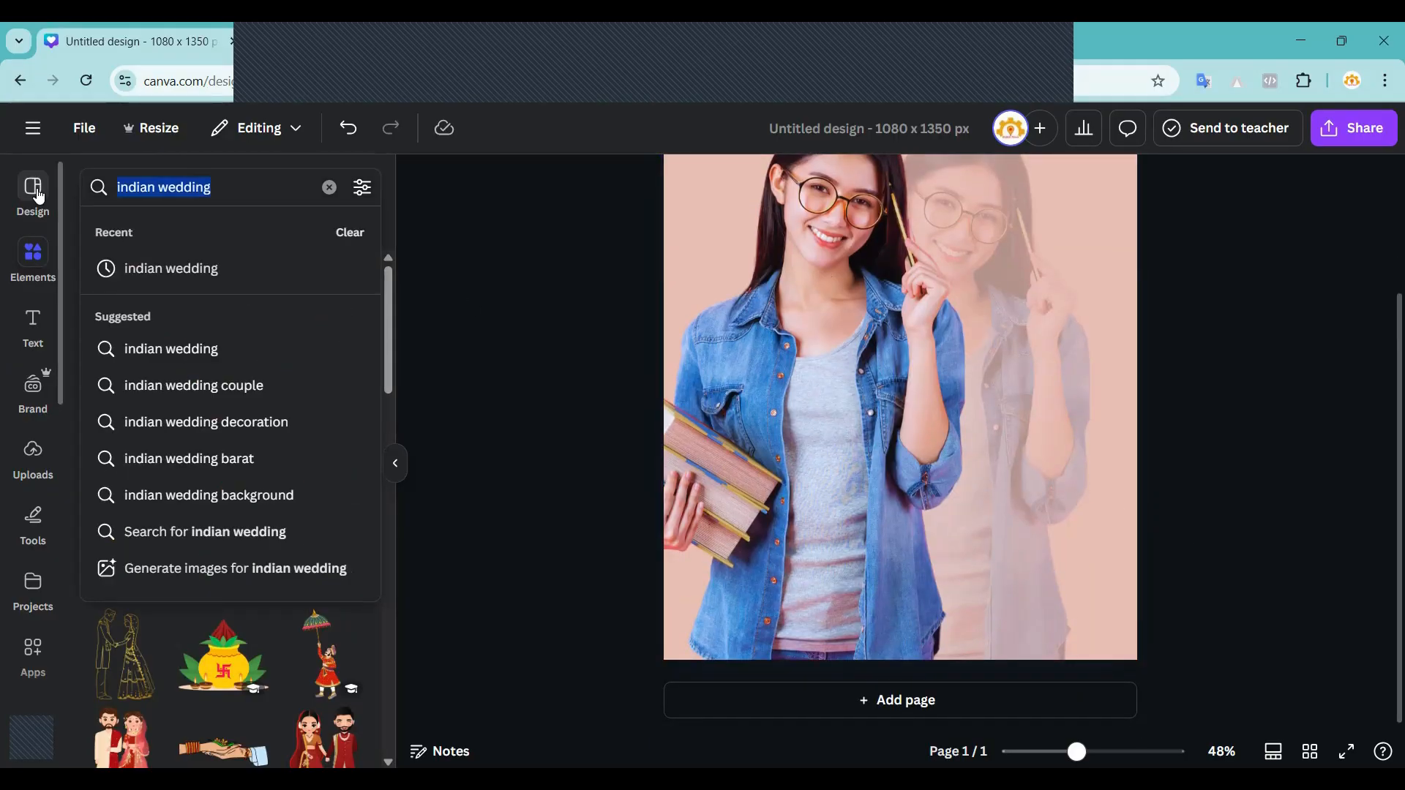
type("box")
key("Return")
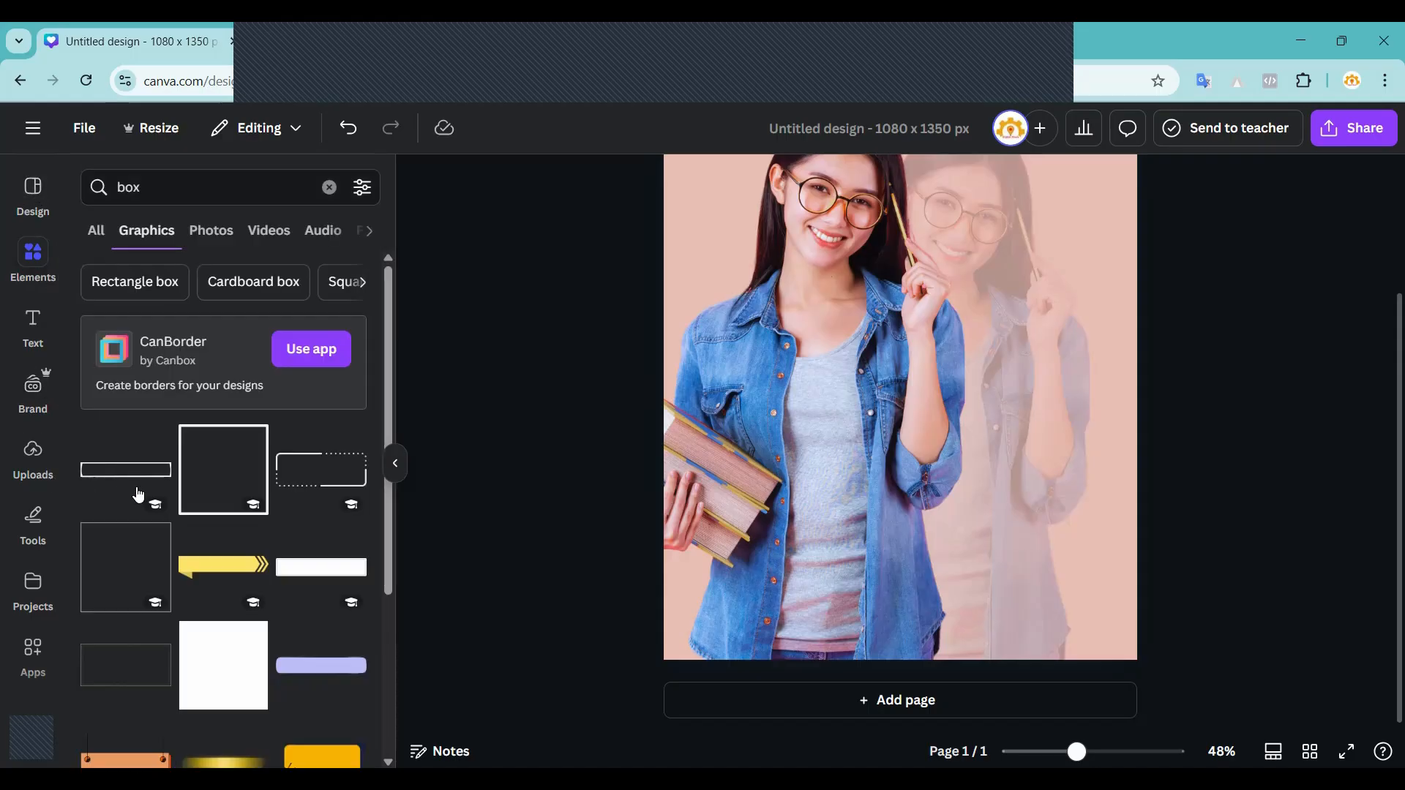
scroll(139, 495, "down", 3)
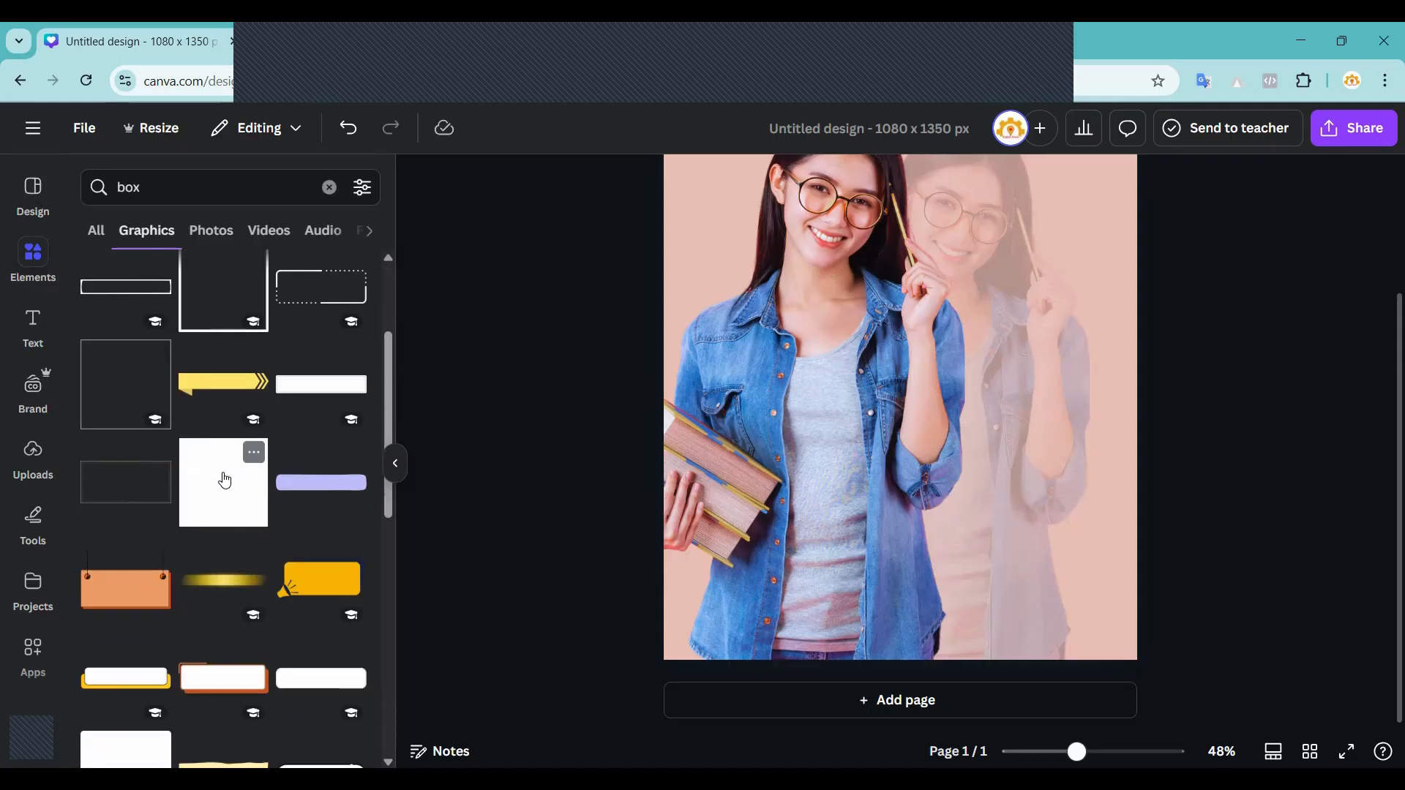
left_click(225, 480)
left_click_drag(888, 463, 748, 643)
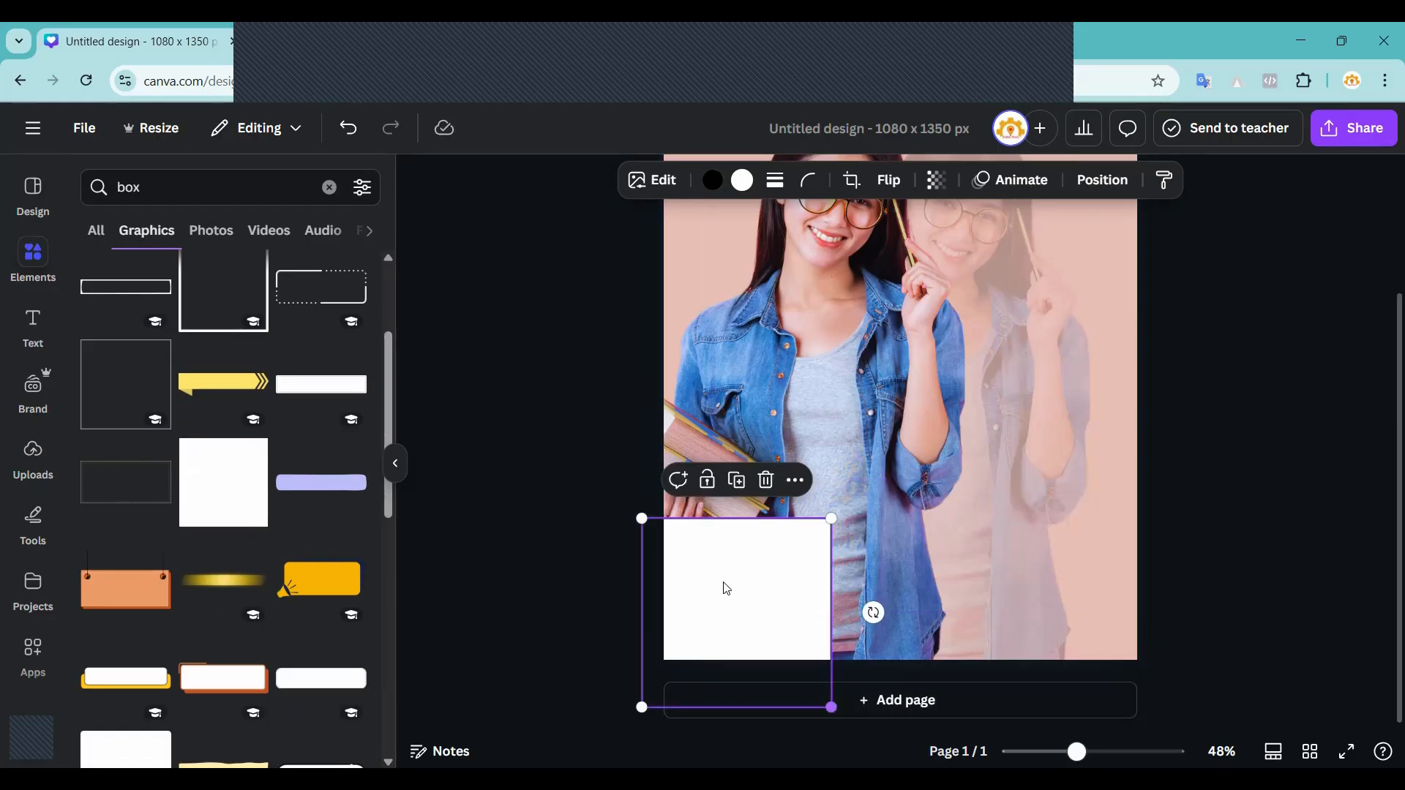
left_click_drag(726, 589, 533, 549)
Search the graphics for "shepe".
left_click(97, 186)
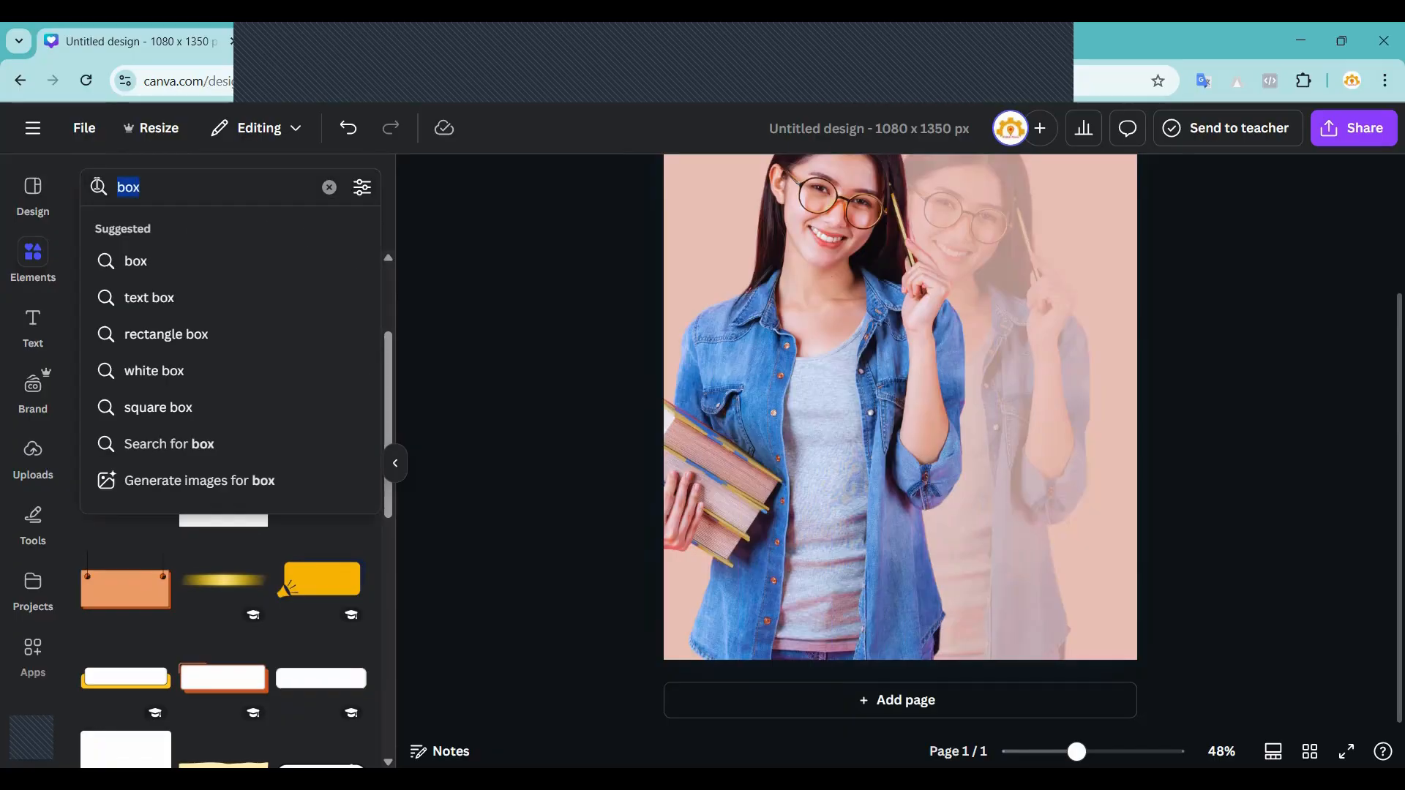
type("she")
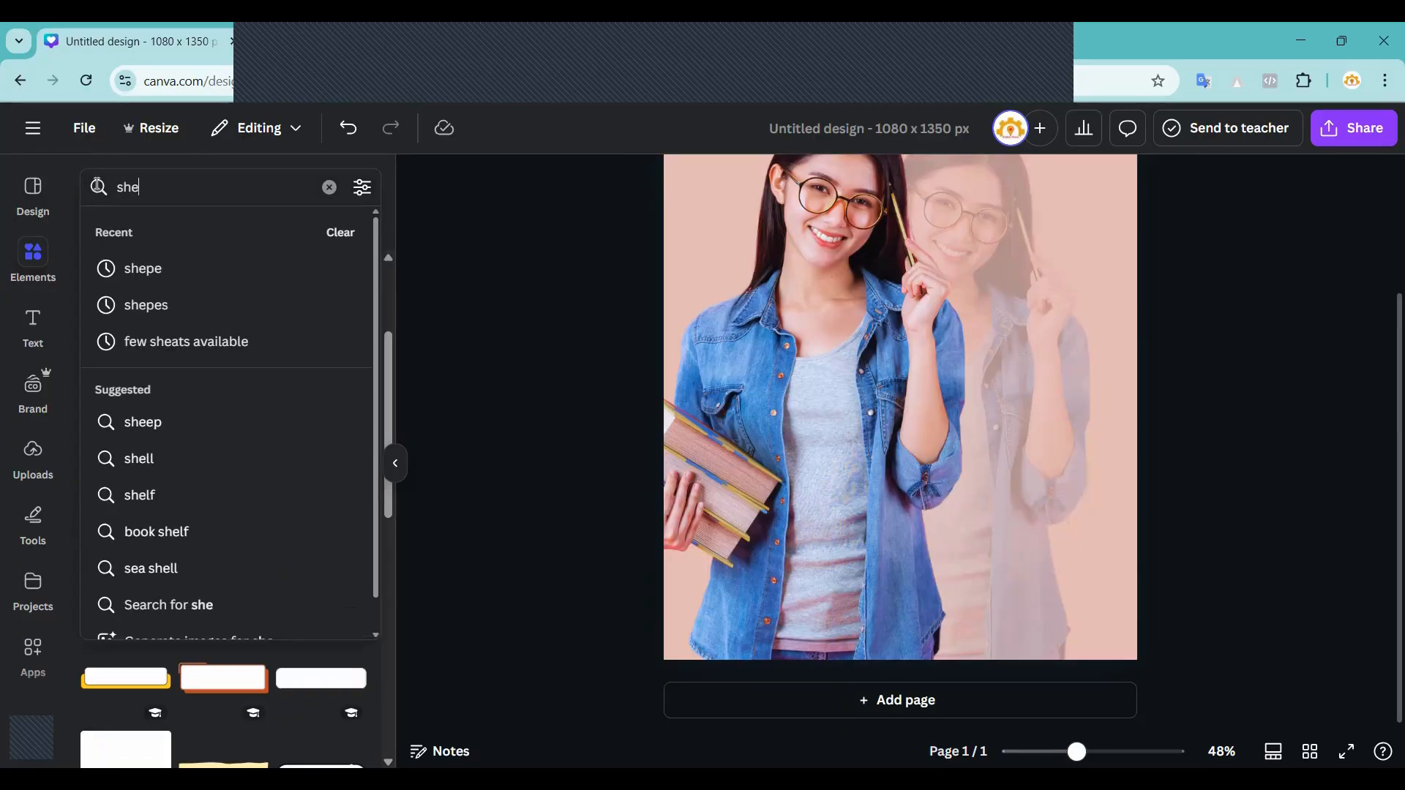
type("p box")
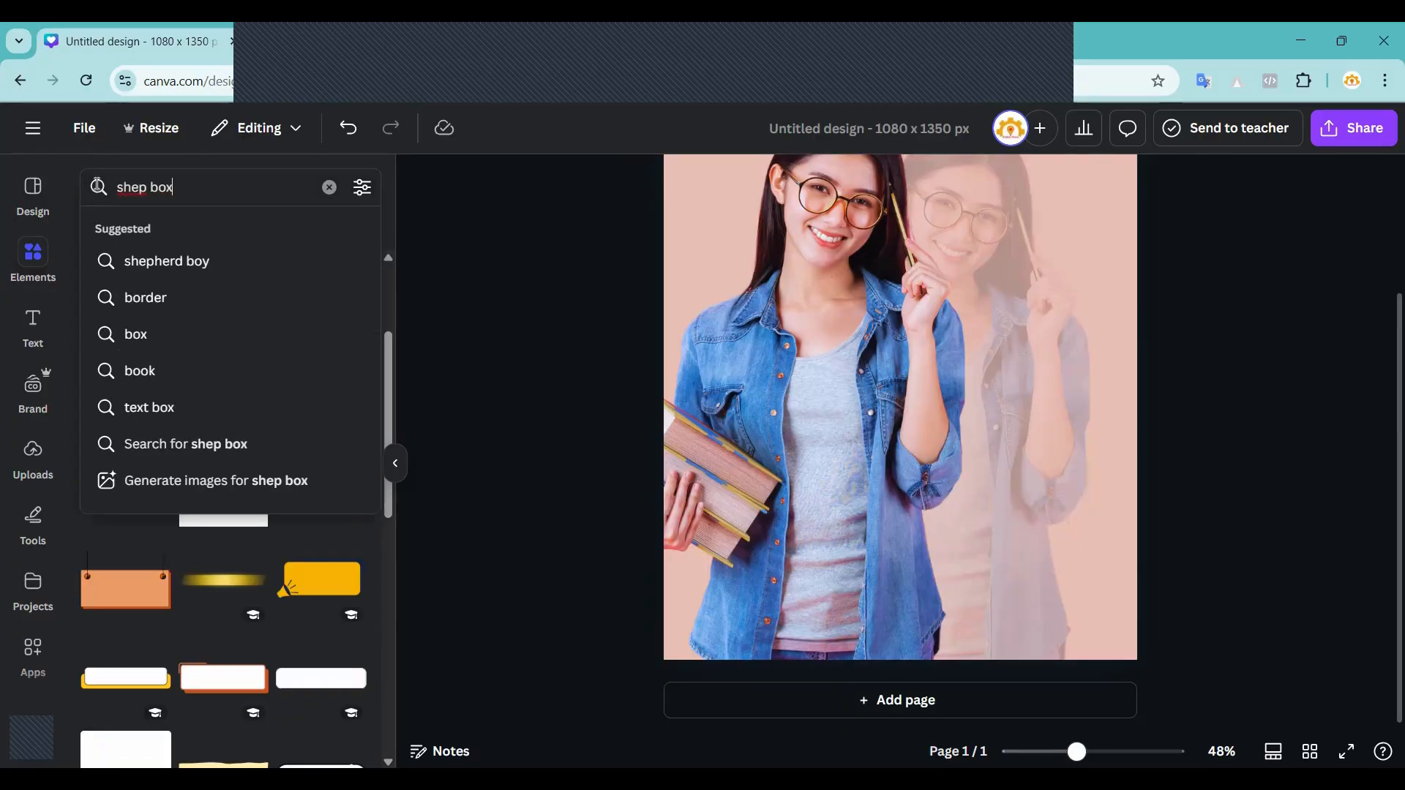
key("ctrl+a")
type("bo")
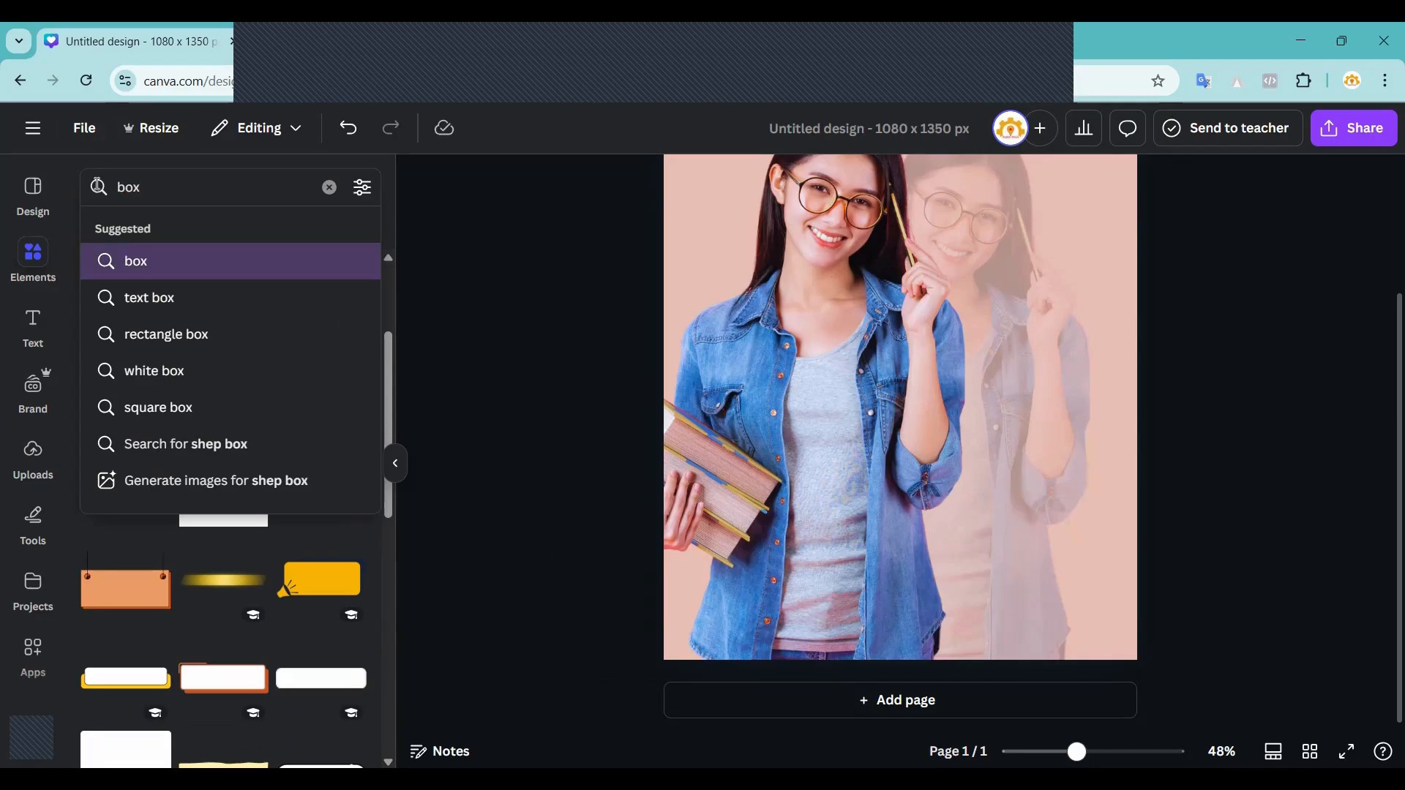
key("BackSpace")
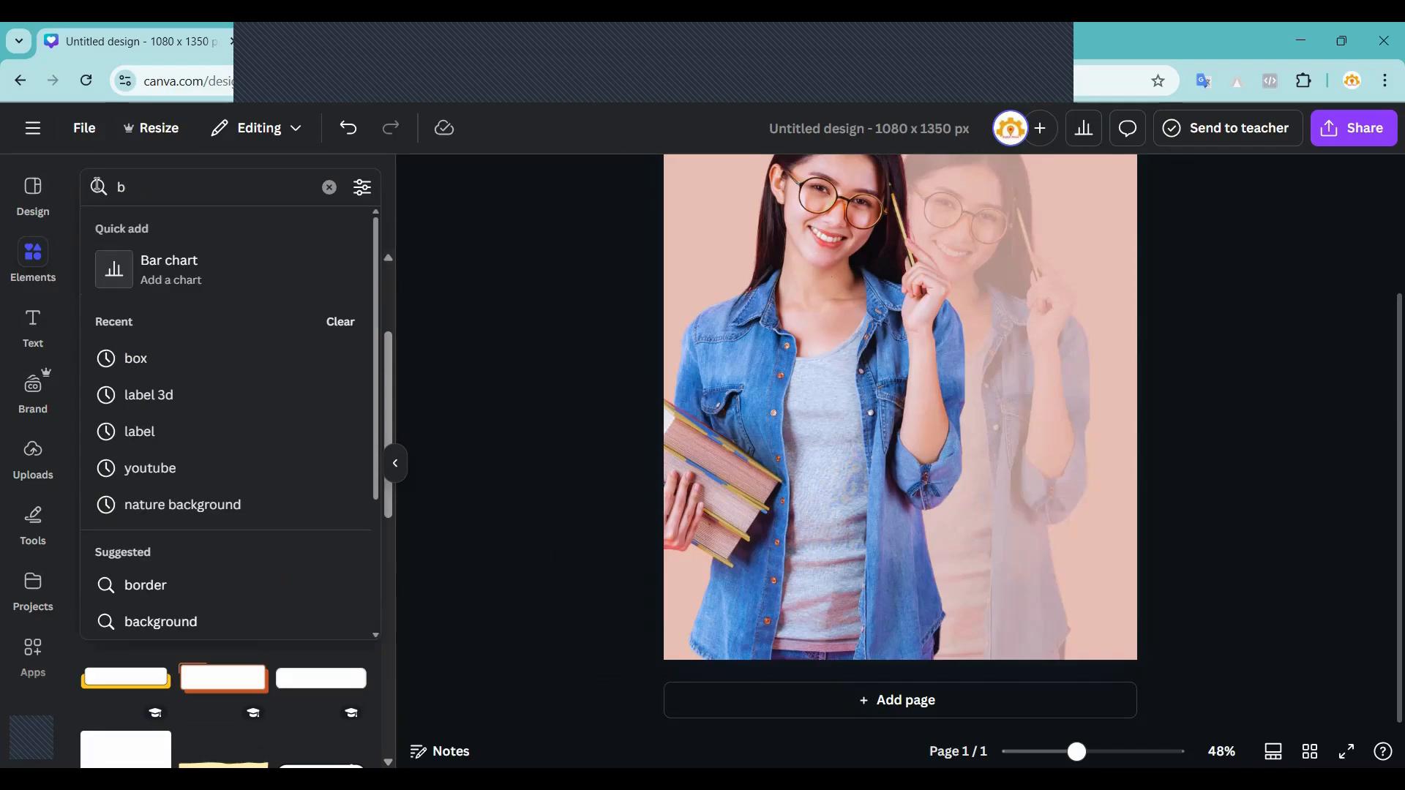
key("BackSpace")
type("sh")
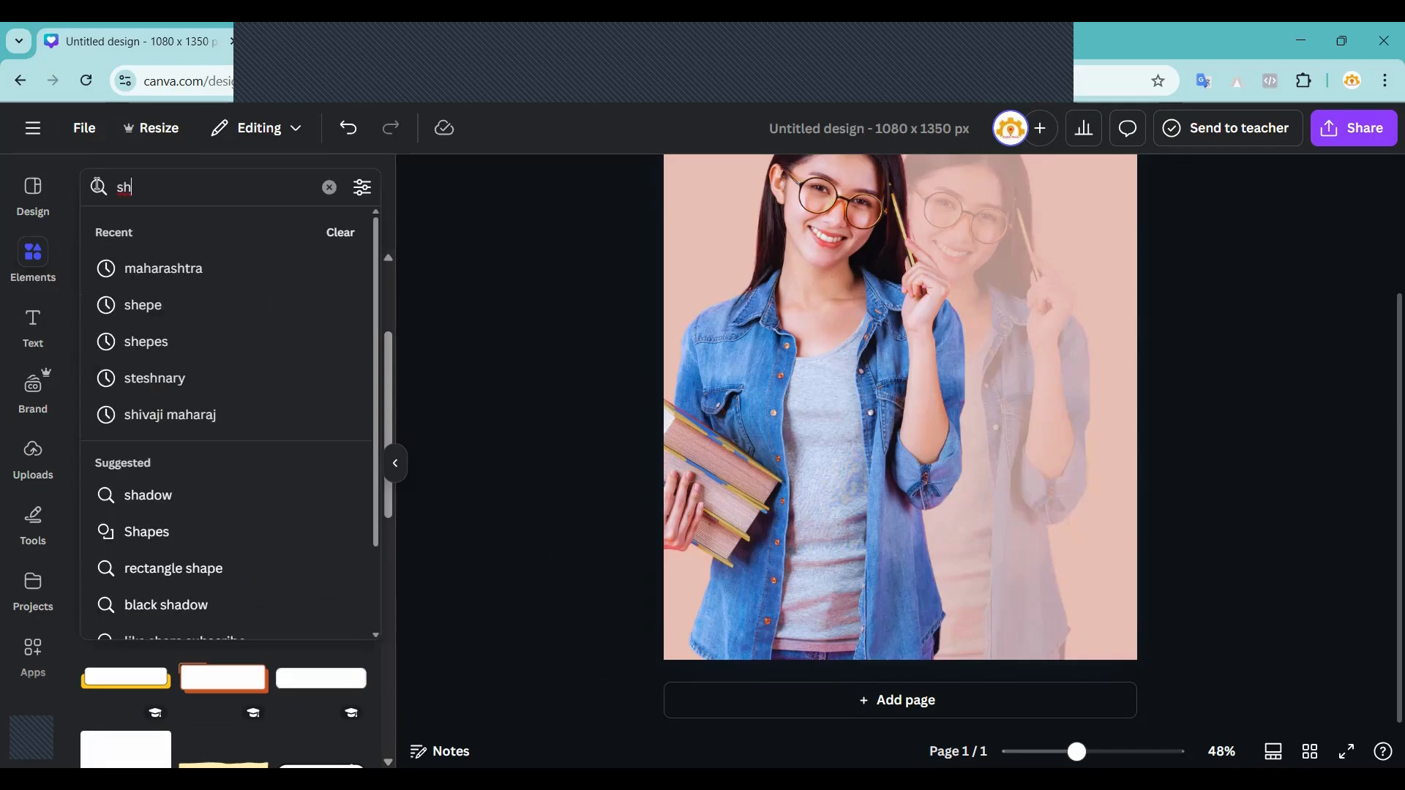
type("epe")
key("Return")
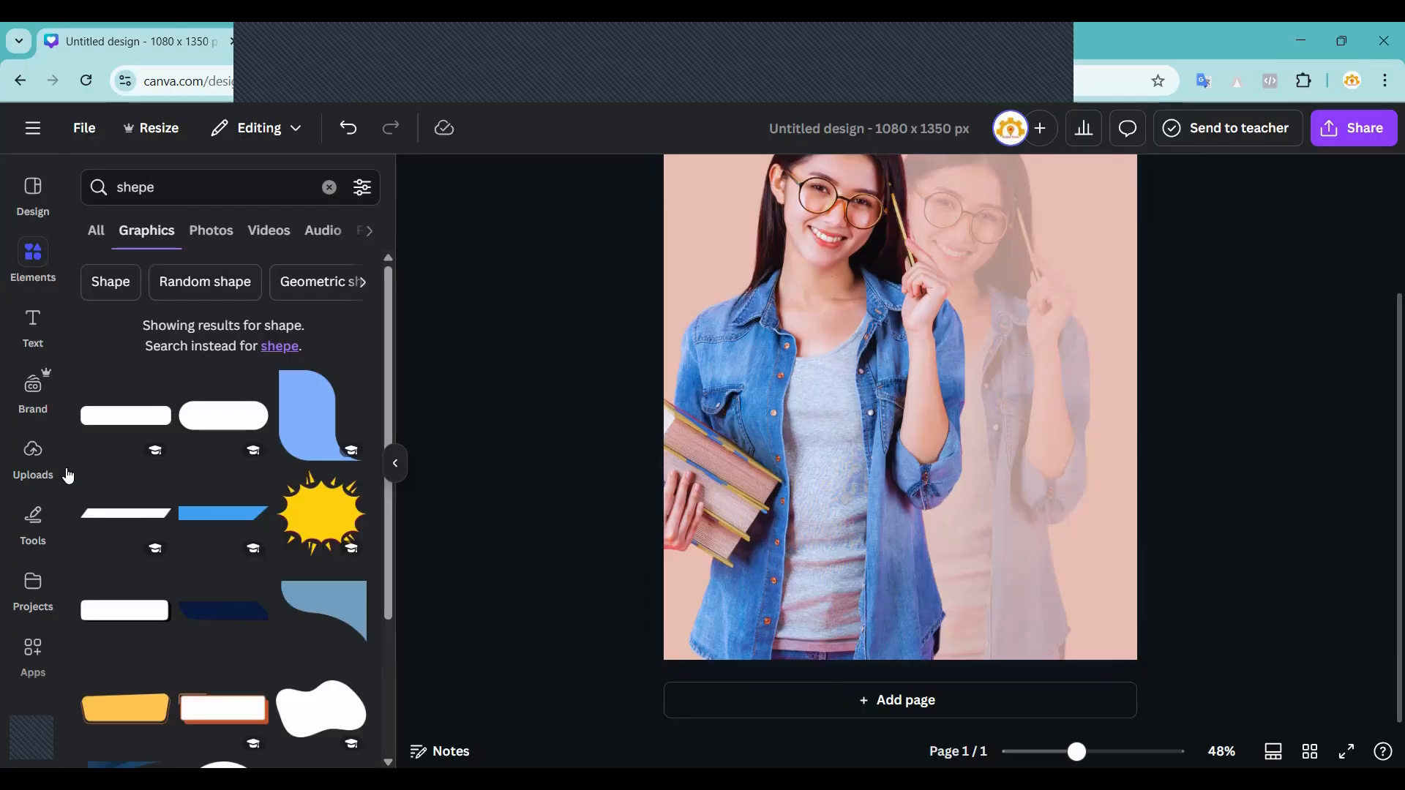
Insert the white rounded rectangle and enlarge it past the full page width as a band along the page's bottom edge.
left_click(124, 417)
left_click_drag(806, 383, 743, 593)
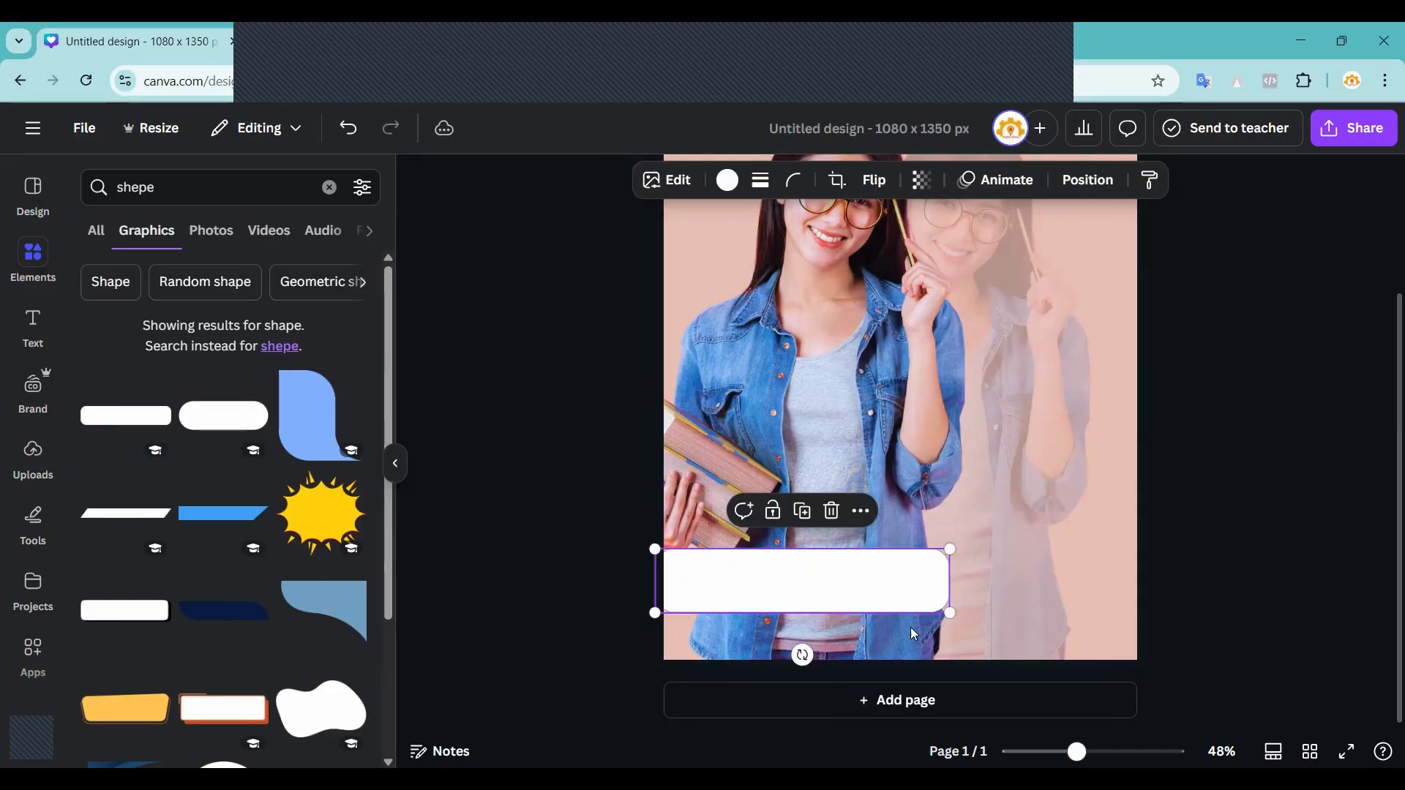
left_click_drag(950, 613, 1198, 664)
left_click_drag(909, 621, 857, 602)
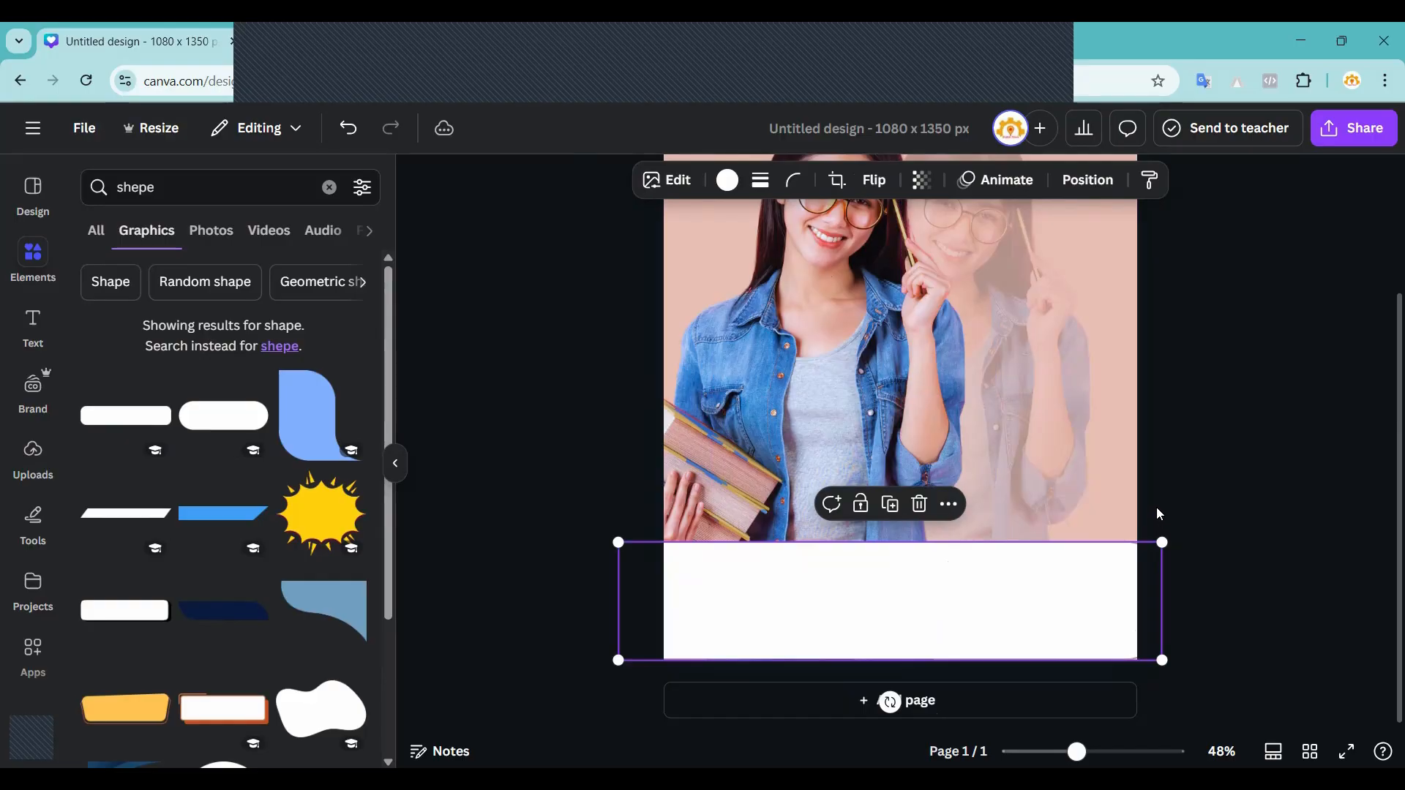
Fill the bottom band with the default solid red.
left_click(727, 180)
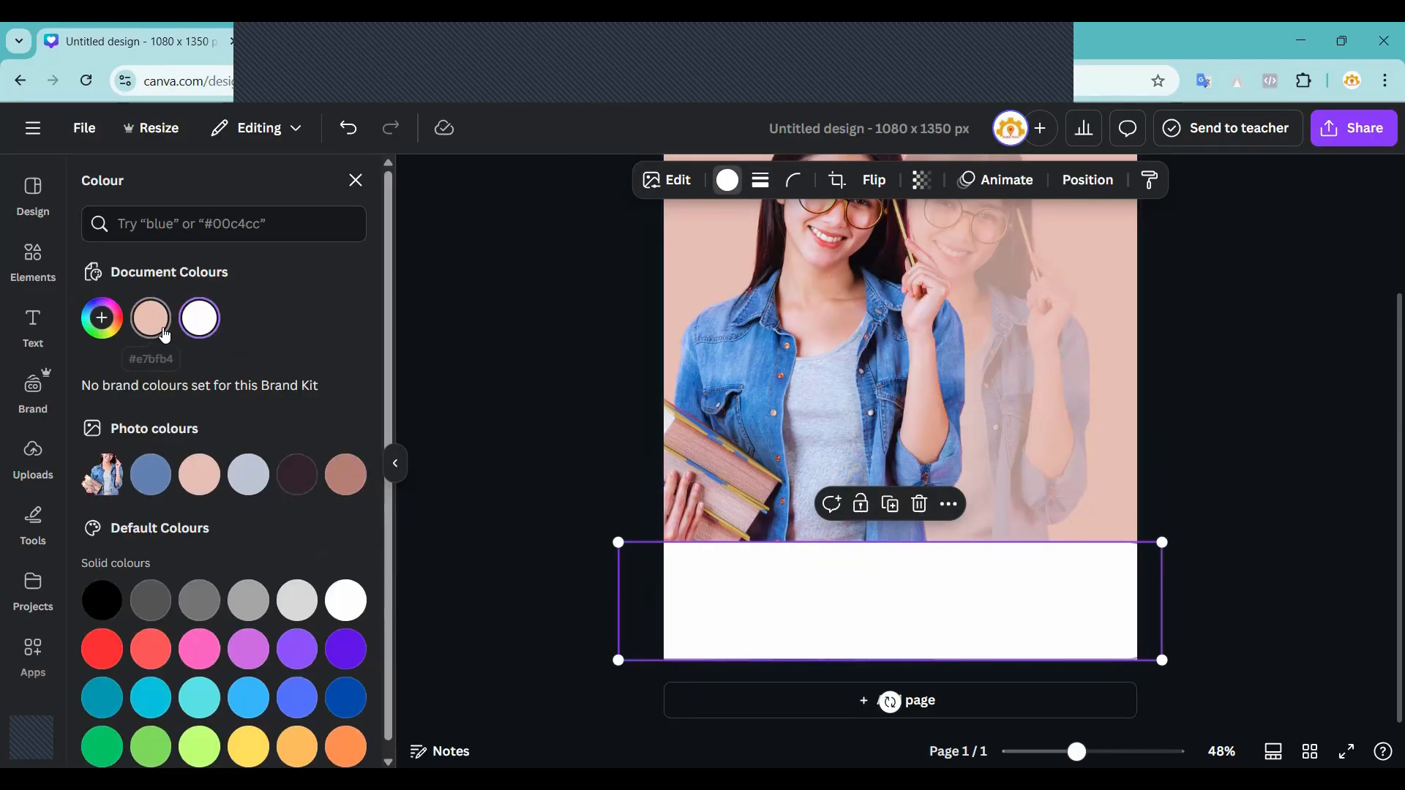
left_click(151, 318)
left_click(200, 650)
left_click(102, 649)
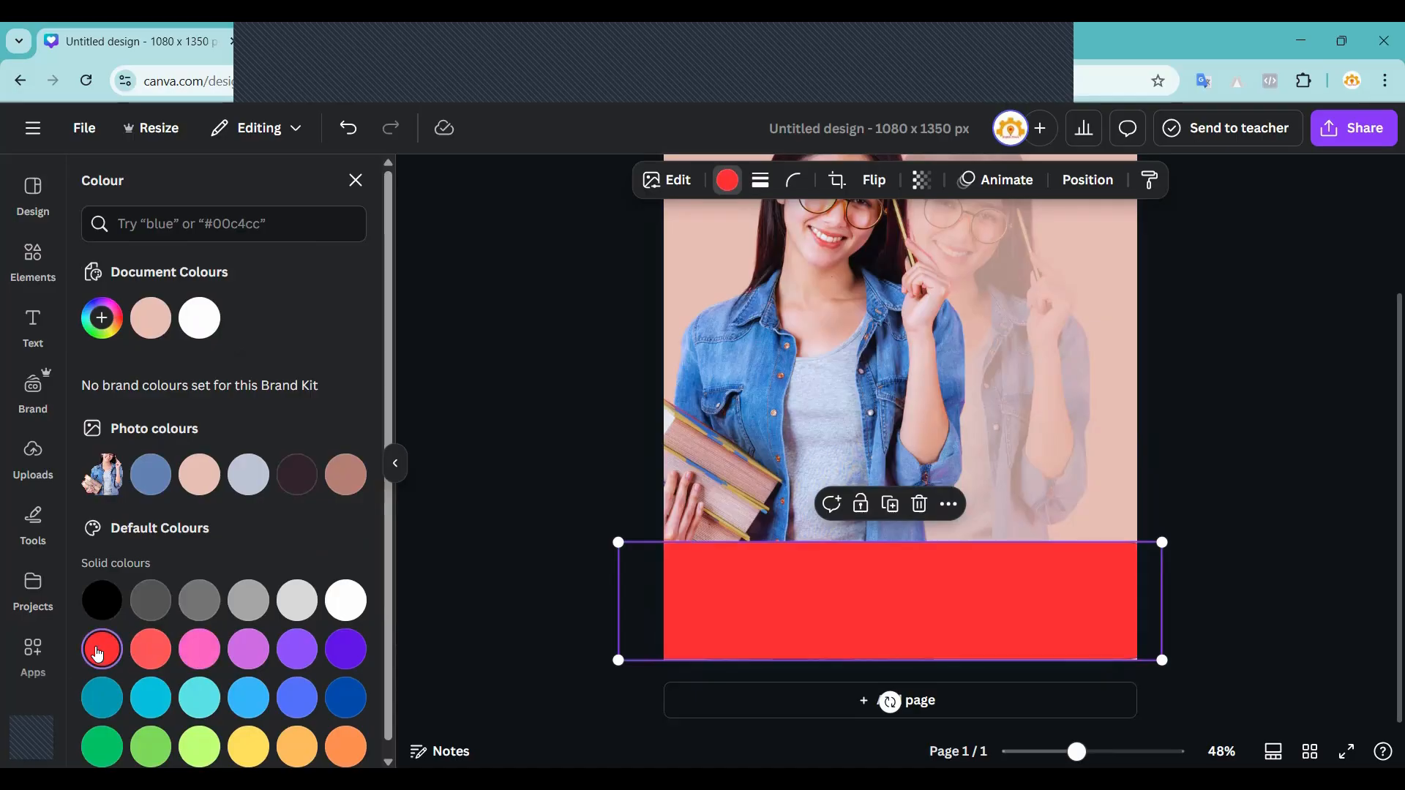
key("Escape")
left_click(576, 362)
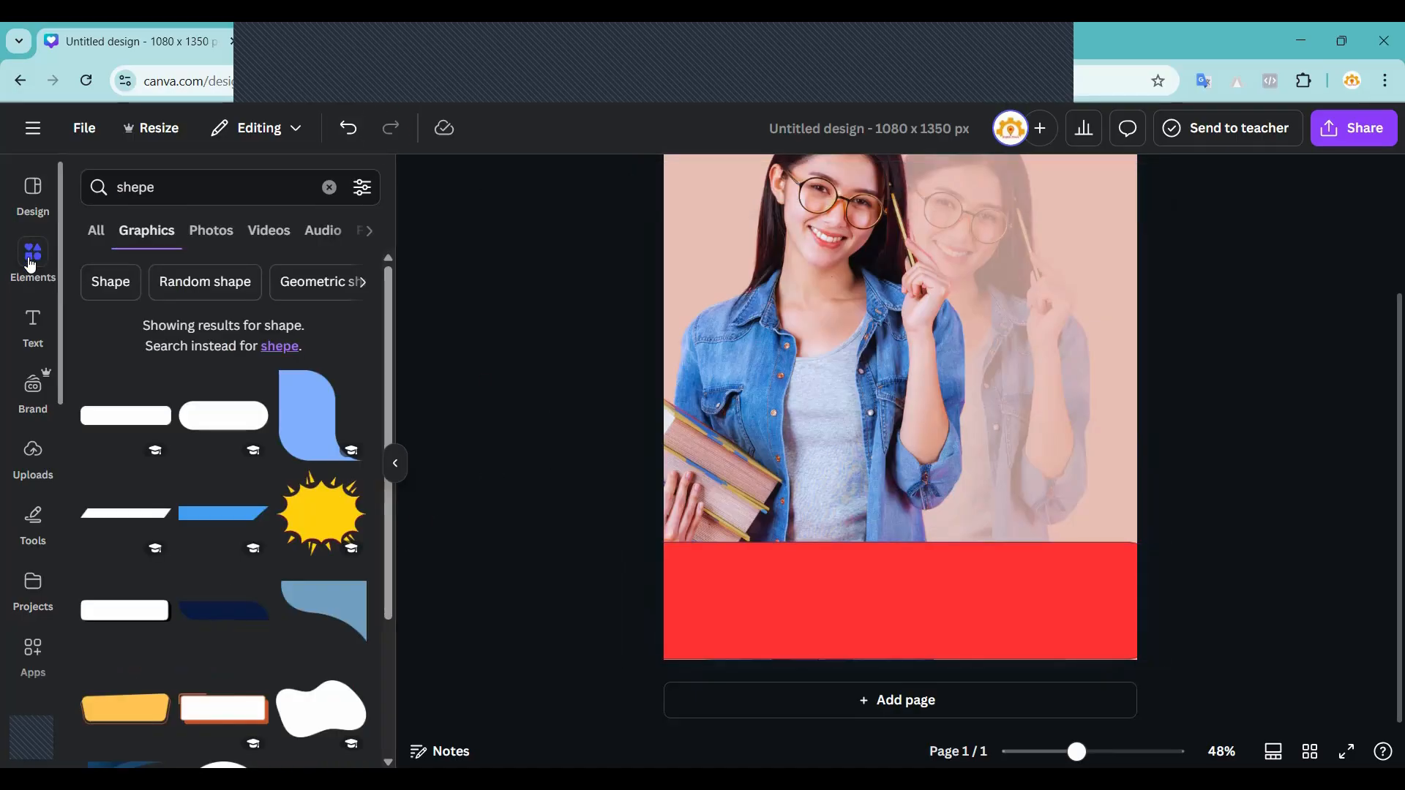
Add a default heading text and place it on the red band.
left_click(30, 333)
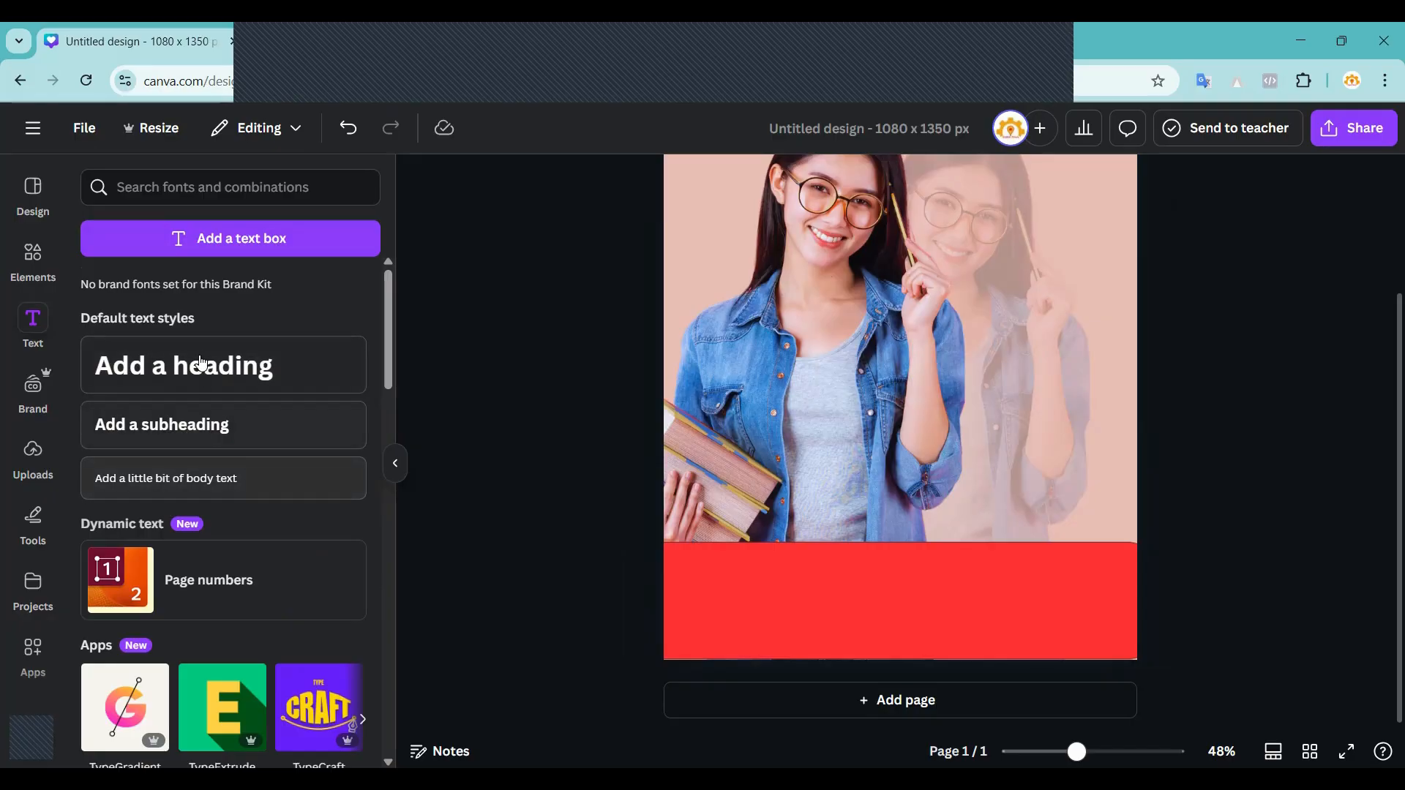
left_click(166, 368)
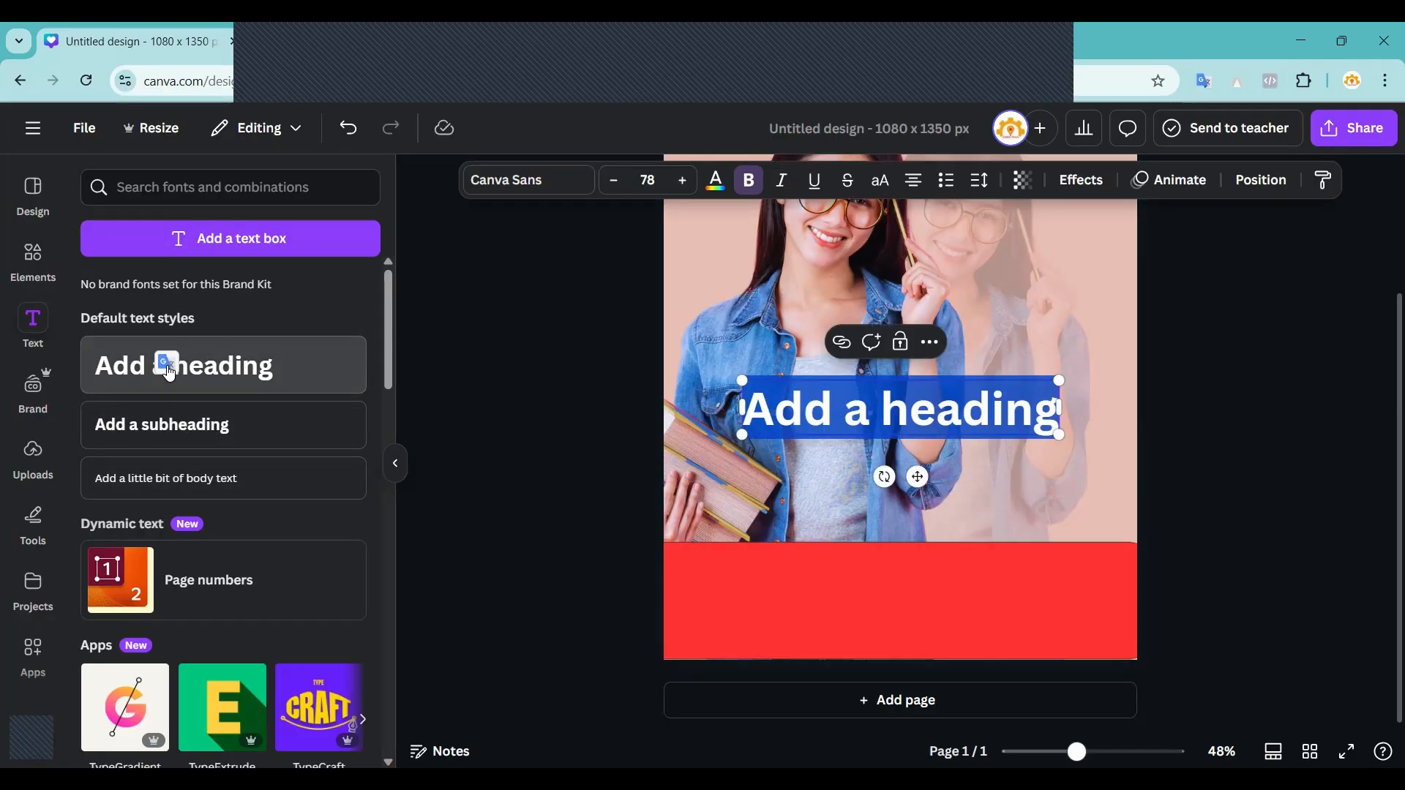
left_click(1249, 428)
left_click_drag(853, 420, 872, 604)
Replace the heading text with "Digital Mauli", shrink it to size 65.8 and move it up over the faded student figure.
double_click(874, 606)
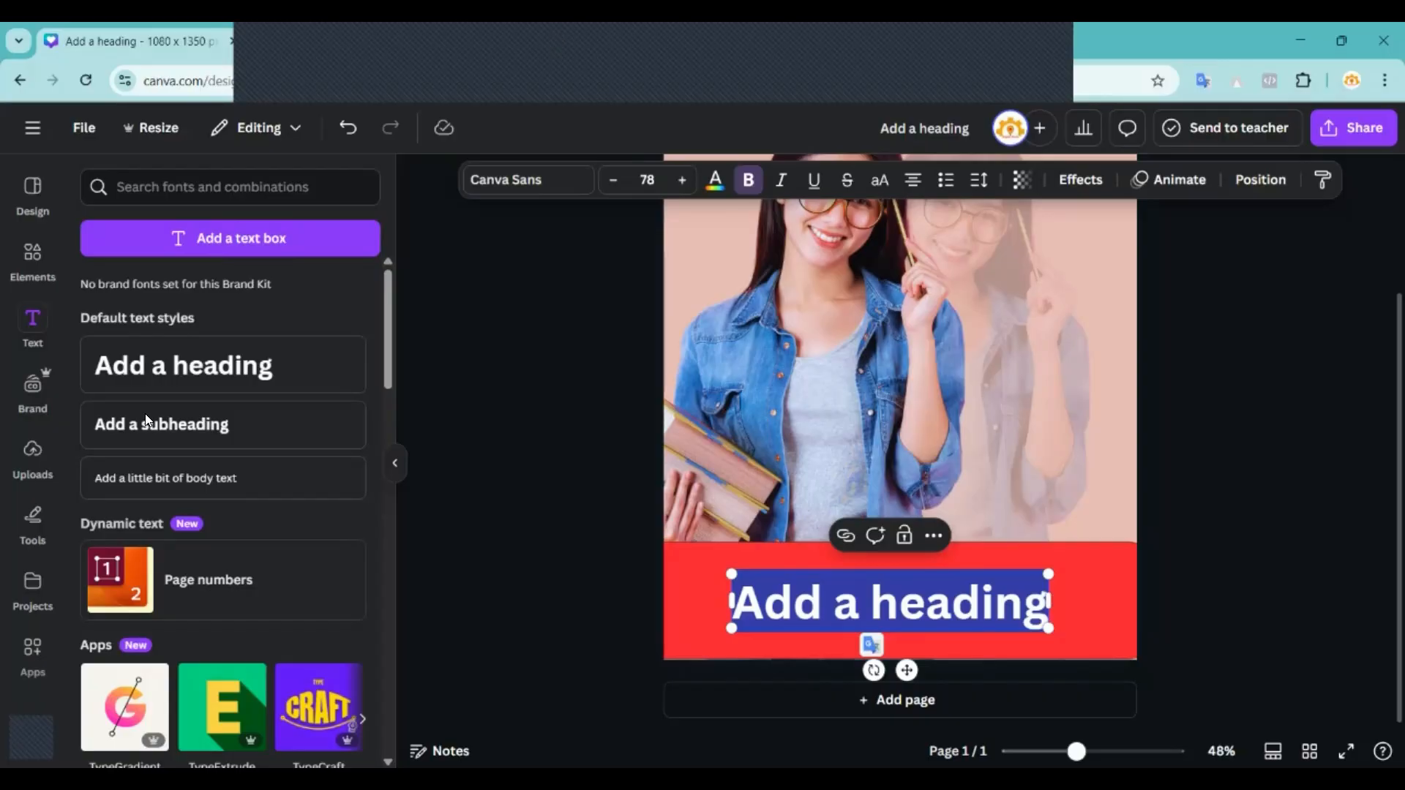
left_click(352, 114)
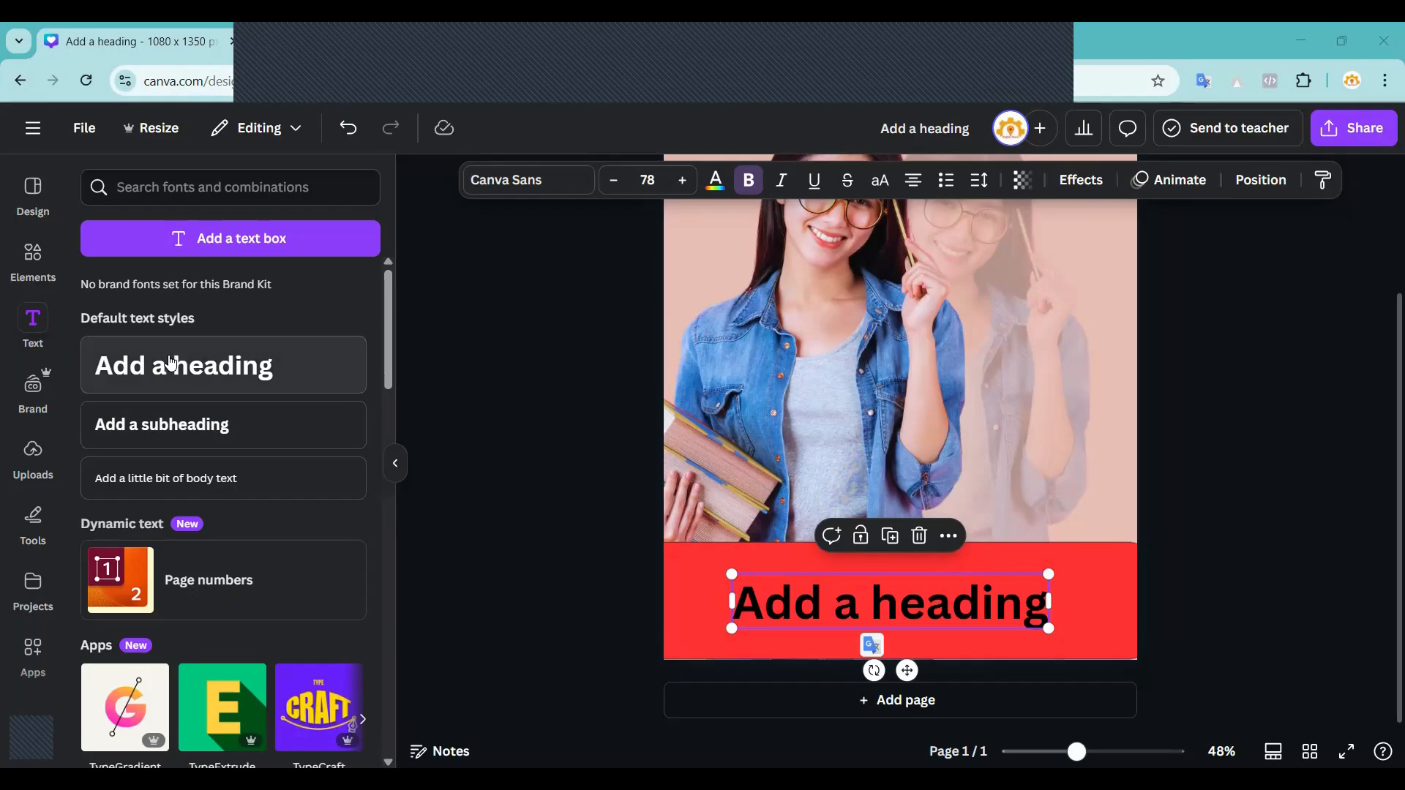
double_click(837, 601)
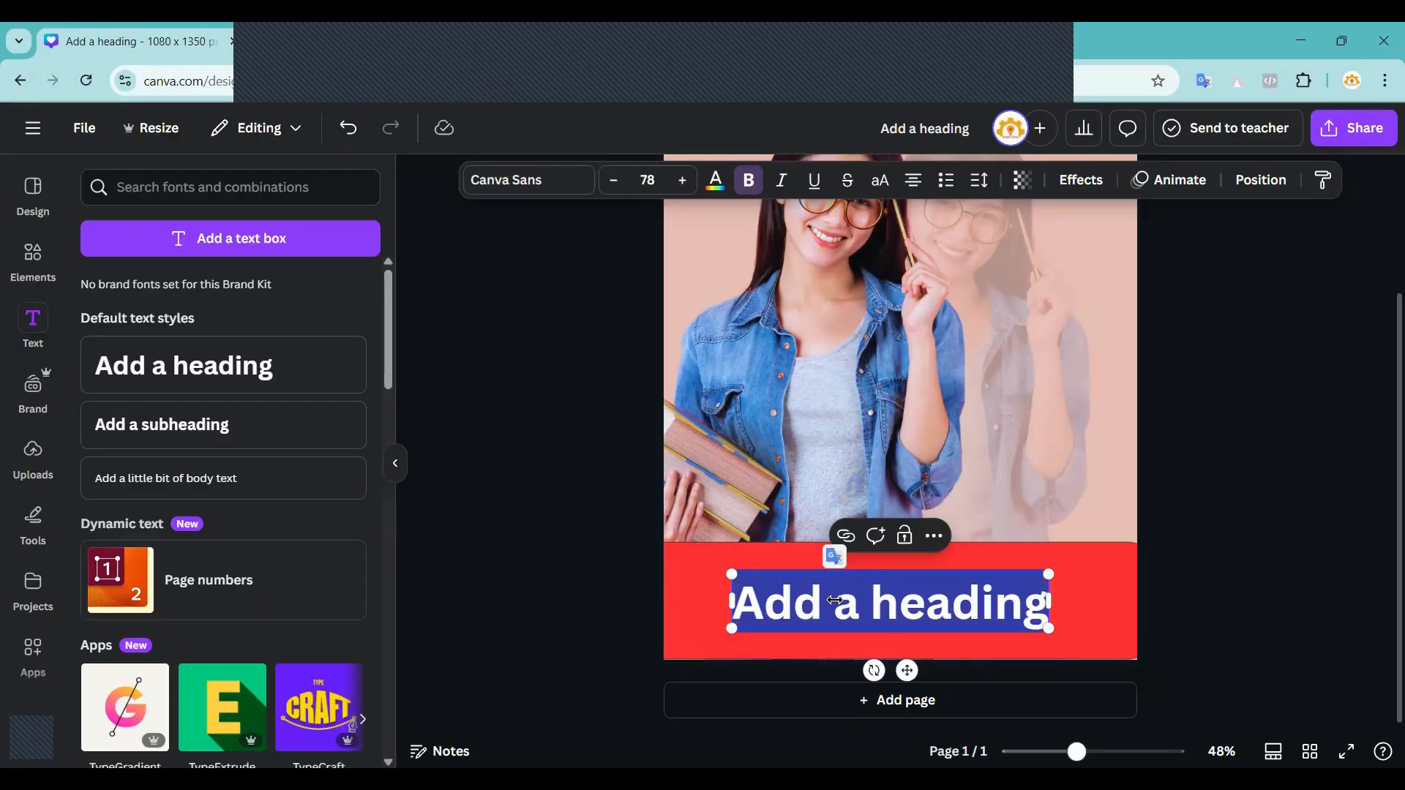
type("Digital Mauli")
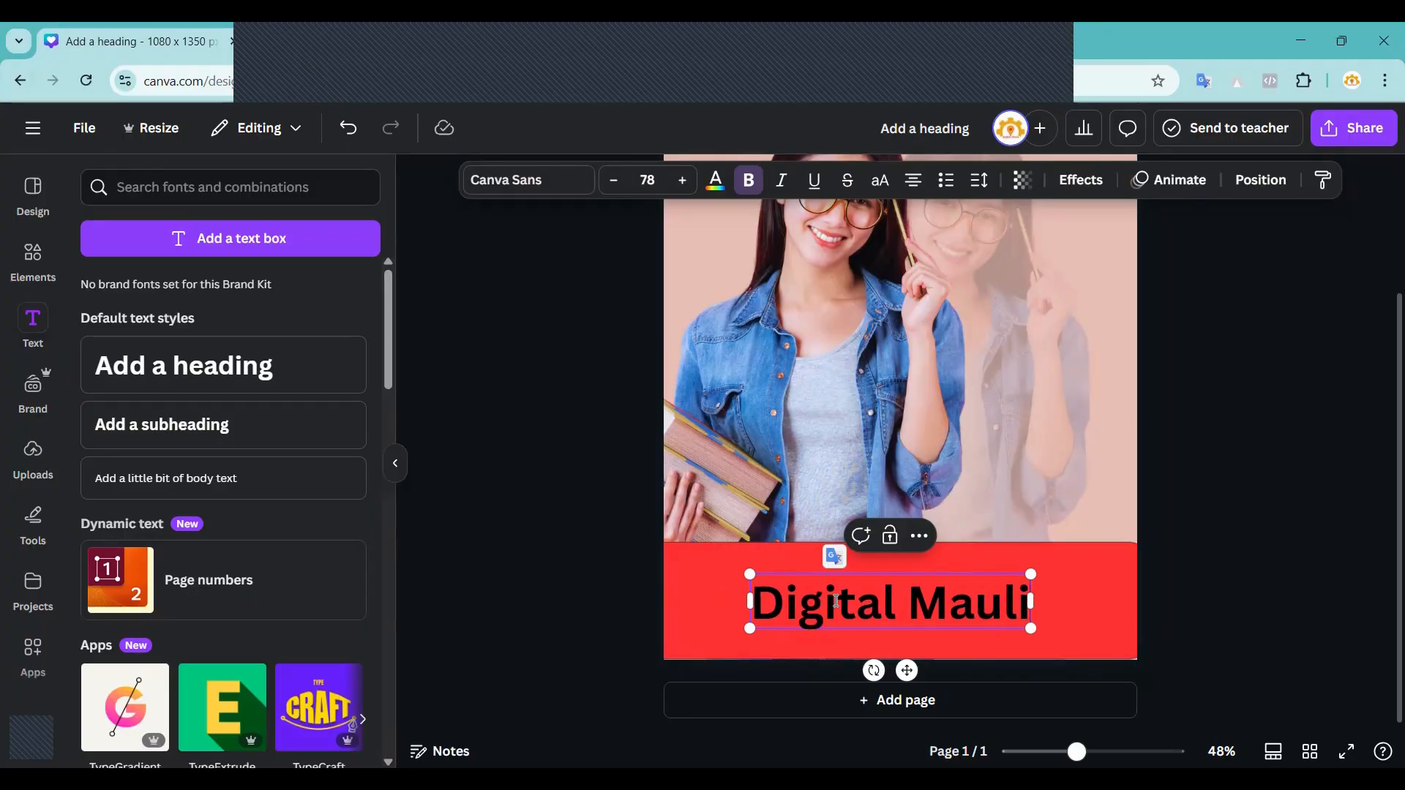
left_click(1216, 554)
left_click(841, 620)
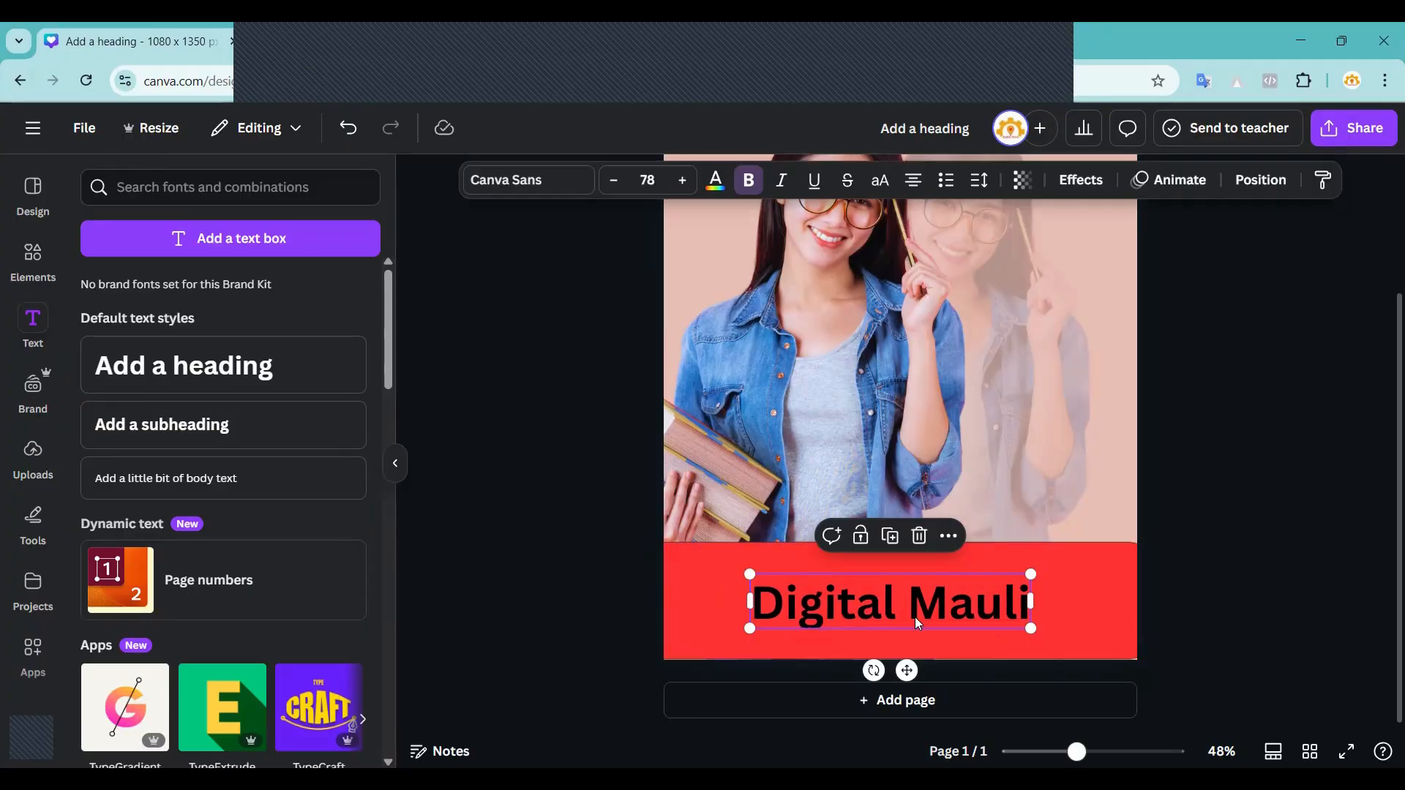
left_click_drag(1030, 629, 1048, 284)
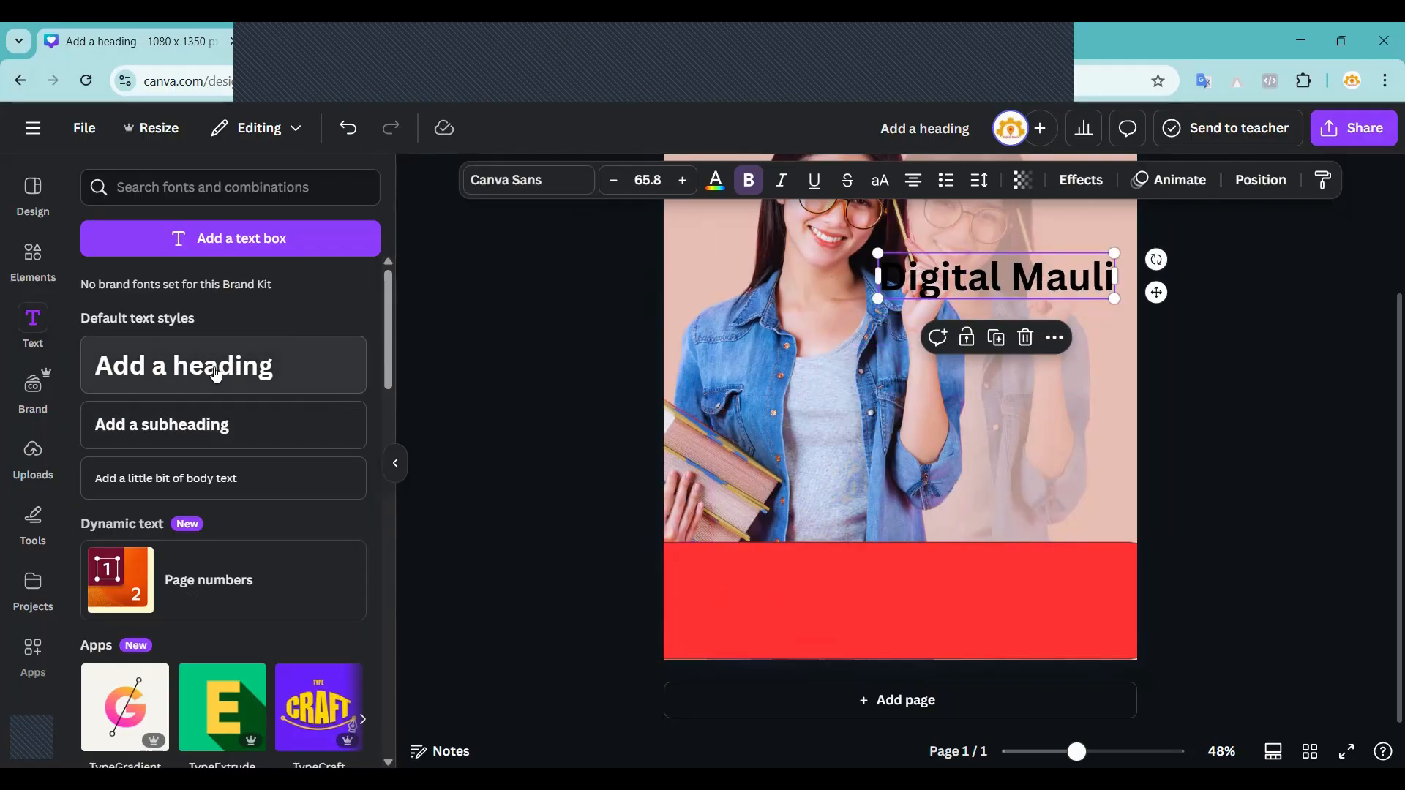
Add a second default heading on the red band, widened so its text fits on one line and centred in the band.
left_click_drag(173, 366, 1006, 375)
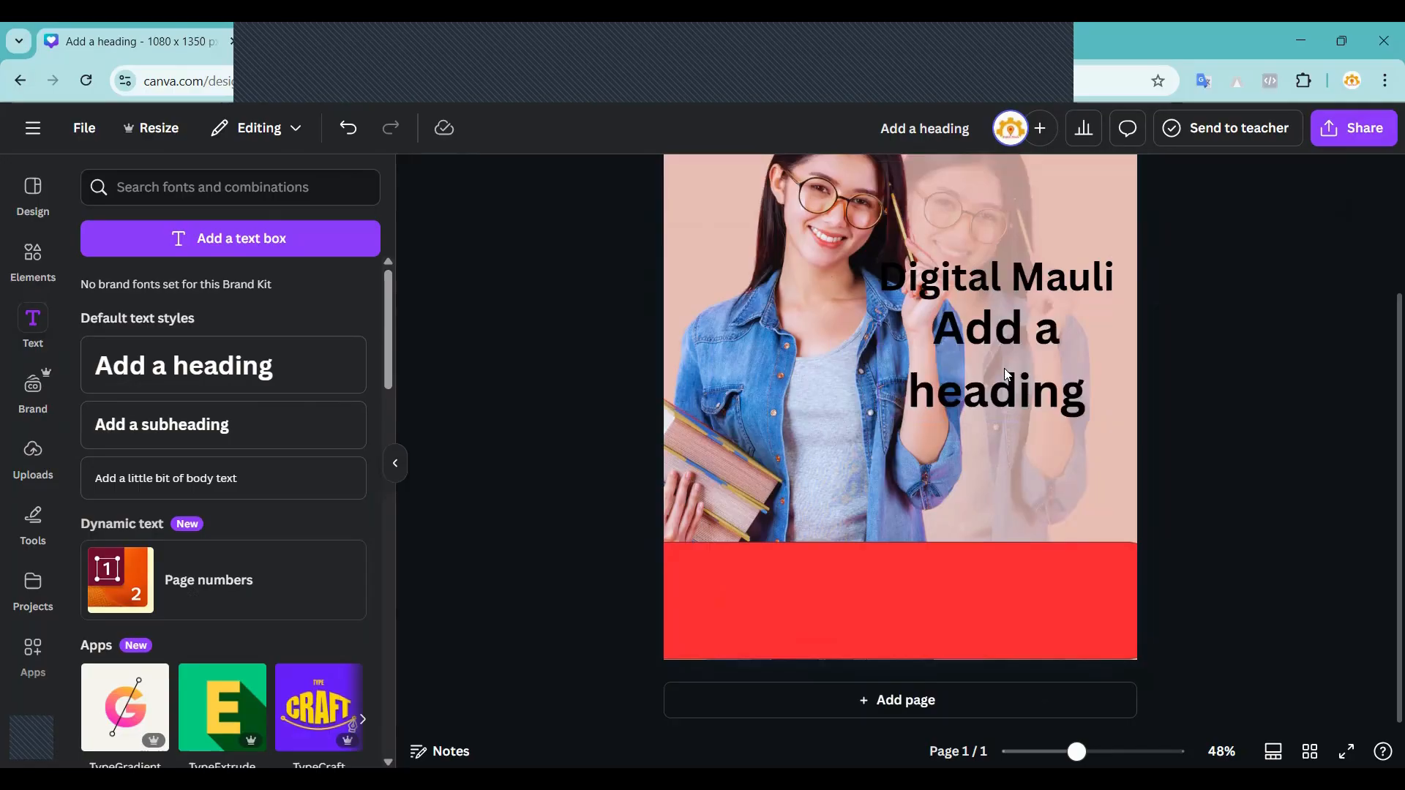
left_click_drag(997, 458, 834, 556)
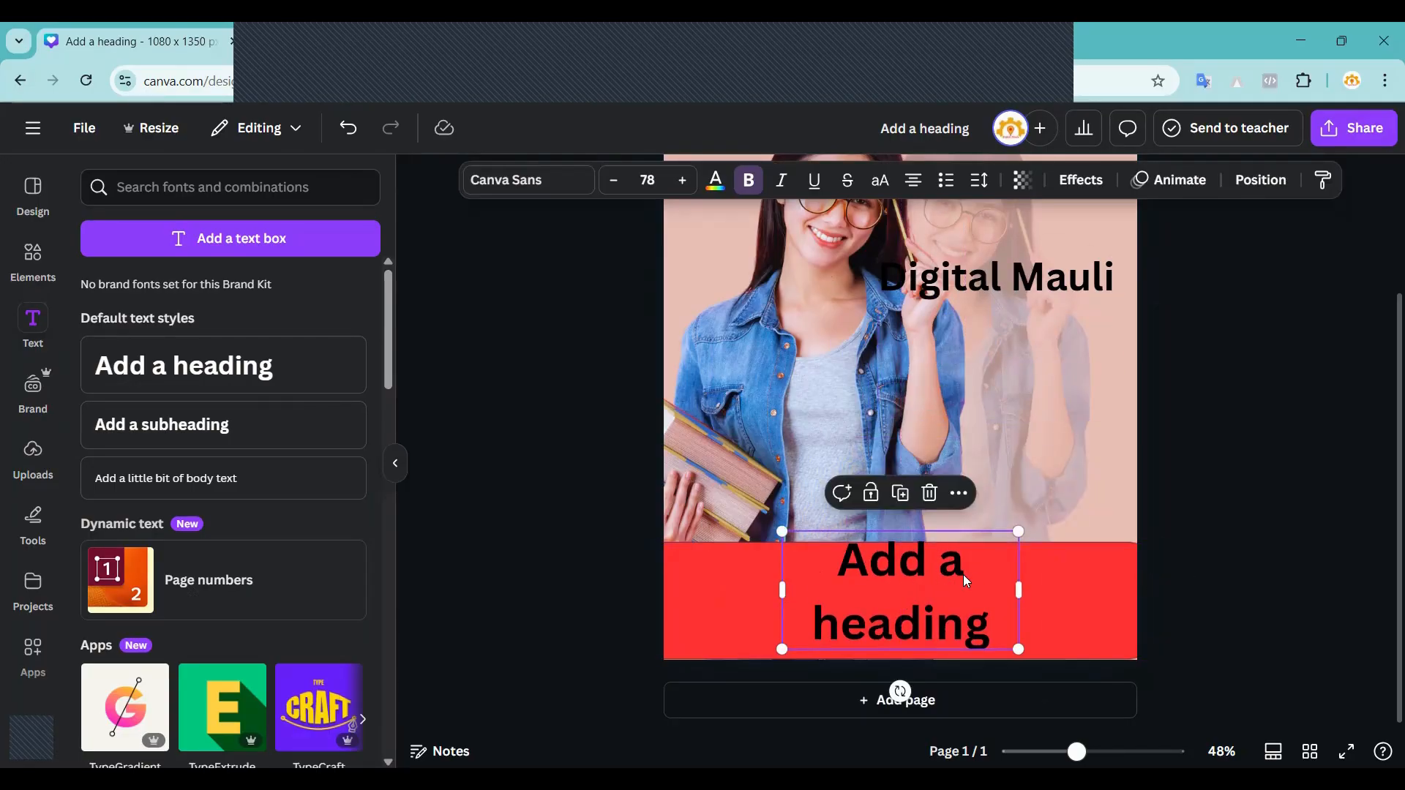
left_click_drag(782, 591, 673, 592)
left_click_drag(804, 564, 861, 602)
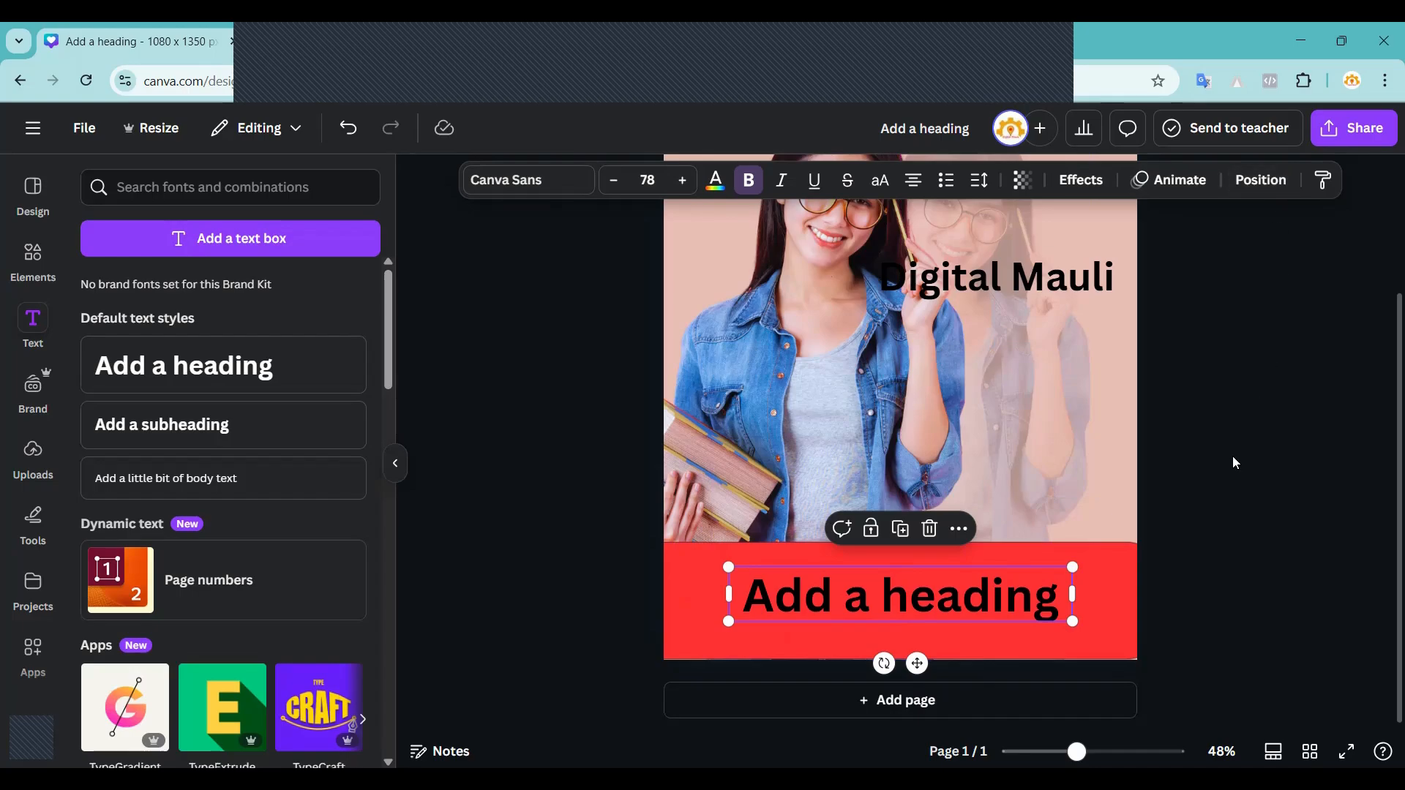
Replace the second heading's text with "डिजीटल माऊली".
left_click(920, 597)
double_click(920, 597)
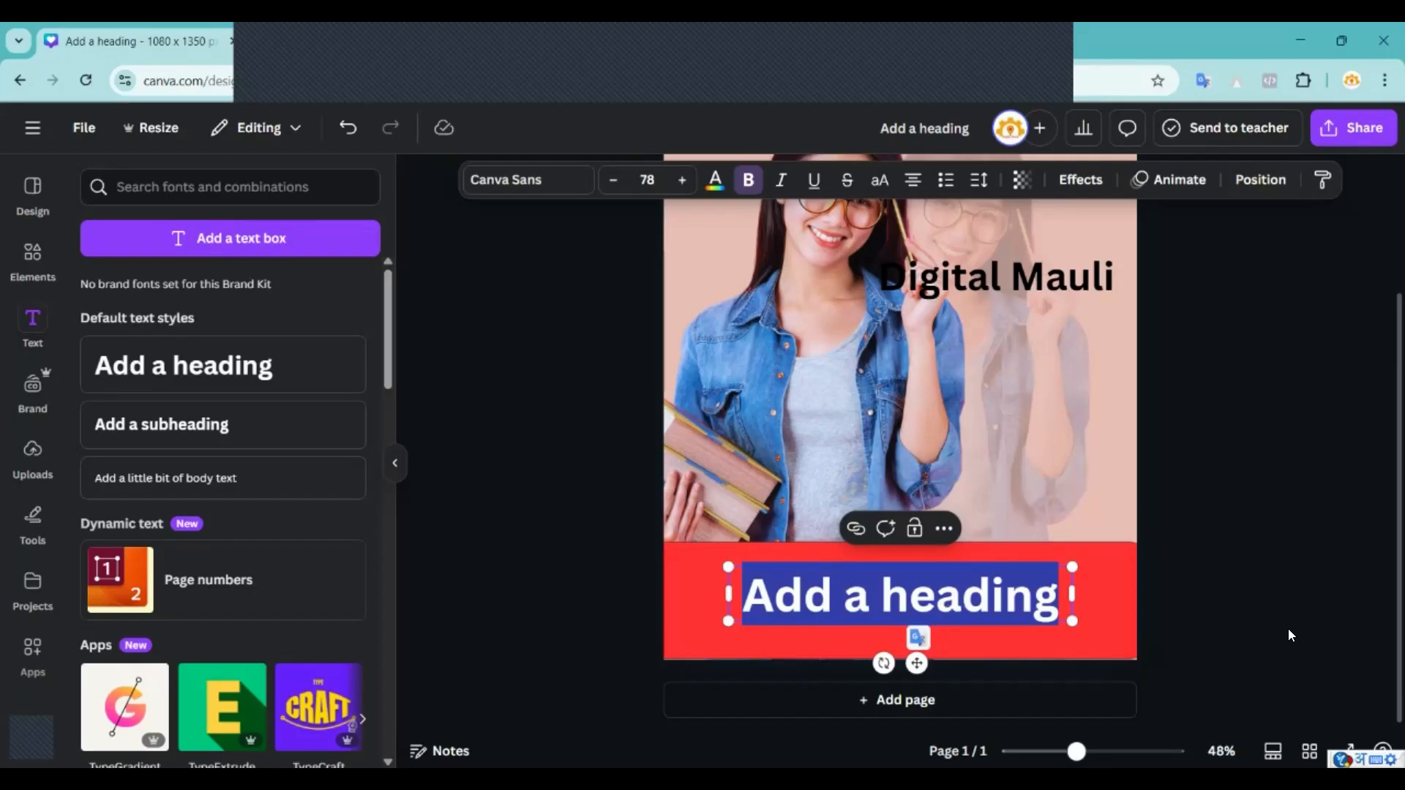
type("dijital")
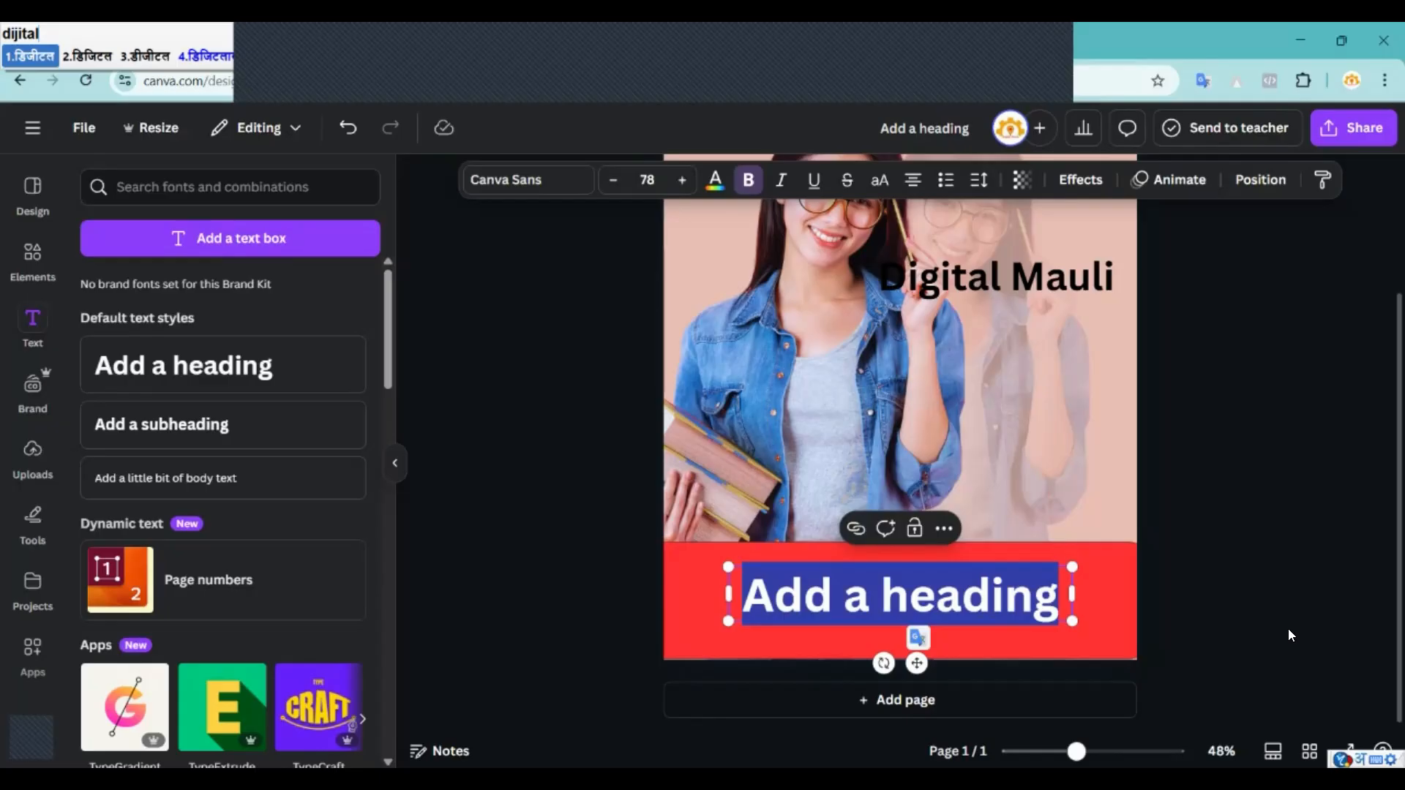
type(" mauli")
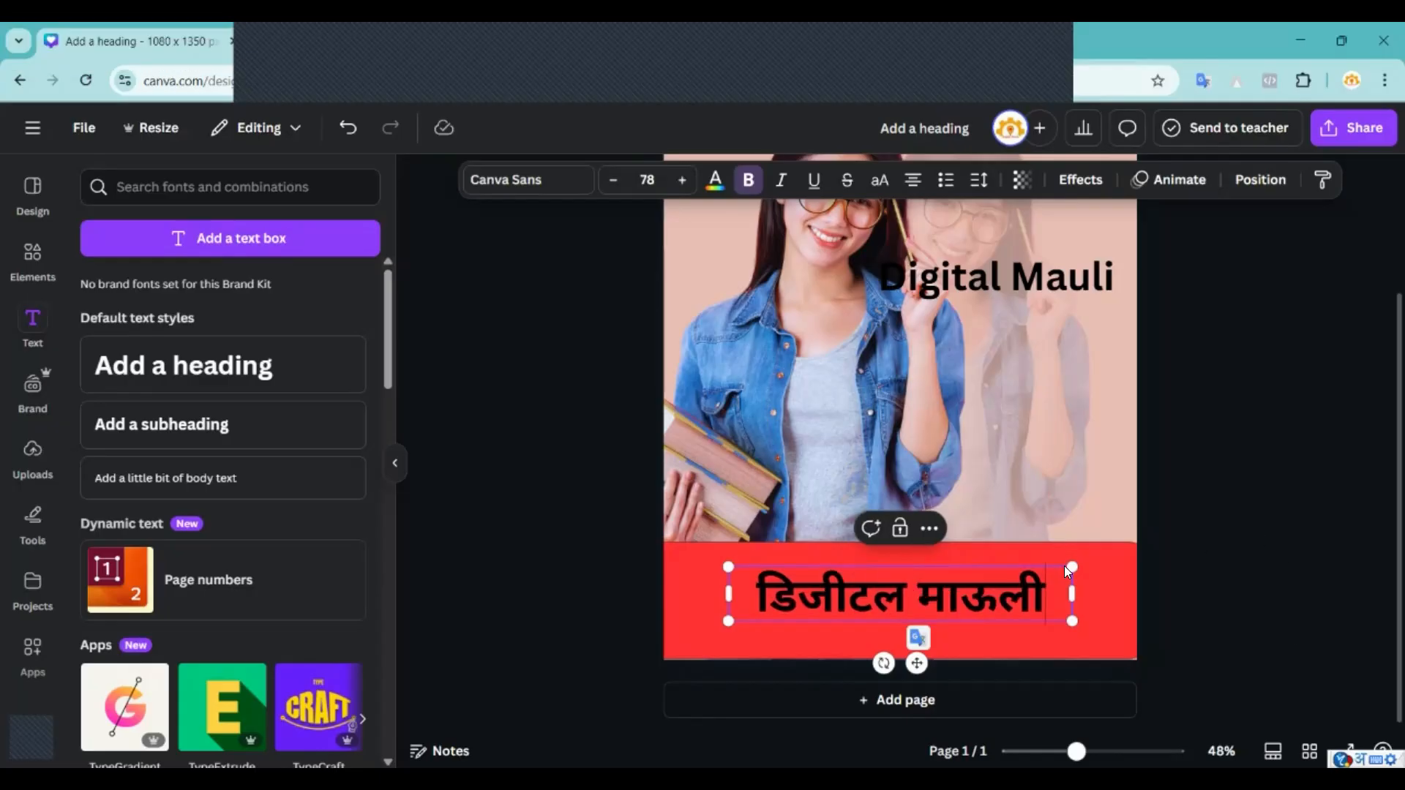
key("Escape")
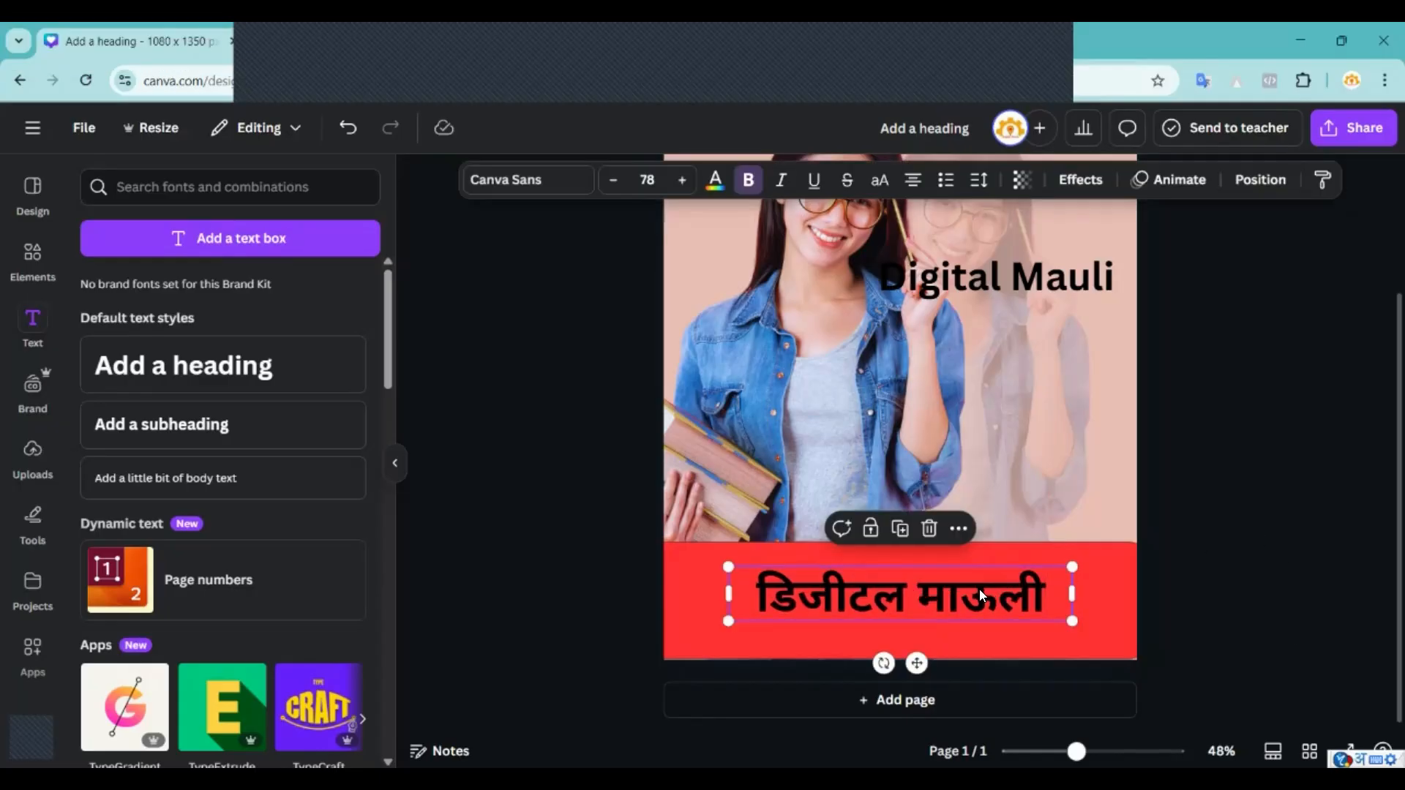
Enlarge the "डिजीटल माऊली" heading to size 108 so its text box spans the page width, centred in the red band.
left_click_drag(980, 590, 874, 597)
left_click_drag(899, 594, 910, 583)
left_click_drag(1009, 600, 1139, 625)
left_click_drag(998, 599, 999, 615)
left_click(1251, 583)
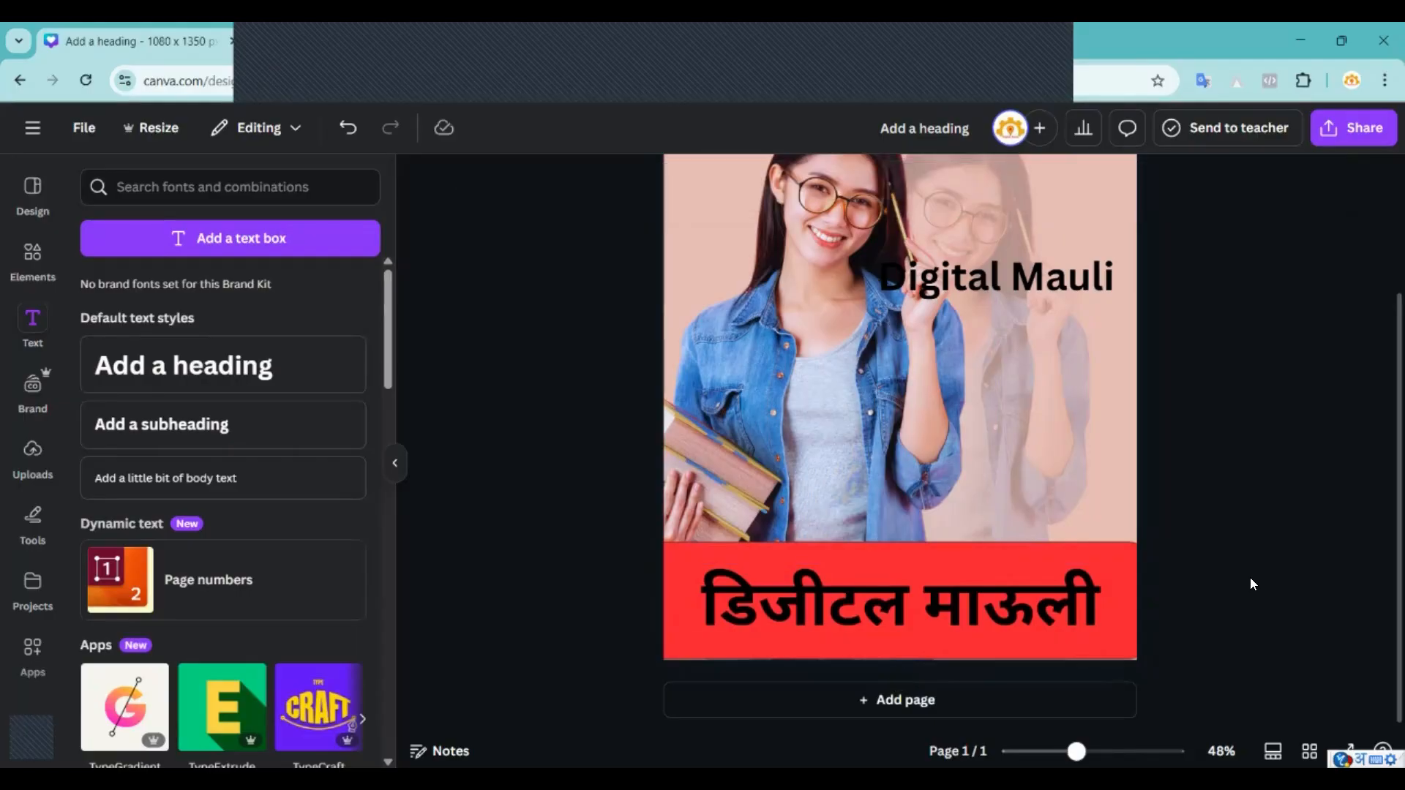
Move the "Digital Mauli" heading down over the faded figure, to just above the red band.
left_click_drag(1004, 279, 955, 507)
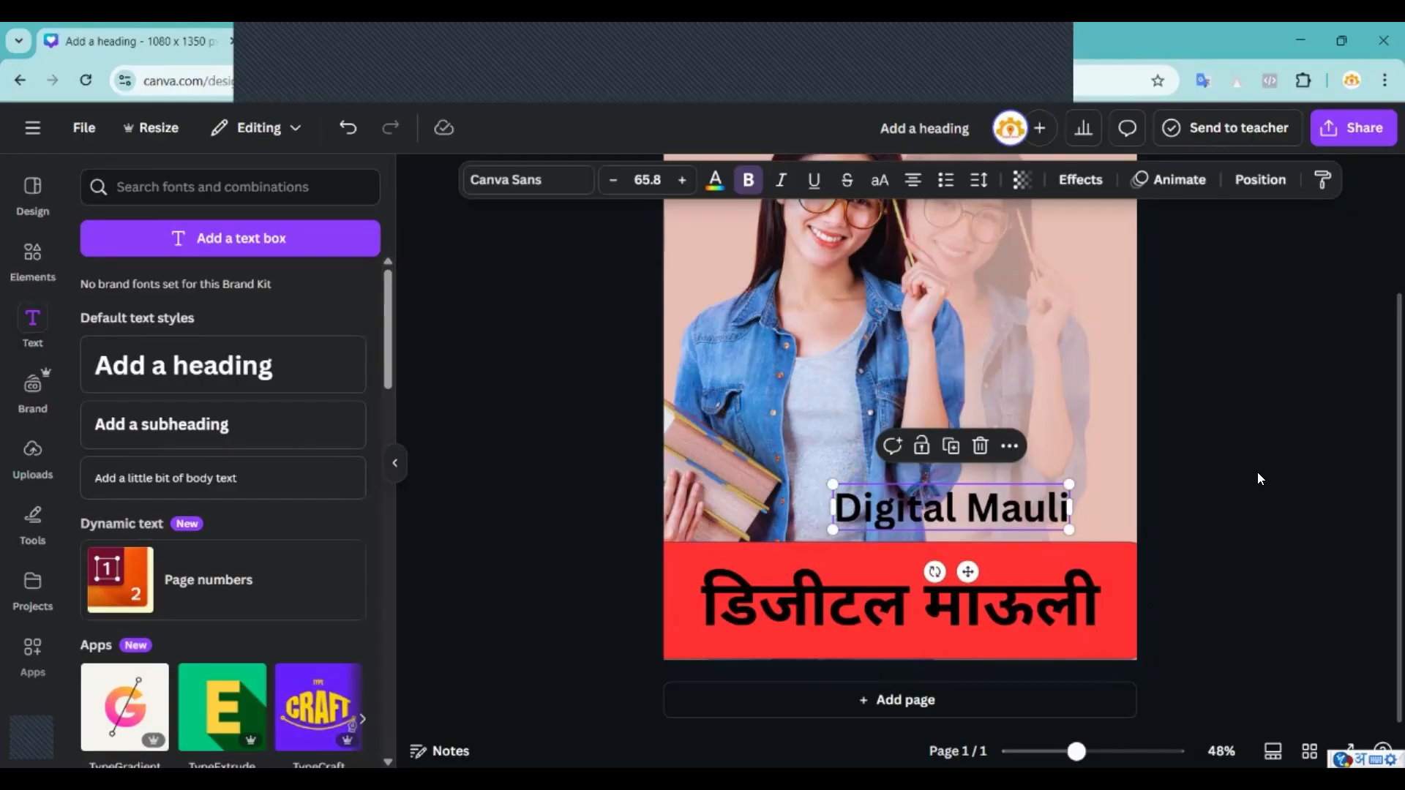
left_click(913, 600)
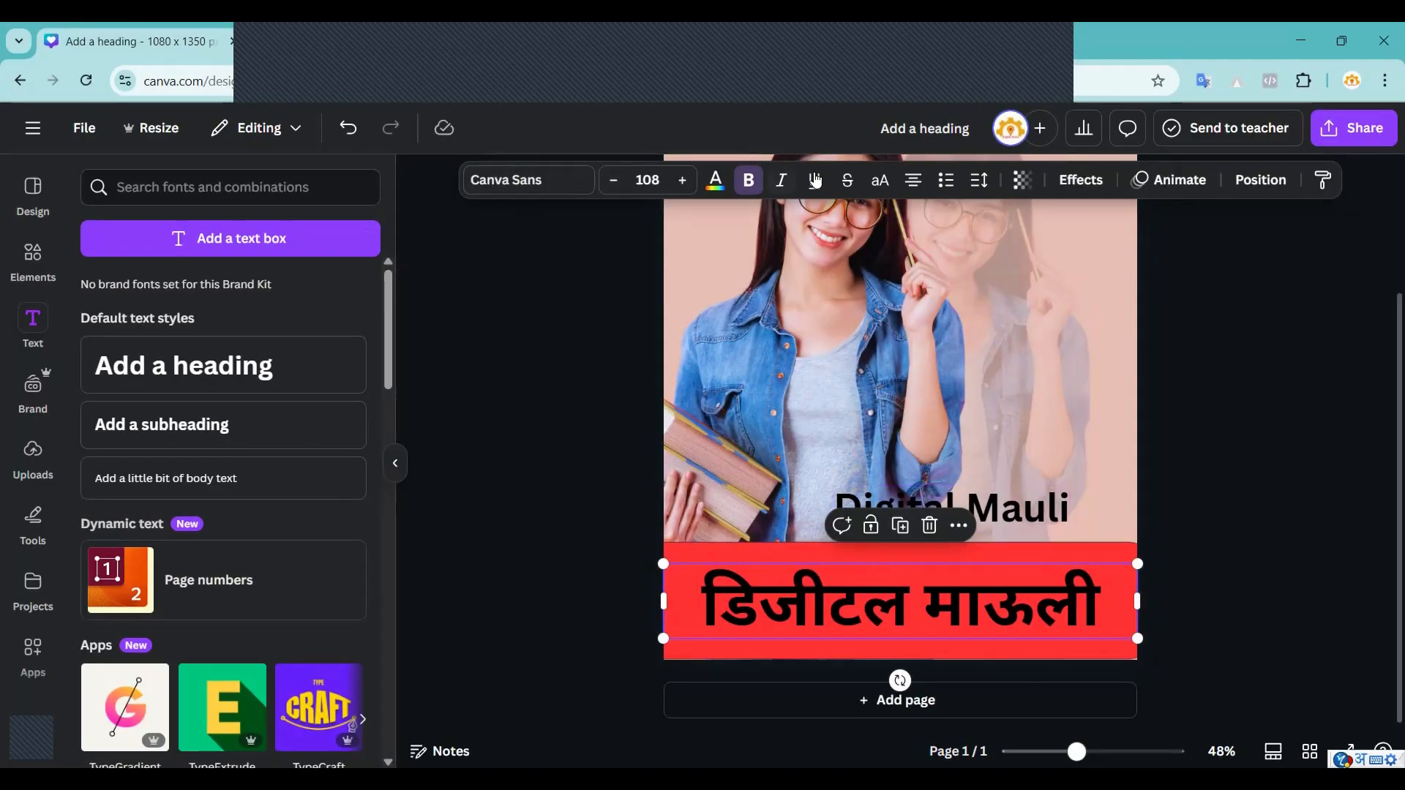
left_click(1234, 333)
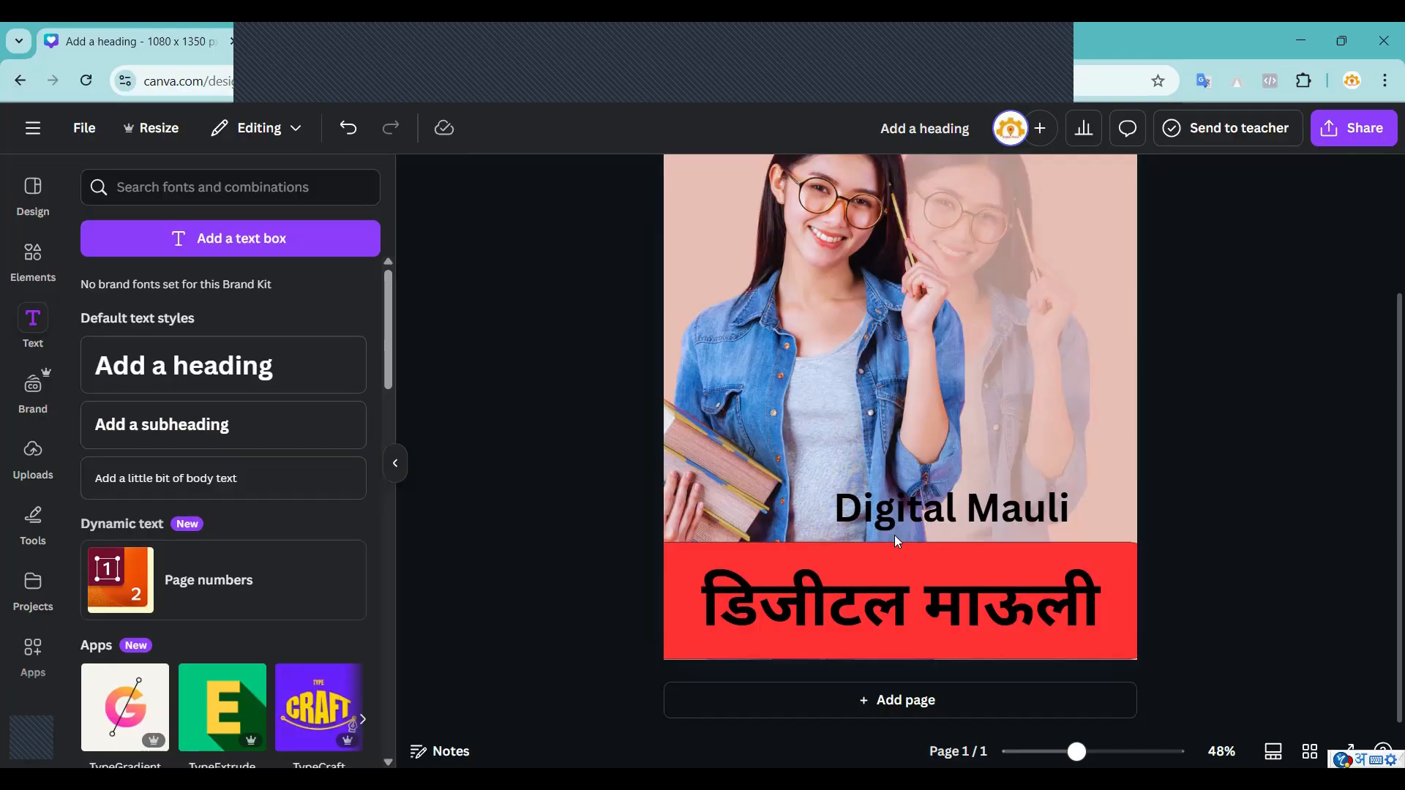
Try the Braggadocio and Caitlin fonts on the "डिजीटल माऊली" heading, settling on Cardo.
left_click(843, 602)
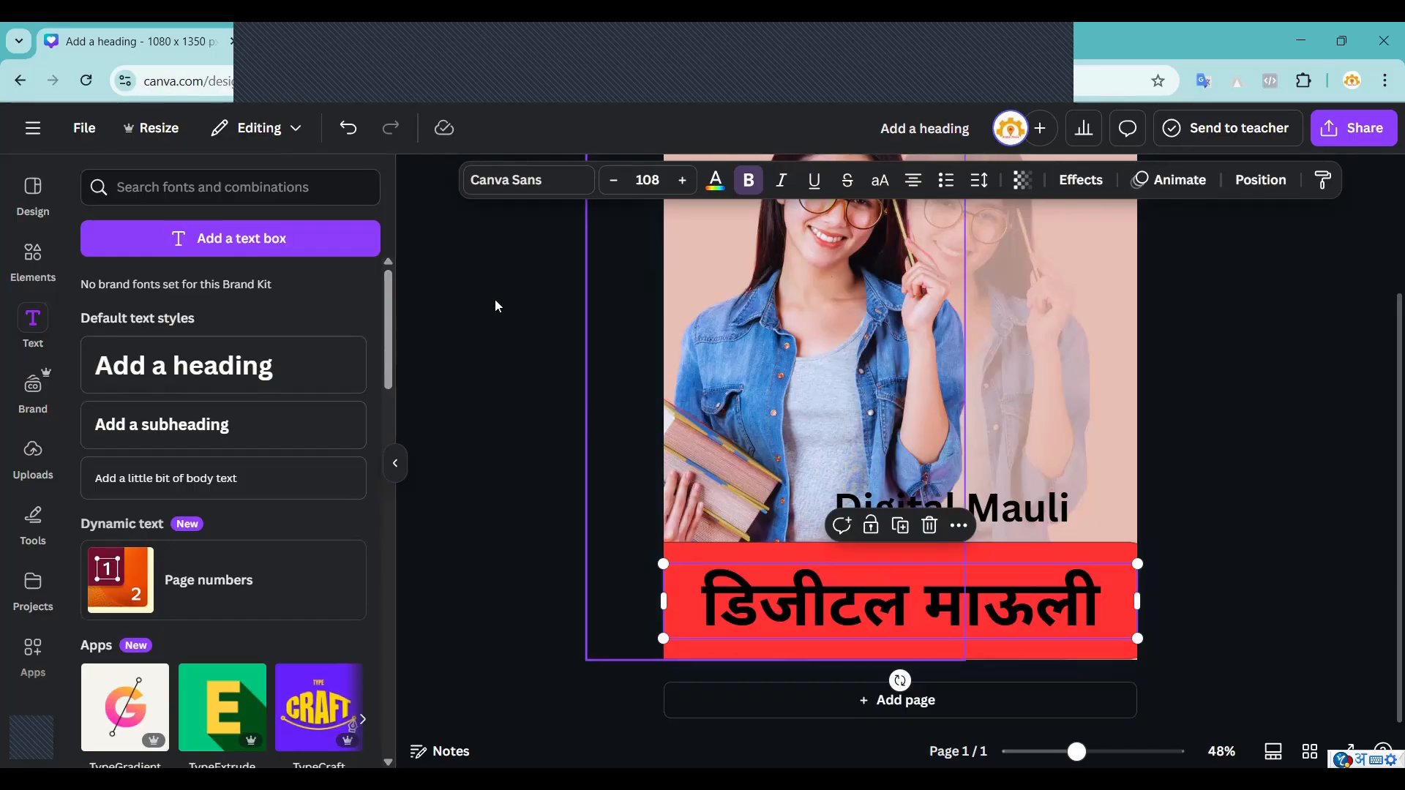
left_click(543, 184)
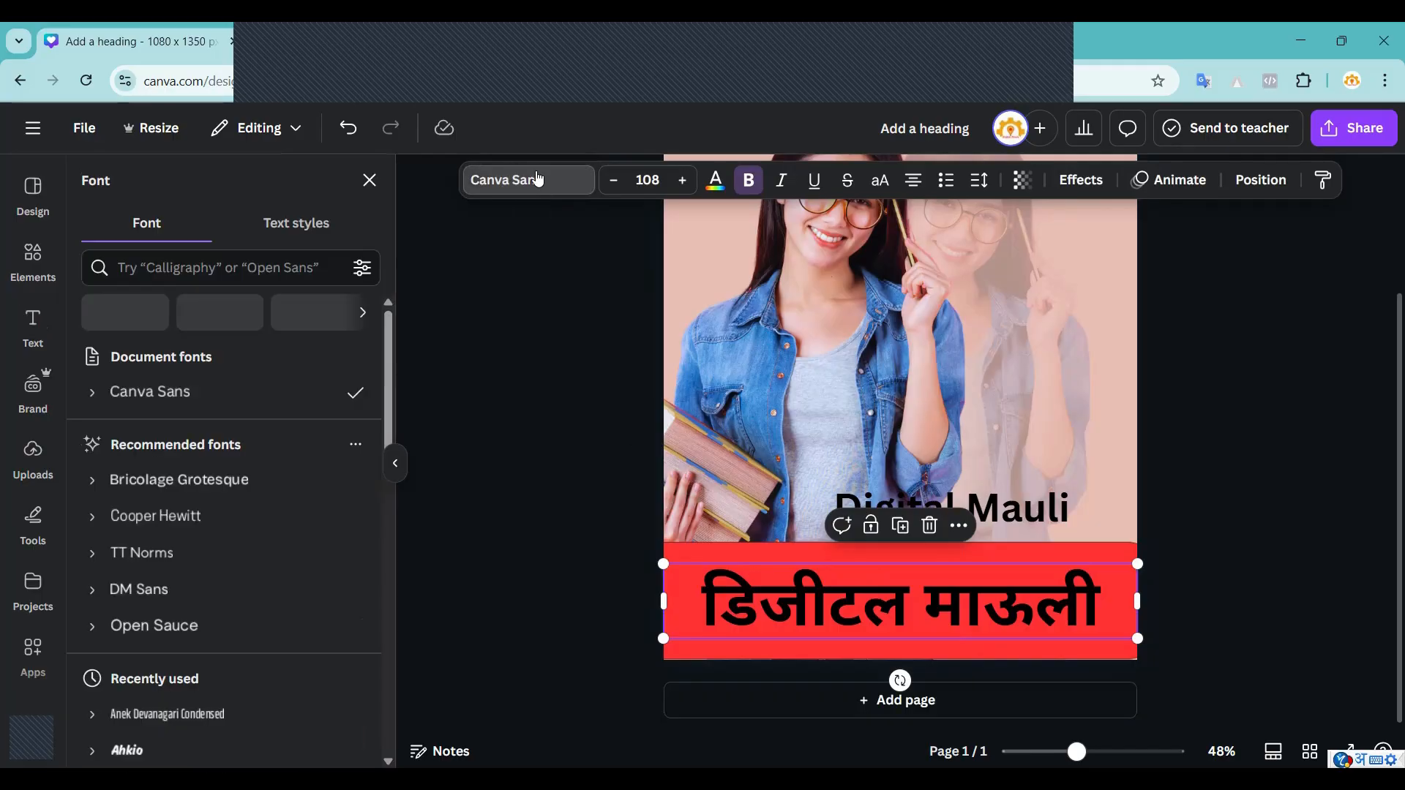
scroll(219, 475, "down", 15)
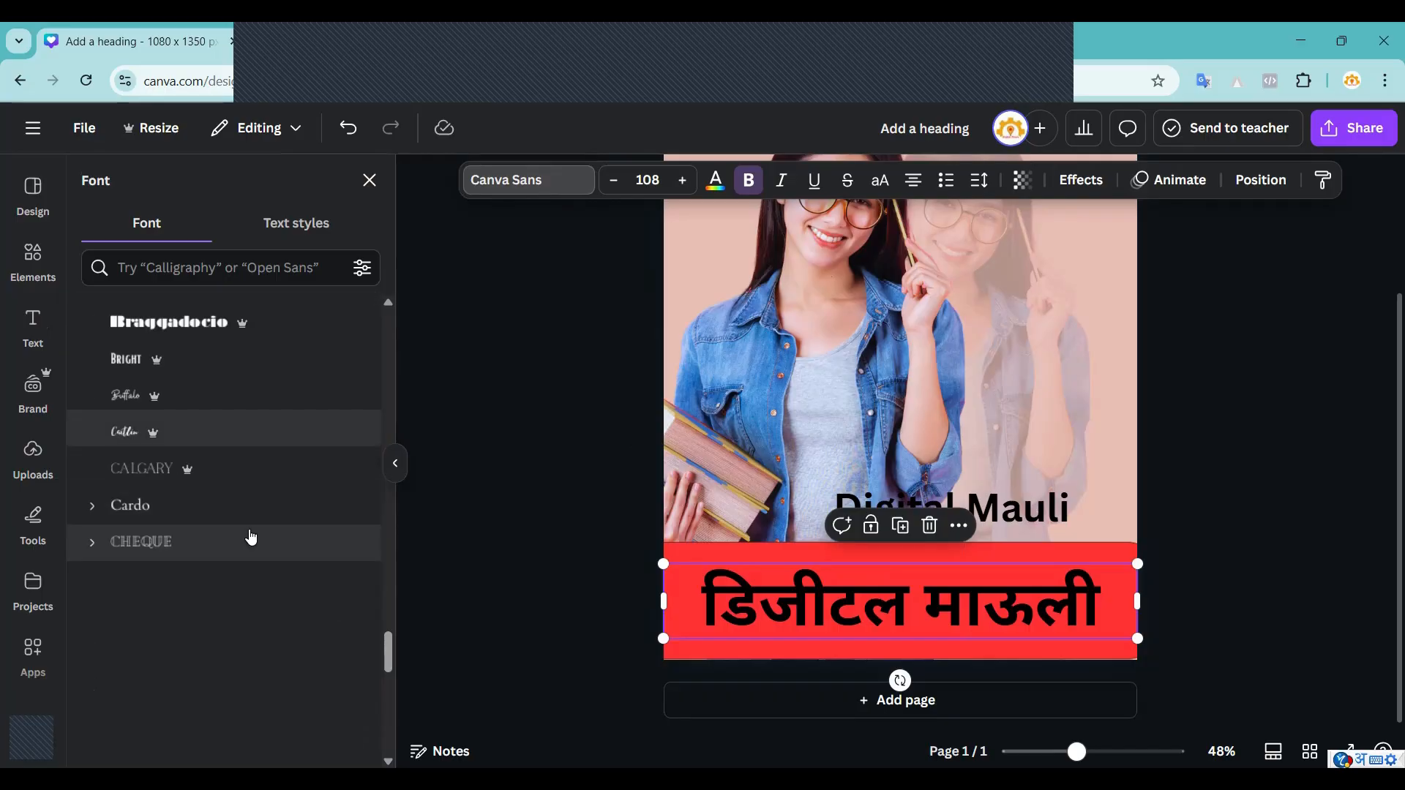
left_click(162, 325)
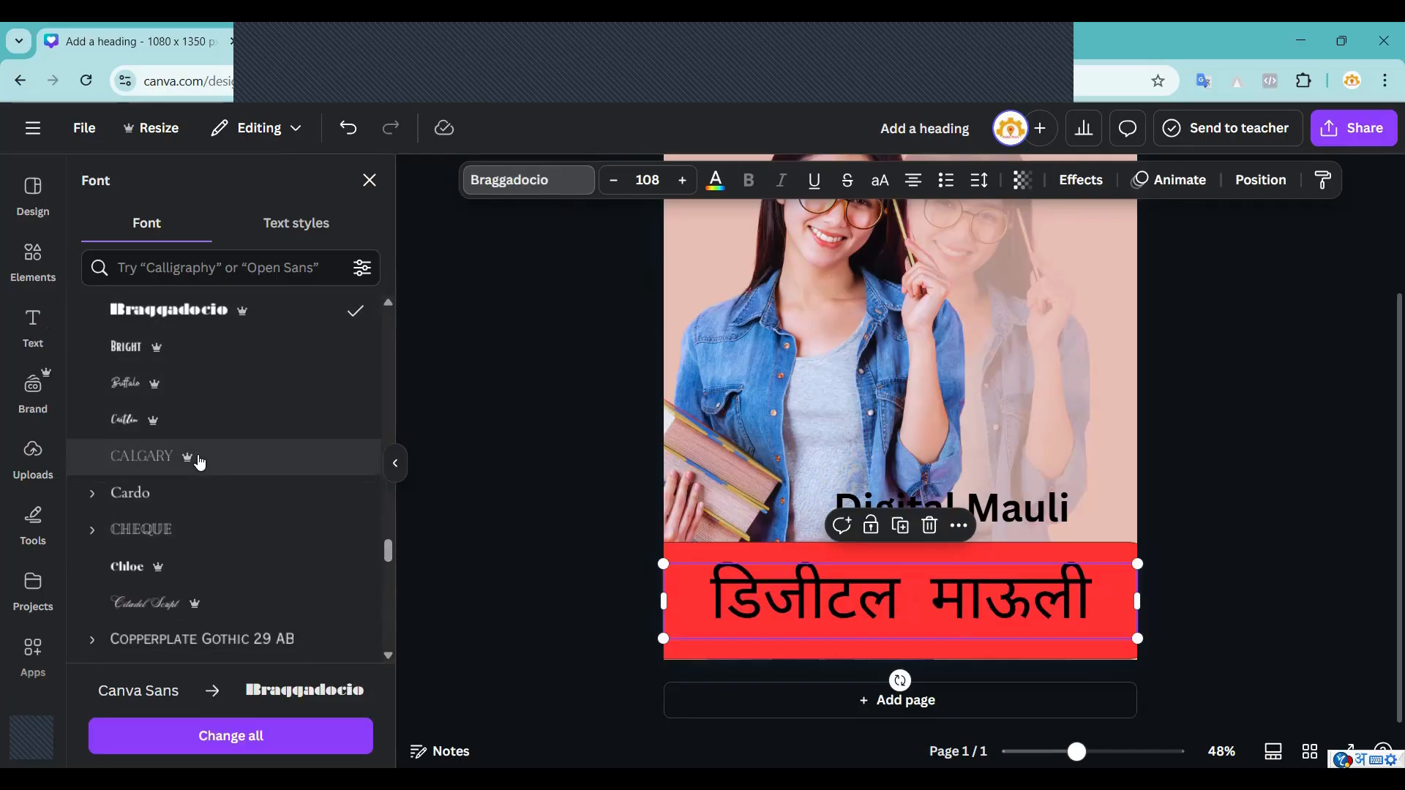
scroll(168, 396, "down", 2)
left_click(153, 340)
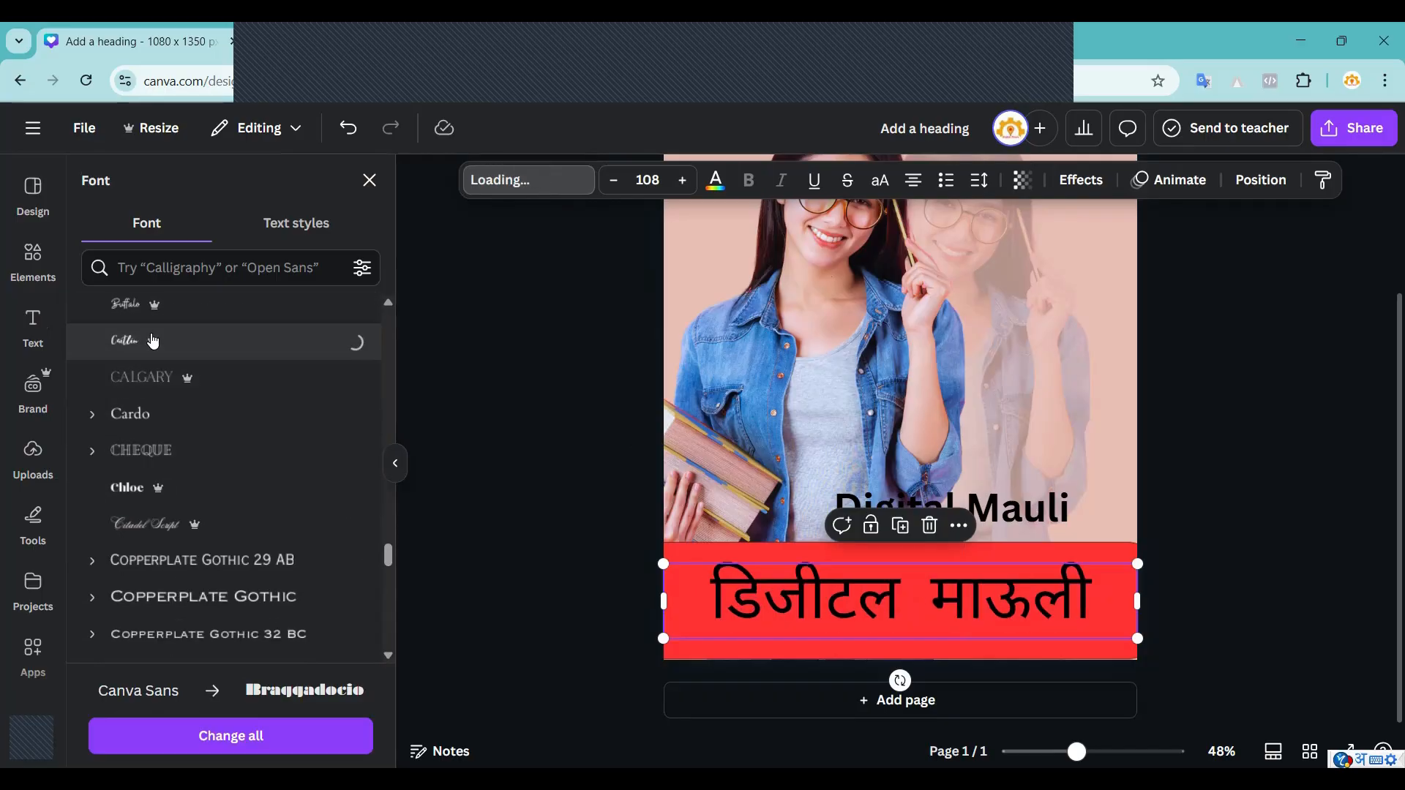
left_click(145, 415)
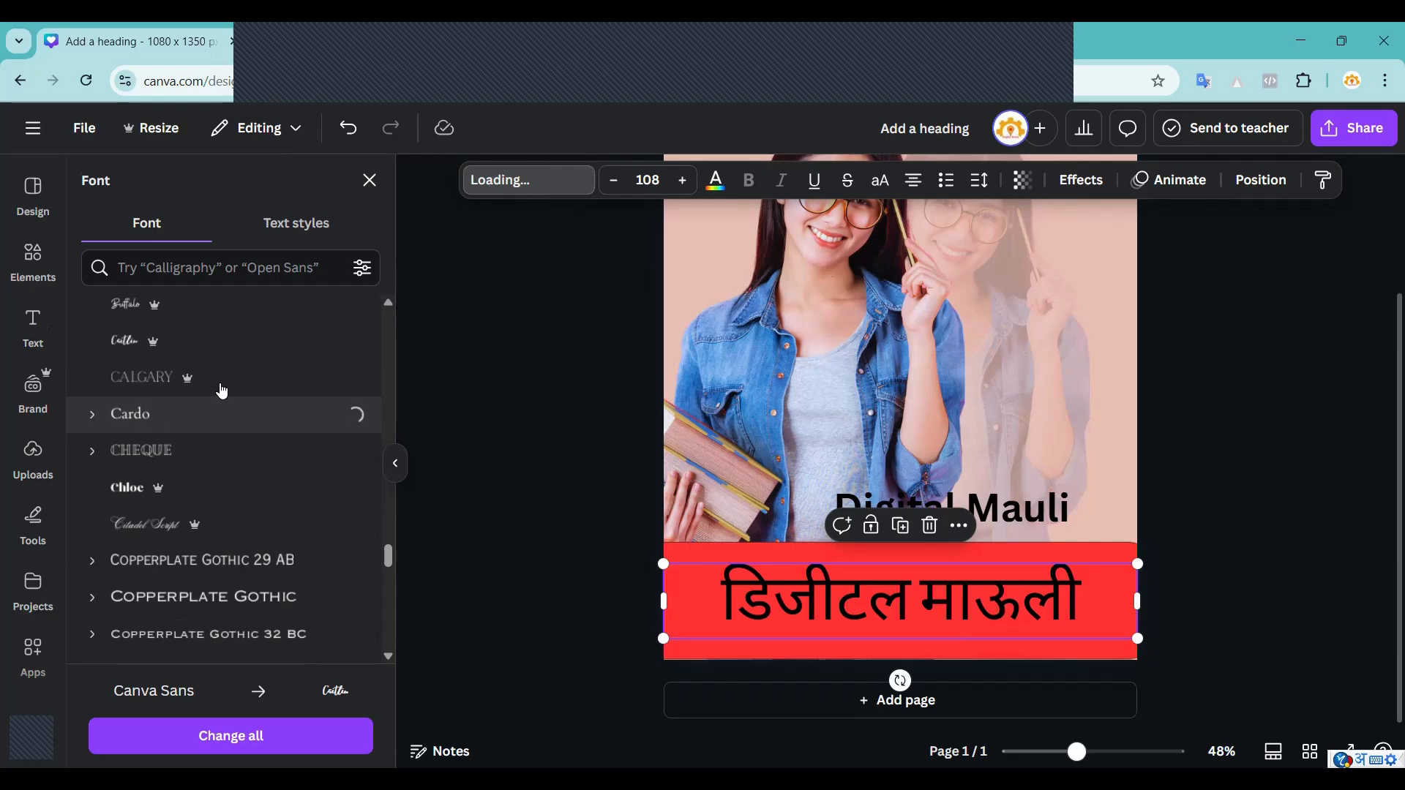
Shrink the "डिजीटल माऊली" heading to size 63.7 and shift it left in the red band, partly past the page edge.
left_click(226, 266)
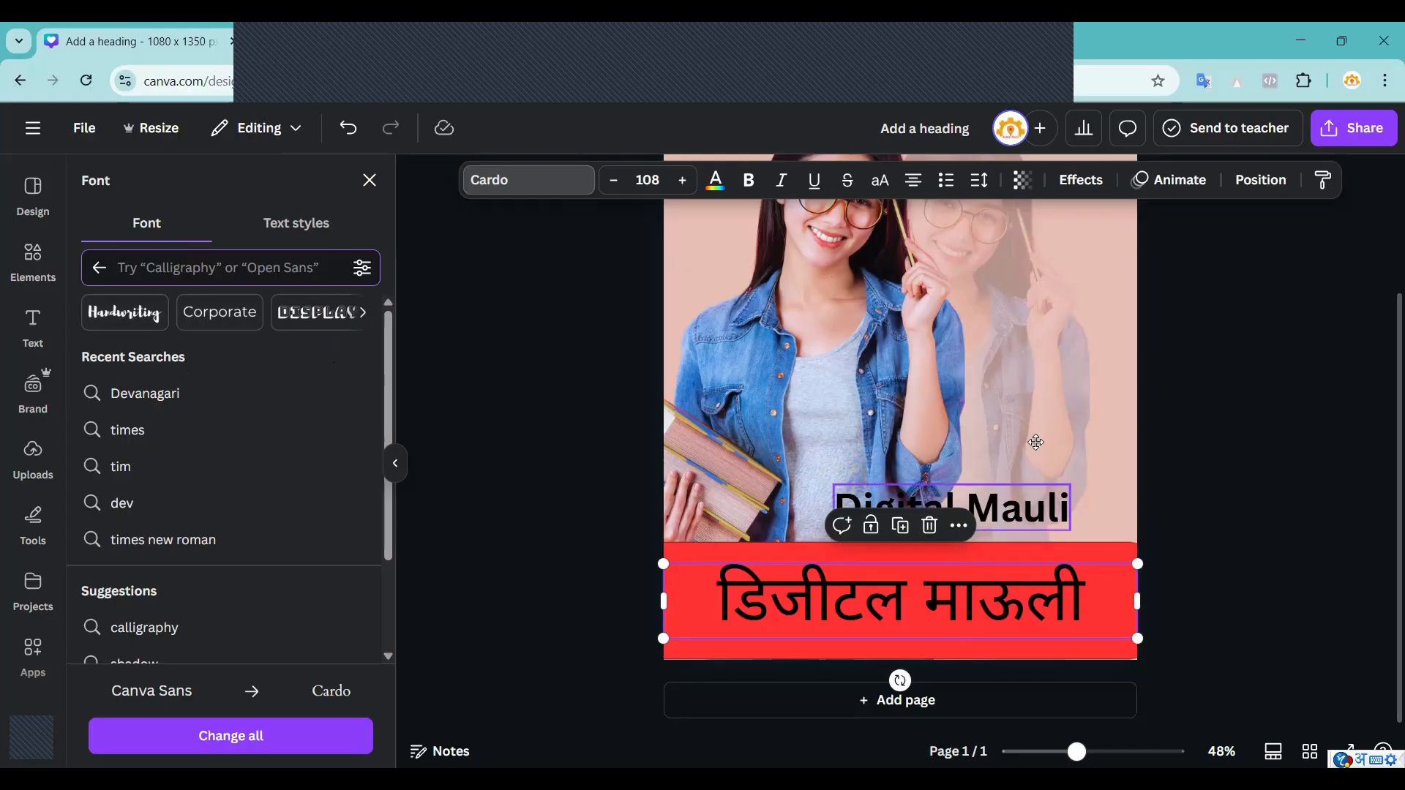
left_click_drag(1014, 519, 1047, 508)
left_click(1015, 609)
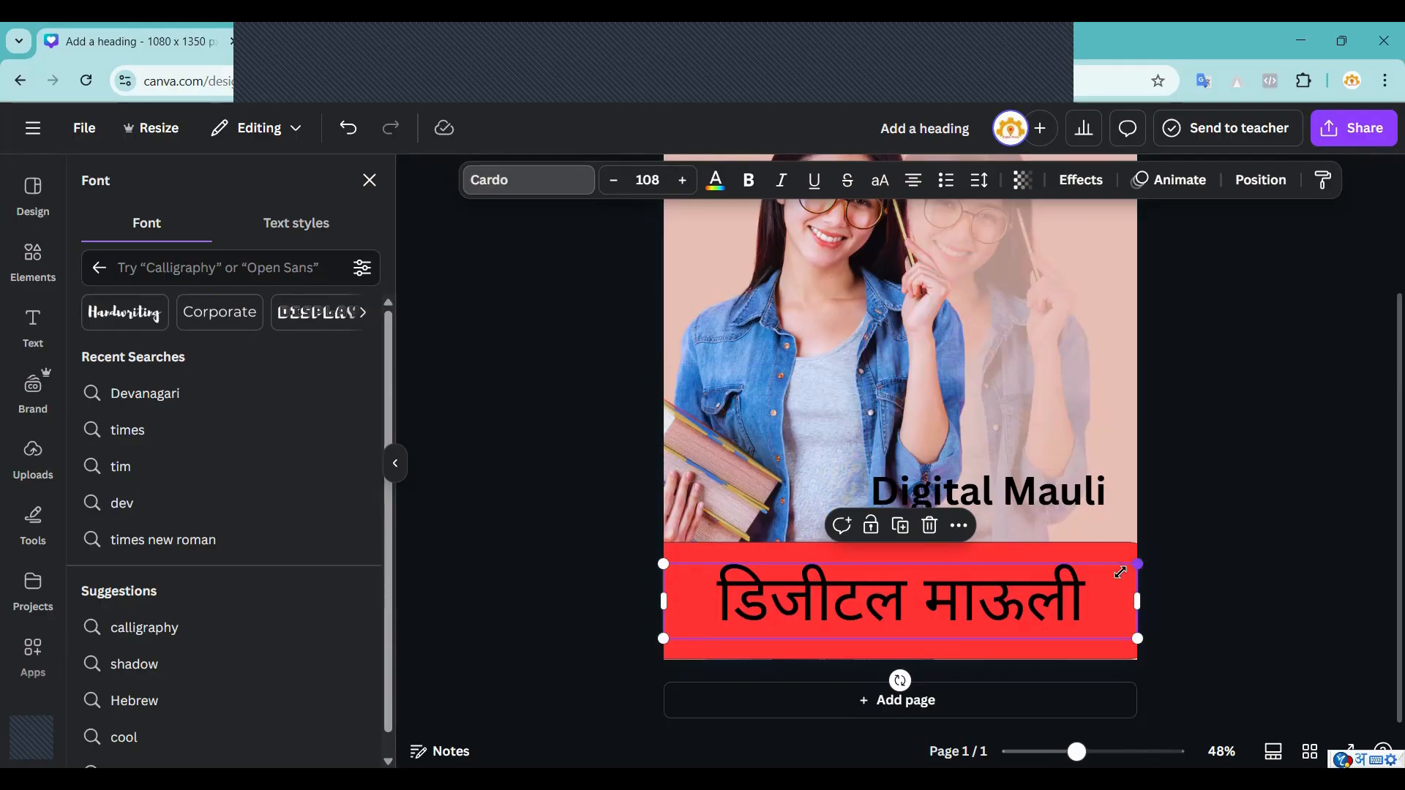
left_click_drag(1137, 564, 944, 594)
left_click_drag(818, 617, 728, 599)
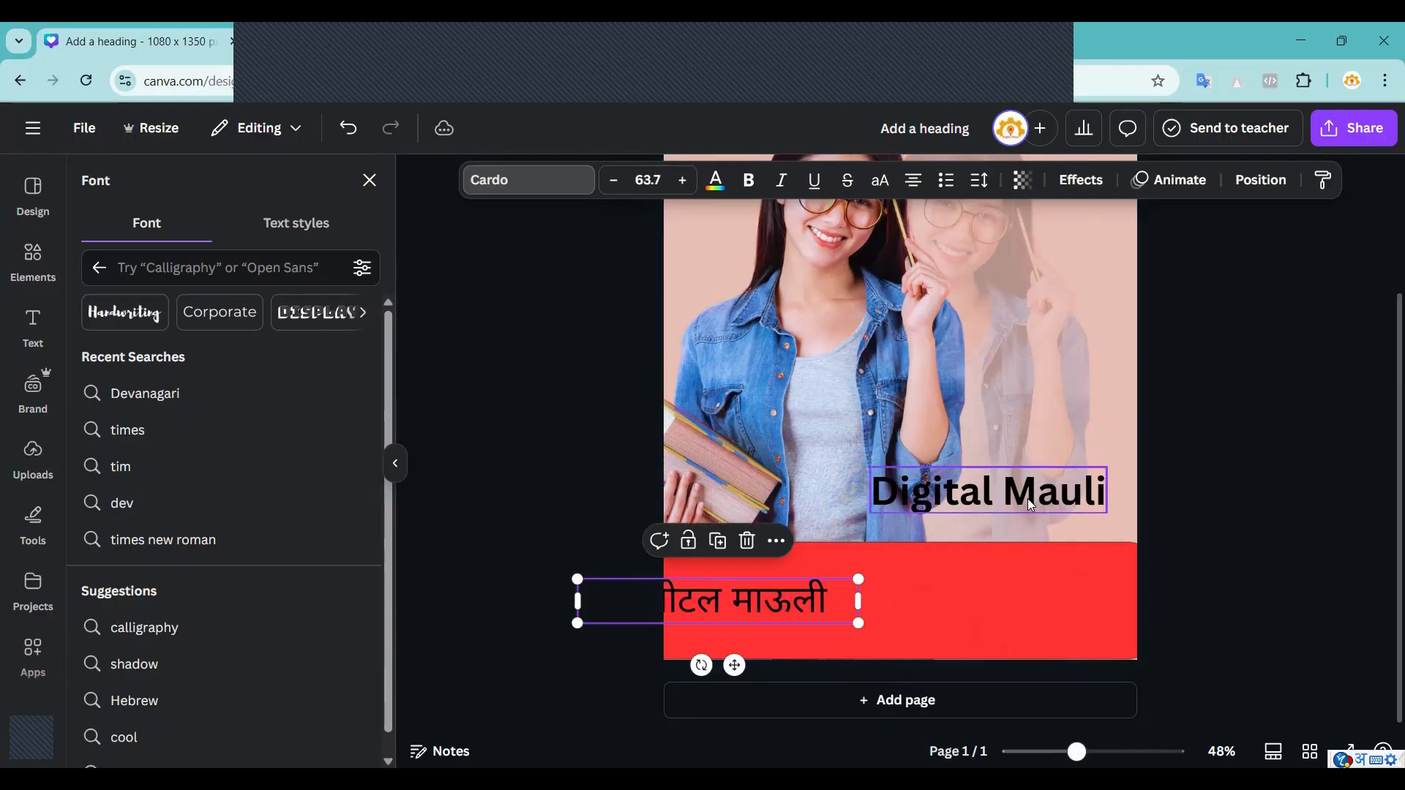
Move the "Digital Mauli" heading into the right half of the red band and enlarge it to size 74.7.
left_click_drag(1029, 489, 1030, 590)
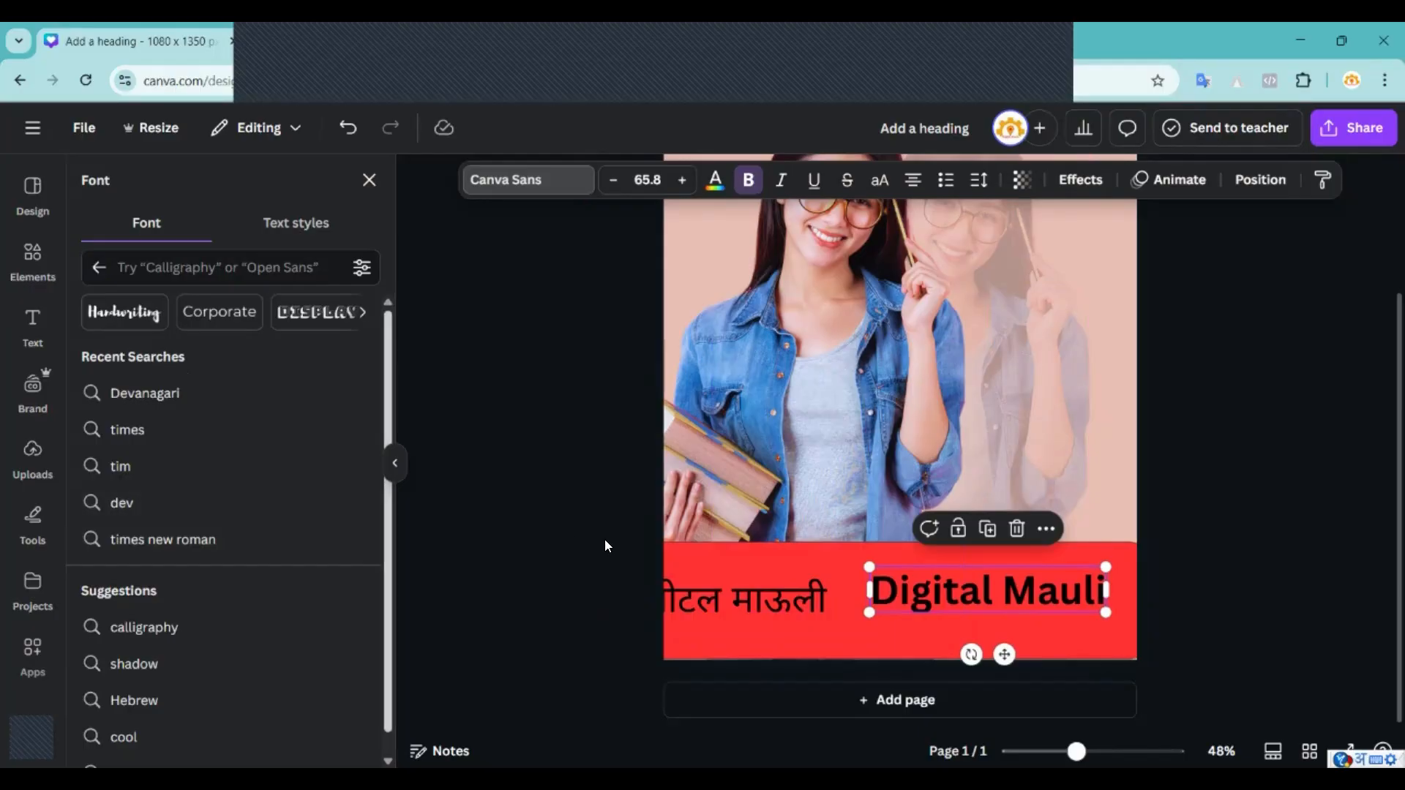
left_click_drag(870, 567, 838, 560)
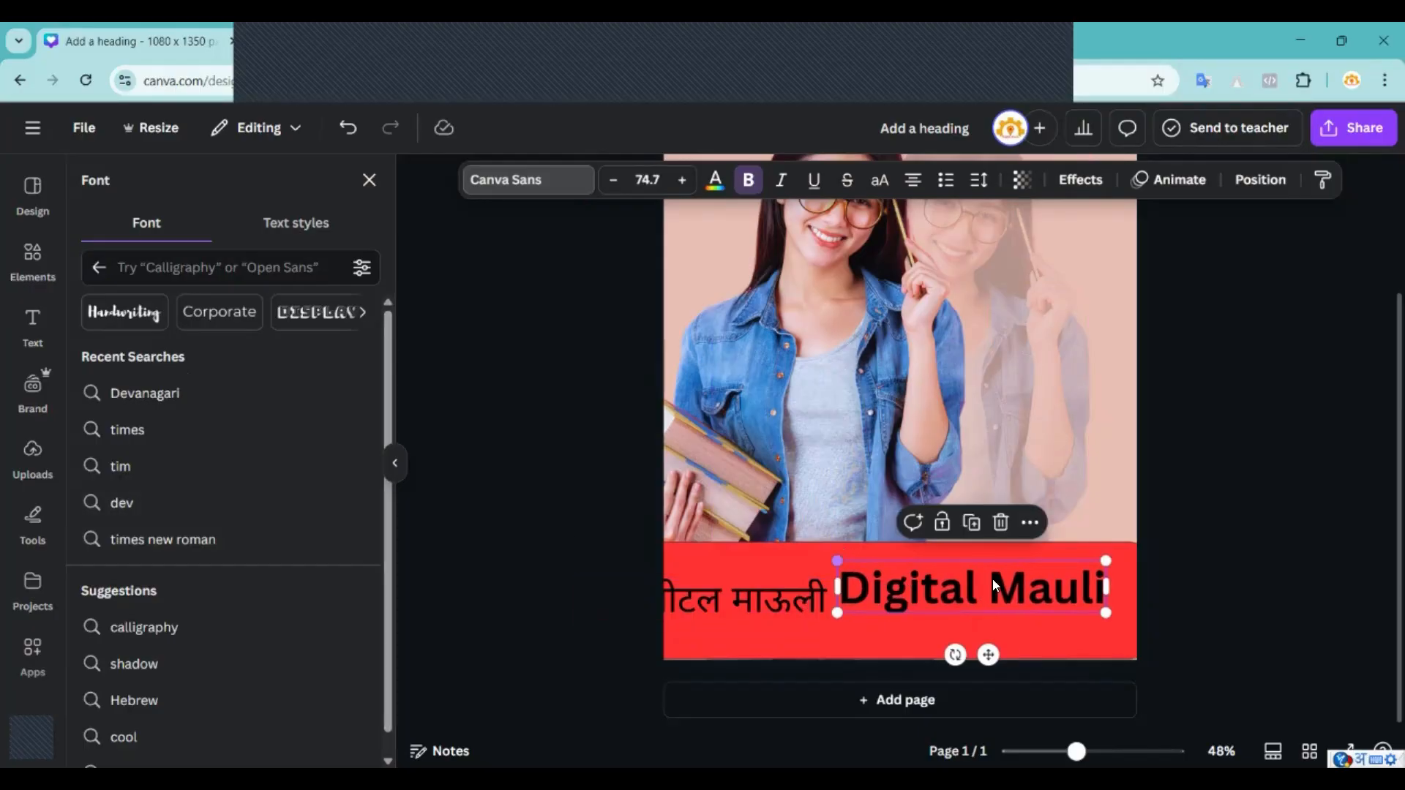
left_click_drag(993, 578, 1005, 589)
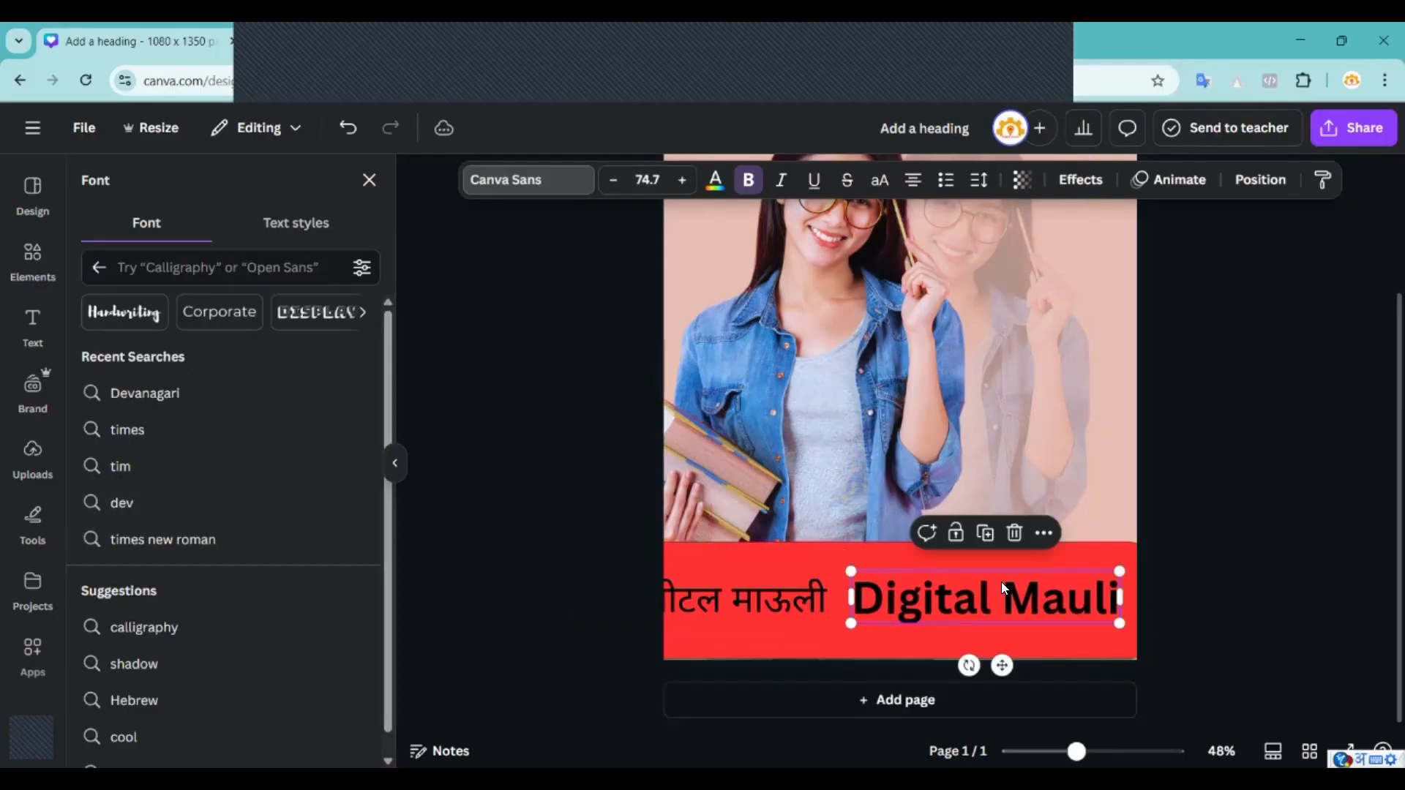
Try handwriting fonts on the "Digital Mauli" heading, including Leckerli One and Playwrite US Trad.
left_click(126, 311)
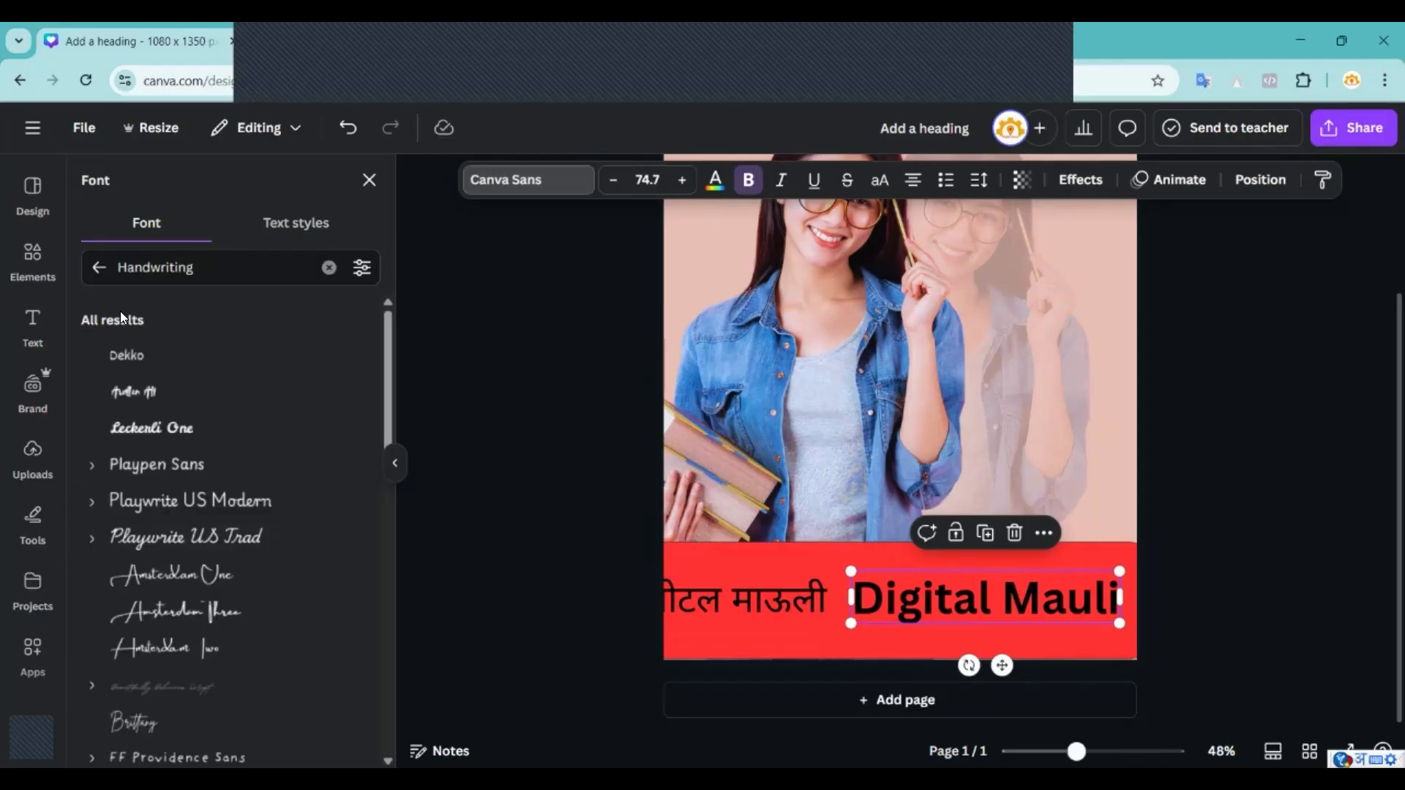
left_click(134, 430)
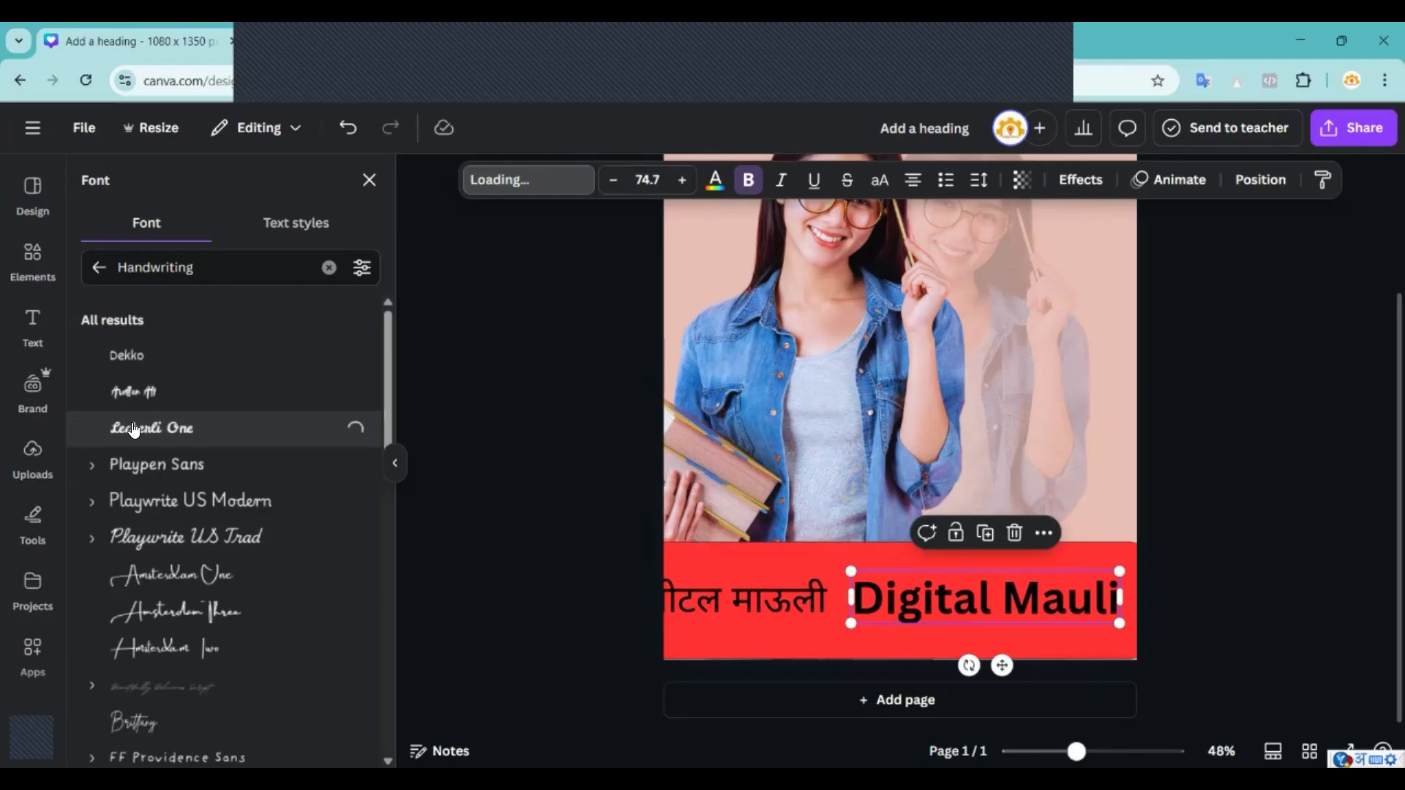
left_click(152, 404)
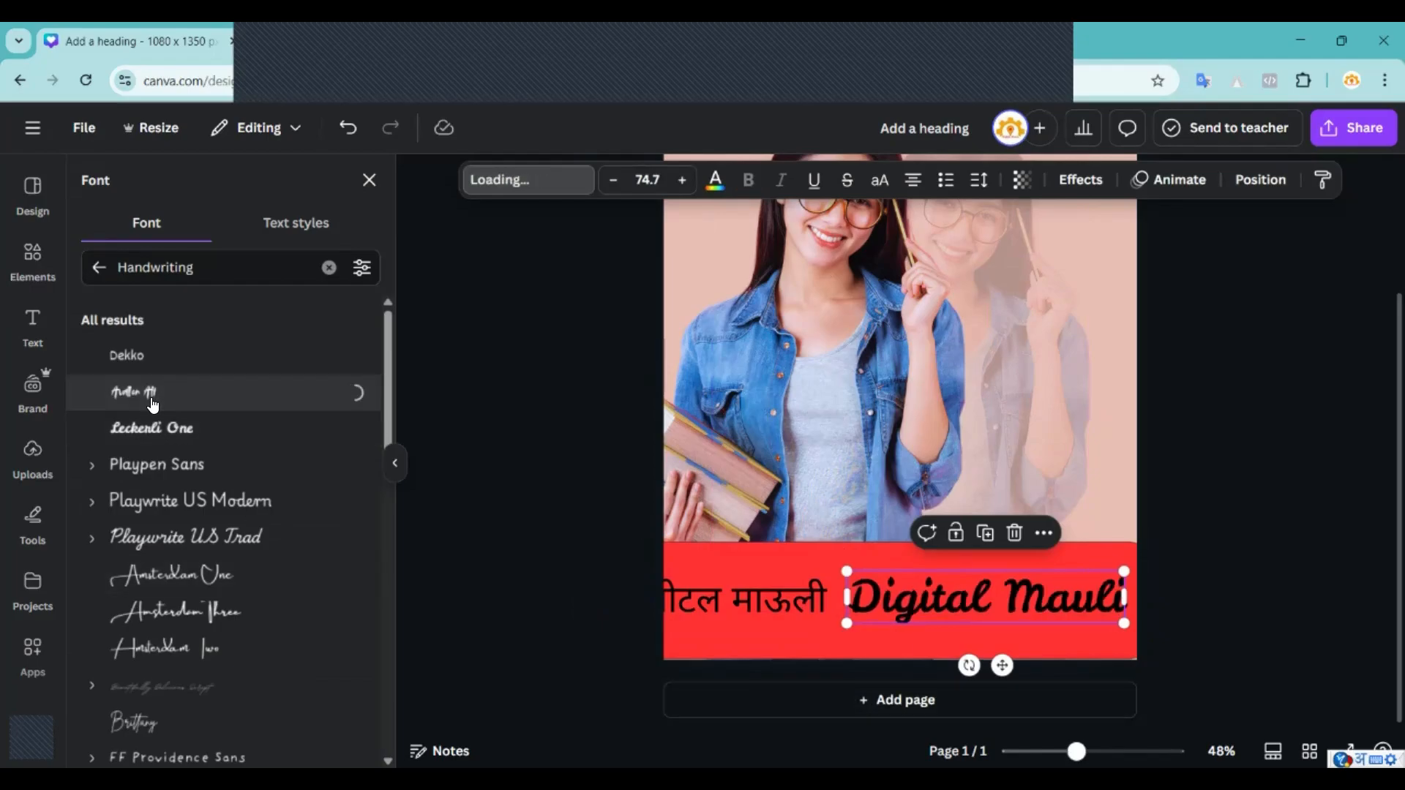
scroll(143, 468, "down", 3)
left_click(148, 357)
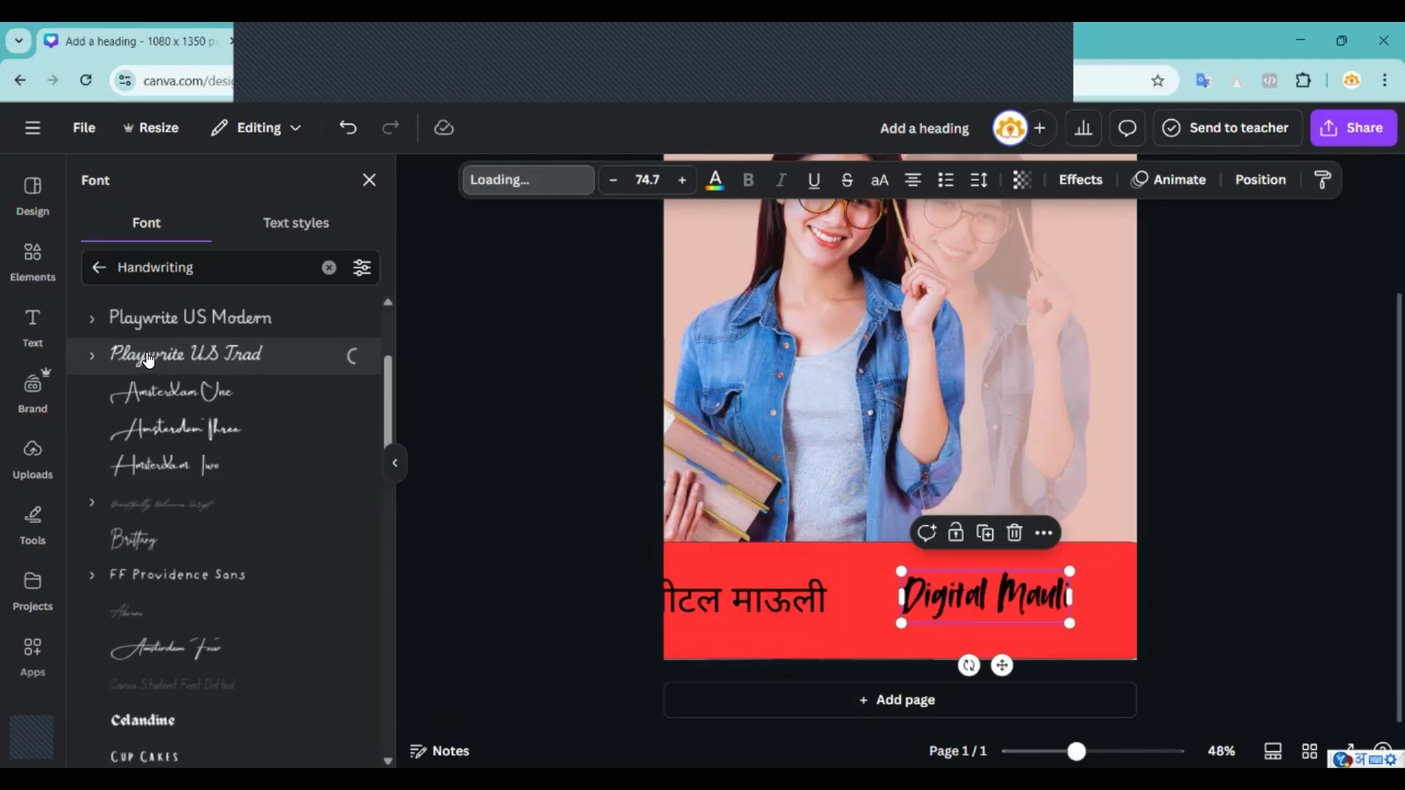
Set the "Digital Mauli" heading in Amsterdam Three and widen its box to fit one line, placed right of the Marathi text.
left_click_drag(961, 612, 960, 574)
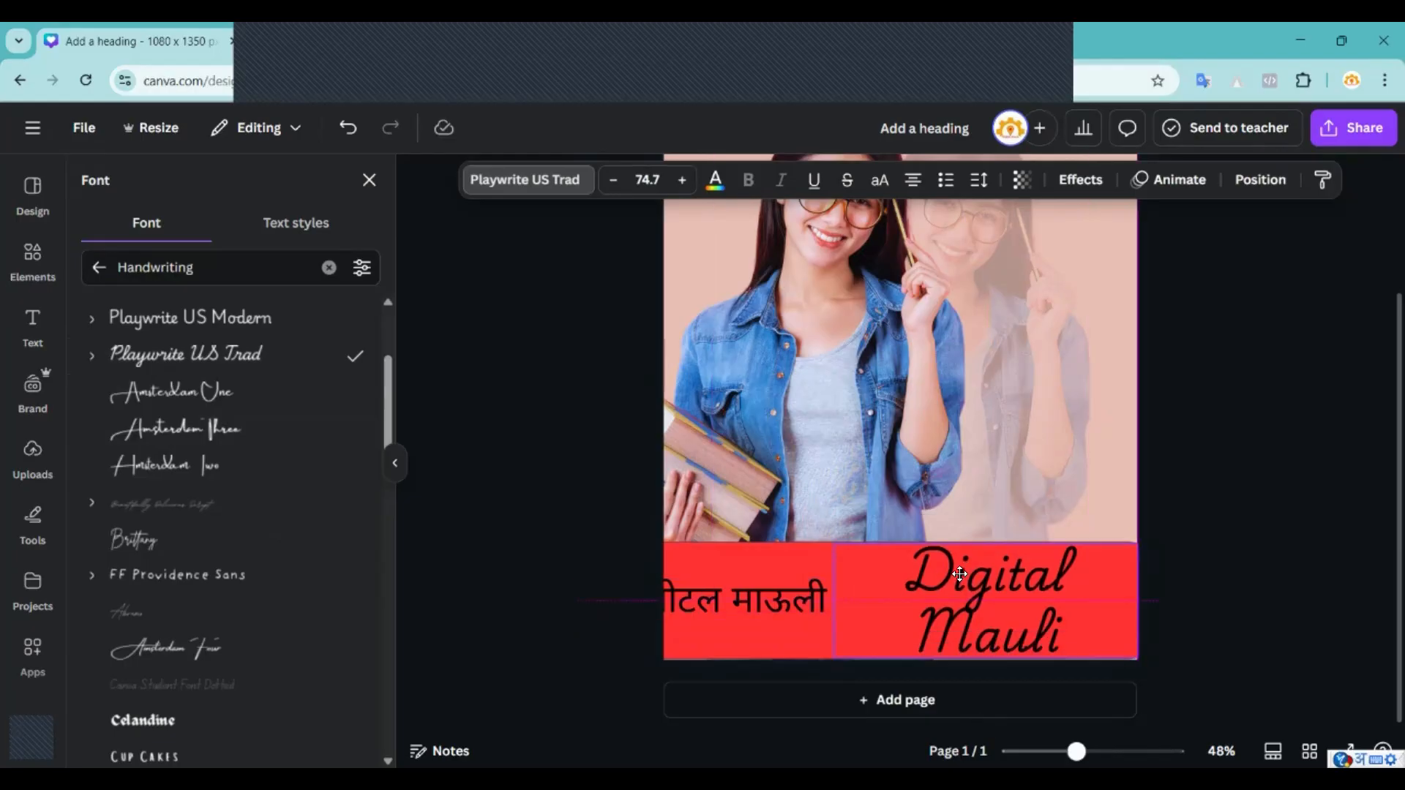
left_click(213, 434)
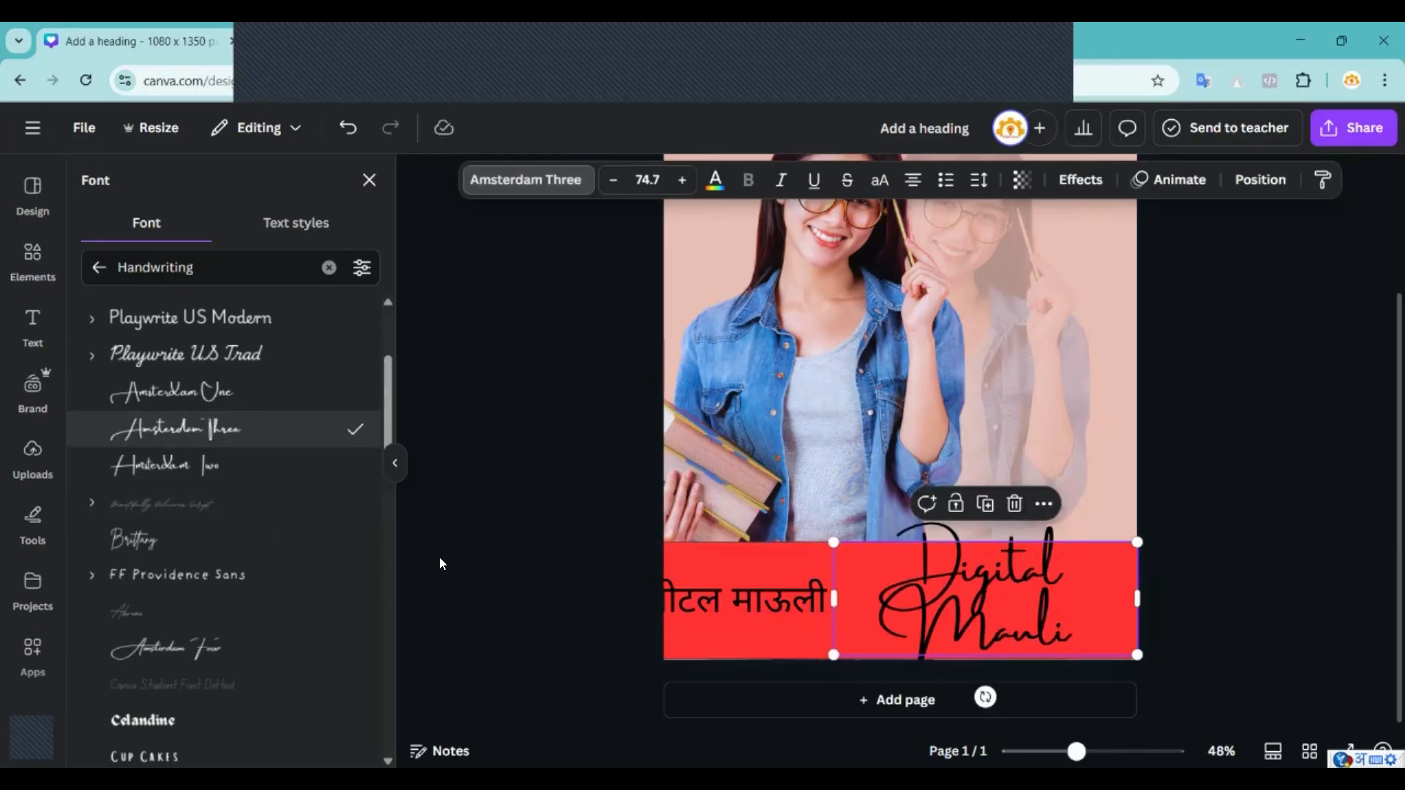
left_click_drag(833, 600, 710, 600)
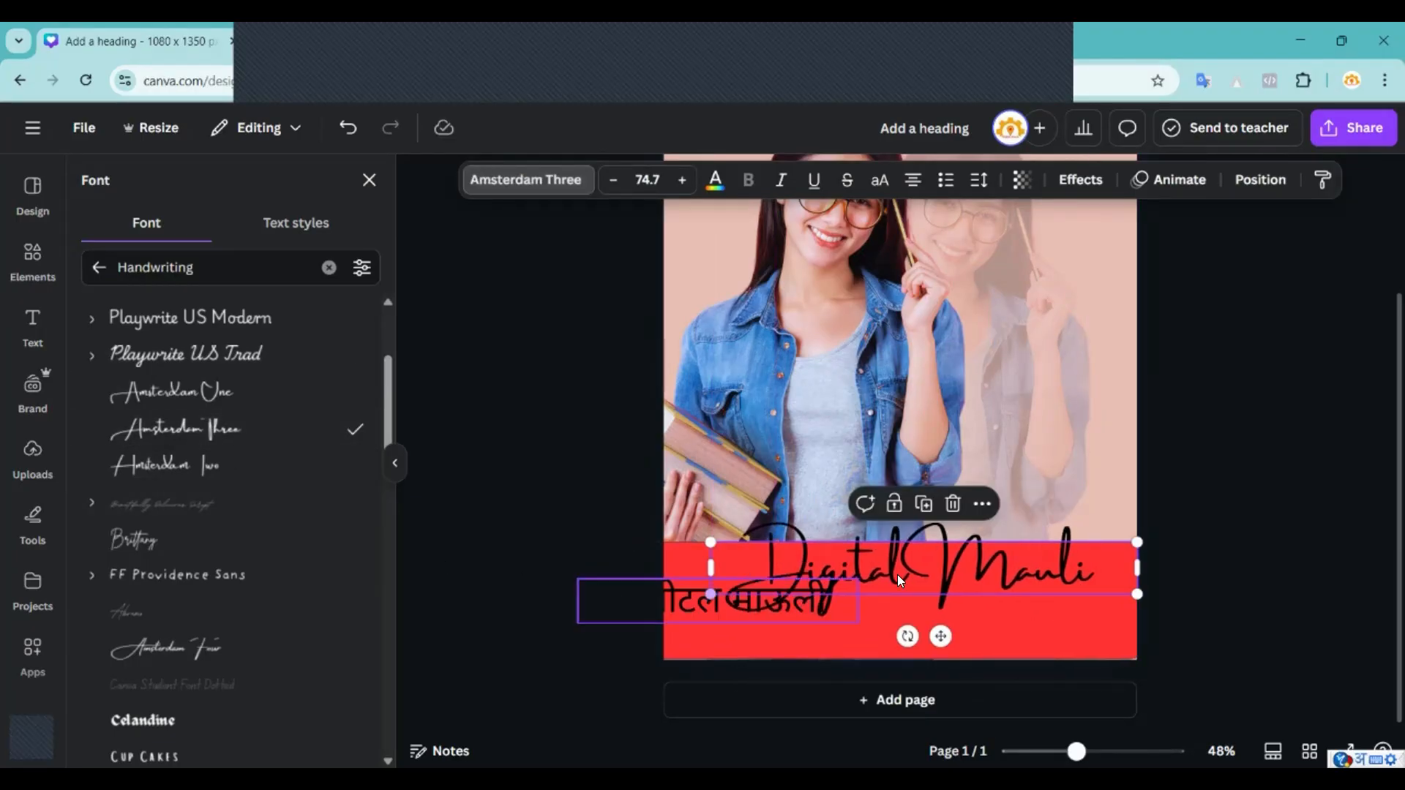
left_click_drag(900, 580, 1035, 617)
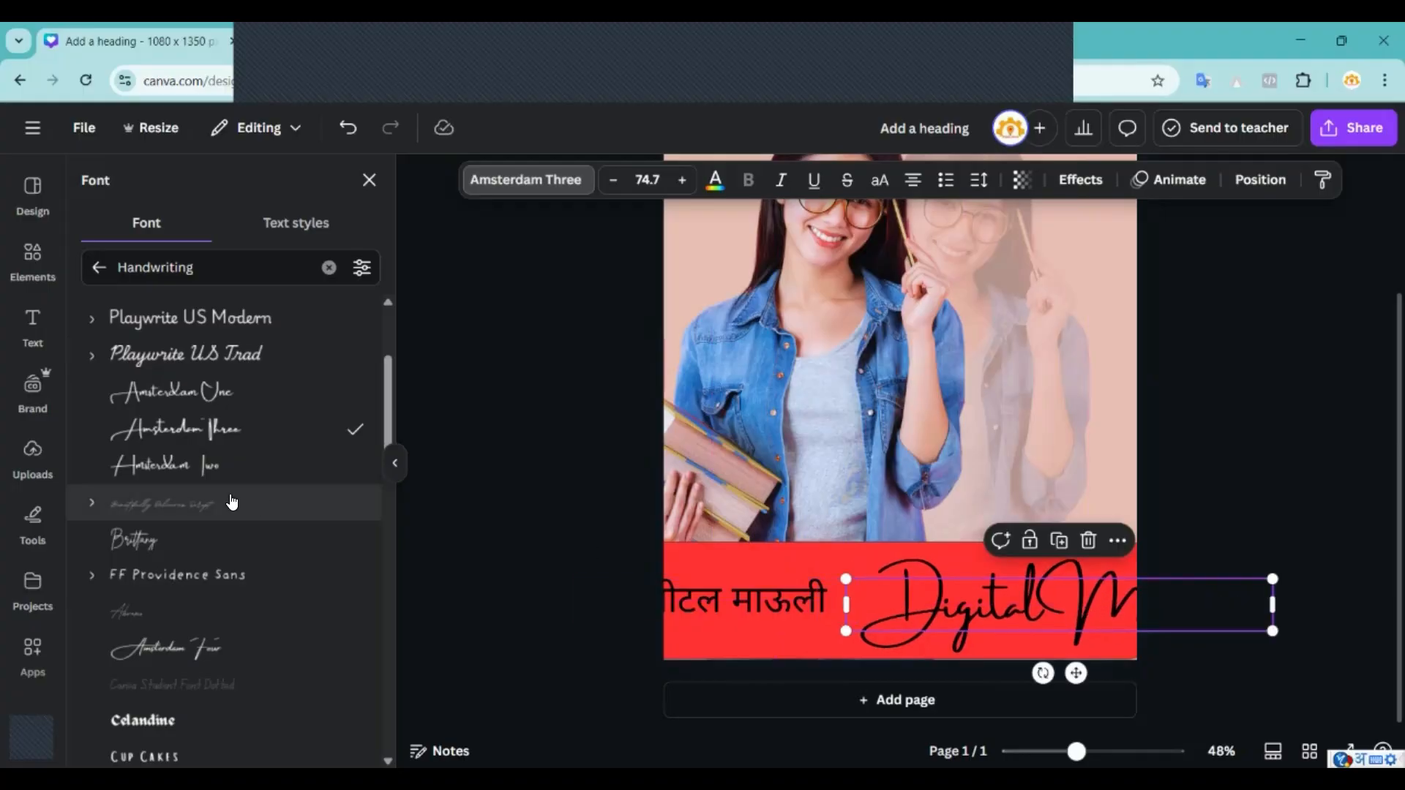
Try Beautifully Delicious Script, Brittany and Amsterdam Two on the "Digital Mauli" heading, and shift it slightly left in the band.
left_click(188, 511)
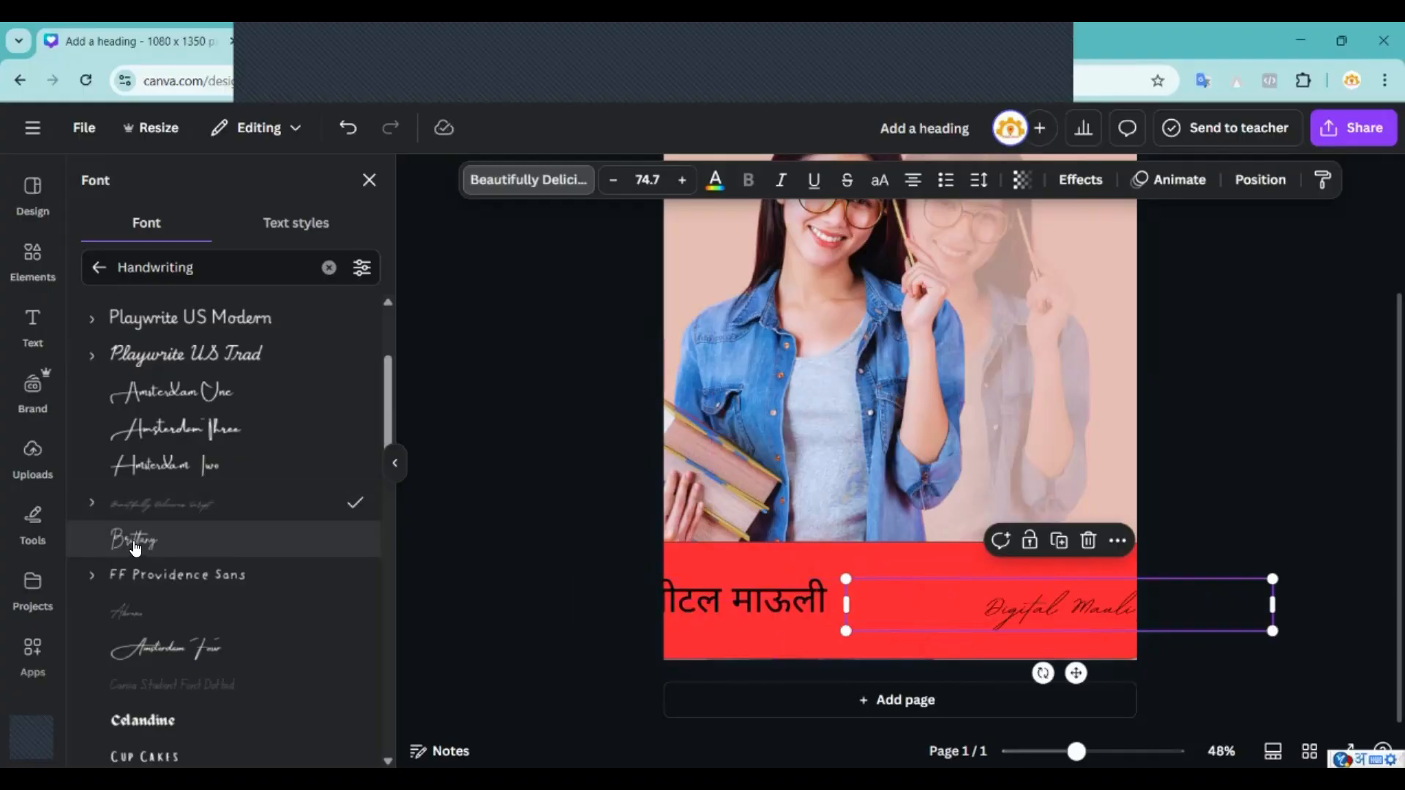
left_click(135, 542)
left_click(157, 468)
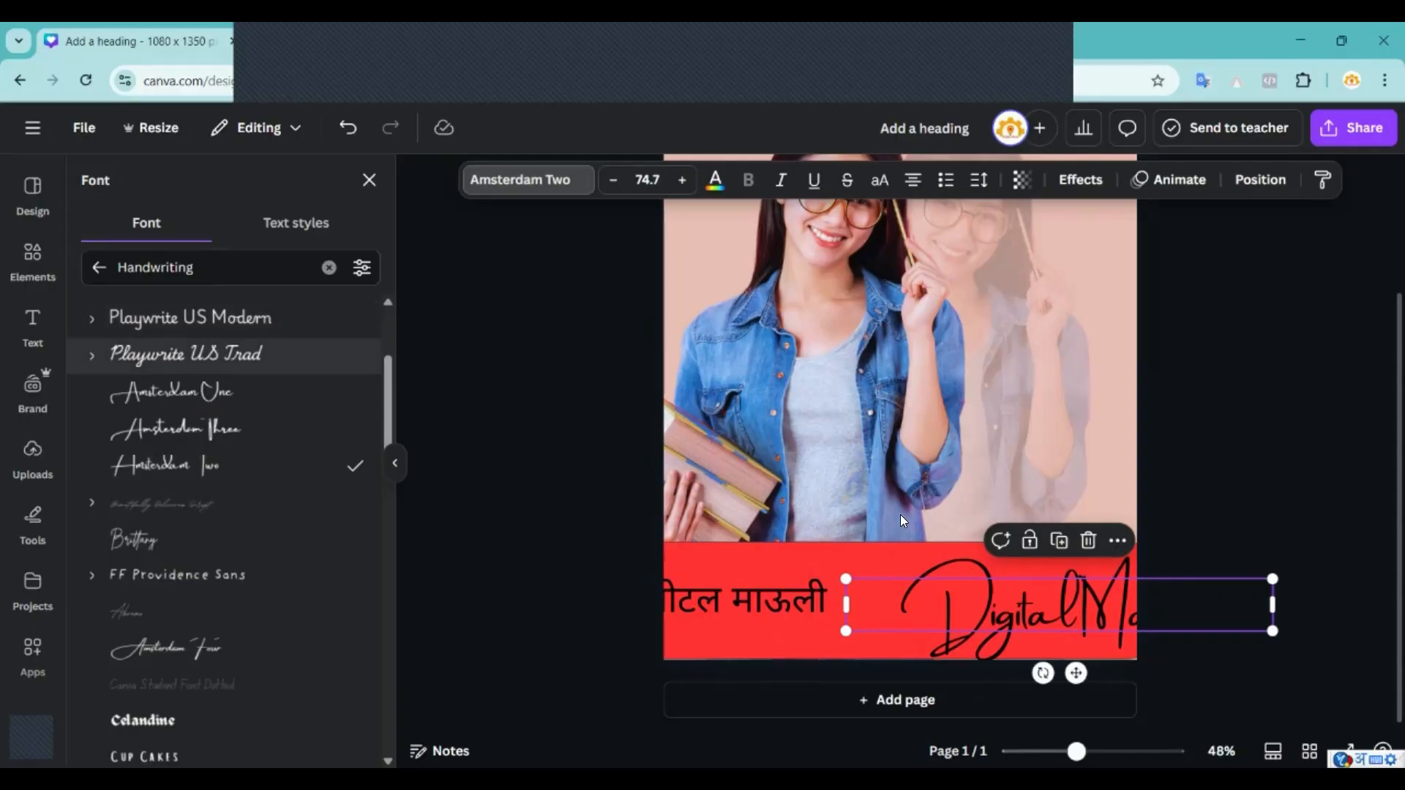
left_click_drag(1035, 597, 974, 589)
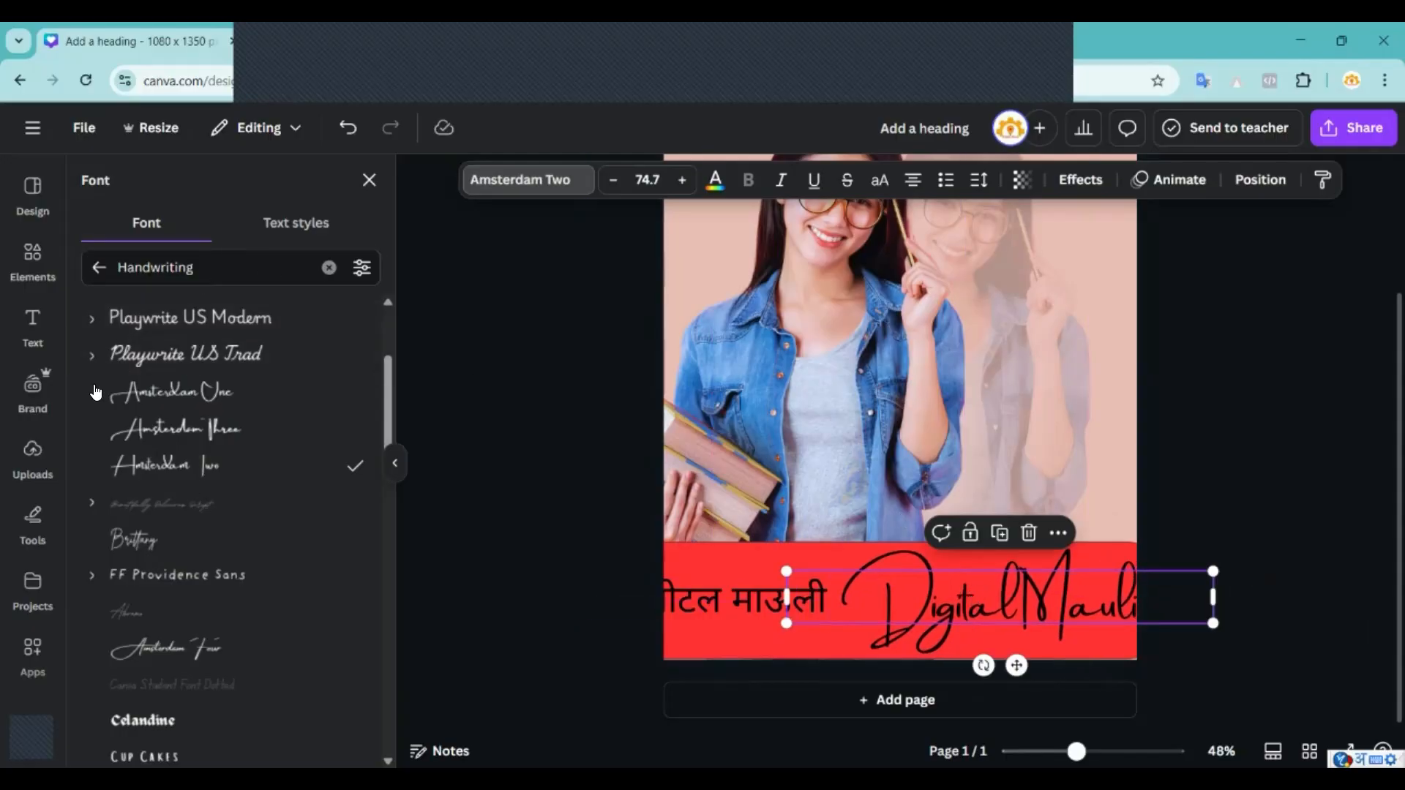
Switch from the handwriting fonts to the Corporate fonts and apply Lexend Mega to the "Digital Mauli" heading.
left_click(99, 267)
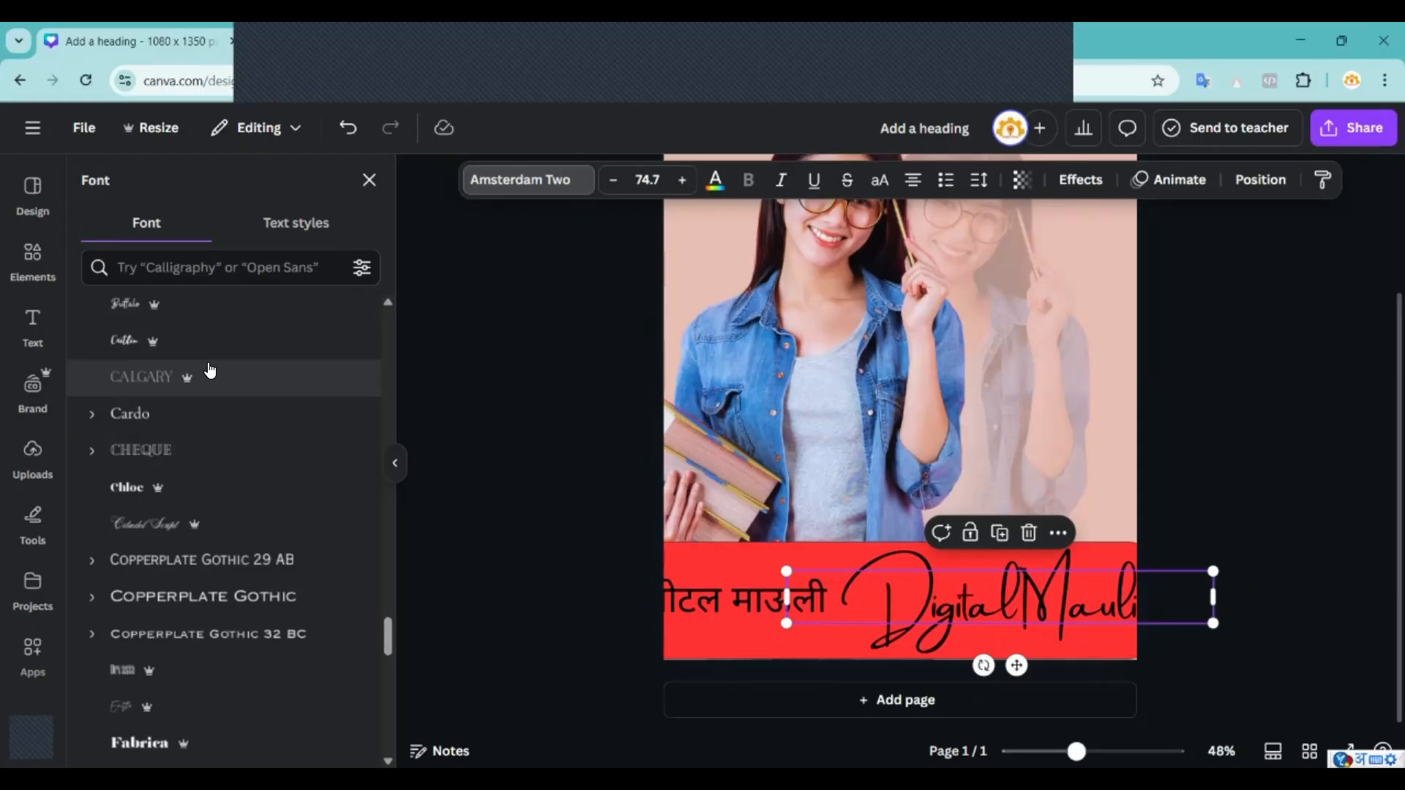
scroll(226, 432, "up", 5)
left_click(232, 272)
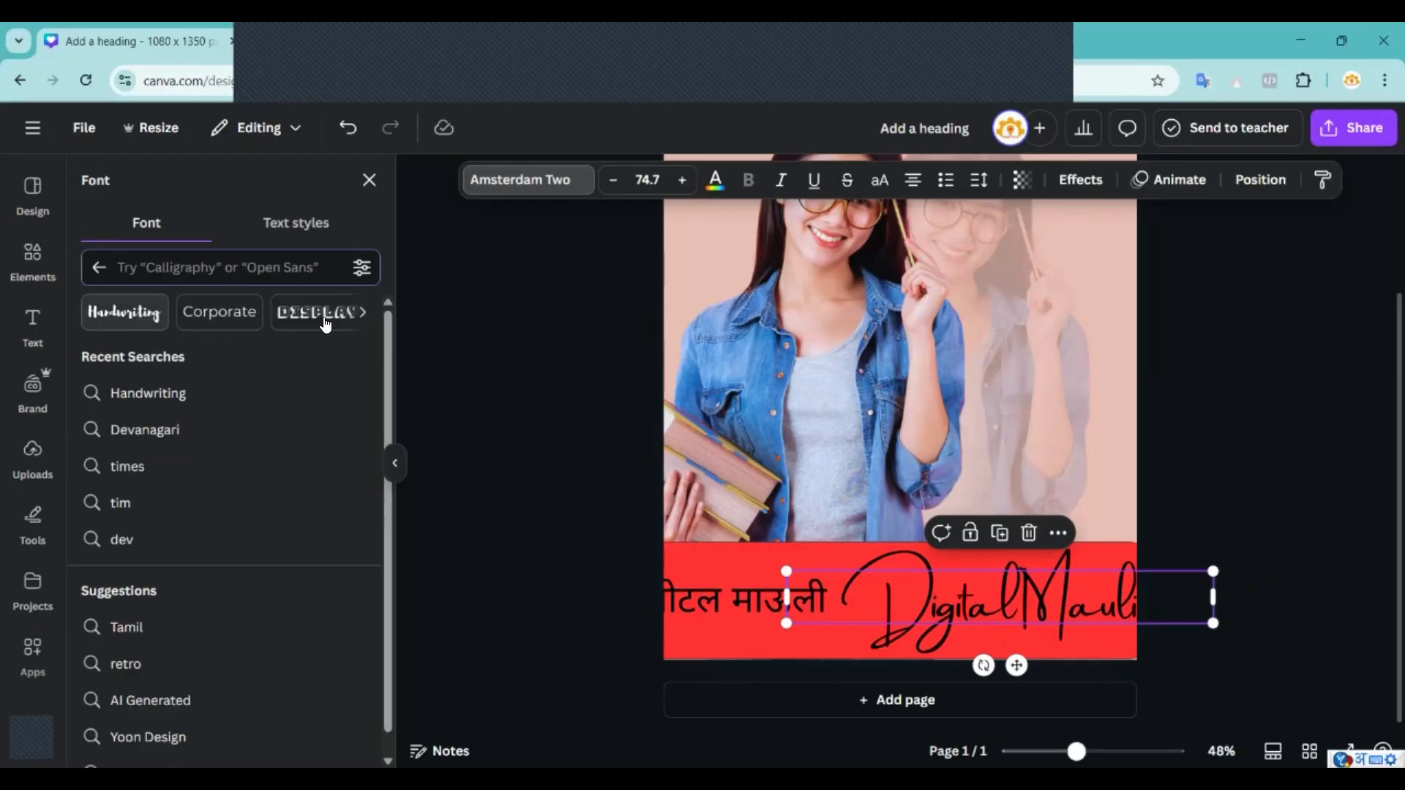
left_click(210, 316)
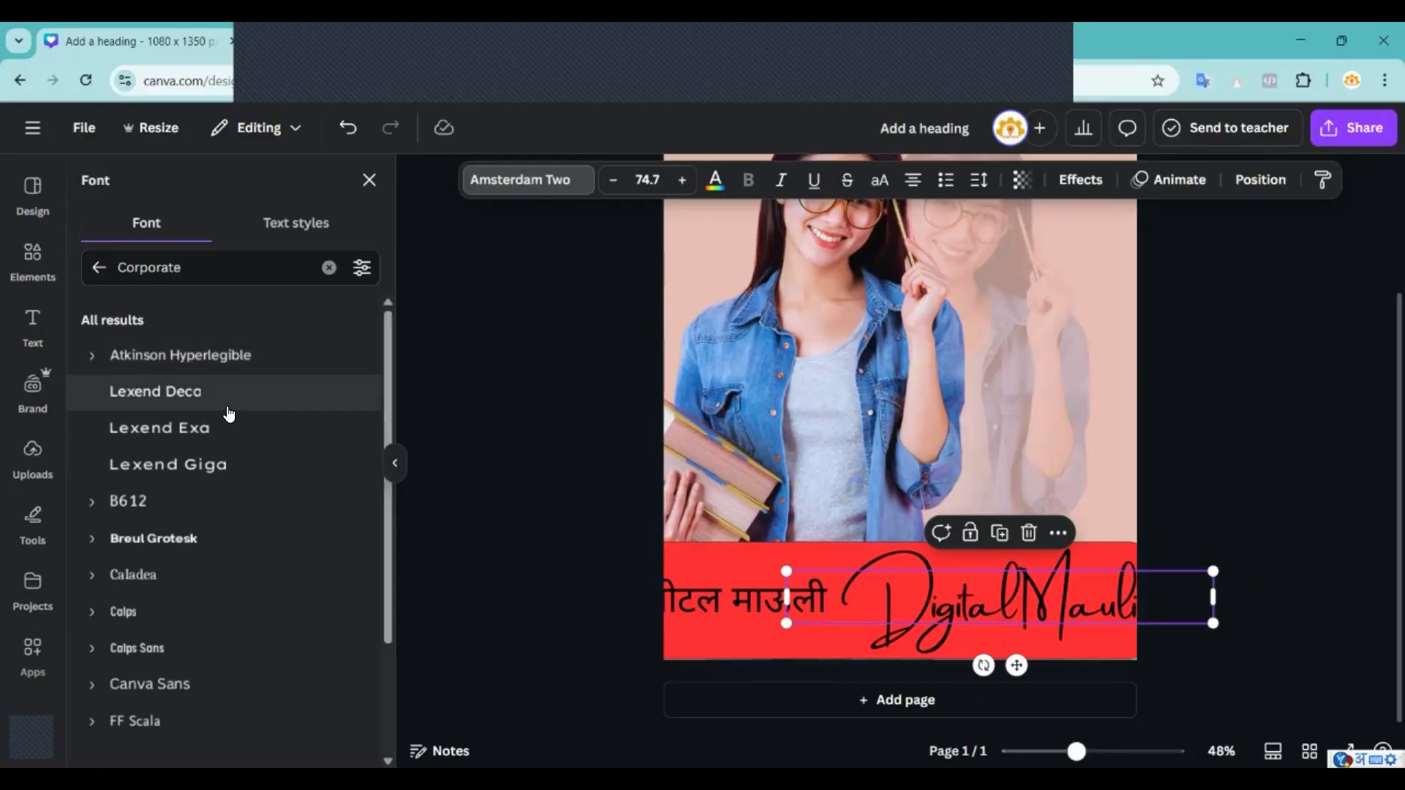
scroll(194, 465, "down", 4)
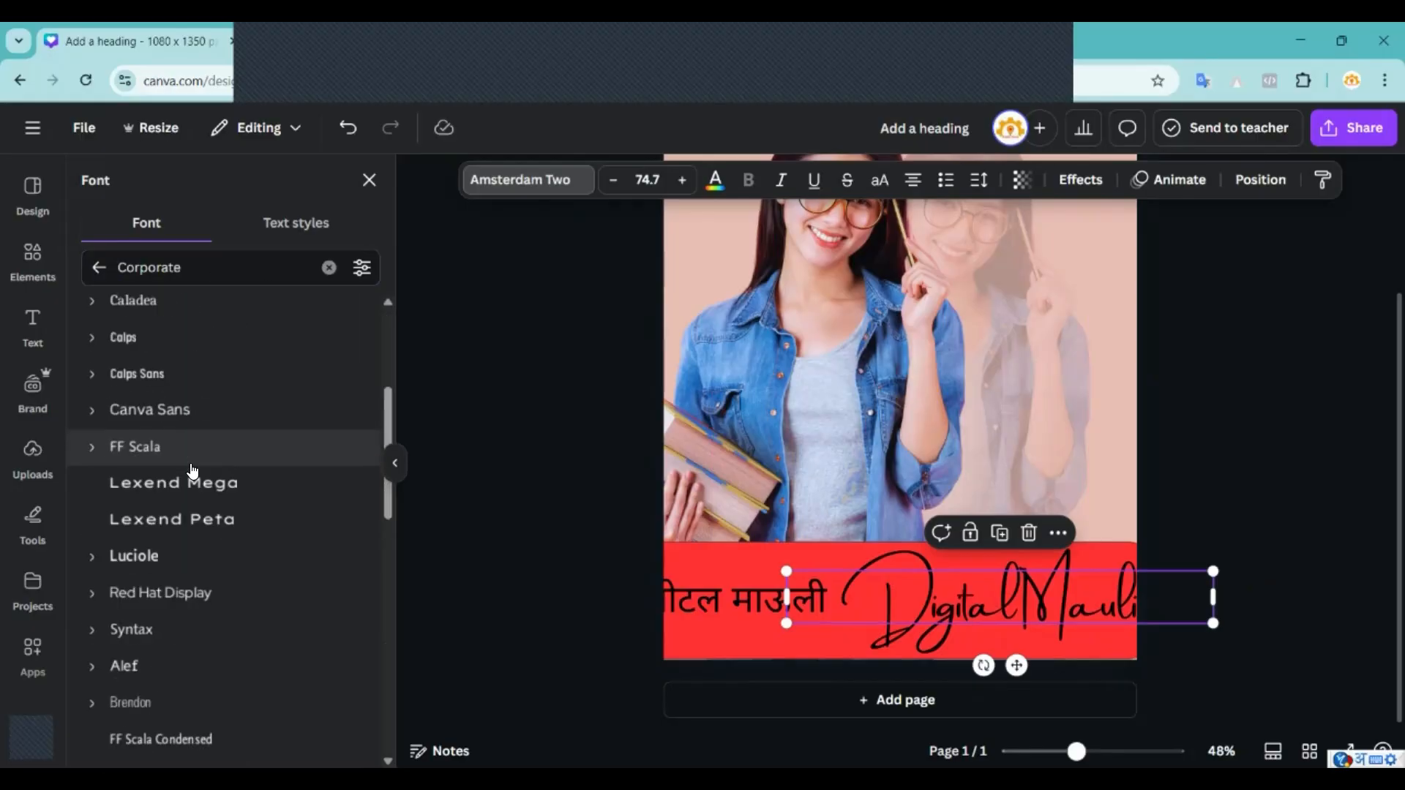
scroll(168, 410, "down", 1)
left_click(163, 401)
Try the Be Vietnam and Nunito Sans Condensed fonts on the "Digital Mauli" heading, settling on Frutiger.
scroll(159, 439, "down", 5)
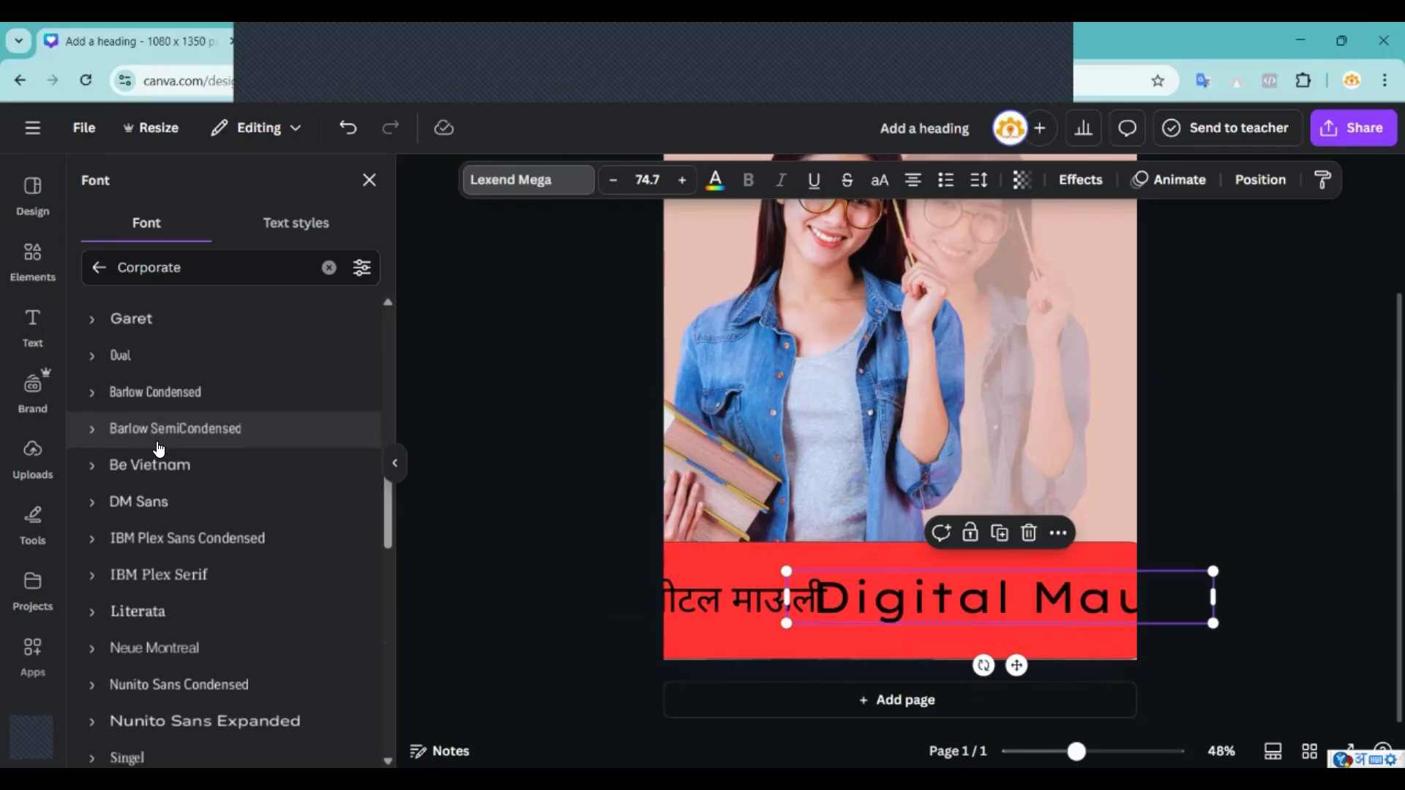
left_click(138, 464)
scroll(263, 492, "down", 3)
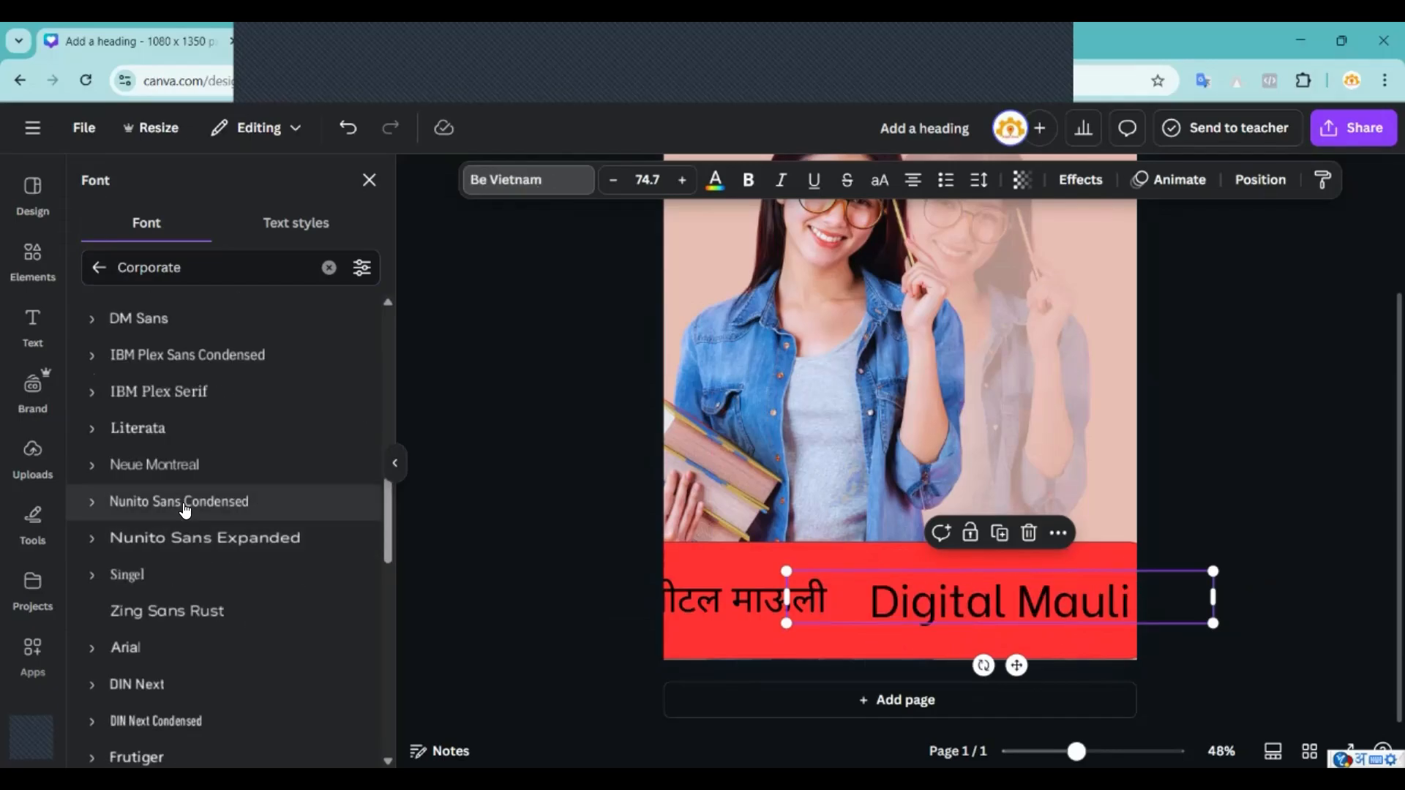
left_click(185, 510)
scroll(191, 574, "down", 4)
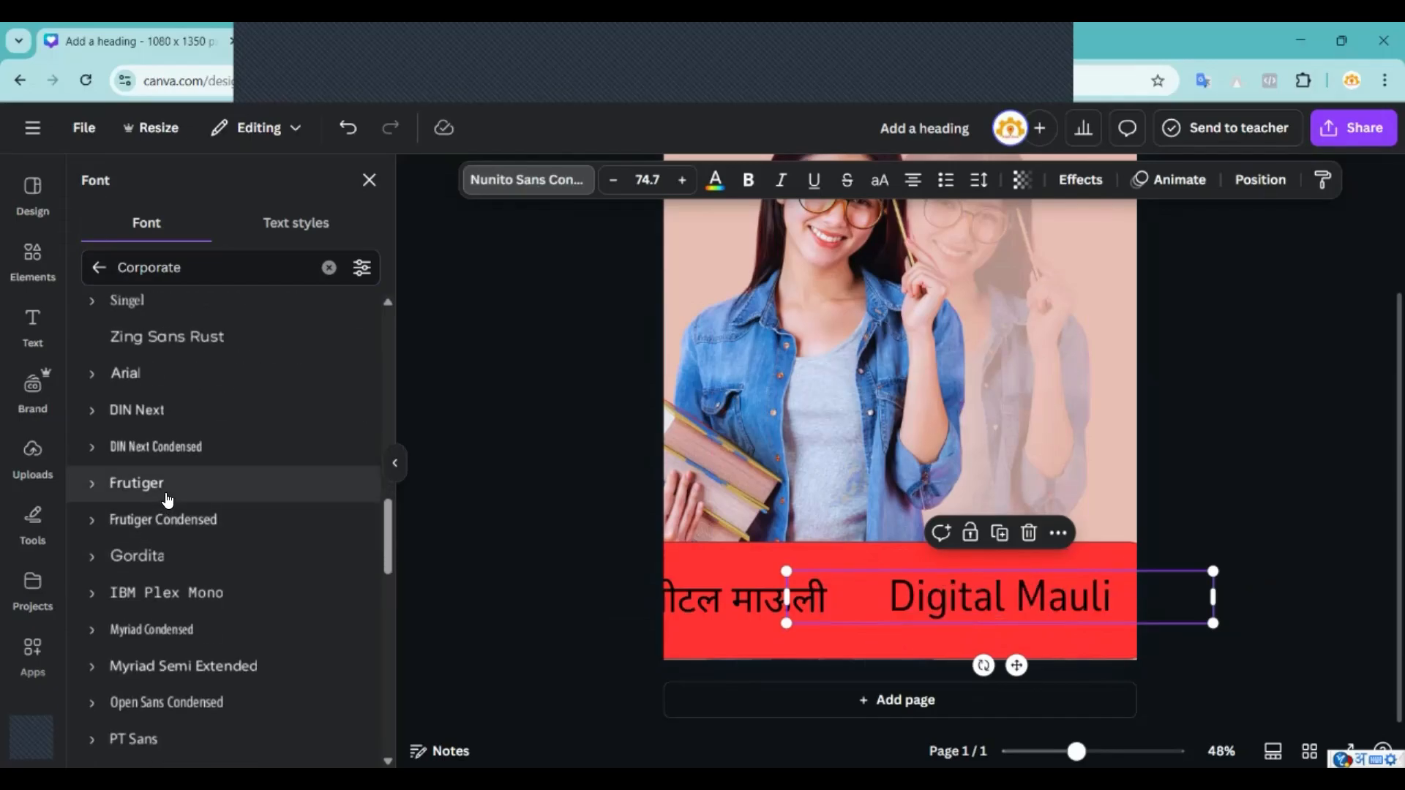
left_click(168, 490)
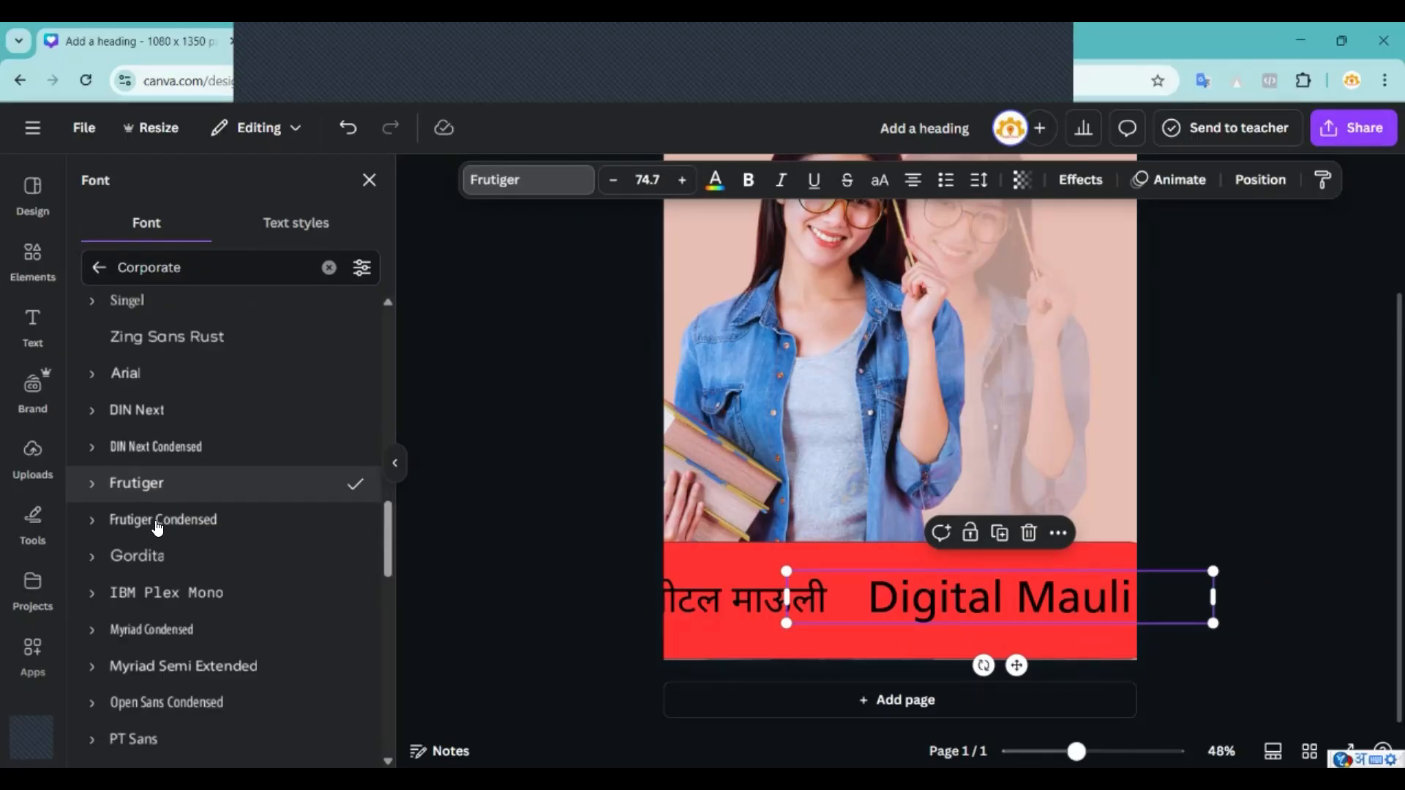
scroll(156, 528, "down", 1)
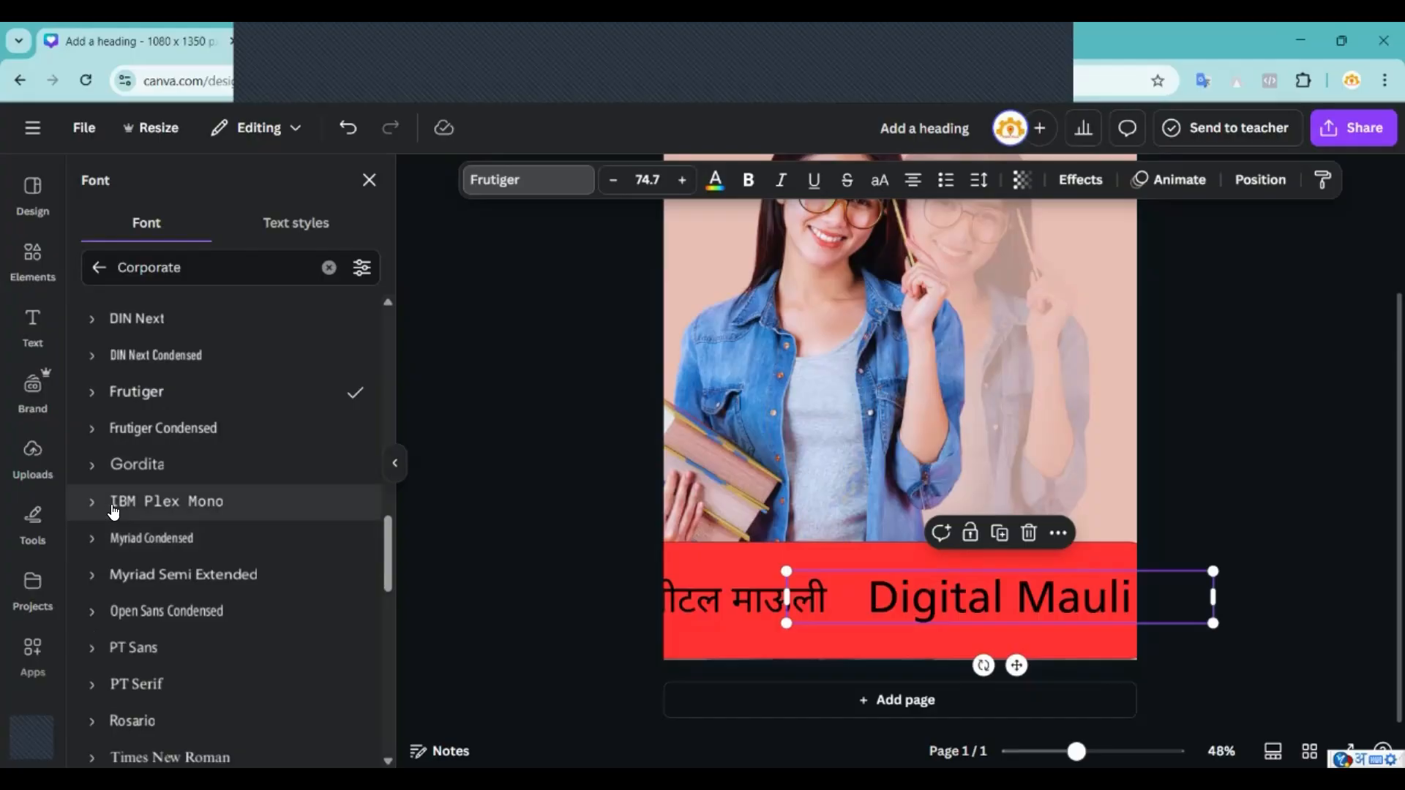
Switch from the Corporate fonts to the Display fonts and apply Gulfs Display to the "Digital Mauli" heading.
left_click(99, 267)
left_click(190, 271)
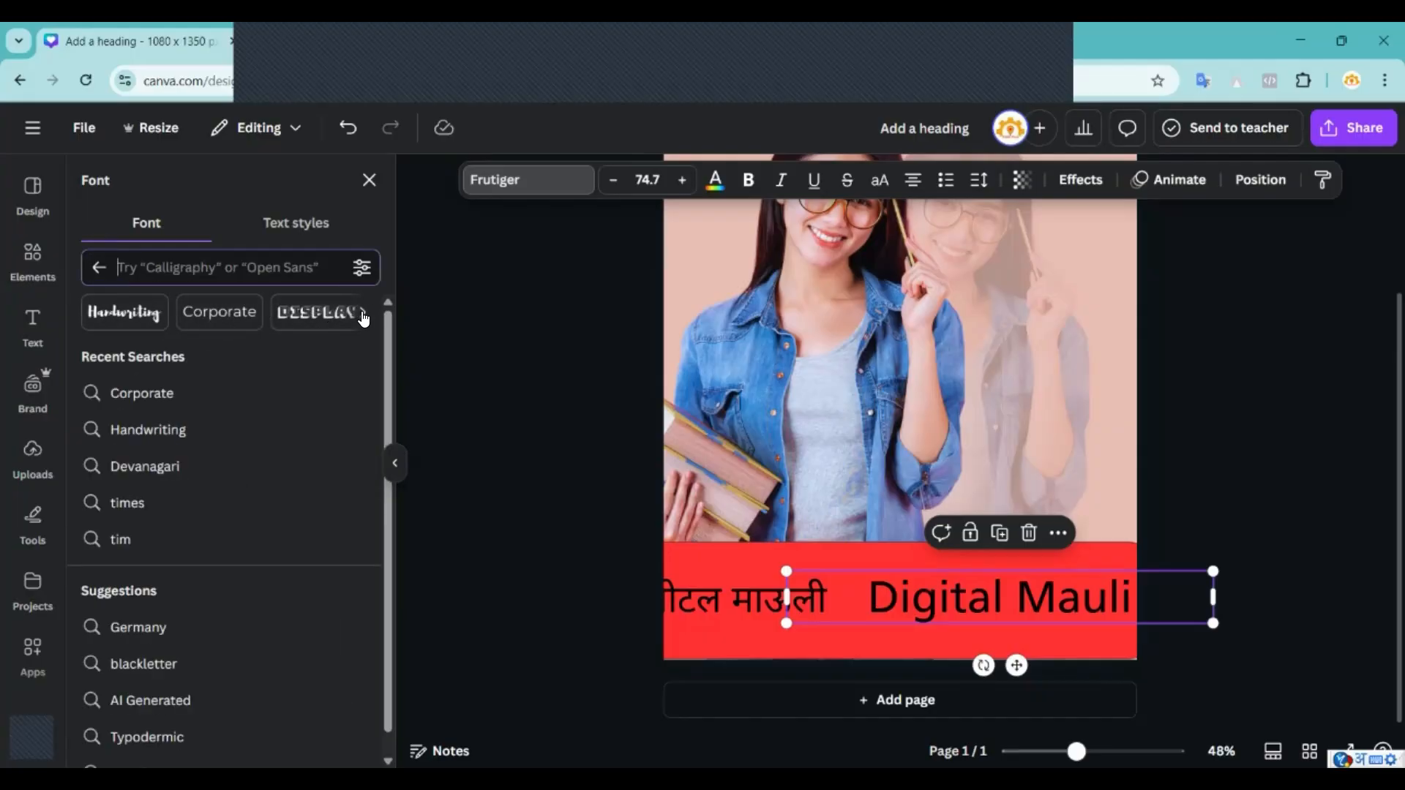
left_click(341, 310)
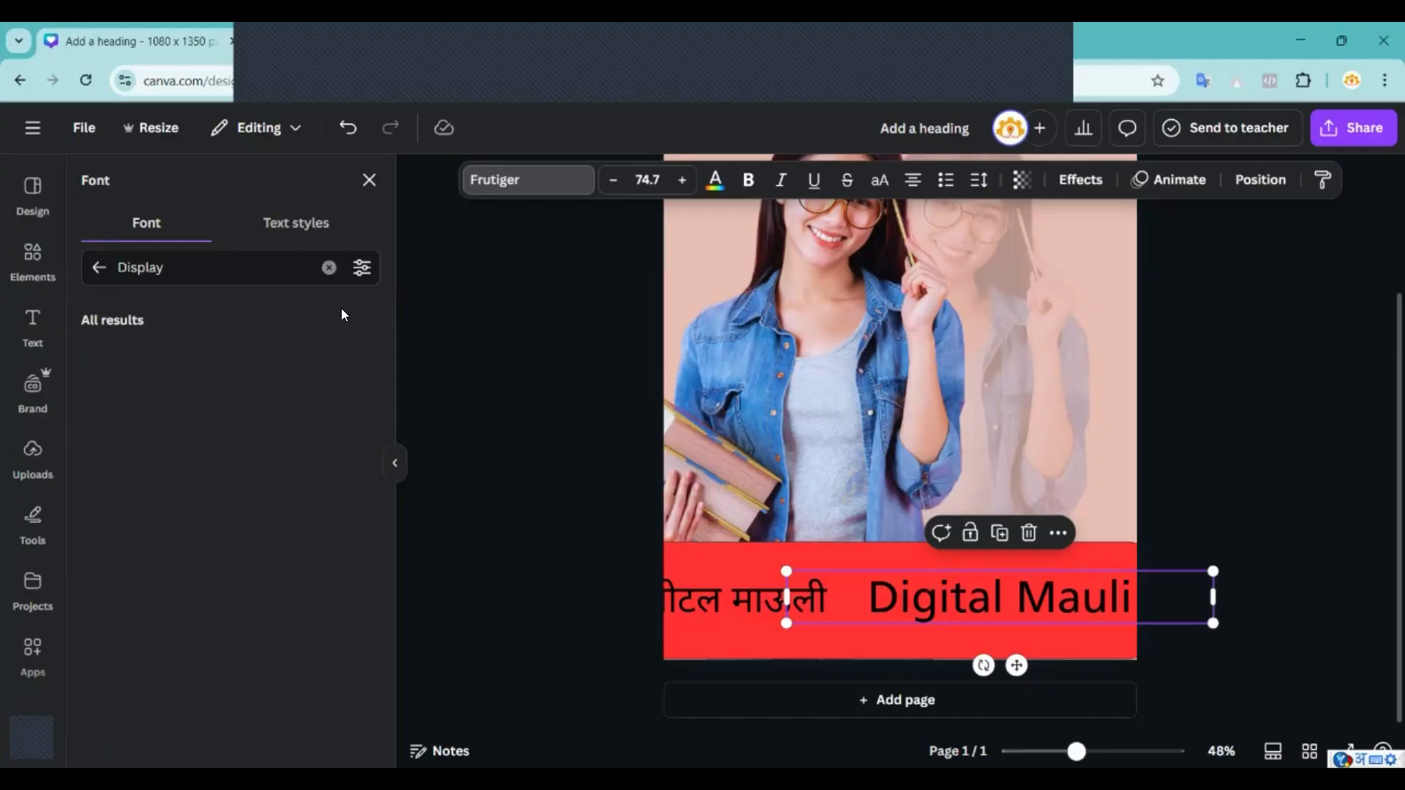
left_click(155, 461)
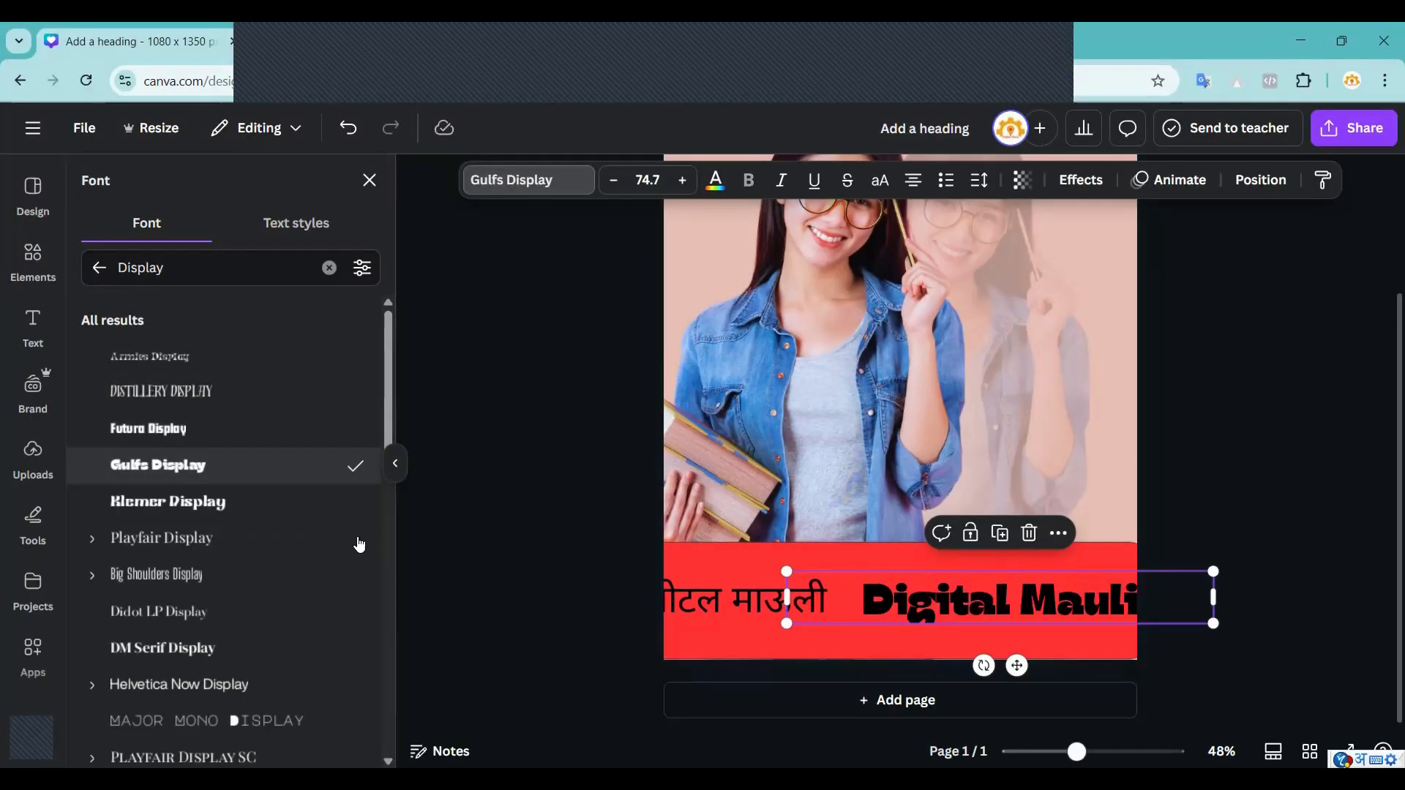
Switch to the Bold fonts and try the Boldesqo Serif variants on the "Digital Mauli" heading, settling on Bugaki.
left_click(329, 268)
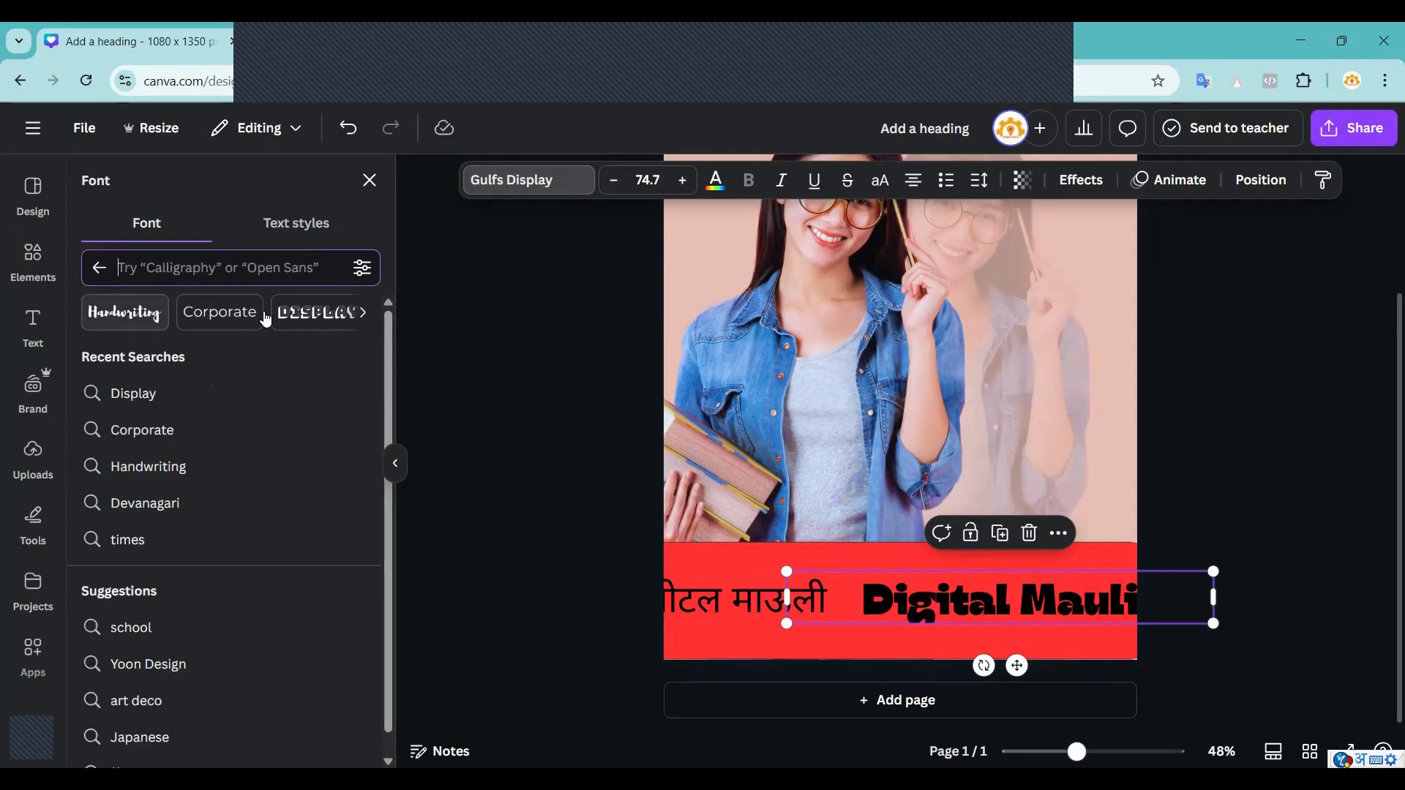
left_click(364, 314)
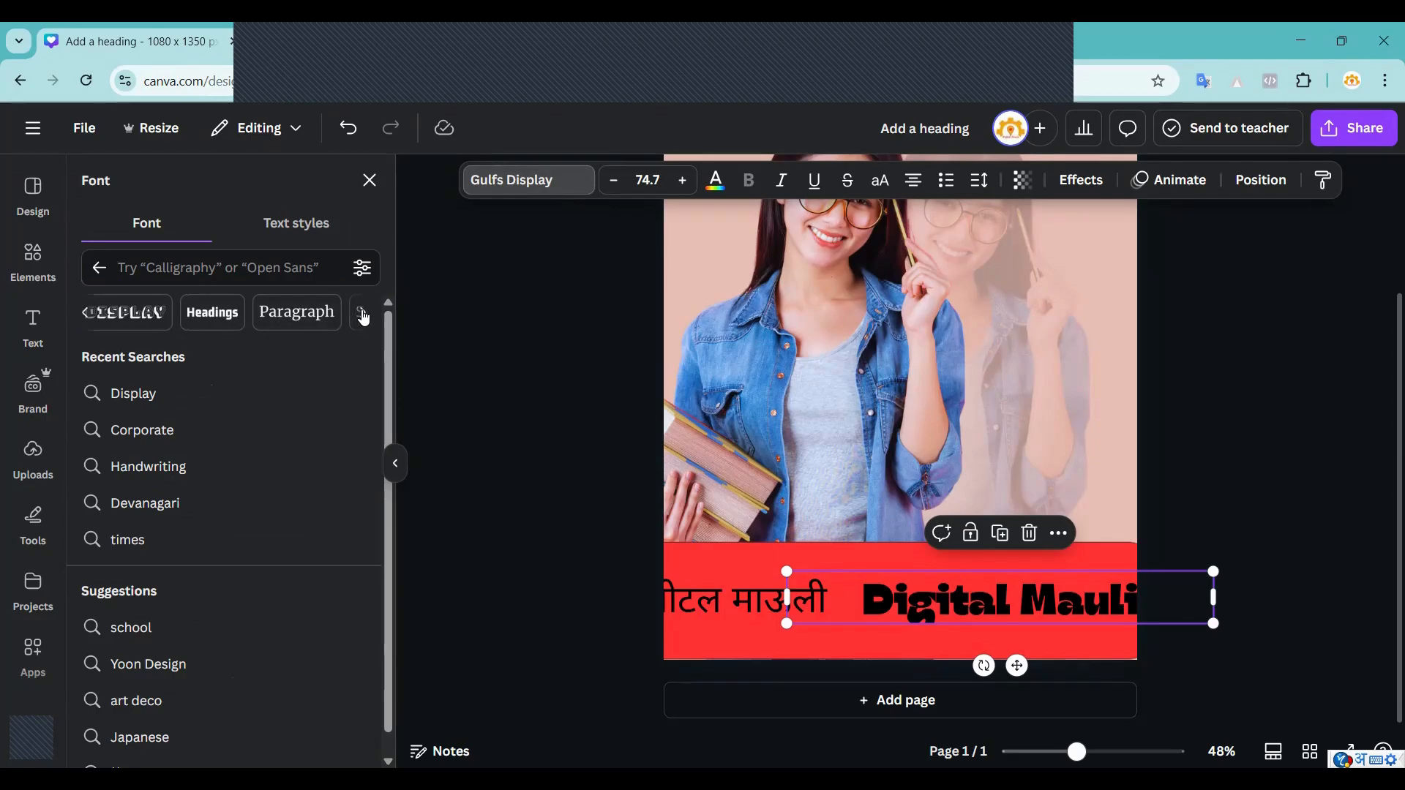
scroll(219, 314, "left", 3)
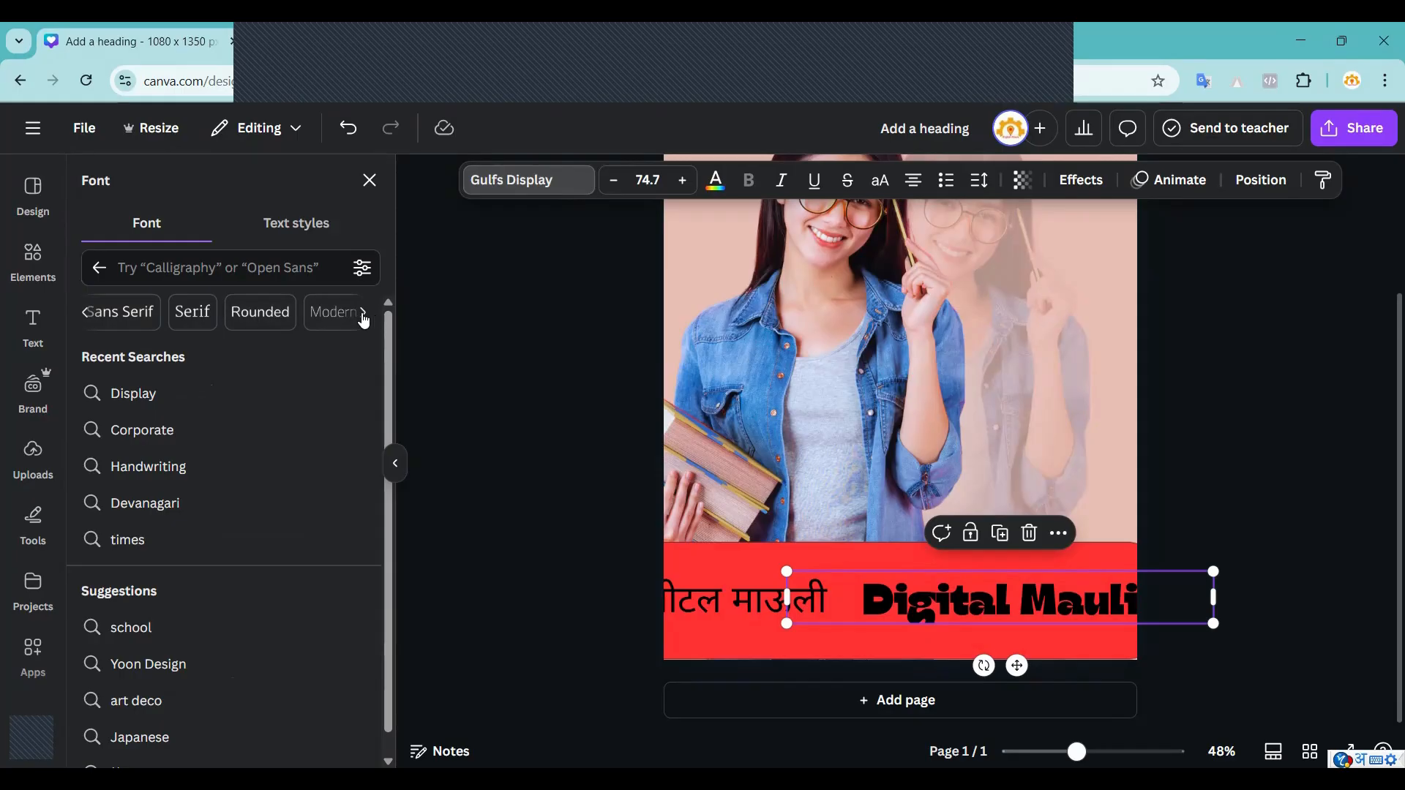
left_click(361, 316)
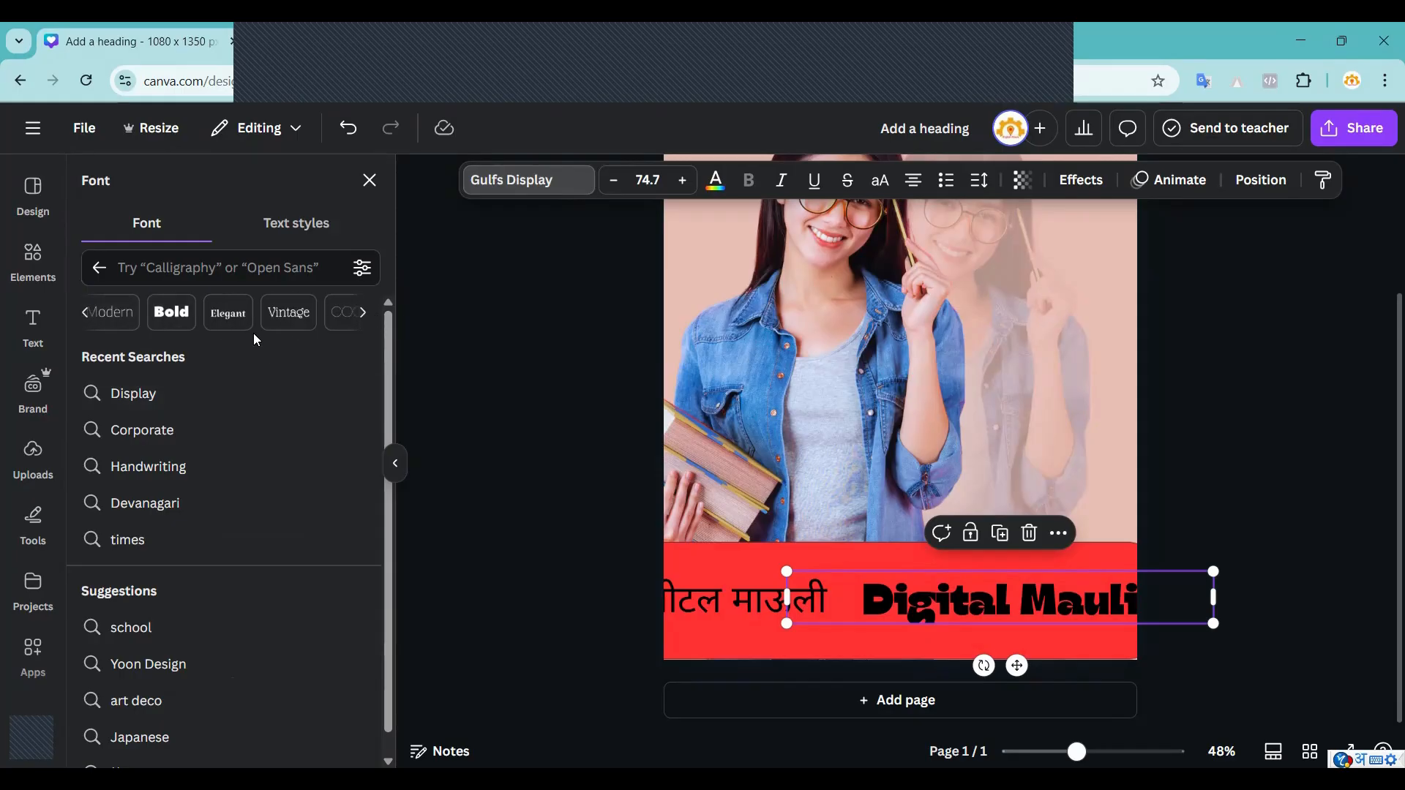
left_click(176, 313)
scroll(182, 439, "down", 3)
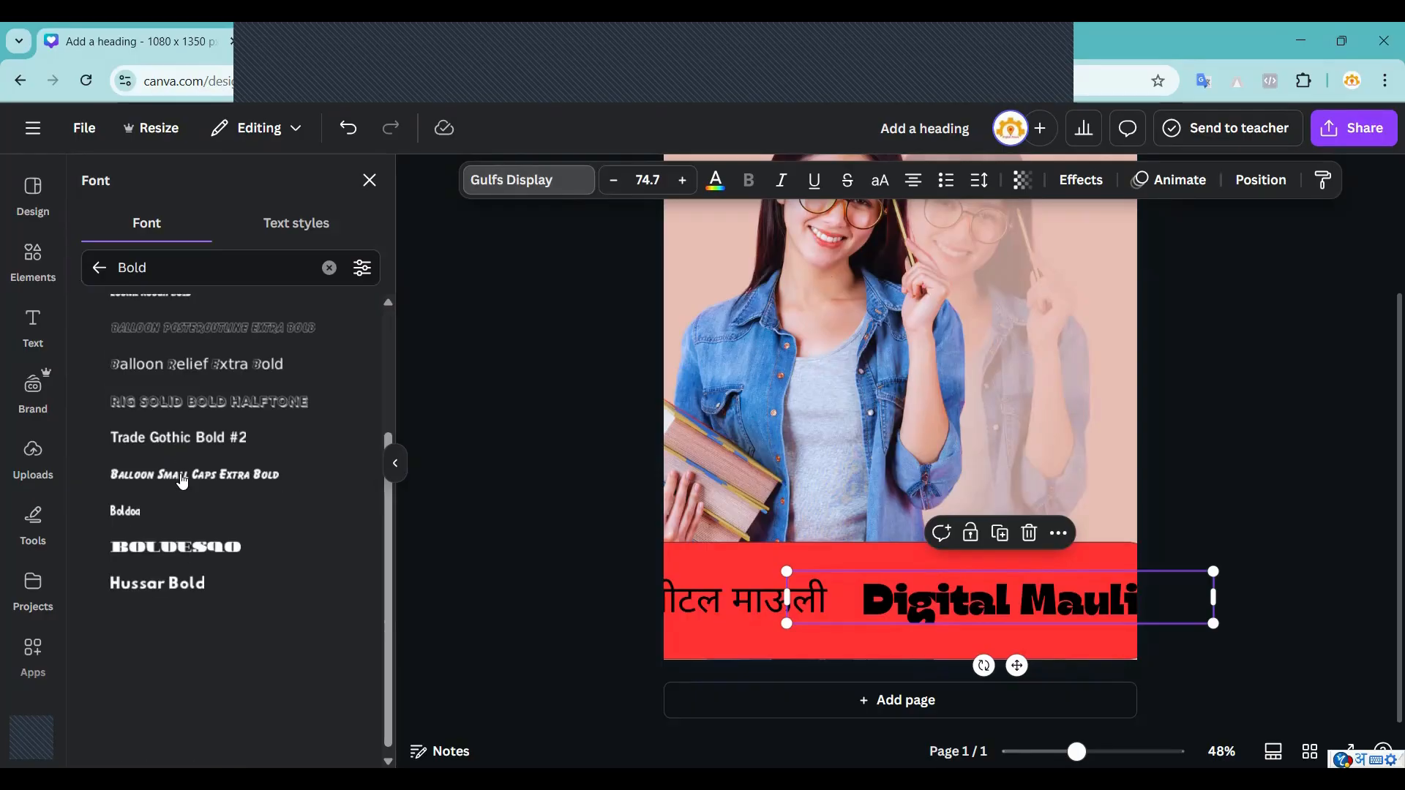
left_click(151, 537)
scroll(196, 495, "down", 3)
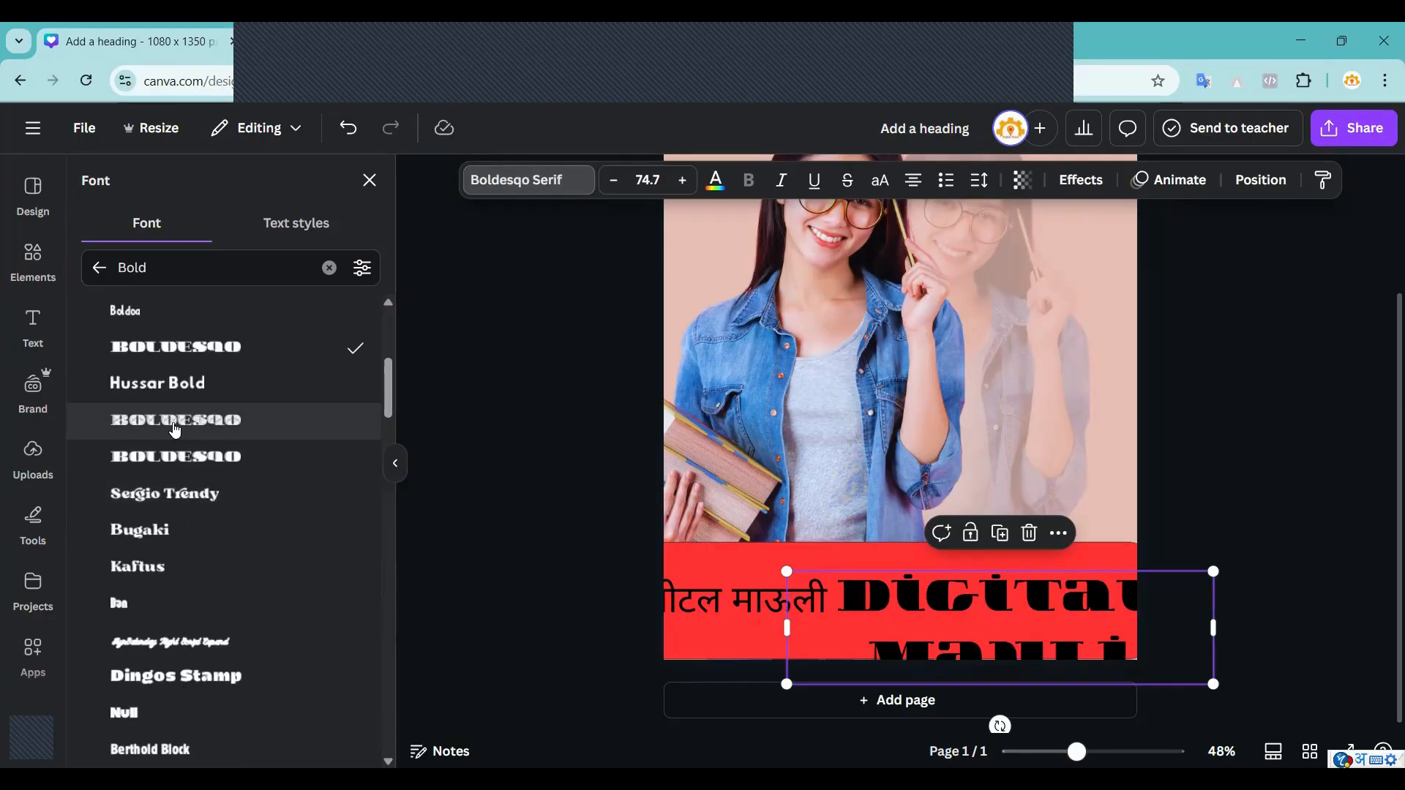
left_click(158, 456)
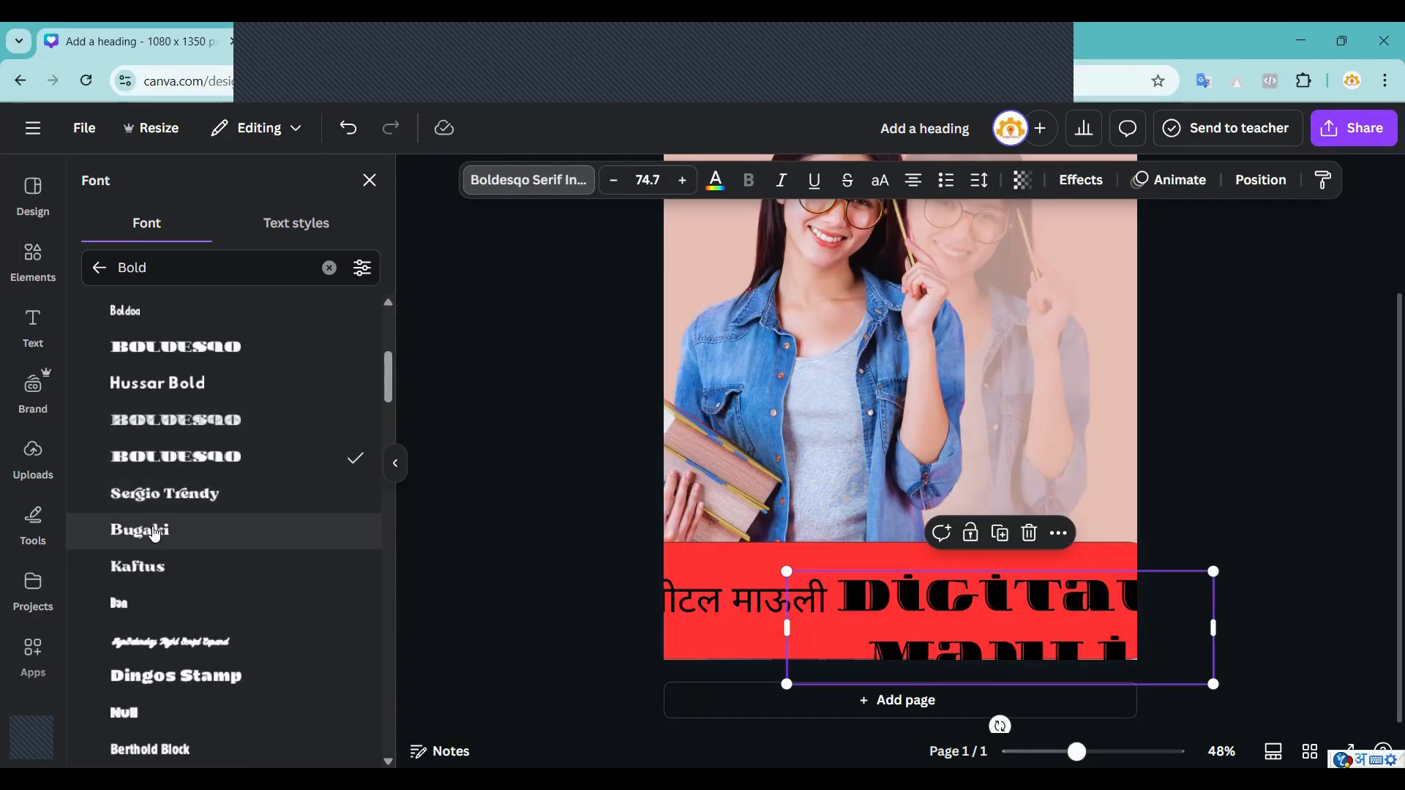
left_click(155, 533)
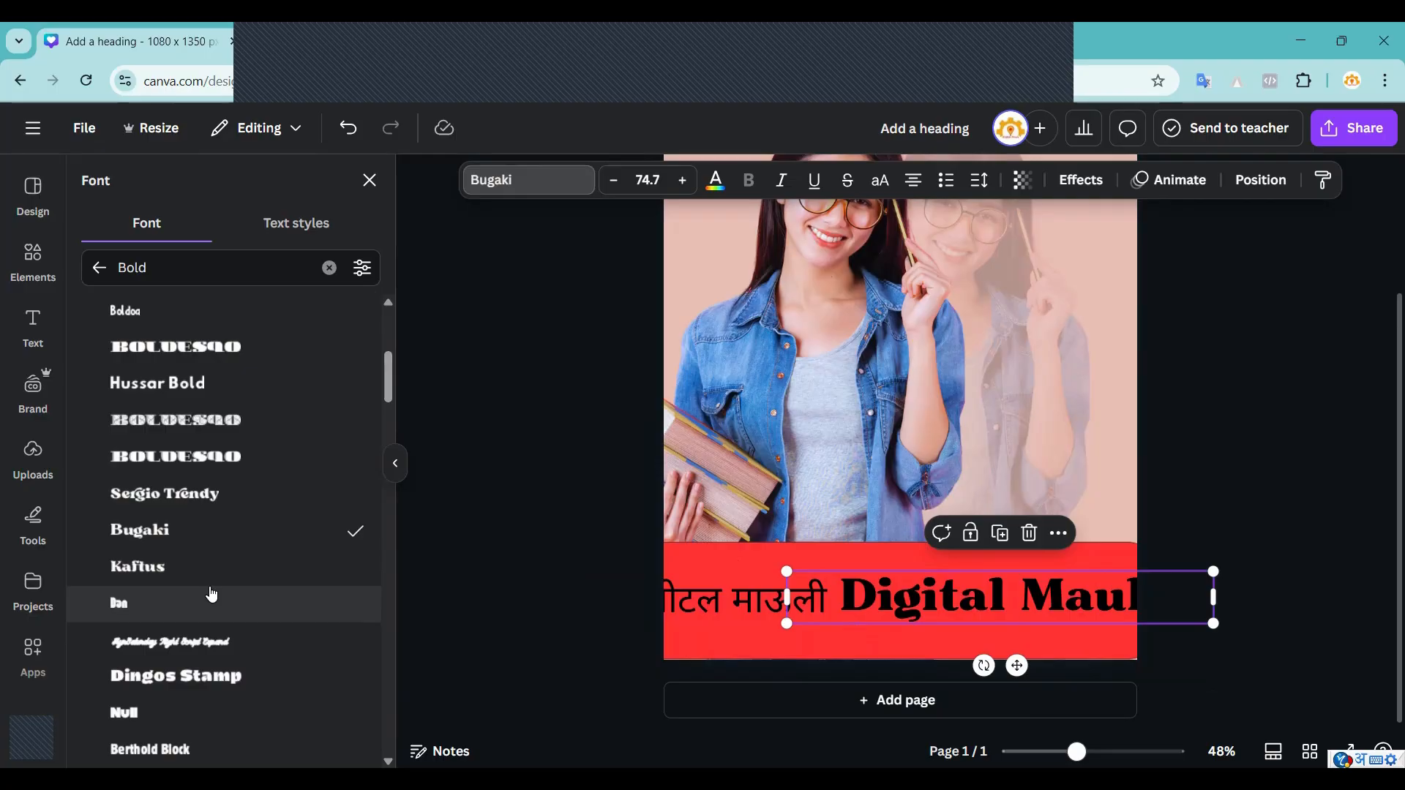
left_click(98, 267)
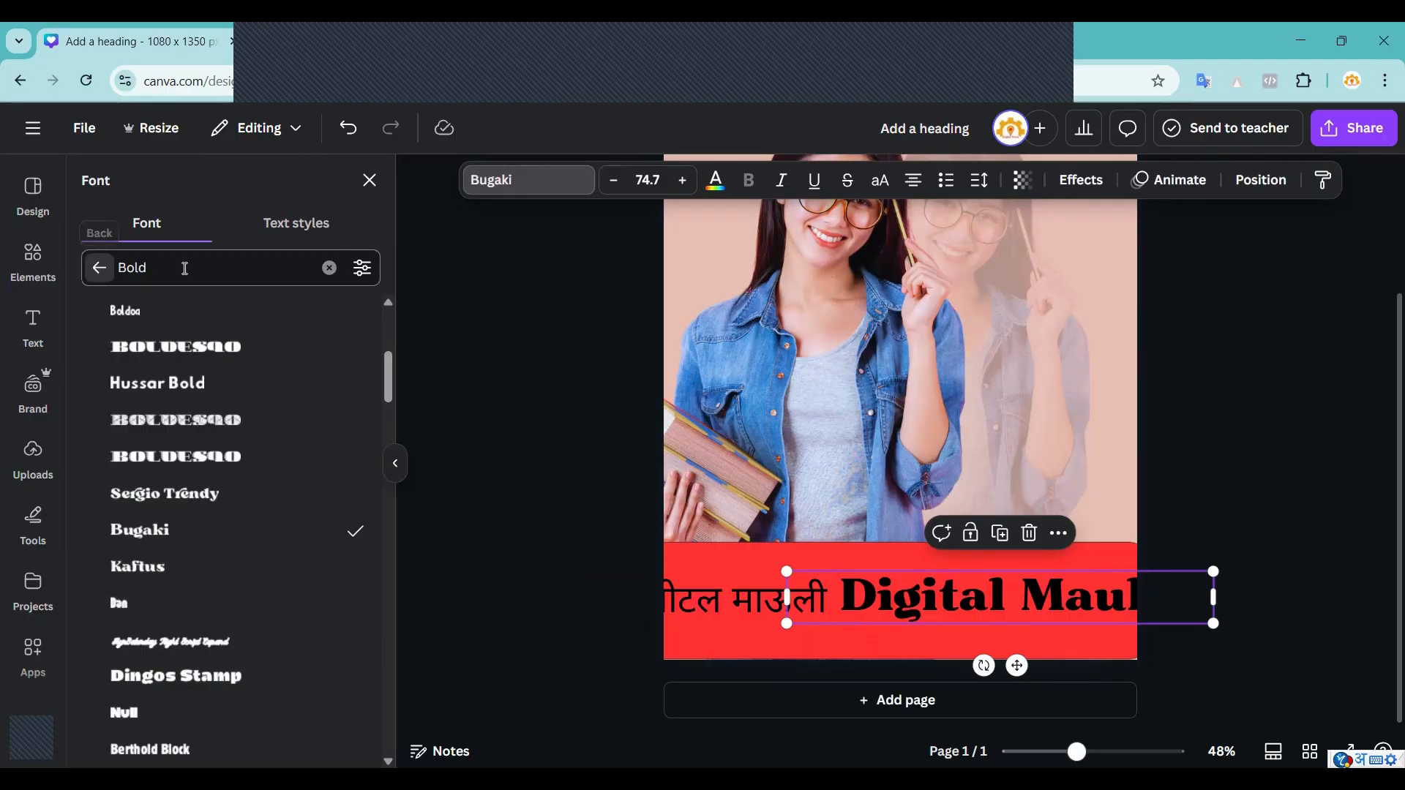
Move the "Digital Mauli" heading up onto the photo, and enlarge the Marathi heading to size 111, centred in the red band.
left_click_drag(923, 599, 782, 274)
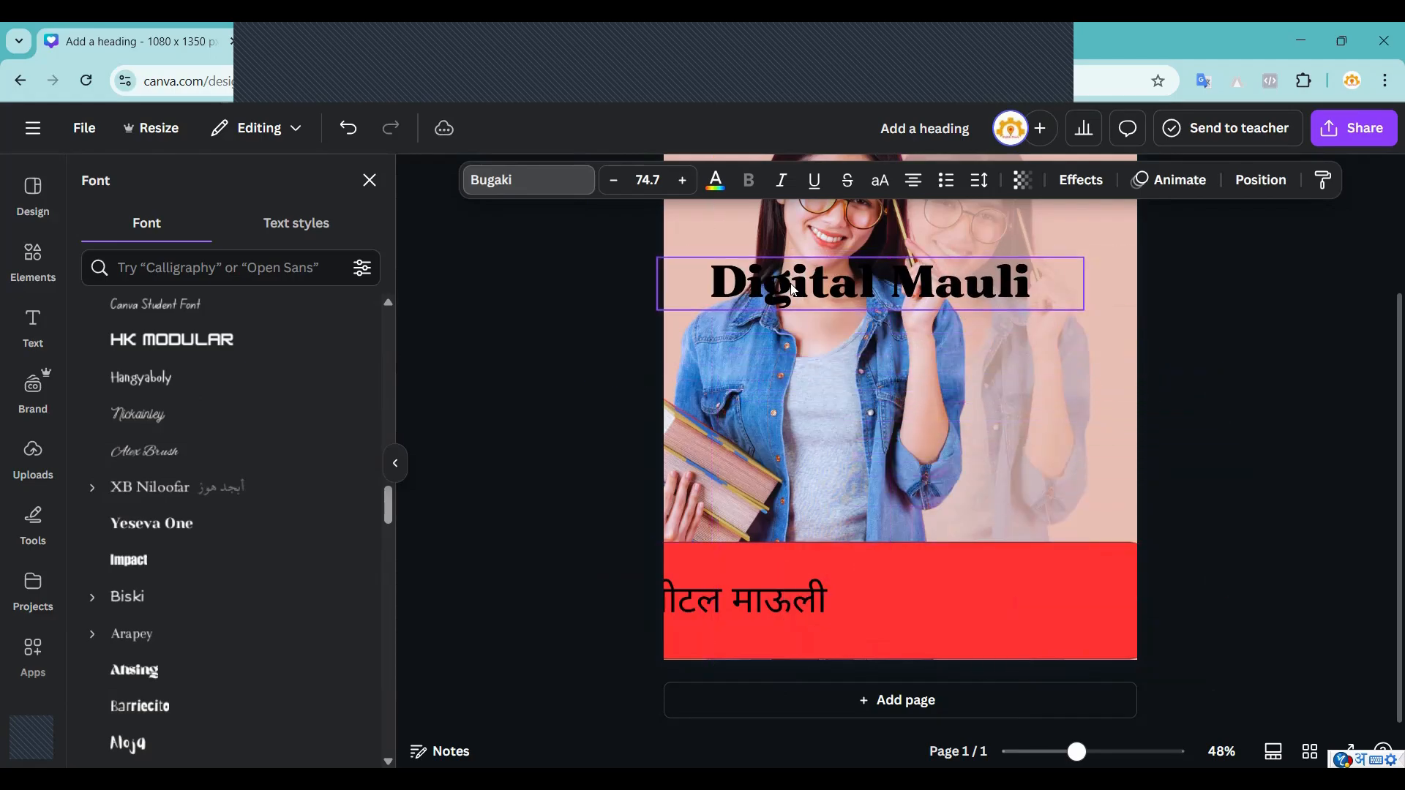
left_click(769, 596)
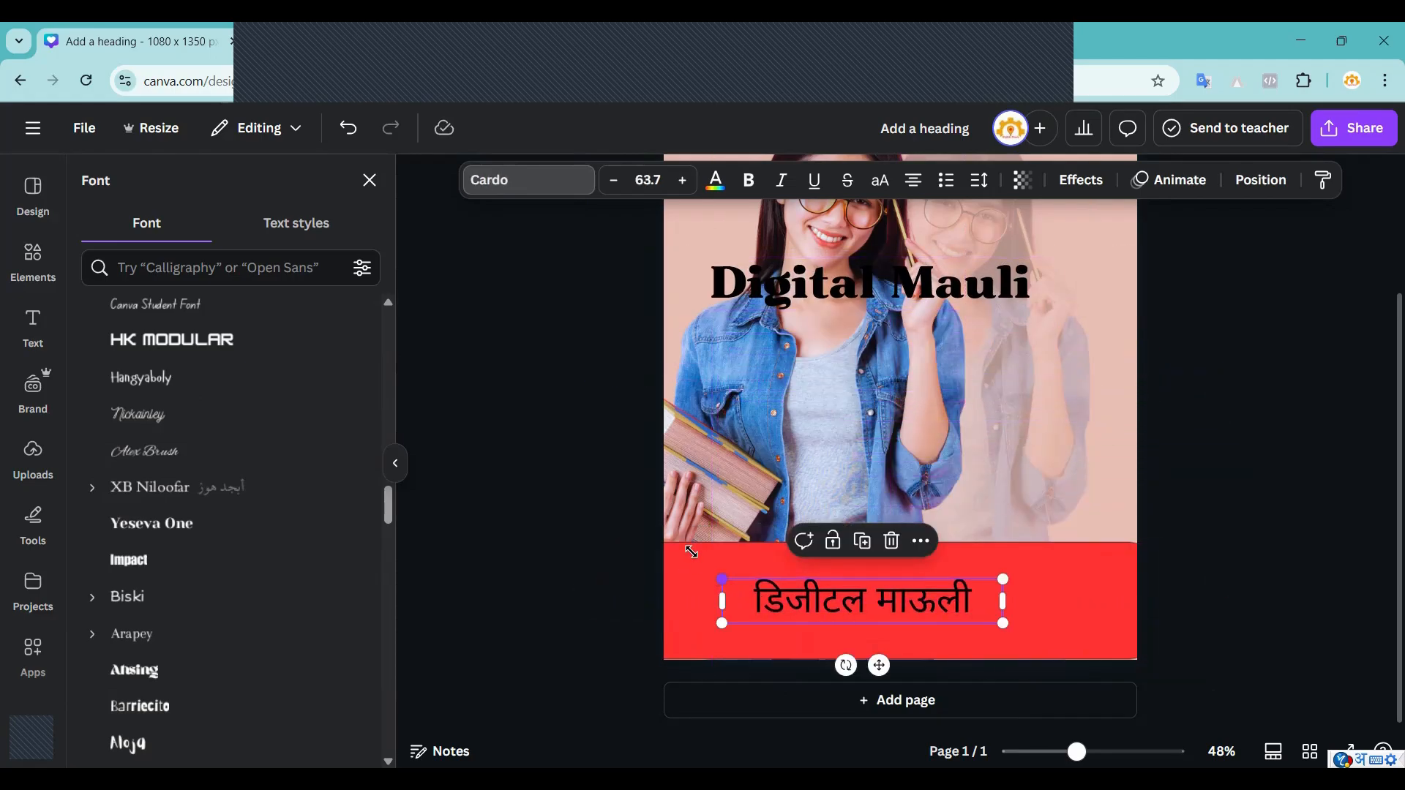
left_click_drag(722, 580, 634, 565)
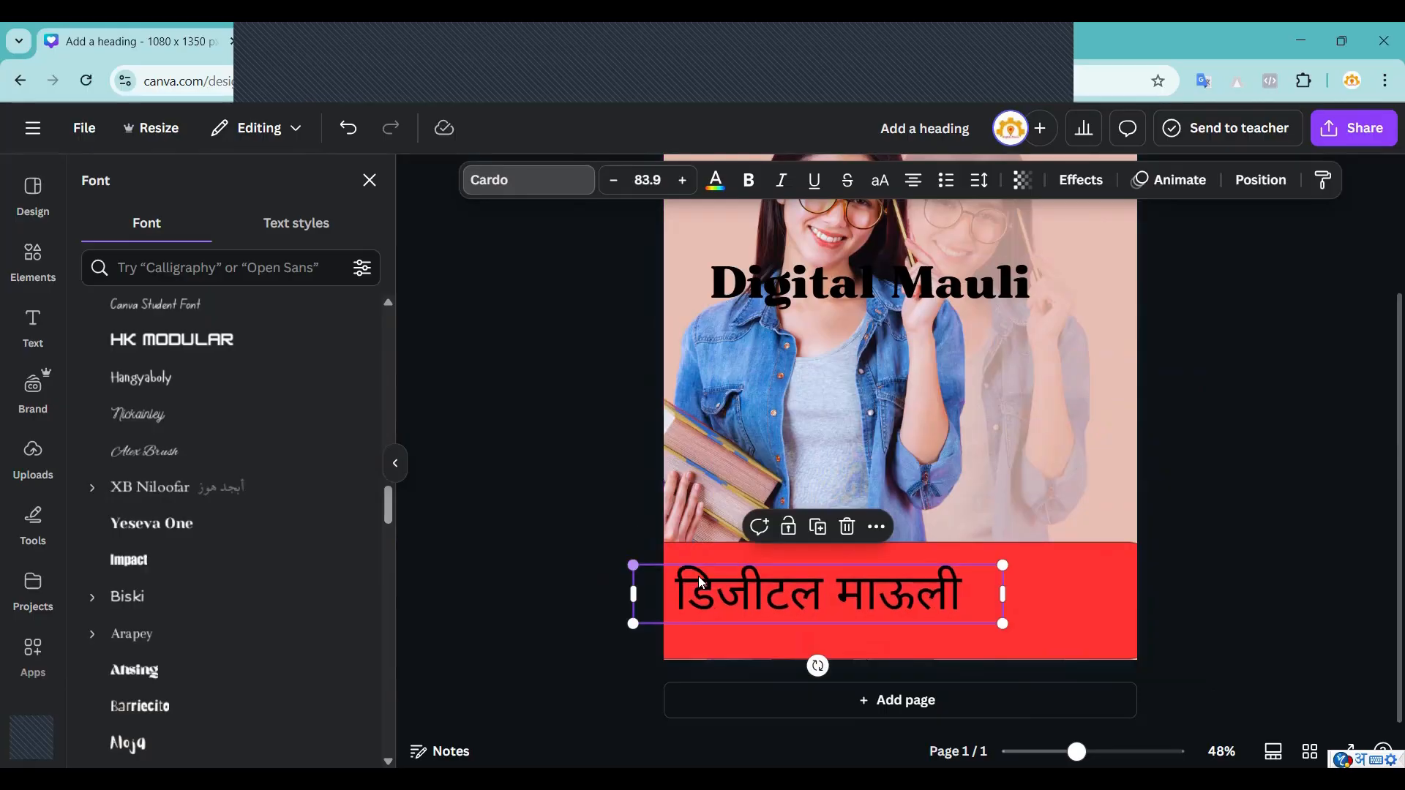
left_click(1010, 607)
key("shift+Left")
key("Escape")
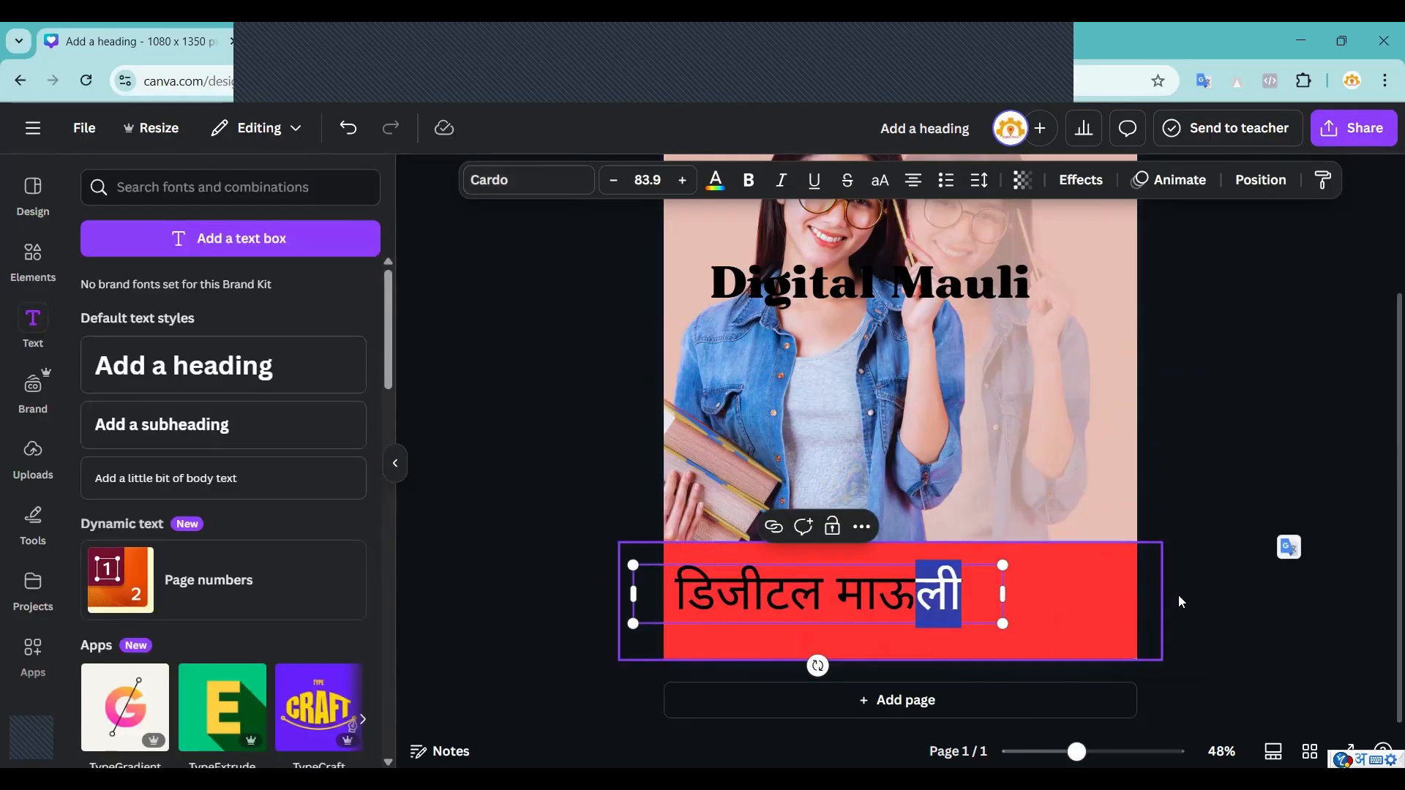
left_click(1192, 596)
mouse_move(913, 609)
left_mouse_down()
mouse_move(1089, 610)
mouse_move(1044, 590)
mouse_move(1026, 590)
mouse_move(1076, 644)
mouse_move(1125, 657)
mouse_move(891, 607)
left_mouse_up()
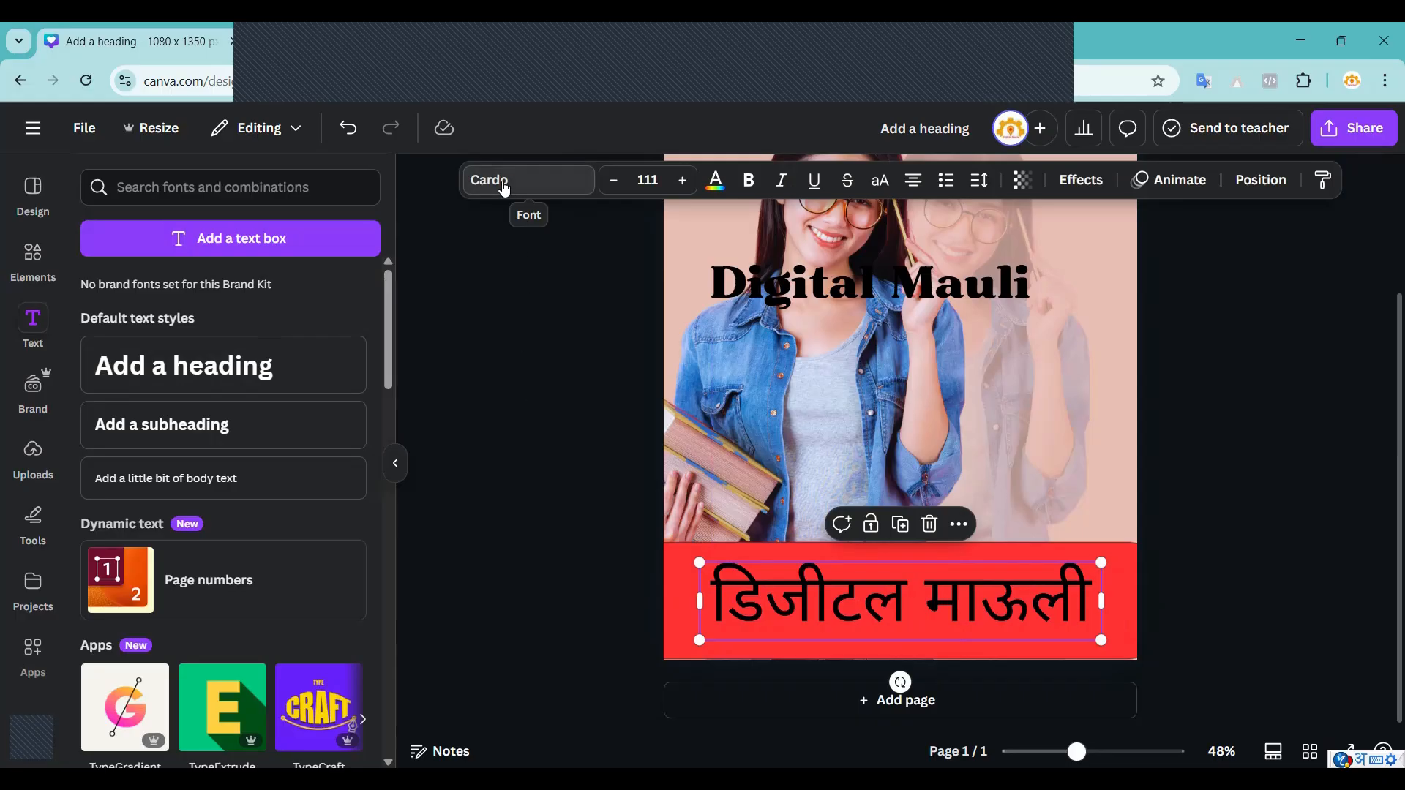
Search the fonts for Devanagari and apply Inknut Antiqua to the Marathi heading.
left_click(505, 183)
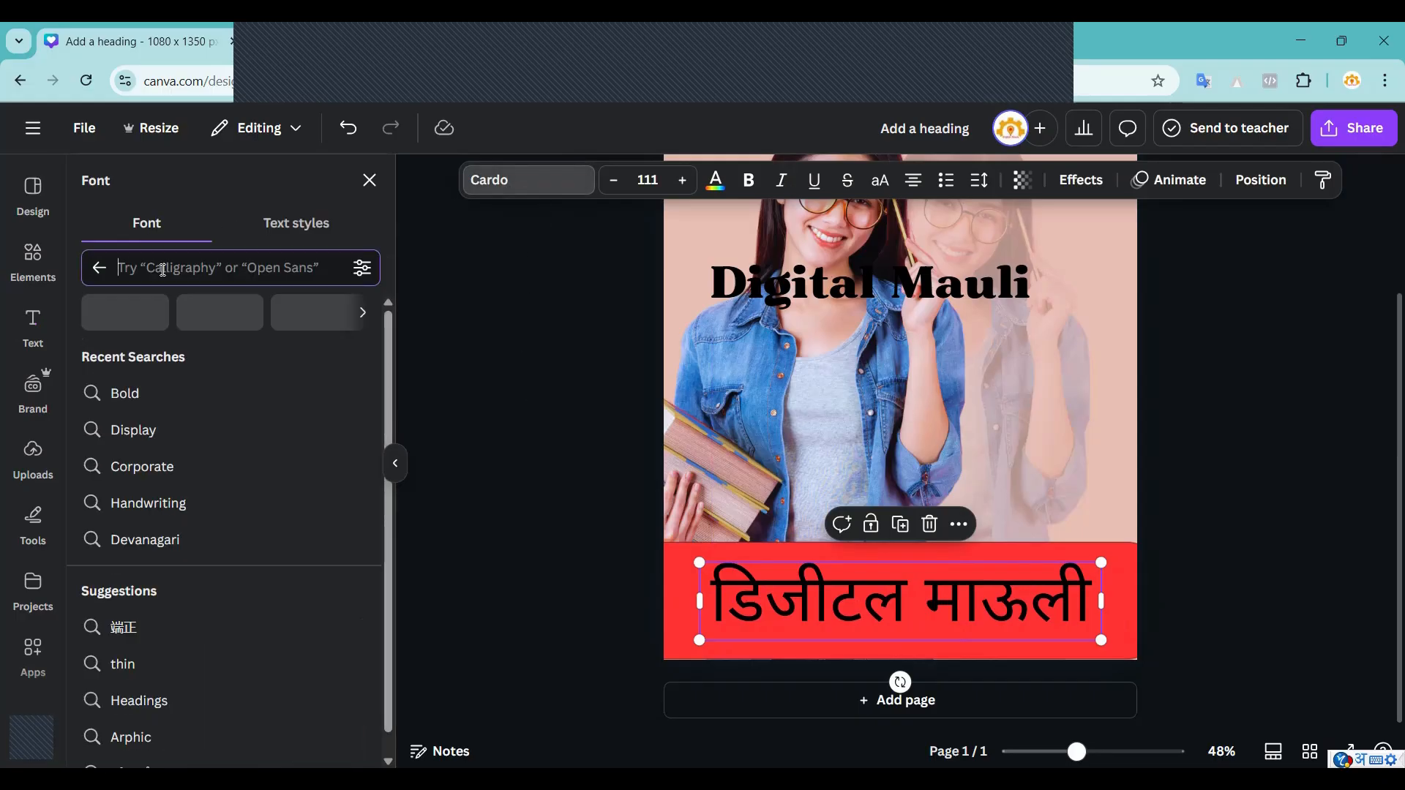
type("d")
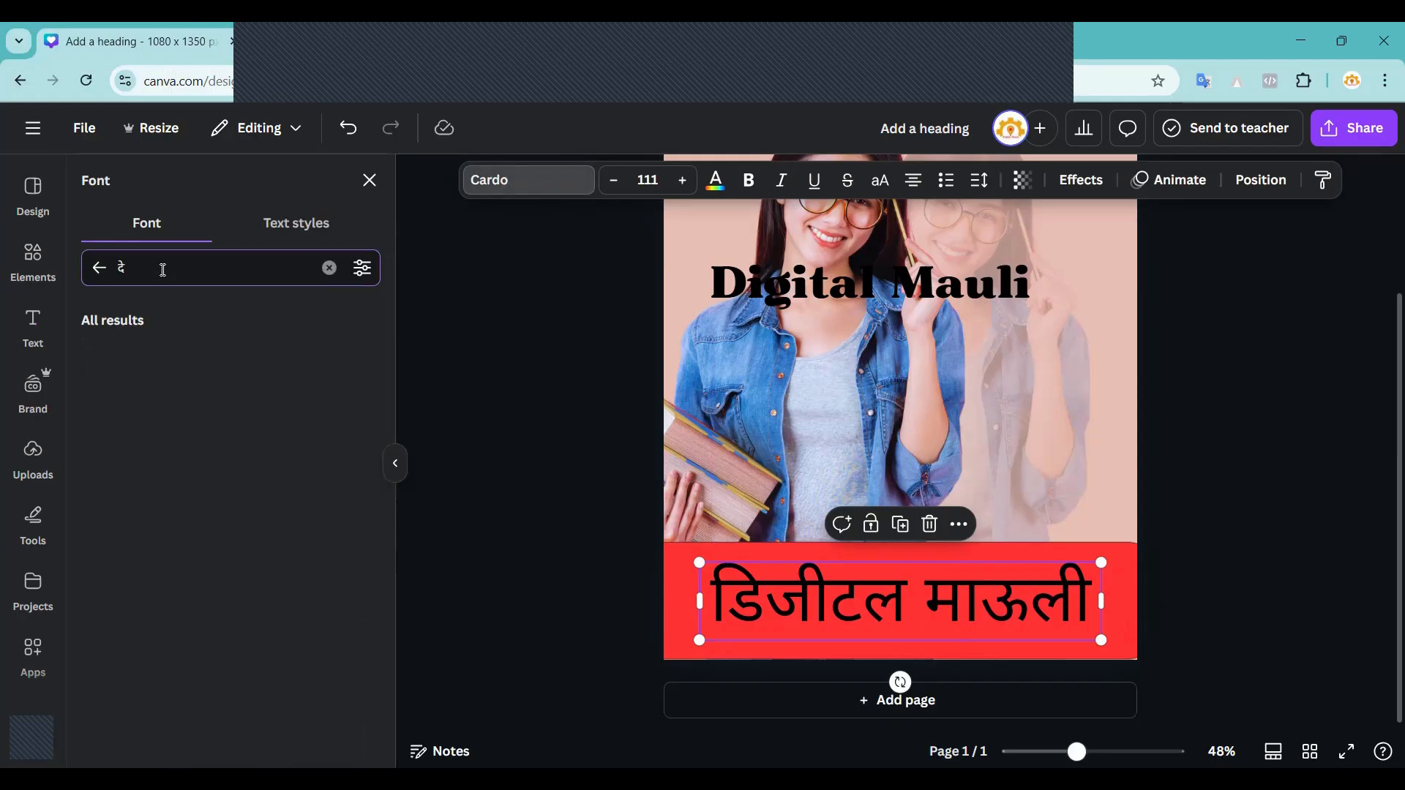
key("BackSpace")
type("dev")
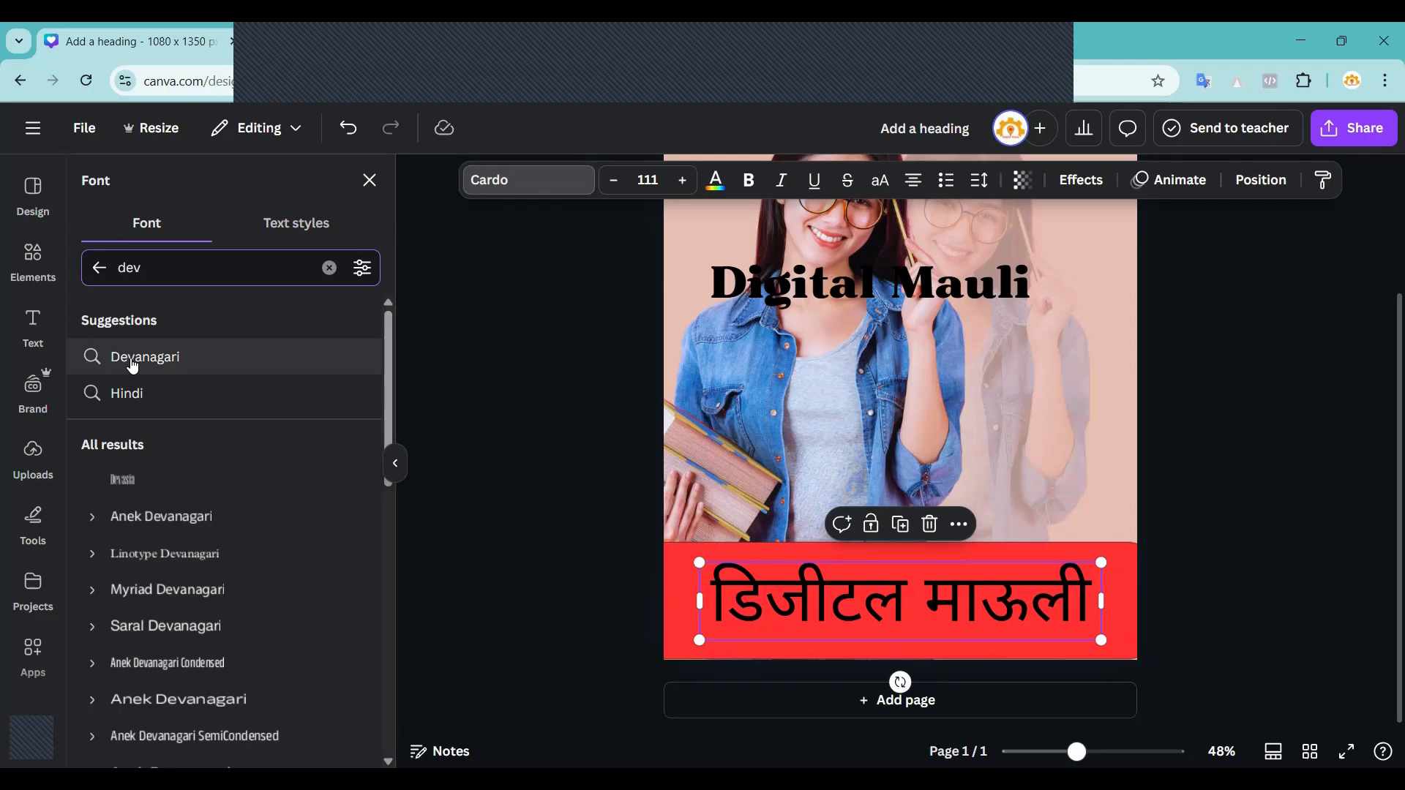
left_click(134, 358)
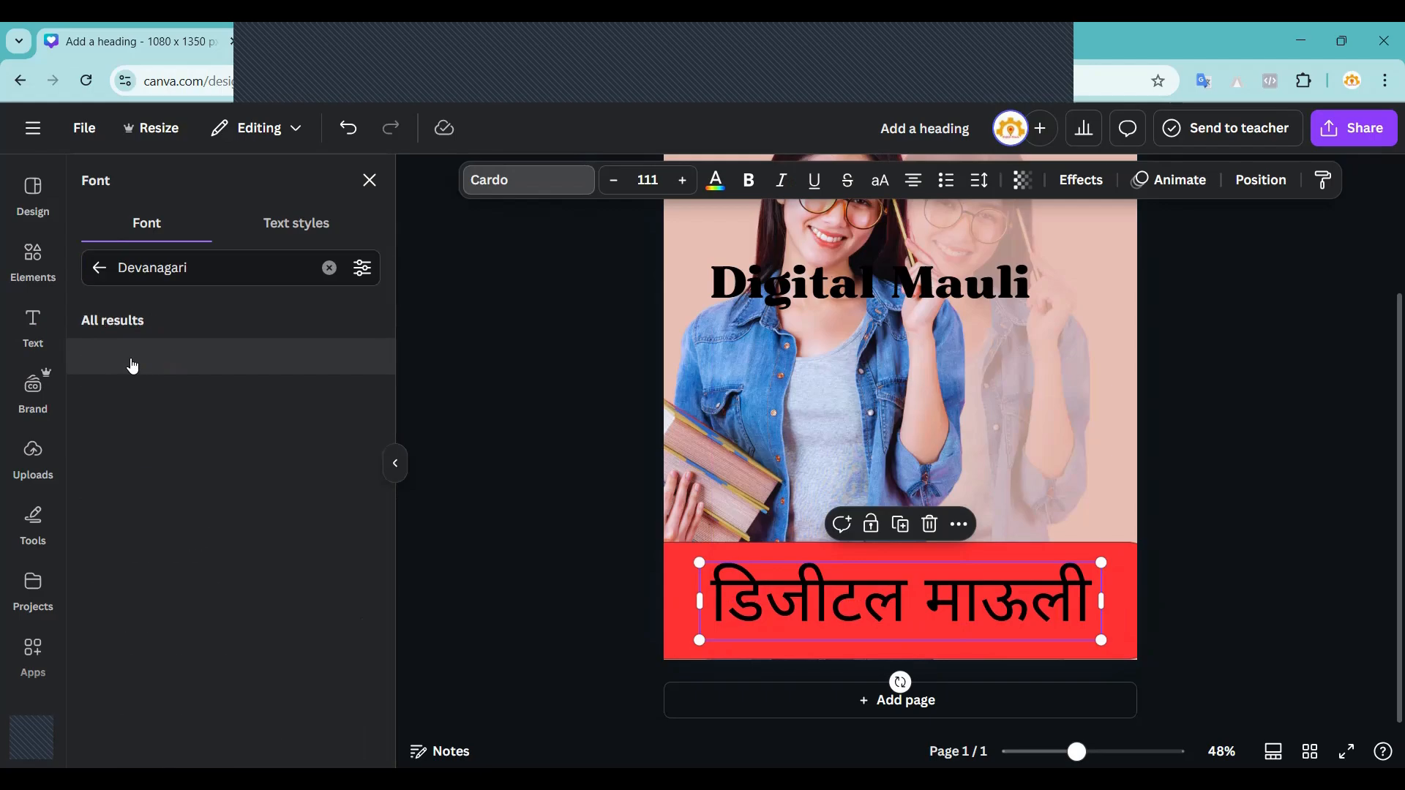
scroll(182, 487, "down", 15)
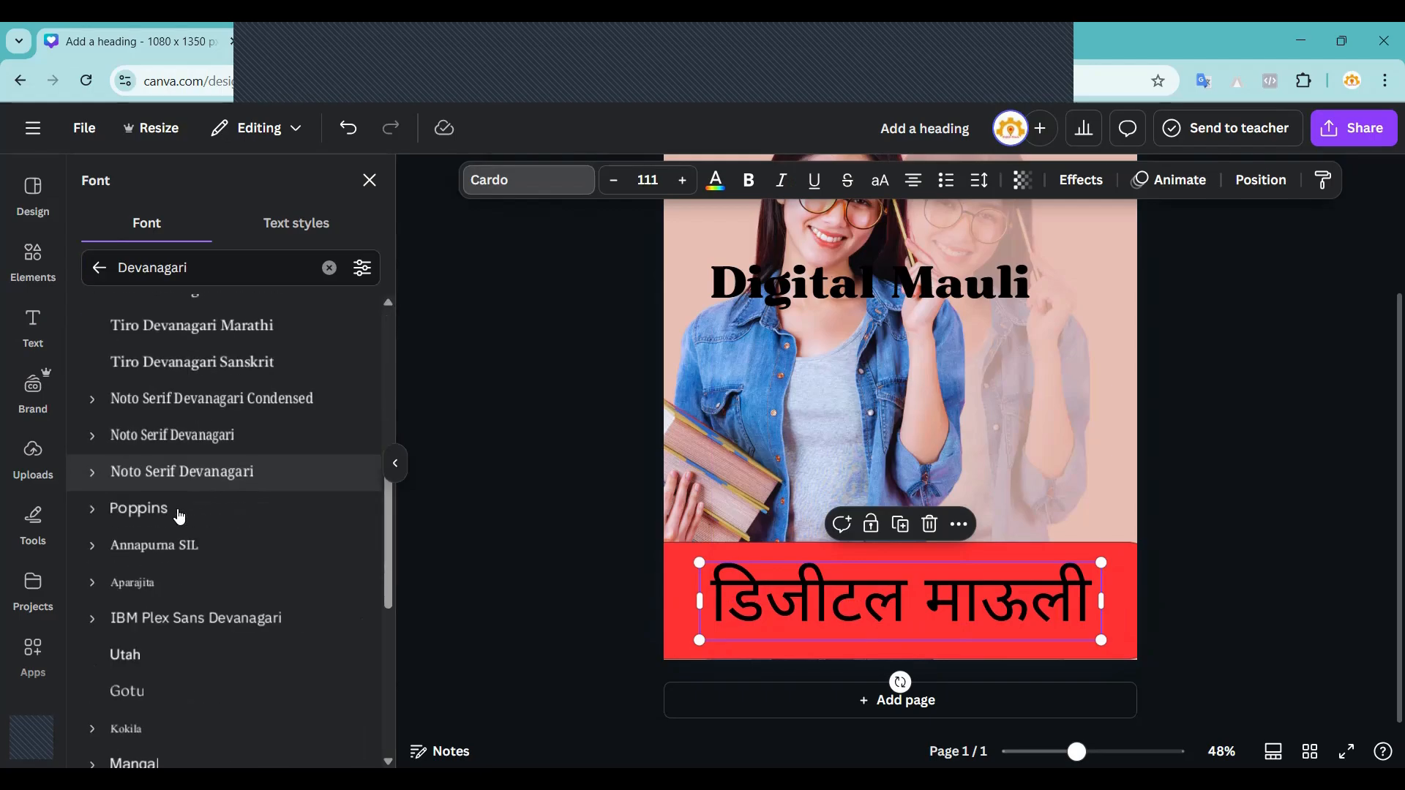
scroll(177, 525, "down", 12)
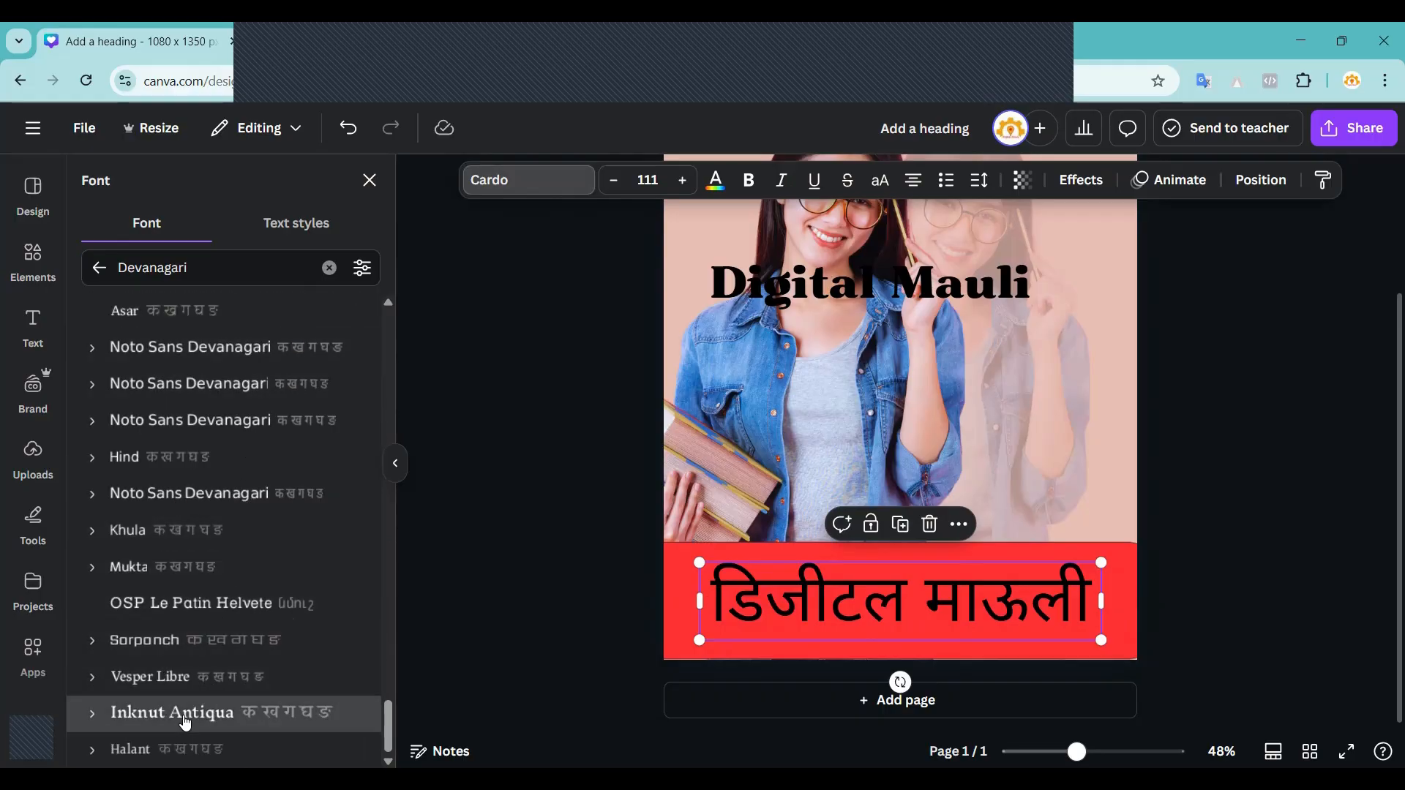
left_click(182, 720)
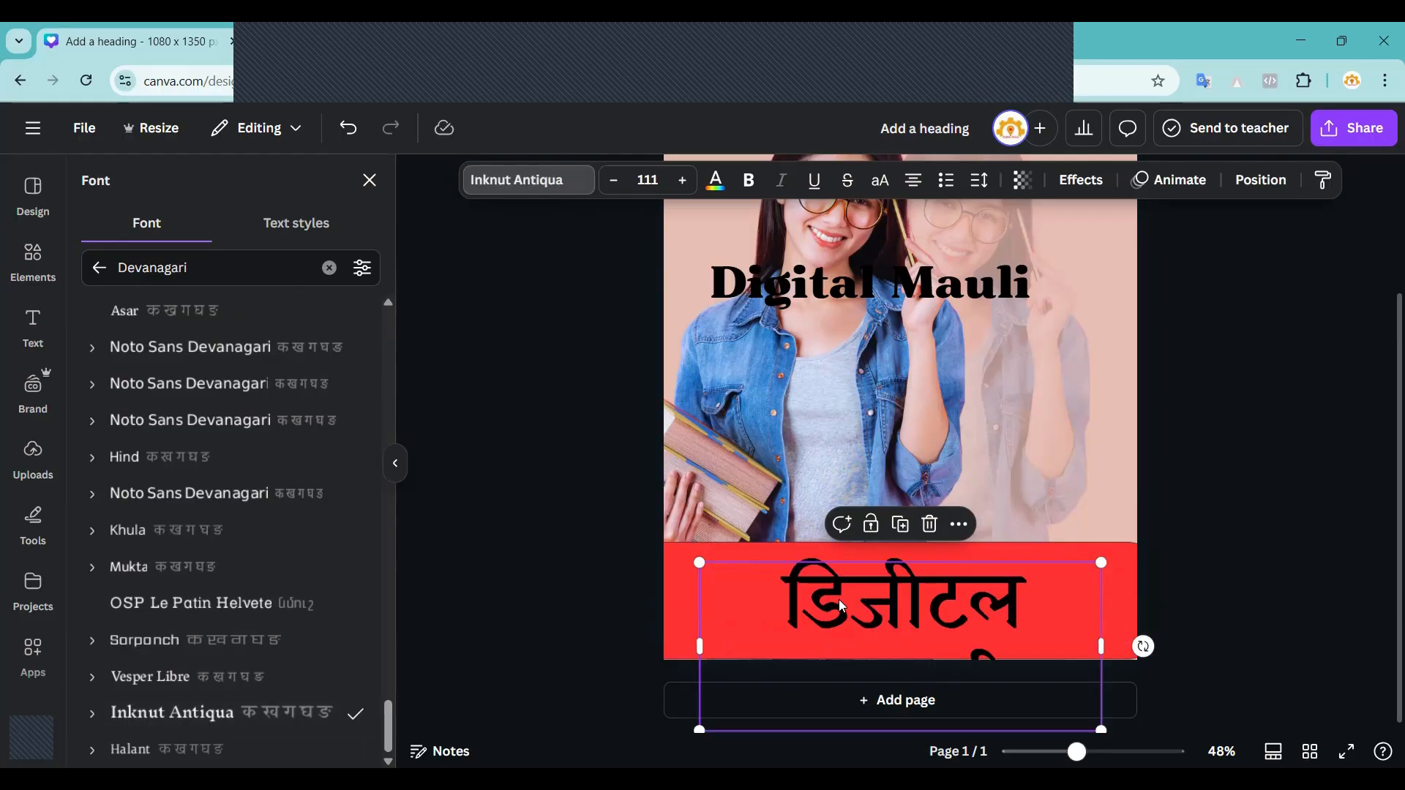
Try Noto Sans Devanagari variants and Hind on the Marathi heading, and place it back inside the red band.
left_click(192, 494)
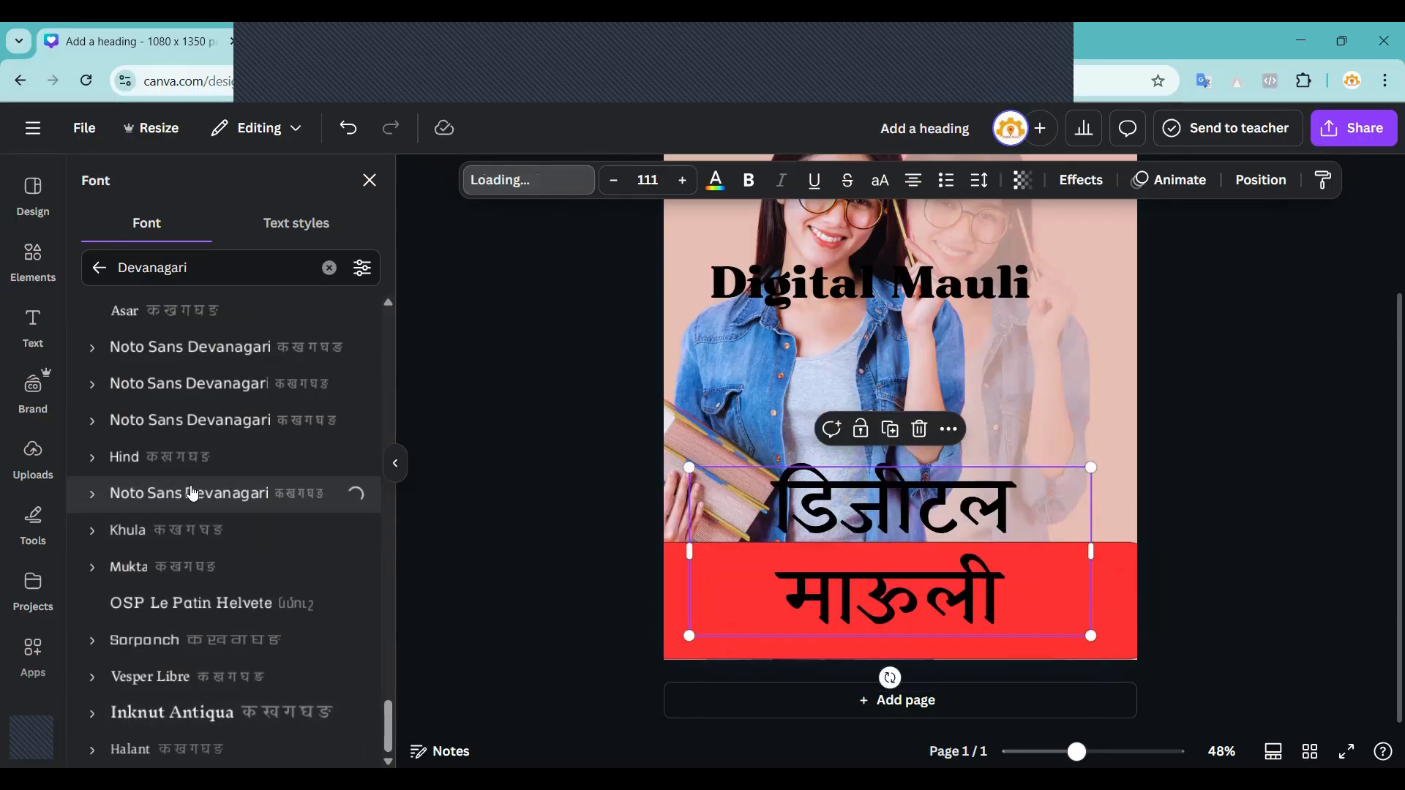
left_click_drag(798, 483, 798, 589)
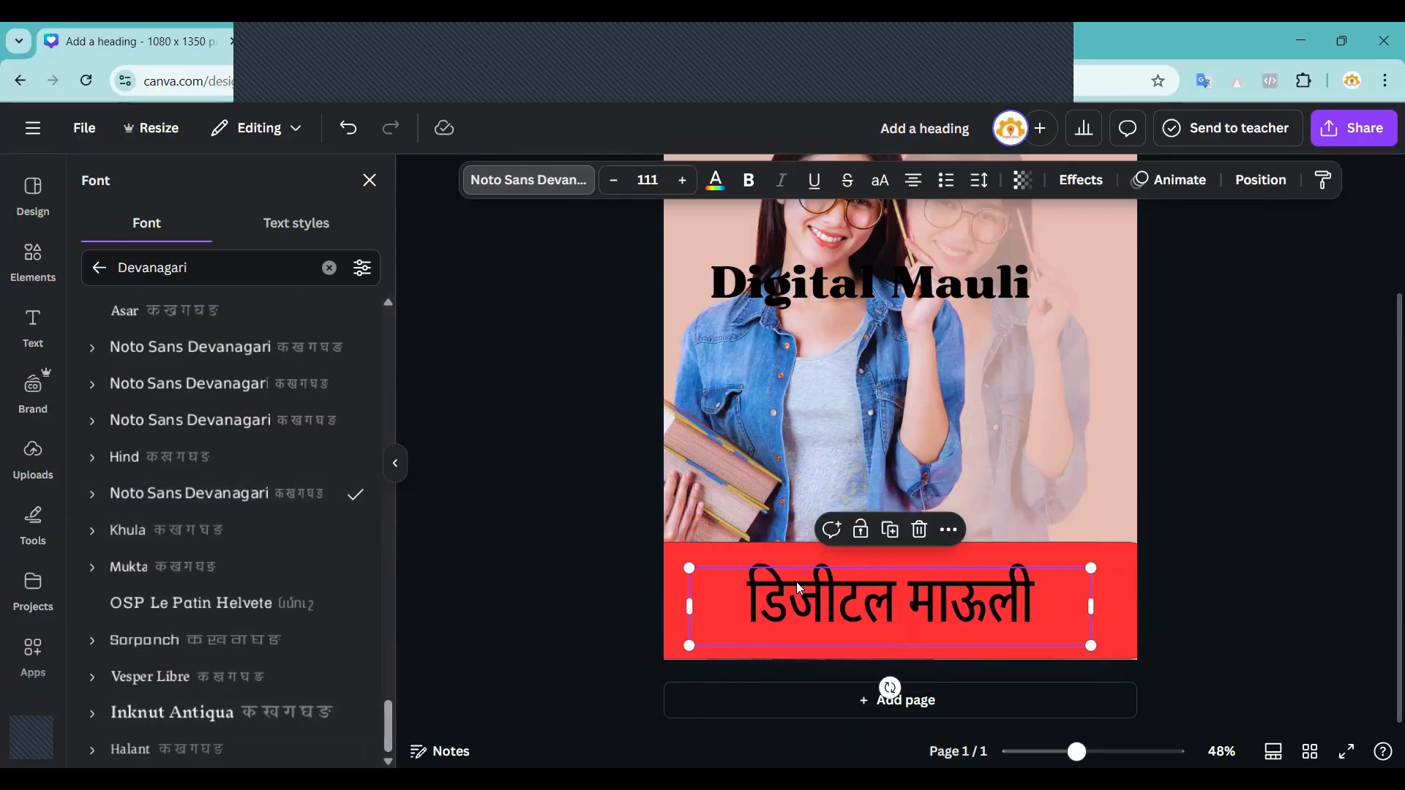
left_click(179, 459)
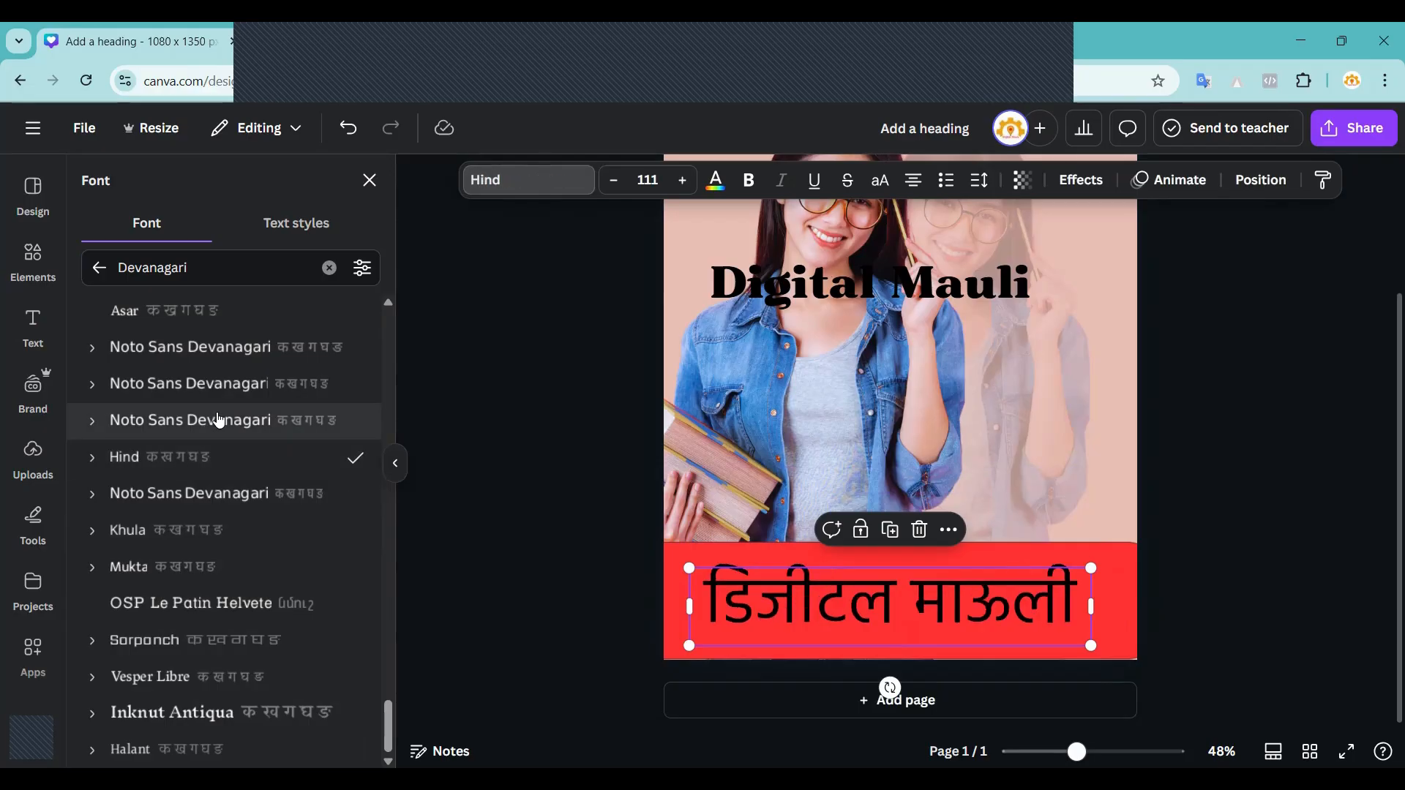
left_click(218, 418)
left_click(229, 394)
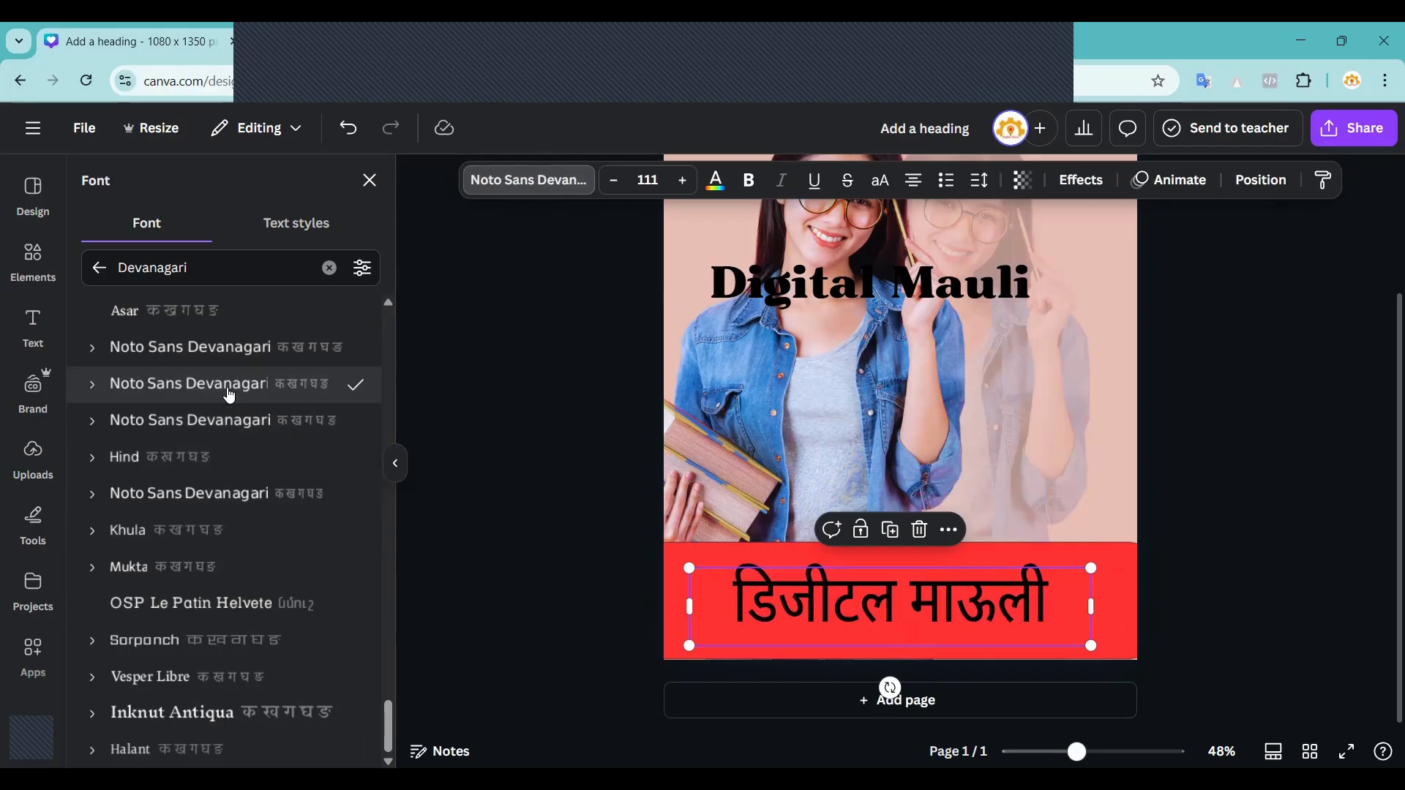
Try the Asar, Amita and Sura fonts on the Marathi heading.
scroll(223, 424, "up", 2)
left_click(183, 414)
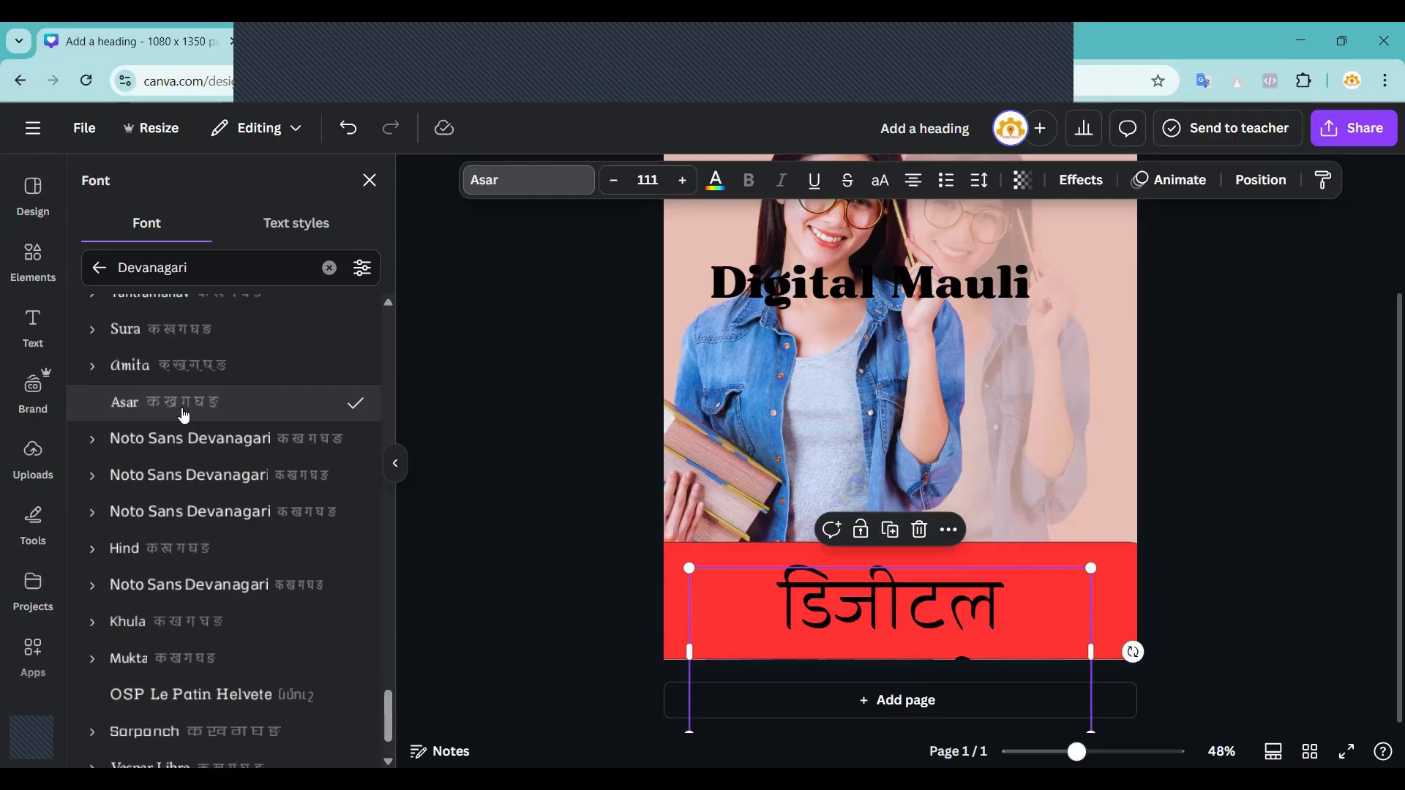
left_click(170, 366)
left_click(162, 341)
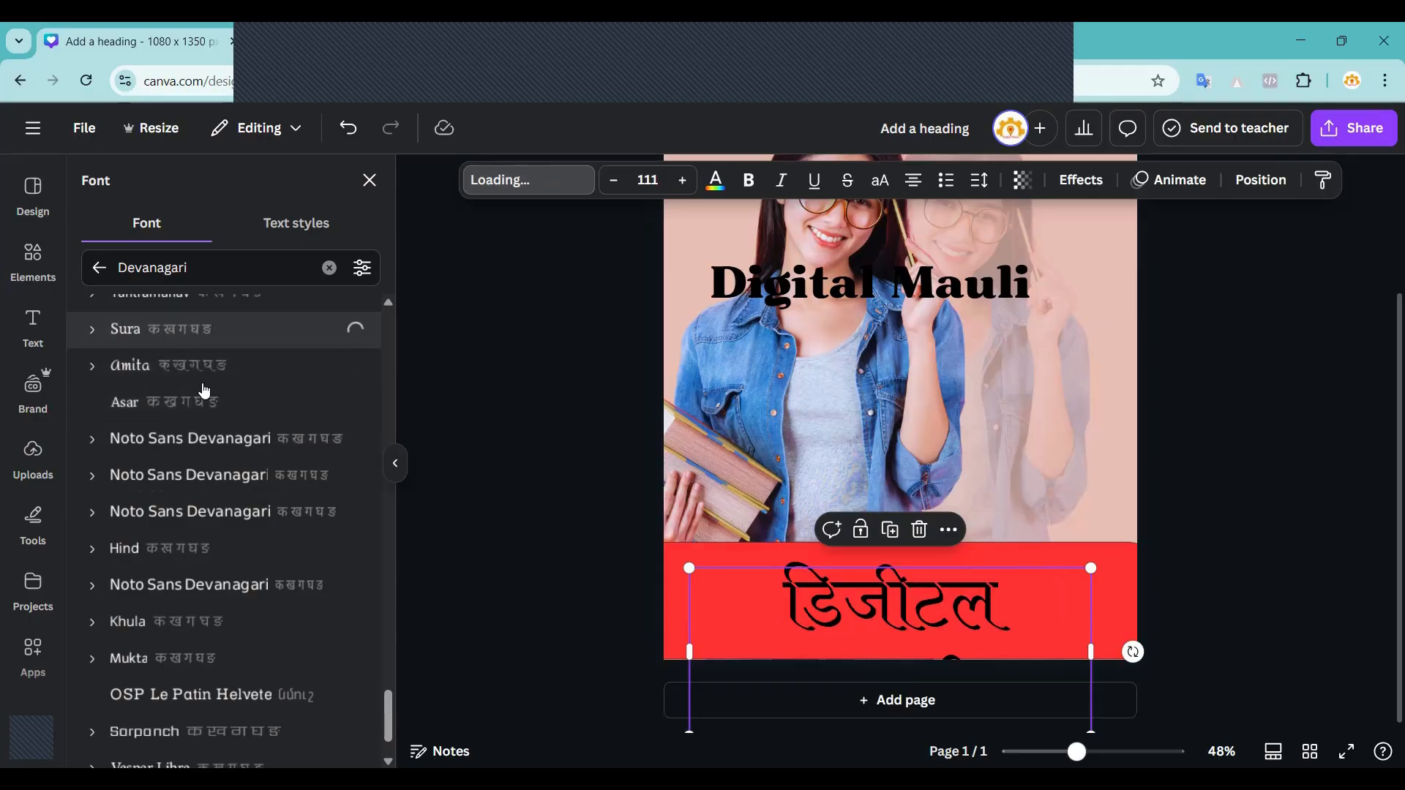
Try the कोयला देवनागरी font on the Marathi heading, then apply Arya instead.
scroll(227, 410, "up", 2)
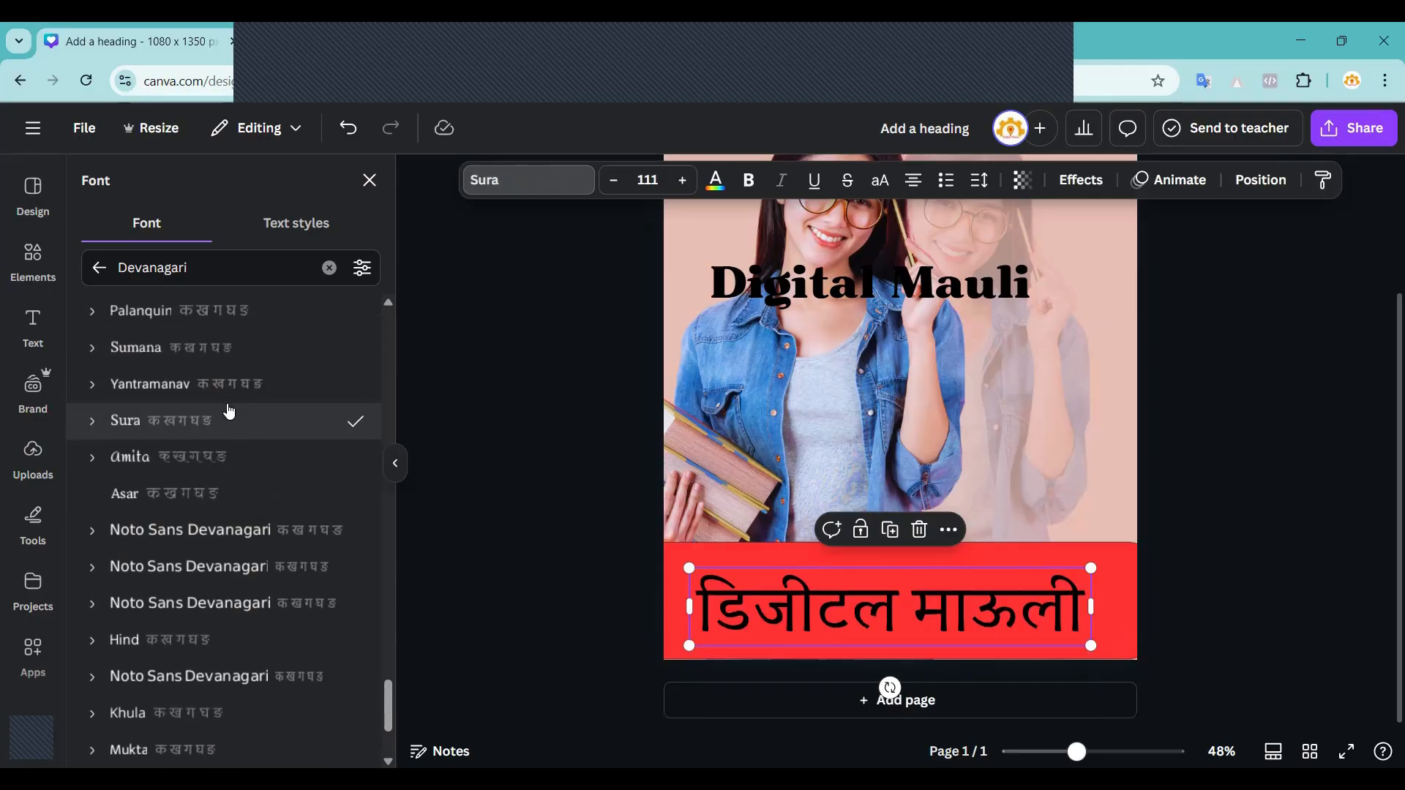
scroll(229, 412, "up", 2)
left_click(190, 328)
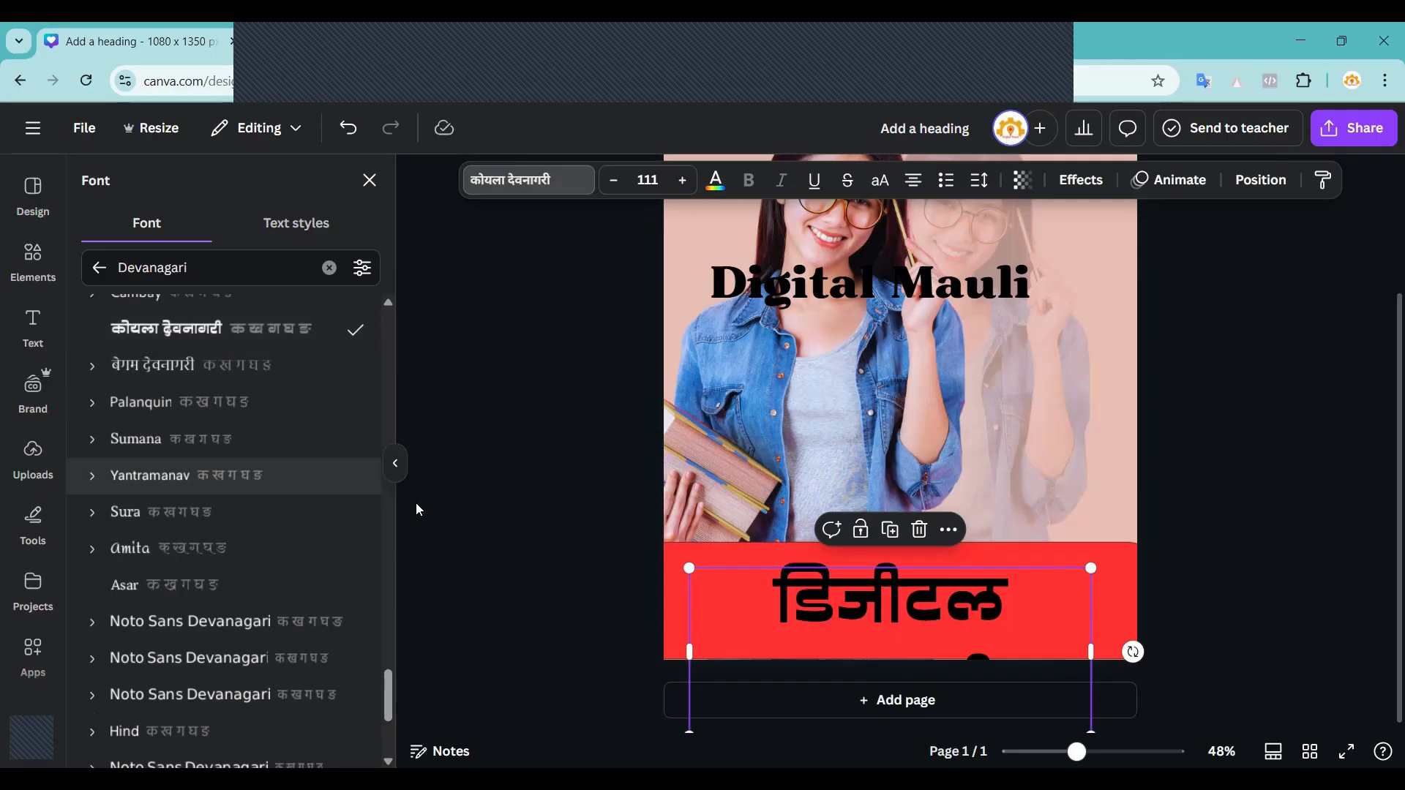
scroll(192, 377, "up", 3)
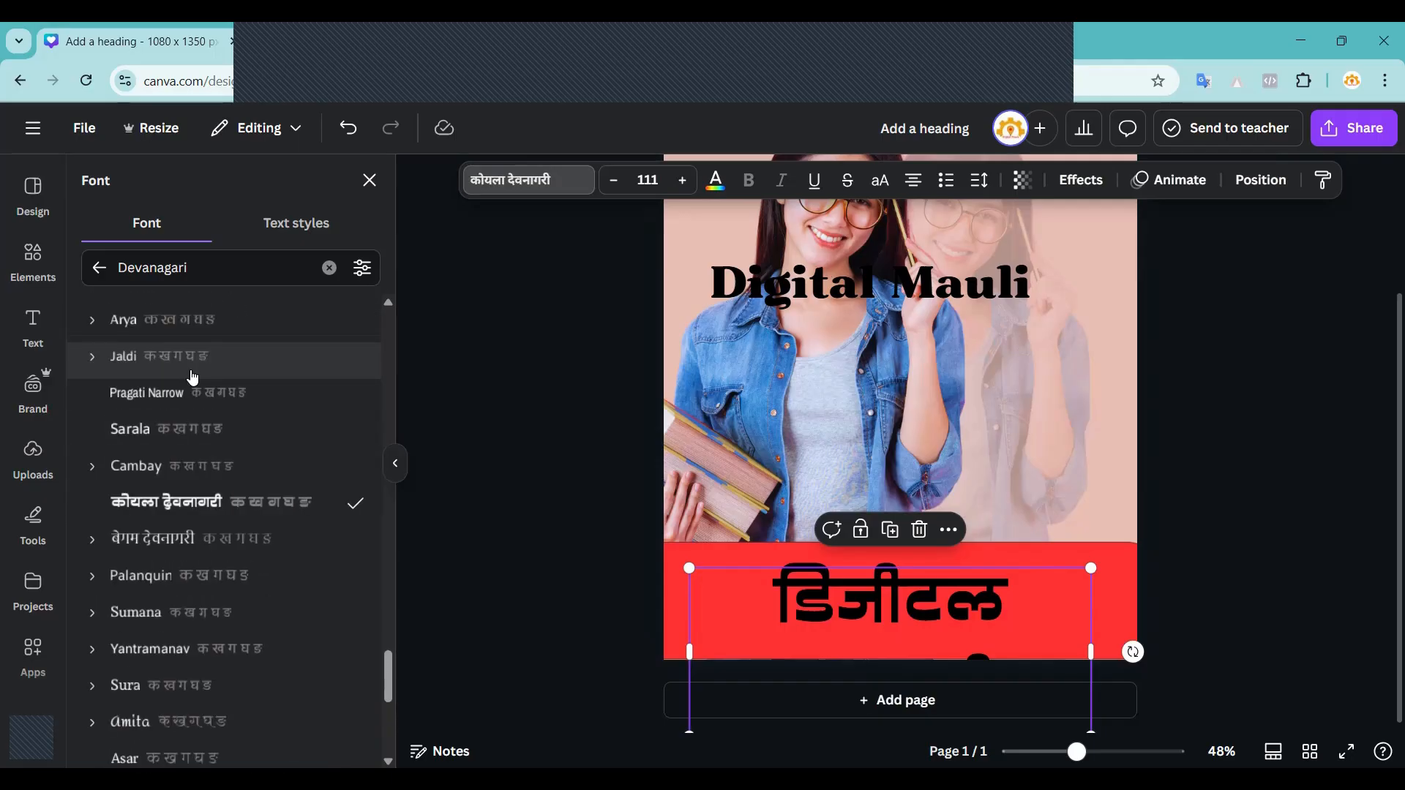
left_click(157, 329)
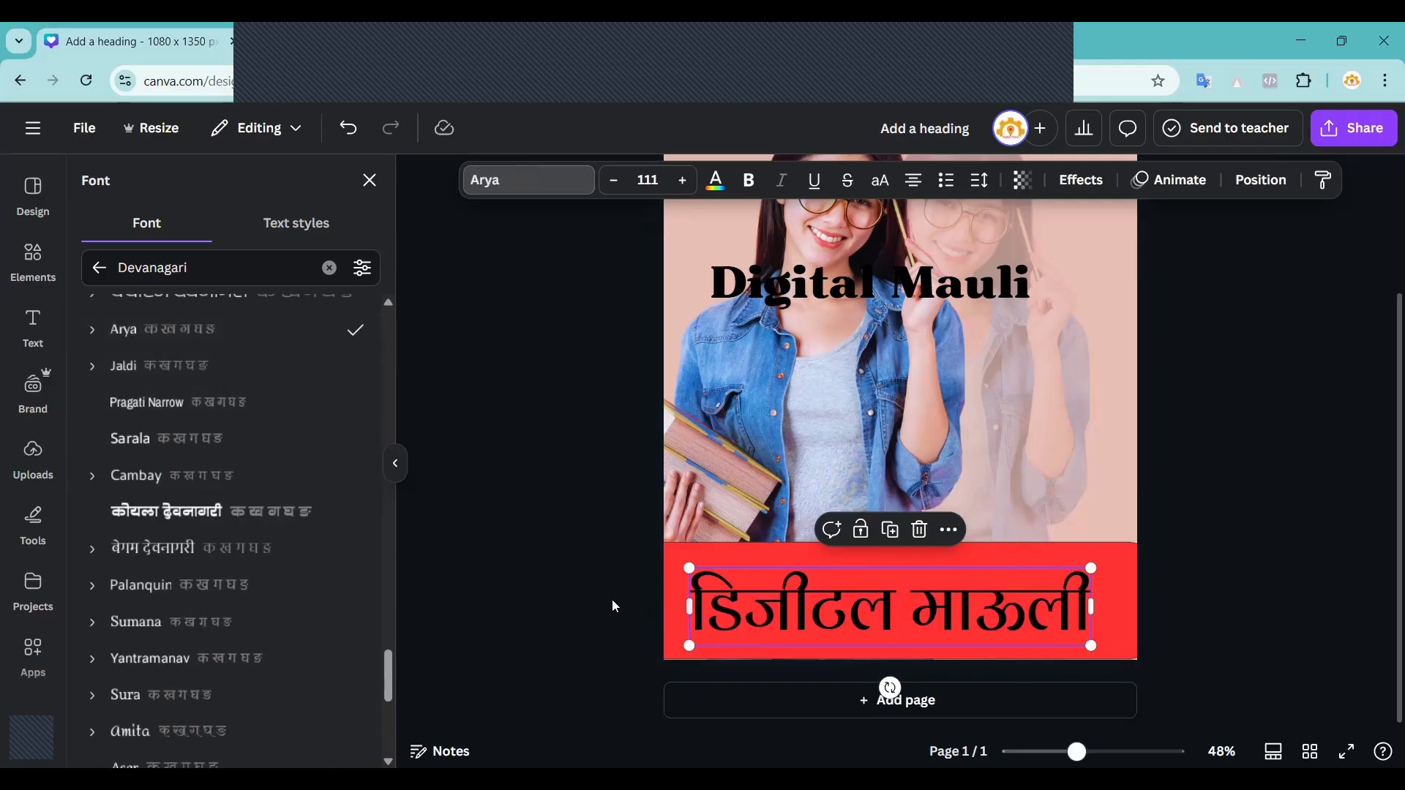
scroll(238, 483, "up", 2)
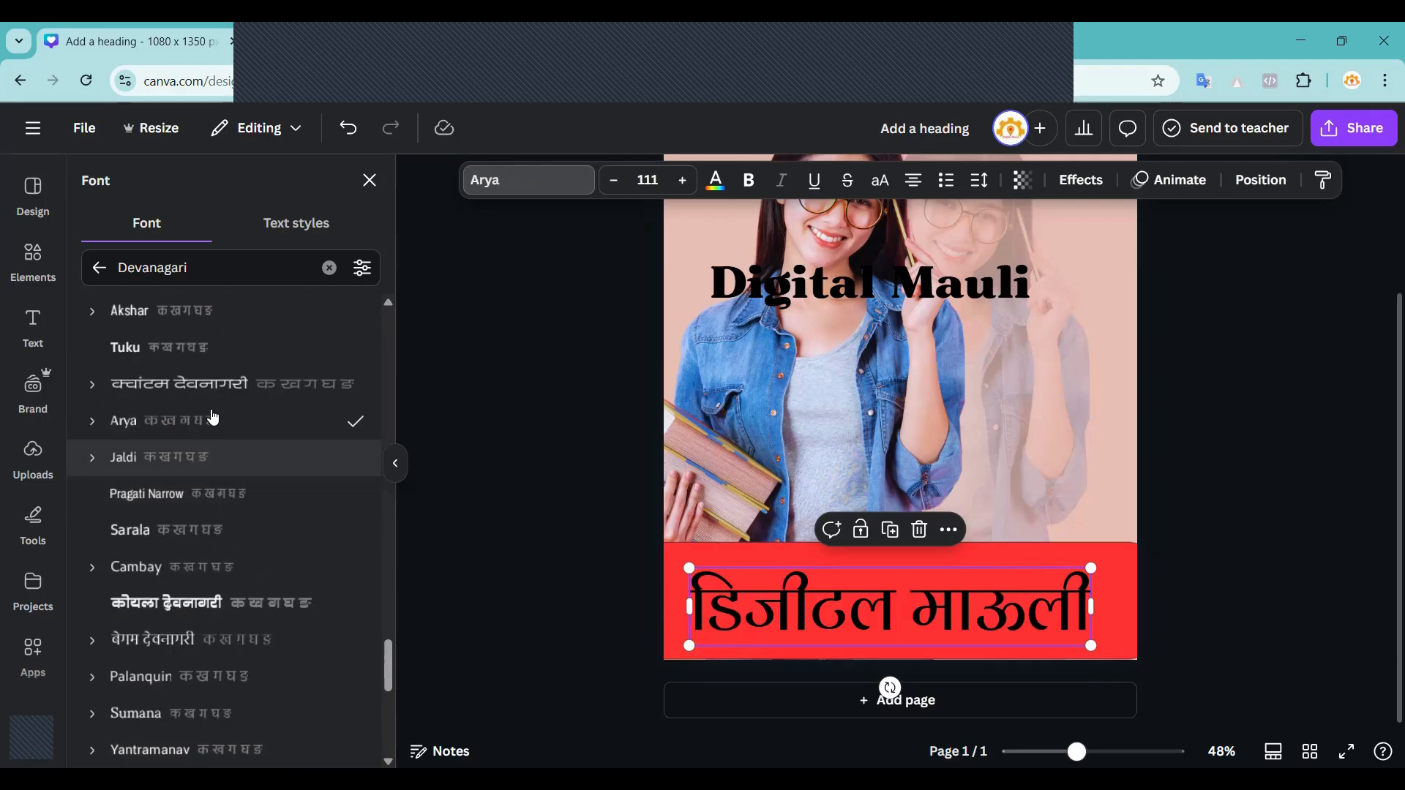
Try the लावा देवनागरी font on the Marathi heading, then apply फेड्रा सान्स देवनागरी instead.
scroll(213, 413, "up", 2)
left_click(228, 369)
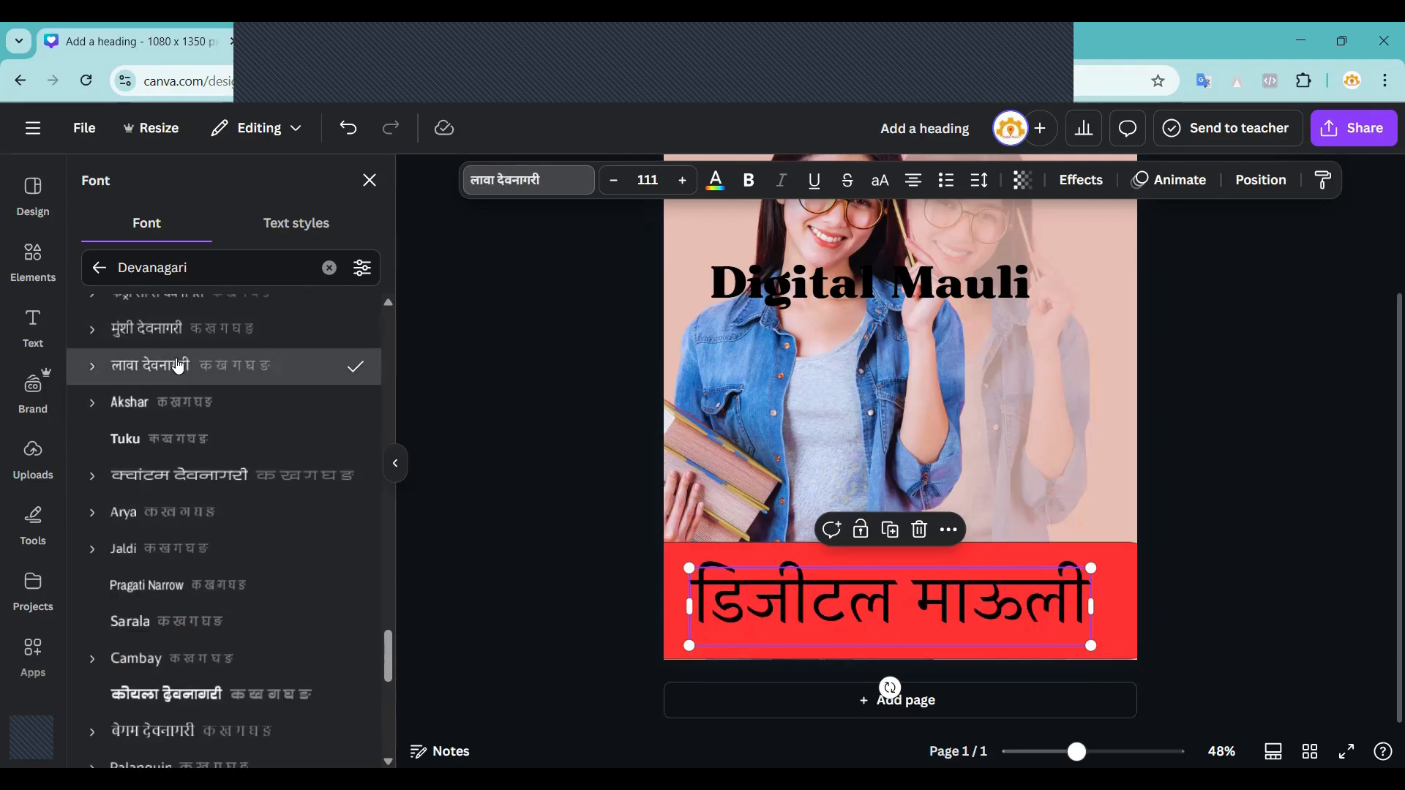
scroll(235, 458, "up", 4)
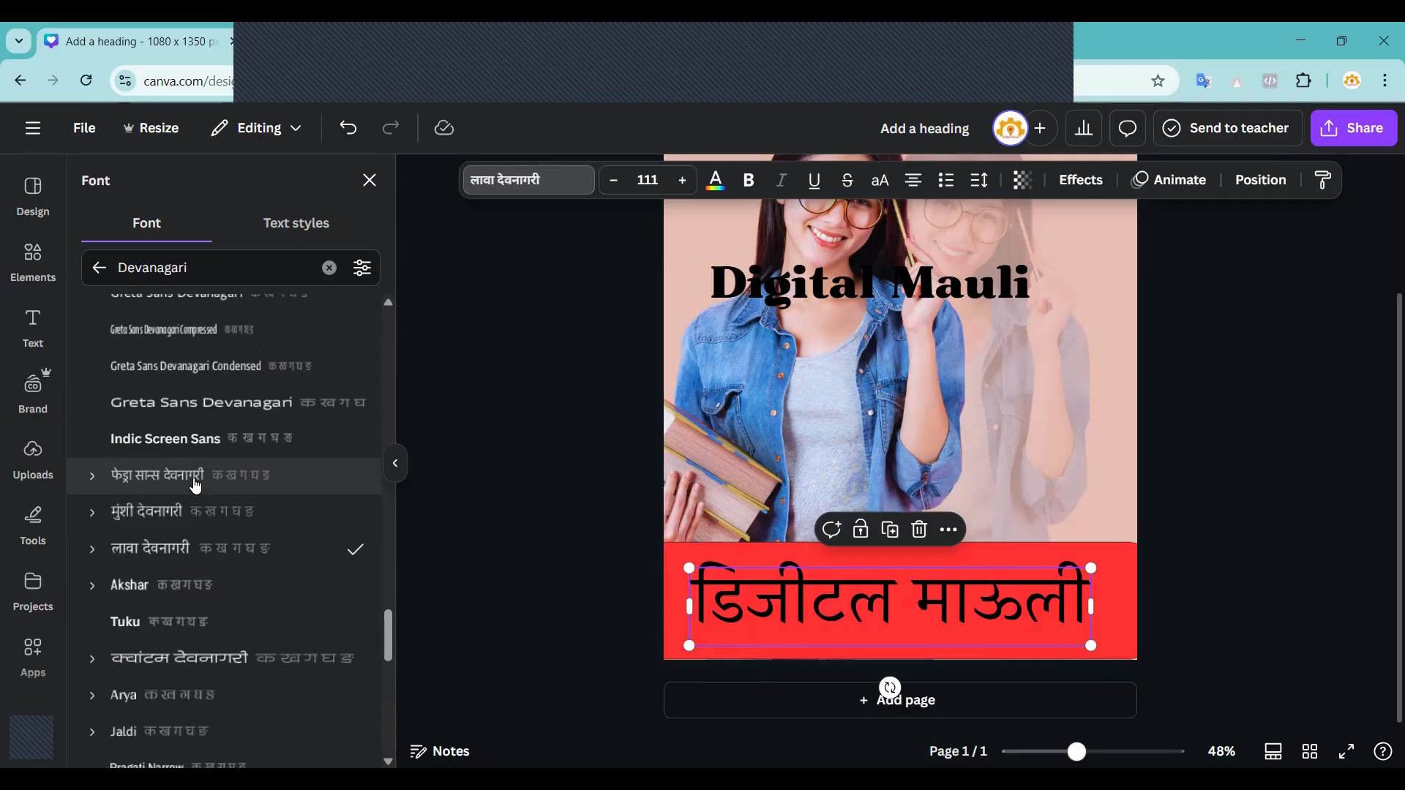
left_click(195, 485)
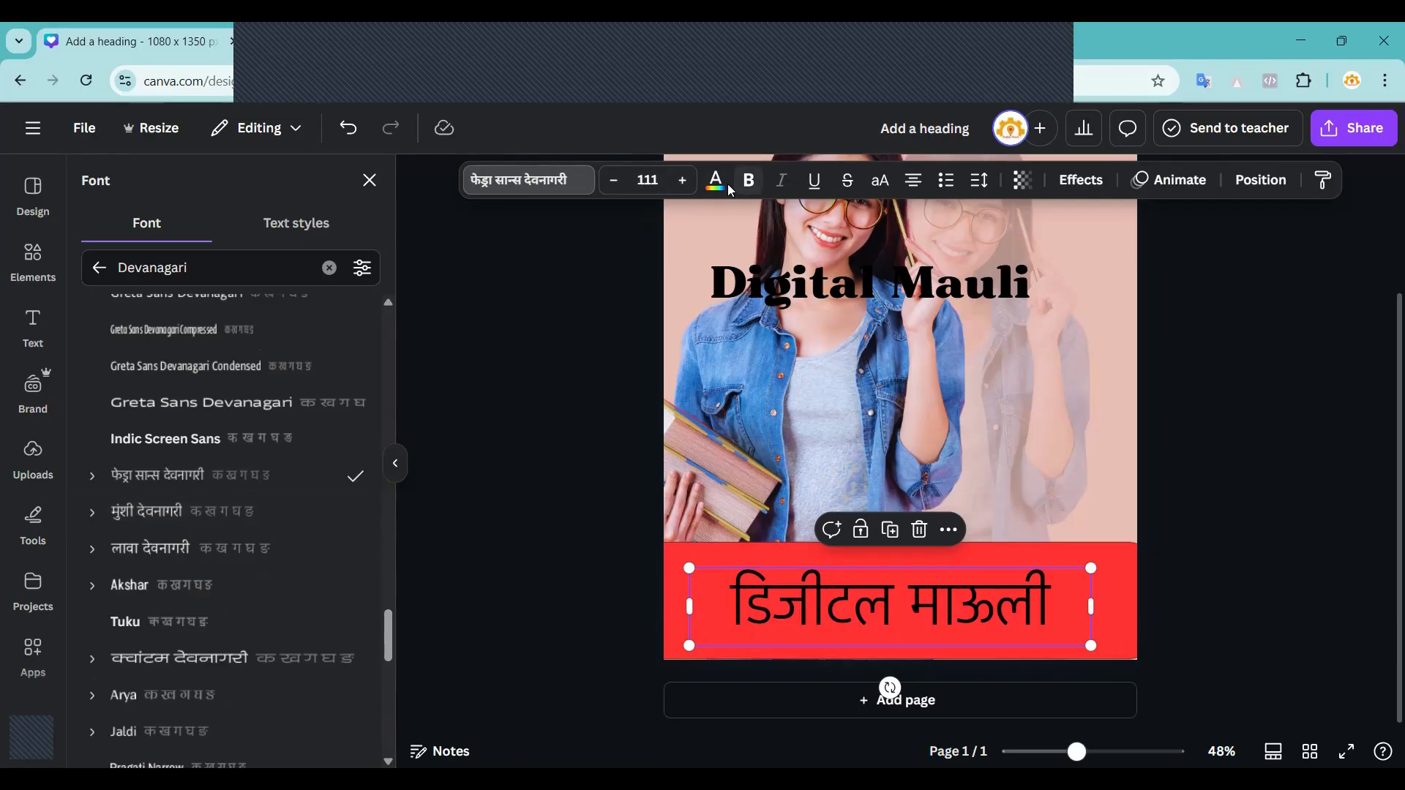
Raise the Marathi heading's font size to 116, then reduce it to 98.4.
left_click(682, 181)
left_click(682, 181)
left_click(682, 181)
left_click(682, 181)
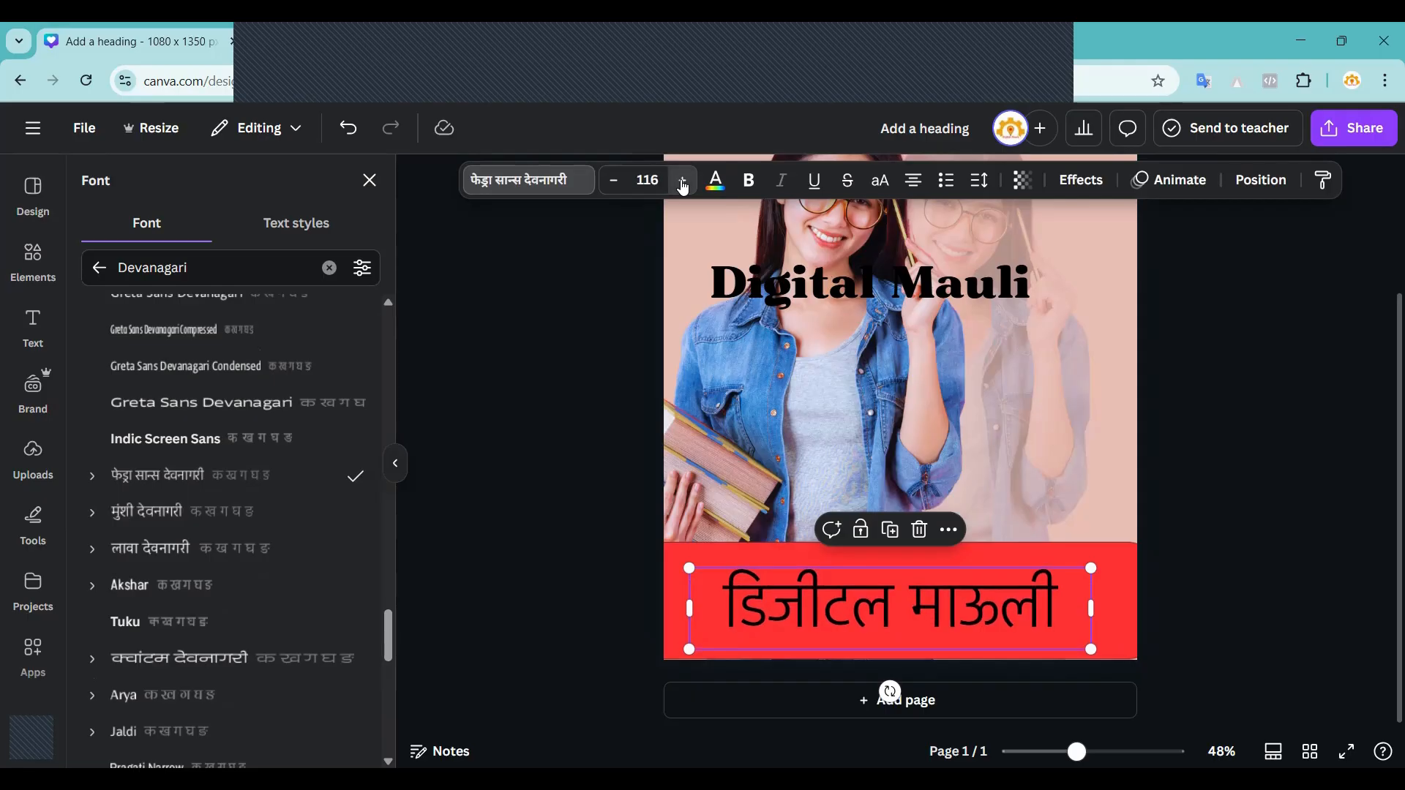
left_click(682, 181)
double_click(614, 181)
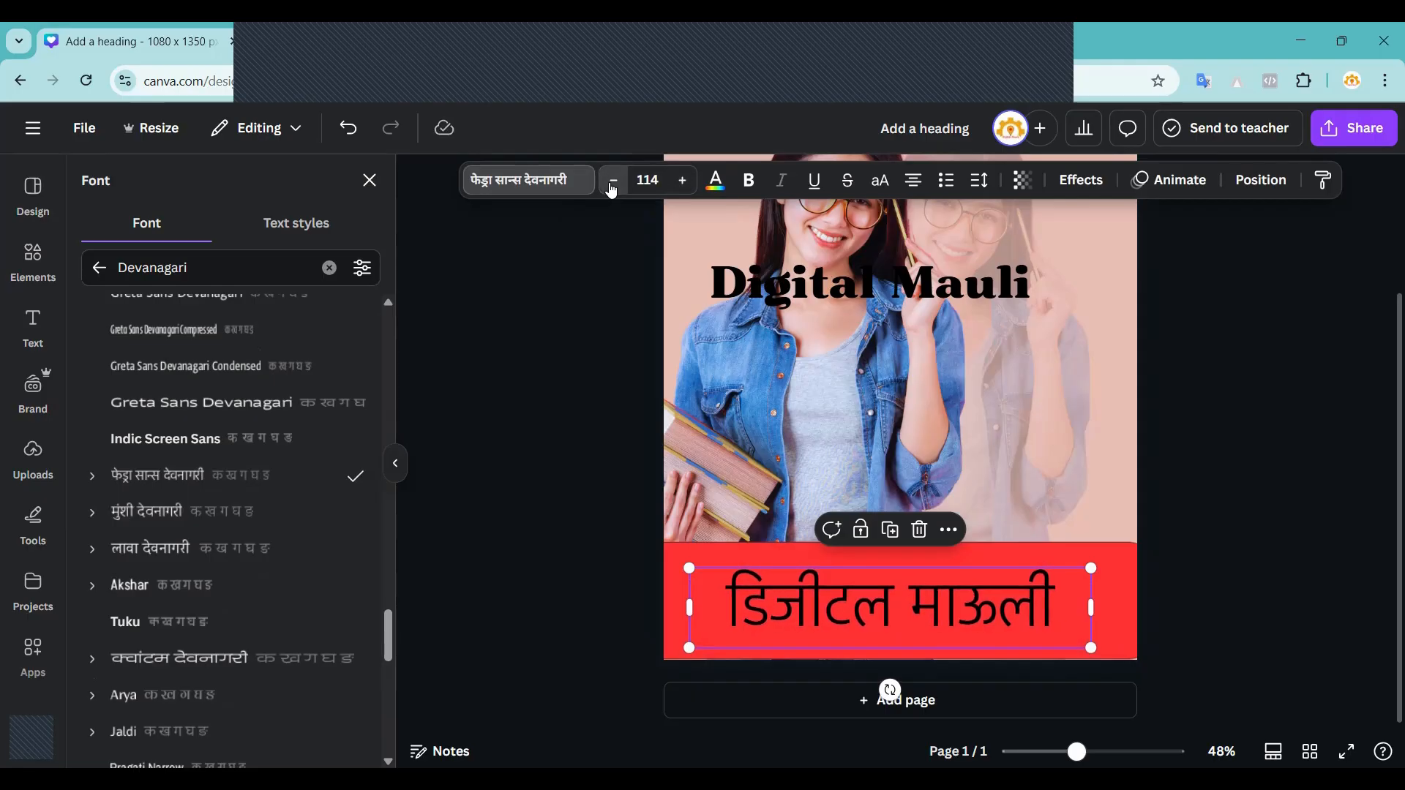
double_click(614, 181)
left_click(613, 181)
double_click(613, 181)
double_click(614, 181)
double_click(613, 180)
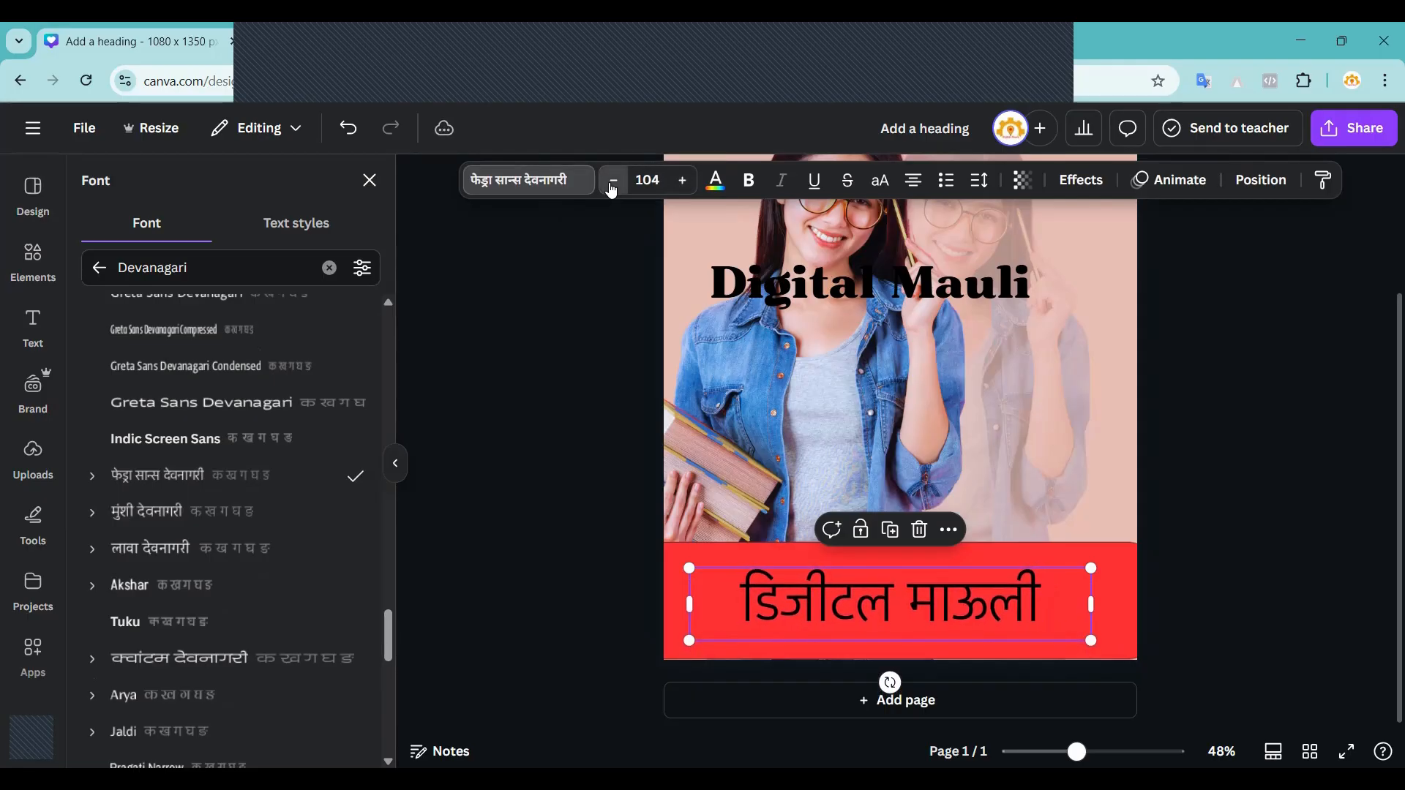
double_click(614, 181)
double_click(613, 181)
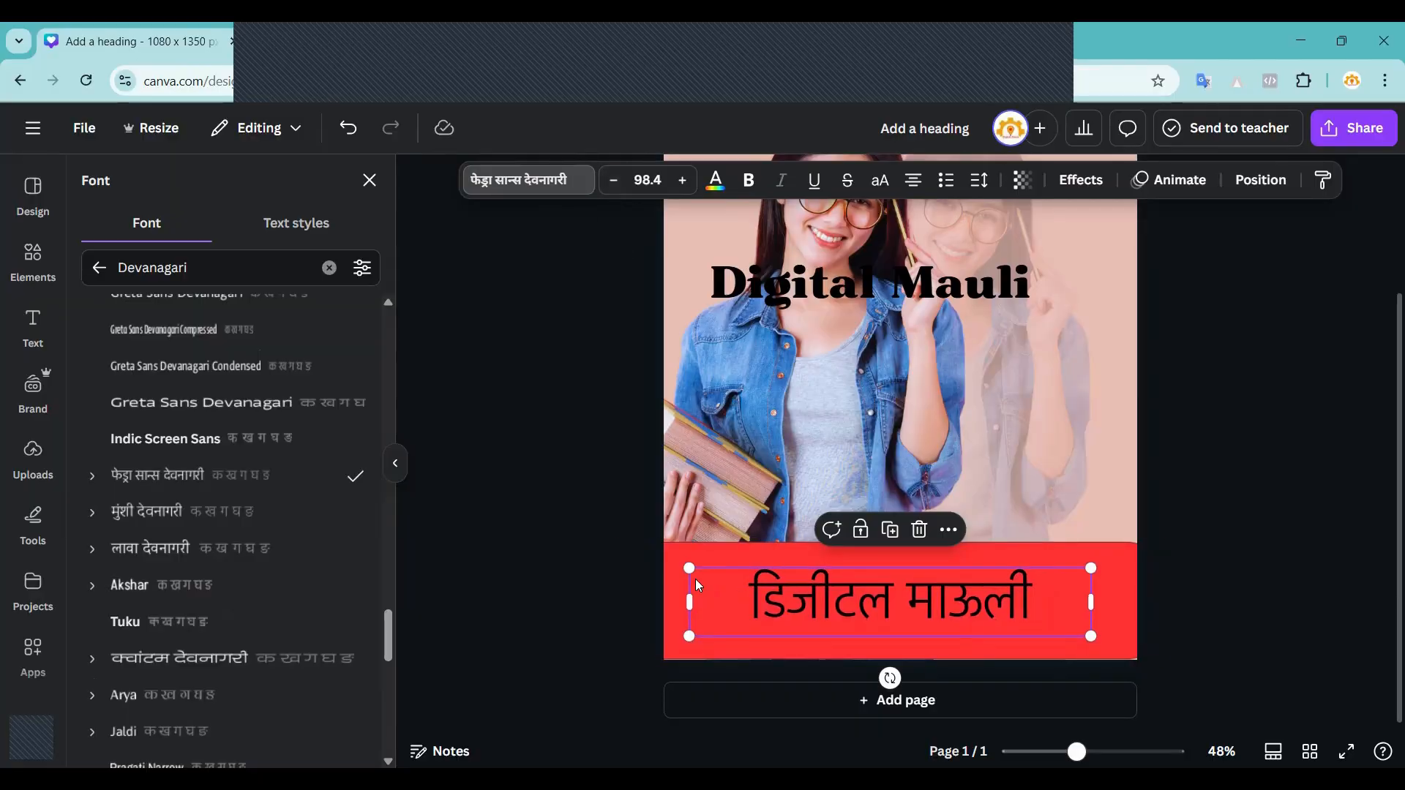
Increase the Marathi heading's font size to 124.
left_click(683, 183)
double_click(683, 181)
double_click(683, 181)
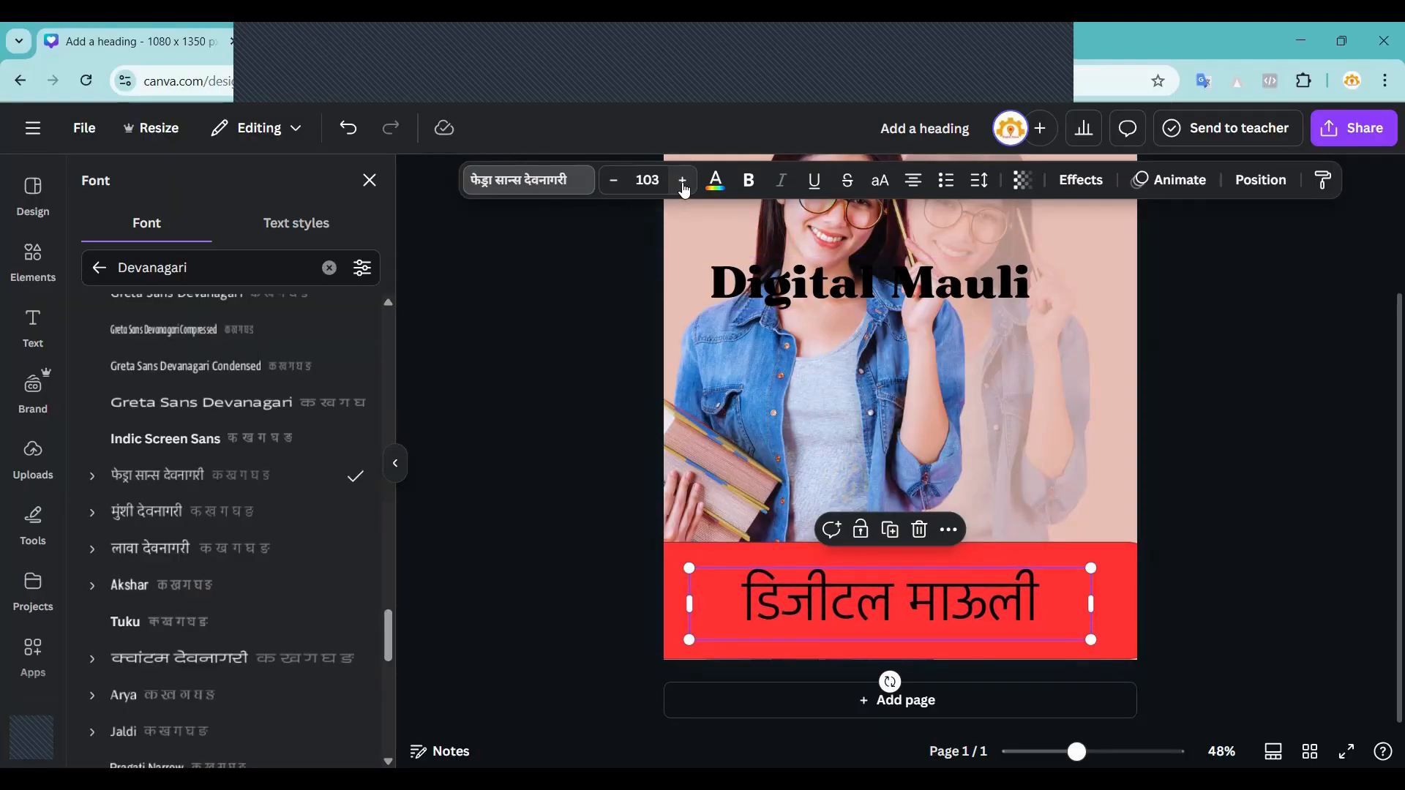
double_click(683, 181)
double_click(683, 180)
double_click(682, 181)
double_click(683, 180)
double_click(683, 181)
double_click(683, 181)
double_click(683, 181)
double_click(682, 181)
left_click(683, 181)
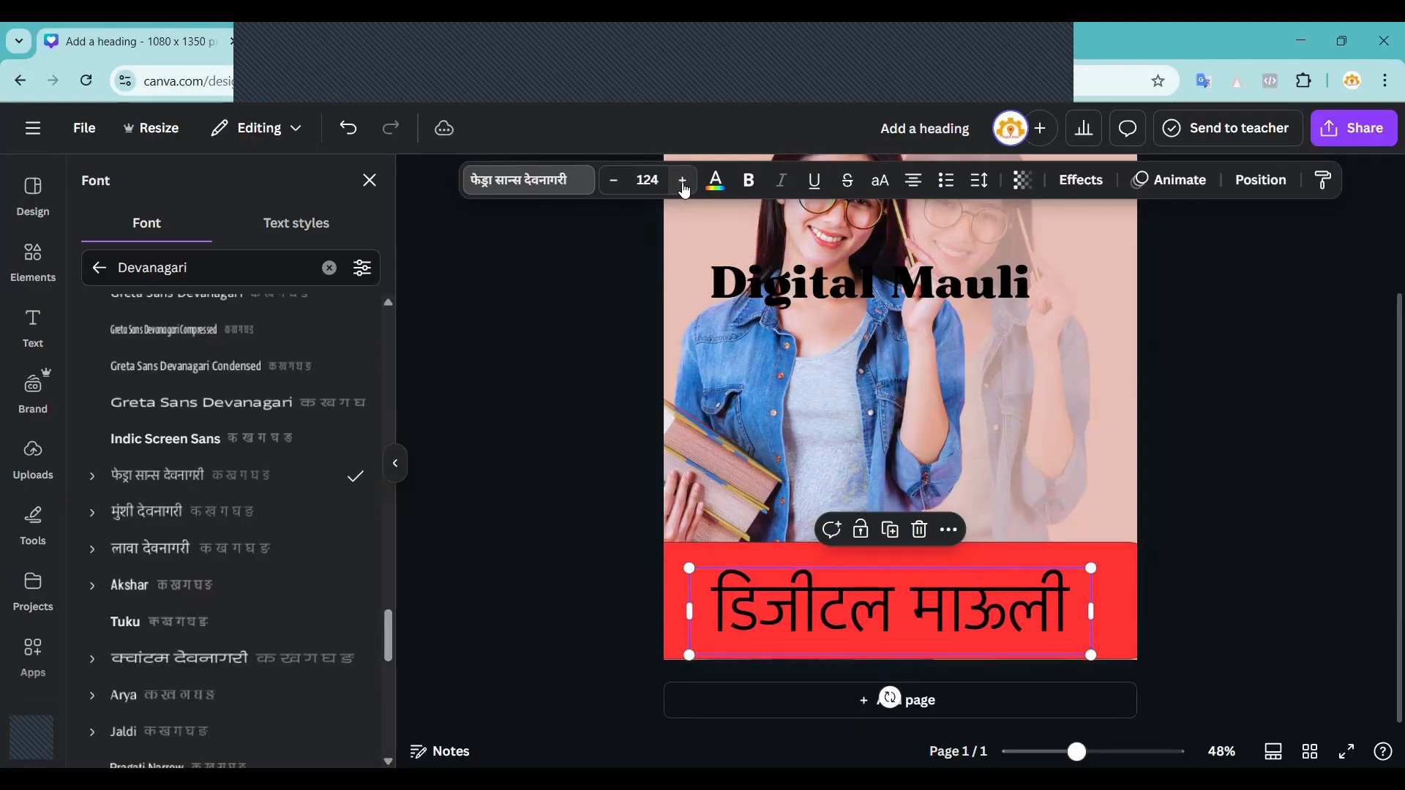
Scale the Marathi heading down to font size 93.4 inside the red band and colour it white.
left_click_drag(1108, 551, 991, 586)
left_click_drag(889, 603, 943, 613)
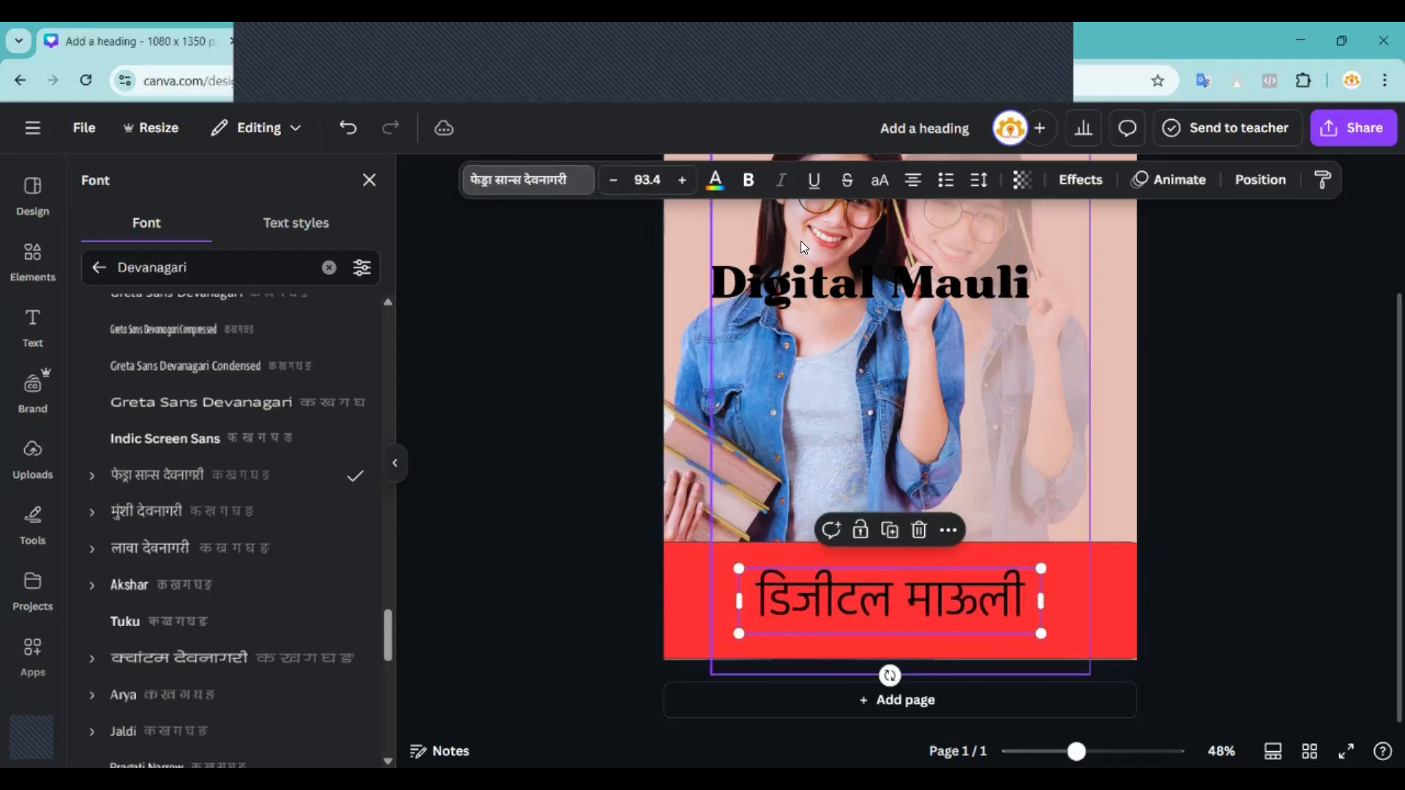
left_click(715, 181)
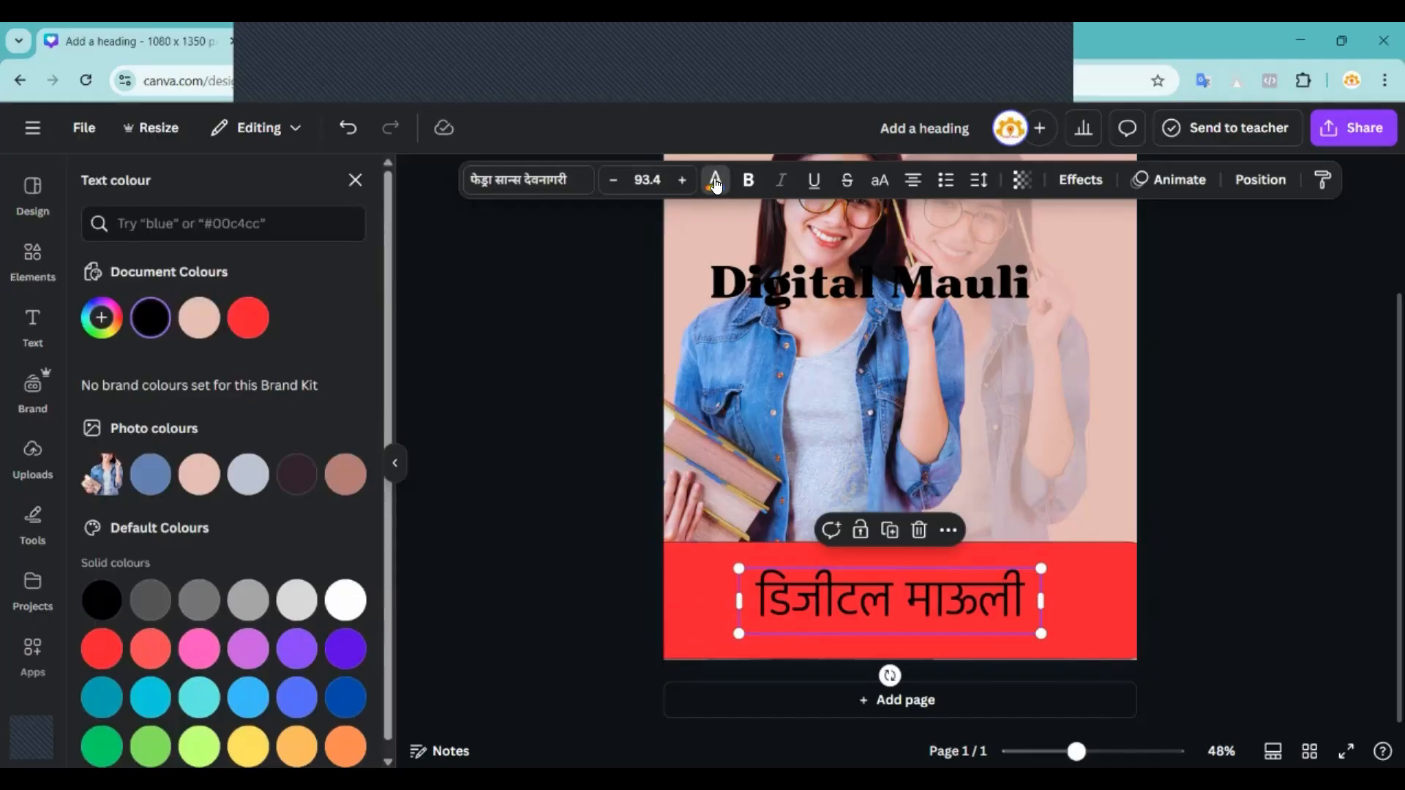
left_click(344, 611)
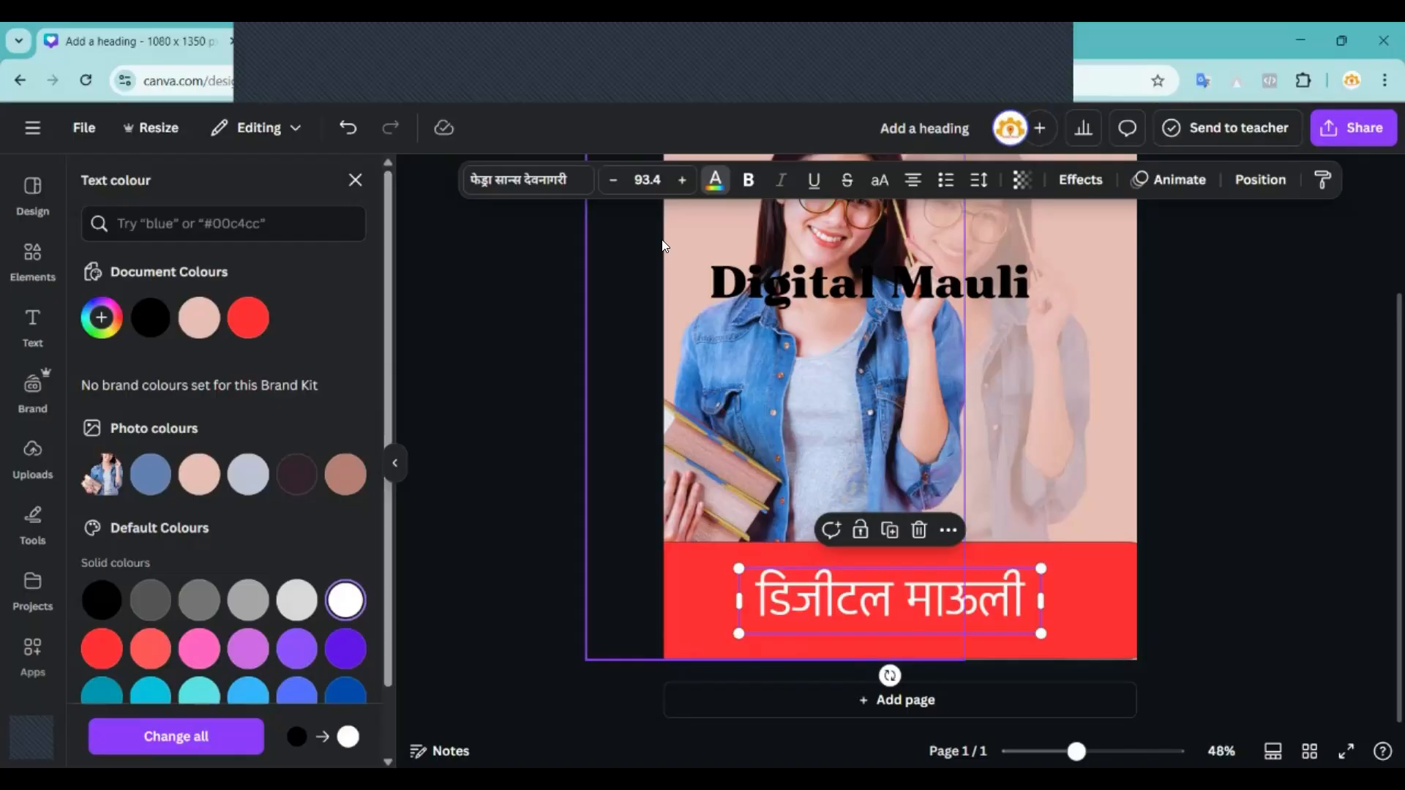
Make the Marathi heading bold and enlarge it to font size 112, centred in the red band.
left_click(747, 181)
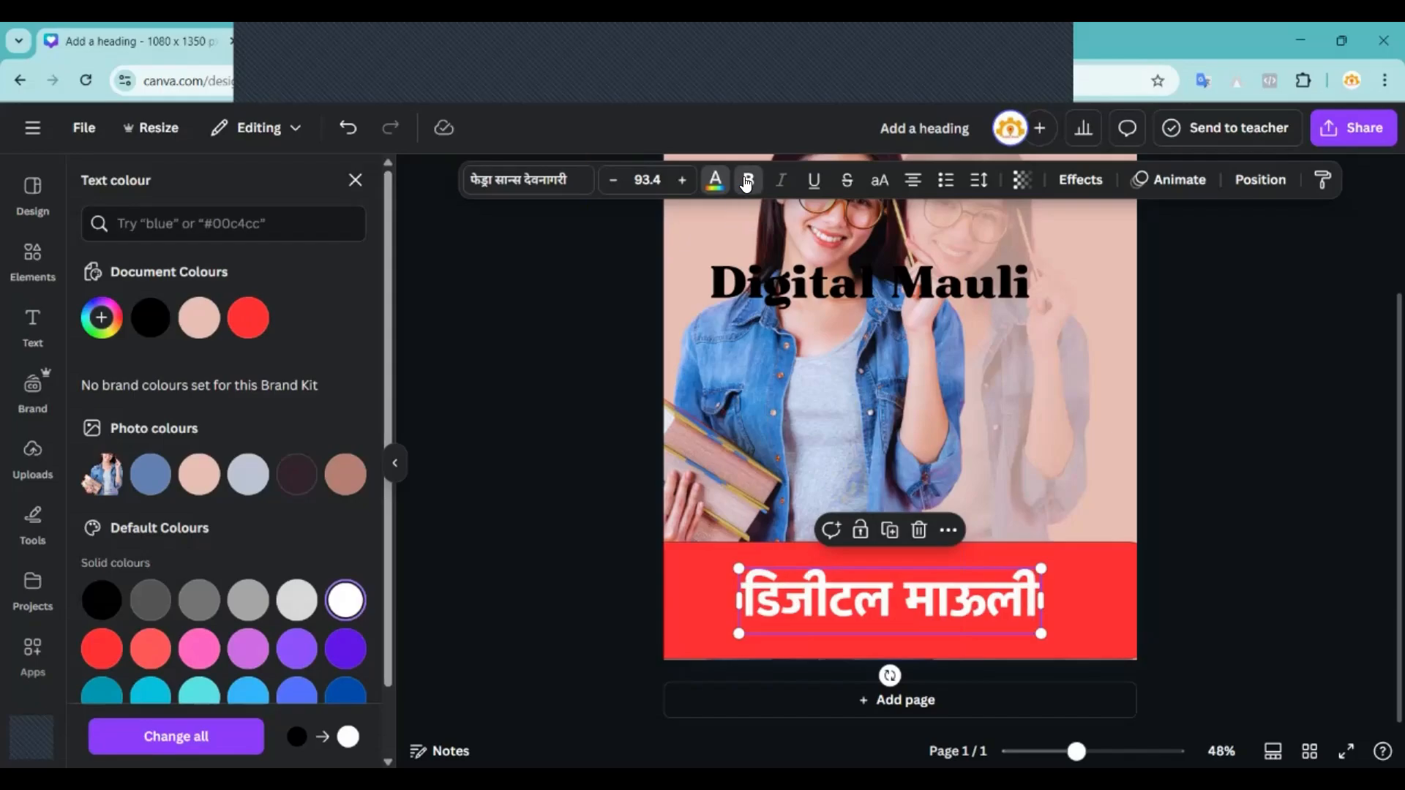
left_click(747, 181)
left_click(747, 182)
left_click_drag(738, 570, 681, 558)
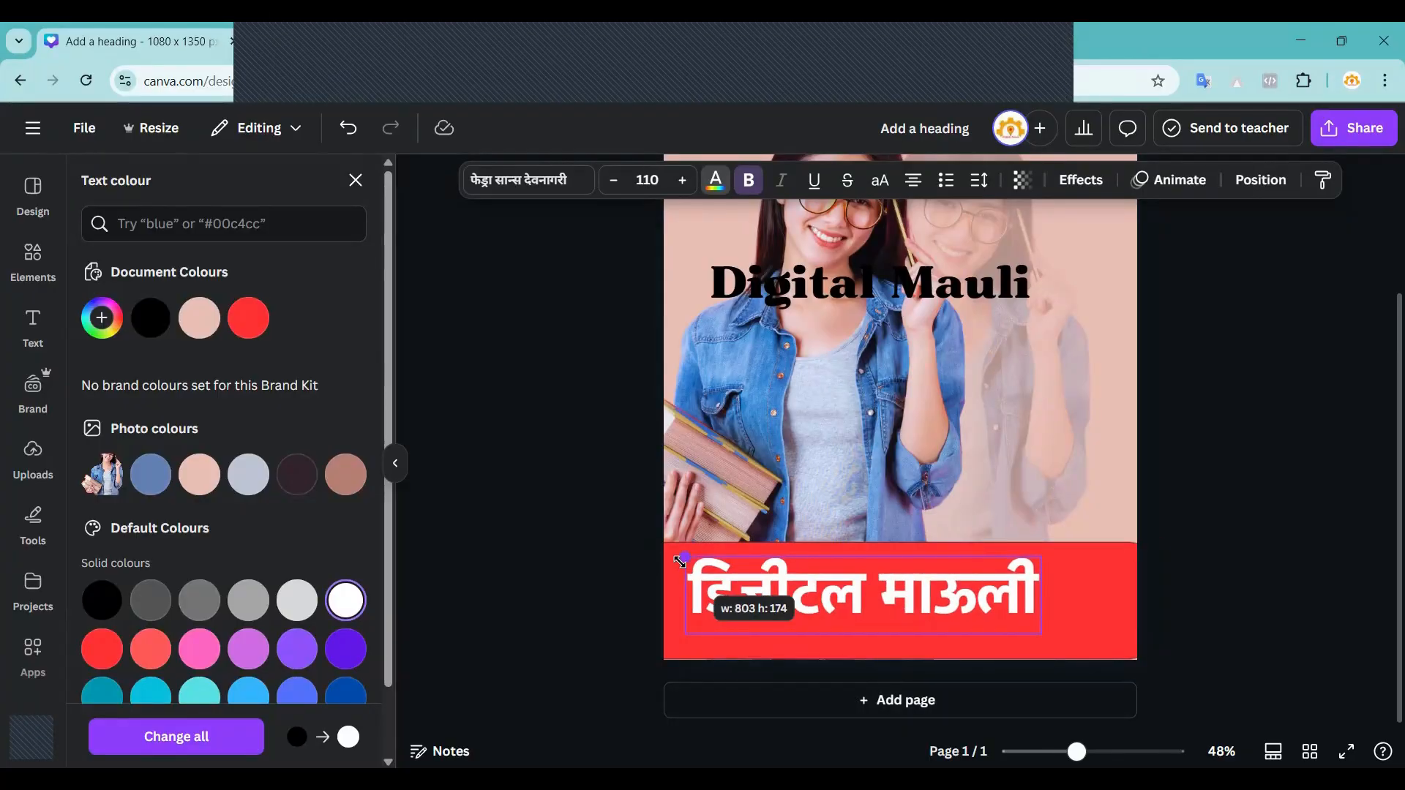
left_click_drag(915, 602, 948, 604)
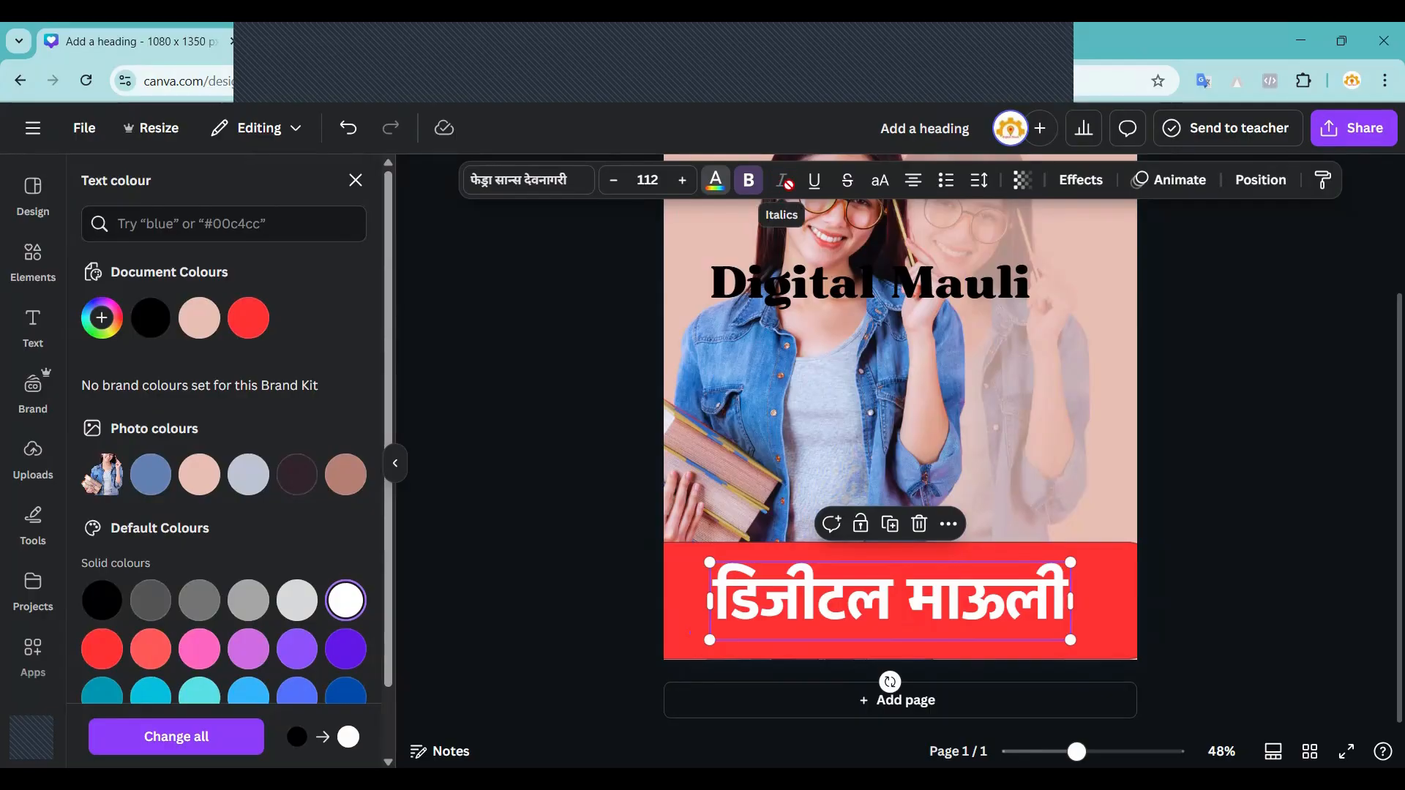
Underline the Marathi heading, then remove the underline.
left_click(811, 191)
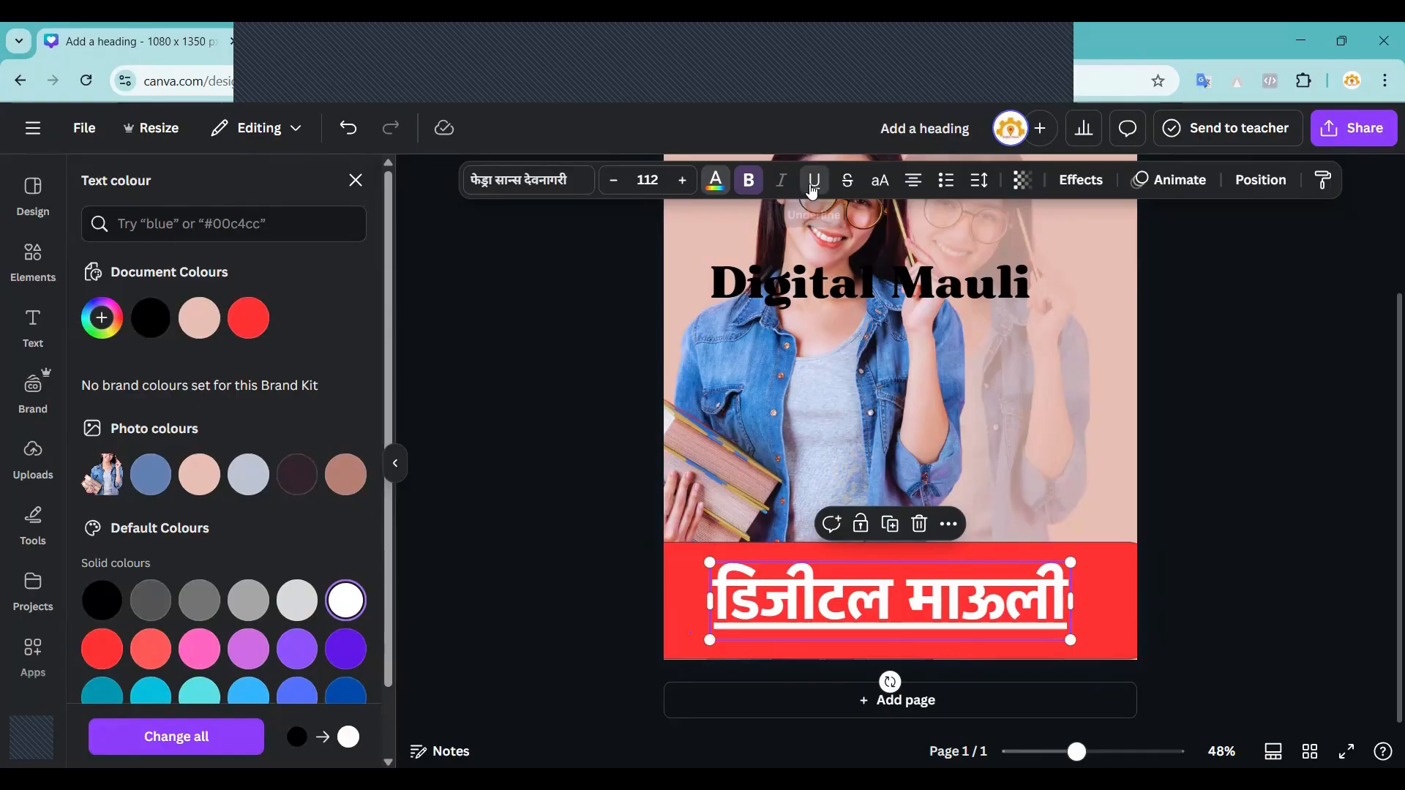
left_click(813, 183)
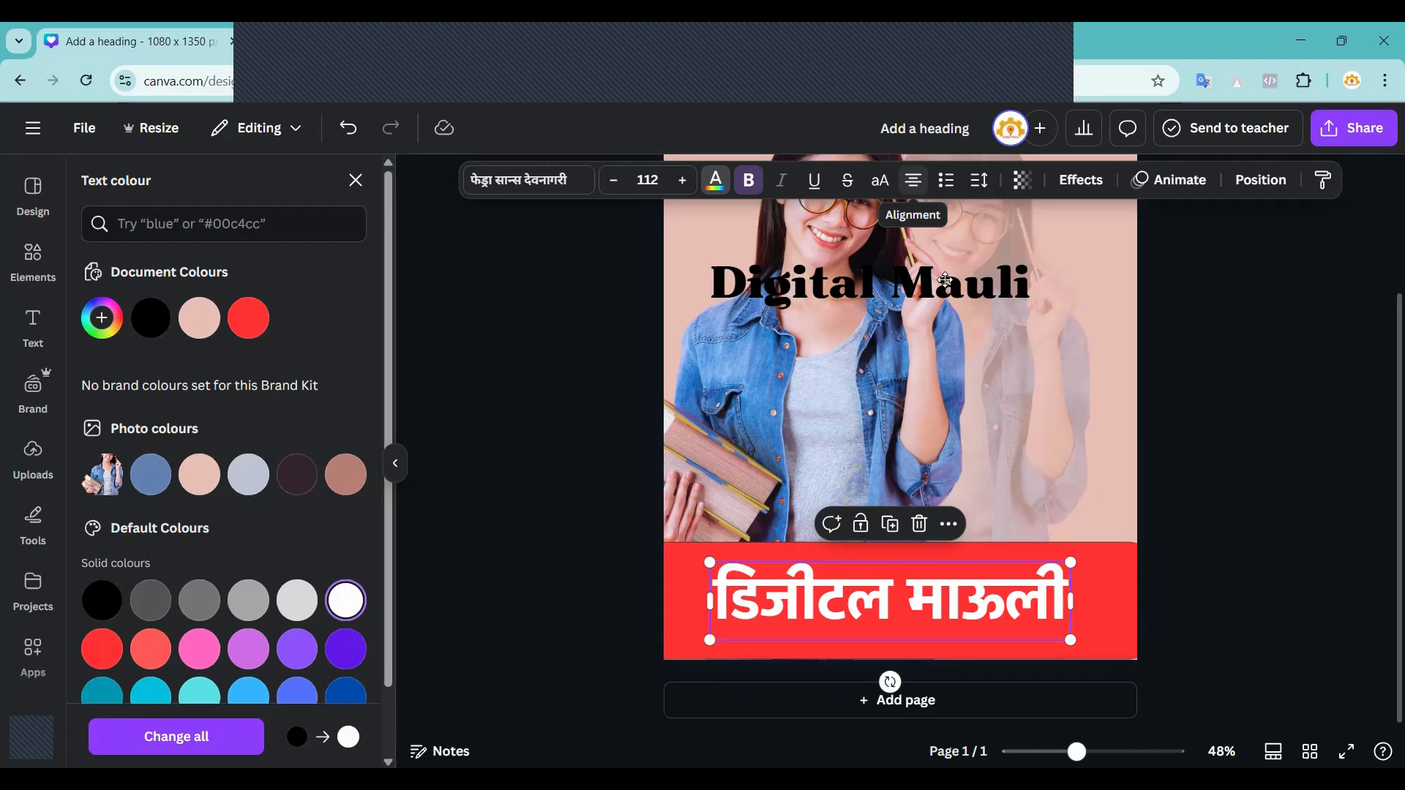
Move the Digital Mauli heading slightly up and add a subheading below it, toward the poster's right edge.
left_click_drag(941, 292, 962, 256)
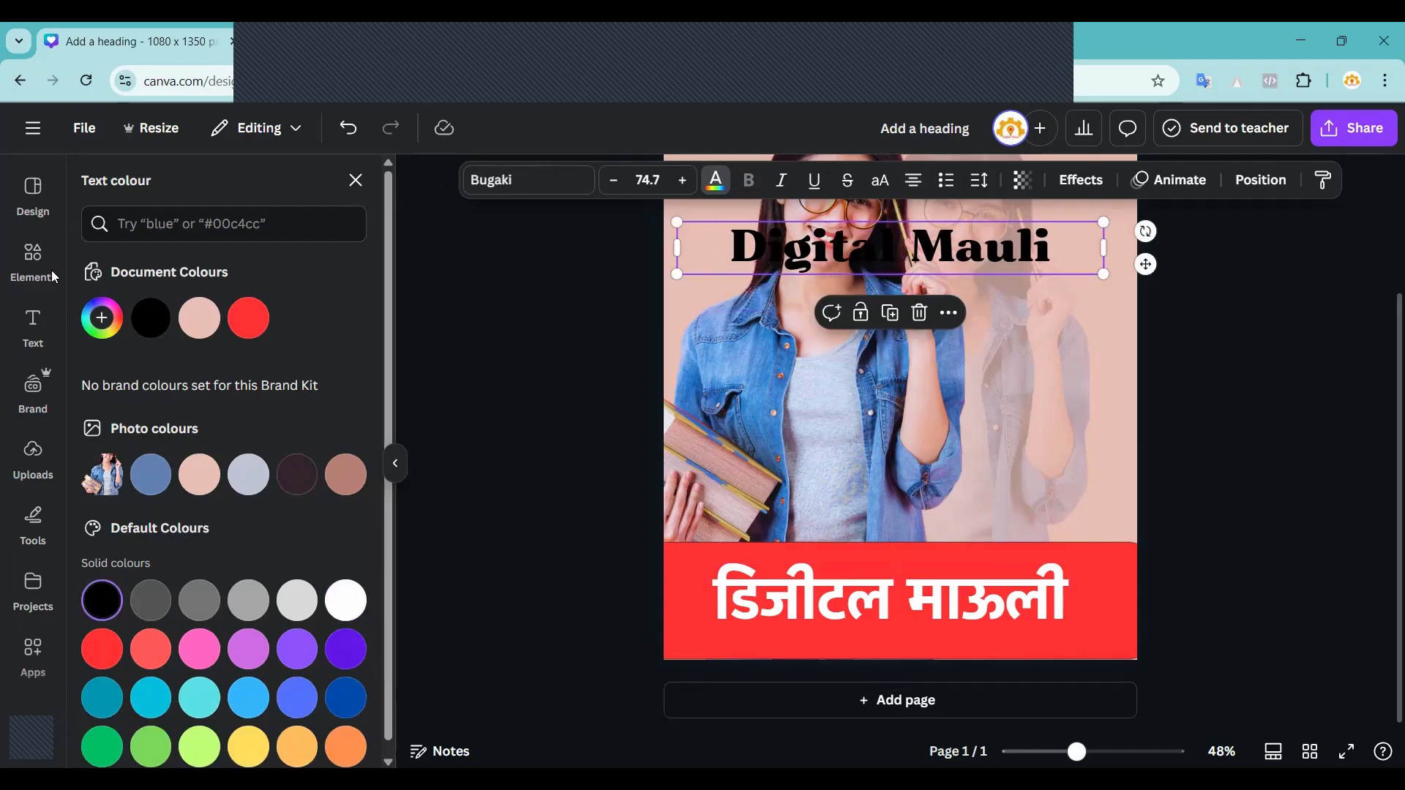
left_click(38, 324)
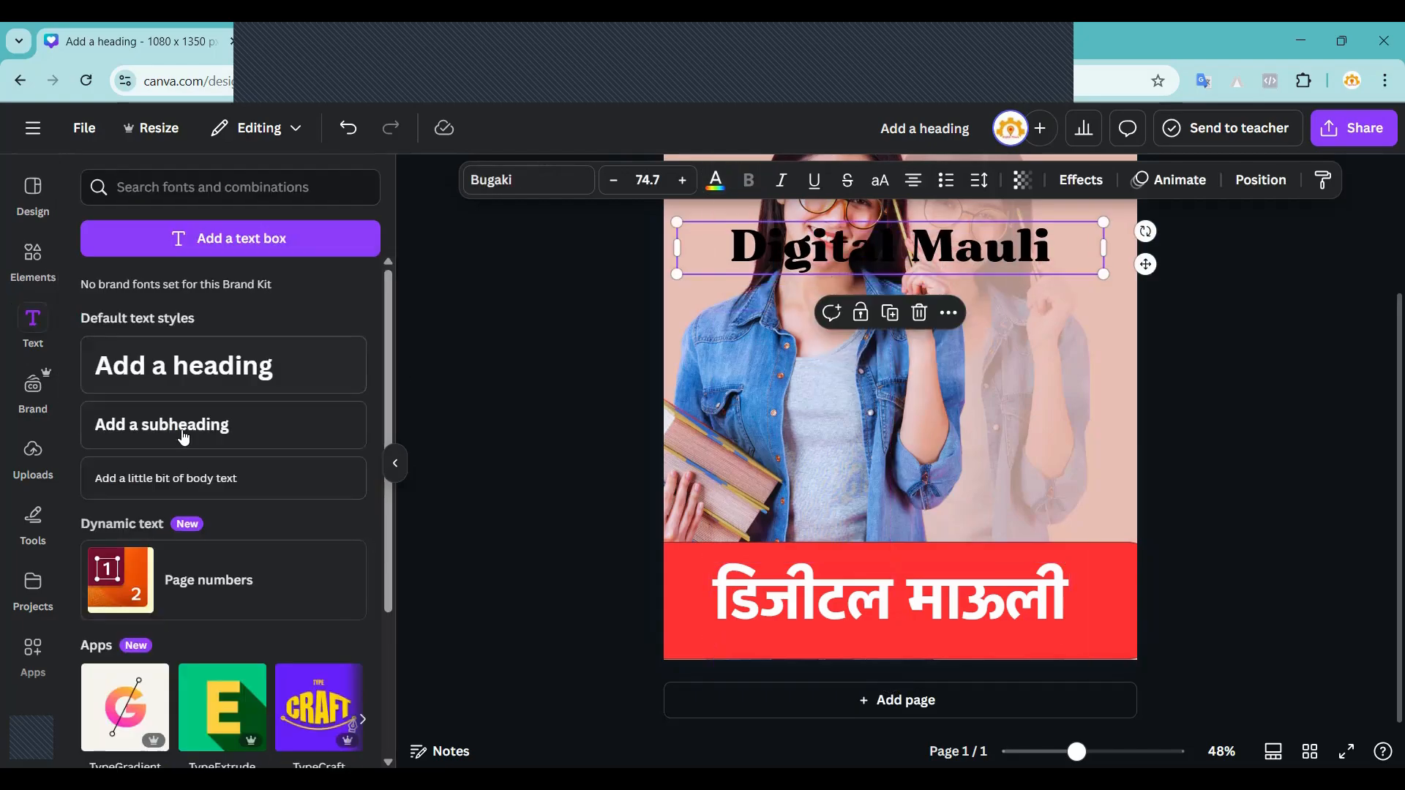
left_click(182, 438)
left_click(817, 291)
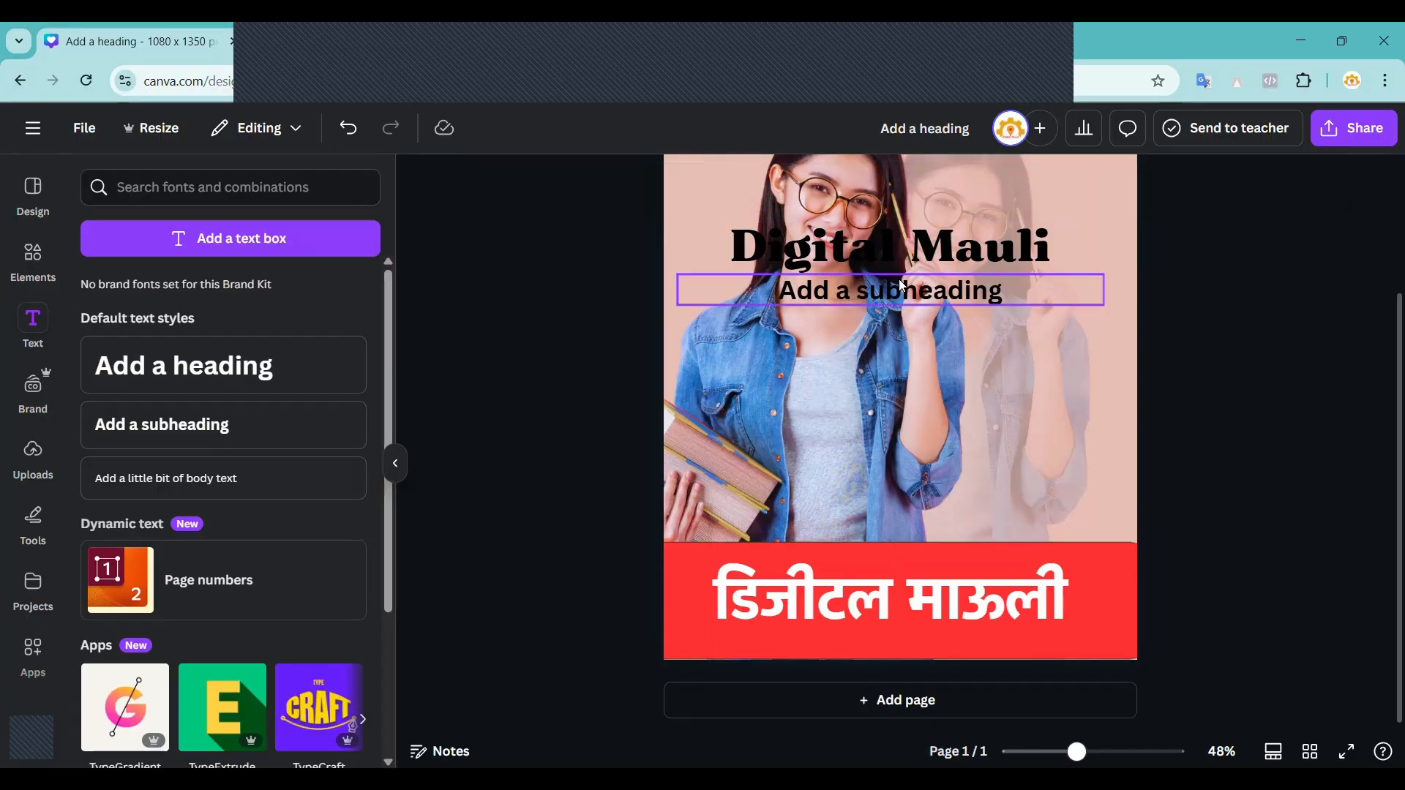
left_click_drag(817, 291, 884, 352)
double_click(941, 354)
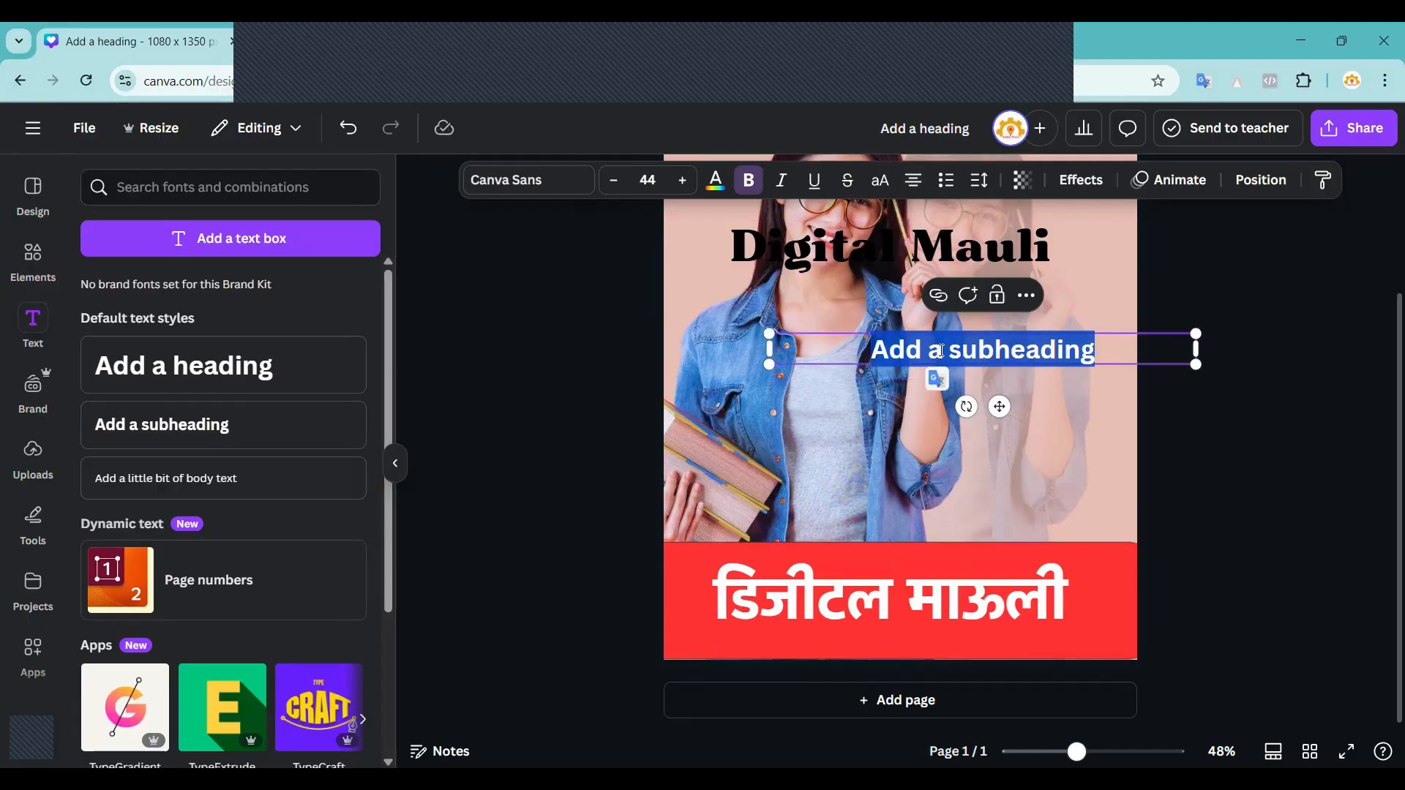
left_click(1256, 398)
left_click(1025, 349)
left_click_drag(1024, 349, 1087, 337)
left_click(1335, 454)
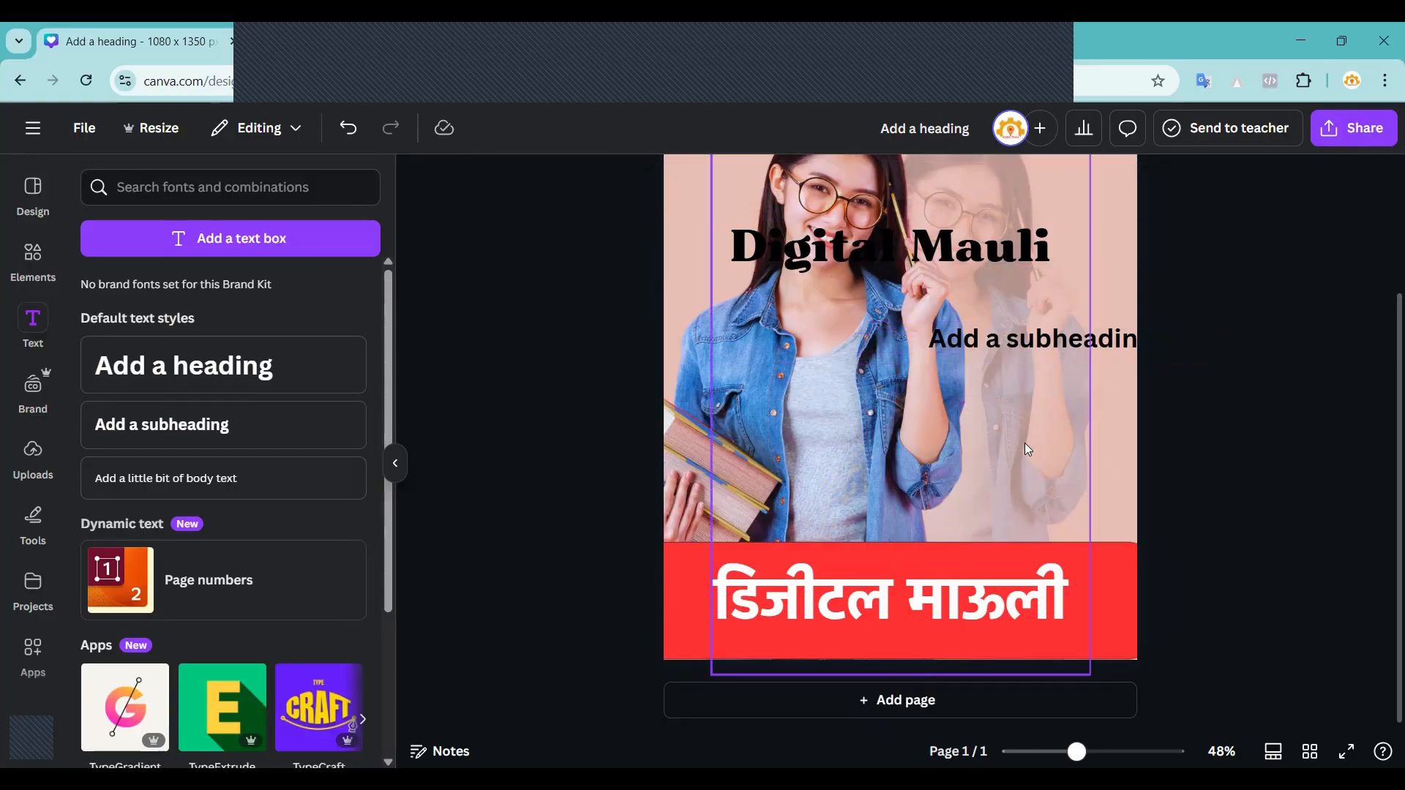
Delete the faded copy of the student photo, then shrink the remaining photo on the poster's left half.
left_click(1025, 444)
key("Delete")
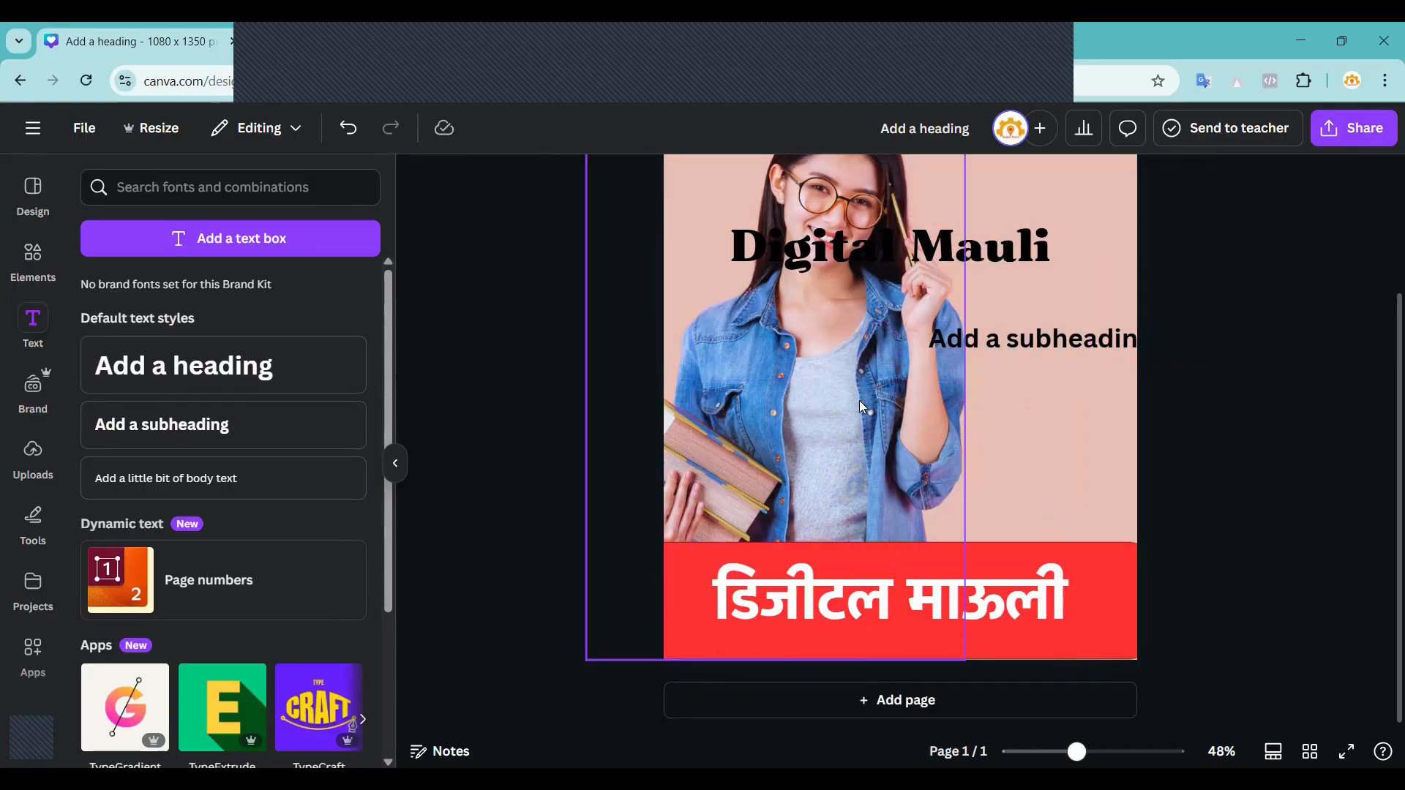
left_click(860, 401)
left_click_drag(964, 660, 890, 640)
left_click_drag(761, 423, 765, 428)
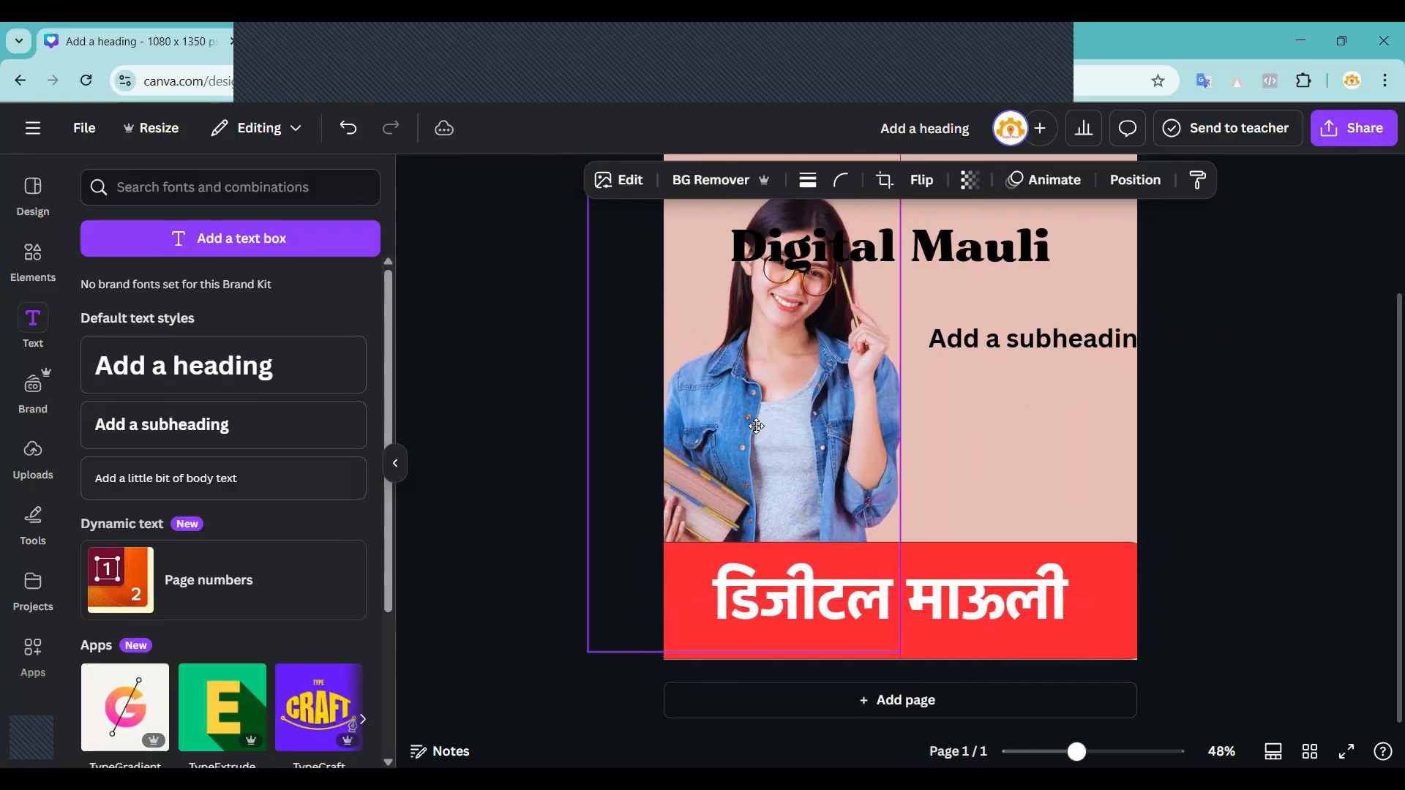
Shrink the Digital Mauli heading and place it beside the student's head in the poster's upper right.
left_click_drag(978, 261, 1009, 231)
left_click_drag(696, 262, 854, 245)
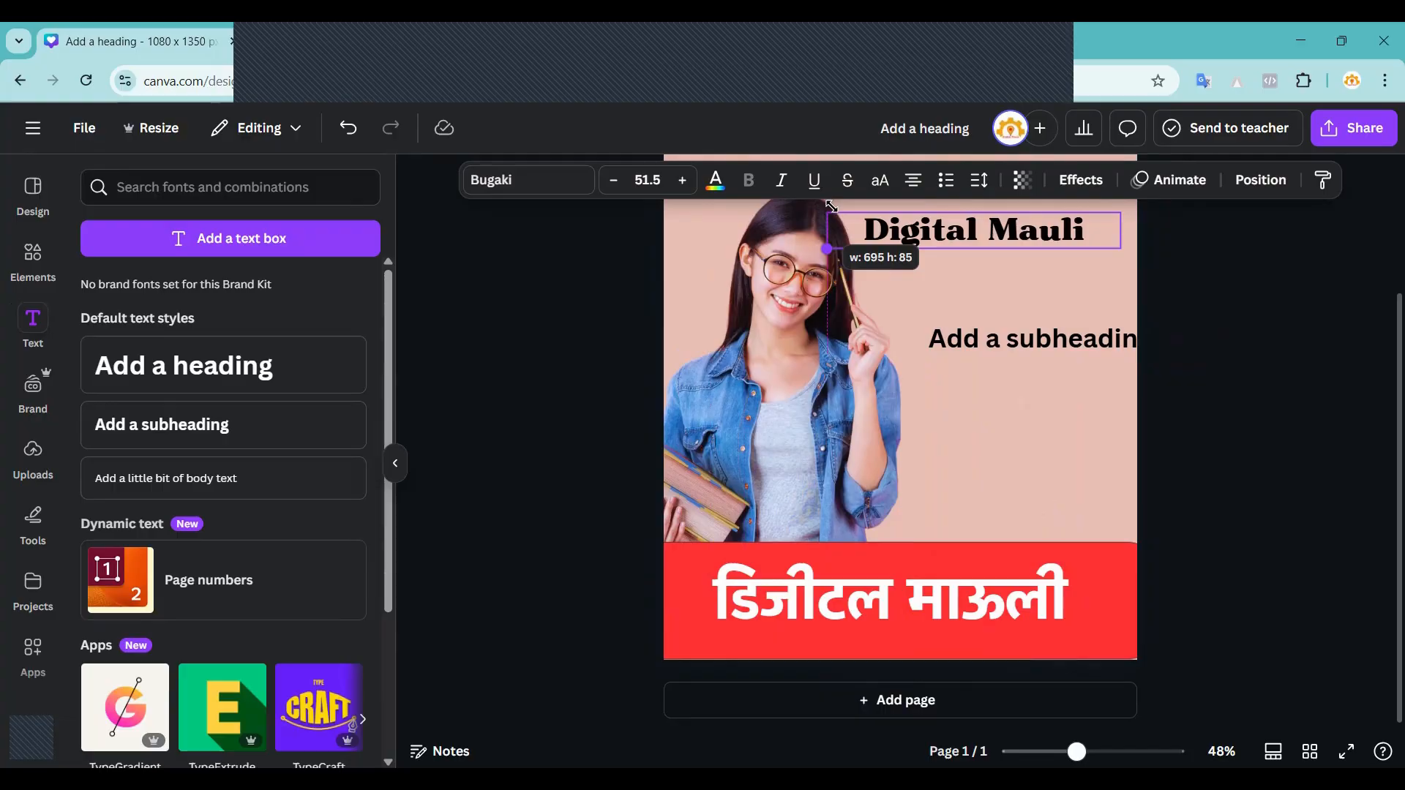
left_click_drag(990, 220, 990, 199)
left_click(1277, 311)
Narrow the subheading's text box and place it beneath the Digital Mauli heading.
left_click_drag(1011, 357, 971, 299)
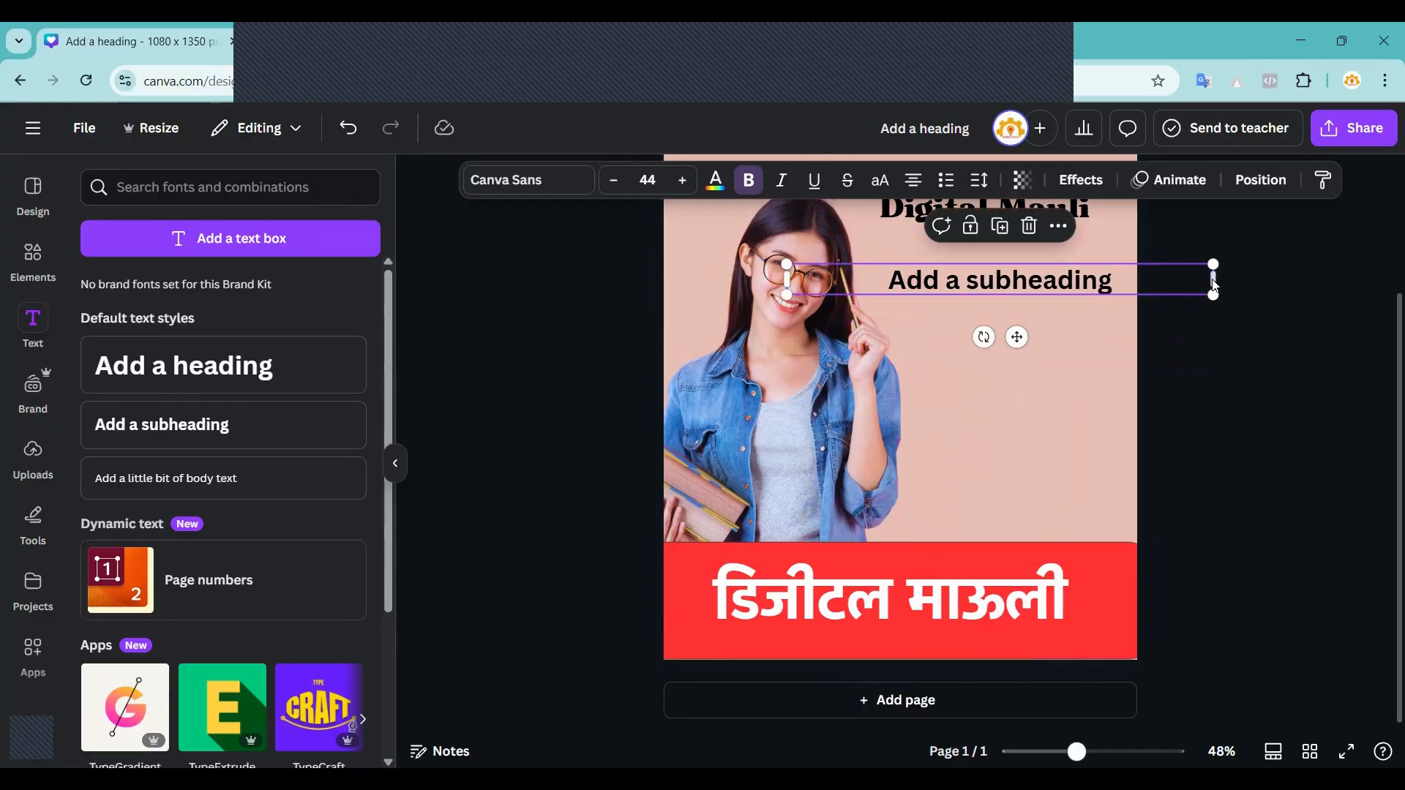
left_click_drag(1213, 286, 1071, 285)
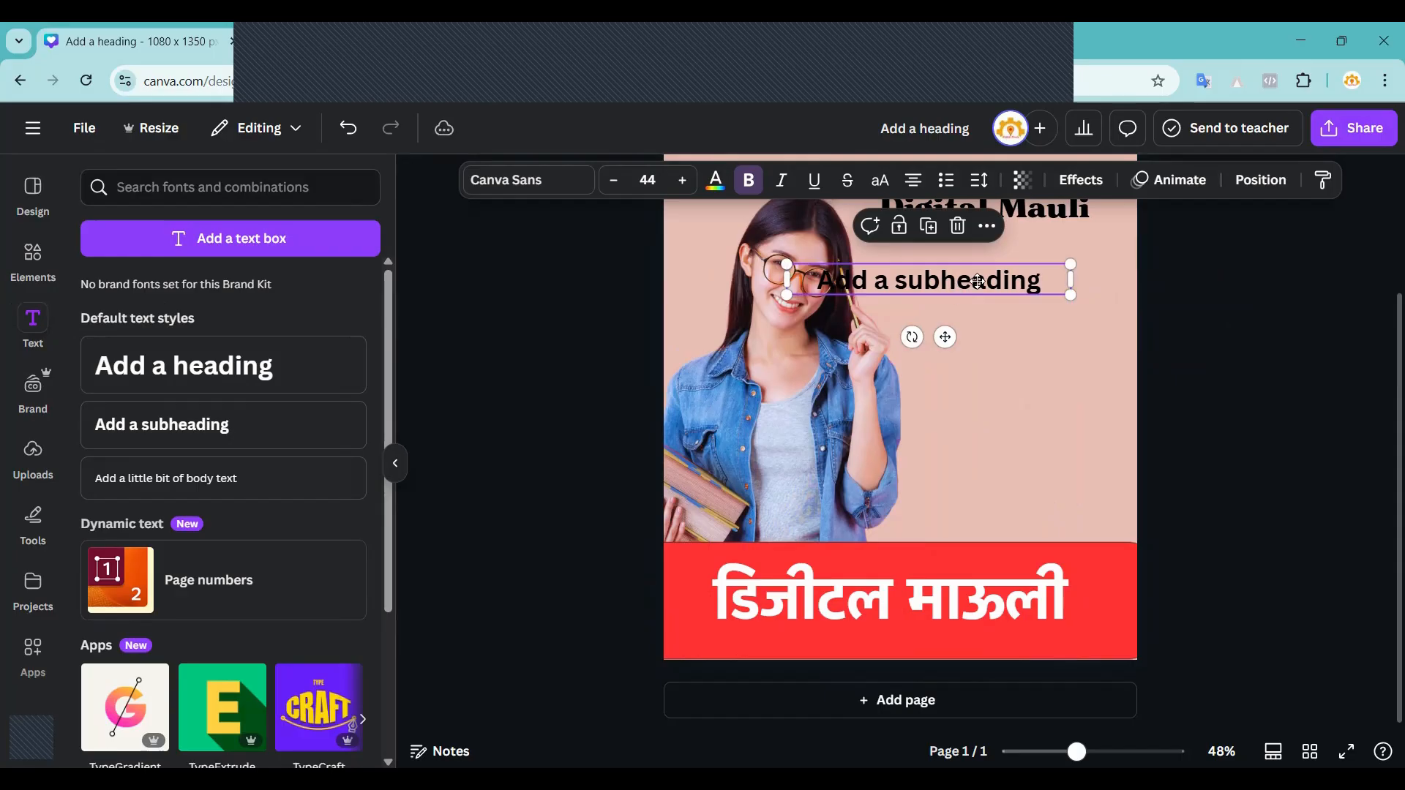
left_click_drag(978, 282, 1056, 278)
left_click(1266, 354)
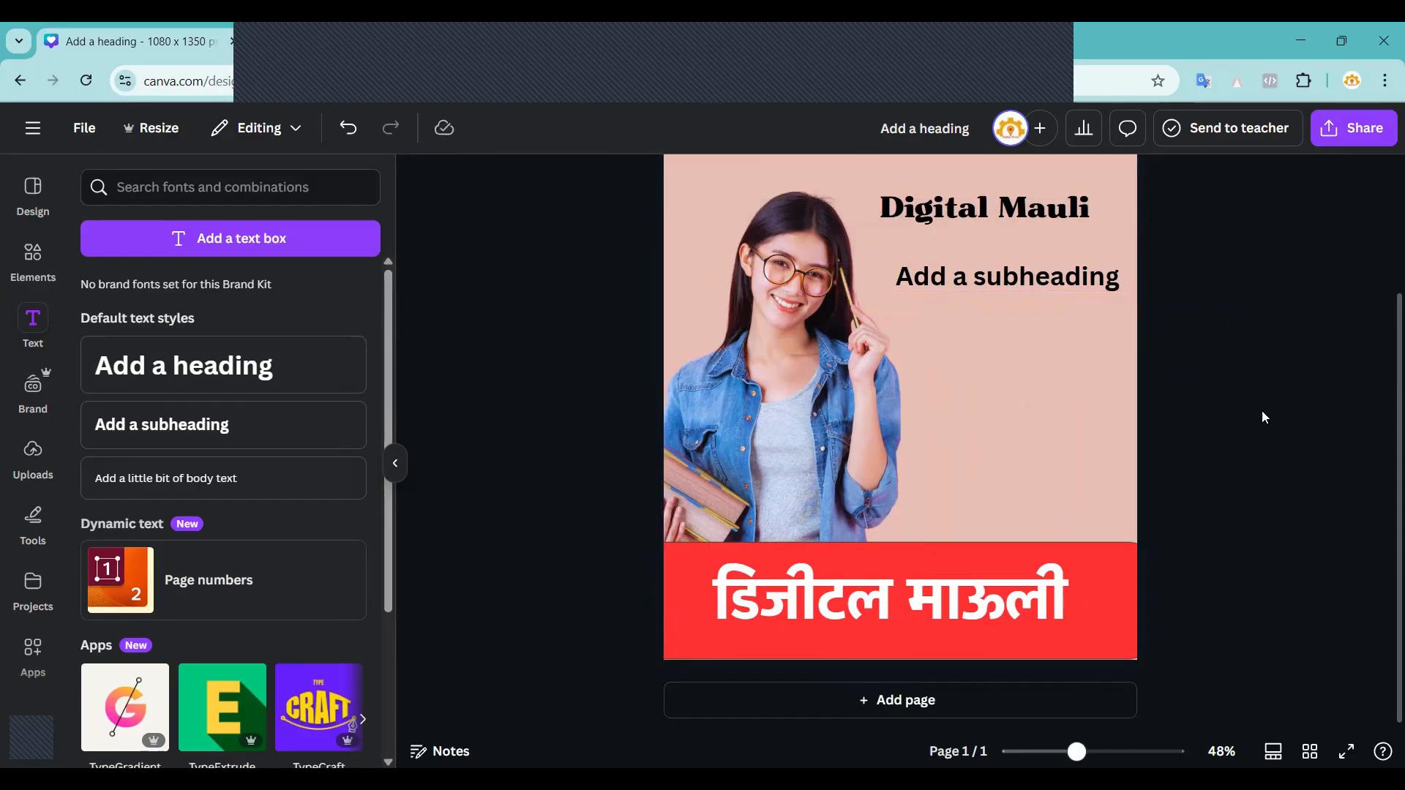
Turn the subheading into a bulleted list and shift it left so it fits on the page.
left_click(961, 283)
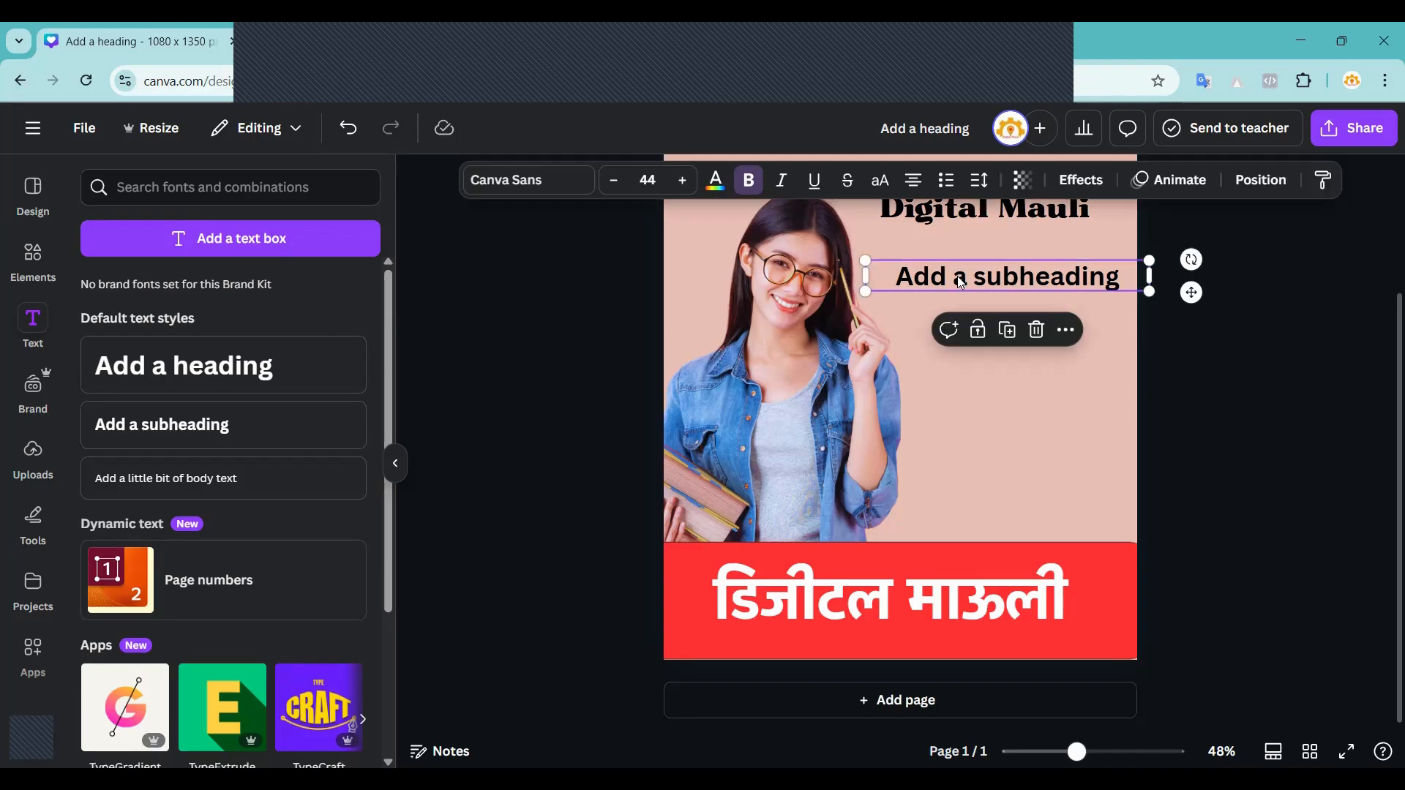
left_click(945, 182)
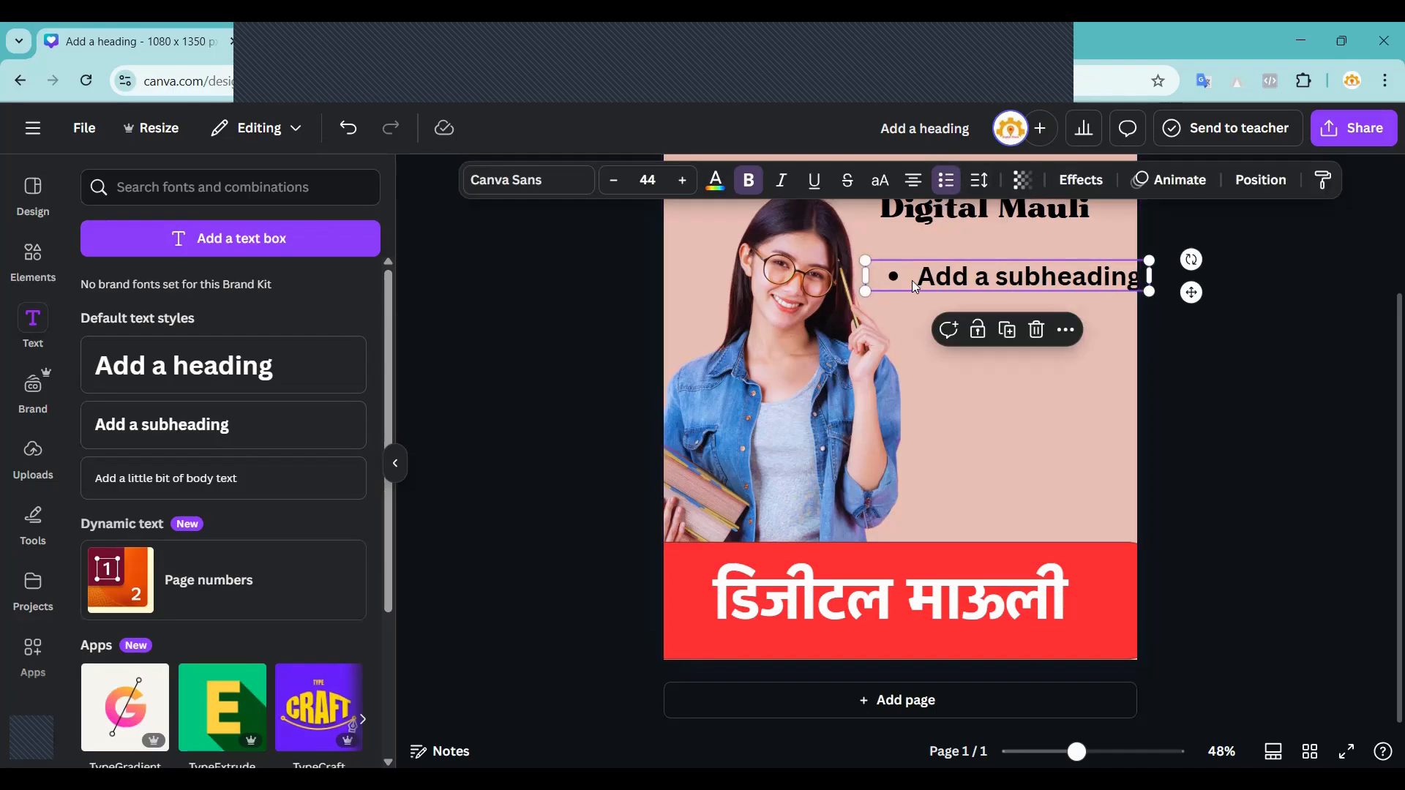
left_click_drag(984, 278, 960, 278)
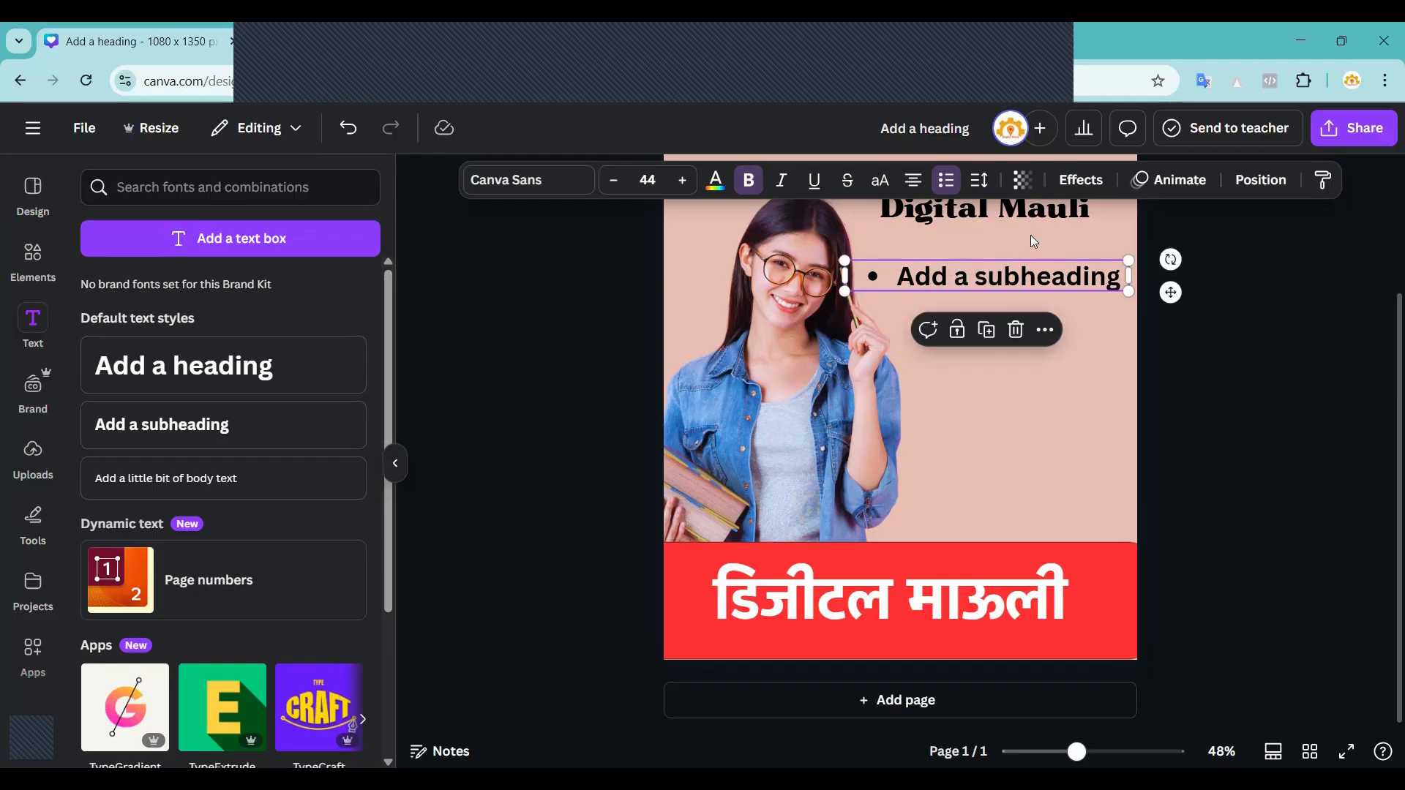
Add the bullet lines "ksjdkljfjja", "kjskljdkjfks" and ";jskljdkljf" below the subheading, followed by an empty bullet.
left_click(1120, 280)
left_click(1122, 280)
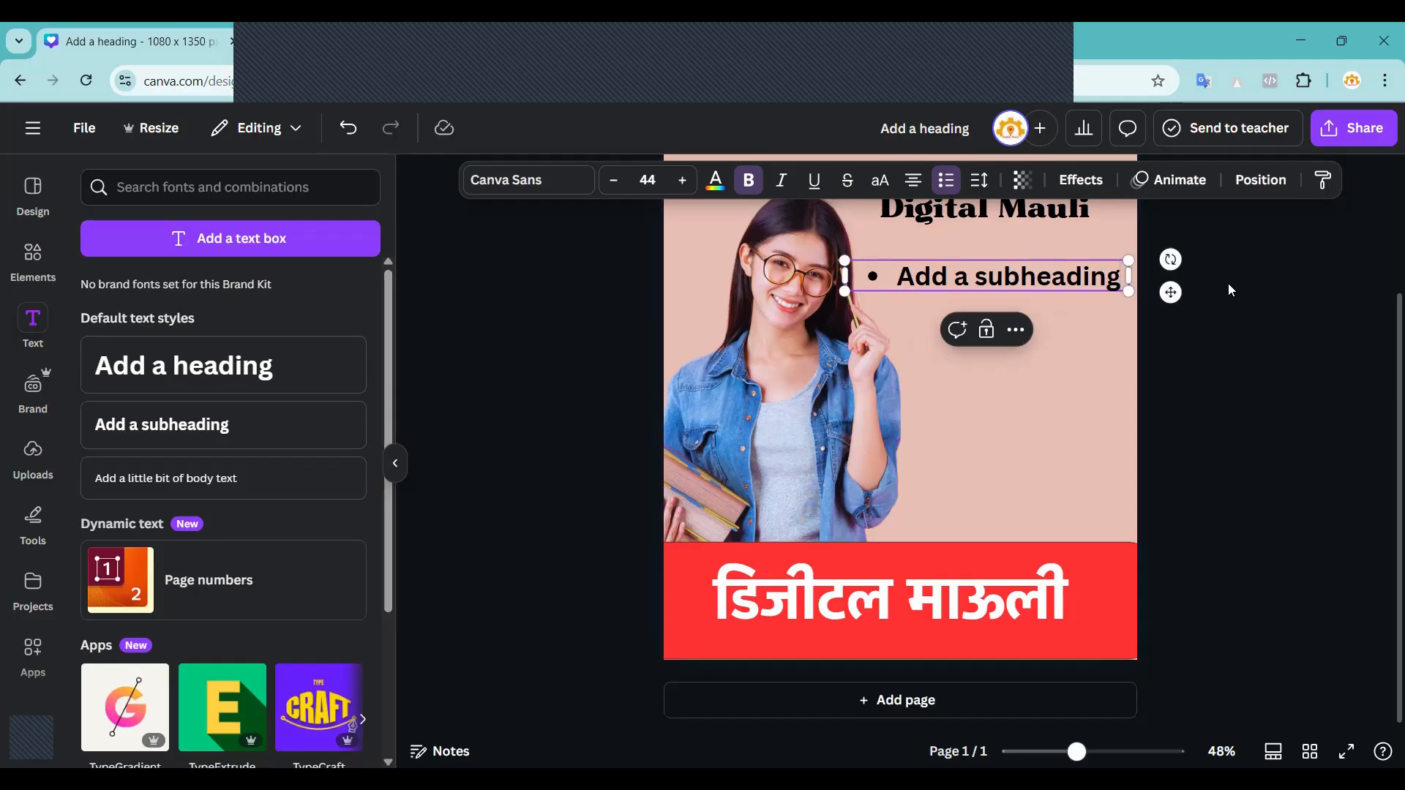
key("Return")
type("ksjdkljfj")
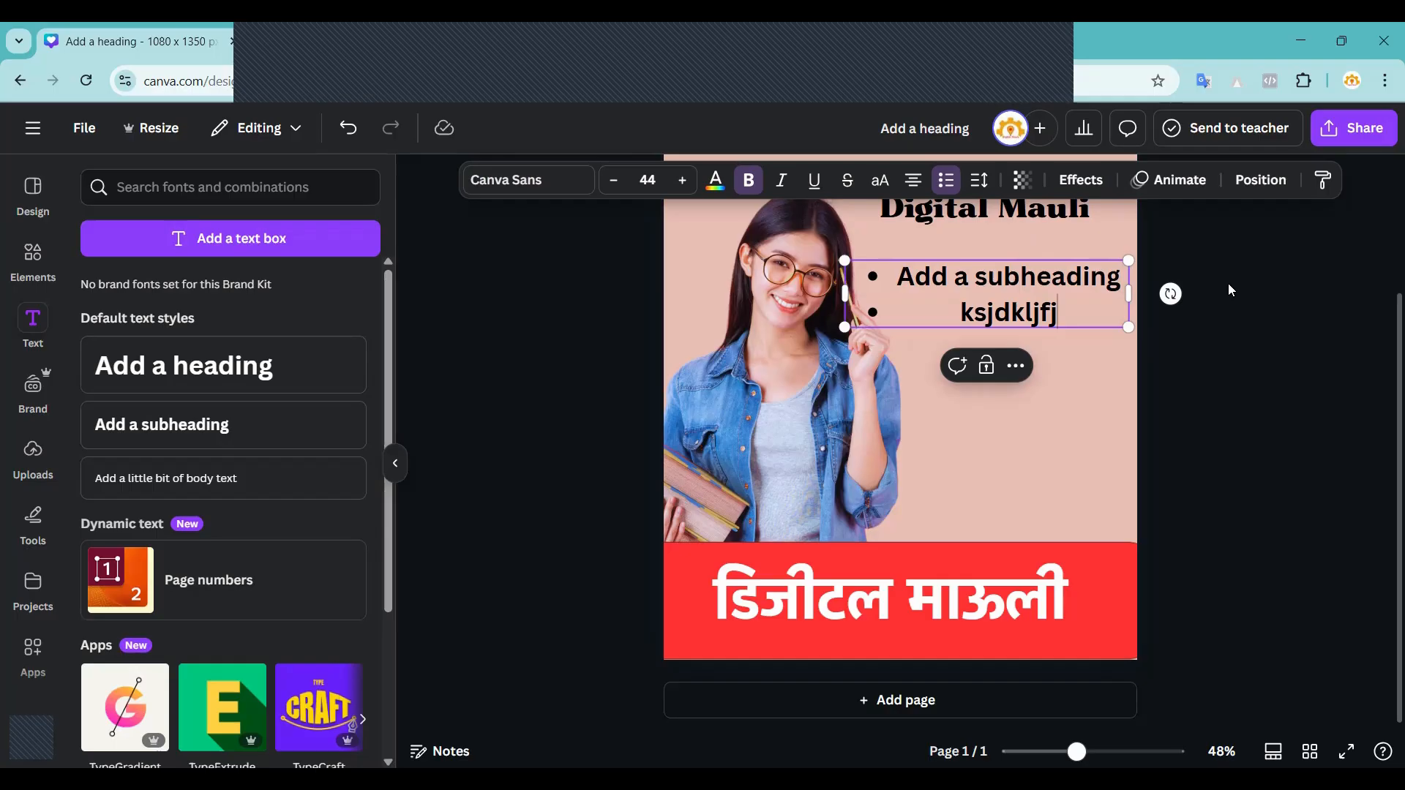
type("ja")
key("Return")
type("kjskljdkjfks")
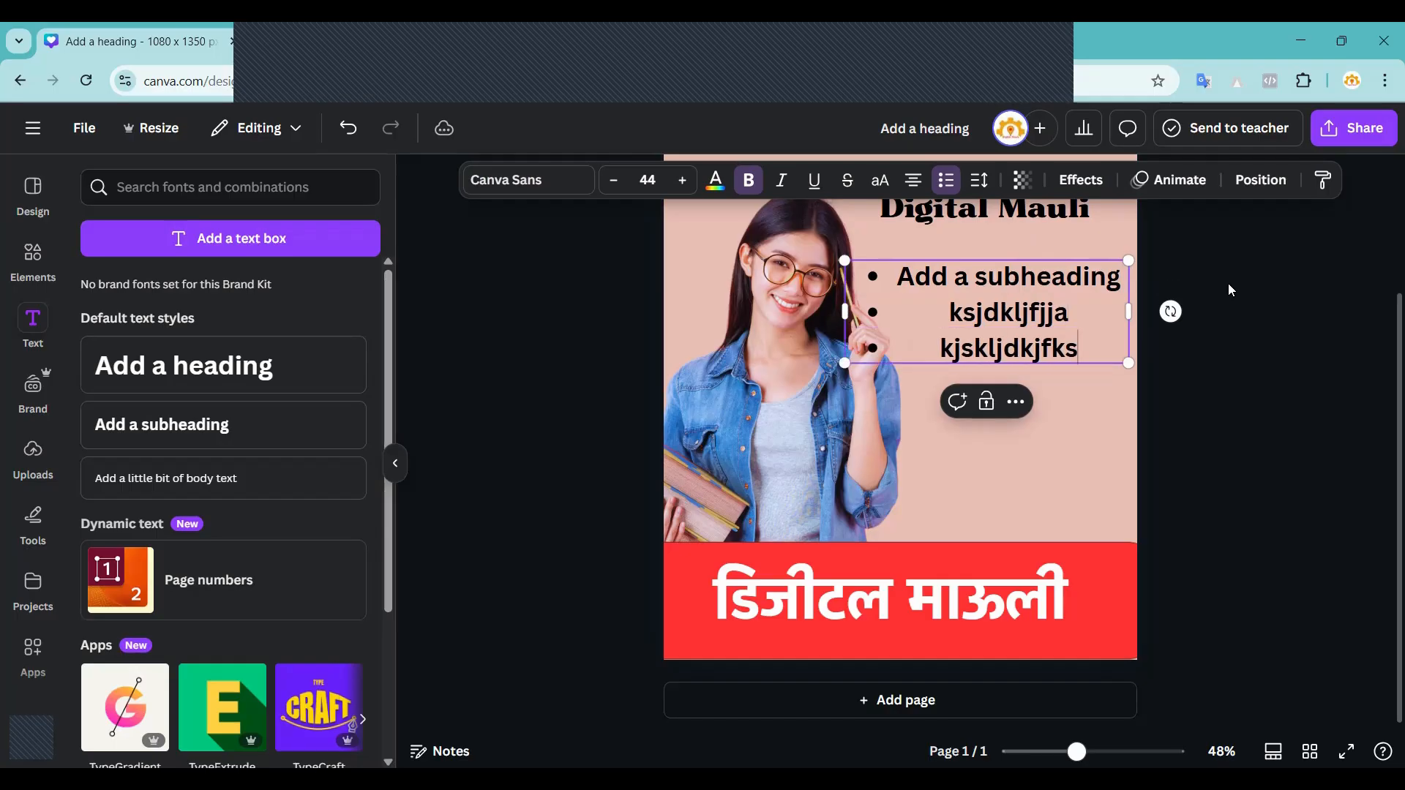
key("Return")
type(";jskljdkljf")
key("Return")
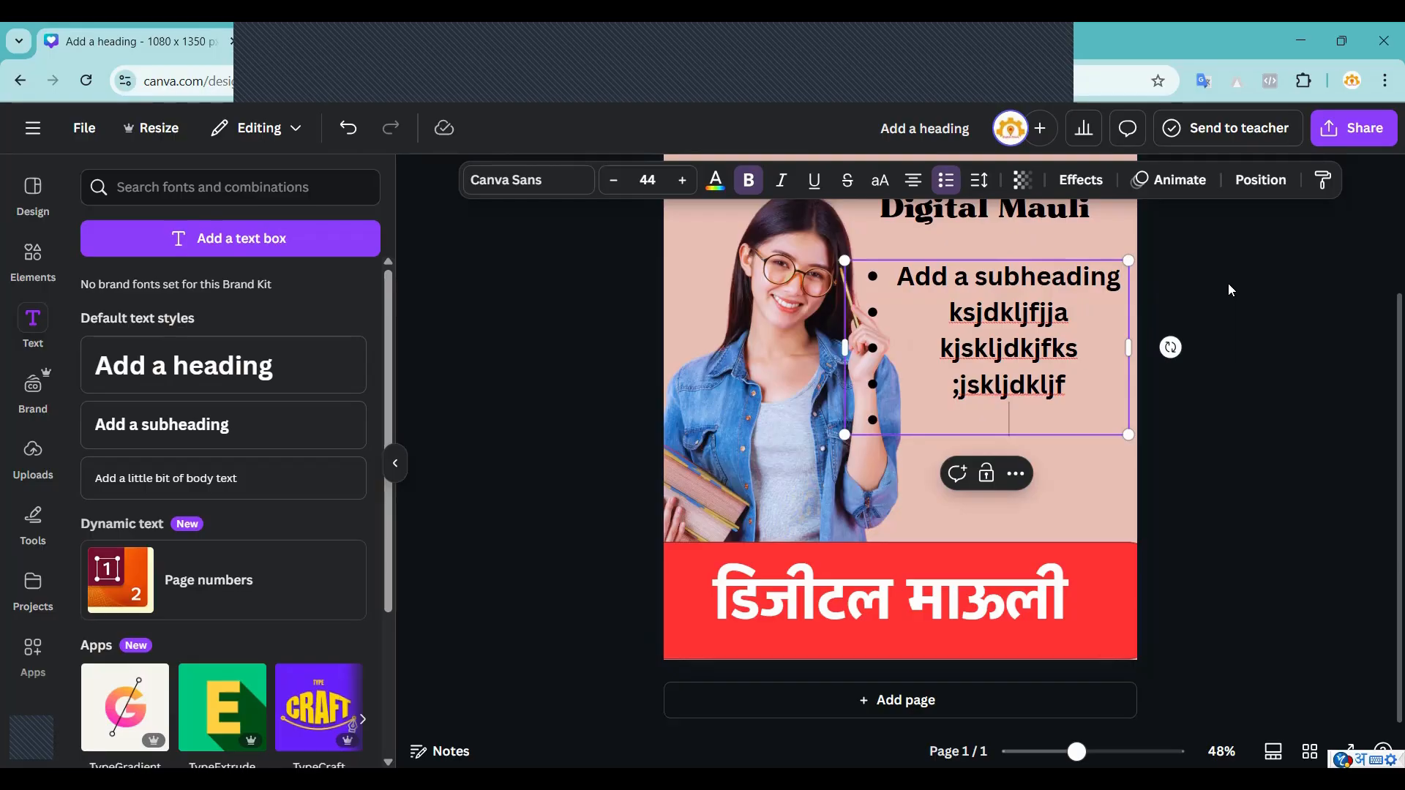
Fill the empty last bullet with the Marathi text "ग्राफिक्स डिझाईन कोर्स" and finish editing the list.
type("gr")
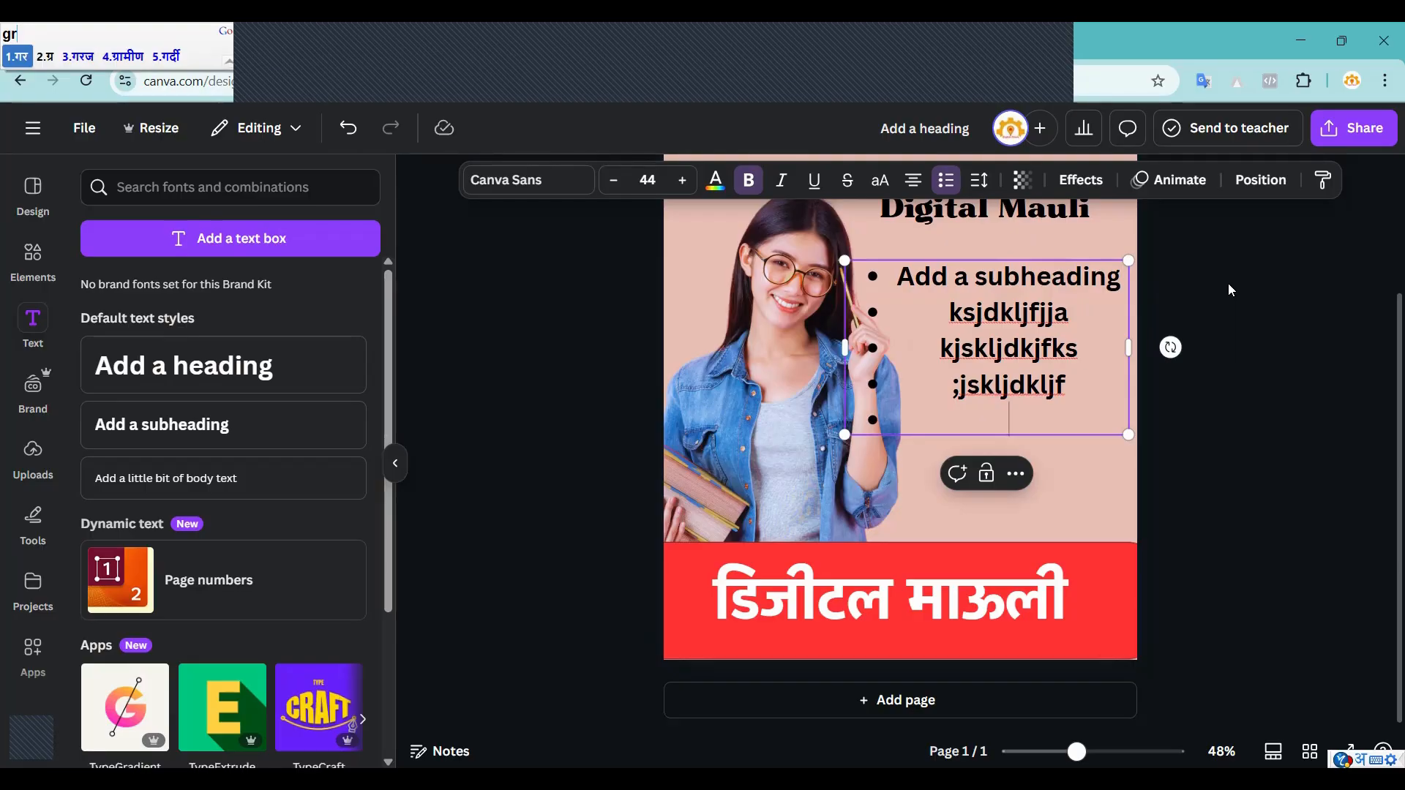
type("aphi")
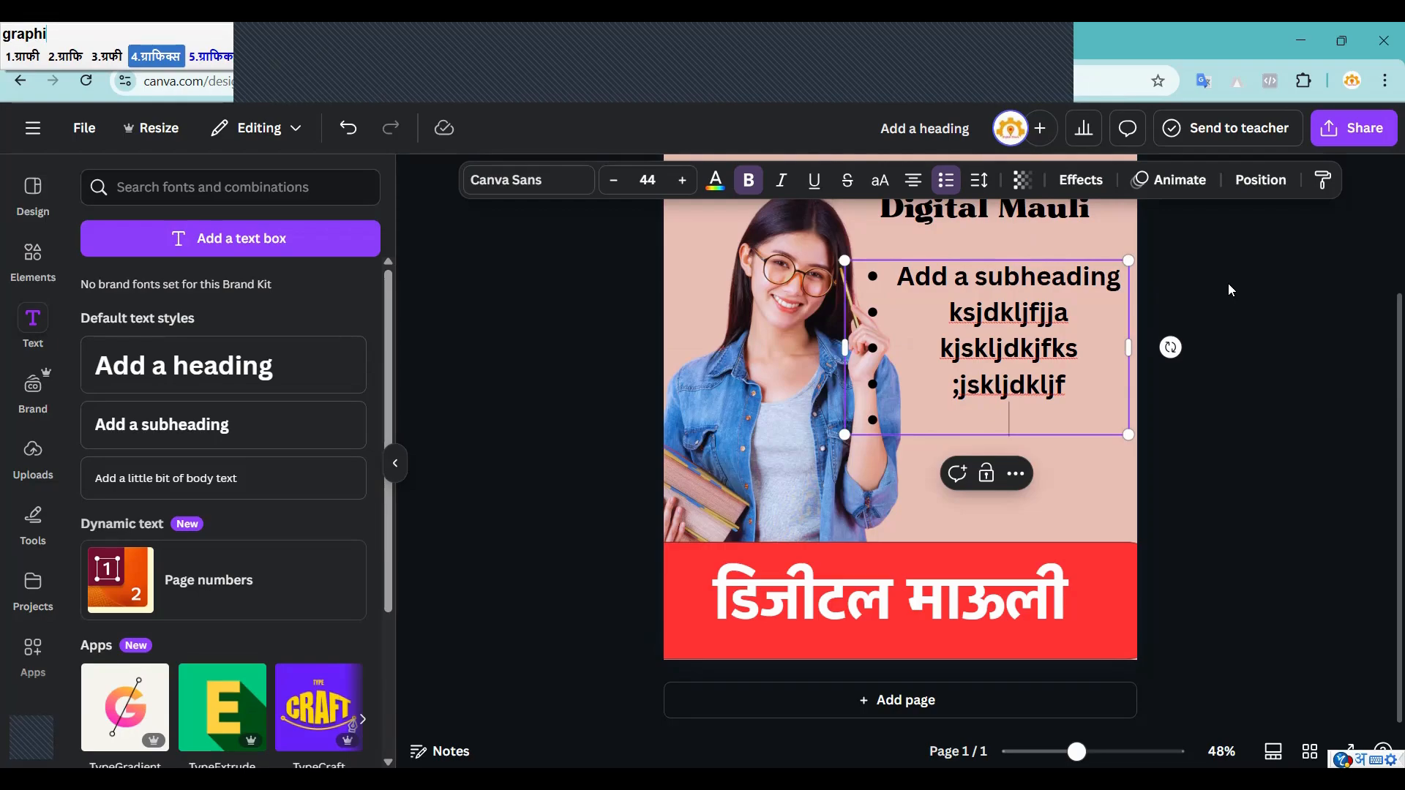
key("space")
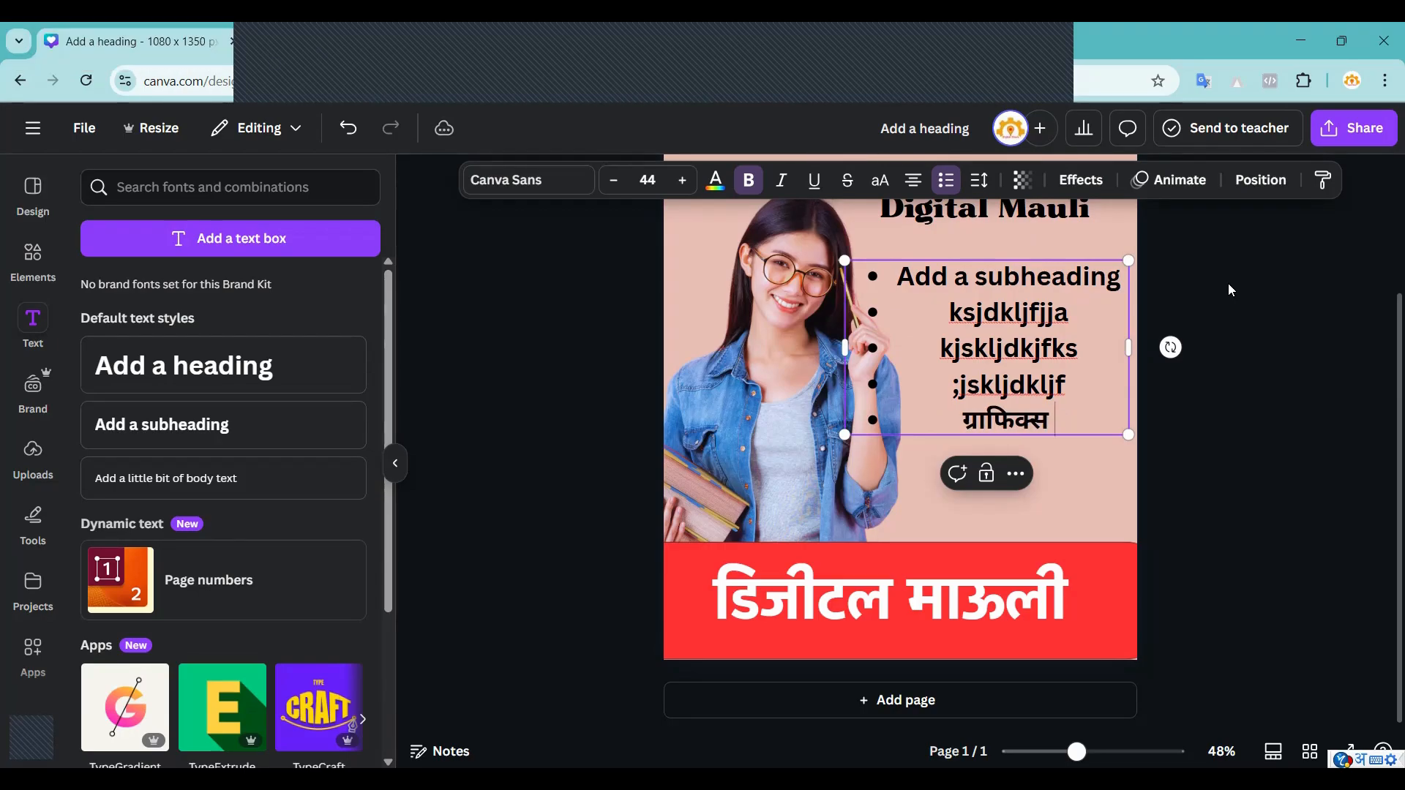
type("diz")
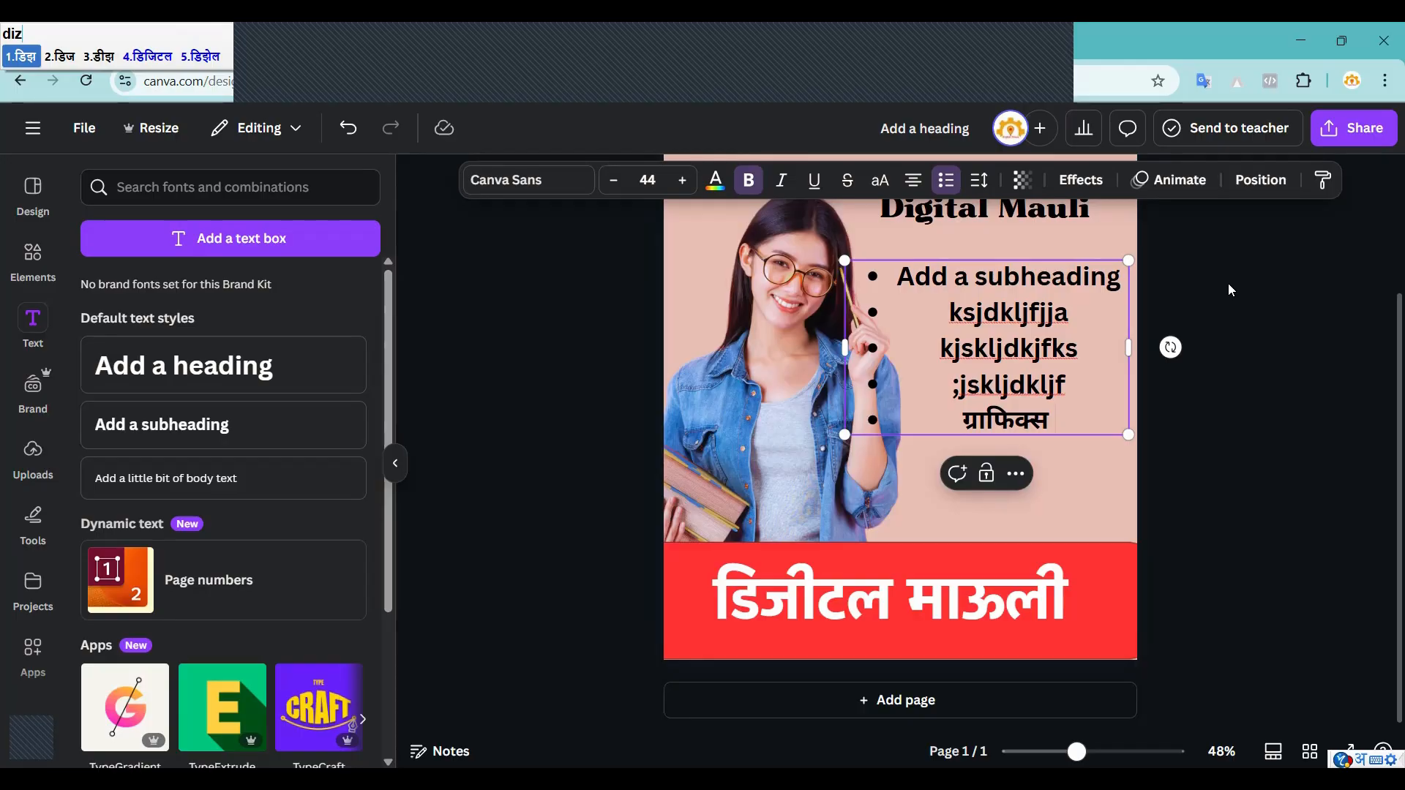
type("a")
key("Down")
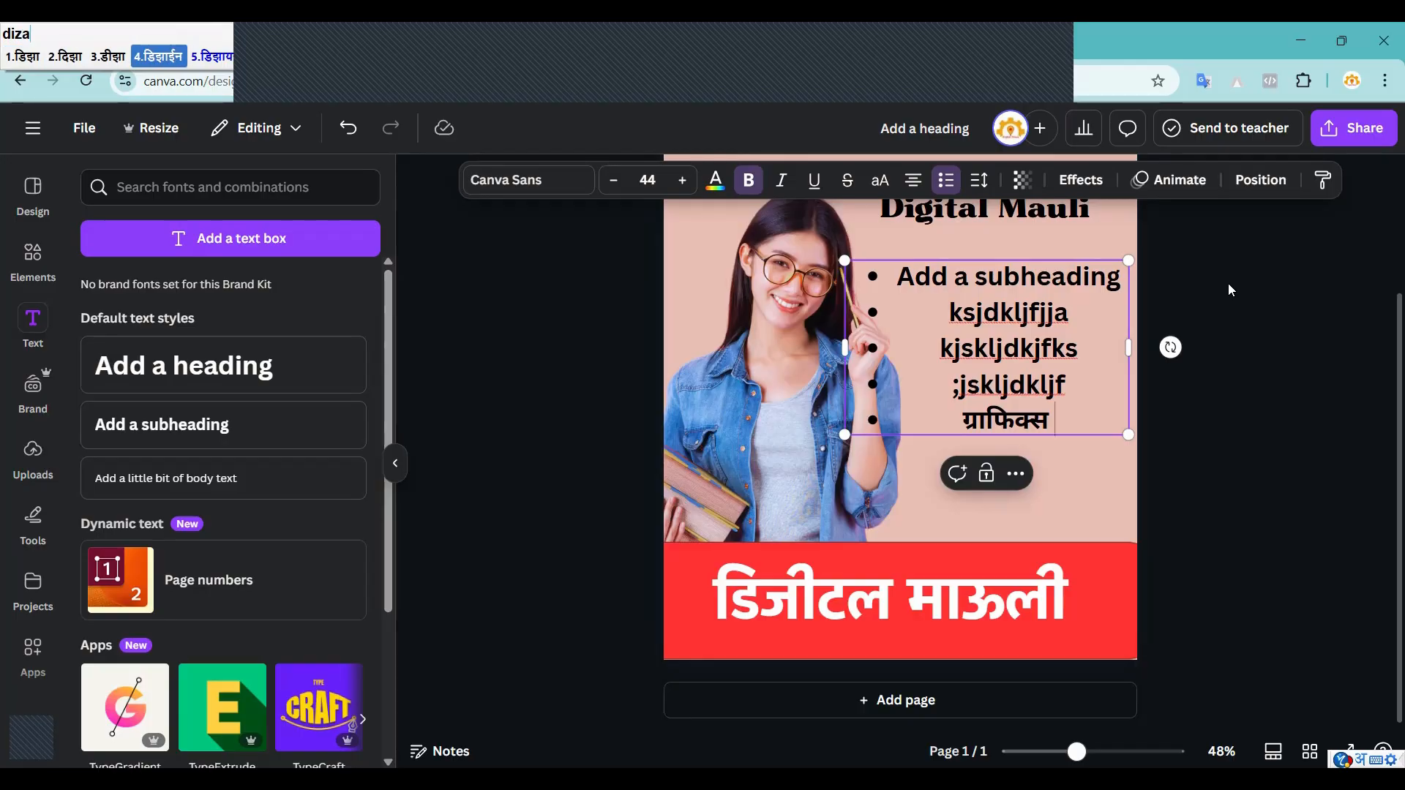
key("Return")
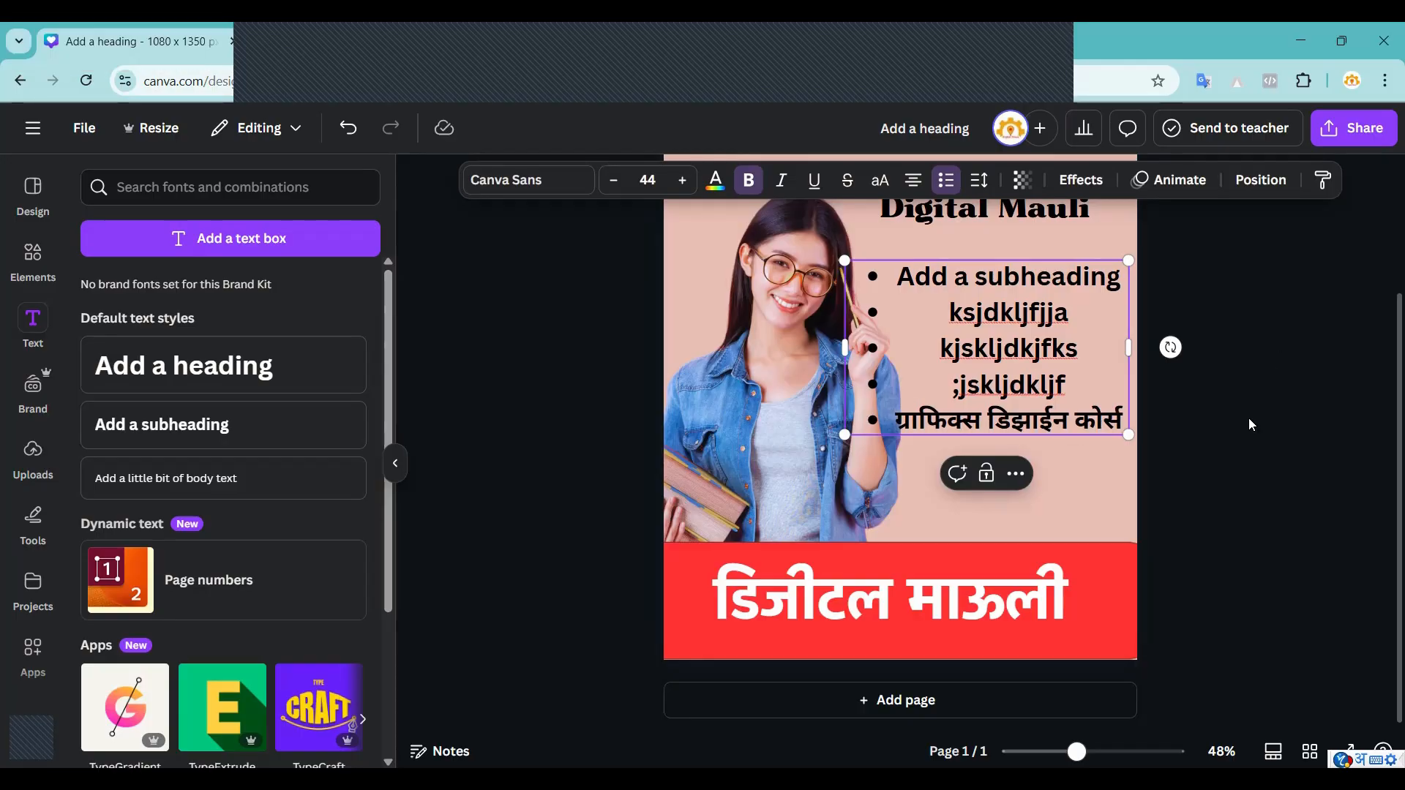
left_click(1249, 418)
Shift the bulleted list right, clear of the student, and left-align its lines.
left_click_drag(1052, 449, 1083, 442)
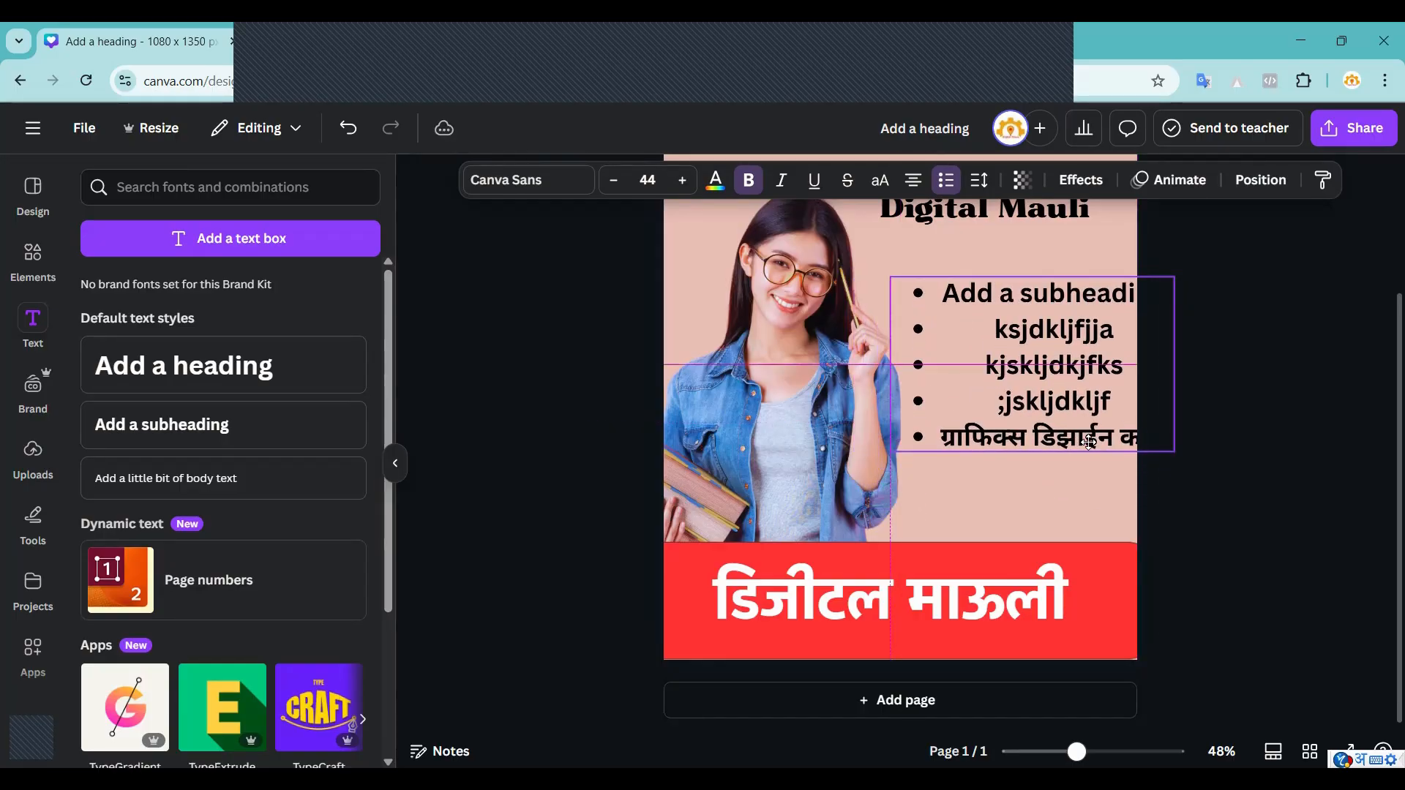
left_click(1291, 459)
left_click(1048, 408)
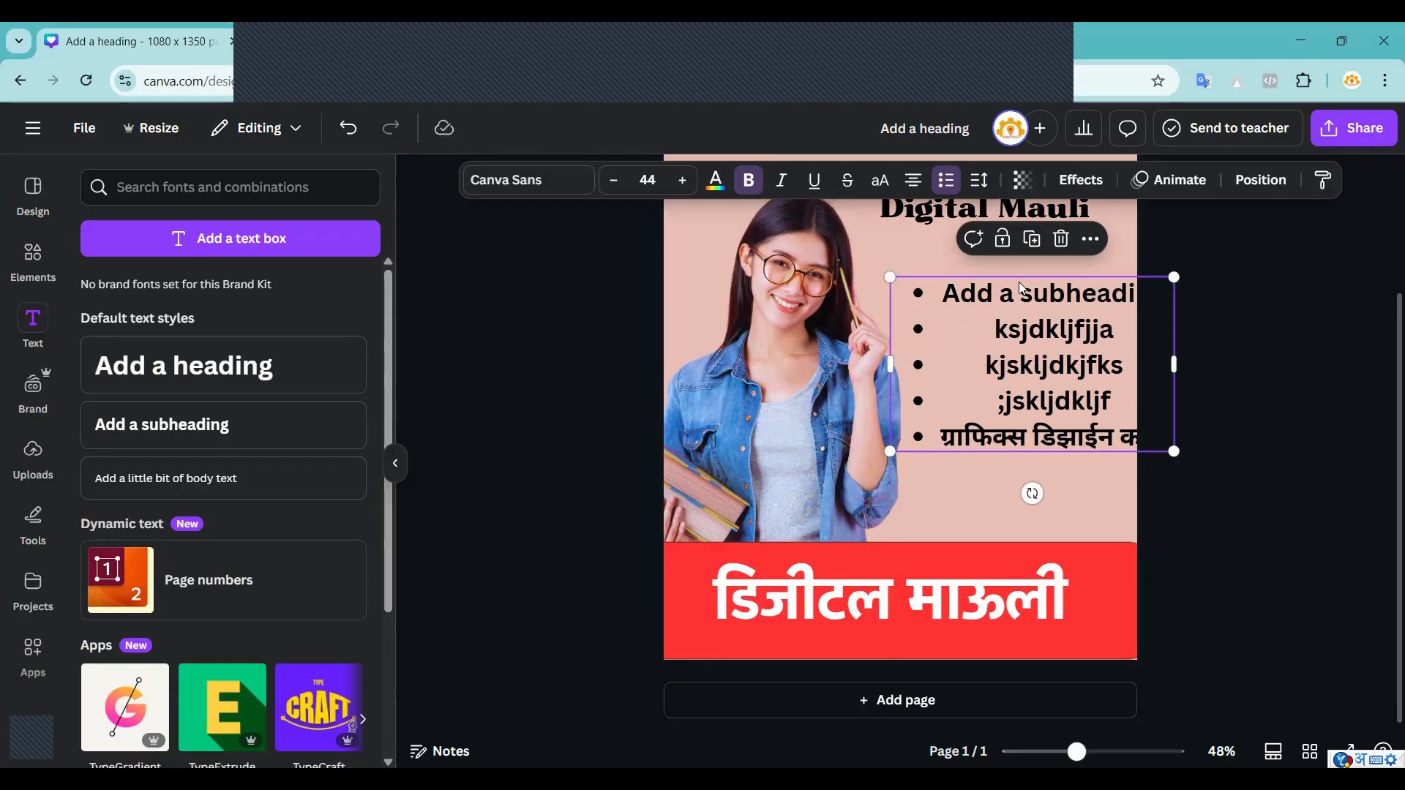
left_click(911, 187)
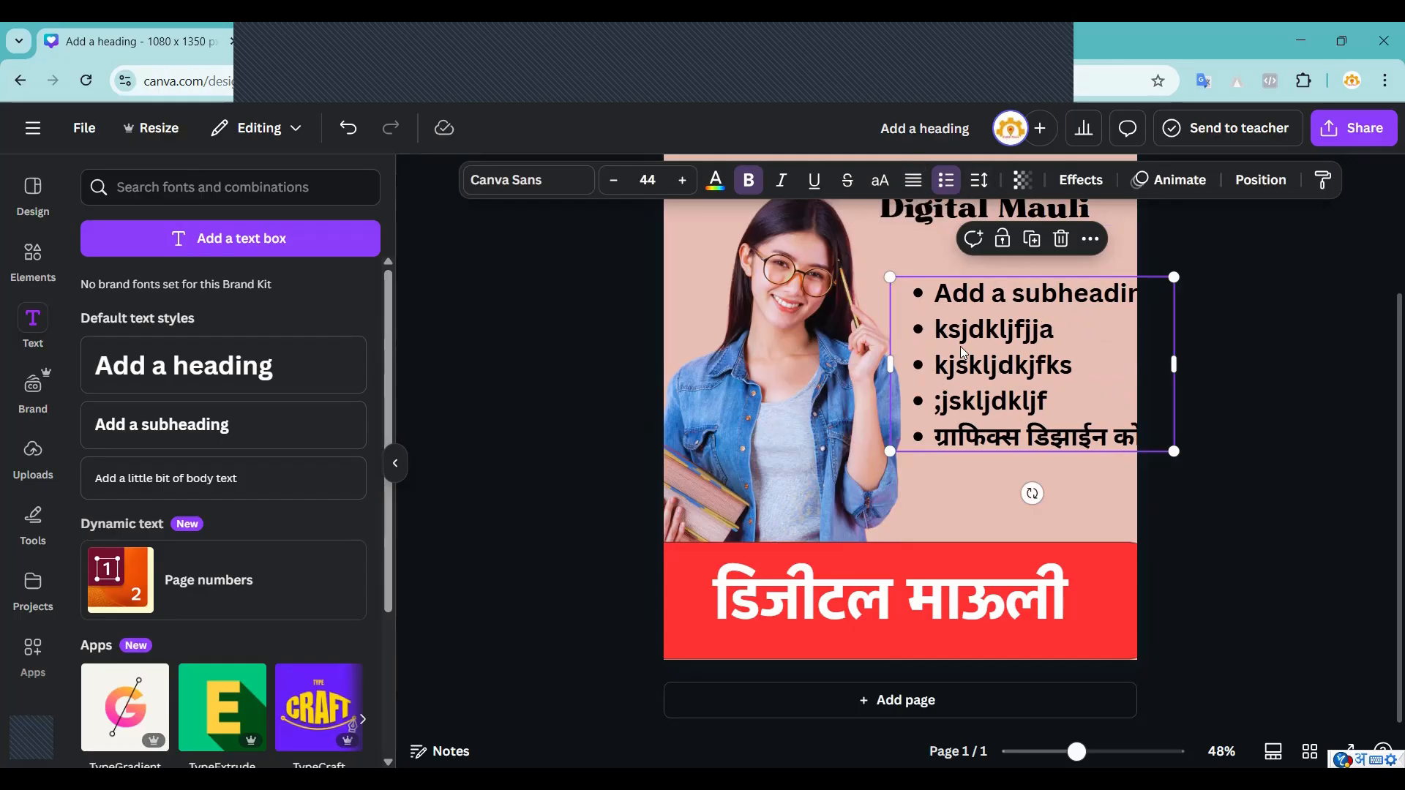
left_click(915, 185)
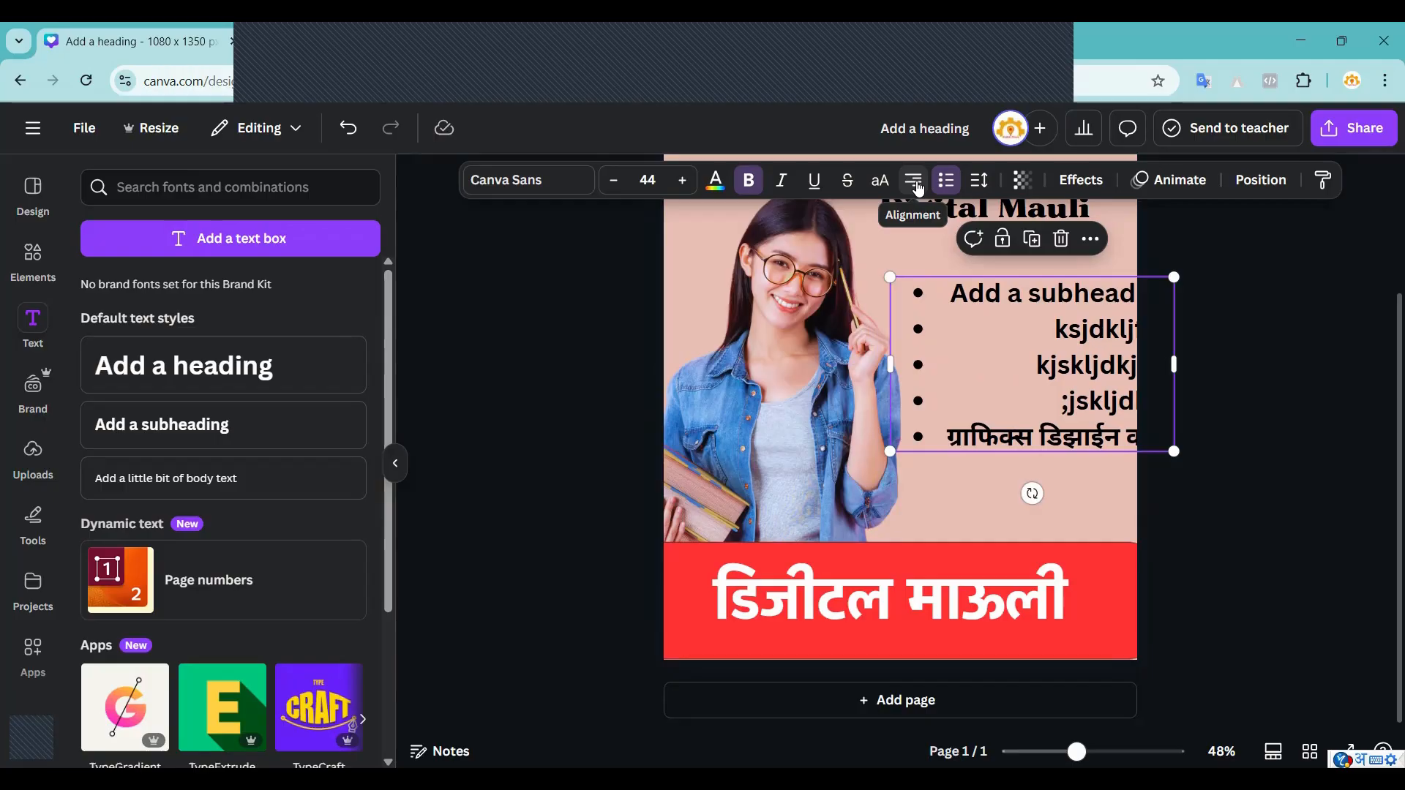
left_click(916, 186)
left_click(916, 186)
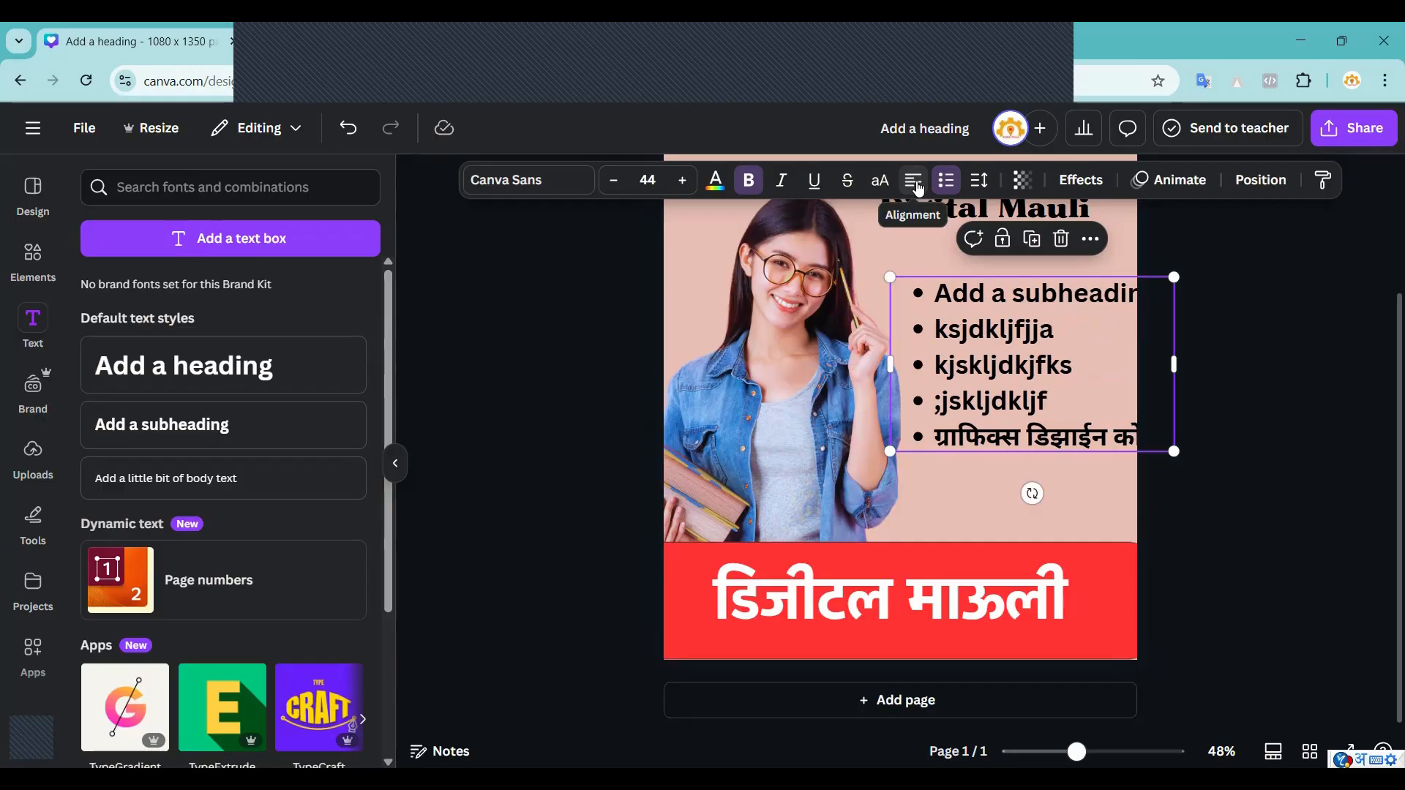
Shrink the bulleted list to font size 38.2 and place it beneath the Digital Mauli heading, flush with the page's right edge.
left_click(1244, 441)
mouse_move(967, 301)
left_mouse_down()
mouse_move(943, 265)
mouse_move(955, 321)
left_mouse_up()
left_click_drag(1167, 294, 1123, 317)
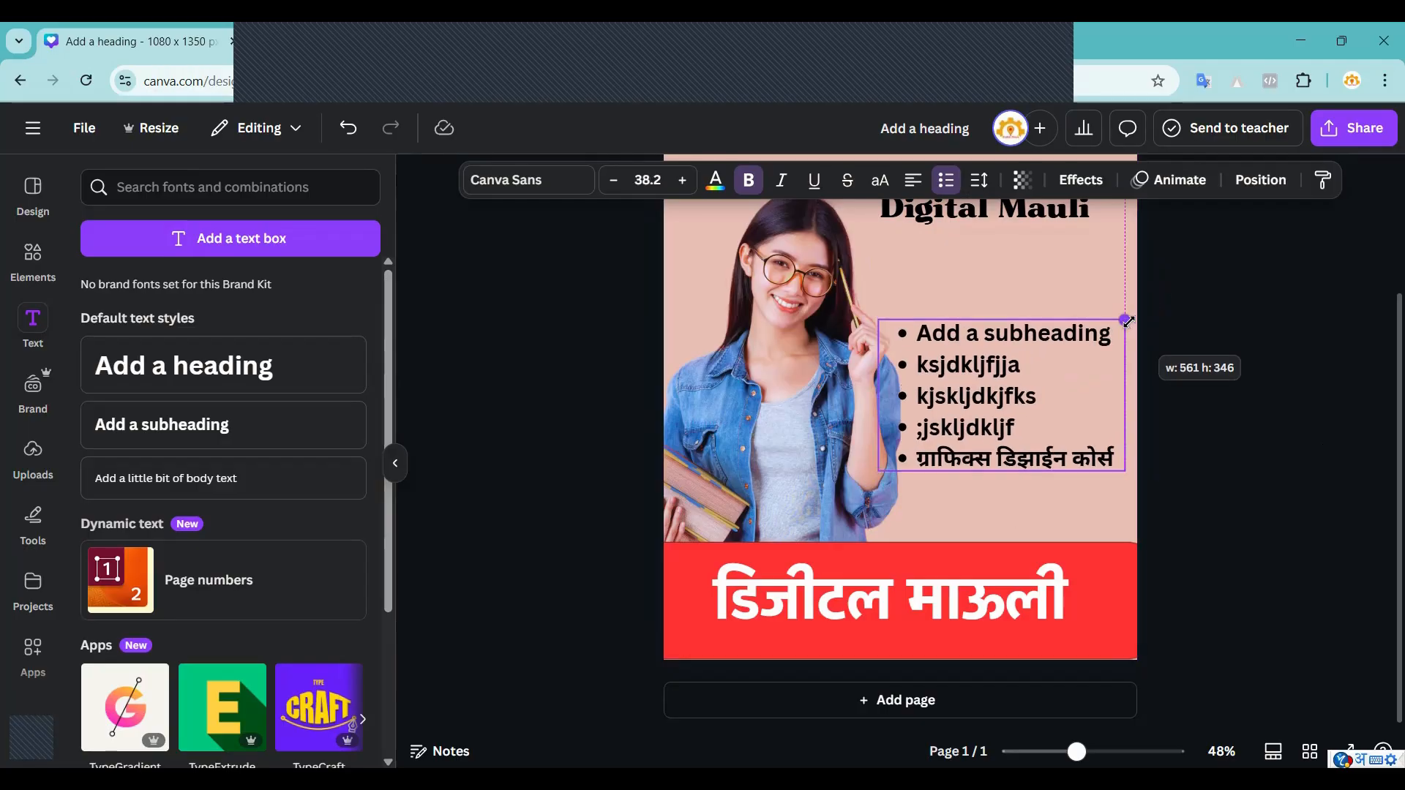
left_click_drag(962, 360, 970, 298)
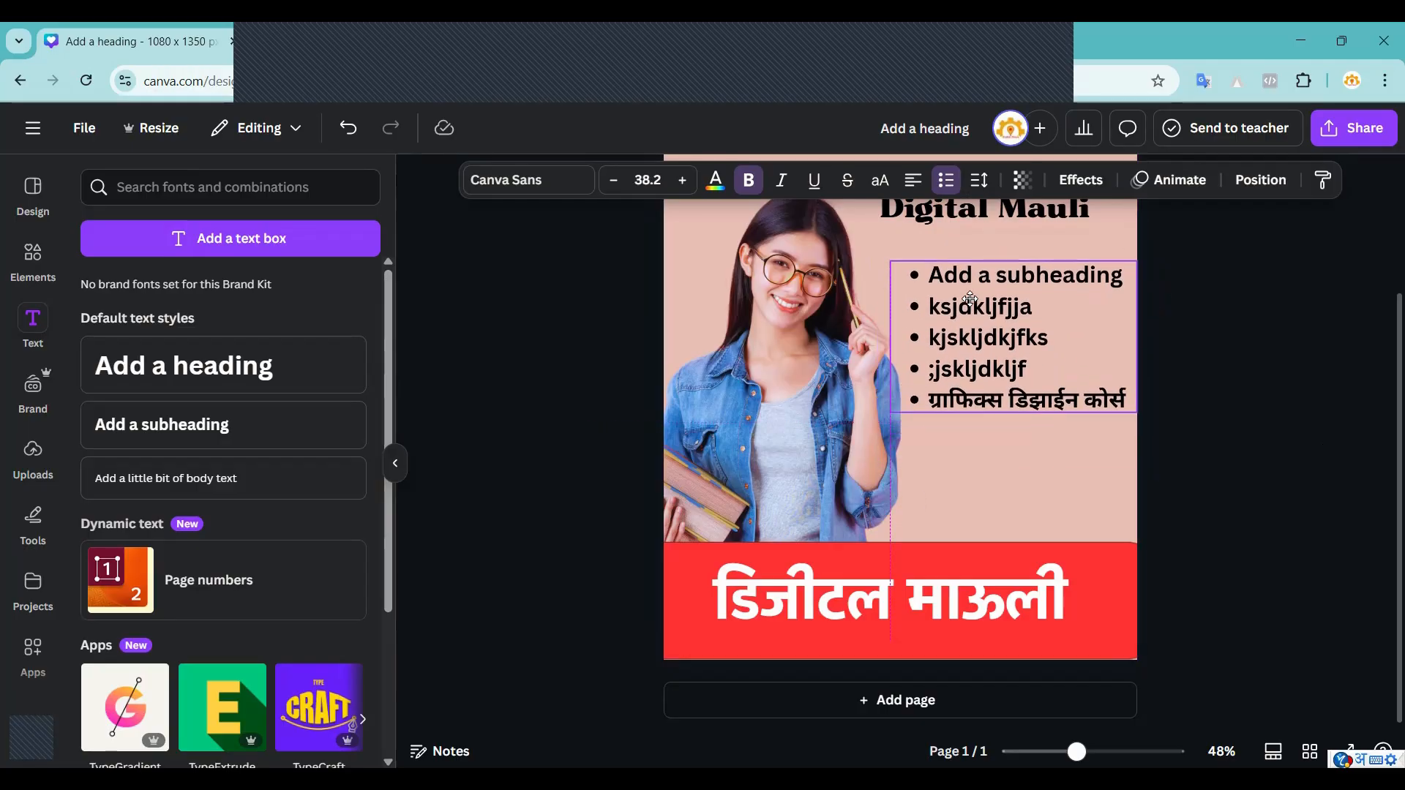
left_click(1279, 397)
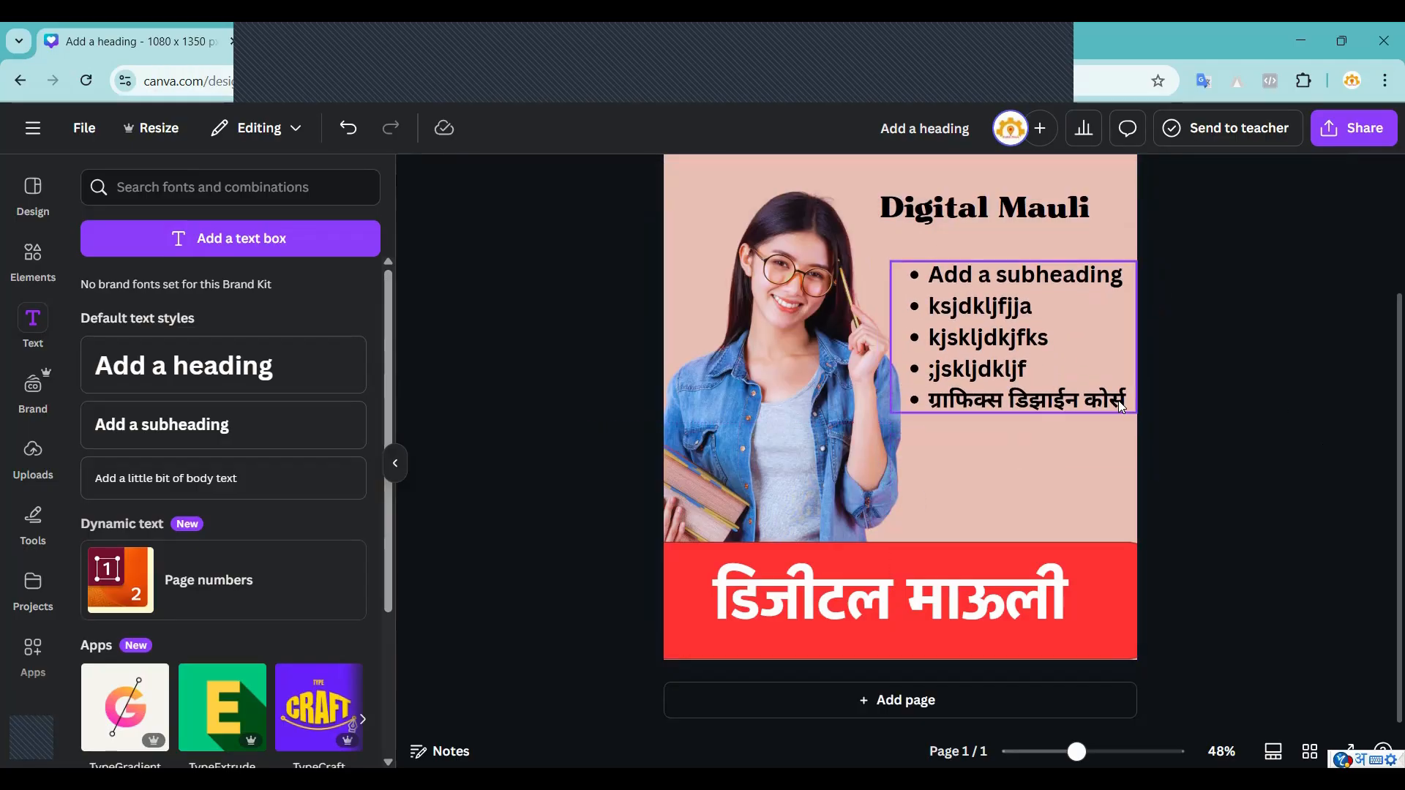
Move the bulleted list down to just above the red band and tighten its letter spacing to -47.
left_click_drag(996, 368, 996, 482)
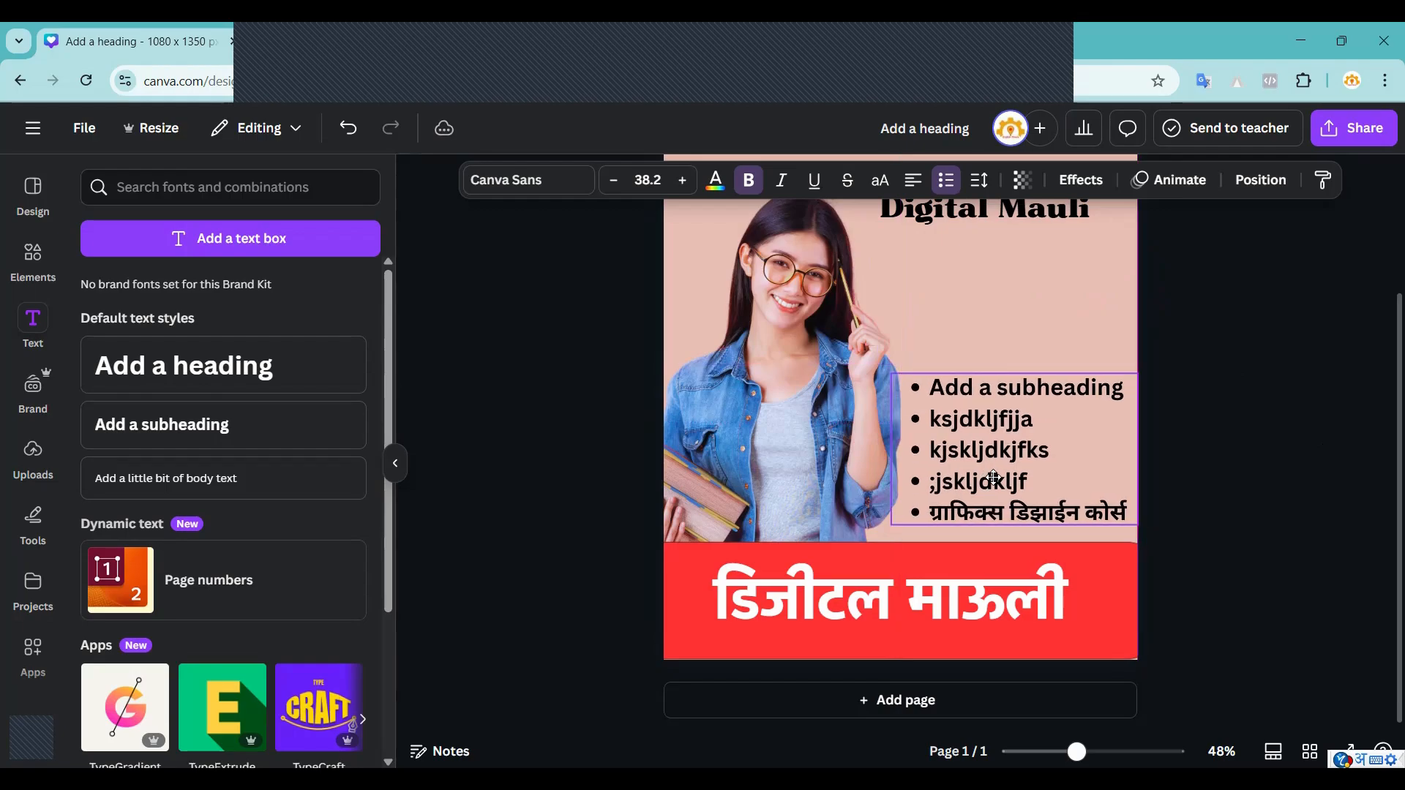
left_click(1231, 481)
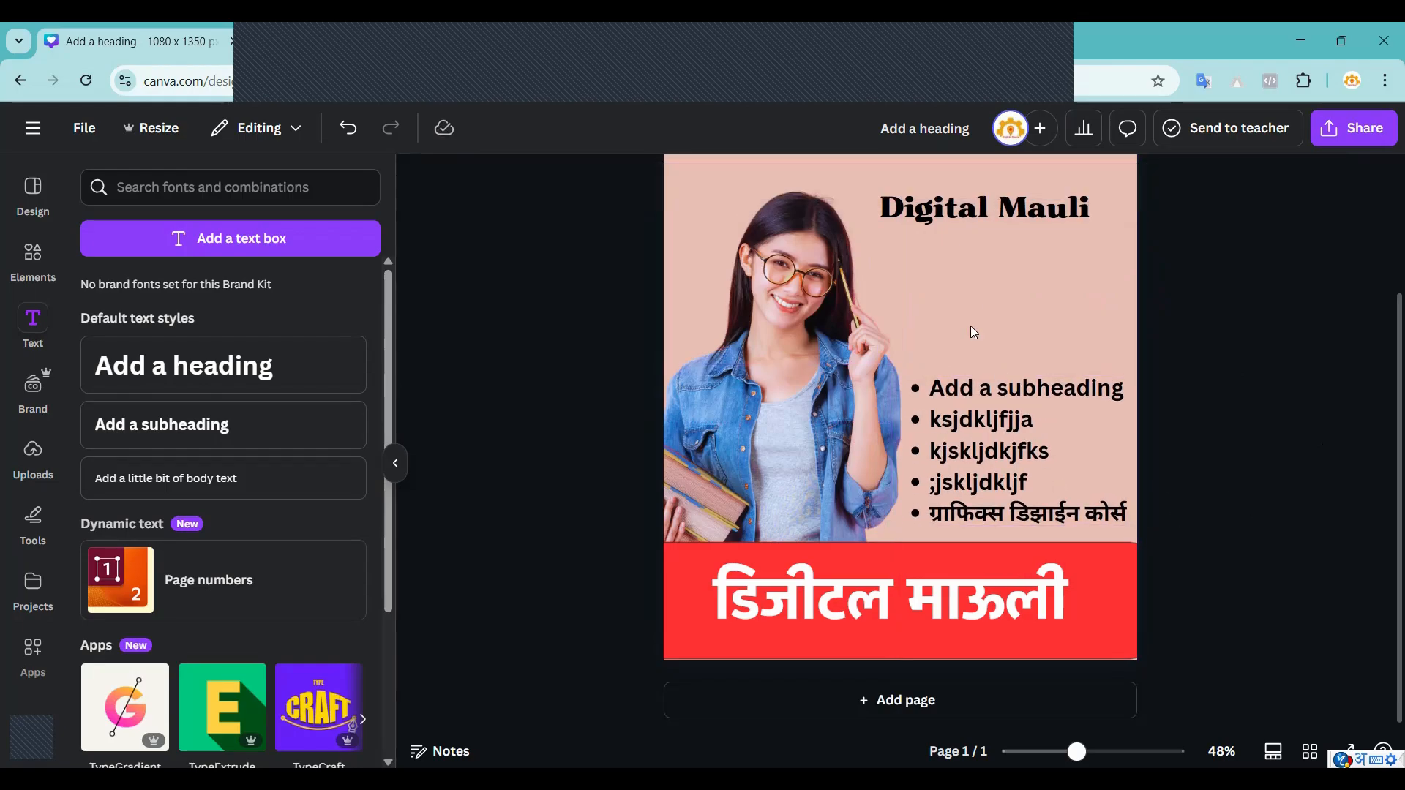
left_click(969, 456)
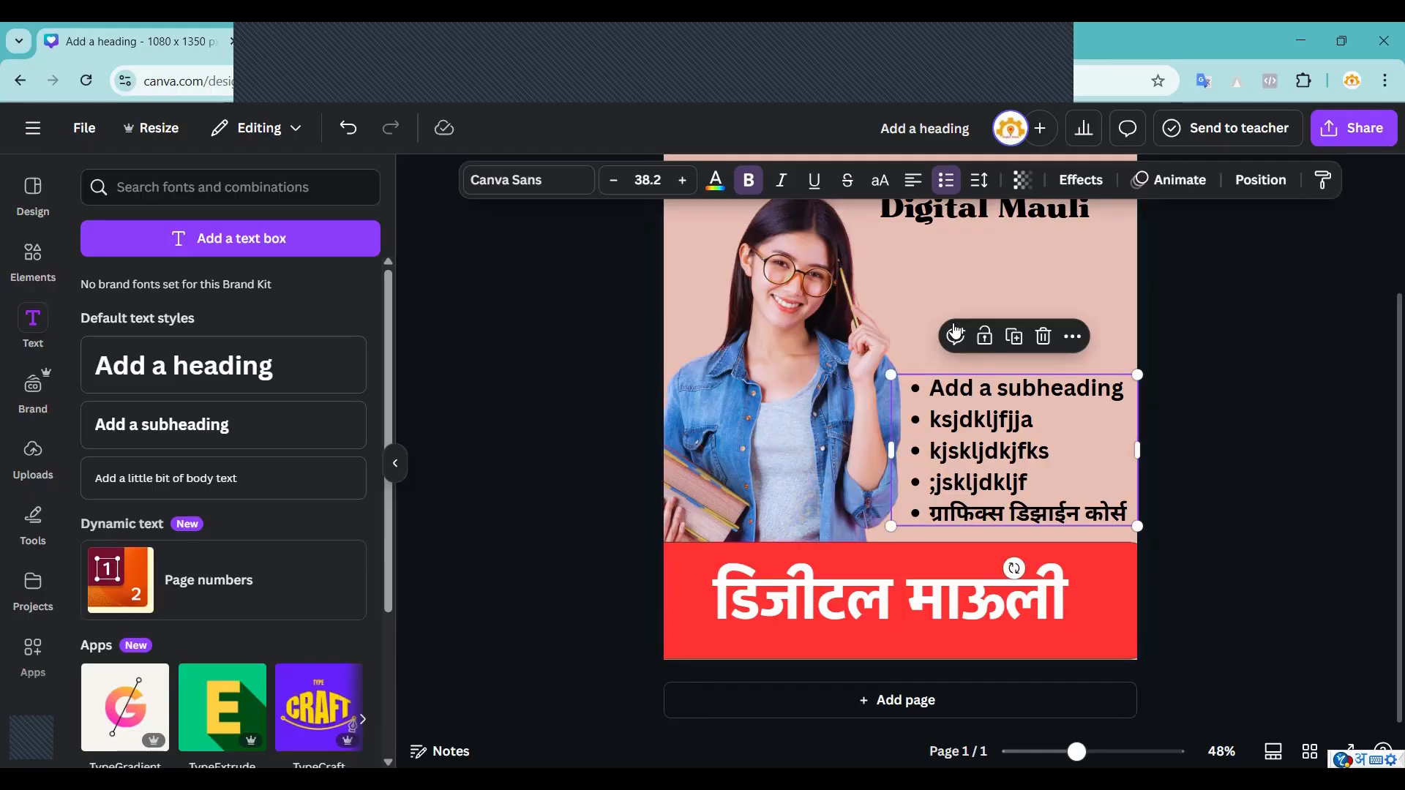
left_click(981, 183)
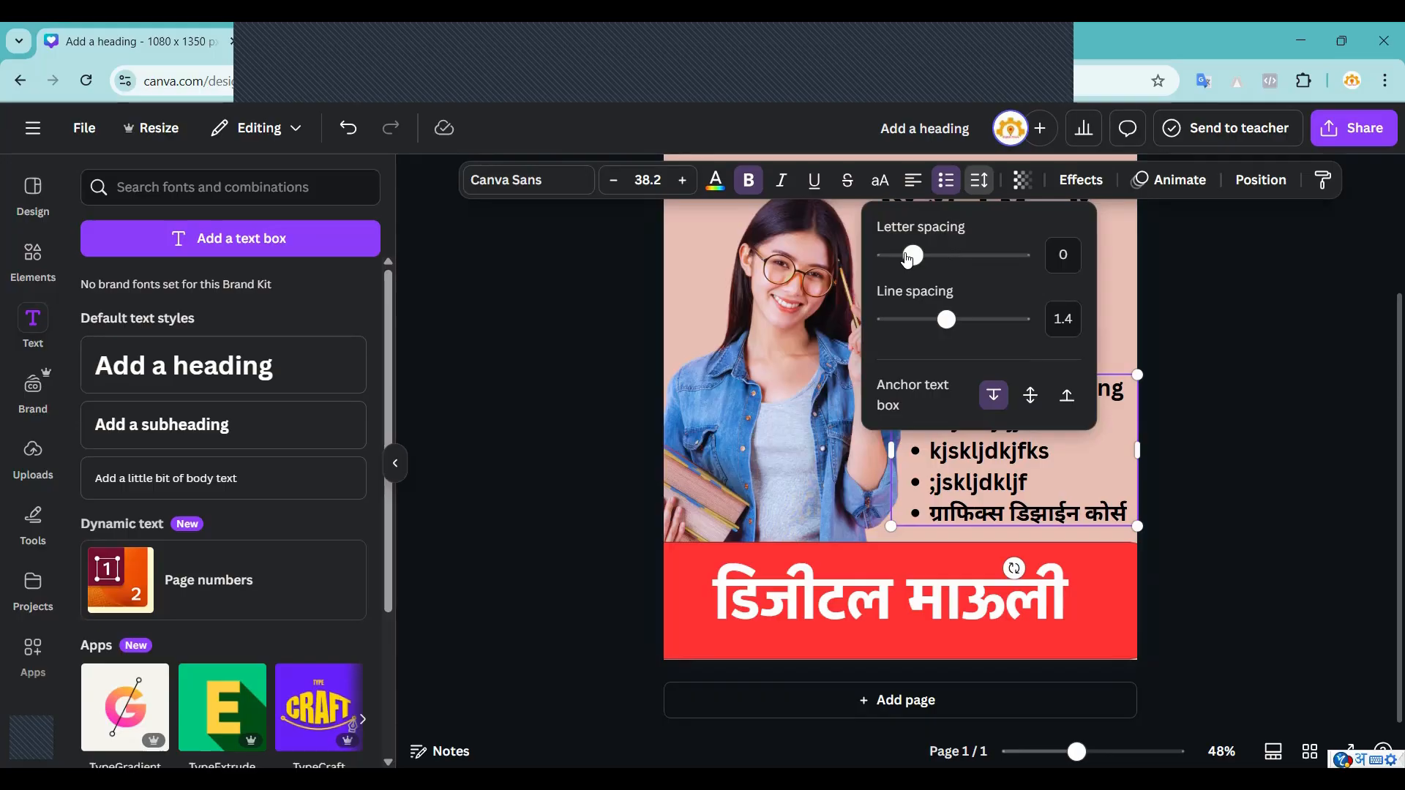
mouse_move(915, 260)
left_mouse_down()
mouse_move(970, 257)
mouse_move(907, 257)
left_mouse_up()
left_click(1228, 454)
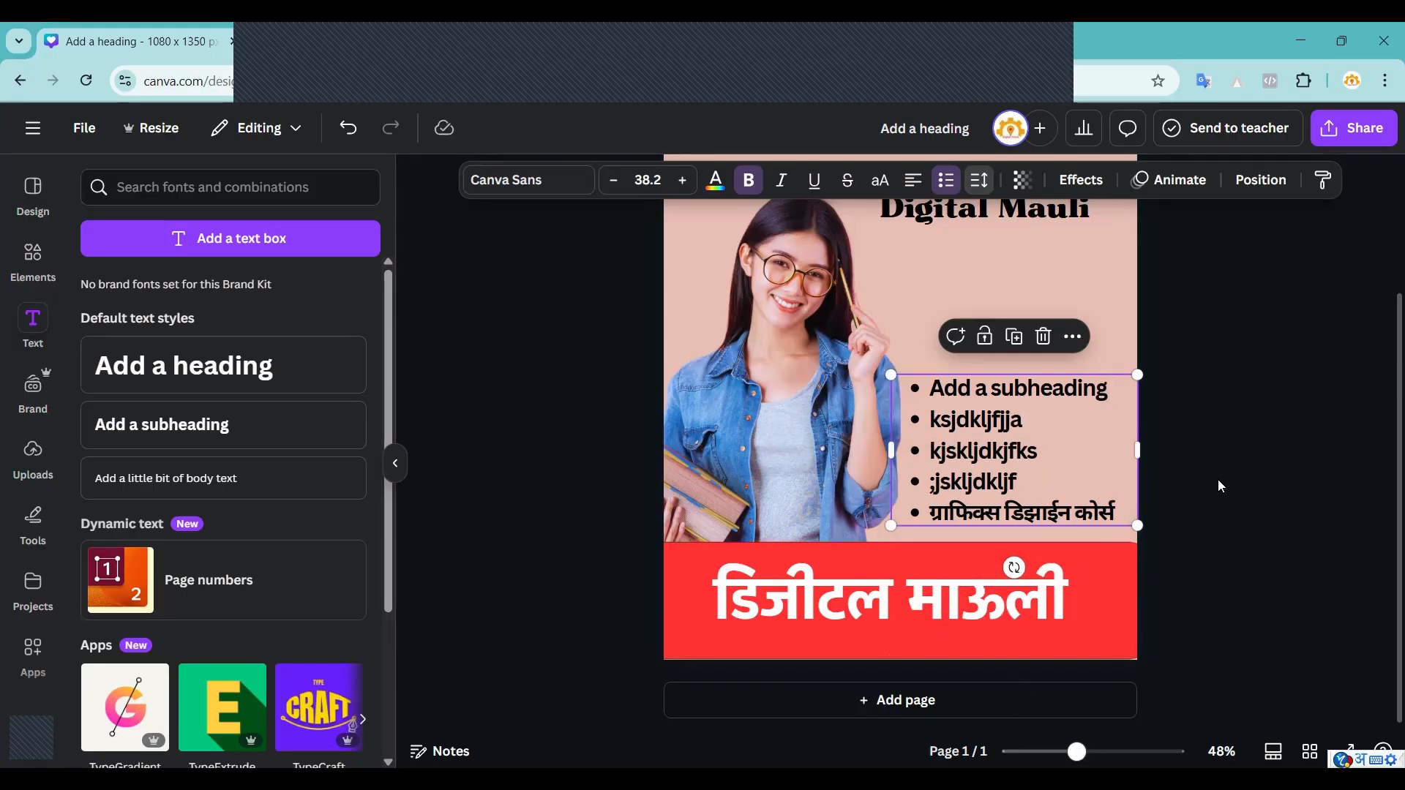
Reset the bulleted list's letter spacing to 0.
scroll(1216, 577, "up", 2)
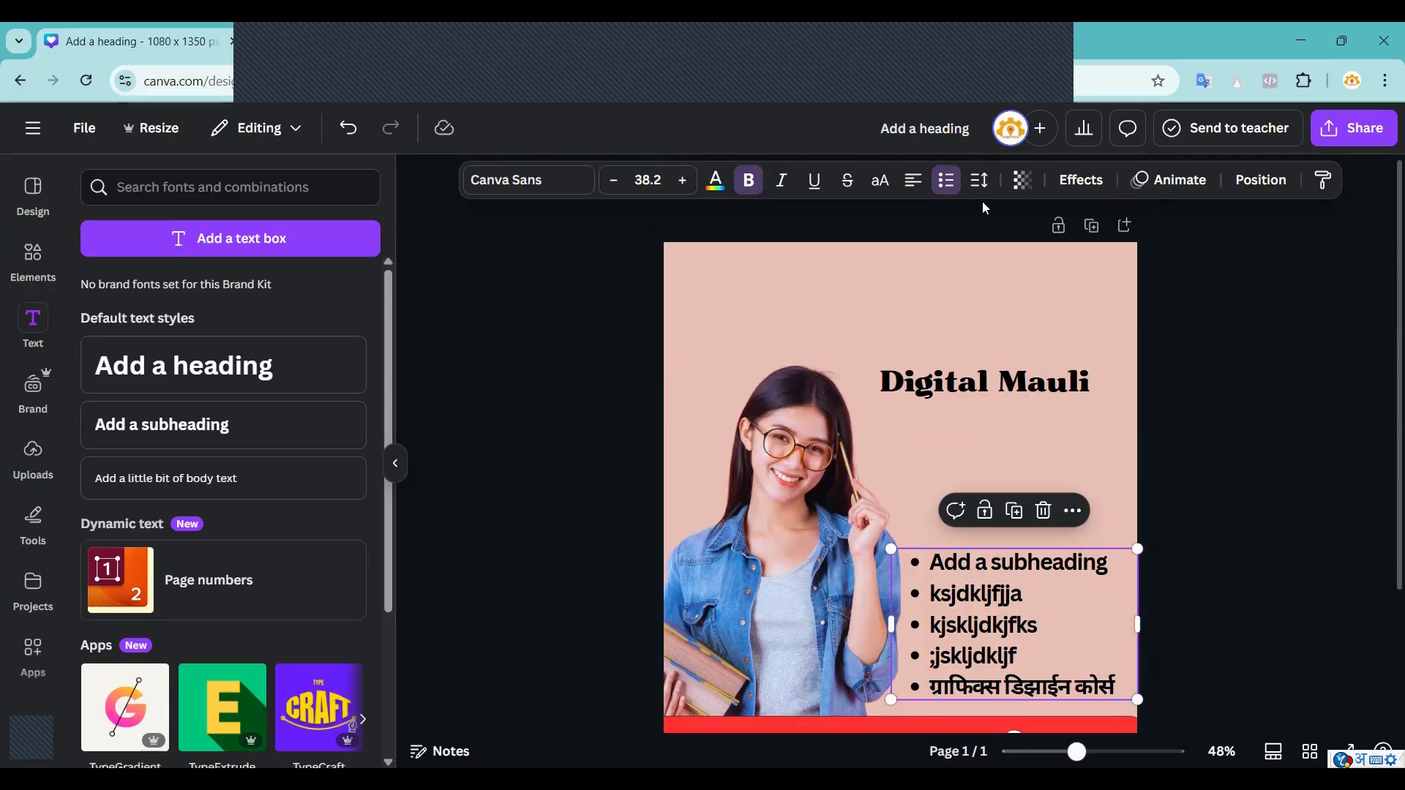
scroll(1205, 471, "down", 2)
left_click_drag(1076, 752, 1096, 752)
left_click(980, 179)
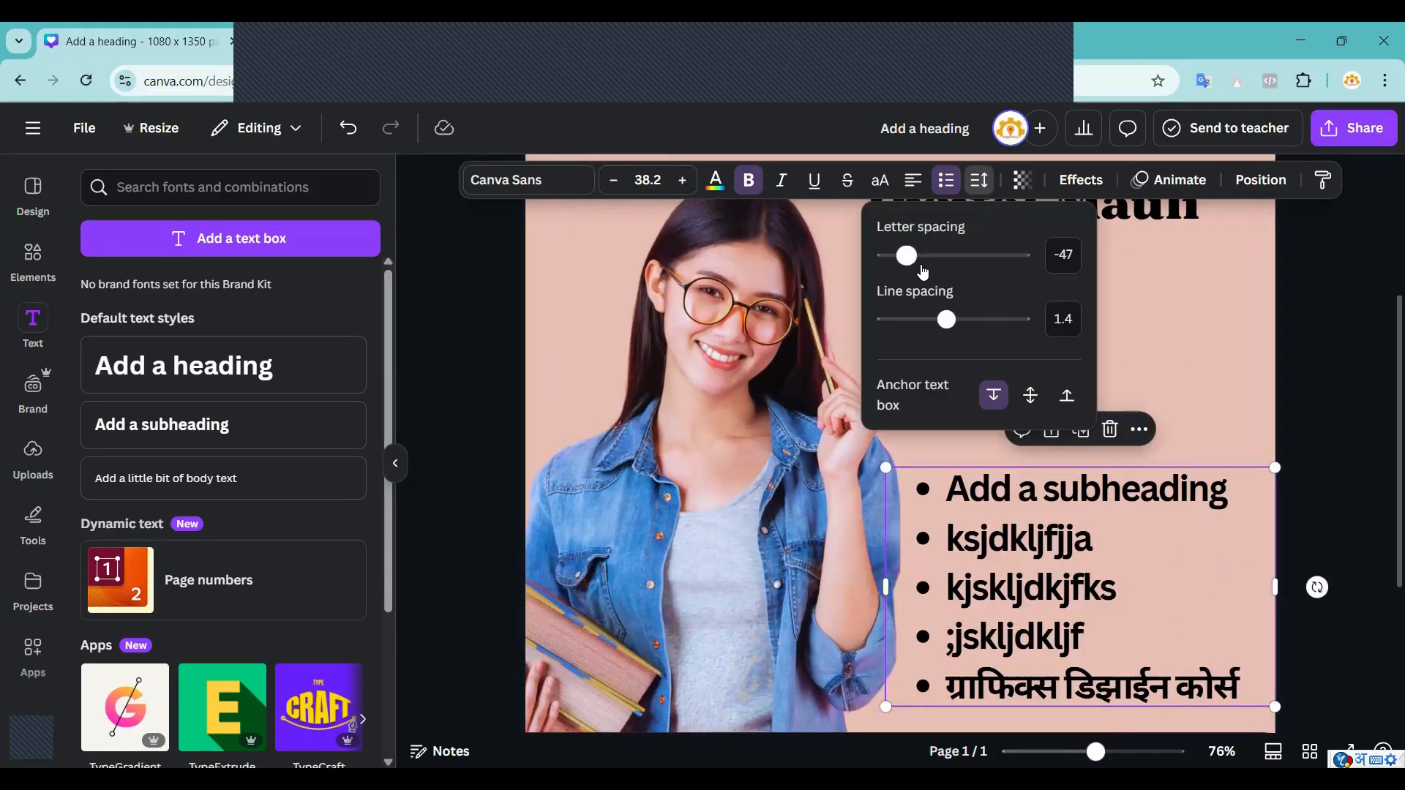
mouse_move(908, 258)
left_mouse_down()
mouse_move(969, 257)
mouse_move(910, 261)
left_mouse_up()
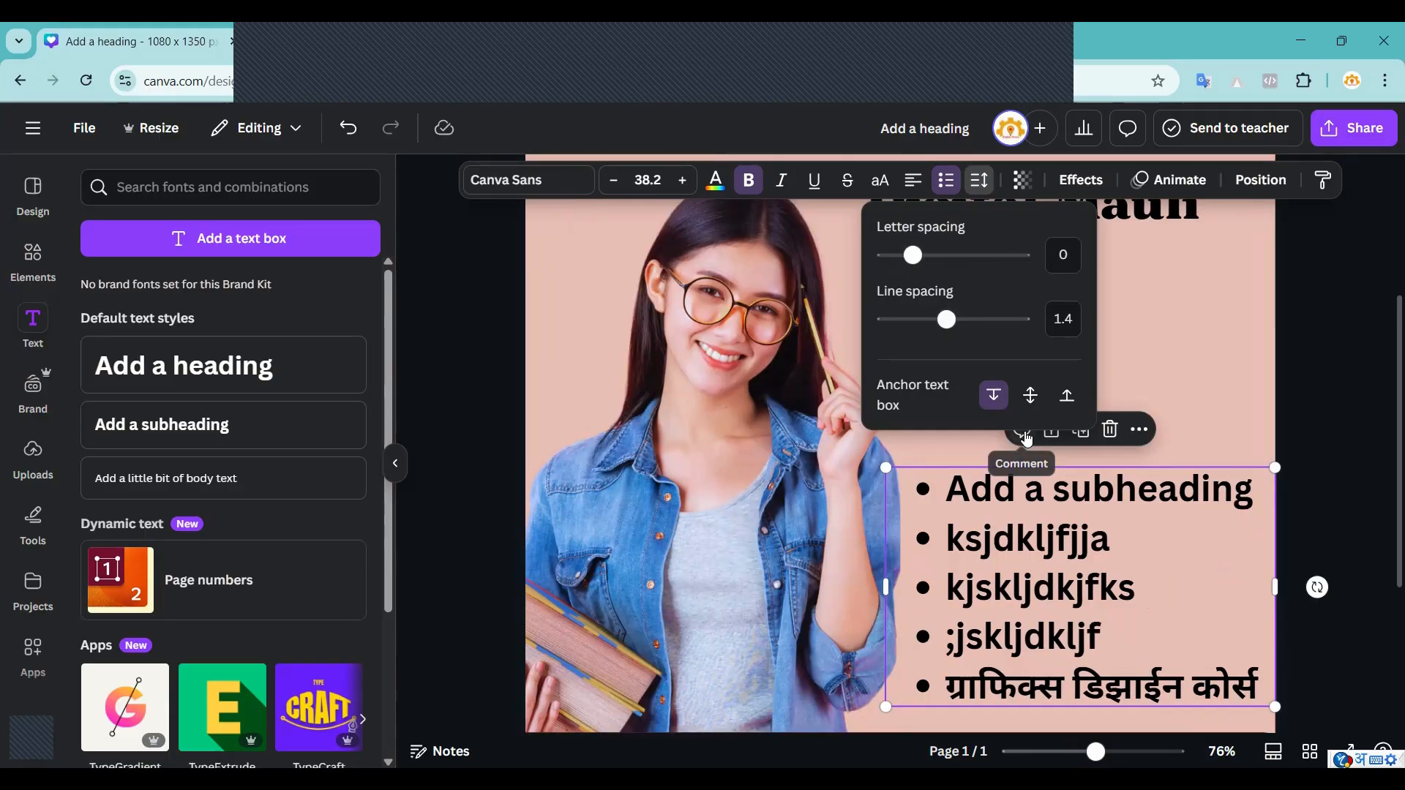
Slightly increase the bulleted list's line spacing and move the list back up beneath the Digital Mauli heading.
mouse_move(947, 320)
left_mouse_down()
mouse_move(1004, 323)
mouse_move(894, 320)
mouse_move(973, 320)
mouse_move(955, 320)
left_mouse_up()
left_click(1028, 546)
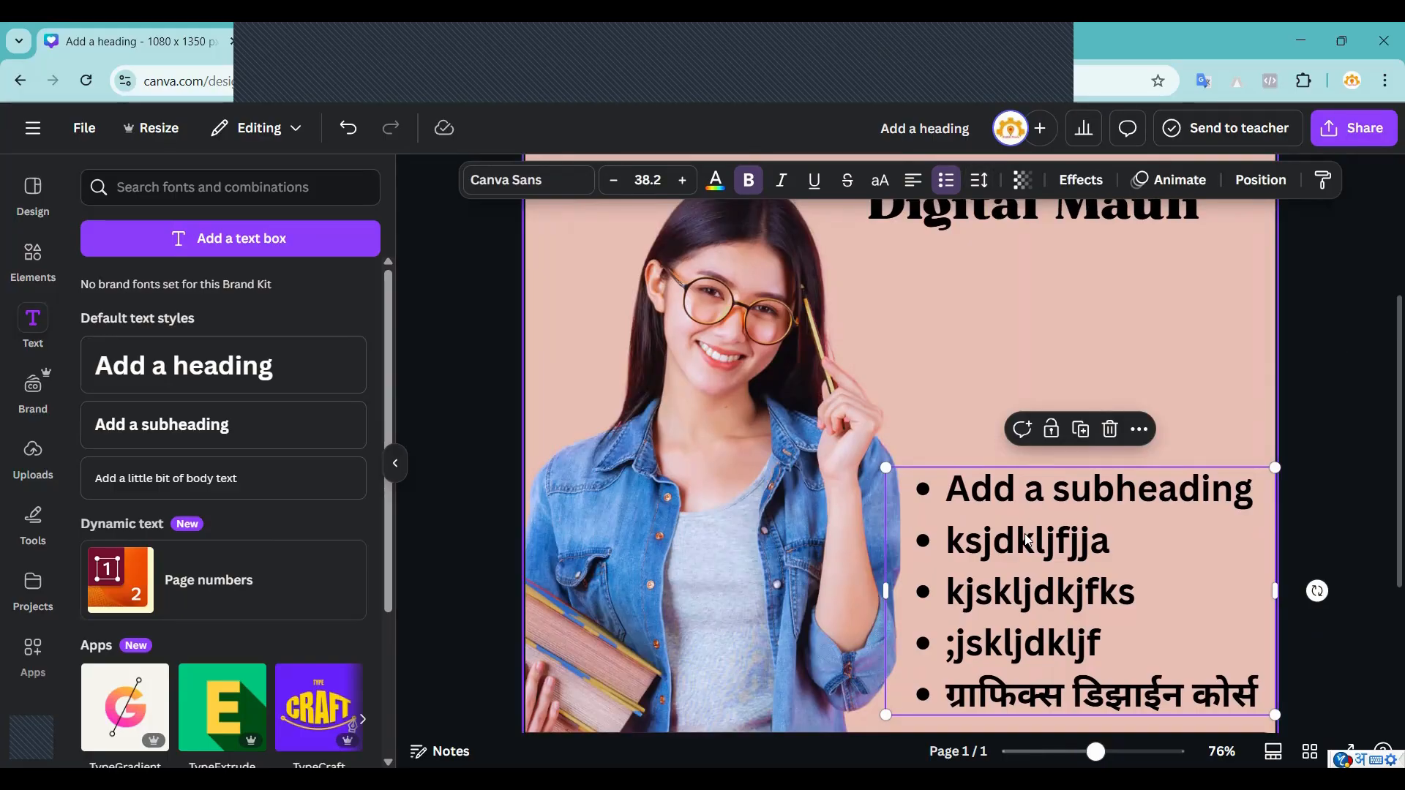
left_click_drag(1016, 501, 1006, 303)
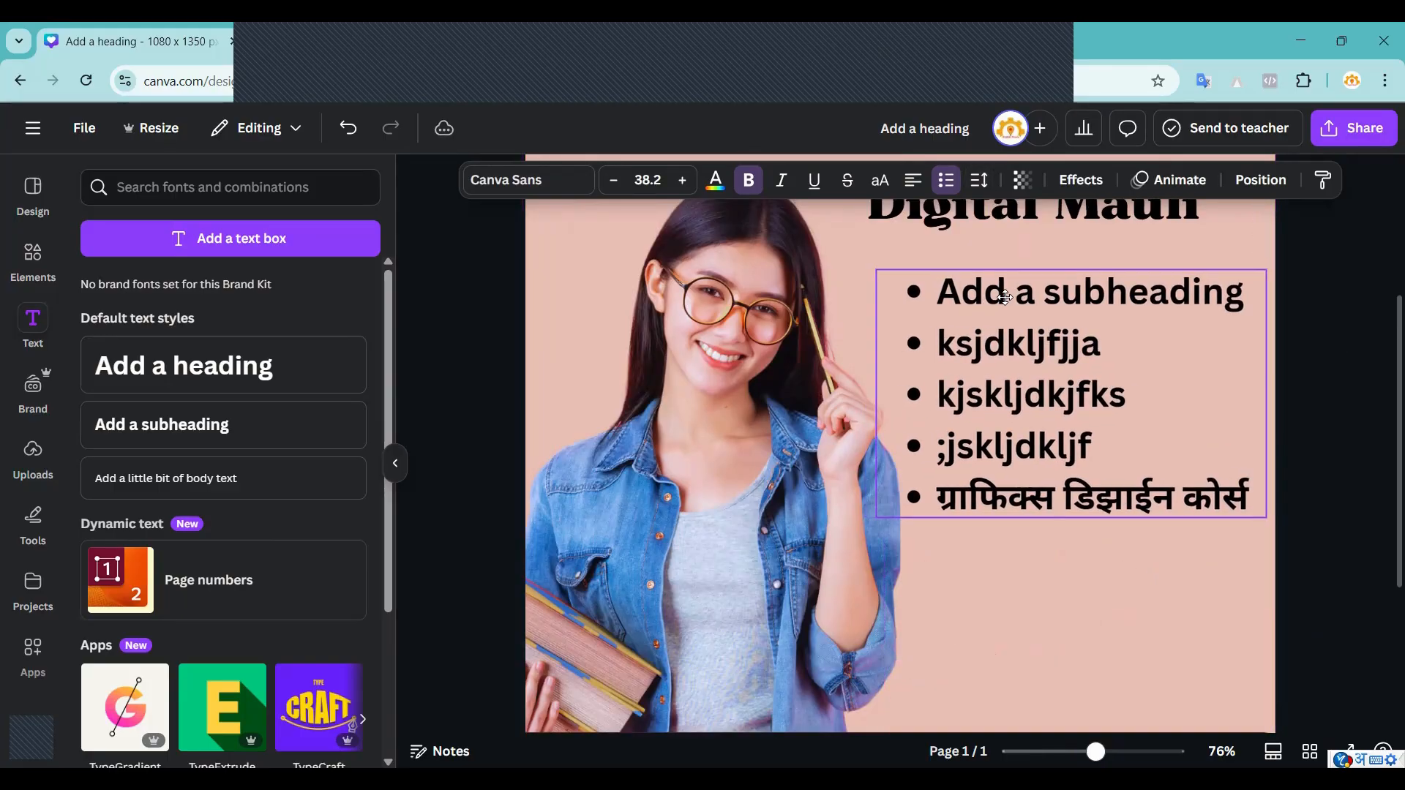
Try green and red on the bulleted list's text, and settle on the dark maroon from the photo colours.
left_click(731, 181)
left_click(249, 318)
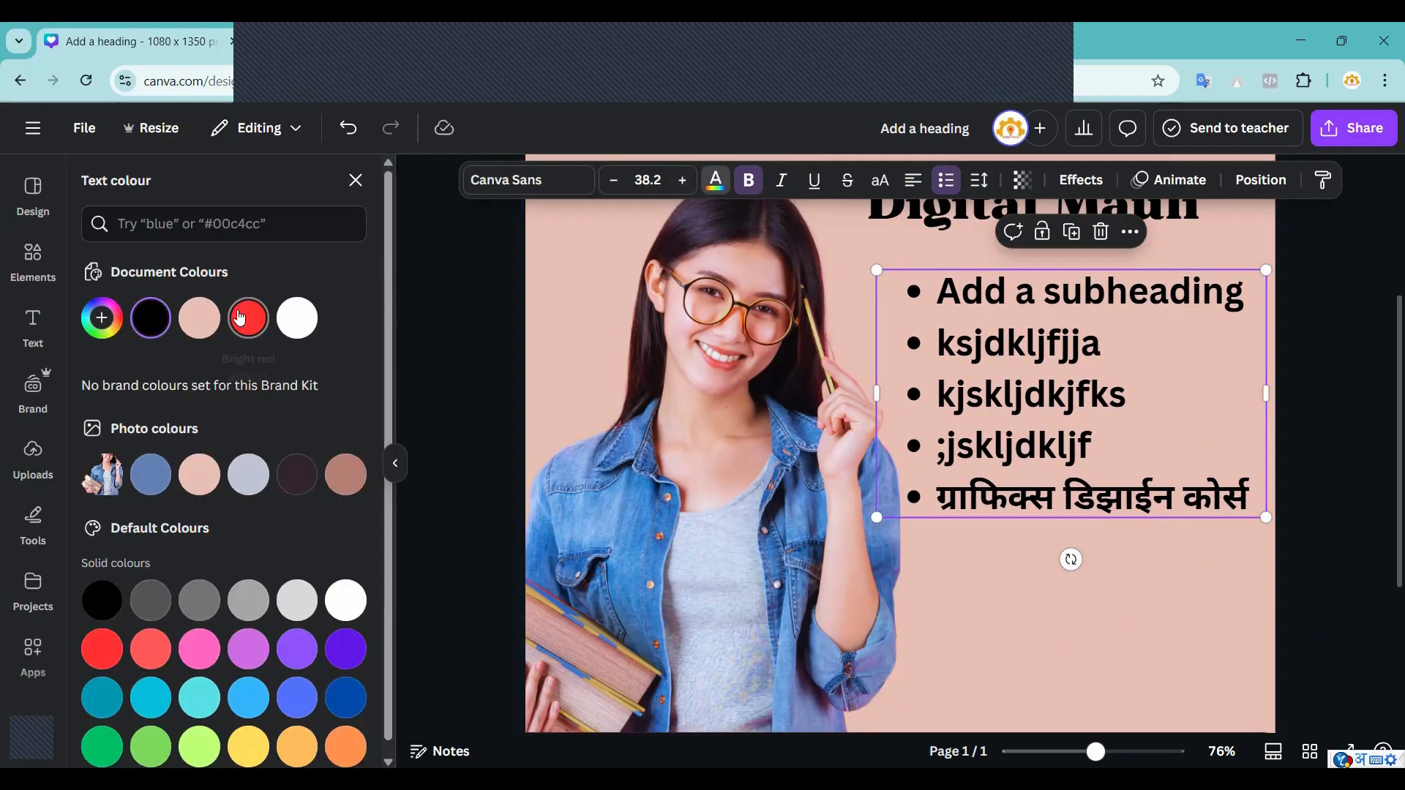
scroll(242, 533, "down", 1)
left_click(248, 619)
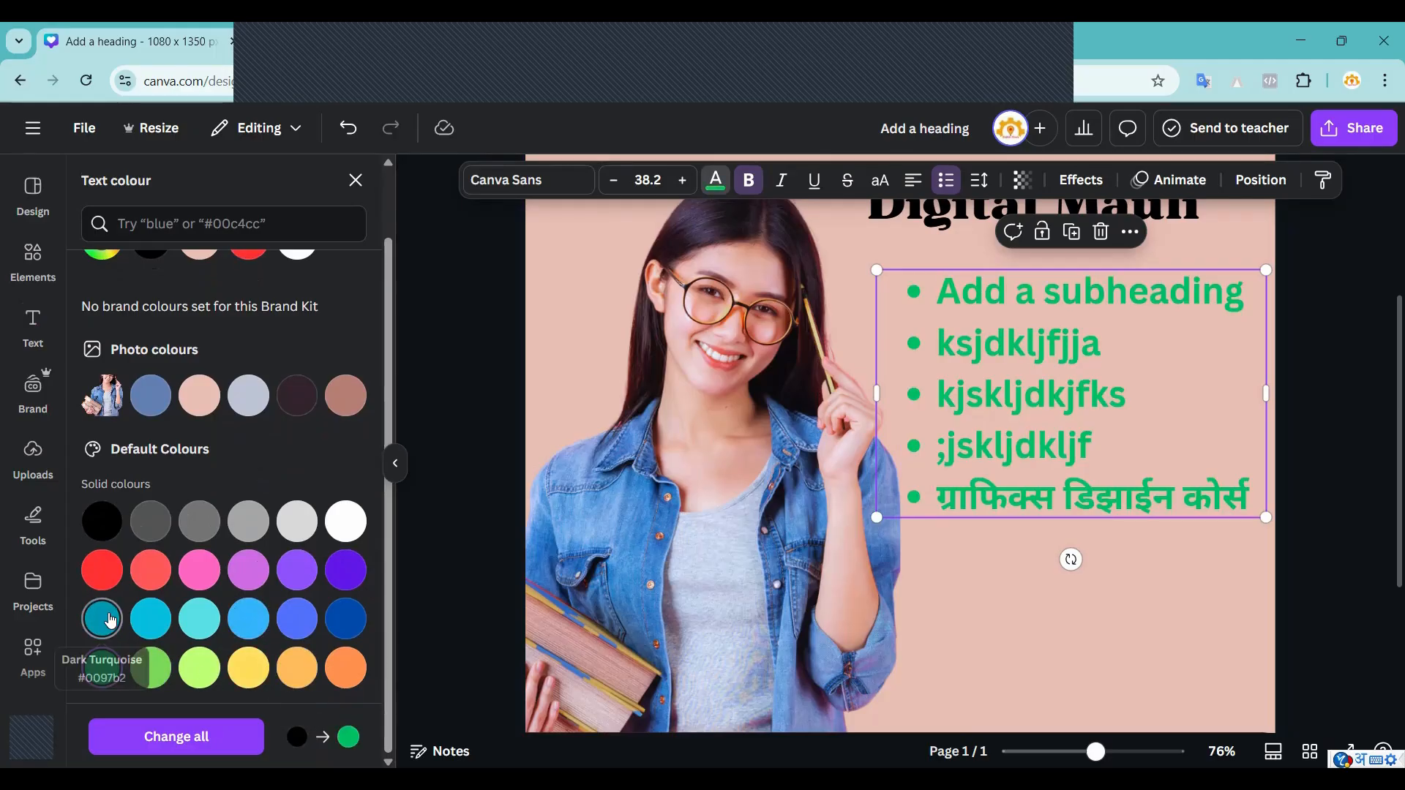
left_click(104, 622)
left_click(117, 584)
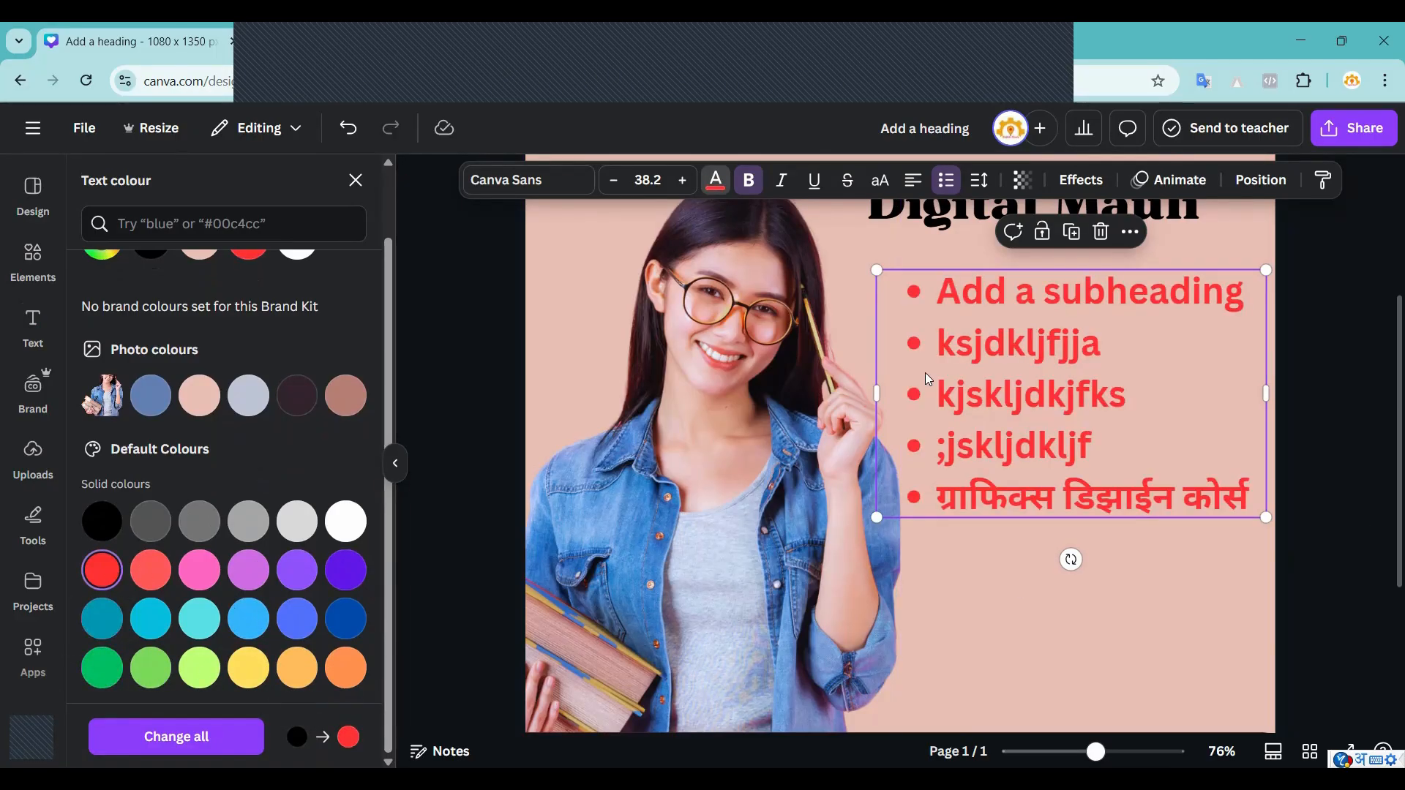
left_click(299, 403)
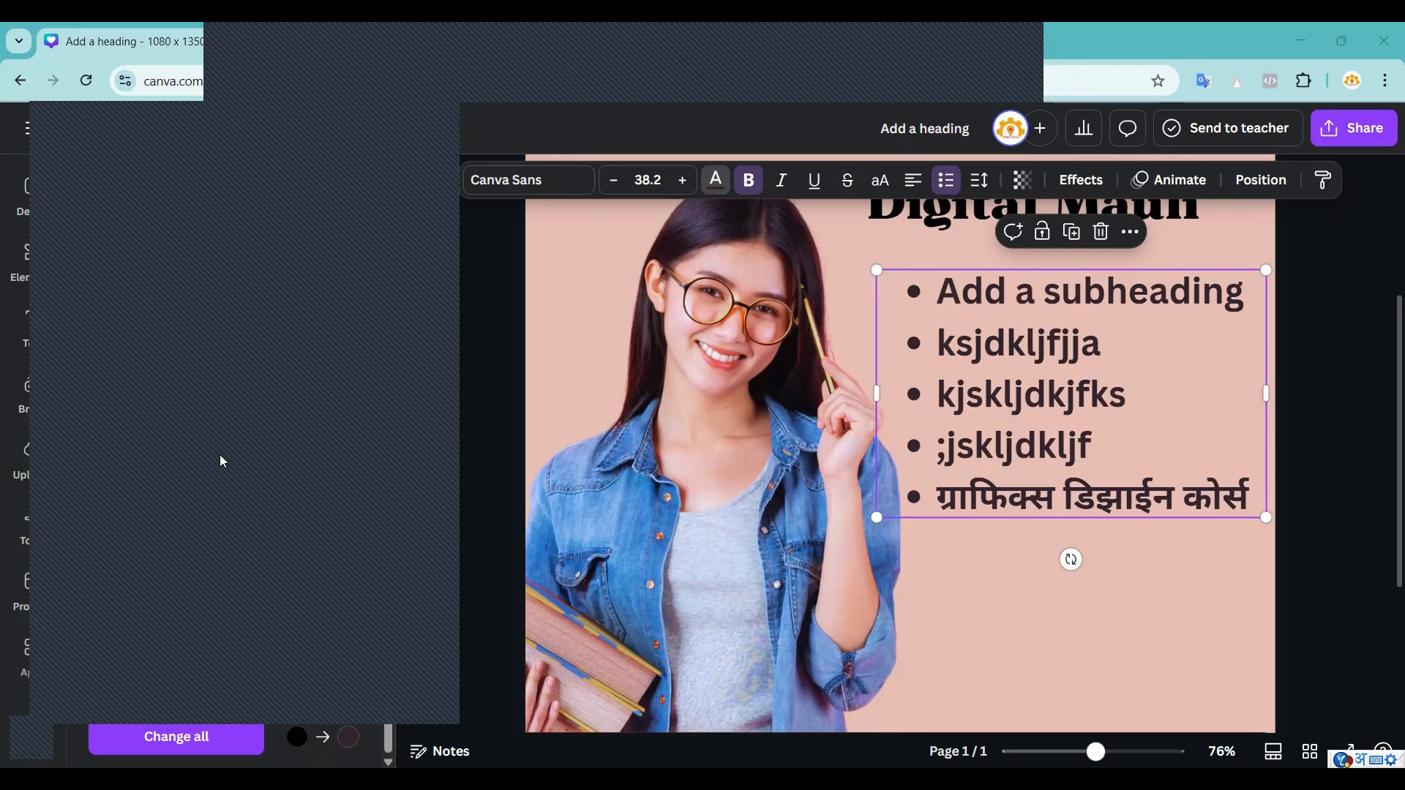
left_click(1315, 415)
Try the transparency setting on the white डिजीटल माऊली heading in the red band, leaving it at 100.
scroll(966, 551, "down", 4)
left_click(966, 558)
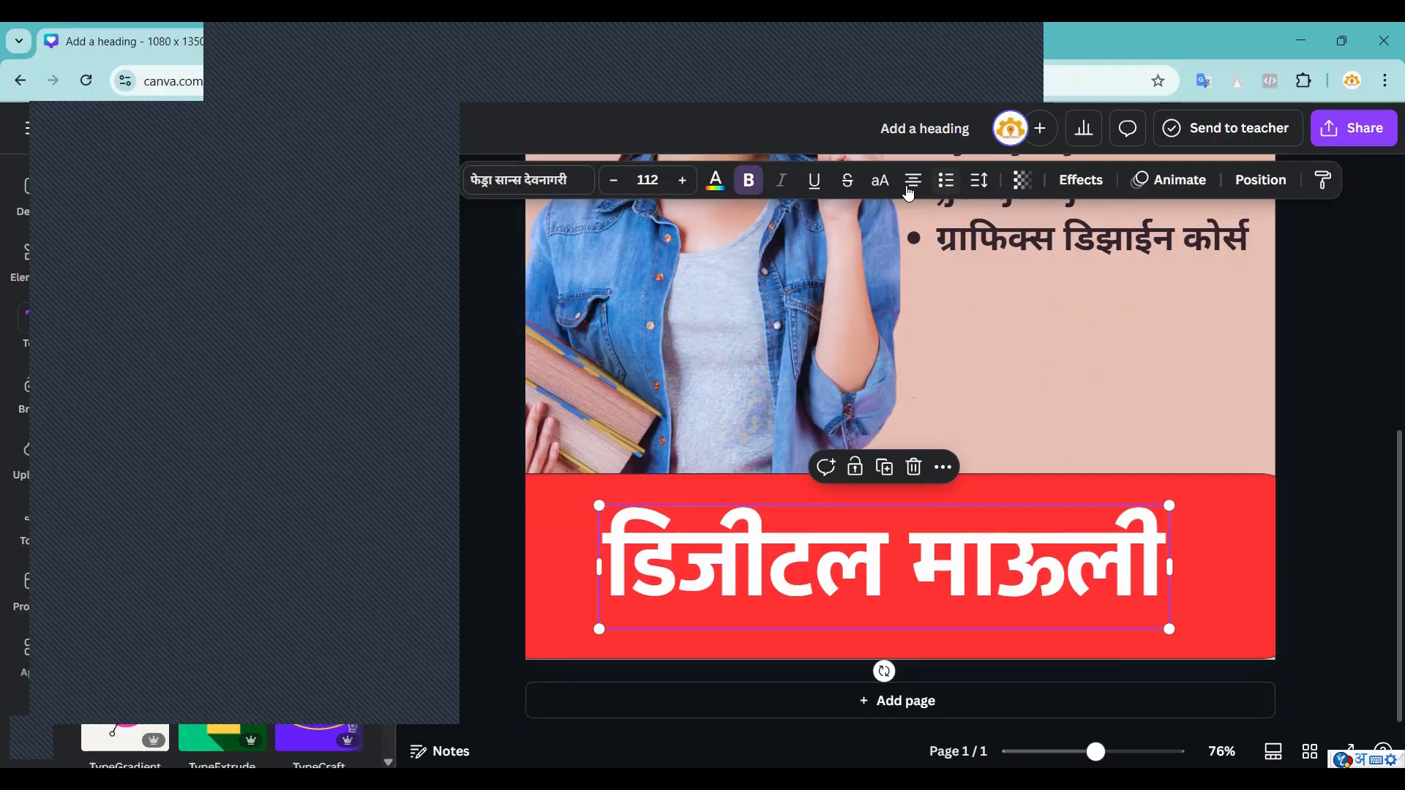
left_click(1021, 187)
mouse_move(1067, 260)
left_mouse_down()
mouse_move(964, 264)
mouse_move(1073, 254)
left_mouse_up()
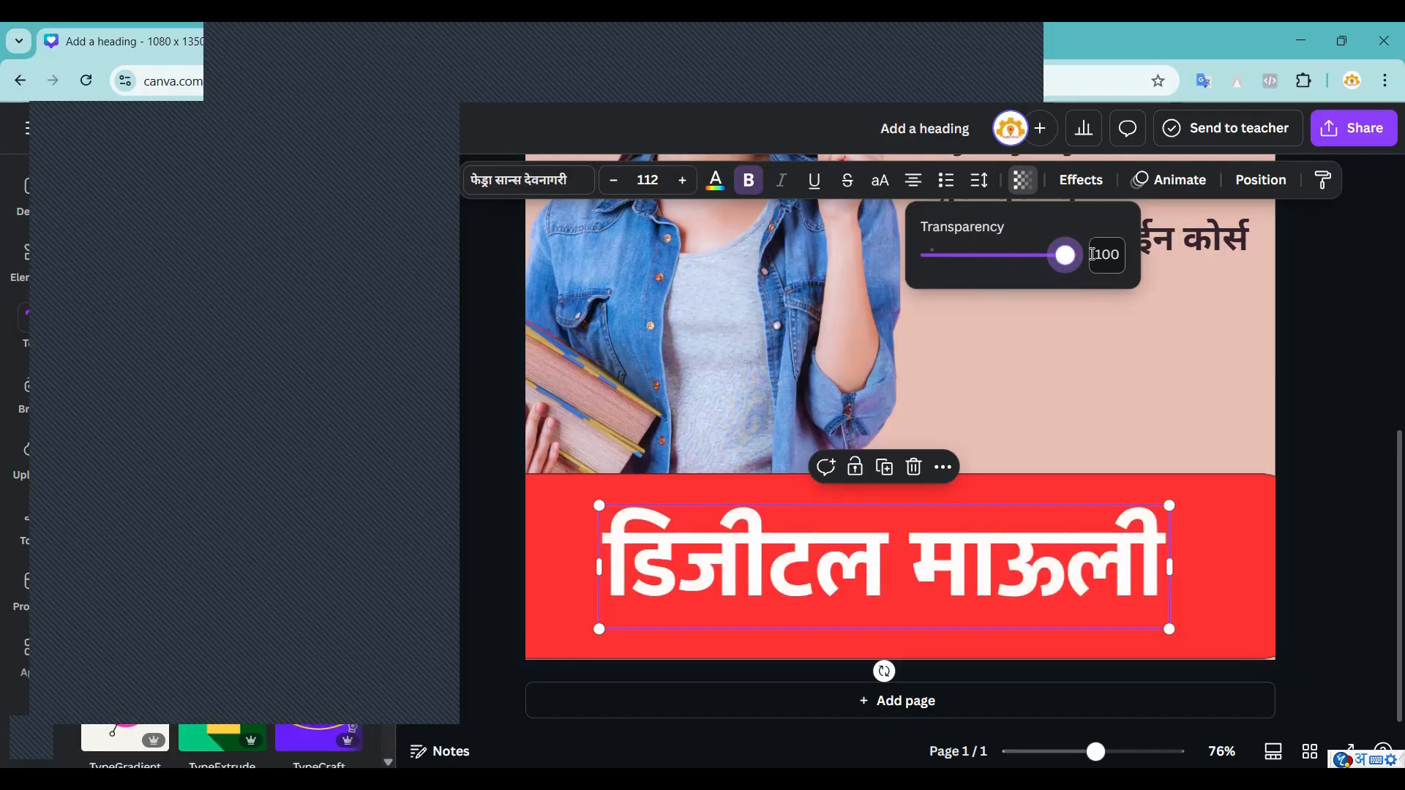
left_click(1107, 598)
left_click(1289, 556)
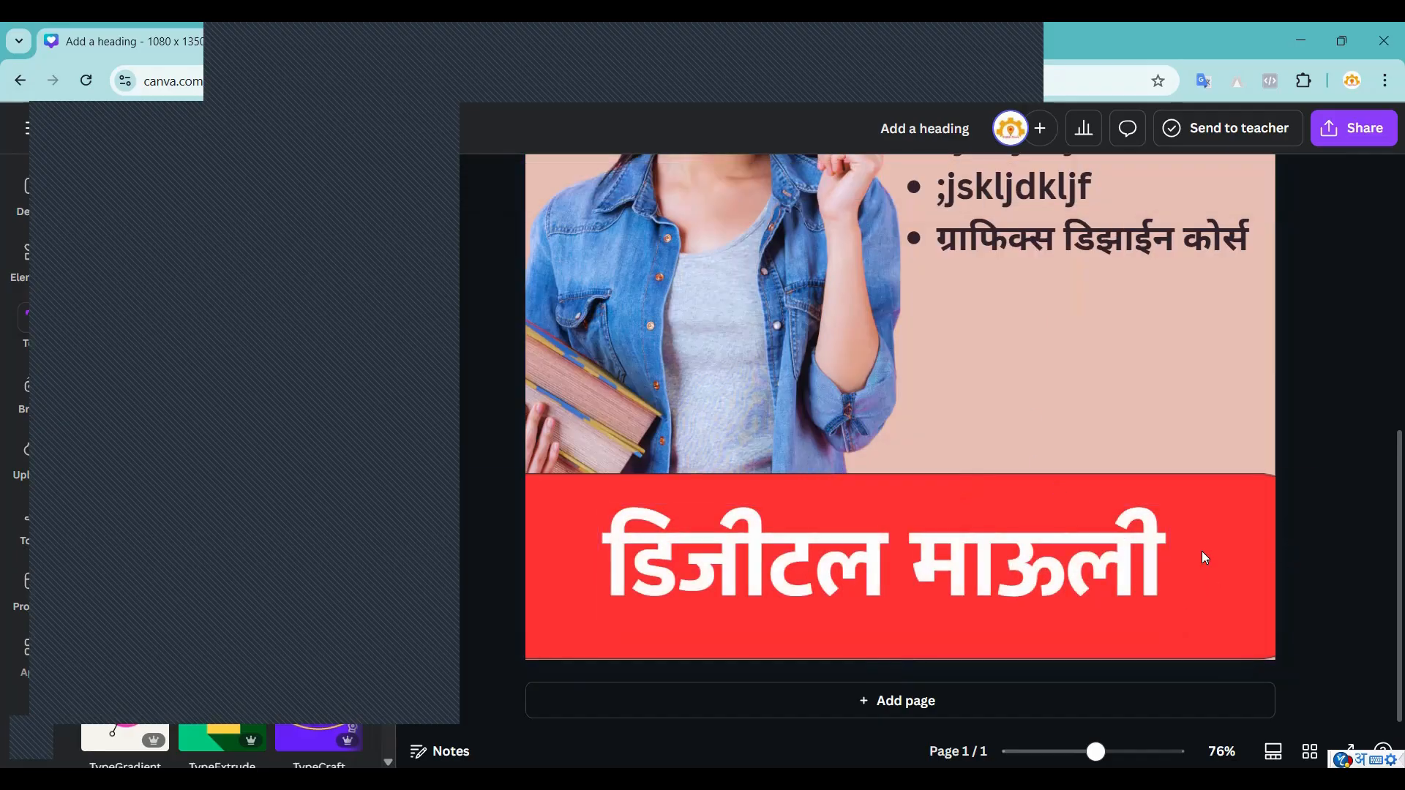
Duplicate the white डिजीटल माऊली heading in the red band and colour the copy dark maroon from the photo colours, offset from the original.
left_click(1032, 576)
left_click(887, 472)
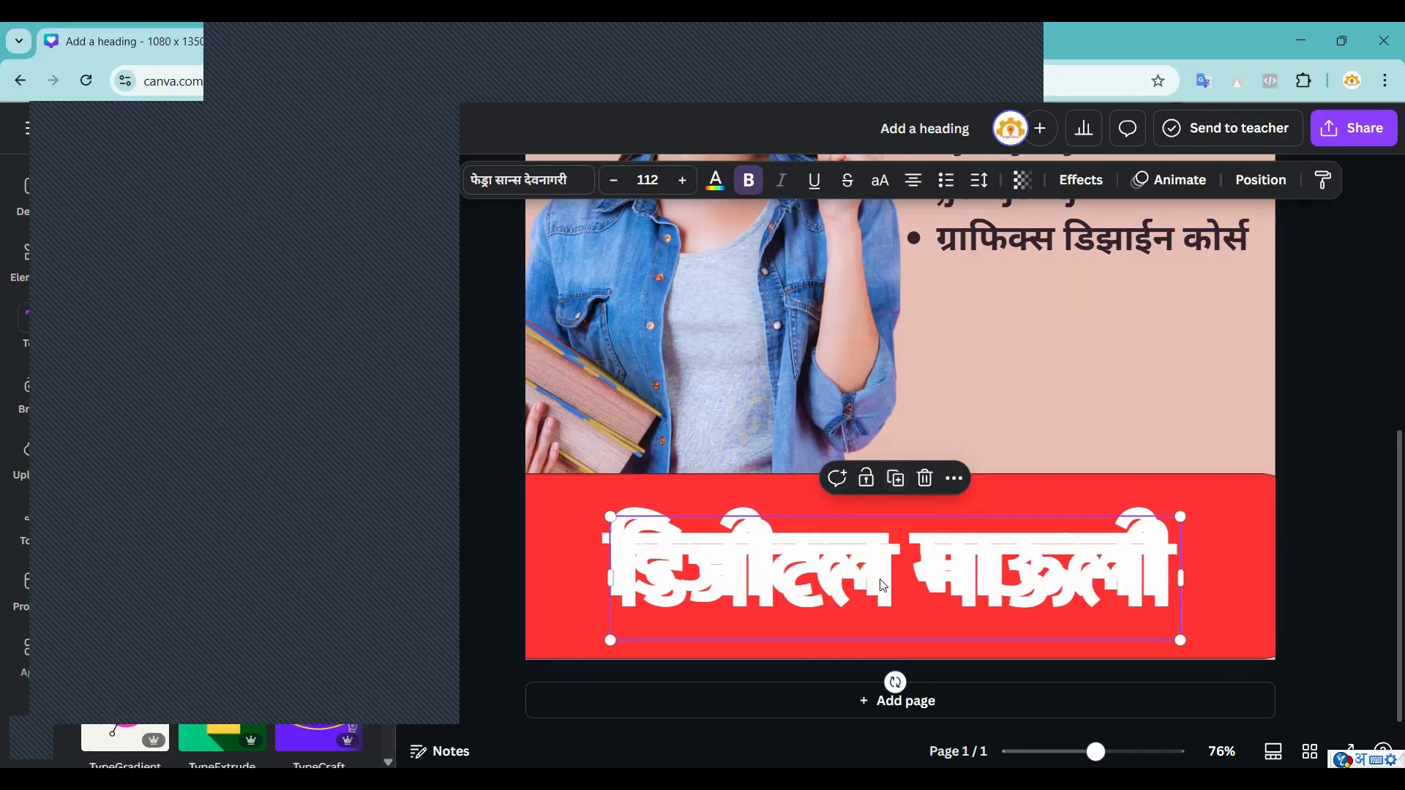
left_click_drag(896, 523, 954, 563)
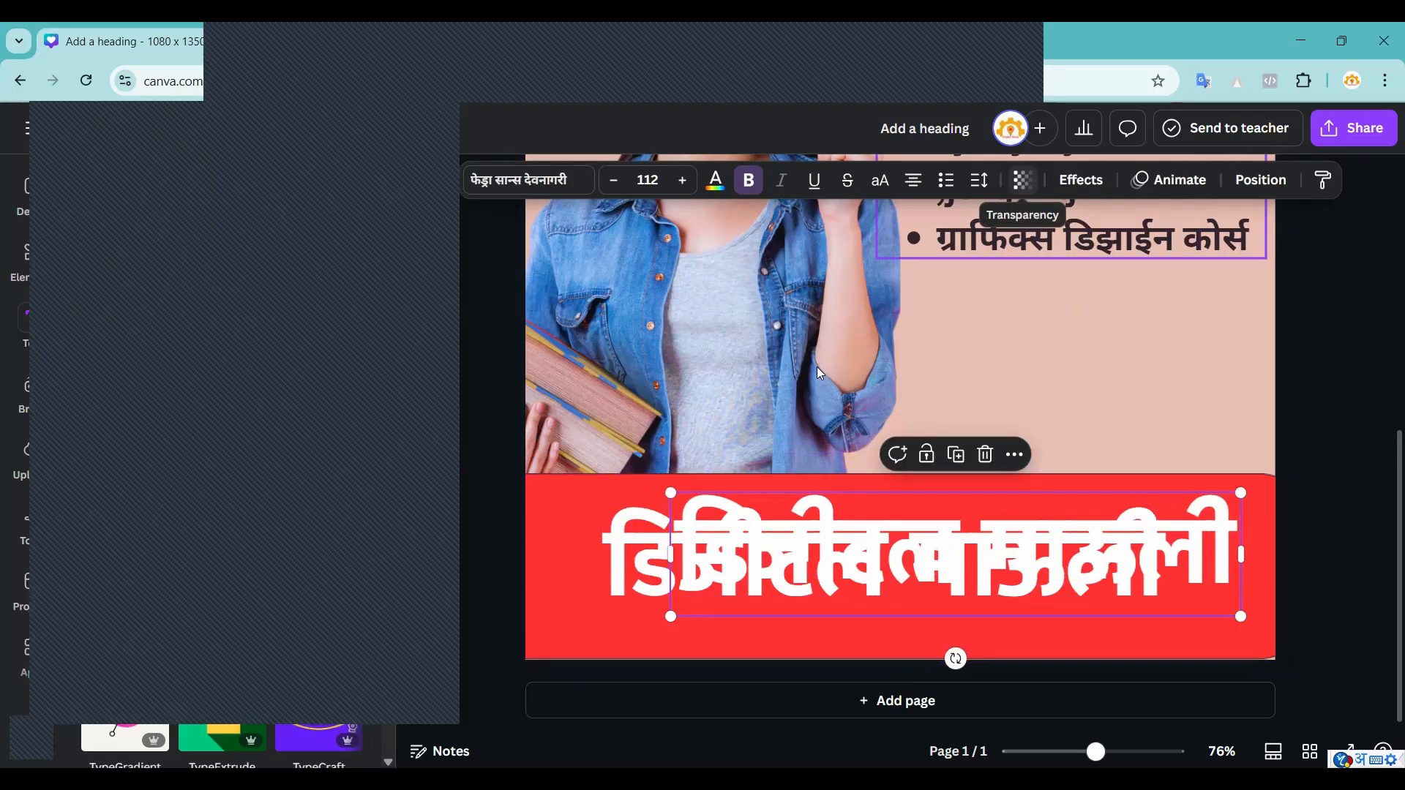
scroll(212, 450, "down", 3)
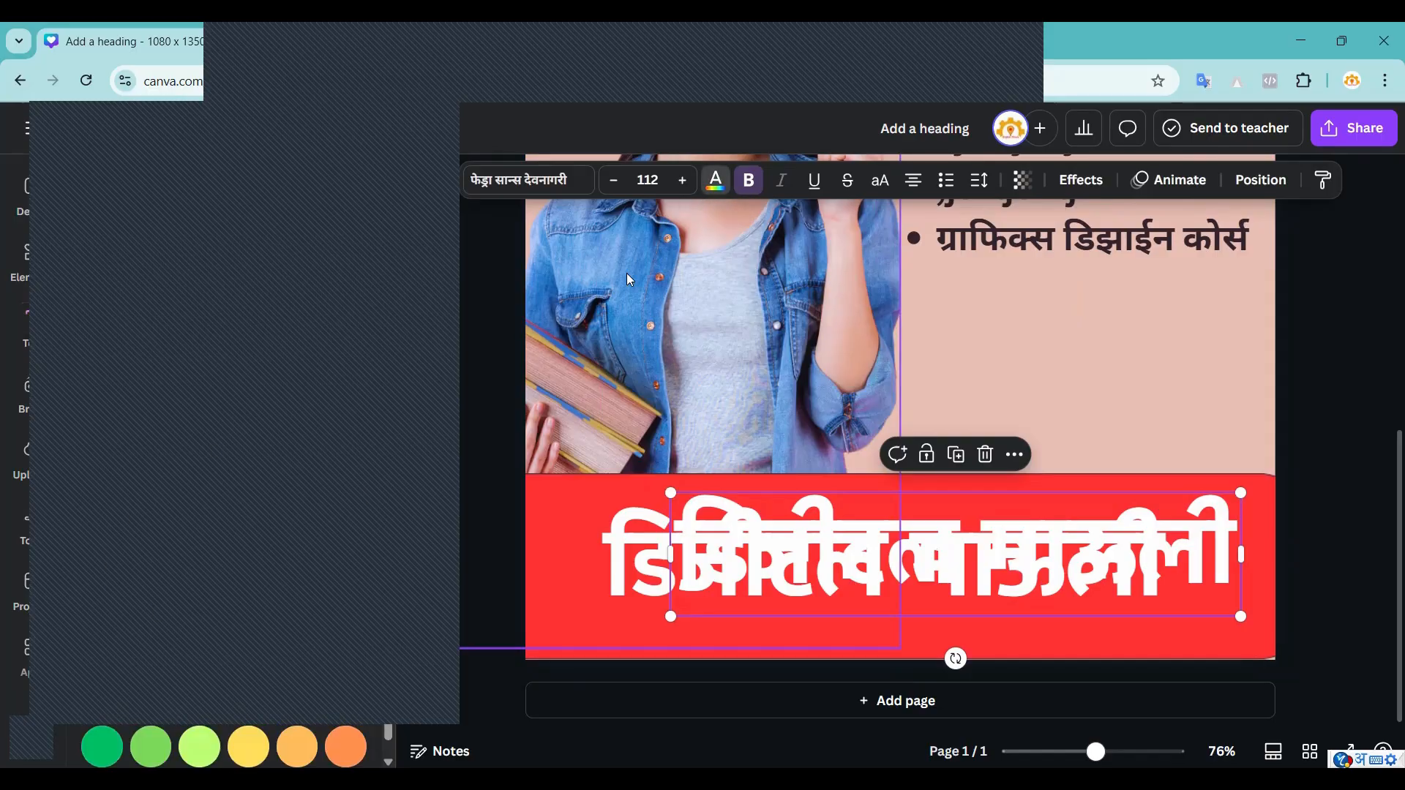
scroll(230, 568, "up", 3)
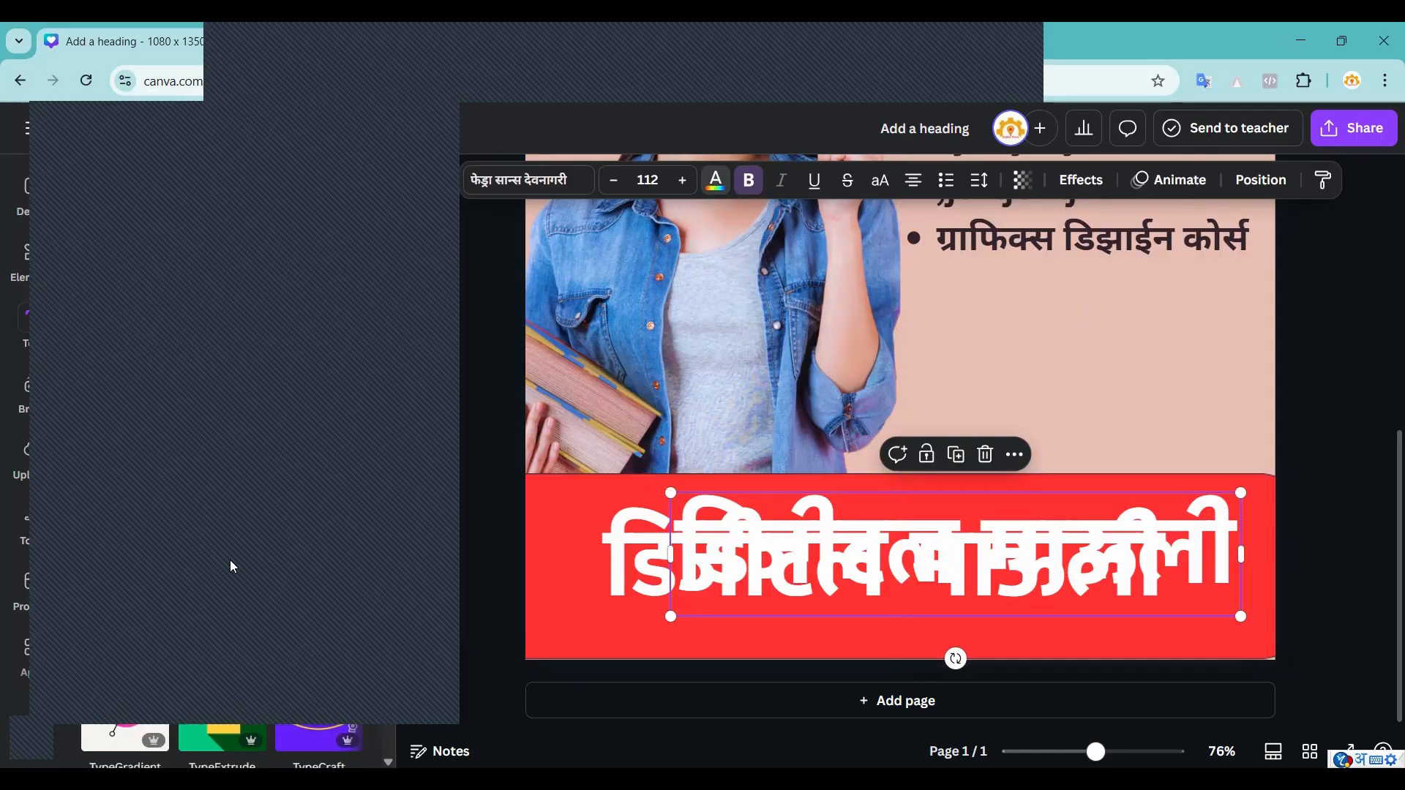
left_click(715, 180)
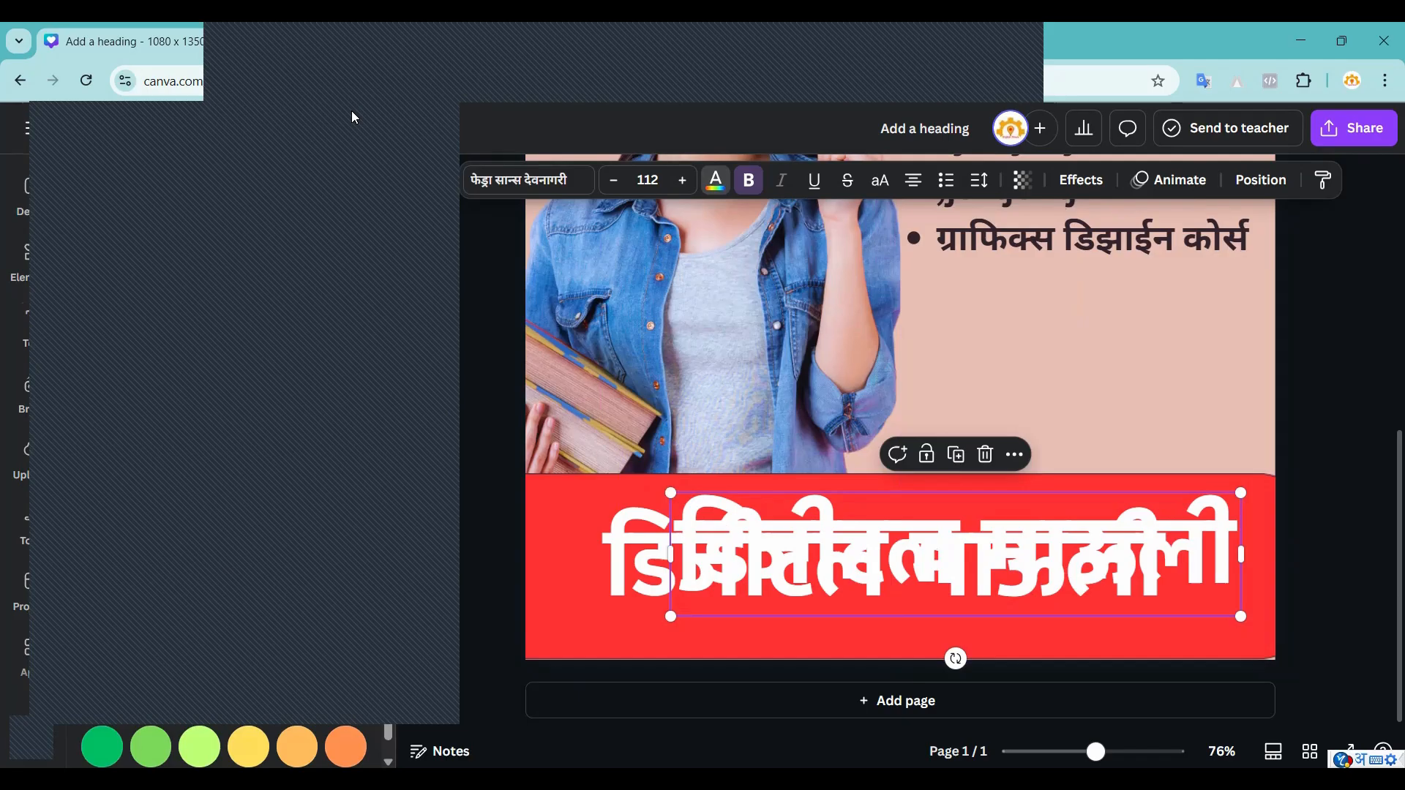
left_click(292, 487)
left_click_drag(893, 547, 901, 548)
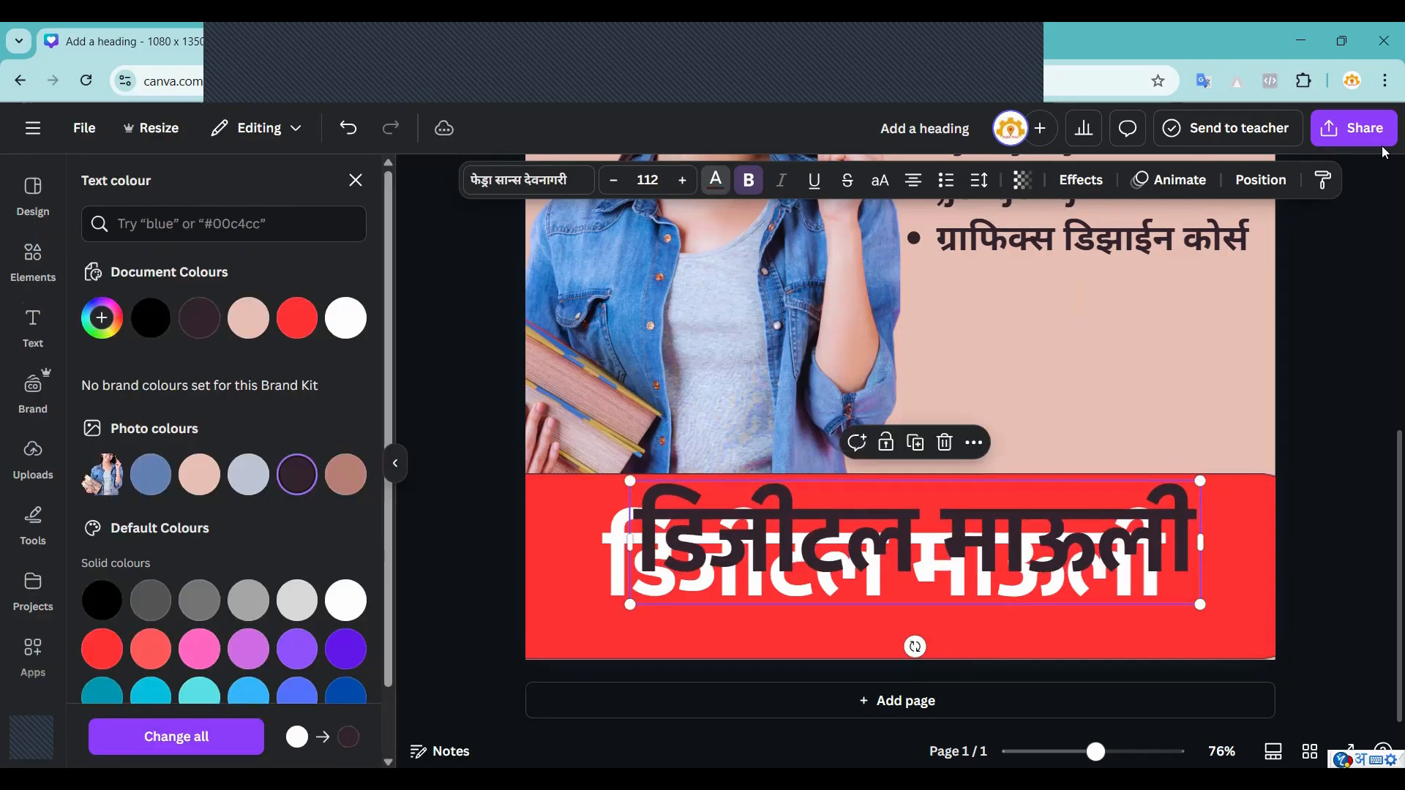
Send the dark maroon heading copy backward behind the white heading and offset it slightly as a drop shadow.
left_click(1260, 180)
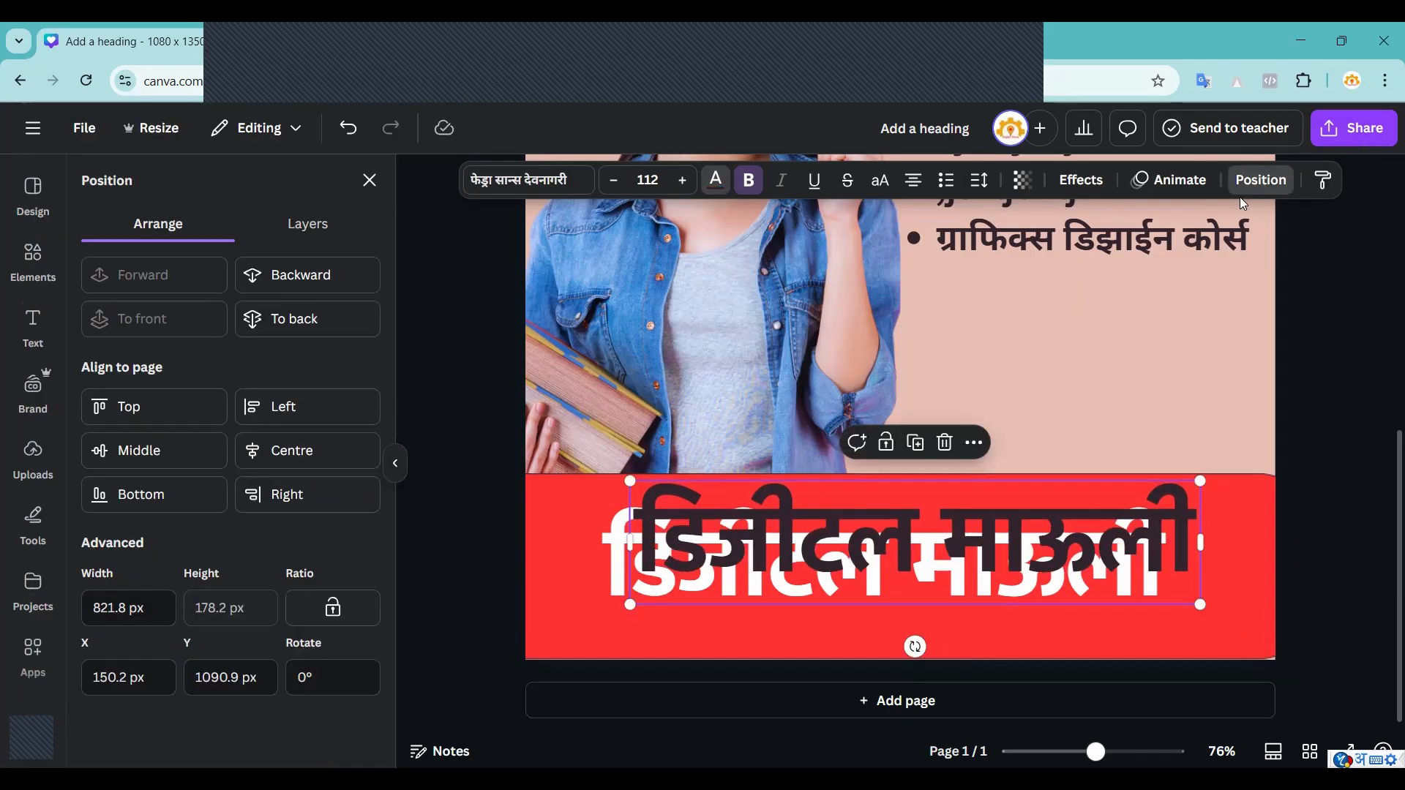
left_click(292, 275)
left_click_drag(1115, 561, 1095, 578)
left_click(1334, 542)
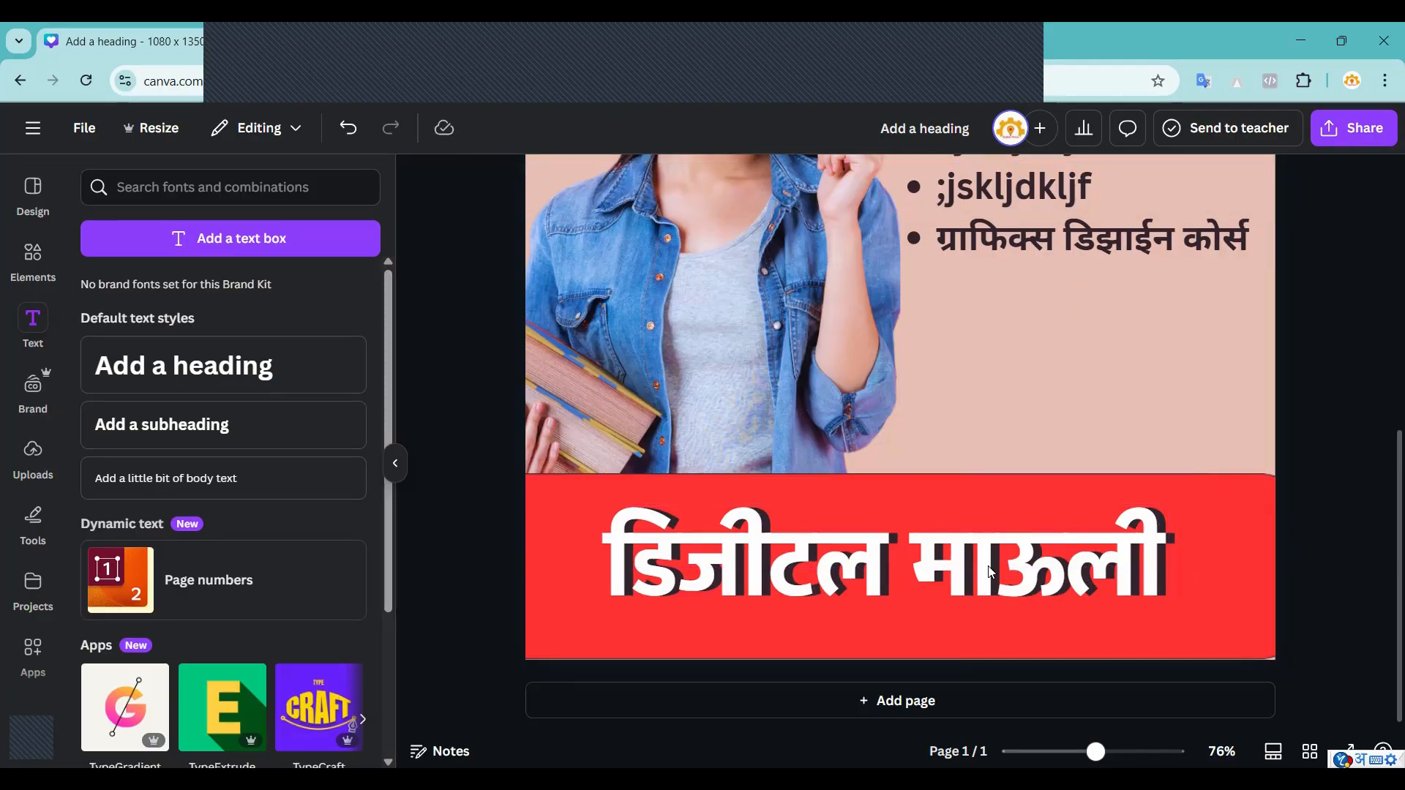
Pull the white and dark maroon डिजीटल माऊली headings apart, with the white one partly overlapping the dark copy.
left_click_drag(1020, 495, 1070, 433)
left_click_drag(1018, 583, 976, 631)
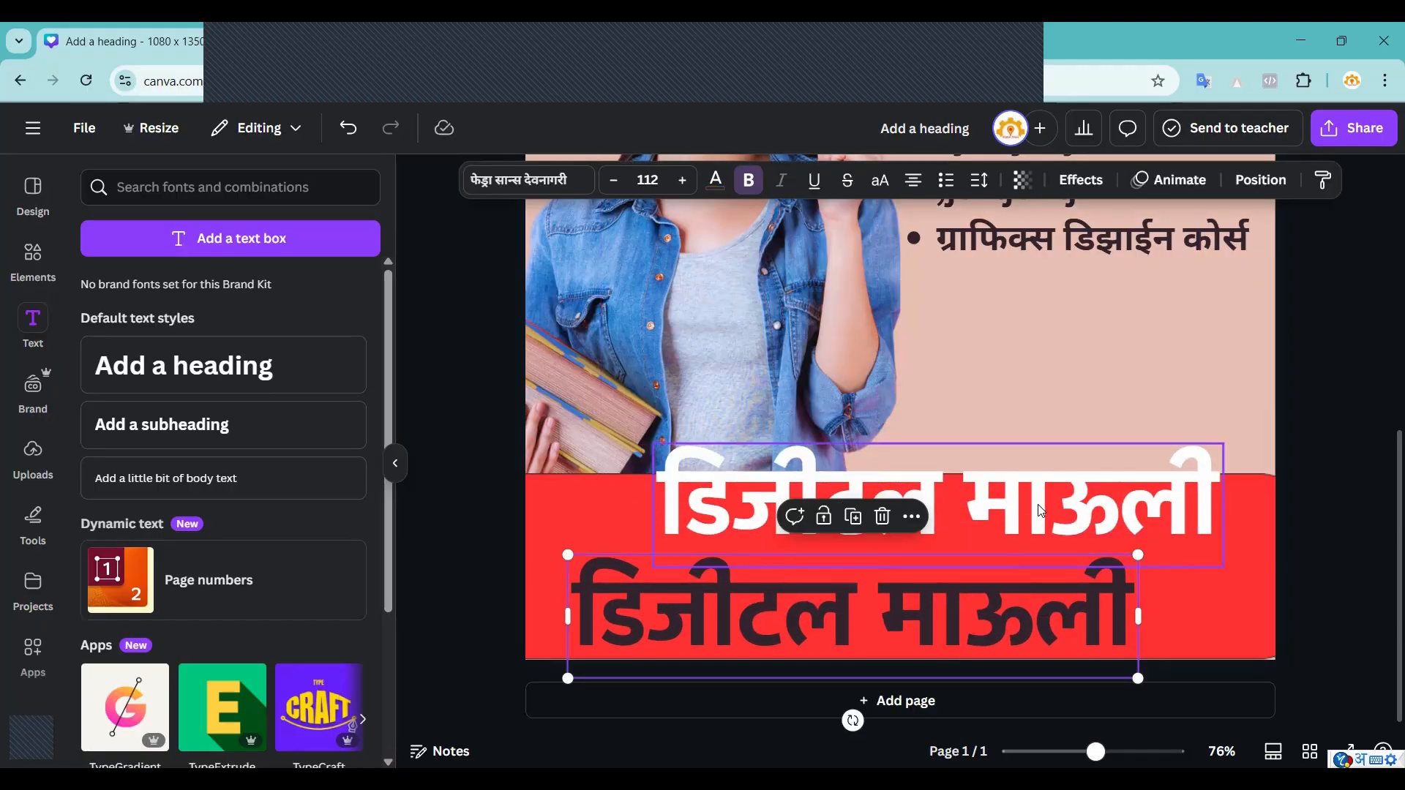
left_click_drag(737, 534, 737, 607)
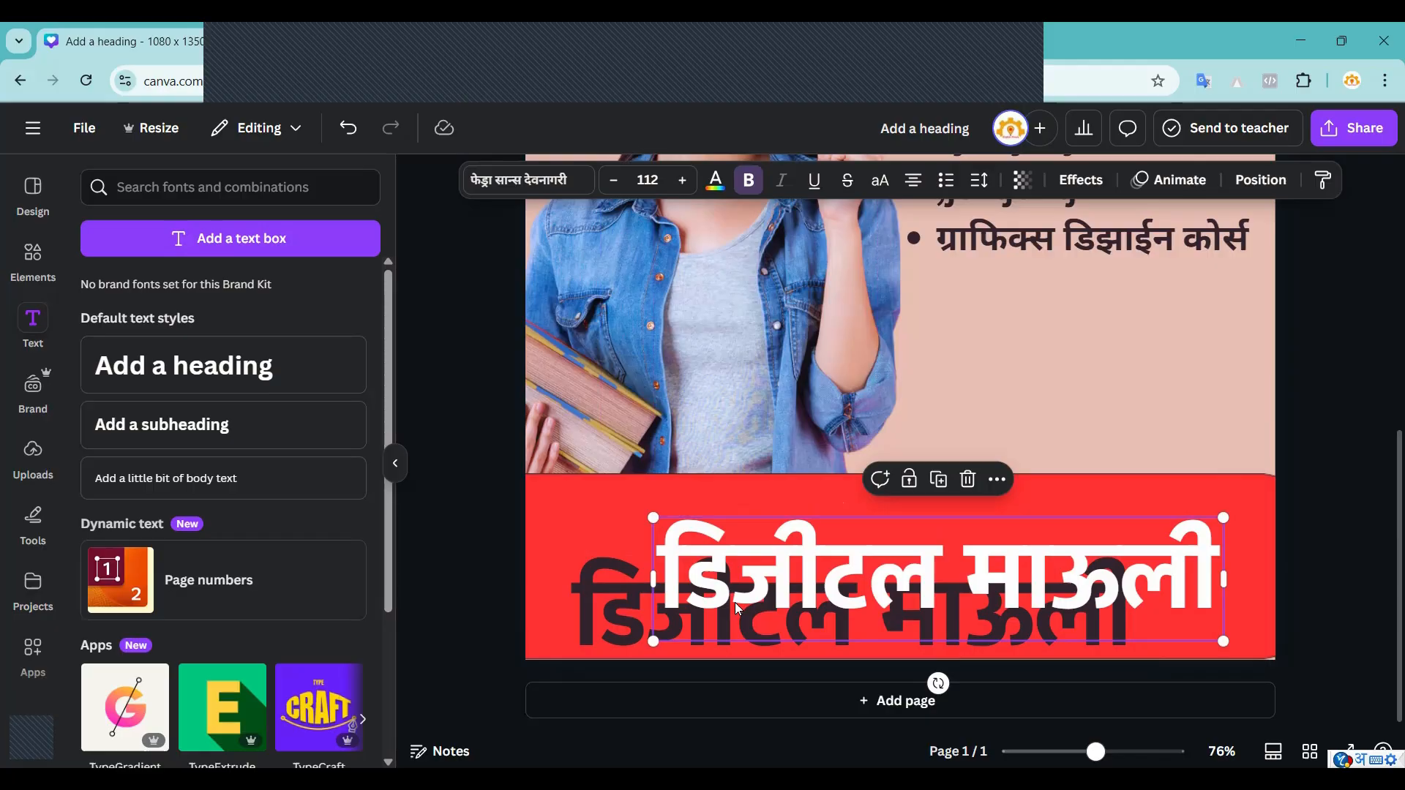
key("Escape")
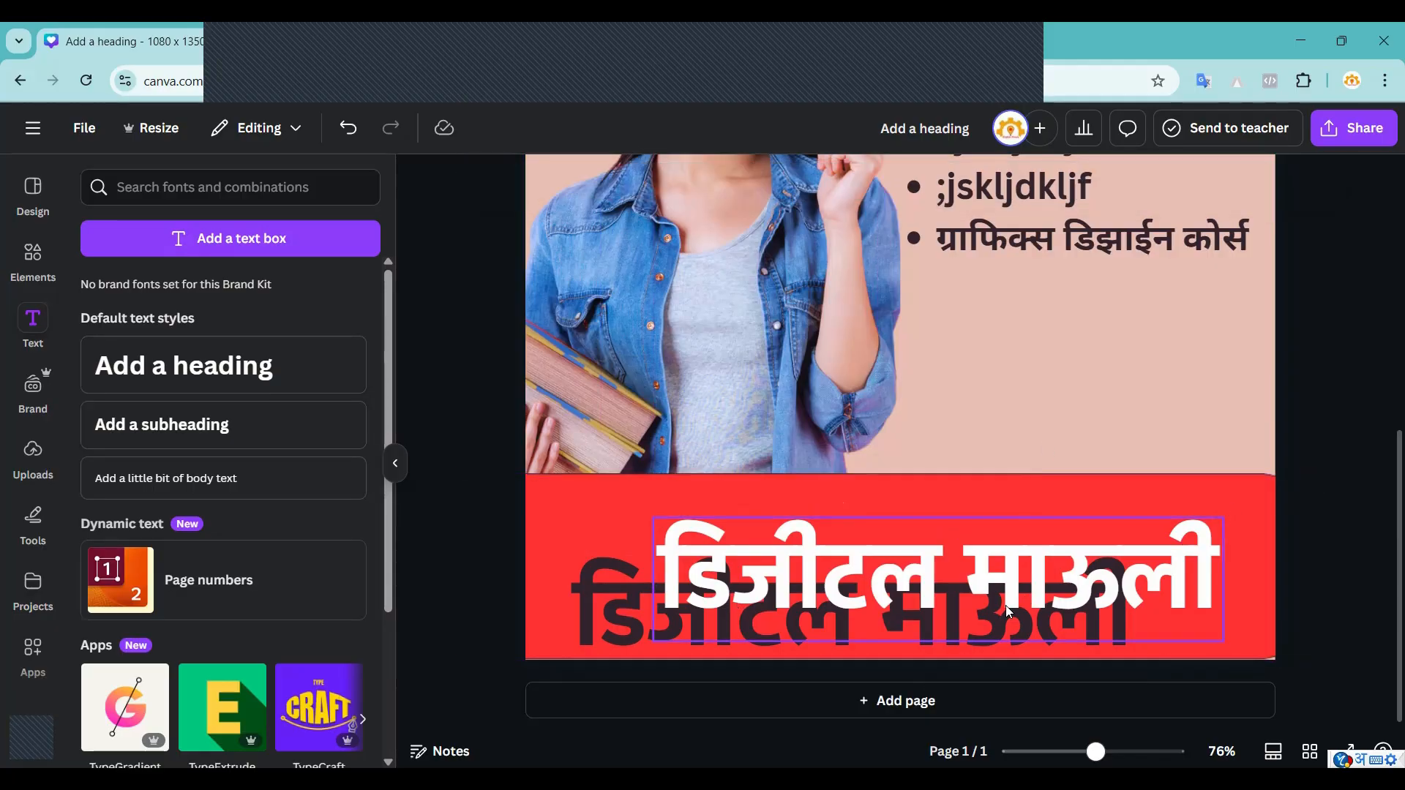
left_click(1000, 631)
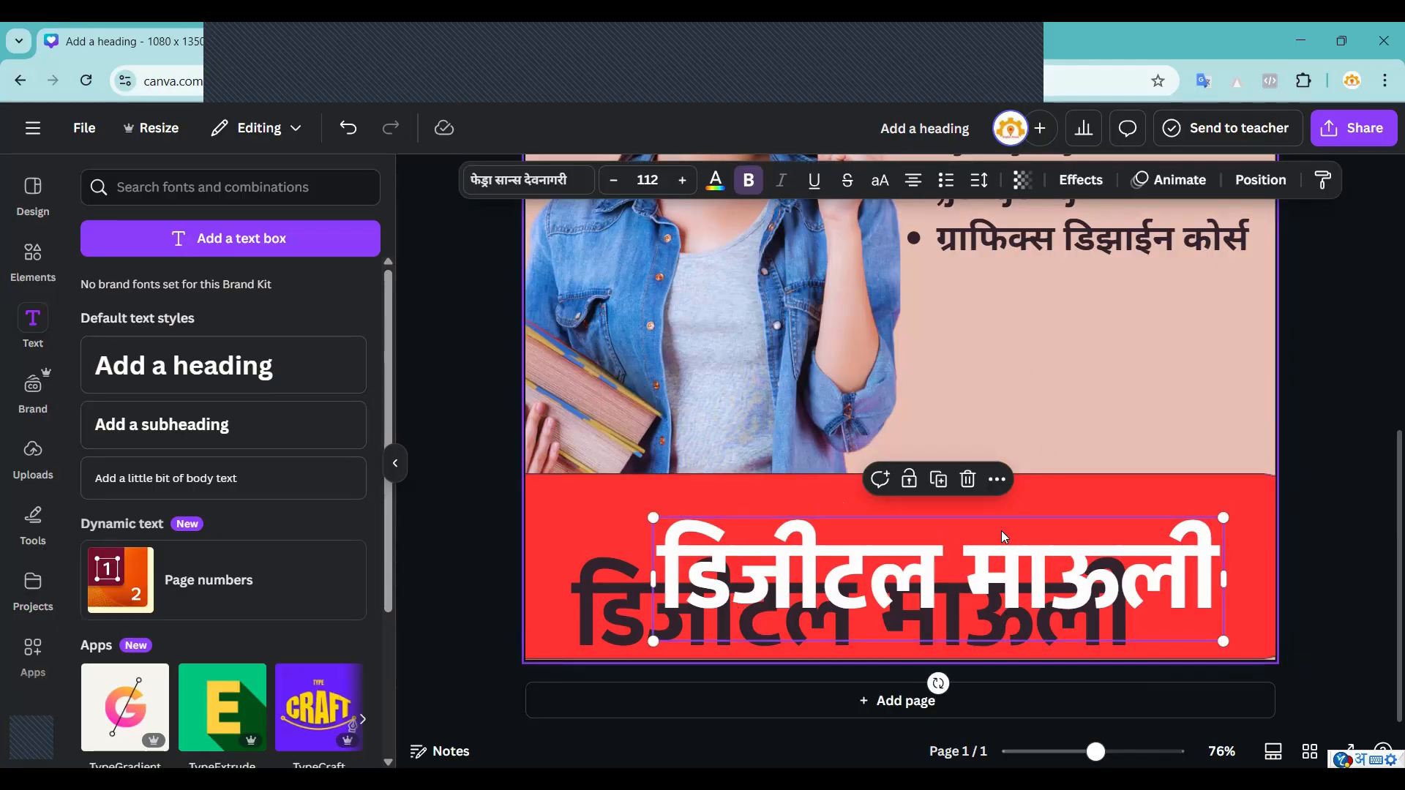
Set the dark heading copy's transparency to 34 and place the white heading over it as a soft shadow.
left_click(577, 614)
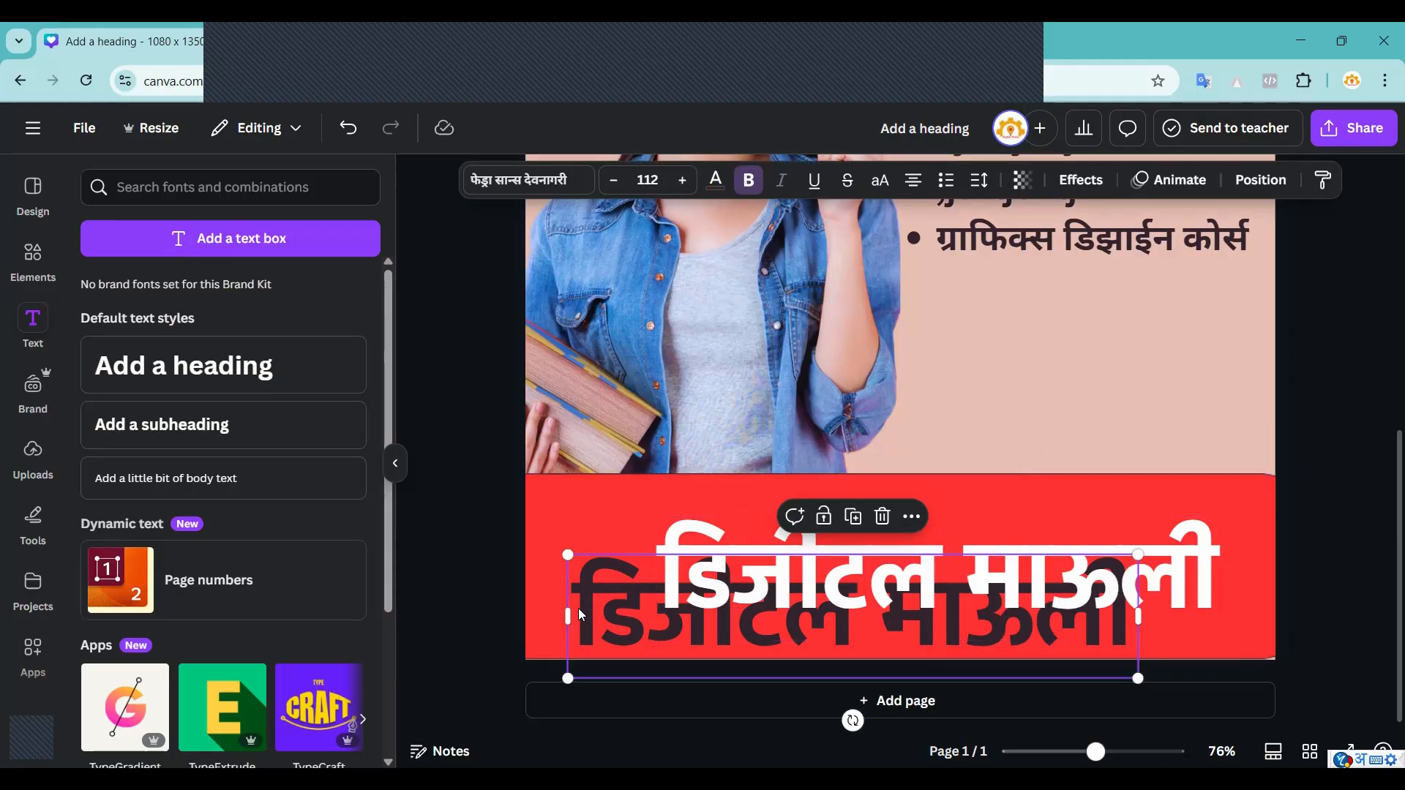
left_click(1022, 180)
left_click_drag(1063, 257, 976, 267)
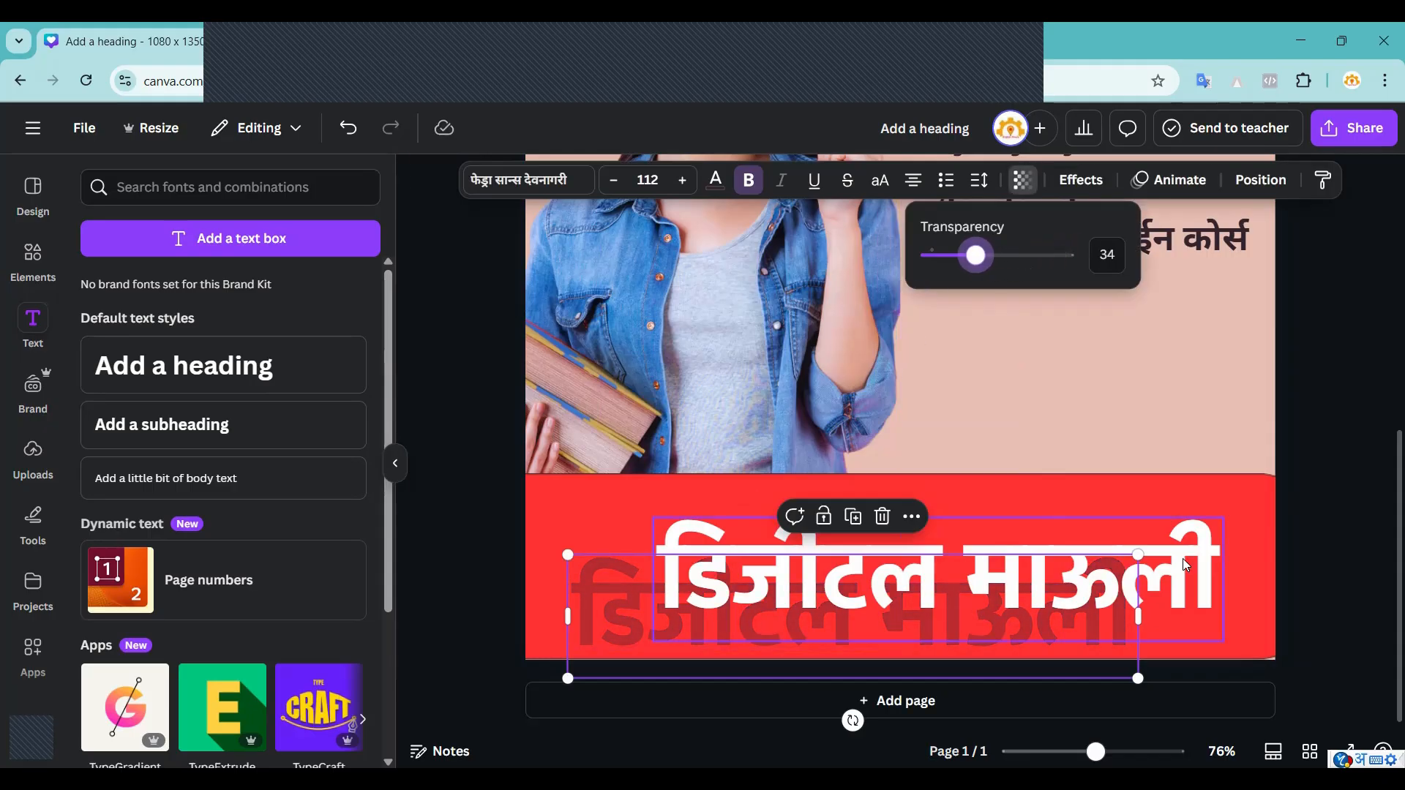
left_click(1294, 525)
left_click_drag(1181, 577, 1092, 608)
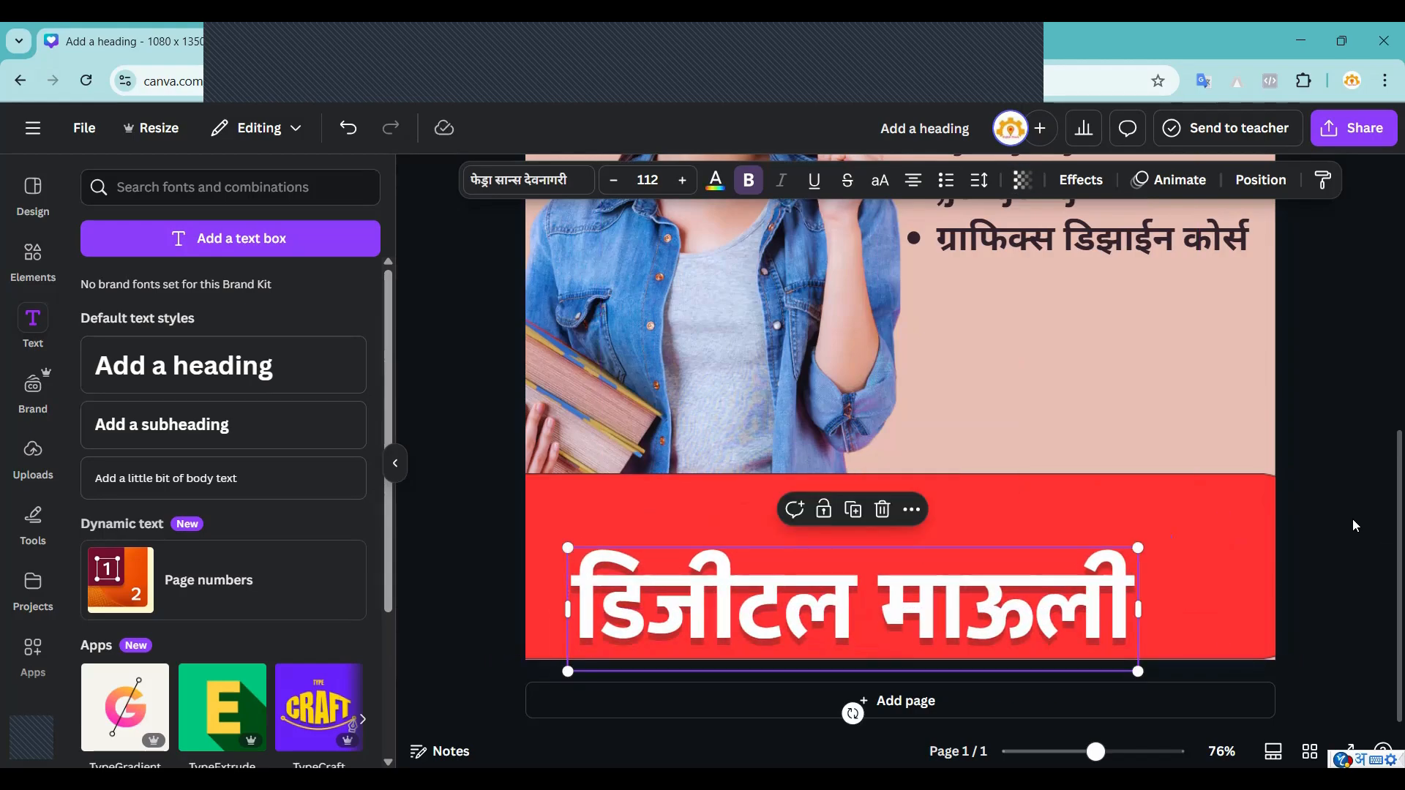
left_click(1352, 526)
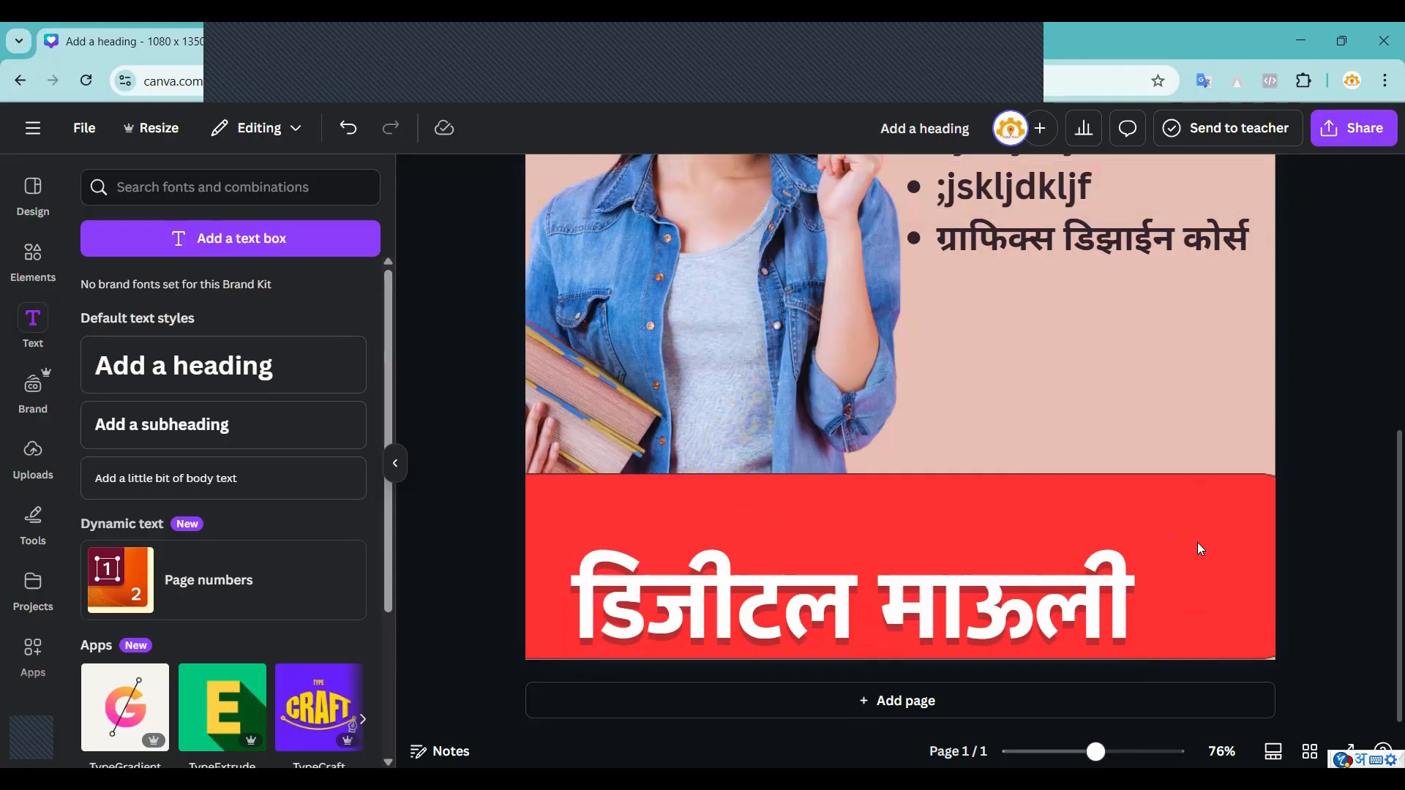
Move the faint dark heading copy off the page and centre the white डिजीटल माऊली heading in the red band.
left_click(1007, 609)
left_click_drag(1008, 609, 1031, 521)
left_click(939, 626)
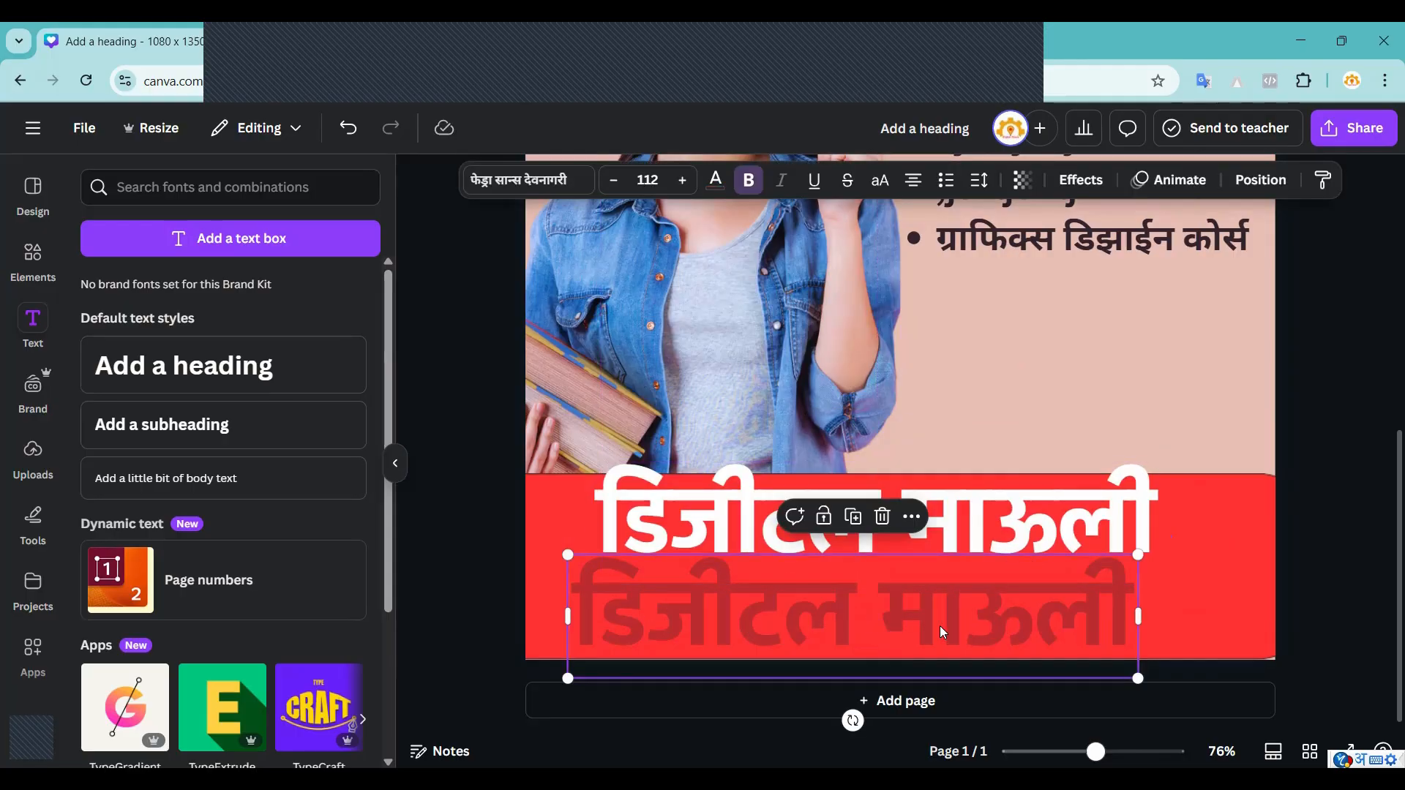
left_click_drag(893, 620, 918, 533)
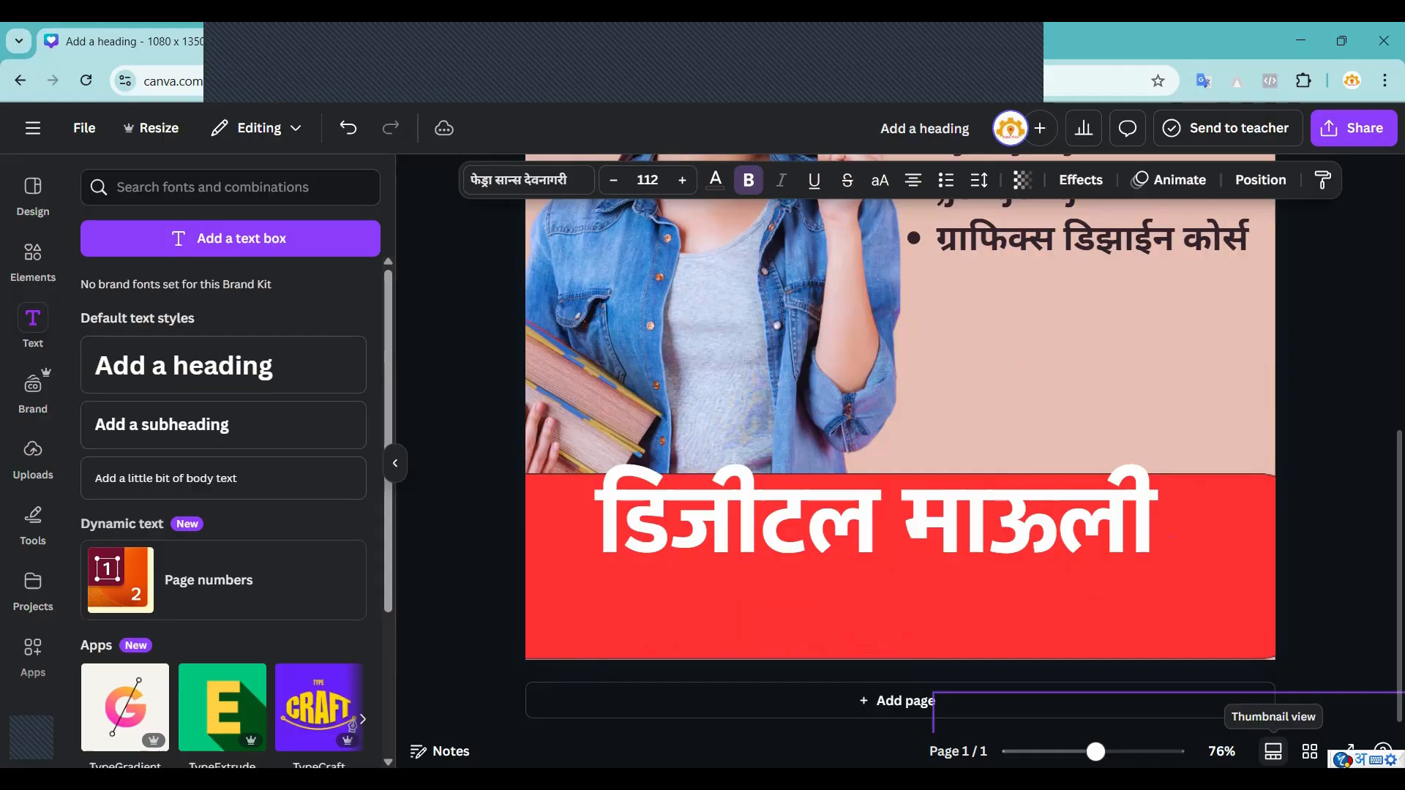
key("Escape")
left_click_drag(1017, 539, 1039, 580)
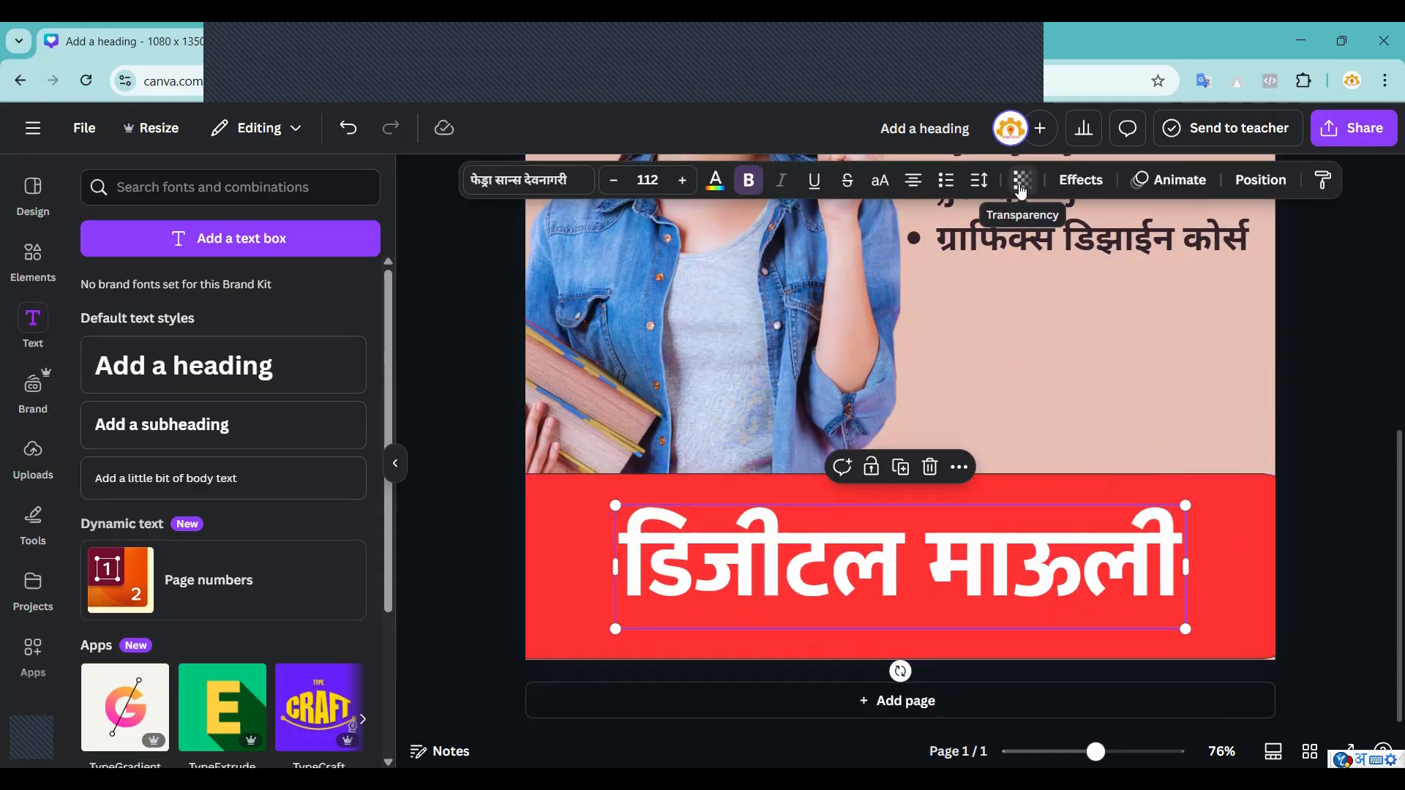
Apply the Shadow text effect to the white डिजीटल माऊली heading, try dark maroon, and settle on black as the shadow colour.
left_click(1080, 182)
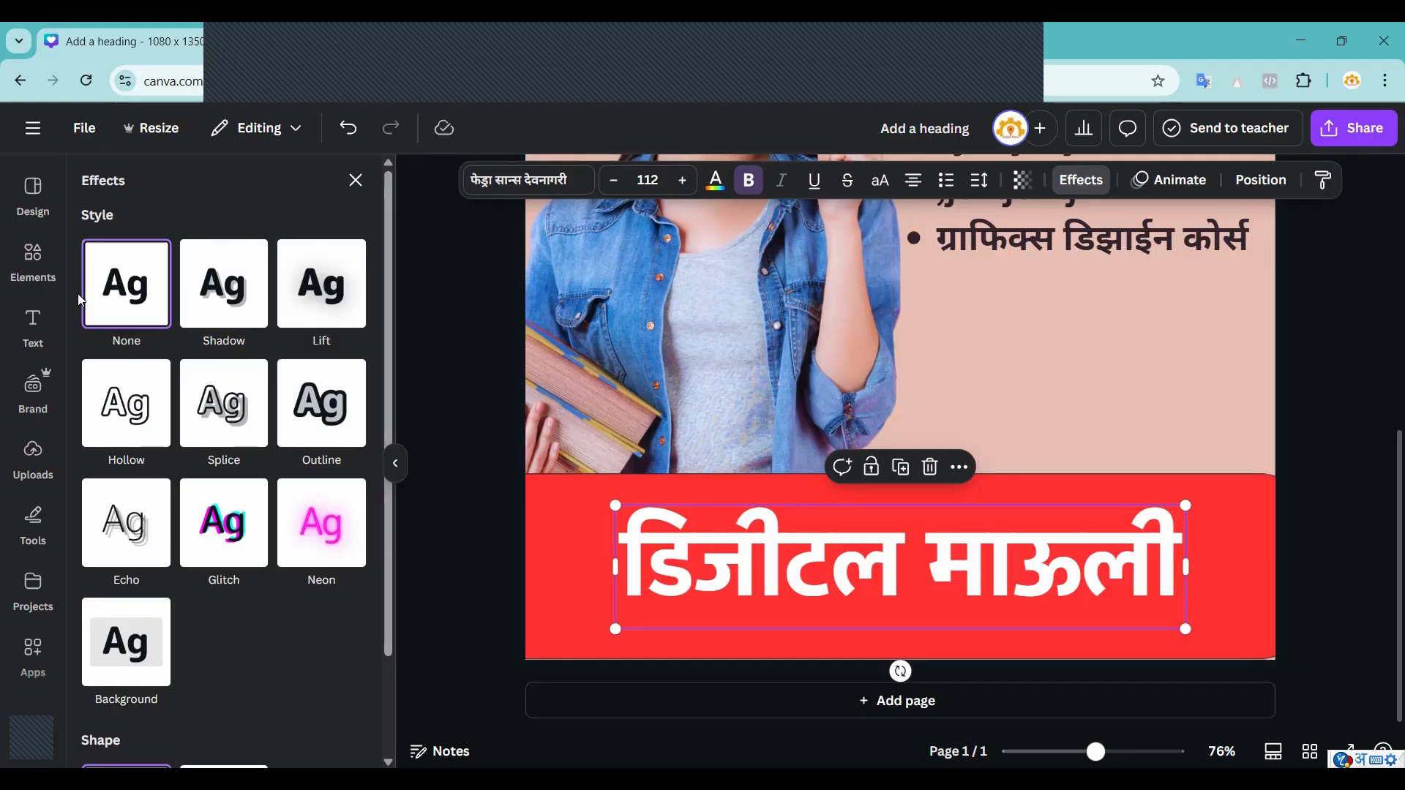
scroll(212, 286, "down", 2)
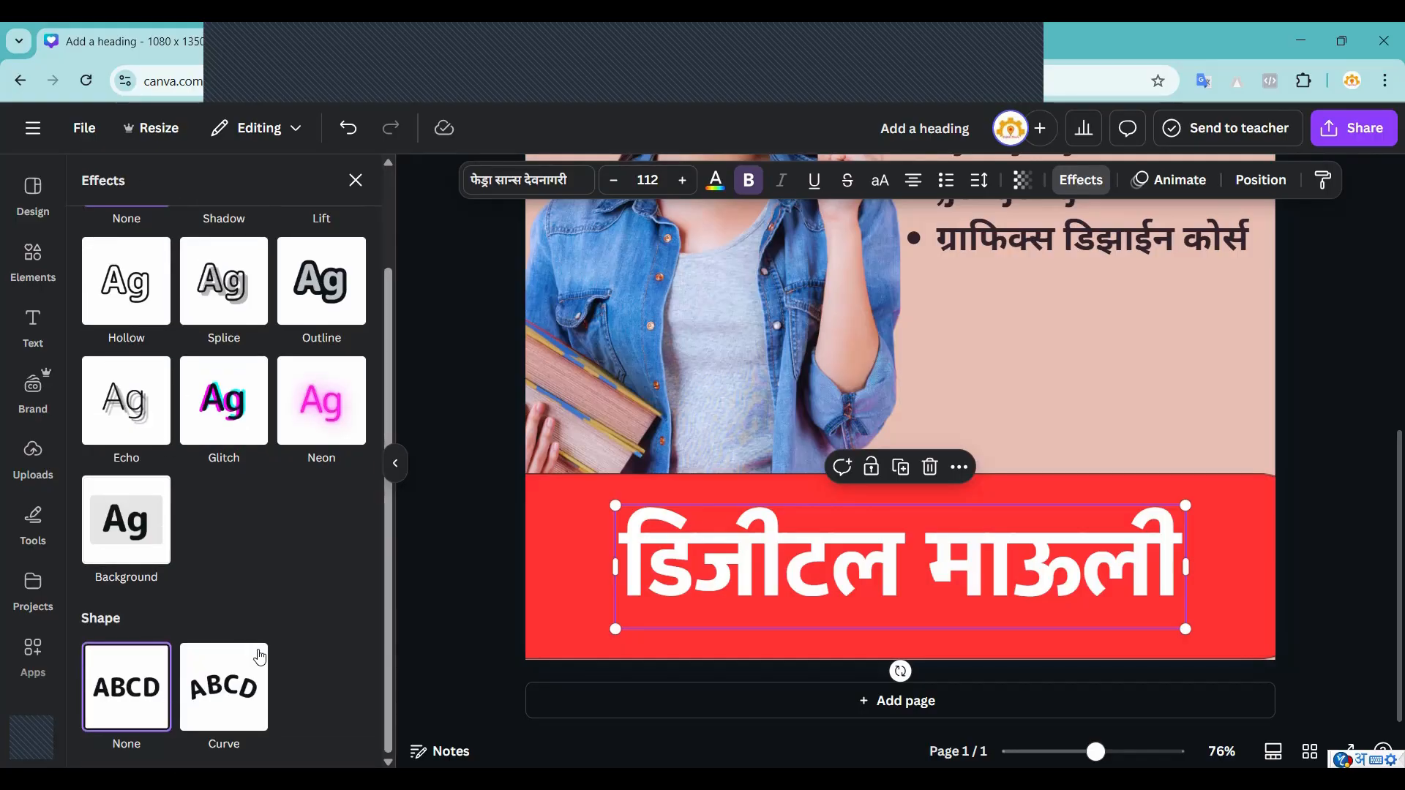
scroll(261, 641, "up", 1)
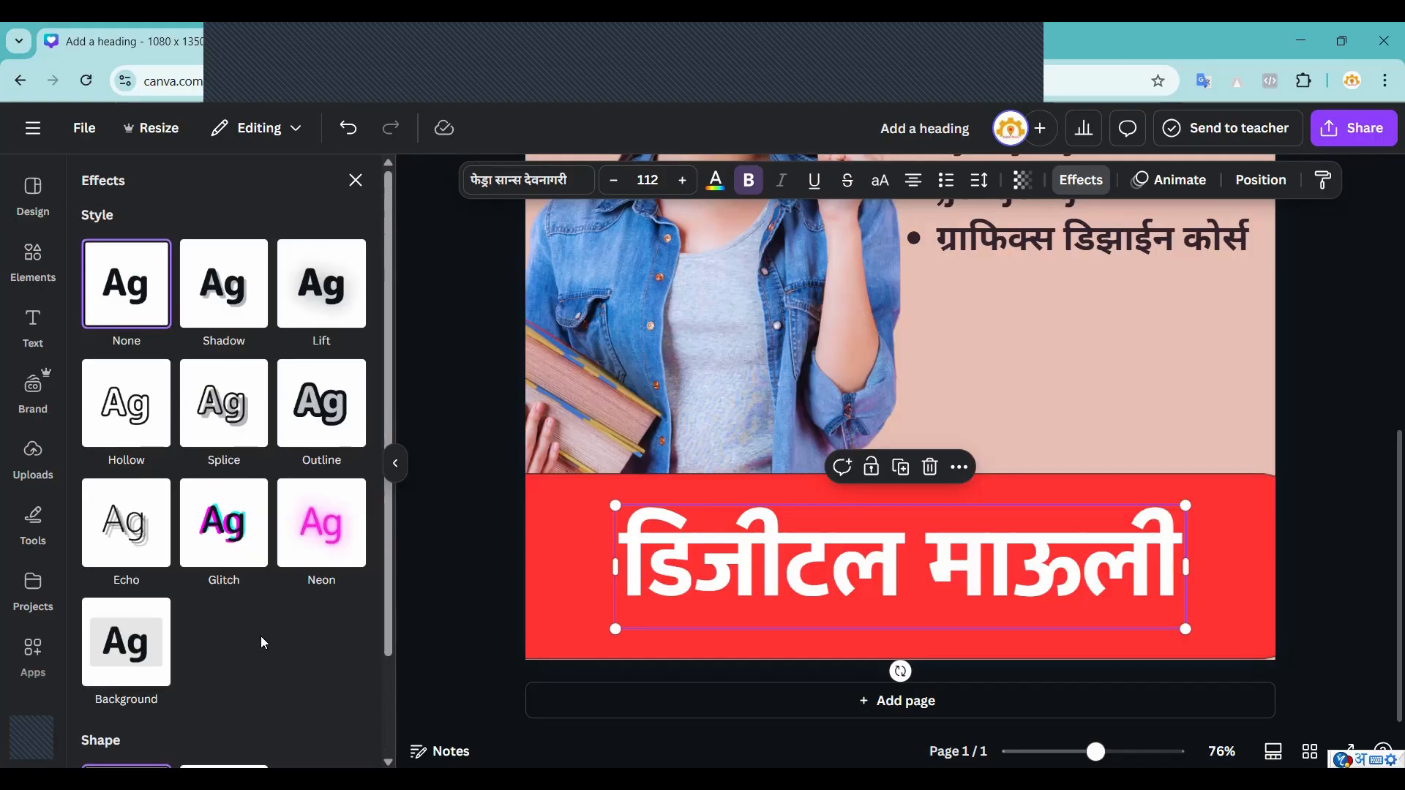
left_click(231, 289)
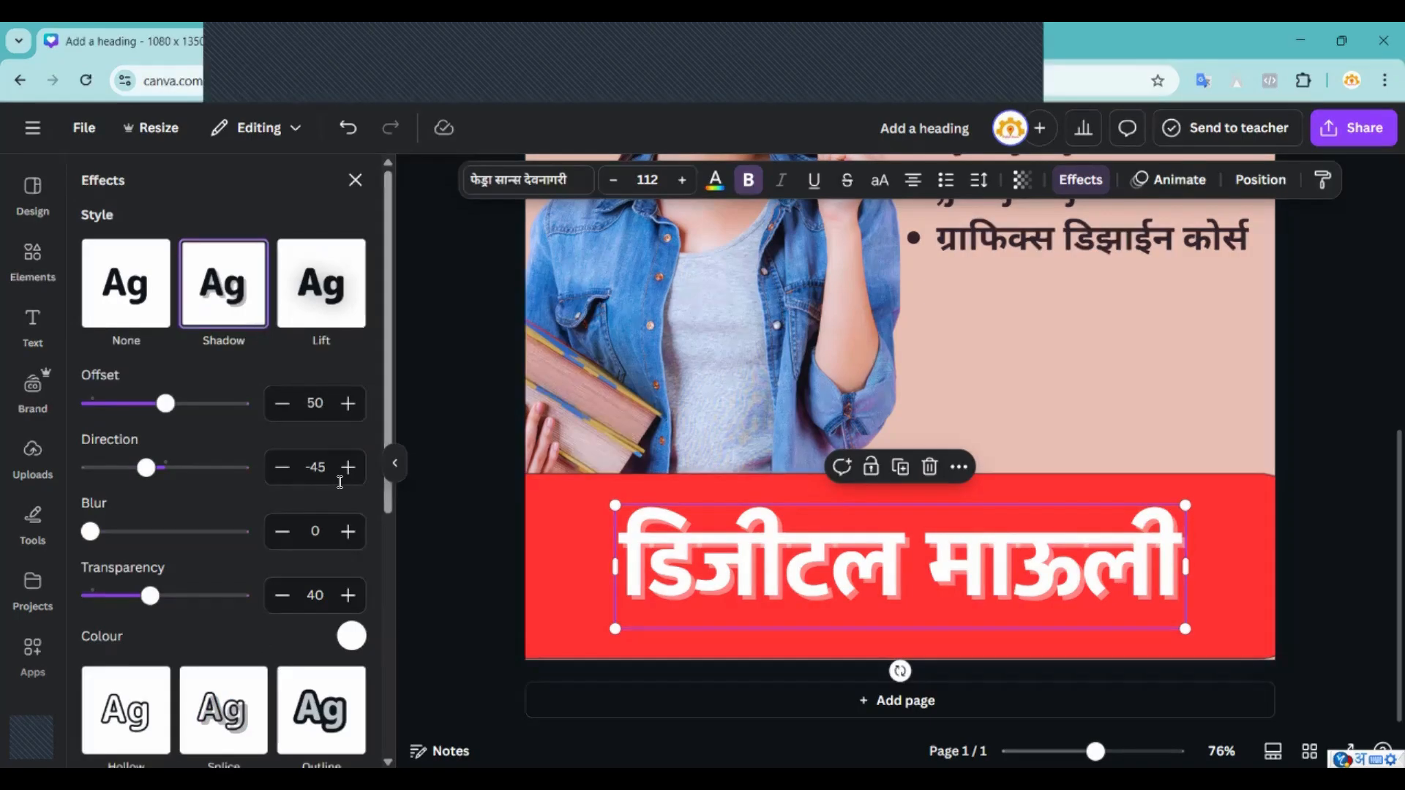
left_click(351, 637)
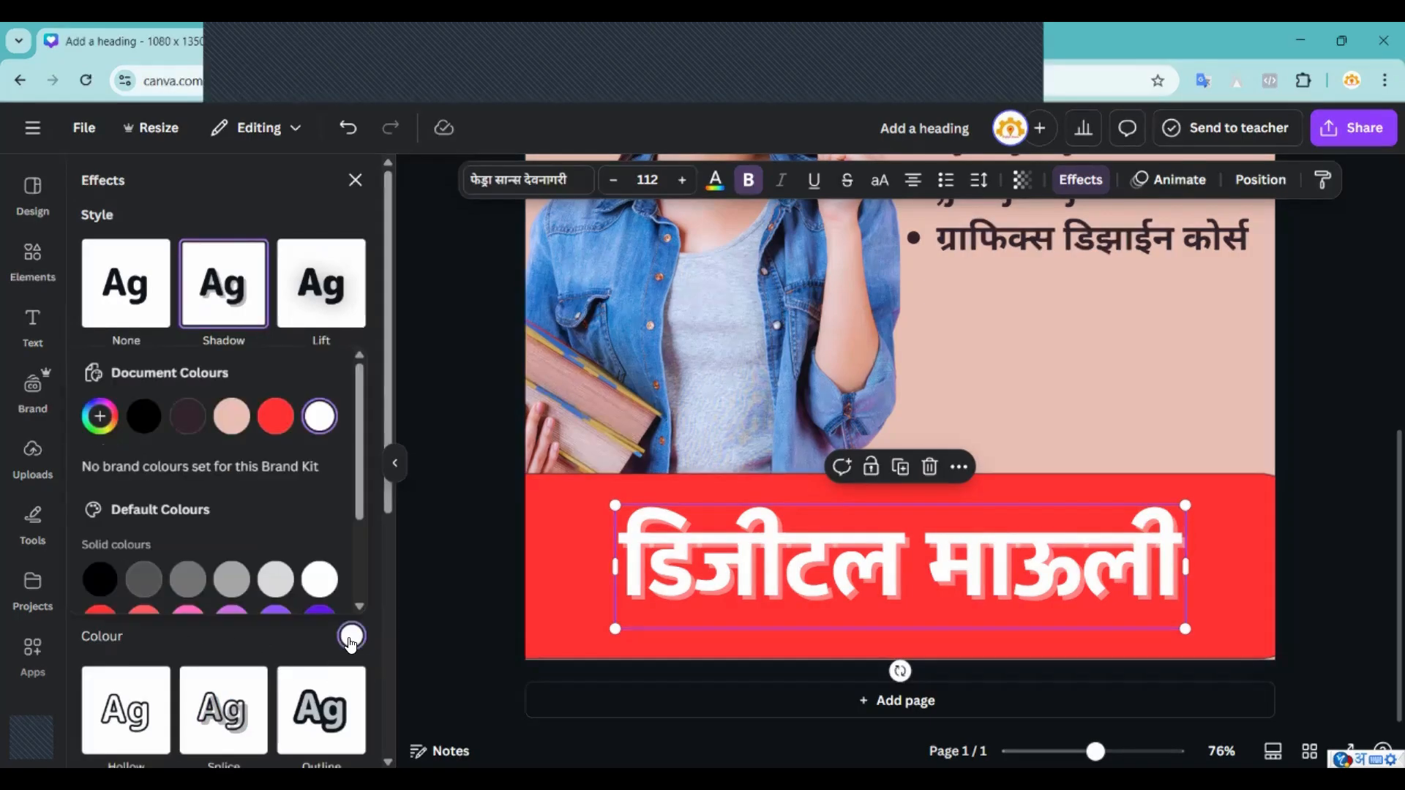
left_click(190, 423)
scroll(243, 516, "down", 3)
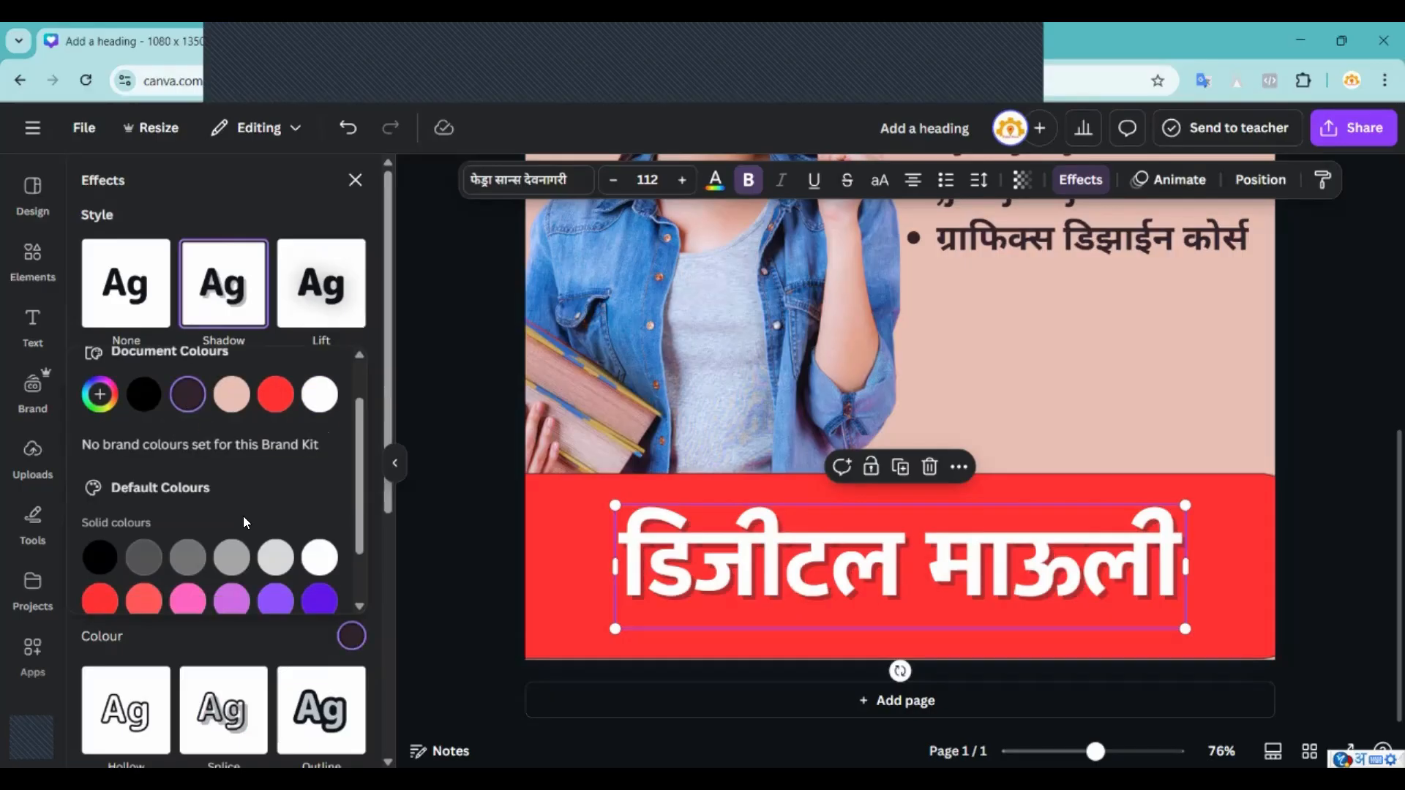
left_click(87, 448)
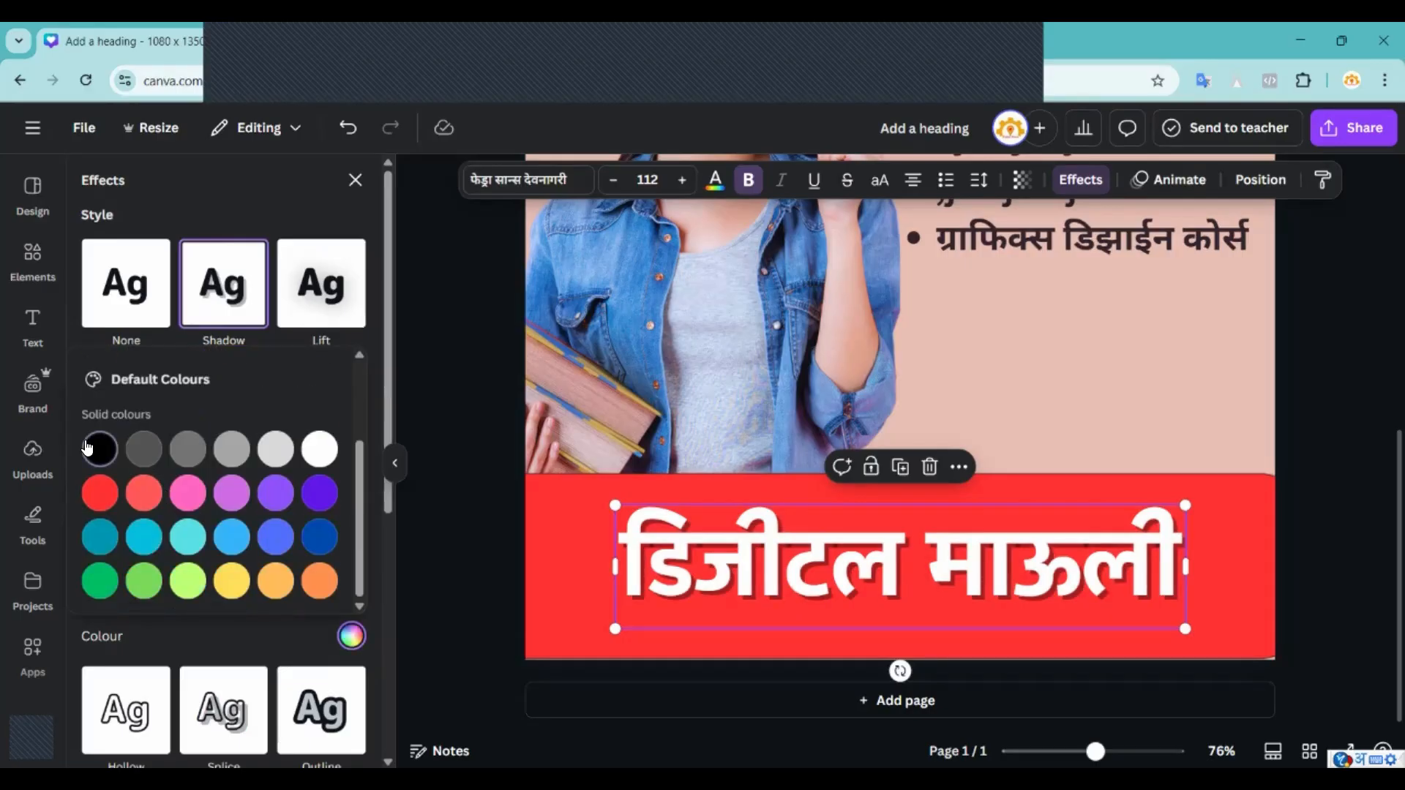
left_click(208, 631)
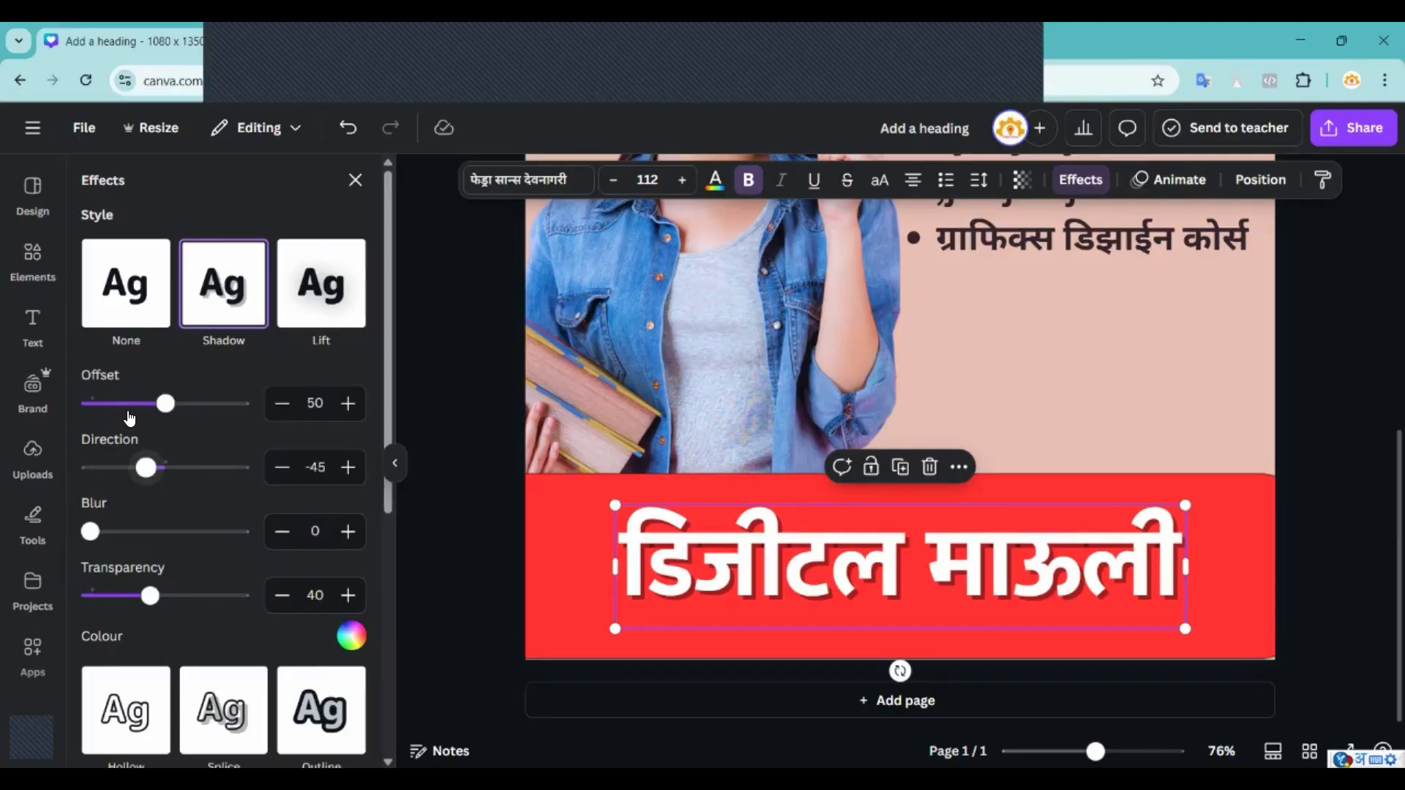
Set the heading shadow's offset to 73, direction to 15, blur to 41 and transparency to 100.
left_click_drag(162, 407, 207, 410)
mouse_move(146, 469)
left_mouse_down()
mouse_move(245, 469)
mouse_move(139, 470)
mouse_move(233, 488)
mouse_move(135, 468)
mouse_move(201, 468)
mouse_move(171, 468)
left_mouse_up()
left_click_drag(91, 536, 152, 532)
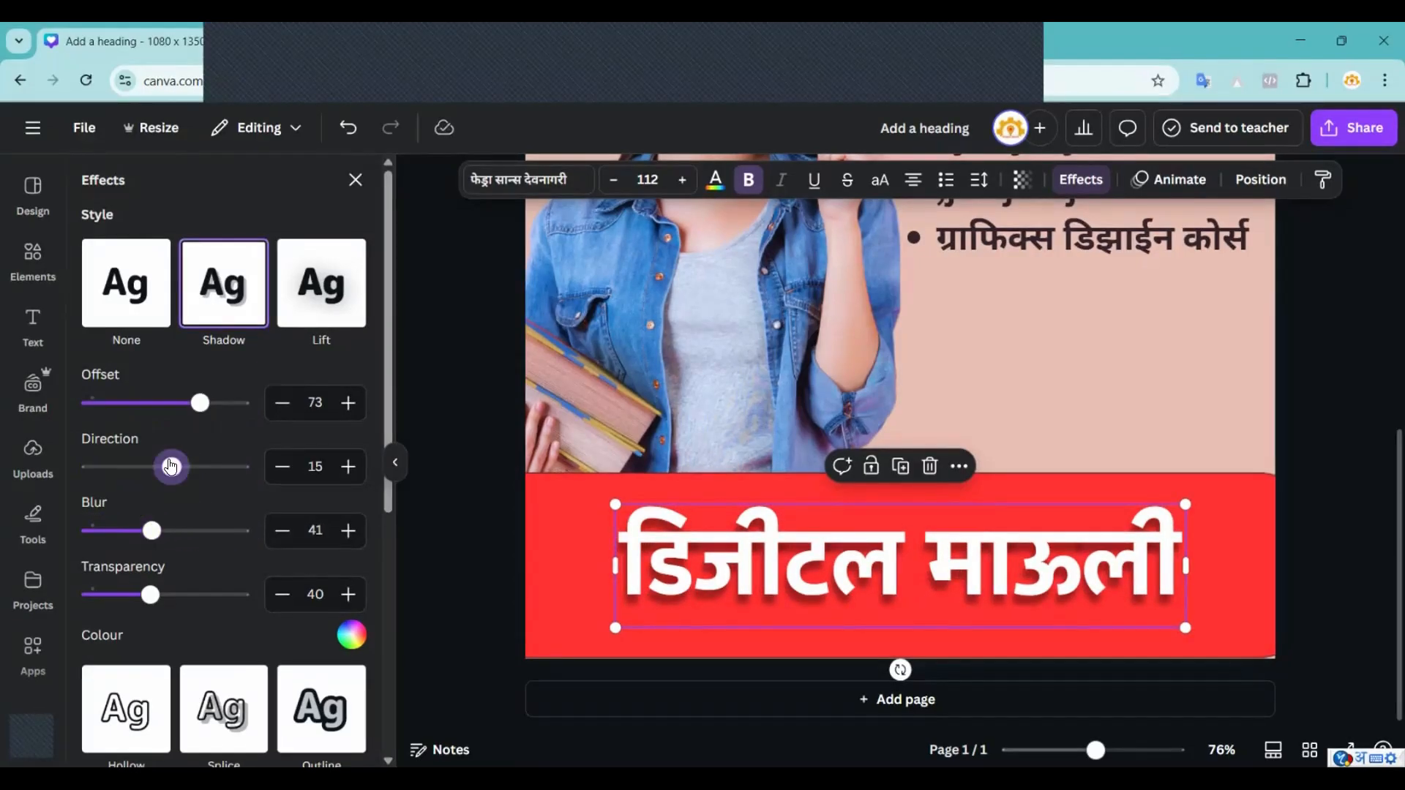
left_click_drag(151, 596, 253, 593)
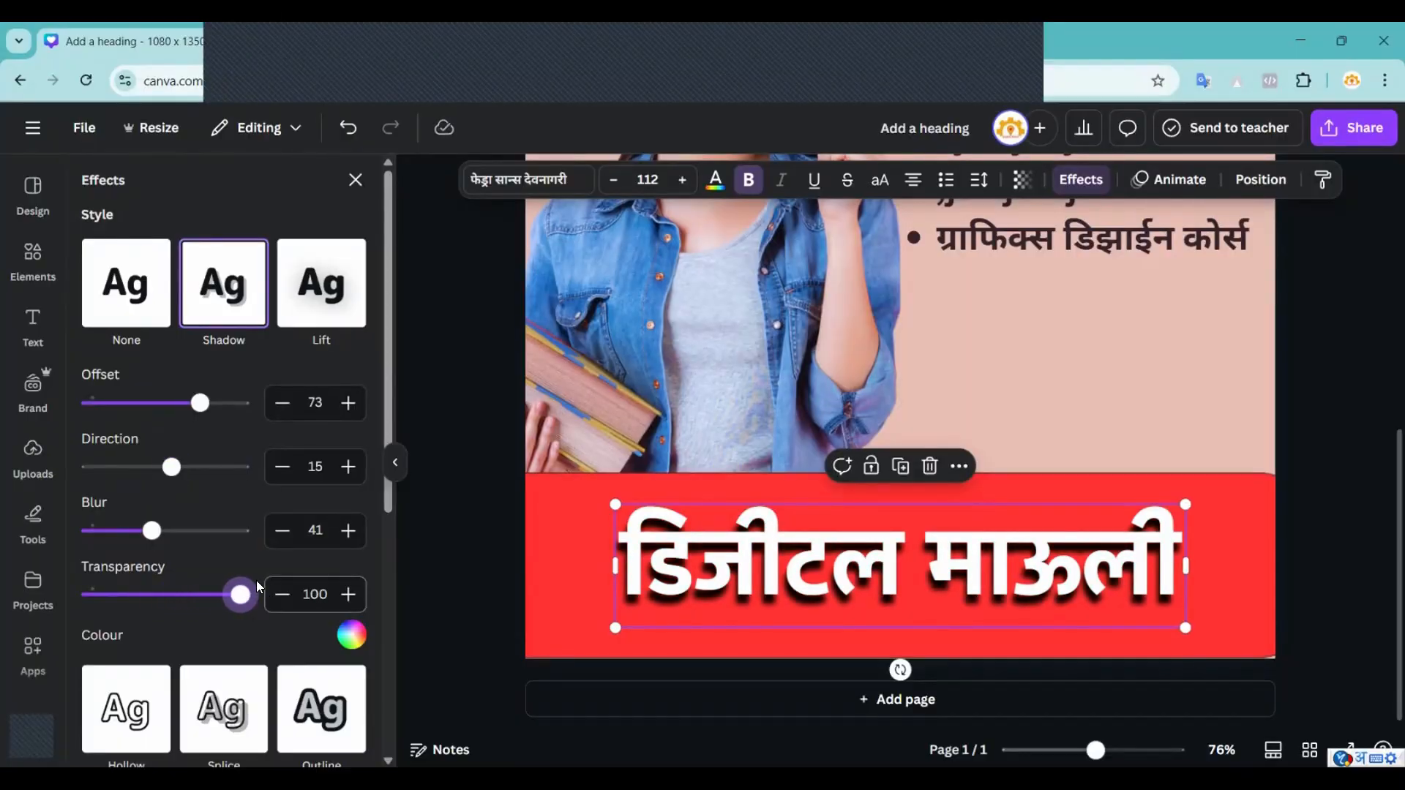
Refine the heading shadow to offset 56, direction -41 and blur 23, keeping transparency at 100.
left_click_drag(159, 533, 135, 533)
left_click_drag(172, 468, 147, 468)
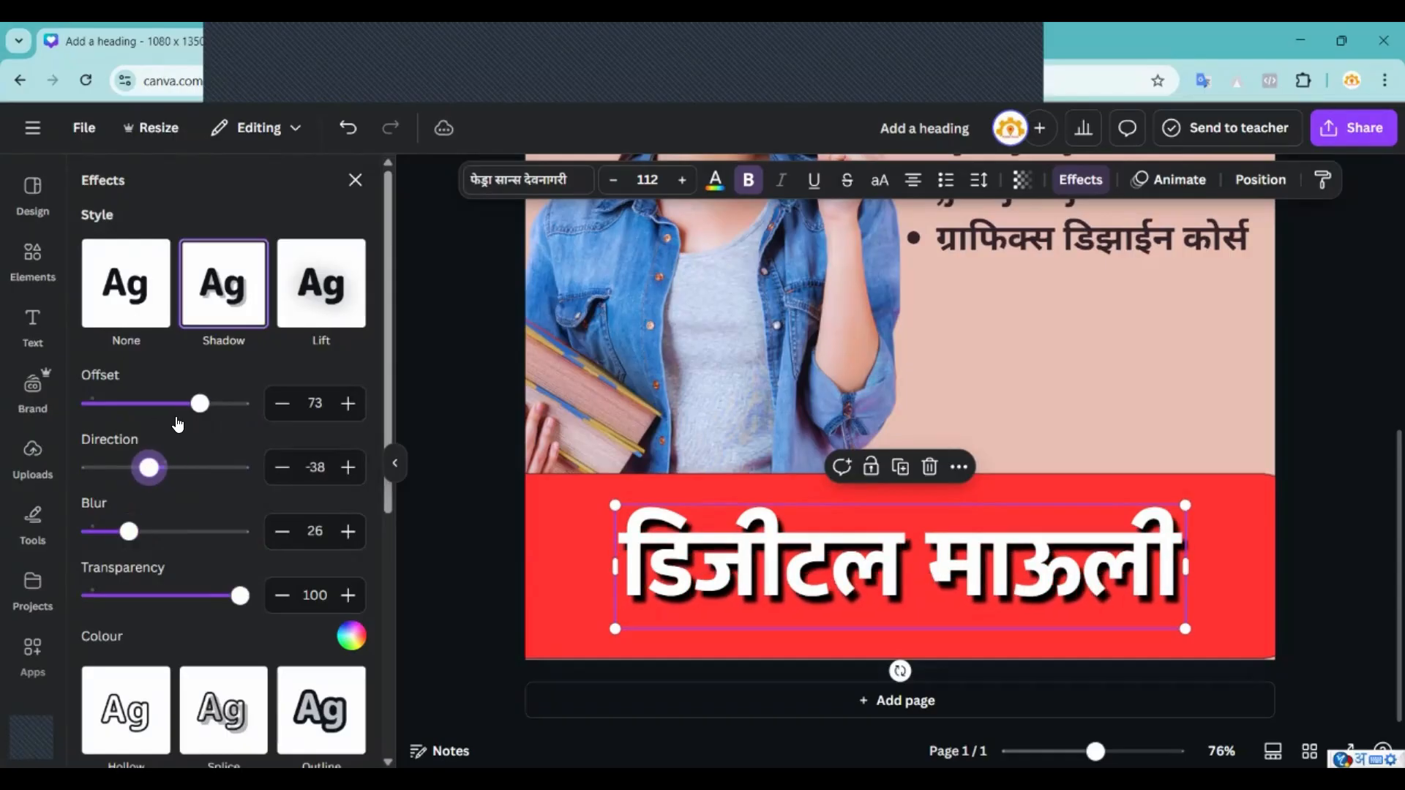
left_click_drag(194, 403, 172, 404)
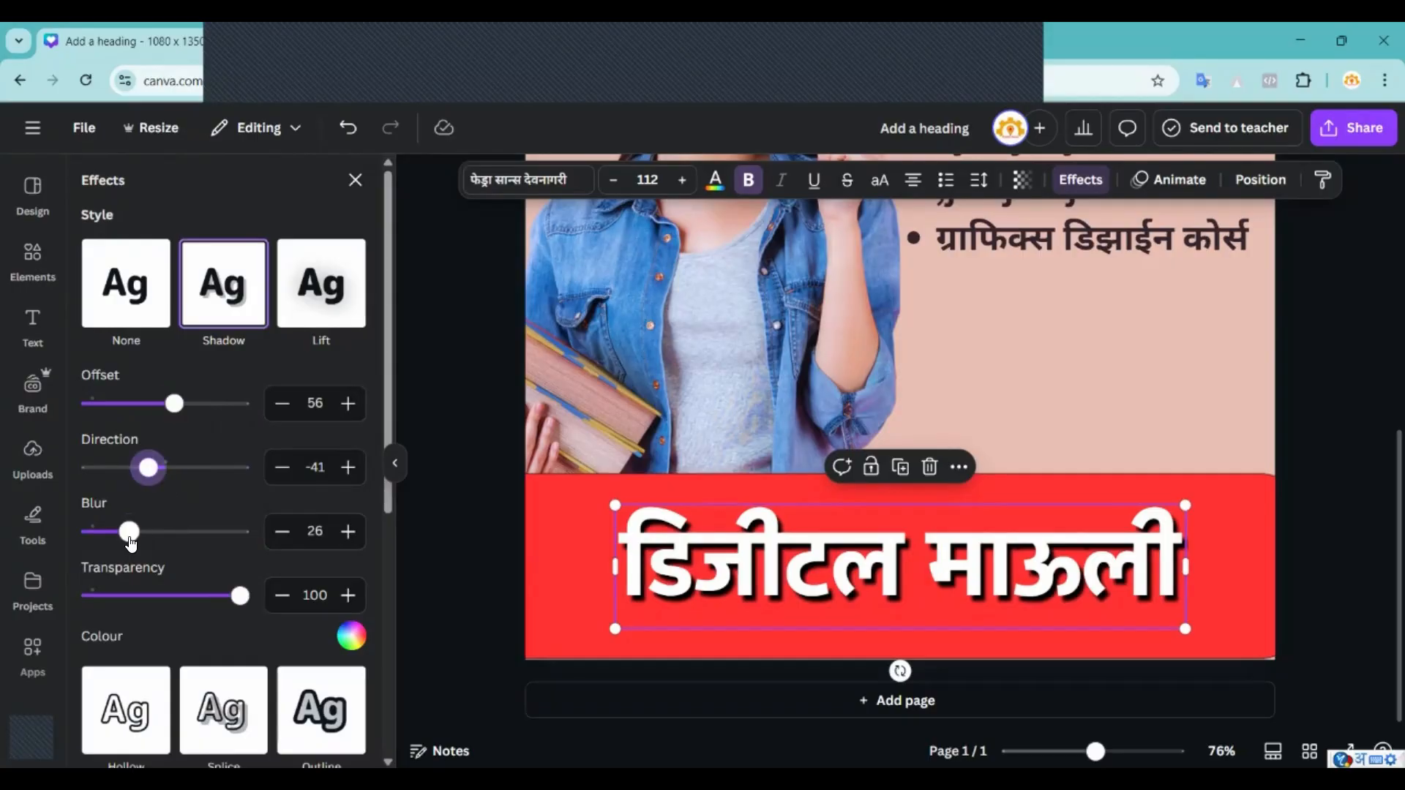
left_click_drag(130, 532, 144, 533)
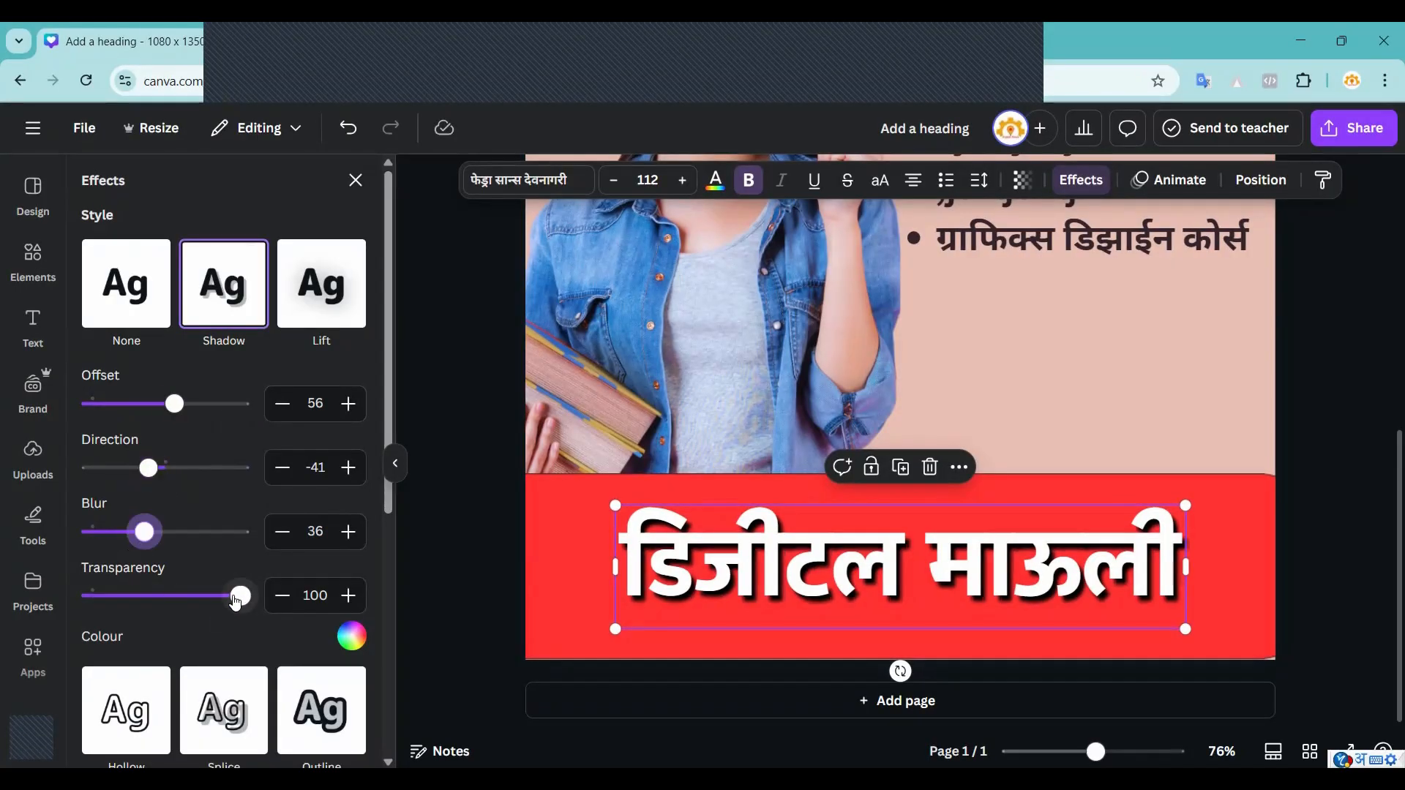
mouse_move(241, 596)
left_mouse_down()
mouse_move(188, 596)
mouse_move(253, 596)
left_mouse_up()
mouse_move(144, 532)
left_mouse_down()
mouse_move(163, 532)
mouse_move(125, 537)
left_mouse_up()
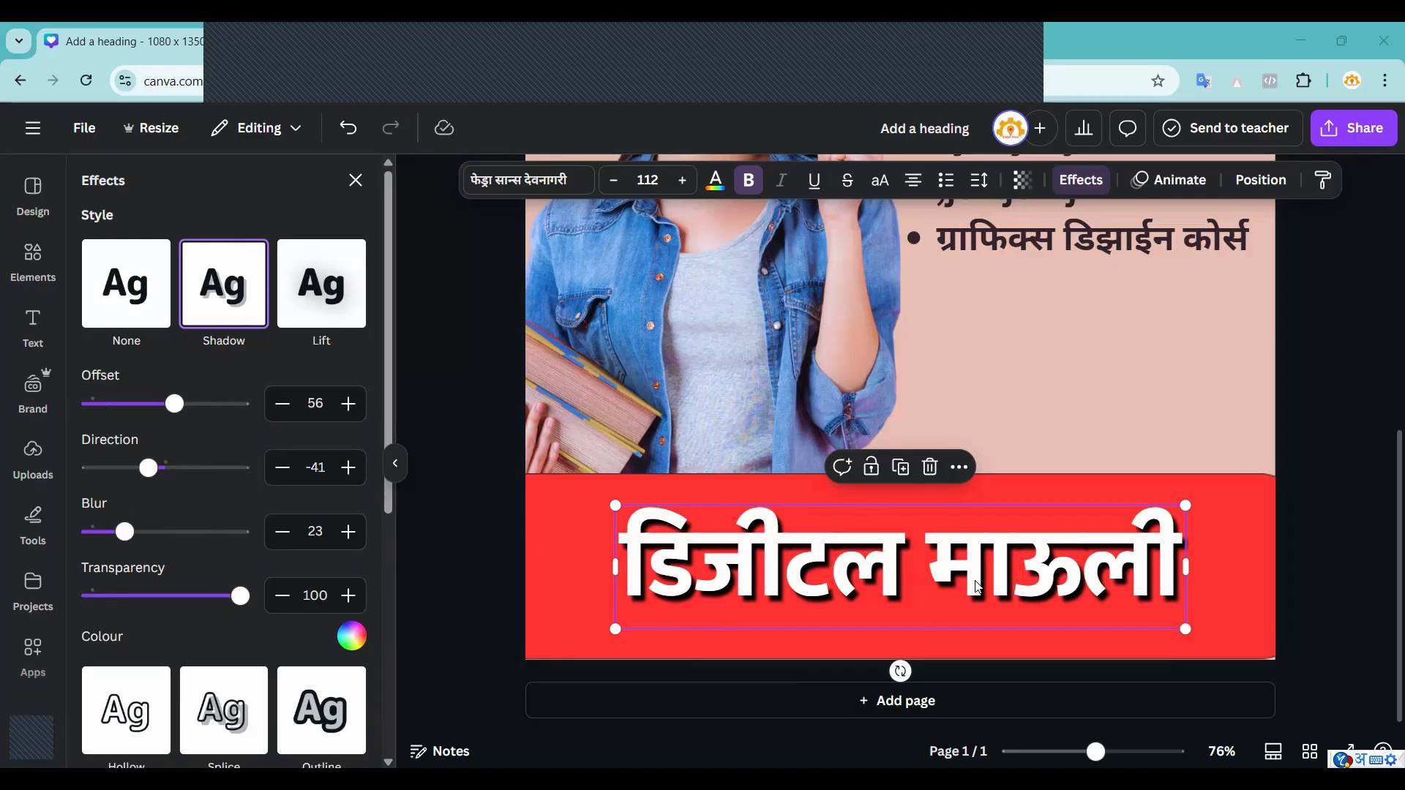
left_click(356, 183)
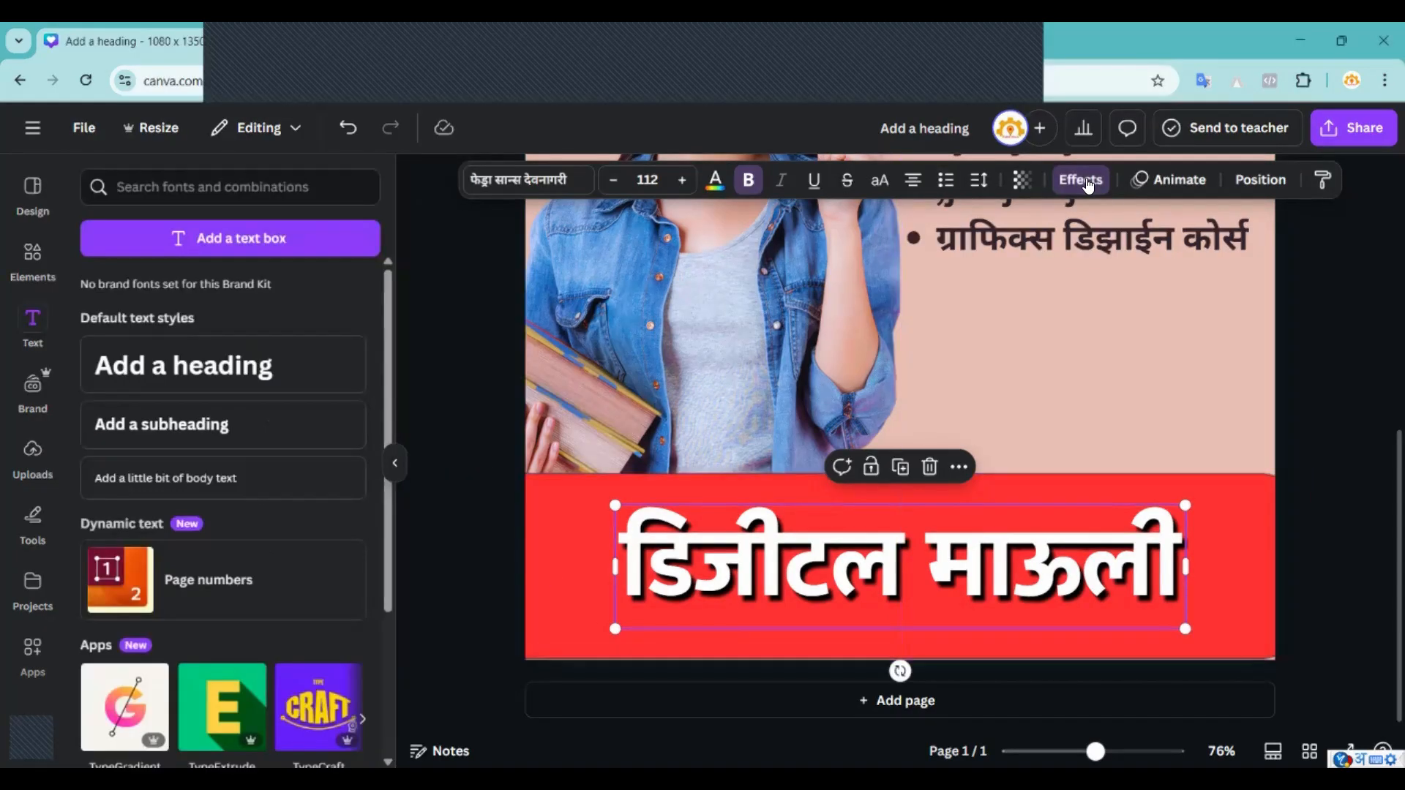
left_click(1086, 181)
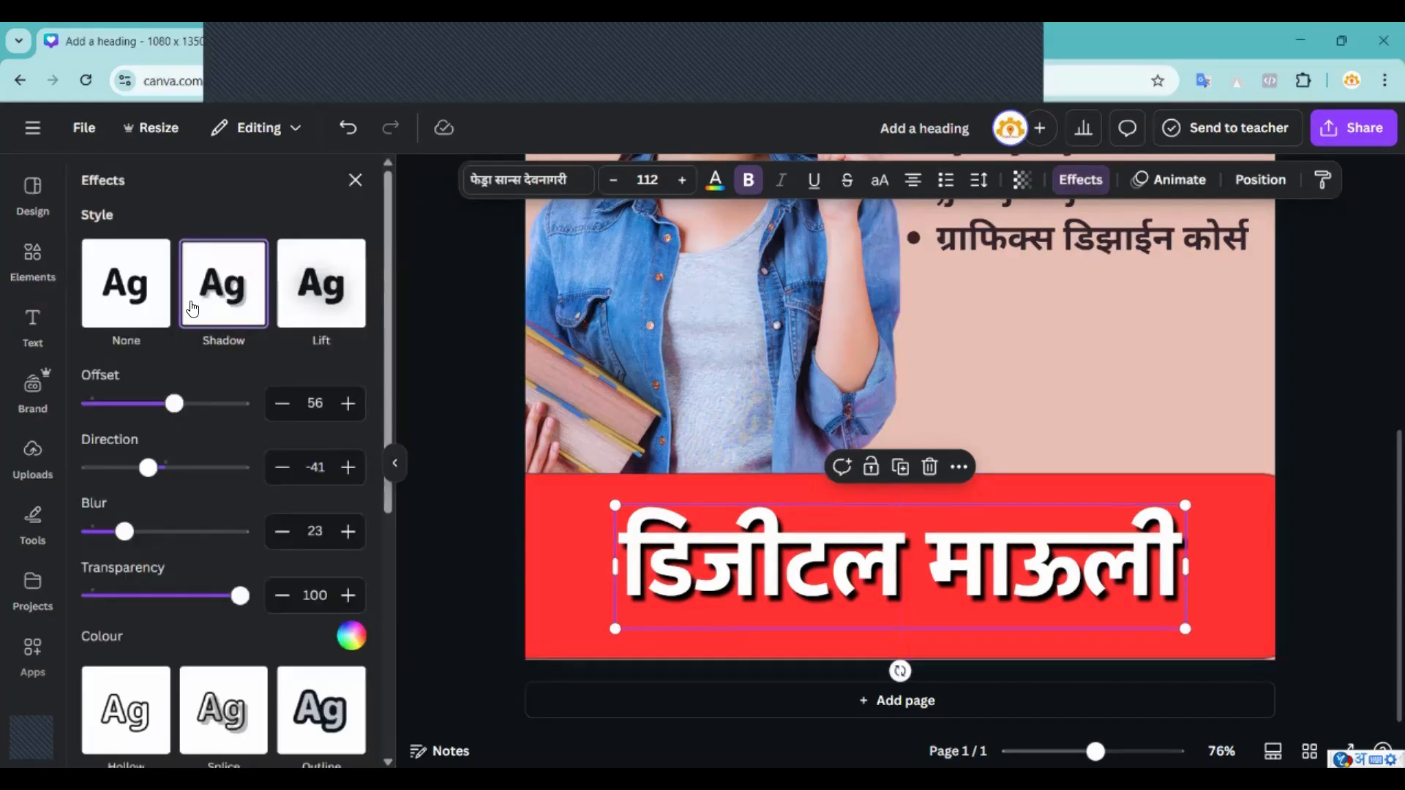
Reset the white डिजीटल माऊली heading's shadow to its defaults, and try the Lift effect at intensity 74.
left_click(190, 355)
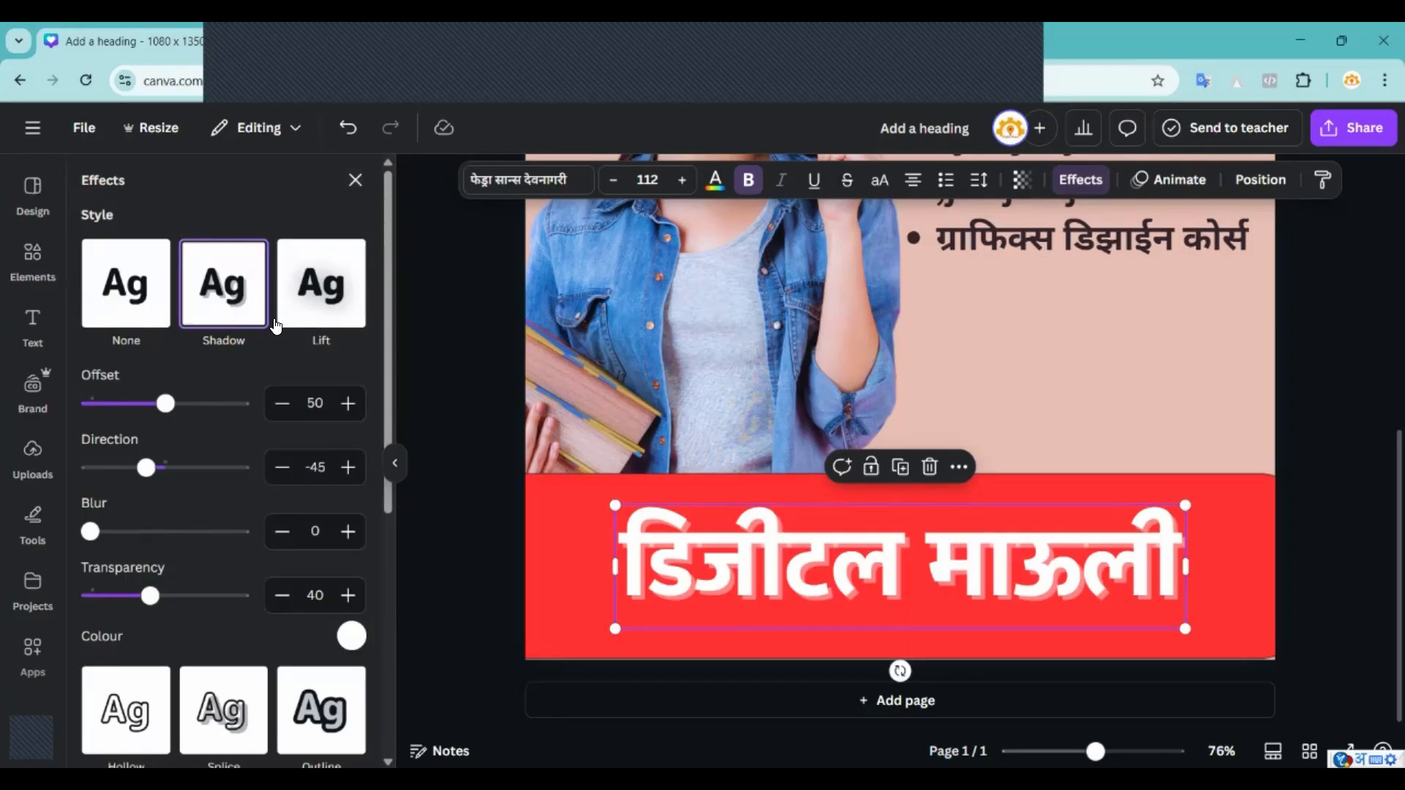
left_click(319, 291)
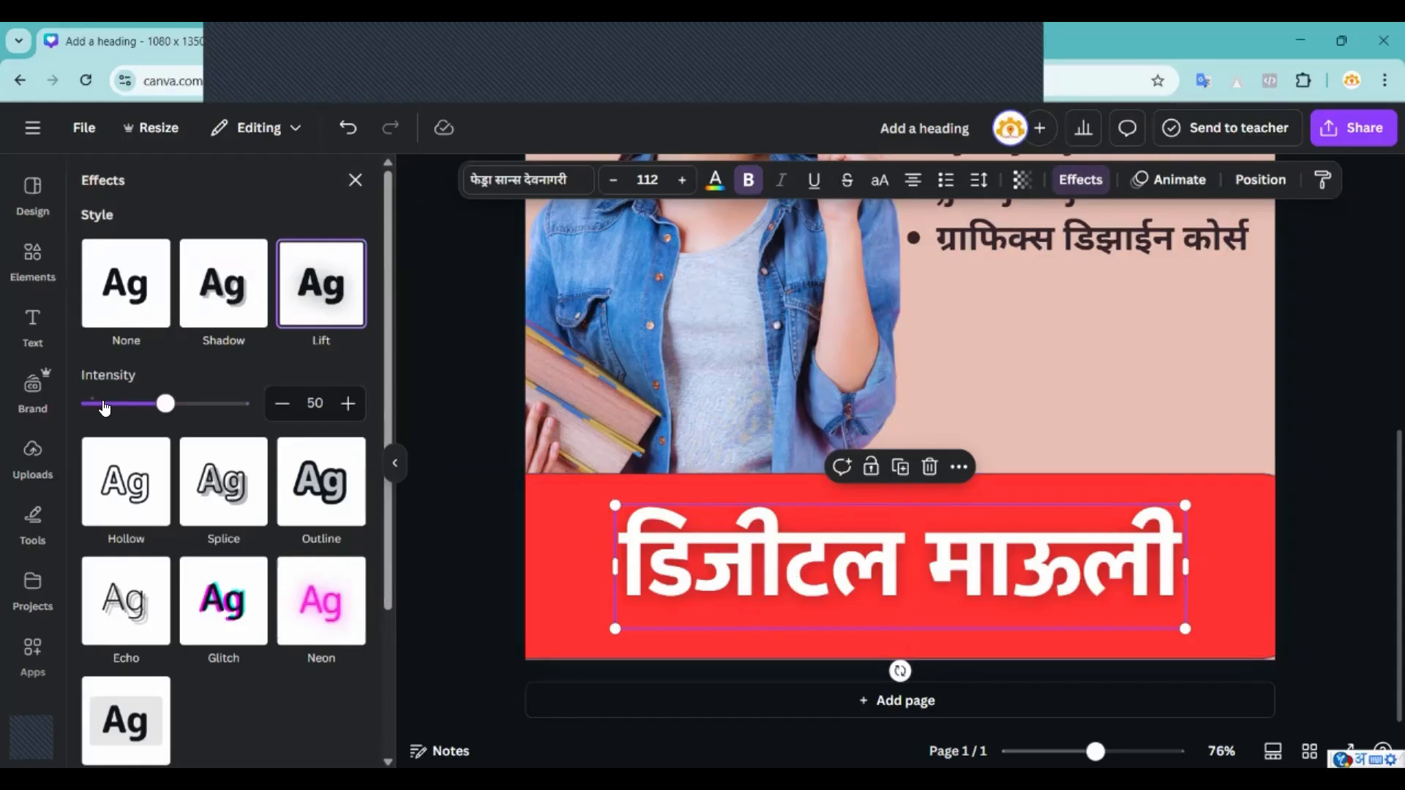
left_click_drag(103, 407, 203, 415)
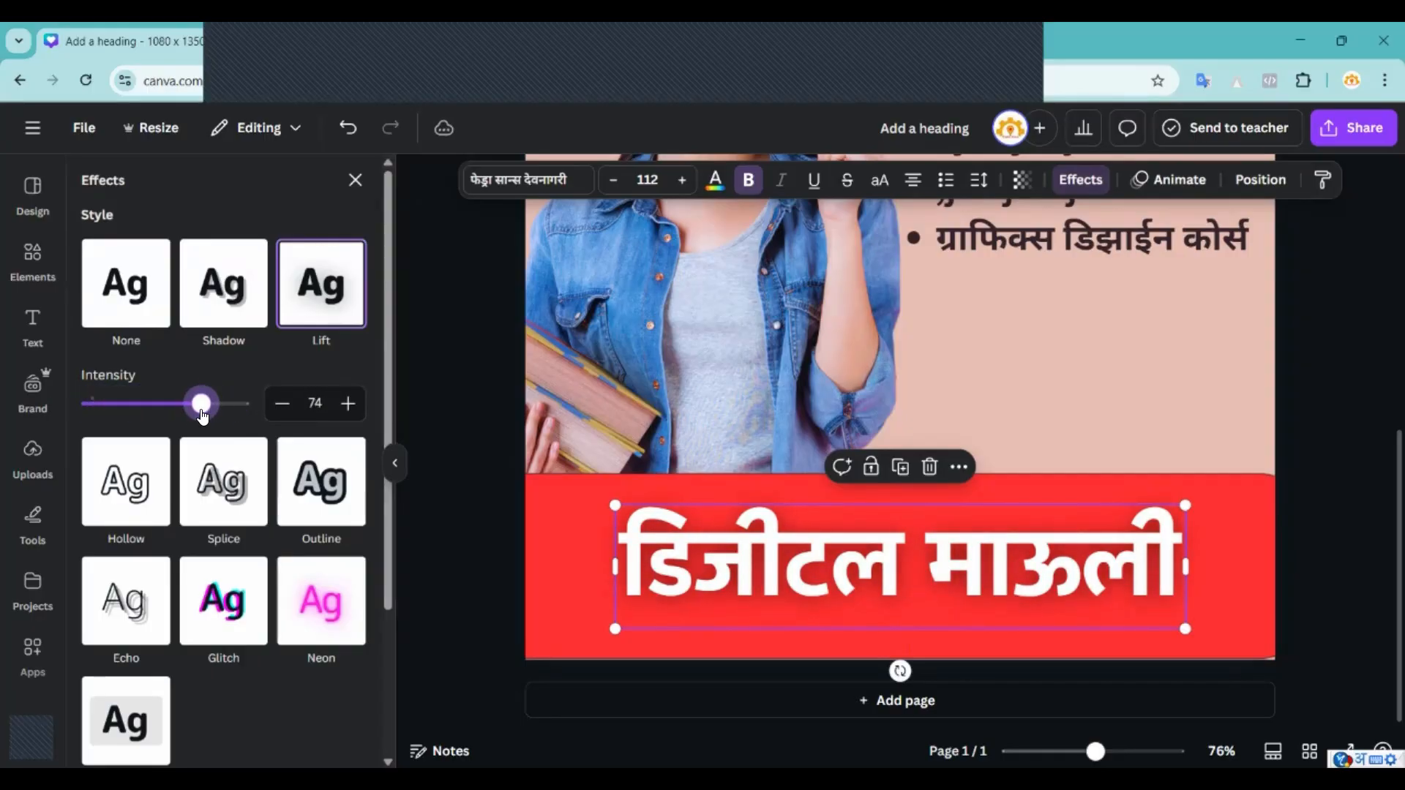
Try the Outline effect on the डिजीटल माऊली heading with a dark maroon colour and thickness 38.
left_click(325, 481)
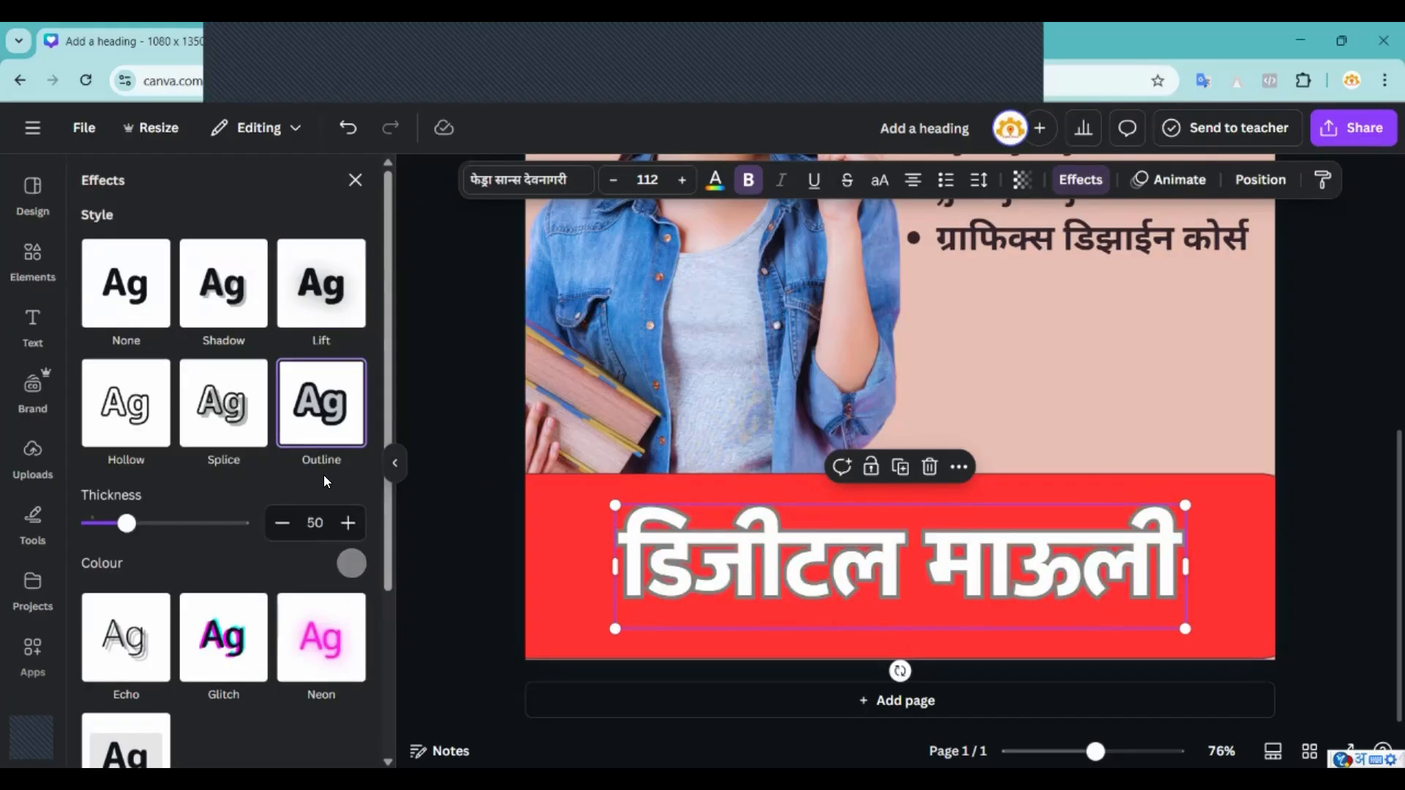
left_click(351, 564)
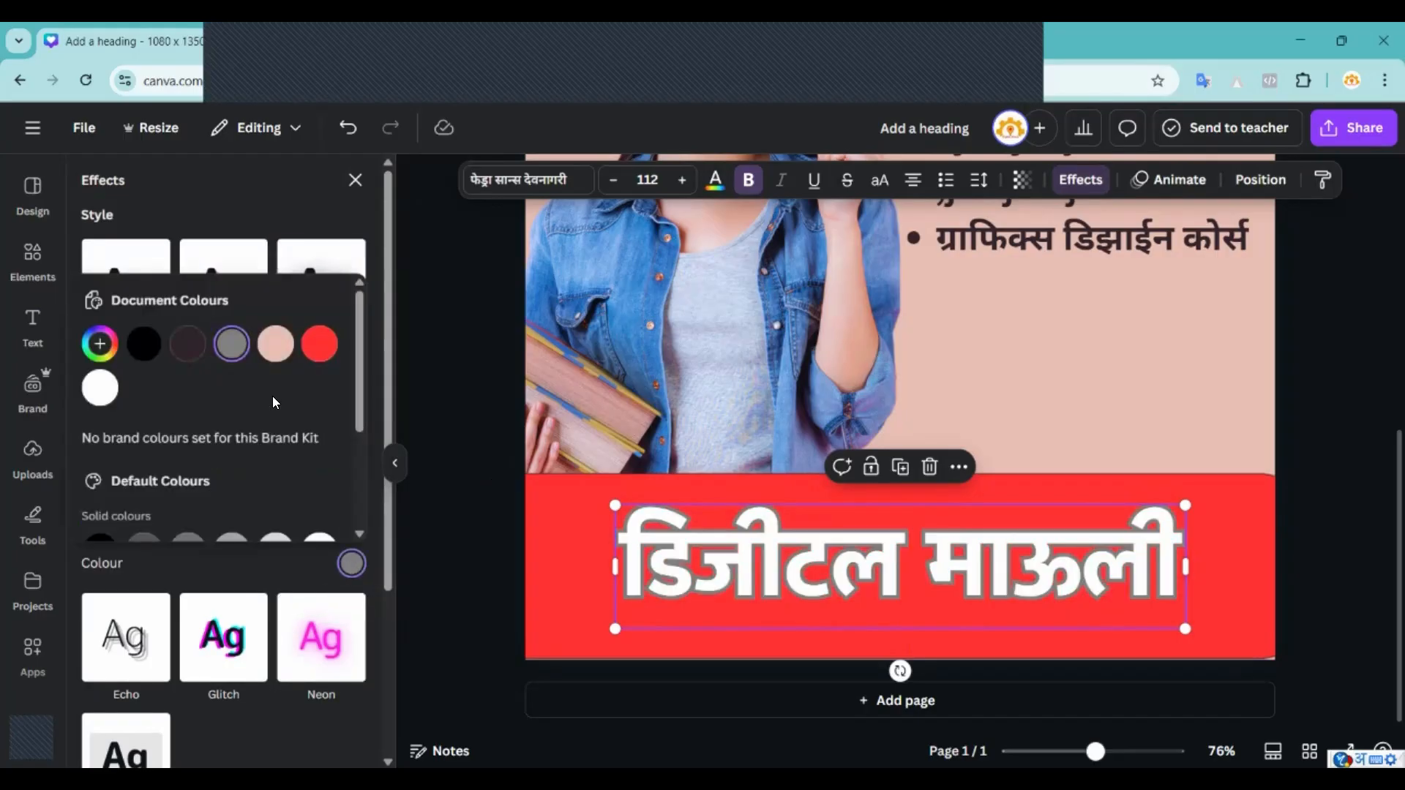
left_click(106, 388)
left_click(188, 345)
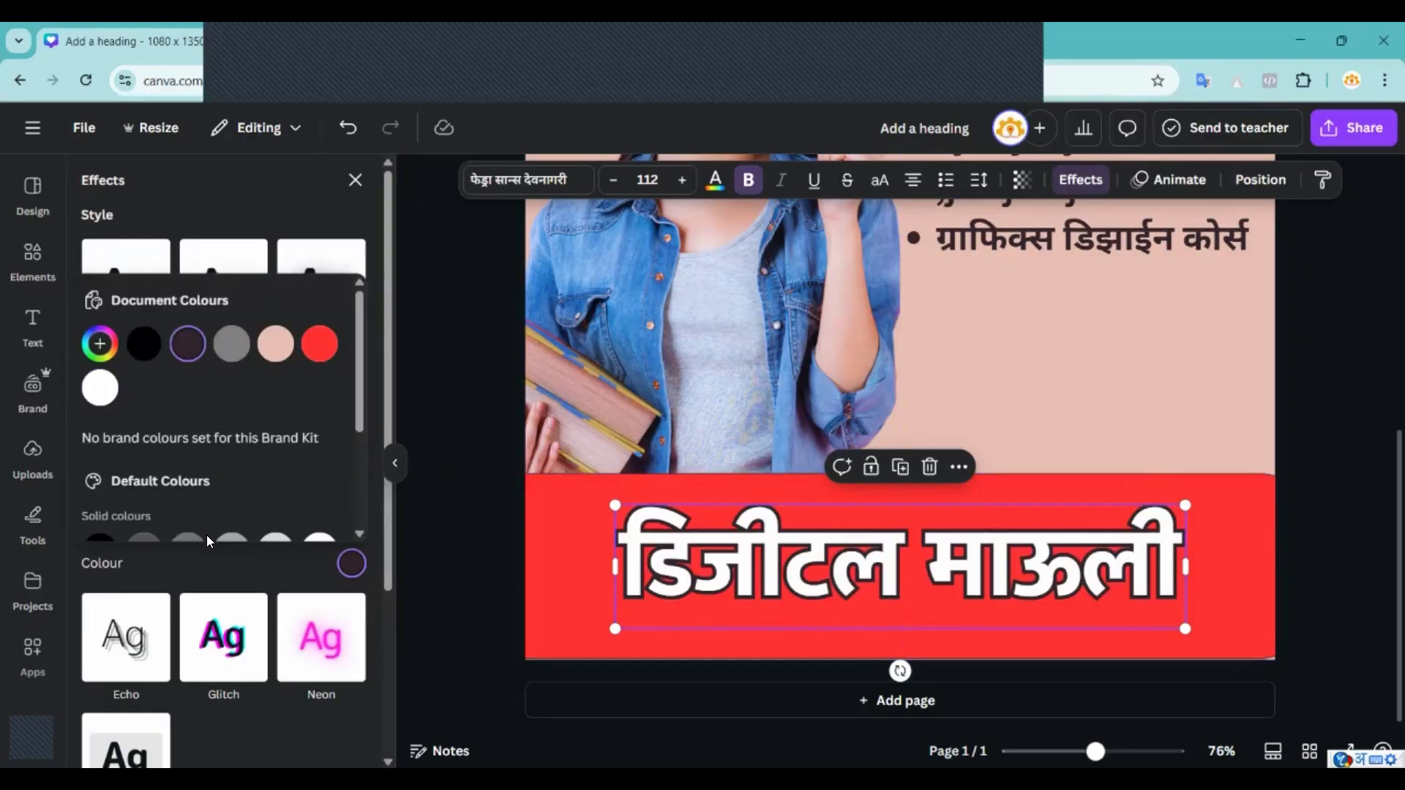
left_click(254, 204)
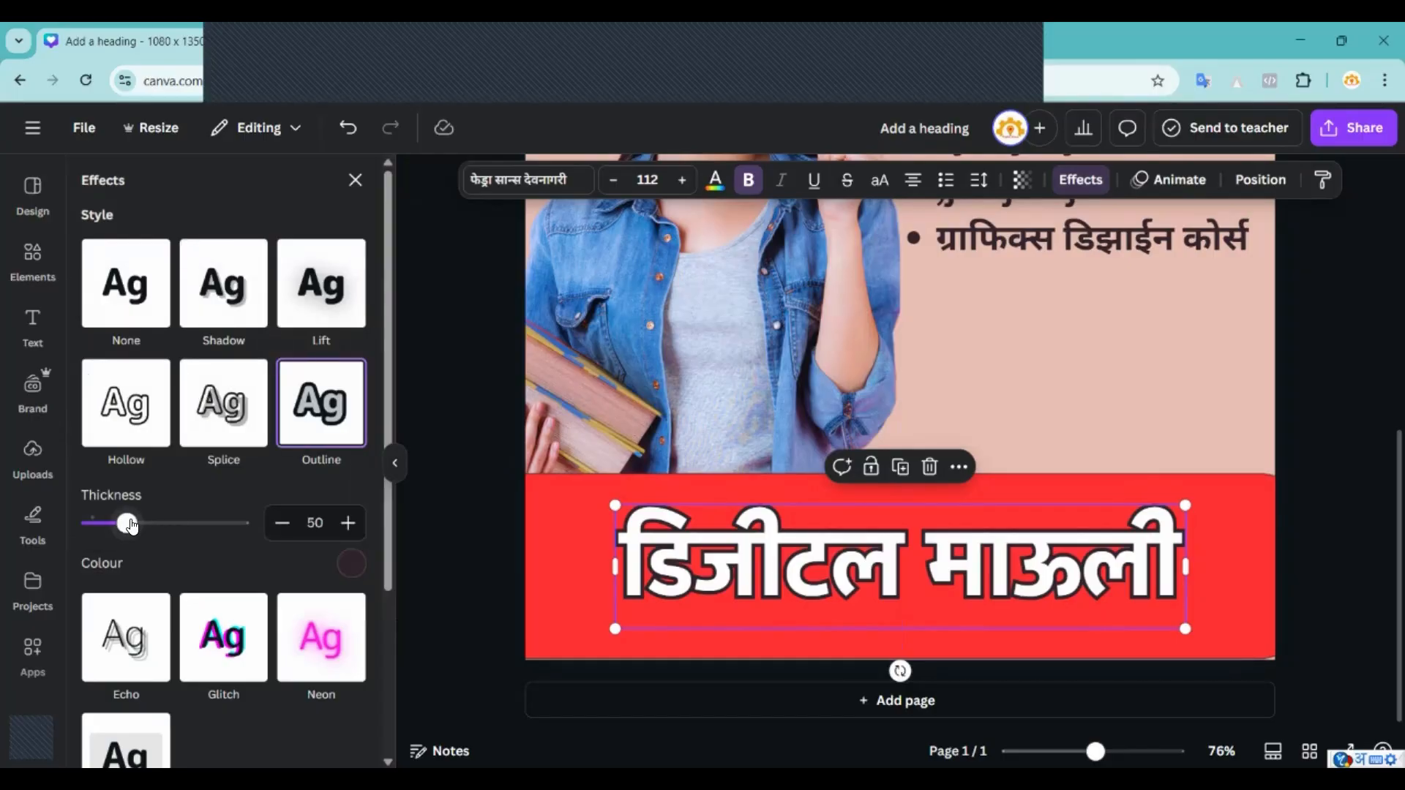
mouse_move(132, 526)
left_mouse_down()
mouse_move(229, 524)
mouse_move(94, 524)
mouse_move(235, 526)
mouse_move(146, 528)
mouse_move(117, 545)
left_mouse_up()
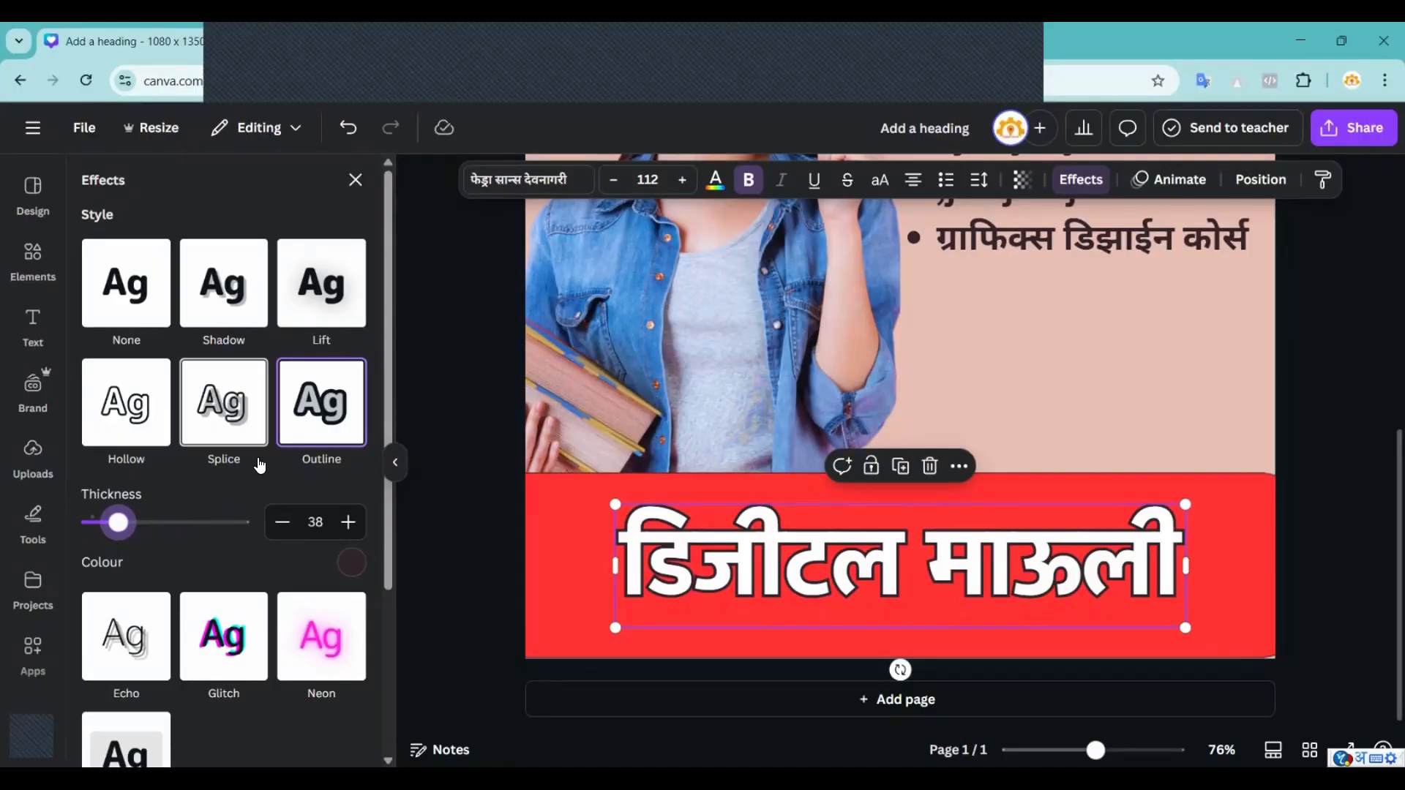
Try the Splice, Hollow and Glitch effects in turn on the डिजीटल माऊली heading.
left_click(231, 406)
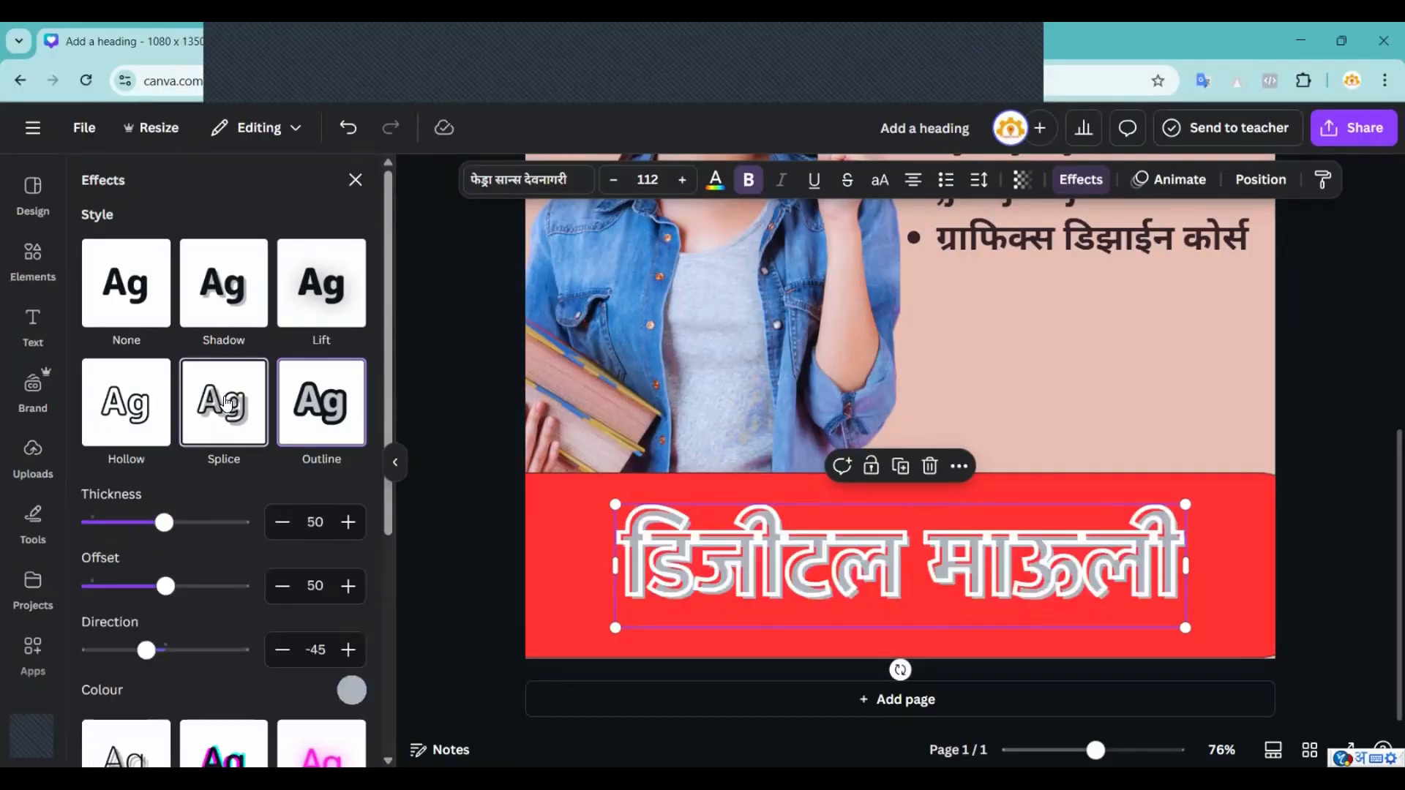
left_click(106, 401)
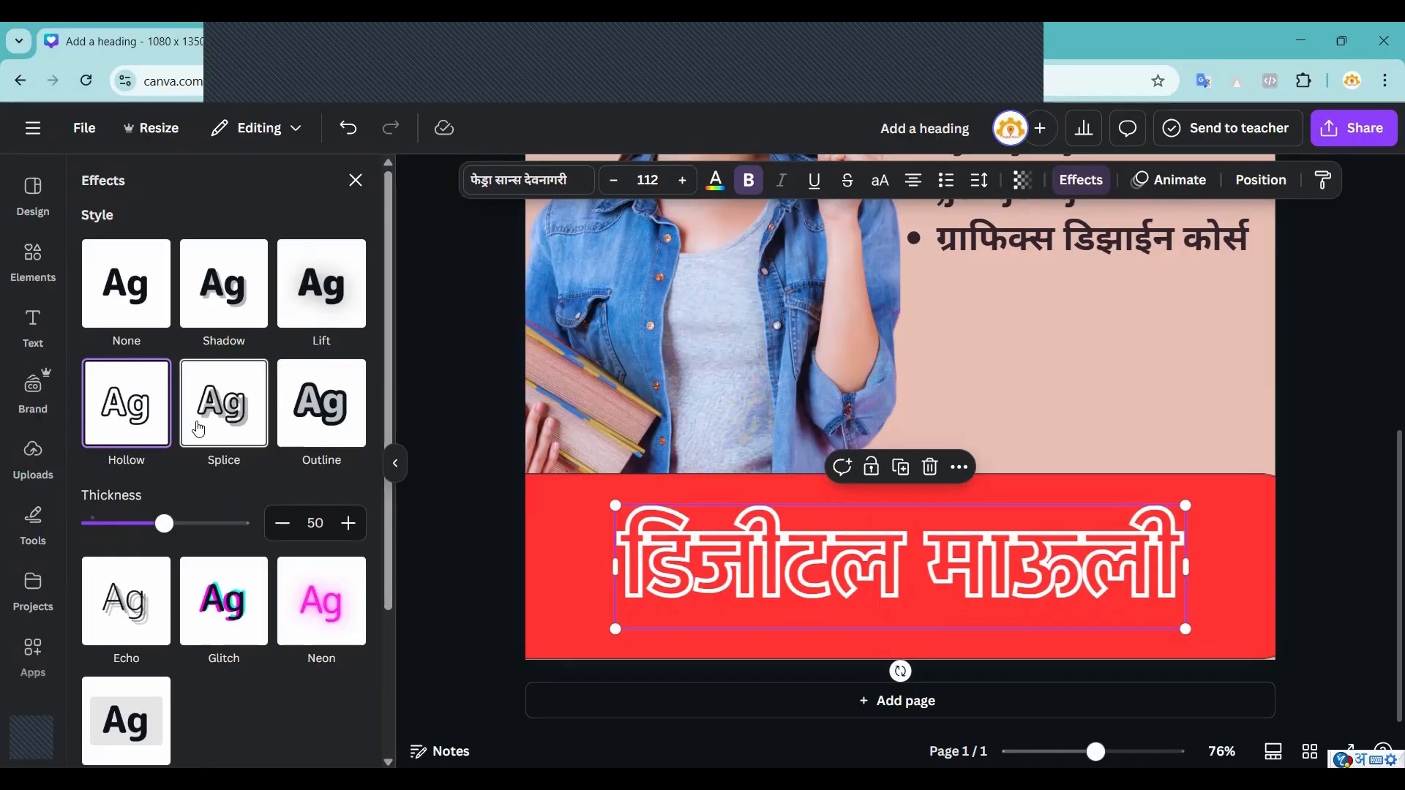
scroll(219, 421, "down", 3)
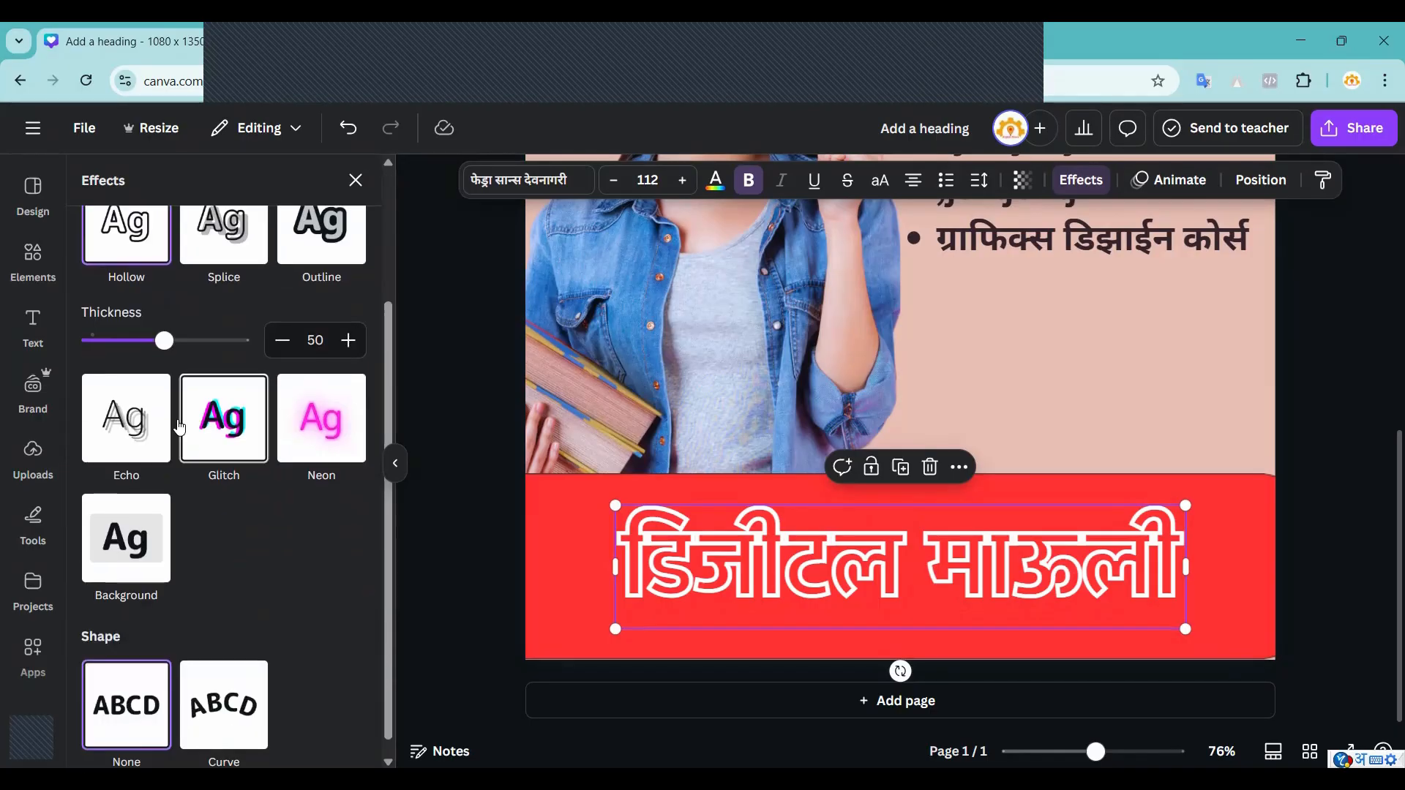
left_click(223, 418)
scroll(298, 445, "down", 2)
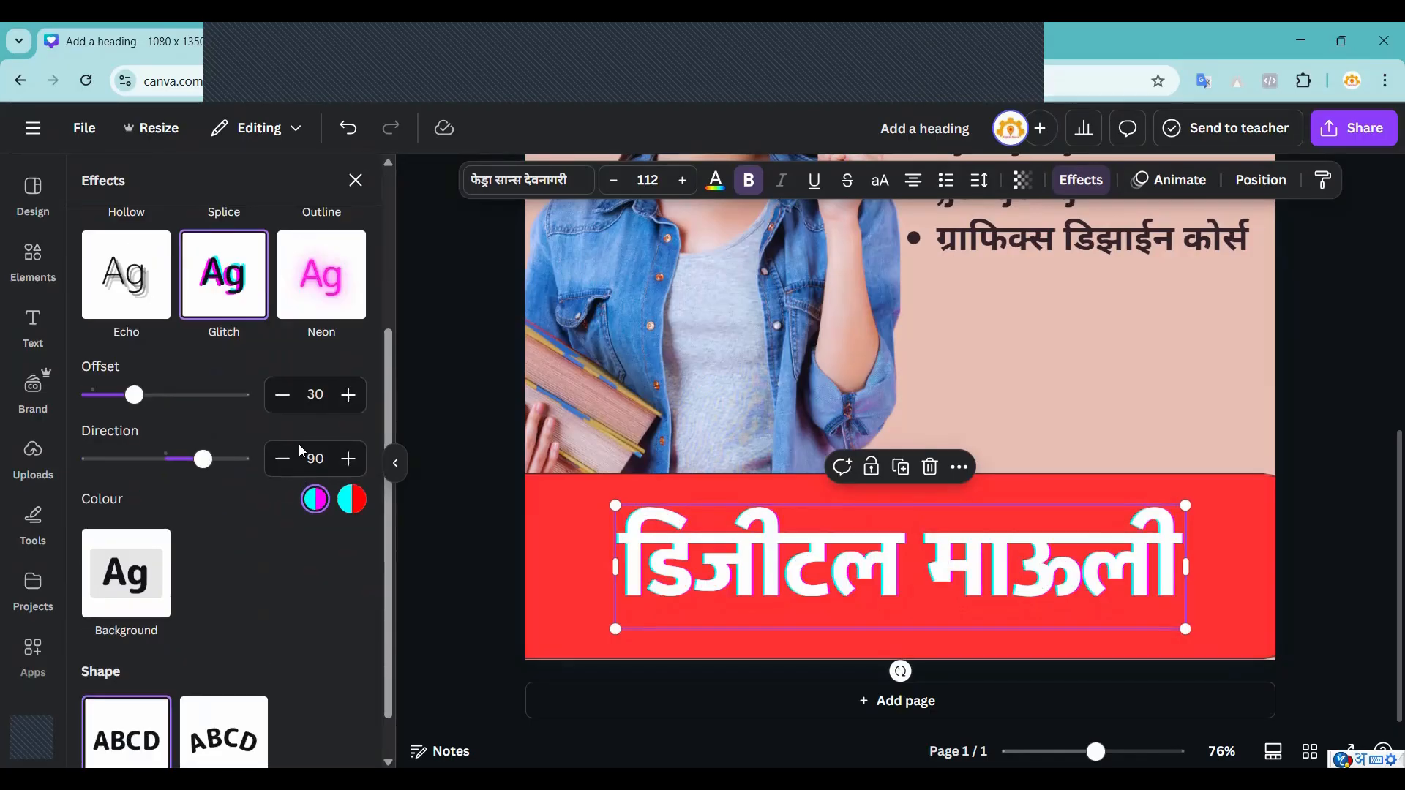
Try the Neon, Echo and Background effects on the heading, and return to Echo.
left_click(318, 260)
left_click(126, 330)
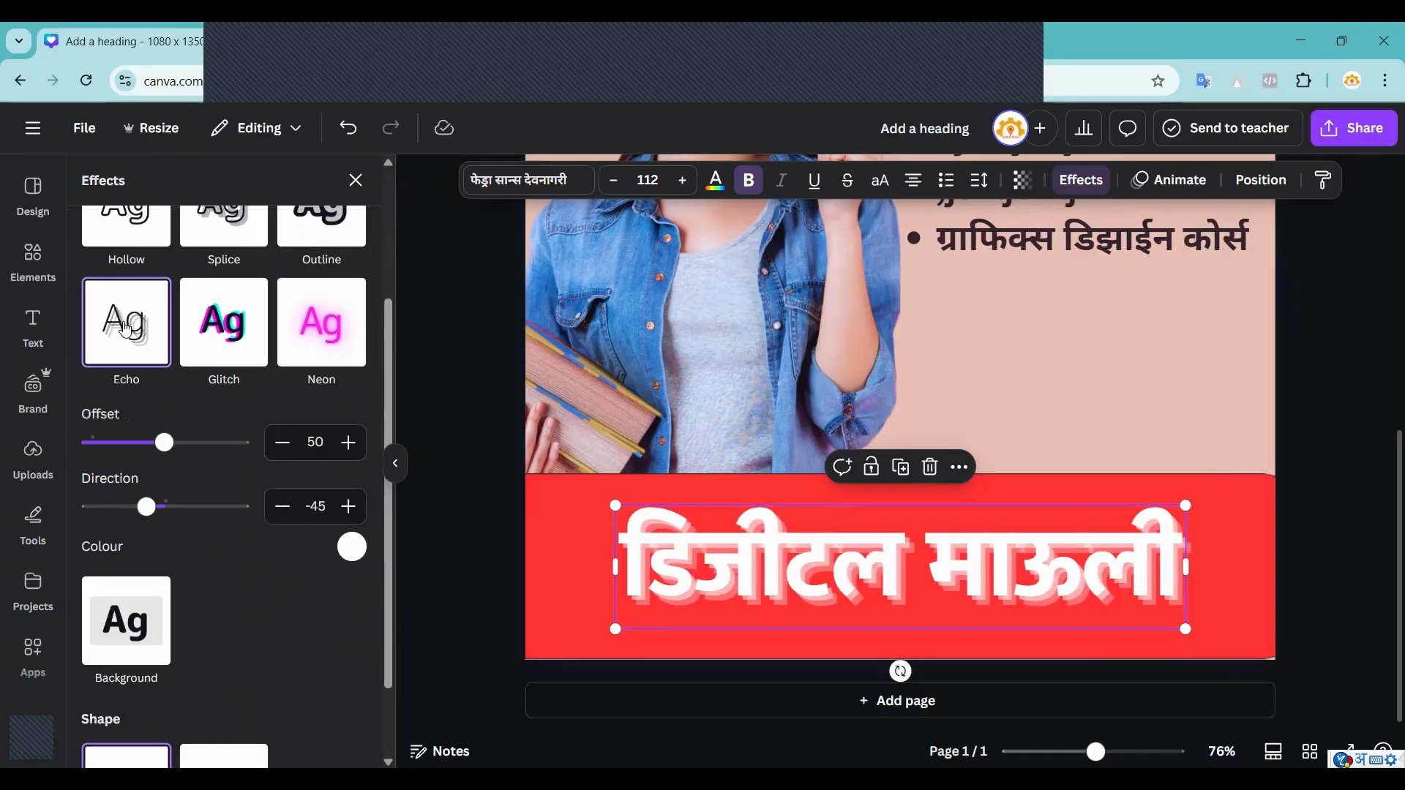
left_click(122, 639)
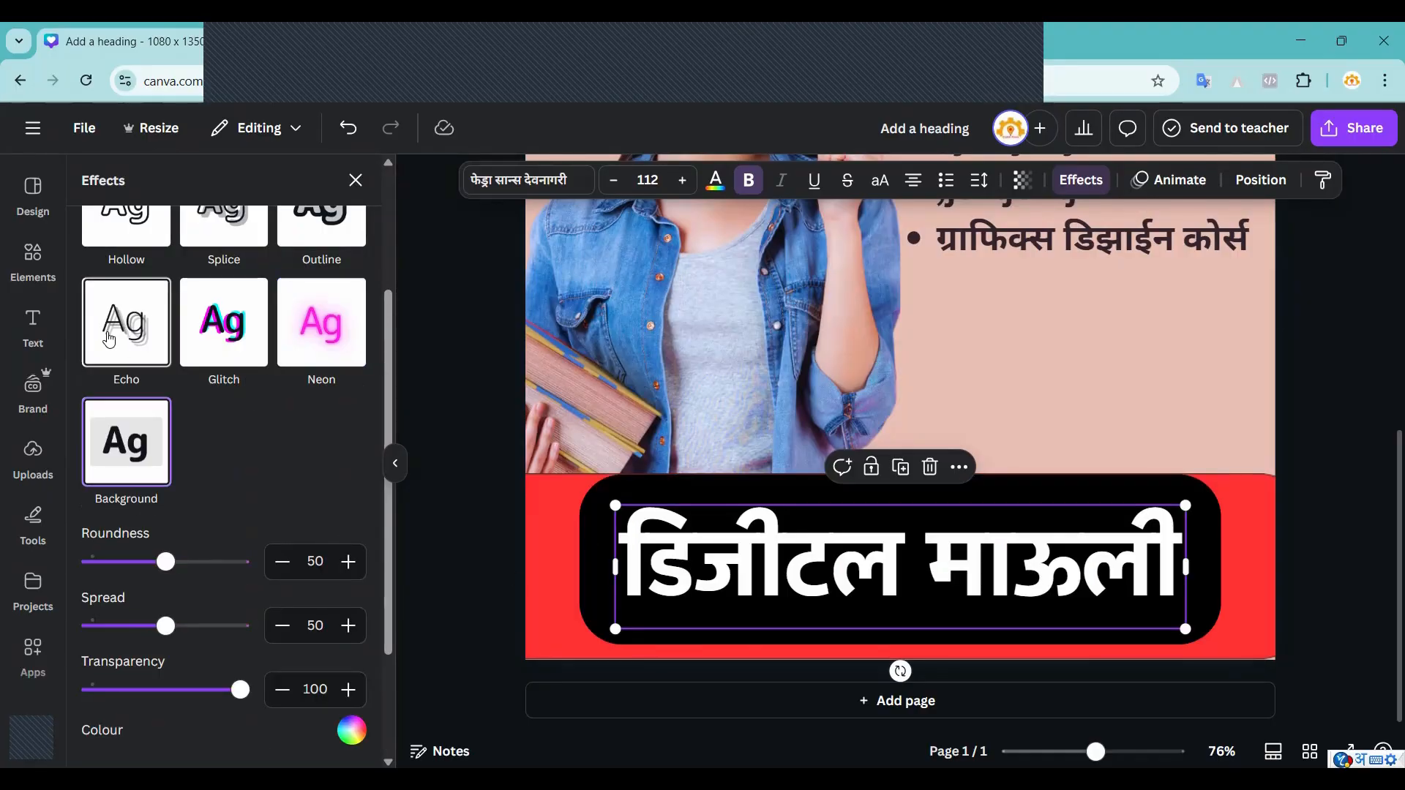
left_click(159, 349)
Compare the Hollow and Shadow effects on the heading, and settle on Outline with its default grey colour and thickness 50.
scroll(167, 423, "down", 2)
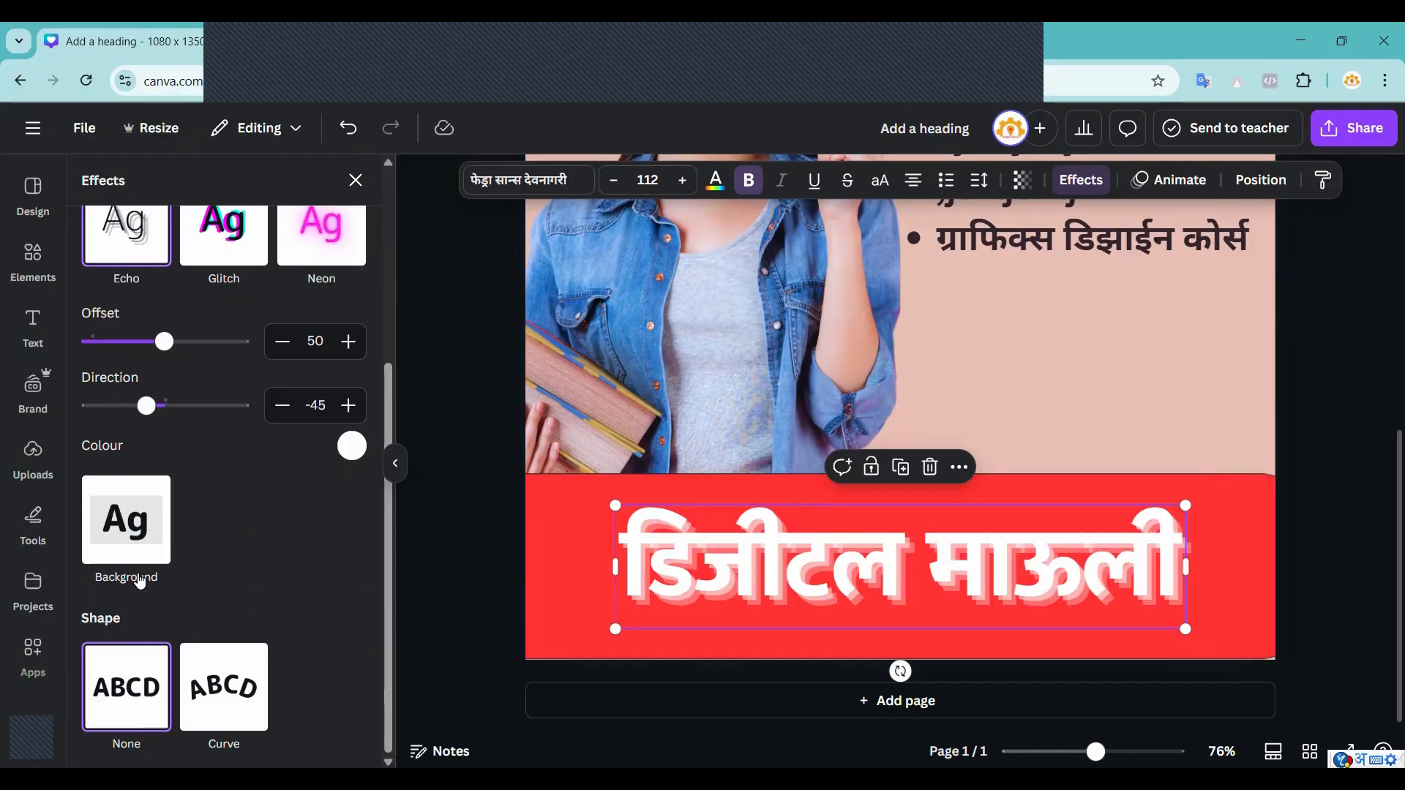
scroll(146, 392, "up", 5)
left_click(146, 392)
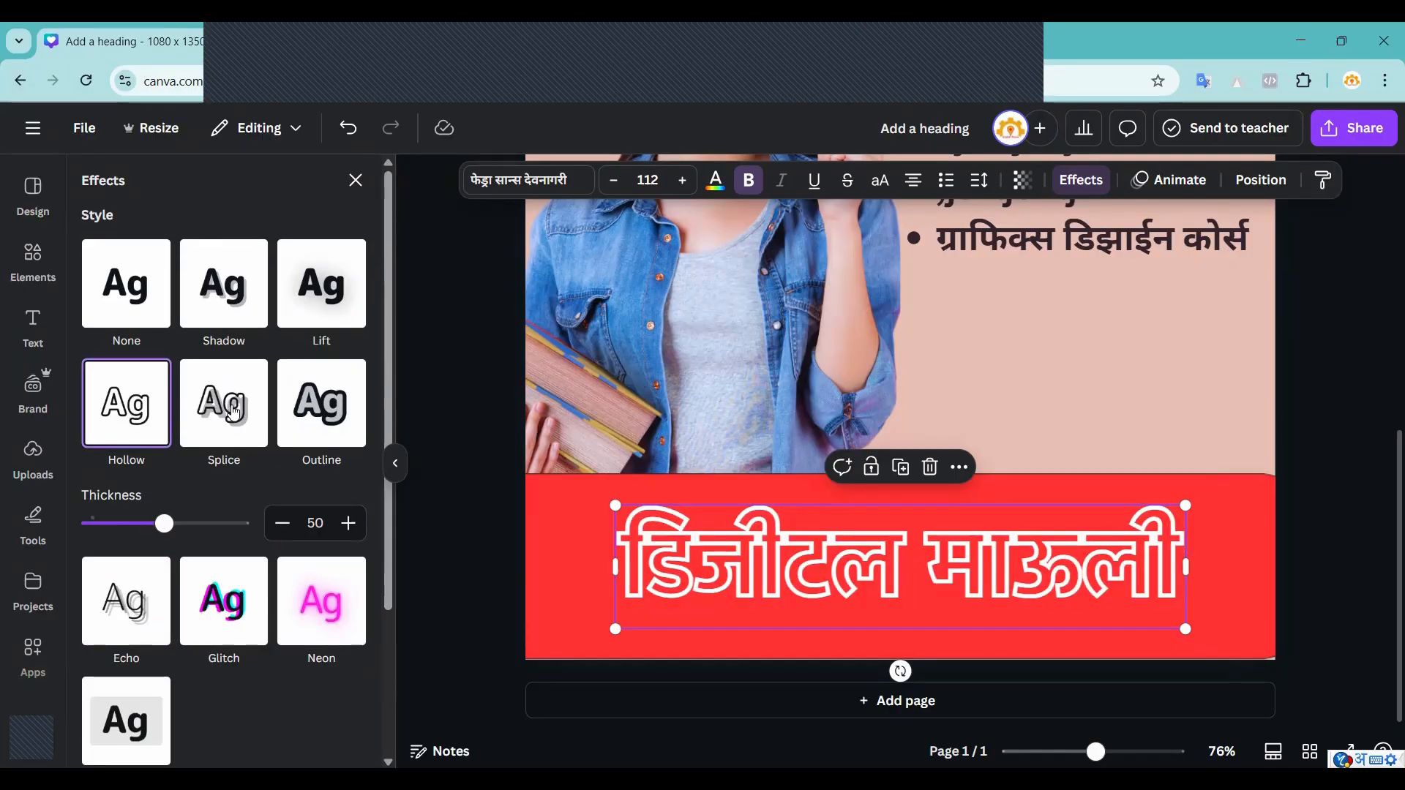
left_click(228, 296)
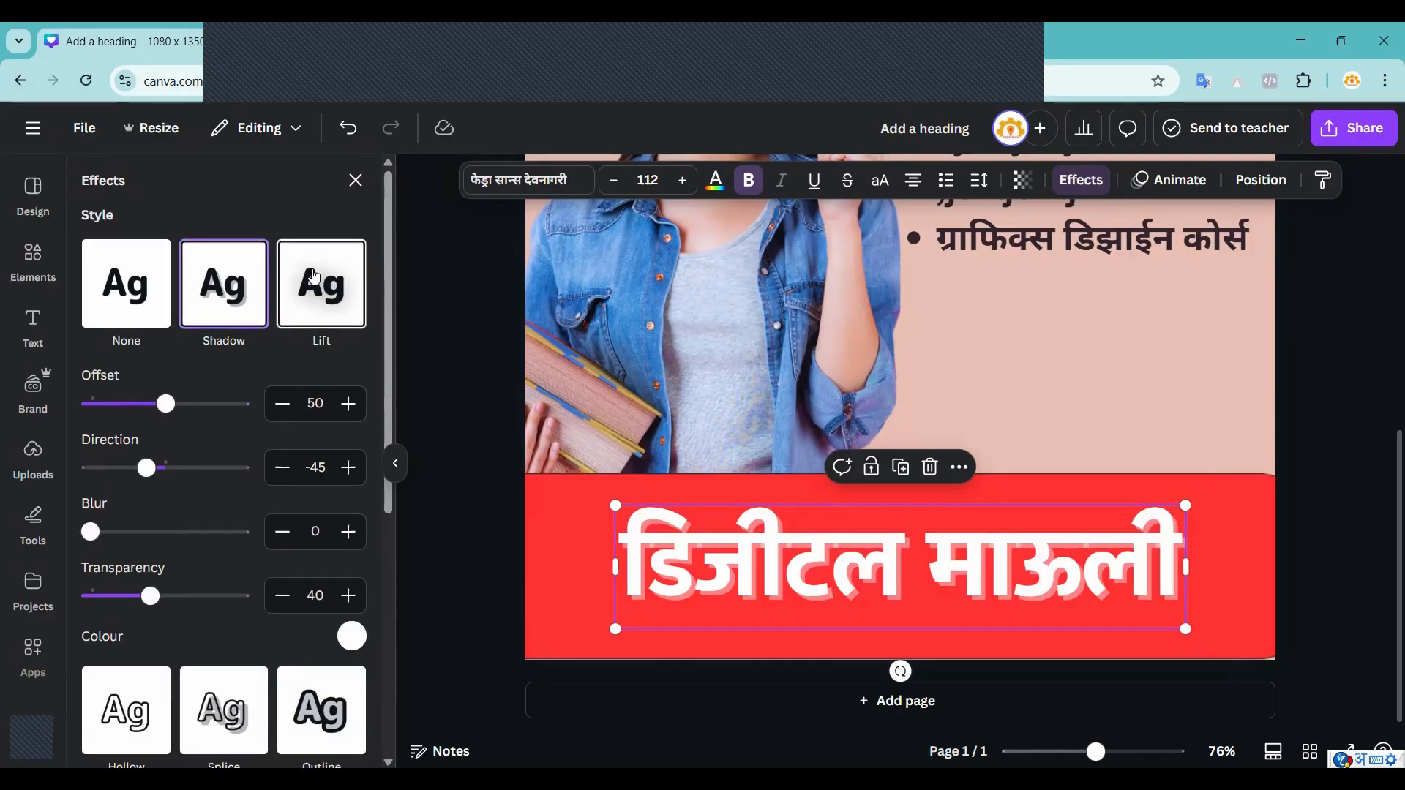
scroll(220, 325, "down", 1)
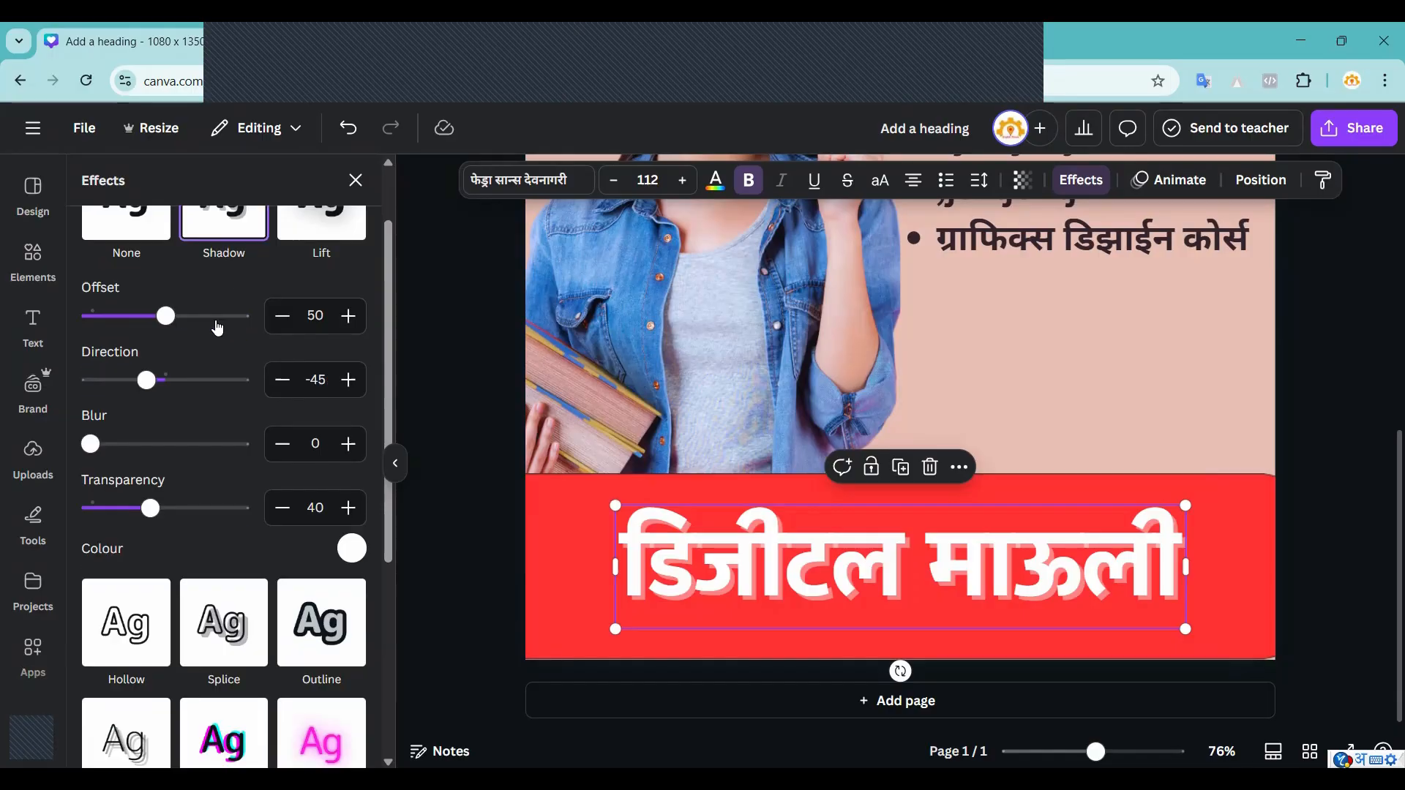
left_click(335, 626)
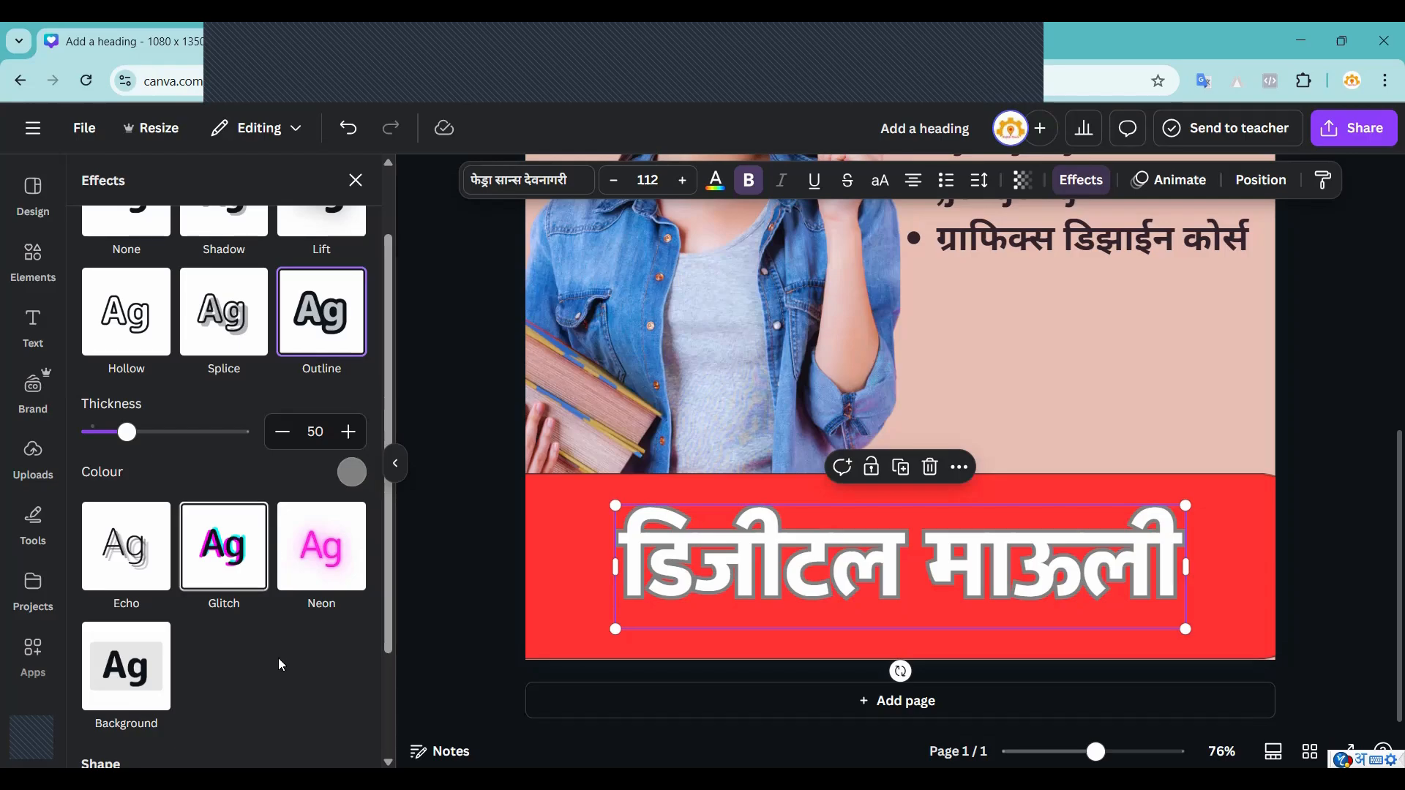
Try the Curve shape on the outlined heading, move it up over the photo, and restore the straight shape.
scroll(282, 653, "down", 2)
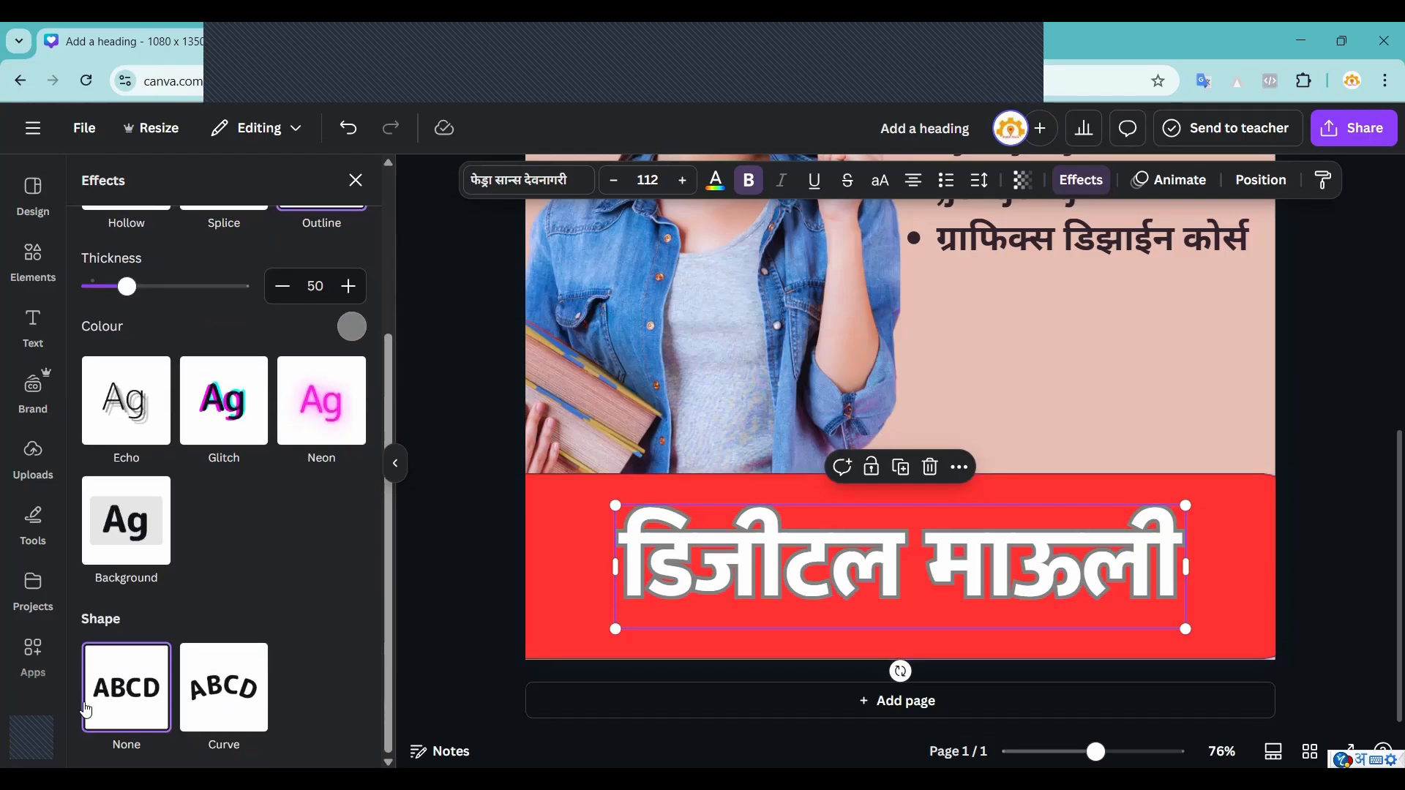
left_click(214, 684)
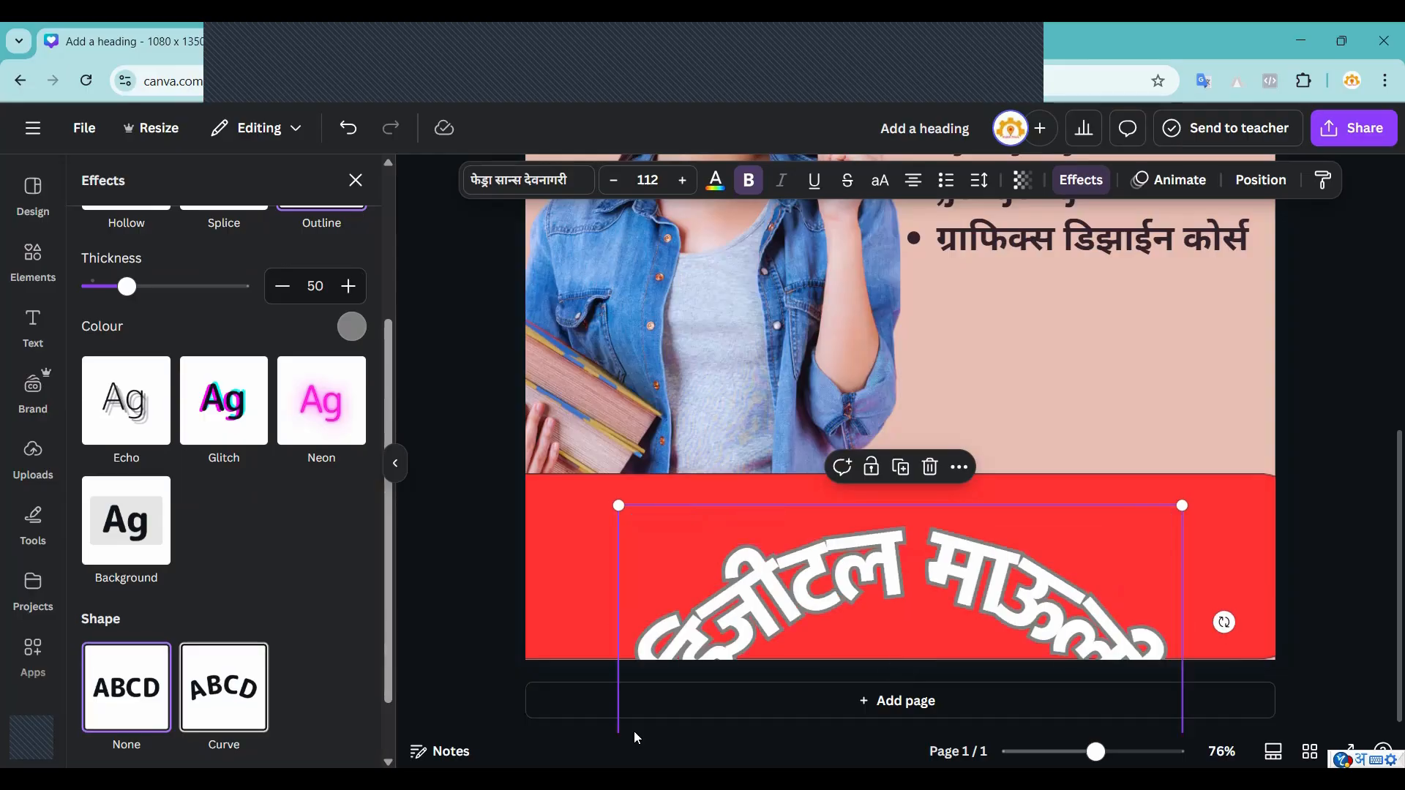
left_click_drag(763, 626, 764, 425)
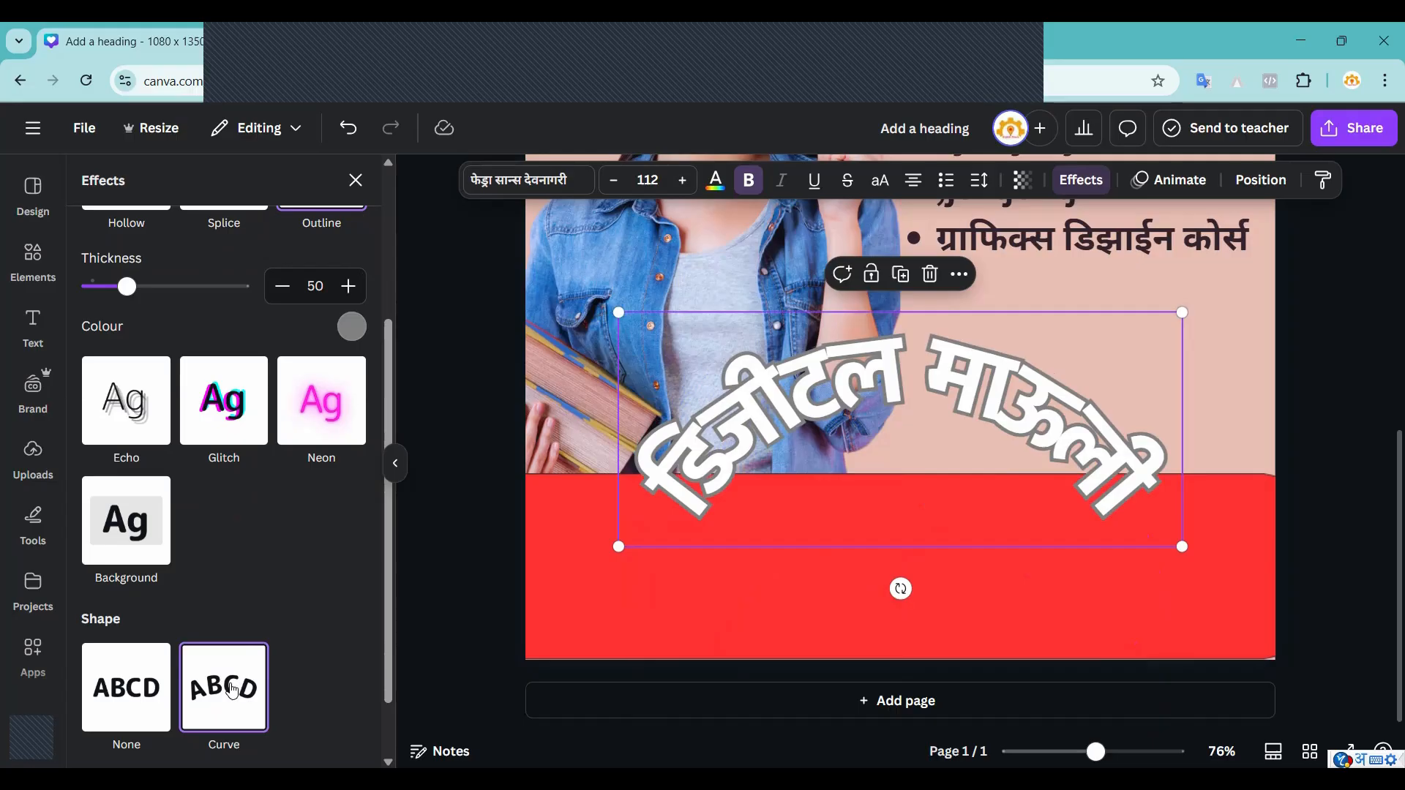
left_click(134, 680)
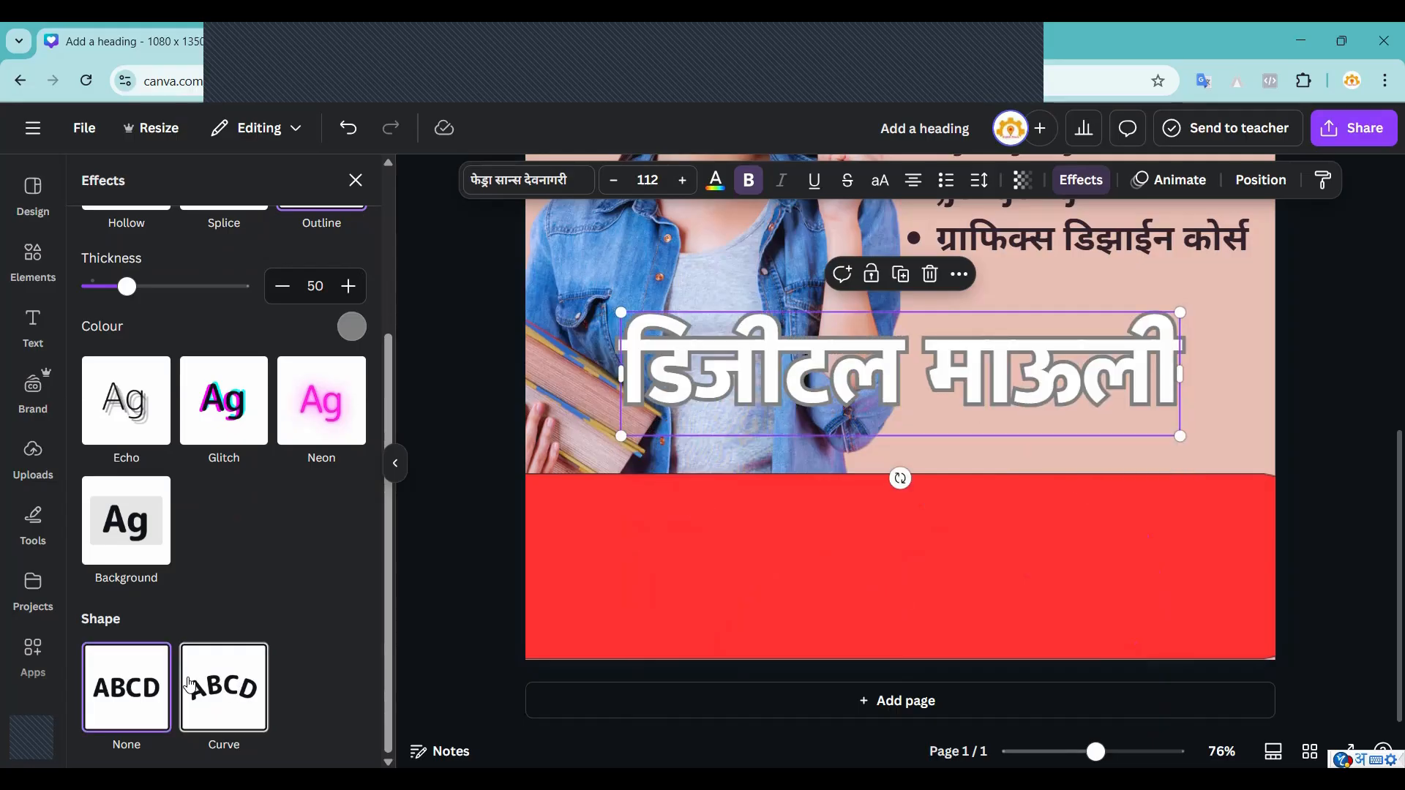
Curve the heading again, enlarge it to font size 131, and set its shape back to None.
left_click(229, 696)
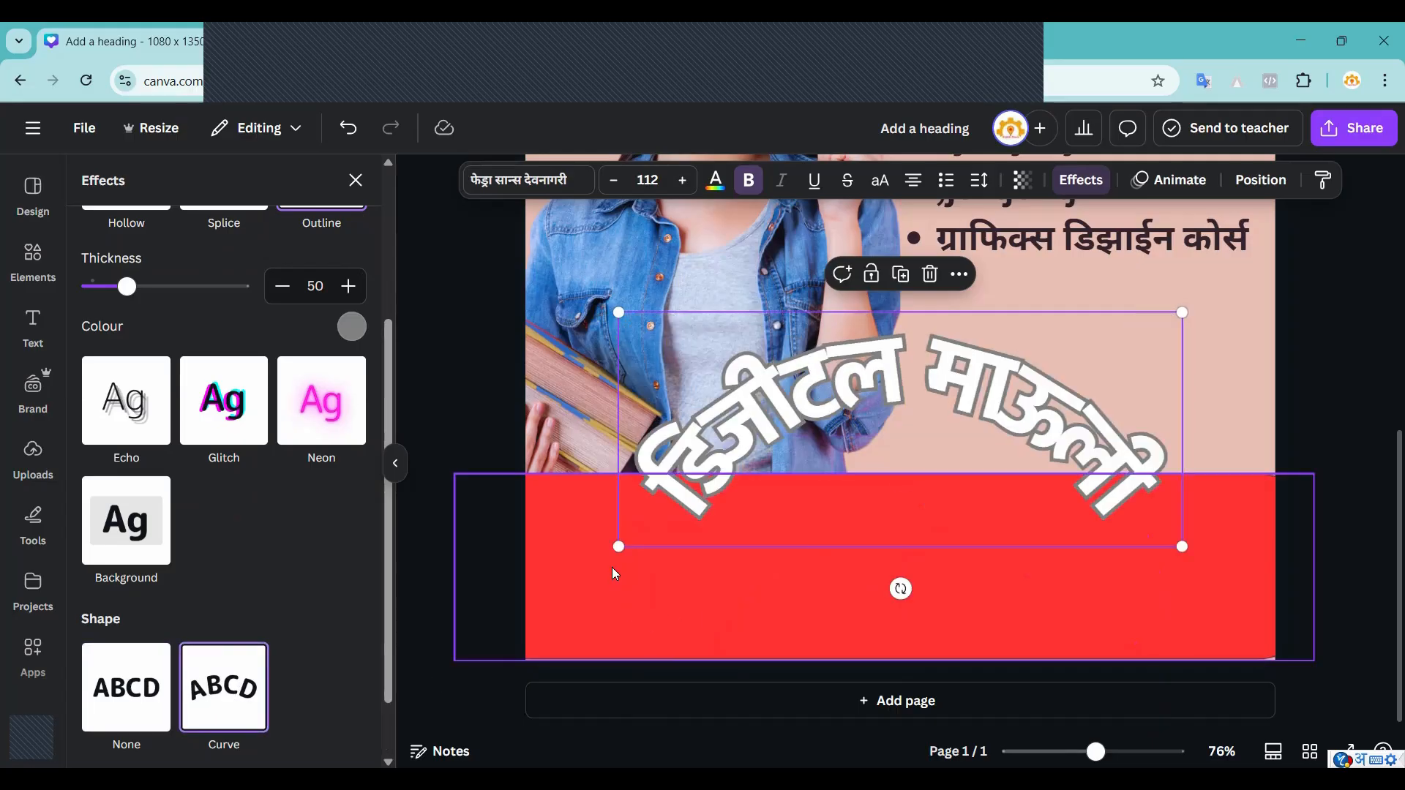
left_click_drag(617, 542, 538, 638)
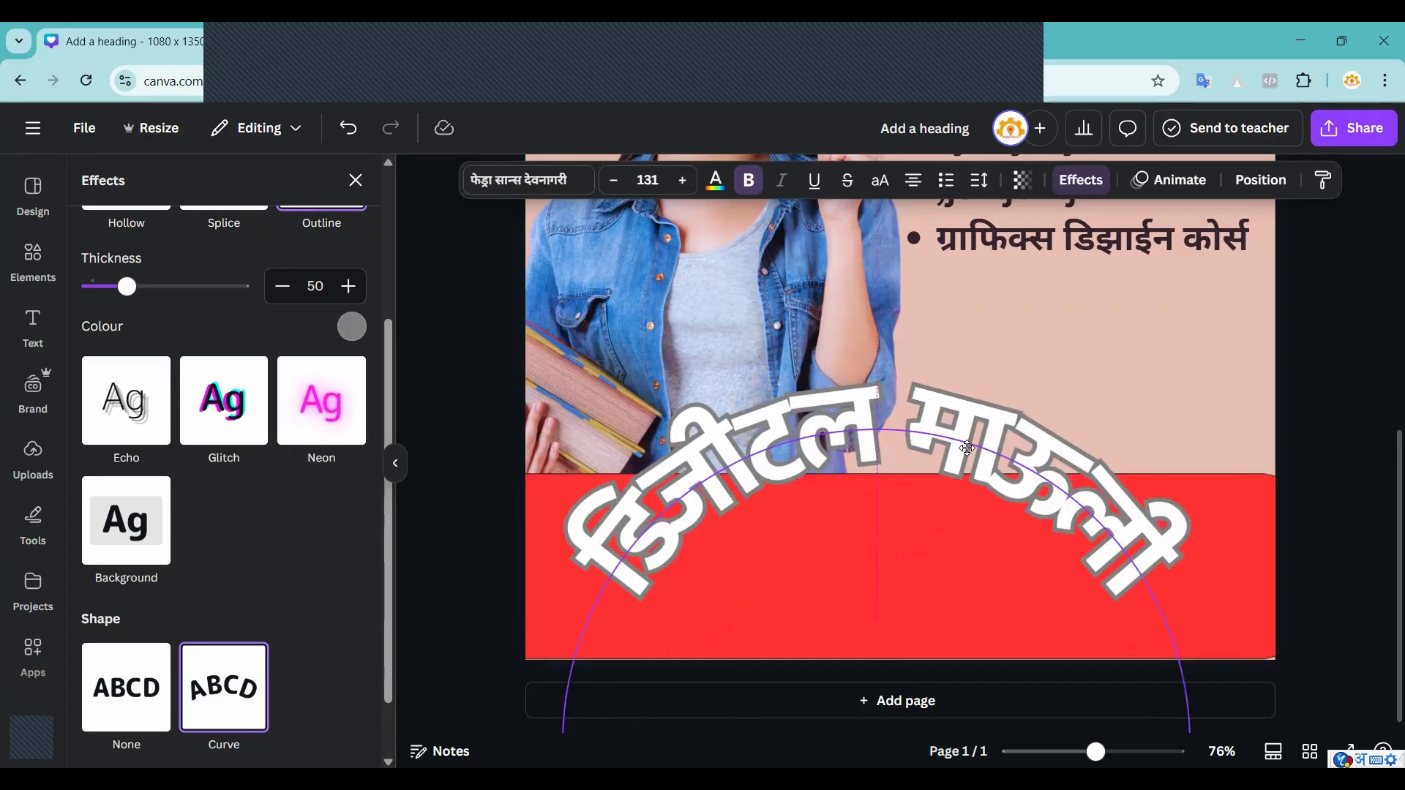
left_click(171, 670)
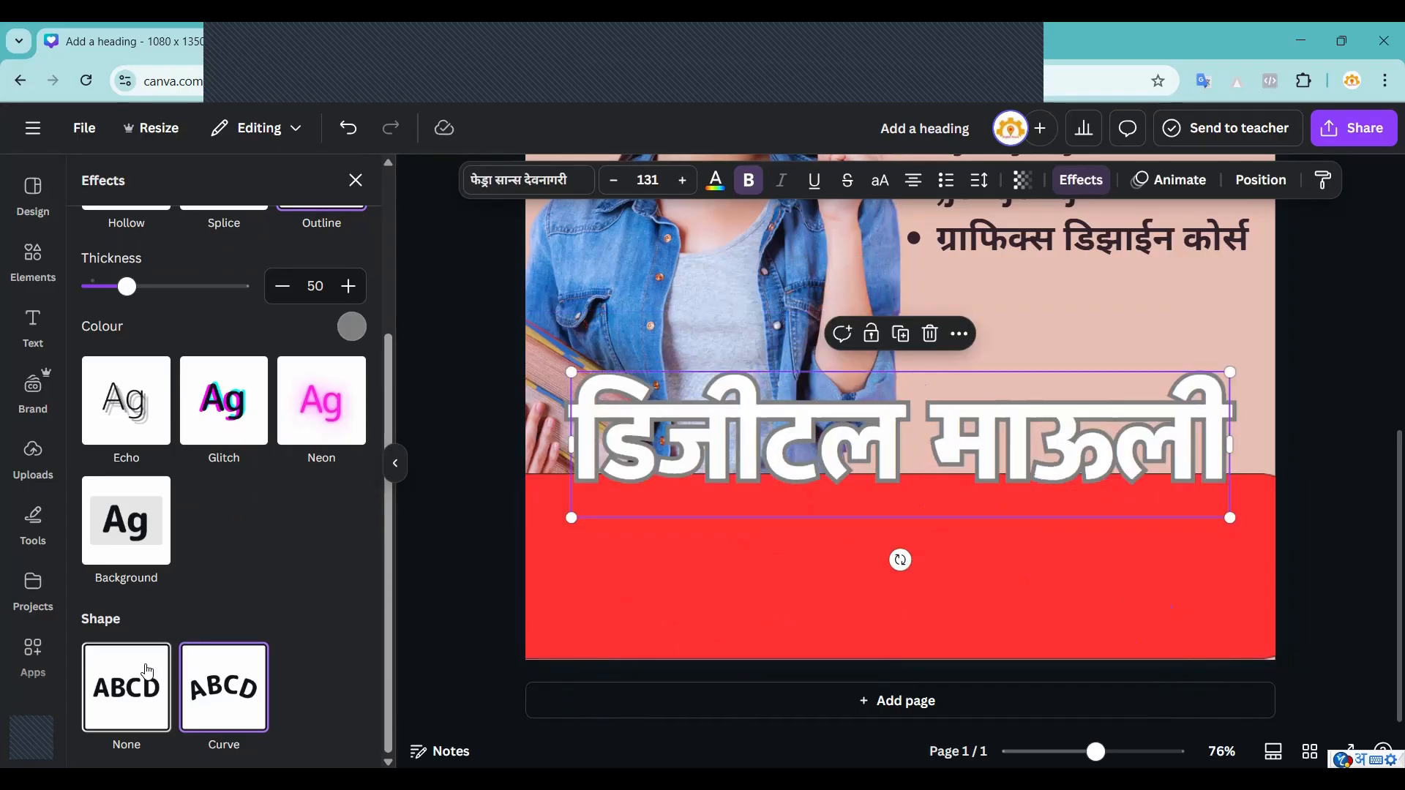
Centre the enlarged डिजीटल माऊली heading inside the red band and close its effects settings.
left_click_drag(883, 439, 889, 565)
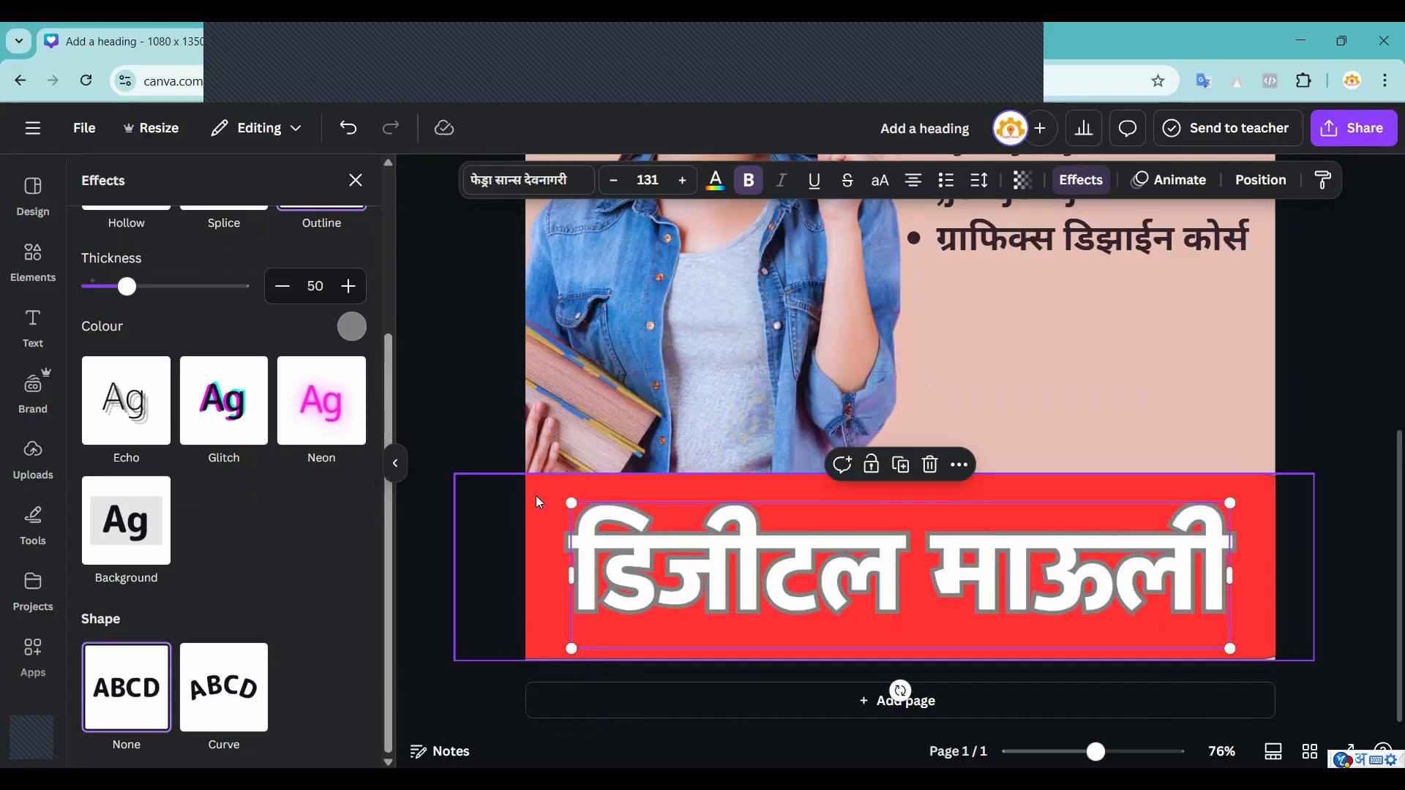
left_click(1069, 181)
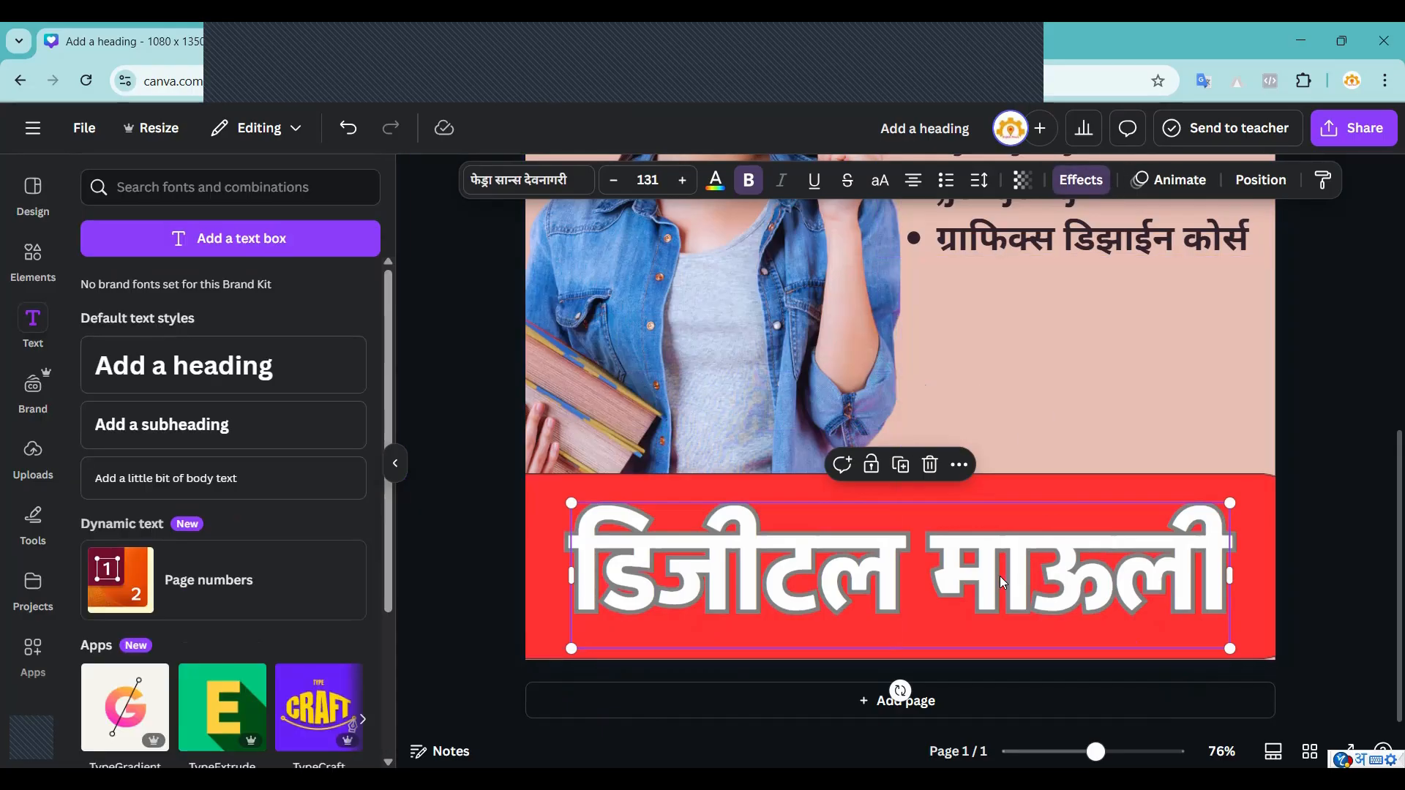
left_click_drag(984, 568, 985, 560)
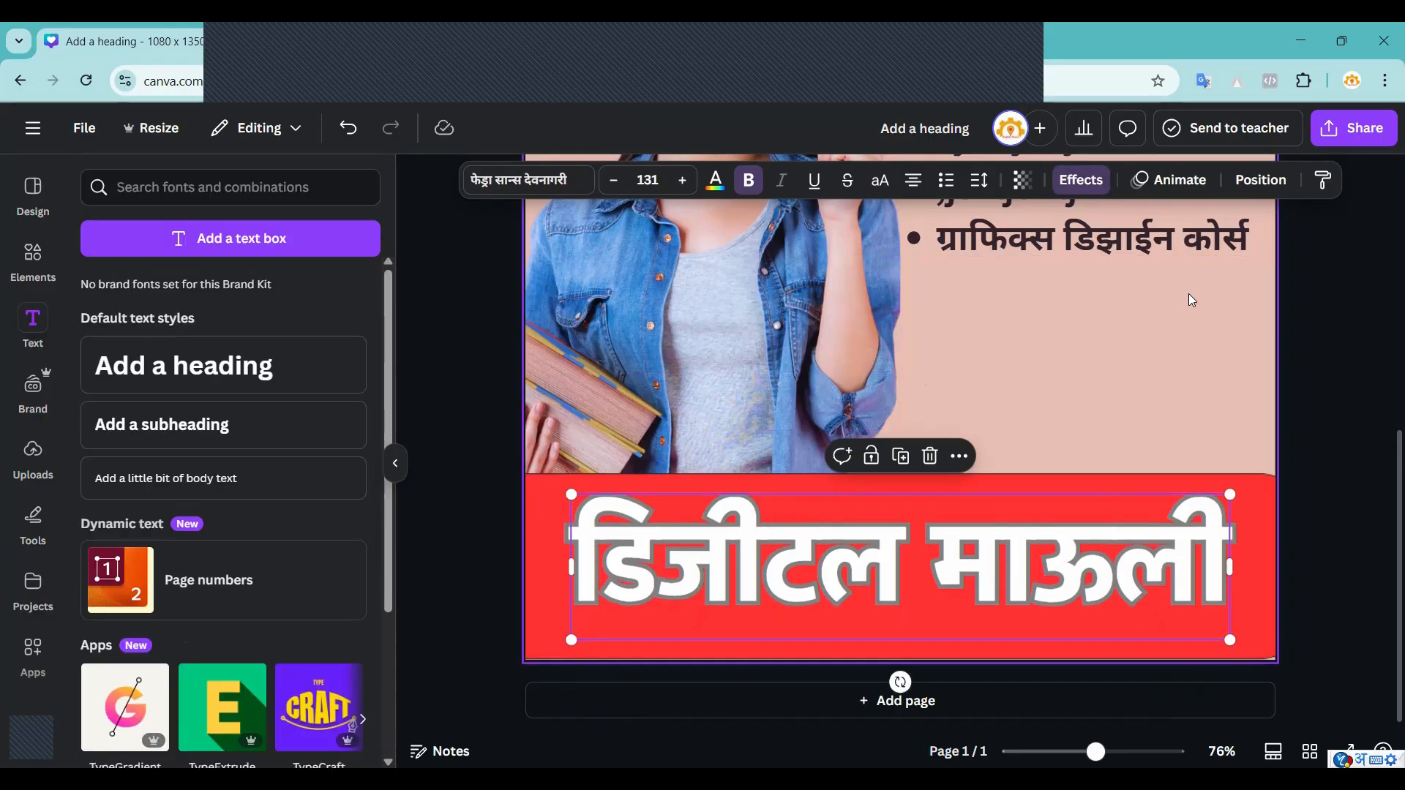
Examine the text animations for the डिजीटल माऊली heading, from the suggested and general styles to the add-on effects.
left_click(1175, 182)
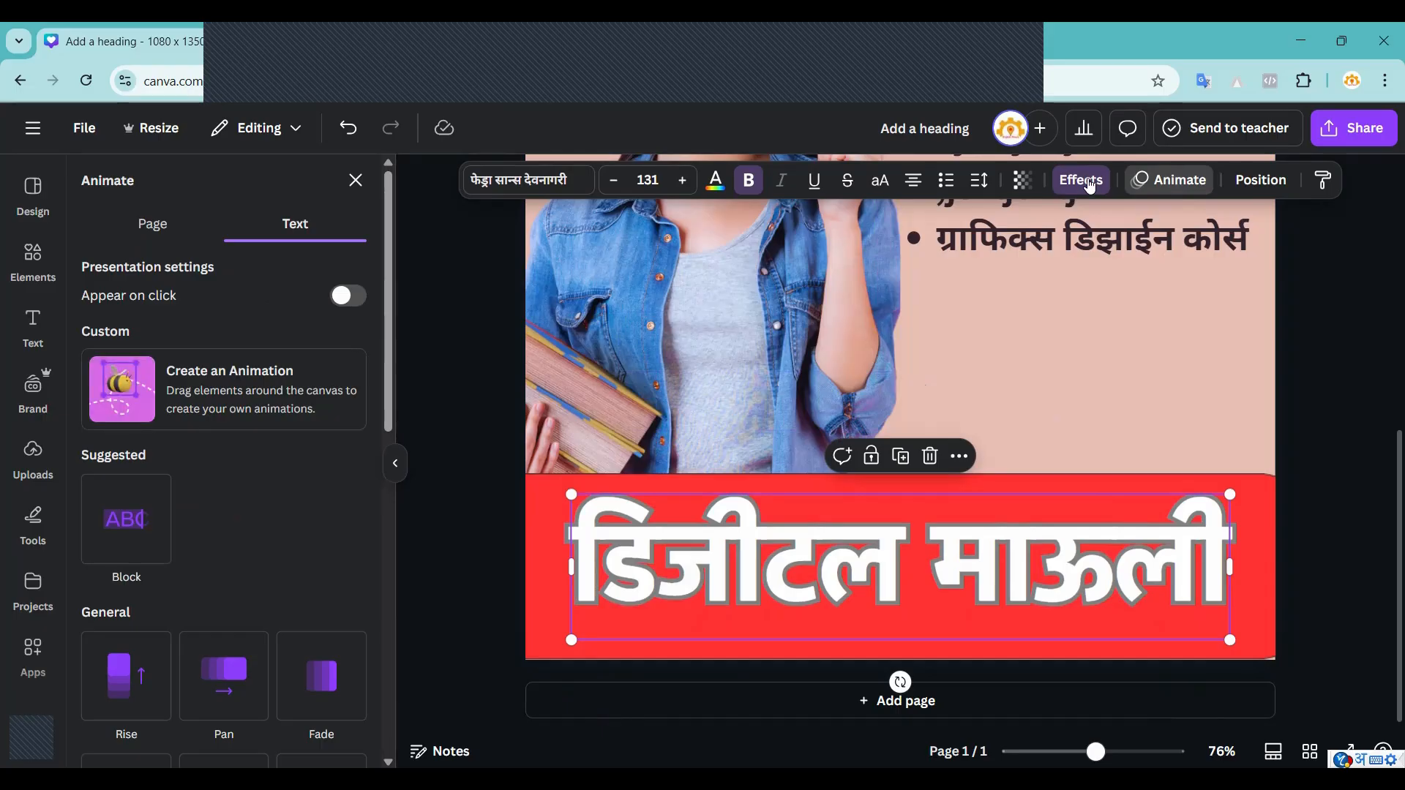
left_click(350, 296)
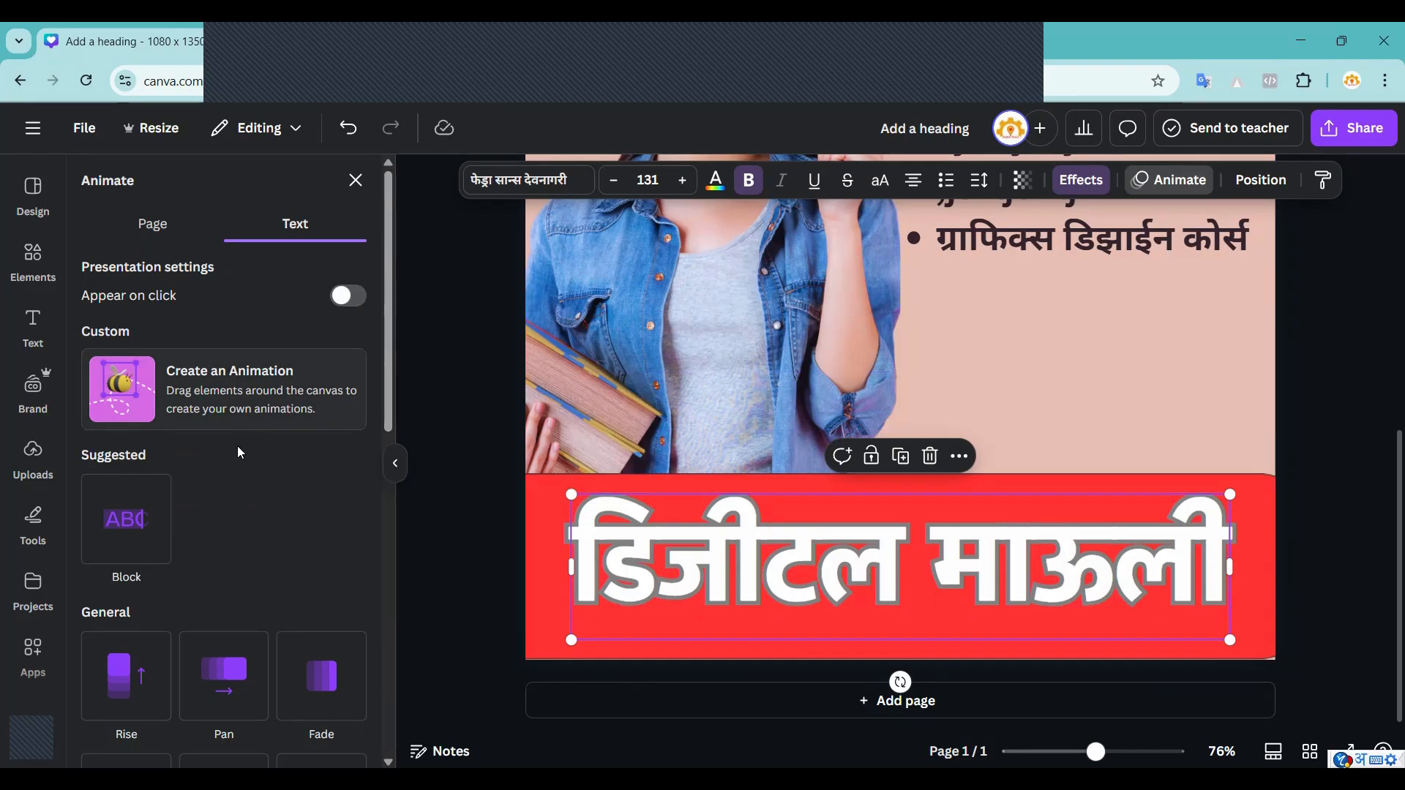
scroll(228, 482, "down", 1)
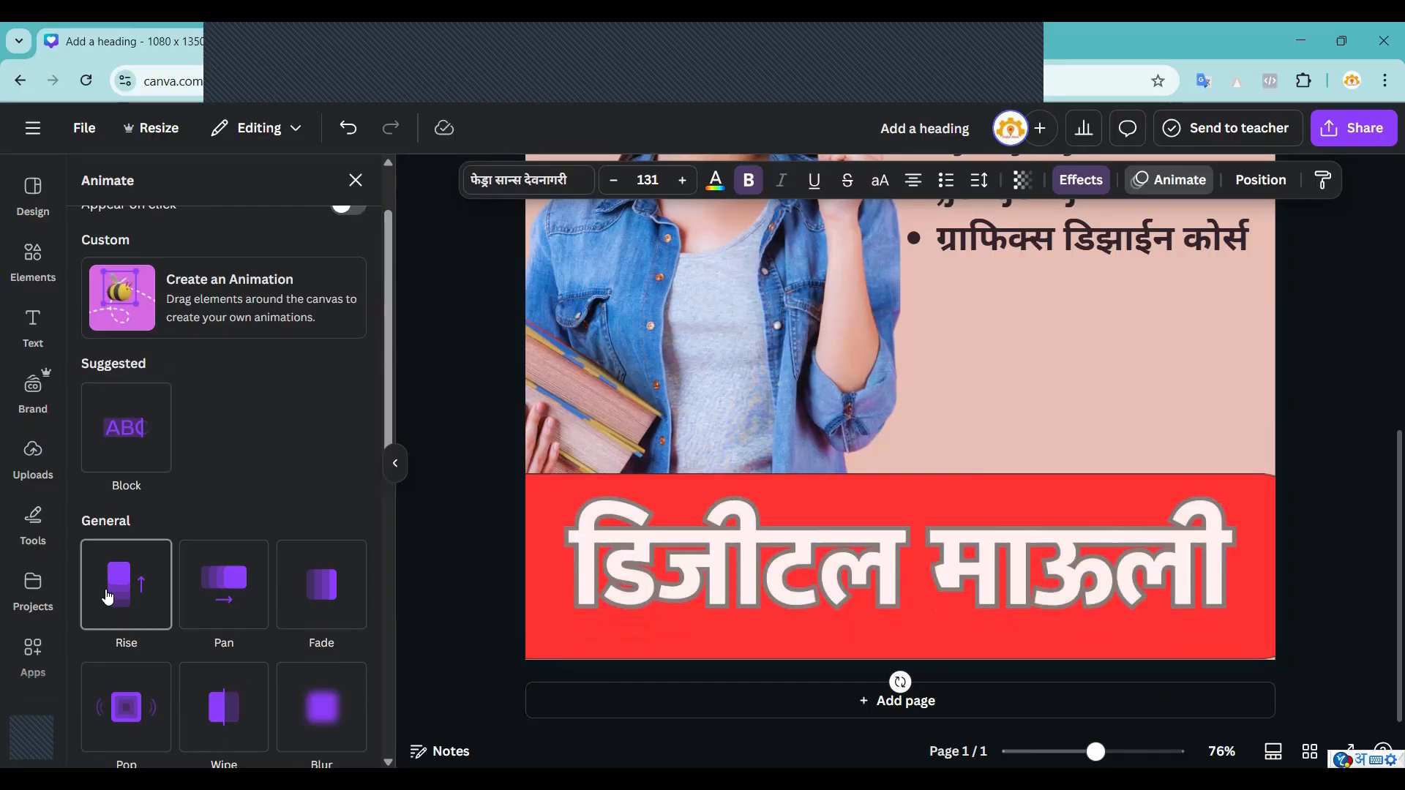
scroll(314, 571, "down", 3)
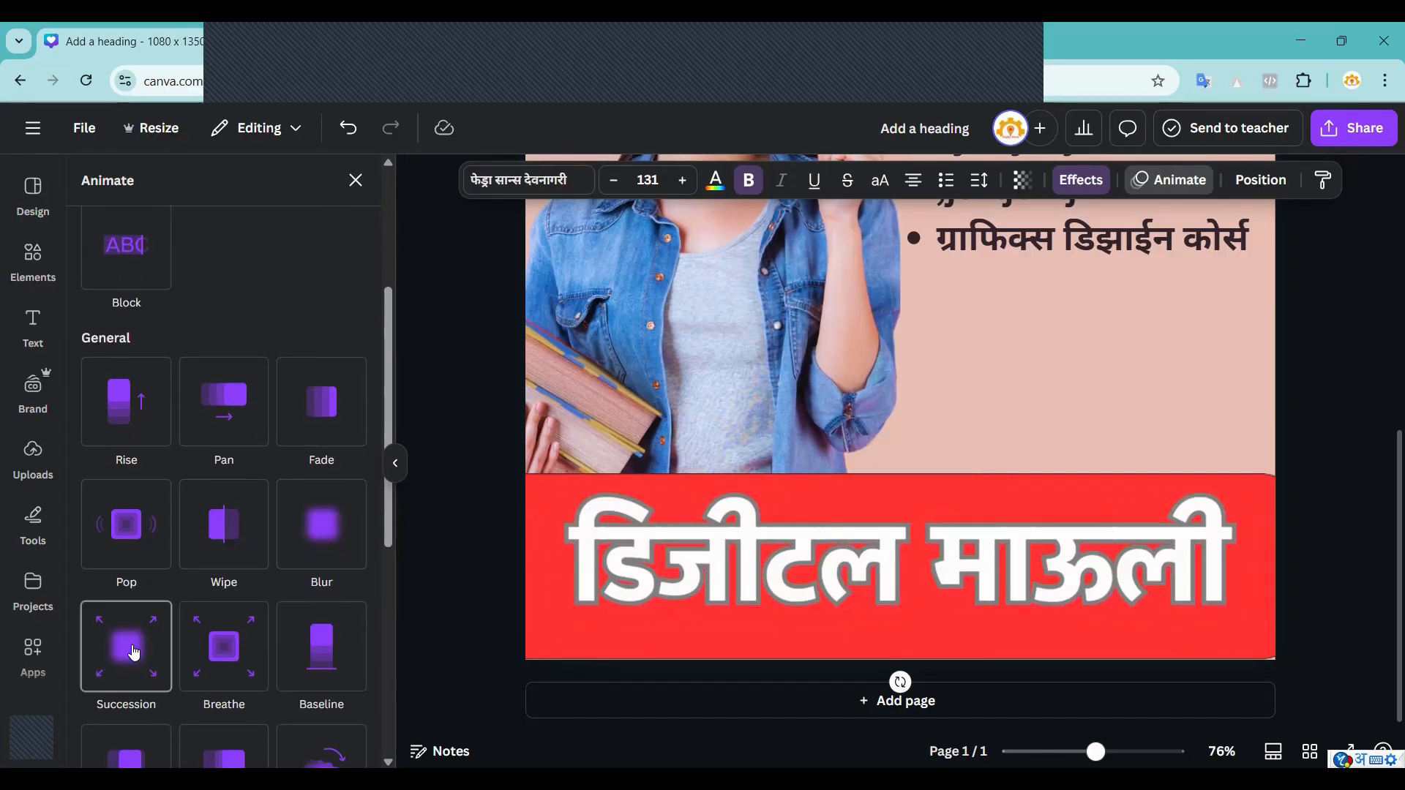
scroll(293, 615, "down", 1)
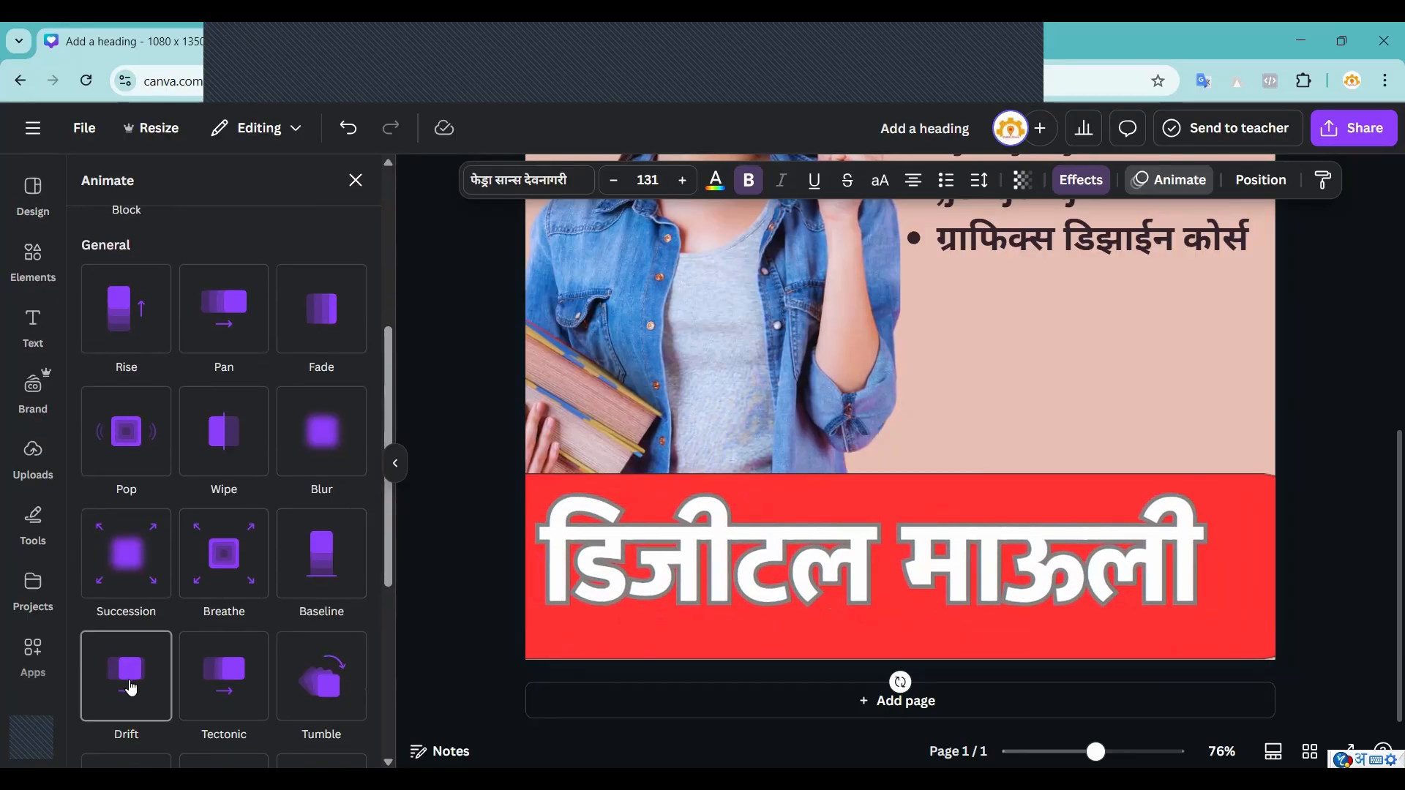
scroll(176, 622, "down", 1)
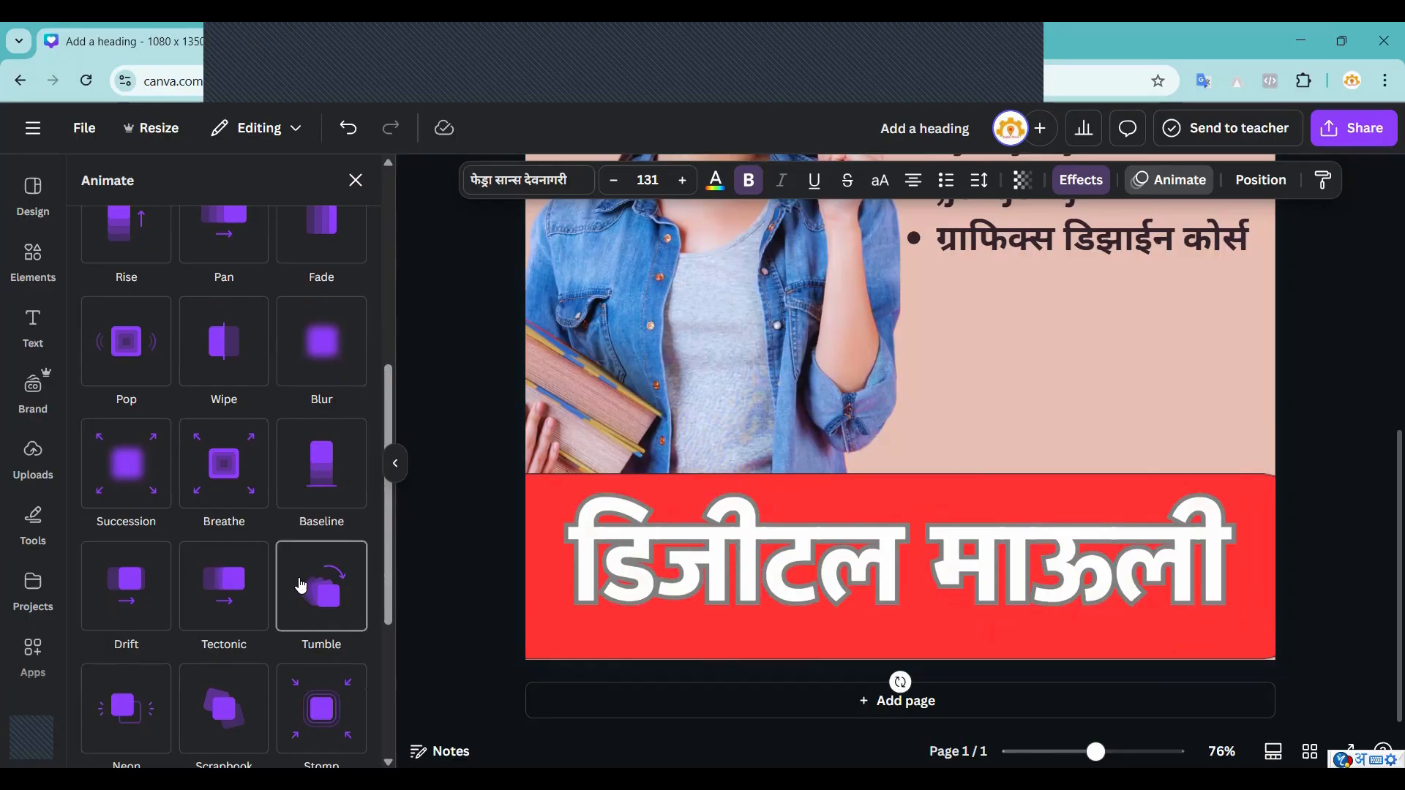
scroll(300, 586, "down", 1)
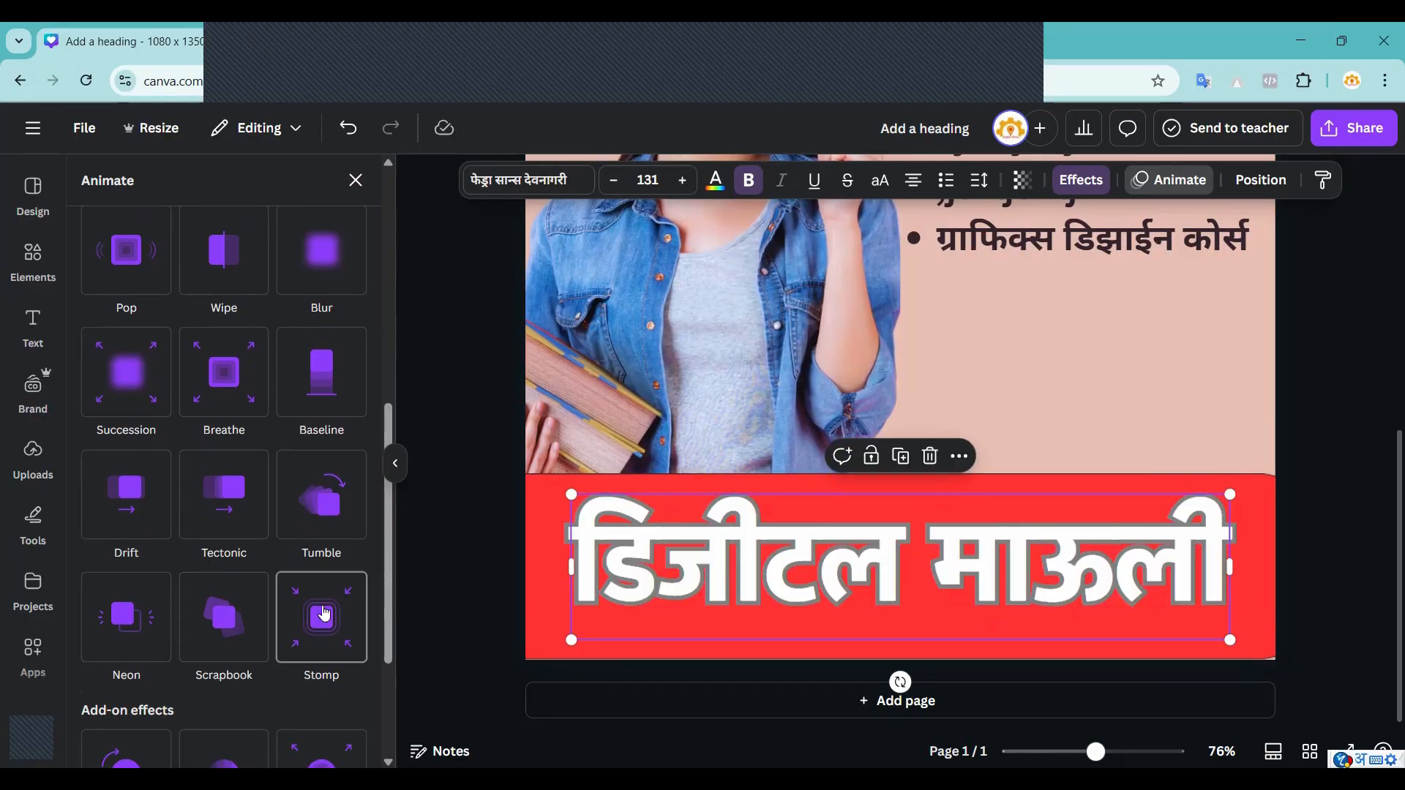
scroll(318, 615, "down", 1)
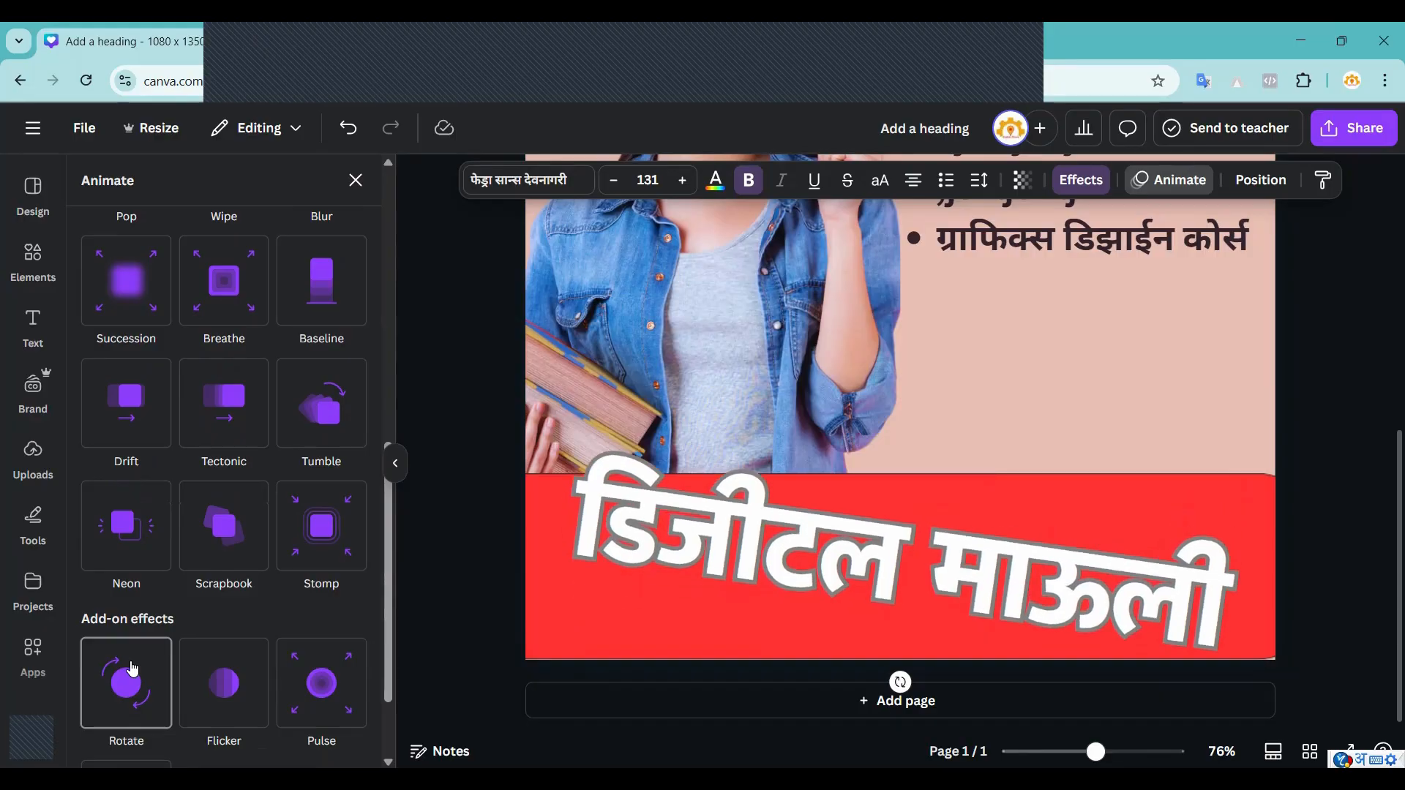
scroll(317, 679, "down", 1)
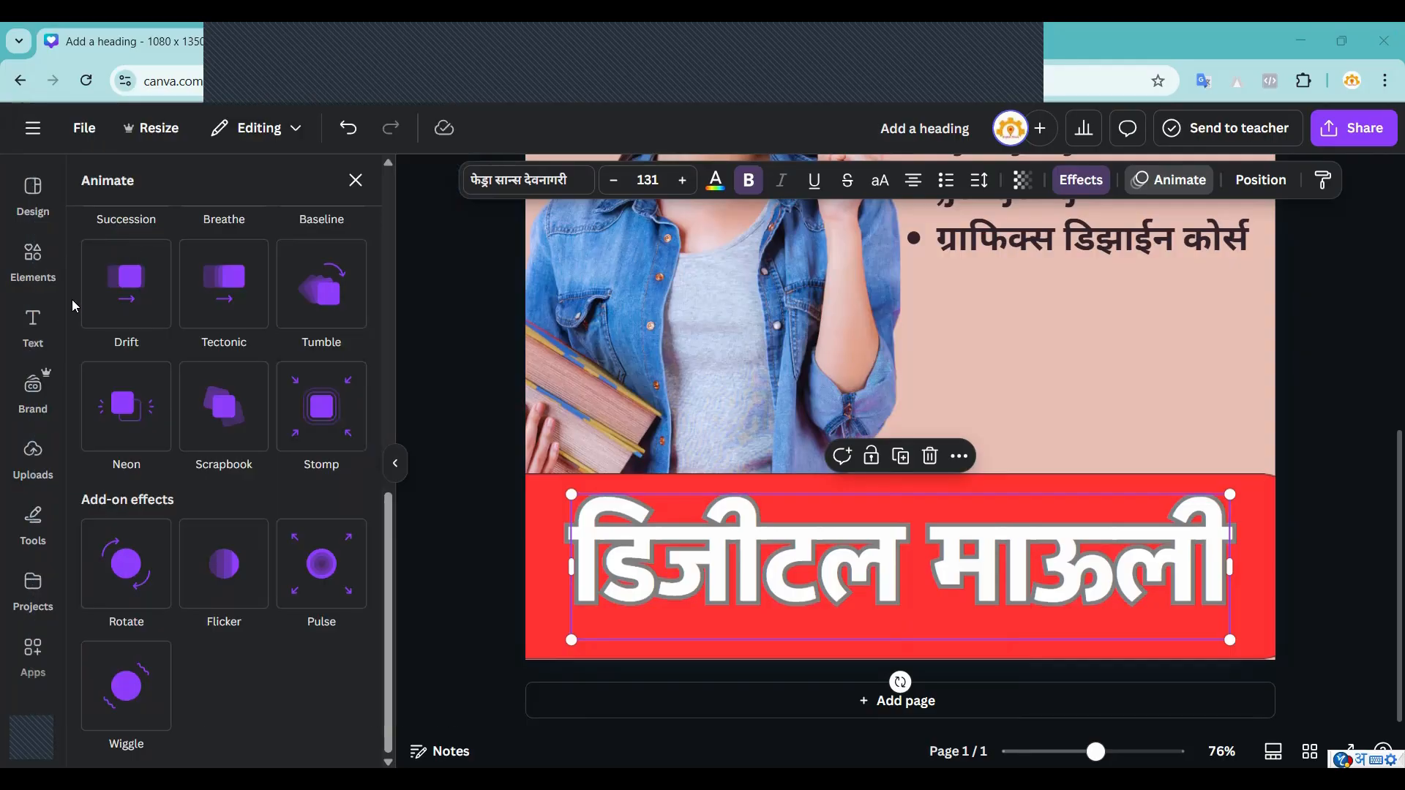
Check the editor's Brand section and close the poster design to return to the home page.
left_click(36, 330)
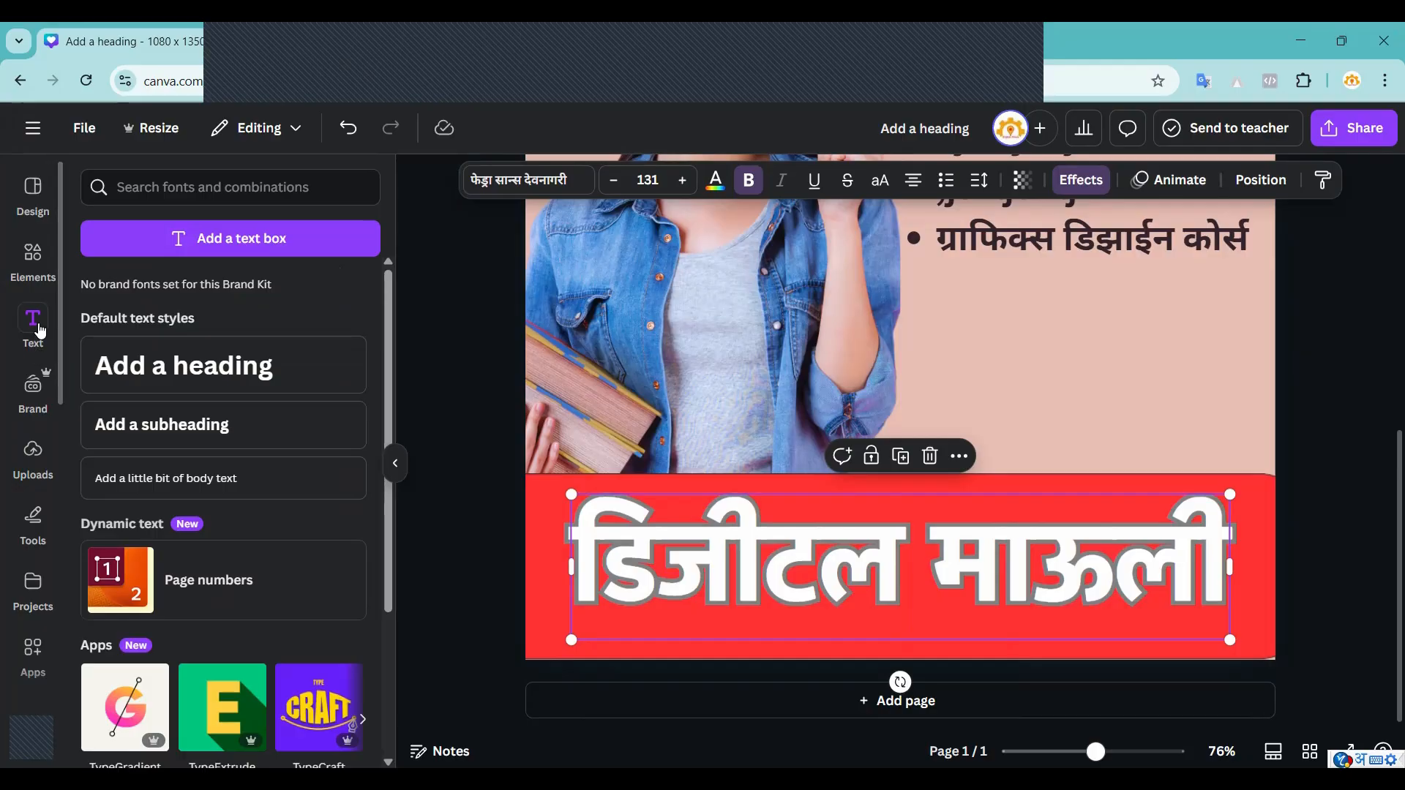
left_click(450, 335)
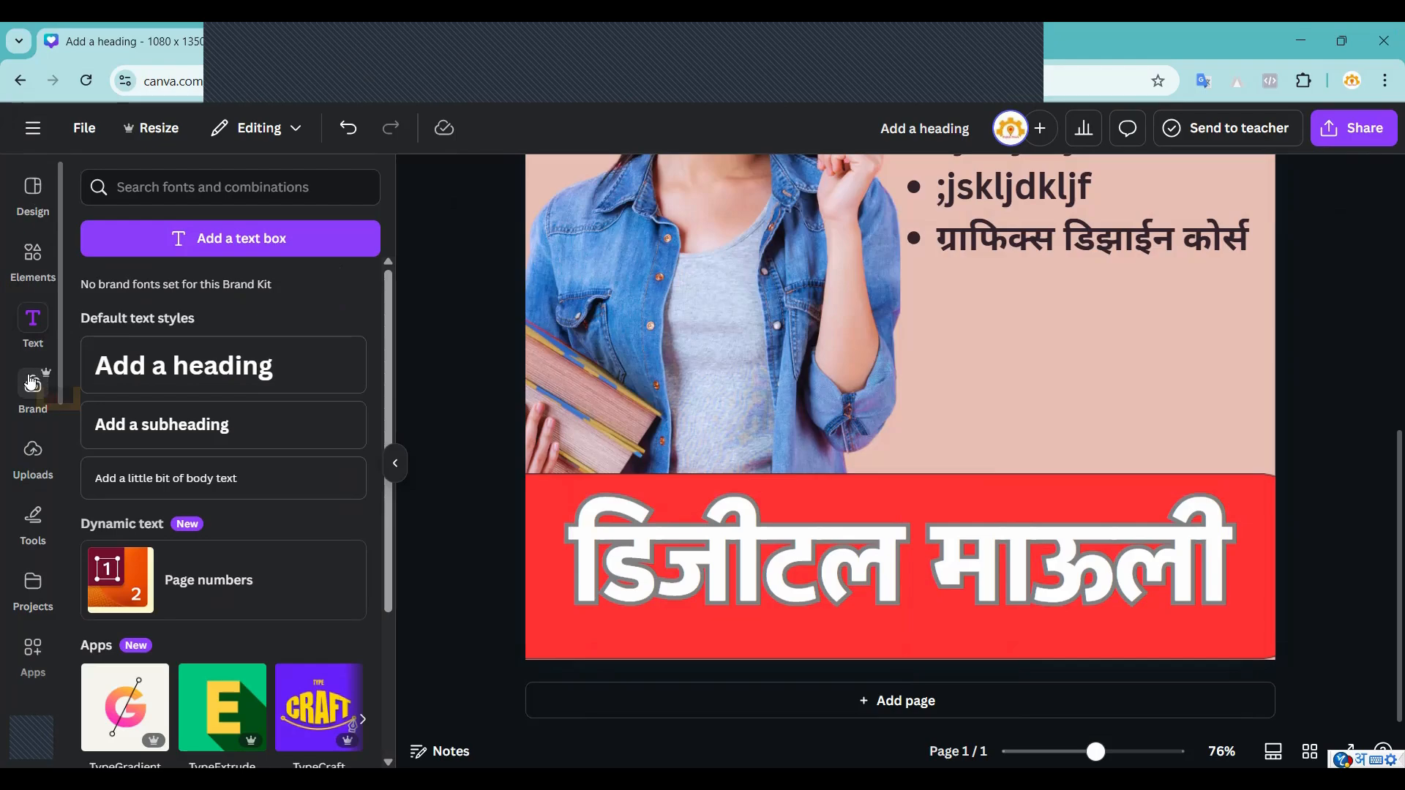
left_click(32, 382)
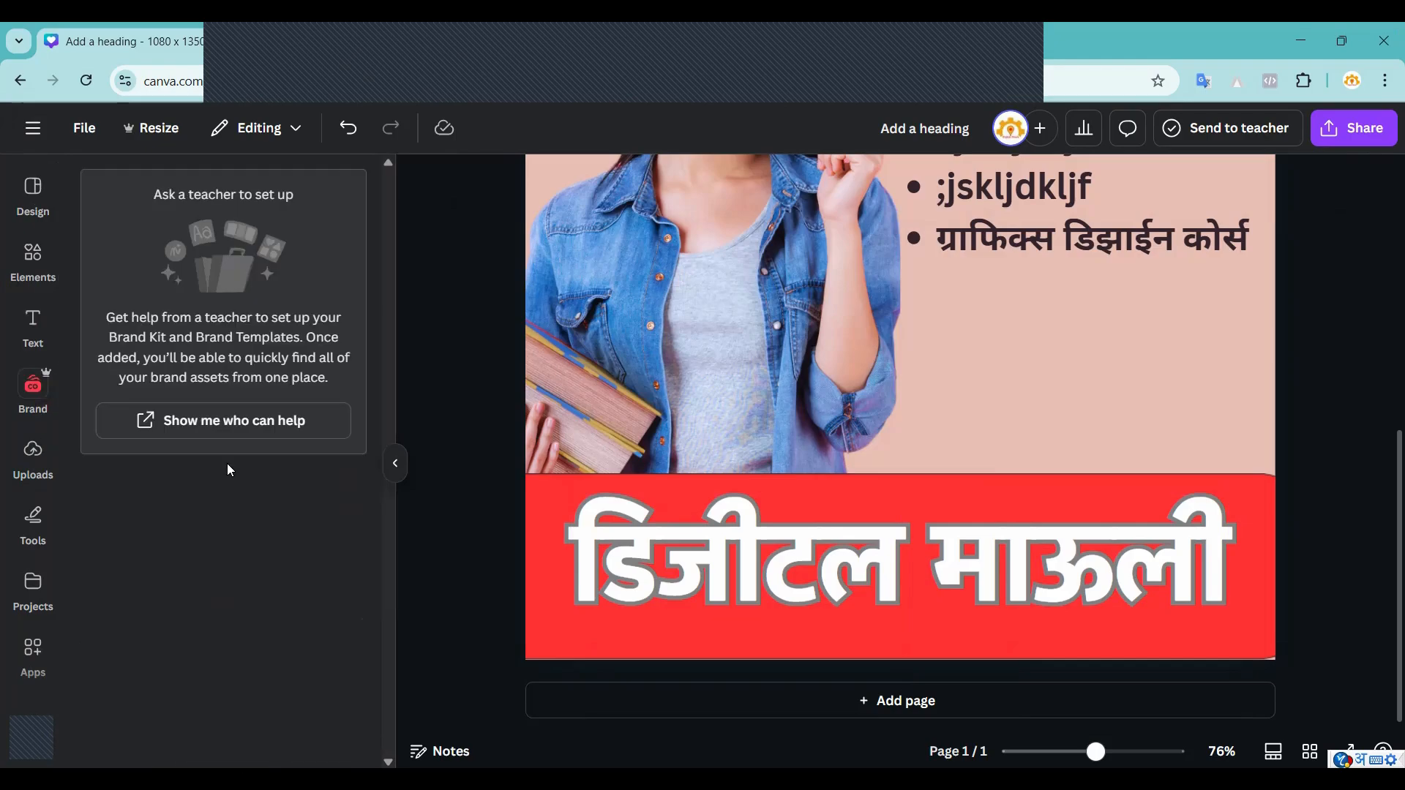
left_click(32, 128)
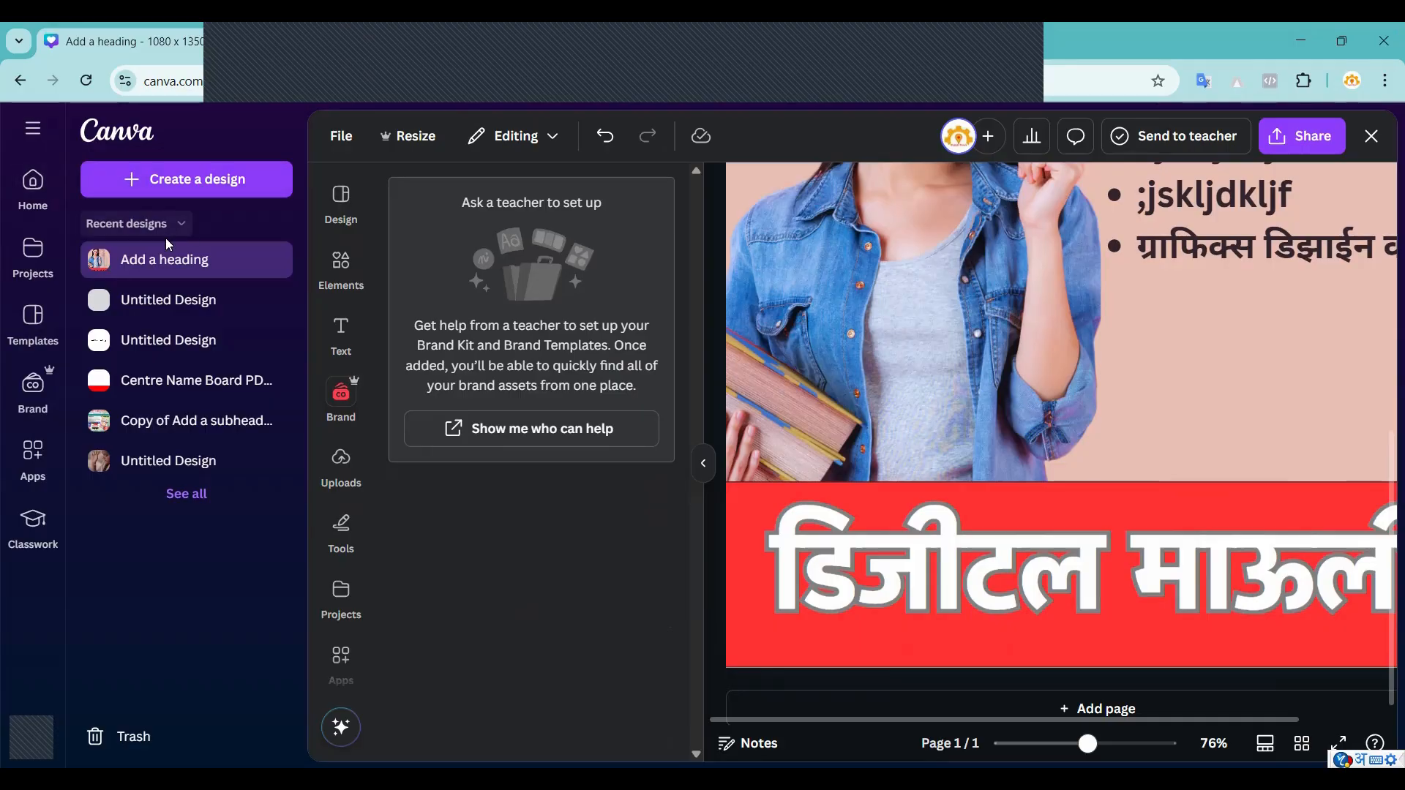
left_click(1383, 140)
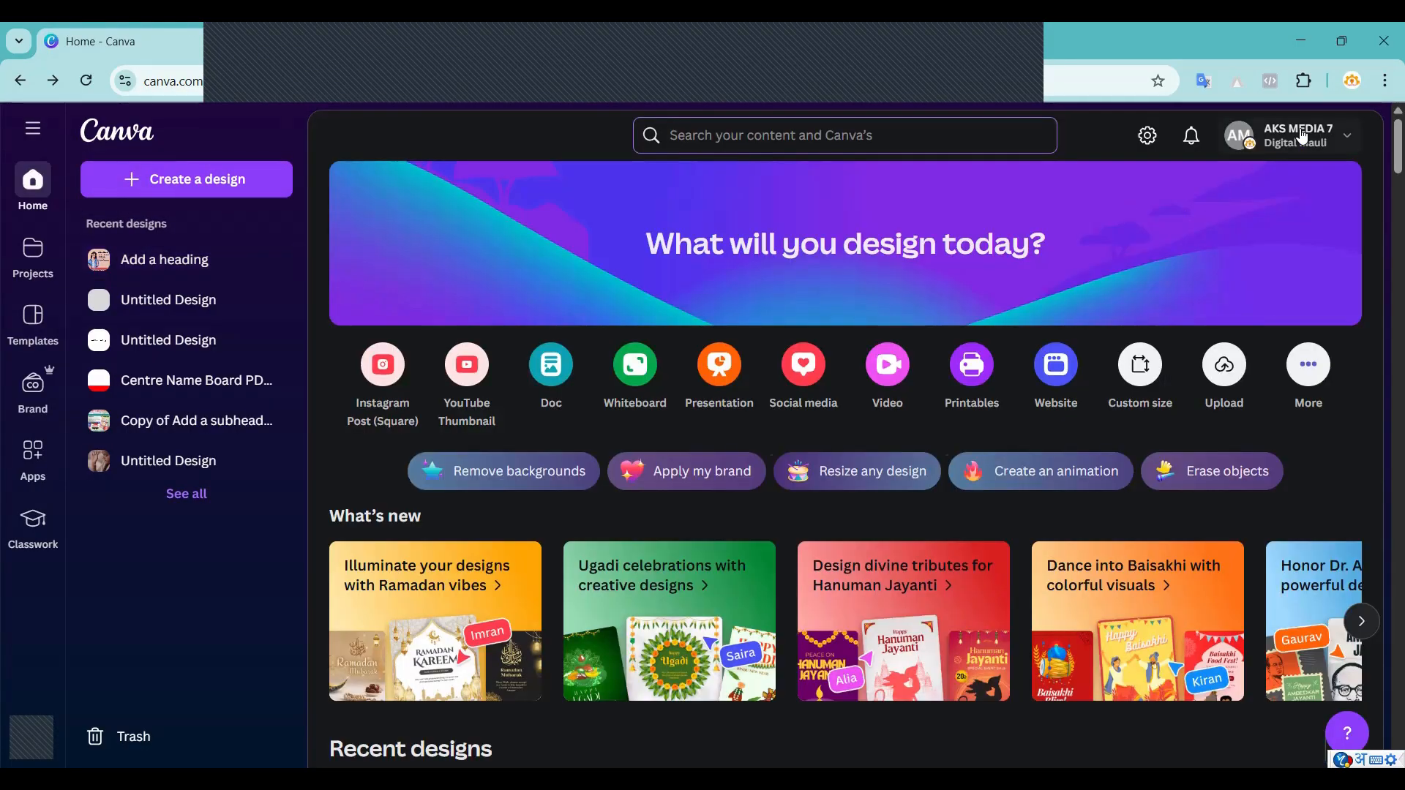
Switch the account to the Tech Pro Help team.
left_click(1296, 135)
scroll(1173, 368, "down", 5)
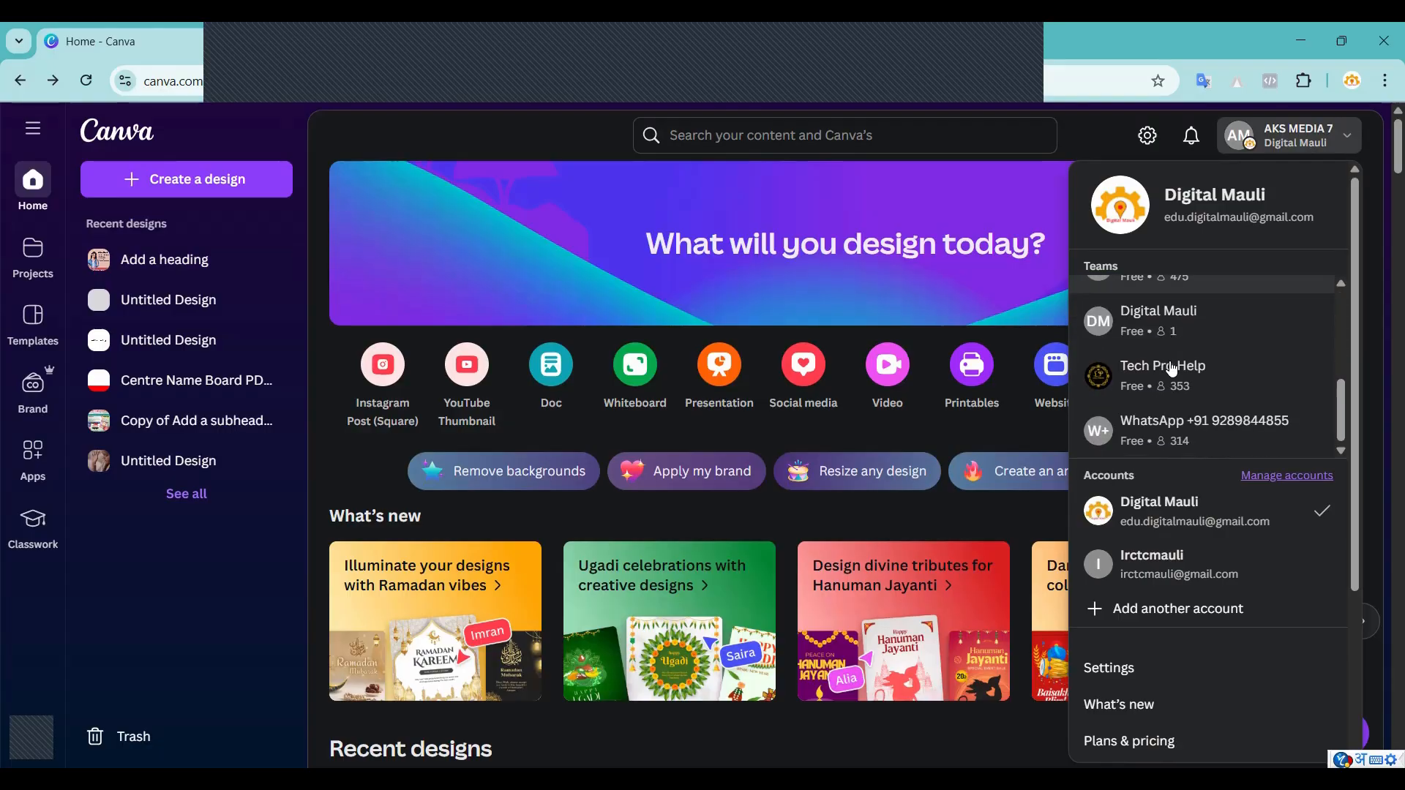
scroll(1173, 368, "up", 3)
scroll(1171, 370, "down", 3)
left_click(1167, 371)
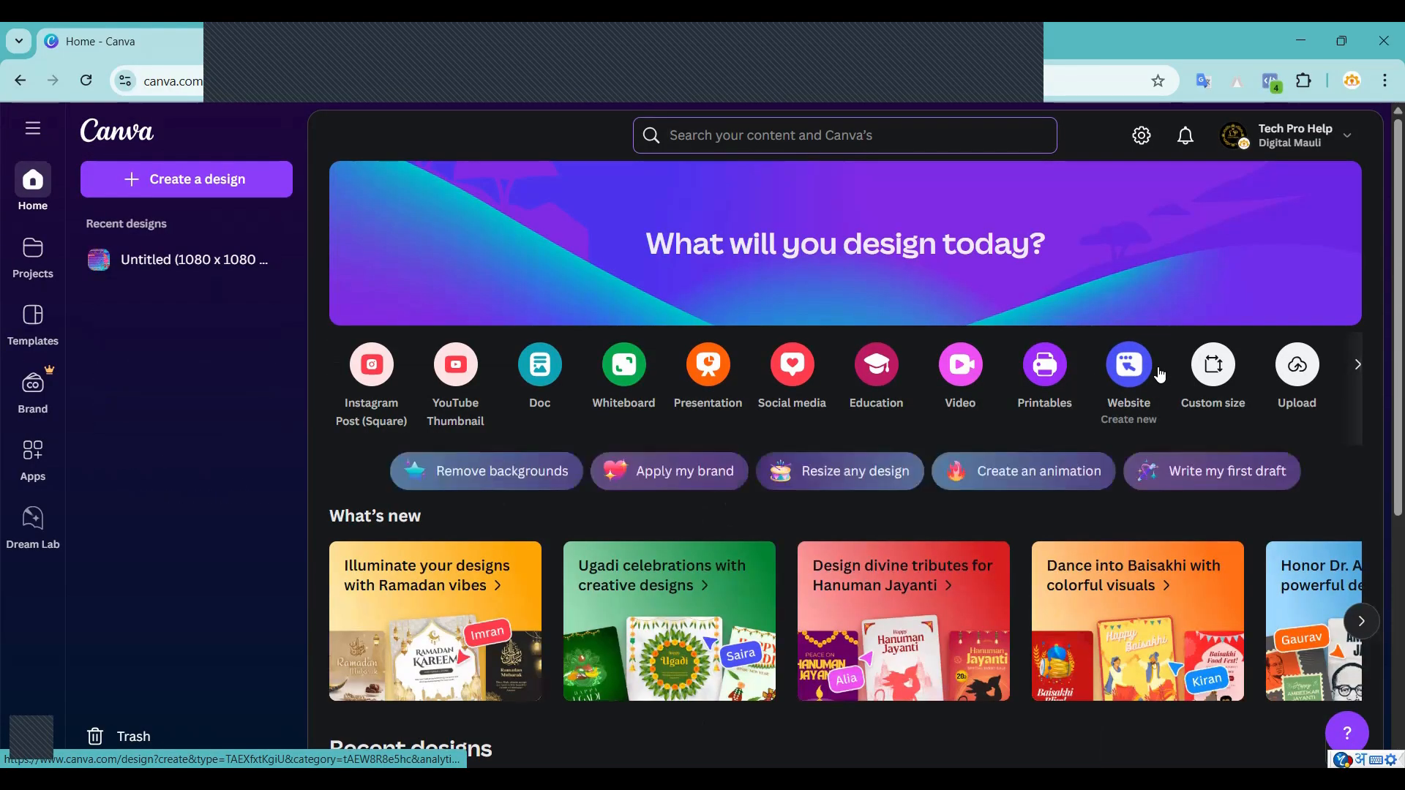
View the team's Brand Kits and Brand Templates pages, and try to create a Brand Template.
left_click(35, 388)
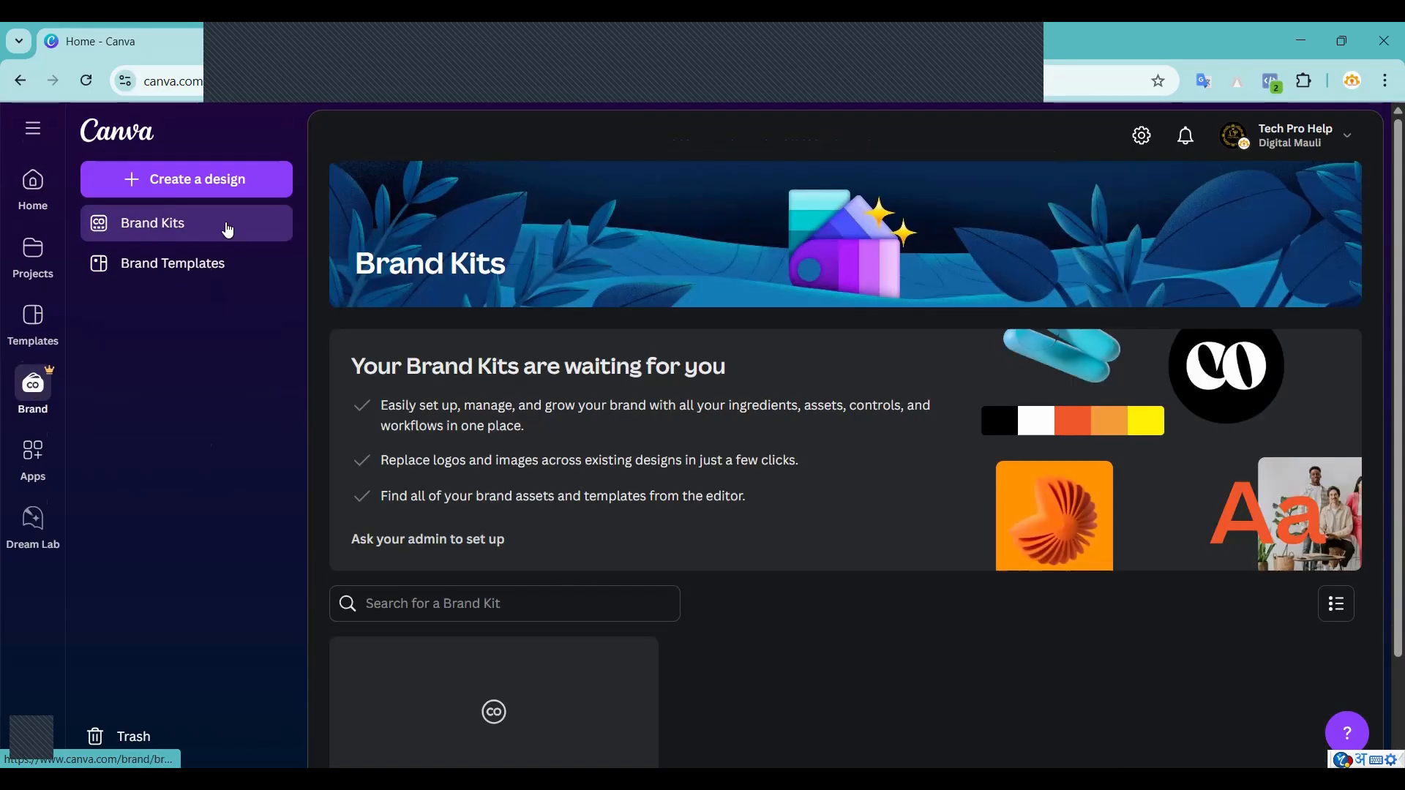
left_click(152, 273)
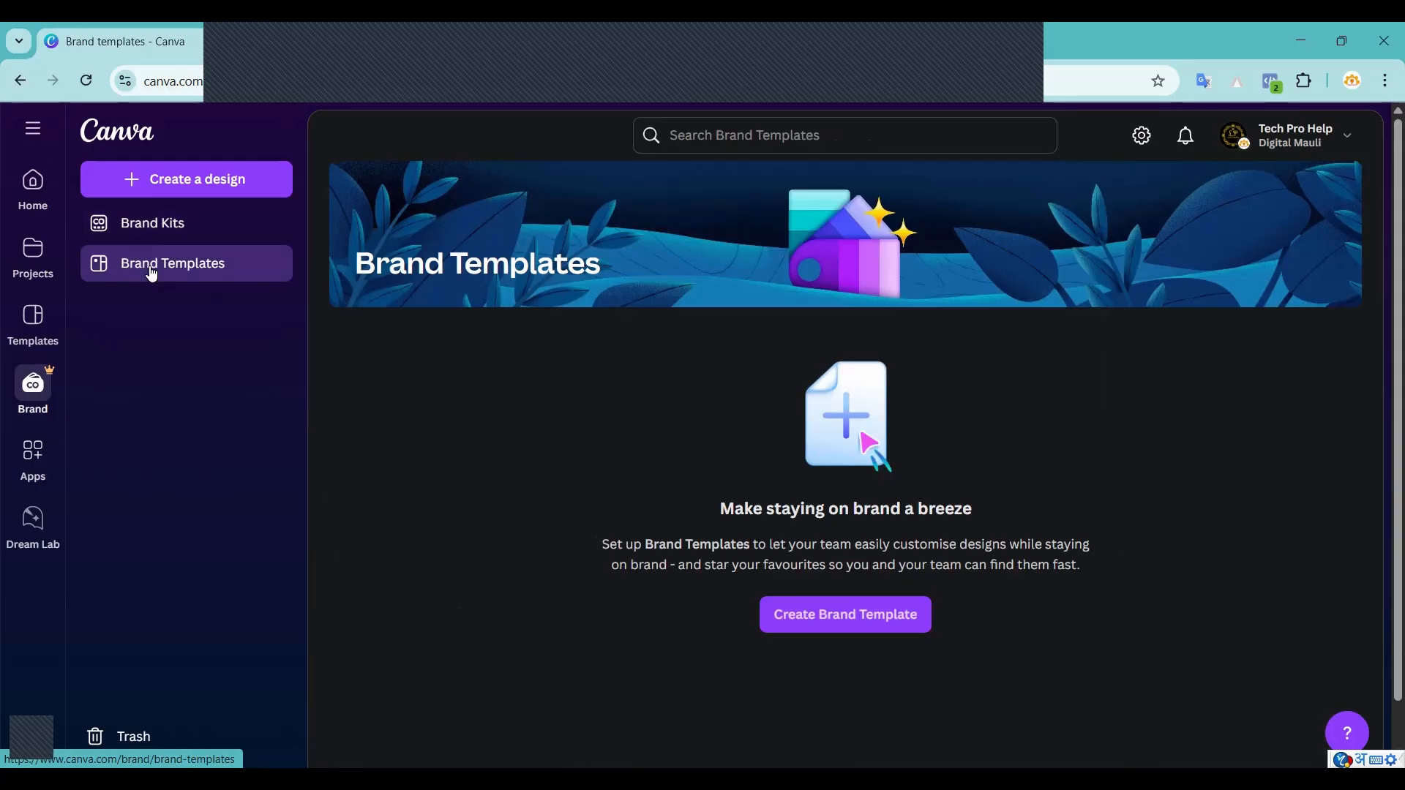
scroll(758, 502, "down", 1)
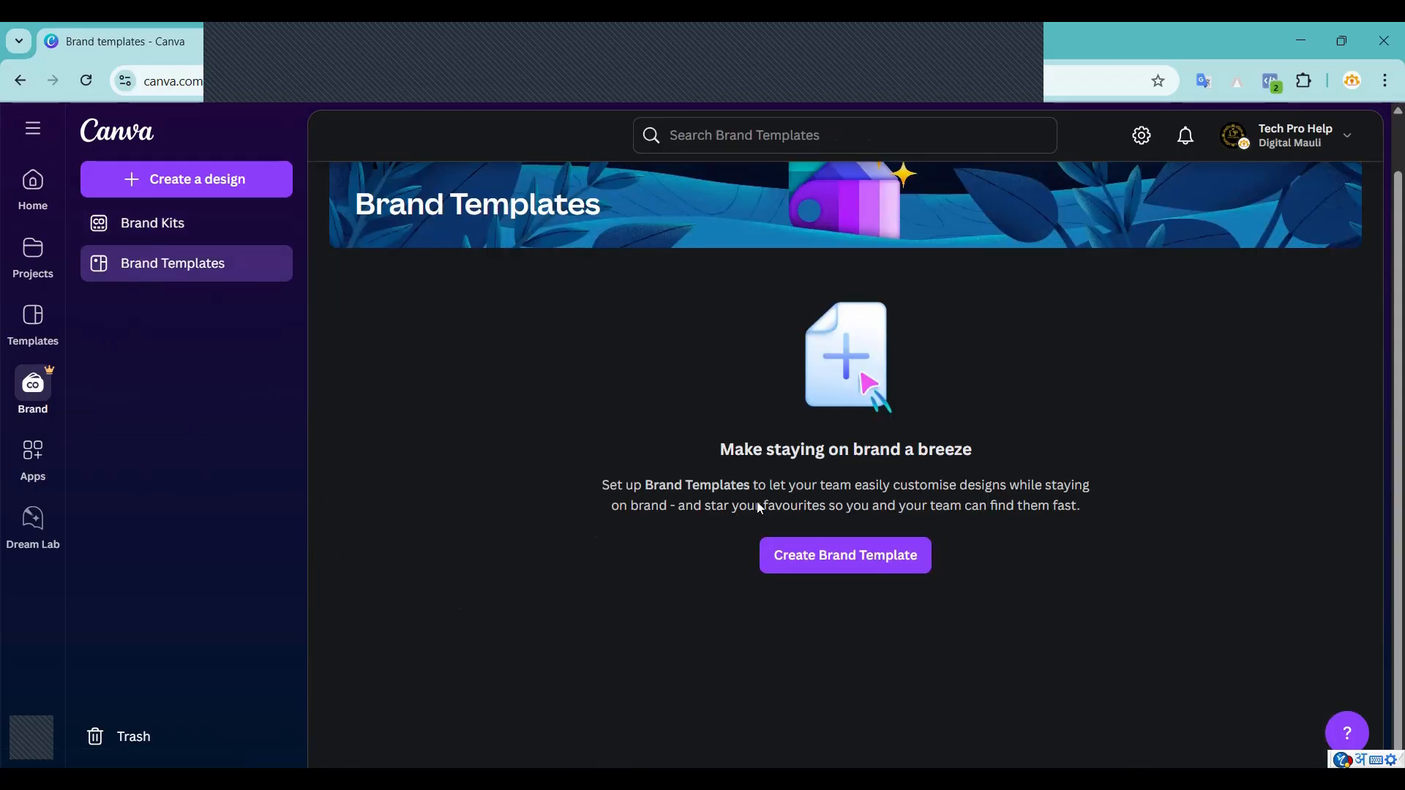
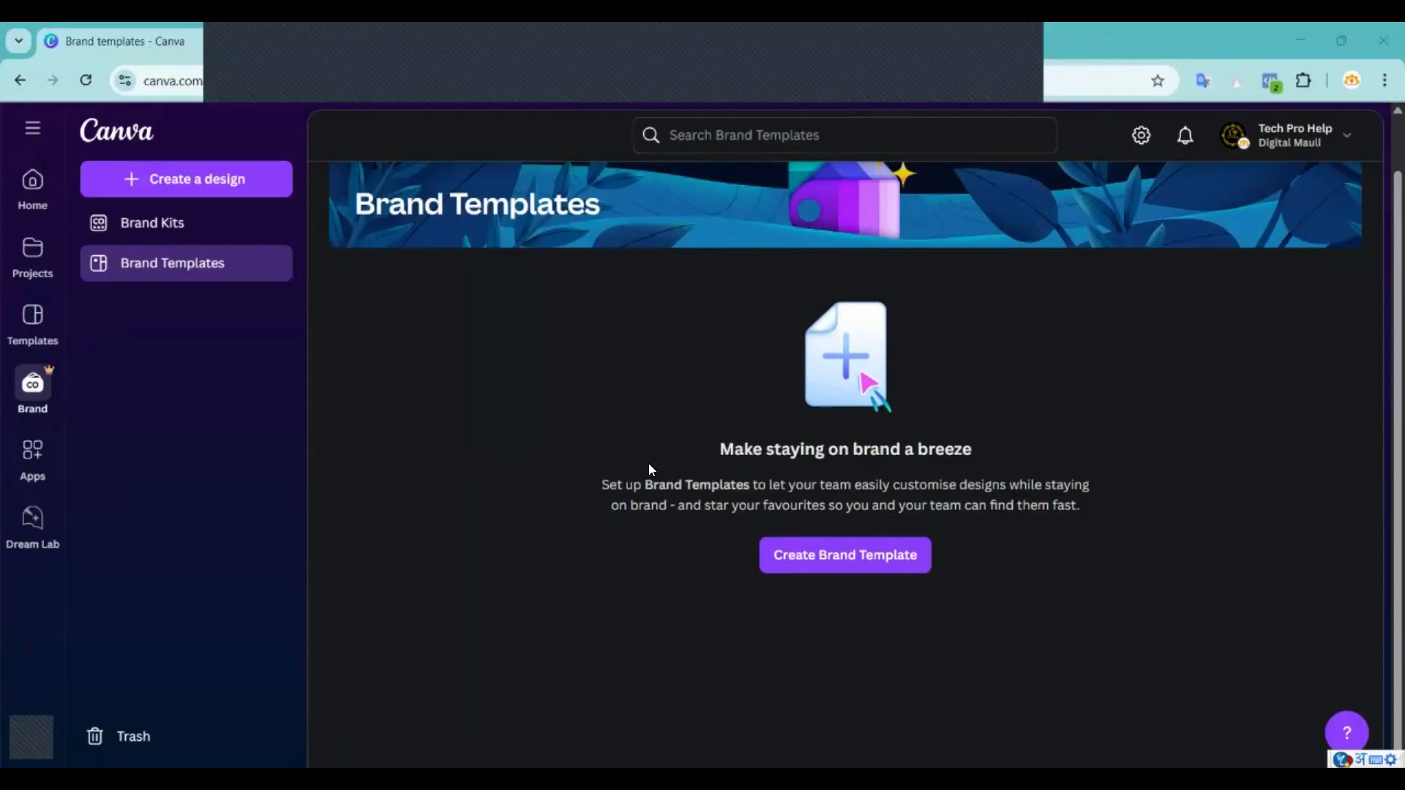
left_click(840, 563)
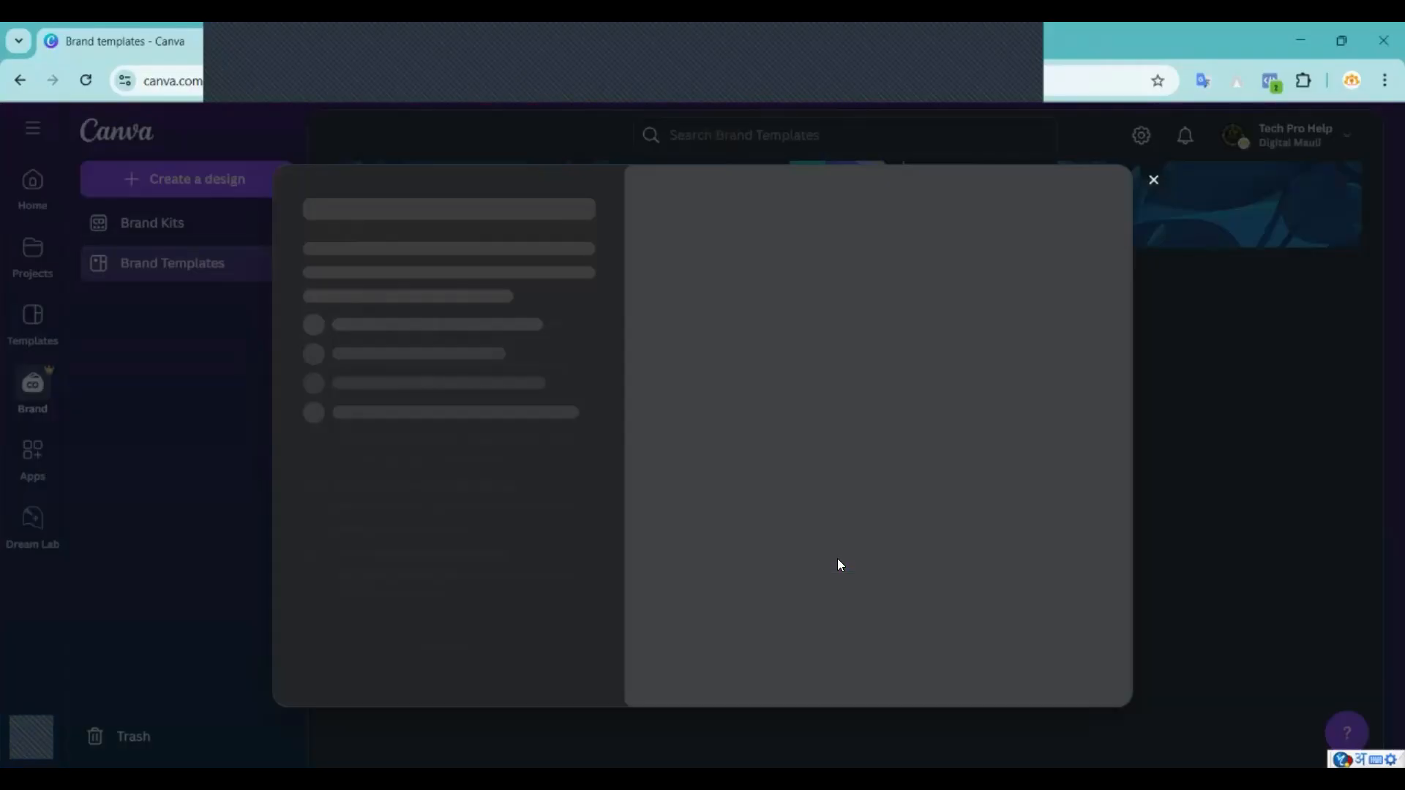
Open the team's existing Brand Kit from the Brand Kits page and go to its colour palette.
scroll(746, 564, "down", 2)
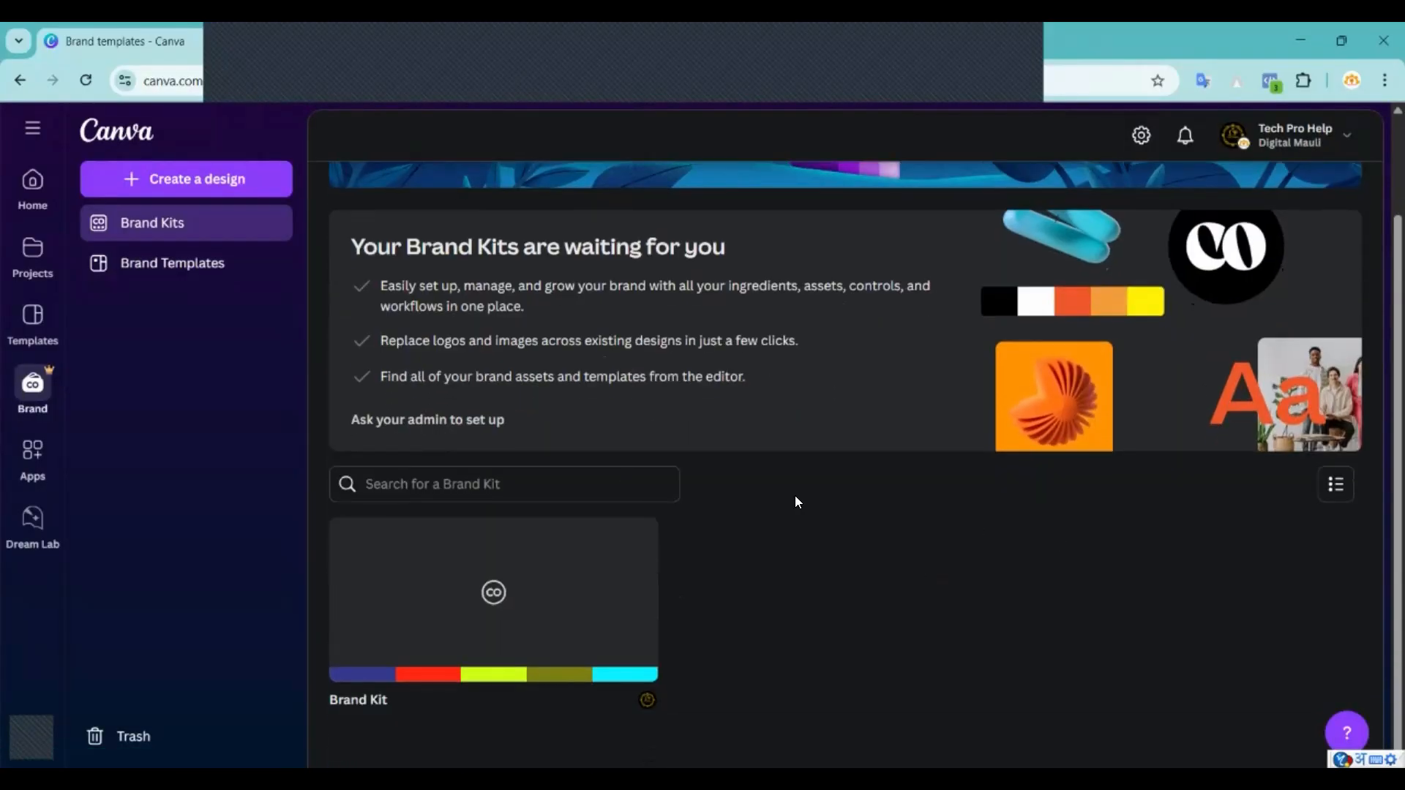
mouse_move(621, 574)
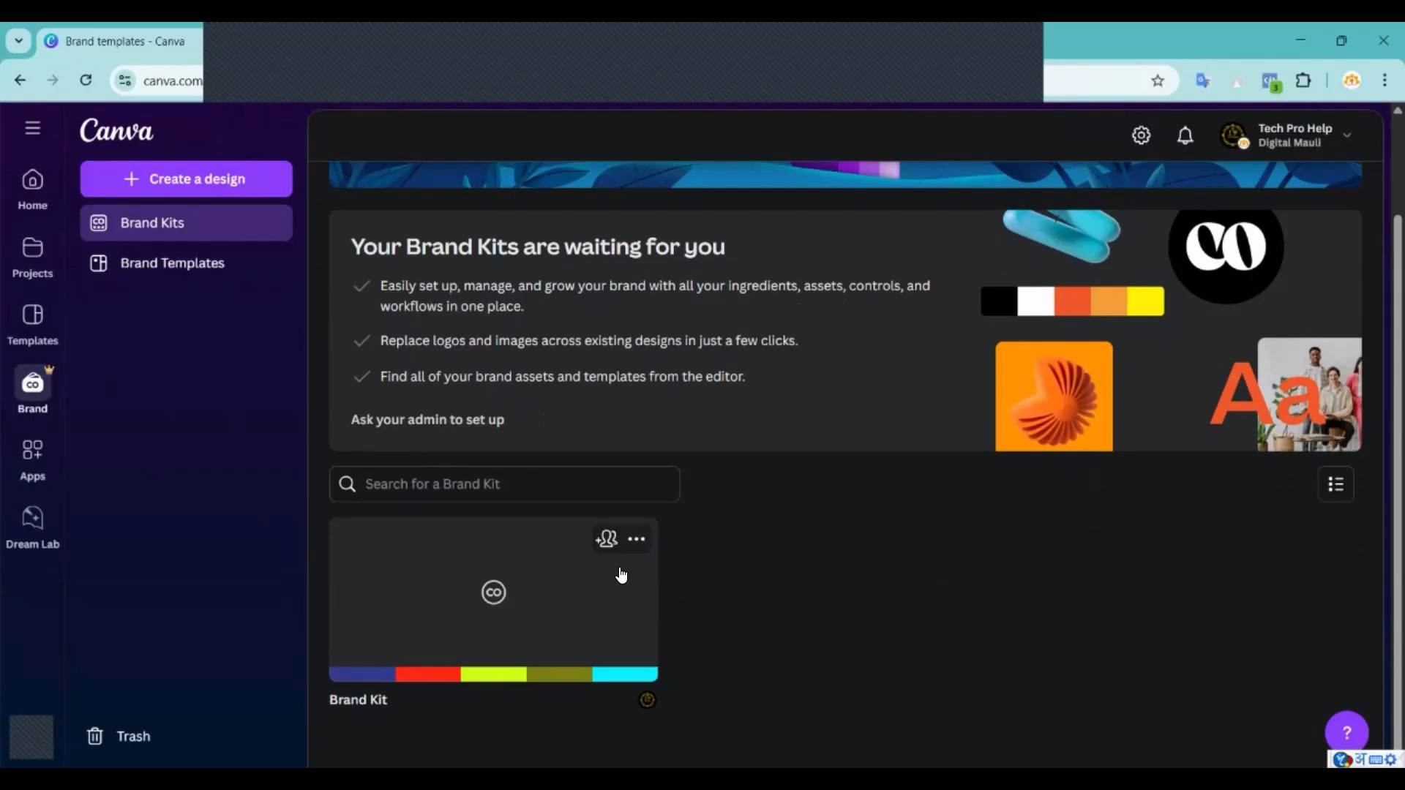
left_click(450, 585)
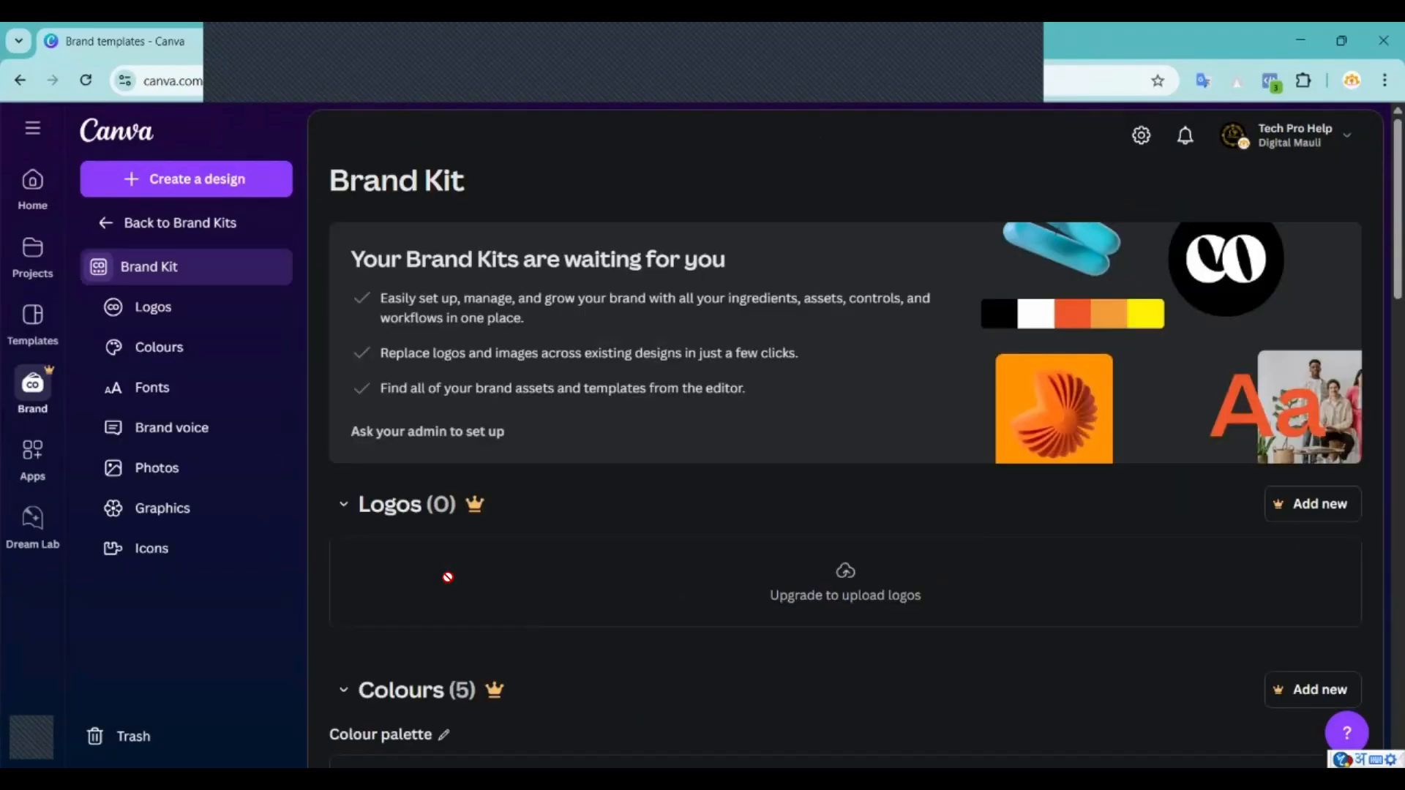
scroll(756, 505, "down", 2)
scroll(756, 506, "down", 4)
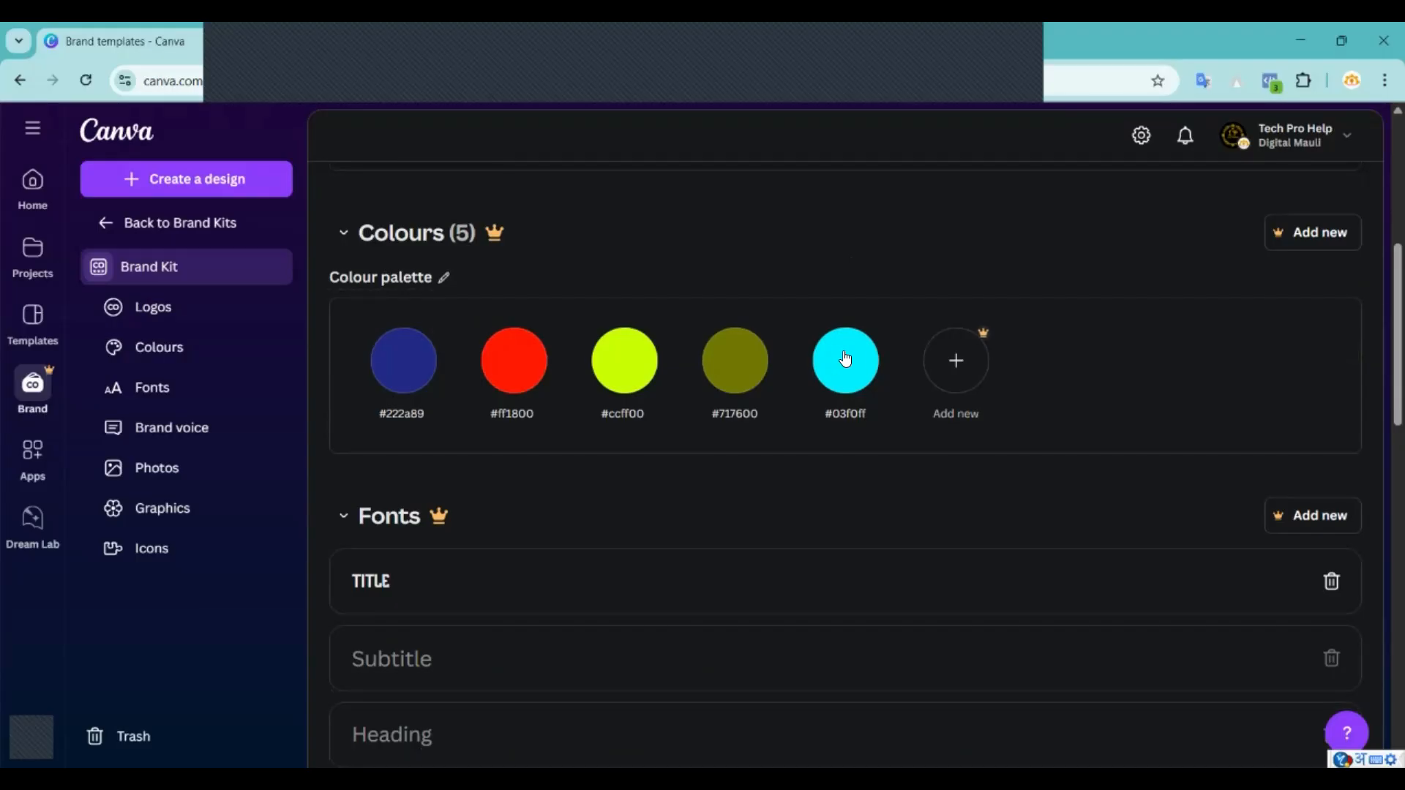
Delete all five colours from the Brand Kit's palette: #03f0ff, #717600, #ccff00, #ff1800 and #222a89.
left_click(874, 331)
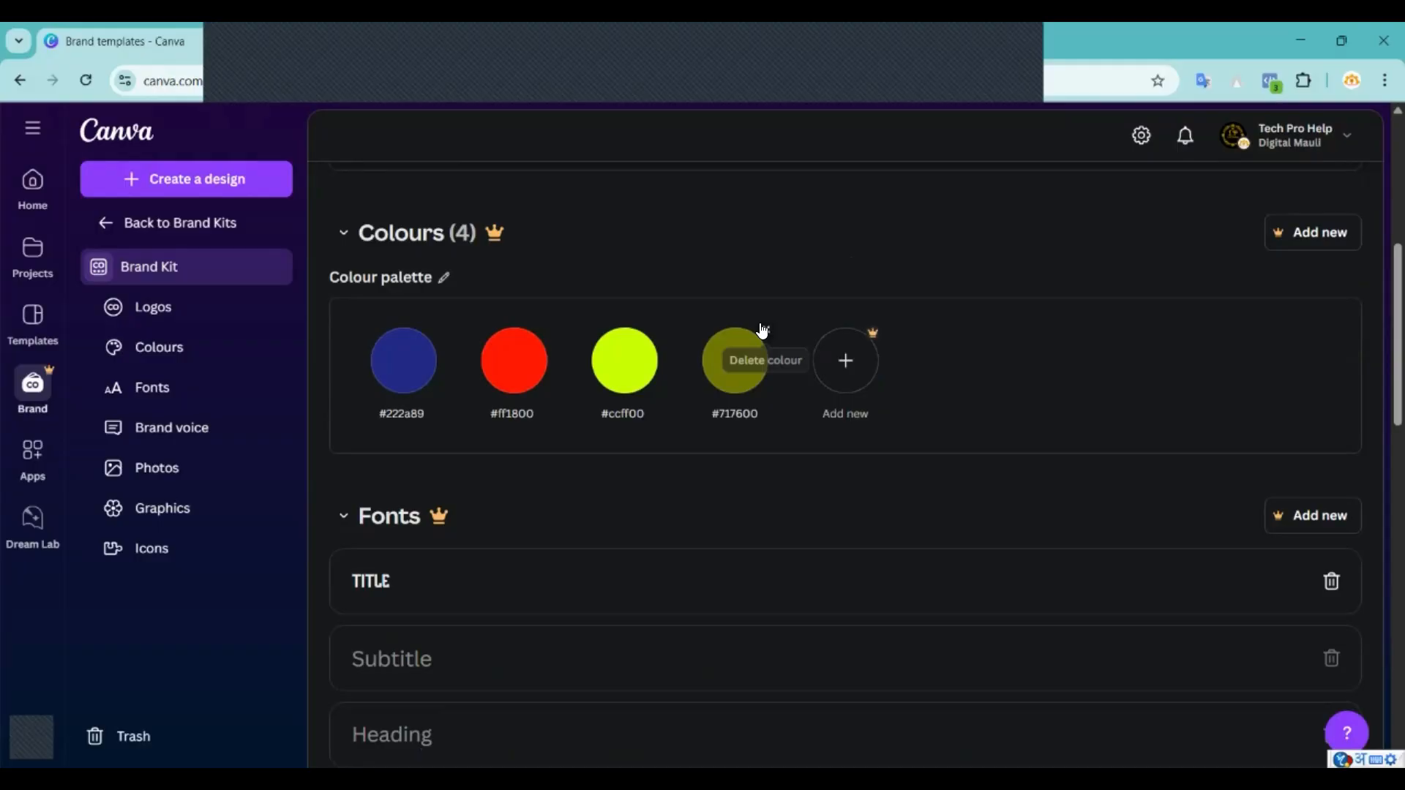
left_click(766, 330)
left_click(656, 330)
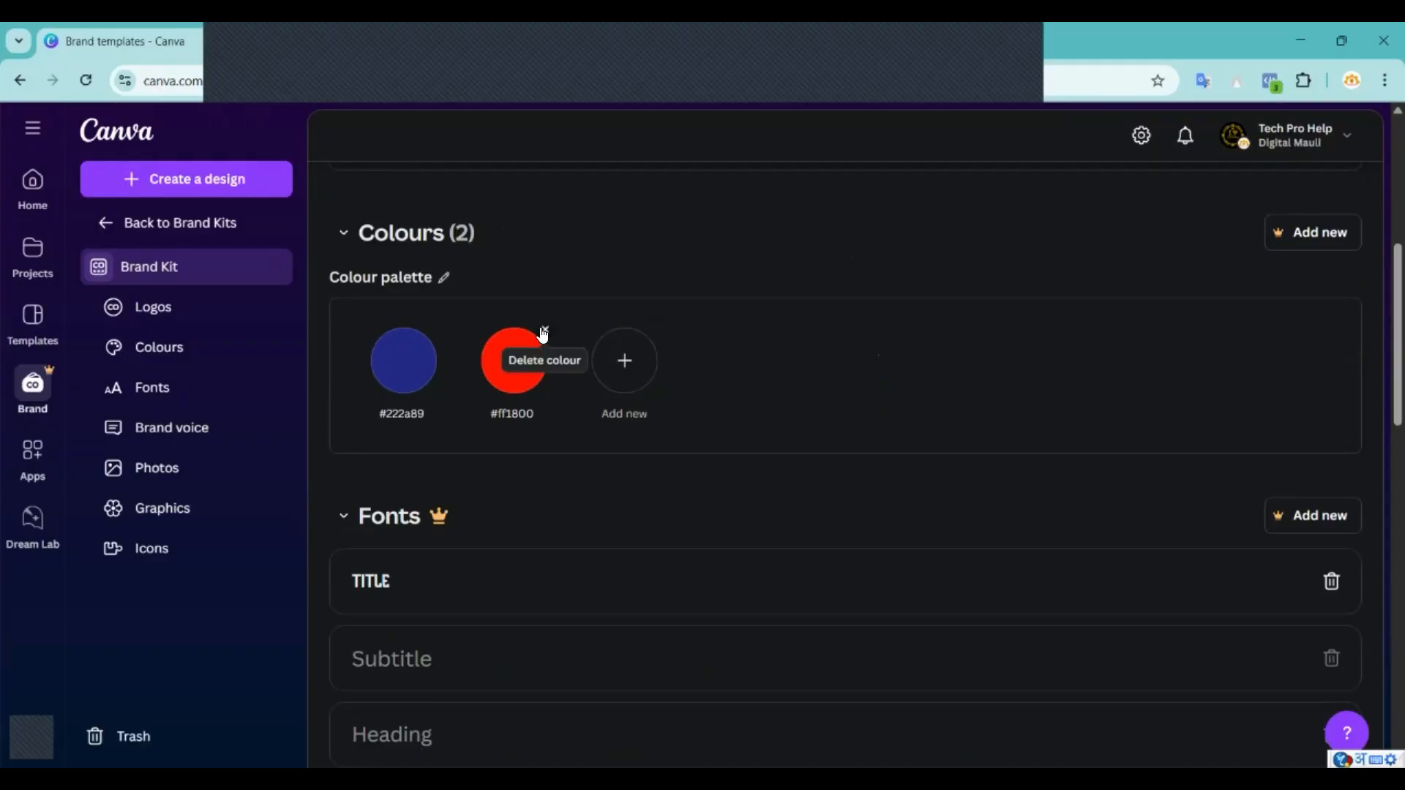
left_click(545, 330)
left_click(435, 330)
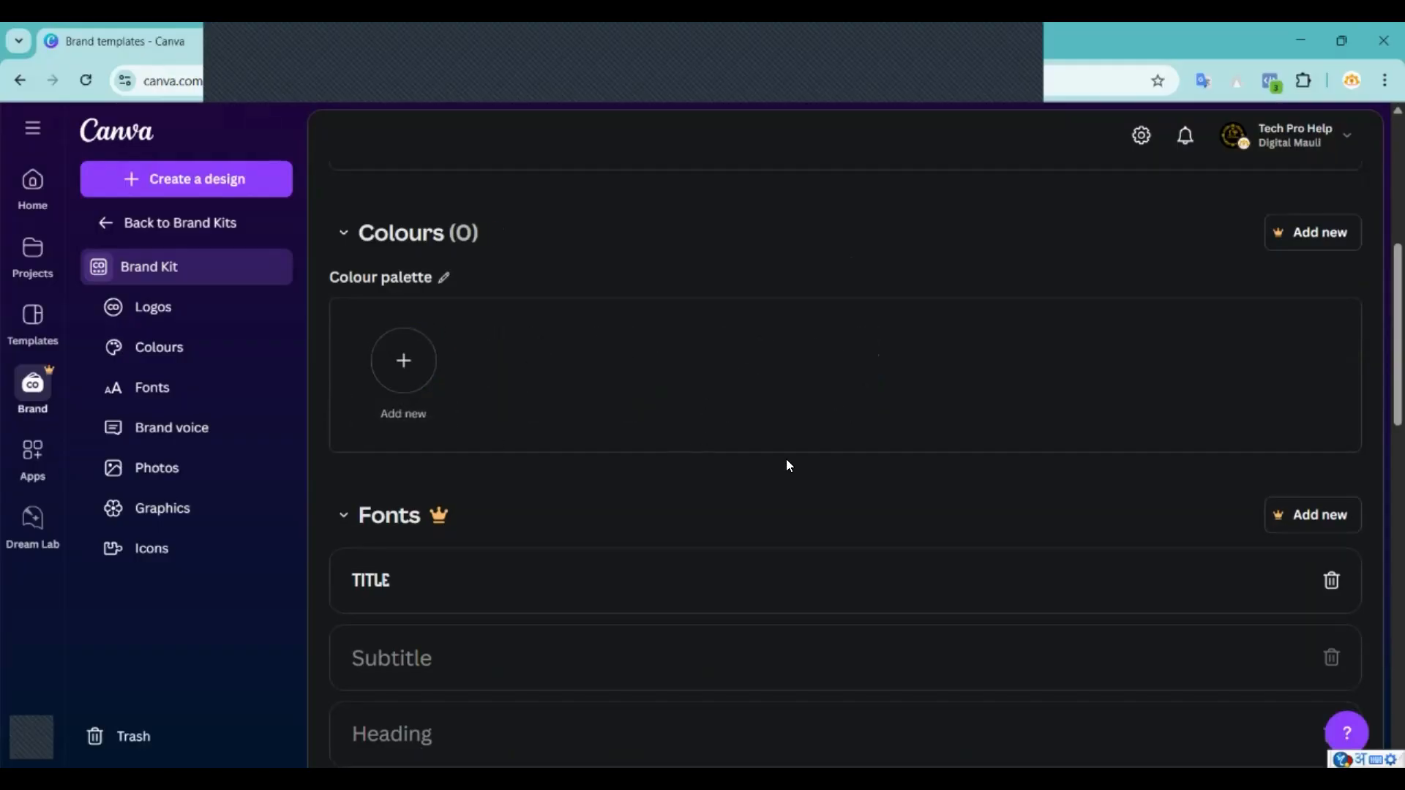
scroll(788, 464, "down", 1)
scroll(365, 376, "up", 1)
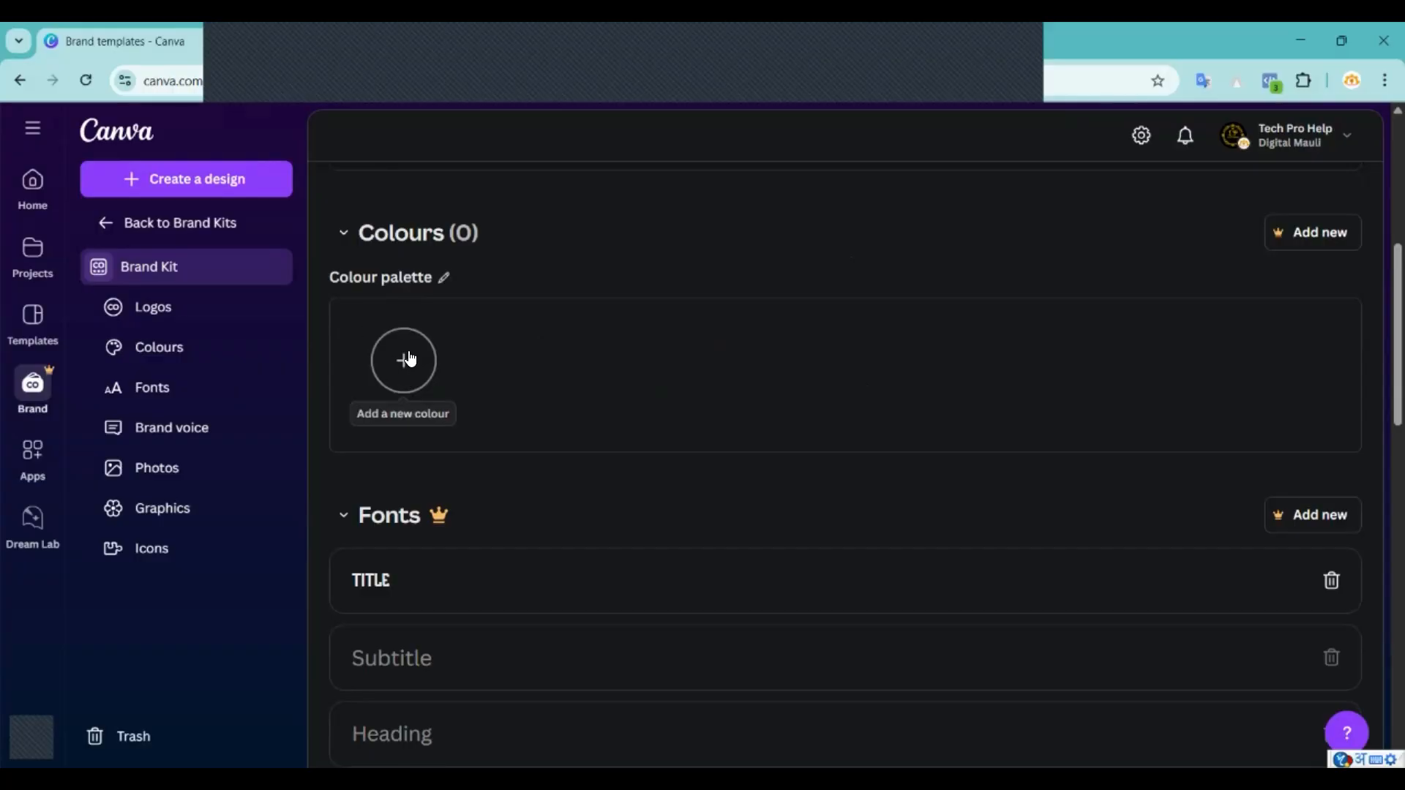
Add a green #4ad234 and a light blue #3bc7df as solid colours to the empty colour palette.
left_click(384, 360)
left_click_drag(415, 623, 470, 620)
left_click(502, 489)
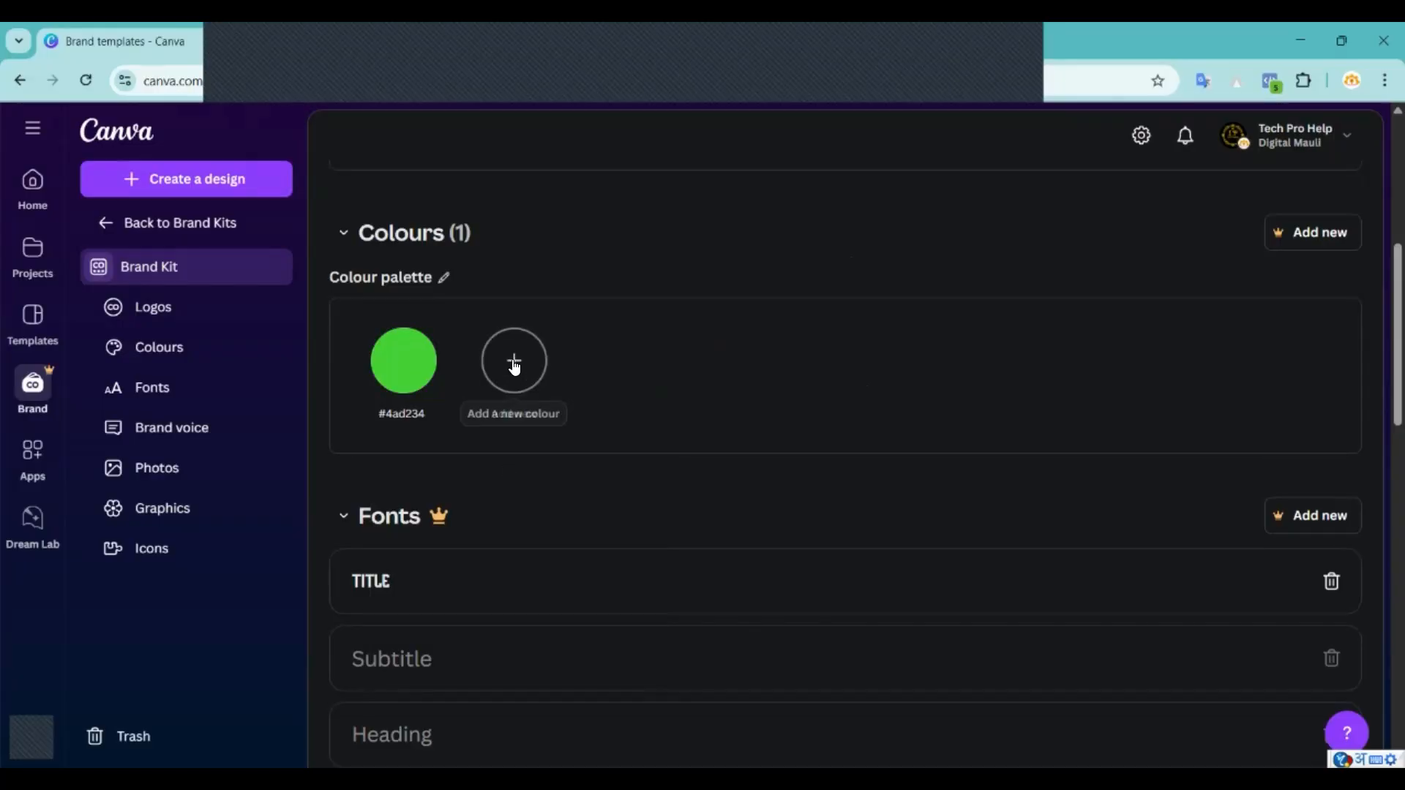
left_click(514, 360)
left_click_drag(599, 537, 685, 519)
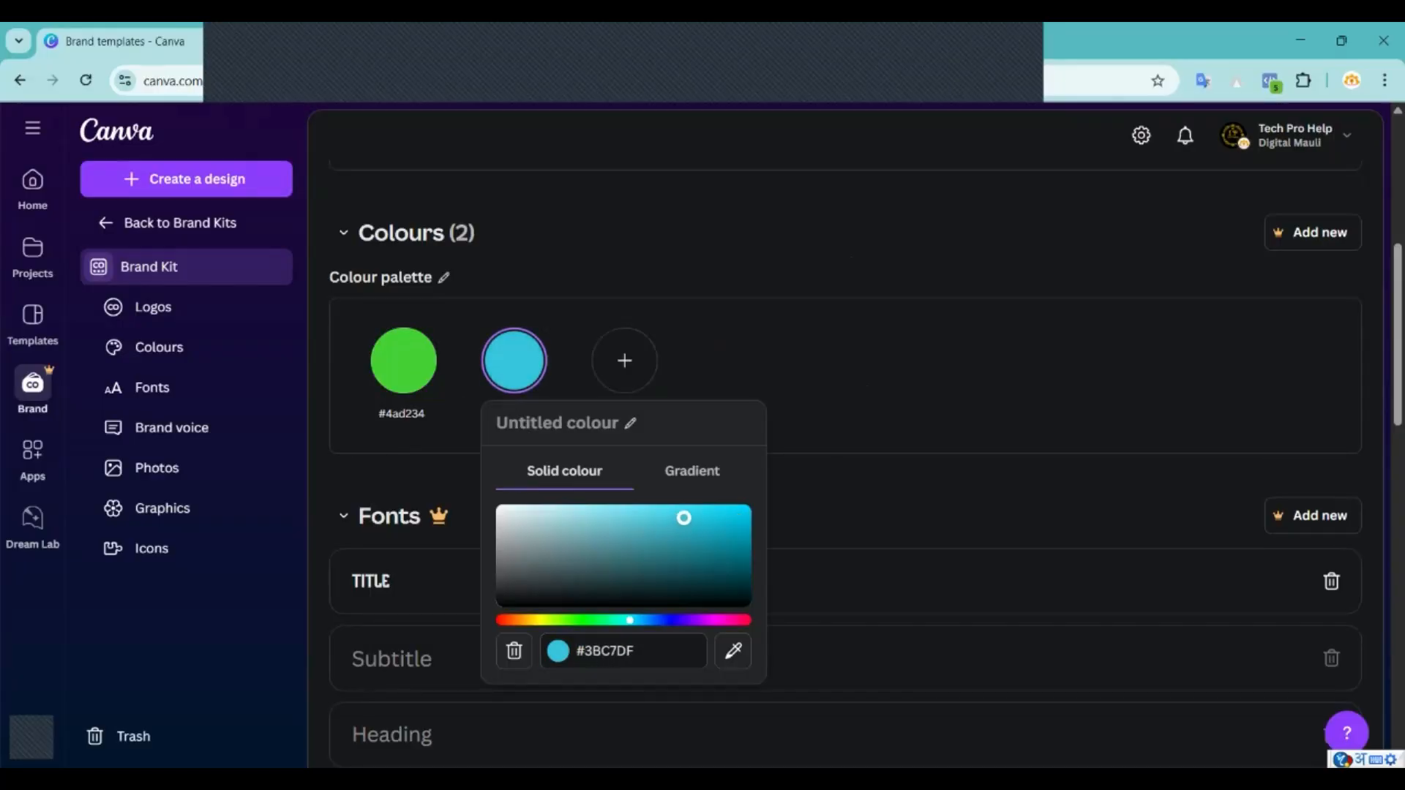
Add a purple #ae10e1 as the third solid colour in the palette.
left_click(623, 350)
left_click(633, 362)
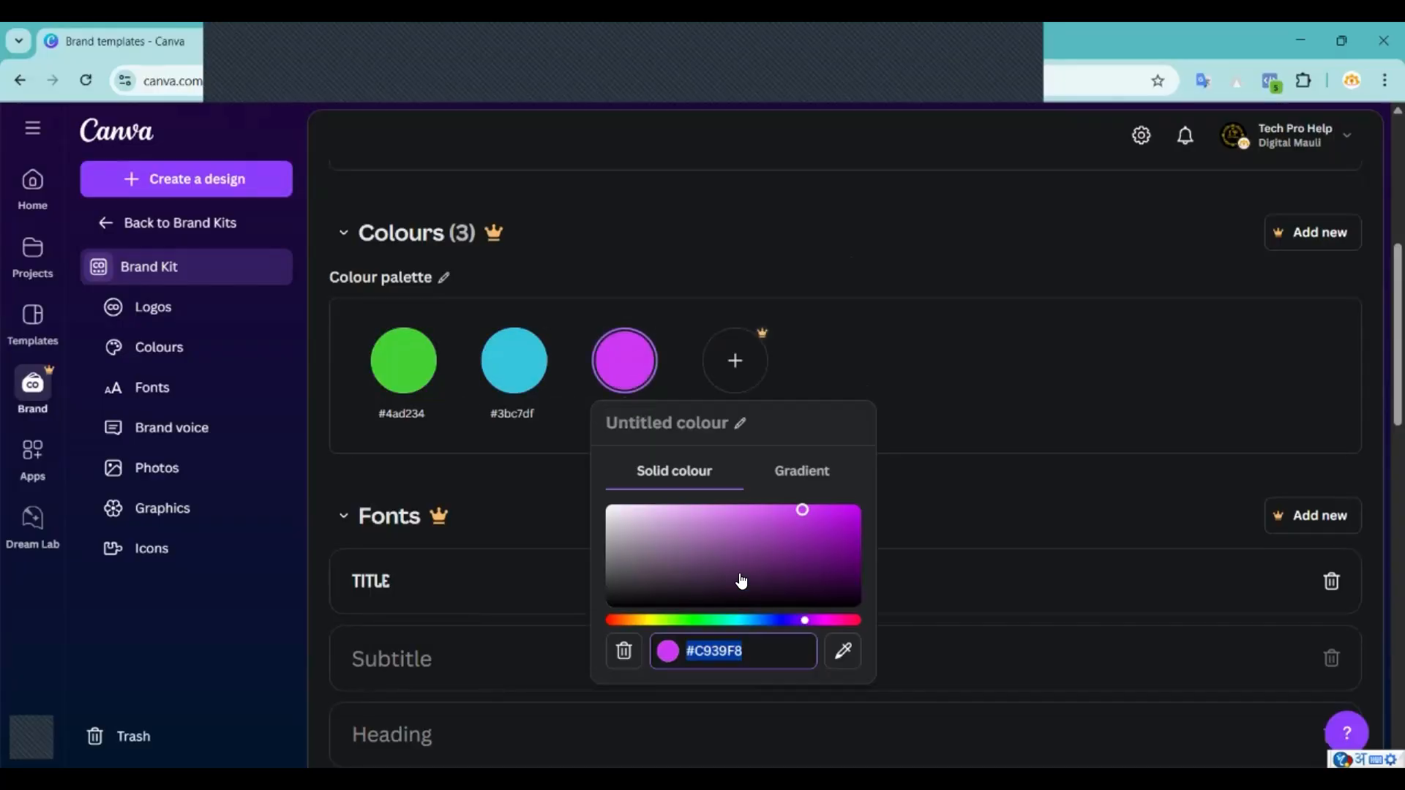
left_click_drag(740, 584, 842, 514)
left_click(732, 359)
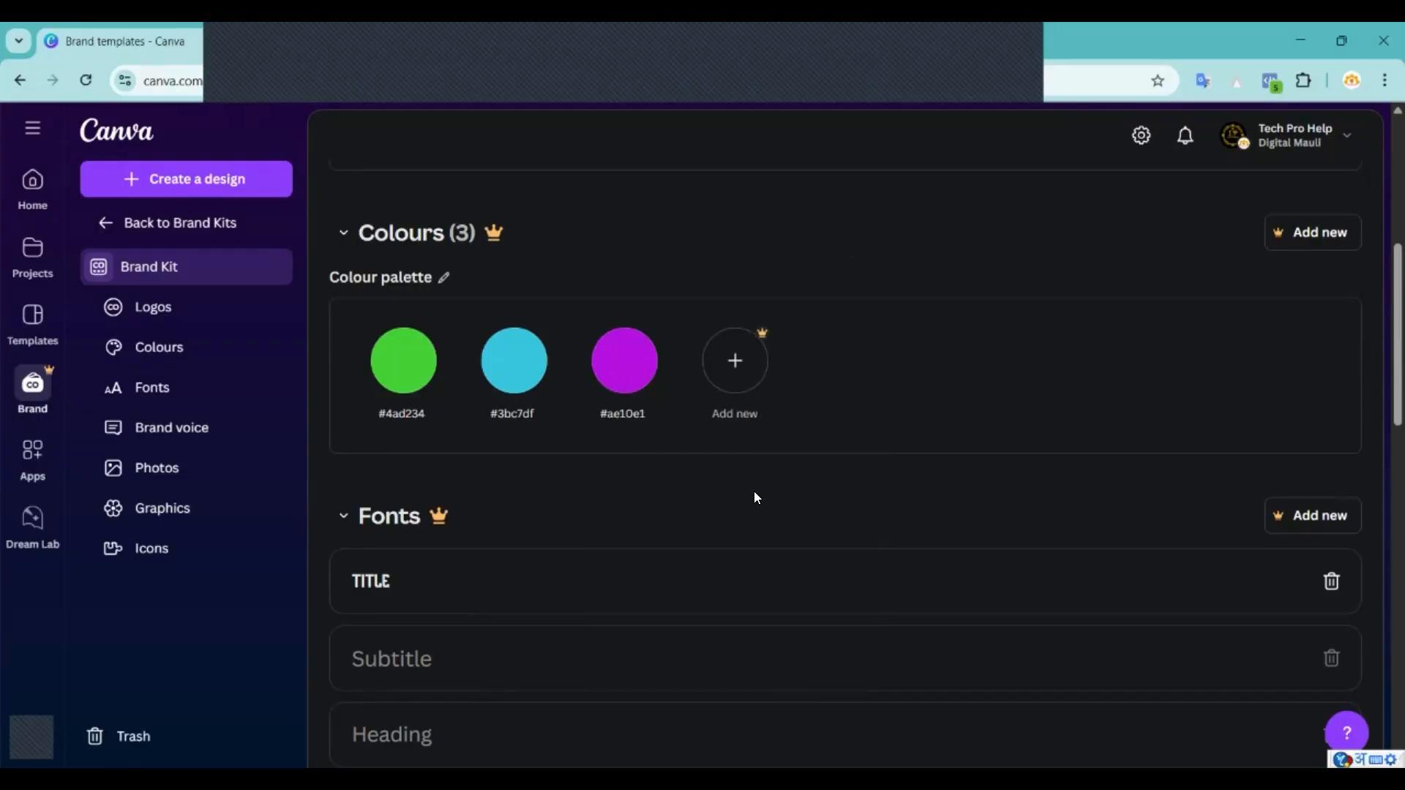
Try to add a fourth colour to the Brand Kit's colour palette.
left_click(730, 363)
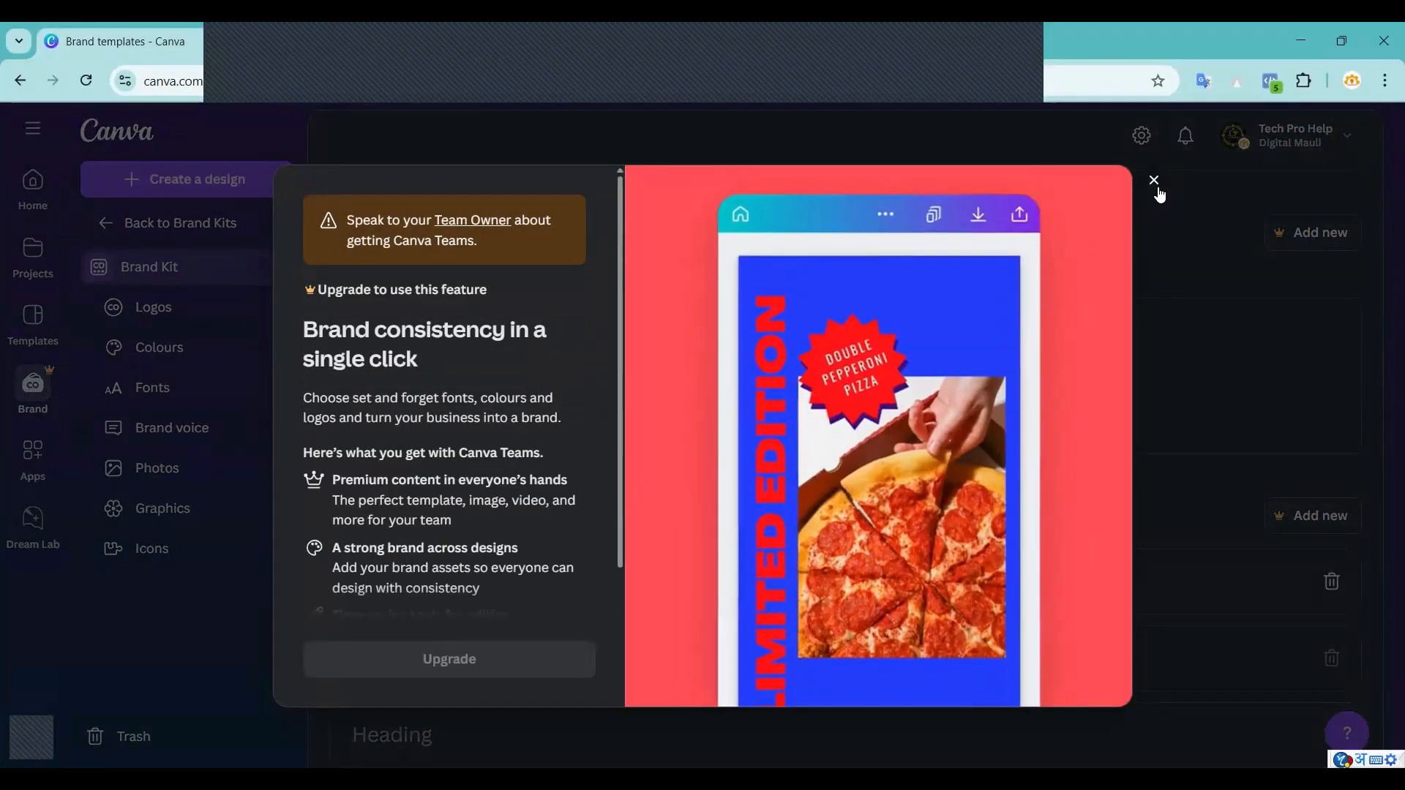
key("Escape")
left_click(742, 359)
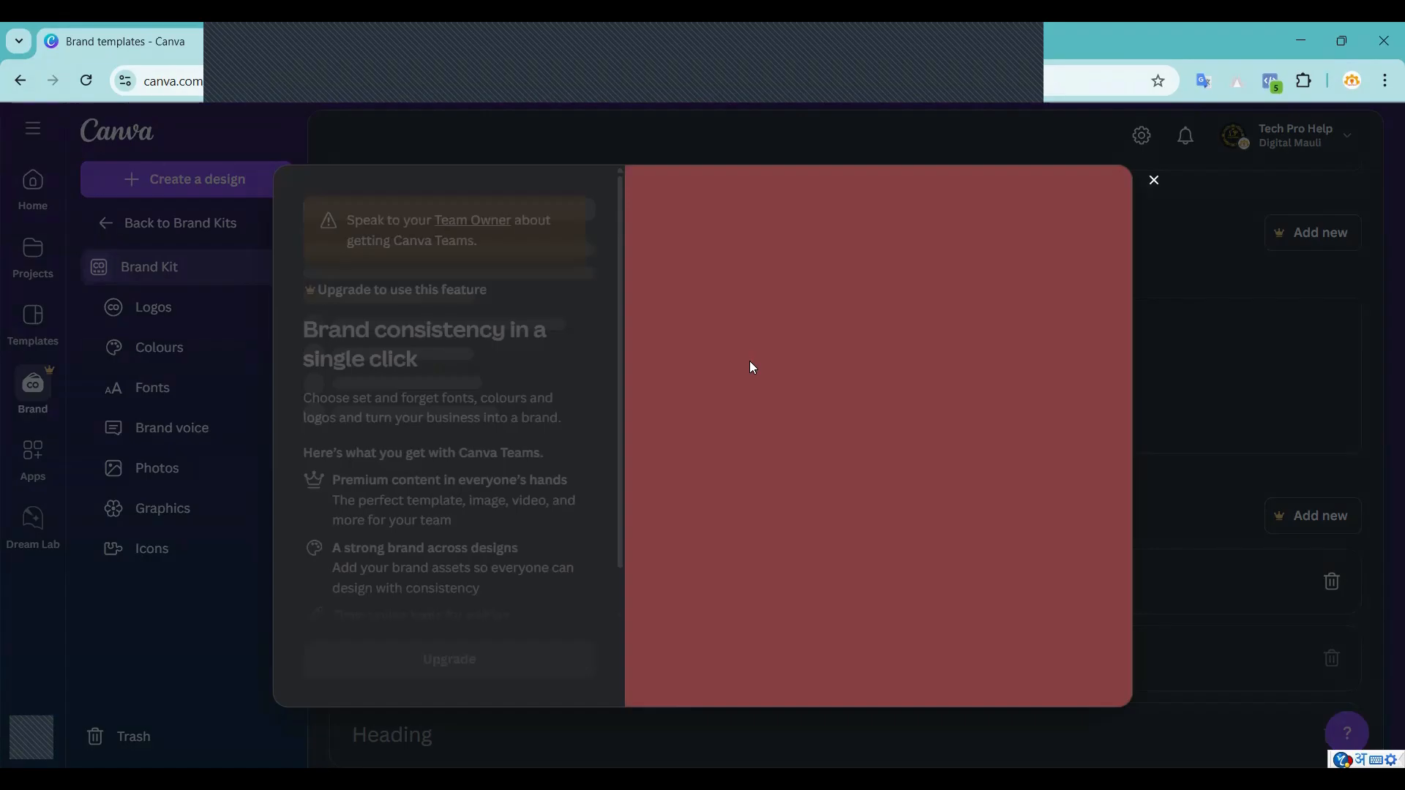
left_click(1154, 183)
Look through the Brand Kit's Fonts, Brand voice, Photos, Graphics and Icons sections.
scroll(586, 460, "down", 1)
scroll(586, 460, "down", 1)
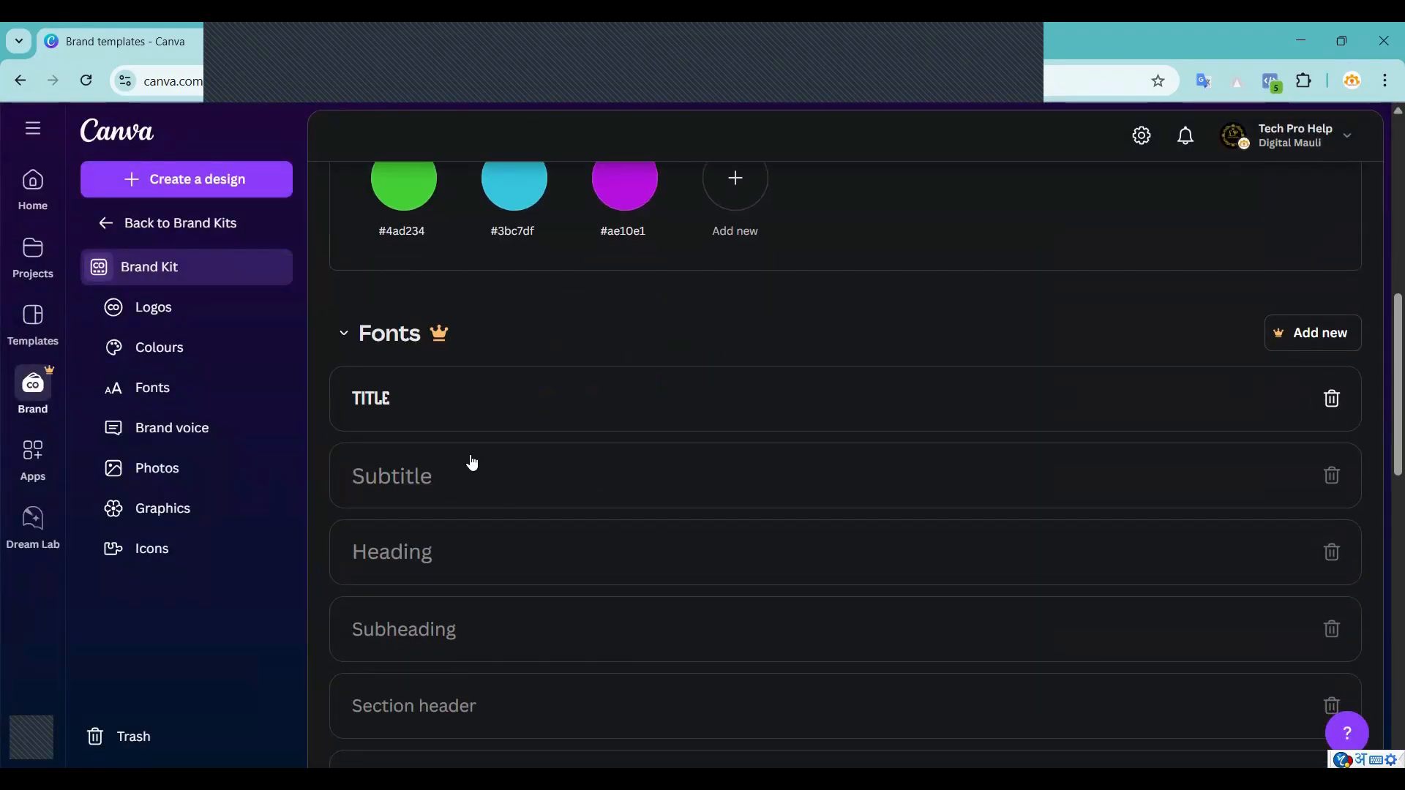
scroll(411, 436, "down", 5)
scroll(415, 437, "down", 1)
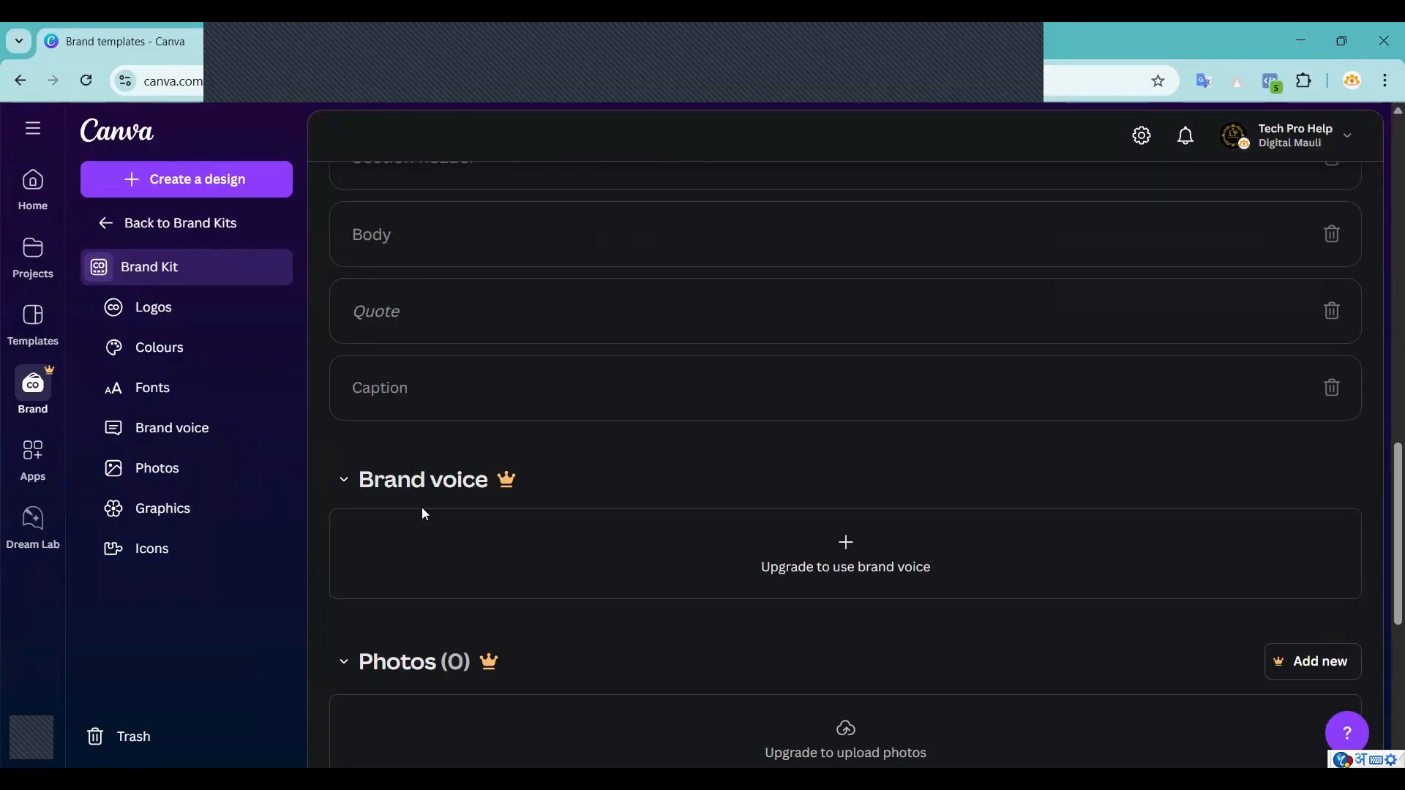
scroll(419, 512, "down", 1)
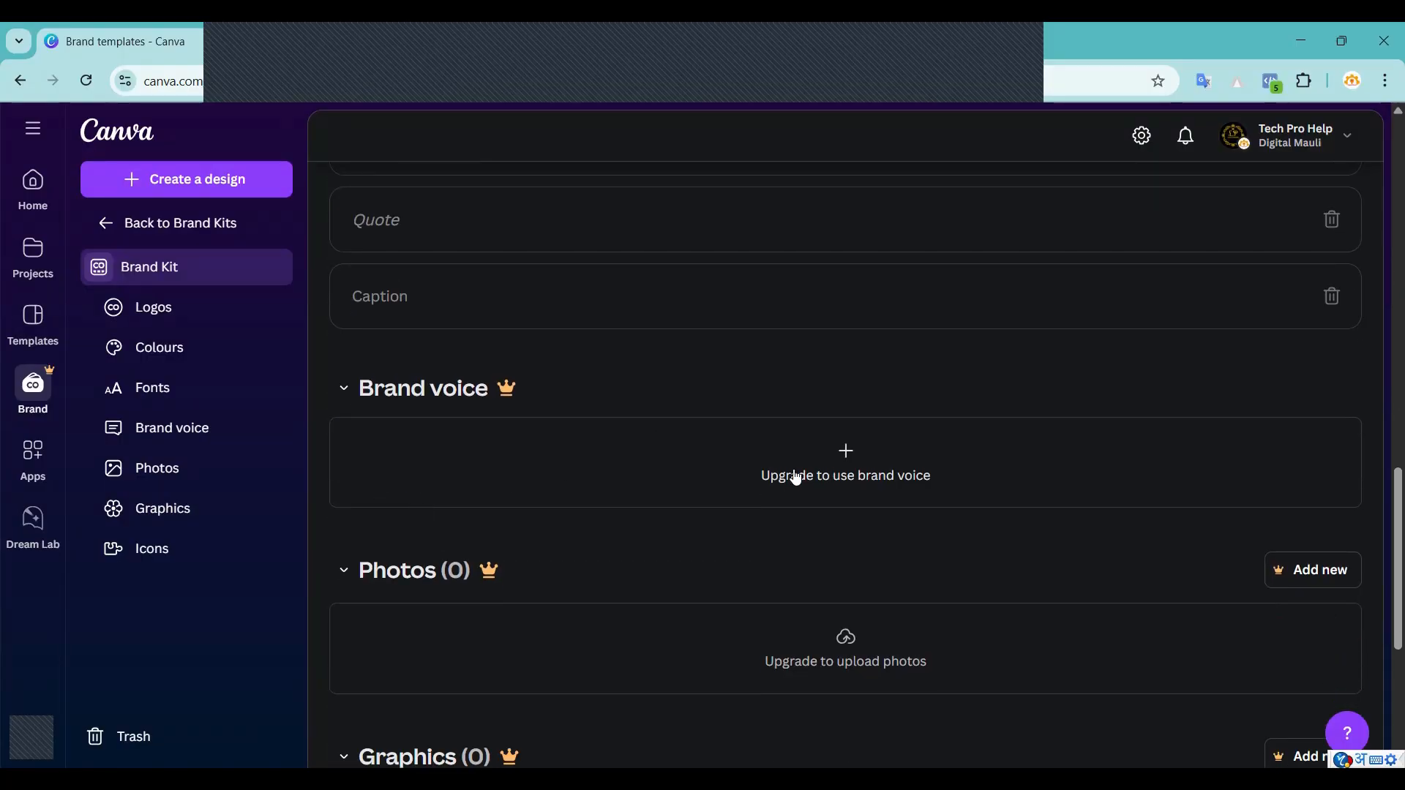
scroll(857, 463, "down", 1)
scroll(857, 463, "down", 1)
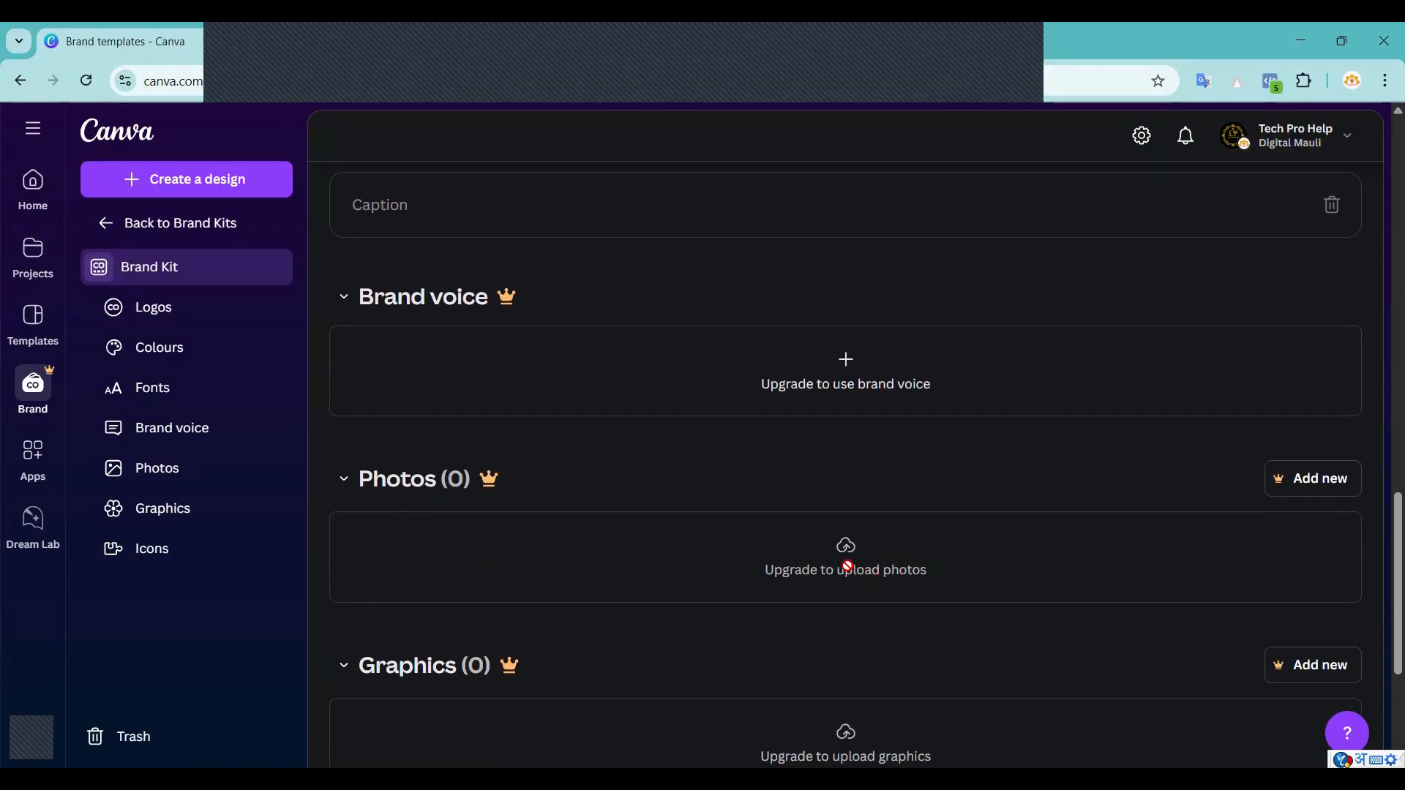
scroll(504, 565, "down", 4)
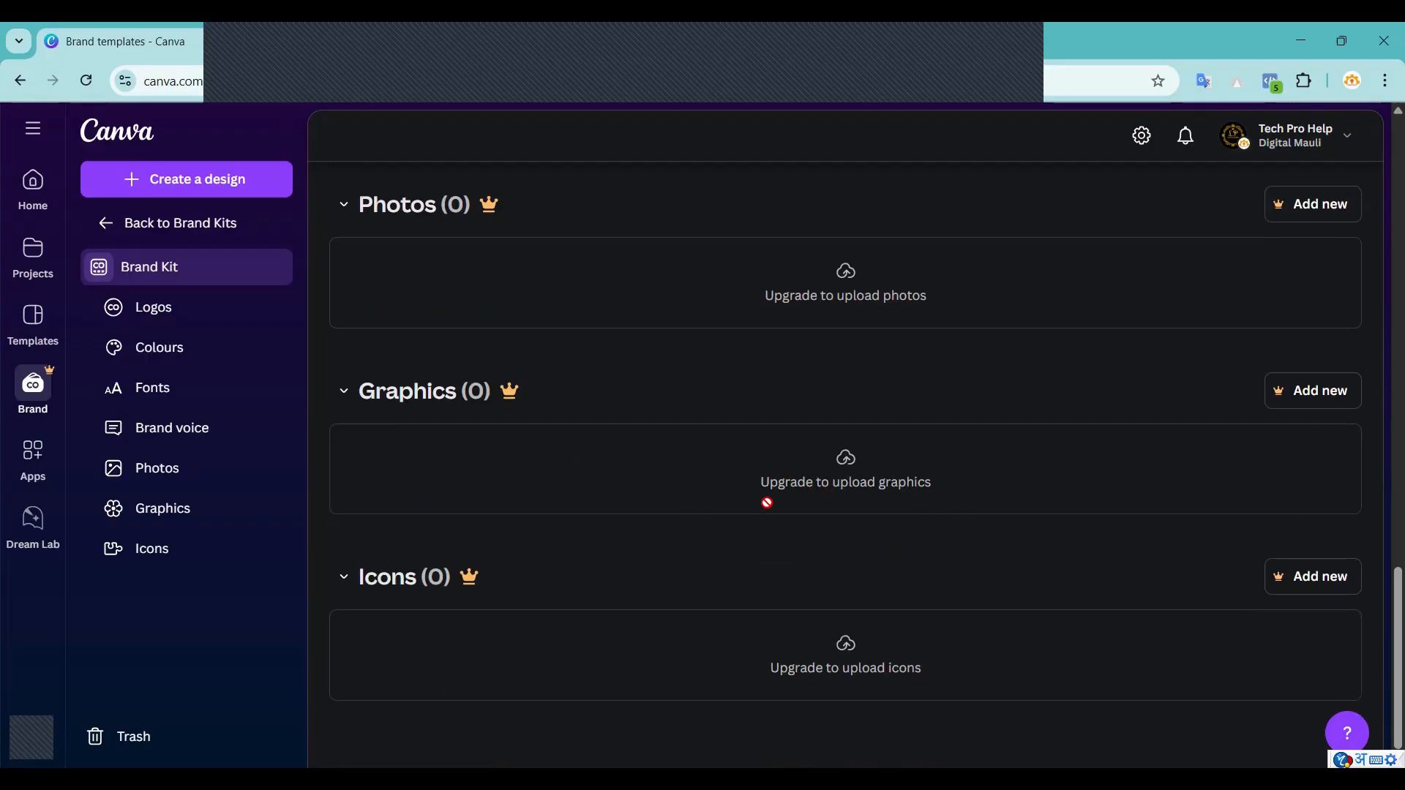
scroll(870, 656, "down", 1)
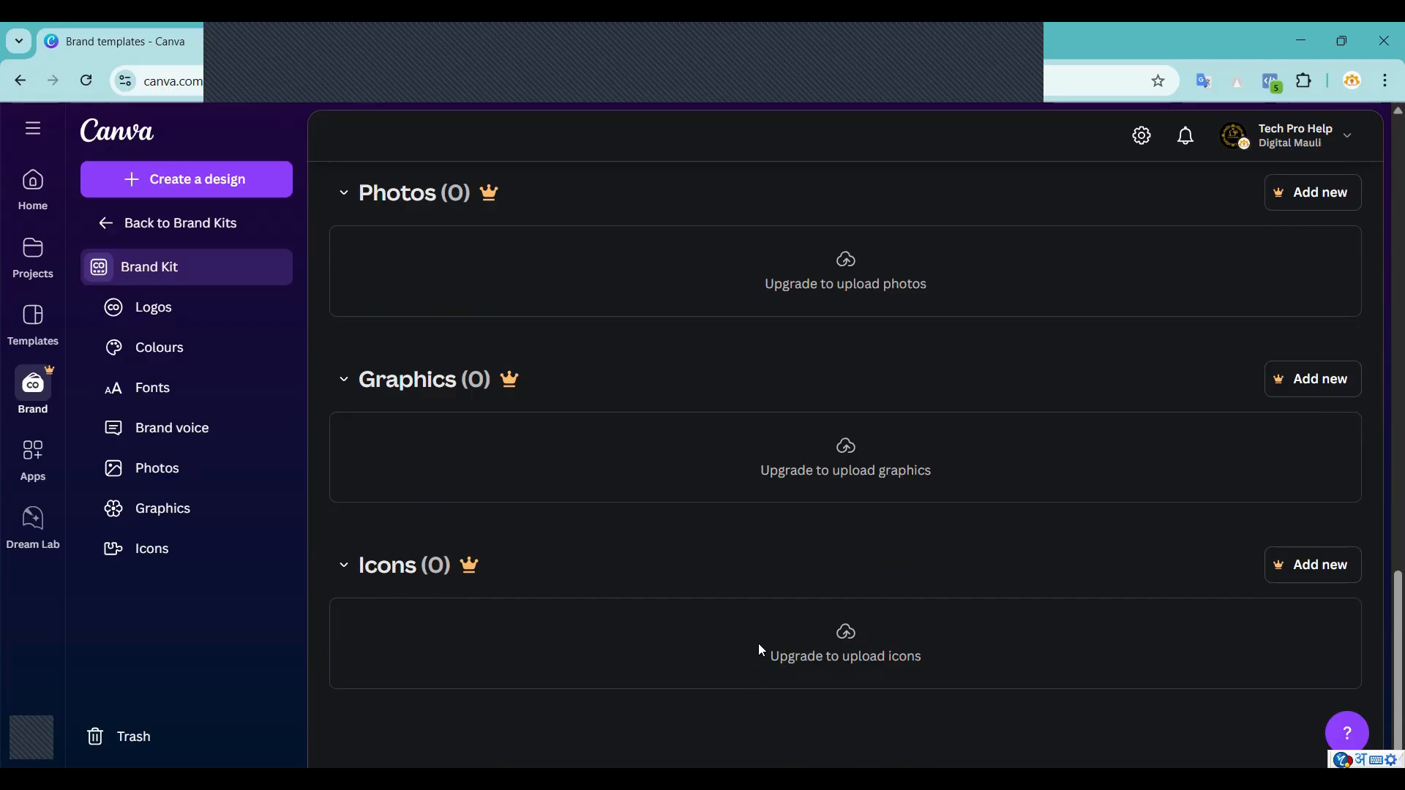
scroll(764, 645, "up", 10)
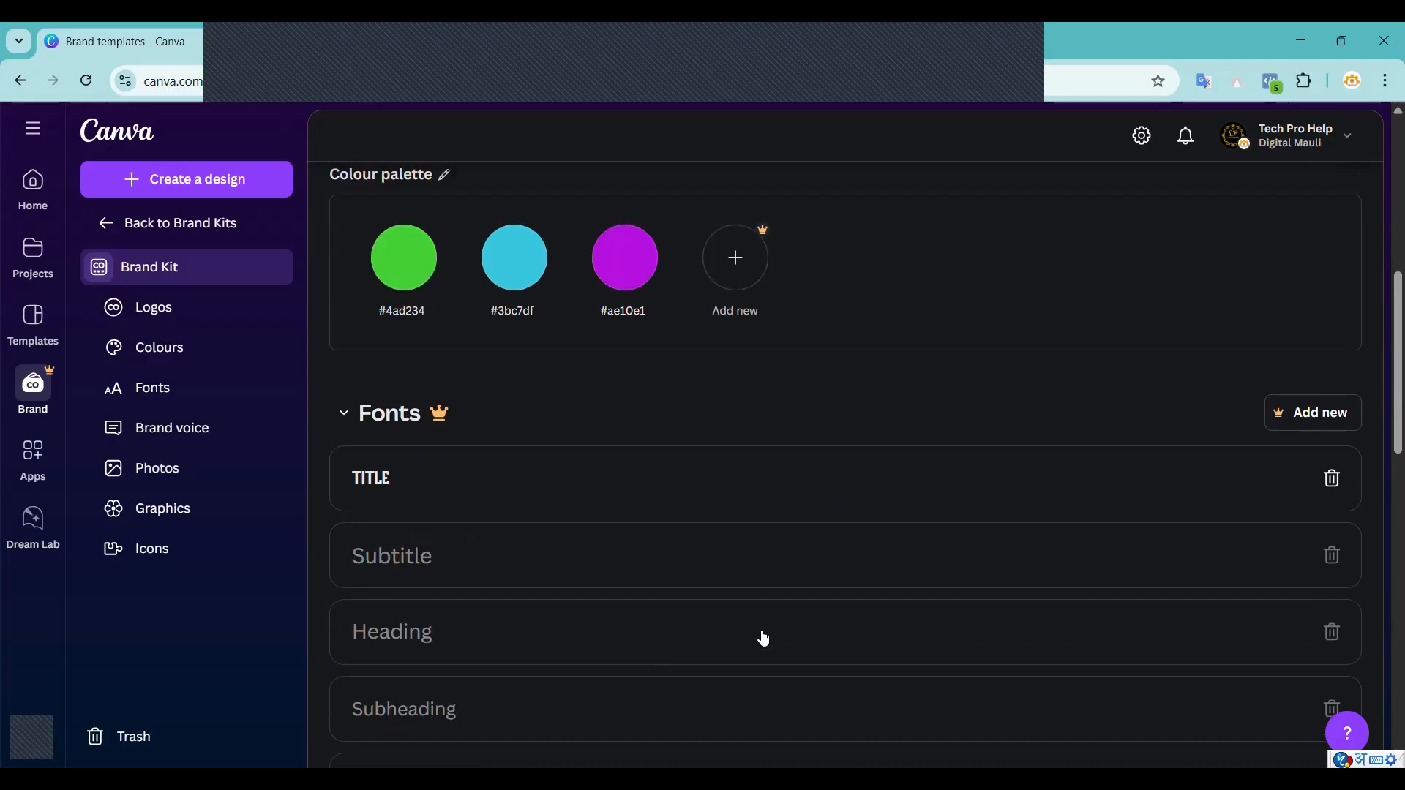
Go to the Brand Kit's Logos section and review the colours and font styles below it.
left_click(155, 315)
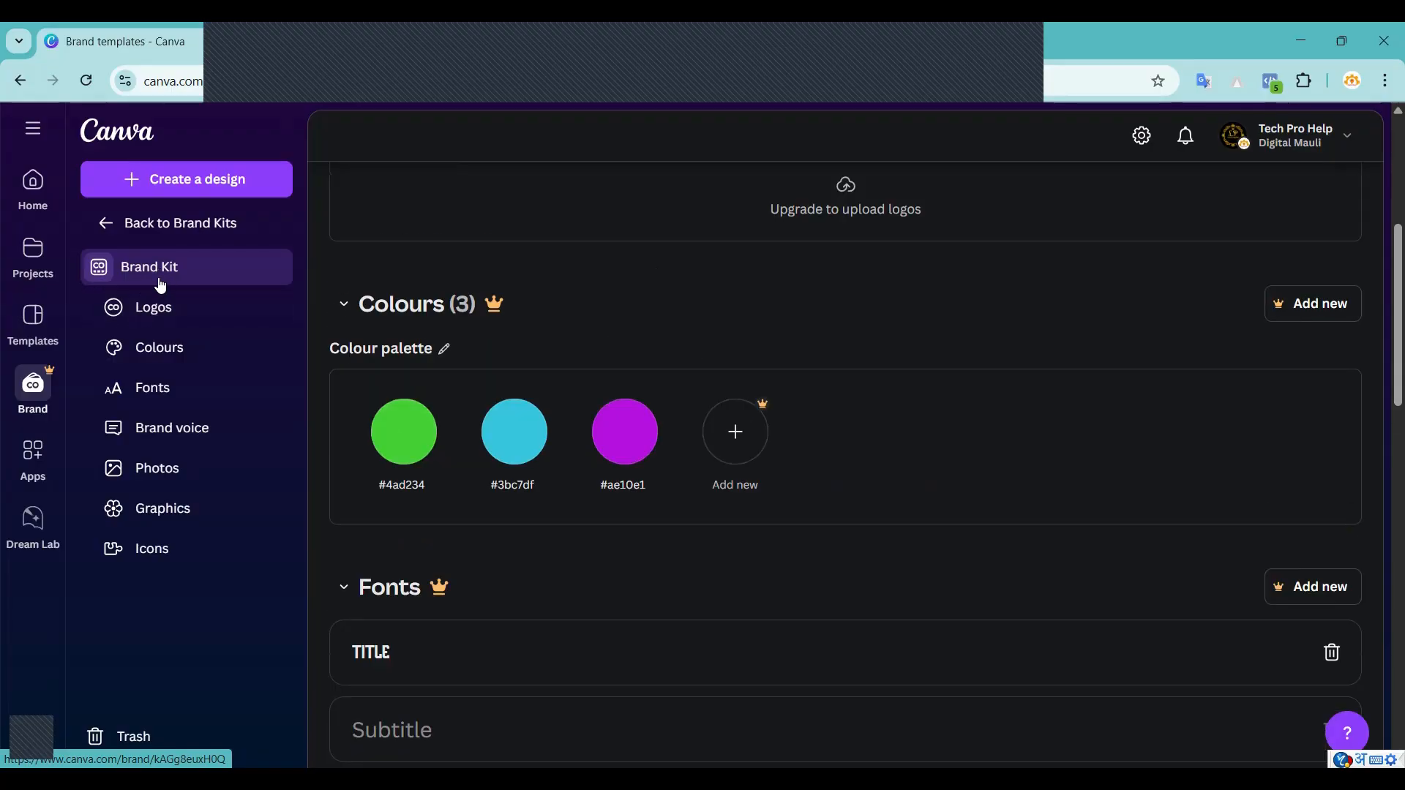
left_click(157, 309)
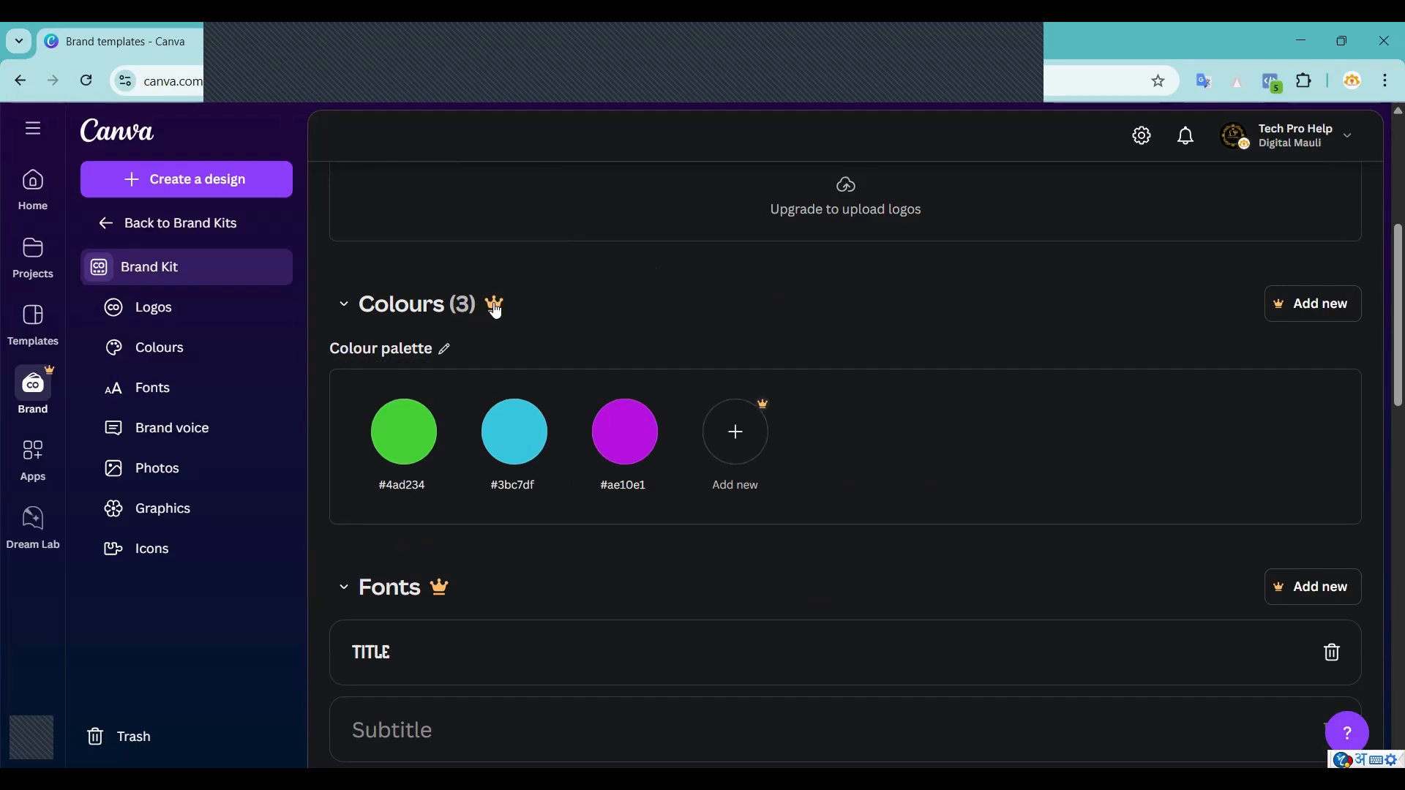
scroll(1003, 432, "down", 3)
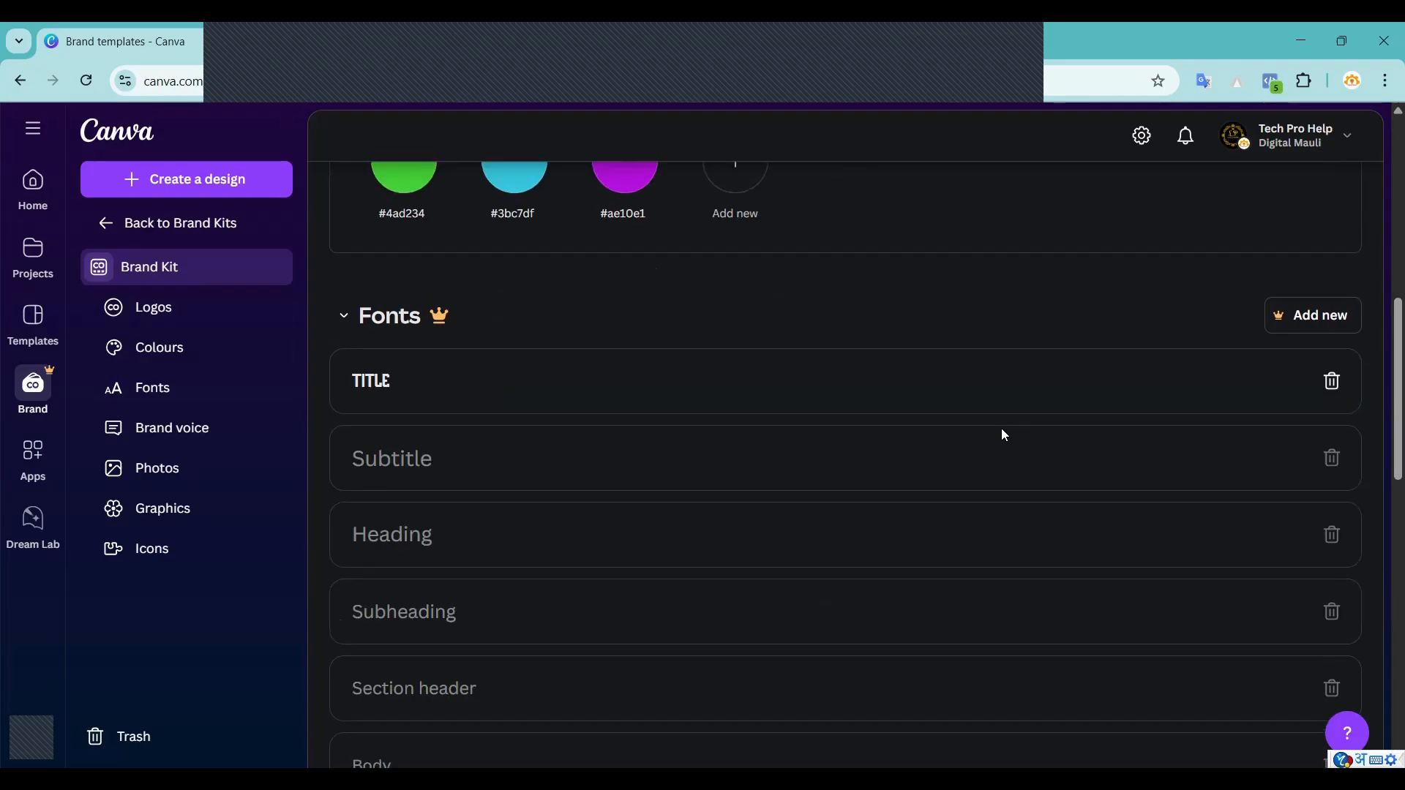
scroll(1003, 434, "up", 3)
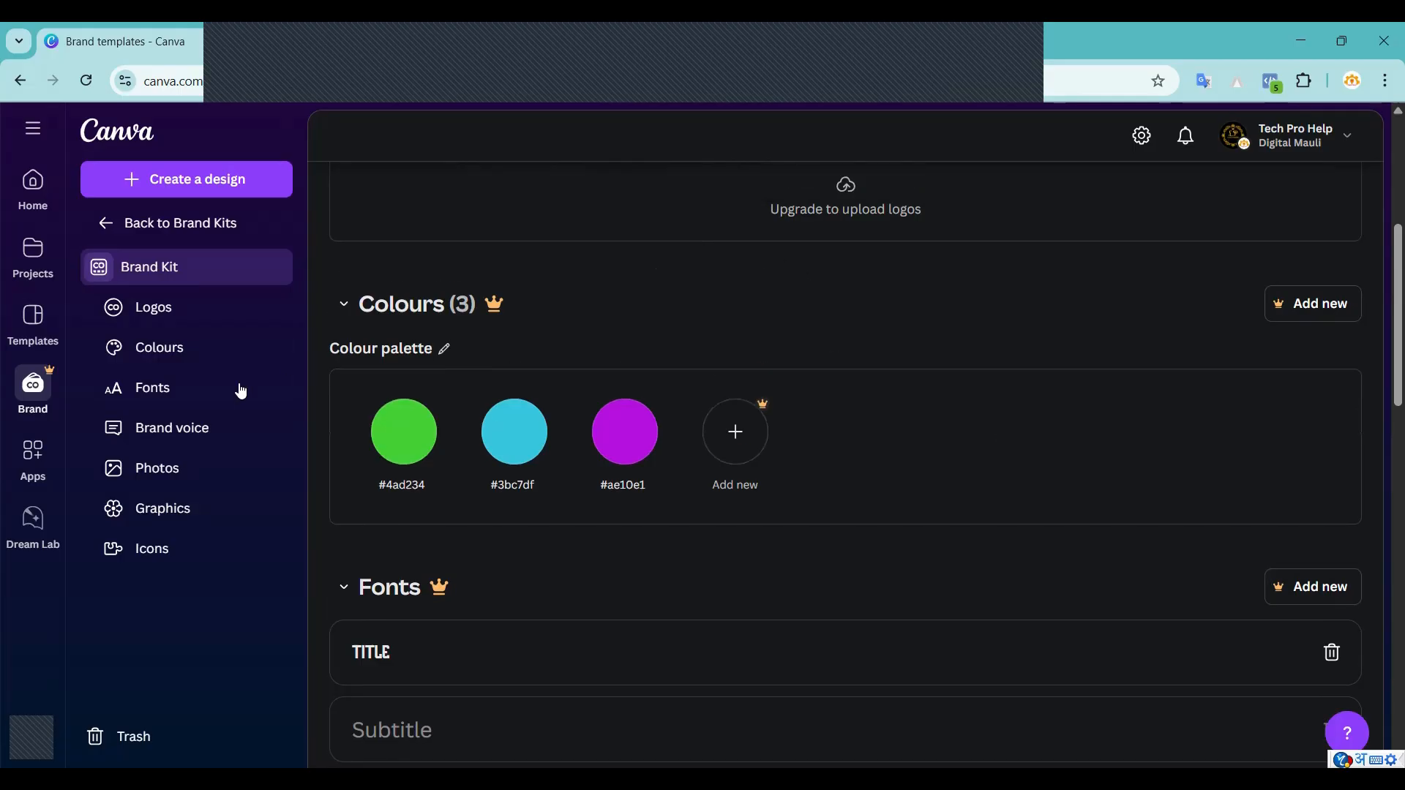
Open the Apps page to show all available Canva apps.
left_click(38, 453)
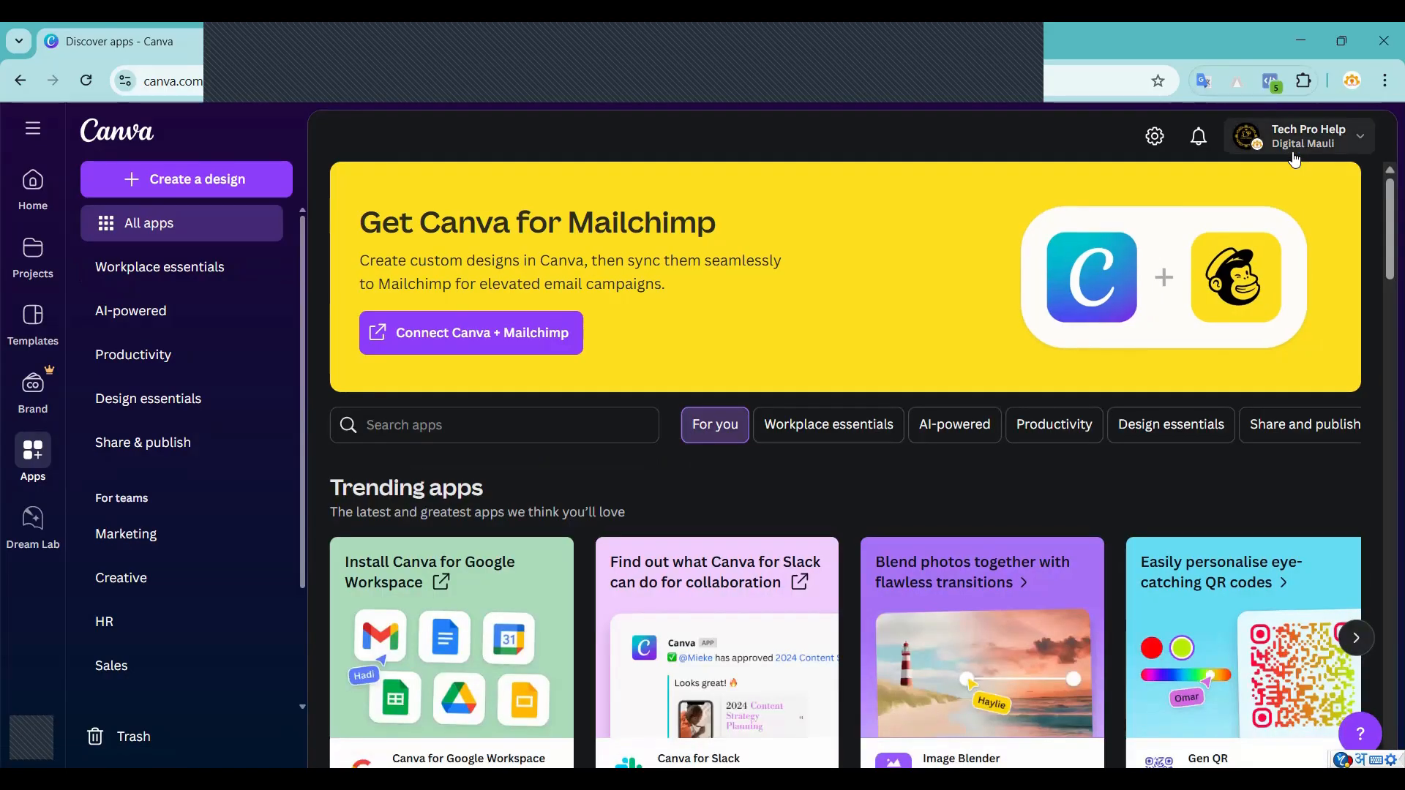
scroll(782, 511, "down", 10)
scroll(782, 511, "down", 12)
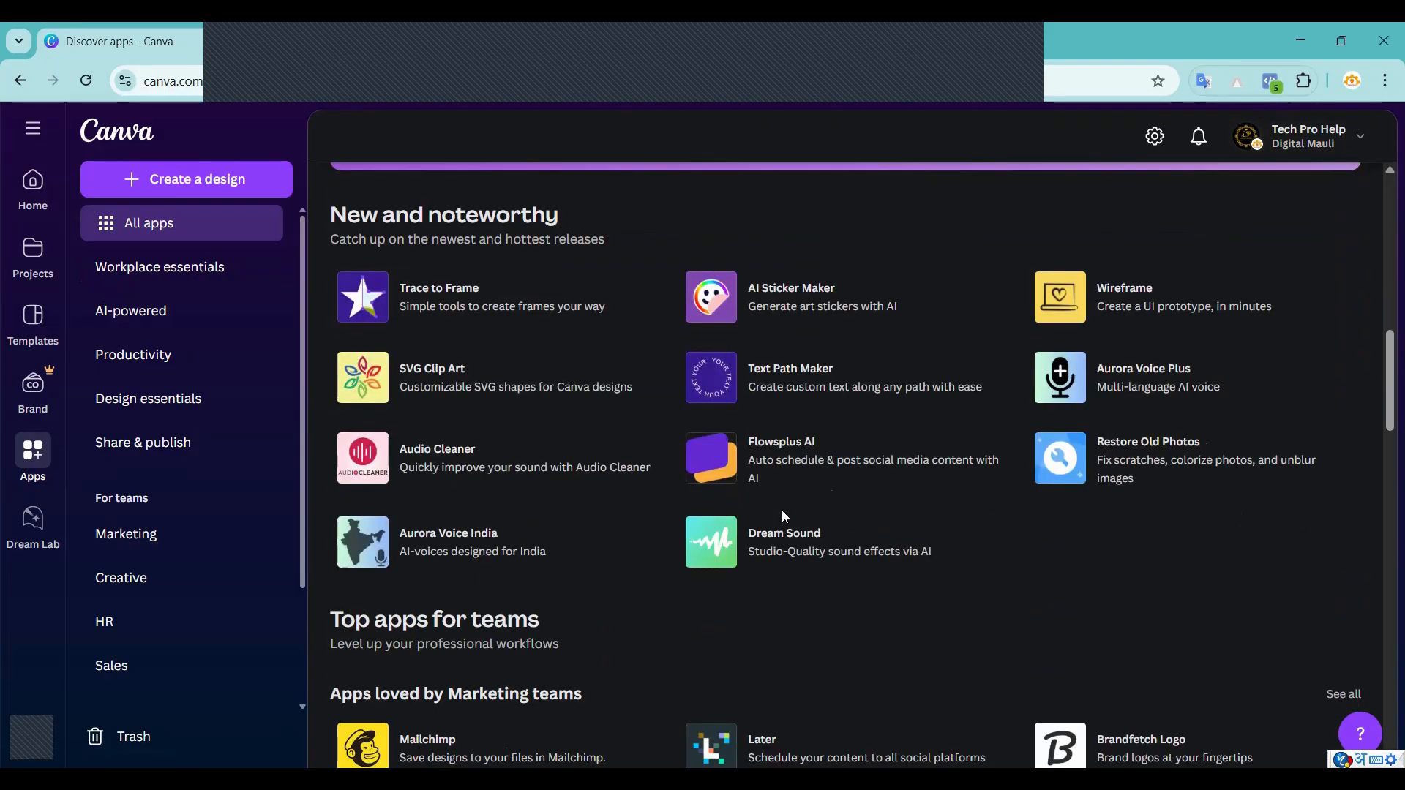
scroll(783, 516, "up", 20)
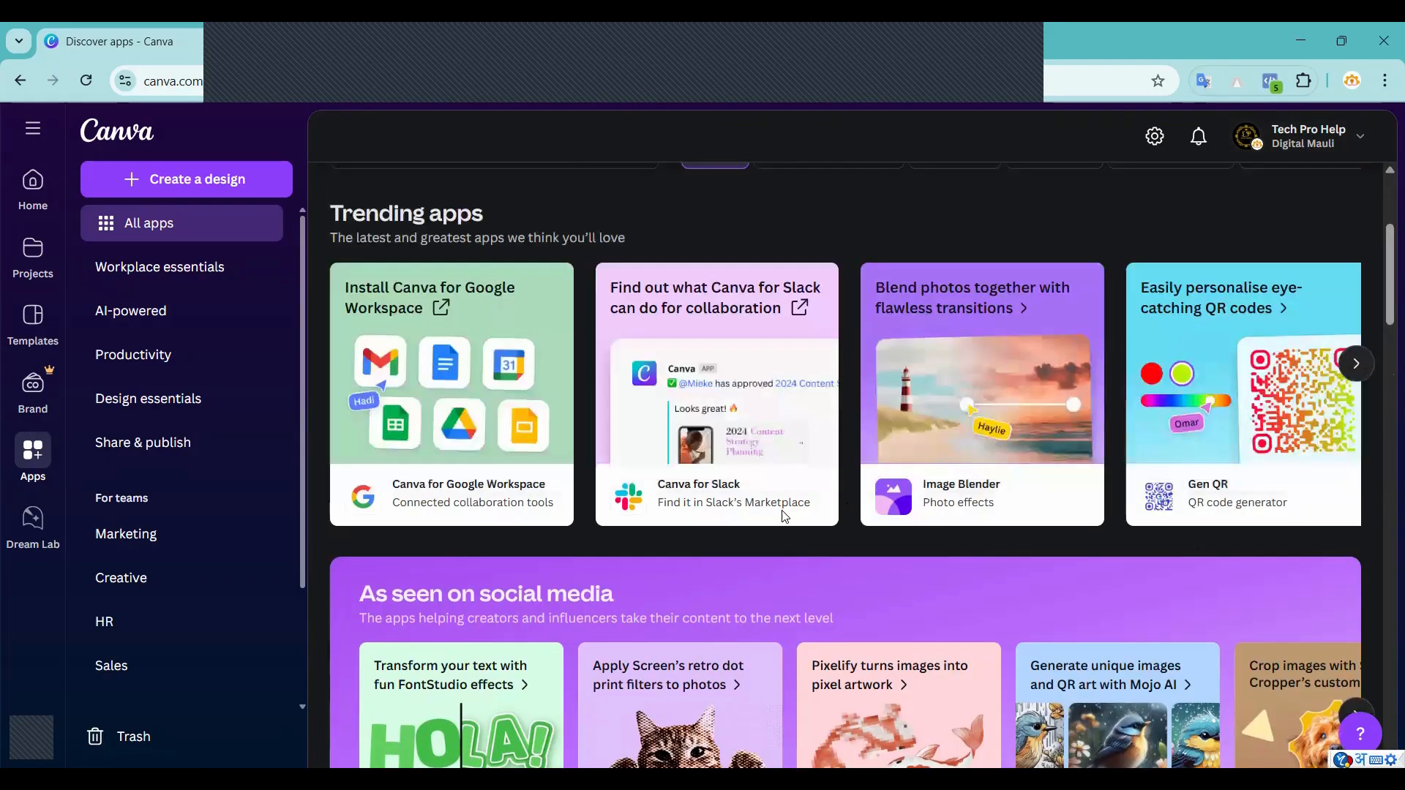
Switch to the AKS MEDIA 8 team and look over its recent designs.
left_click(1299, 138)
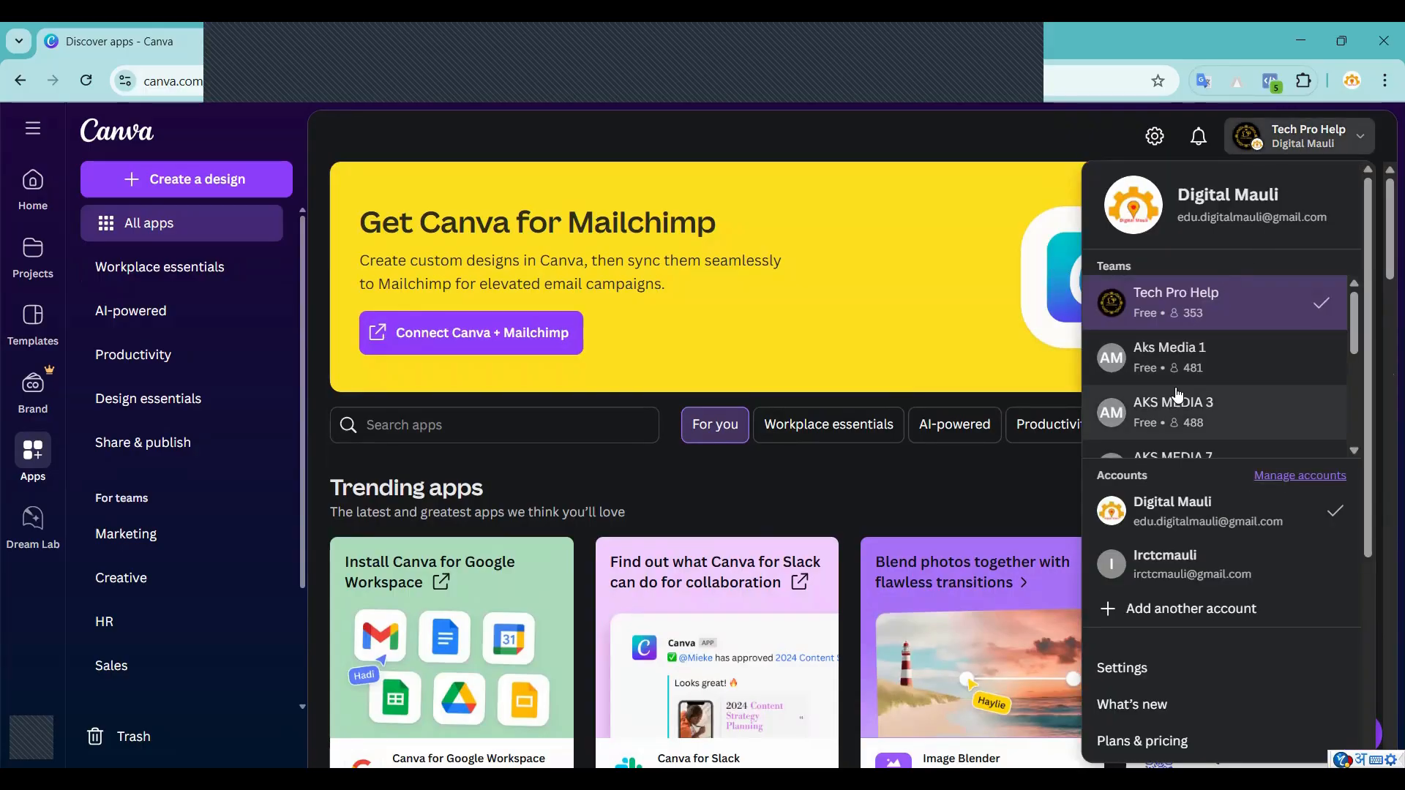
scroll(1177, 366, "down", 3)
left_click(1173, 338)
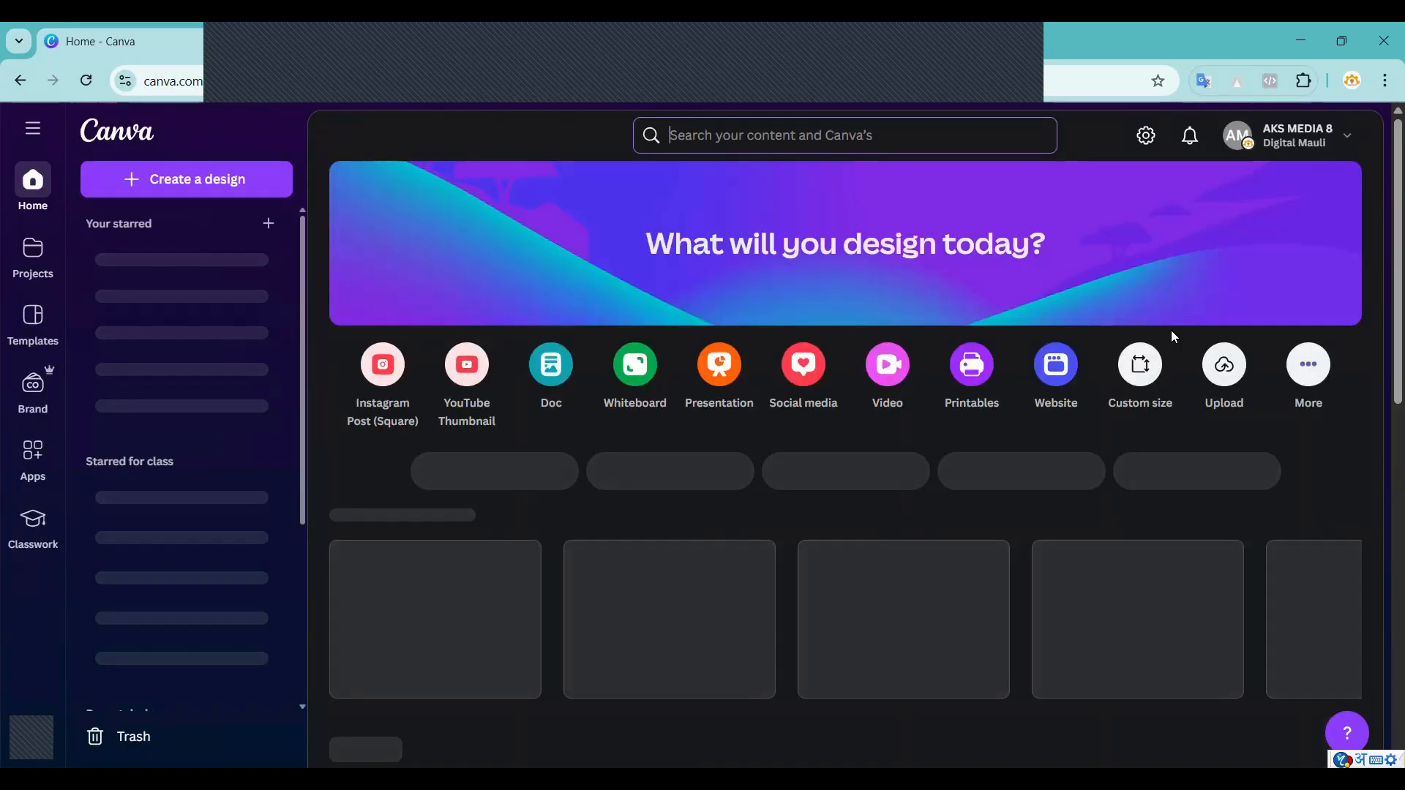
scroll(1003, 480, "down", 1)
scroll(1003, 479, "down", 5)
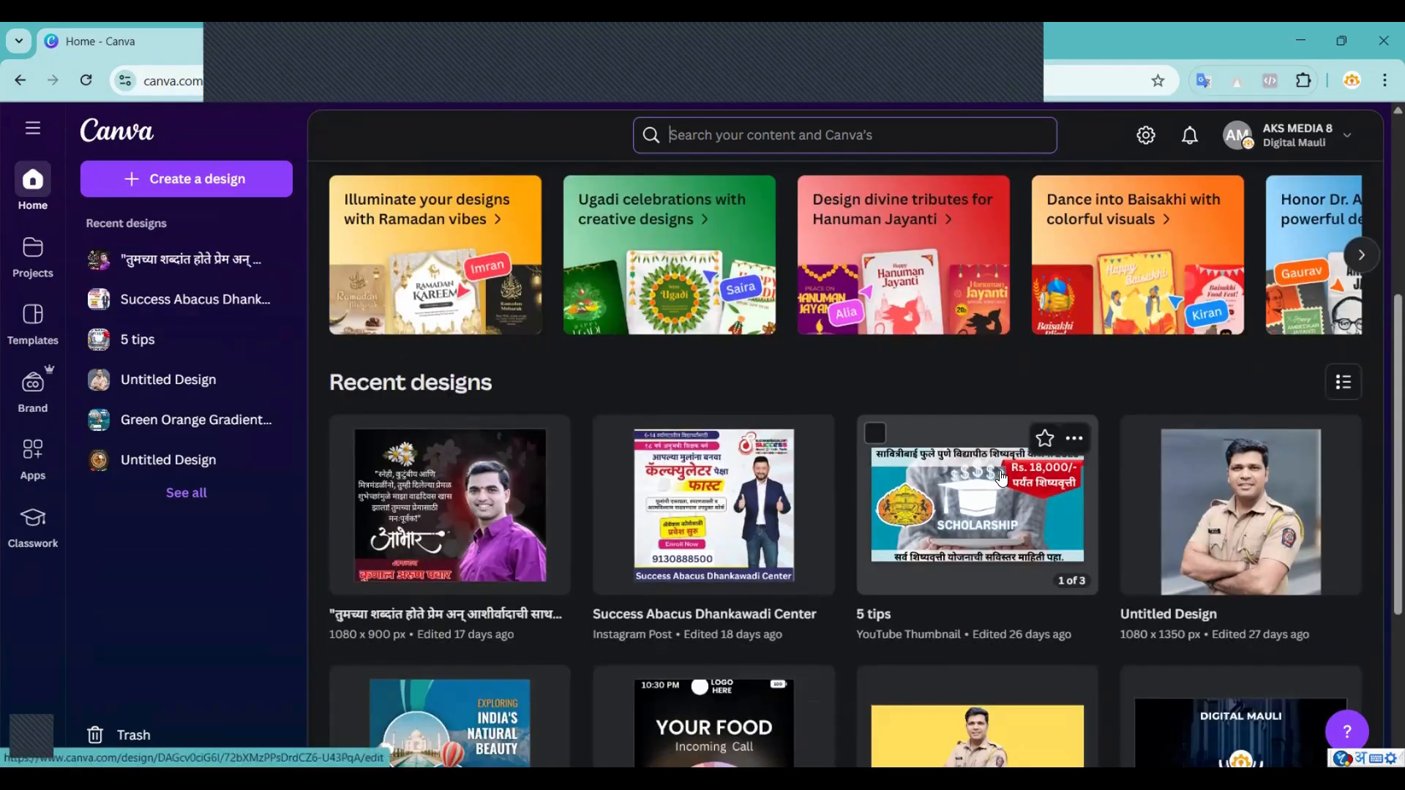
scroll(1025, 468, "up", 5)
Switch the account to the AKS MEDIA 7 team.
left_click(1294, 133)
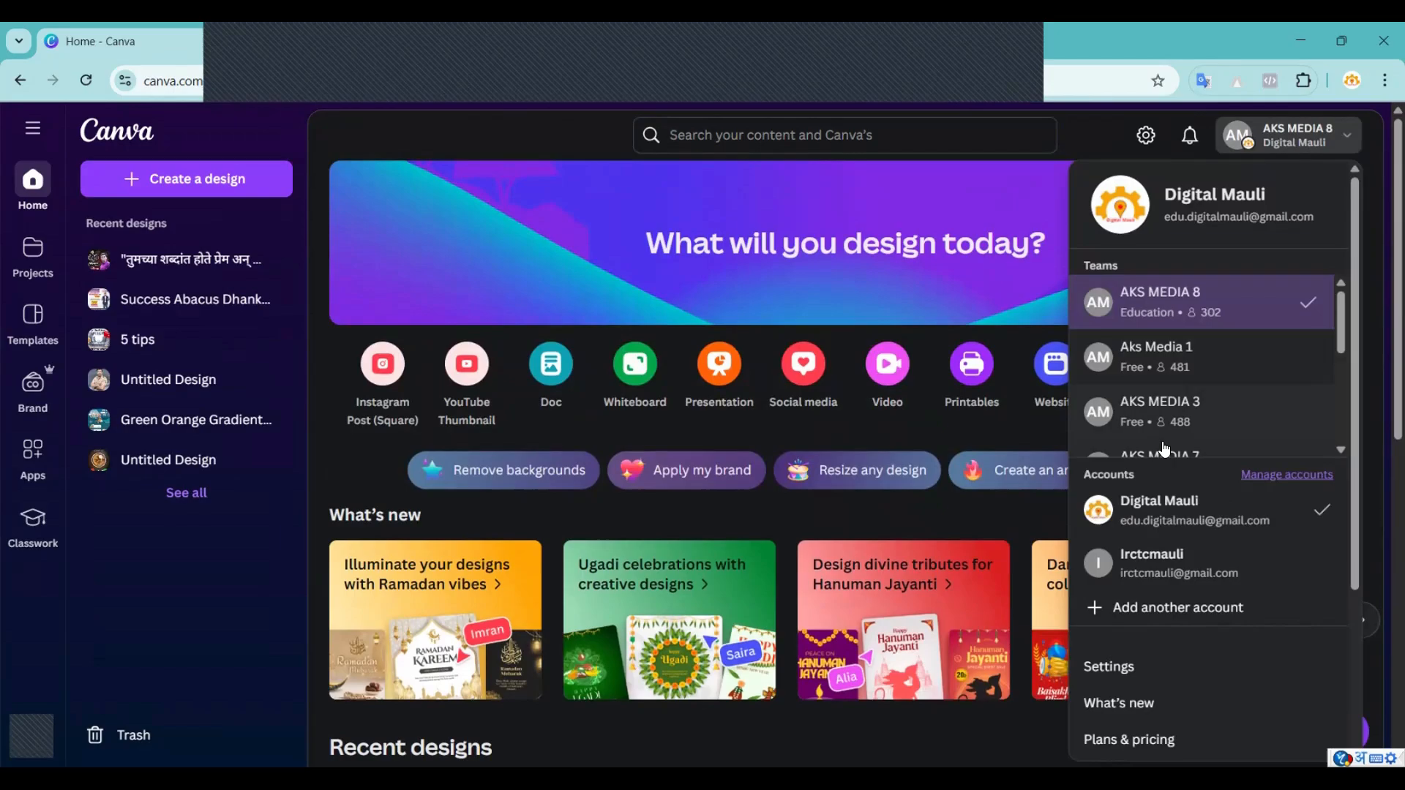
scroll(1168, 352, "down", 2)
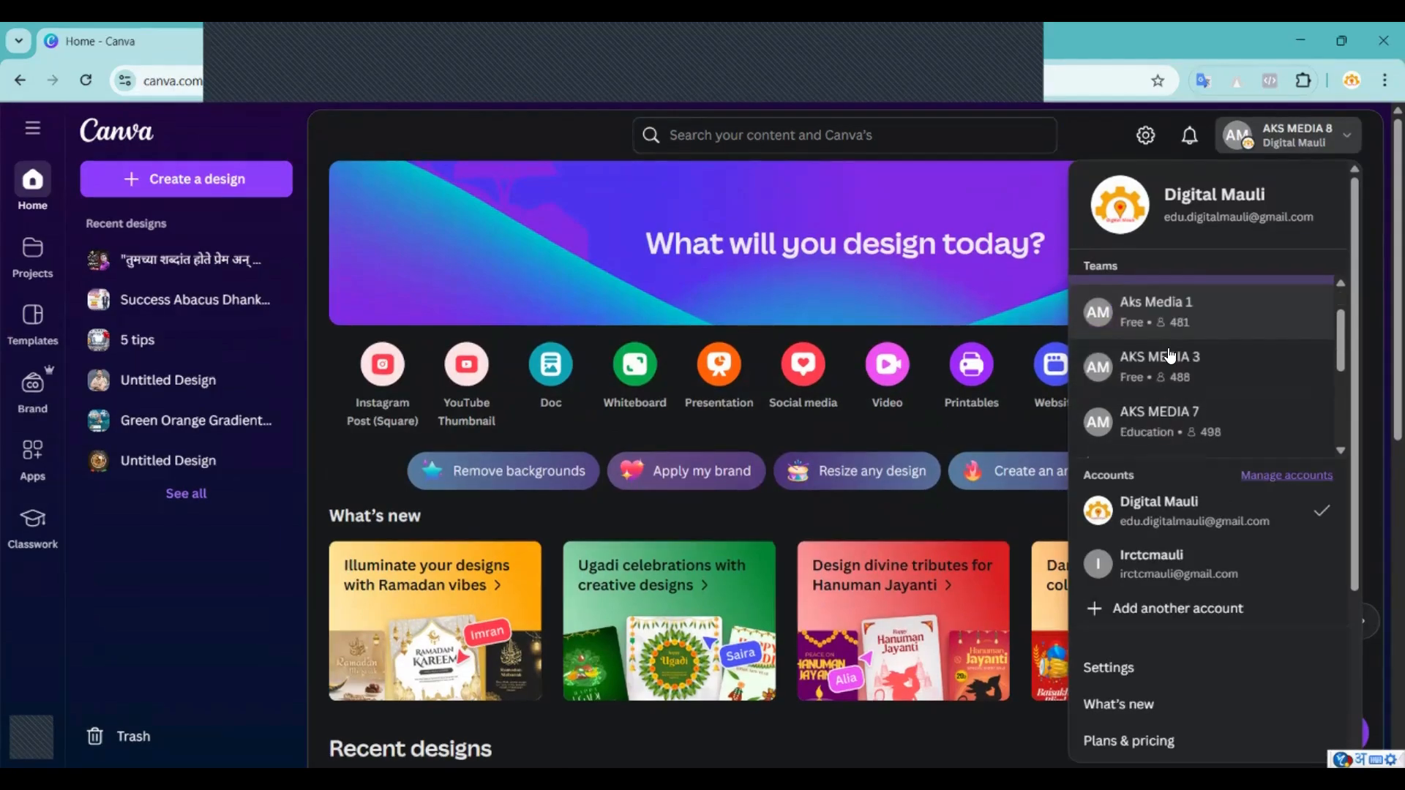
left_click(1164, 367)
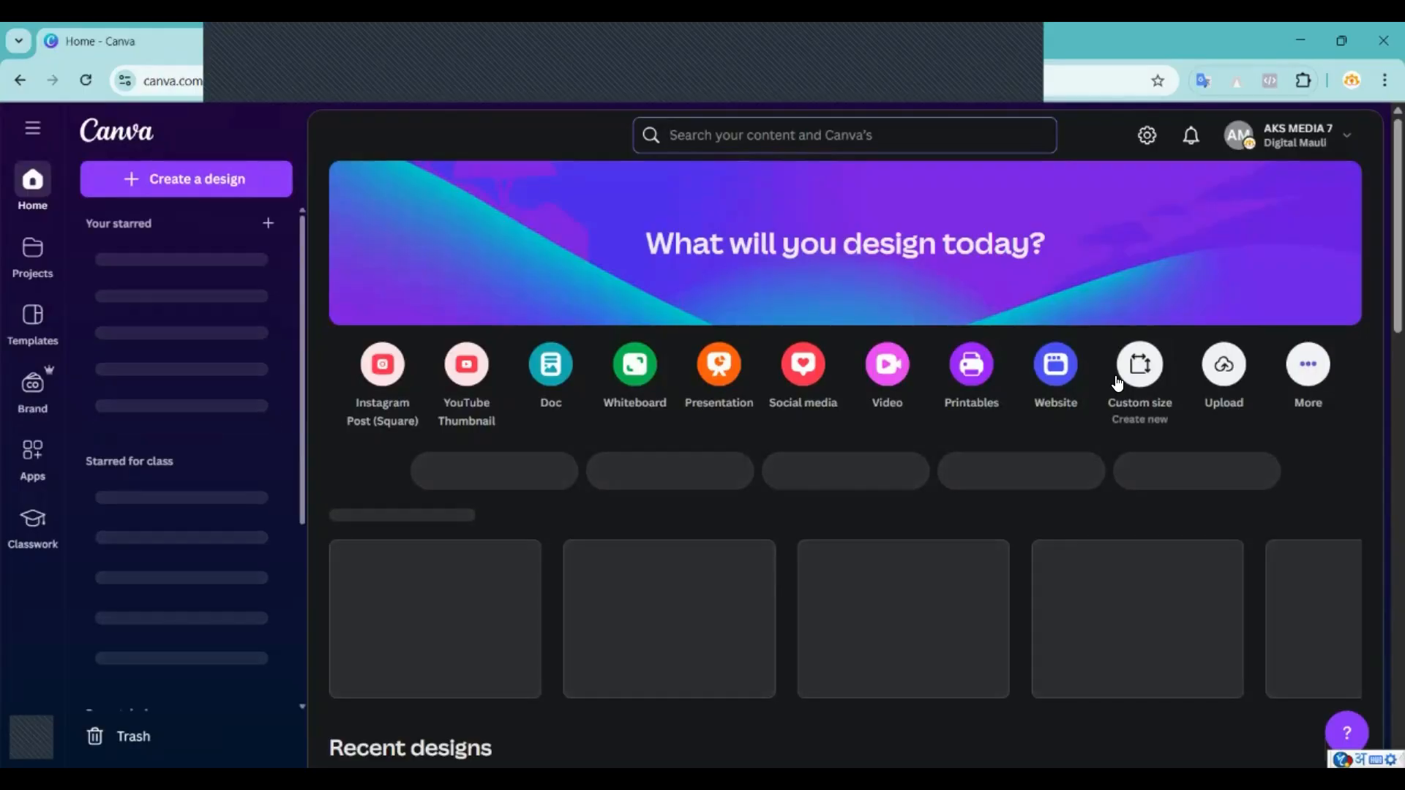
Open the 1080 x 1350 px design "Add a heading" from the recent designs for viewing.
scroll(759, 415, "down", 2)
scroll(759, 416, "down", 2)
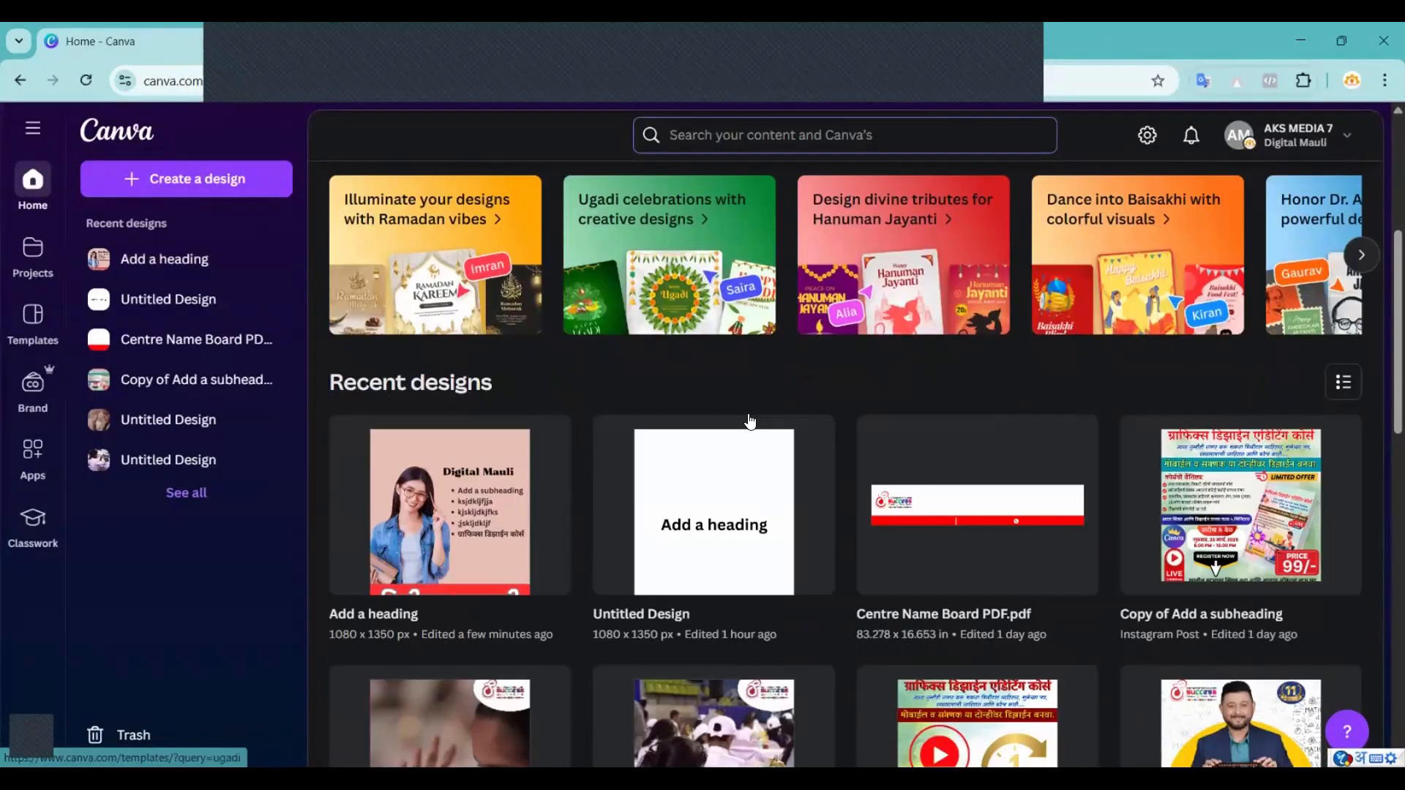
left_click(433, 460)
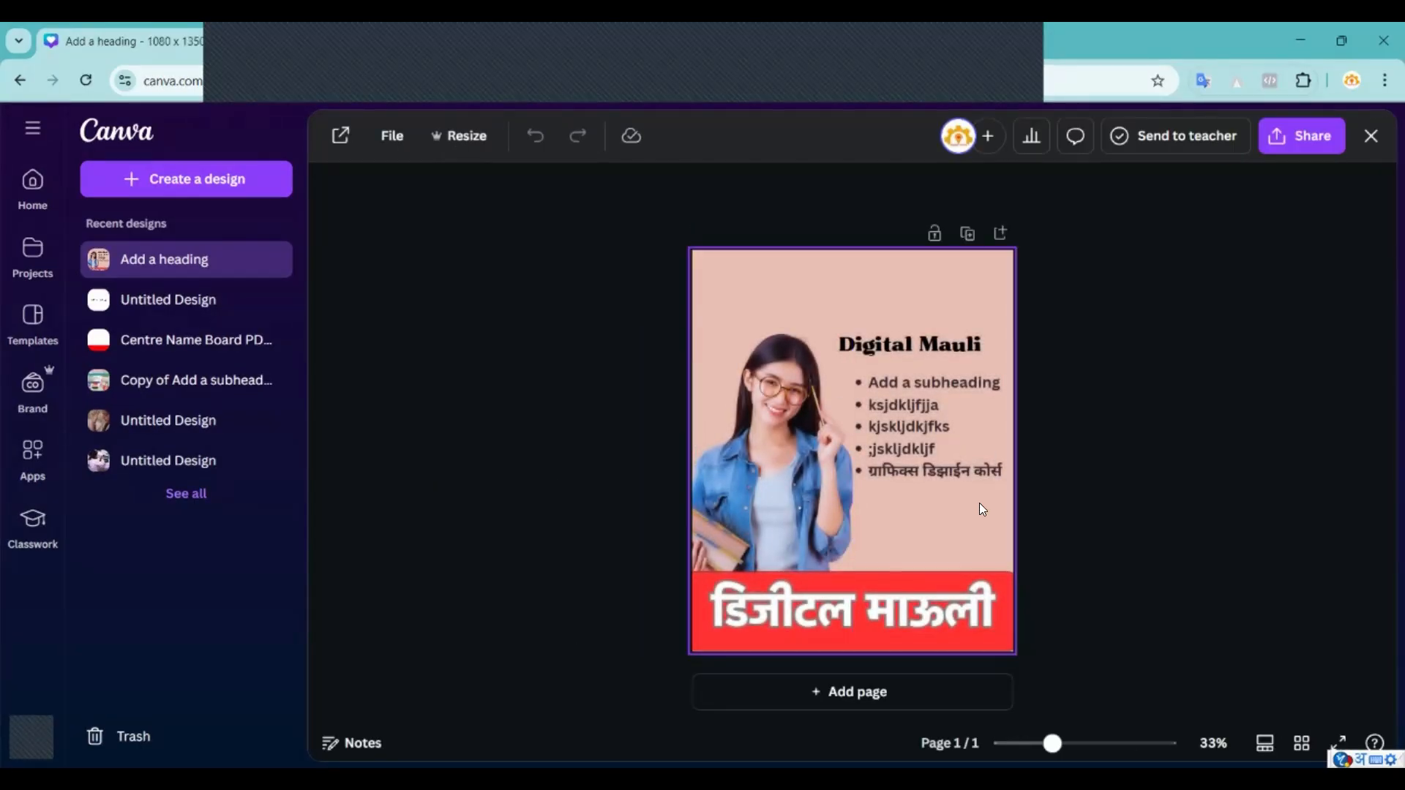
Open the Apps directory and browse its categories and its trending, new and team app listings.
left_click(33, 452)
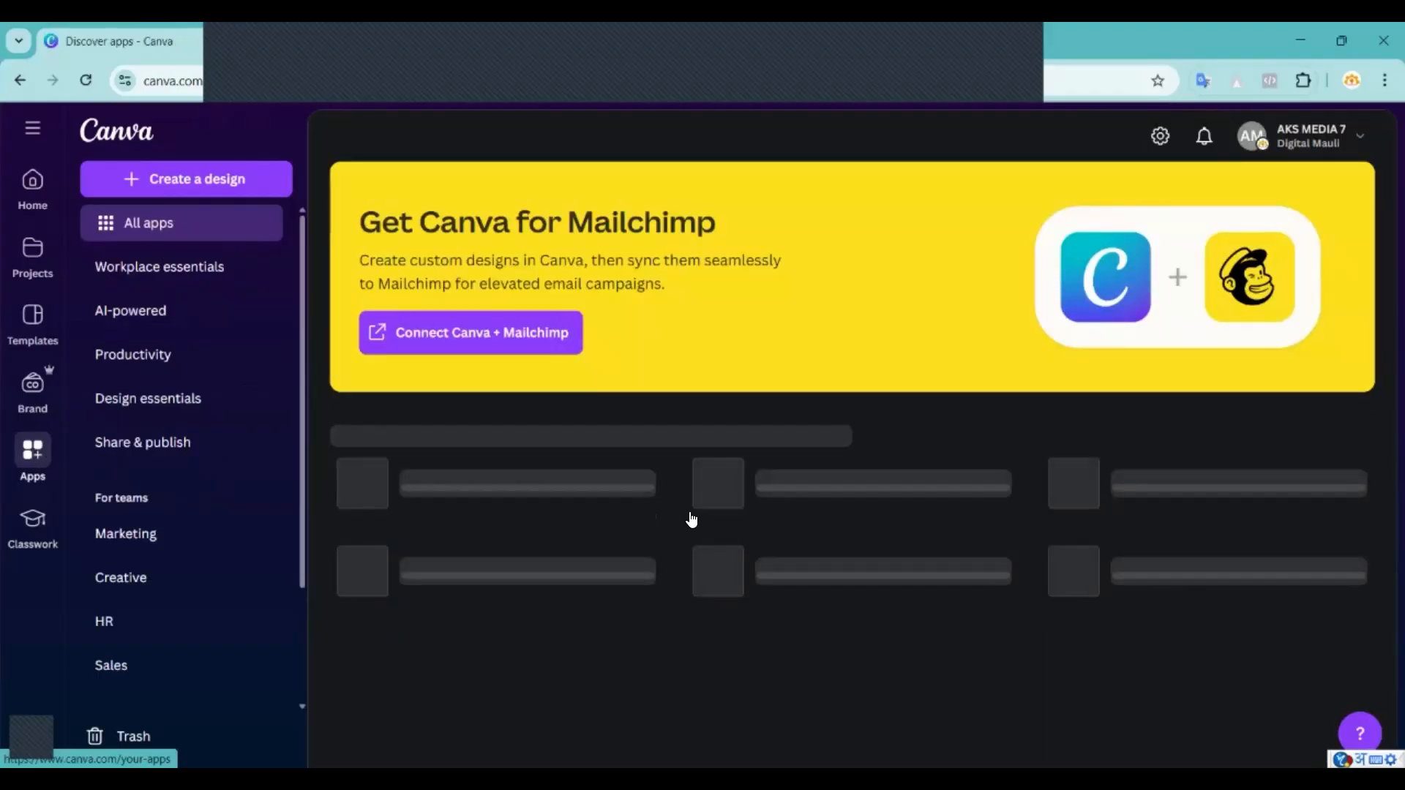
scroll(690, 518, "down", 6)
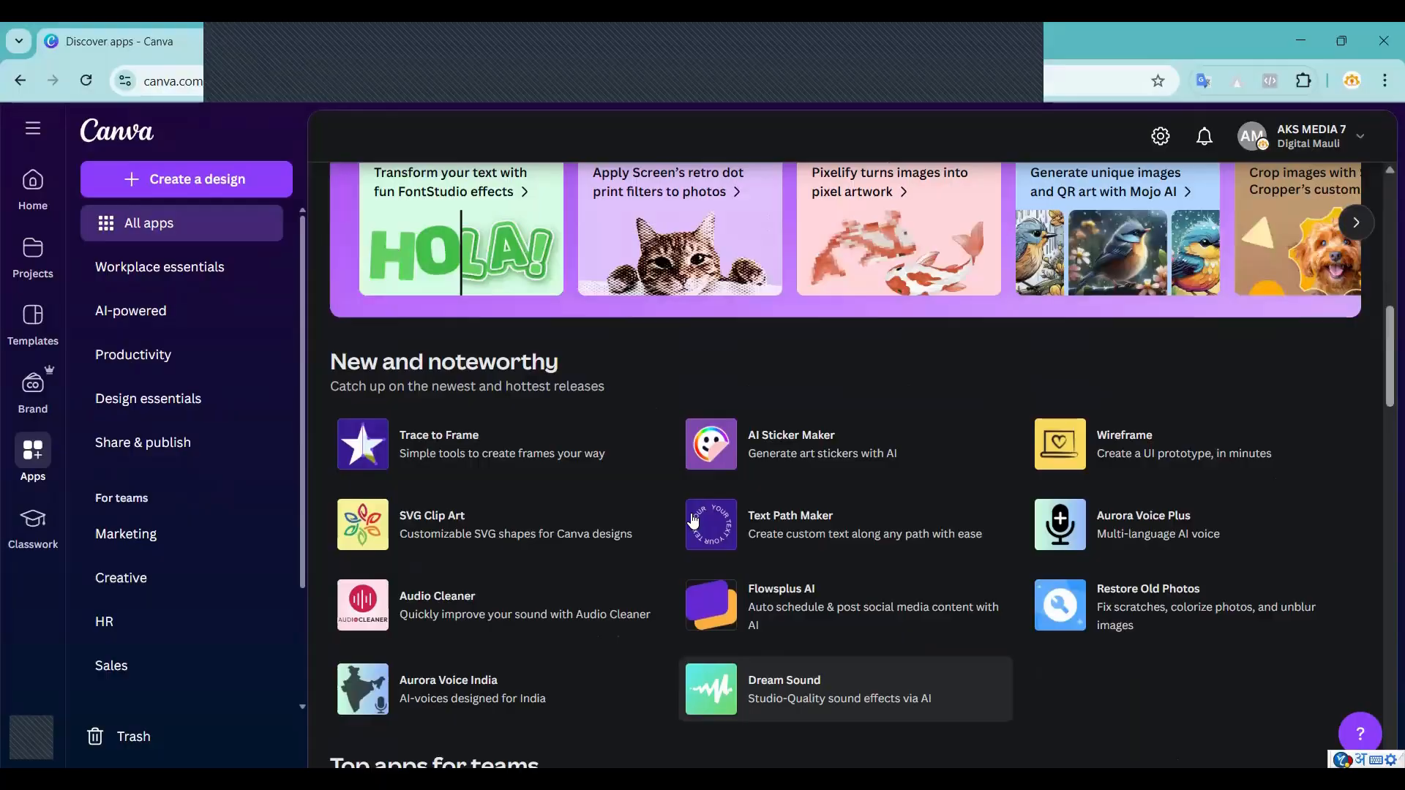
scroll(691, 512, "up", 6)
scroll(708, 405, "up", 4)
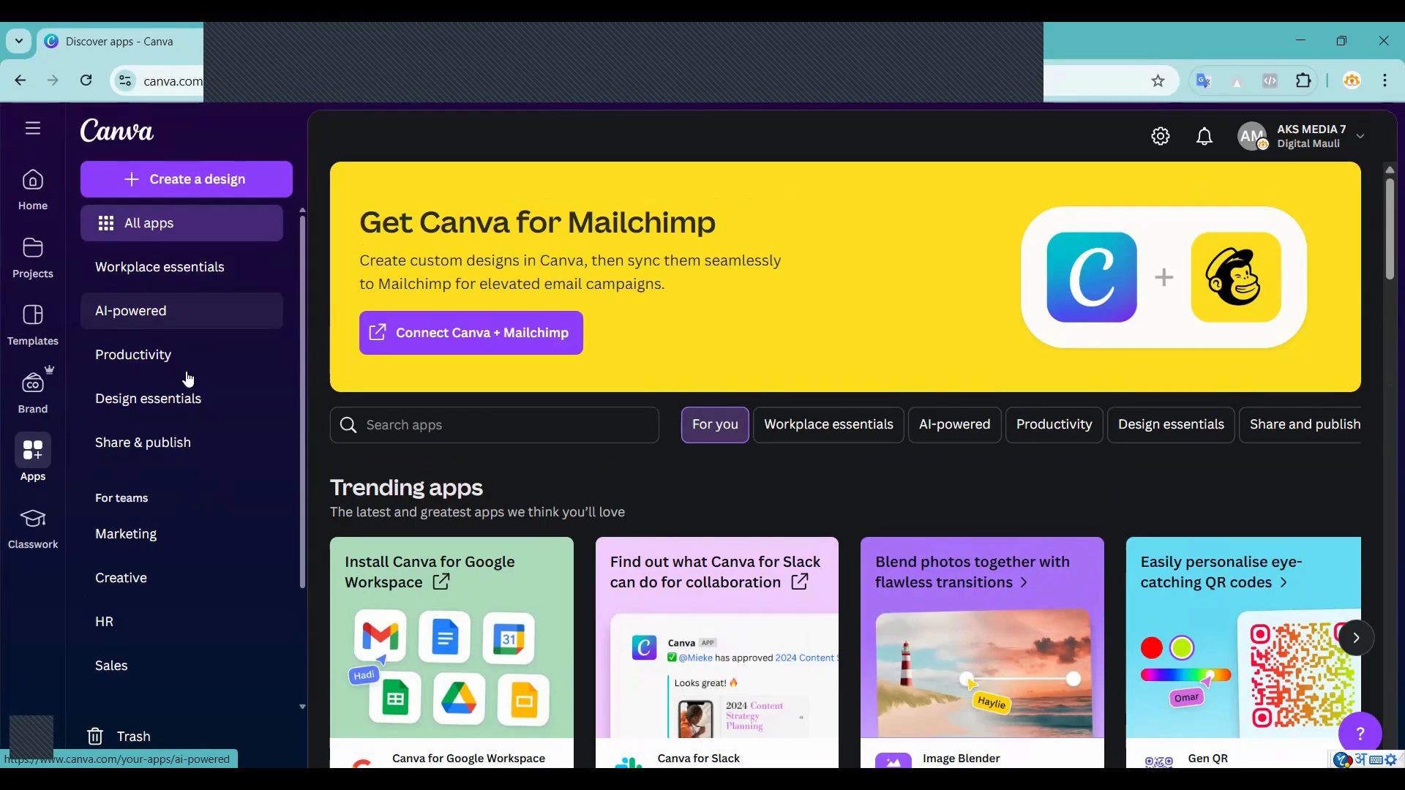
scroll(188, 377, "down", 2)
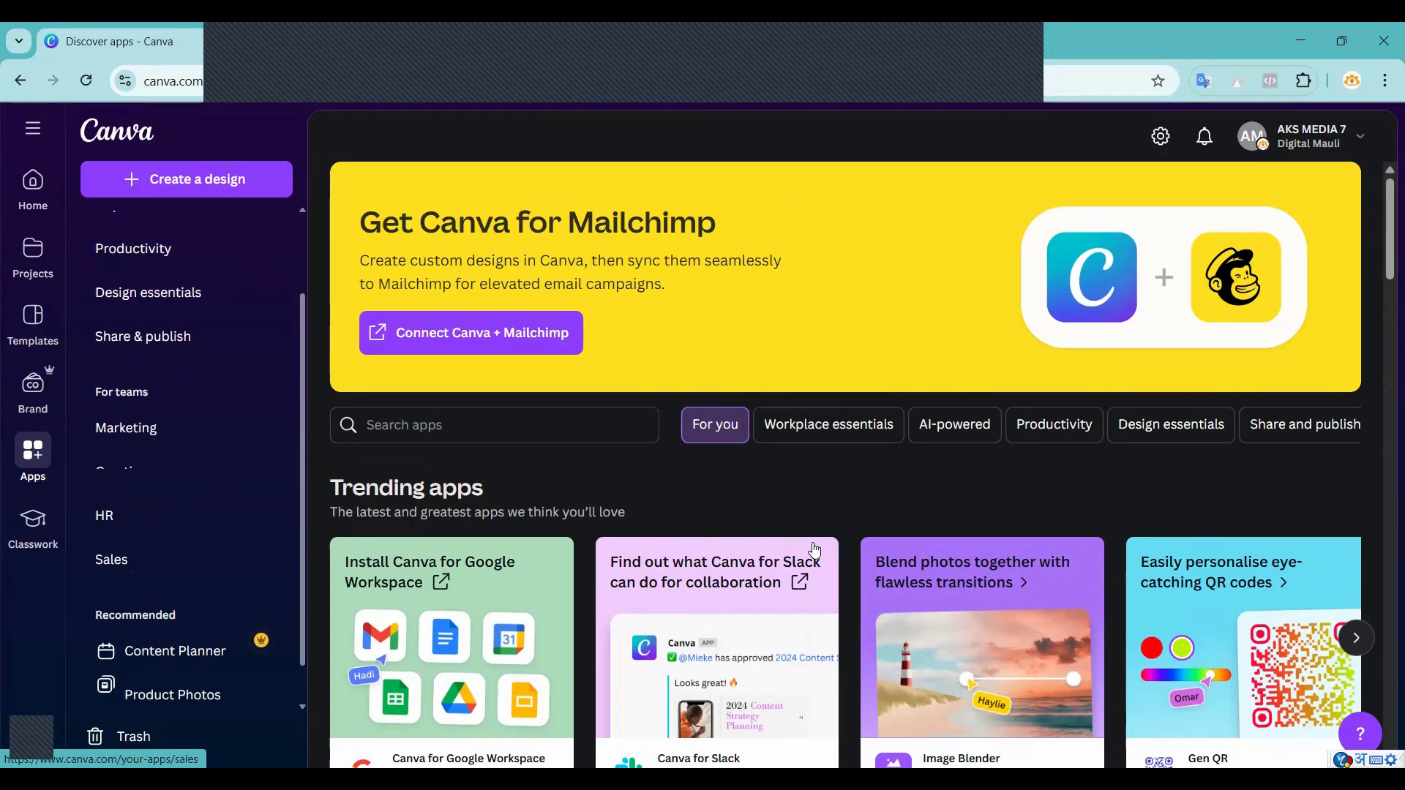
scroll(812, 543, "down", 10)
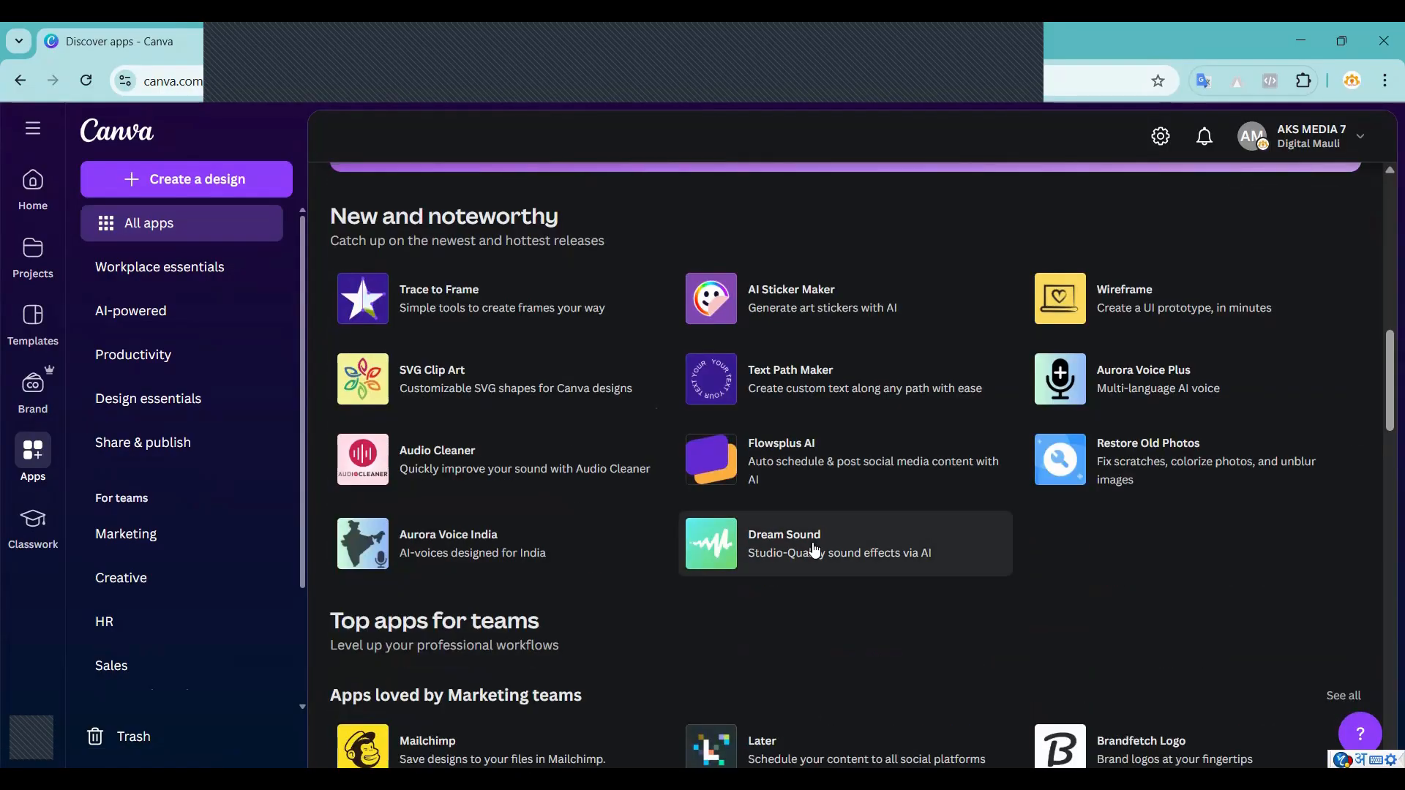
scroll(814, 549, "down", 5)
scroll(812, 542, "up", 20)
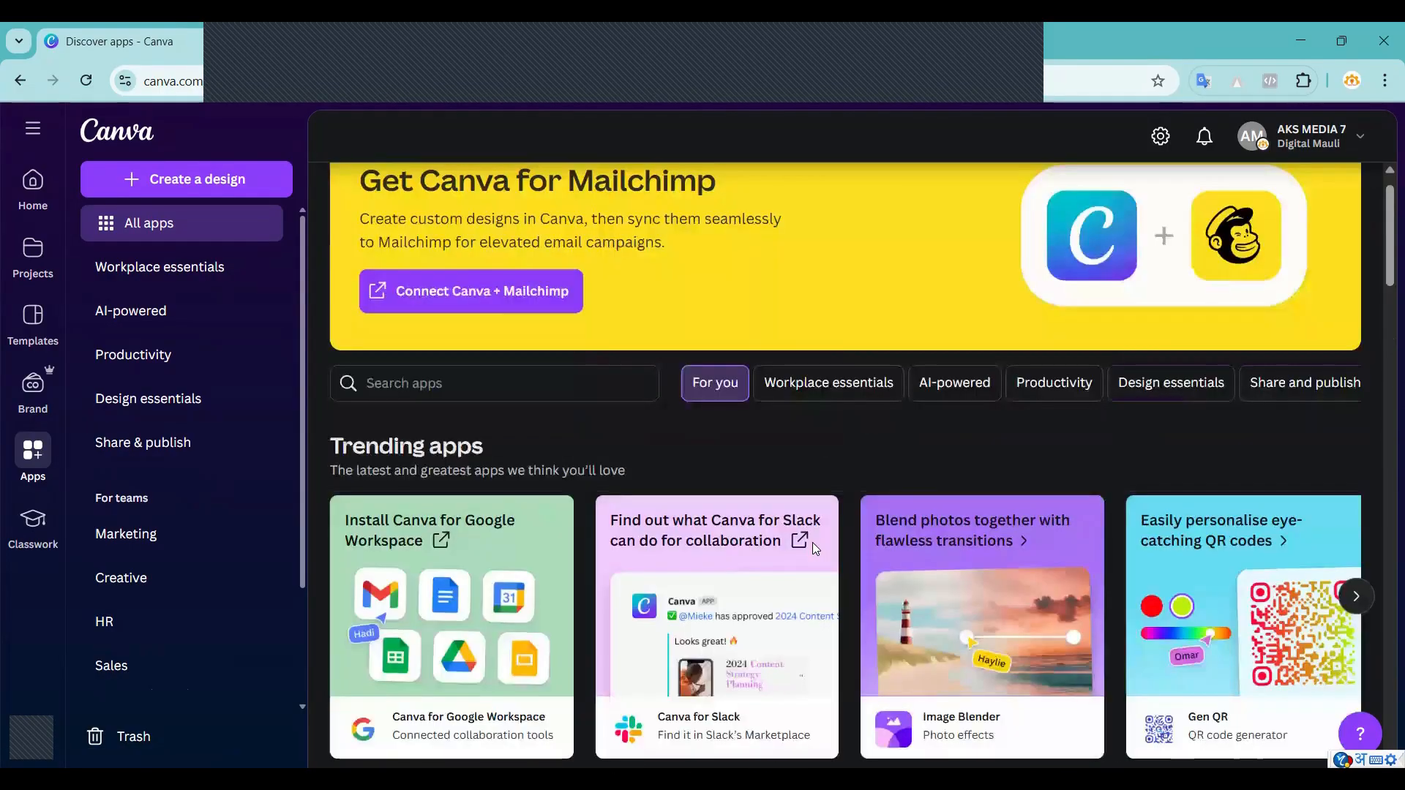
Search the apps for "QR code" using the suggested query "QR Code Generator".
left_click(469, 427)
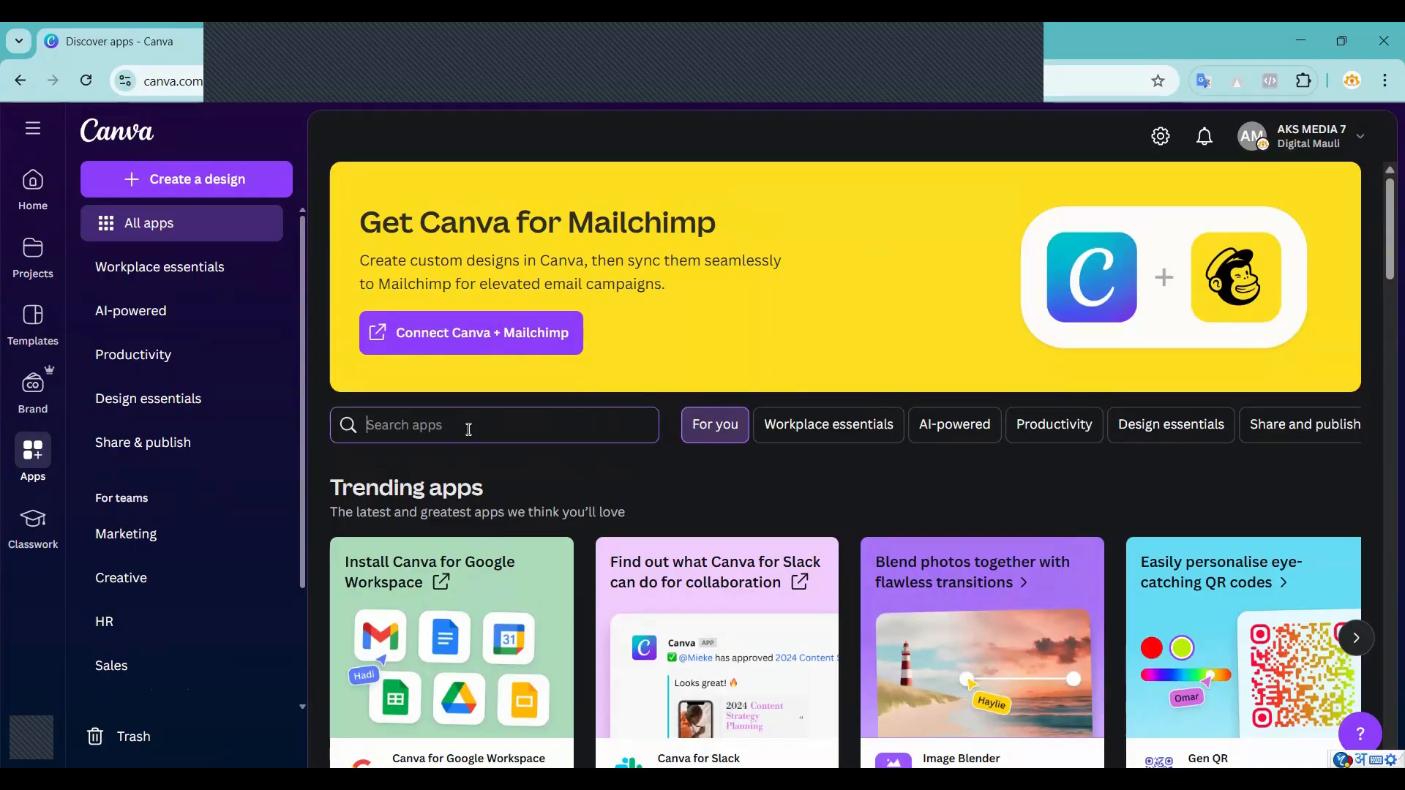
key("Tab")
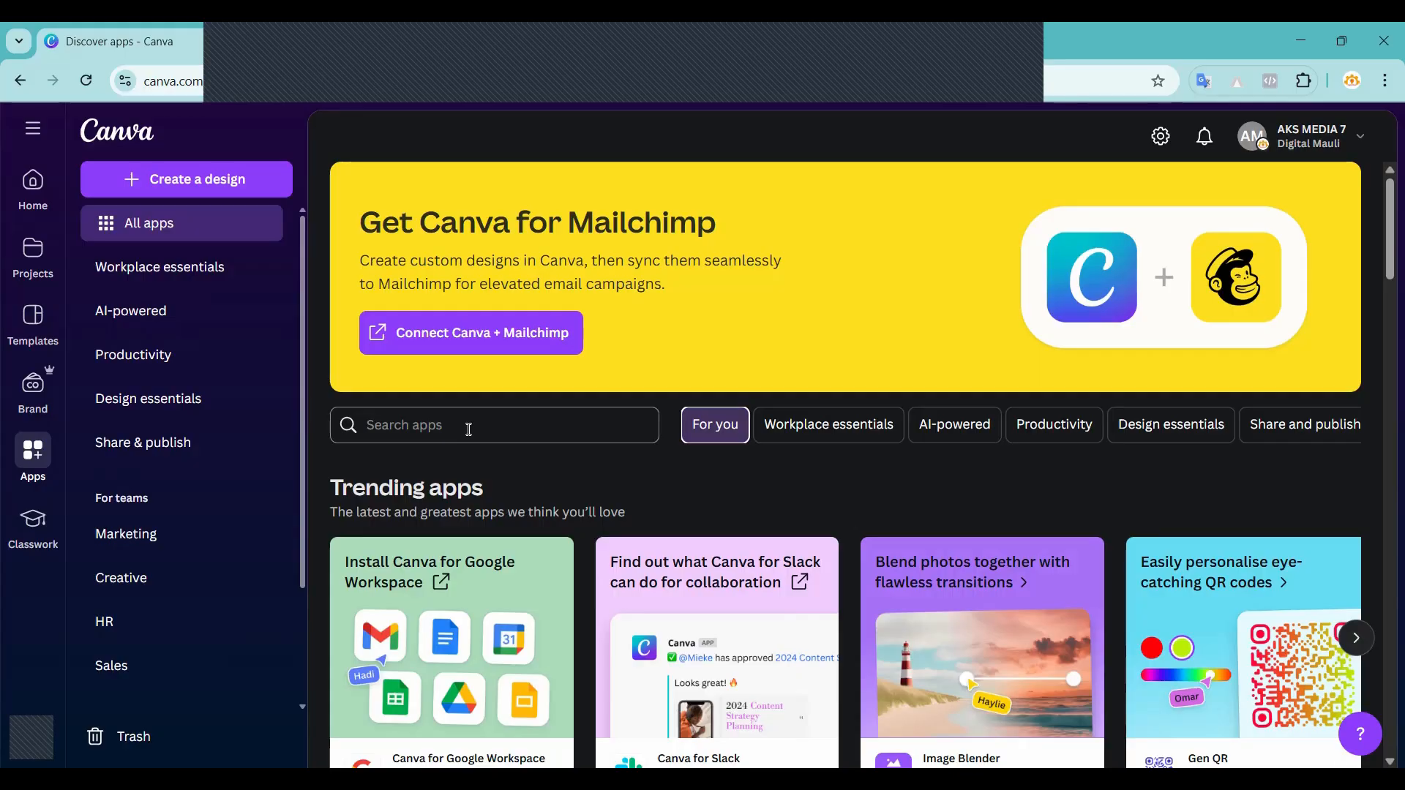
left_click(469, 430)
type("QR")
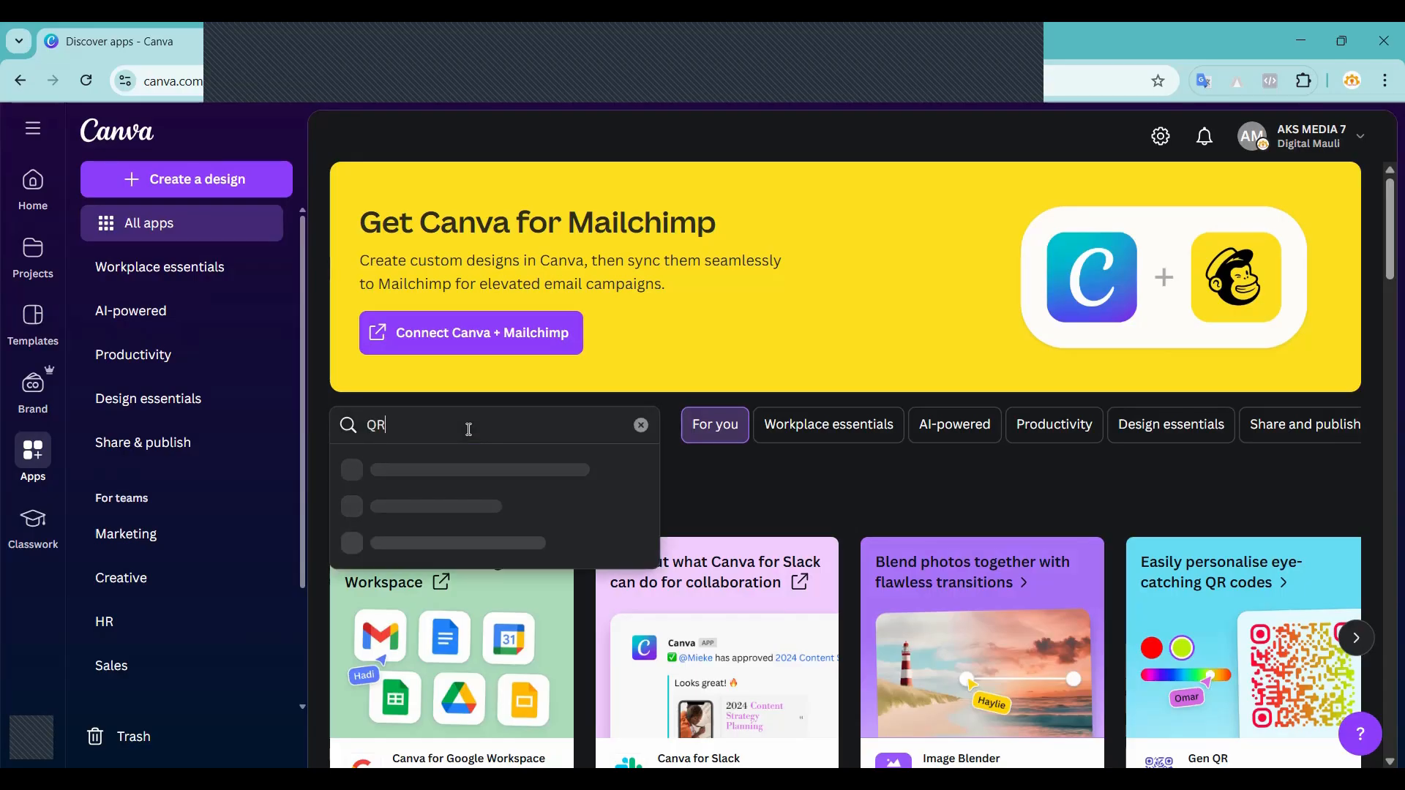
type(" code")
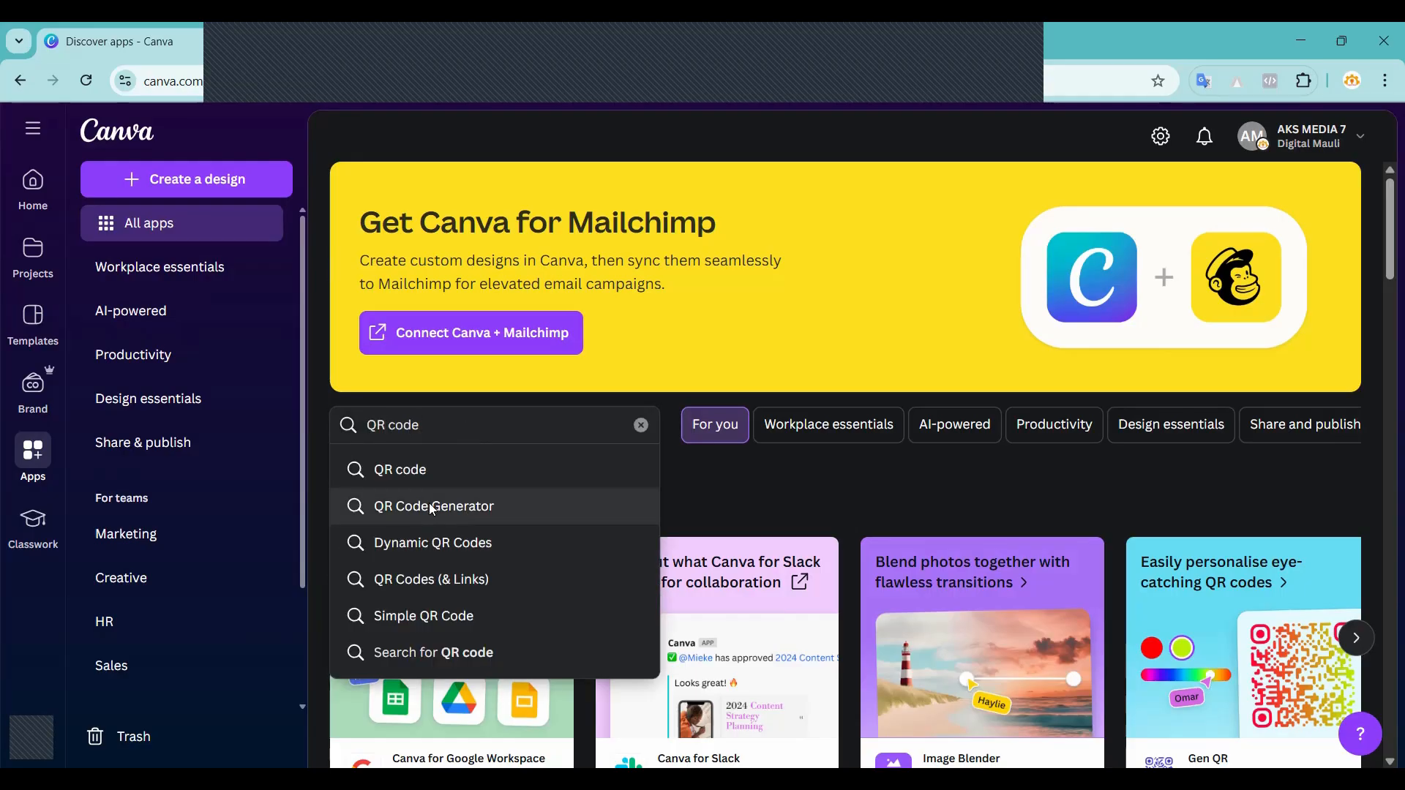
left_click(432, 506)
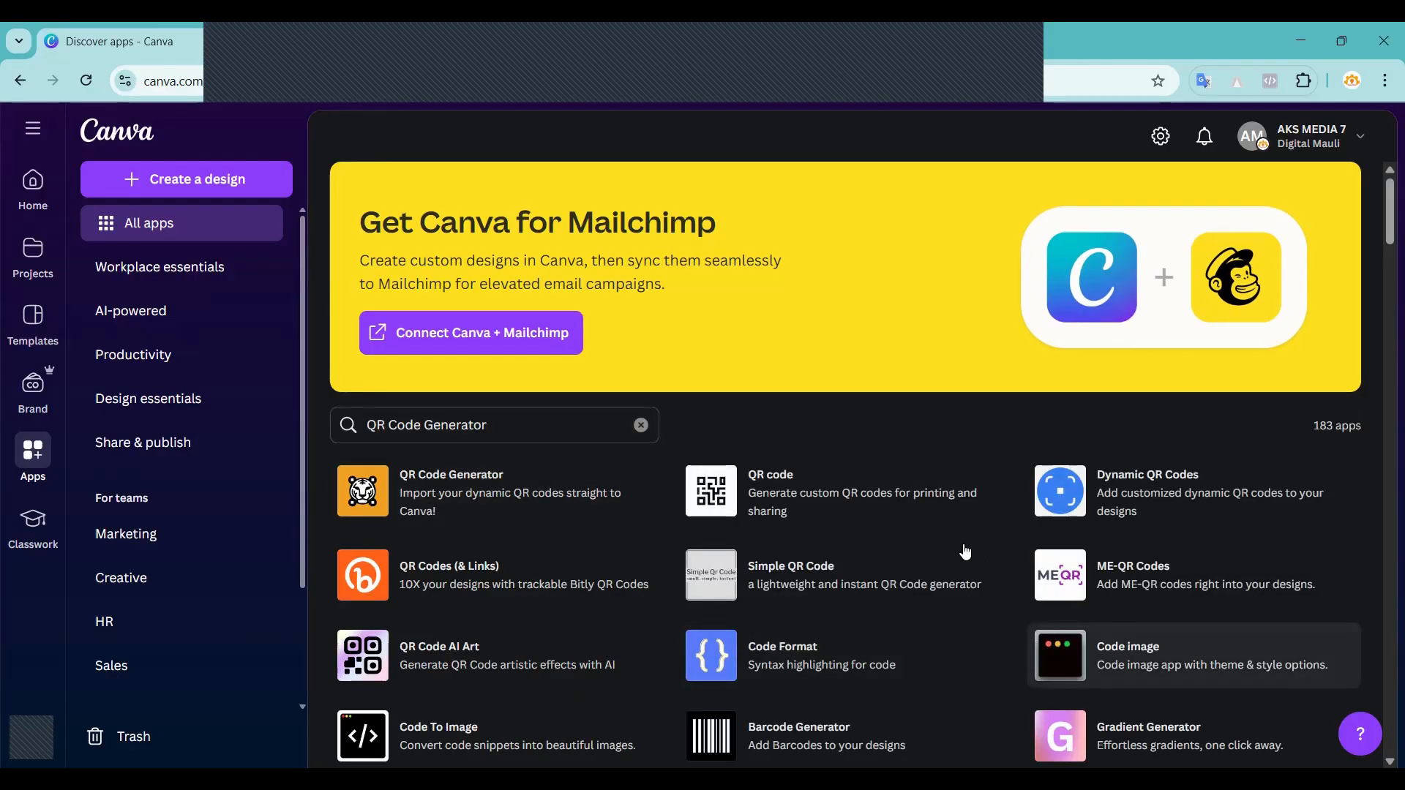
Open the QR code app by Canva inside the existing project design "Add a heading".
left_click(729, 498)
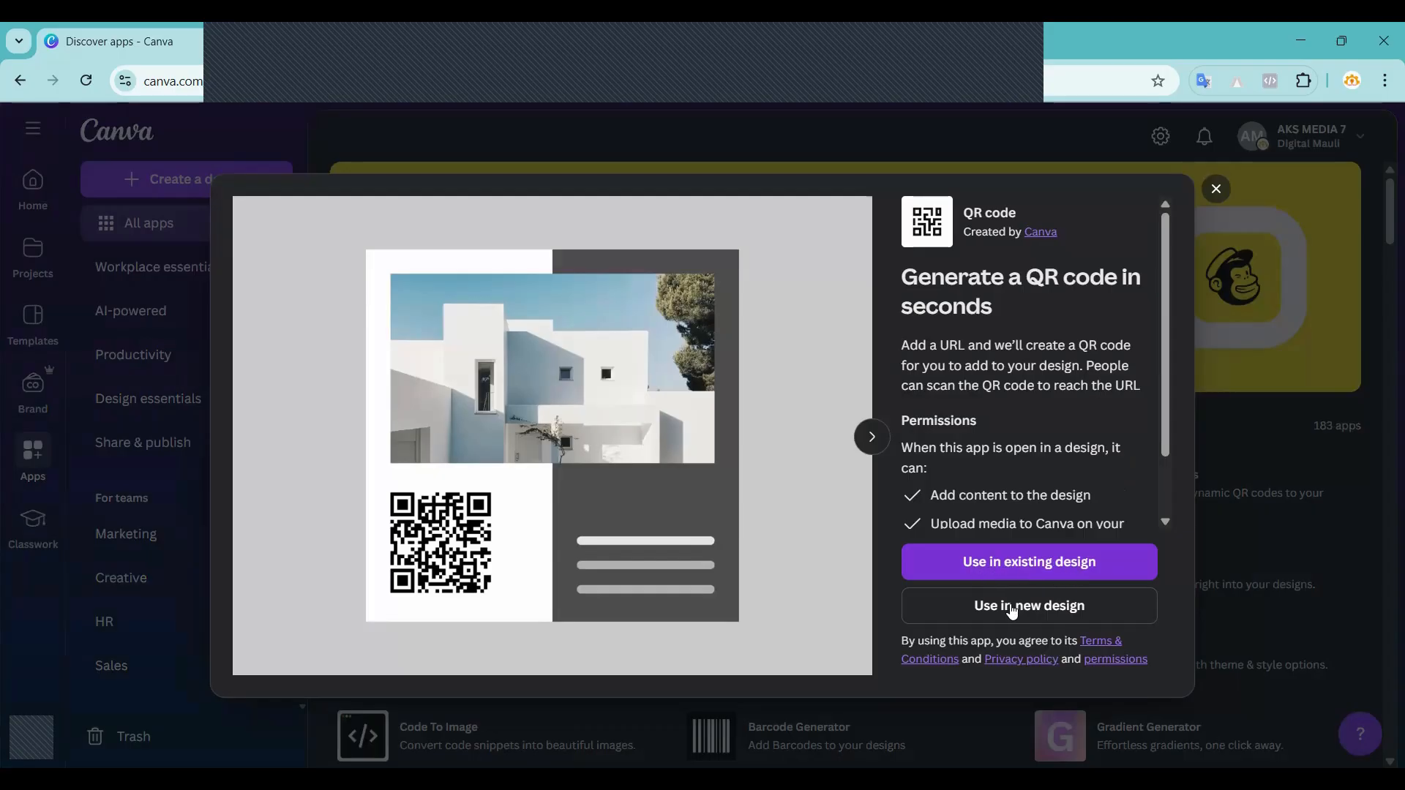
left_click(1003, 567)
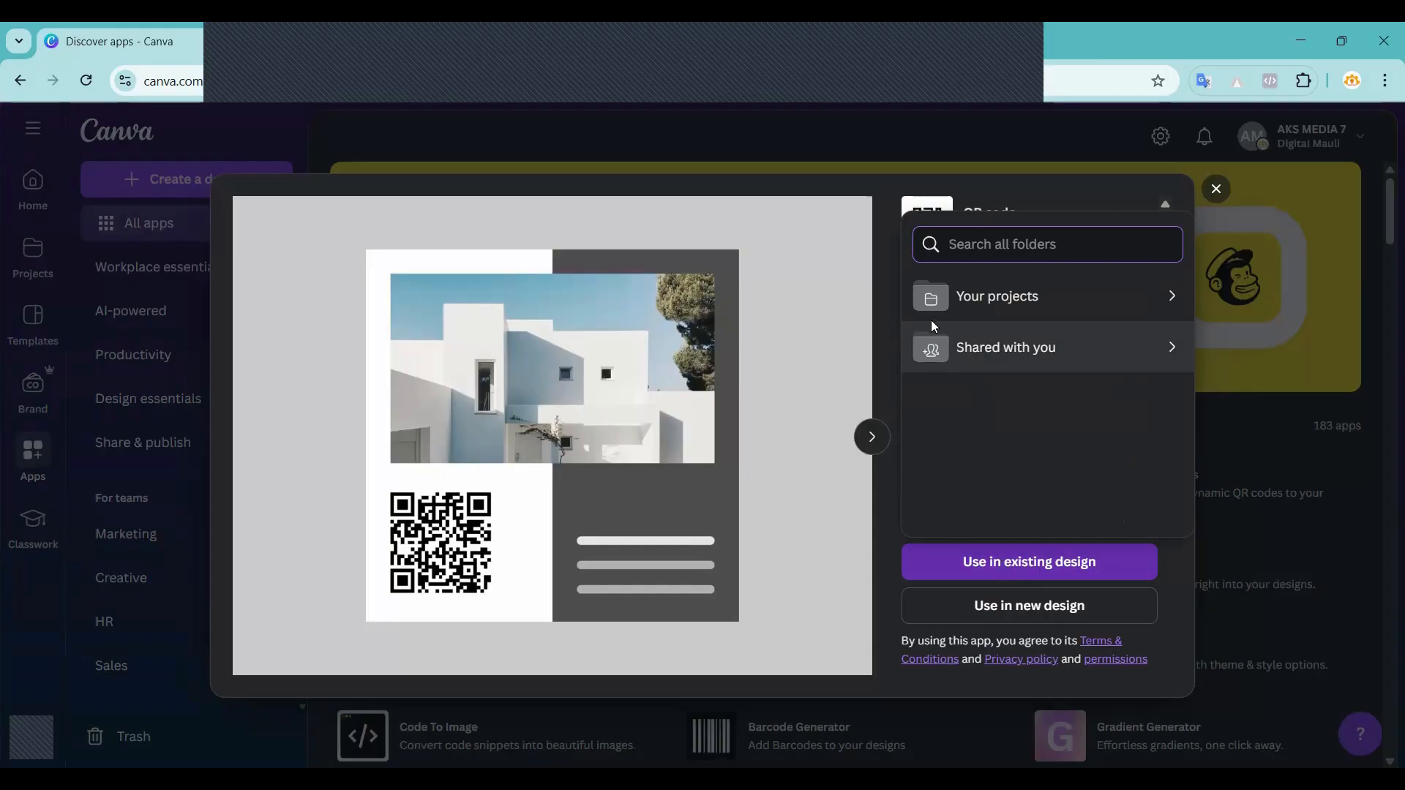
left_click(991, 306)
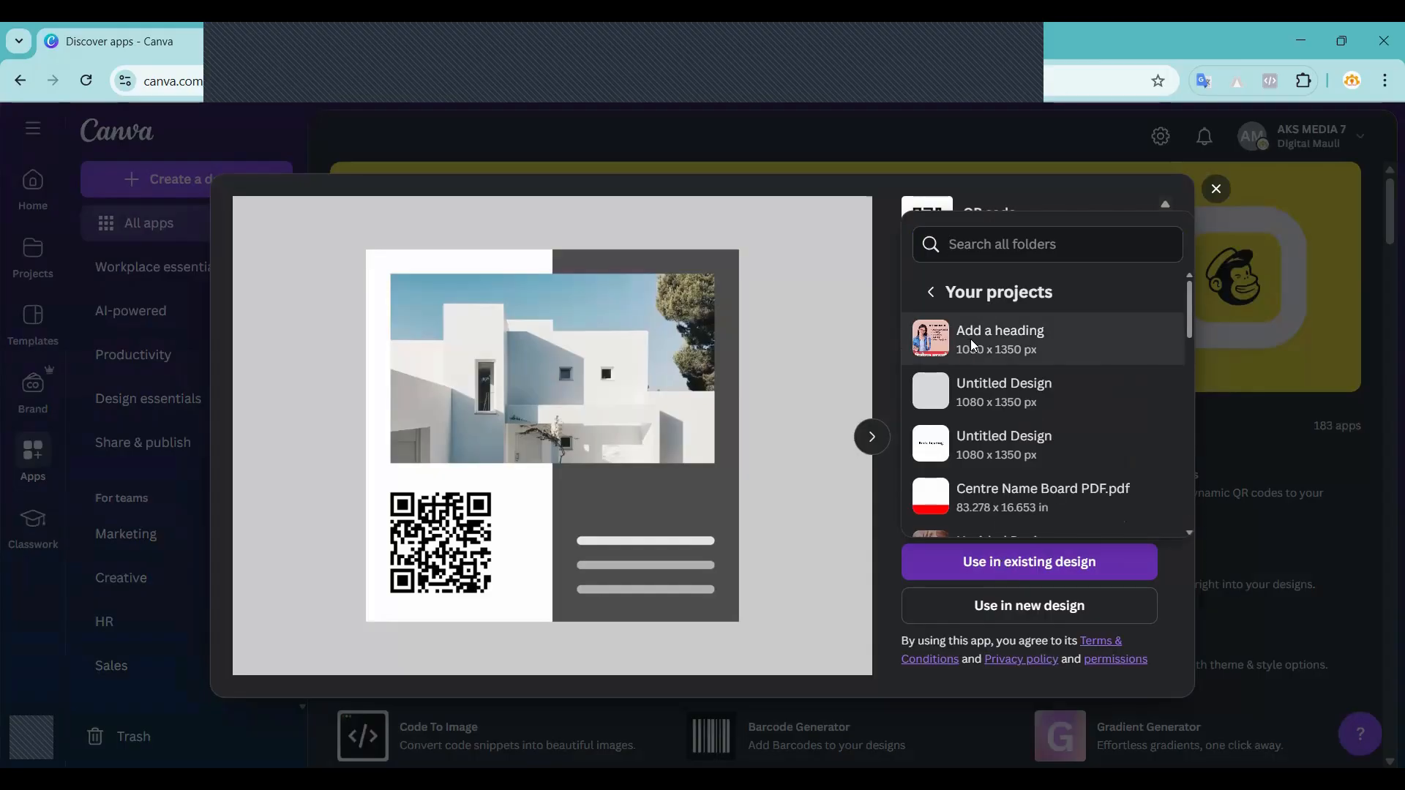
left_click(971, 340)
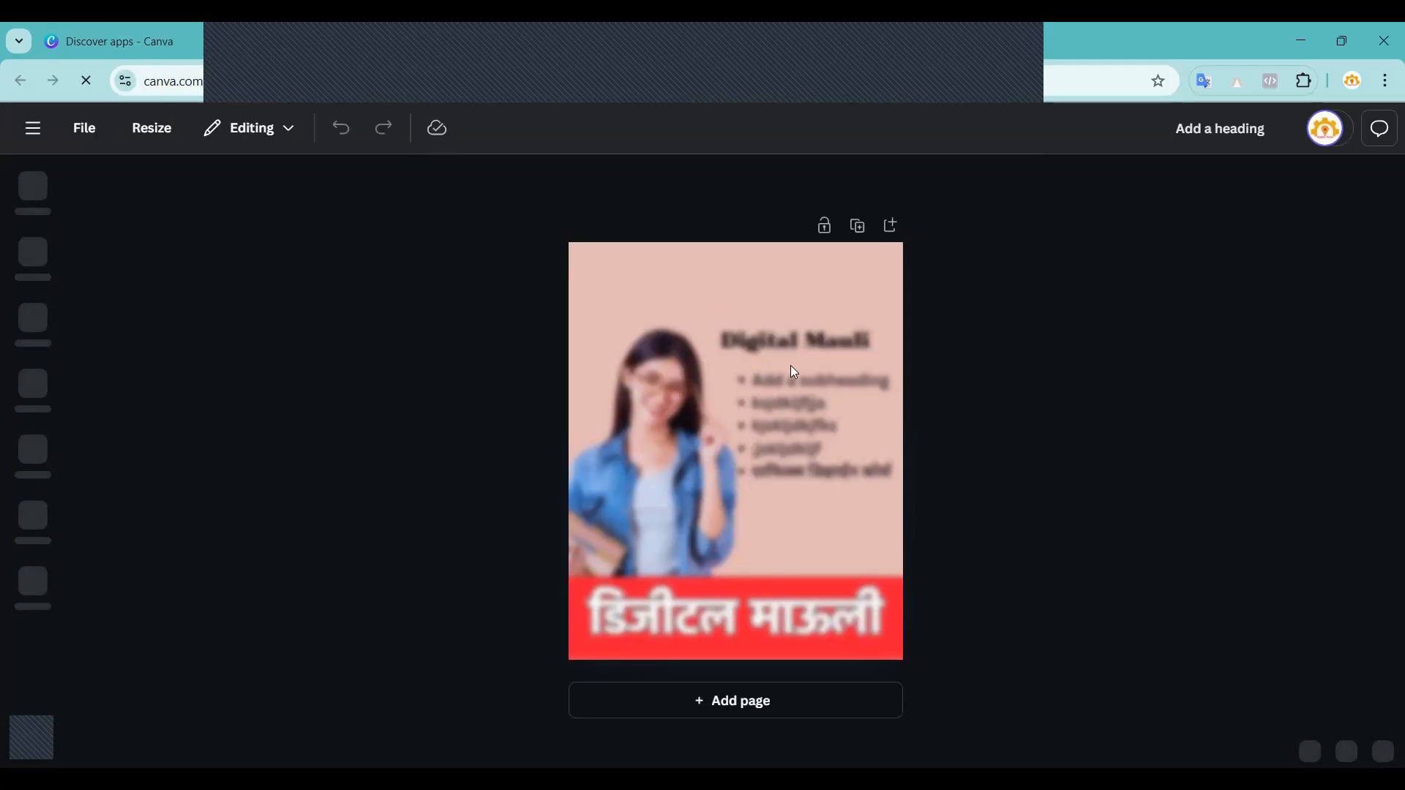
left_click(32, 644)
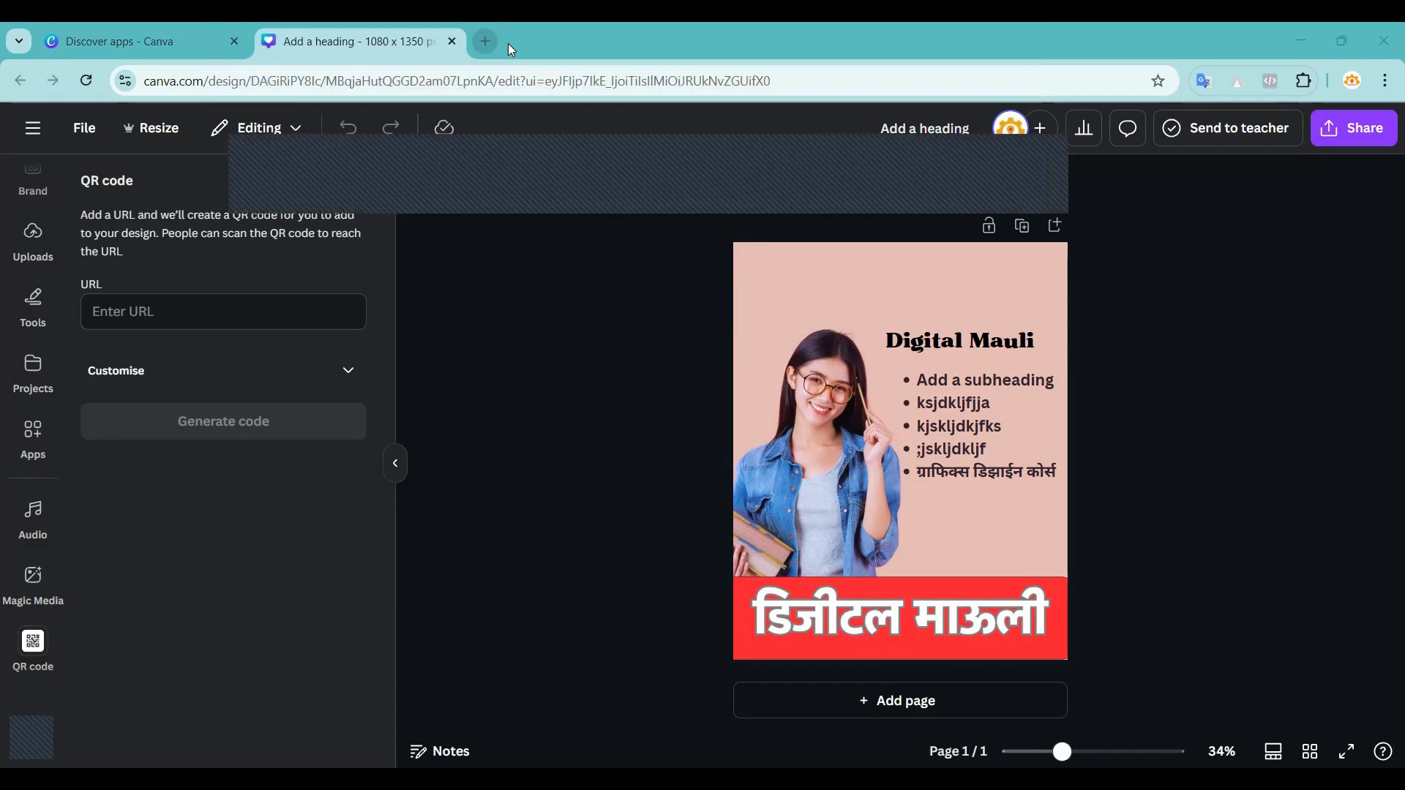
Open the learn.digitalmauli.in website in a new browser tab and copy its address.
left_click(508, 43)
type("lea")
key("Return")
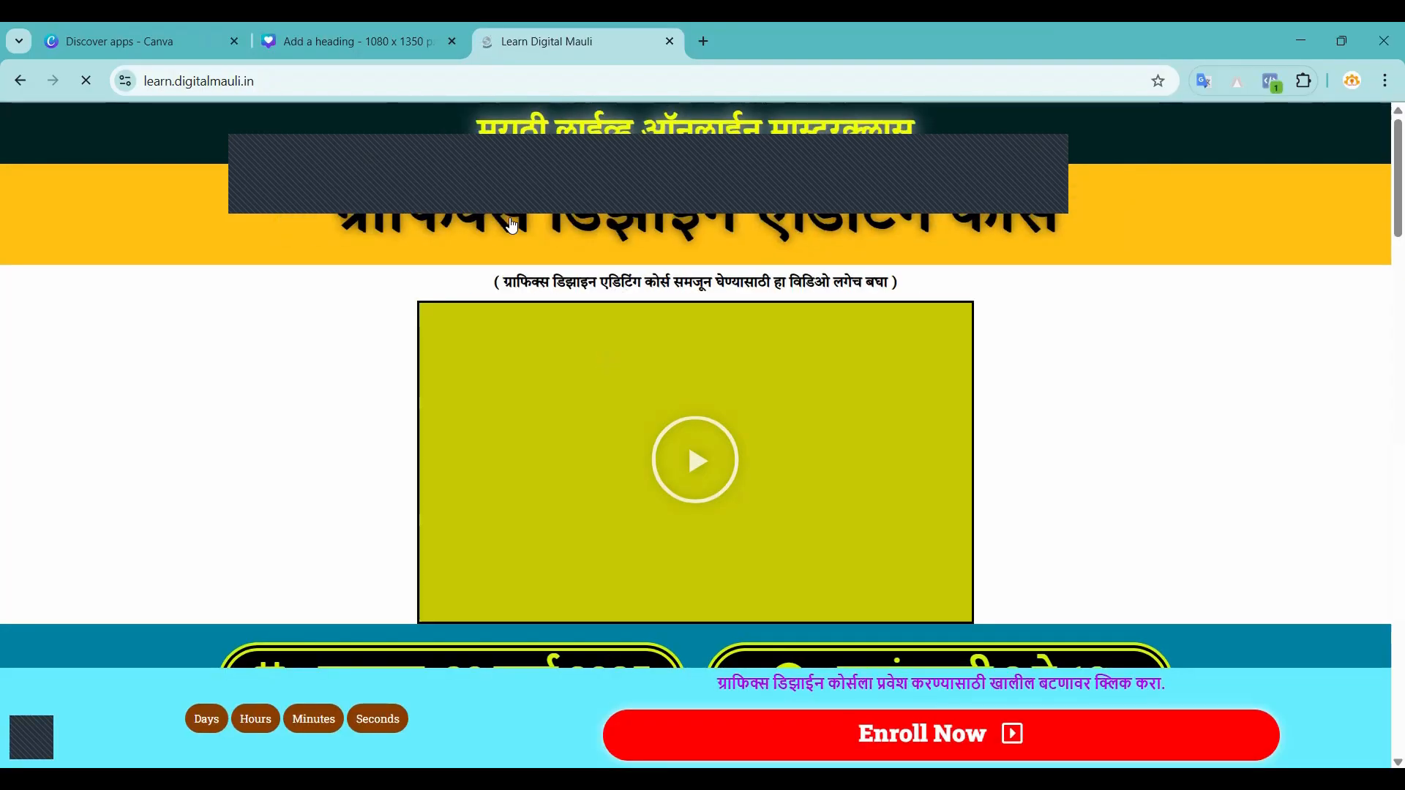
left_click(212, 80)
key("ctrl+c")
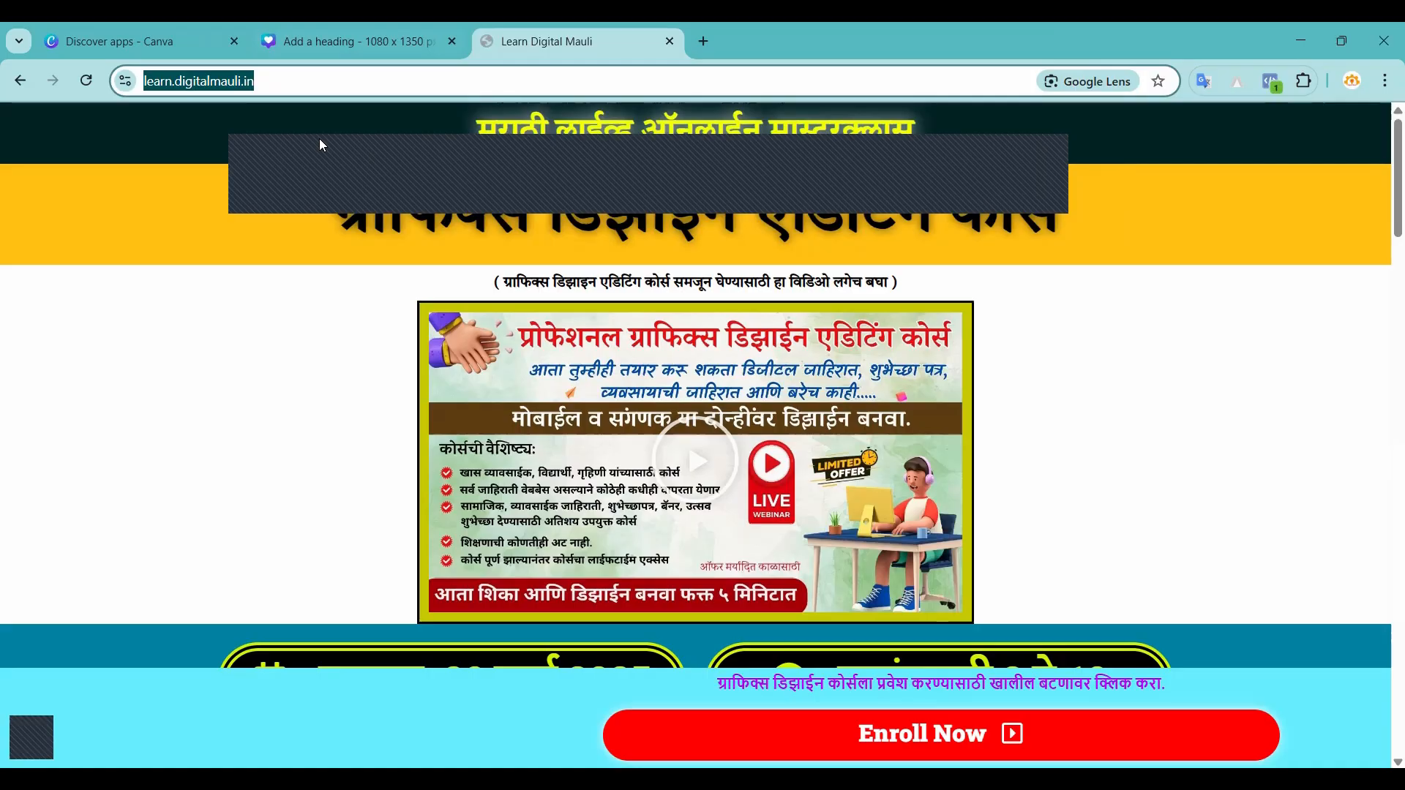
left_click(355, 41)
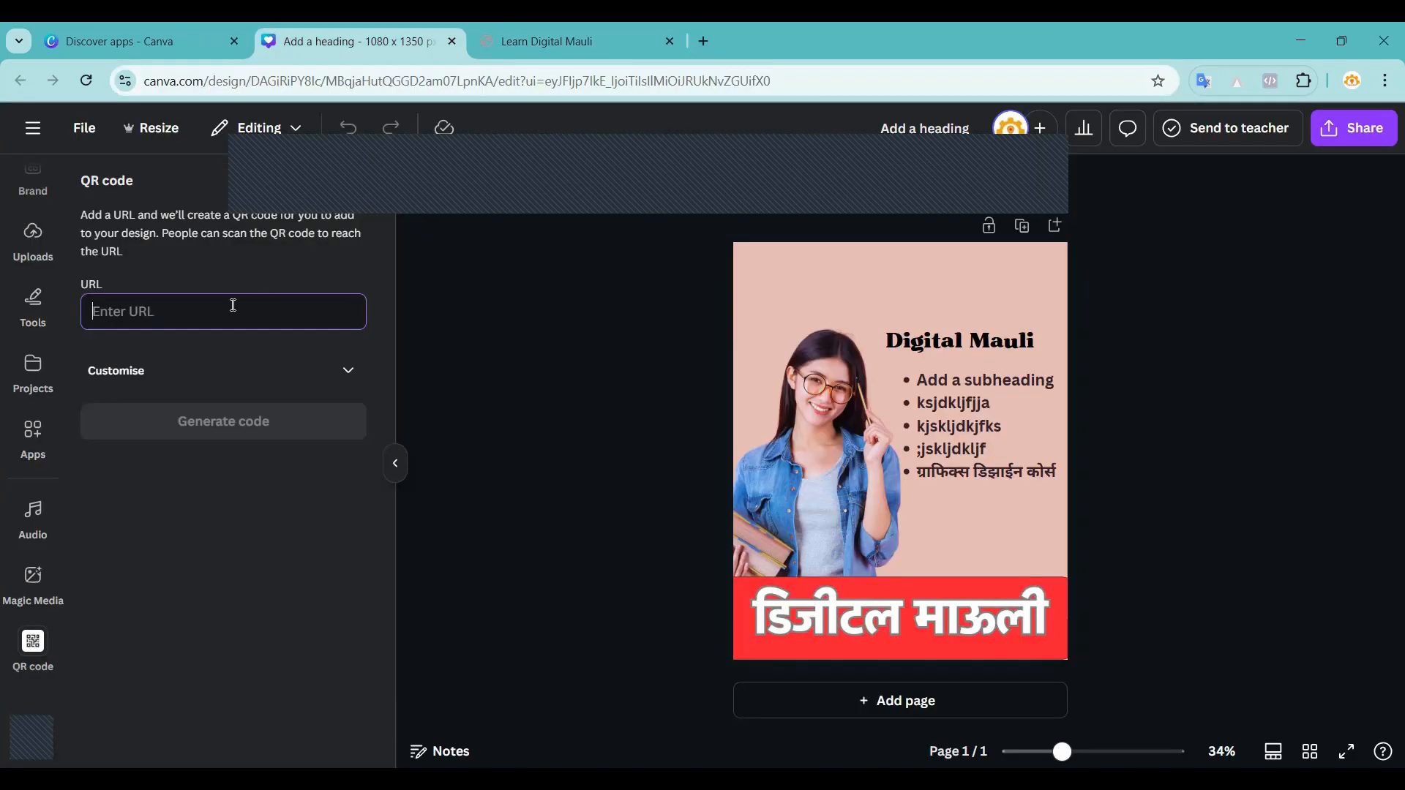
key("ctrl+v")
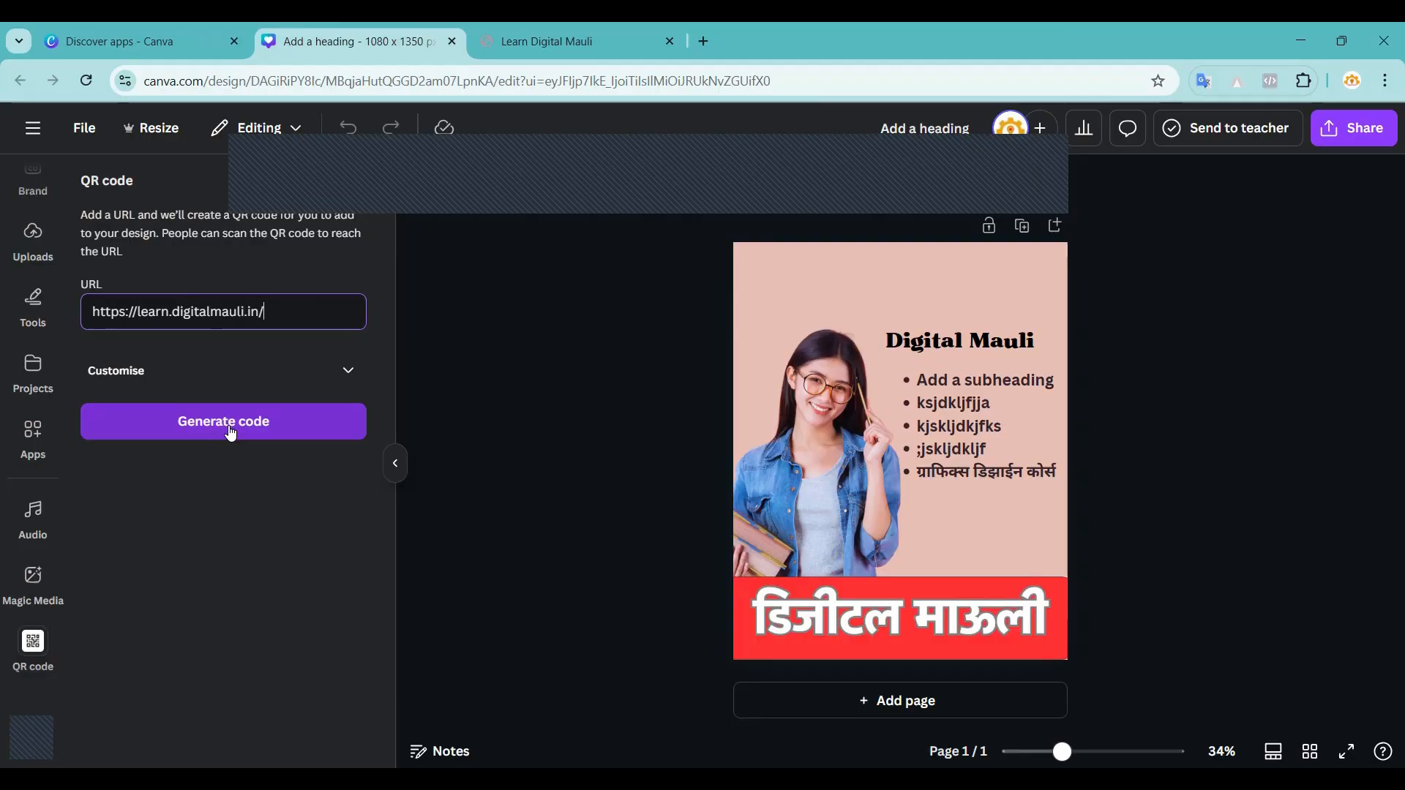
left_click(227, 432)
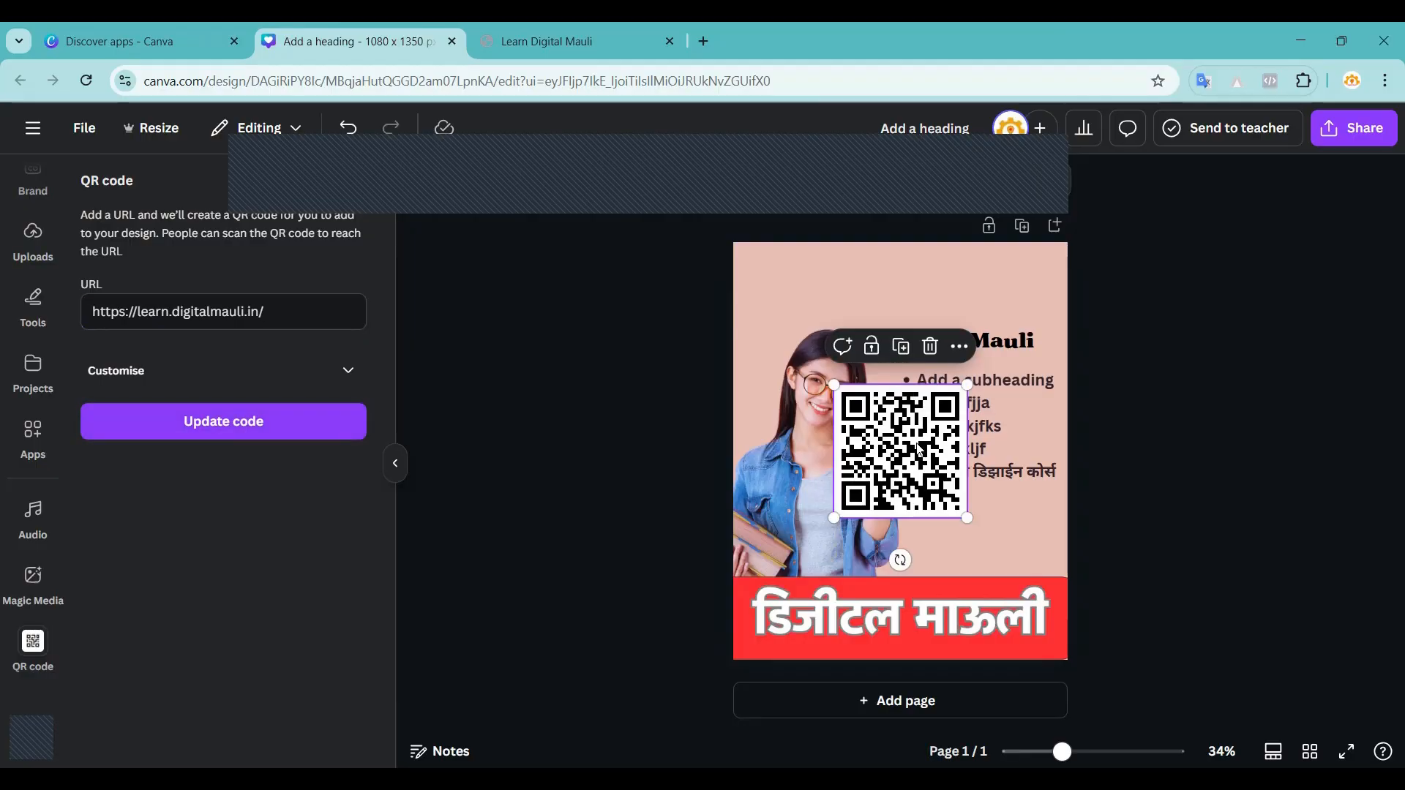
left_click_drag(889, 454, 821, 332)
left_click_drag(767, 261, 782, 298)
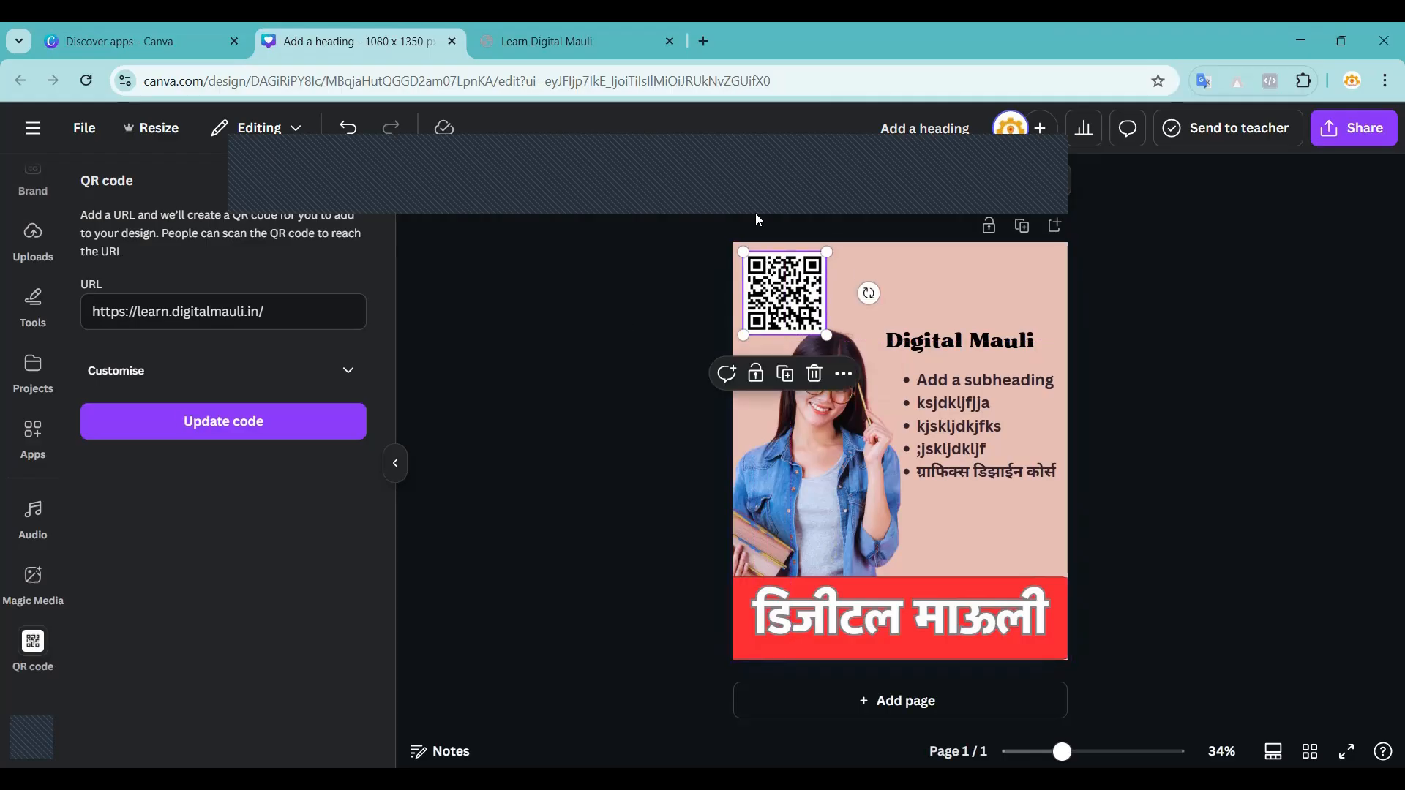
Look through the learn.digitalmauli.in page that the QR code links to, and return to the poster design.
left_click(557, 41)
scroll(562, 464, "down", 20)
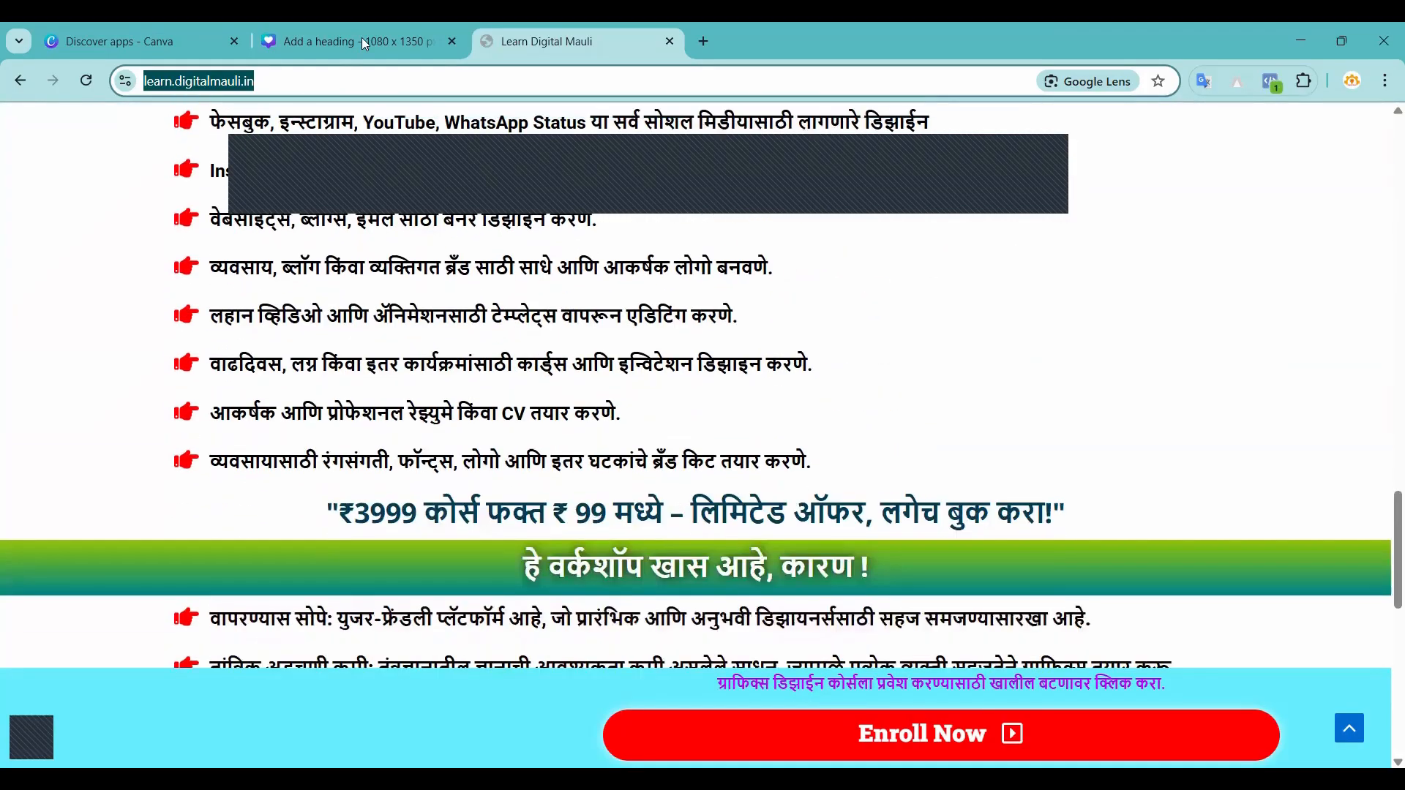
left_click(362, 43)
Deselect everything on the poster and add a blank second page to the design.
left_click(491, 354)
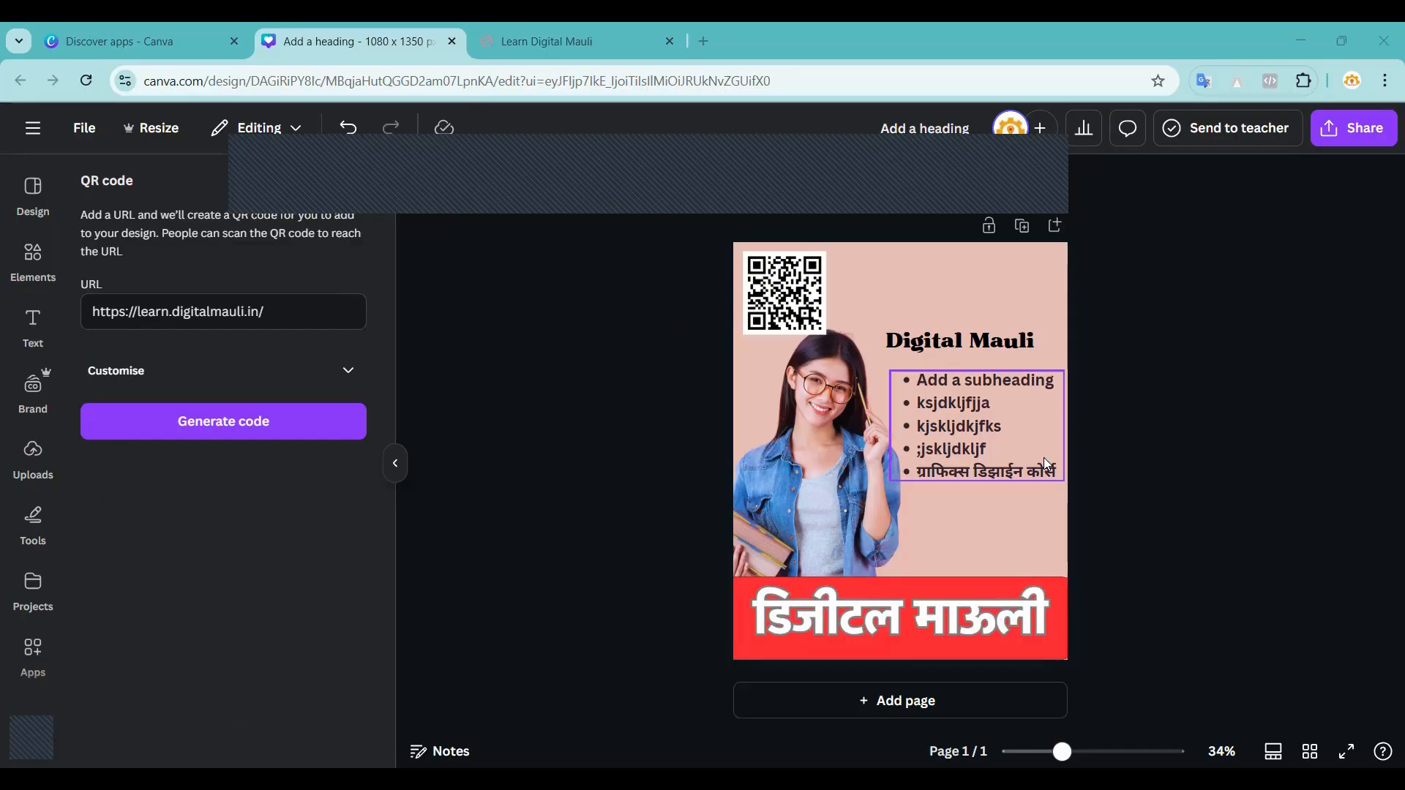
left_click(924, 704)
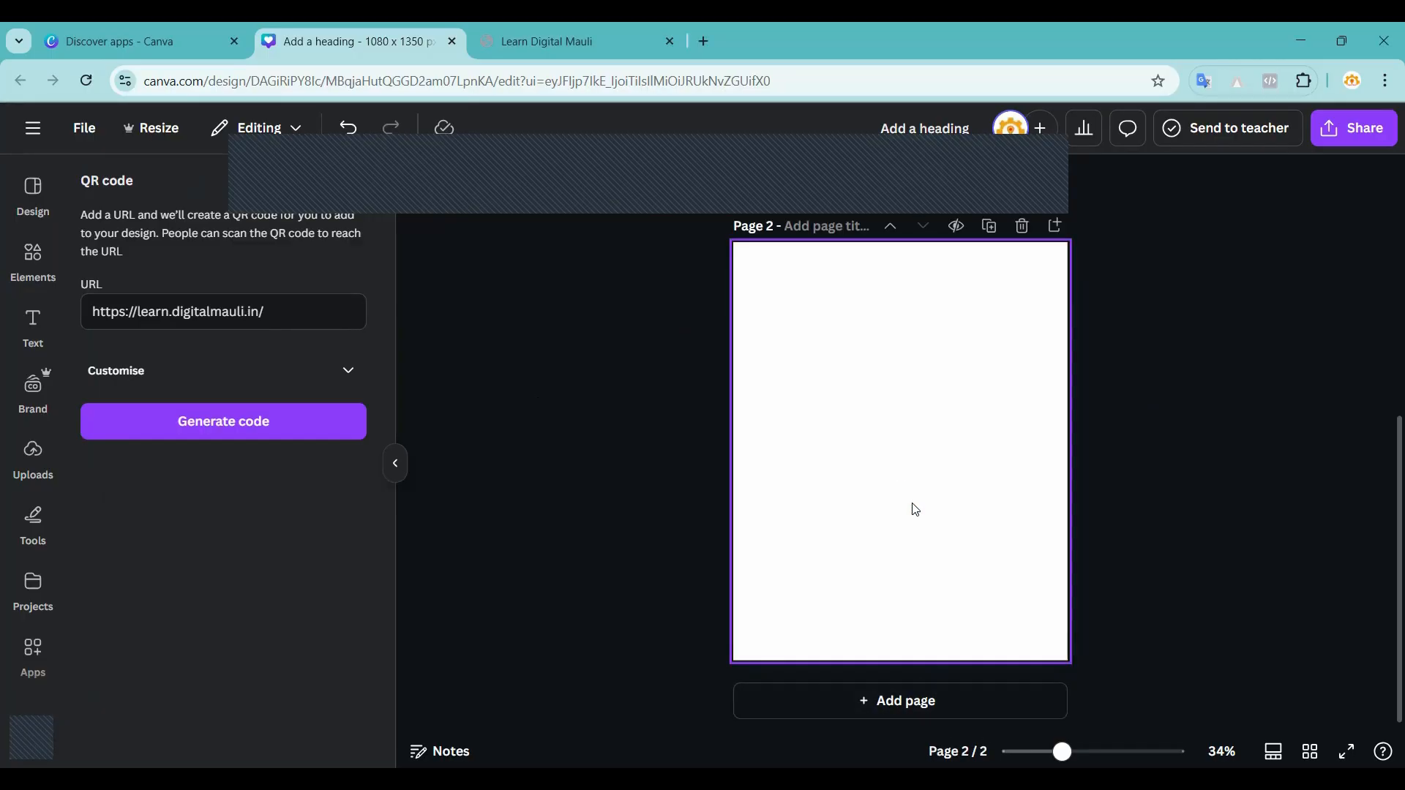
Add a third blank page to the design, delete it again, and collapse the QR code panel.
left_click(881, 702)
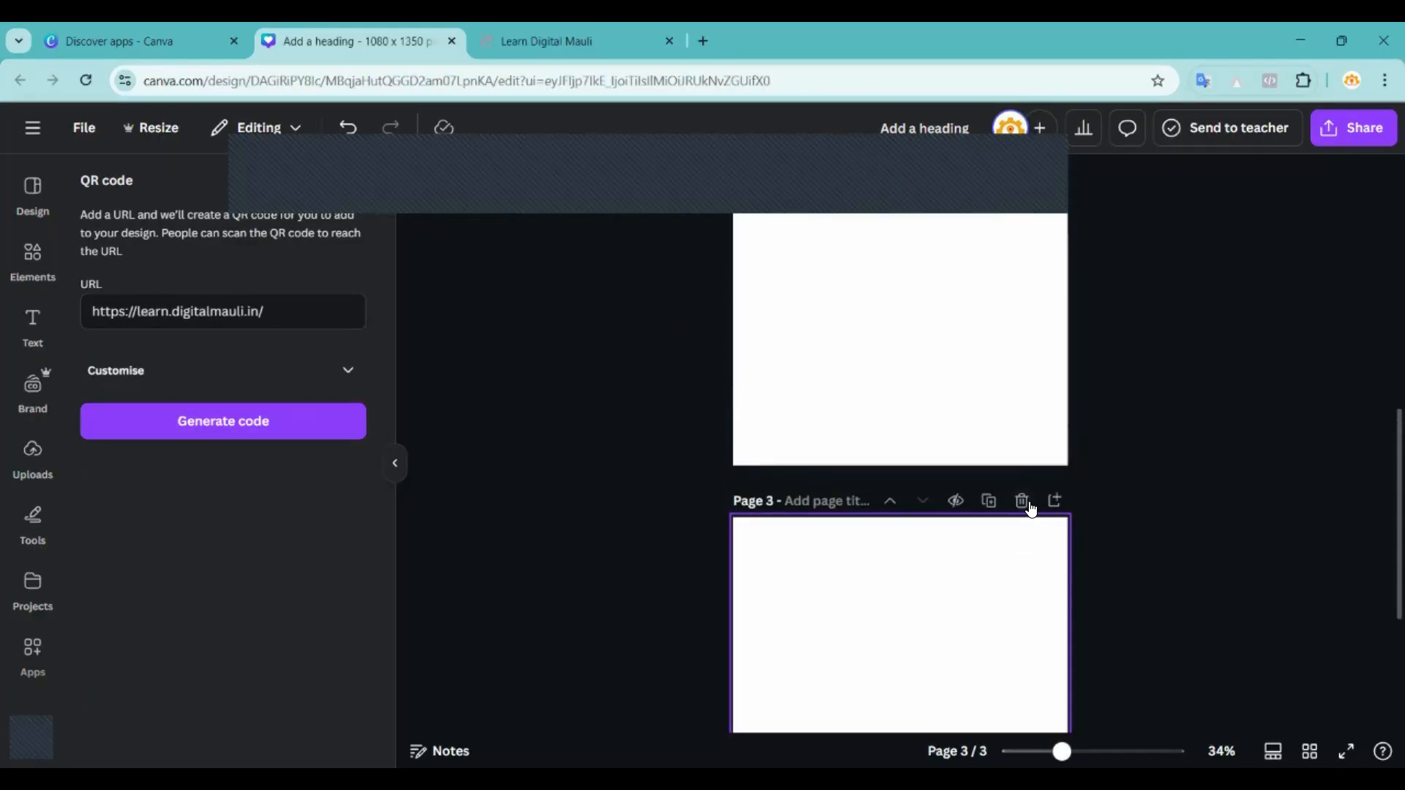
left_click(1025, 502)
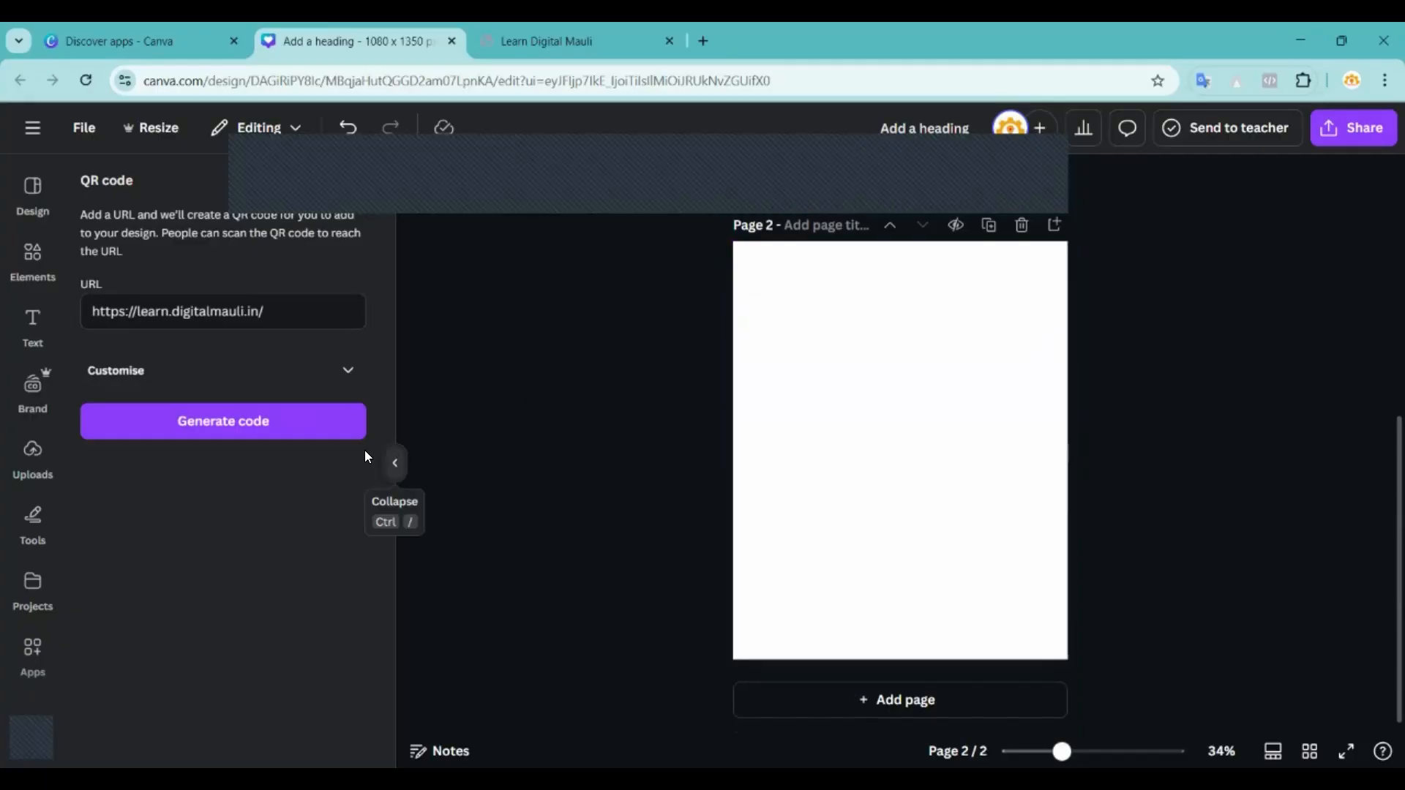
left_click(395, 463)
scroll(1082, 577, "up", 2)
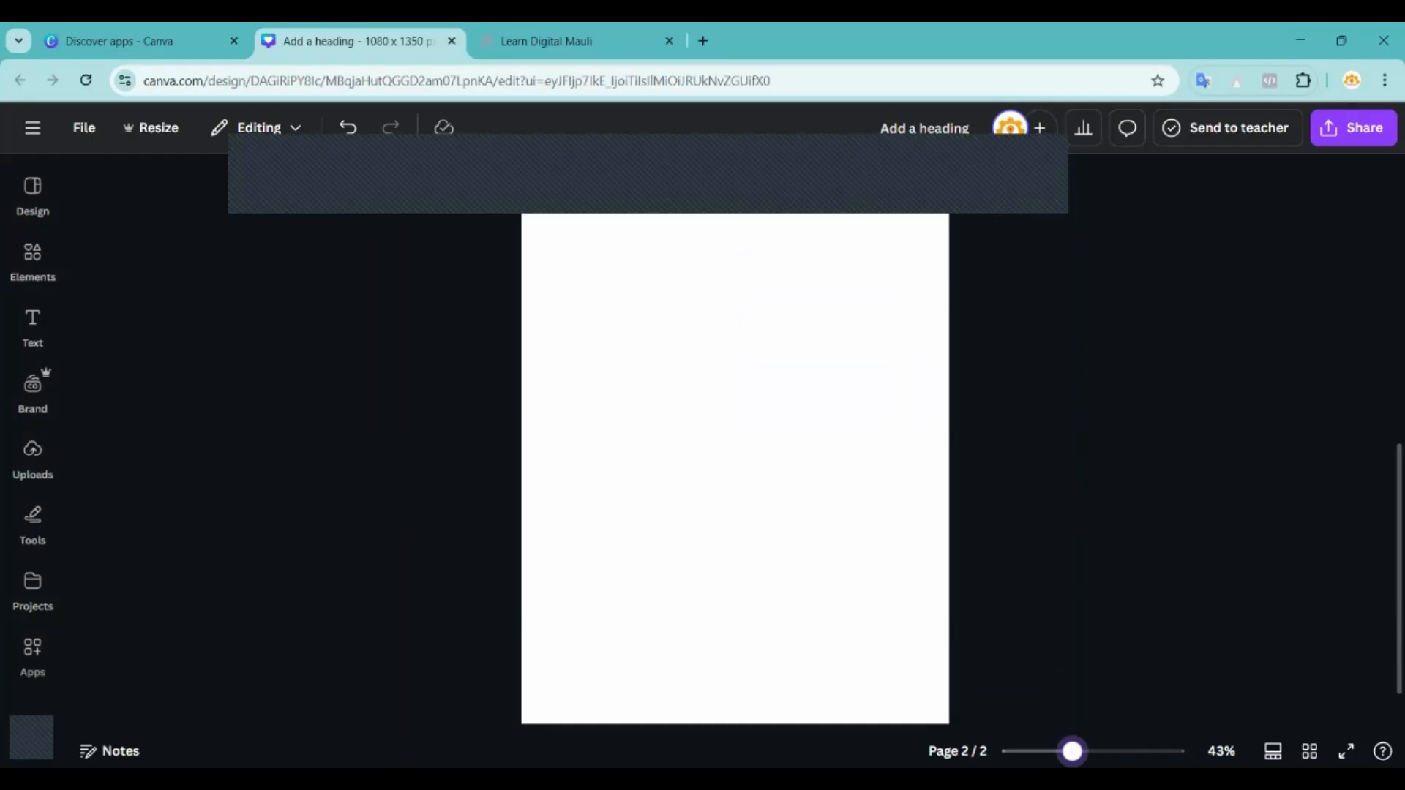
scroll(1081, 576, "down", 2)
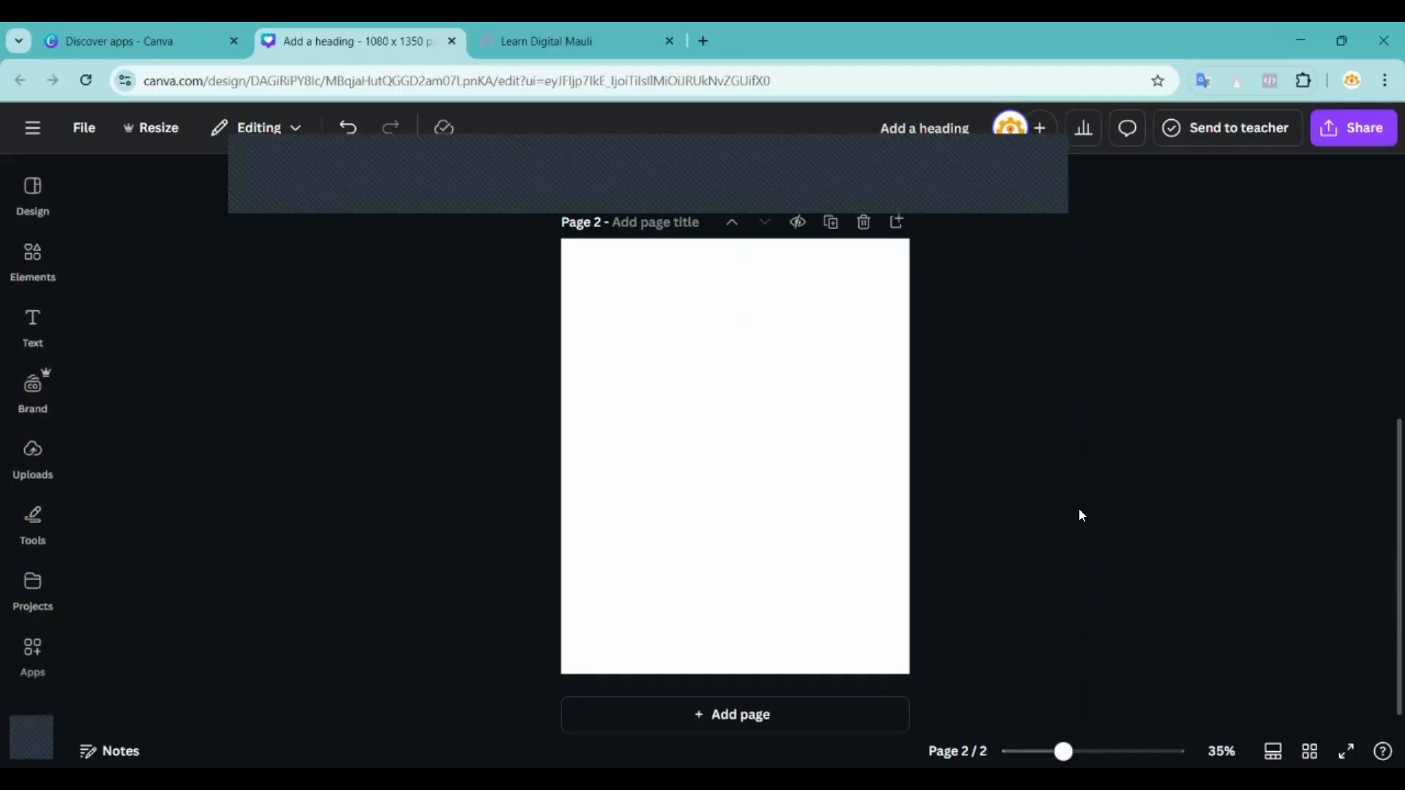
Look over the recently used and premium templates available for the design.
left_click(27, 192)
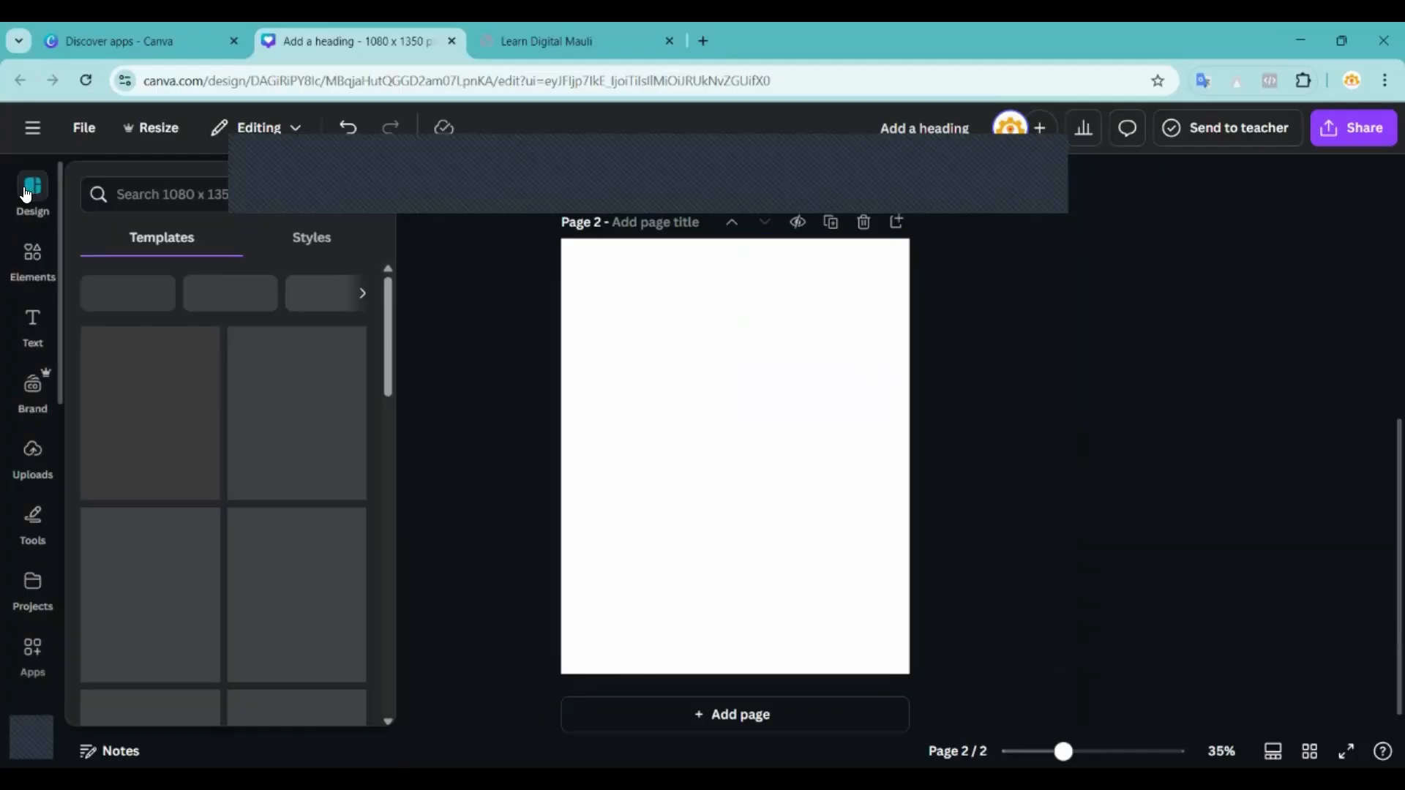
left_click(27, 192)
left_click(30, 192)
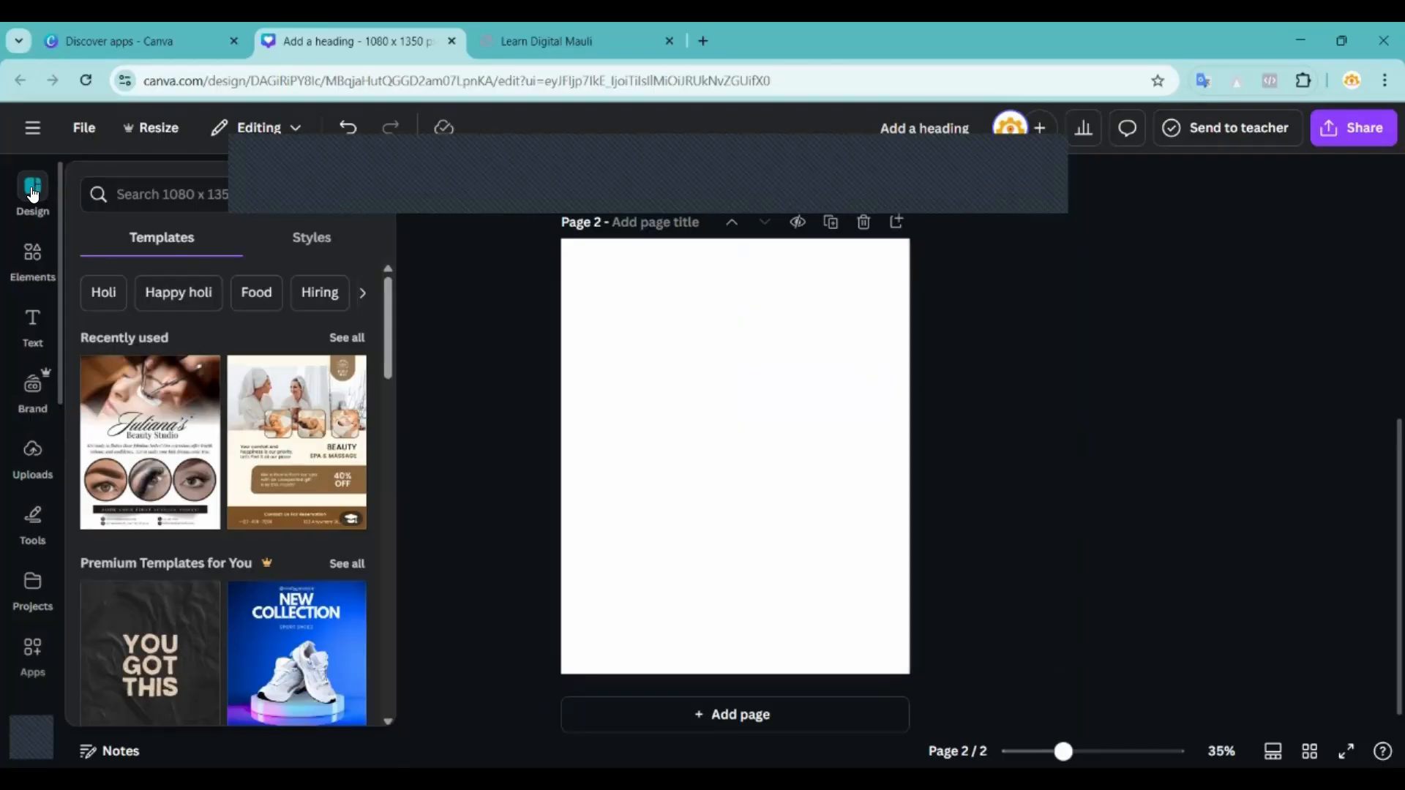
left_click(41, 201)
left_click(41, 205)
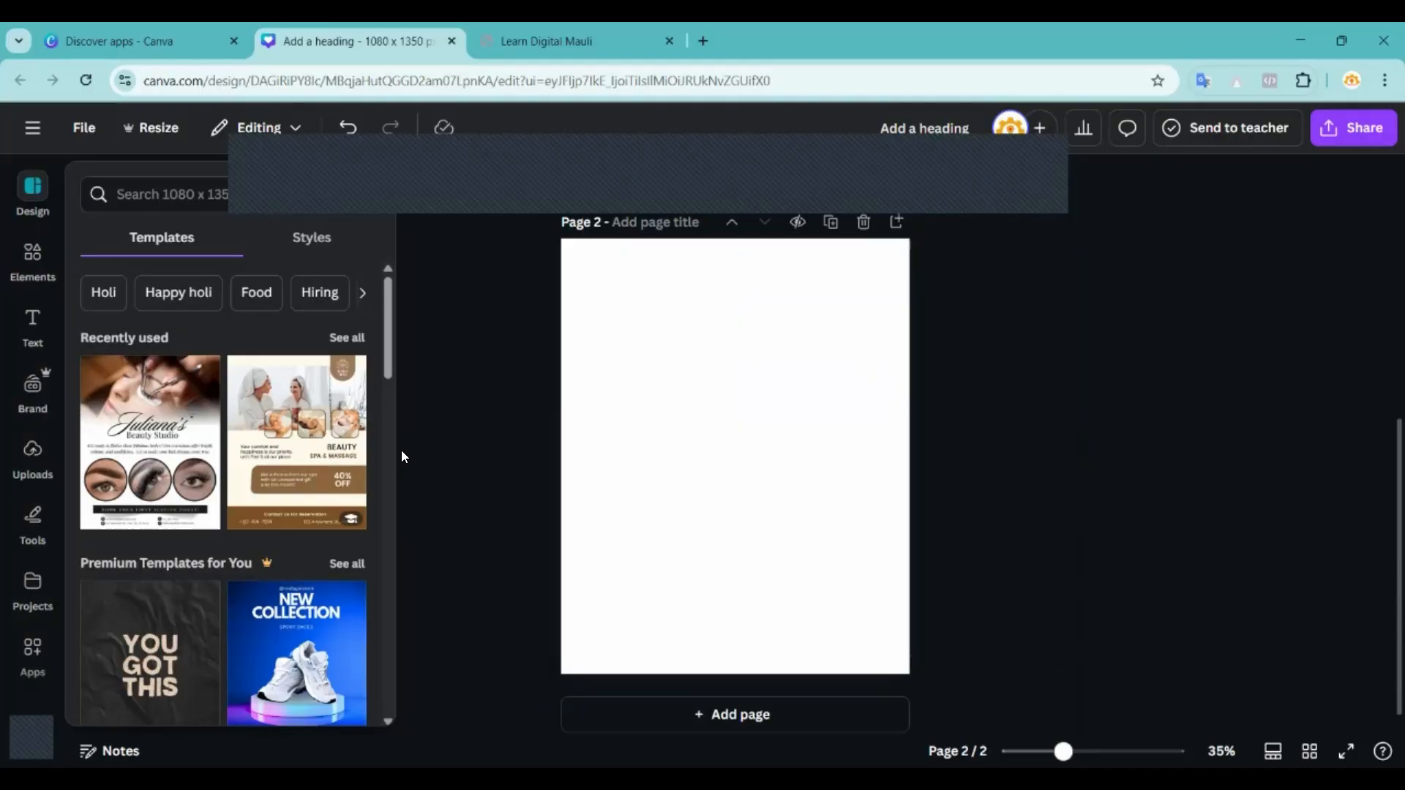
left_click(399, 410)
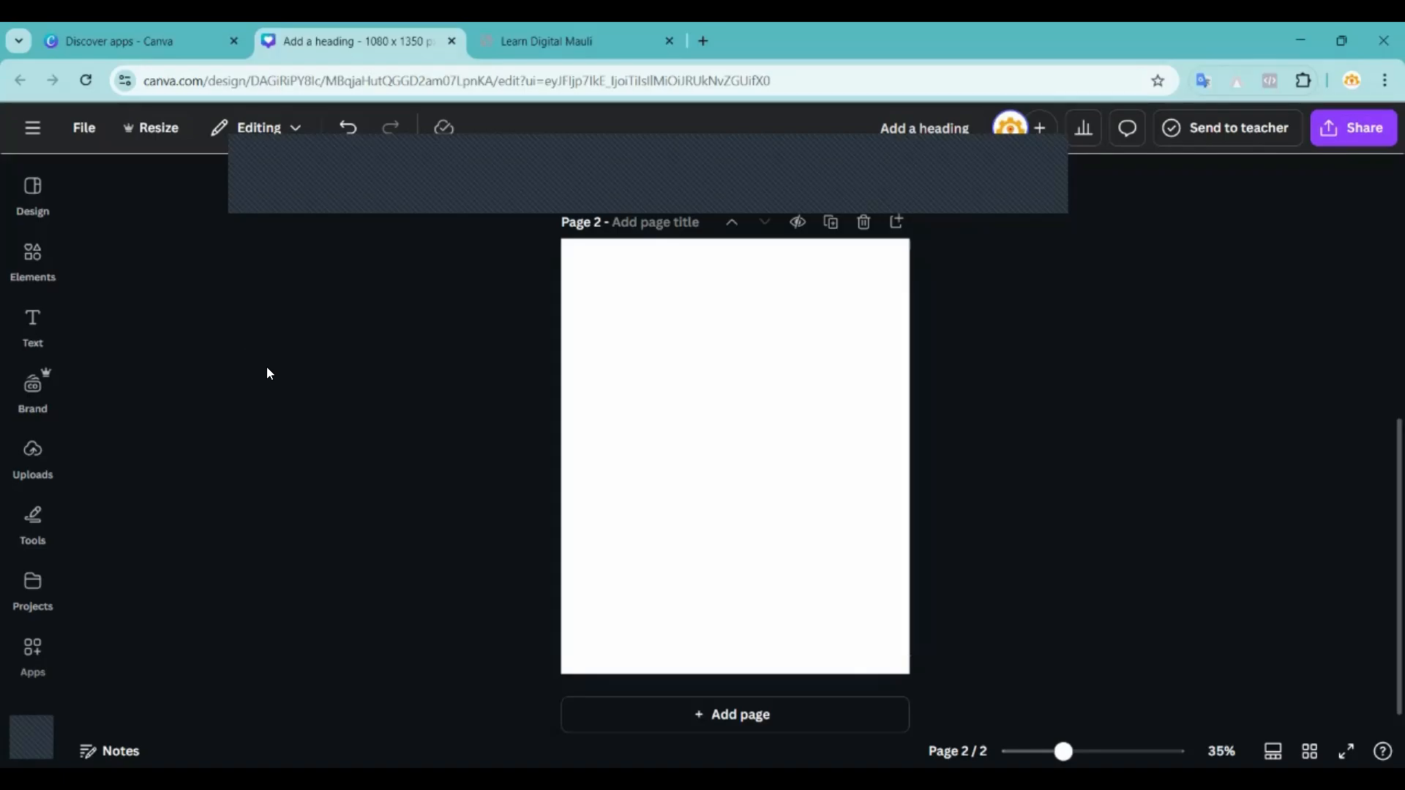
Look over the brand, uploads and elements collections available for the blank second page.
left_click(32, 322)
left_click(30, 275)
left_click(32, 388)
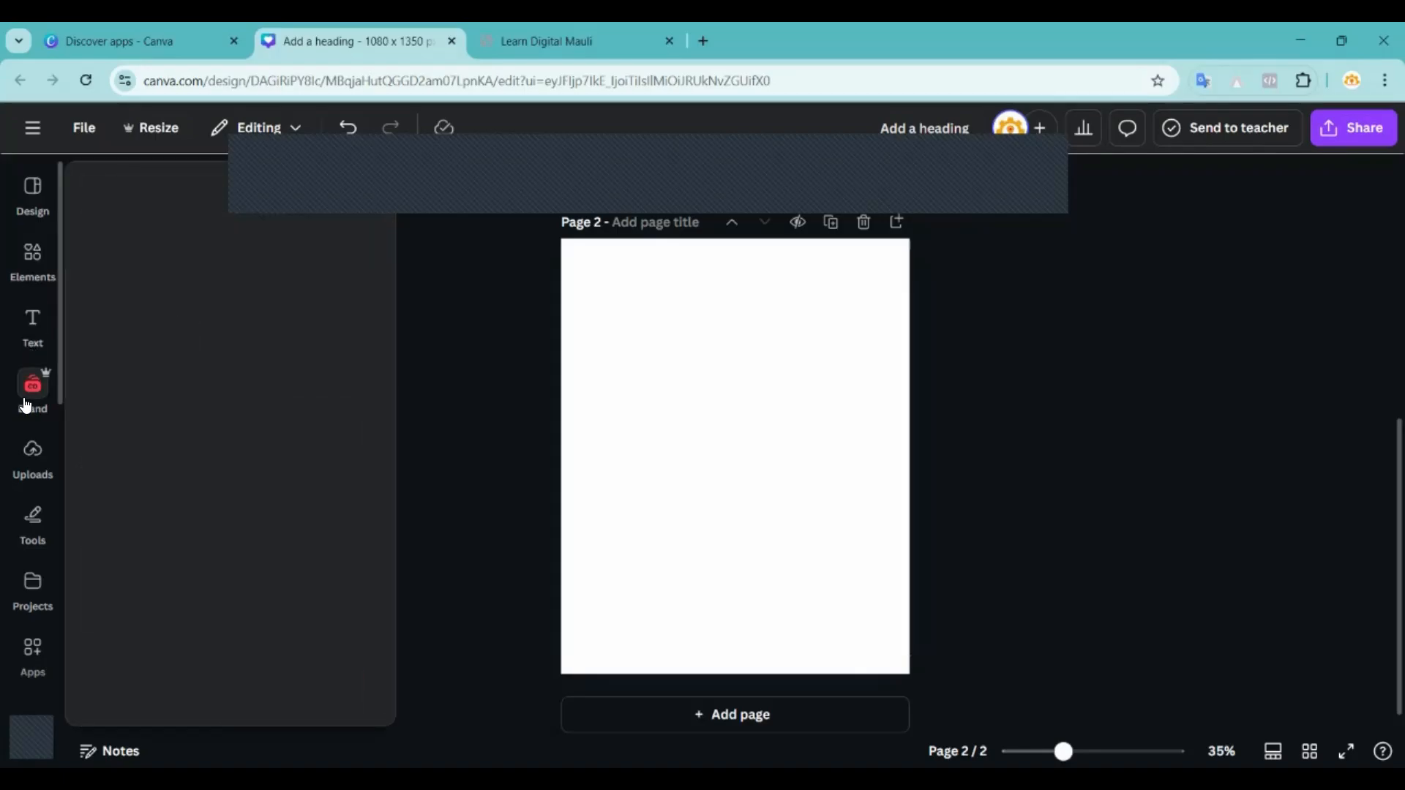
left_click(29, 463)
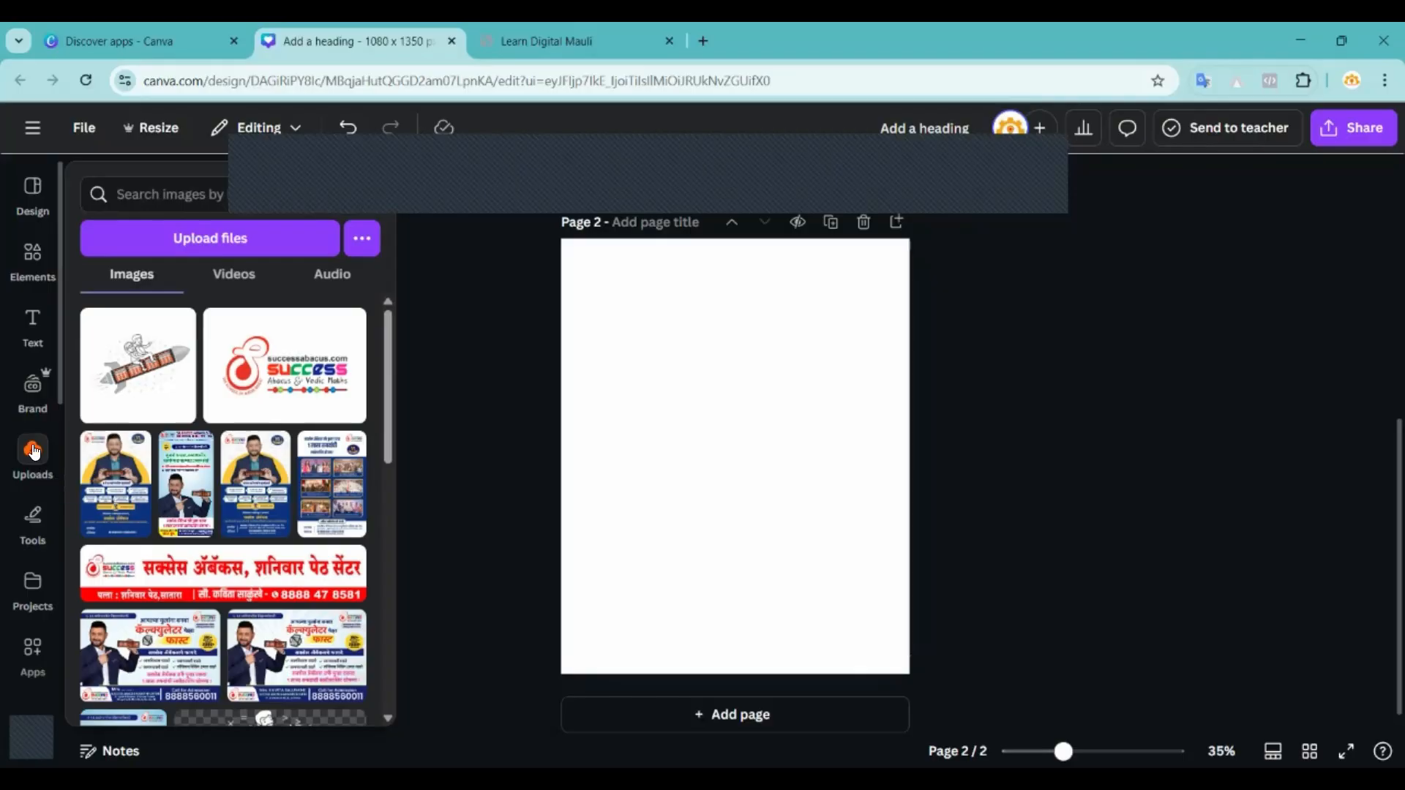
left_click(455, 406)
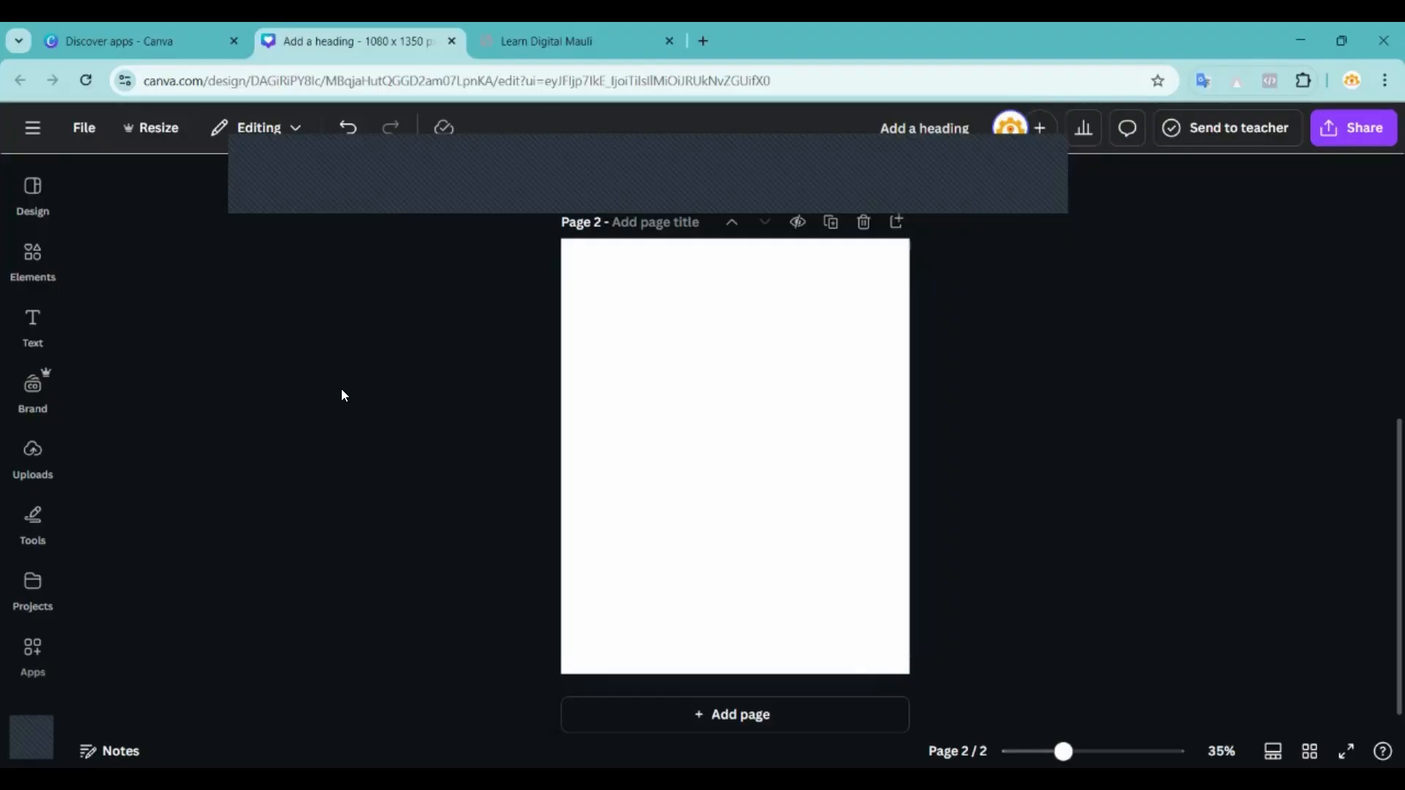
left_click(32, 322)
left_click(41, 262)
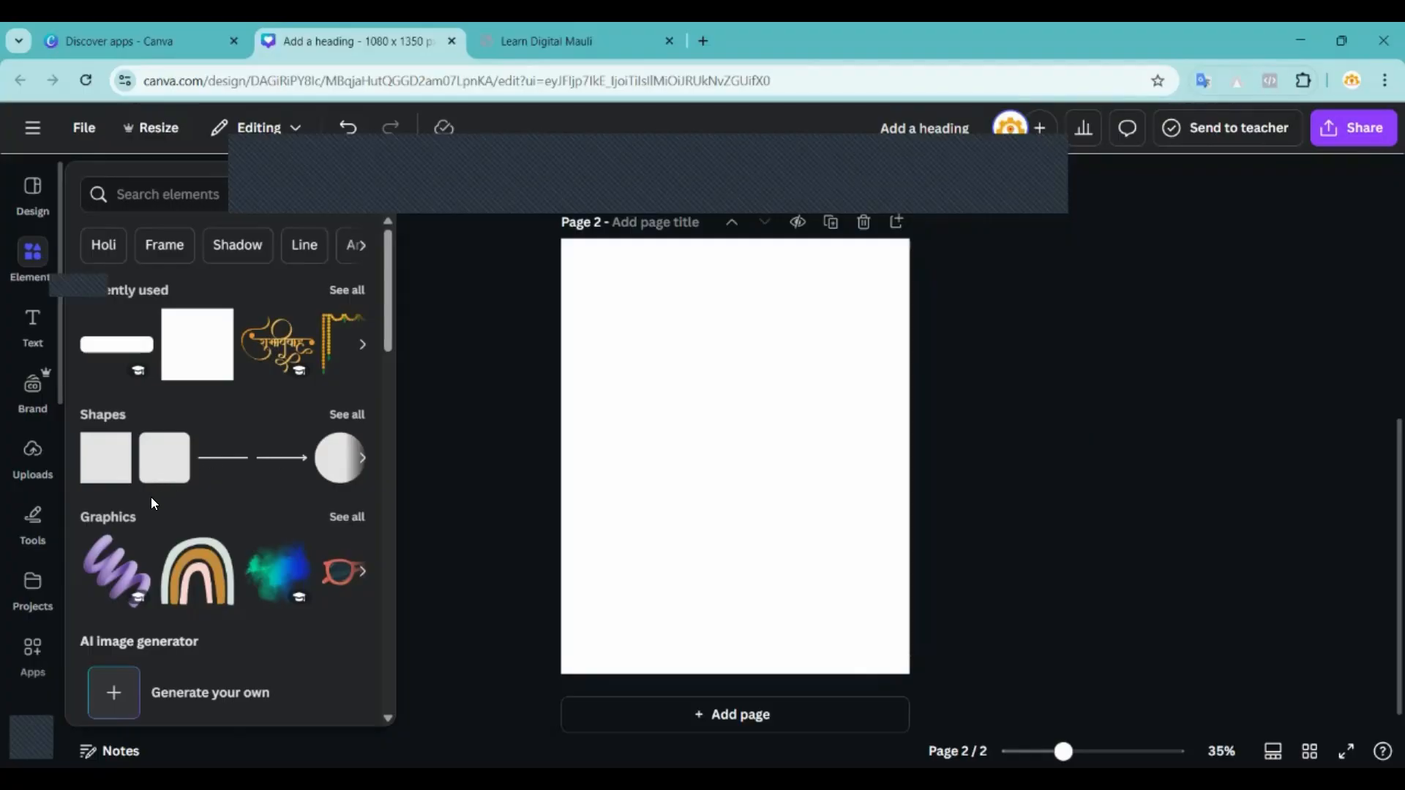
key("Escape")
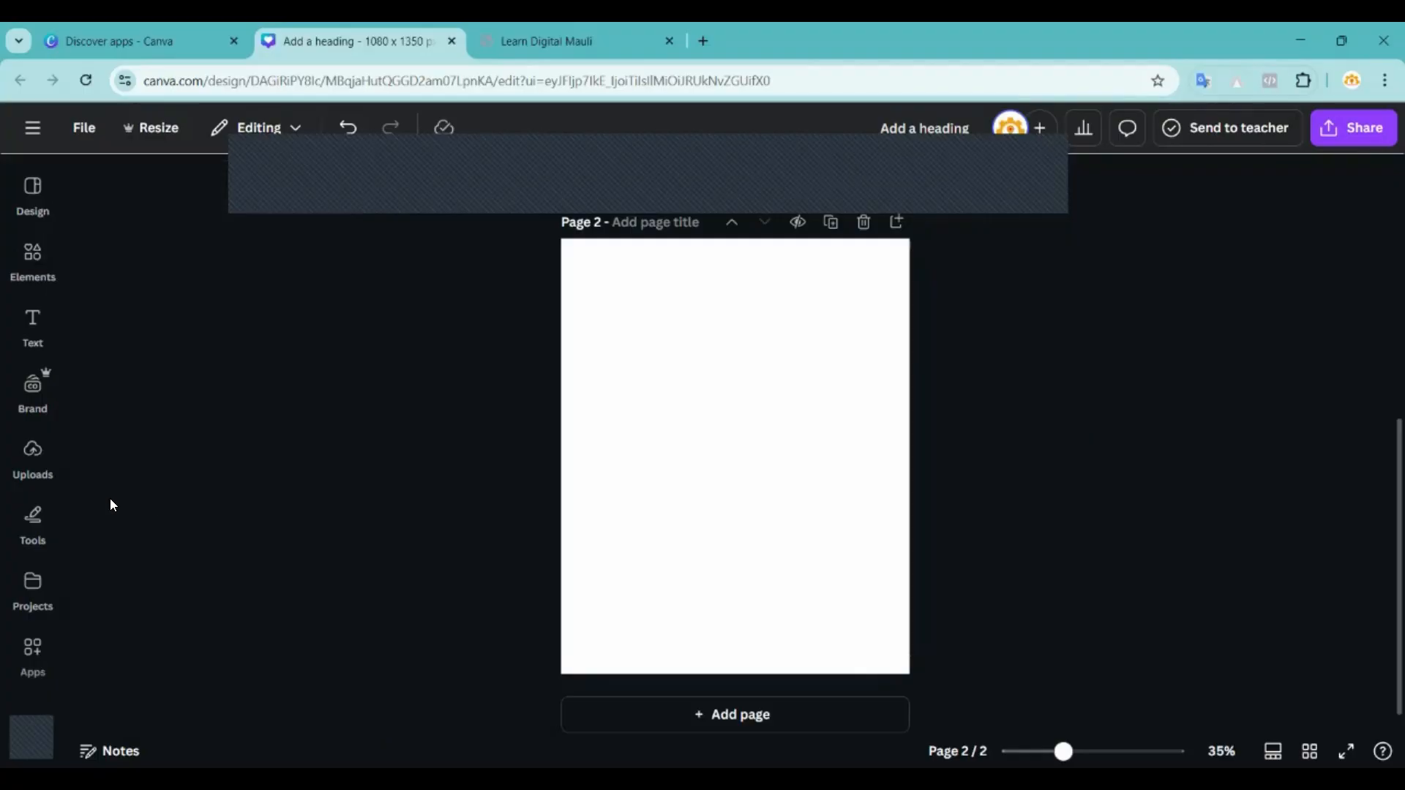
Look through the whole collection of previously uploaded images and return to the newest ones.
left_click(33, 453)
left_click(32, 454)
left_click(33, 455)
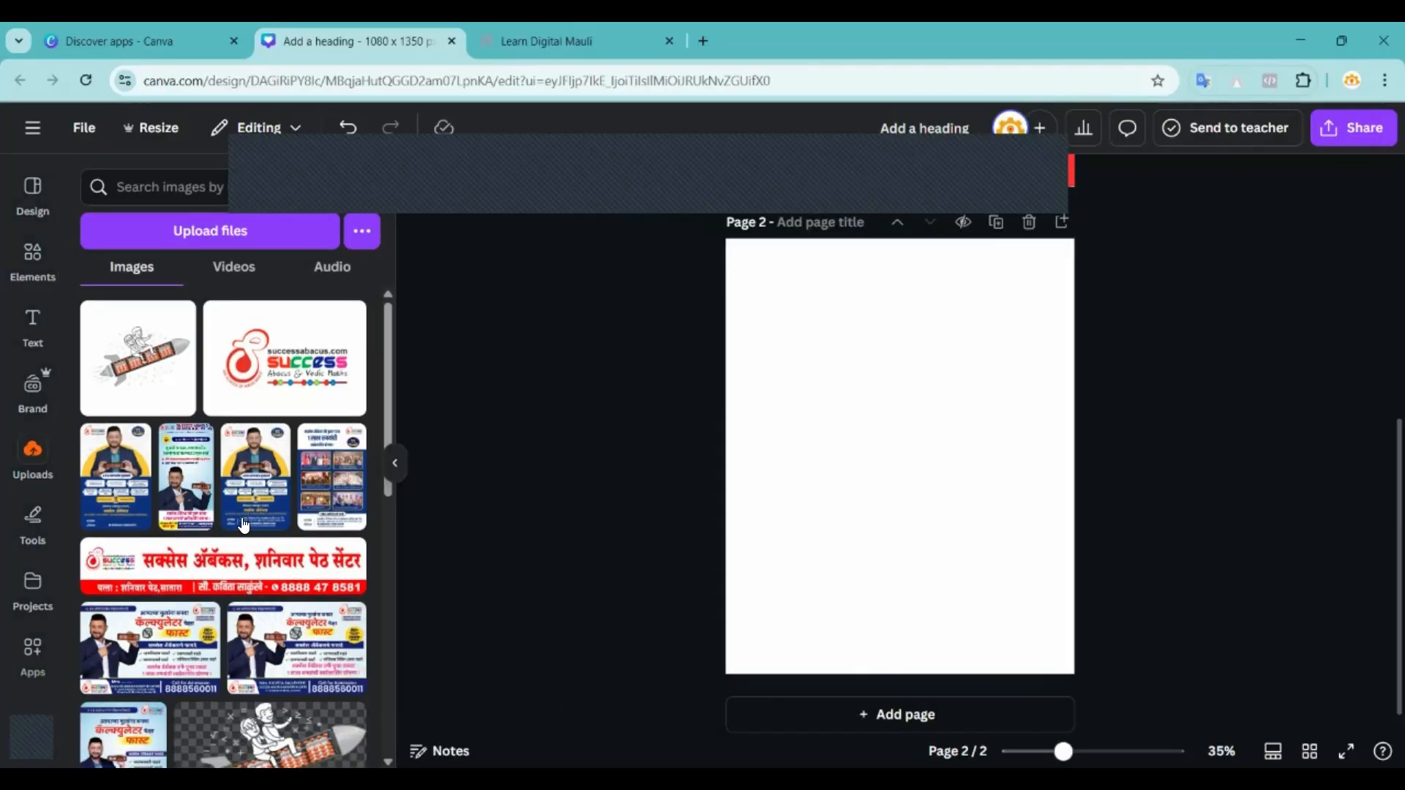
scroll(242, 517, "down", 10)
scroll(244, 525, "down", 15)
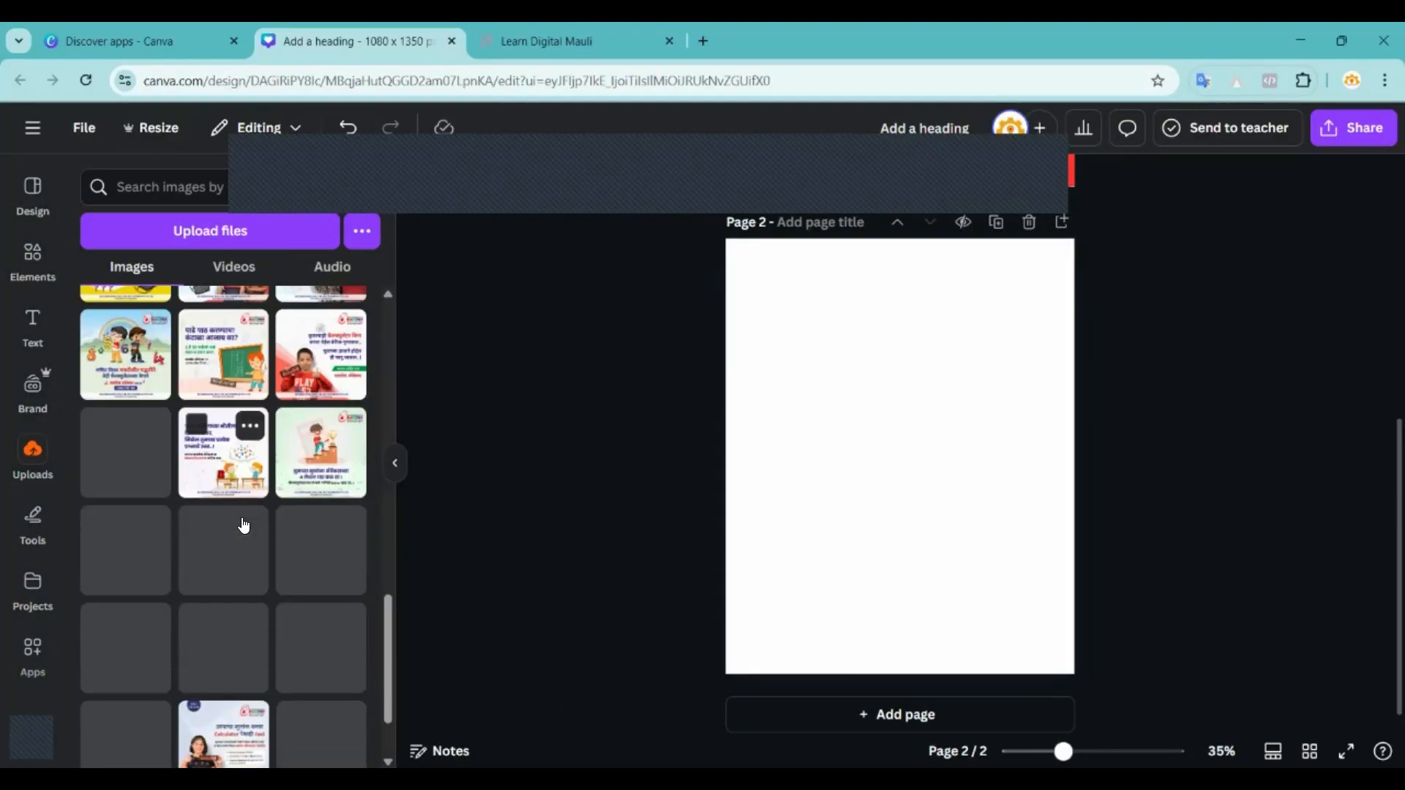
scroll(244, 525, "down", 5)
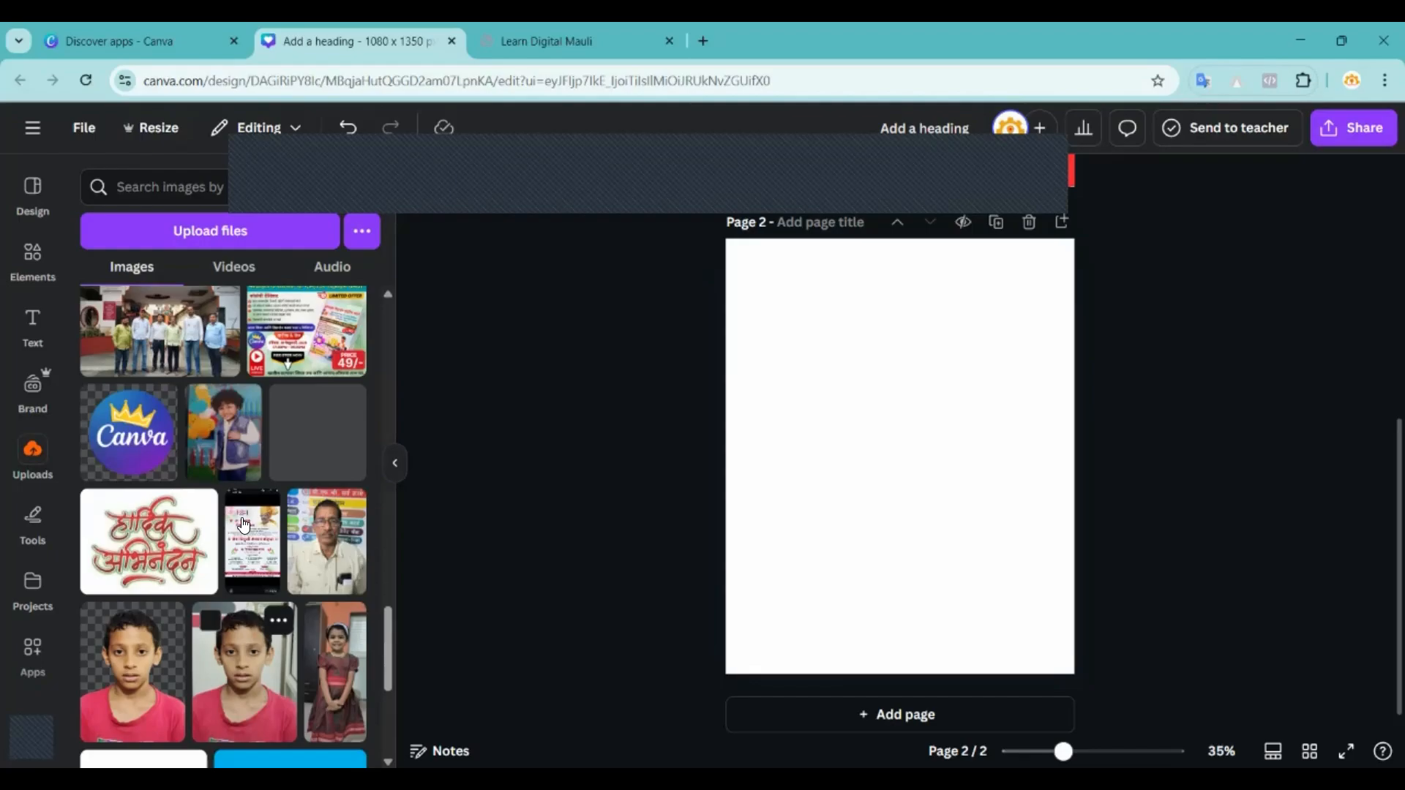
scroll(246, 526, "down", 10)
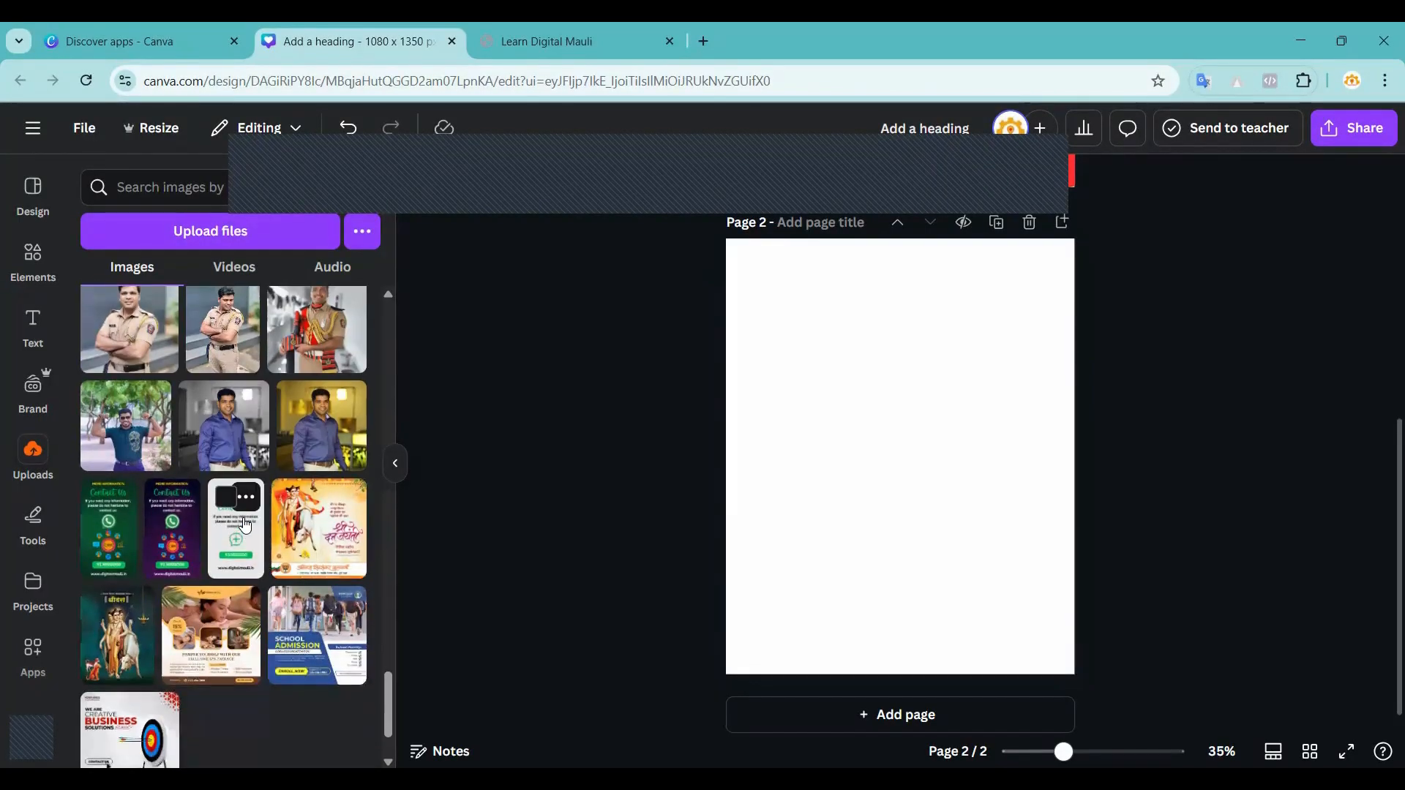
scroll(248, 512, "up", 15)
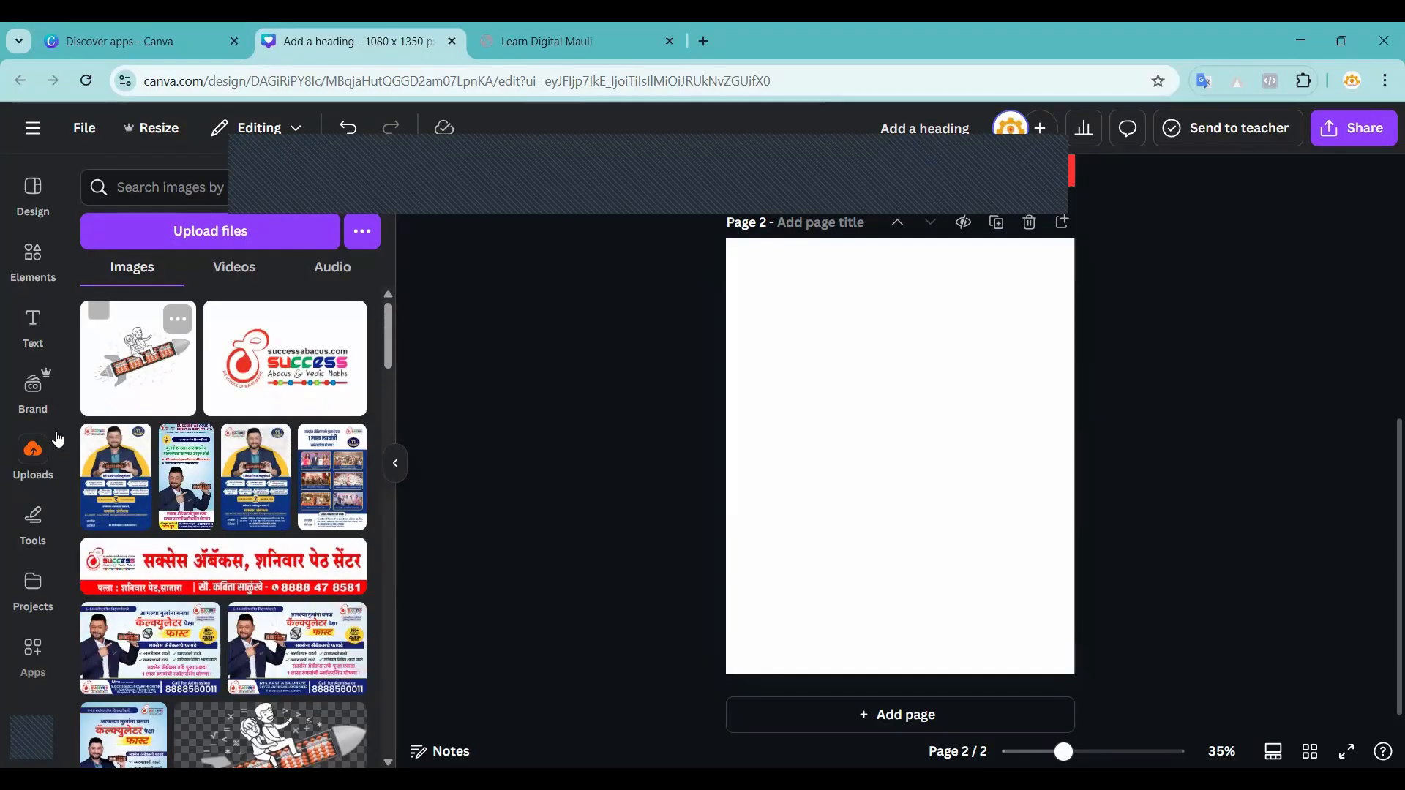
Start uploading a file from the computer and look through the Downloads folder.
left_click(35, 450)
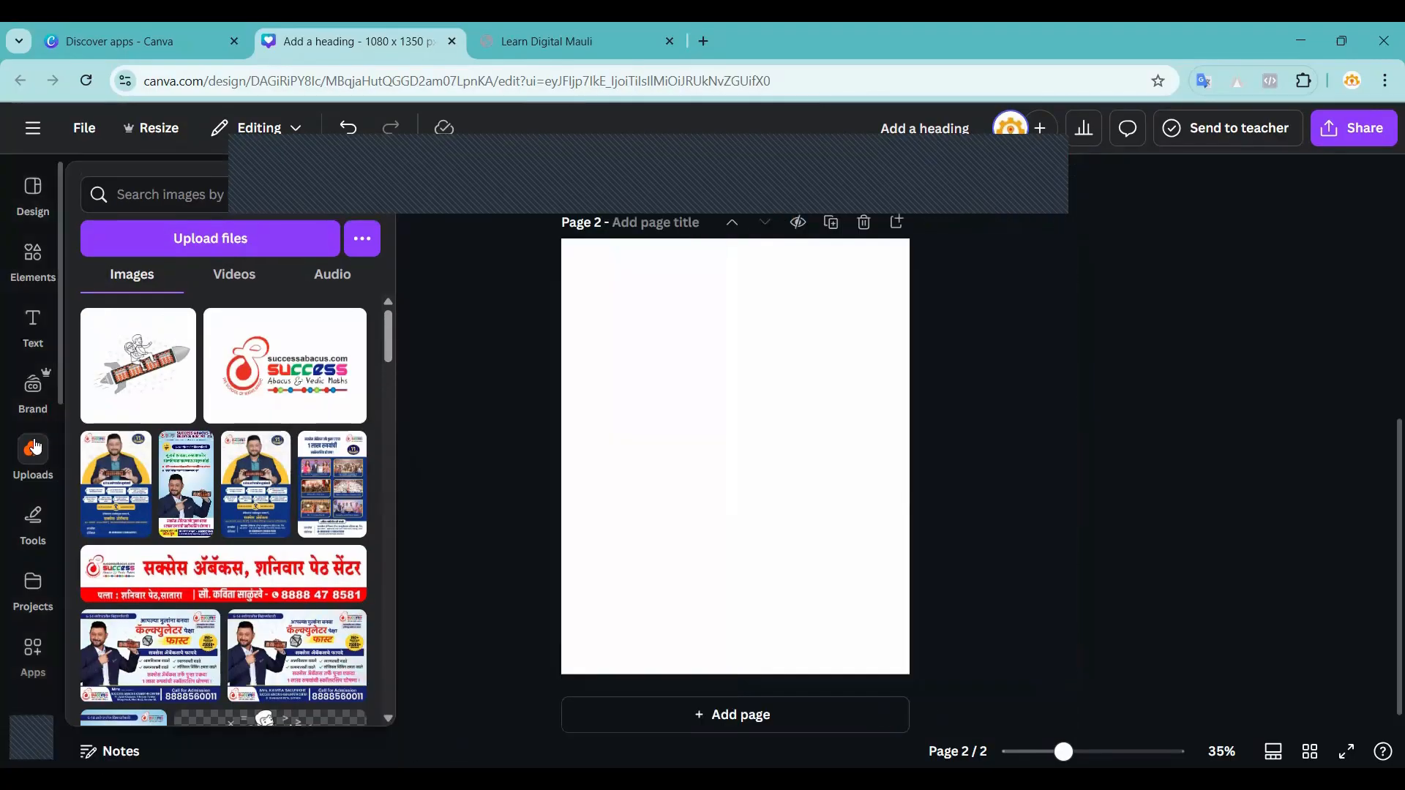
left_click(210, 241)
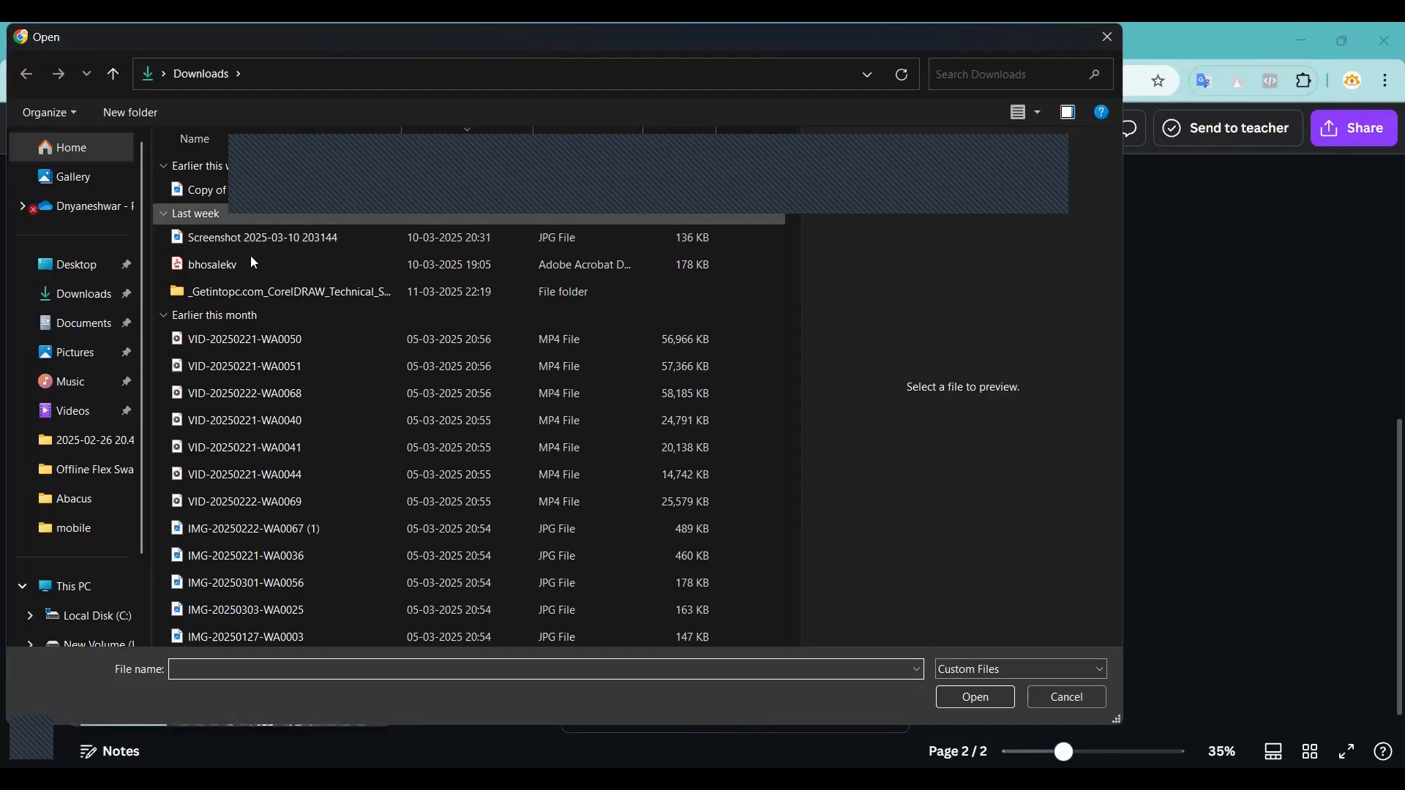
scroll(270, 420, "down", 4)
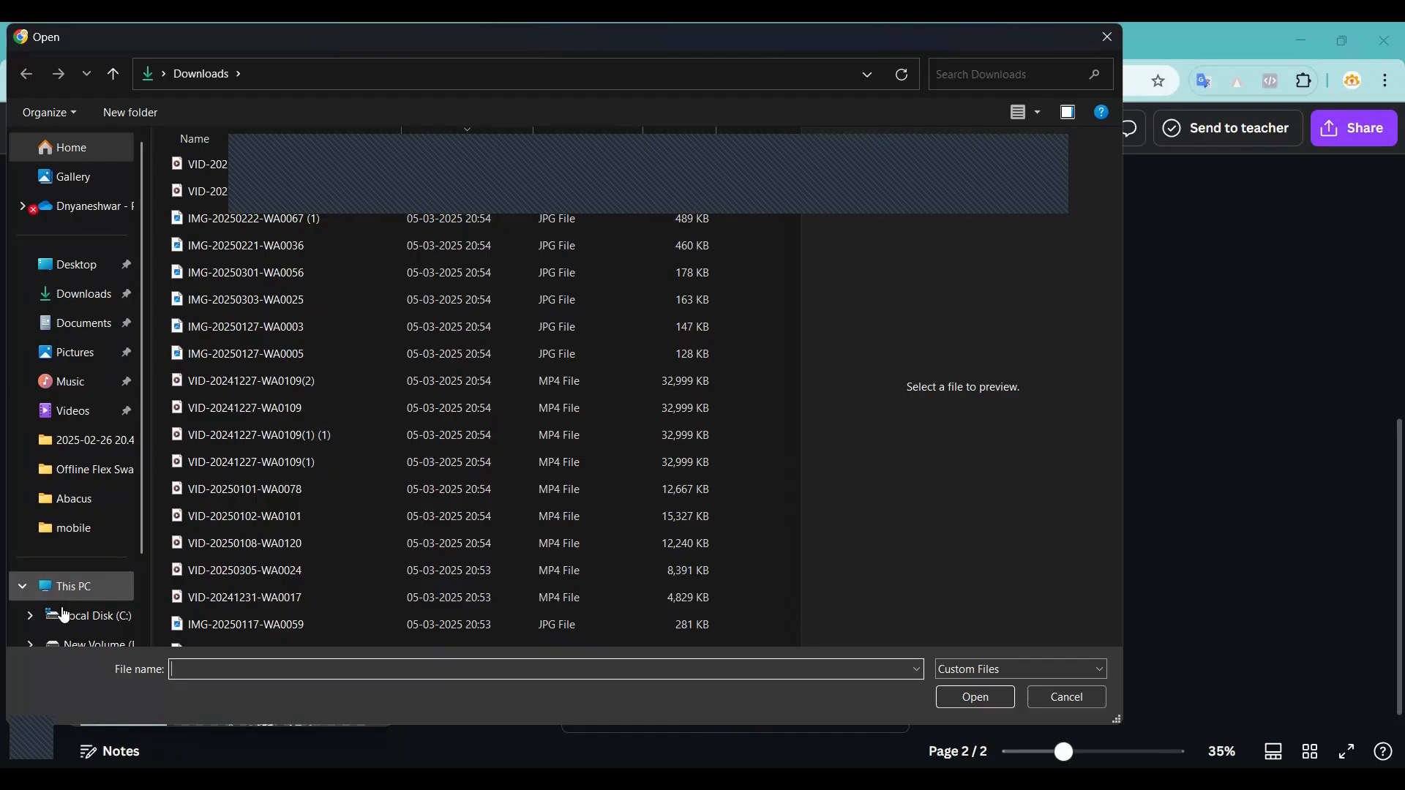
left_click(77, 293)
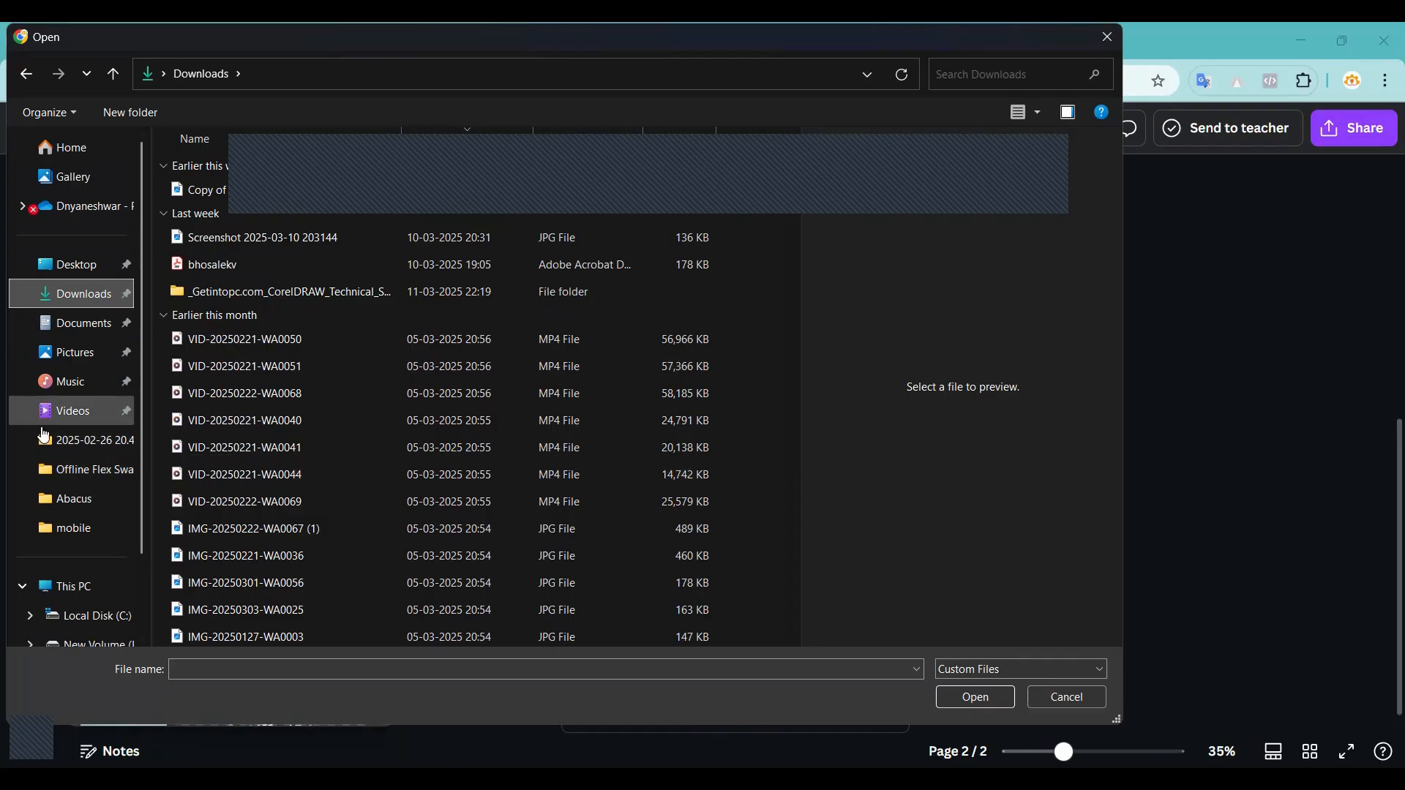
Browse the This PC, Desktop and Downloads locations for an image to upload.
left_click(65, 592)
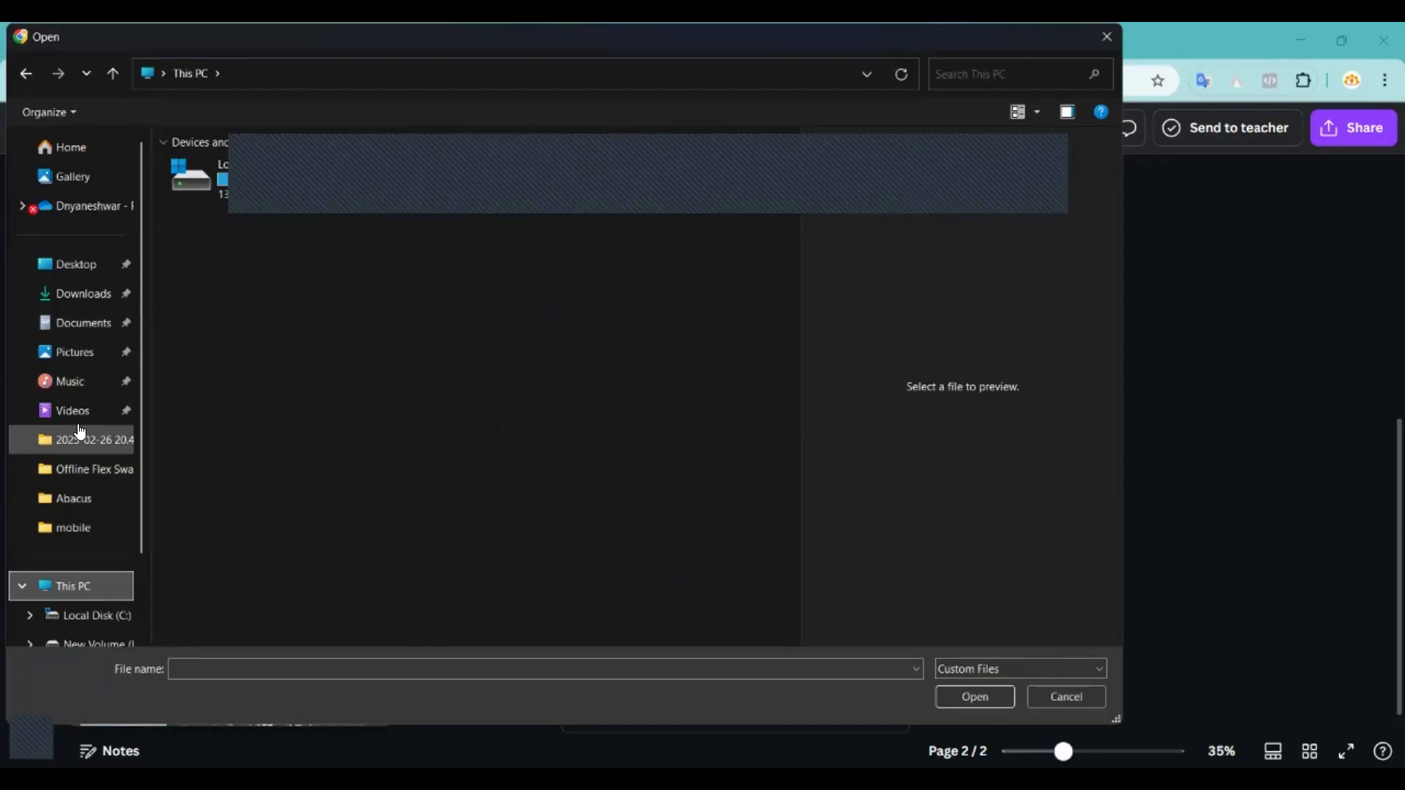
left_click(70, 270)
left_click(72, 296)
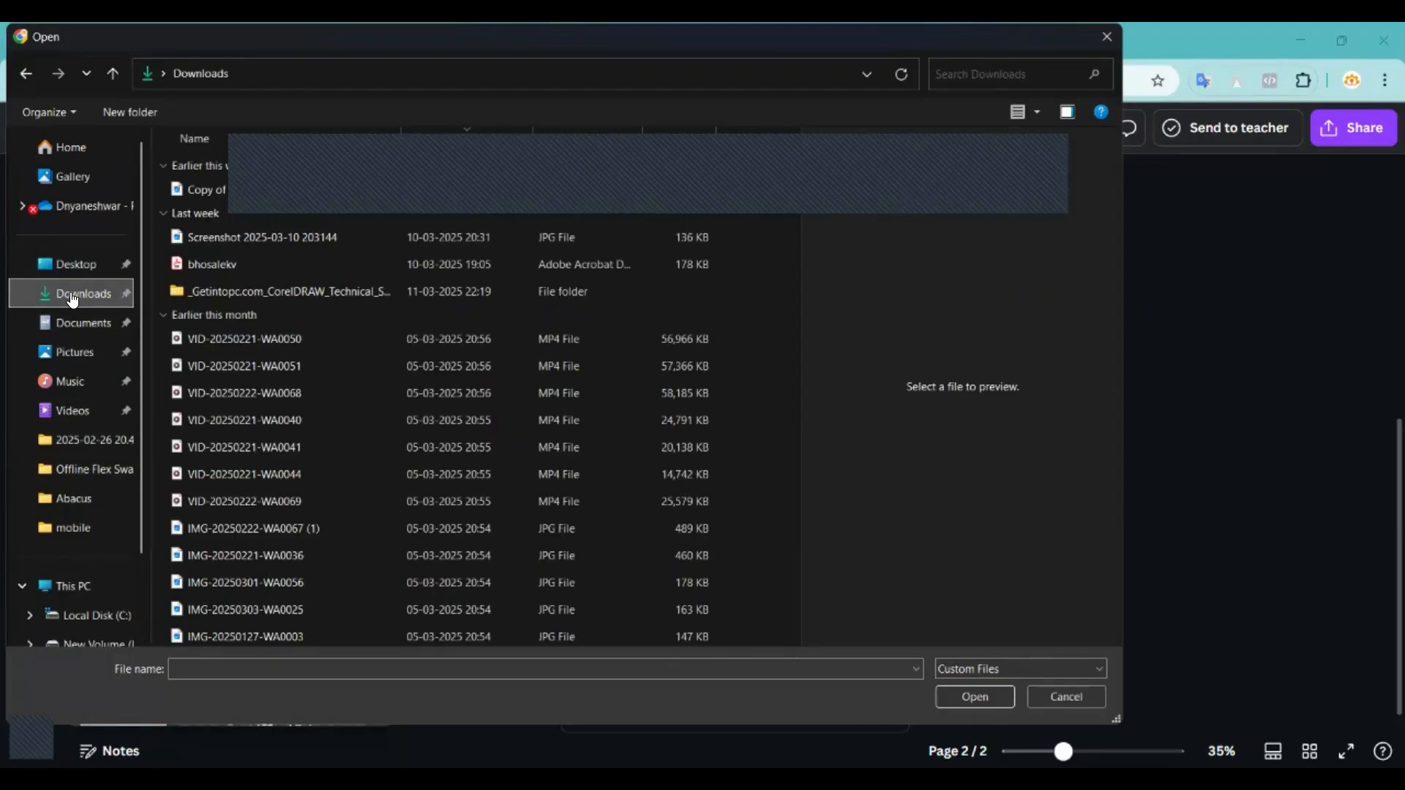
left_click(69, 264)
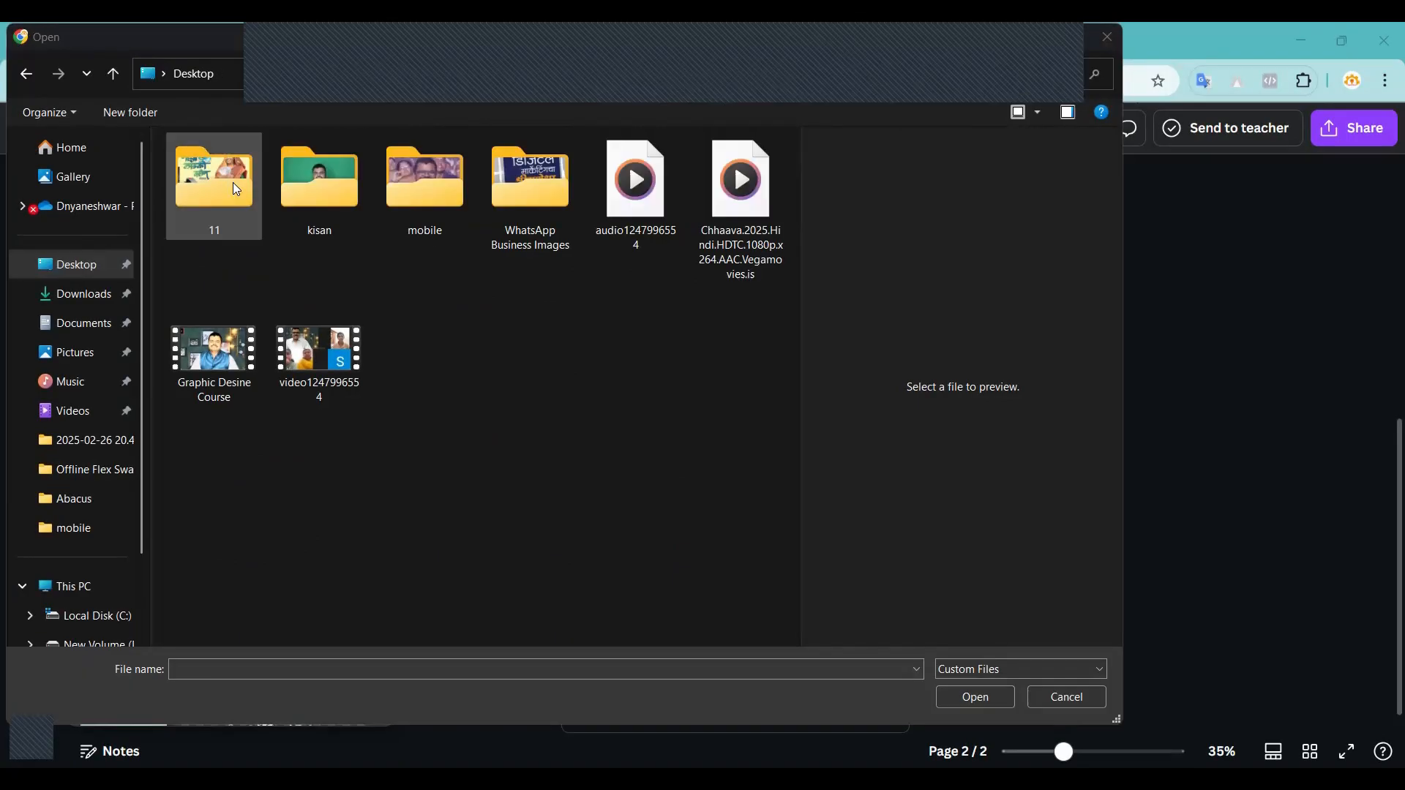
left_click(233, 183)
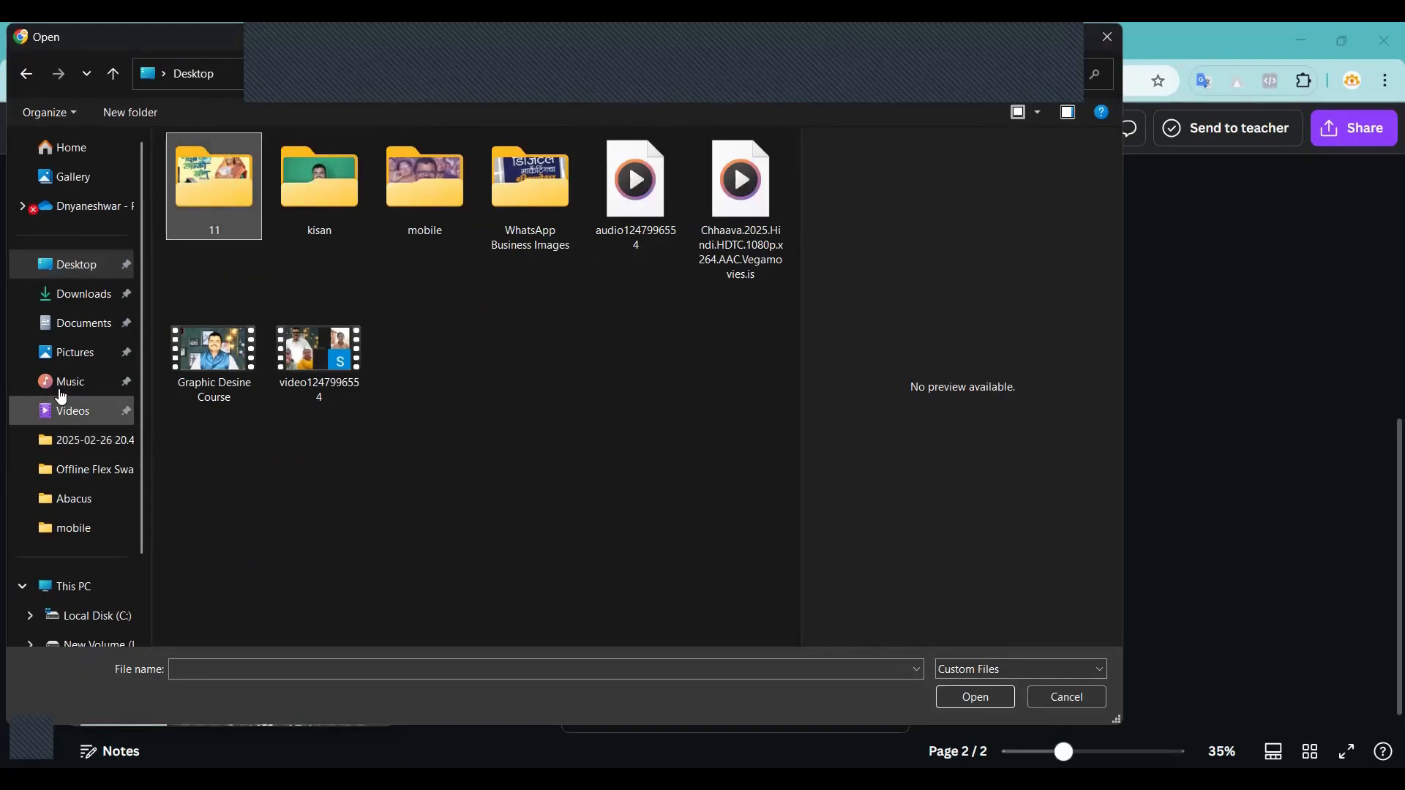
left_click(63, 297)
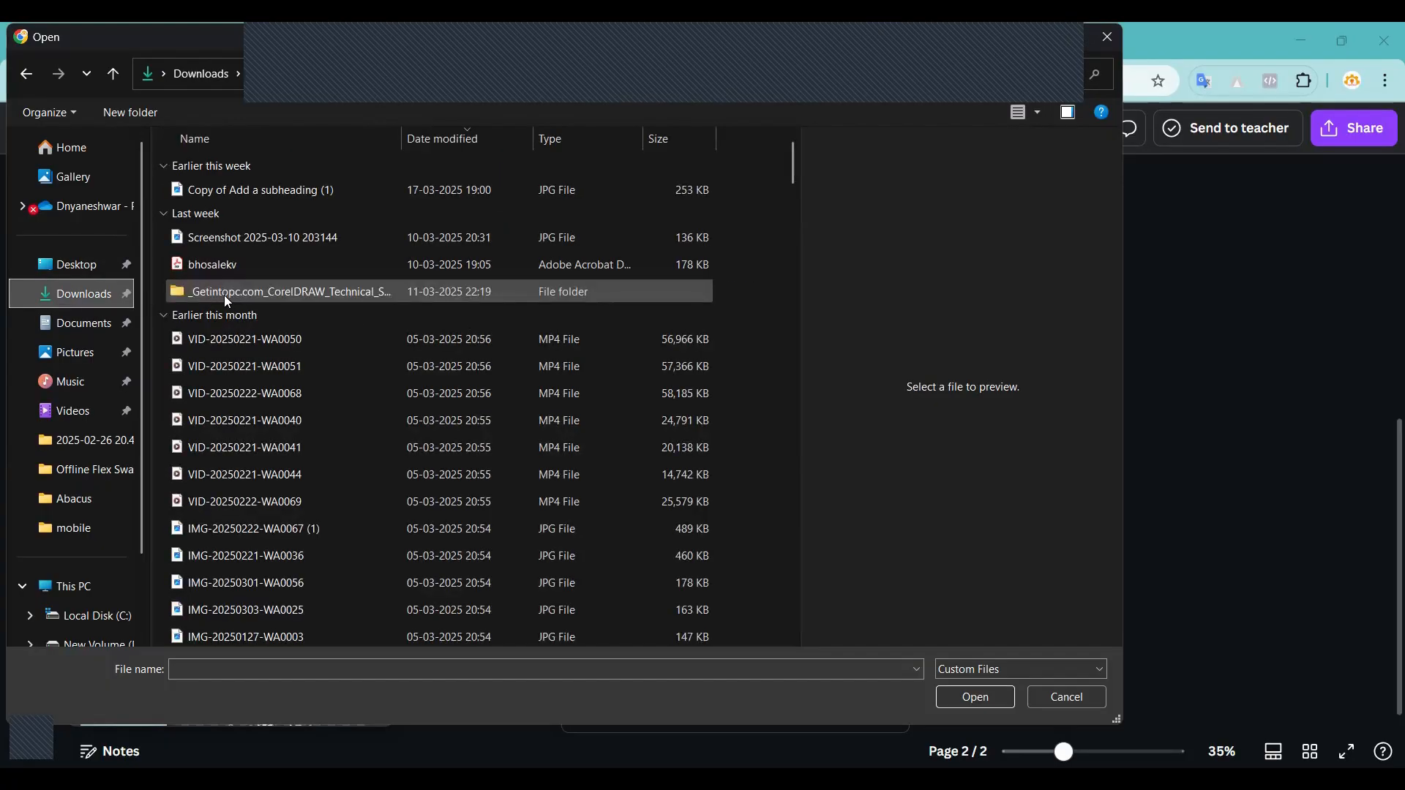
scroll(72, 569, "down", 1)
Browse the New Volume drive for a file to upload, checking the 2025-01-02 course recording folder and the Abacus folder.
left_click(69, 493)
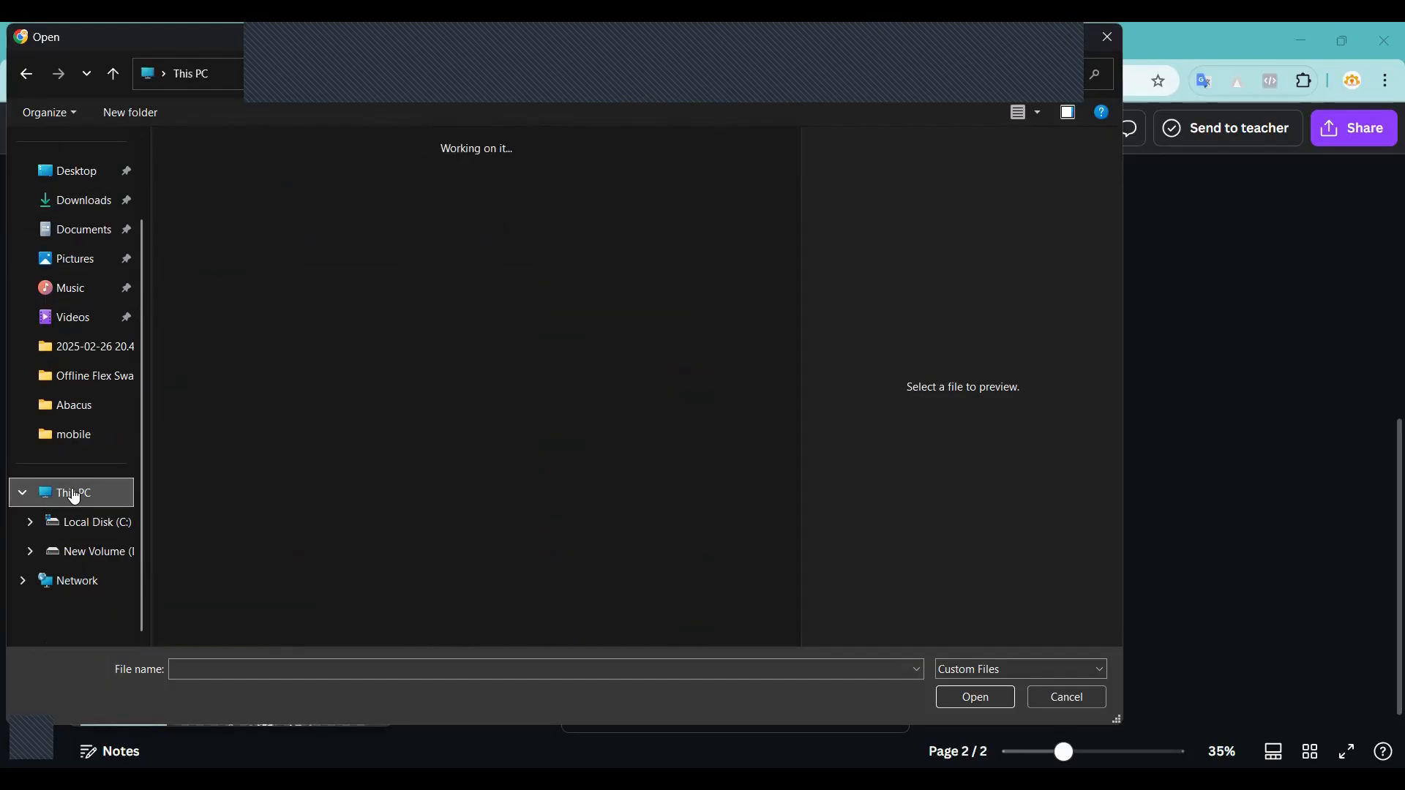
double_click(524, 179)
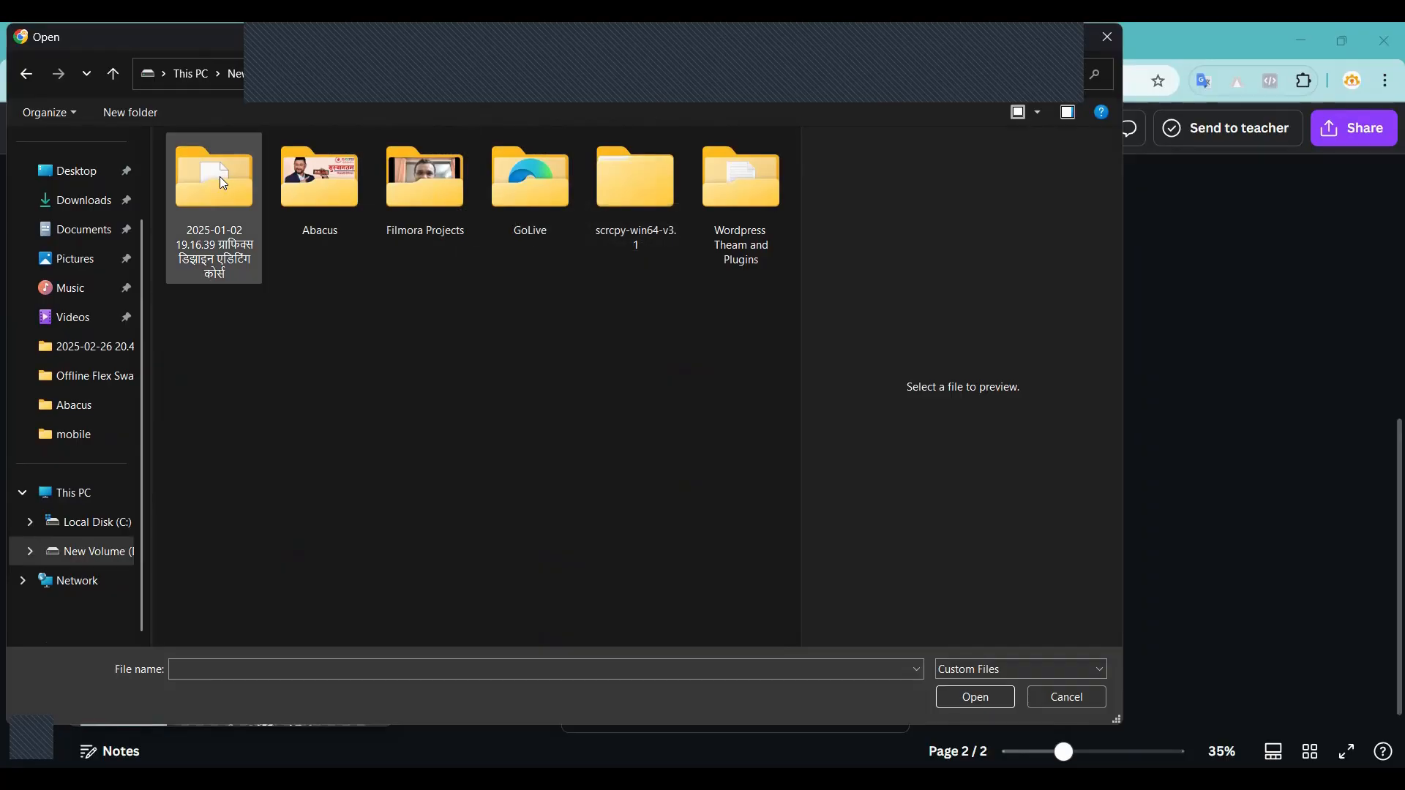
left_click(208, 195)
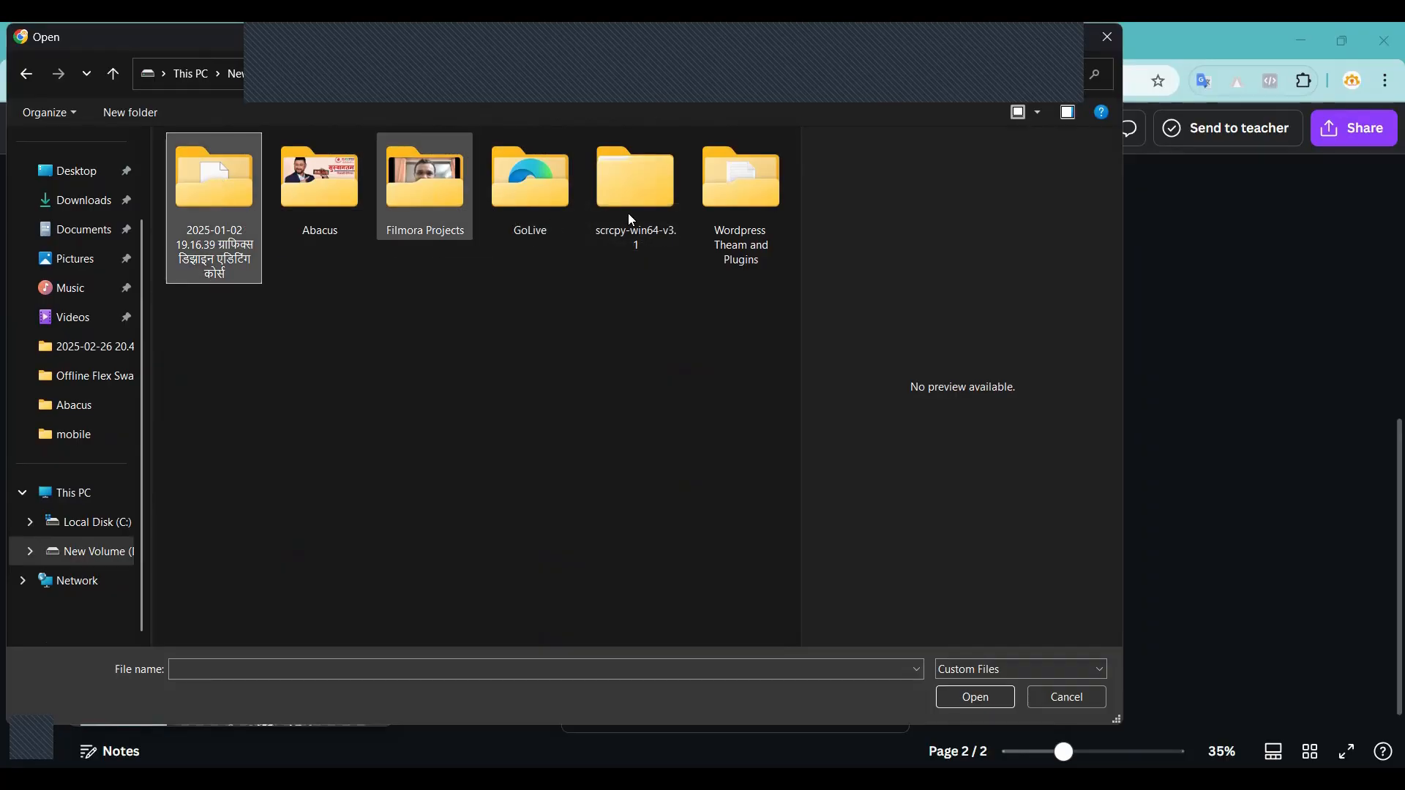
double_click(182, 180)
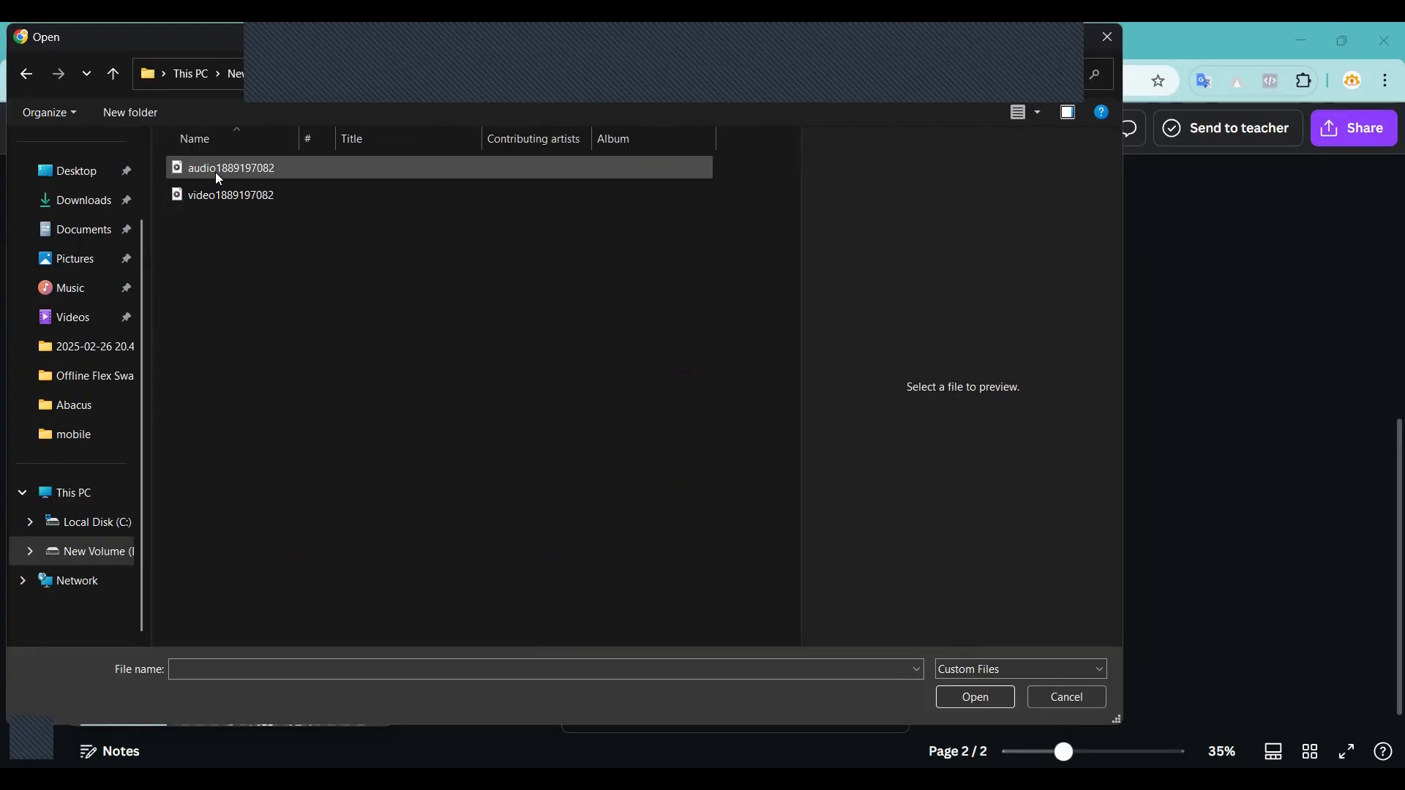
left_click(25, 74)
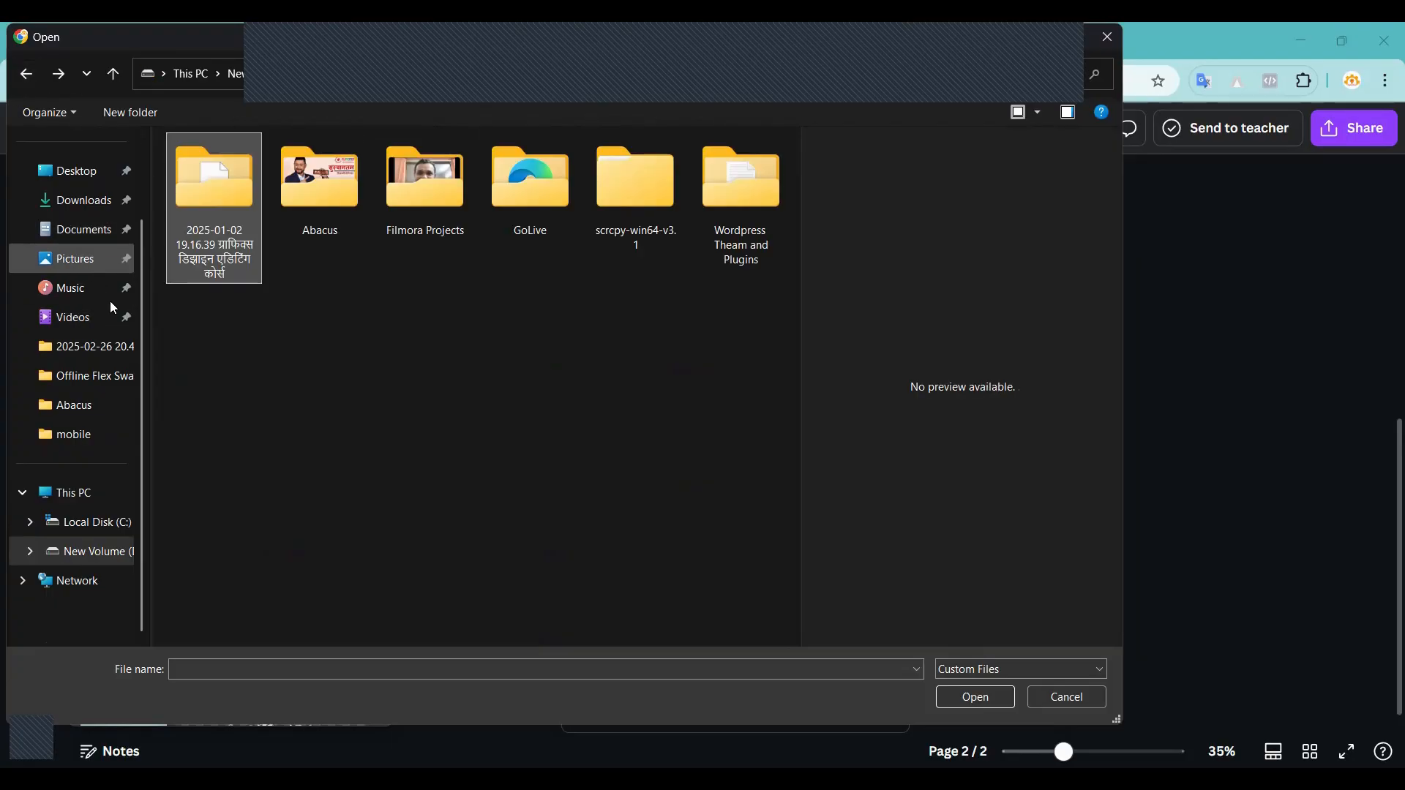
double_click(324, 161)
left_click(228, 197)
left_click(230, 221)
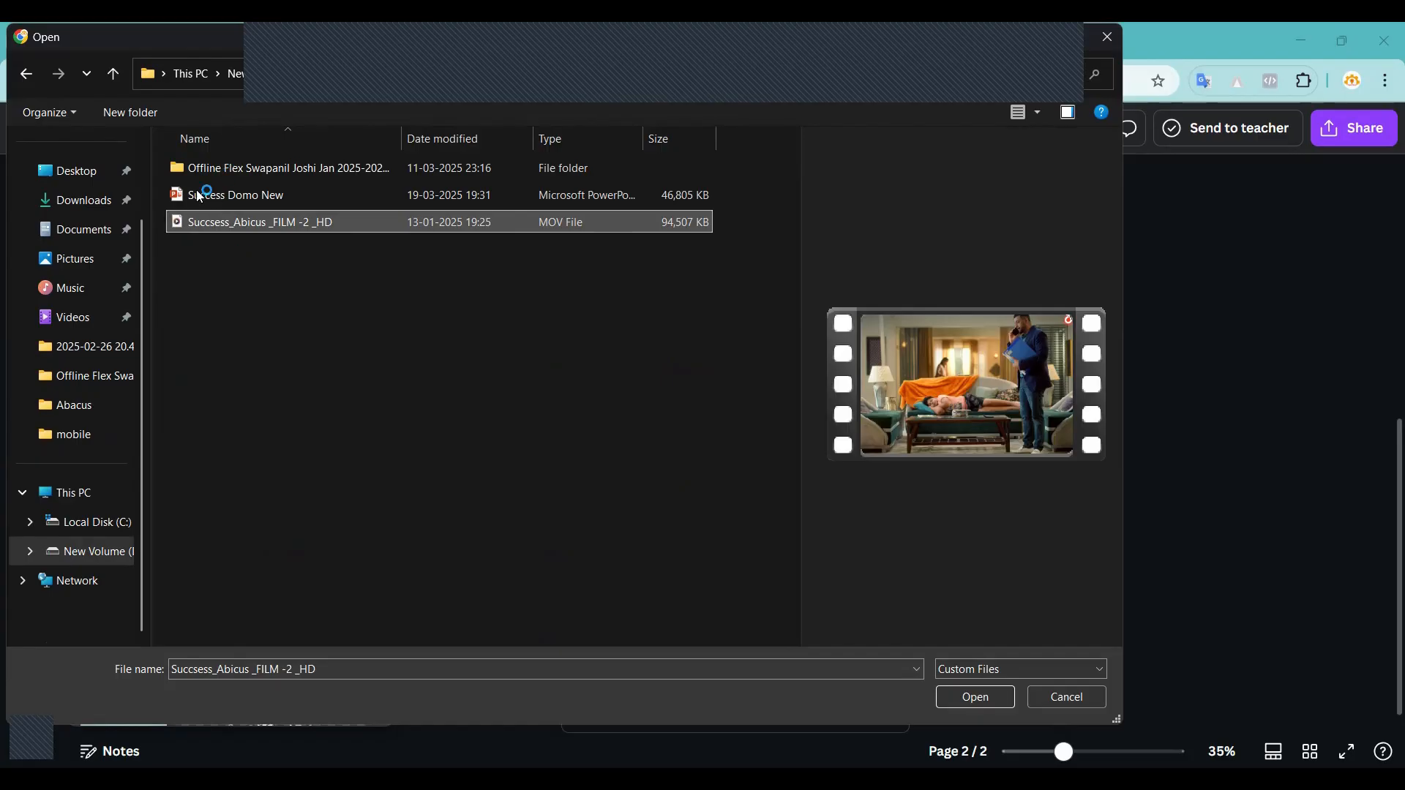
Upload the image "Agentor - Creative Agency Elementor Pro Template Kit" from the Templet Kit folder in Pictures.
left_click(72, 495)
left_click(81, 269)
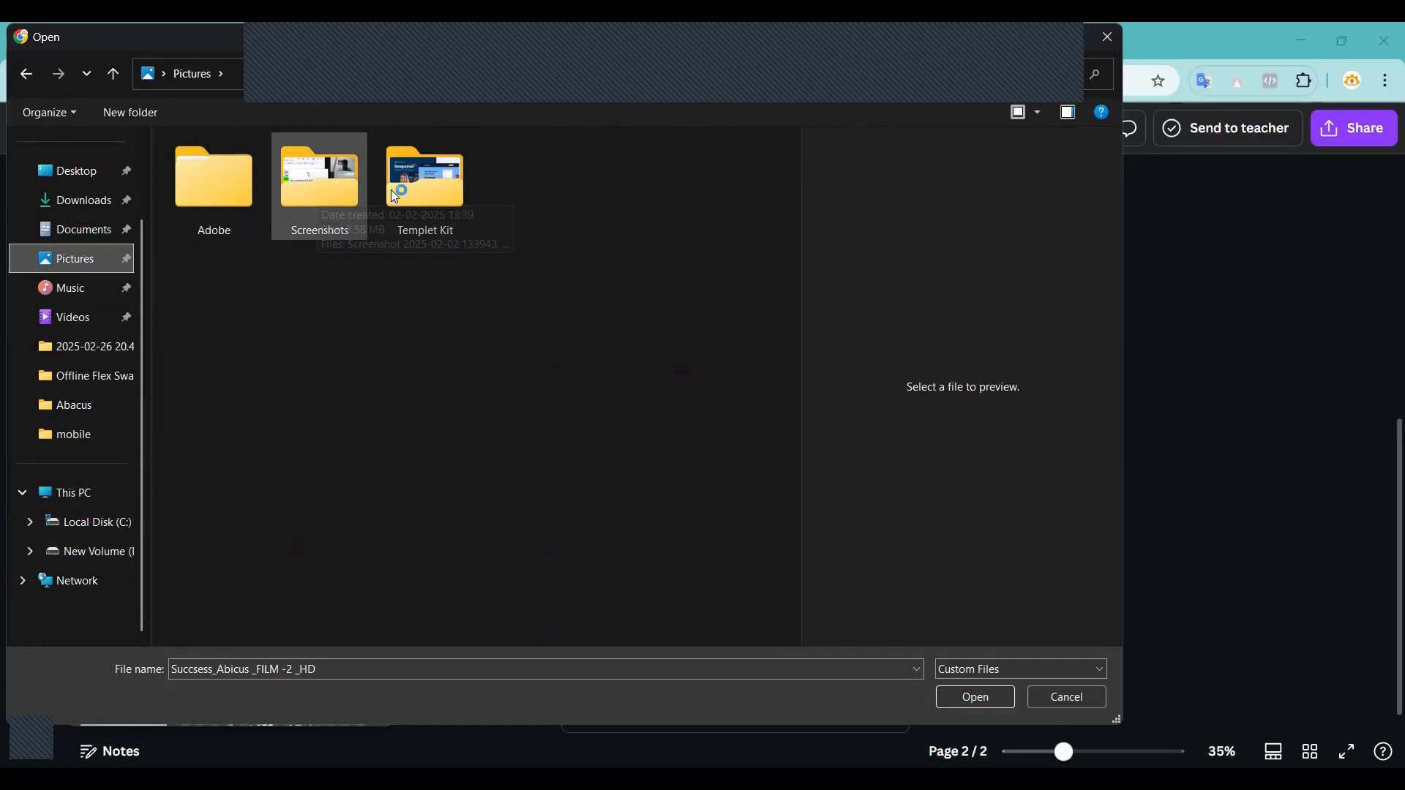
double_click(414, 183)
left_click(414, 183)
left_click(234, 187)
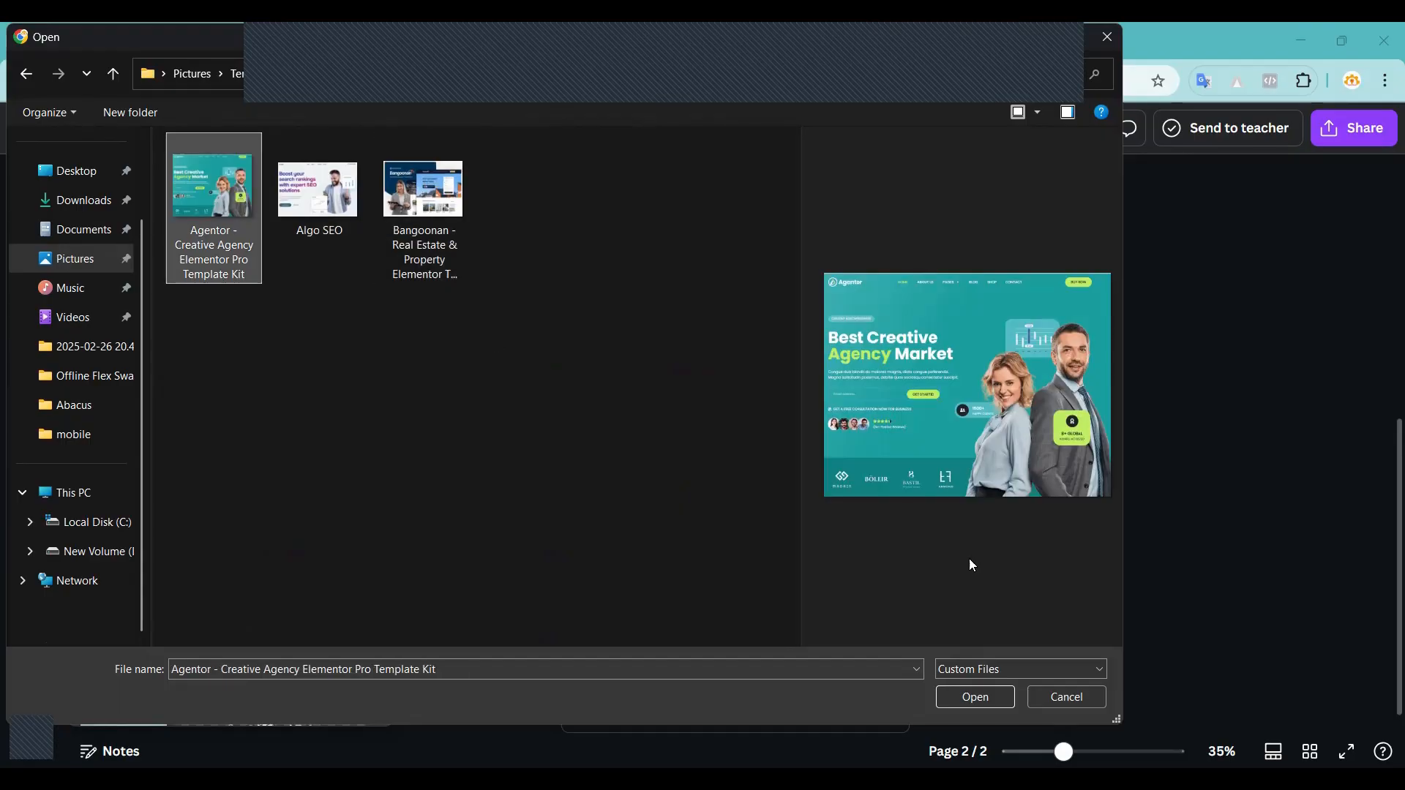
left_click(971, 697)
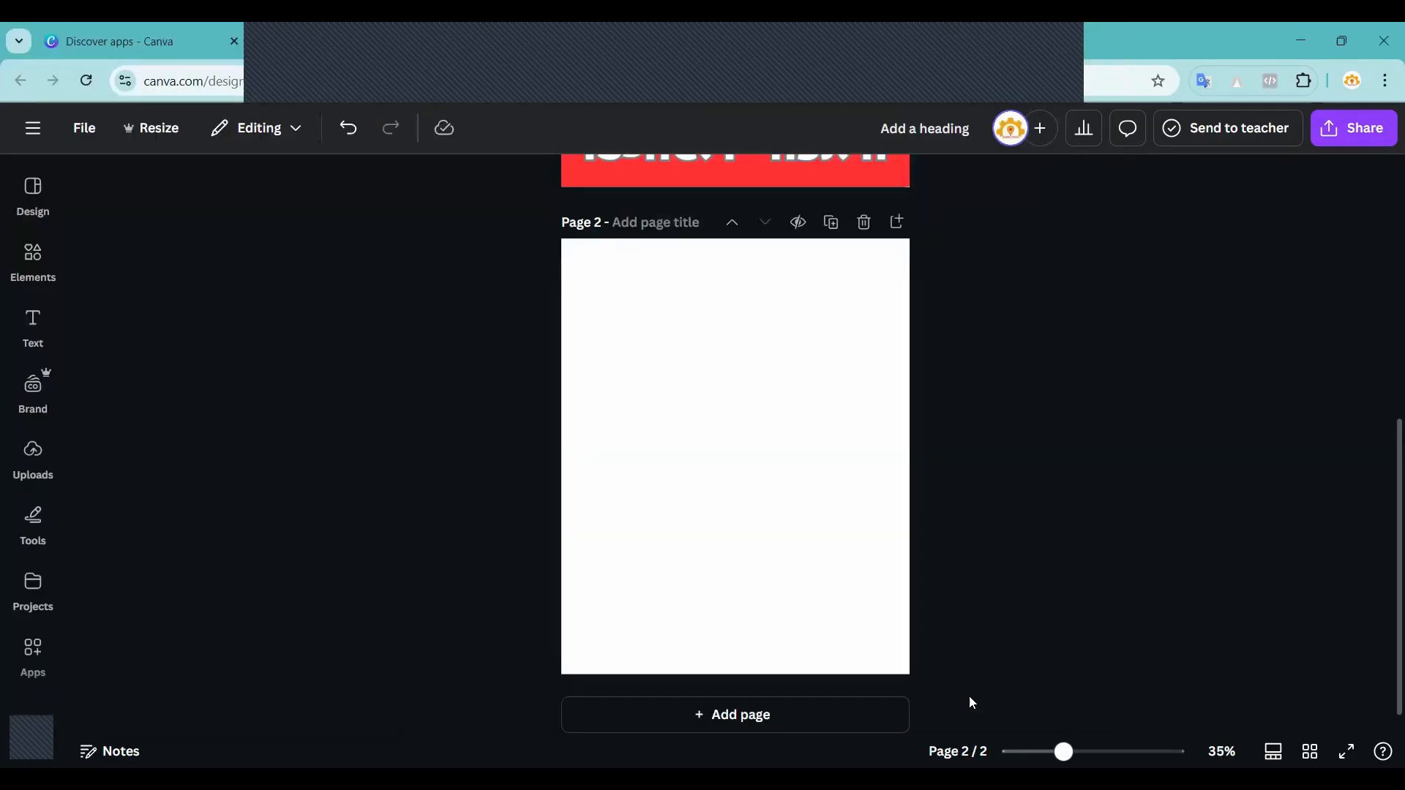
Place the uploaded creative agency image on page 2, enlarge it, and shift it toward the page centre.
left_click(35, 452)
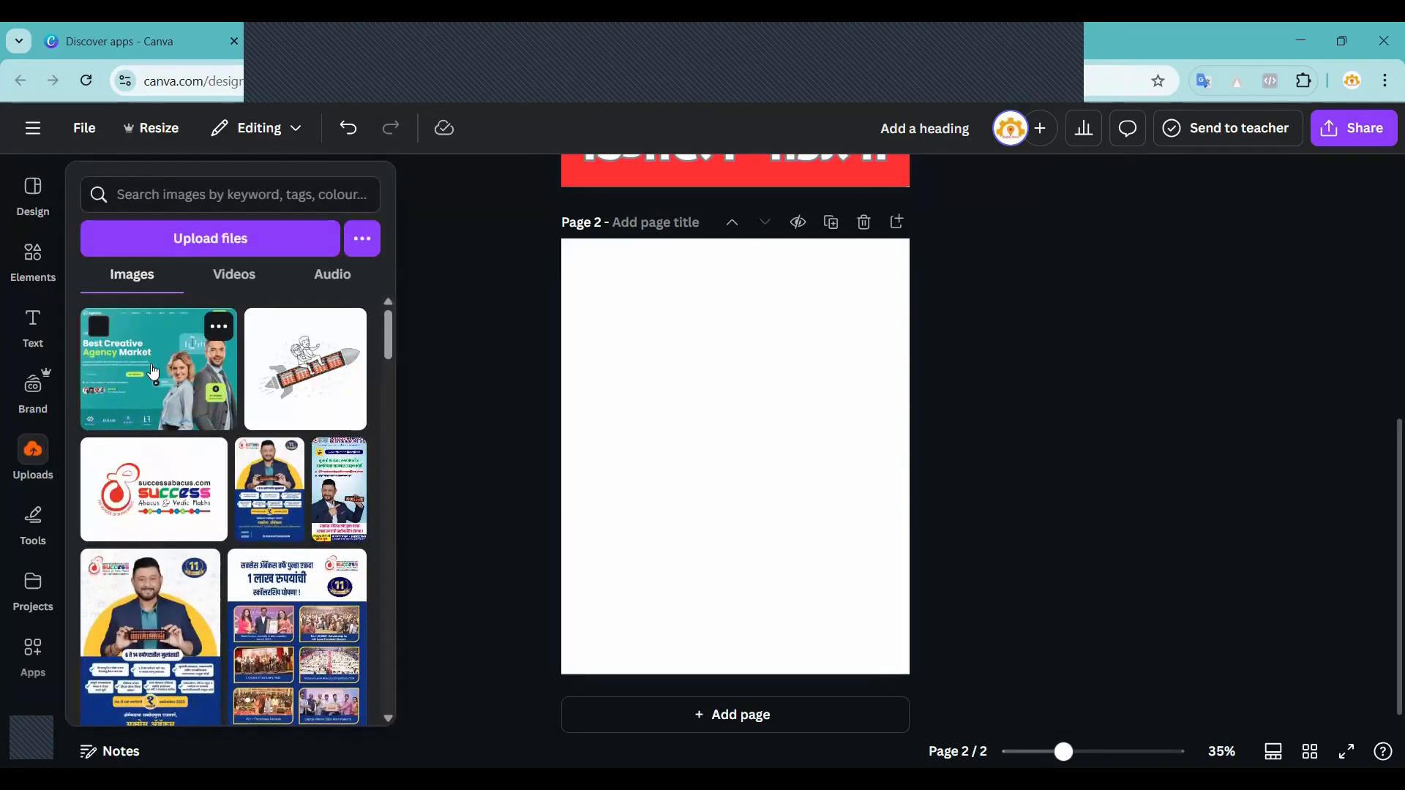
left_click(153, 373)
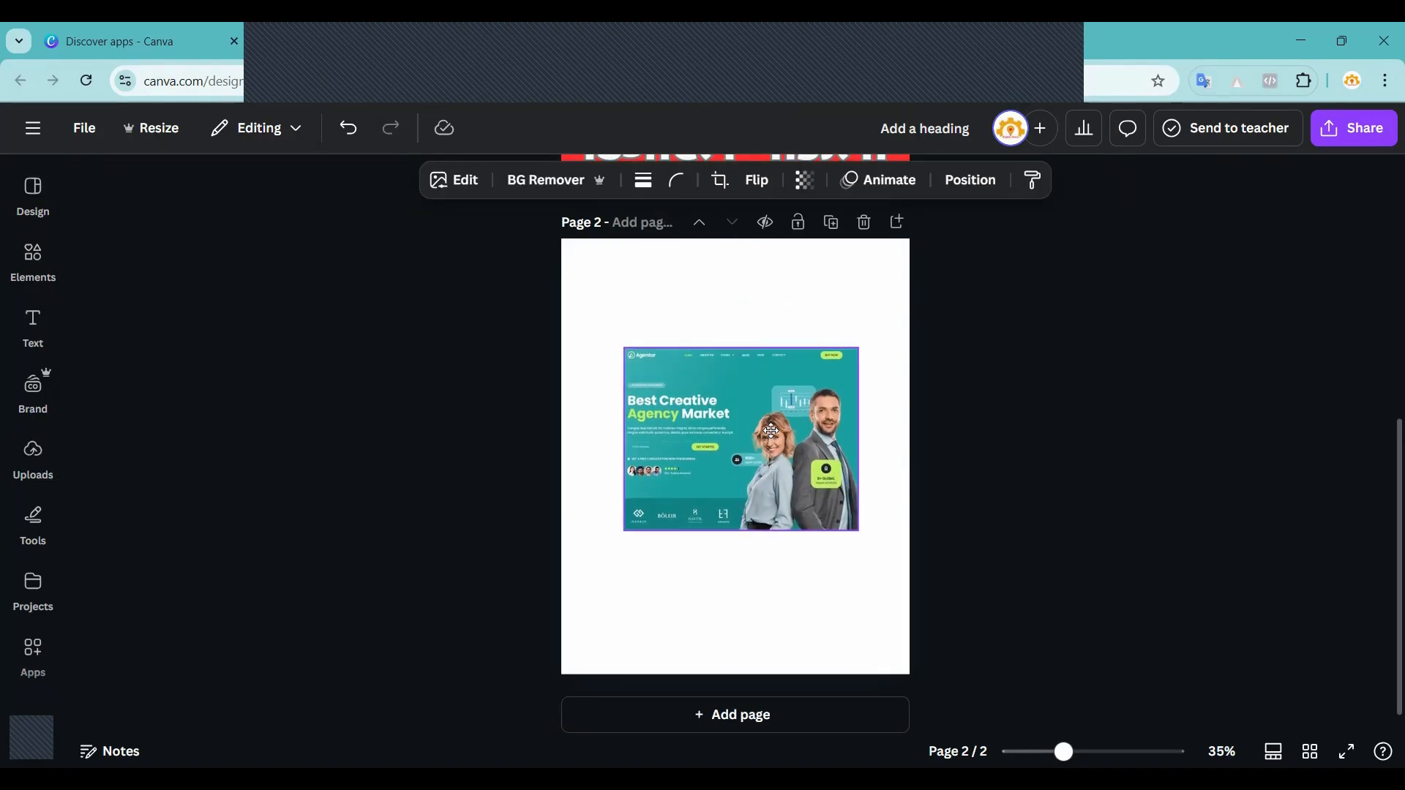
left_click_drag(623, 511, 516, 596)
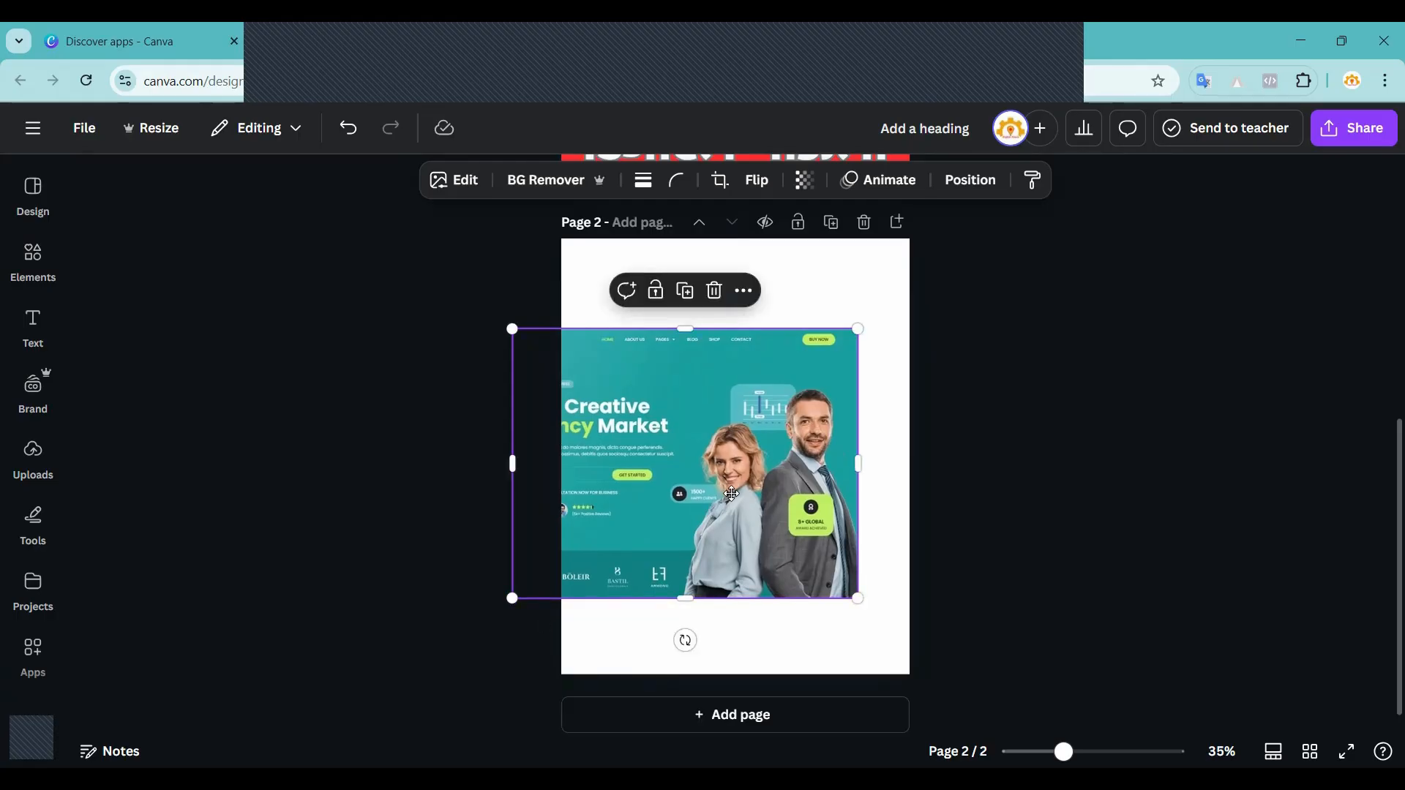
left_click_drag(686, 461, 713, 448)
Remove the agency image's background and try the cut-out enlarged against page 2's lower-right corner before taking it off the page.
left_click(541, 180)
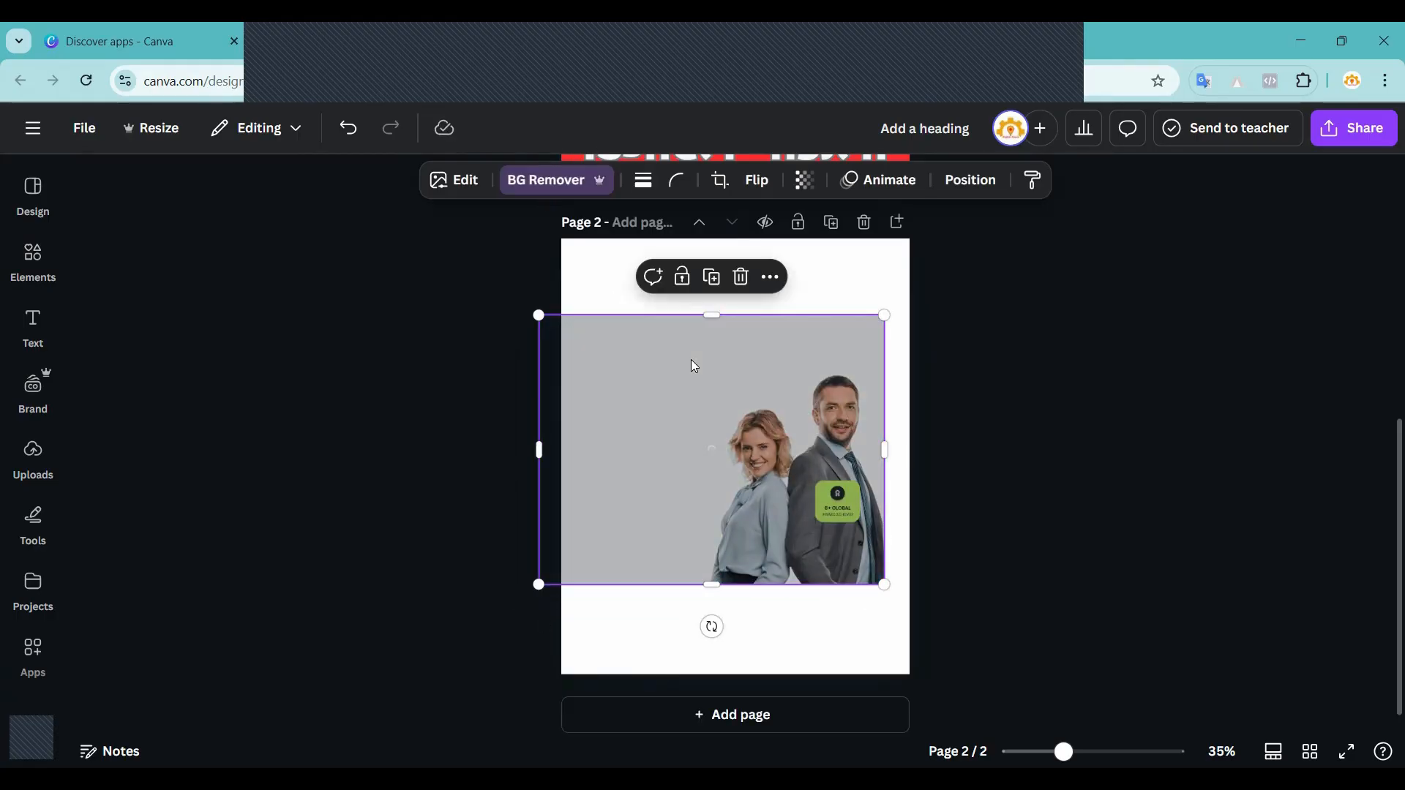
left_click_drag(797, 528, 822, 619)
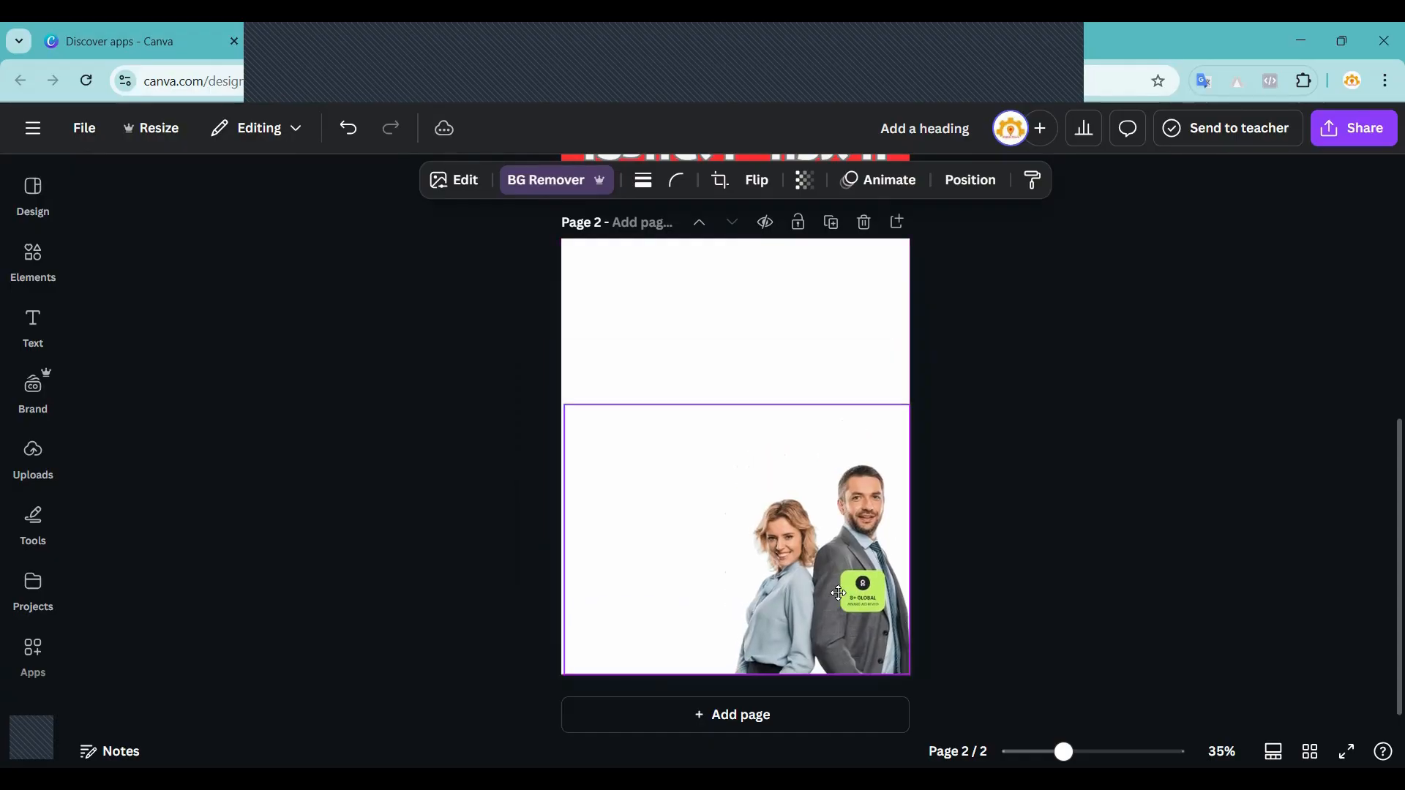
left_click_drag(563, 405, 363, 247)
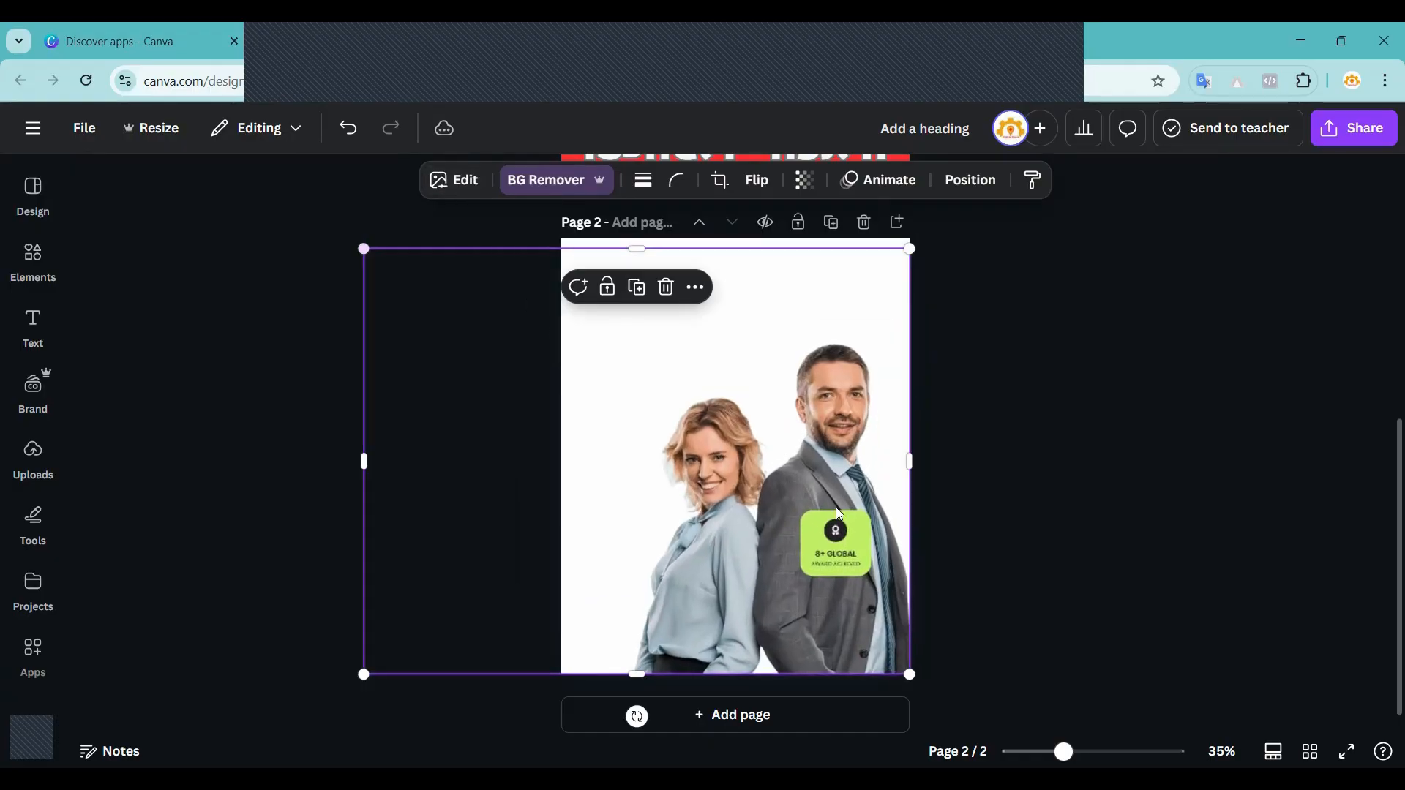
left_click_drag(836, 507, 1186, 506)
Find the earlier uploaded photo of the uniformed officer looking down and place it on page 2.
left_click(33, 457)
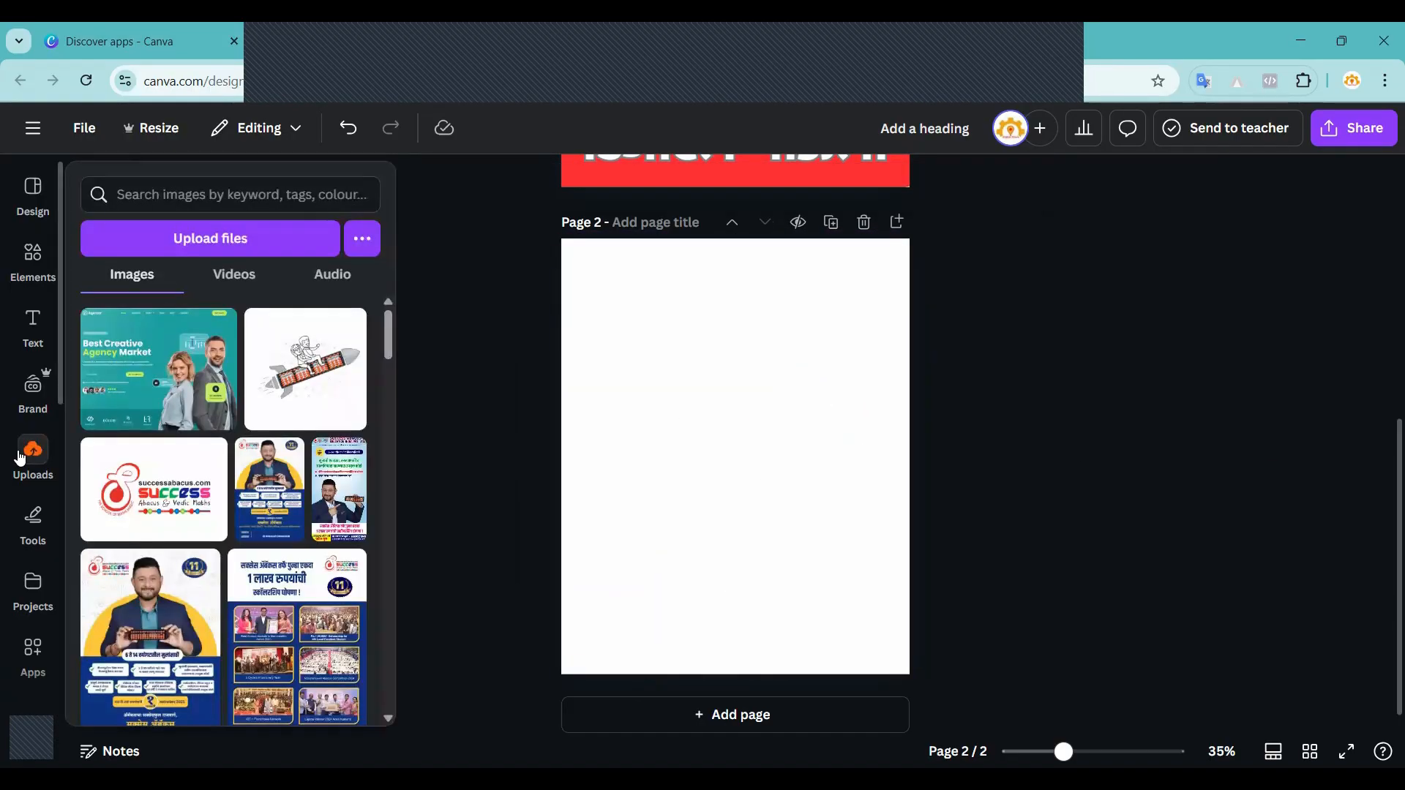
scroll(183, 503, "down", 5)
scroll(183, 504, "down", 15)
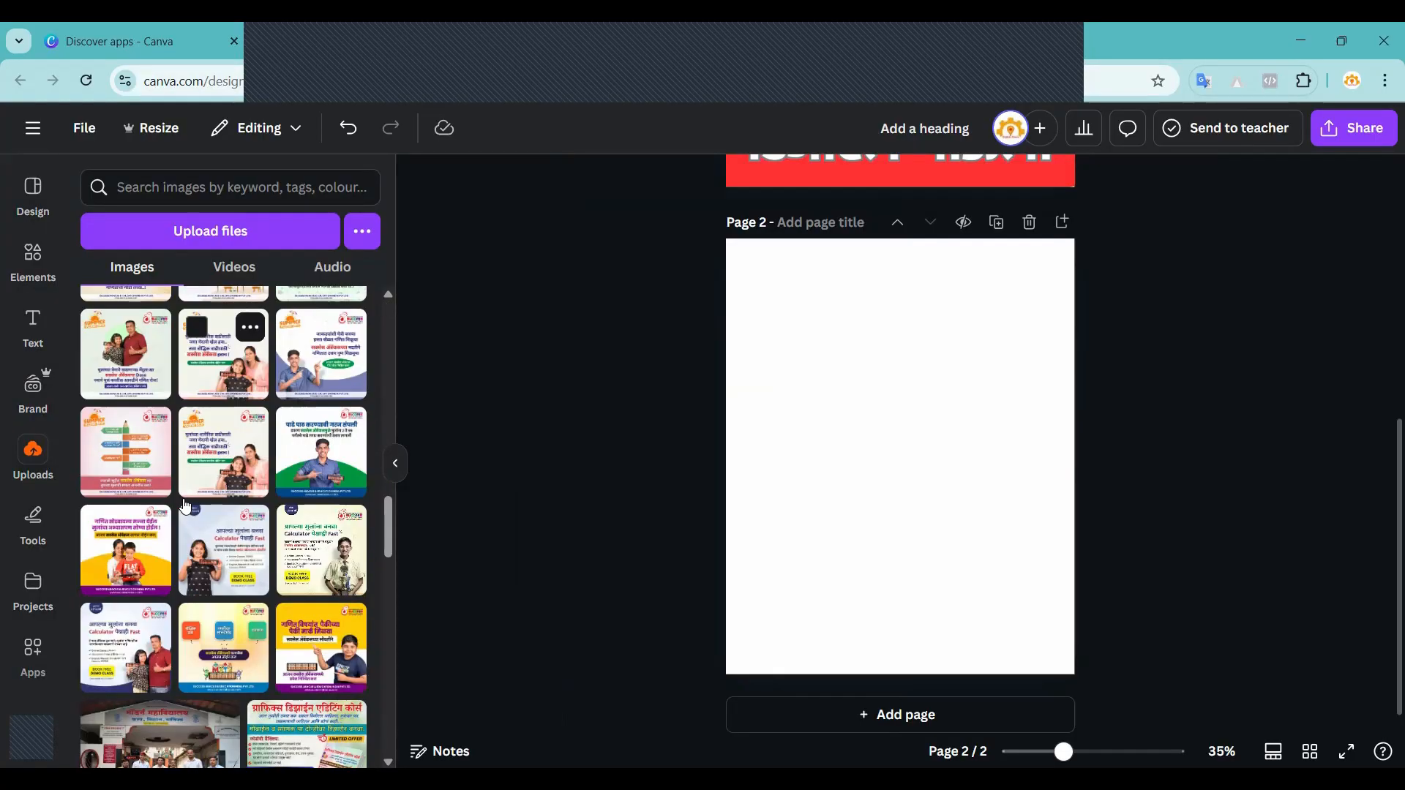
scroll(183, 498, "up", 3)
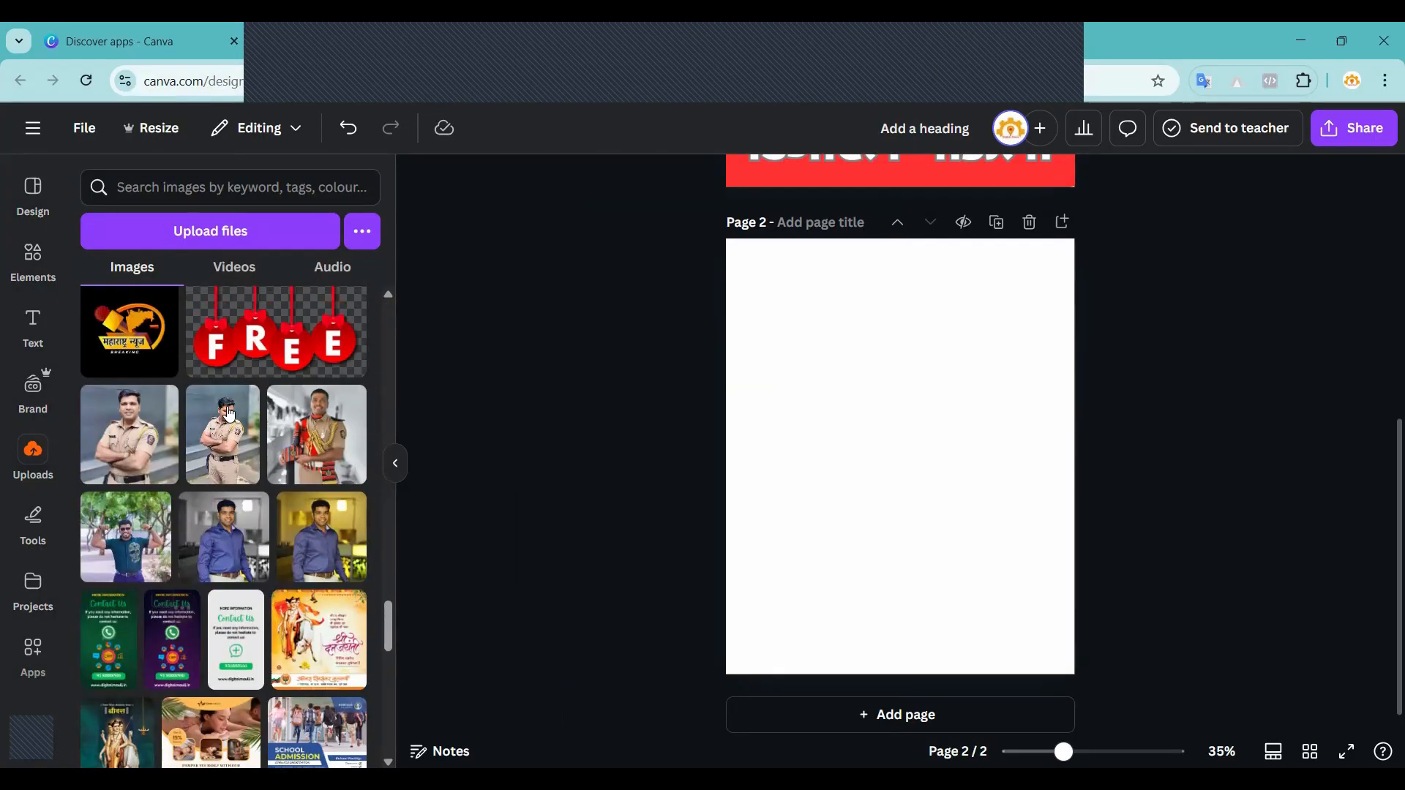
left_click(241, 400)
left_click(136, 443)
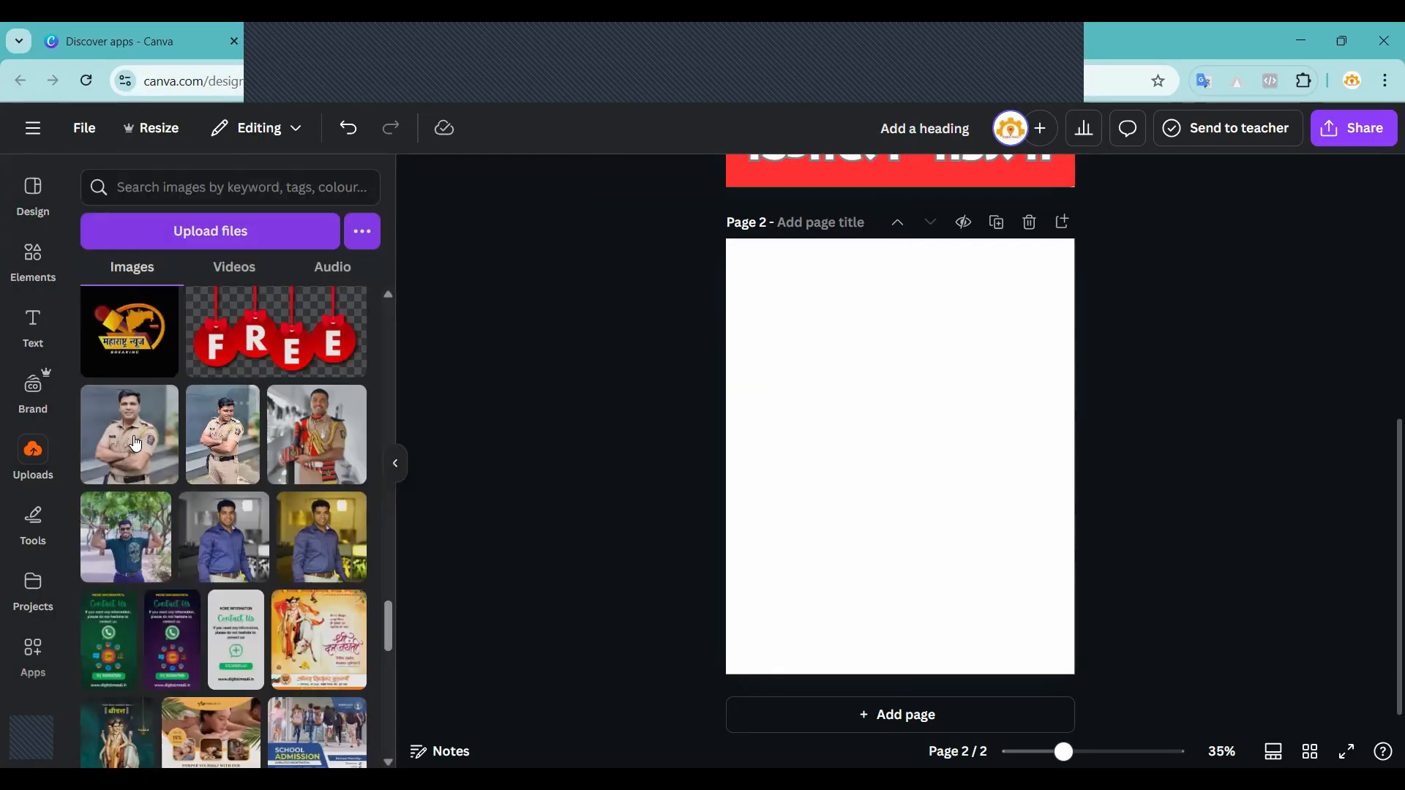
left_click(222, 438)
left_click_drag(866, 466, 820, 460)
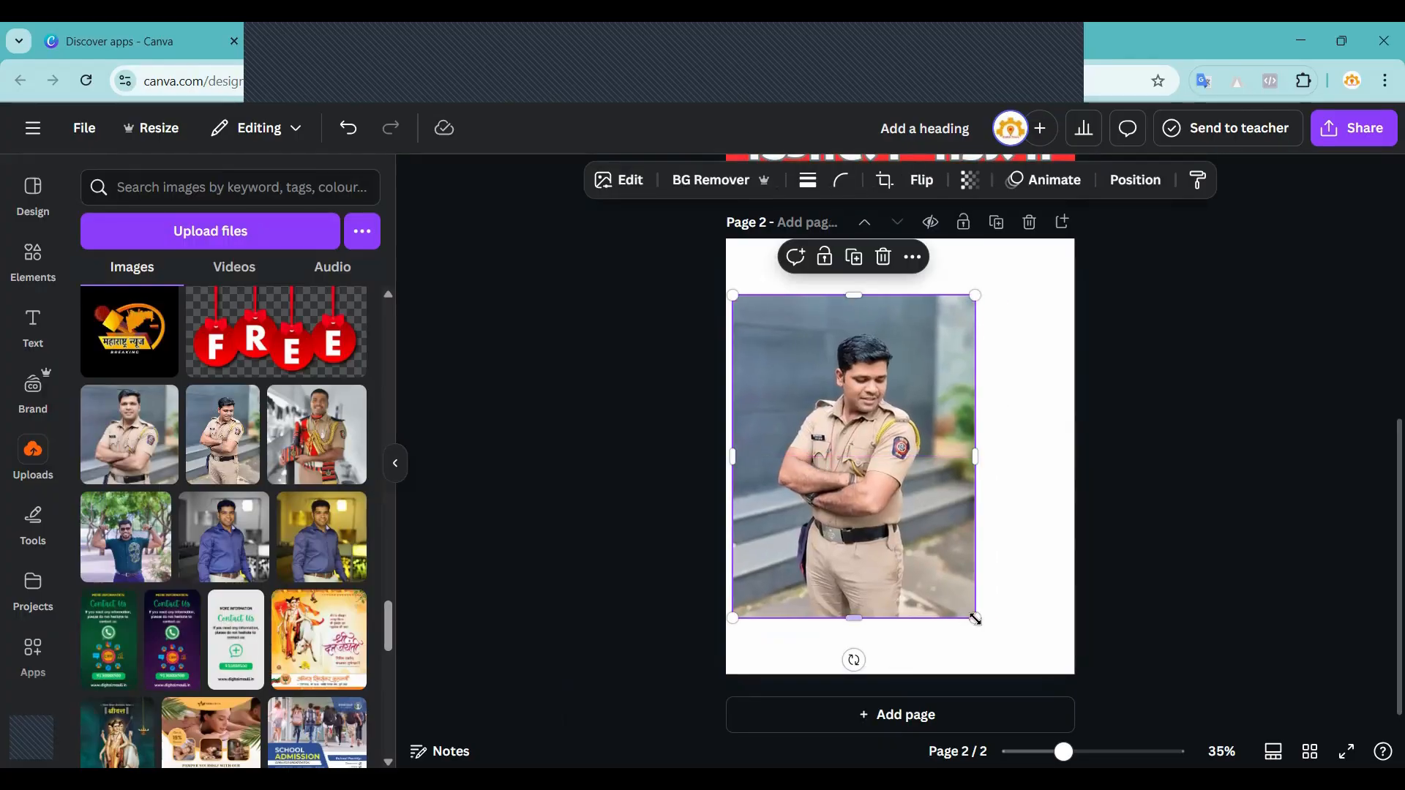
Enlarge the officer photo to nearly the page width, remove its background, and align it with the page's bottom edge.
left_click_drag(976, 618, 1057, 731)
left_click_drag(908, 550, 912, 522)
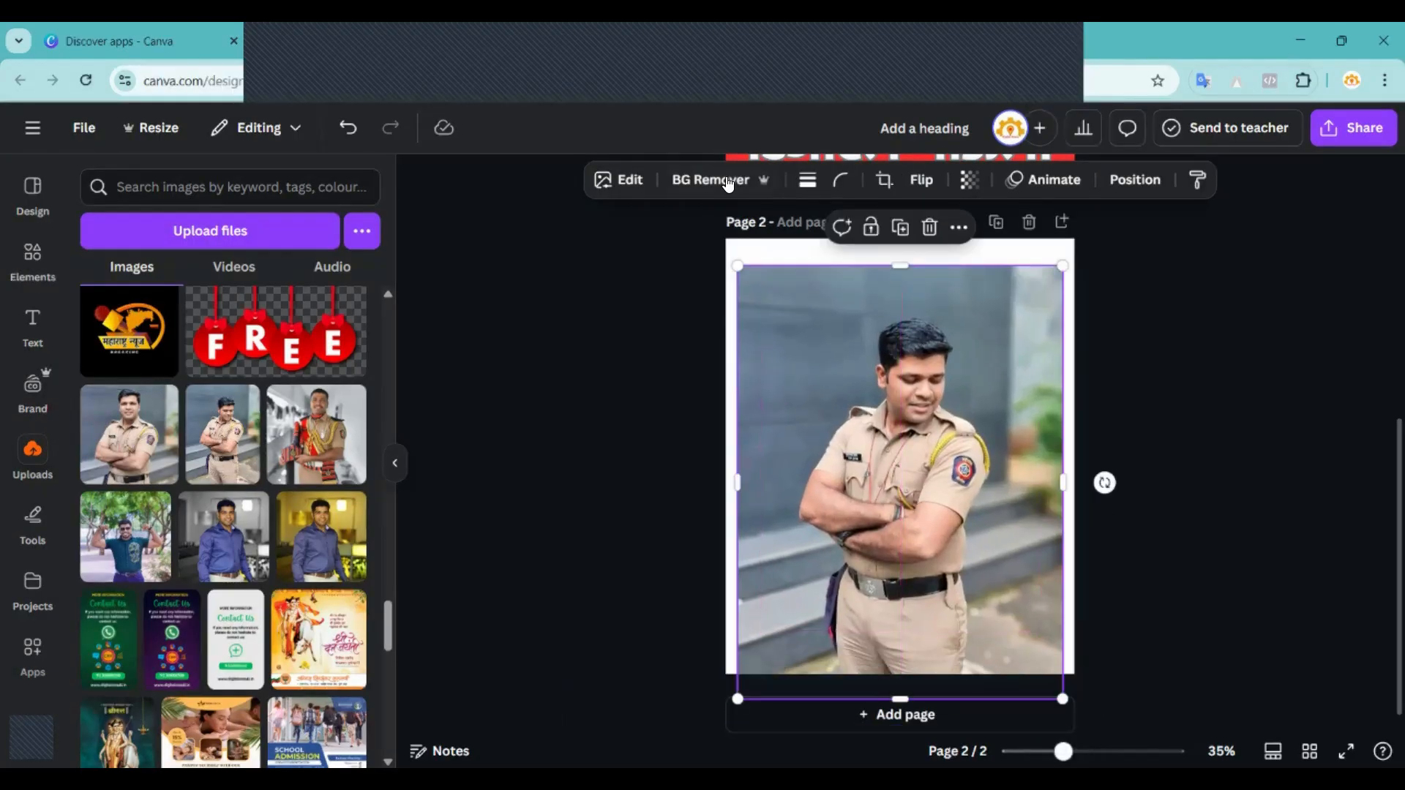
left_click(721, 179)
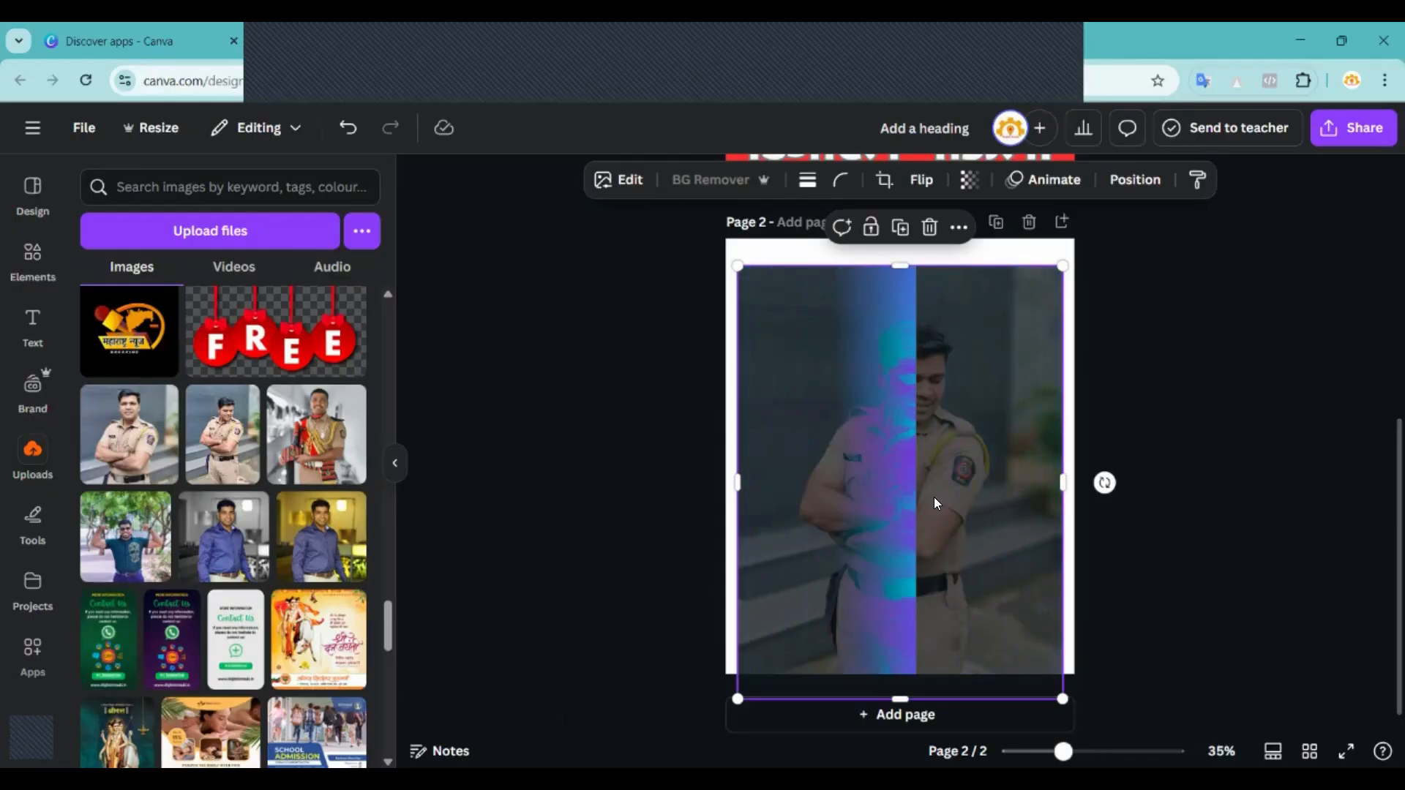
left_click_drag(854, 515, 855, 436)
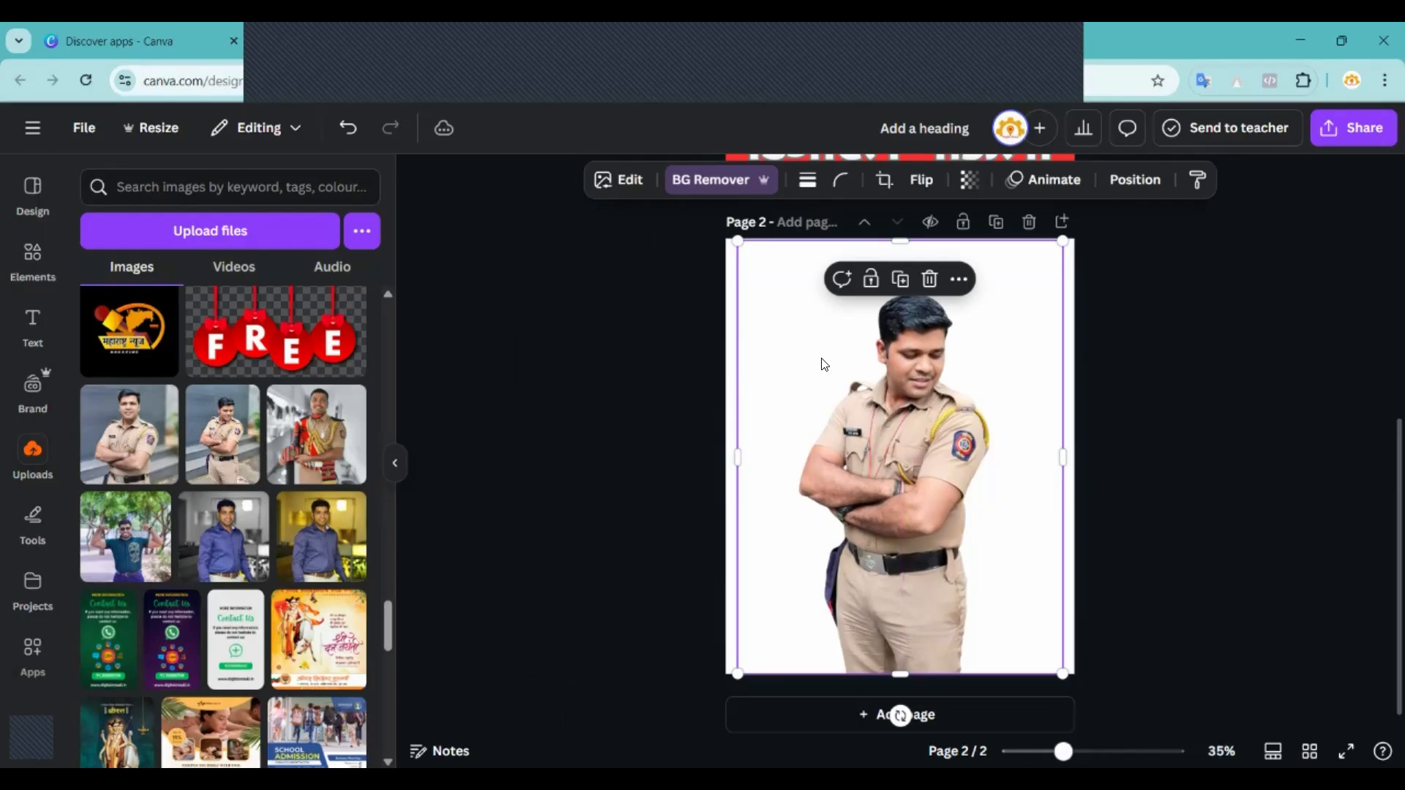
Undo the officer photo's edits and placement until page 2 is blank.
key("ctrl+z")
key("ctrl+z")
key("ctrl+z")
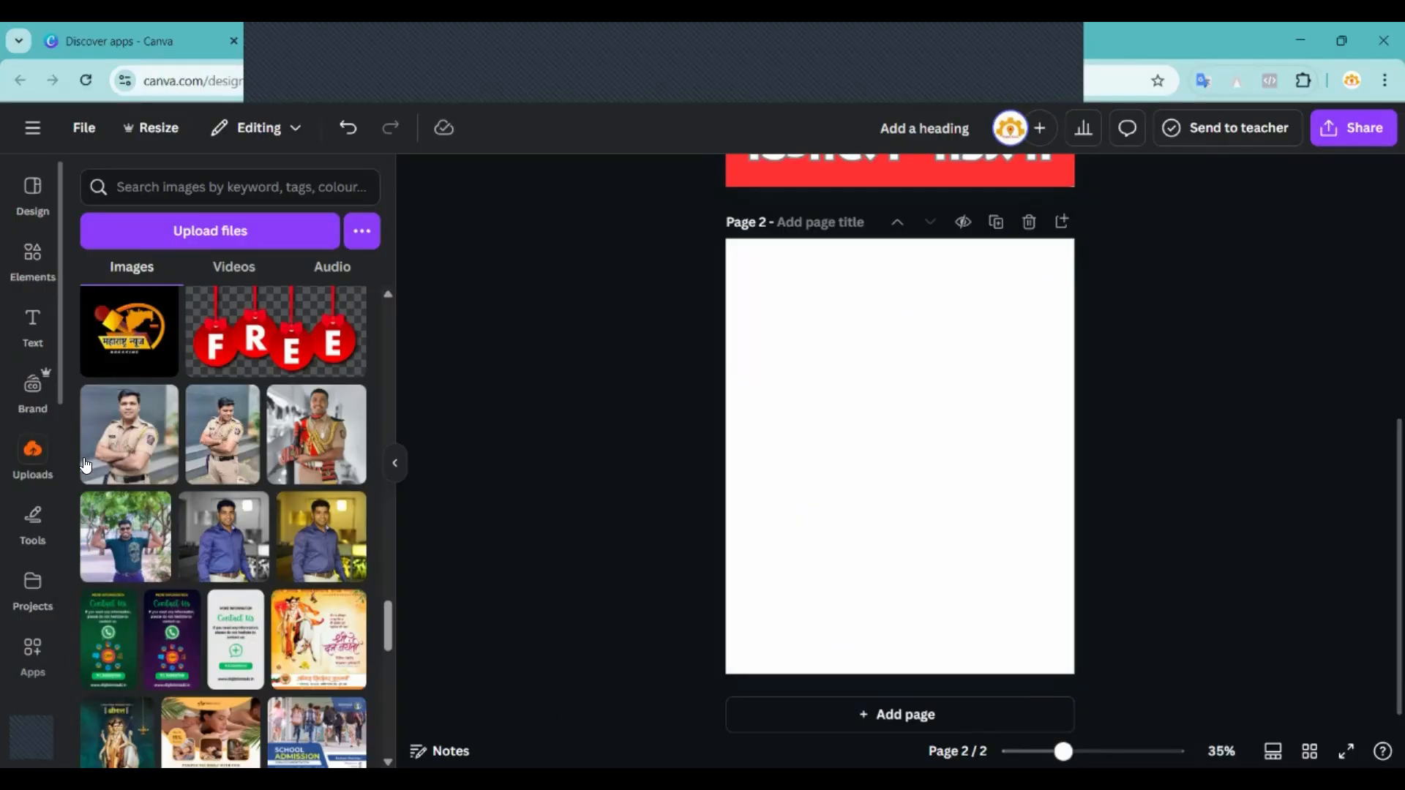
Place the महाराष्ट्र न्यूज logo on page 2, try removing its black background, and take it off the page.
left_click(134, 352)
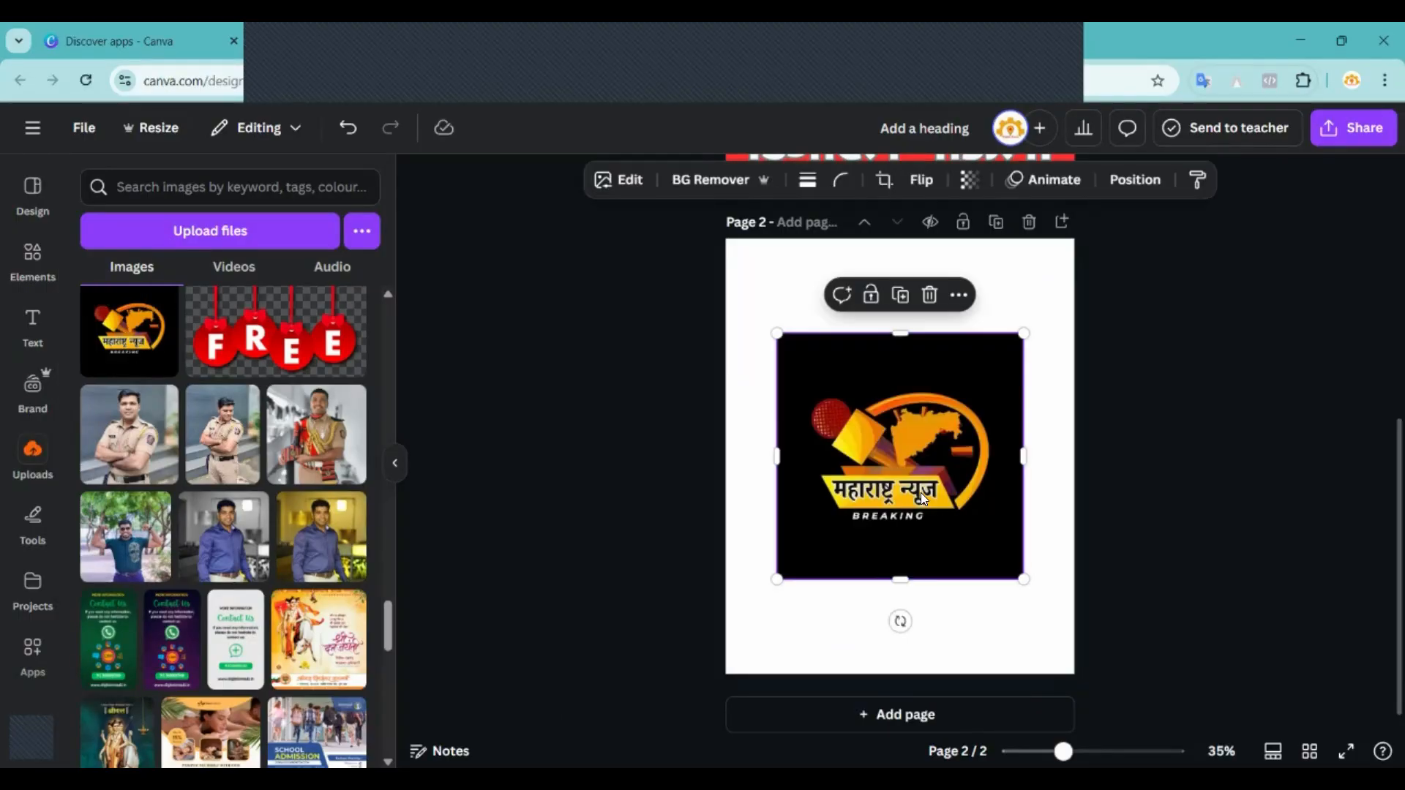
left_click(740, 193)
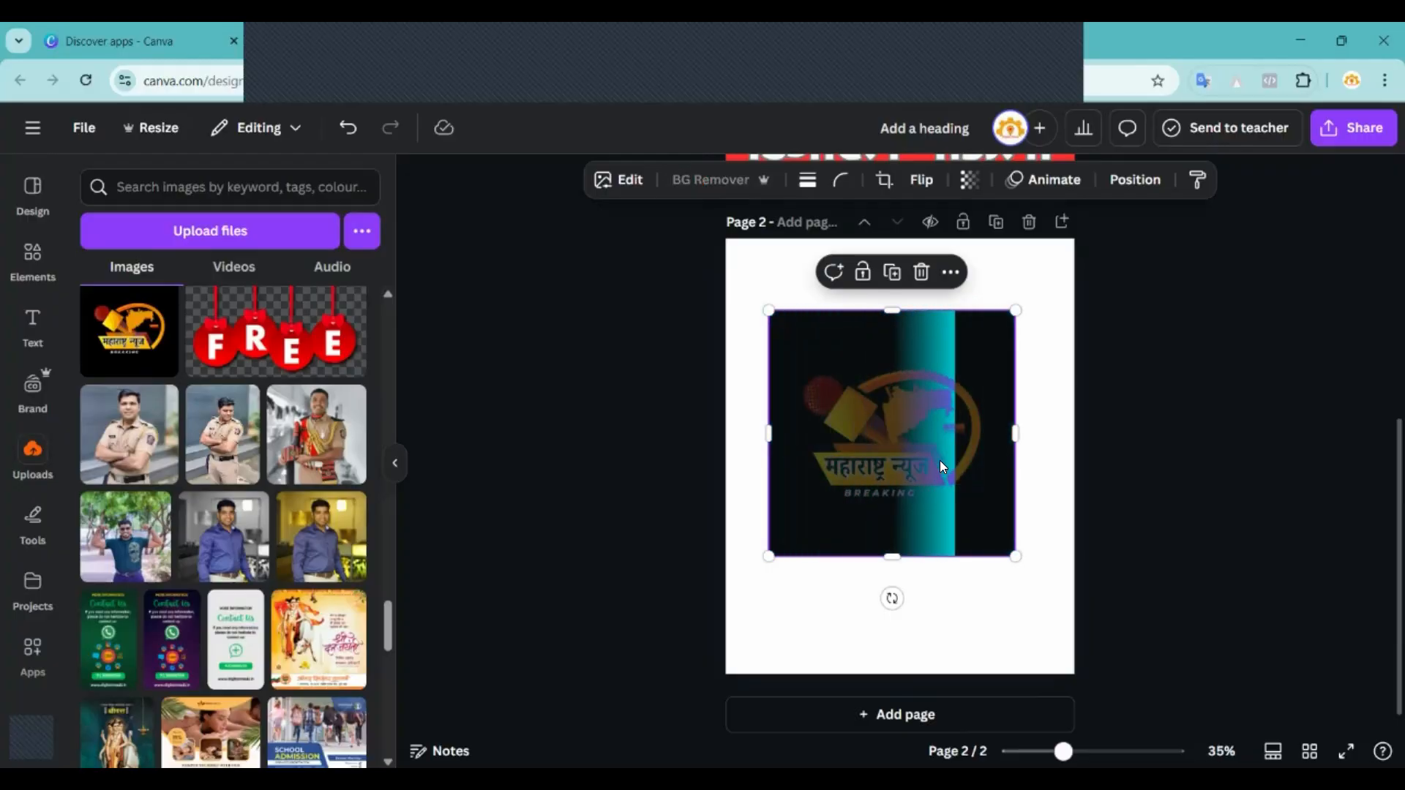
left_click_drag(905, 454, 541, 454)
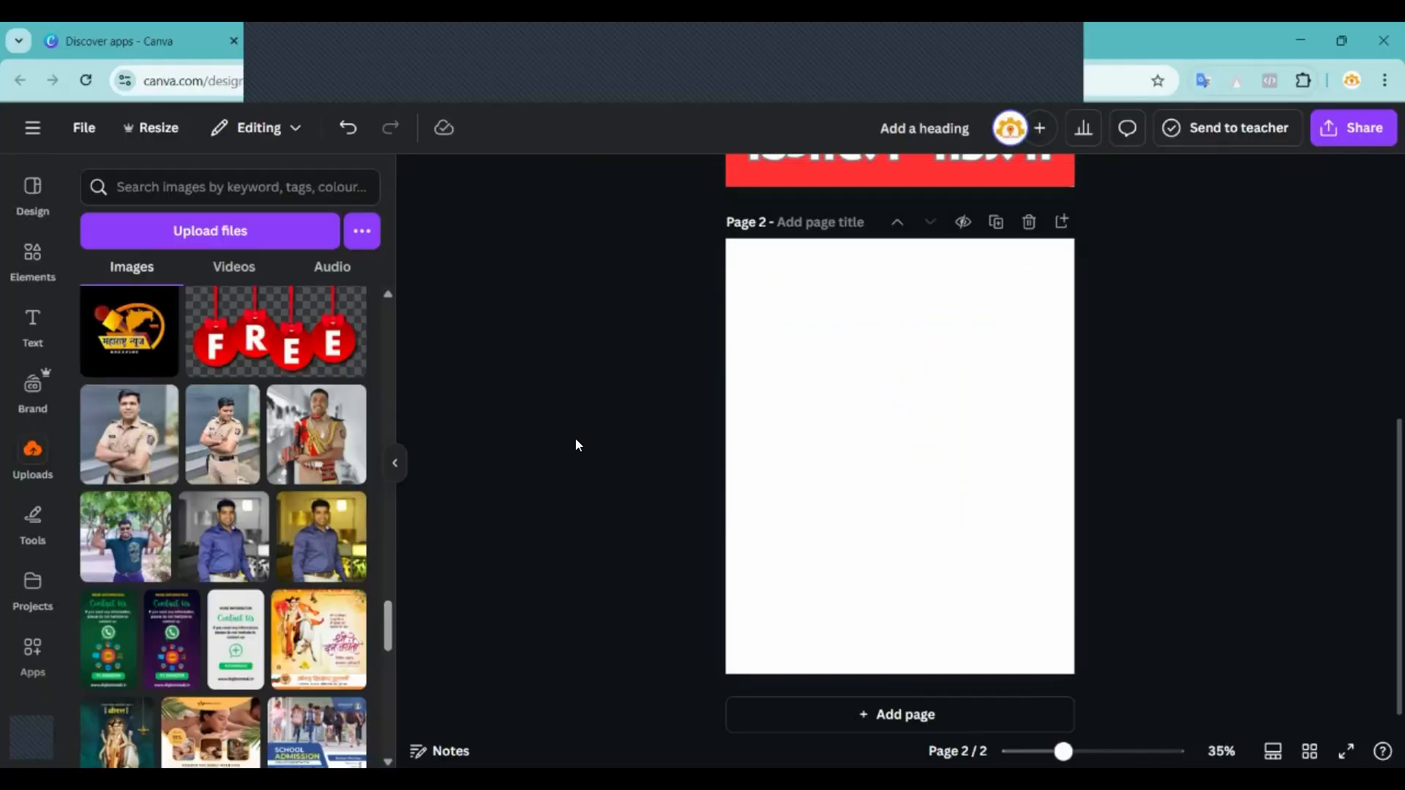
scroll(575, 444, "up", 5)
scroll(575, 444, "down", 5)
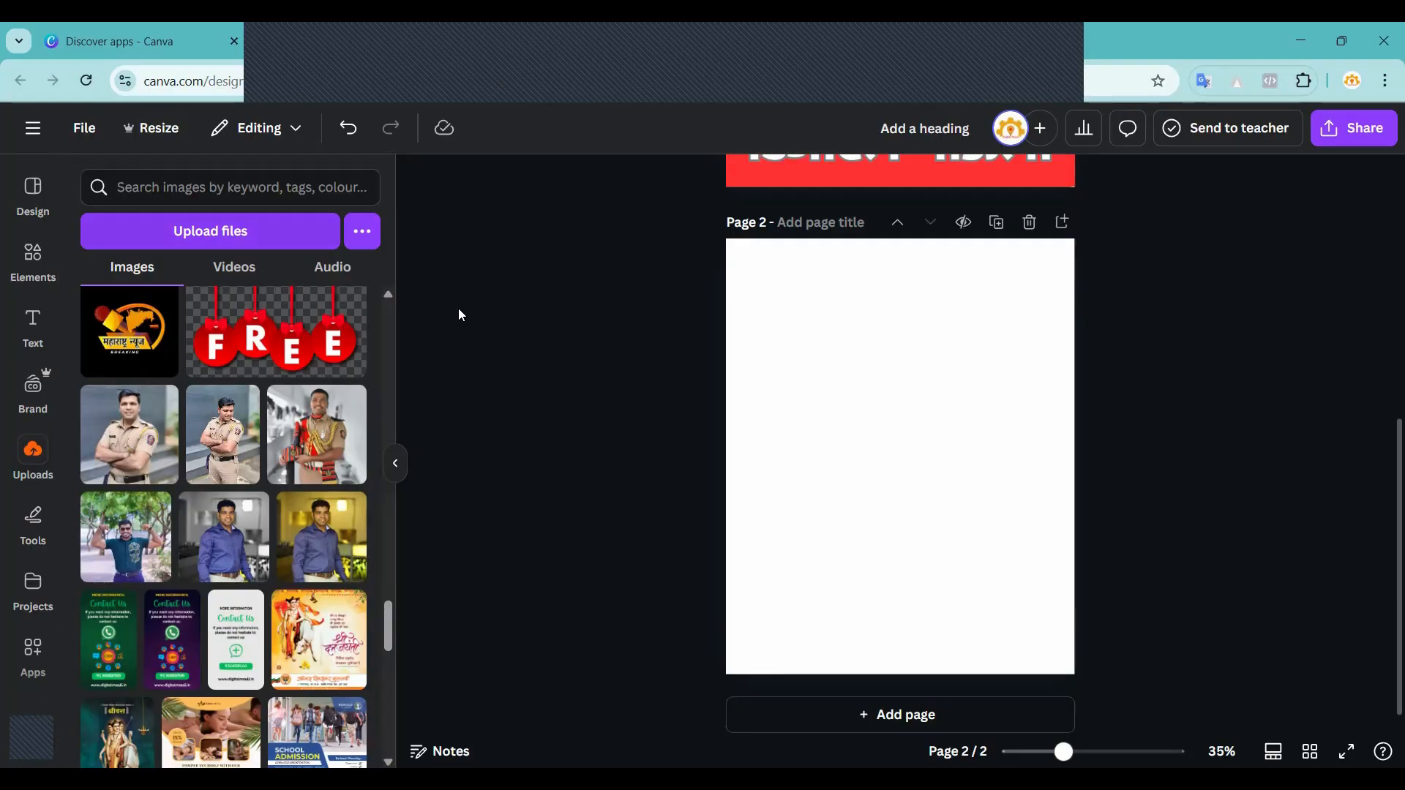
Look through the suggested design templates and search them for "holi".
left_click(43, 187)
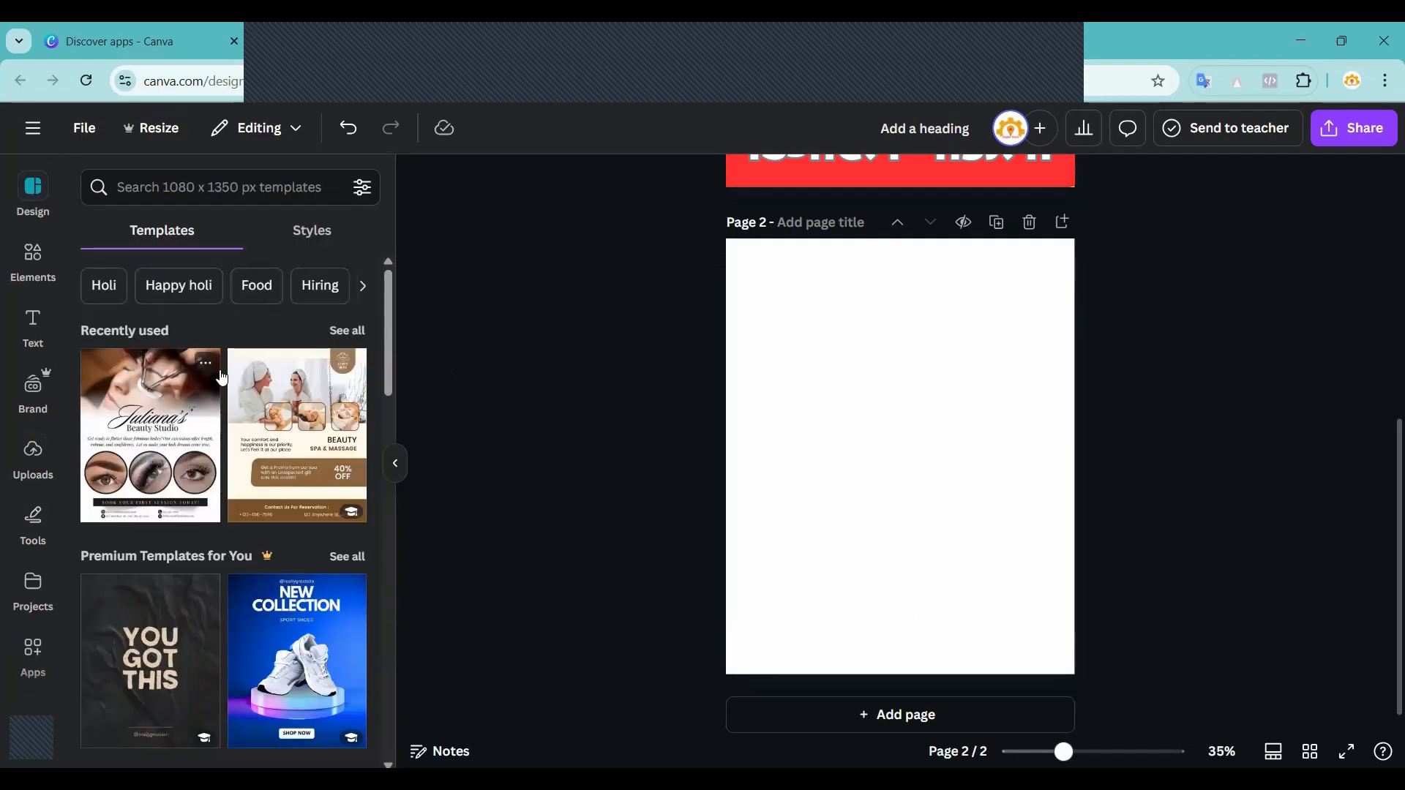
scroll(222, 378, "down", 3)
scroll(222, 378, "up", 3)
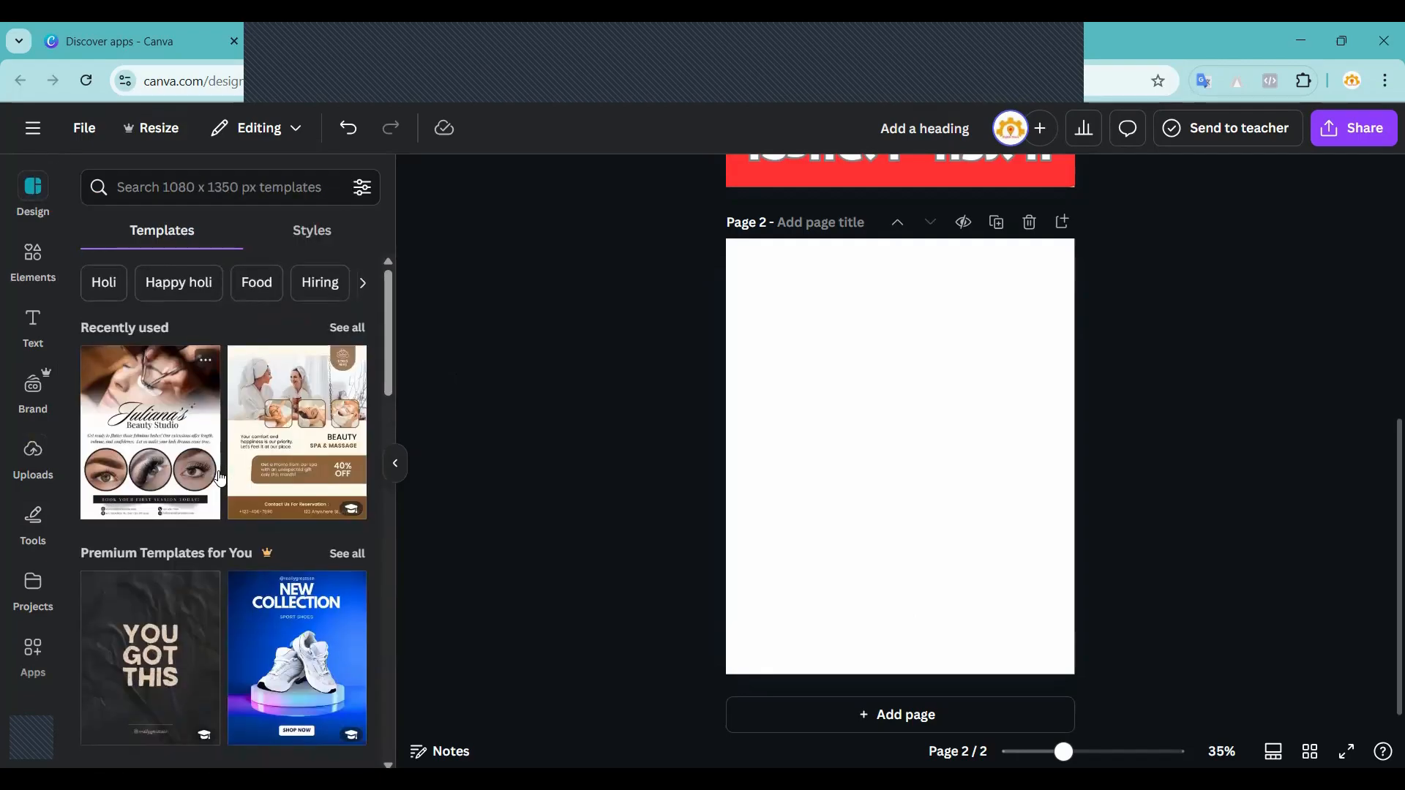
scroll(222, 477, "down", 10)
scroll(218, 471, "up", 10)
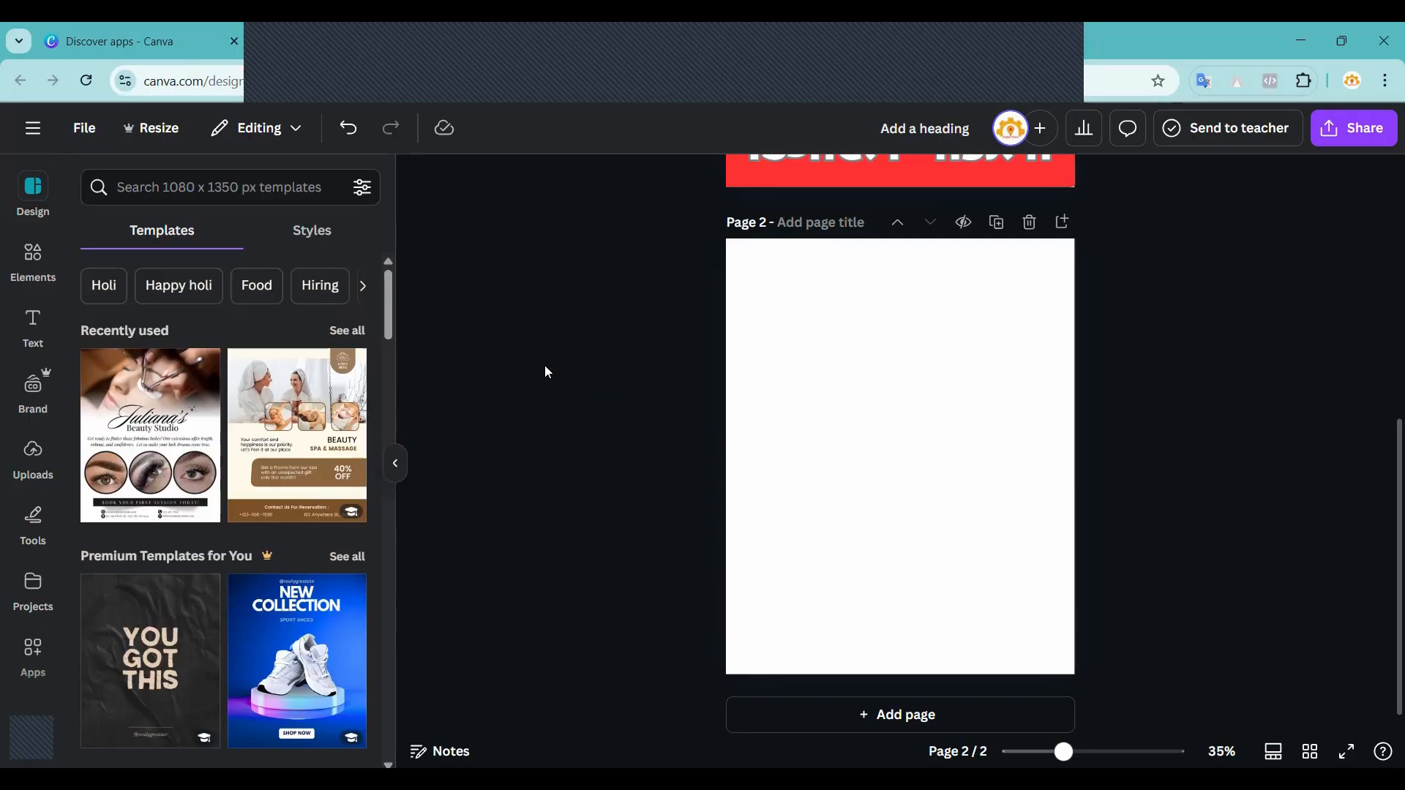
left_click(201, 189)
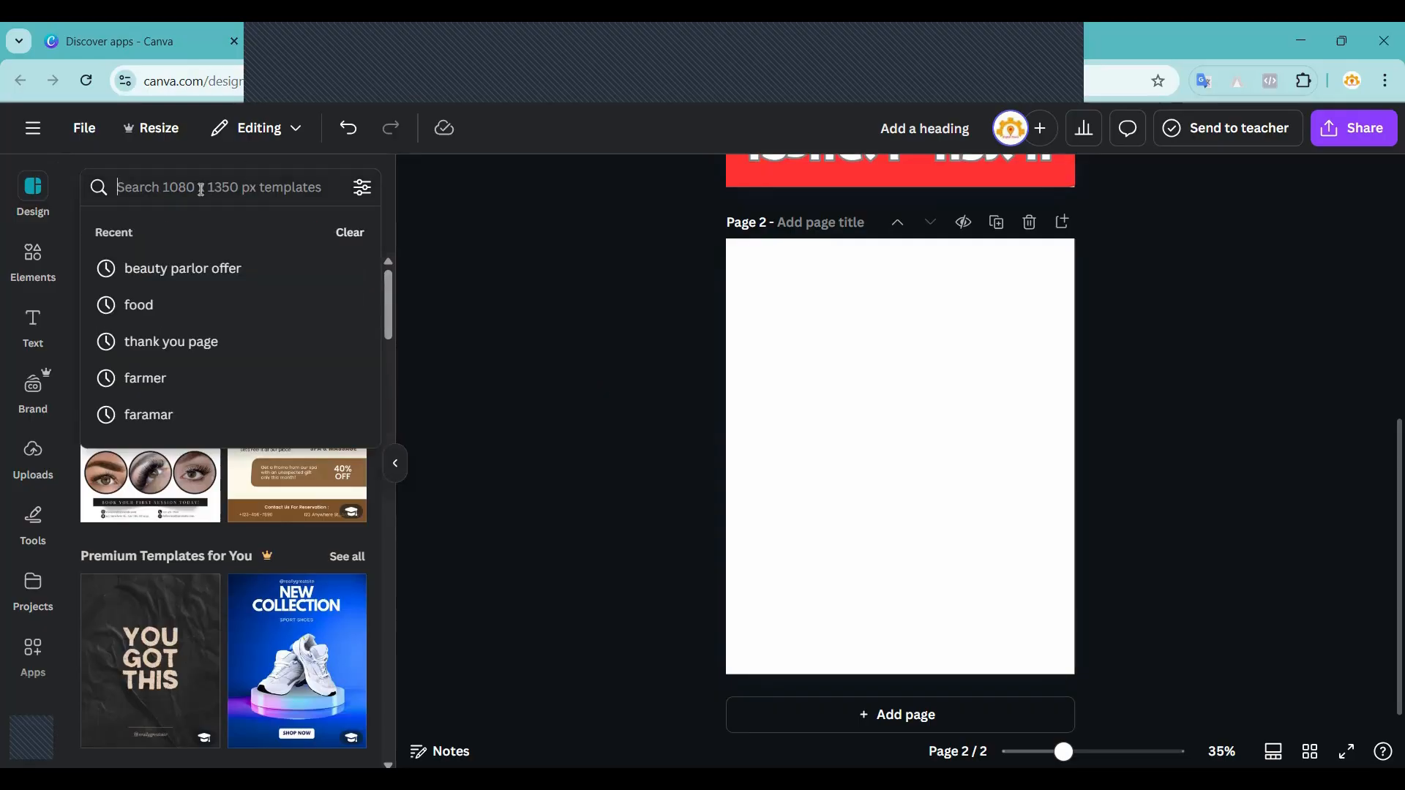
type("holi")
key("Return")
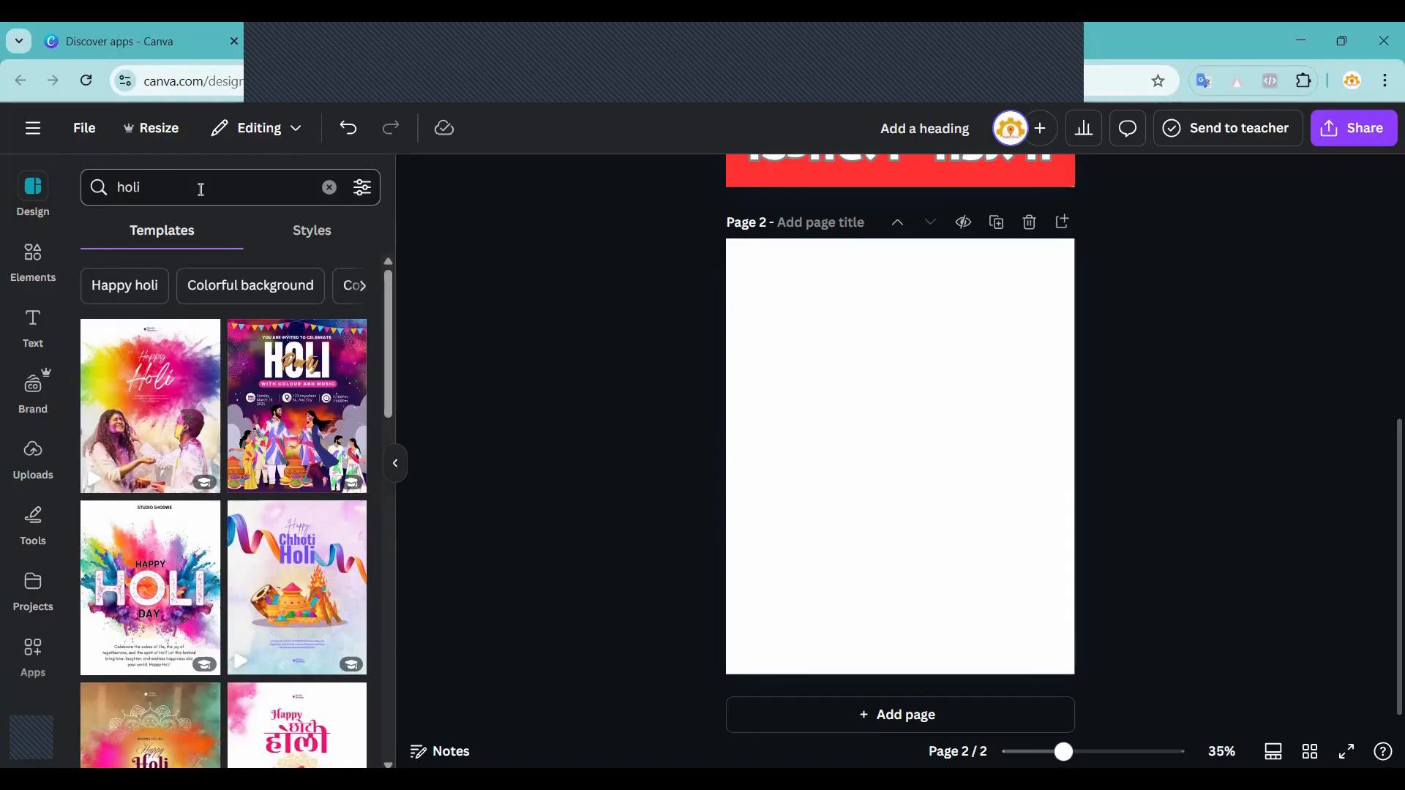
Look through the Holi templates and apply "Colorful Vibrant Holi Festival Greeting Instagram Post" to page 2.
scroll(229, 487, "down", 10)
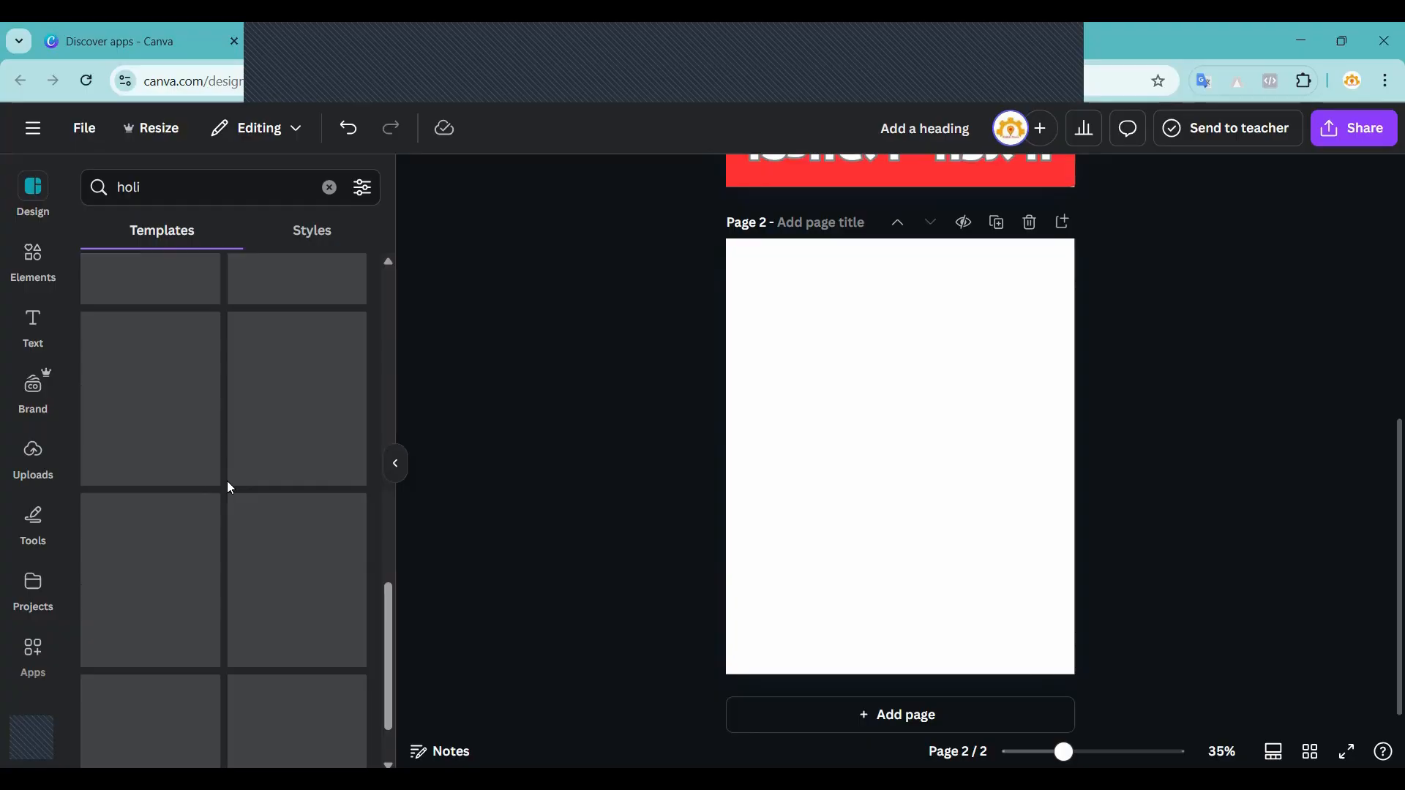
scroll(229, 486, "down", 5)
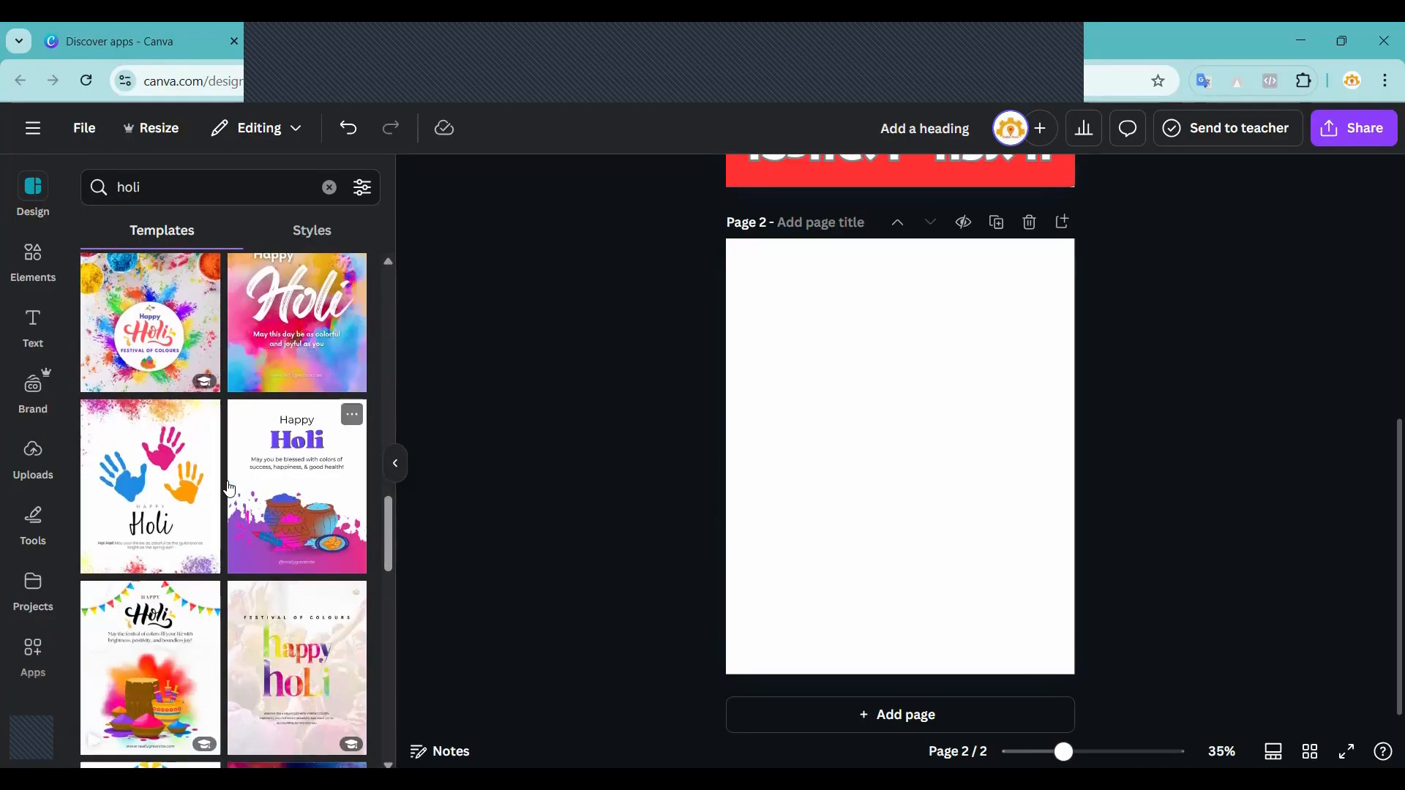
scroll(229, 489, "down", 10)
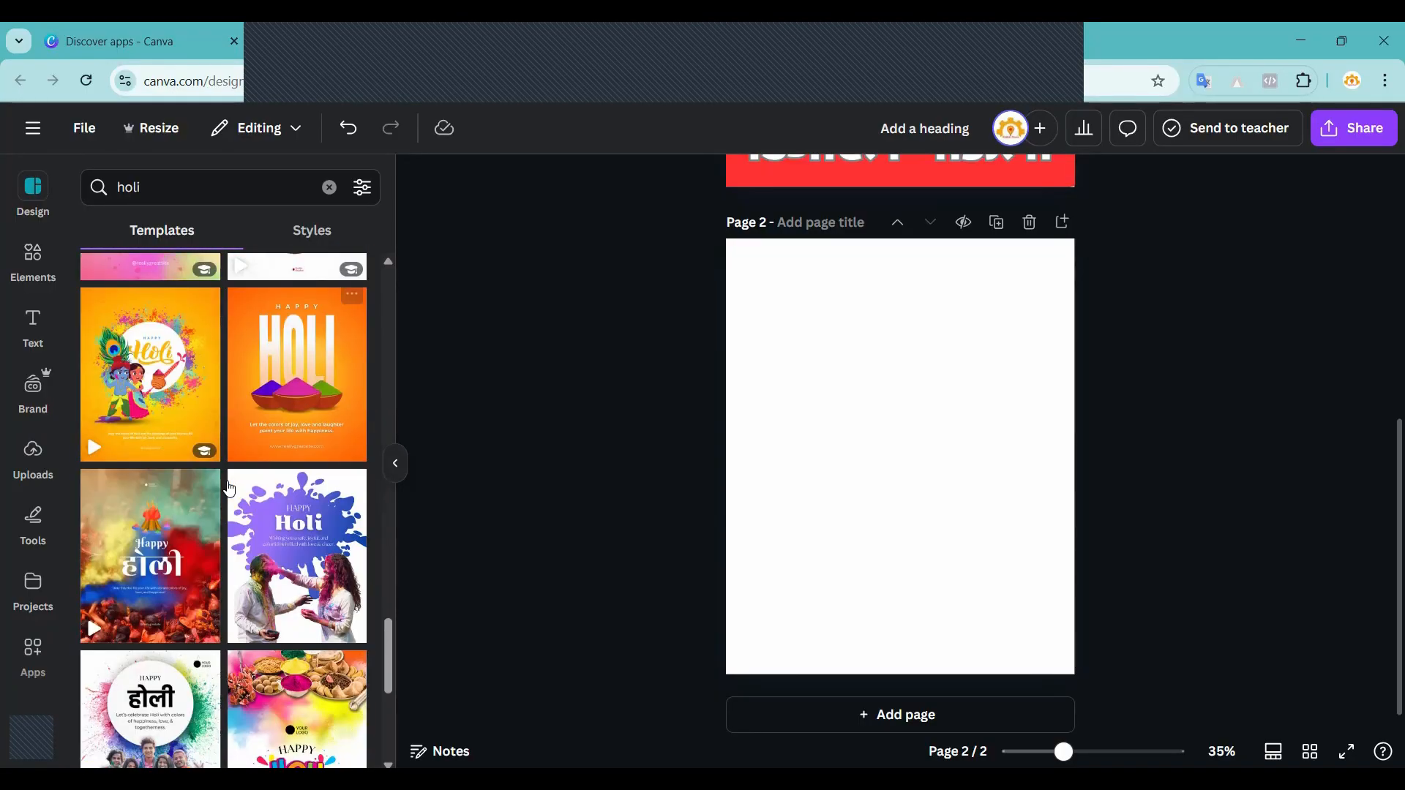
scroll(229, 488, "down", 1)
scroll(229, 489, "up", 15)
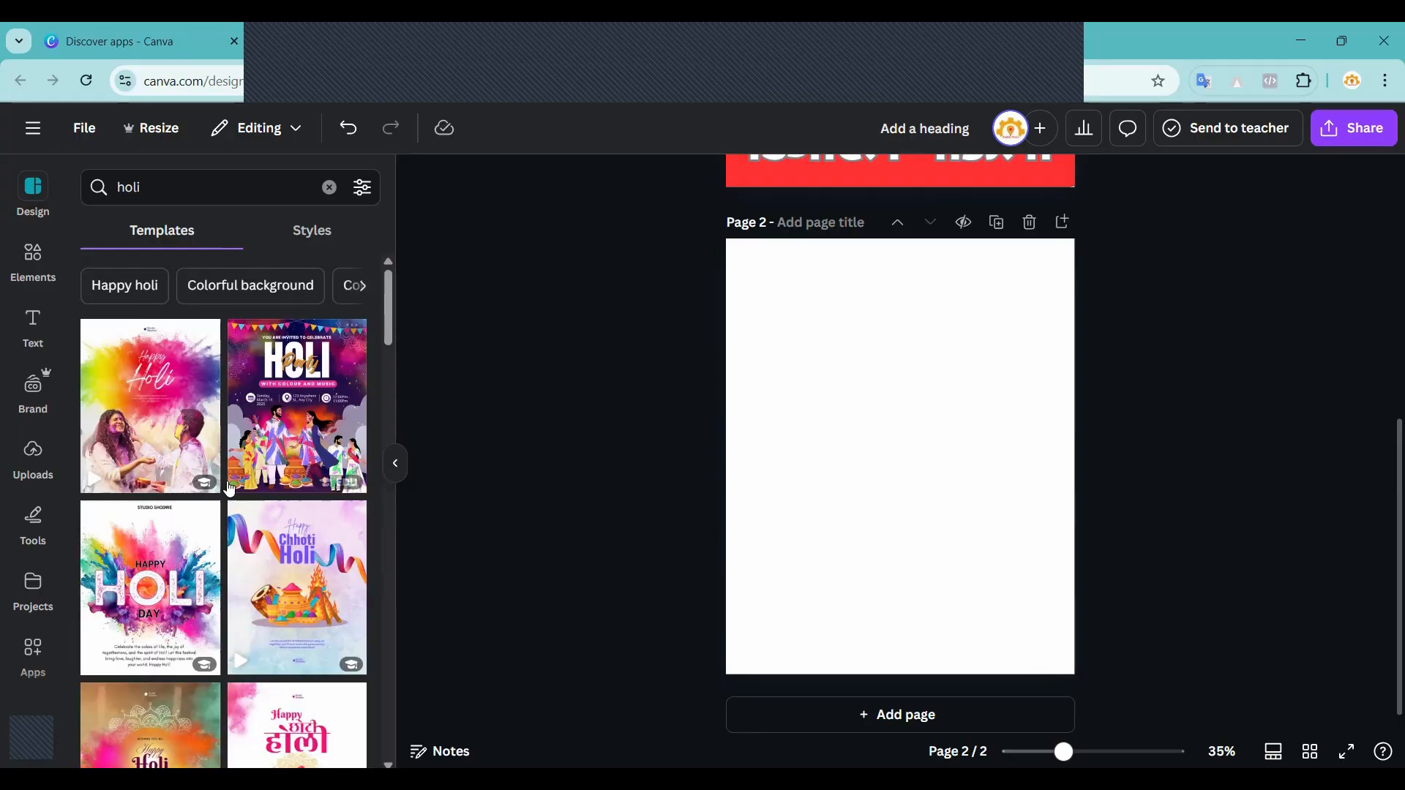
left_click(149, 401)
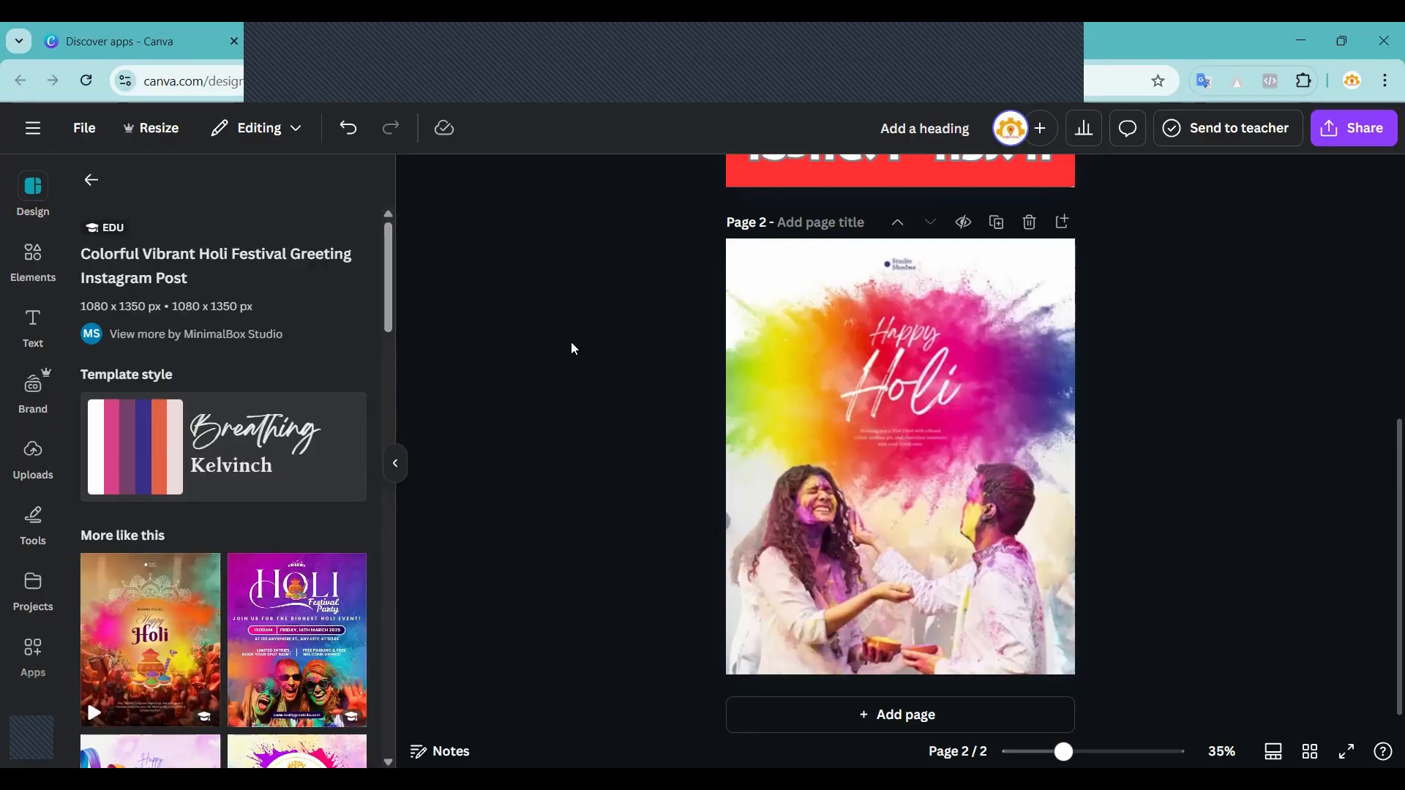
left_click(1150, 505)
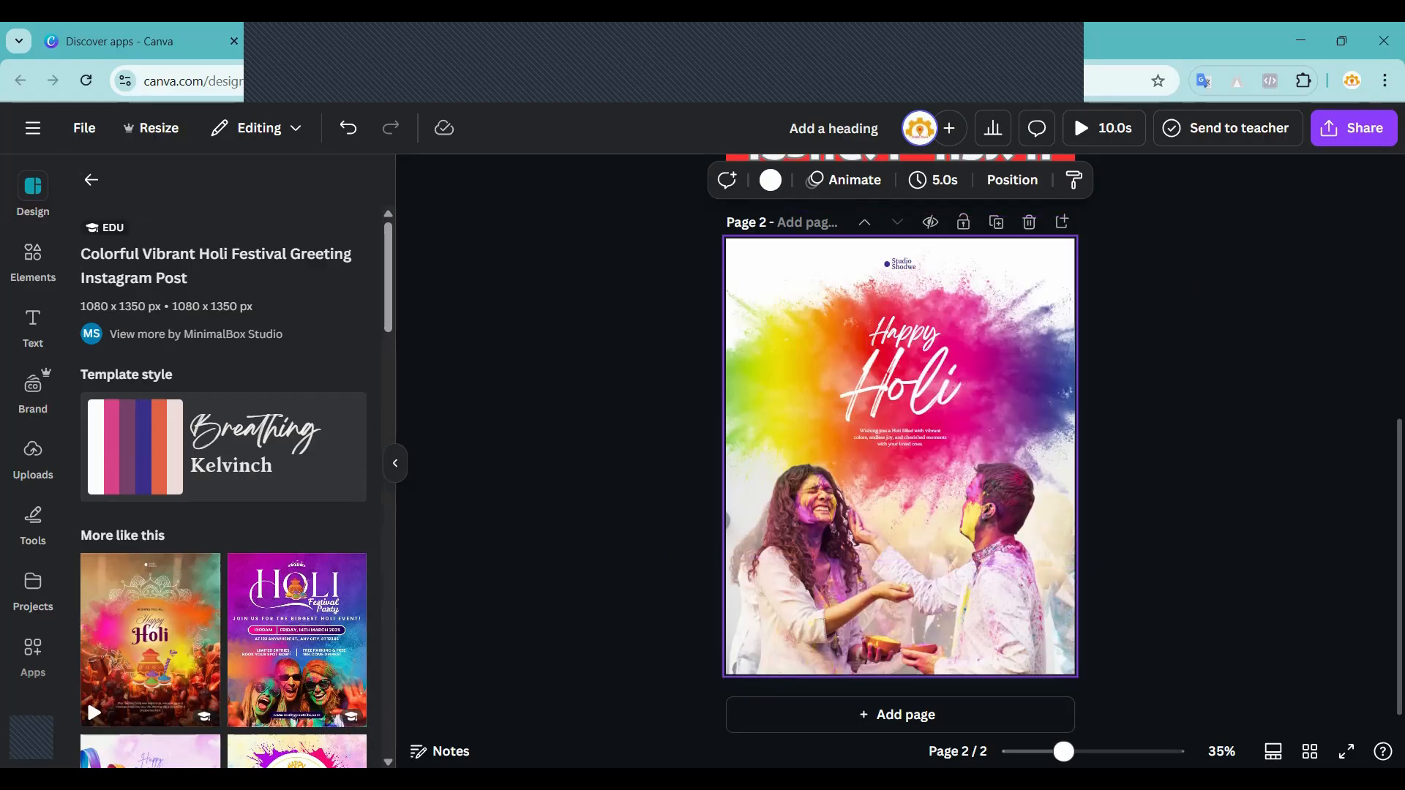
Delete the Studio Shodwe logo, both its text and its small symbol, from the page 2 Holi design.
left_click_drag(1064, 752, 1102, 751)
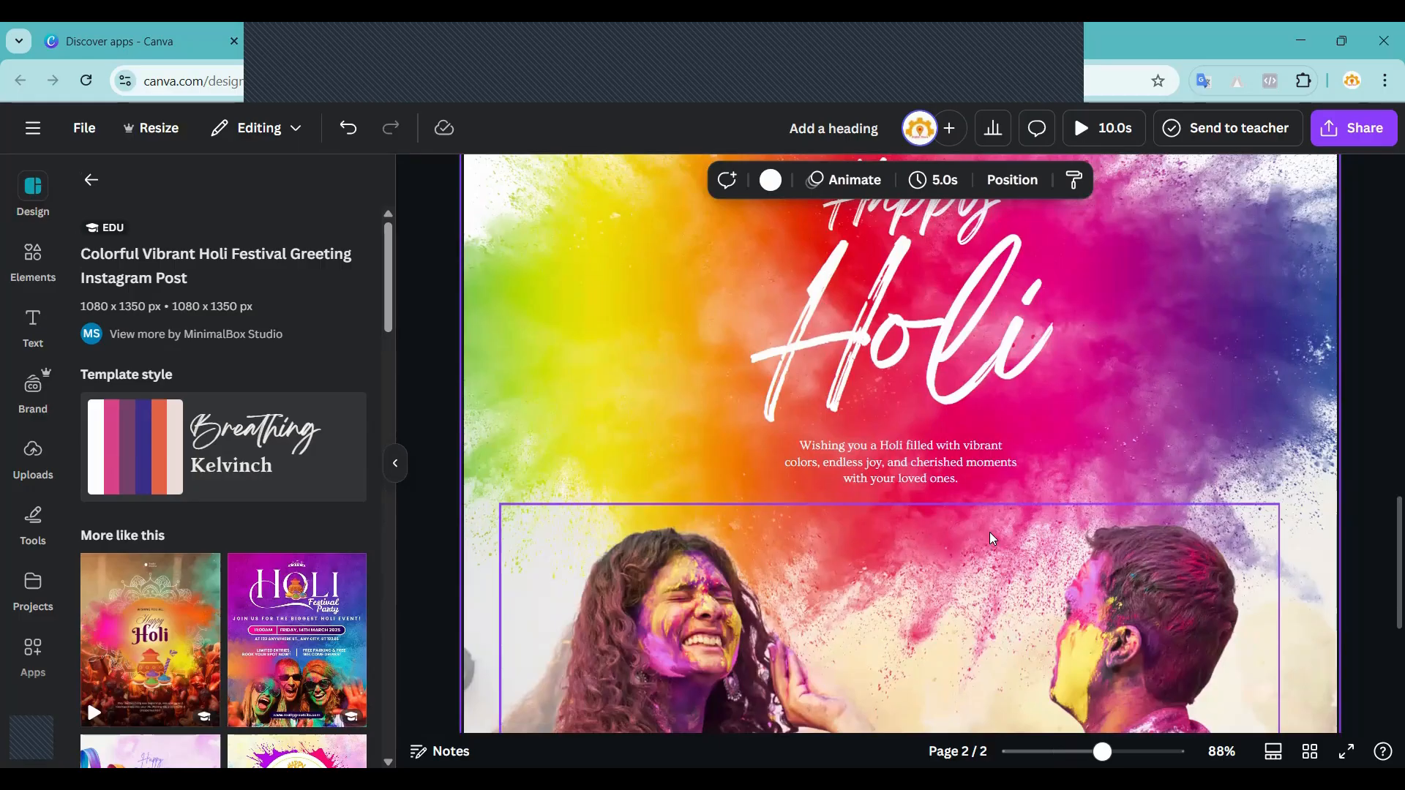
scroll(990, 533, "up", 5)
left_click(900, 481)
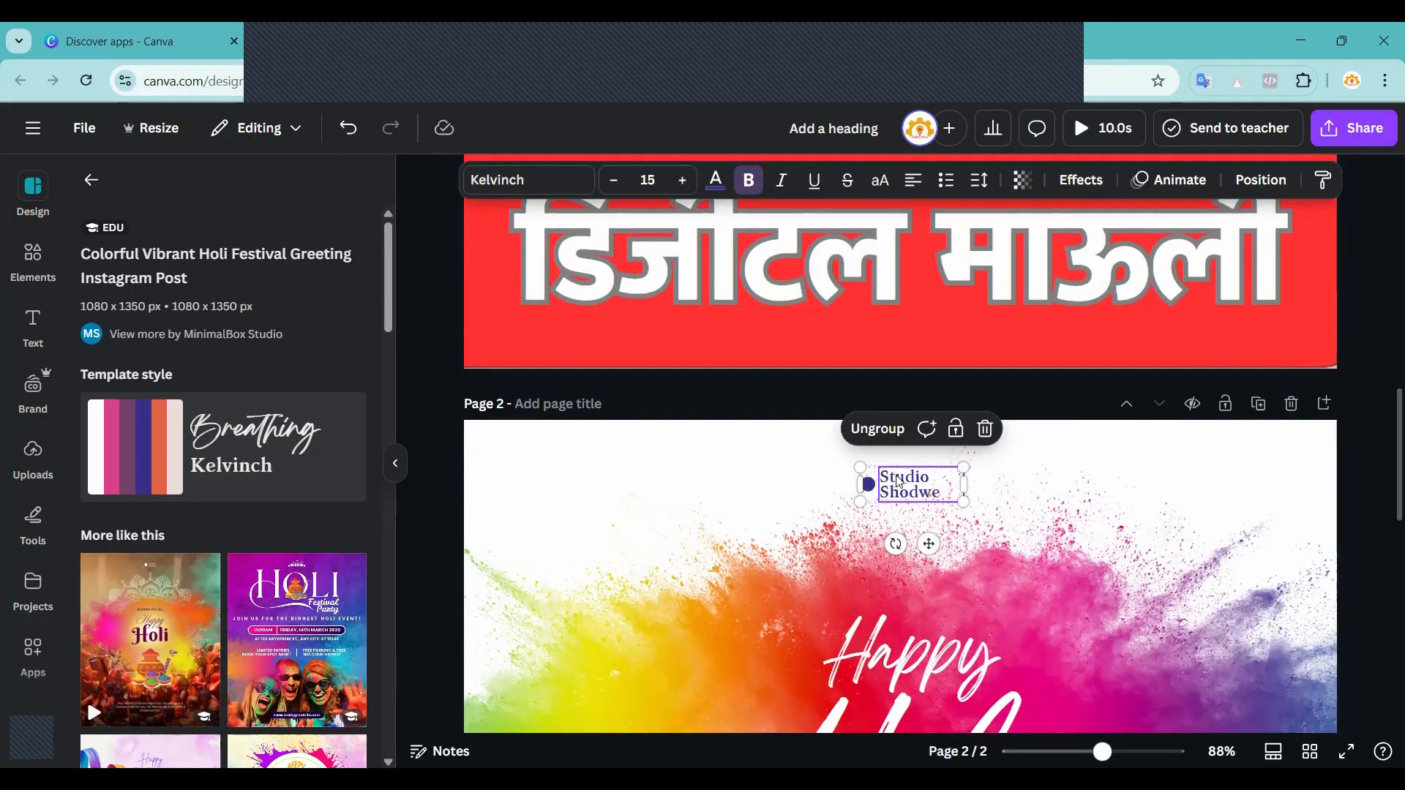
key("Delete")
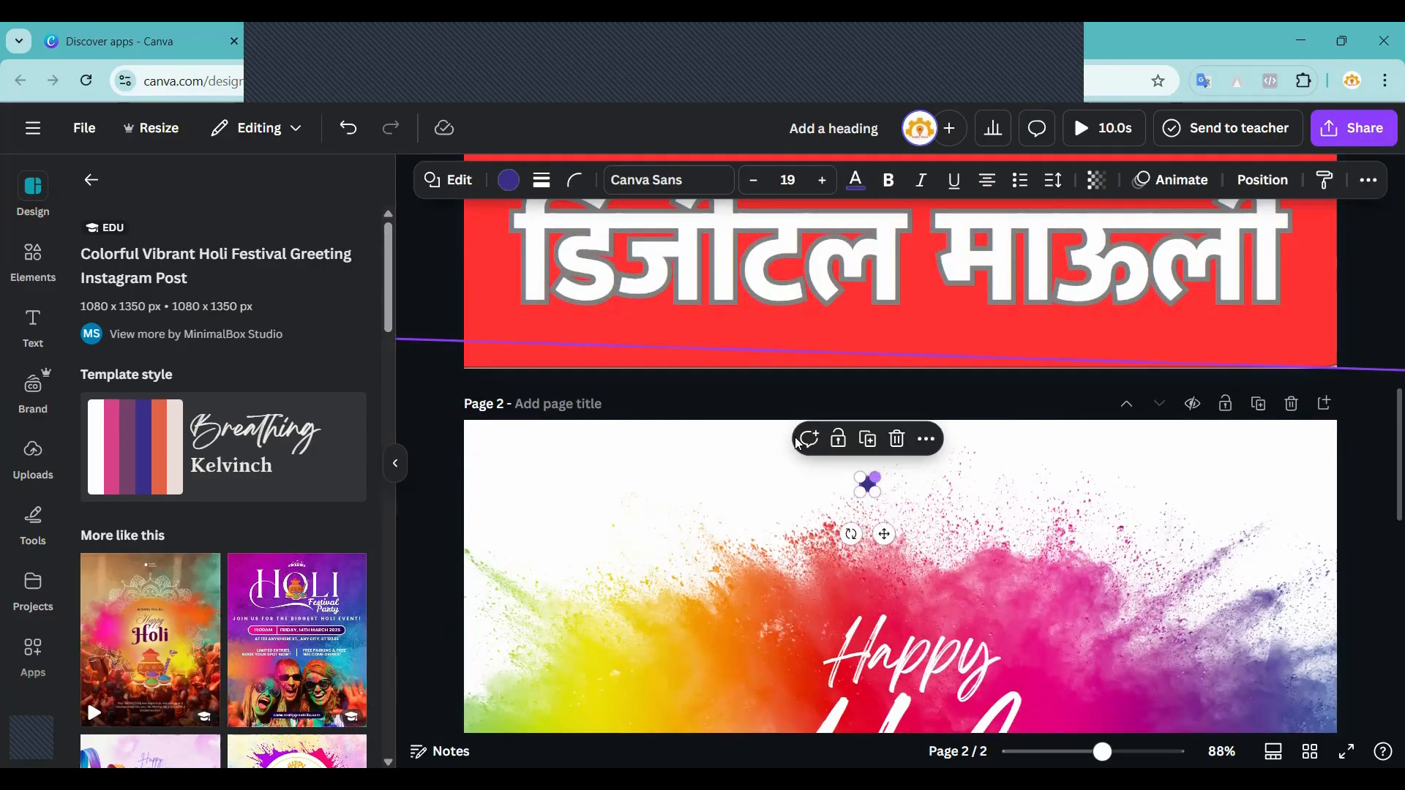
key("Delete")
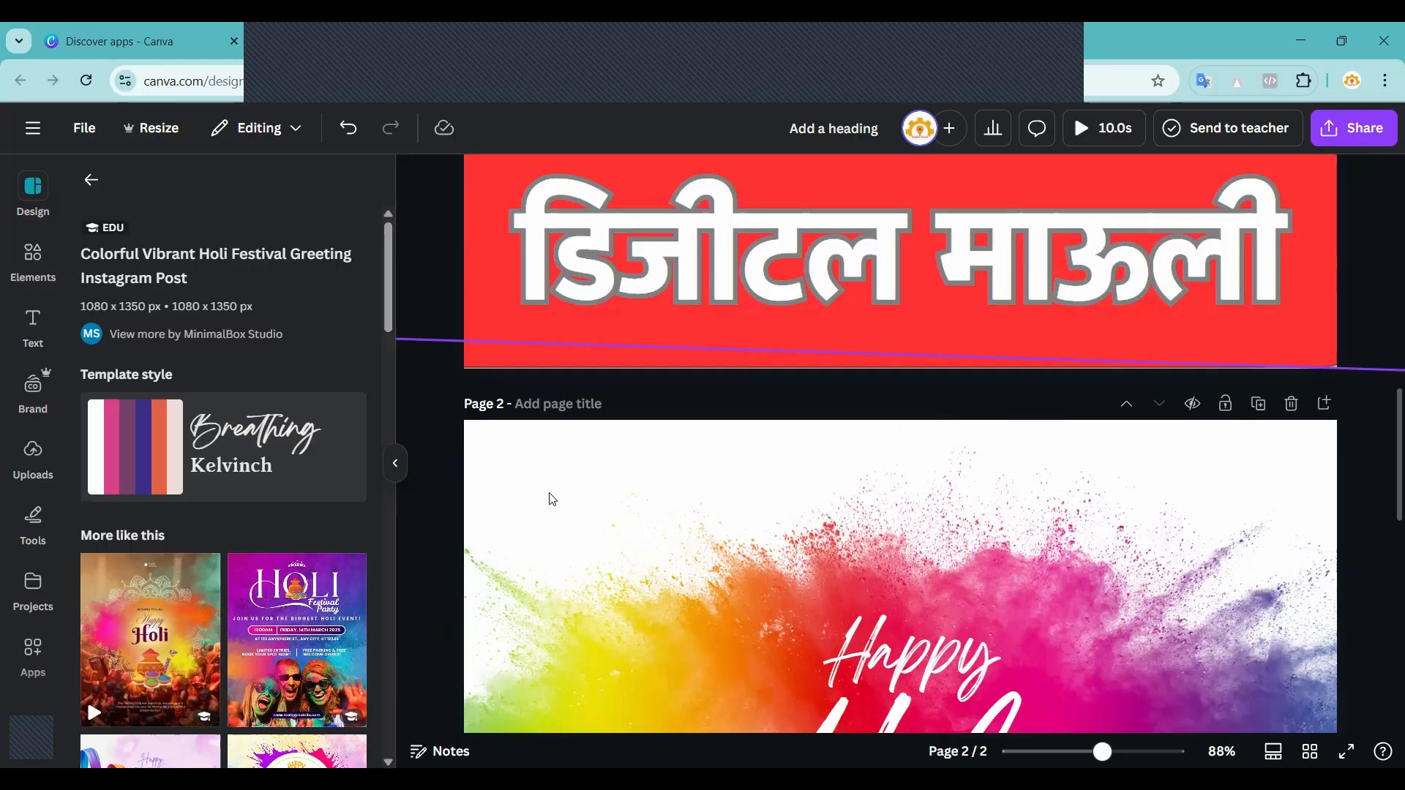
Open the greeting paragraph below the Happy Holi heading on page 2 for editing, and leave it.
scroll(867, 554, "down", 5)
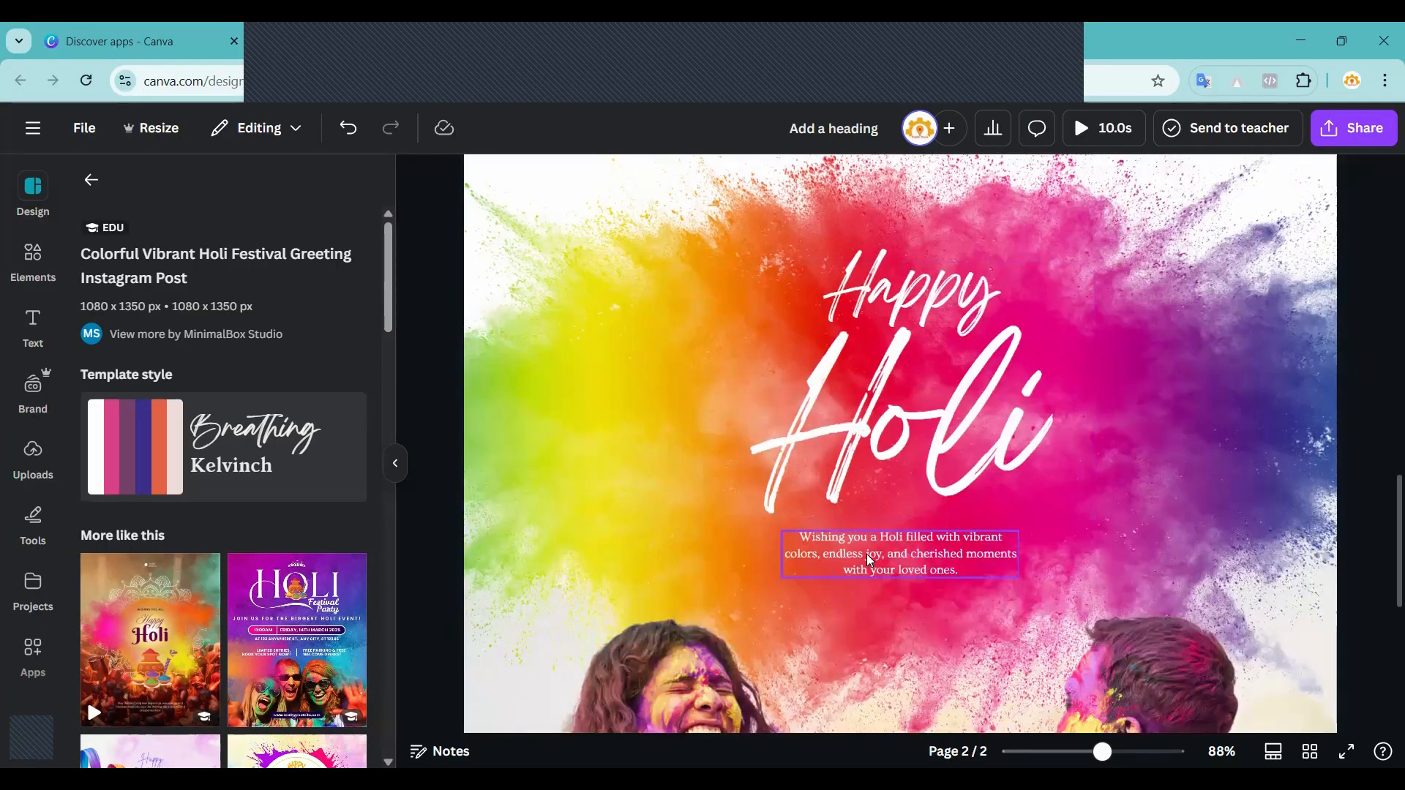
left_click(909, 546)
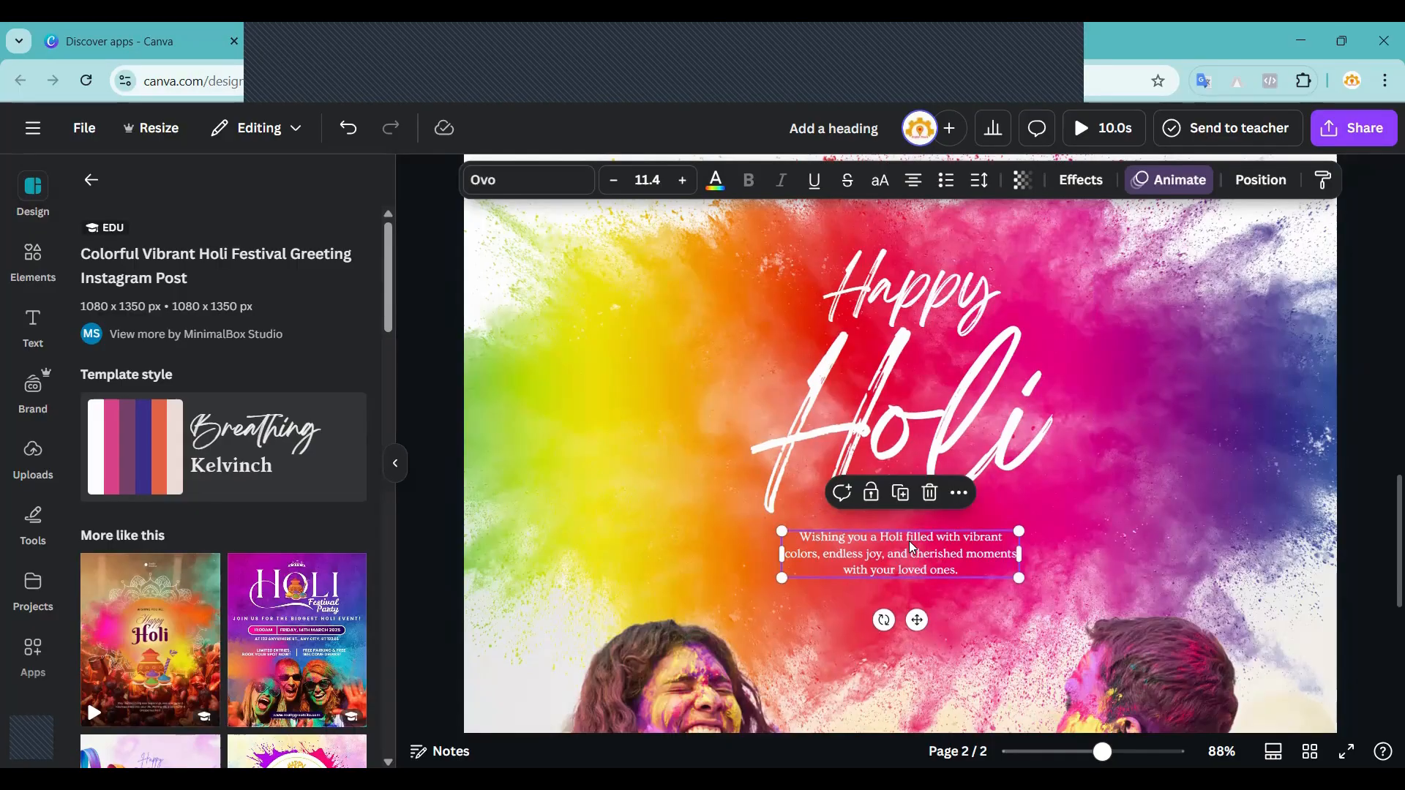
double_click(910, 542)
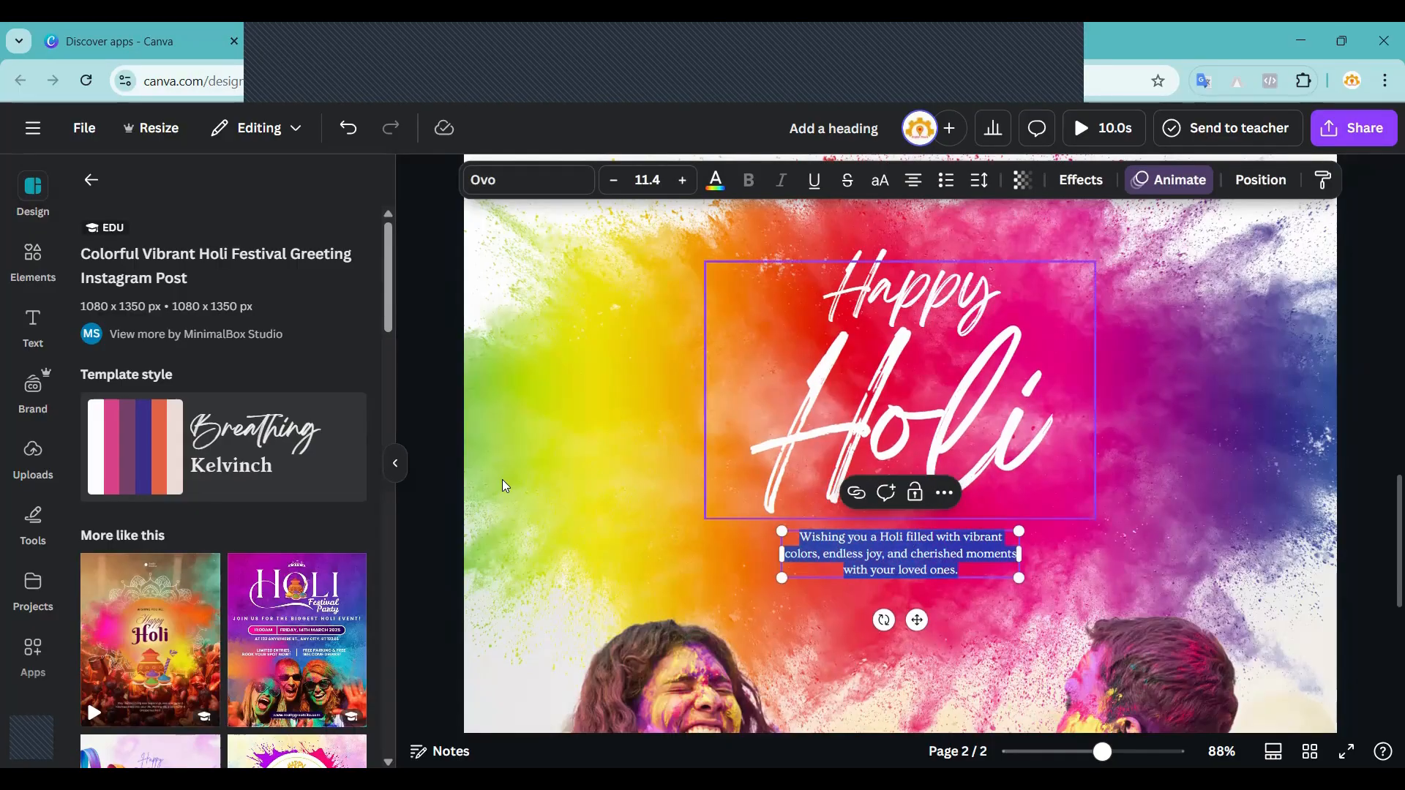
left_click(441, 472)
Remove the photo of the couple from page 2 to show the background image, and undo the removal.
scroll(830, 516, "down", 4)
scroll(830, 516, "down", 3)
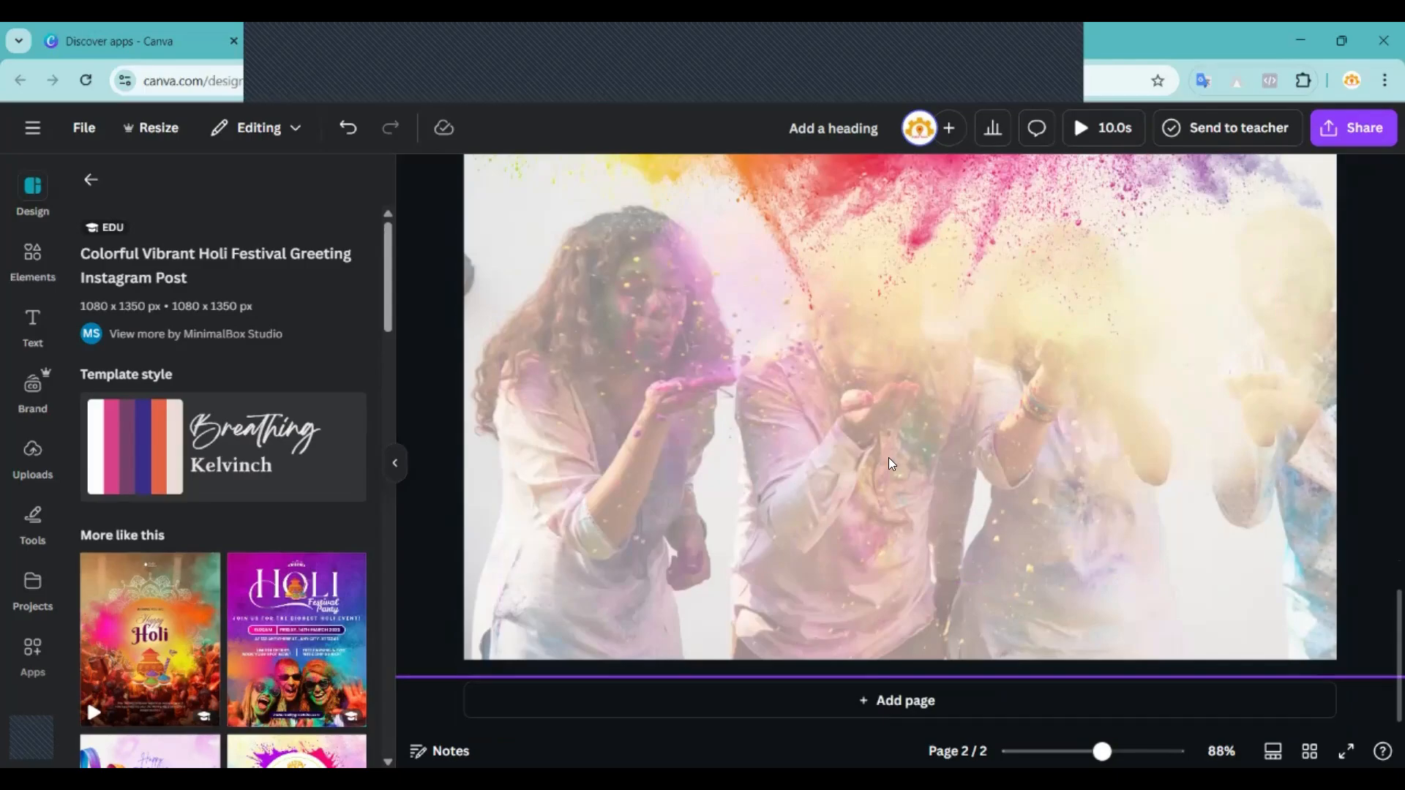
scroll(937, 462, "up", 3)
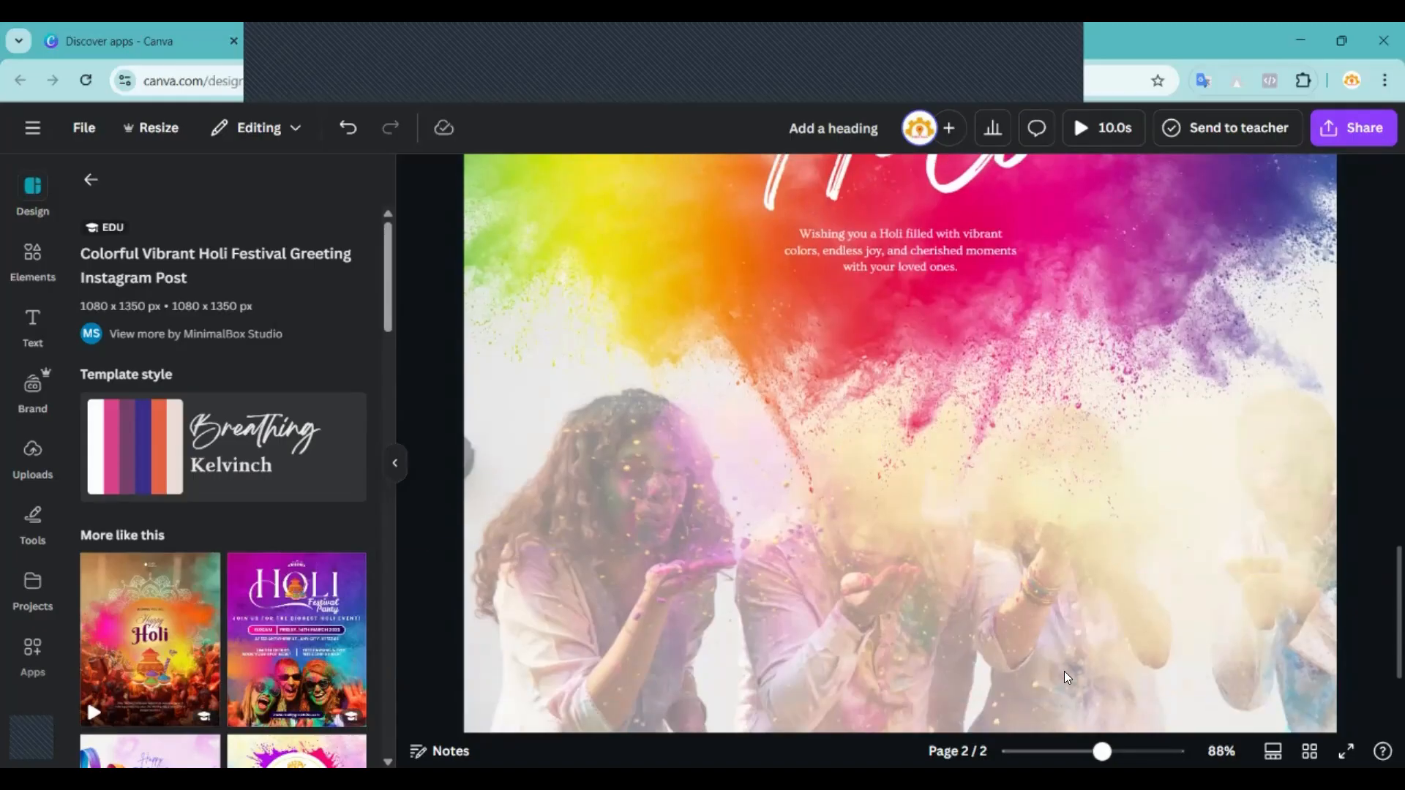
scroll(1178, 546, "down", 5)
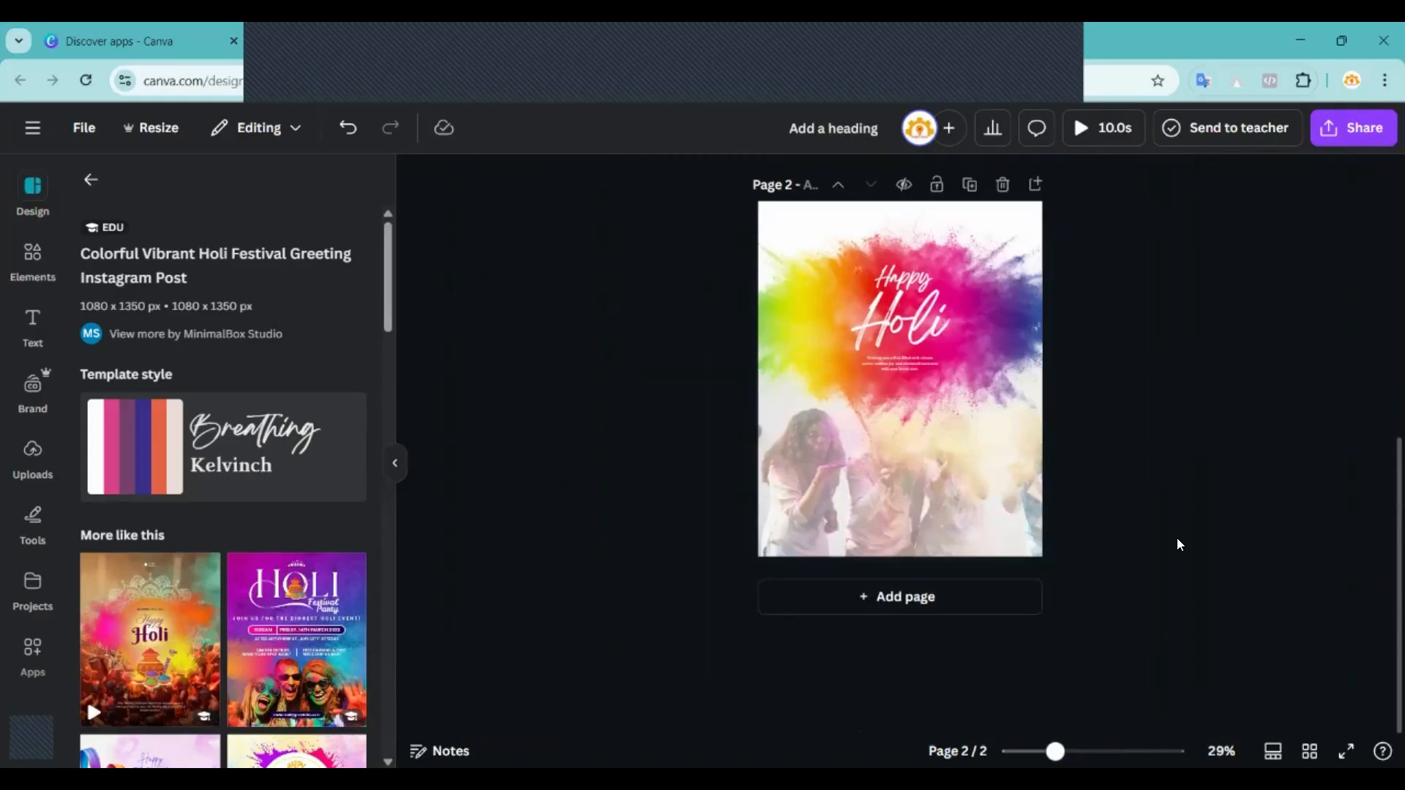
key("ctrl+z")
key("ctrl+z")
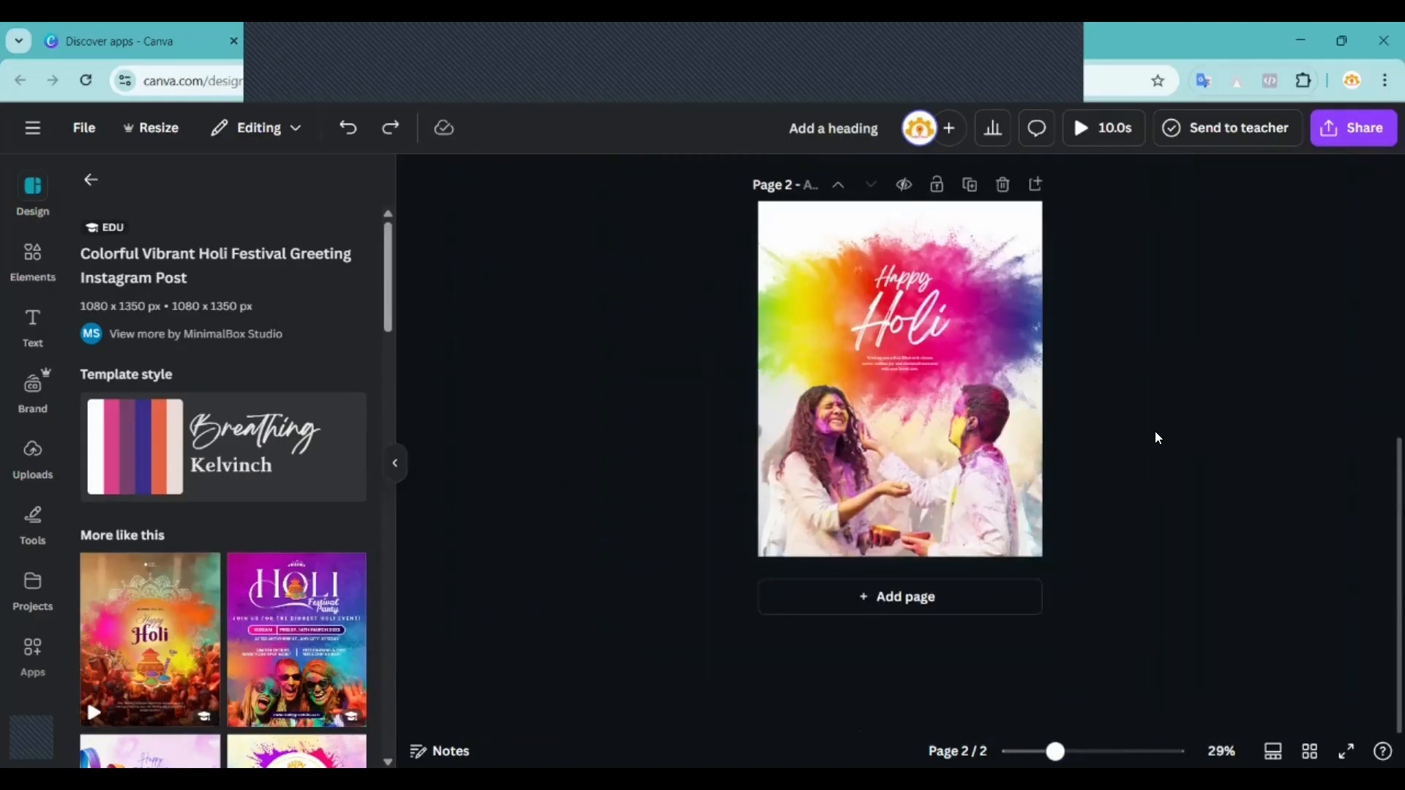
Try replacing the Happy Holi heading on page 2 with "disjalsjljd", and undo the text change.
scroll(1155, 437, "up", 2)
scroll(1155, 432, "down", 1)
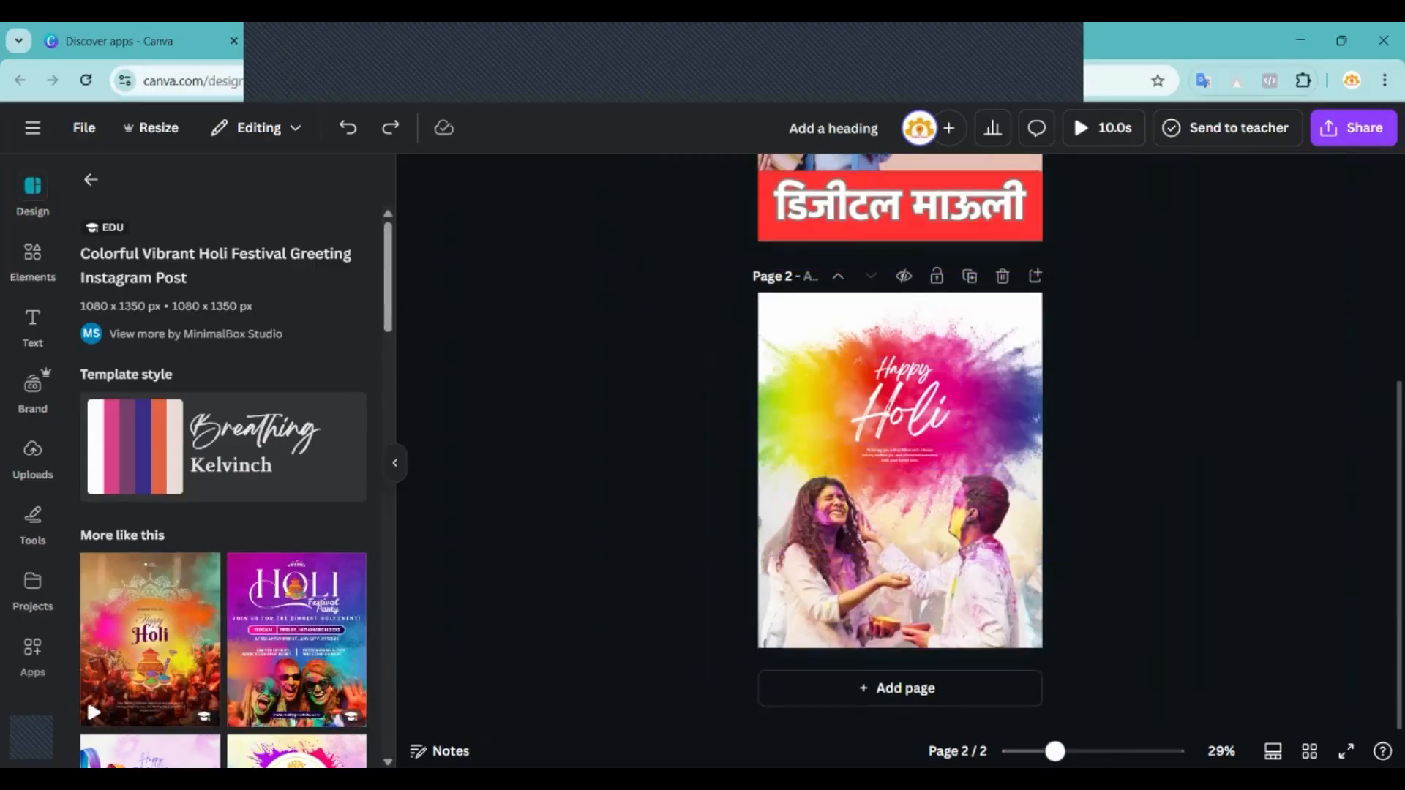
left_click_drag(1055, 752, 1070, 752)
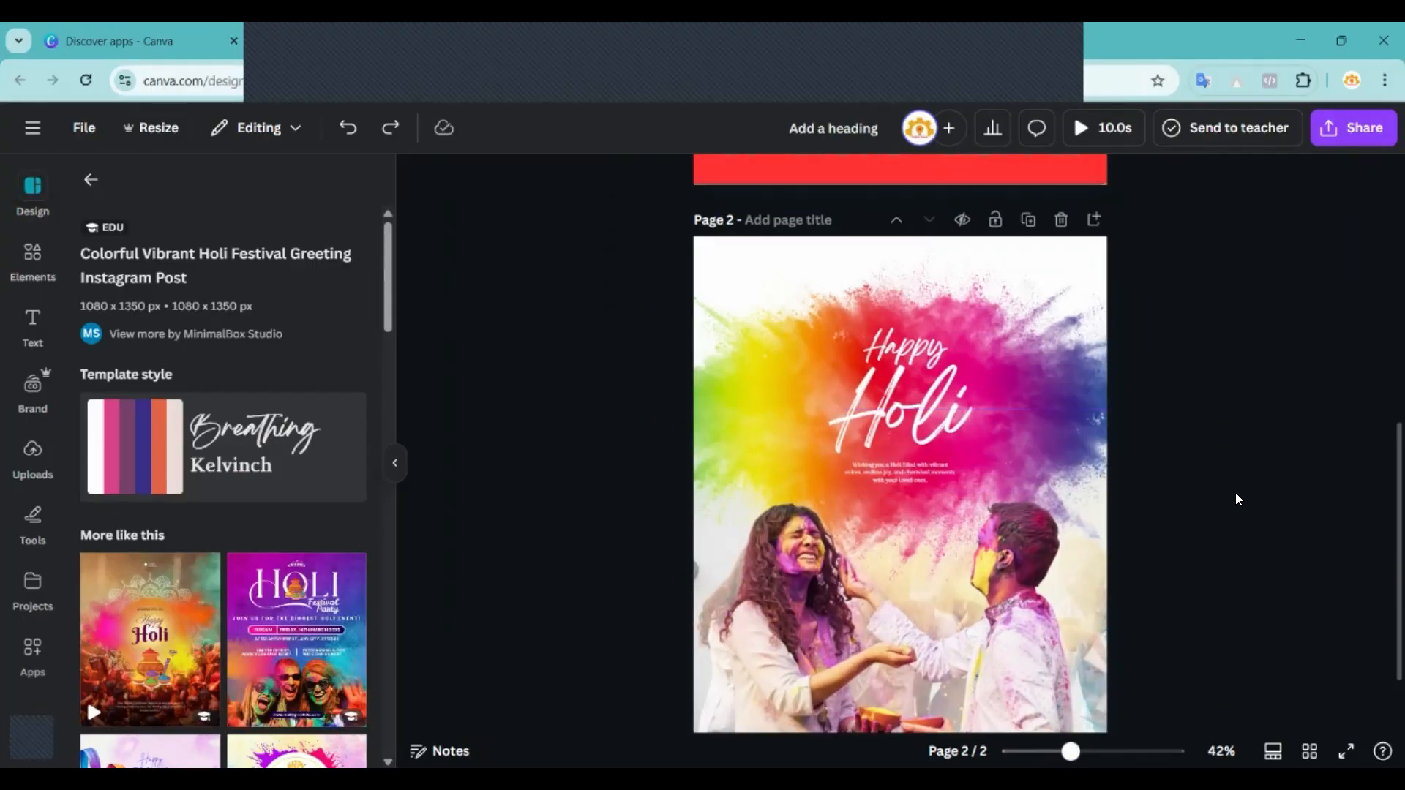
left_click(897, 345)
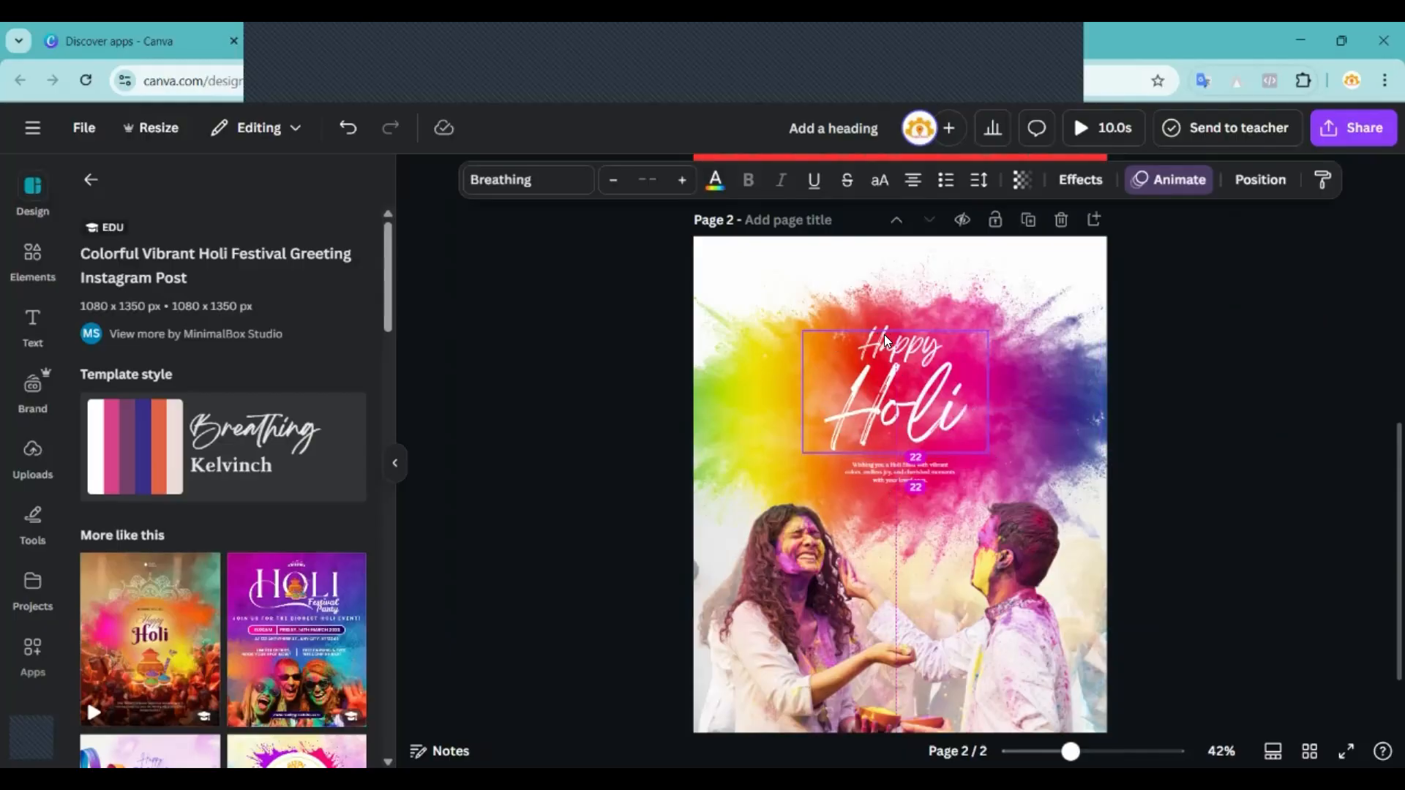
double_click(894, 348)
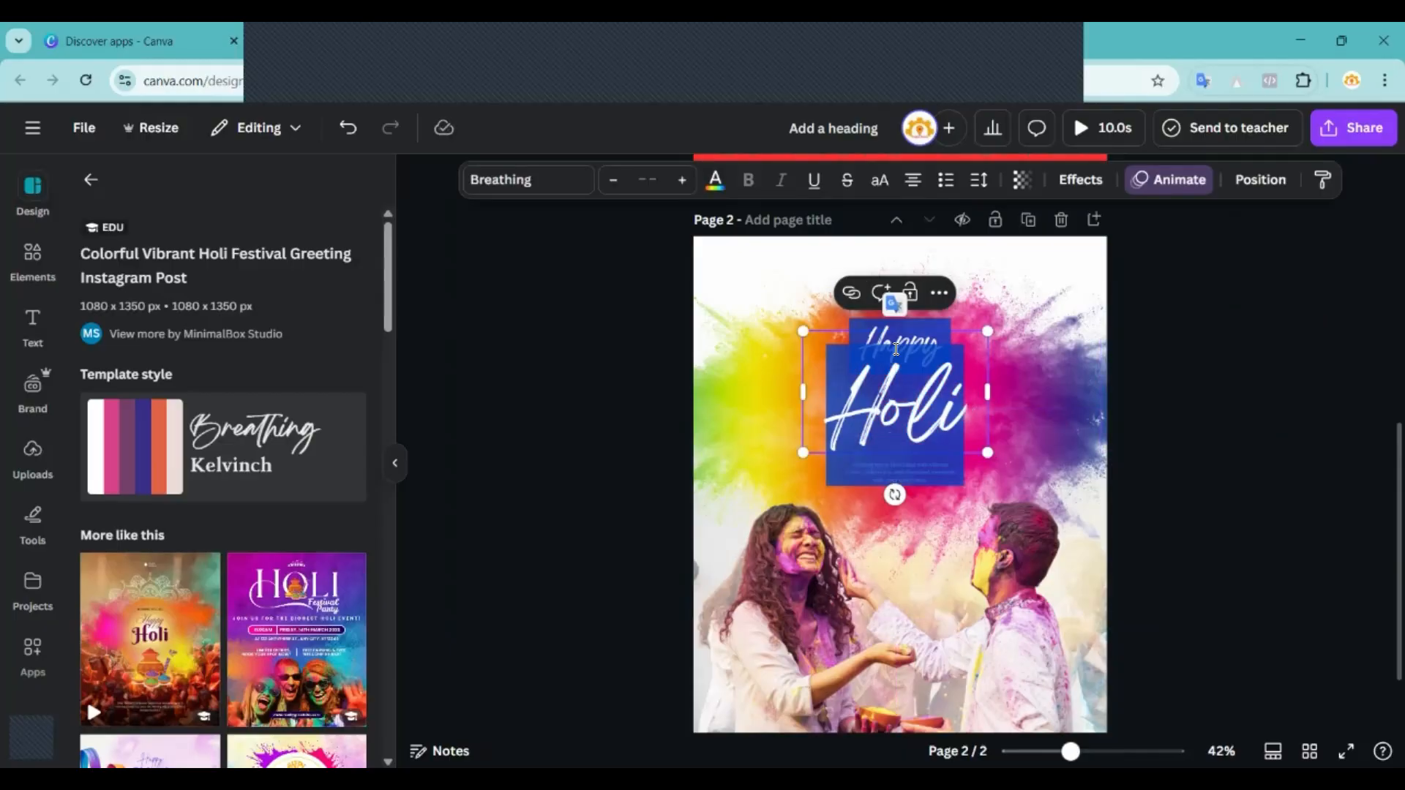
type("disjalsjljd")
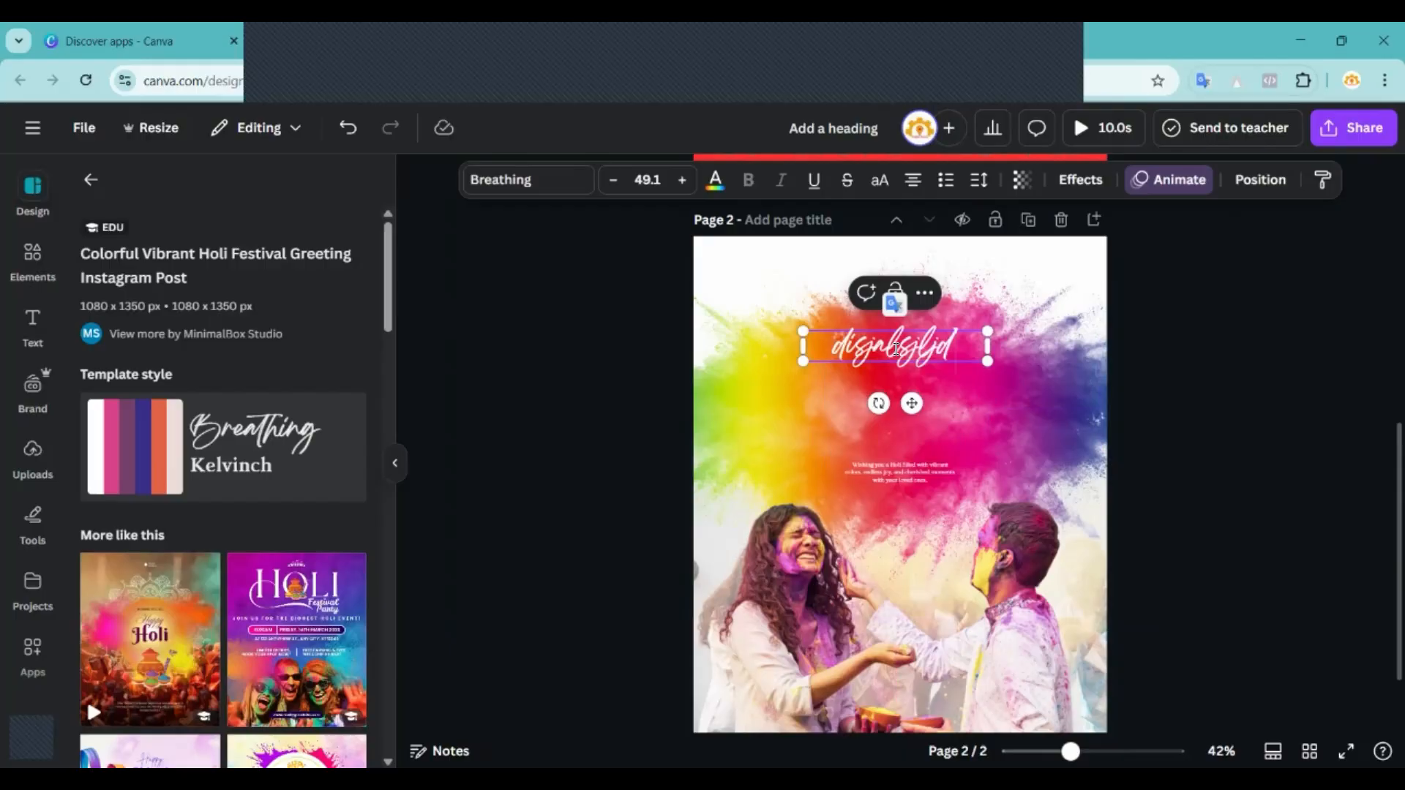
key("ctrl+z")
key("ctrl+z")
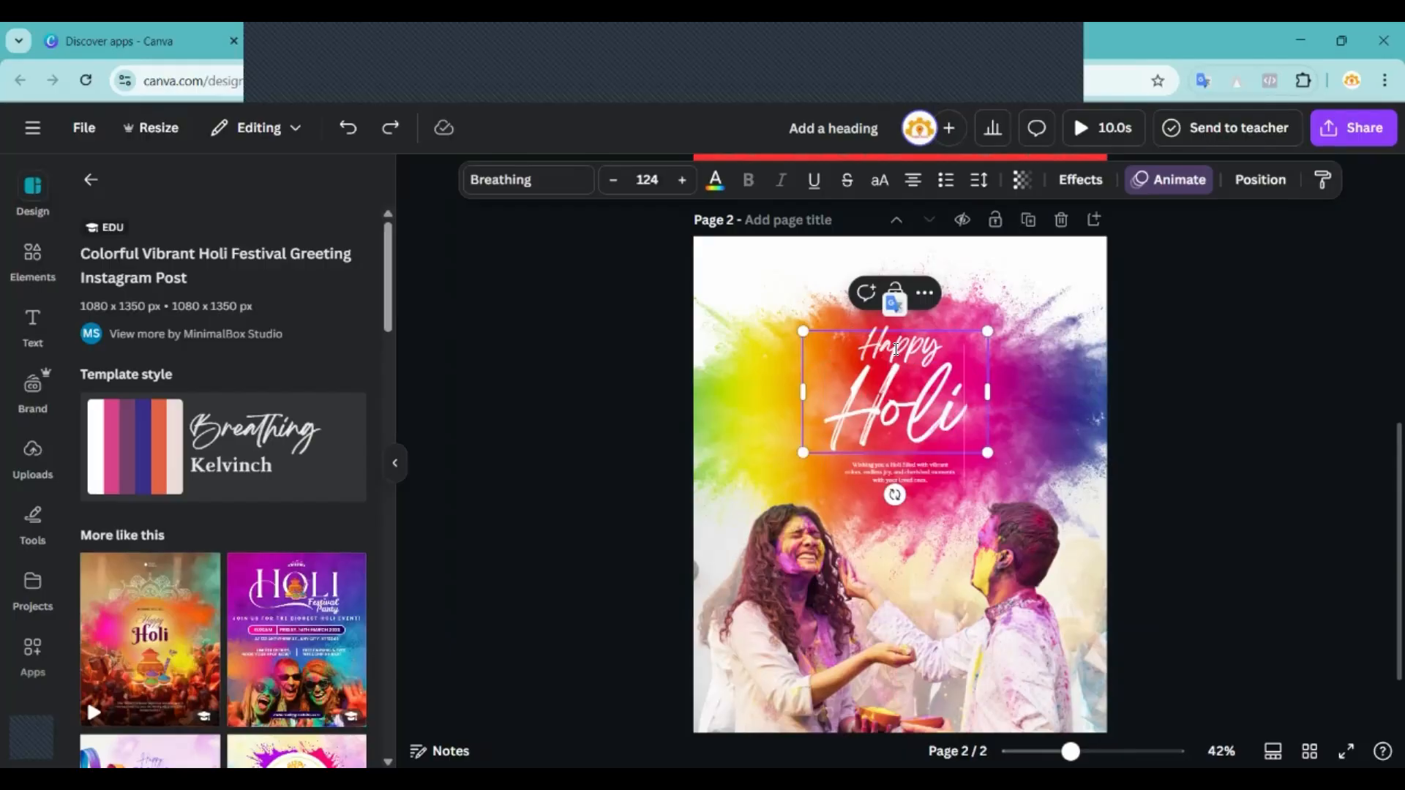
Add page 3 and apply the similar template "Colorful Watercolor Holi Festival Greeting Instagram Post" to it.
scroll(1004, 502, "down", 2)
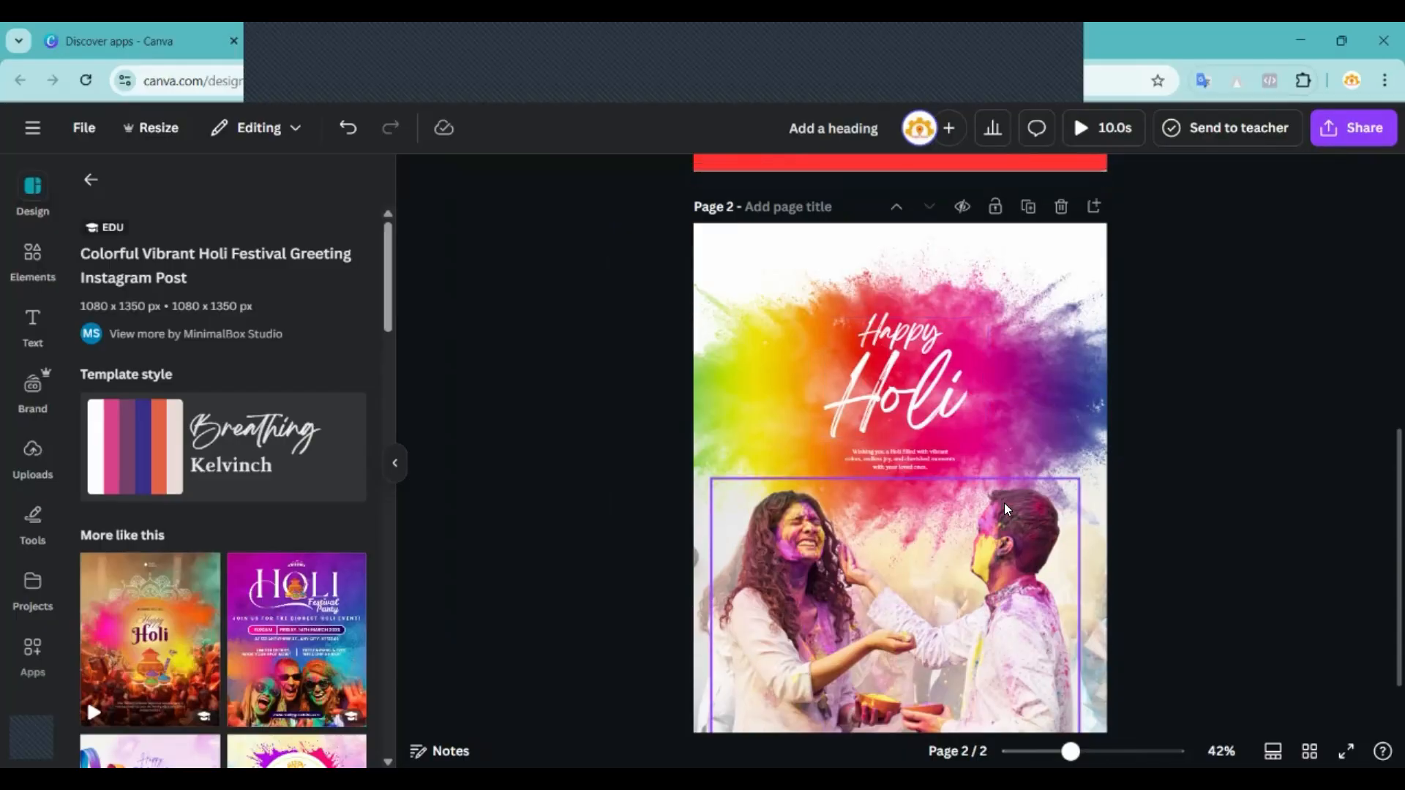
left_click(900, 701)
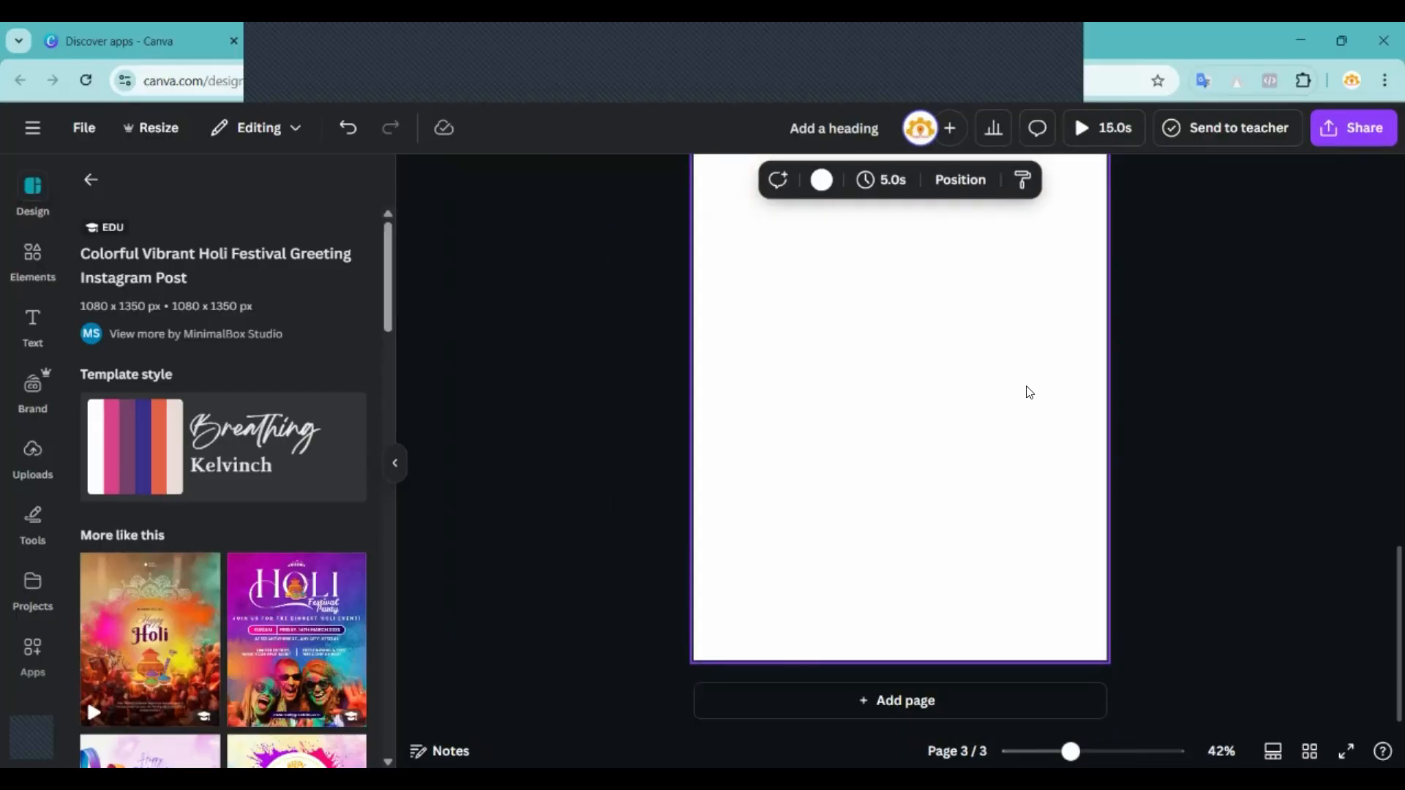
scroll(1013, 393, "up", 5)
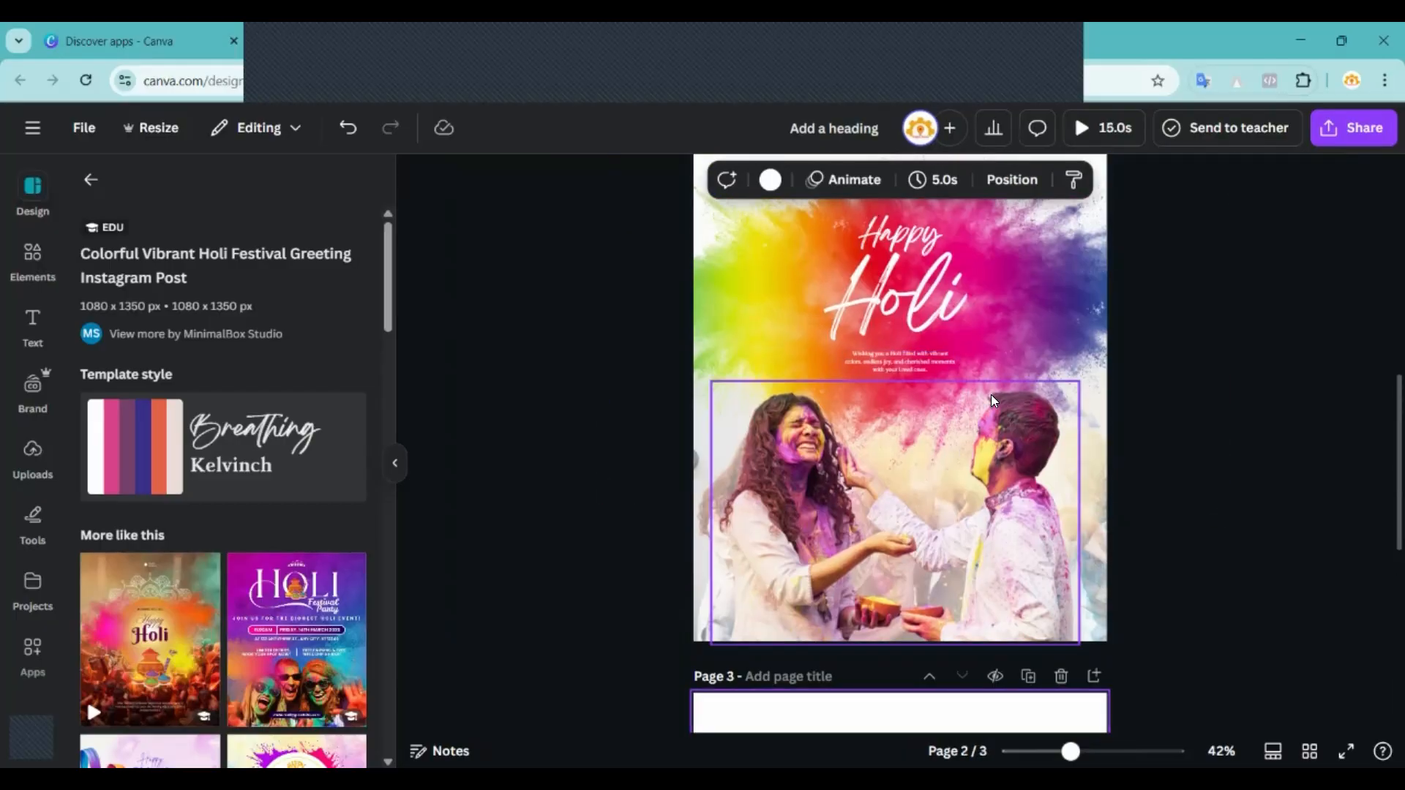
scroll(109, 418, "down", 4)
scroll(109, 418, "down", 10)
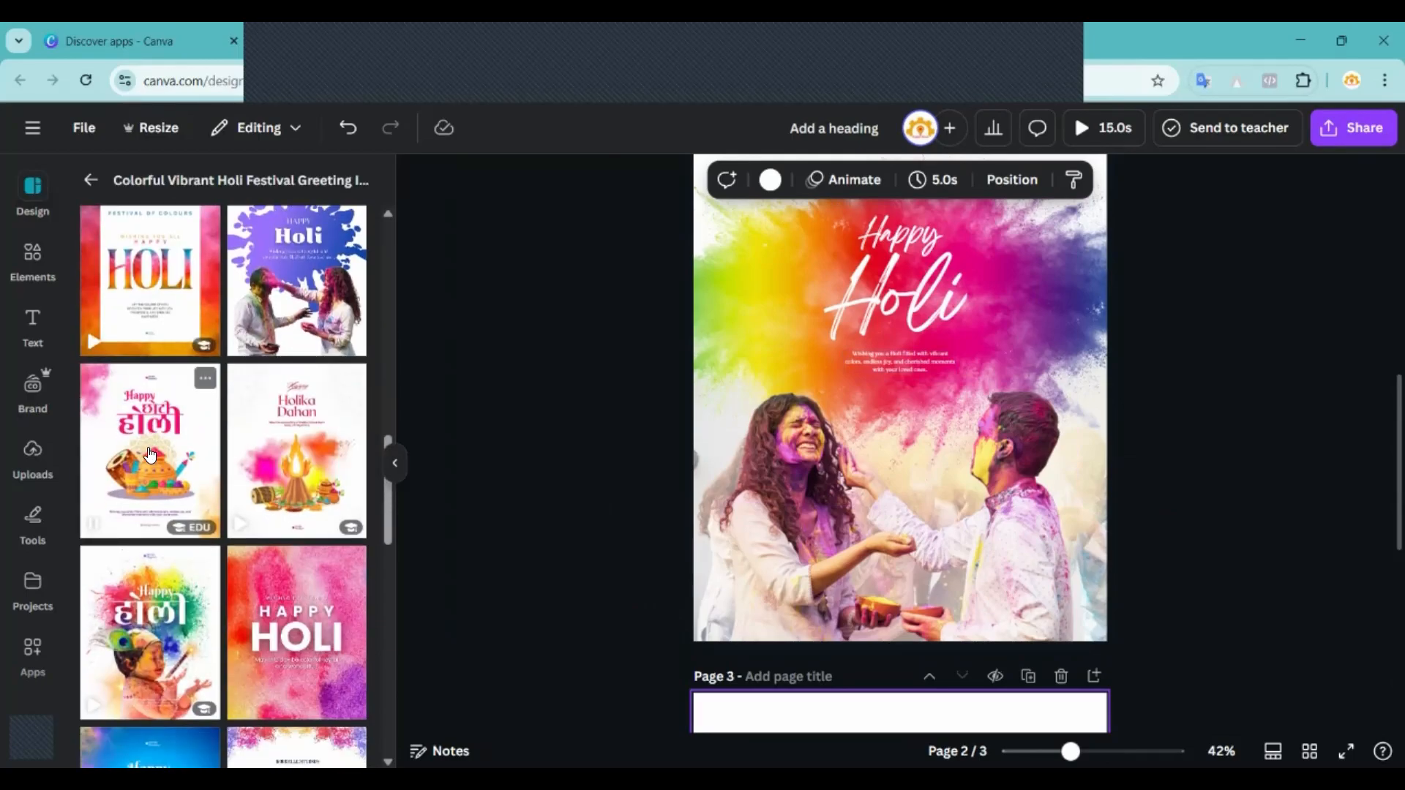
scroll(149, 454, "down", 3)
scroll(810, 474, "down", 5)
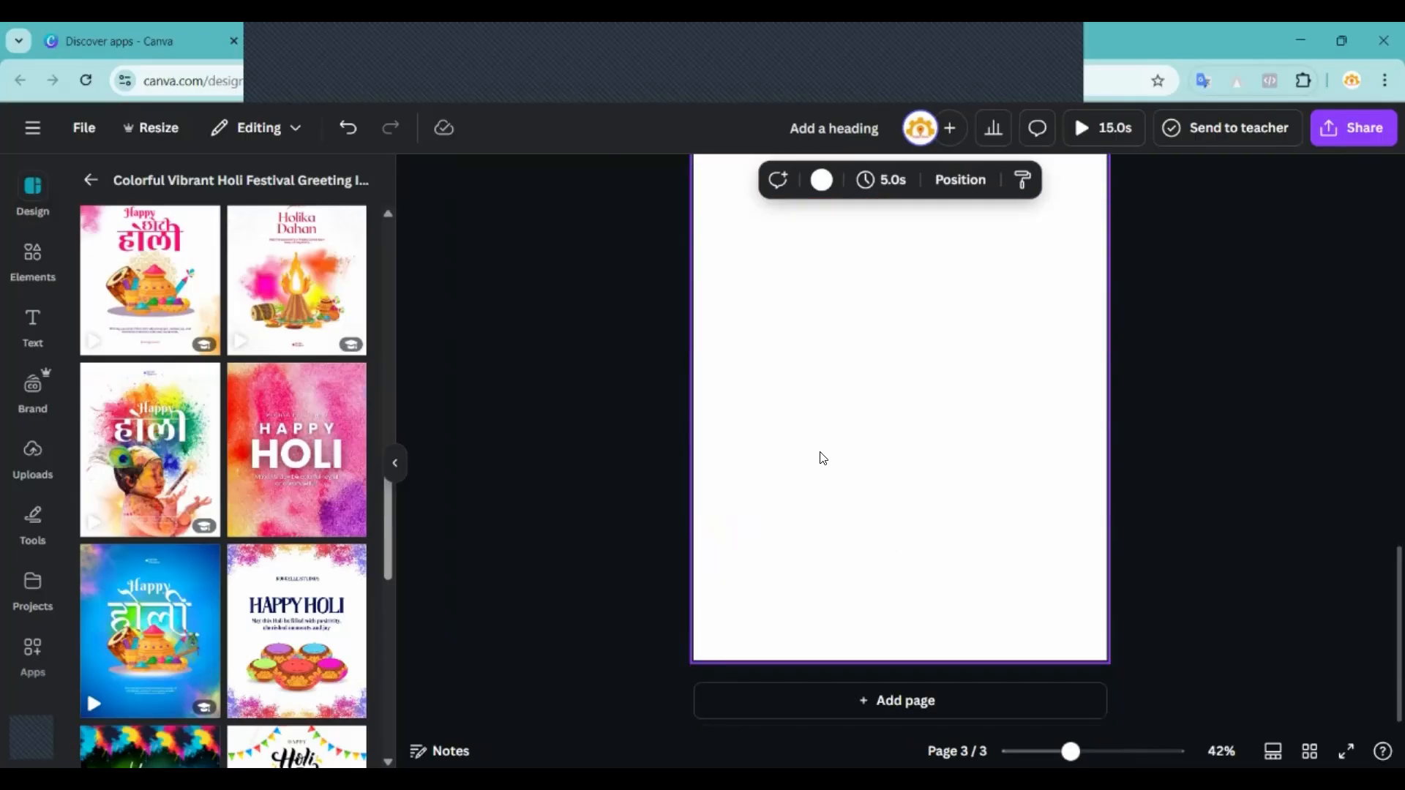
left_click(160, 424)
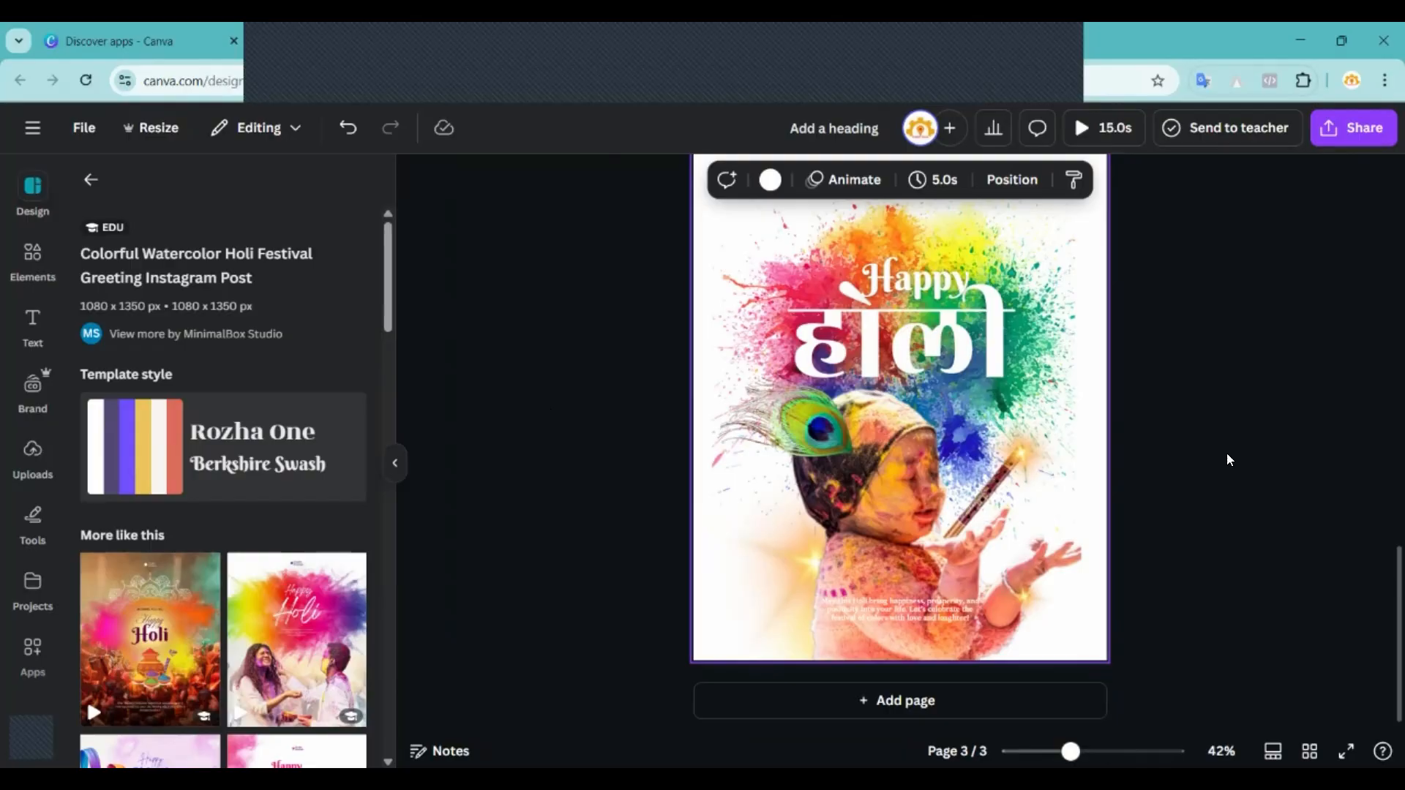
Add page 4 and apply the "Wishing you all Happy Holi" template with the crowd and white mandala.
scroll(348, 528, "down", 3)
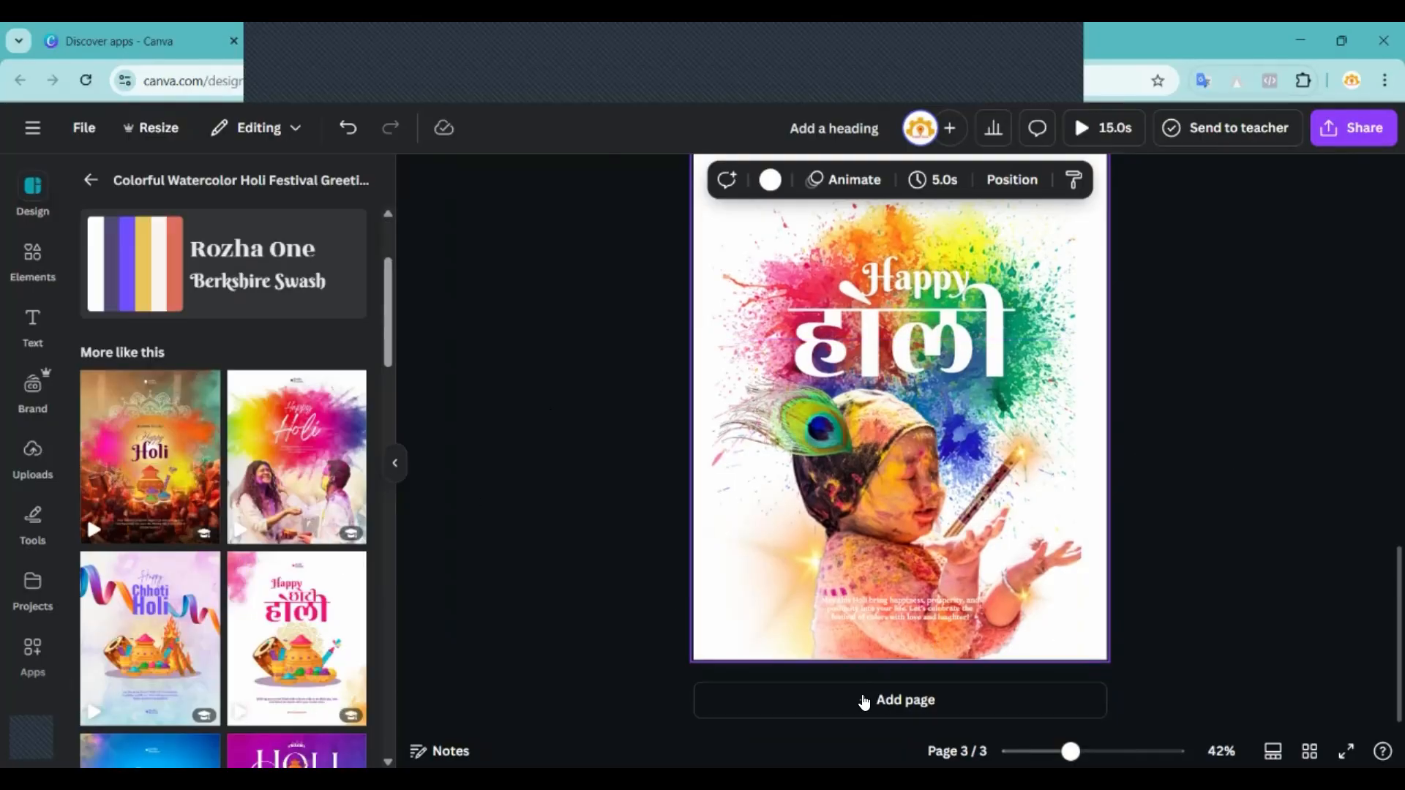
left_click(900, 700)
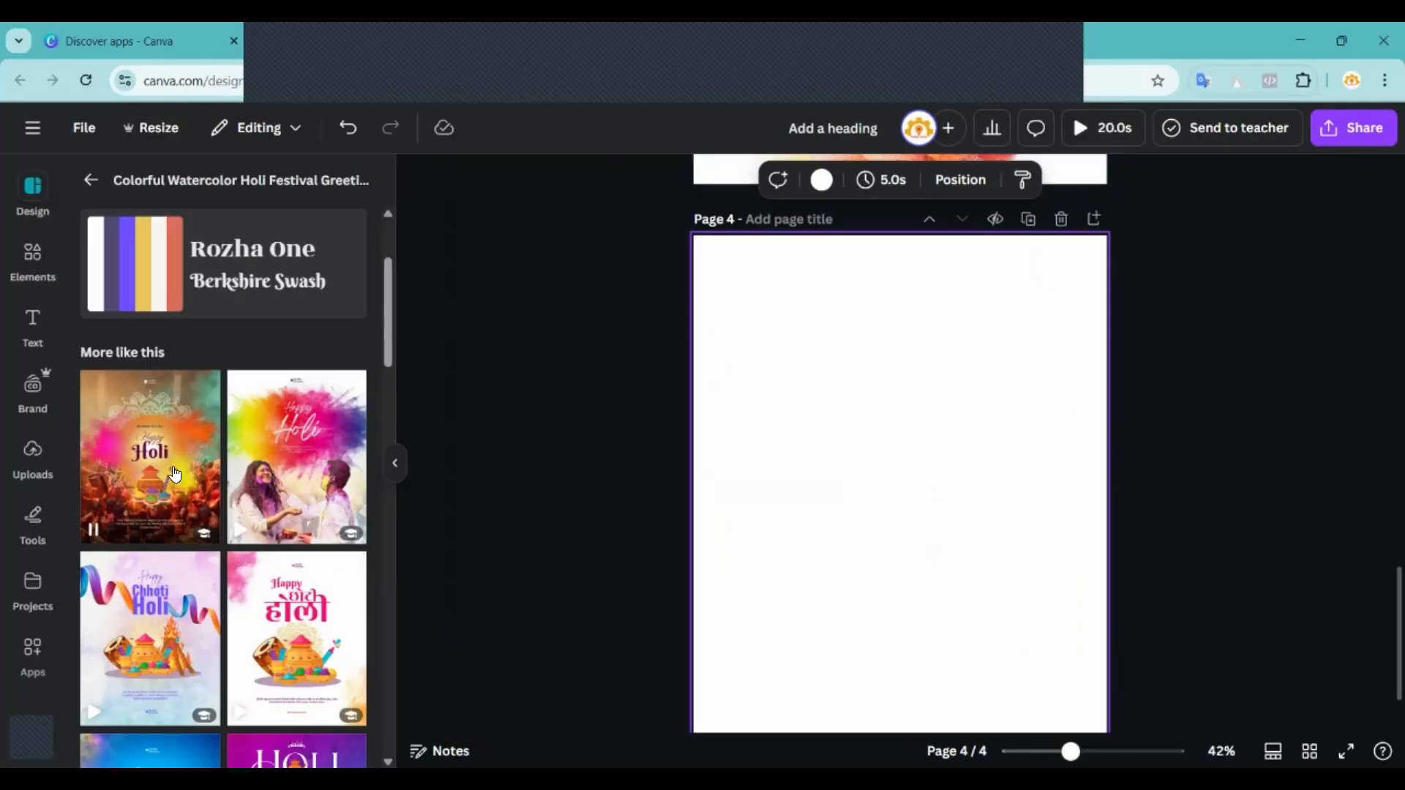
left_click(151, 455)
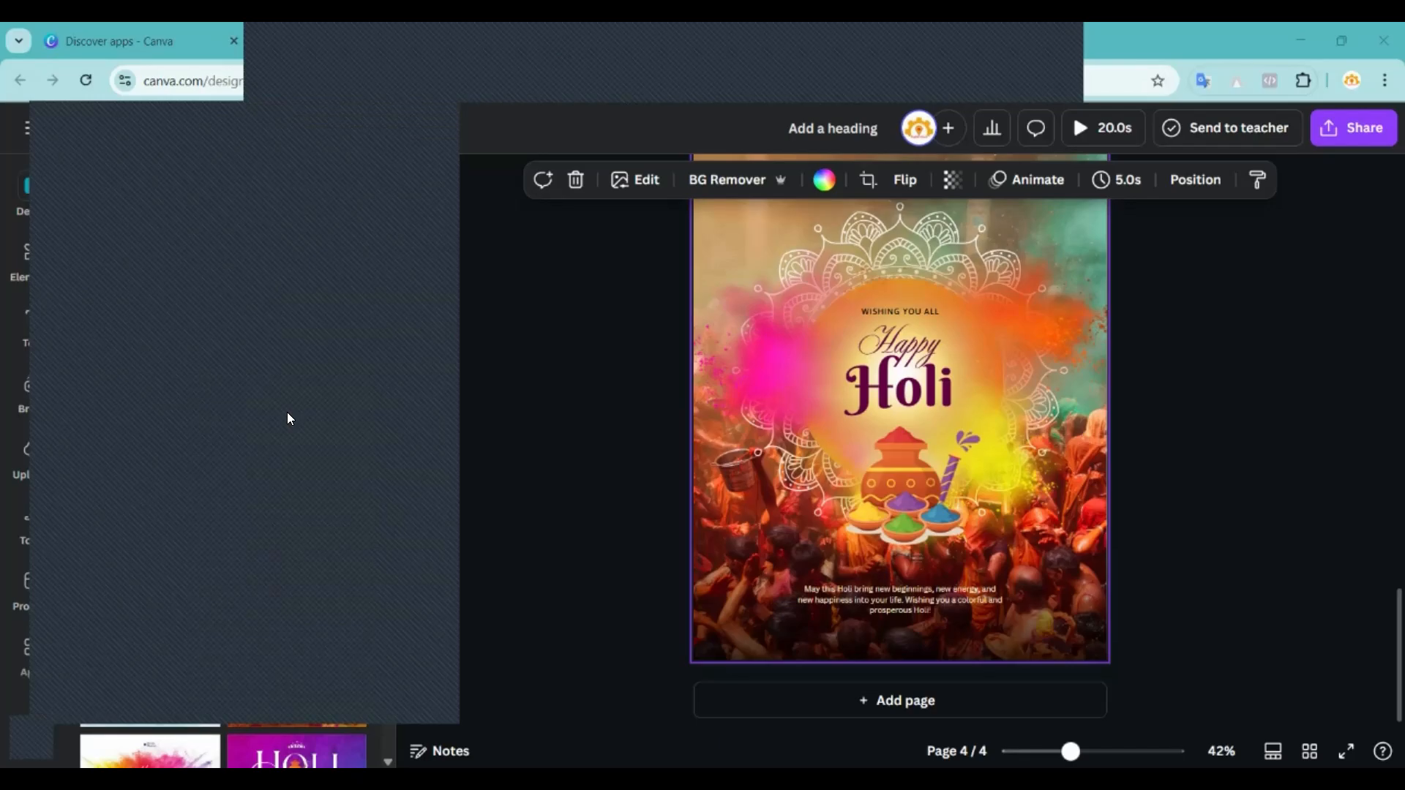
Add page 5 and apply the template "Colorful Watercolor Chhoti Holi Festival Greeting Instagram Post" to it.
left_click(930, 704)
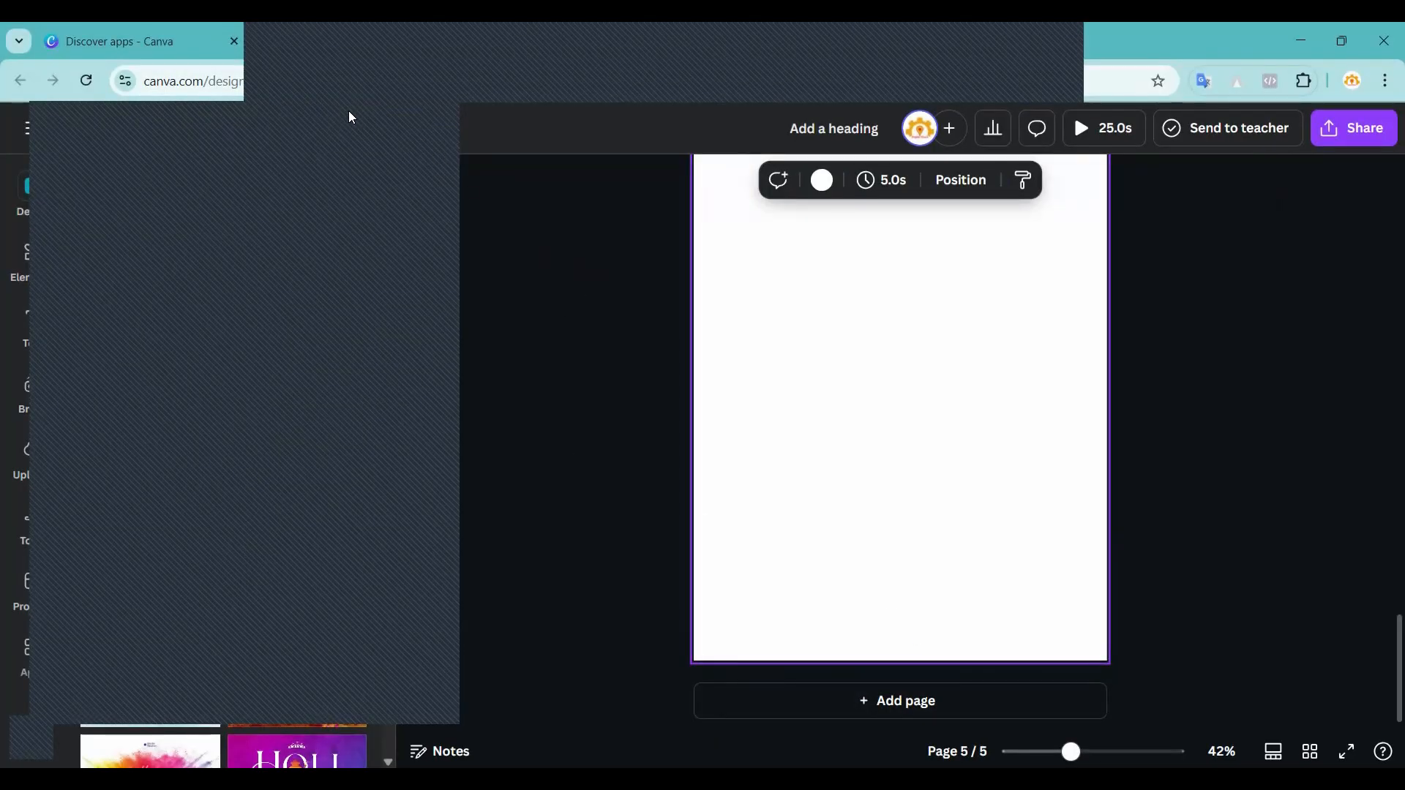
scroll(202, 582, "down", 1)
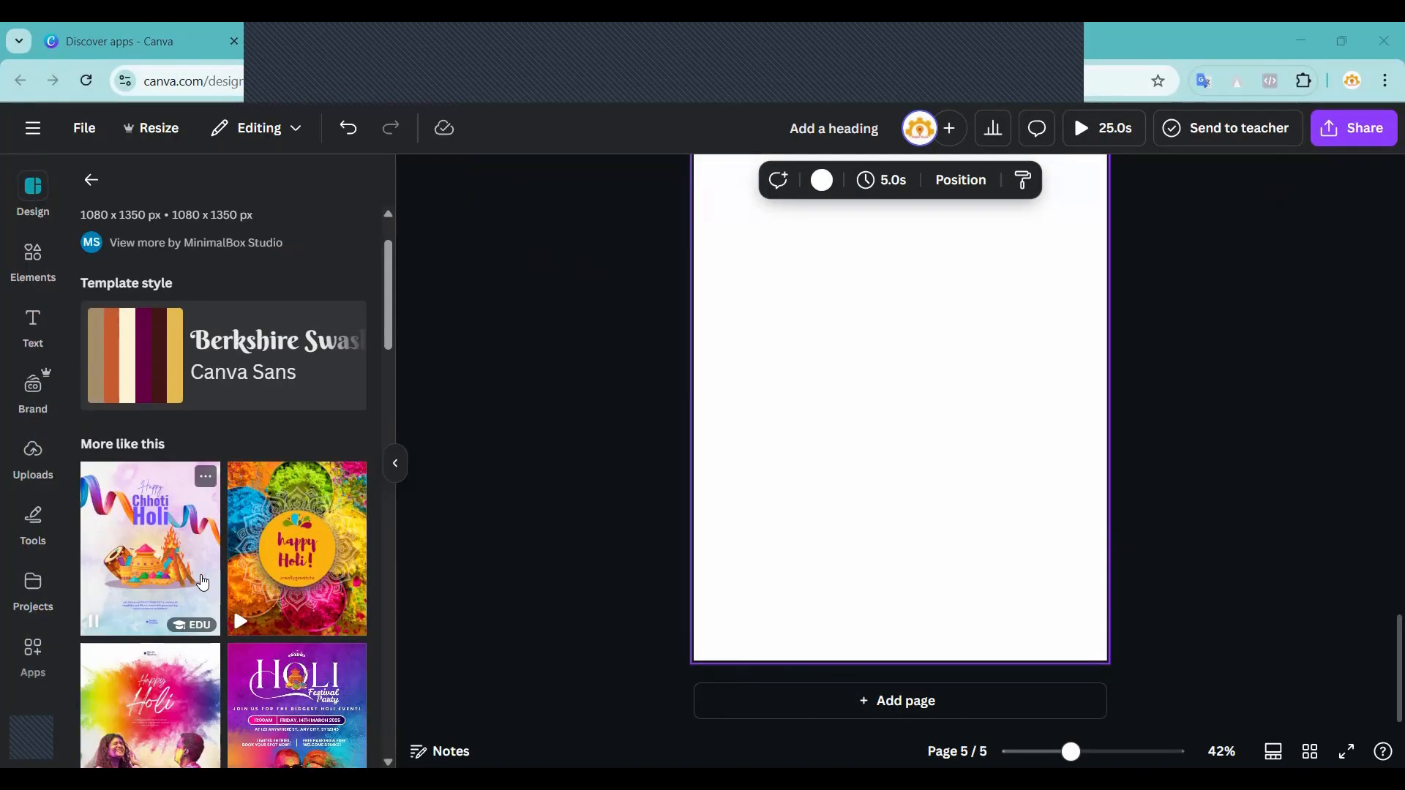
left_click(164, 528)
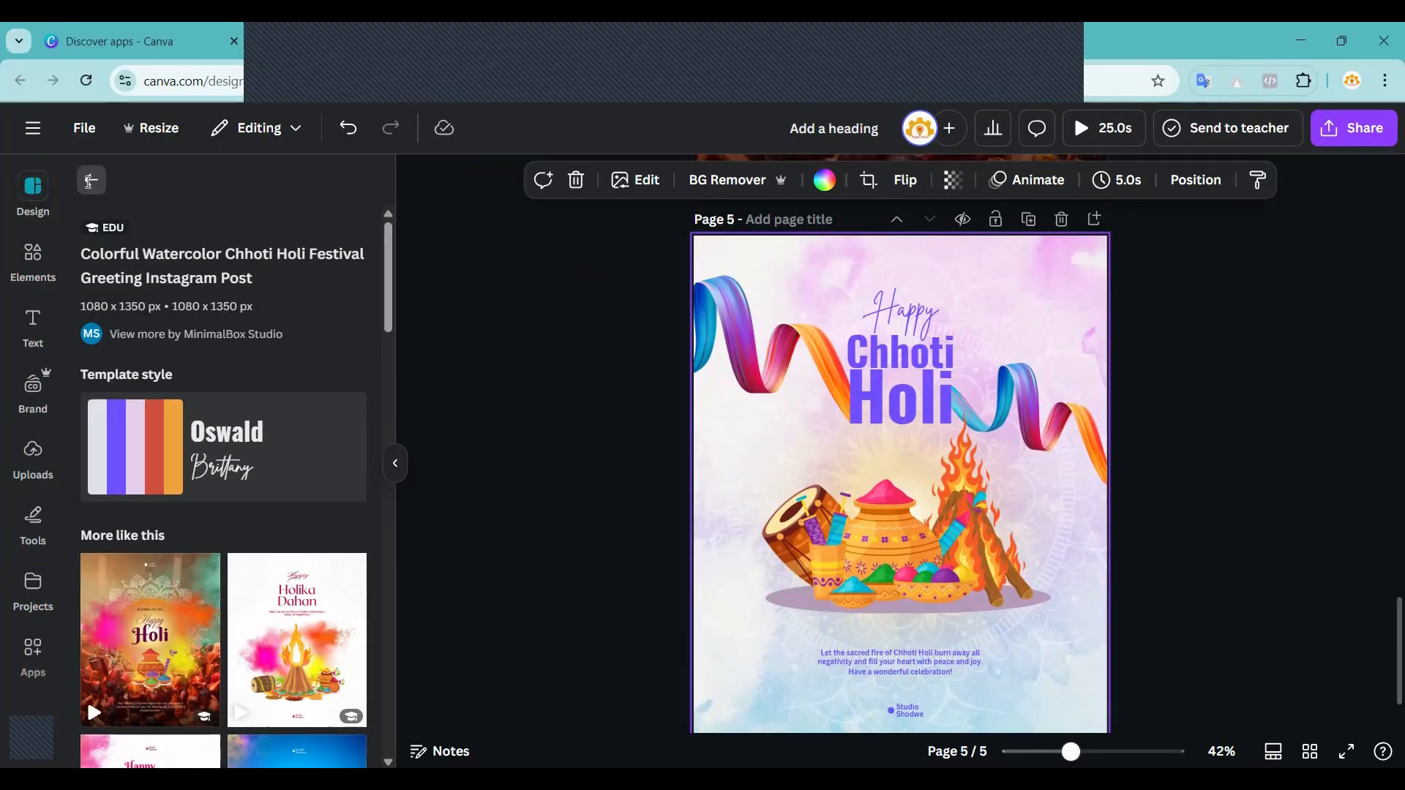
Return to the template search, search for "diwali", and look through the Diwali templates.
left_click(88, 181)
left_click(82, 190)
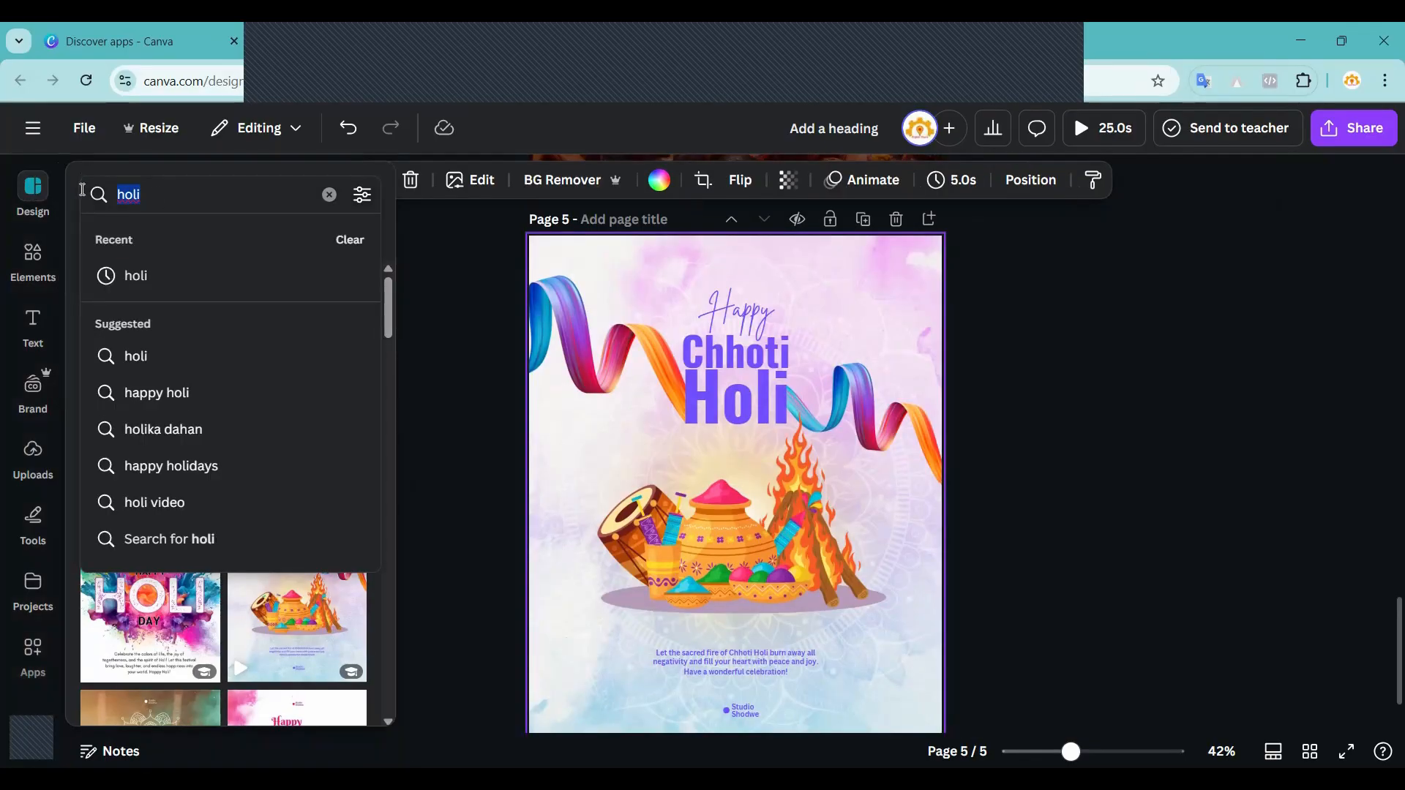
type("diwali")
key("Return")
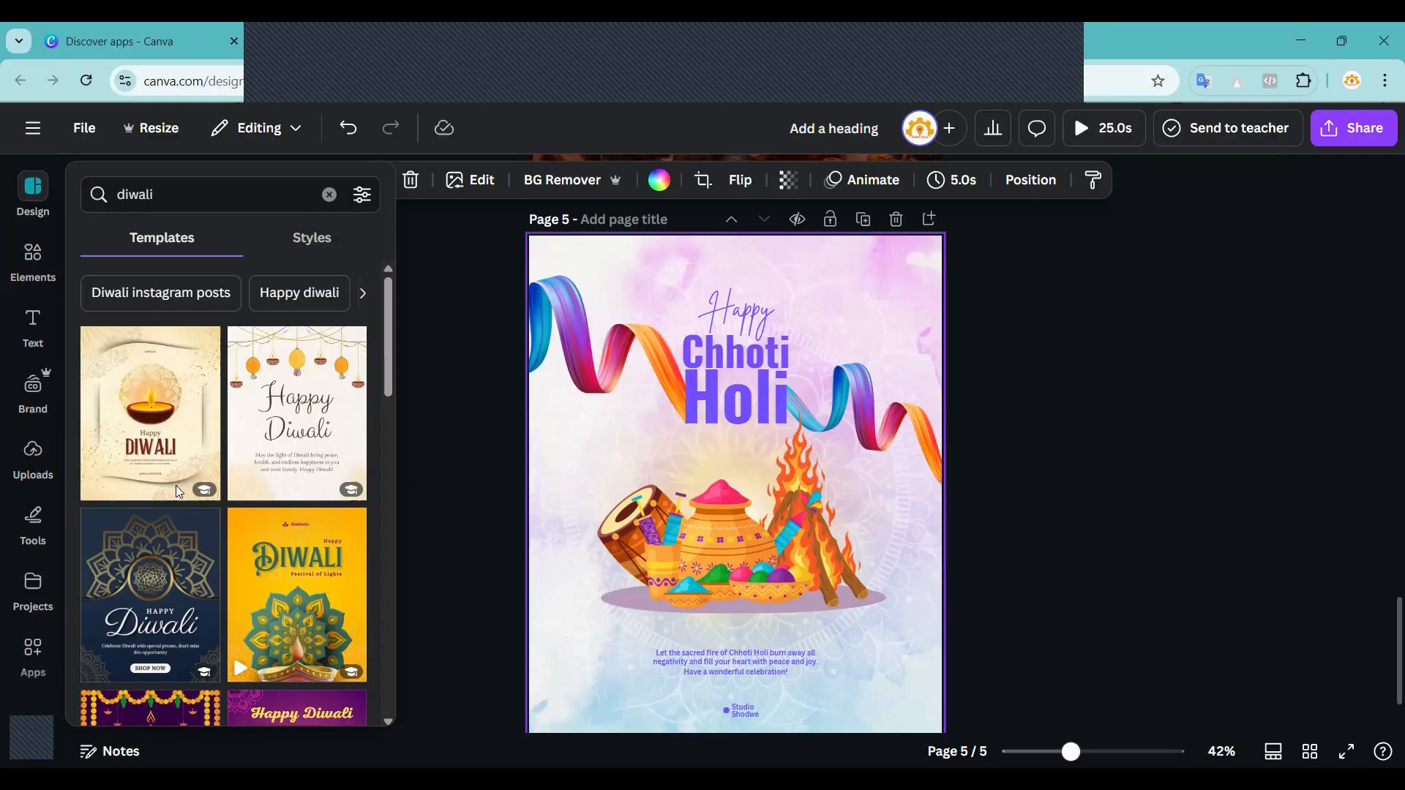
key("Escape")
scroll(210, 481, "down", 2)
left_click(43, 189)
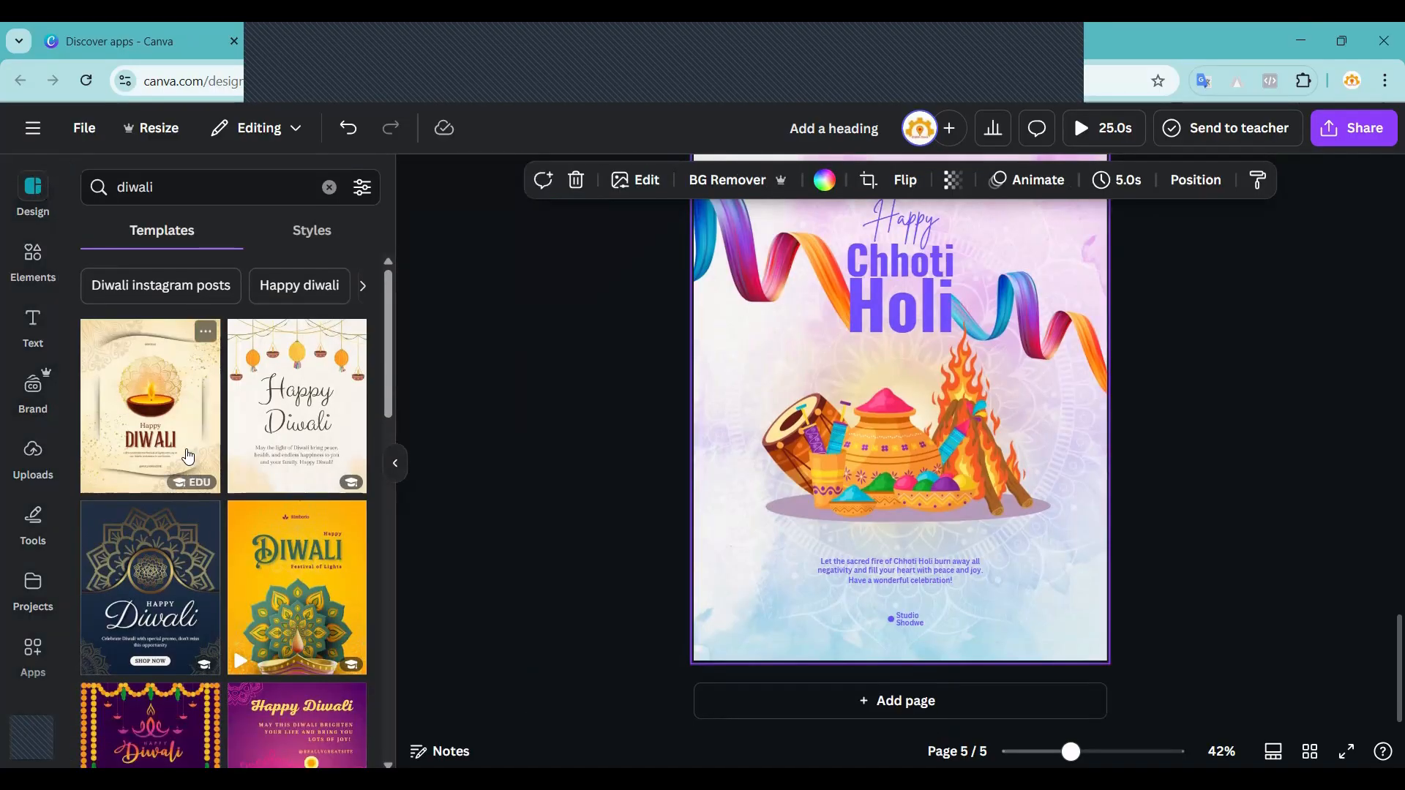
scroll(220, 475, "down", 5)
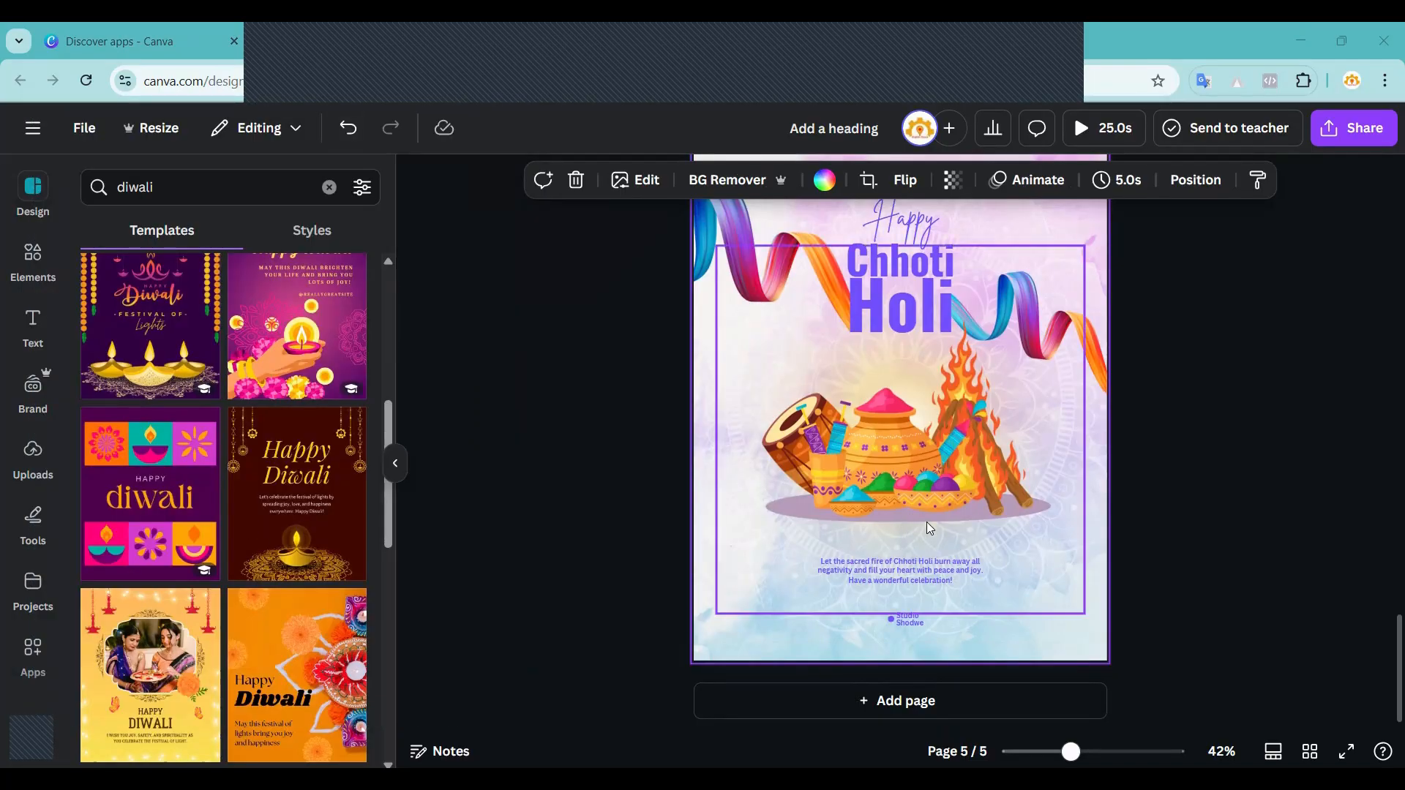
Add page 6 and apply the "Yellow and Blue Minimalist Scholarship Program Instagram Post" template from a search for "admission college".
left_click(183, 184)
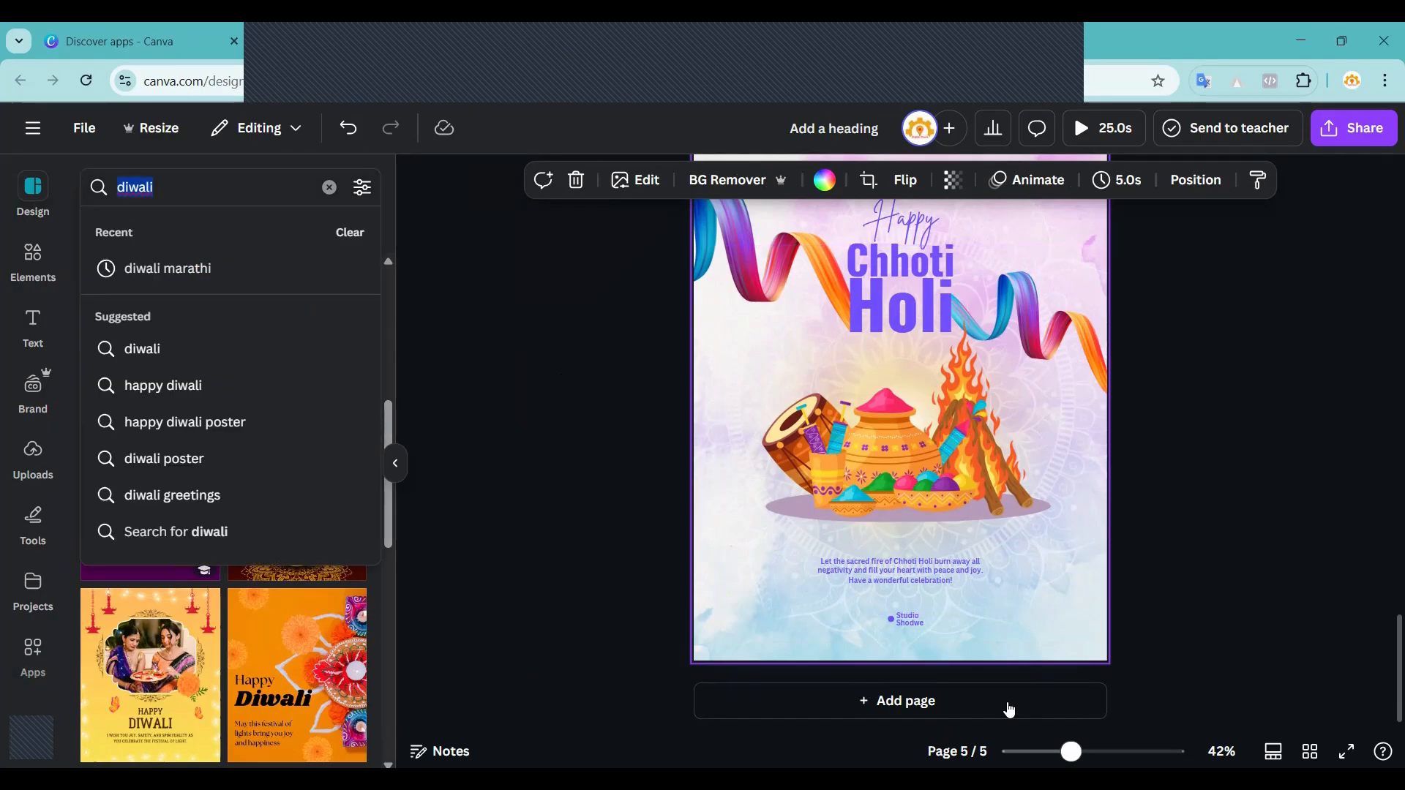
left_click(910, 707)
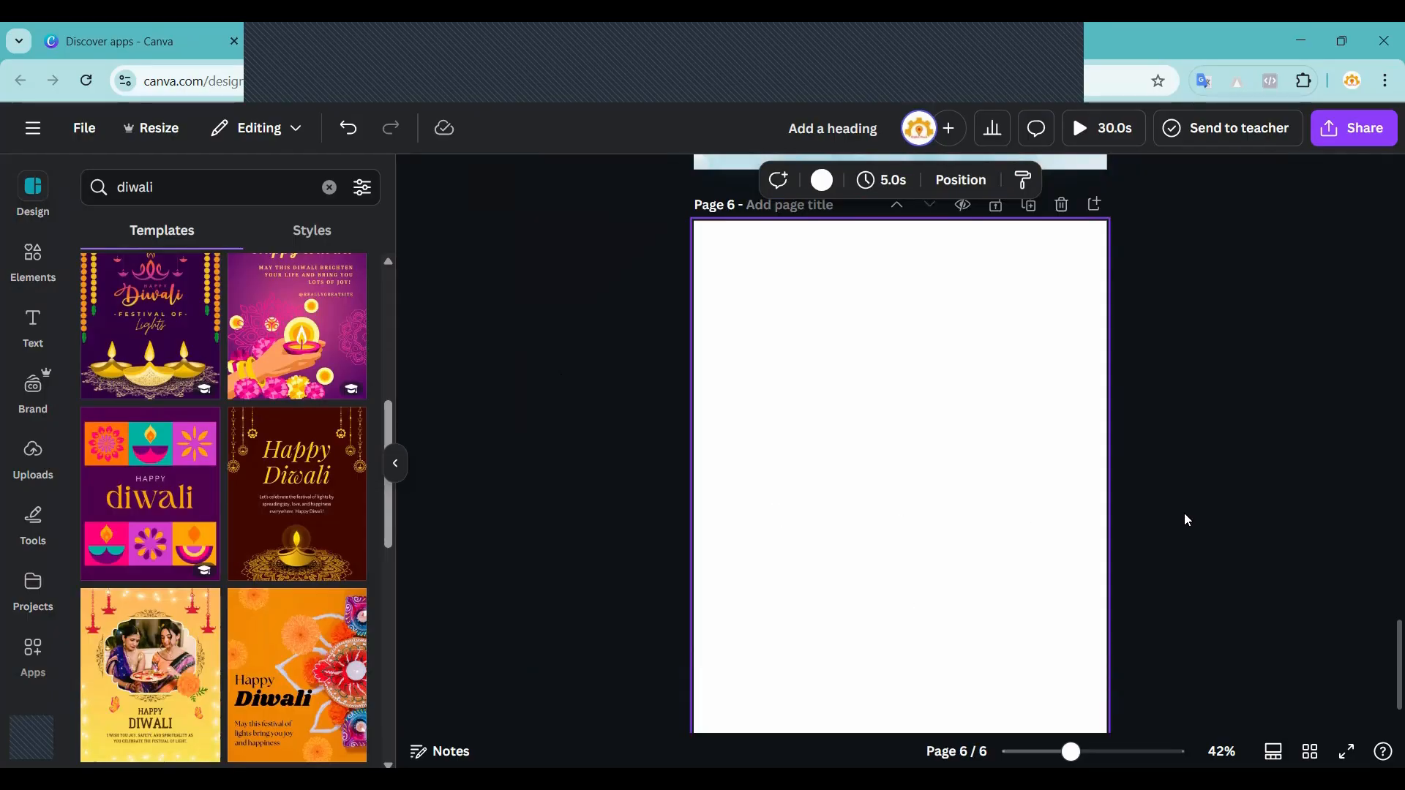
left_click(102, 188)
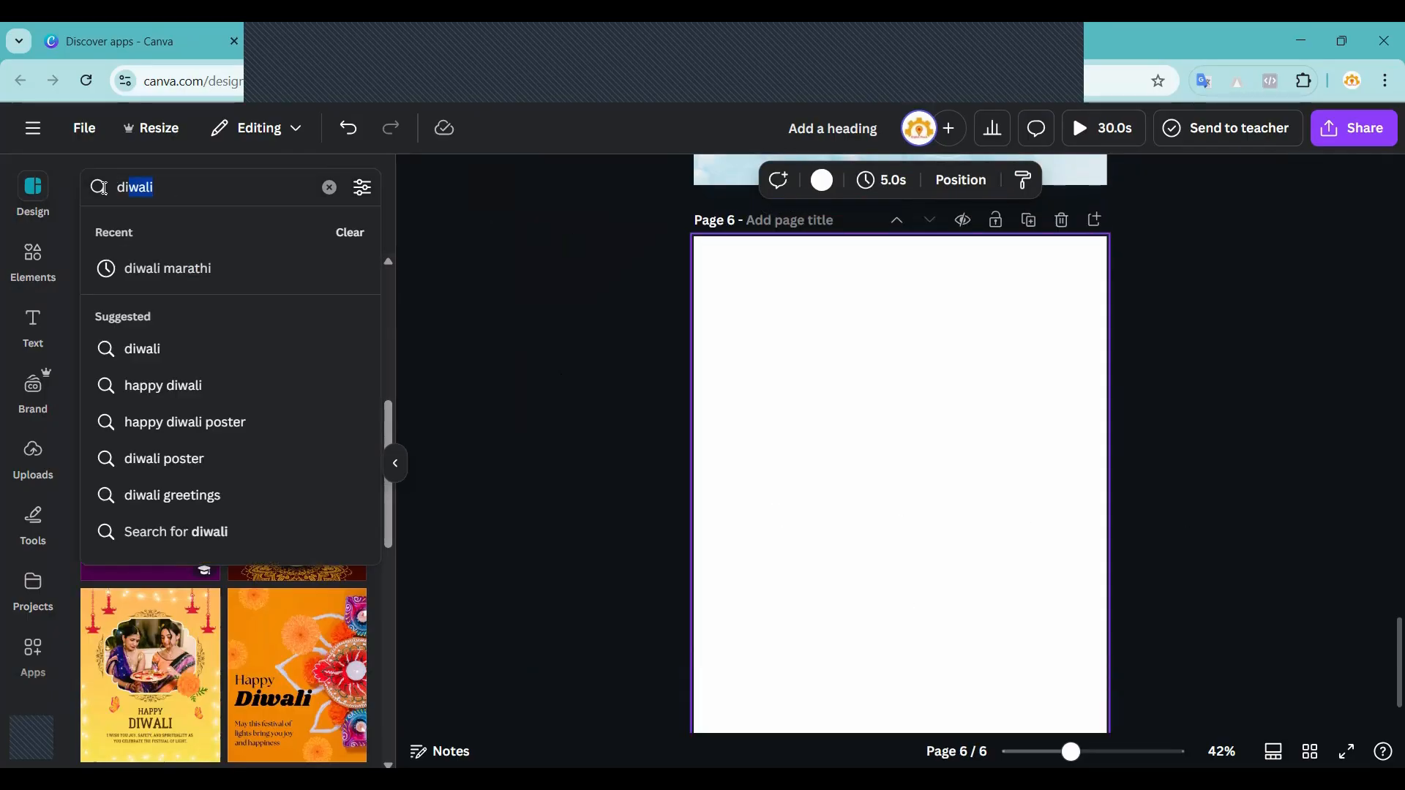
type("admi")
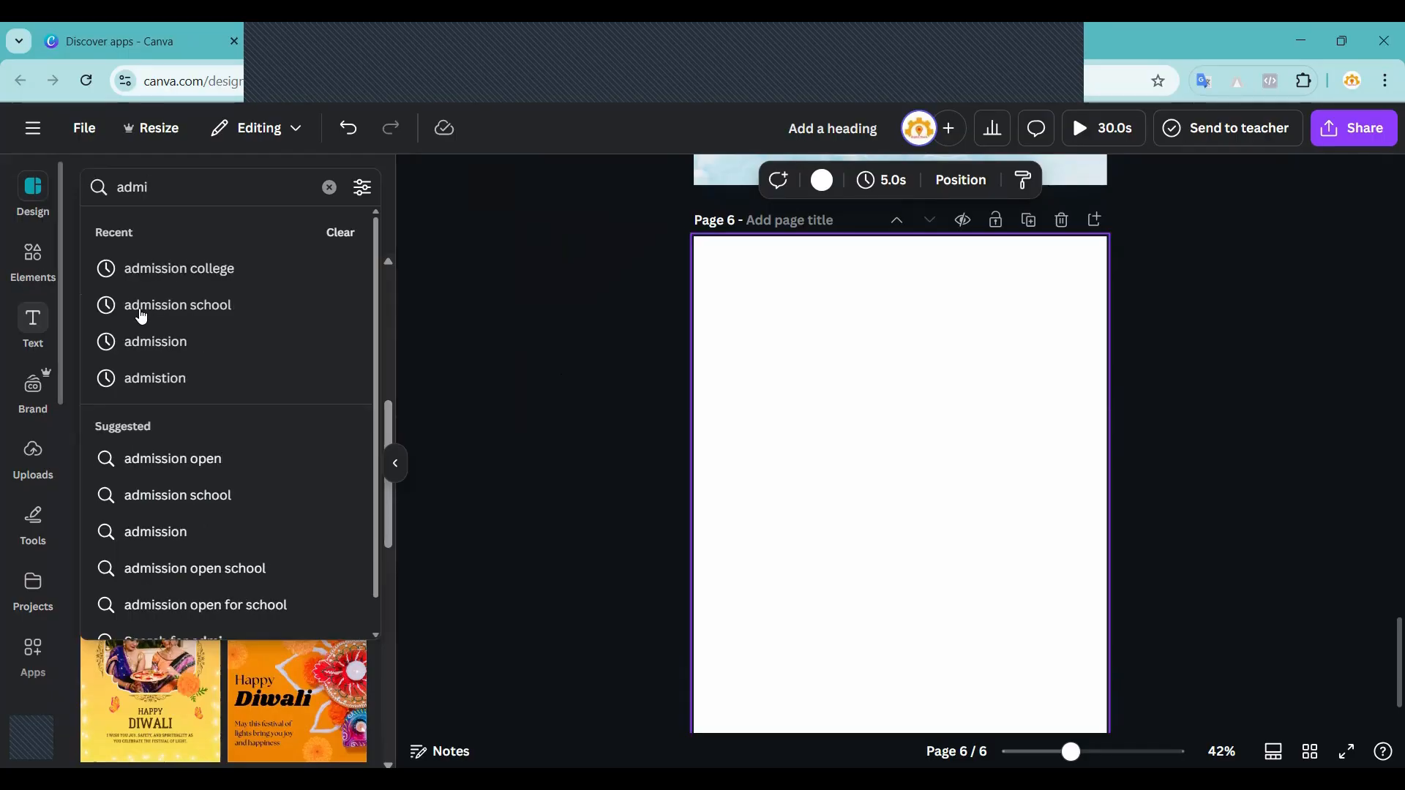
left_click(161, 269)
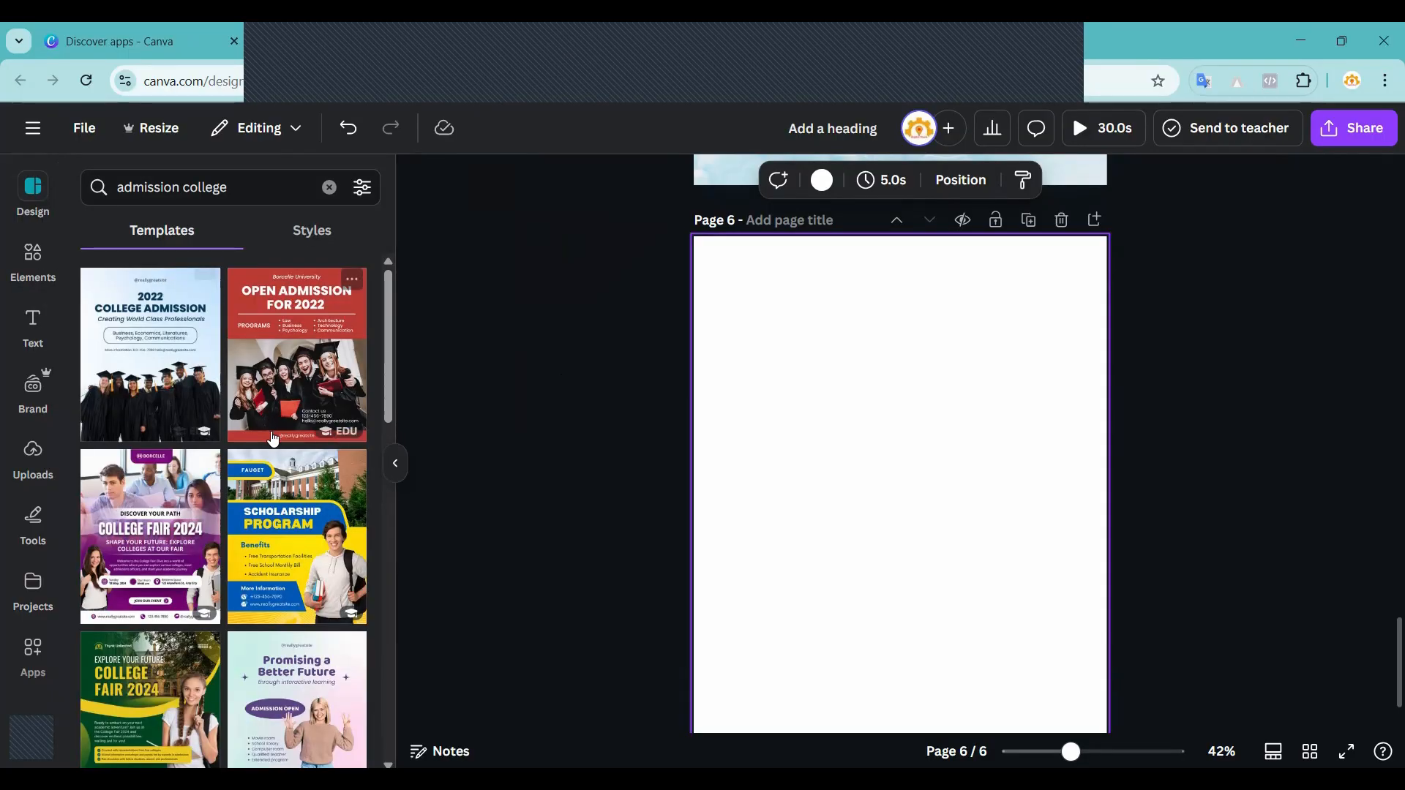
scroll(257, 366, "down", 2)
left_click(344, 437)
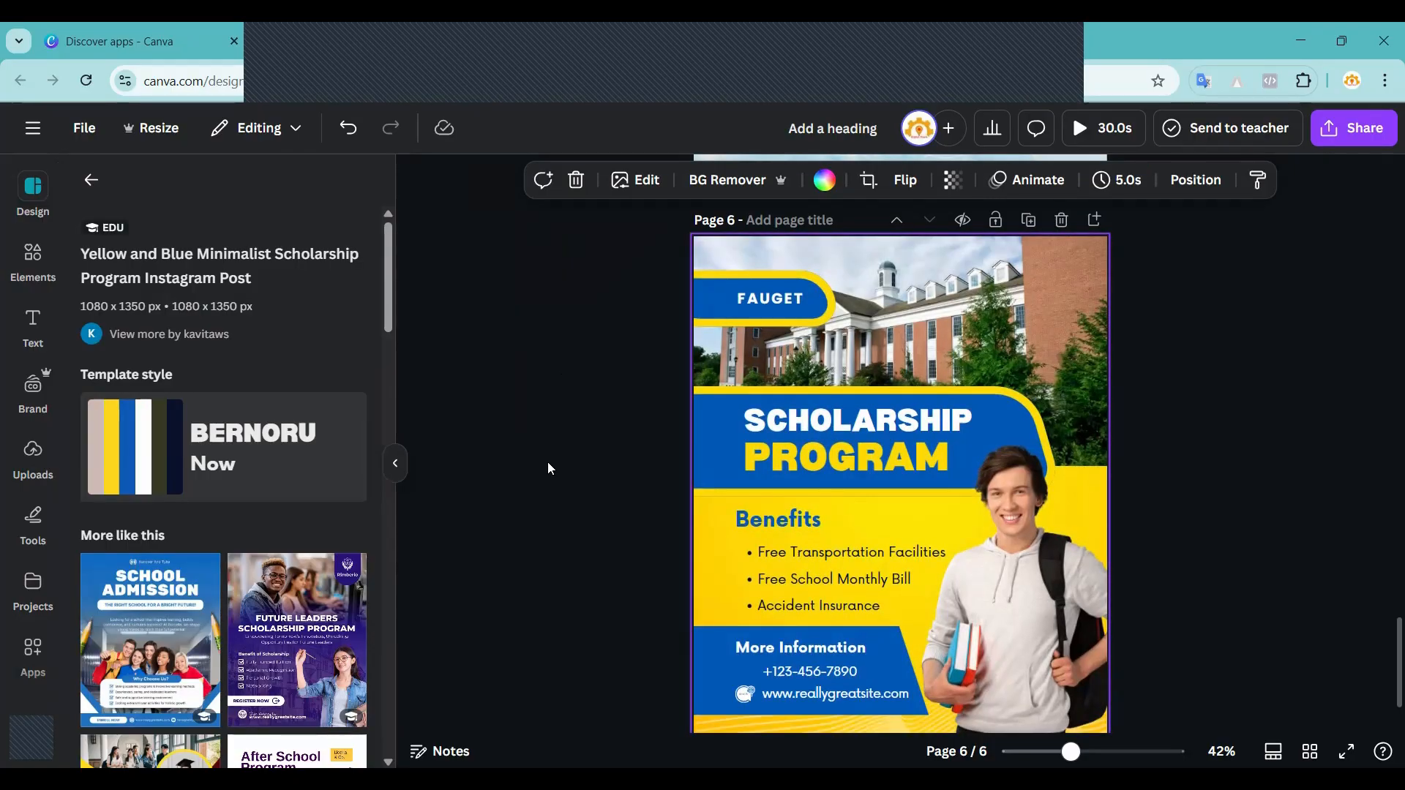
Remove the college building photo from the frame at the top of page 6.
double_click(944, 294)
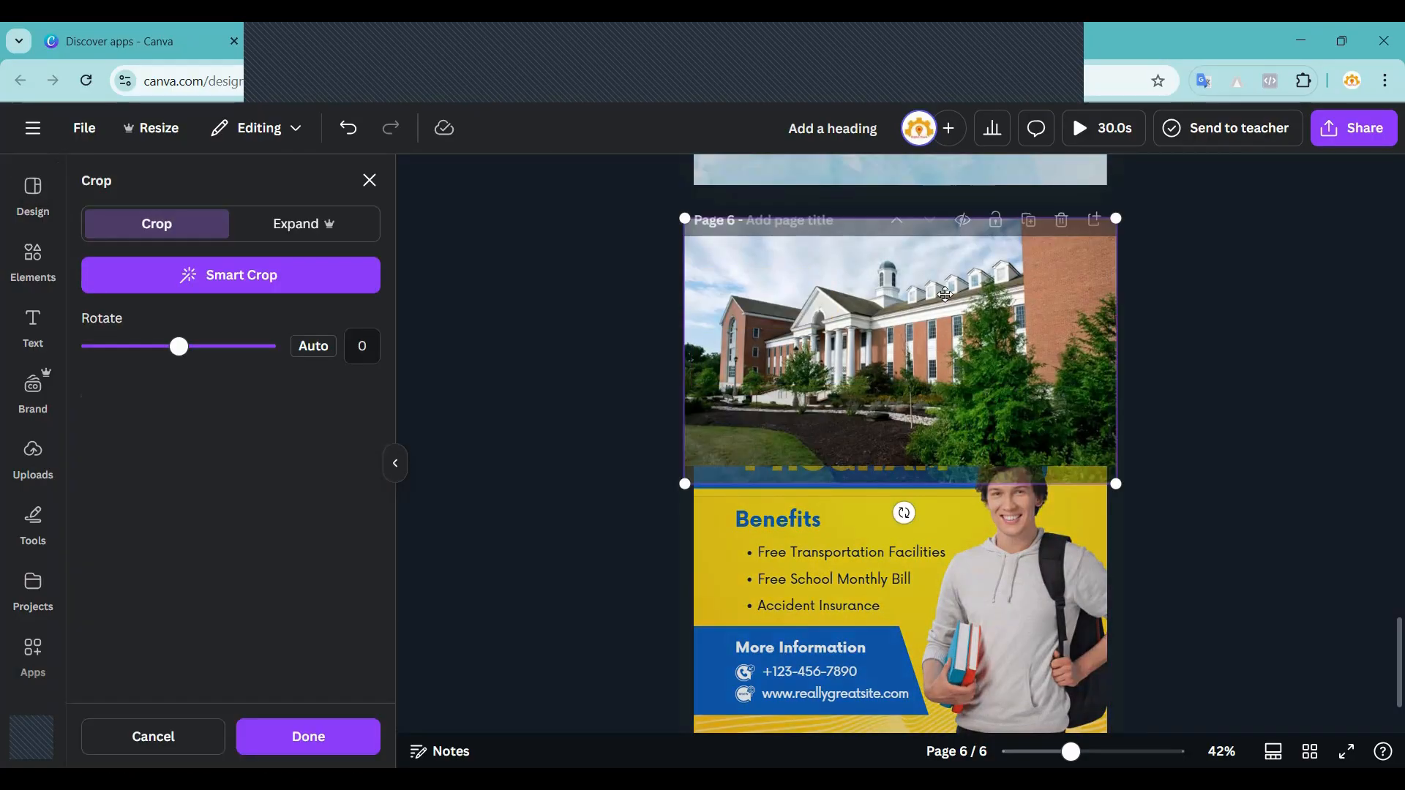
key("ctrl+z")
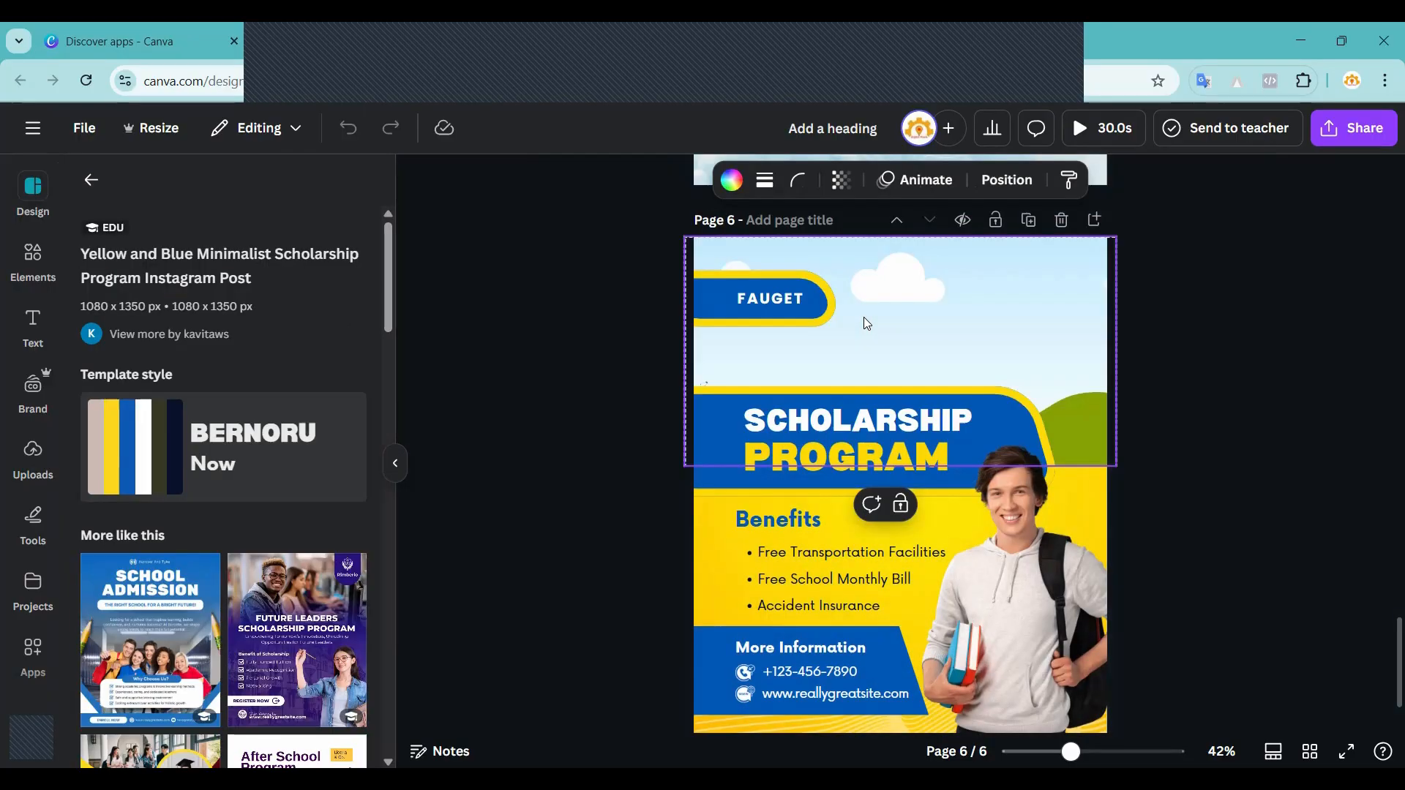
left_click(1212, 331)
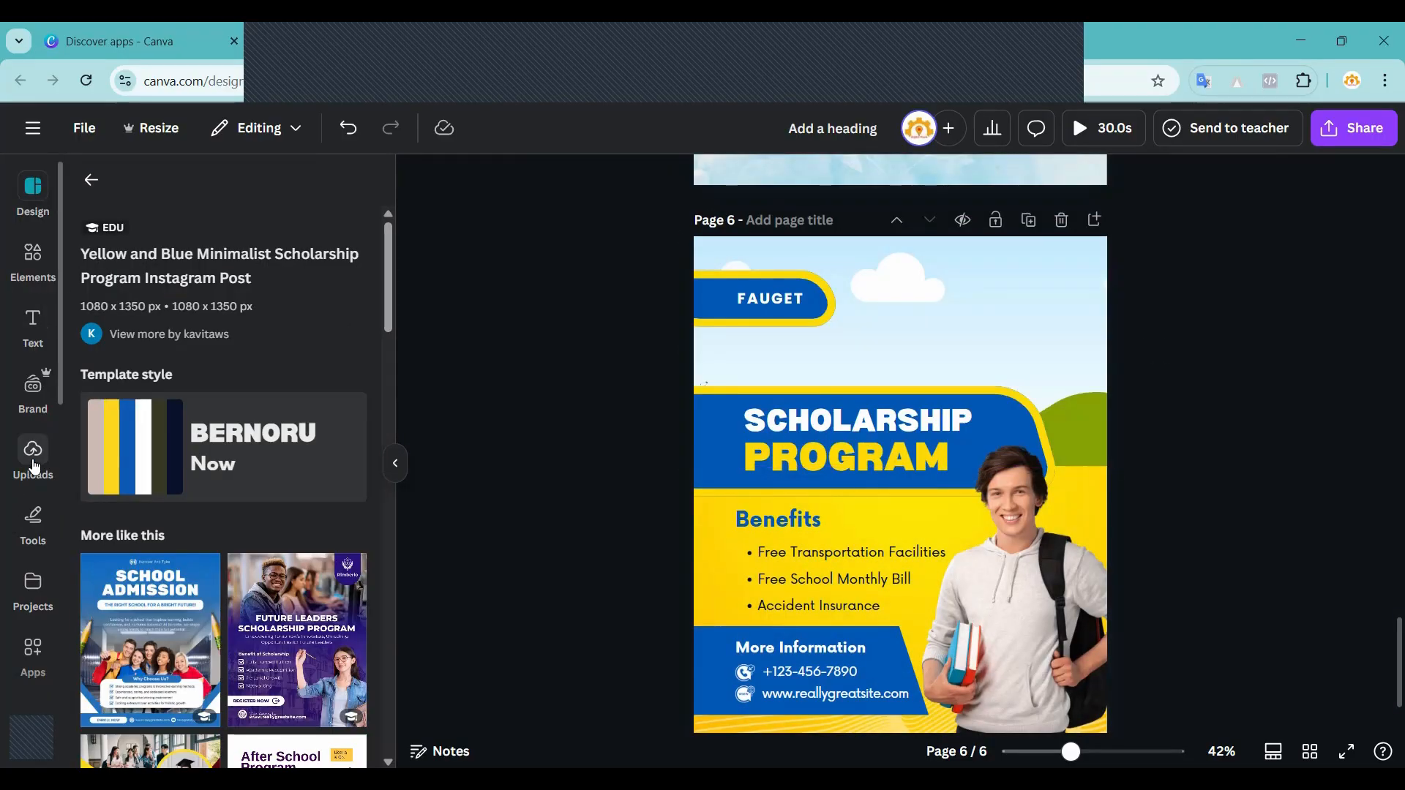
Place the uploaded Success Abacus summer vacation batch poster into the empty frame at the top of page 6.
left_click(34, 466)
scroll(198, 454, "down", 10)
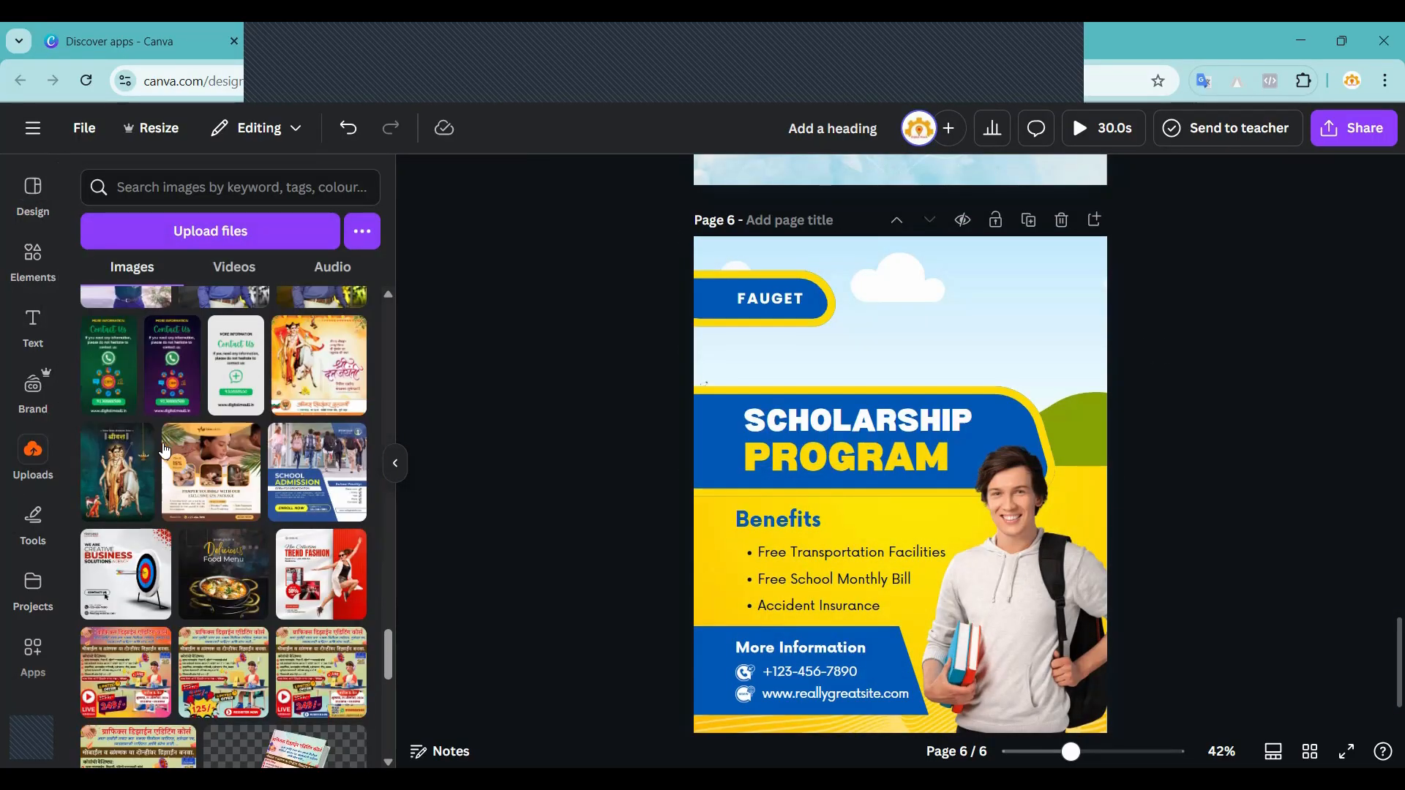
scroll(198, 454, "down", 10)
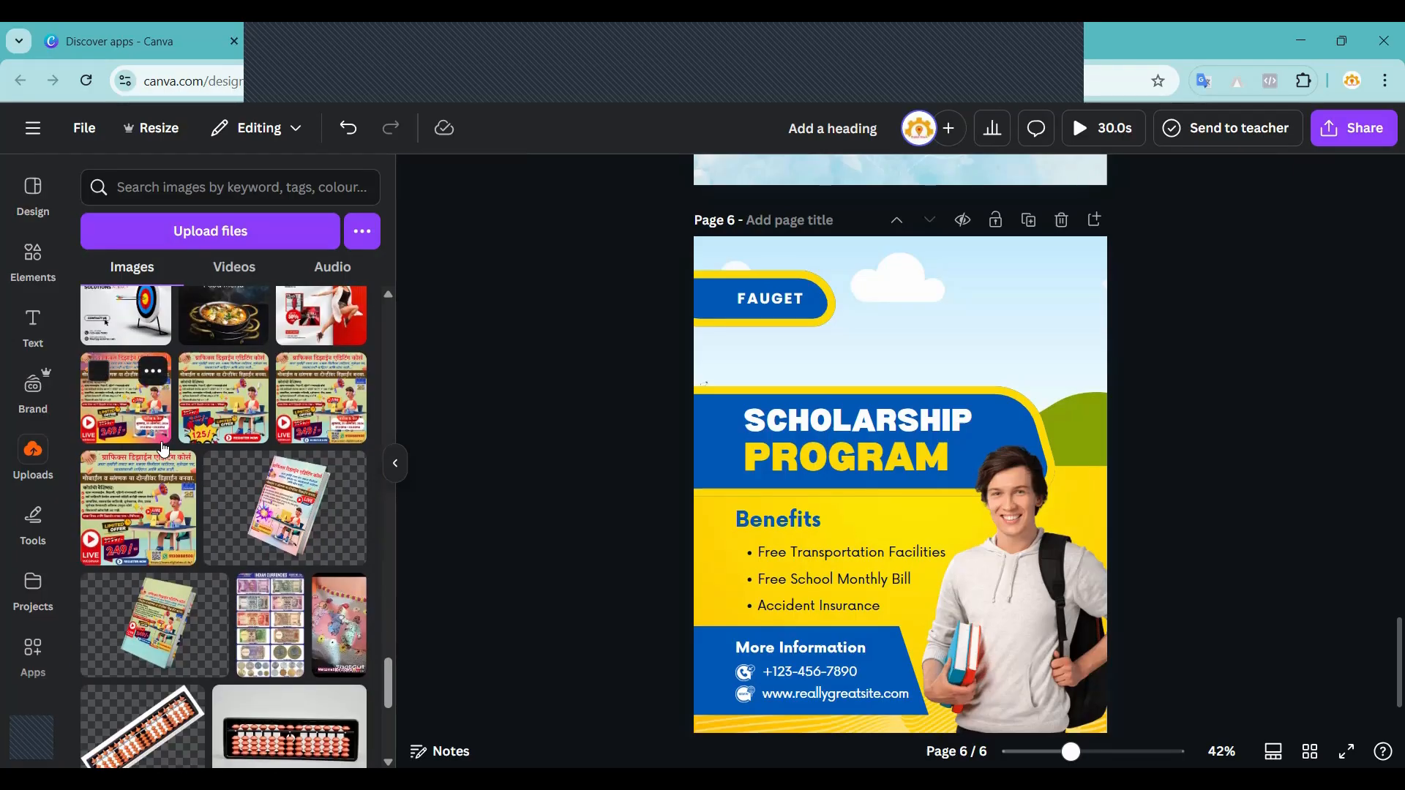
scroll(286, 496, "down", 5)
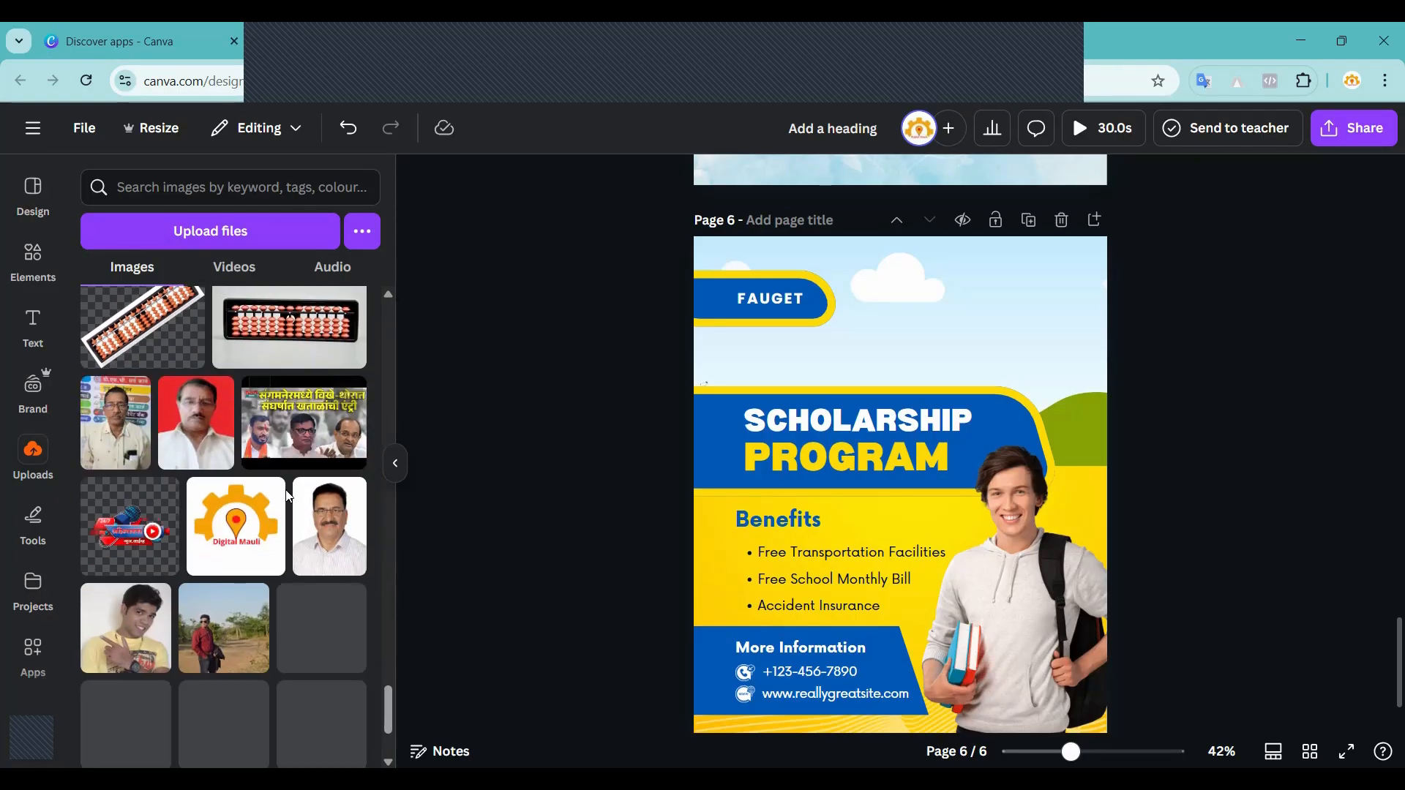
scroll(283, 489, "down", 10)
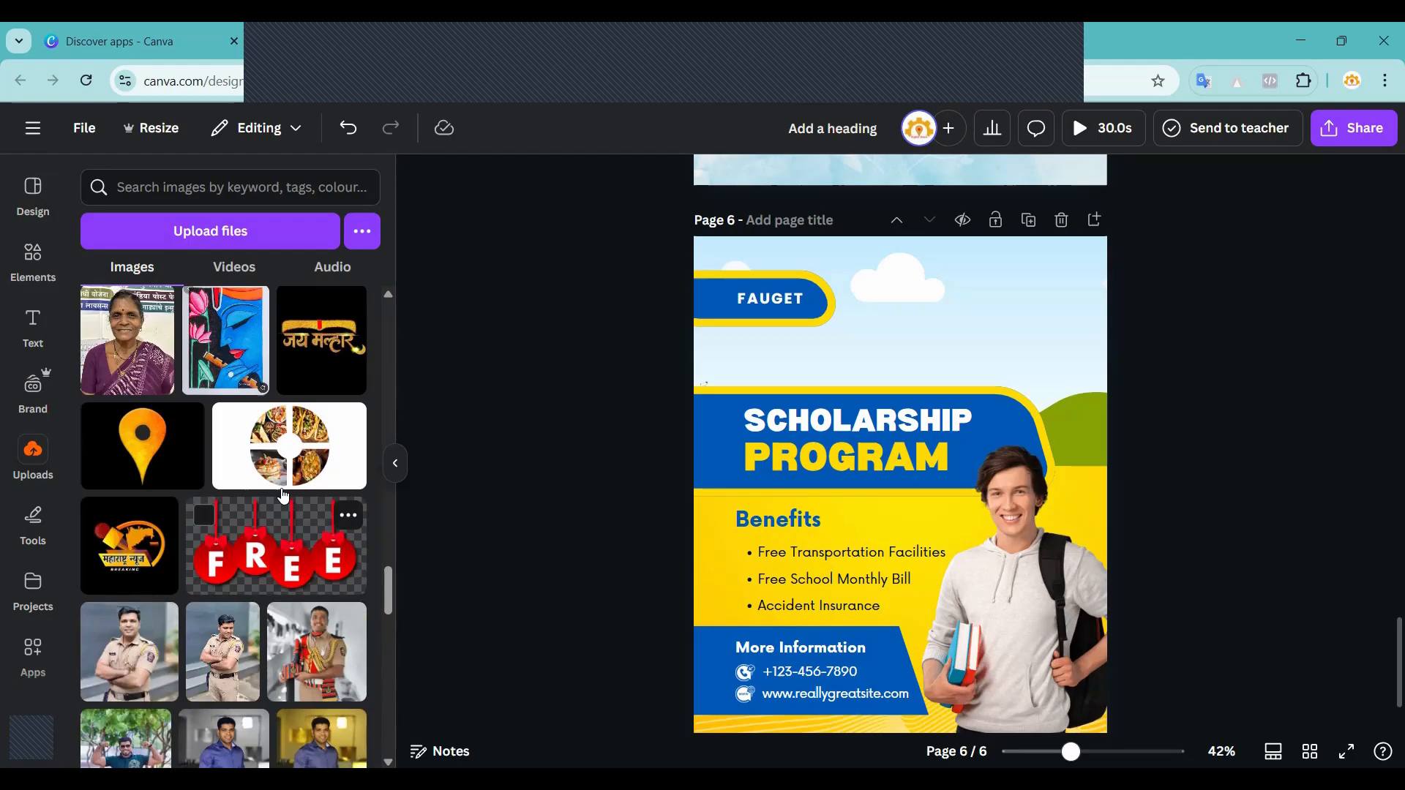
scroll(281, 489, "up", 5)
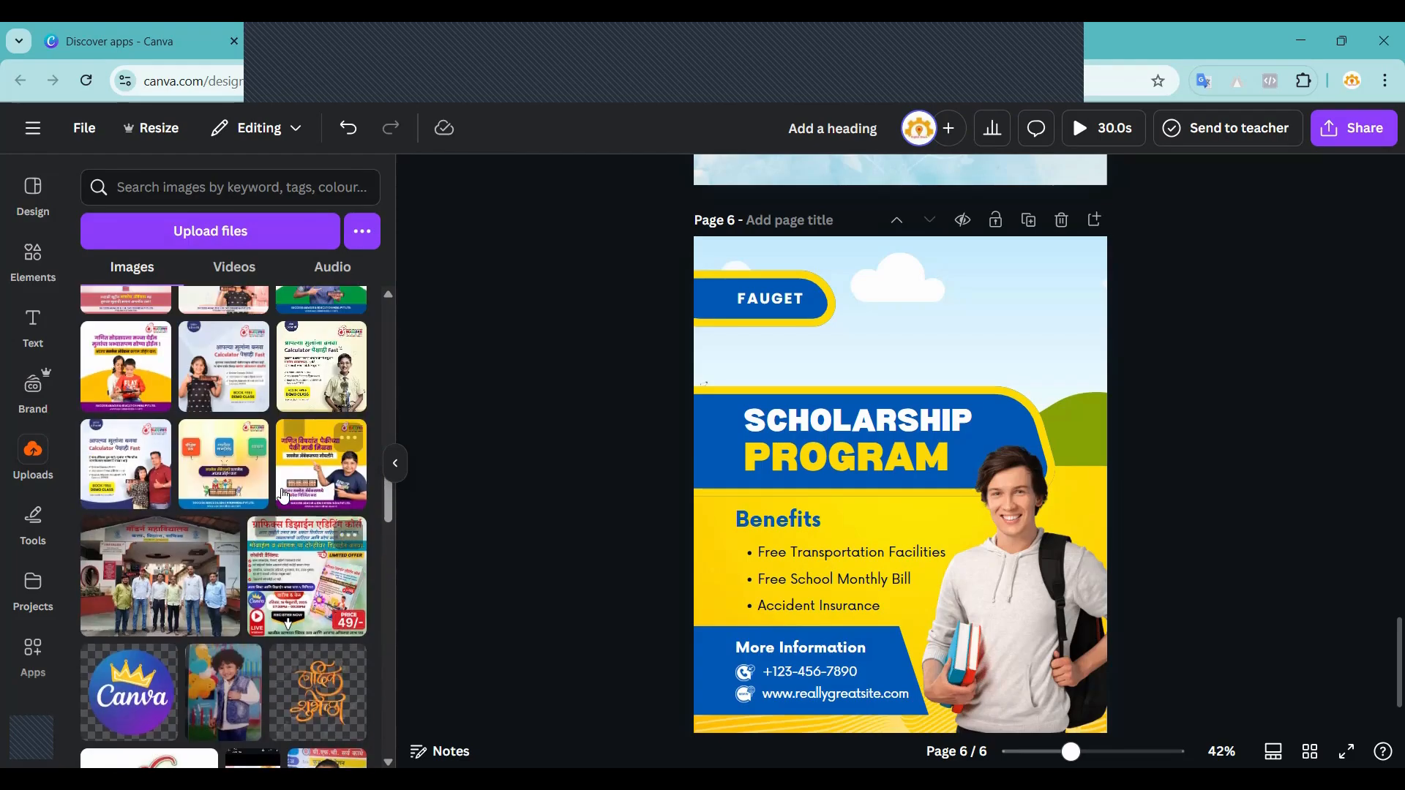
scroll(117, 523, "up", 5)
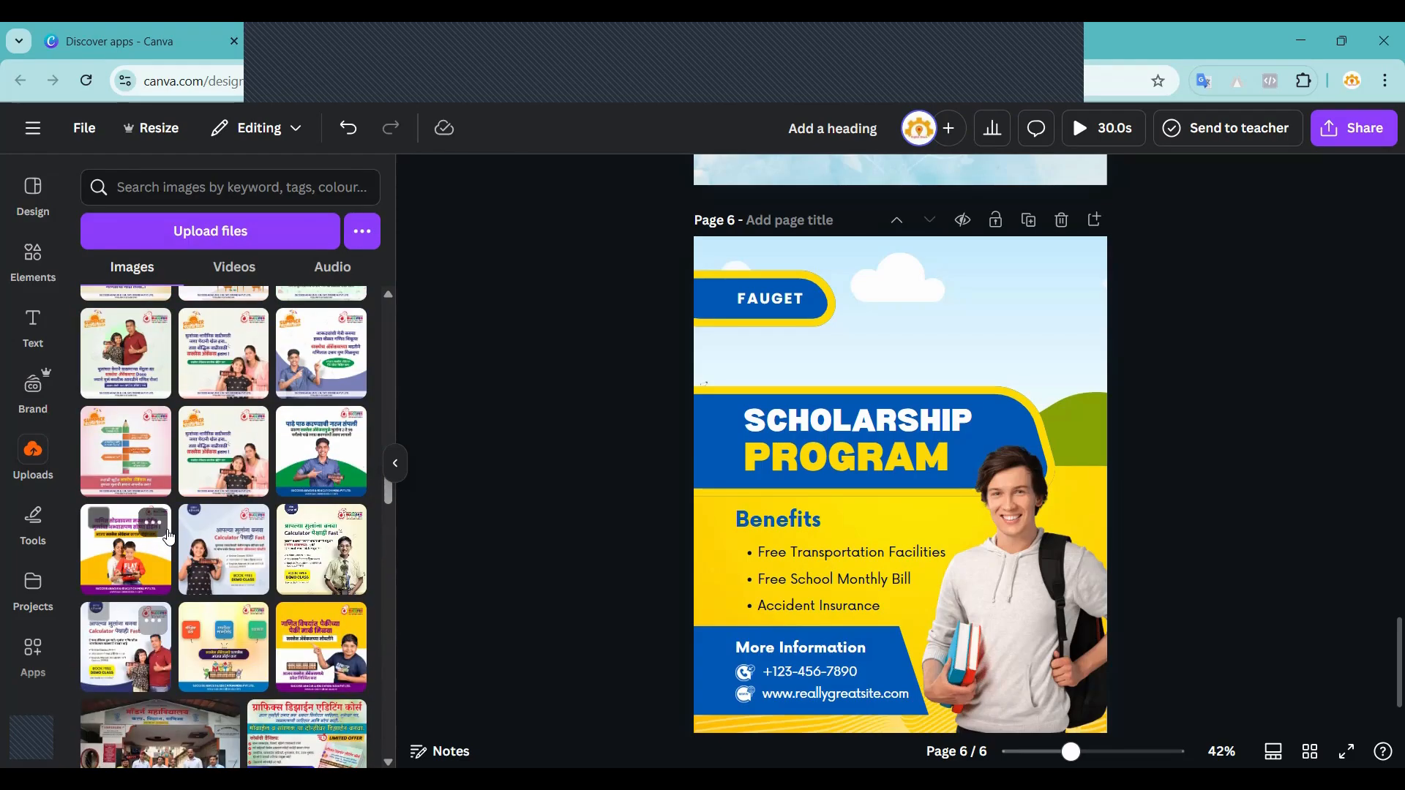
left_click(227, 542)
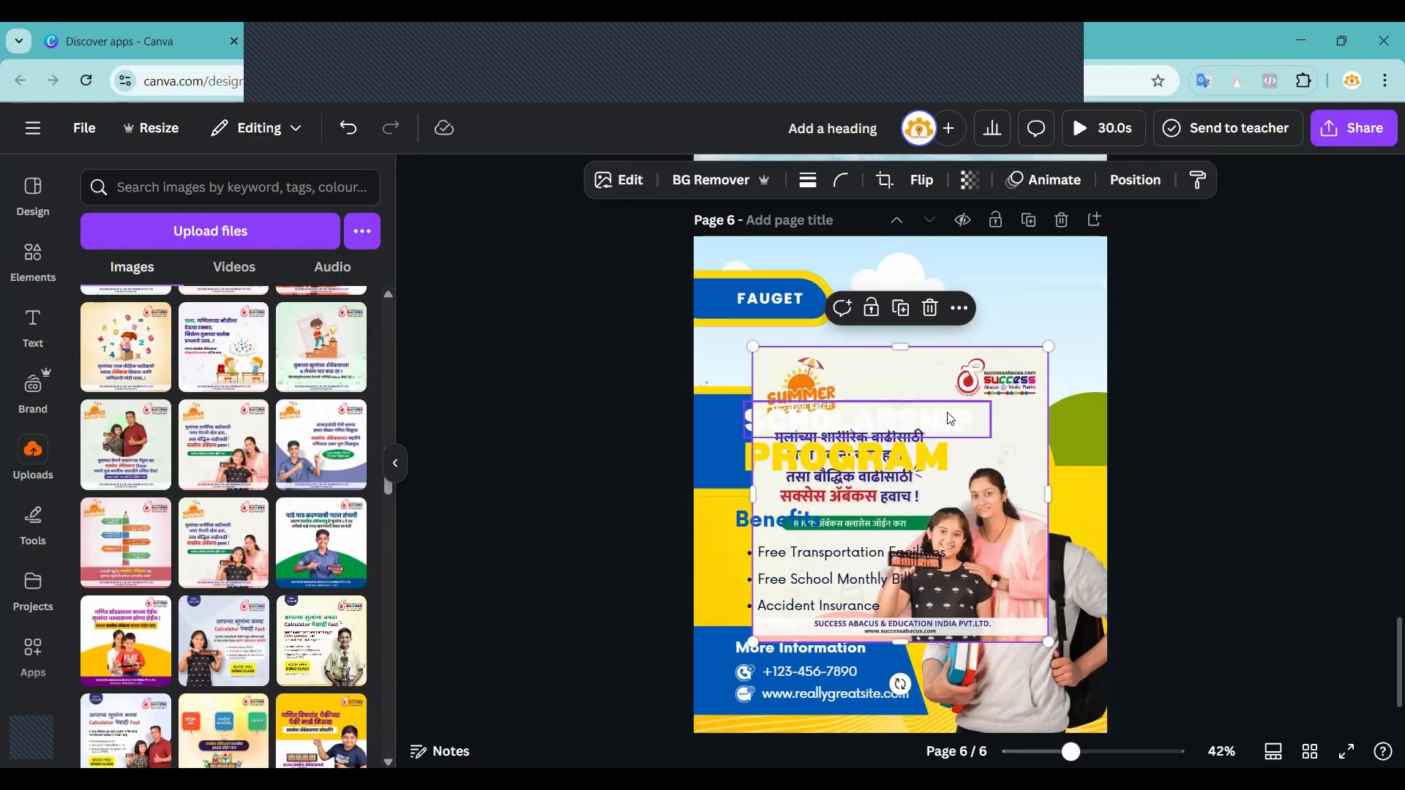
left_click_drag(1023, 432, 900, 344)
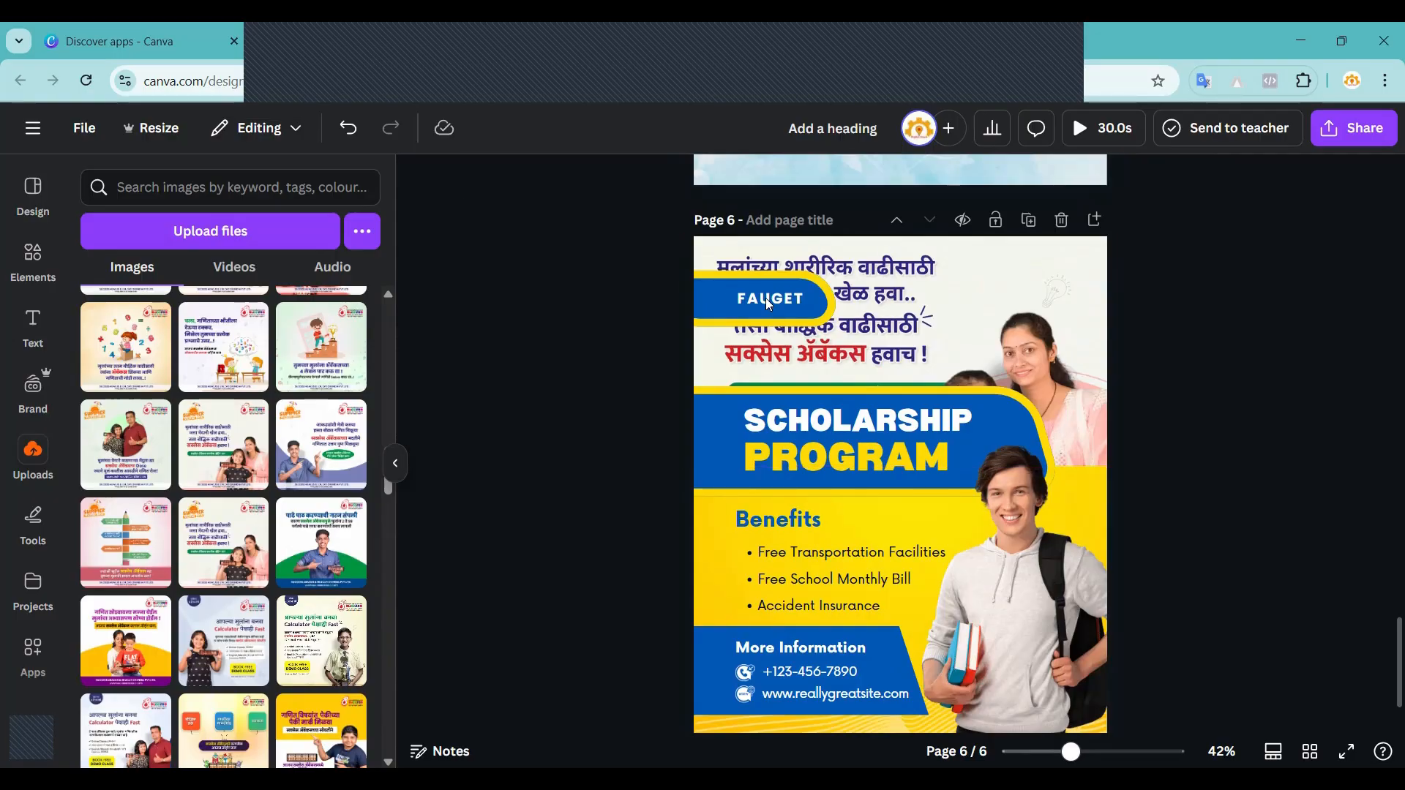
Move the "FAUGET", "SCHOLARSHIP" and "PROGRAM" texts off page 6.
left_click_drag(768, 304, 580, 298)
left_click(581, 300)
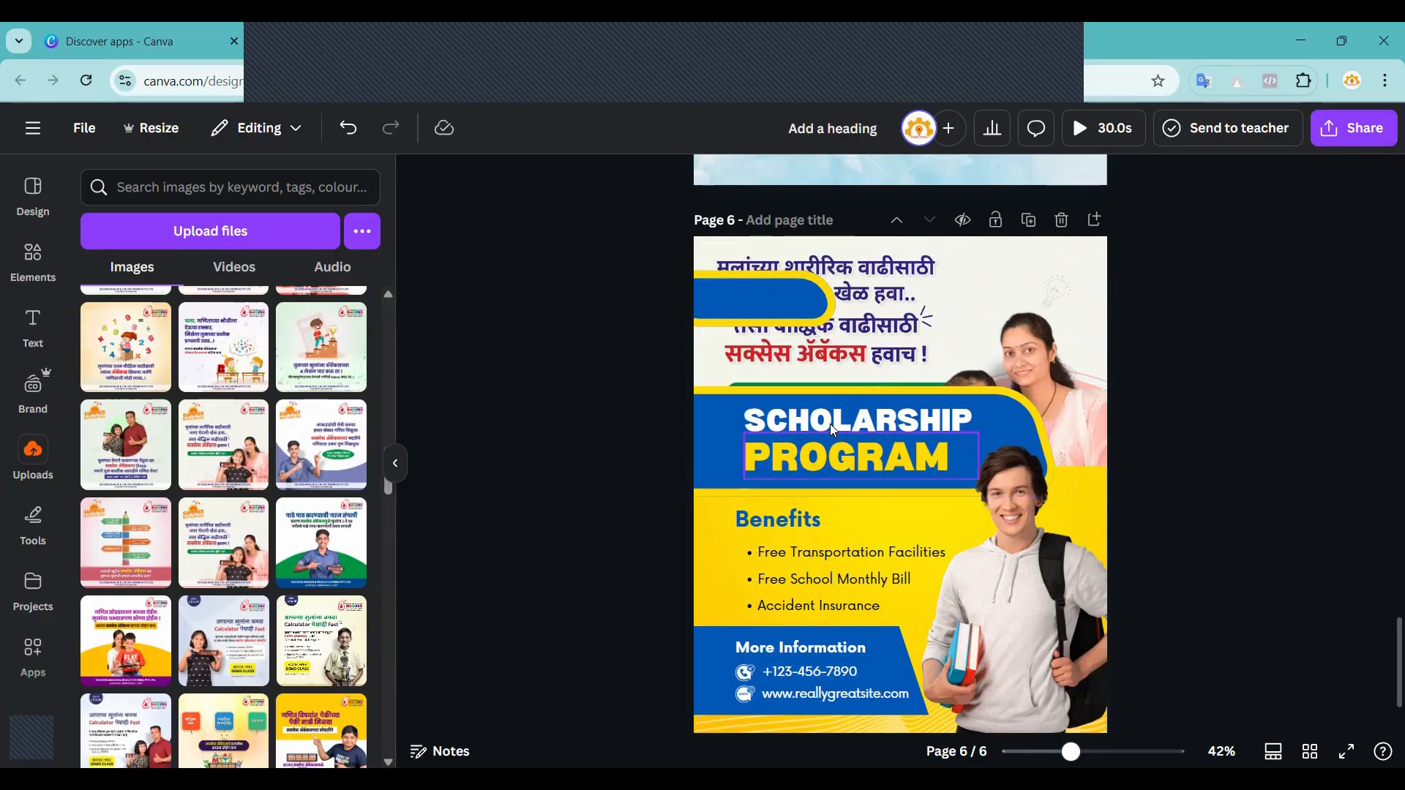
left_click_drag(832, 431, 512, 423)
left_click(513, 424)
left_click_drag(841, 461, 480, 455)
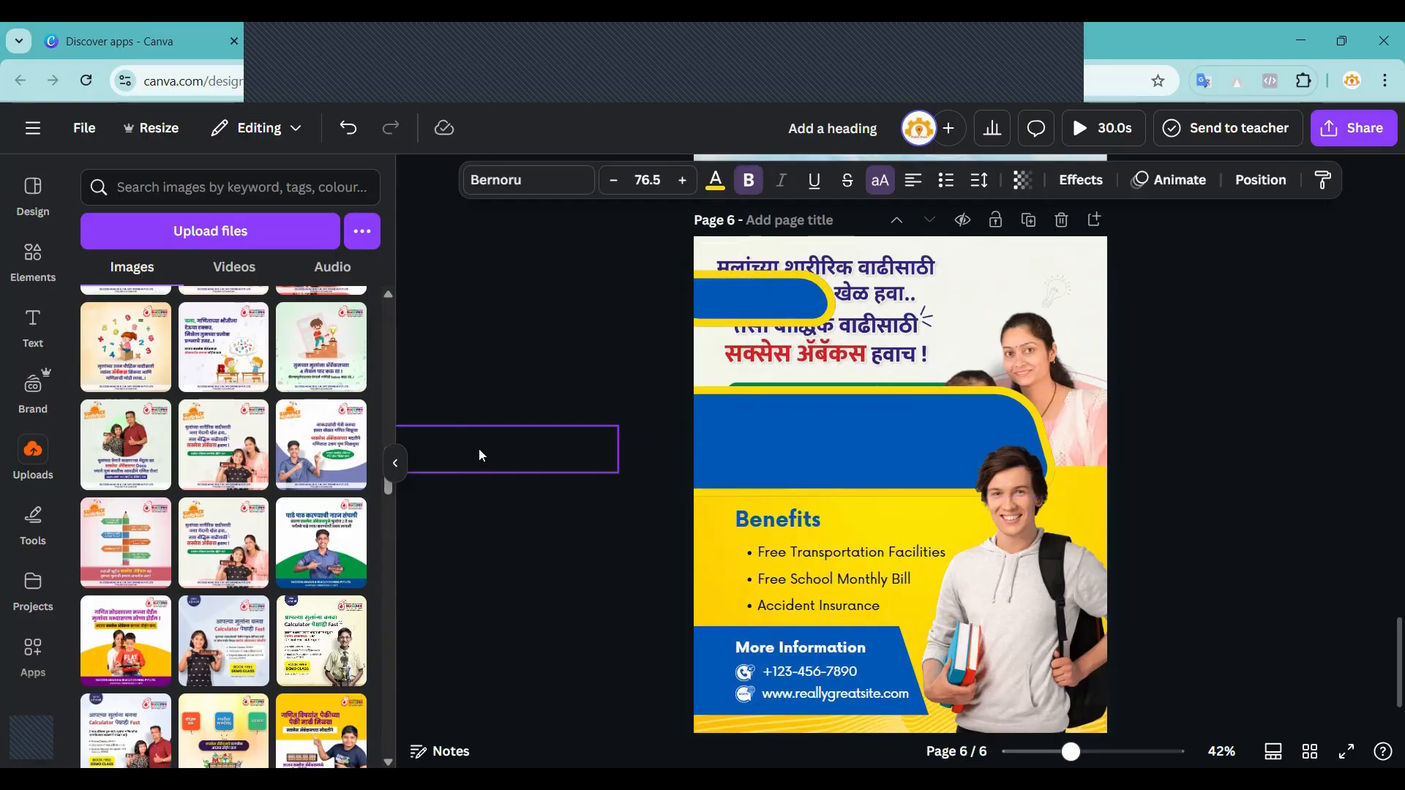
left_click(481, 455)
Move the photo of the student with the backpack off page 6.
left_click(952, 554)
left_click_drag(951, 554, 1354, 513)
left_click(407, 411)
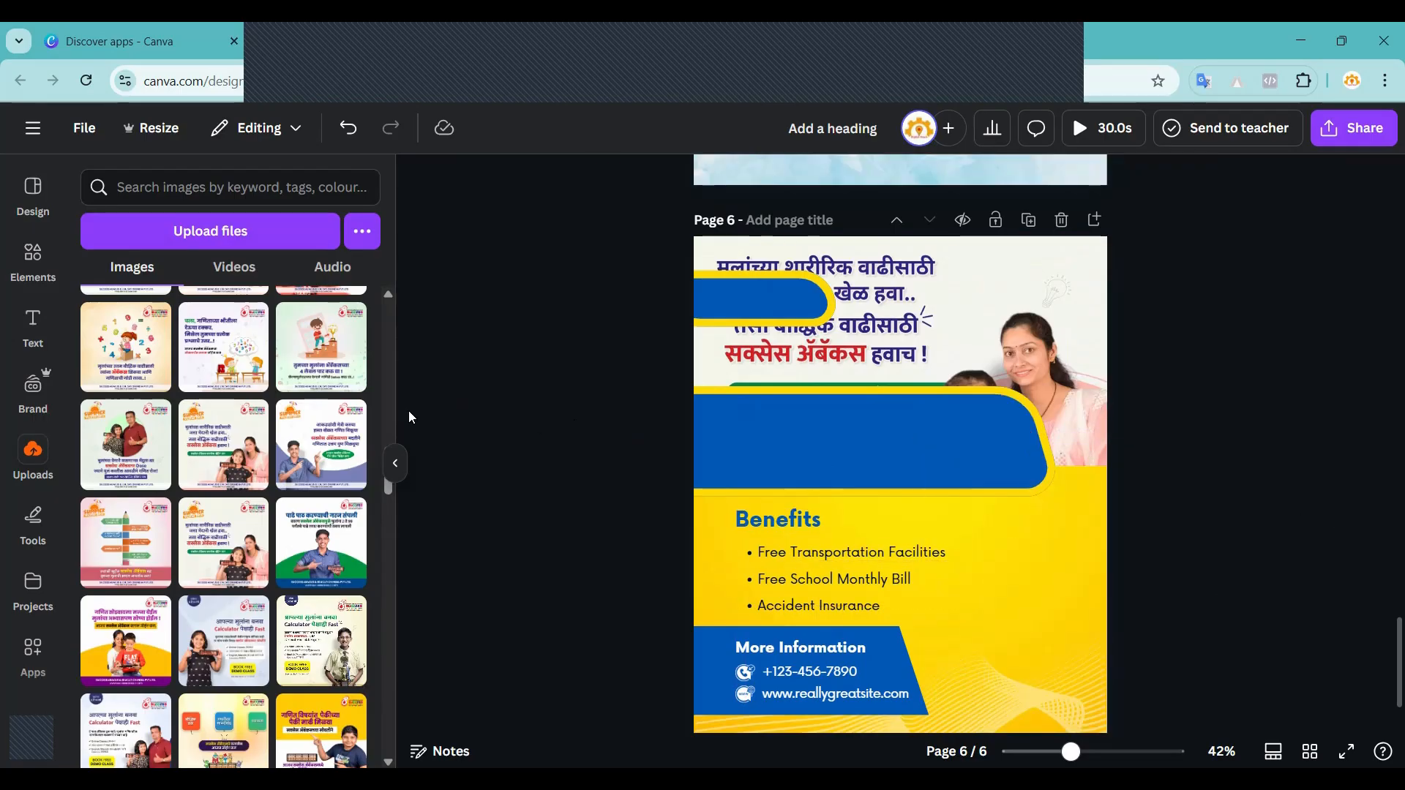
Insert the uploaded photo of the man in the blue shirt with the grey background on page 6 and remove its background.
left_click(36, 463)
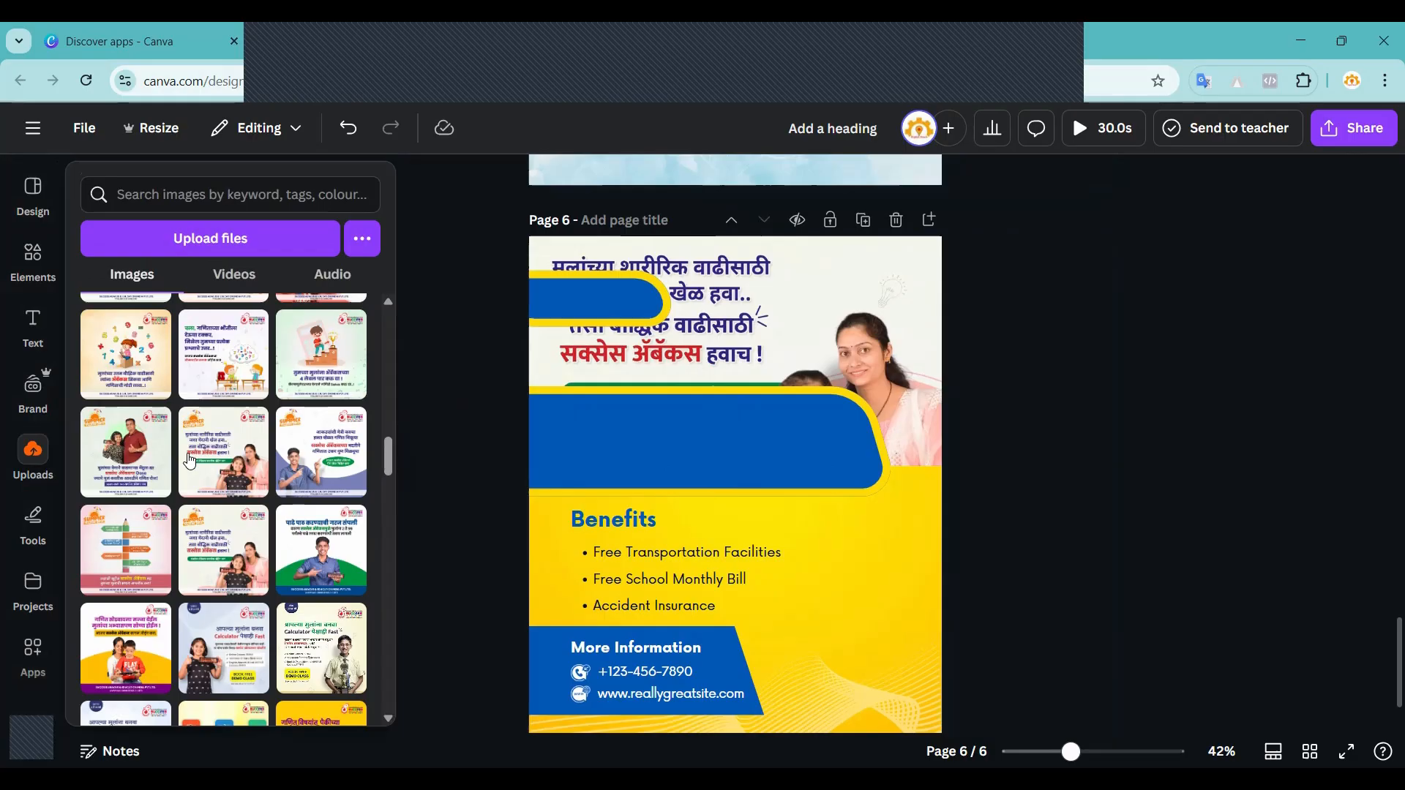
scroll(189, 460, "down", 5)
scroll(189, 460, "down", 4)
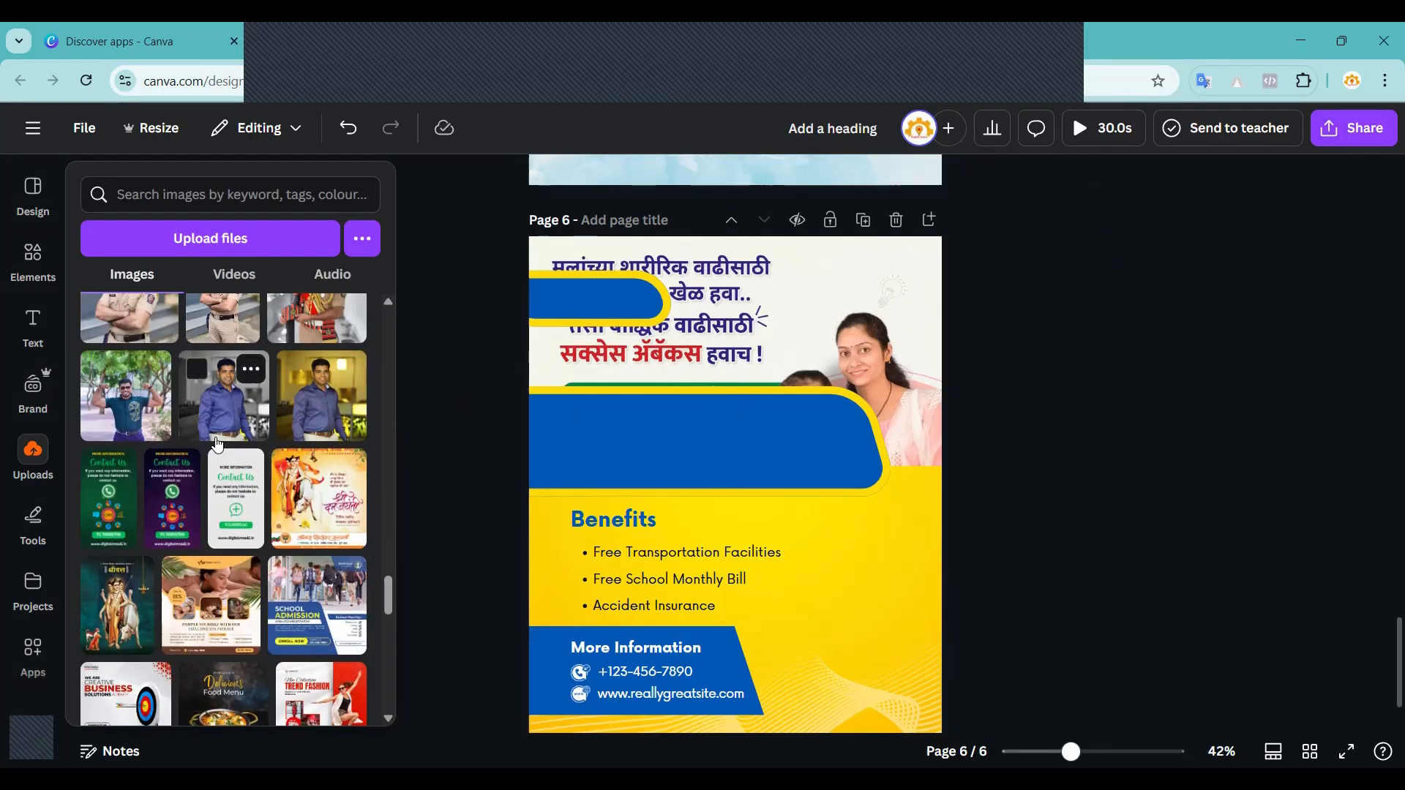
scroll(219, 513, "up", 2)
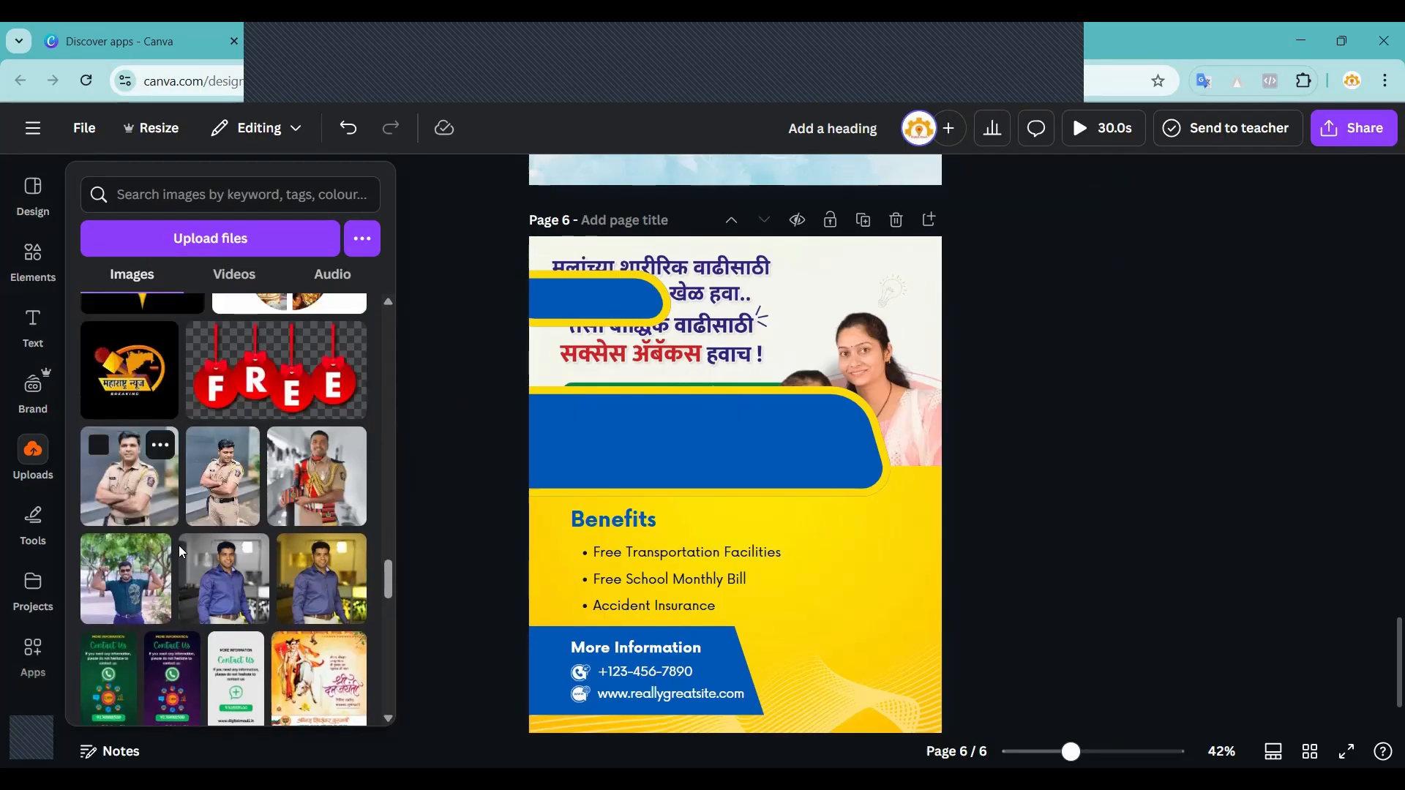
left_click(227, 586)
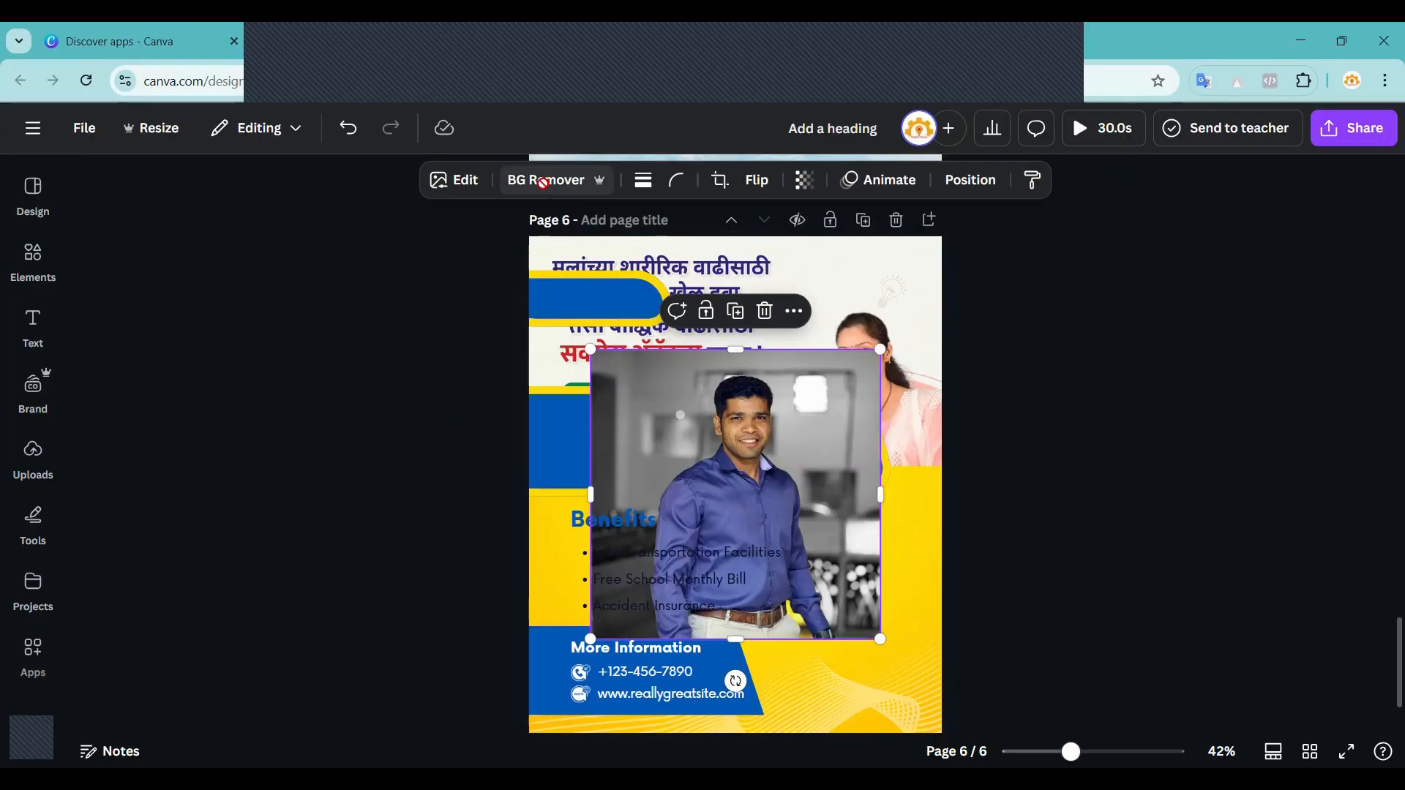
left_click(543, 181)
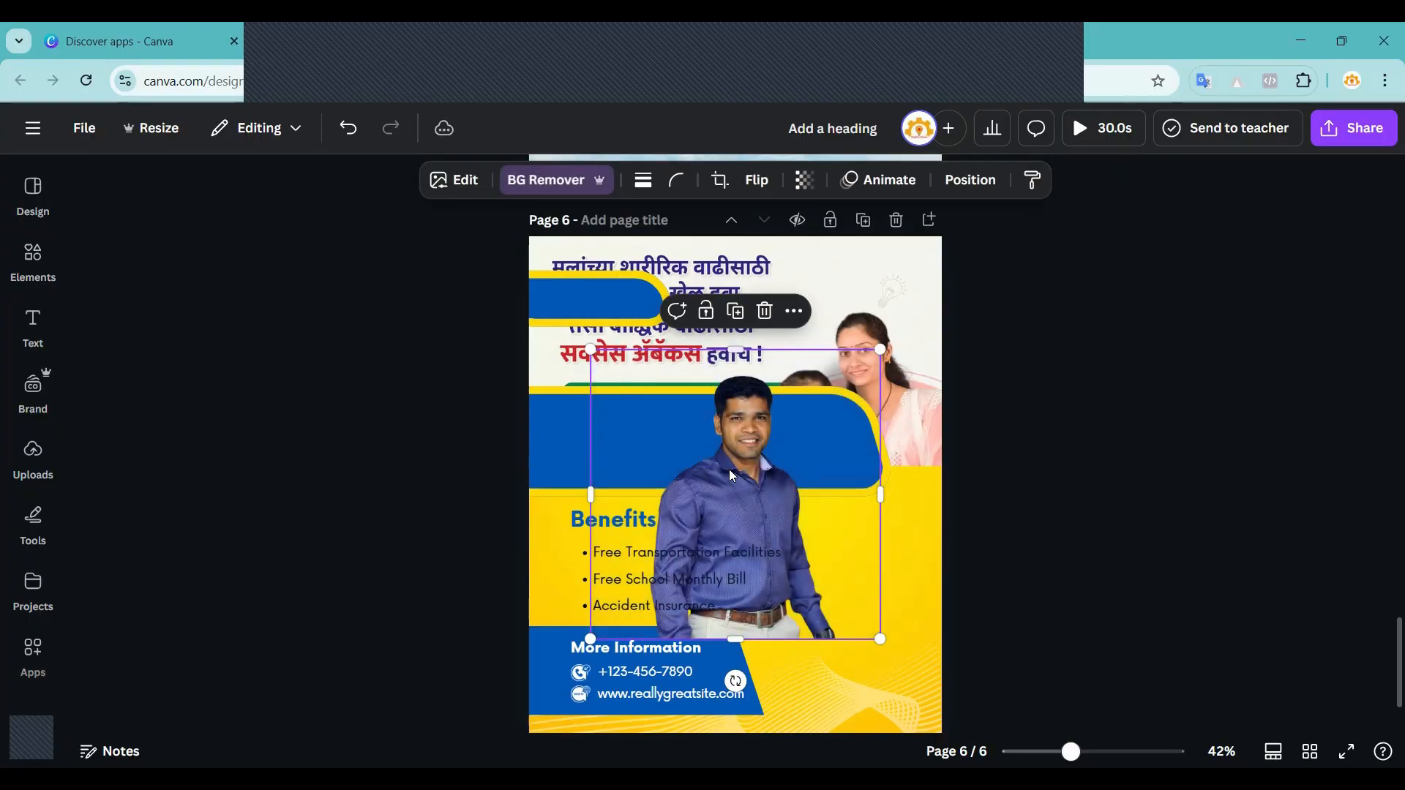
Flip the man's cutout horizontally, then enlarge and fit it into the lower right corner of page 6.
left_click_drag(730, 476, 821, 509)
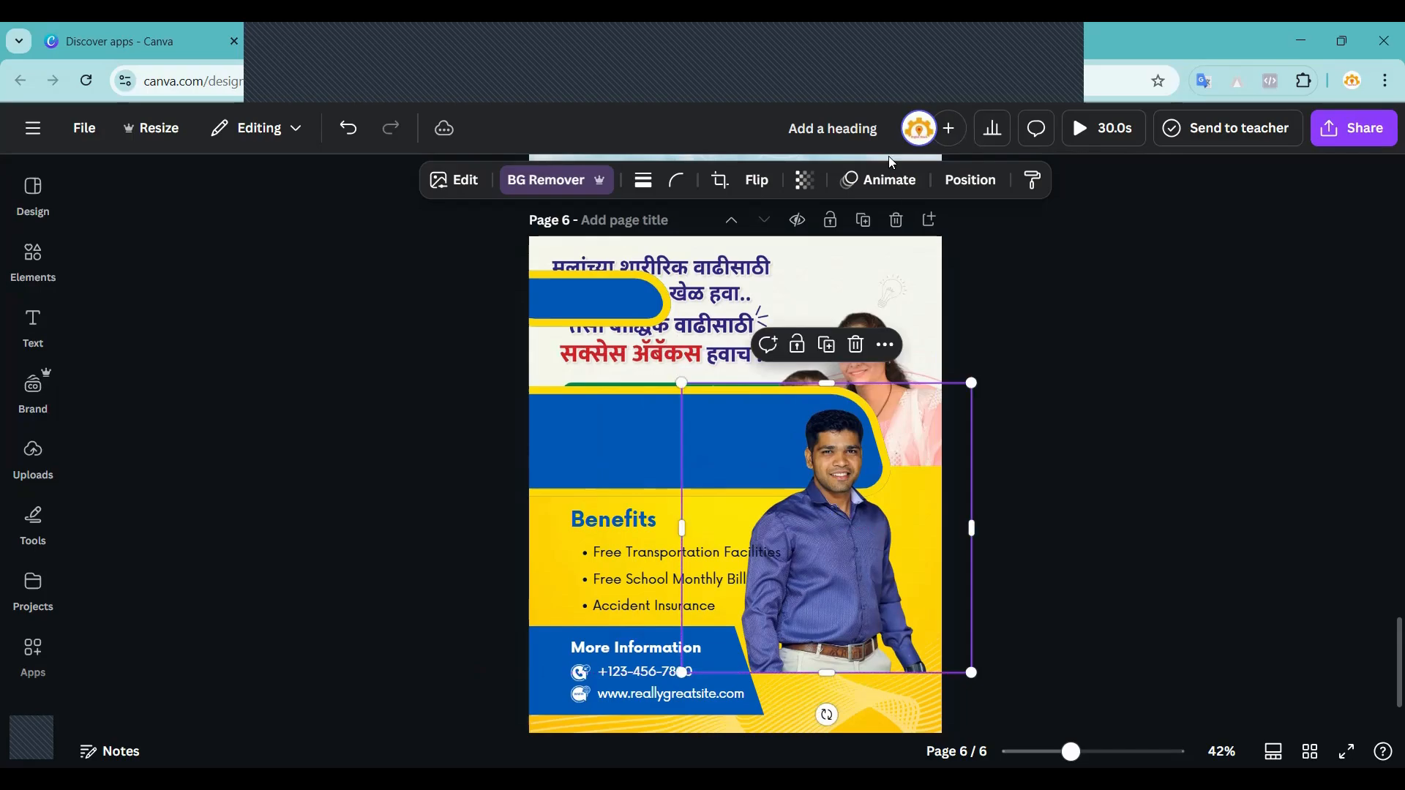
left_click(756, 180)
left_click(752, 233)
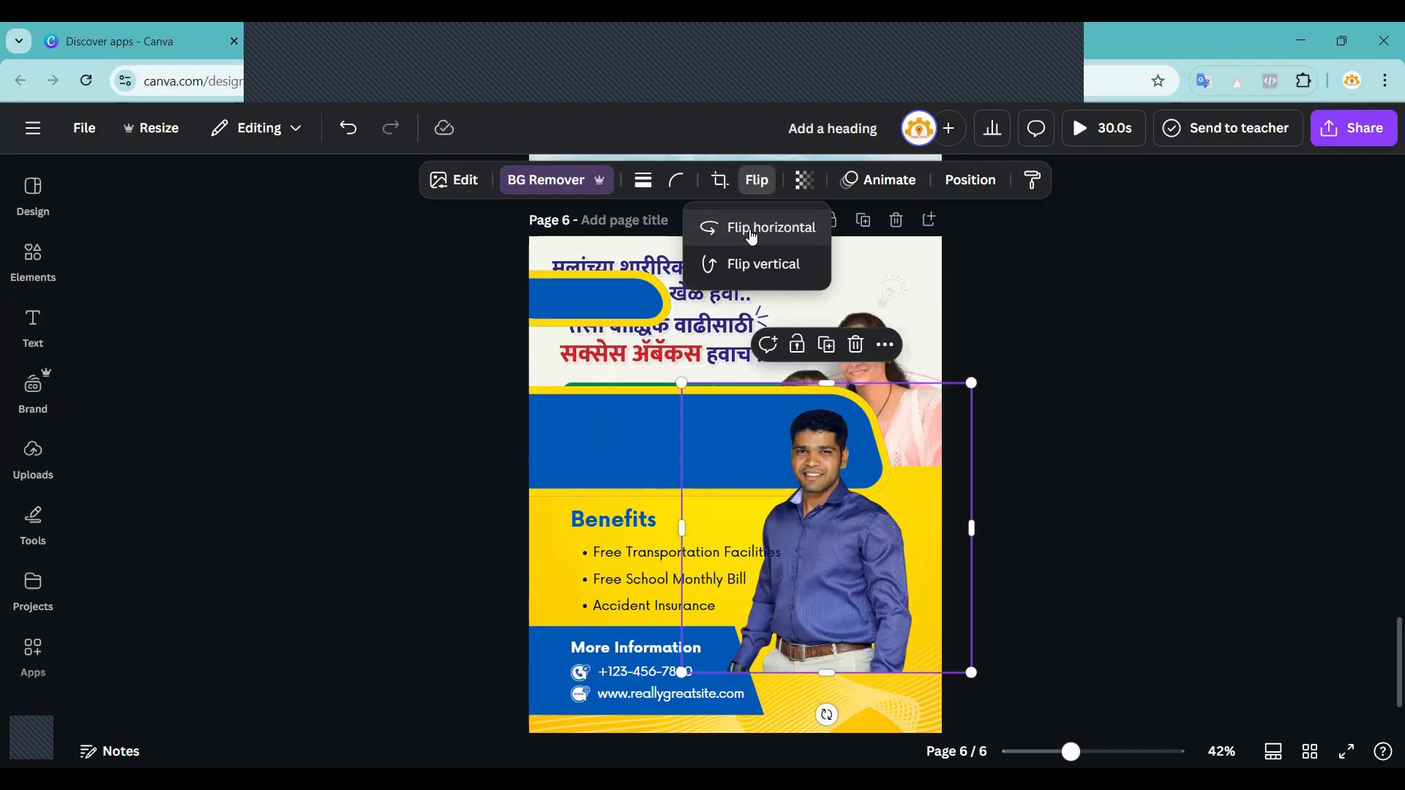
left_click_drag(794, 499, 828, 559)
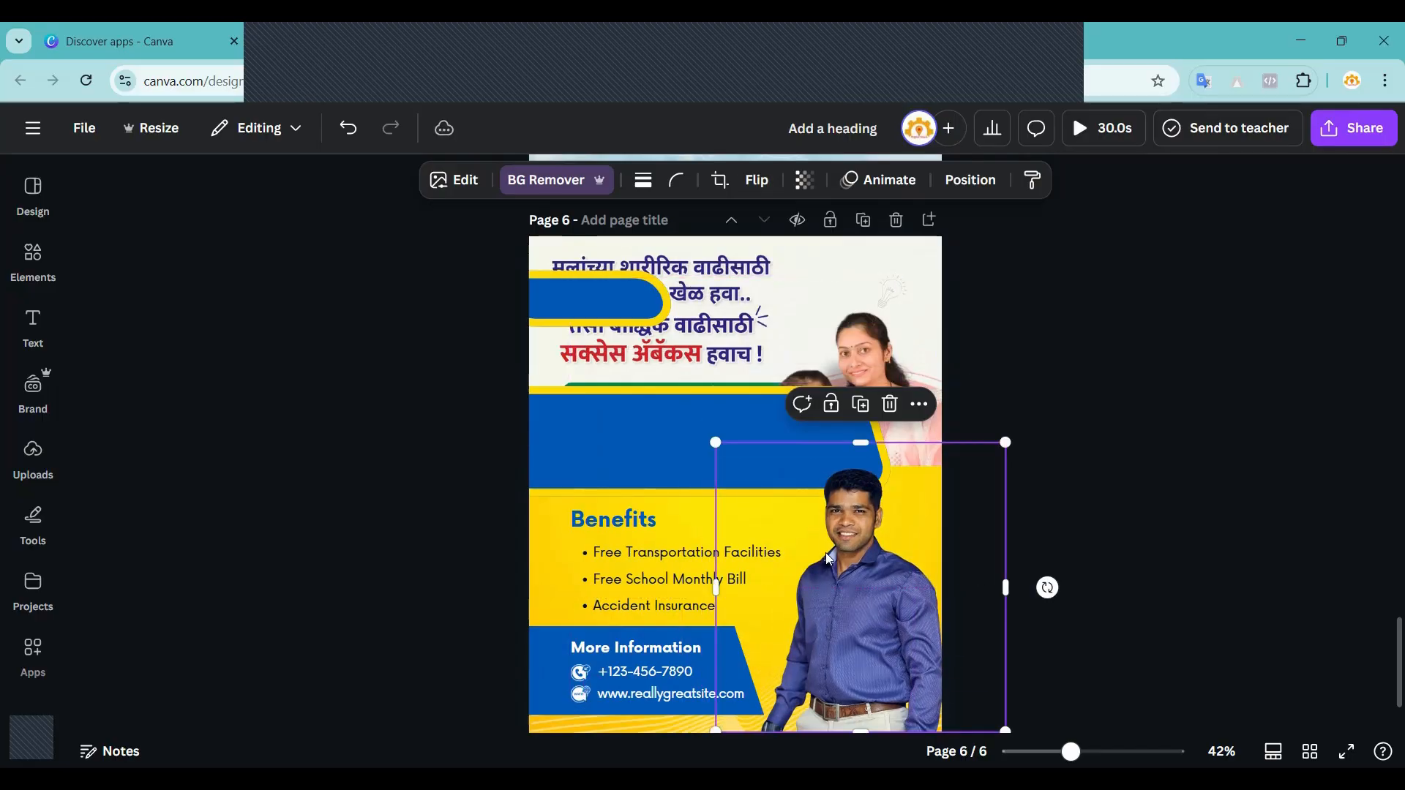
left_click_drag(710, 439, 669, 392)
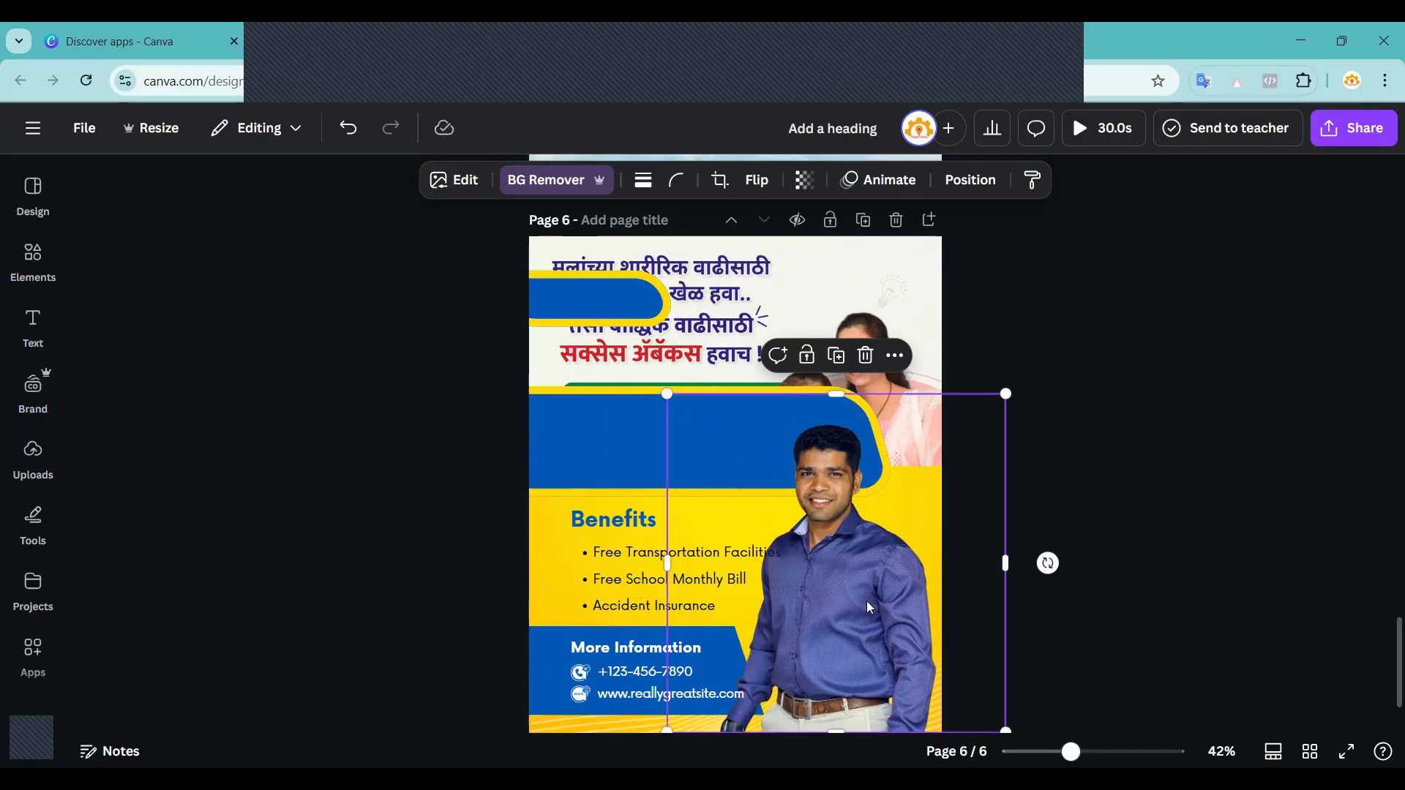
left_click_drag(842, 557, 855, 556)
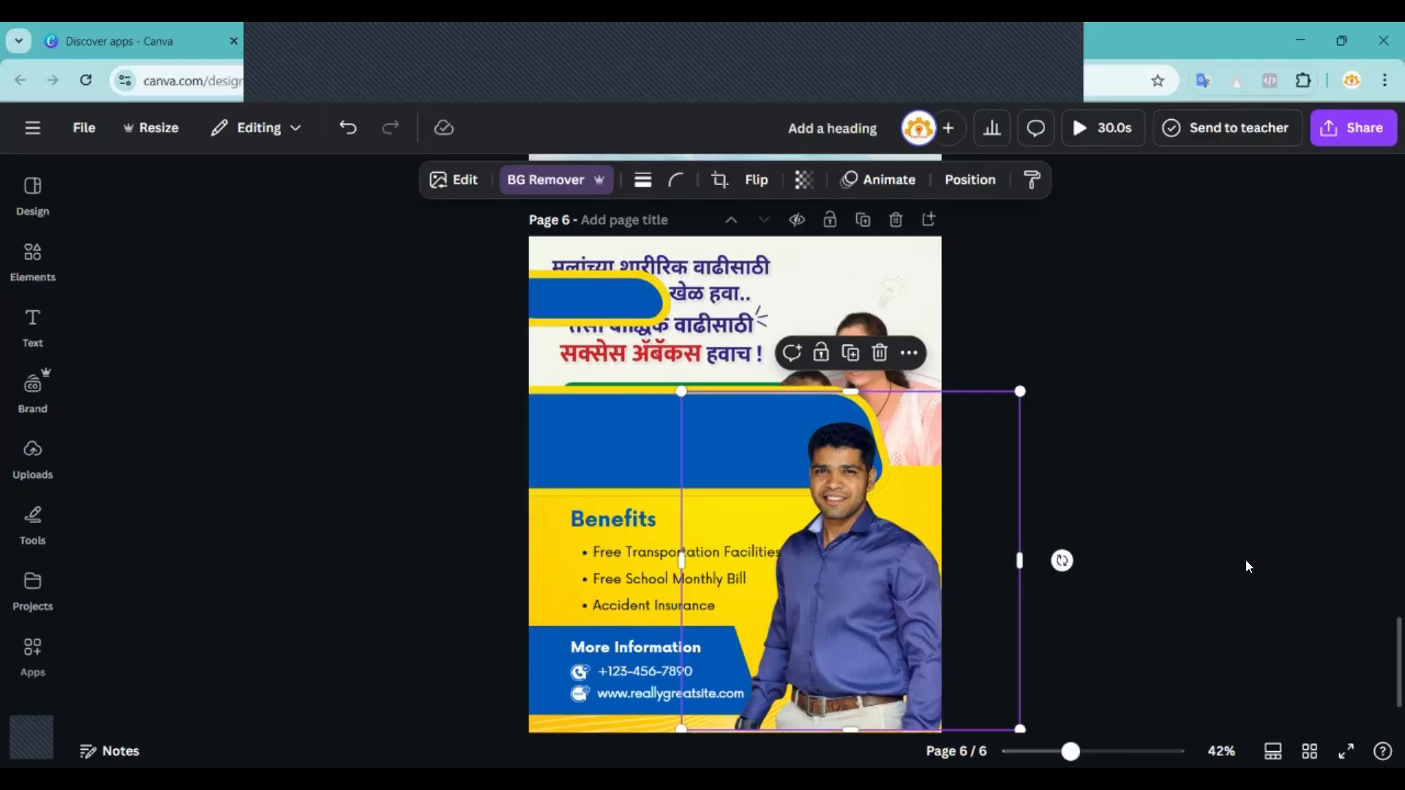
Delete the abacus poster from the frame at the top of page 6.
left_click(1246, 560)
left_click(875, 331)
double_click(871, 328)
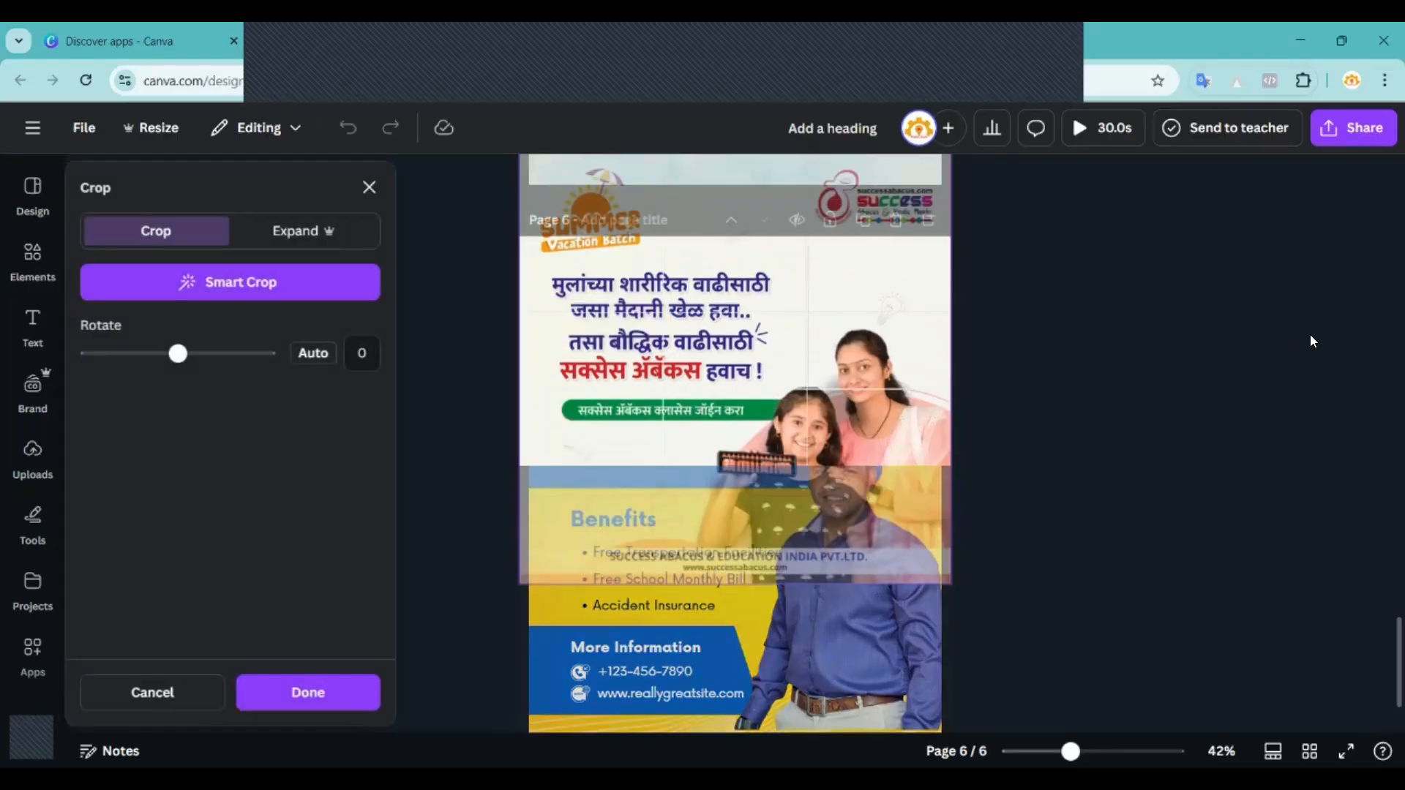
key("Delete")
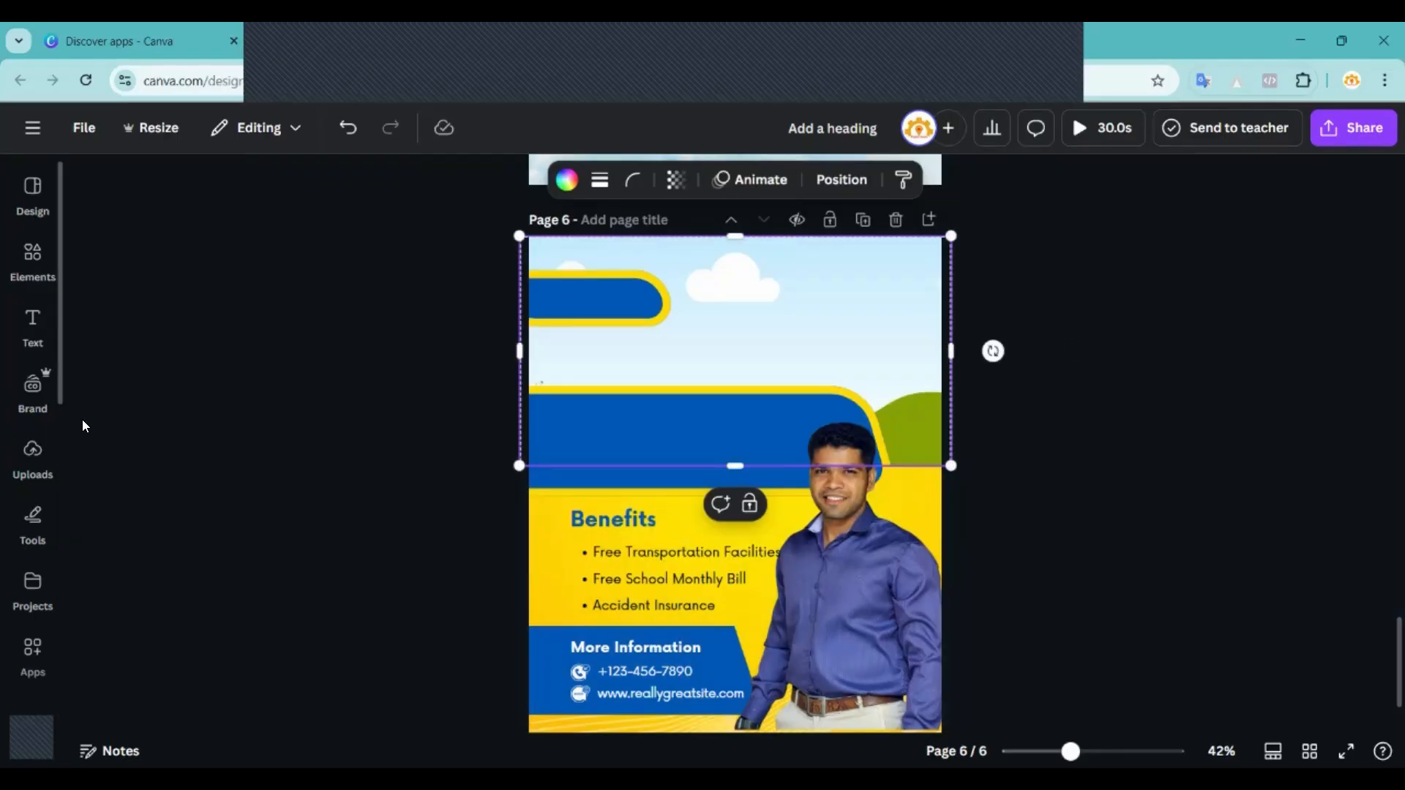
Place the uploaded School Admission poster in the empty frame at the top of page 6.
left_click(31, 574)
left_click(29, 452)
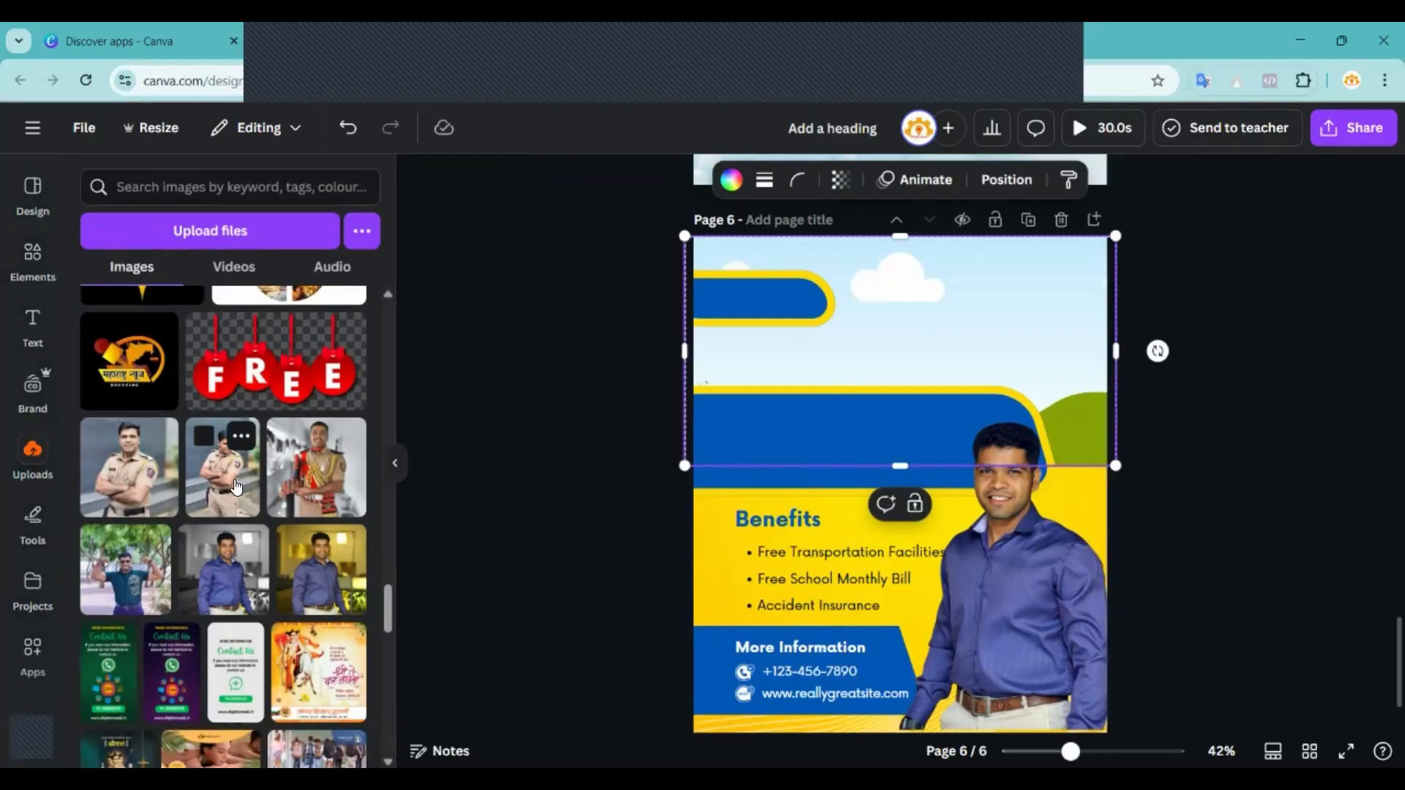
scroll(210, 511, "down", 3)
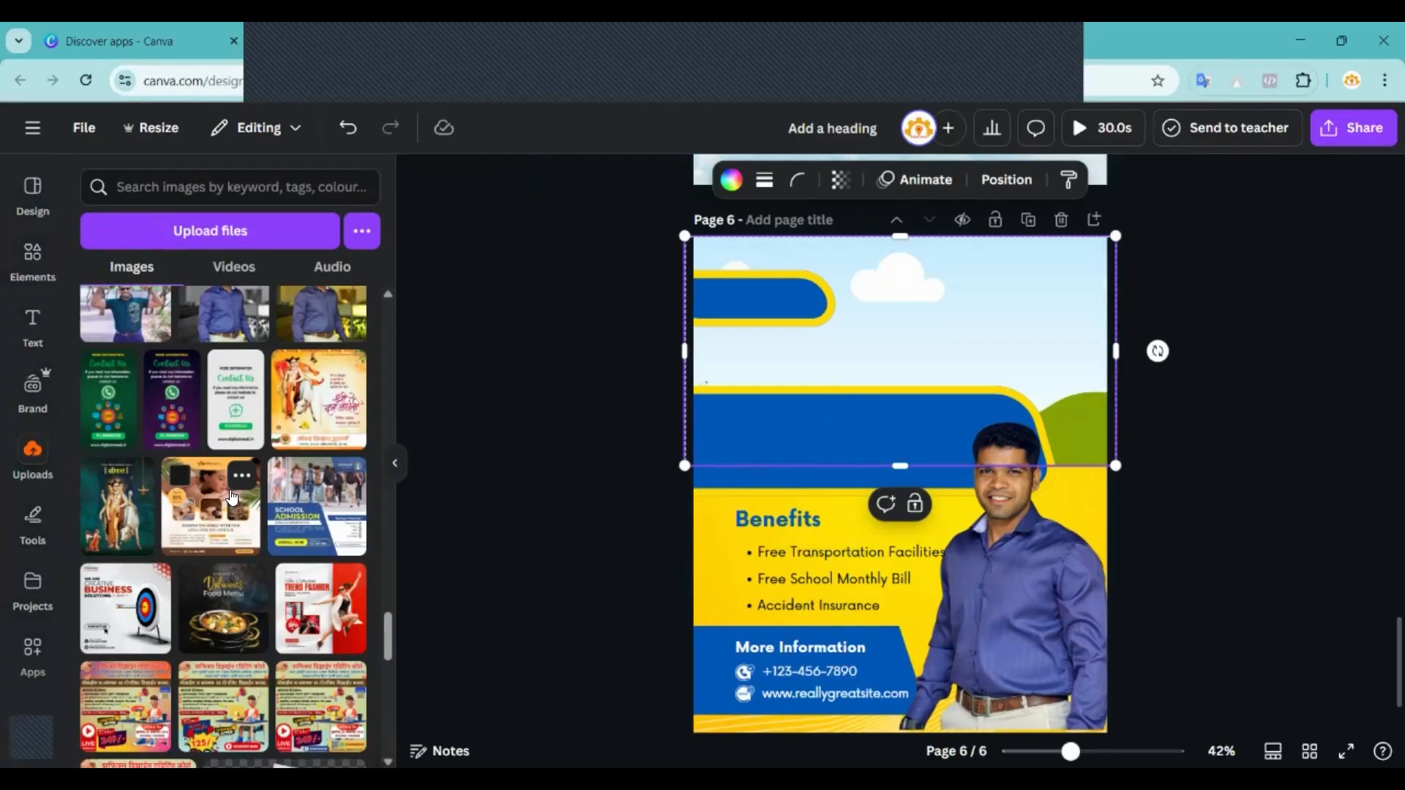
left_click(303, 510)
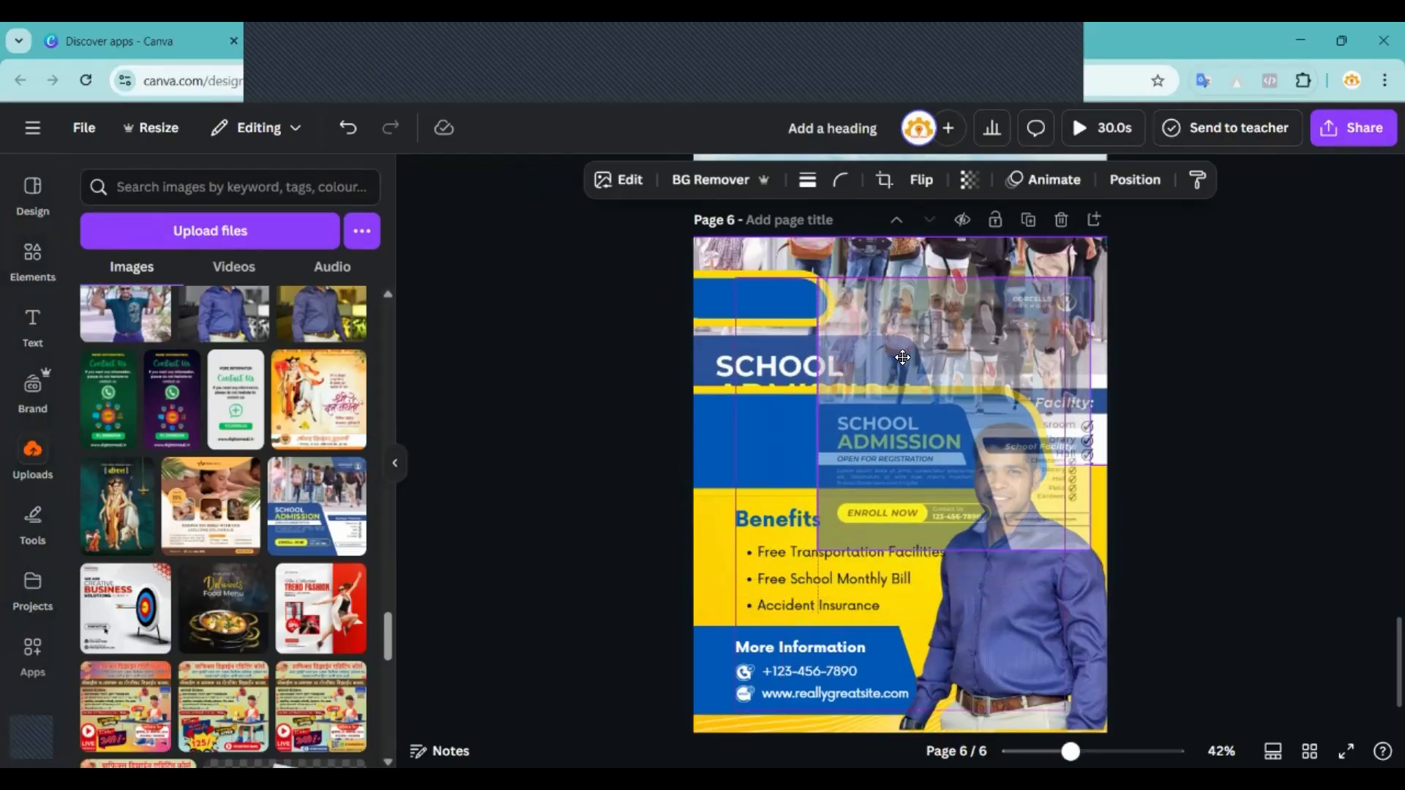
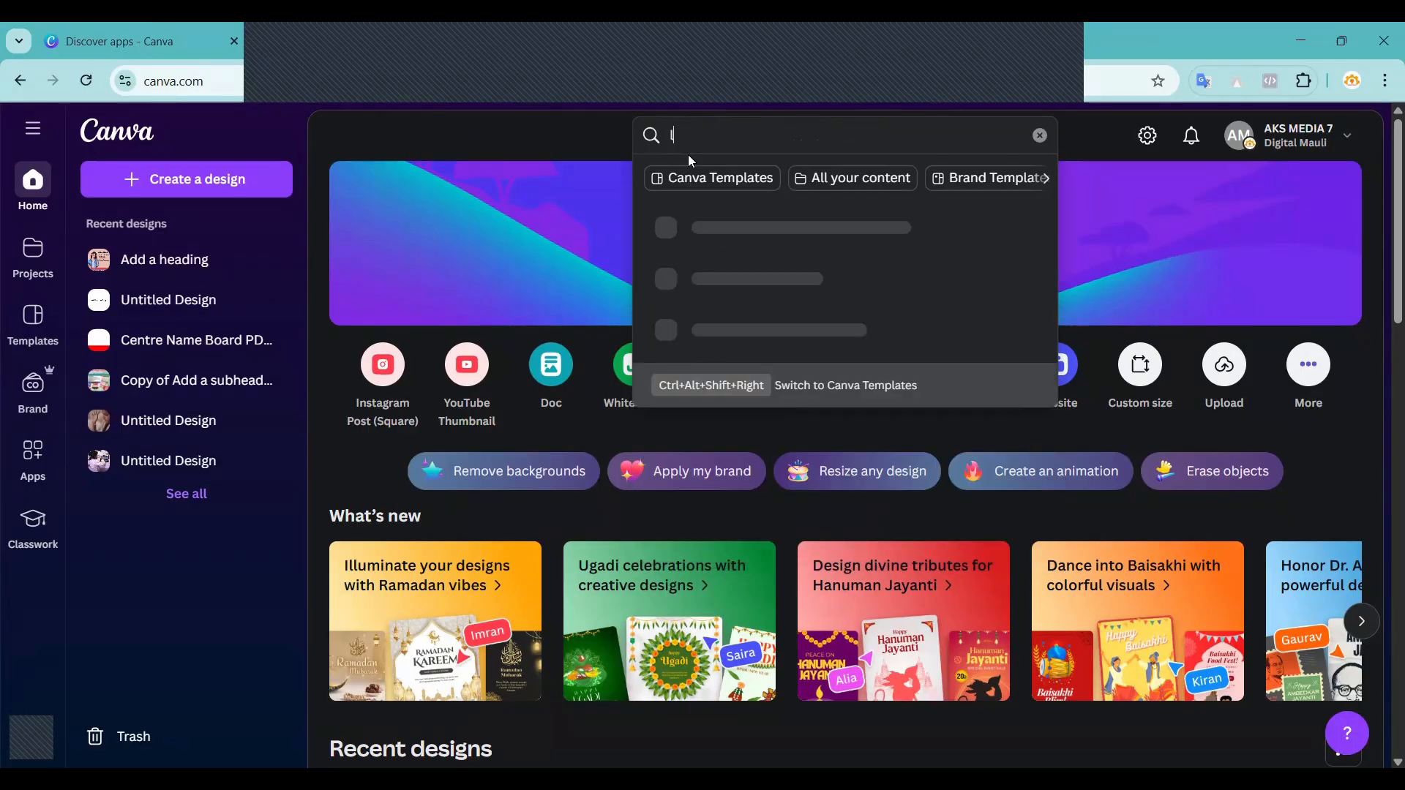
Search Canva for "logo" and create a blank Logo design.
key("Return")
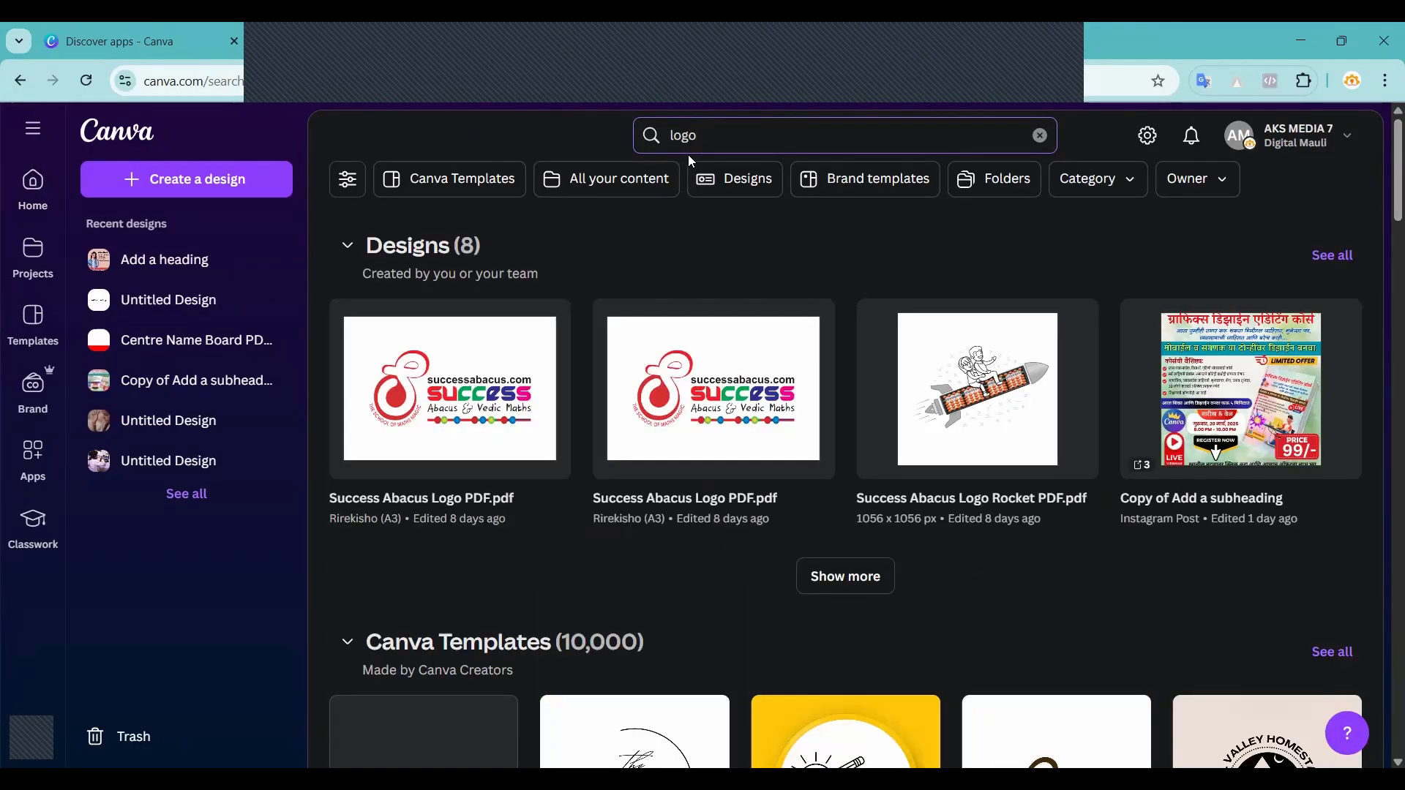
scroll(561, 471, "down", 6)
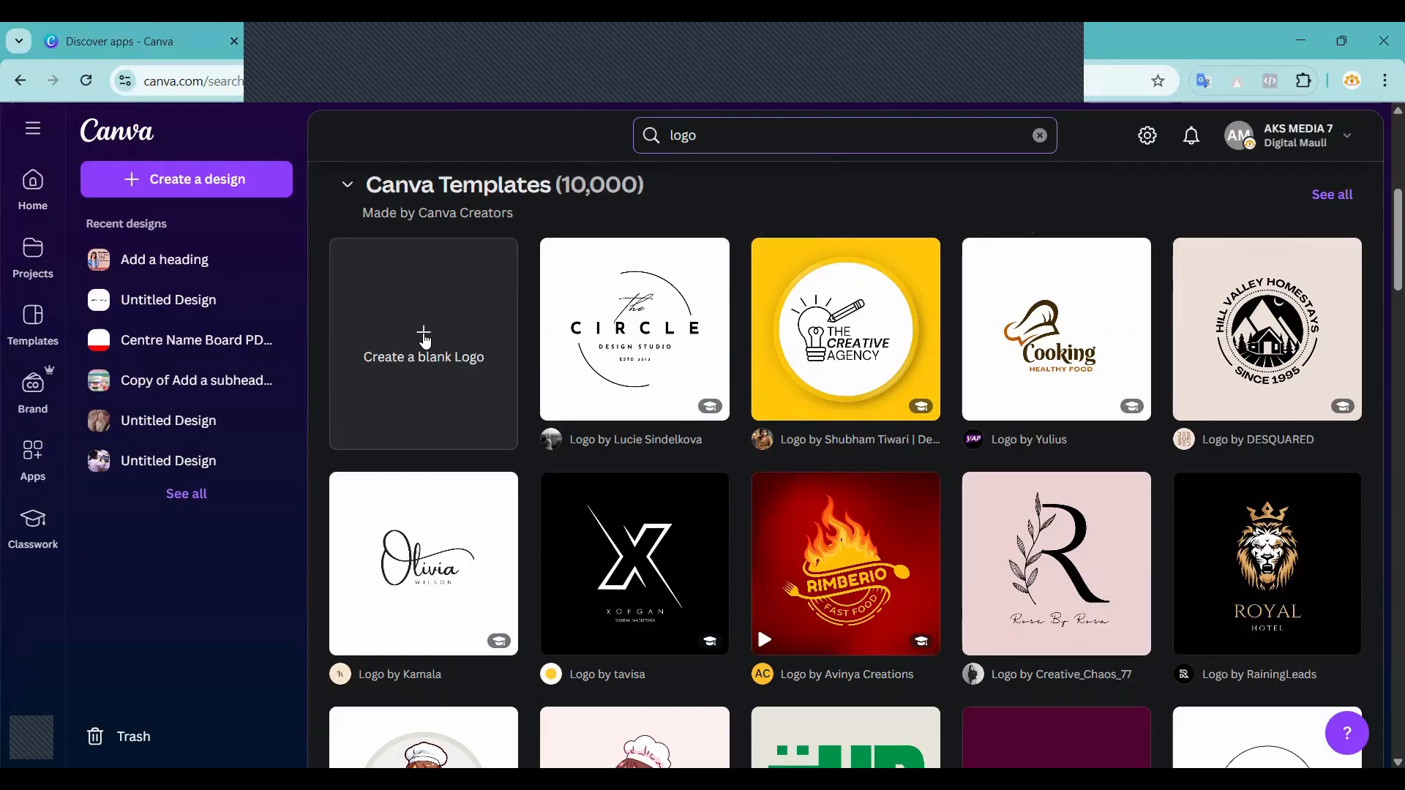
left_click(426, 340)
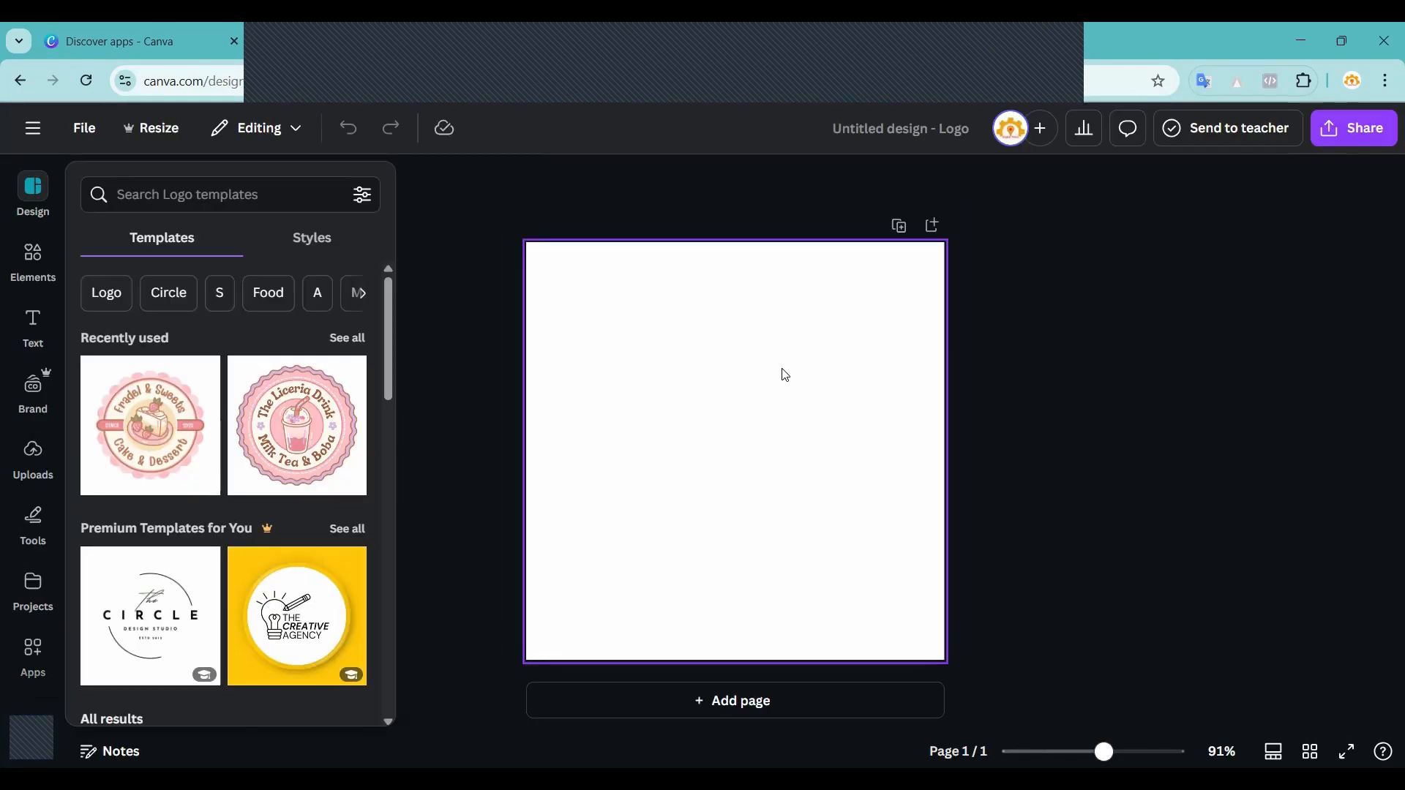
Search the logo templates for "class" and look through the education and class logo designs.
left_click(245, 195)
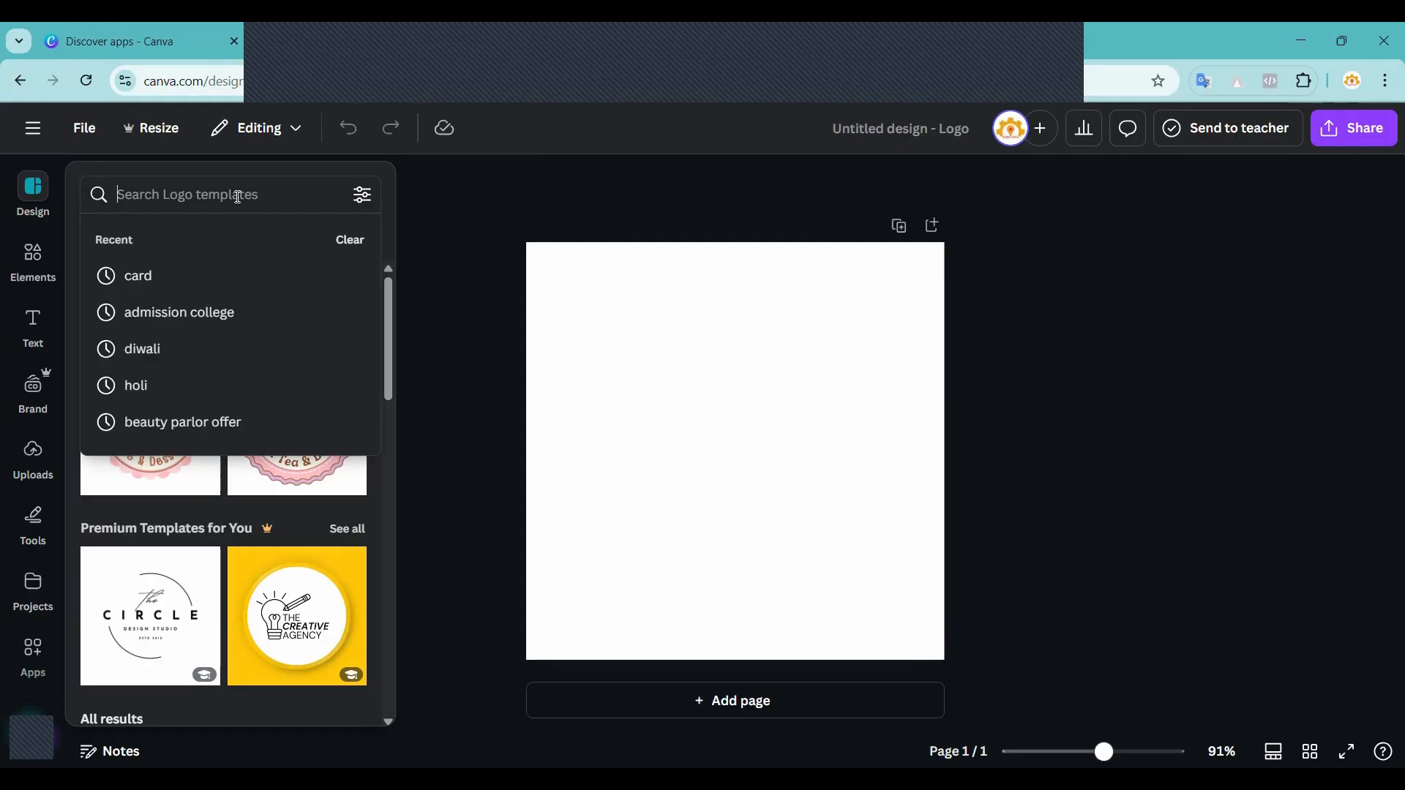
type("cal")
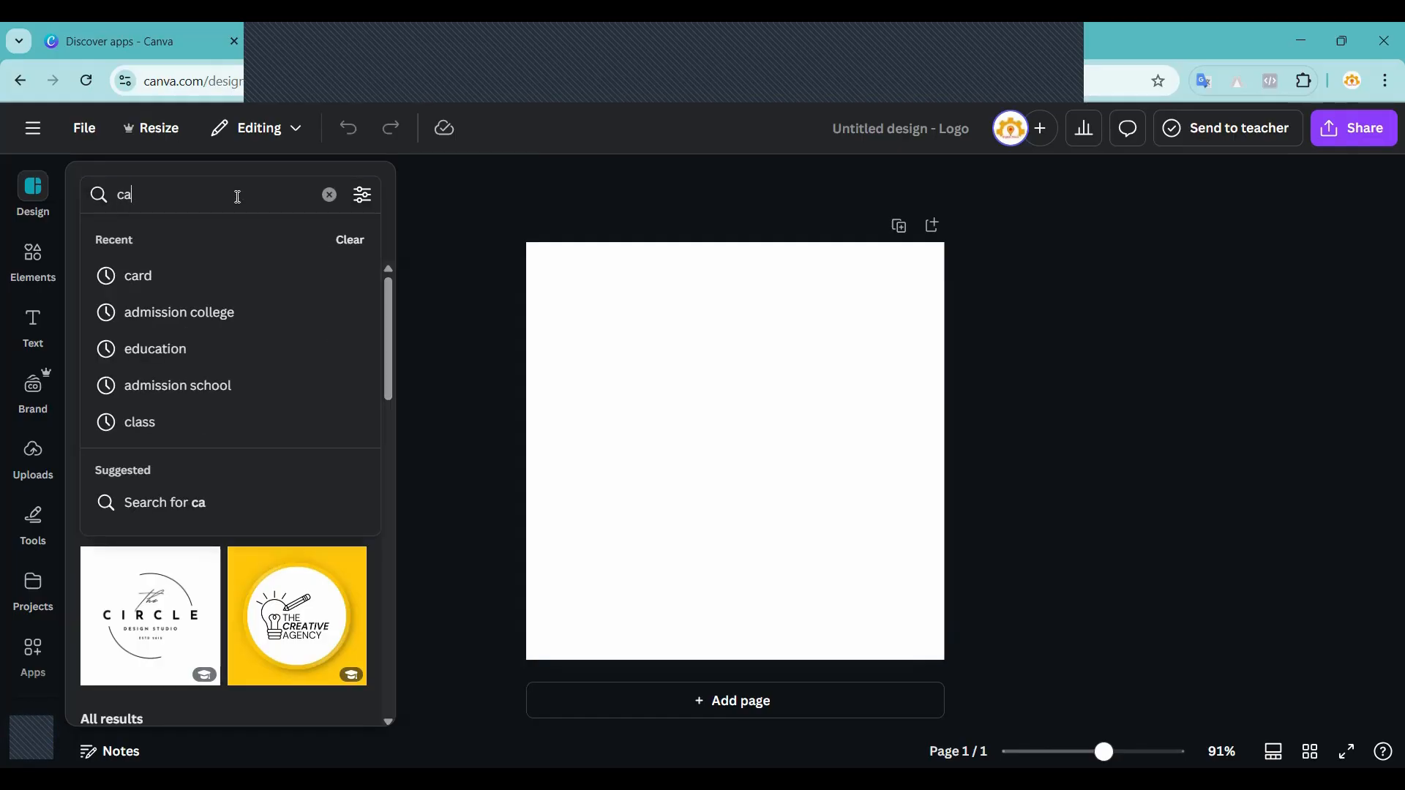
key("BackSpace")
key("BackSpace")
type("lass")
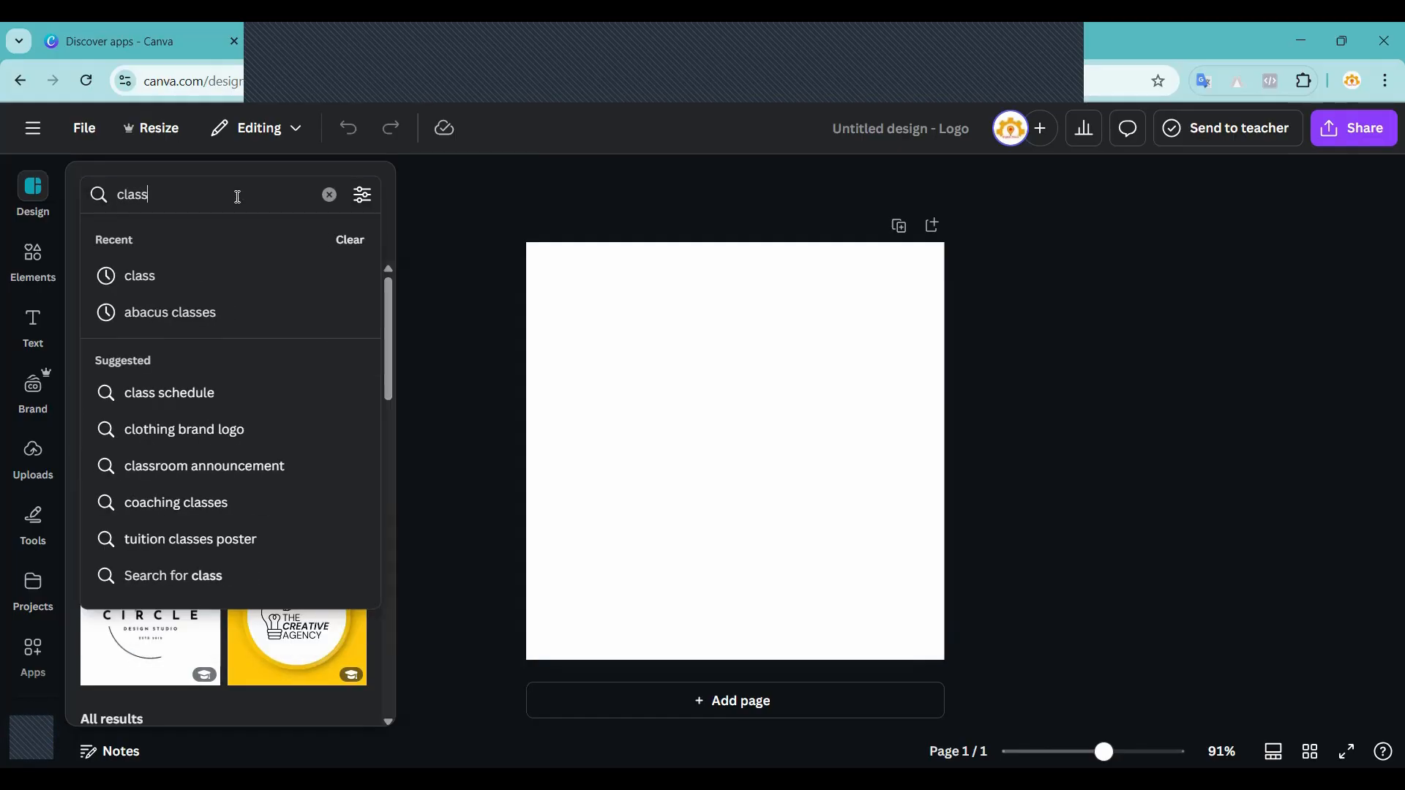
key("Return")
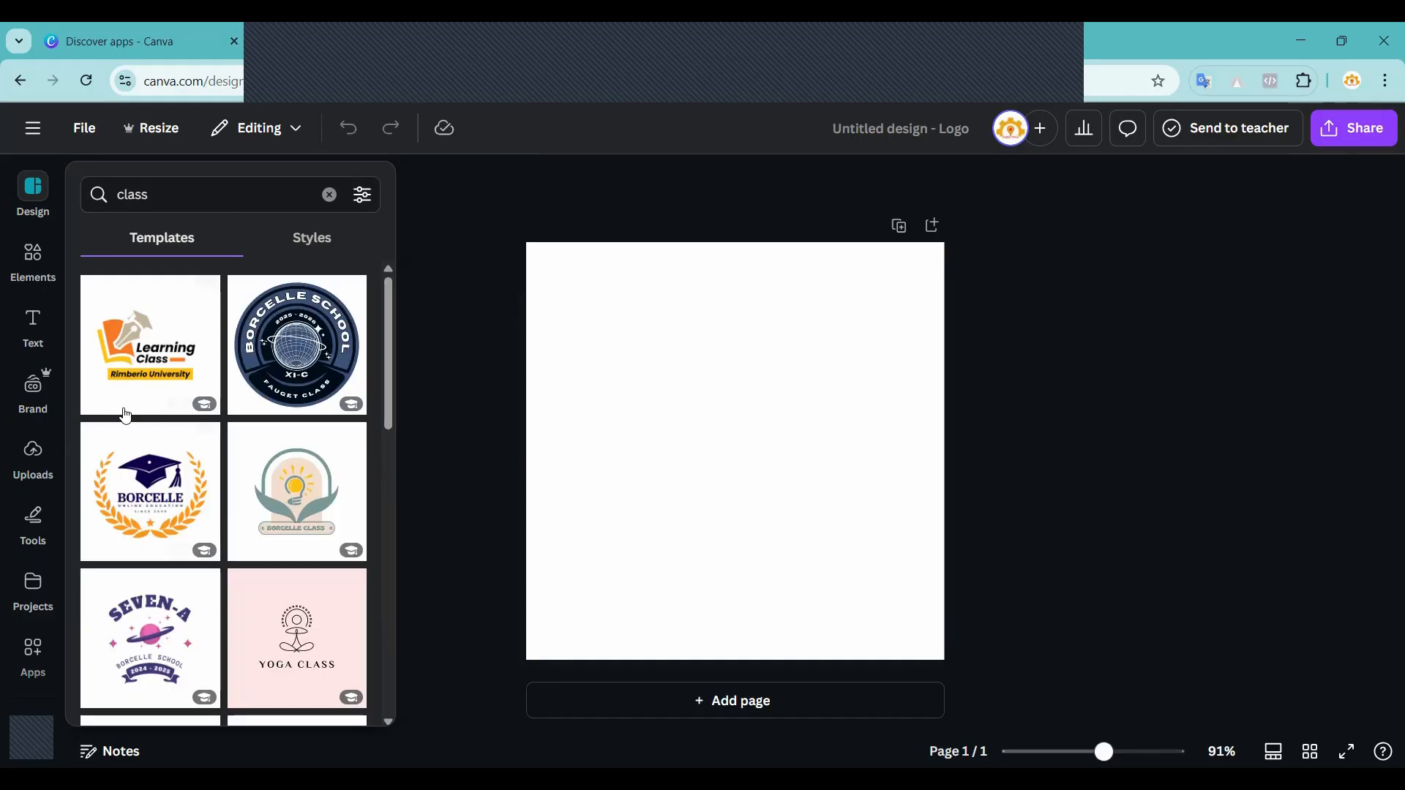
scroll(196, 453, "down", 8)
scroll(196, 453, "down", 7)
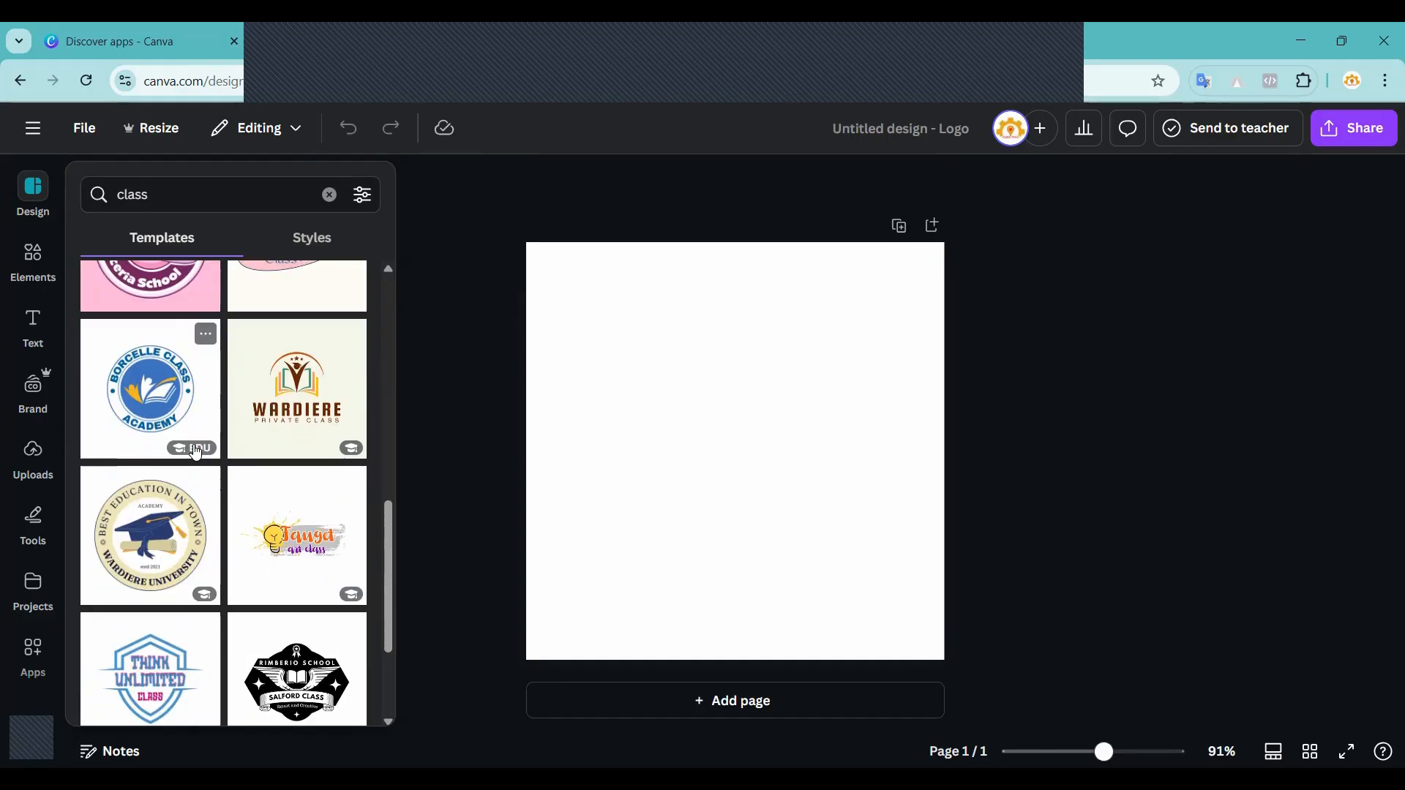
scroll(193, 445, "down", 10)
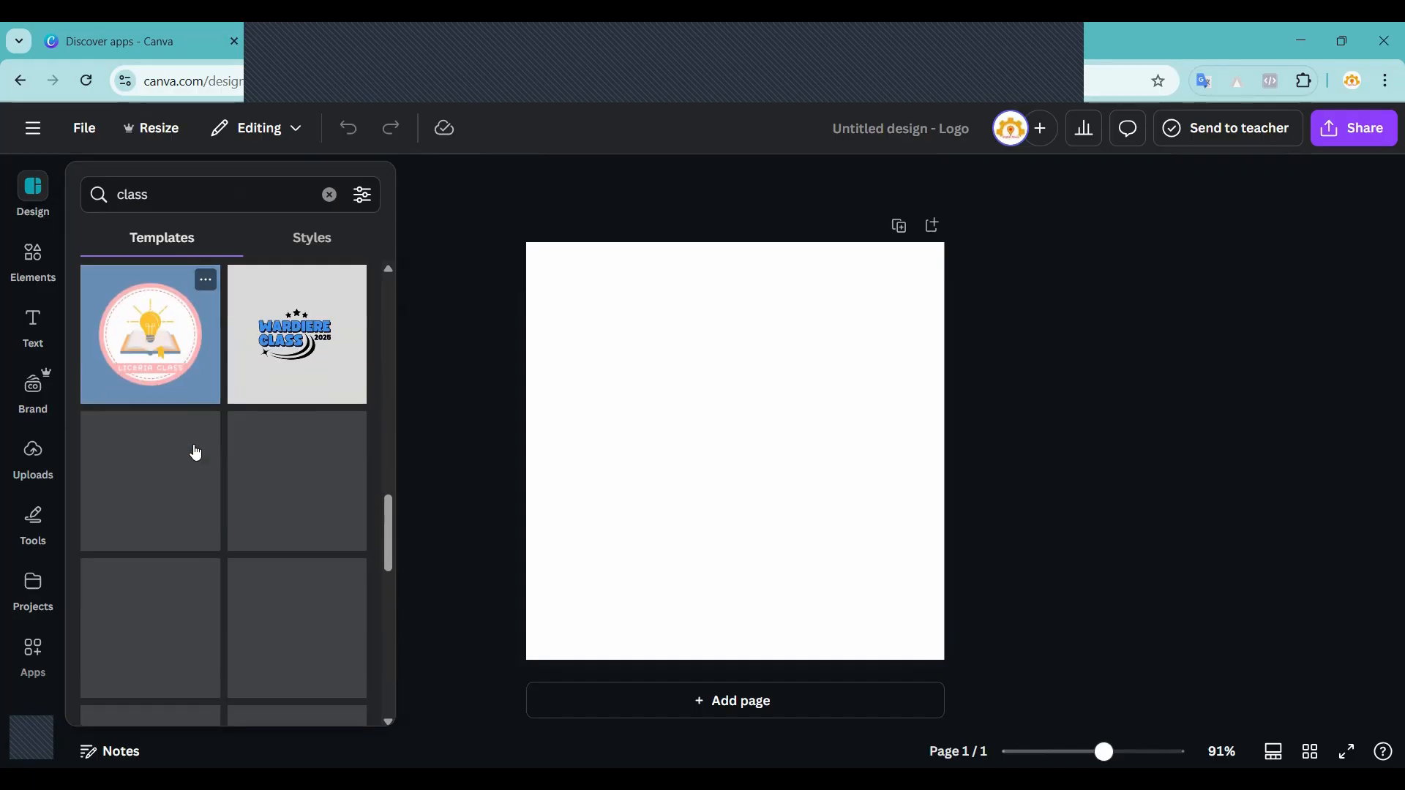
scroll(195, 451, "down", 2)
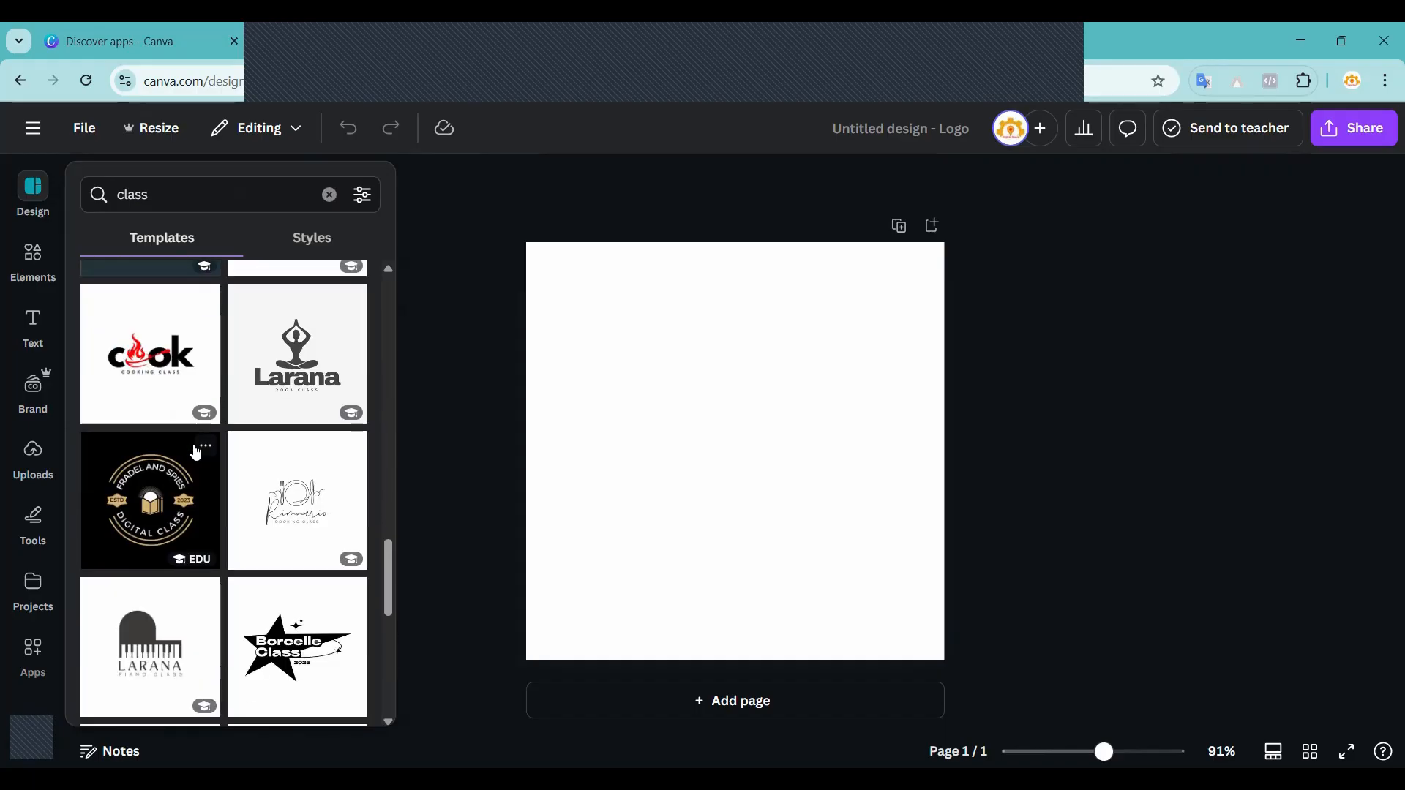
scroll(195, 451, "up", 20)
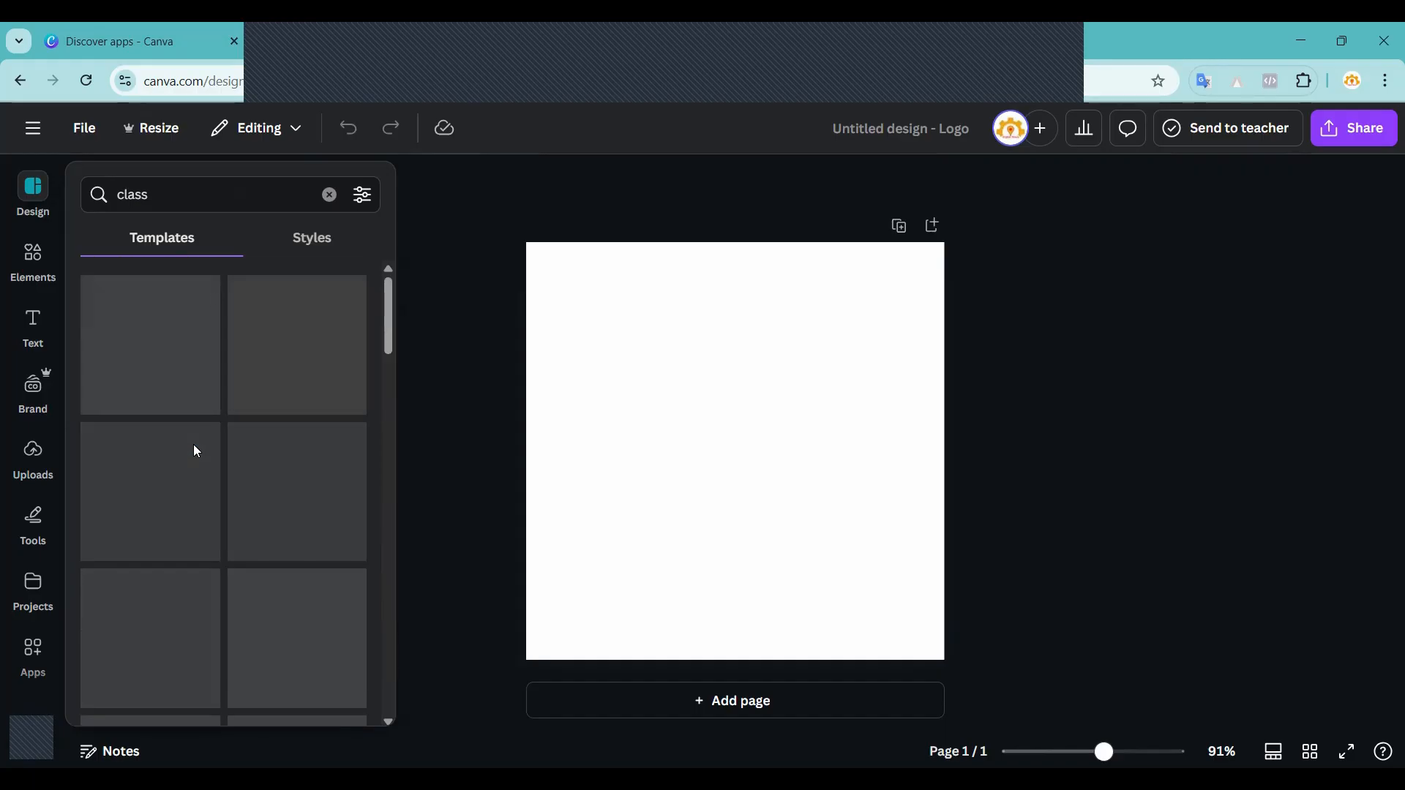
Search the logo templates for "food" and look through the restaurant and catering logo designs.
left_click(176, 194)
type("food")
key("Return")
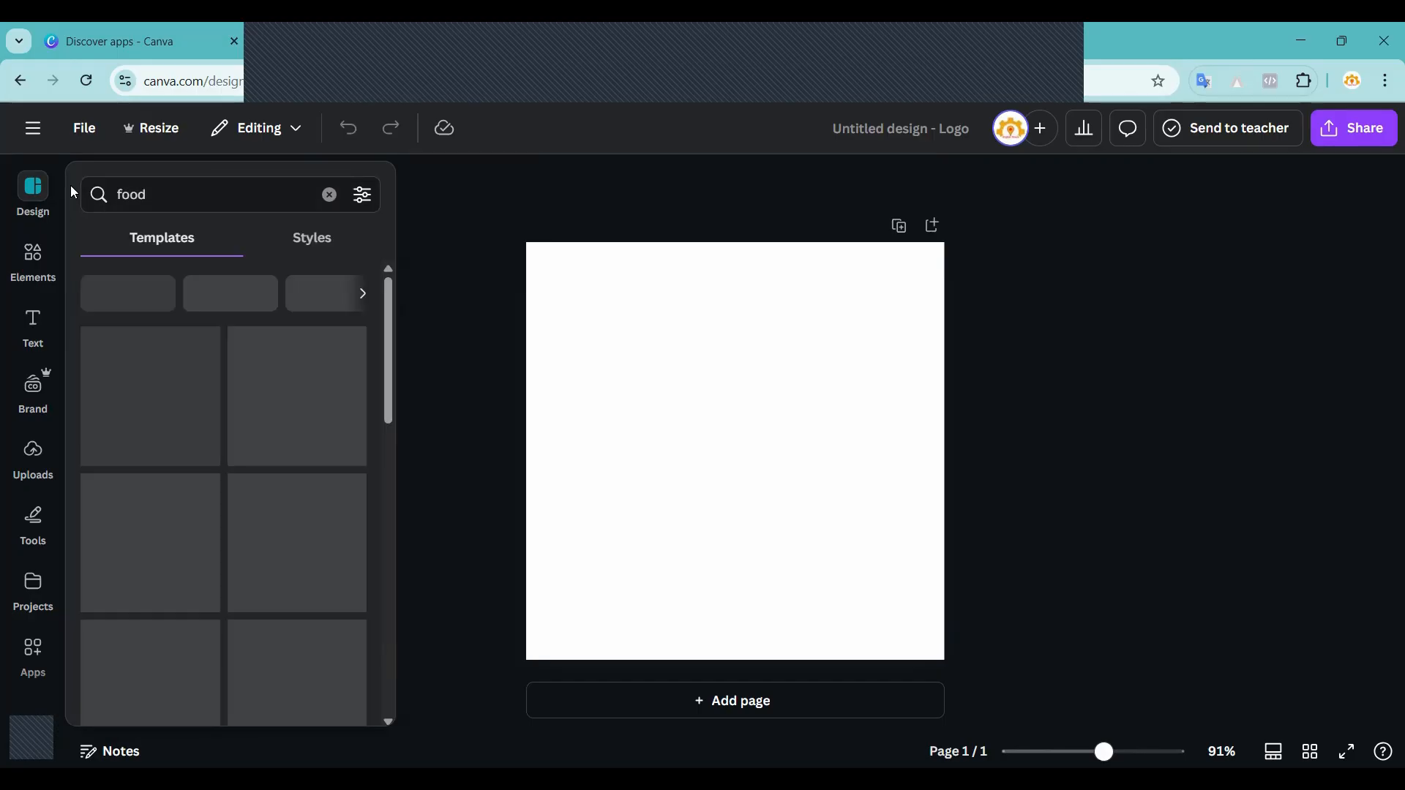
scroll(207, 469, "down", 3)
scroll(207, 469, "down", 5)
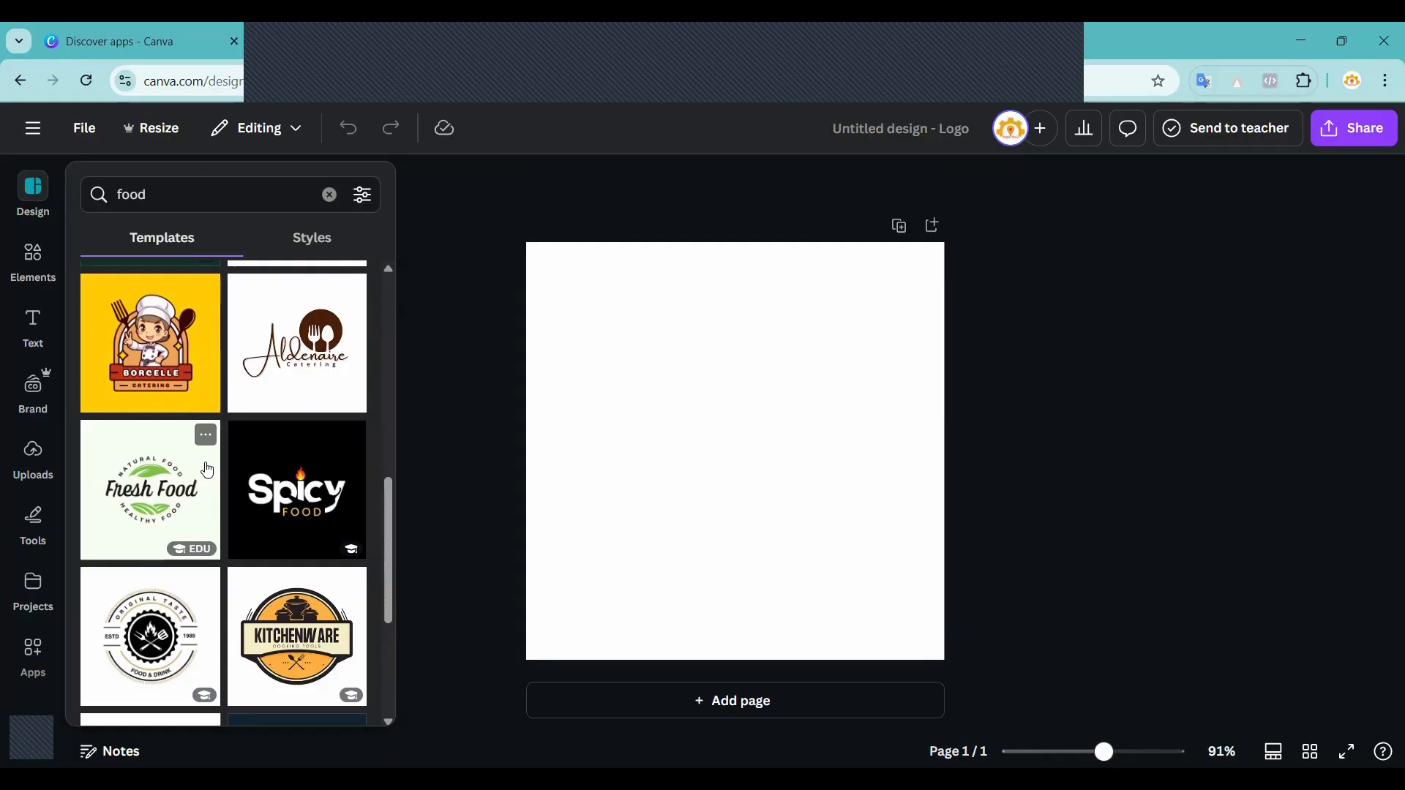
scroll(228, 459, "down", 2)
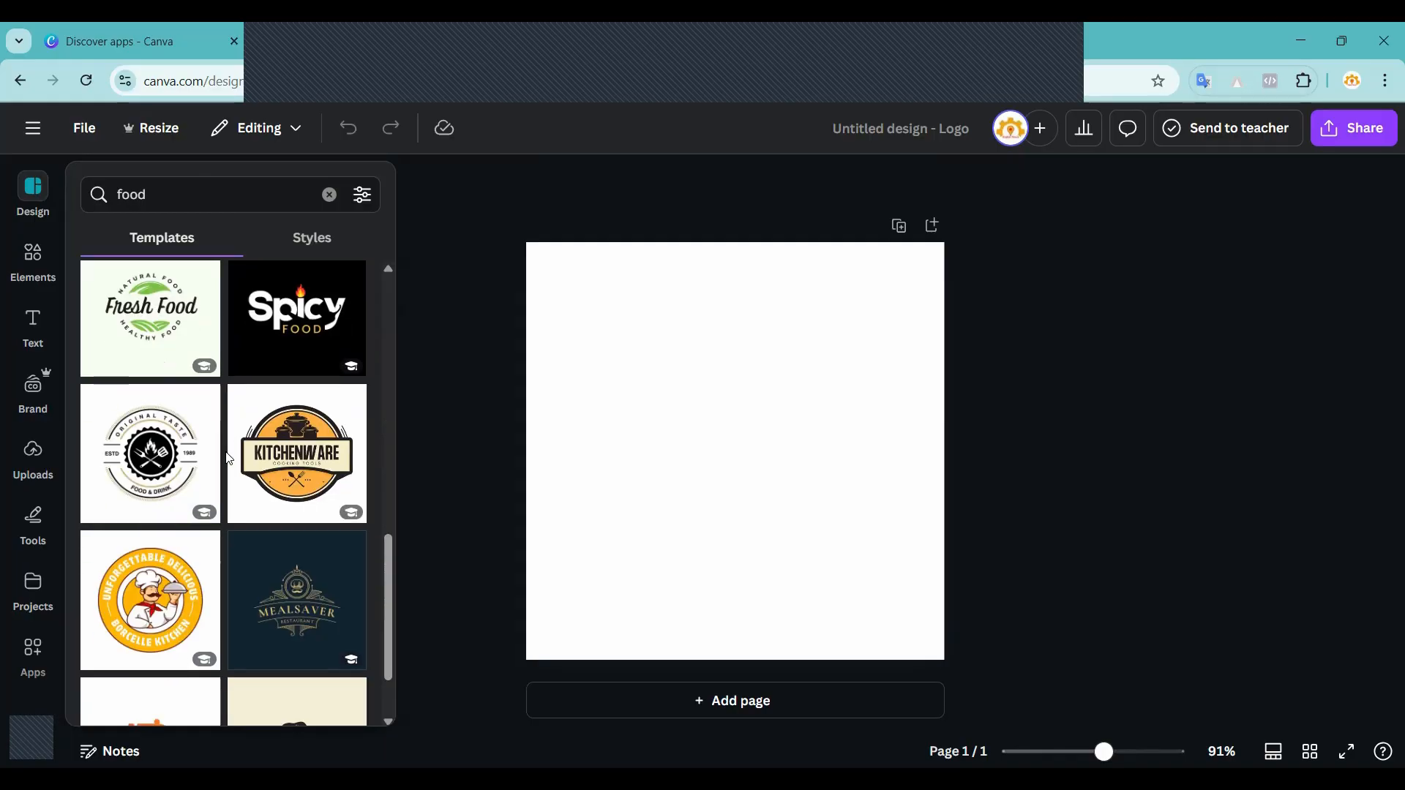
scroll(233, 505, "down", 3)
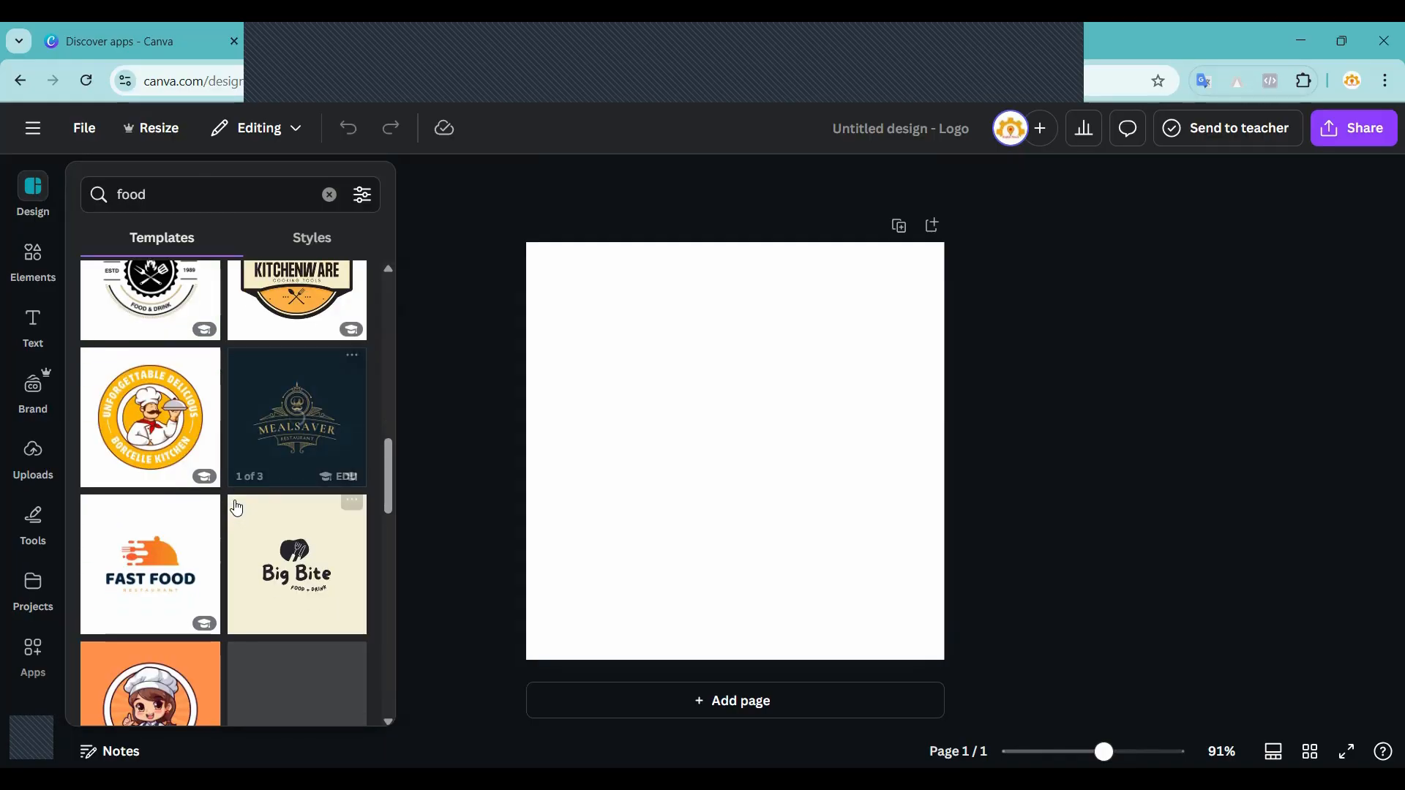
scroll(236, 508, "down", 3)
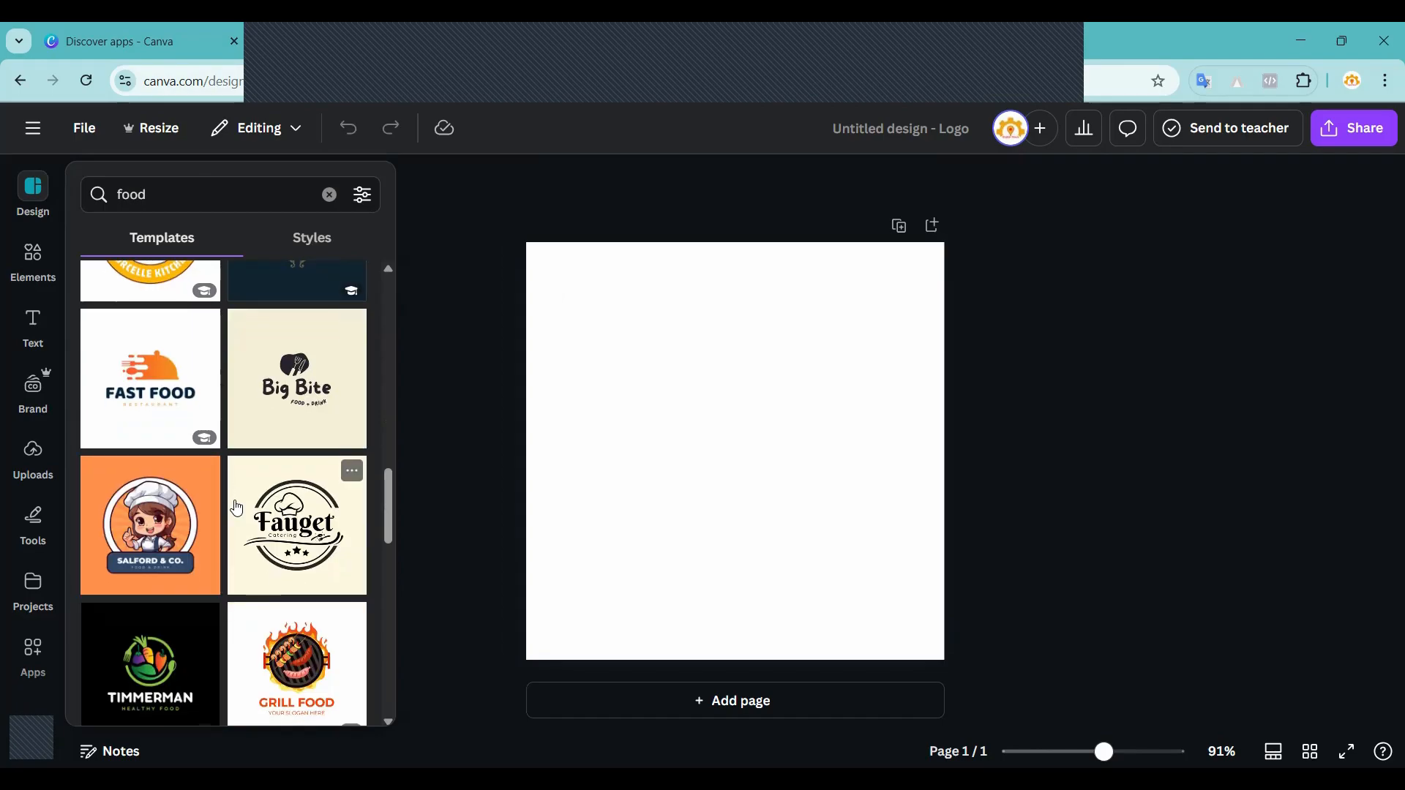
scroll(237, 508, "down", 3)
scroll(236, 508, "down", 5)
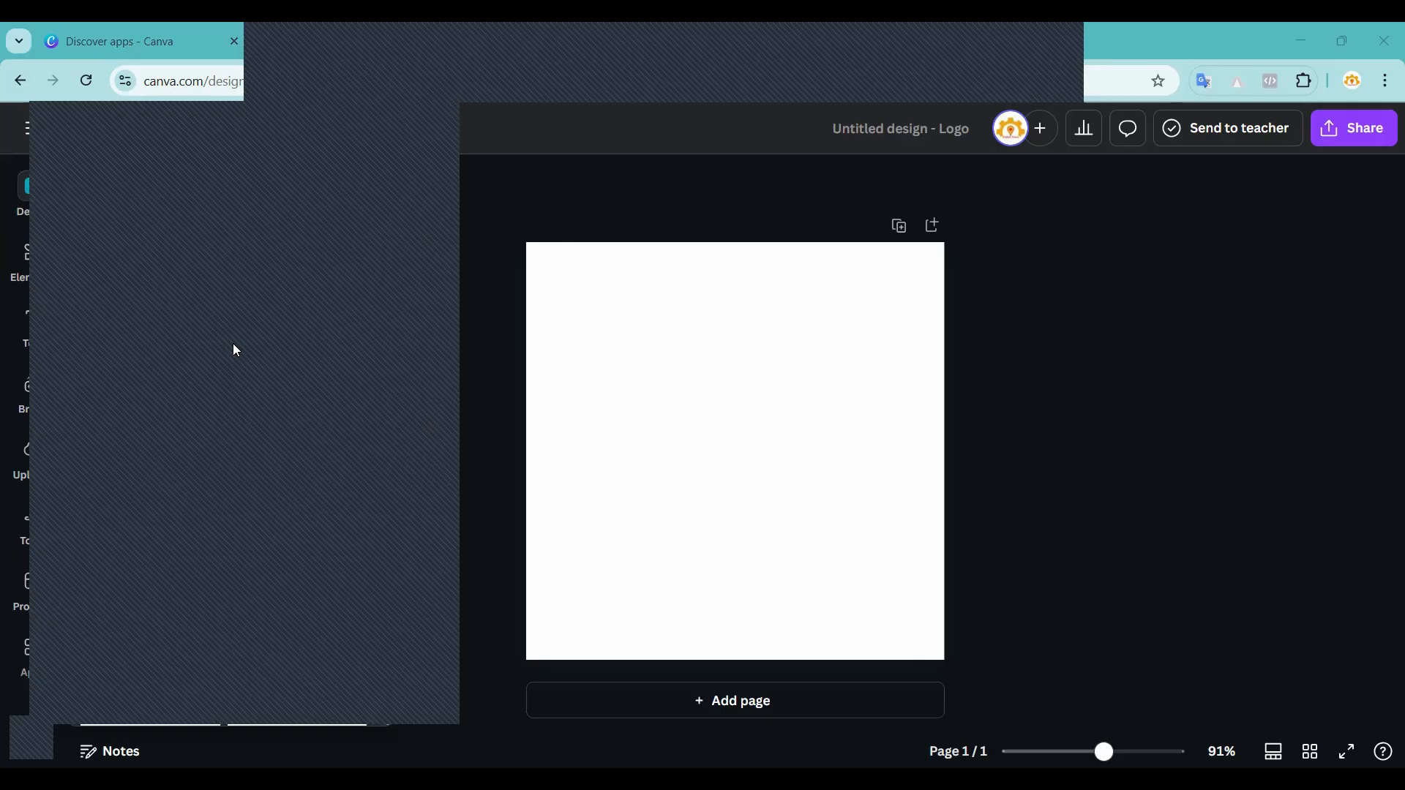
left_click(382, 155)
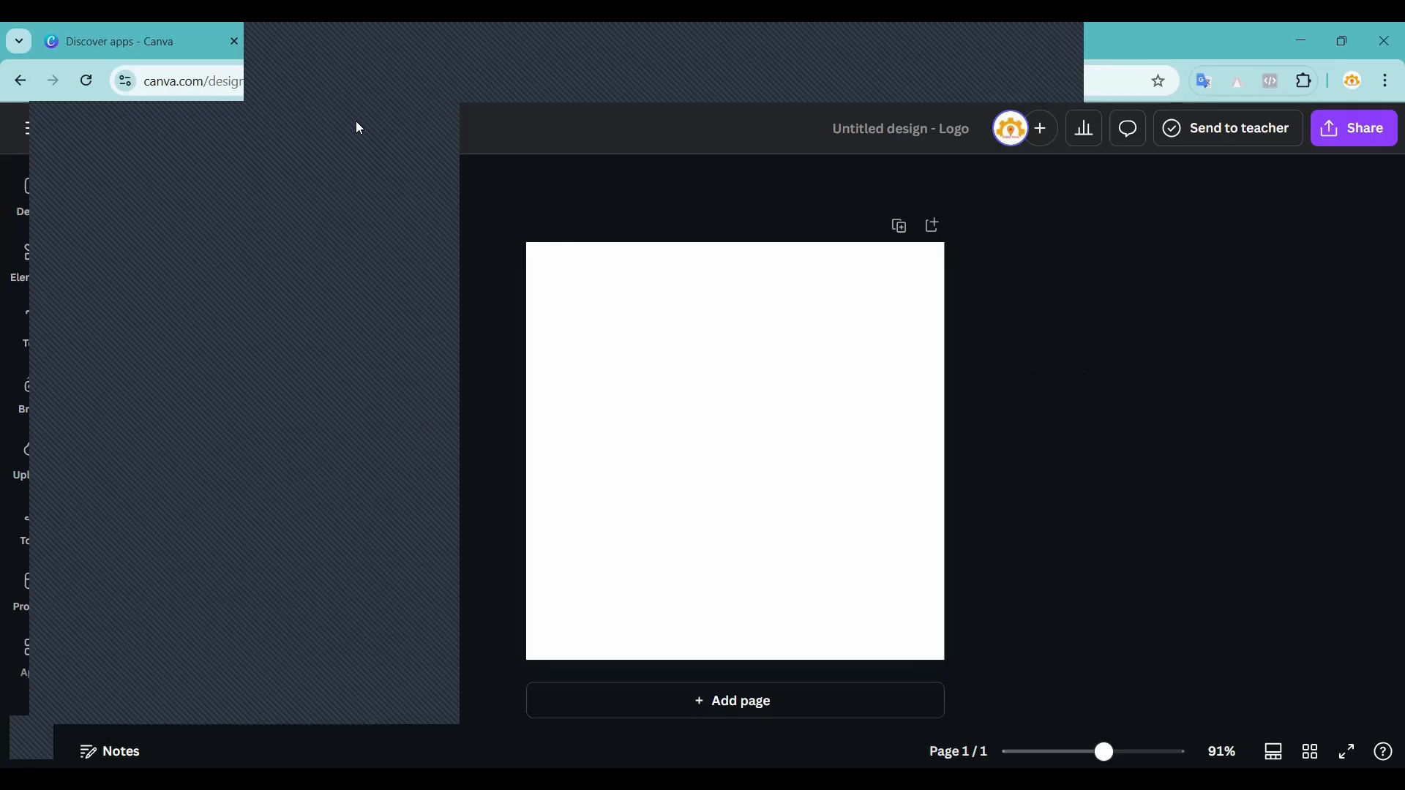
left_click(31, 264)
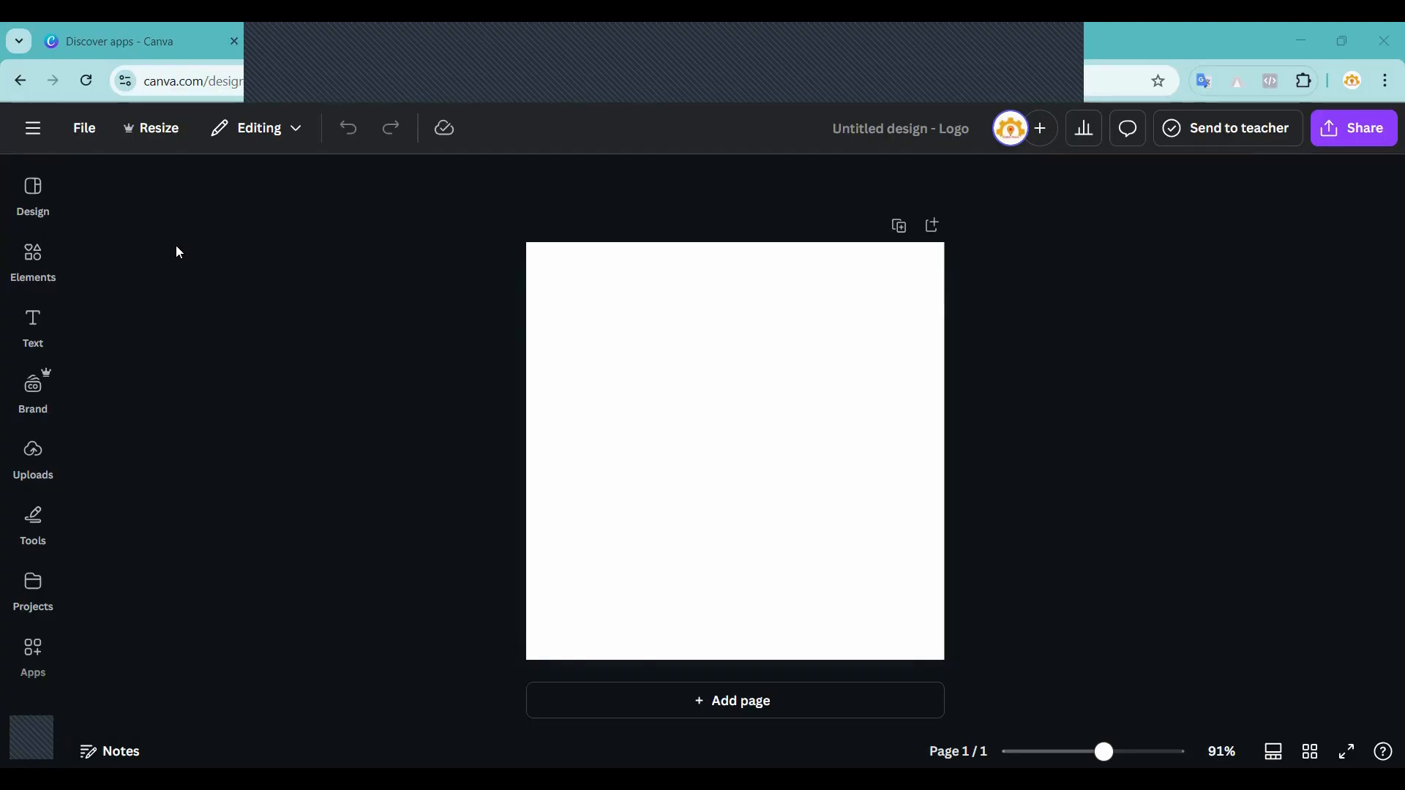
left_click(21, 196)
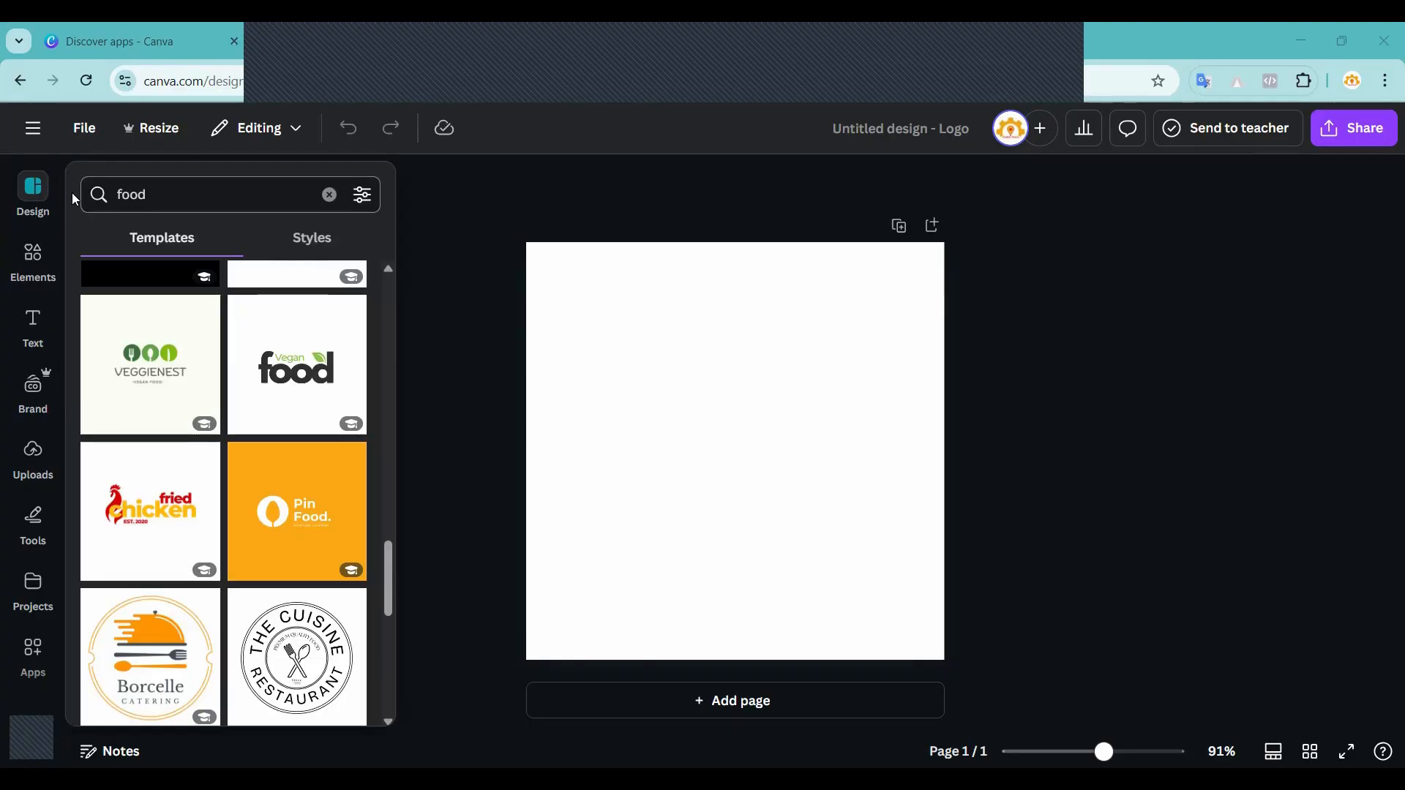
left_click(693, 292)
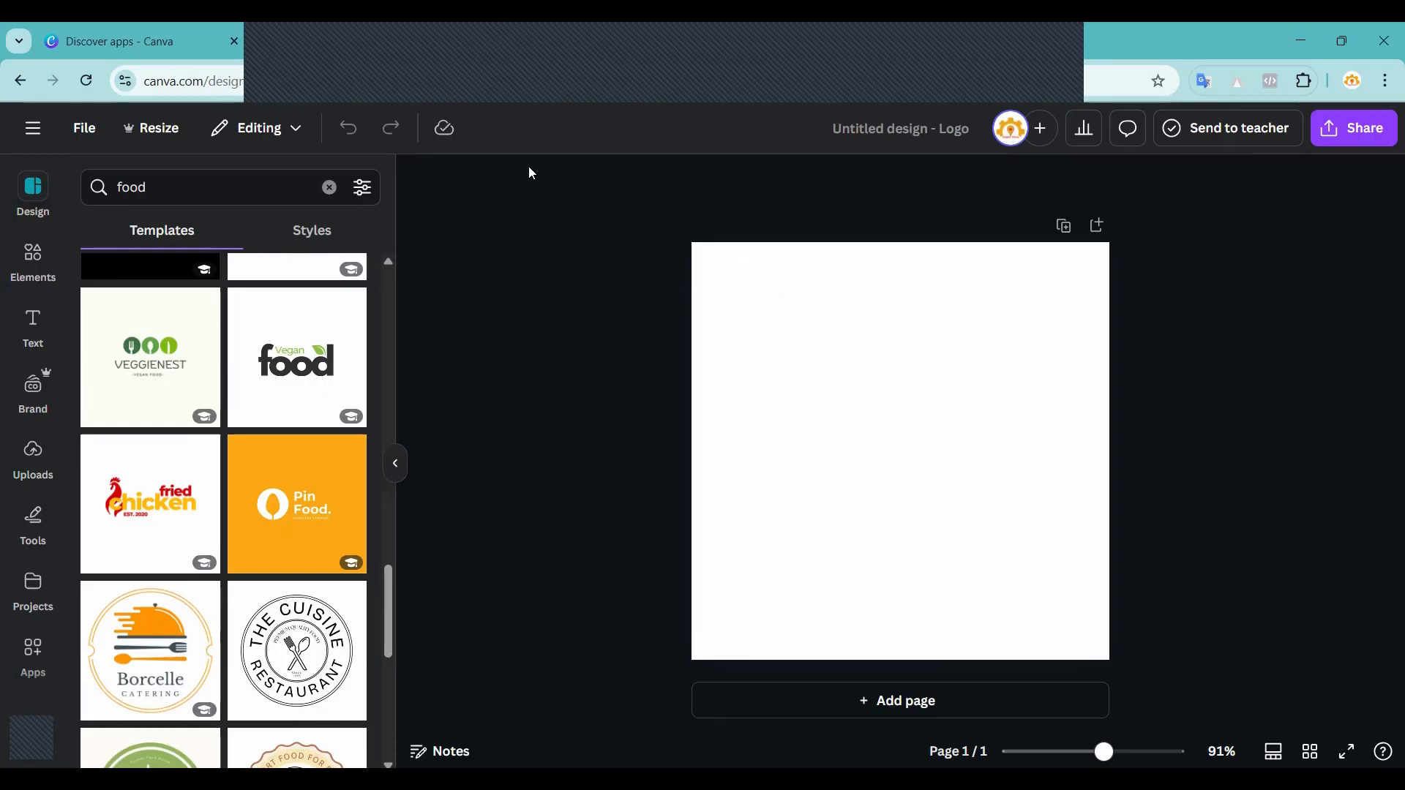
Search the logo templates for "digital marketing" and apply the Salford & Co. marketing agency rocket logo to the blank page.
left_click_drag(163, 184, 95, 186)
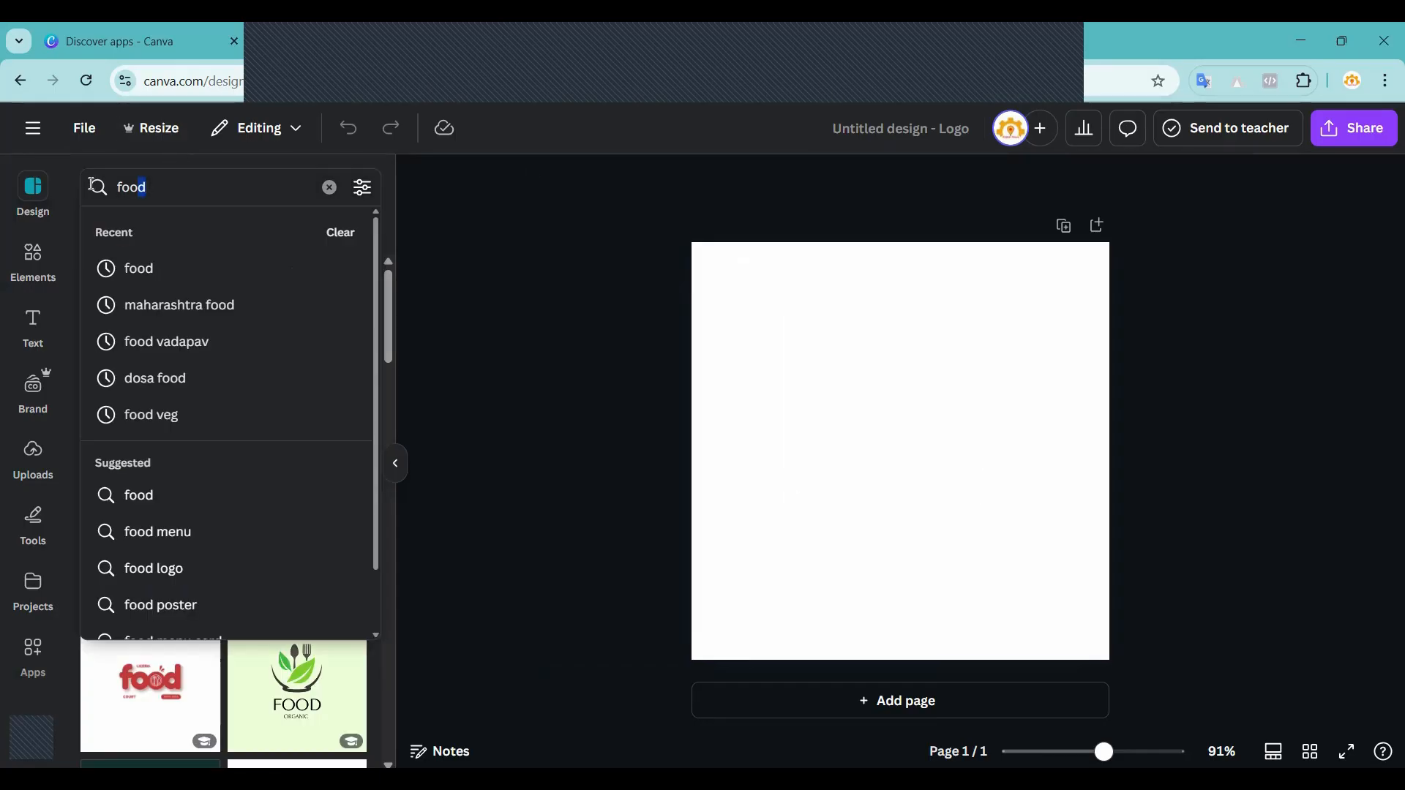
type("digital")
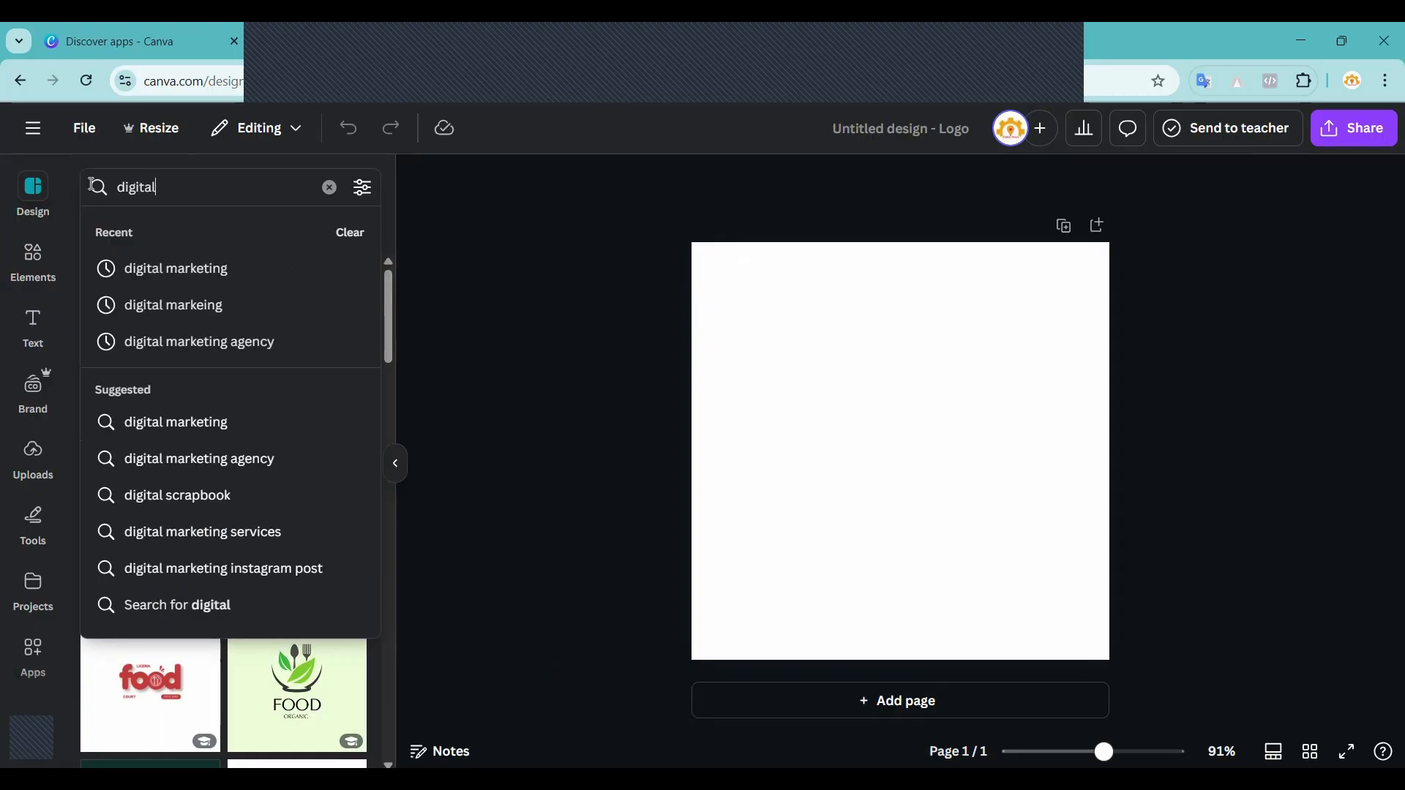
type(" marketing")
key("Return")
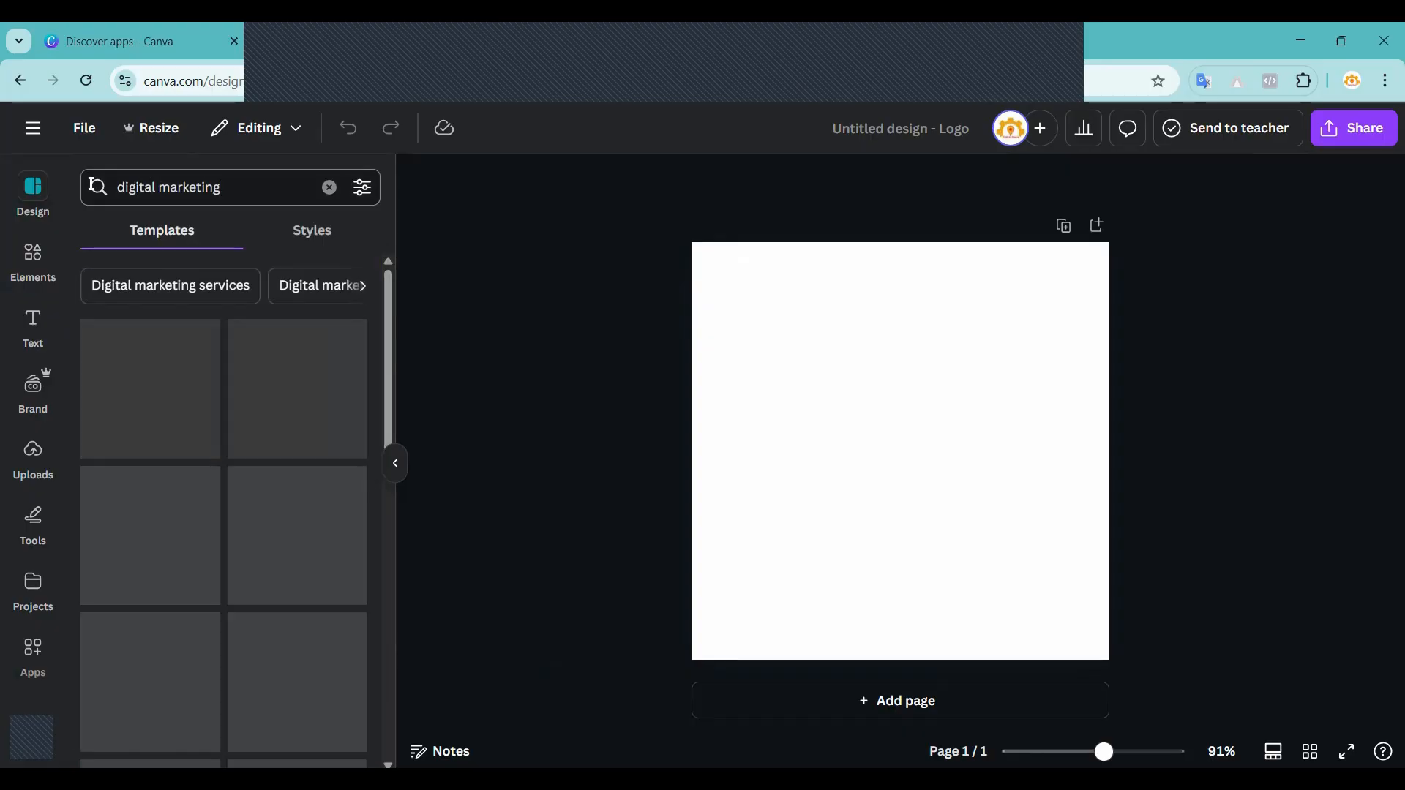
scroll(160, 393, "down", 5)
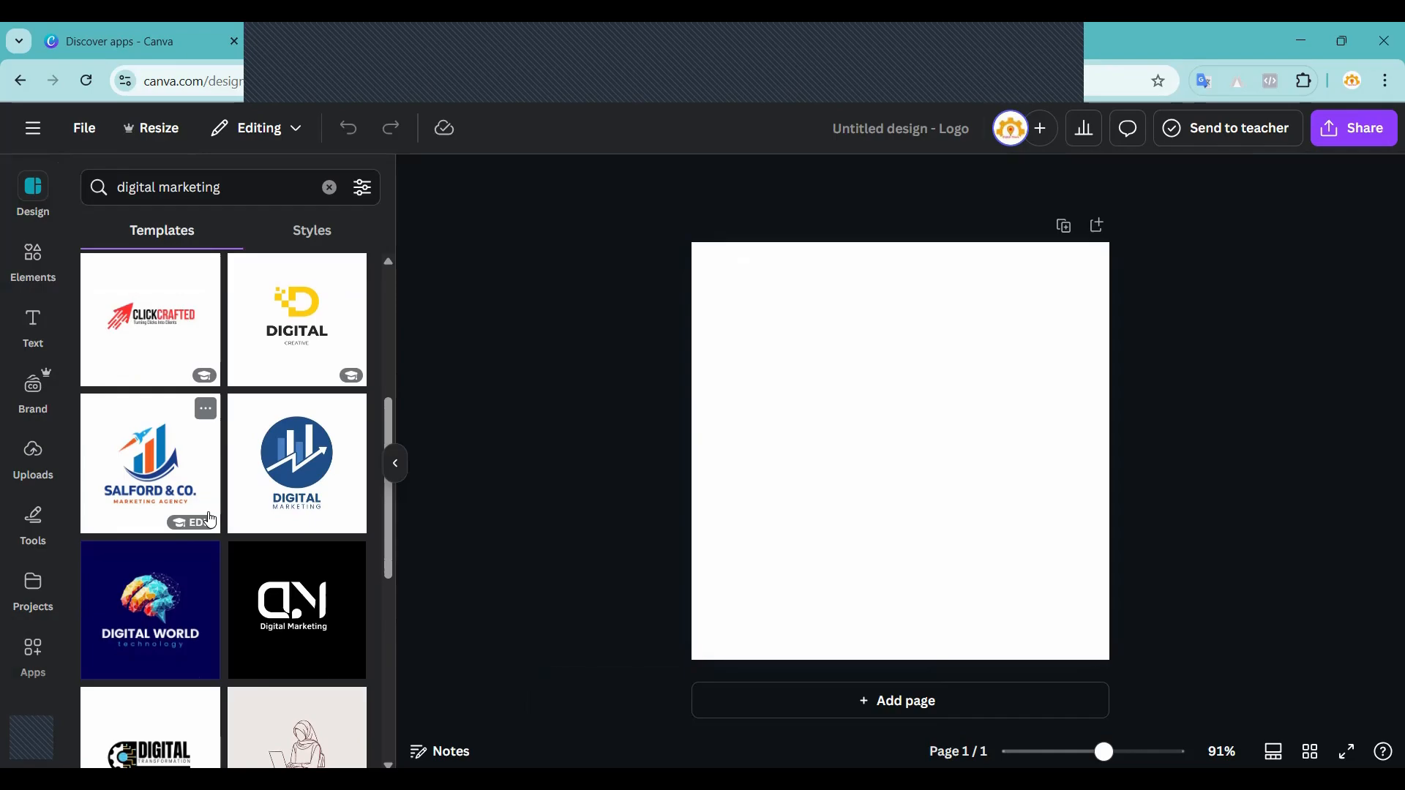
left_click(160, 394)
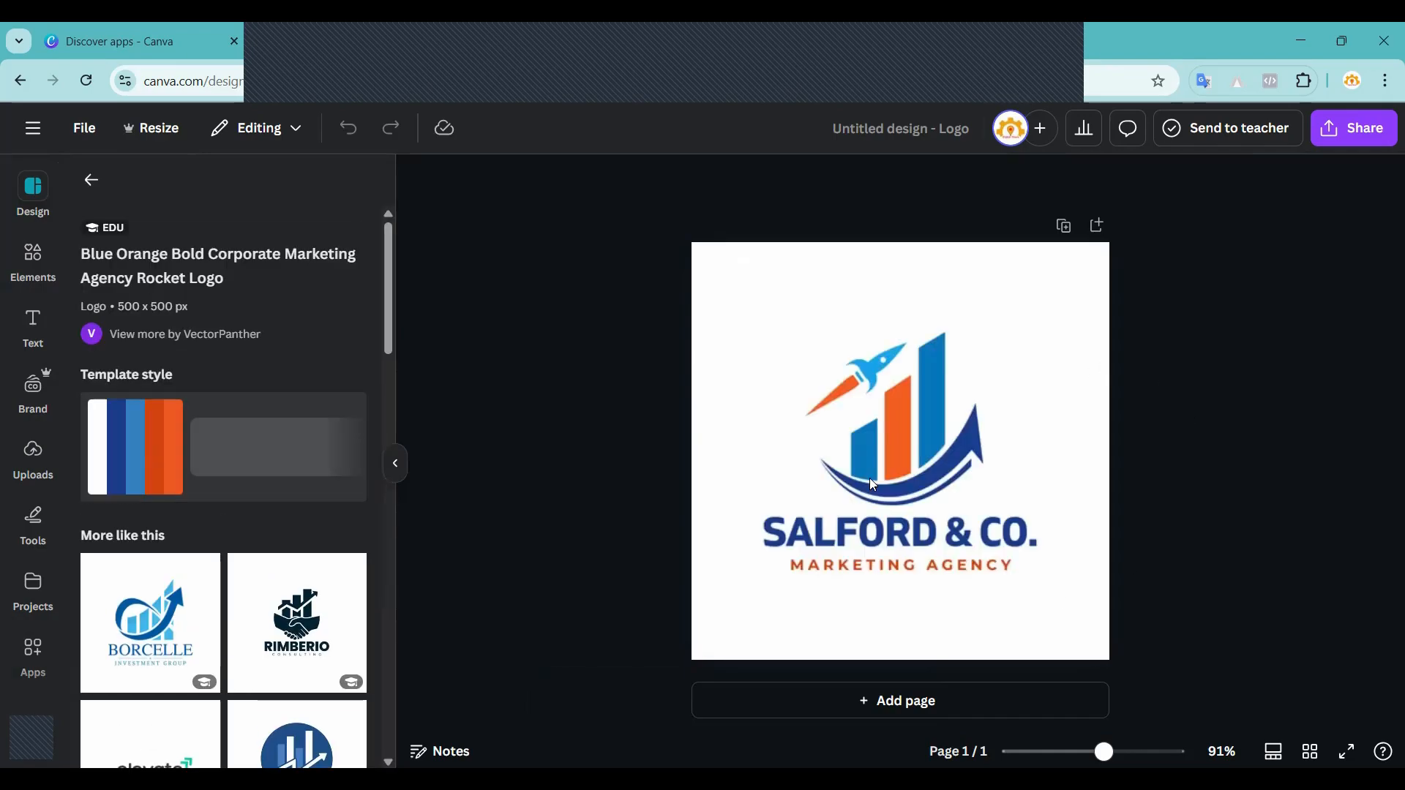
left_click(857, 520)
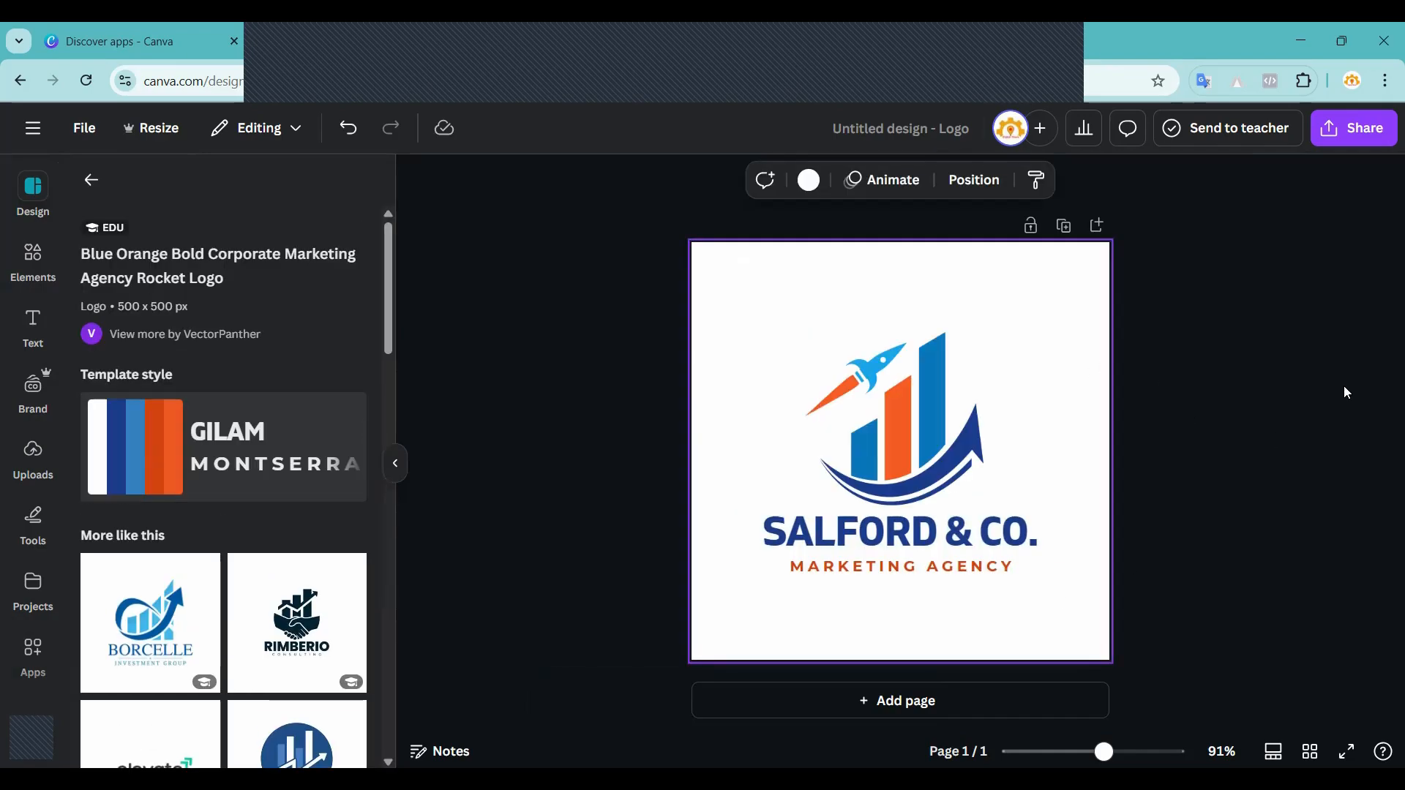
Recolour the logo's chart graphic, making the curved arrow light purple and the two outer bars lime green.
left_click(950, 379)
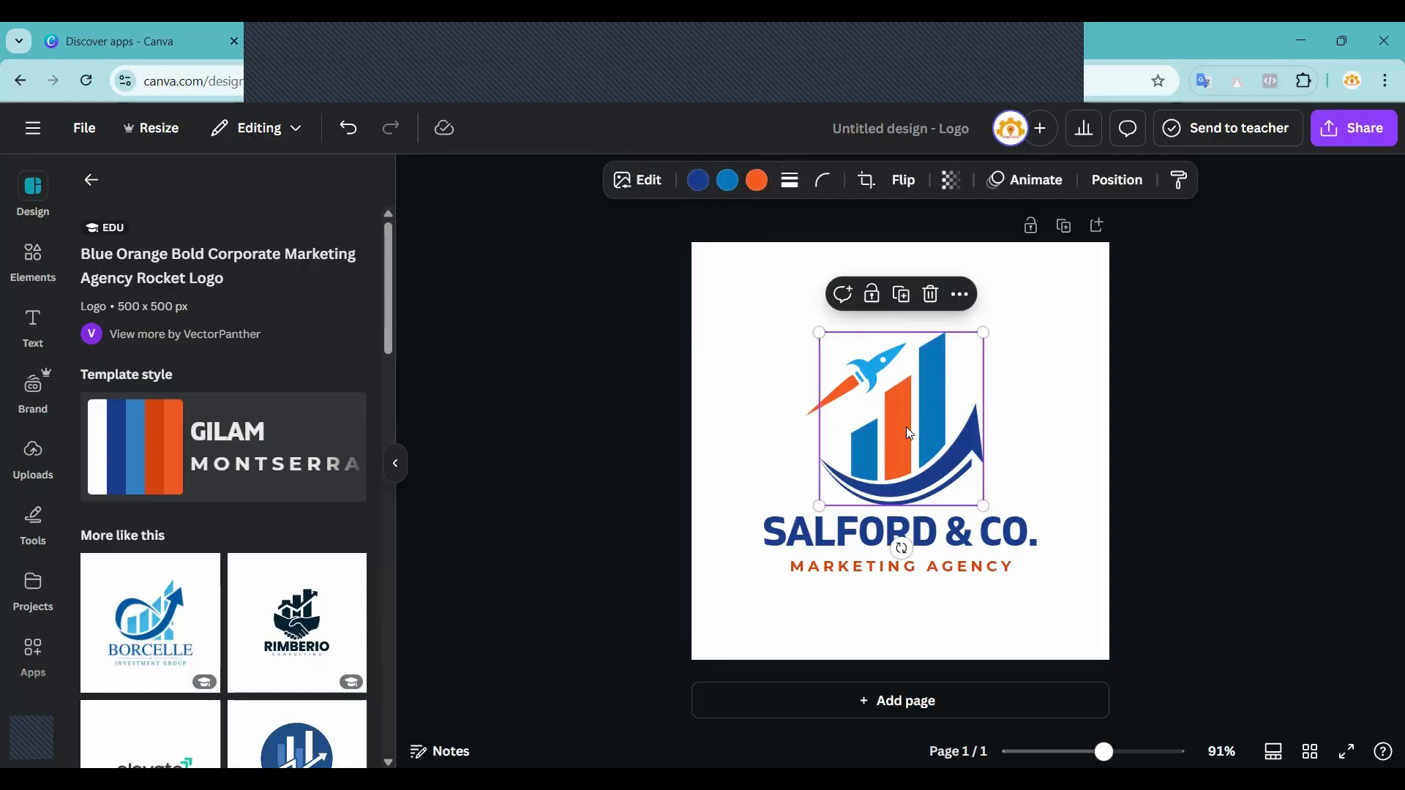
left_click(698, 180)
left_click(357, 319)
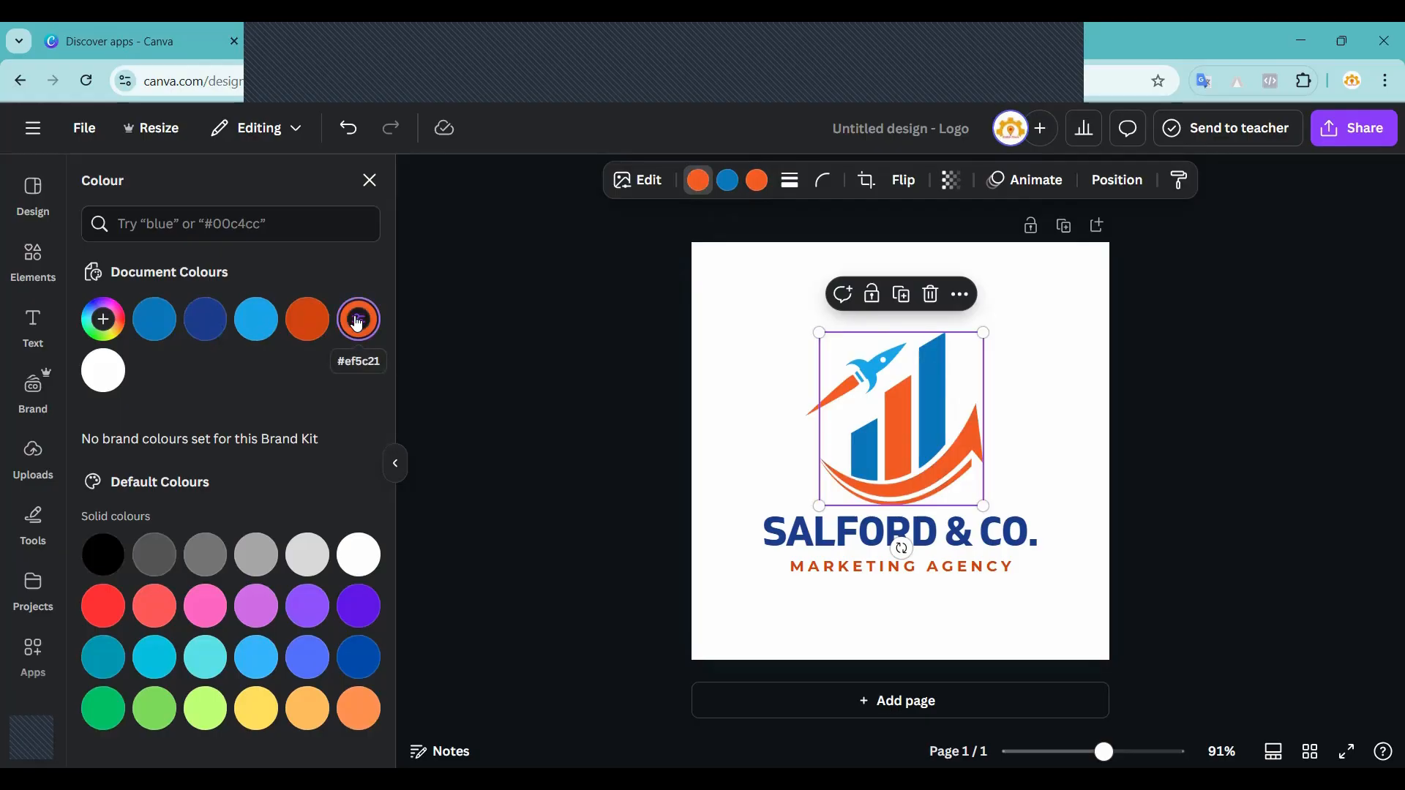
left_click(252, 612)
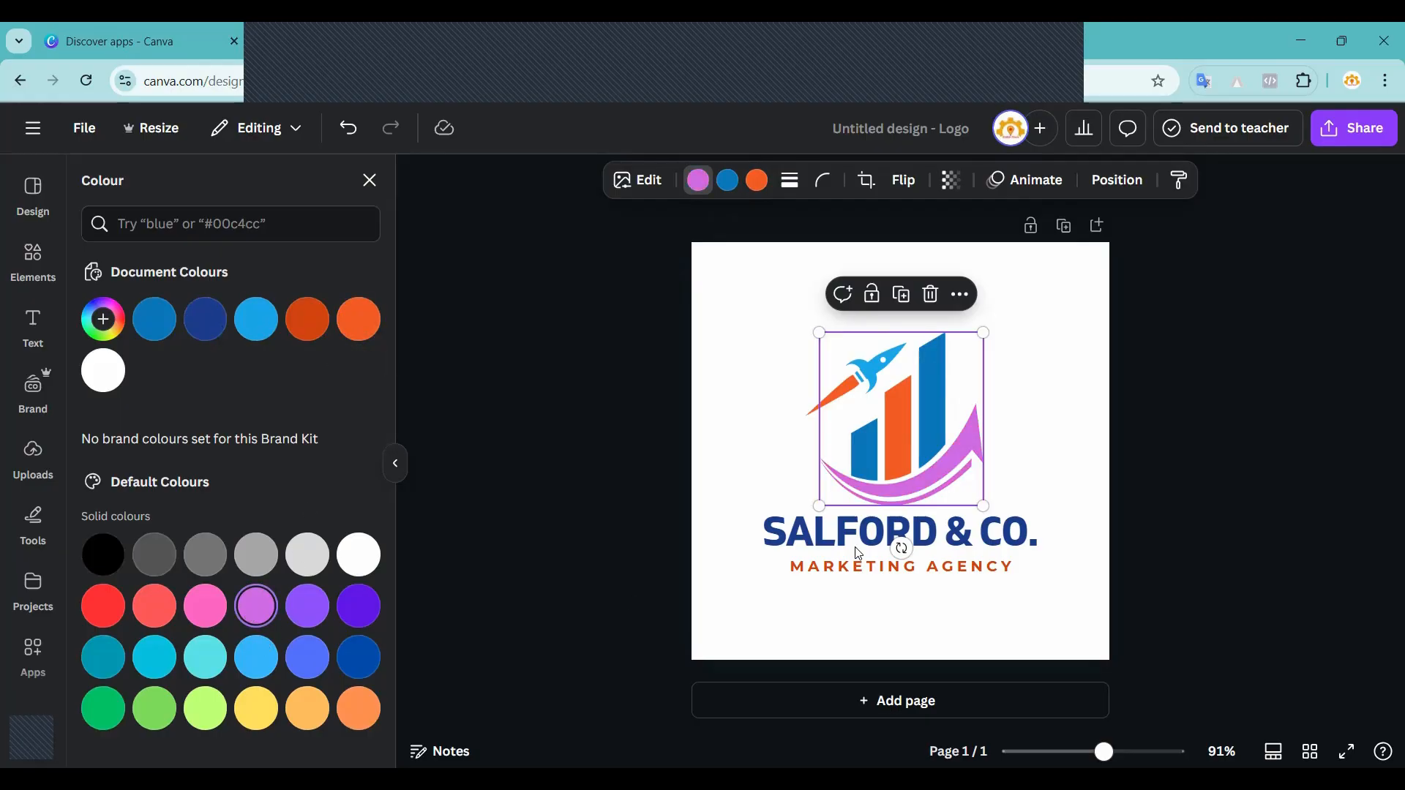
left_click(727, 180)
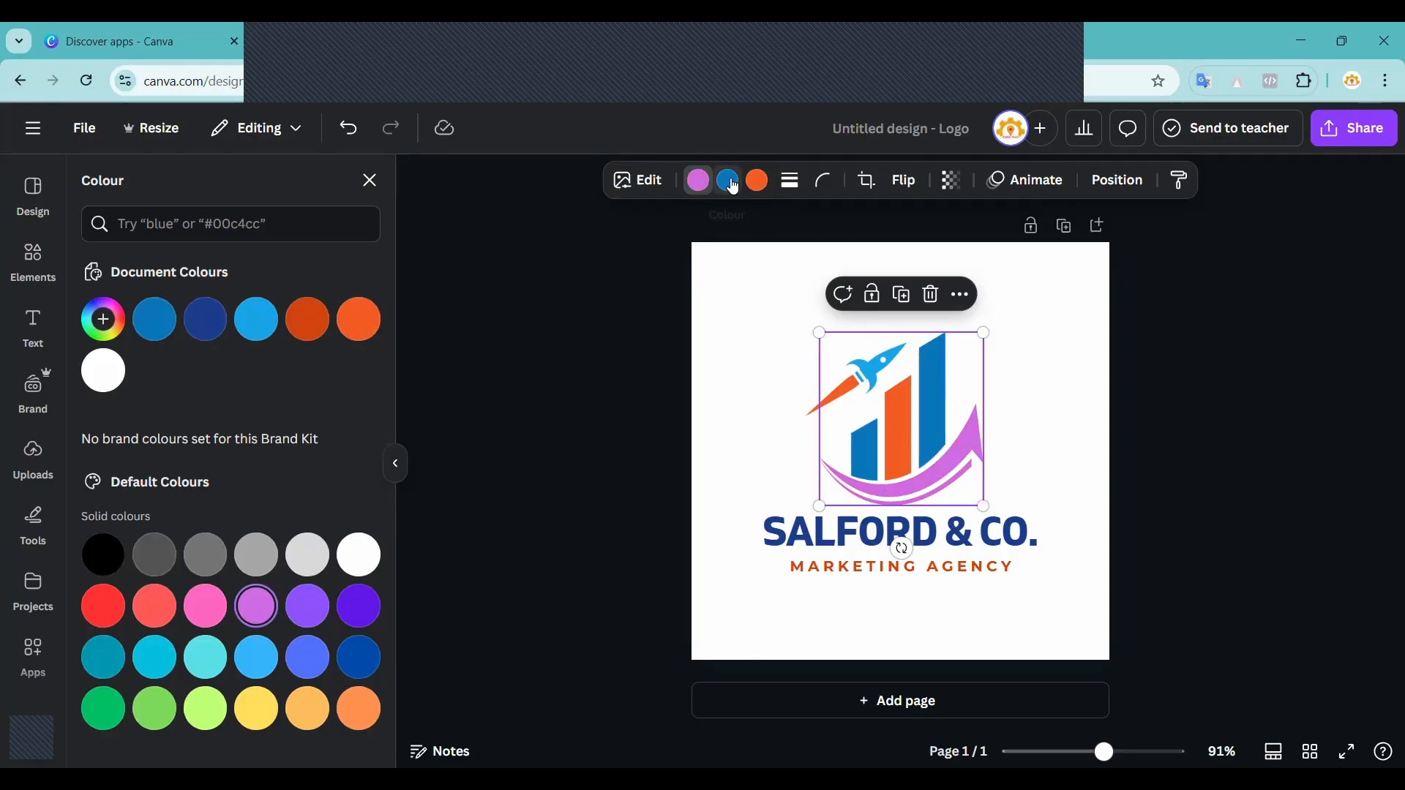
left_click(205, 707)
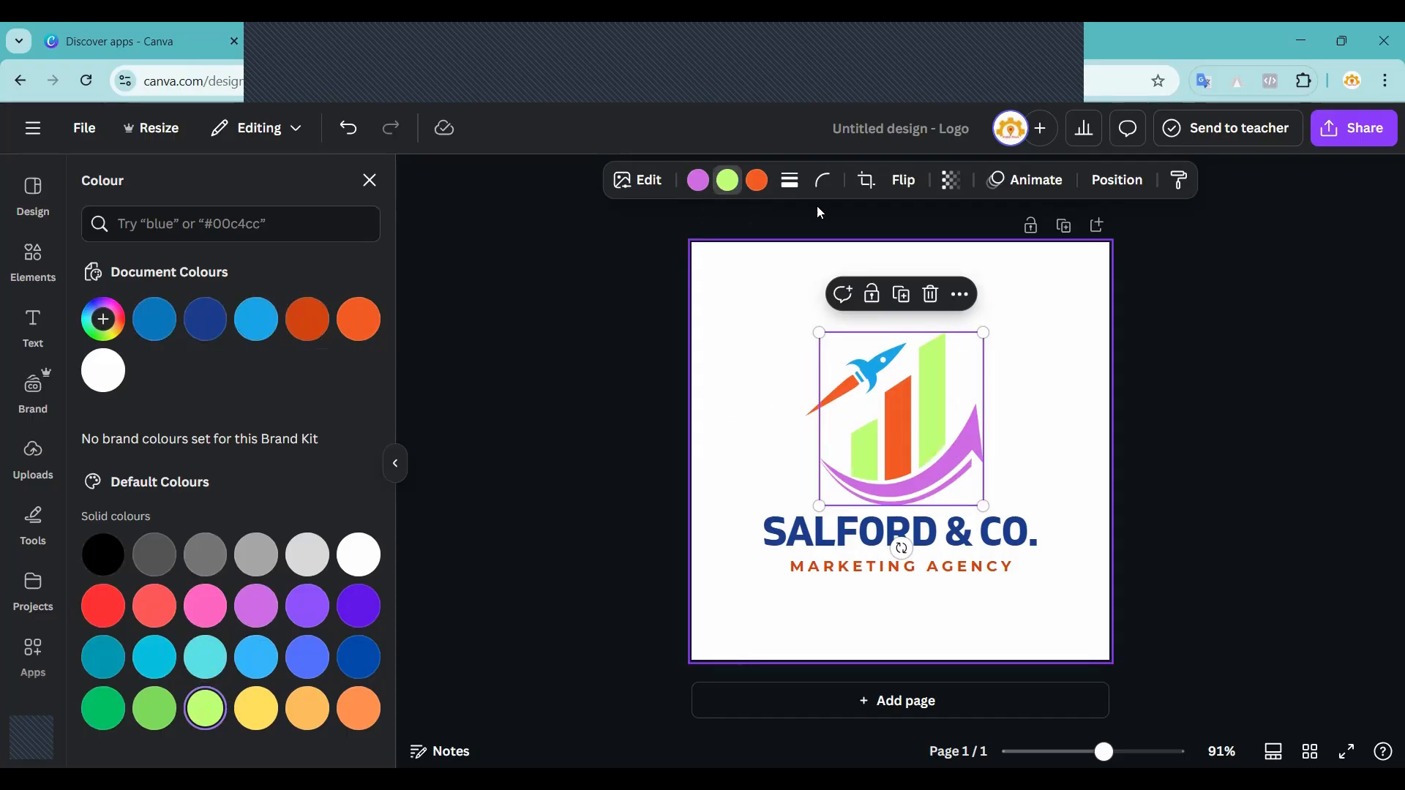
Recolour the middle bar of the logo's chart graphic light orange.
left_click(757, 180)
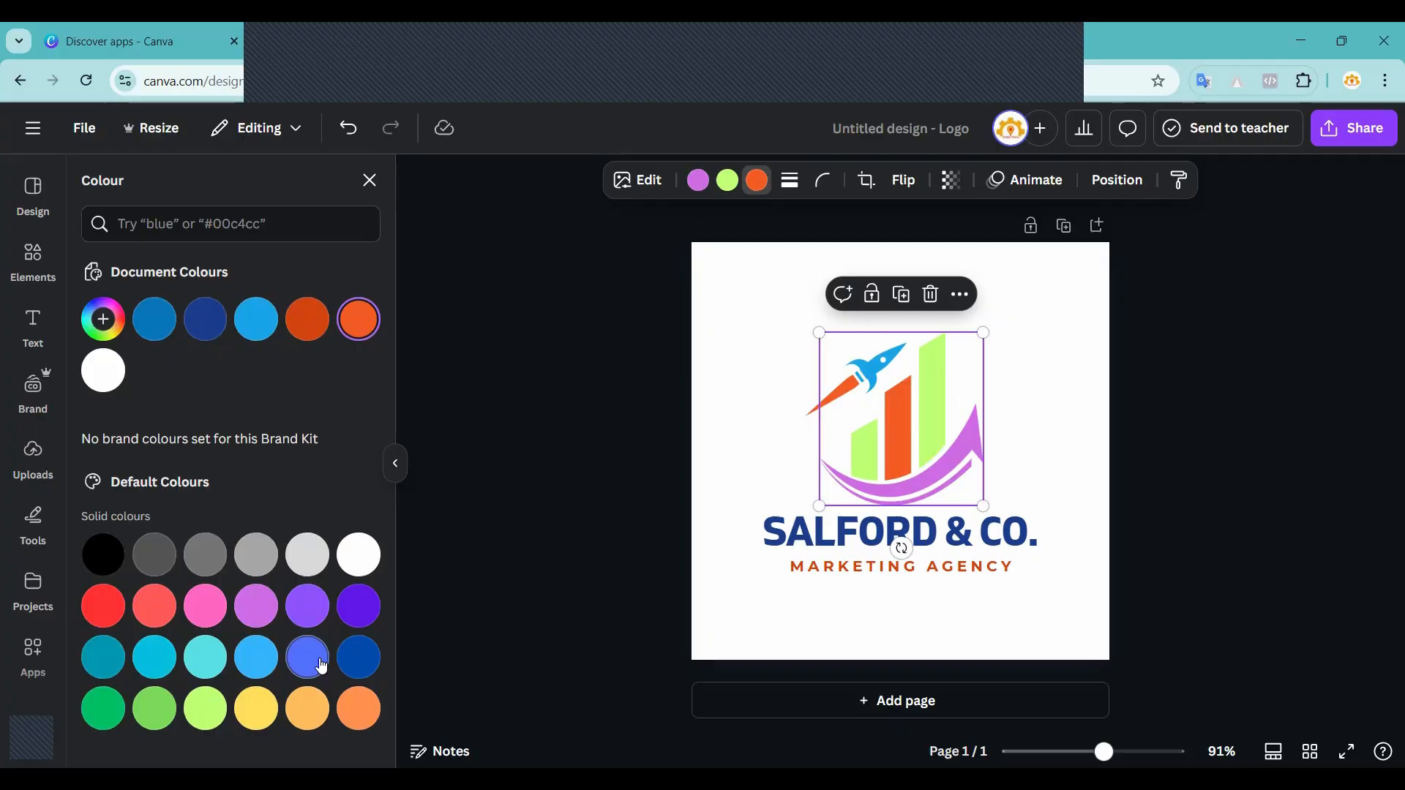
left_click(98, 710)
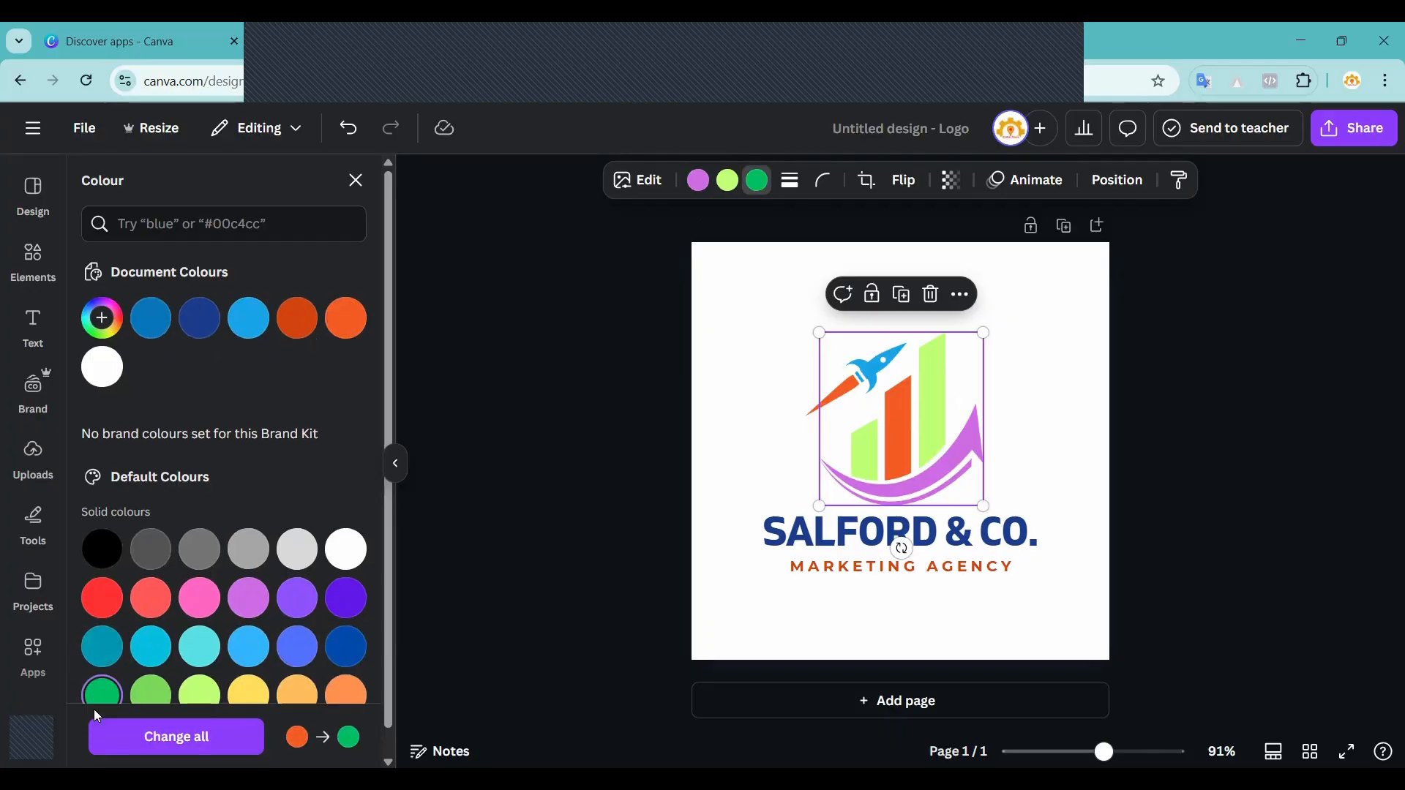
left_click(199, 691)
scroll(256, 523, "down", 1)
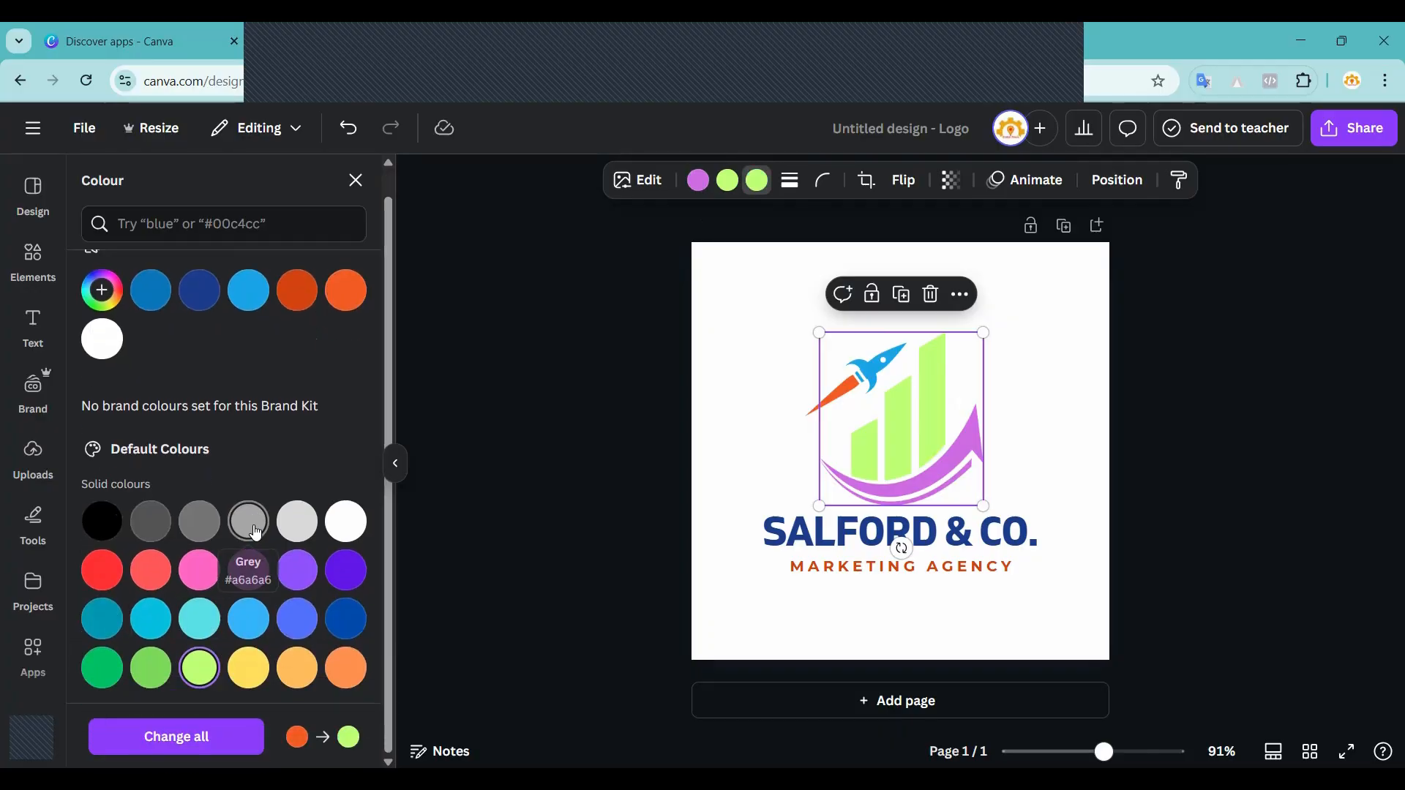
left_click(296, 667)
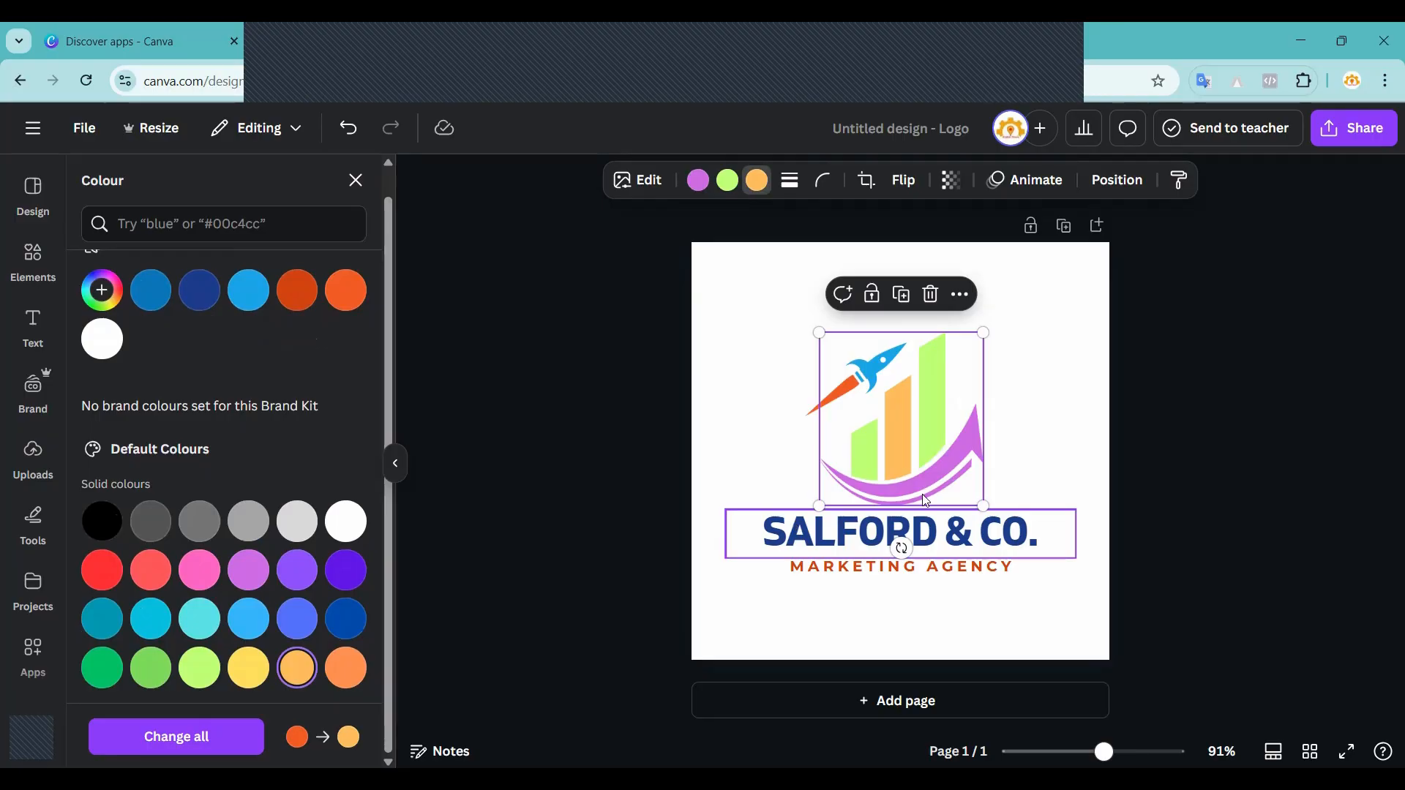
left_click(1215, 431)
Set the font of the SALFORD & CO. heading to Montserrat and look through the other available fonts.
left_click(901, 533)
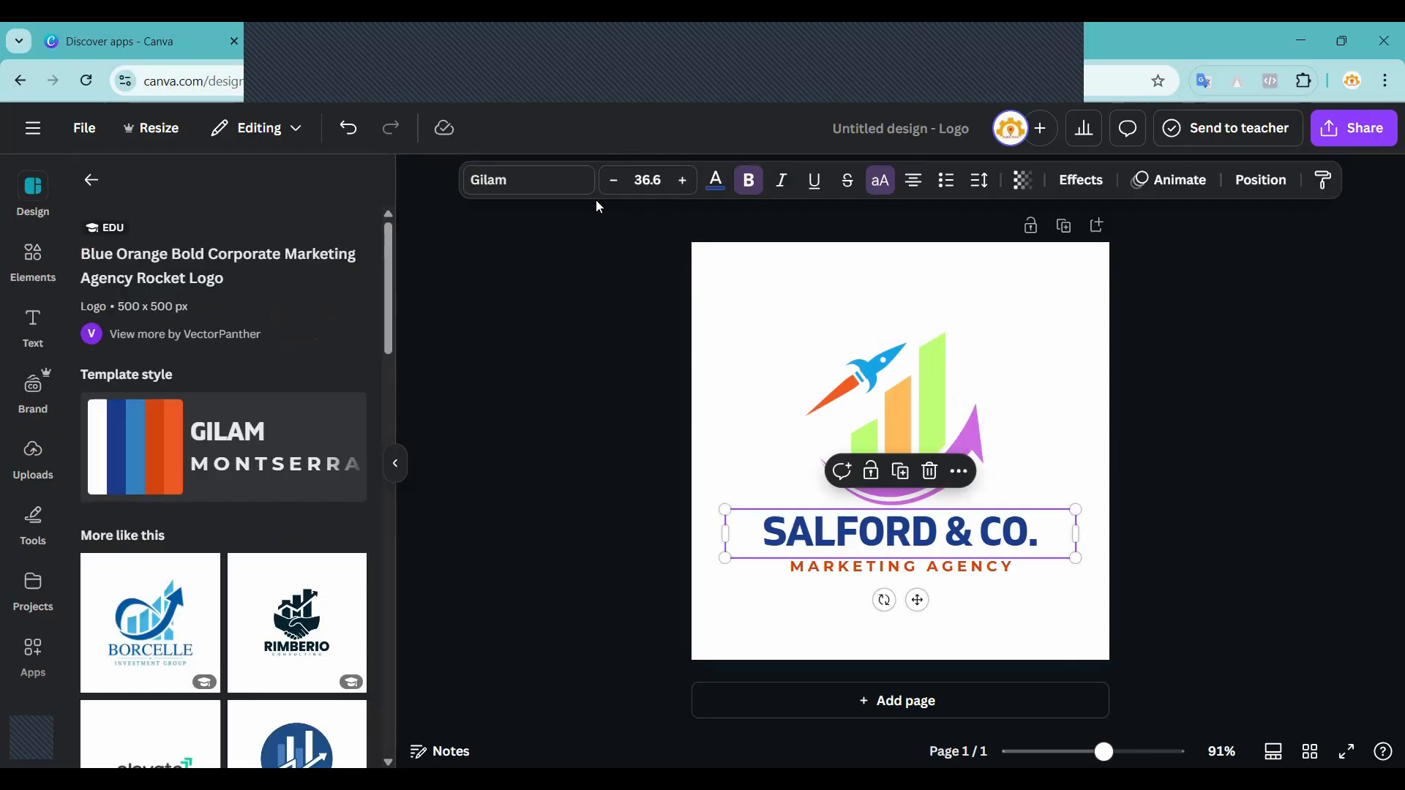
left_click(505, 180)
left_click(147, 439)
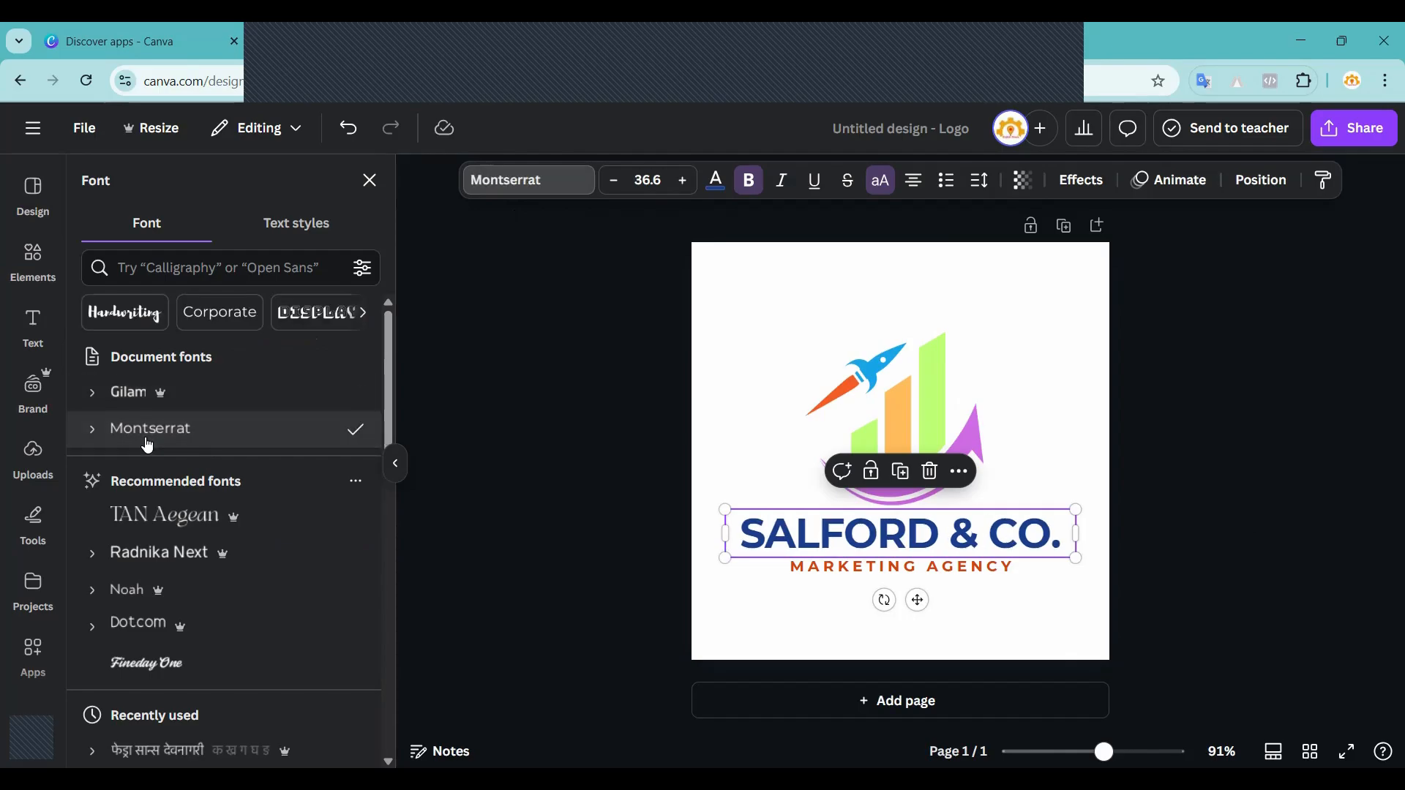
scroll(147, 444, "down", 10)
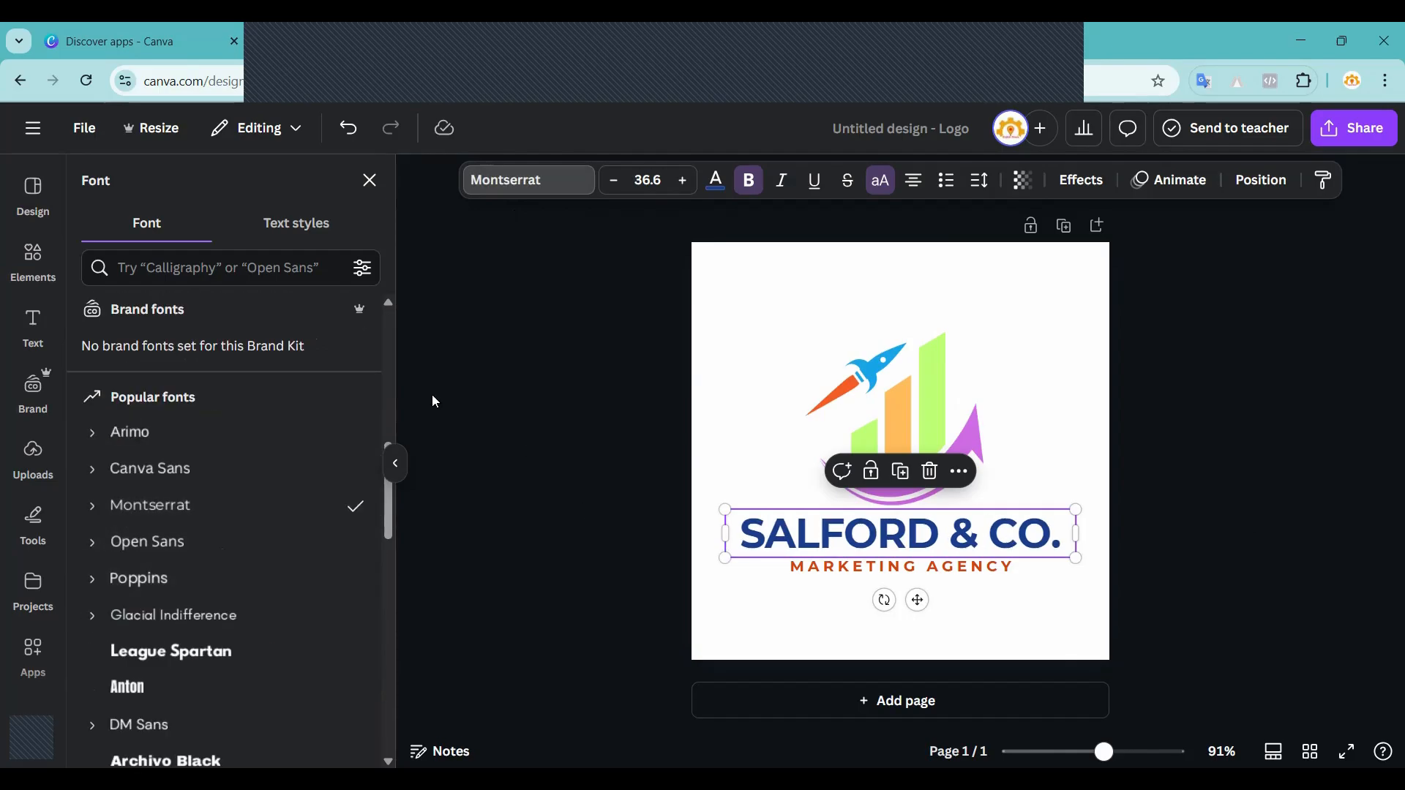
left_click(370, 180)
Leave the logo design and return to the home page.
left_click(33, 128)
left_click(33, 183)
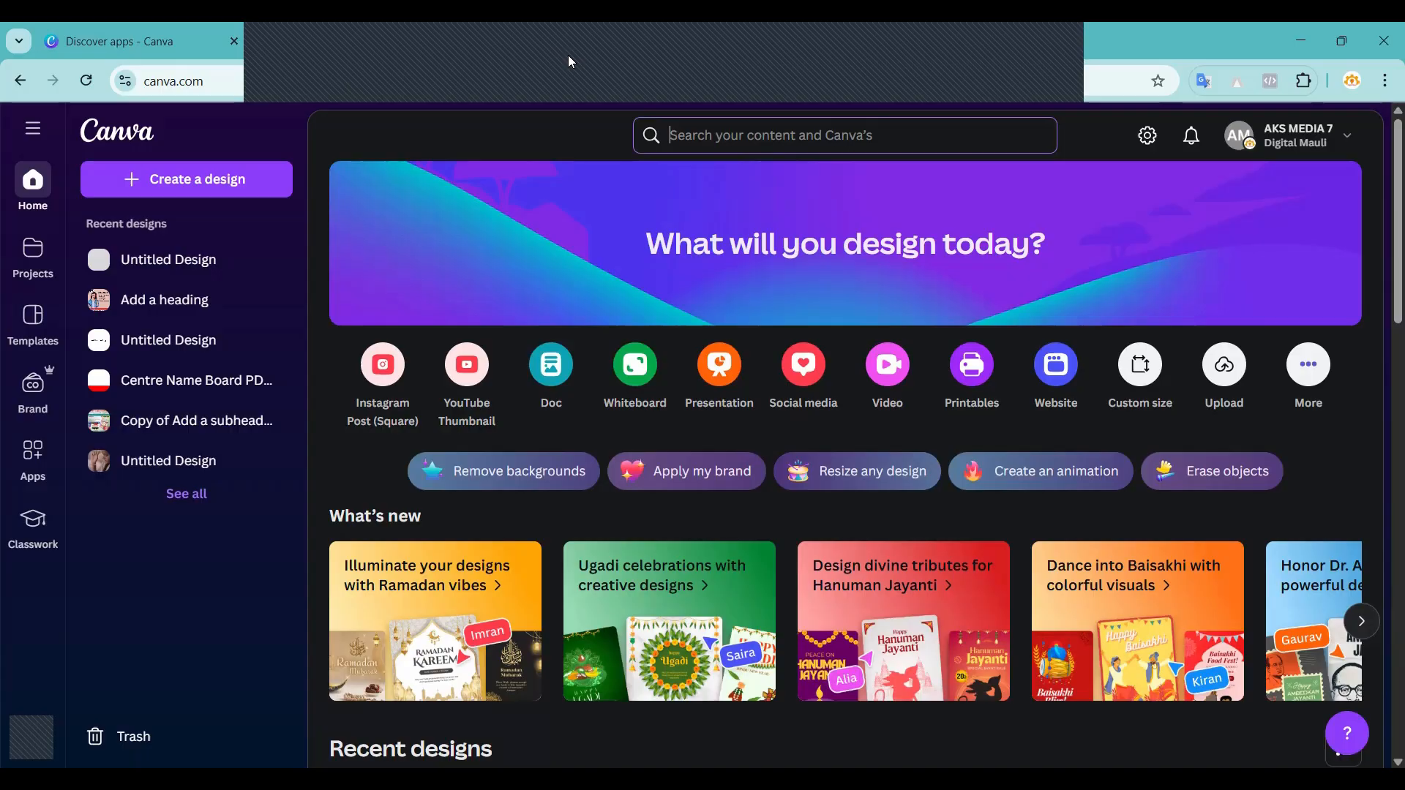
left_click(178, 497)
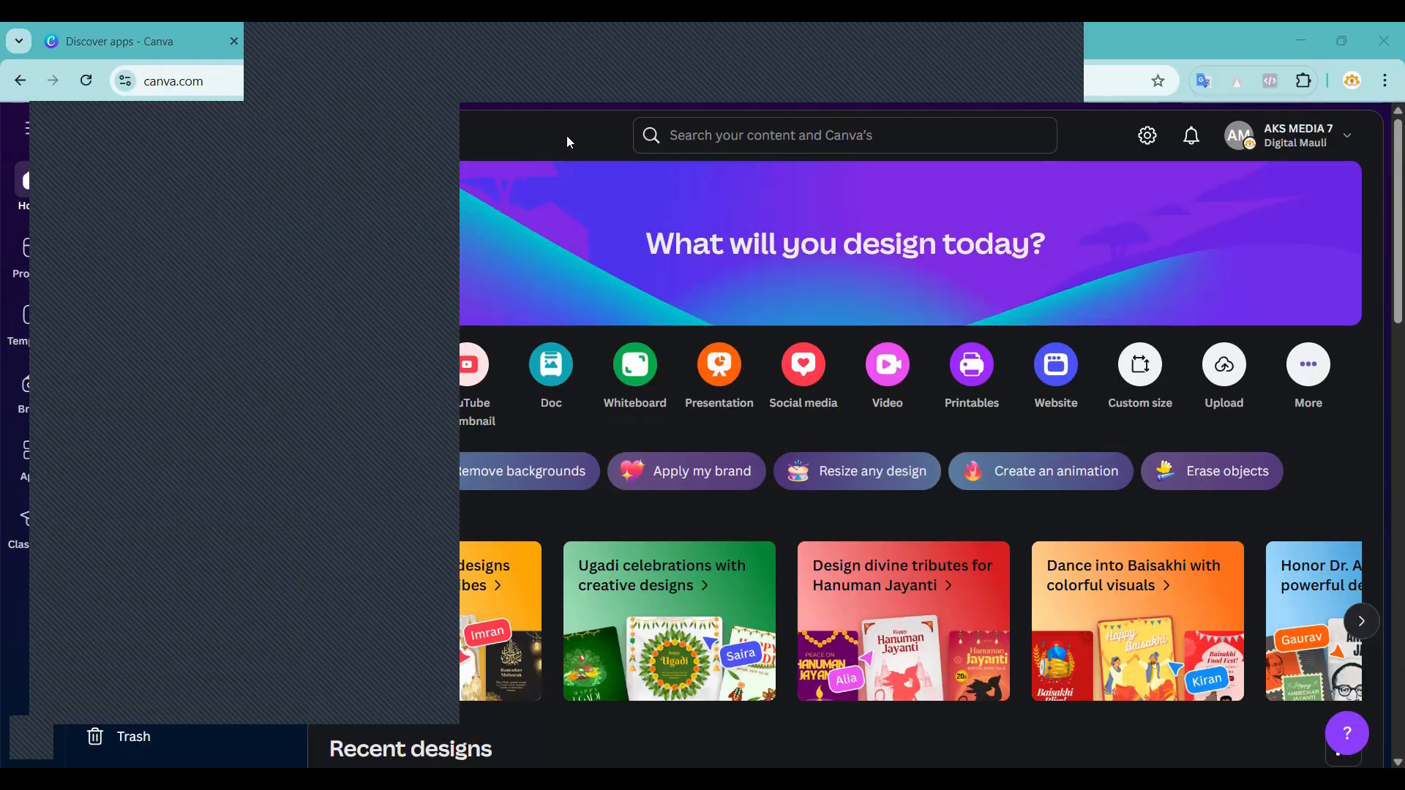
left_click(701, 139)
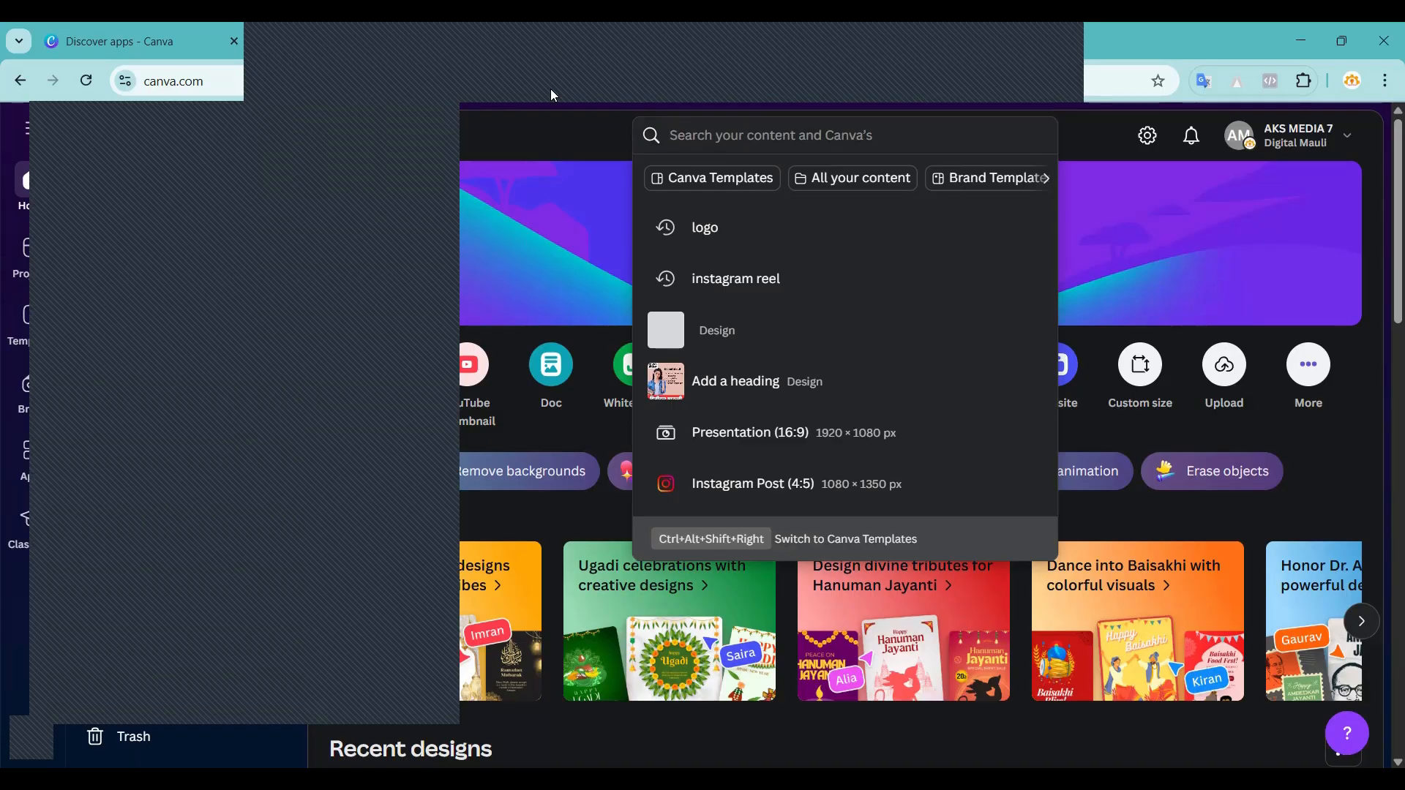
key("Down")
key("Escape")
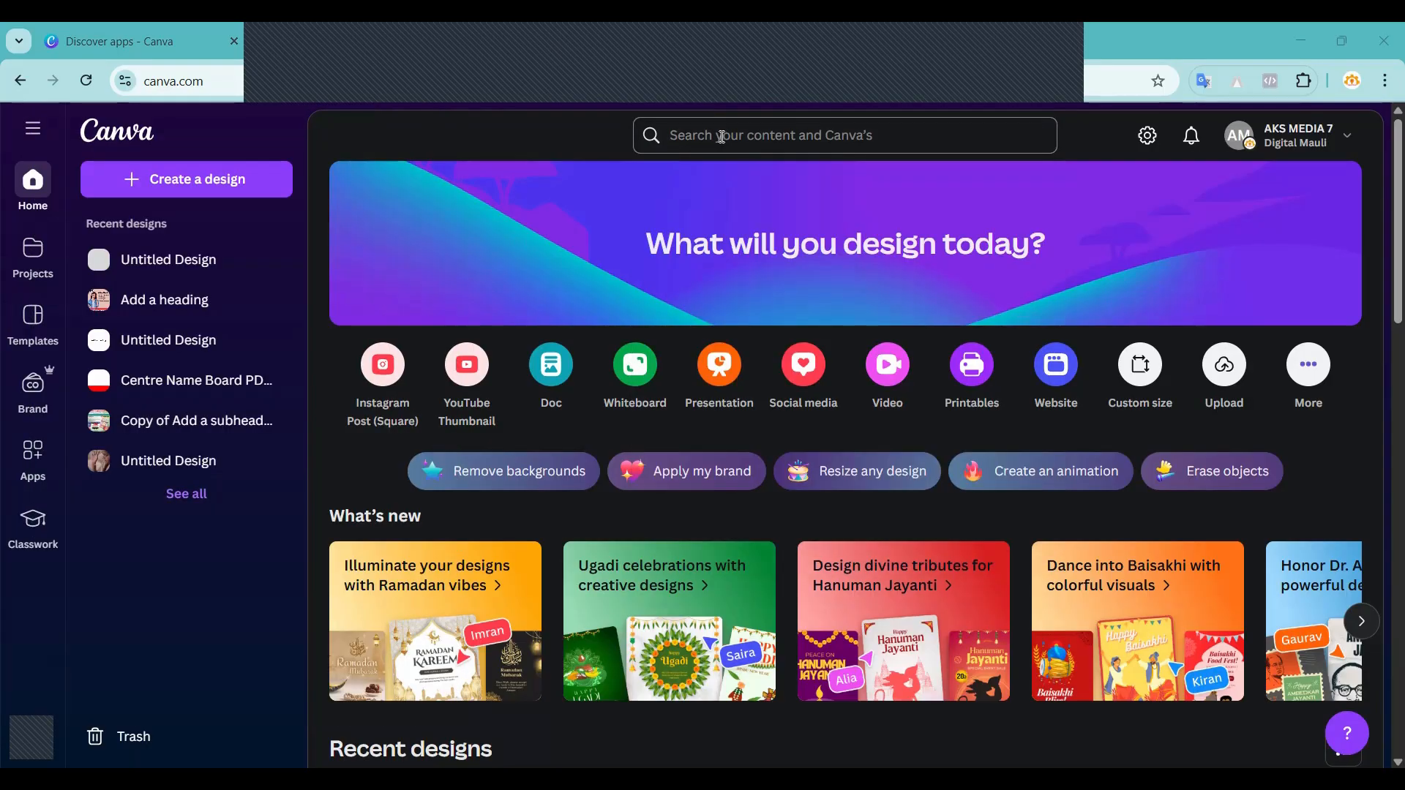
Search for "business card" and create a blank Business Card design.
left_click(722, 137)
type("bu")
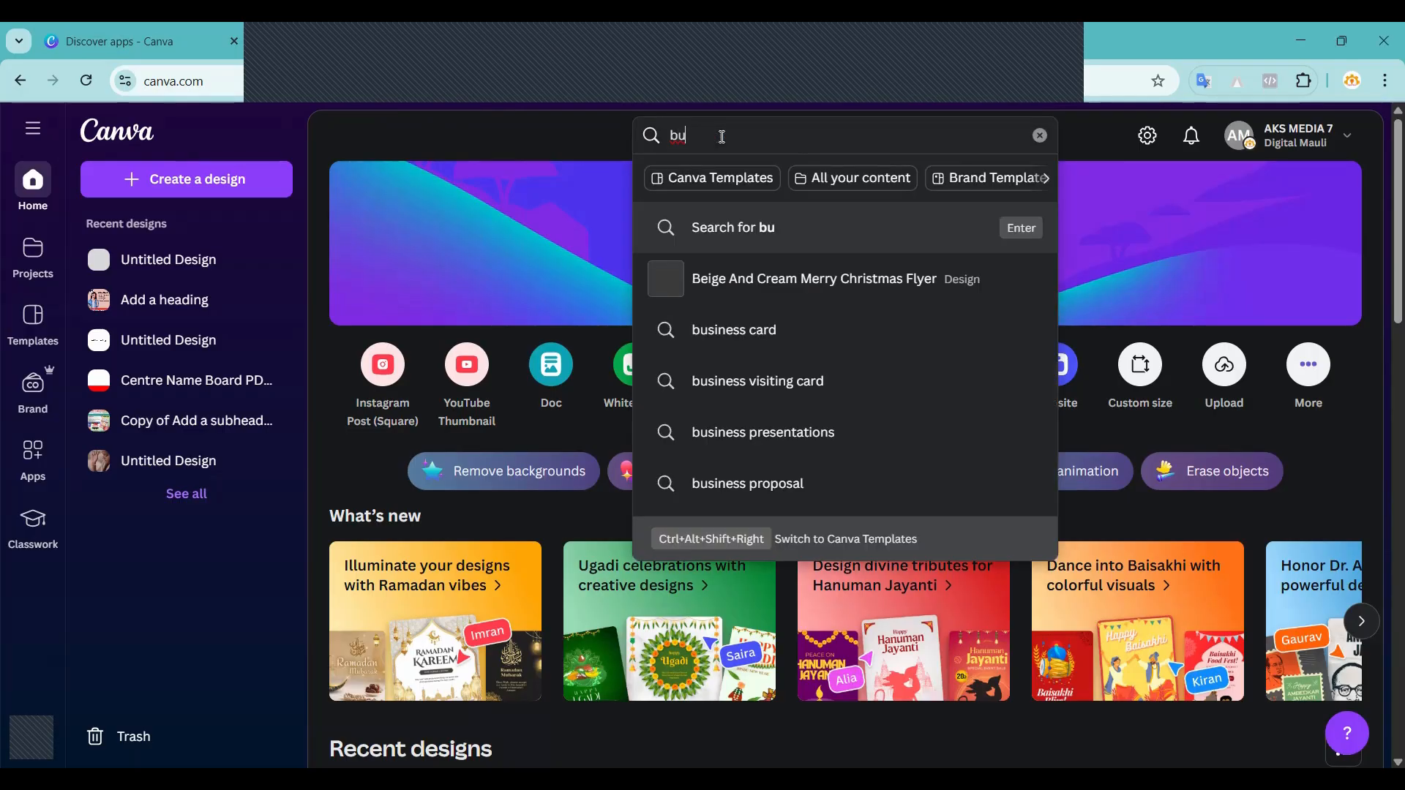
type("sin")
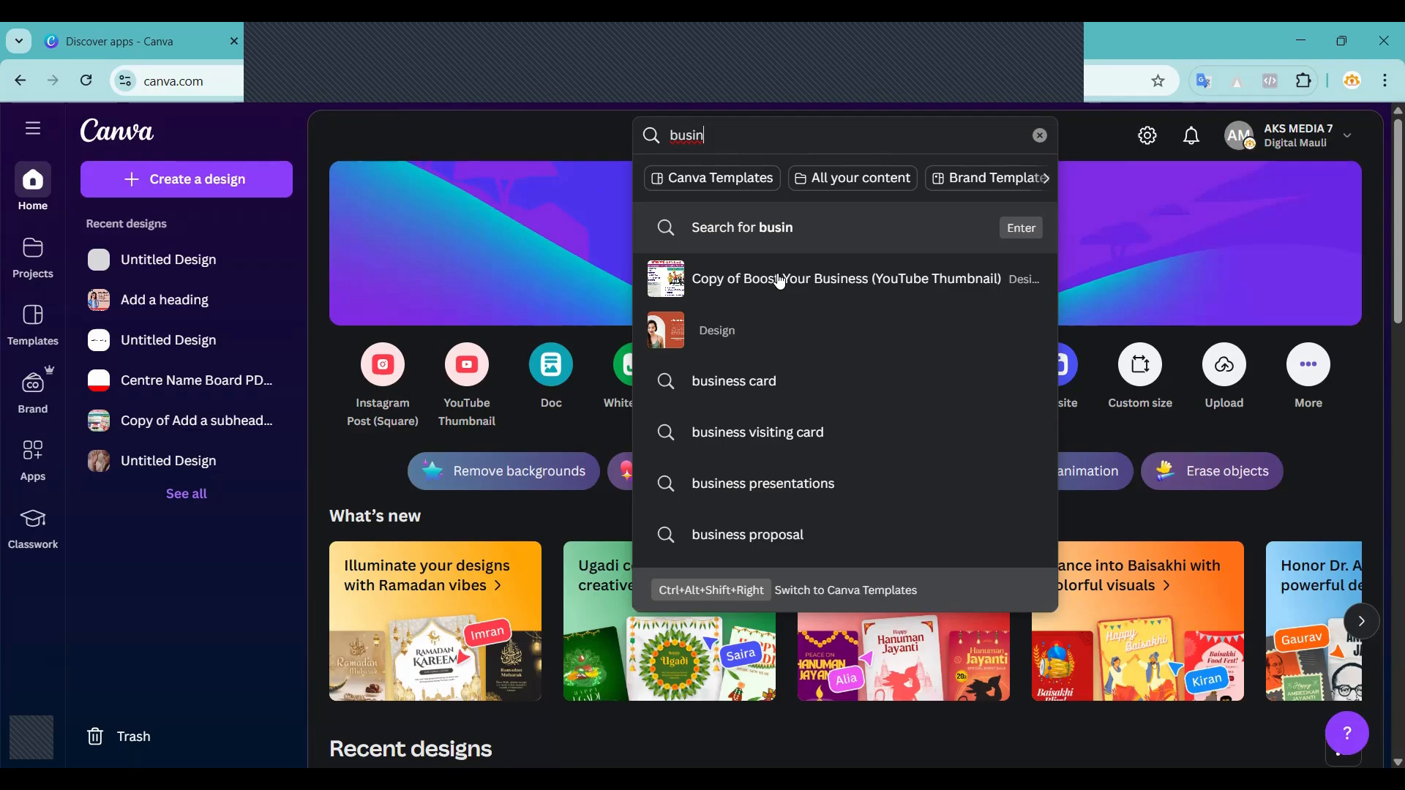
left_click(739, 383)
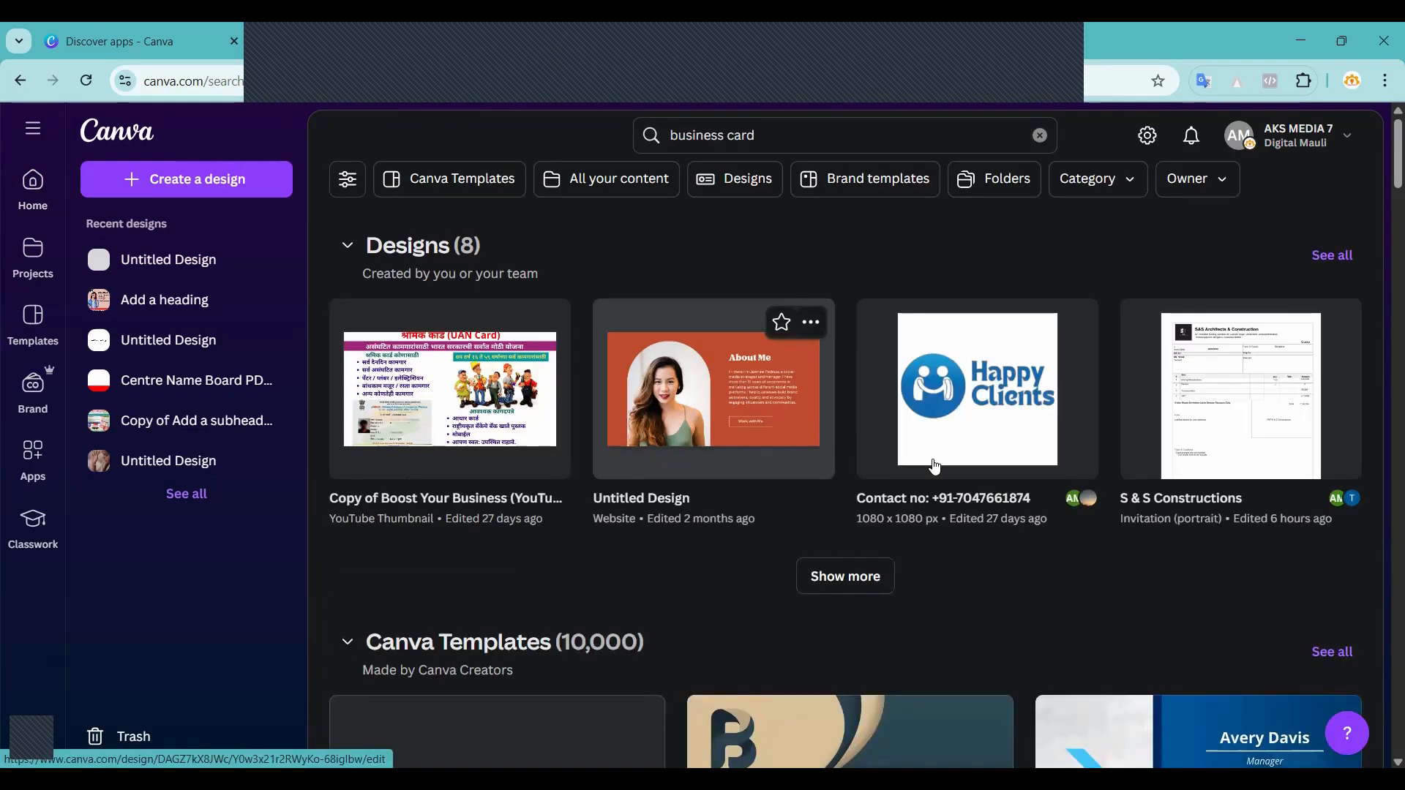
scroll(935, 466, "down", 5)
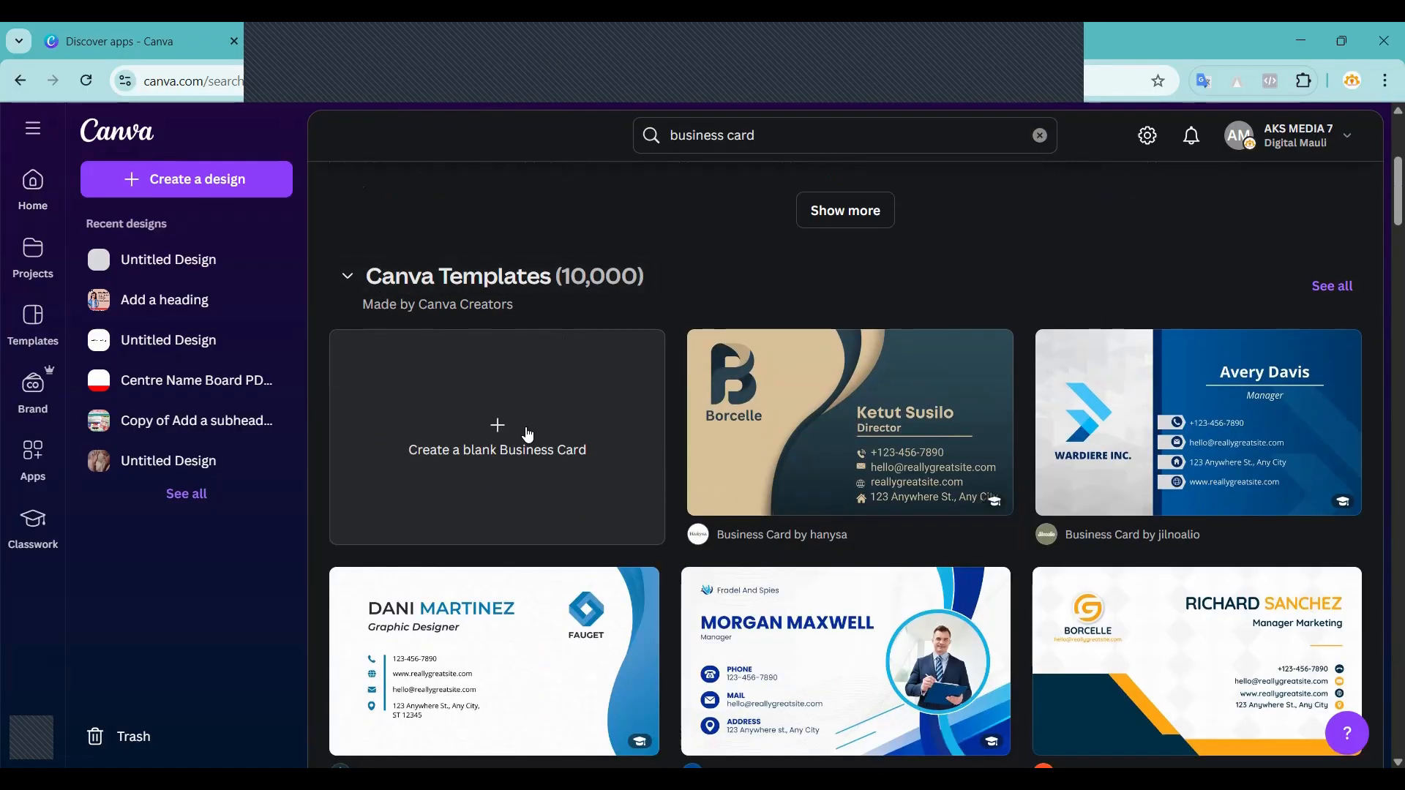
left_click(497, 429)
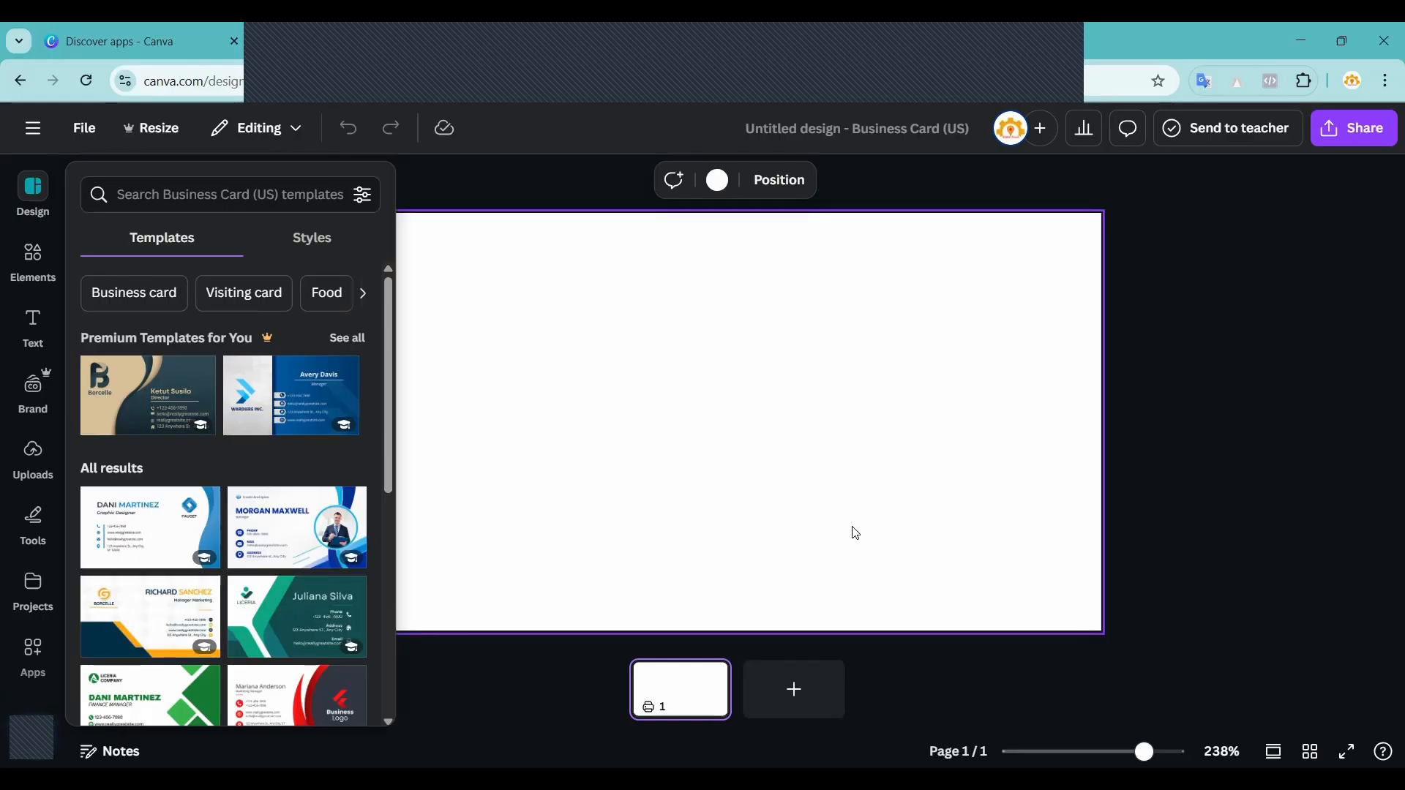
Search the business card templates for "class" and look through the designs.
left_click(173, 196)
type("class")
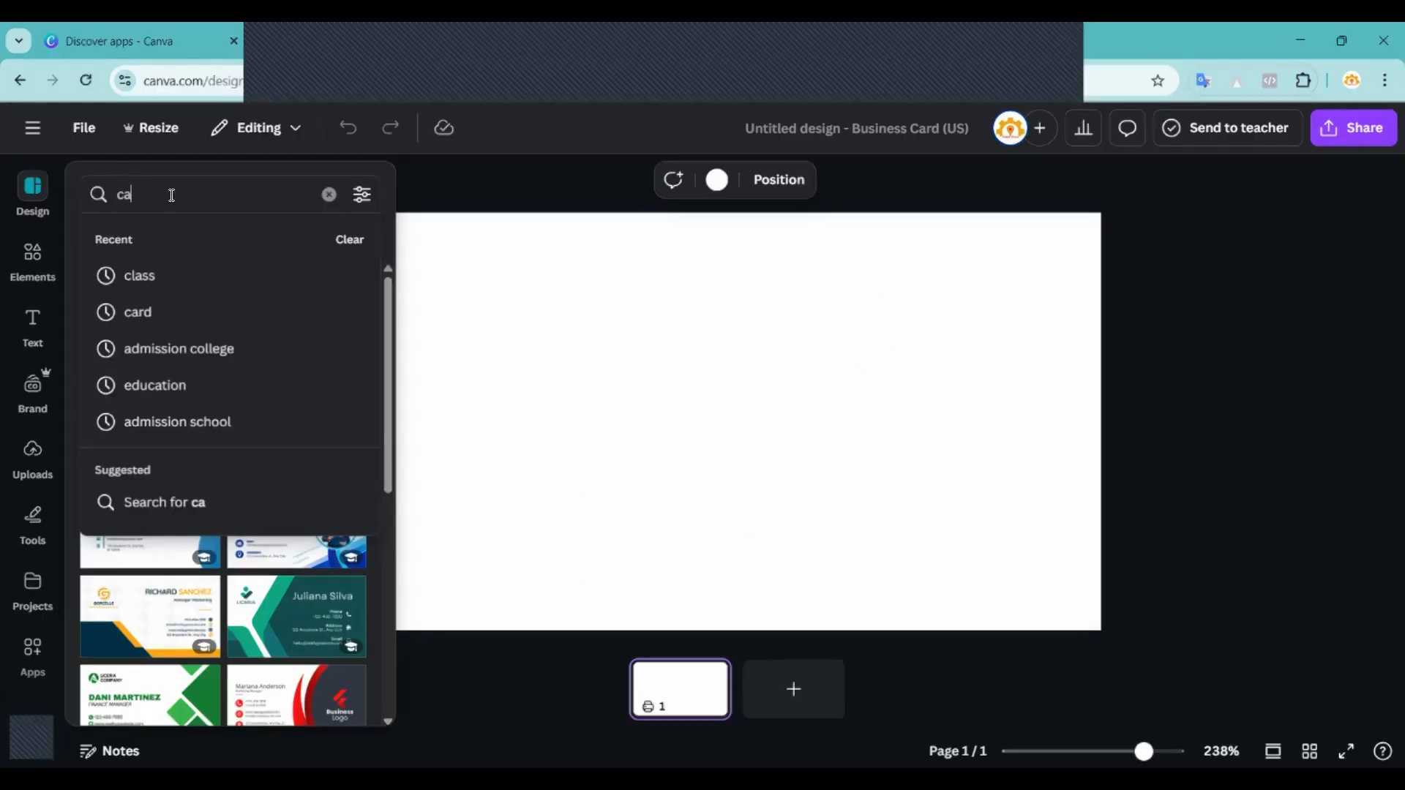
key("Return")
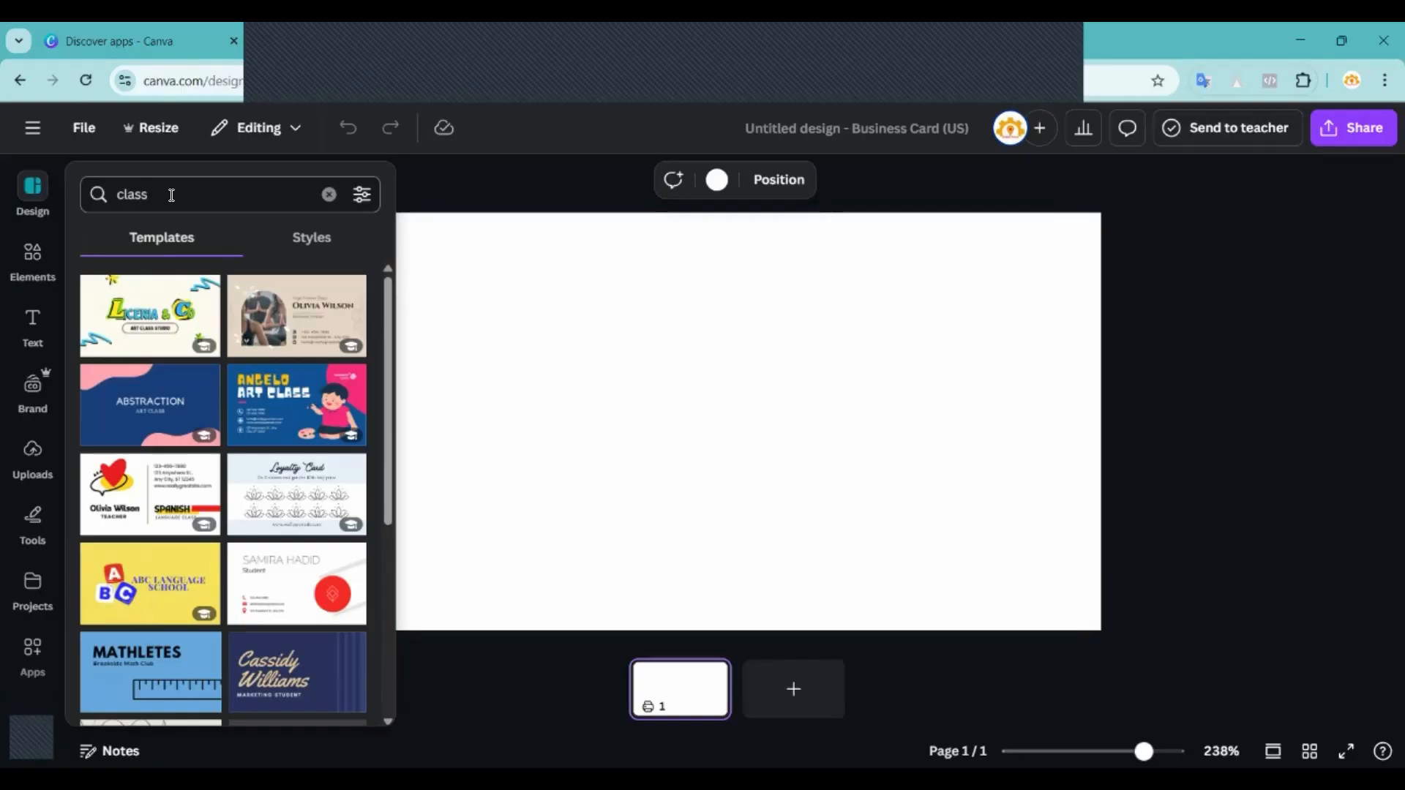
scroll(185, 495, "down", 6)
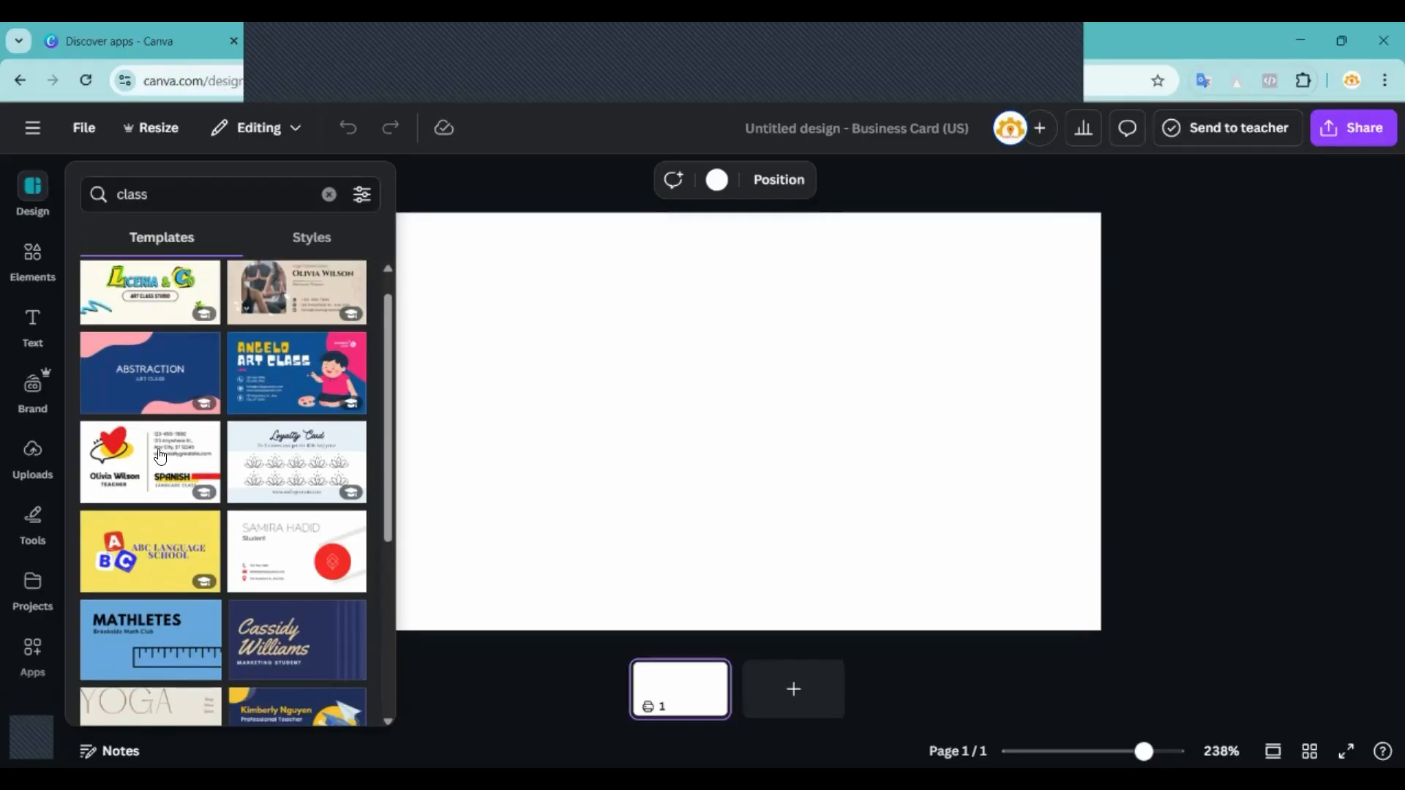
scroll(186, 496, "down", 3)
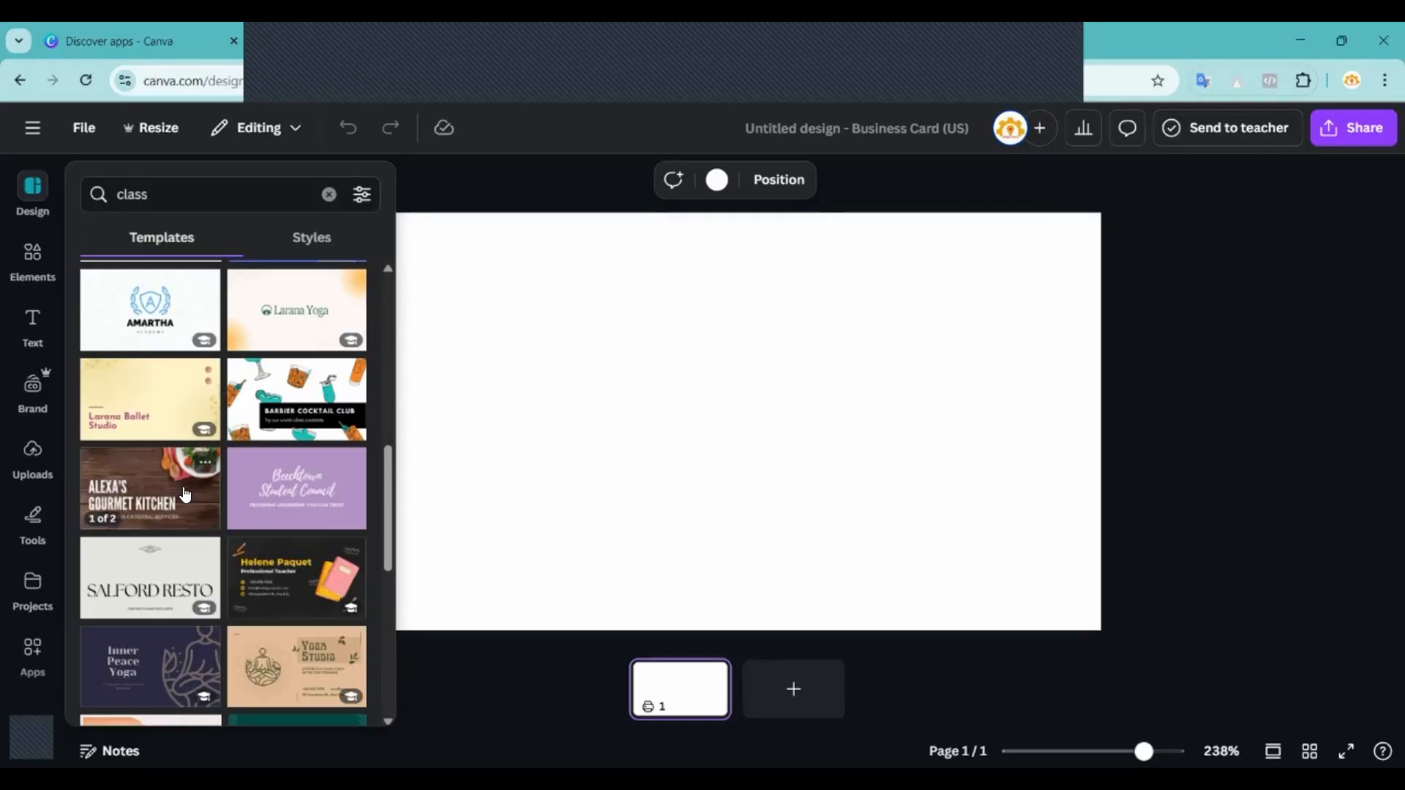
scroll(185, 496, "down", 3)
scroll(185, 496, "down", 5)
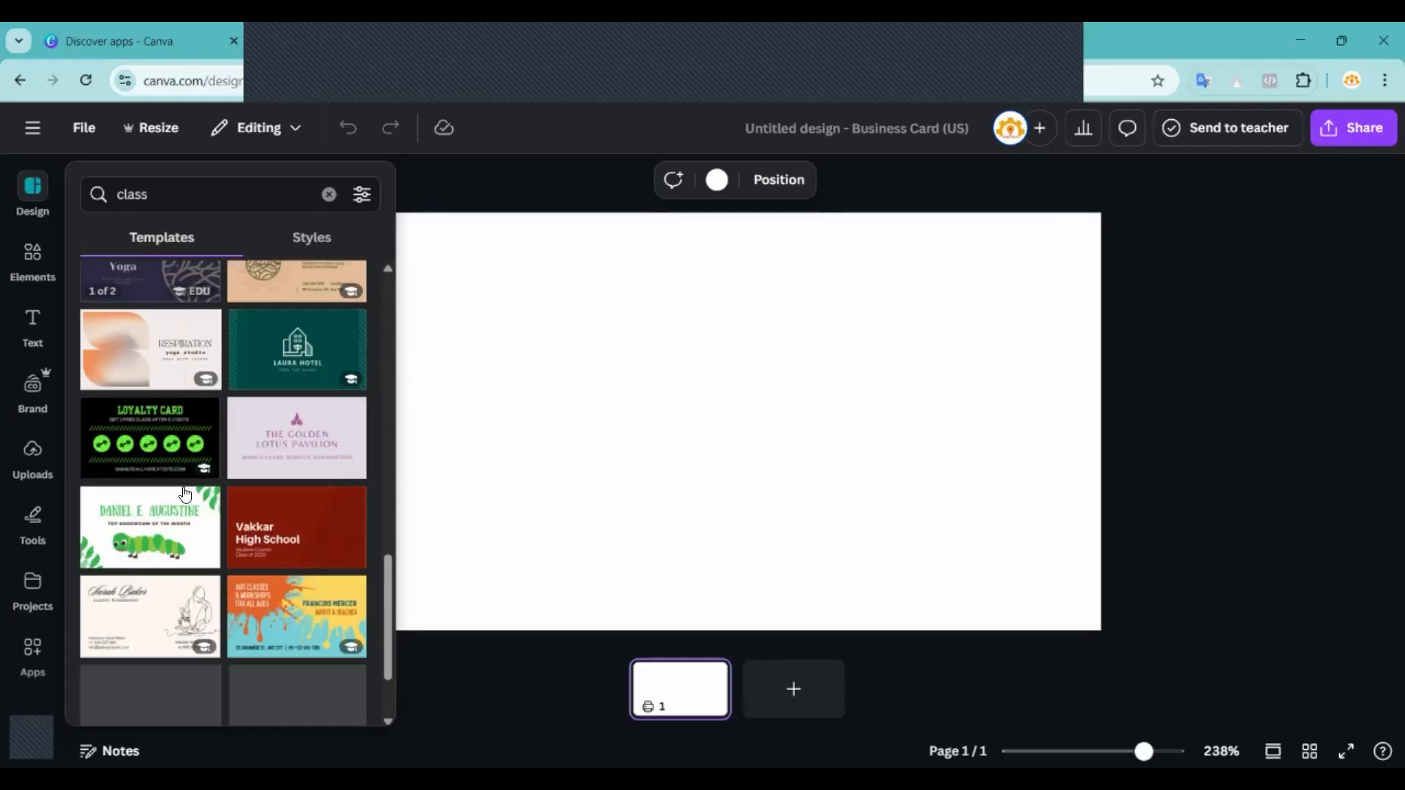
scroll(185, 496, "down", 5)
Search the templates for "digital marketing" and apply the front side of the Navy And Green Modern Digital Marketing Agency Business Card to the blank page.
left_click(187, 189)
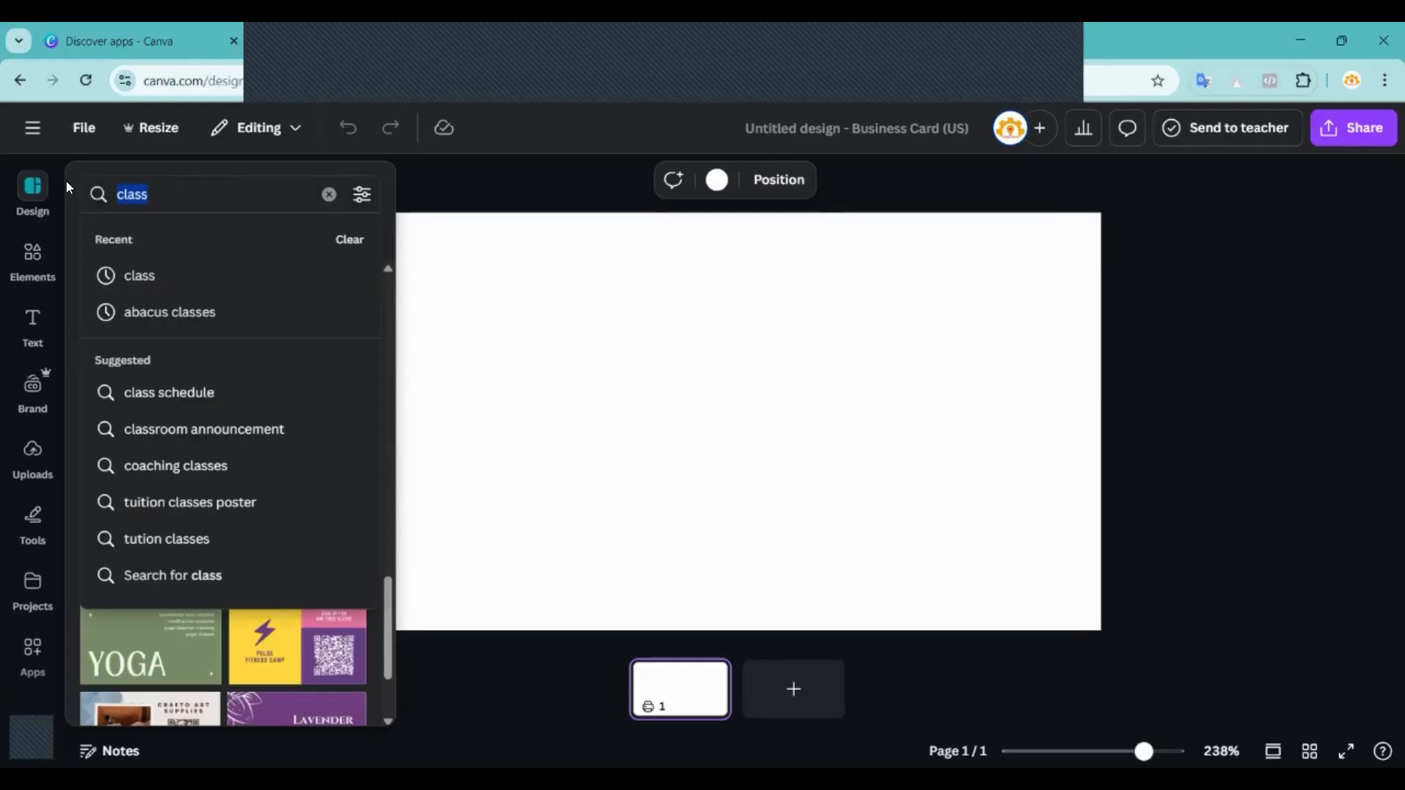
type("dig")
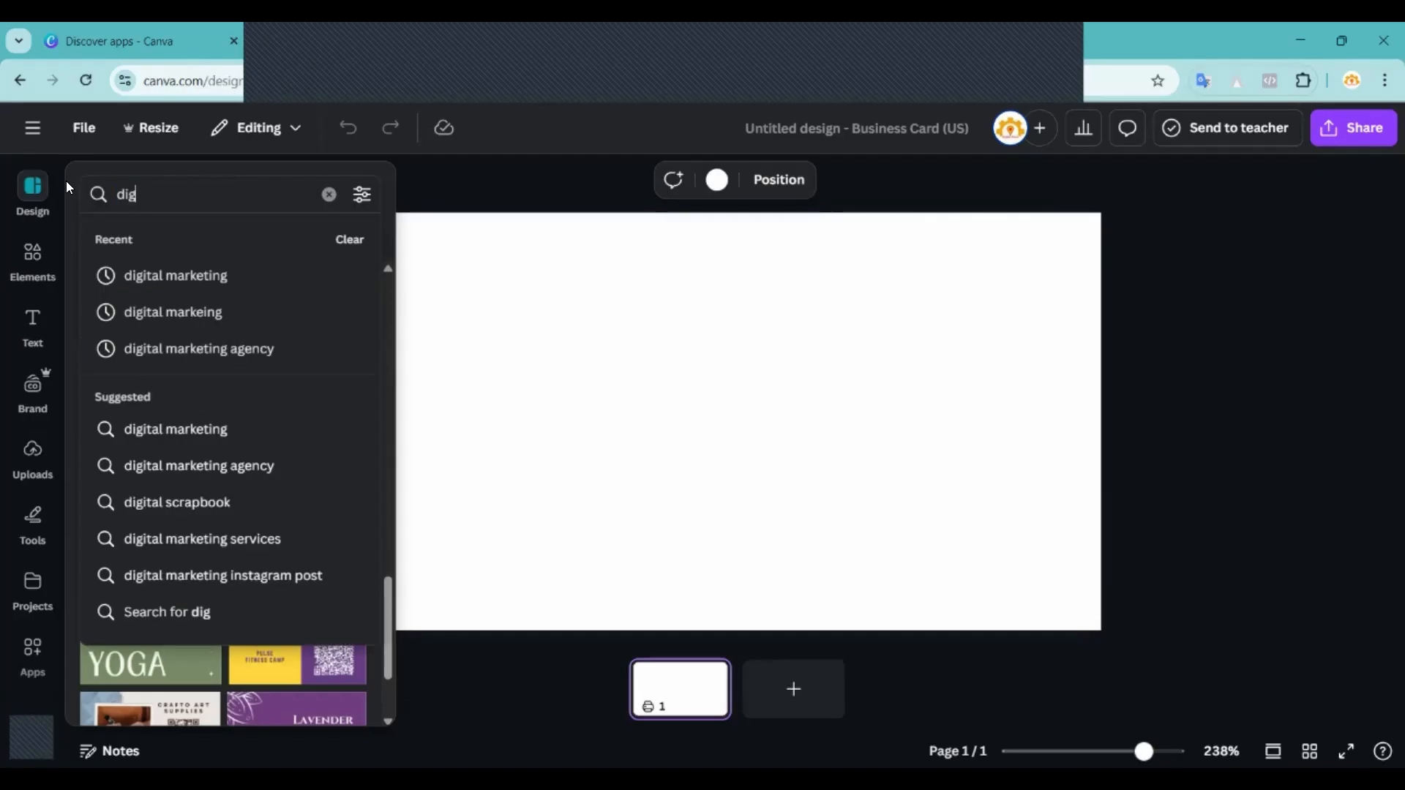
type("ital marketing")
key("Down")
key("Return")
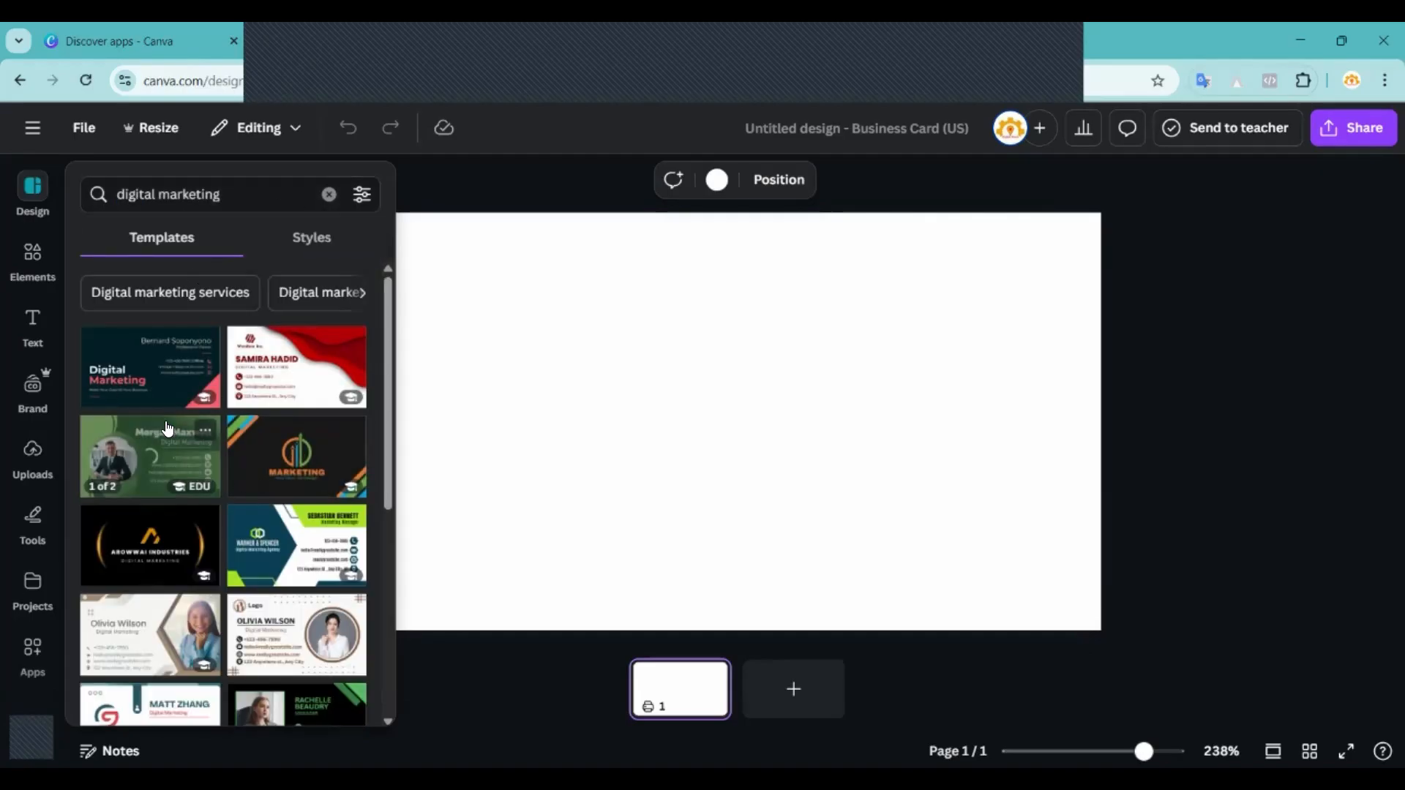
scroll(219, 403, "down", 4)
scroll(263, 369, "up", 2)
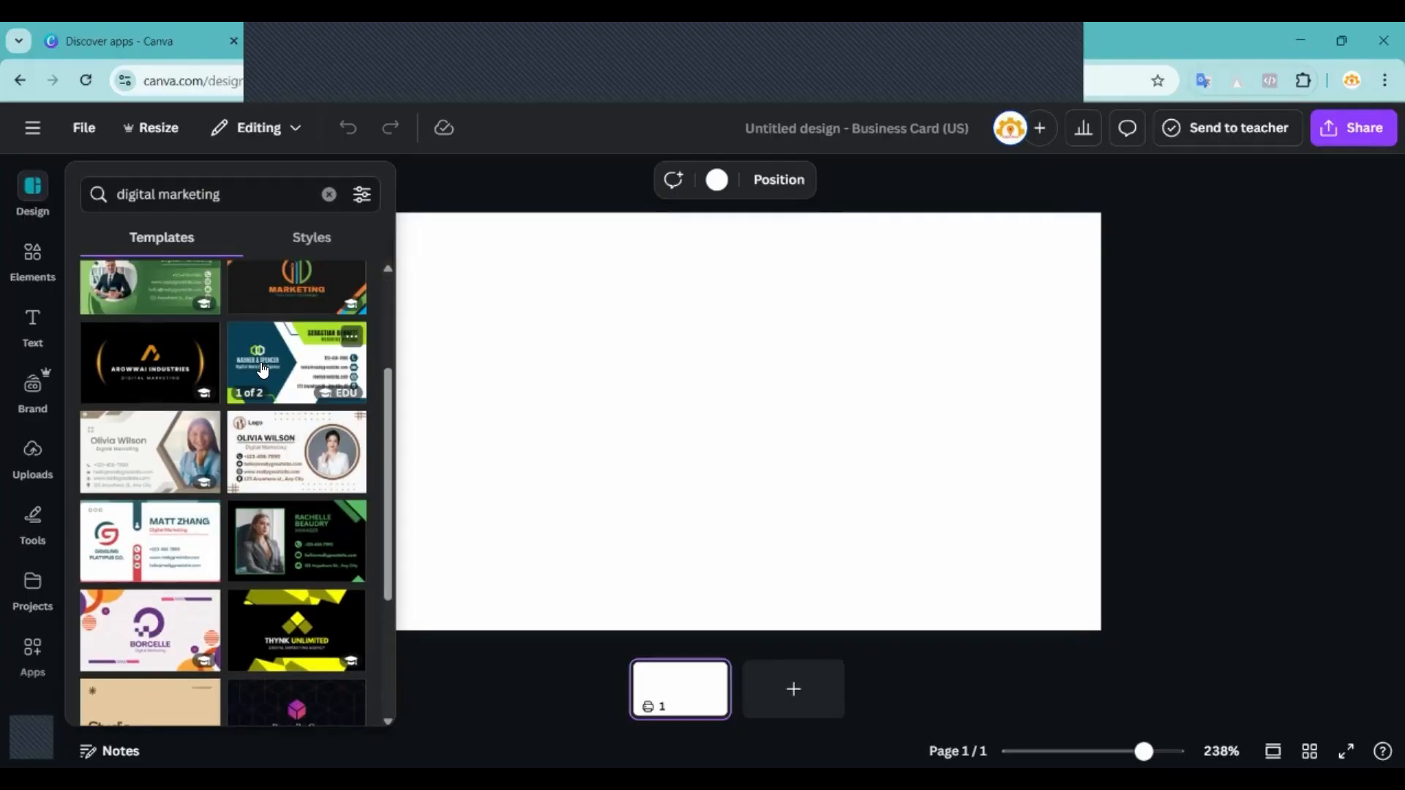
left_click(299, 357)
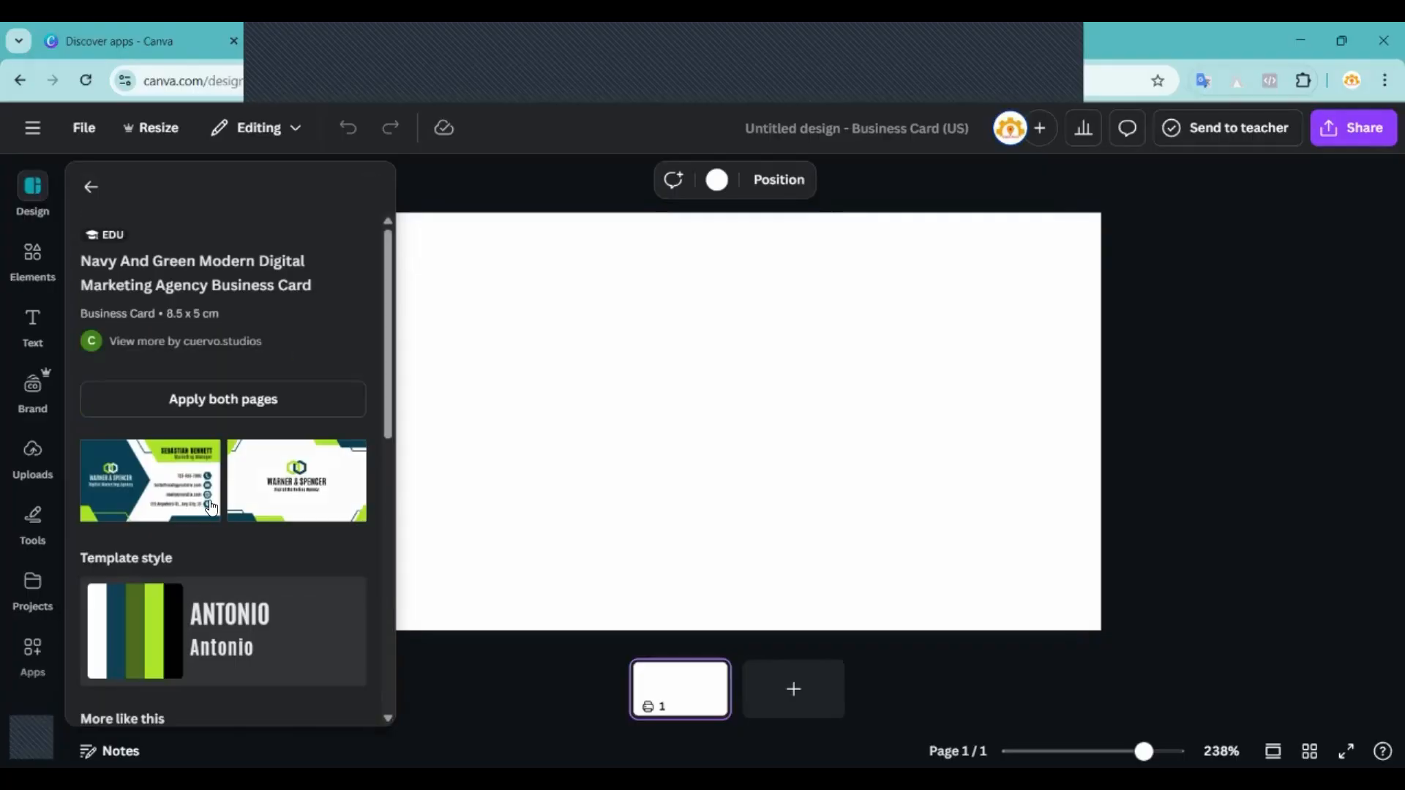
left_click(154, 489)
left_click(1221, 411)
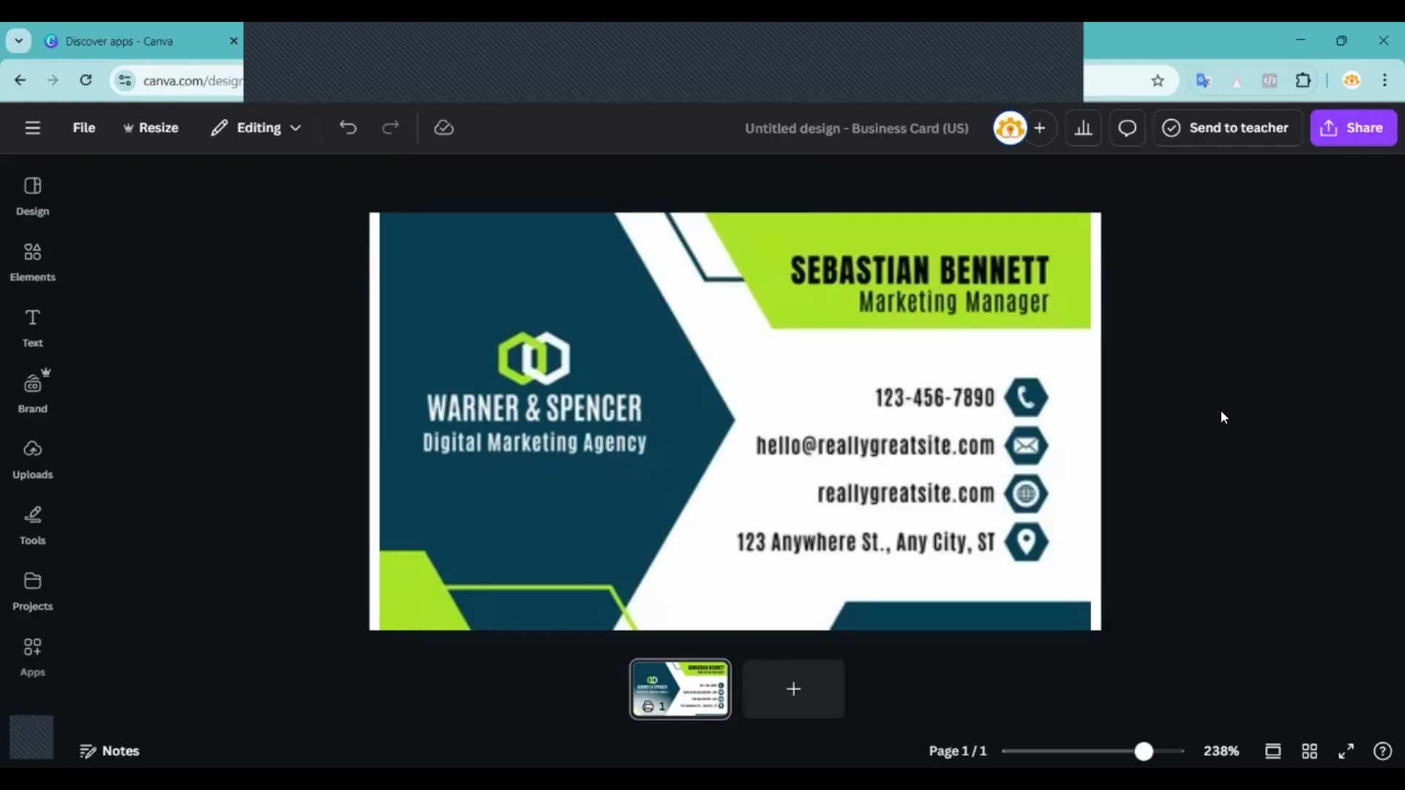
Add a second page and apply the white back side of the same business card template to it.
left_click(32, 192)
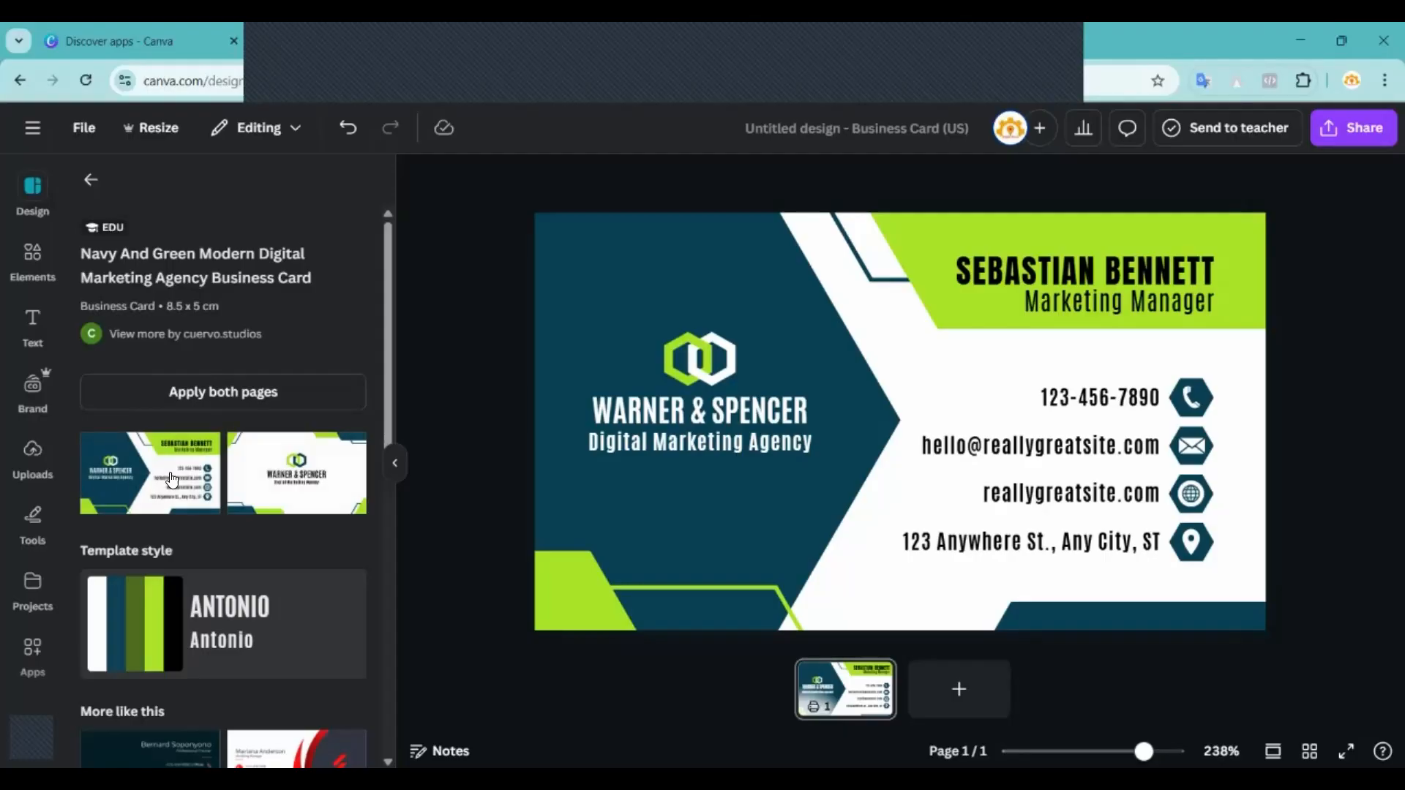
left_click(958, 700)
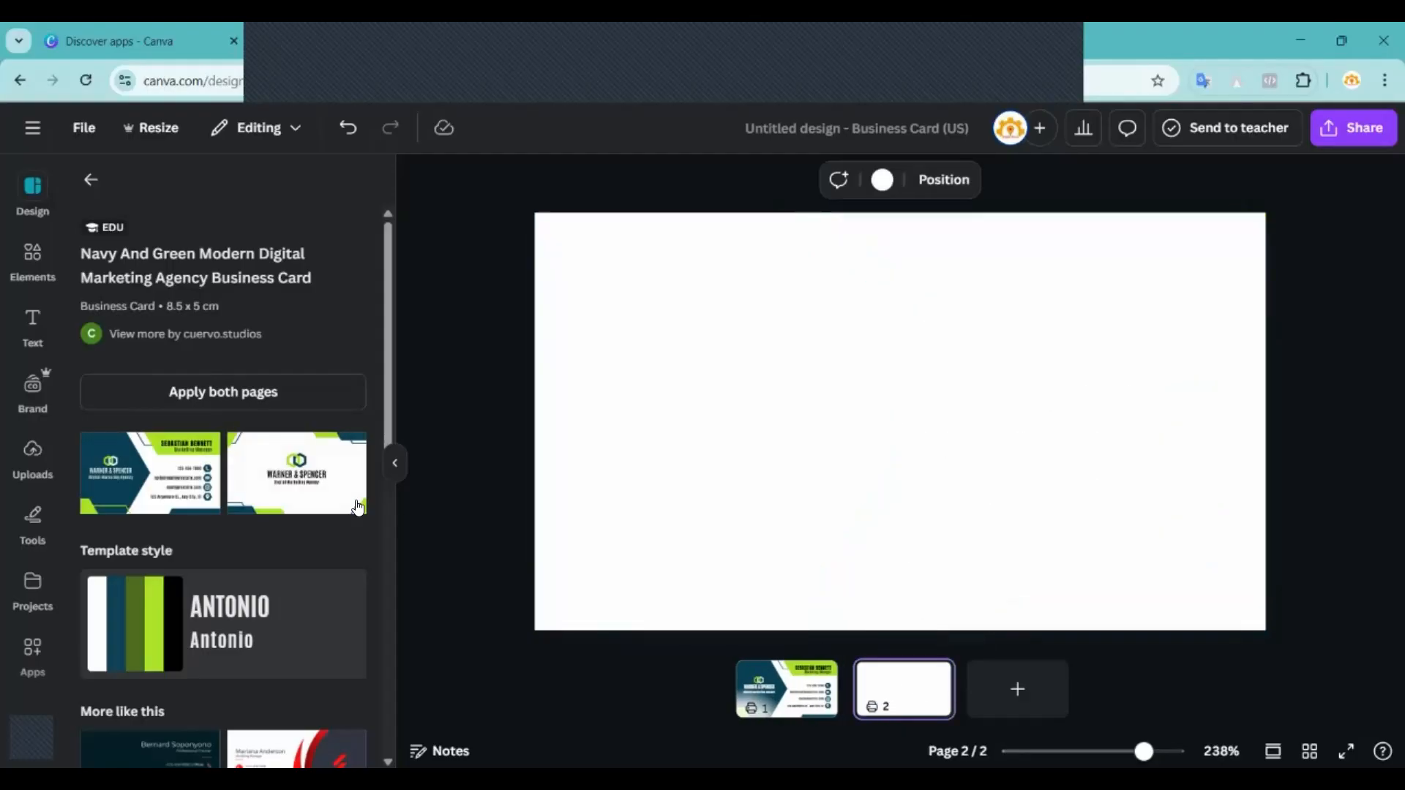
left_click(264, 474)
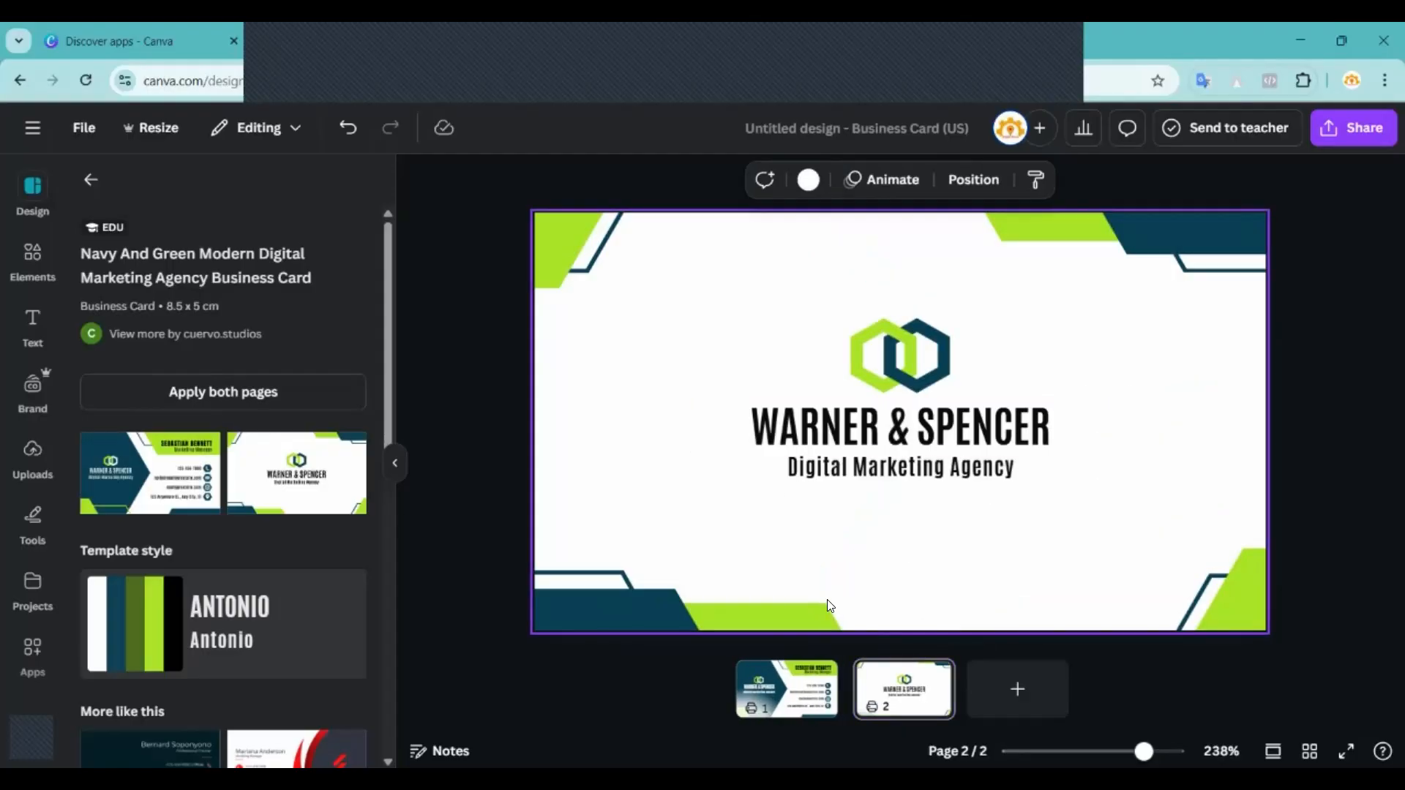
Return to the business card's front page and inspect its name, logo and tagline elements.
left_click(776, 691)
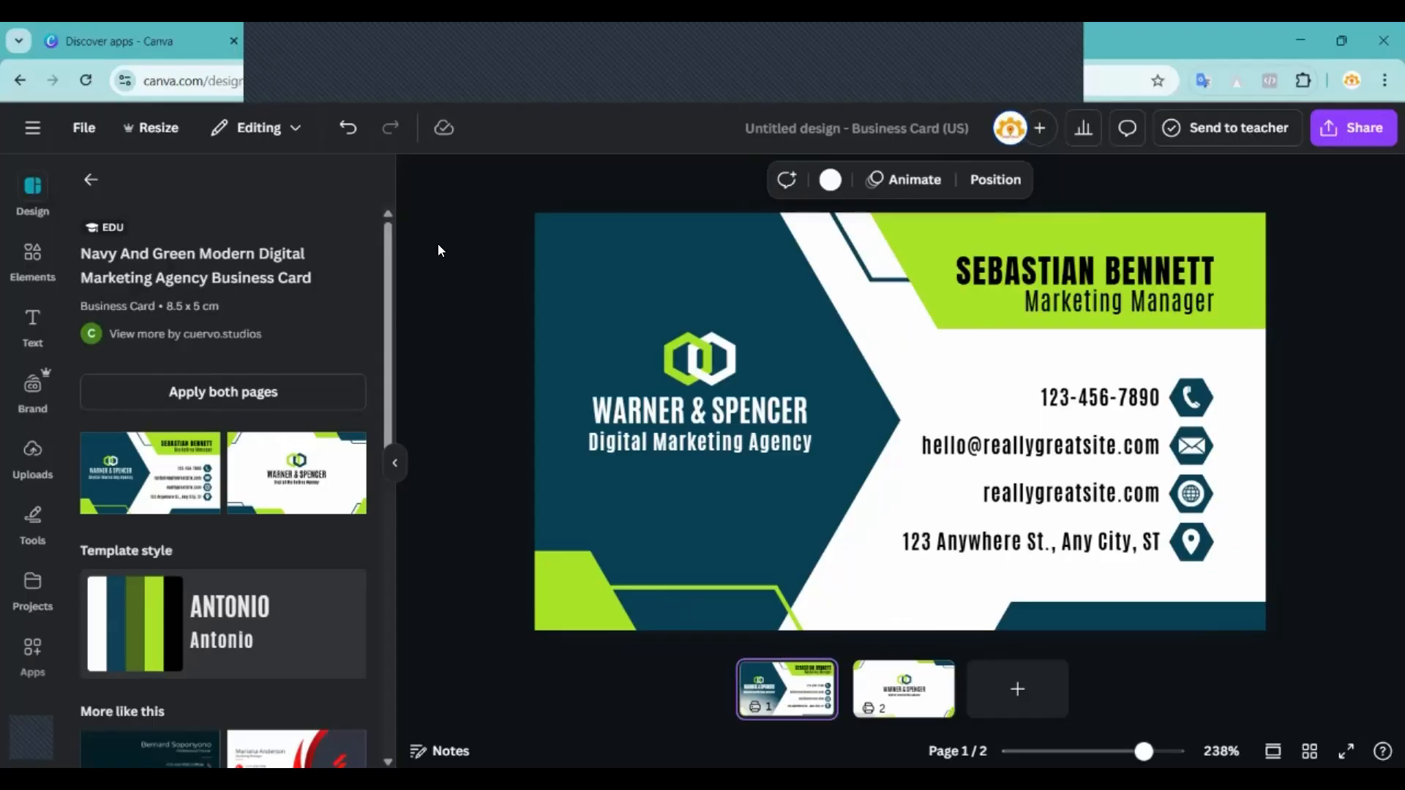
left_click(476, 364)
left_click(90, 179)
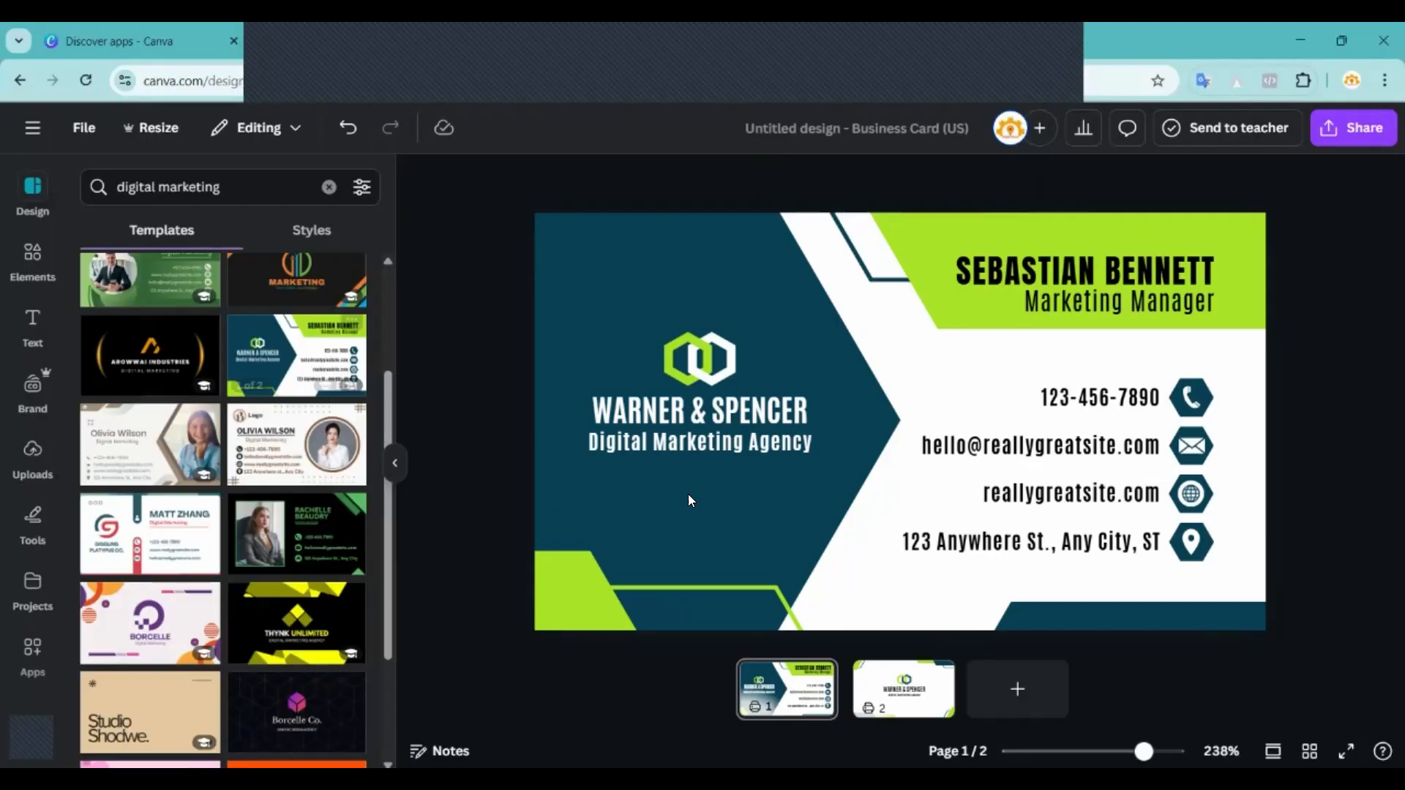
left_click(1048, 276)
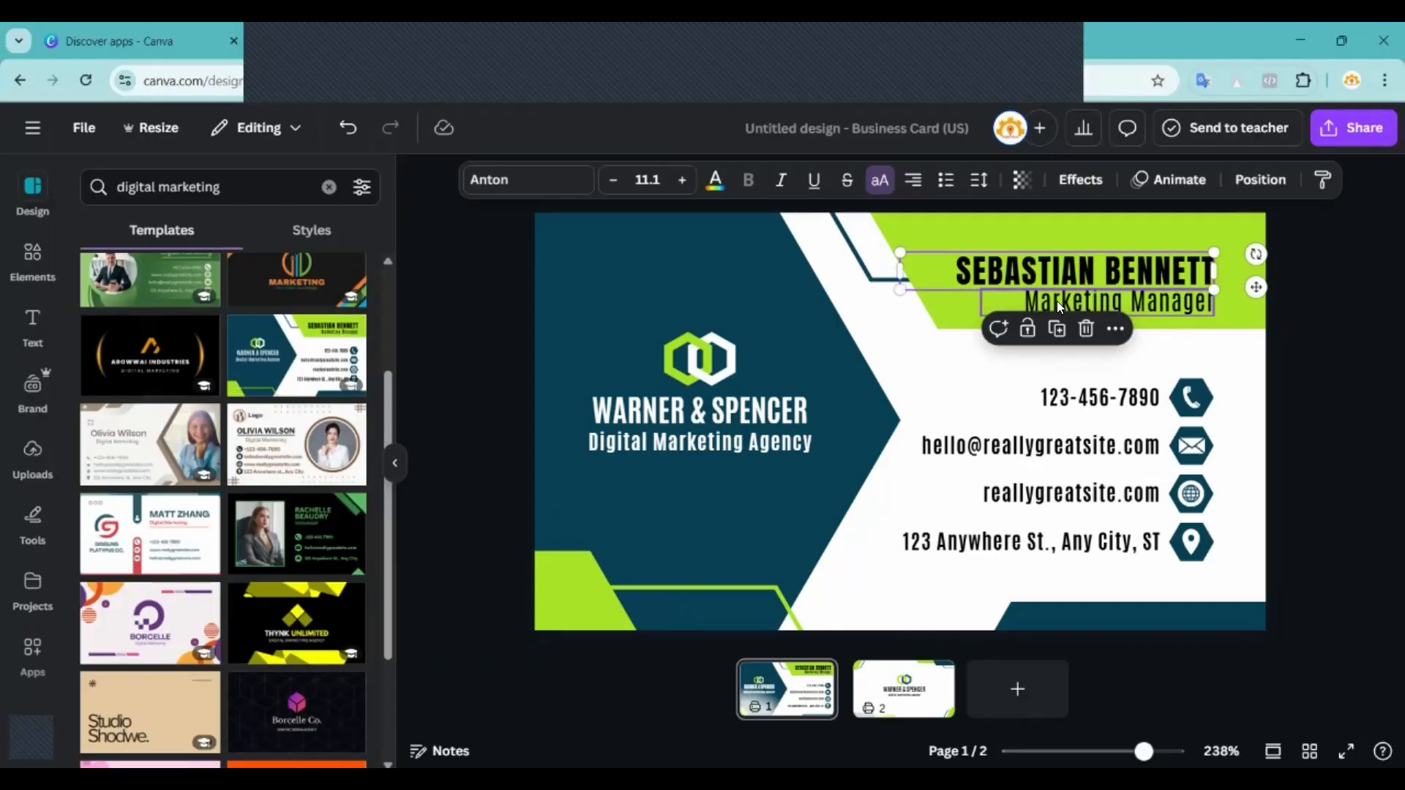
left_click(682, 406)
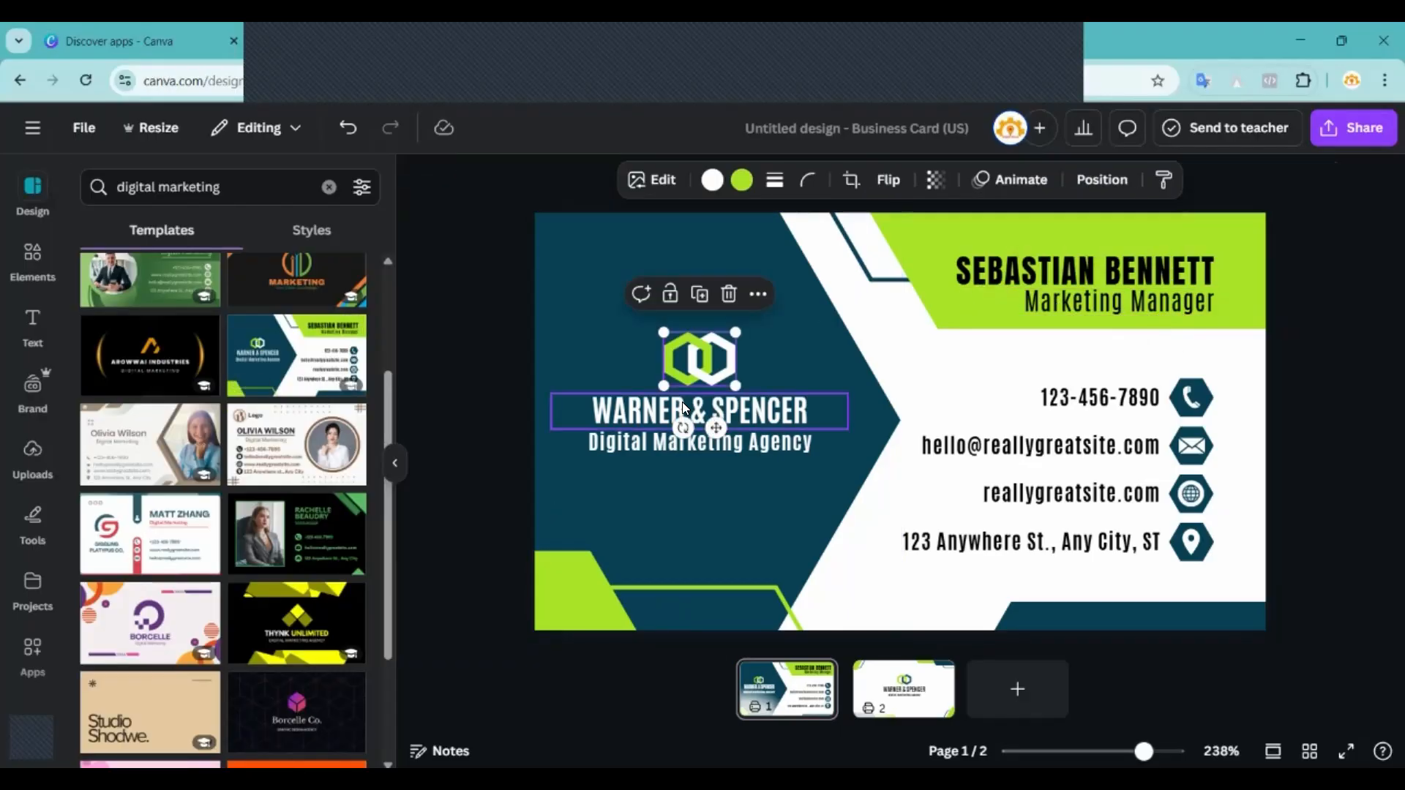
left_click(636, 441)
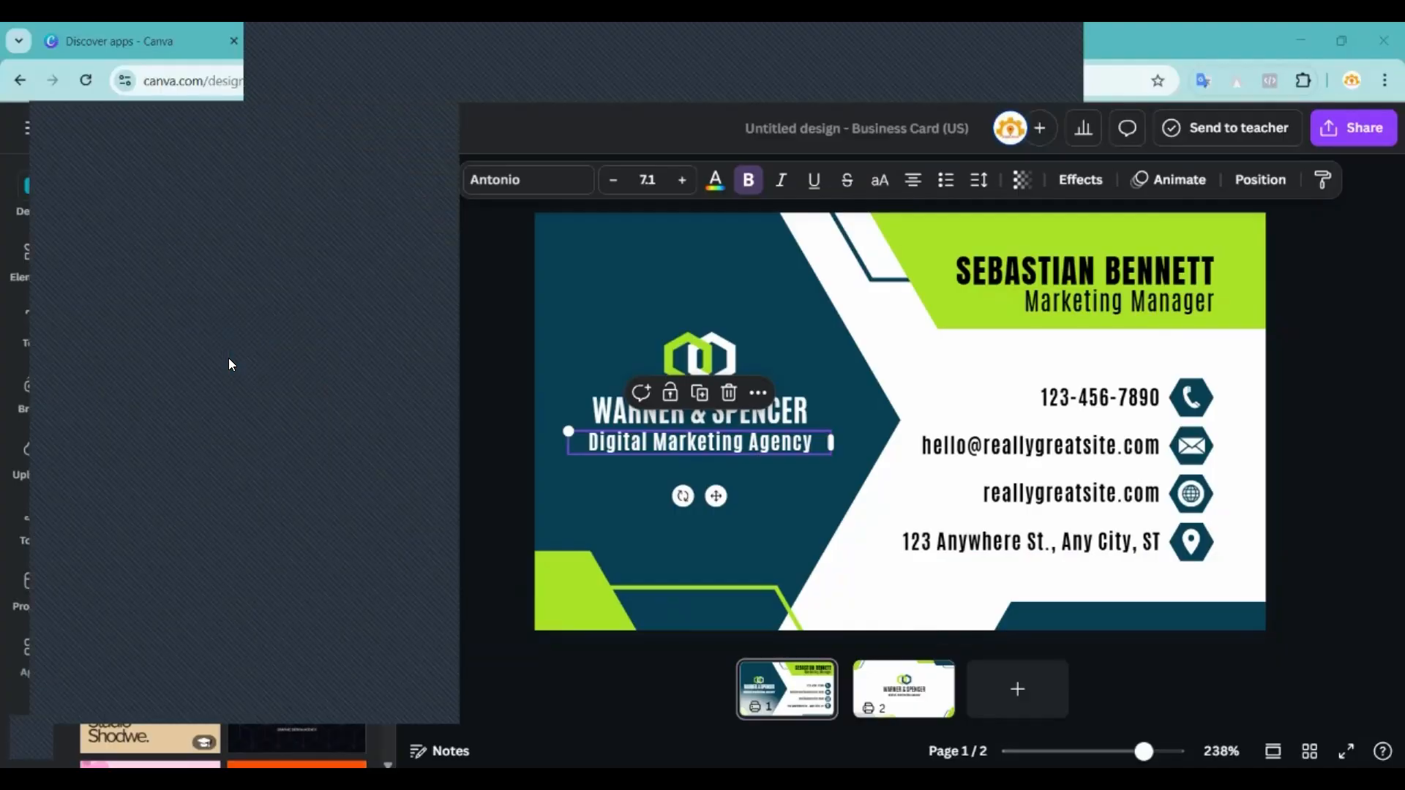
left_click(350, 126)
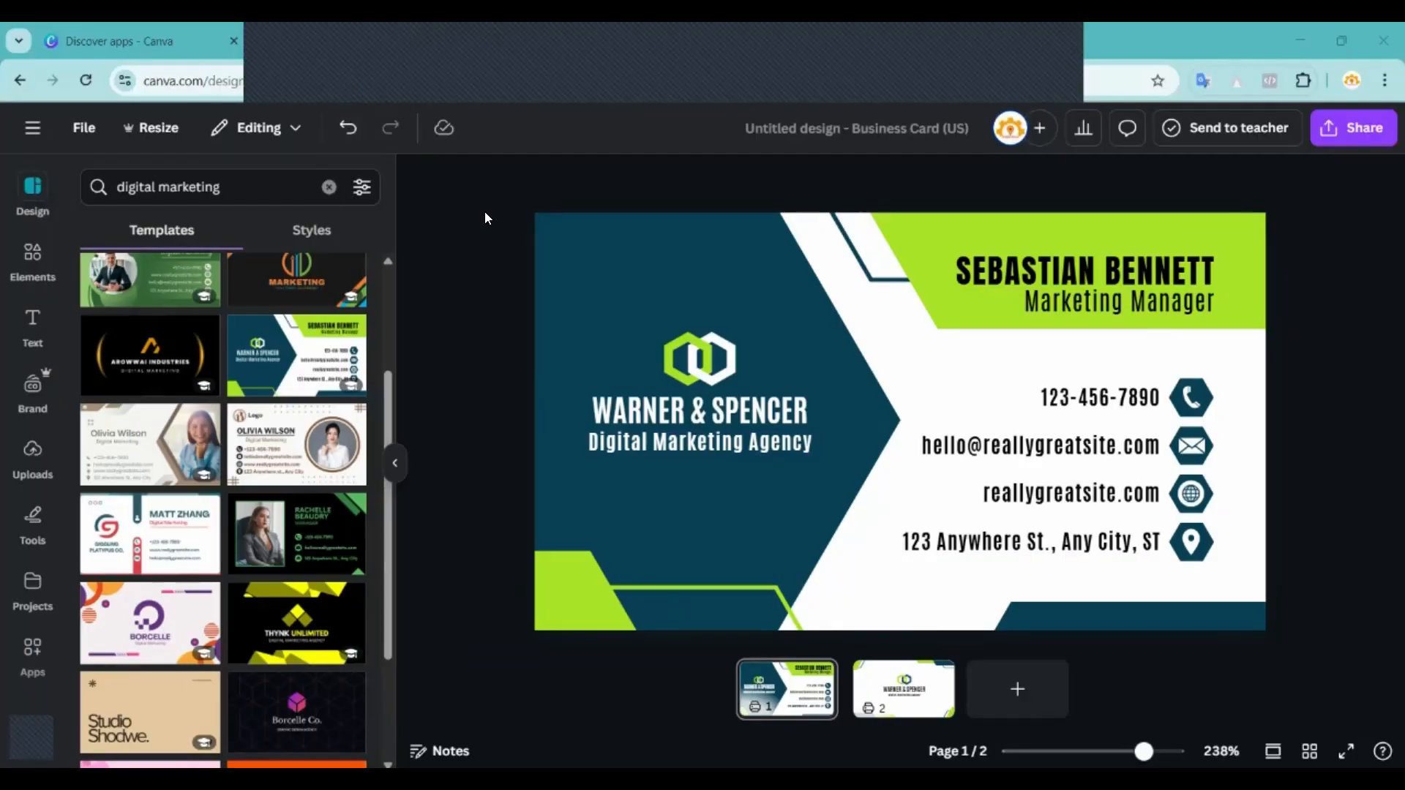
Leave the business card design, clear the previous search and return to the Canva home page.
left_click(31, 128)
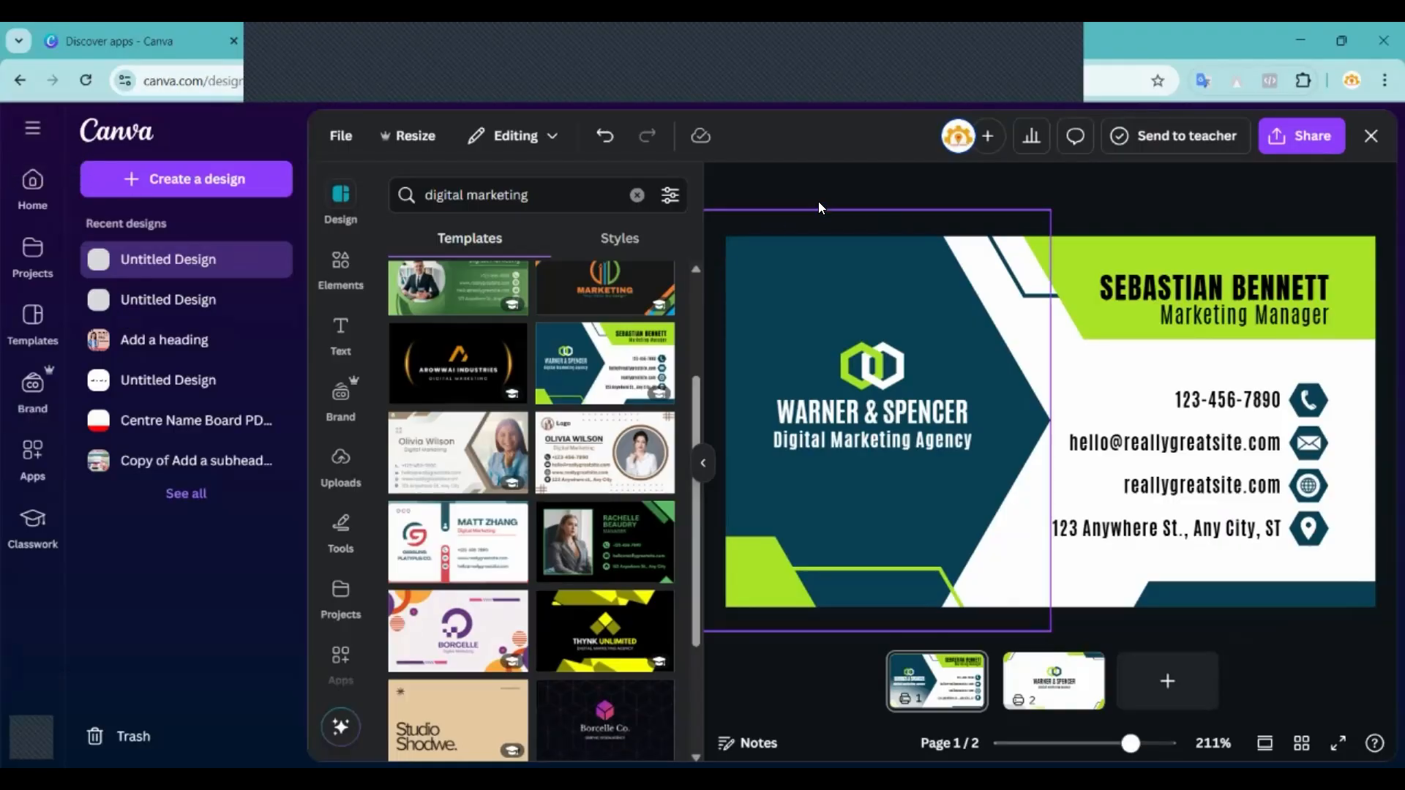
left_click(1370, 136)
left_click(811, 129)
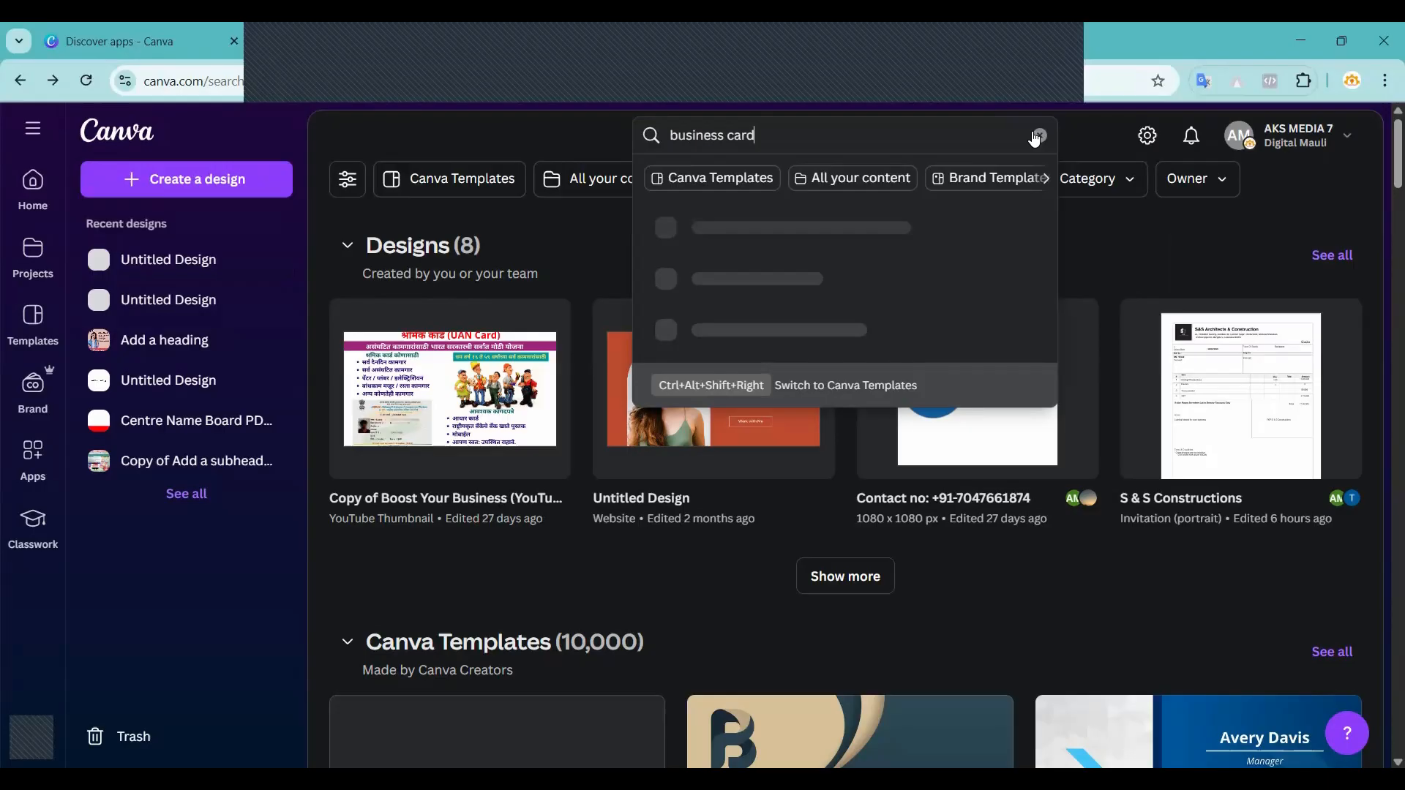
left_click(1039, 135)
left_click(32, 183)
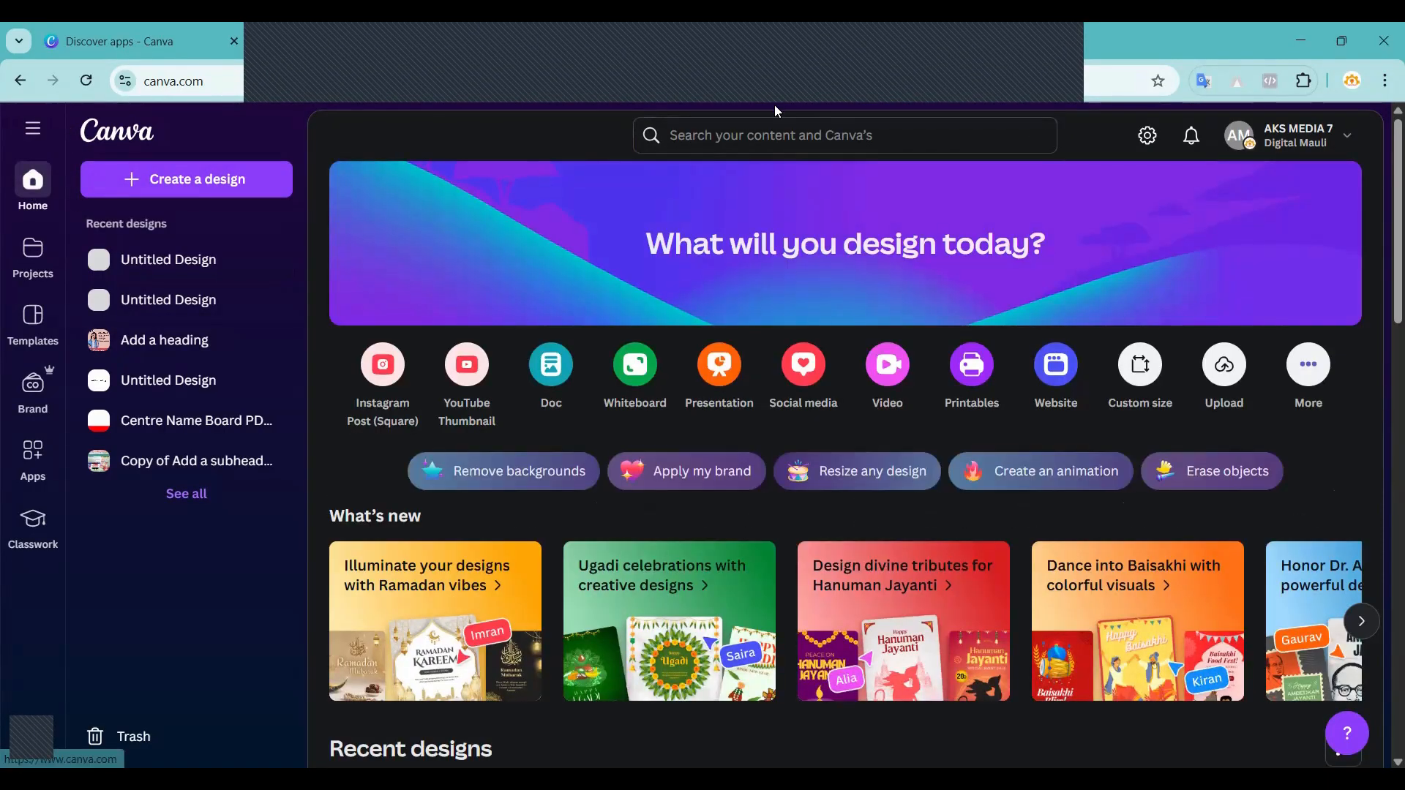
Search Canva for "flyer" and create a blank flyer design.
left_click(702, 139)
type("f")
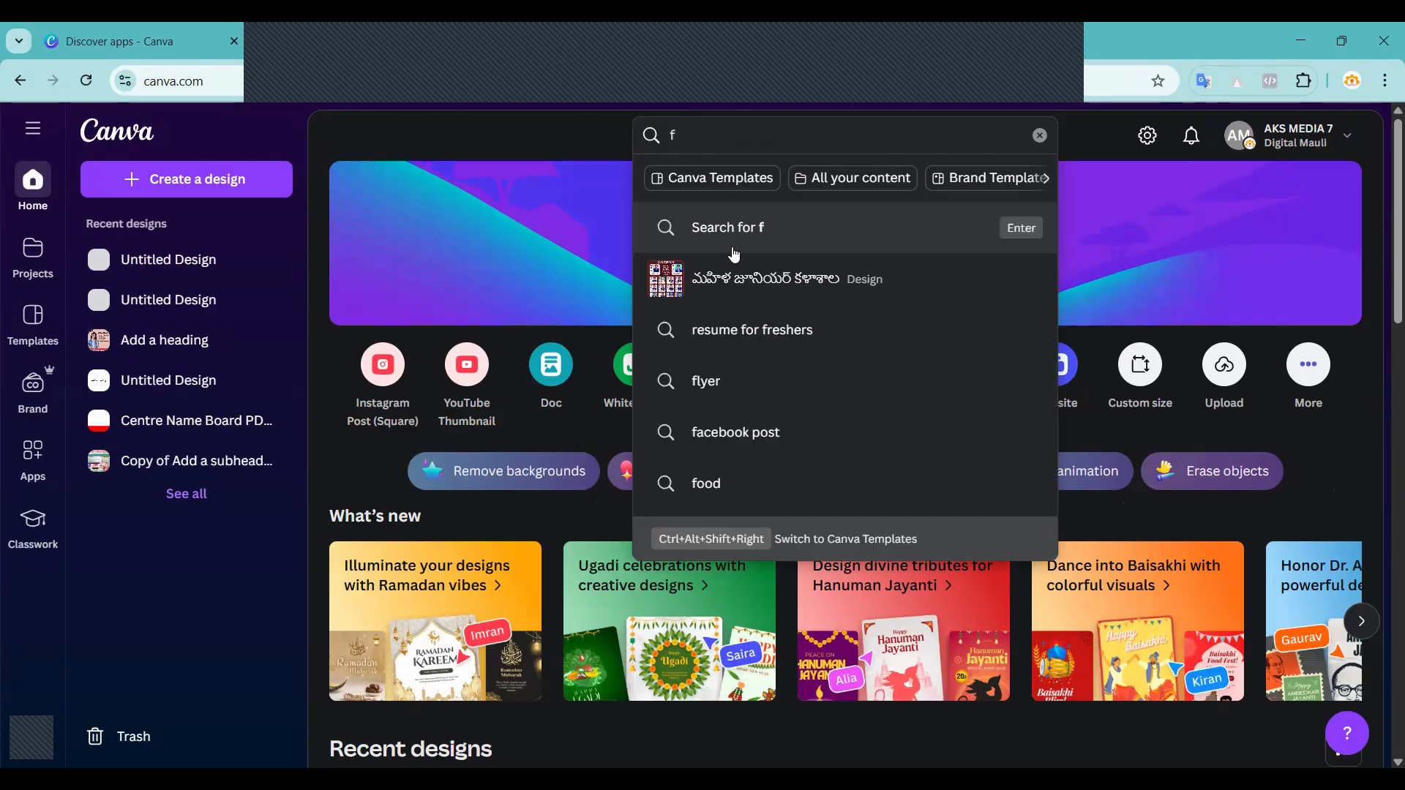
left_click(745, 383)
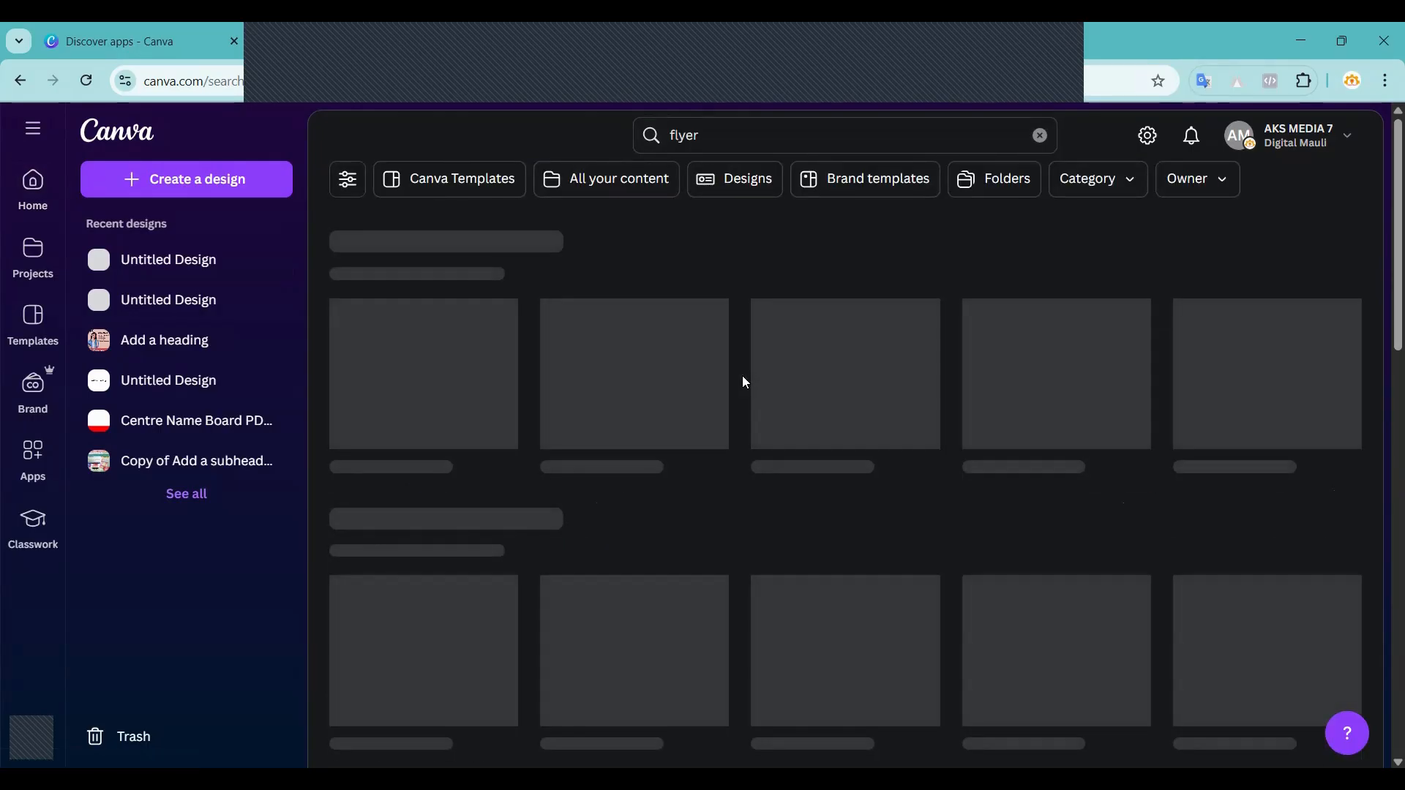
scroll(910, 534, "down", 4)
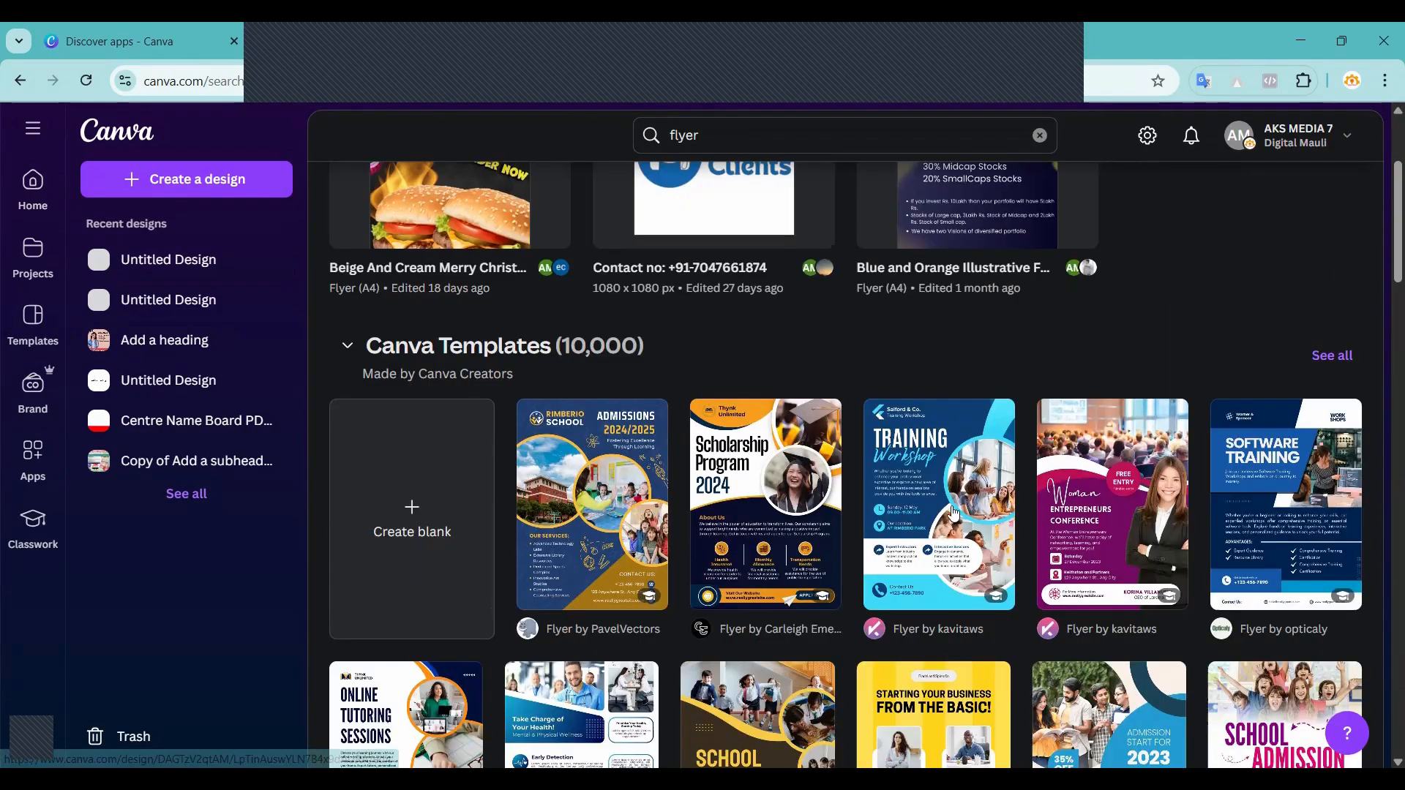
left_click(415, 465)
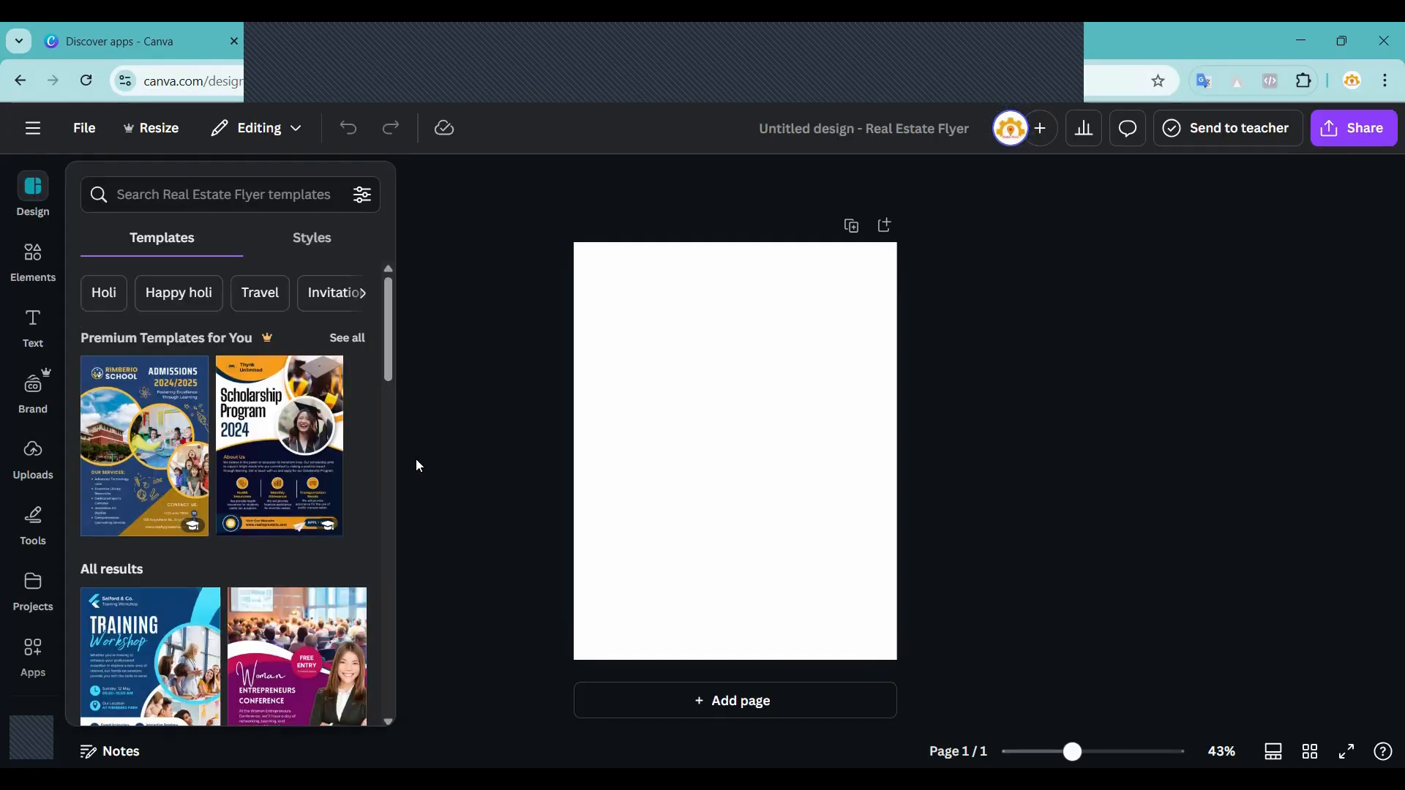
Search the flyer templates for "class" and look through the designs.
left_click(182, 195)
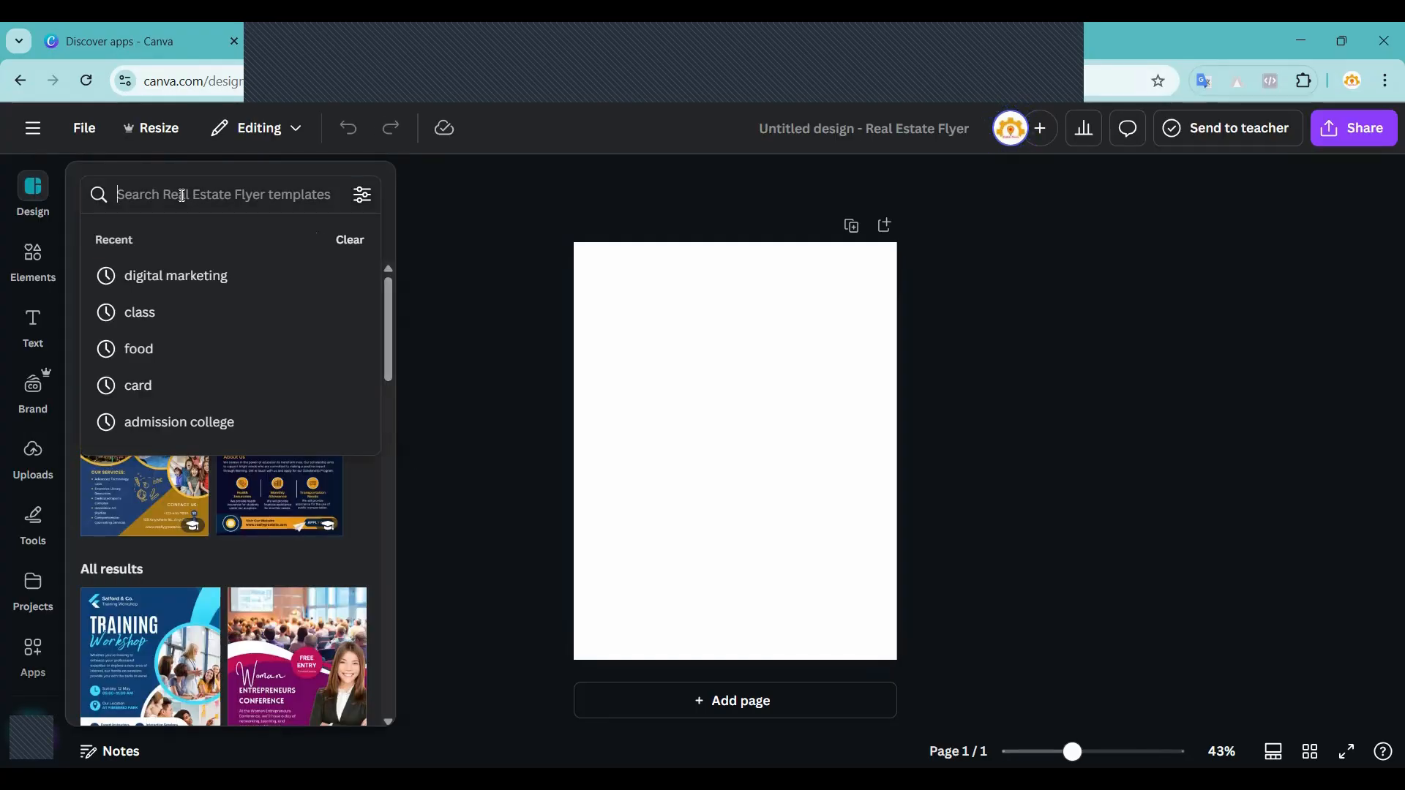
type("class")
key("Return")
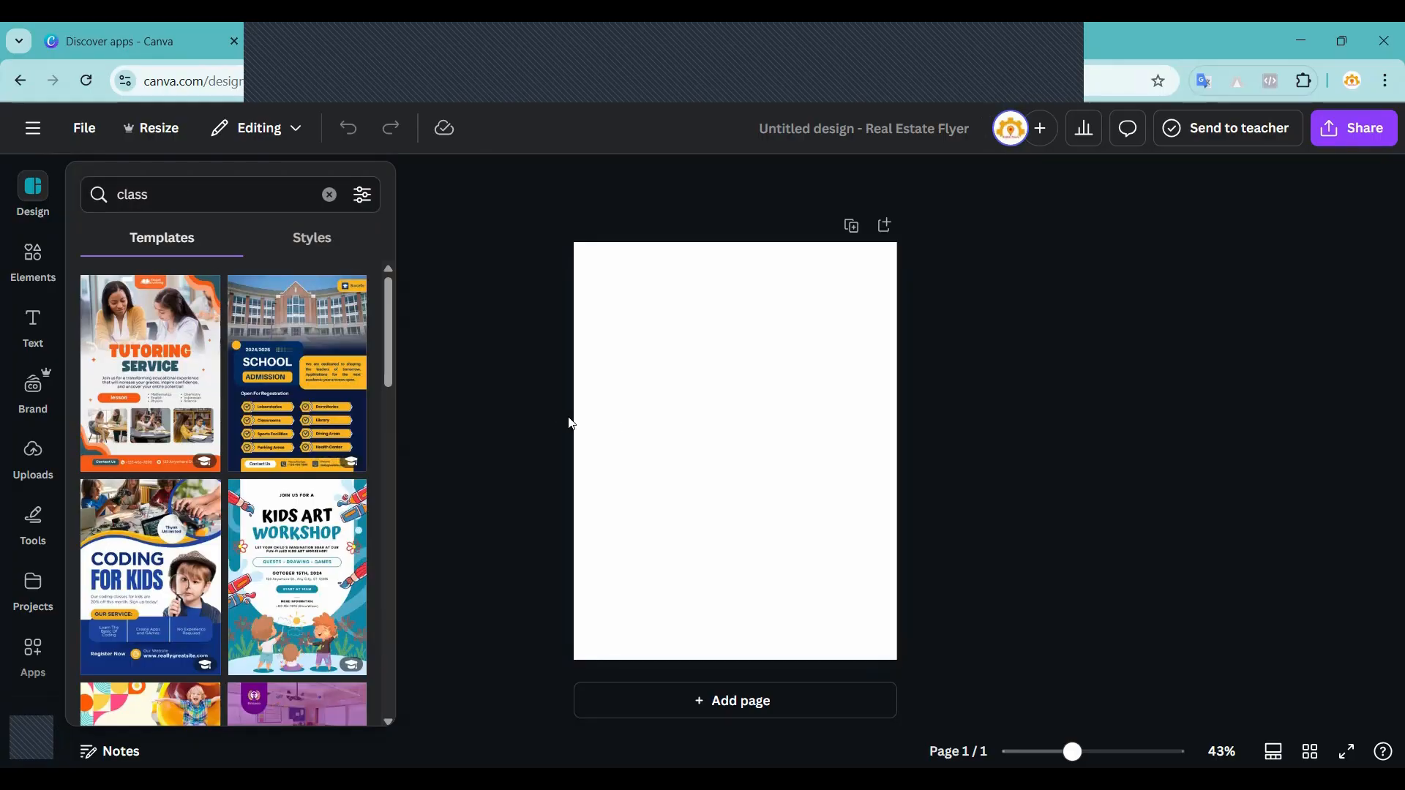
scroll(325, 507, "down", 3)
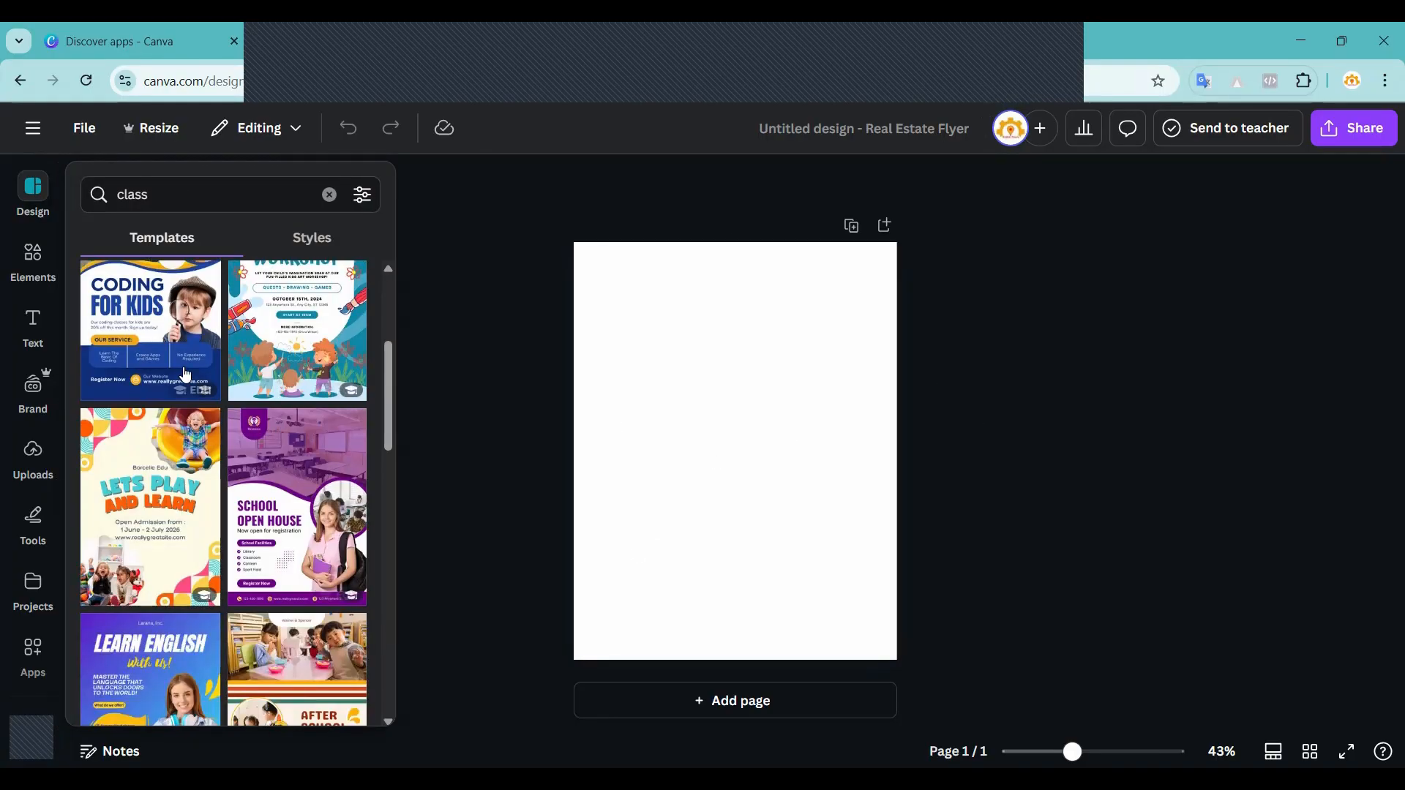
Search the flyer templates for "school admission" and browse the designs.
left_click(153, 207)
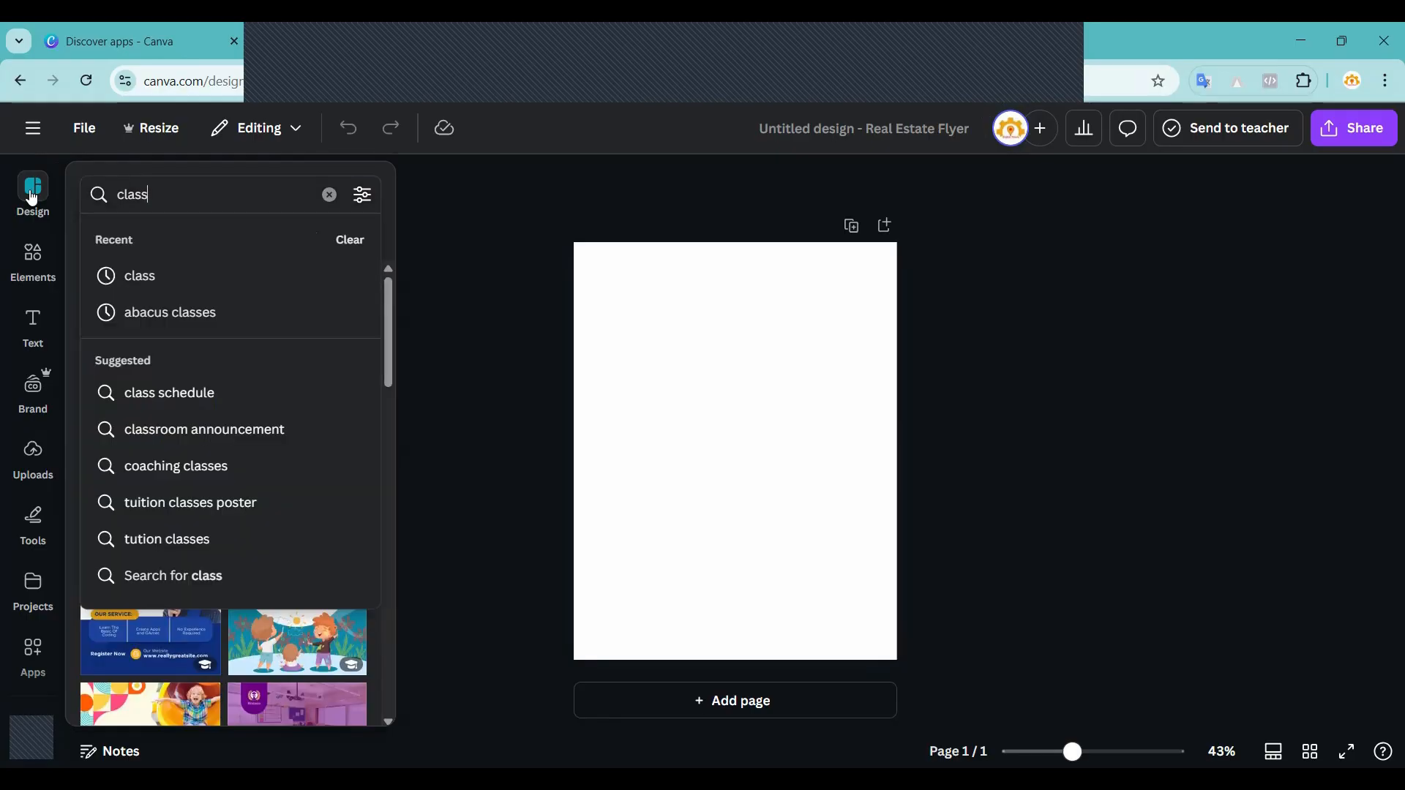
key("ctrl+a")
type("k")
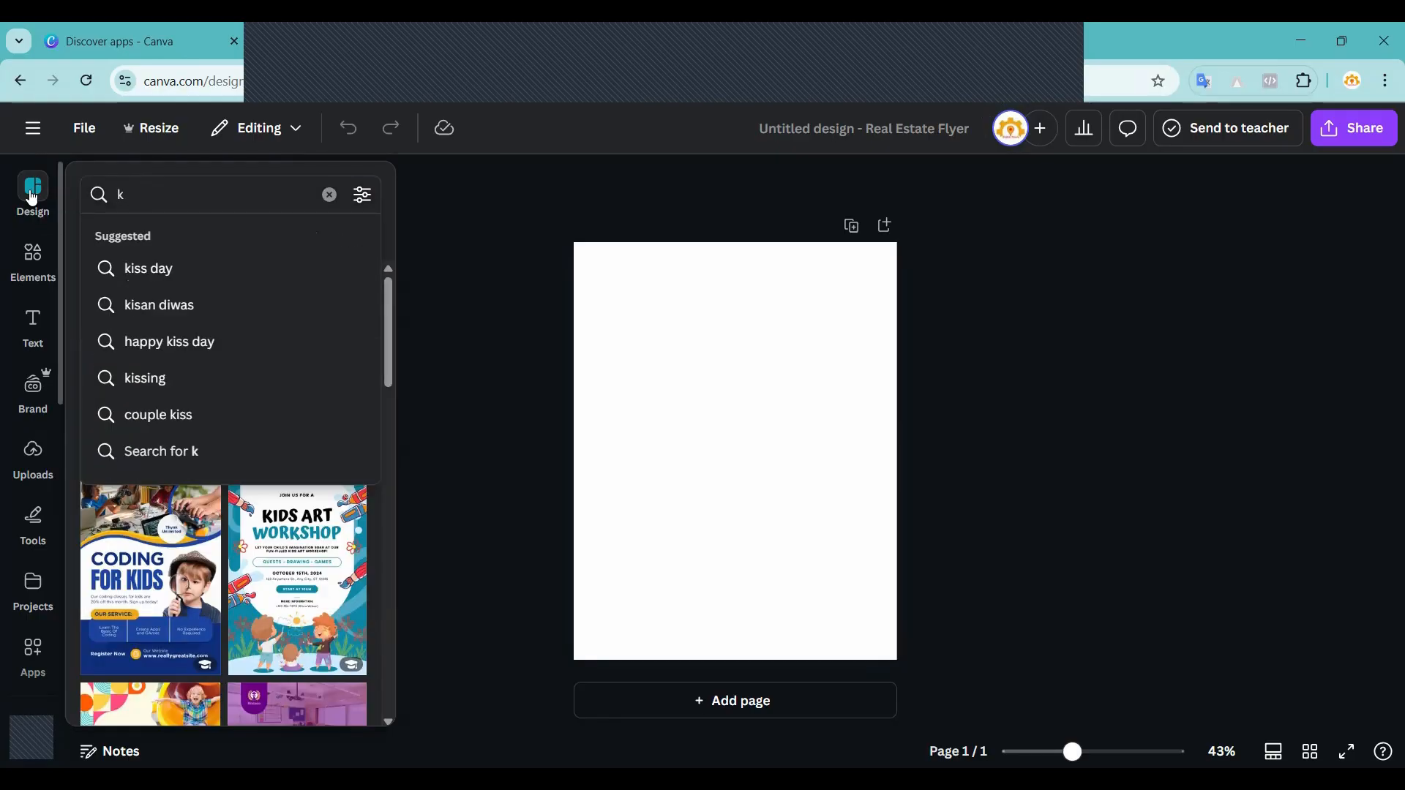
key("BackSpace")
type("school")
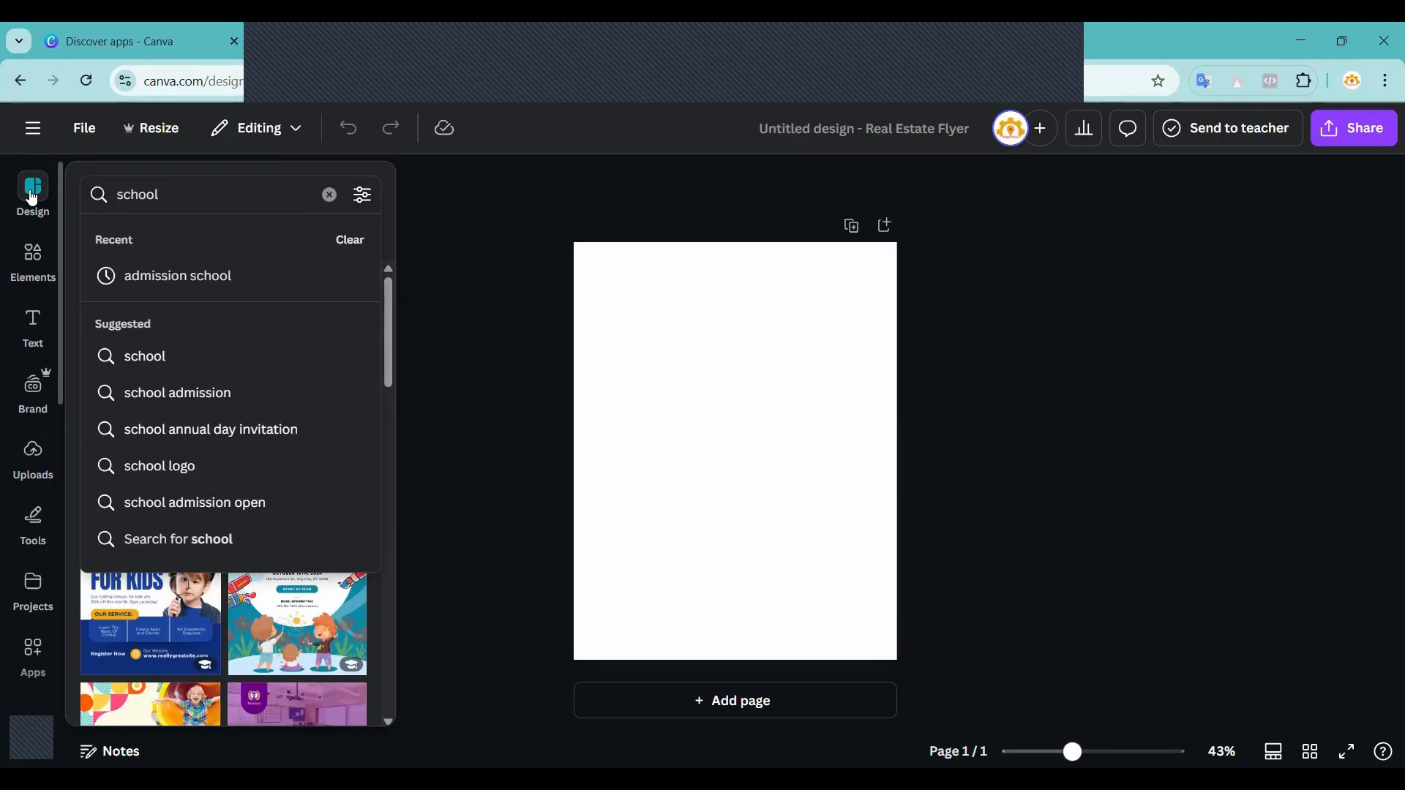
type(" ad")
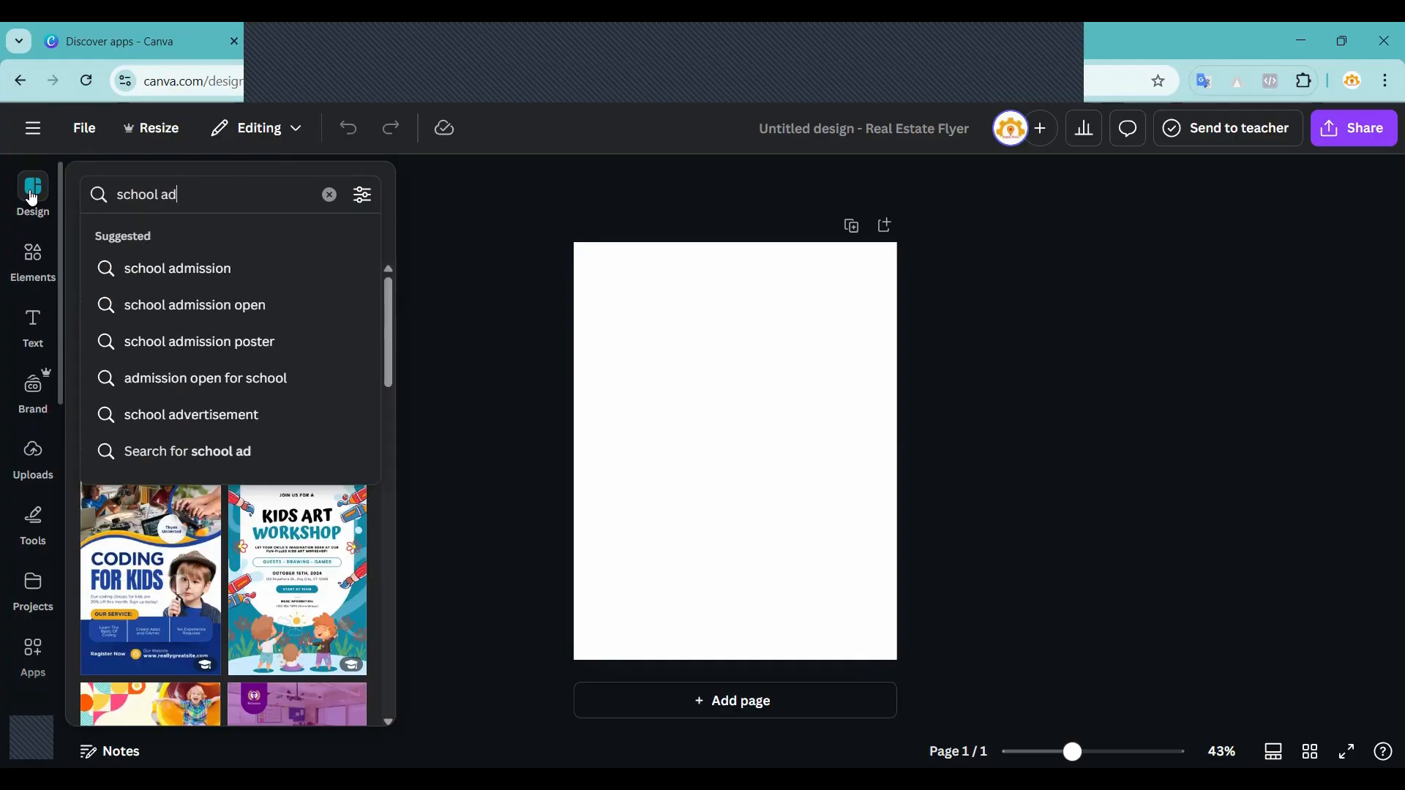
key("Down")
key("Return")
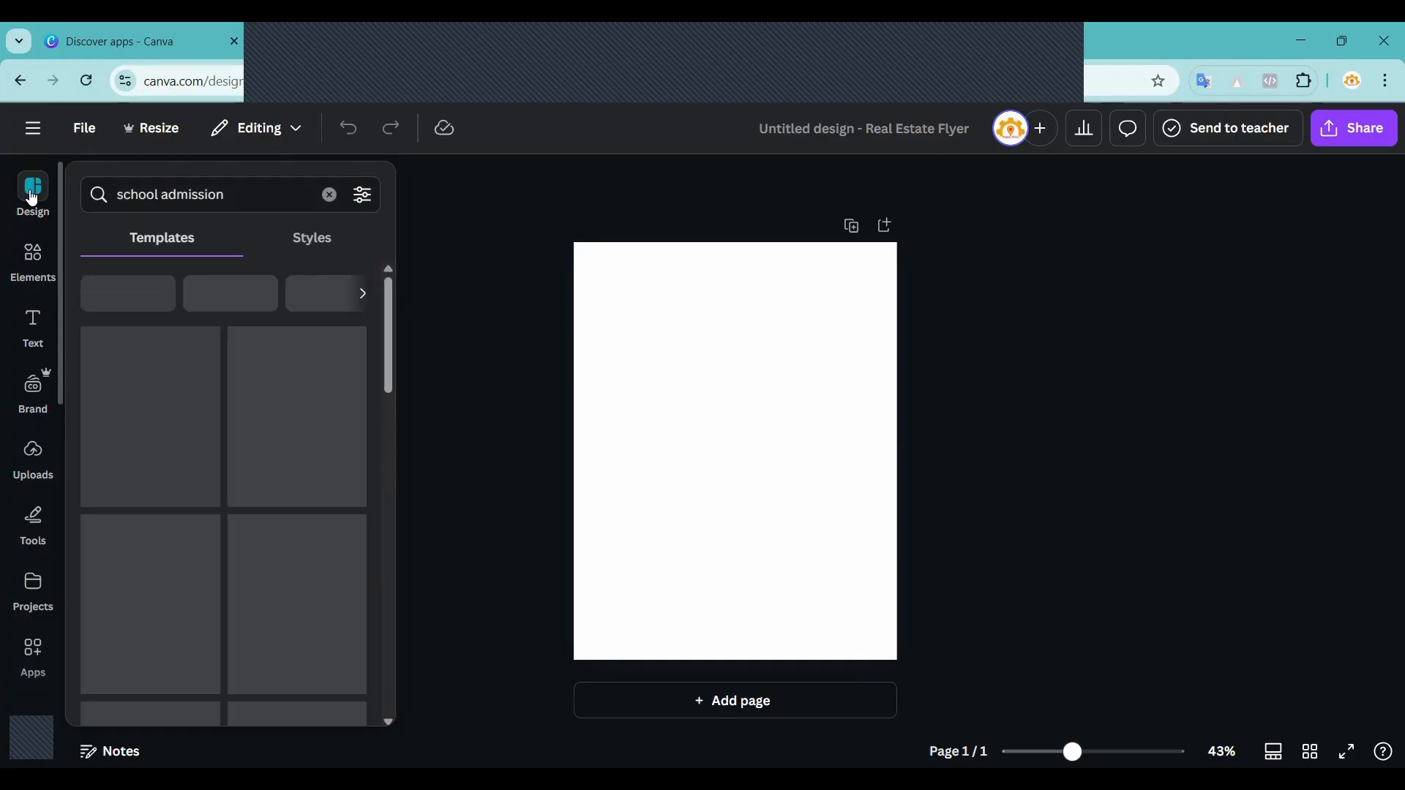
scroll(184, 439, "down", 3)
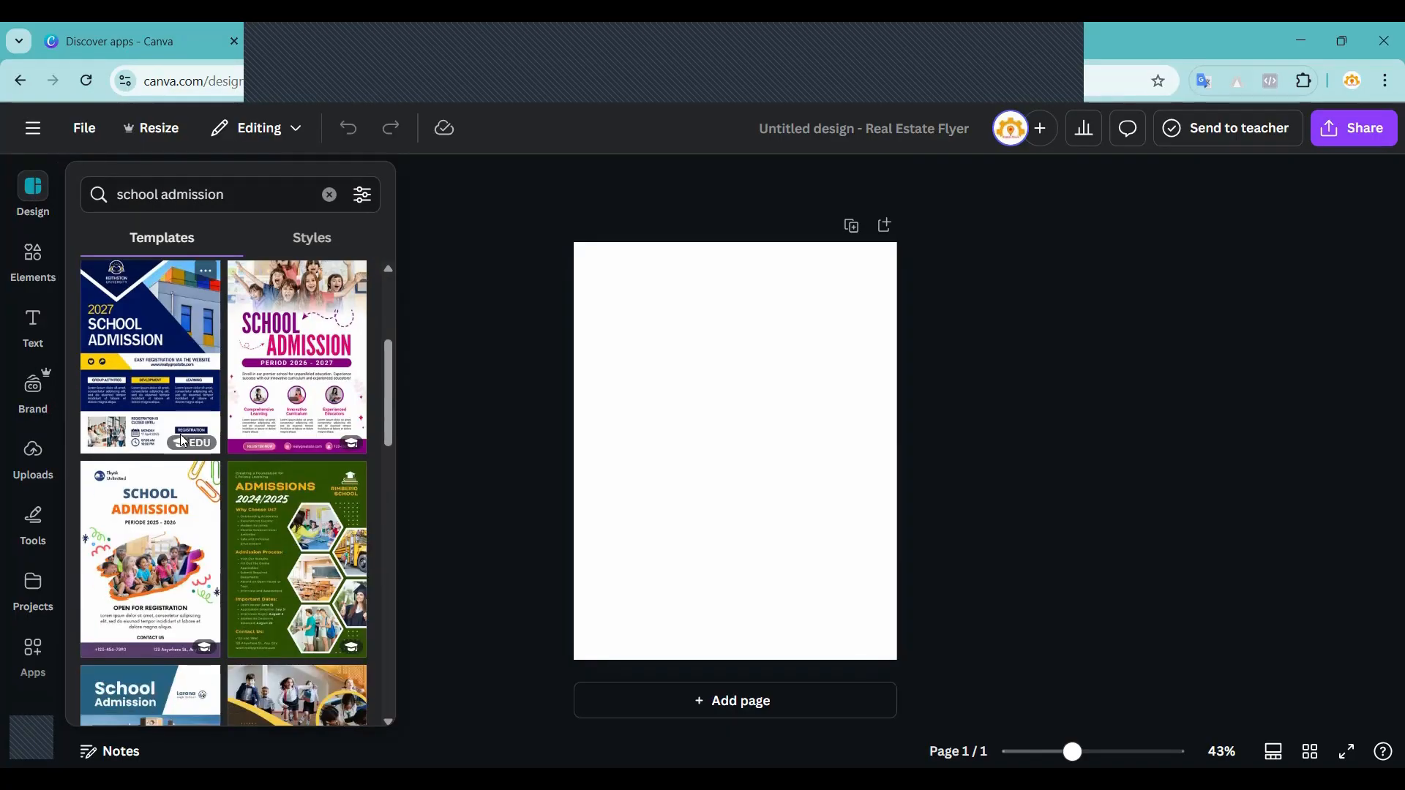
Try the Blue And Yellow Illustrated School Admission Flyer and the White and Purple Modern Preschool Enrollment Flyer on the page.
scroll(184, 439, "up", 3)
left_click(315, 424)
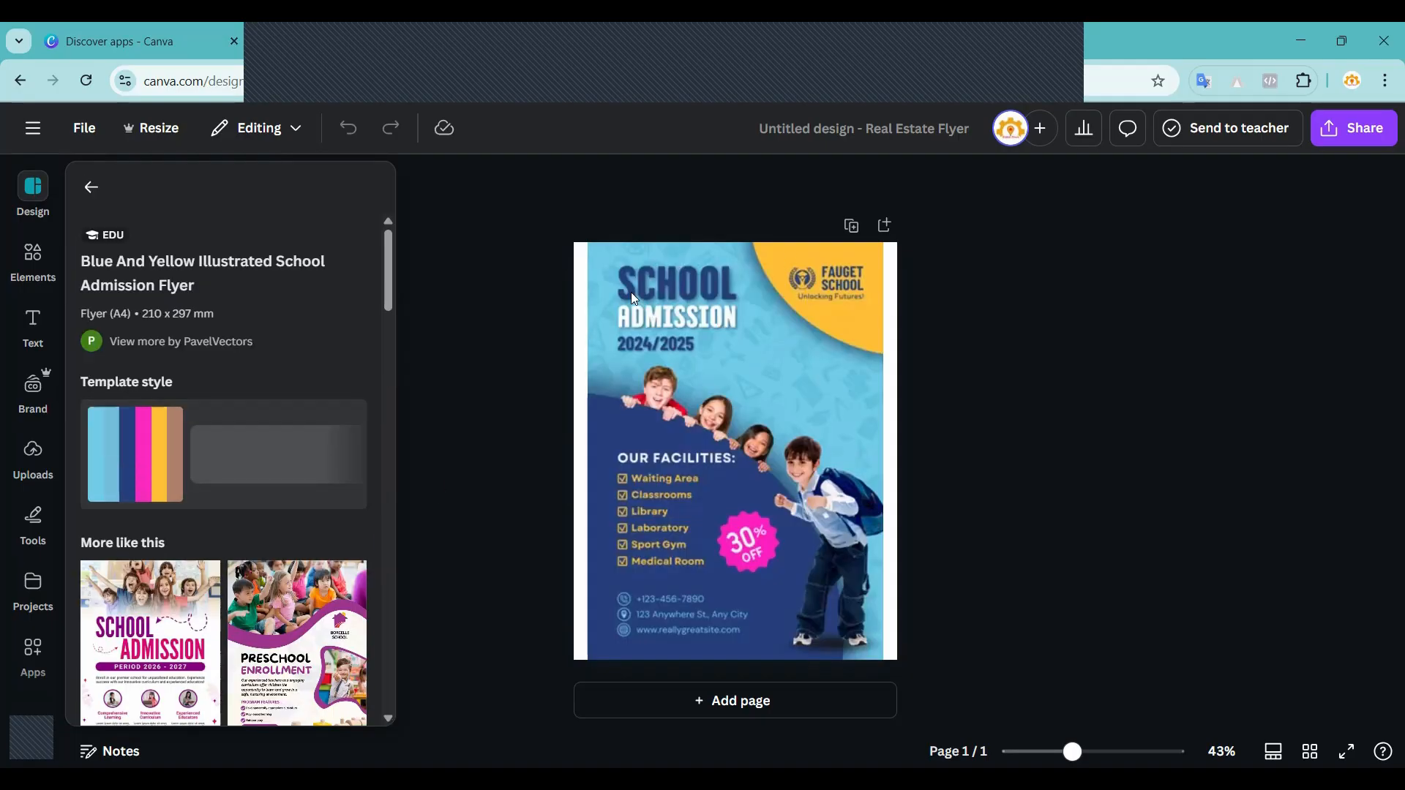
left_click(733, 407)
scroll(300, 513, "down", 3)
left_click(300, 512)
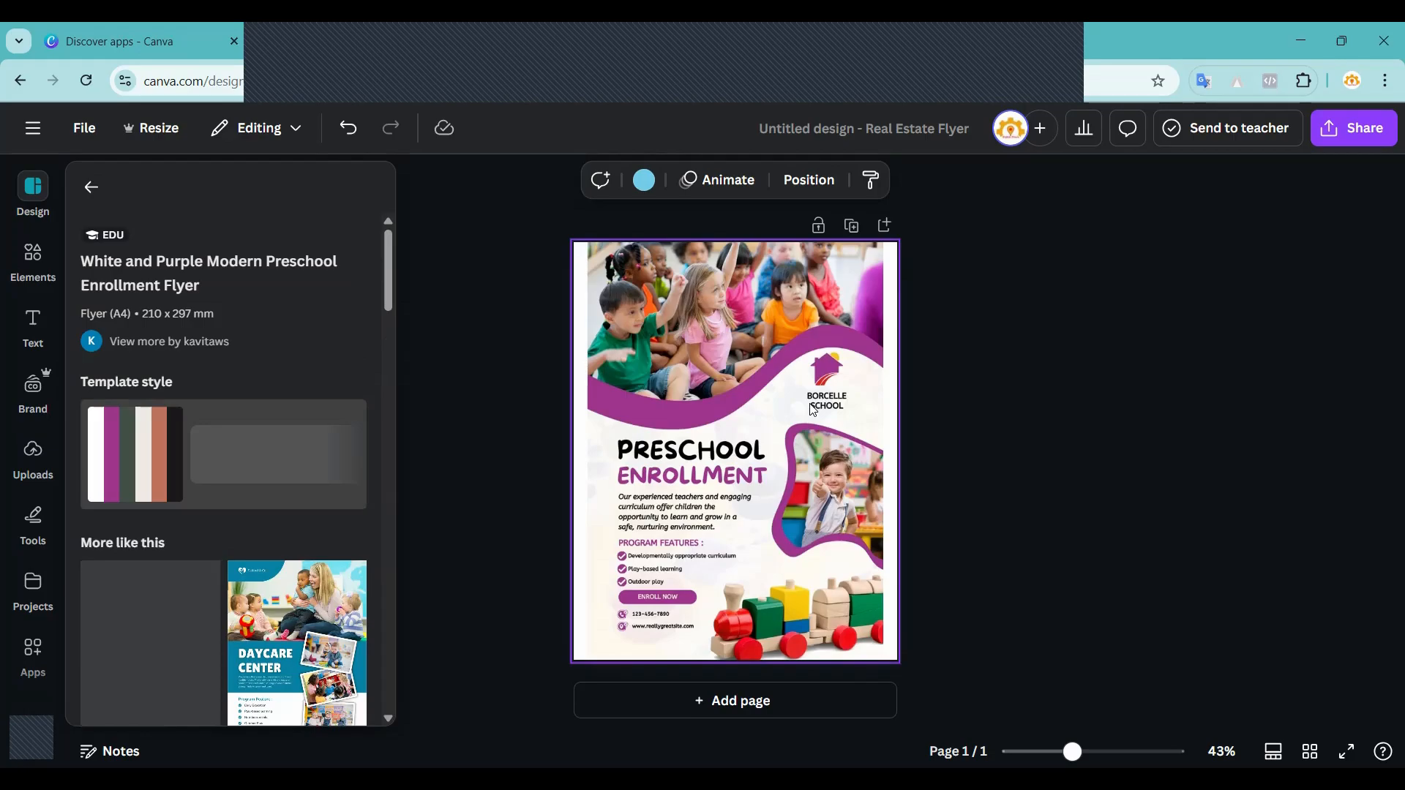
Apply the similar White And Blue Modern Daycare Center Flyer to the page and add a second page.
scroll(269, 567, "down", 3)
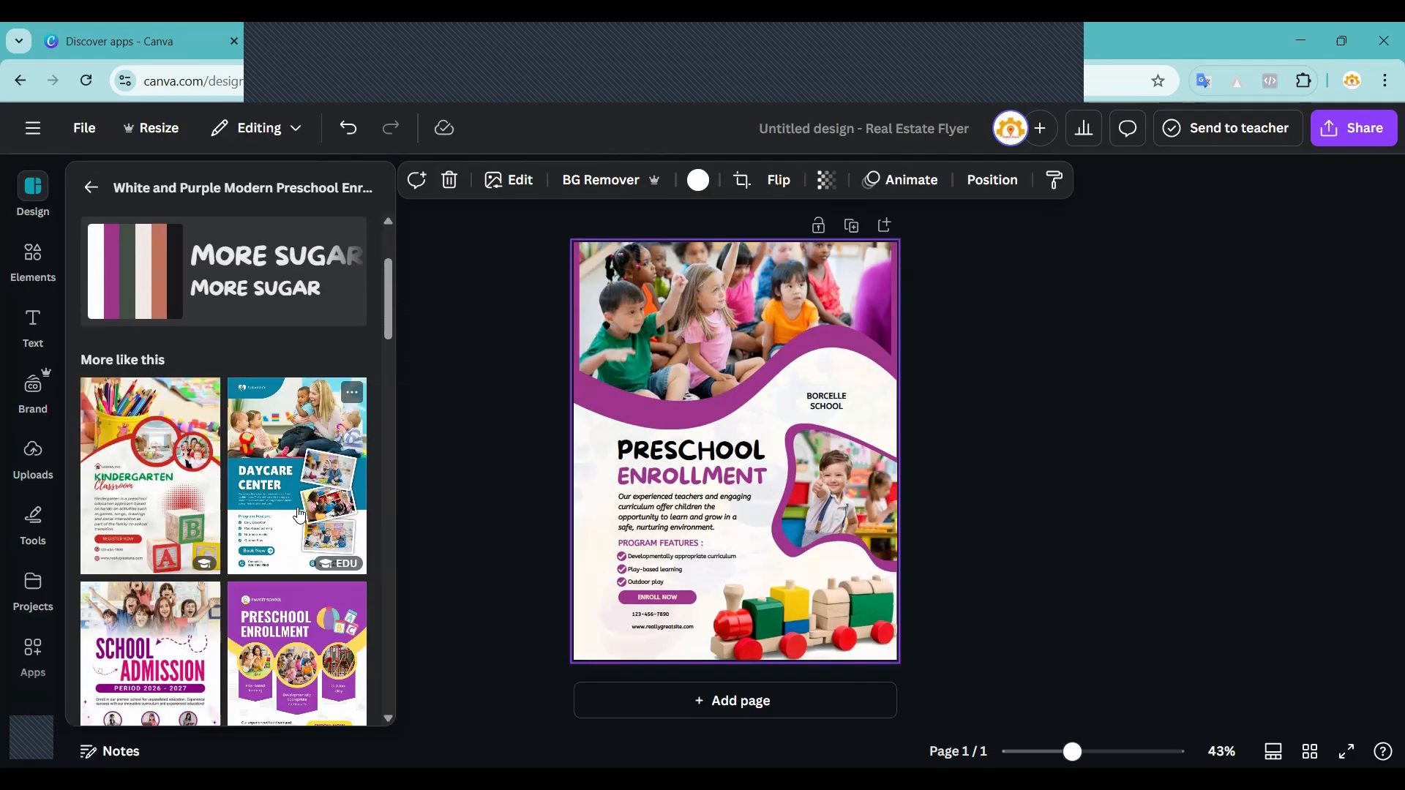
left_click(296, 512)
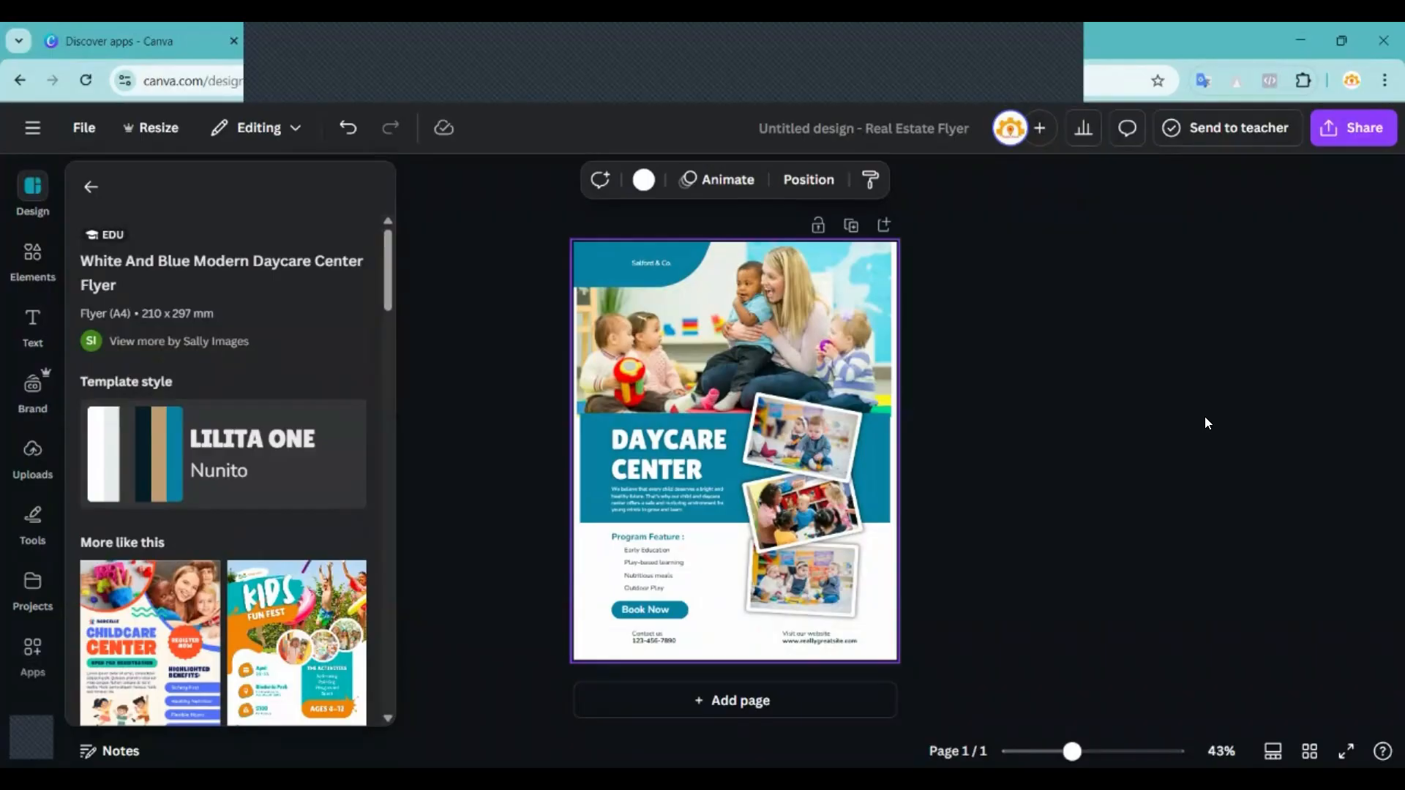
left_click(728, 699)
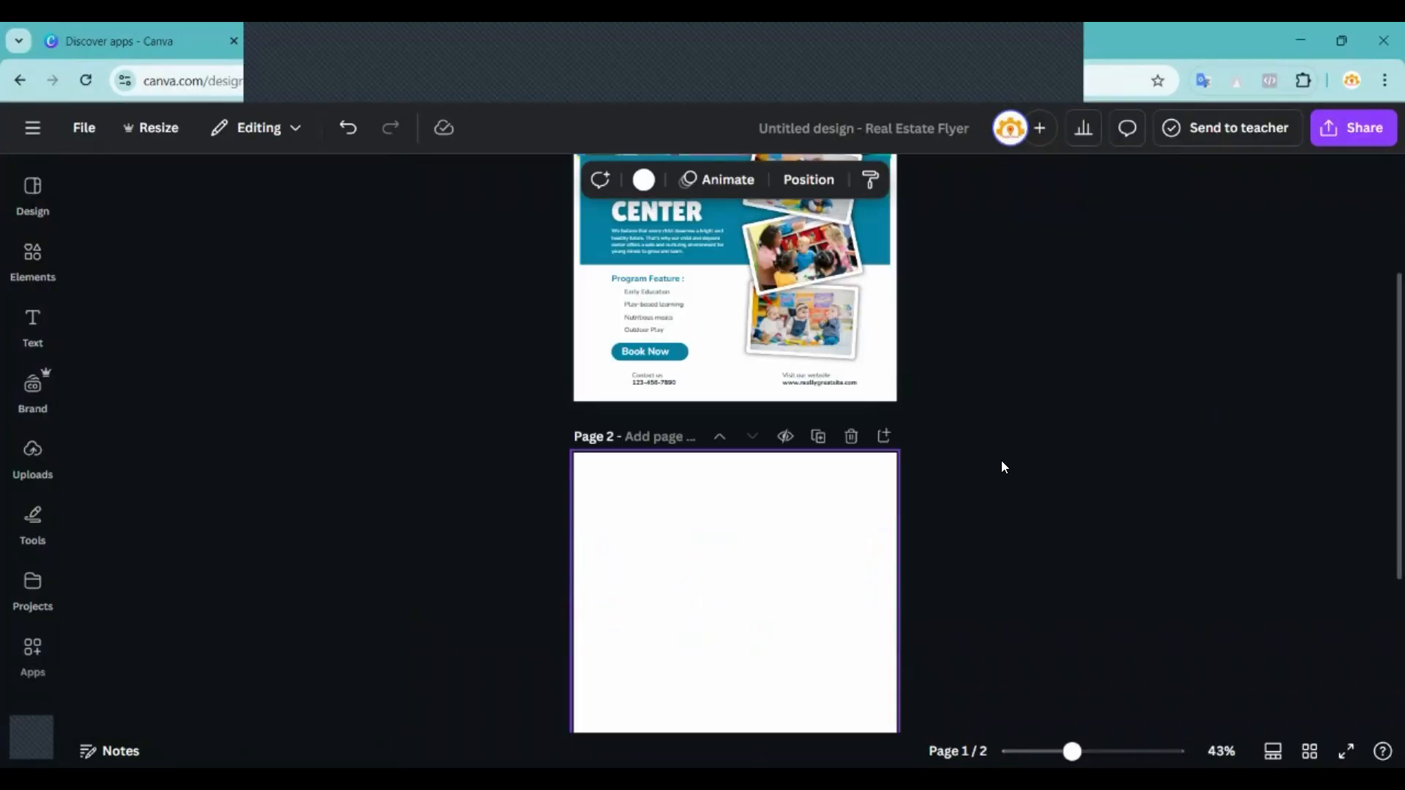
Apply the orange and blue Childcare Center flyer from the similar templates to the blank second page.
left_click(32, 192)
scroll(147, 439, "down", 4)
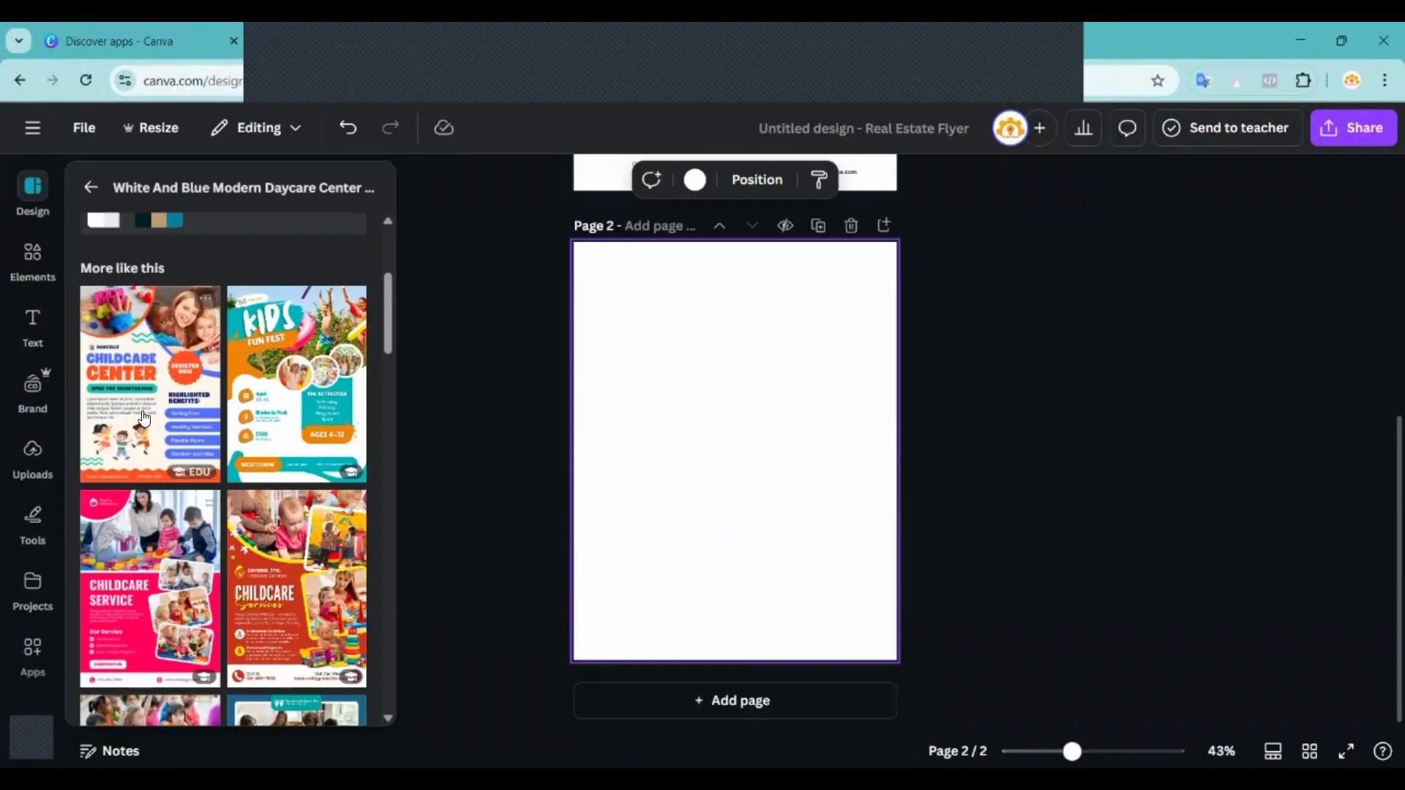
left_click(143, 419)
left_click(1165, 437)
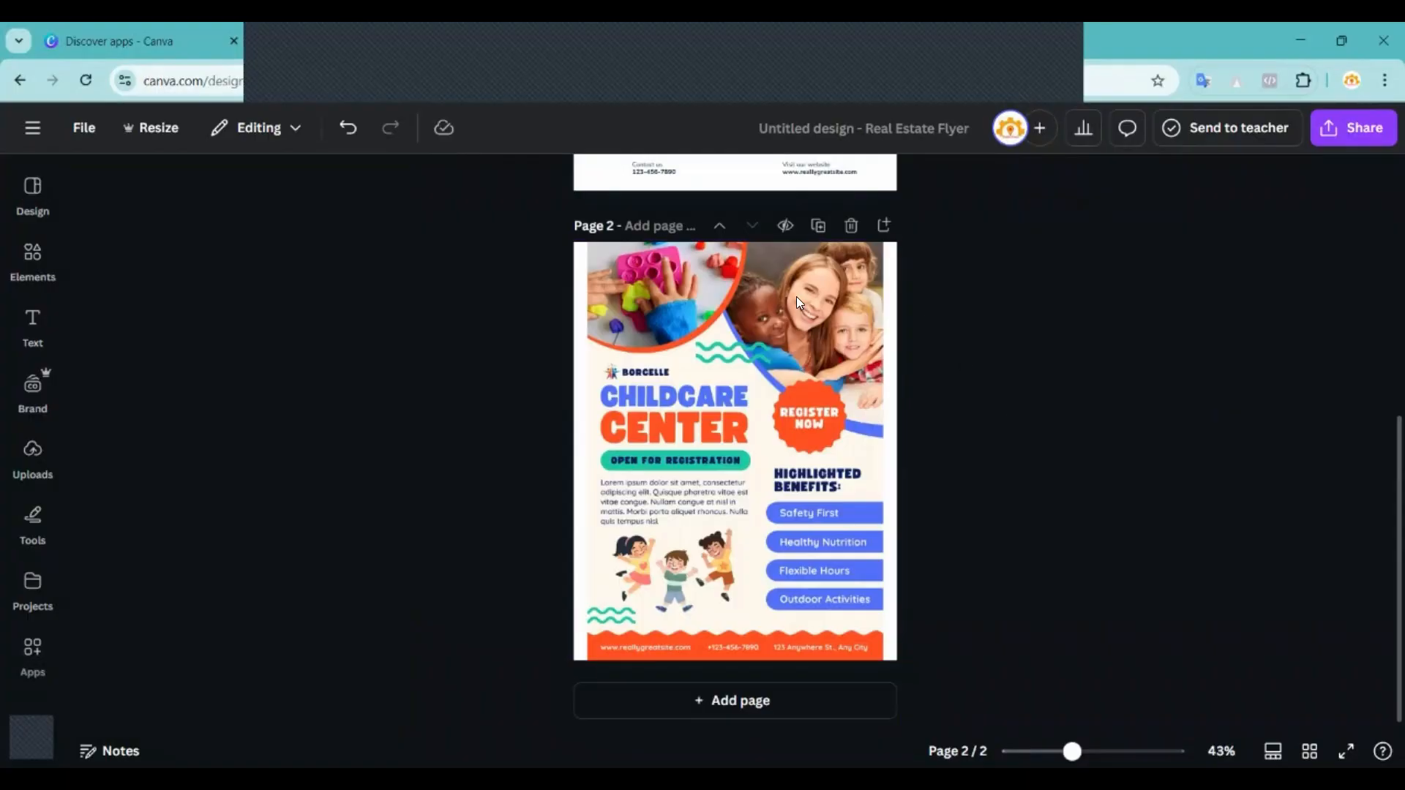
left_click(728, 345)
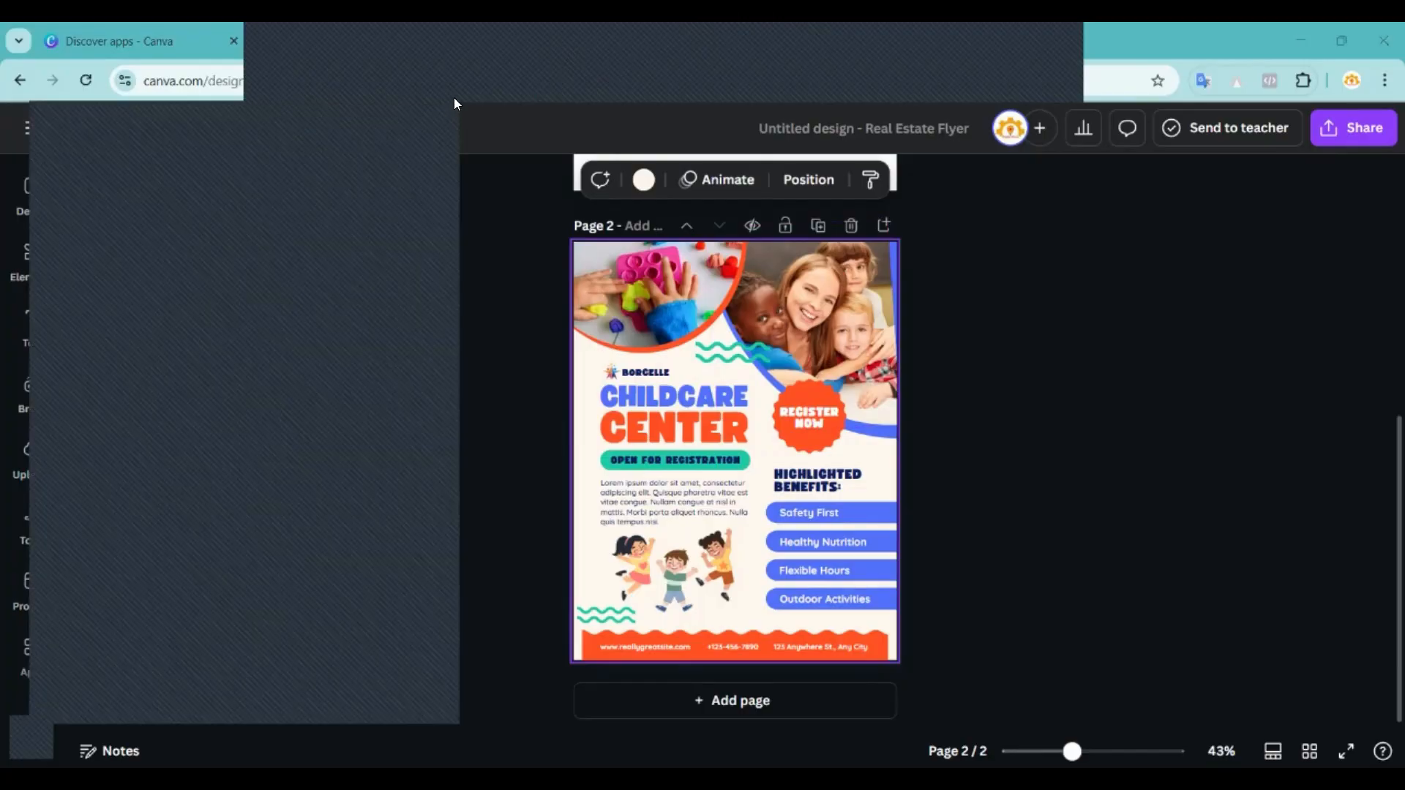
left_click(1028, 429)
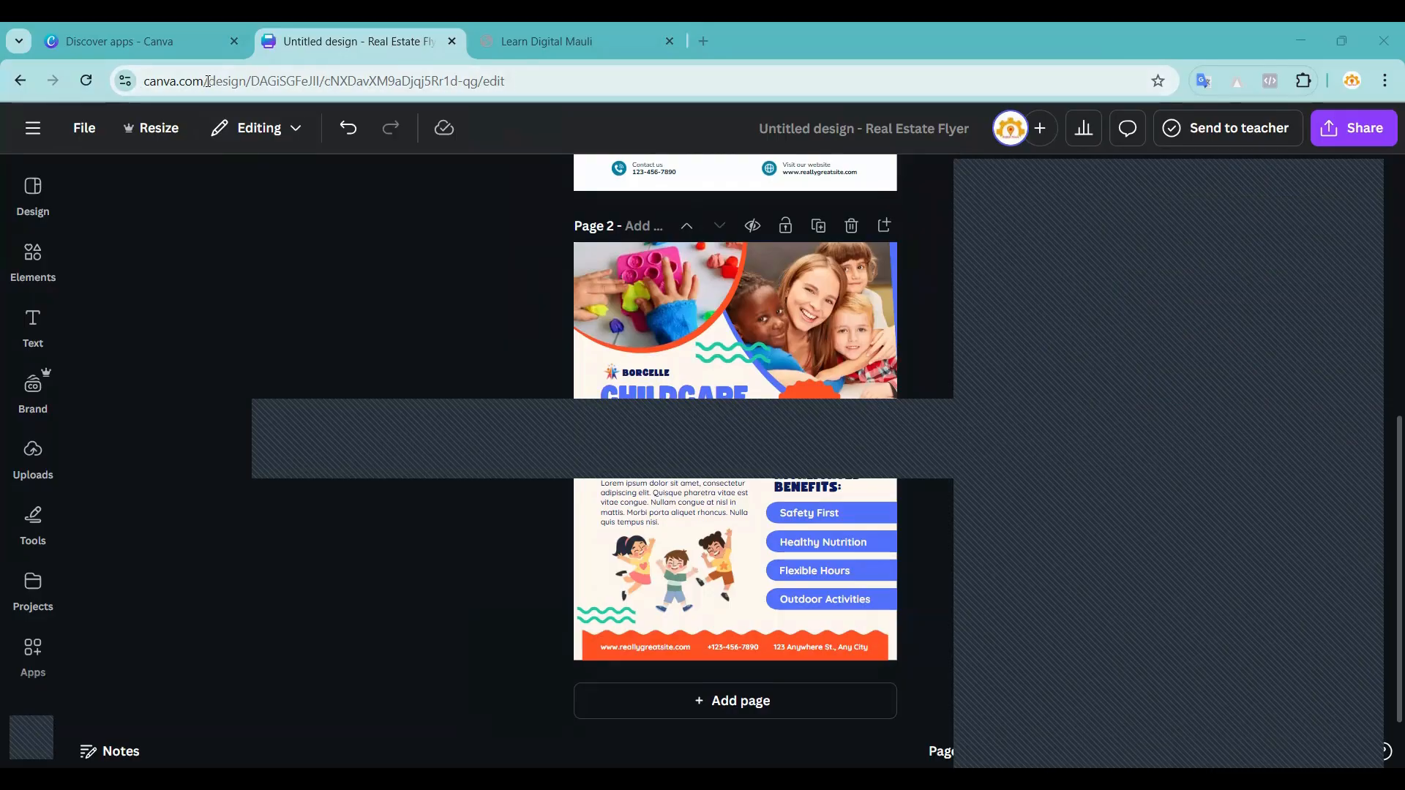
left_click_drag(208, 81, 577, 95)
key("BackSpace")
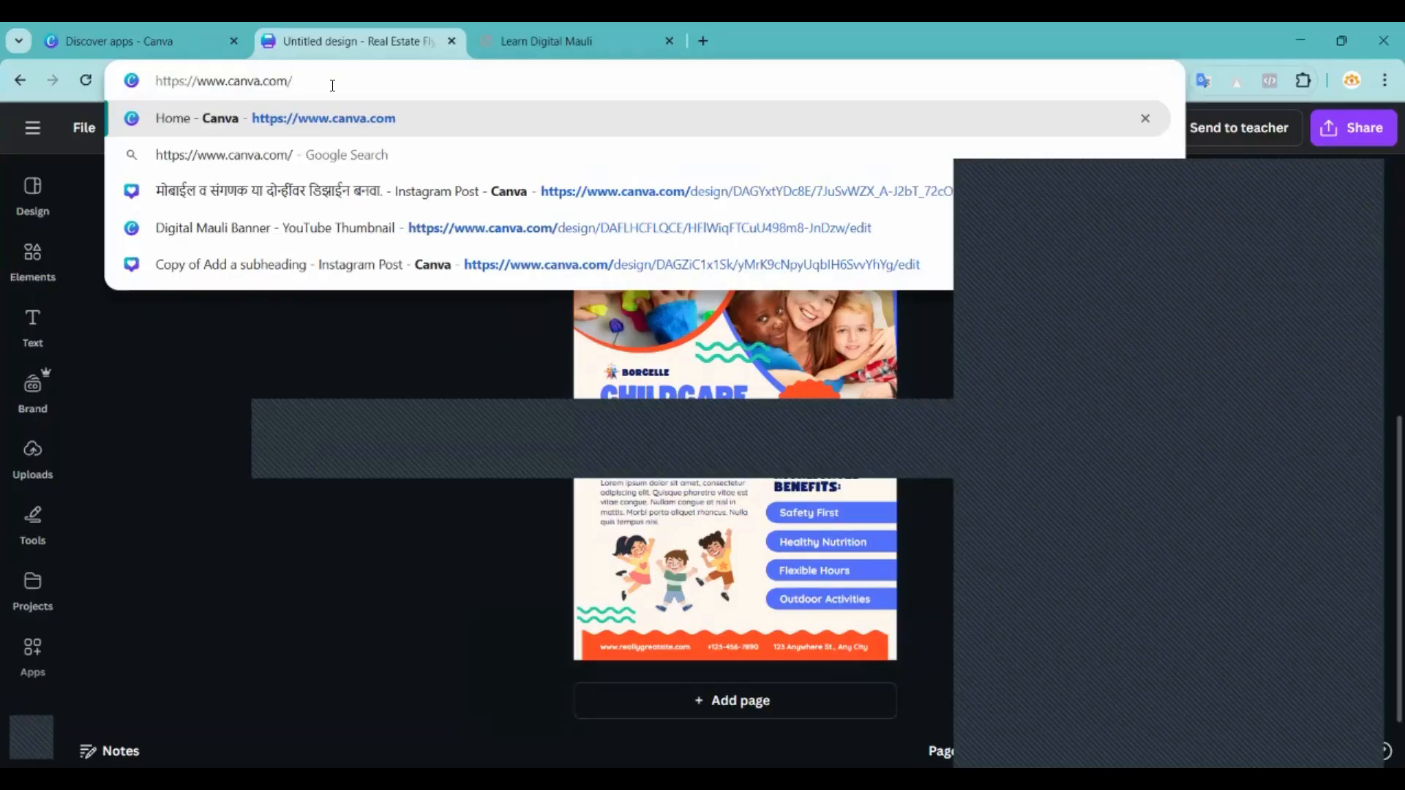
left_click(219, 377)
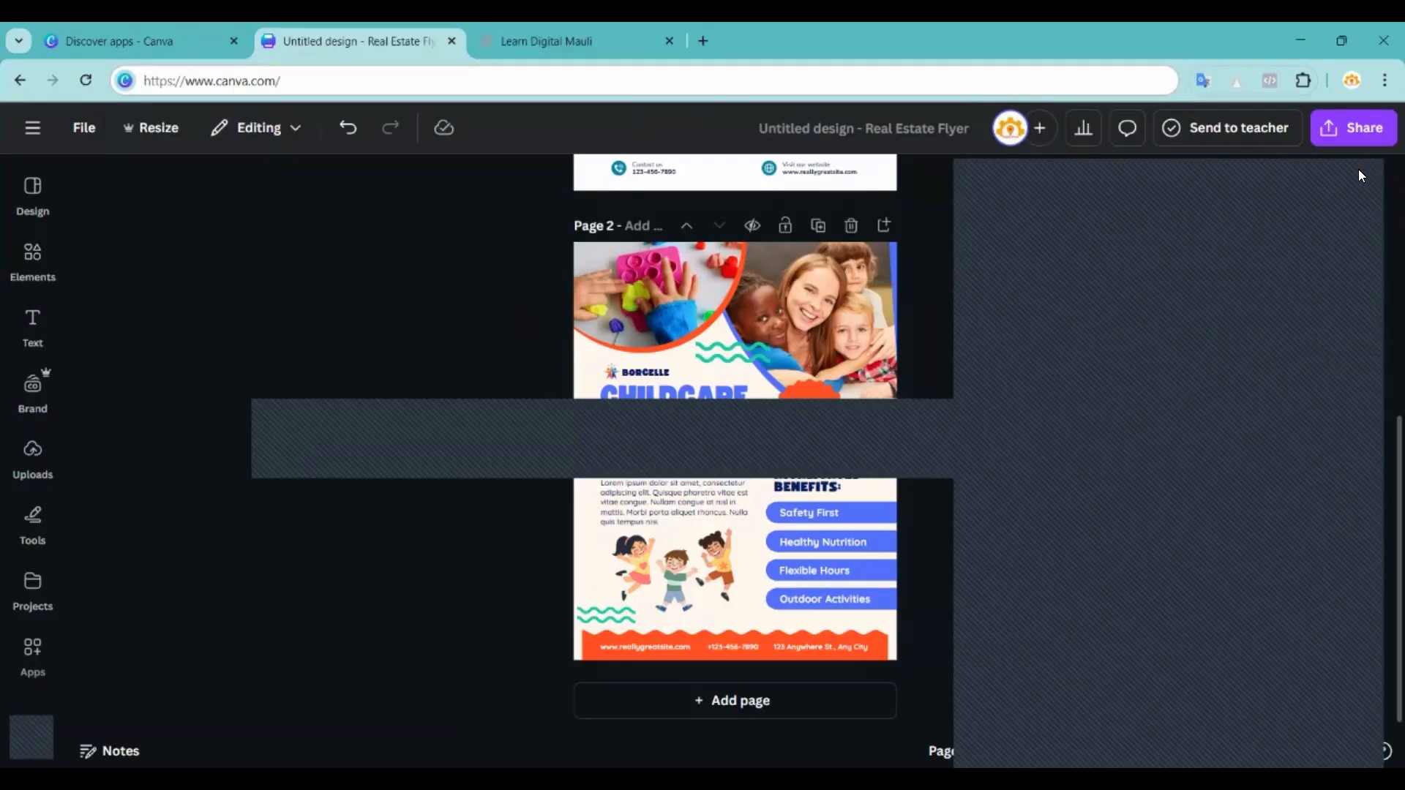
scroll(553, 463, "up", 5)
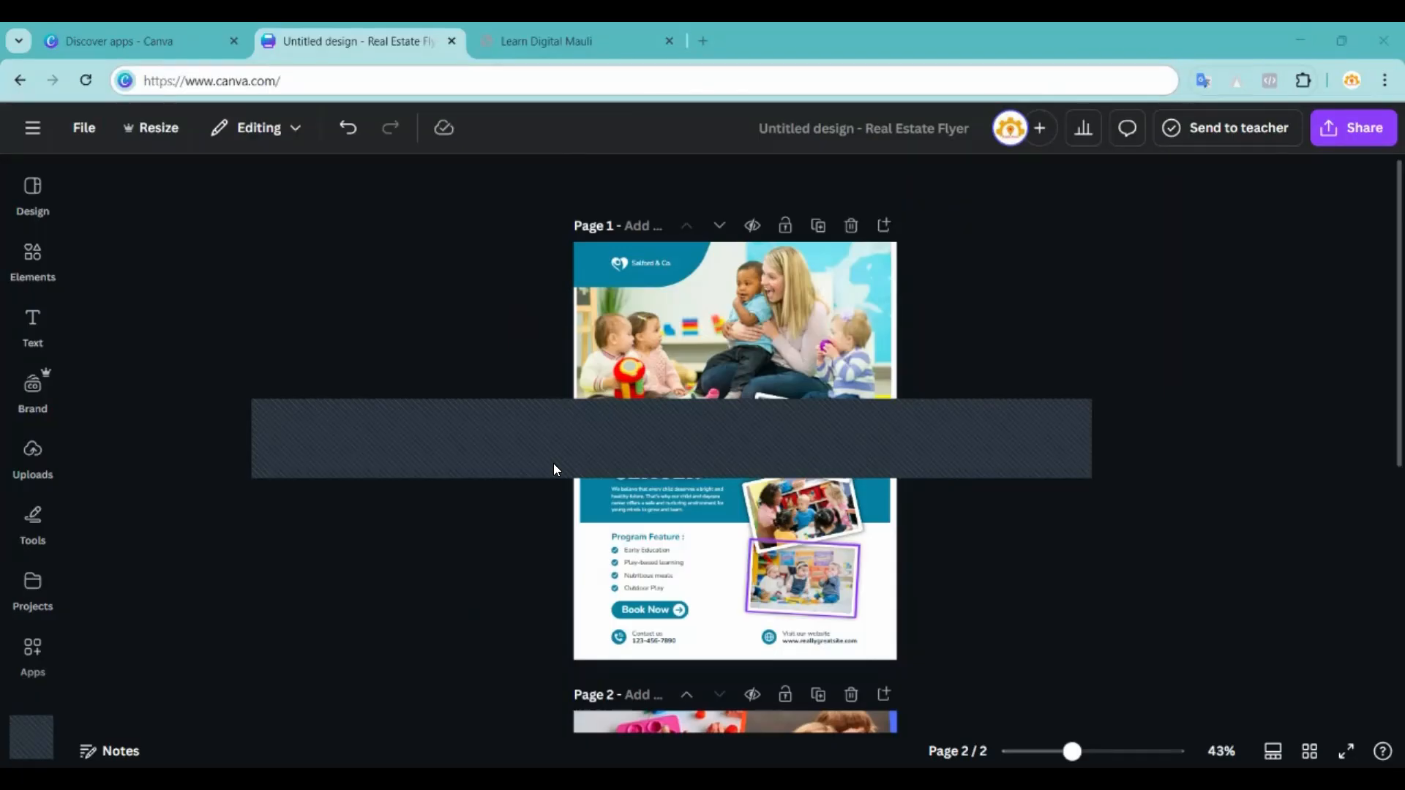
left_click(32, 257)
left_click(1029, 314)
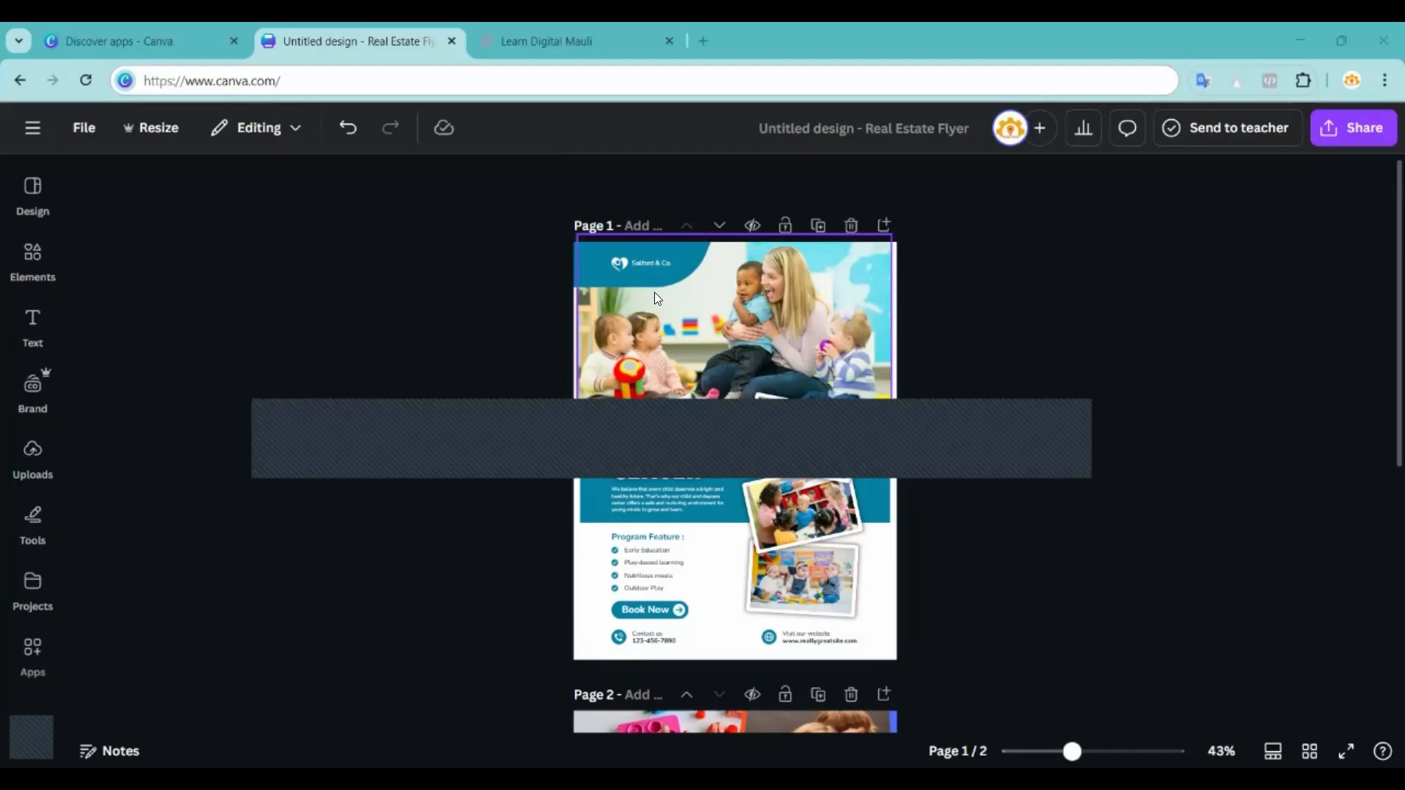
left_click(1354, 129)
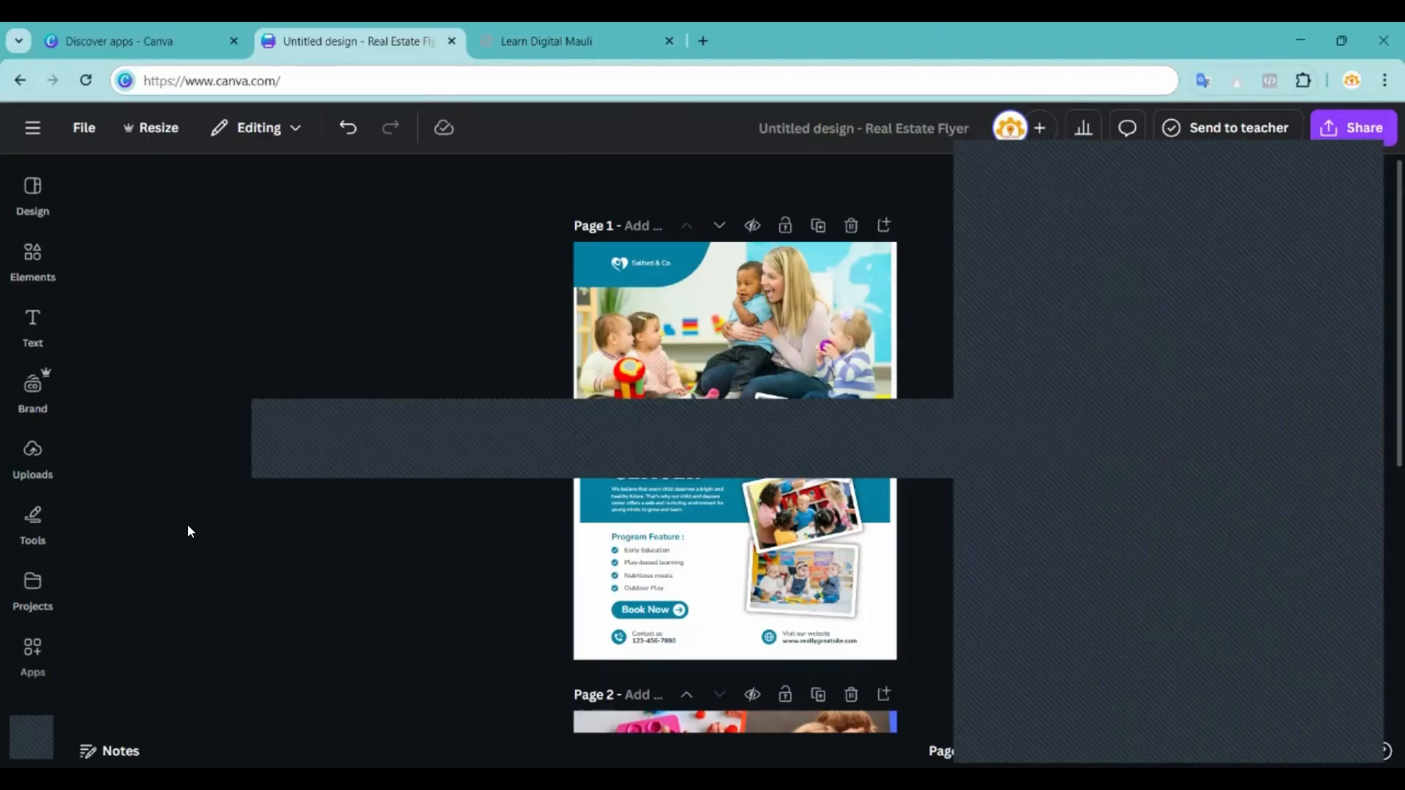
left_click(26, 257)
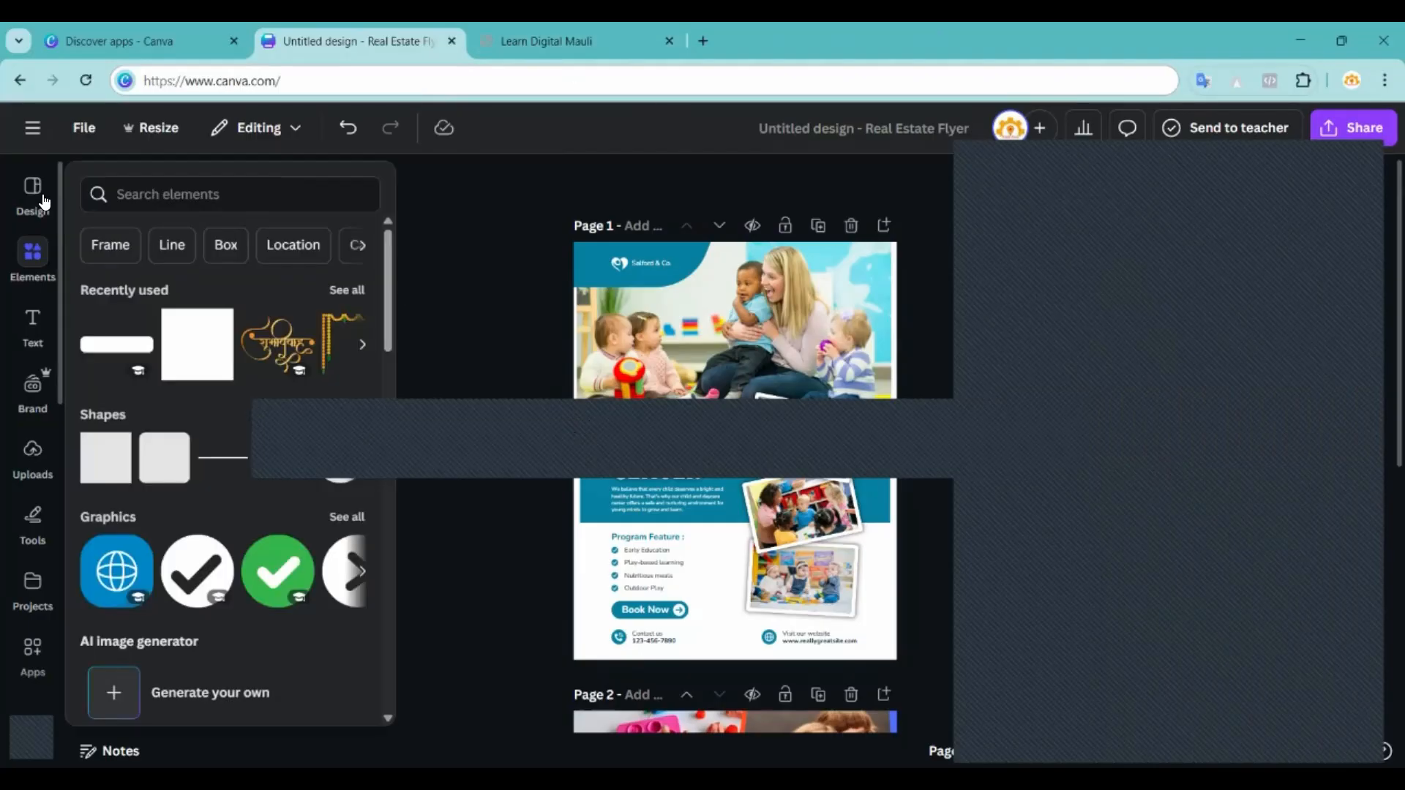
left_click(32, 326)
left_click(32, 516)
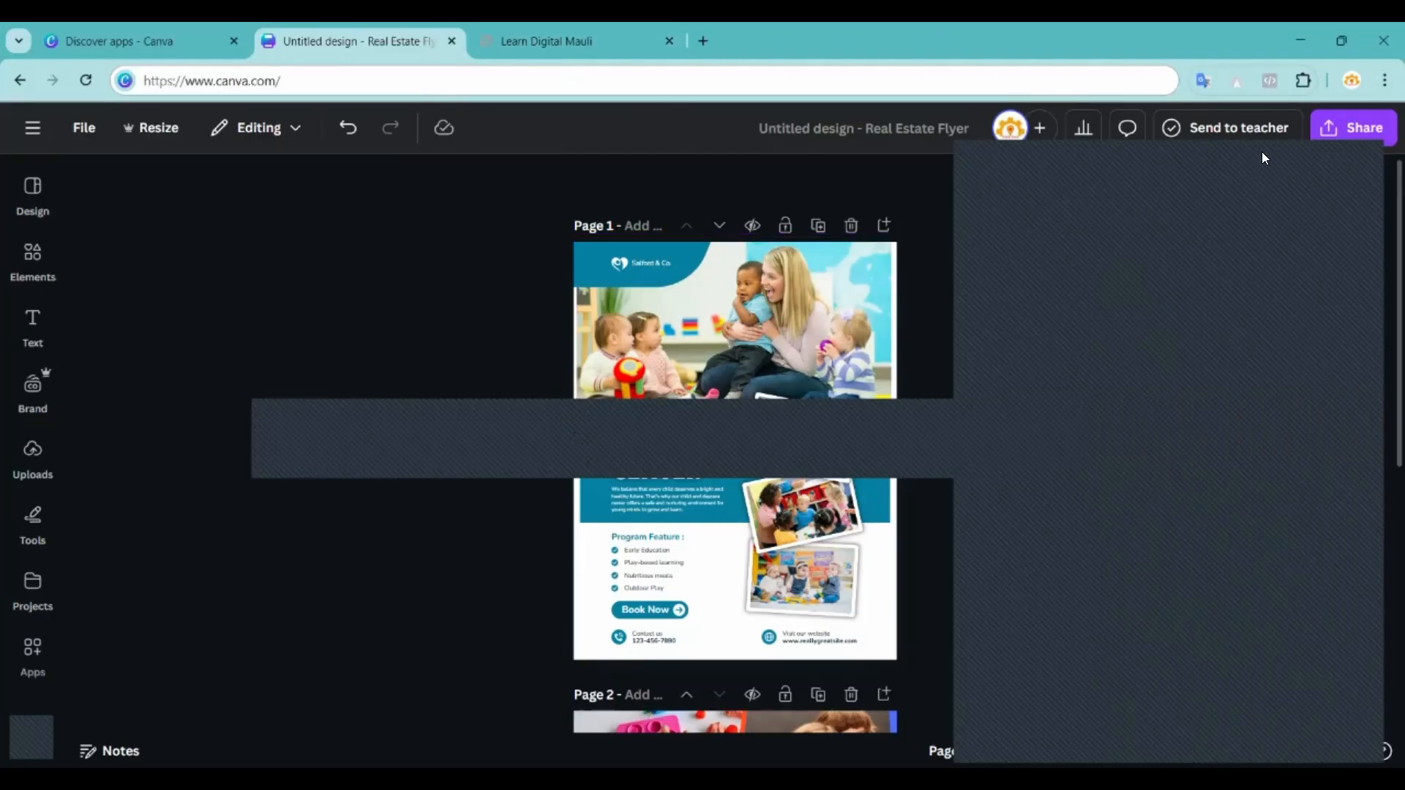
left_click(29, 187)
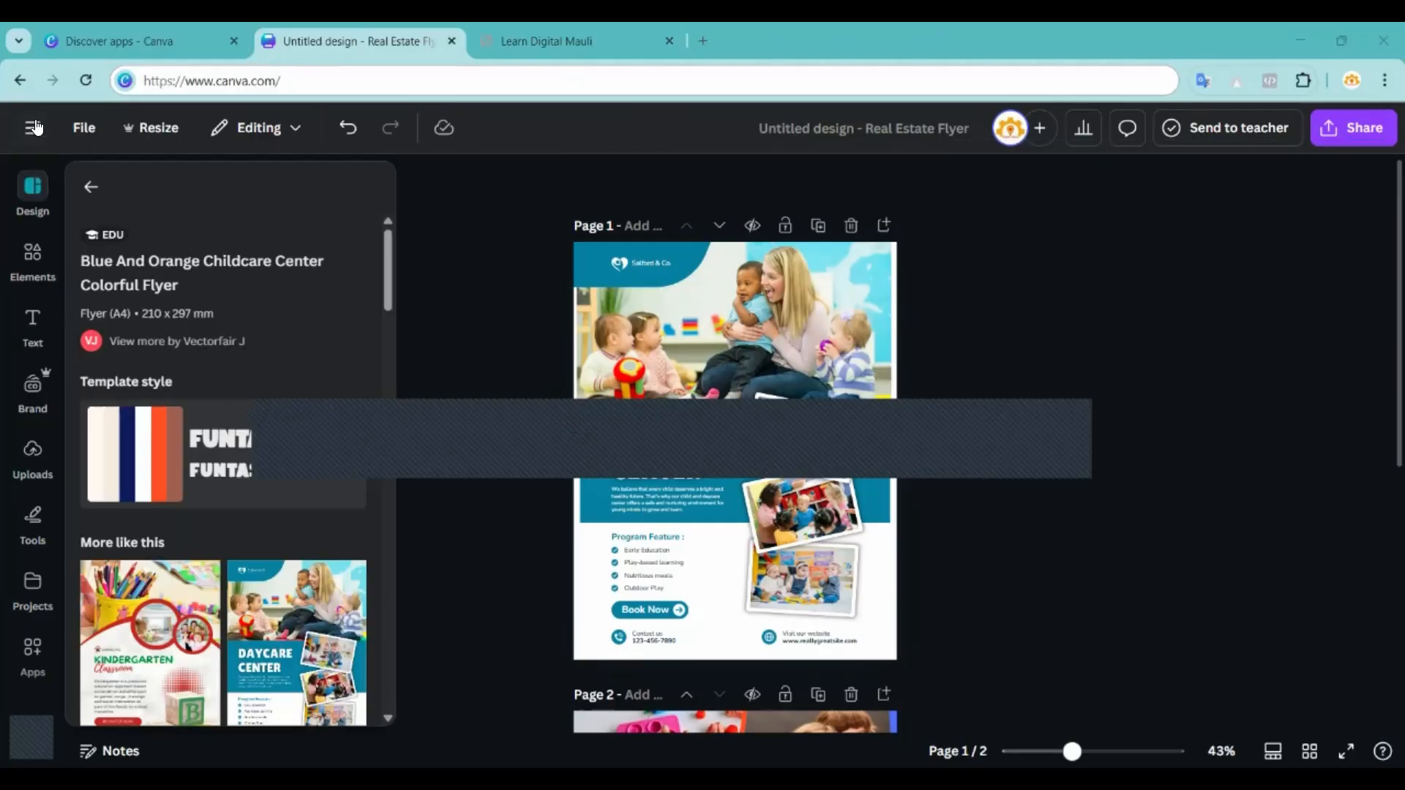
Leave the flyer for the home page and look through the teams and accounts in the account menu.
left_click(32, 127)
left_click(33, 183)
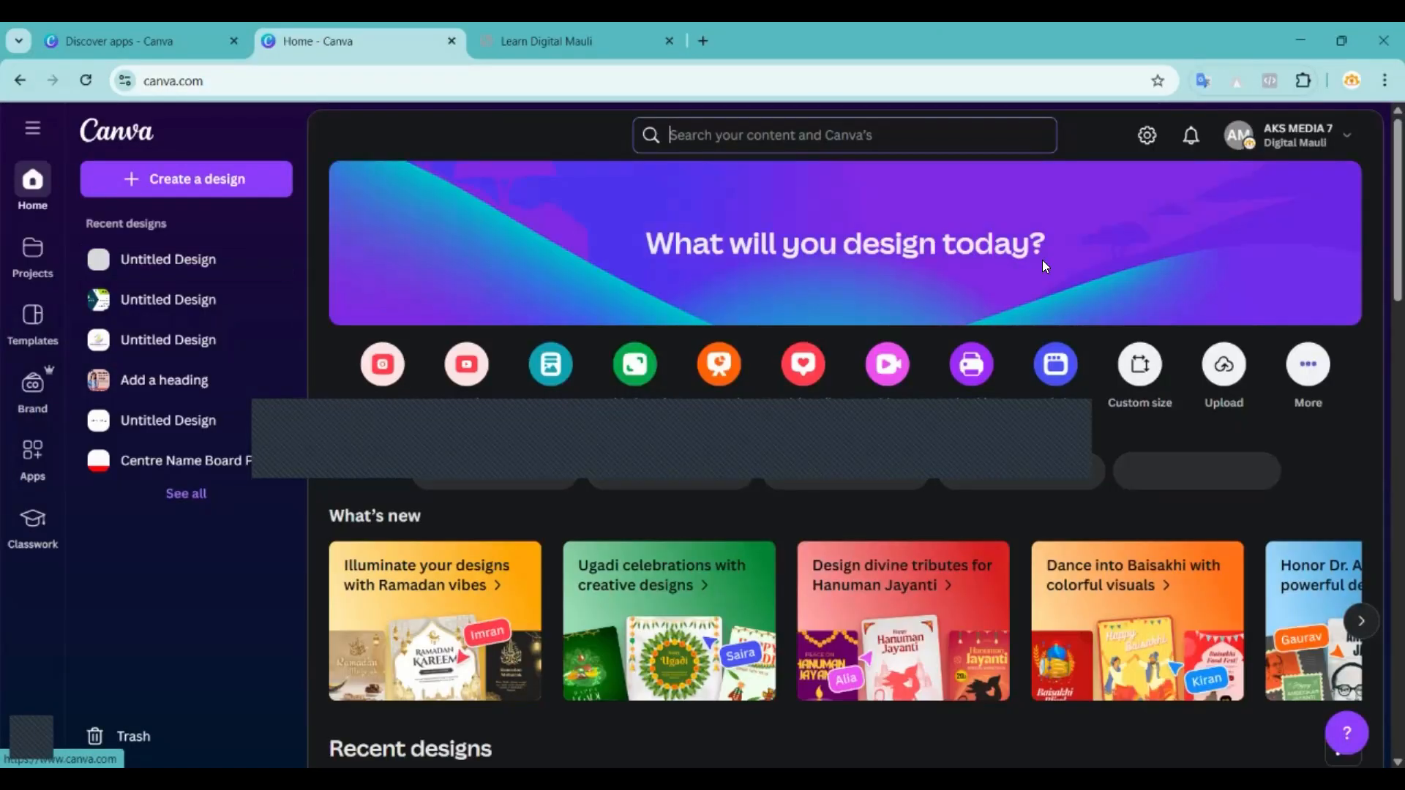
left_click(1281, 133)
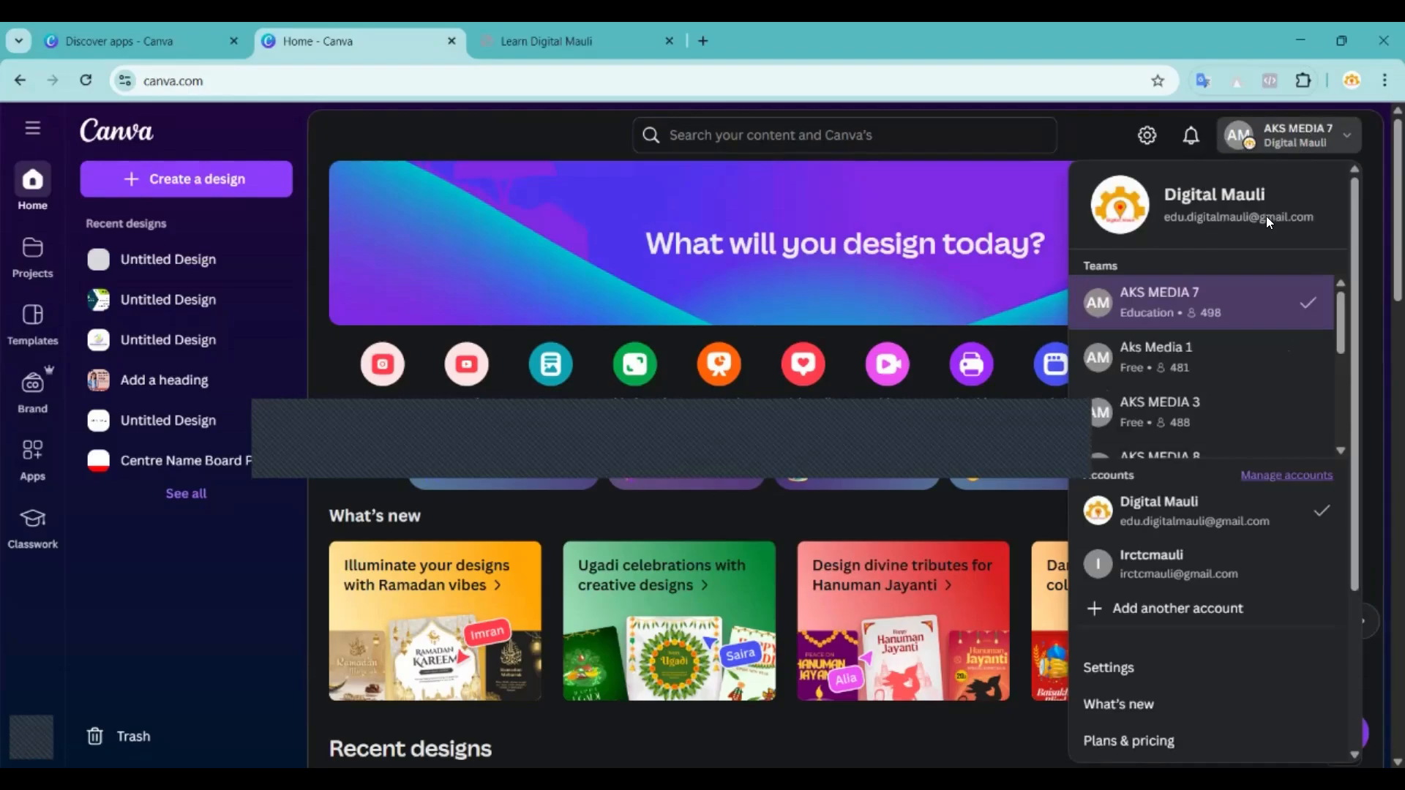
scroll(1176, 338, "down", 5)
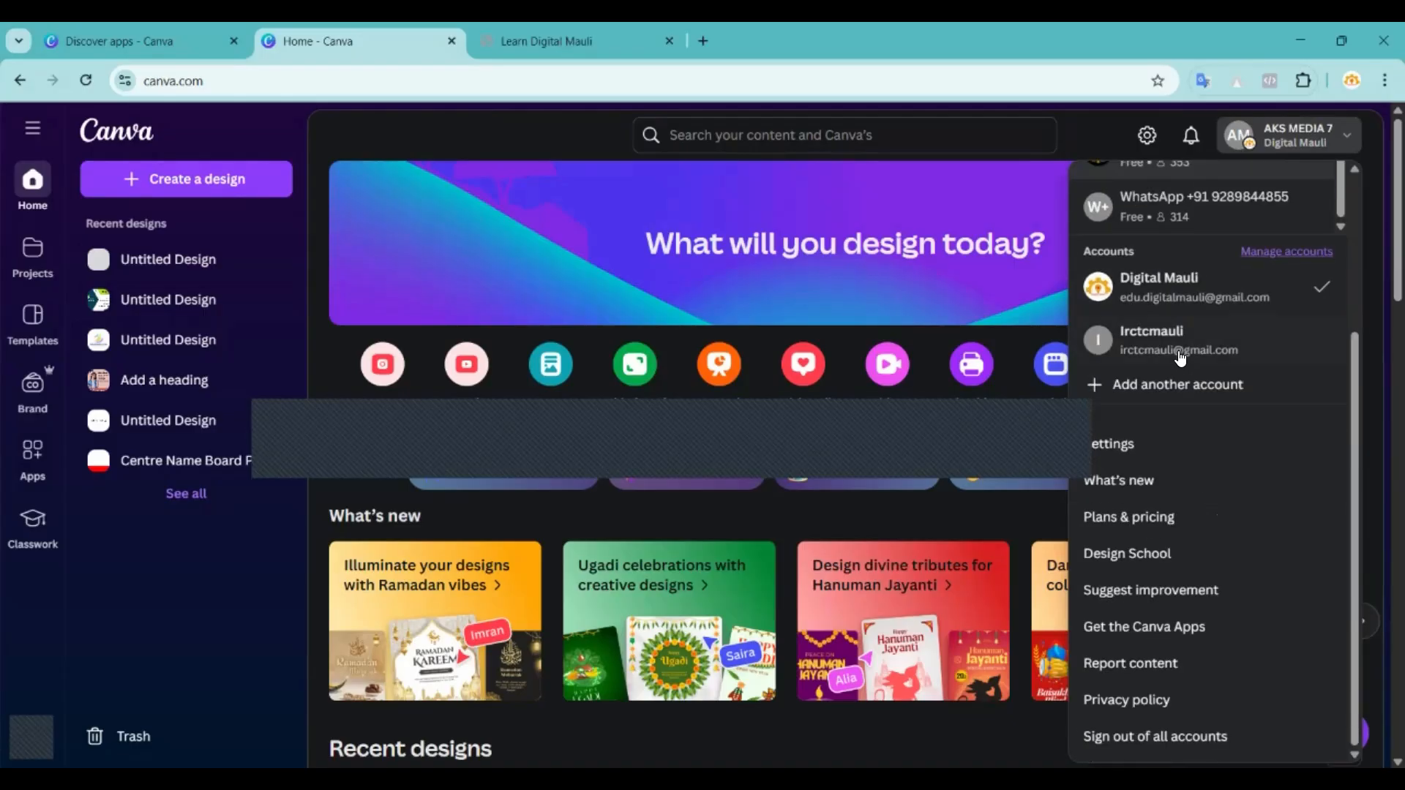
scroll(1180, 351, "up", 4)
scroll(1180, 374, "down", 3)
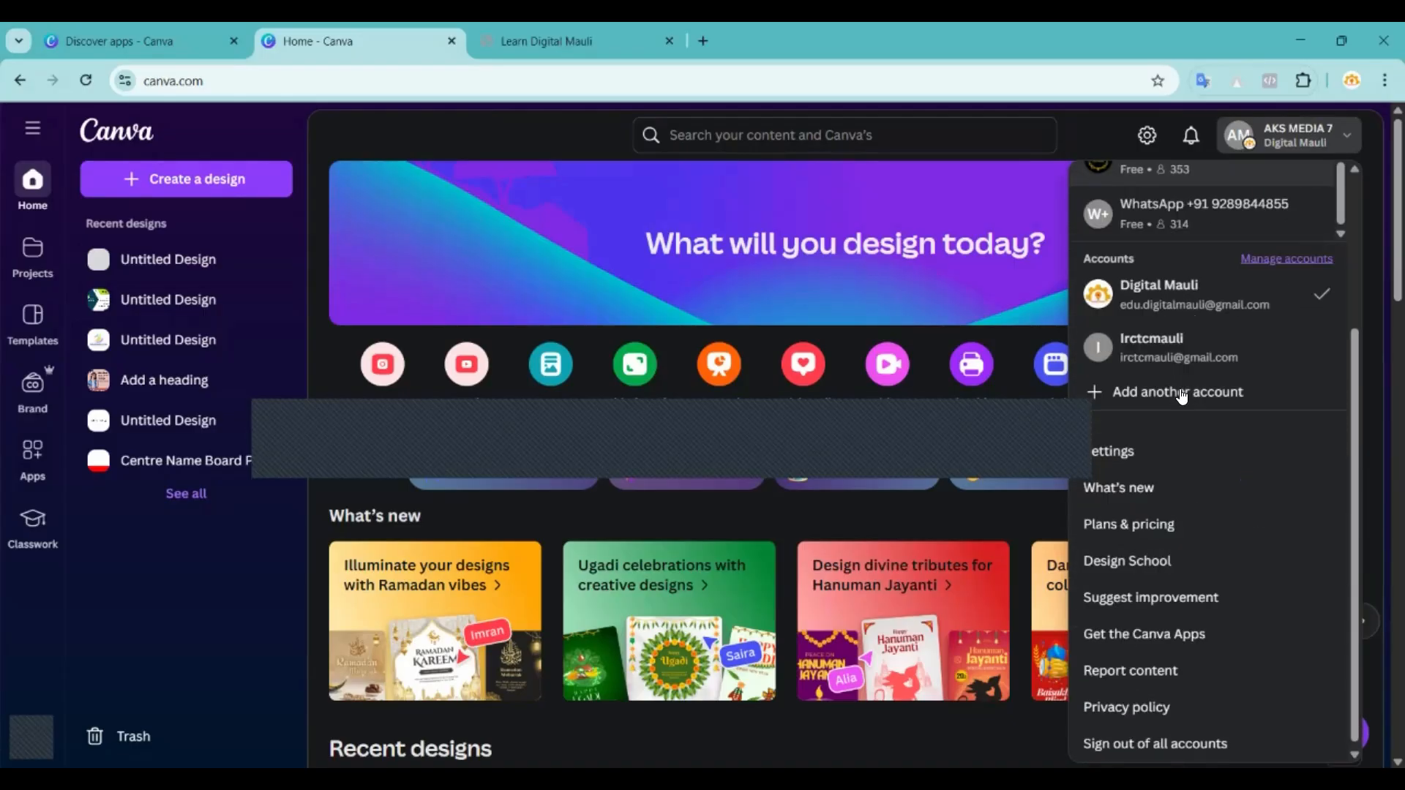
scroll(1179, 388, "up", 3)
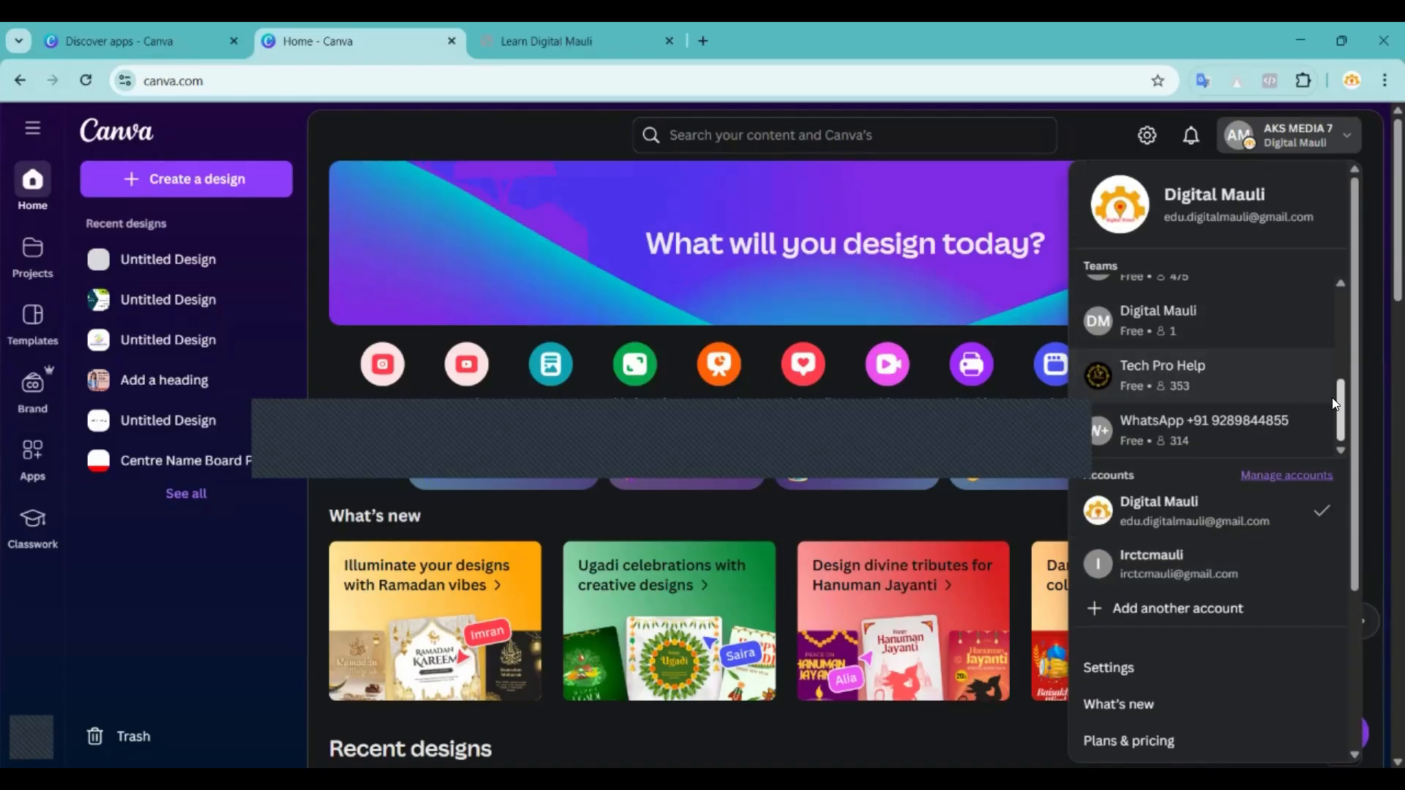
Browse the teams listed for the account and switch to the free team Aks Media 1.
left_click_drag(1341, 398, 1343, 289)
left_click(1341, 280)
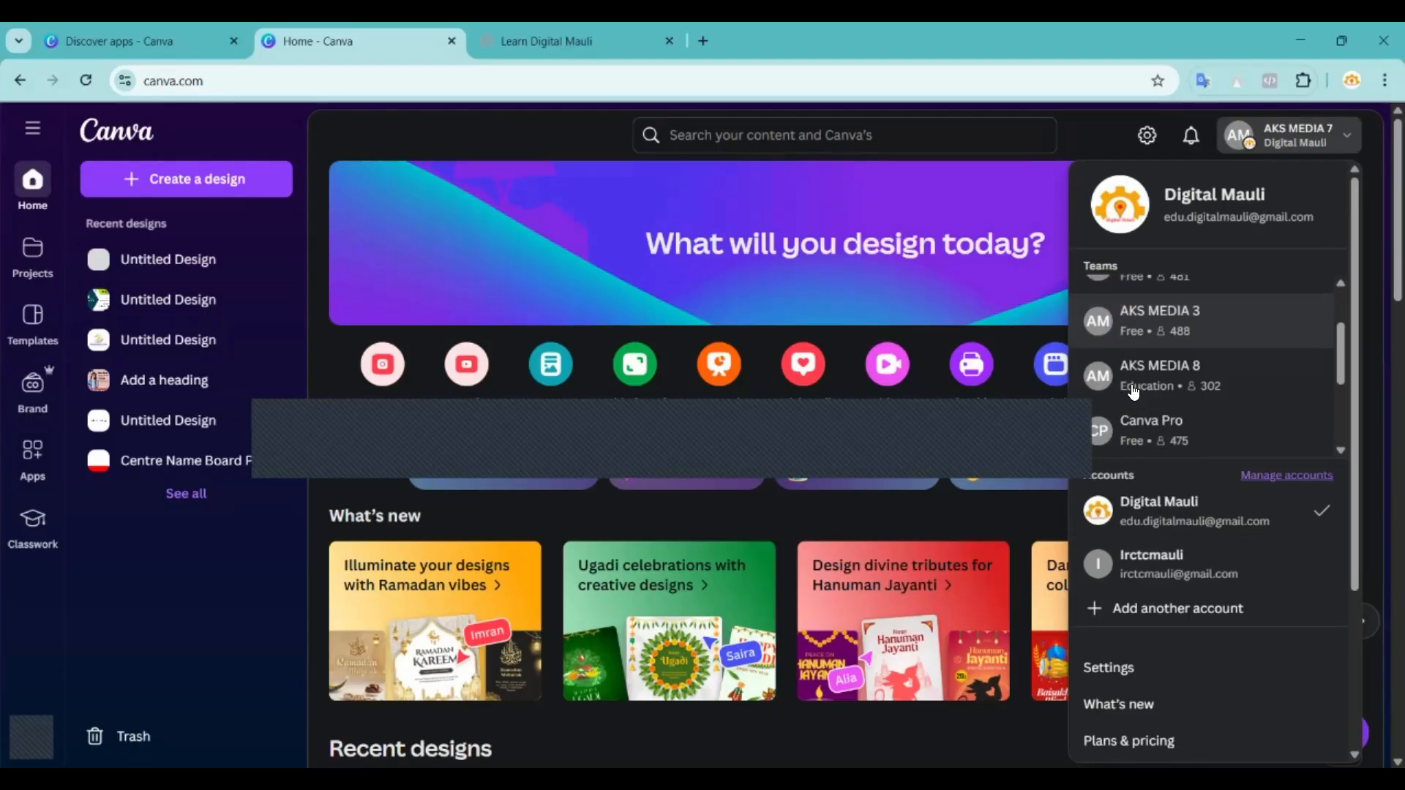
scroll(1207, 381, "down", 3)
scroll(1233, 354, "down", 5)
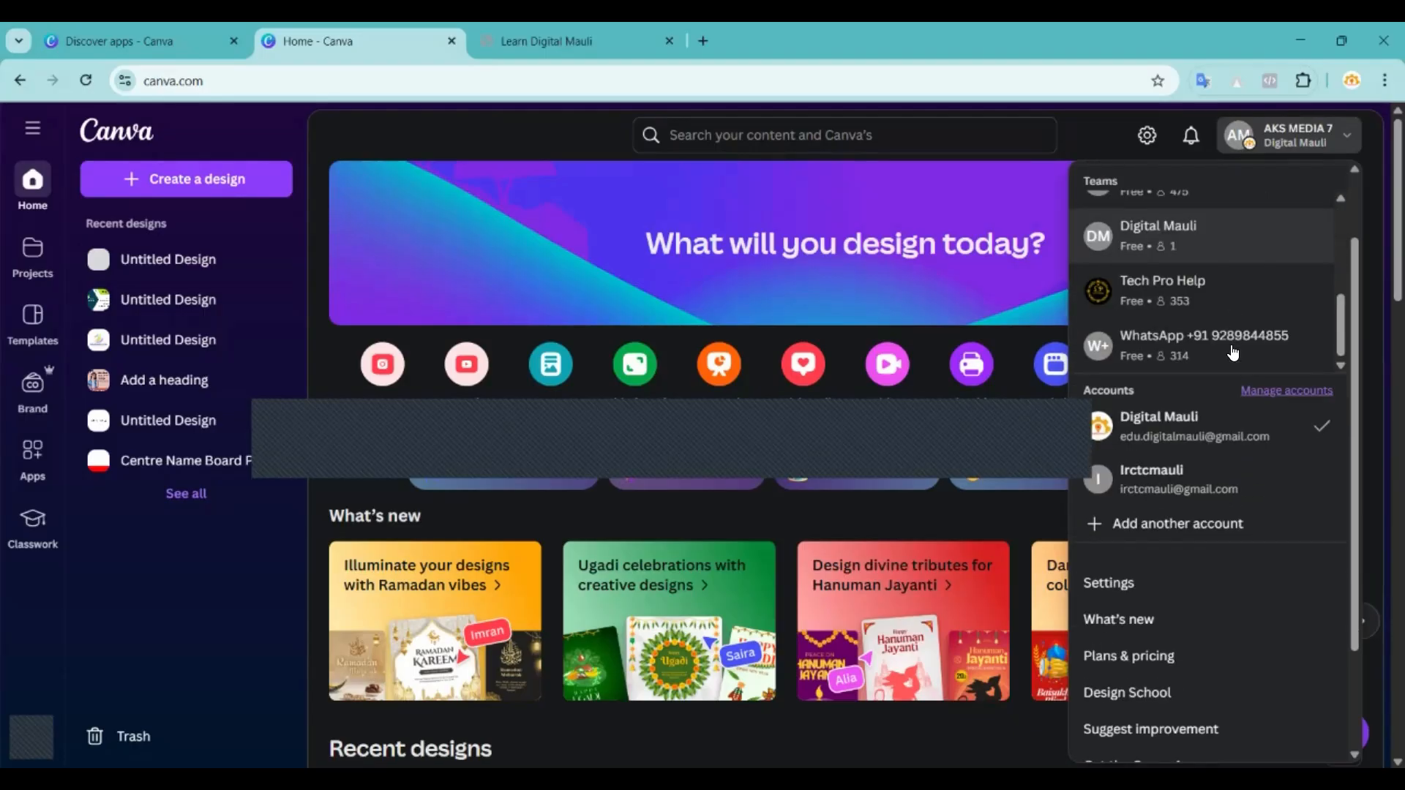
scroll(1178, 339, "up", 5)
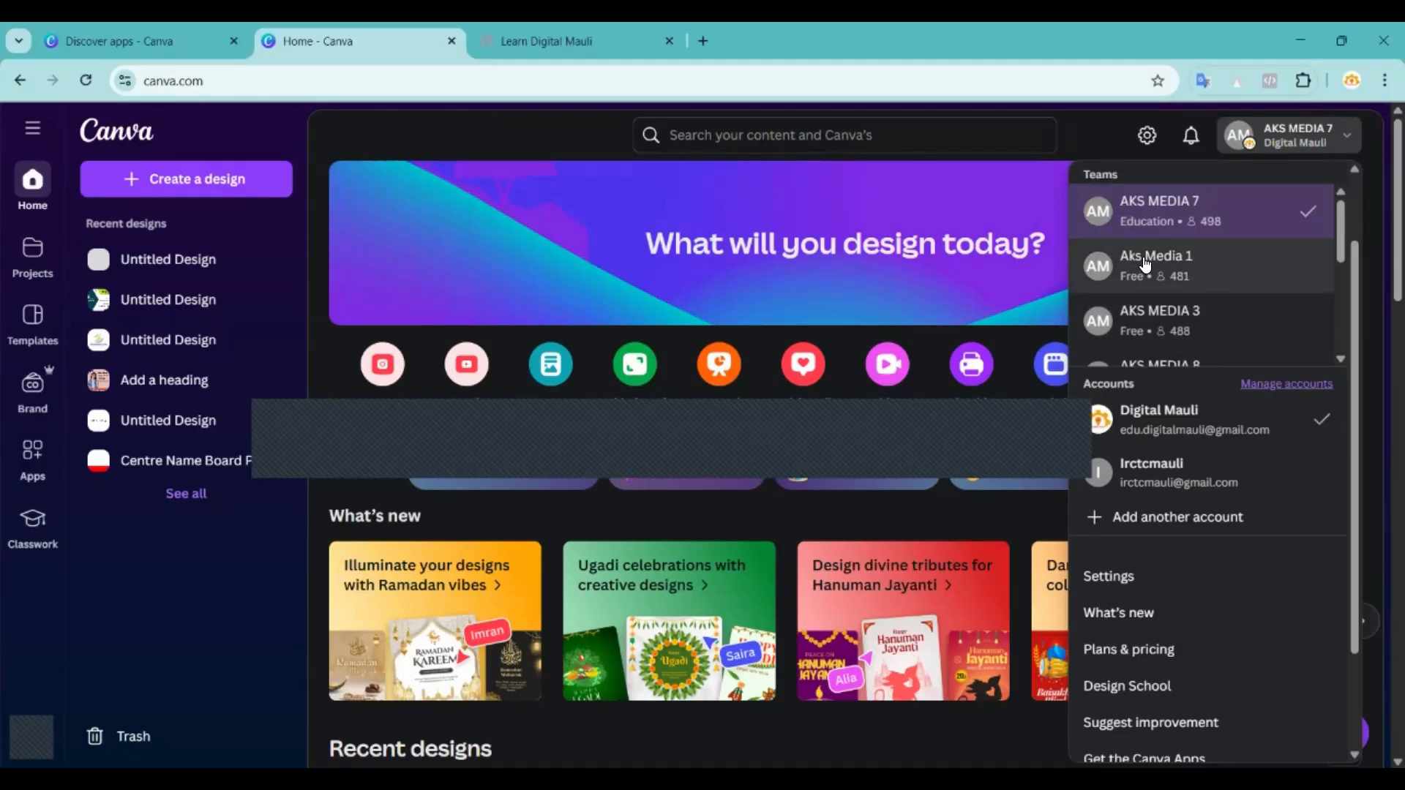
left_click(1145, 261)
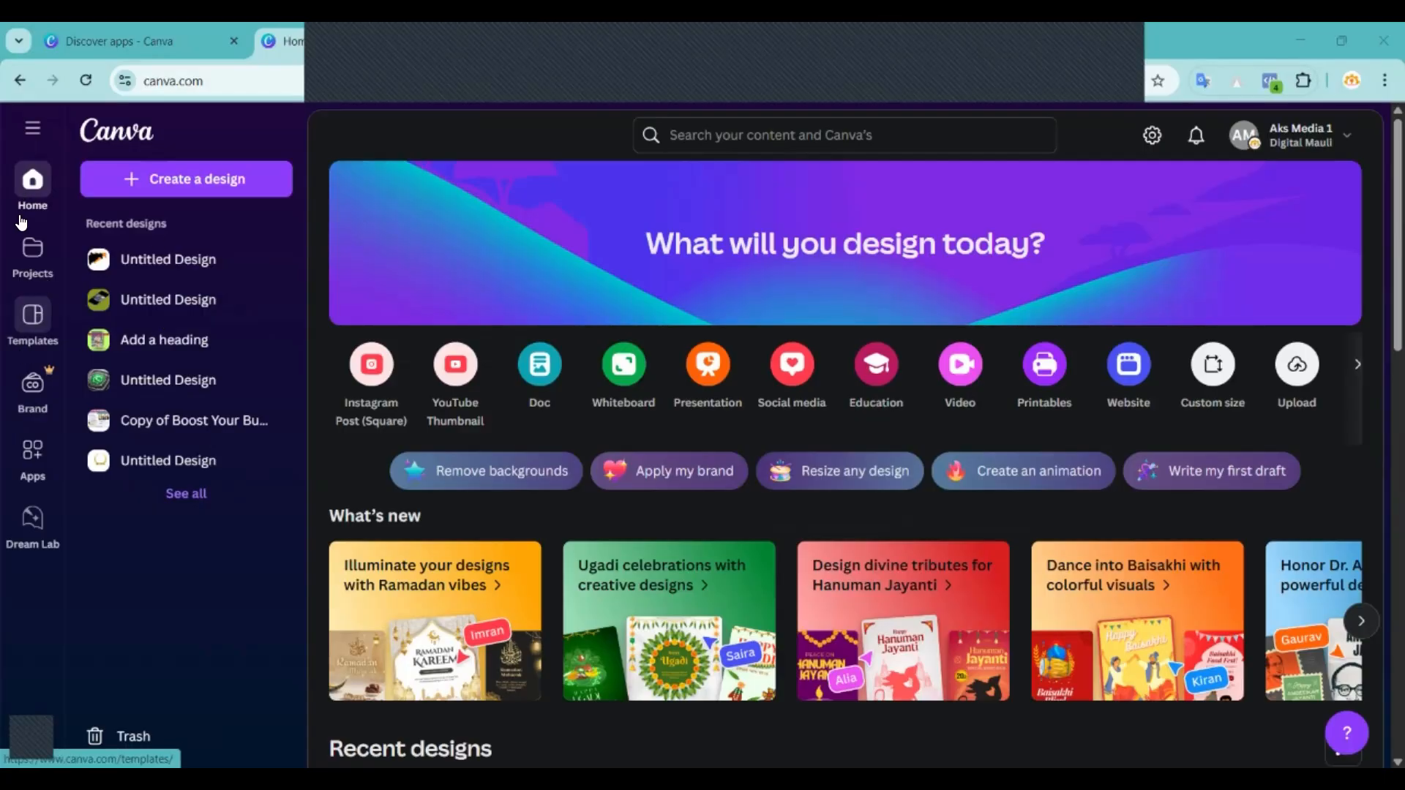
Create a new blank YouTube Thumbnail design from the social media formats.
left_click(183, 179)
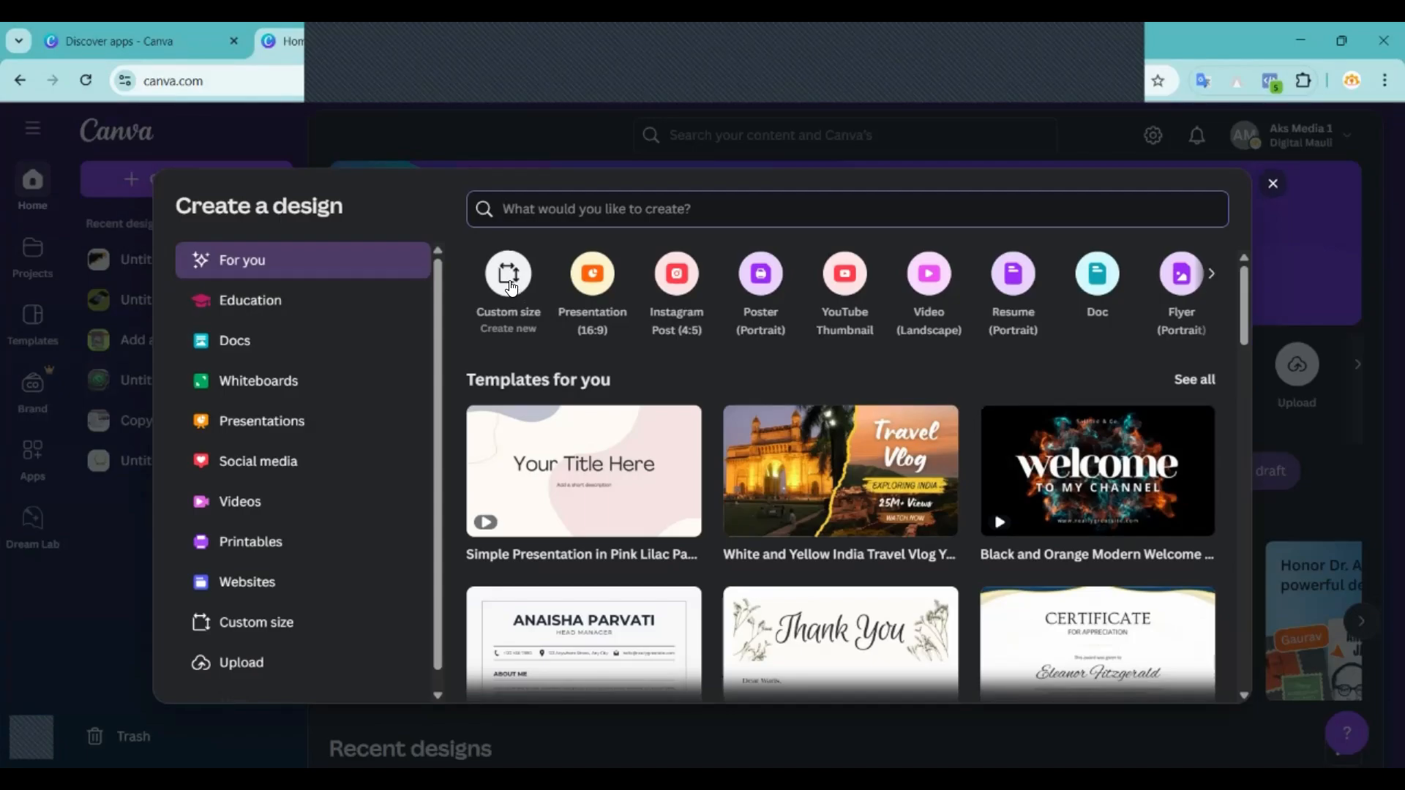
left_click(509, 277)
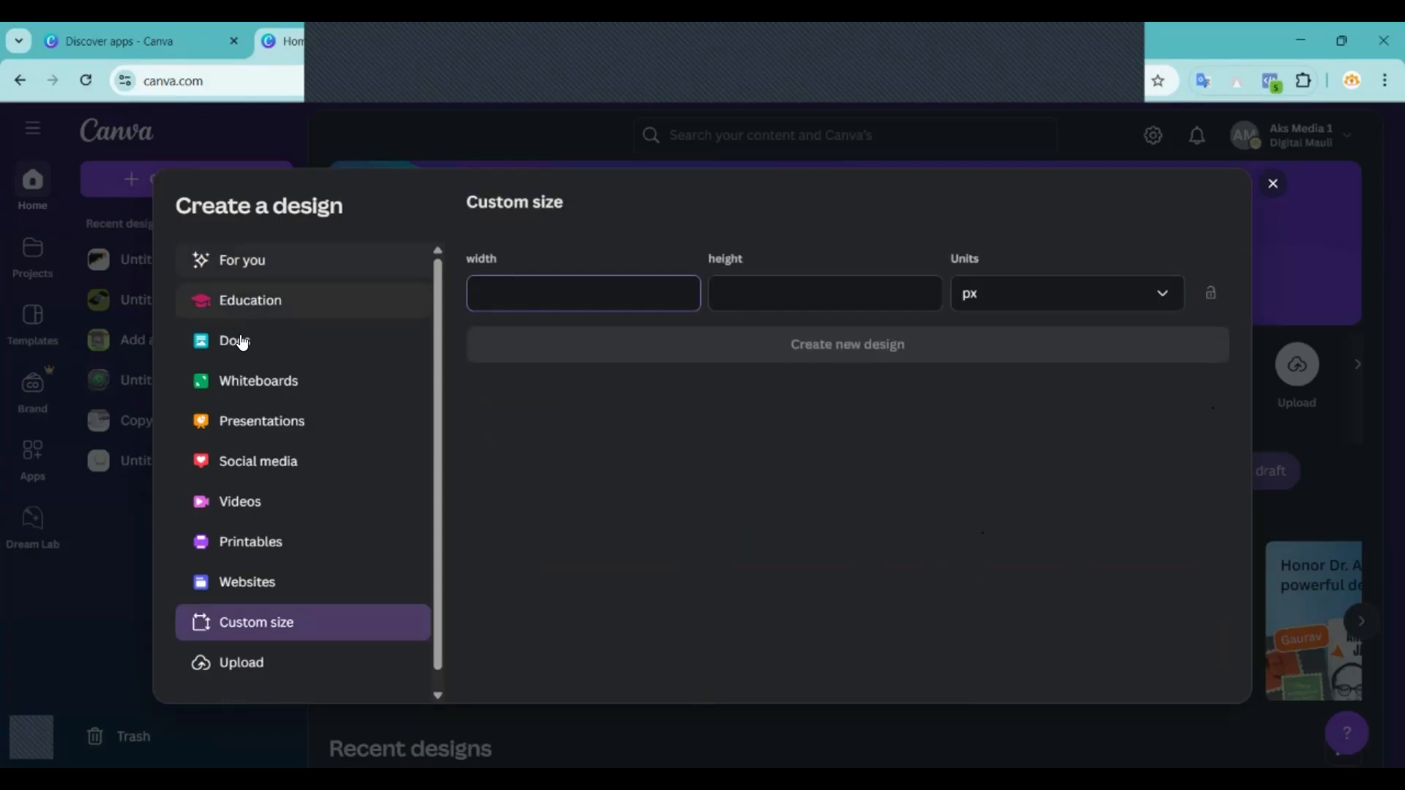
left_click(235, 461)
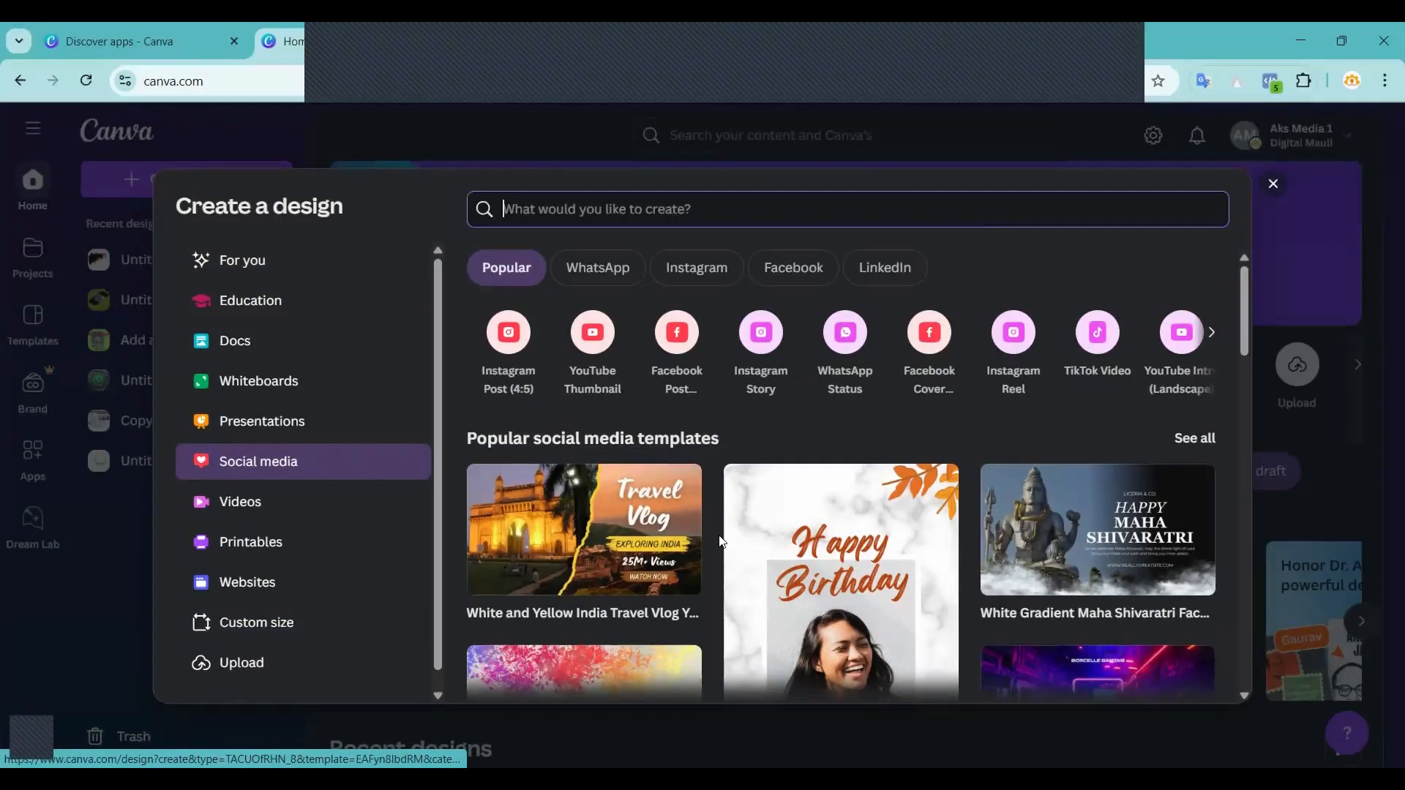
left_click(584, 339)
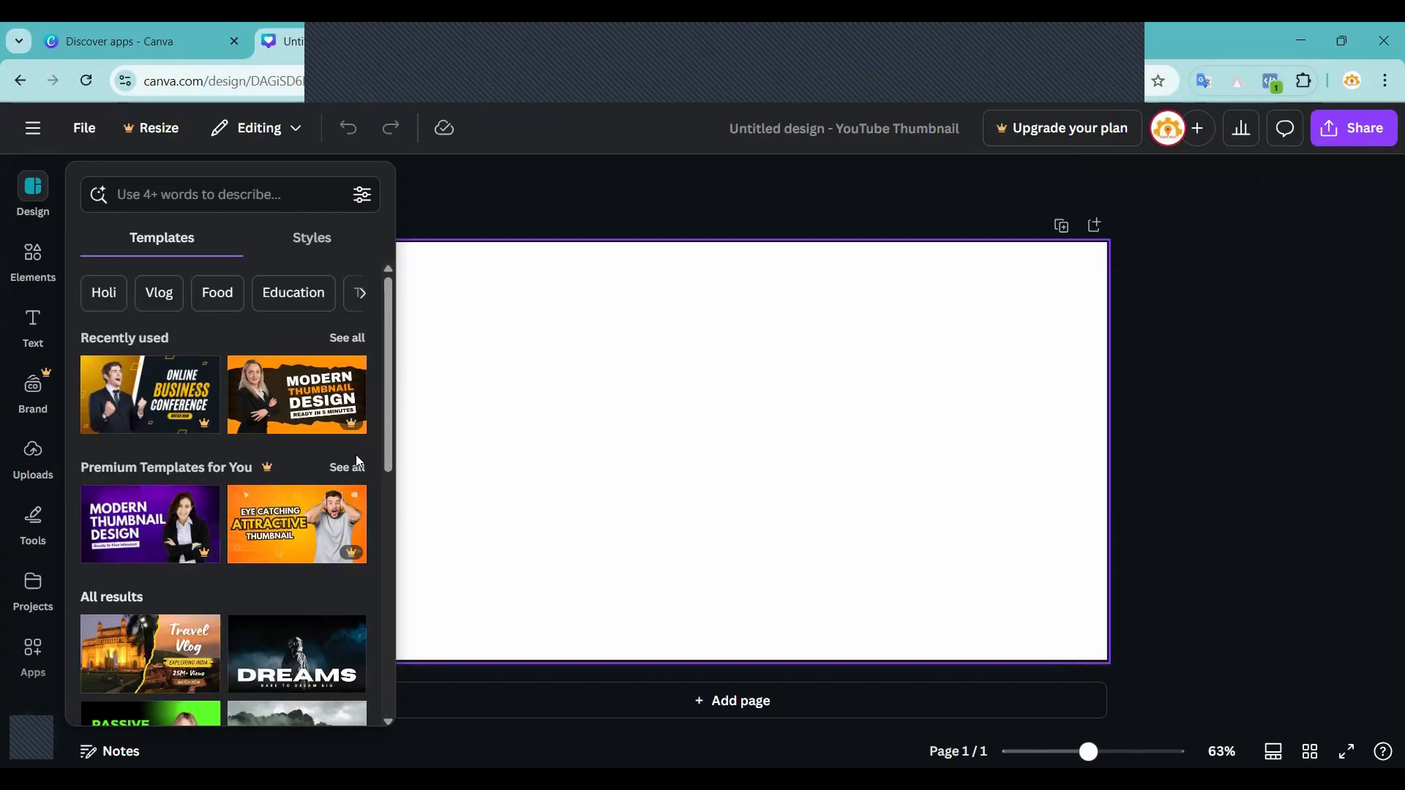
Try to use the premium Eye Catching Attractive Thumbnail template, dismiss the upgrade offer and return to the blank page.
scroll(285, 439, "down", 2)
left_click(289, 421)
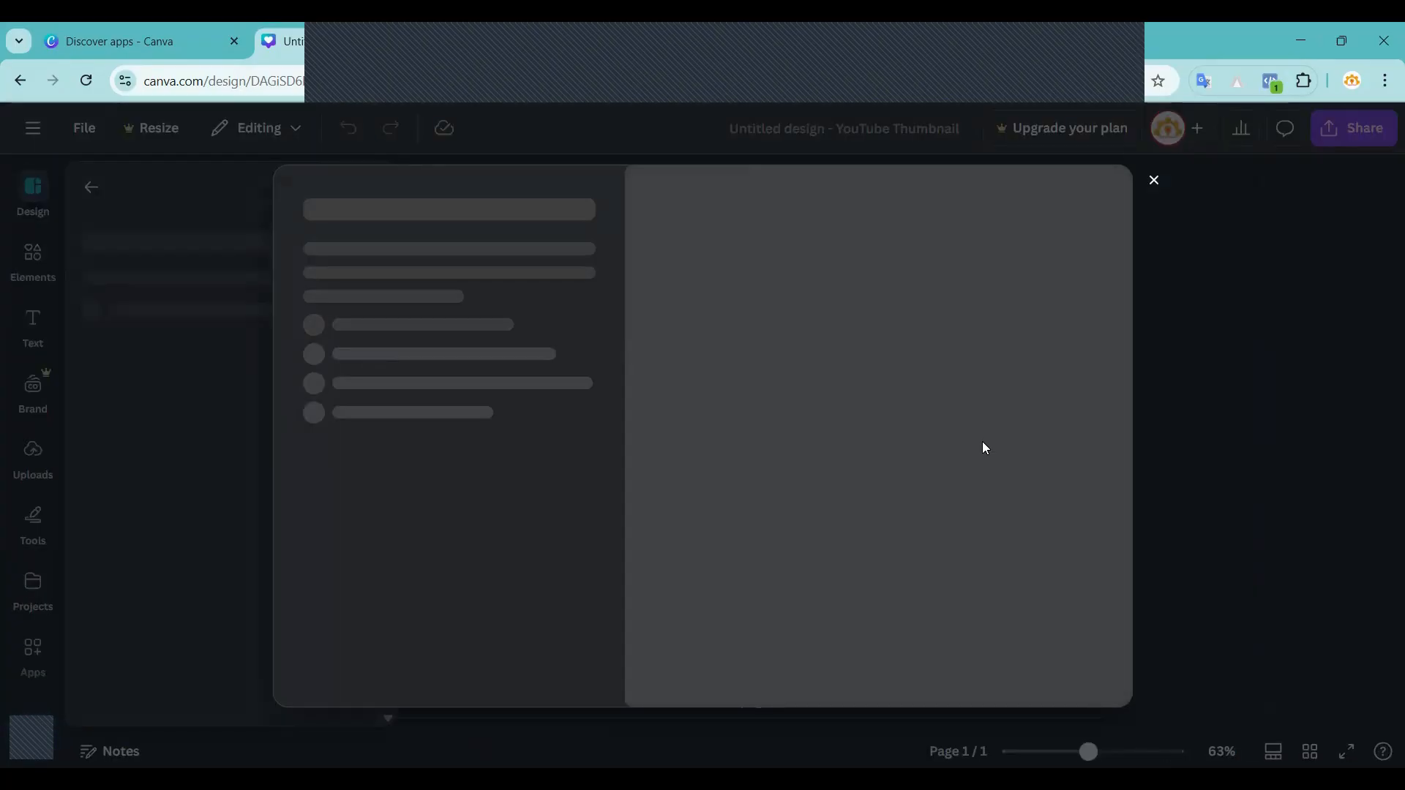
left_click(1153, 181)
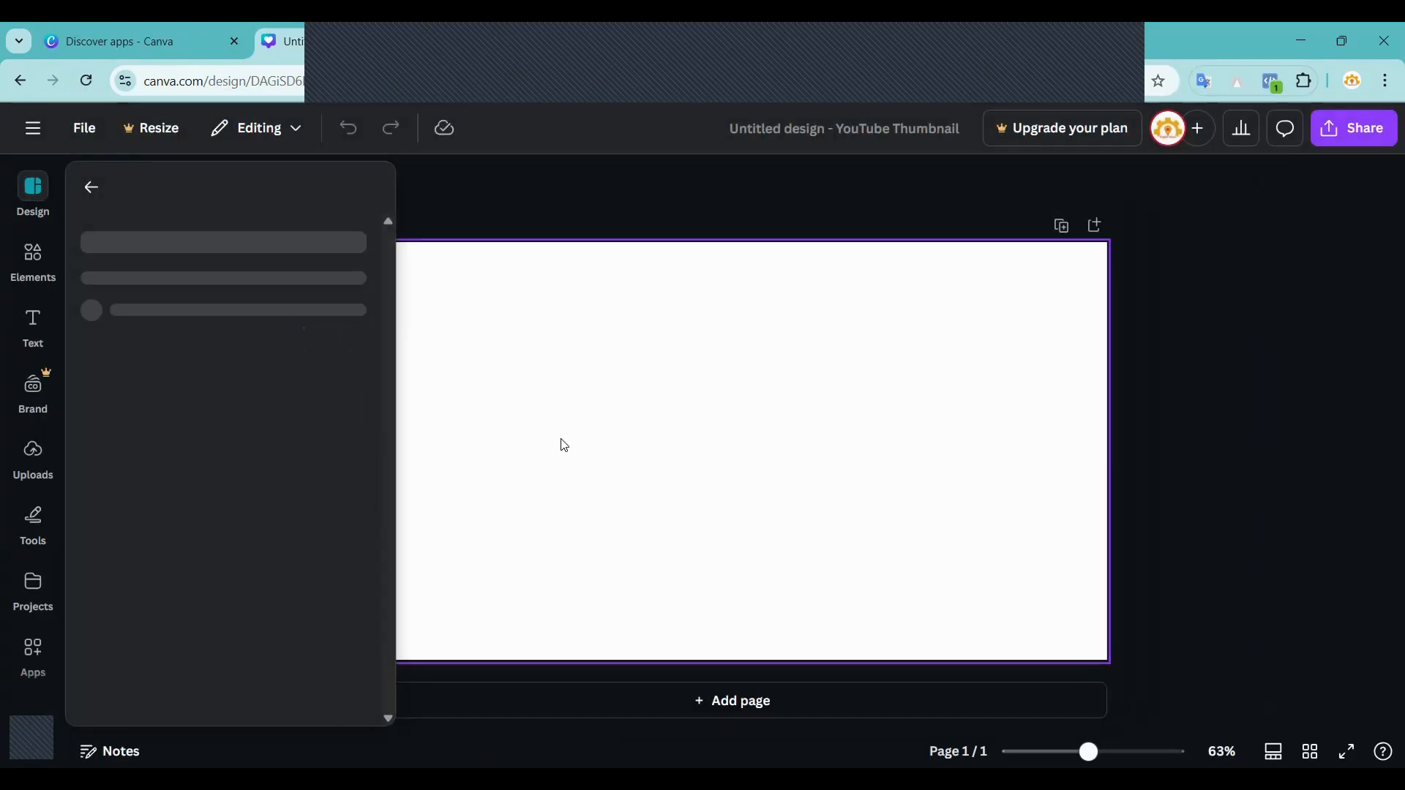
left_click(90, 189)
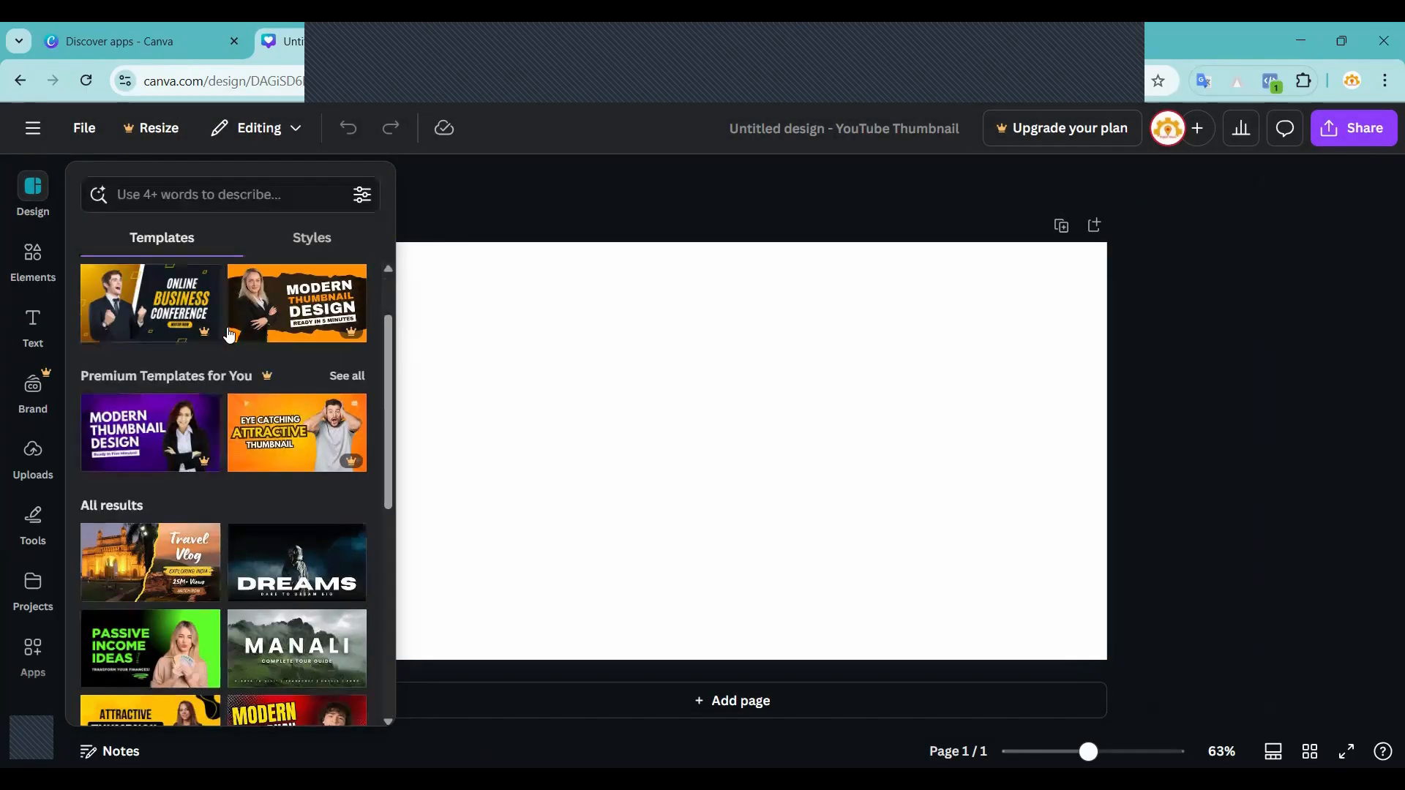
left_click(718, 392)
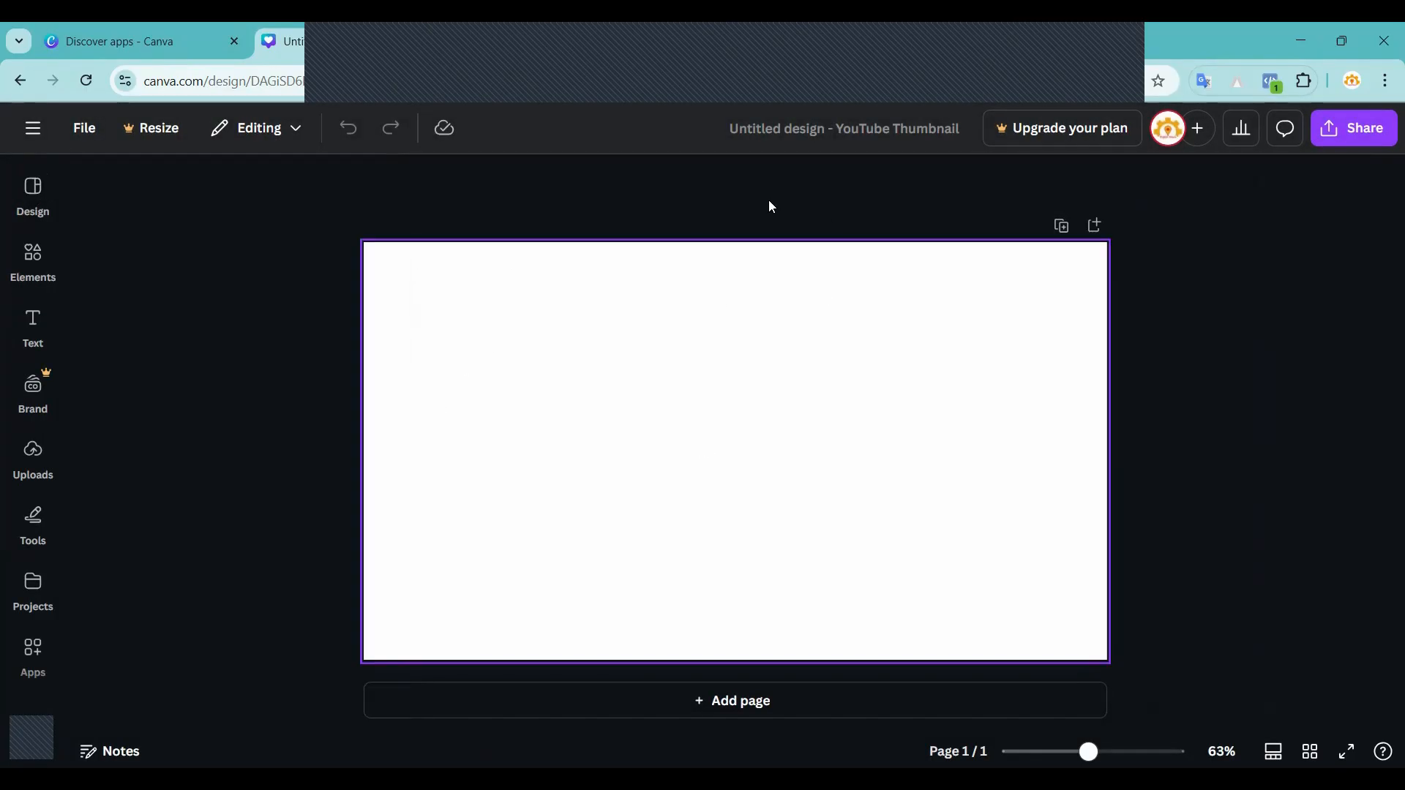
Search the elements for "food" and show all matching photos.
left_click(32, 260)
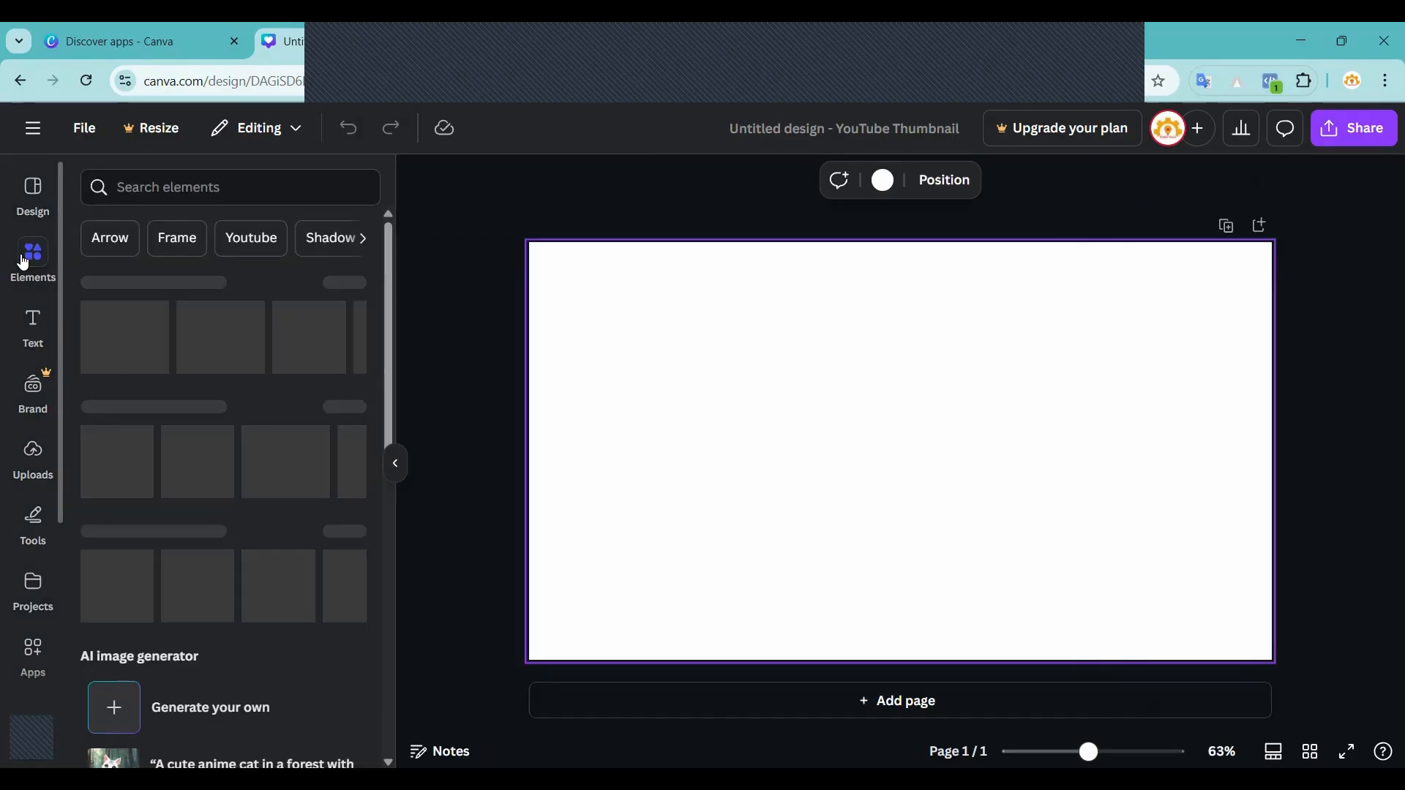
left_click(177, 185)
type("food")
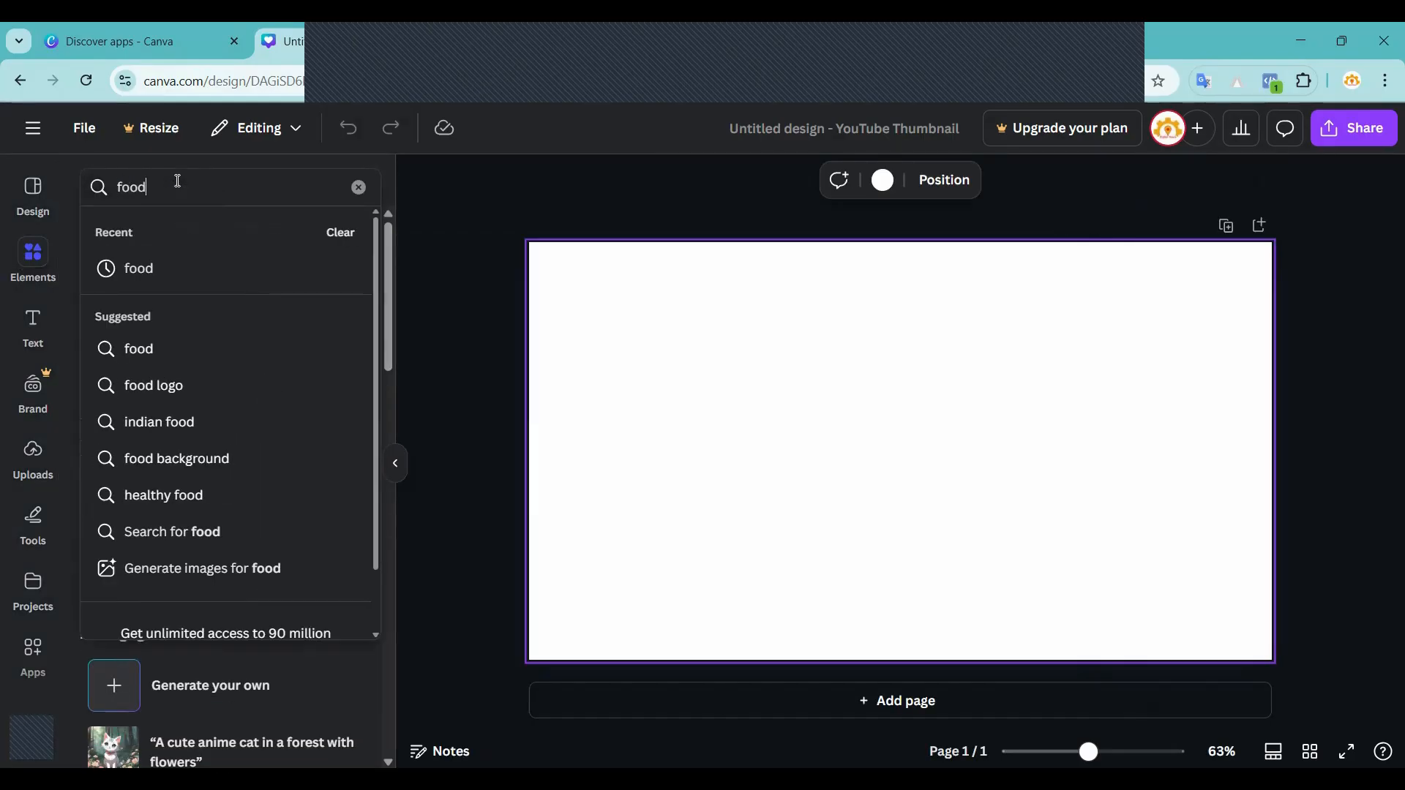
key("Return")
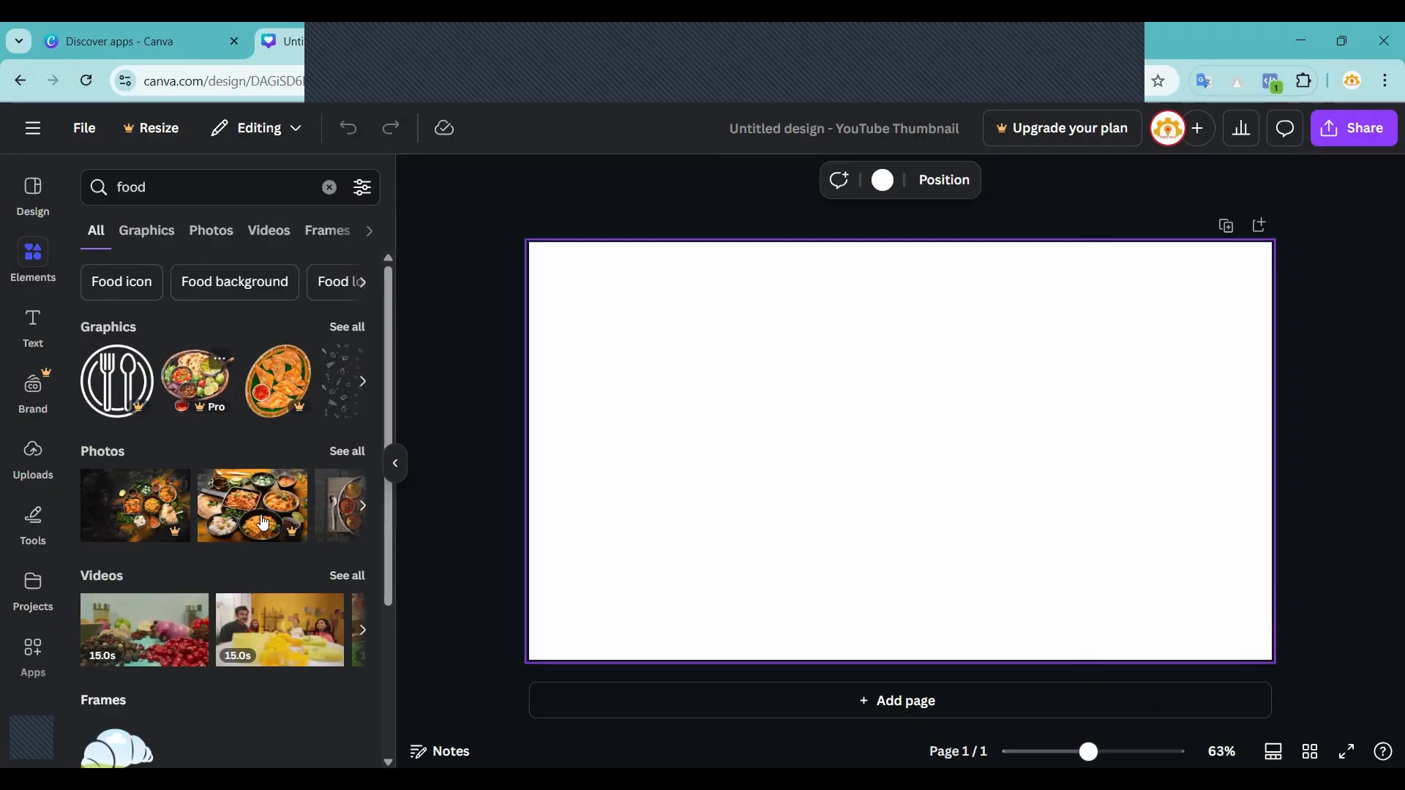
left_click(343, 454)
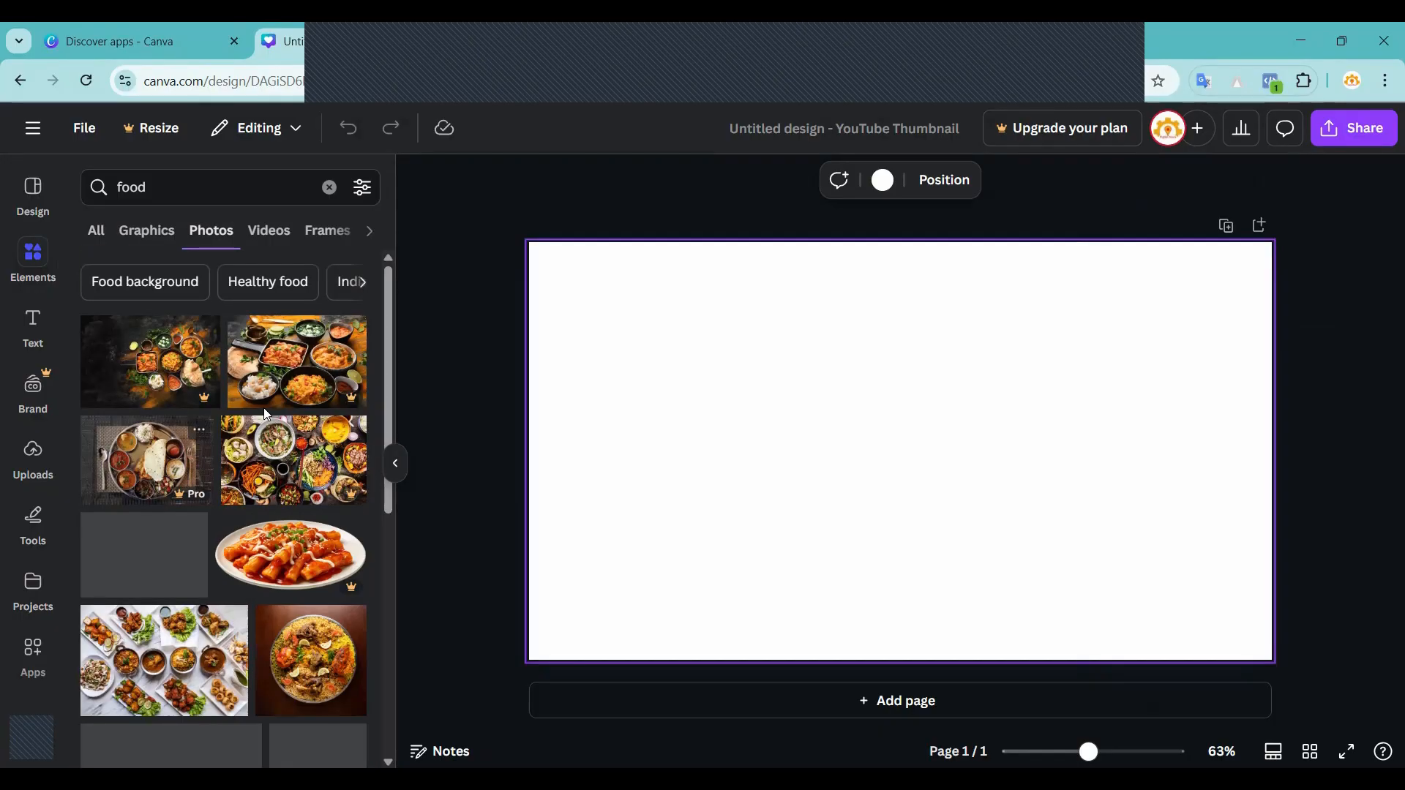
Try the premium photo of Indian dishes on a dark background on the page, inspect it up close and delete it.
left_click(154, 368)
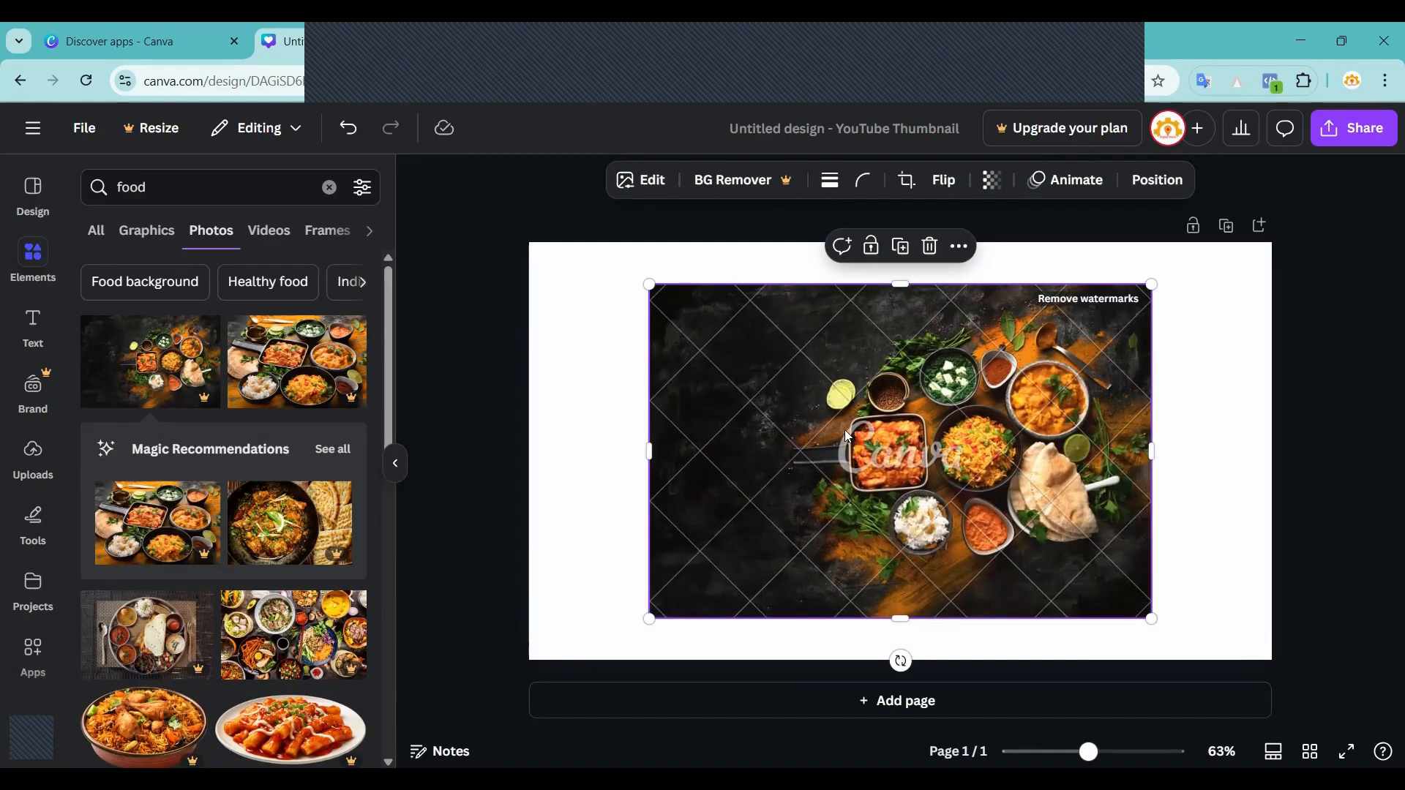
scroll(870, 520, "up", 5)
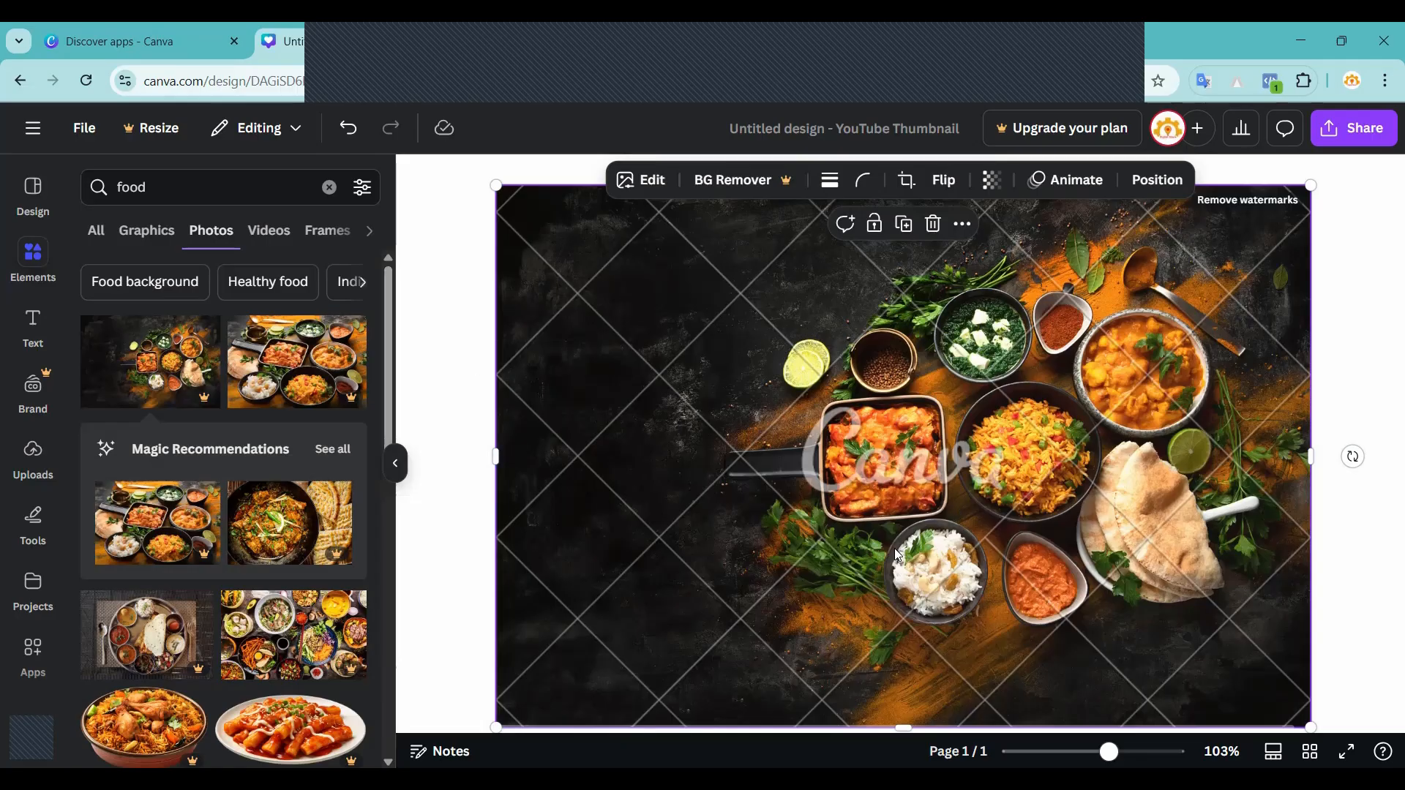
key("Delete")
Try the free photo of assorted dishes on white marble on the page, then delete it.
scroll(290, 539, "down", 4)
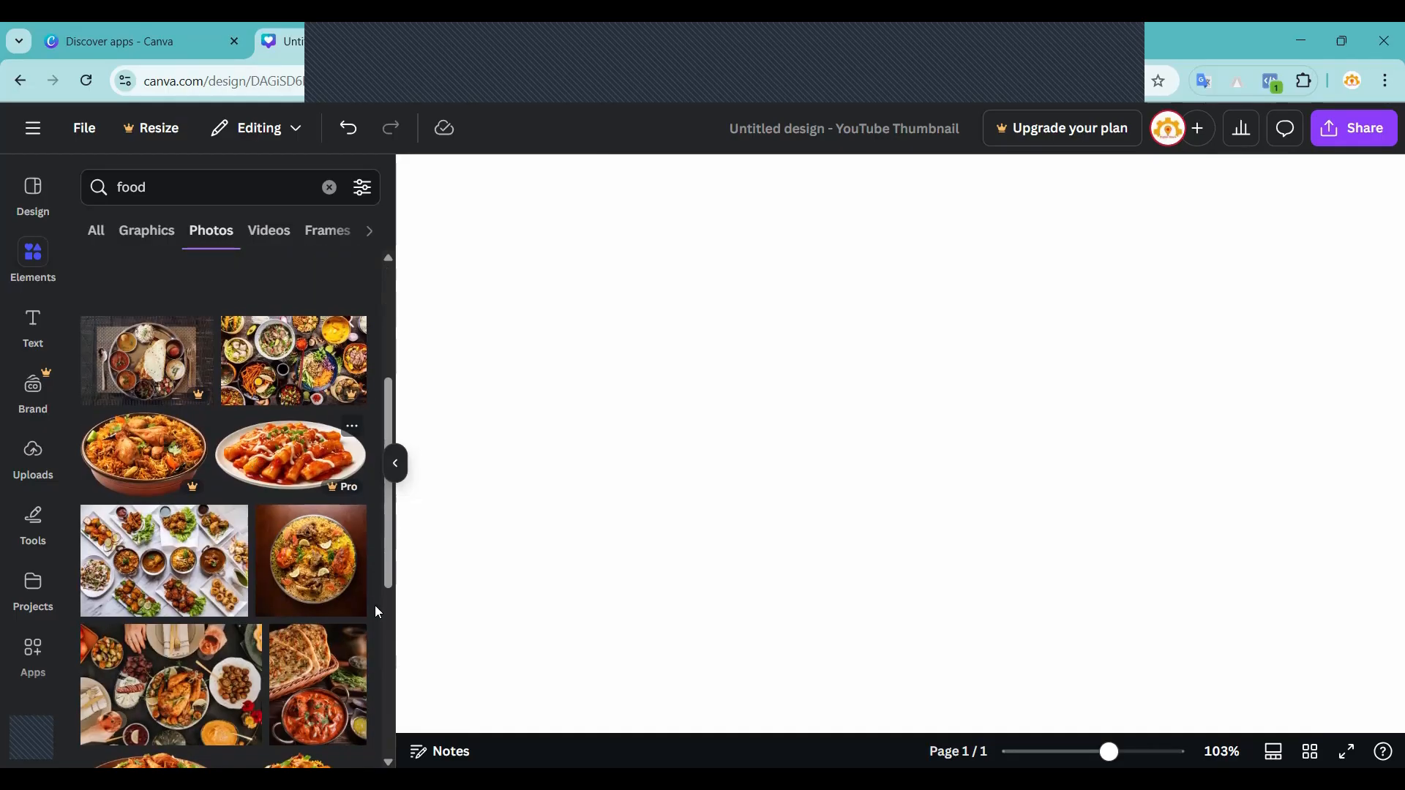
left_click(176, 545)
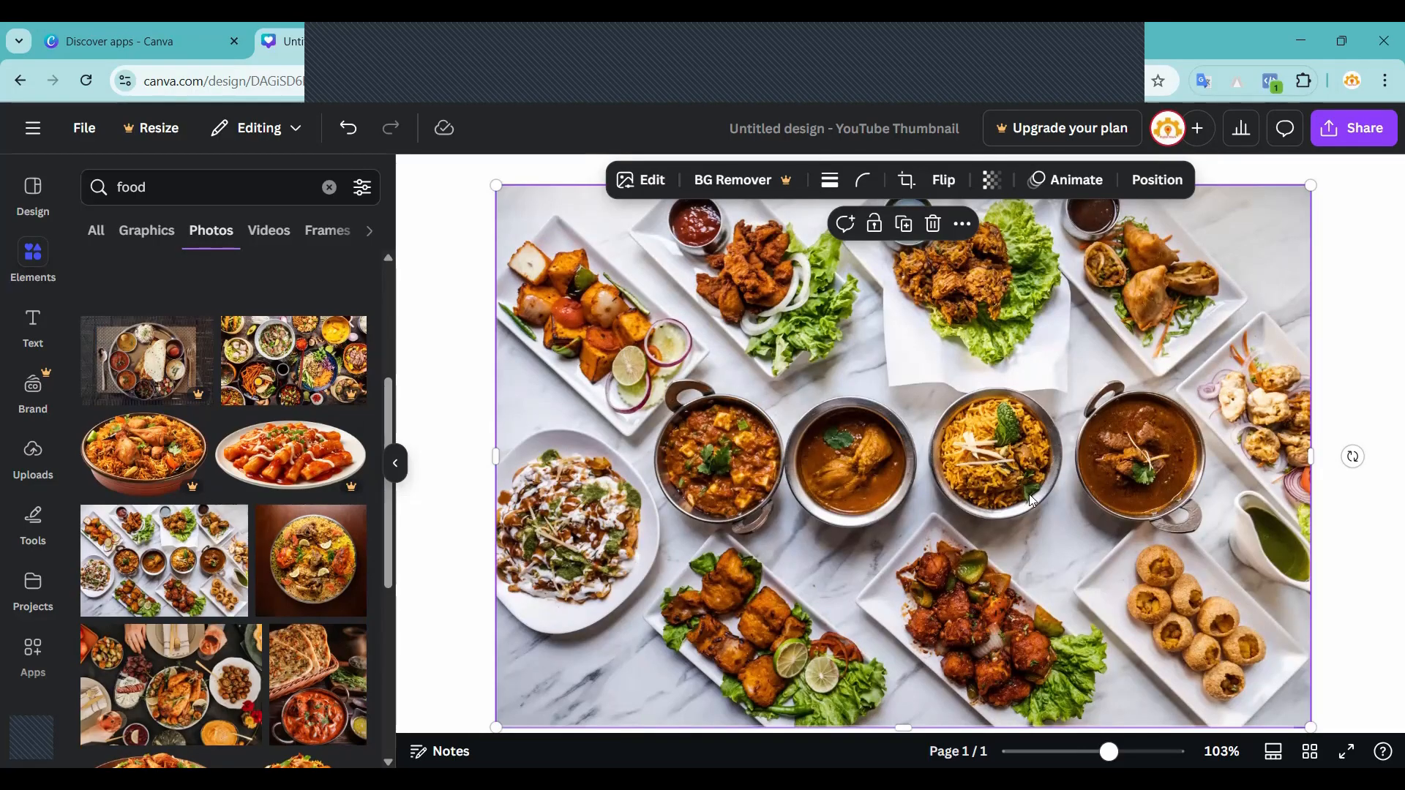
key("Delete")
Try the premium photo of the red-sauced dish on an oval white plate, then delete it from the page.
left_click(317, 461)
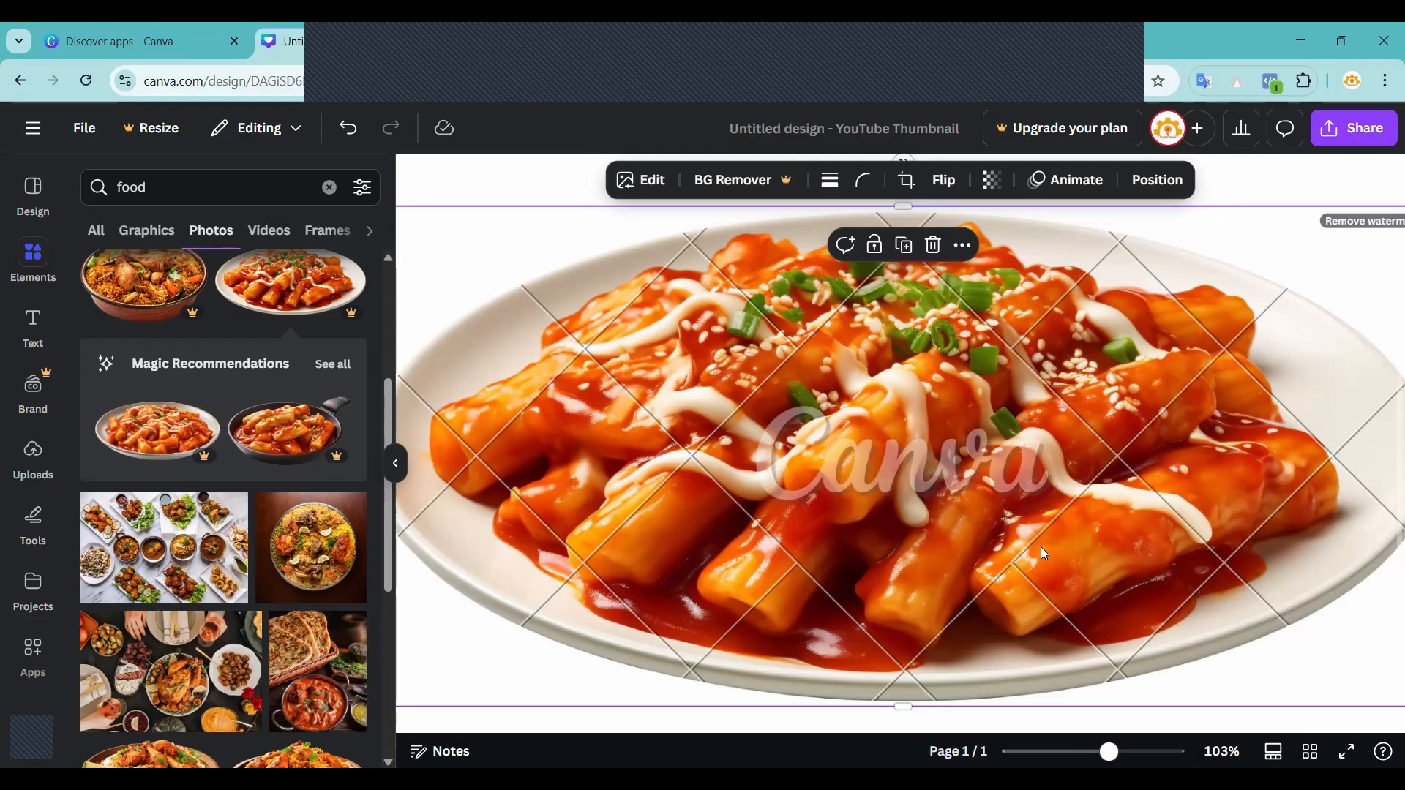
key("Delete")
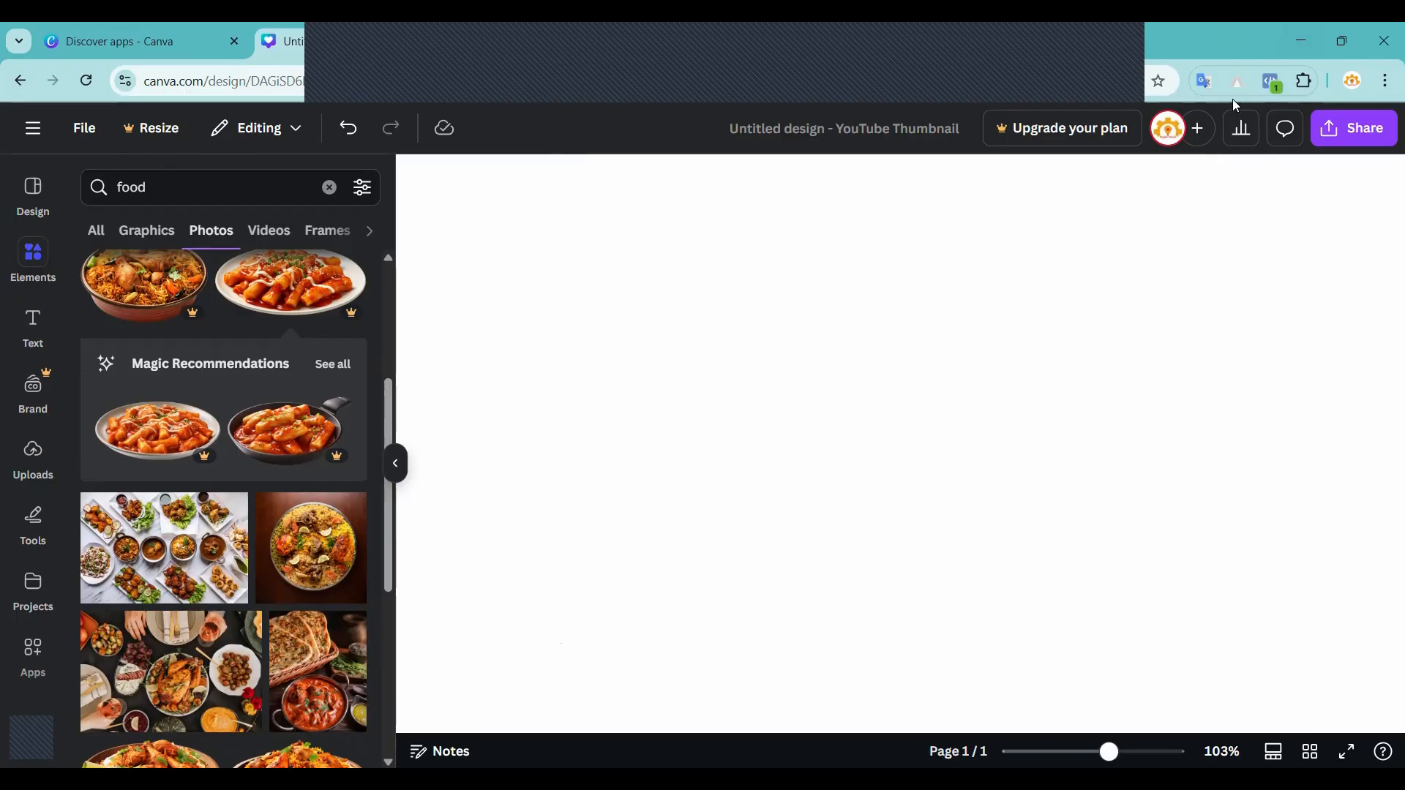
scroll(876, 285, "up", 2)
scroll(219, 366, "up", 4)
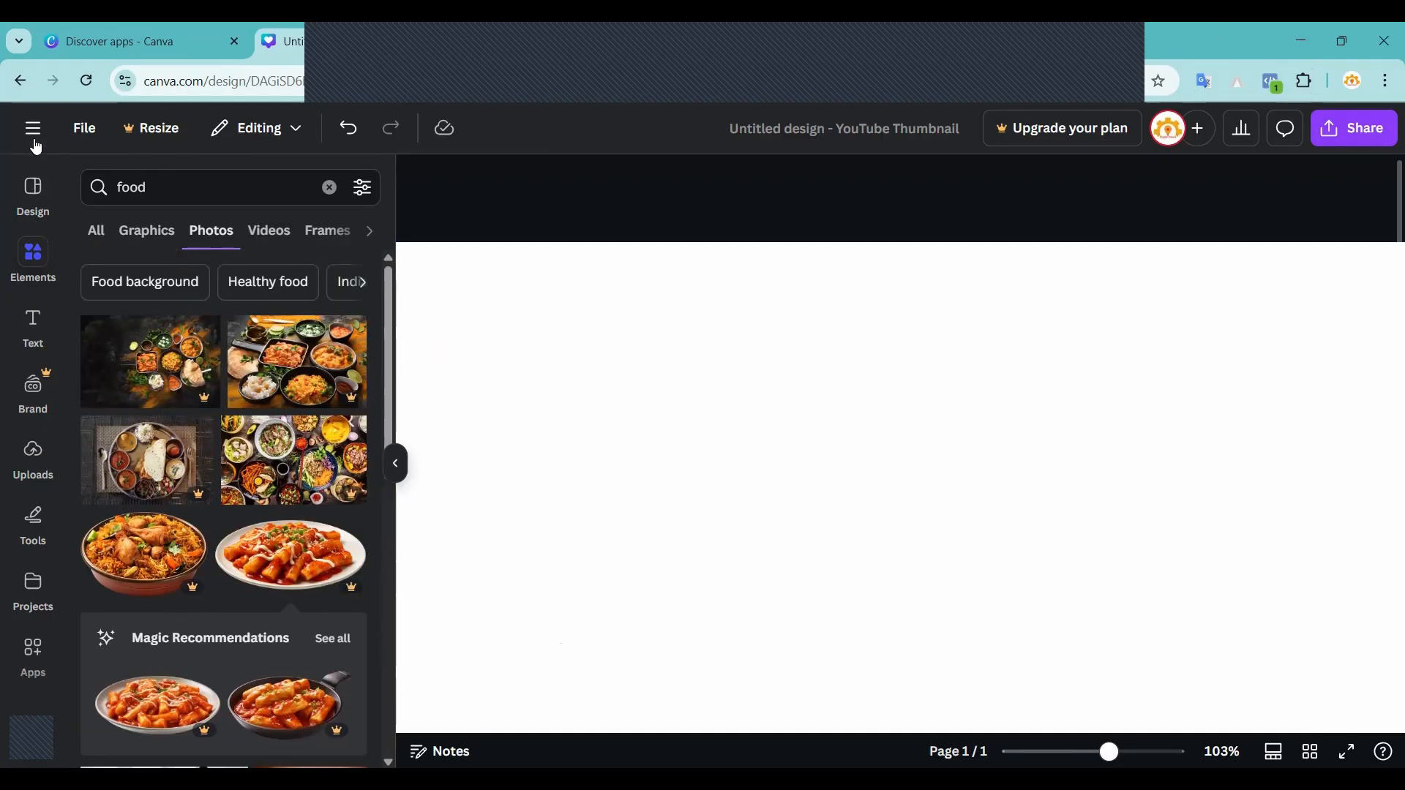
Leave the thumbnail design for the home page and sign out of all accounts from the account menu.
left_click(32, 128)
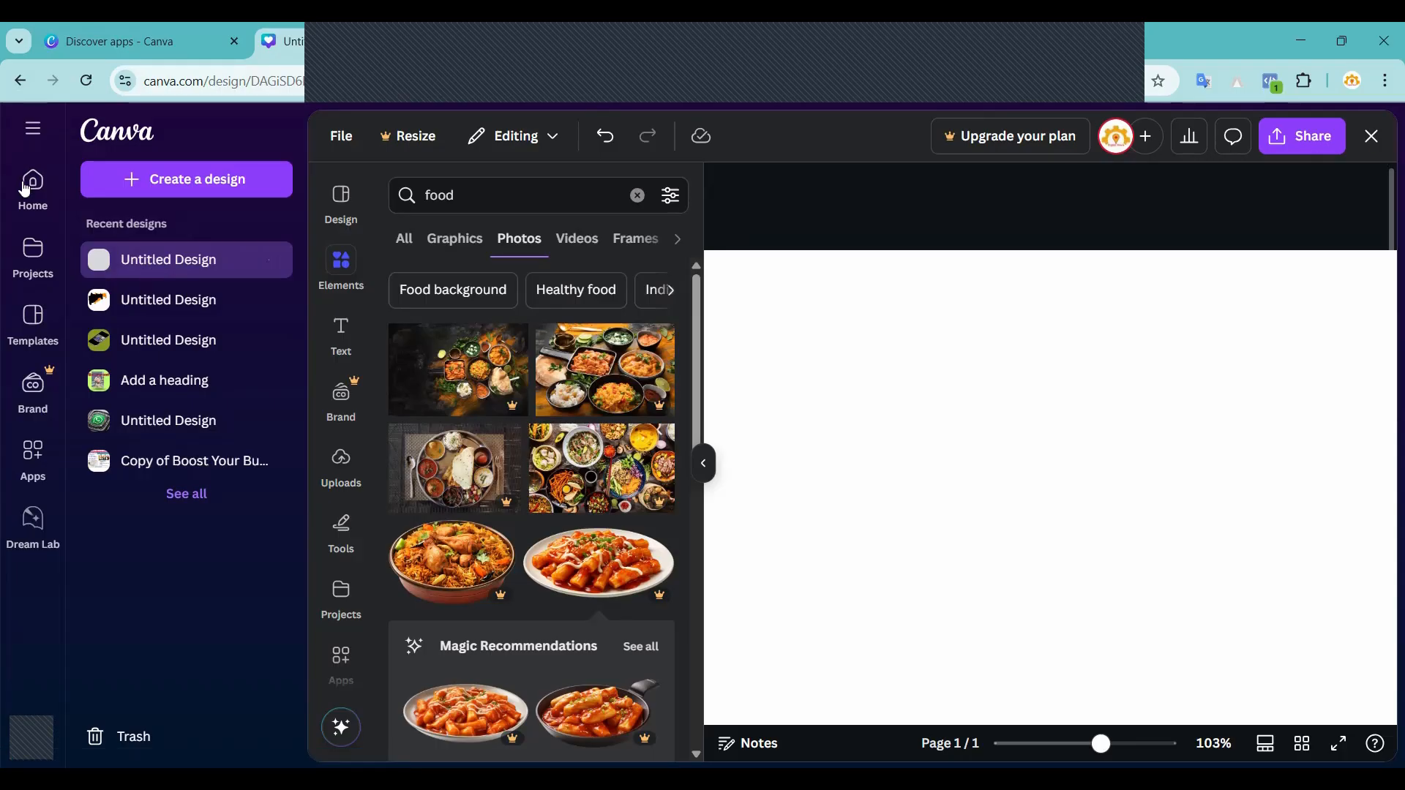
left_click(1381, 128)
left_click(1319, 126)
scroll(1260, 363, "down", 3)
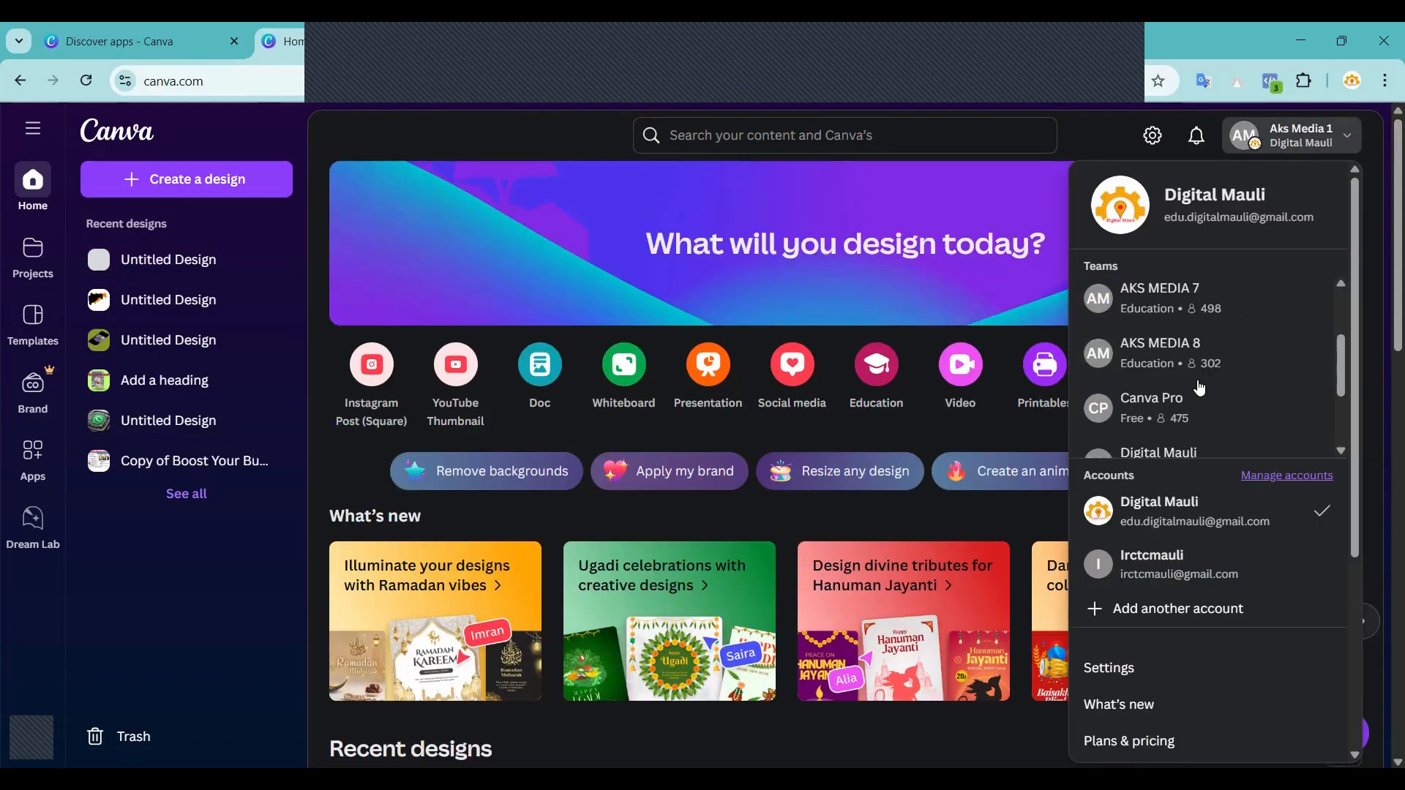
scroll(1198, 498, "down", 3)
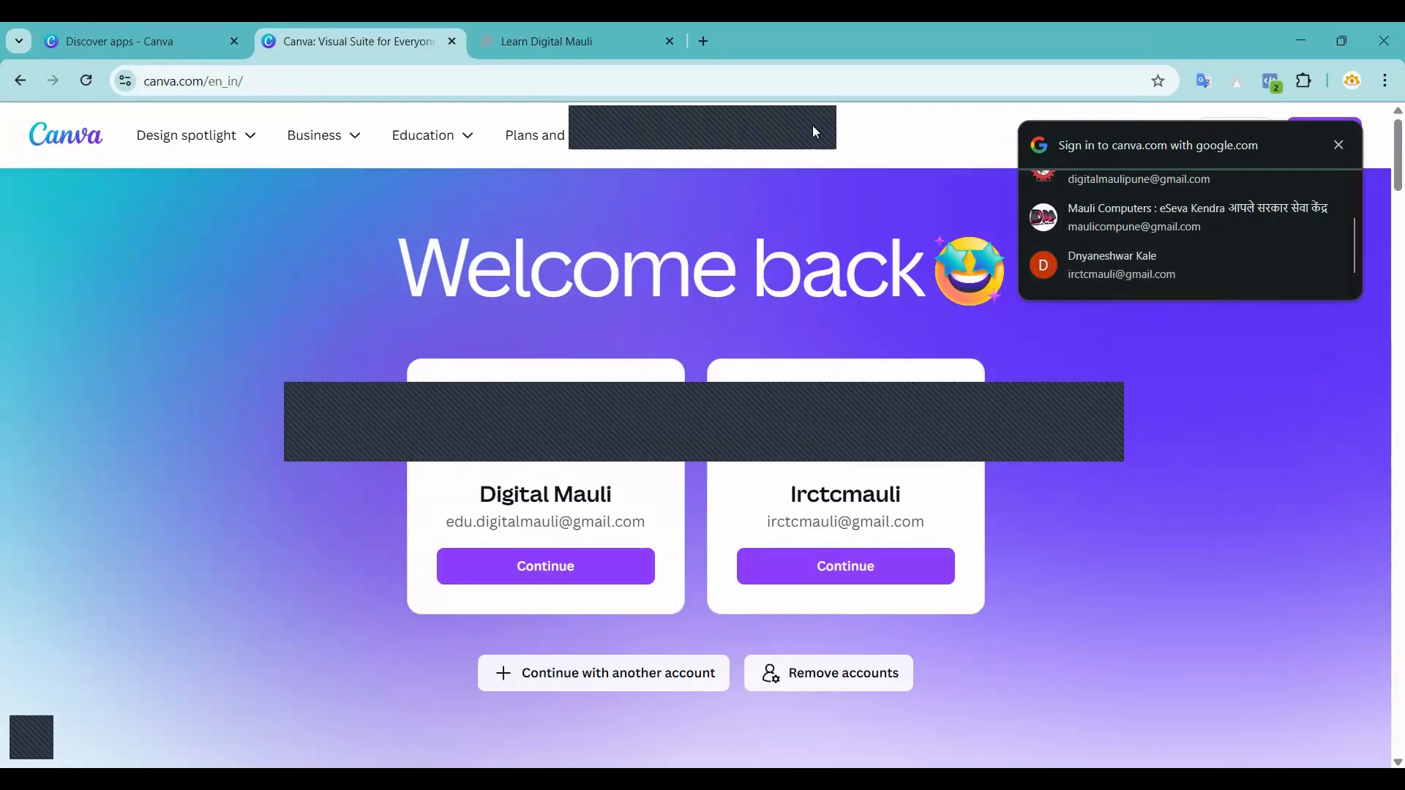
View the Canva Free plan page from the plans and pricing overview, then return to the welcome page.
mouse_move(546, 138)
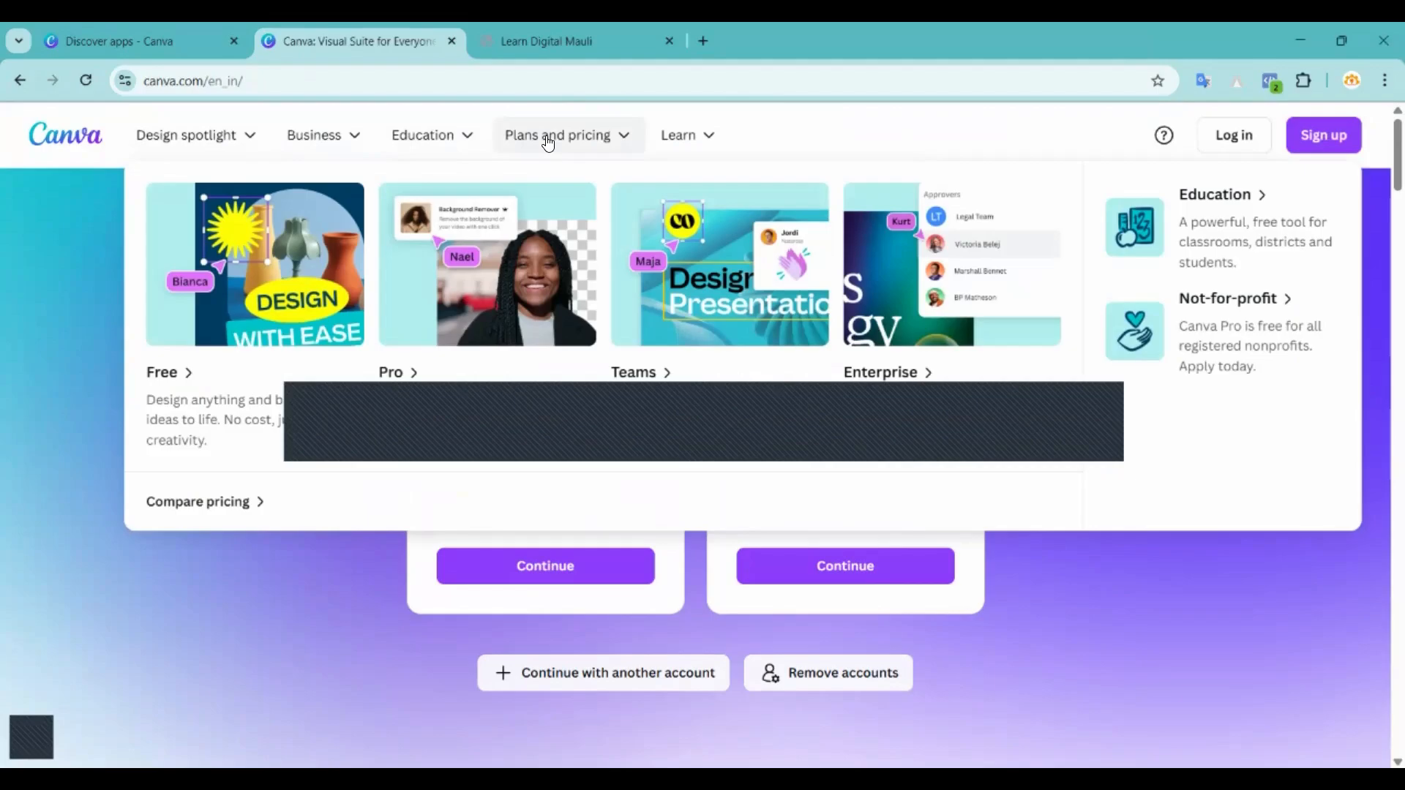
left_click(548, 140)
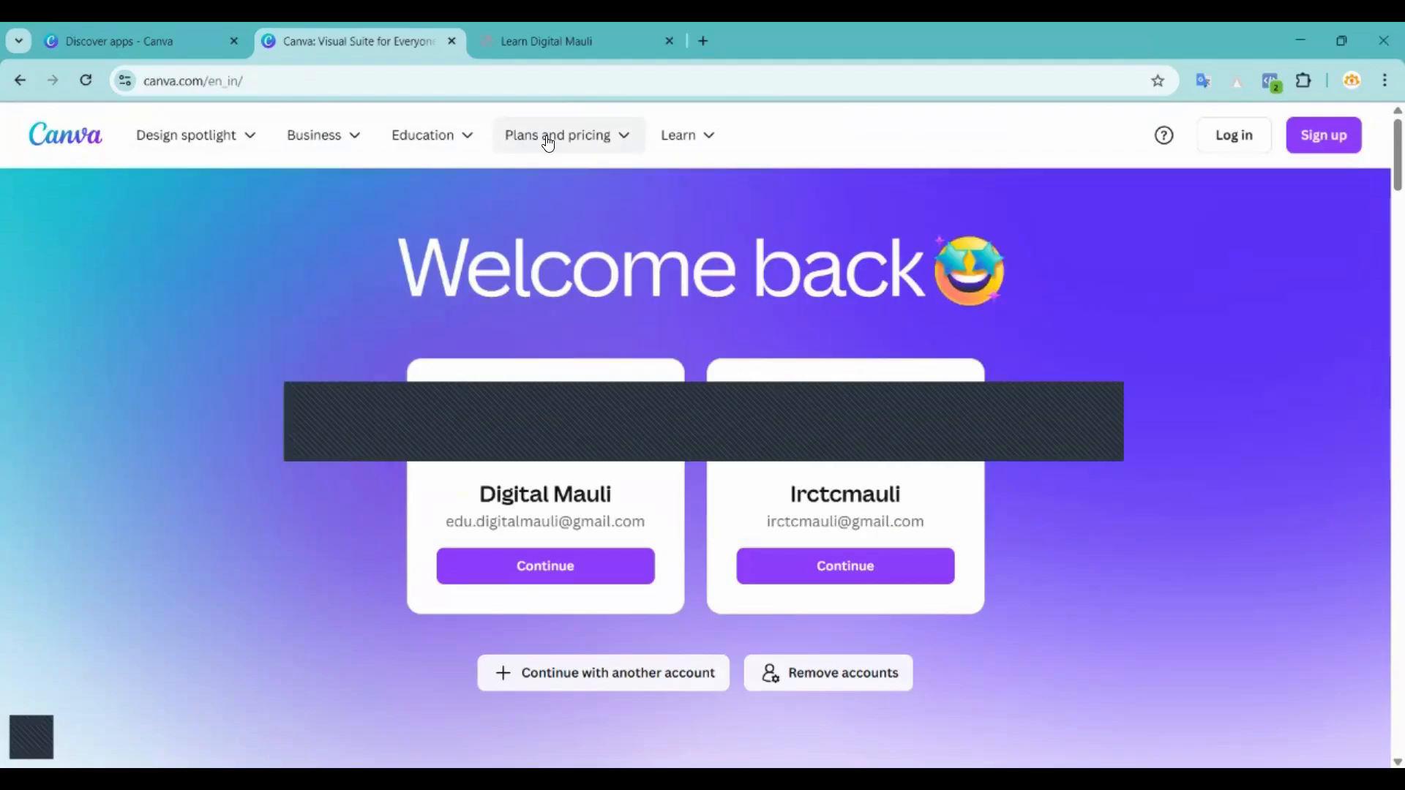
left_click(622, 140)
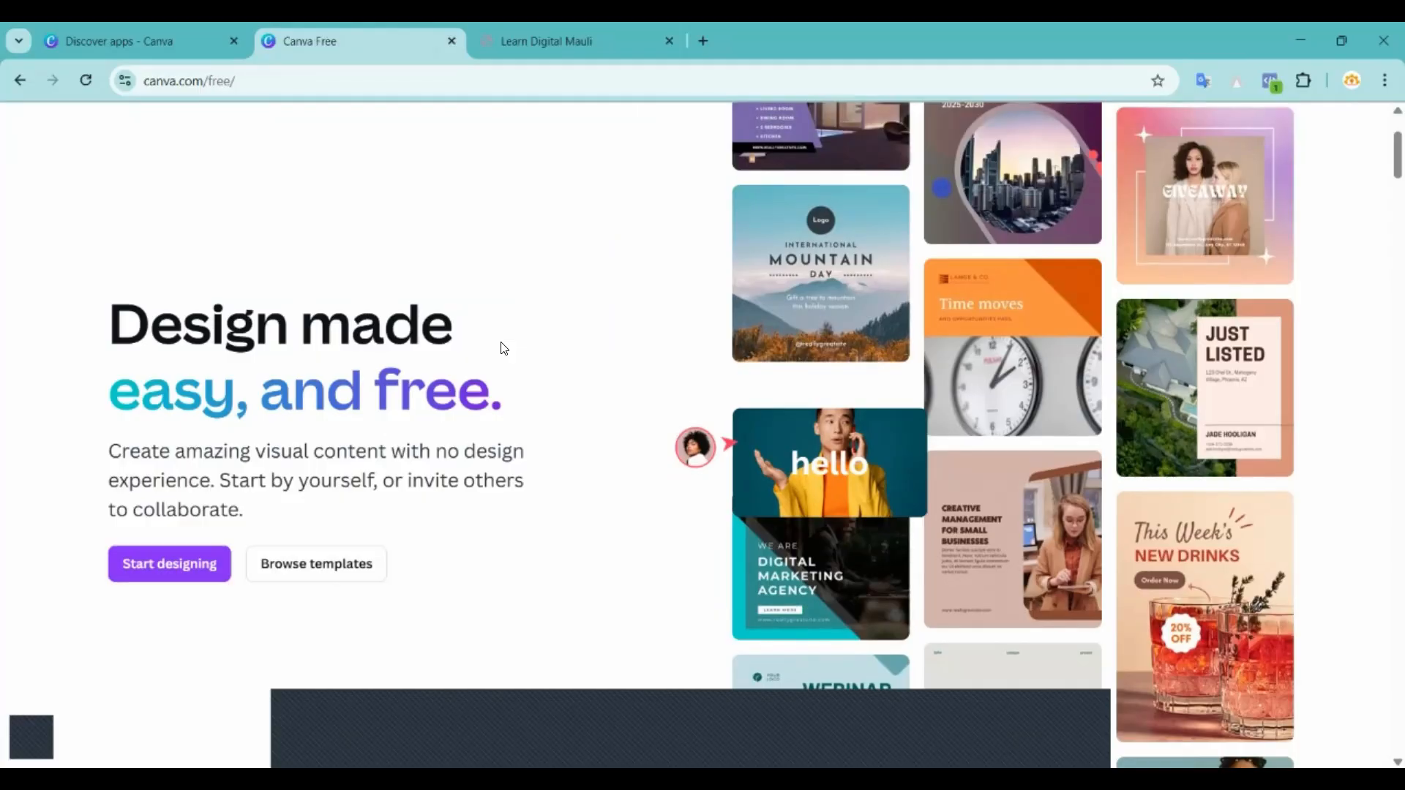
left_click(19, 80)
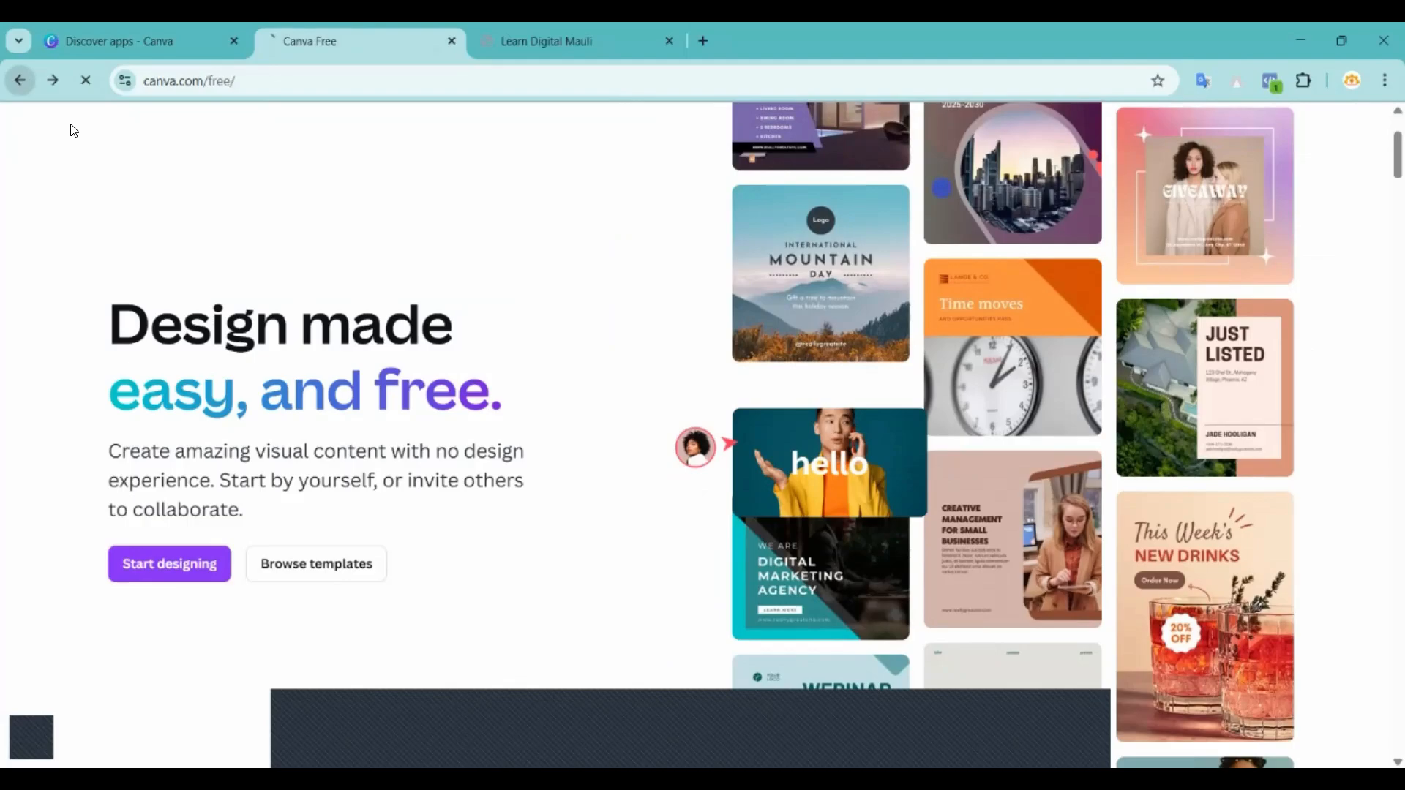
Go to the Canva Pro plan page and show its prices in the plan options section.
mouse_move(556, 135)
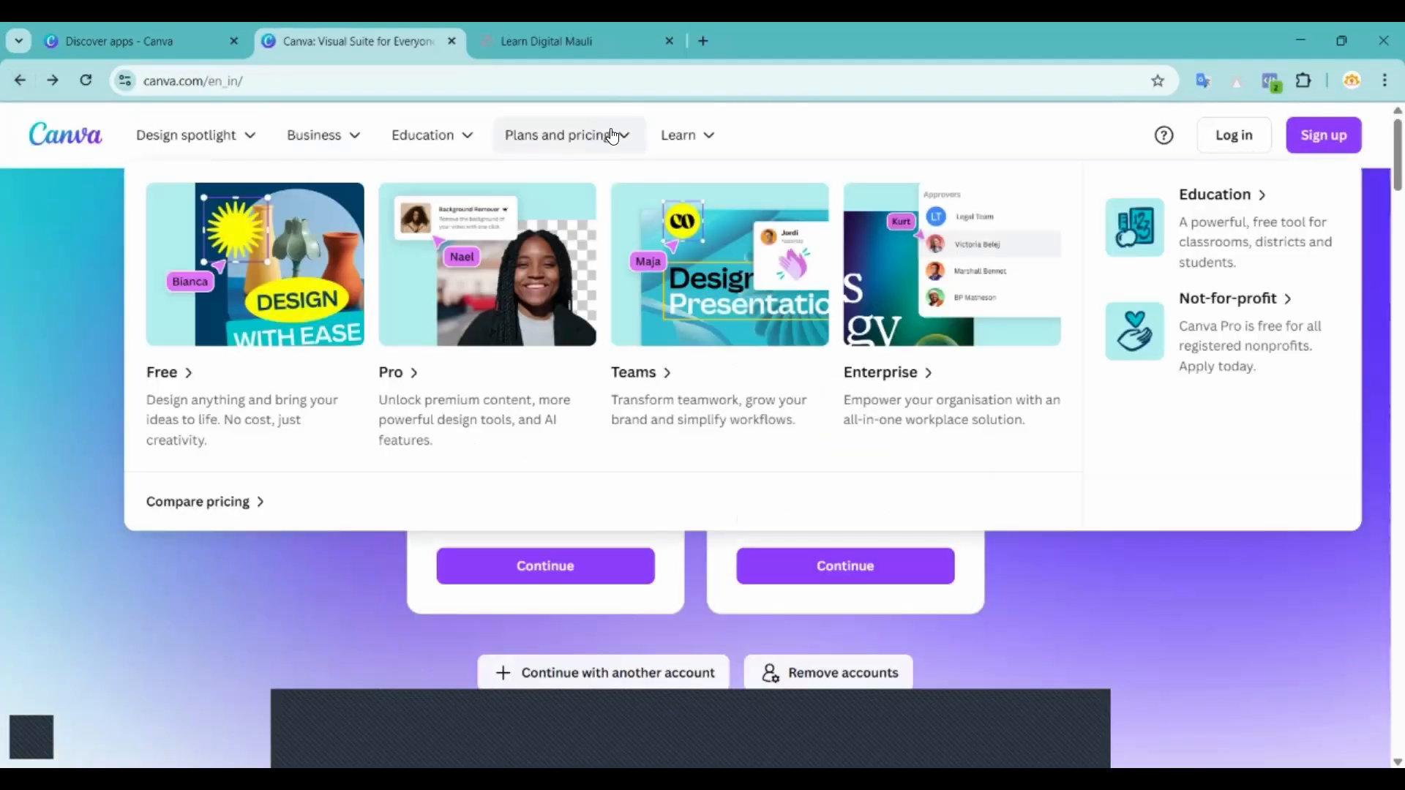
left_click(391, 372)
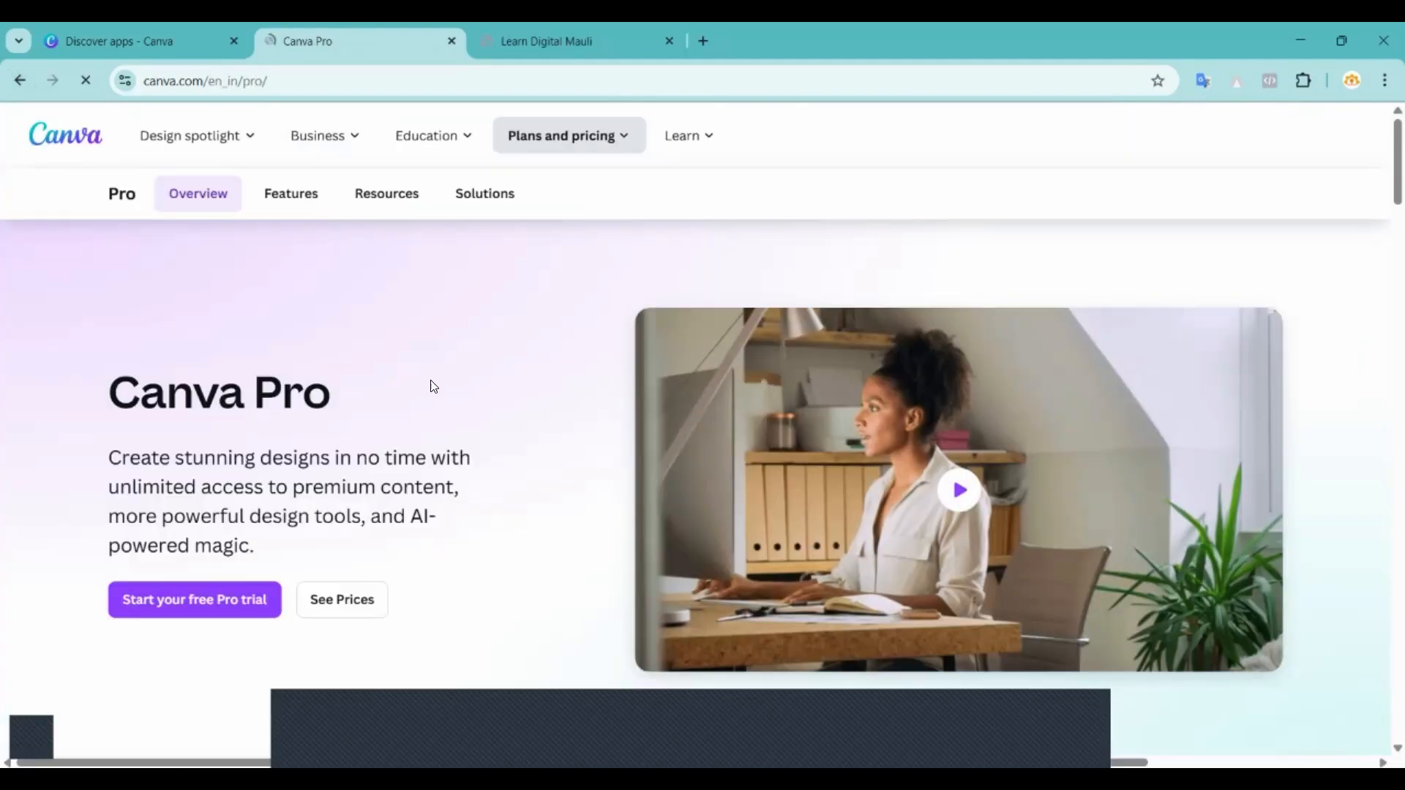
scroll(649, 384, "down", 3)
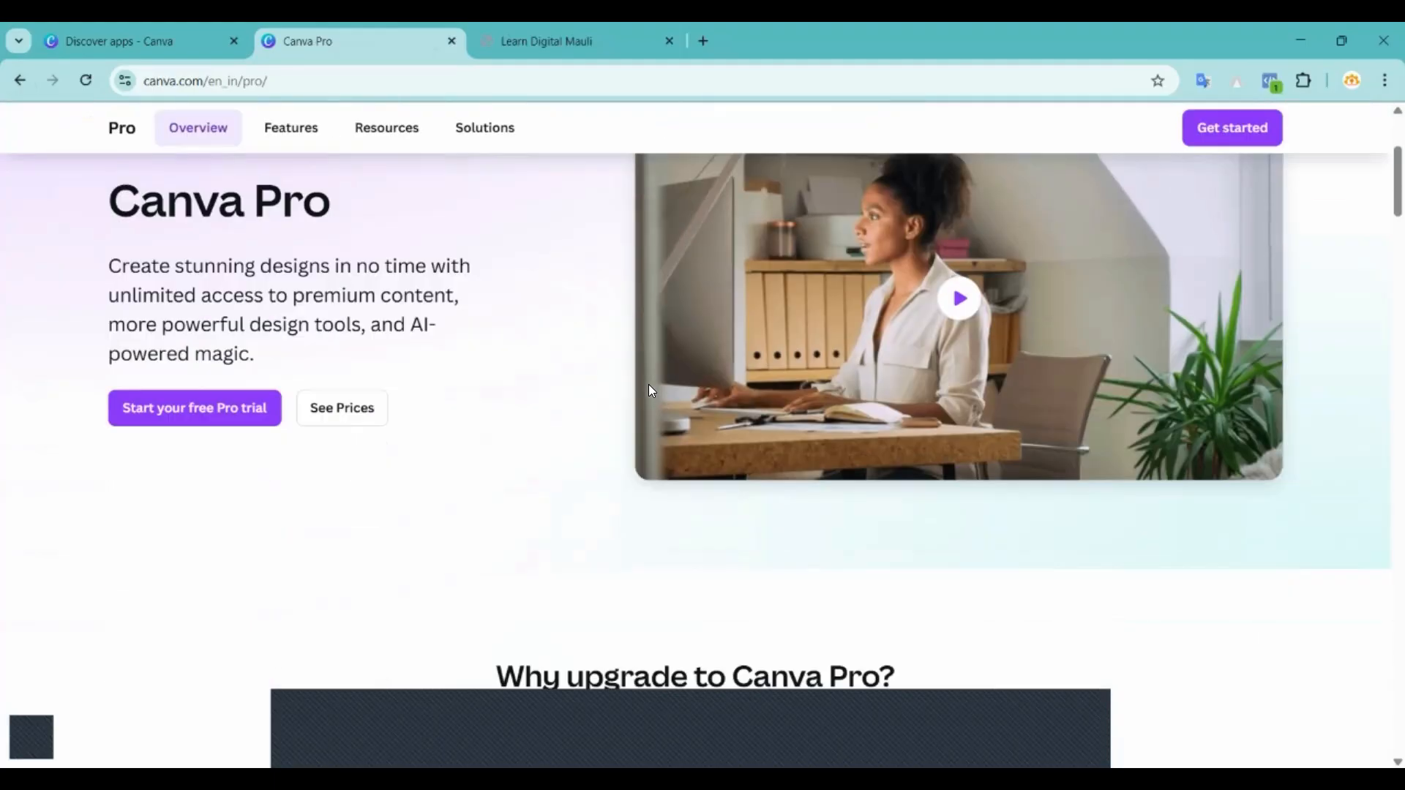
left_click(344, 393)
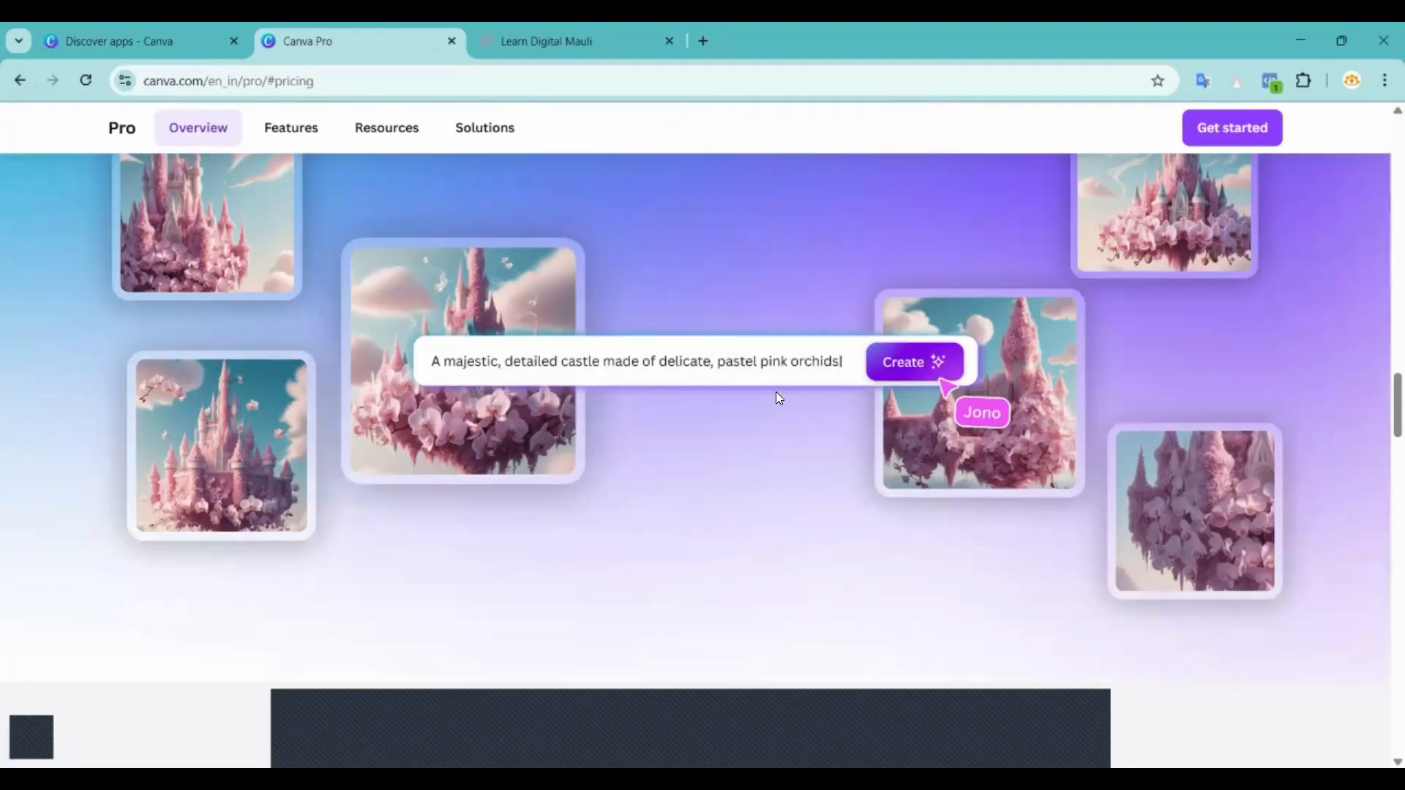
scroll(777, 398, "down", 10)
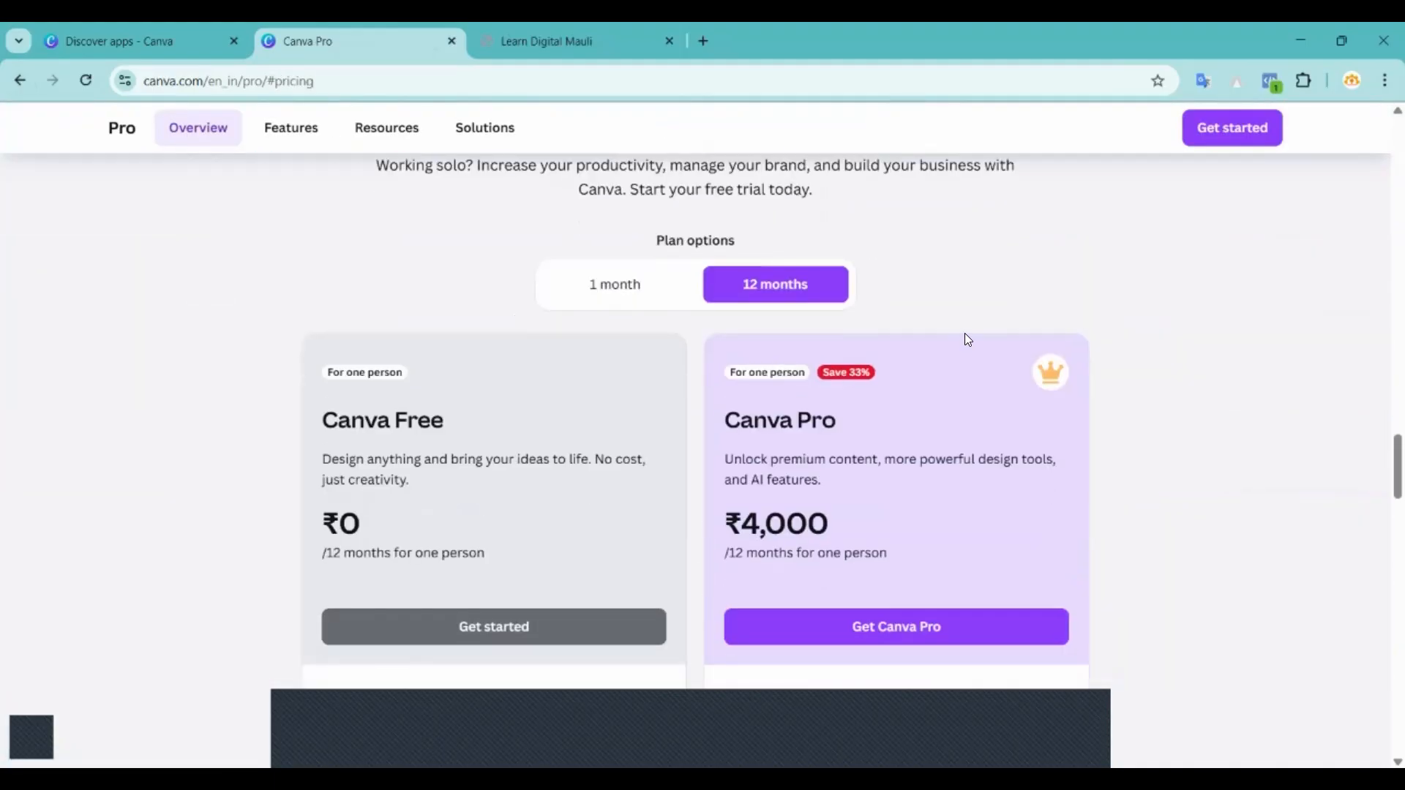
Compare the 1-month and 12-month prices of Canva Free and Pro, leaving the 1-month option selected.
left_click(614, 194)
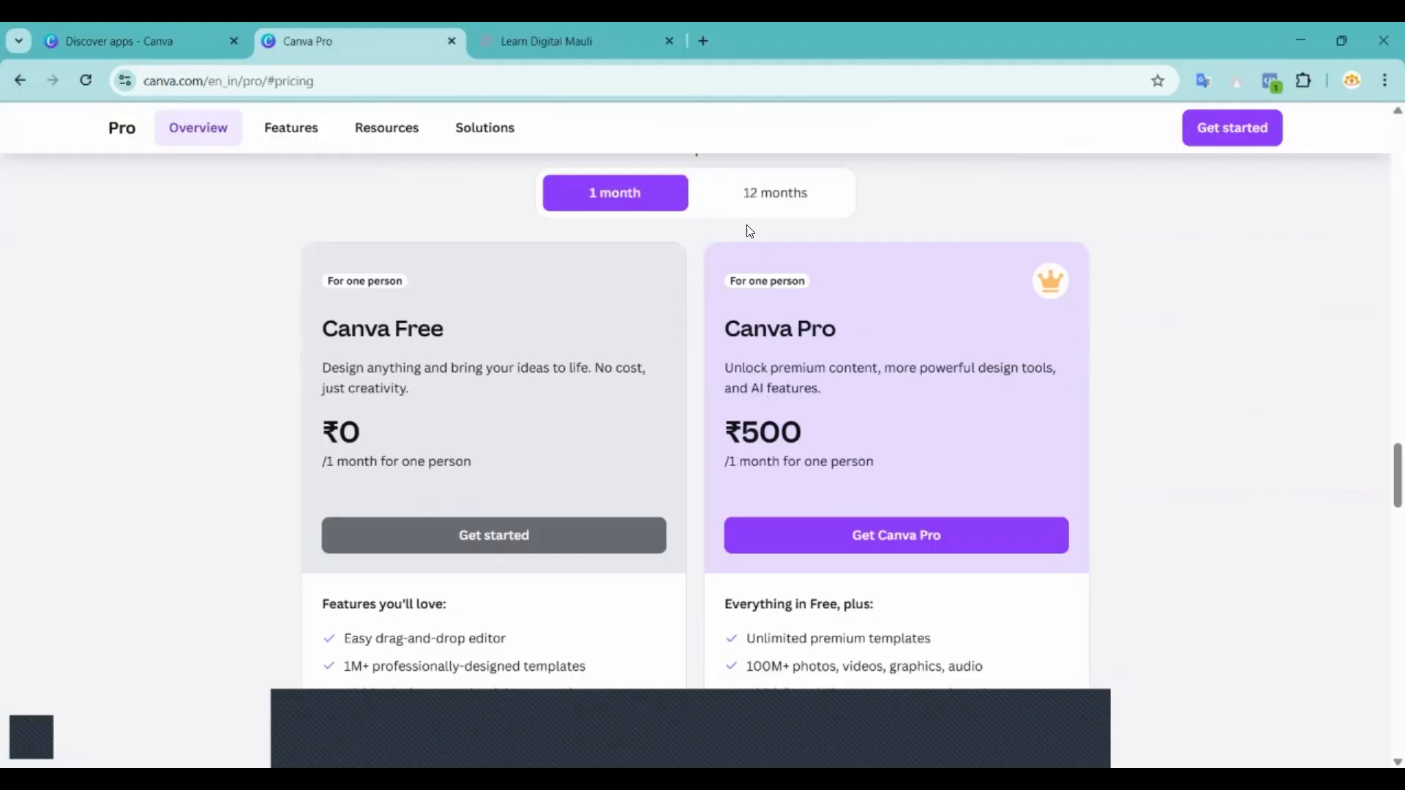
left_click(754, 198)
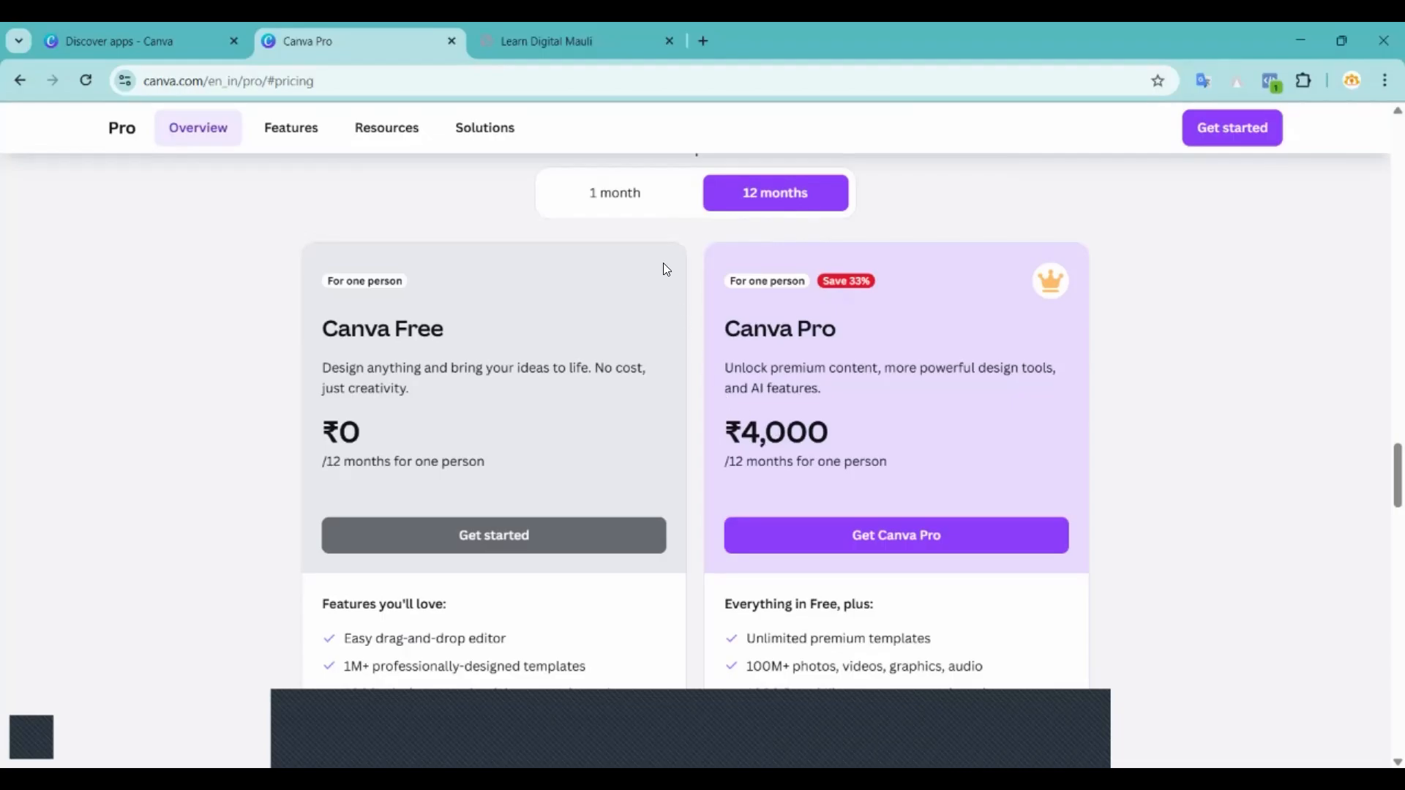
left_click(586, 202)
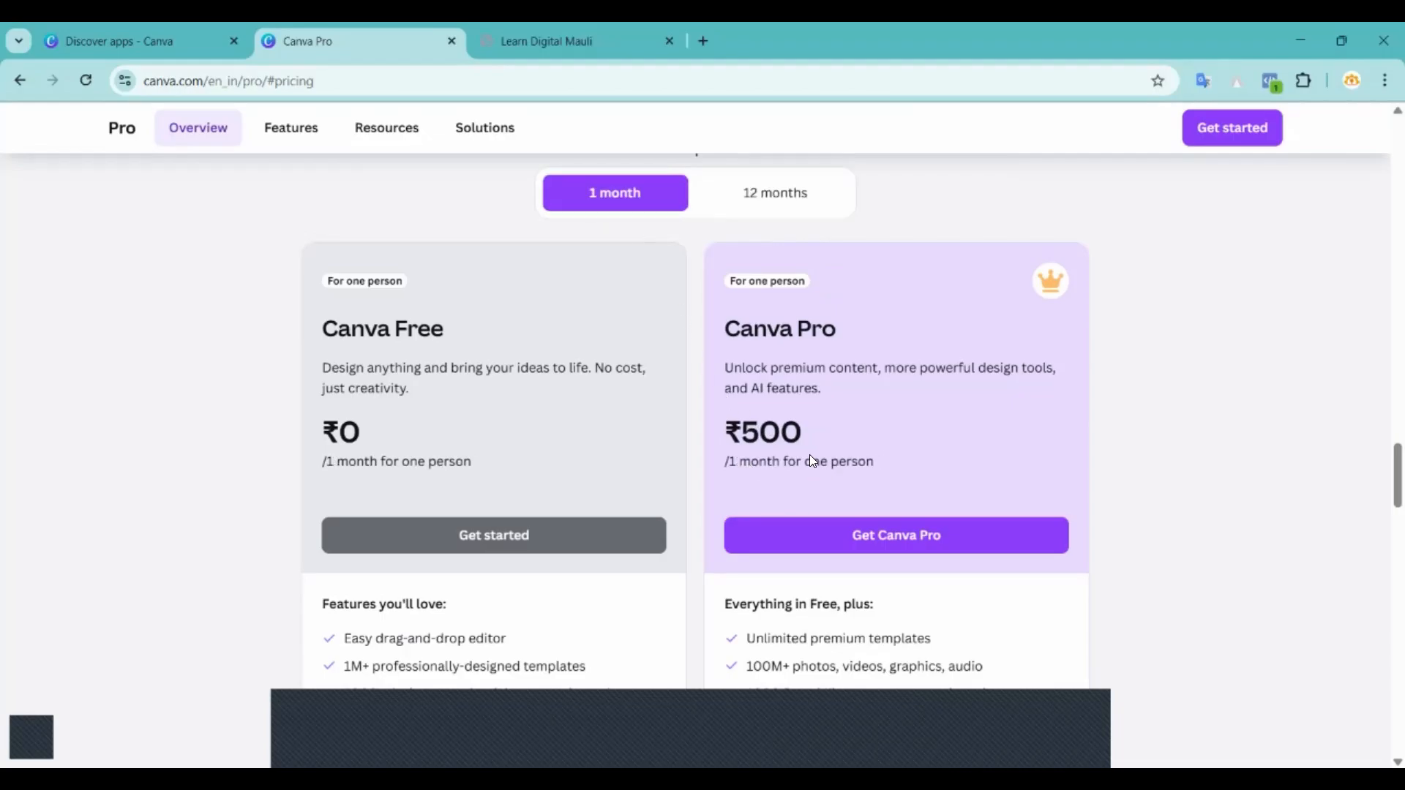
Compare the feature lists of the Canva Free and Canva Pro plans on the pricing section.
scroll(407, 412, "down", 3)
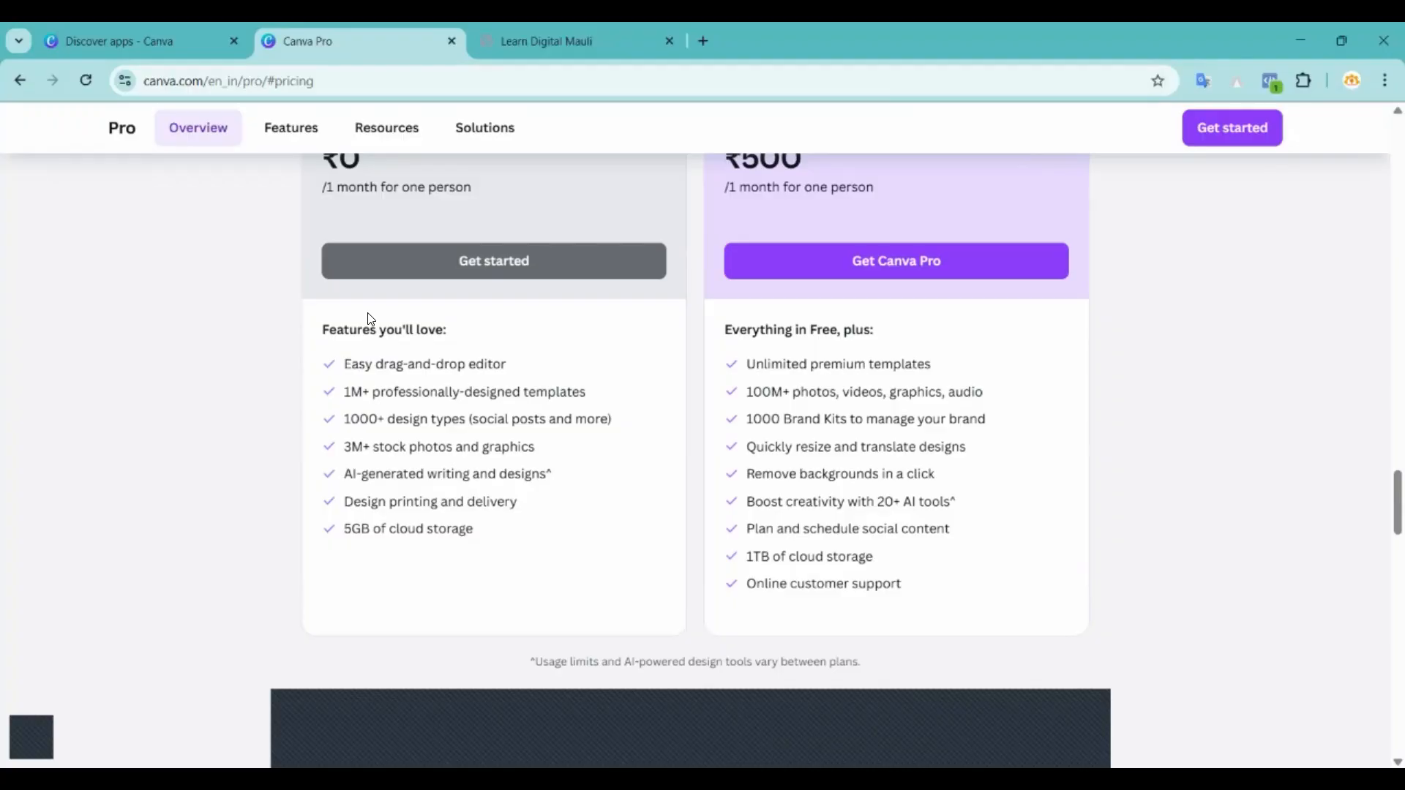
scroll(355, 308, "down", 1)
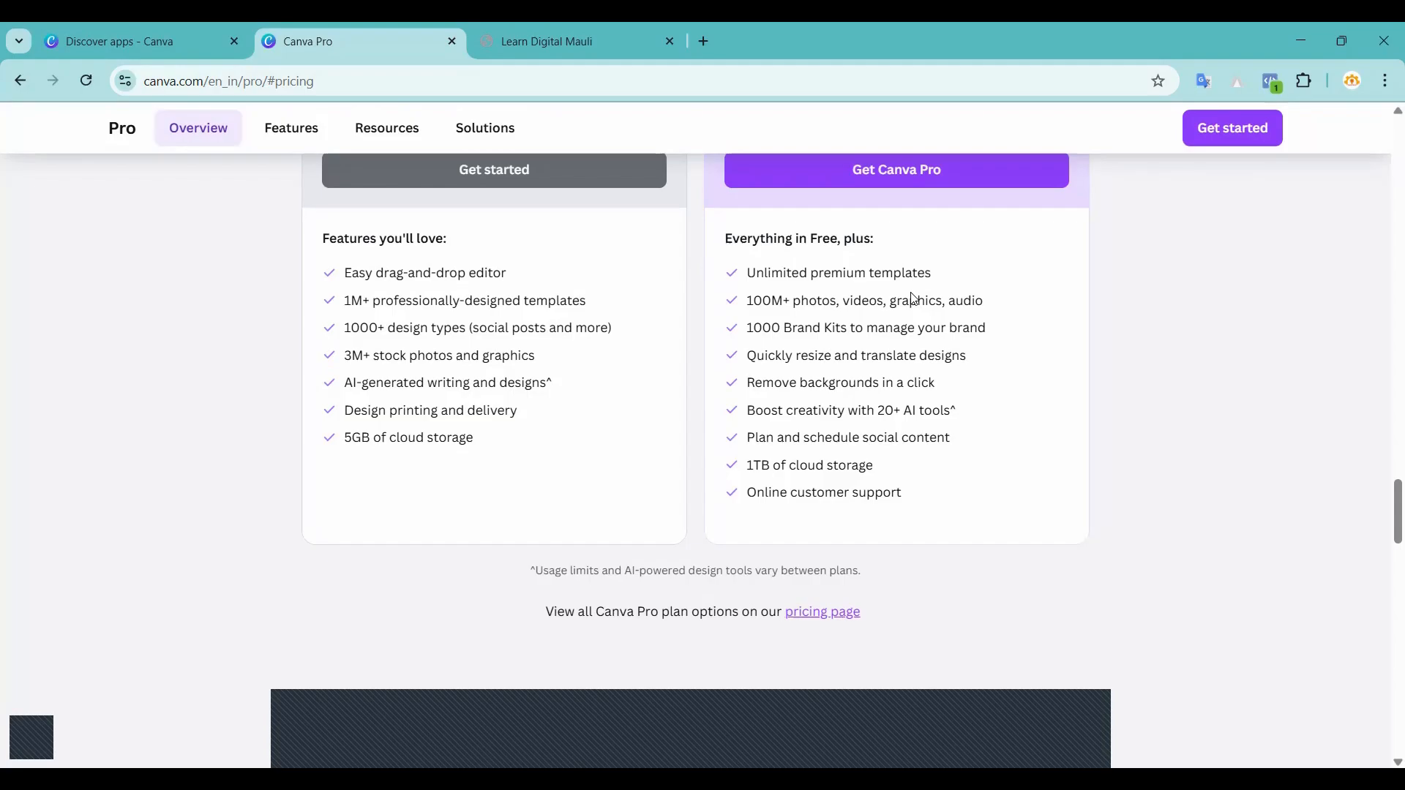
scroll(888, 318, "up", 2)
scroll(888, 318, "down", 2)
scroll(785, 460, "up", 1)
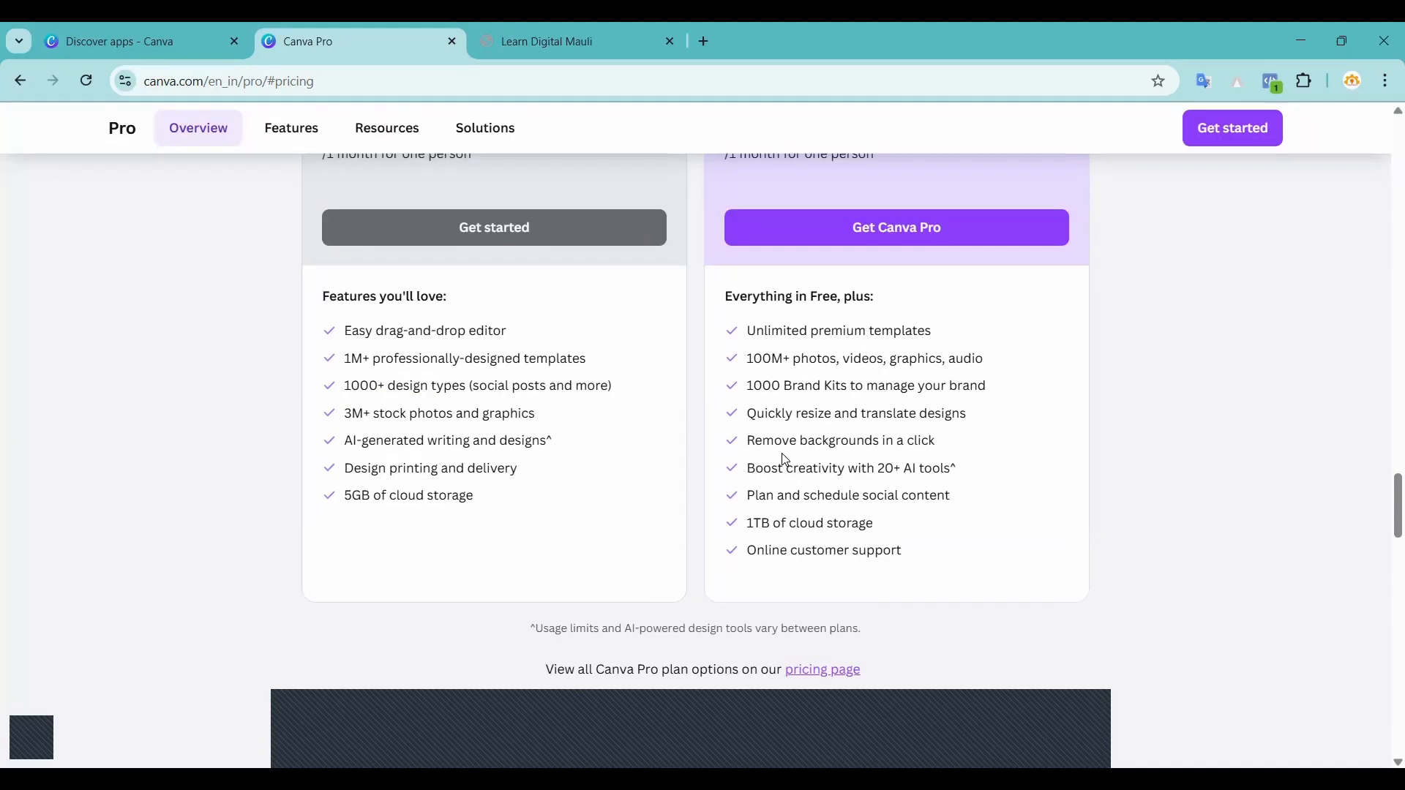
scroll(785, 459, "up", 10)
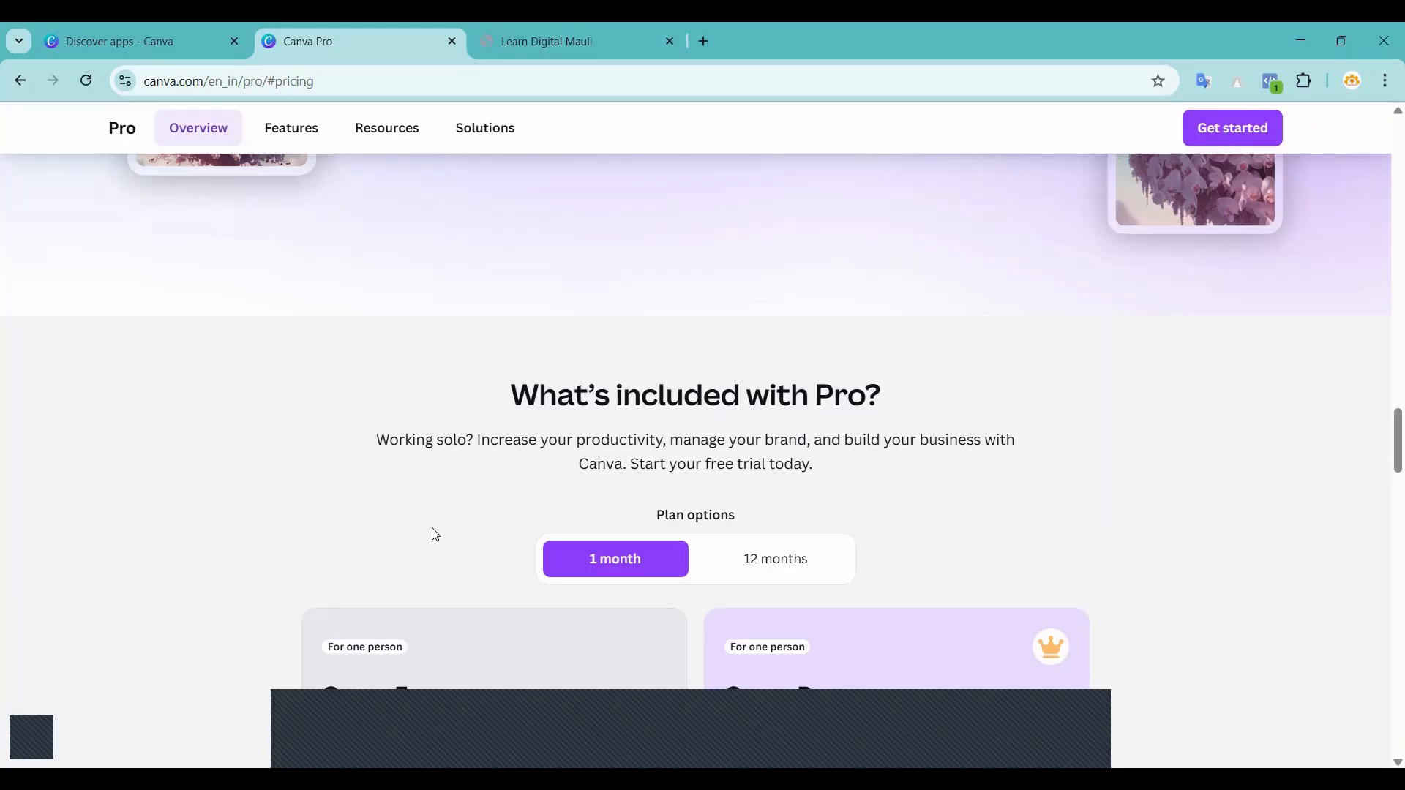
Close the Learn Digital Mauli website and return to the Canva Pro page.
left_click(527, 52)
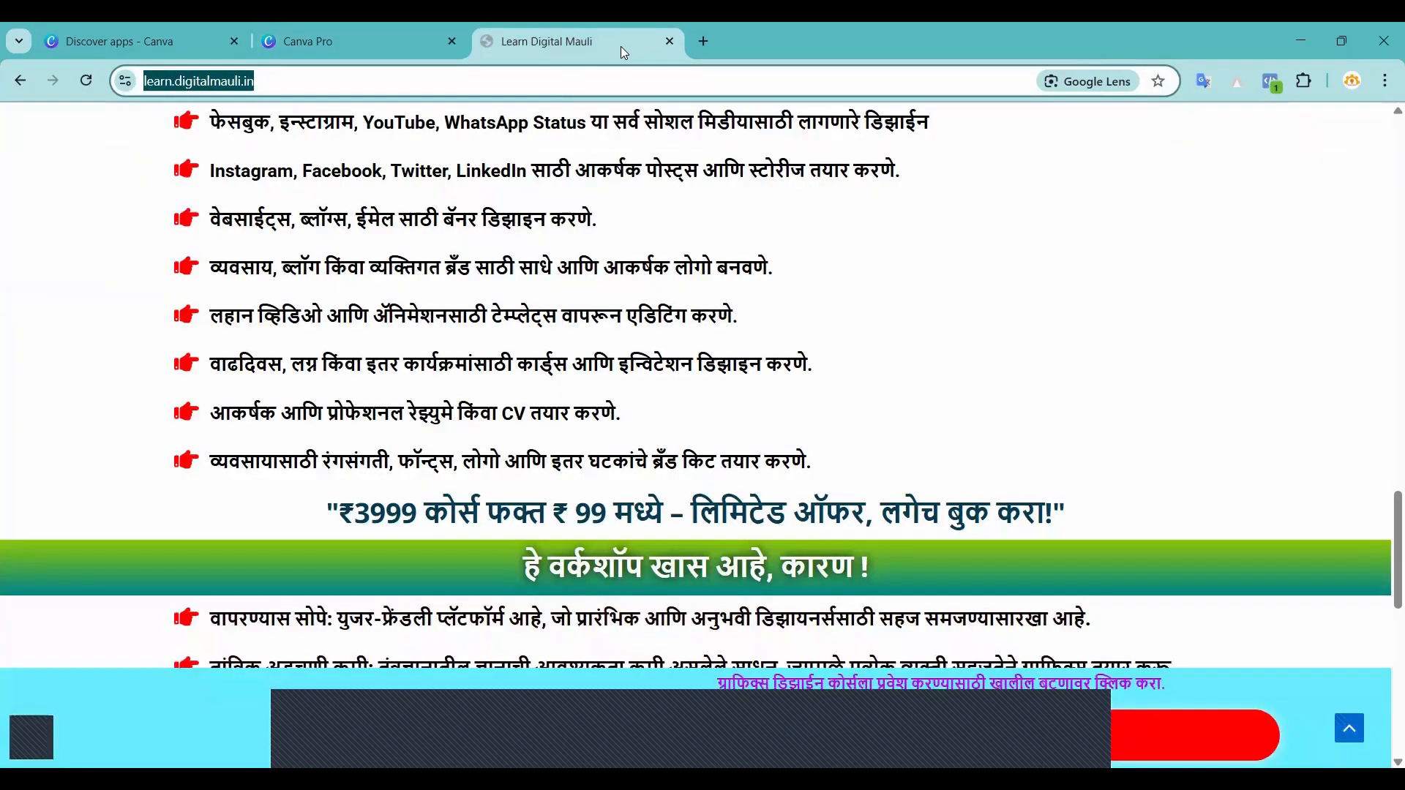
left_click(670, 41)
scroll(644, 344, "up", 10)
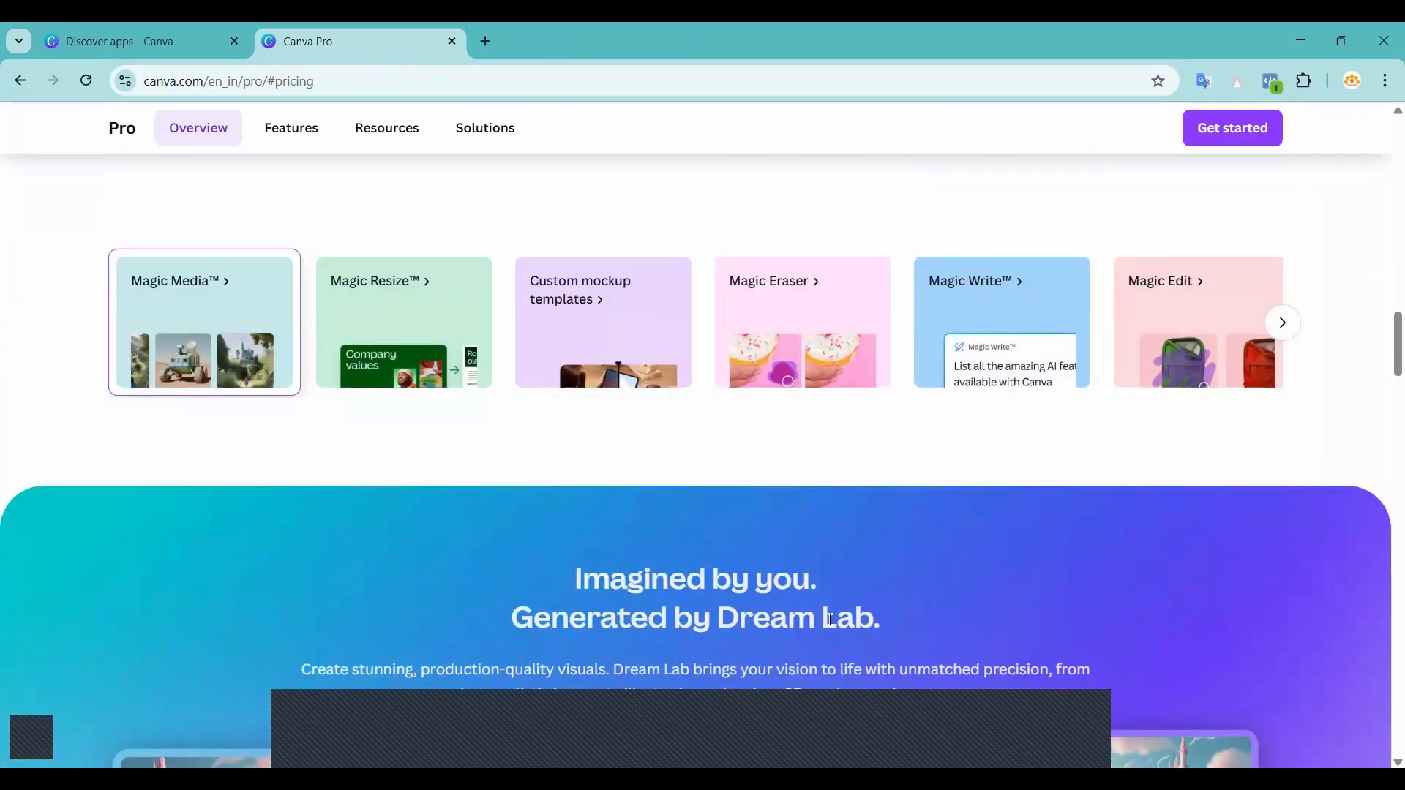
scroll(622, 534, "up", 5)
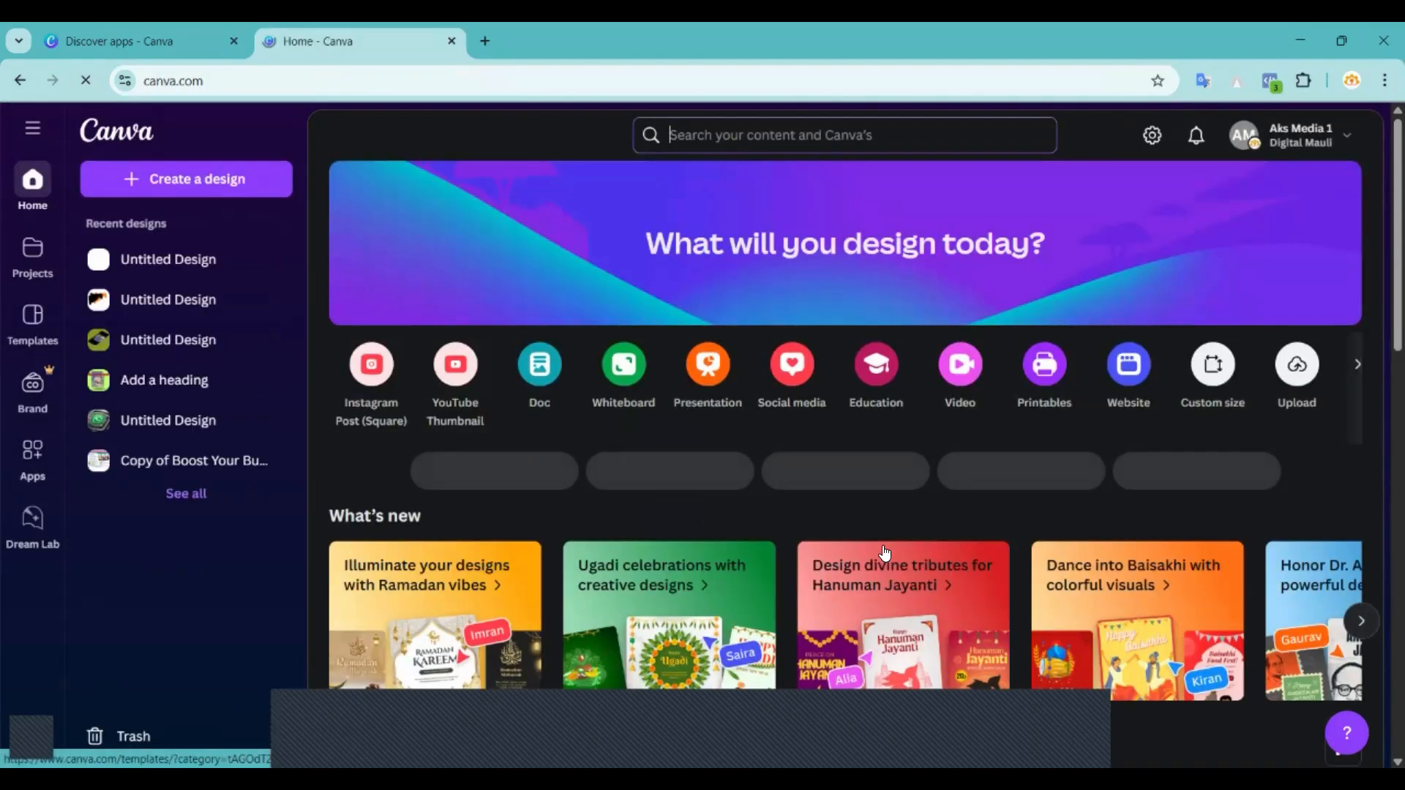
Look through the recent designs of the Aks Media 1 team on the home page, then move to the AKS MEDIA 7 team.
scroll(886, 466, "down", 5)
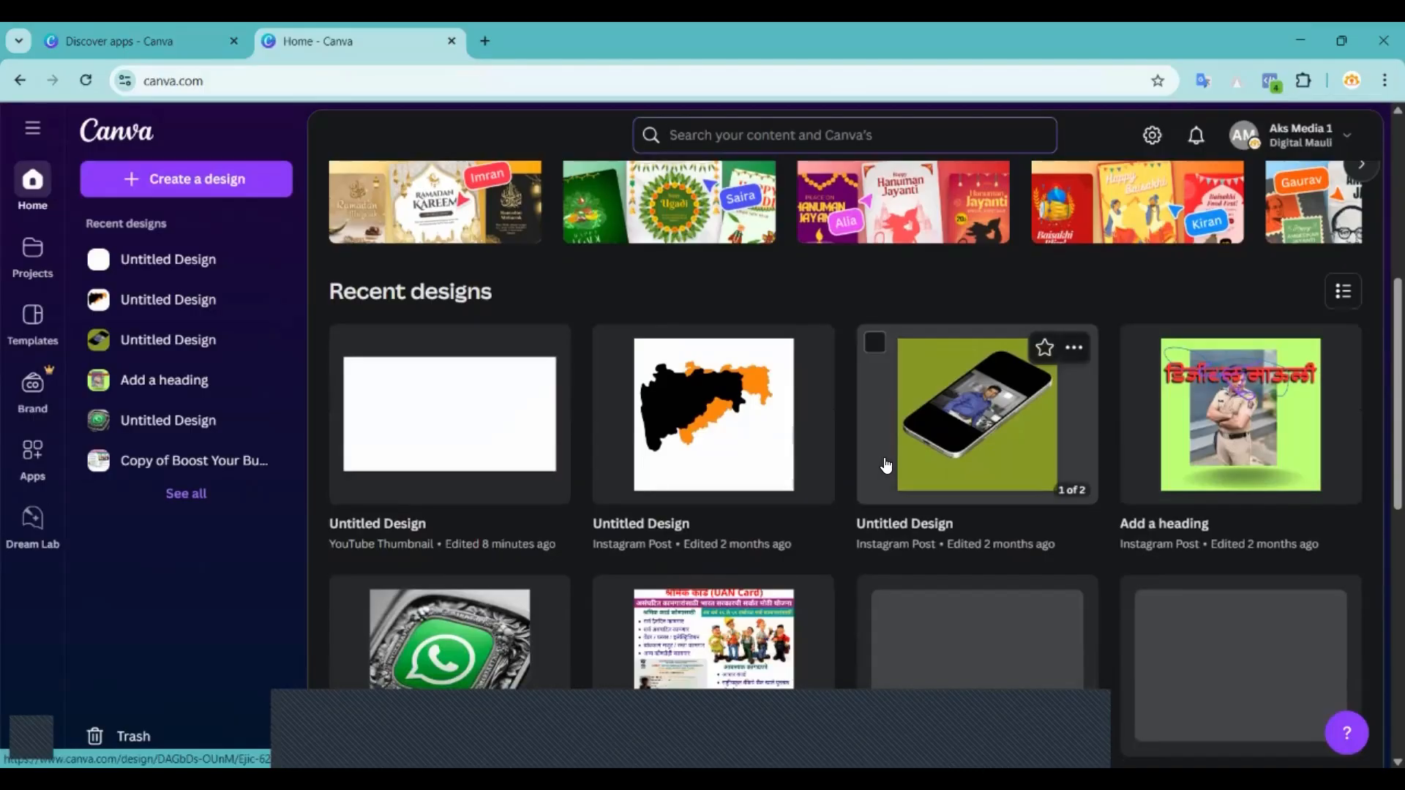
scroll(886, 466, "down", 3)
left_click(709, 395)
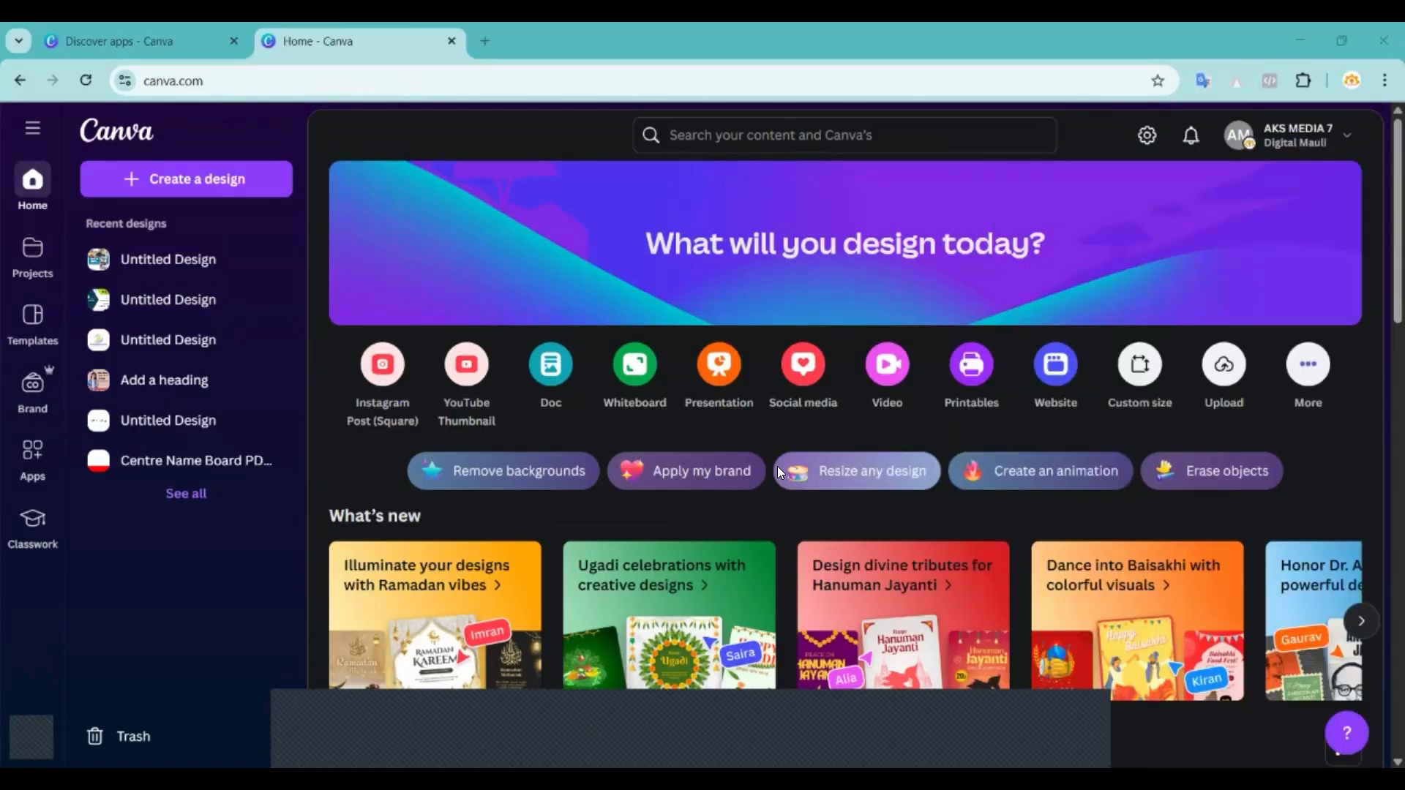
Open the recent design "Copy of Add a subheading" and view its pages, including the Swift Couriers sample.
scroll(777, 467, "down", 10)
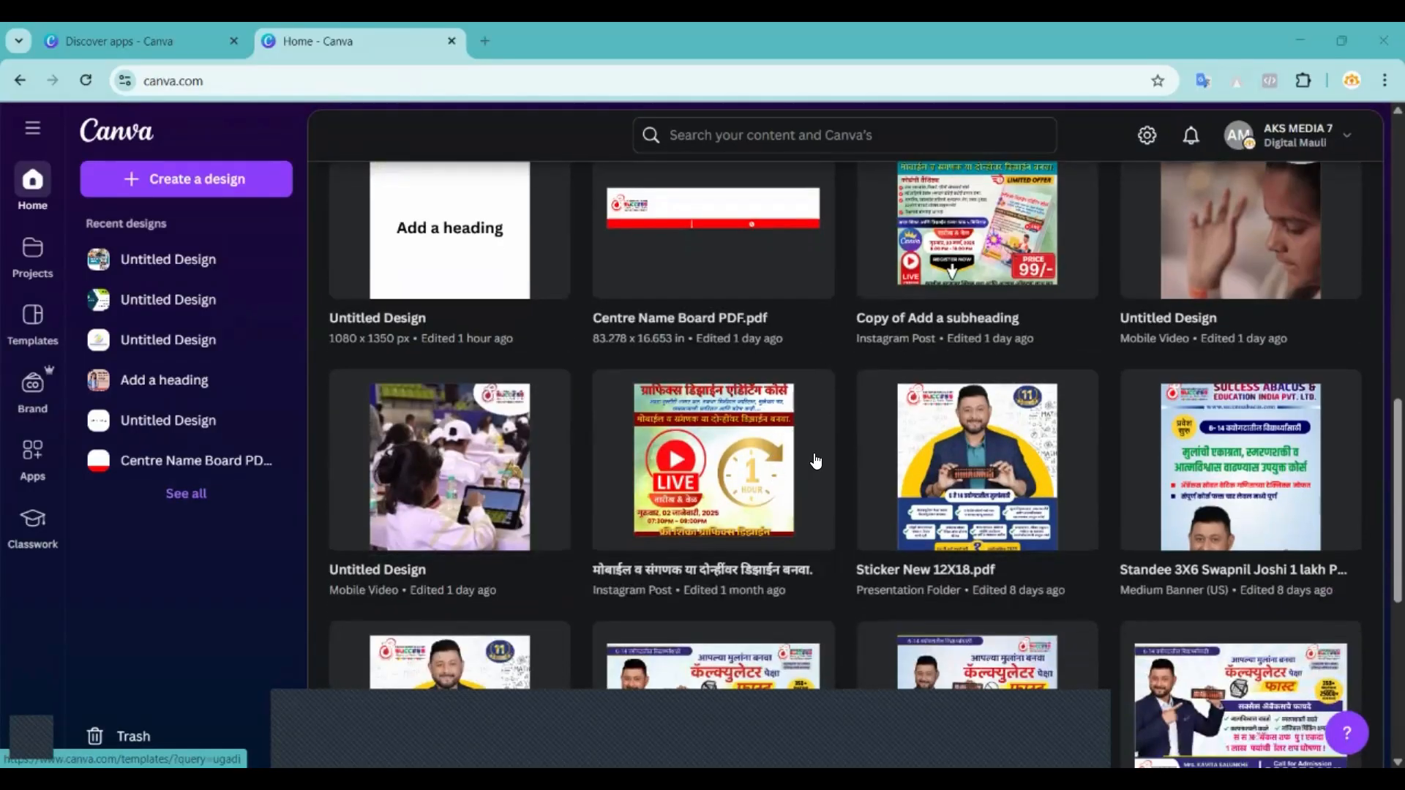
left_click(987, 370)
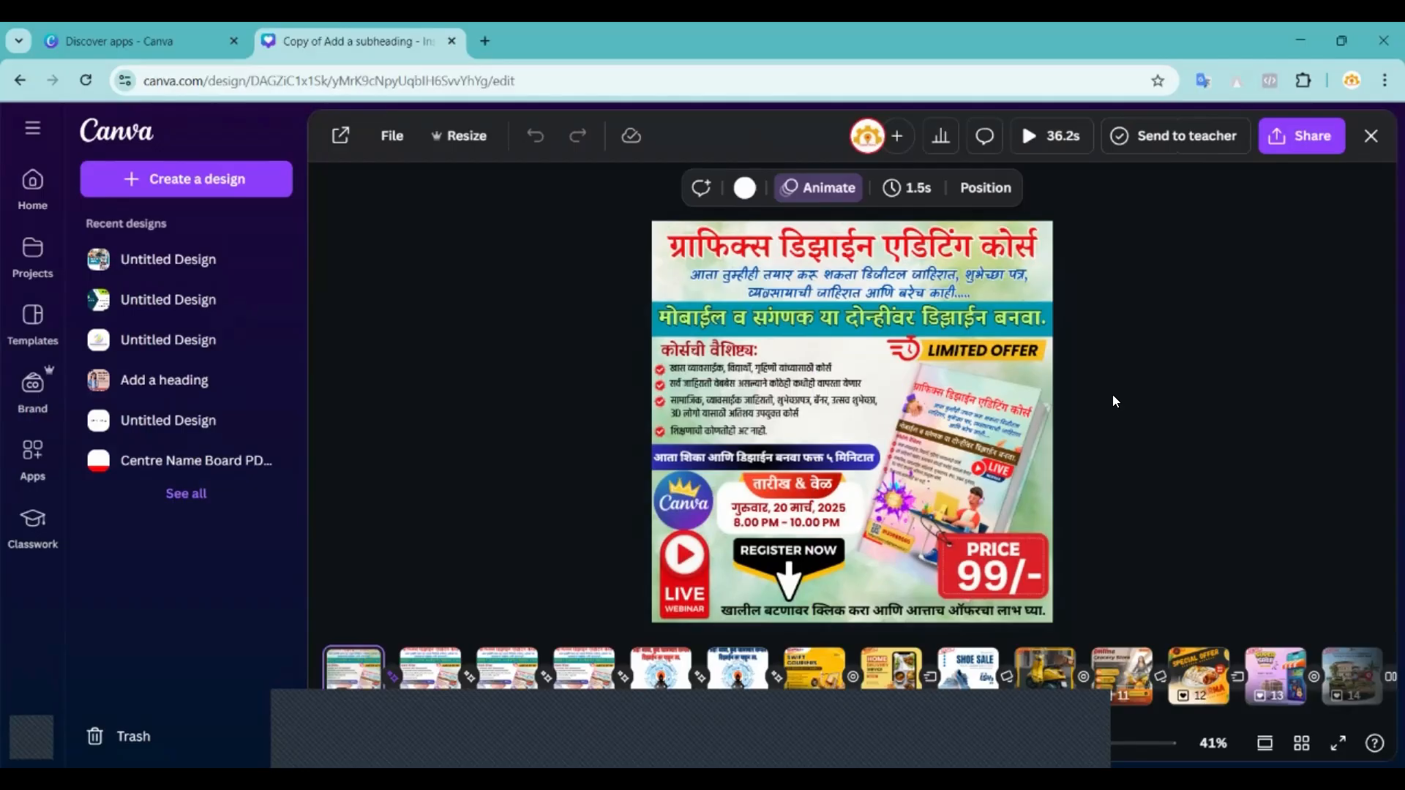
scroll(1113, 398, "down", 1)
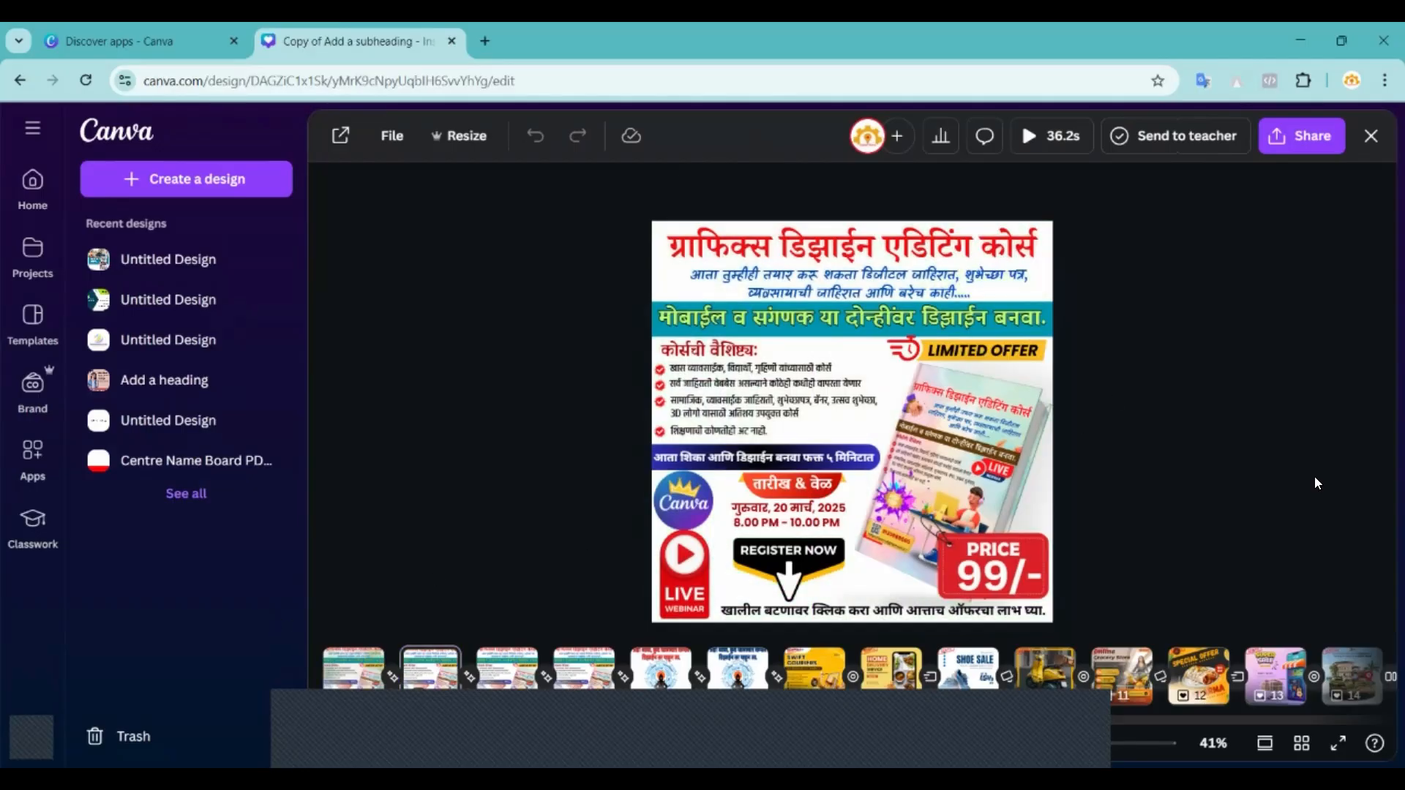
left_click(820, 663)
left_click(471, 371)
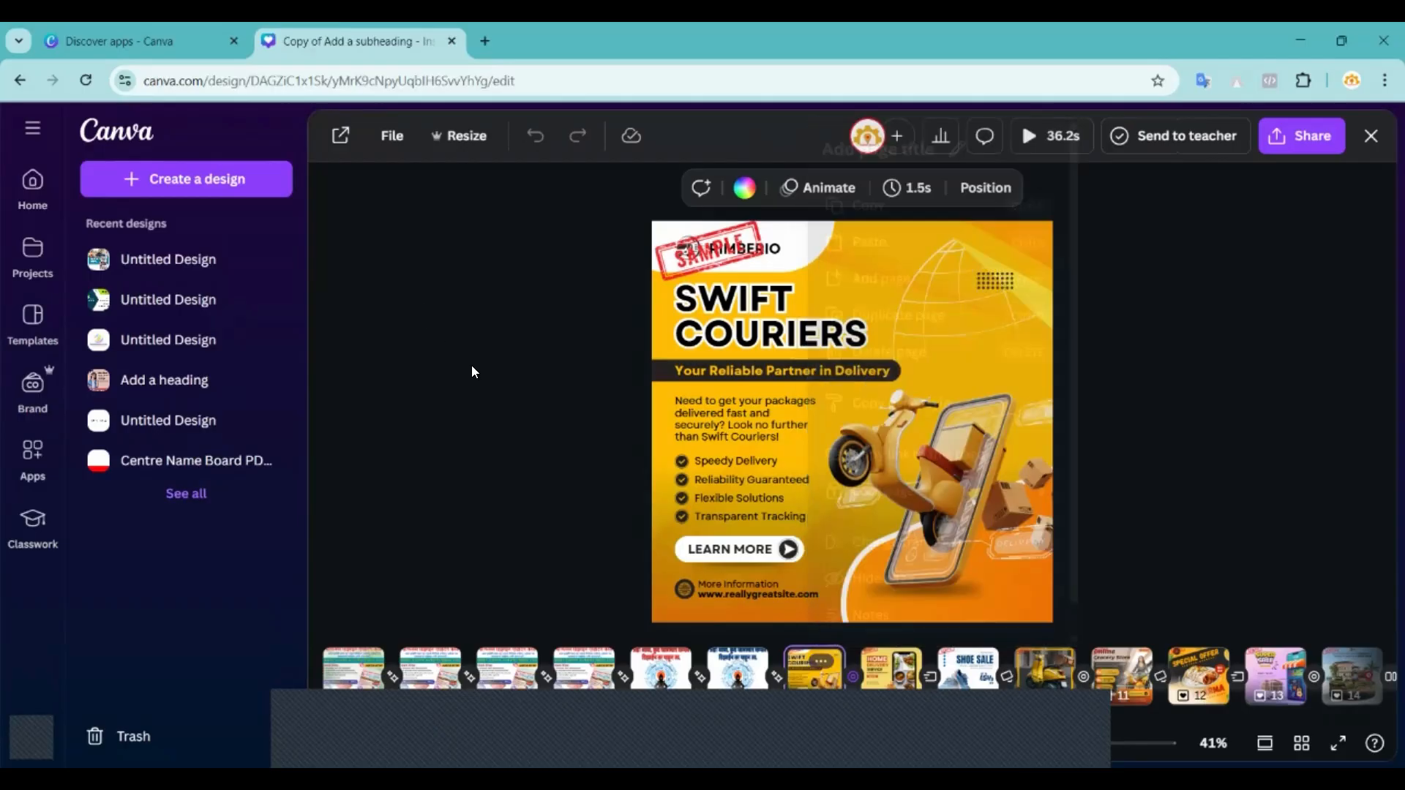
scroll(751, 424, "down", 1)
scroll(468, 424, "up", 1)
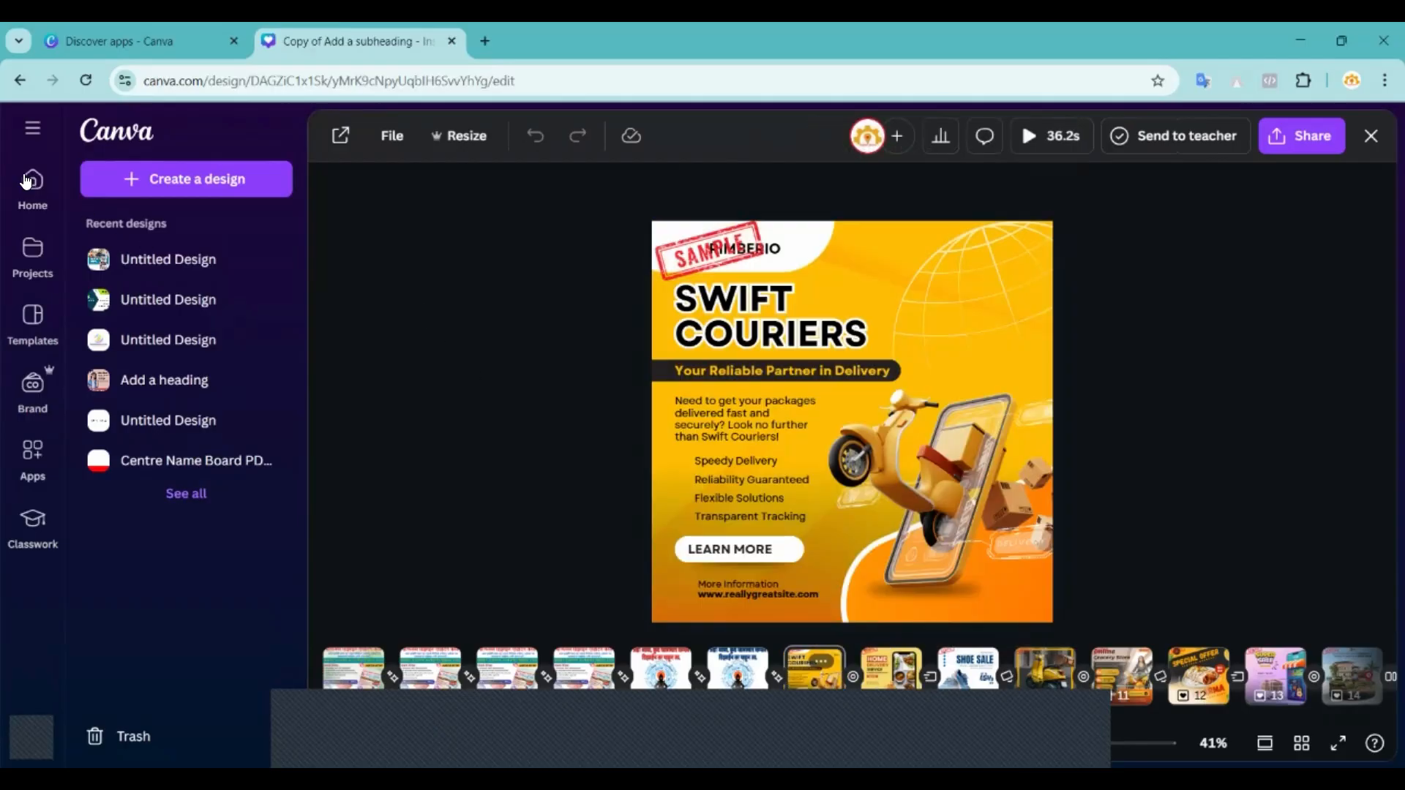
Return to the home page and look through the AKS MEDIA 7 team's recent designs.
left_click(27, 181)
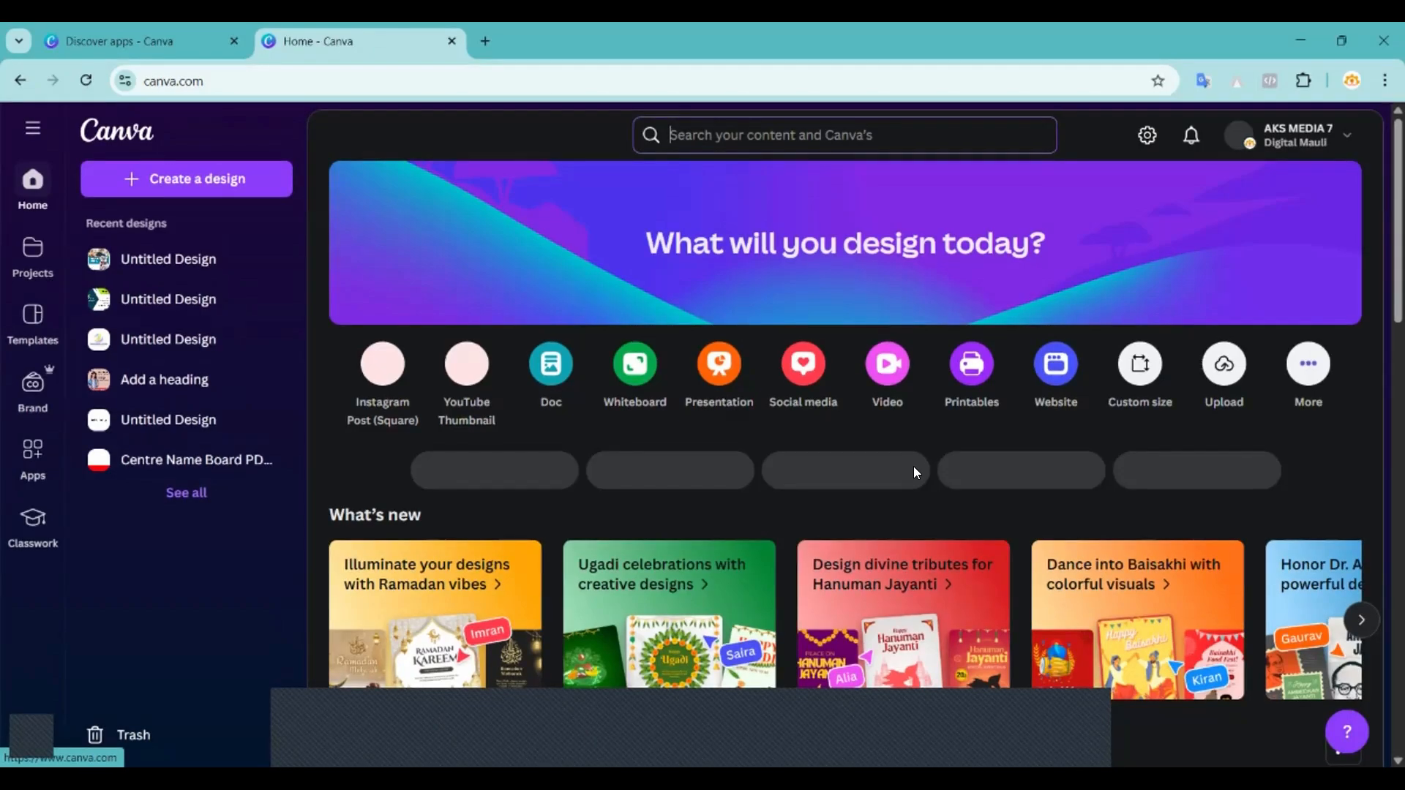
scroll(914, 468, "down", 10)
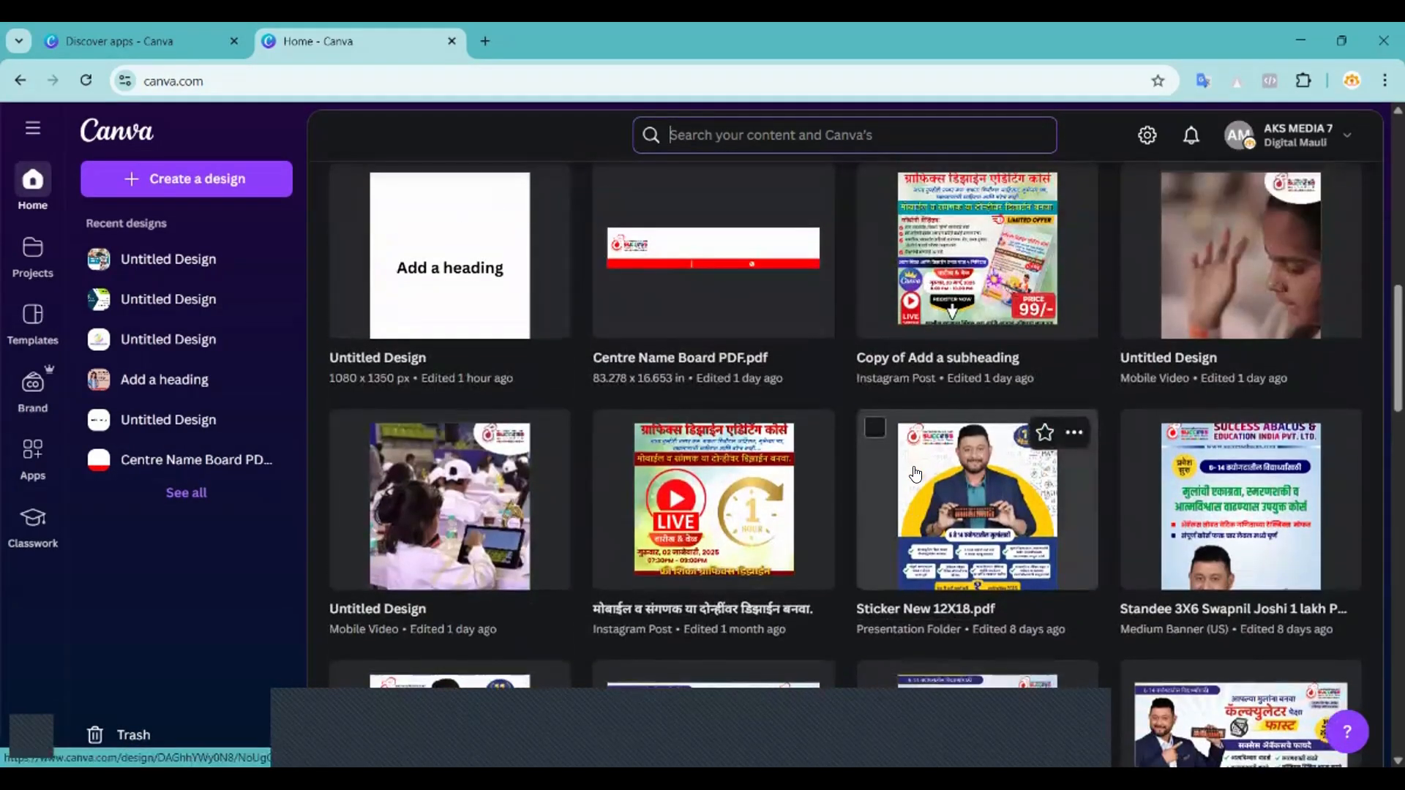
scroll(915, 474, "up", 5)
scroll(916, 474, "up", 1)
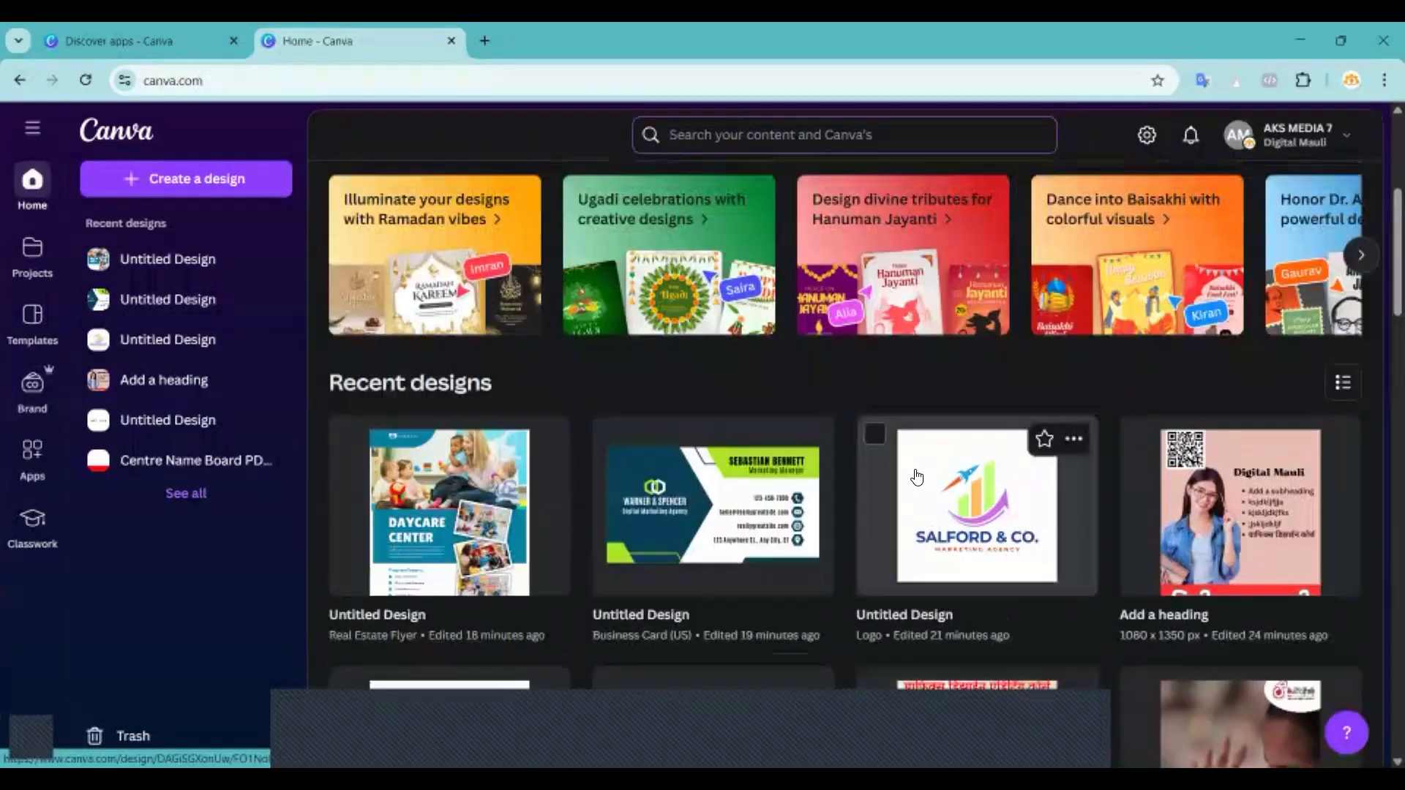
scroll(917, 477, "down", 5)
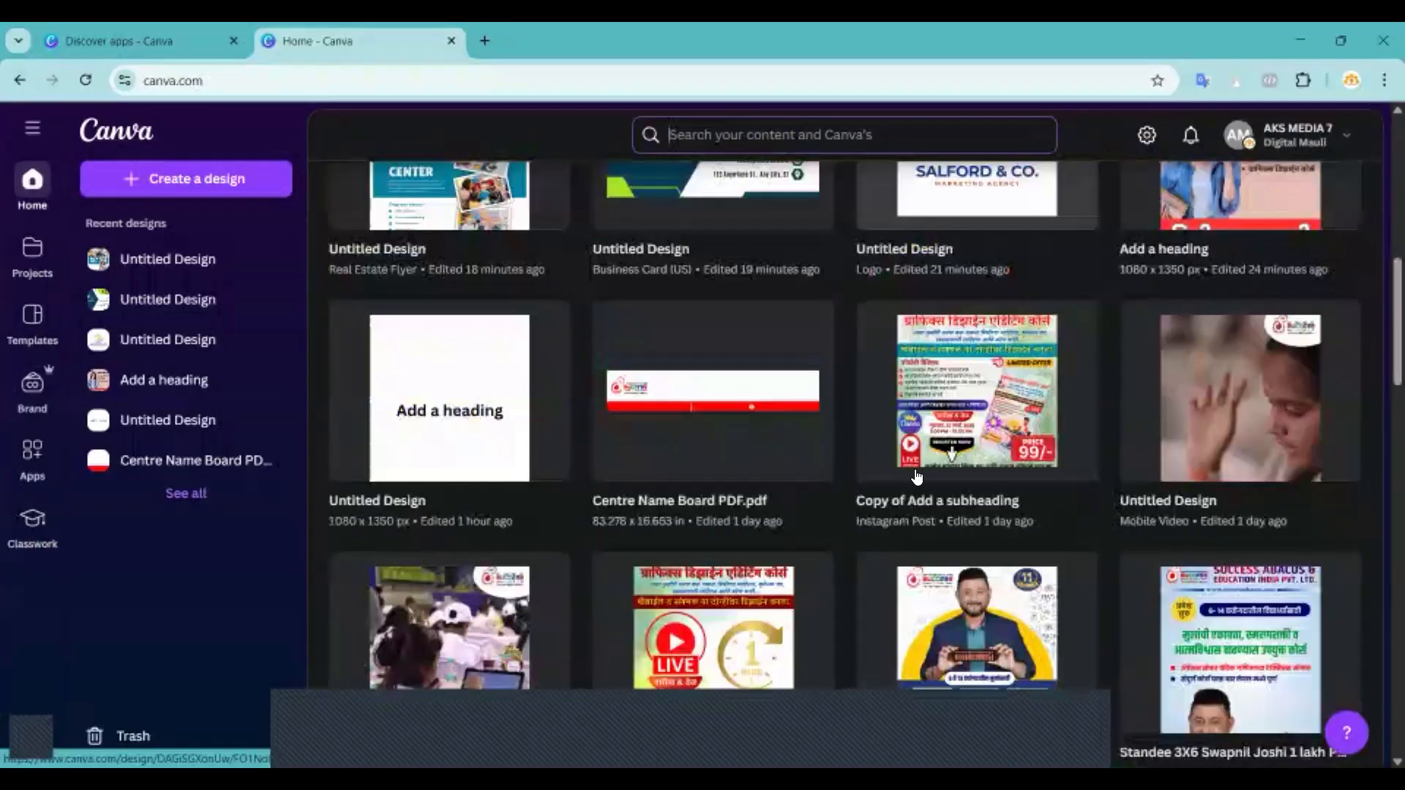
Switch to the AKS MEDIA 8 education team from the account's team list.
left_click(1300, 139)
scroll(1175, 381, "down", 2)
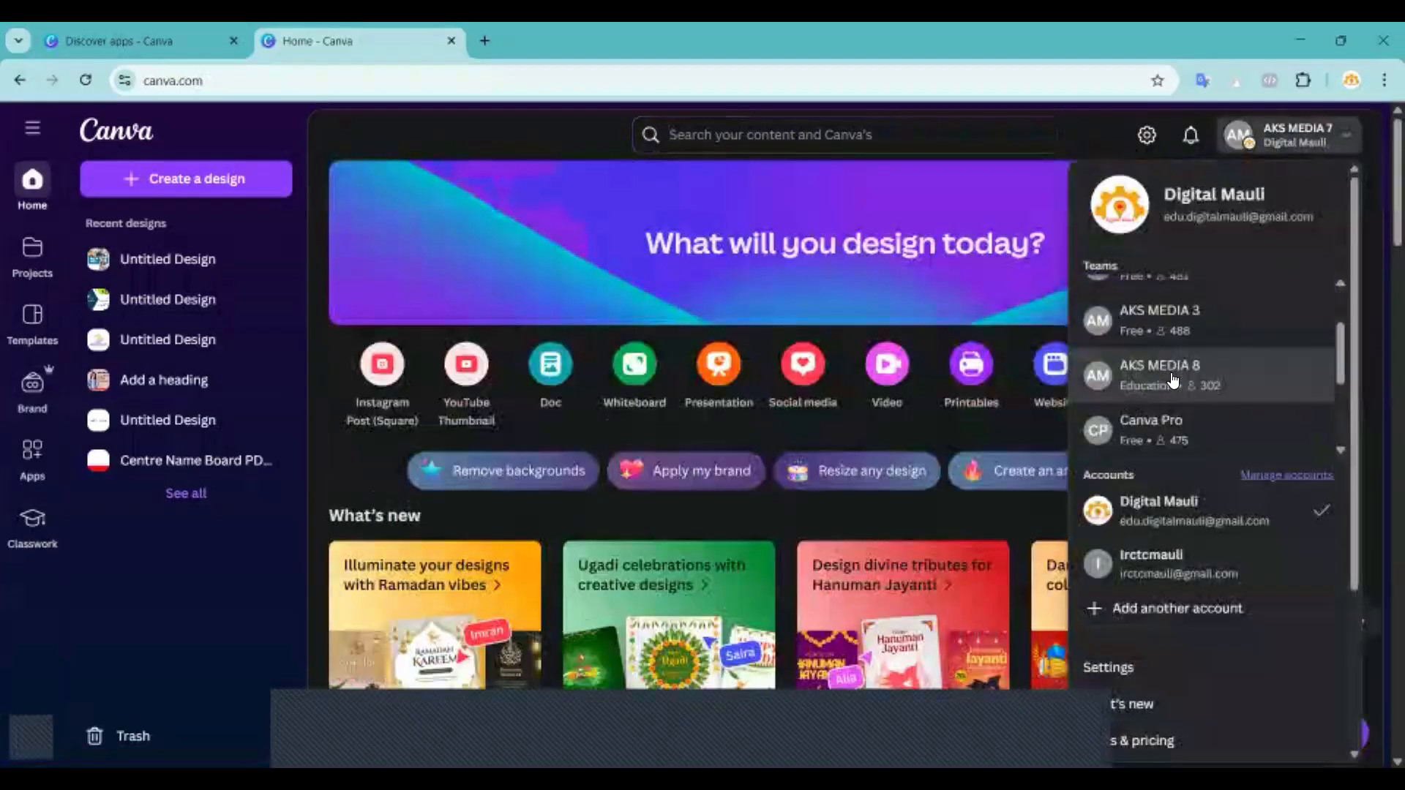
left_click(1171, 371)
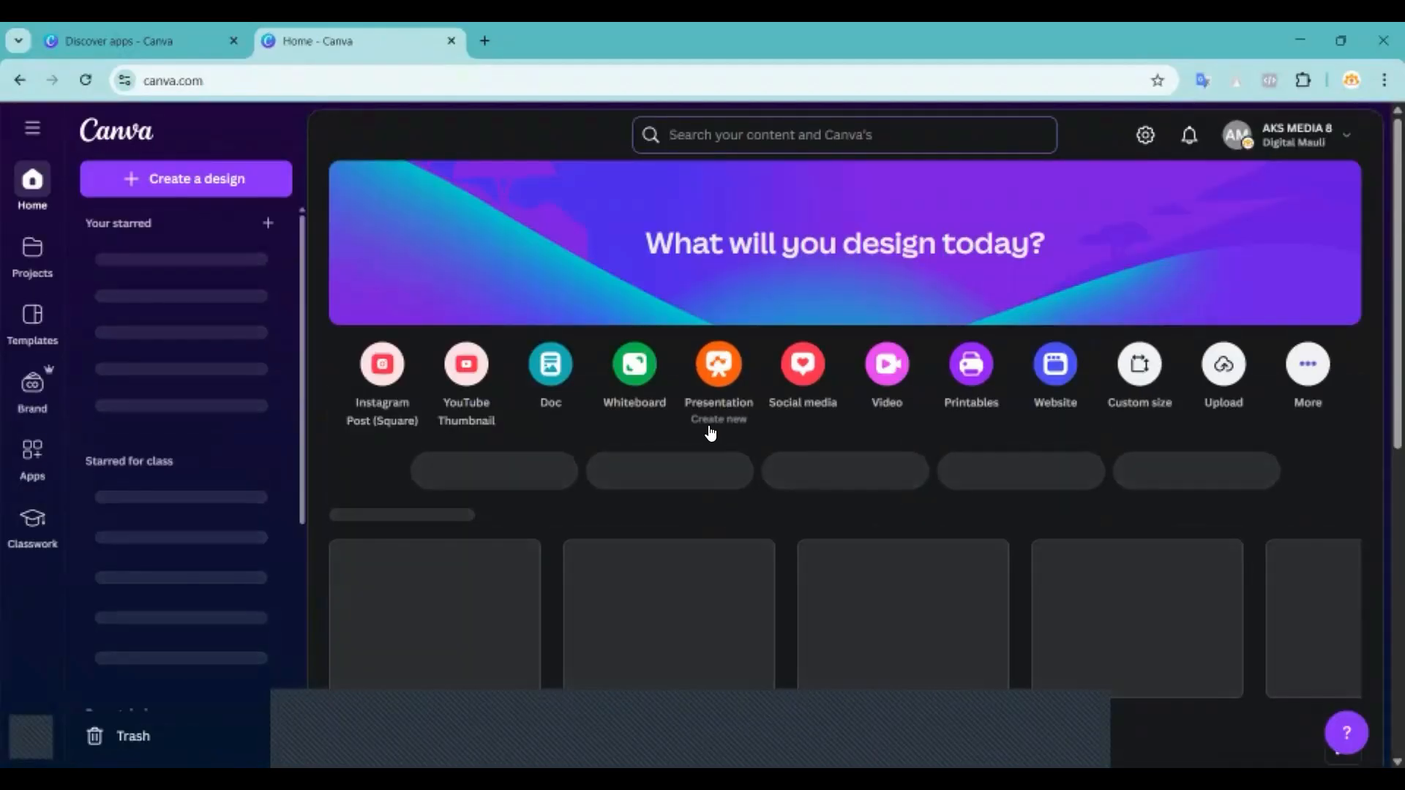
Open the "Success Abacus Dhankawadi Center" Instagram post from the AKS MEDIA 8 team's recent designs.
scroll(711, 432, "down", 1)
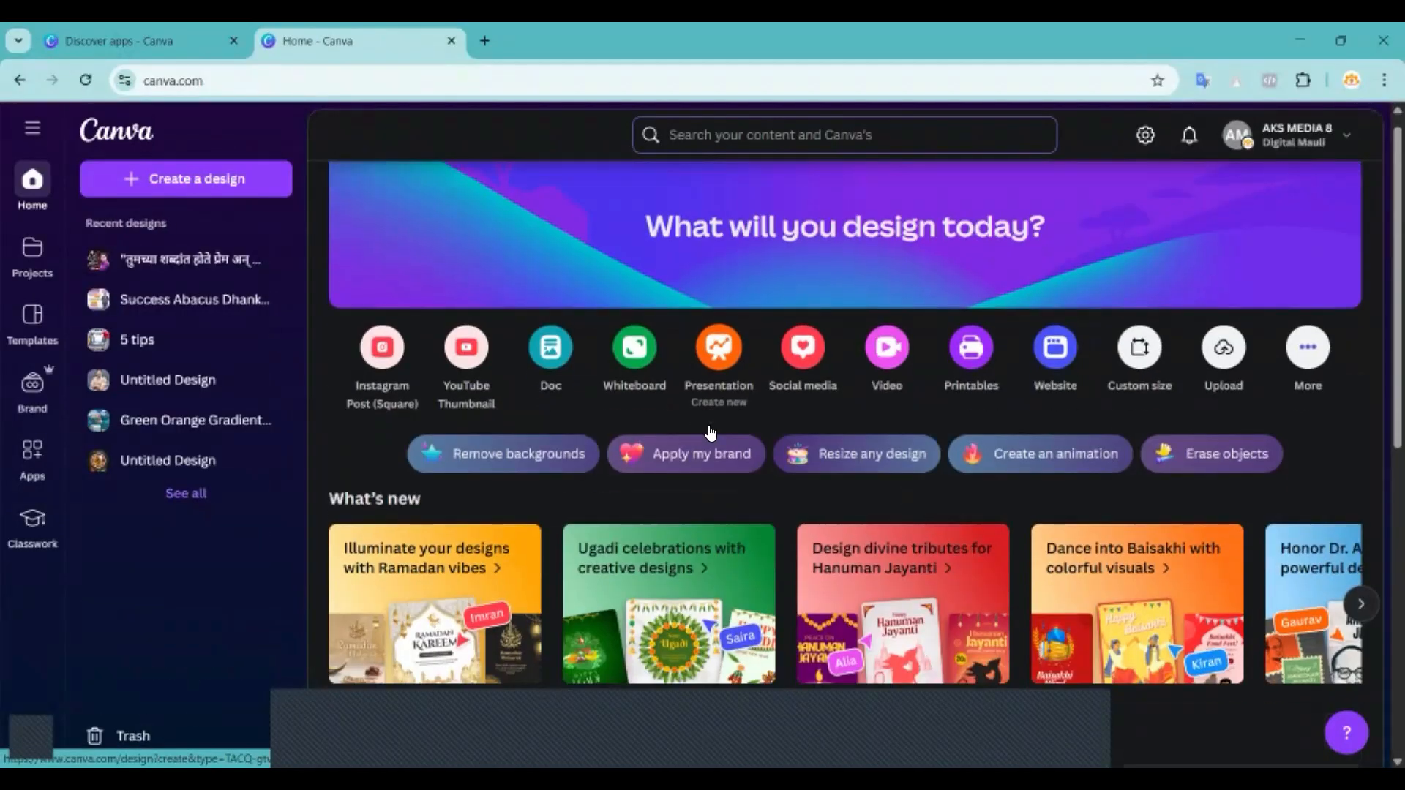
scroll(711, 433, "down", 6)
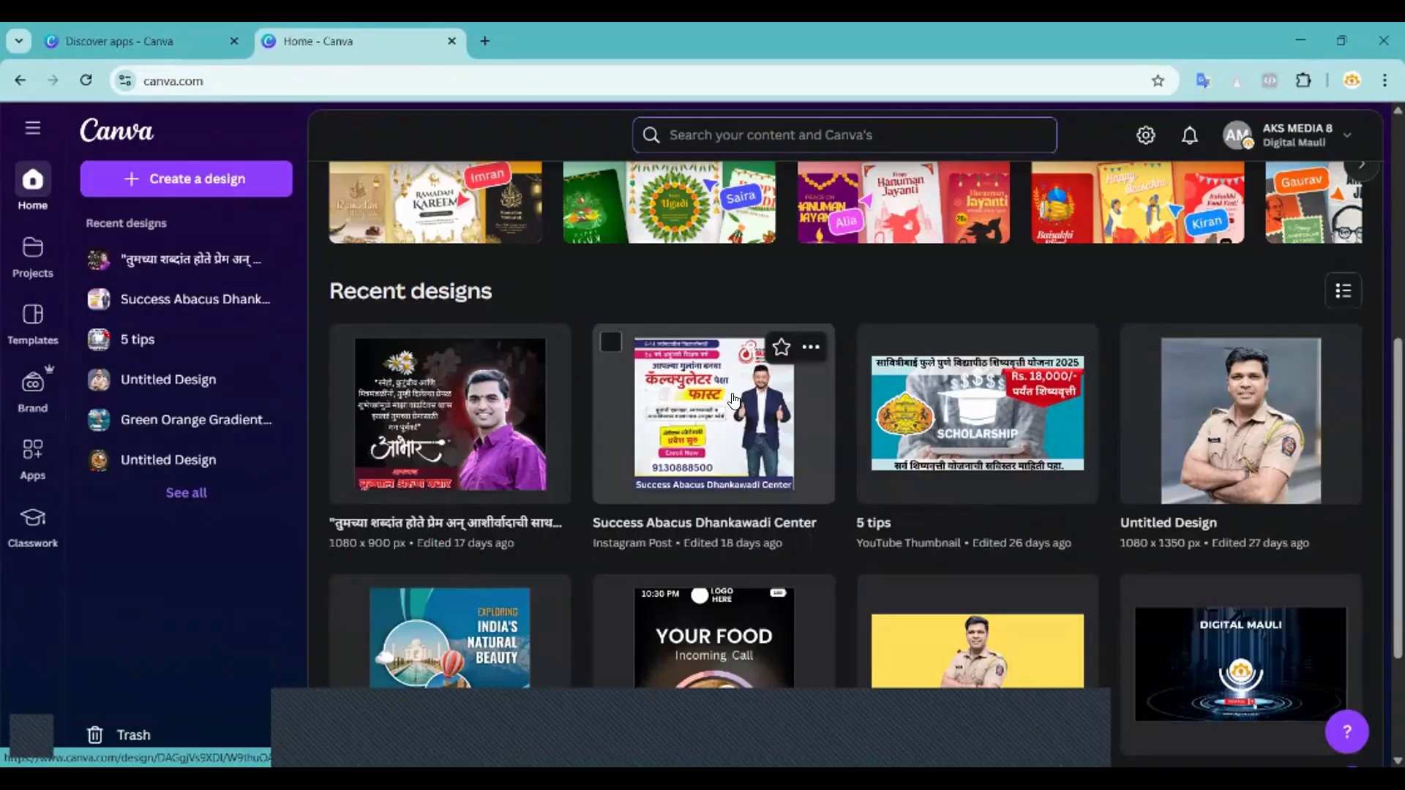
left_click(734, 401)
scroll(1038, 442, "down", 3)
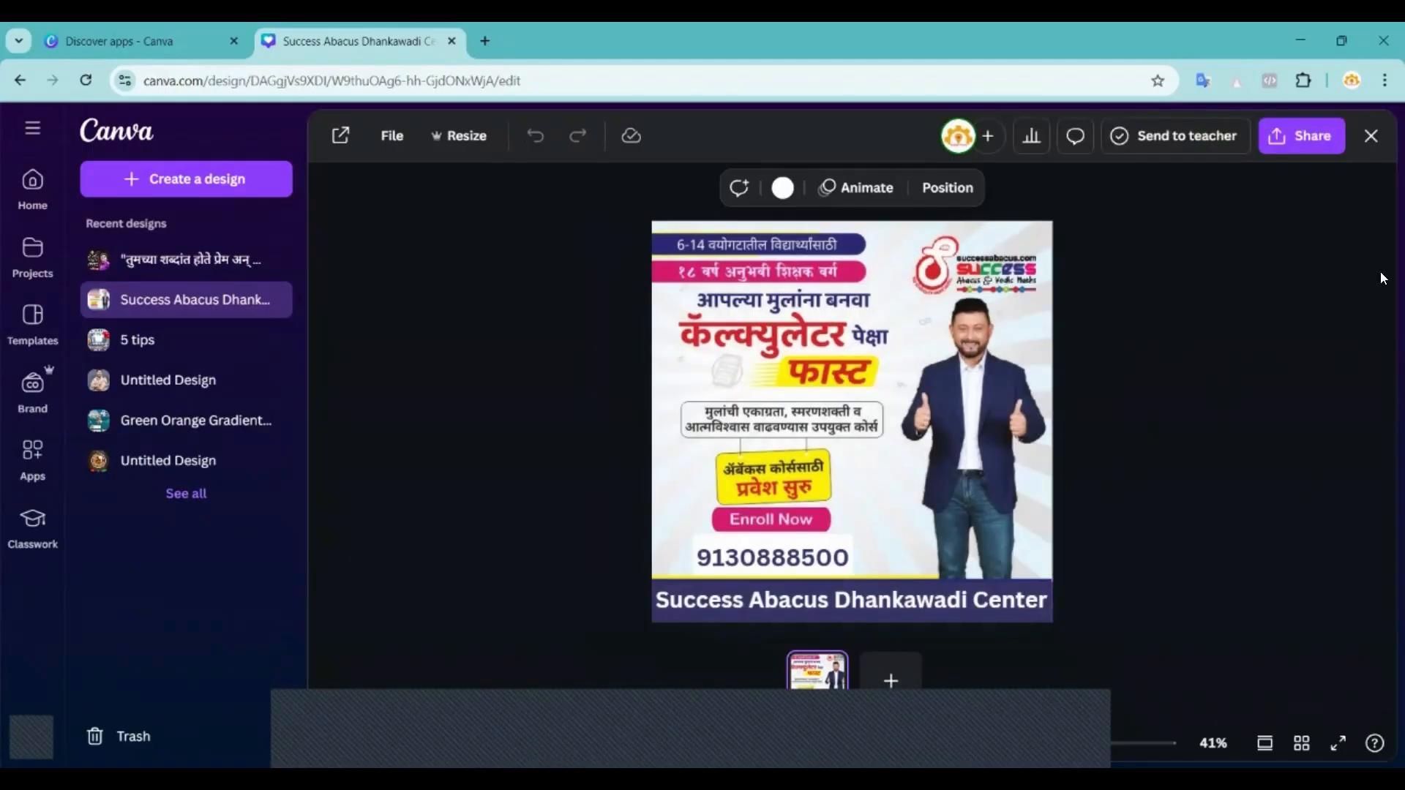
Set the Success Abacus post's download options to JPG with a size of 1.25 and a quality of 100.
left_click(1305, 139)
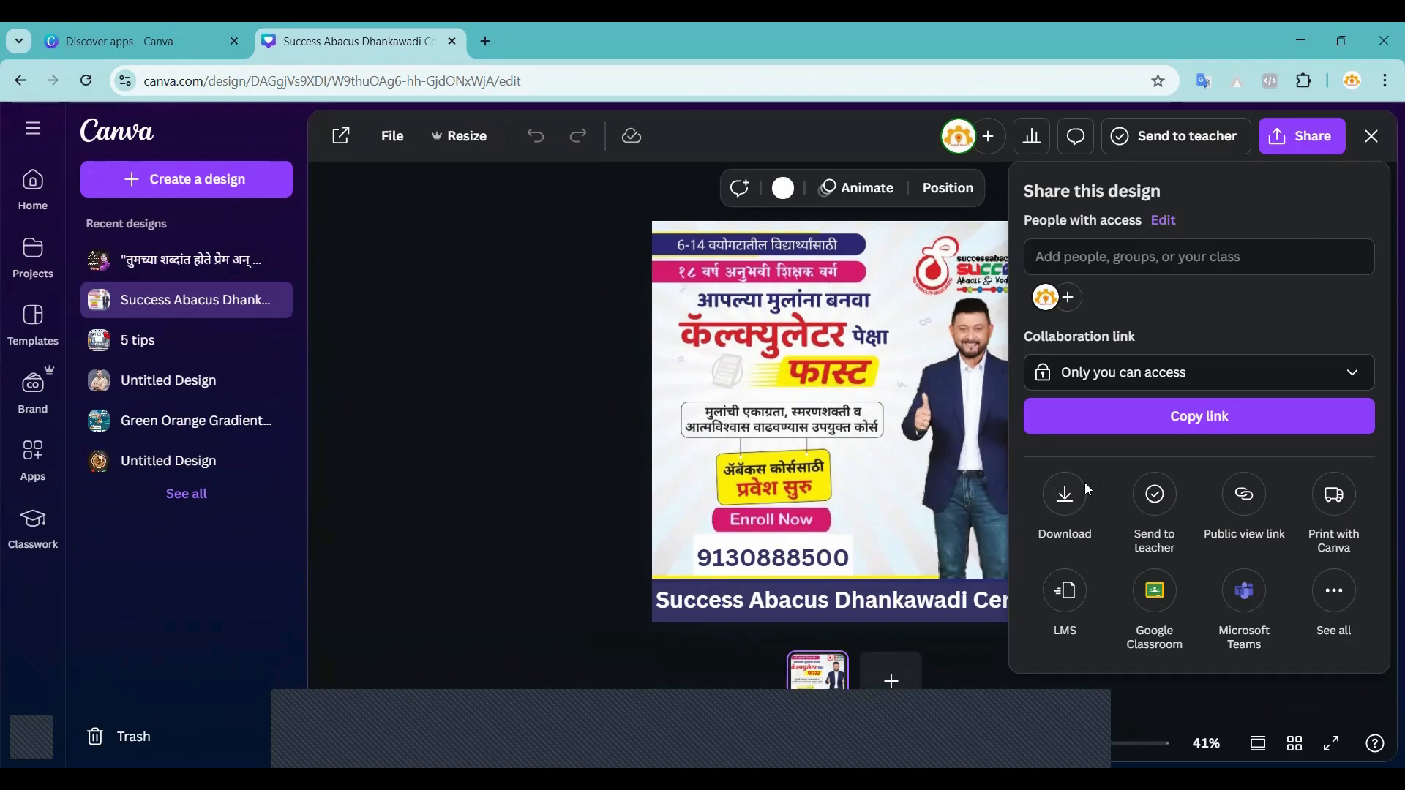
left_click(1065, 500)
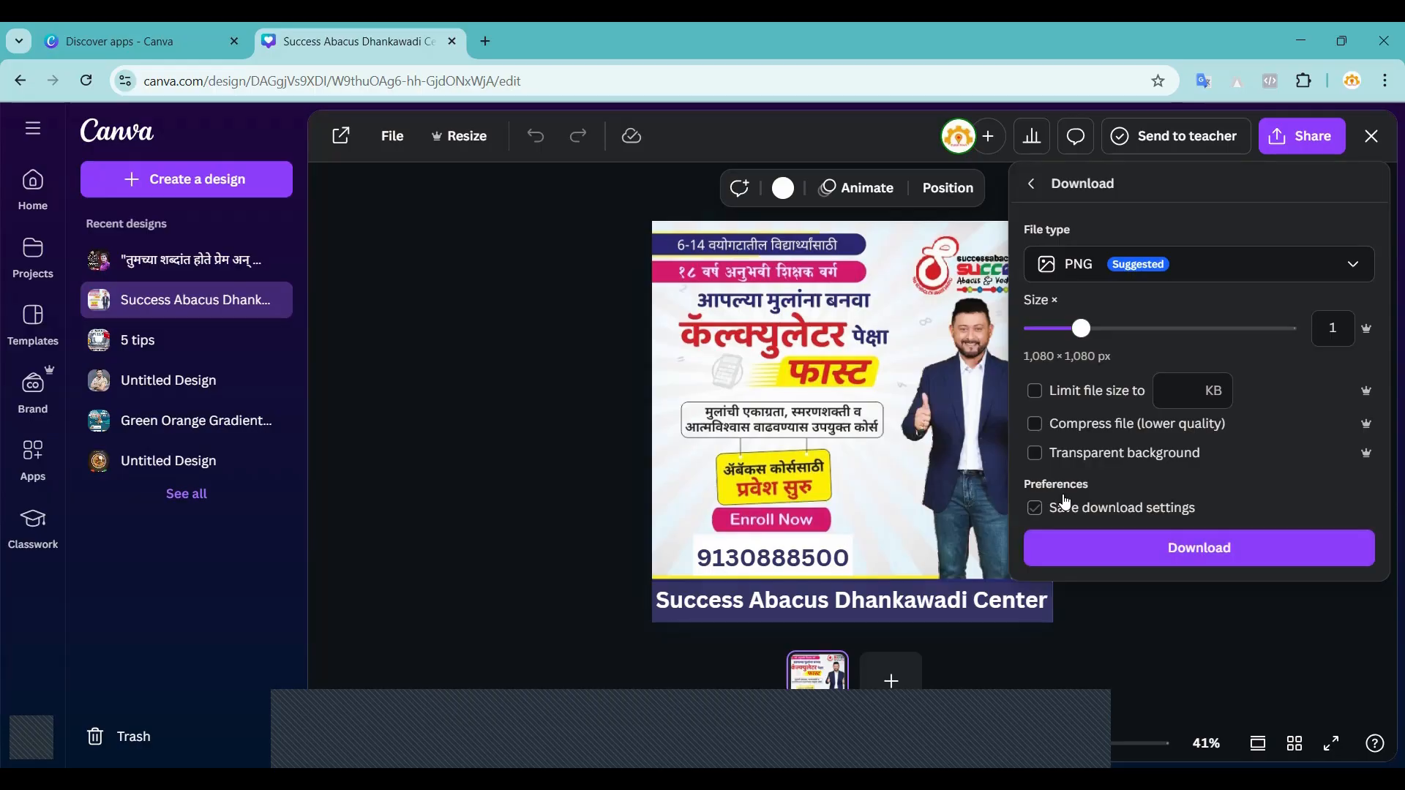
left_click(1208, 264)
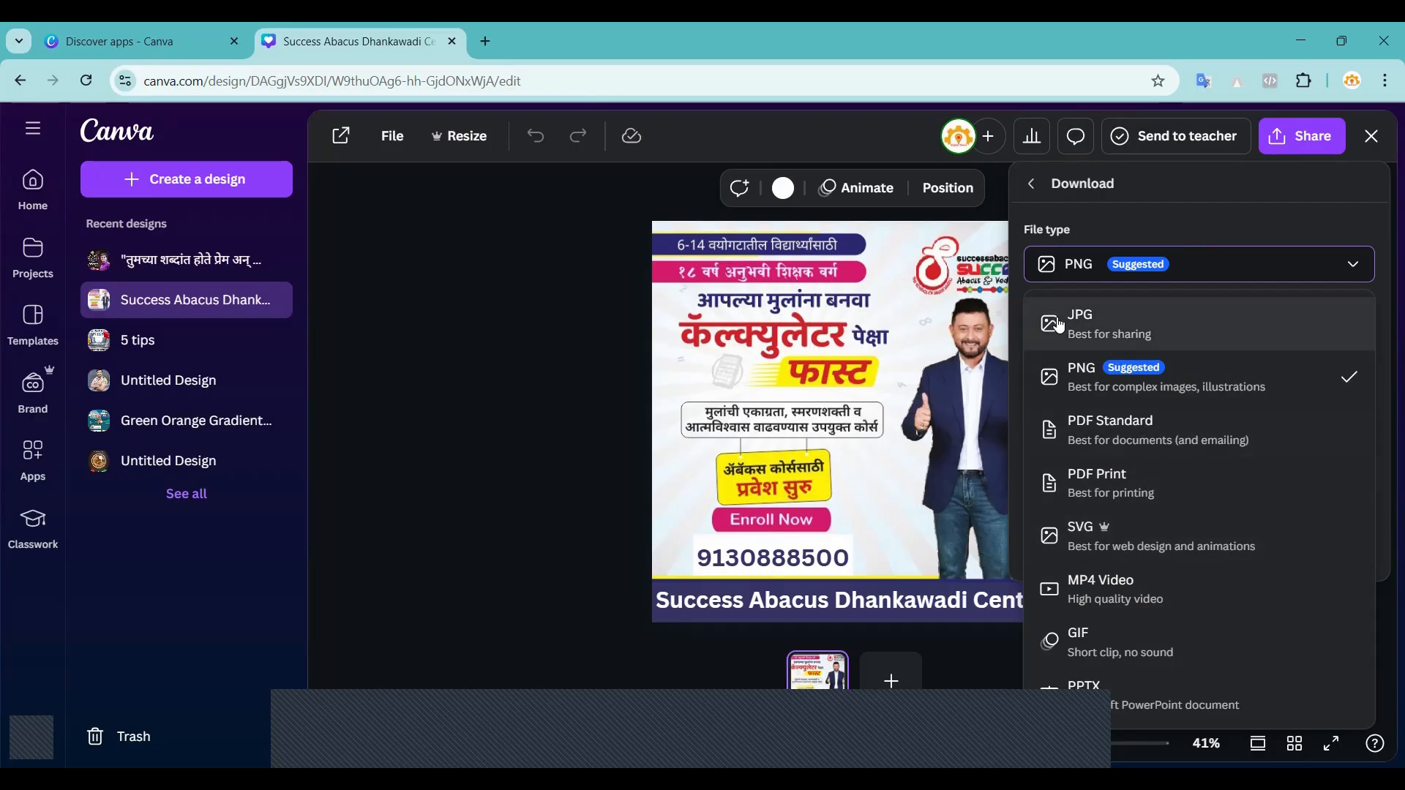
left_click(1094, 327)
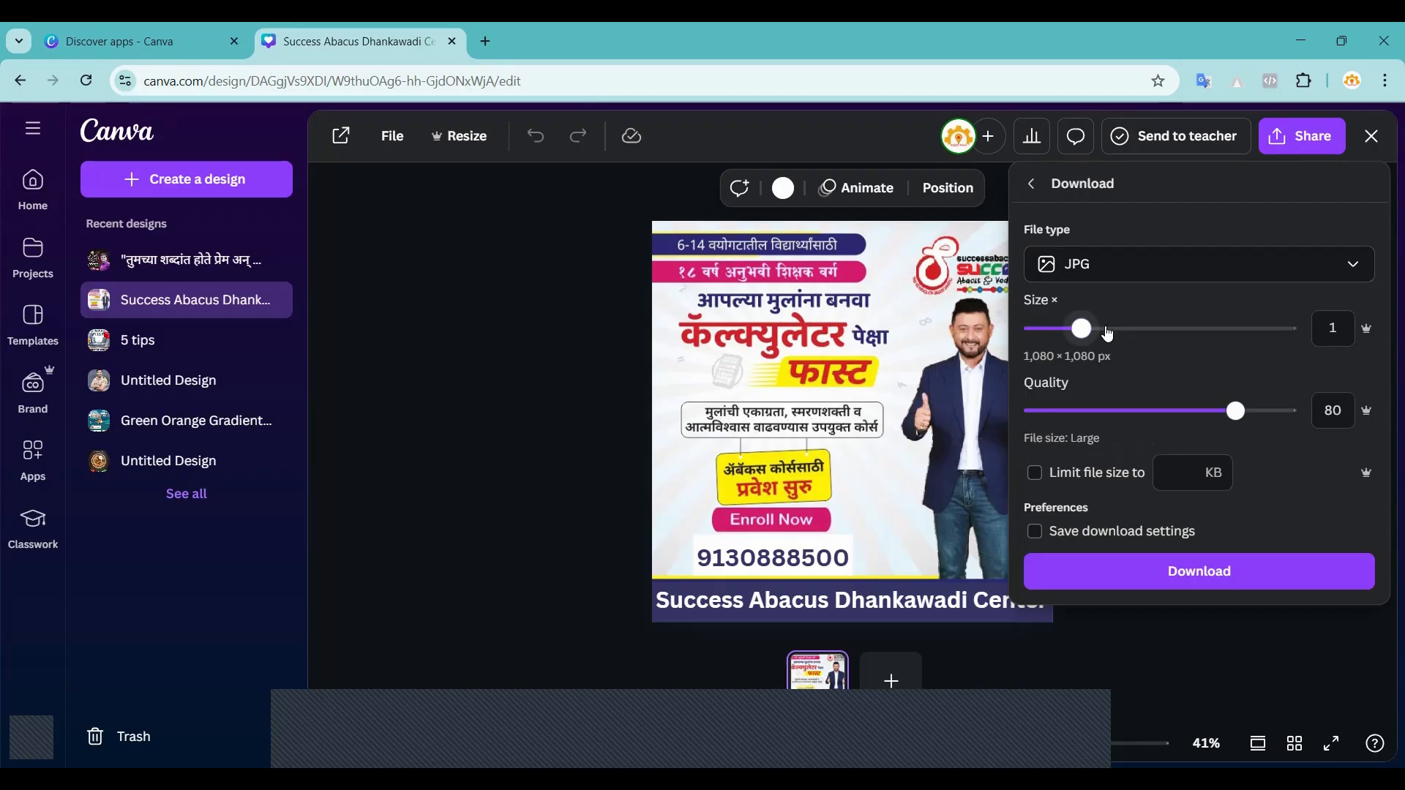
mouse_move(1082, 328)
left_mouse_down()
mouse_move(1264, 329)
mouse_move(1105, 329)
left_mouse_up()
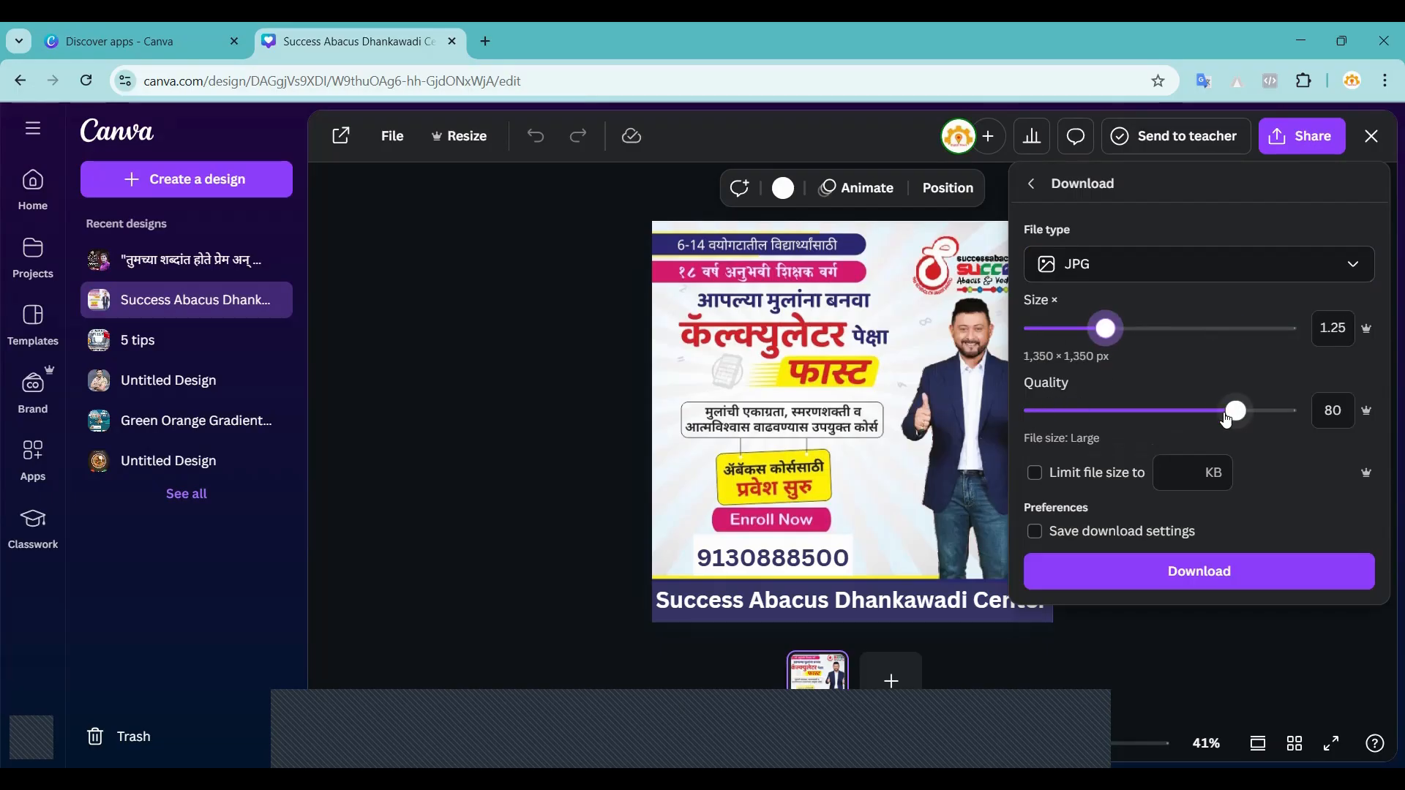
left_click_drag(1096, 419, 1309, 415)
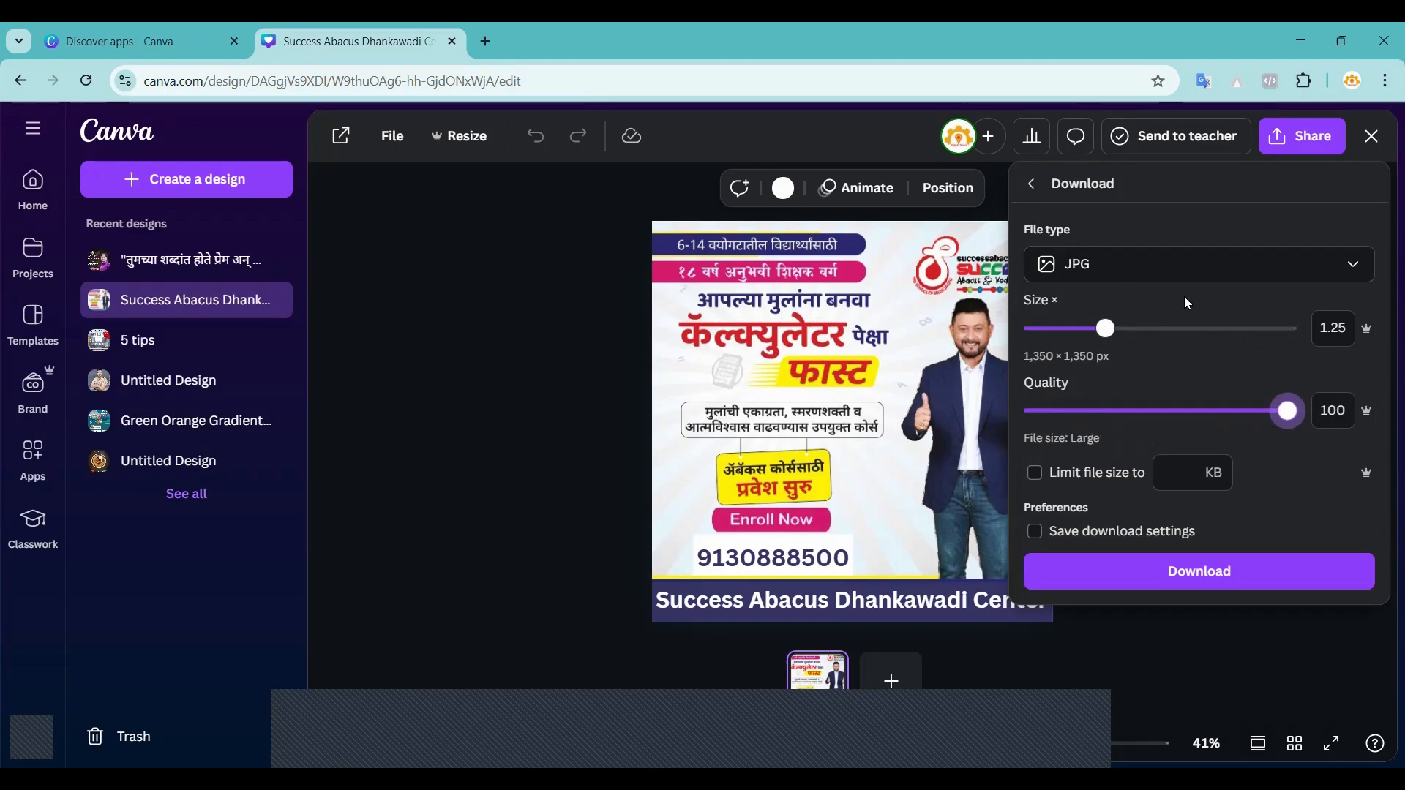
Change the download file type to MP4 Video at 2,880 × 2,880 px quality, and close the options without downloading.
left_click(1105, 274)
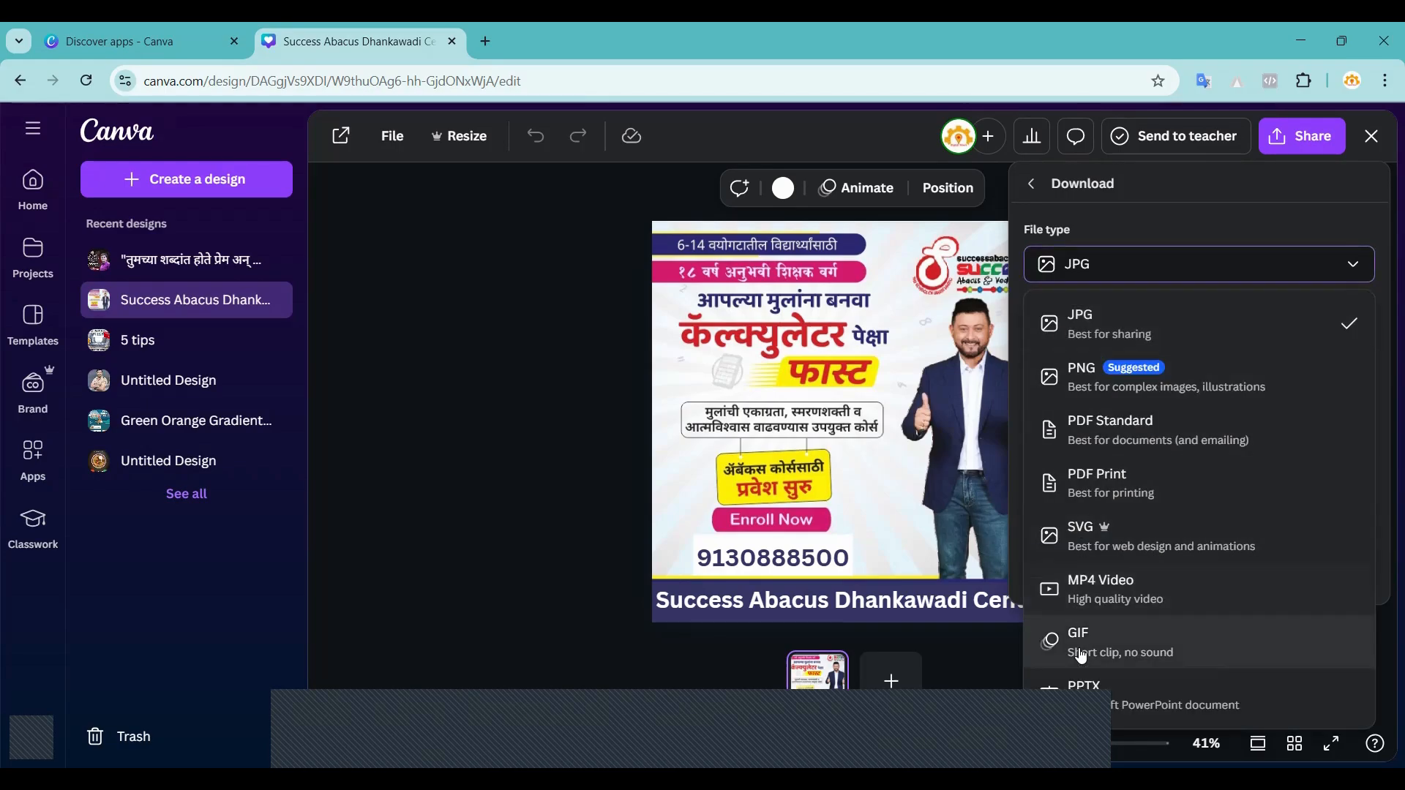
left_click(1125, 597)
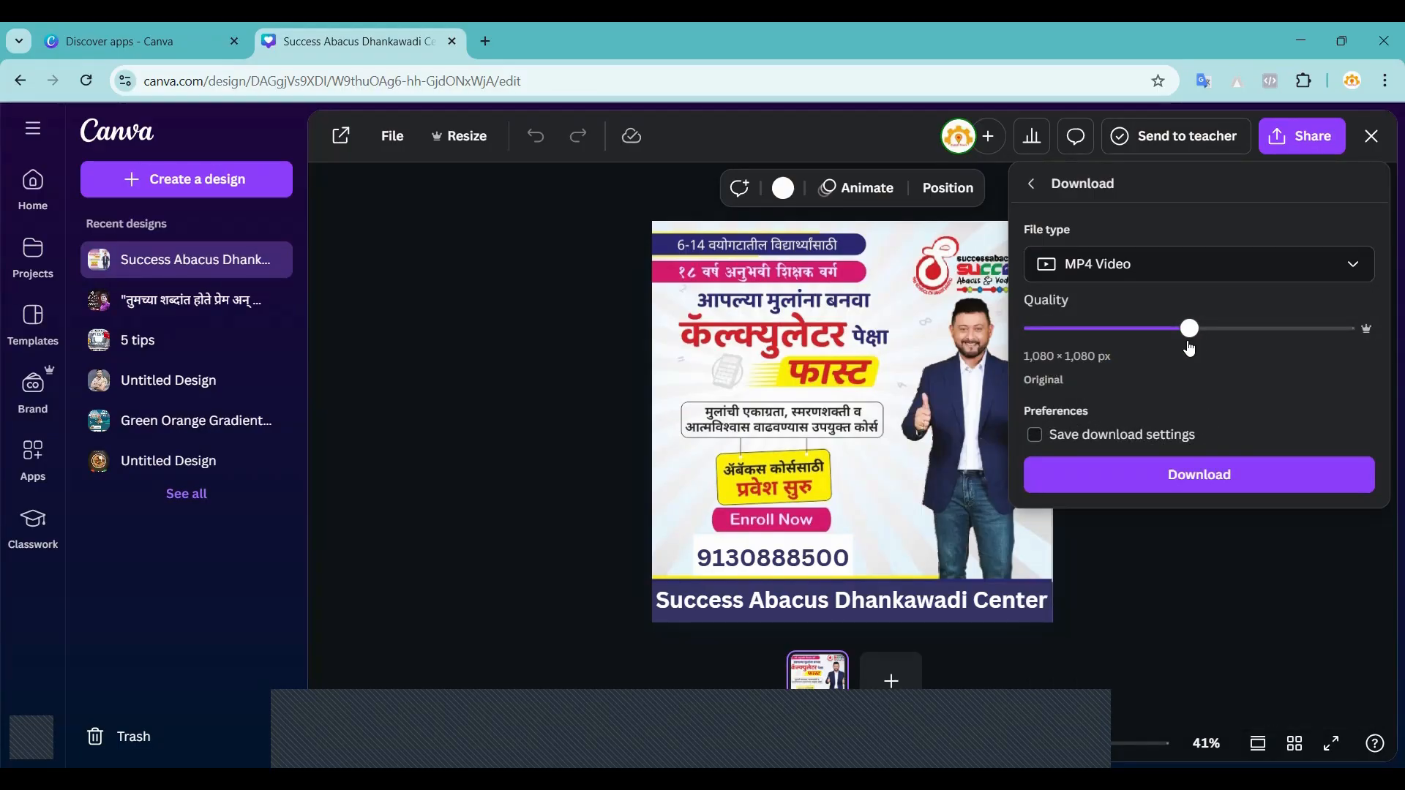
left_click_drag(1189, 329, 1346, 329)
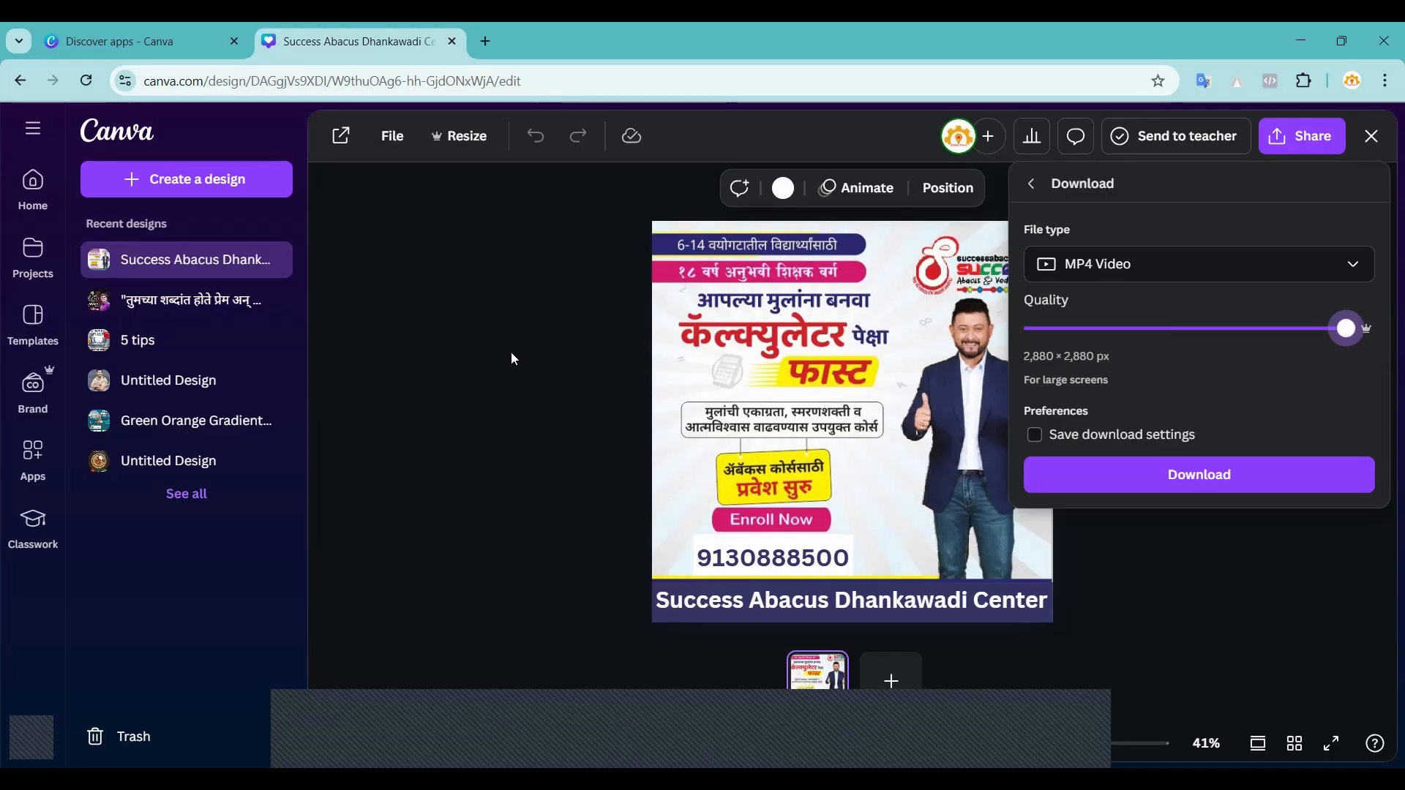
left_click(825, 373)
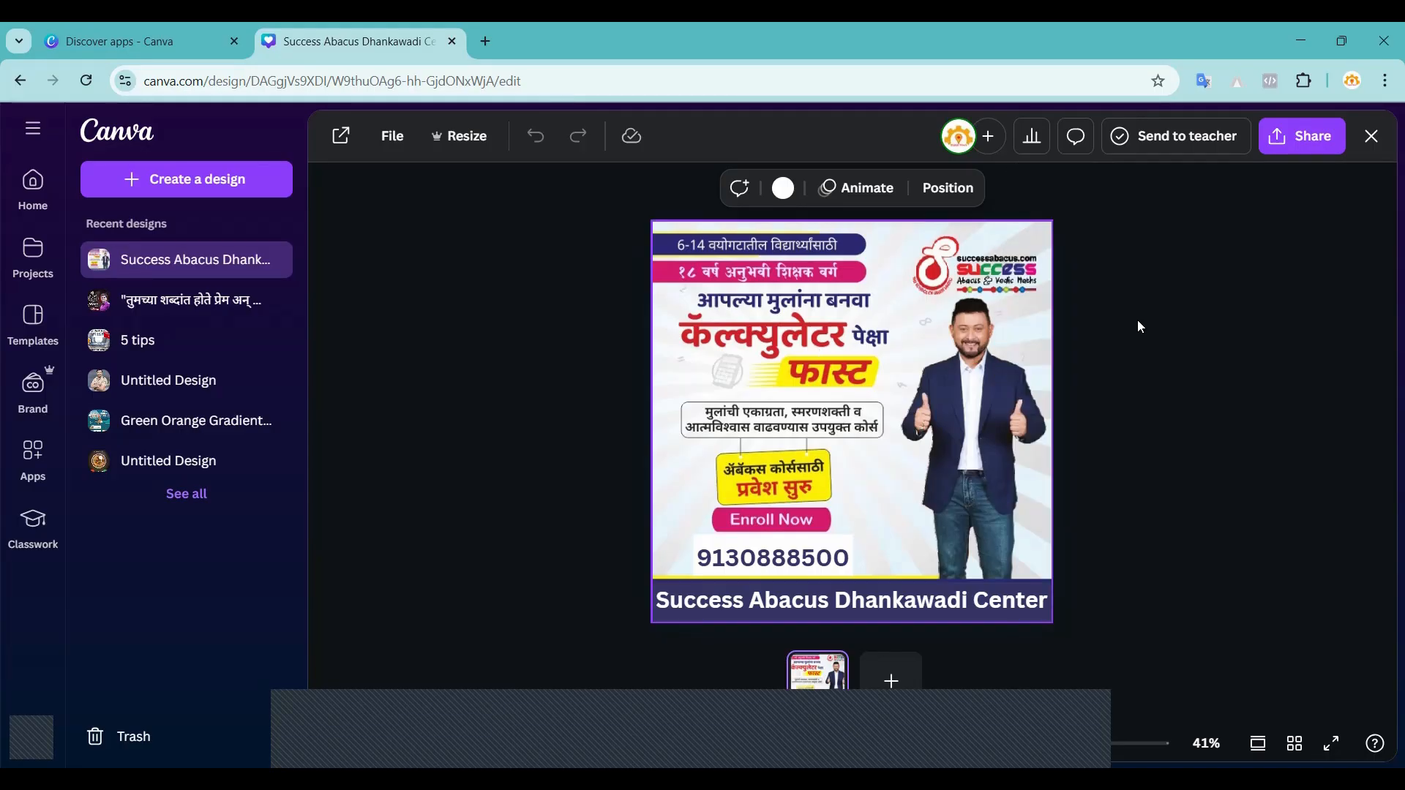
Return to the home page and open the "Digital Marketing Expert Video" design from the AKS MEDIA 8 recent designs.
left_click(41, 188)
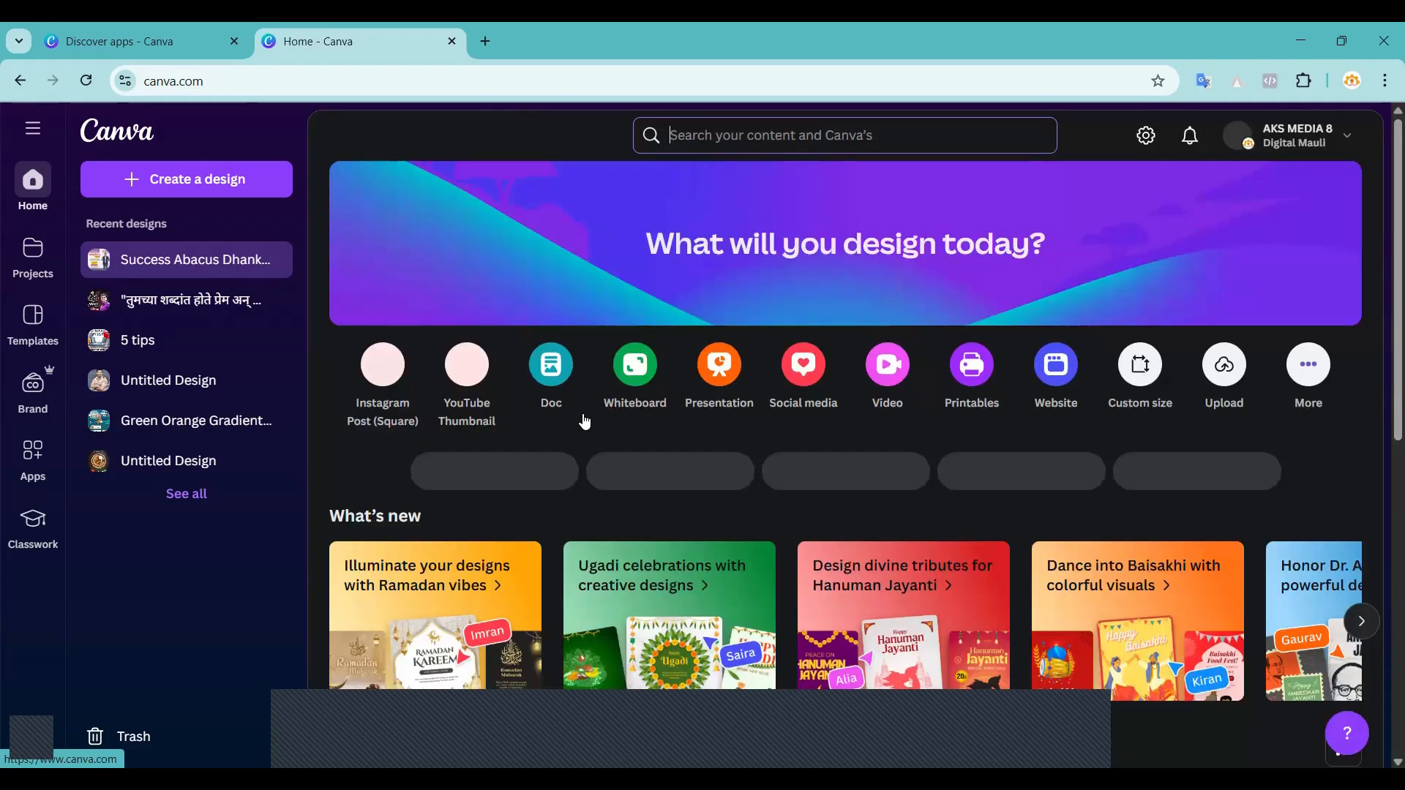
scroll(1255, 467, "down", 8)
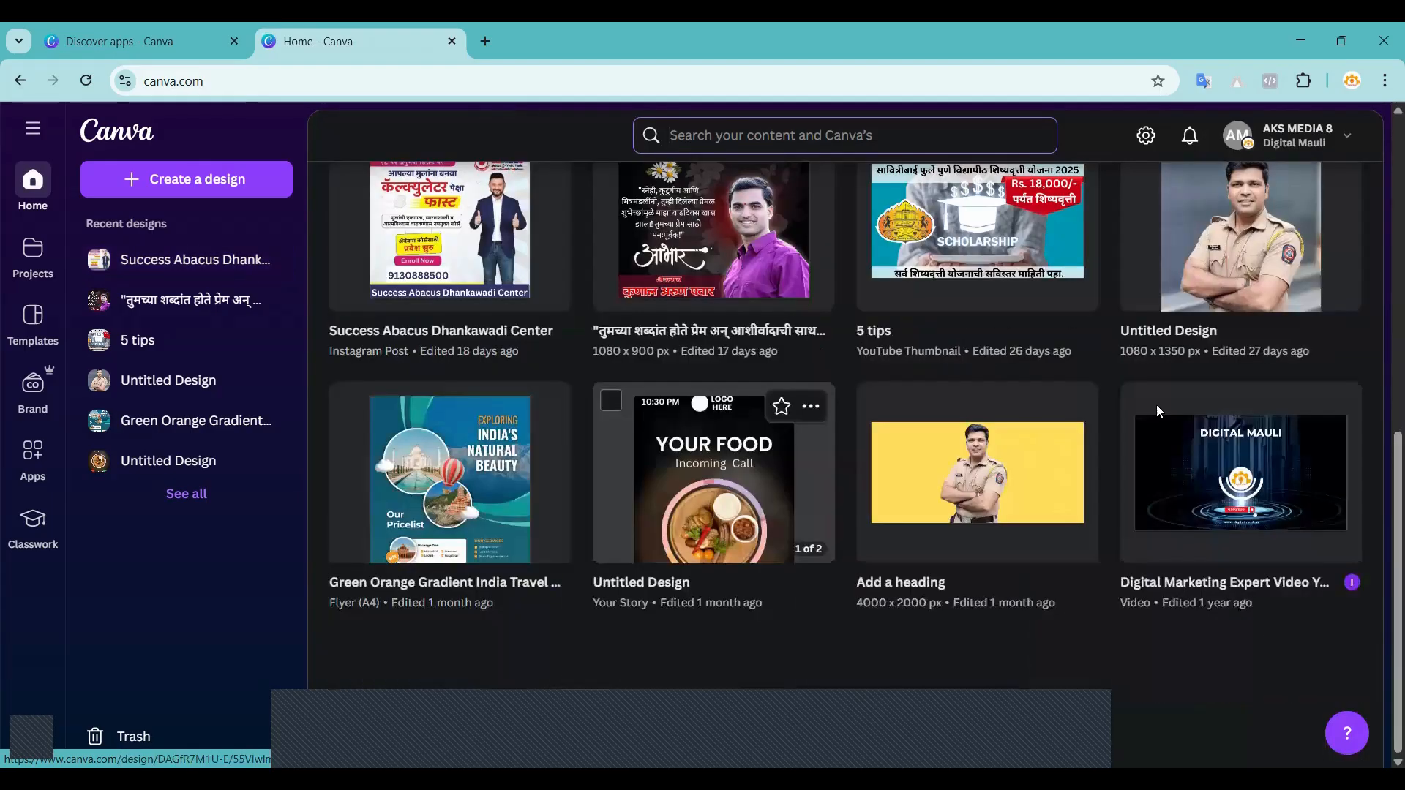
left_click(1153, 406)
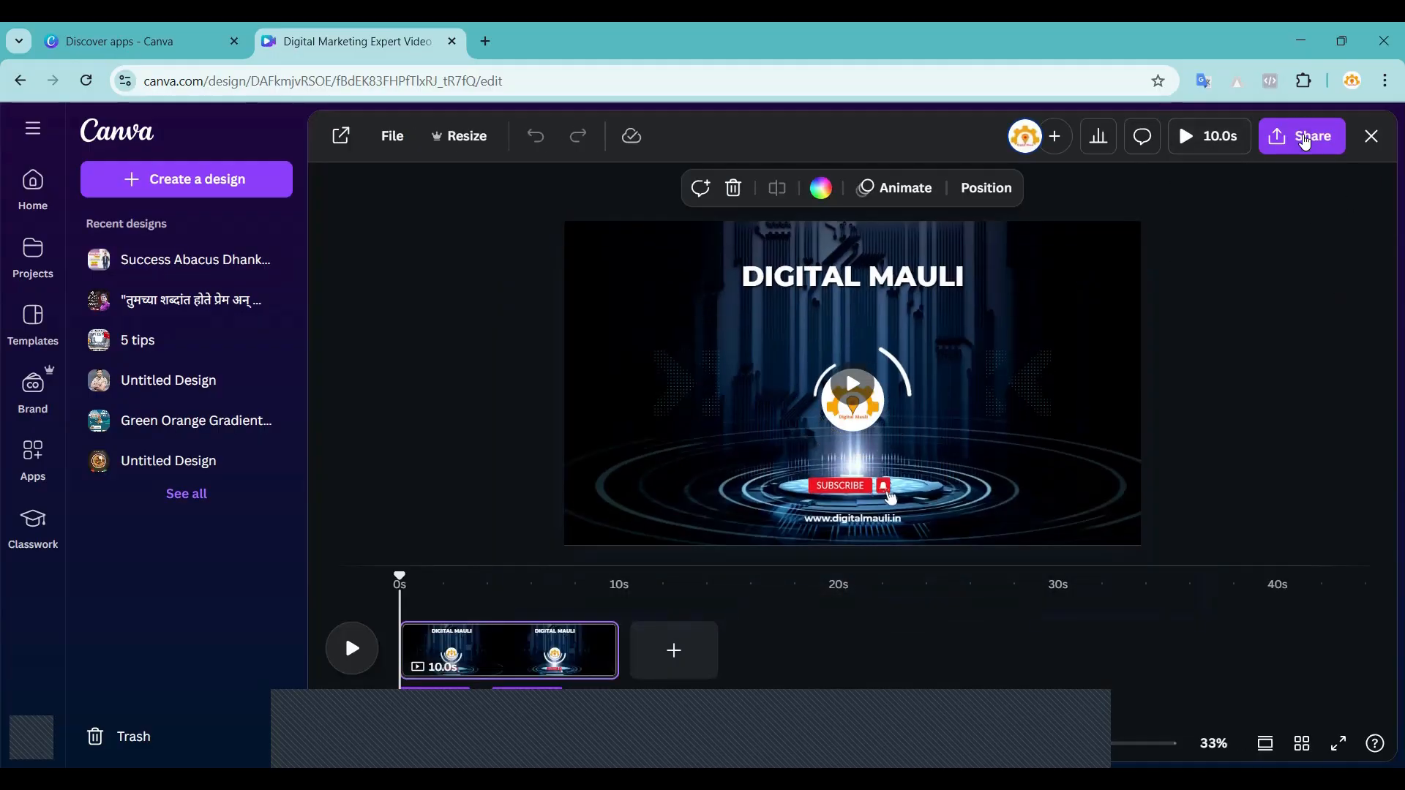
Download the Digital Marketing Expert Video as an MP4 Video in 4K (UHD) quality.
left_click(1305, 139)
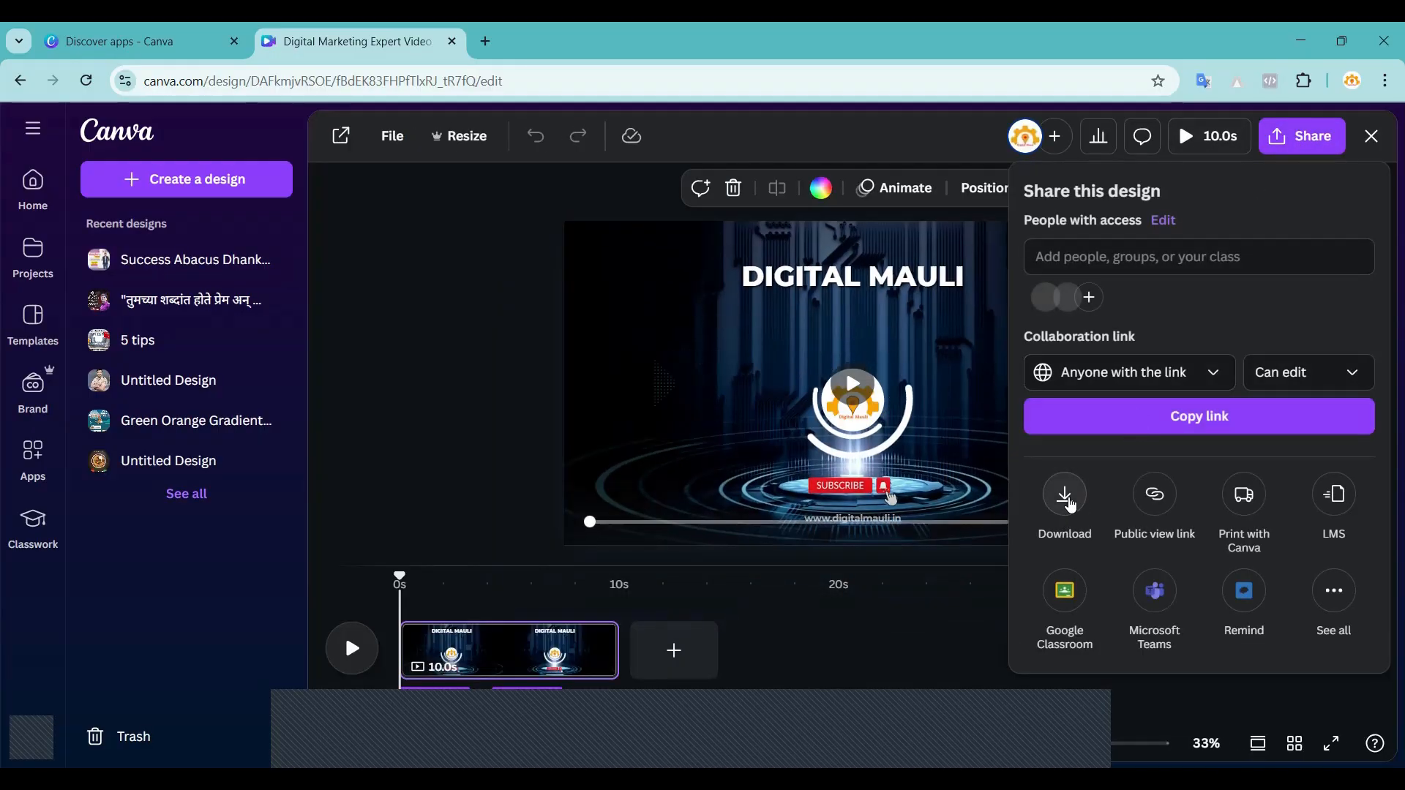
left_click(1070, 502)
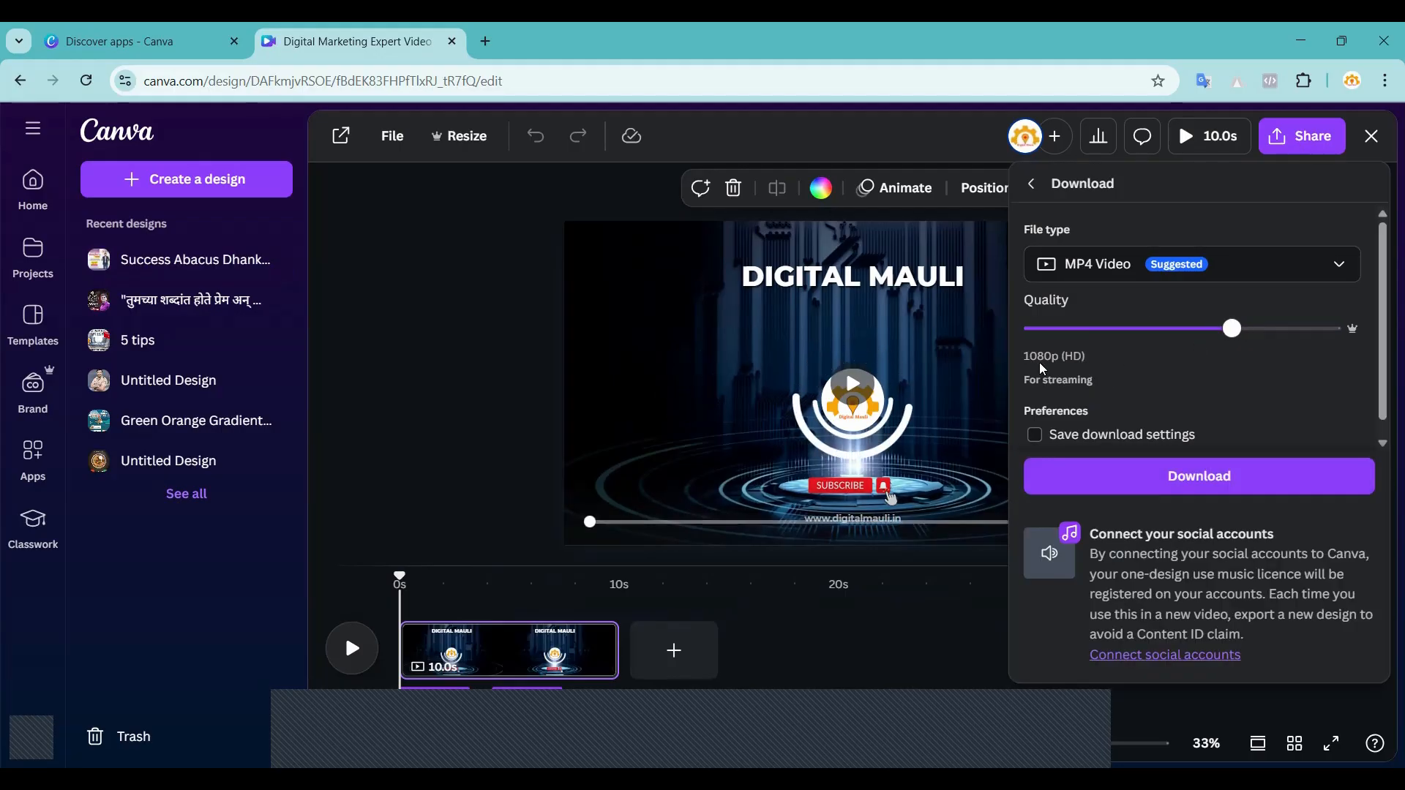
left_click_drag(1237, 331, 1314, 333)
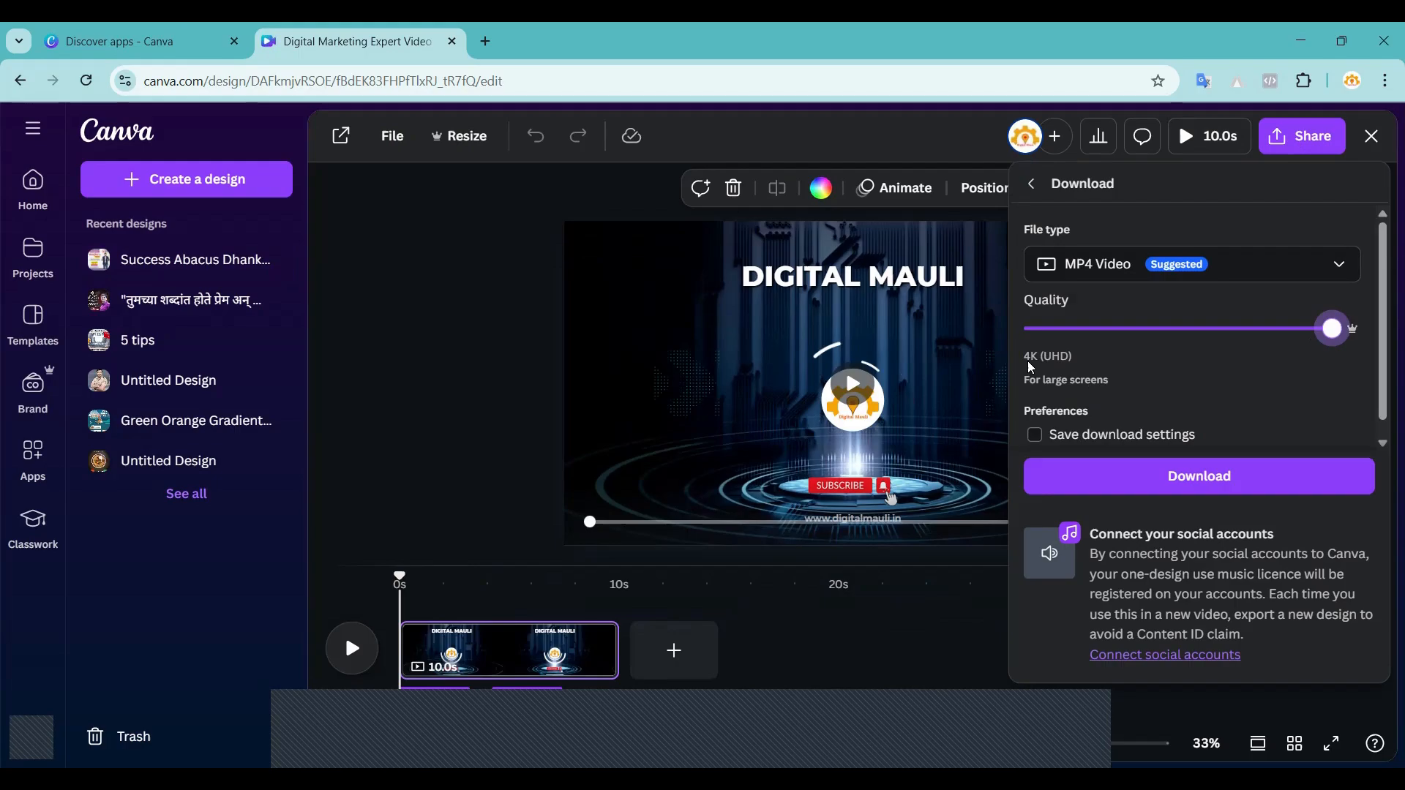
left_click(1206, 485)
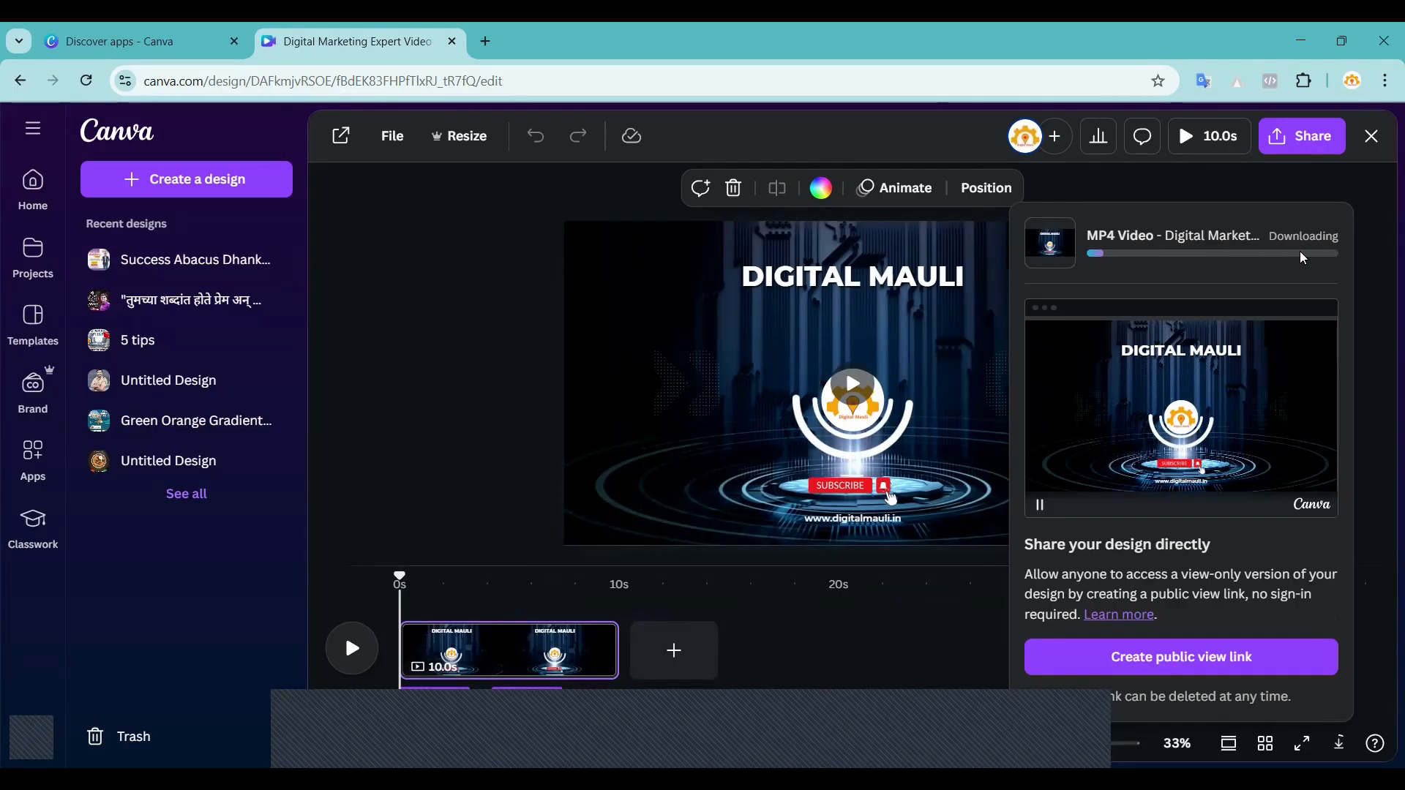
Set the video design's download type to PDF Print with crop marks and bleed, without downloading it.
left_click(1300, 134)
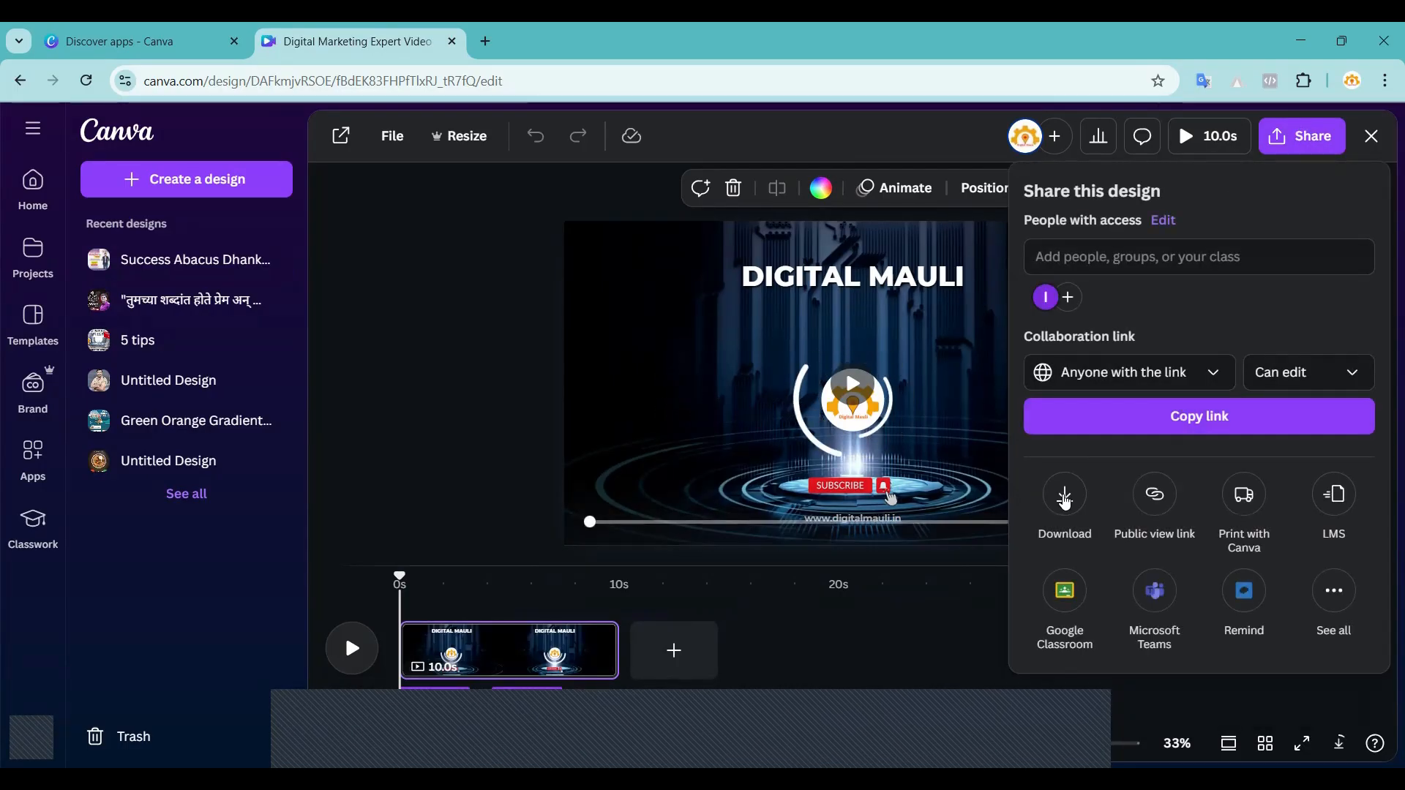
left_click(1065, 497)
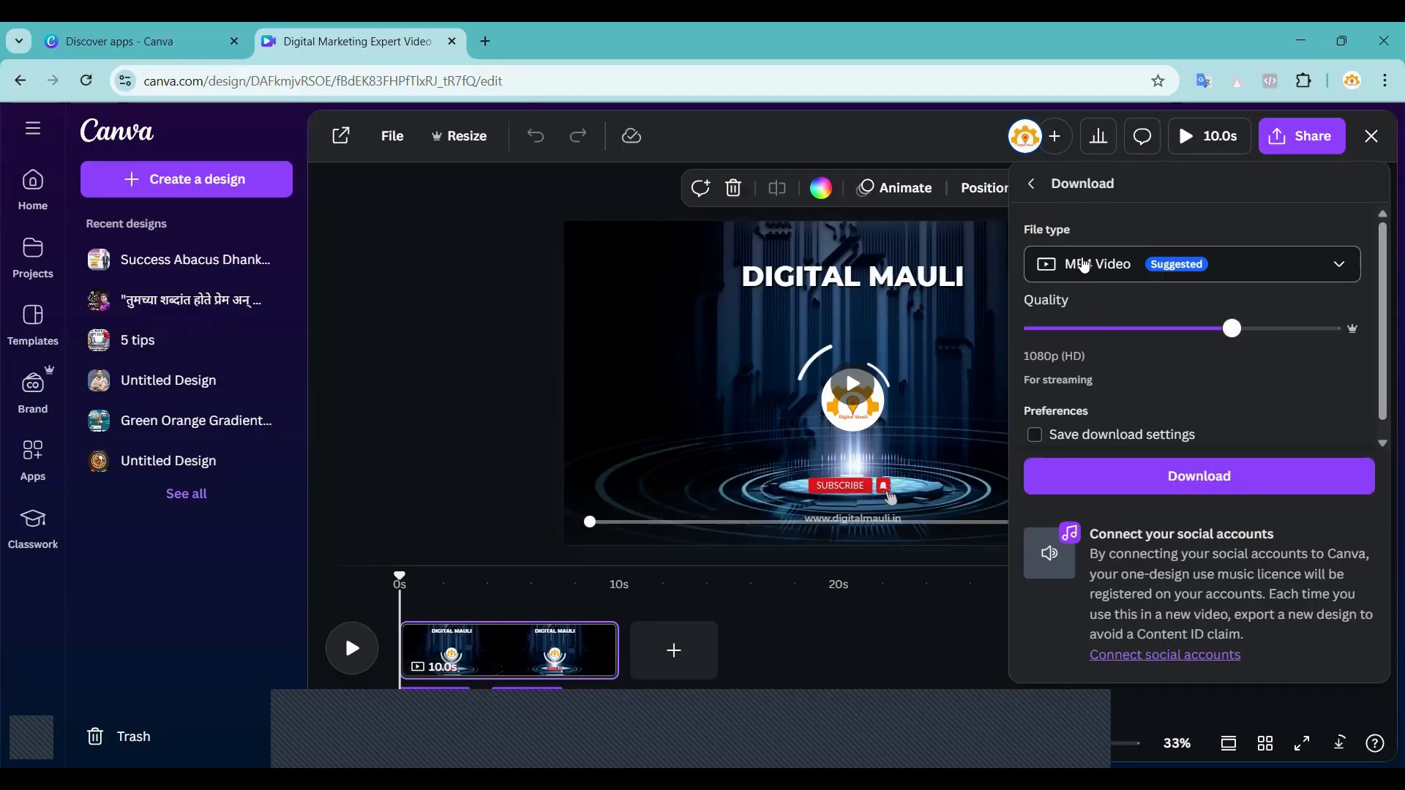
left_click(1093, 272)
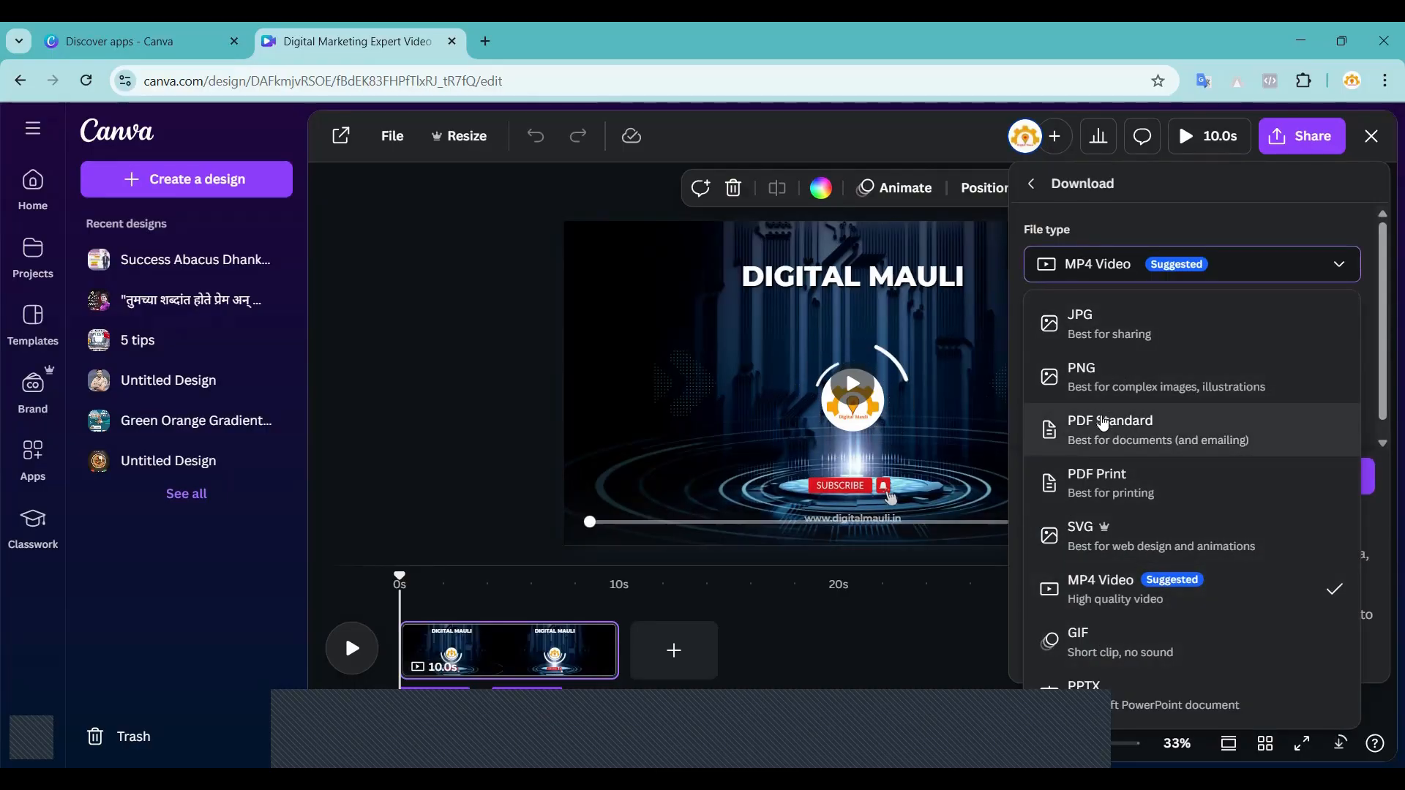
left_click(1108, 485)
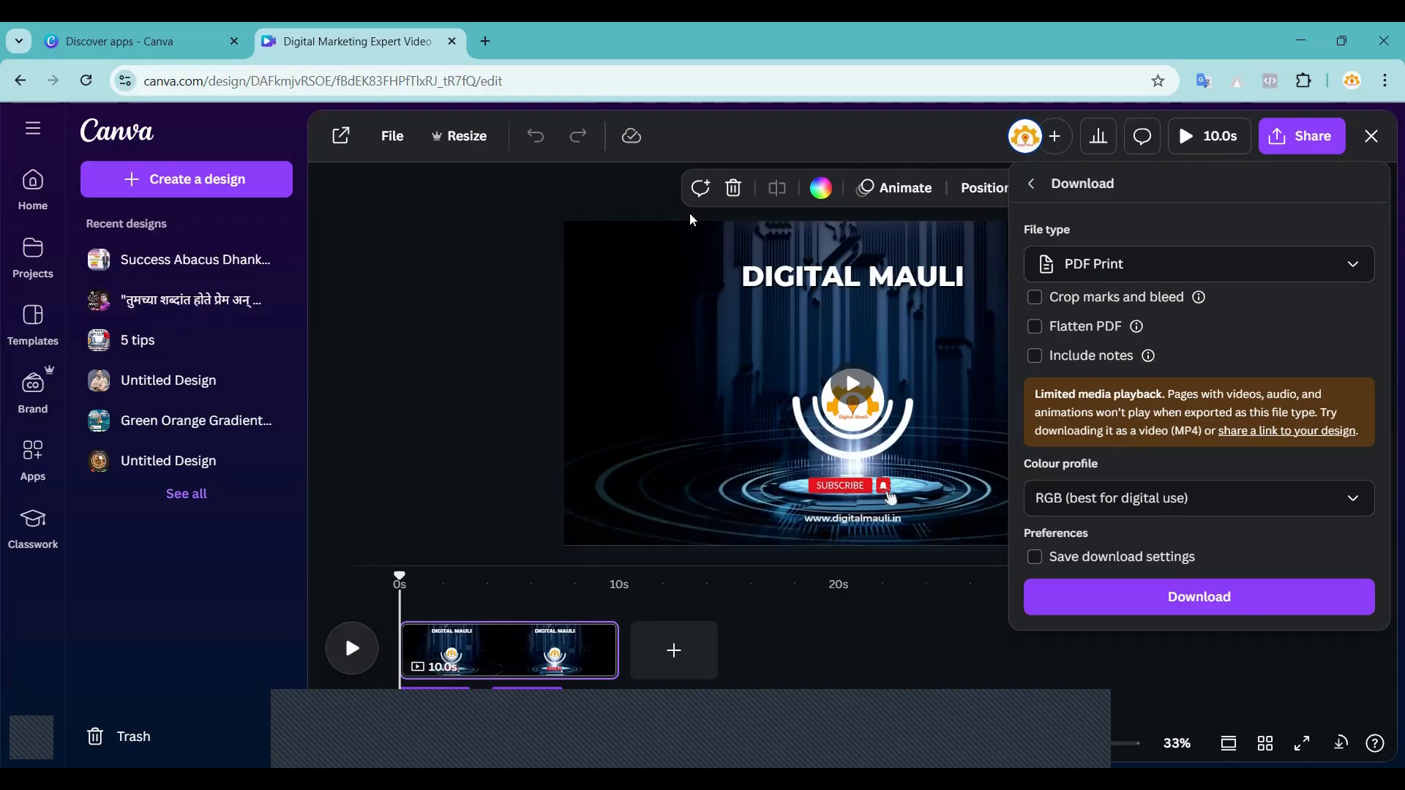
left_click(1113, 297)
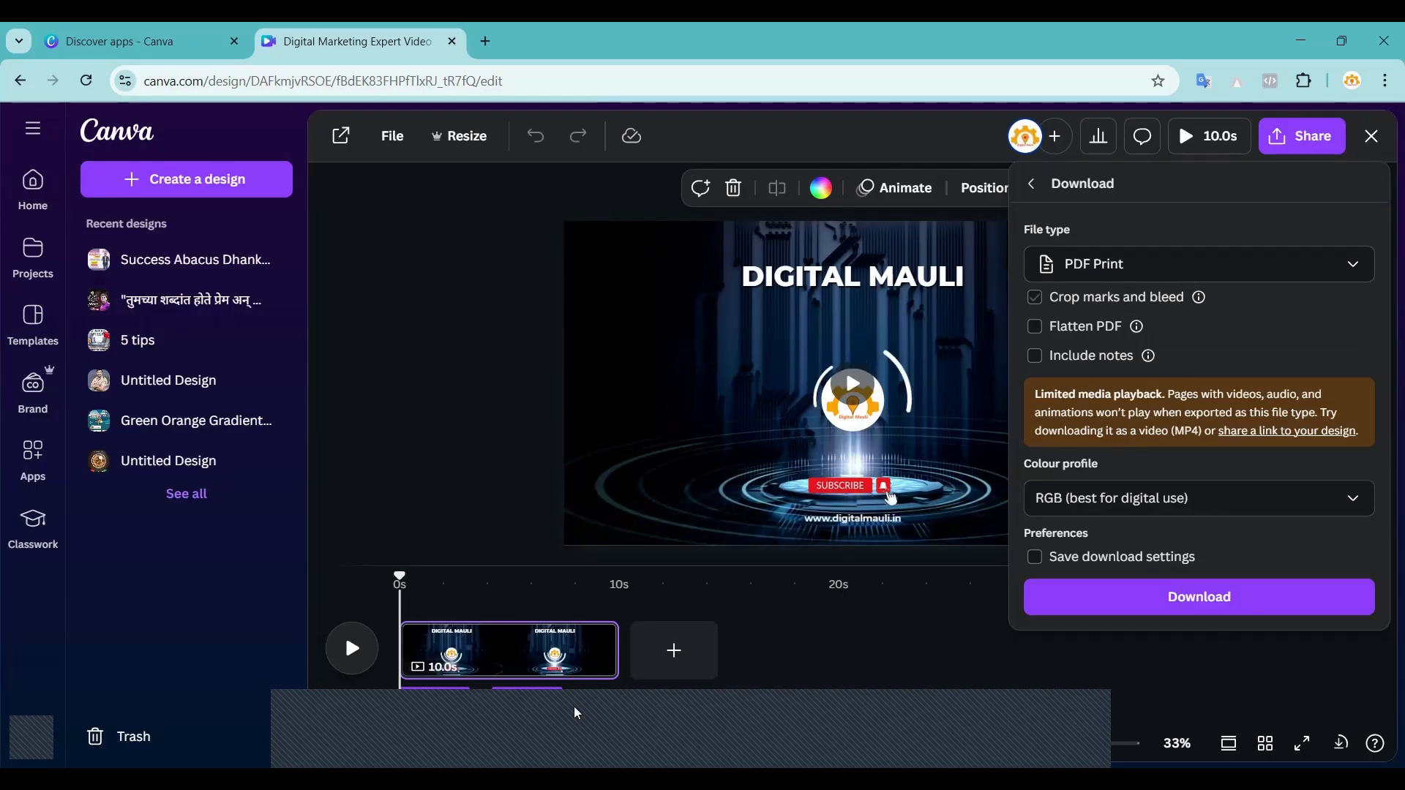
key("space")
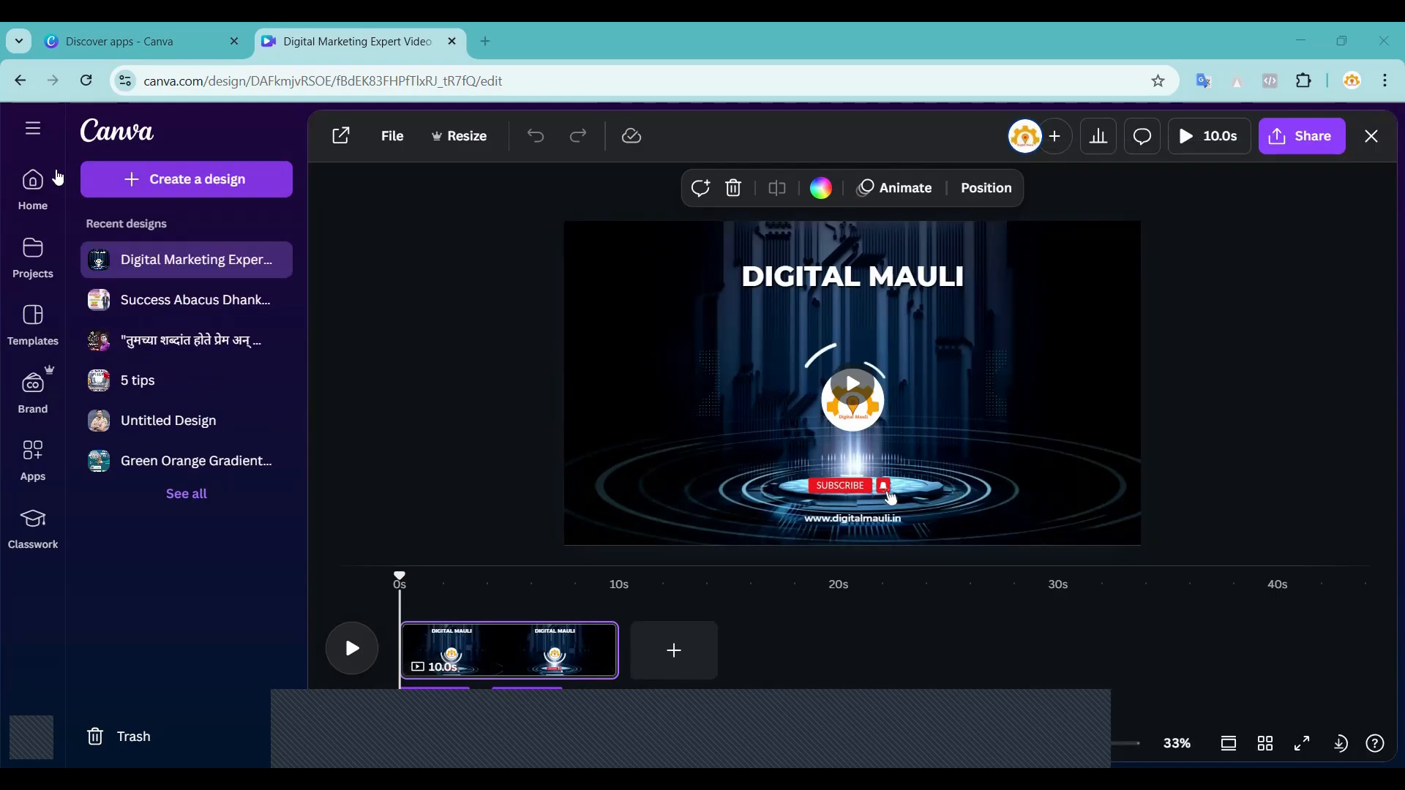
Return to the home page and reopen the "Success Abacus Dhankawadi Center" design from the recent designs.
left_click(33, 183)
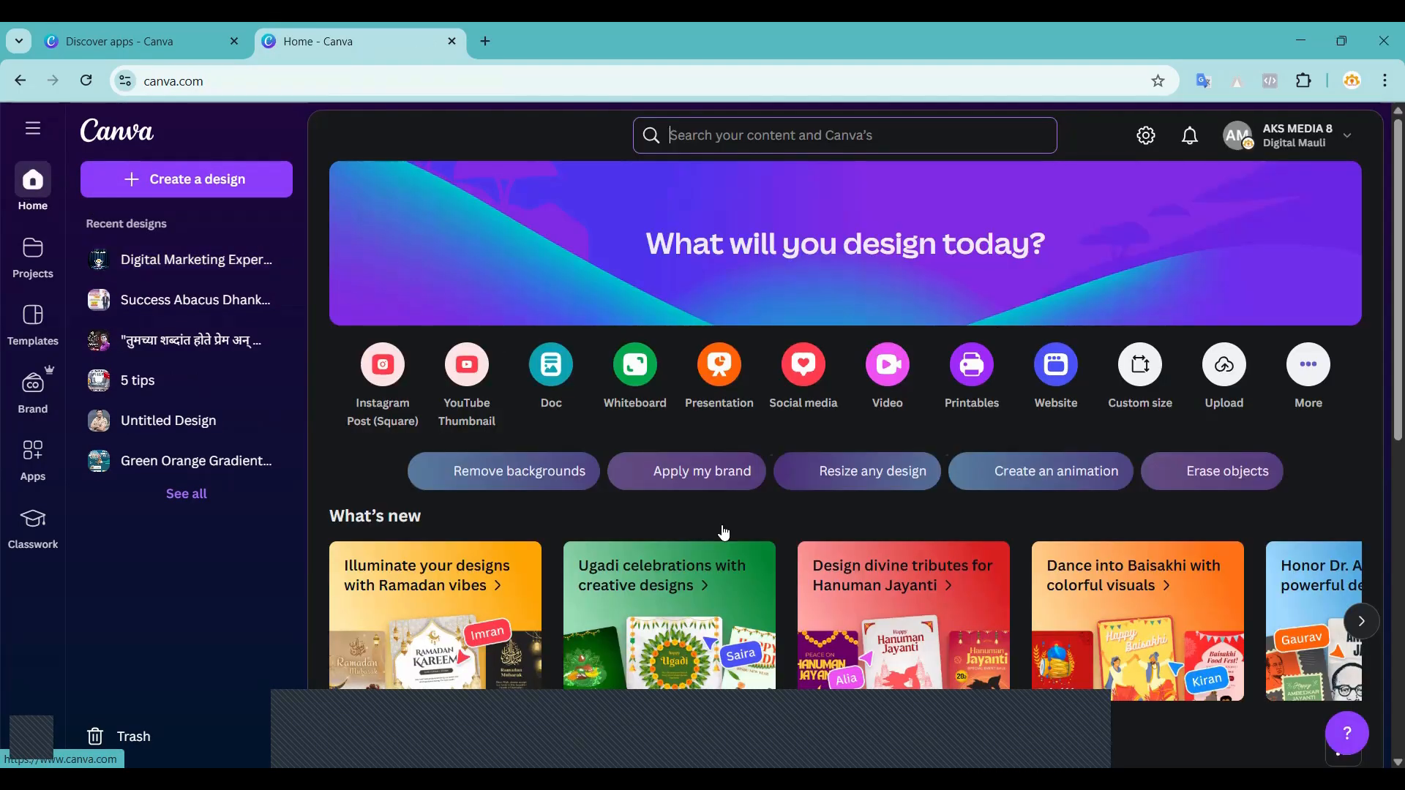
scroll(723, 530, "down", 6)
left_click(707, 397)
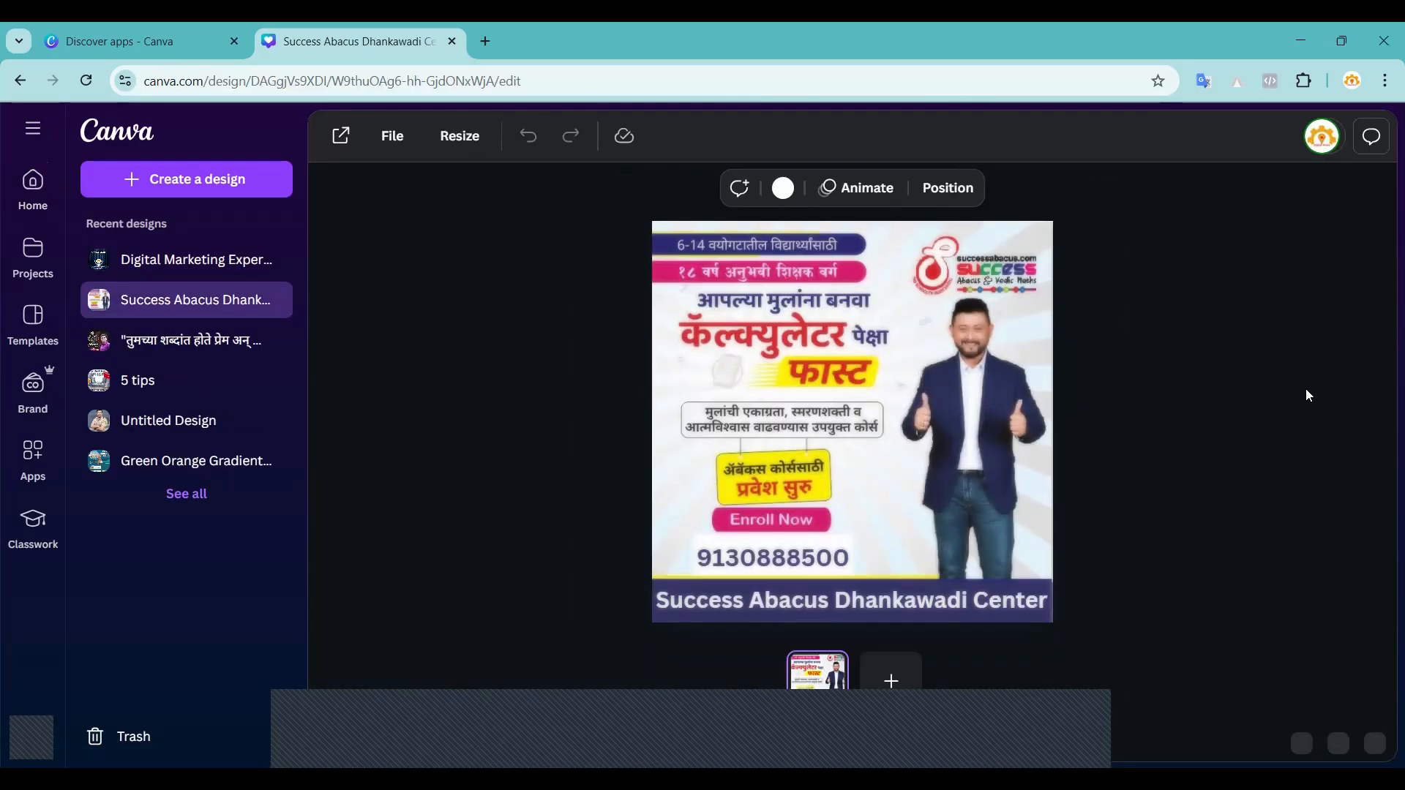
Download the Success Abacus post as a JPG at size 1 and quality 80, and show the file in its folder.
left_click(1305, 139)
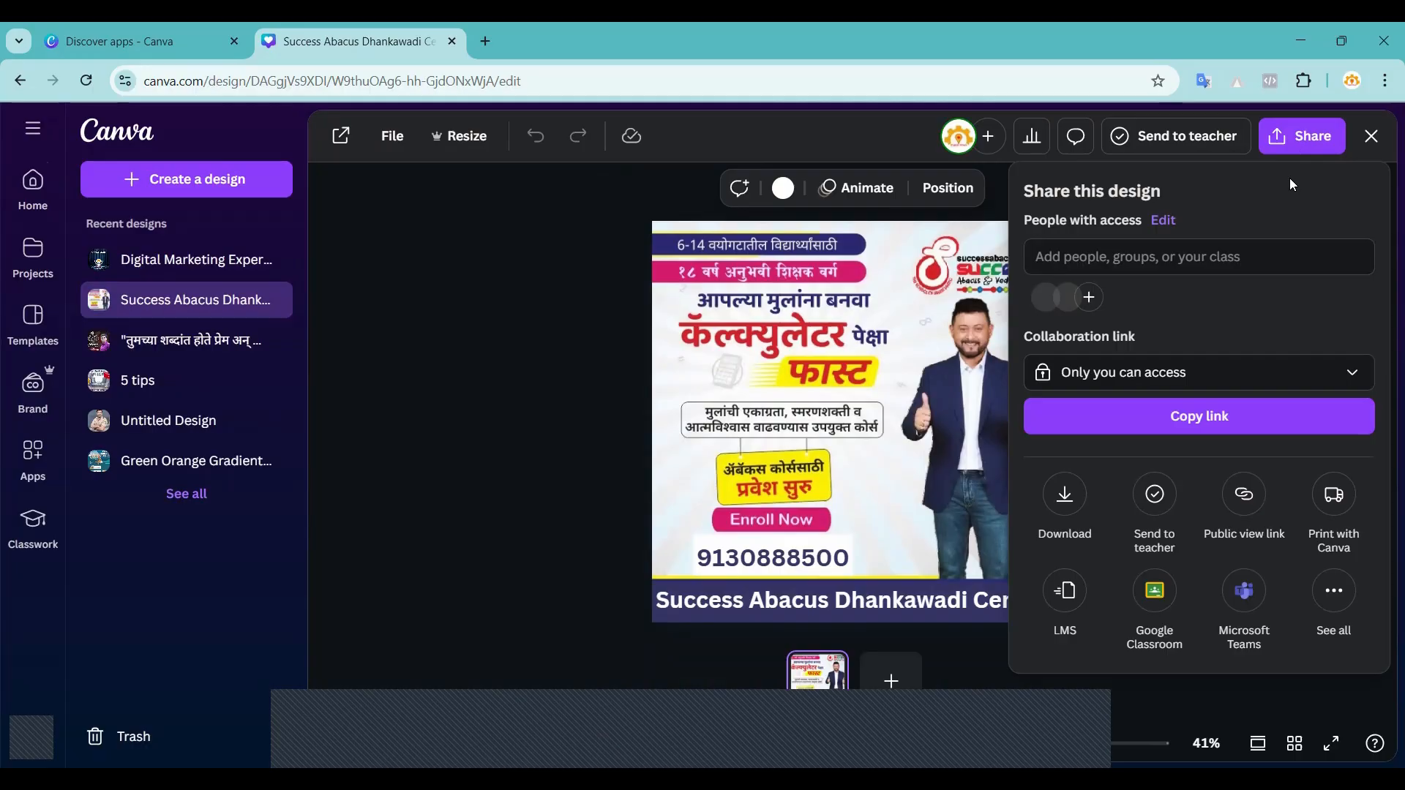
left_click(1067, 523)
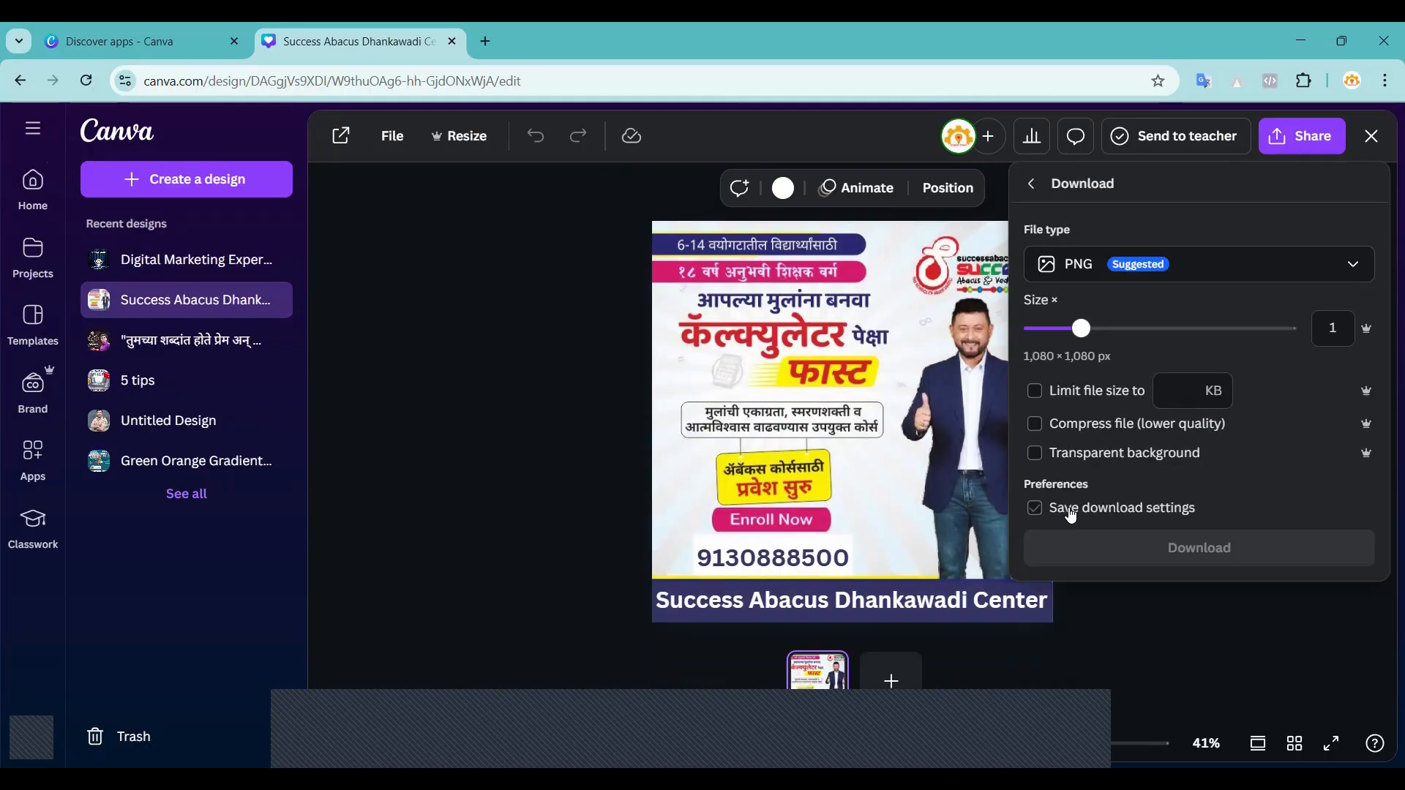
left_click(1079, 264)
left_click(1091, 322)
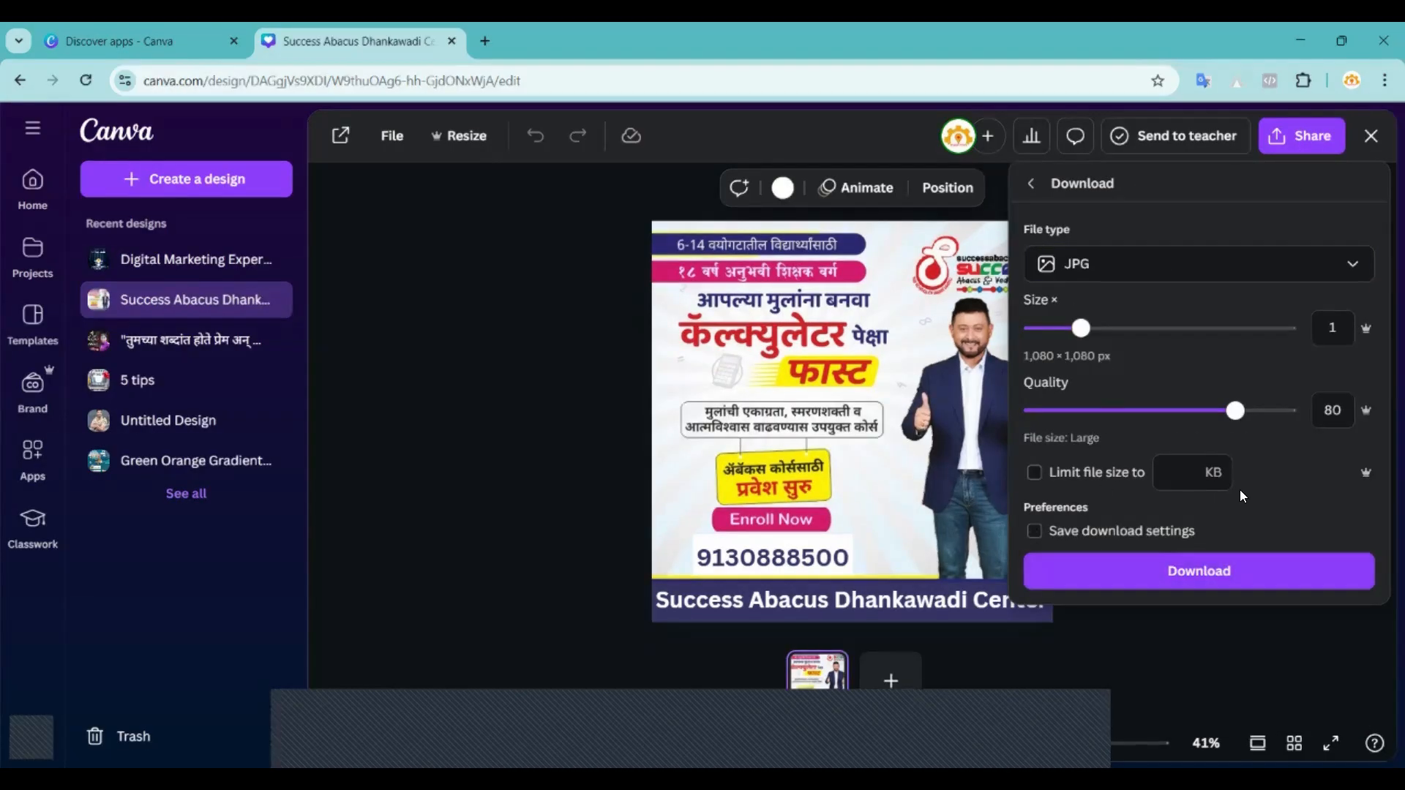
left_click(1194, 569)
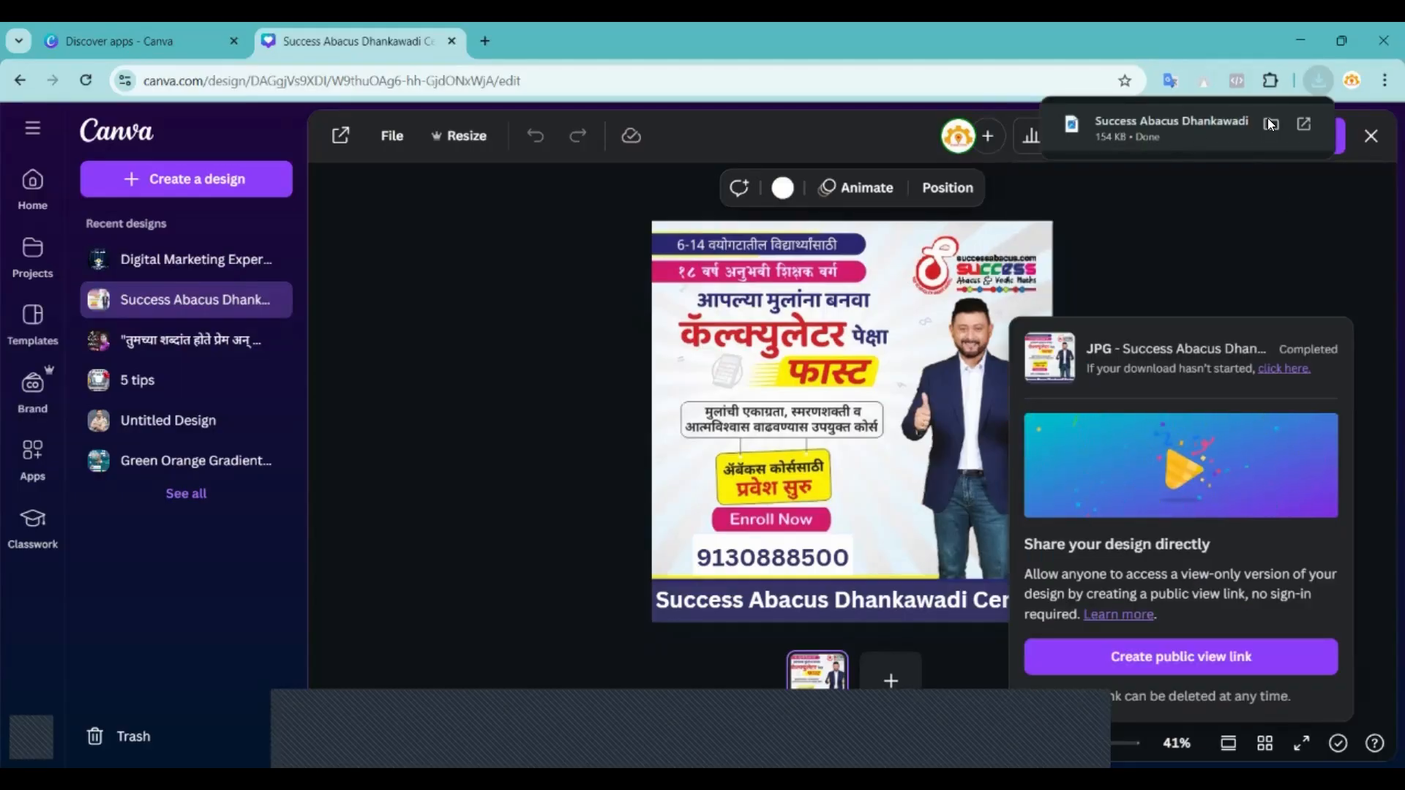
left_click(1273, 123)
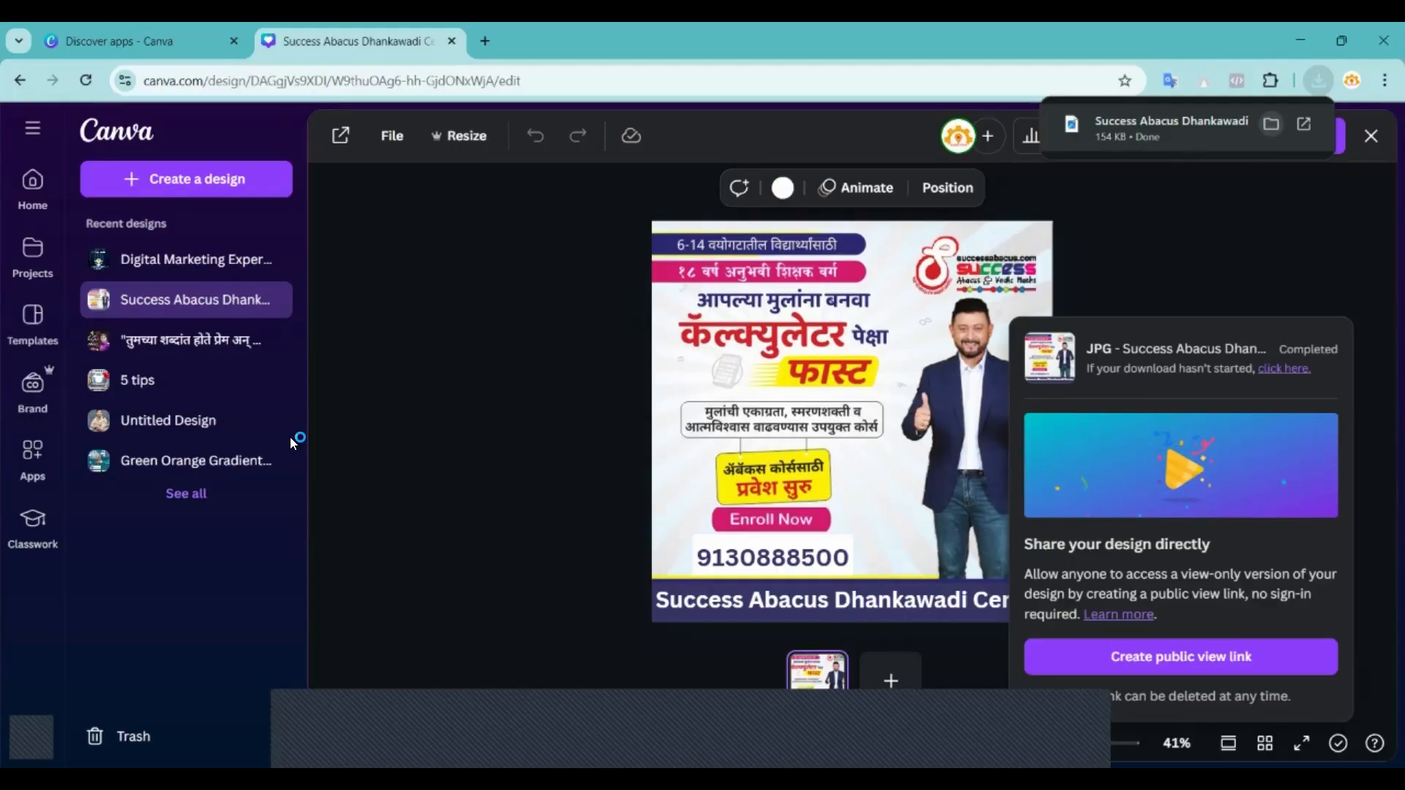
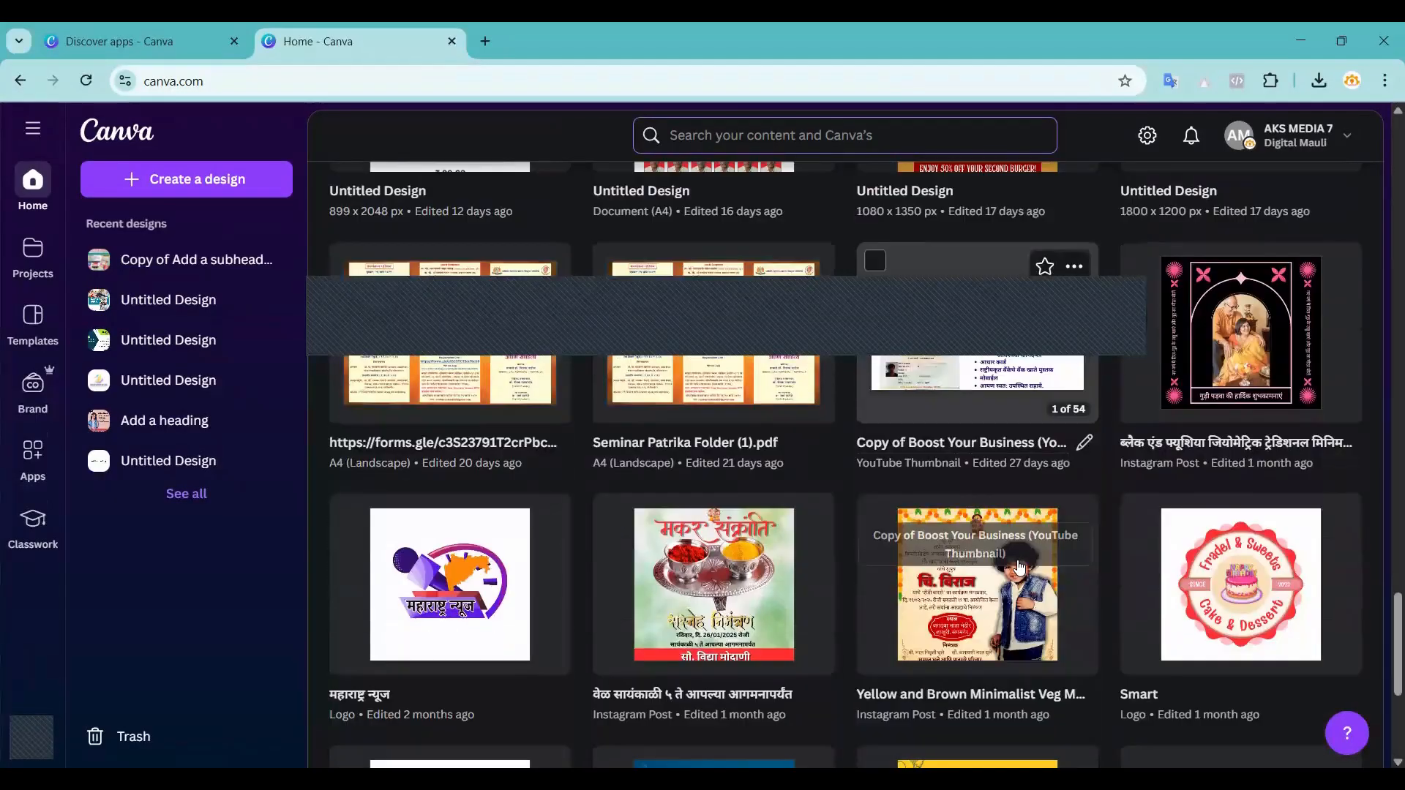
Look through the AKS MEDIA 7 team's older recent designs and open the "90%off" YouTube thumbnail.
scroll(1019, 567, "down", 3)
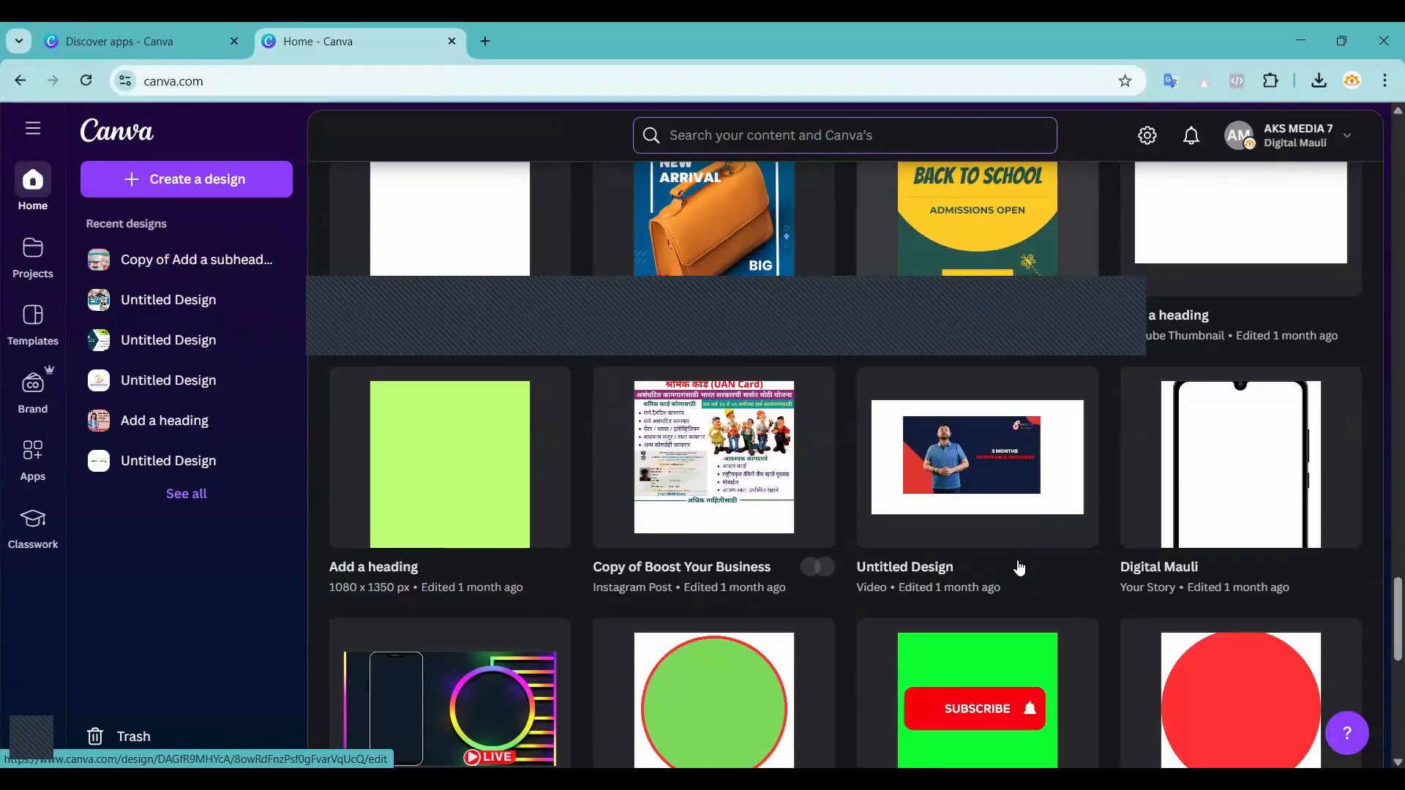
scroll(1020, 568, "down", 5)
scroll(1020, 567, "down", 3)
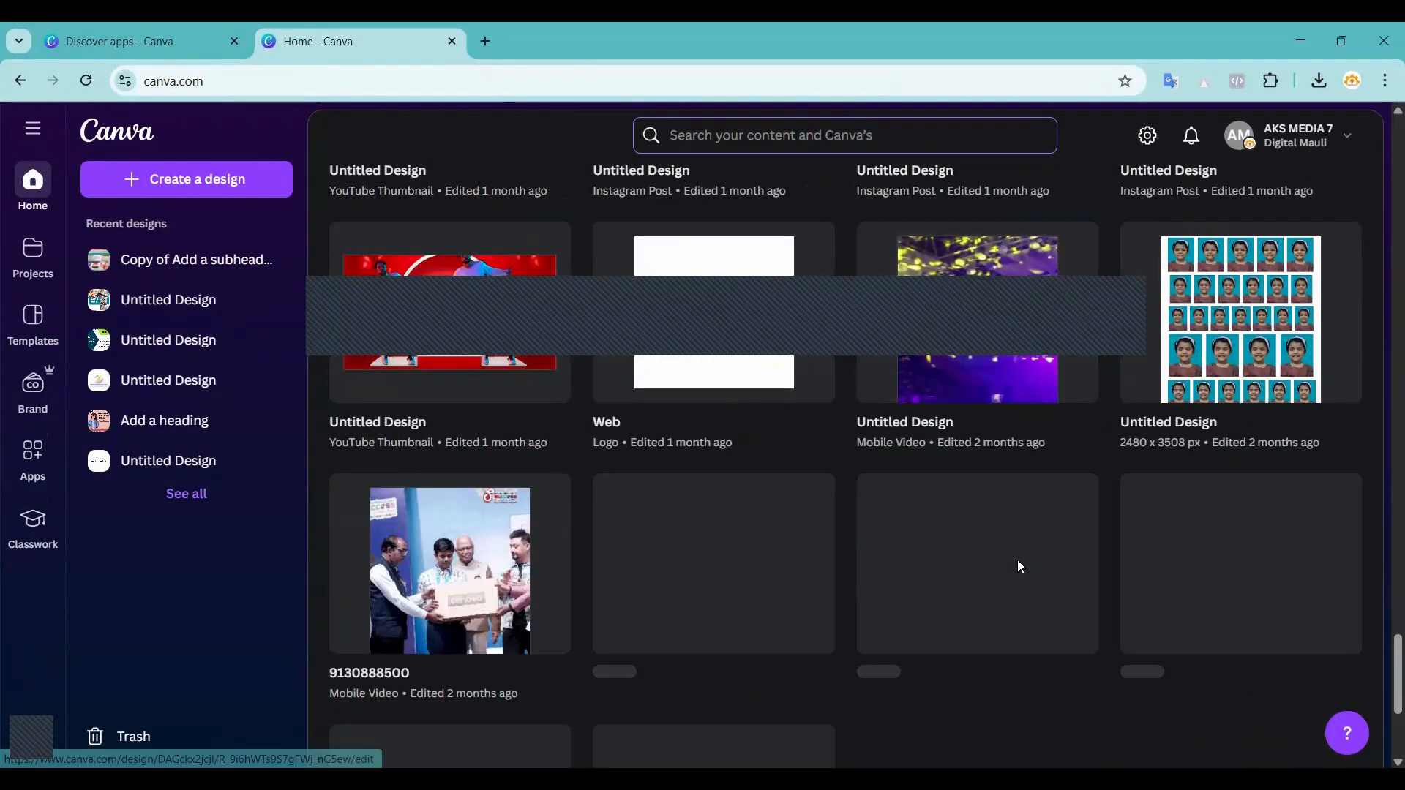
scroll(1019, 567, "down", 5)
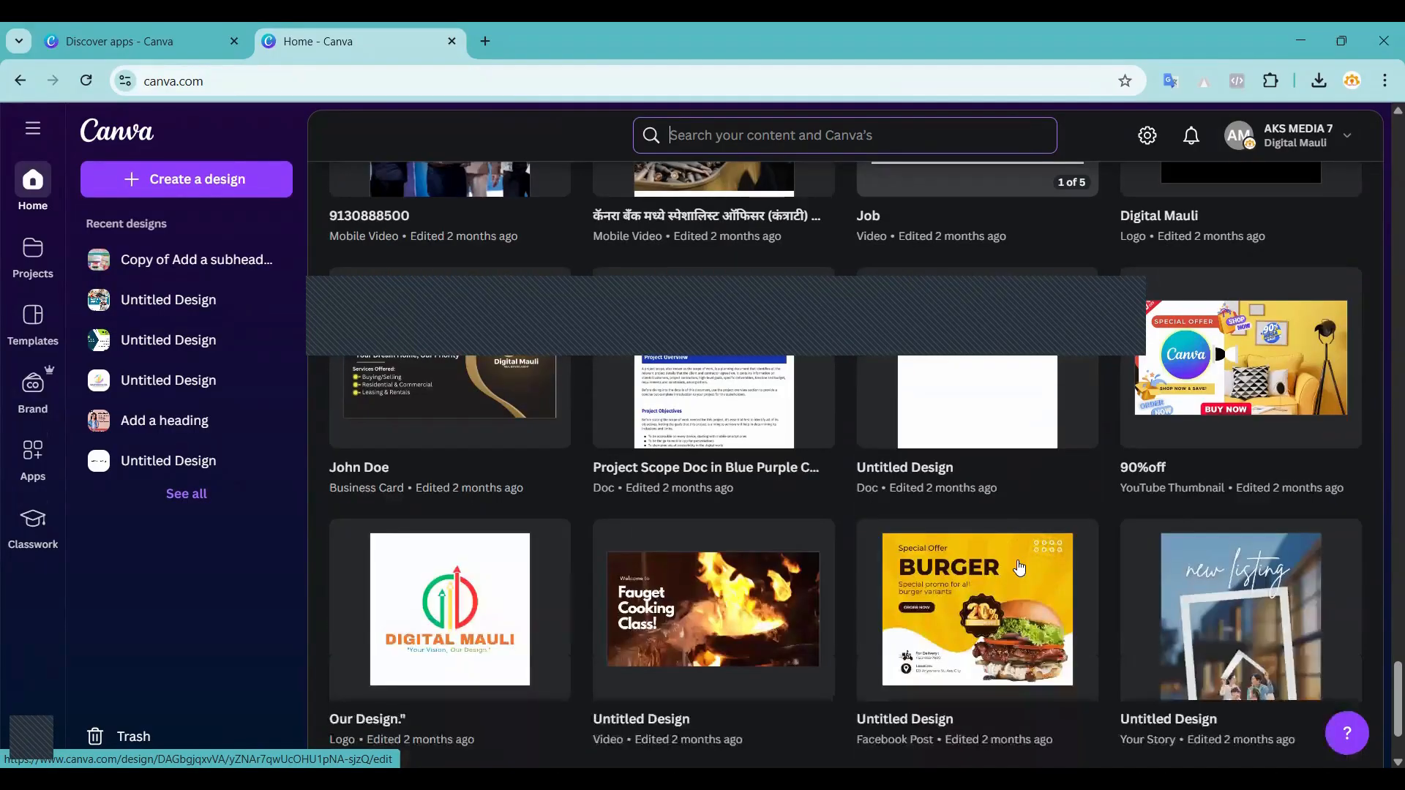
left_click(1223, 364)
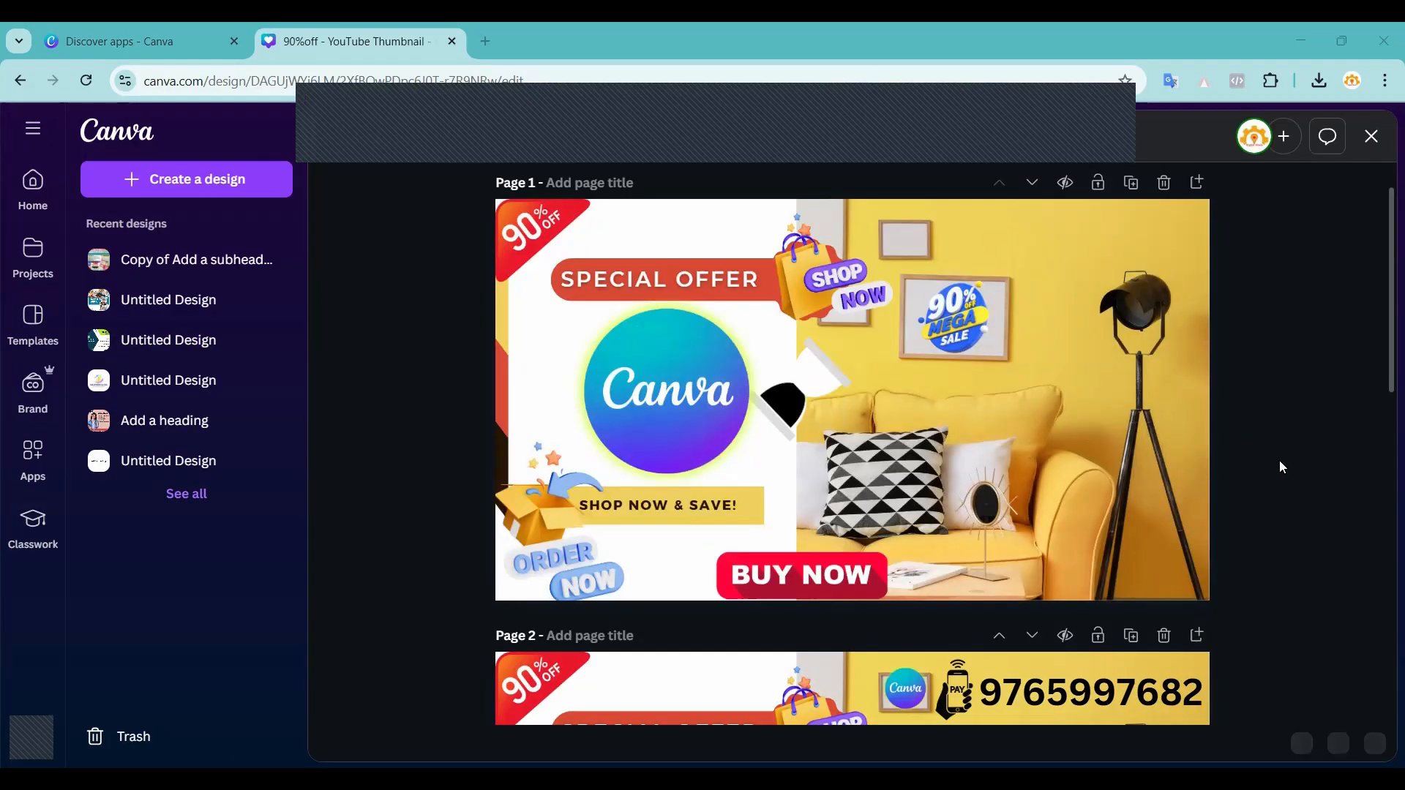
Open page 2 of the thumbnail for editing and select its QR code beside the SCAN label.
scroll(891, 416, "down", 5)
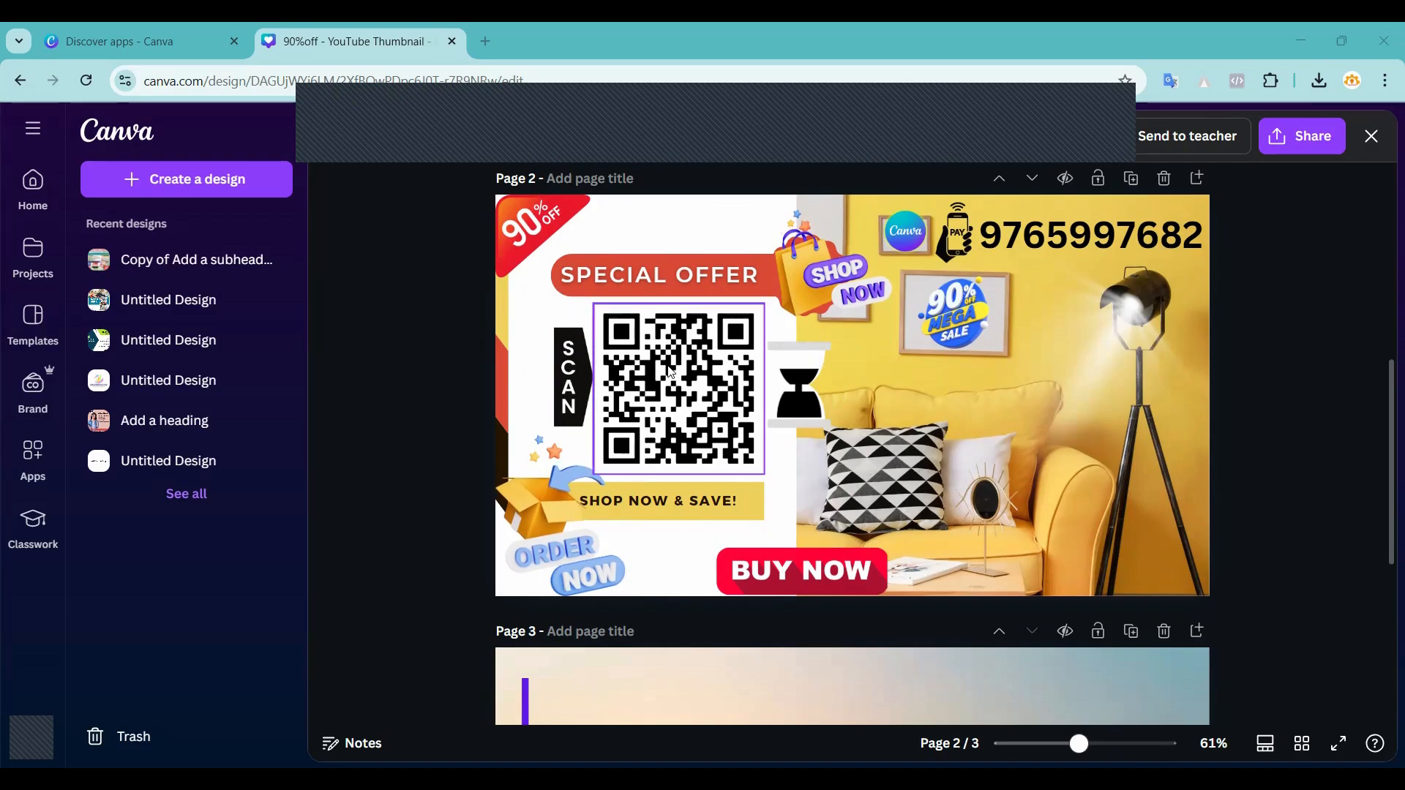
left_click(381, 450)
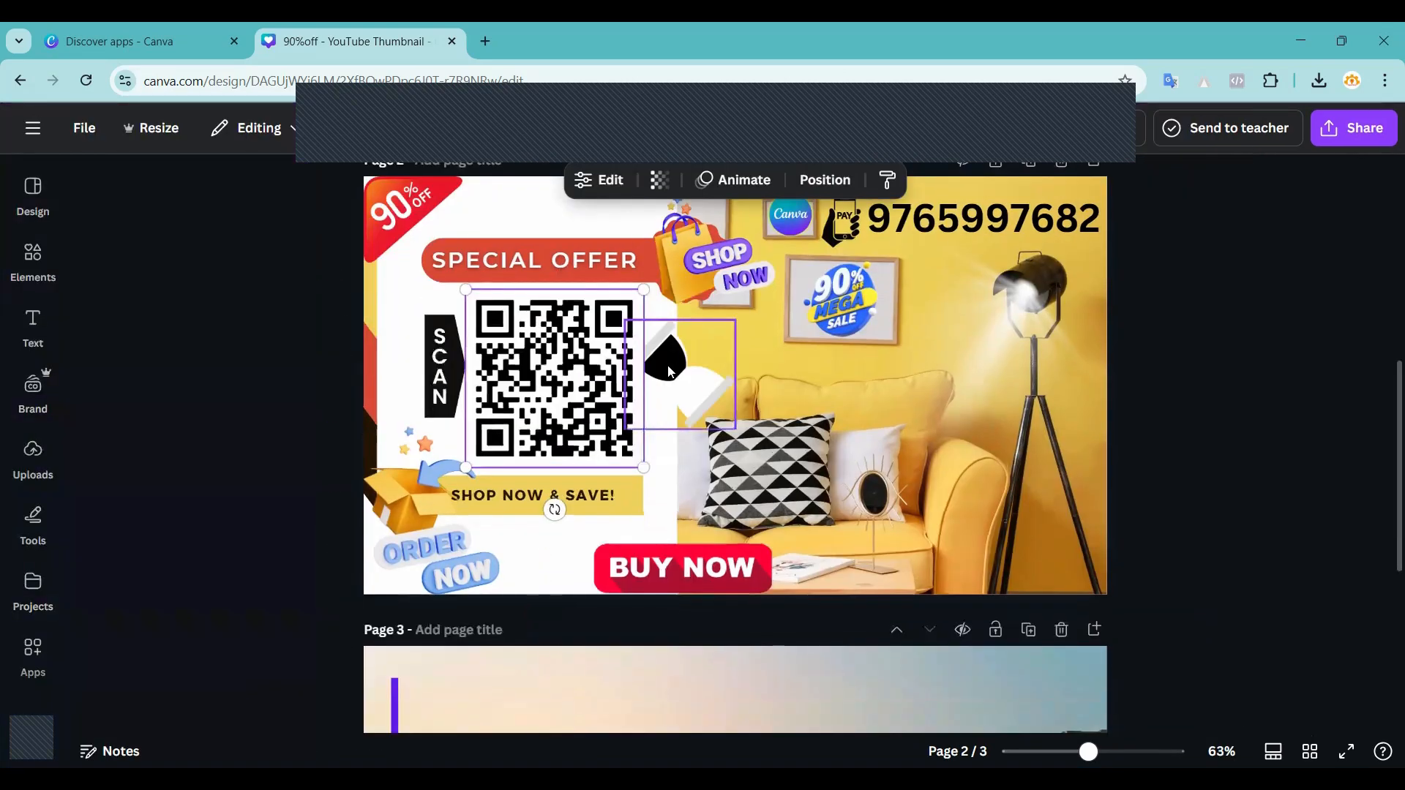
left_click(294, 353)
left_click(545, 403)
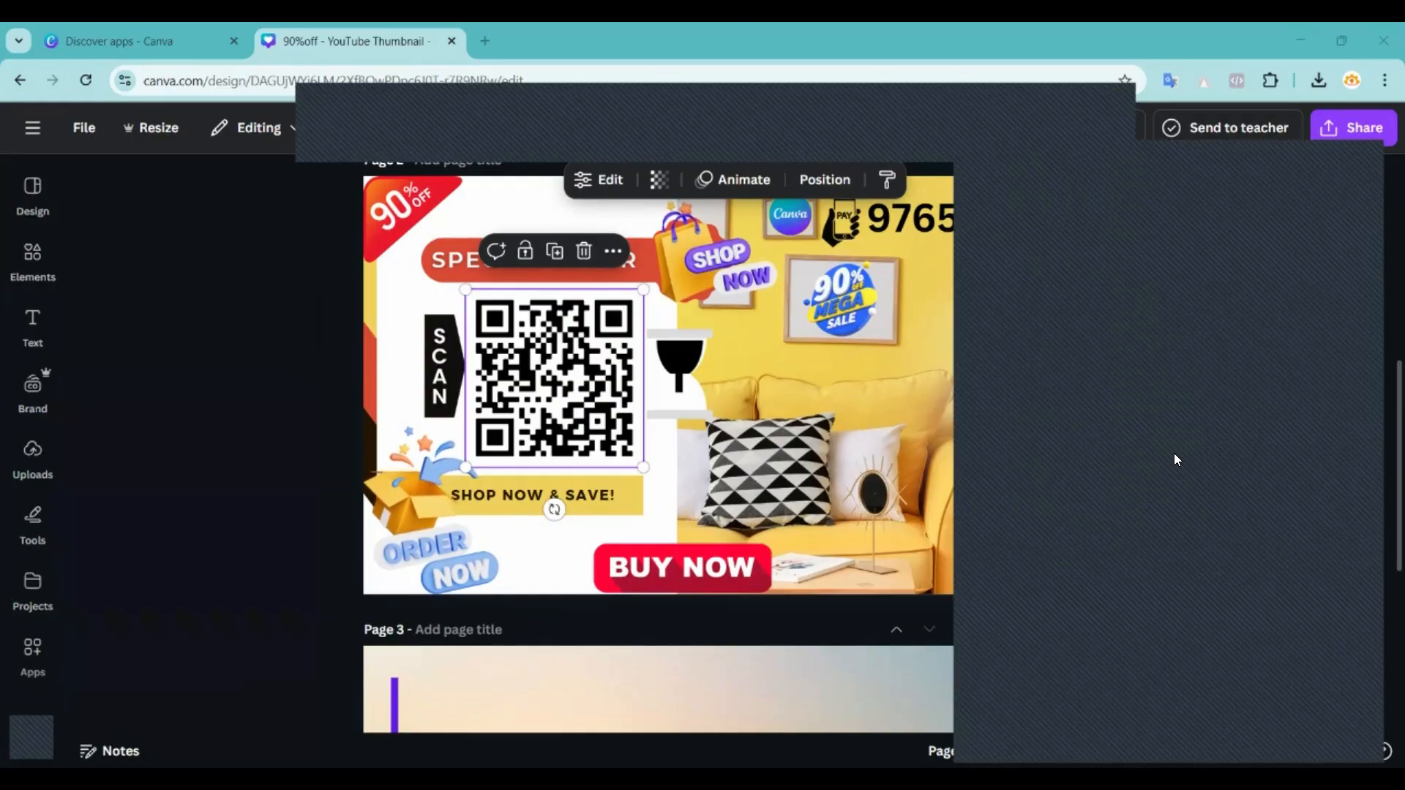
Try moving the QR code off page 2, and undo the move.
left_click(1054, 213)
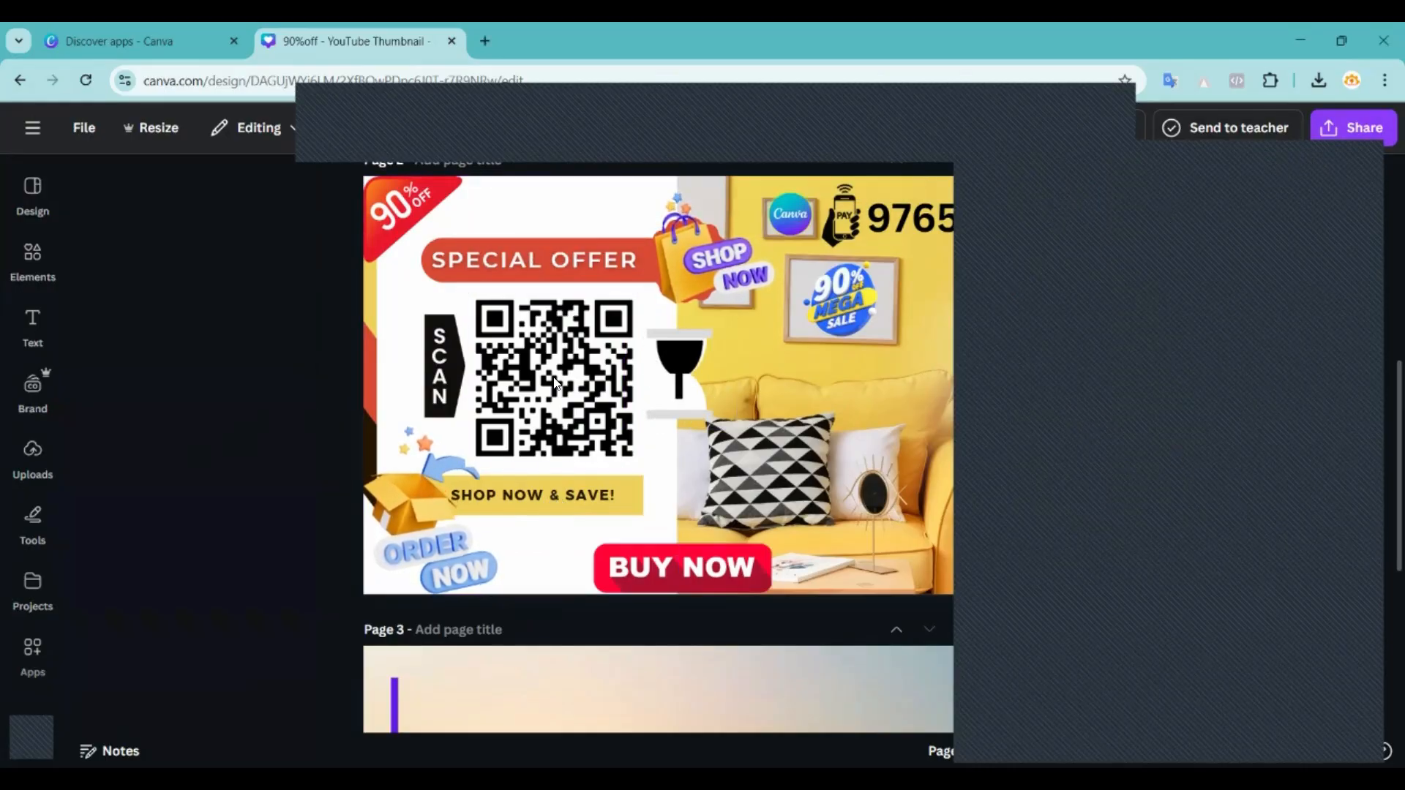
left_click_drag(557, 381, 200, 382)
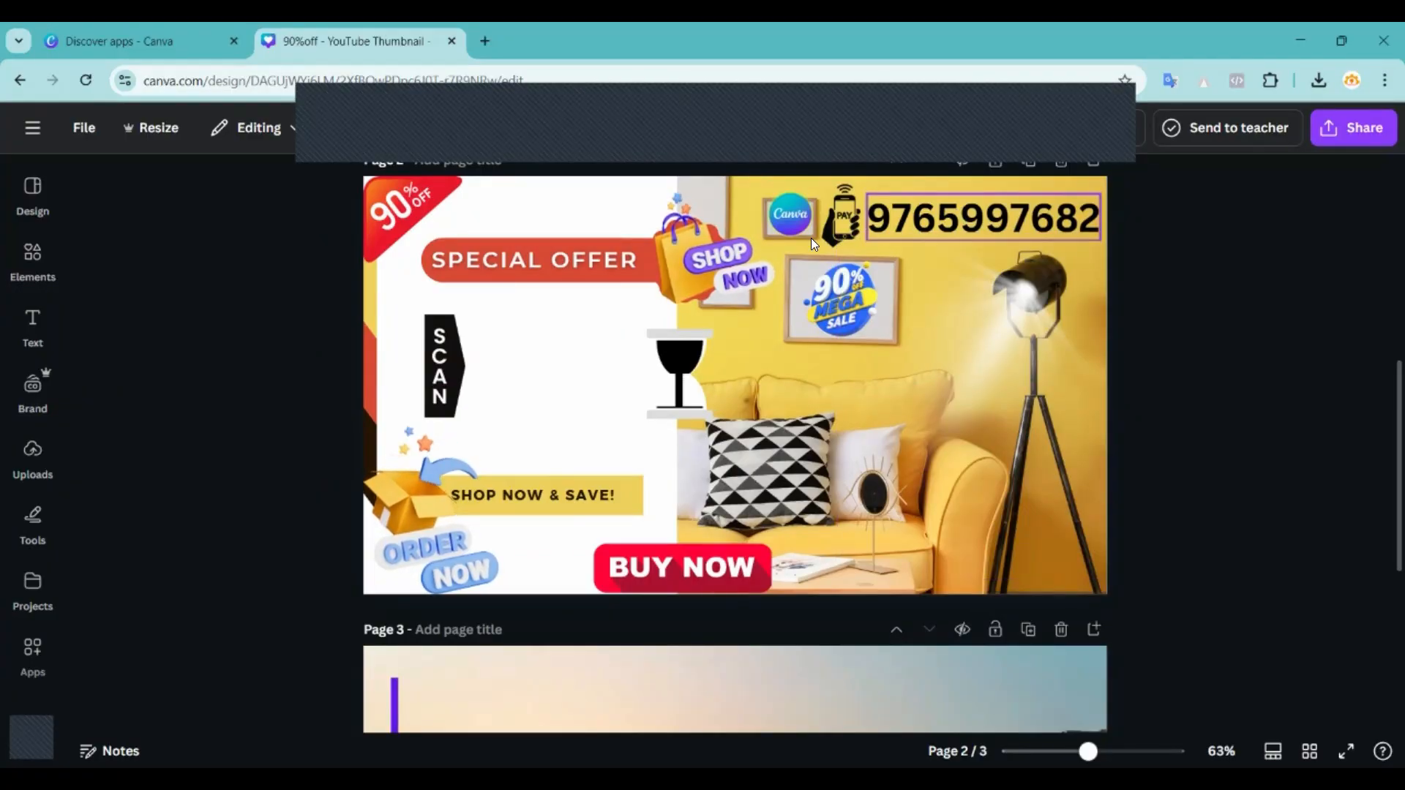
key("ctrl+z")
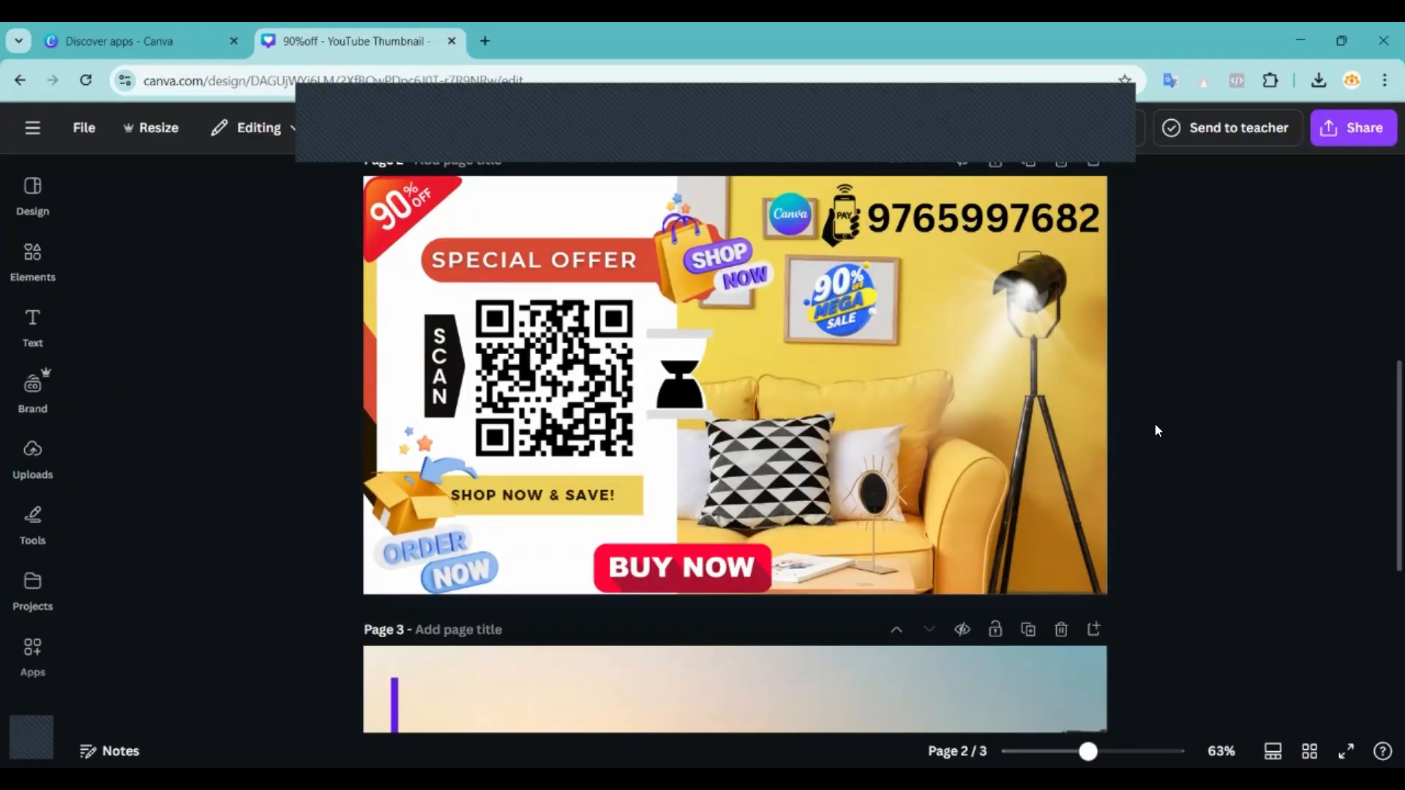
Select the phone number text beside the PAY graphic on page 2.
left_click_drag(1088, 752, 1107, 751)
scroll(1222, 551, "up", 5)
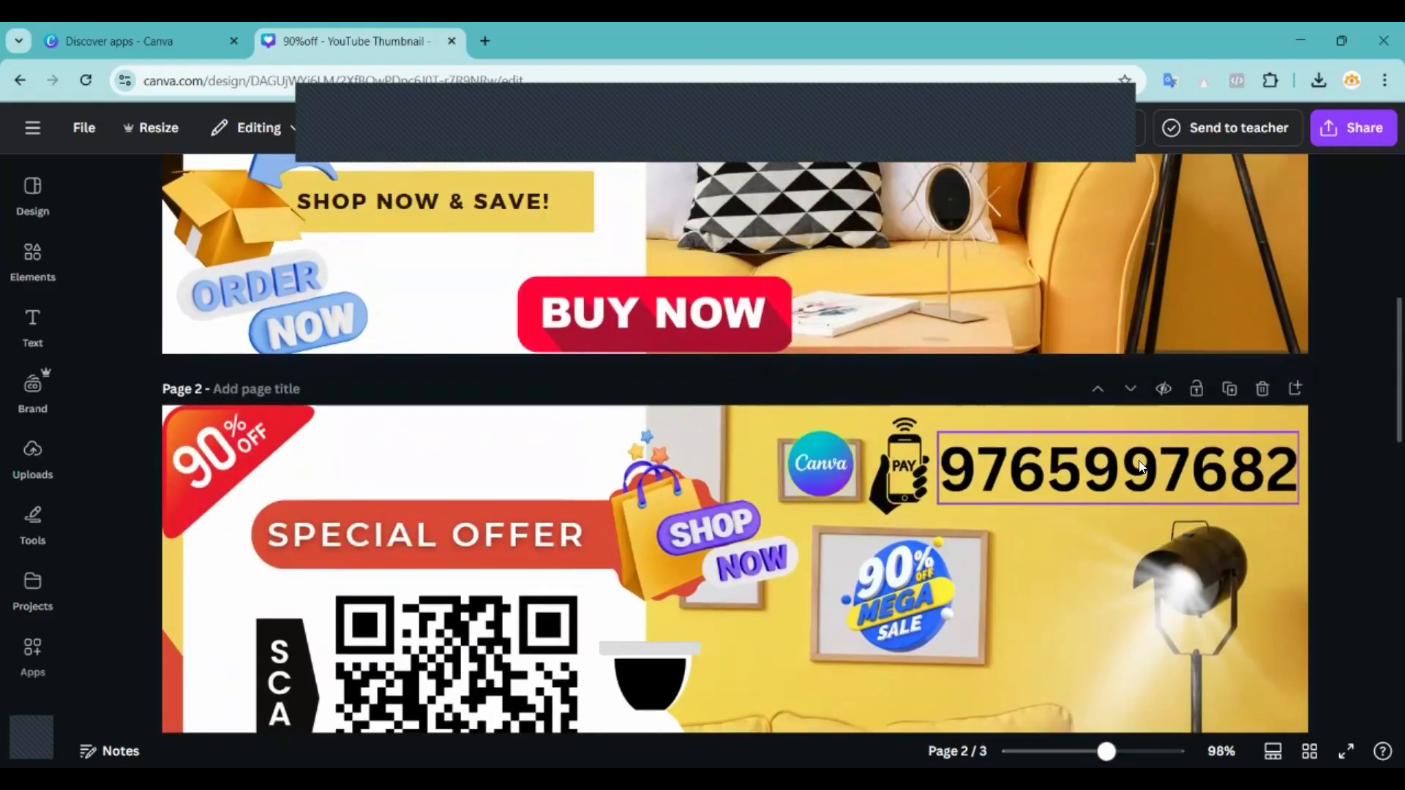
left_click(1141, 467)
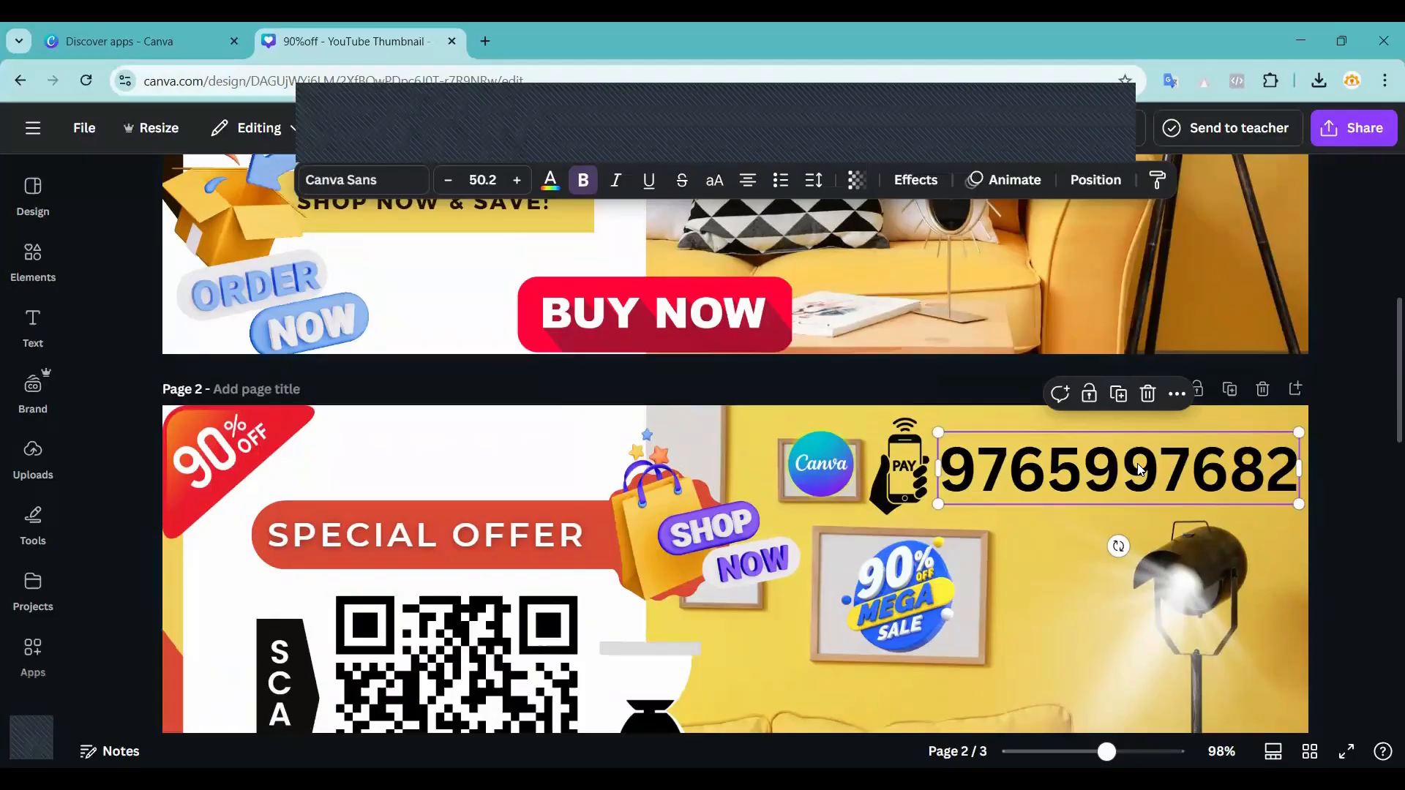